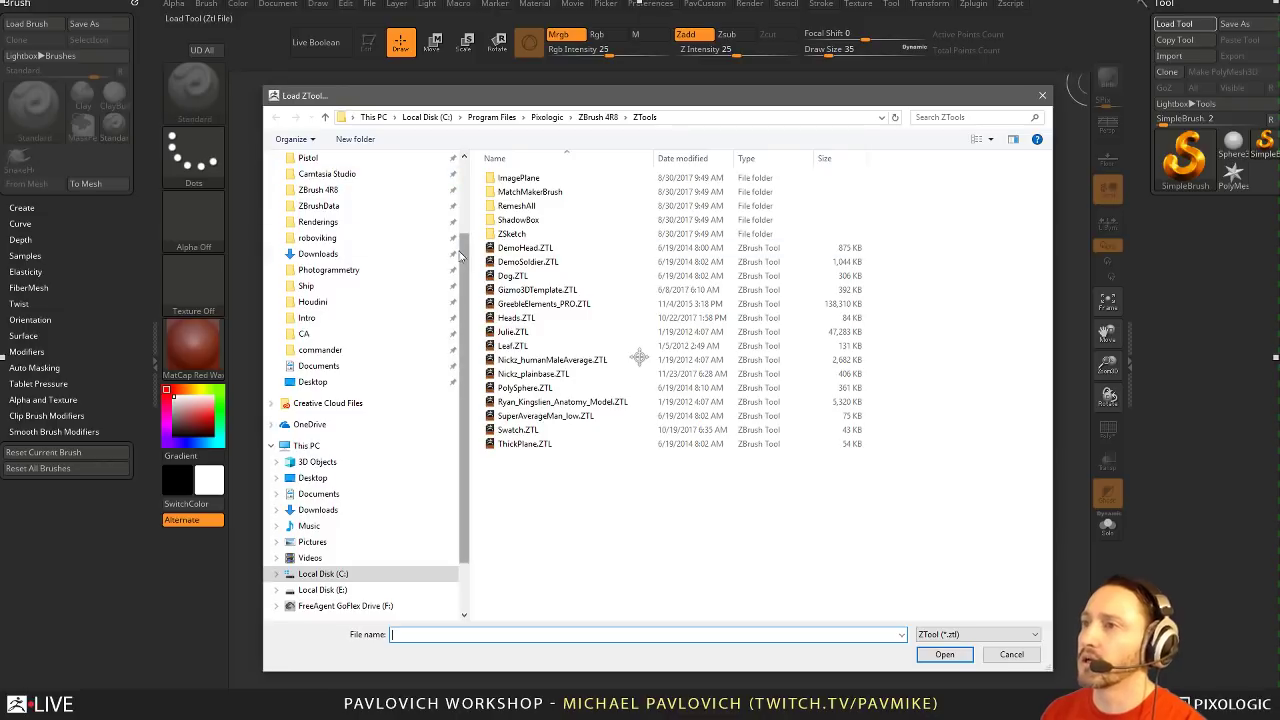
{"action": "left_click_drag", "start_coordinate": [464, 256], "coordinate": [471, 172]}
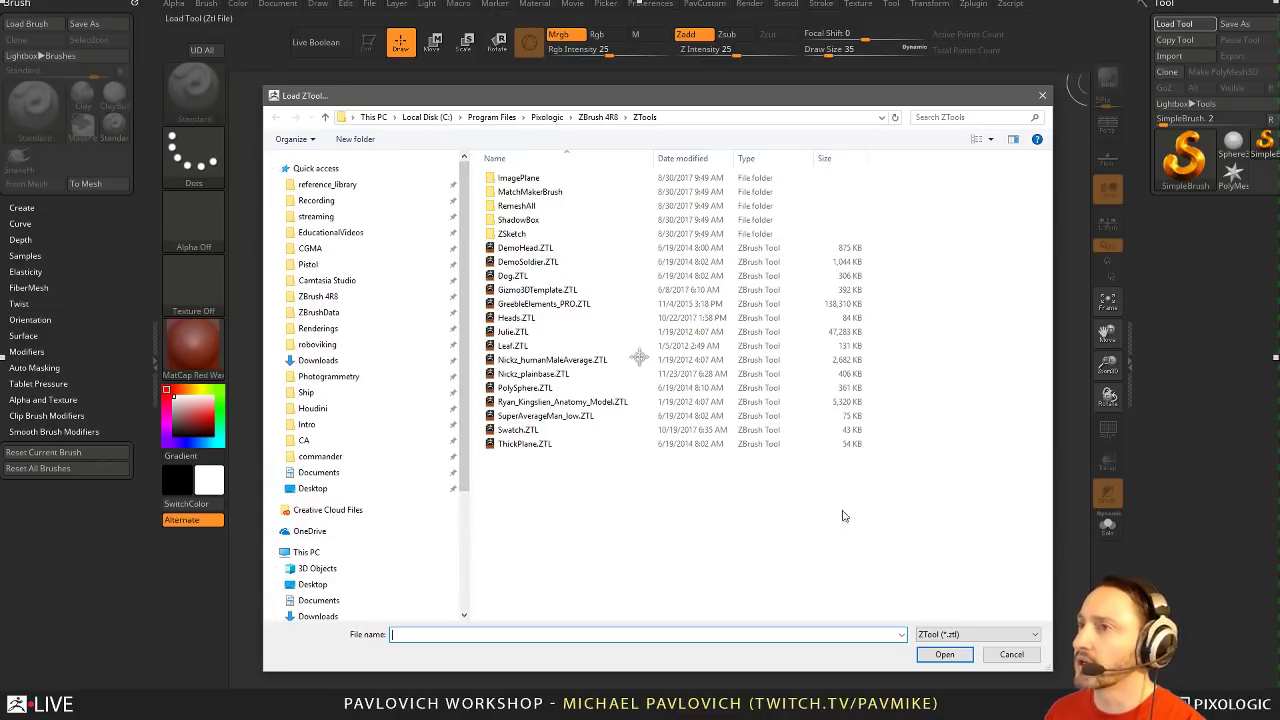
{"action": "left_click", "coordinate": [355, 394]}
{"action": "left_click", "coordinate": [354, 328]}
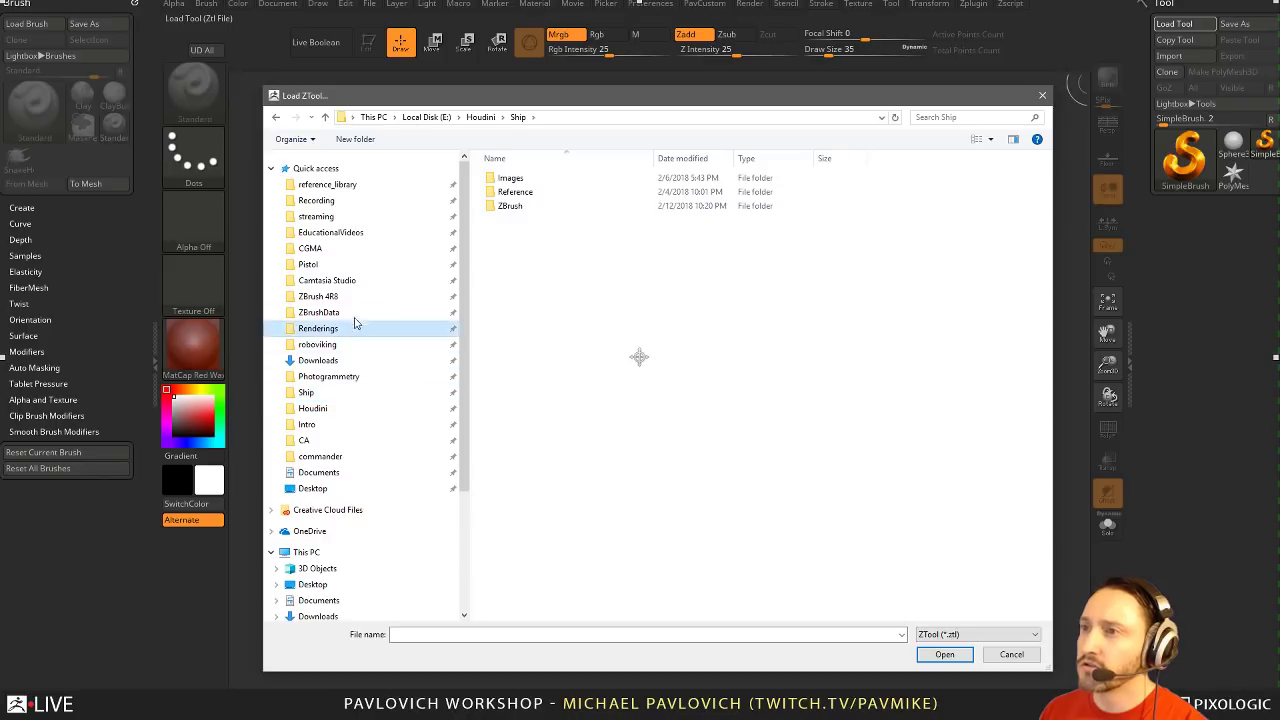
{"action": "left_click", "coordinate": [346, 233]}
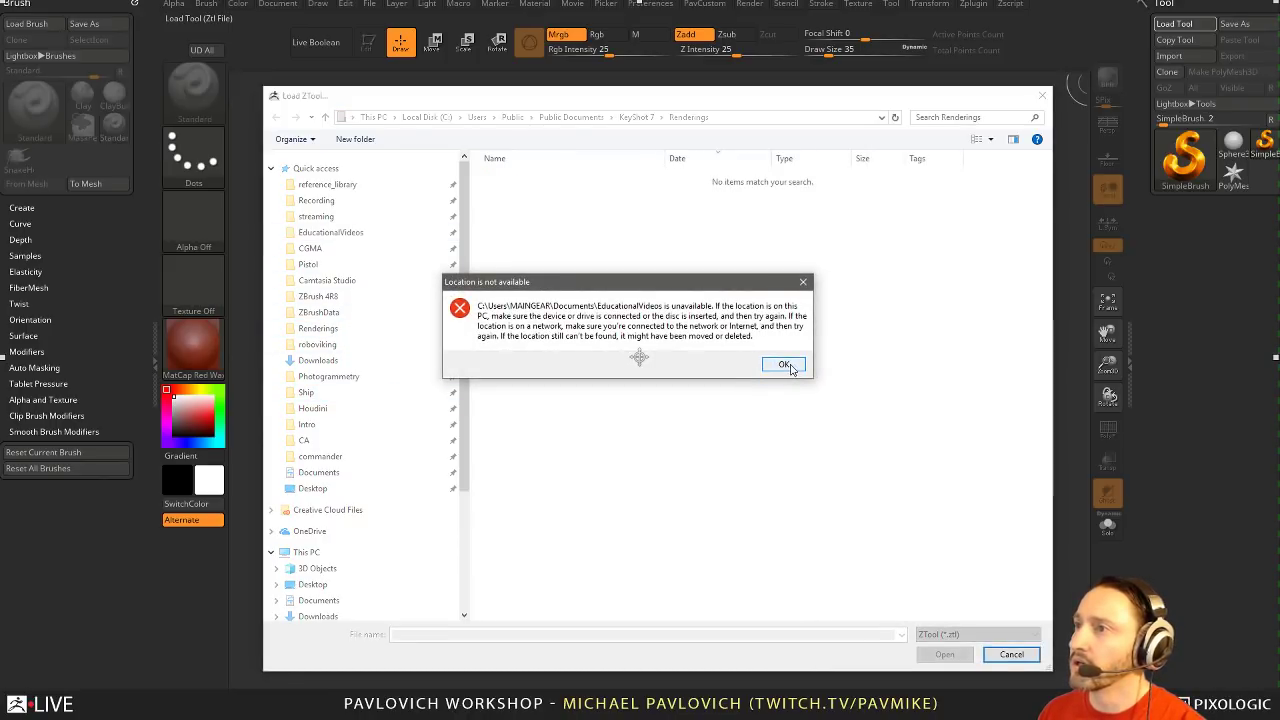
{"action": "left_click", "coordinate": [785, 364]}
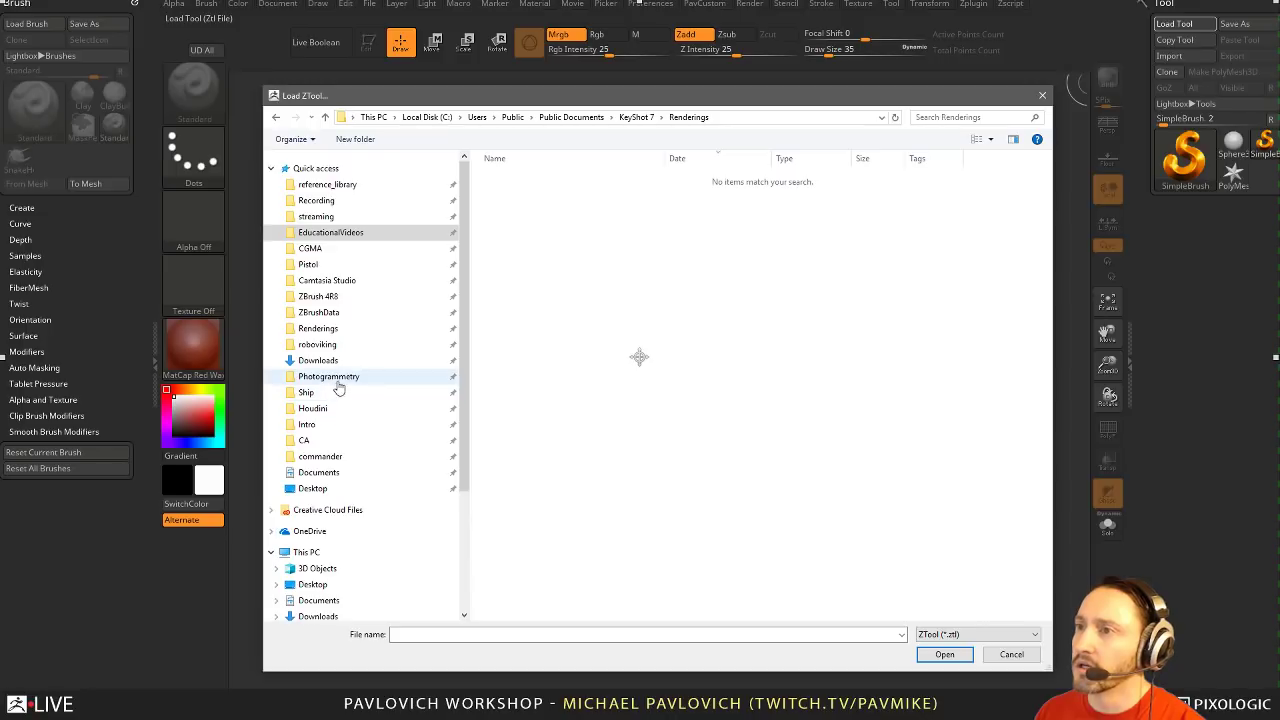
Load the ChopsMcGeeRemeshed.ZTL tool from the OldMan folder inside the streaming folder
{"action": "left_click", "coordinate": [336, 216]}
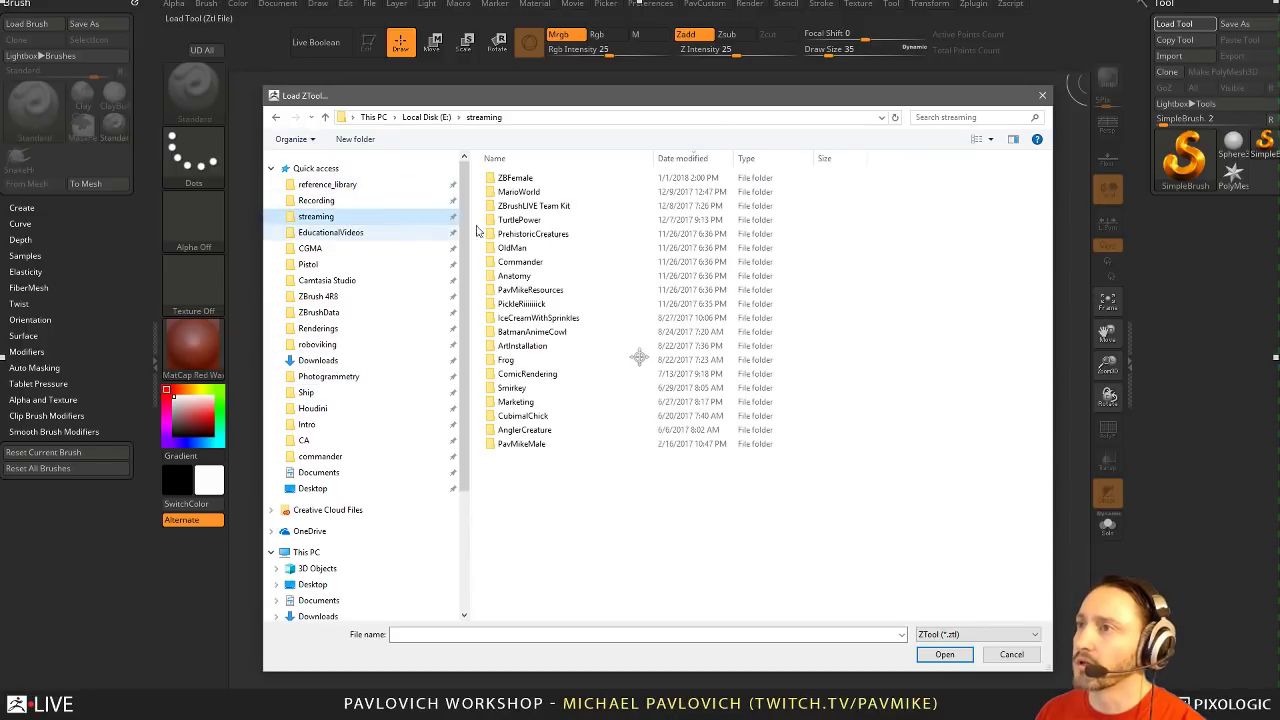
{"action": "double_click", "coordinate": [565, 247]}
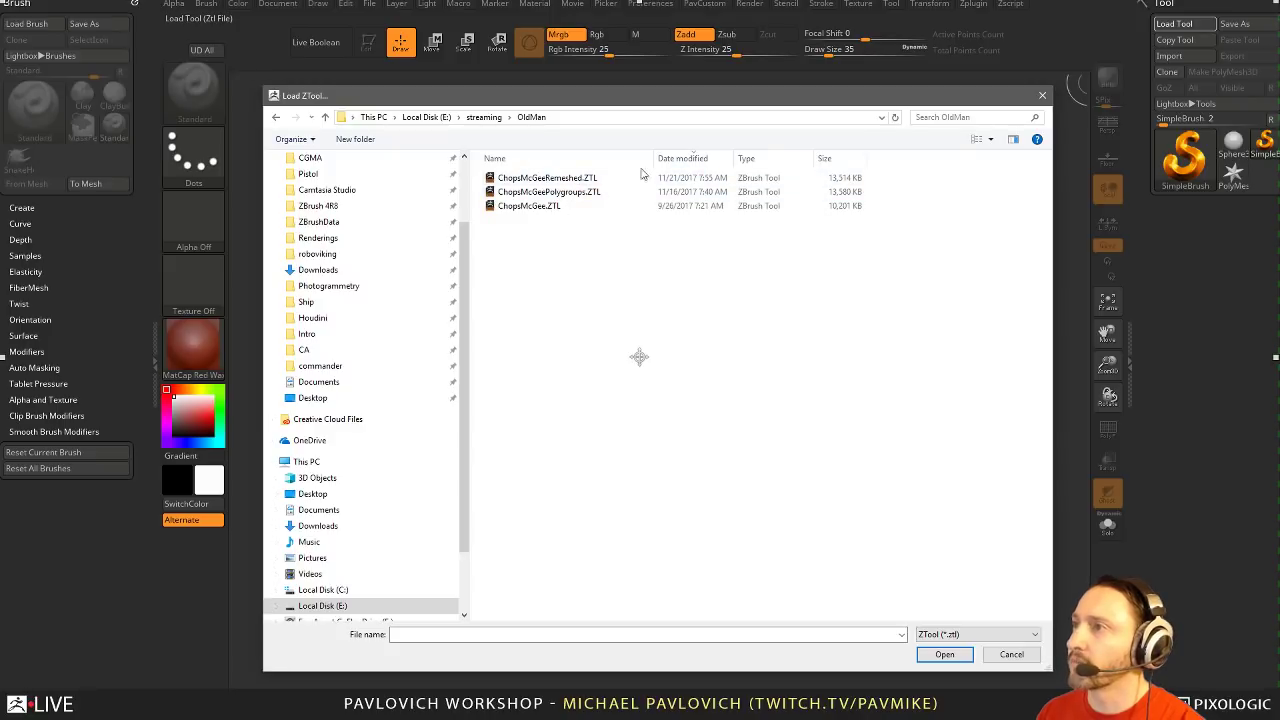
{"action": "left_click", "coordinate": [588, 184]}
{"action": "left_click", "coordinate": [550, 192]}
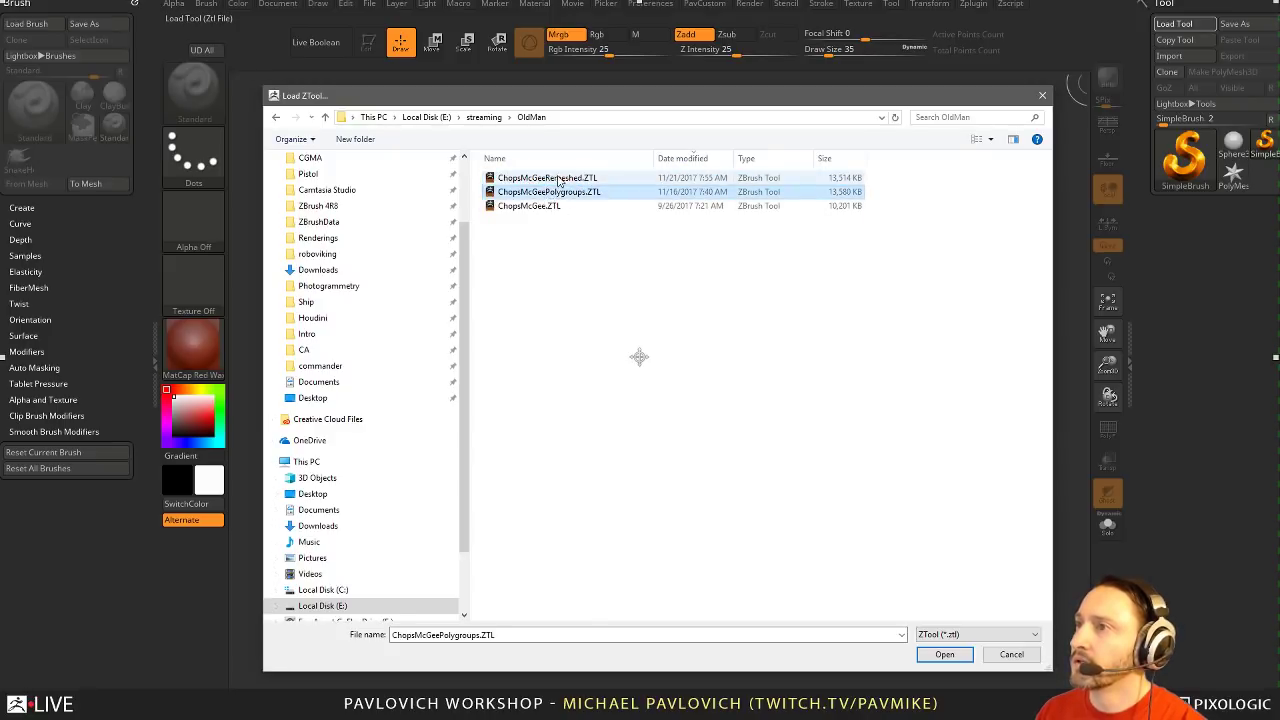
{"action": "double_click", "coordinate": [548, 178]}
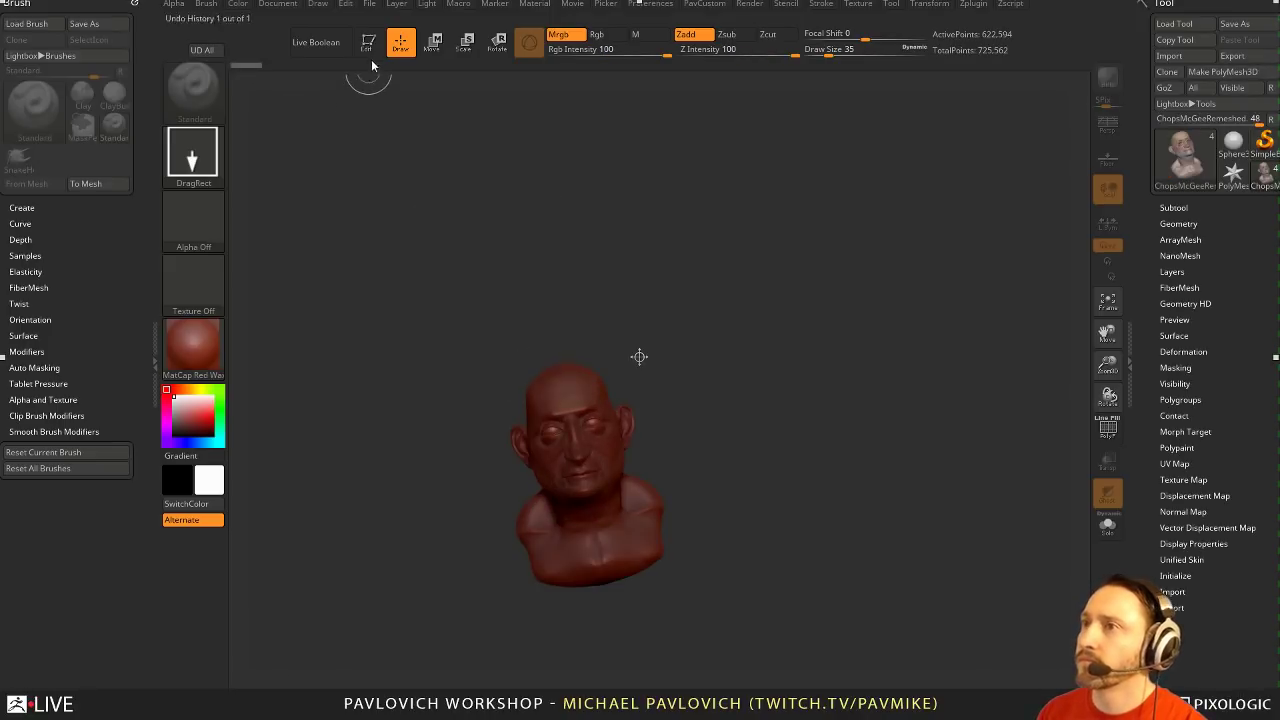
Draw the bust on the canvas in Edit mode and give it the SkinShade4 material
{"action": "left_click_drag", "start_coordinate": [742, 394], "coordinate": [811, 403], "text": "shift"}
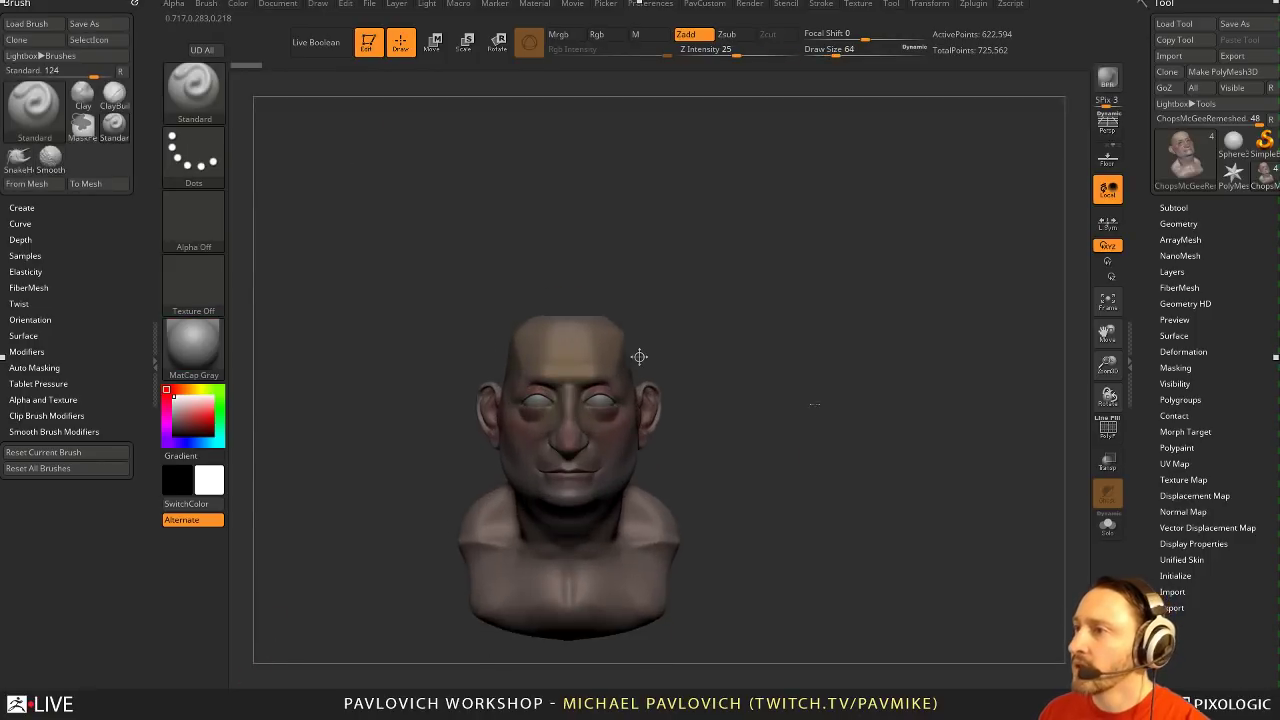
{"action": "left_click_drag", "start_coordinate": [990, 385], "coordinate": [925, 382]}
{"action": "left_click", "coordinate": [415, 688]}
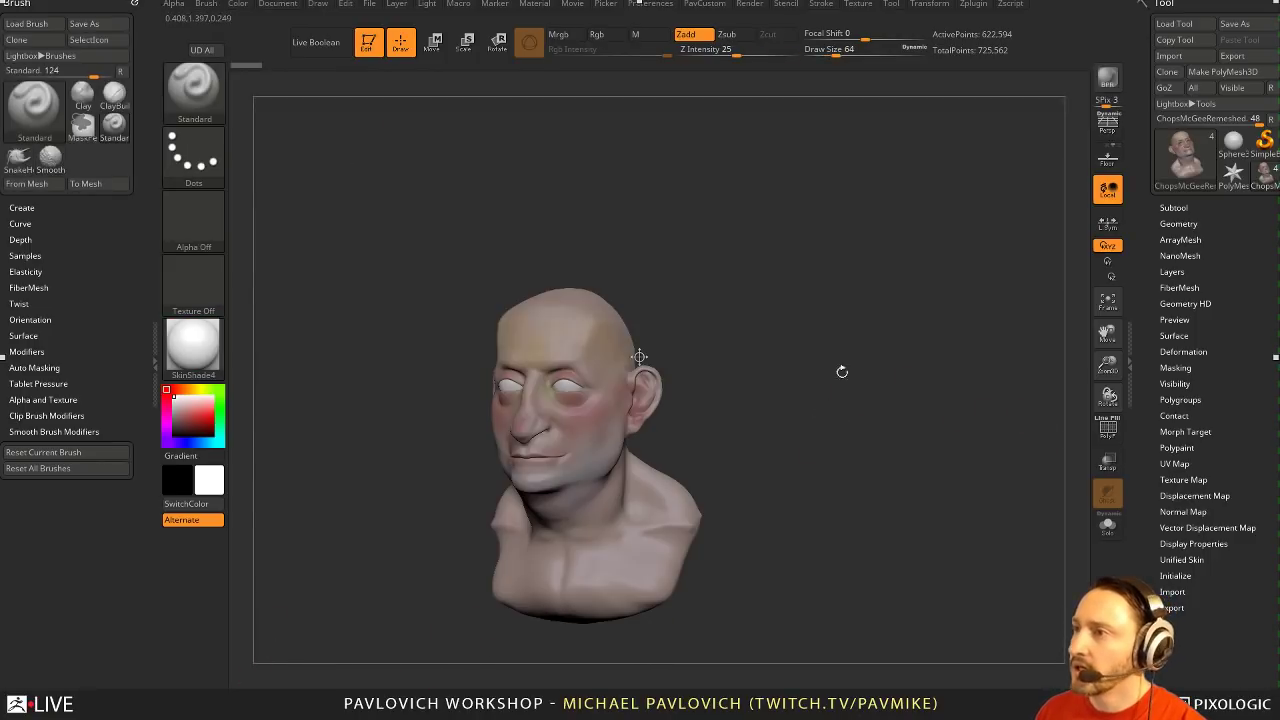
{"action": "left_click_drag", "start_coordinate": [808, 263], "coordinate": [865, 276], "text": "alt"}
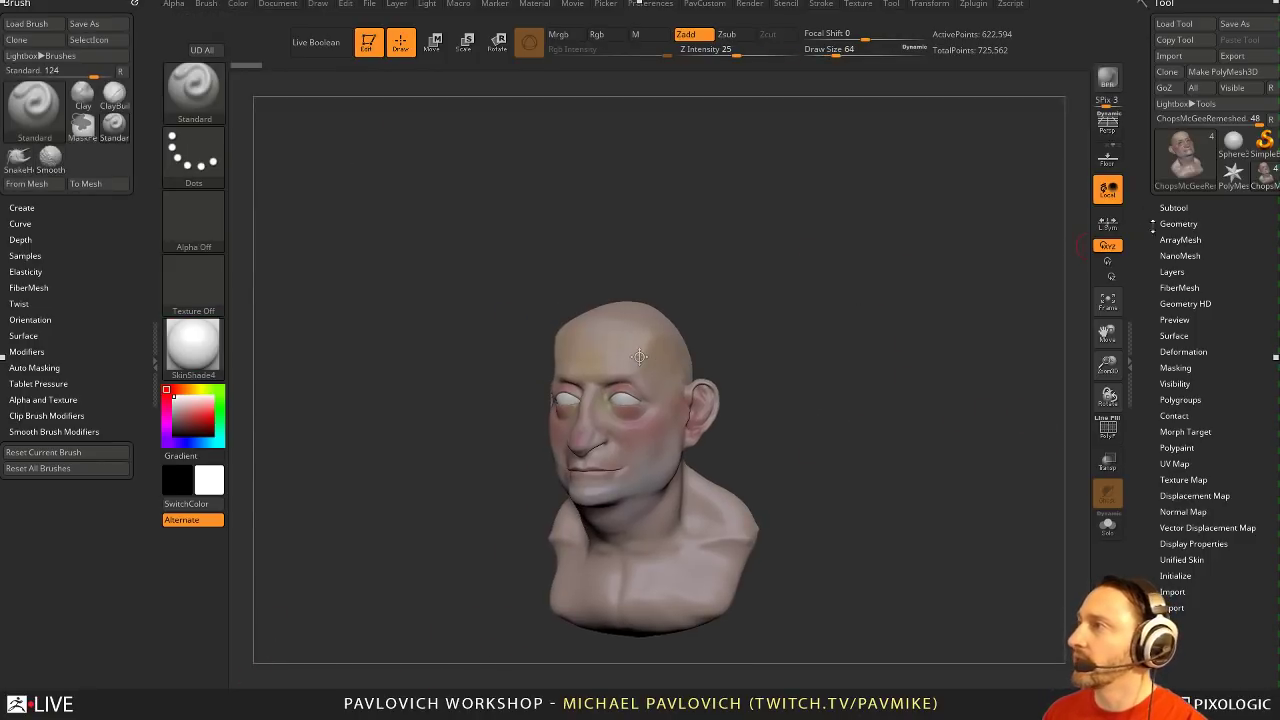
Replace the bust on the canvas with the Nickz_plainbase figure from LightBox and put it in Edit mode
{"action": "left_click", "coordinate": [369, 44]}
{"action": "key", "text": "n"}
{"action": "key", "text": "comma"}
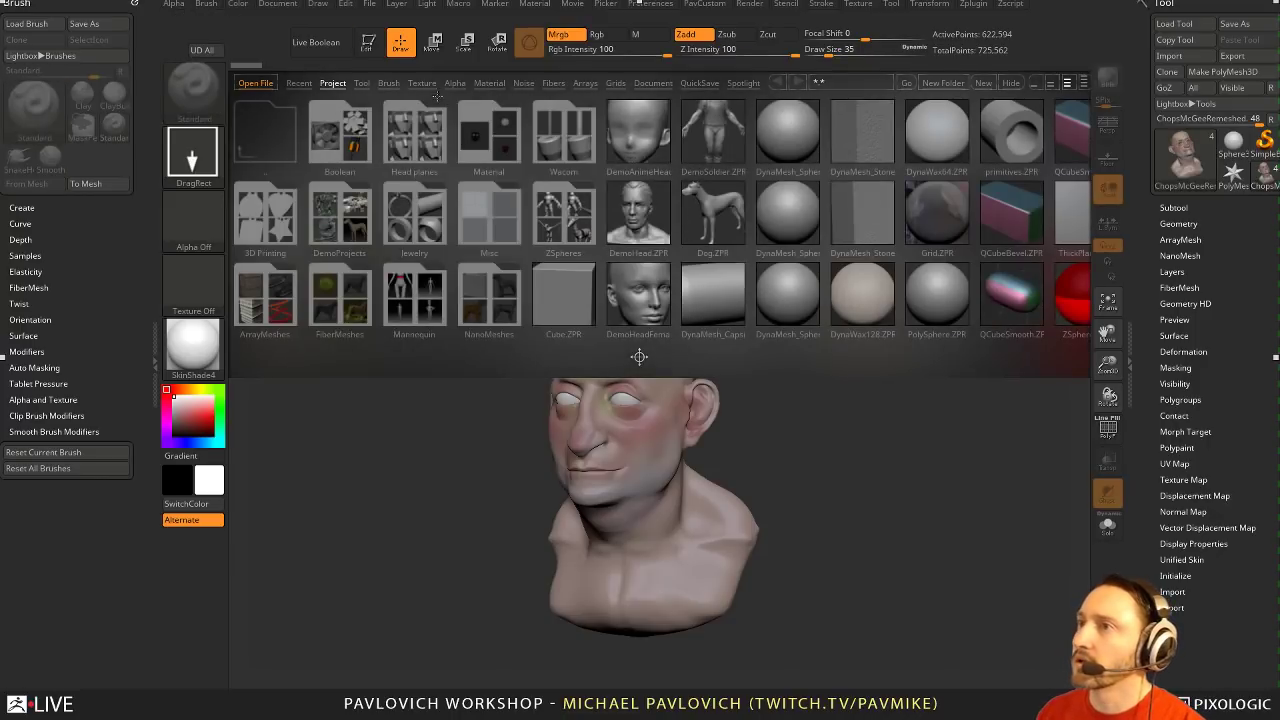
{"action": "left_click", "coordinate": [358, 84]}
{"action": "double_click", "coordinate": [649, 203]}
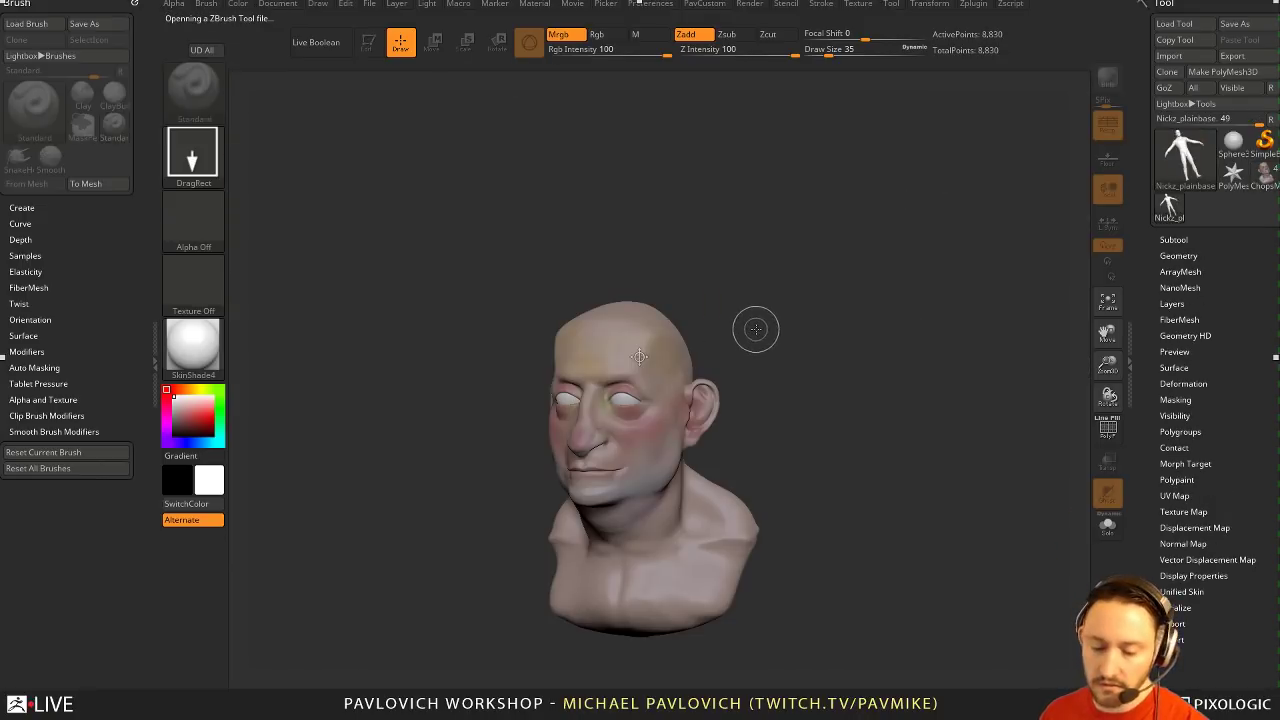
{"action": "left_click_drag", "start_coordinate": [687, 557], "coordinate": [685, 584]}
{"action": "left_click", "coordinate": [369, 44]}
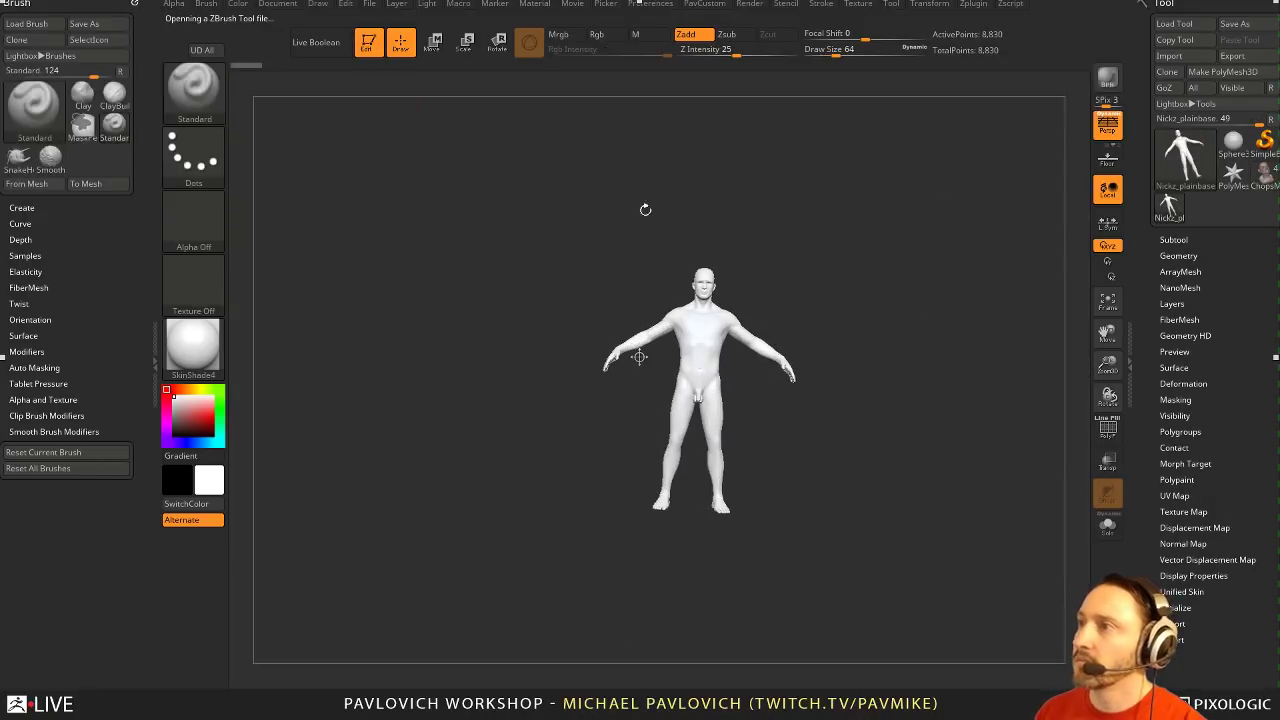
Display the figure with the MatCap Gray material and set the Draw Size to 59
{"action": "mouse_move", "coordinate": [857, 220]}
{"action": "left_mouse_down", "text": "alt"}
{"action": "mouse_move", "coordinate": [786, 240]}
{"action": "mouse_move", "coordinate": [804, 409]}
{"action": "left_mouse_up", "text": "alt"}
{"action": "left_click", "coordinate": [306, 688]}
{"action": "mouse_move", "coordinate": [931, 220]}
{"action": "left_mouse_down", "text": "alt"}
{"action": "mouse_move", "coordinate": [943, 248]}
{"action": "mouse_move", "coordinate": [854, 300]}
{"action": "mouse_move", "coordinate": [887, 249]}
{"action": "left_mouse_up", "text": "alt"}
{"action": "key", "text": "s"}
{"action": "left_click_drag", "start_coordinate": [877, 300], "coordinate": [875, 300]}
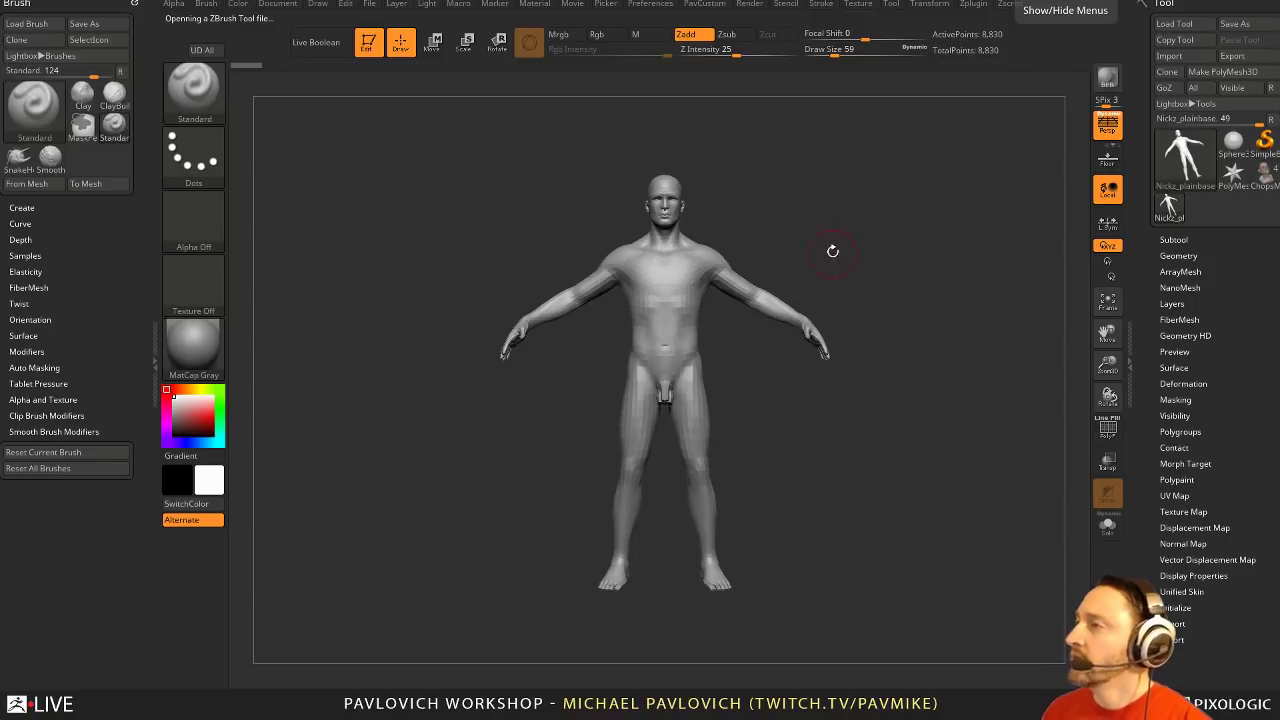
{"action": "key", "text": "s"}
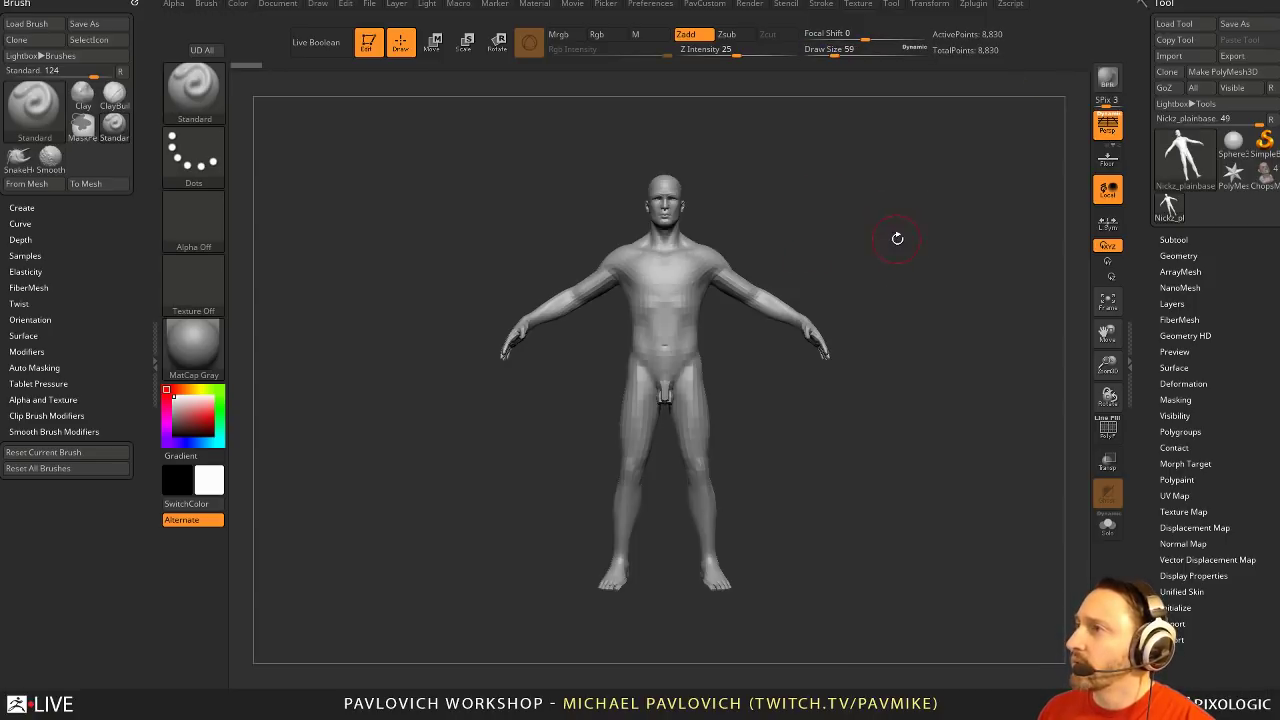
{"action": "left_click_drag", "start_coordinate": [898, 237], "coordinate": [889, 247], "text": "alt"}
Clear the canvas twice, redrawing the figure each time and returning it to Edit mode
{"action": "left_click", "coordinate": [367, 44]}
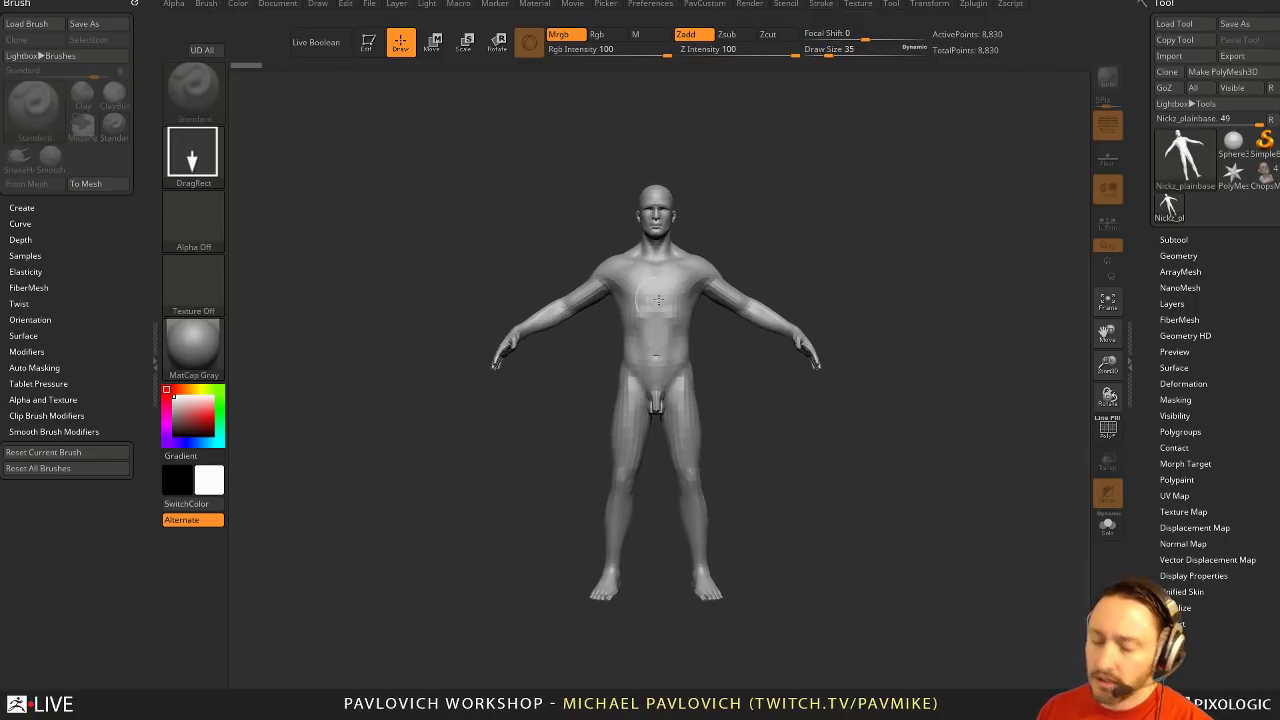
{"action": "key", "text": "ctrl+n"}
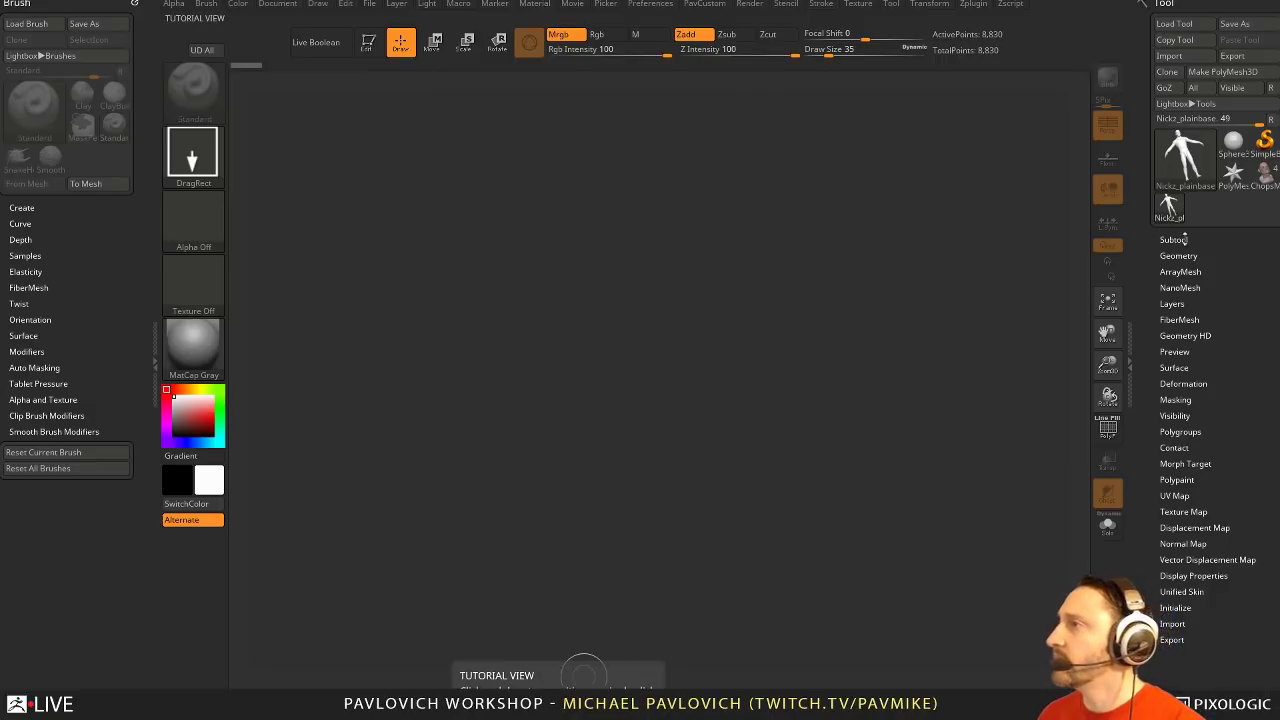
{"action": "left_click_drag", "start_coordinate": [660, 396], "coordinate": [689, 508]}
{"action": "left_click", "coordinate": [367, 44]}
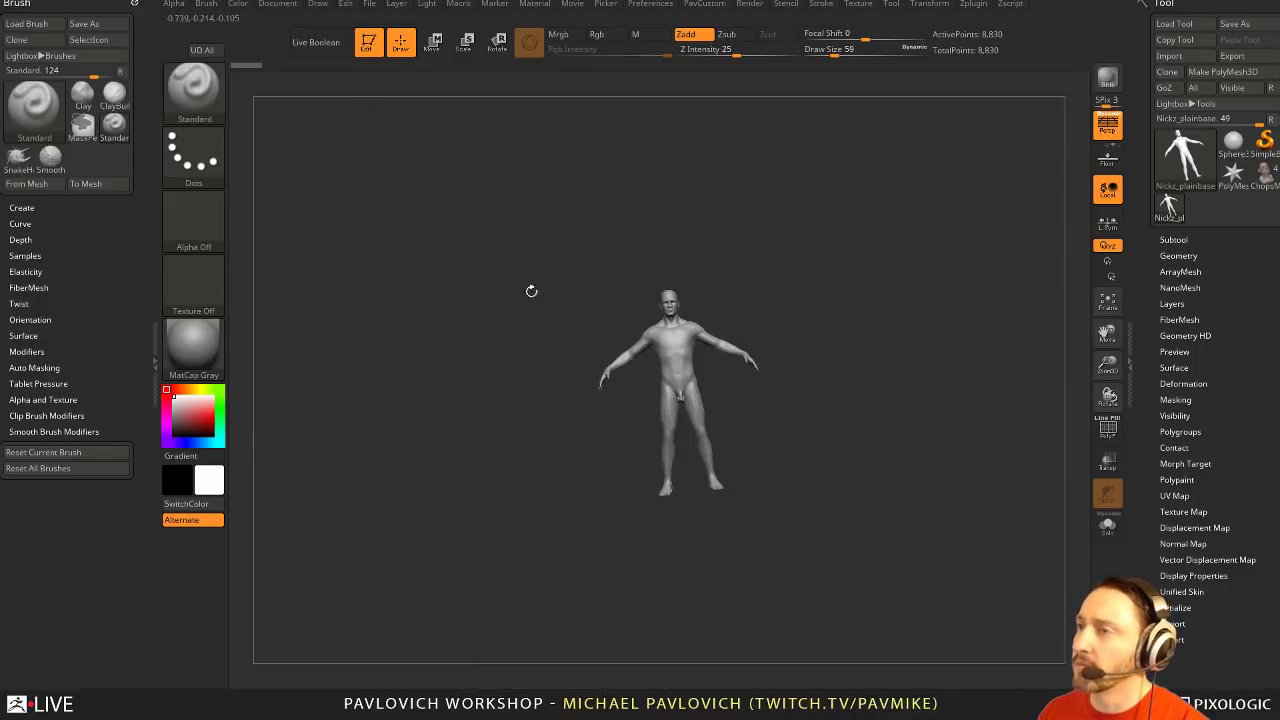
{"action": "left_click", "coordinate": [367, 44]}
{"action": "key", "text": "ctrl+n"}
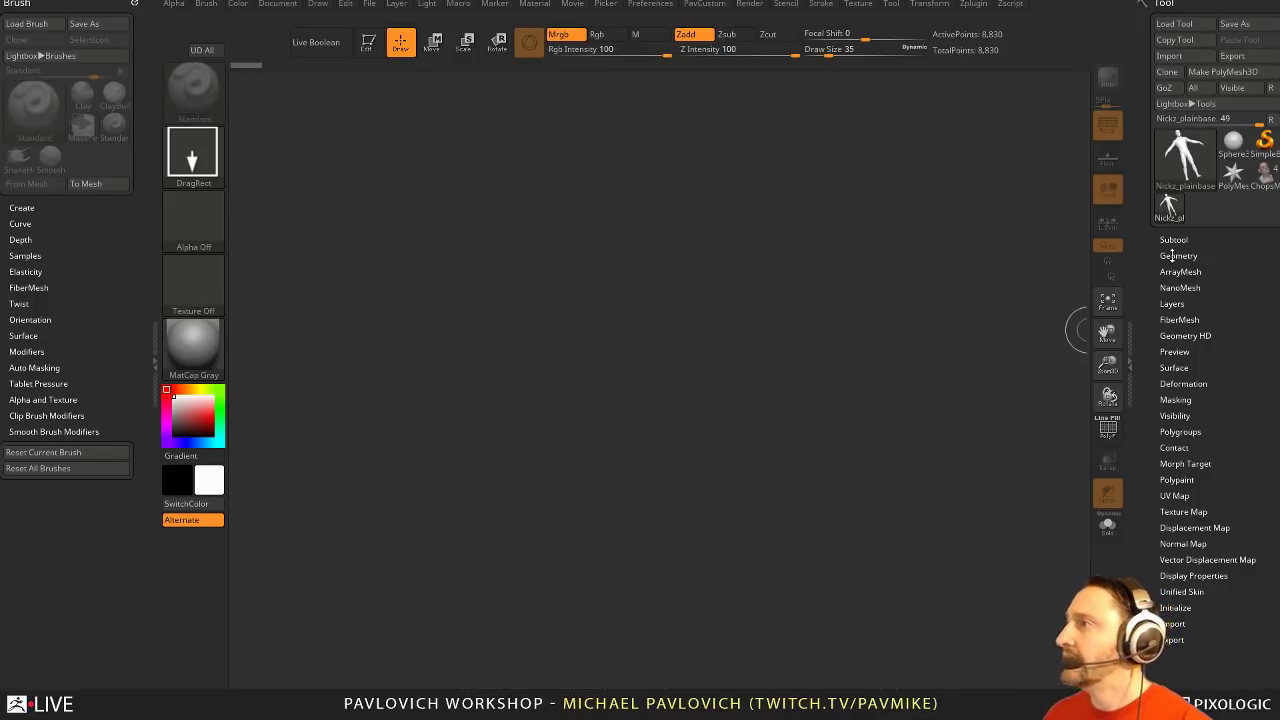
{"action": "left_click_drag", "start_coordinate": [645, 455], "coordinate": [652, 535]}
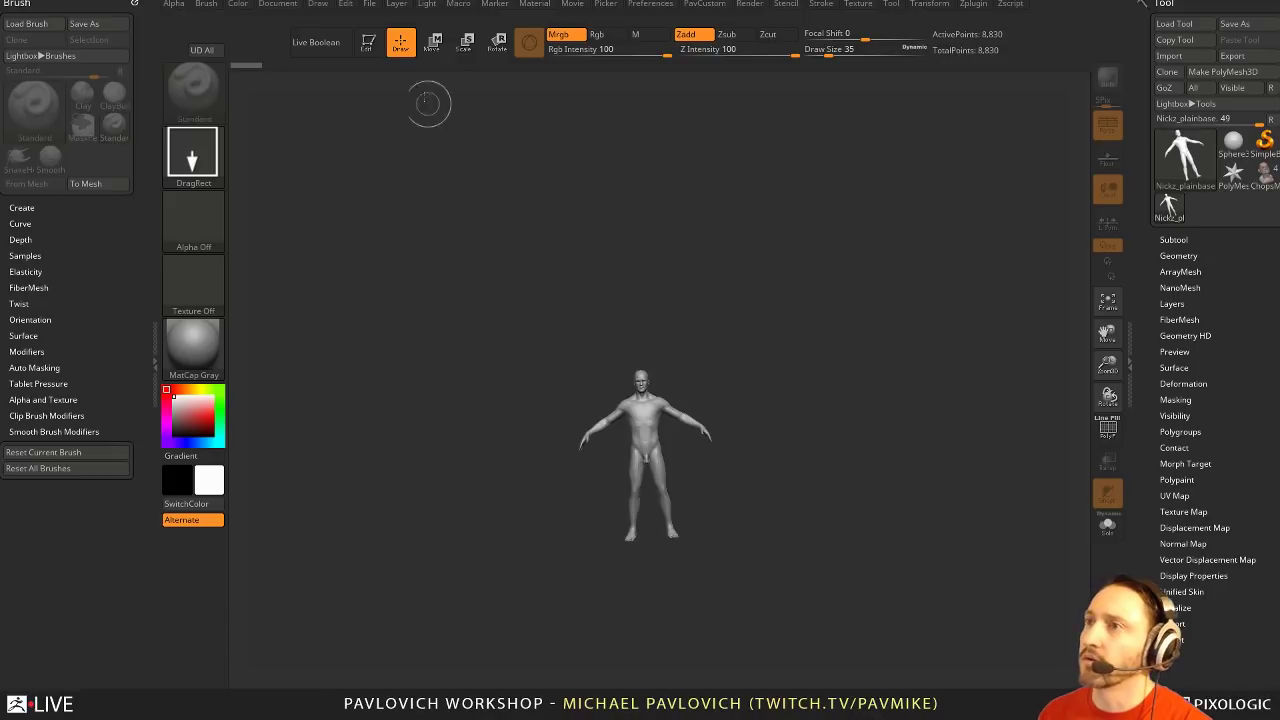
{"action": "left_click", "coordinate": [367, 44]}
Append the PolyMesh3D star as a second subtool to the figure
{"action": "left_click", "coordinate": [1175, 240], "text": "shift"}
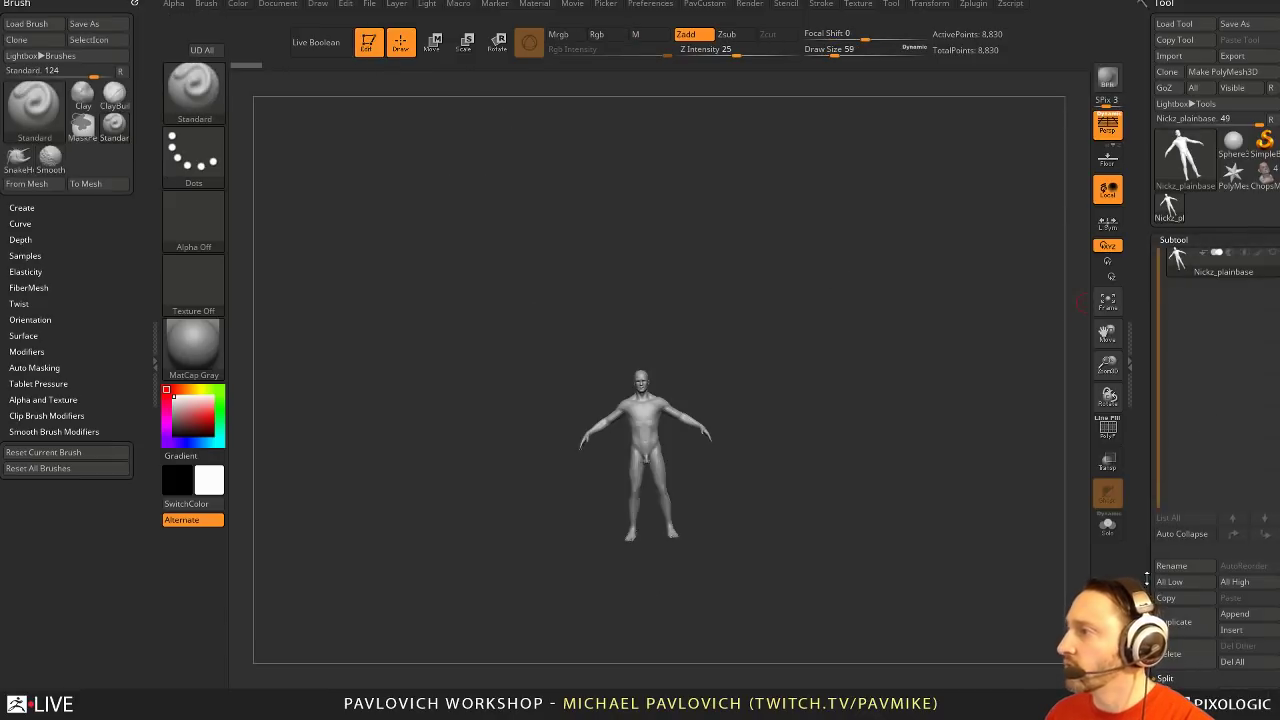
{"action": "scroll", "coordinate": [1210, 400], "scroll_direction": "down", "scroll_amount": 3}
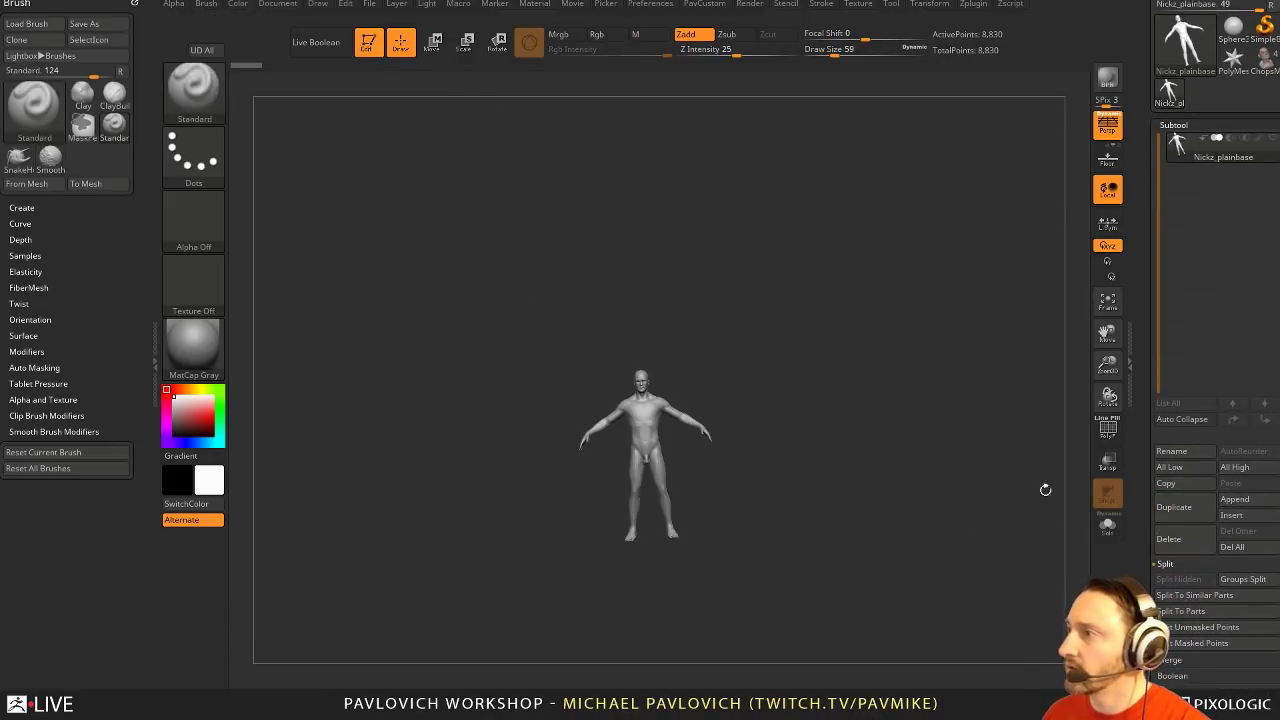
{"action": "left_click", "coordinate": [1257, 514]}
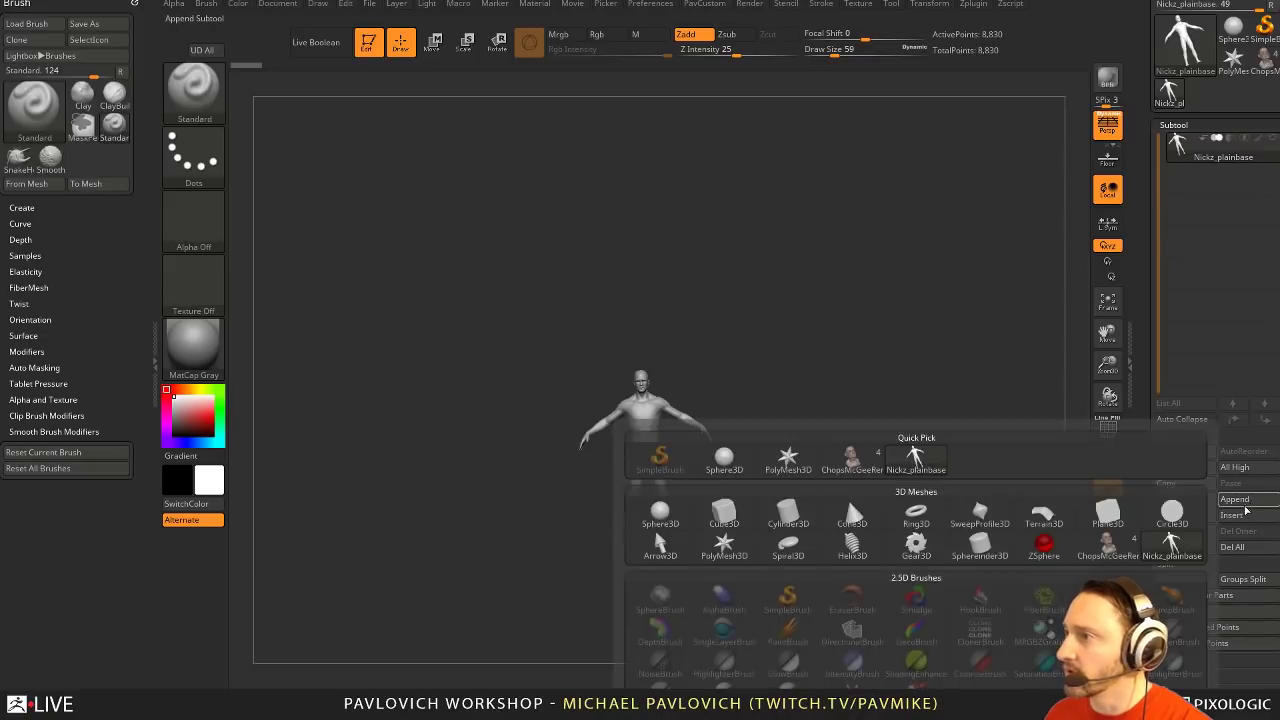
{"action": "left_click", "coordinate": [1250, 510]}
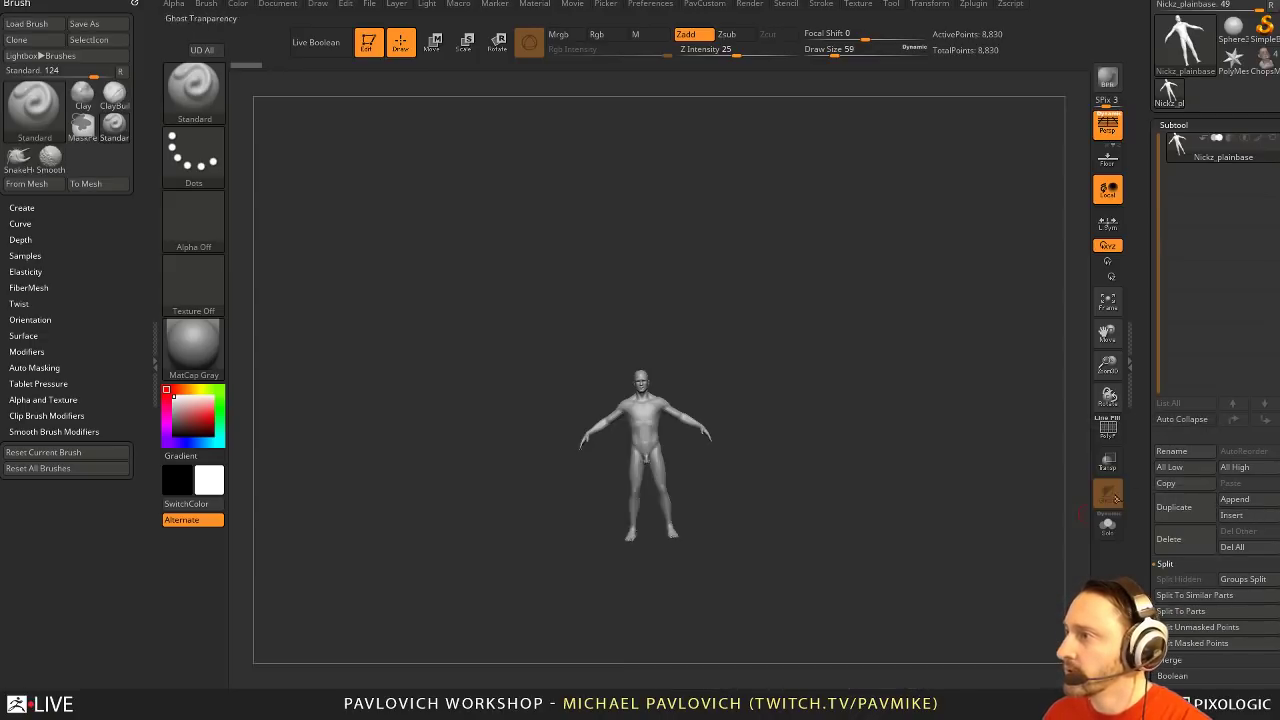
{"action": "left_click", "coordinate": [1240, 510]}
{"action": "left_click", "coordinate": [742, 554]}
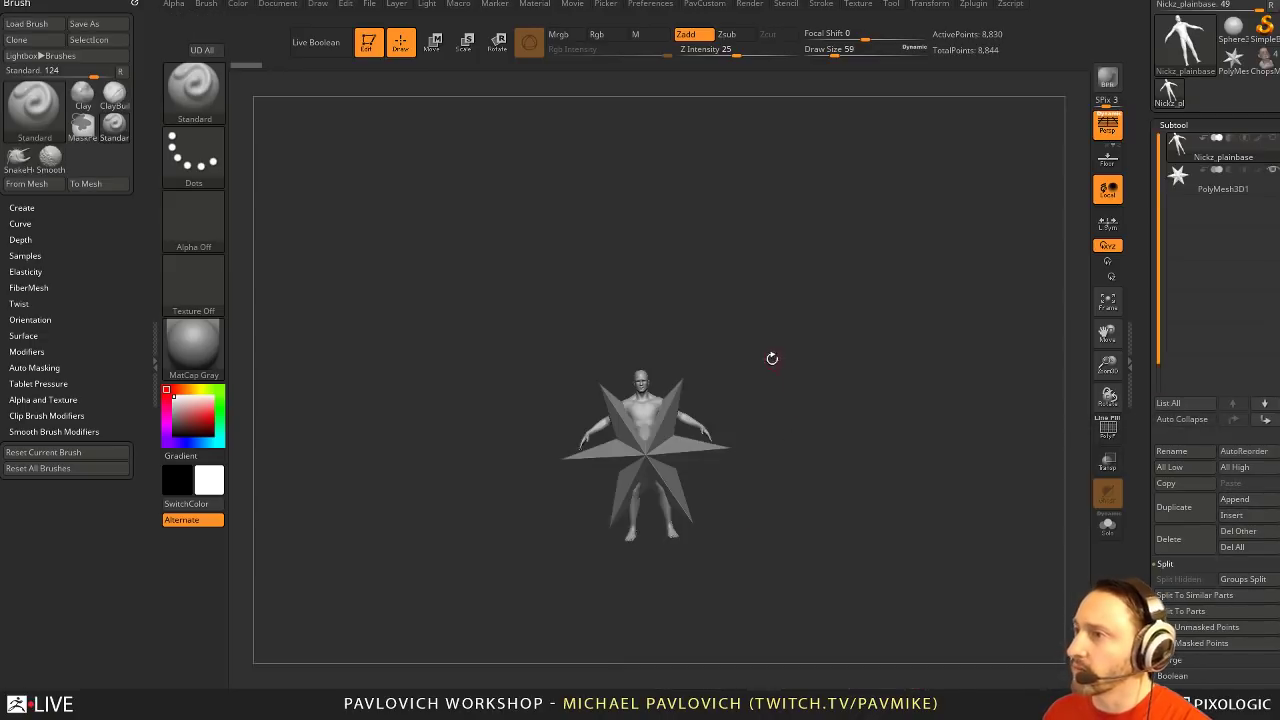
{"action": "key", "text": "f"}
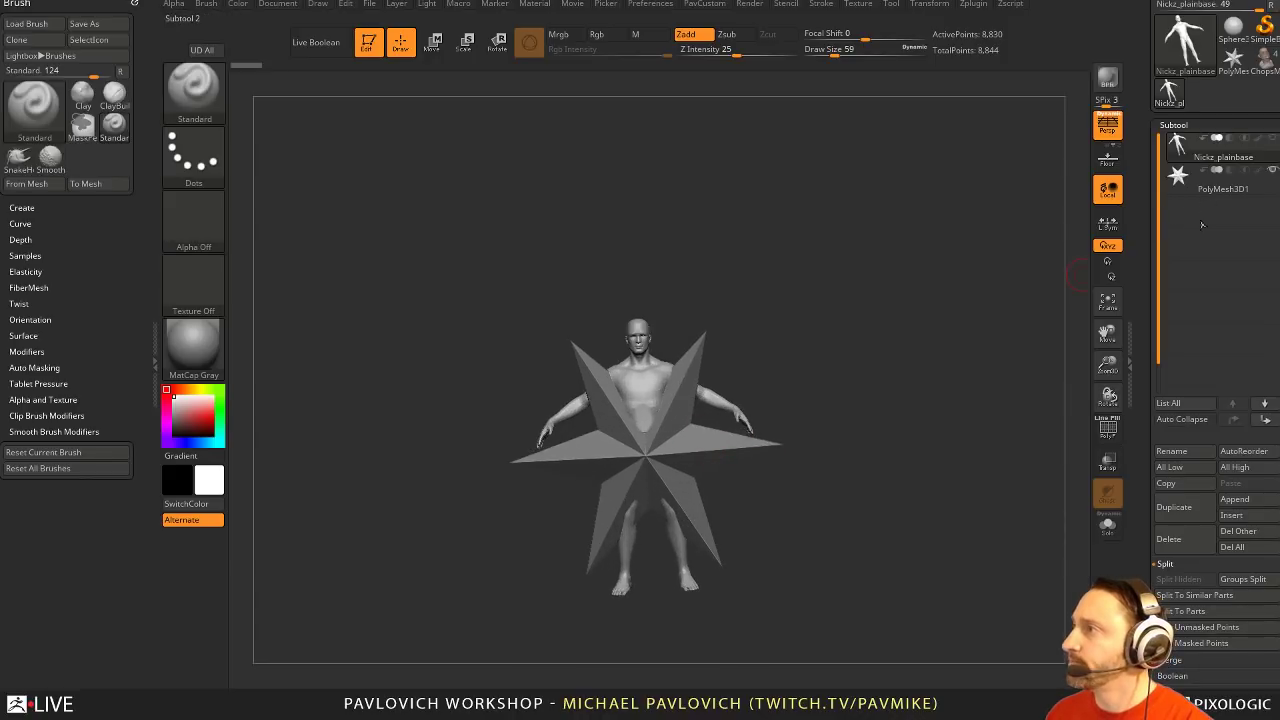
Select the appended star subtool and initialize it as a cube
{"action": "left_click", "coordinate": [1194, 184]}
{"action": "left_click_drag", "start_coordinate": [1149, 272], "coordinate": [1145, 75]}
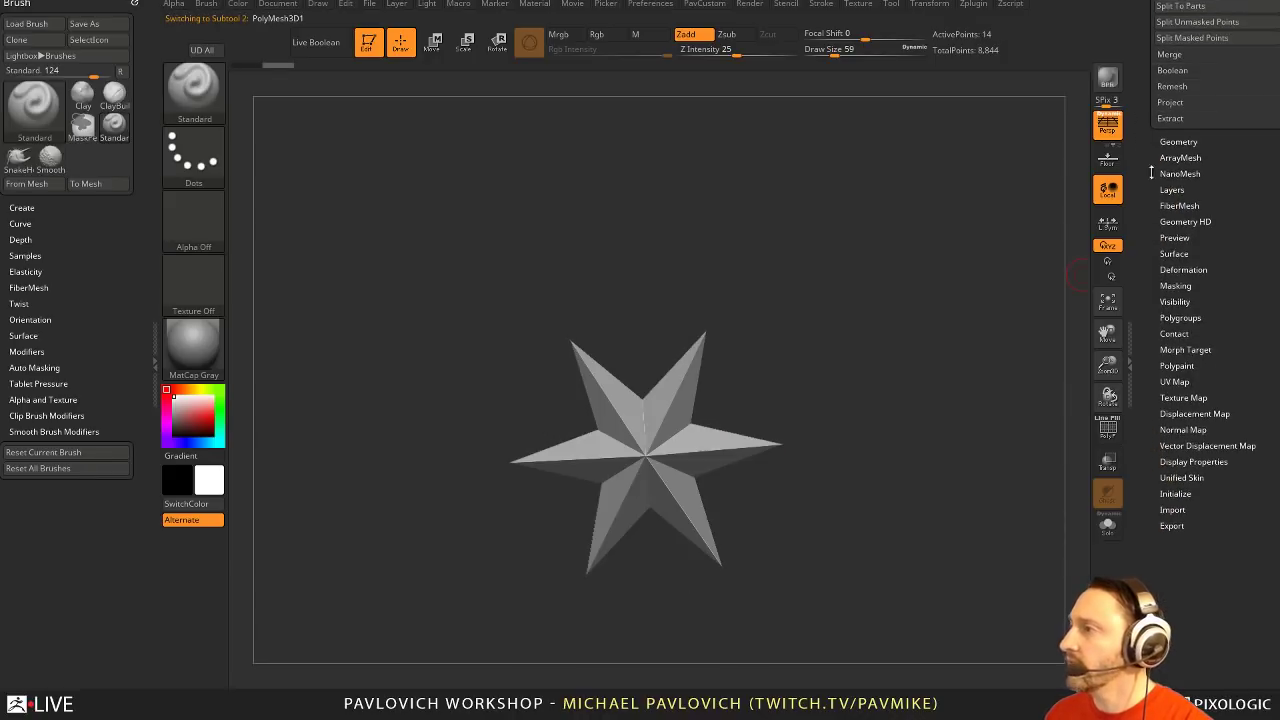
{"action": "left_click", "coordinate": [1177, 494]}
{"action": "left_click", "coordinate": [1168, 511]}
{"action": "left_click_drag", "start_coordinate": [1149, 400], "coordinate": [1152, 531]}
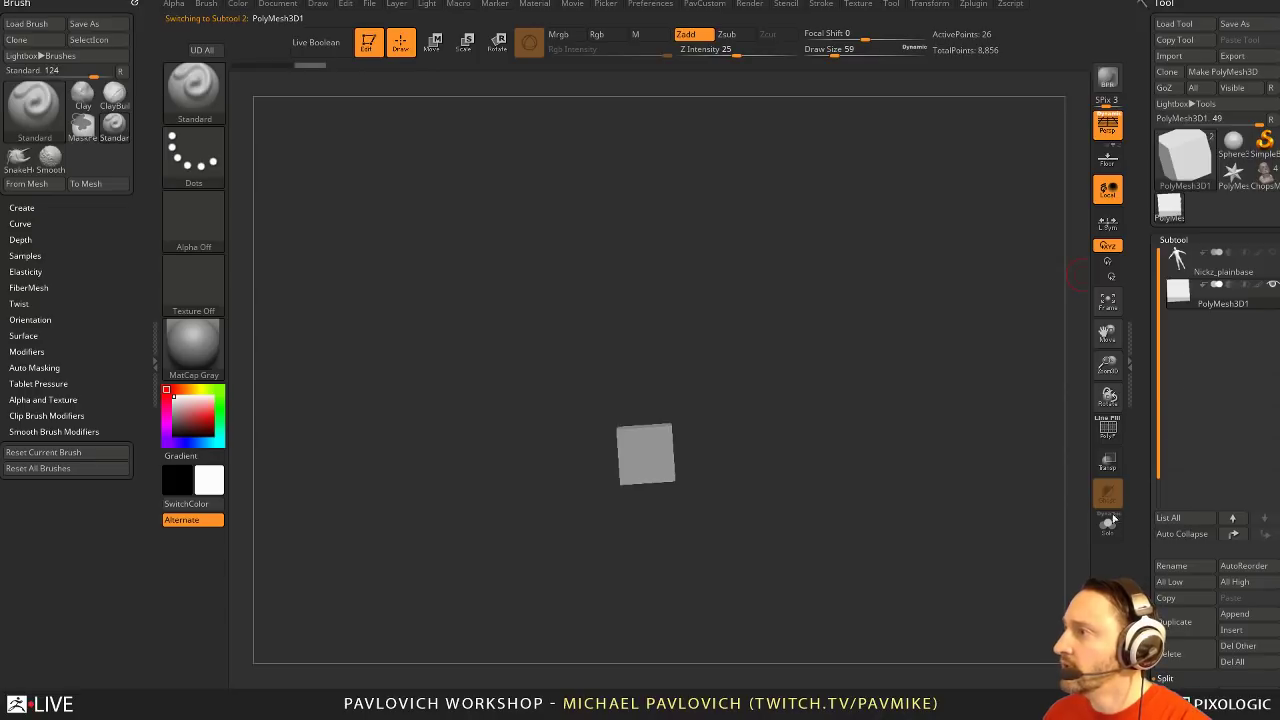
Show the figure together with the cube, turn on the polyframe display and switch off perspective
{"action": "left_click", "coordinate": [1108, 522]}
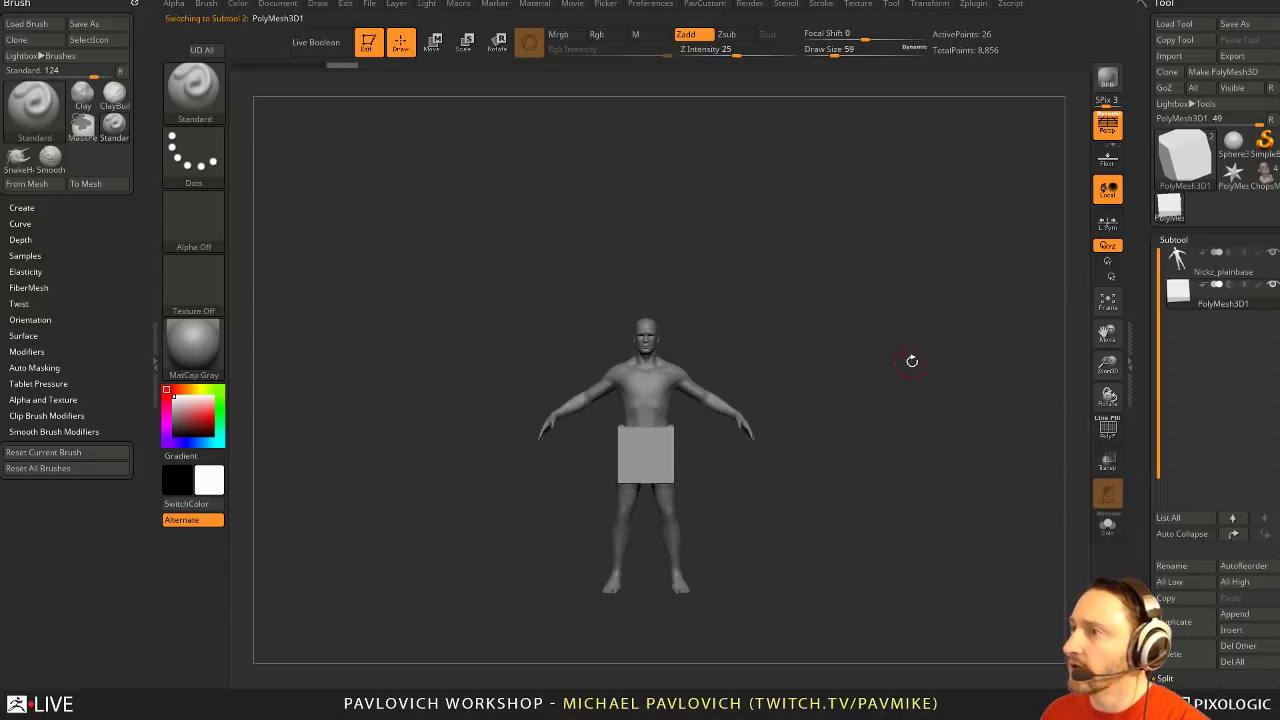
{"action": "key", "text": "f"}
{"action": "left_click", "coordinate": [1108, 430]}
{"action": "left_click_drag", "start_coordinate": [963, 506], "coordinate": [938, 457], "text": "alt"}
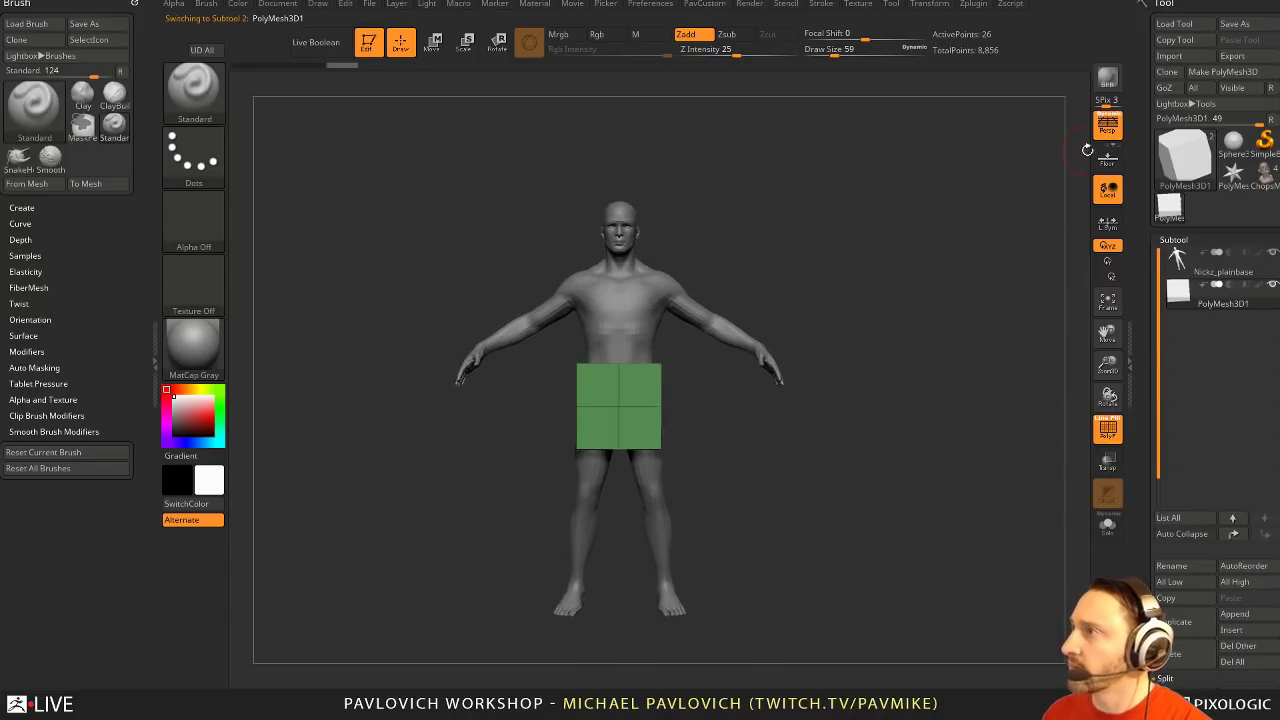
{"action": "left_click", "coordinate": [1104, 127]}
{"action": "left_click_drag", "start_coordinate": [911, 337], "coordinate": [923, 325], "text": "alt"}
Move the cube straight down below the figure's feet and return to Draw mode
{"action": "key", "text": "w"}
{"action": "left_click_drag", "start_coordinate": [631, 315], "coordinate": [631, 589]}
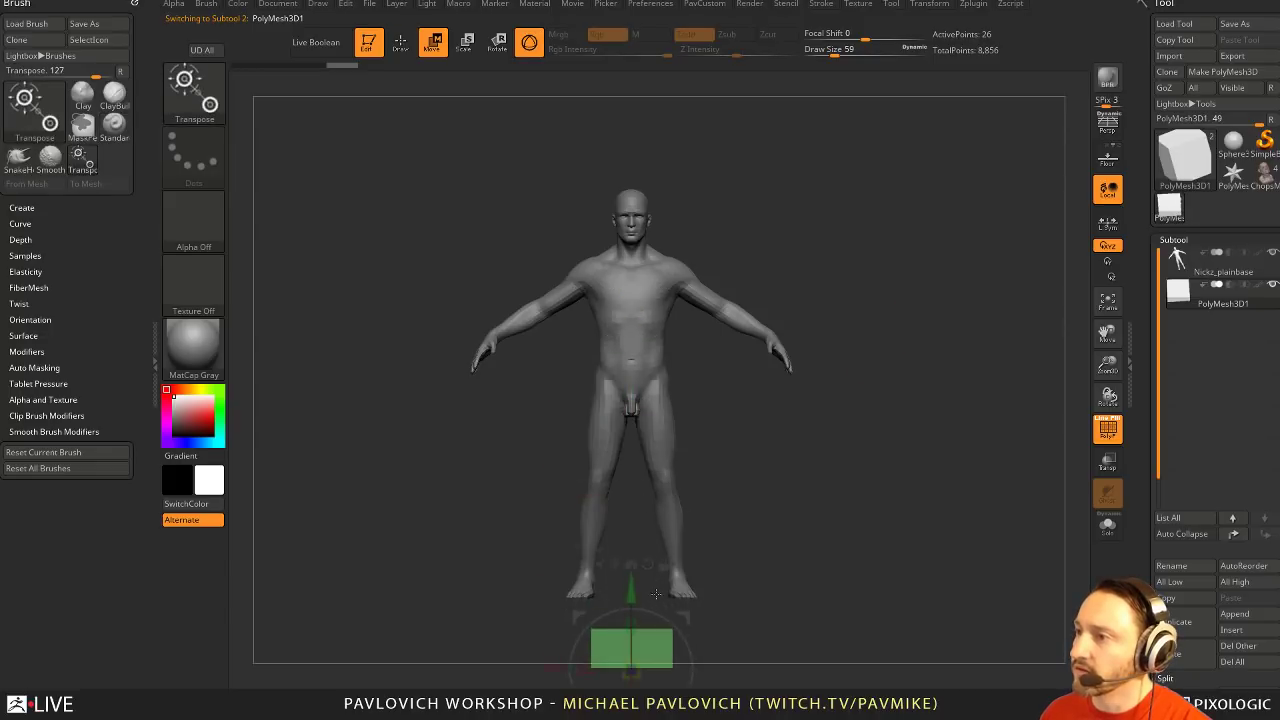
{"action": "left_click_drag", "start_coordinate": [833, 455], "coordinate": [823, 263], "text": "alt"}
{"action": "key", "text": "q"}
{"action": "left_click_drag", "start_coordinate": [717, 446], "coordinate": [636, 468]}
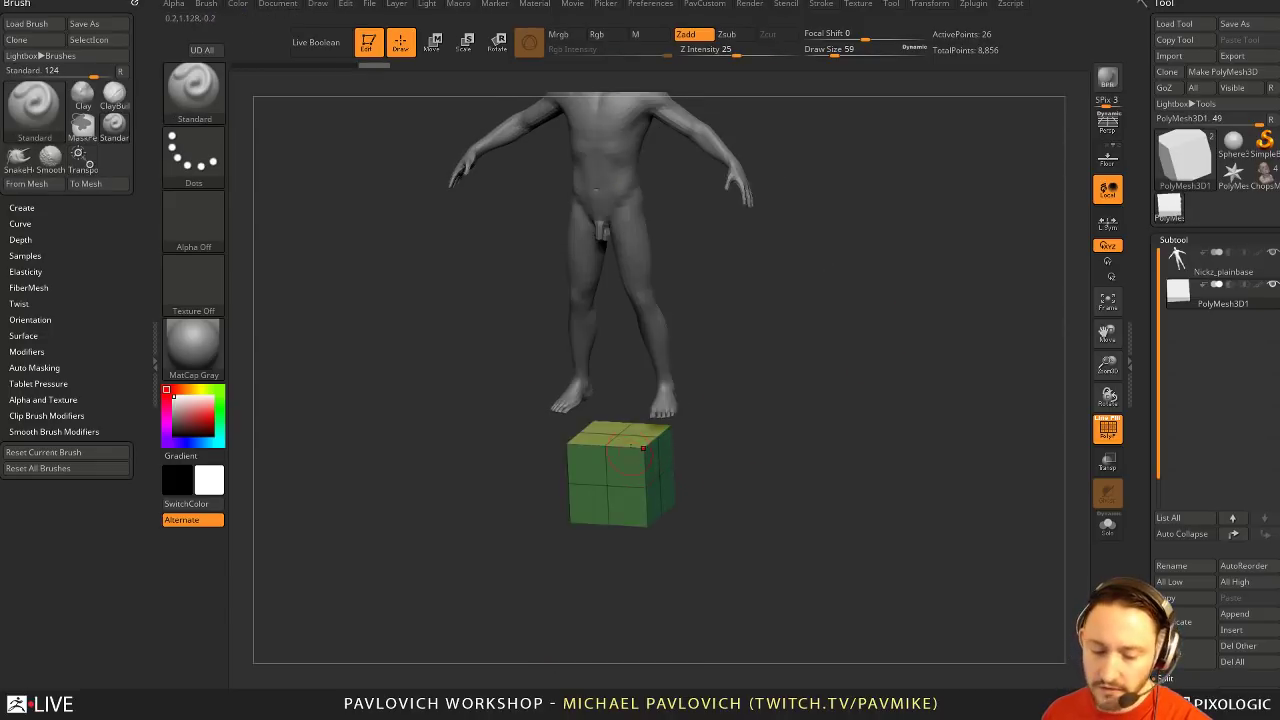
{"action": "left_click_drag", "start_coordinate": [720, 414], "coordinate": [760, 434], "text": "alt"}
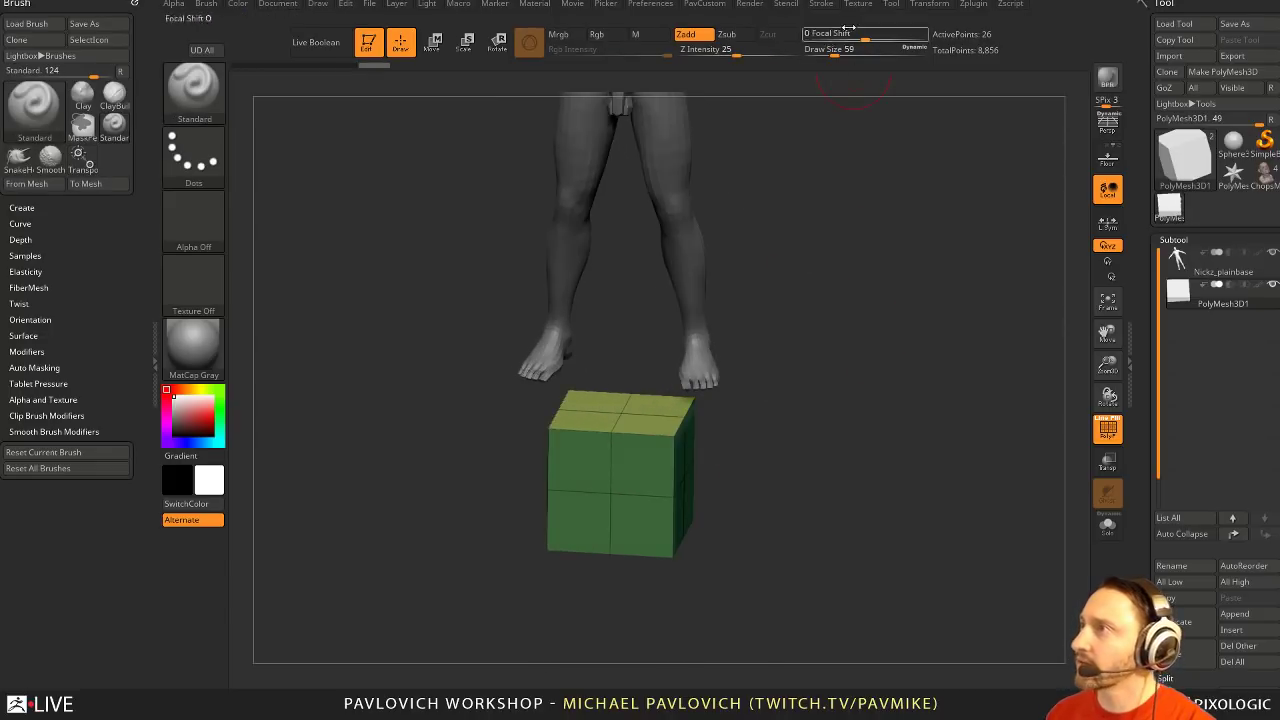
{"action": "left_click", "coordinate": [929, 4]}
{"action": "left_click_drag", "start_coordinate": [800, 370], "coordinate": [870, 441]}
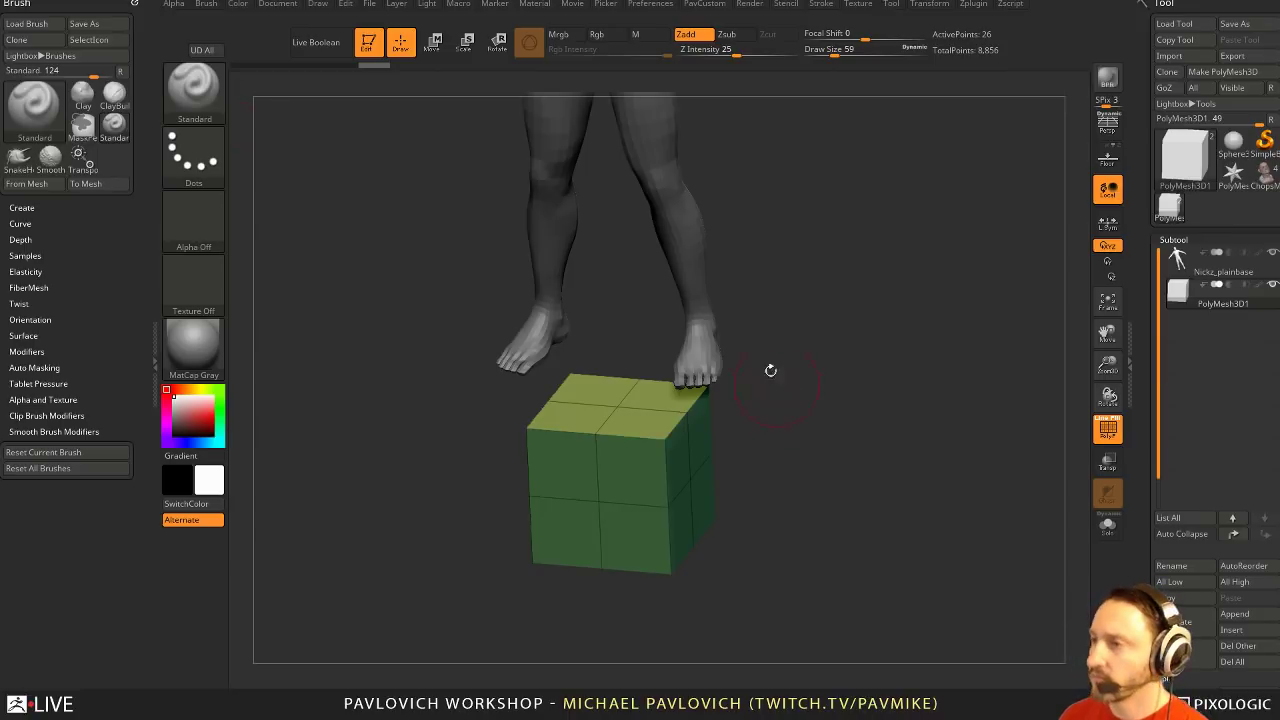
Set the brush draw size to 37
{"action": "mouse_move", "coordinate": [815, 358]}
{"action": "left_mouse_down"}
{"action": "mouse_move", "coordinate": [815, 322]}
{"action": "mouse_move", "coordinate": [778, 343]}
{"action": "mouse_move", "coordinate": [803, 372]}
{"action": "left_mouse_up"}
{"action": "key", "text": "s"}
{"action": "key", "text": "s"}
{"action": "mouse_move", "coordinate": [803, 386]}
{"action": "left_mouse_down"}
{"action": "mouse_move", "coordinate": [818, 386]}
{"action": "mouse_move", "coordinate": [818, 408]}
{"action": "left_mouse_up"}
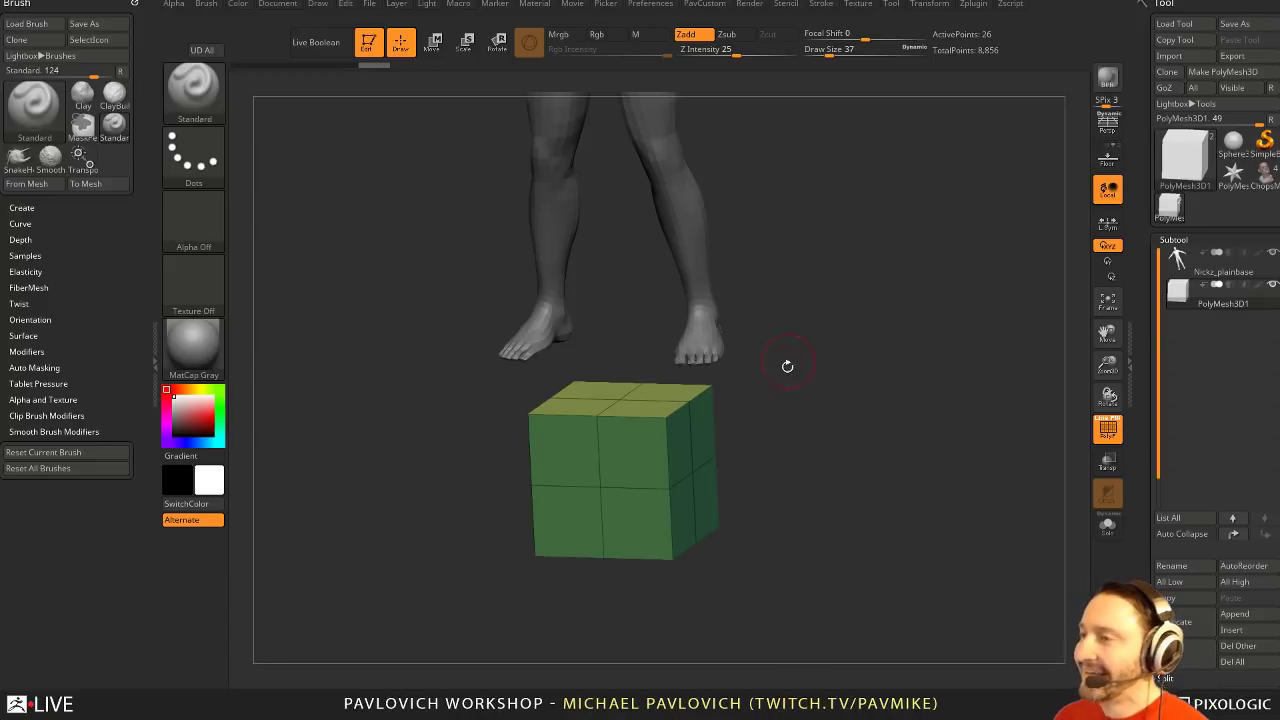
{"action": "left_click_drag", "start_coordinate": [787, 366], "coordinate": [545, 489]}
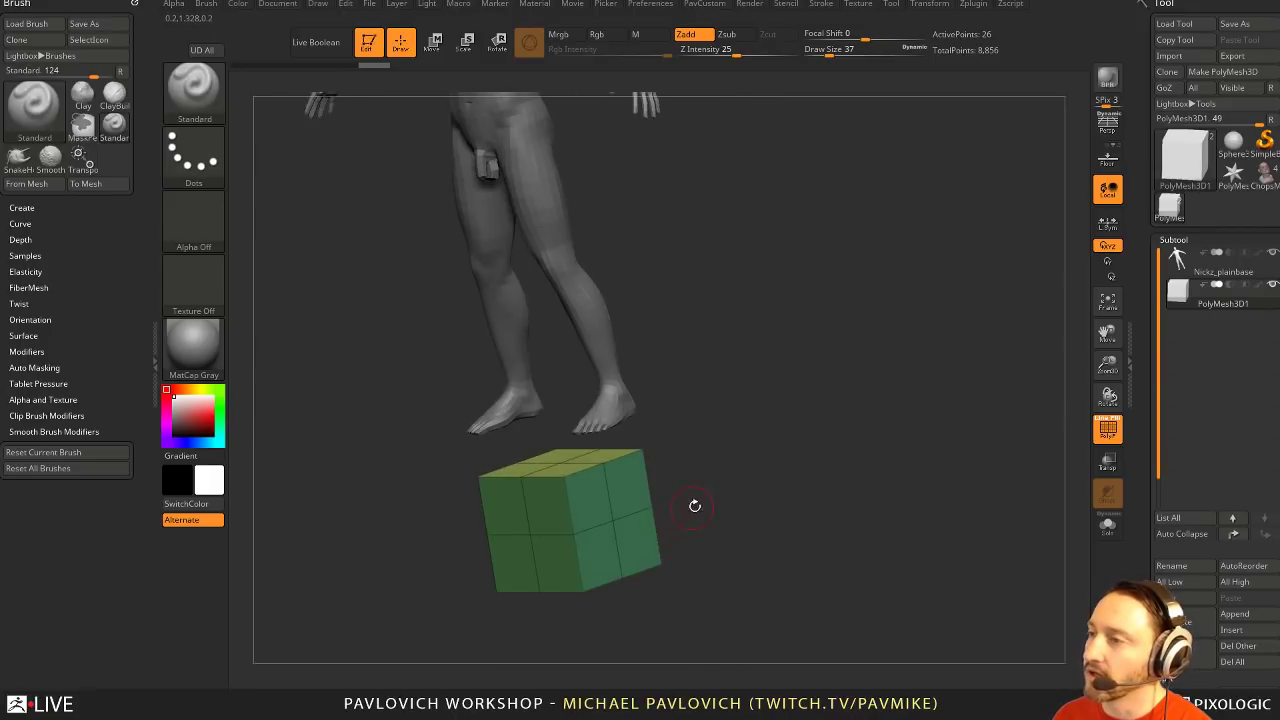
{"action": "left_click_drag", "start_coordinate": [694, 505], "coordinate": [851, 397]}
Scale the cube down uniformly to a small block below the figure's feet and return to Draw mode
{"action": "scroll", "coordinate": [1163, 281], "scroll_direction": "down", "scroll_amount": 5}
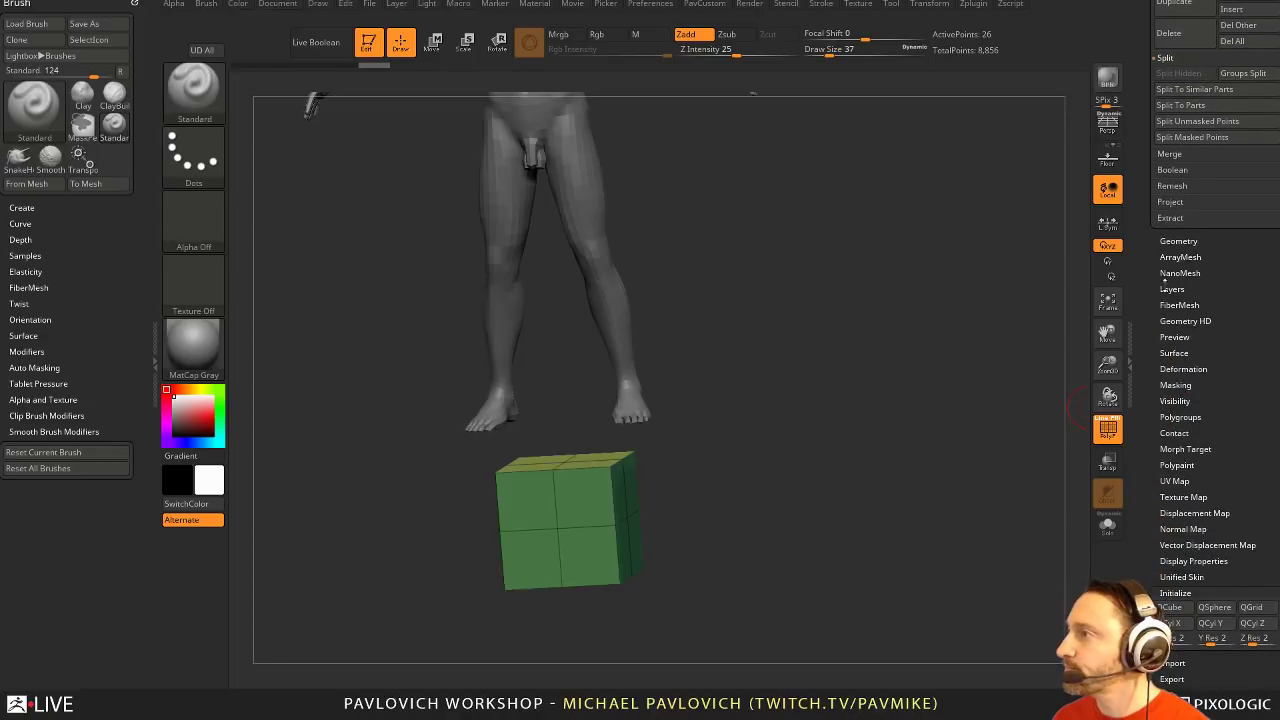
{"action": "left_click_drag", "start_coordinate": [687, 444], "coordinate": [728, 445]}
{"action": "key", "text": "w"}
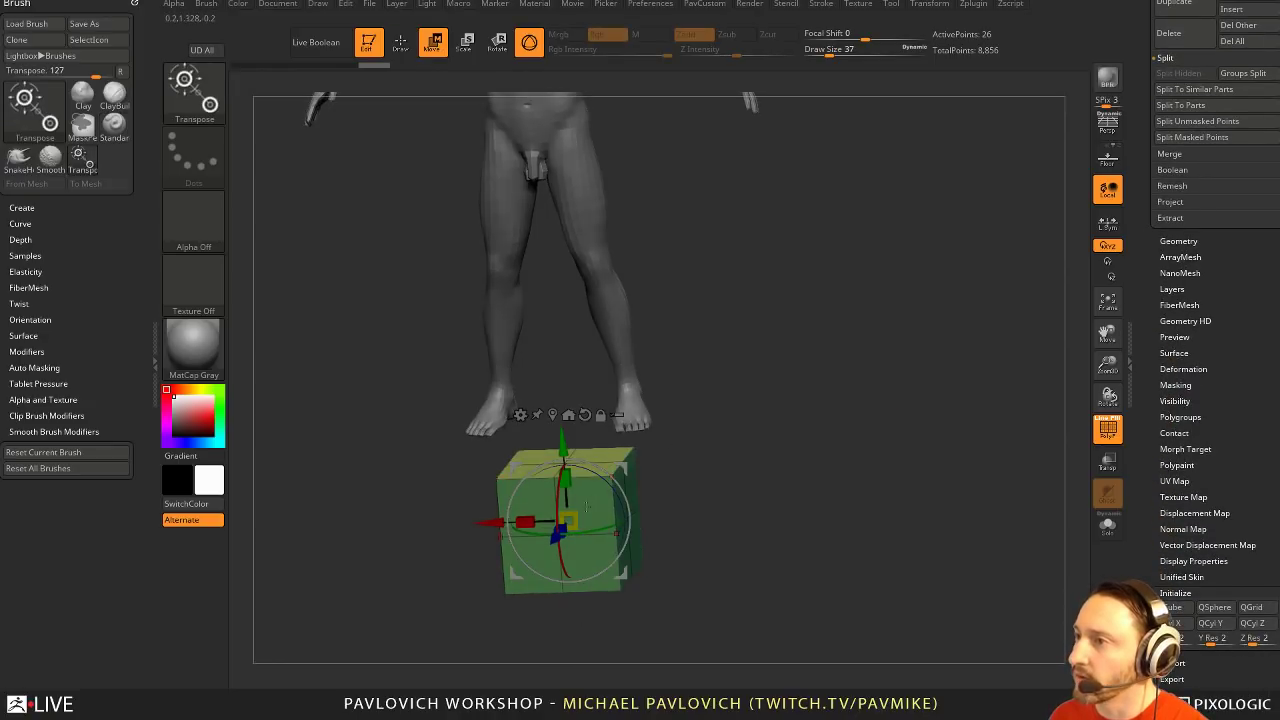
{"action": "left_click_drag", "start_coordinate": [567, 521], "coordinate": [519, 513]}
{"action": "key", "text": "q"}
{"action": "mouse_move", "coordinate": [623, 163]}
{"action": "left_mouse_down", "text": "alt"}
{"action": "mouse_move", "coordinate": [780, 377]}
{"action": "mouse_move", "coordinate": [710, 377]}
{"action": "left_mouse_up", "text": "alt"}
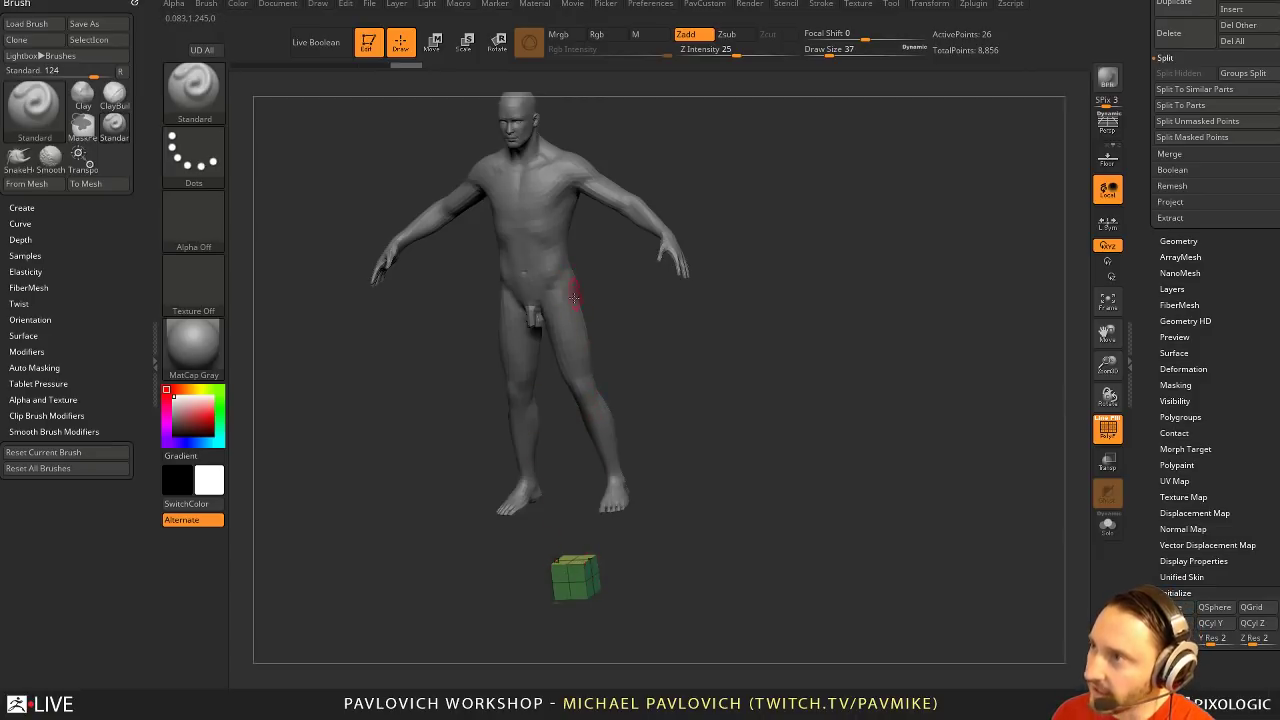
Turn on Array Mesh for the cube and offset its copy by about 2.86 in X and -13.36 in Y
{"action": "left_click_drag", "start_coordinate": [713, 448], "coordinate": [785, 452]}
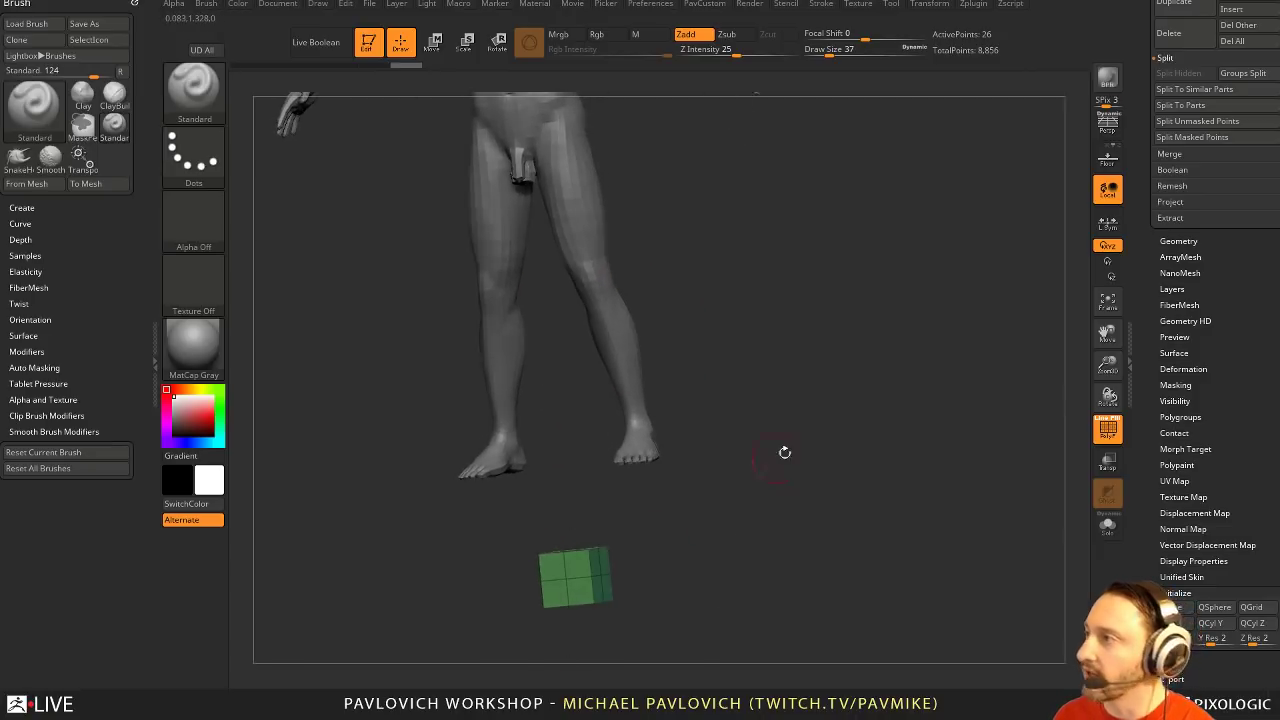
{"action": "left_click", "coordinate": [1180, 258]}
{"action": "left_click", "coordinate": [1183, 257]}
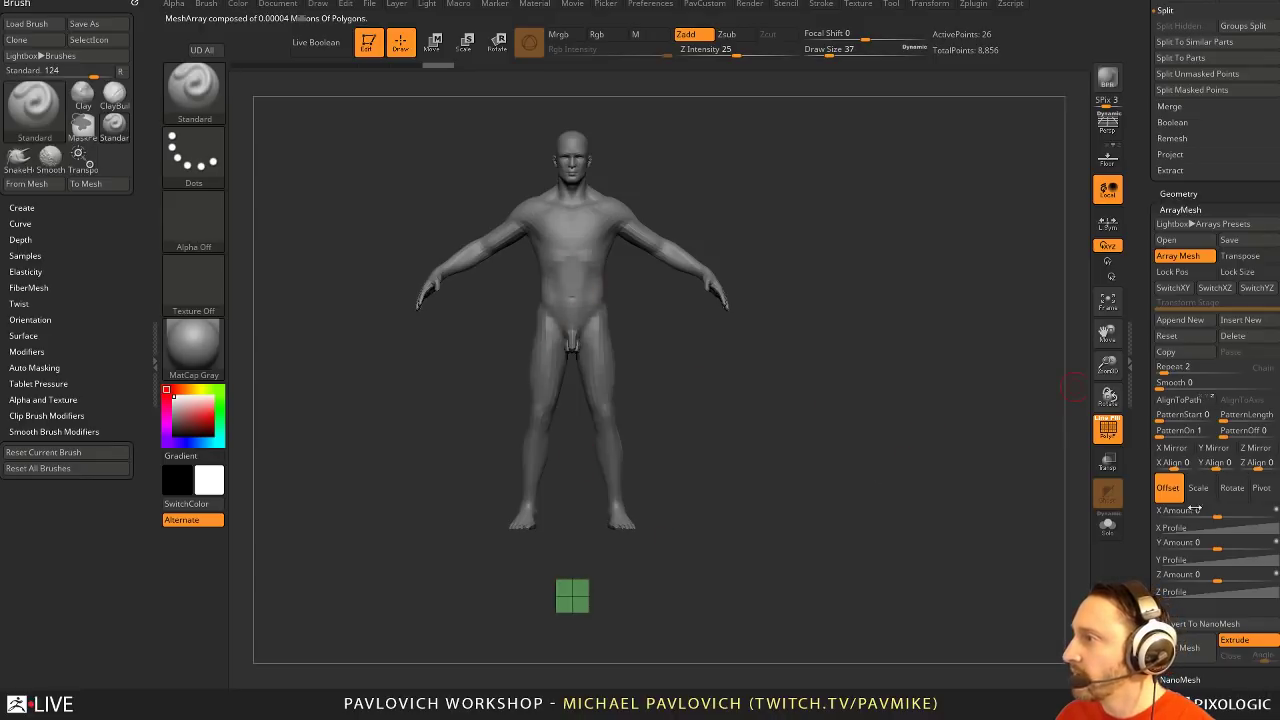
{"action": "left_click_drag", "start_coordinate": [1218, 547], "coordinate": [1207, 578]}
{"action": "type", "text": "00"}
{"action": "key", "text": "Return"}
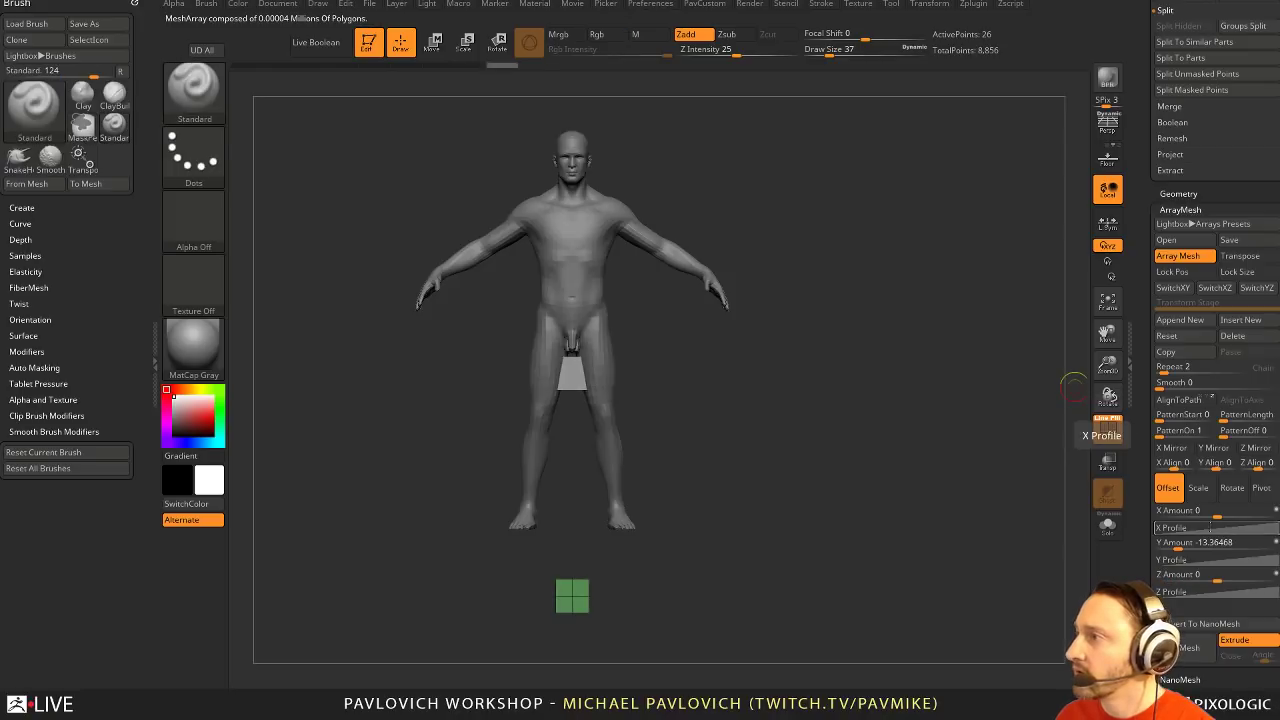
{"action": "left_click_drag", "start_coordinate": [1215, 512], "coordinate": [1246, 520]}
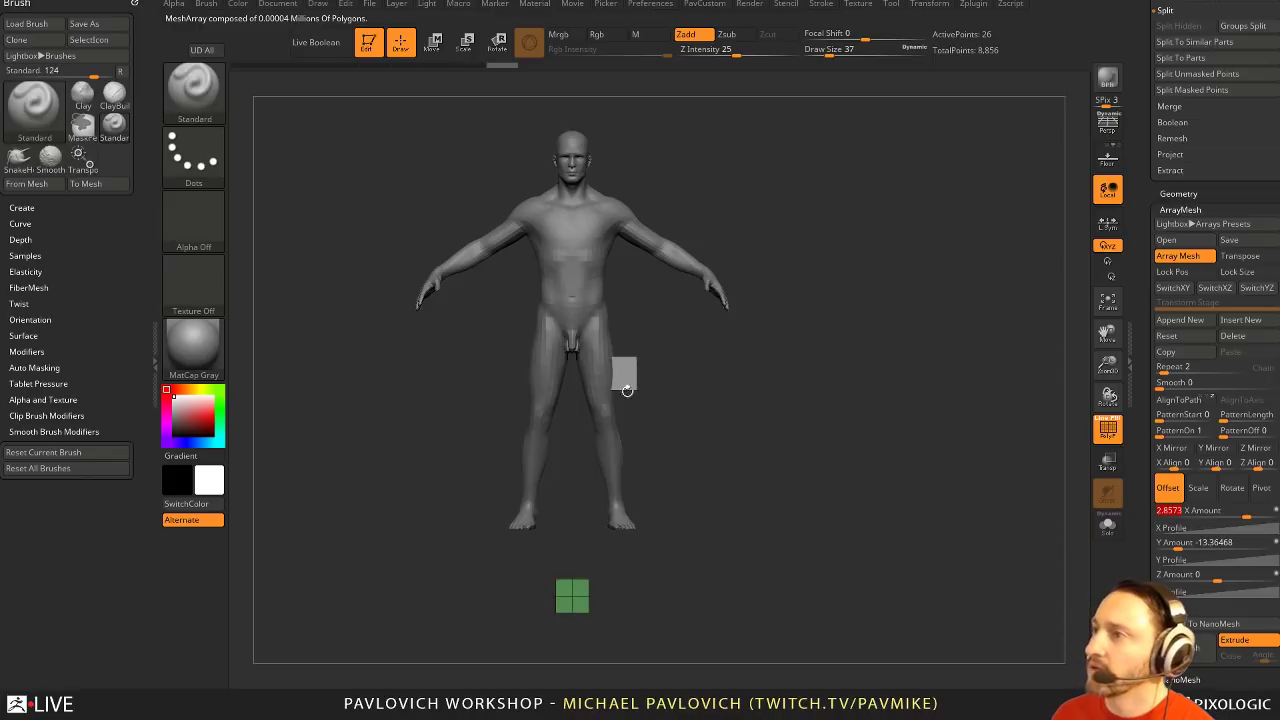
Enable ArrayMesh Transpose and move the copy with the transpose line to offsets of about 3.24 in X and -16.23 in Y
{"action": "key", "text": "w"}
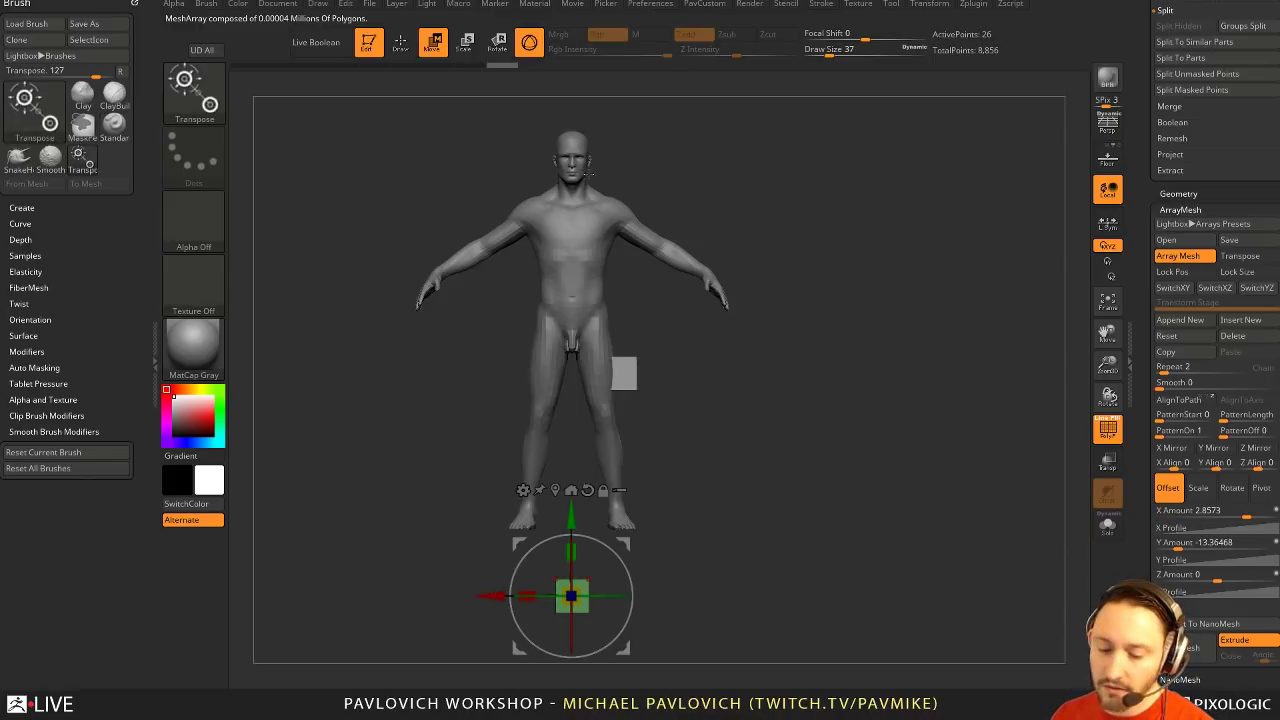
{"action": "left_click", "coordinate": [529, 44]}
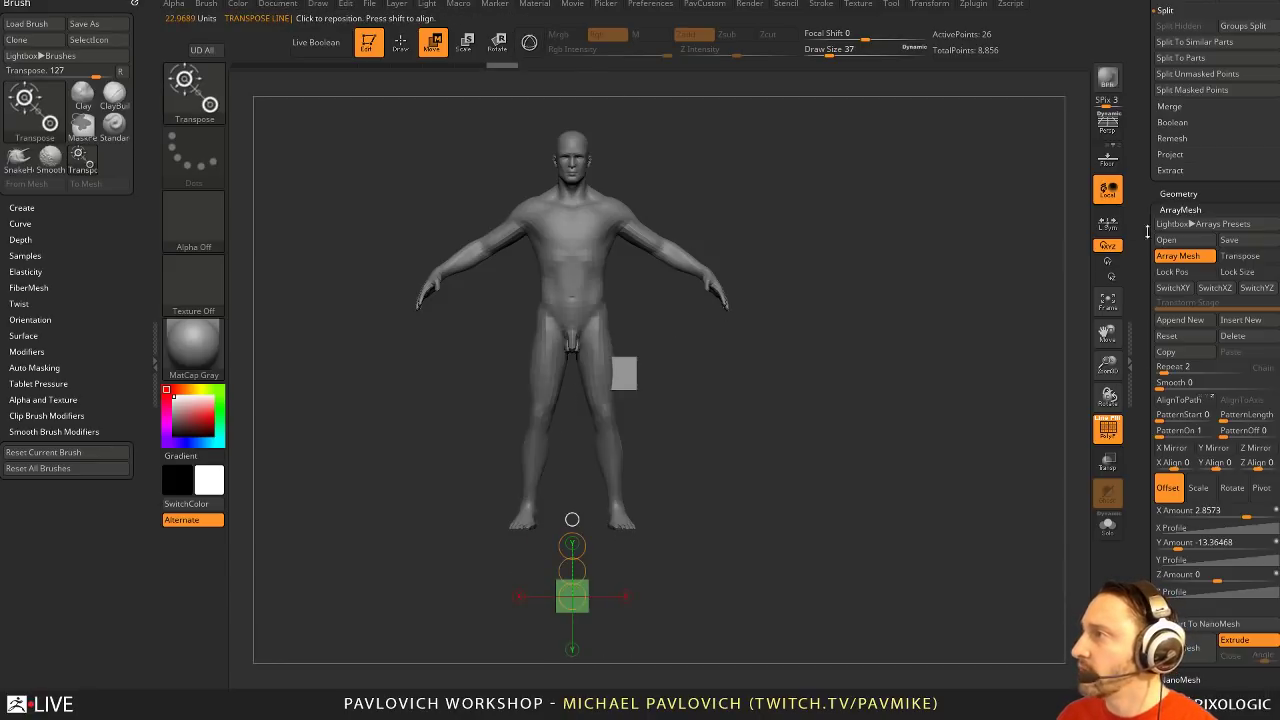
{"action": "left_click", "coordinate": [1240, 256]}
{"action": "left_click_drag", "start_coordinate": [572, 570], "coordinate": [589, 530]}
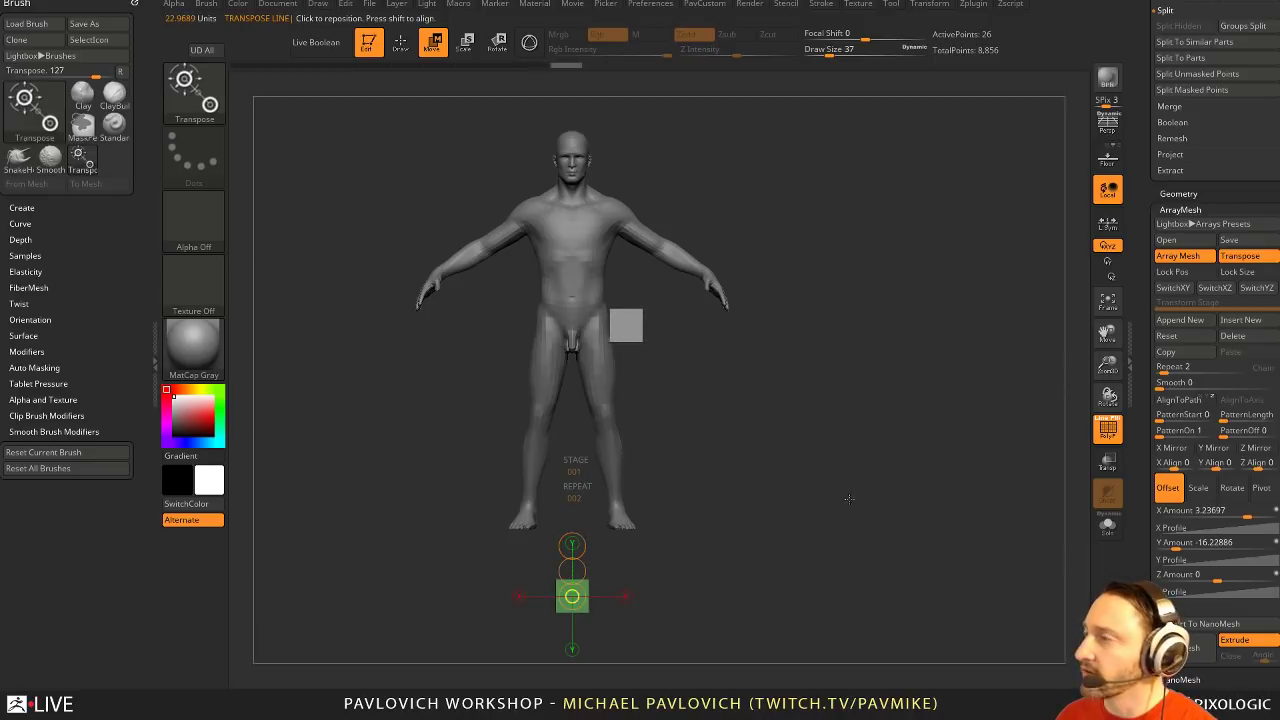
Rotate the array copy by 13 around Z and return to Draw mode
{"action": "left_click", "coordinate": [1232, 488]}
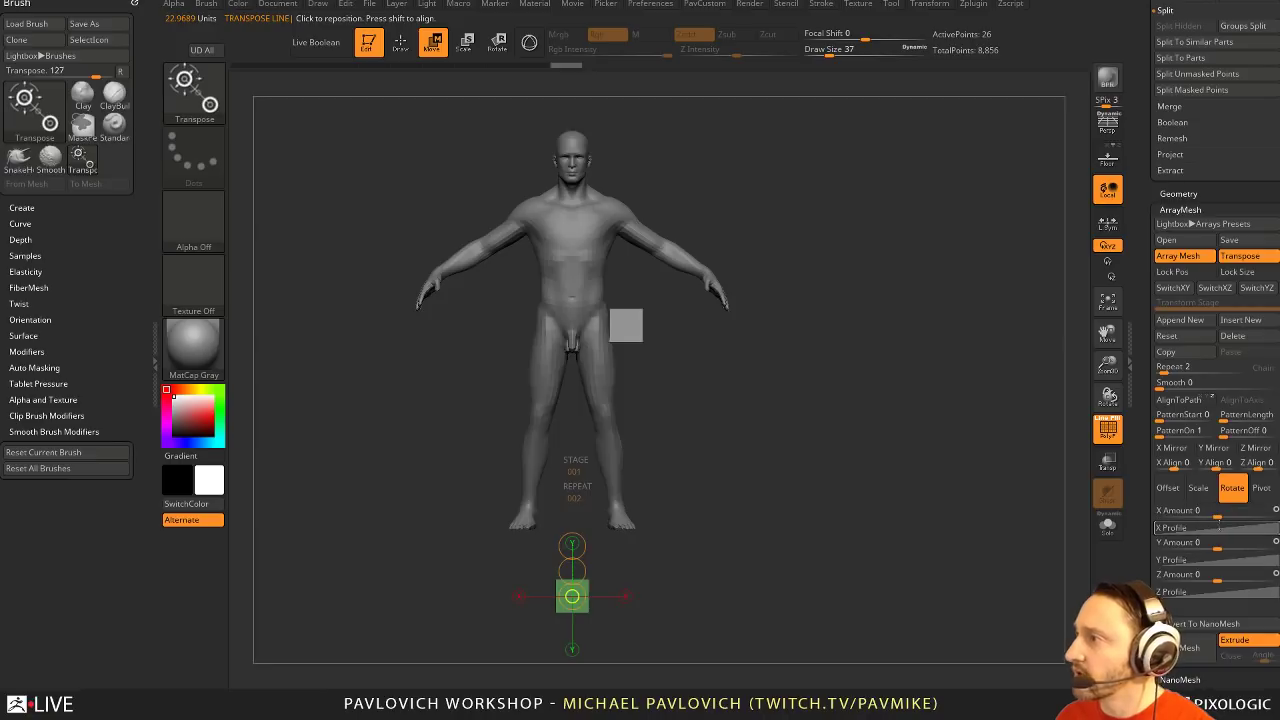
{"action": "mouse_move", "coordinate": [1185, 513]}
{"action": "left_mouse_down"}
{"action": "mouse_move", "coordinate": [1217, 520]}
{"action": "mouse_move", "coordinate": [1200, 551]}
{"action": "mouse_move", "coordinate": [1217, 551]}
{"action": "left_mouse_up"}
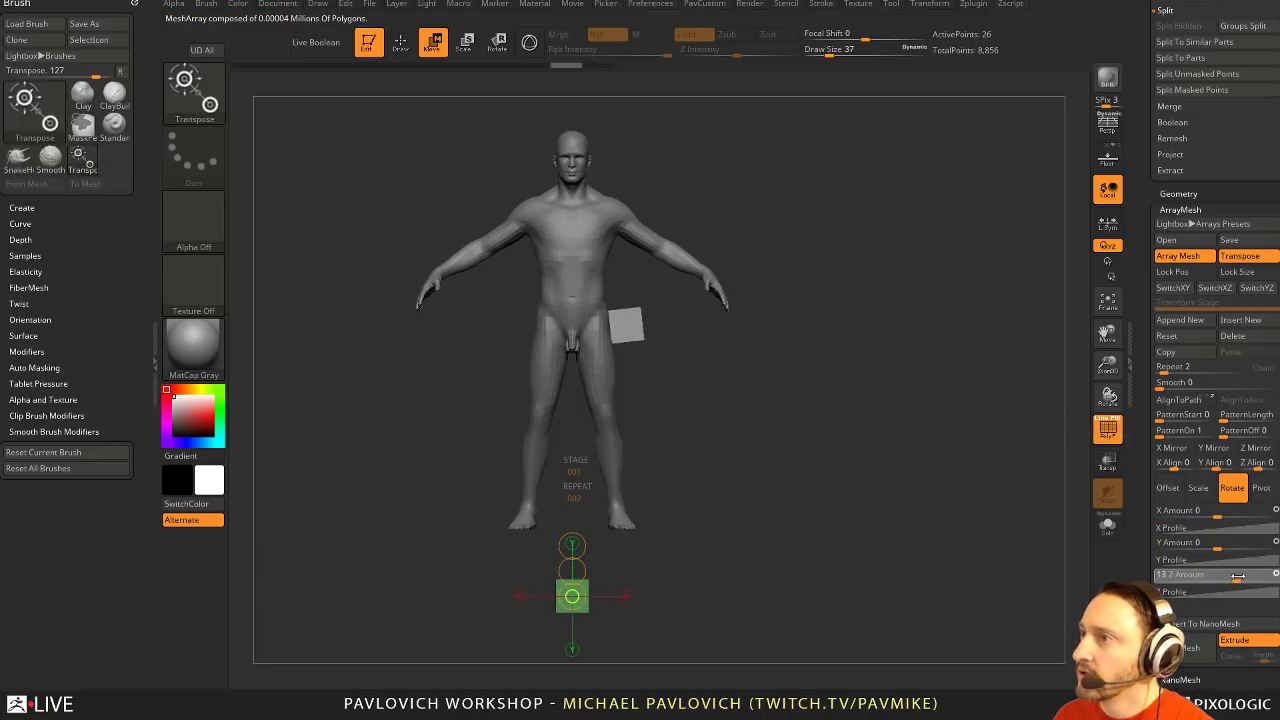
{"action": "left_click_drag", "start_coordinate": [1238, 577], "coordinate": [1244, 577]}
{"action": "key", "text": "q"}
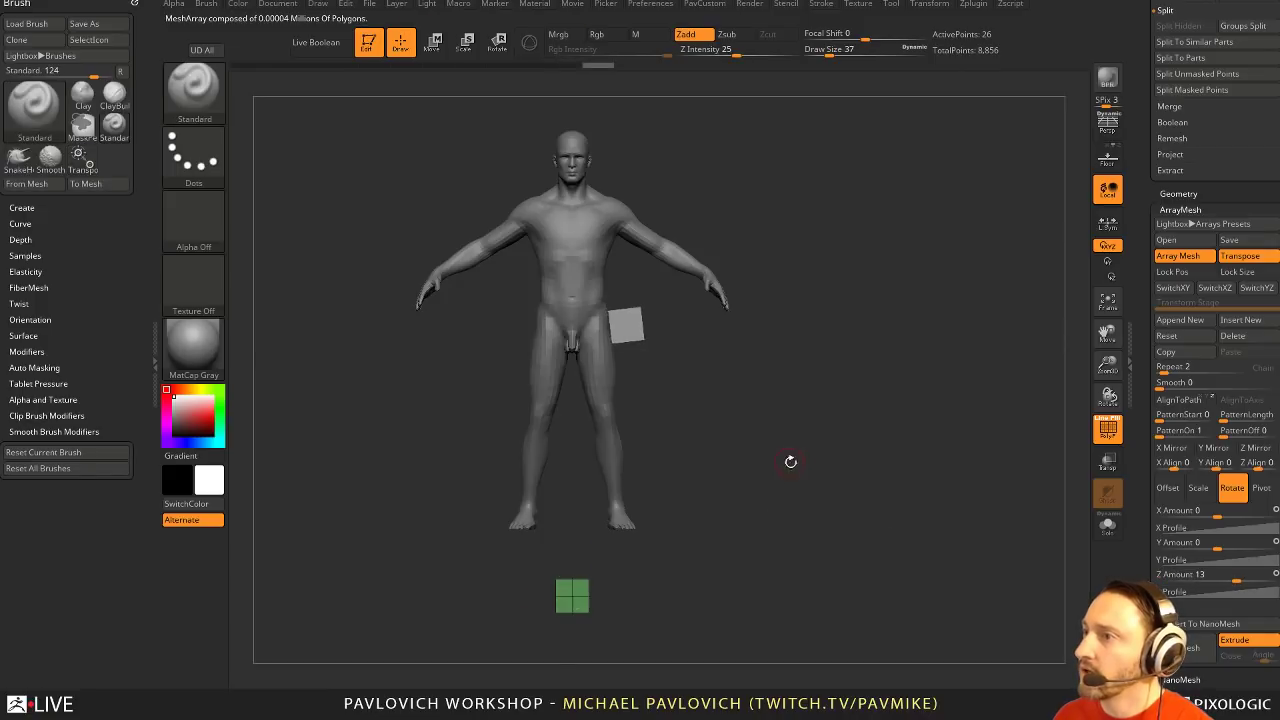
{"action": "left_click_drag", "start_coordinate": [704, 566], "coordinate": [711, 514], "text": "alt"}
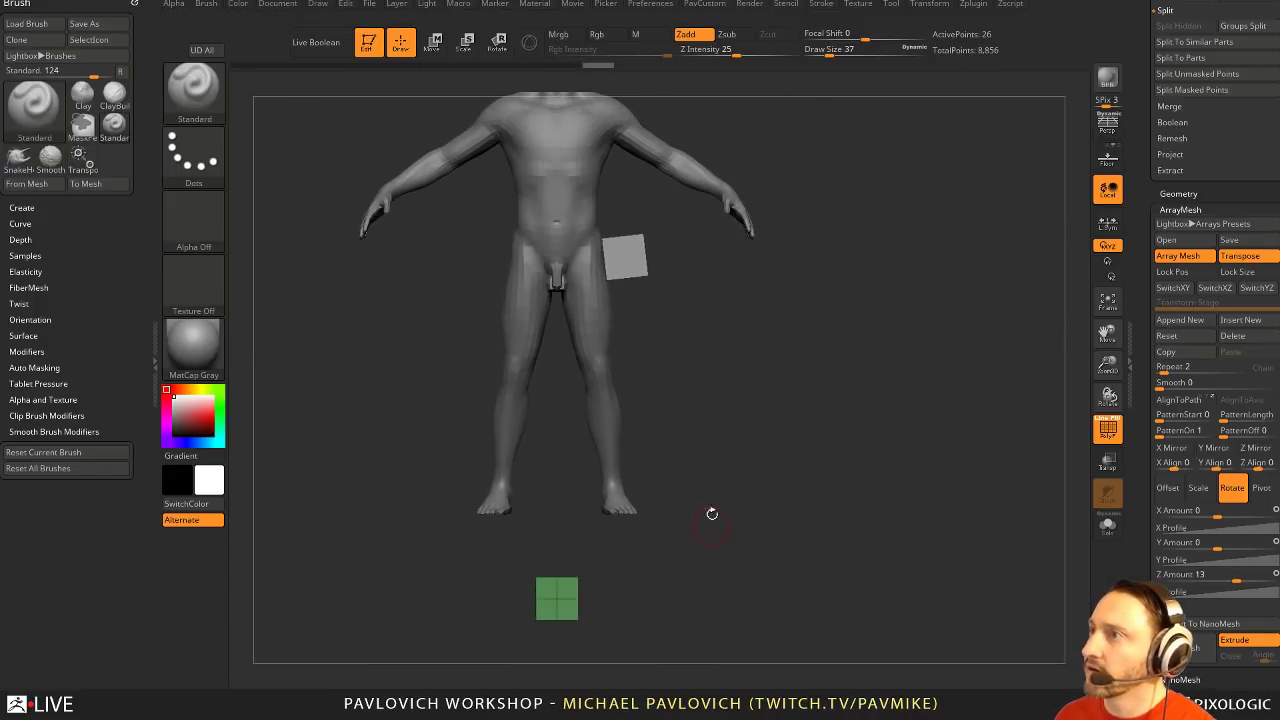
Switch back to the gizmo, turn off ArrayMesh Transpose and narrow the source cube along X into a slab
{"action": "key", "text": "w"}
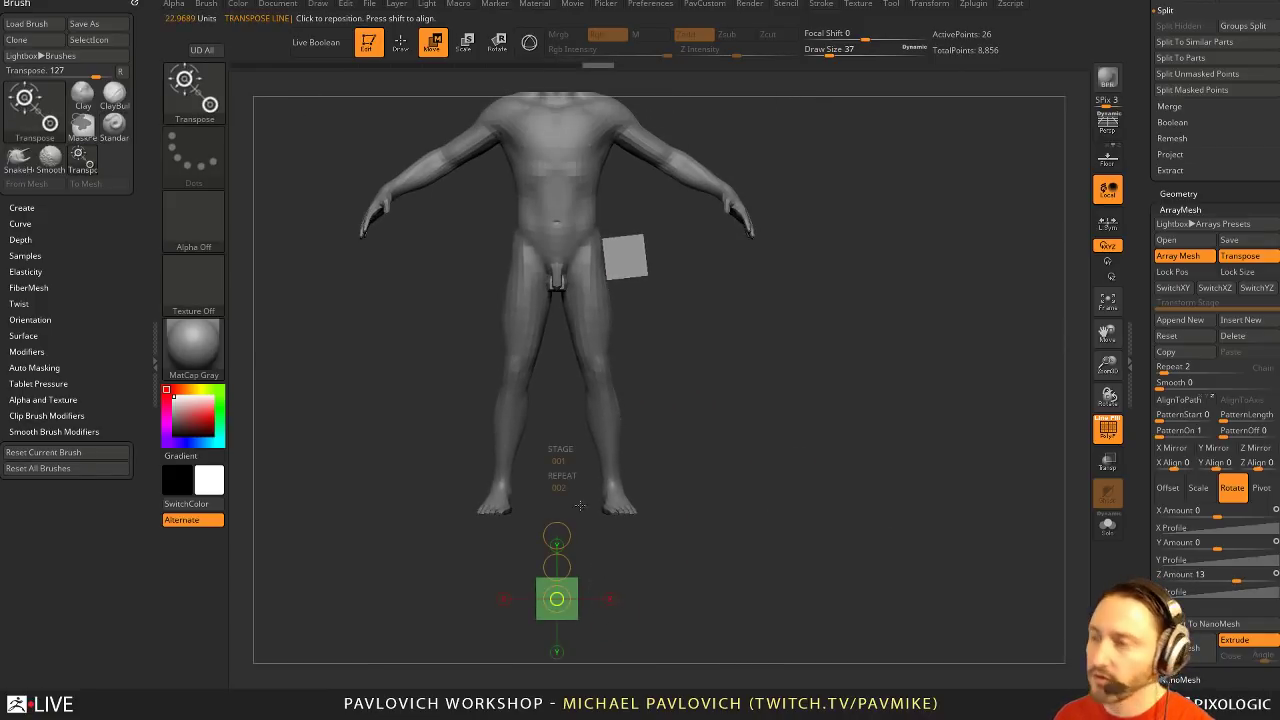
{"action": "key", "text": "y"}
{"action": "left_click_drag", "start_coordinate": [678, 562], "coordinate": [669, 547], "text": "alt"}
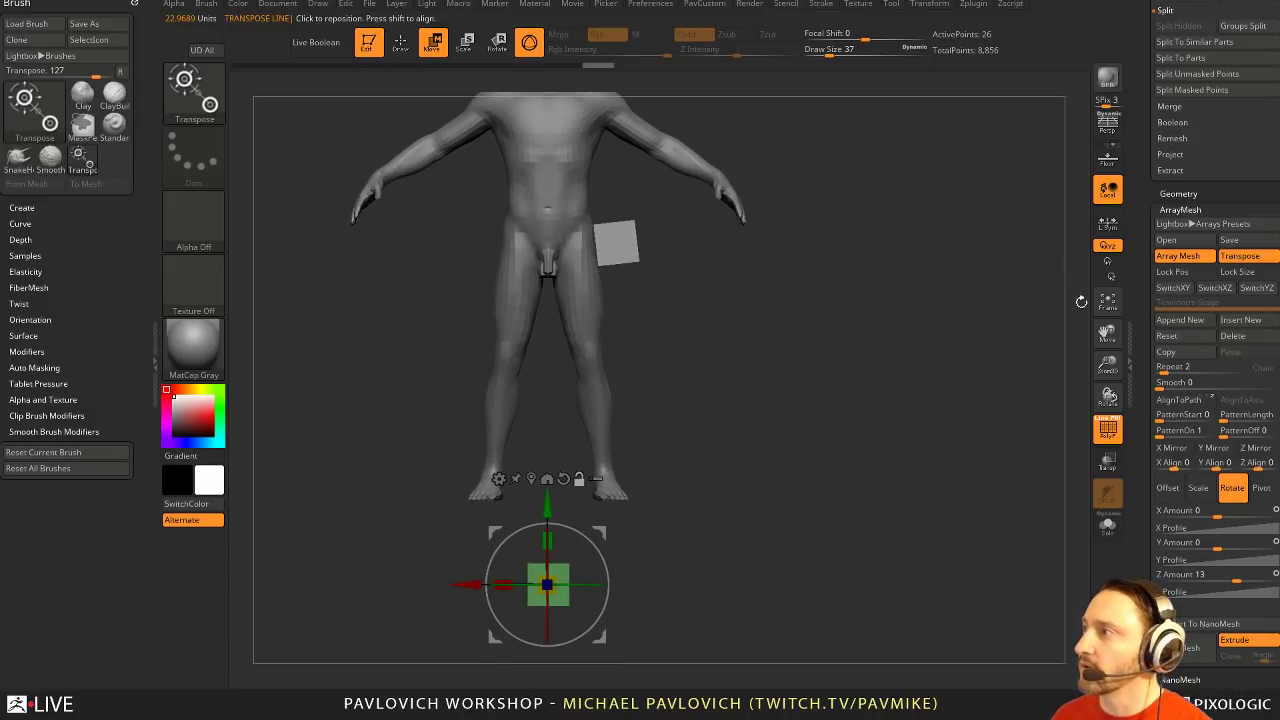
{"action": "left_click", "coordinate": [1245, 258]}
{"action": "left_click_drag", "start_coordinate": [828, 458], "coordinate": [810, 449], "text": "alt"}
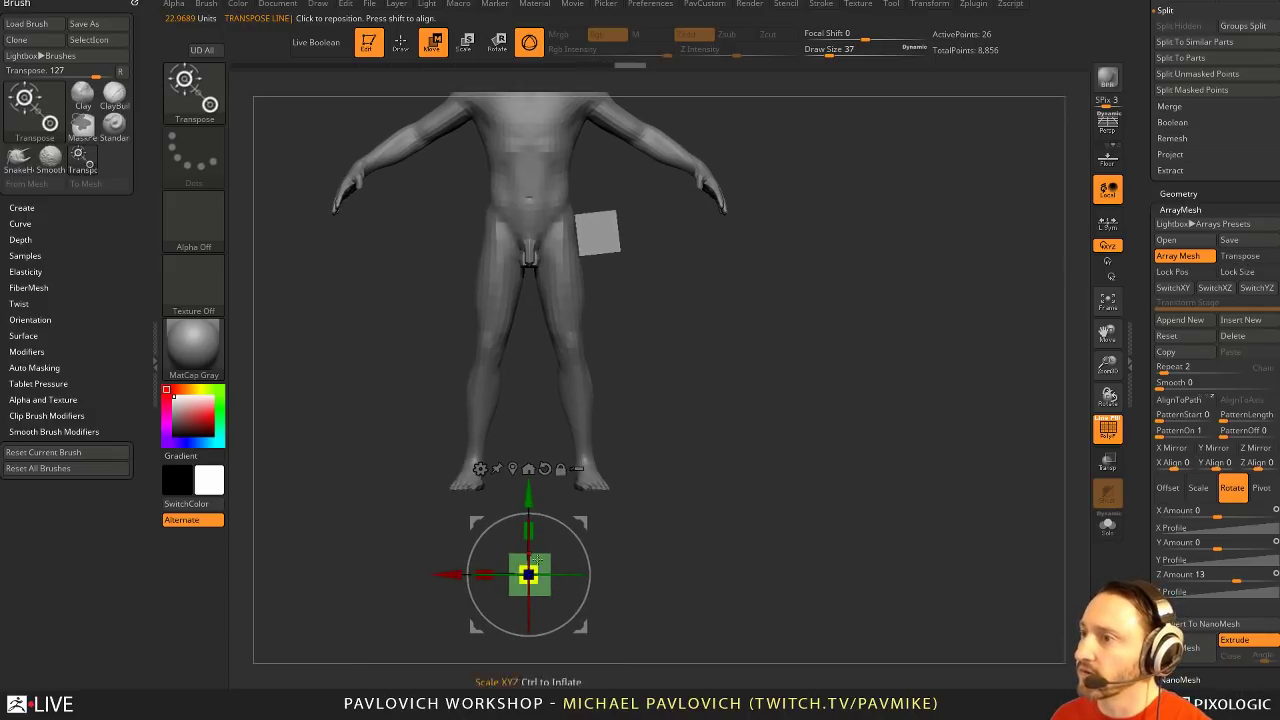
{"action": "left_click_drag", "start_coordinate": [485, 574], "coordinate": [503, 572]}
Turn on Lock Pos and Lock Size for the array, and shift the source slab slightly sideways with the transpose line
{"action": "left_click", "coordinate": [1172, 272]}
{"action": "left_click", "coordinate": [1237, 272]}
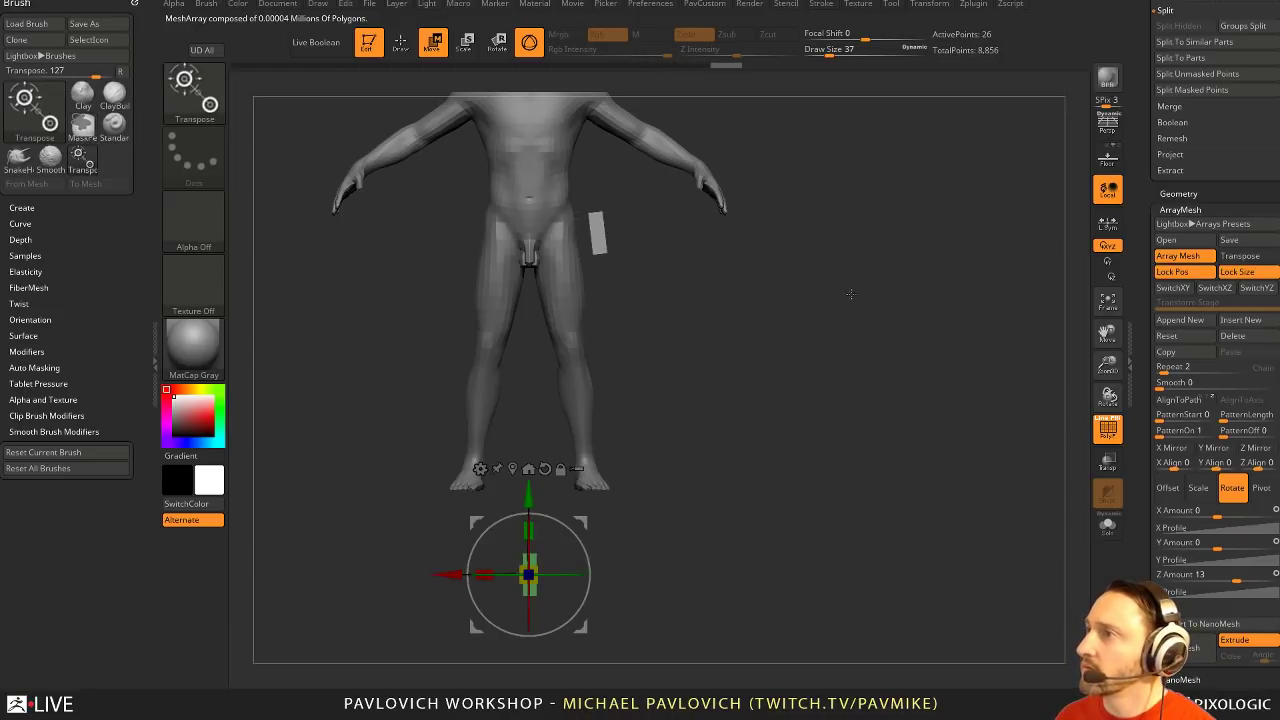
{"action": "key", "text": "y"}
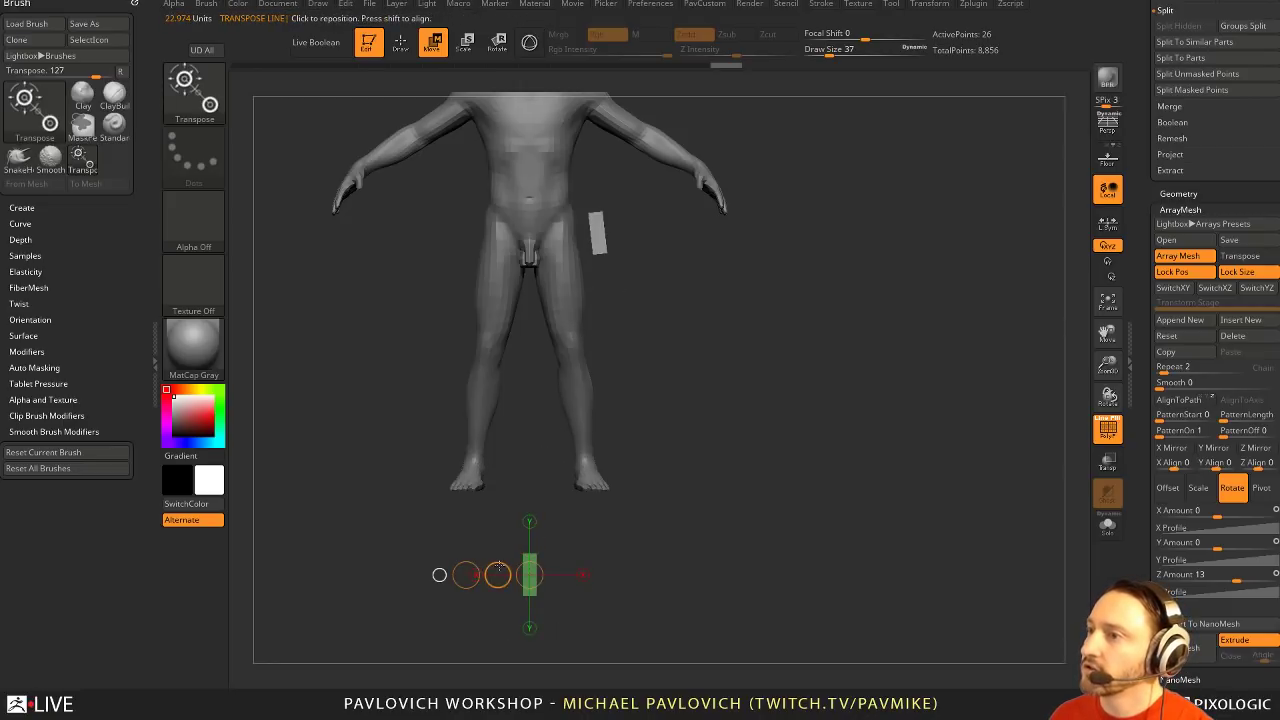
{"action": "left_click_drag", "start_coordinate": [497, 575], "coordinate": [480, 571]}
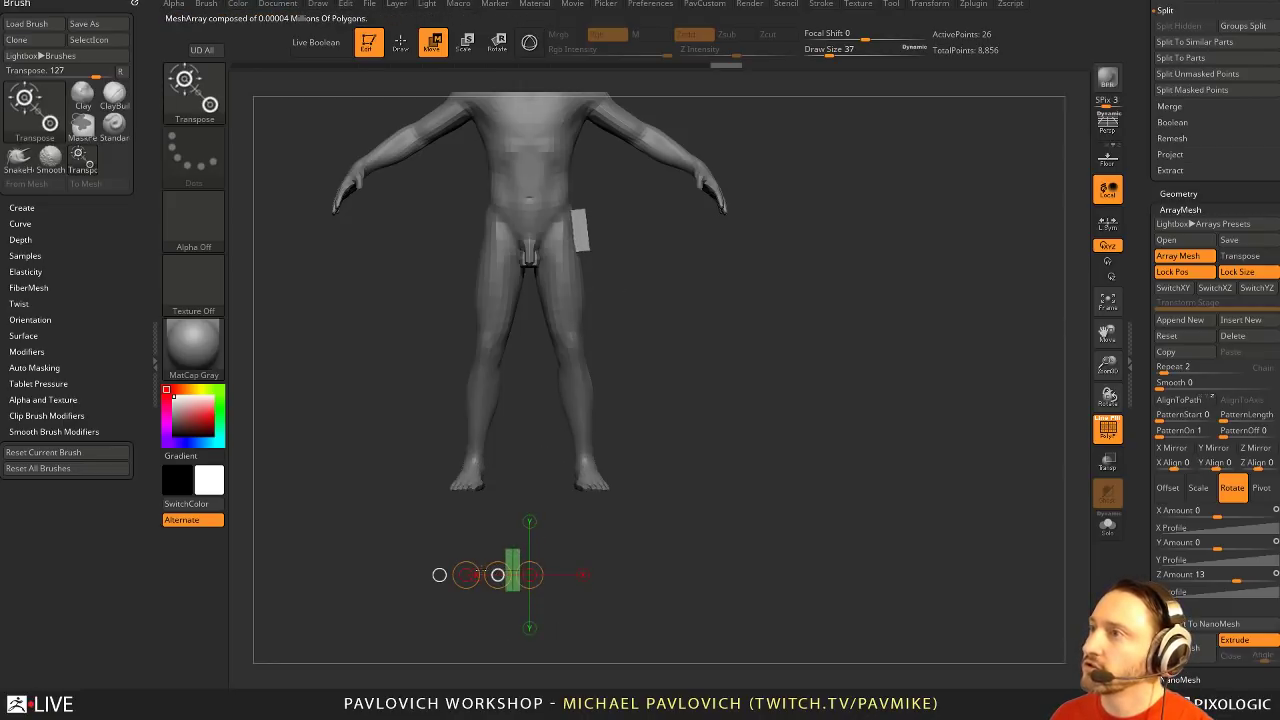
Reposition the array copy with ArrayMesh Transpose, turn Transpose back off and return to Draw mode
{"action": "left_click", "coordinate": [1240, 256]}
{"action": "left_click_drag", "start_coordinate": [498, 576], "coordinate": [463, 569]}
{"action": "left_click", "coordinate": [1236, 257]}
{"action": "mouse_move", "coordinate": [930, 390]}
{"action": "left_mouse_down"}
{"action": "mouse_move", "coordinate": [868, 425]}
{"action": "mouse_move", "coordinate": [705, 440]}
{"action": "left_mouse_up"}
{"action": "key", "text": "q"}
Switch to the ZModeler brush and QMesh single polygons of the slab to grow one block sideways and one downward
{"action": "left_click_drag", "start_coordinate": [581, 217], "coordinate": [723, 406]}
{"action": "mouse_move", "coordinate": [654, 473]}
{"action": "left_mouse_down"}
{"action": "mouse_move", "coordinate": [577, 511]}
{"action": "mouse_move", "coordinate": [689, 451]}
{"action": "mouse_move", "coordinate": [681, 509]}
{"action": "mouse_move", "coordinate": [603, 452]}
{"action": "left_mouse_up"}
{"action": "key", "text": "b"}
{"action": "key", "text": "z"}
{"action": "key", "text": "m"}
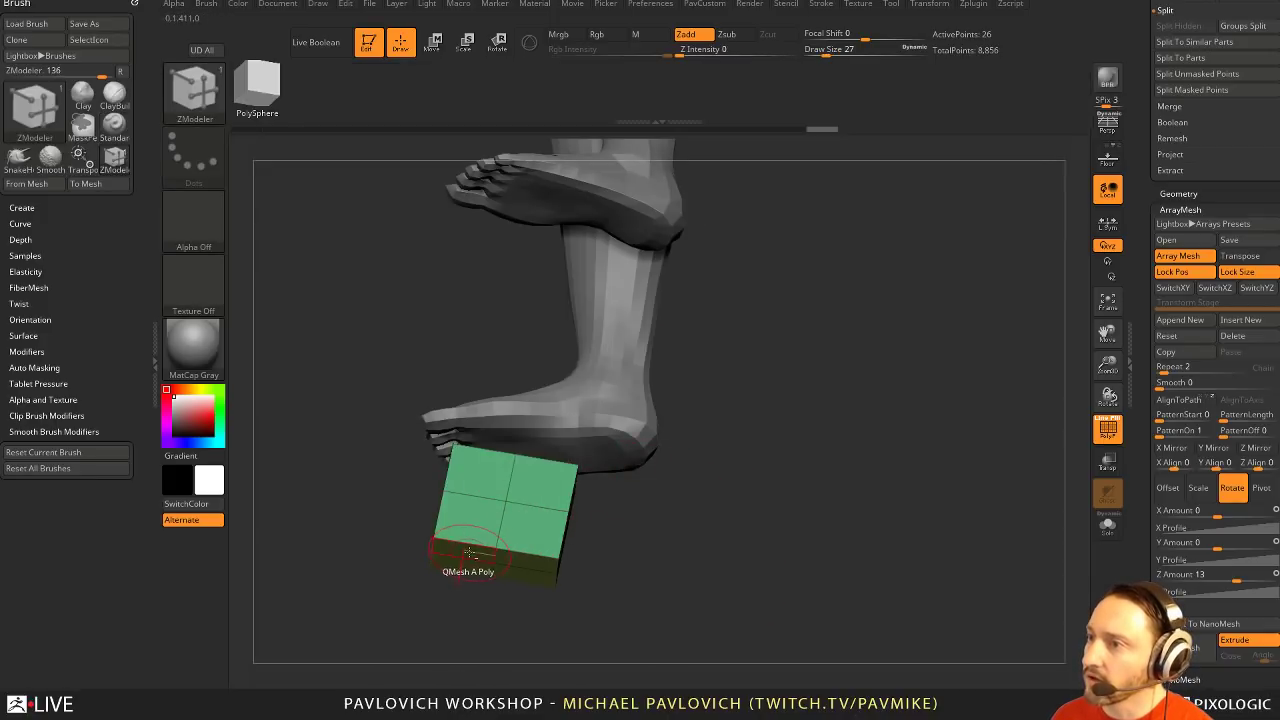
{"action": "mouse_move", "coordinate": [440, 608]}
{"action": "left_mouse_down"}
{"action": "mouse_move", "coordinate": [471, 611]}
{"action": "mouse_move", "coordinate": [492, 588]}
{"action": "mouse_move", "coordinate": [482, 606]}
{"action": "left_mouse_up"}
{"action": "mouse_move", "coordinate": [617, 526]}
{"action": "left_mouse_down"}
{"action": "mouse_move", "coordinate": [648, 501]}
{"action": "mouse_move", "coordinate": [612, 506]}
{"action": "left_mouse_up"}
{"action": "mouse_move", "coordinate": [514, 495]}
{"action": "left_mouse_down"}
{"action": "mouse_move", "coordinate": [623, 480]}
{"action": "mouse_move", "coordinate": [651, 423]}
{"action": "mouse_move", "coordinate": [505, 515]}
{"action": "left_mouse_up"}
Inset the single polygon at the slab's inner lower corner using Inset with the A Single Poly target
{"action": "key", "text": "space"}
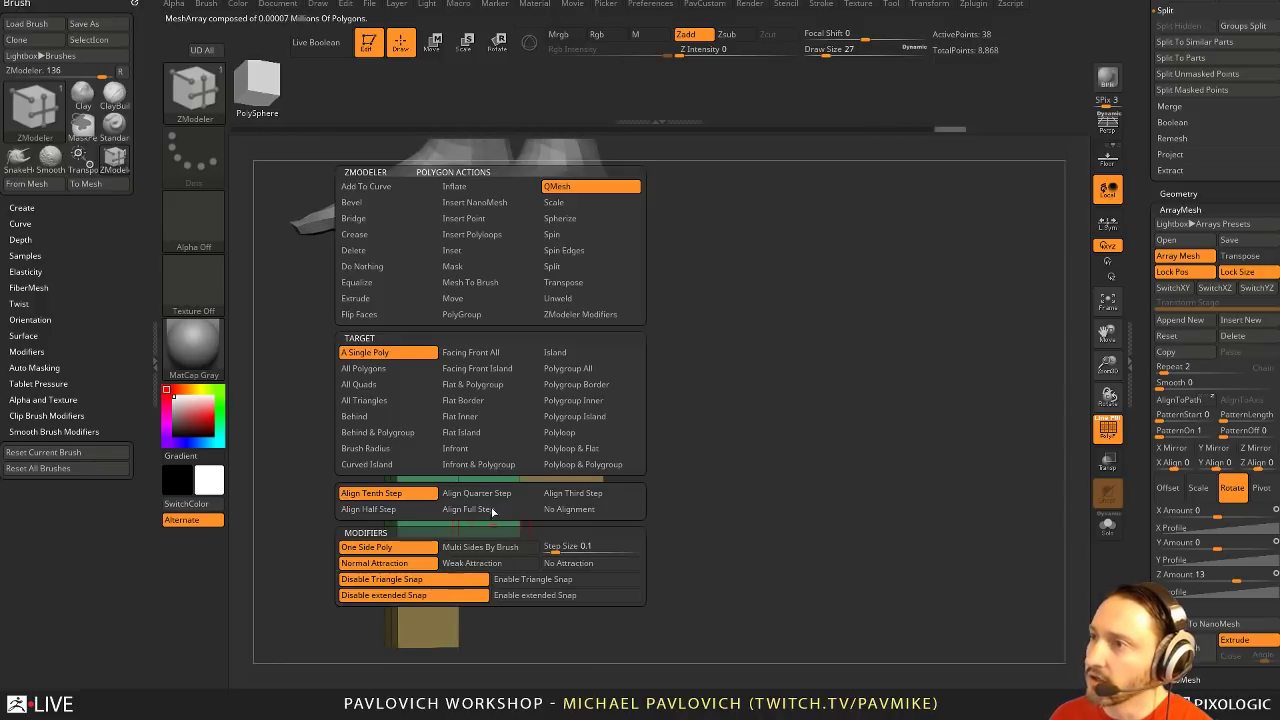
{"action": "left_click", "coordinate": [458, 250]}
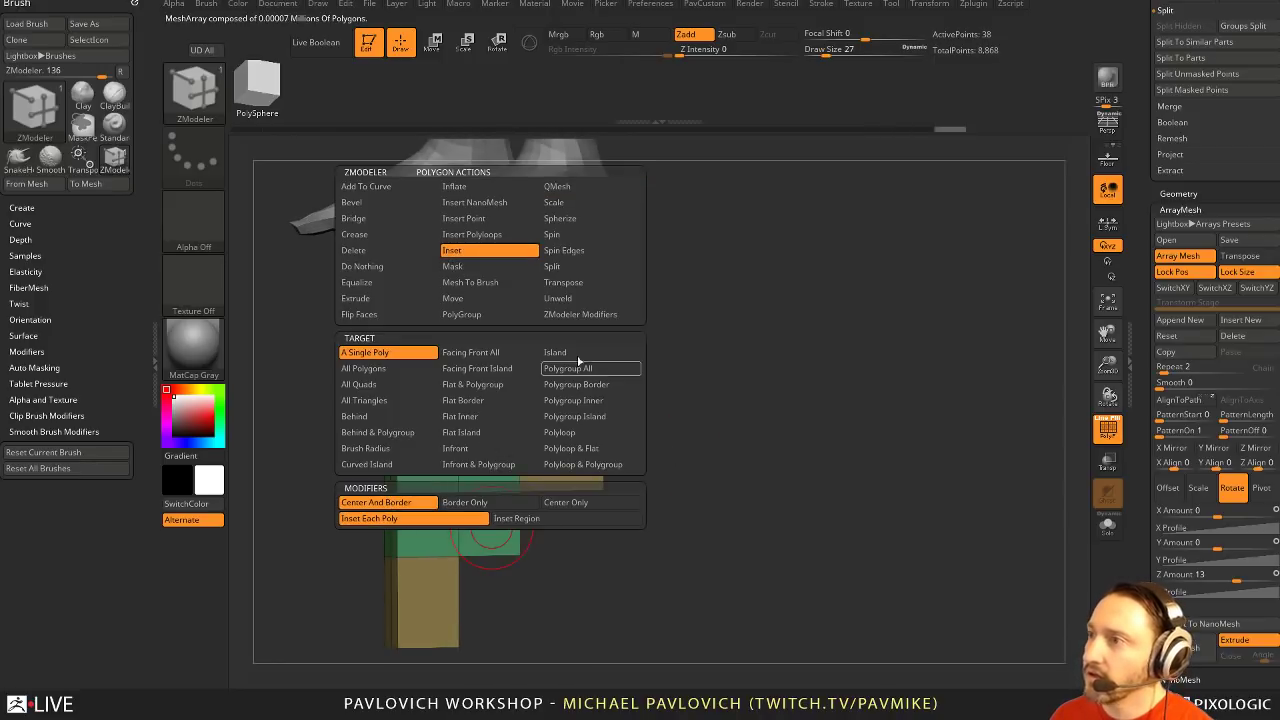
{"action": "left_click_drag", "start_coordinate": [490, 528], "coordinate": [493, 543]}
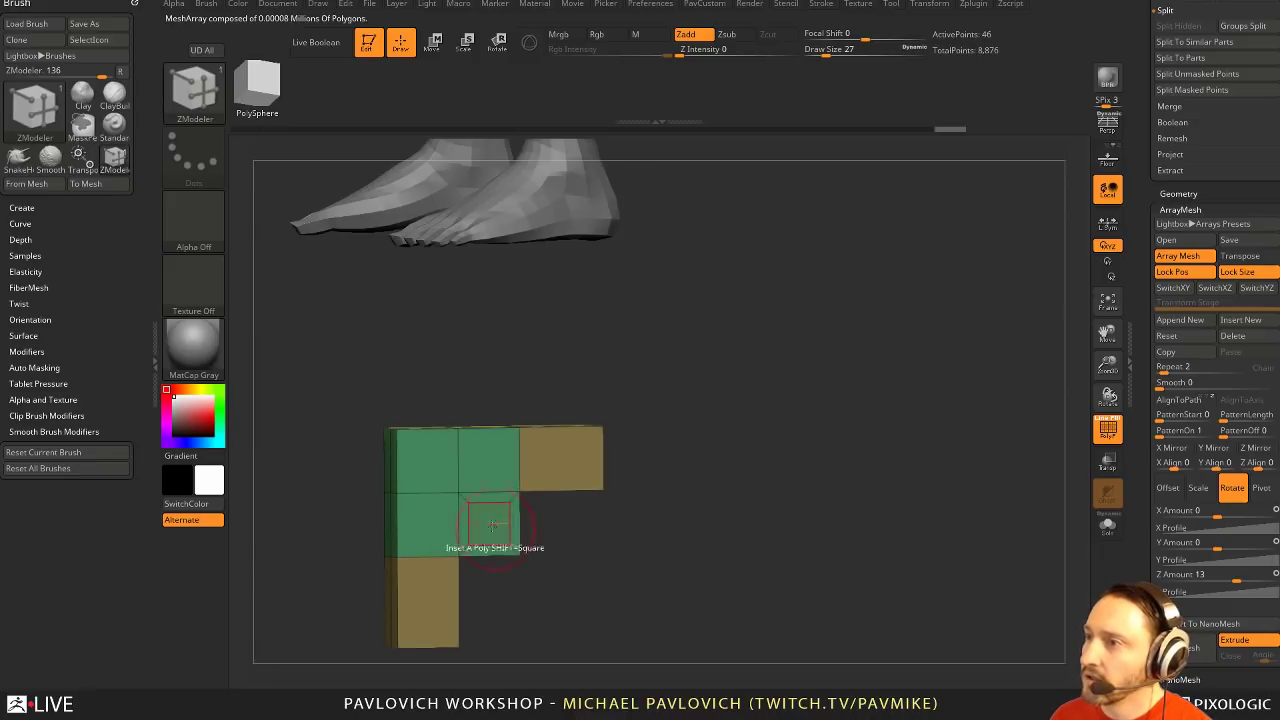
Set the polygon action to QMesh on A Single Poly and push the inset polygon inward to form a rectangular opening
{"action": "key", "text": "space"}
{"action": "left_click", "coordinate": [586, 186]}
{"action": "left_click", "coordinate": [586, 368]}
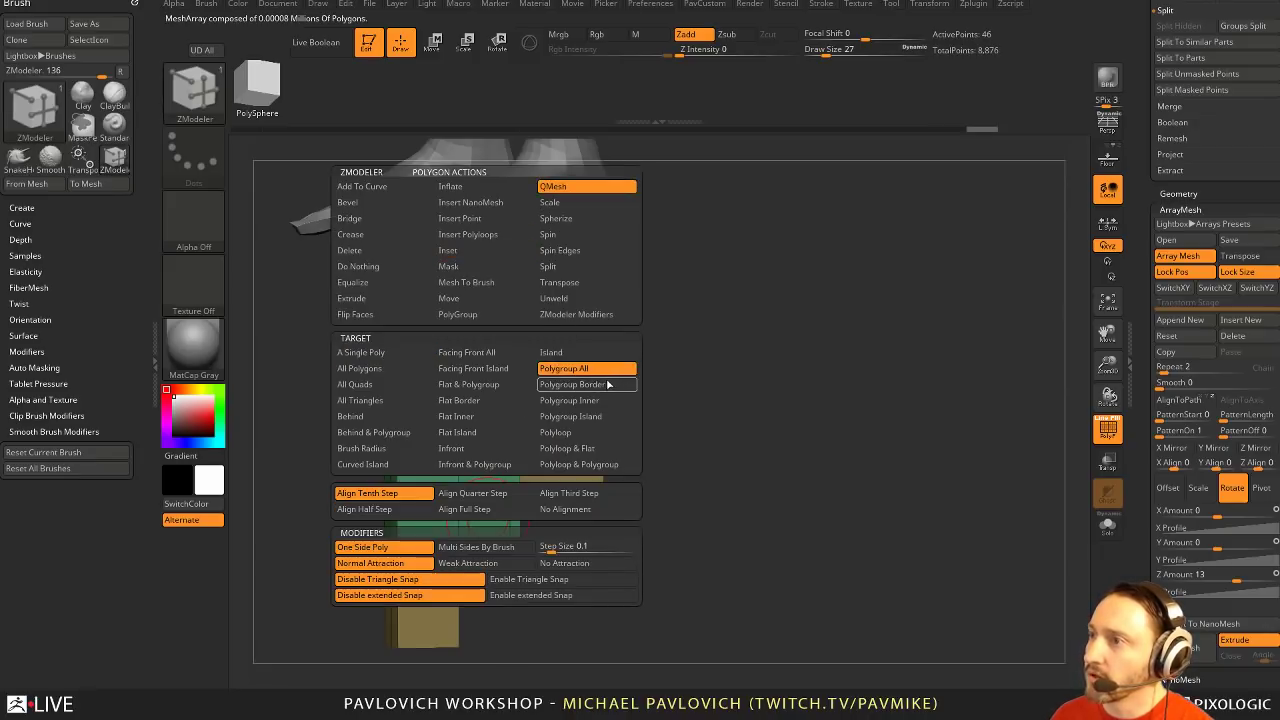
{"action": "left_click", "coordinate": [362, 353]}
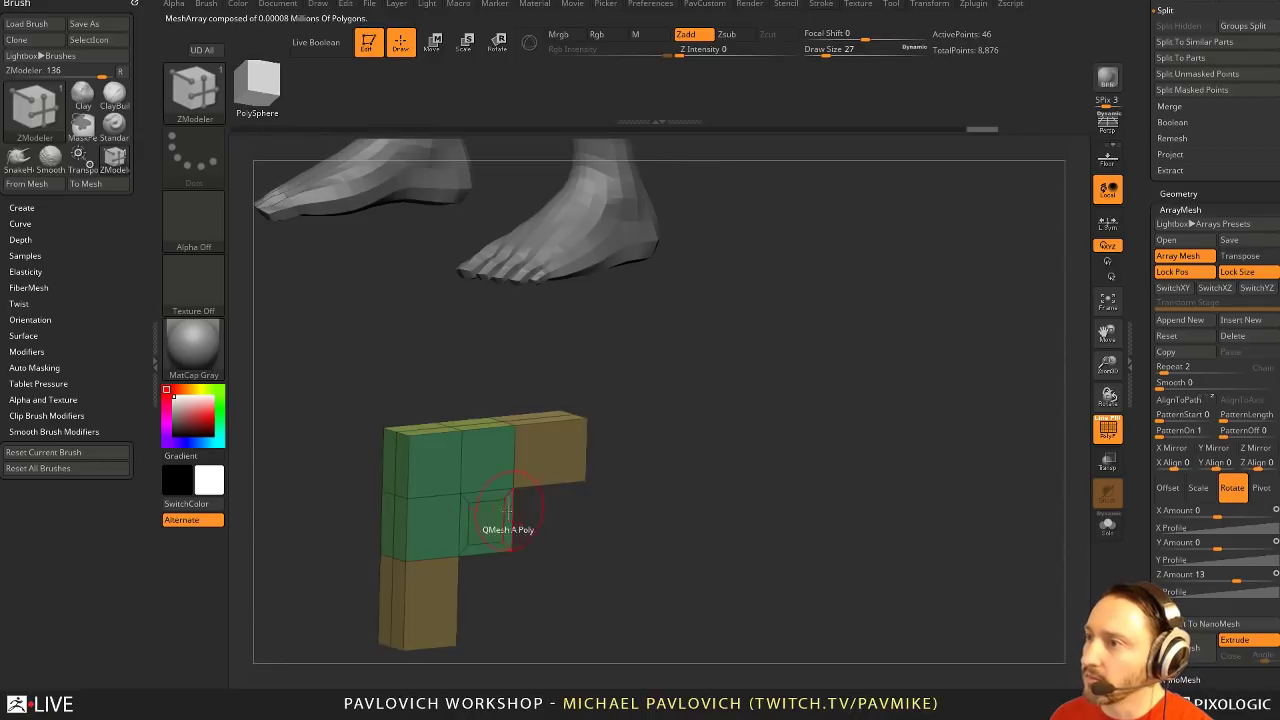
{"action": "mouse_move", "coordinate": [652, 470]}
{"action": "left_mouse_down"}
{"action": "mouse_move", "coordinate": [629, 449]}
{"action": "mouse_move", "coordinate": [669, 417]}
{"action": "mouse_move", "coordinate": [690, 458]}
{"action": "mouse_move", "coordinate": [748, 454]}
{"action": "mouse_move", "coordinate": [757, 434]}
{"action": "left_mouse_up"}
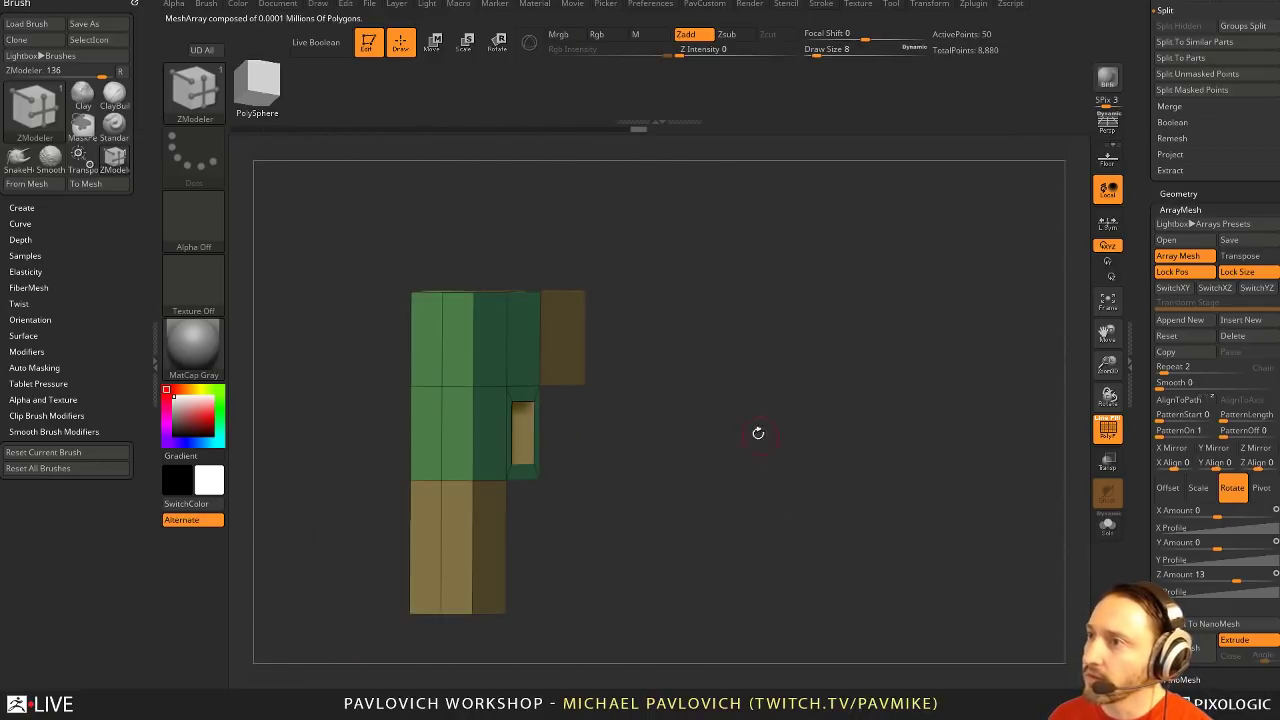
Bevel the slab's vertical centre edge loop into a narrow strip
{"action": "right_click", "coordinate": [452, 355]}
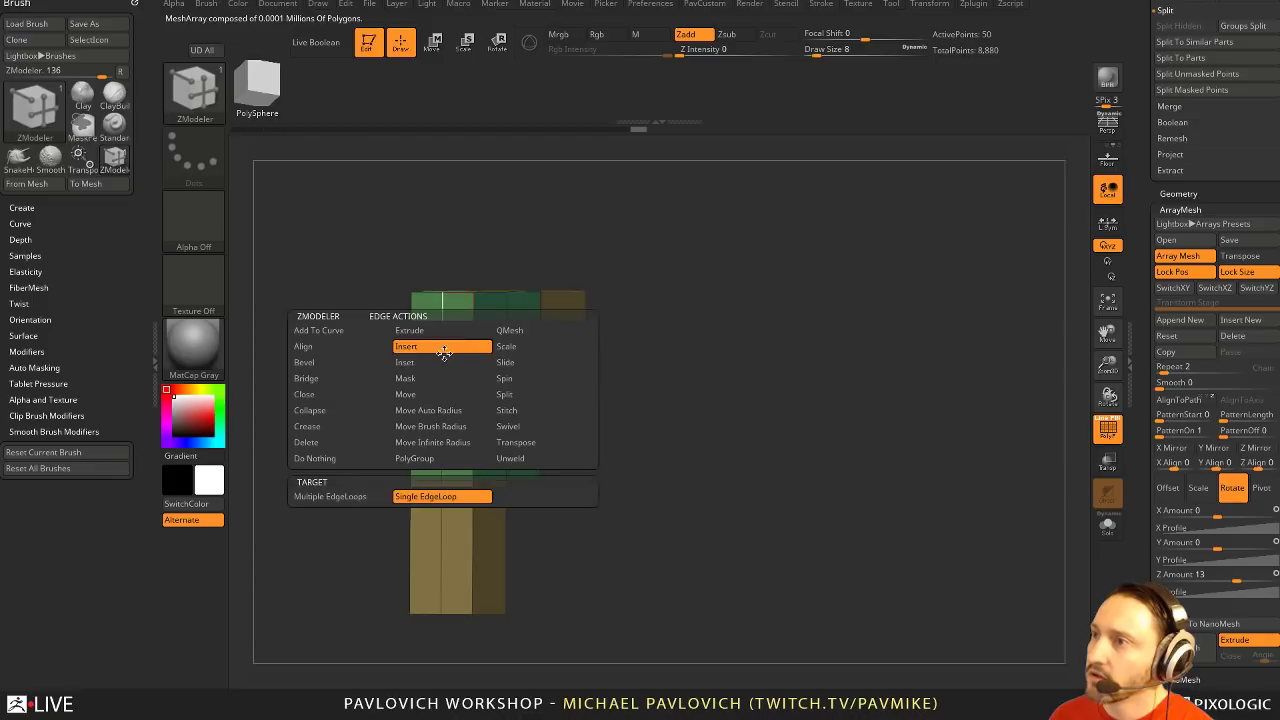
{"action": "left_click", "coordinate": [357, 363]}
{"action": "left_click_drag", "start_coordinate": [442, 444], "coordinate": [452, 442]}
{"action": "key", "text": "2"}
{"action": "left_click", "coordinate": [706, 308]}
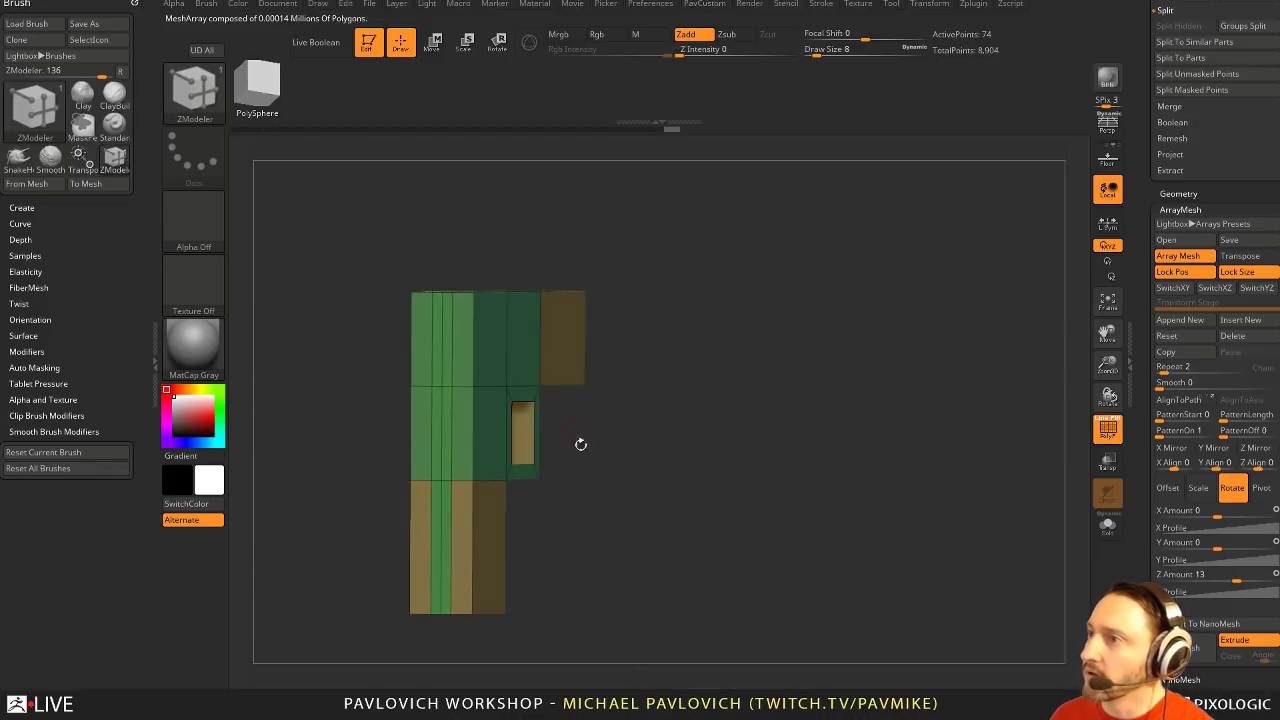
Insert a single horizontal edge loop across the slab's lower block
{"action": "left_click_drag", "start_coordinate": [591, 522], "coordinate": [599, 469], "text": "alt"}
{"action": "key", "text": "space"}
{"action": "left_click", "coordinate": [463, 347]}
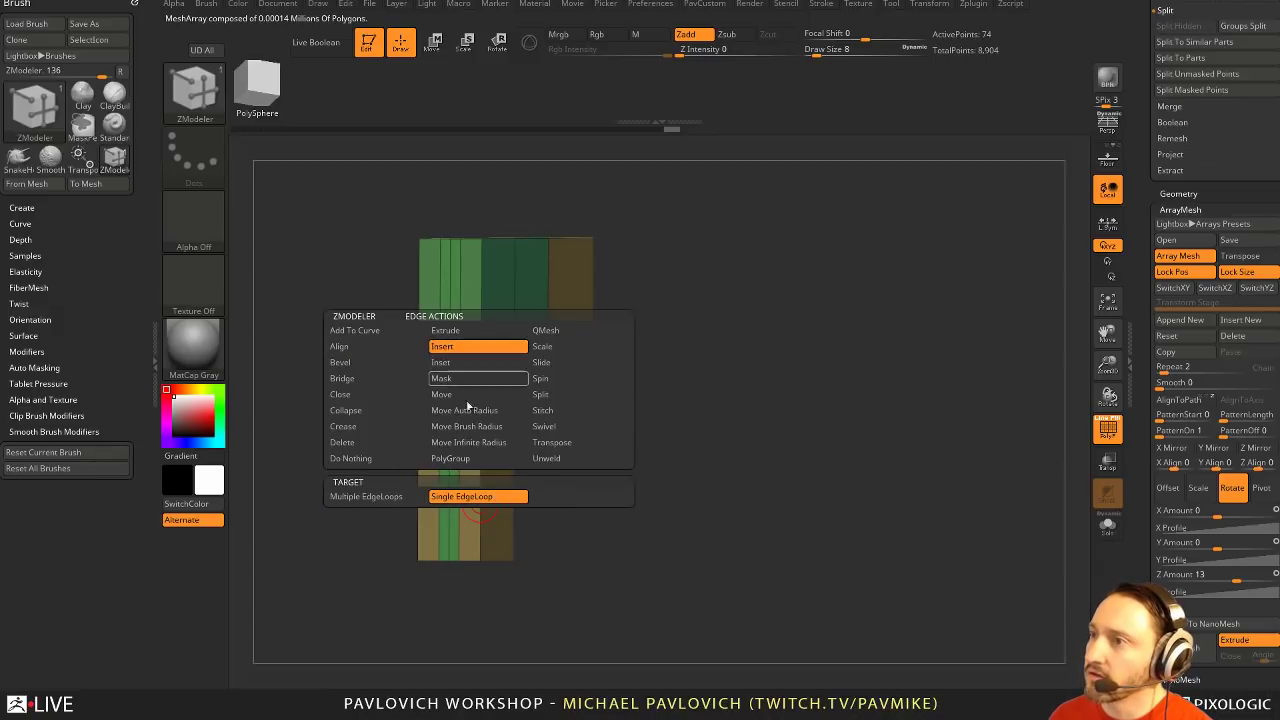
{"action": "left_click", "coordinate": [480, 509]}
Mark the lowest polygons of the narrow centre strip and QMesh them outward into a small protruding block
{"action": "mouse_move", "coordinate": [574, 512]}
{"action": "left_mouse_down", "text": "alt"}
{"action": "mouse_move", "coordinate": [591, 491]}
{"action": "mouse_move", "coordinate": [592, 440]}
{"action": "left_mouse_up", "text": "alt"}
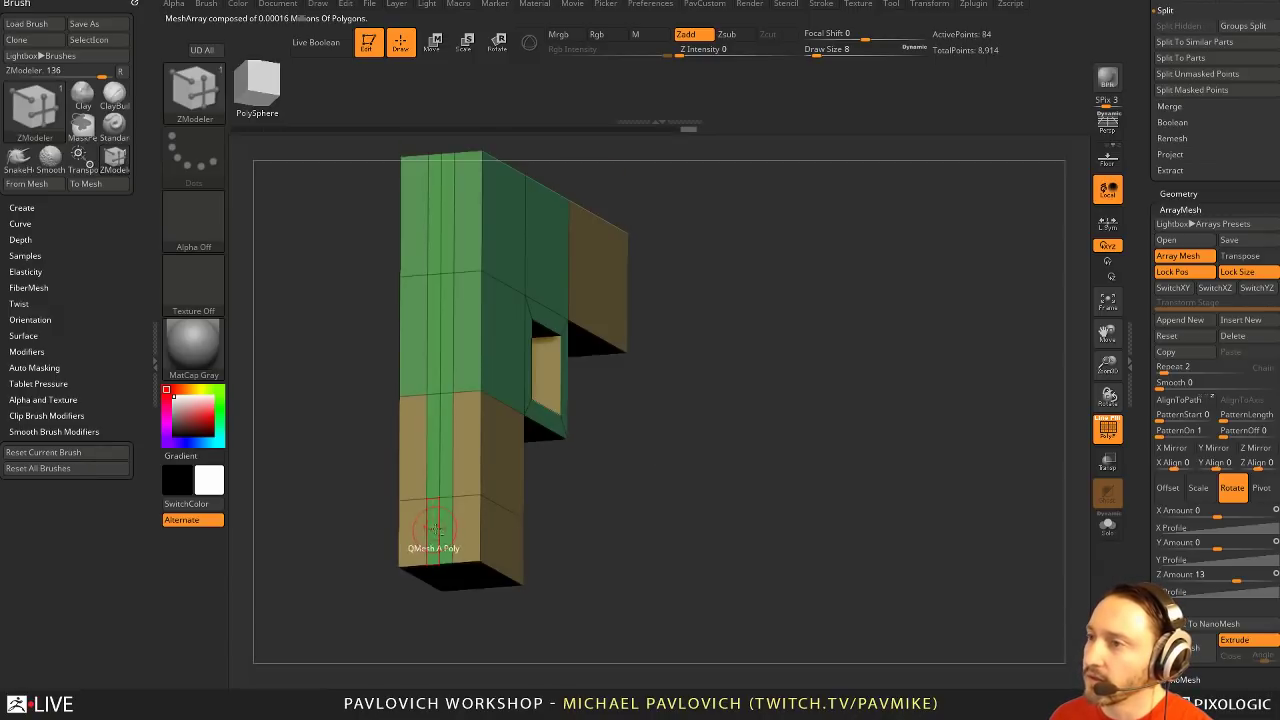
{"action": "left_click", "coordinate": [440, 540], "text": "alt"}
{"action": "left_click", "coordinate": [441, 528], "text": "ctrl"}
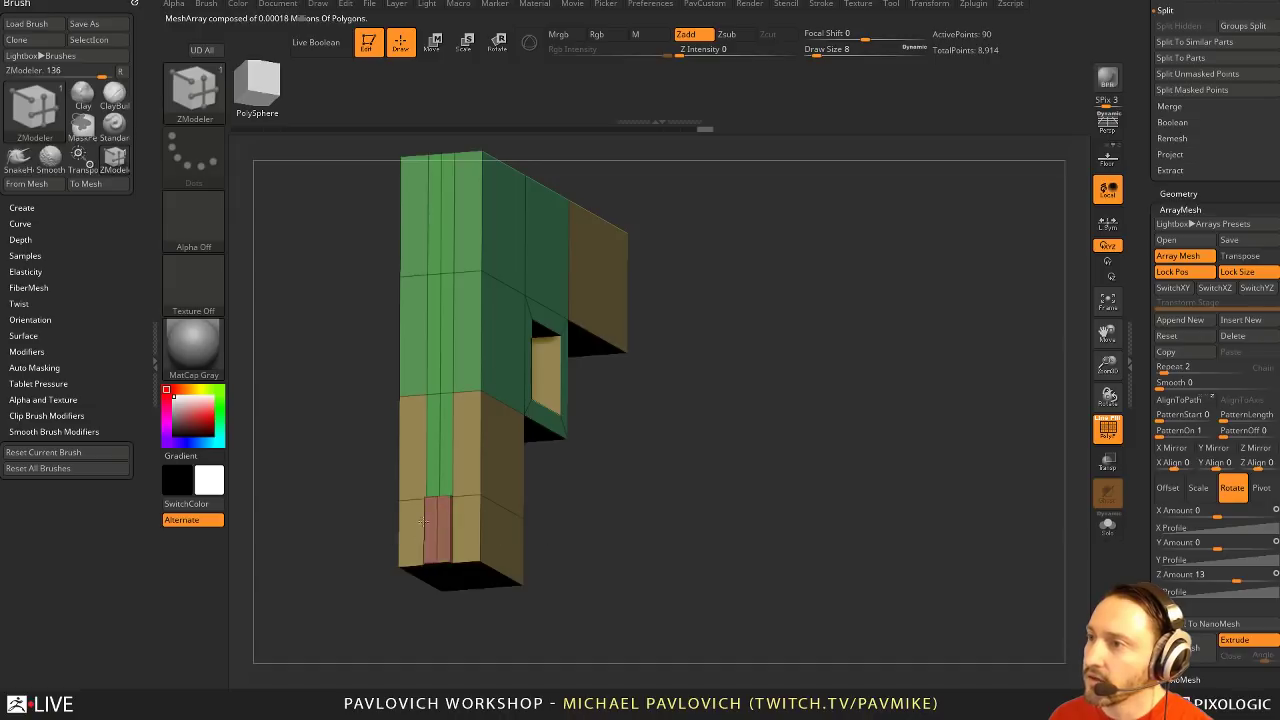
{"action": "right_click_drag", "start_coordinate": [492, 470], "coordinate": [440, 505], "text": "shift"}
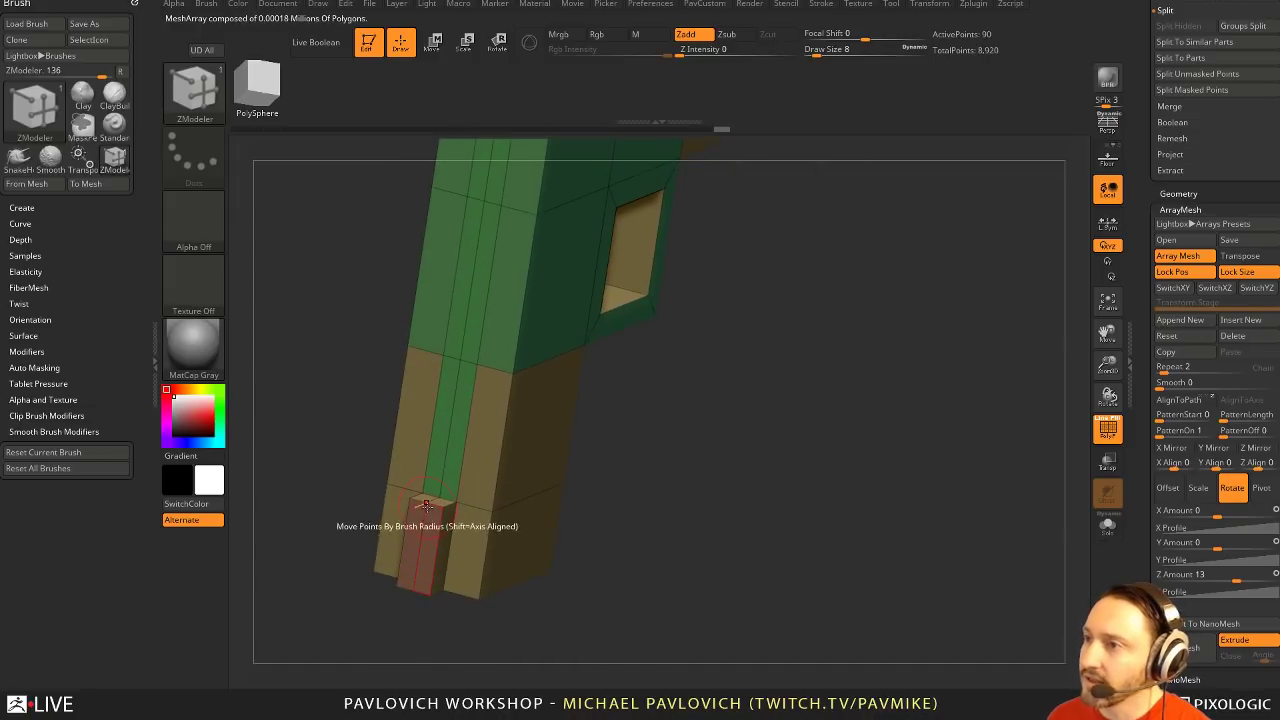
Append a new transform stage to the block's array and mirror it across X
{"action": "key", "text": "space"}
{"action": "left_click", "coordinate": [422, 426]}
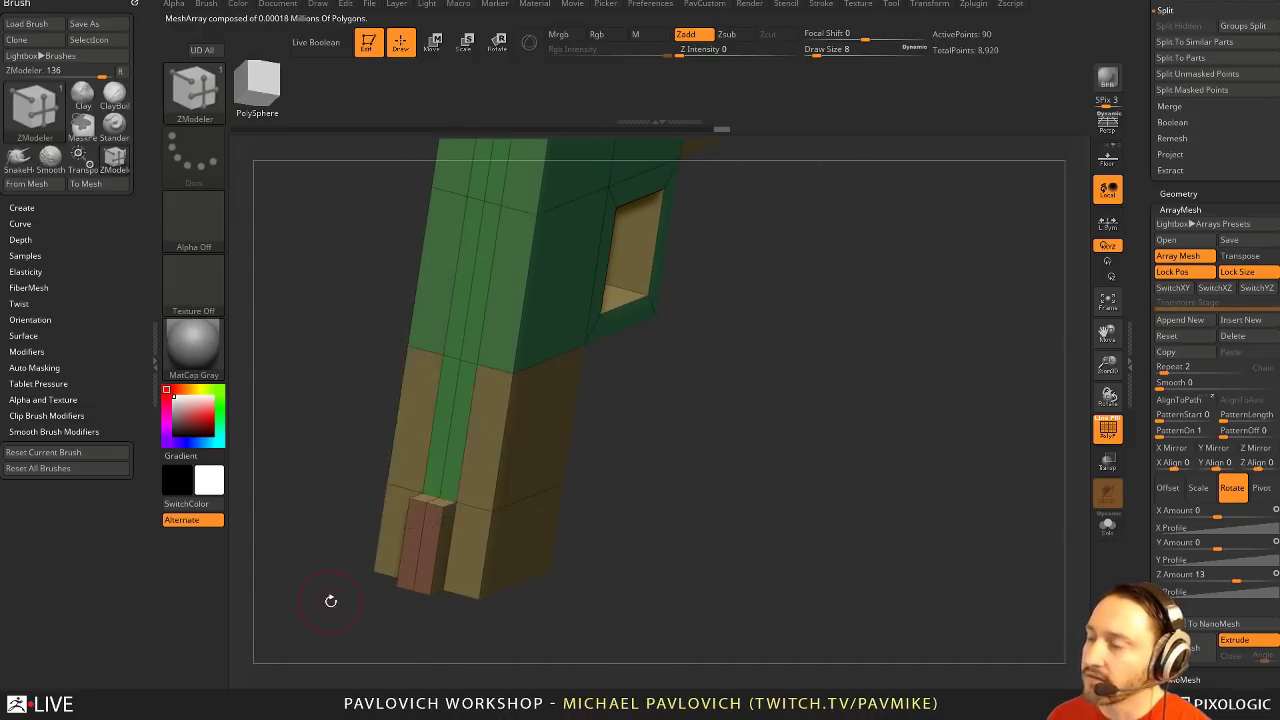
{"action": "left_click_drag", "start_coordinate": [434, 517], "coordinate": [438, 506]}
{"action": "right_click_drag", "start_coordinate": [533, 479], "coordinate": [700, 420], "text": "shift"}
{"action": "right_click_drag", "start_coordinate": [700, 420], "coordinate": [775, 480], "text": "ctrl"}
{"action": "right_click_drag", "start_coordinate": [775, 480], "coordinate": [811, 474]}
{"action": "left_click_drag", "start_coordinate": [624, 386], "coordinate": [759, 465]}
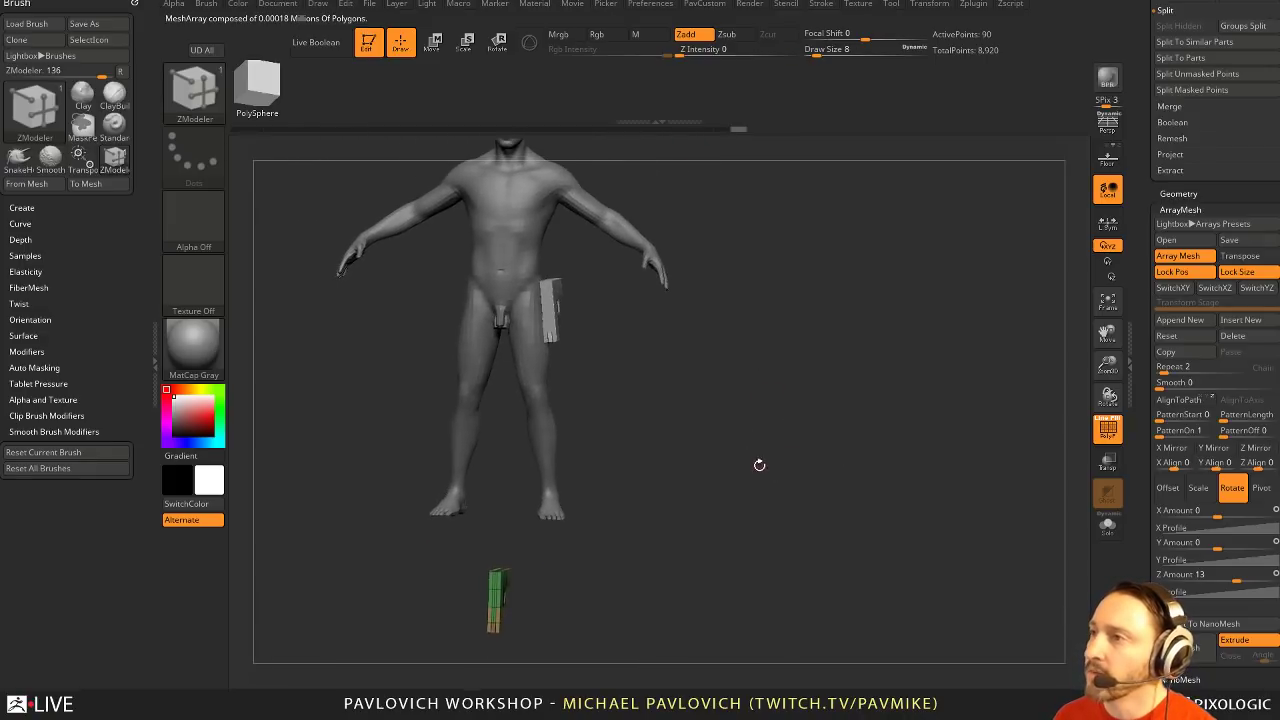
{"action": "left_click", "coordinate": [1172, 322]}
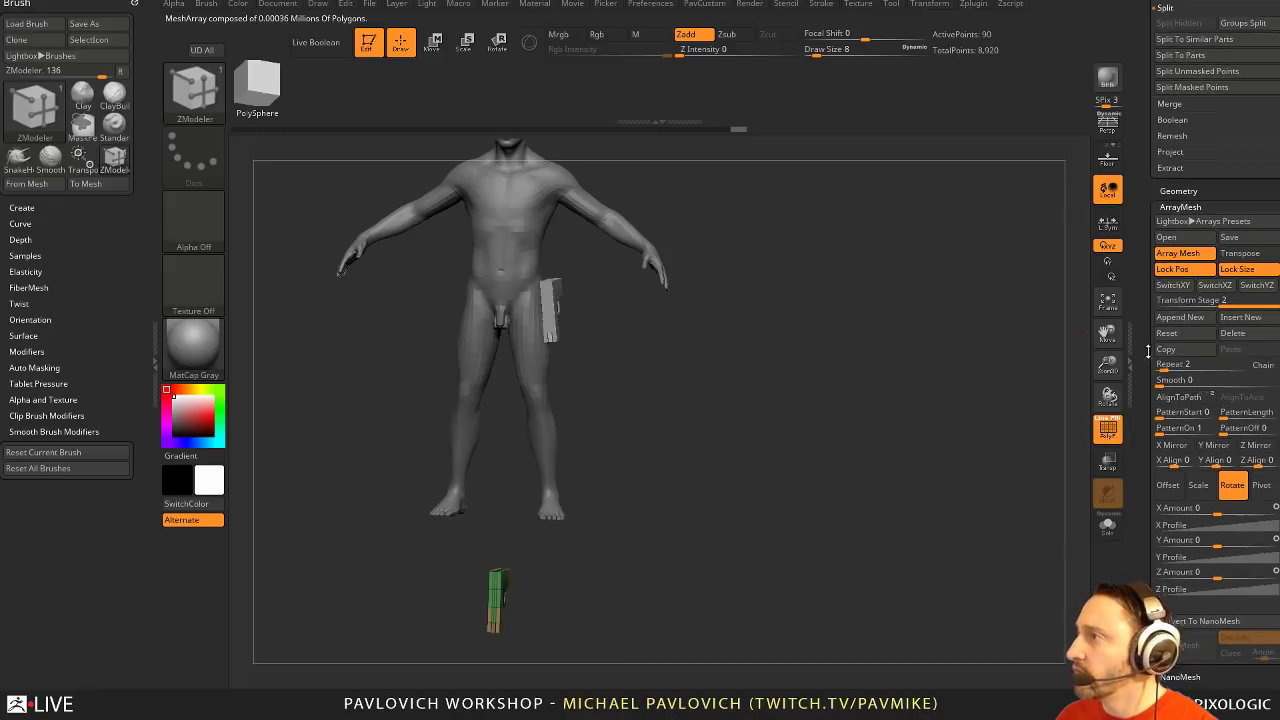
{"action": "scroll", "coordinate": [1152, 338], "scroll_direction": "down", "scroll_amount": 1}
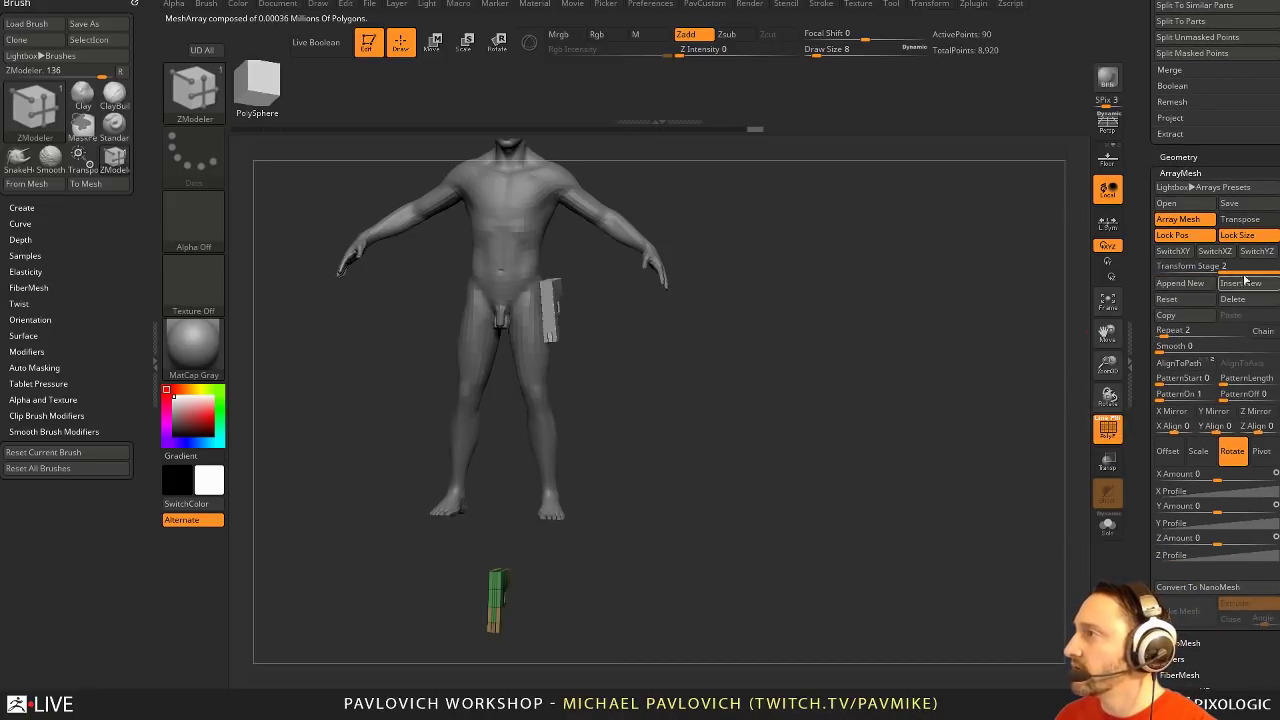
{"action": "scroll", "coordinate": [1150, 340], "scroll_direction": "down", "scroll_amount": 1}
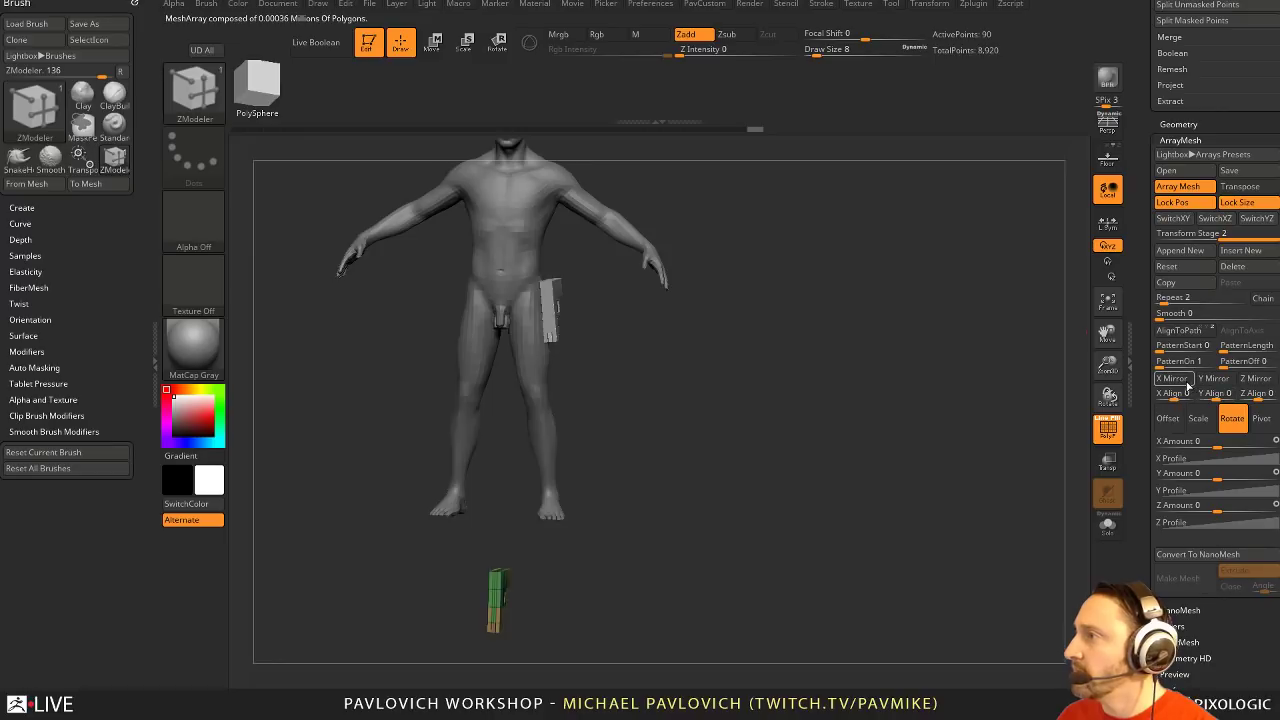
{"action": "left_click", "coordinate": [1186, 381]}
Reinitialize the array's source block as a QCube
{"action": "left_click_drag", "start_coordinate": [760, 410], "coordinate": [568, 538]}
{"action": "mouse_move", "coordinate": [610, 357]}
{"action": "left_mouse_down"}
{"action": "mouse_move", "coordinate": [786, 443]}
{"action": "mouse_move", "coordinate": [829, 420]}
{"action": "mouse_move", "coordinate": [784, 446]}
{"action": "mouse_move", "coordinate": [806, 449]}
{"action": "mouse_move", "coordinate": [861, 517]}
{"action": "left_mouse_up"}
{"action": "key", "text": "s"}
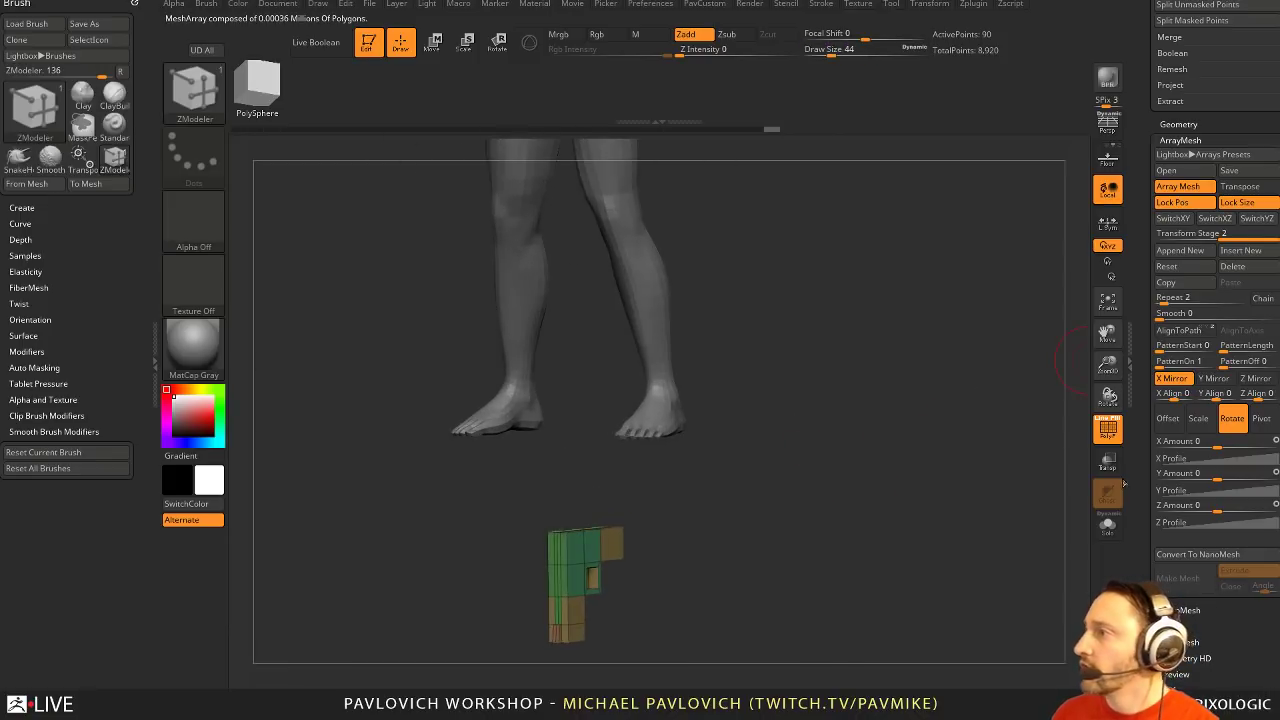
{"action": "scroll", "coordinate": [1163, 386], "scroll_direction": "down", "scroll_amount": 6}
{"action": "left_click", "coordinate": [1173, 484]}
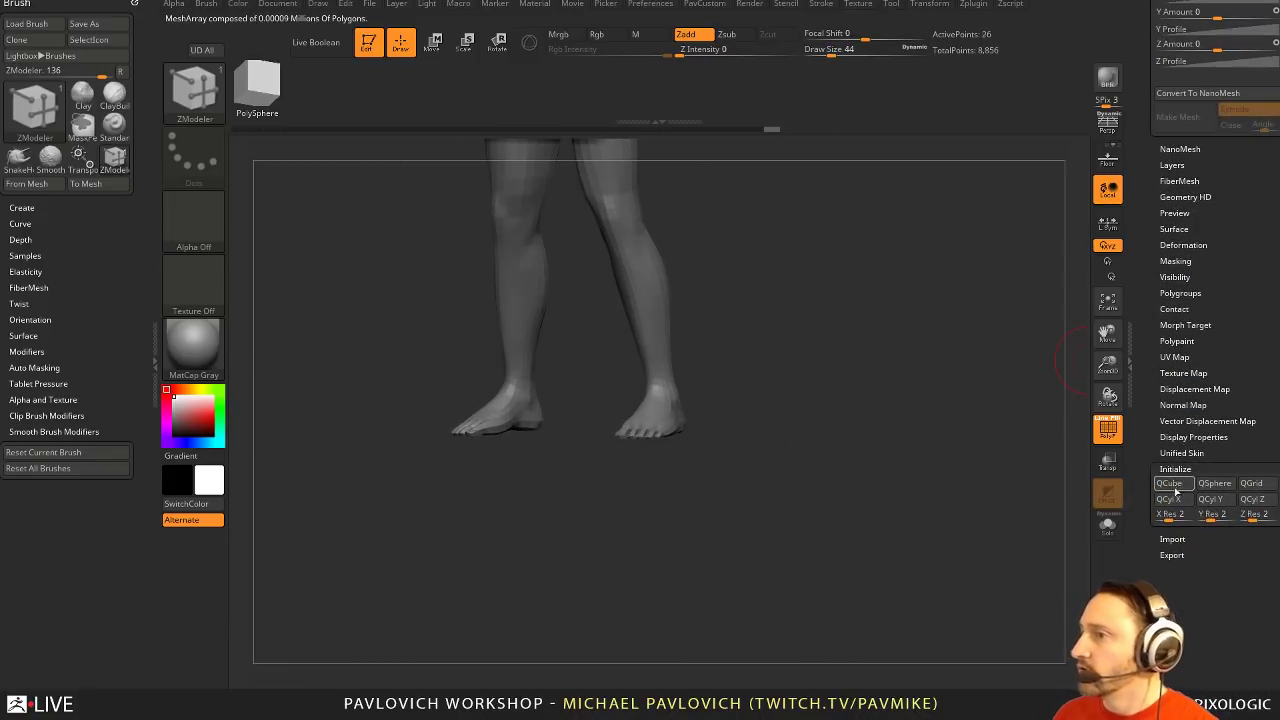
Turn off Array Mesh and move the cube straight down until it sits below the figure's feet
{"action": "left_click_drag", "start_coordinate": [960, 484], "coordinate": [800, 400], "text": "alt"}
{"action": "key", "text": "w"}
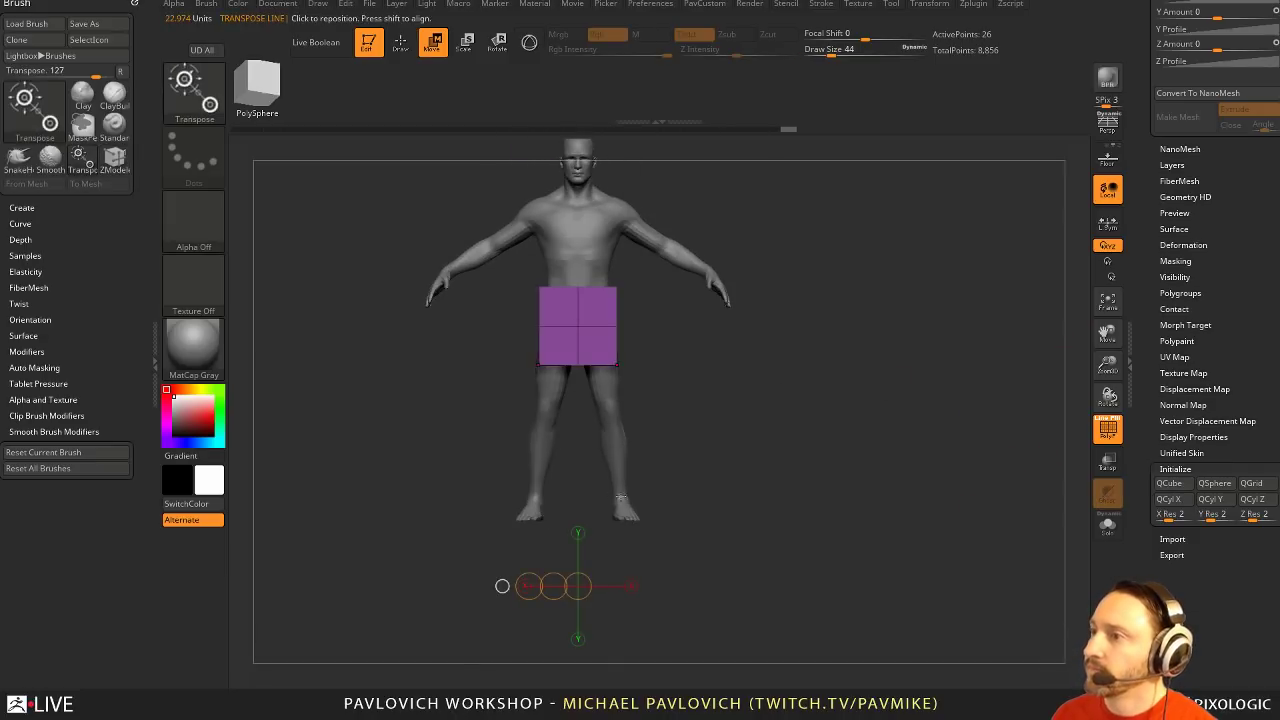
{"action": "key", "text": "y"}
{"action": "left_click_drag", "start_coordinate": [580, 508], "coordinate": [621, 599]}
{"action": "scroll", "coordinate": [1150, 430], "scroll_direction": "up", "scroll_amount": 5}
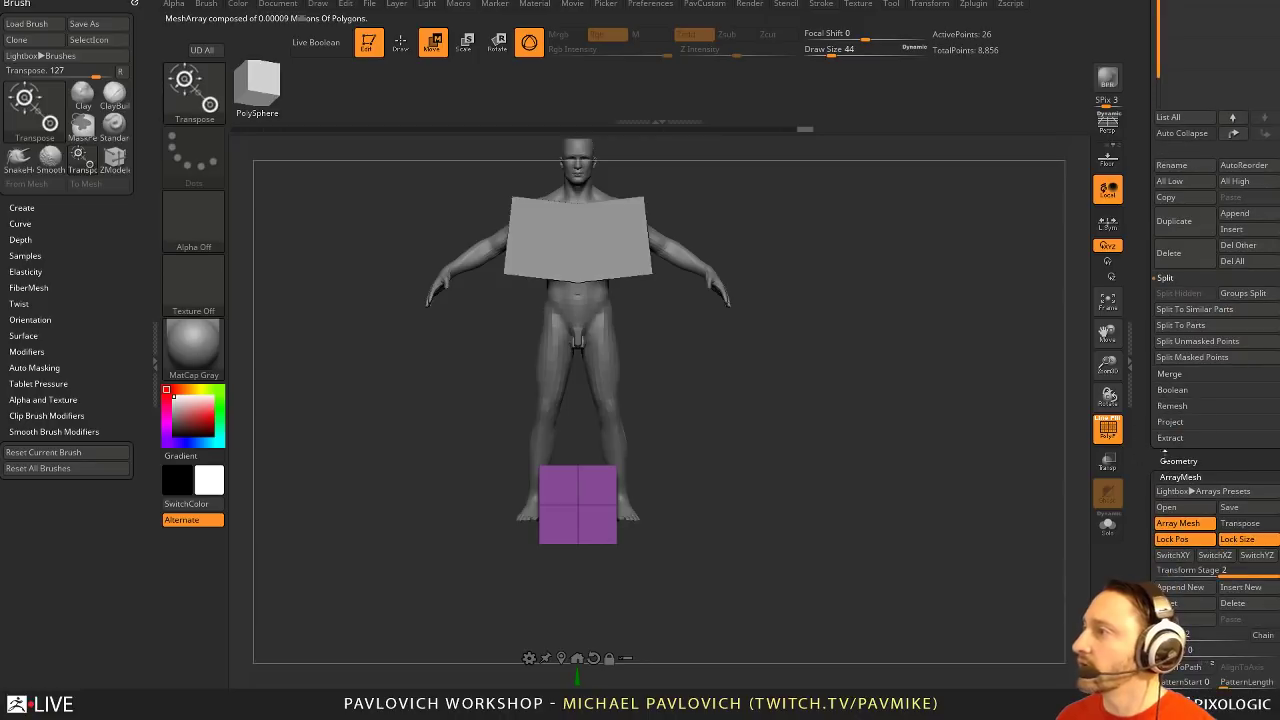
{"action": "left_click", "coordinate": [1175, 523]}
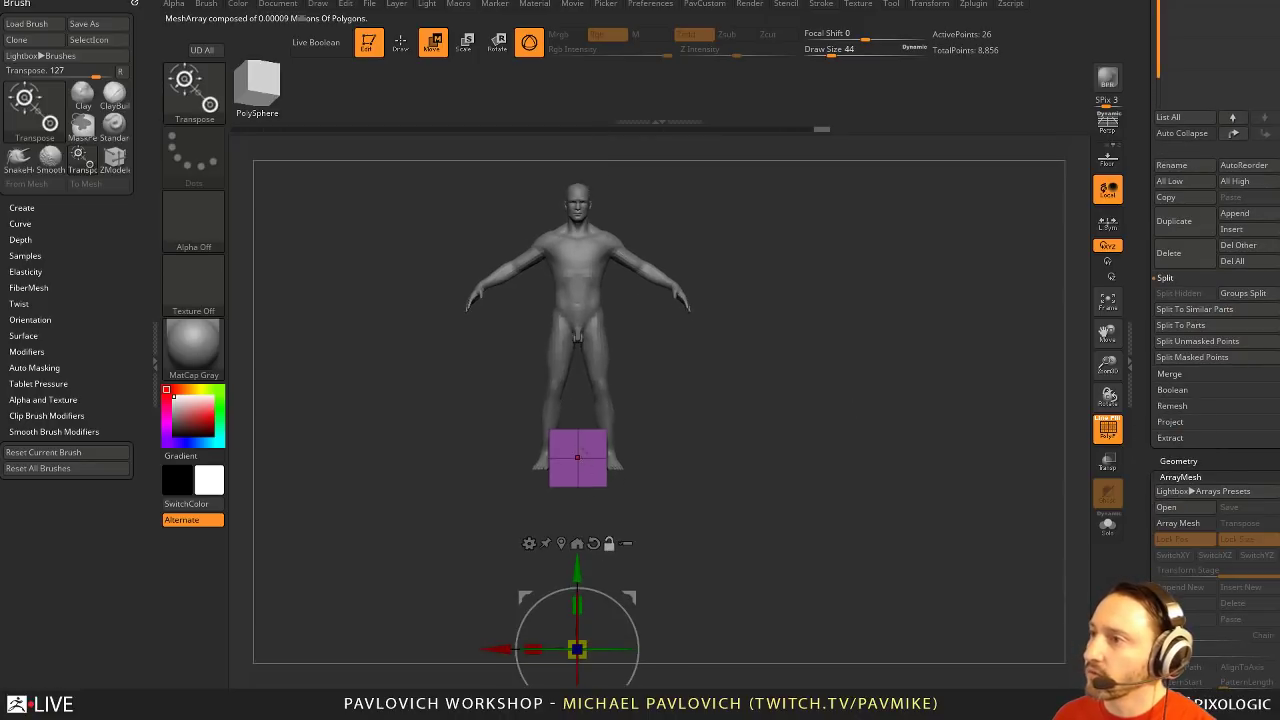
{"action": "left_click_drag", "start_coordinate": [577, 510], "coordinate": [577, 618]}
{"action": "key", "text": "q"}
Switch to the IMM ModelKit brush
{"action": "left_click_drag", "start_coordinate": [762, 452], "coordinate": [701, 475]}
{"action": "key", "text": "s"}
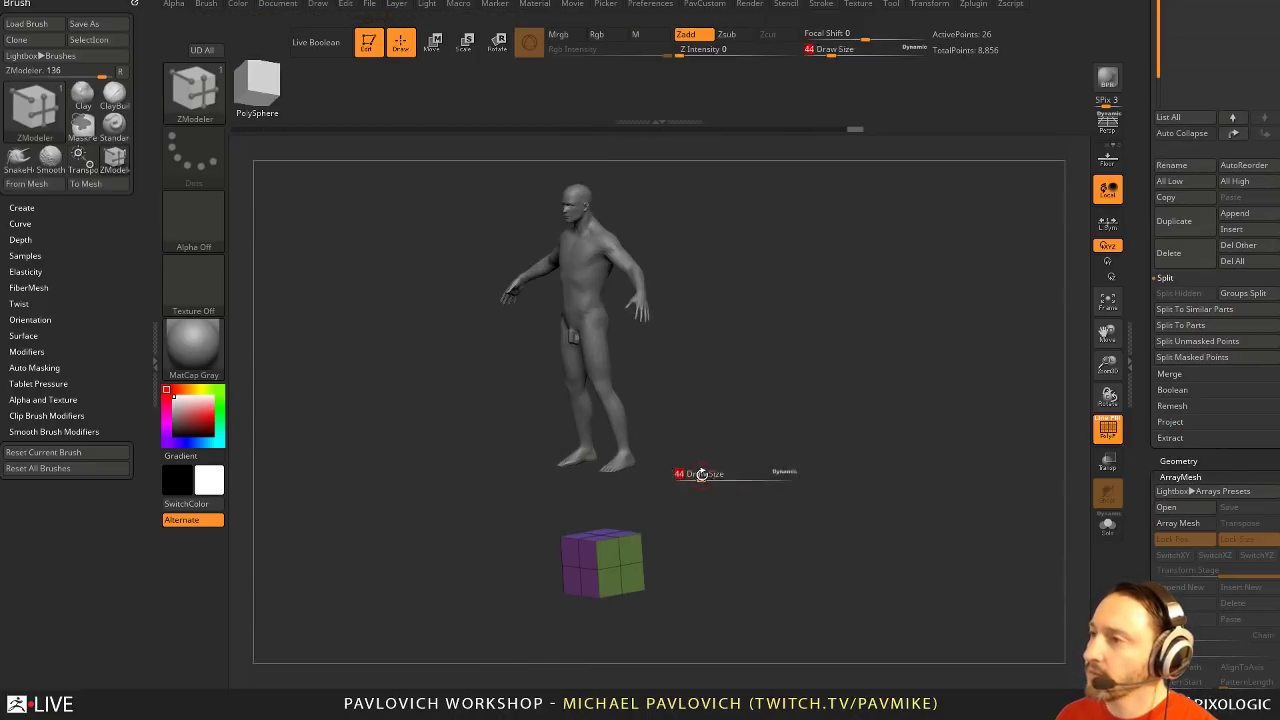
{"action": "scroll", "coordinate": [1142, 430], "scroll_direction": "up", "scroll_amount": 5}
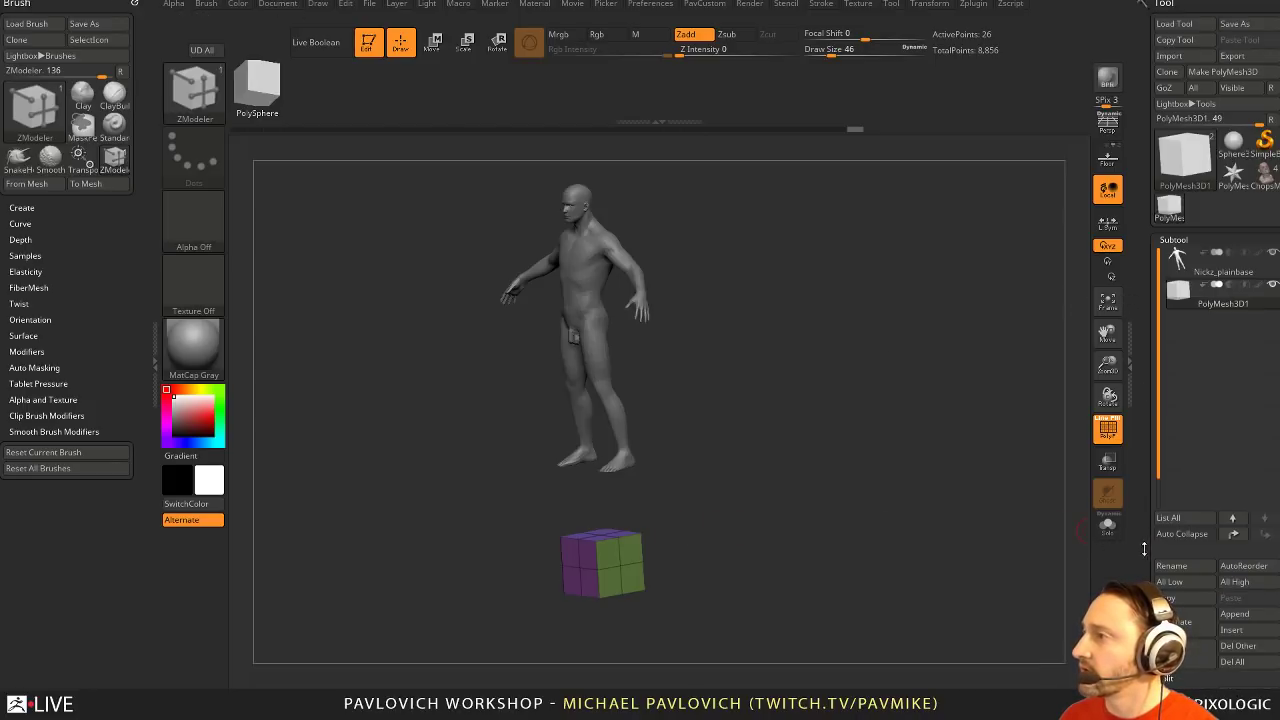
{"action": "scroll", "coordinate": [1142, 520], "scroll_direction": "down", "scroll_amount": 1}
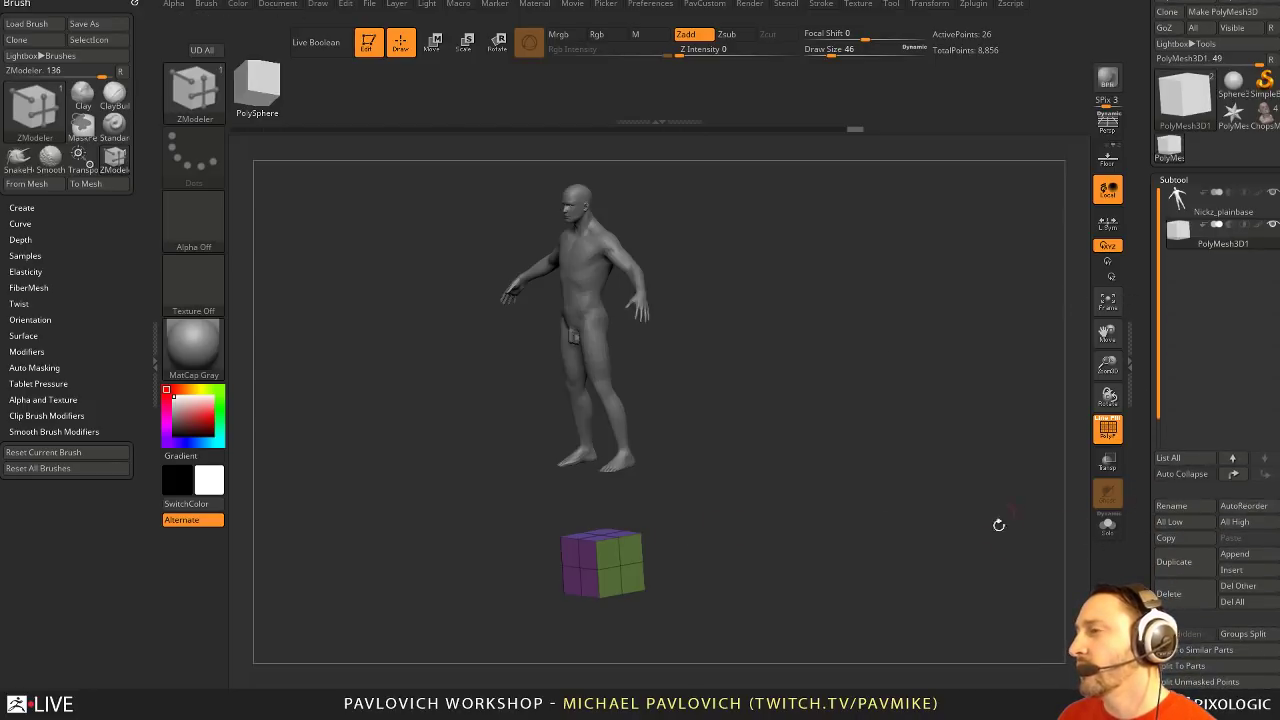
{"action": "left_click_drag", "start_coordinate": [1000, 521], "coordinate": [993, 464]}
{"action": "key", "text": "b"}
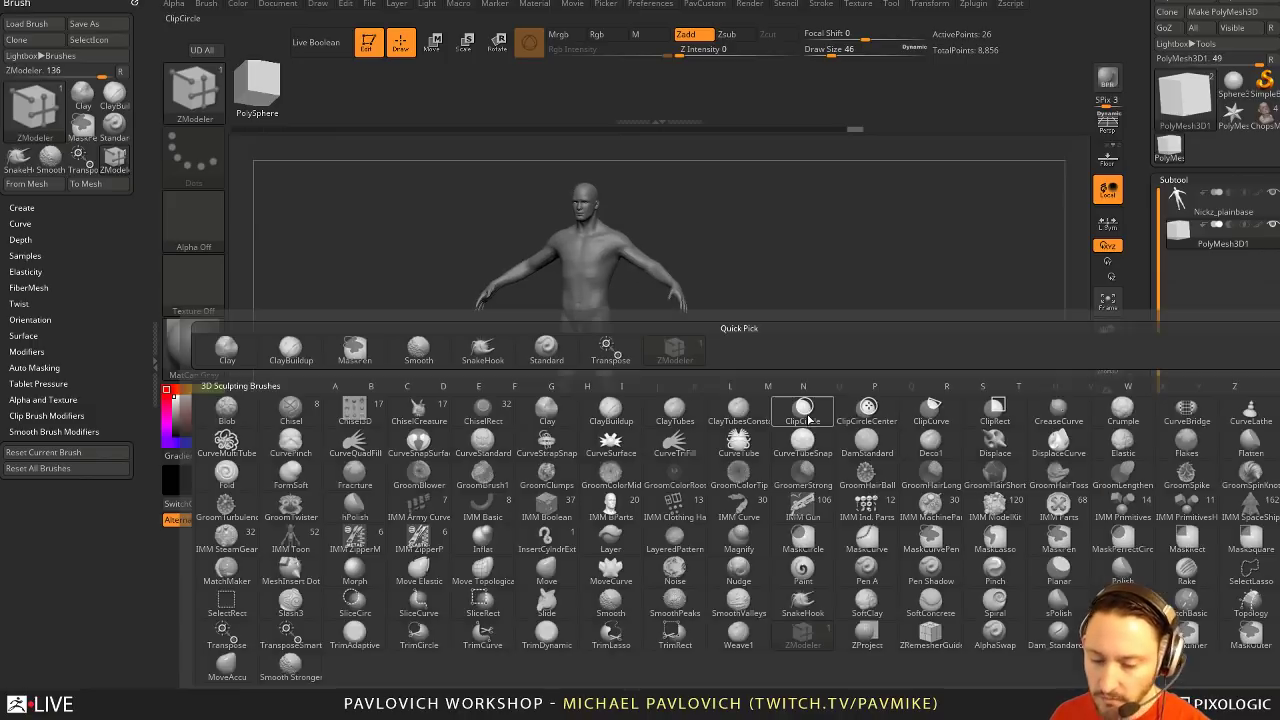
{"action": "key", "text": "i"}
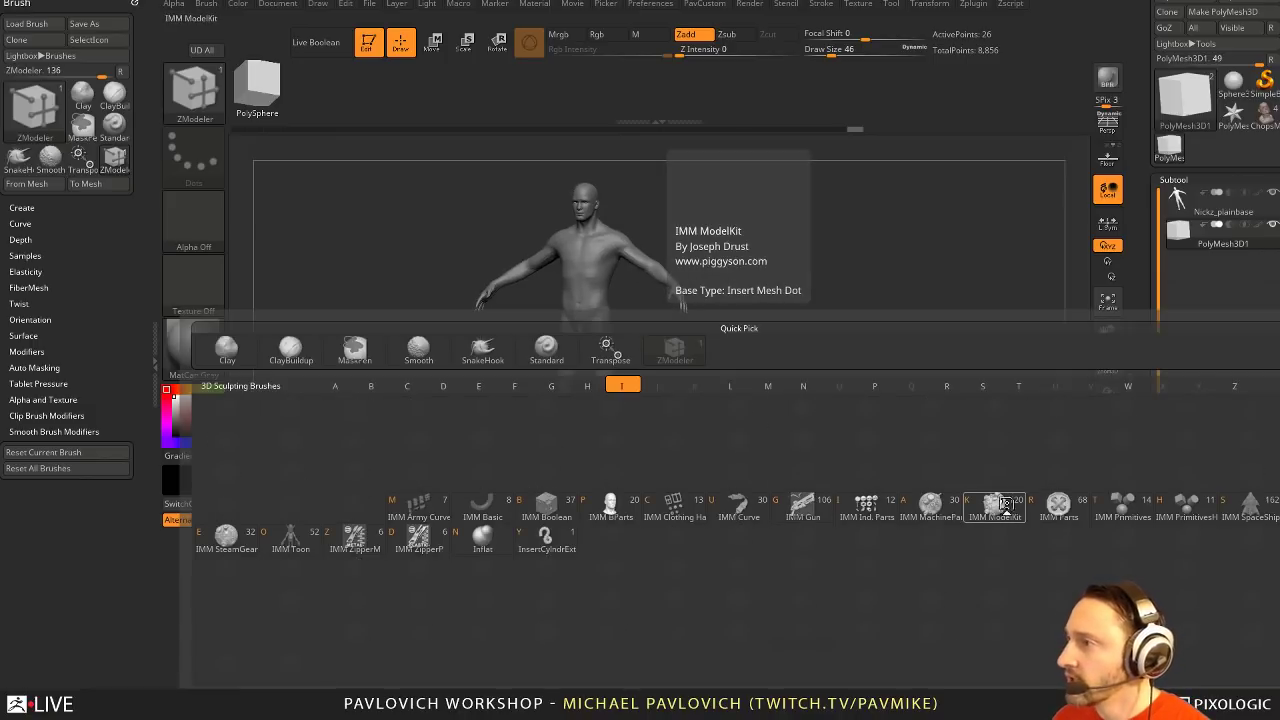
{"action": "key", "text": "k"}
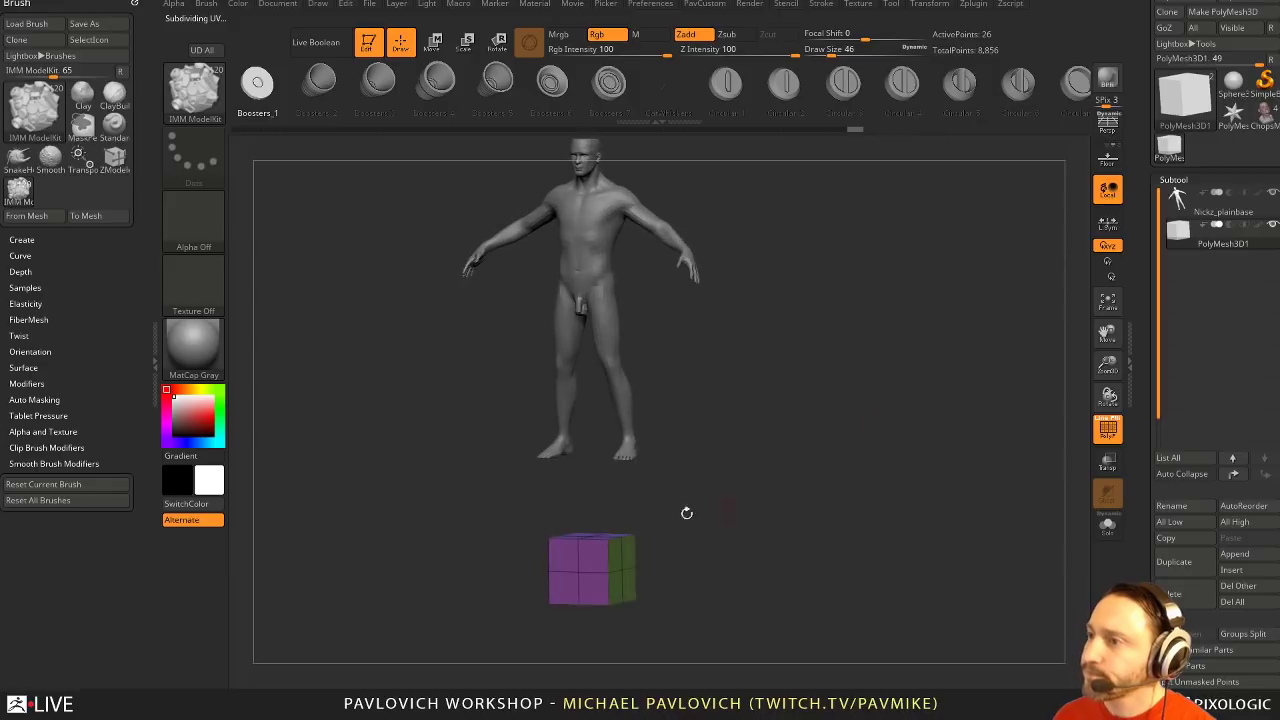
Replace the cube with the Fasteners_10 part from the ModelKit meshes
{"action": "key", "text": "r"}
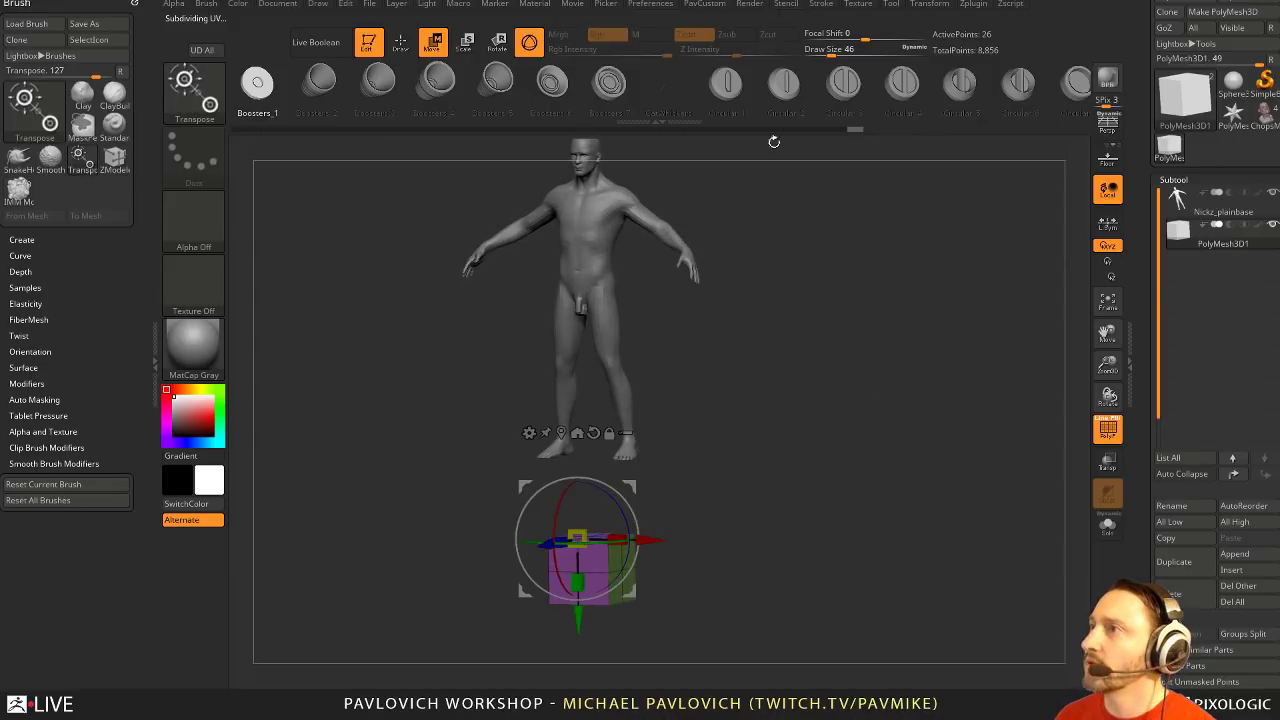
{"action": "left_click_drag", "start_coordinate": [836, 98], "coordinate": [398, 94]}
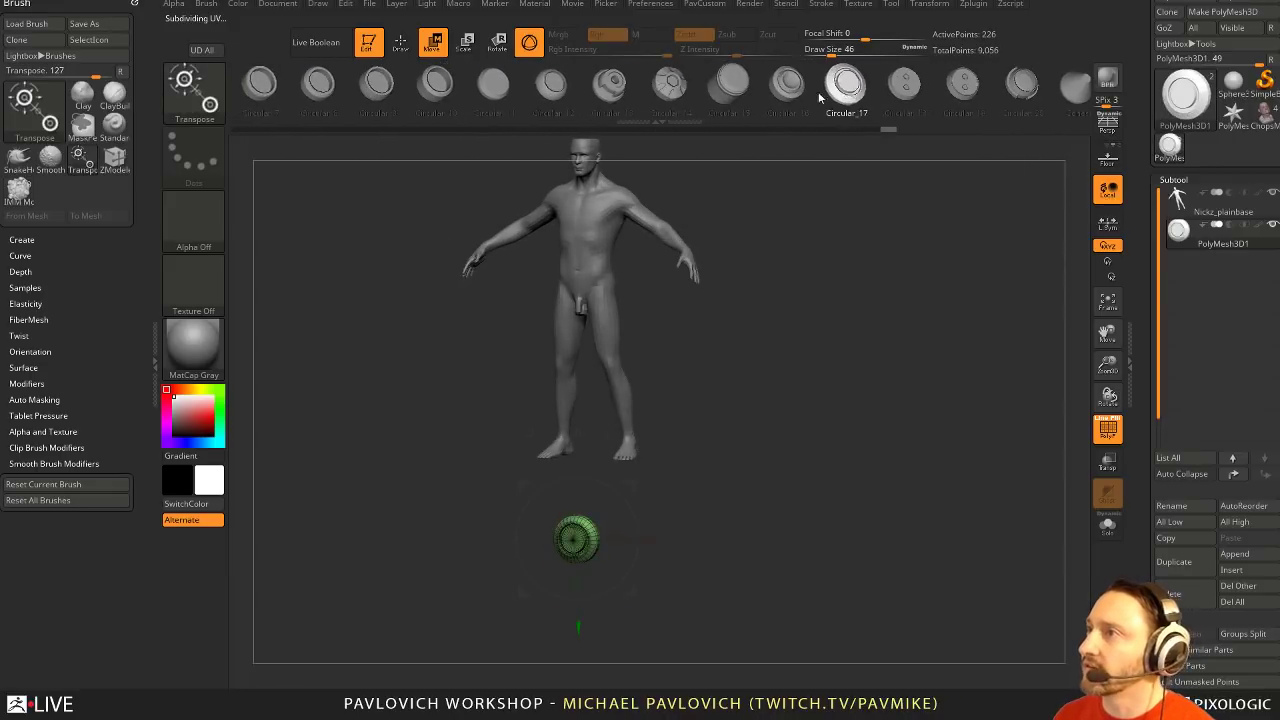
{"action": "left_click_drag", "start_coordinate": [820, 97], "coordinate": [361, 98]}
{"action": "left_click_drag", "start_coordinate": [872, 98], "coordinate": [757, 106]}
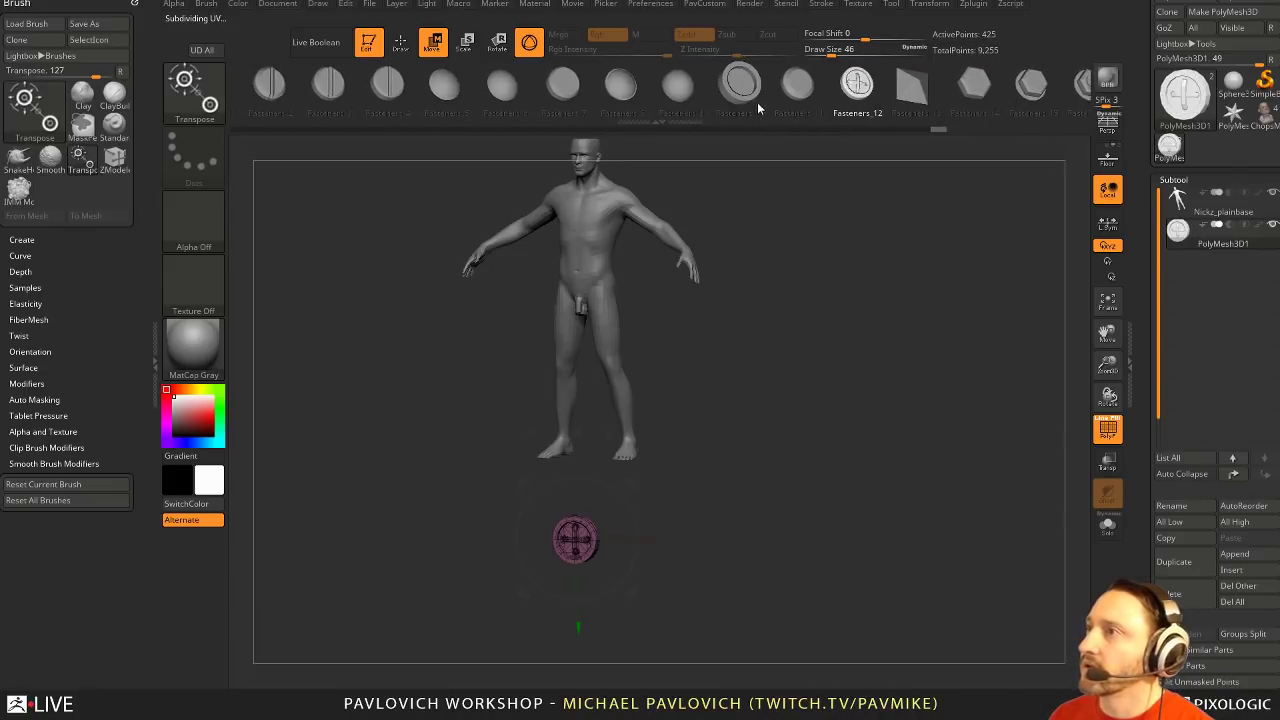
{"action": "left_click", "coordinate": [757, 102]}
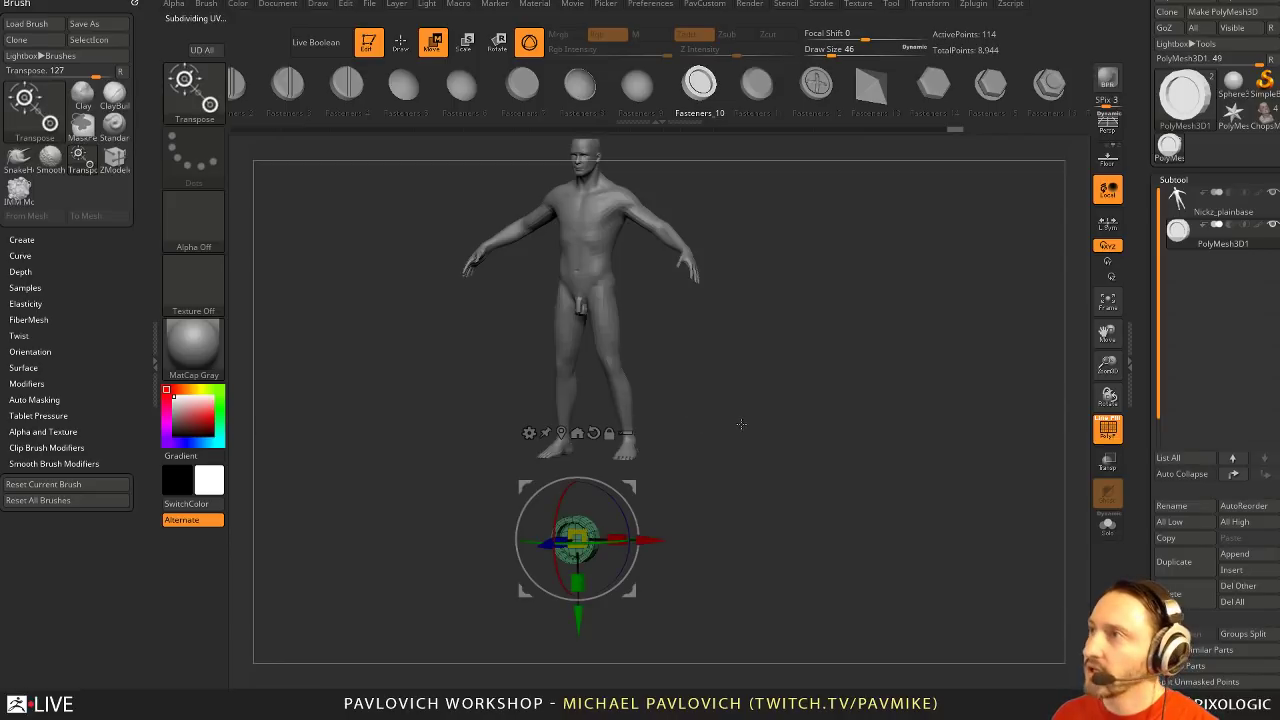
Create a new InsertMesh brush and a NanoMesh brush from the round fastener mesh
{"action": "key", "text": "q"}
{"action": "mouse_move", "coordinate": [757, 423]}
{"action": "left_mouse_down", "text": "shift"}
{"action": "mouse_move", "coordinate": [838, 449]}
{"action": "mouse_move", "coordinate": [846, 546]}
{"action": "mouse_move", "coordinate": [840, 486]}
{"action": "left_mouse_up", "text": "shift"}
{"action": "key", "text": "b"}
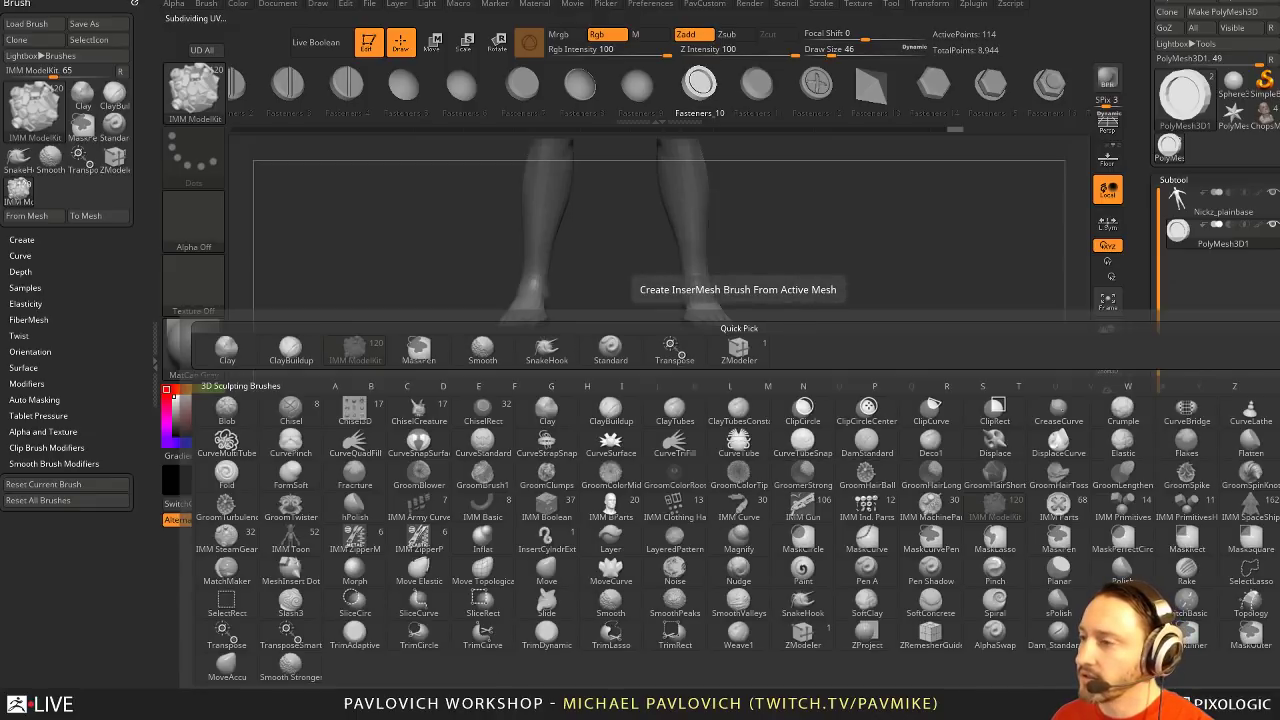
{"action": "left_click", "coordinate": [540, 696]}
{"action": "left_click", "coordinate": [570, 232]}
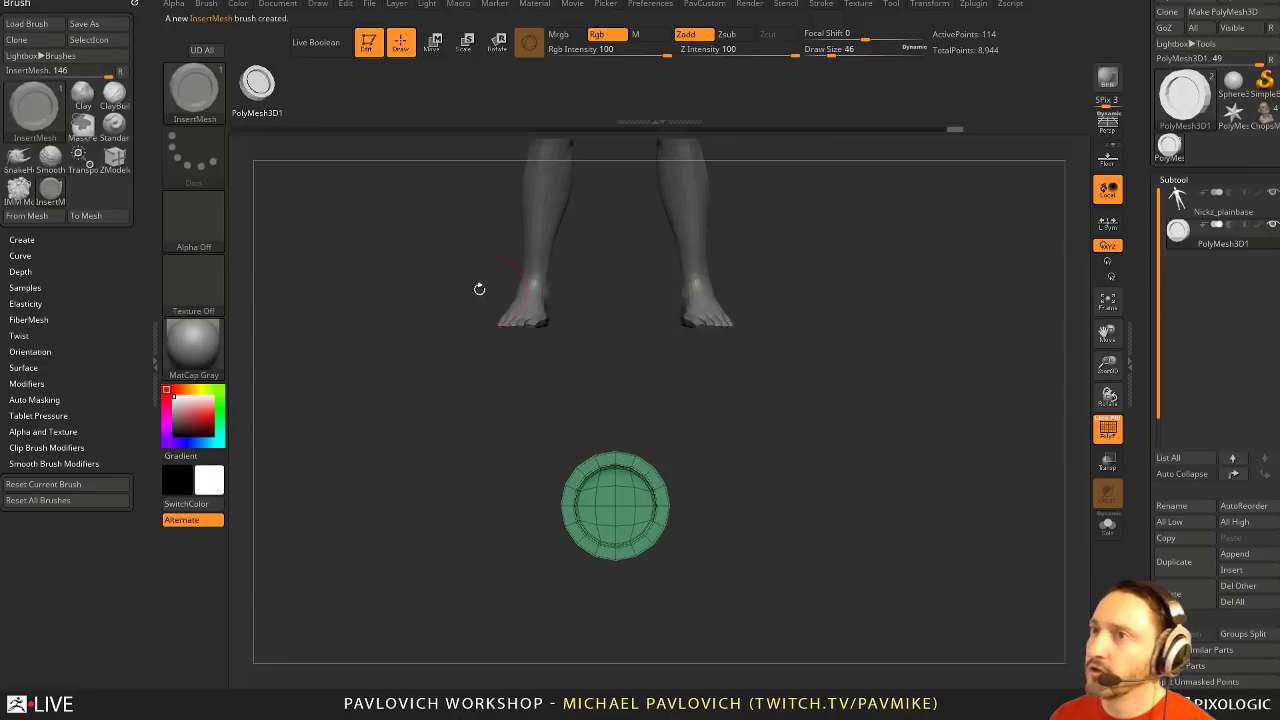
{"action": "left_click", "coordinate": [36, 240]}
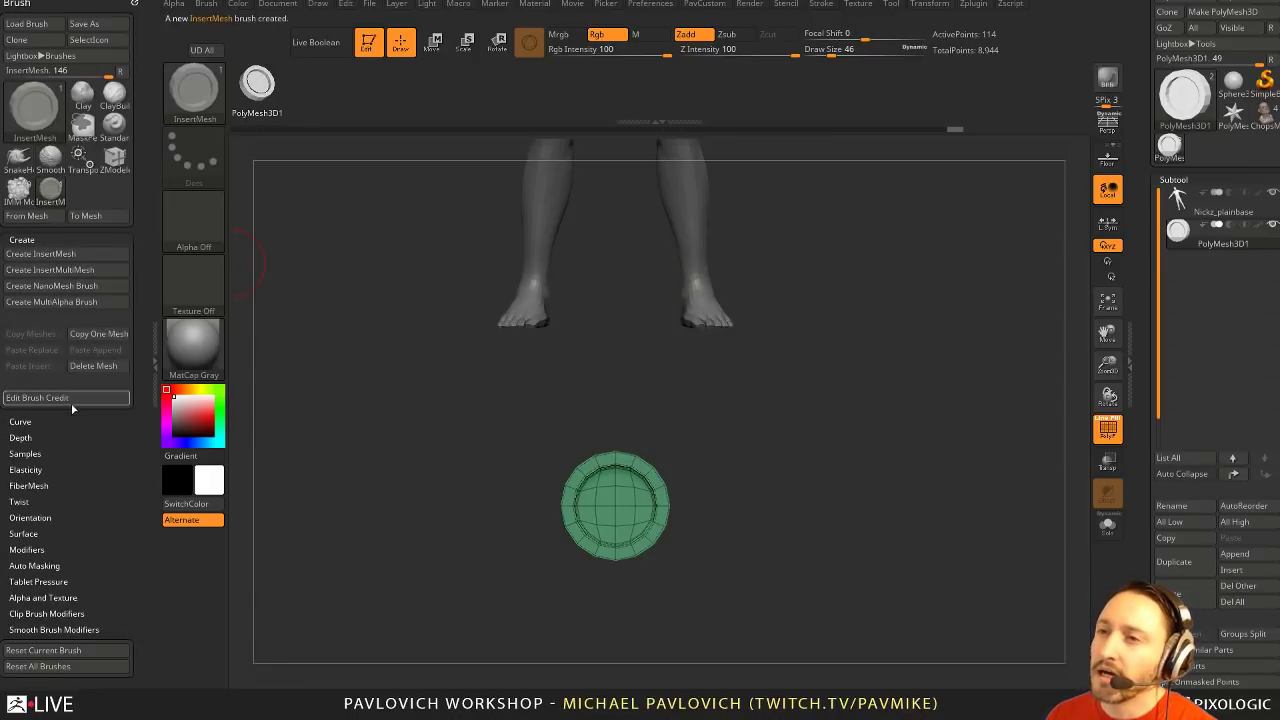
{"action": "left_click", "coordinate": [78, 286]}
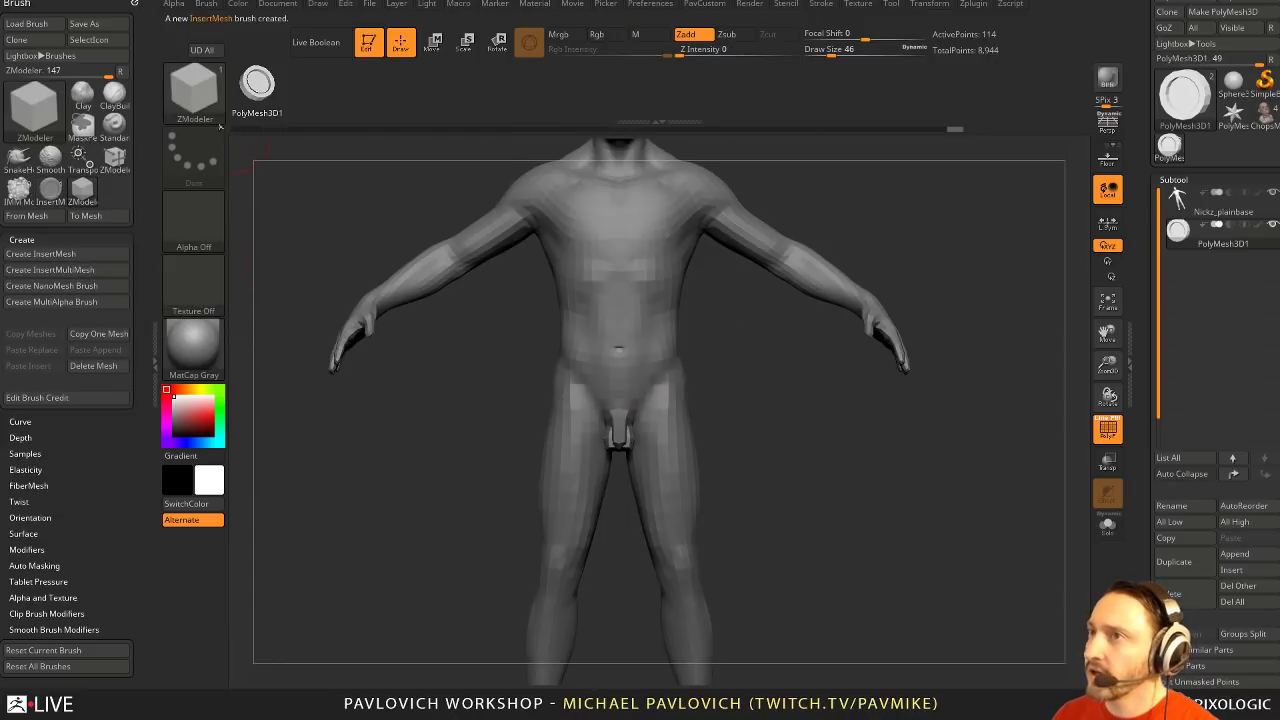
Clone the round fastener subtool into a separate tool
{"action": "mouse_move", "coordinate": [946, 466]}
{"action": "left_mouse_down", "text": "alt"}
{"action": "mouse_move", "coordinate": [877, 331]}
{"action": "mouse_move", "coordinate": [902, 389]}
{"action": "mouse_move", "coordinate": [908, 339]}
{"action": "left_mouse_up", "text": "alt"}
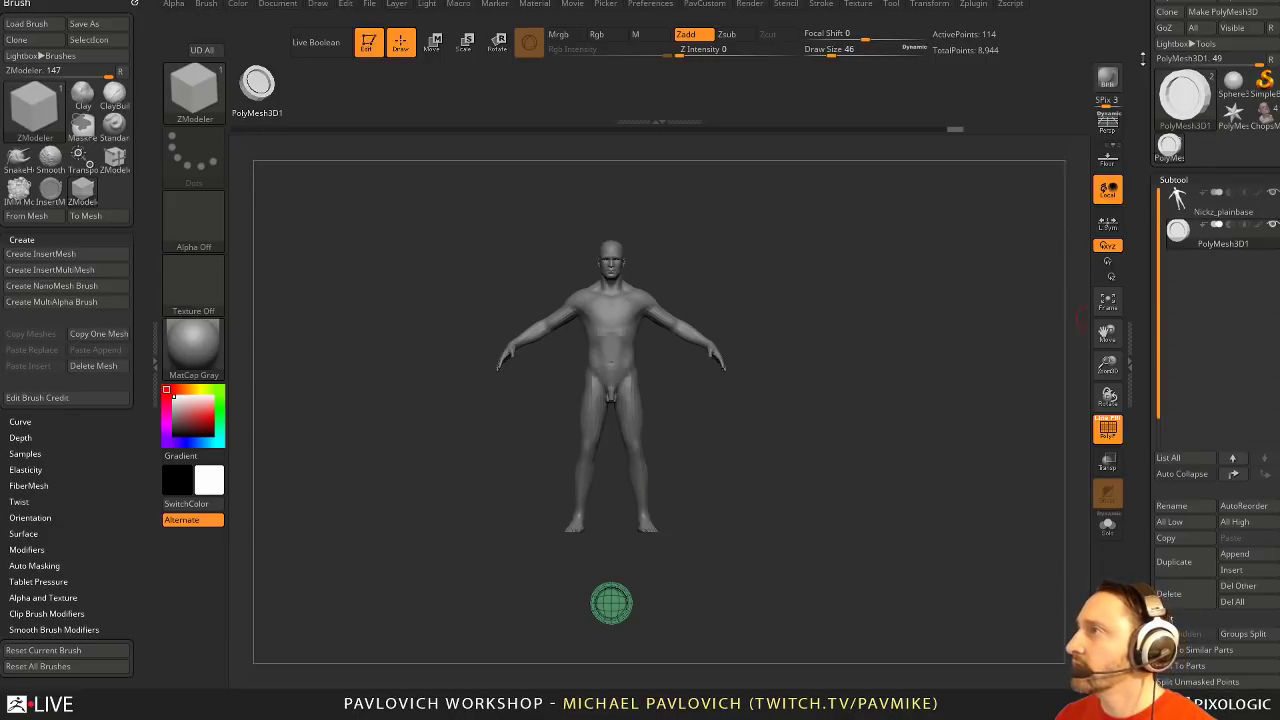
{"action": "left_click_drag", "start_coordinate": [1155, 58], "coordinate": [1157, 118]}
{"action": "left_click", "coordinate": [1168, 72]}
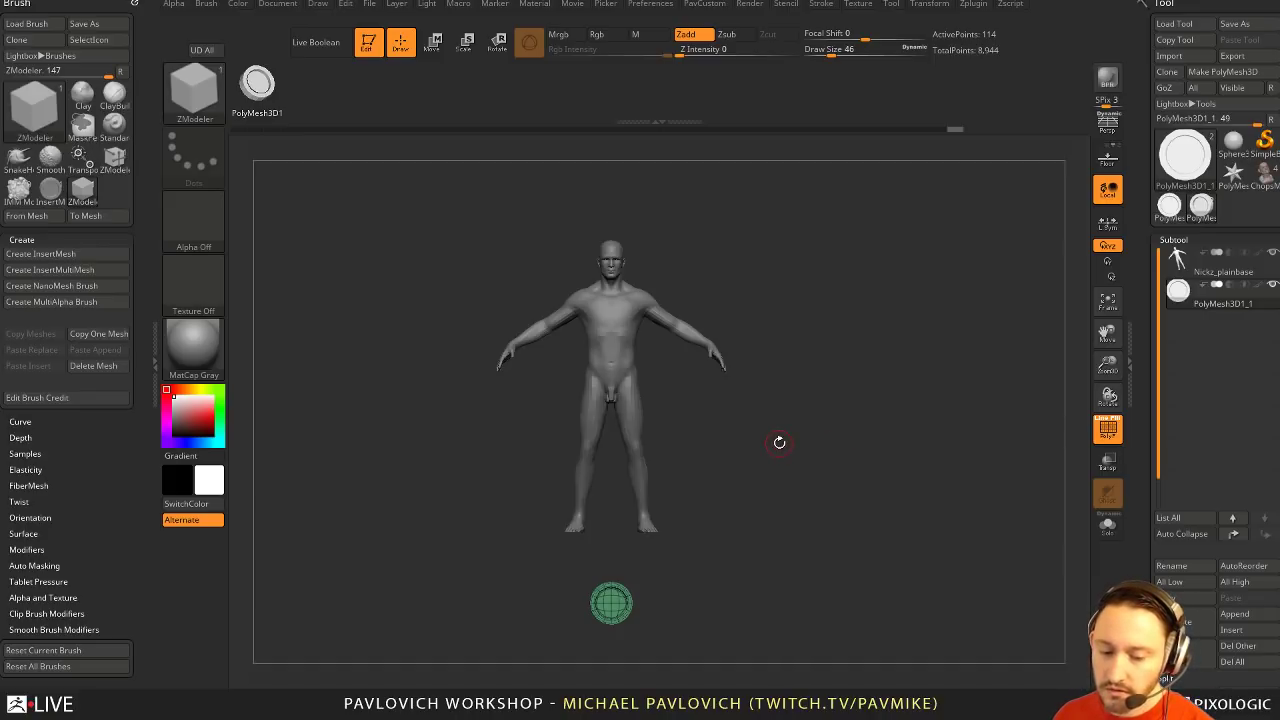
Return to the ZModeler brush and assign the cloned PolyMesh3D1 fastener as its insert mesh
{"action": "key", "text": "b"}
{"action": "key", "text": "z"}
{"action": "key", "text": "m"}
{"action": "mouse_move", "coordinate": [694, 391]}
{"action": "right_mouse_down", "text": "ctrl"}
{"action": "mouse_move", "coordinate": [782, 389]}
{"action": "mouse_move", "coordinate": [803, 570]}
{"action": "right_mouse_up", "text": "ctrl"}
{"action": "key", "text": "F1"}
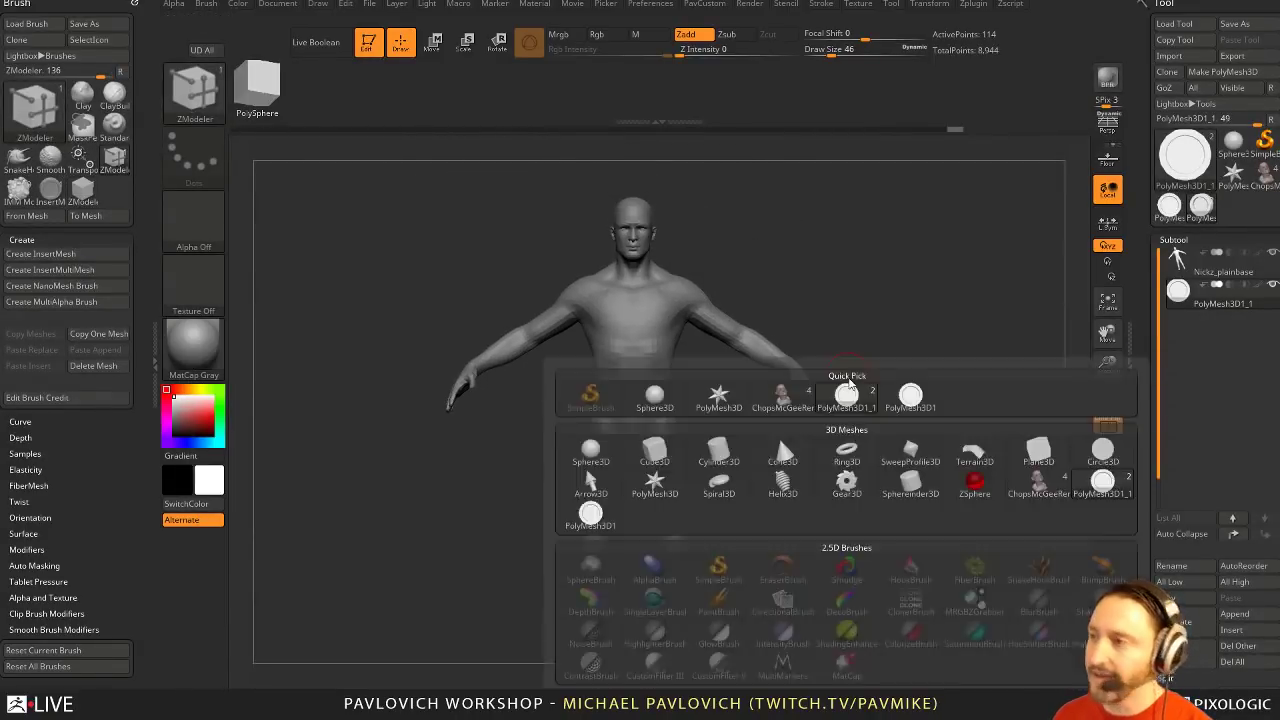
{"action": "left_click", "coordinate": [590, 515]}
{"action": "right_click_drag", "start_coordinate": [885, 268], "coordinate": [924, 577], "text": "ctrl"}
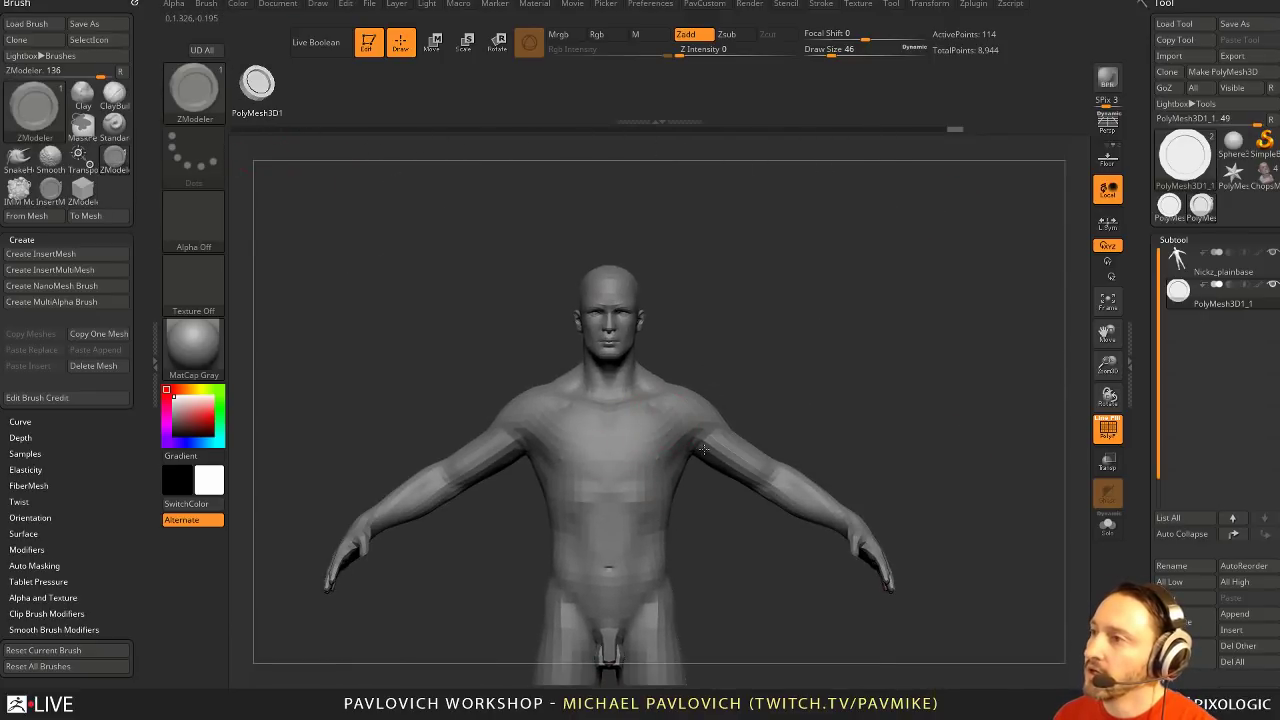
Make the human figure the active subtool and undo the stray stroke near its upper arm
{"action": "left_click", "coordinate": [1206, 279]}
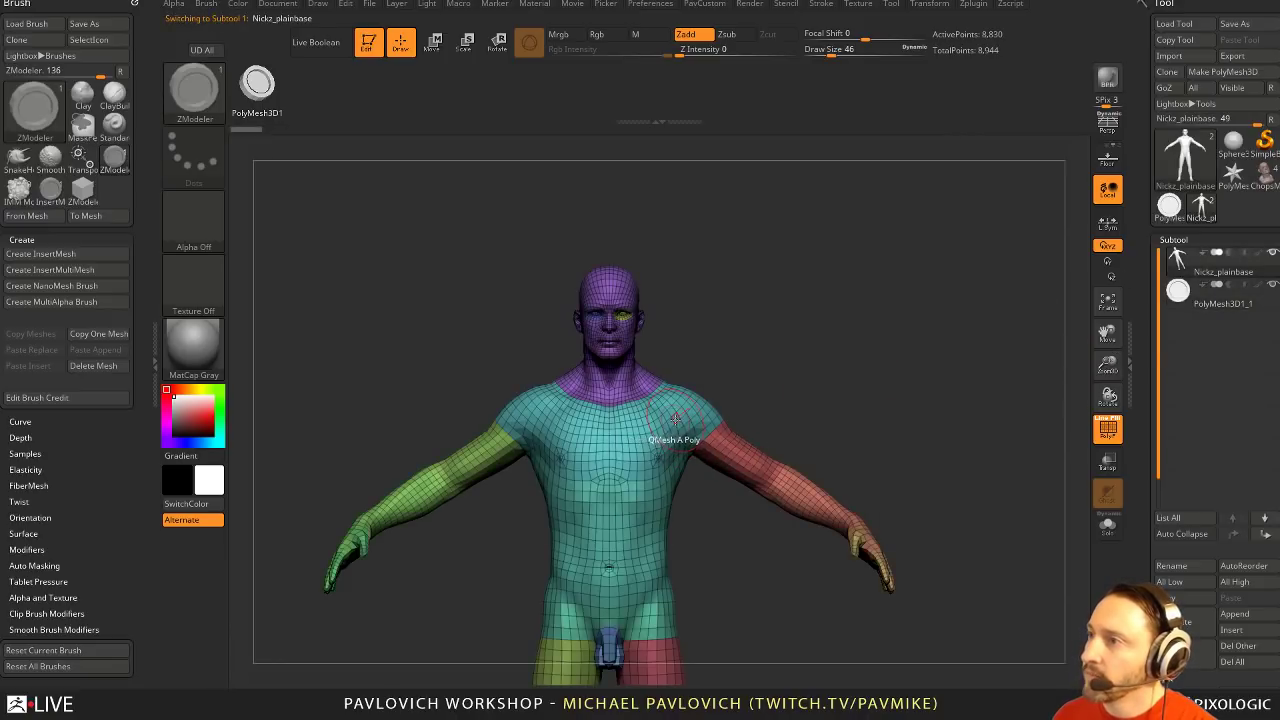
{"action": "left_click_drag", "start_coordinate": [728, 450], "coordinate": [881, 487]}
{"action": "key", "text": "ctrl+z"}
{"action": "right_click_drag", "start_coordinate": [854, 358], "coordinate": [963, 349], "text": "ctrl"}
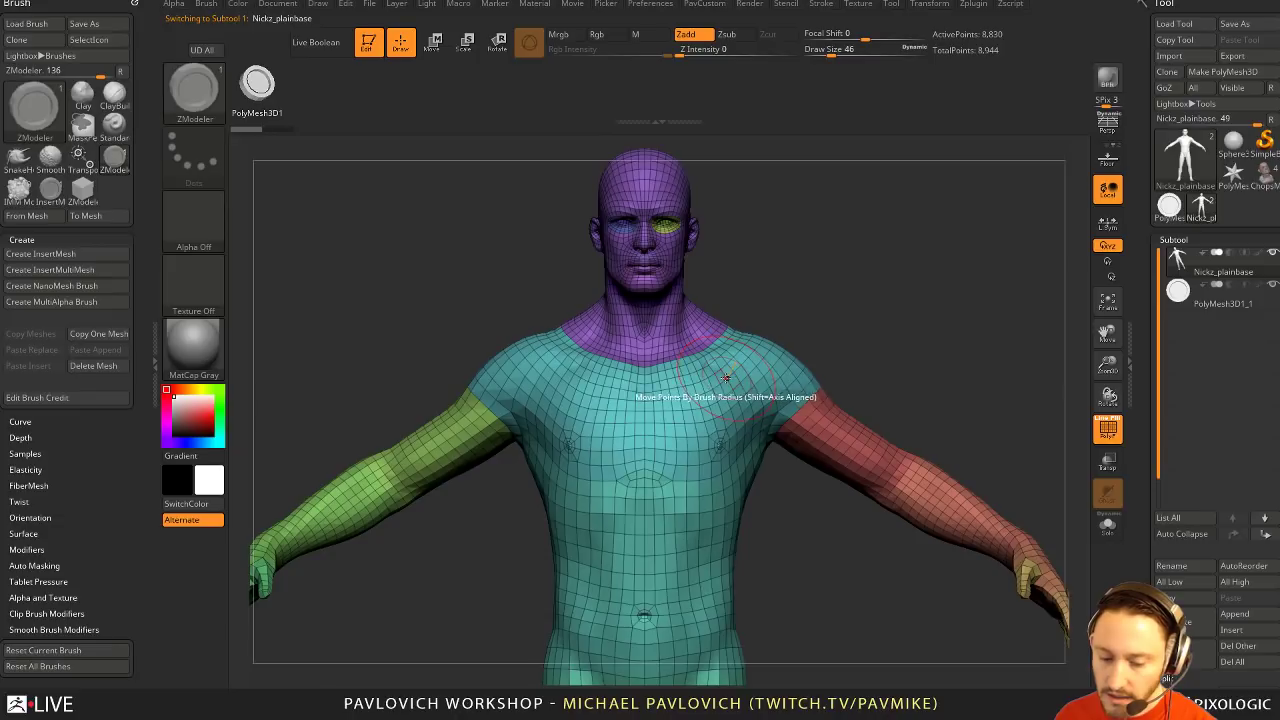
{"action": "key", "text": "b"}
{"action": "key", "text": "i"}
{"action": "key", "text": "p"}
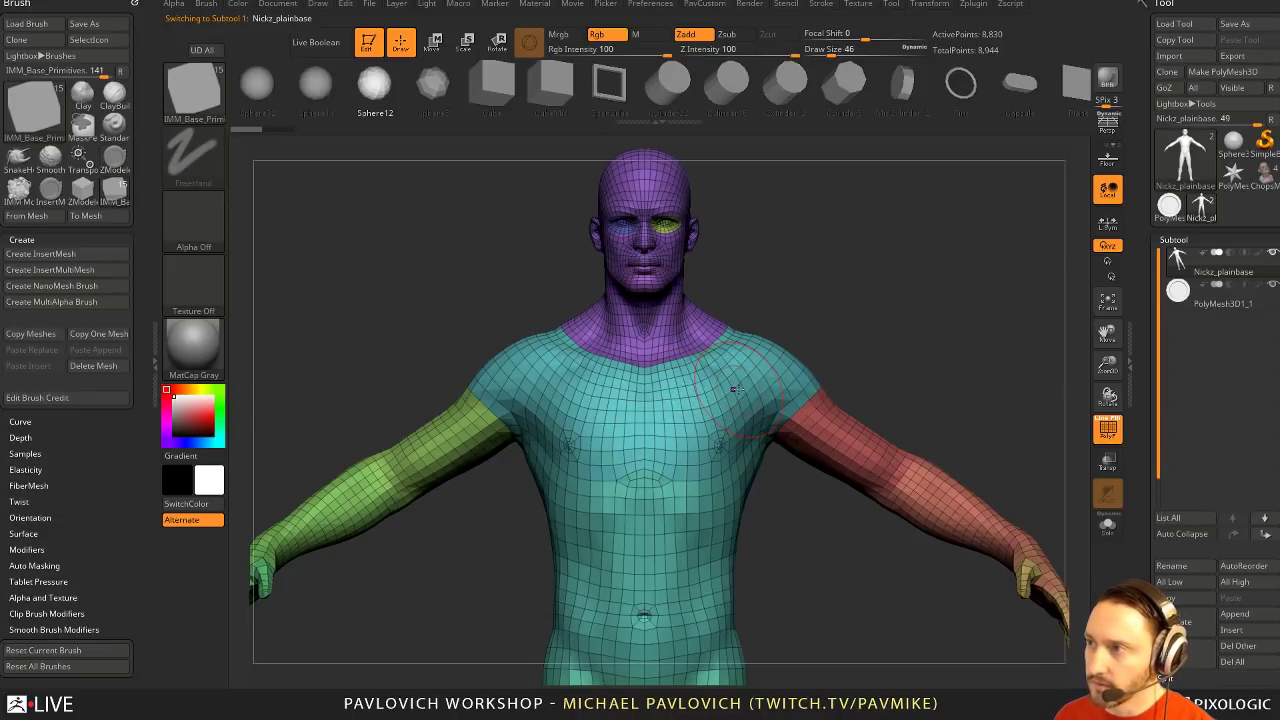
{"action": "key", "text": "b"}
{"action": "key", "text": "z"}
{"action": "key", "text": "m"}
Set the ZModeler polygon action to Insert NanoMesh with A Single Poly as the target on the figure's shoulder
{"action": "mouse_move", "coordinate": [742, 390]}
{"action": "right_mouse_down", "text": "ctrl"}
{"action": "mouse_move", "coordinate": [838, 400]}
{"action": "mouse_move", "coordinate": [824, 528]}
{"action": "right_mouse_up", "text": "ctrl"}
{"action": "left_click_drag", "start_coordinate": [837, 324], "coordinate": [774, 371]}
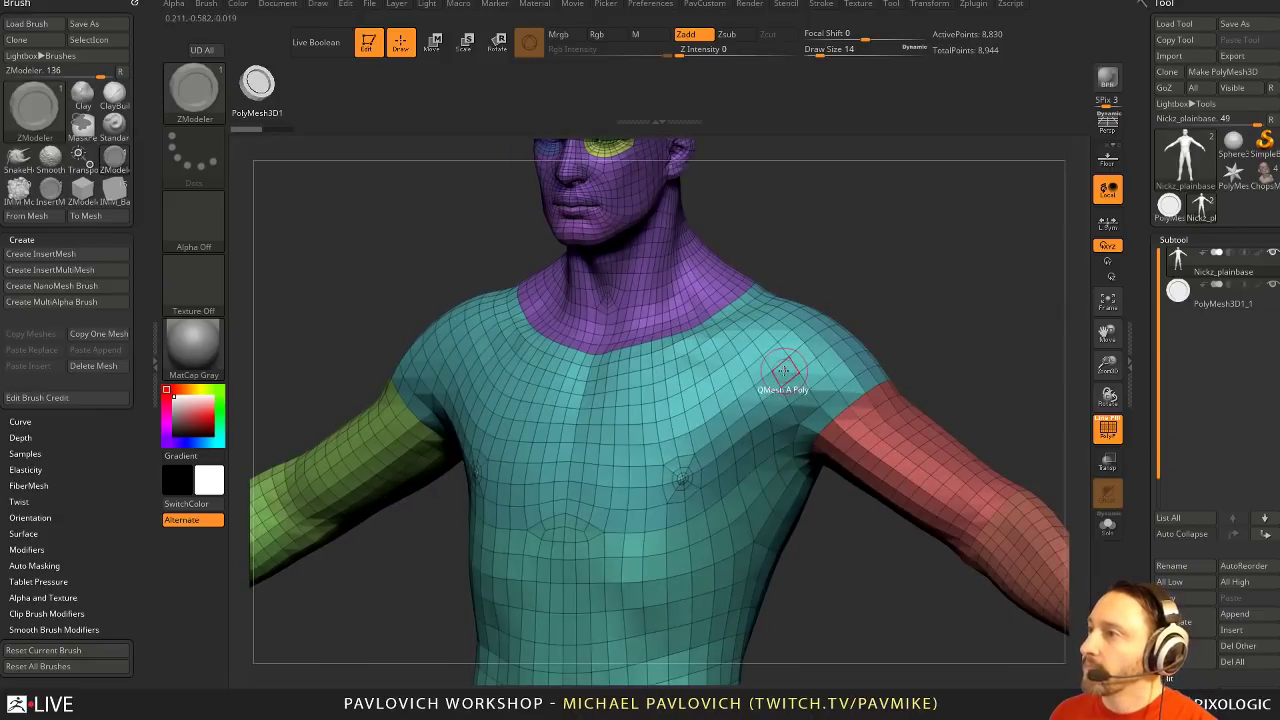
{"action": "key", "text": "space"}
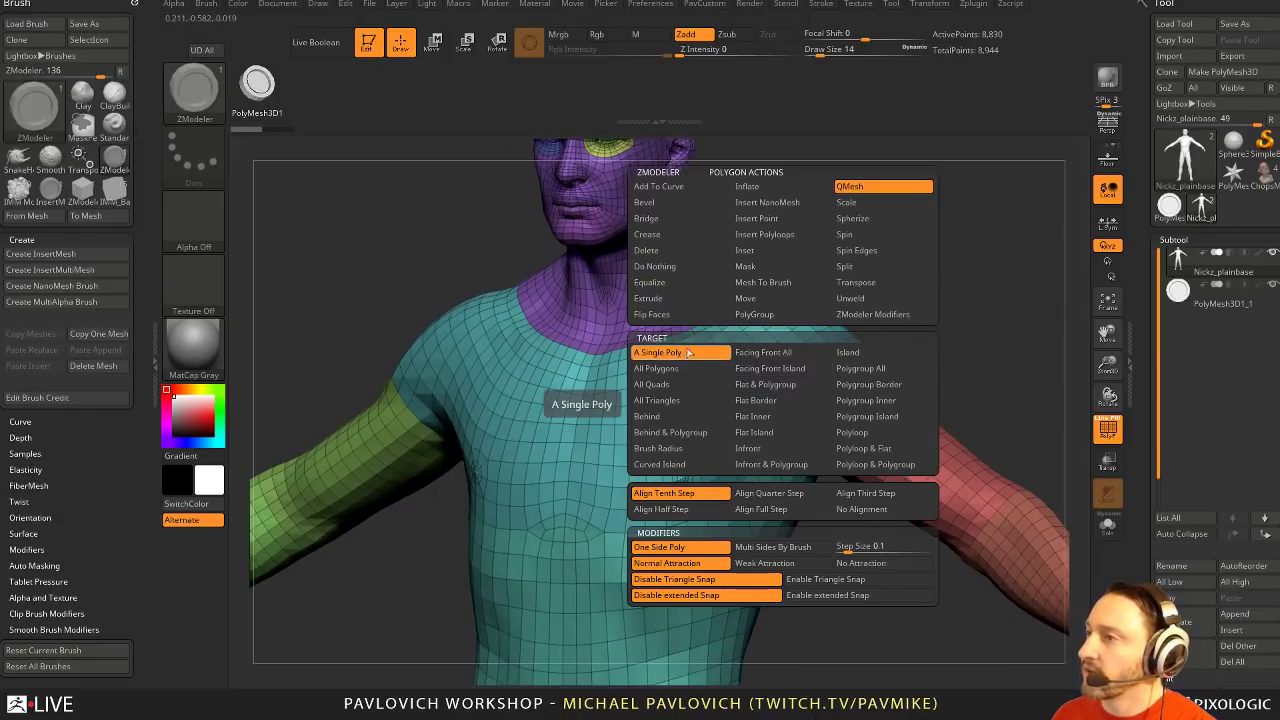
{"action": "left_click", "coordinate": [765, 235]}
{"action": "left_click", "coordinate": [766, 204]}
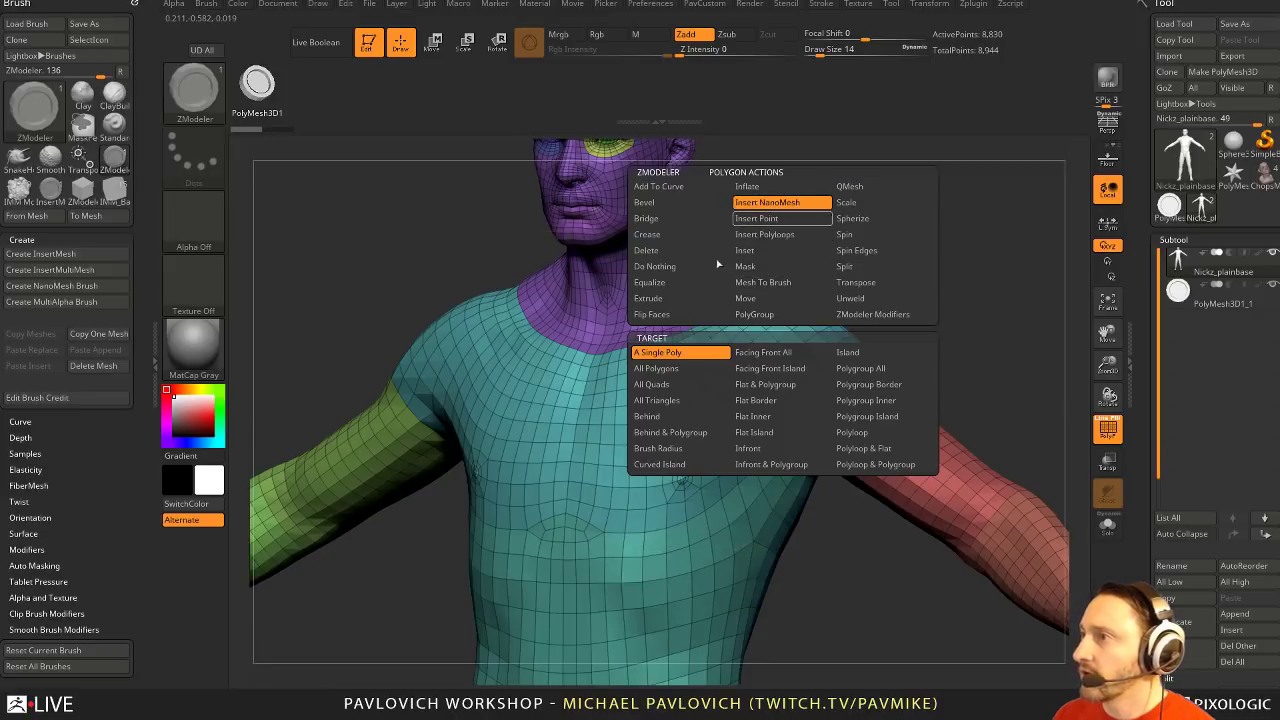
{"action": "left_click_drag", "start_coordinate": [889, 298], "coordinate": [765, 383], "text": "alt"}
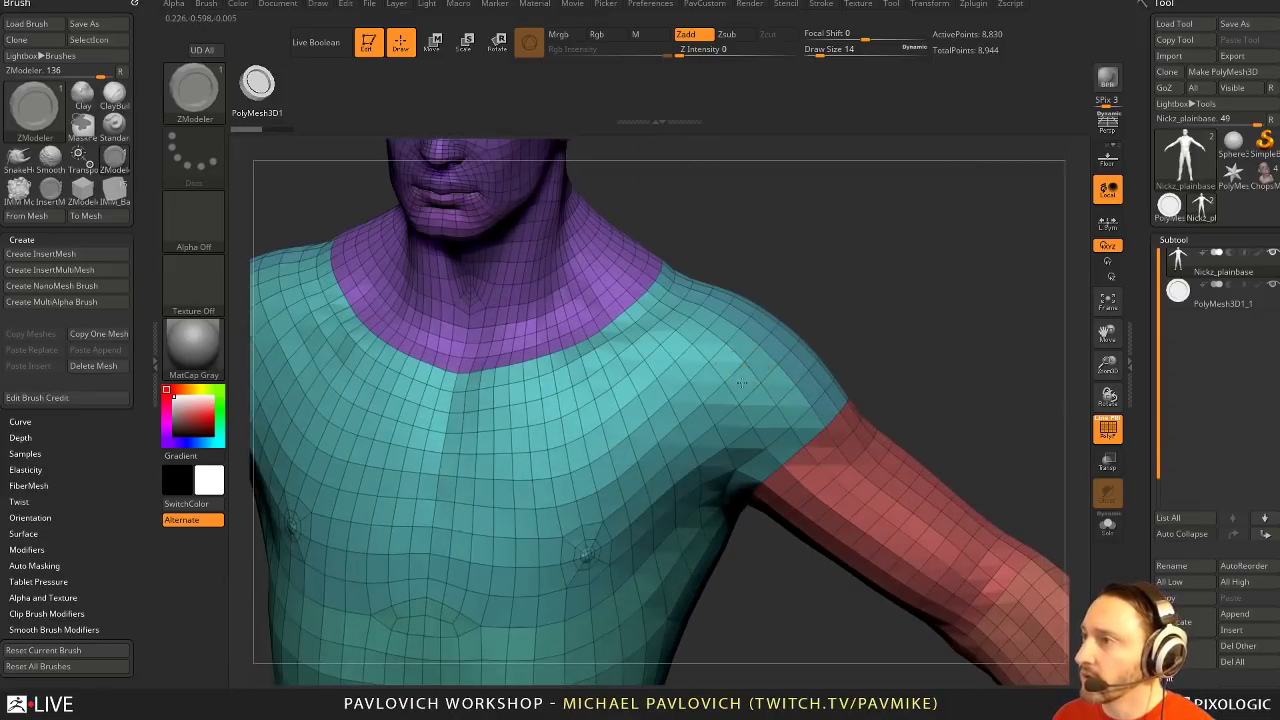
Insert the fastener NanoMesh on single polygons at the figure's shoulder, opposite side of the chest, and upper arm
{"action": "left_click", "coordinate": [741, 383]}
{"action": "left_click_drag", "start_coordinate": [932, 405], "coordinate": [986, 293], "text": "alt"}
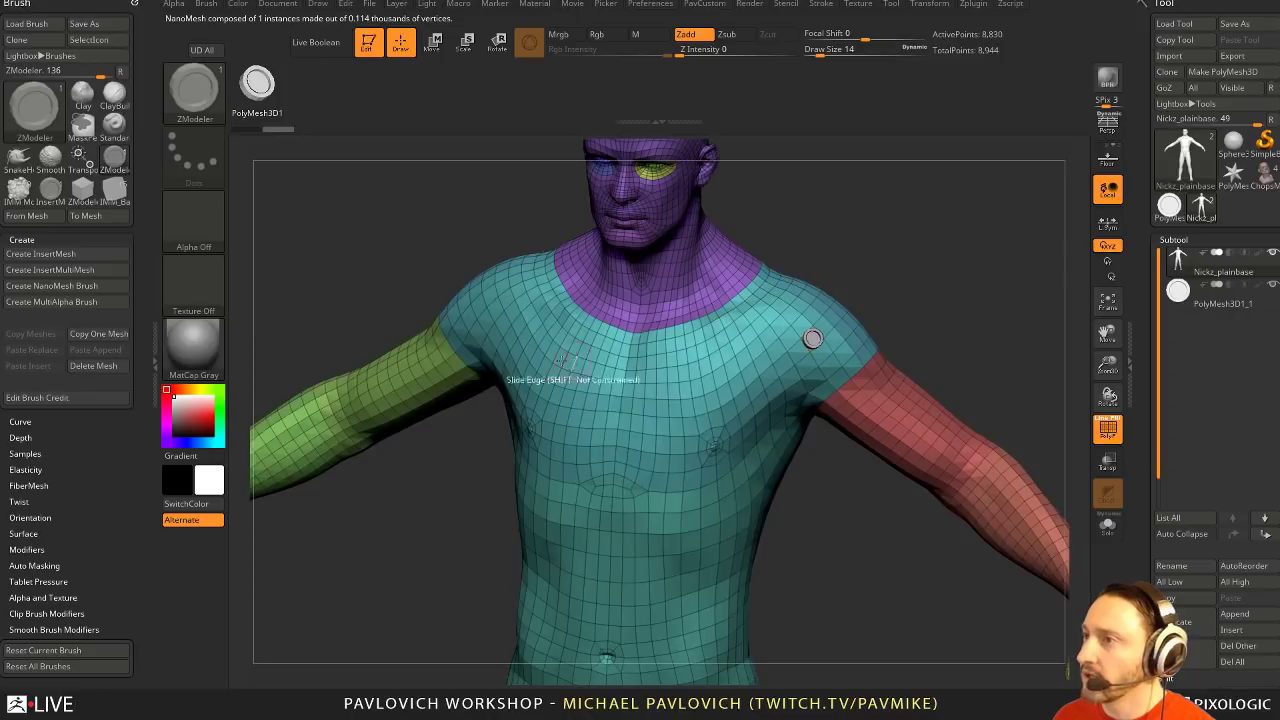
{"action": "left_click_drag", "start_coordinate": [559, 358], "coordinate": [603, 406]}
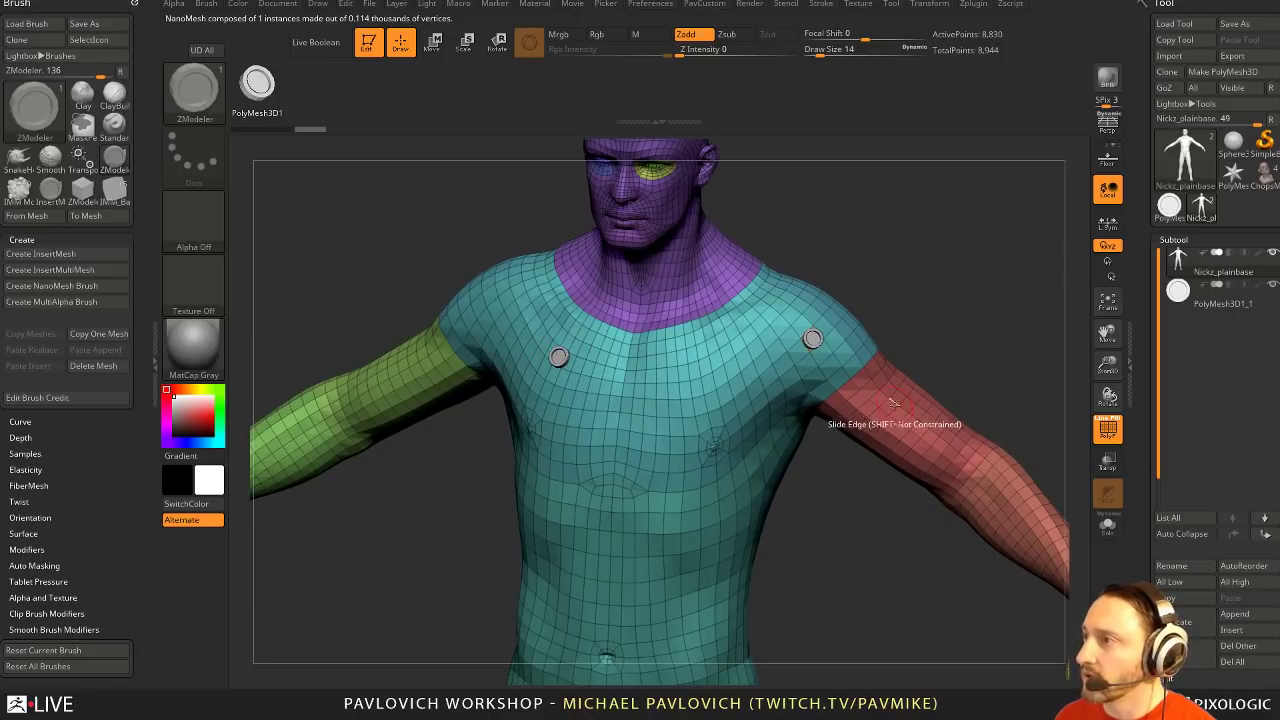
{"action": "left_click_drag", "start_coordinate": [977, 347], "coordinate": [942, 313], "text": "alt"}
{"action": "left_click_drag", "start_coordinate": [943, 357], "coordinate": [900, 337]}
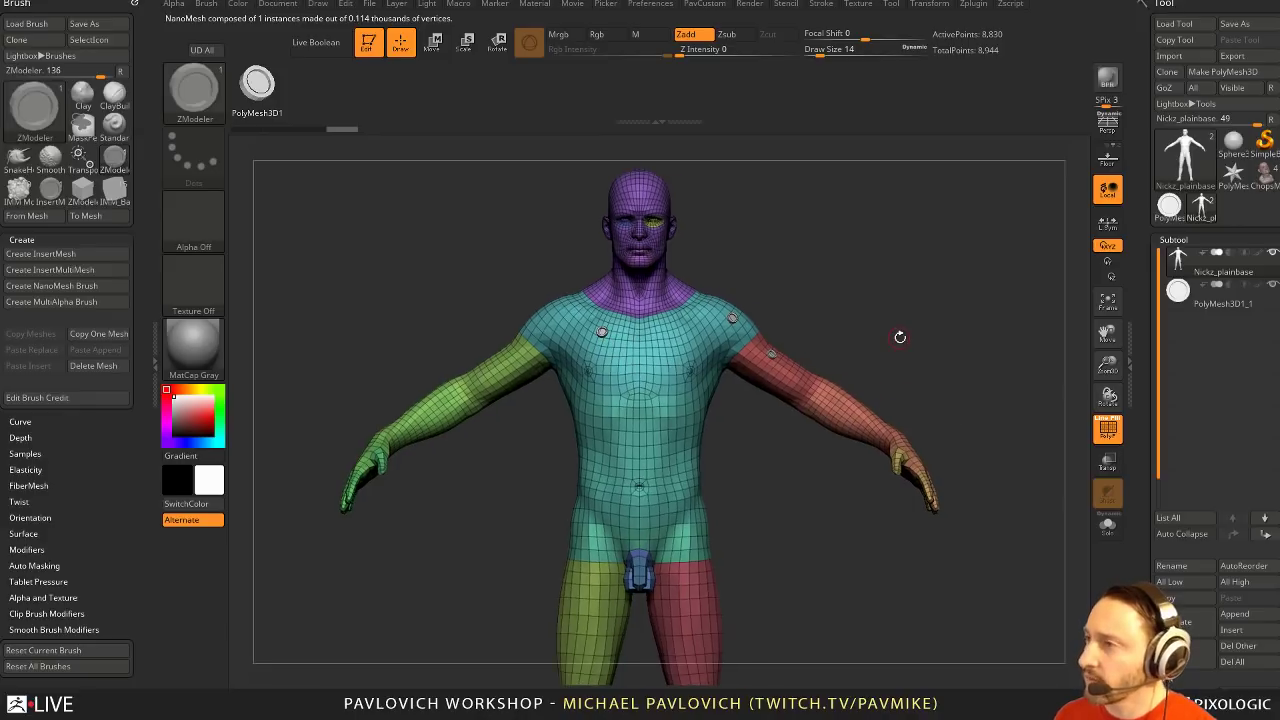
Open the figure's NanoMesh settings and start Edit Mesh on the inserted fastener
{"action": "left_click_drag", "start_coordinate": [810, 281], "coordinate": [680, 370], "text": "alt"}
{"action": "left_click_drag", "start_coordinate": [900, 335], "coordinate": [1108, 365], "text": "alt"}
{"action": "left_click_drag", "start_coordinate": [1147, 414], "coordinate": [1149, 262]}
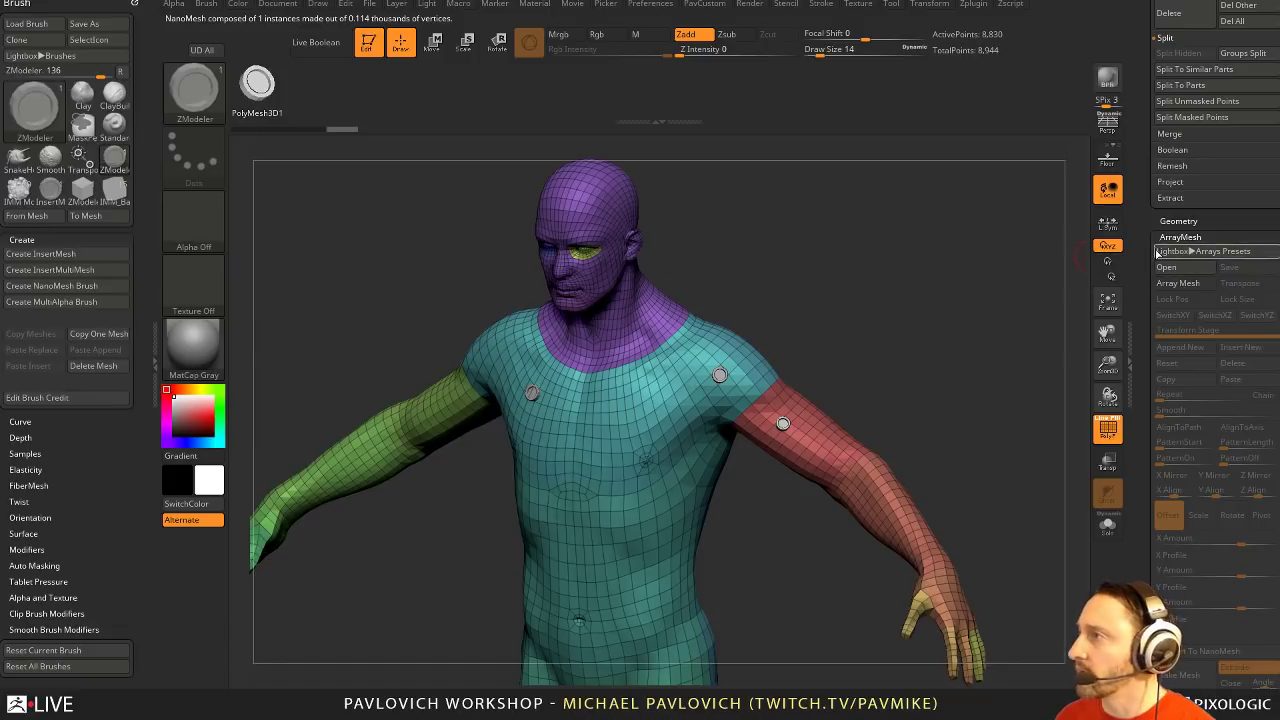
{"action": "left_click", "coordinate": [1179, 237], "text": "shift"}
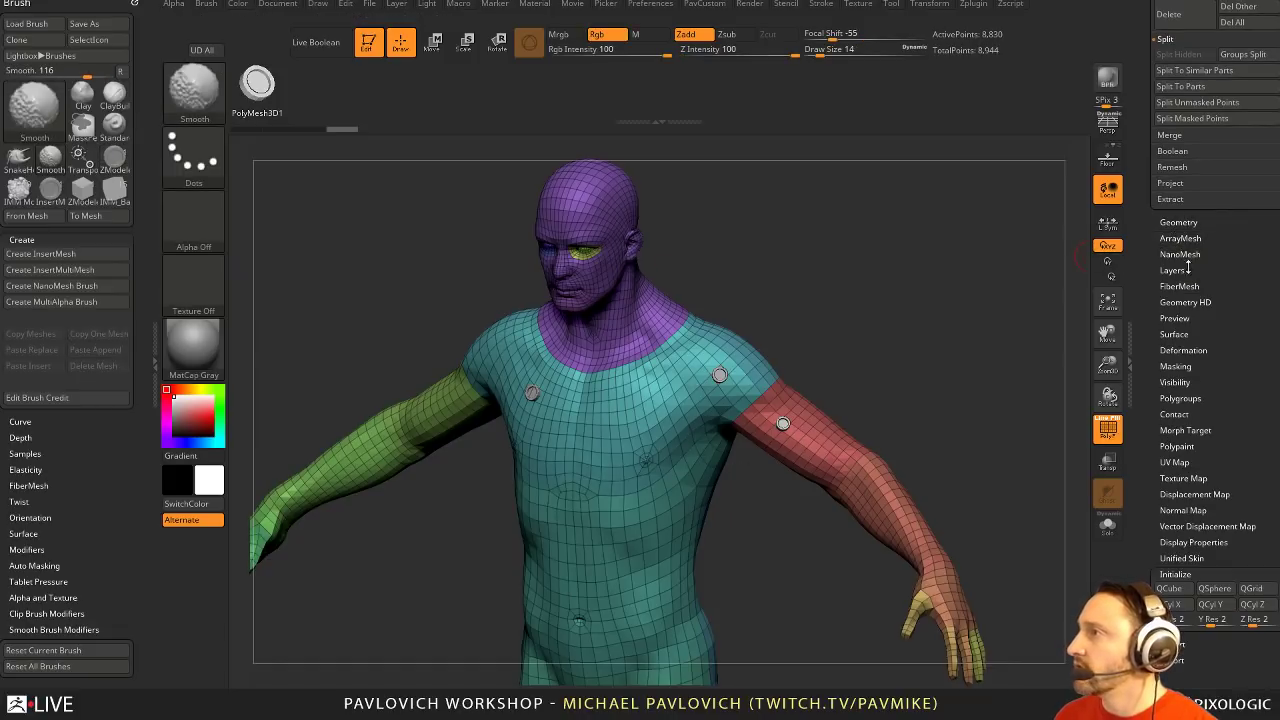
{"action": "left_click", "coordinate": [1180, 254]}
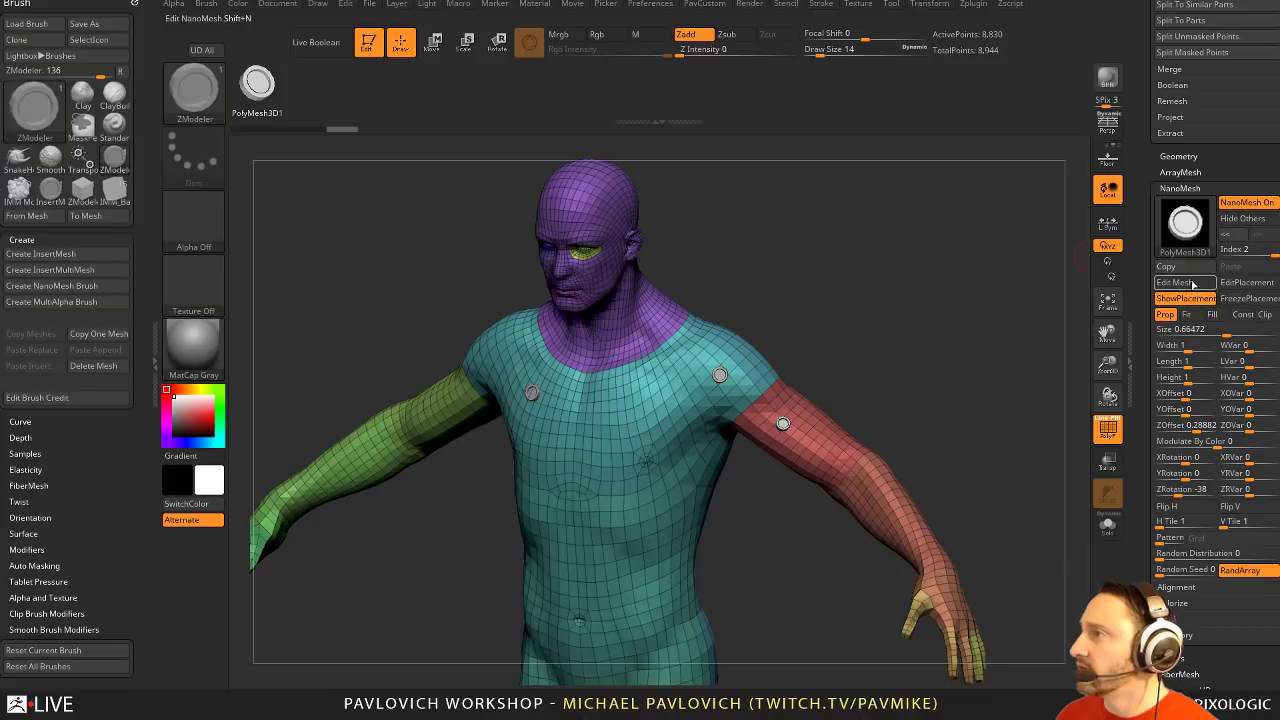
{"action": "left_click", "coordinate": [1176, 282]}
{"action": "right_click_drag", "start_coordinate": [976, 420], "coordinate": [980, 262], "text": "ctrl"}
{"action": "right_click_drag", "start_coordinate": [980, 262], "coordinate": [983, 277], "text": "shift"}
{"action": "right_click_drag", "start_coordinate": [968, 342], "coordinate": [931, 225], "text": "alt"}
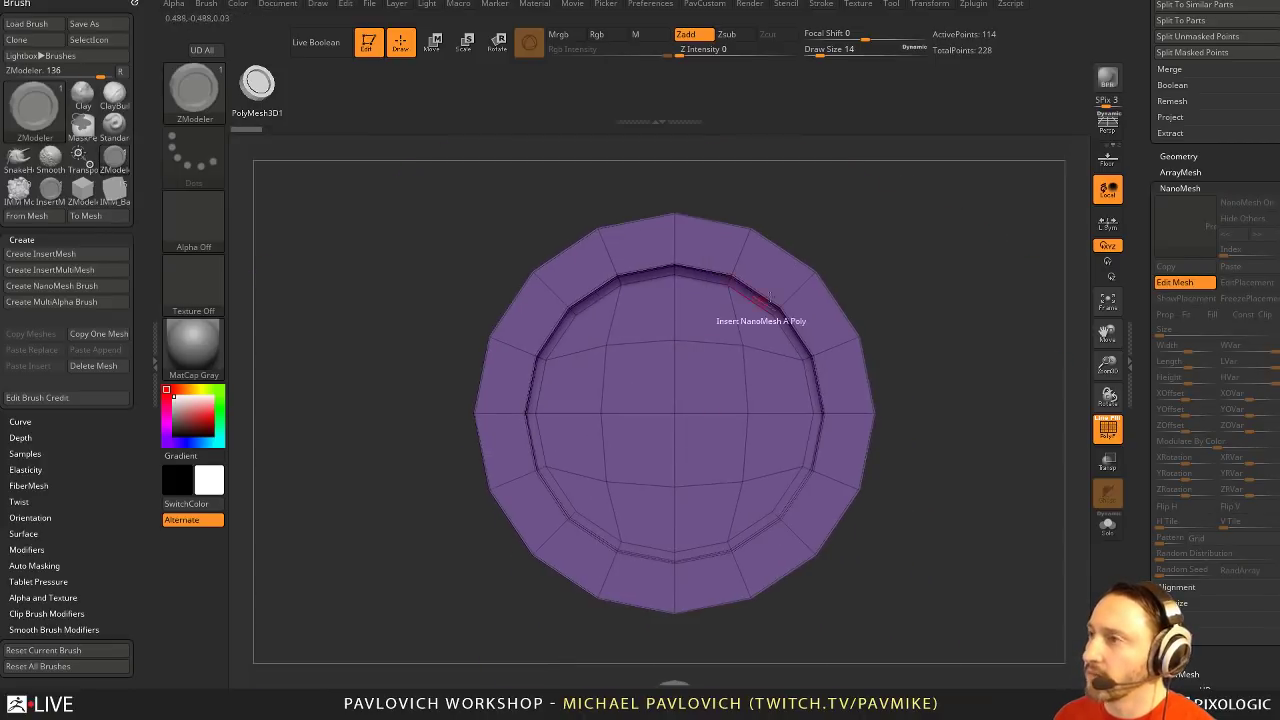
{"action": "right_click_drag", "start_coordinate": [790, 318], "coordinate": [923, 283]}
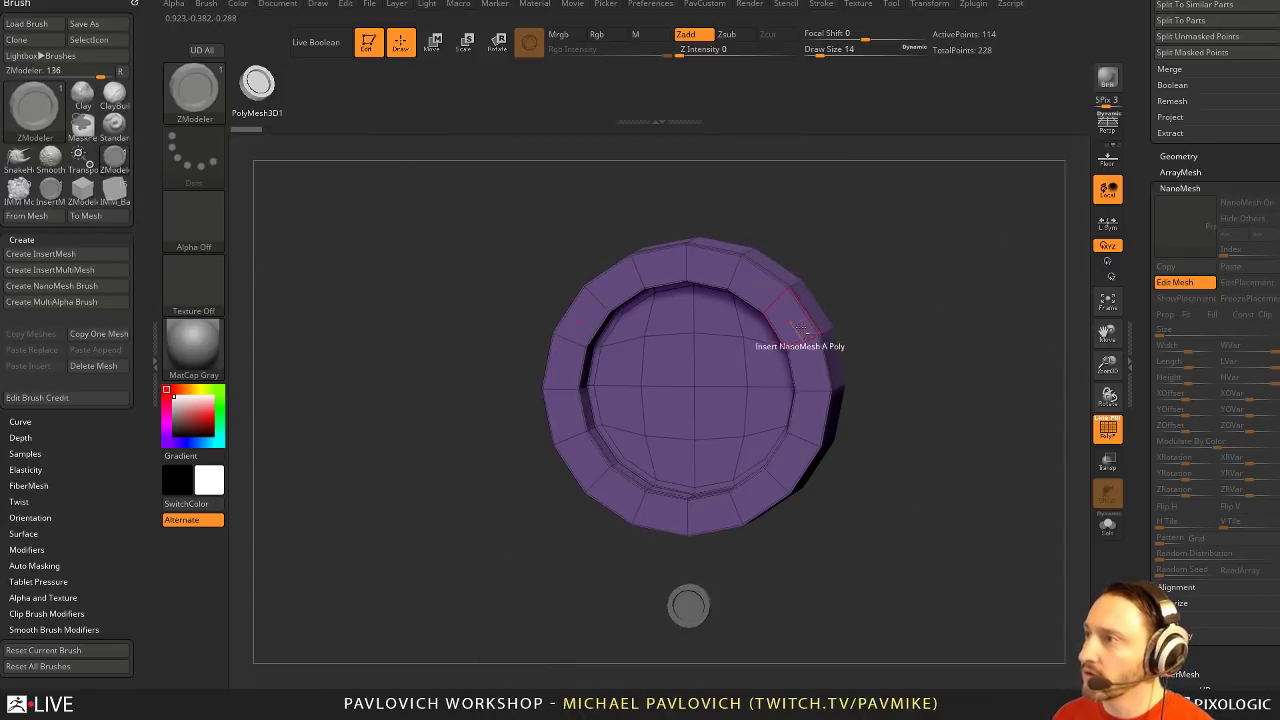
{"action": "right_click_drag", "start_coordinate": [828, 397], "coordinate": [814, 372]}
{"action": "left_click_drag", "start_coordinate": [817, 370], "coordinate": [812, 378]}
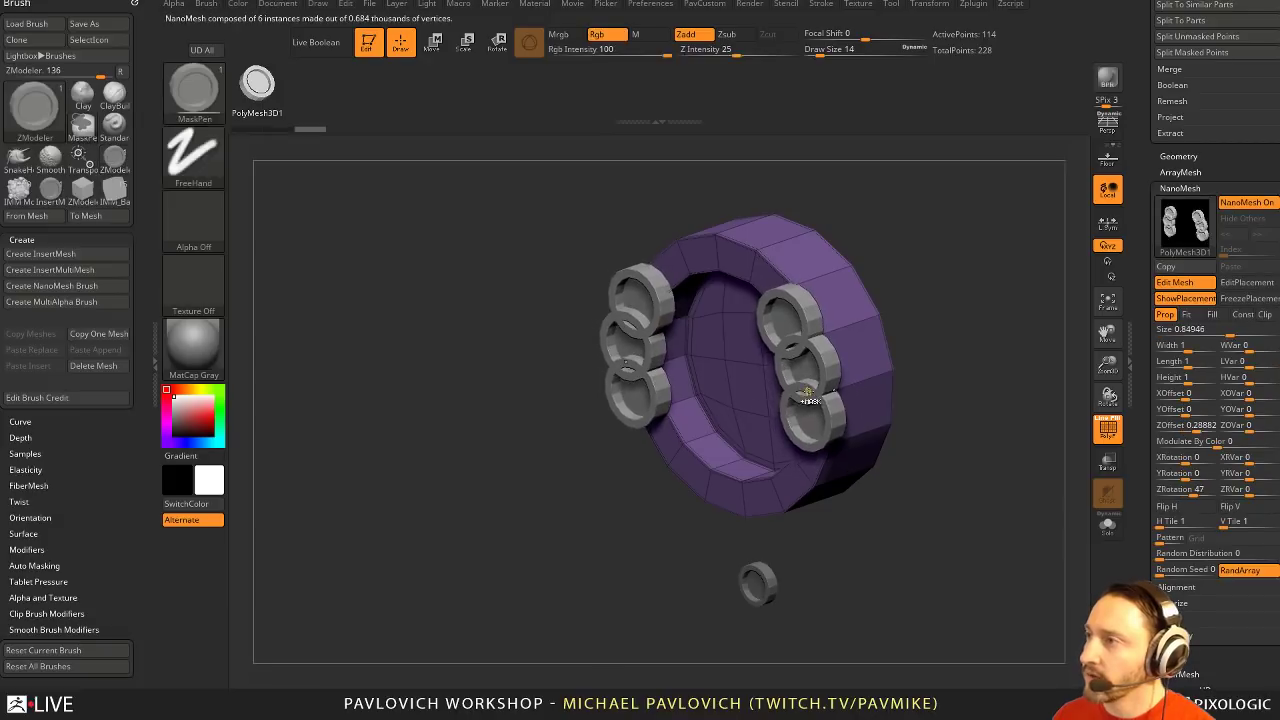
{"action": "key", "text": "ctrl+z"}
Set the polygon action to QMesh with Polygroup All and extrude mirrored blocks from both sides of the fastener's front rim
{"action": "key", "text": "space"}
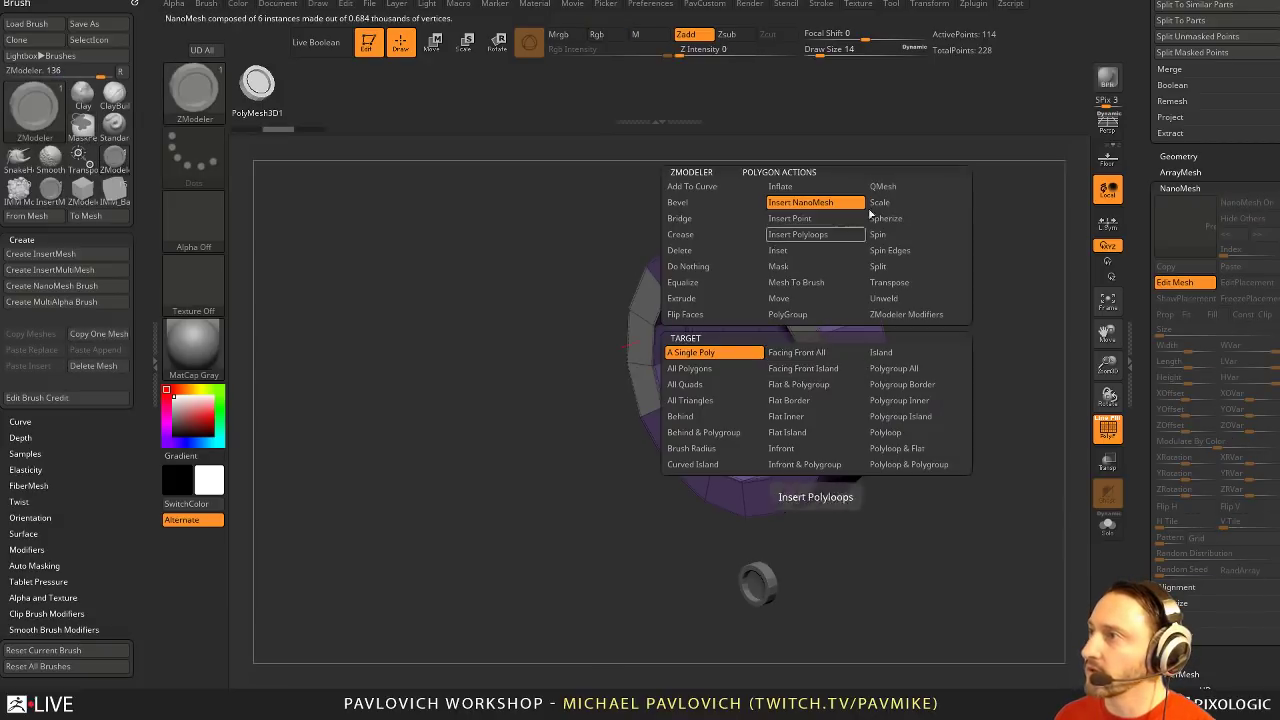
{"action": "left_click", "coordinate": [915, 187]}
{"action": "left_click", "coordinate": [915, 368]}
{"action": "left_click_drag", "start_coordinate": [820, 362], "coordinate": [775, 371]}
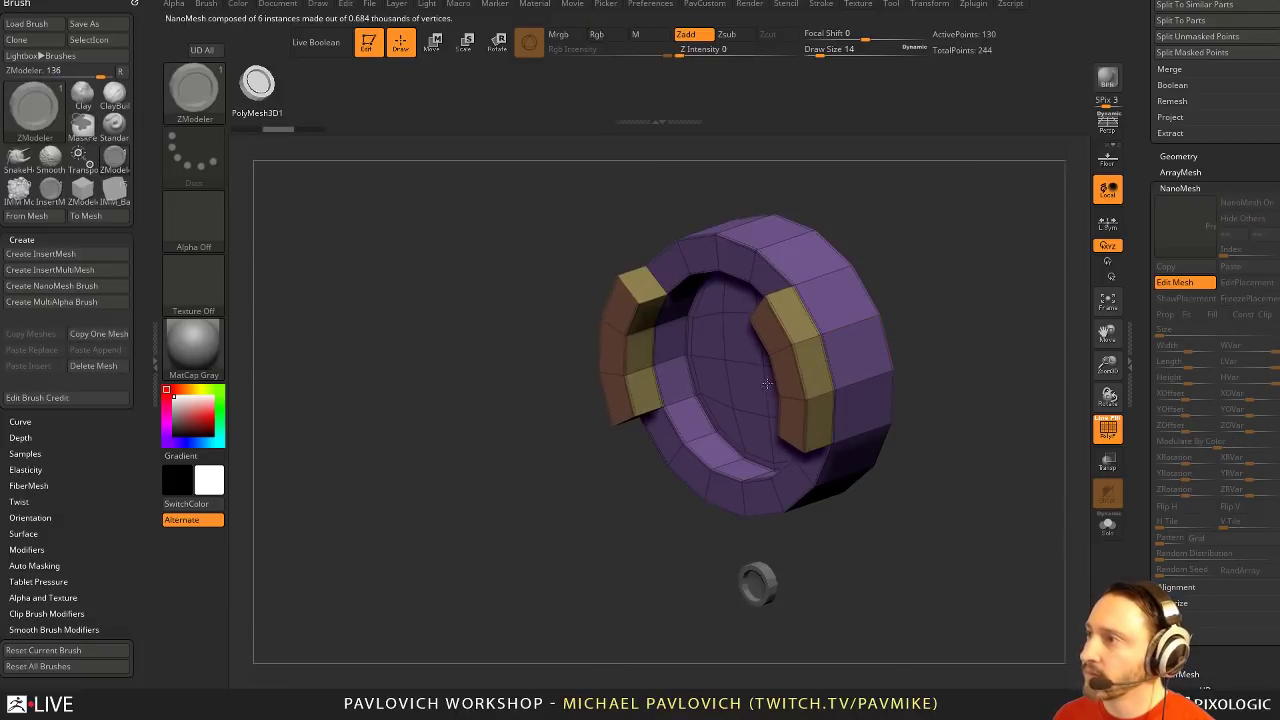
{"action": "right_click_drag", "start_coordinate": [850, 335], "coordinate": [925, 320]}
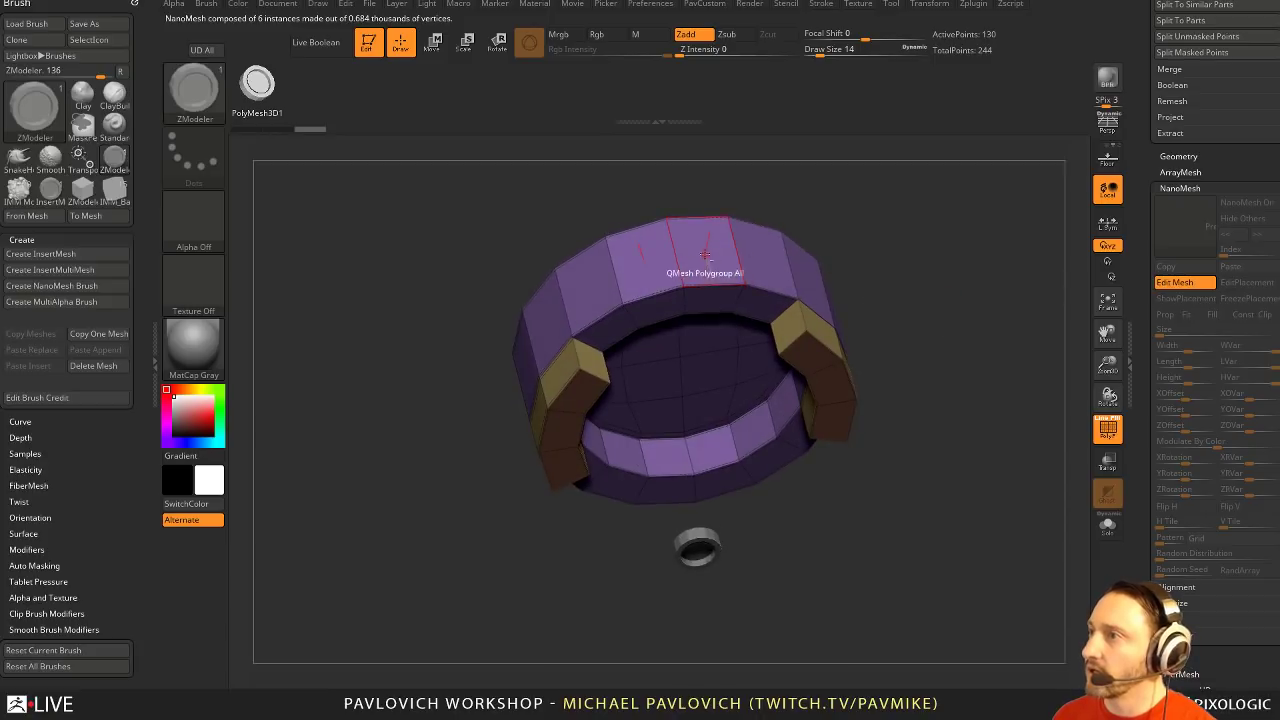
QMesh blocks outward from polygons on the upper and lower outer wall of the fastener, and end Edit Mesh
{"action": "left_click_drag", "start_coordinate": [706, 250], "coordinate": [648, 264], "text": "alt"}
{"action": "right_click_drag", "start_coordinate": [920, 326], "coordinate": [900, 425]}
{"action": "left_click_drag", "start_coordinate": [713, 393], "coordinate": [658, 402], "text": "alt"}
{"action": "right_click_drag", "start_coordinate": [924, 298], "coordinate": [822, 580]}
{"action": "left_click_drag", "start_coordinate": [747, 342], "coordinate": [818, 244]}
{"action": "right_click_drag", "start_coordinate": [908, 380], "coordinate": [940, 298], "text": "ctrl"}
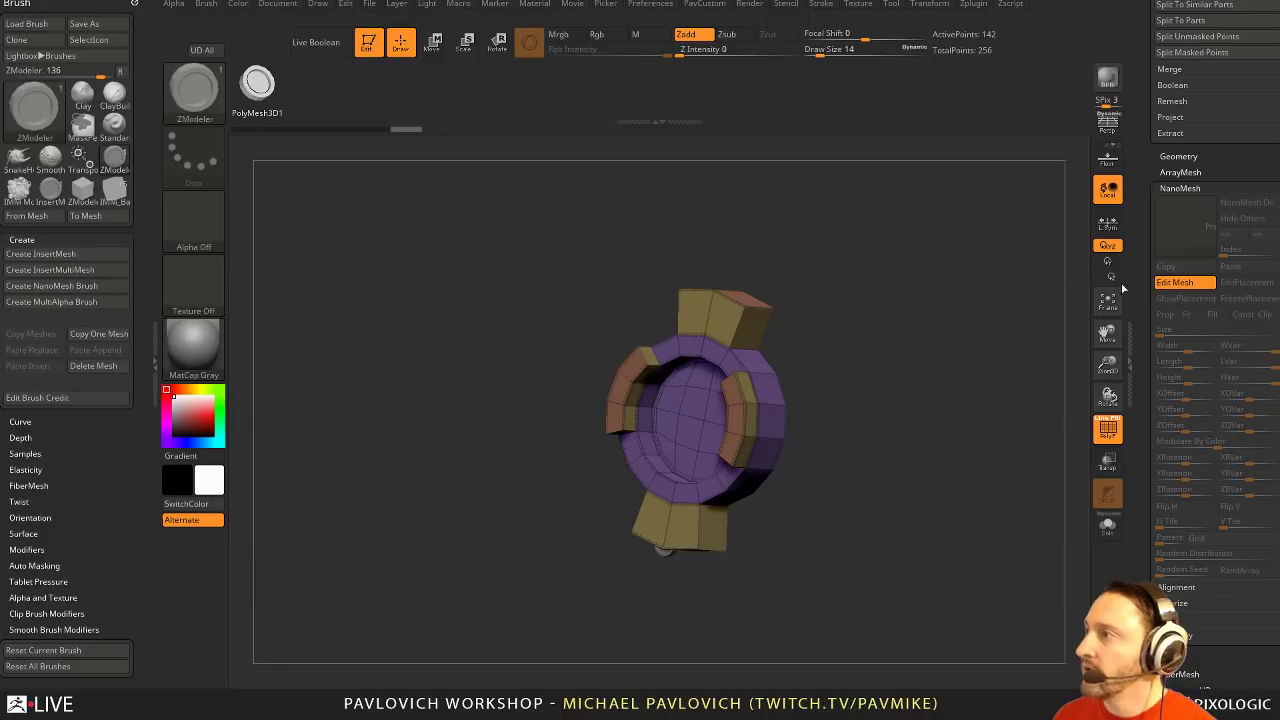
{"action": "left_click", "coordinate": [1163, 288]}
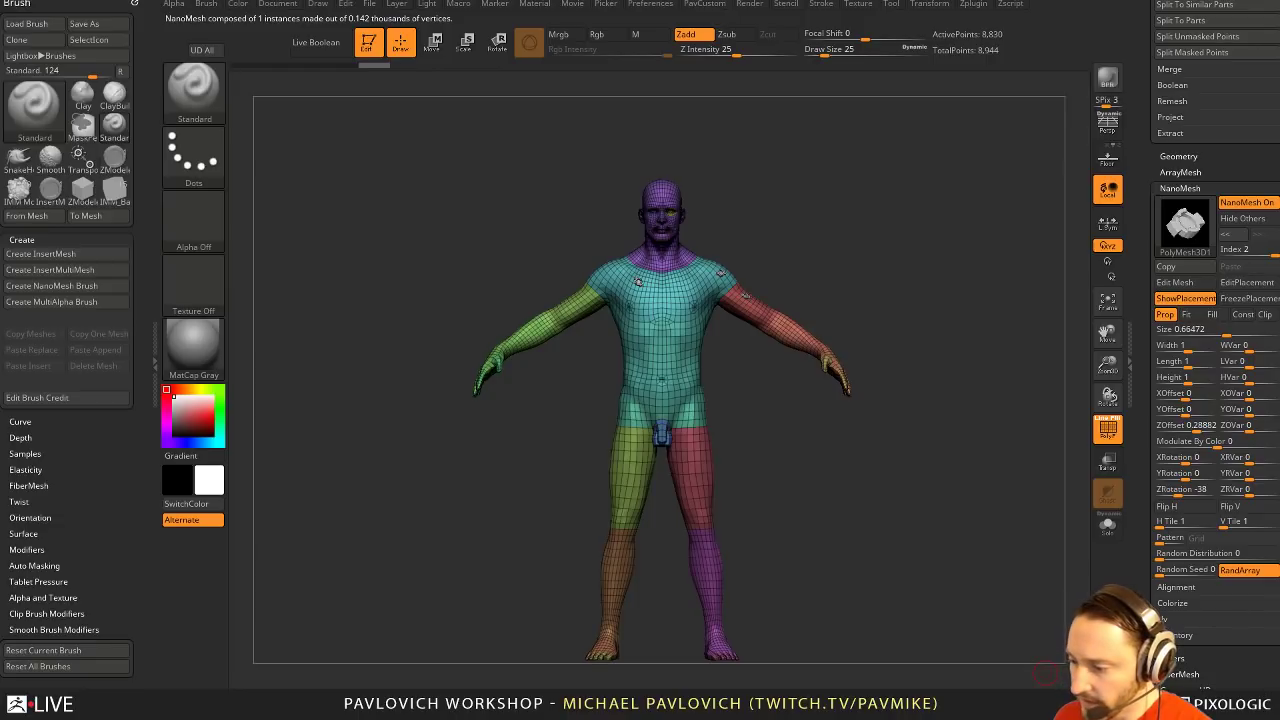
Load a ZBFemale tech suit tool from the HighRes folder inside streaming\ZBFemale
{"action": "left_click_drag", "start_coordinate": [1129, 216], "coordinate": [1129, 476]}
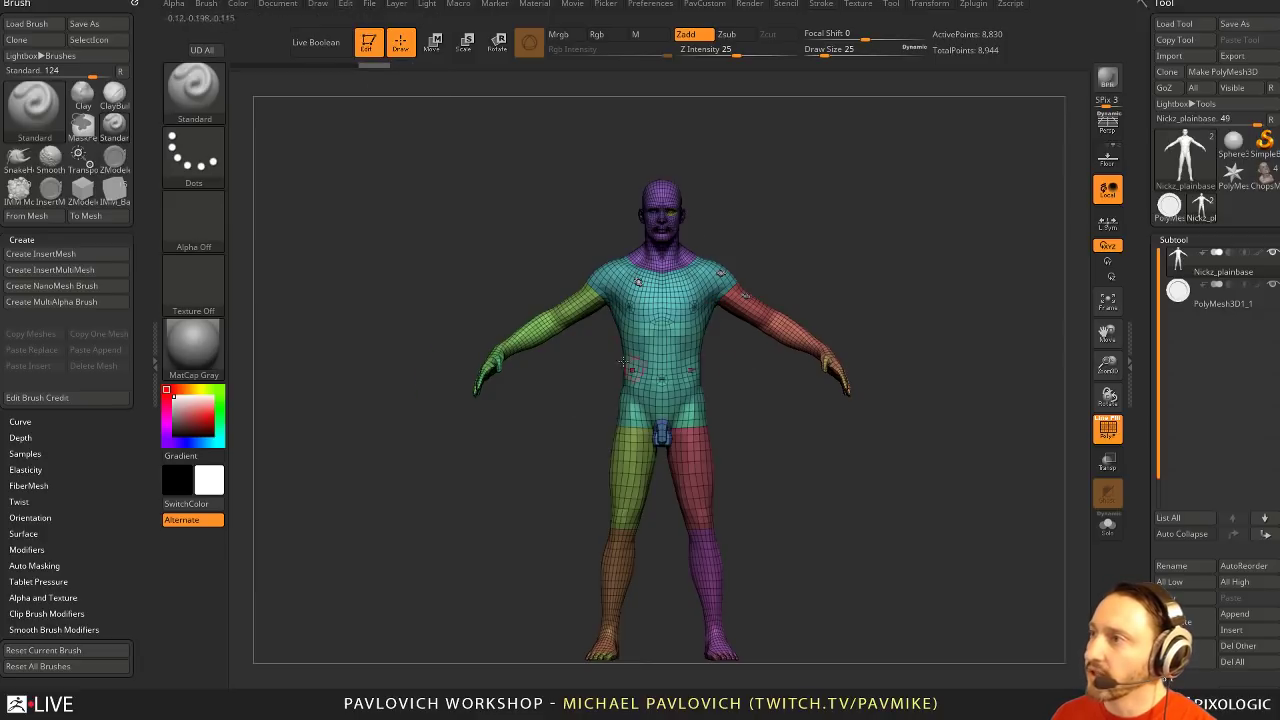
{"action": "left_click_drag", "start_coordinate": [835, 283], "coordinate": [738, 345], "text": "alt"}
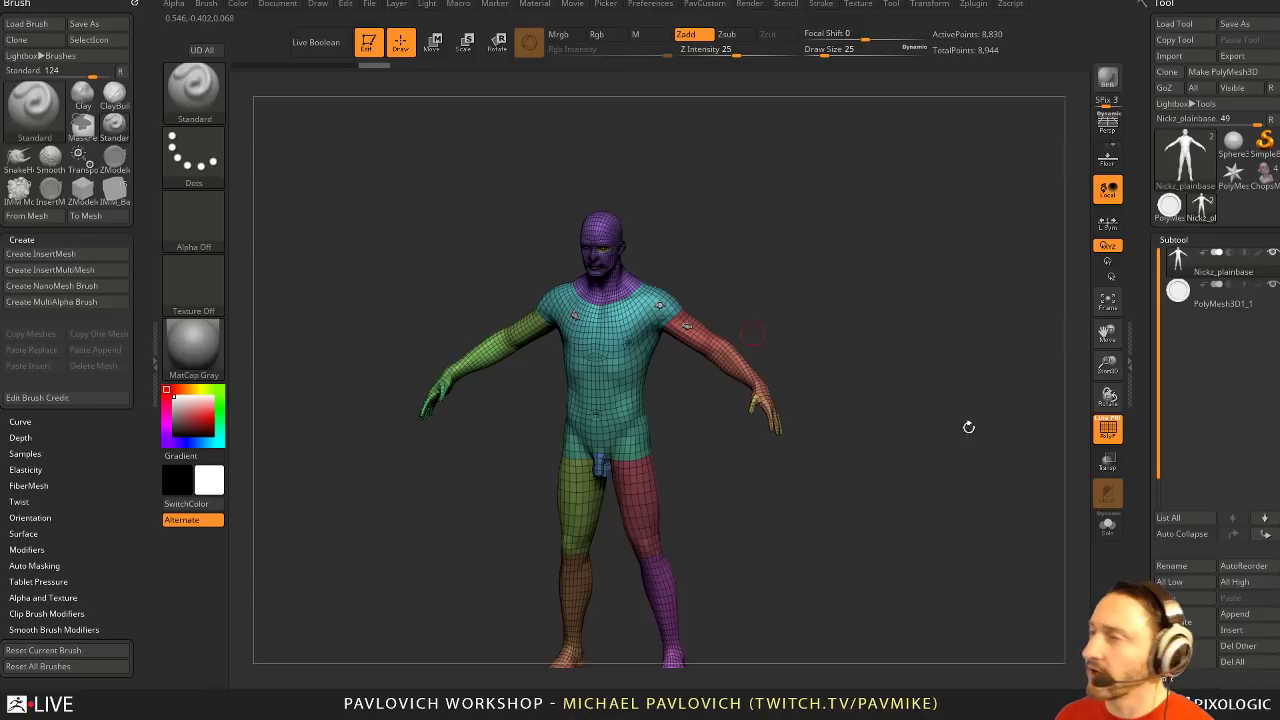
{"action": "scroll", "coordinate": [420, 194], "scroll_direction": "up", "scroll_amount": 3}
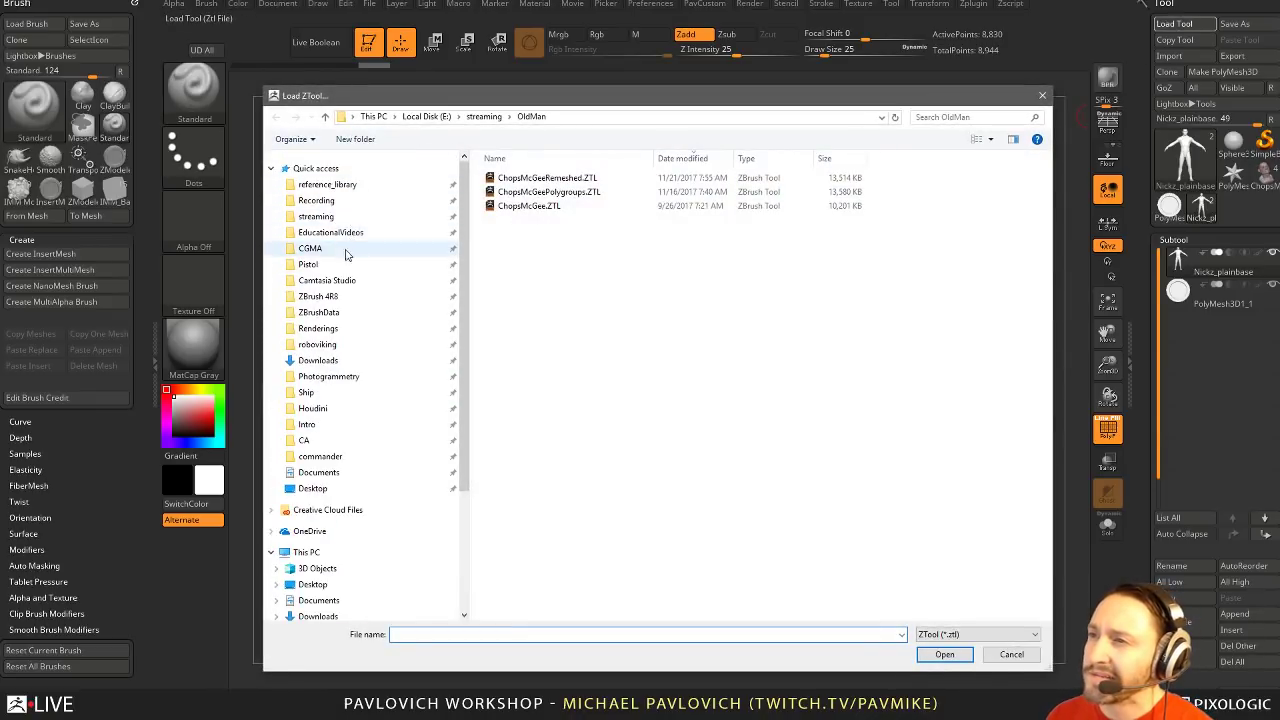
{"action": "left_click", "coordinate": [344, 217]}
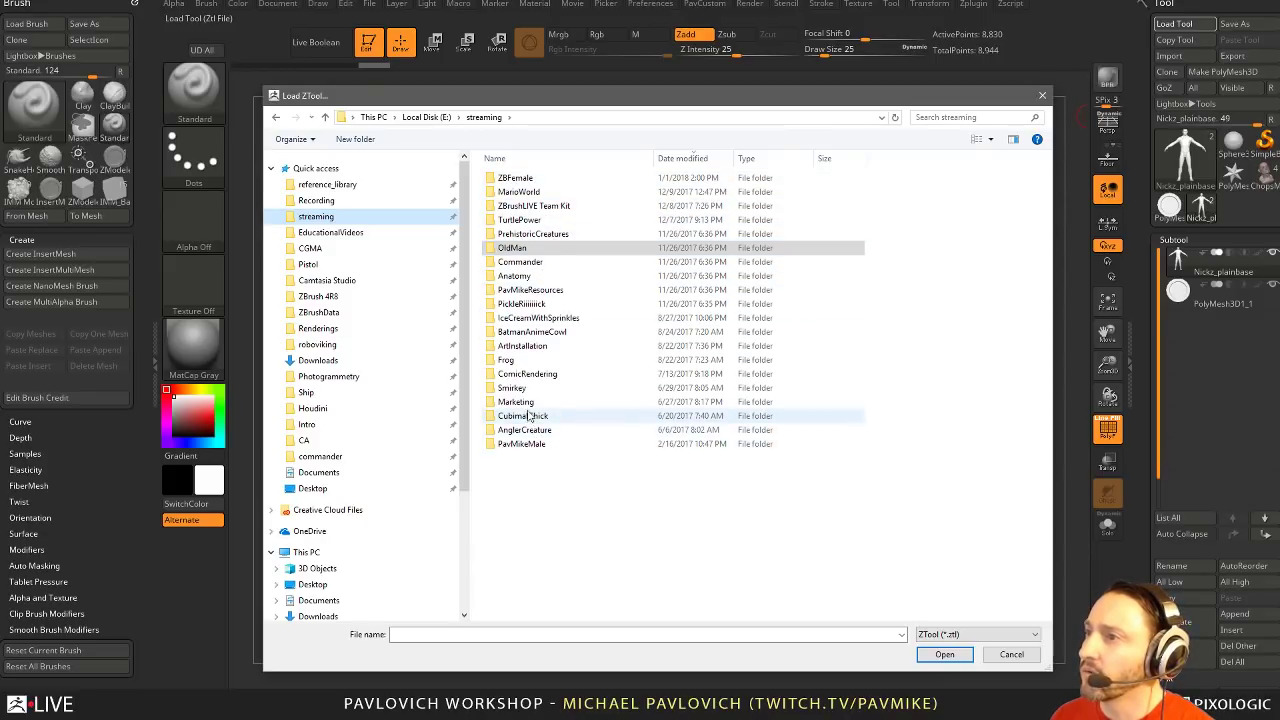
{"action": "double_click", "coordinate": [525, 179]}
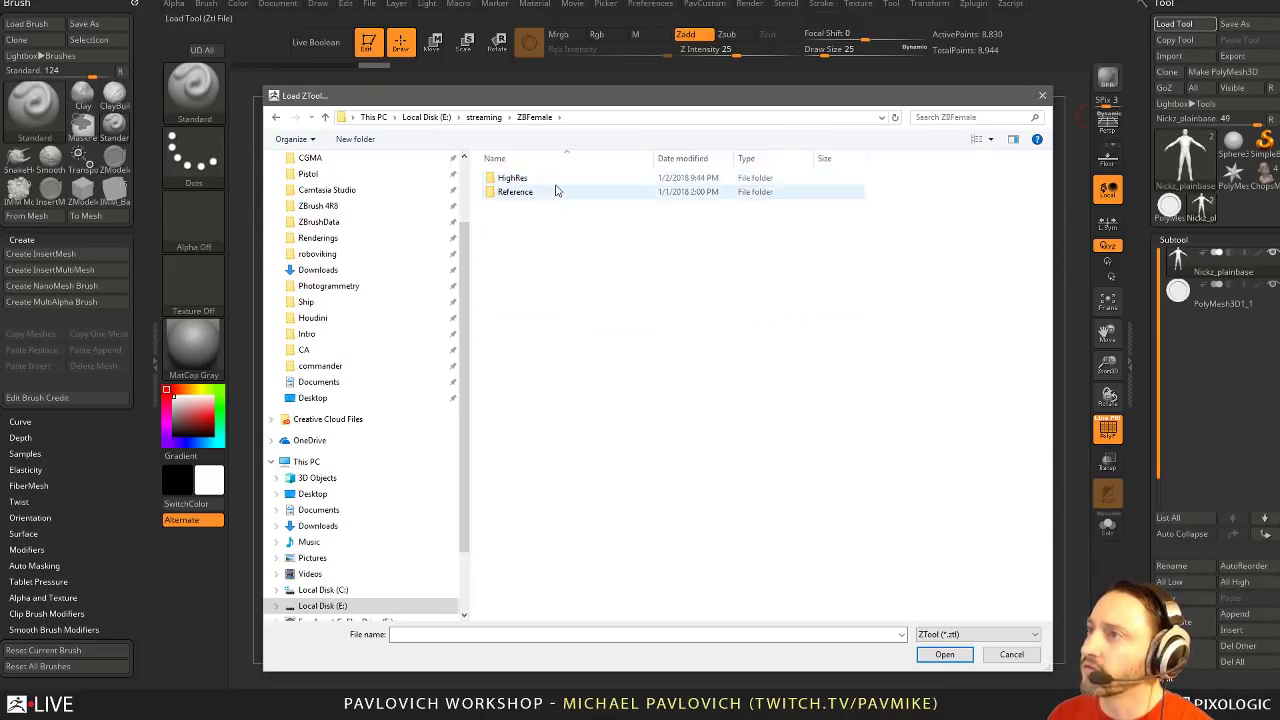
{"action": "left_click", "coordinate": [549, 185]}
{"action": "left_click", "coordinate": [516, 179]}
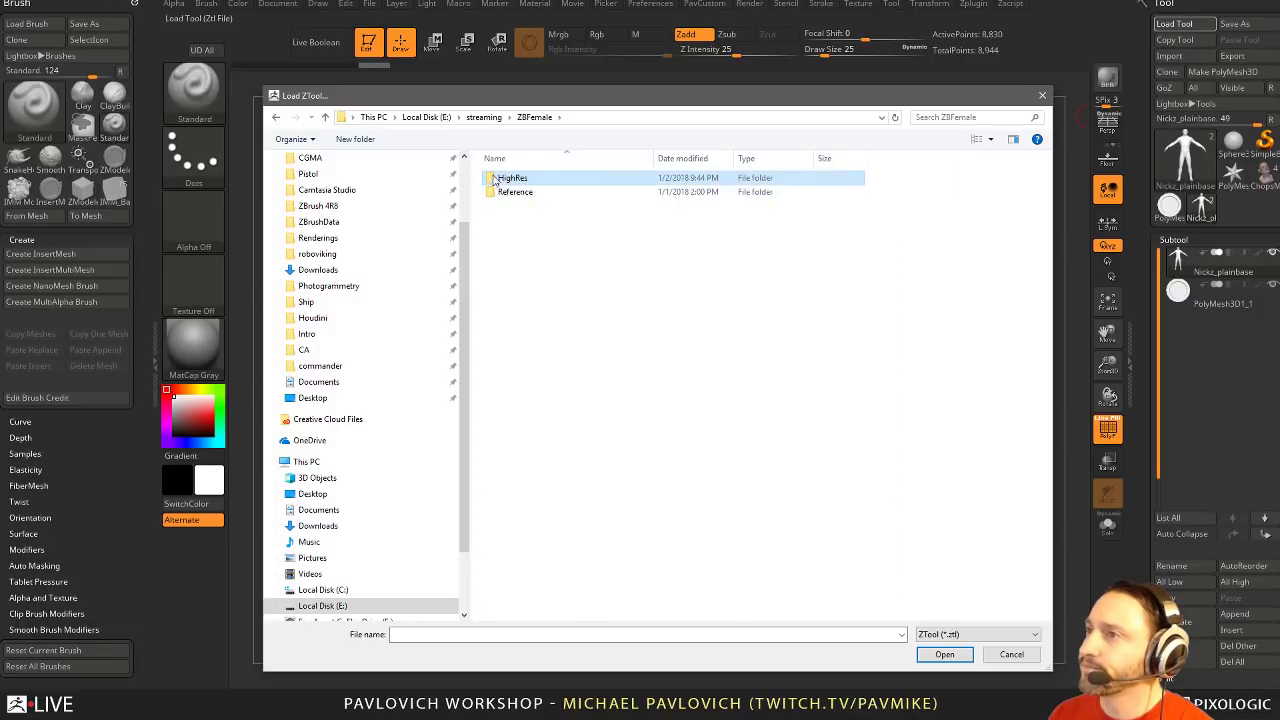
{"action": "double_click", "coordinate": [493, 179]}
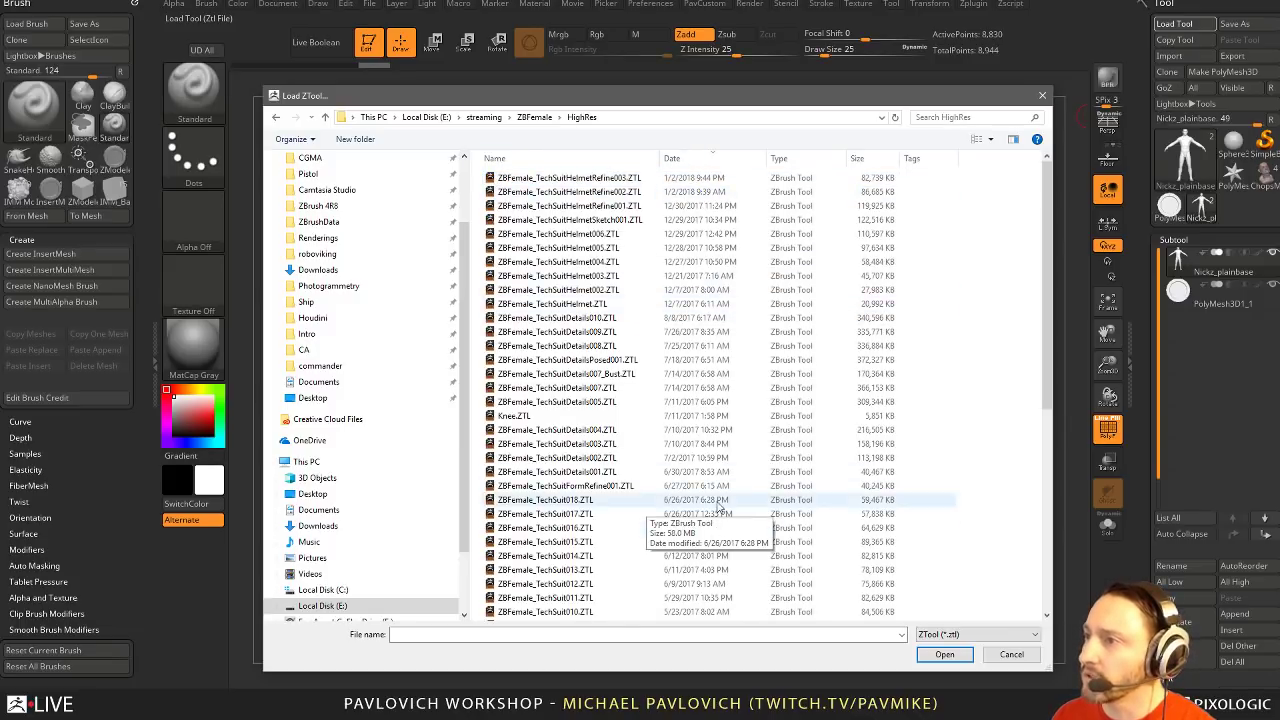
{"action": "double_click", "coordinate": [856, 449]}
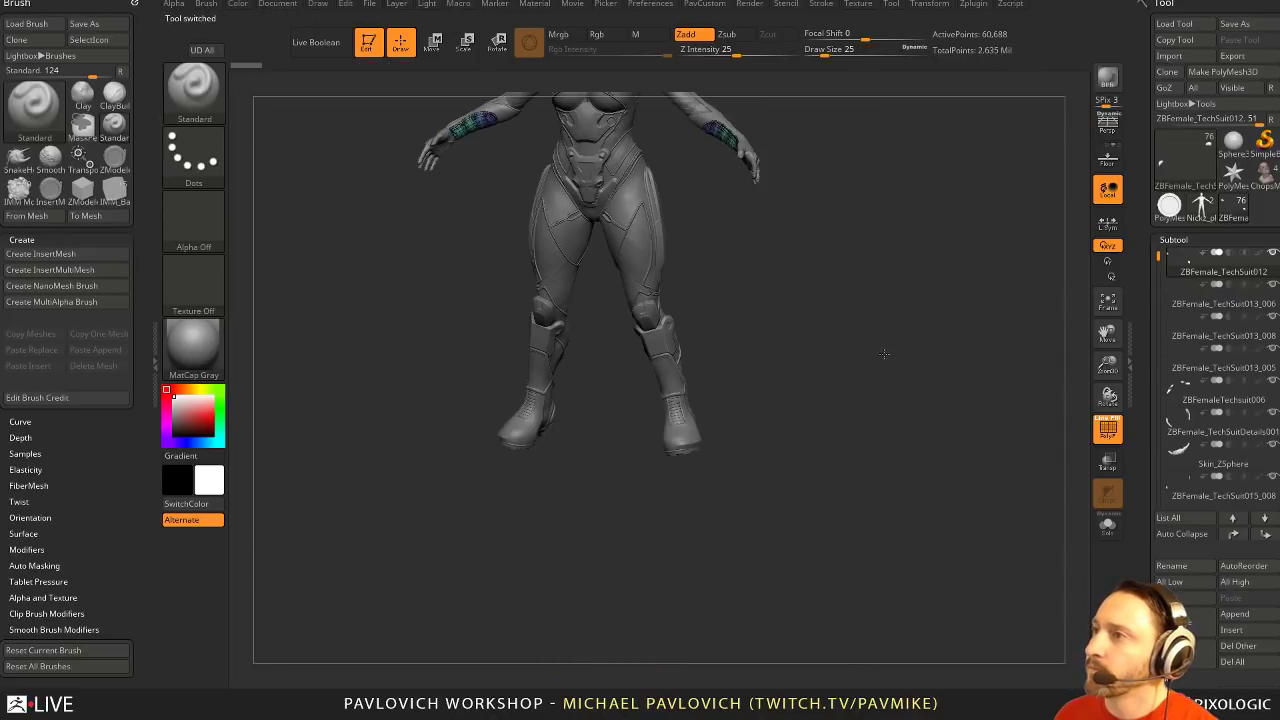
Select the small round fasteners on the suit's torso, Skin_ZSphere1_4, and delete that subtool
{"action": "mouse_move", "coordinate": [884, 353]}
{"action": "left_mouse_down"}
{"action": "mouse_move", "coordinate": [884, 330]}
{"action": "mouse_move", "coordinate": [883, 455]}
{"action": "mouse_move", "coordinate": [883, 194]}
{"action": "mouse_move", "coordinate": [913, 422]}
{"action": "mouse_move", "coordinate": [913, 354]}
{"action": "mouse_move", "coordinate": [971, 197]}
{"action": "mouse_move", "coordinate": [931, 321]}
{"action": "left_mouse_up"}
{"action": "key", "text": "s"}
{"action": "mouse_move", "coordinate": [931, 321]}
{"action": "left_mouse_down"}
{"action": "mouse_move", "coordinate": [1003, 328]}
{"action": "mouse_move", "coordinate": [968, 311]}
{"action": "mouse_move", "coordinate": [731, 363]}
{"action": "left_mouse_up"}
{"action": "left_click", "coordinate": [732, 245], "text": "alt"}
{"action": "left_click_drag", "start_coordinate": [655, 405], "coordinate": [925, 516], "text": "alt"}
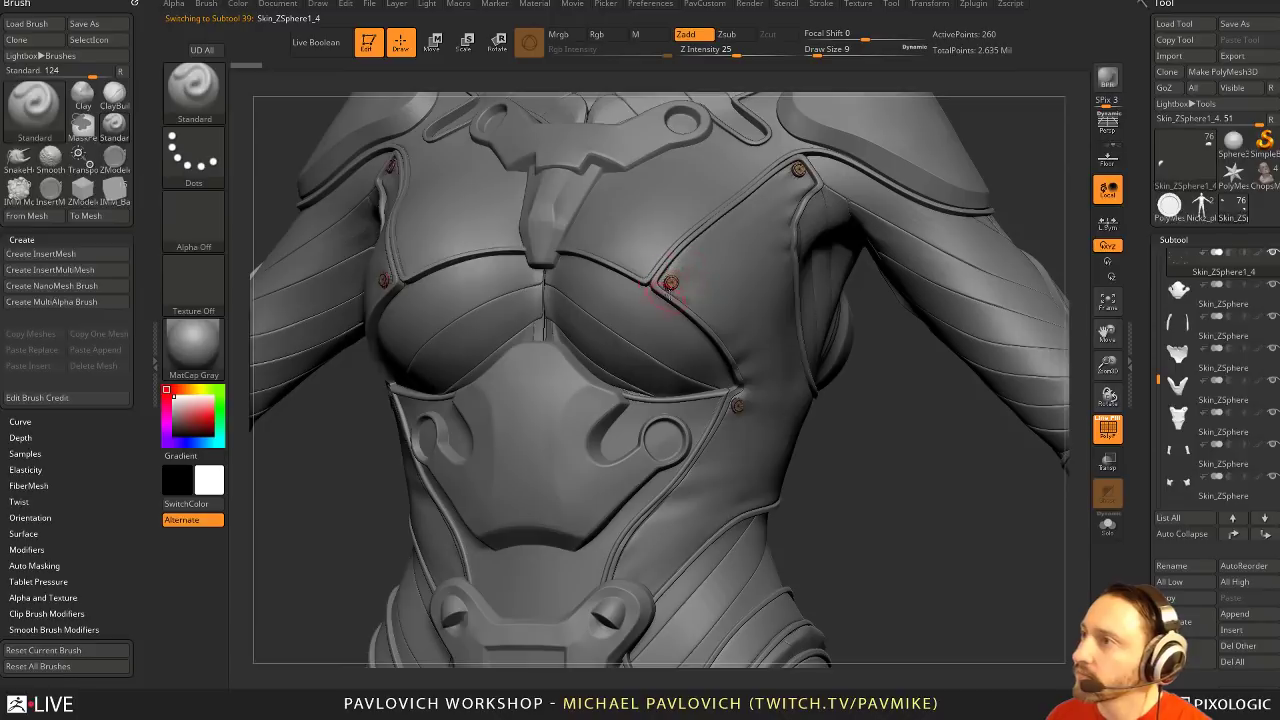
{"action": "left_click_drag", "start_coordinate": [1147, 417], "coordinate": [1128, 573]}
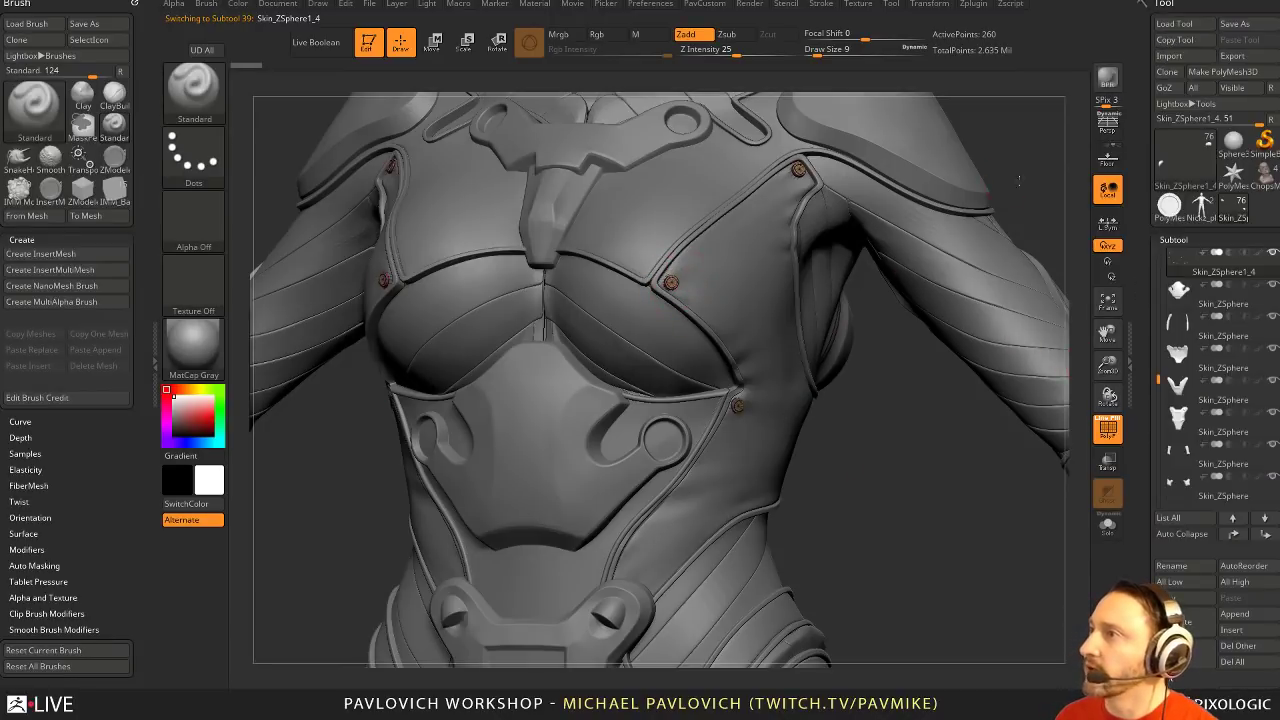
{"action": "right_click_drag", "start_coordinate": [1019, 181], "coordinate": [991, 394], "text": "ctrl"}
{"action": "right_click_drag", "start_coordinate": [1160, 248], "coordinate": [1003, 235], "text": "alt"}
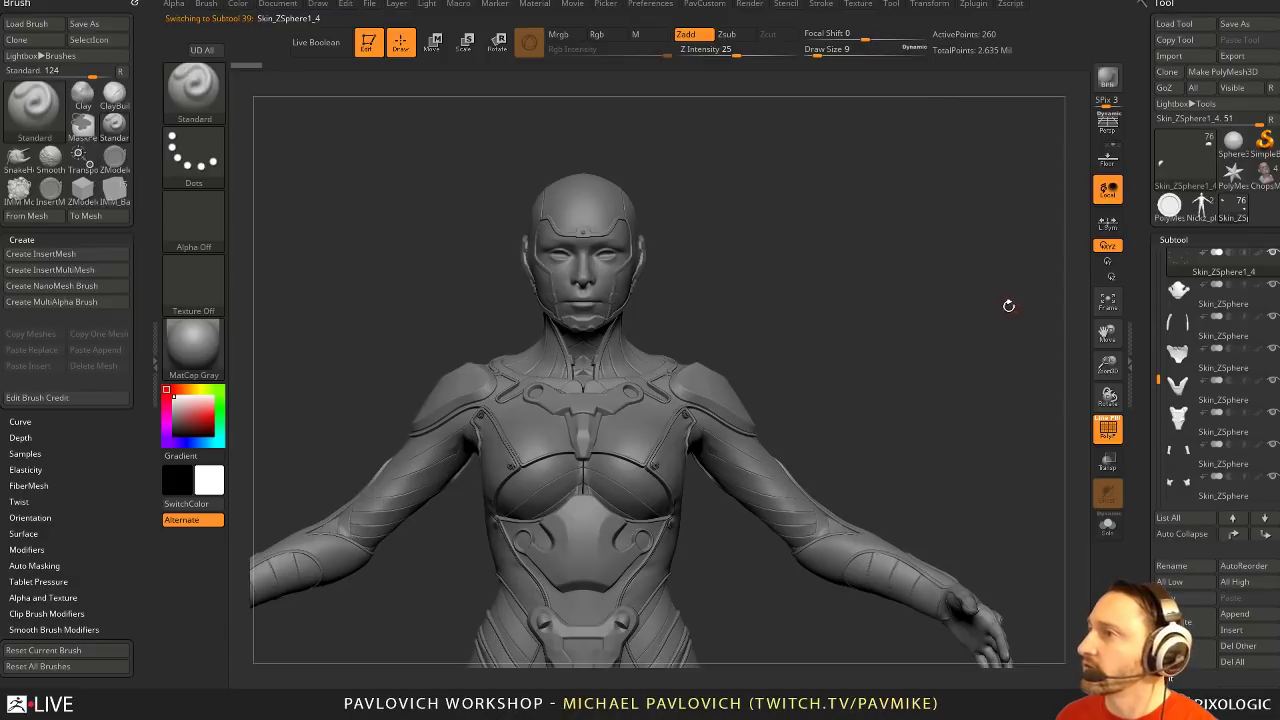
{"action": "left_click_drag", "start_coordinate": [1008, 305], "coordinate": [1082, 395]}
{"action": "left_click", "coordinate": [1190, 654]}
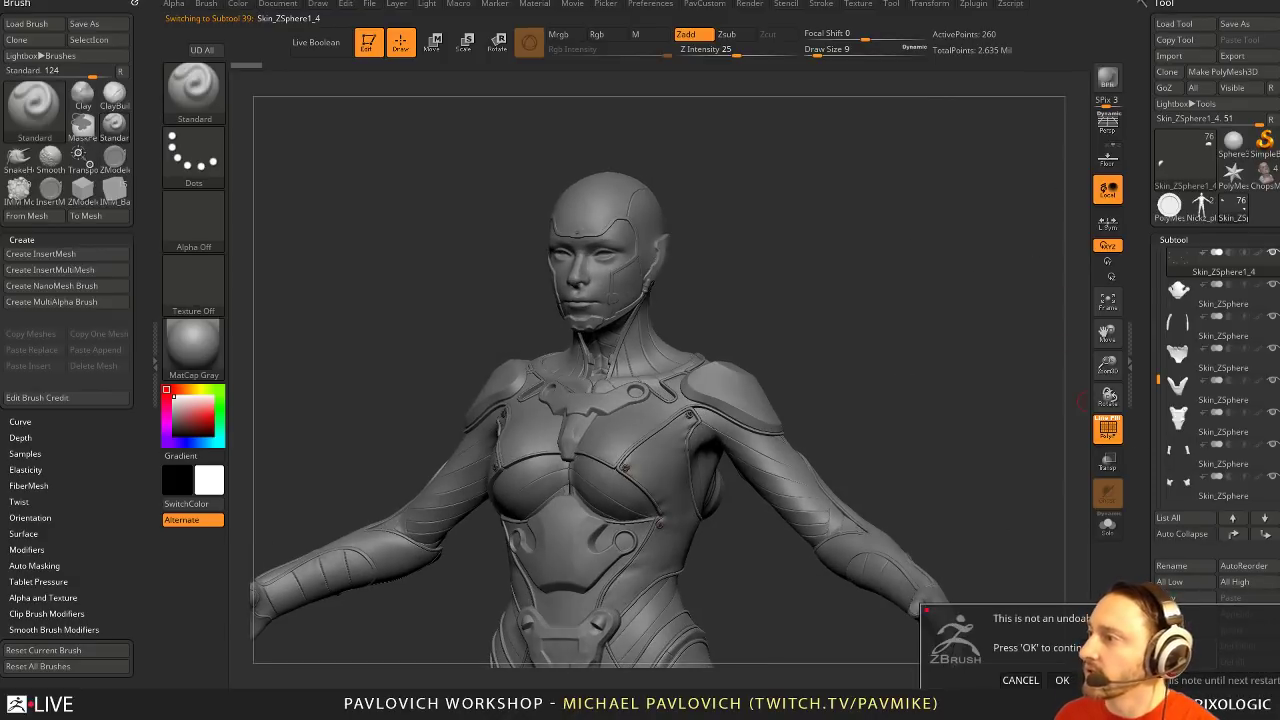
{"action": "left_click", "coordinate": [1062, 680]}
Set the Draw Size to 14 and choose Cylinder12 from the IMM Base Primitives brush
{"action": "left_click_drag", "start_coordinate": [865, 411], "coordinate": [824, 323], "text": "alt"}
{"action": "key", "text": "s"}
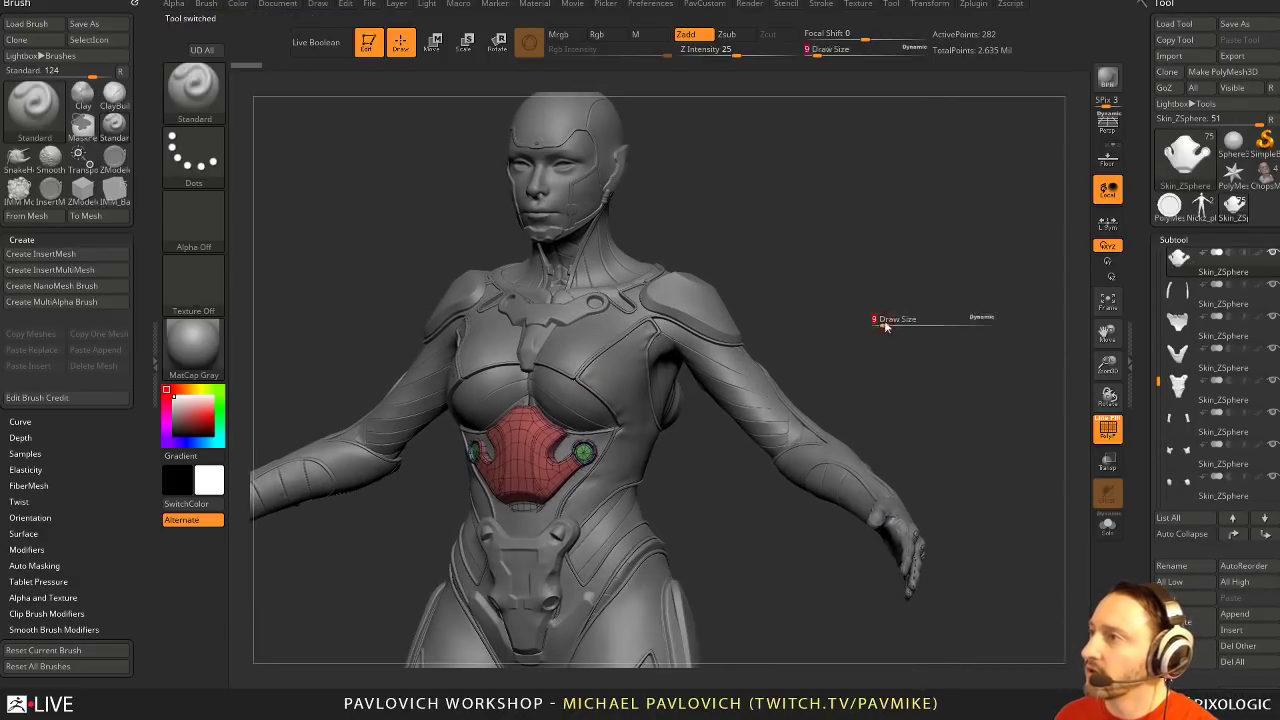
{"action": "left_click", "coordinate": [881, 325]}
{"action": "key", "text": "s"}
{"action": "left_click_drag", "start_coordinate": [896, 371], "coordinate": [917, 358]}
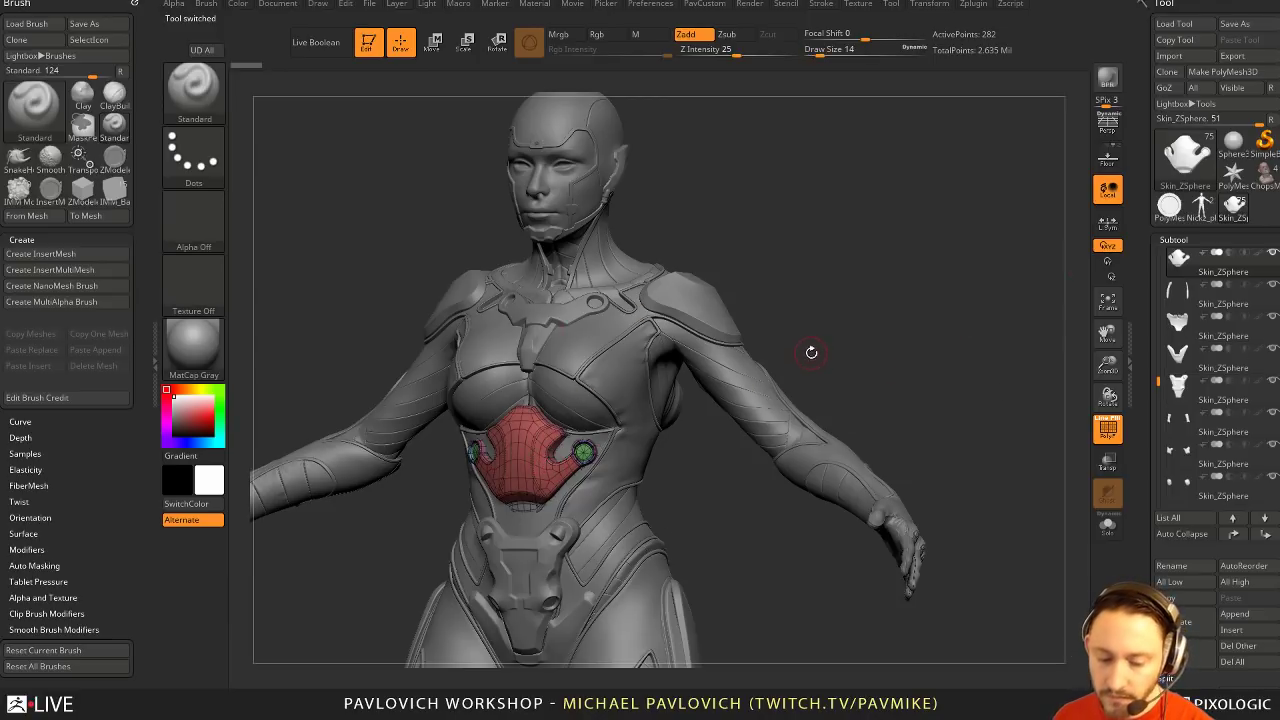
{"action": "key", "text": "b"}
{"action": "key", "text": "i"}
{"action": "key", "text": "p"}
{"action": "key", "text": "m"}
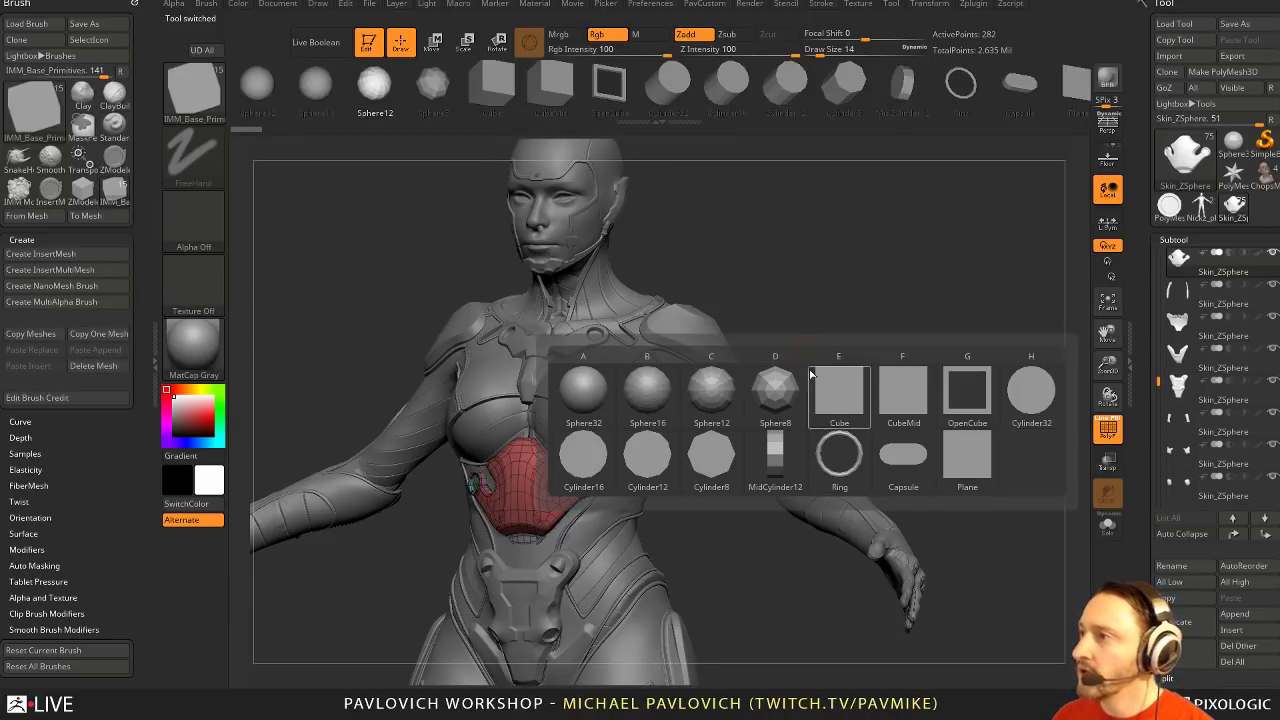
{"action": "left_click", "coordinate": [658, 457]}
Try to insert mirrored Cylinder12 fasteners on the suit's shoulder and chest seams
{"action": "right_click_drag", "start_coordinate": [668, 358], "coordinate": [668, 379]}
{"action": "left_click_drag", "start_coordinate": [650, 356], "coordinate": [661, 338]}
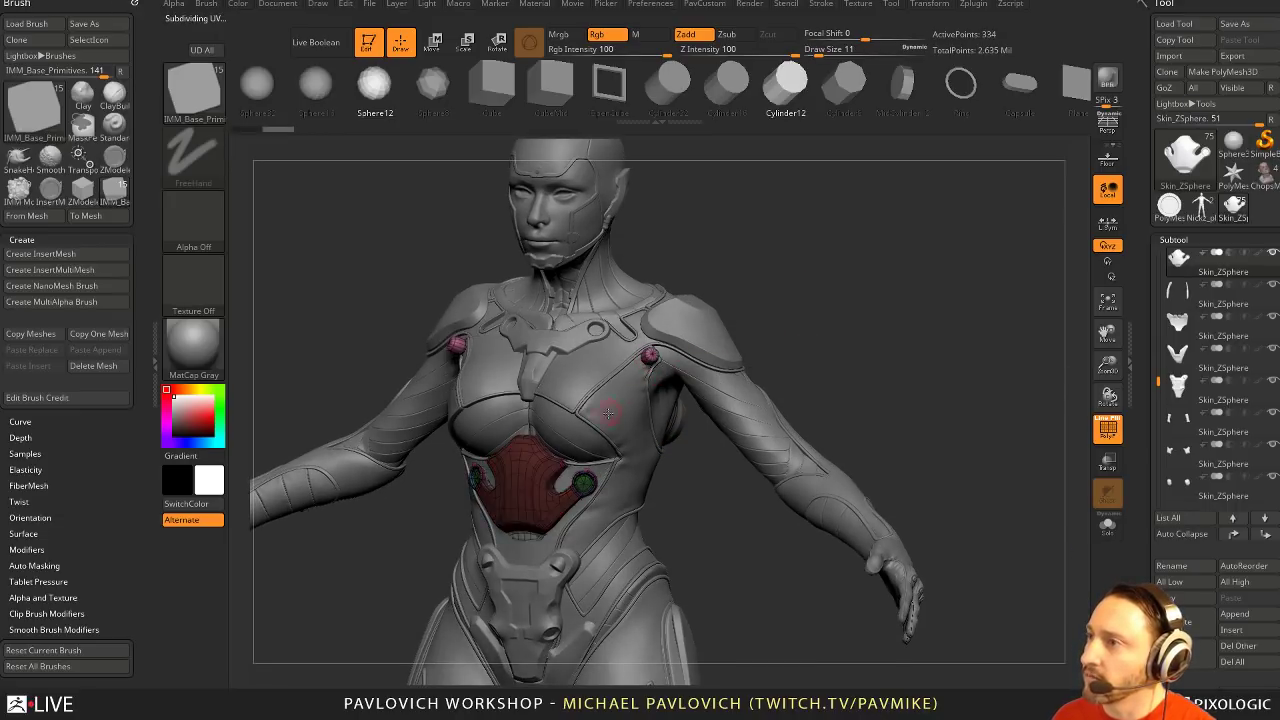
{"action": "left_click_drag", "start_coordinate": [594, 412], "coordinate": [600, 421]}
{"action": "key", "text": "ctrl+z"}
Set the Draw Size to 4 and undo the cylinder inserts on the torso
{"action": "key", "text": "s"}
{"action": "left_click_drag", "start_coordinate": [695, 366], "coordinate": [688, 366]}
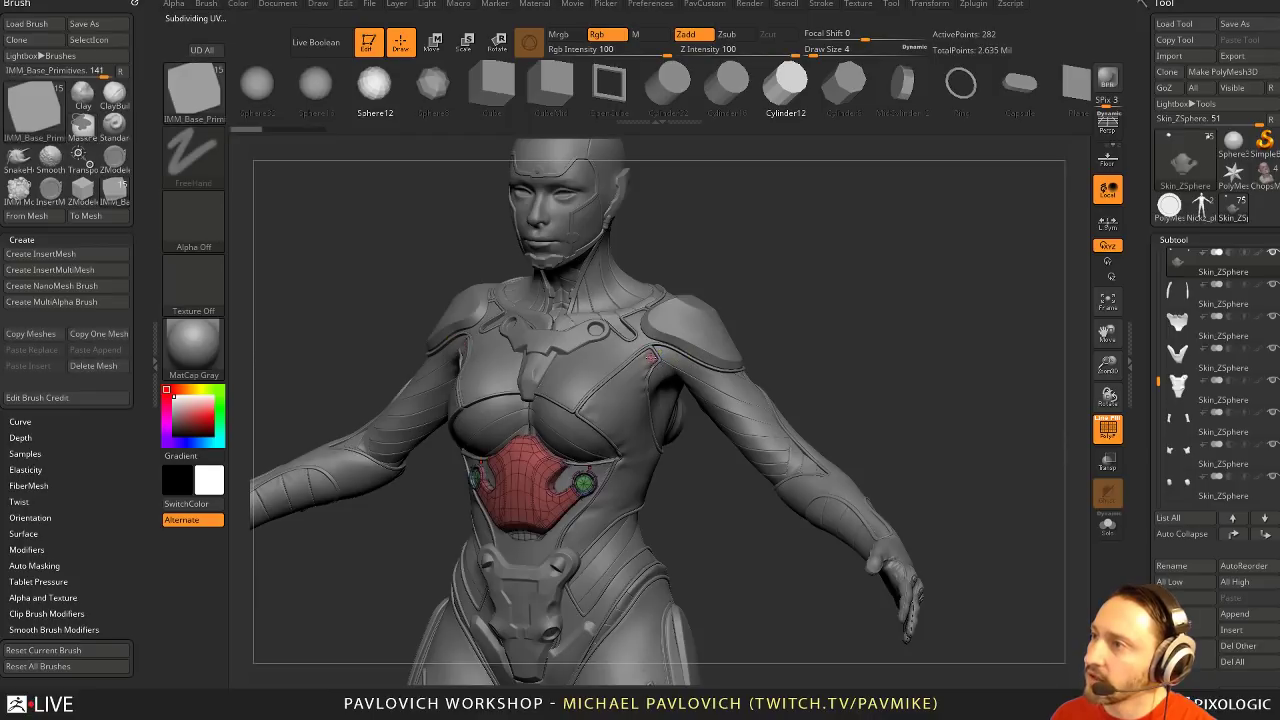
{"action": "key", "text": "ctrl+z"}
{"action": "key", "text": "ctrl+shift+z"}
{"action": "key", "text": "ctrl+shift+z"}
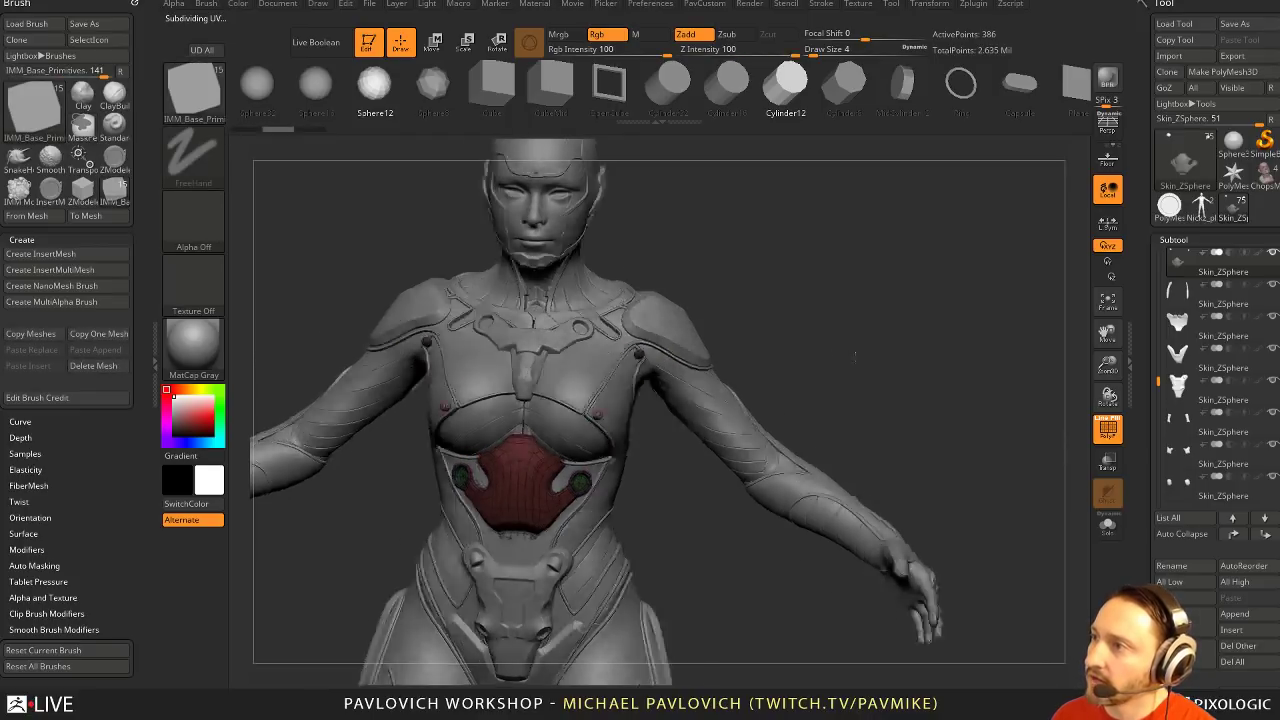
{"action": "key", "text": "ctrl+z"}
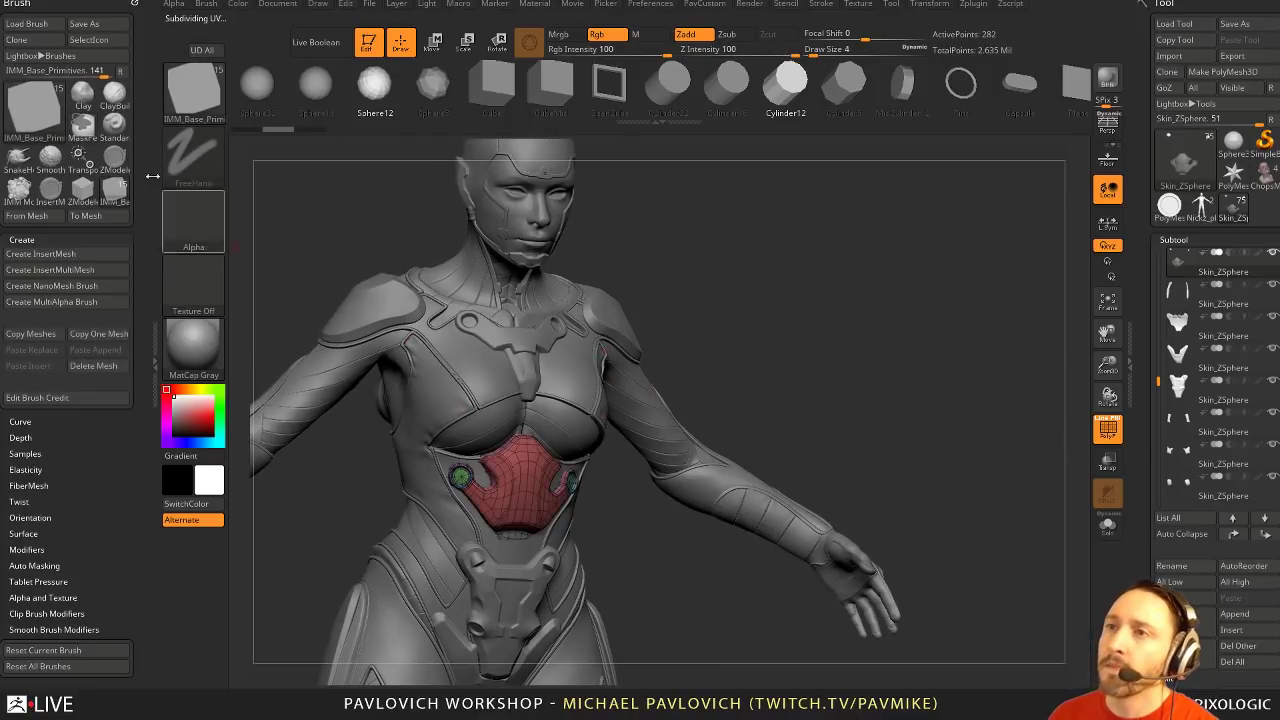
Set the insert brush's Imbed depth to 19
{"action": "left_click", "coordinate": [22, 438]}
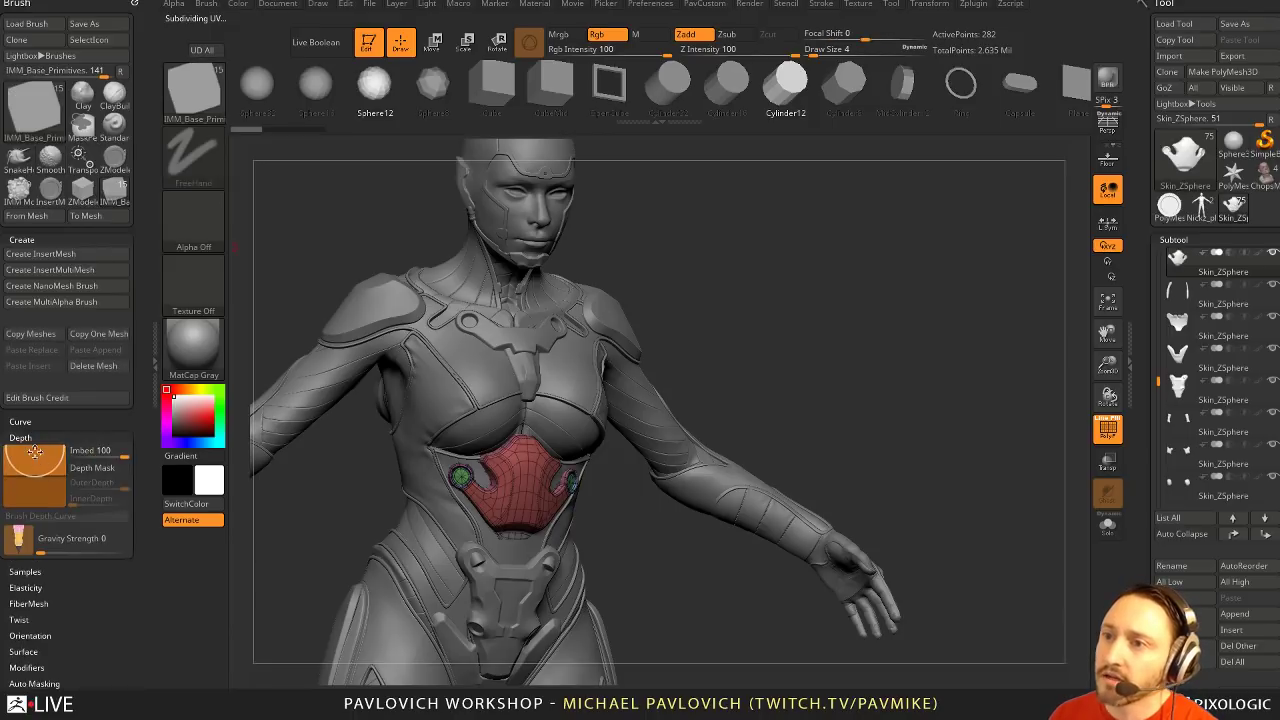
{"action": "left_click_drag", "start_coordinate": [35, 474], "coordinate": [35, 471]}
{"action": "left_click_drag", "start_coordinate": [800, 385], "coordinate": [662, 380]}
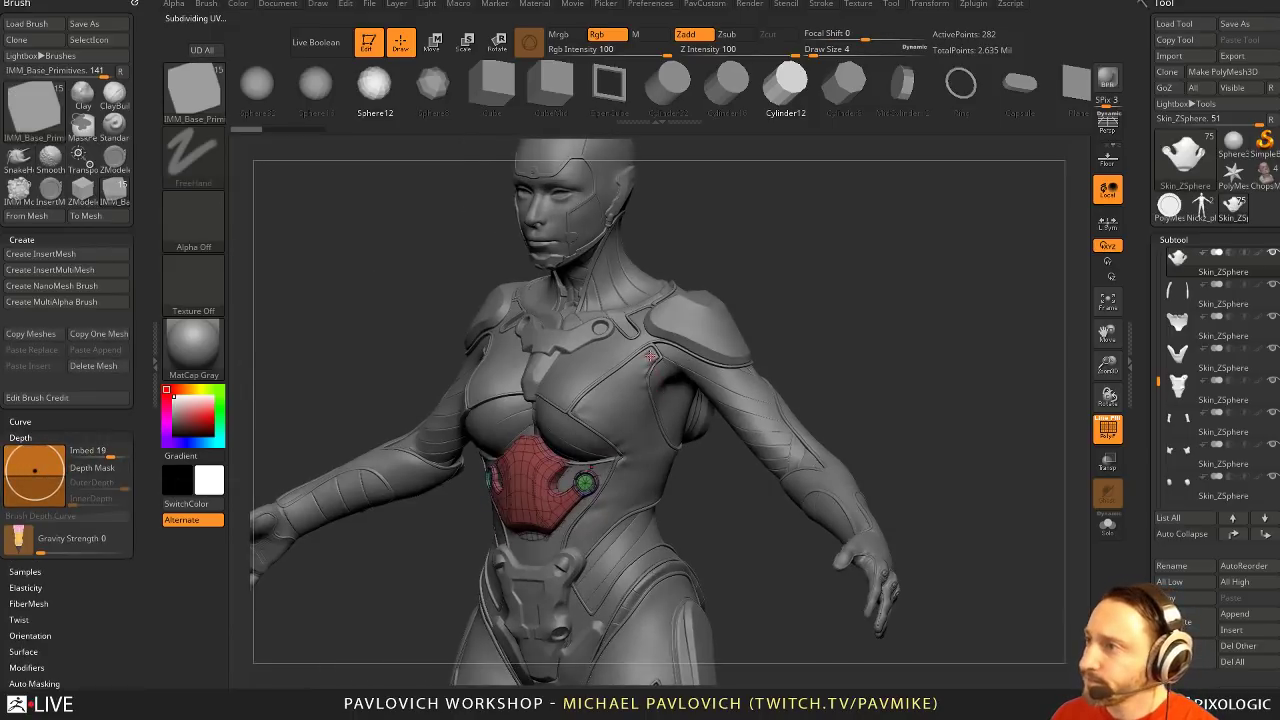
Try inserting mirrored Cylinder12 fasteners along the torso's shoulder, chest and rib seams, and undo the inserts
{"action": "left_click", "coordinate": [651, 355]}
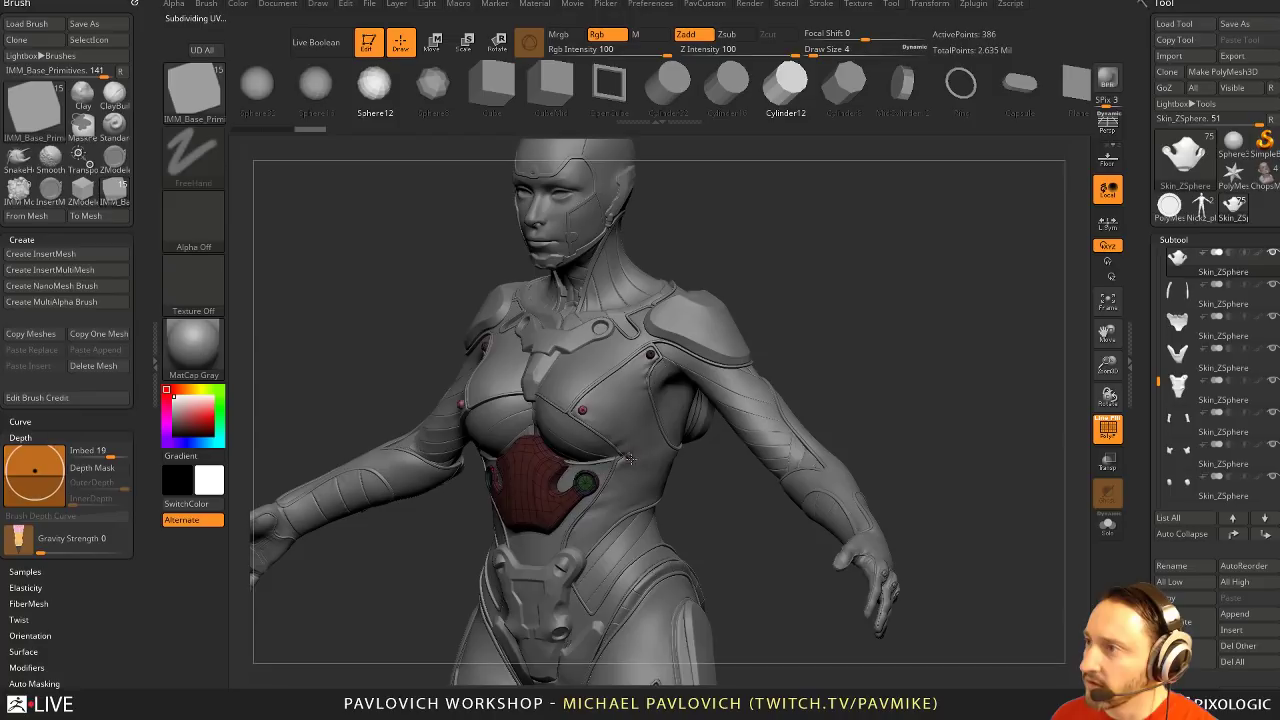
{"action": "left_click_drag", "start_coordinate": [903, 403], "coordinate": [914, 323], "text": "shift"}
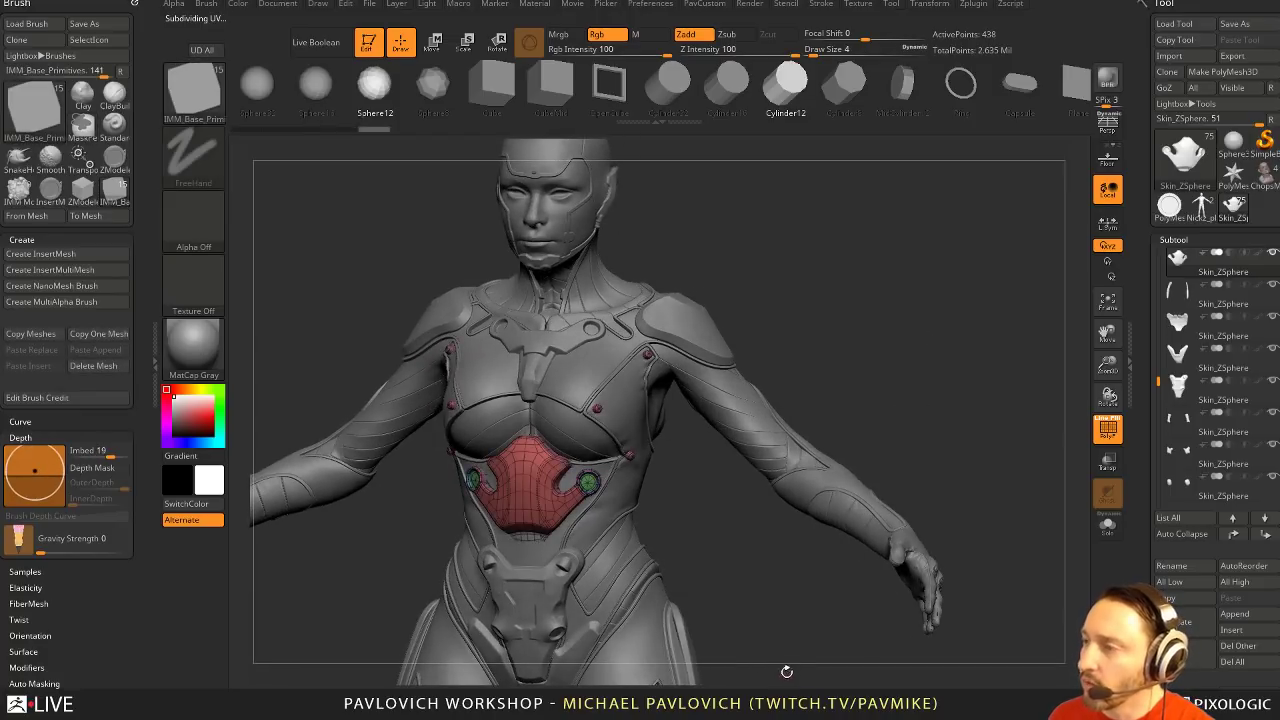
{"action": "left_click_drag", "start_coordinate": [785, 646], "coordinate": [1011, 403], "text": "alt"}
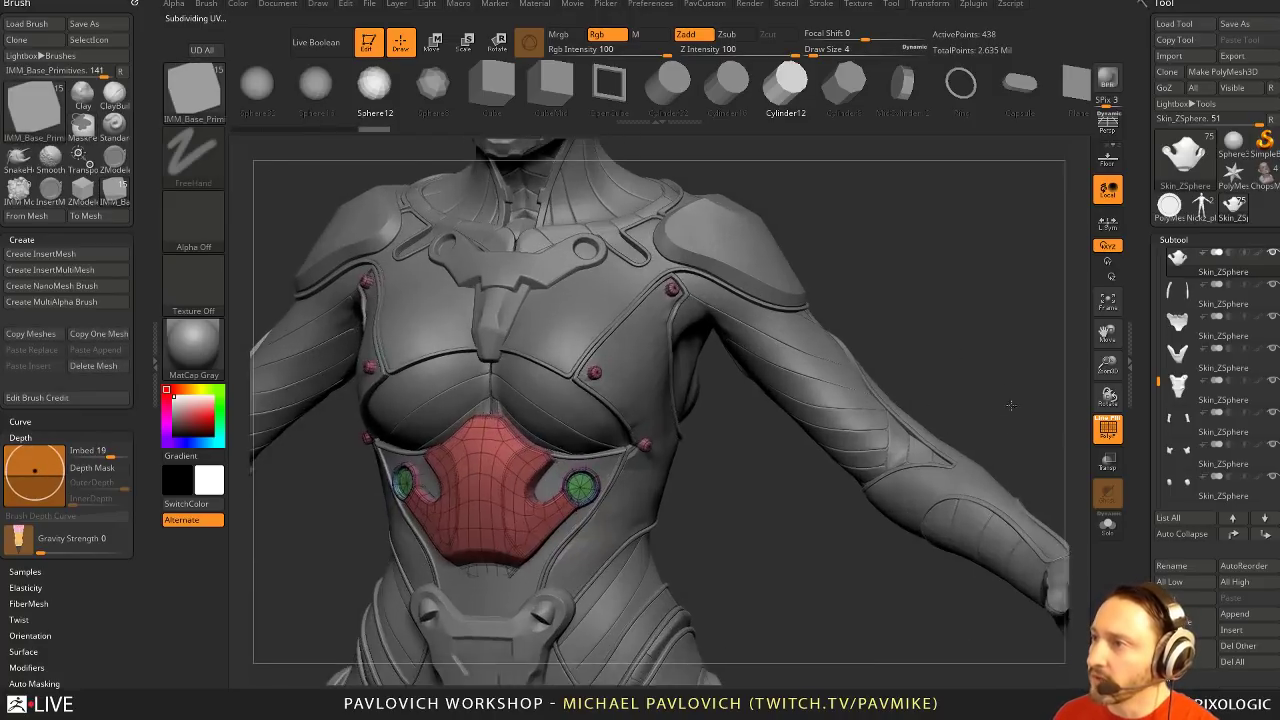
{"action": "left_click_drag", "start_coordinate": [982, 243], "coordinate": [982, 367], "text": "alt"}
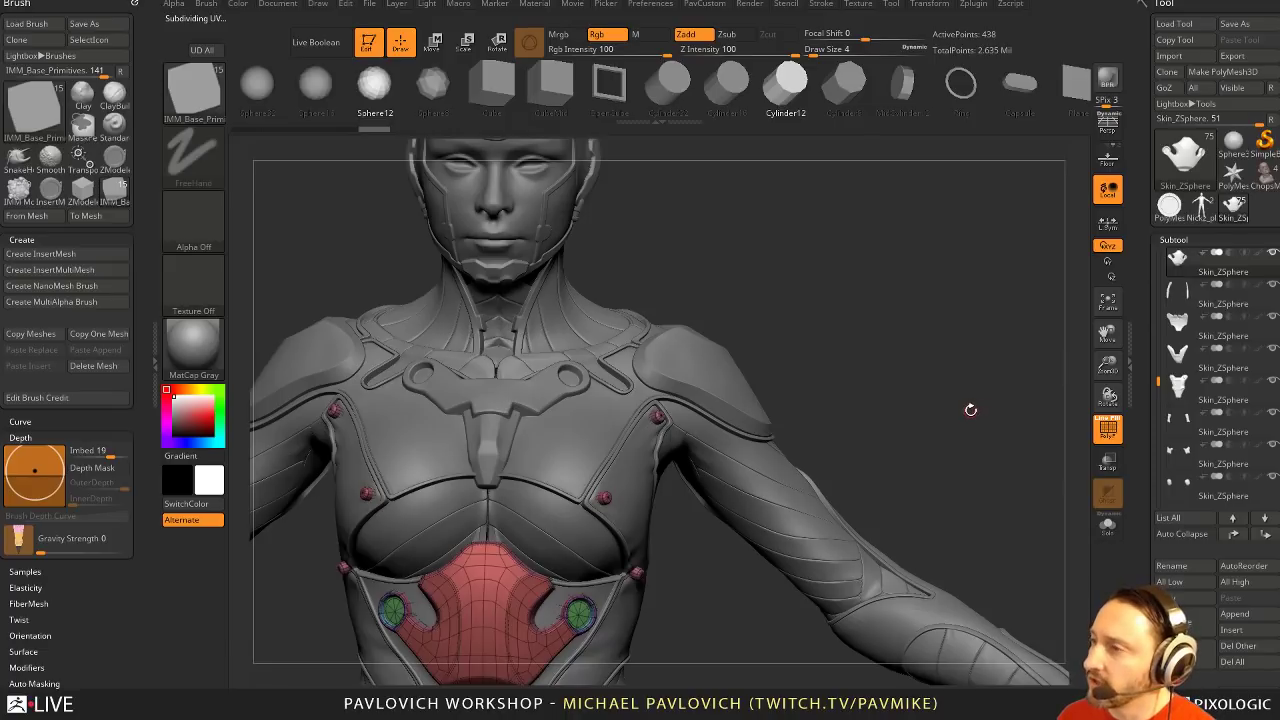
{"action": "mouse_move", "coordinate": [643, 604]}
{"action": "left_mouse_down"}
{"action": "mouse_move", "coordinate": [949, 443]}
{"action": "mouse_move", "coordinate": [922, 418]}
{"action": "left_mouse_up"}
{"action": "key", "text": "ctrl"}
{"action": "key", "text": "ctrl+z"}
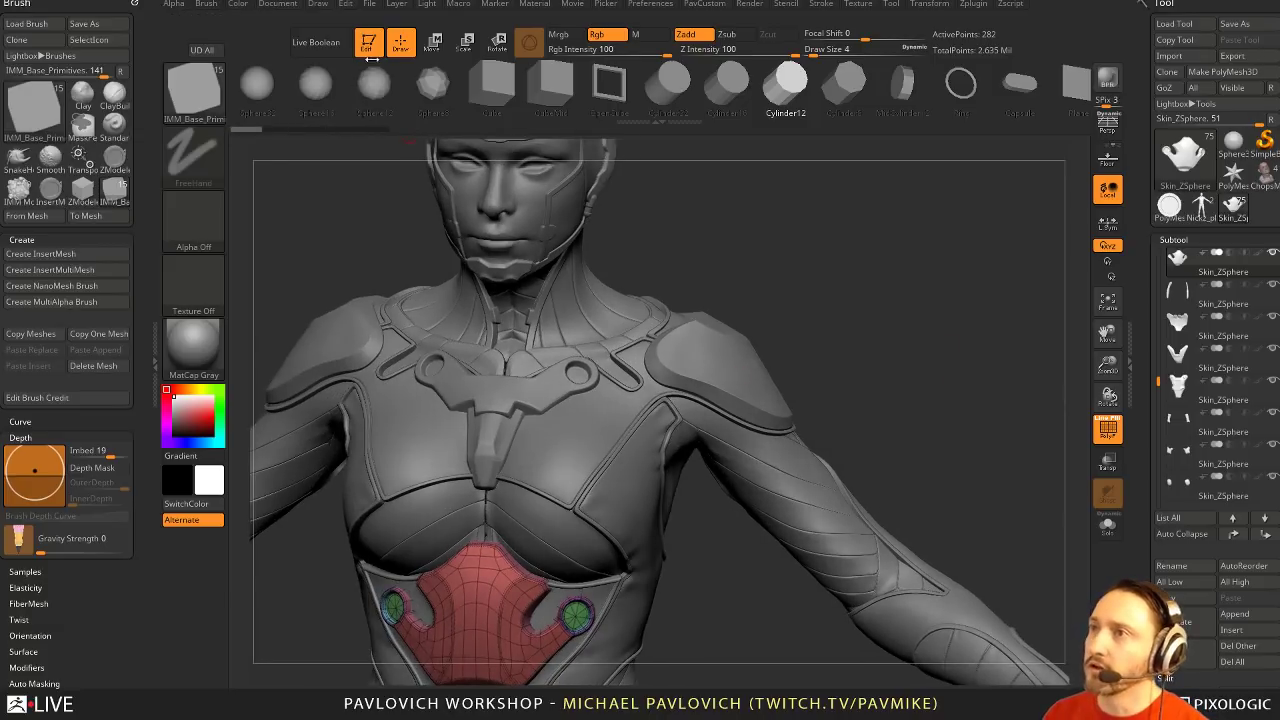
Clear the canvas, draw a Plane3D on it and convert the plane to a PolyMesh3D
{"action": "left_click", "coordinate": [369, 46]}
{"action": "key", "text": "ctrl+n"}
{"action": "left_click", "coordinate": [1188, 184]}
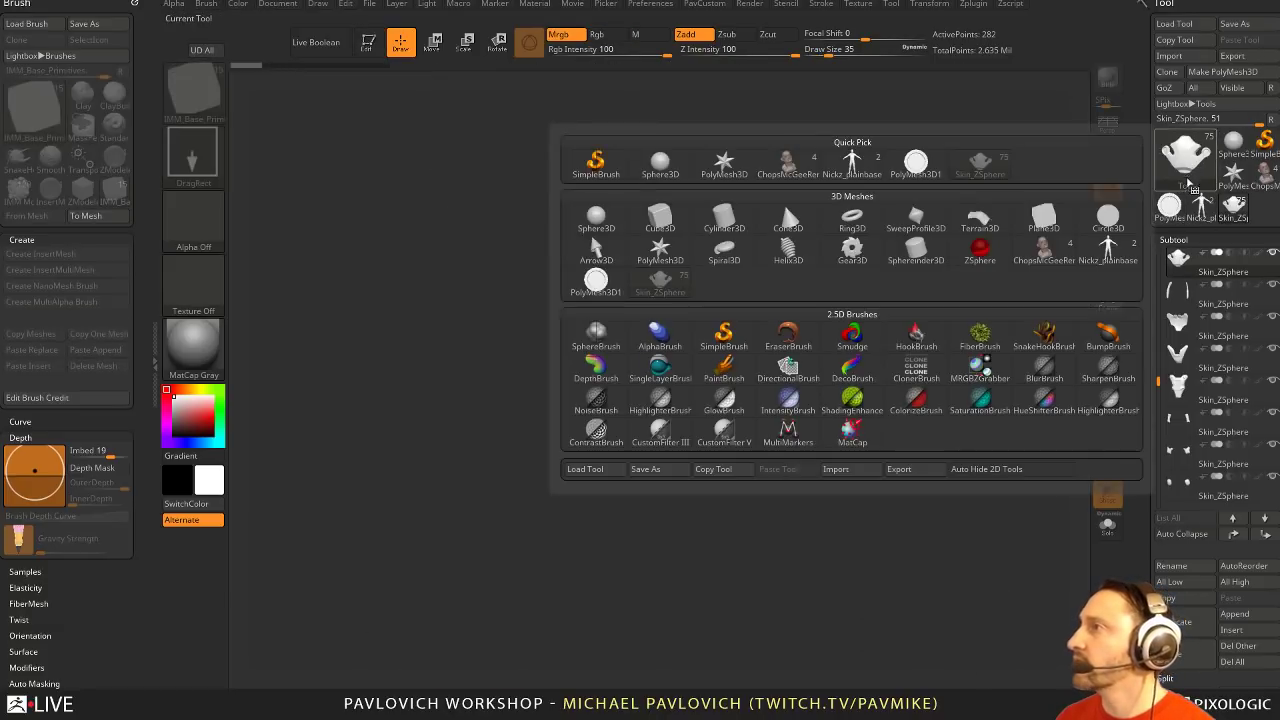
{"action": "left_click", "coordinate": [1044, 222]}
{"action": "left_click_drag", "start_coordinate": [576, 451], "coordinate": [558, 405]}
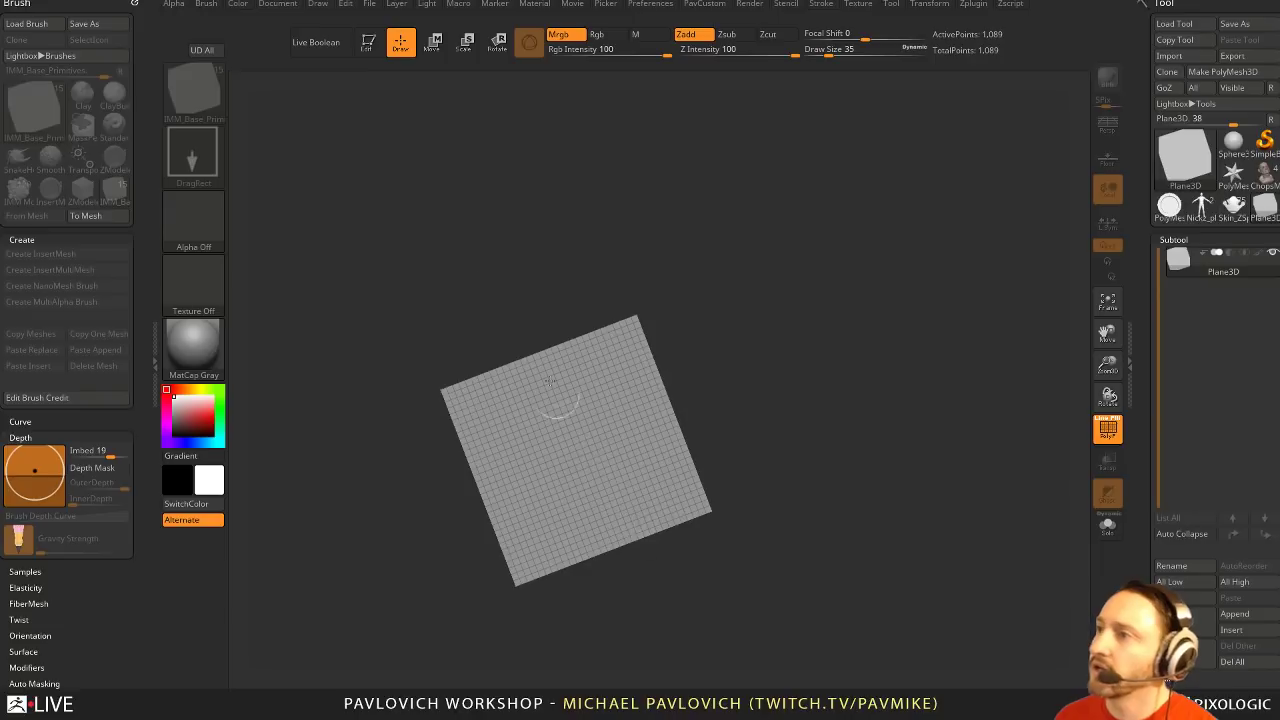
{"action": "left_click", "coordinate": [370, 44]}
{"action": "left_click", "coordinate": [1222, 72]}
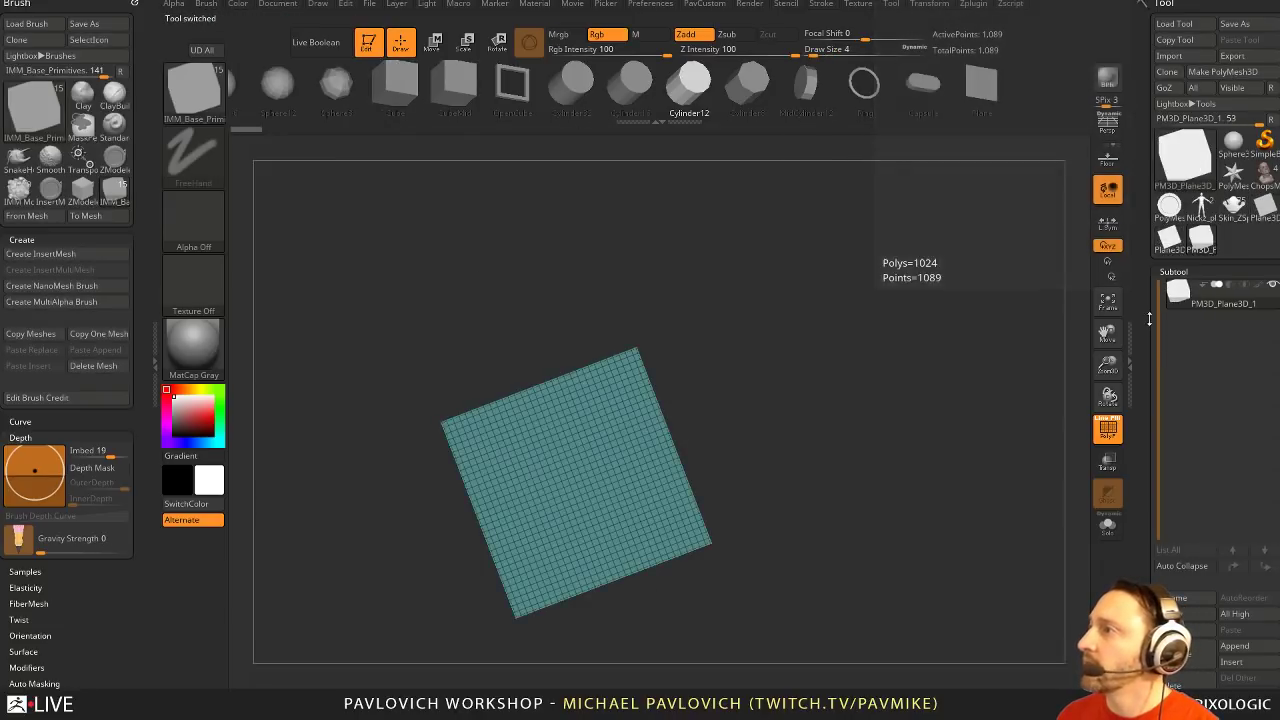
Reconstruct the plane's subdivision levels down to a single polygon and delete the higher levels
{"action": "scroll", "coordinate": [1165, 345], "scroll_direction": "down", "scroll_amount": 5}
{"action": "left_click", "coordinate": [1178, 350]}
{"action": "left_click", "coordinate": [1200, 429]}
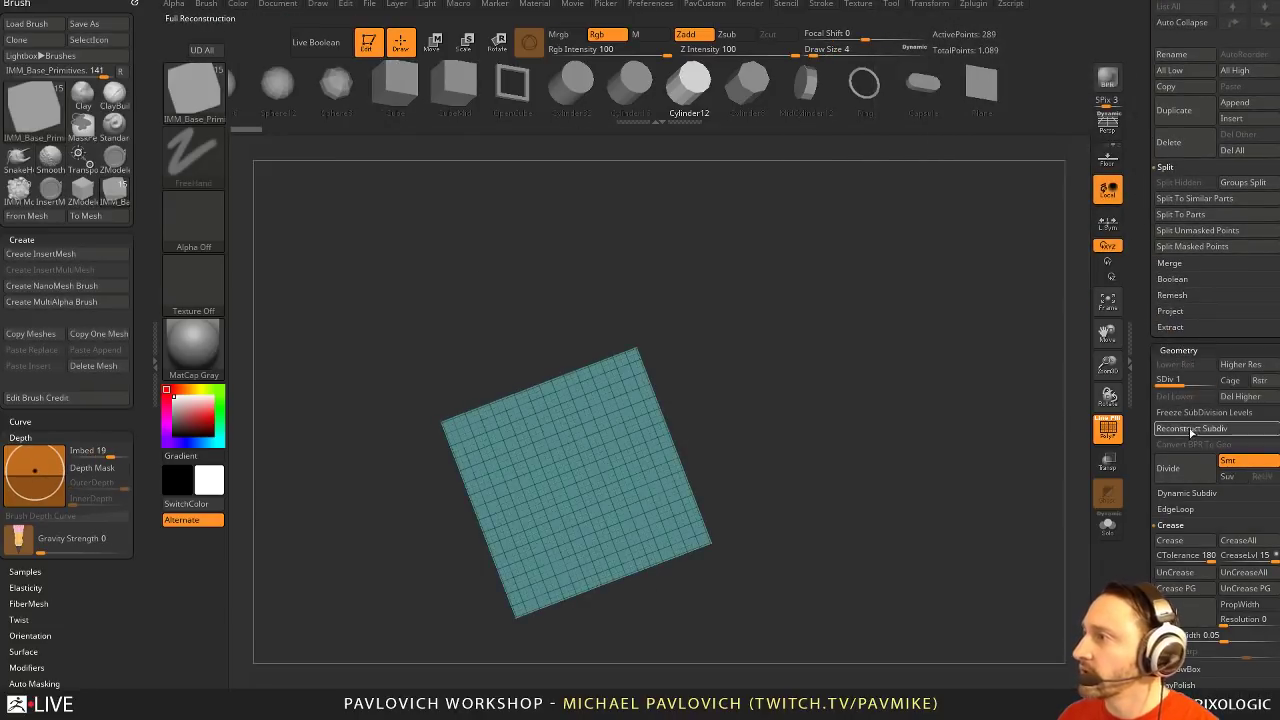
{"action": "left_click", "coordinate": [1204, 432]}
{"action": "left_click", "coordinate": [1206, 434]}
{"action": "left_click", "coordinate": [1207, 433]}
{"action": "left_click", "coordinate": [1208, 433]}
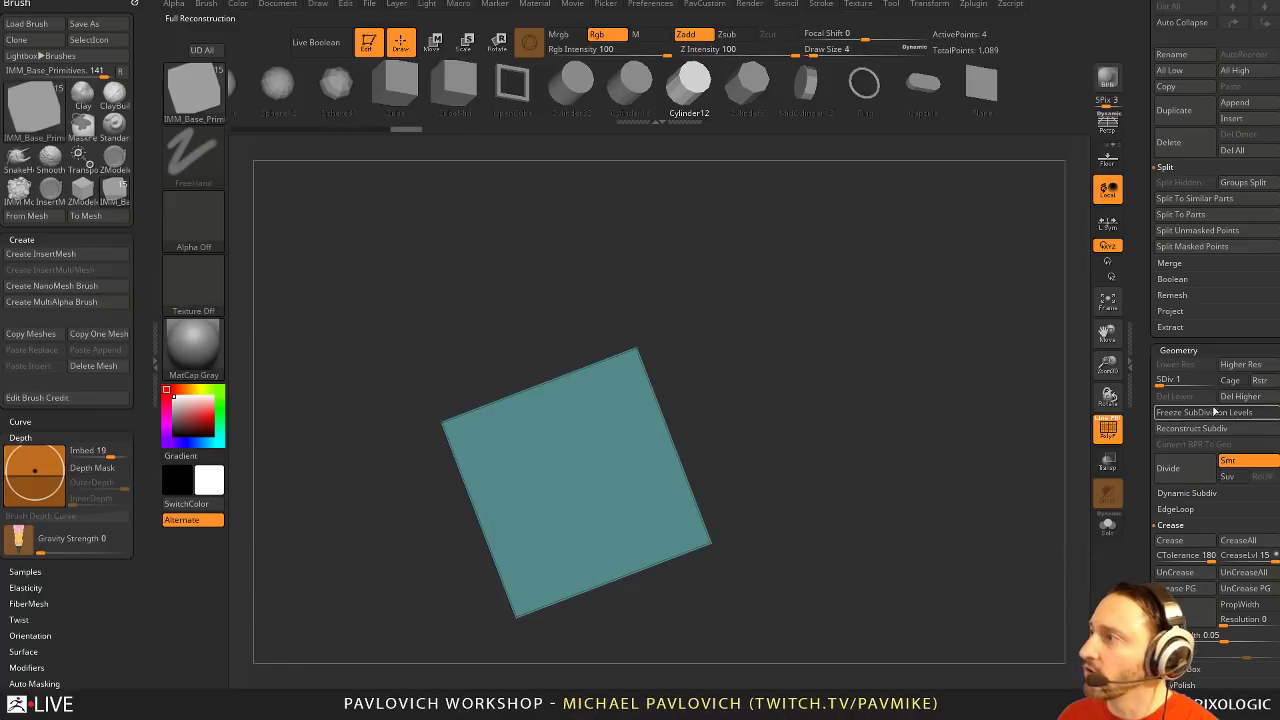
{"action": "left_click", "coordinate": [1238, 397]}
Snap the plane to a straight front view and create a new InsertMesh brush from it
{"action": "left_click_drag", "start_coordinate": [940, 460], "coordinate": [927, 463], "text": "shift"}
{"action": "key", "text": "b"}
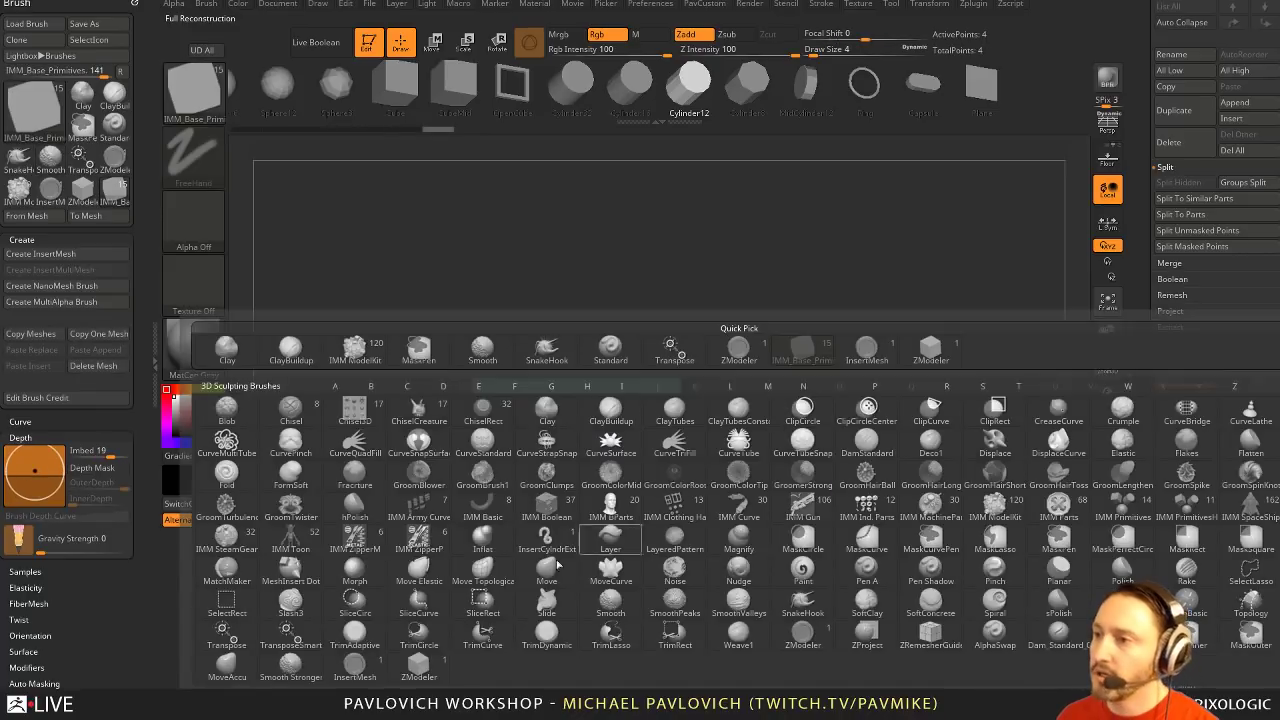
{"action": "left_click", "coordinate": [40, 254]}
{"action": "left_click", "coordinate": [570, 235]}
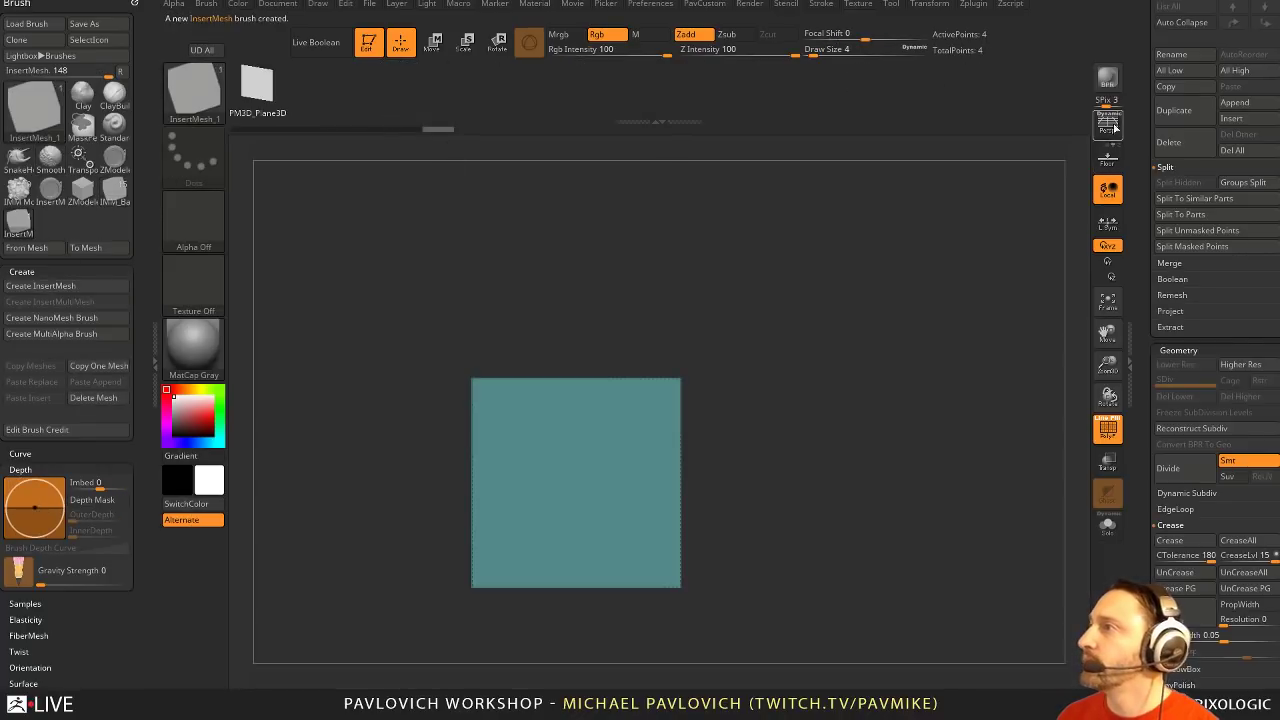
Switch to the Nickz_plainbase figure and undo its existing NanoMesh fasteners
{"action": "left_click", "coordinate": [1212, 222]}
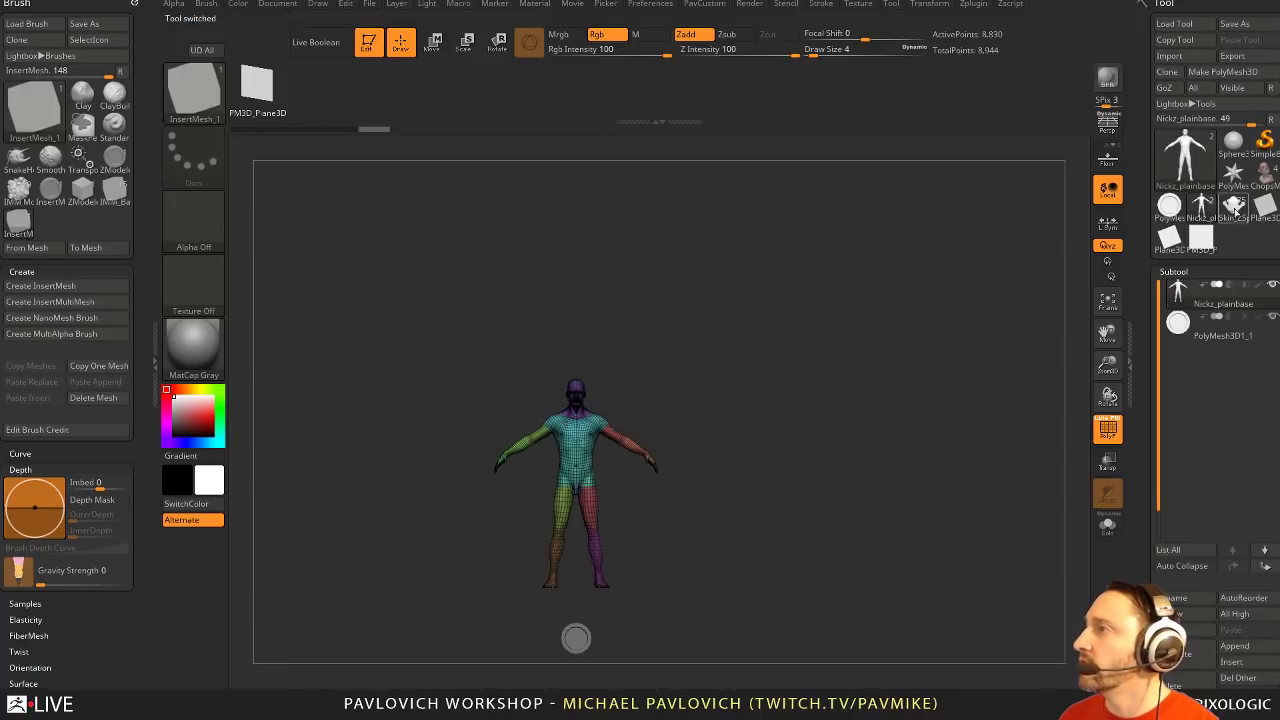
{"action": "right_click_drag", "start_coordinate": [832, 343], "coordinate": [960, 310]}
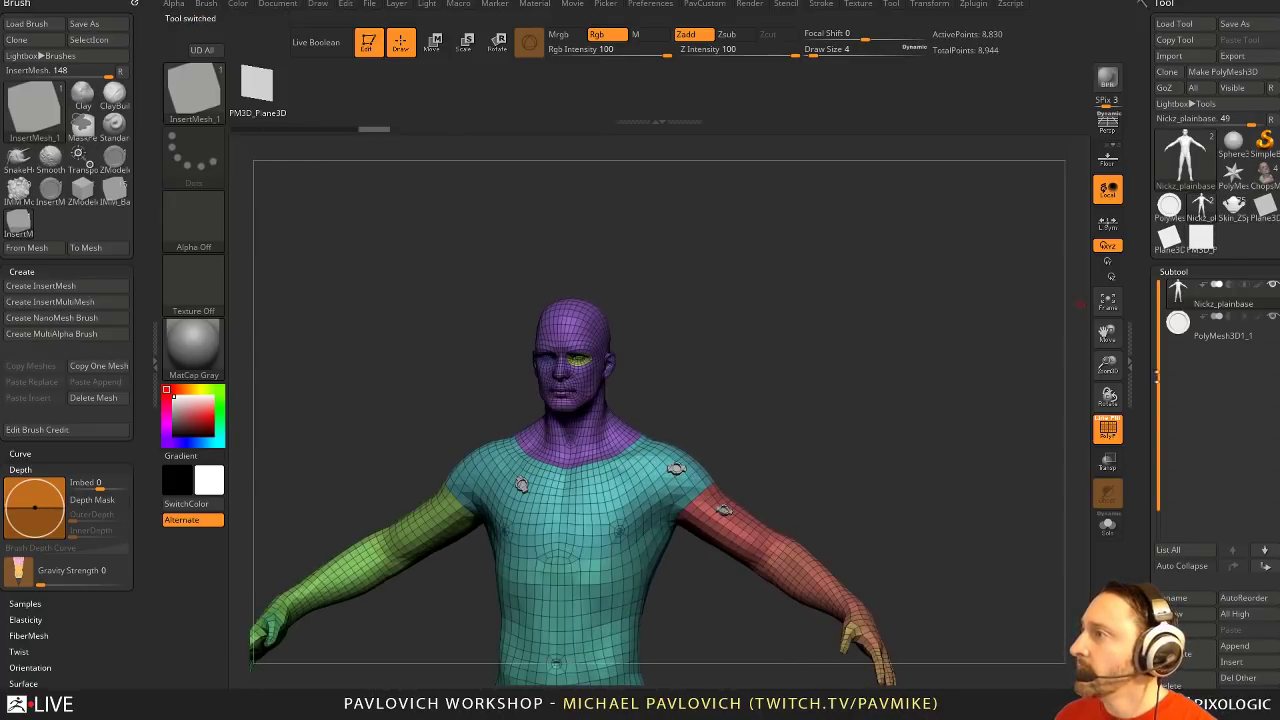
{"action": "key", "text": "ctrl"}
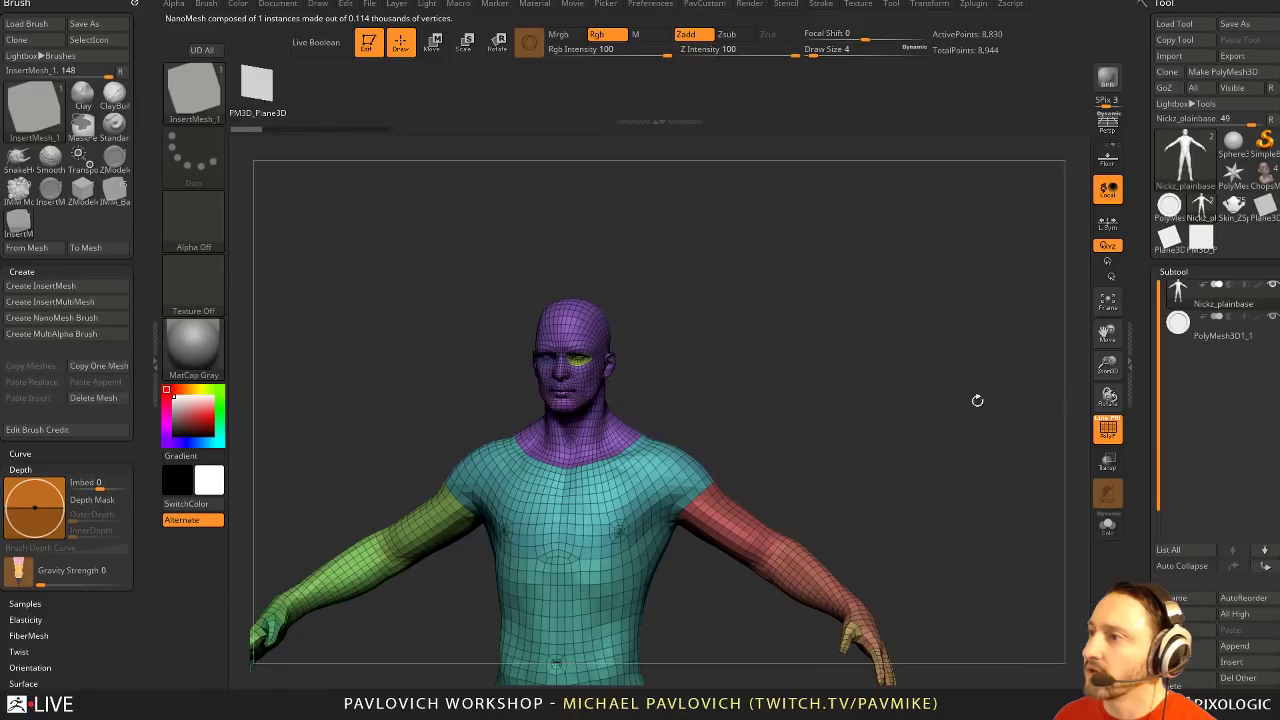
{"action": "right_click_drag", "start_coordinate": [977, 400], "coordinate": [975, 379], "text": "ctrl"}
Try inserting mirrored plane patches on the figure's shoulders and chest at Draw Size 4, and undo them
{"action": "right_click_drag", "start_coordinate": [812, 374], "coordinate": [619, 491]}
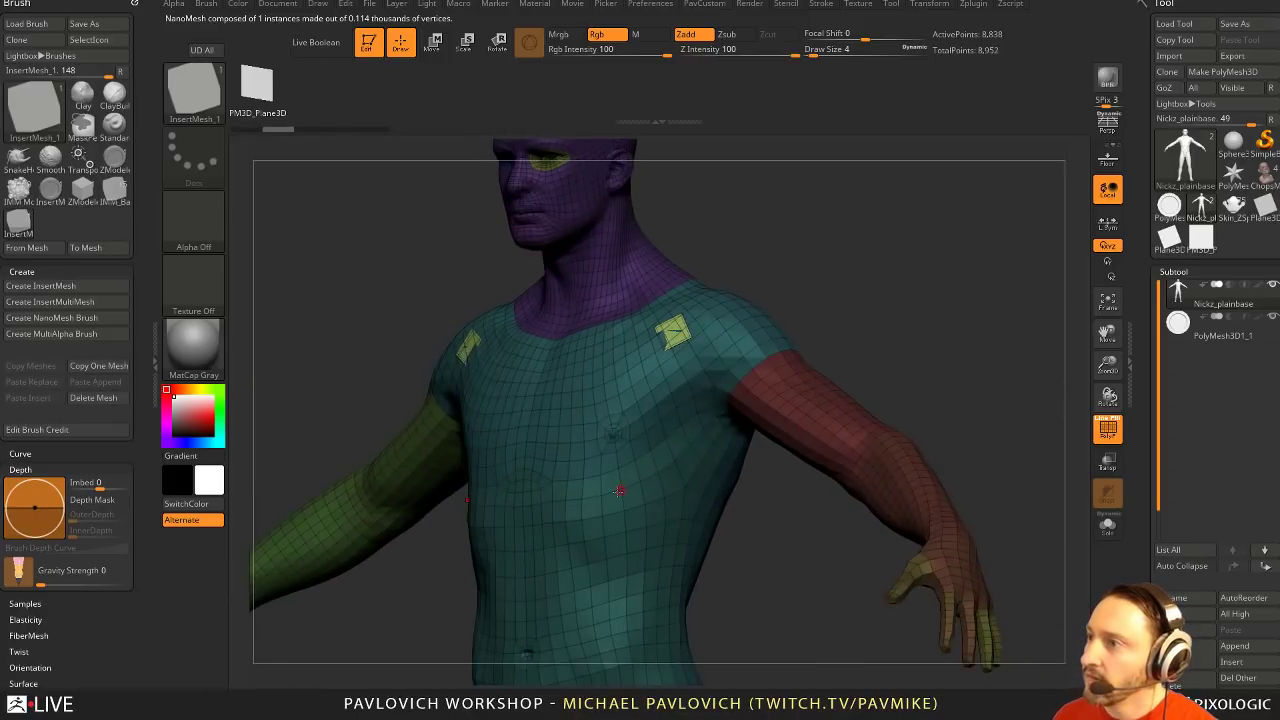
{"action": "right_click_drag", "start_coordinate": [757, 563], "coordinate": [636, 510]}
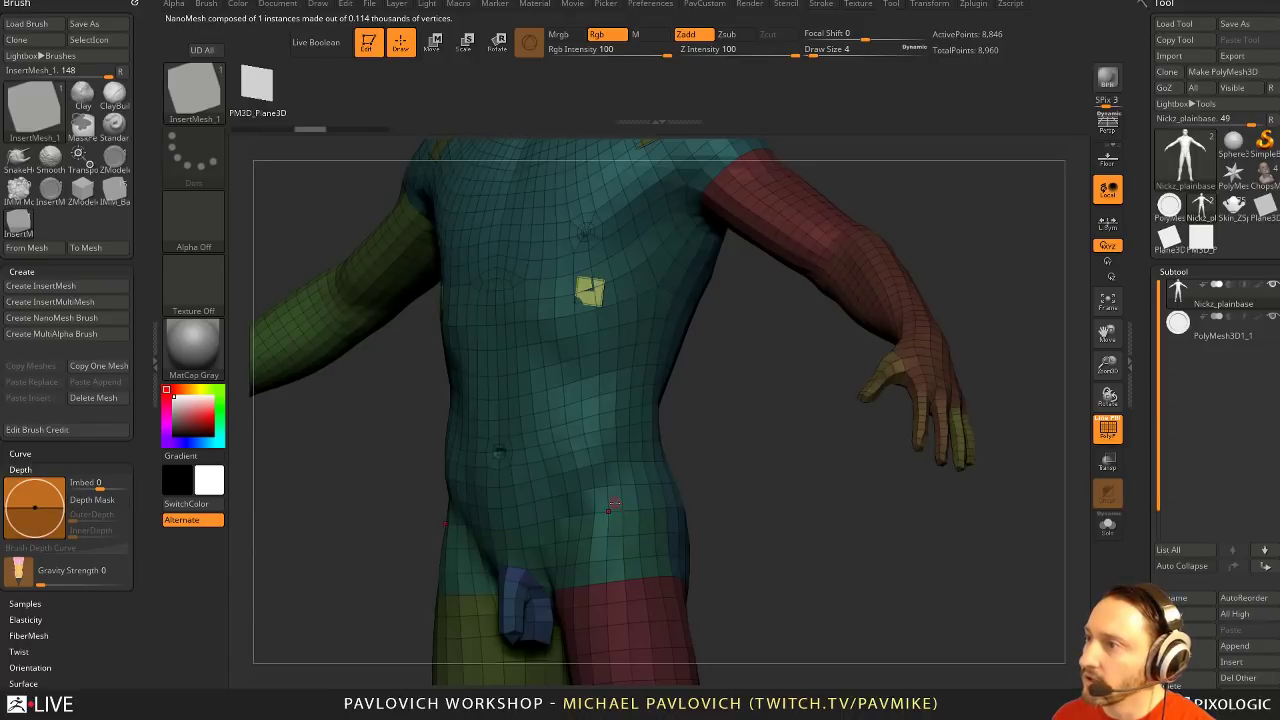
{"action": "right_click_drag", "start_coordinate": [862, 160], "coordinate": [866, 263], "text": "alt"}
{"action": "key", "text": "ctrl+z"}
{"action": "key", "text": "ctrl+z"}
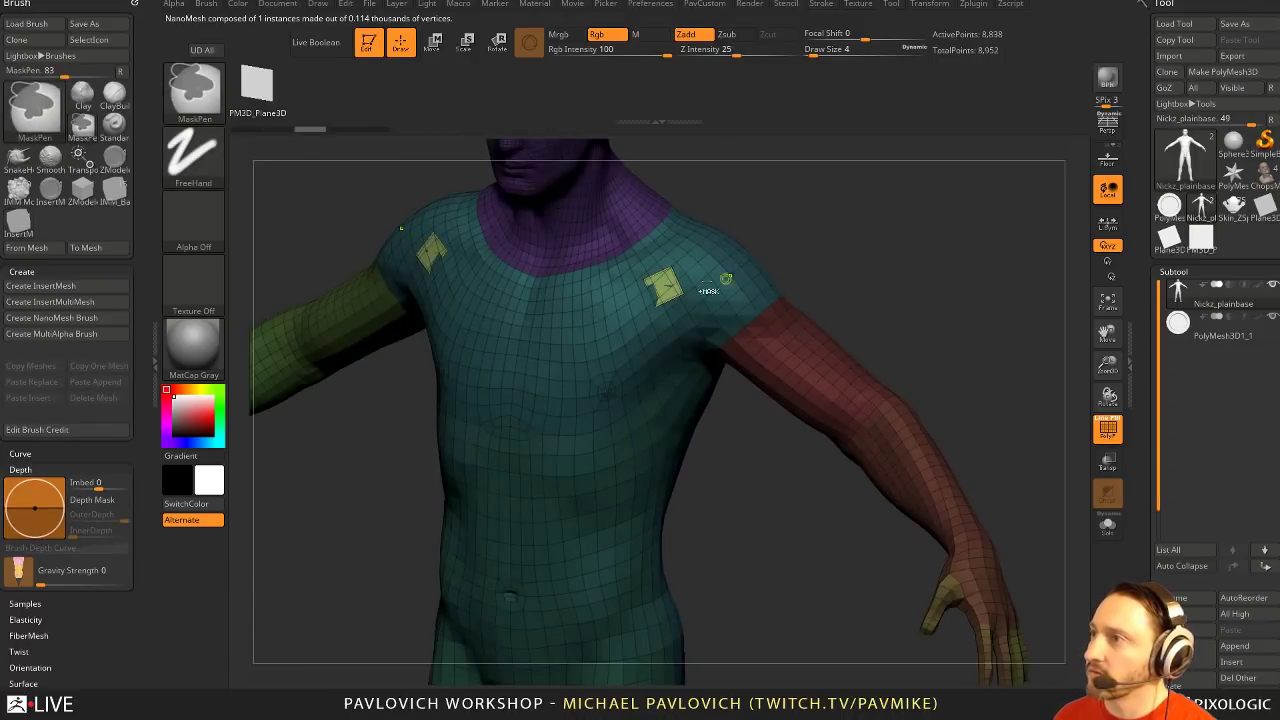
{"action": "key", "text": "ctrl+z"}
{"action": "left_click_drag", "start_coordinate": [663, 291], "coordinate": [675, 303]}
{"action": "key", "text": "ctrl+z"}
Set the Draw Size to 7 and insert mirrored plane patches on the shoulders, chest, waist and hips
{"action": "key", "text": "s"}
{"action": "left_click", "coordinate": [799, 237]}
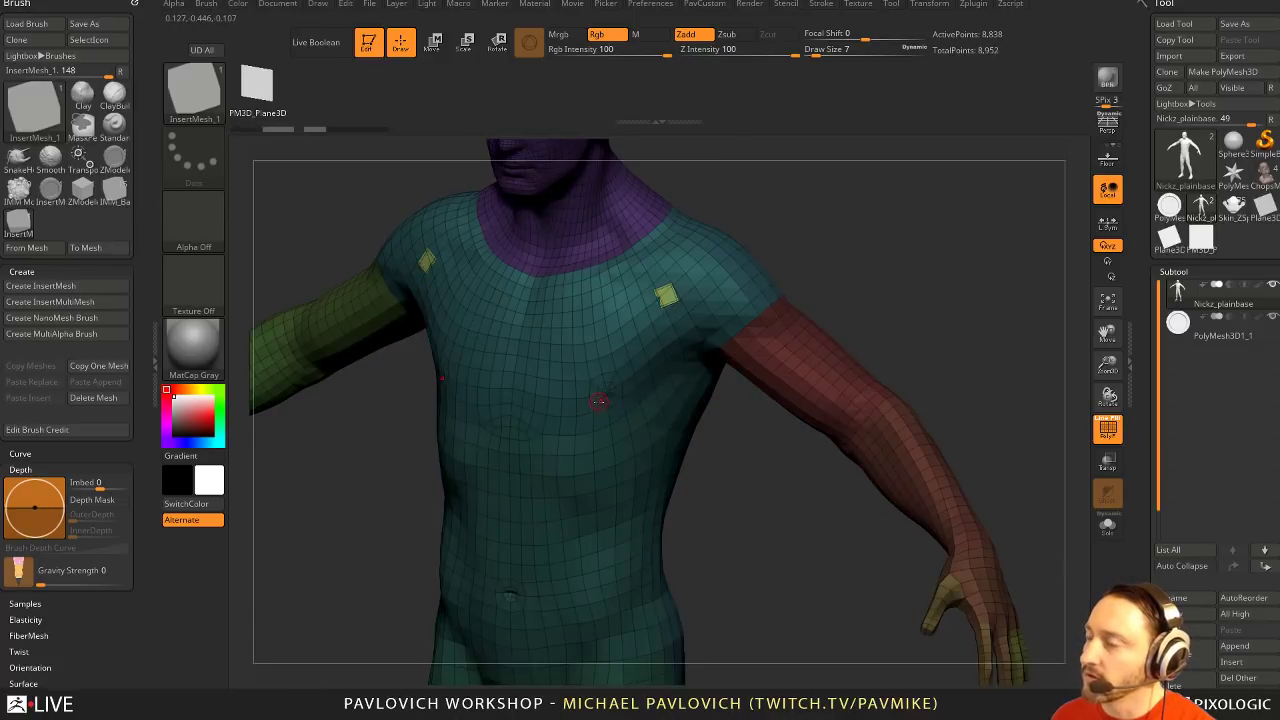
{"action": "left_click_drag", "start_coordinate": [603, 413], "coordinate": [604, 414]}
{"action": "right_click_drag", "start_coordinate": [726, 504], "coordinate": [712, 357], "text": "alt"}
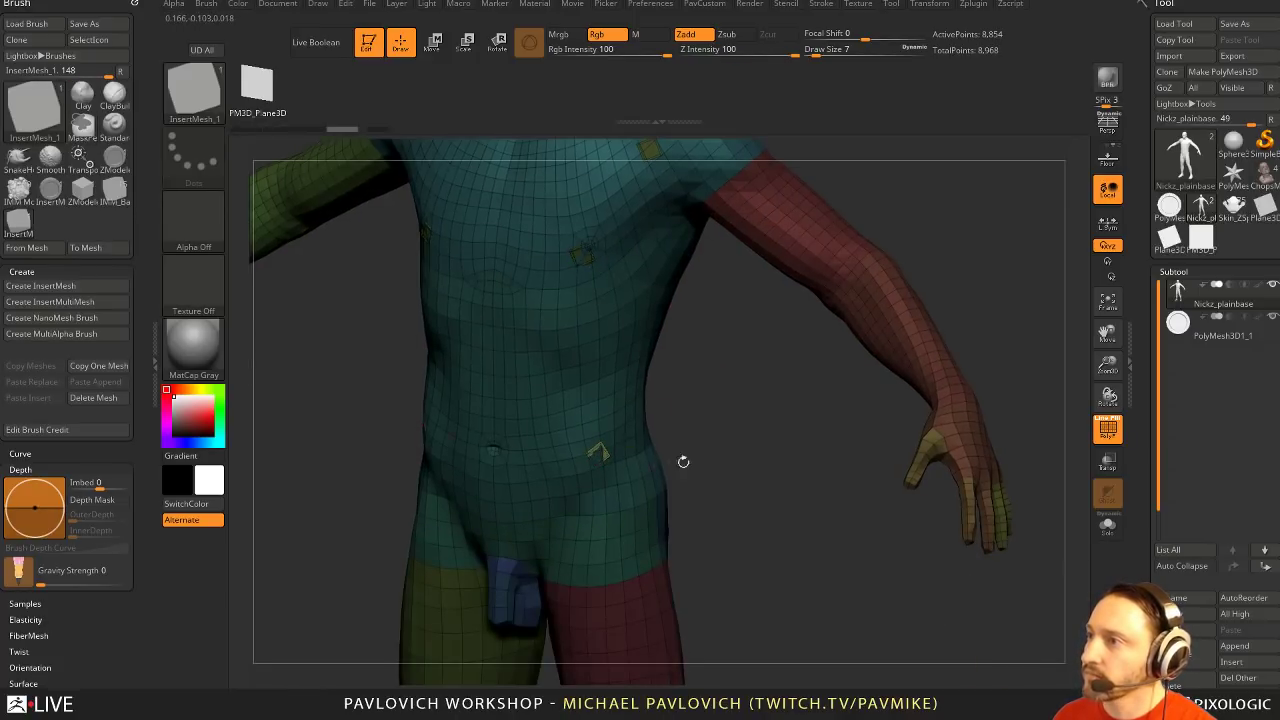
{"action": "right_click_drag", "start_coordinate": [683, 462], "coordinate": [681, 358], "text": "alt"}
{"action": "right_click_drag", "start_coordinate": [681, 358], "coordinate": [675, 385]}
{"action": "left_click_drag", "start_coordinate": [621, 476], "coordinate": [631, 489]}
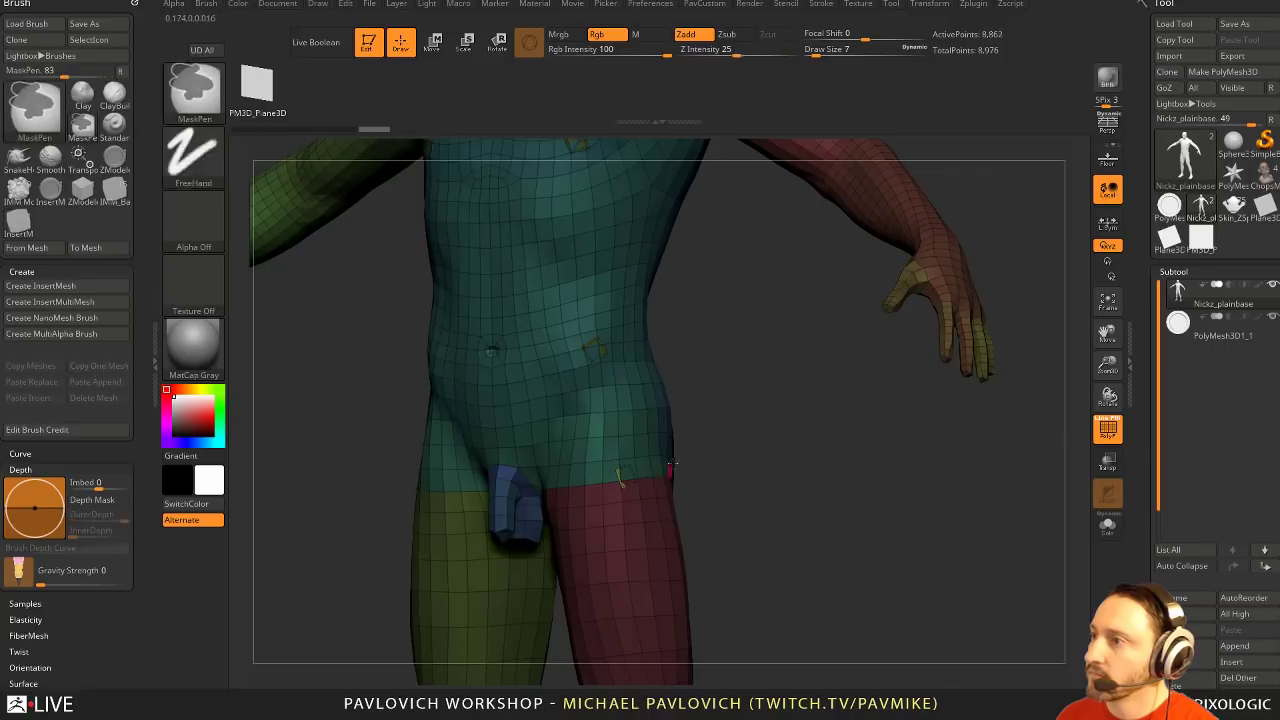
{"action": "mouse_move", "coordinate": [737, 313]}
{"action": "right_mouse_down", "text": "alt"}
{"action": "mouse_move", "coordinate": [777, 477]}
{"action": "mouse_move", "coordinate": [860, 420]}
{"action": "right_mouse_up", "text": "alt"}
Clear the mask, split the inserted plane patches into their own subtool and make the Nickz_plainbase1 subtool active
{"action": "left_click_drag", "start_coordinate": [935, 229], "coordinate": [953, 276], "text": "ctrl"}
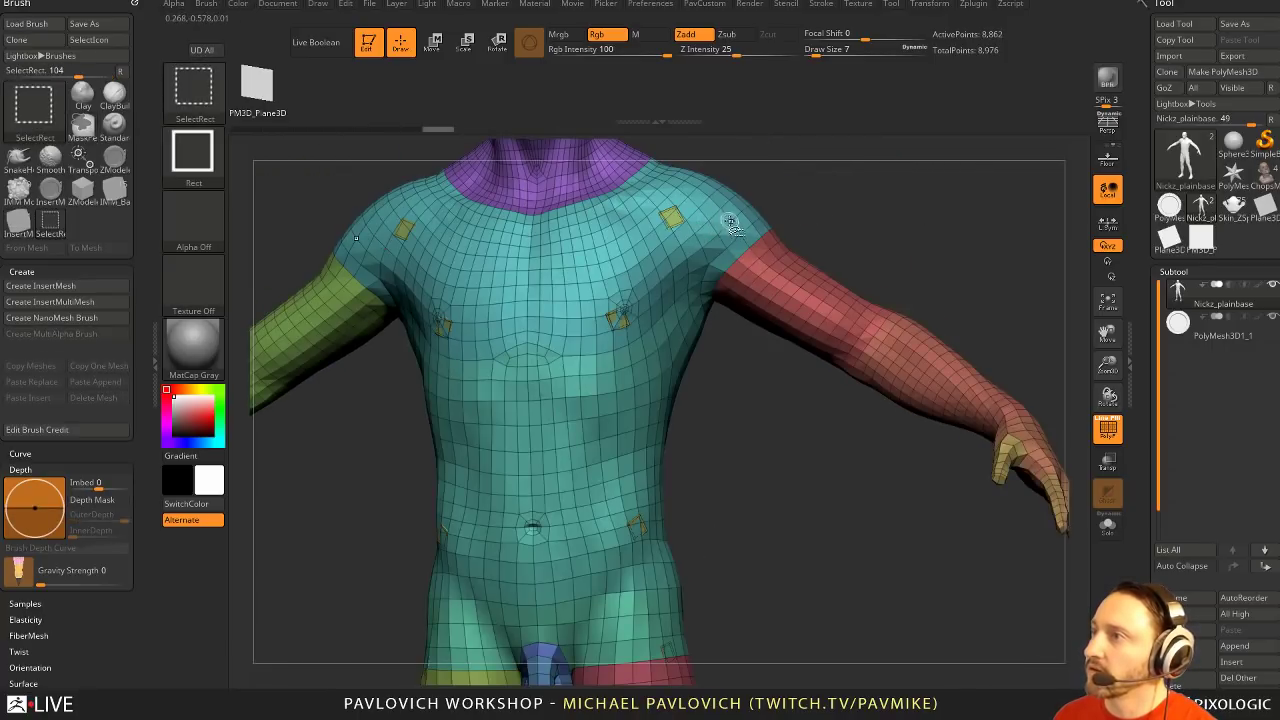
{"action": "left_click", "coordinate": [740, 213], "text": "ctrl+shift"}
{"action": "key", "text": "ctrl+z"}
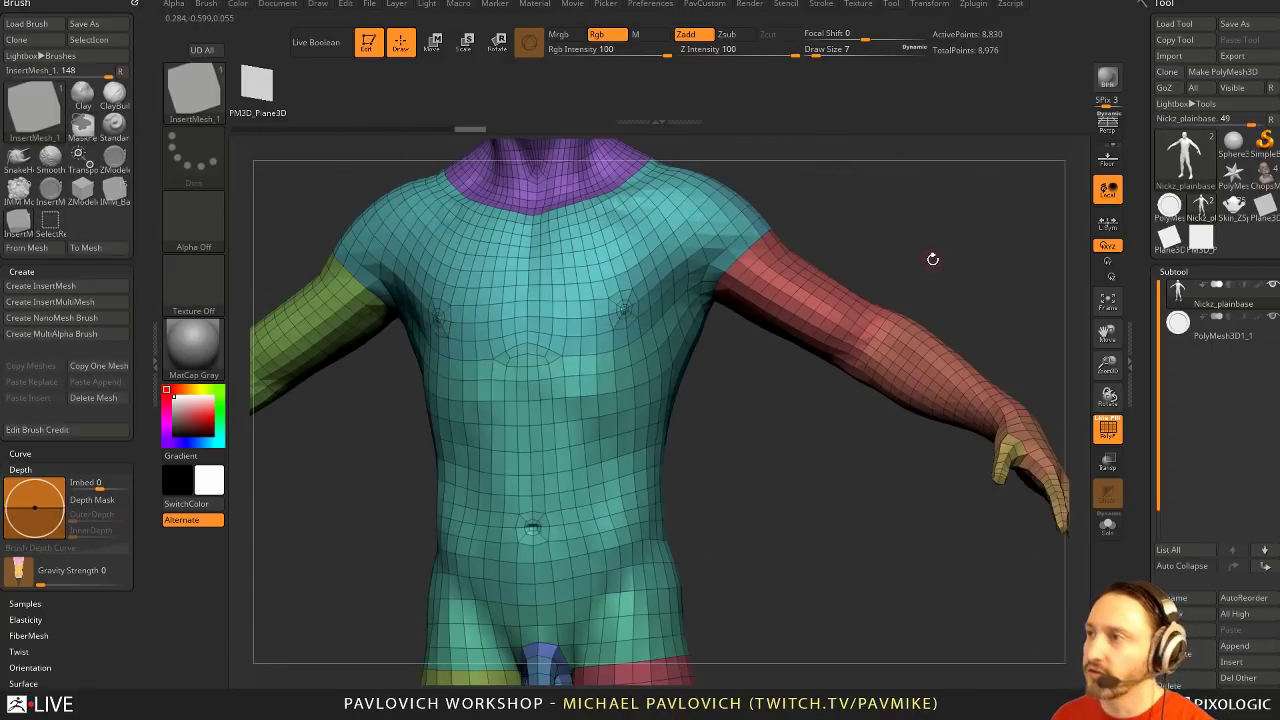
{"action": "right_click_drag", "start_coordinate": [954, 248], "coordinate": [1032, 357], "text": "ctrl"}
{"action": "key", "text": "2"}
{"action": "left_click", "coordinate": [967, 358]}
{"action": "left_click", "coordinate": [1207, 341]}
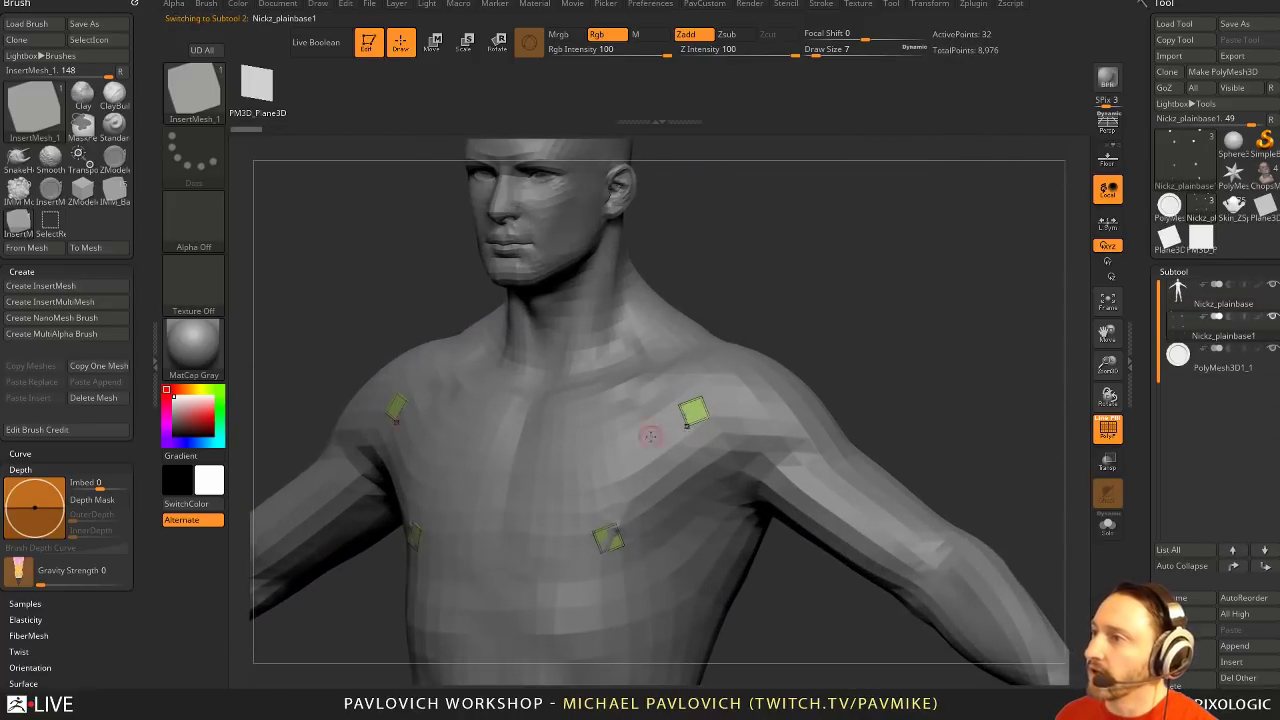
With the ZModeler brush, apply Insert NanoMesh to All Polygons of the patches using the PolyMesh3D1 fastener
{"action": "right_click_drag", "start_coordinate": [762, 418], "coordinate": [872, 326]}
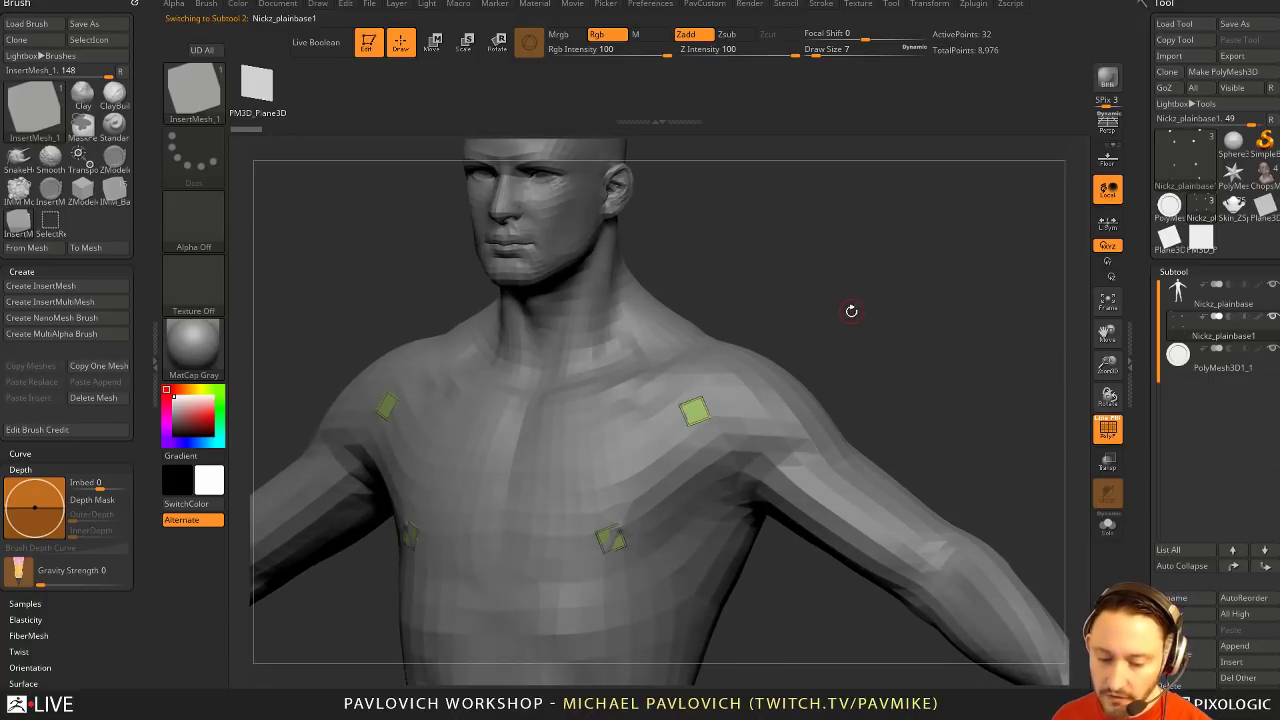
{"action": "key", "text": "b"}
{"action": "key", "text": "z"}
{"action": "key", "text": "m"}
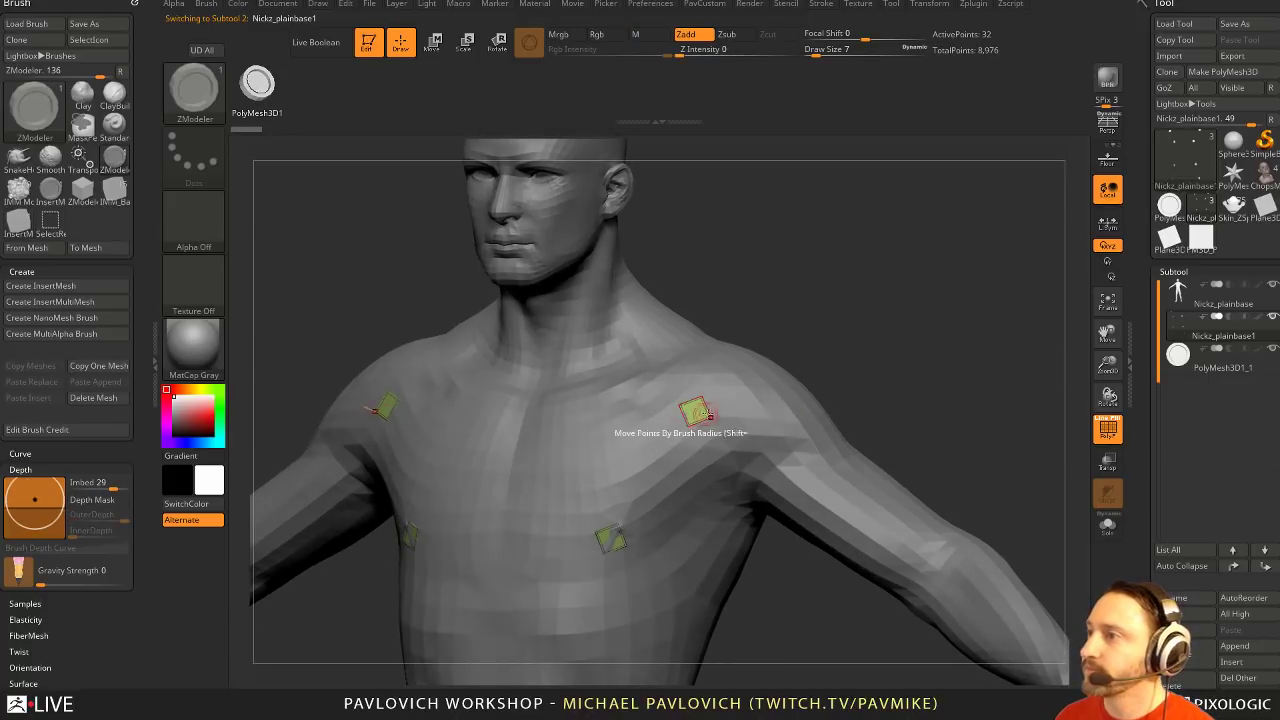
{"action": "key", "text": "space"}
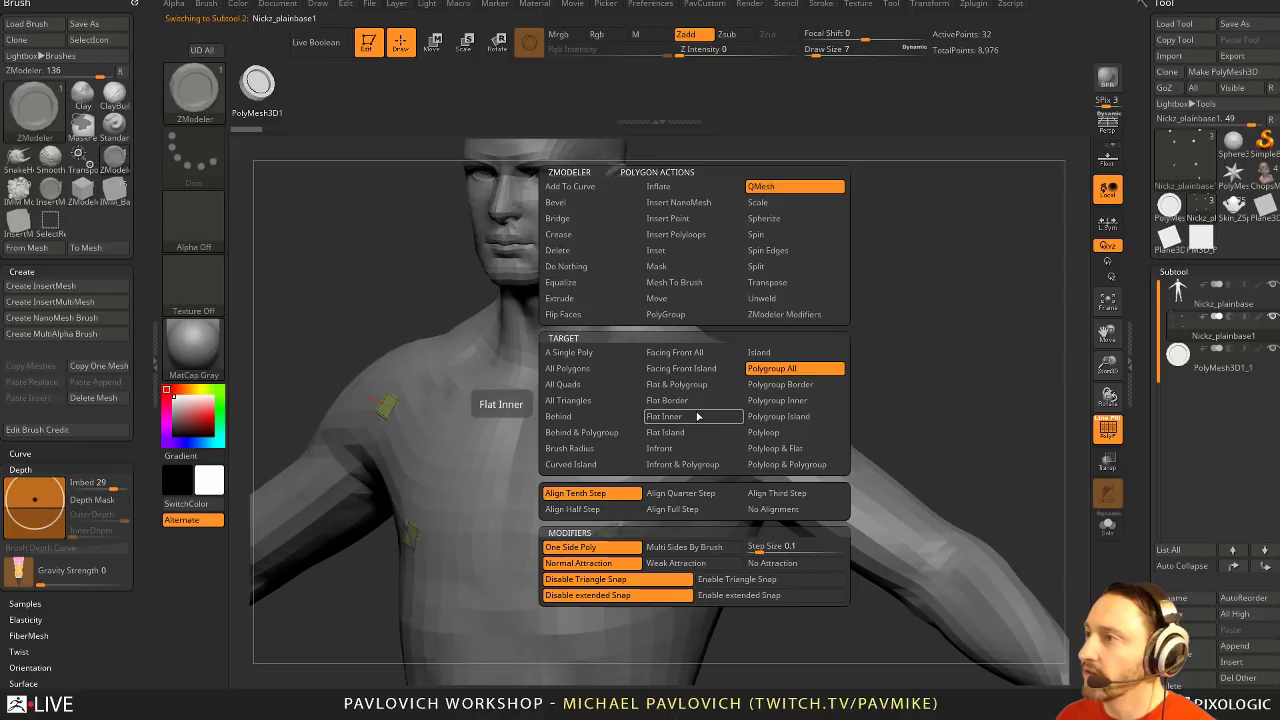
{"action": "left_click_drag", "start_coordinate": [871, 314], "coordinate": [890, 316]}
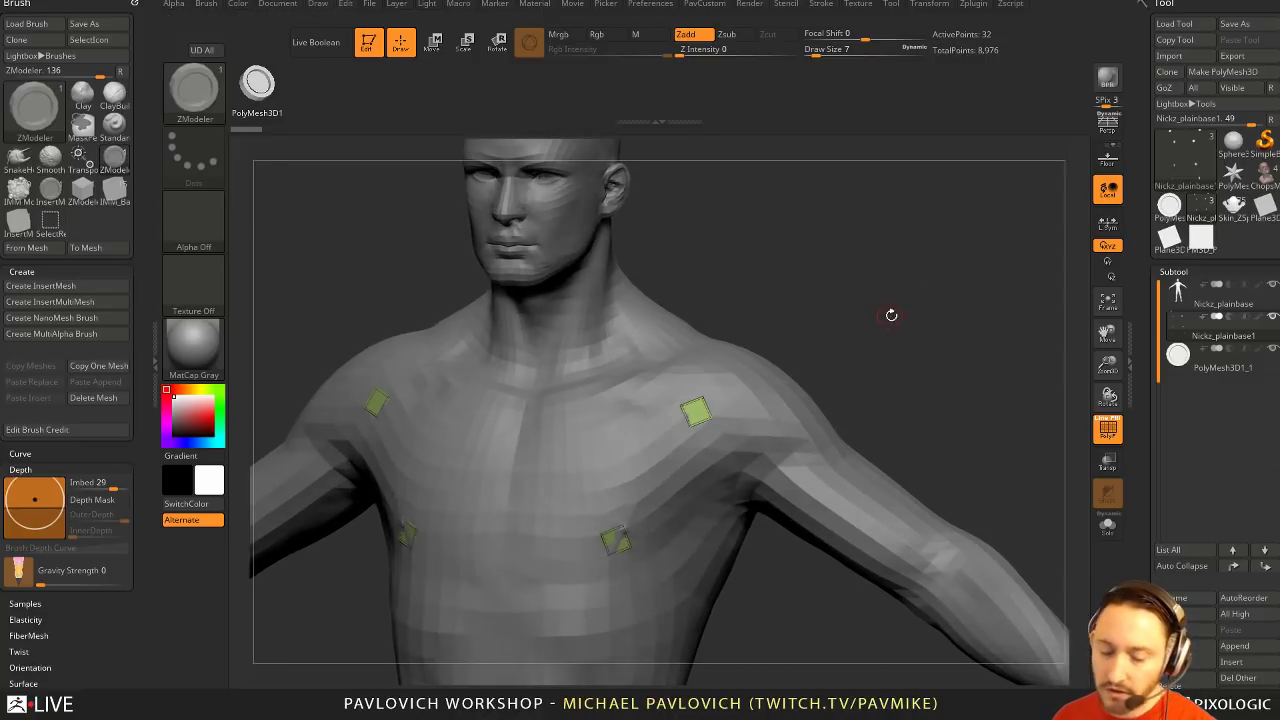
{"action": "key", "text": "ctrl"}
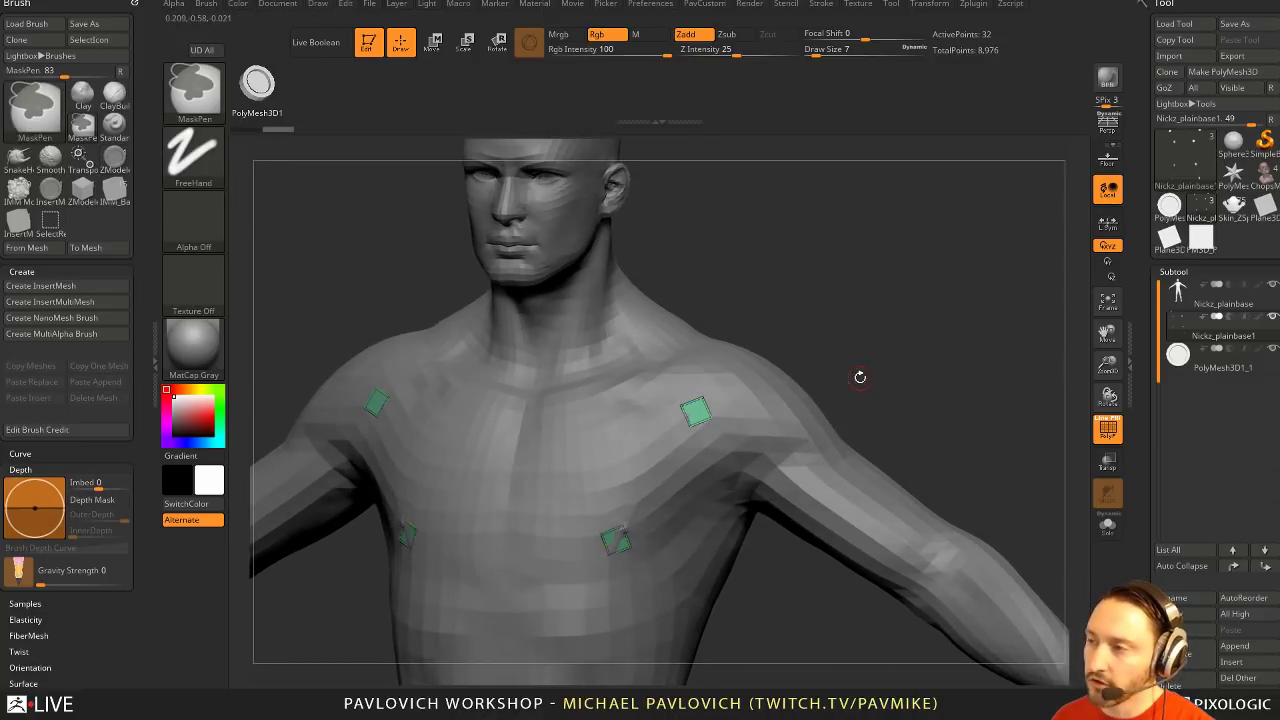
{"action": "key", "text": "space"}
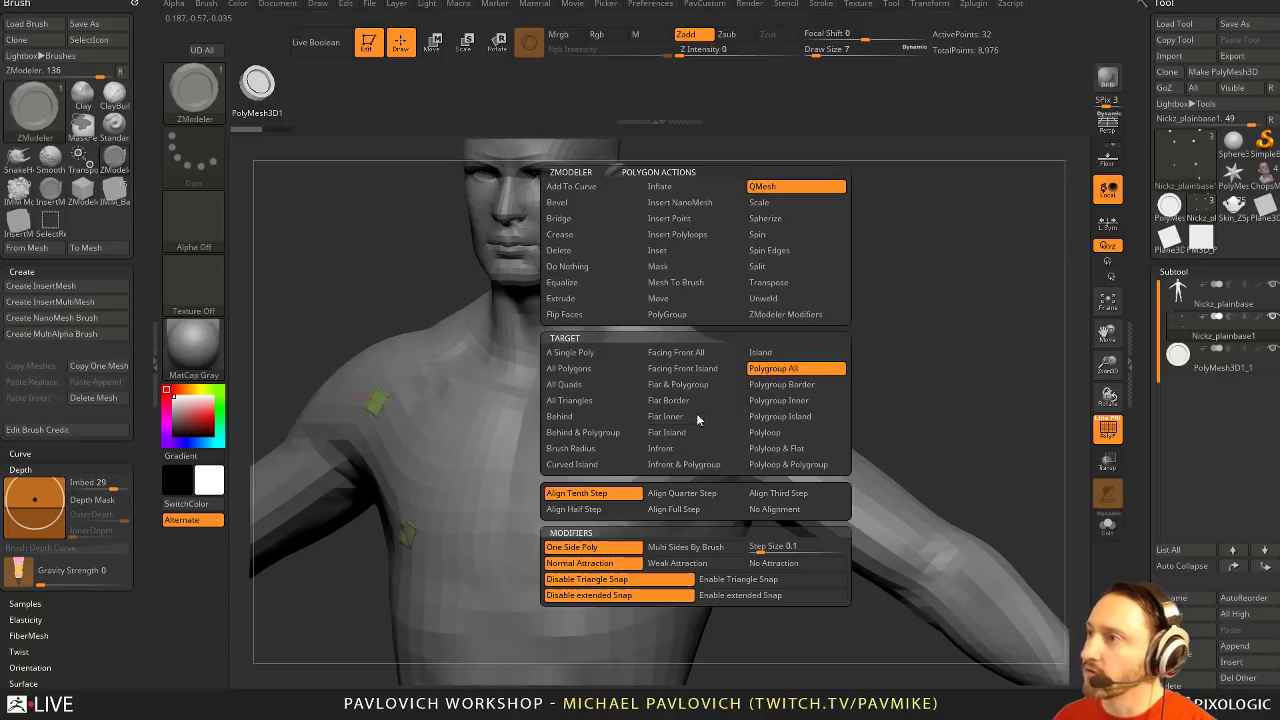
{"action": "left_click", "coordinate": [680, 202]}
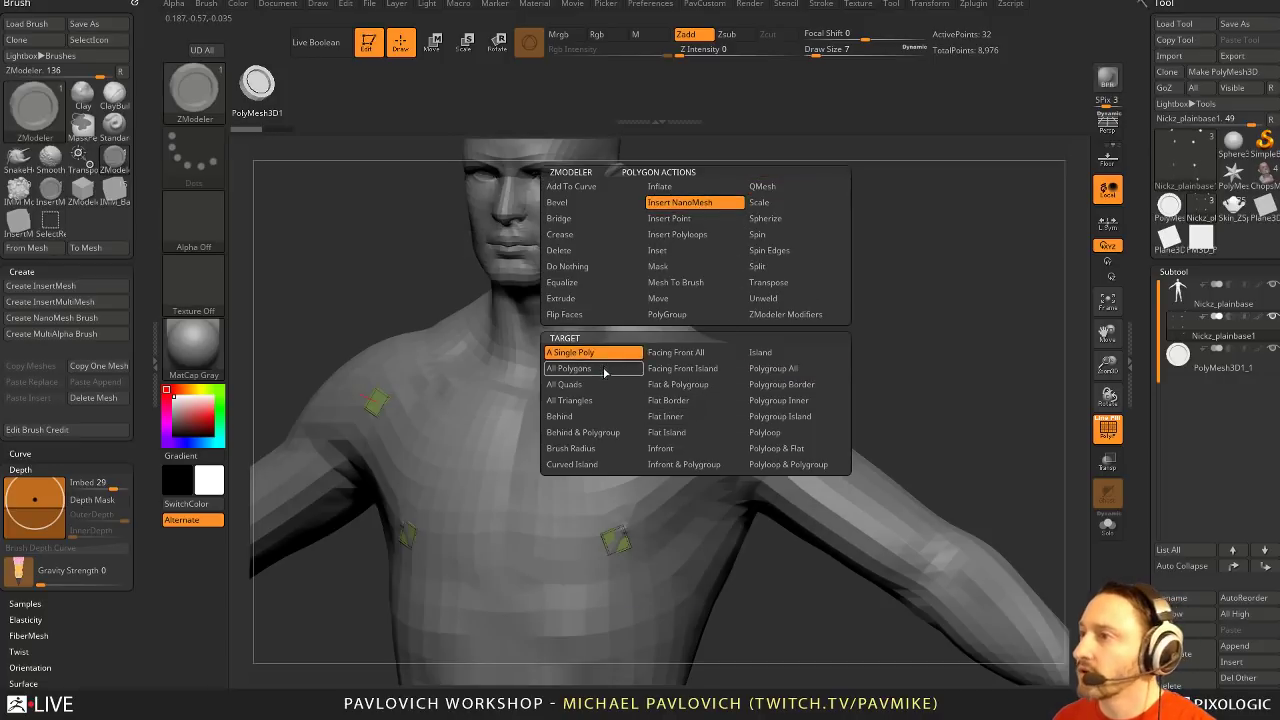
{"action": "left_click", "coordinate": [697, 412]}
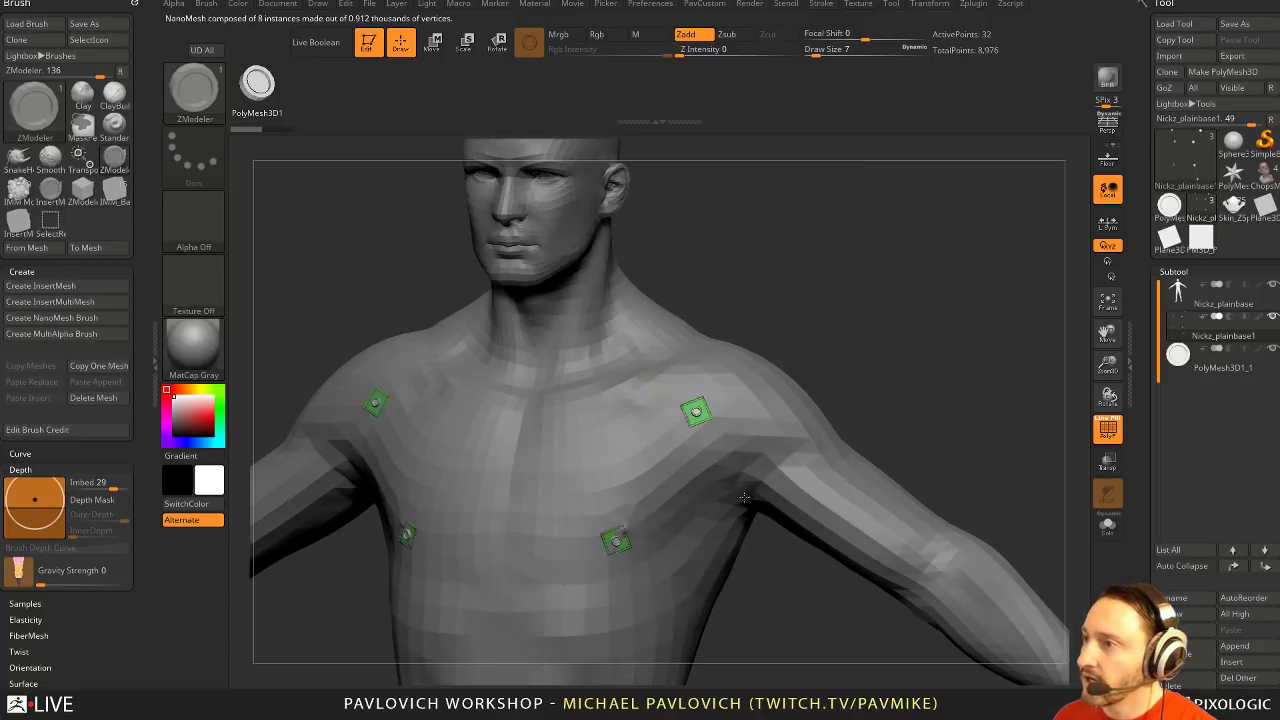
Open the NanoMesh settings of the patches and set the fasteners' fitting mode to Fill
{"action": "left_click_drag", "start_coordinate": [1144, 468], "coordinate": [1153, 250]}
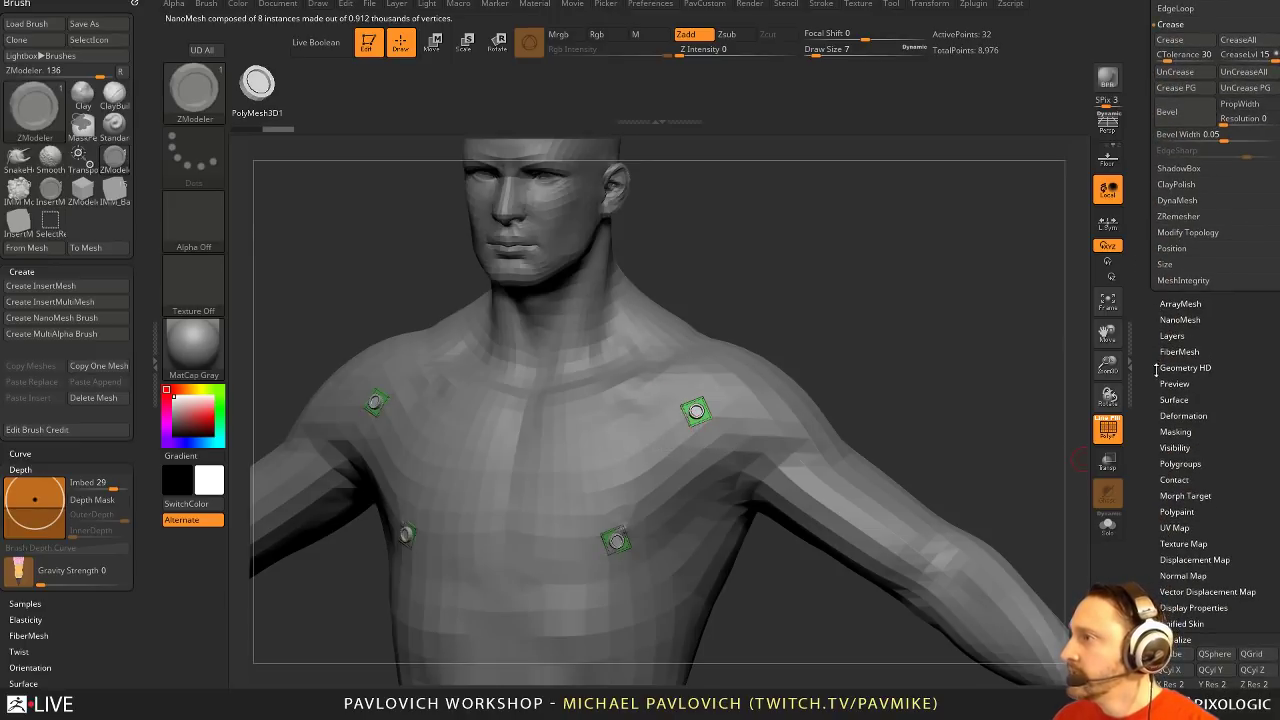
{"action": "left_click", "coordinate": [1180, 320]}
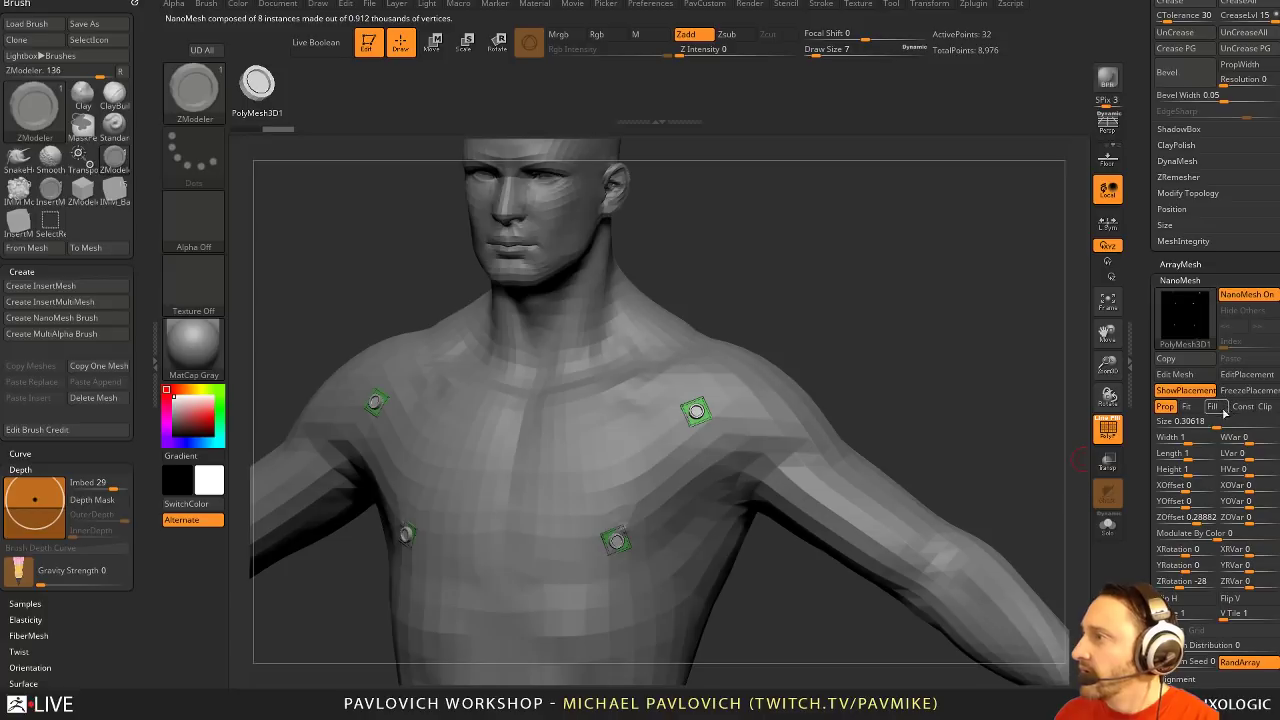
{"action": "left_click", "coordinate": [1213, 407]}
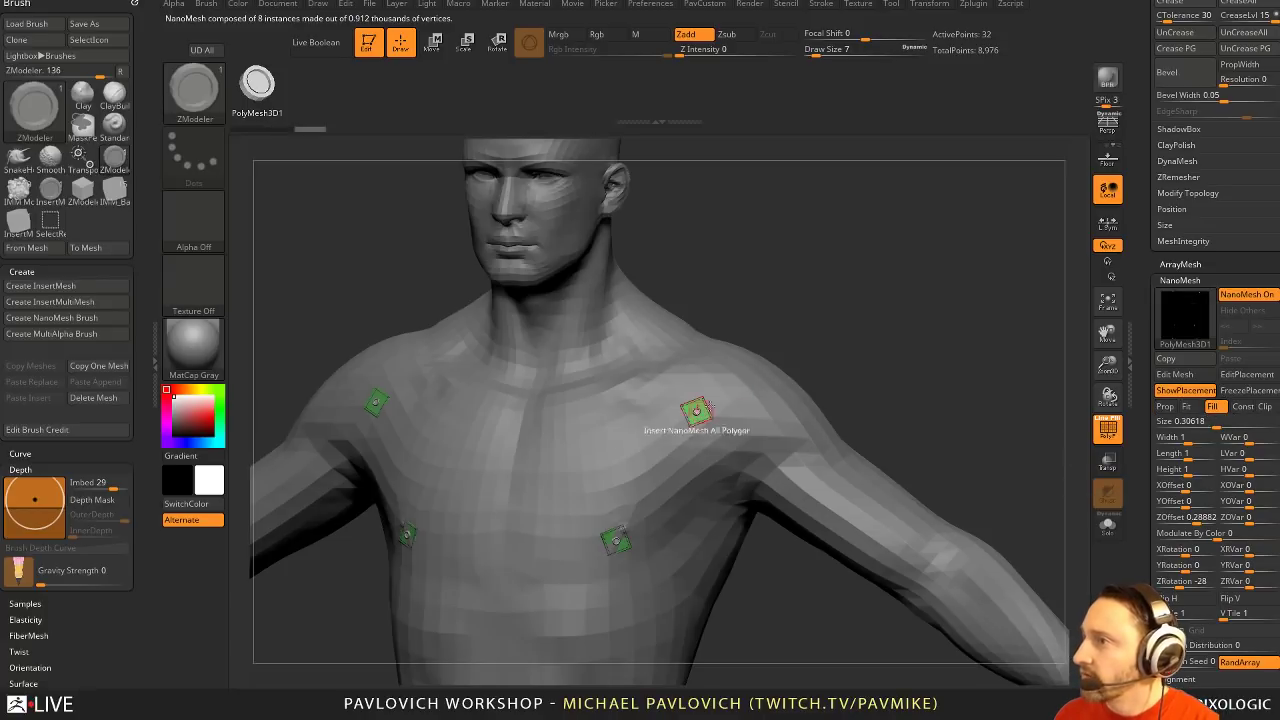
Set the fasteners' NanoMesh Size to 1 and their ZOffset to 0
{"action": "left_click", "coordinate": [1200, 424]}
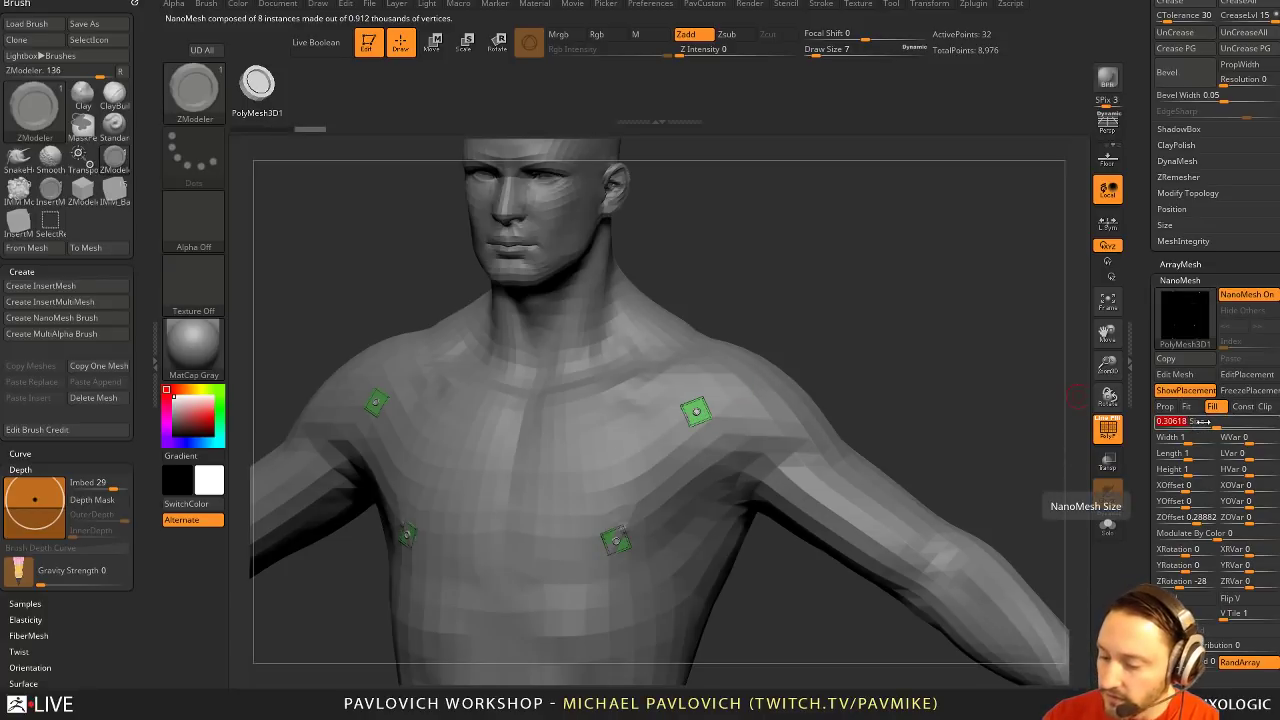
{"action": "type", "text": "1"}
{"action": "key", "text": "Return"}
{"action": "left_click_drag", "start_coordinate": [1010, 320], "coordinate": [959, 360]}
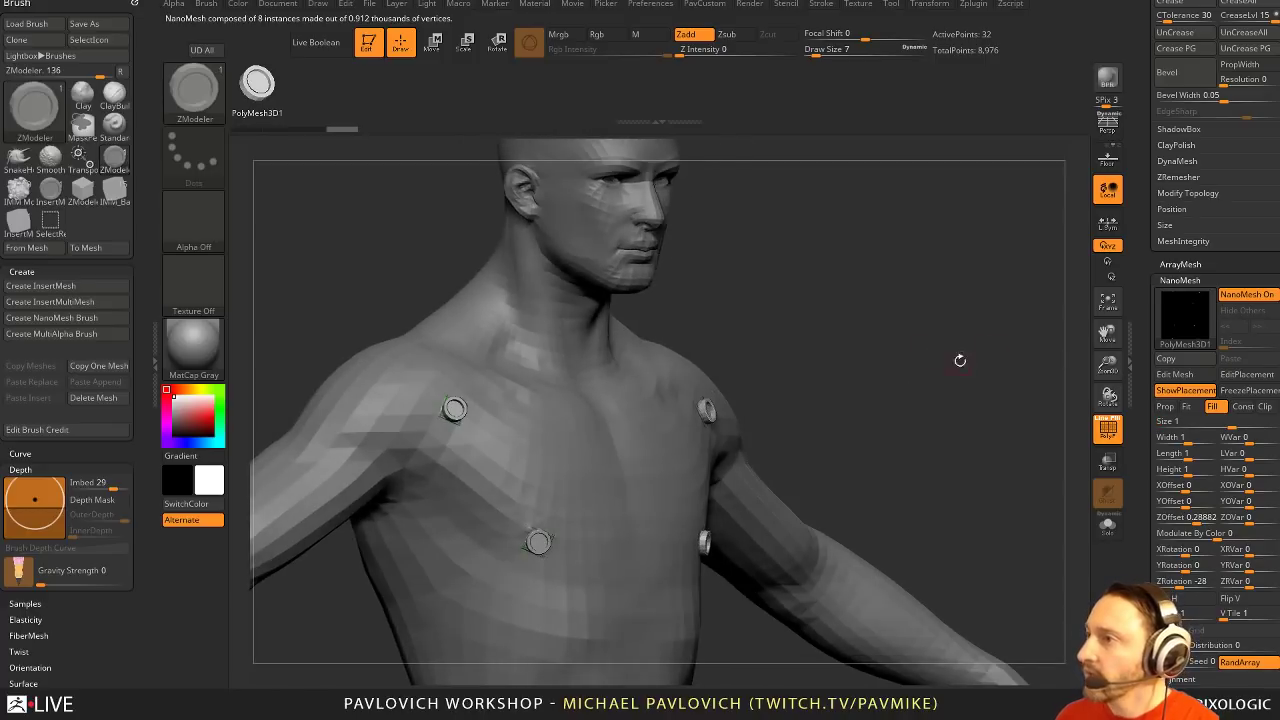
{"action": "left_click_drag", "start_coordinate": [1196, 521], "coordinate": [1187, 523]}
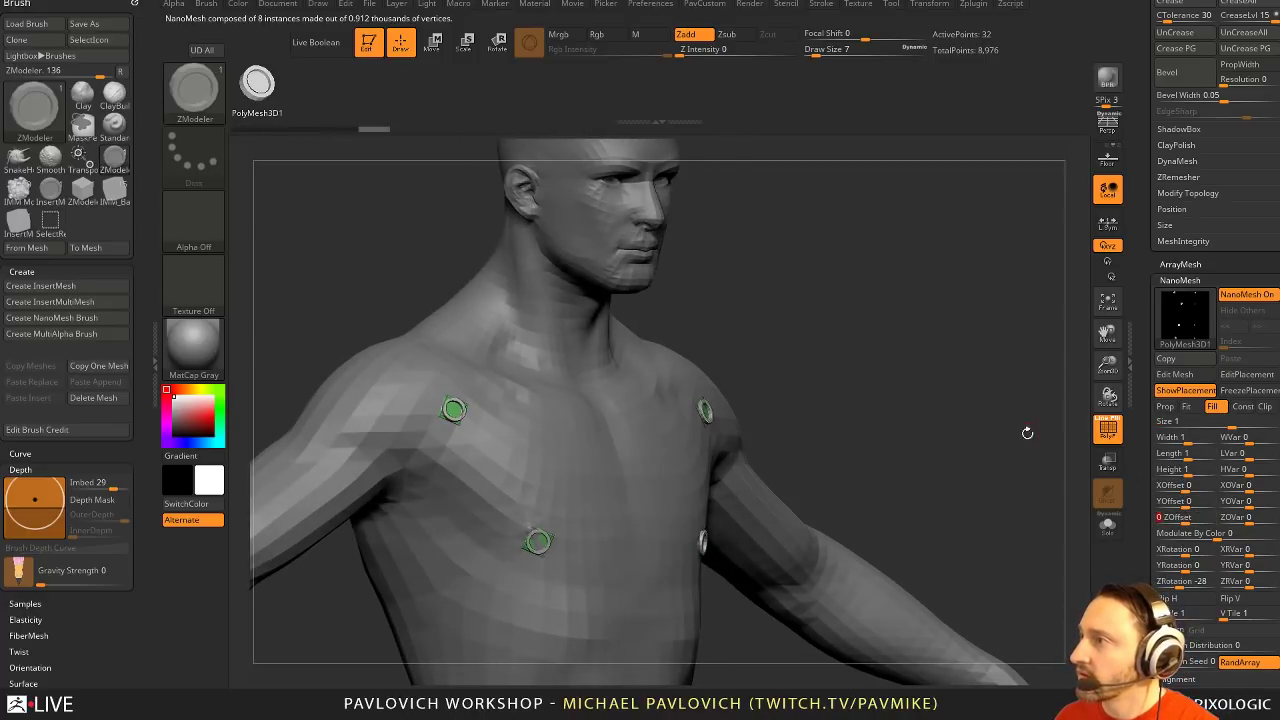
{"action": "left_click_drag", "start_coordinate": [1027, 433], "coordinate": [980, 446]}
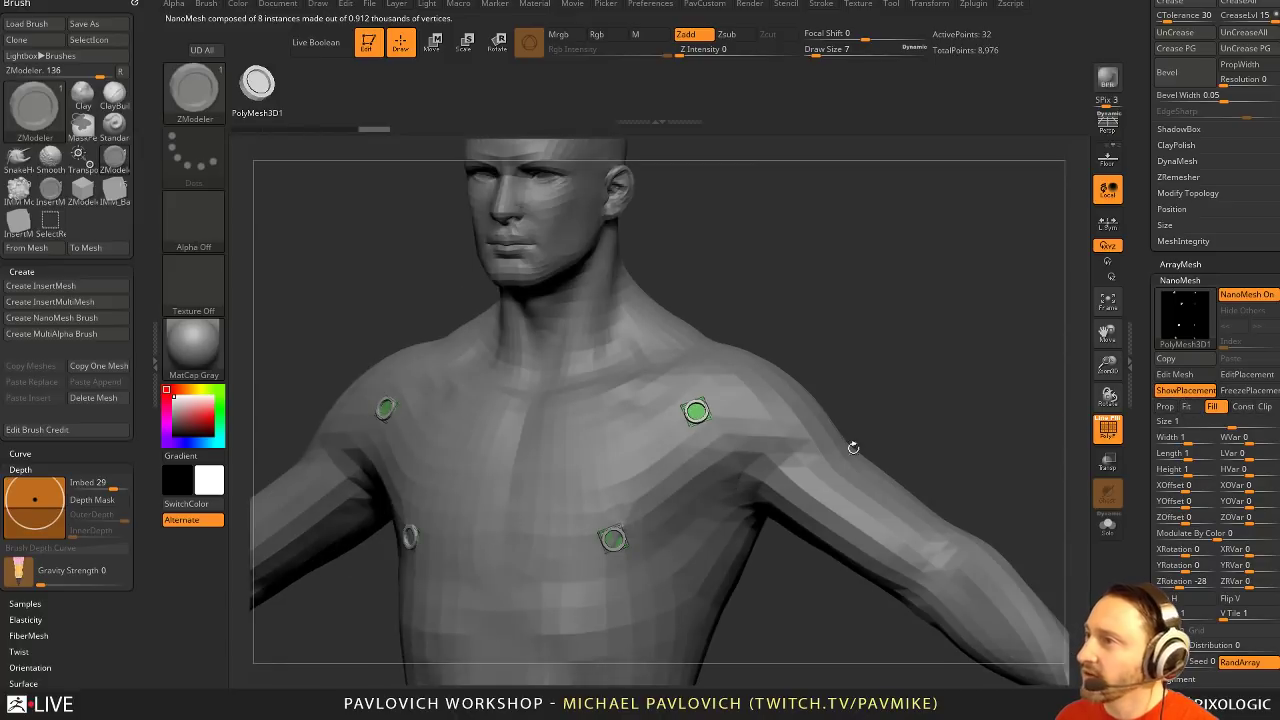
Hide the NanoMesh placement polygons and open the PolyMesh3D1 fastener in Edit Mesh mode, isolated and framed
{"action": "left_click", "coordinate": [1180, 391]}
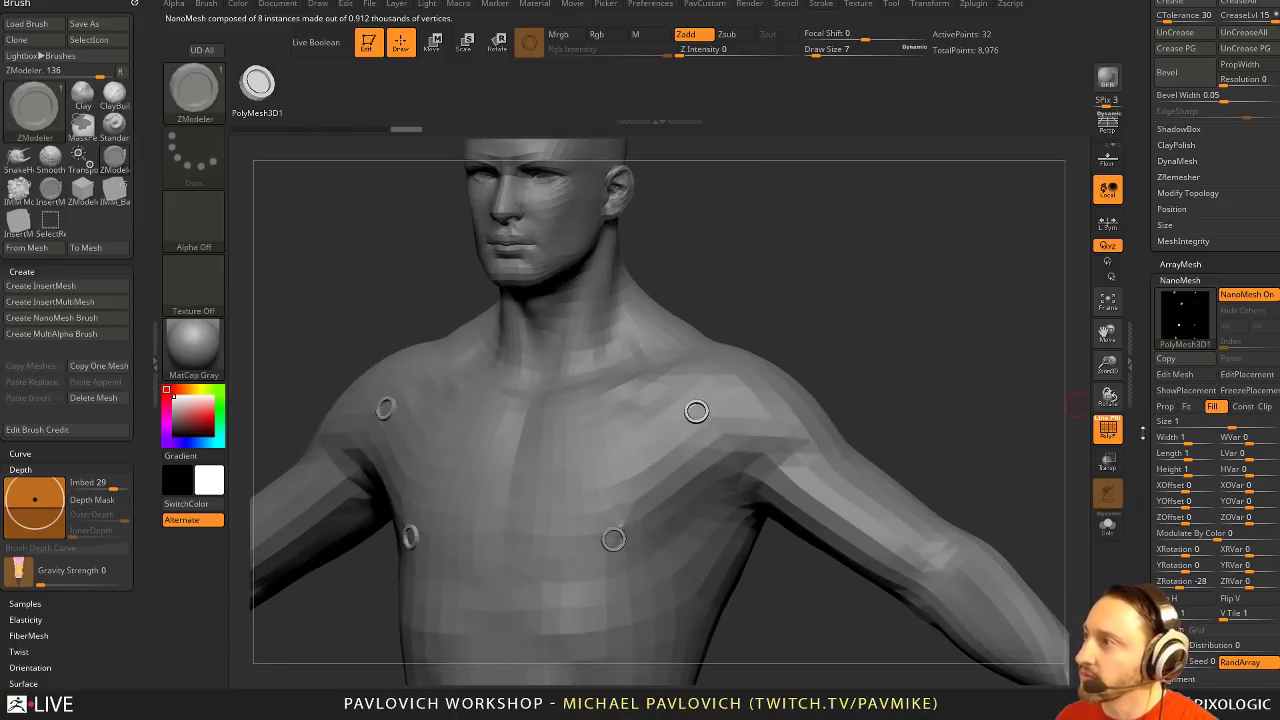
{"action": "left_click", "coordinate": [1176, 376]}
{"action": "left_click_drag", "start_coordinate": [974, 491], "coordinate": [1000, 491], "text": "shift"}
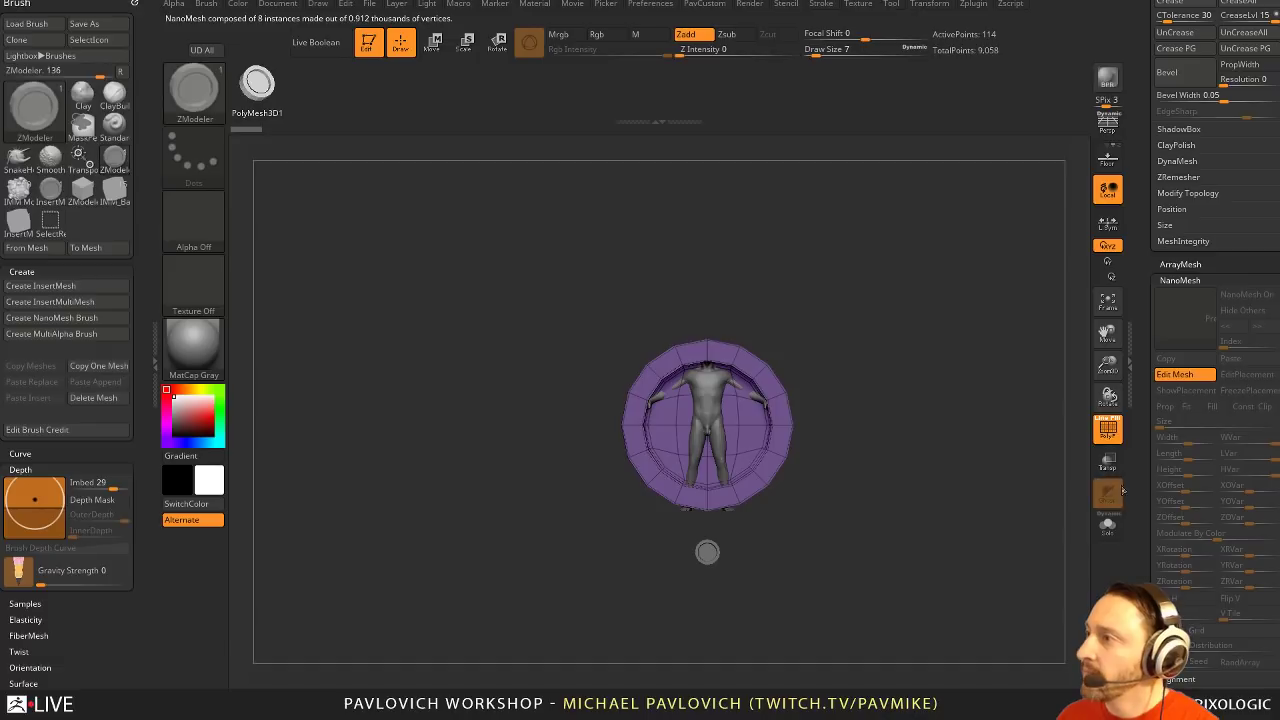
{"action": "left_click", "coordinate": [1108, 525]}
{"action": "key", "text": "f"}
{"action": "left_click_drag", "start_coordinate": [1001, 342], "coordinate": [985, 348]}
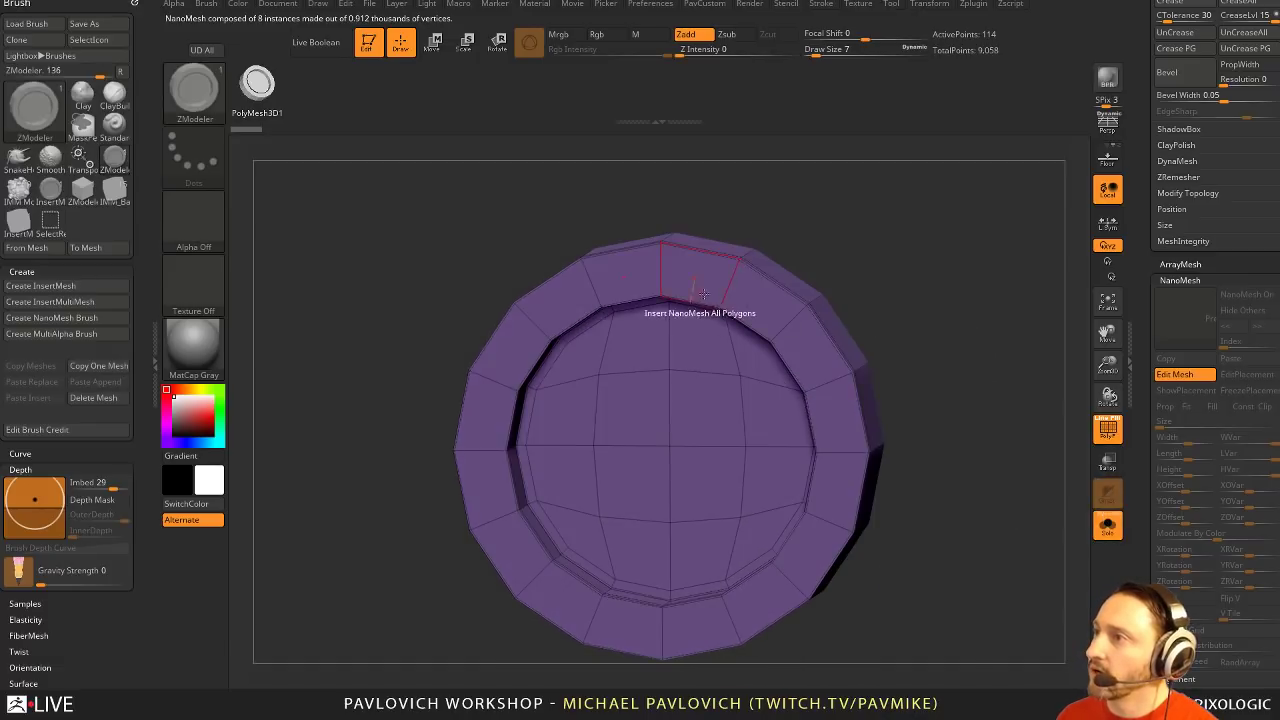
Insert one edge loop around the middle of the fastener's flat front rim with Insert Multiple EdgeLoops
{"action": "key", "text": "space"}
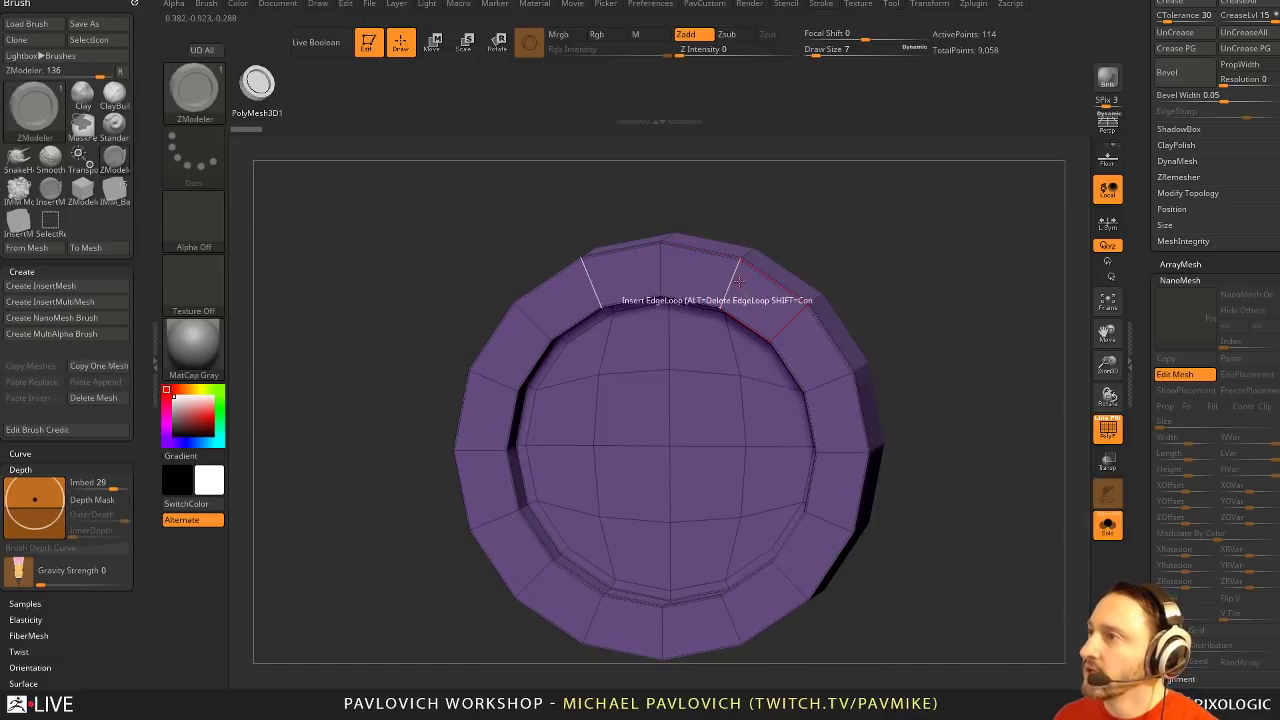
{"action": "left_click", "coordinate": [736, 275]}
{"action": "key", "text": "space"}
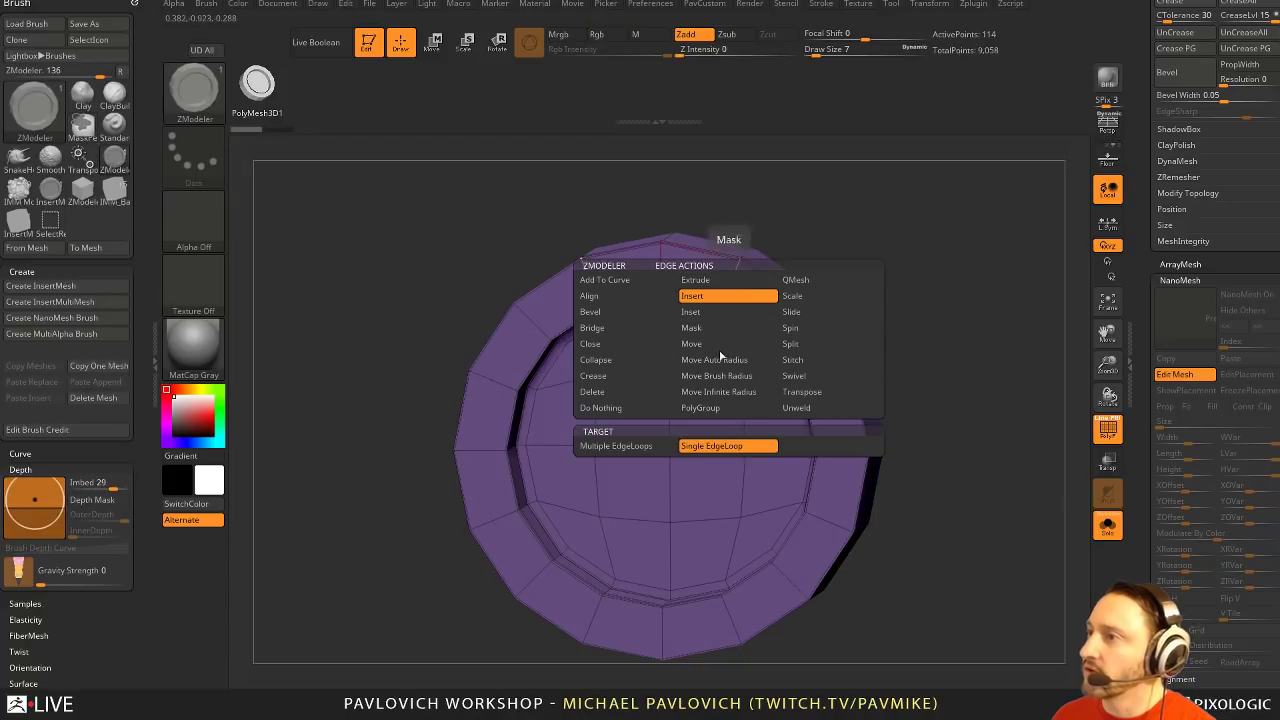
{"action": "key", "text": "ctrl+z"}
{"action": "left_click", "coordinate": [744, 282]}
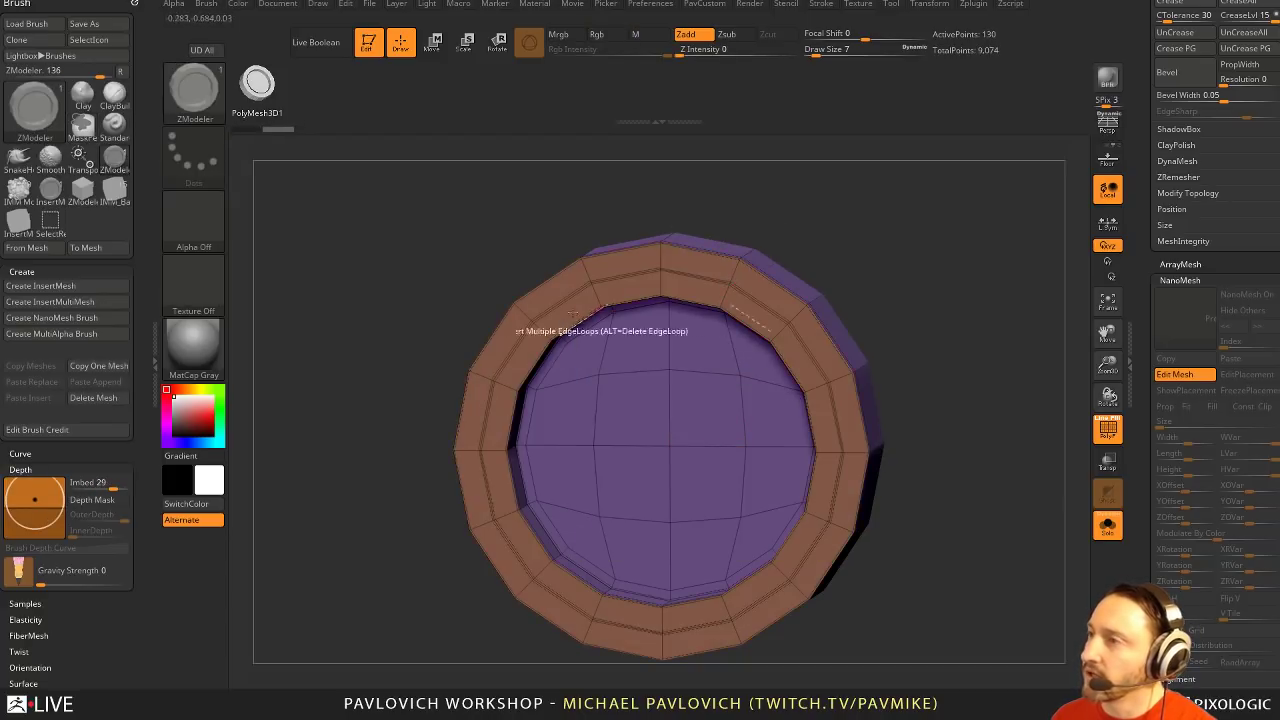
Bevel the rim's new centre loop with EdgeLoop Complete to form a separate middle band
{"action": "key", "text": "space"}
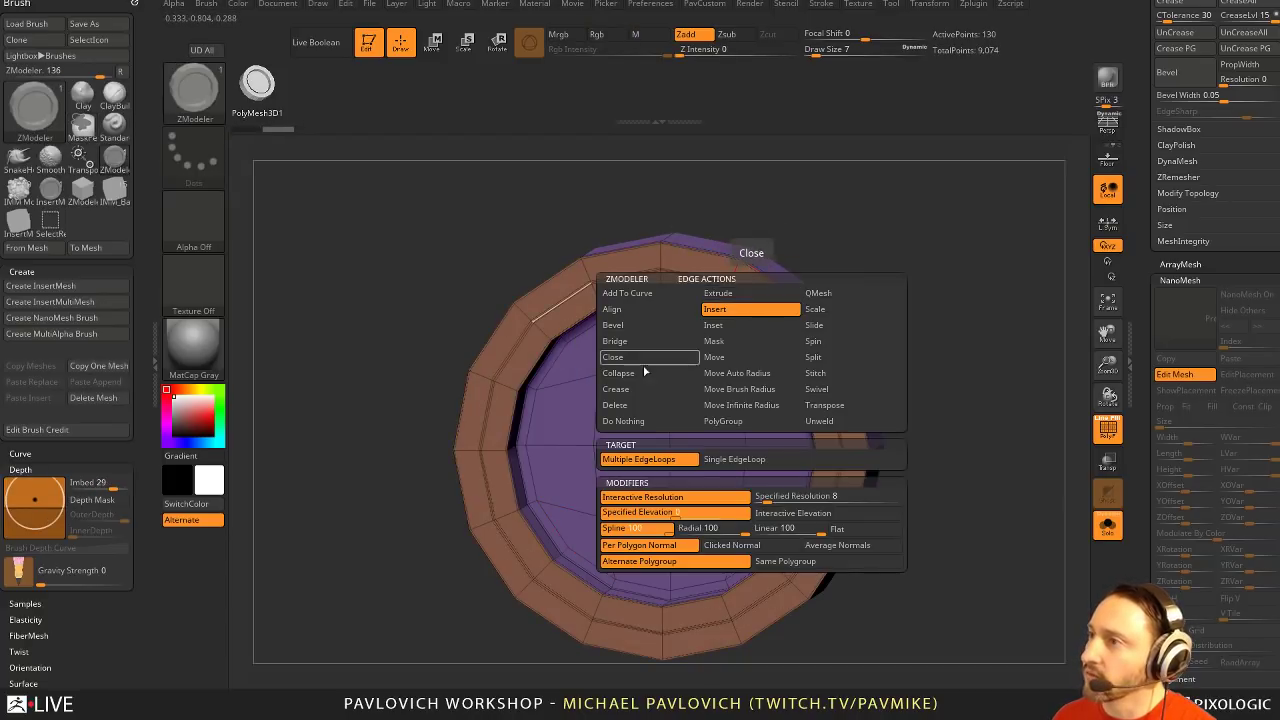
{"action": "left_click", "coordinate": [638, 374]}
{"action": "left_click", "coordinate": [612, 325]}
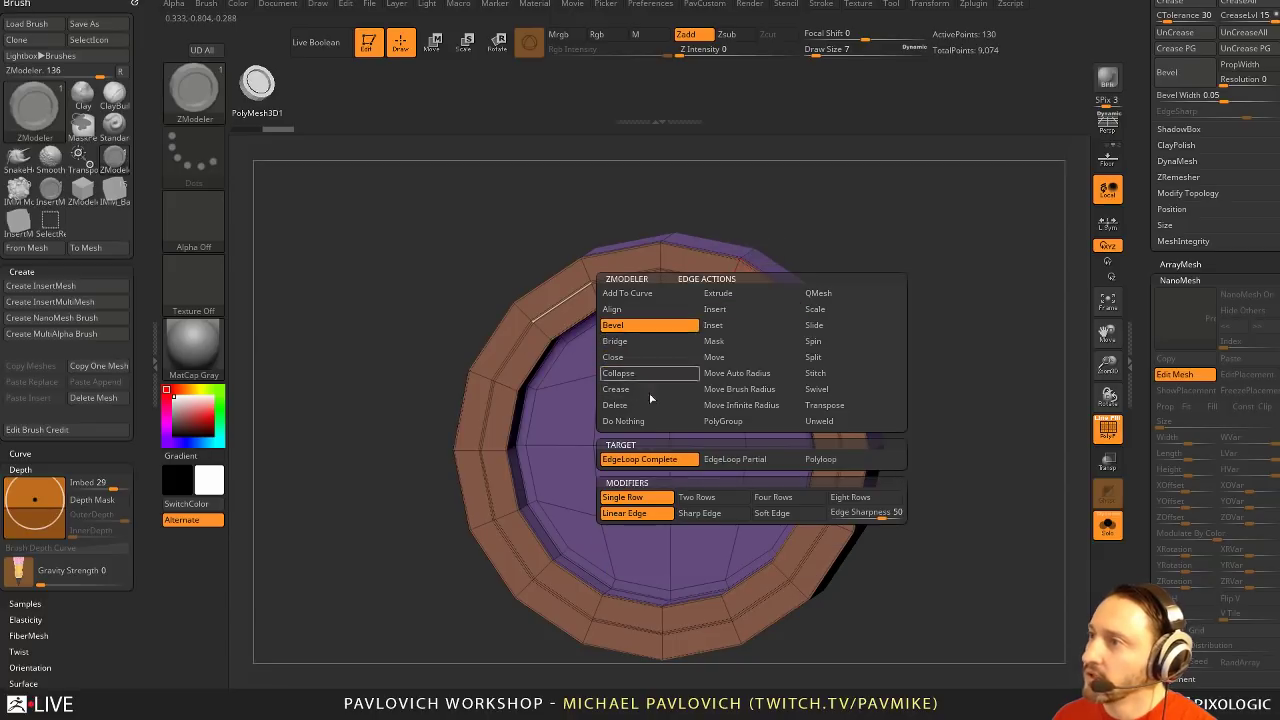
{"action": "left_click", "coordinate": [640, 457]}
{"action": "left_click", "coordinate": [770, 316]}
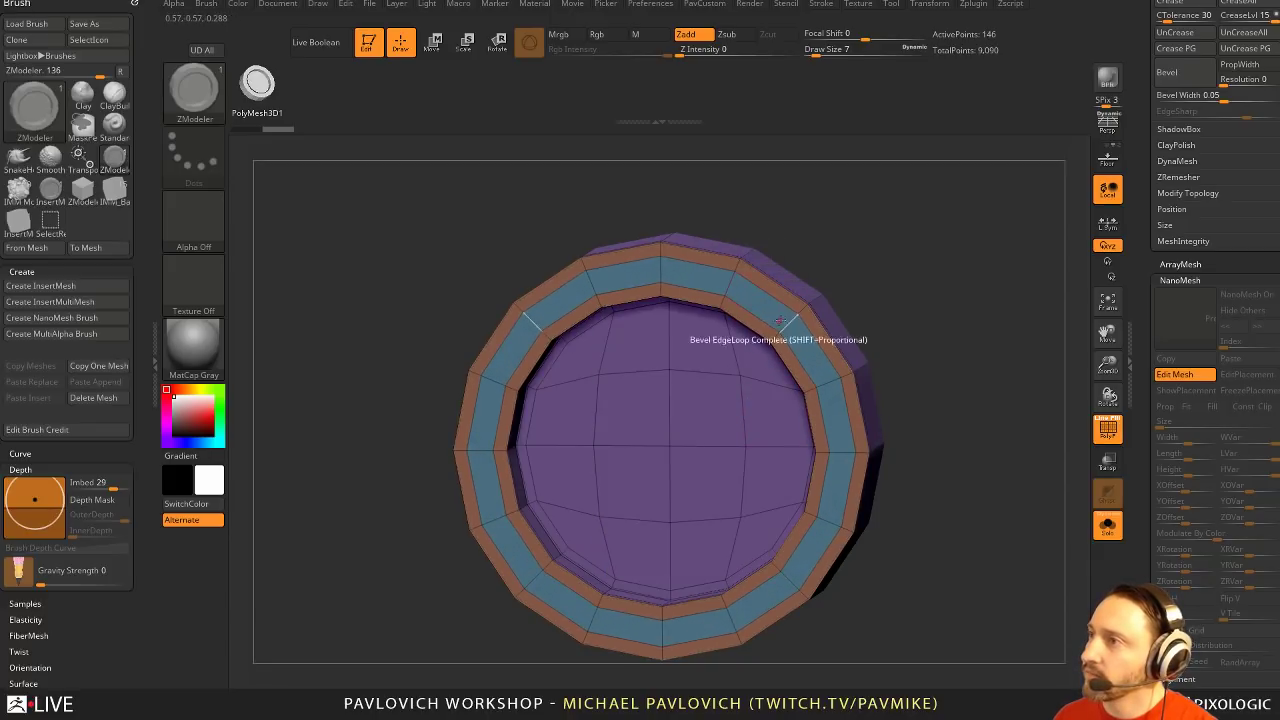
Inset the rim's middle band with the Polygroup All target and the Inset Region modifier
{"action": "key", "text": "space"}
{"action": "left_click", "coordinate": [765, 252]}
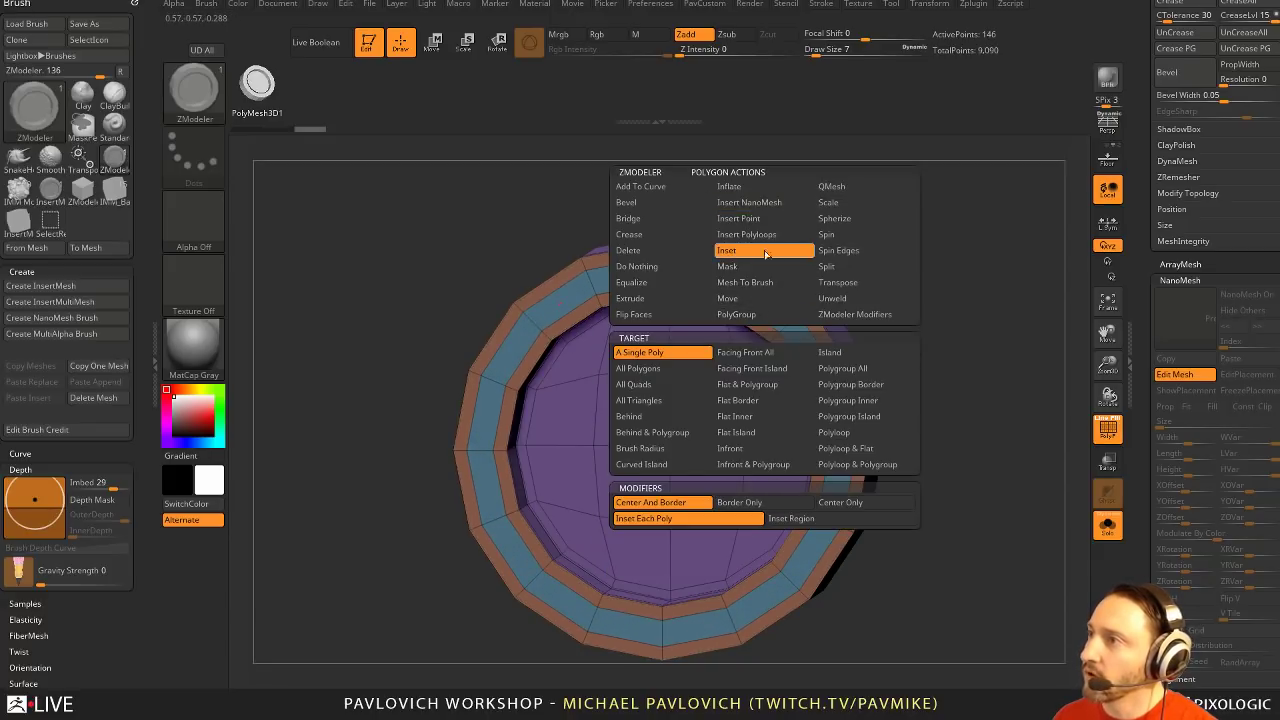
{"action": "left_click", "coordinate": [852, 369]}
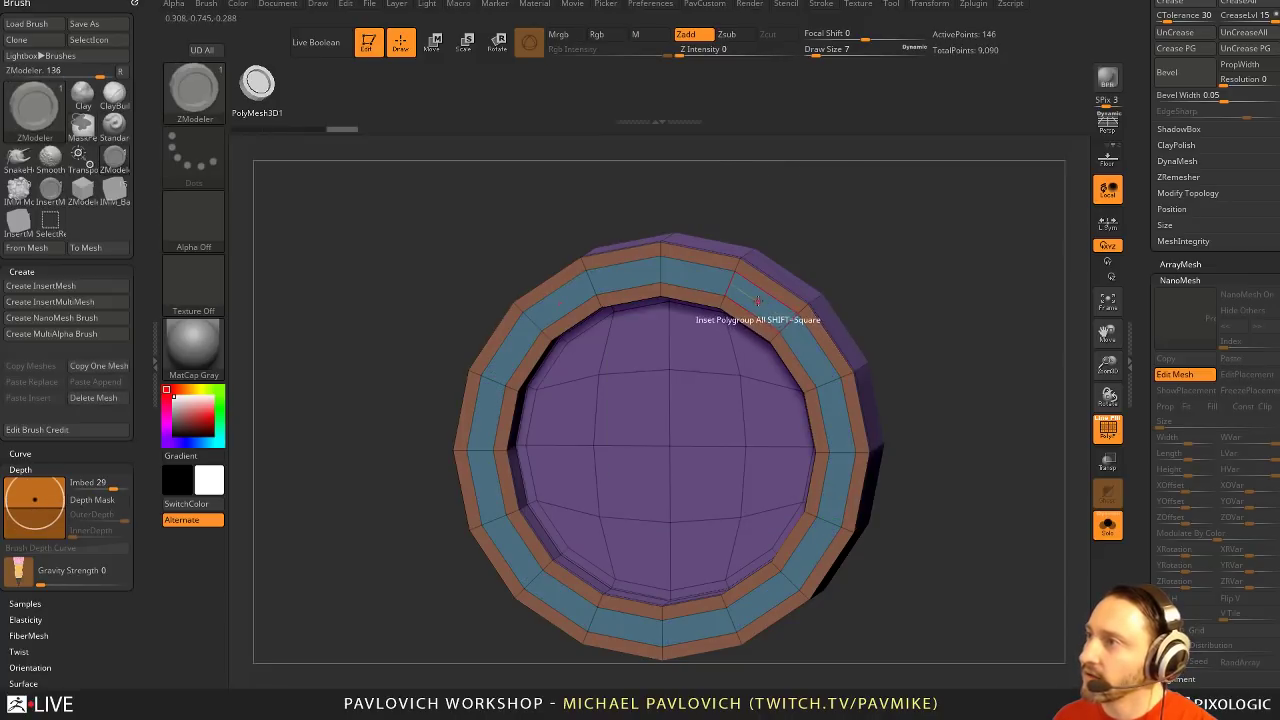
{"action": "key", "text": "space"}
{"action": "left_click_drag", "start_coordinate": [758, 302], "coordinate": [758, 304]}
{"action": "key", "text": "ctrl+z"}
Push the innermost rim band inward with QMesh Polygroup All to cut a groove around the rim
{"action": "key", "text": "space"}
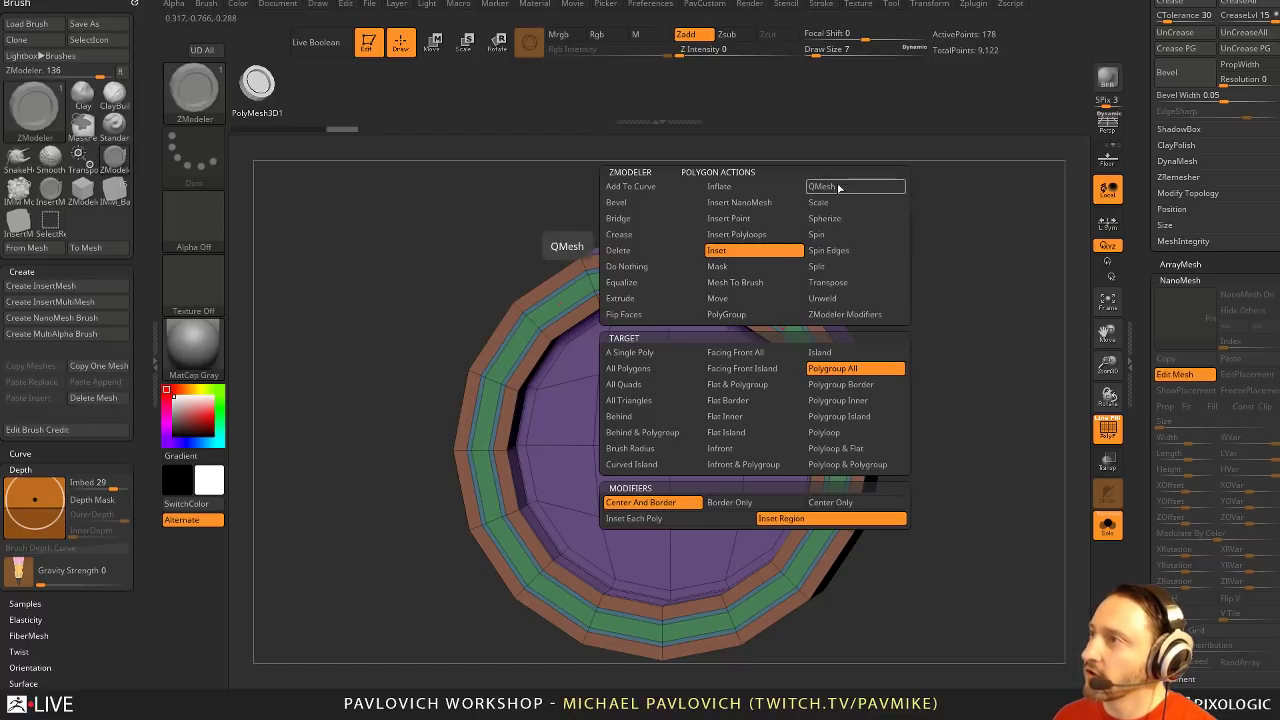
{"action": "left_click", "coordinate": [840, 187]}
{"action": "right_click_drag", "start_coordinate": [850, 305], "coordinate": [828, 299]}
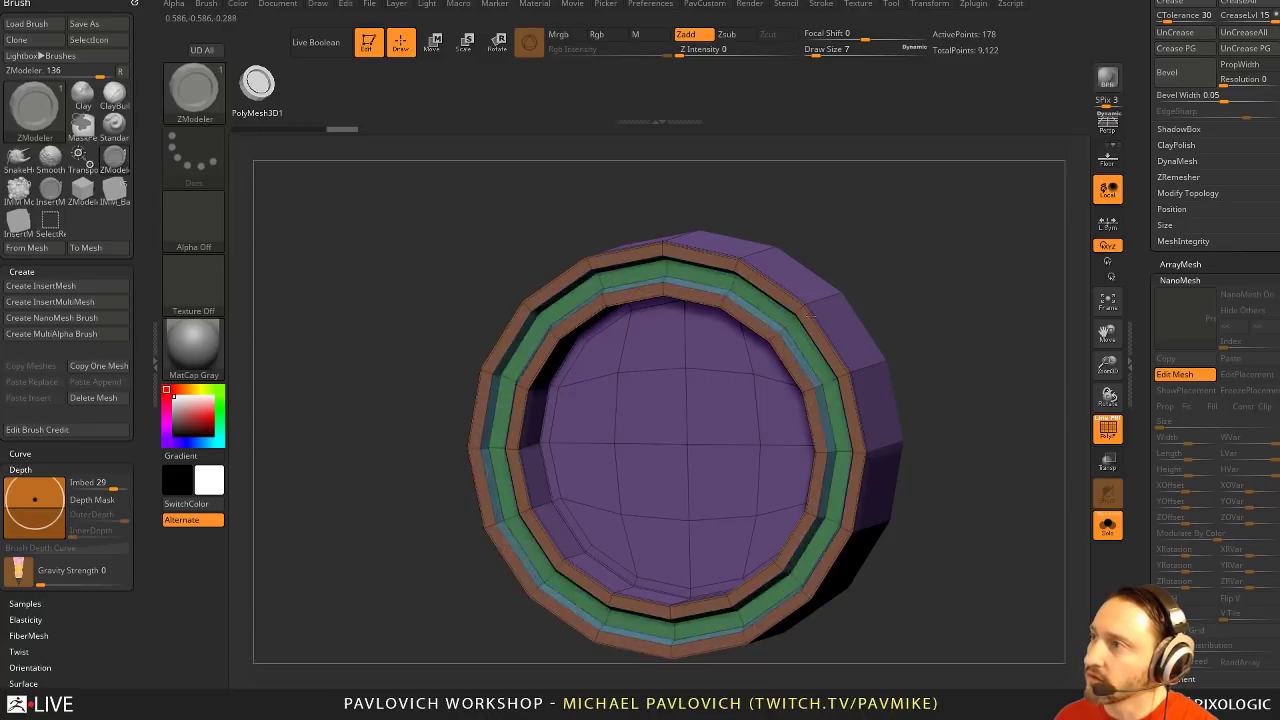
{"action": "right_click_drag", "start_coordinate": [830, 311], "coordinate": [760, 335]}
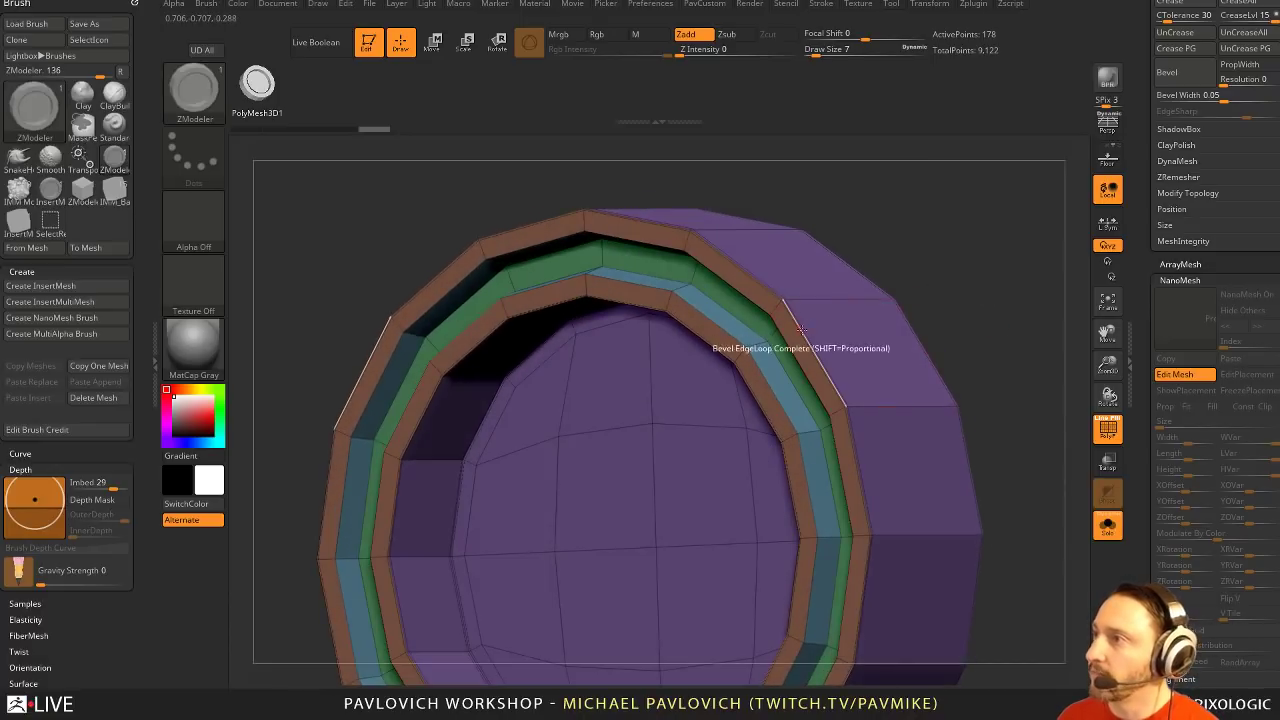
Bevel the fastener's outer front edge with EdgeLoop Complete
{"action": "key", "text": "space"}
{"action": "left_click", "coordinate": [707, 381]}
{"action": "left_click", "coordinate": [700, 411]}
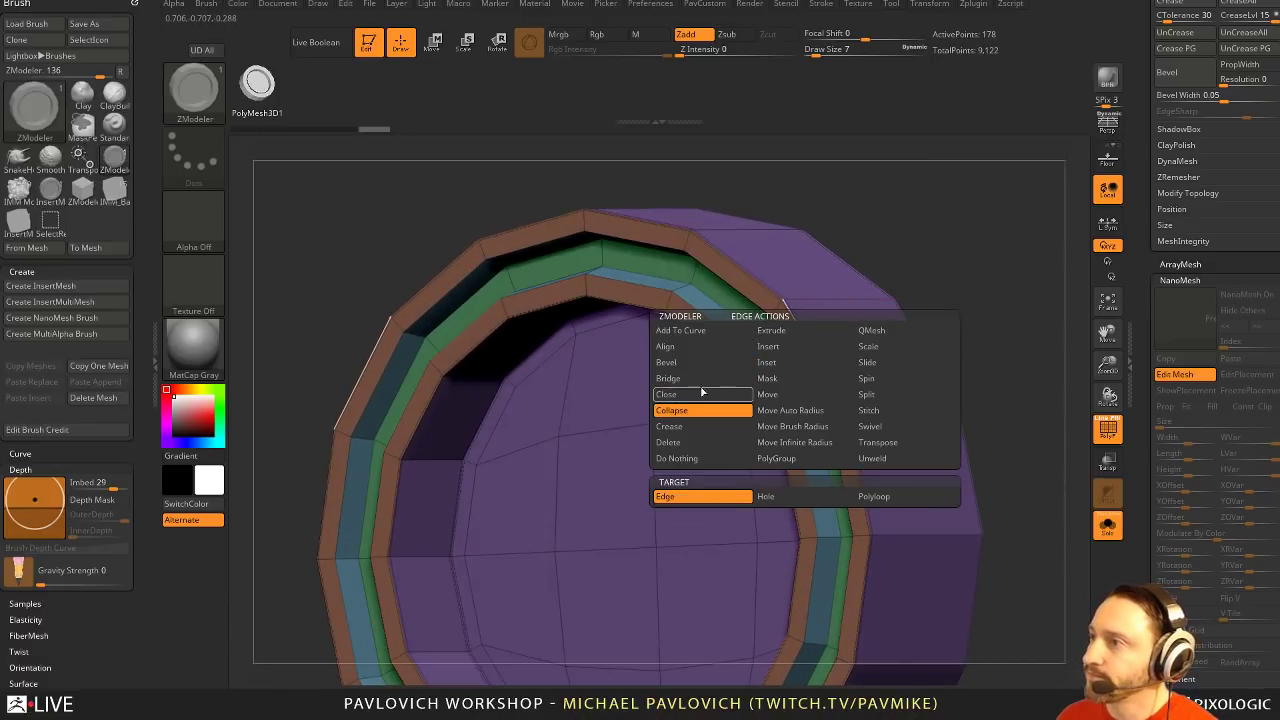
{"action": "left_click", "coordinate": [702, 364]}
{"action": "left_click", "coordinate": [830, 349]}
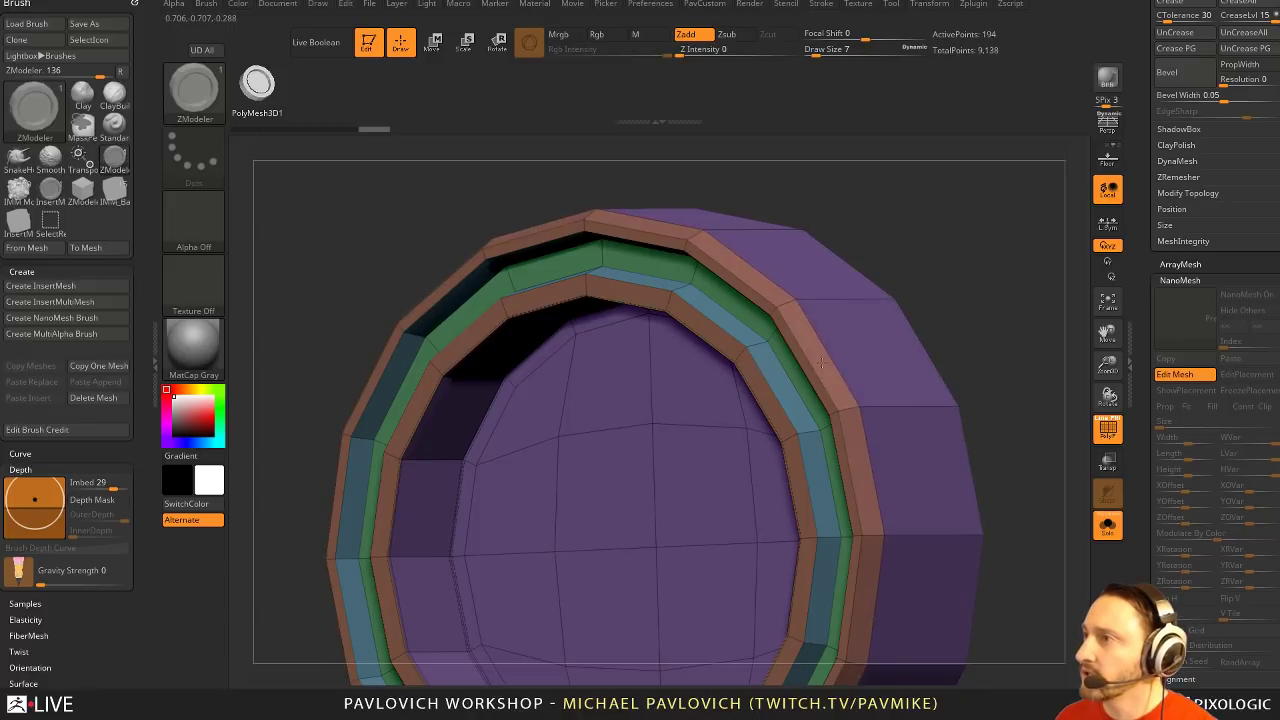
Insert an edge loop along the outer rim's beveled band with Insert Multiple EdgeLoops, discarding the excess loops
{"action": "key", "text": "space"}
{"action": "left_click", "coordinate": [843, 346]}
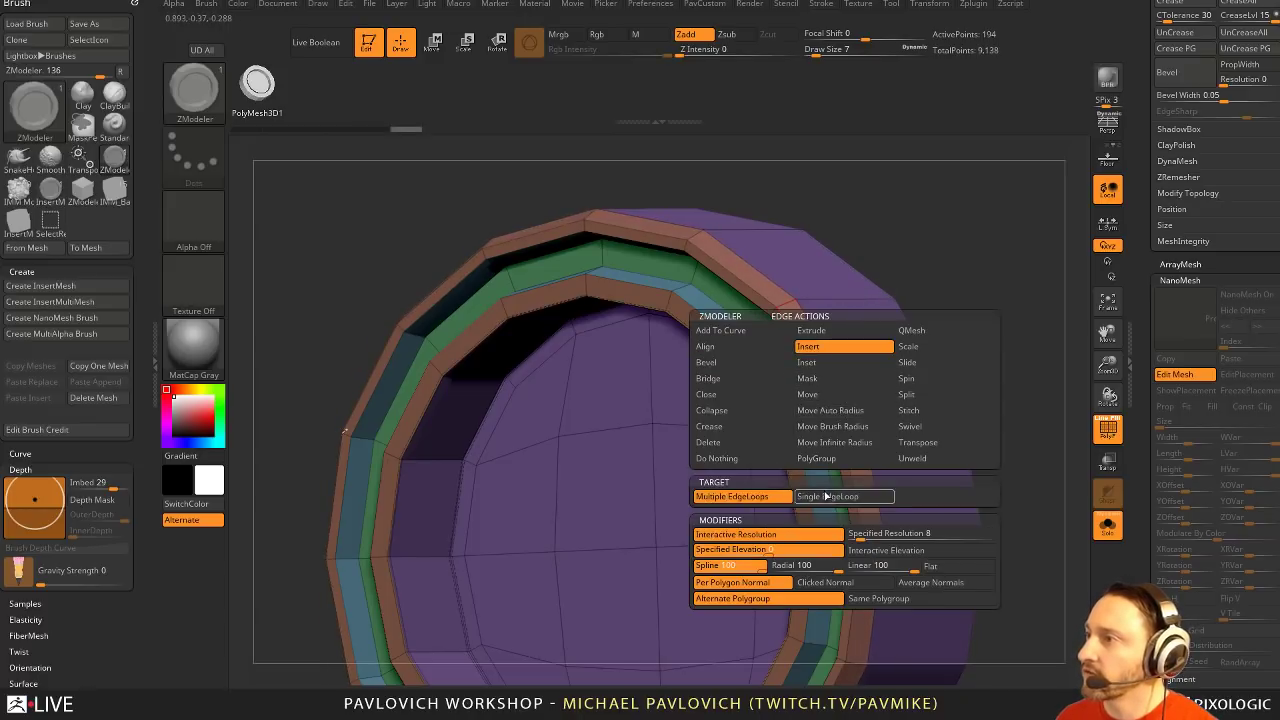
{"action": "left_click_drag", "start_coordinate": [1010, 366], "coordinate": [915, 388]}
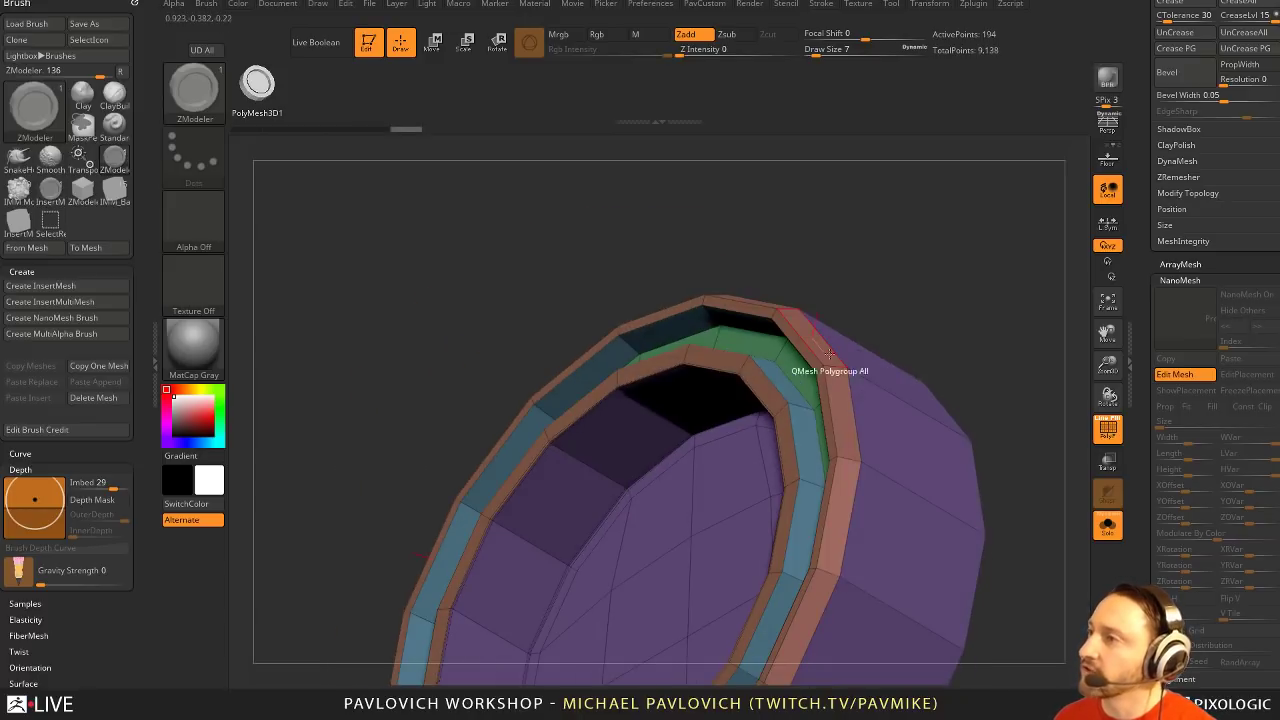
{"action": "left_click_drag", "start_coordinate": [833, 360], "coordinate": [697, 488]}
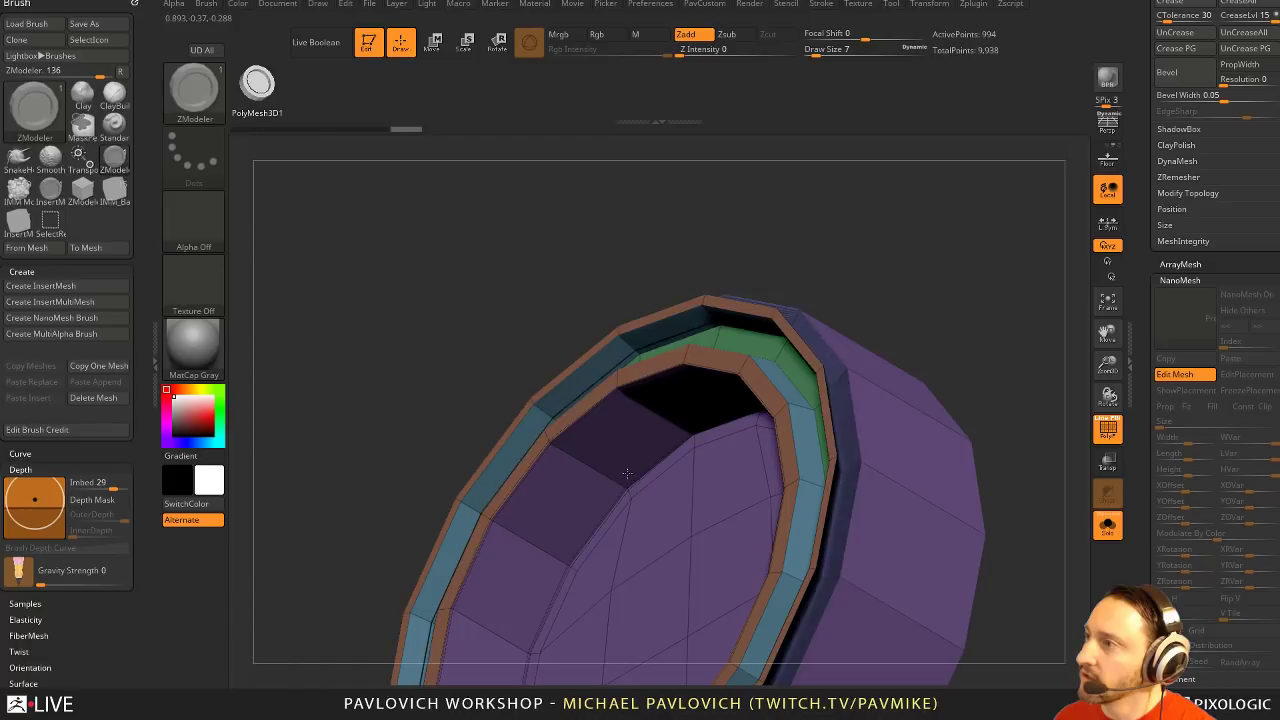
{"action": "key", "text": "ctrl+z"}
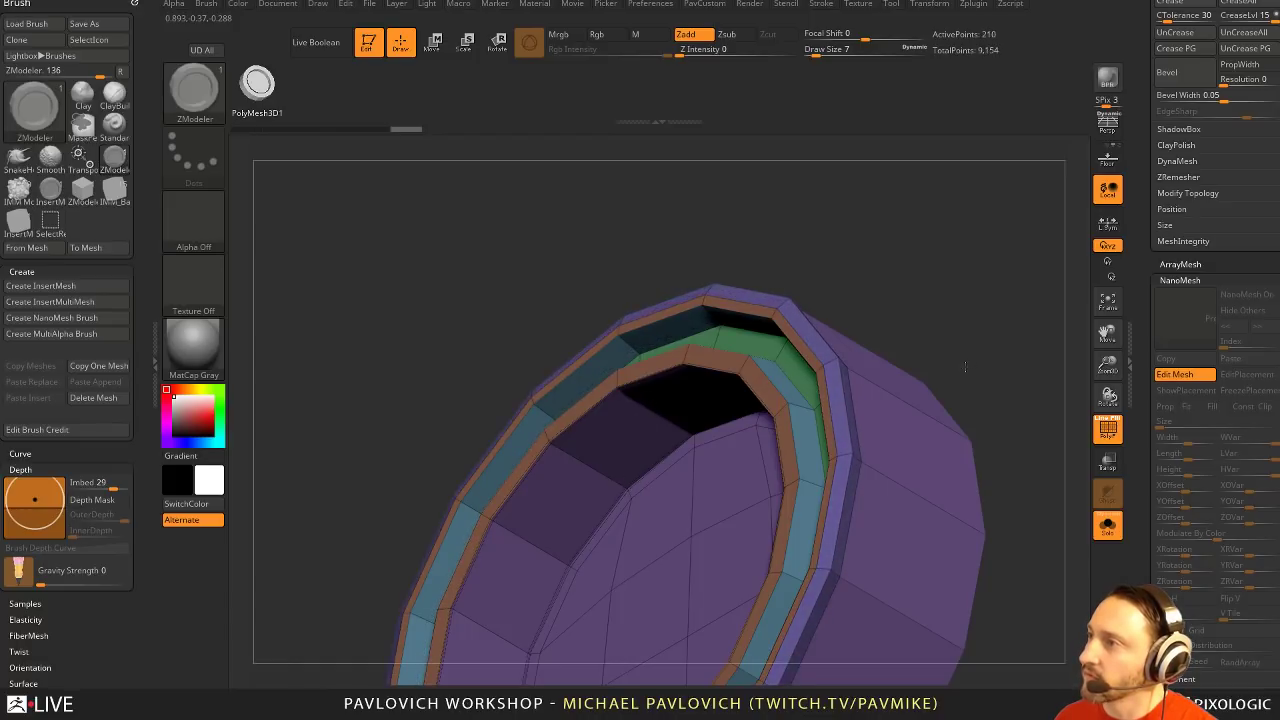
Regroup the fastener's polygons with Groups By Normals
{"action": "left_click_drag", "start_coordinate": [979, 323], "coordinate": [965, 346]}
{"action": "left_click_drag", "start_coordinate": [997, 450], "coordinate": [1018, 448]}
{"action": "key", "text": "grave"}
{"action": "left_click", "coordinate": [1028, 437]}
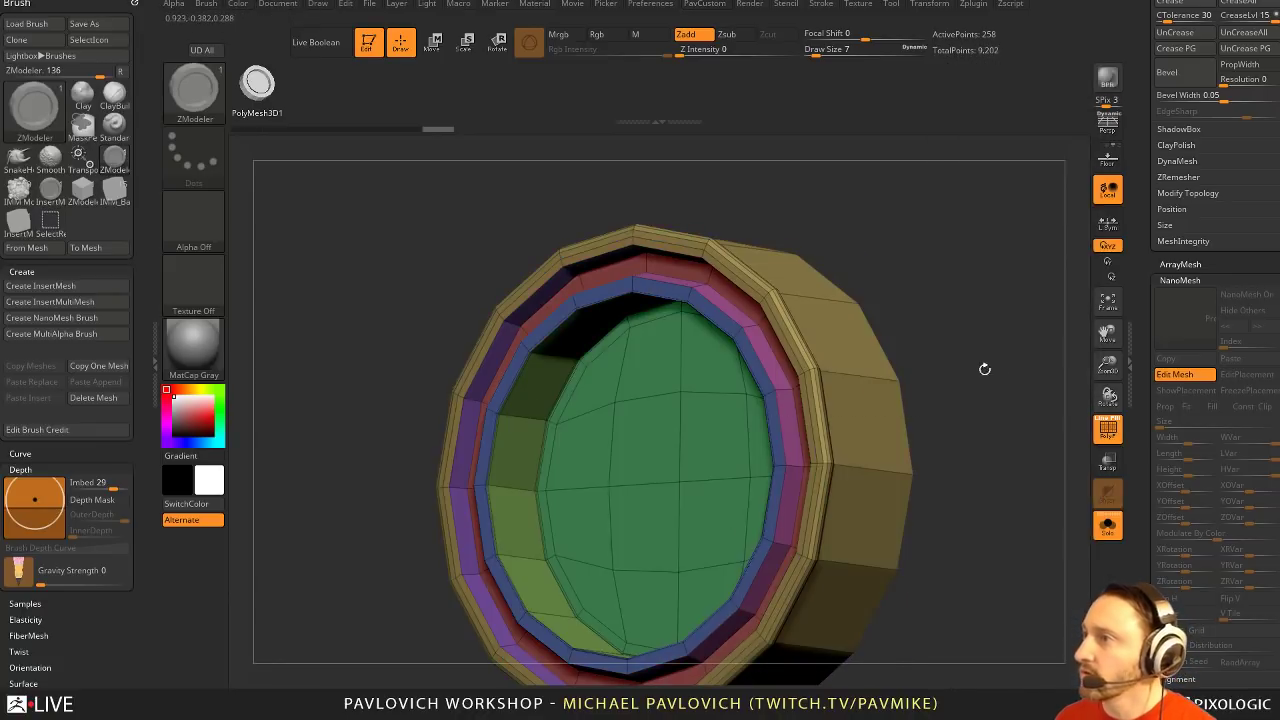
{"action": "left_click_drag", "start_coordinate": [983, 366], "coordinate": [916, 359]}
Try regrouping the fastener by normals with the maximum angle tolerance lowered to about 33.6
{"action": "scroll", "coordinate": [1207, 537], "scroll_direction": "down", "scroll_amount": 5}
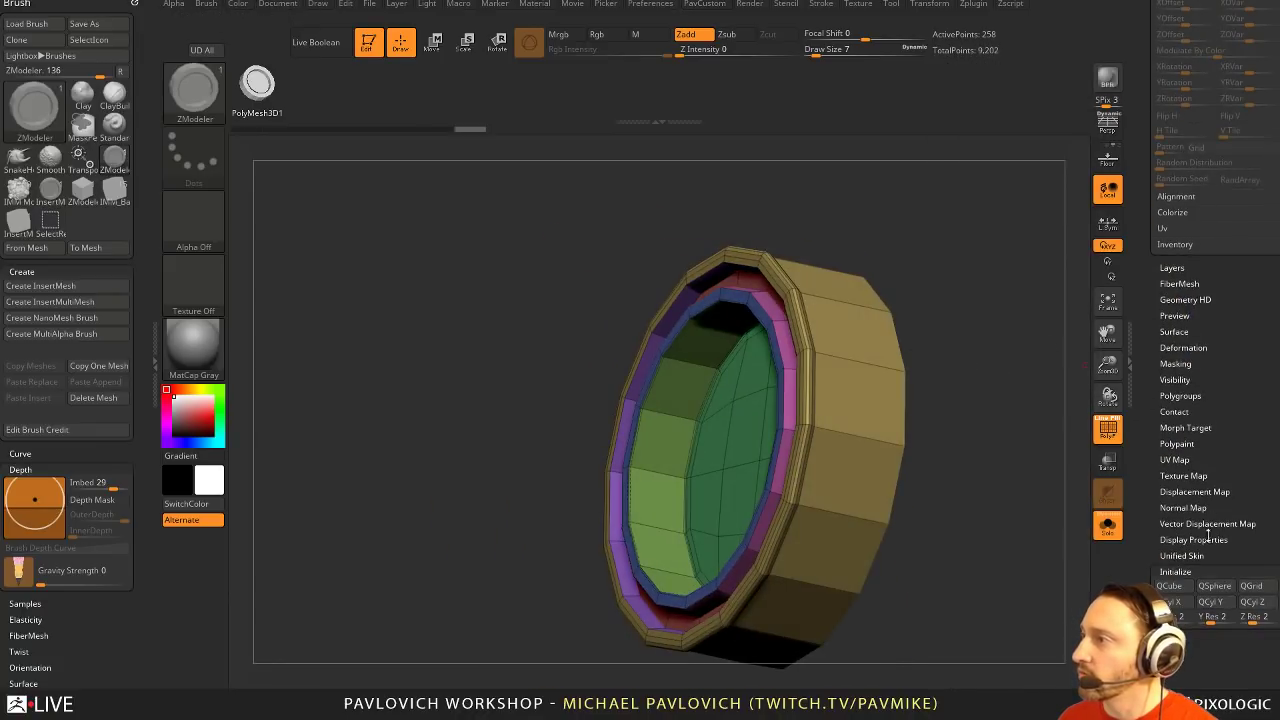
{"action": "left_click", "coordinate": [1180, 395]}
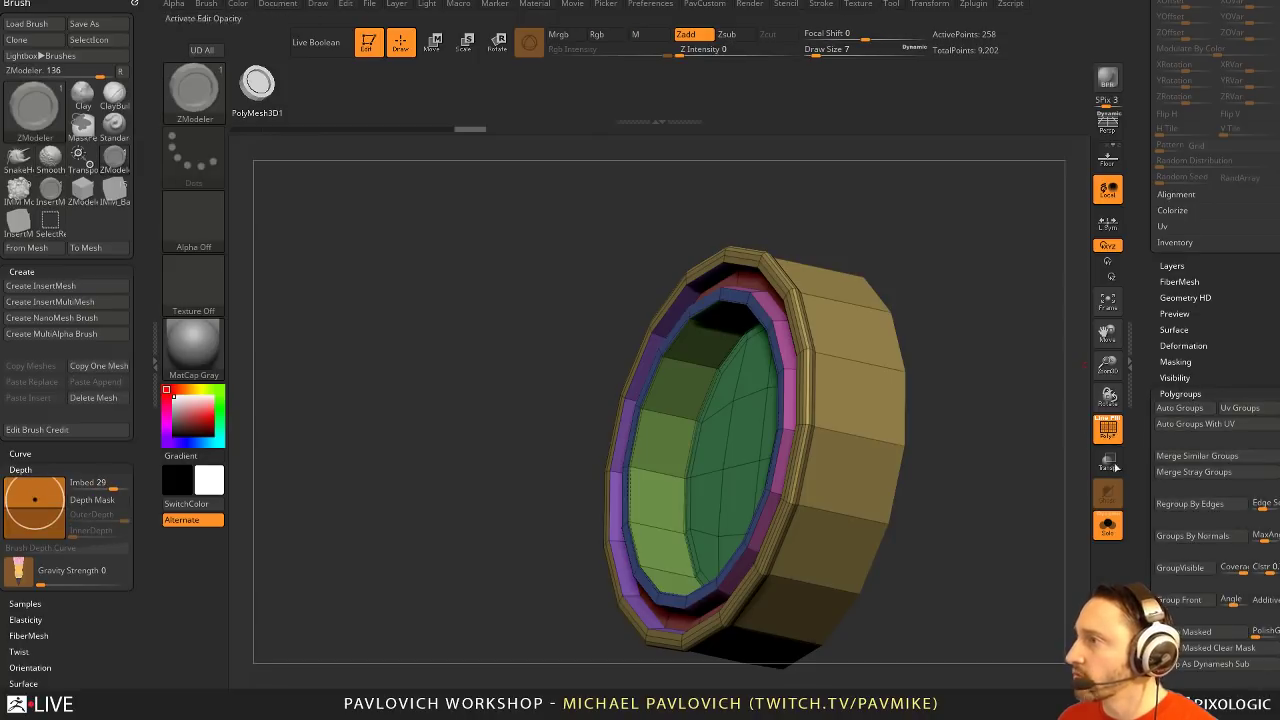
{"action": "left_click_drag", "start_coordinate": [987, 365], "coordinate": [1020, 398]}
{"action": "key", "text": "space"}
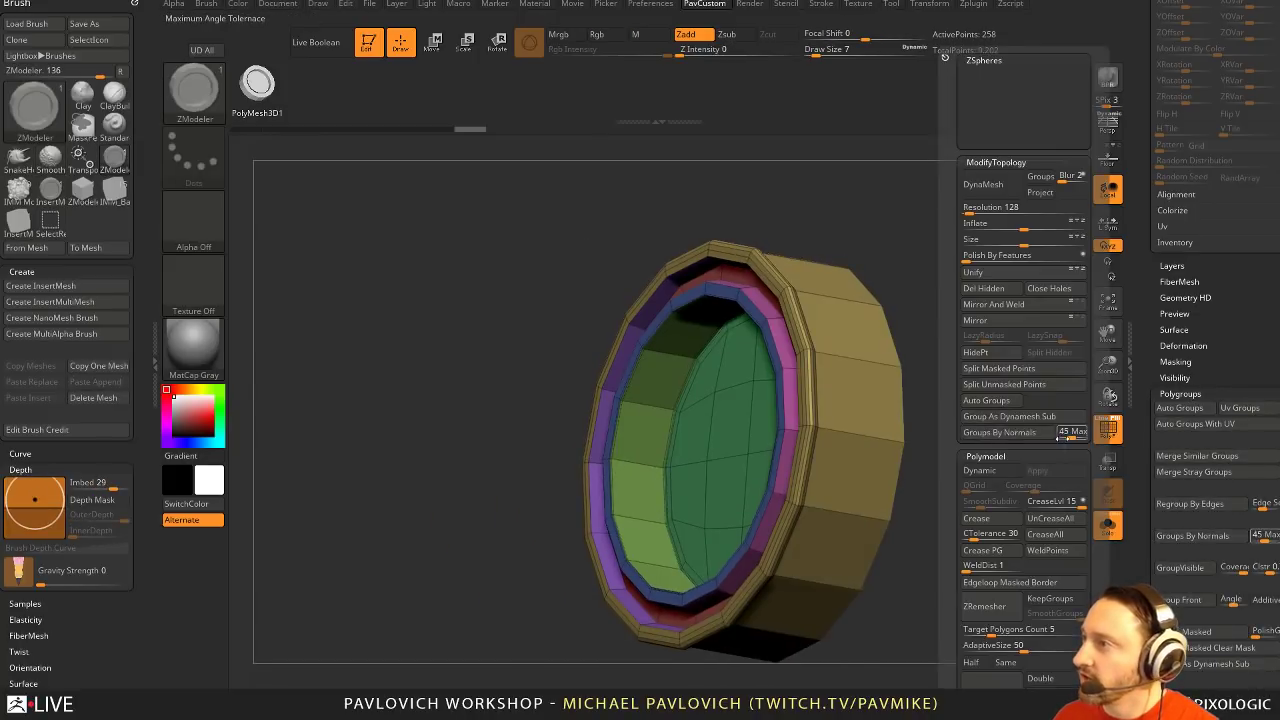
{"action": "mouse_move", "coordinate": [1070, 437]}
{"action": "left_mouse_down"}
{"action": "mouse_move", "coordinate": [1050, 438]}
{"action": "mouse_move", "coordinate": [1066, 438]}
{"action": "left_mouse_up"}
{"action": "left_click", "coordinate": [1043, 438]}
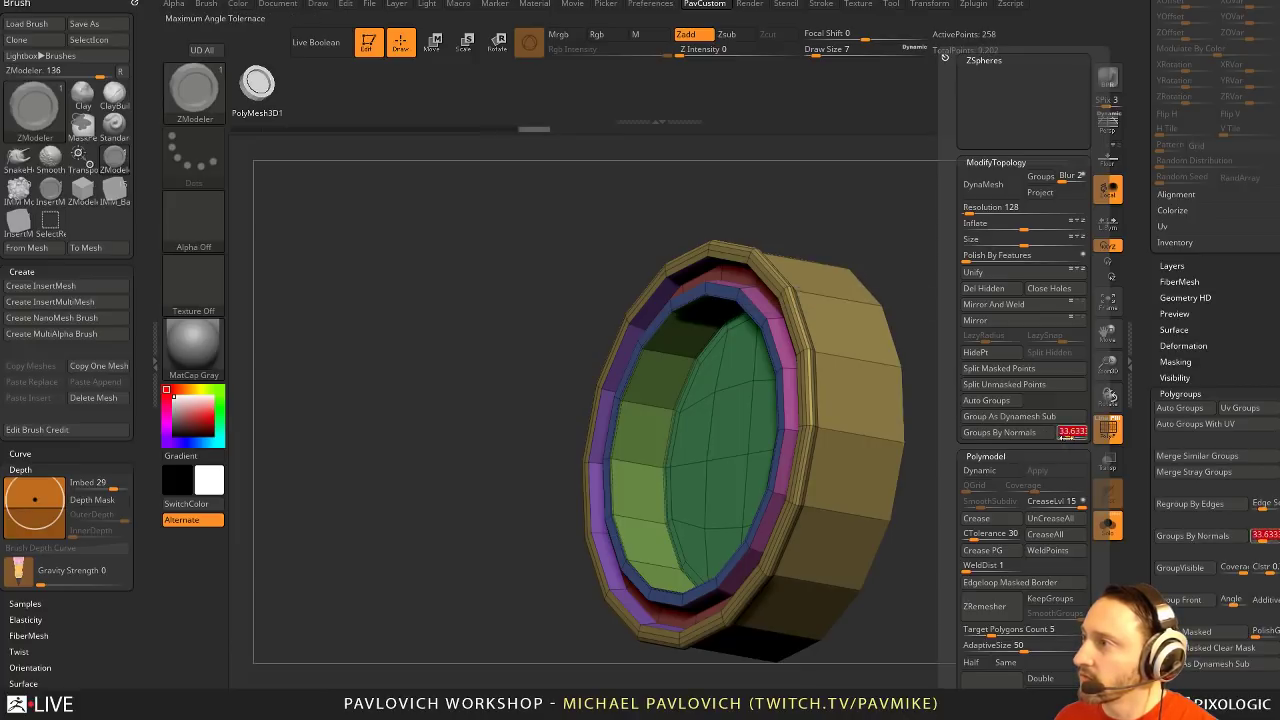
{"action": "left_click", "coordinate": [1042, 435]}
{"action": "left_click_drag", "start_coordinate": [974, 384], "coordinate": [1000, 397]}
Enter a new maximum angle tolerance and regroup by normals so the rounded rim and outer side share a polygroup
{"action": "key", "text": "space"}
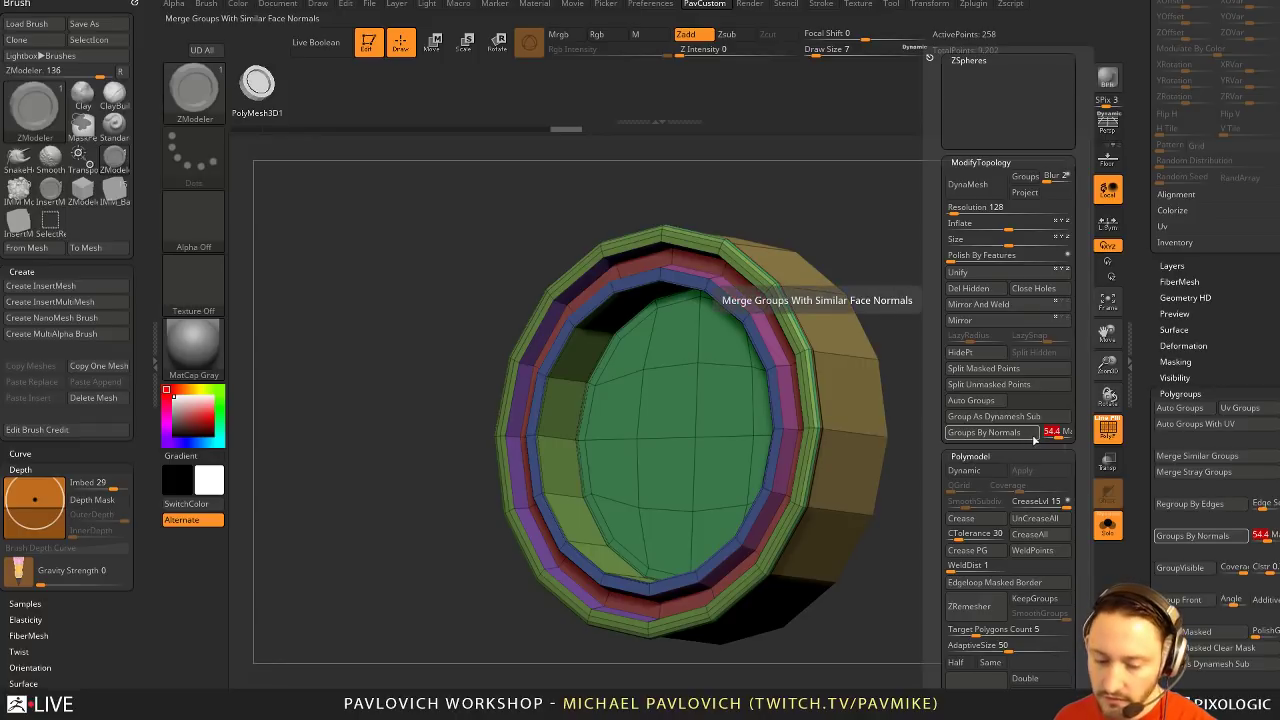
{"action": "type", "text": "4"}
{"action": "key", "text": "Return"}
{"action": "left_click", "coordinate": [984, 440]}
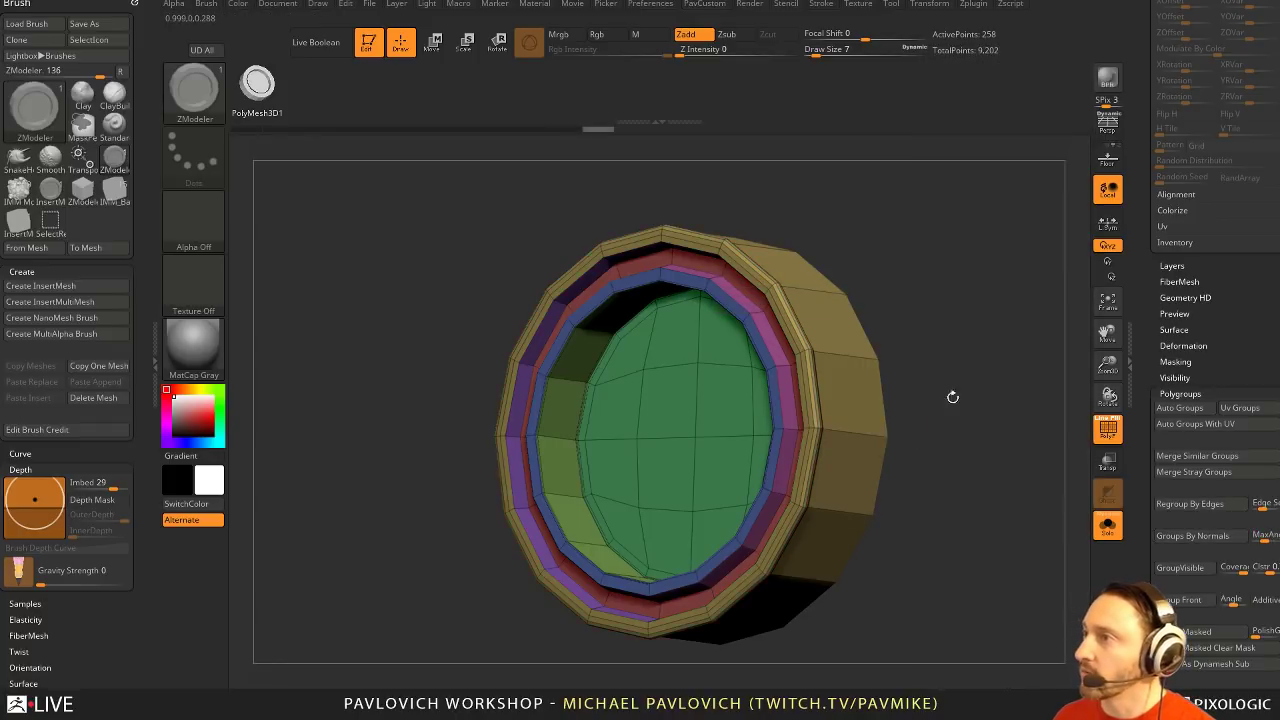
Crease the fastener along its polygroup borders with Crease PG
{"action": "key", "text": "space"}
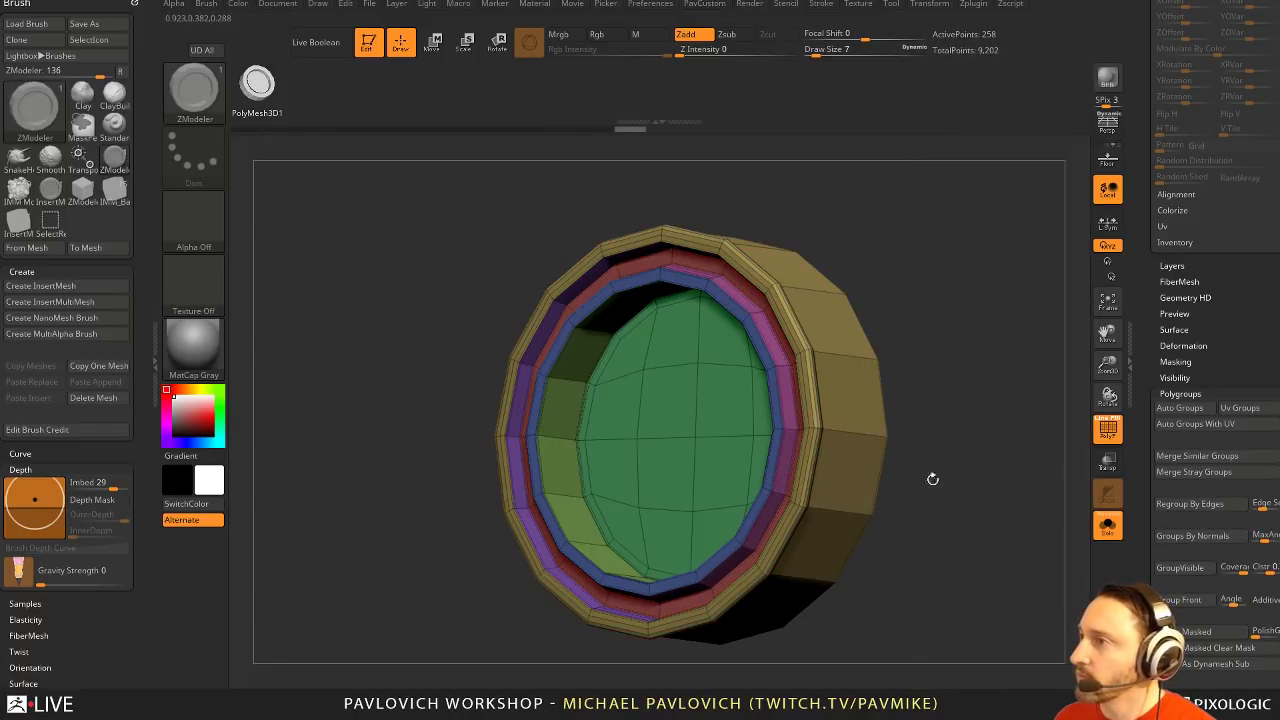
{"action": "key", "text": "space"}
{"action": "left_click", "coordinate": [995, 550]}
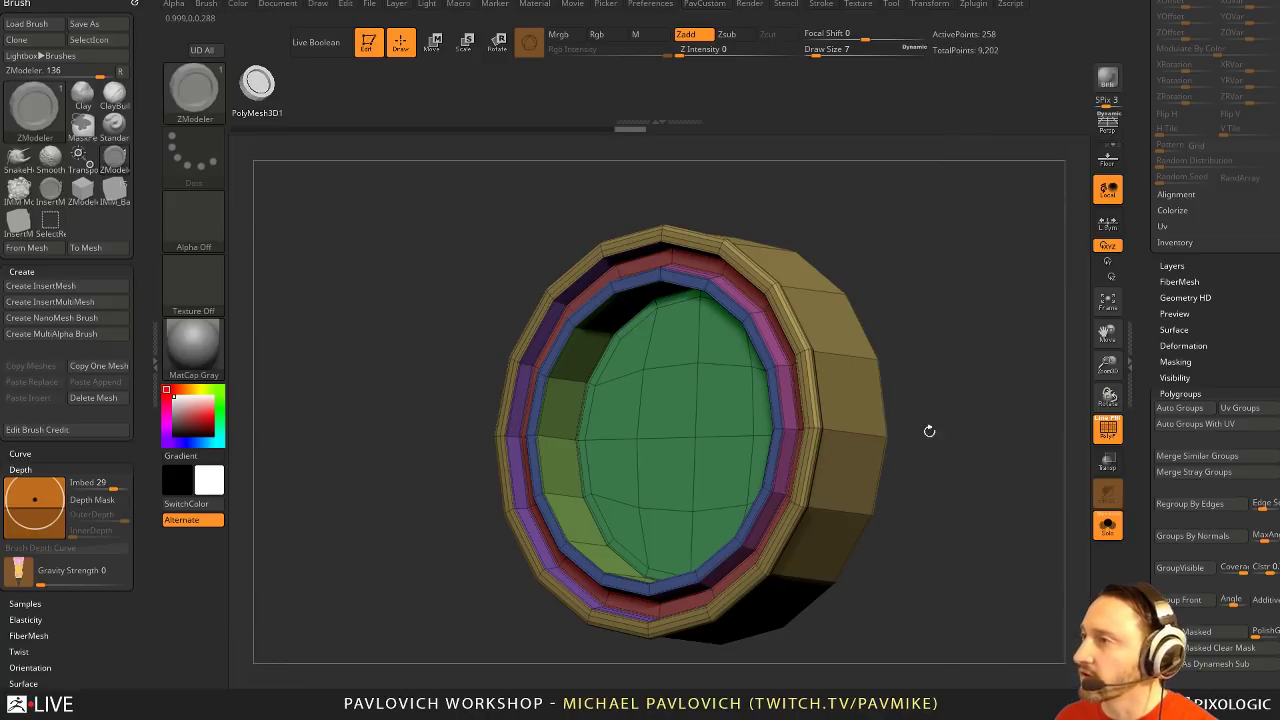
Turn on dynamic subdivision for the fastener with the polyframe hidden, and set the crease level to 2
{"action": "left_click_drag", "start_coordinate": [929, 429], "coordinate": [1078, 431]}
{"action": "key", "text": "d"}
{"action": "left_click", "coordinate": [692, 225]}
{"action": "left_click", "coordinate": [1107, 429]}
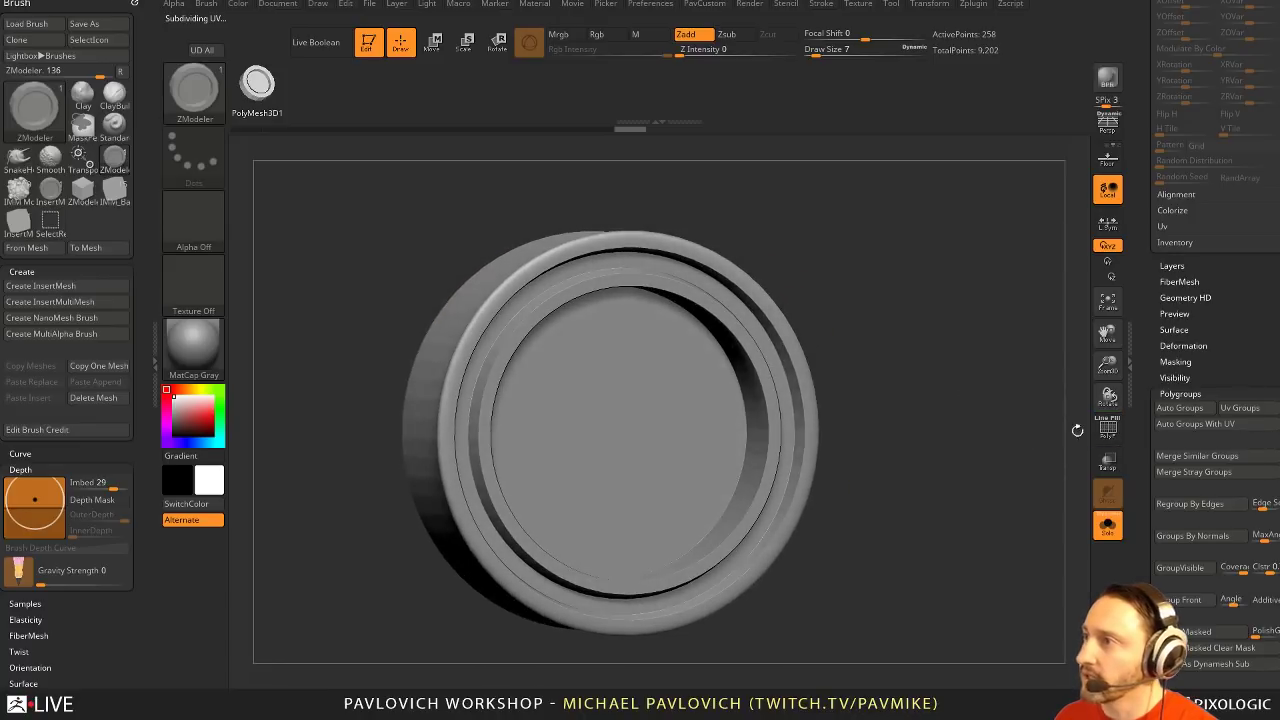
{"action": "key", "text": "space"}
{"action": "left_click_drag", "start_coordinate": [1030, 503], "coordinate": [1013, 505]}
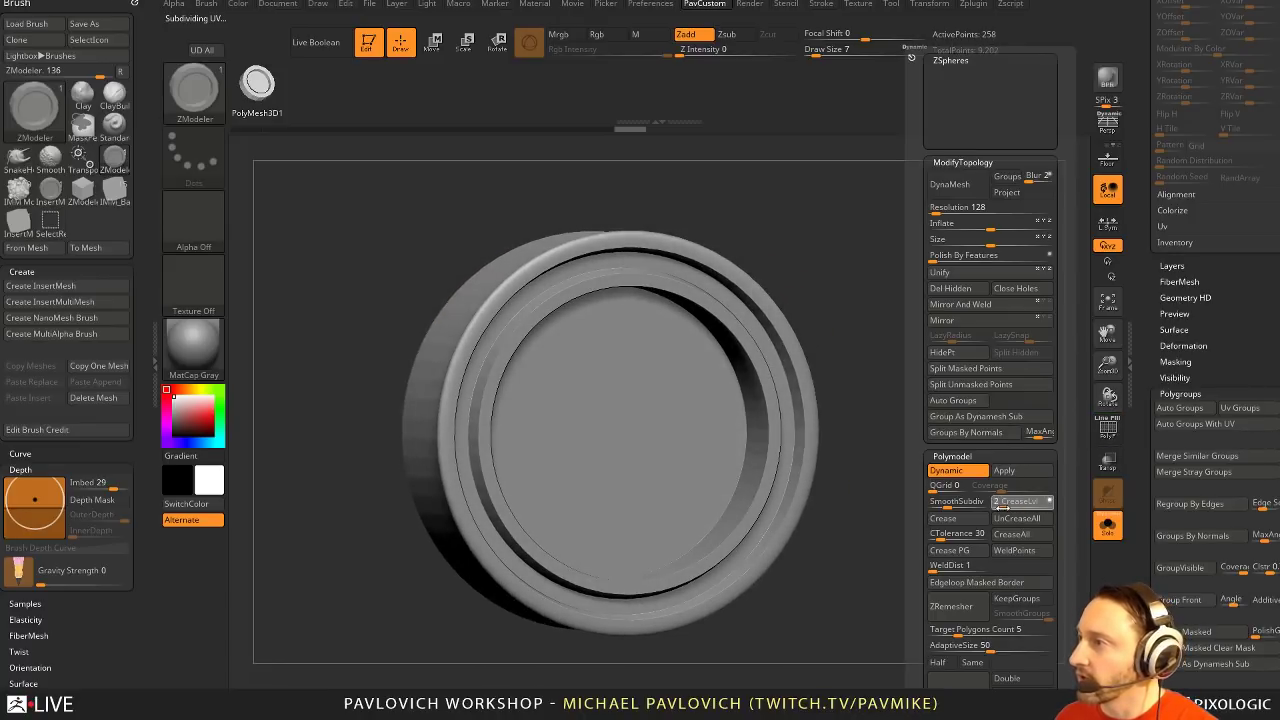
Exit Edit Mesh mode and raise the ZOffset of the fastener NanoMesh on the torso to 0.06848
{"action": "left_click_drag", "start_coordinate": [909, 400], "coordinate": [1057, 434]}
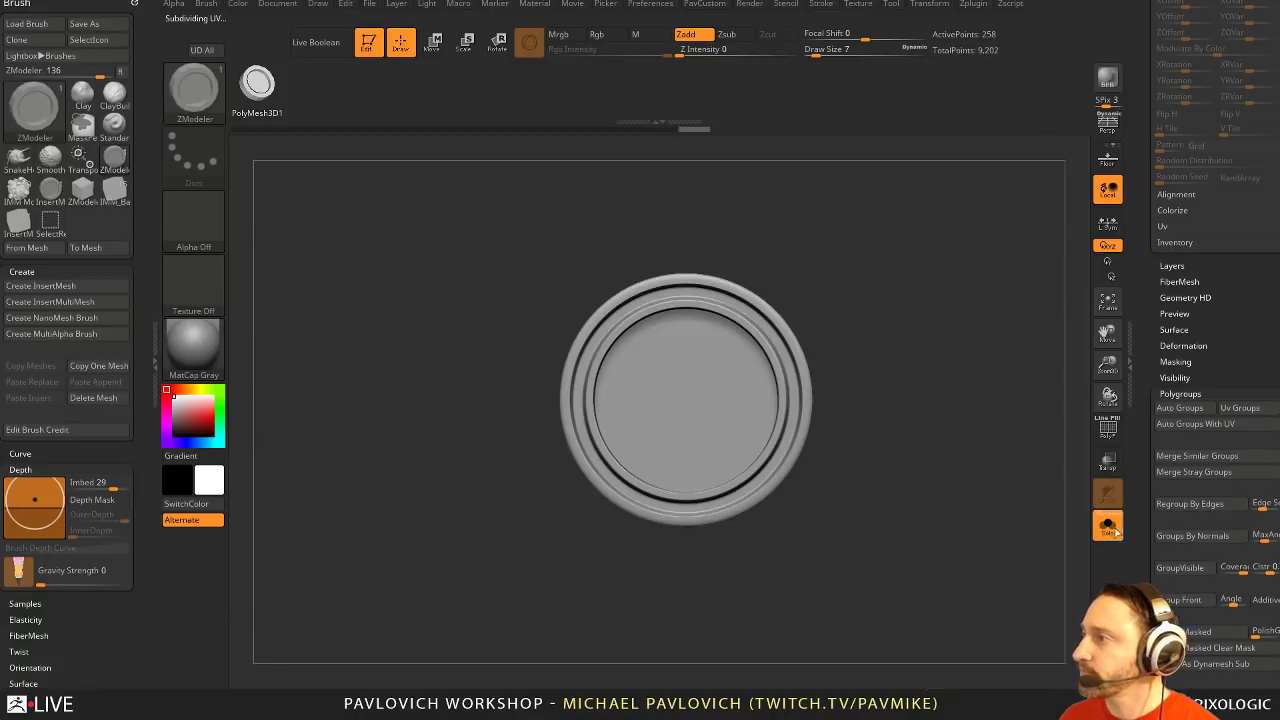
{"action": "left_click_drag", "start_coordinate": [1142, 430], "coordinate": [1142, 579]}
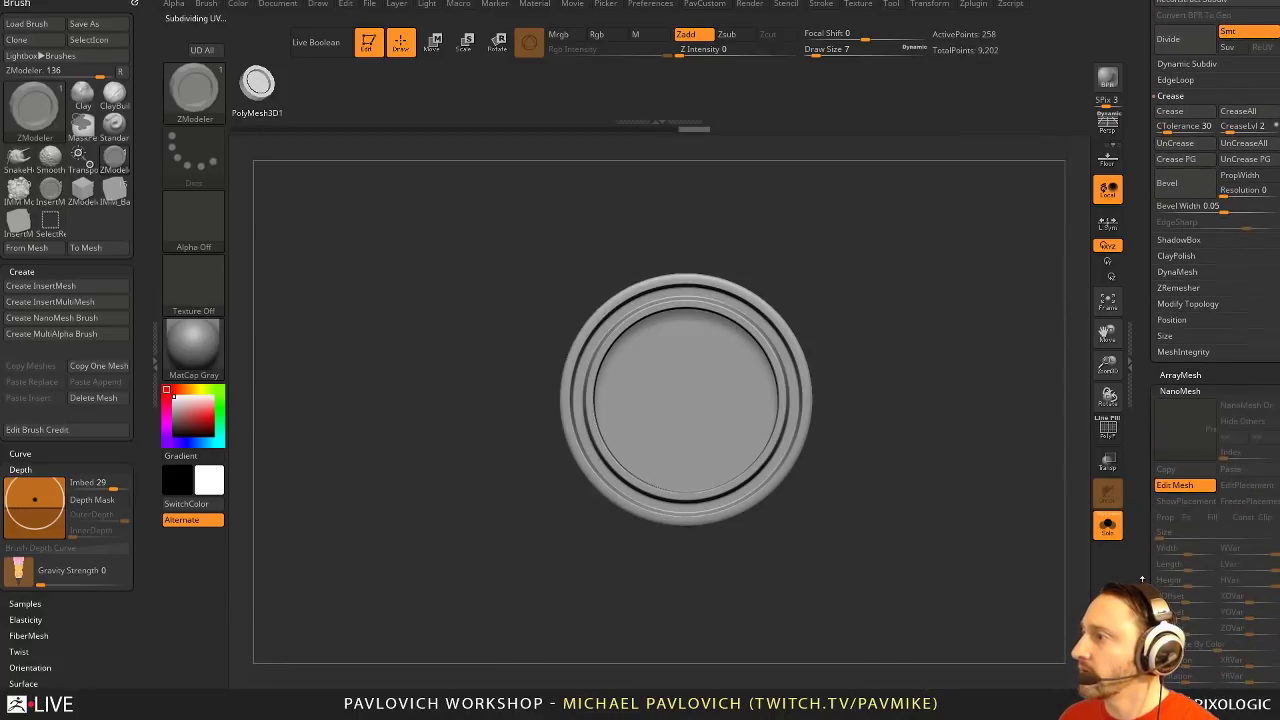
{"action": "left_click", "coordinate": [1181, 491]}
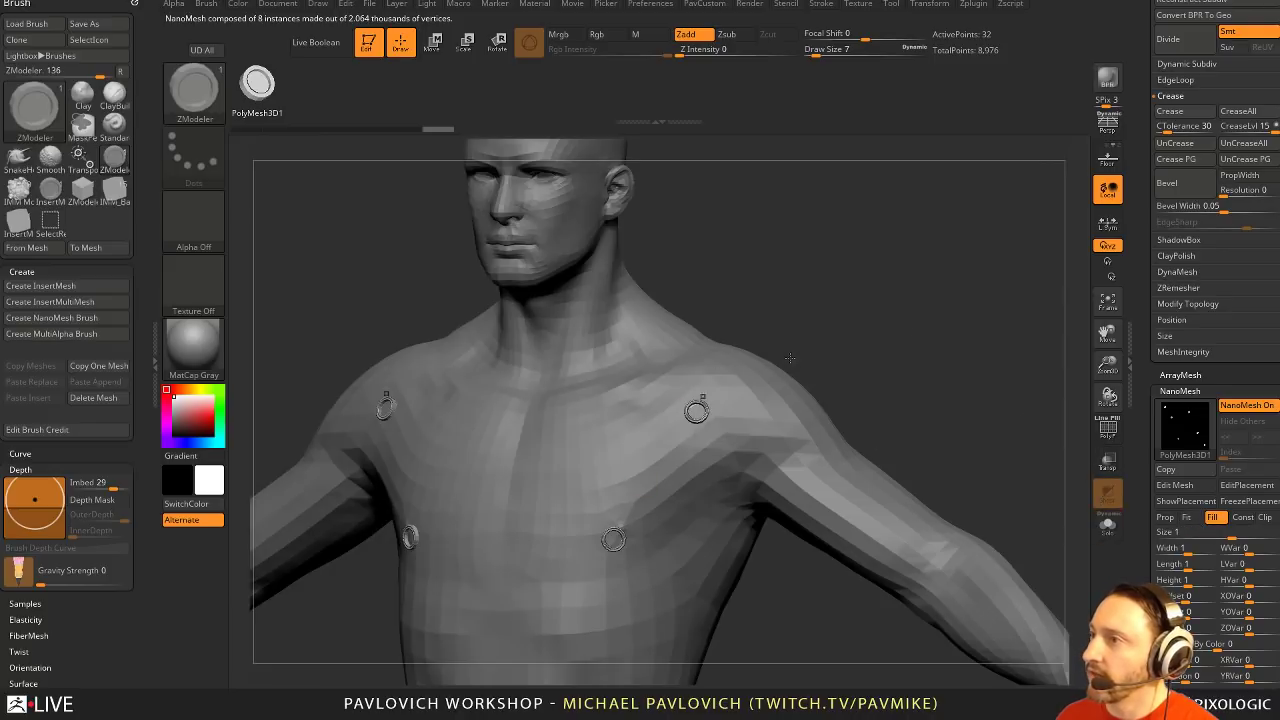
{"action": "left_click_drag", "start_coordinate": [790, 357], "coordinate": [880, 377]}
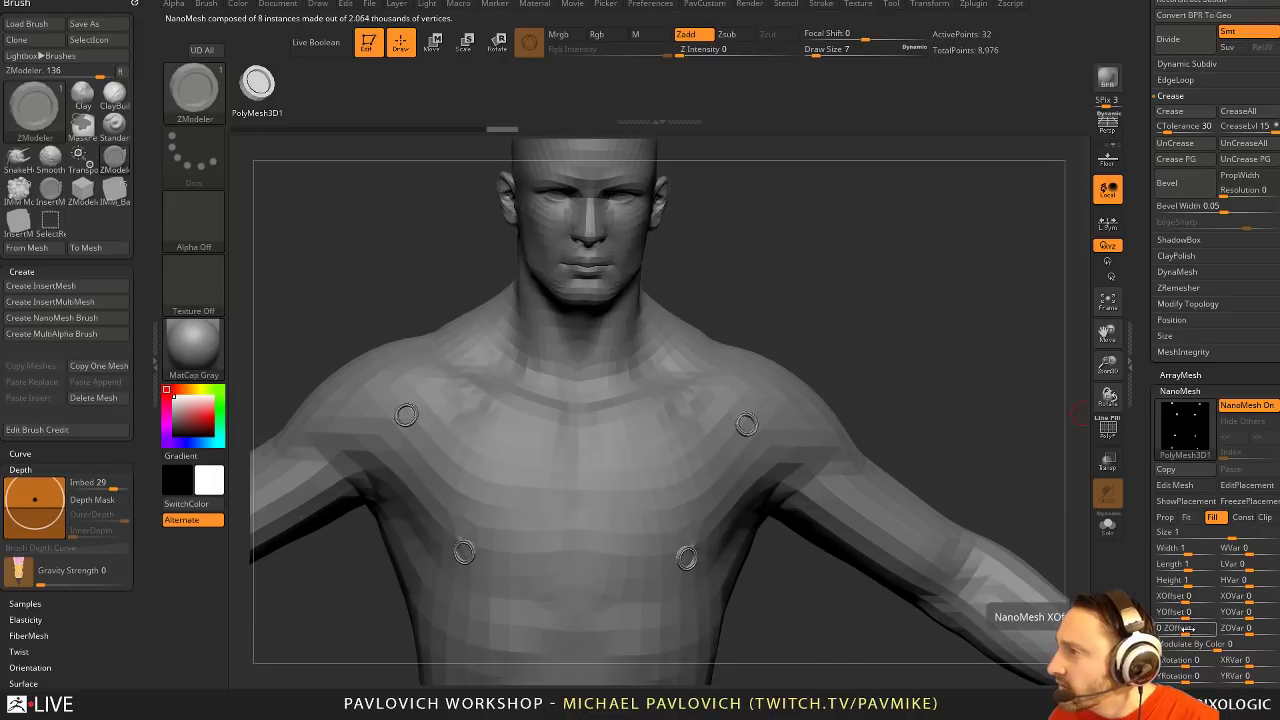
{"action": "left_click_drag", "start_coordinate": [1186, 629], "coordinate": [1194, 631]}
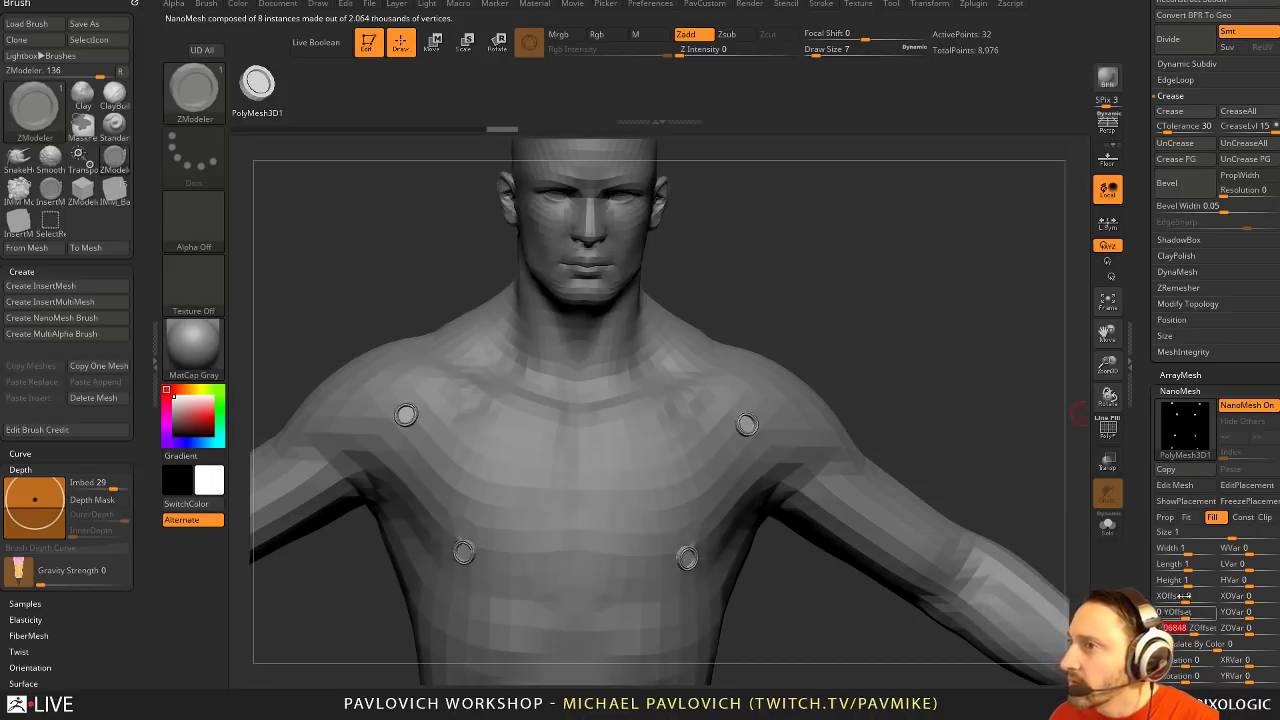
{"action": "mouse_move", "coordinate": [874, 367]}
{"action": "left_mouse_down"}
{"action": "mouse_move", "coordinate": [838, 360]}
{"action": "mouse_move", "coordinate": [884, 358]}
{"action": "left_mouse_up"}
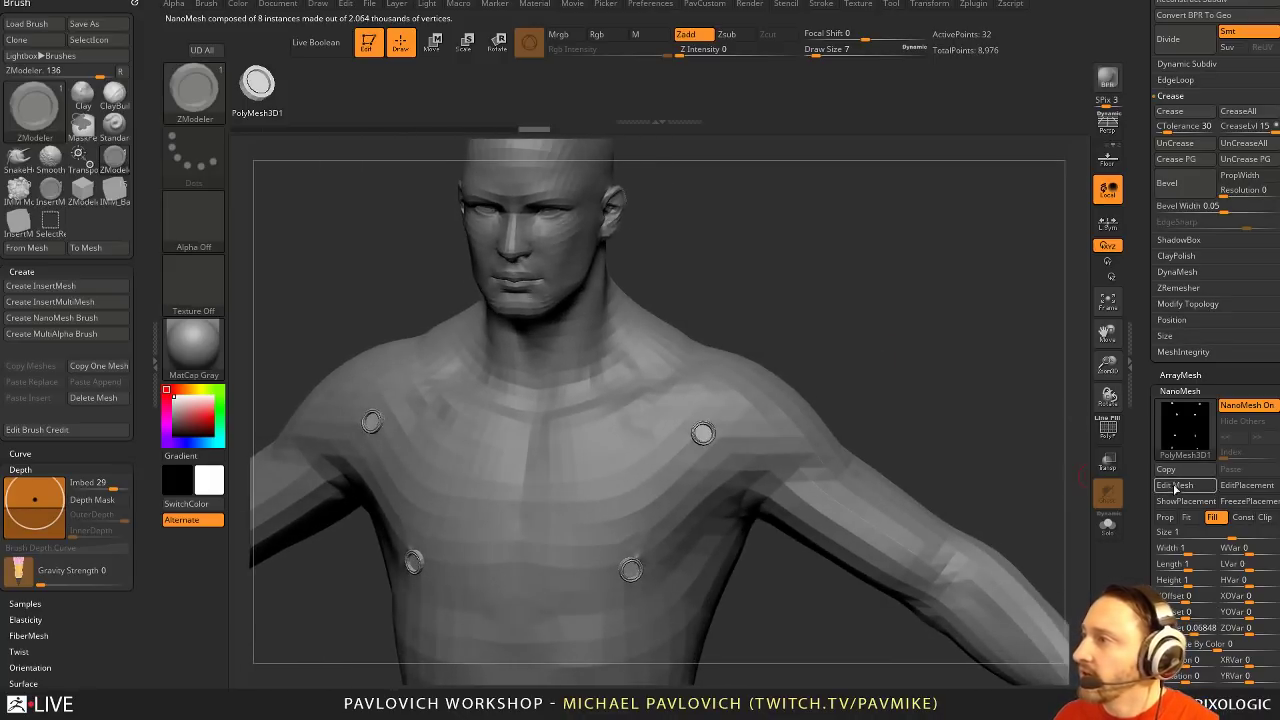
Reopen the fastener in Edit Mesh mode, show its polyframe, and face it frontally
{"action": "left_click", "coordinate": [1188, 487]}
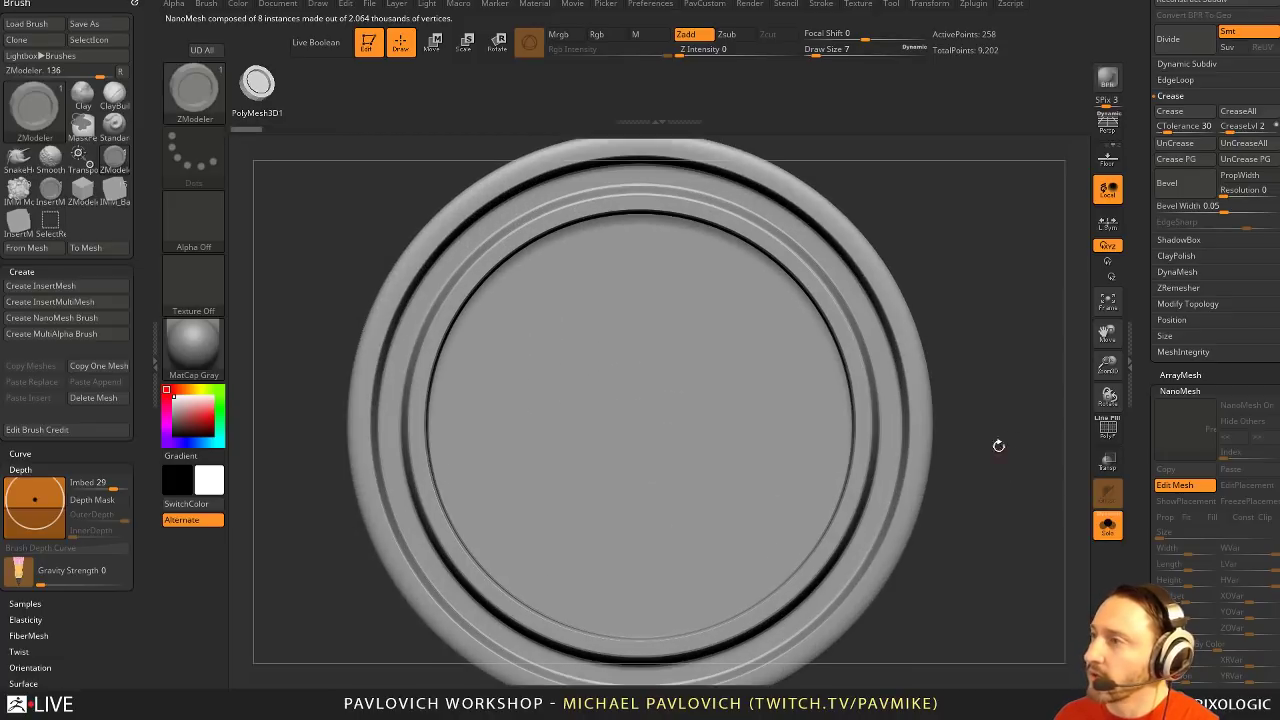
{"action": "key", "text": "shift+f"}
{"action": "left_click_drag", "start_coordinate": [1060, 431], "coordinate": [690, 398]}
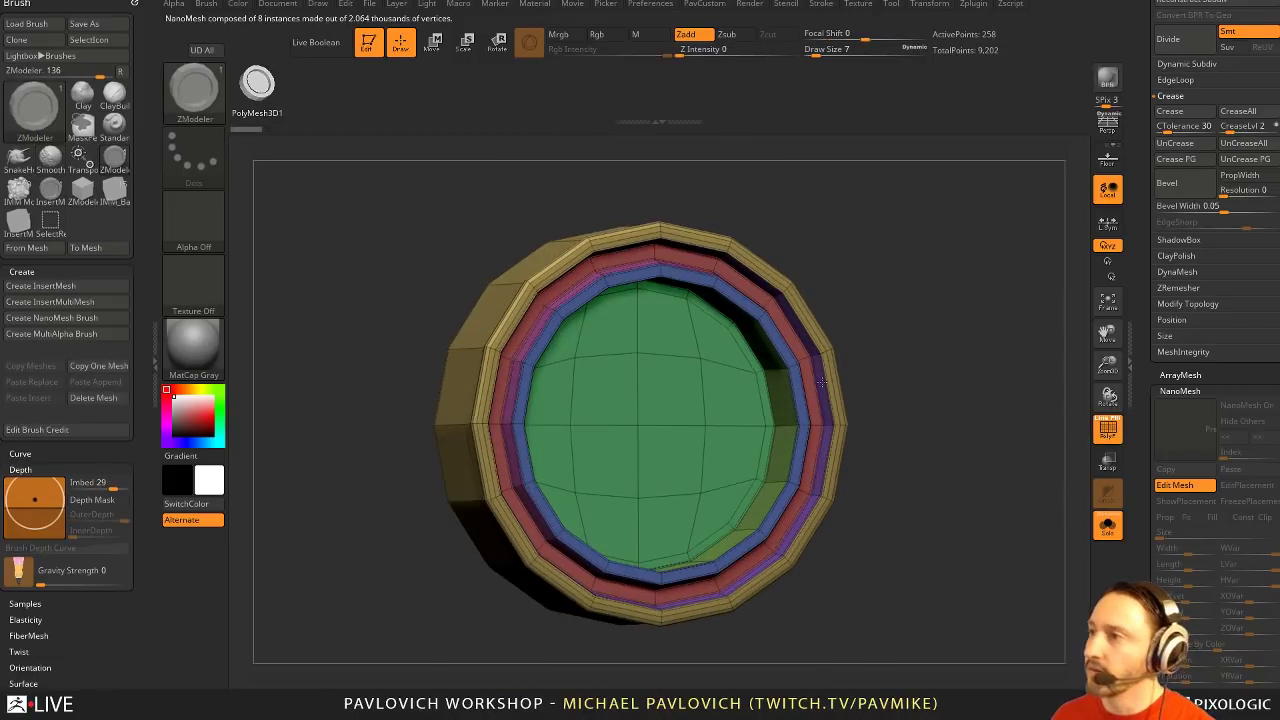
{"action": "key", "text": "space"}
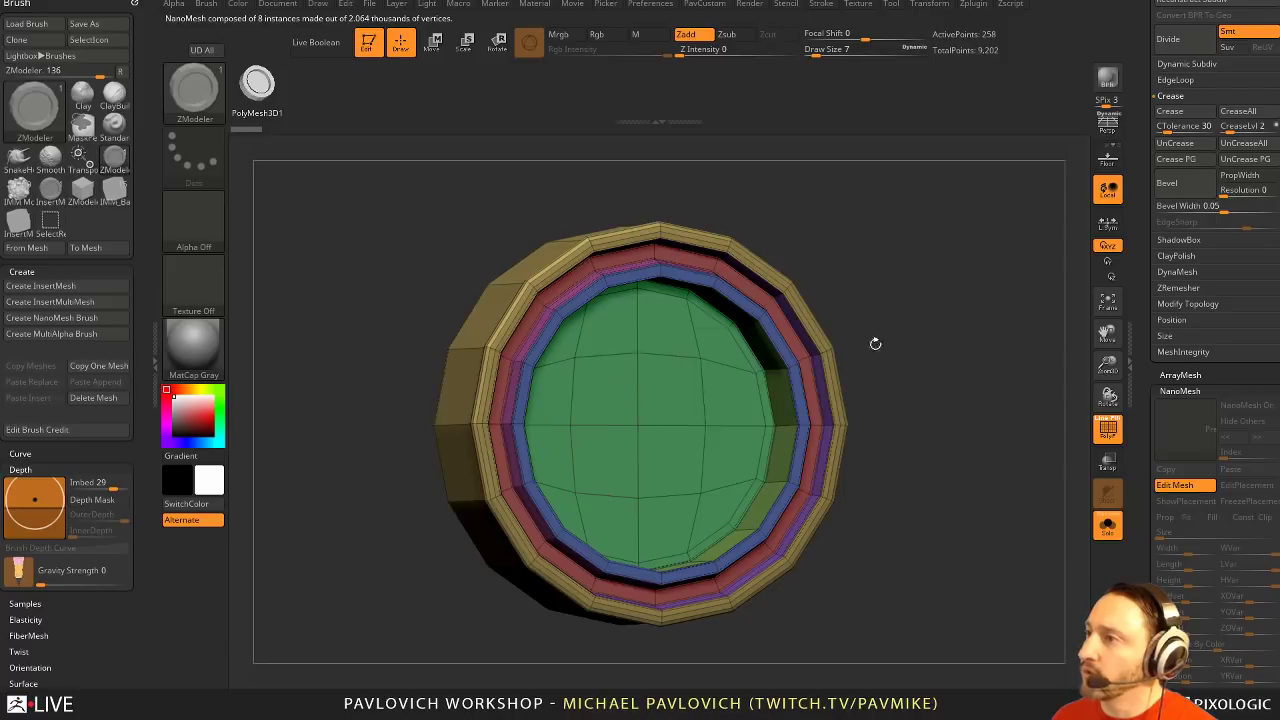
{"action": "left_click_drag", "start_coordinate": [871, 343], "coordinate": [928, 349], "text": "shift"}
Choose the RubberPort01 part from the IMM MachineParts insert brush
{"action": "key", "text": "b"}
{"action": "key", "text": "i"}
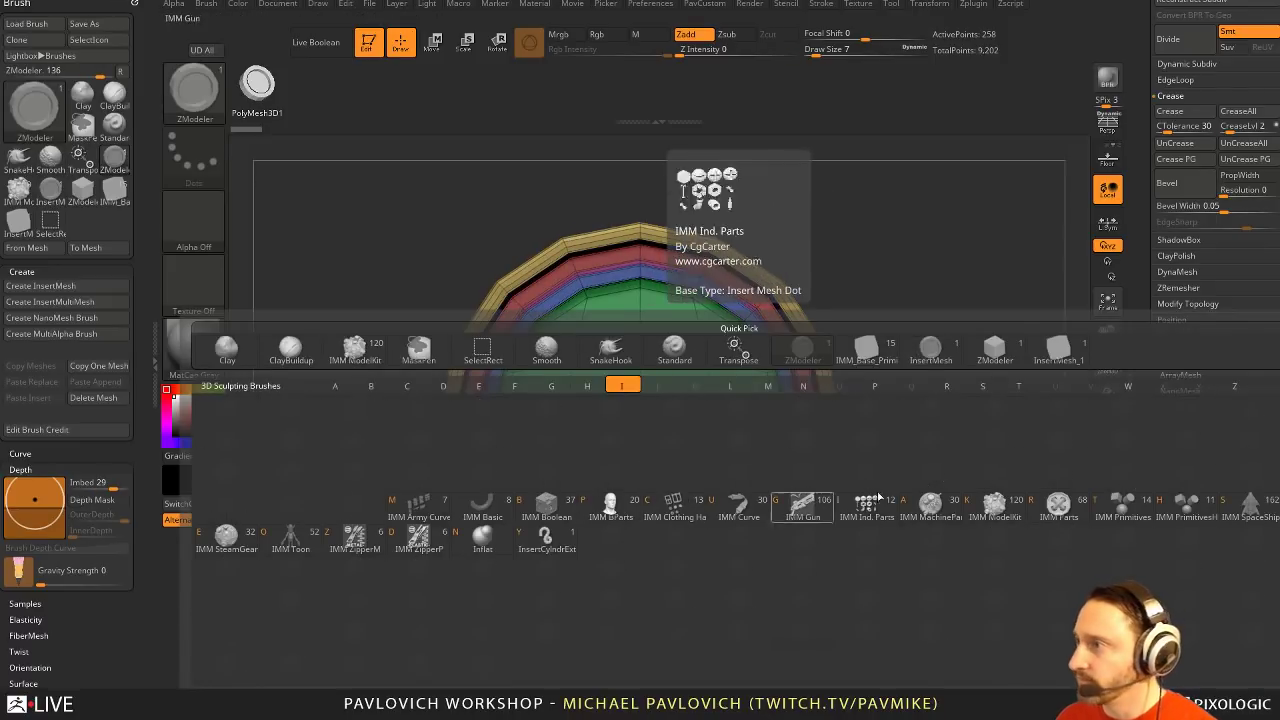
{"action": "left_click", "coordinate": [930, 504]}
{"action": "key", "text": "m"}
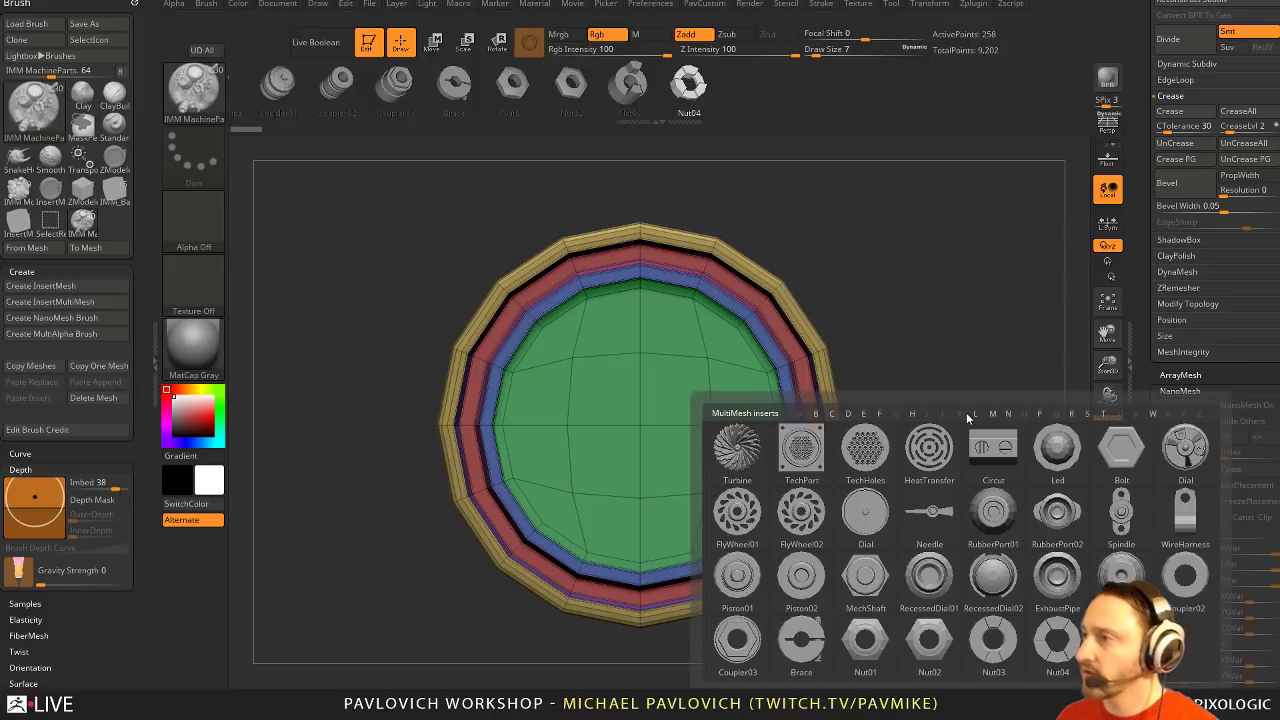
{"action": "left_click_drag", "start_coordinate": [533, 94], "coordinate": [784, 106]}
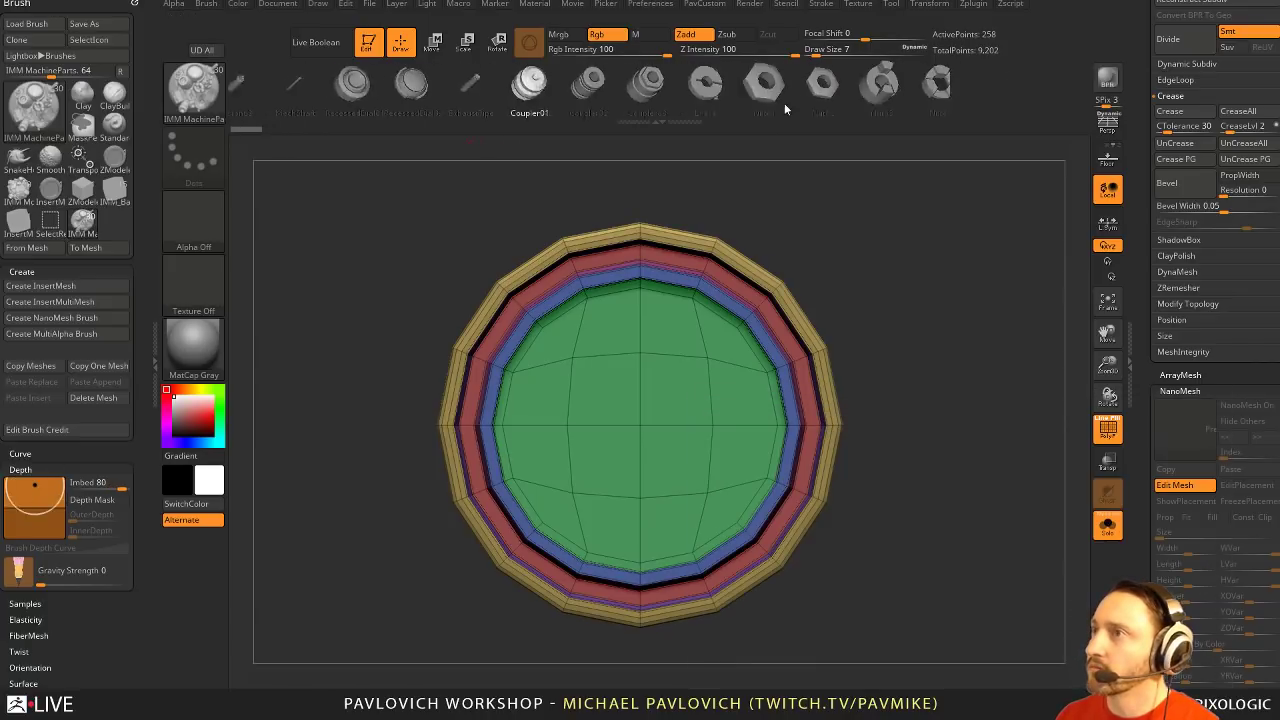
{"action": "left_click_drag", "start_coordinate": [480, 102], "coordinate": [706, 121]}
{"action": "left_click_drag", "start_coordinate": [541, 102], "coordinate": [667, 105]}
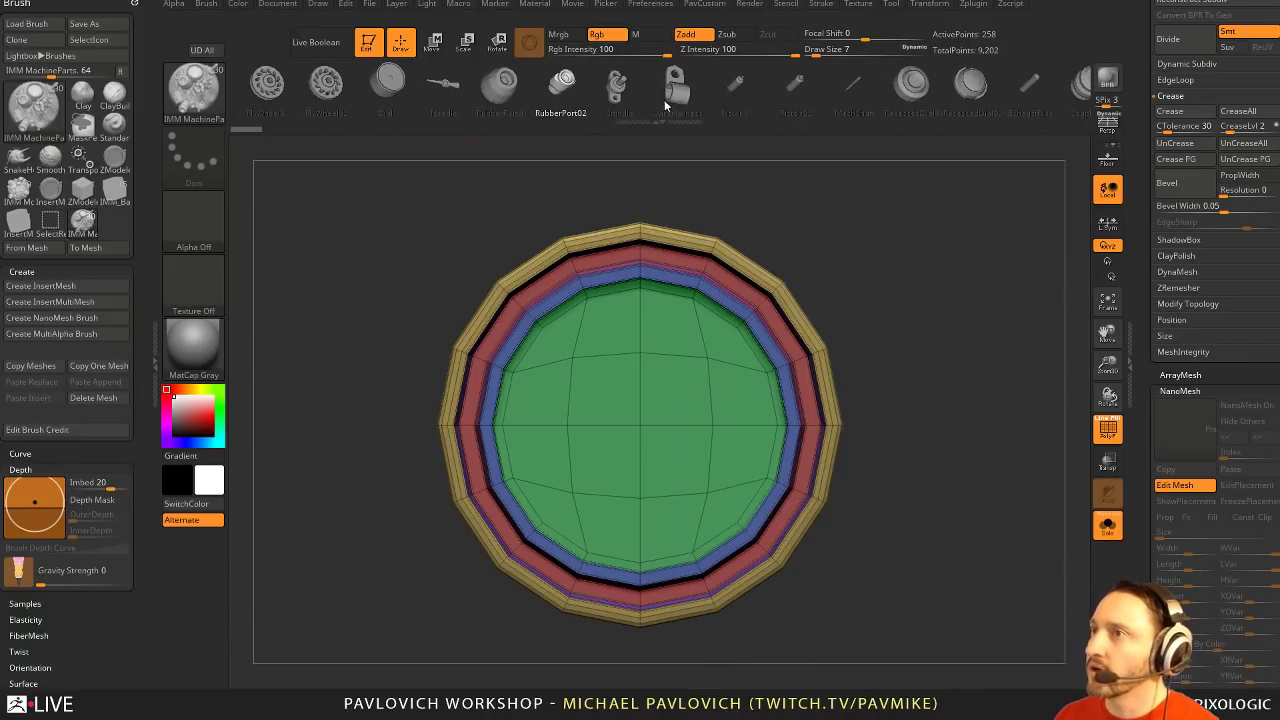
{"action": "left_click", "coordinate": [502, 90]}
Insert a RubberPort01 mesh at the centre of the fastener's recessed face, filling most of the recess
{"action": "left_click_drag", "start_coordinate": [640, 425], "coordinate": [675, 576]}
{"action": "left_click", "coordinate": [872, 459], "text": "ctrl+shift"}
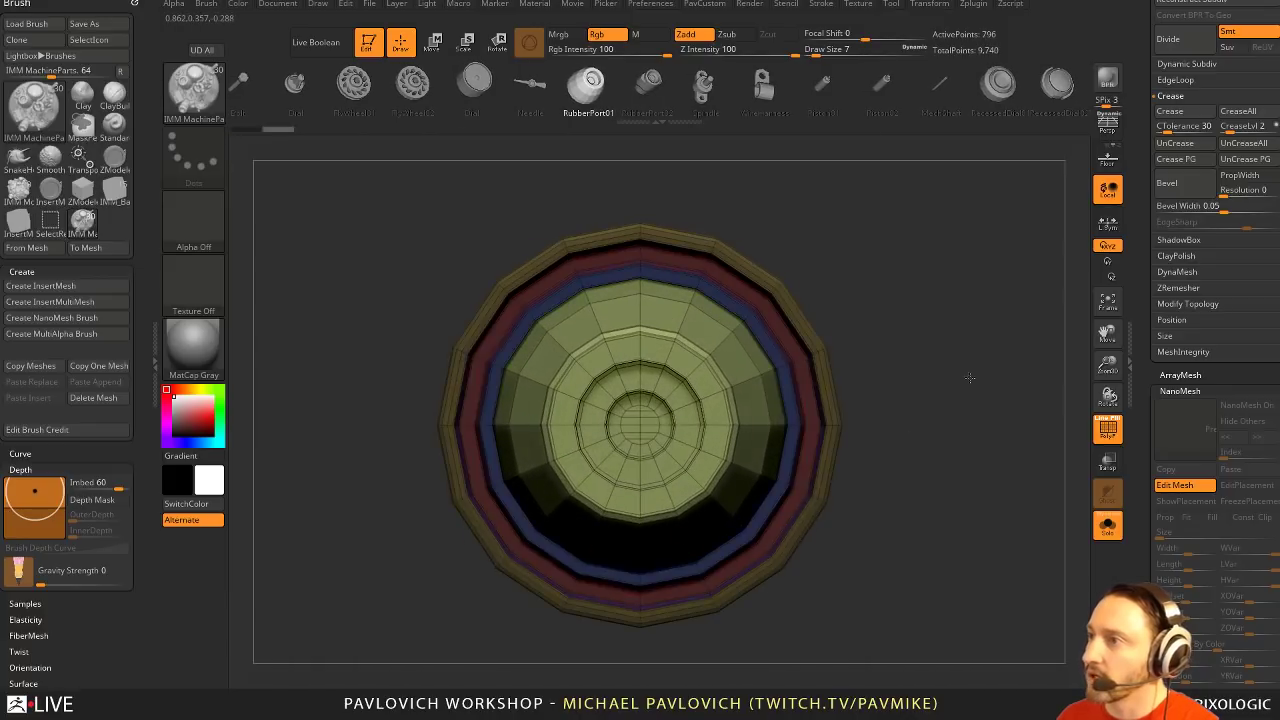
{"action": "right_click_drag", "start_coordinate": [970, 378], "coordinate": [1010, 400]}
{"action": "right_click_drag", "start_coordinate": [1010, 400], "coordinate": [966, 380], "text": "ctrl"}
Scale the inserted port down slightly inside the recess, clear the mask, and return to Draw mode
{"action": "key", "text": "w"}
{"action": "left_click_drag", "start_coordinate": [642, 427], "coordinate": [638, 423]}
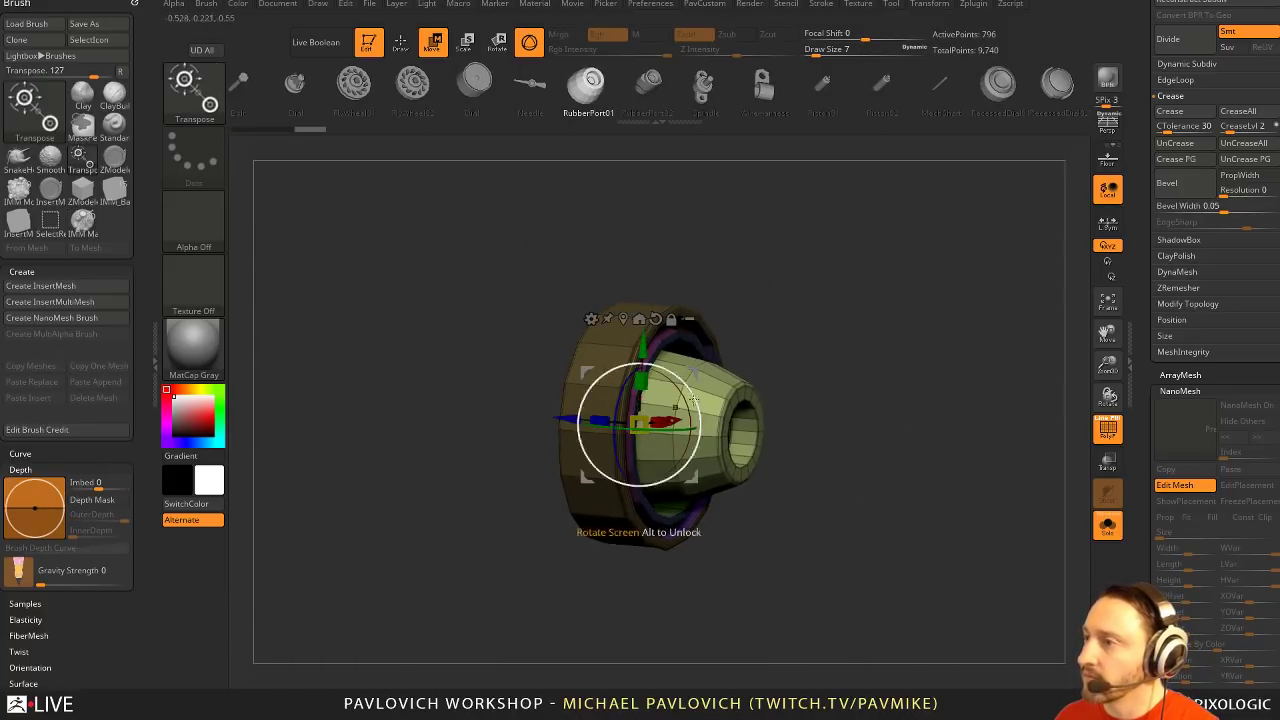
{"action": "left_click_drag", "start_coordinate": [990, 402], "coordinate": [936, 405], "text": "shift"}
{"action": "key", "text": "q"}
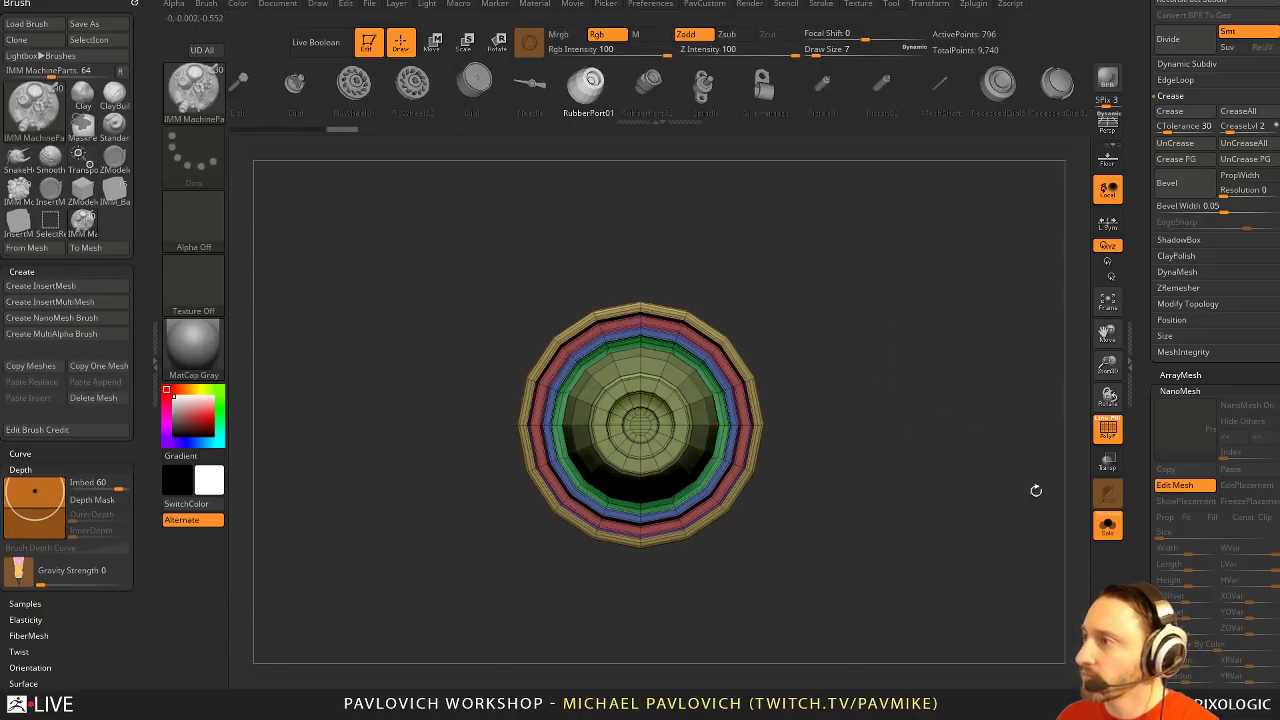
Exit Edit Mesh mode and inspect the updated fastener instances across the torso
{"action": "left_click", "coordinate": [1175, 485]}
{"action": "left_click", "coordinate": [1108, 525]}
{"action": "mouse_move", "coordinate": [968, 402]}
{"action": "left_mouse_down"}
{"action": "mouse_move", "coordinate": [1010, 398]}
{"action": "mouse_move", "coordinate": [984, 389]}
{"action": "left_mouse_up"}
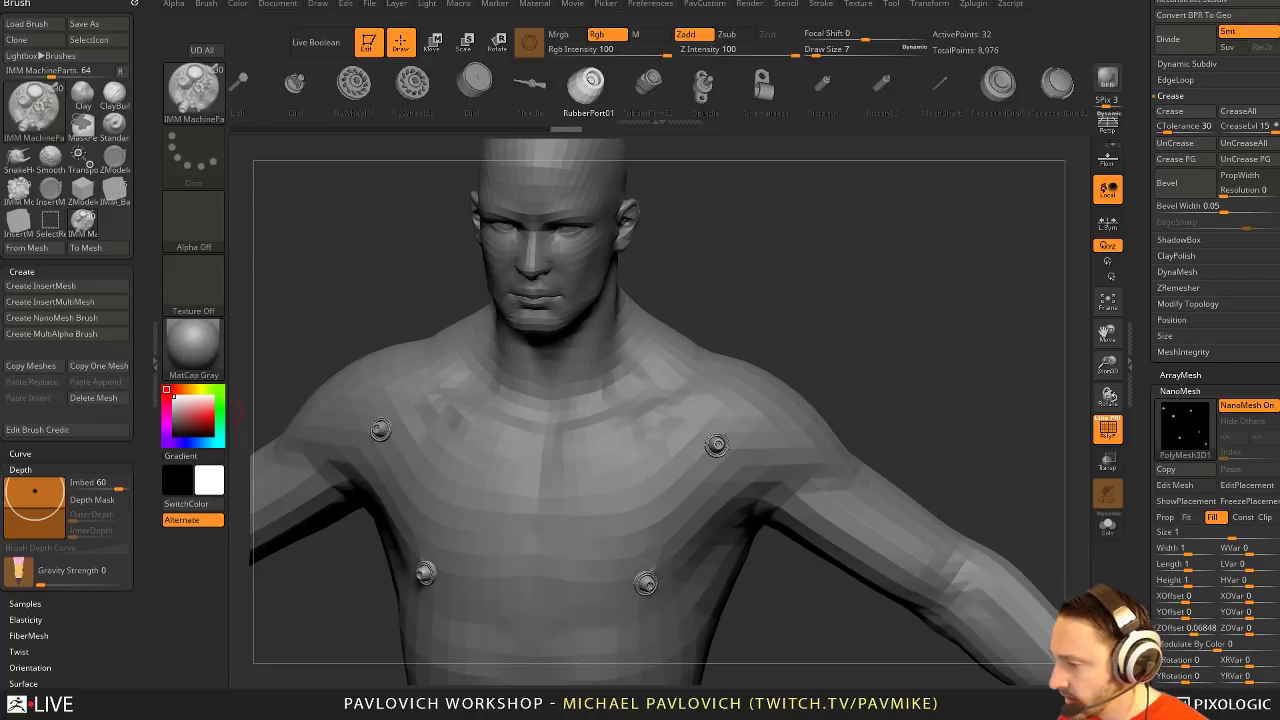
{"action": "left_click_drag", "start_coordinate": [885, 290], "coordinate": [885, 292]}
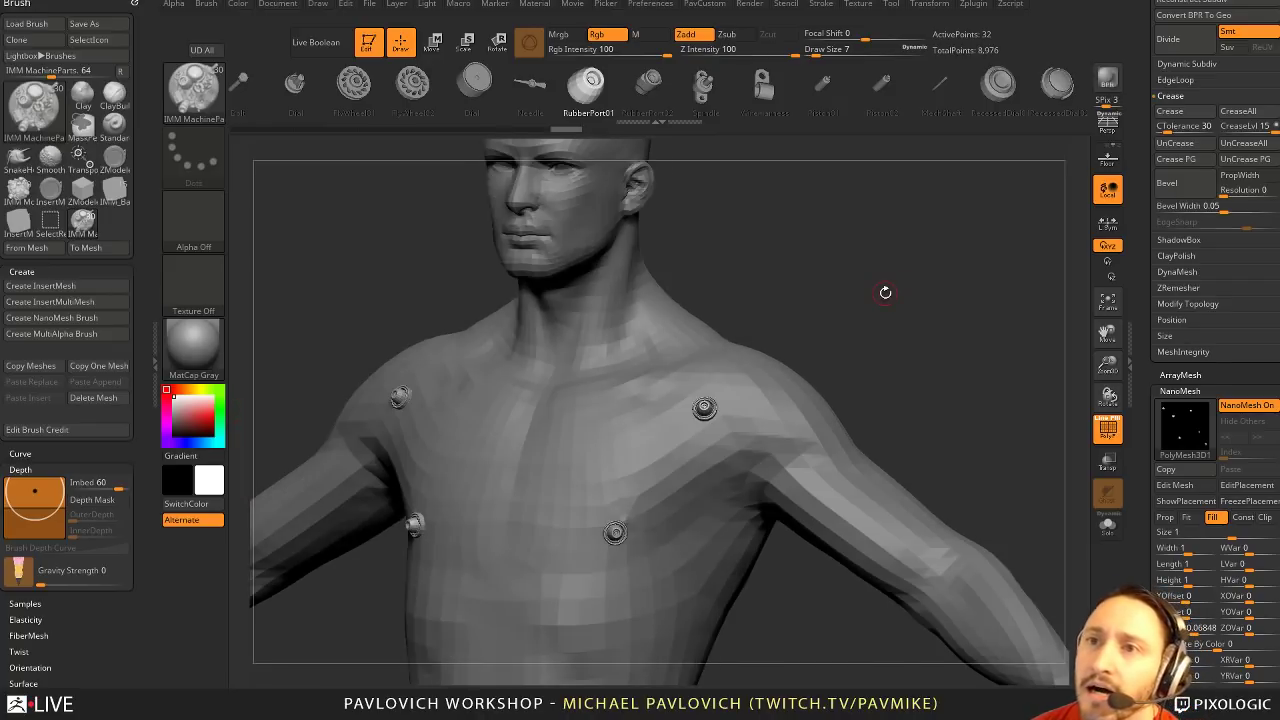
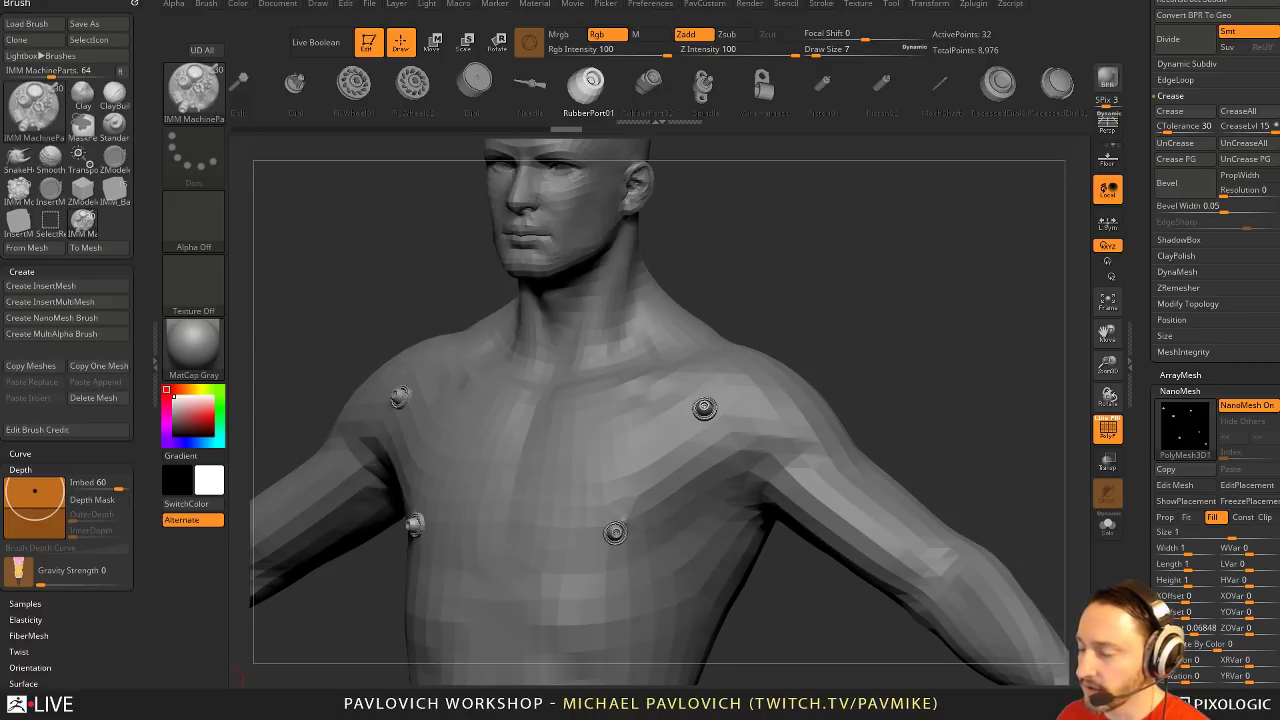
Switch to the browser and look through the created playlists on the YouTube channel
{"action": "left_click_drag", "start_coordinate": [340, 715], "coordinate": [515, 58]}
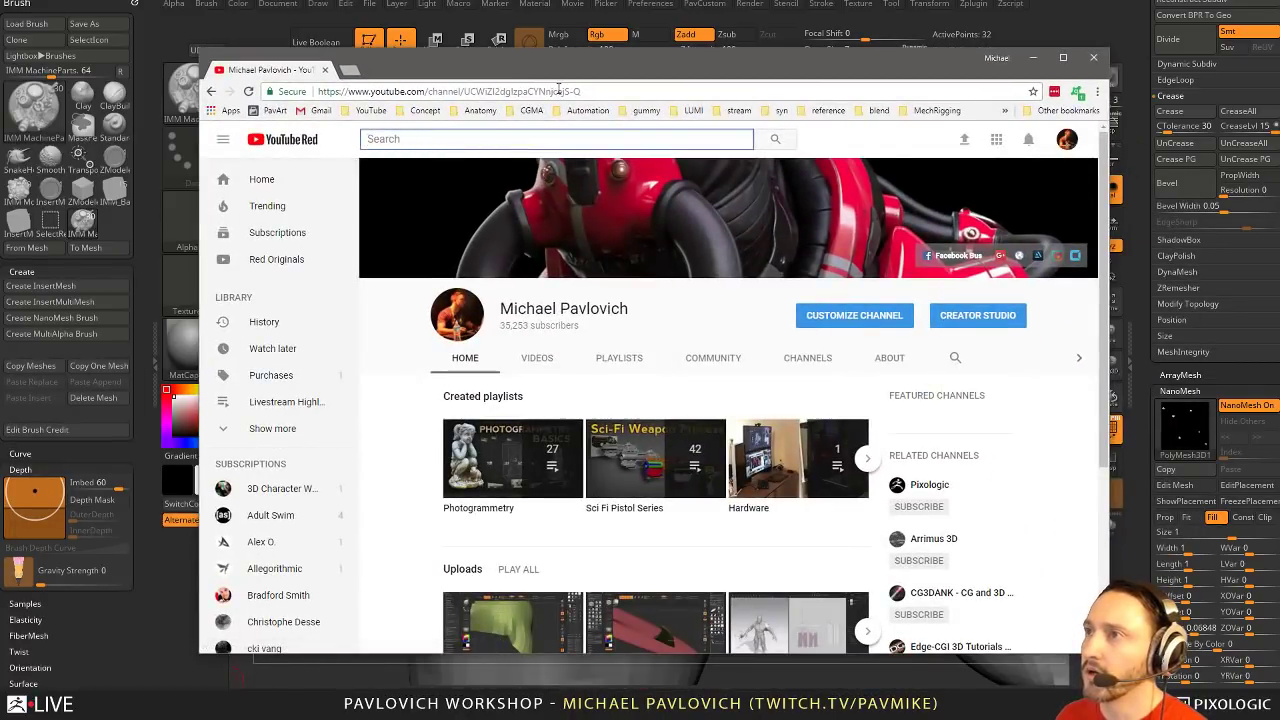
{"action": "left_click", "coordinate": [619, 357]}
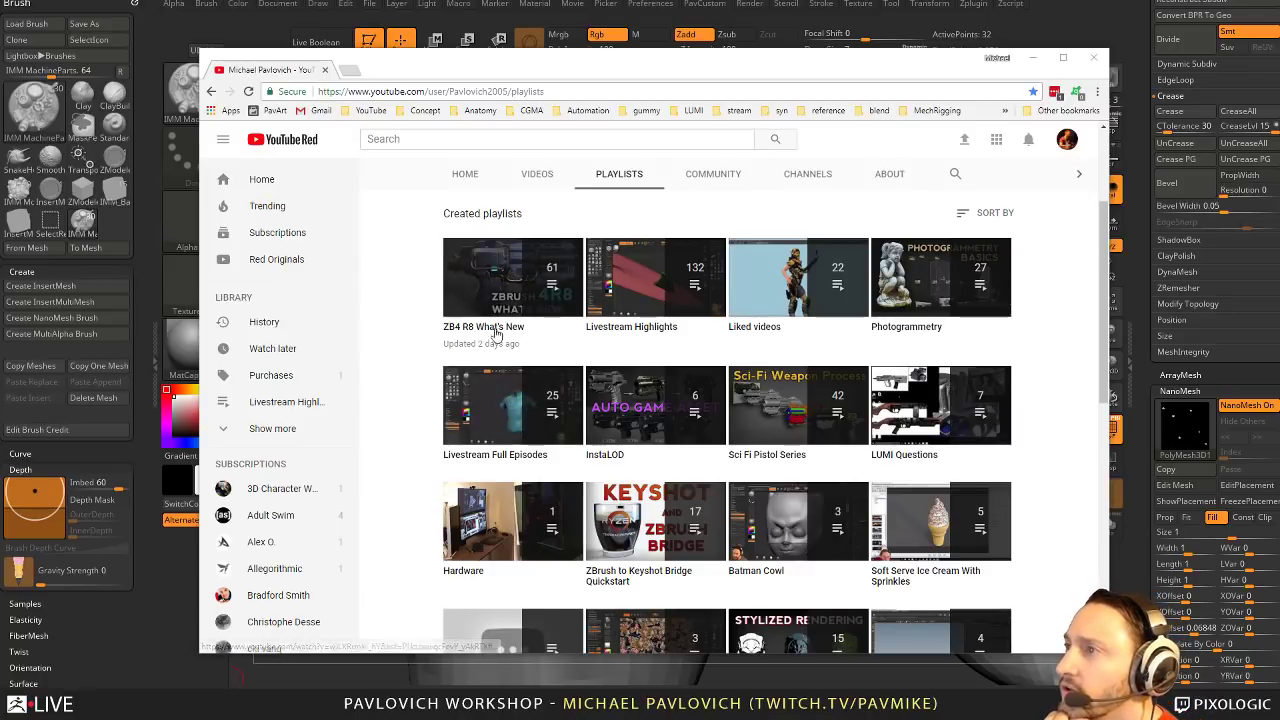
{"action": "scroll", "coordinate": [548, 287], "scroll_direction": "down", "scroll_amount": 1}
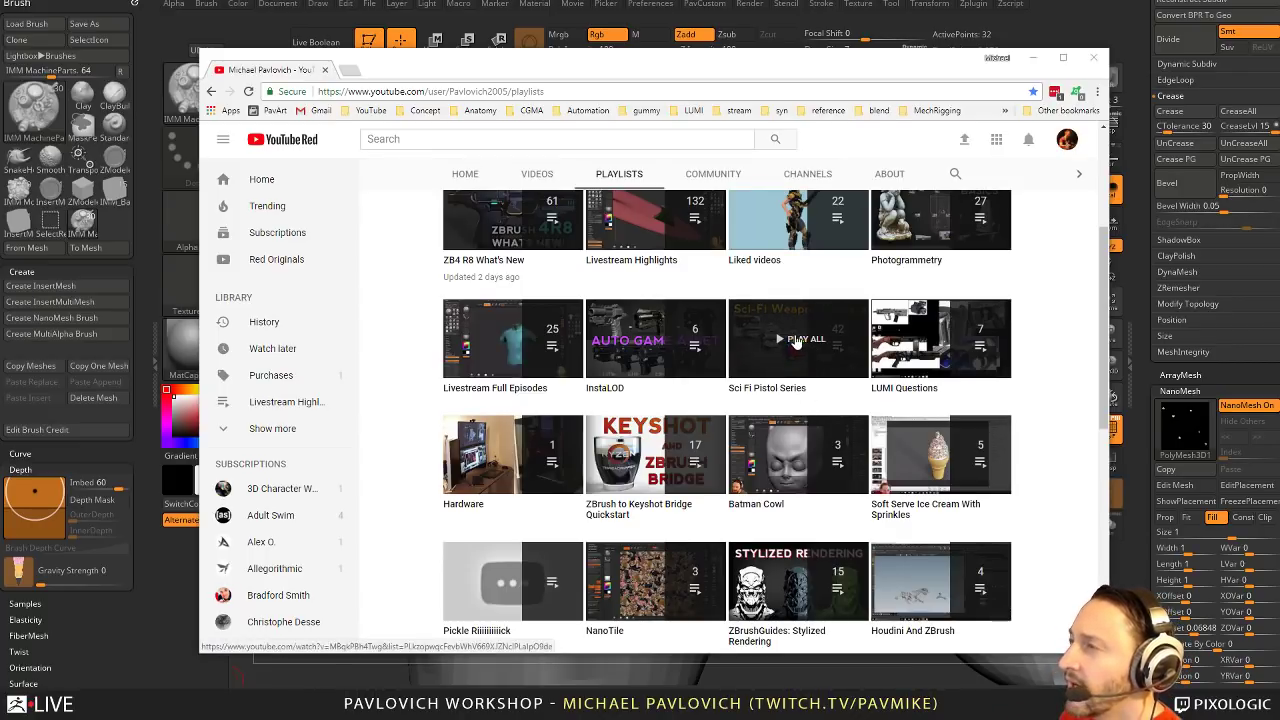
{"action": "scroll", "coordinate": [797, 337], "scroll_direction": "down", "scroll_amount": 5}
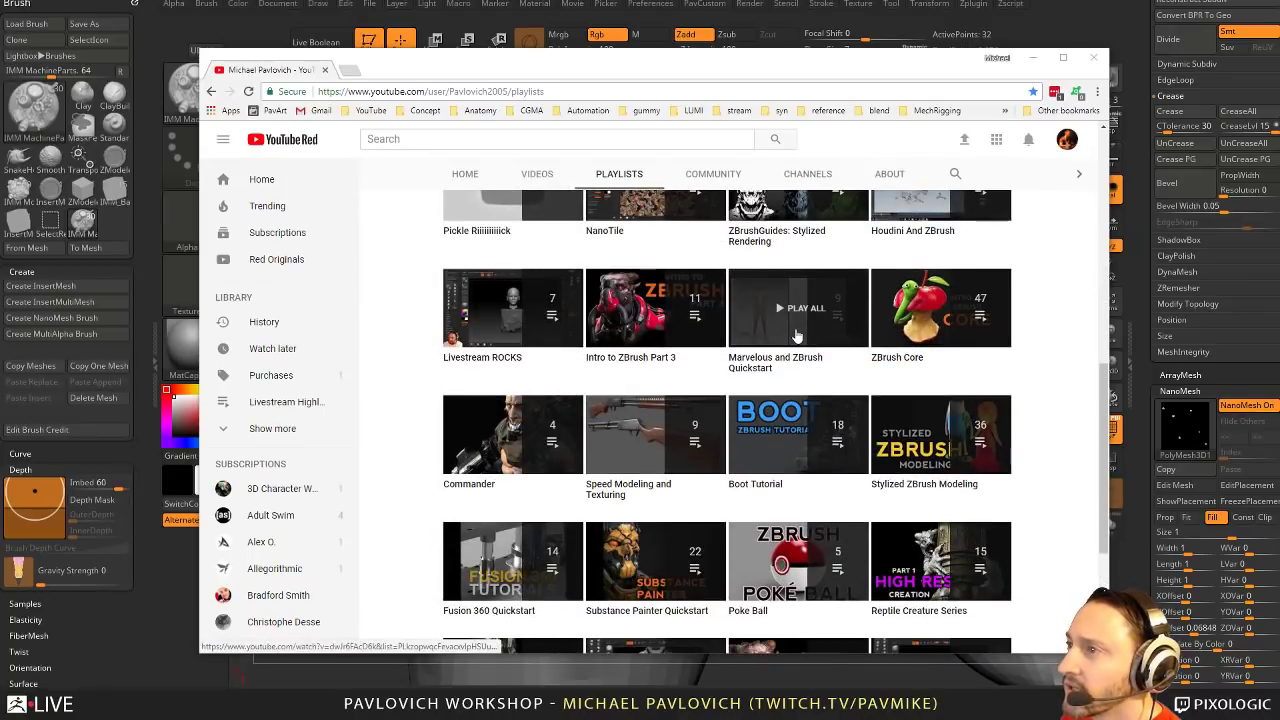
{"action": "scroll", "coordinate": [797, 337], "scroll_direction": "down", "scroll_amount": 3}
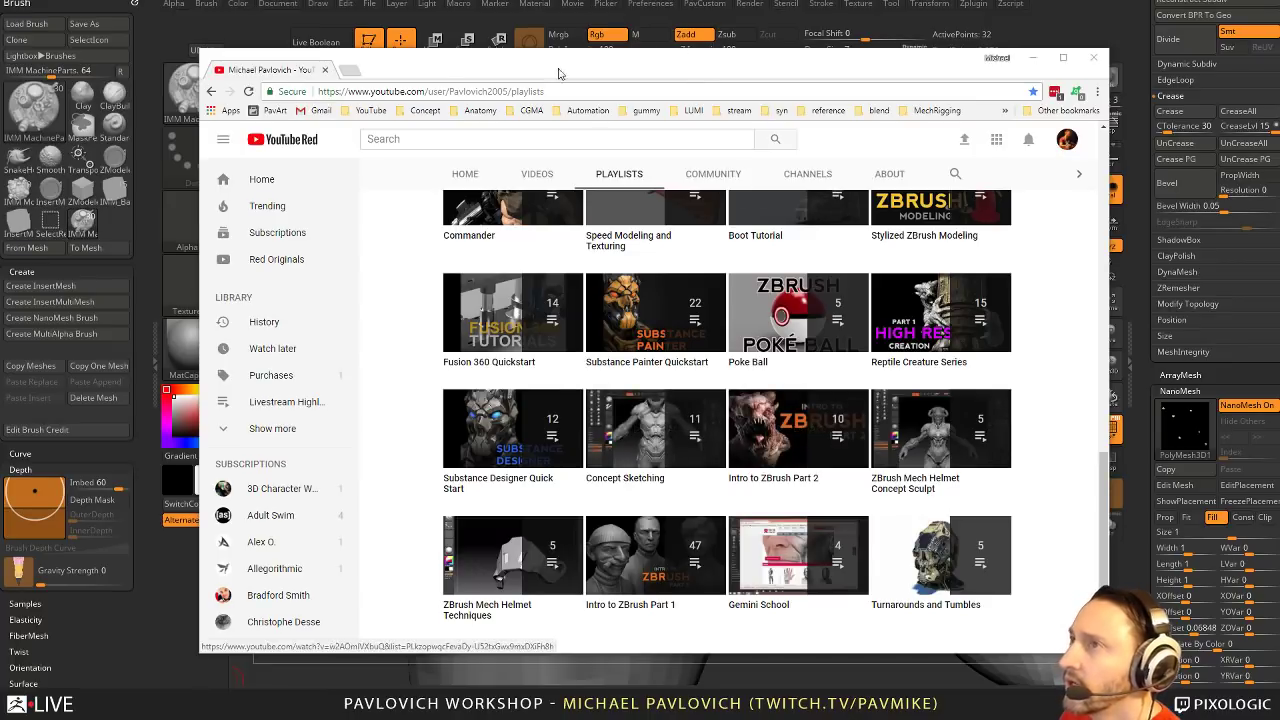
Search the web in a new tab for the artist's ArtStation page and open the portfolio
{"action": "left_click", "coordinate": [345, 70]}
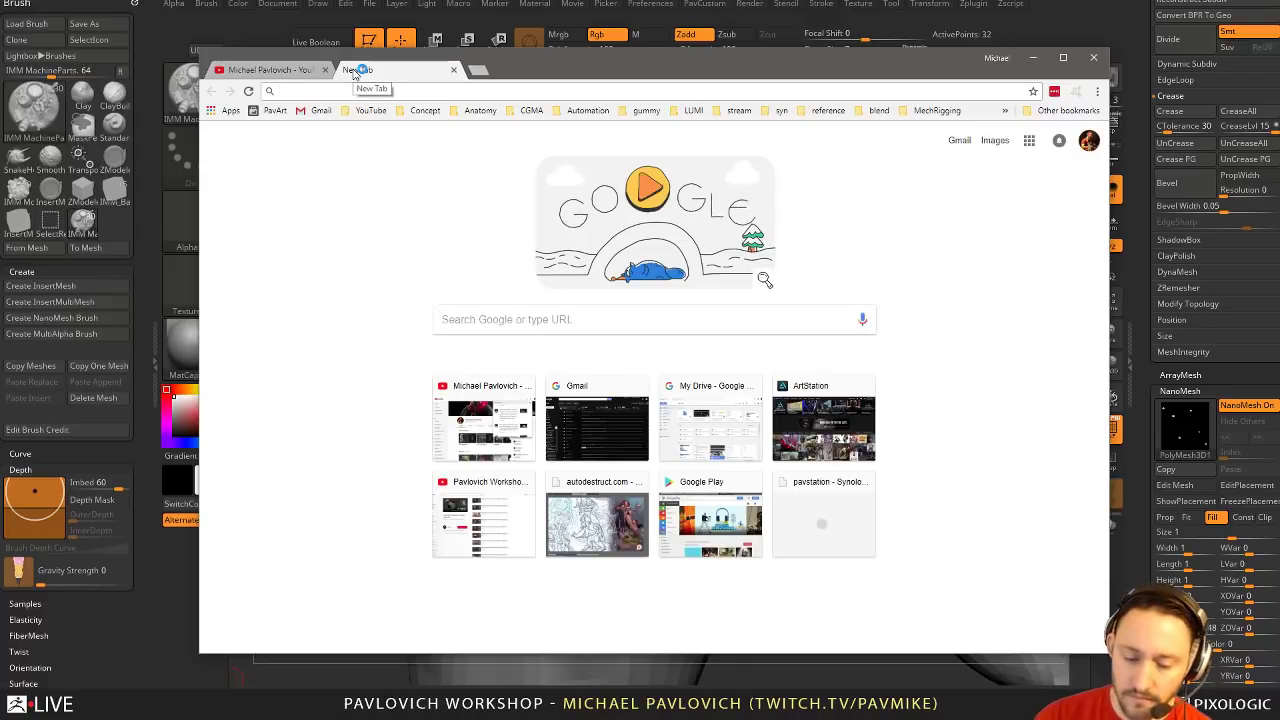
{"action": "type", "text": "pavlovich artstation"}
{"action": "key", "text": "Return"}
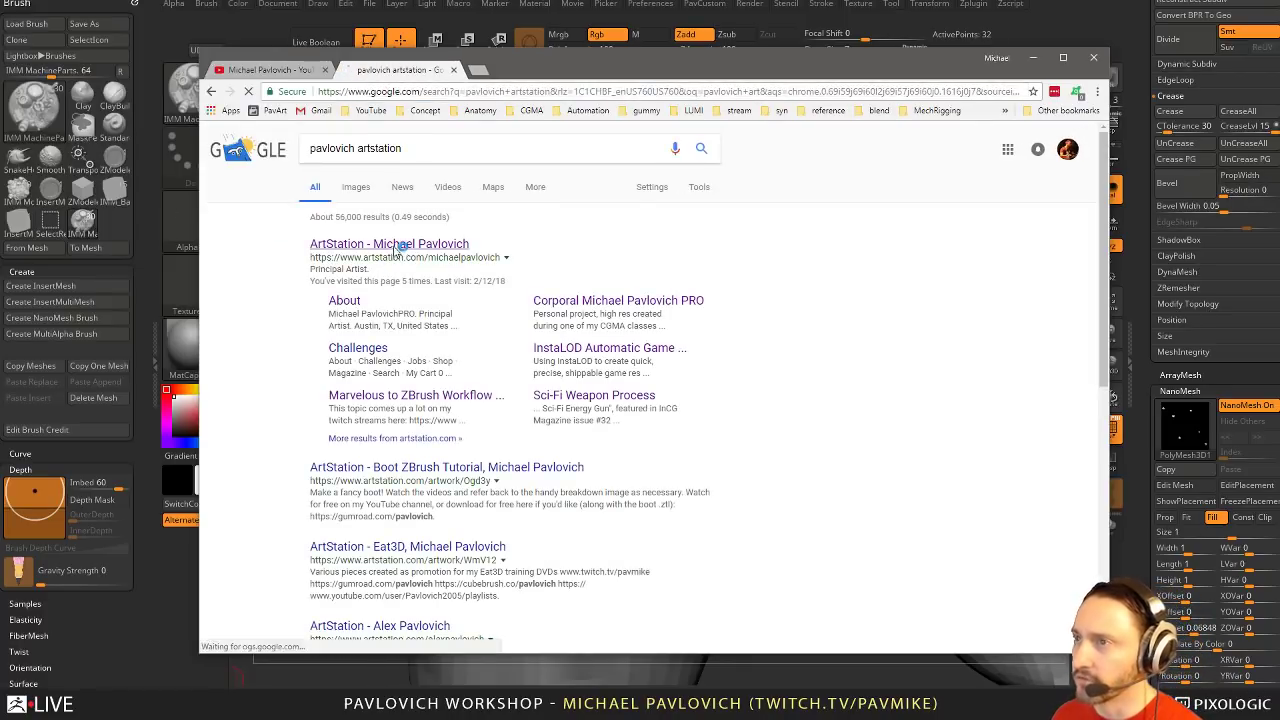
{"action": "left_click", "coordinate": [420, 256]}
{"action": "left_click", "coordinate": [423, 92]}
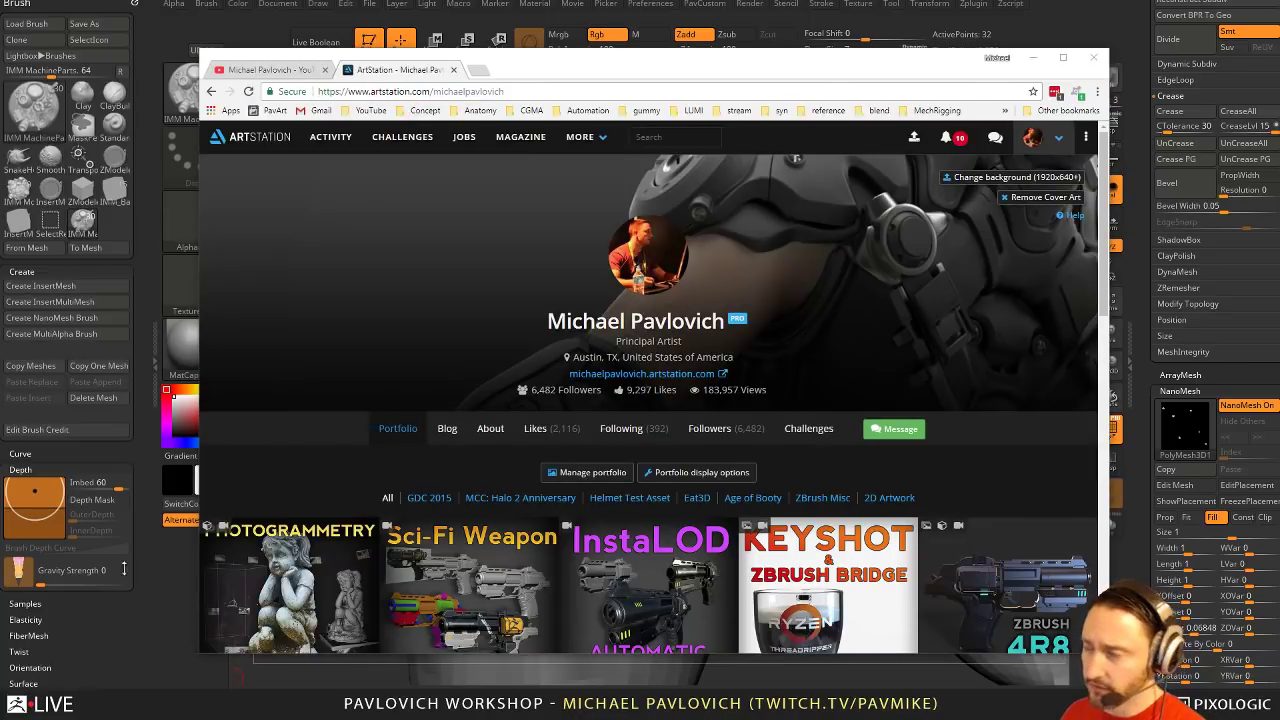
View the Corporal artwork from the ArtStation portfolio, and return to the portfolio
{"action": "scroll", "coordinate": [515, 342], "scroll_direction": "down", "scroll_amount": 5}
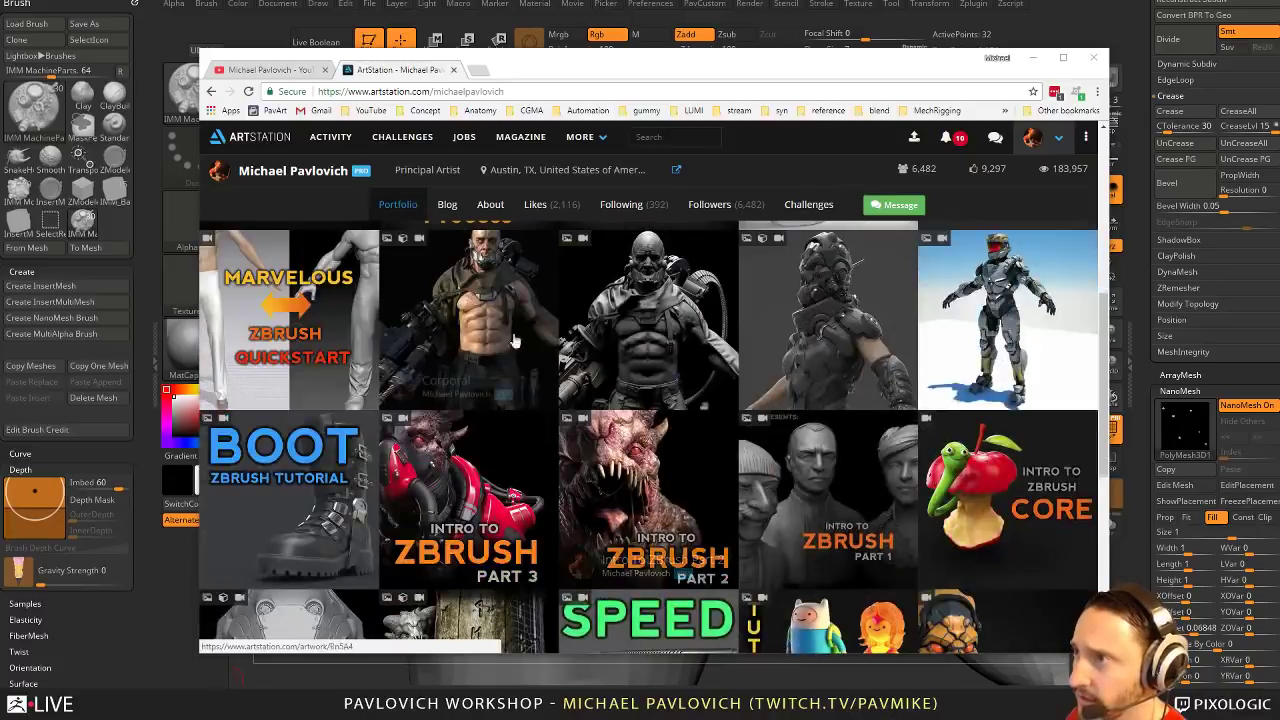
{"action": "left_click", "coordinate": [515, 342]}
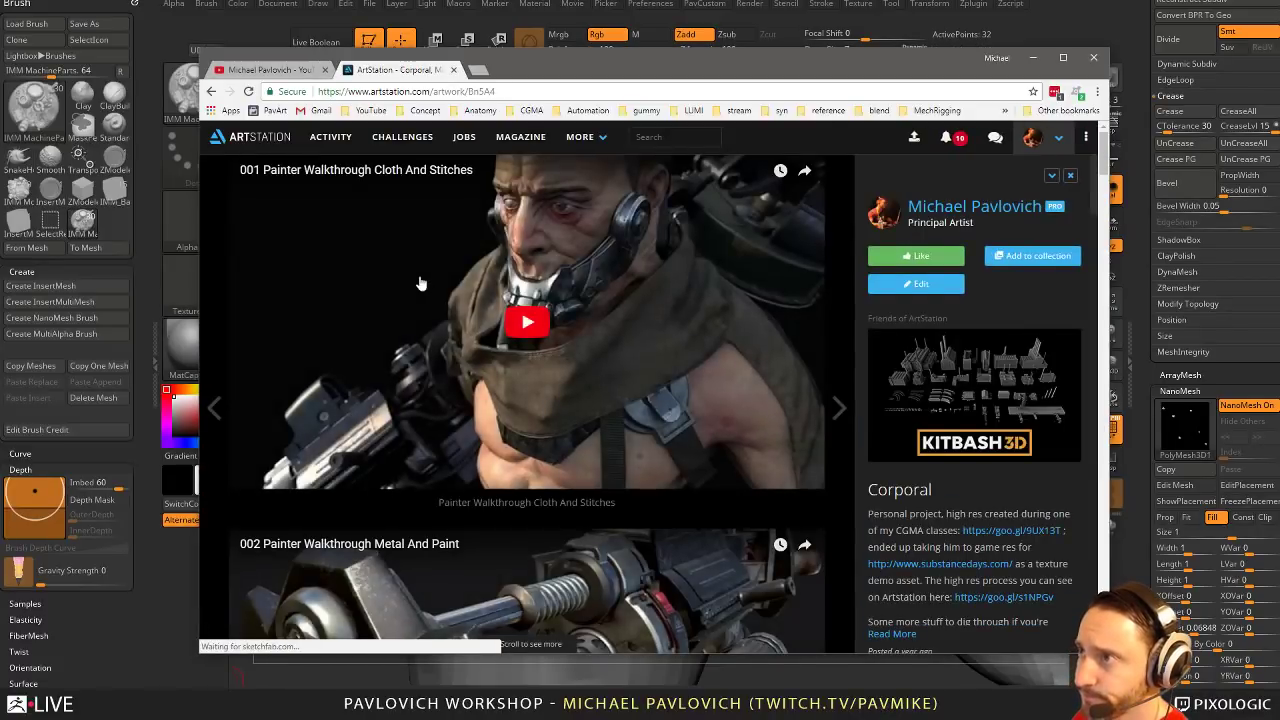
{"action": "scroll", "coordinate": [421, 284], "scroll_direction": "down", "scroll_amount": 10}
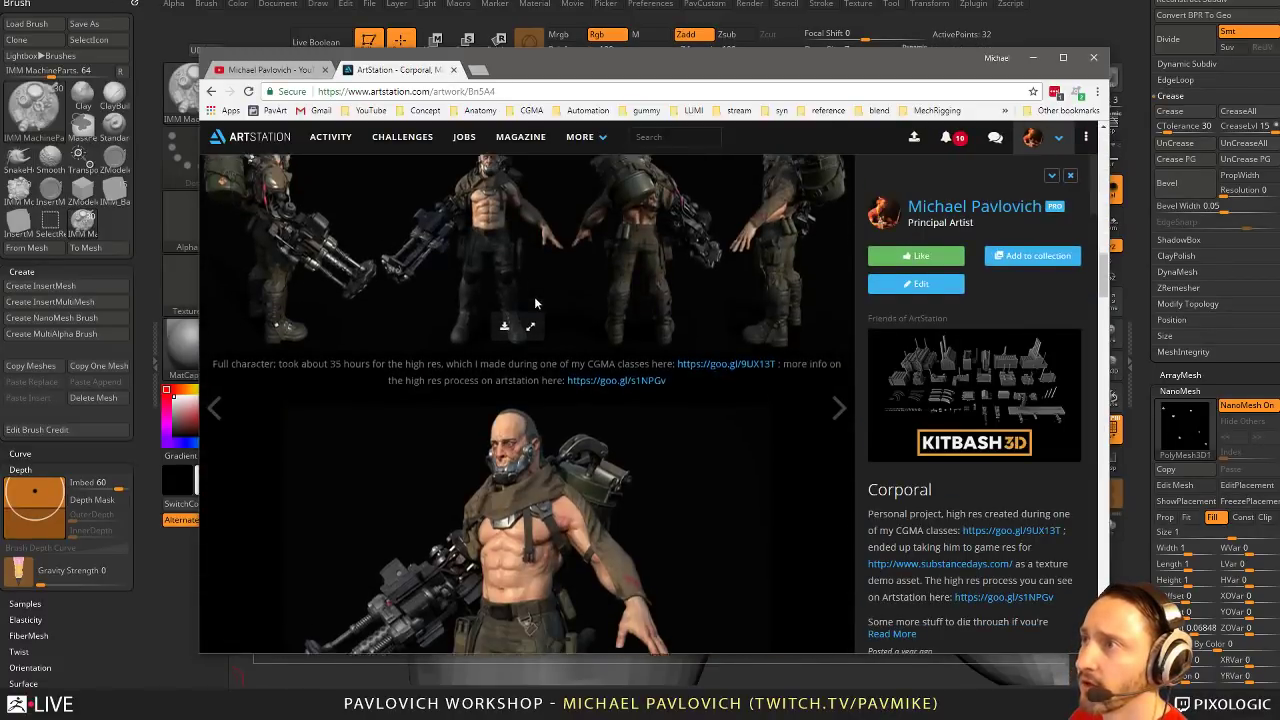
{"action": "scroll", "coordinate": [535, 303], "scroll_direction": "up", "scroll_amount": 1}
{"action": "left_click", "coordinate": [211, 91]}
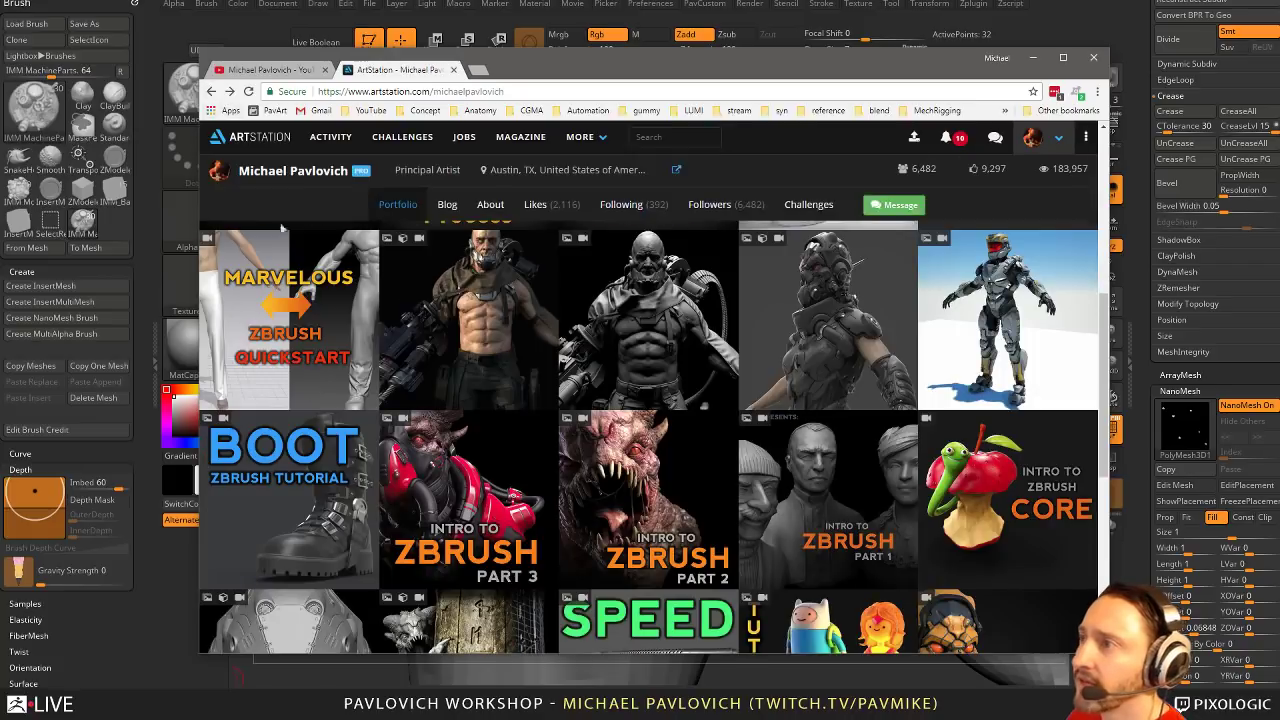
Open the GDC 2015 FPS Female artwork and look through its renders and concept sketches
{"action": "left_click", "coordinate": [846, 298]}
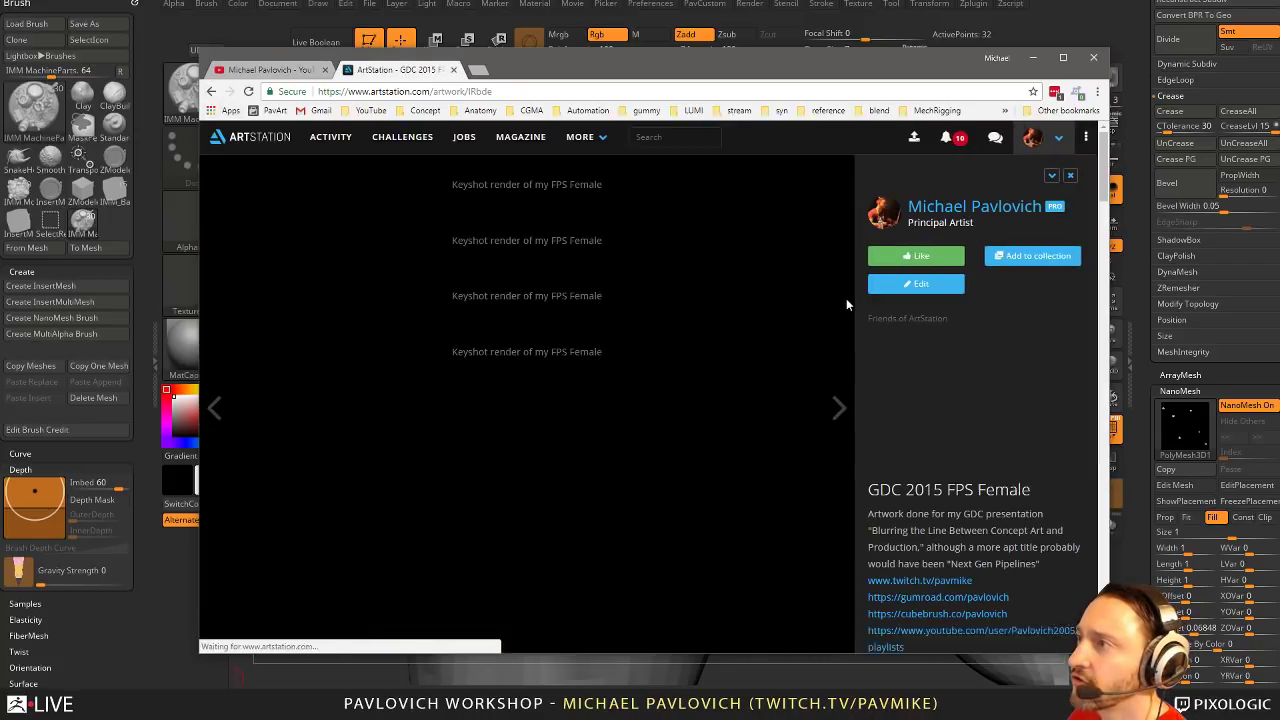
{"action": "scroll", "coordinate": [528, 360], "scroll_direction": "down", "scroll_amount": 7}
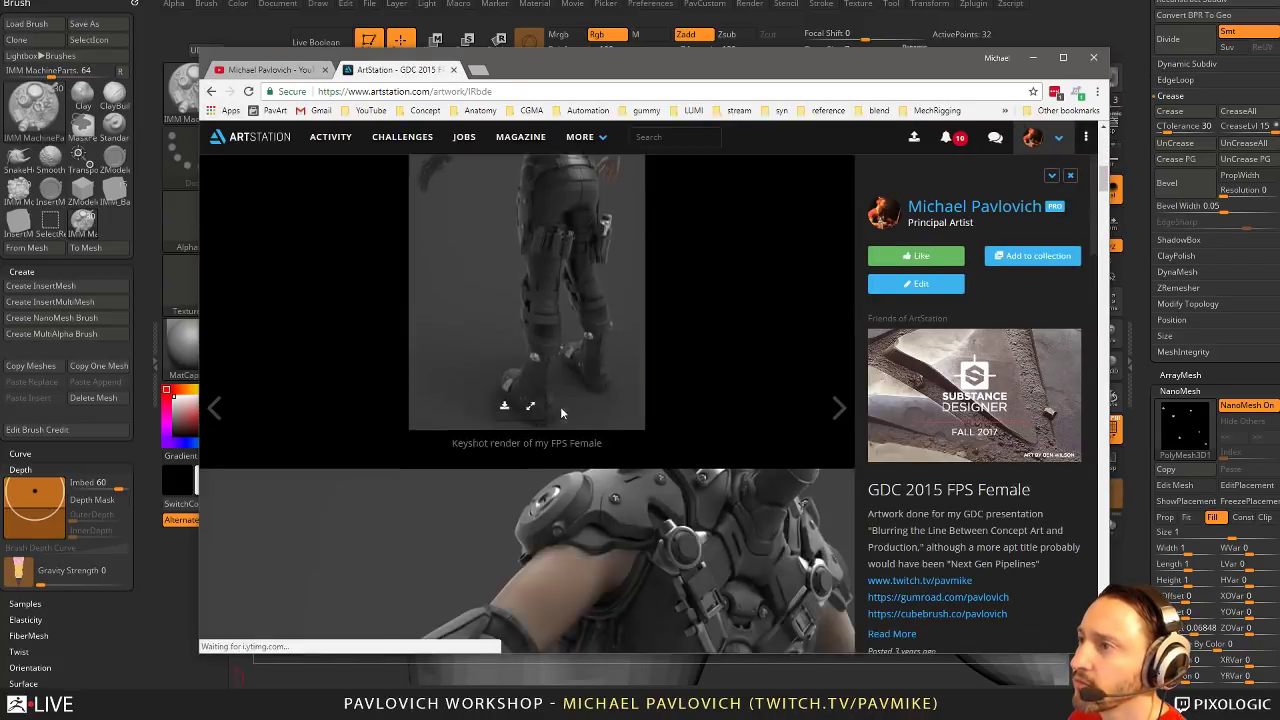
{"action": "scroll", "coordinate": [561, 411], "scroll_direction": "down", "scroll_amount": 15}
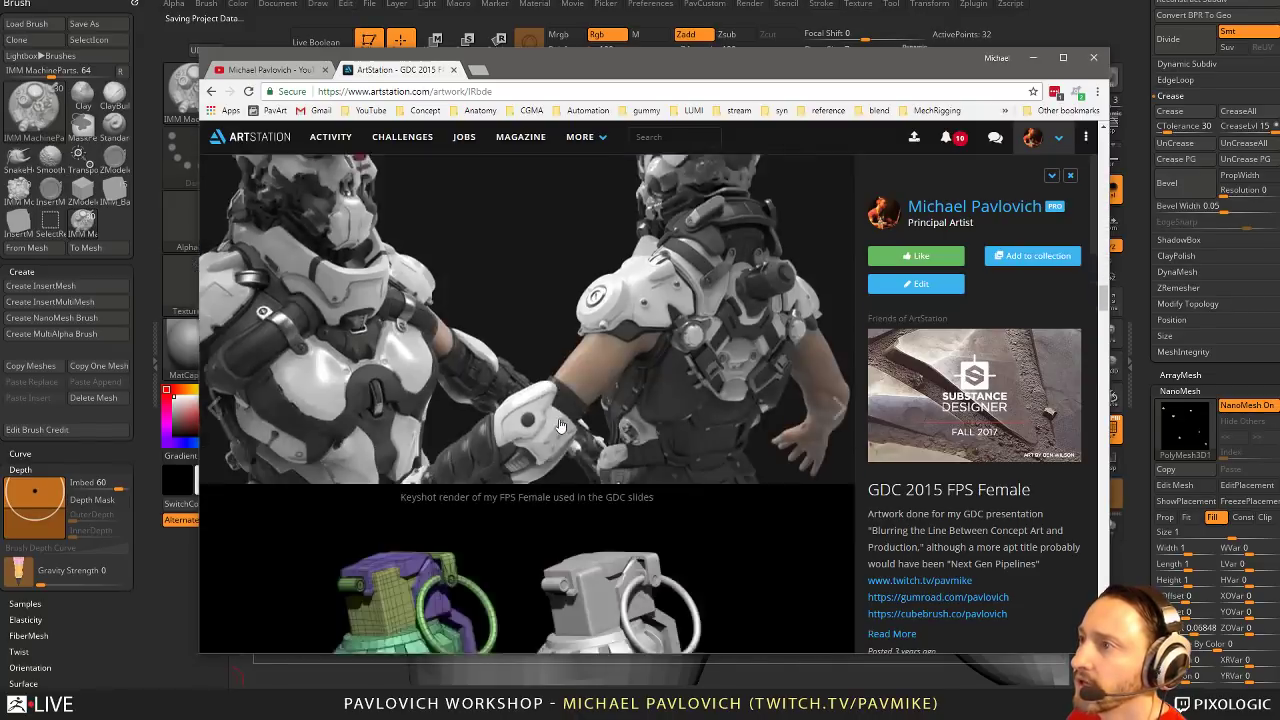
{"action": "scroll", "coordinate": [561, 425], "scroll_direction": "down", "scroll_amount": 10}
{"action": "scroll", "coordinate": [557, 439], "scroll_direction": "up", "scroll_amount": 6}
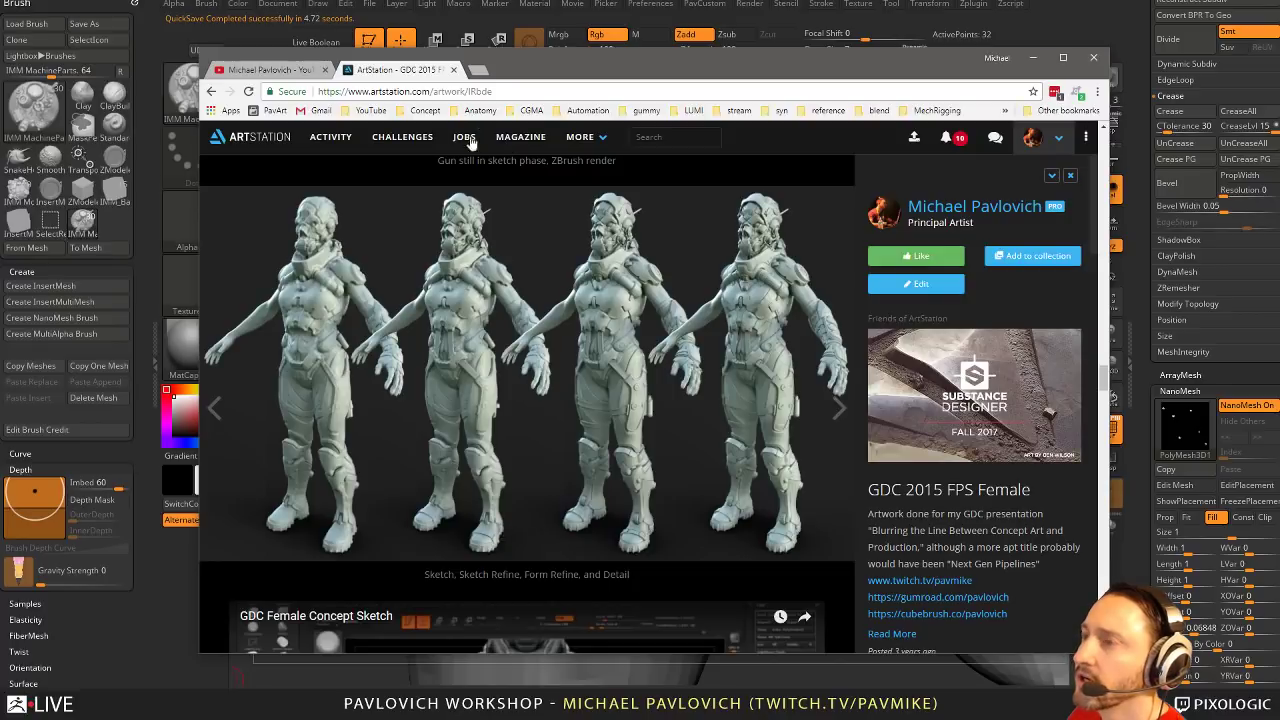
View the full-size image of the four sketch-to-detail stages, enlarge it across the figures, and return to the artwork page
{"action": "left_click", "coordinate": [530, 541]}
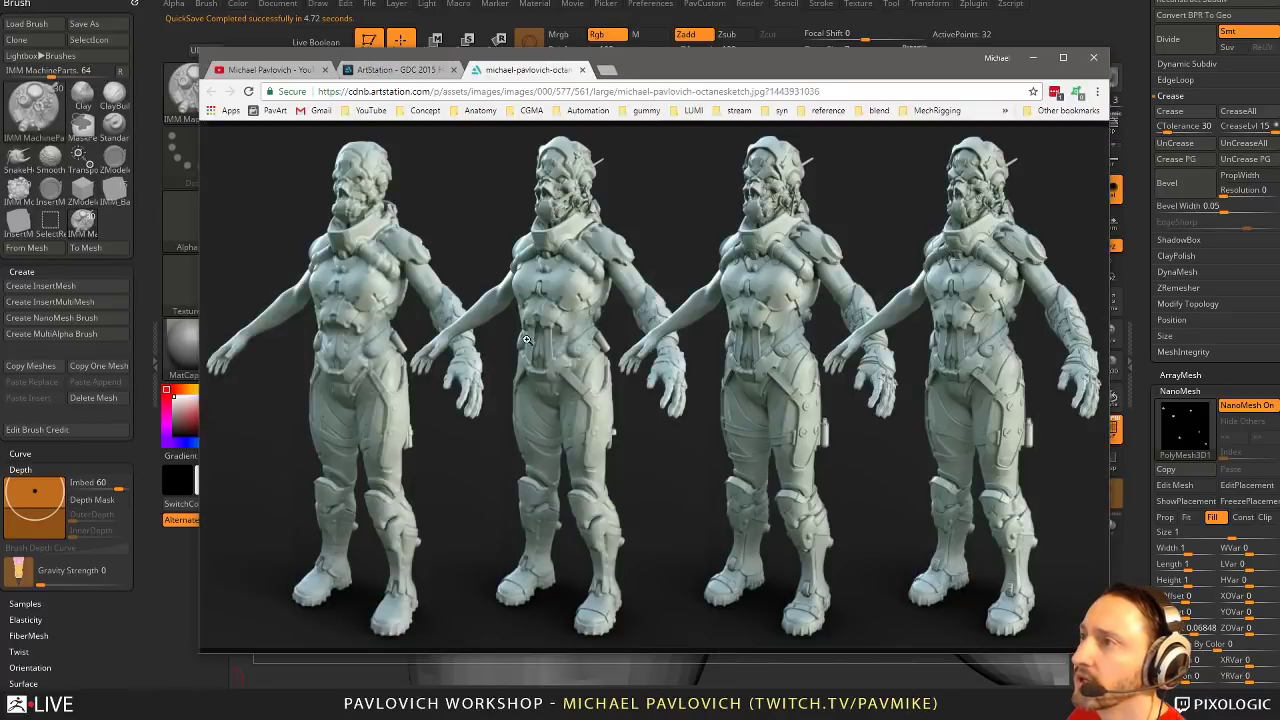
{"action": "left_click", "coordinate": [526, 340]}
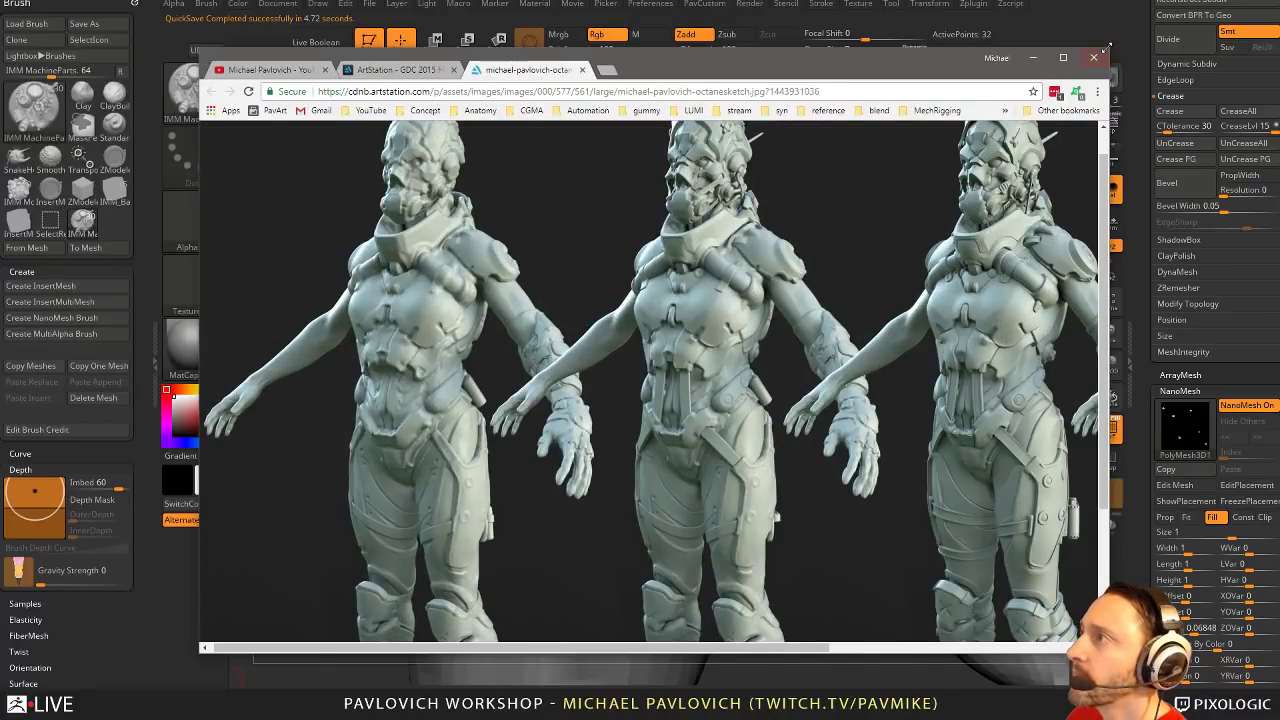
{"action": "left_click_drag", "start_coordinate": [1106, 48], "coordinate": [1279, 0]}
{"action": "scroll", "coordinate": [412, 440], "scroll_direction": "up", "scroll_amount": 2}
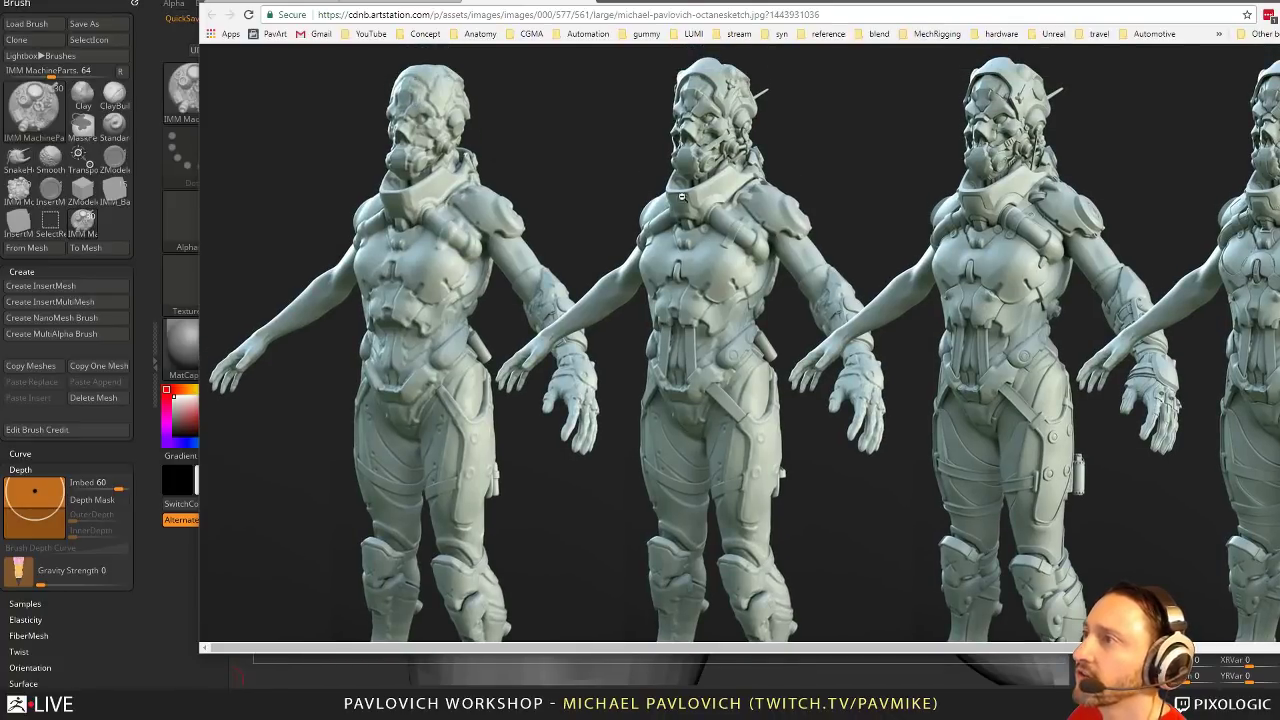
{"action": "left_click_drag", "start_coordinate": [535, 647], "coordinate": [698, 654]}
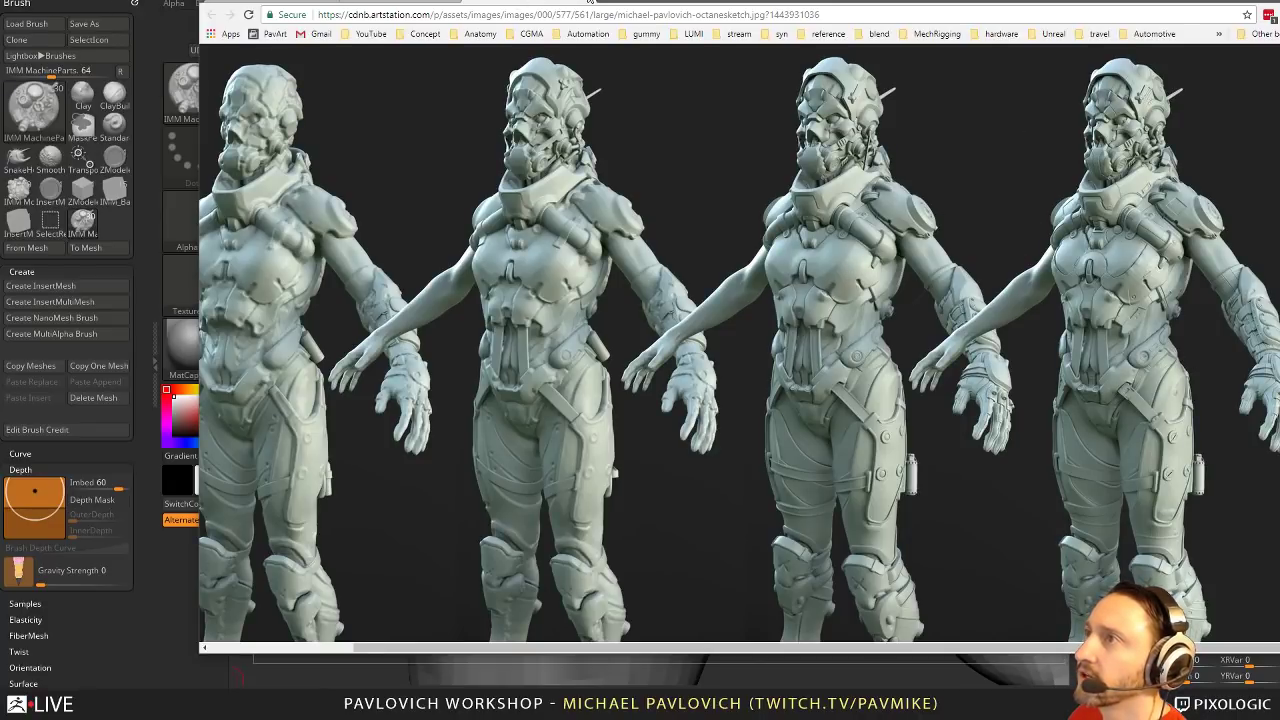
{"action": "key", "text": "alt+Left"}
Look through the sketch and refine videos on the GDC 2015 FPS Female page, return to the portfolio, and switch back to ZBrush
{"action": "scroll", "coordinate": [583, 405], "scroll_direction": "down", "scroll_amount": 10}
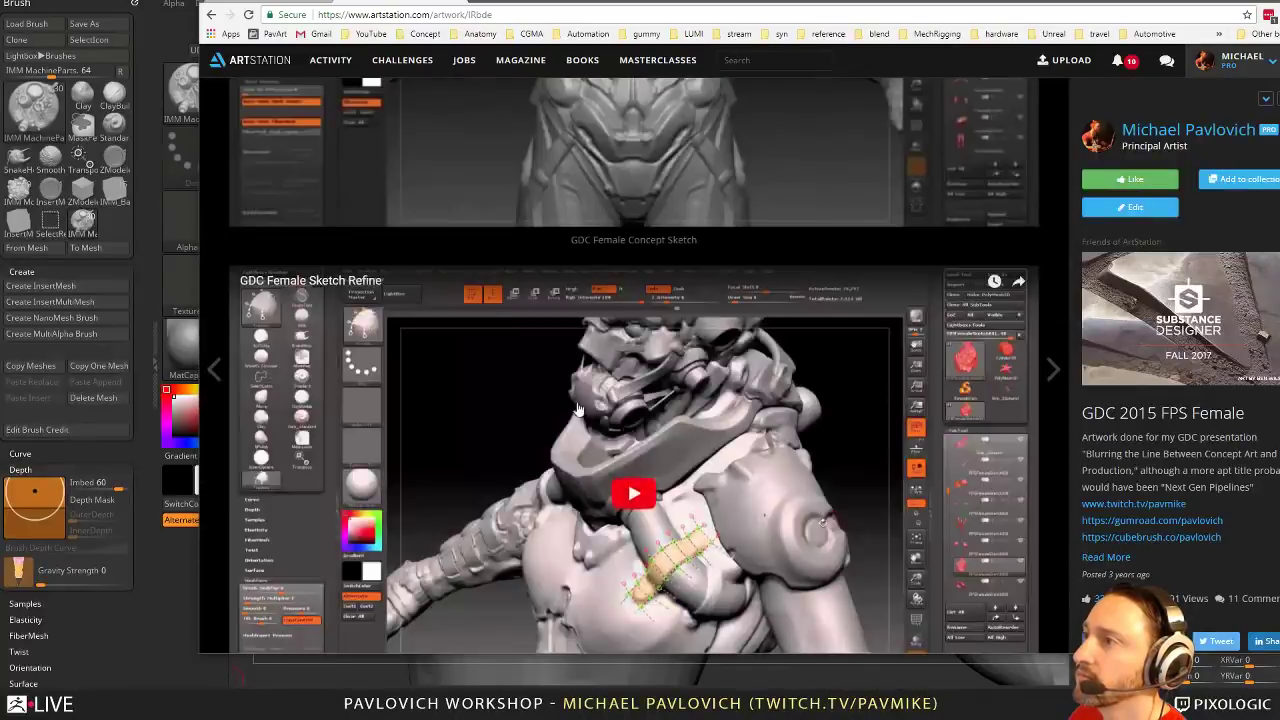
{"action": "scroll", "coordinate": [583, 405], "scroll_direction": "down", "scroll_amount": 15}
{"action": "scroll", "coordinate": [583, 402], "scroll_direction": "up", "scroll_amount": 12}
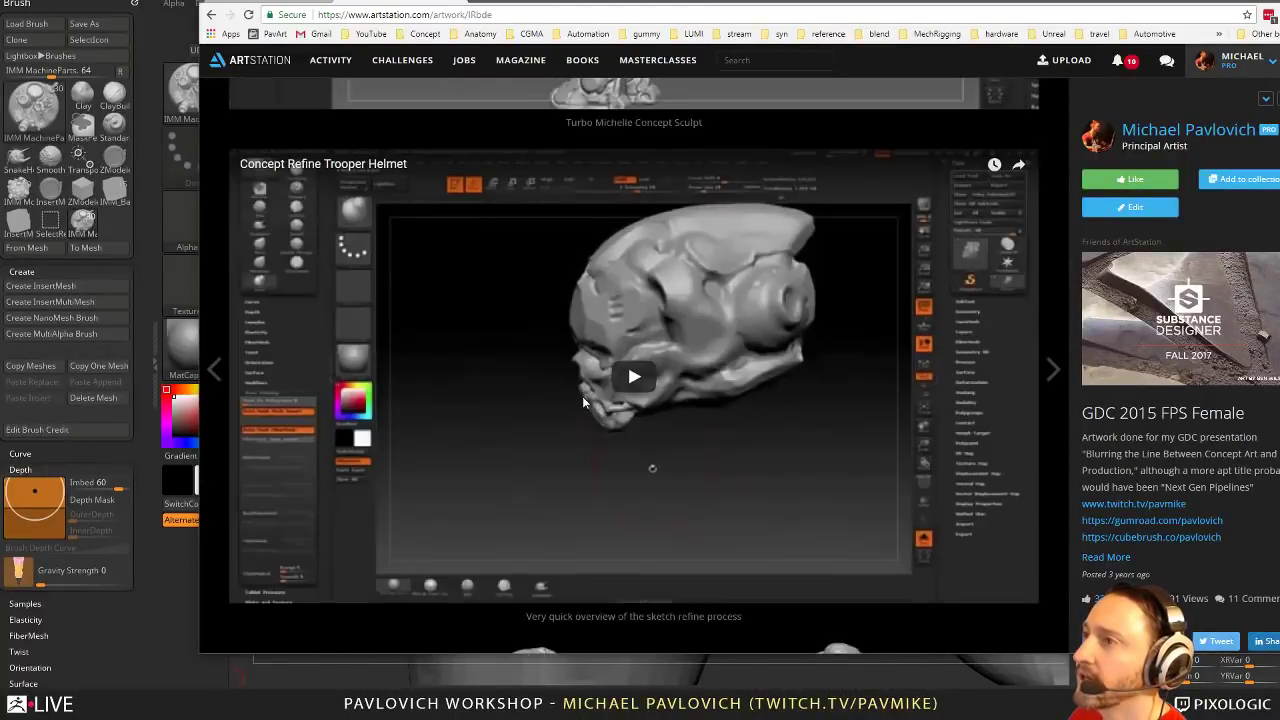
{"action": "scroll", "coordinate": [582, 408], "scroll_direction": "up", "scroll_amount": 4}
{"action": "scroll", "coordinate": [665, 297], "scroll_direction": "up", "scroll_amount": 8}
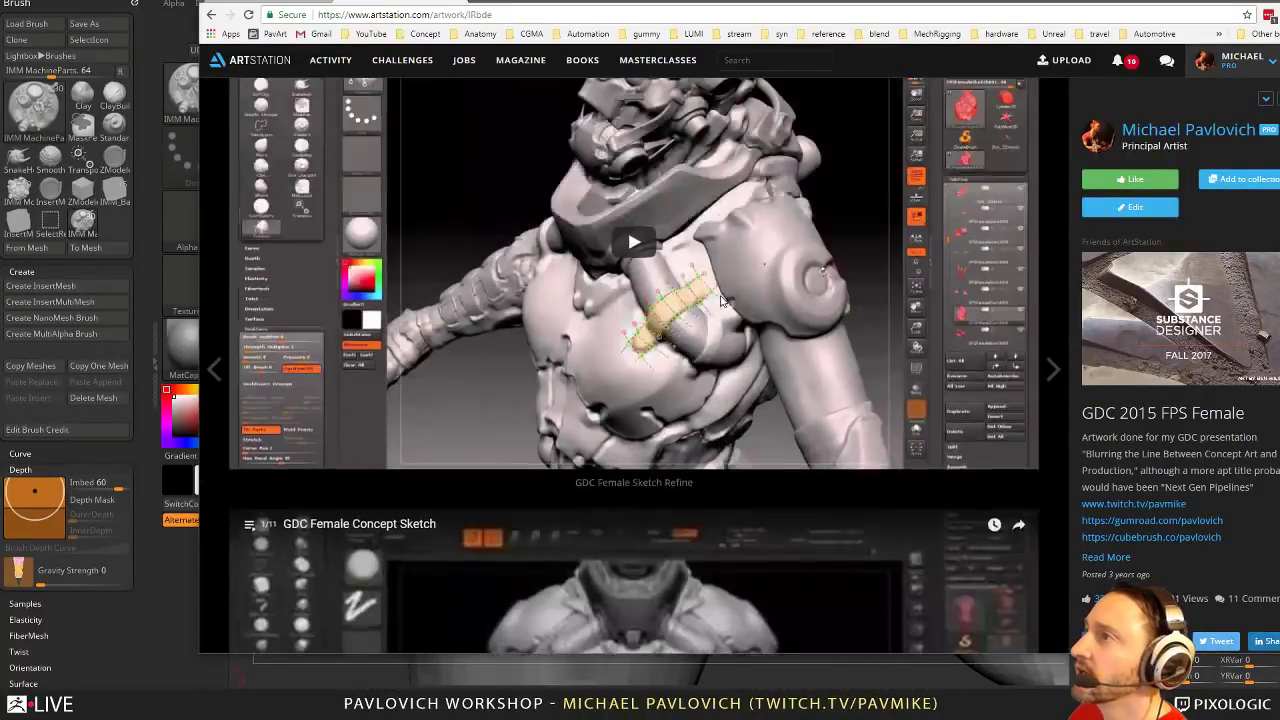
{"action": "left_click", "coordinate": [211, 14]}
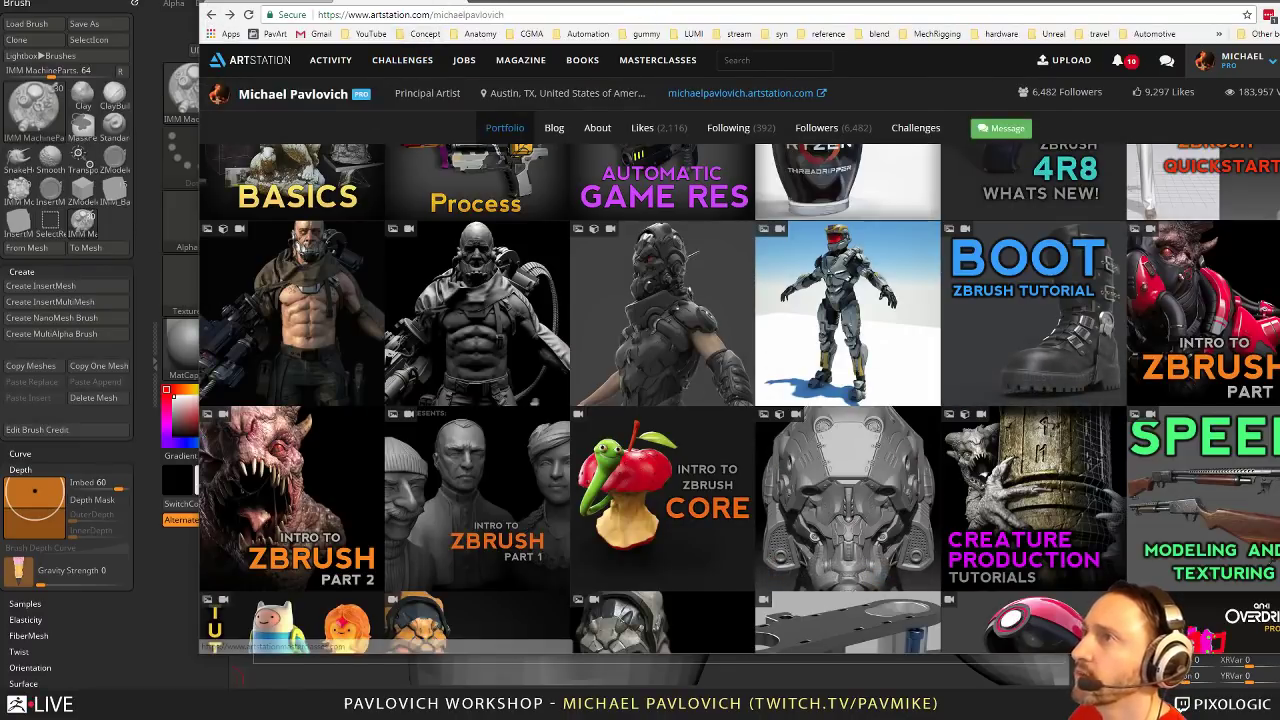
{"action": "key", "text": "alt+Tab"}
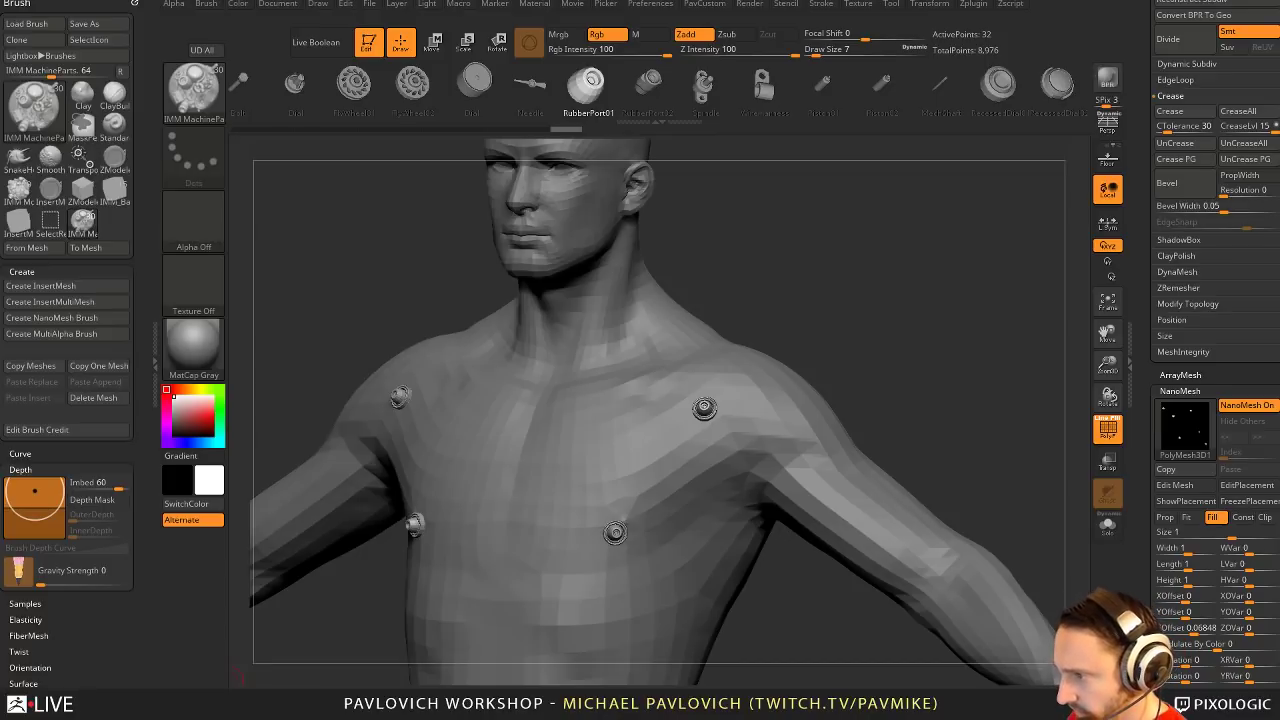
Open the Pavlovich Workshop playlist on YouTube in the browser, look through its episodes, and switch back to ZBrush
{"action": "left_click_drag", "start_coordinate": [760, 719], "coordinate": [553, 36]}
{"action": "left_click", "coordinate": [582, 48]}
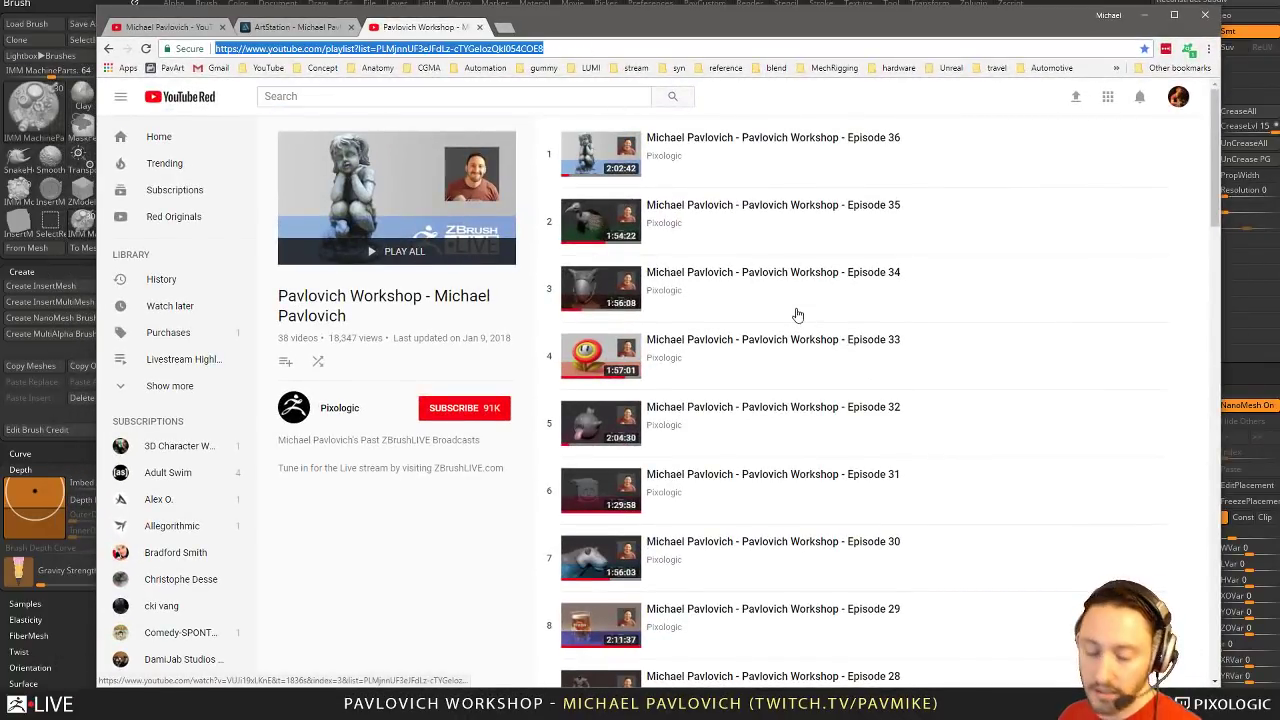
{"action": "key", "text": "alt+Tab"}
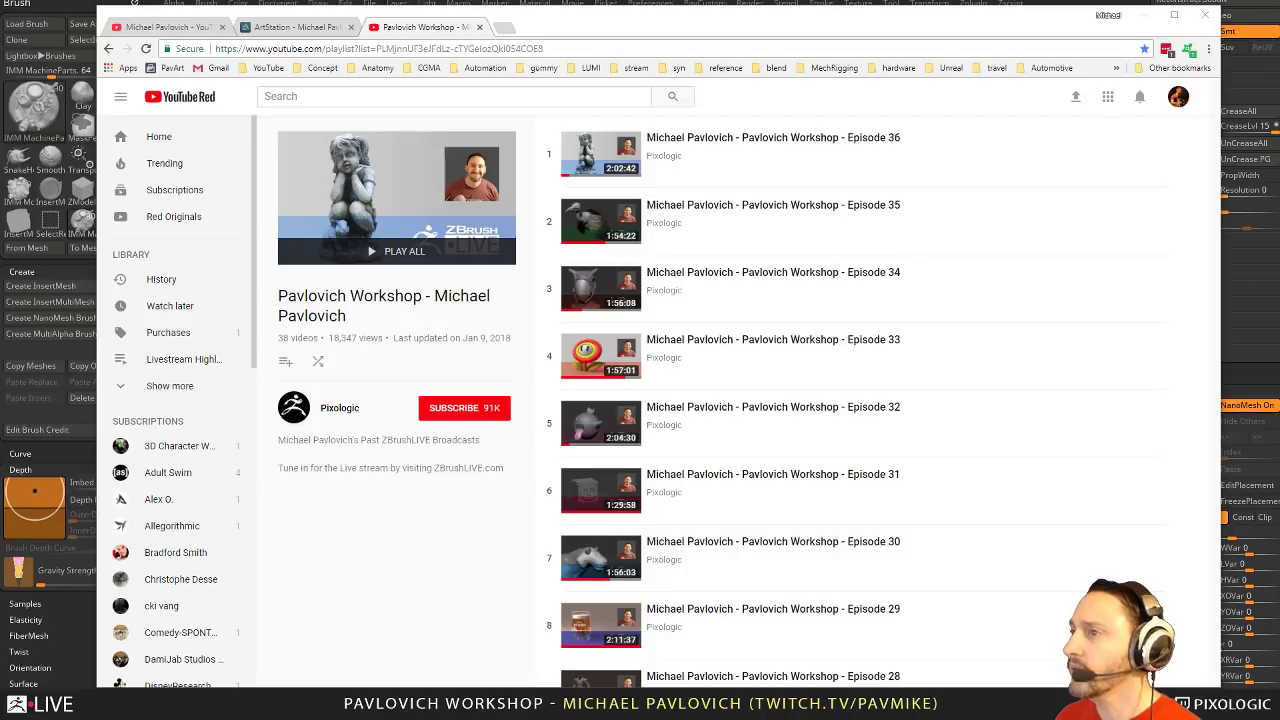
{"action": "scroll", "coordinate": [716, 432], "scroll_direction": "down", "scroll_amount": 10}
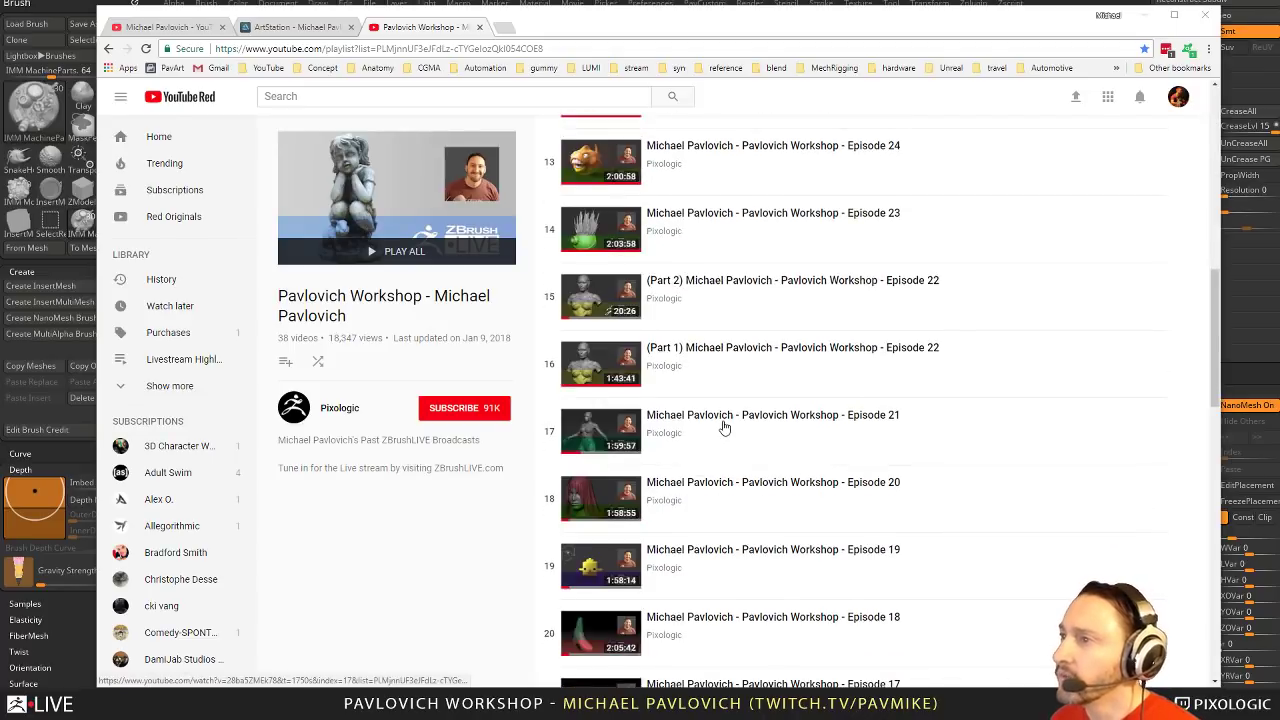
{"action": "scroll", "coordinate": [716, 427], "scroll_direction": "down", "scroll_amount": 3}
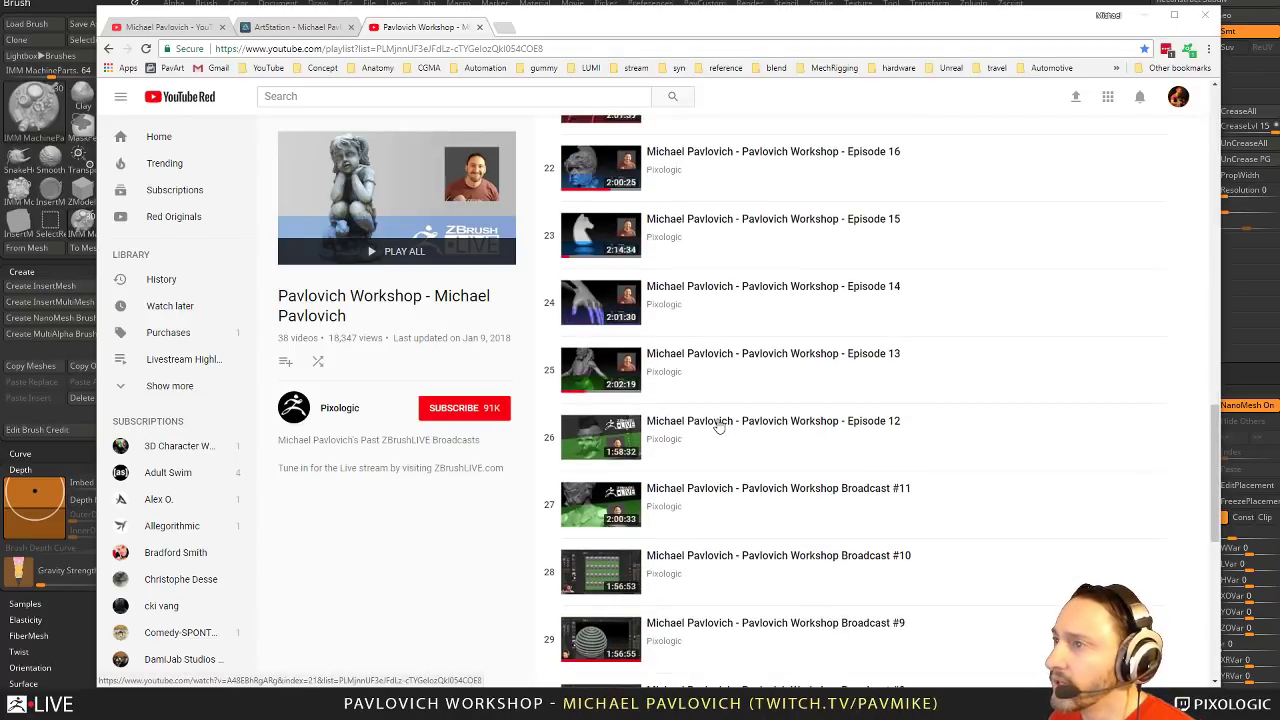
{"action": "key", "text": "alt+Tab"}
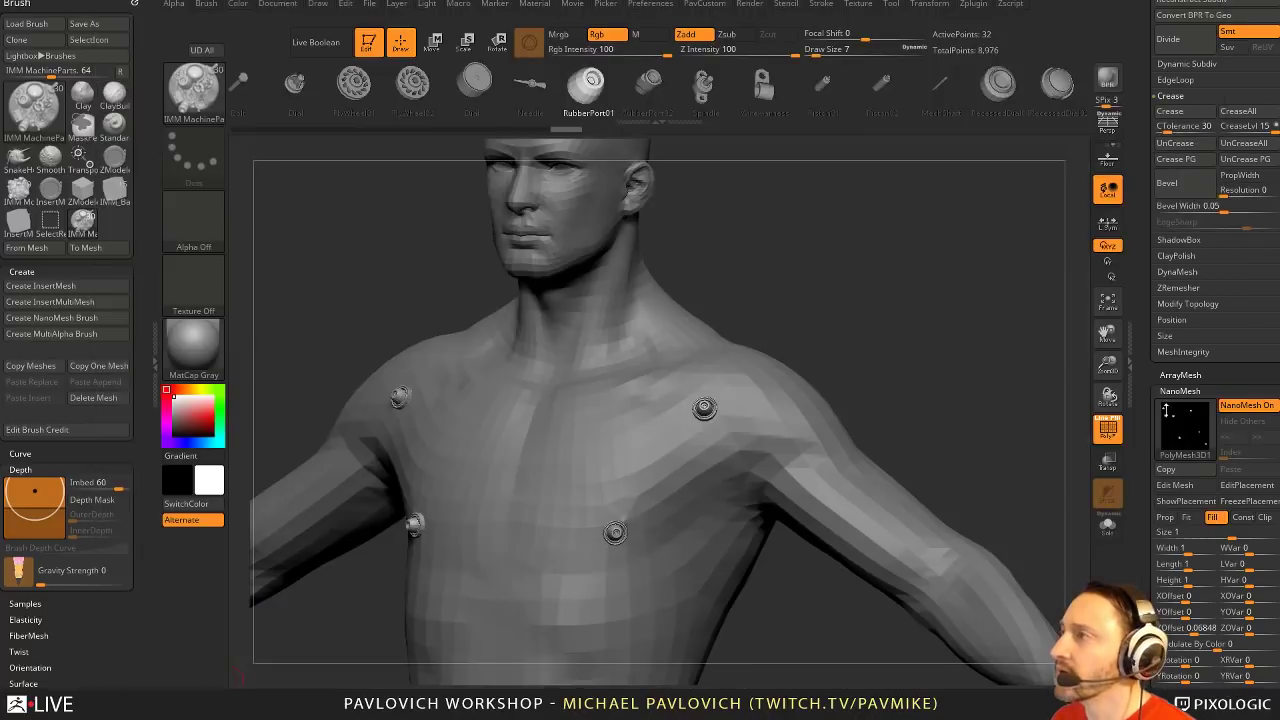
Load the tool ZBFemale_TechSuitDetails010.ZTL from the HighRes folder under streaming, ZBFemale
{"action": "scroll", "coordinate": [1147, 328], "scroll_direction": "up", "scroll_amount": 5}
{"action": "left_click", "coordinate": [1174, 23]}
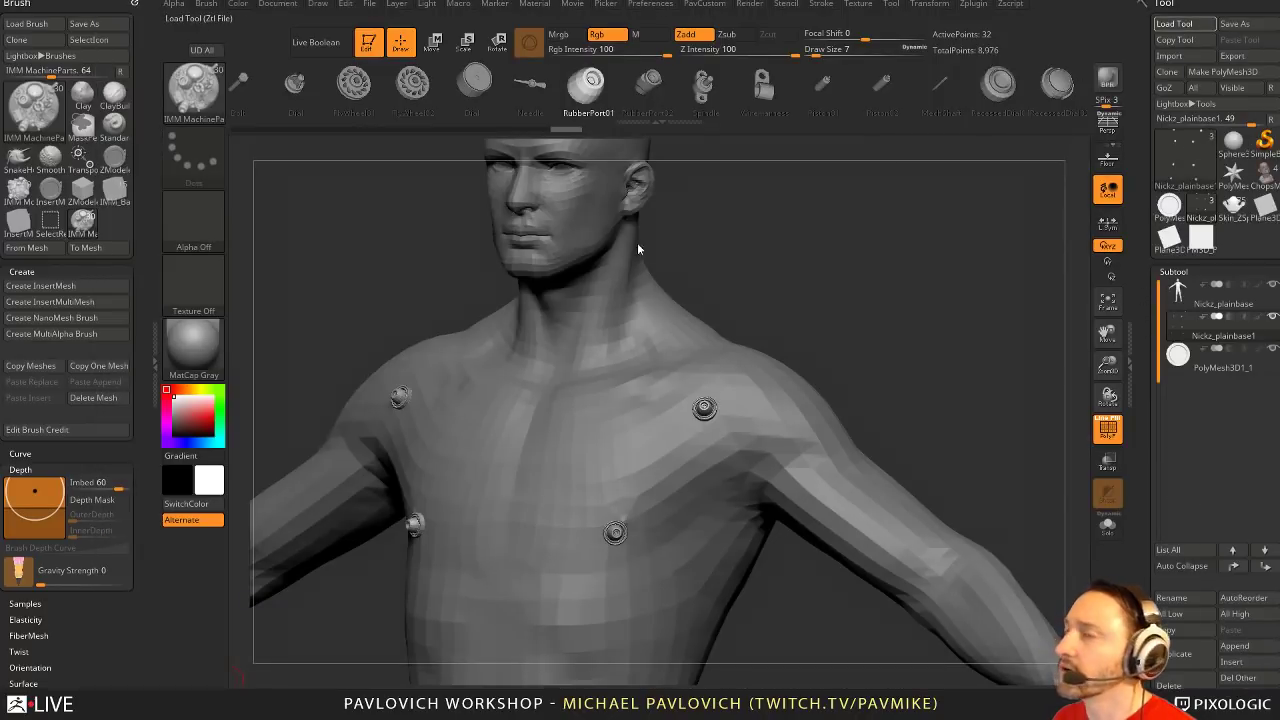
{"action": "scroll", "coordinate": [320, 330], "scroll_direction": "up", "scroll_amount": 2}
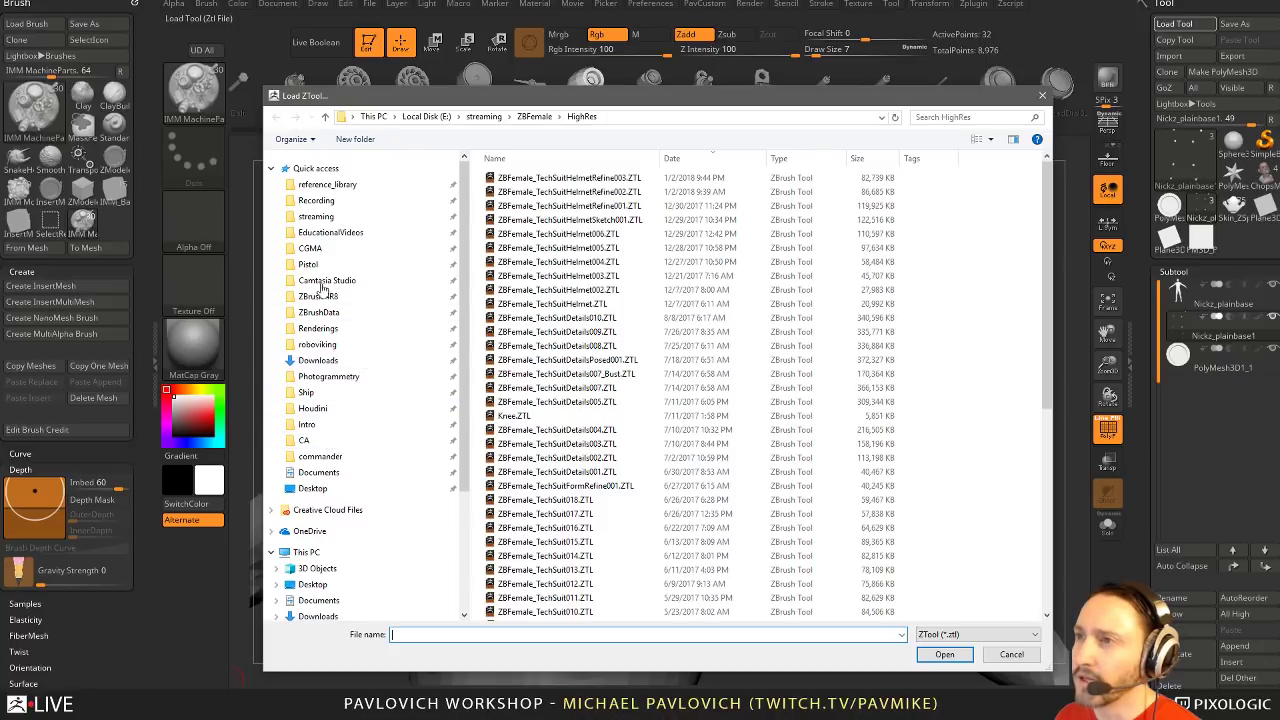
{"action": "left_click", "coordinate": [318, 216]}
{"action": "double_click", "coordinate": [500, 177]}
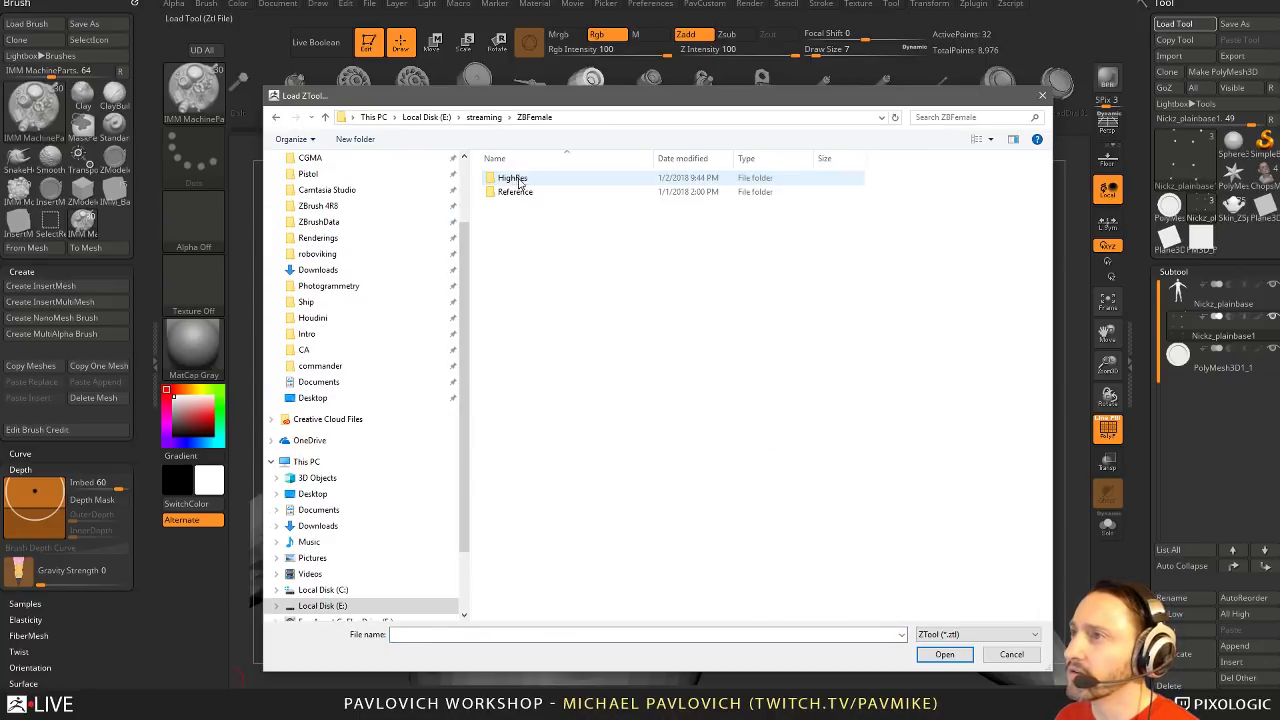
{"action": "double_click", "coordinate": [588, 180]}
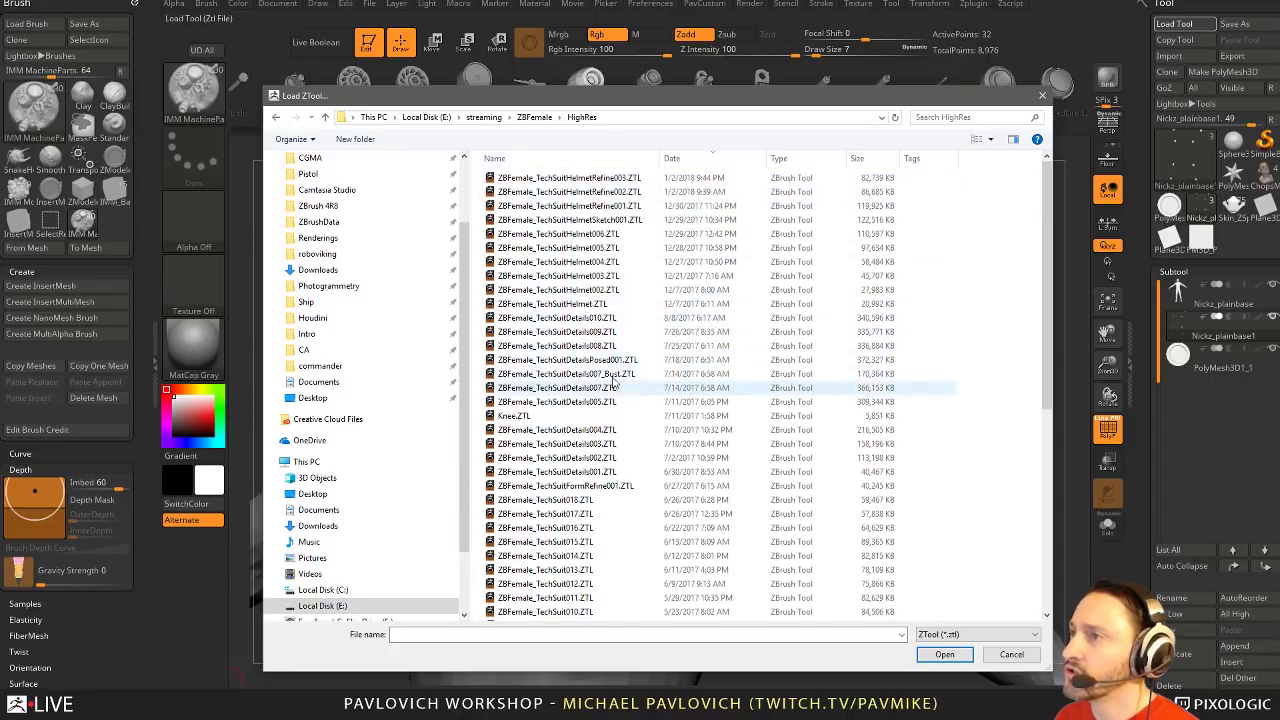
{"action": "double_click", "coordinate": [591, 318]}
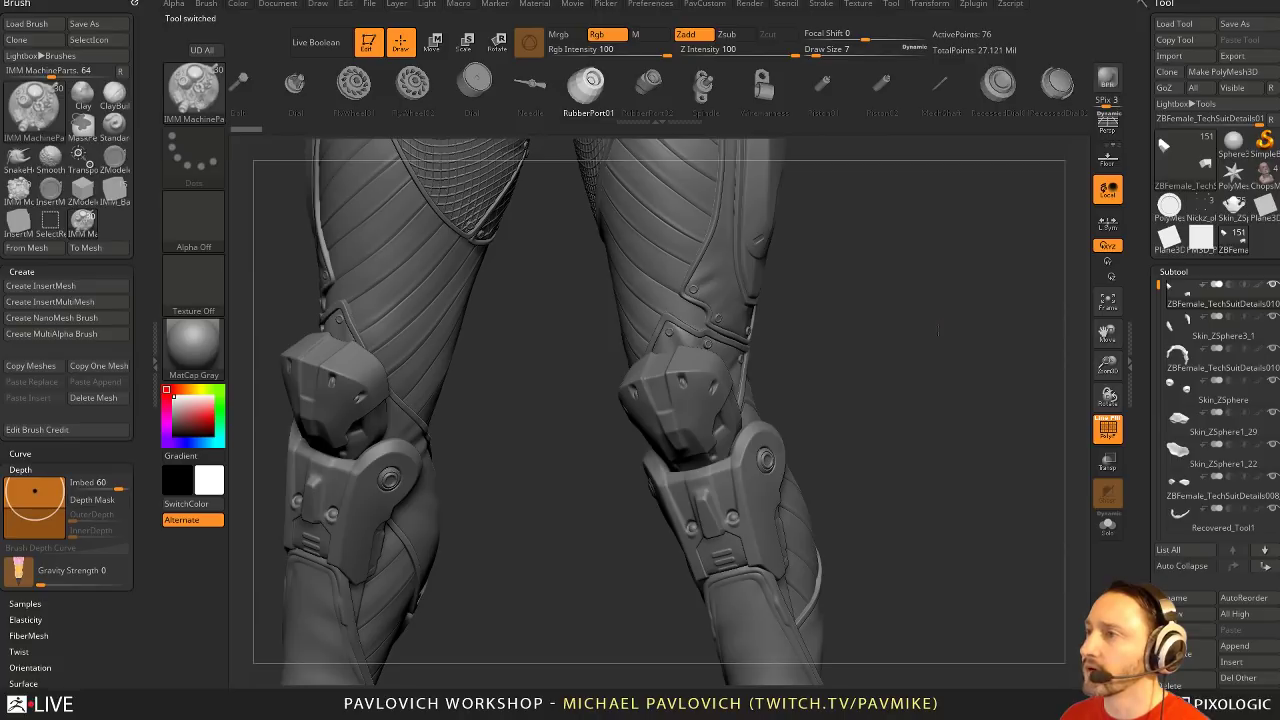
Choose the Standard brush and examine the tech suit figure from the legs and torso round to the back armor
{"action": "left_click_drag", "start_coordinate": [938, 330], "coordinate": [920, 440], "text": "alt"}
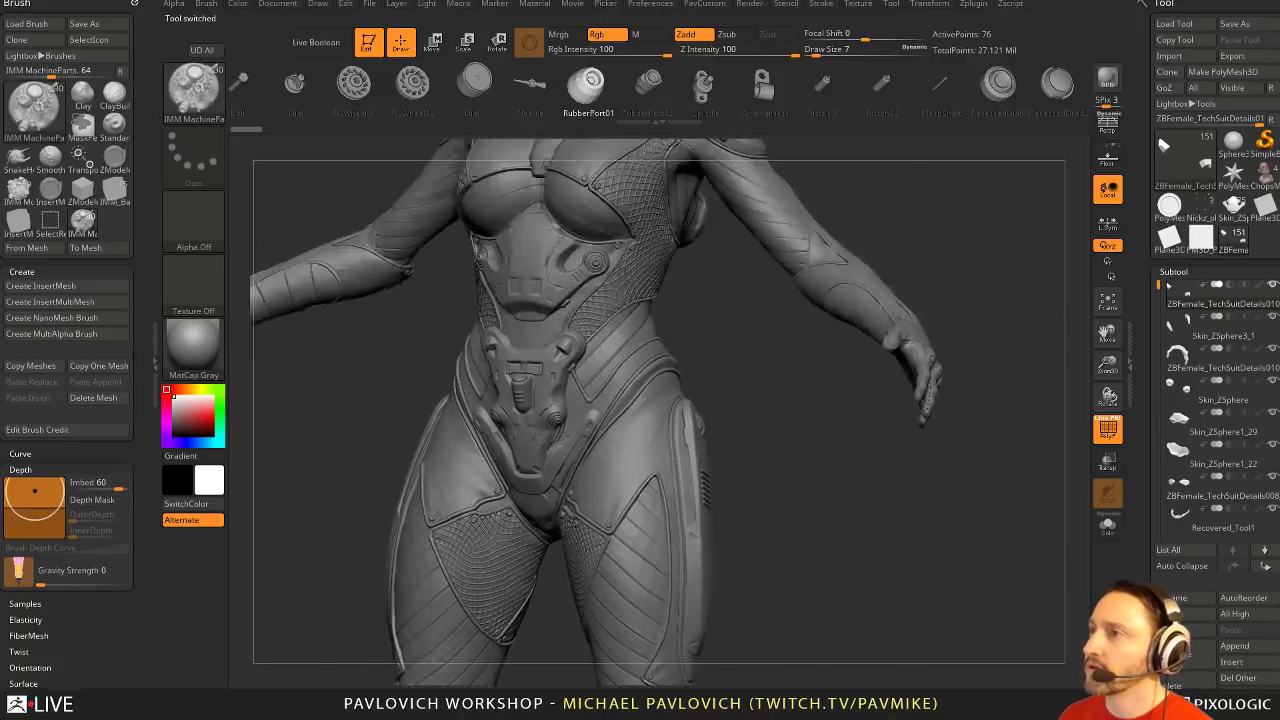
{"action": "mouse_move", "coordinate": [922, 367]}
{"action": "left_mouse_down"}
{"action": "mouse_move", "coordinate": [960, 363]}
{"action": "mouse_move", "coordinate": [982, 205]}
{"action": "mouse_move", "coordinate": [1003, 391]}
{"action": "mouse_move", "coordinate": [954, 366]}
{"action": "mouse_move", "coordinate": [945, 399]}
{"action": "mouse_move", "coordinate": [1020, 383]}
{"action": "mouse_move", "coordinate": [909, 386]}
{"action": "left_mouse_up"}
{"action": "key", "text": "b"}
{"action": "key", "text": "s"}
{"action": "key", "text": "t"}
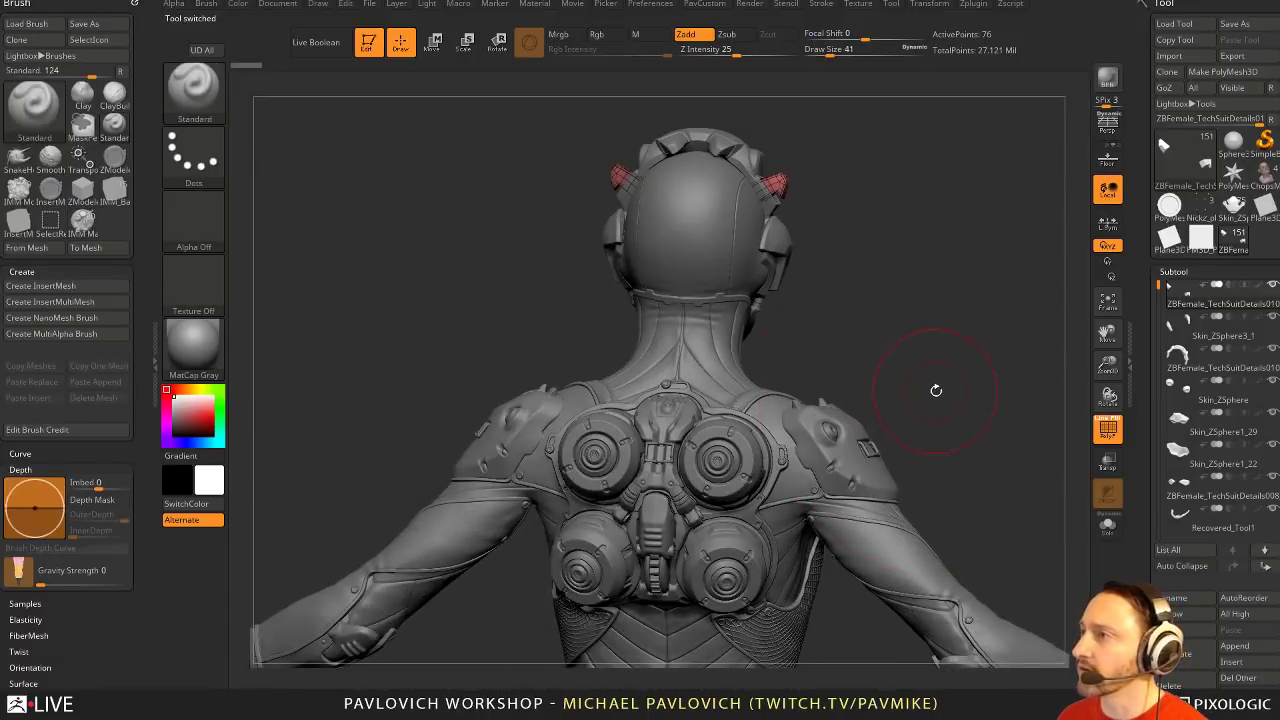
{"action": "mouse_move", "coordinate": [971, 419]}
{"action": "left_mouse_down", "text": "alt"}
{"action": "mouse_move", "coordinate": [971, 294]}
{"action": "mouse_move", "coordinate": [1020, 353]}
{"action": "left_mouse_up", "text": "alt"}
Delete the tech suit, Skin_ZSphere, Nickz_plainbase and Chops tools with all their subtools
{"action": "left_click", "coordinate": [1240, 693]}
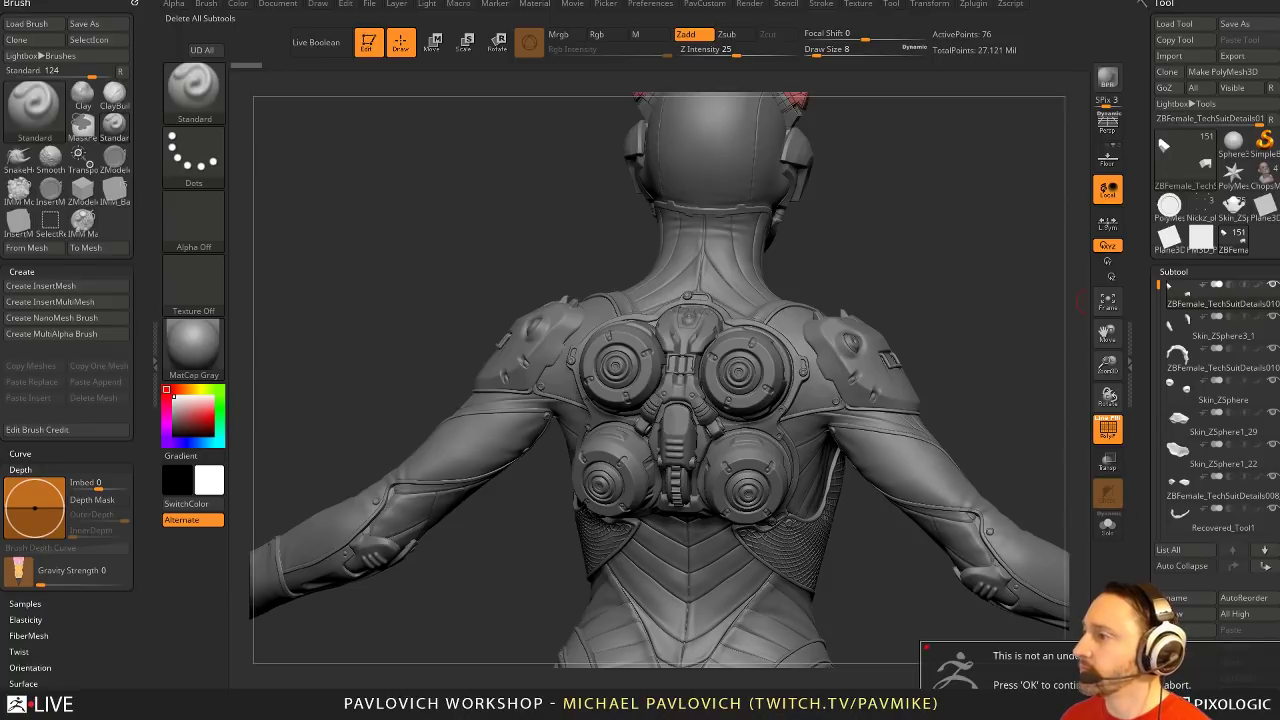
{"action": "key", "text": "Return"}
{"action": "left_click", "coordinate": [1234, 214]}
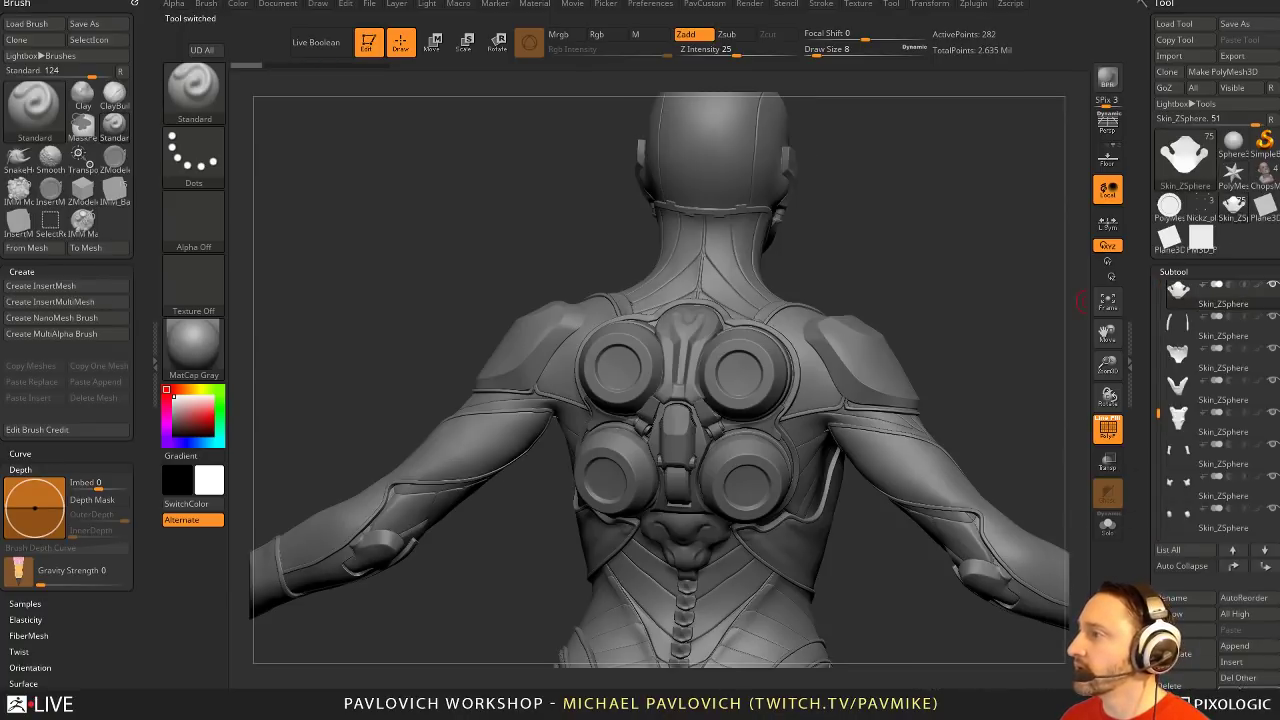
{"action": "left_click", "coordinate": [1240, 693]}
{"action": "left_click", "coordinate": [1205, 210]}
{"action": "left_click", "coordinate": [1240, 693]}
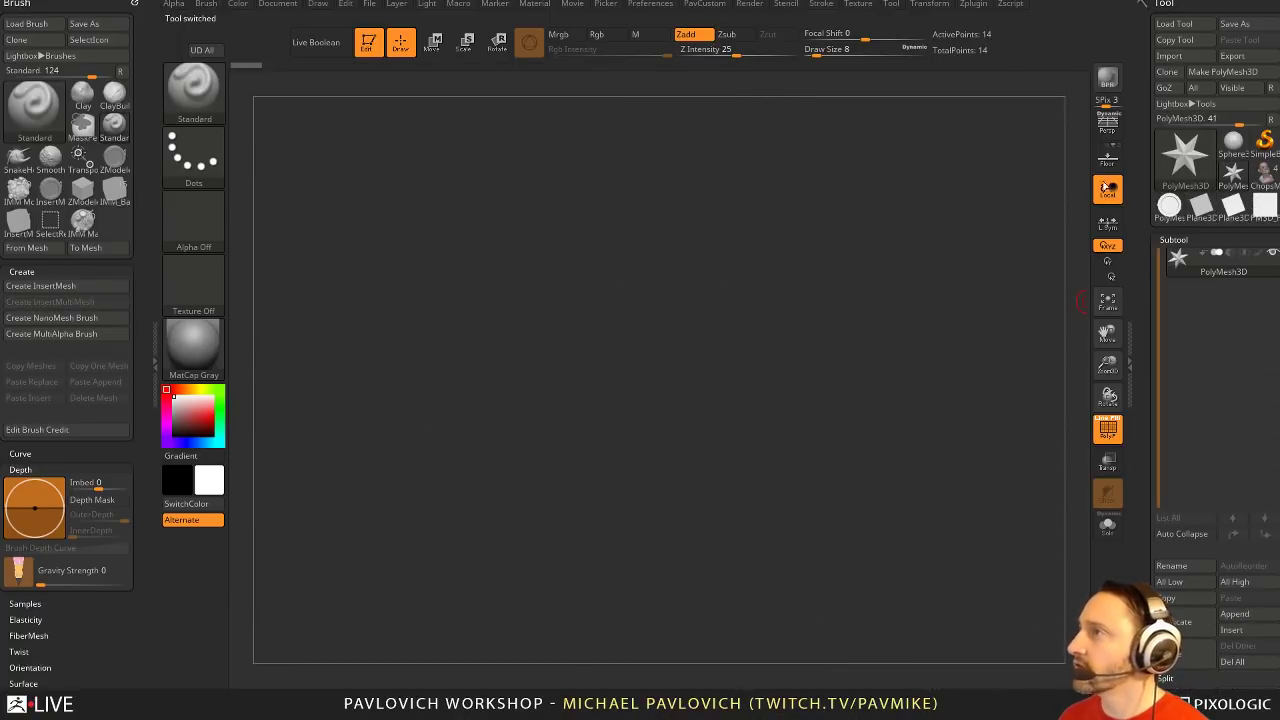
{"action": "left_click", "coordinate": [689, 4]}
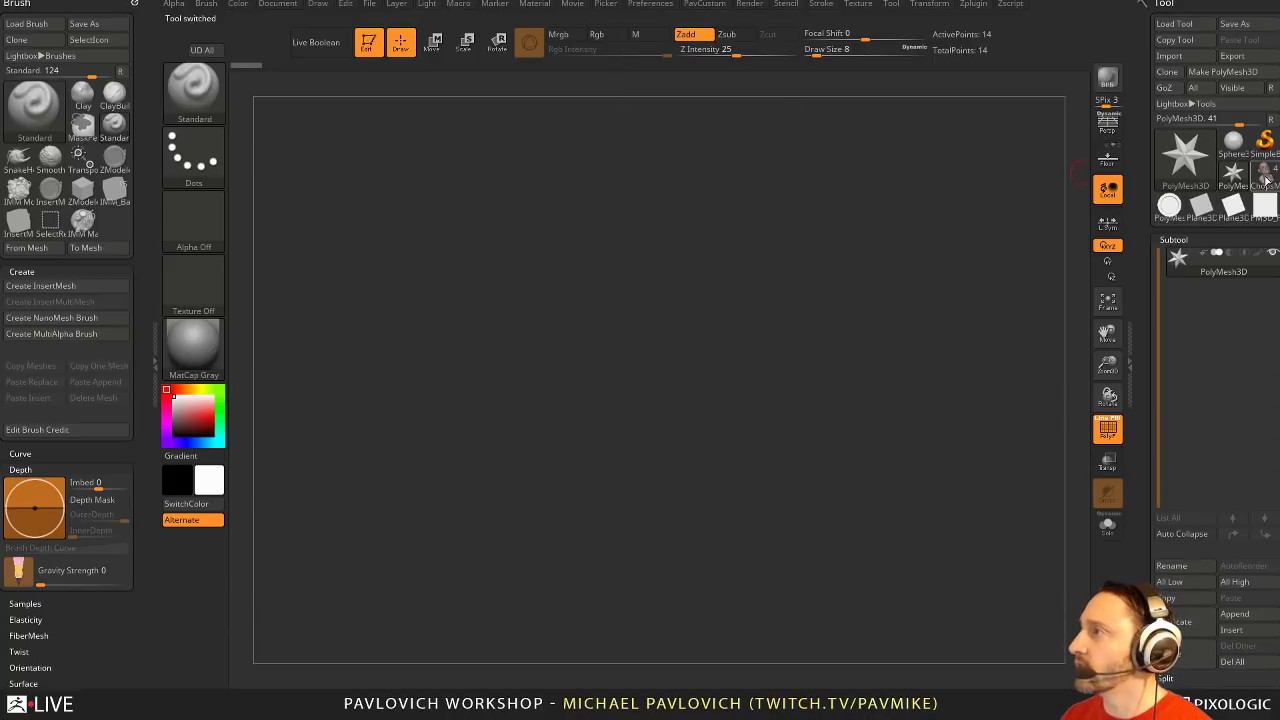
{"action": "left_click", "coordinate": [1264, 177]}
{"action": "left_click", "coordinate": [1234, 663]}
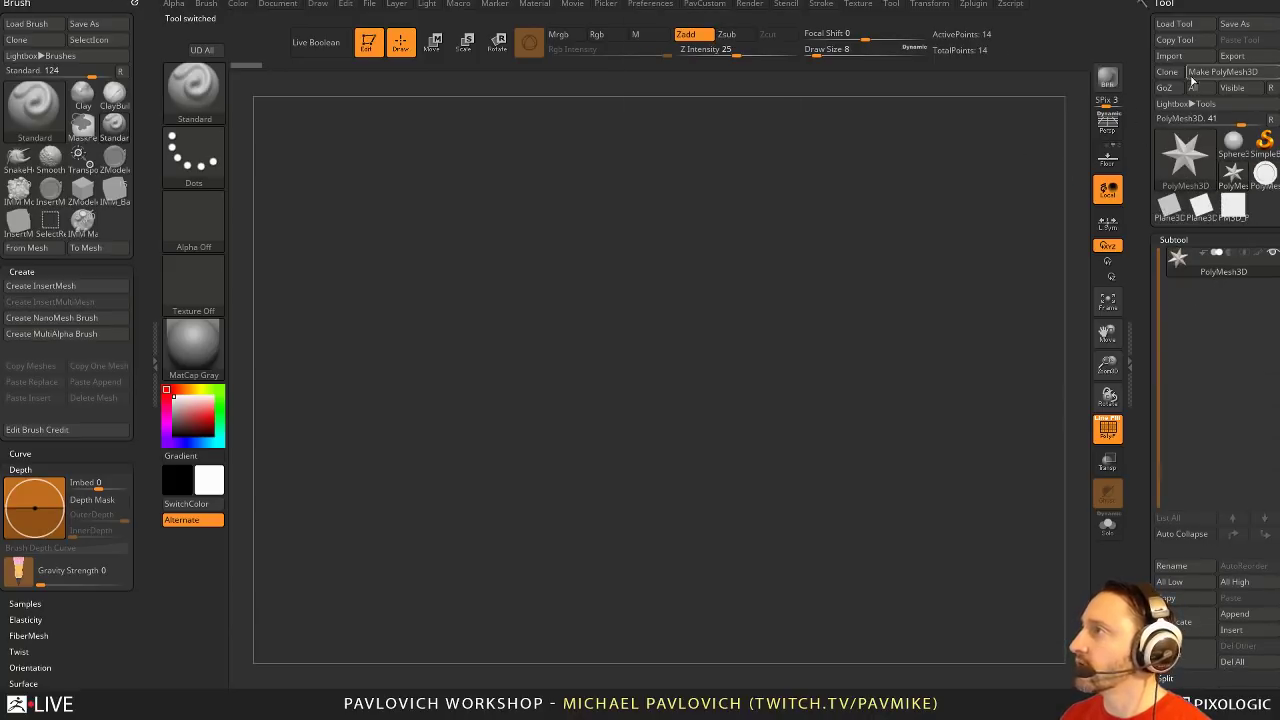
Load ZBFemale_TechSuitHelmetRefine002.ZTL from the HighRes folder and view the helmeted bust from the front
{"action": "left_click", "coordinate": [1174, 23]}
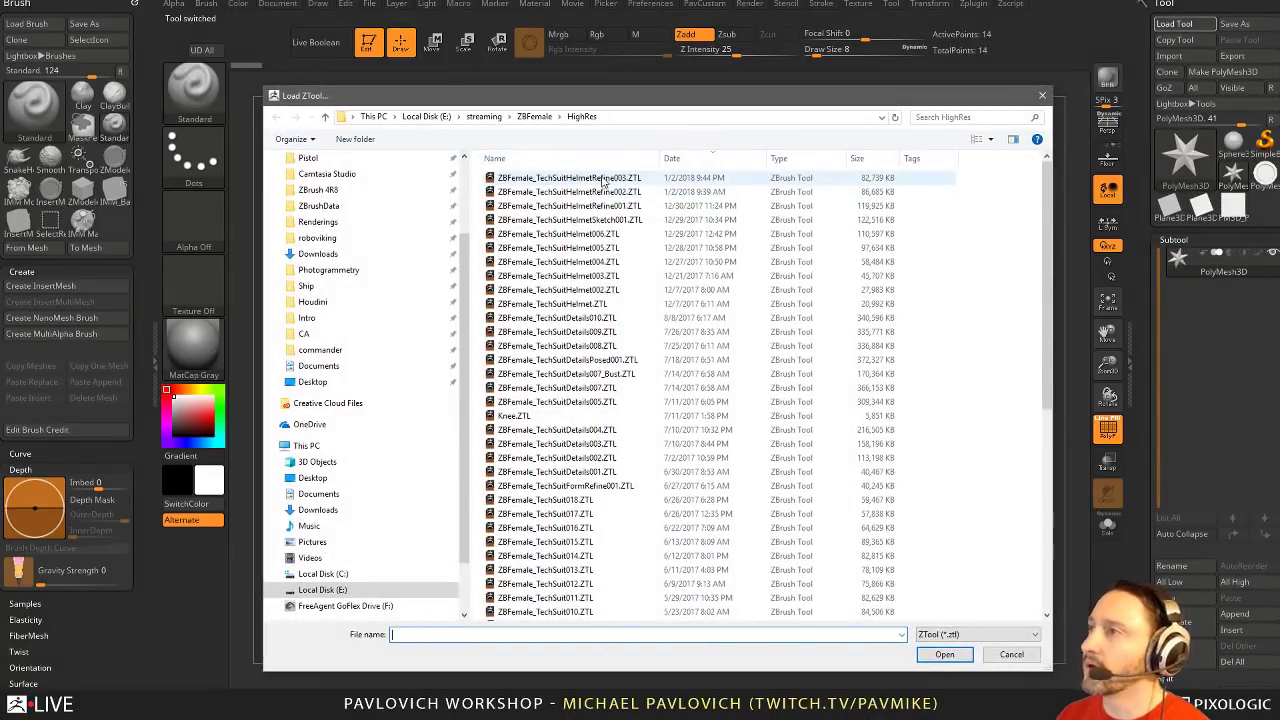
{"action": "double_click", "coordinate": [612, 191]}
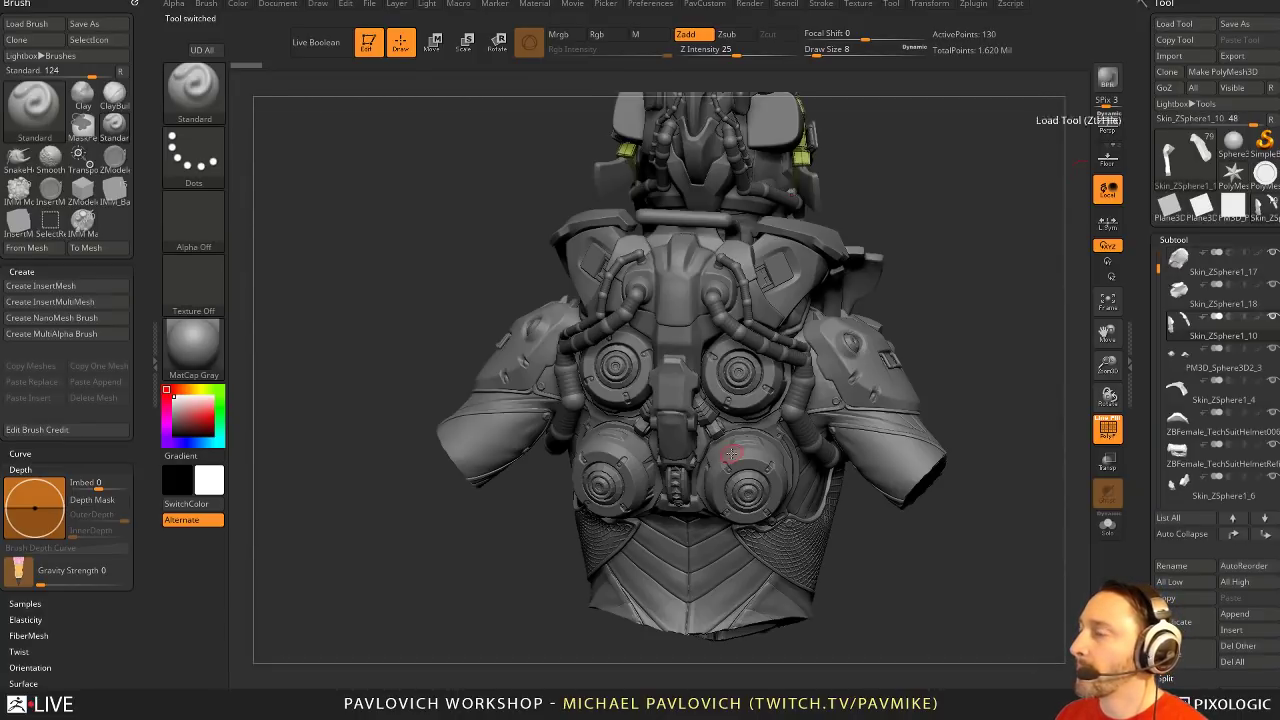
{"action": "left_click_drag", "start_coordinate": [975, 290], "coordinate": [434, 318]}
{"action": "mouse_move", "coordinate": [1030, 120]}
{"action": "left_mouse_down", "text": "alt"}
{"action": "mouse_move", "coordinate": [911, 287]}
{"action": "mouse_move", "coordinate": [815, 300]}
{"action": "left_mouse_up", "text": "alt"}
{"action": "key", "text": "s"}
{"action": "left_click_drag", "start_coordinate": [926, 300], "coordinate": [858, 302]}
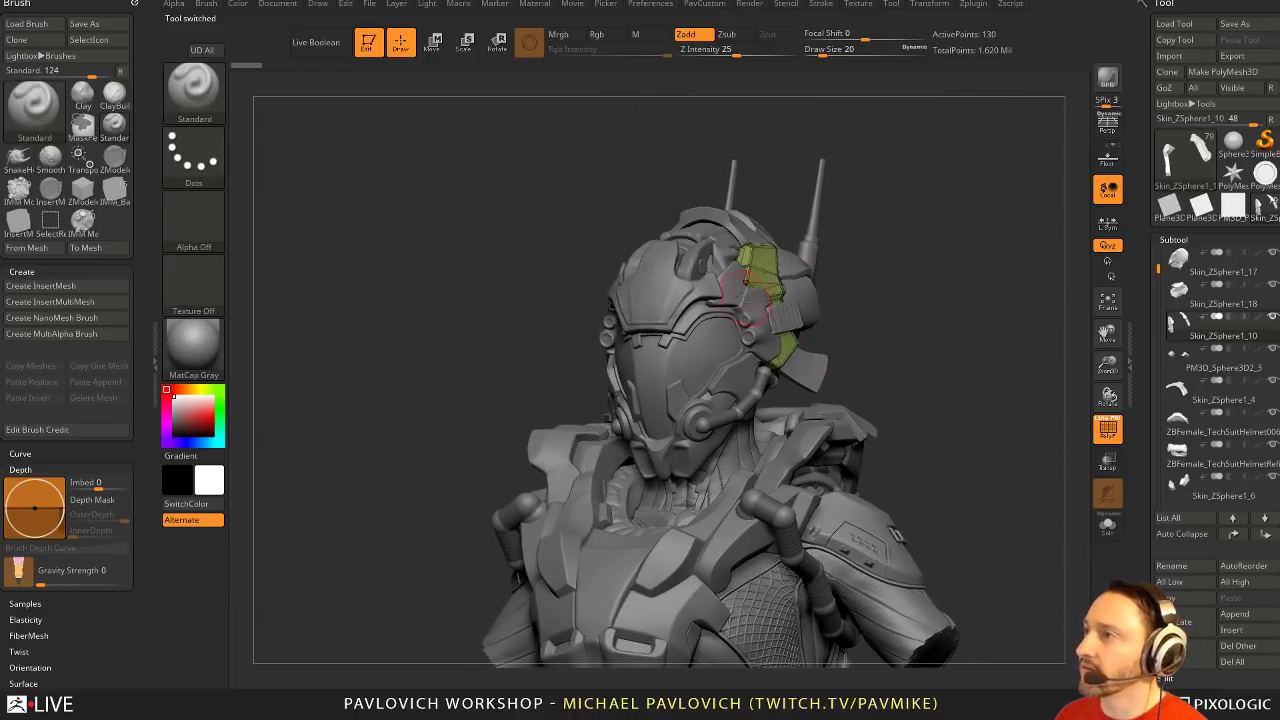
Select individual helmet panels as subtools to examine how the helmet is built up from separate parts
{"action": "left_click", "coordinate": [736, 280], "text": "alt"}
{"action": "mouse_move", "coordinate": [1015, 454]}
{"action": "left_mouse_down", "text": "alt"}
{"action": "mouse_move", "coordinate": [1009, 366]}
{"action": "mouse_move", "coordinate": [1023, 386]}
{"action": "mouse_move", "coordinate": [1022, 360]}
{"action": "mouse_move", "coordinate": [989, 302]}
{"action": "mouse_move", "coordinate": [1046, 280]}
{"action": "mouse_move", "coordinate": [978, 256]}
{"action": "left_mouse_up", "text": "alt"}
{"action": "key", "text": "s"}
{"action": "left_click", "coordinate": [670, 195], "text": "alt"}
{"action": "left_click_drag", "start_coordinate": [941, 217], "coordinate": [751, 193]}
{"action": "left_click", "coordinate": [557, 166], "text": "alt"}
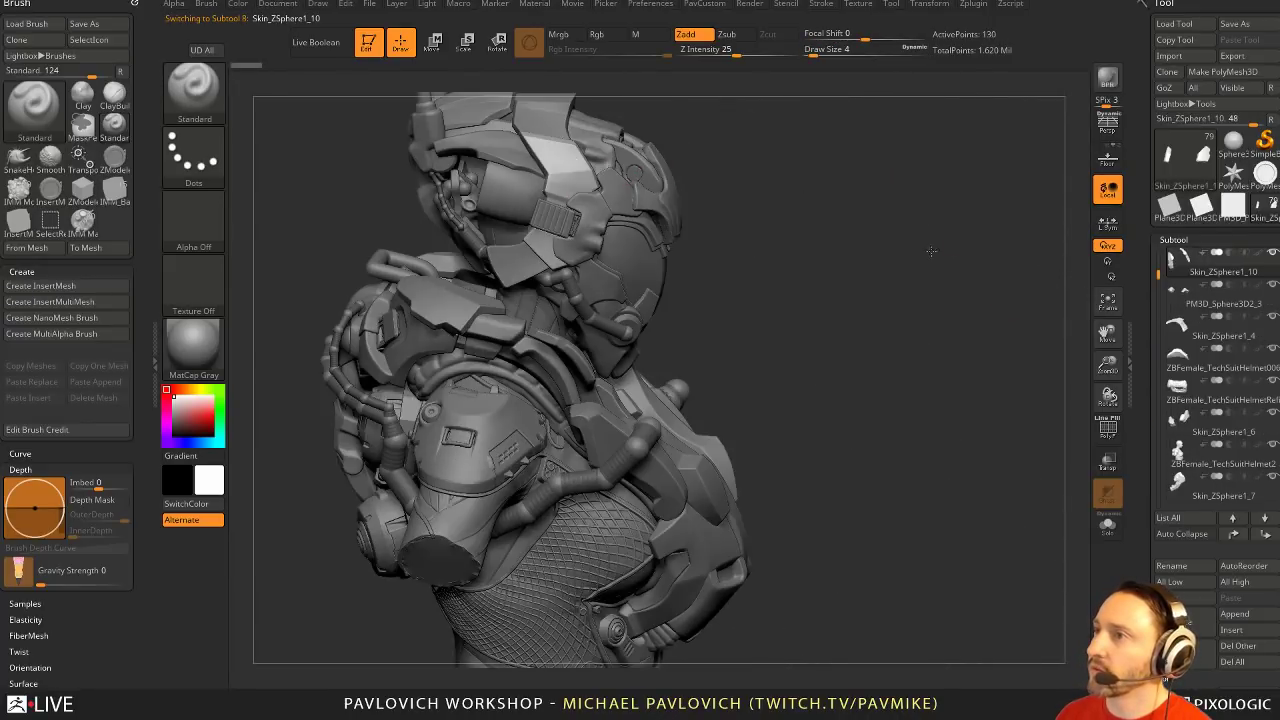
Examine the bust's chest and shoulder armor from several sides, selecting individual plates as subtools
{"action": "left_click_drag", "start_coordinate": [932, 252], "coordinate": [955, 284]}
{"action": "left_click", "coordinate": [564, 475], "text": "alt"}
{"action": "mouse_move", "coordinate": [885, 240]}
{"action": "left_mouse_down"}
{"action": "mouse_move", "coordinate": [954, 297]}
{"action": "mouse_move", "coordinate": [1000, 300]}
{"action": "left_mouse_up"}
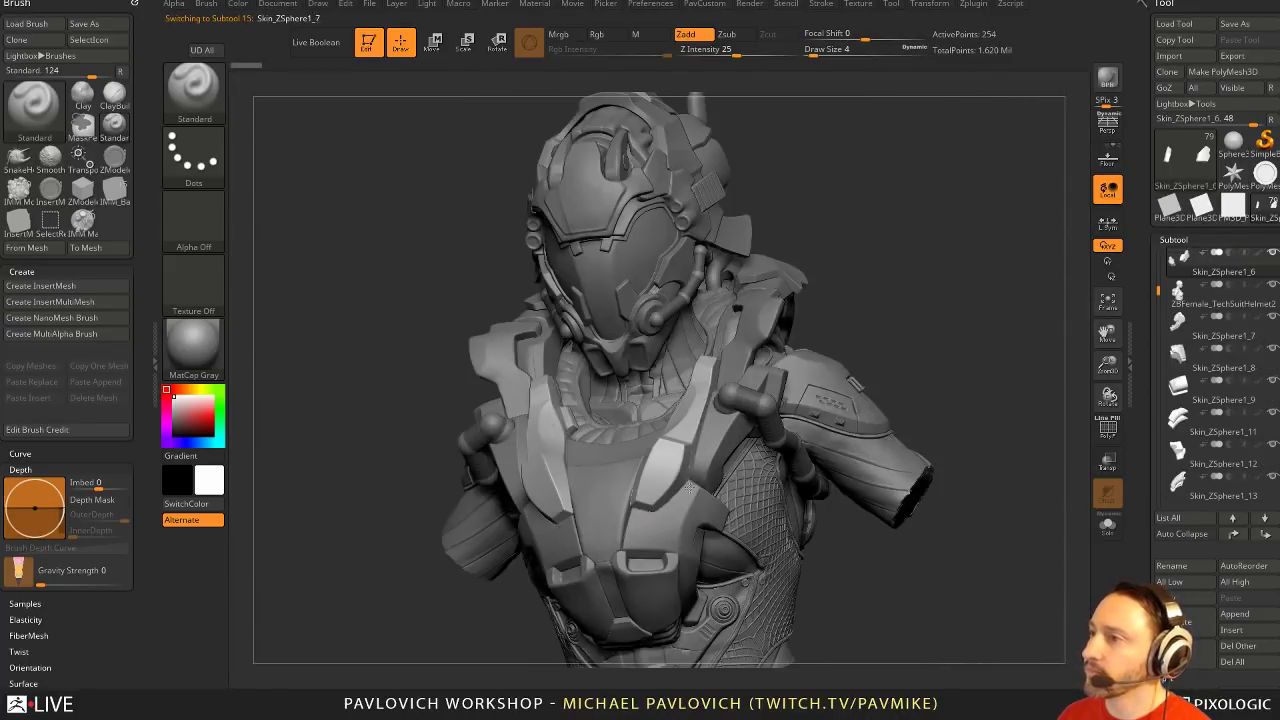
{"action": "left_click", "coordinate": [652, 517], "text": "alt"}
{"action": "type", "text": "s8"}
{"action": "key", "text": "Return"}
{"action": "left_click_drag", "start_coordinate": [984, 364], "coordinate": [917, 351]}
{"action": "left_click", "coordinate": [861, 291], "text": "alt"}
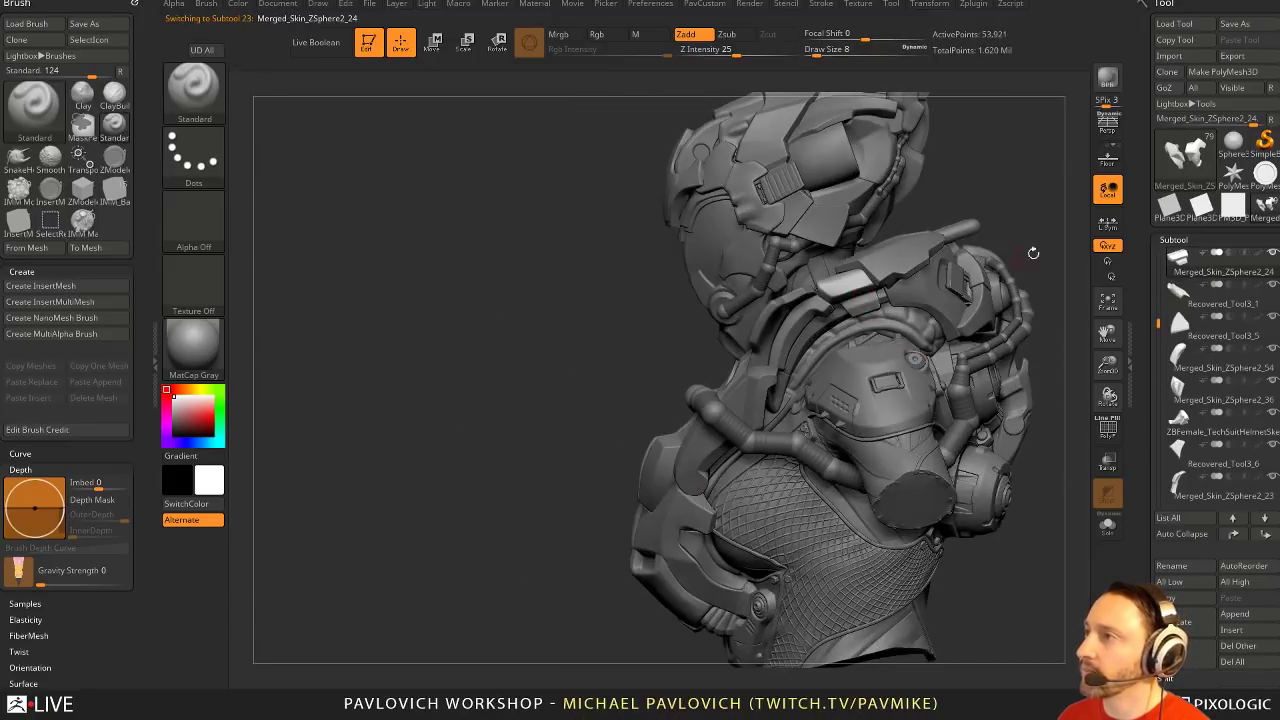
{"action": "left_click_drag", "start_coordinate": [1034, 251], "coordinate": [870, 340]}
{"action": "left_click", "coordinate": [770, 358], "text": "alt"}
{"action": "left_click", "coordinate": [768, 358], "text": "alt"}
{"action": "left_click", "coordinate": [851, 356], "text": "alt"}
{"action": "mouse_move", "coordinate": [1006, 297]}
{"action": "left_mouse_down"}
{"action": "mouse_move", "coordinate": [1066, 266]}
{"action": "mouse_move", "coordinate": [1052, 235]}
{"action": "mouse_move", "coordinate": [934, 276]}
{"action": "left_mouse_up"}
{"action": "mouse_move", "coordinate": [934, 276]}
{"action": "left_mouse_down"}
{"action": "mouse_move", "coordinate": [893, 300]}
{"action": "mouse_move", "coordinate": [936, 280]}
{"action": "left_mouse_up"}
{"action": "key", "text": "s"}
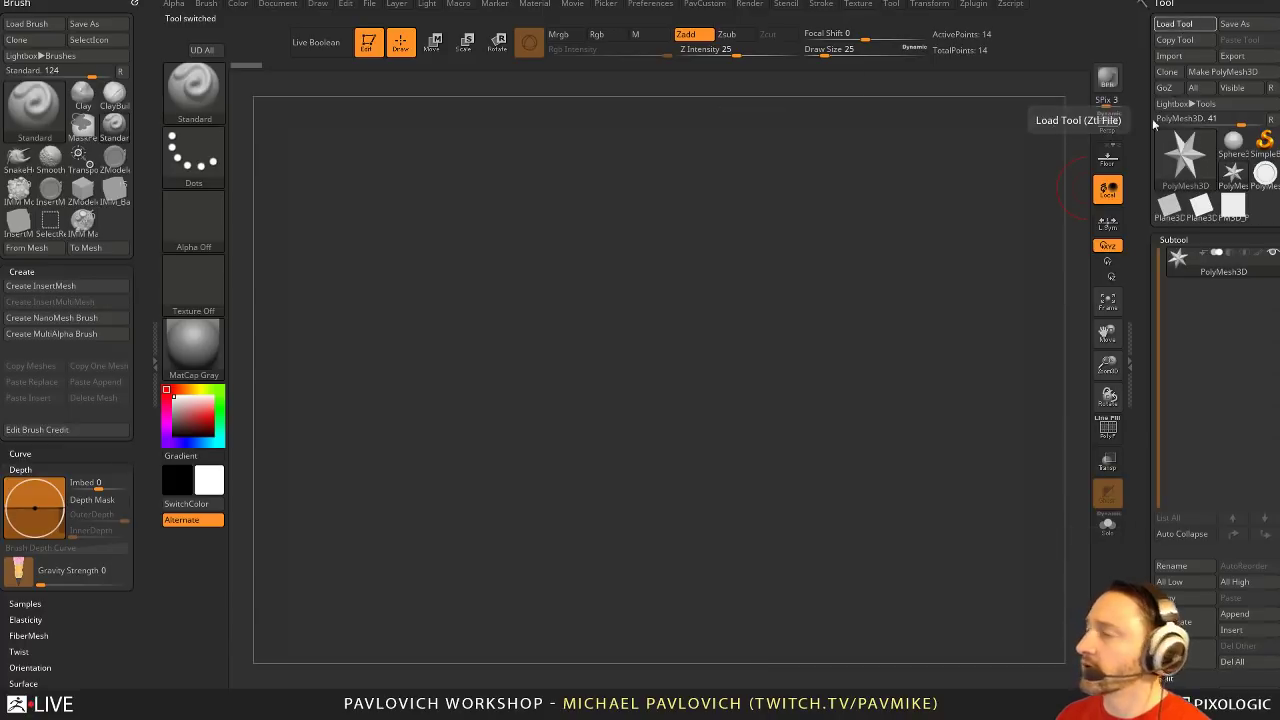
Load the full commander character ZTL from the zbrush subfolder of the commander folder
{"action": "left_click", "coordinate": [1174, 23]}
{"action": "scroll", "coordinate": [411, 219], "scroll_direction": "up", "scroll_amount": 3}
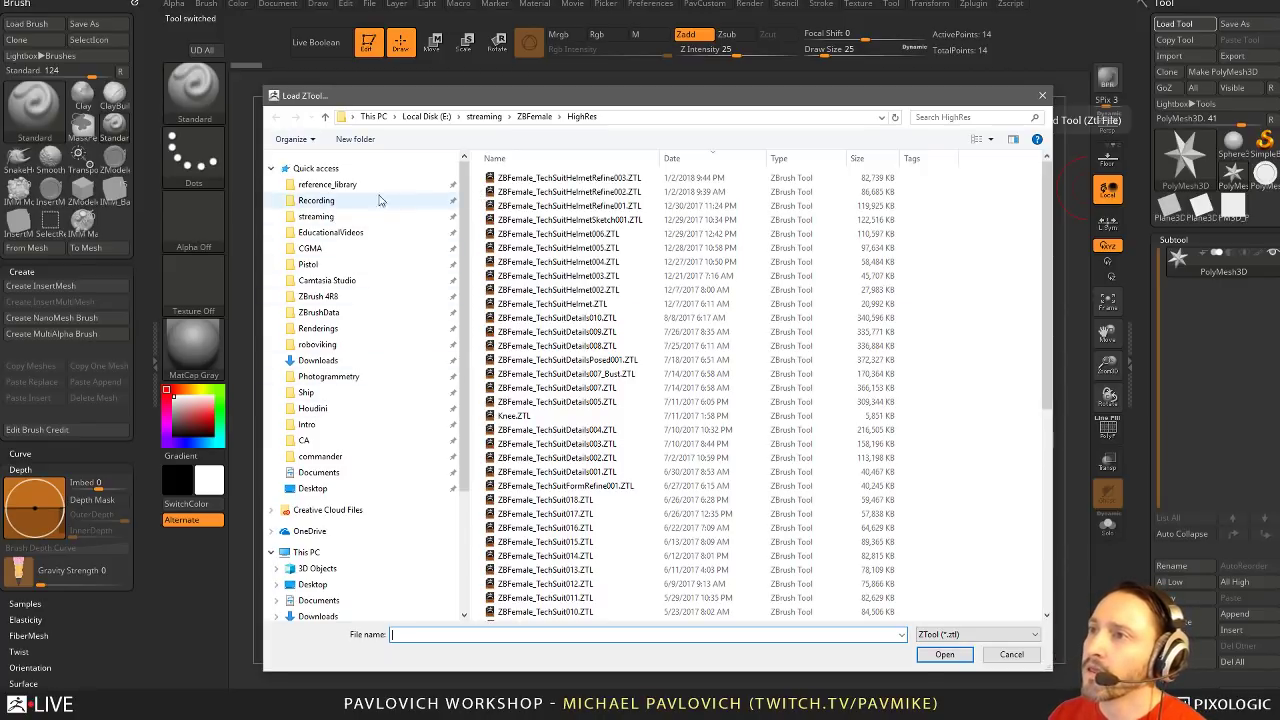
{"action": "left_click", "coordinate": [390, 425]}
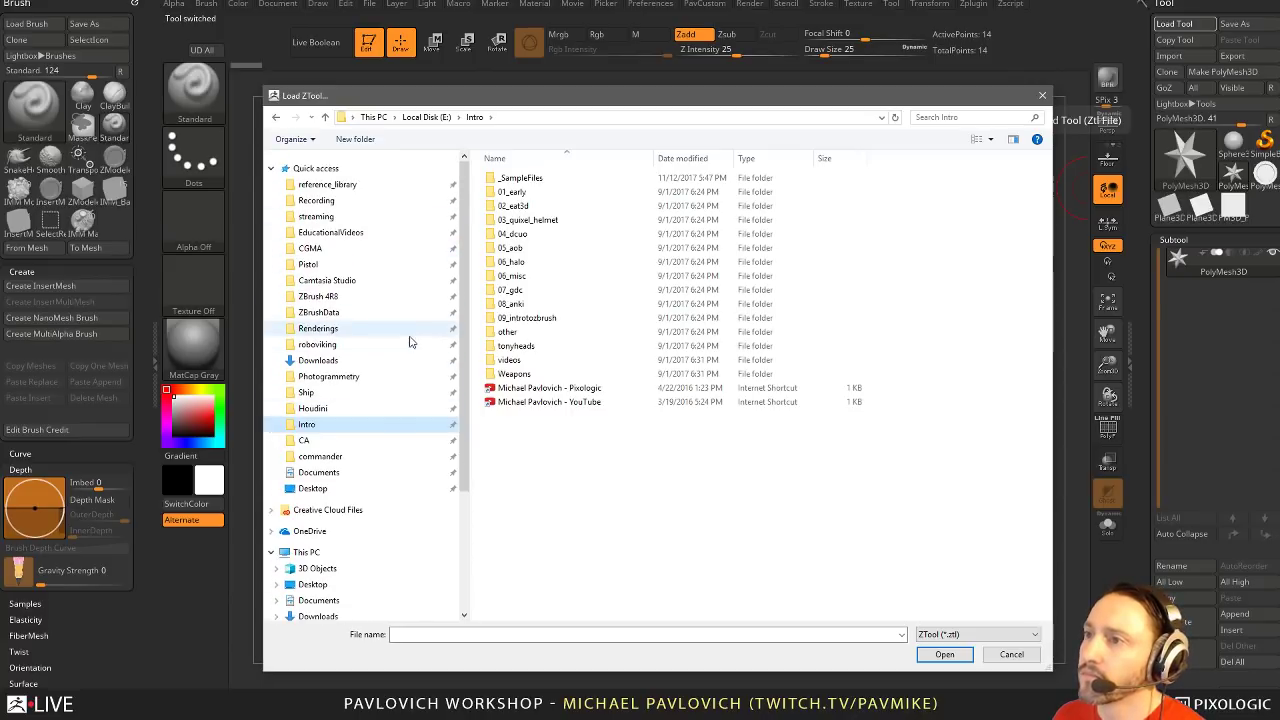
{"action": "left_click", "coordinate": [322, 456]}
{"action": "double_click", "coordinate": [530, 177]}
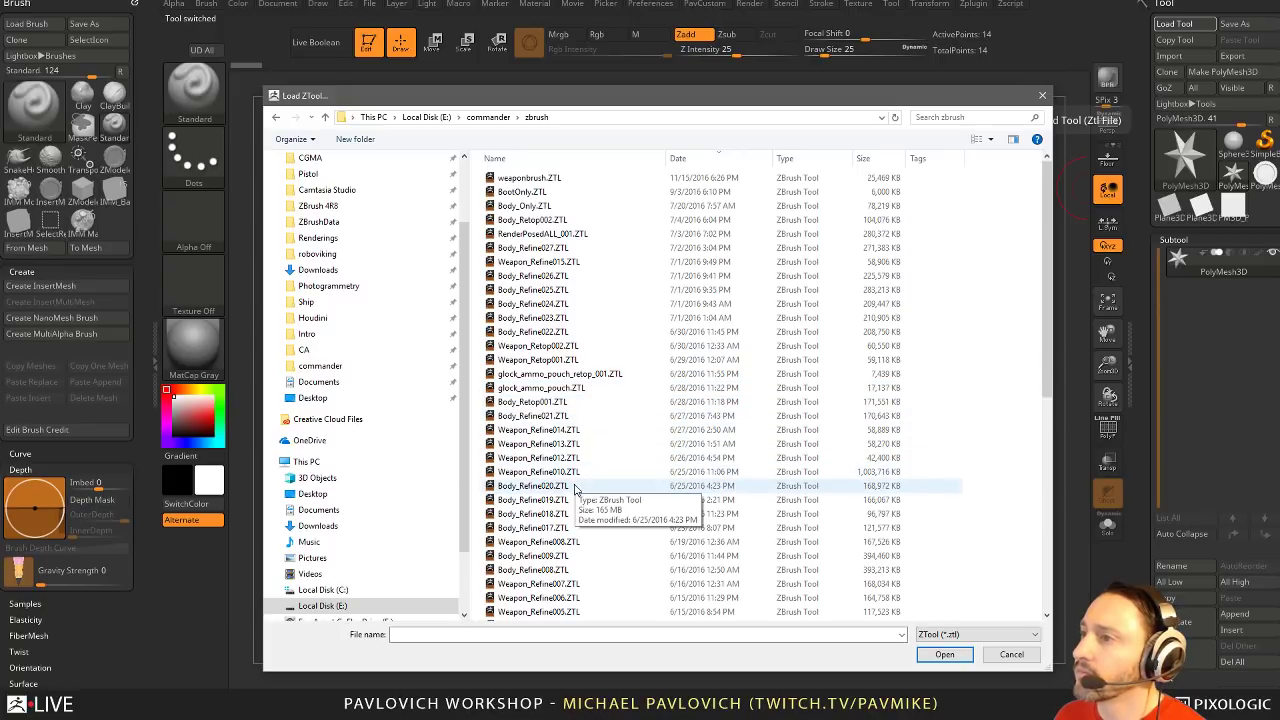
{"action": "double_click", "coordinate": [568, 248]}
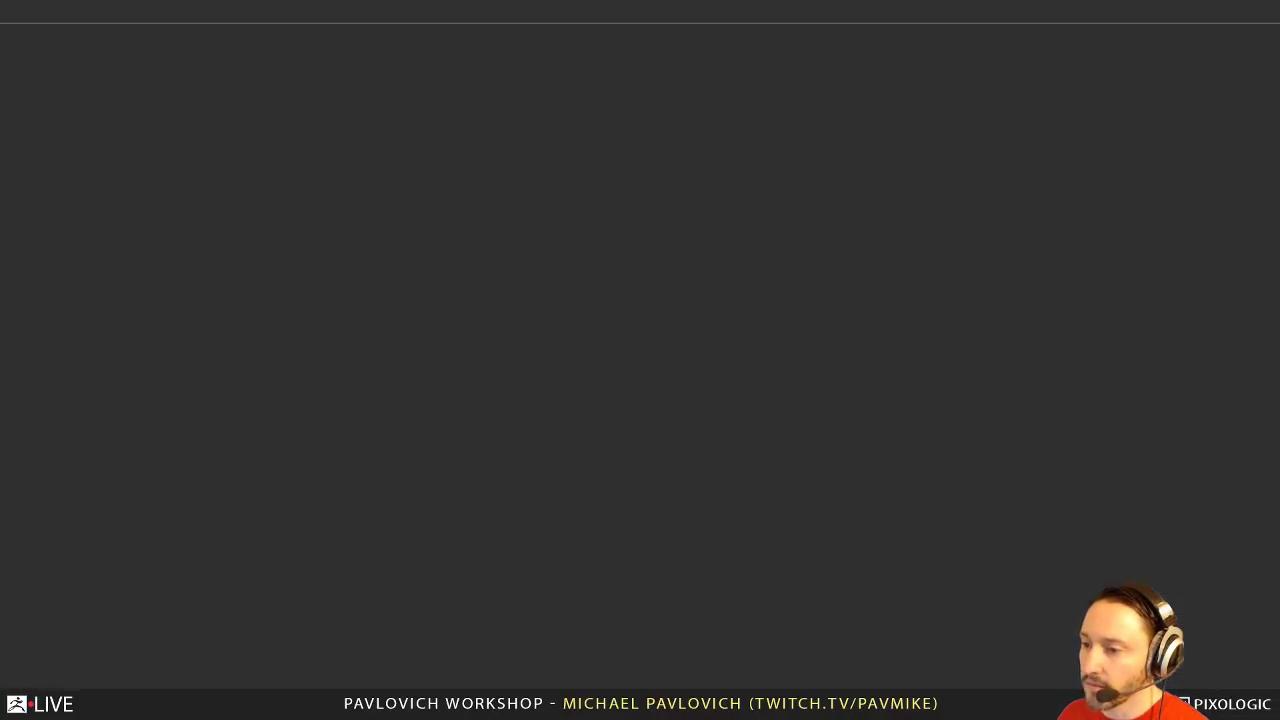
Switch to the browser and look through the renders on the ArtStation page "Commander - High Res Process"
{"action": "left_click_drag", "start_coordinate": [505, 719], "coordinate": [531, 37]}
{"action": "left_click", "coordinate": [340, 385]}
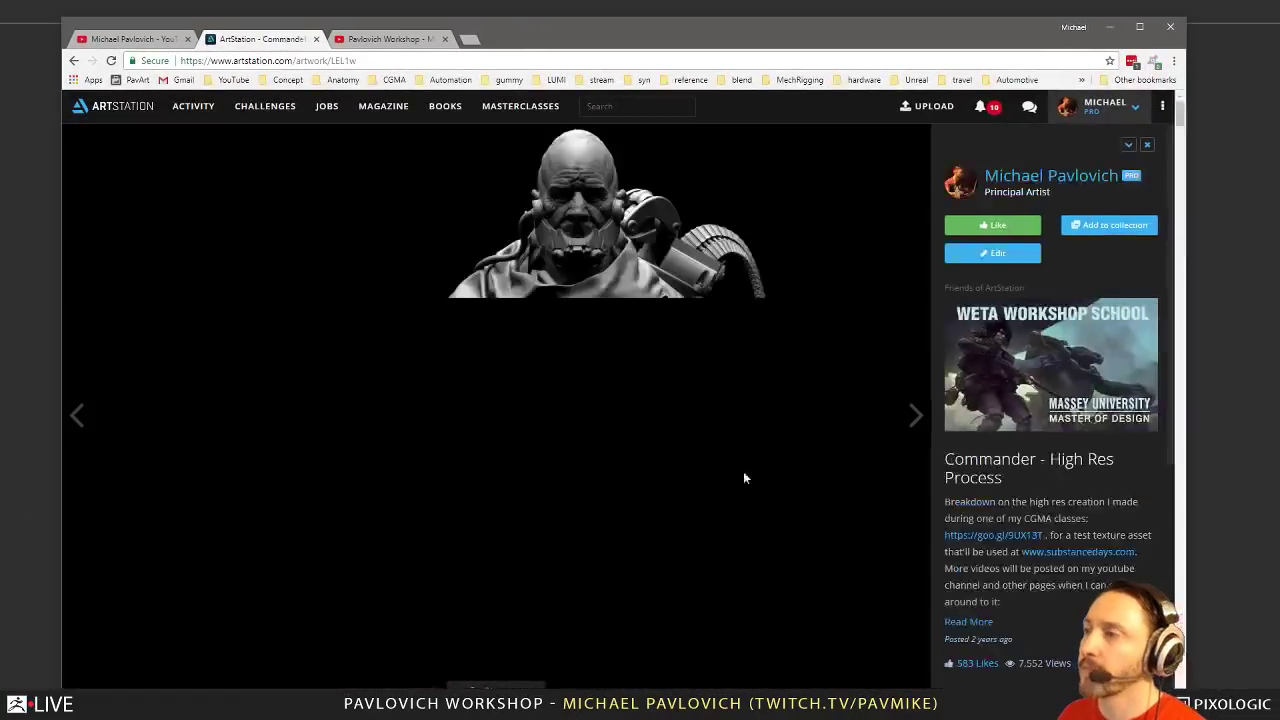
{"action": "scroll", "coordinate": [424, 376], "scroll_direction": "down", "scroll_amount": 20}
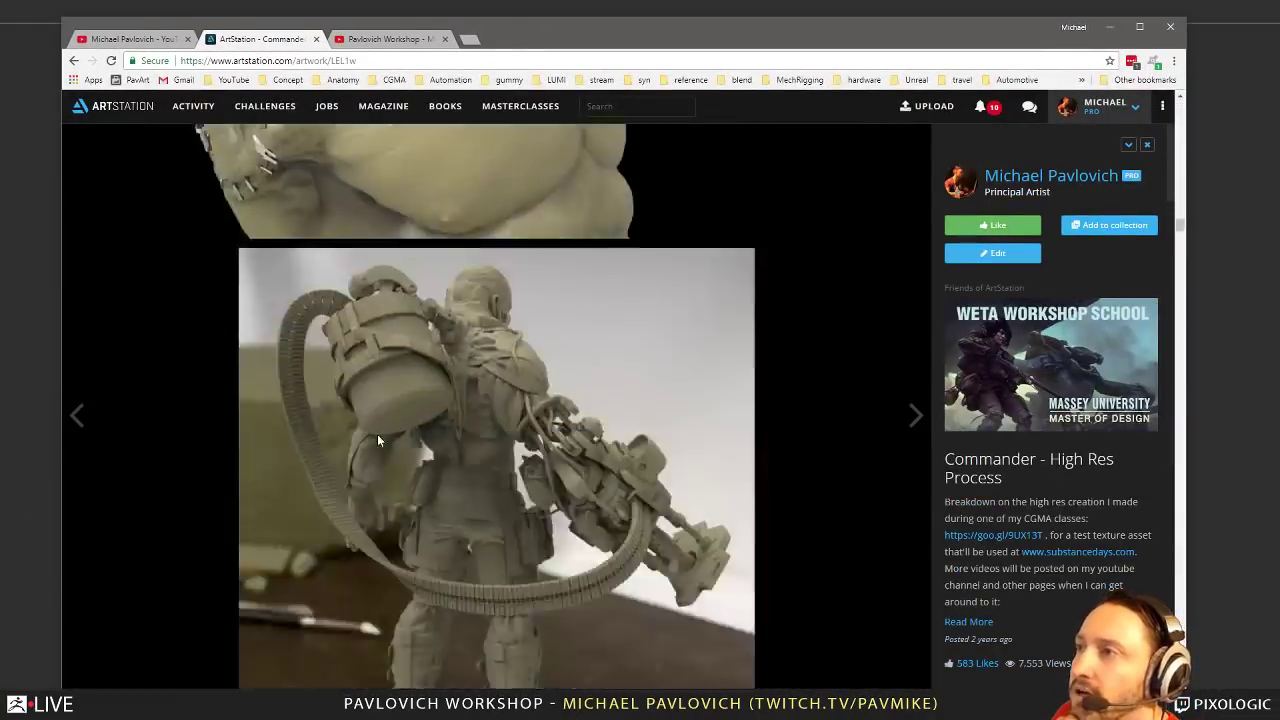
{"action": "scroll", "coordinate": [370, 440], "scroll_direction": "up", "scroll_amount": 10}
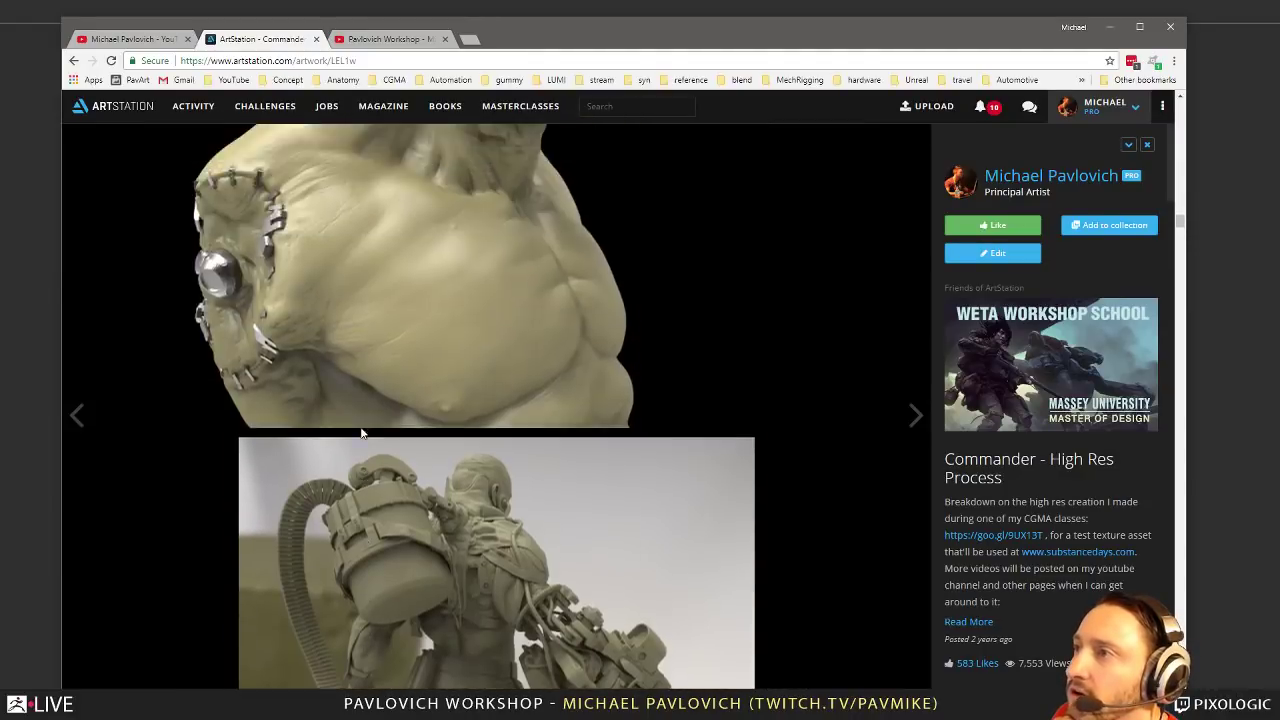
{"action": "scroll", "coordinate": [390, 467], "scroll_direction": "down", "scroll_amount": 3}
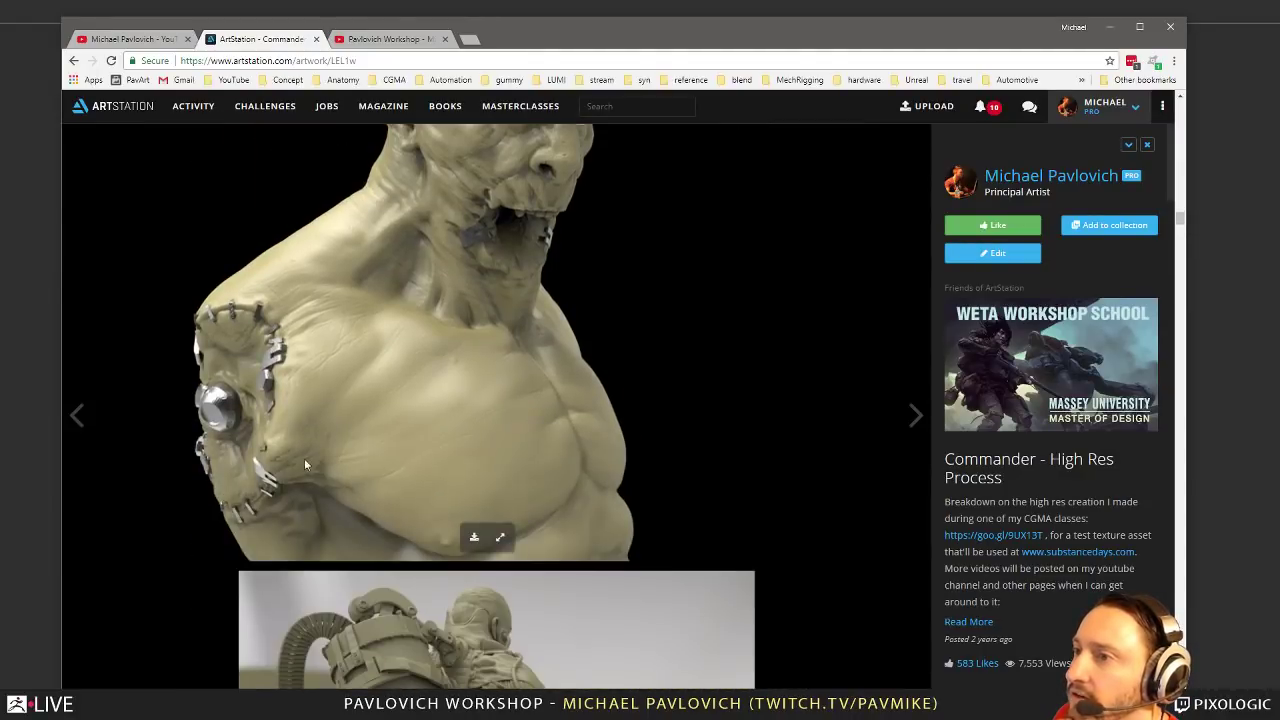
{"action": "scroll", "coordinate": [425, 445], "scroll_direction": "down", "scroll_amount": 12}
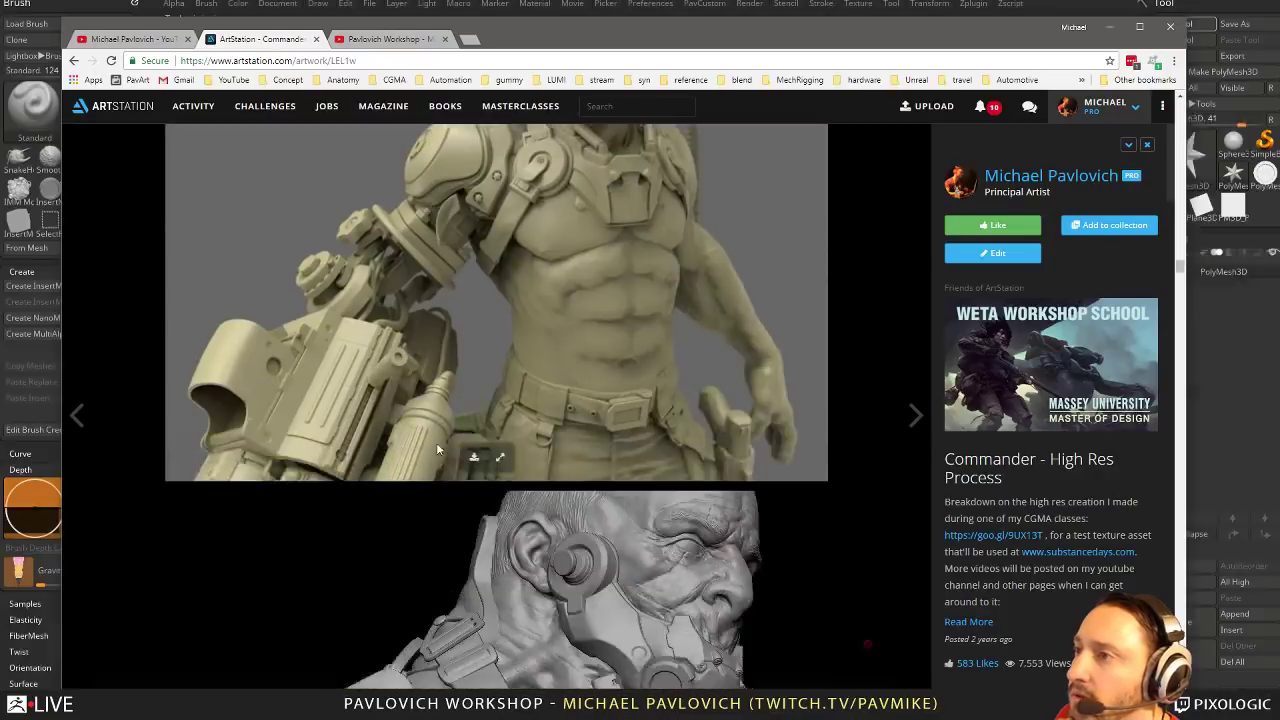
{"action": "scroll", "coordinate": [437, 447], "scroll_direction": "down", "scroll_amount": 10}
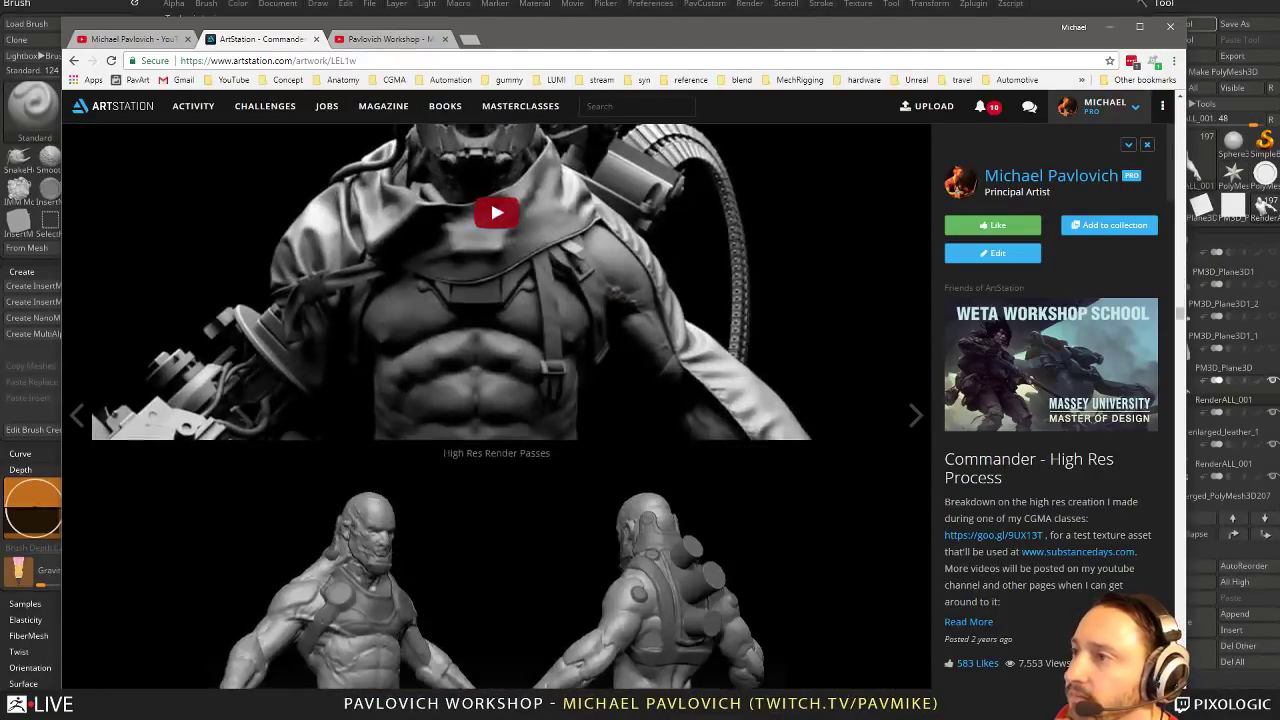
{"action": "scroll", "coordinate": [359, 283], "scroll_direction": "down", "scroll_amount": 10}
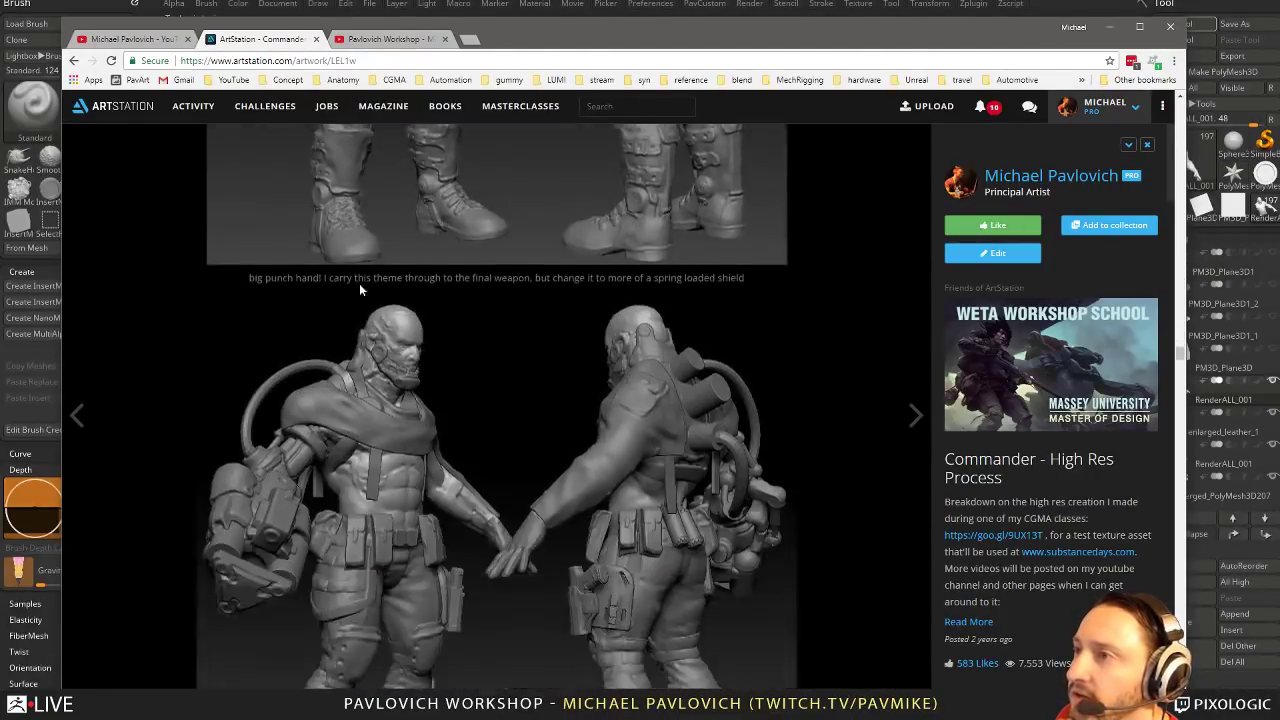
Examine the commander's body sculpt, gear blockout and weapon blockout images further along the ArtStation page
{"action": "scroll", "coordinate": [359, 290], "scroll_direction": "down", "scroll_amount": 10}
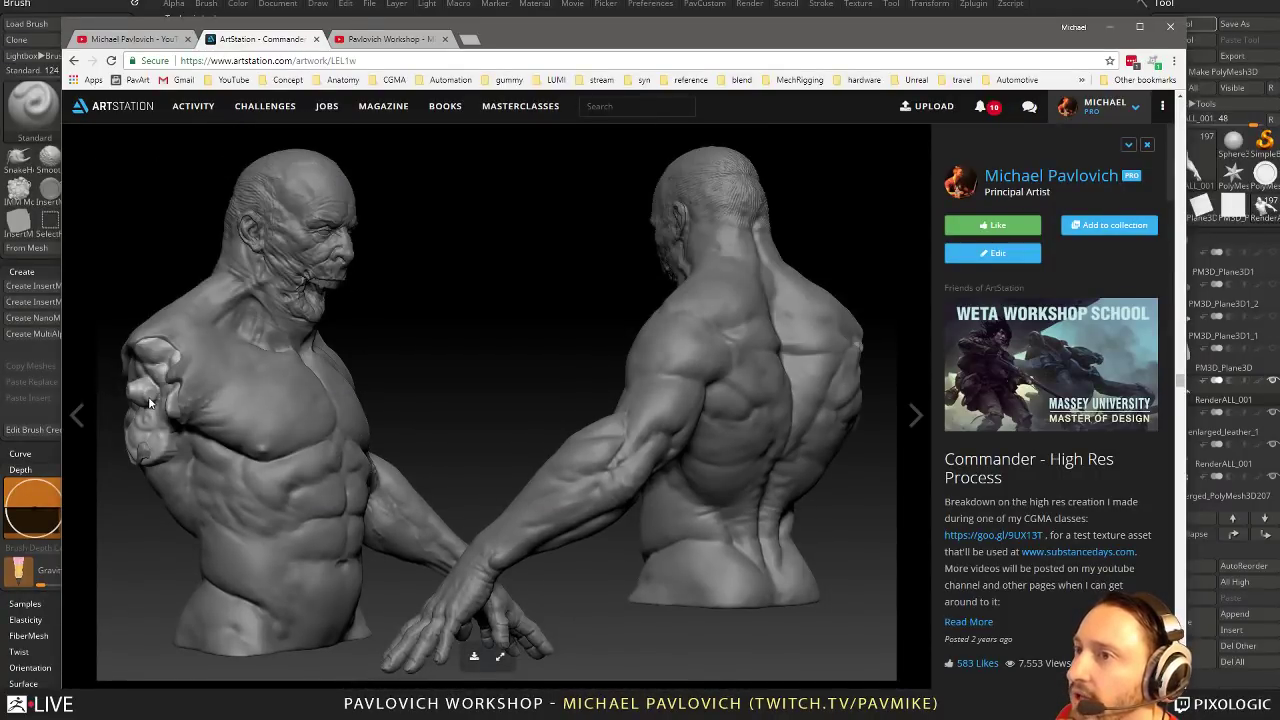
{"action": "scroll", "coordinate": [540, 387], "scroll_direction": "down", "scroll_amount": 6}
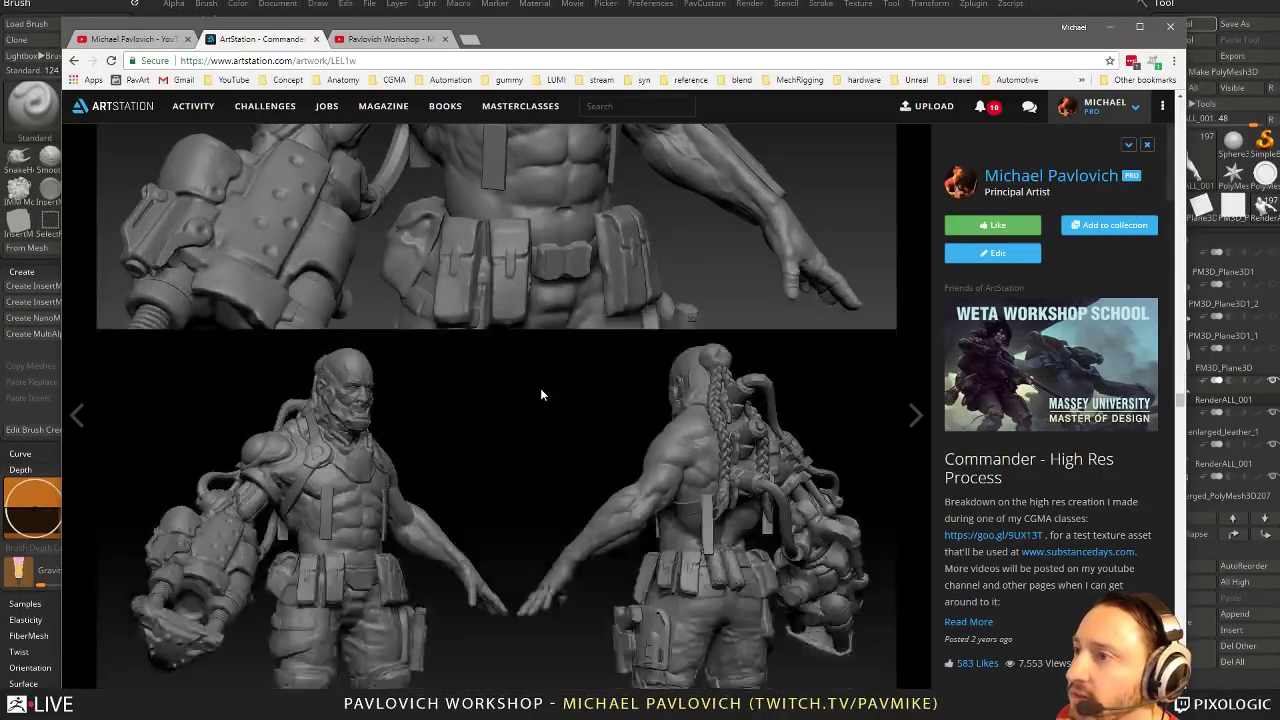
{"action": "scroll", "coordinate": [540, 388], "scroll_direction": "up", "scroll_amount": 3}
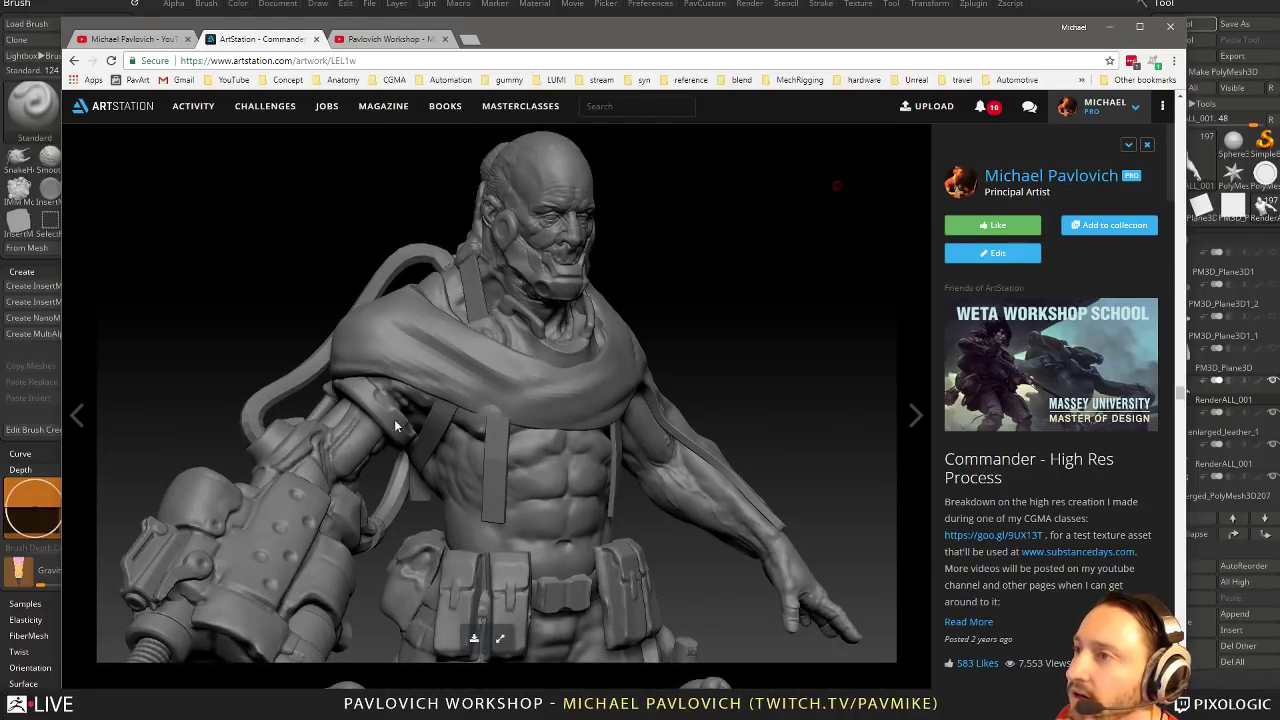
{"action": "scroll", "coordinate": [572, 440], "scroll_direction": "down", "scroll_amount": 5}
{"action": "scroll", "coordinate": [532, 430], "scroll_direction": "down", "scroll_amount": 5}
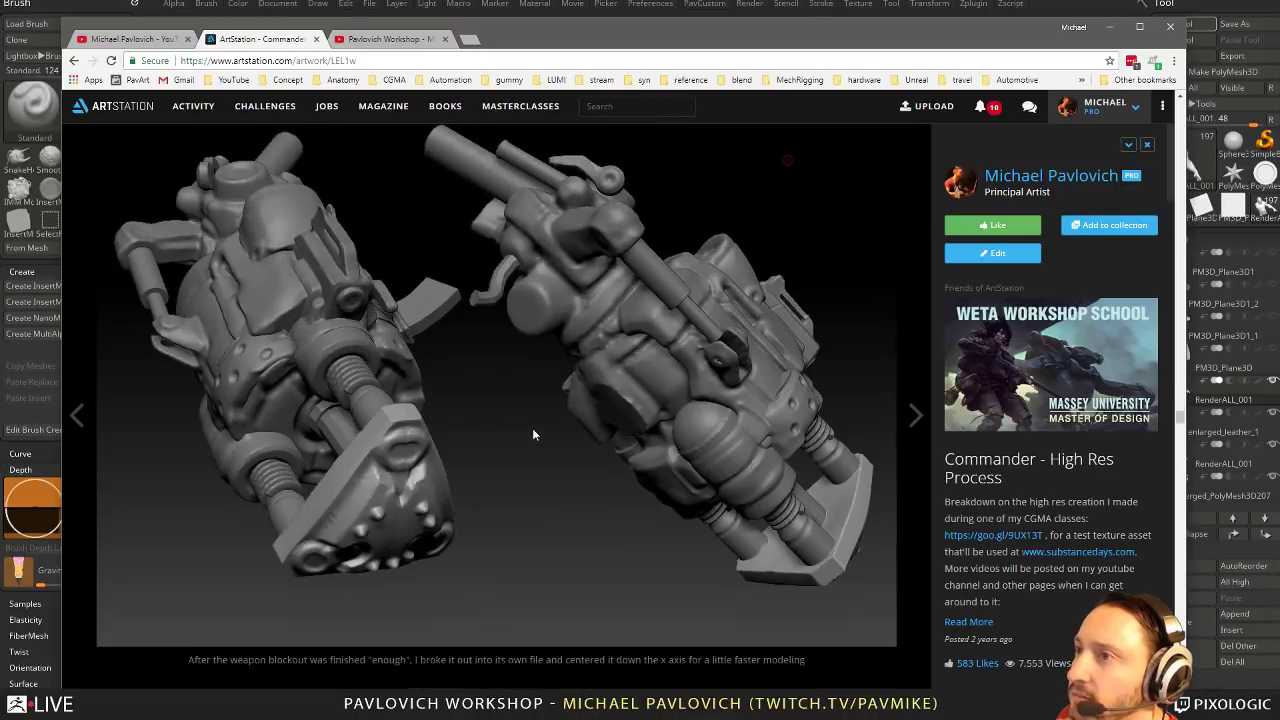
{"action": "scroll", "coordinate": [520, 430], "scroll_direction": "up", "scroll_amount": 4}
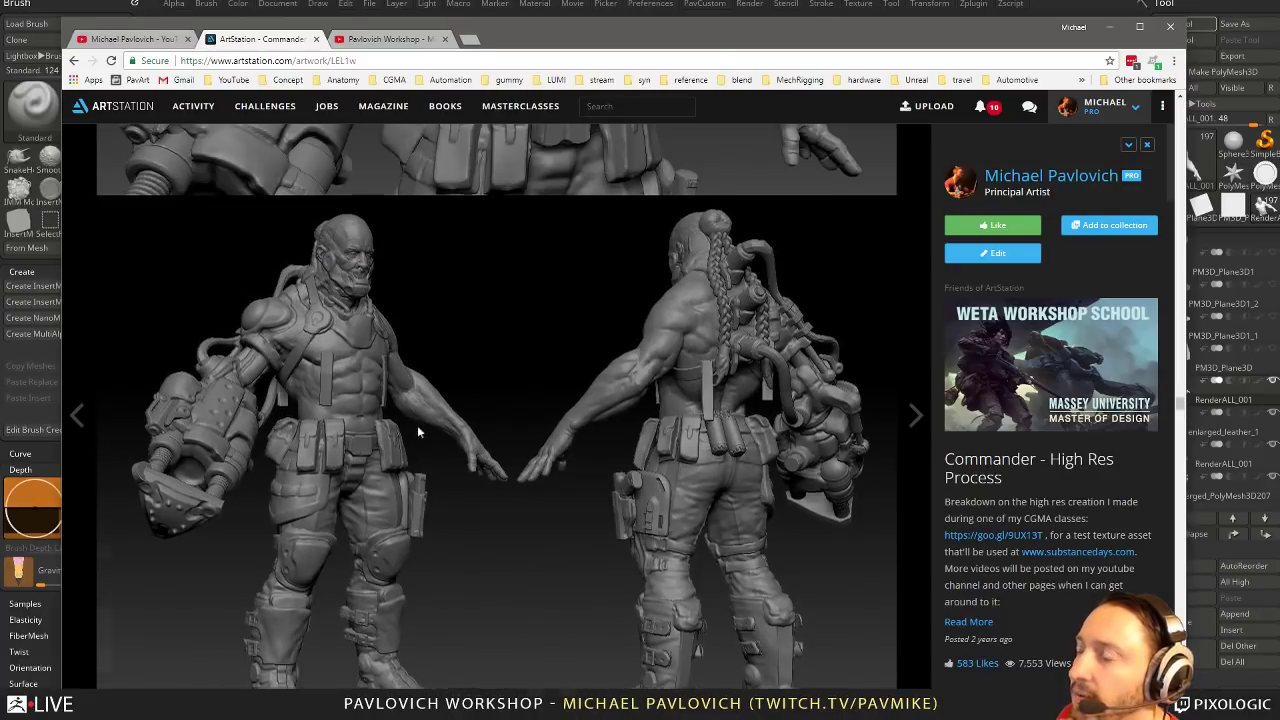
{"action": "scroll", "coordinate": [420, 425], "scroll_direction": "up", "scroll_amount": 4}
{"action": "scroll", "coordinate": [424, 425], "scroll_direction": "down", "scroll_amount": 5}
Switch back to ZBrush, frame the loaded commander figure and turn on perspective for a view of the upper body
{"action": "key", "text": "alt+Tab"}
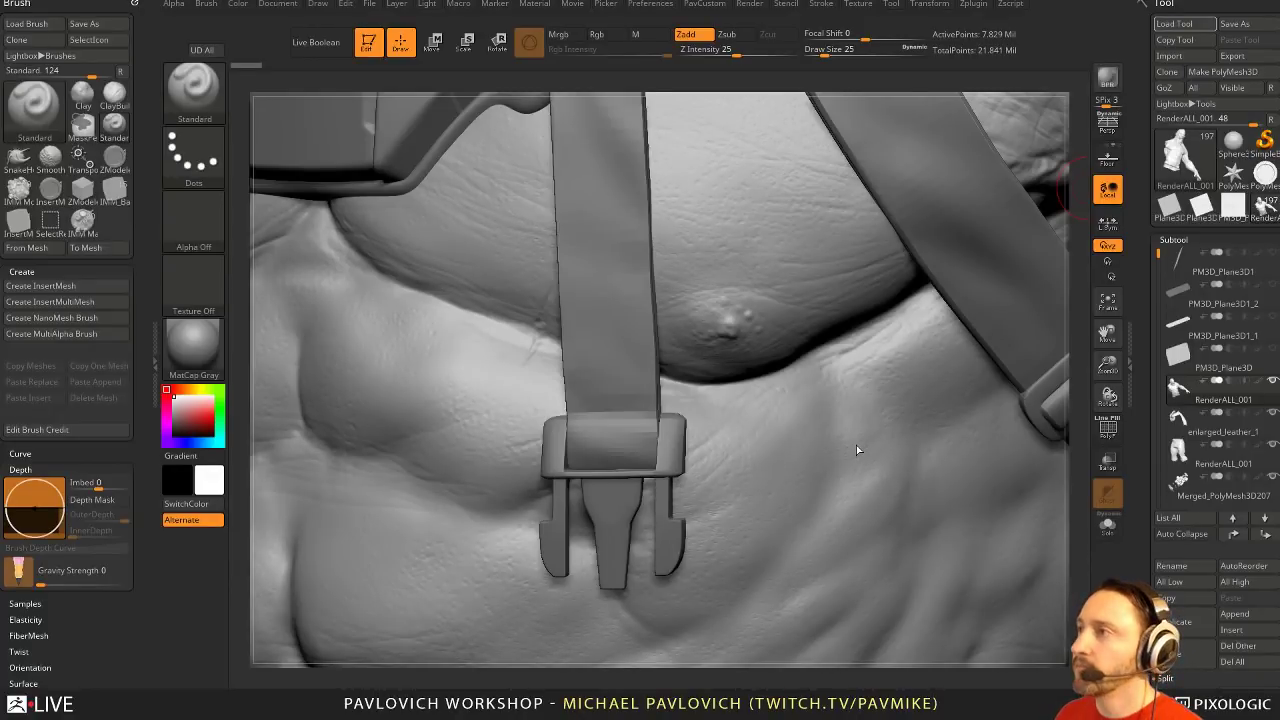
{"action": "key", "text": "ctrl+d"}
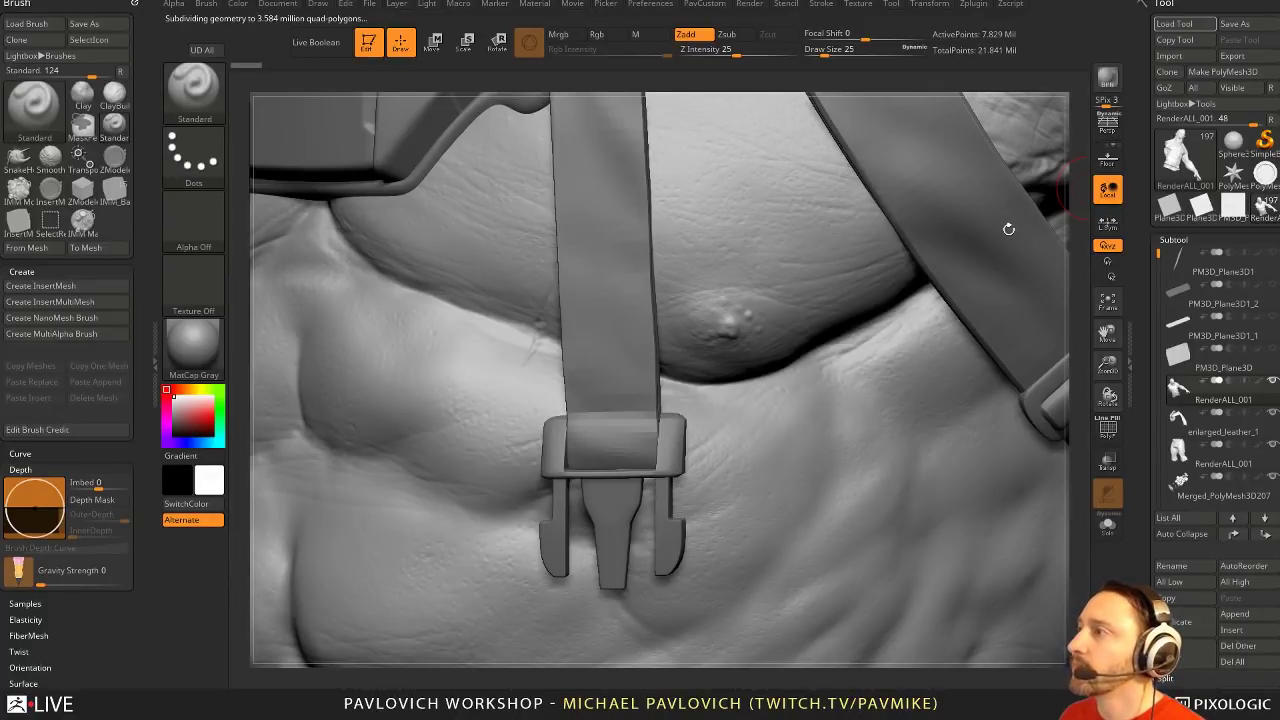
{"action": "key", "text": "f"}
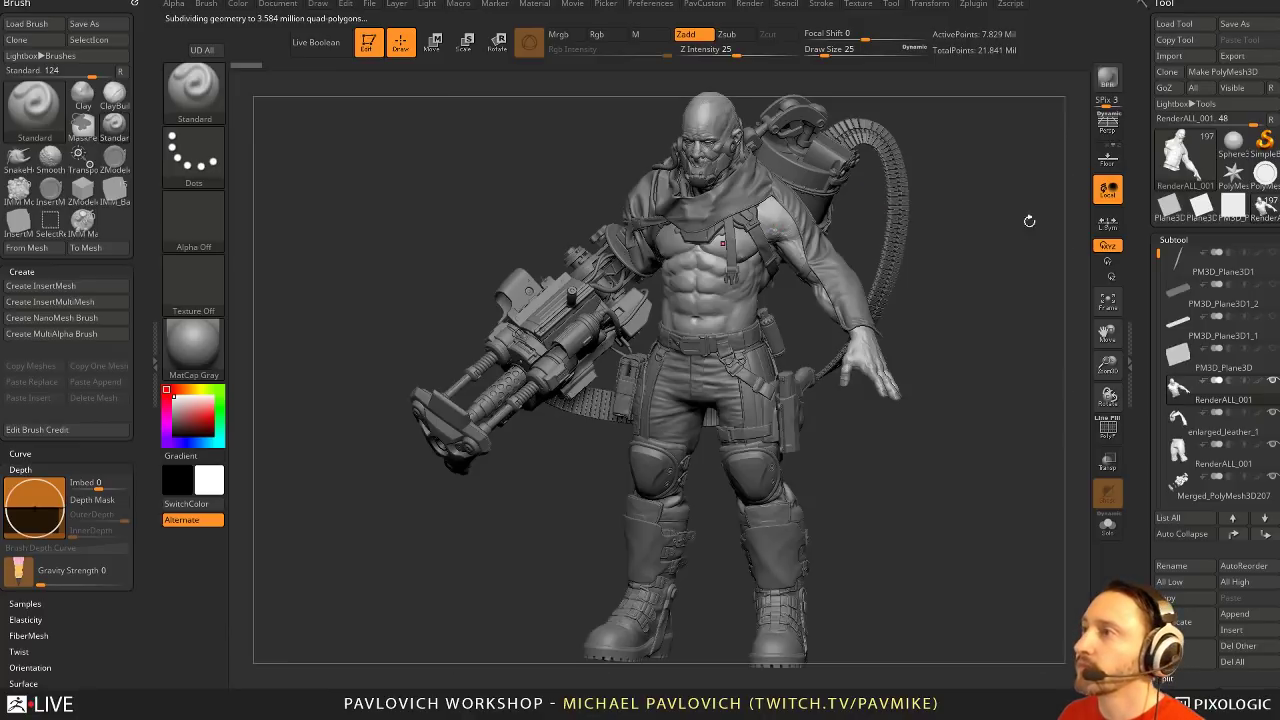
{"action": "left_click_drag", "start_coordinate": [1078, 225], "coordinate": [997, 437]}
{"action": "left_click", "coordinate": [1106, 127]}
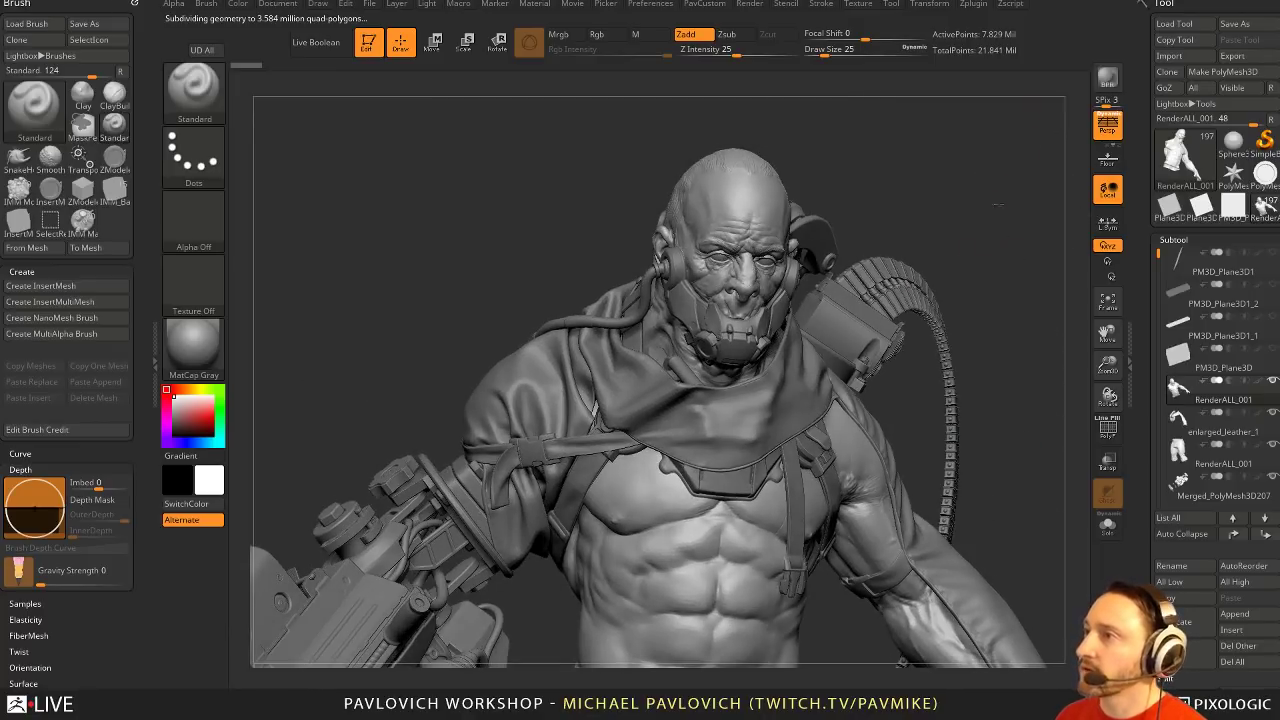
{"action": "left_click_drag", "start_coordinate": [994, 247], "coordinate": [1022, 275]}
{"action": "left_click_drag", "start_coordinate": [1022, 275], "coordinate": [1008, 216], "text": "alt"}
Hide the leather cloak and the strap, buckle and loose strap end around the shoulder to expose the armor underneath
{"action": "left_click", "coordinate": [577, 323], "text": "alt"}
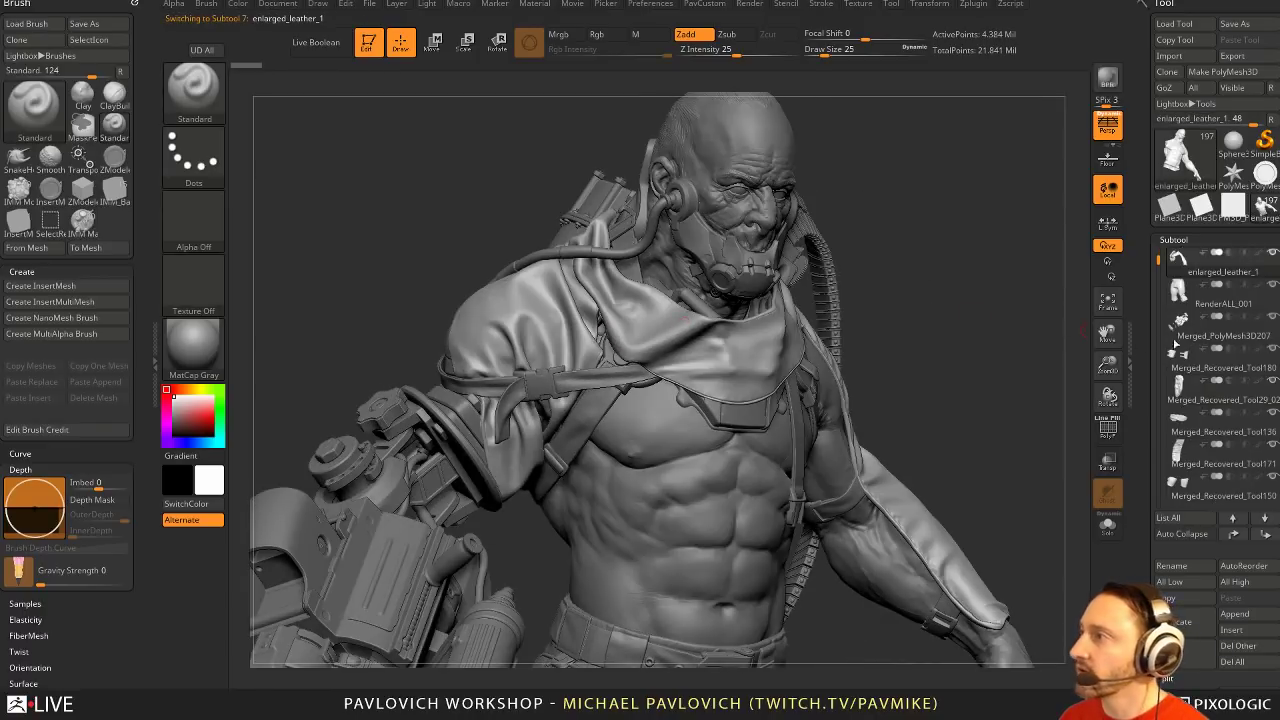
{"action": "key", "text": "s"}
{"action": "mouse_move", "coordinate": [968, 265]}
{"action": "left_mouse_down"}
{"action": "mouse_move", "coordinate": [980, 265]}
{"action": "mouse_move", "coordinate": [966, 262]}
{"action": "left_mouse_up"}
{"action": "left_click", "coordinate": [1217, 304]}
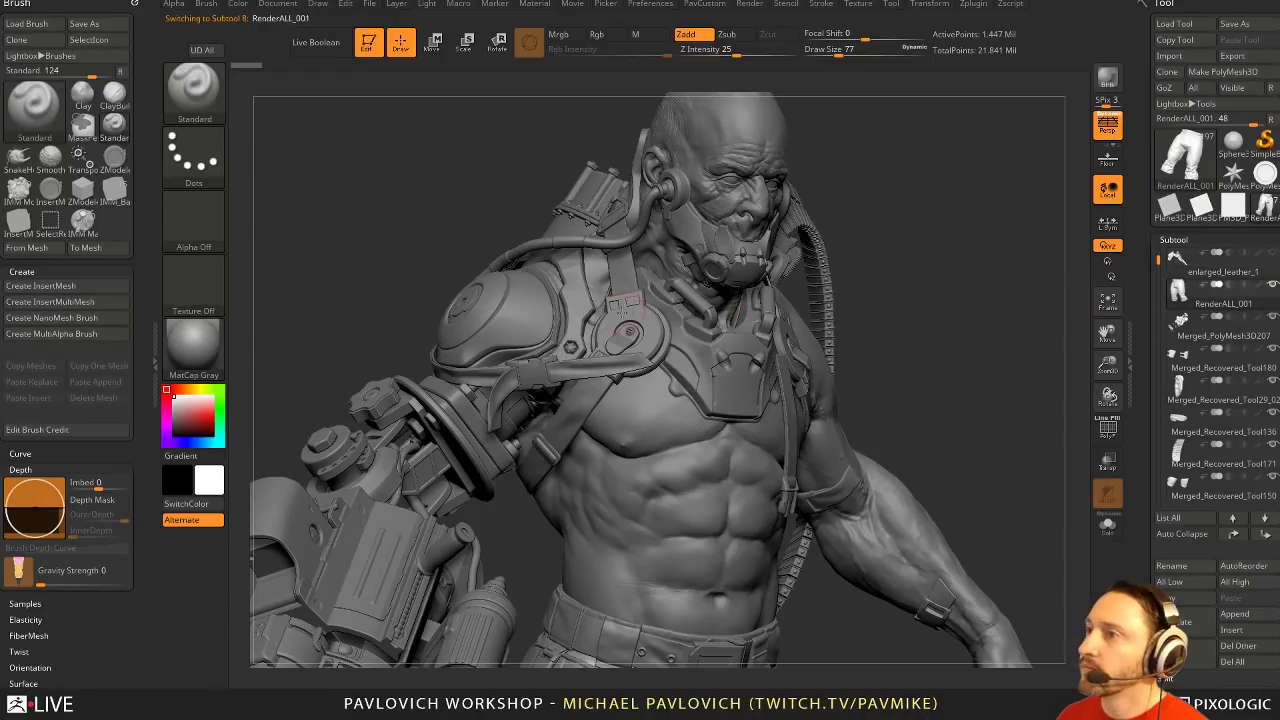
{"action": "left_click", "coordinate": [590, 366], "text": "alt"}
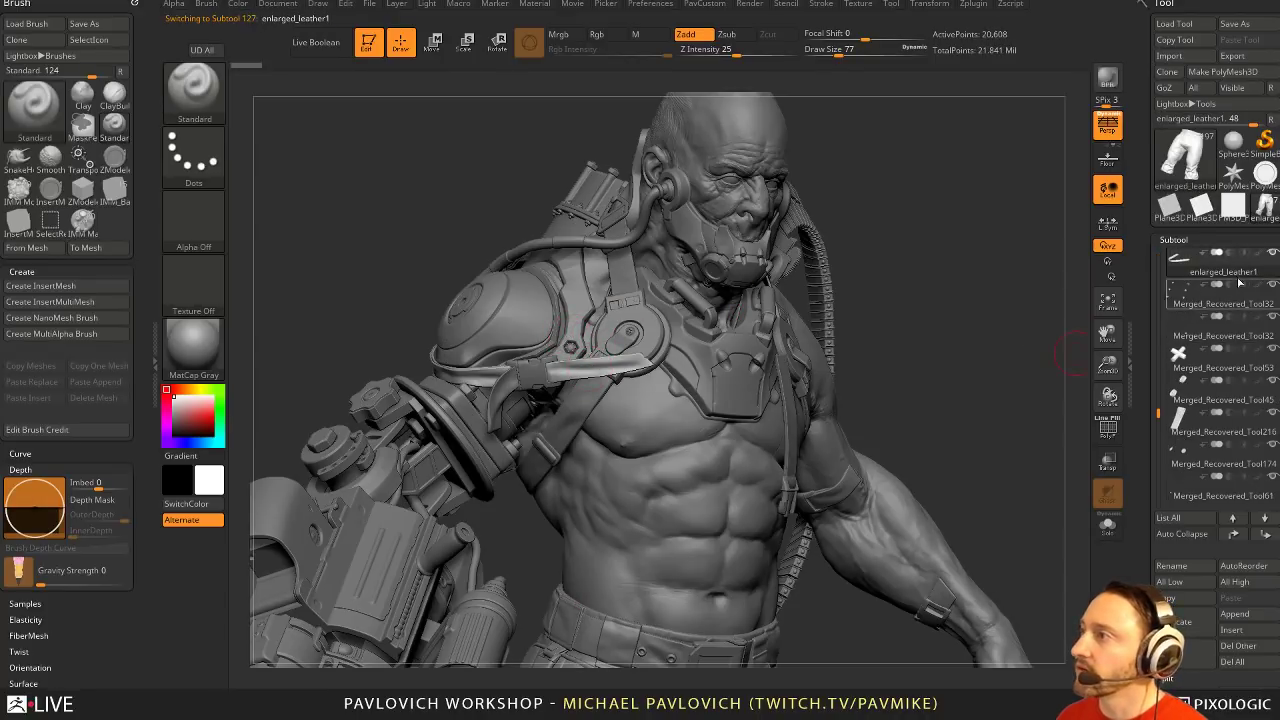
{"action": "left_click", "coordinate": [535, 373], "text": "alt"}
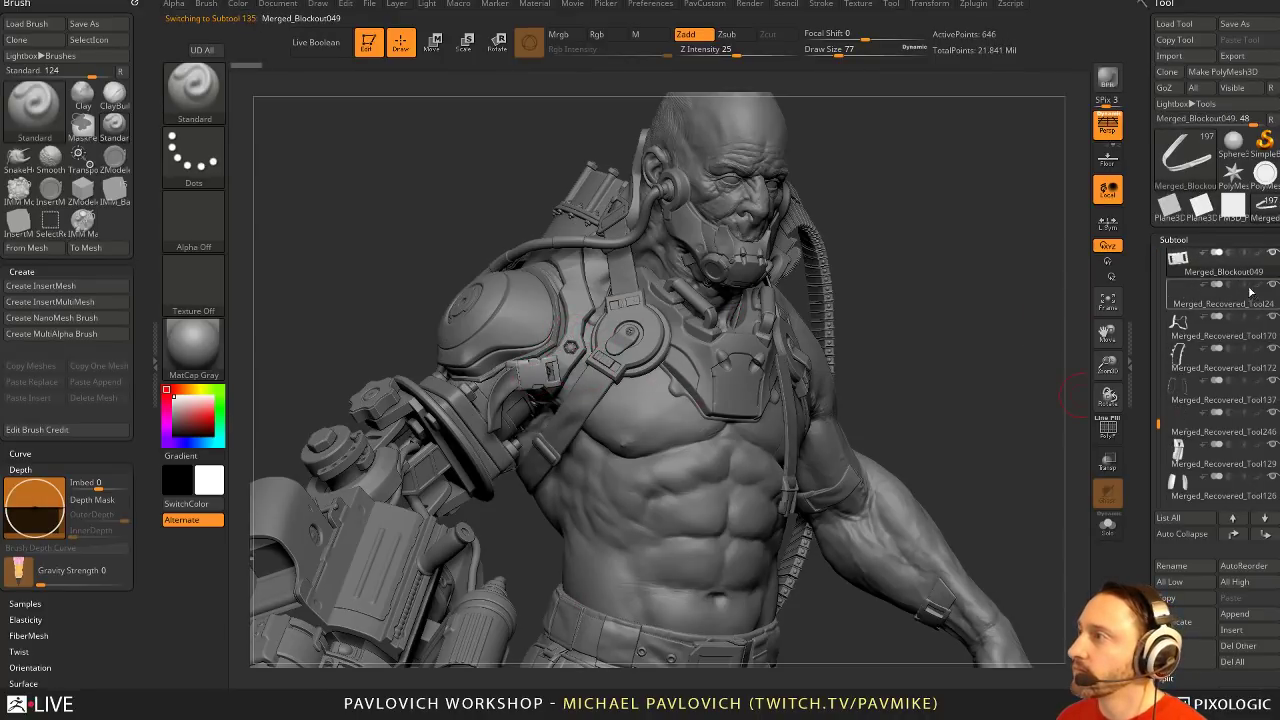
{"action": "left_click", "coordinate": [517, 388], "text": "alt"}
{"action": "left_click", "coordinate": [1265, 254]}
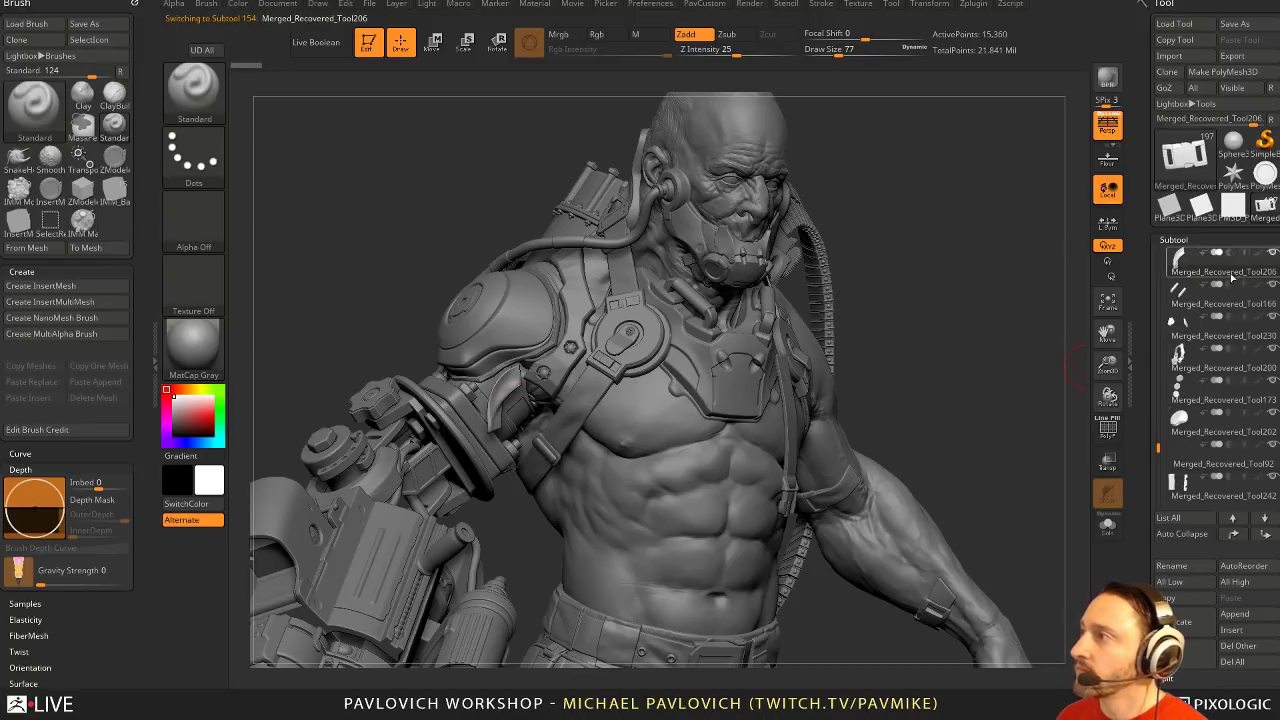
{"action": "key", "text": "s"}
Select the body and shoulder armor pieces as subtools and inspect the bolted shoulder plate's polygon wireframe
{"action": "mouse_move", "coordinate": [941, 240]}
{"action": "left_mouse_down", "text": "alt"}
{"action": "mouse_move", "coordinate": [986, 318]}
{"action": "mouse_move", "coordinate": [867, 423]}
{"action": "mouse_move", "coordinate": [672, 409]}
{"action": "left_mouse_up", "text": "alt"}
{"action": "left_click", "coordinate": [812, 430], "text": "alt"}
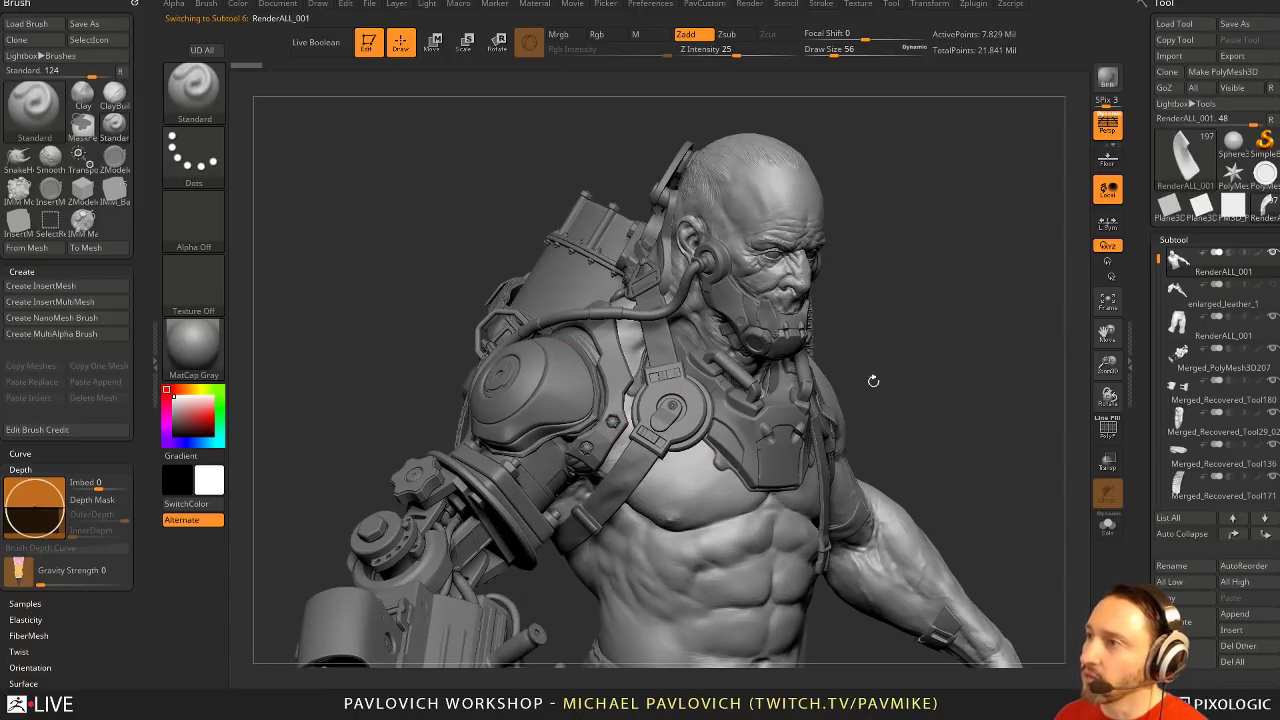
{"action": "left_click", "coordinate": [600, 361], "text": "alt"}
{"action": "left_click", "coordinate": [614, 366], "text": "alt"}
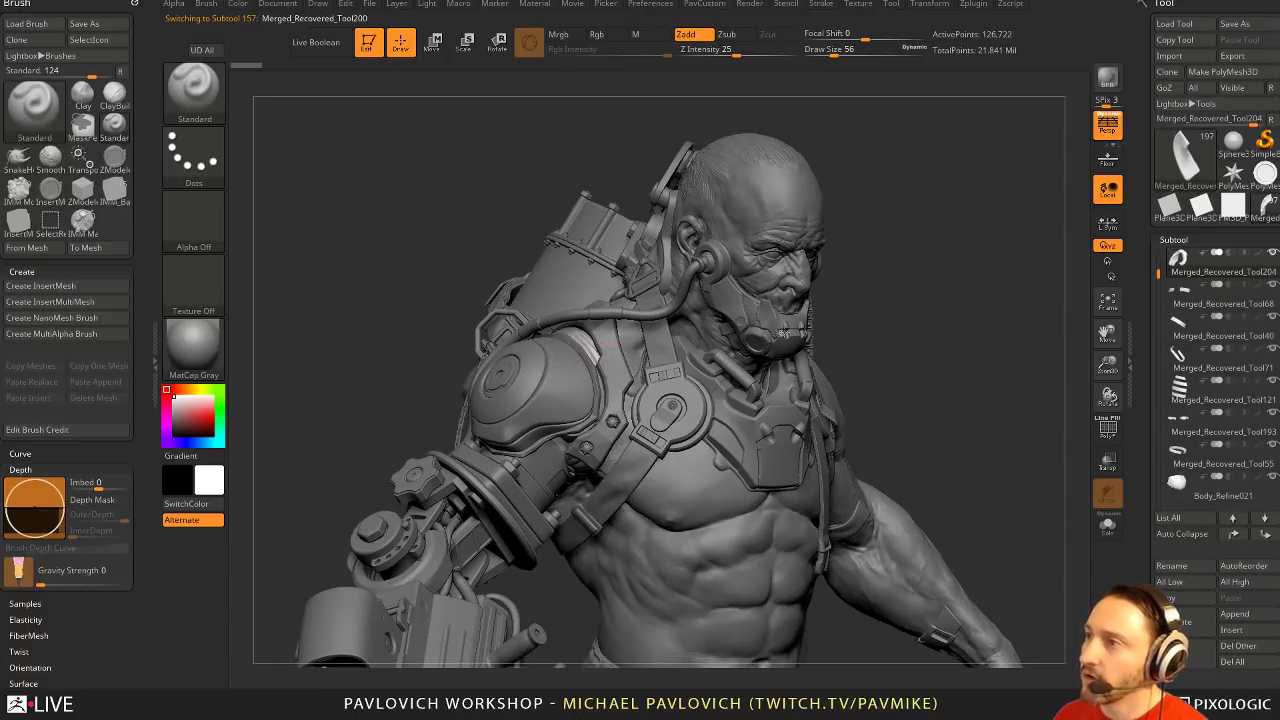
{"action": "left_click_drag", "start_coordinate": [988, 353], "coordinate": [1104, 434], "text": "alt"}
{"action": "key", "text": "shift+f"}
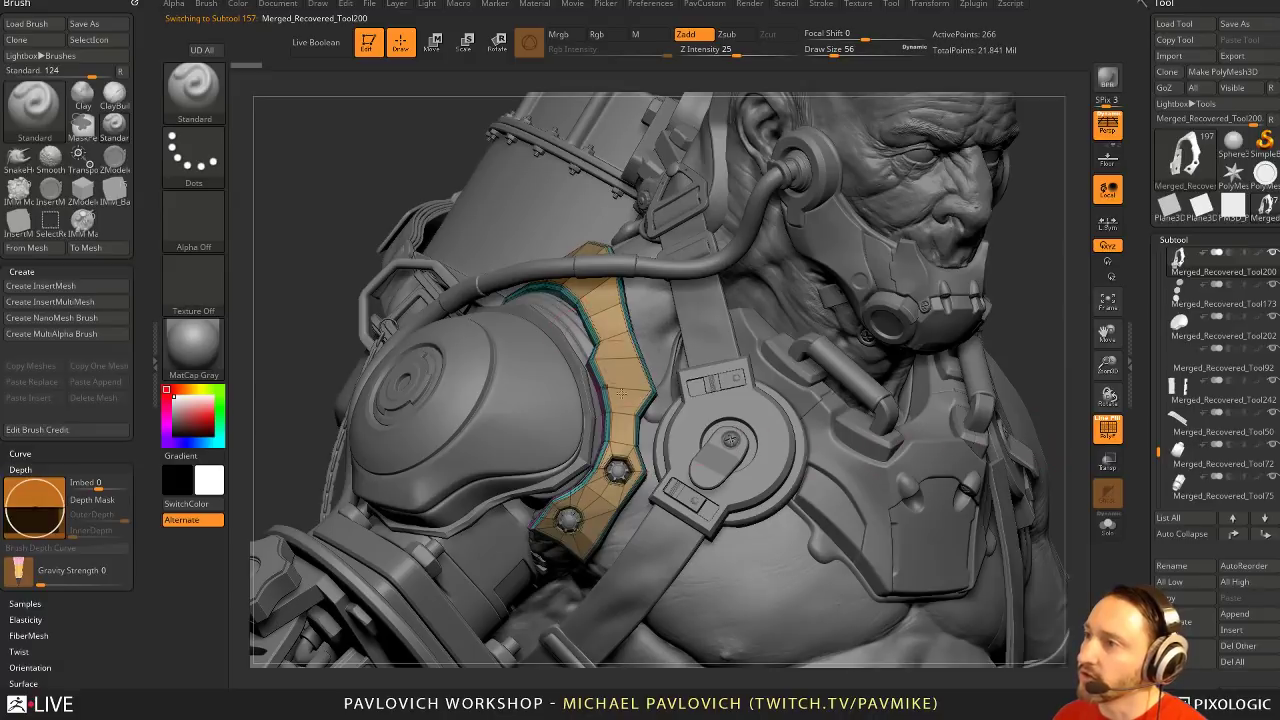
{"action": "left_click", "coordinate": [1107, 428]}
Set the bolted shoulder plate's crease level to 2
{"action": "left_click_drag", "start_coordinate": [1027, 293], "coordinate": [960, 310]}
{"action": "key", "text": "4"}
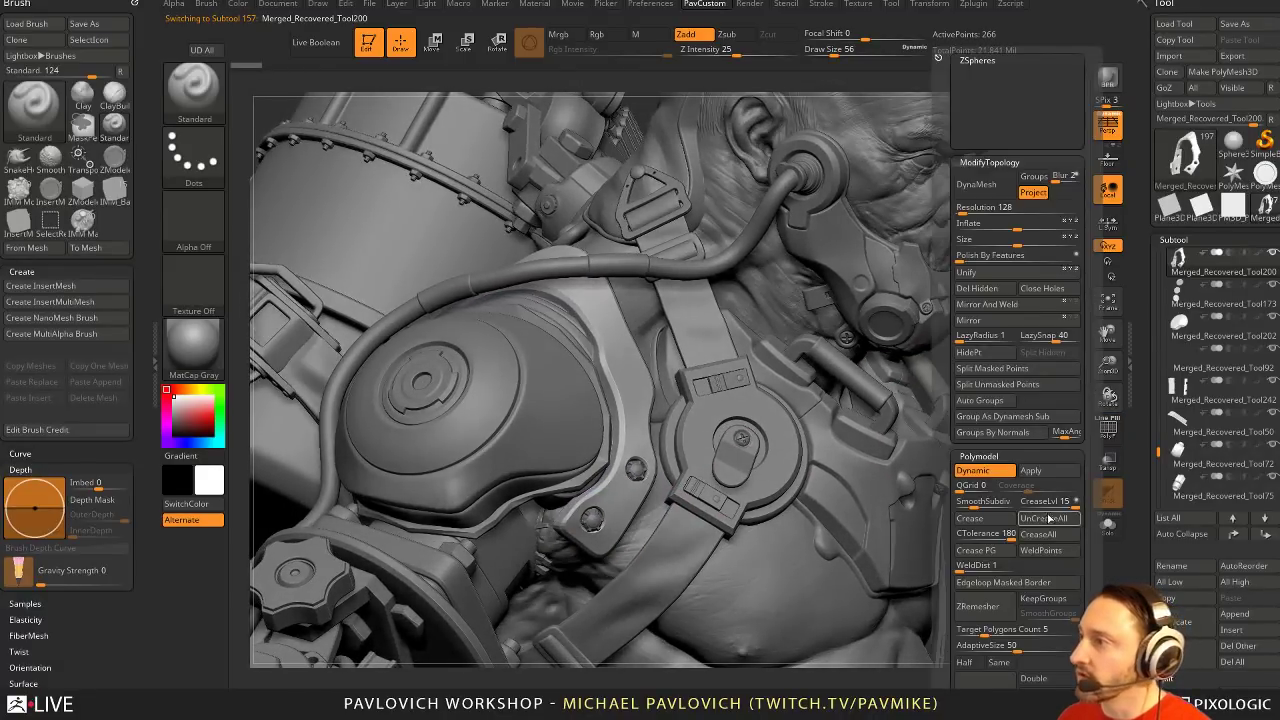
{"action": "left_click", "coordinate": [1055, 502]}
{"action": "type", "text": "2"}
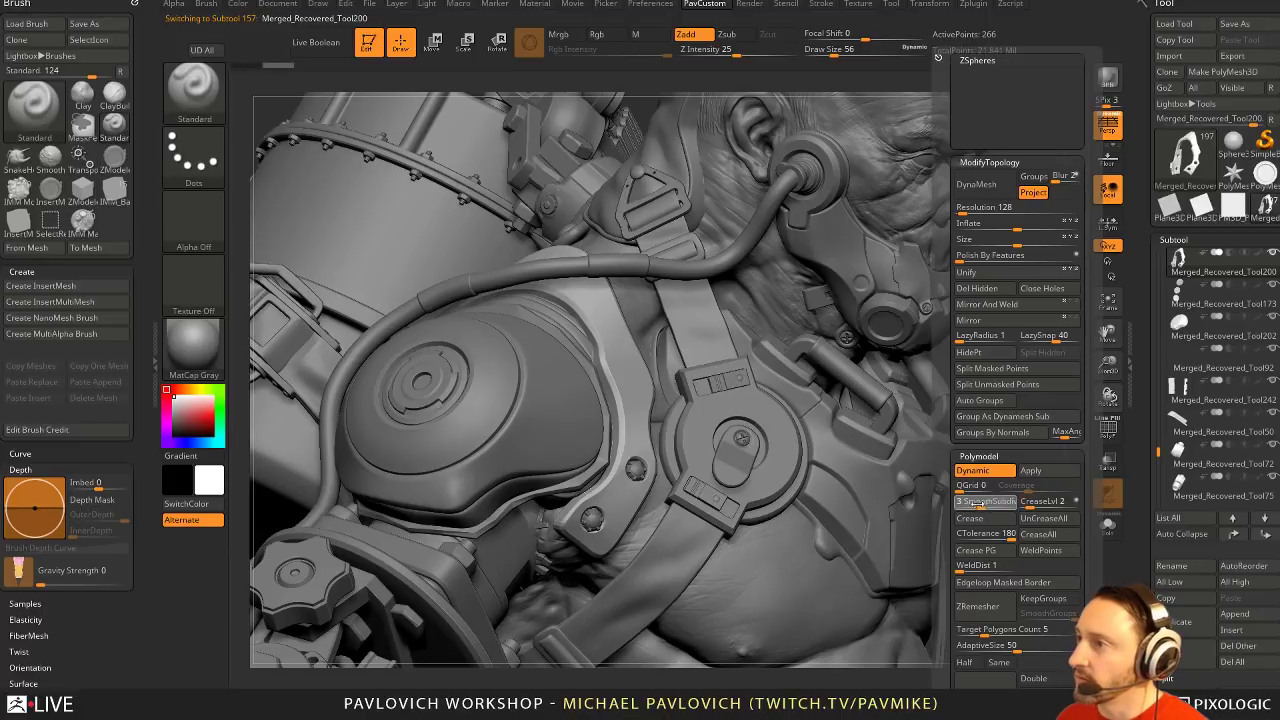
{"action": "mouse_move", "coordinate": [996, 338]}
{"action": "left_mouse_down"}
{"action": "mouse_move", "coordinate": [1046, 343]}
{"action": "mouse_move", "coordinate": [976, 340]}
{"action": "left_mouse_up"}
Select the shoulder pad trim and individual face mask panels as subtools to examine how they are built up
{"action": "left_click", "coordinate": [556, 433], "text": "alt"}
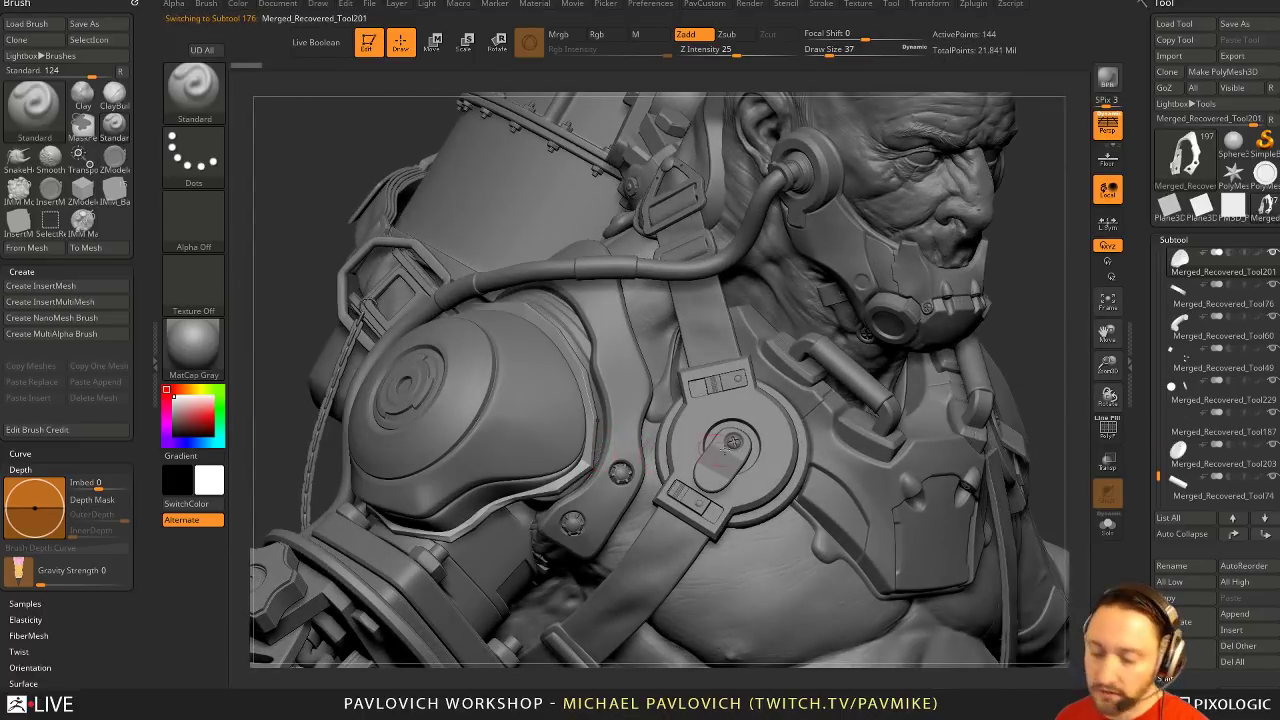
{"action": "left_click_drag", "start_coordinate": [1044, 310], "coordinate": [755, 432]}
{"action": "left_click_drag", "start_coordinate": [1053, 241], "coordinate": [940, 332], "text": "alt"}
{"action": "left_click_drag", "start_coordinate": [993, 381], "coordinate": [984, 356], "text": "alt"}
{"action": "left_click", "coordinate": [828, 354], "text": "alt"}
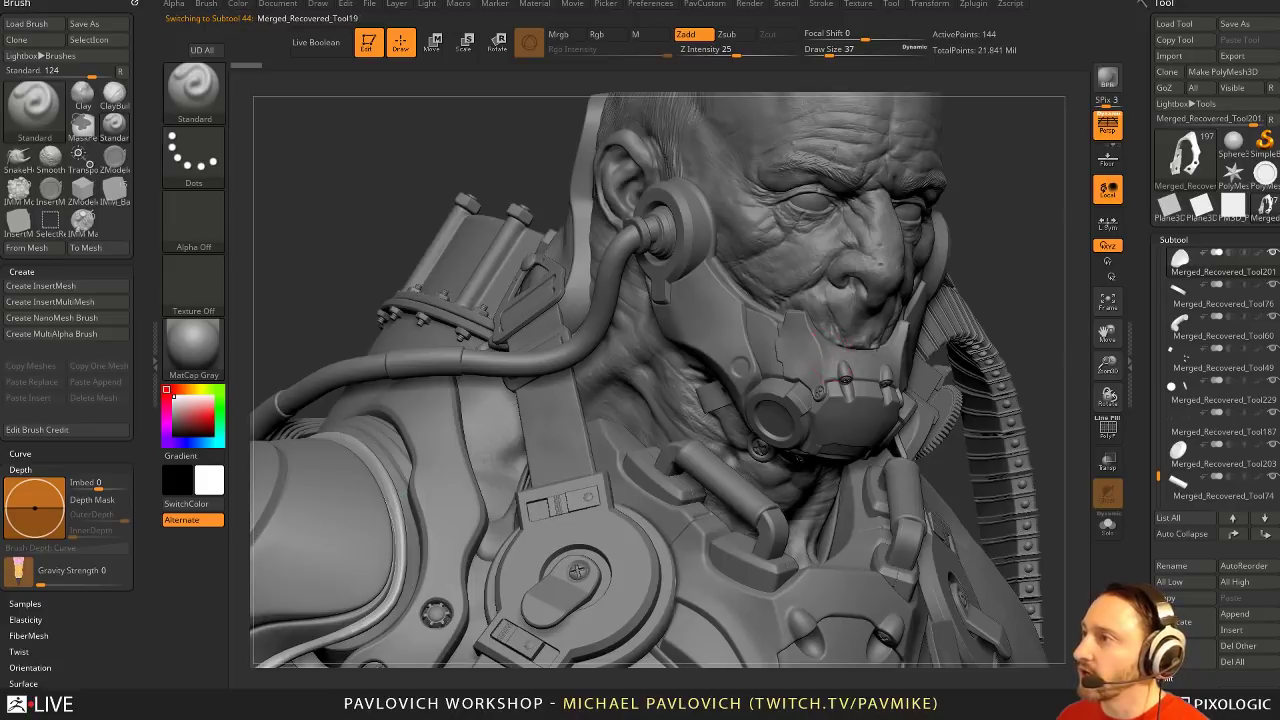
{"action": "left_click", "coordinate": [732, 327], "text": "alt"}
{"action": "left_click", "coordinate": [774, 345], "text": "alt"}
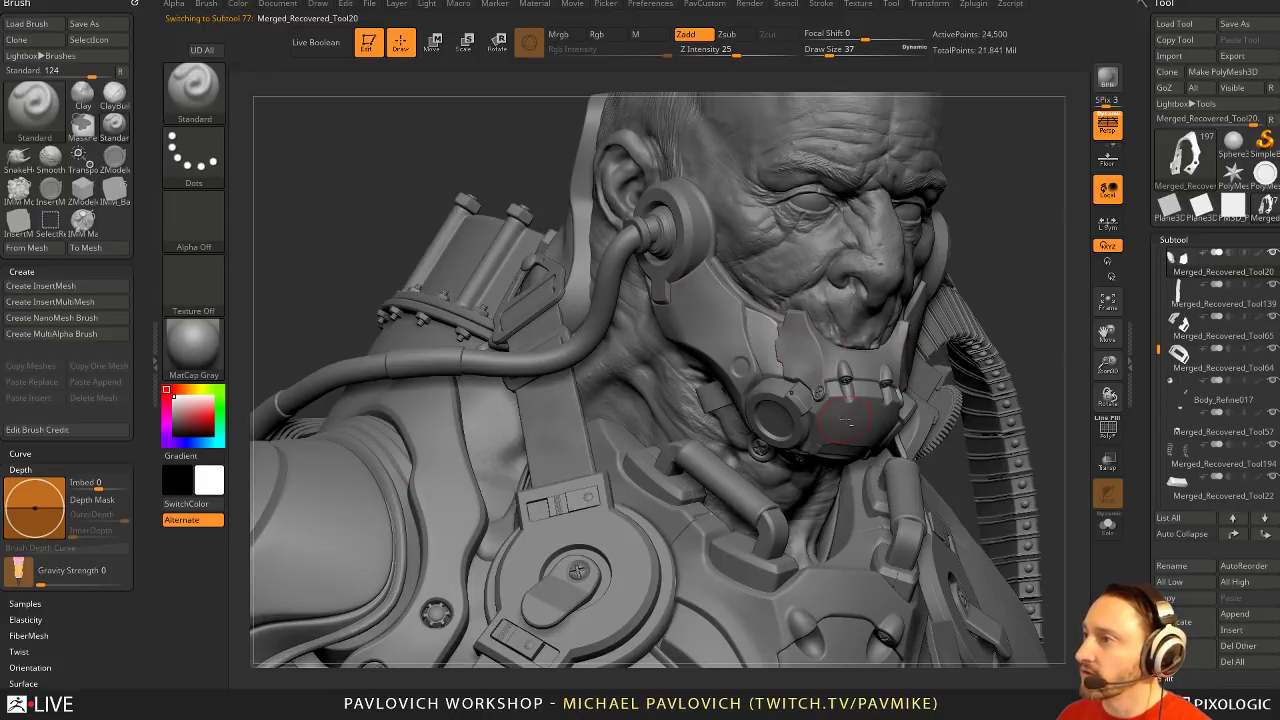
{"action": "left_click", "coordinate": [855, 413], "text": "alt"}
Isolate the body subtool to inspect the sculpted face, neck and cut-off shoulder, and show all parts again
{"action": "left_click", "coordinate": [1107, 525]}
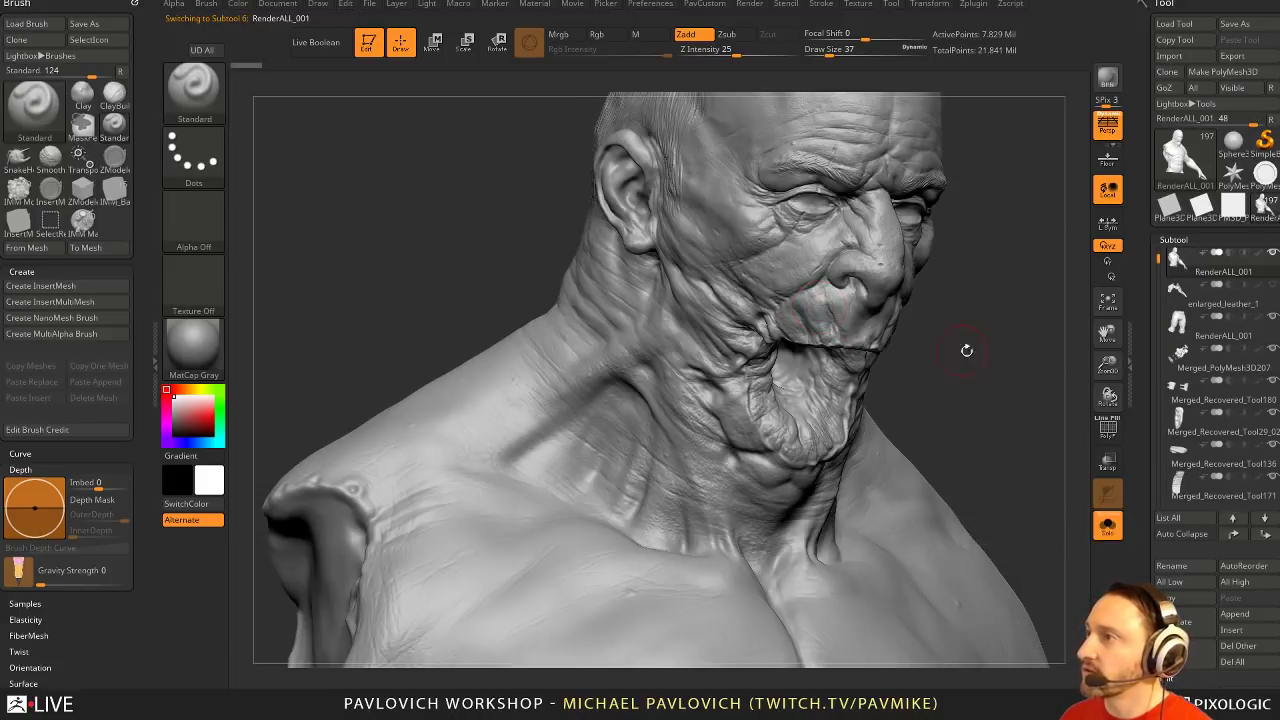
{"action": "left_click_drag", "start_coordinate": [966, 349], "coordinate": [1040, 345]}
{"action": "left_click", "coordinate": [1107, 525]}
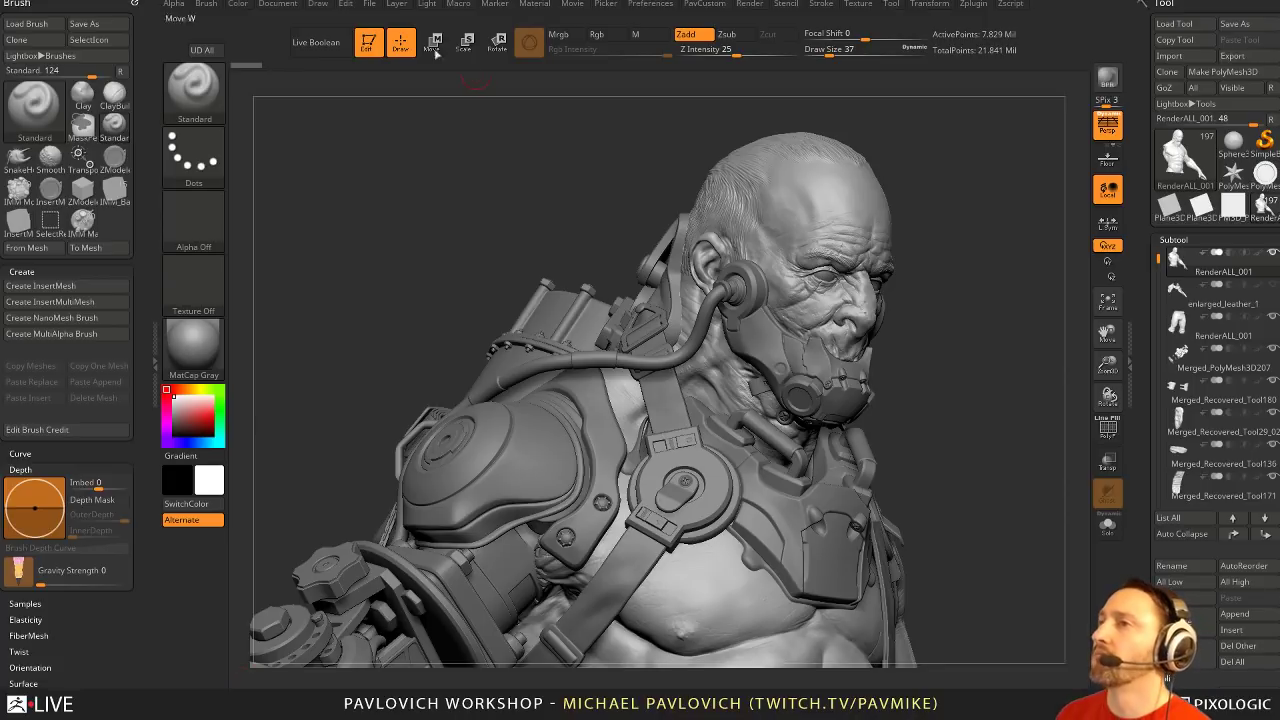
Delete all the subtools and draw a new Sphere3D, made editable and converted to a PolyMesh3D
{"action": "left_click", "coordinate": [1244, 662]}
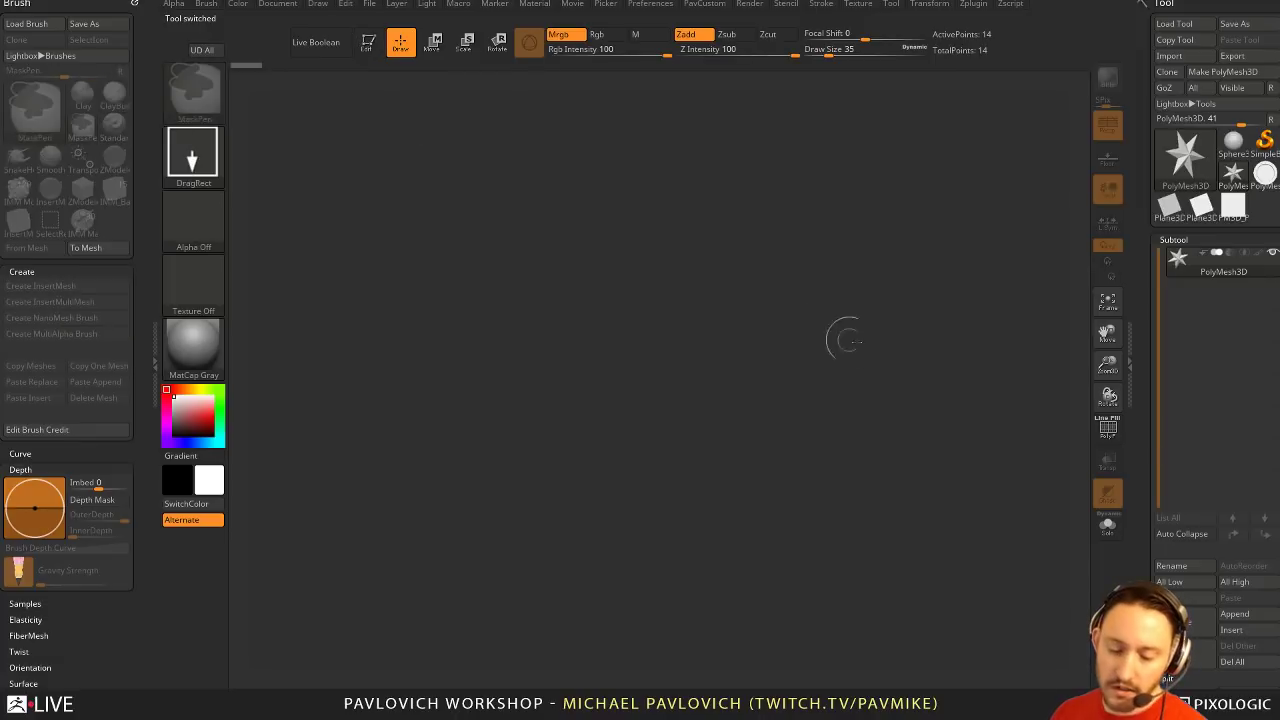
{"action": "left_click", "coordinate": [1233, 143]}
{"action": "left_click_drag", "start_coordinate": [570, 436], "coordinate": [643, 577]}
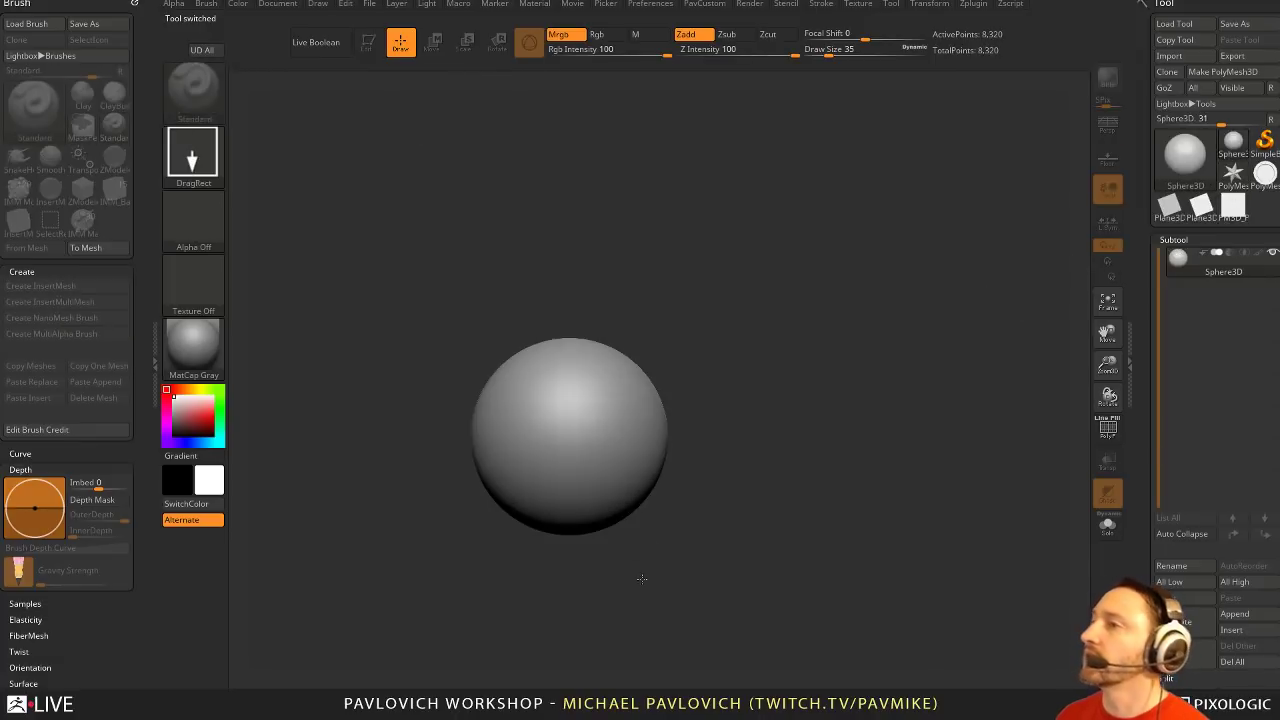
{"action": "left_click", "coordinate": [369, 41]}
{"action": "left_click", "coordinate": [1226, 73]}
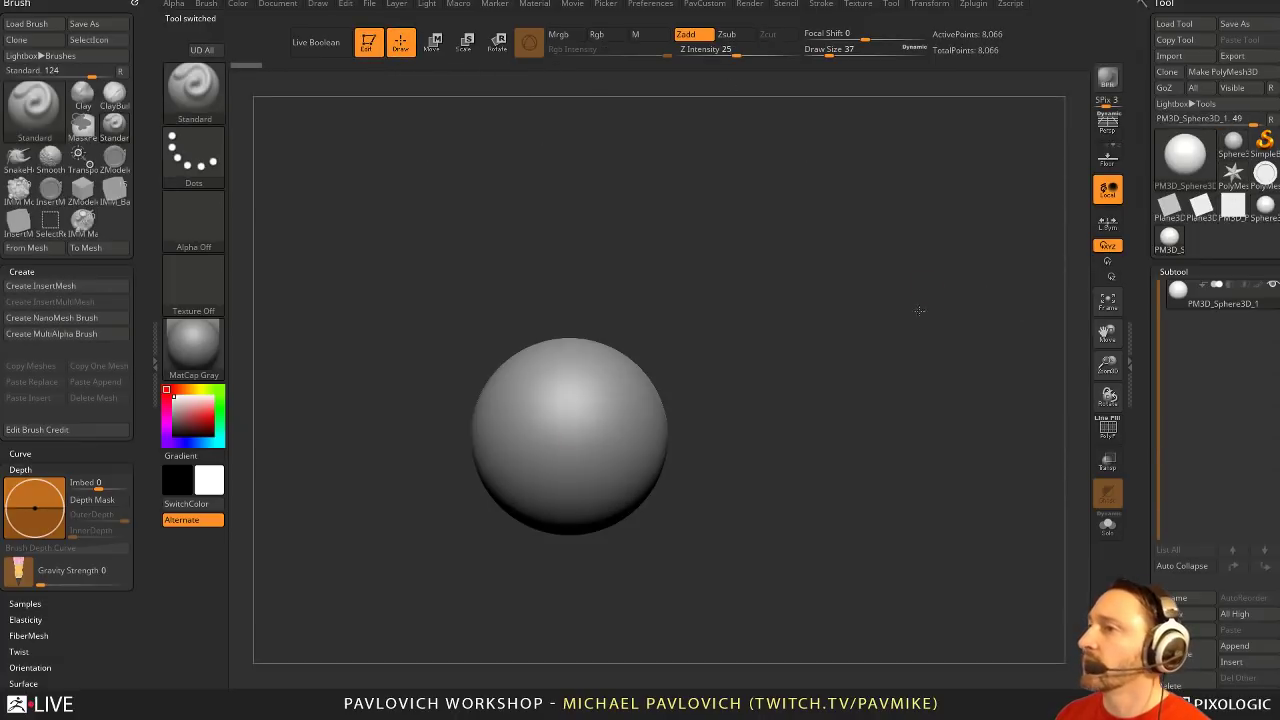
Append a ZSphere as a subtool and, with transparency on, scale it down inside the sphere
{"action": "left_click", "coordinate": [1234, 646]}
{"action": "left_click", "coordinate": [1046, 511]}
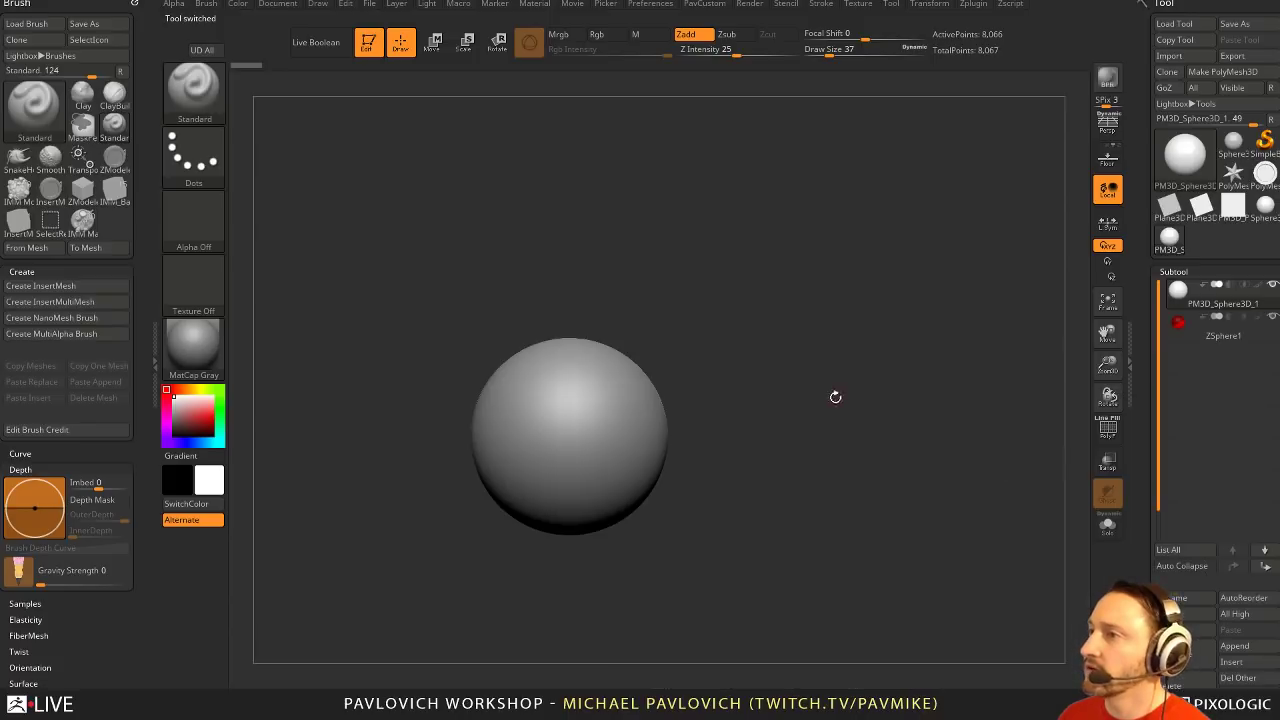
{"action": "left_click", "coordinate": [1222, 337]}
{"action": "left_click", "coordinate": [1108, 462]}
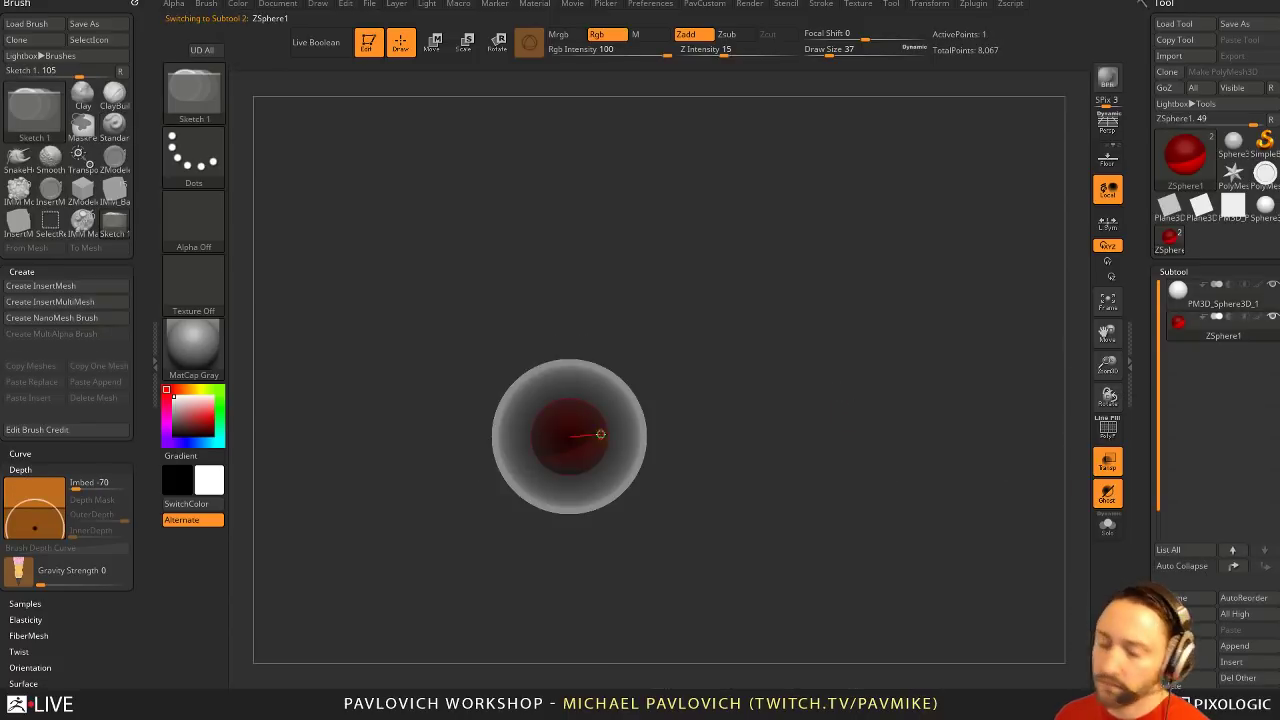
{"action": "mouse_move", "coordinate": [579, 443]}
{"action": "left_mouse_down"}
{"action": "mouse_move", "coordinate": [486, 320]}
{"action": "mouse_move", "coordinate": [417, 163]}
{"action": "left_mouse_up"}
{"action": "key", "text": "q"}
Enable Edit Topology for the ZSphere subtool and turn transparency off
{"action": "left_click", "coordinate": [705, 4]}
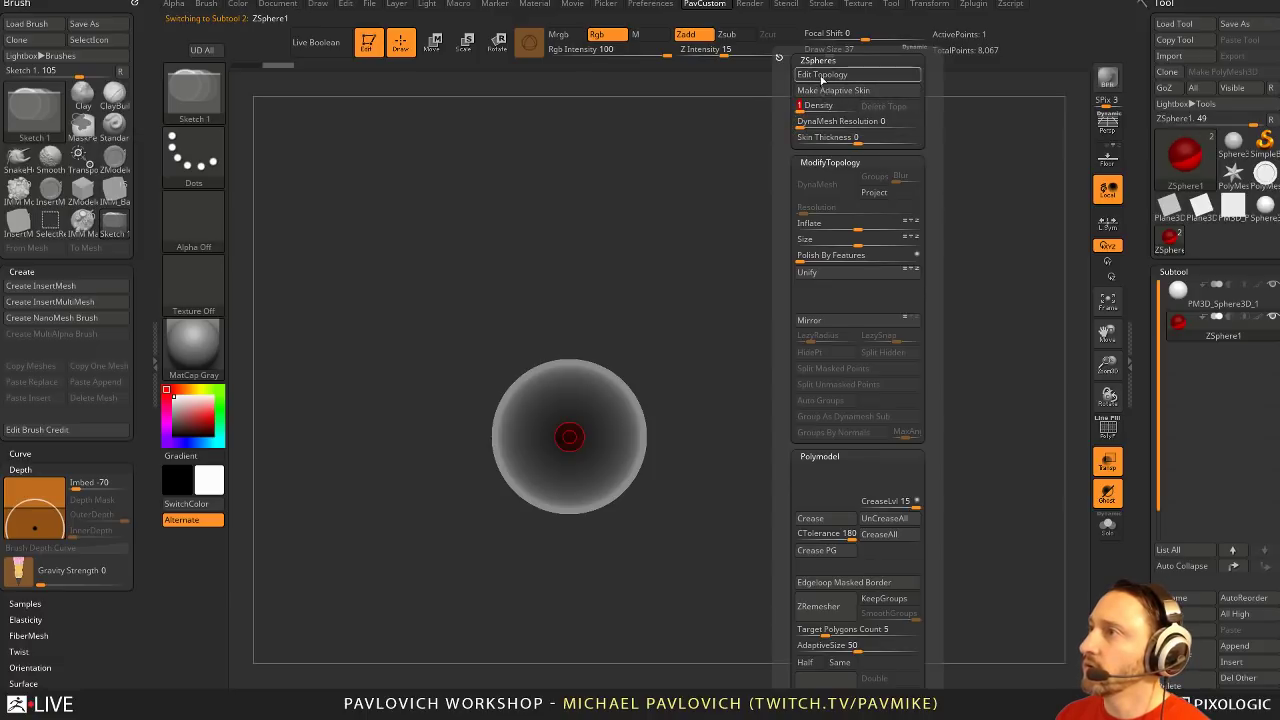
{"action": "left_click", "coordinate": [818, 74]}
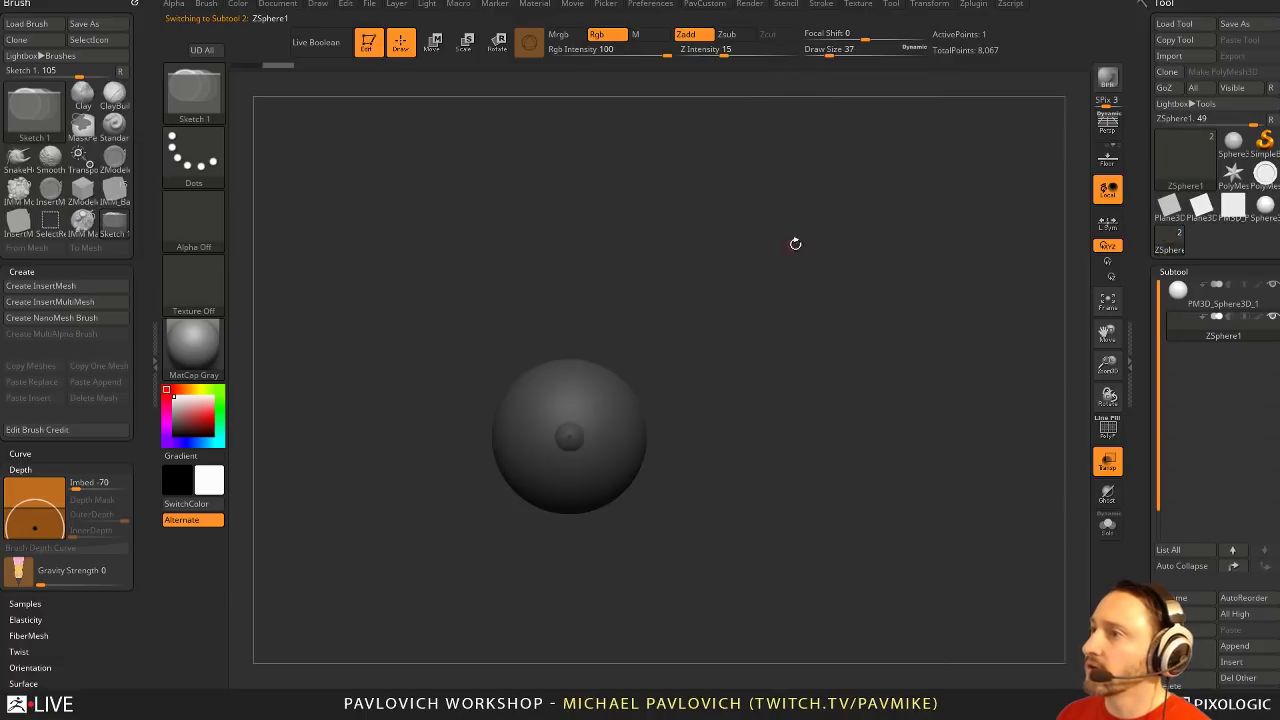
{"action": "left_click", "coordinate": [1108, 466]}
Apply the MatCap Pearl Cavity material with a mid-grey color and set the draw size to 17
{"action": "left_click", "coordinate": [332, 694]}
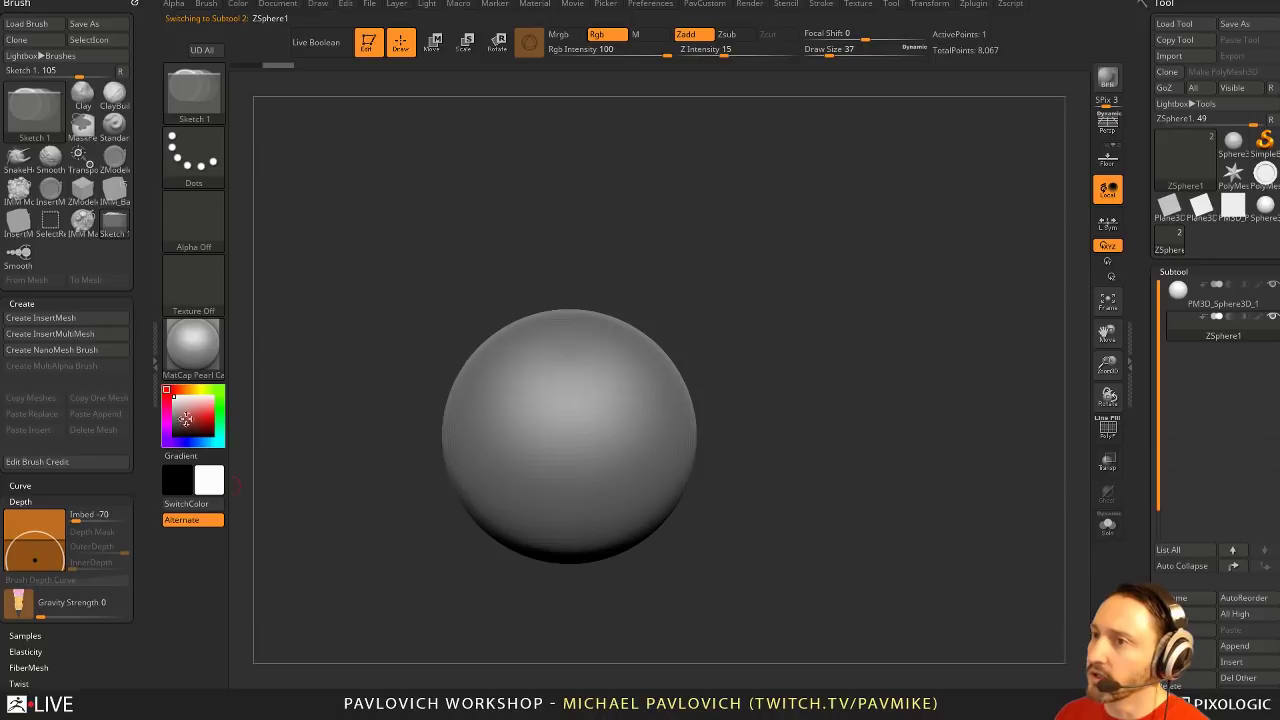
{"action": "left_click", "coordinate": [174, 413]}
{"action": "right_click_drag", "start_coordinate": [817, 331], "coordinate": [583, 403], "text": "ctrl"}
{"action": "key", "text": "s"}
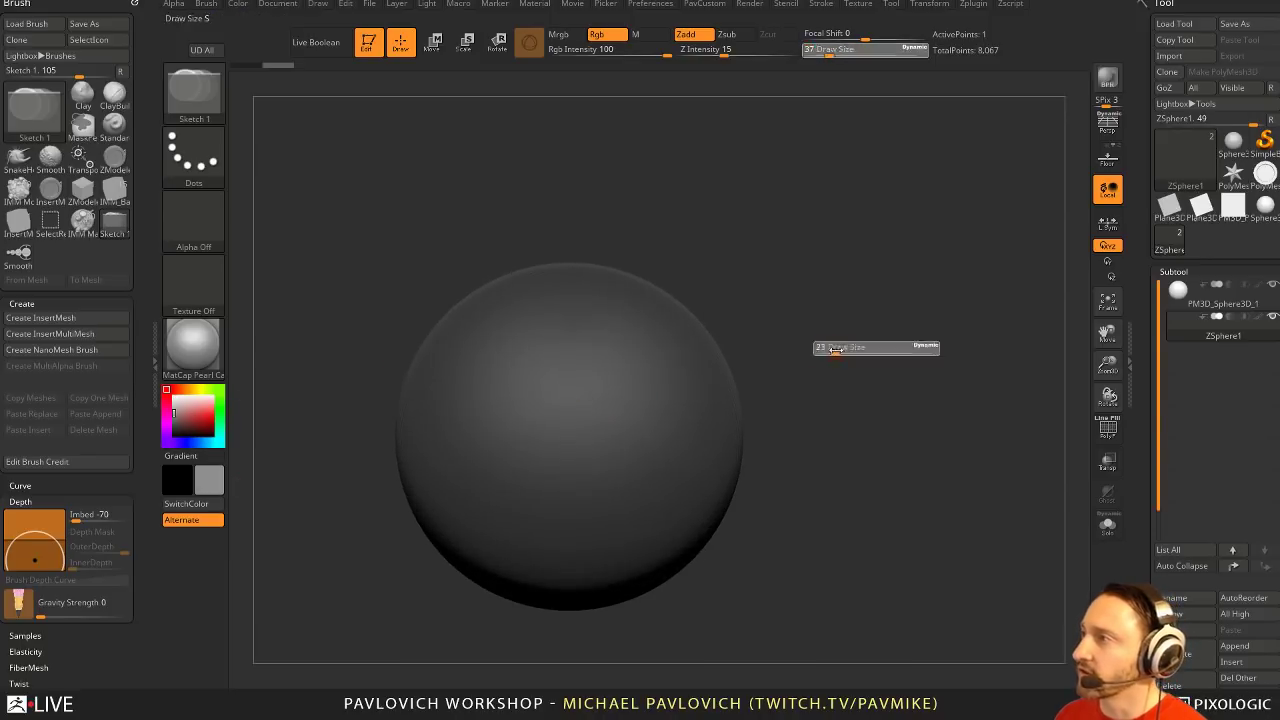
{"action": "left_click", "coordinate": [835, 351]}
Place topology points on the sphere's front to form a closed outline and divide it into four quads with crossing edges
{"action": "right_click_drag", "start_coordinate": [1084, 350], "coordinate": [1114, 347], "text": "alt"}
{"action": "right_click_drag", "start_coordinate": [877, 365], "coordinate": [864, 379], "text": "alt"}
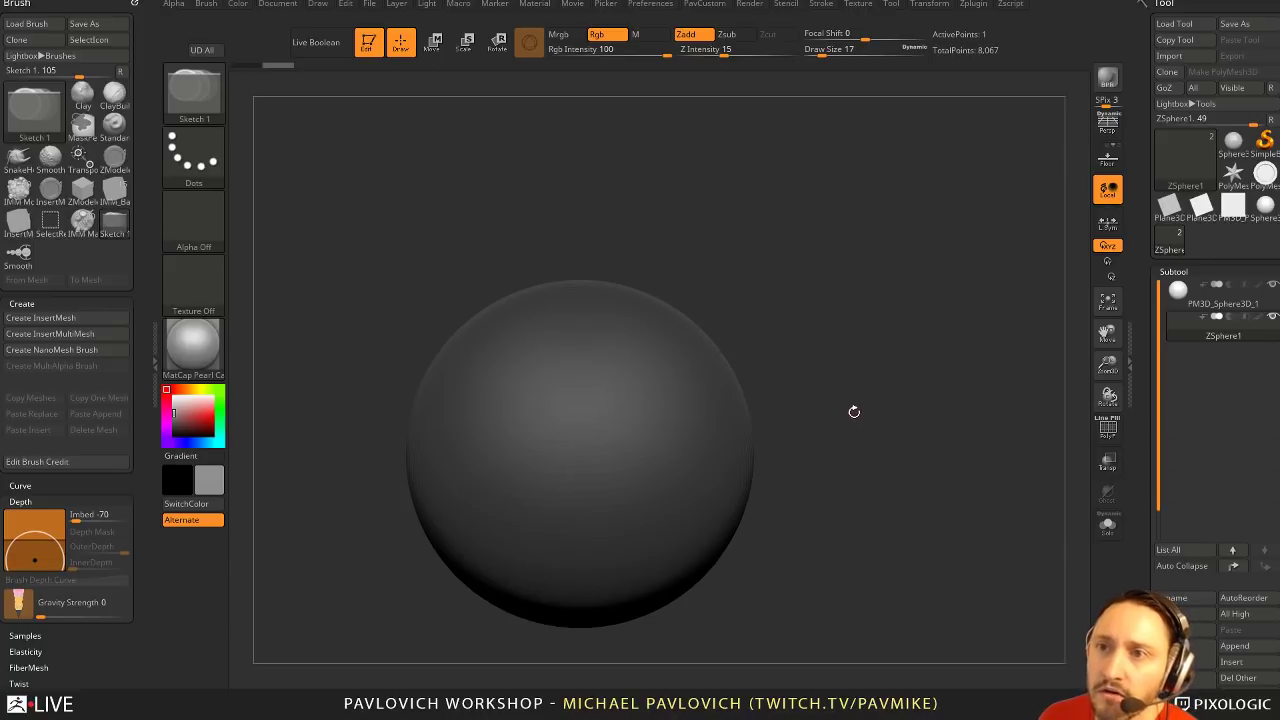
{"action": "right_click_drag", "start_coordinate": [868, 403], "coordinate": [871, 395], "text": "alt"}
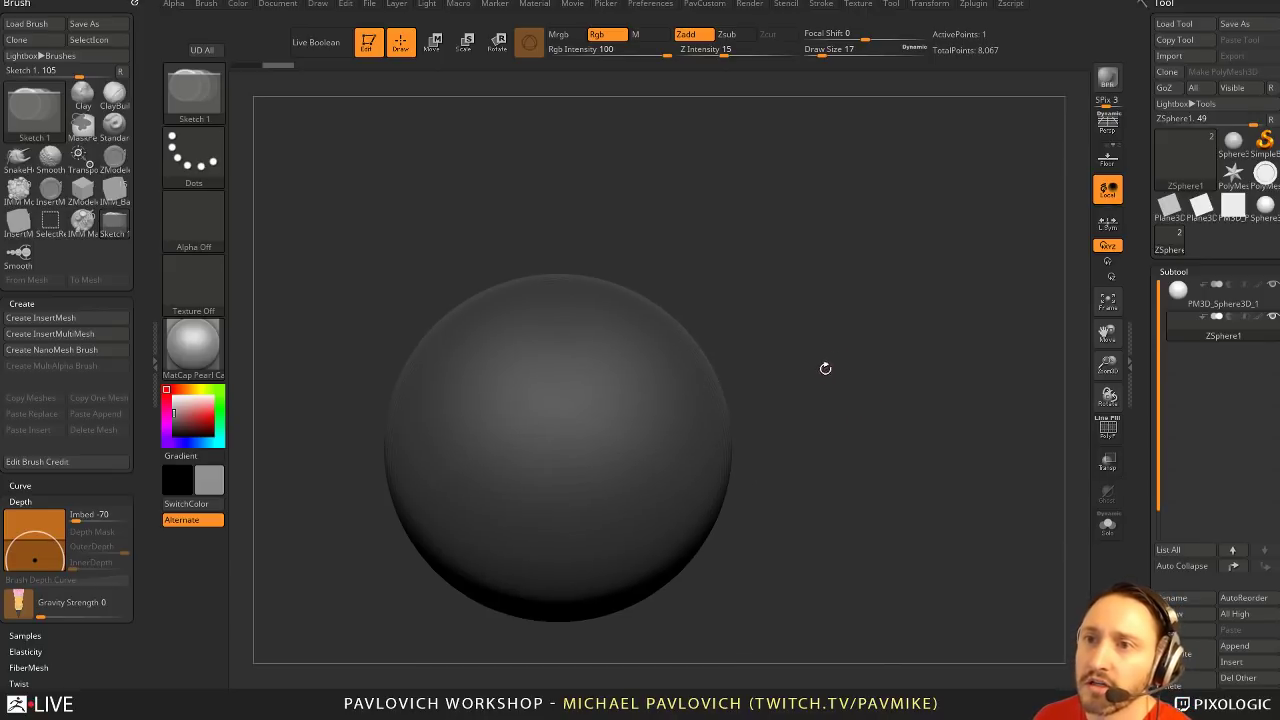
{"action": "mouse_move", "coordinate": [589, 401]}
{"action": "left_mouse_down"}
{"action": "mouse_move", "coordinate": [624, 425]}
{"action": "mouse_move", "coordinate": [574, 491]}
{"action": "mouse_move", "coordinate": [554, 398]}
{"action": "left_mouse_up"}
{"action": "left_click", "coordinate": [564, 414]}
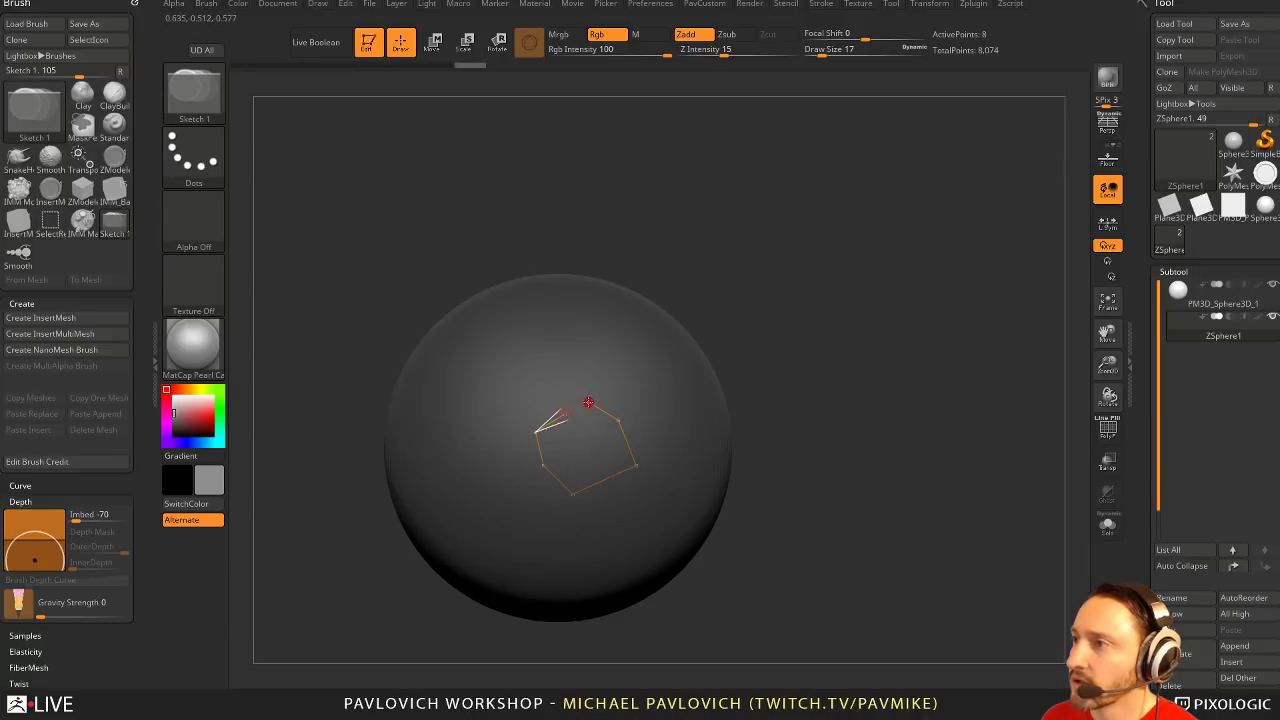
{"action": "left_click", "coordinate": [589, 403]}
{"action": "left_click", "coordinate": [564, 414]}
{"action": "left_click", "coordinate": [581, 440]}
{"action": "left_click", "coordinate": [605, 480]}
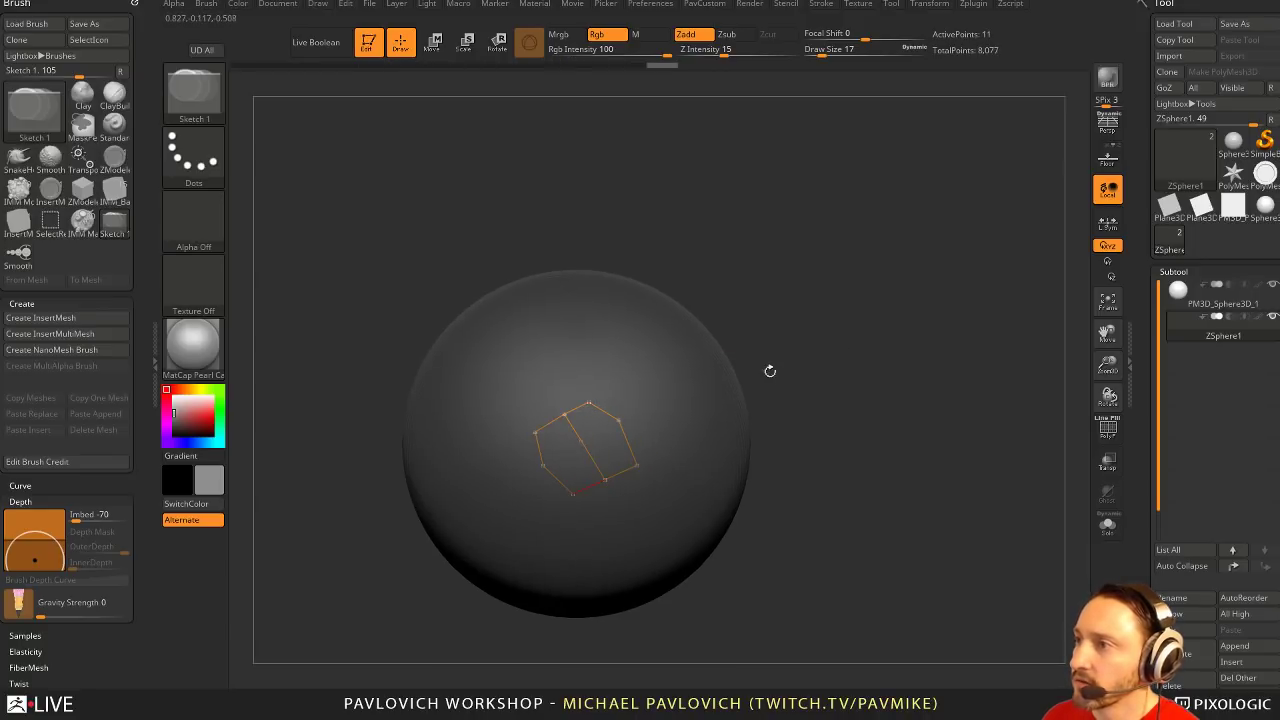
{"action": "left_click", "coordinate": [580, 440]}
{"action": "left_click", "coordinate": [541, 464]}
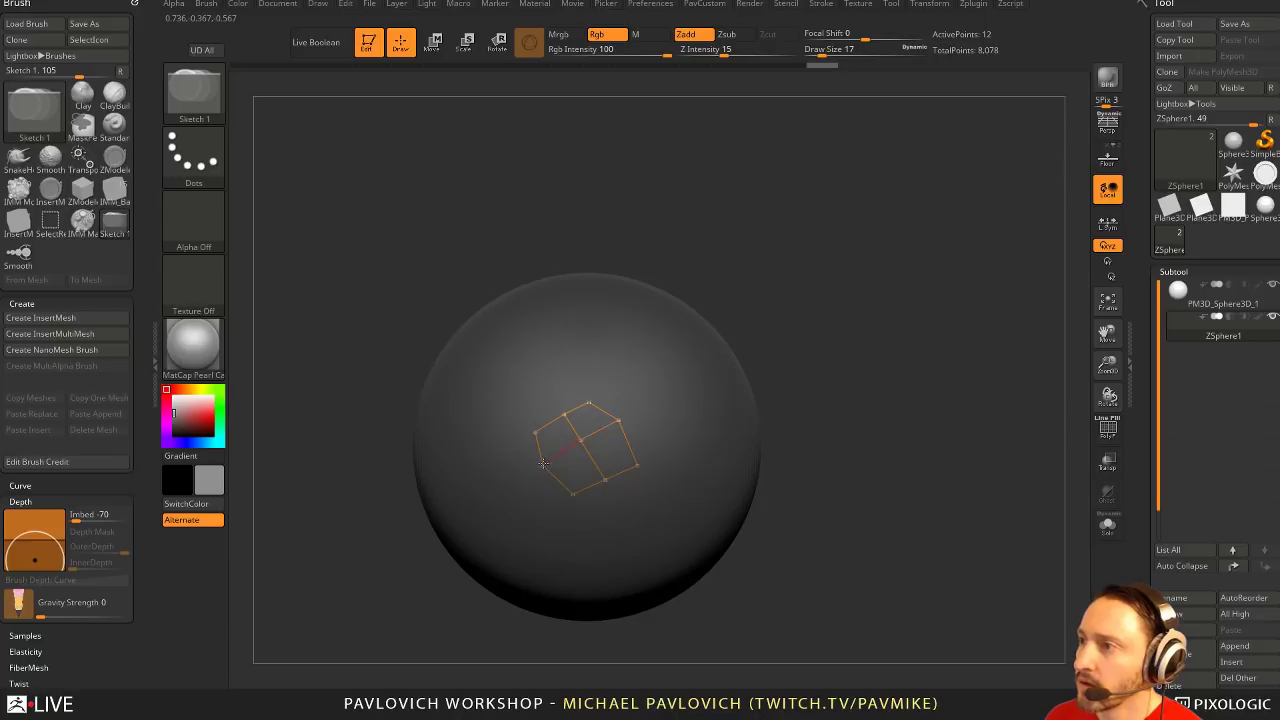
Extend the topology with one more quad from the grid's upper edge toward the sphere's upper right
{"action": "left_click", "coordinate": [589, 403]}
{"action": "left_click", "coordinate": [625, 347]}
{"action": "left_click", "coordinate": [656, 382]}
{"action": "left_click", "coordinate": [618, 420]}
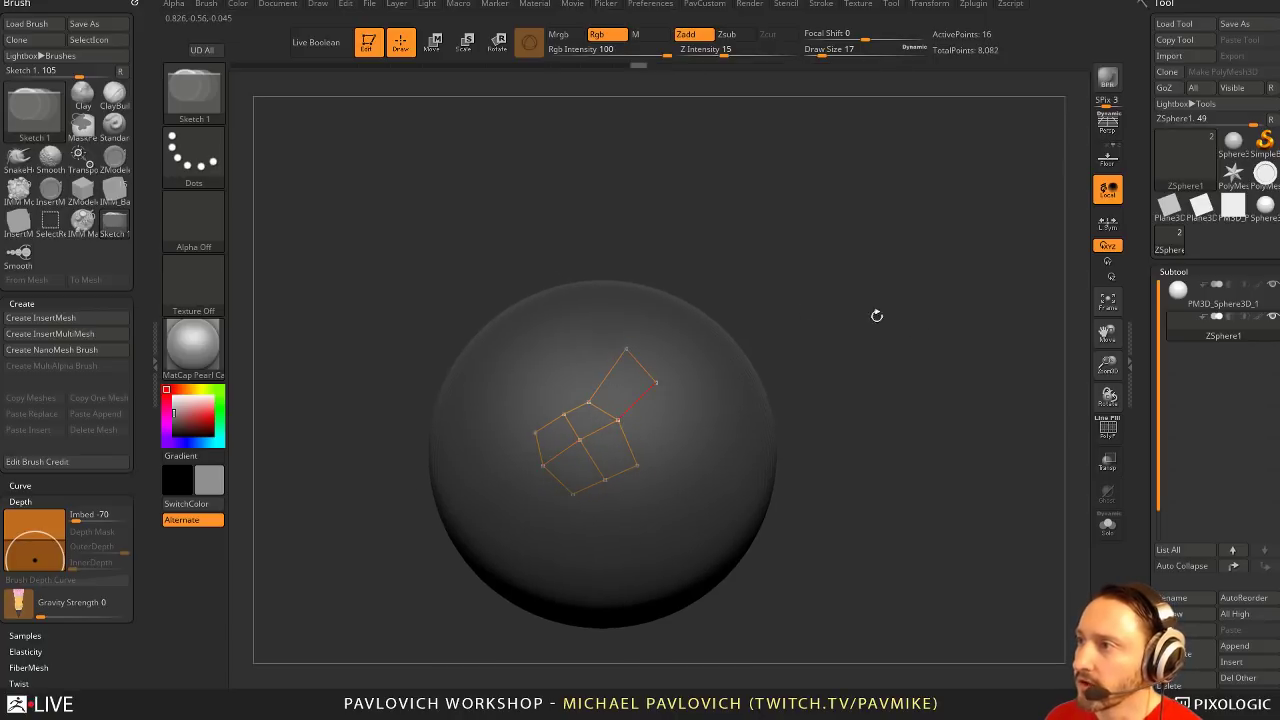
Preview the drawn topology as a skin mesh, isolated with its polygon wireframe shown, to examine the faces
{"action": "left_click_drag", "start_coordinate": [930, 350], "coordinate": [878, 356], "text": "alt"}
{"action": "key", "text": "a"}
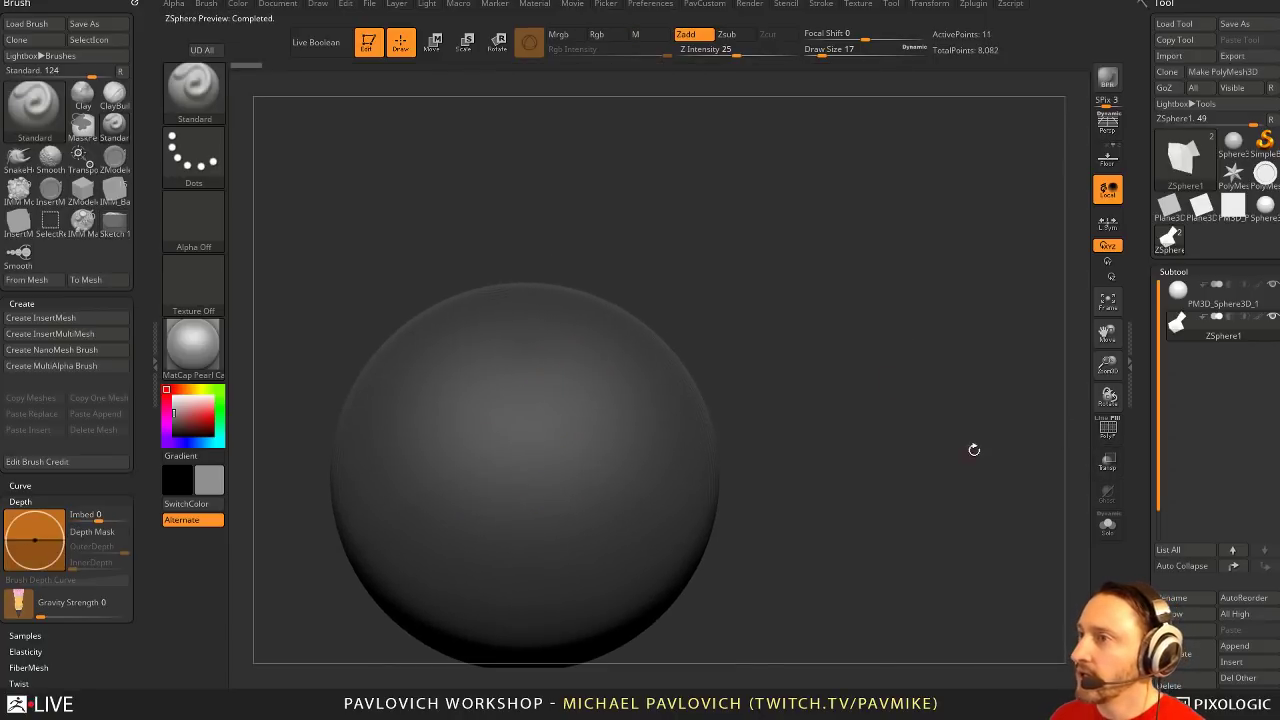
{"action": "left_click", "coordinate": [1107, 430]}
{"action": "left_click", "coordinate": [1110, 462]}
{"action": "left_click", "coordinate": [1113, 465]}
{"action": "left_click", "coordinate": [1108, 525]}
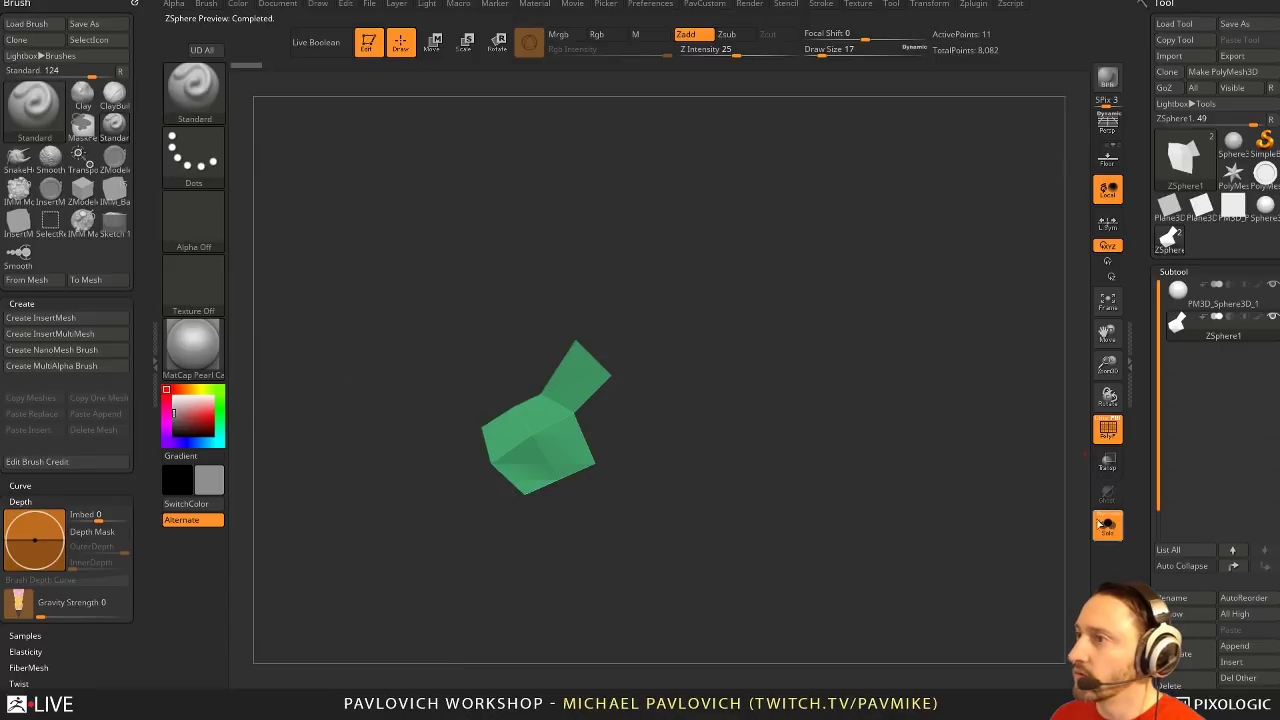
{"action": "mouse_move", "coordinate": [991, 511]}
{"action": "left_mouse_down"}
{"action": "mouse_move", "coordinate": [947, 522]}
{"action": "mouse_move", "coordinate": [1010, 507]}
{"action": "left_mouse_up"}
{"action": "left_click", "coordinate": [1101, 420]}
{"action": "left_click_drag", "start_coordinate": [971, 458], "coordinate": [966, 470]}
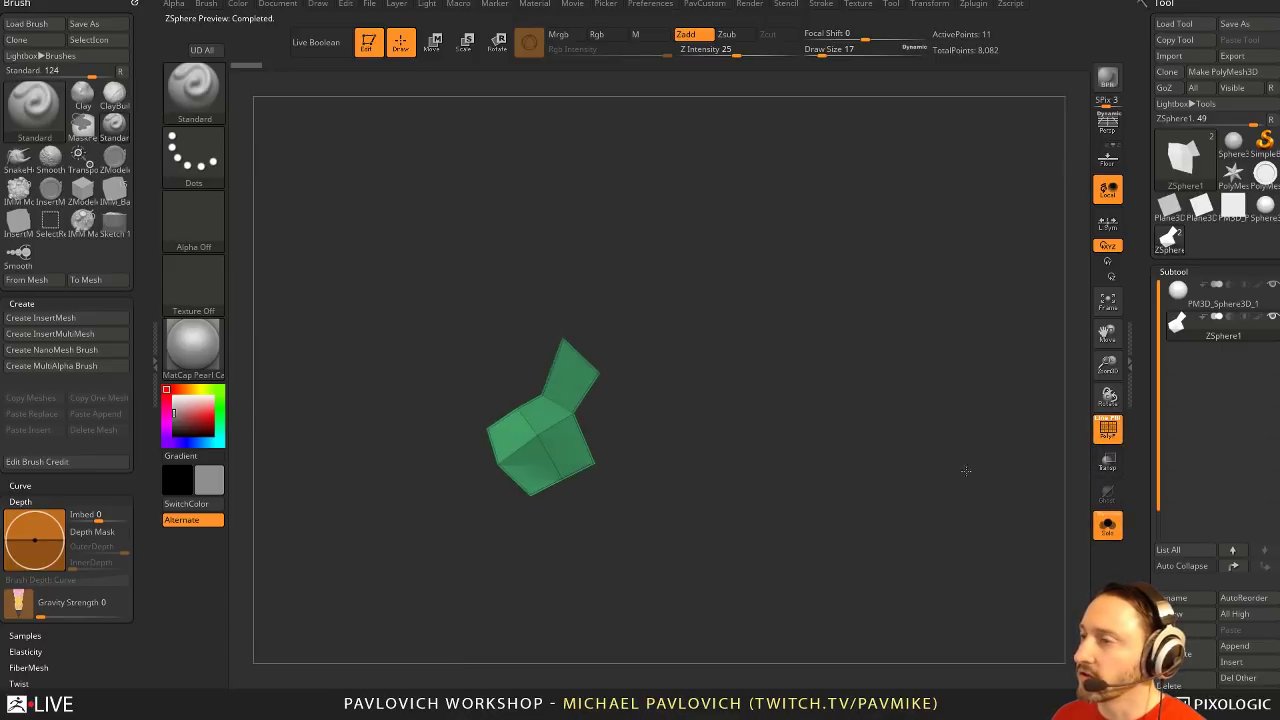
{"action": "key", "text": "a"}
{"action": "key", "text": "a"}
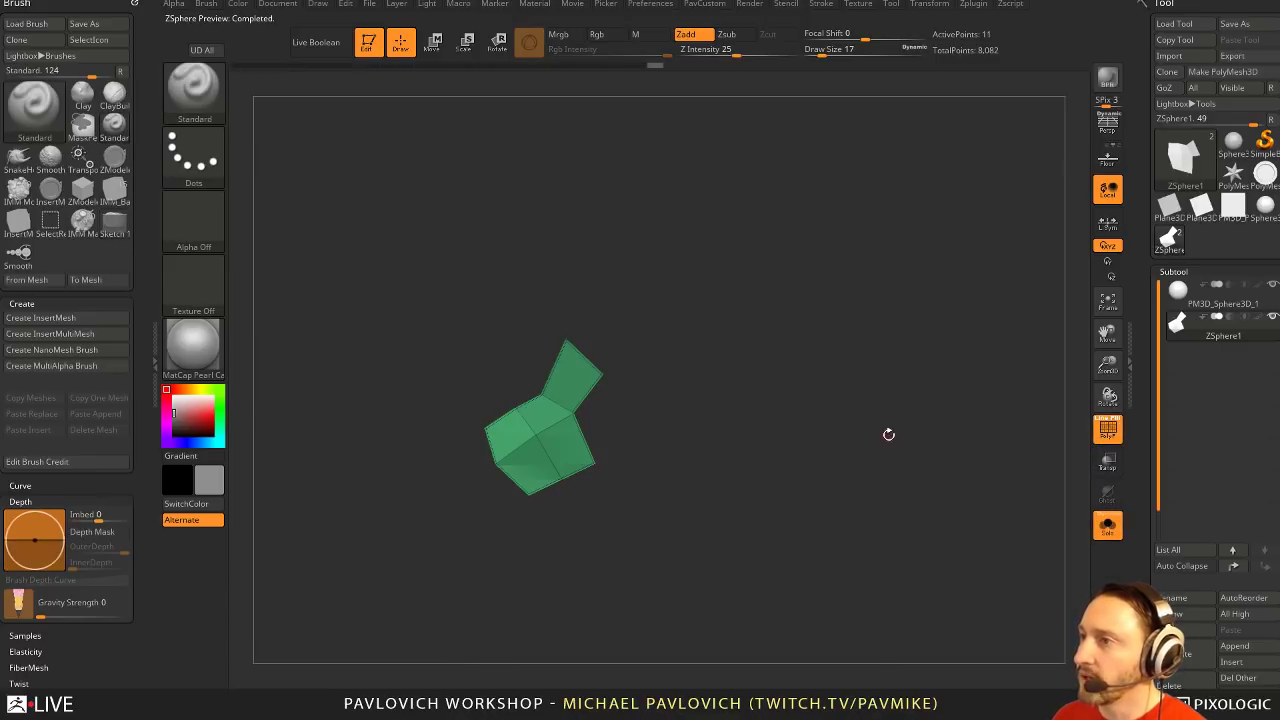
Show the sphere with the previewed mesh, check the ZSphere skin settings, and return to the editable topology
{"action": "left_click", "coordinate": [1106, 527]}
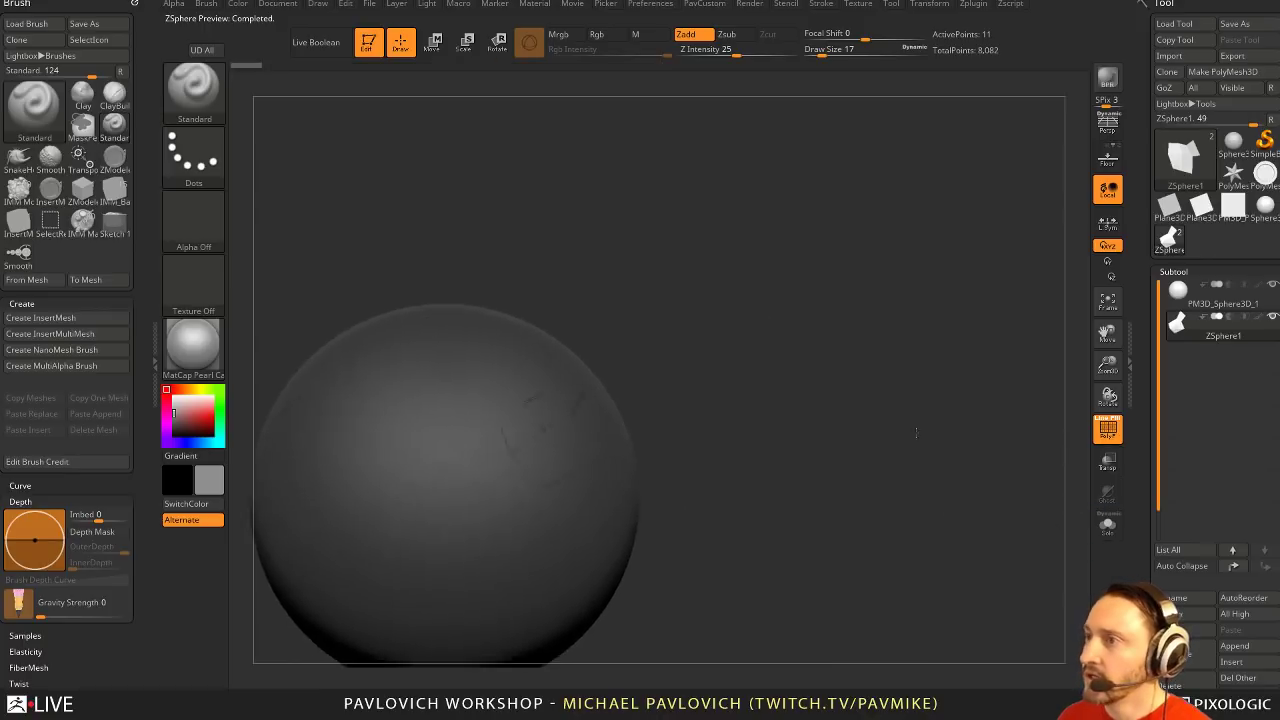
{"action": "key", "text": "f"}
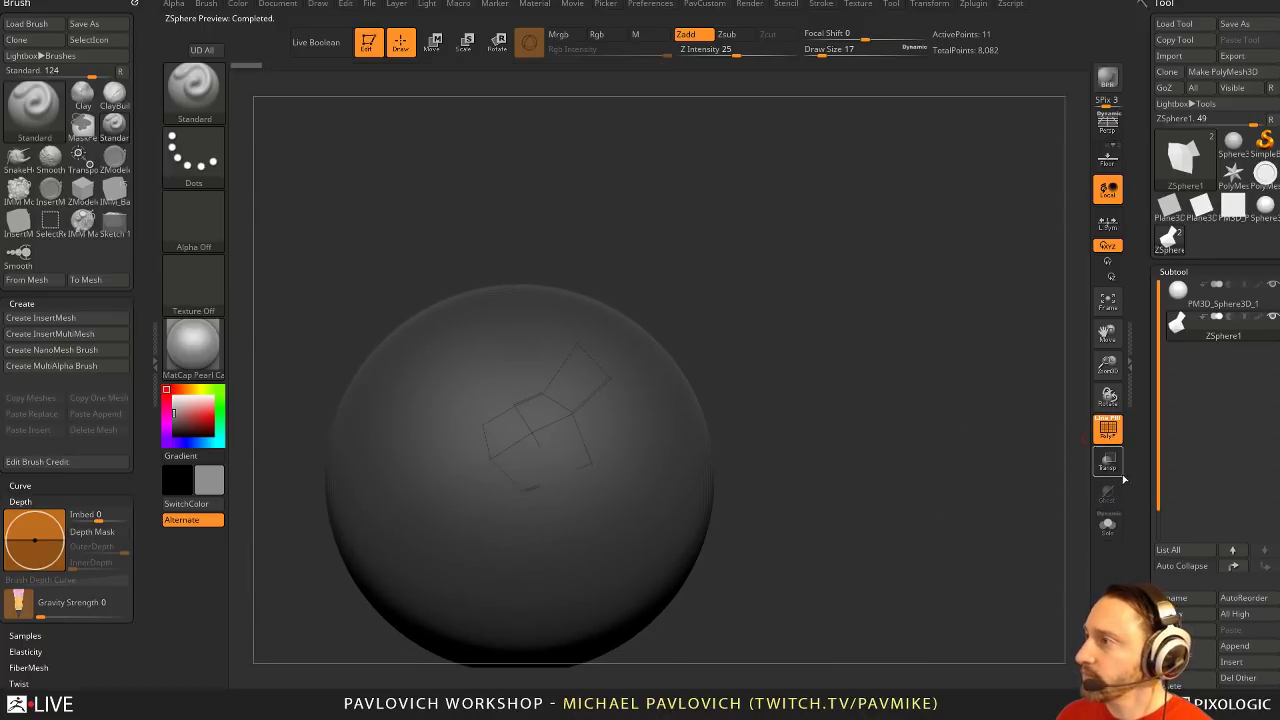
{"action": "left_click_drag", "start_coordinate": [893, 445], "coordinate": [897, 400]}
{"action": "key", "text": "5"}
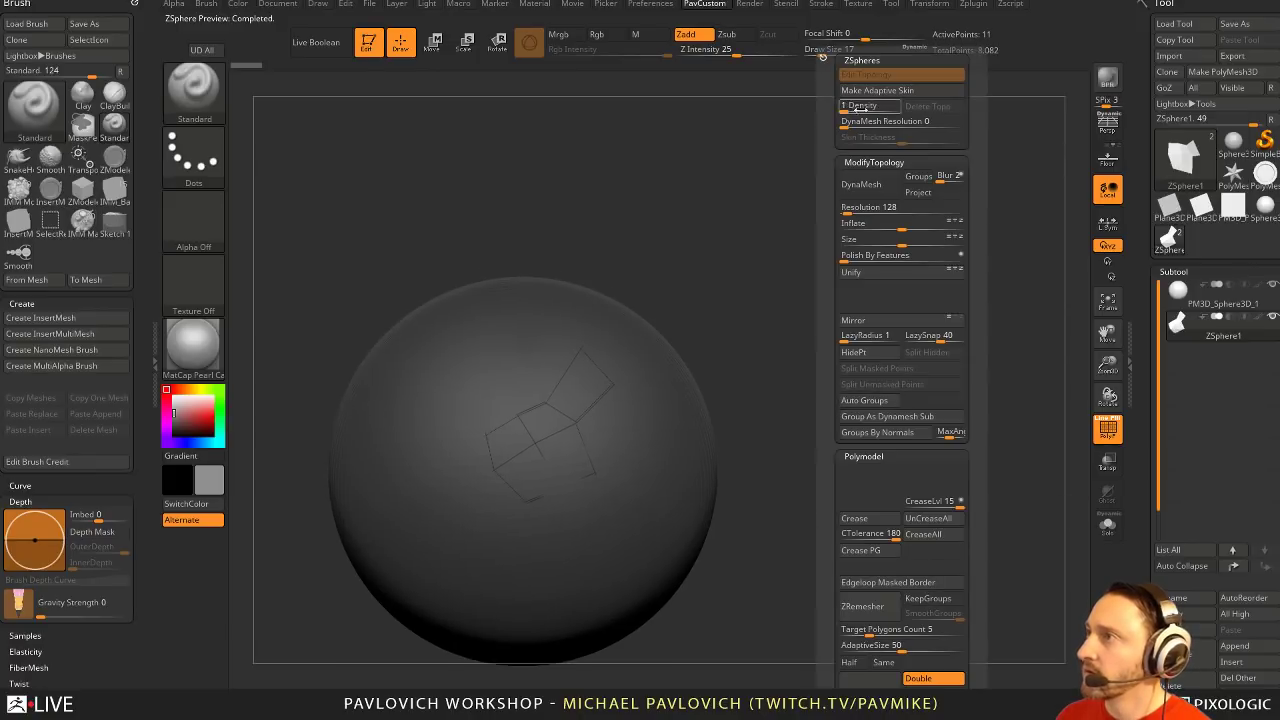
{"action": "key", "text": "a"}
{"action": "left_click_drag", "start_coordinate": [835, 358], "coordinate": [913, 350], "text": "alt"}
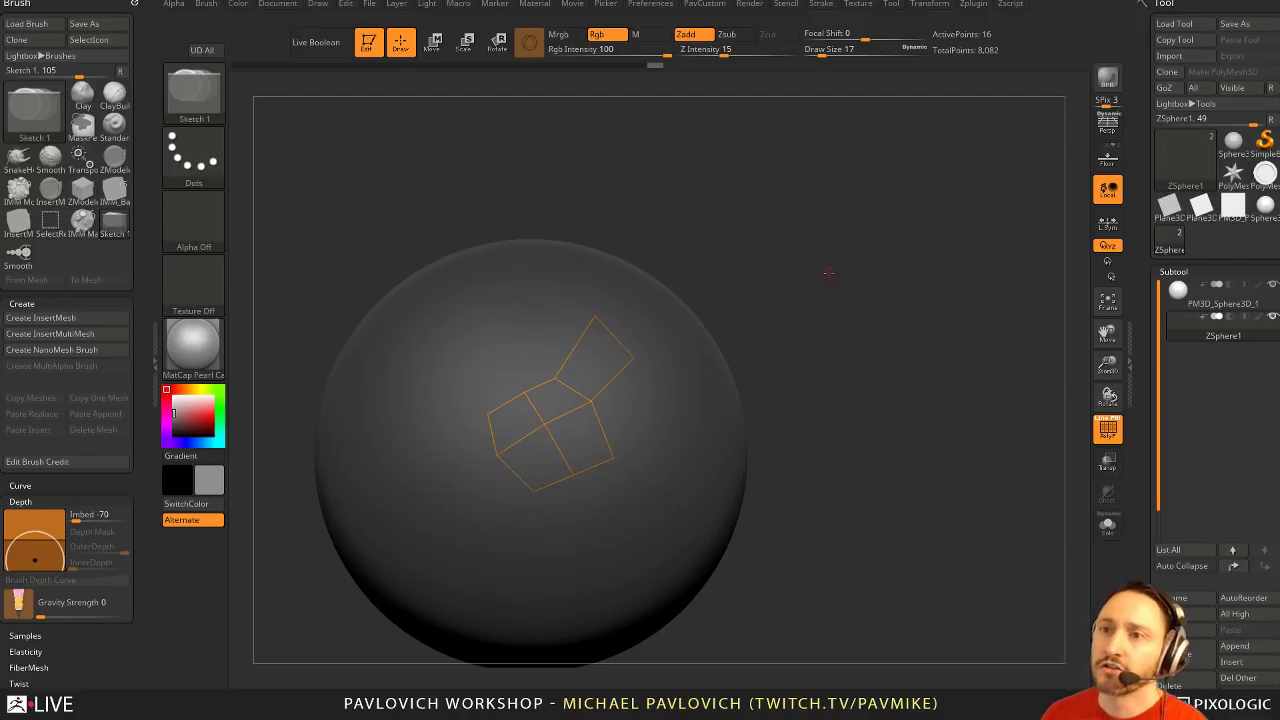
{"action": "left_click_drag", "start_coordinate": [829, 274], "coordinate": [819, 261], "text": "alt"}
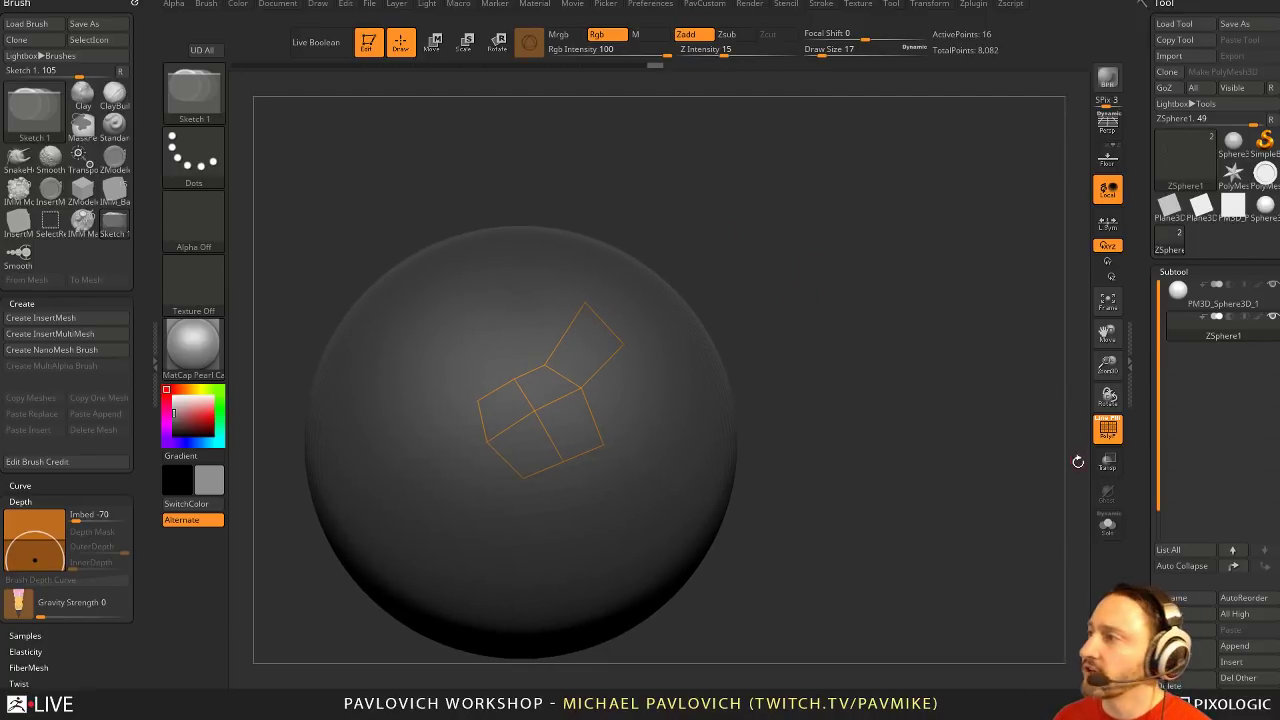
Turn on transparency and add a quad joining the upper quad's outer corner to the grid's lower right corner
{"action": "left_click", "coordinate": [1106, 462]}
{"action": "left_click_drag", "start_coordinate": [765, 329], "coordinate": [775, 335]}
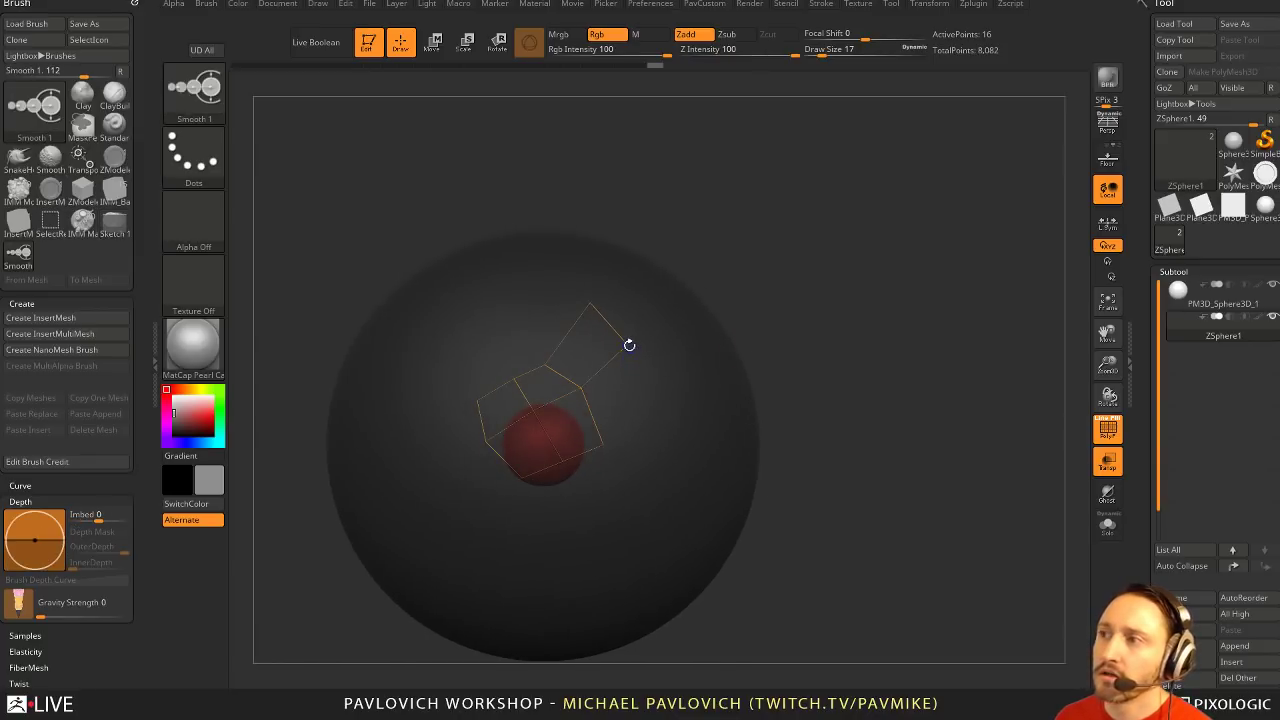
{"action": "key", "text": "3"}
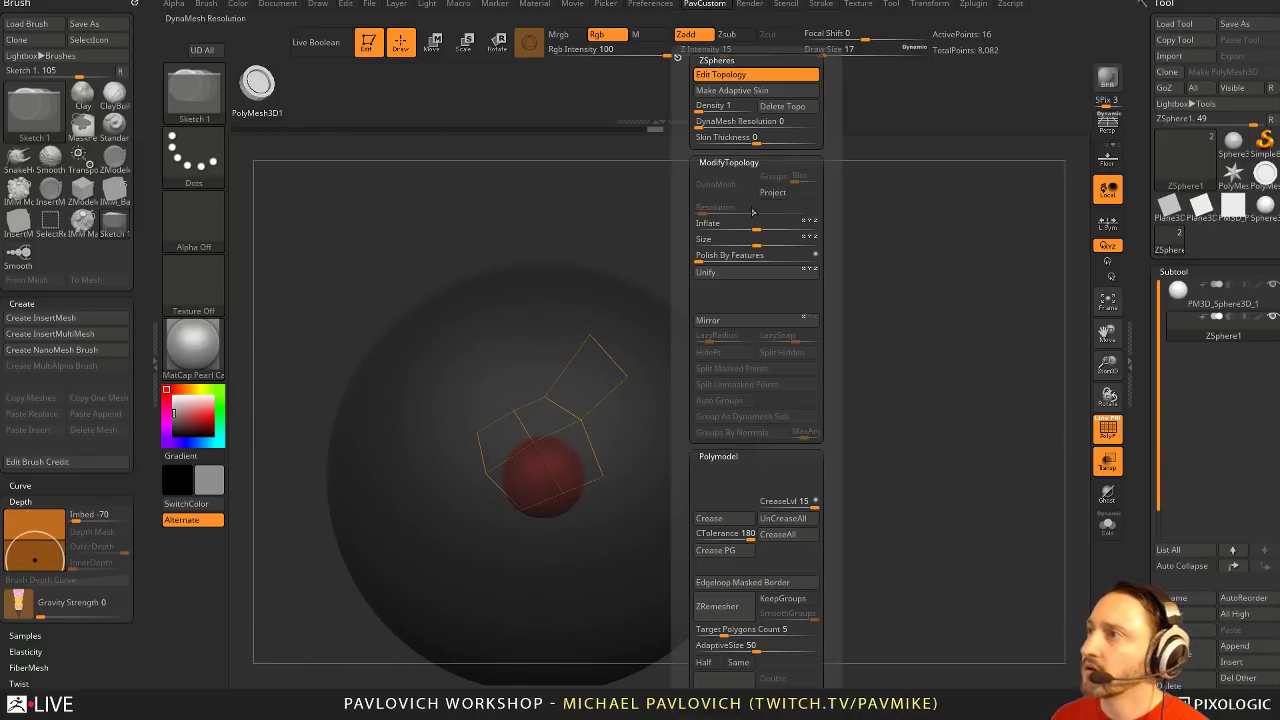
{"action": "left_click_drag", "start_coordinate": [811, 305], "coordinate": [797, 305], "text": "alt"}
{"action": "left_click", "coordinate": [613, 376]}
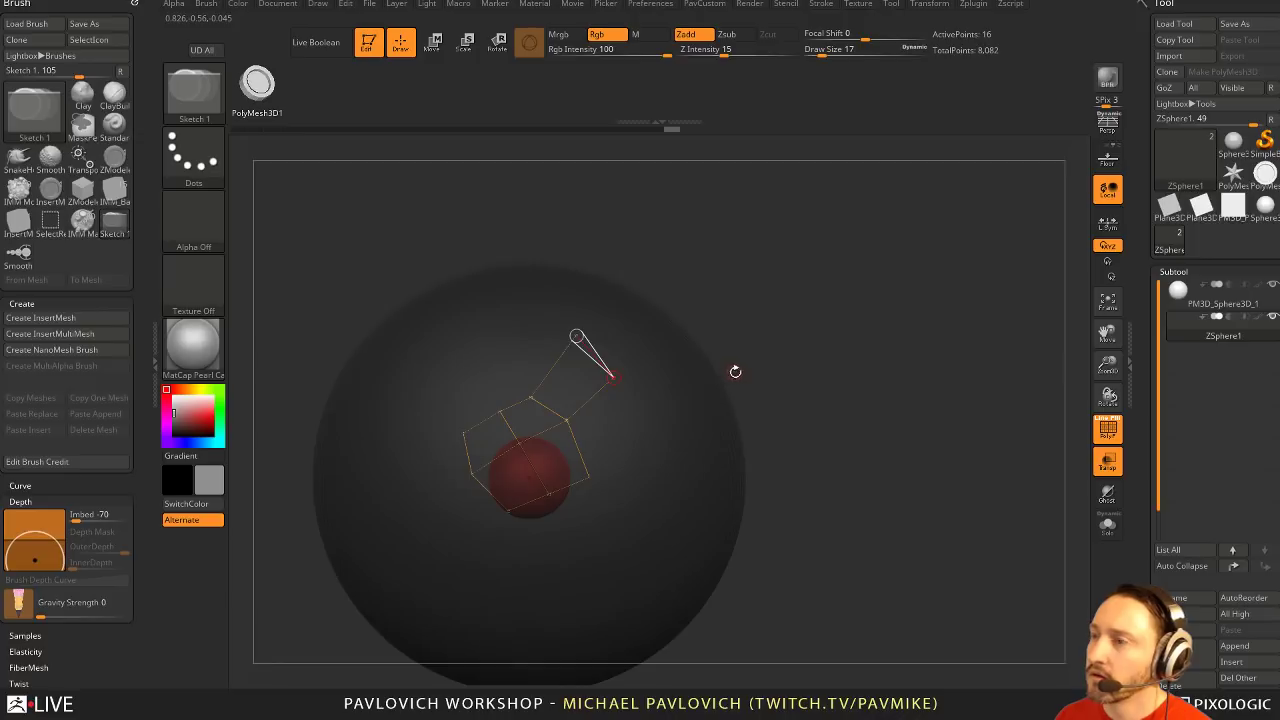
{"action": "left_click", "coordinate": [658, 410]}
{"action": "left_click", "coordinate": [589, 477]}
{"action": "left_click_drag", "start_coordinate": [781, 364], "coordinate": [769, 359], "text": "alt"}
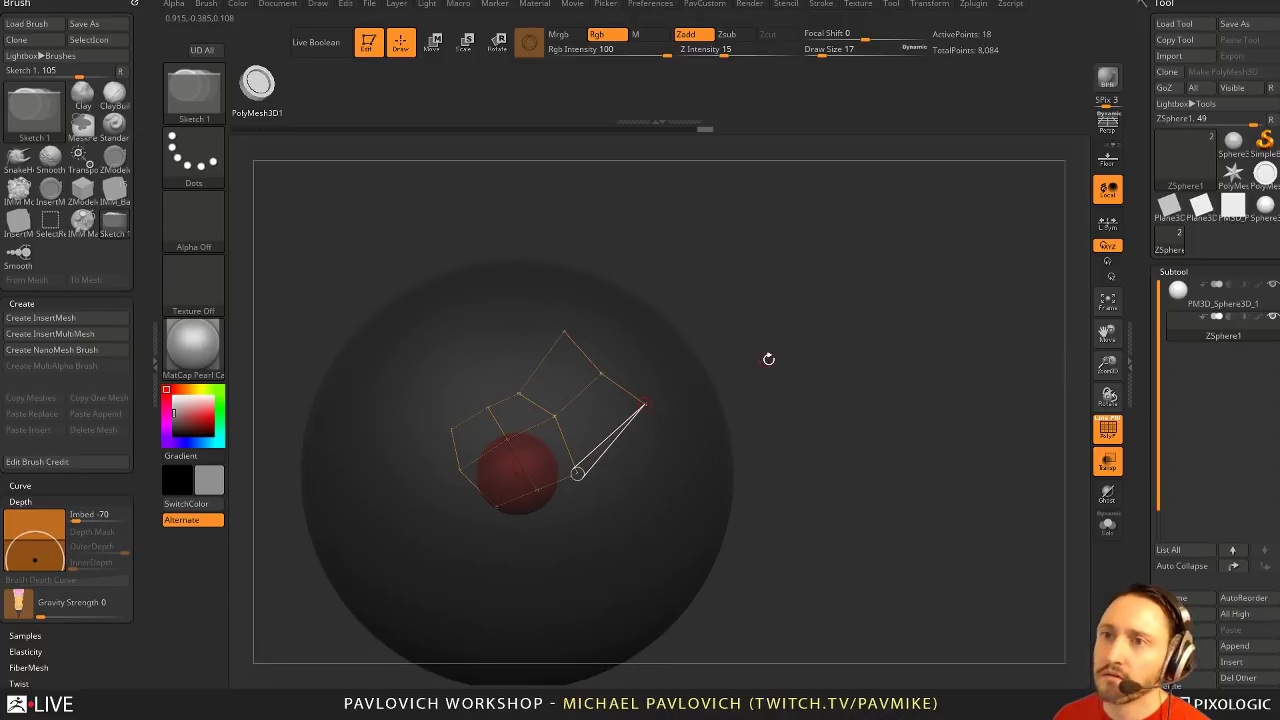
Try to edit the topology where it overlaps the red ZSphere inside the sphere
{"action": "key", "text": "shift"}
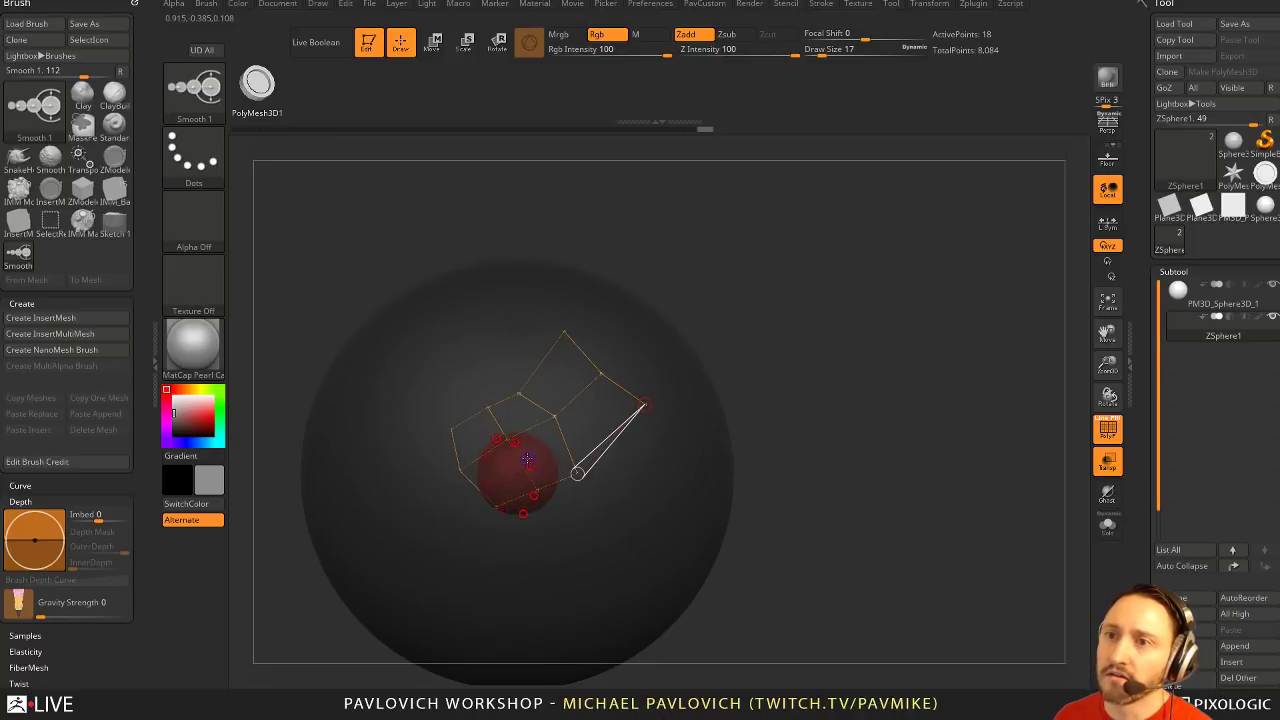
{"action": "left_click", "coordinate": [541, 461], "text": "shift"}
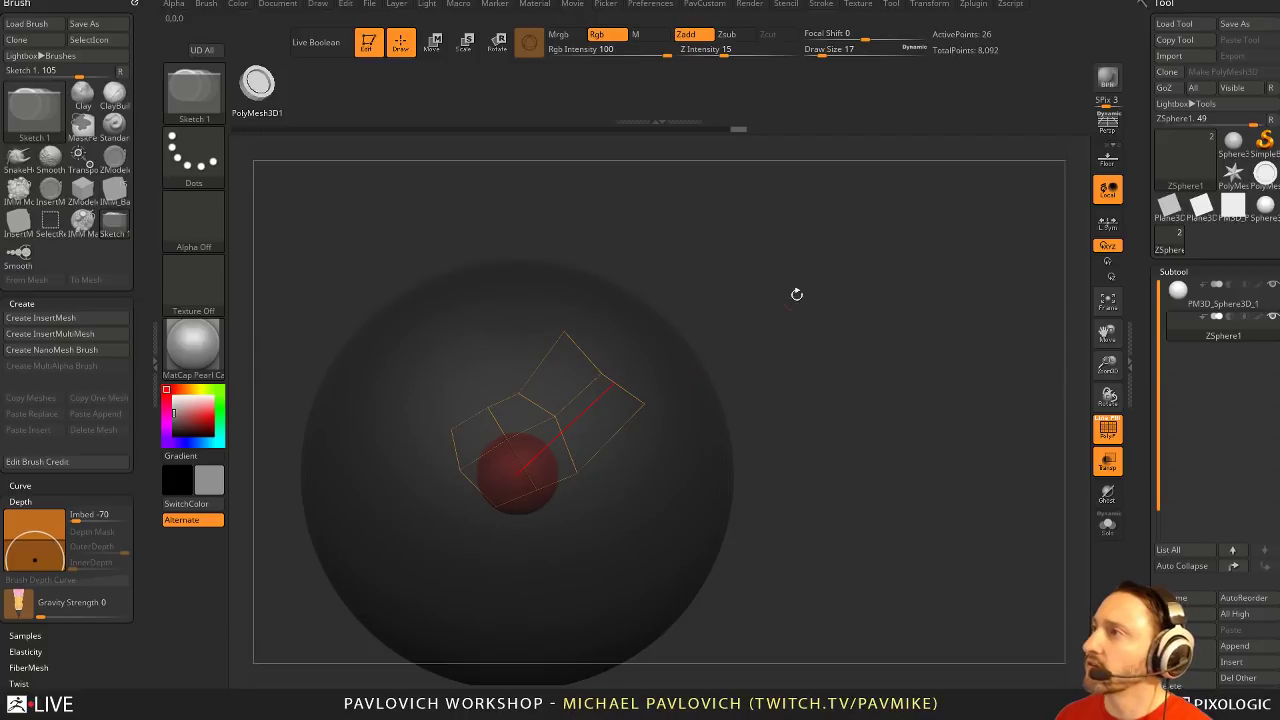
{"action": "key", "text": "space"}
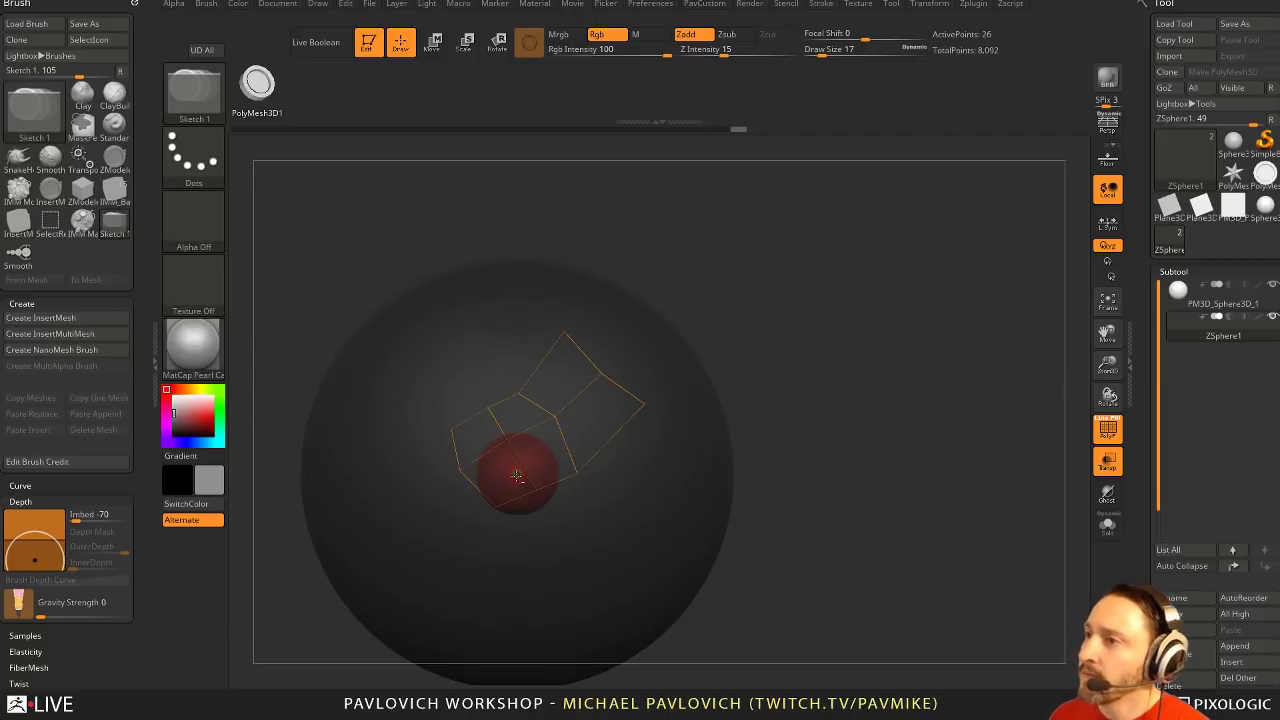
{"action": "key", "text": "a"}
Place a topology point over the inner ZSphere with the patch rotated aside, undo it, and draw from the ZSphere's center
{"action": "left_click_drag", "start_coordinate": [699, 389], "coordinate": [830, 328]}
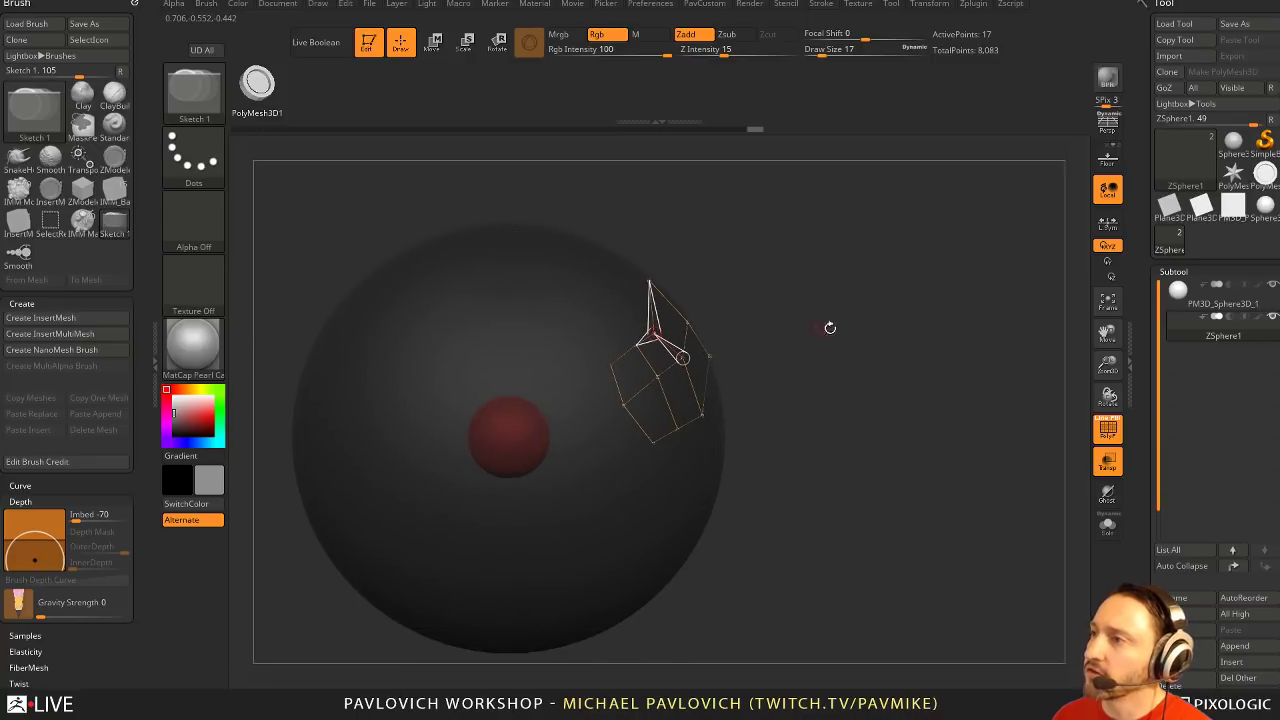
{"action": "left_click", "coordinate": [514, 435]}
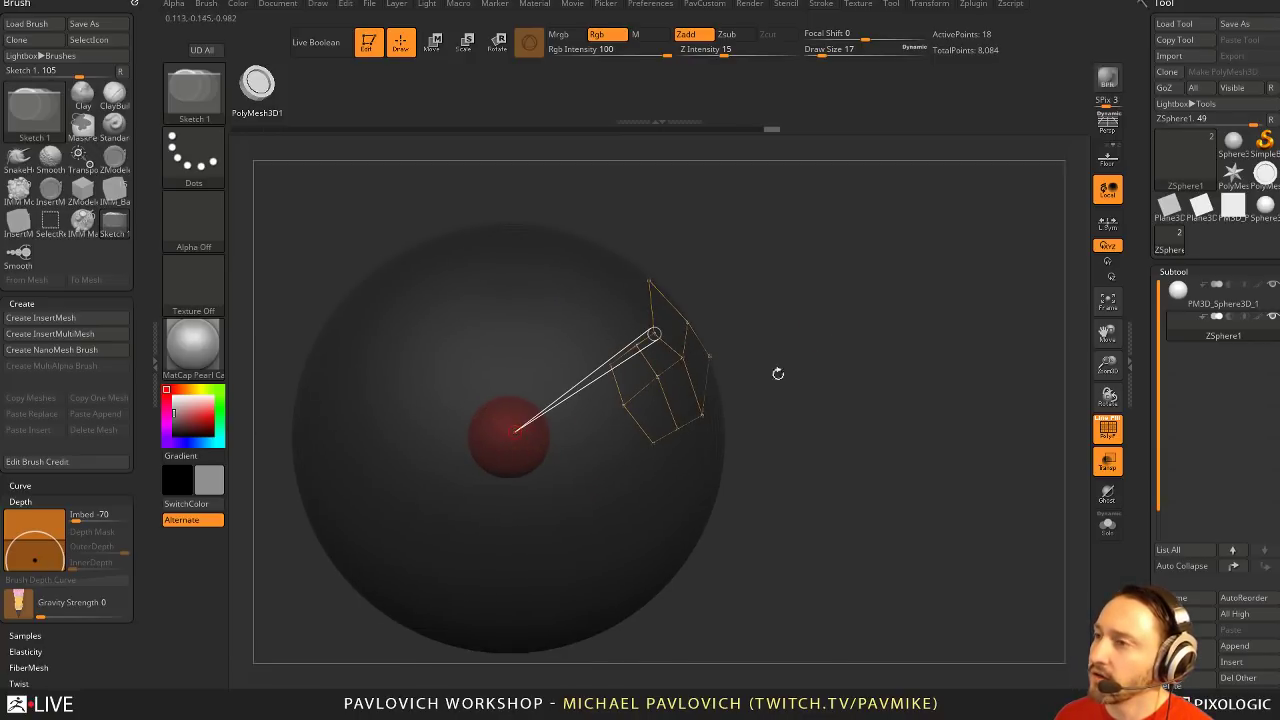
{"action": "mouse_move", "coordinate": [778, 373]}
{"action": "left_mouse_down"}
{"action": "mouse_move", "coordinate": [815, 390]}
{"action": "mouse_move", "coordinate": [750, 393]}
{"action": "left_mouse_up"}
{"action": "key", "text": "ctrl+z"}
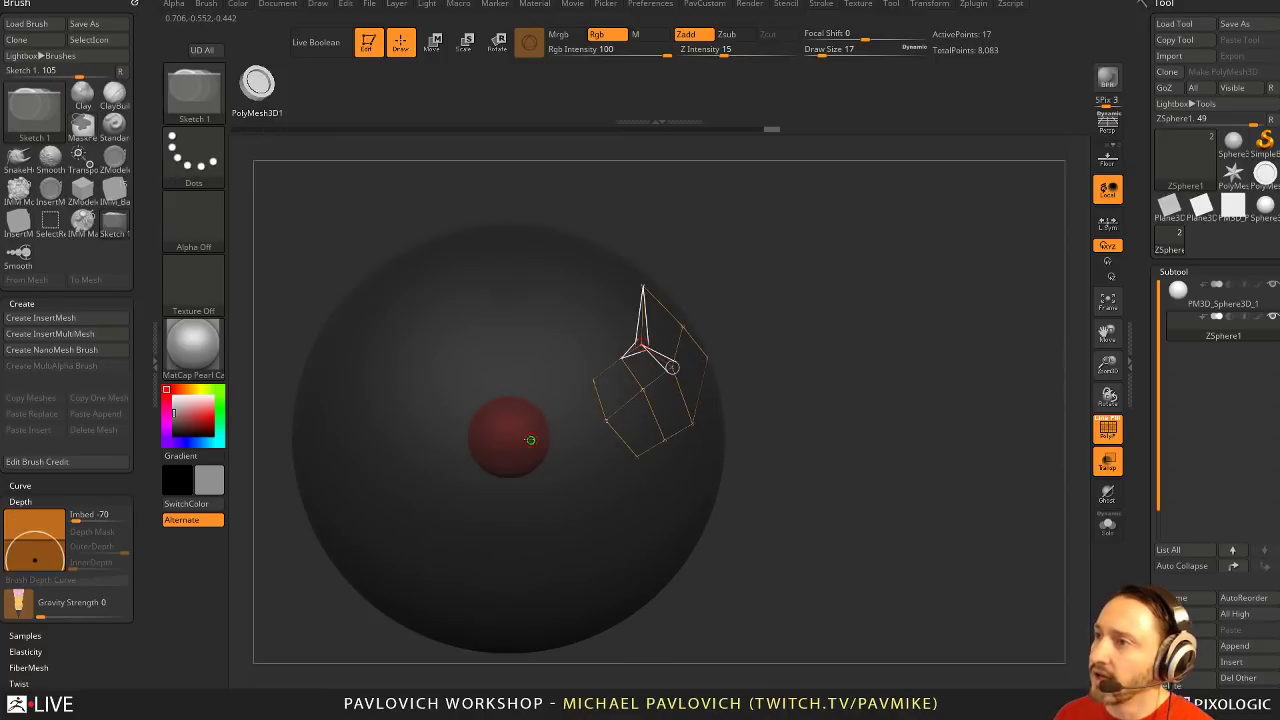
{"action": "left_click_drag", "start_coordinate": [506, 437], "coordinate": [648, 335]}
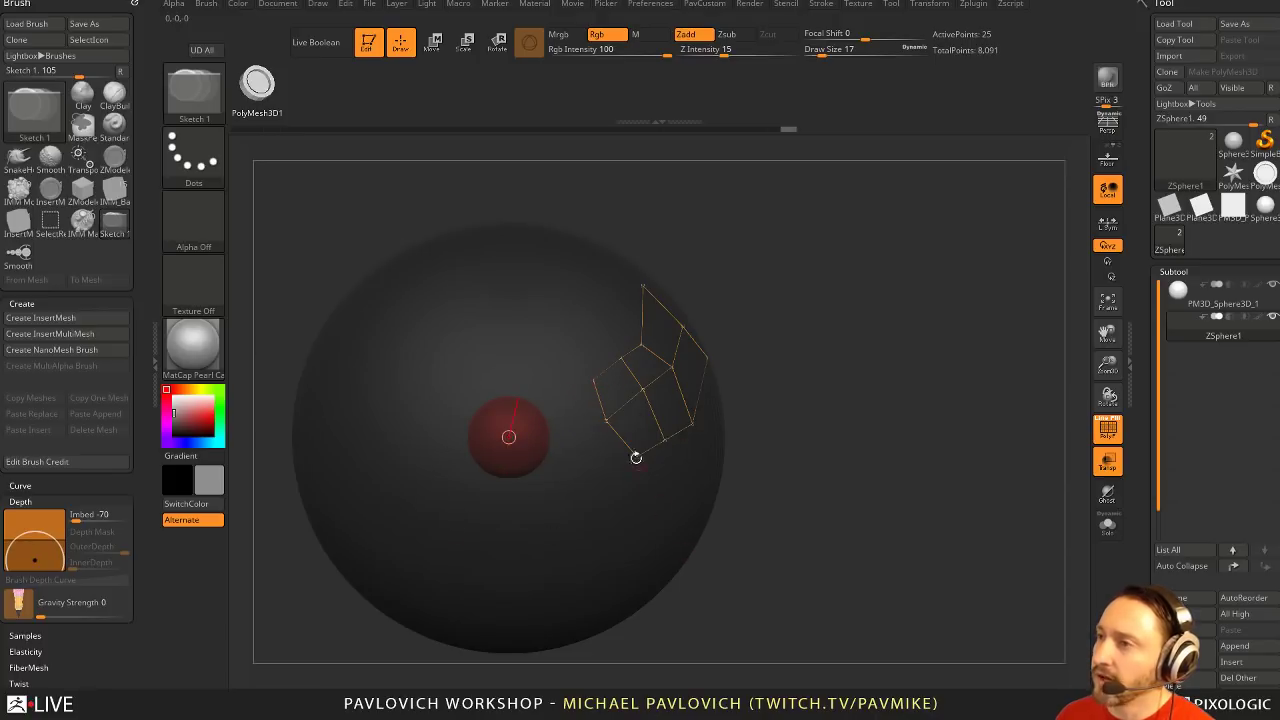
Try to draw topology points from the center of the red inner ZSphere, and undo the result
{"action": "left_click", "coordinate": [509, 437]}
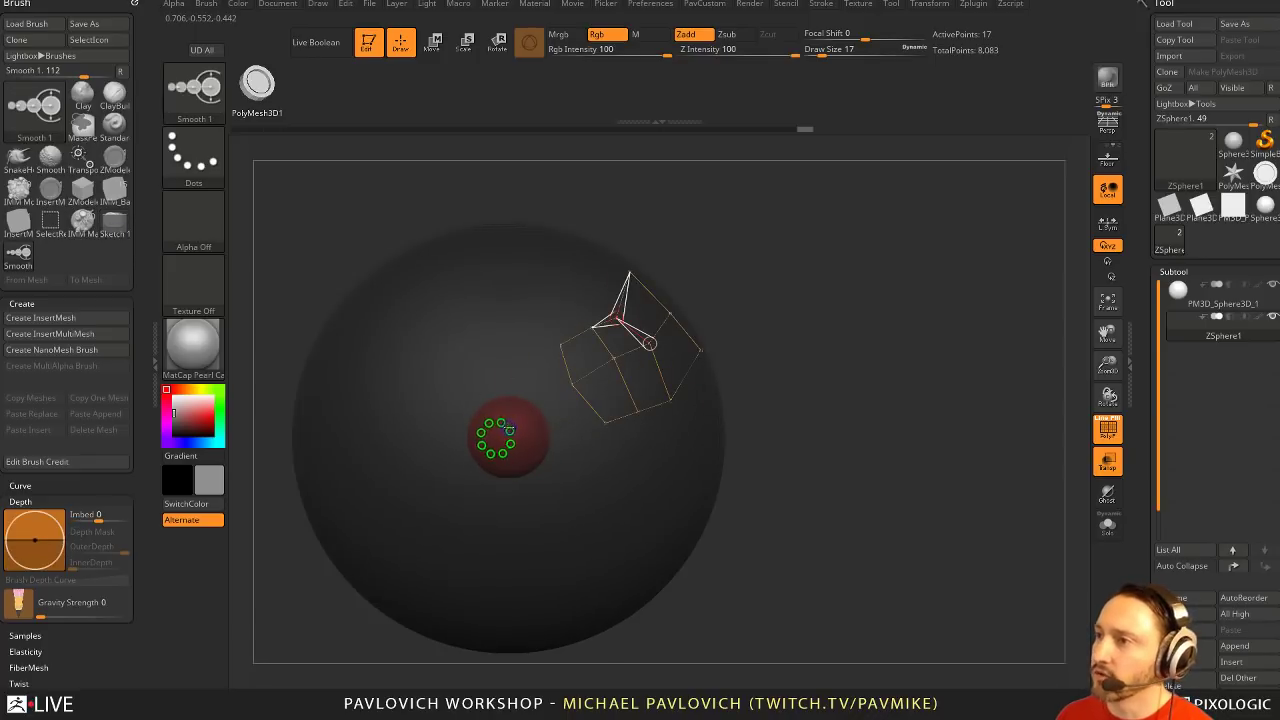
{"action": "left_click", "coordinate": [589, 491], "text": "ctrl"}
{"action": "left_click", "coordinate": [511, 443]}
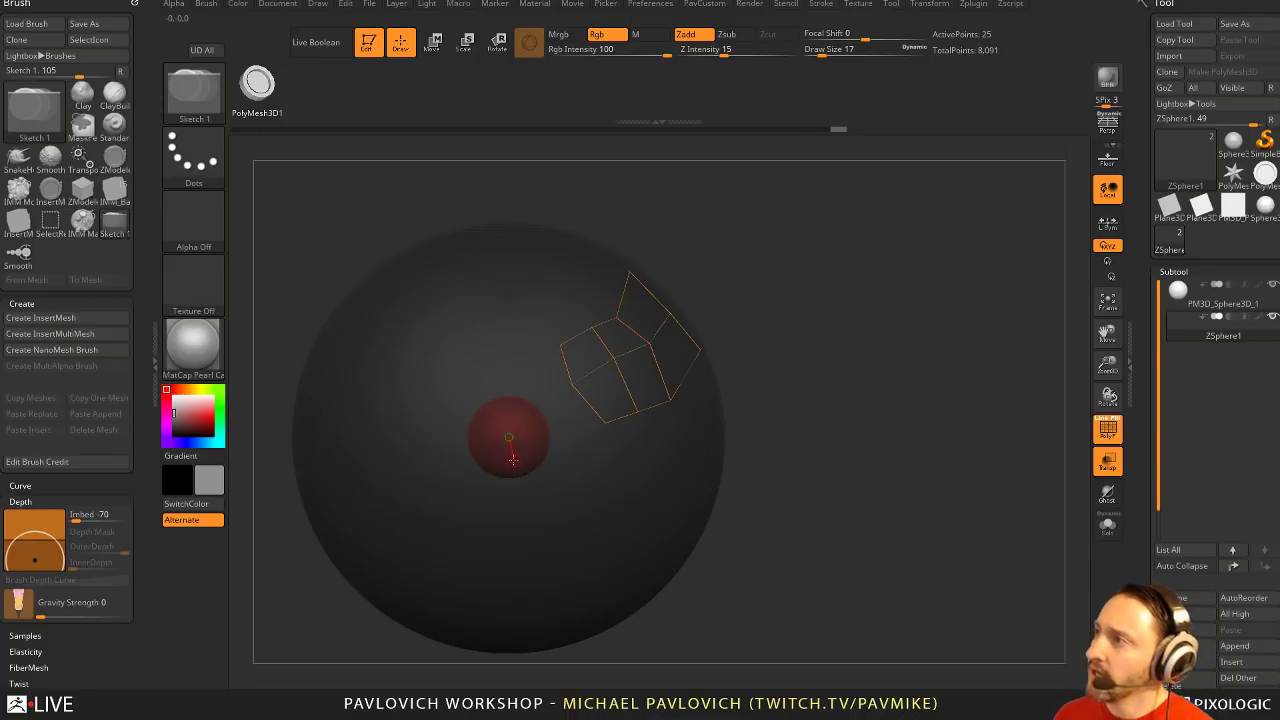
{"action": "key", "text": "ctrl+z"}
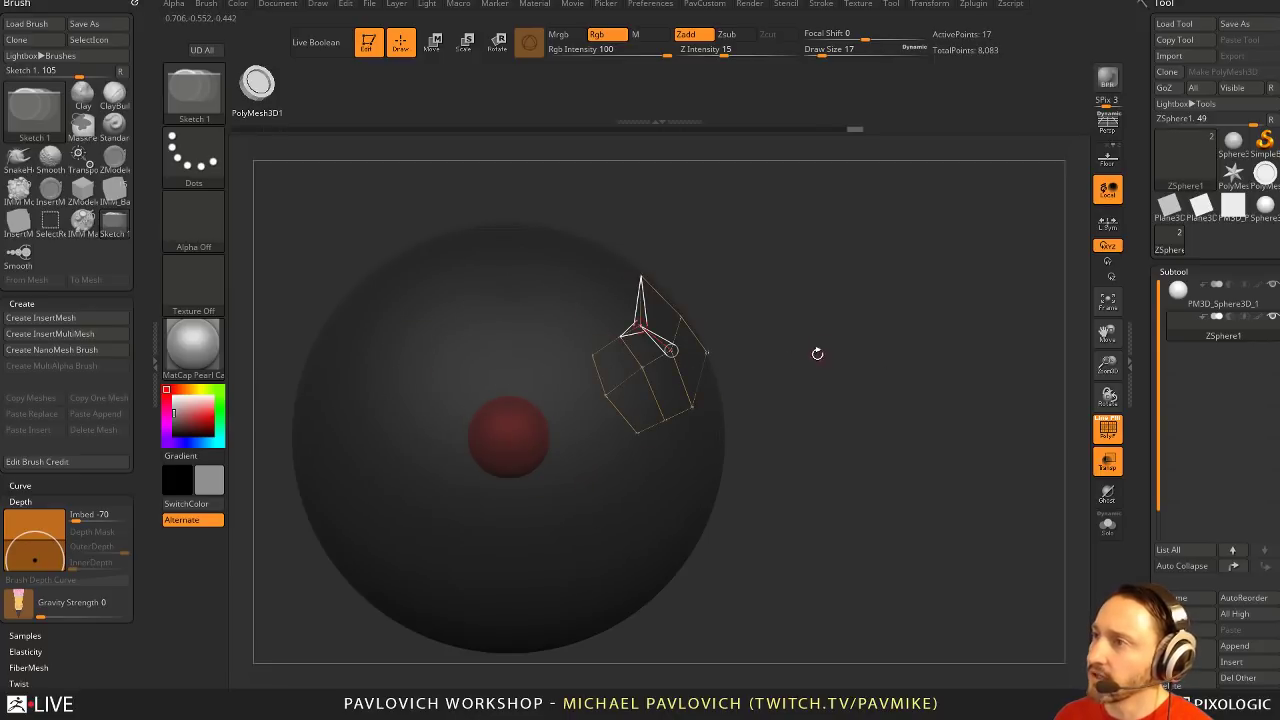
Add a quad on the sphere extending from the grid's upper edge toward its upper left, joined to the existing corners
{"action": "left_click", "coordinate": [561, 317]}
{"action": "left_click", "coordinate": [565, 322]}
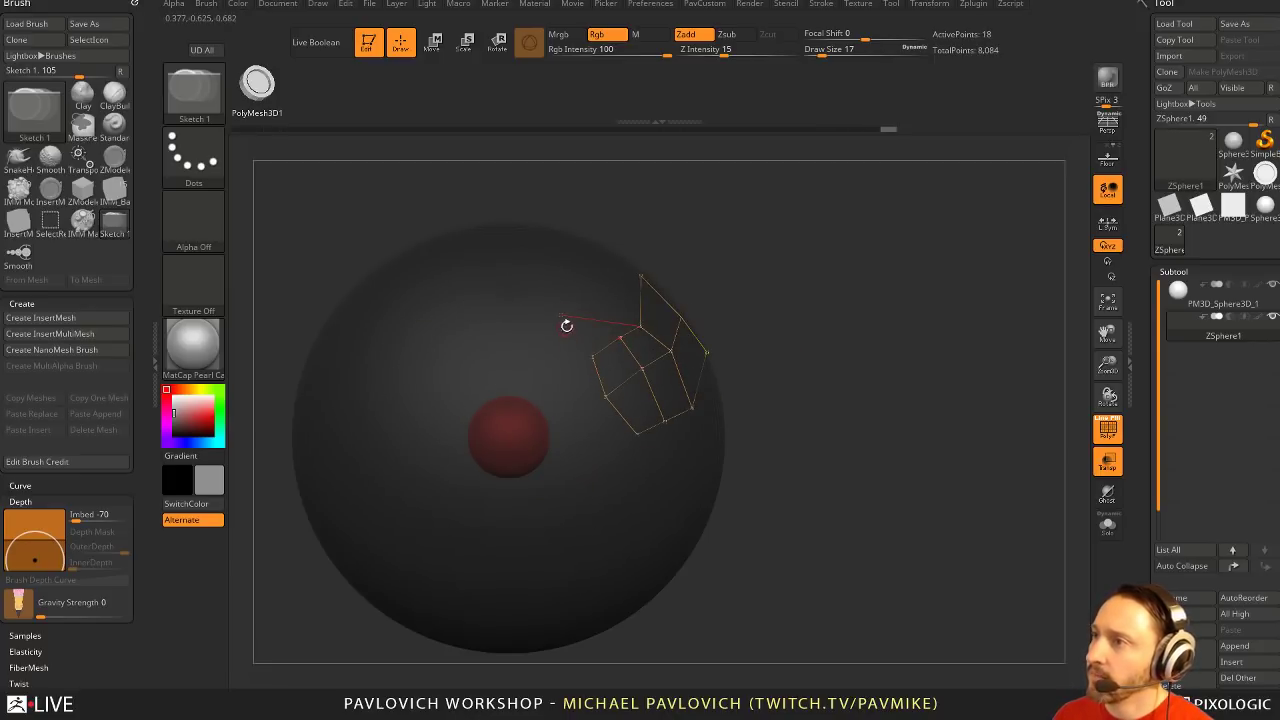
{"action": "left_click", "coordinate": [541, 350]}
{"action": "left_click", "coordinate": [592, 356]}
{"action": "mouse_move", "coordinate": [888, 304]}
{"action": "left_mouse_down"}
{"action": "mouse_move", "coordinate": [881, 354]}
{"action": "mouse_move", "coordinate": [910, 337]}
{"action": "mouse_move", "coordinate": [884, 306]}
{"action": "left_mouse_up"}
{"action": "left_click", "coordinate": [843, 481]}
{"action": "left_click_drag", "start_coordinate": [887, 463], "coordinate": [857, 476], "text": "alt"}
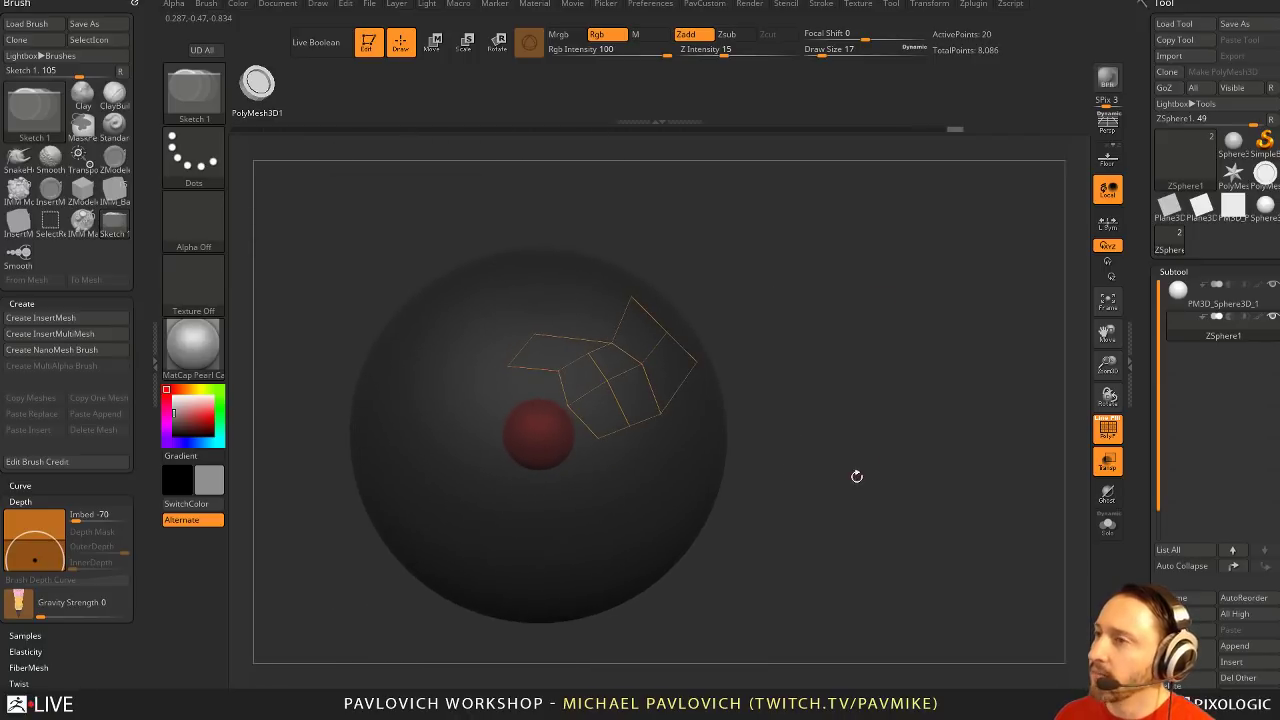
{"action": "right_click_drag", "start_coordinate": [697, 369], "coordinate": [627, 463]}
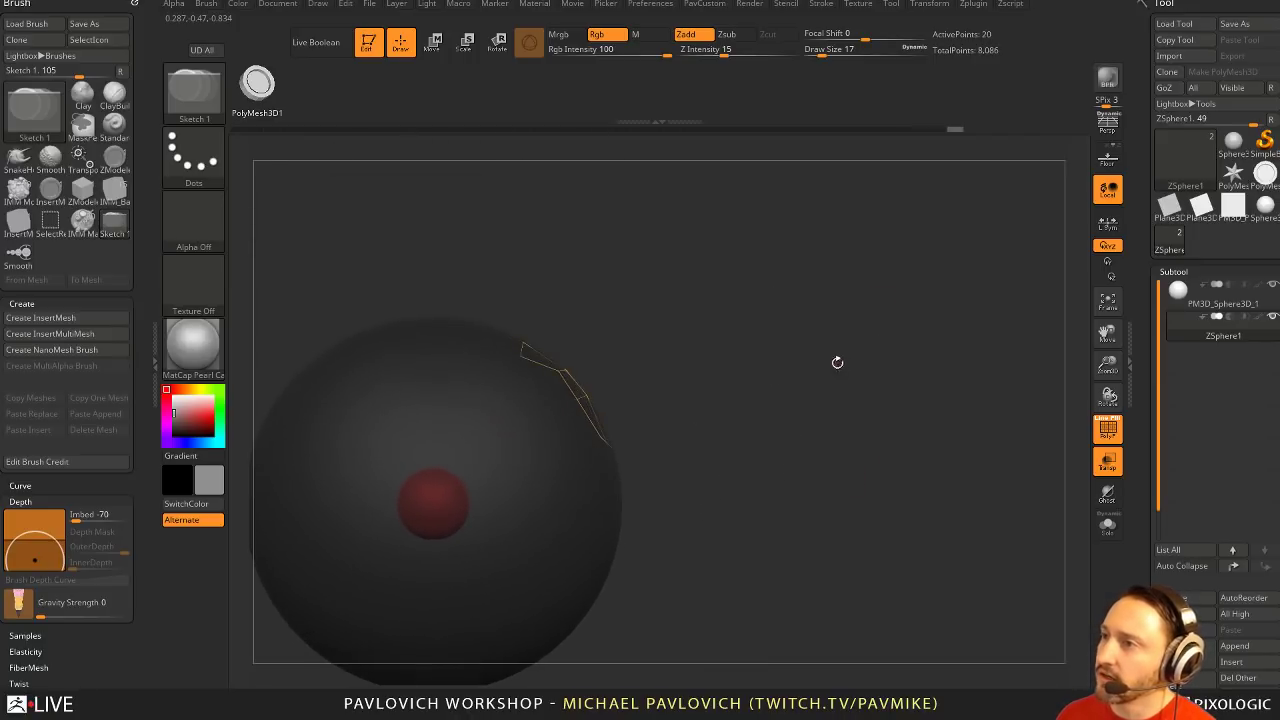
{"action": "right_click_drag", "start_coordinate": [837, 362], "coordinate": [806, 438]}
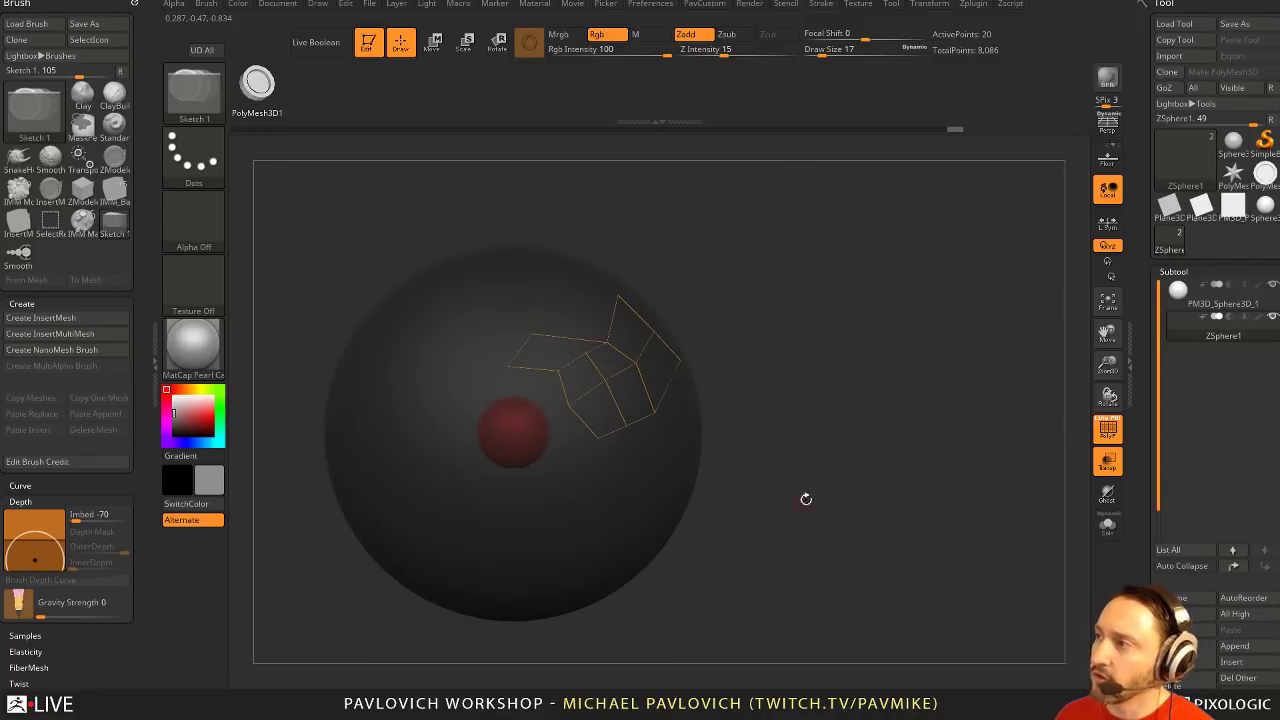
Turn off transparency and set the current color to a darker grey so the topology lines stand out
{"action": "left_click", "coordinate": [1108, 462]}
{"action": "right_click_drag", "start_coordinate": [975, 424], "coordinate": [917, 393]}
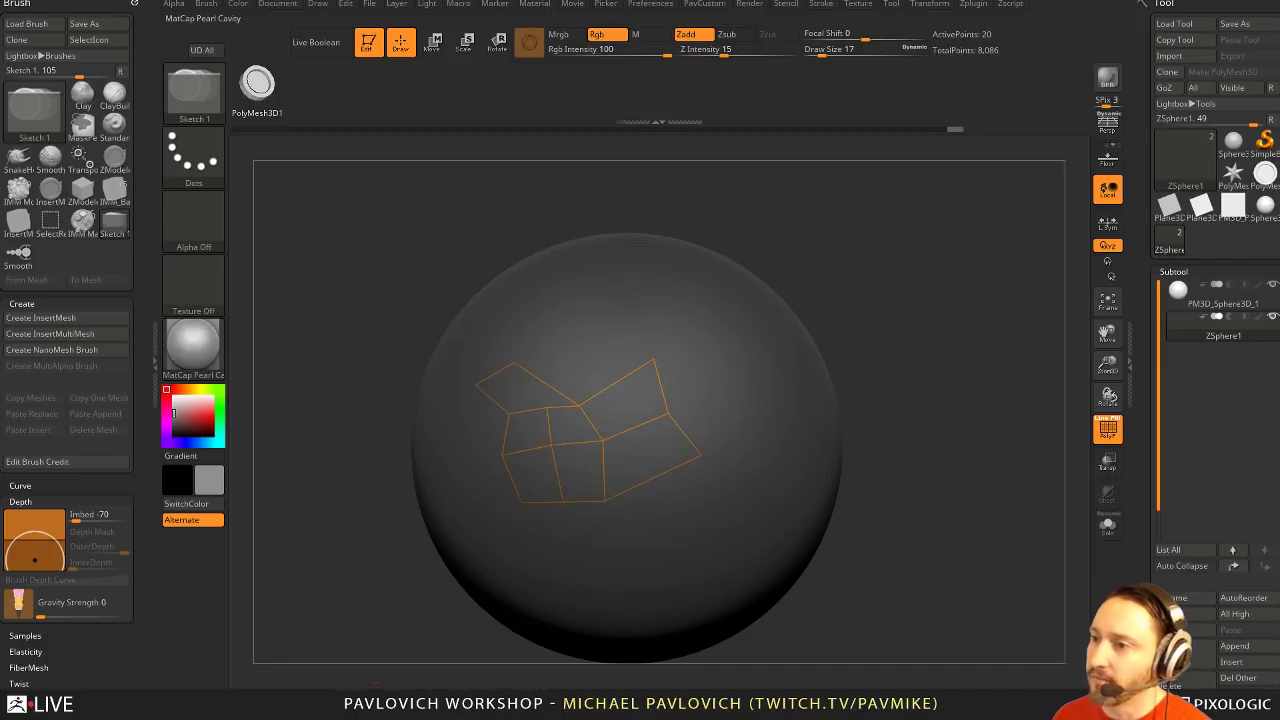
{"action": "left_click", "coordinate": [220, 356]}
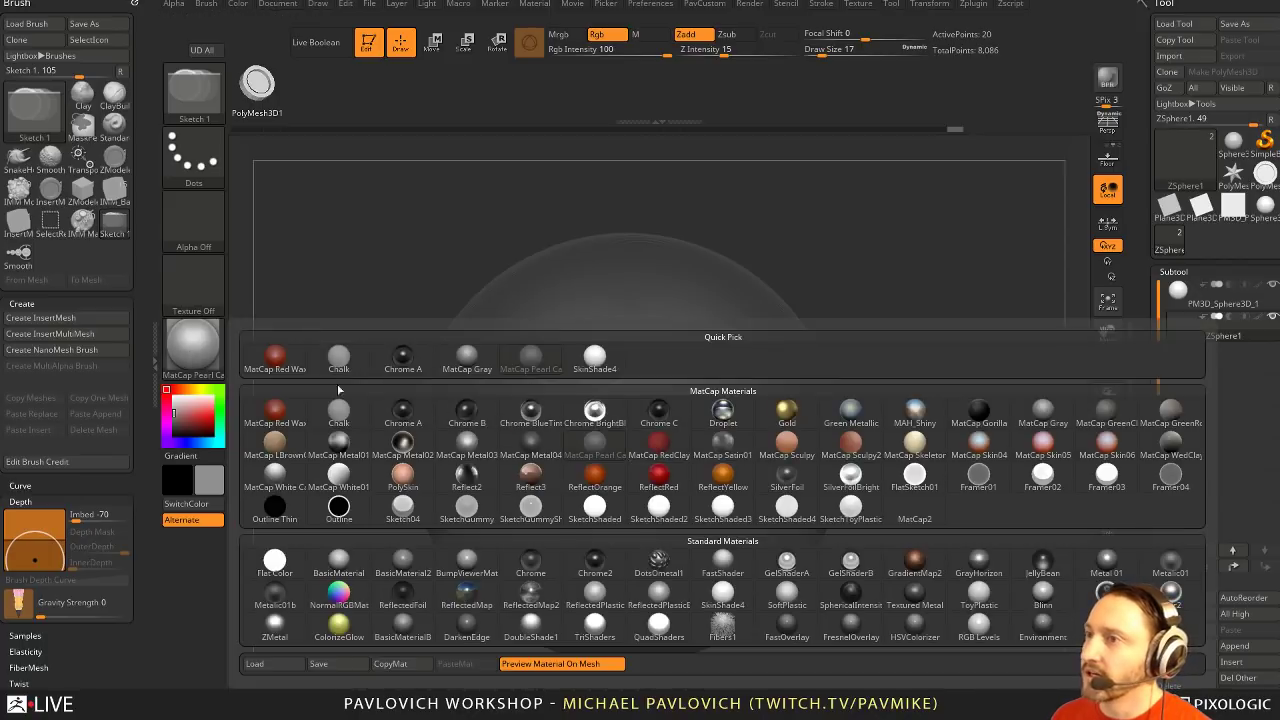
{"action": "left_click", "coordinate": [172, 420]}
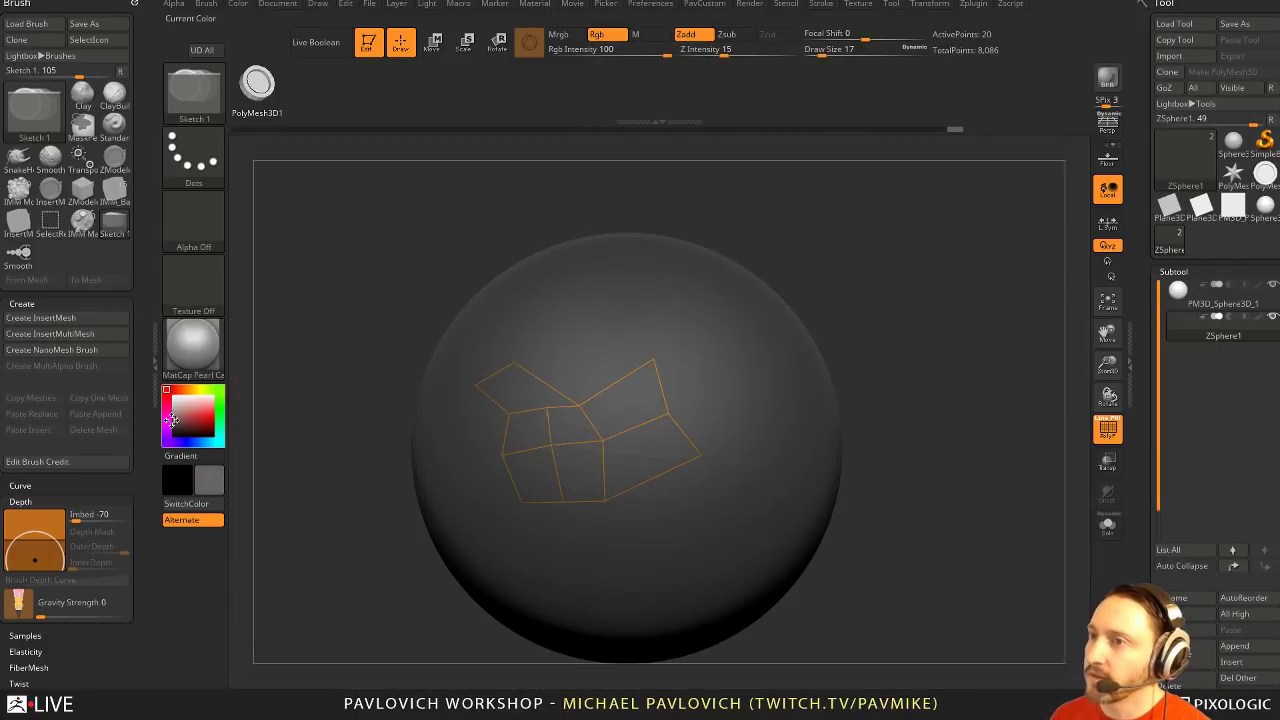
{"action": "left_click", "coordinate": [175, 421]}
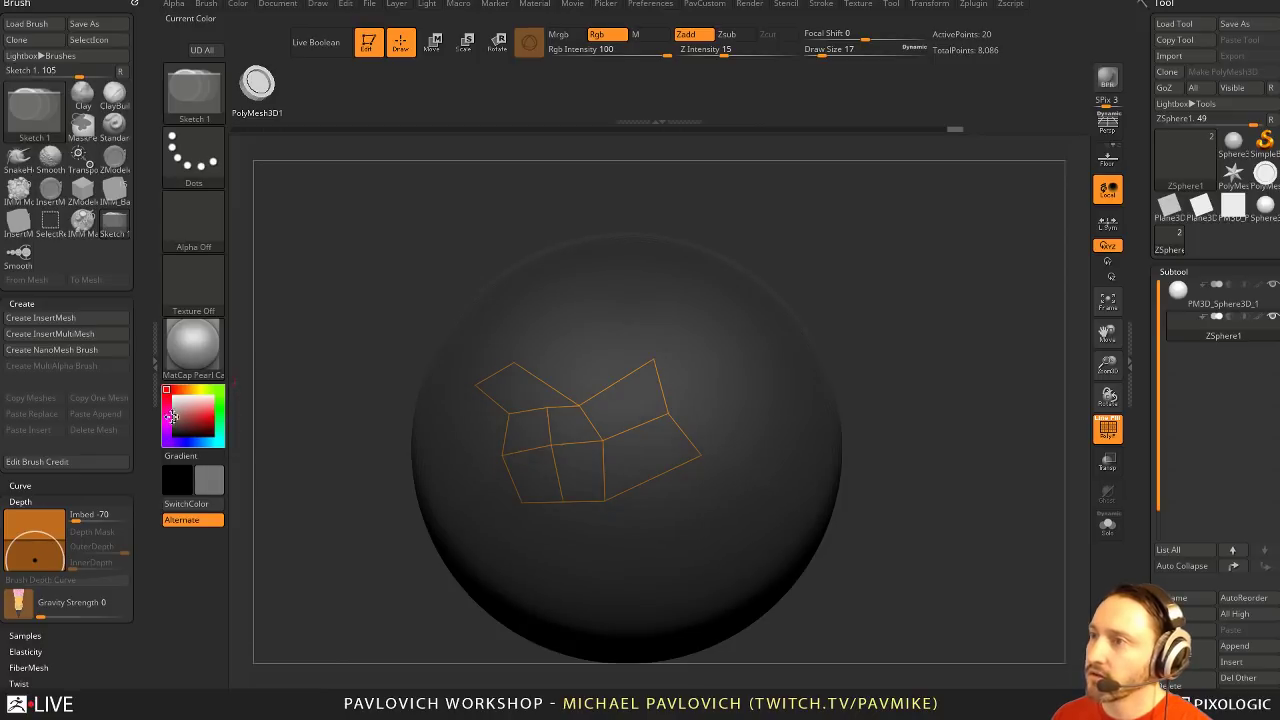
Extend the patch with quads along its right end and split the upper left quad with a lengthwise edge
{"action": "left_click_drag", "start_coordinate": [877, 291], "coordinate": [832, 299]}
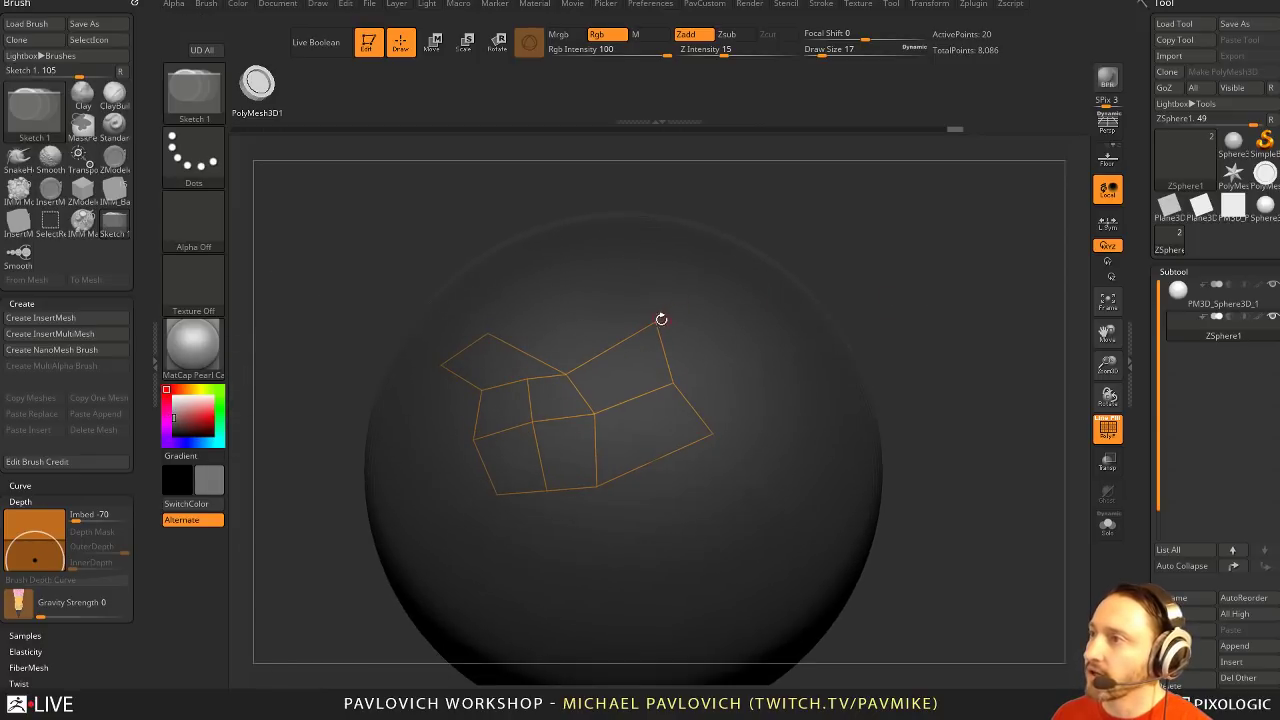
{"action": "left_click", "coordinate": [674, 381]}
{"action": "mouse_move", "coordinate": [925, 333]}
{"action": "left_mouse_down", "text": "alt"}
{"action": "mouse_move", "coordinate": [932, 297]}
{"action": "mouse_move", "coordinate": [928, 308]}
{"action": "left_mouse_up", "text": "alt"}
{"action": "left_click", "coordinate": [743, 356]}
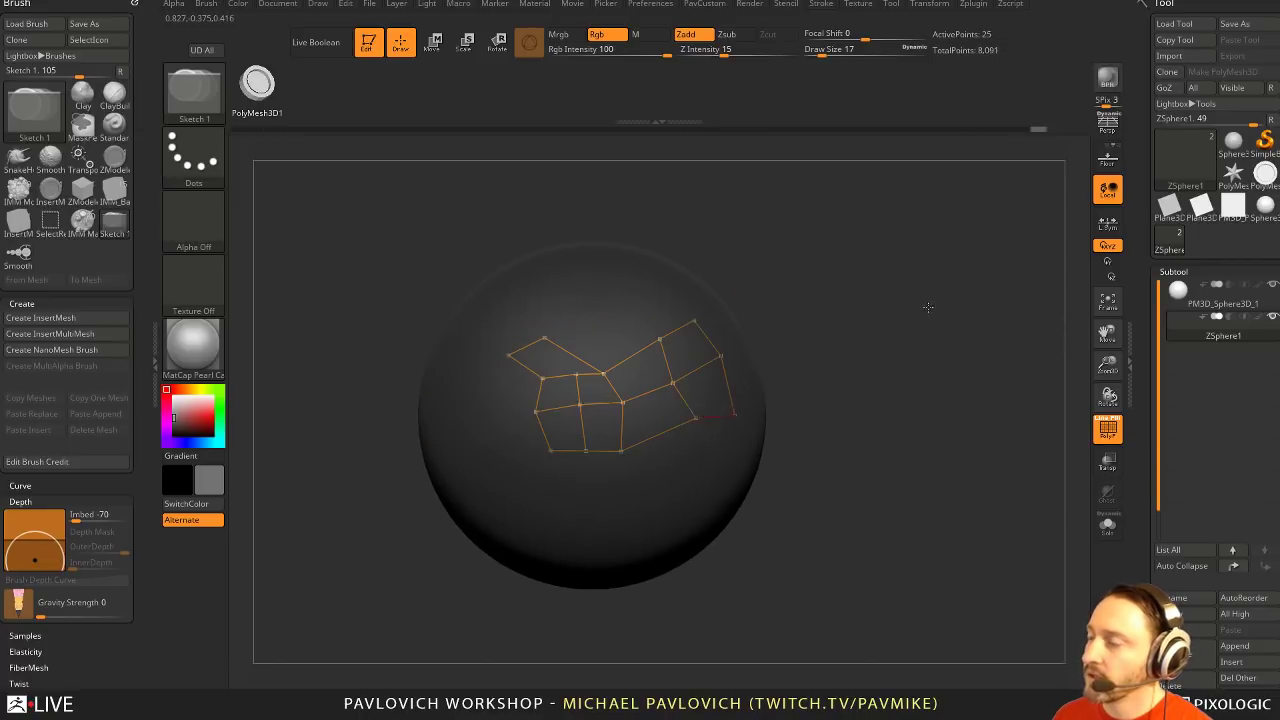
{"action": "left_click", "coordinate": [577, 373]}
{"action": "left_click", "coordinate": [526, 346]}
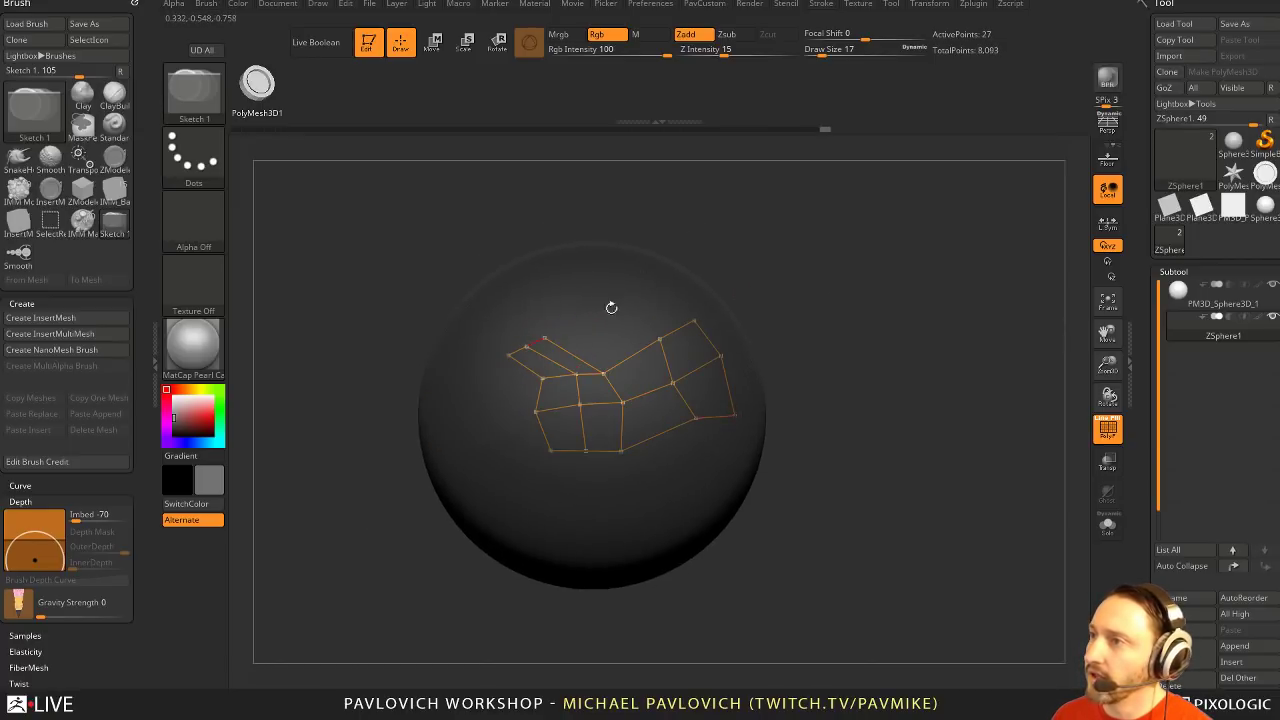
Adjust the points around the patch's upper notch and upper left arm, and preview the ZSphere topology as a mesh
{"action": "key", "text": "w"}
{"action": "left_click_drag", "start_coordinate": [603, 372], "coordinate": [610, 366]}
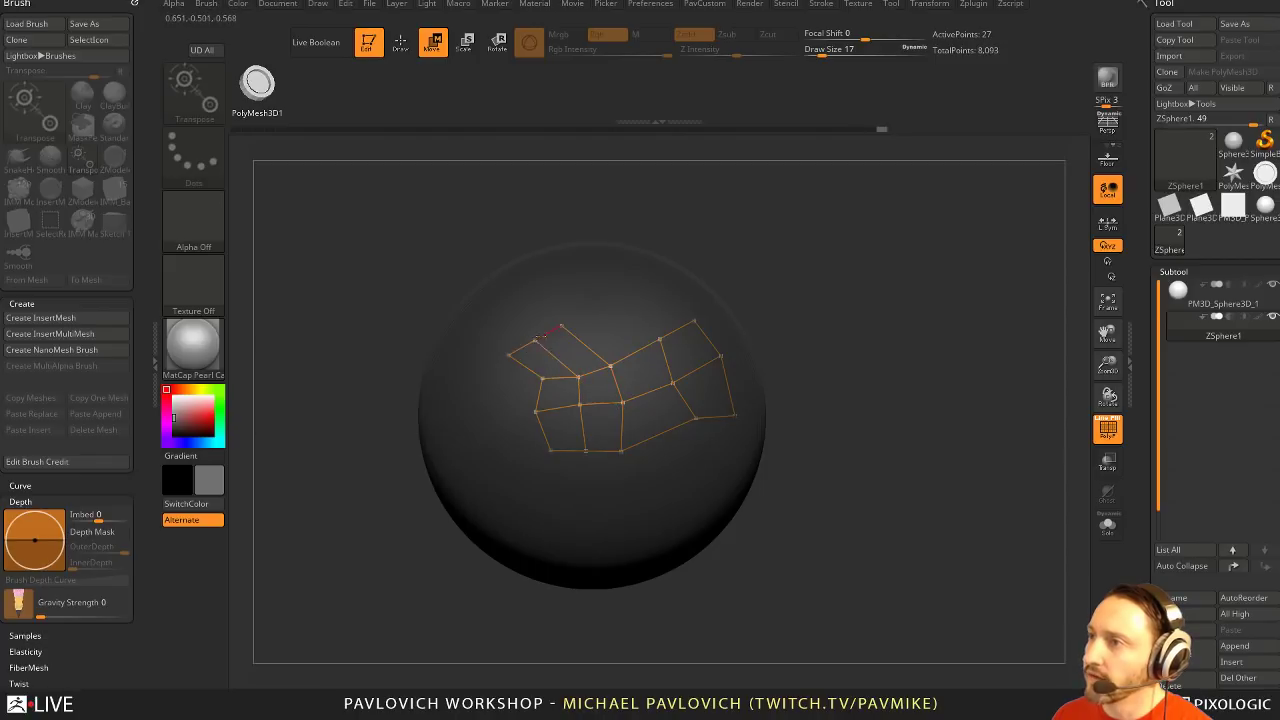
{"action": "key", "text": "a"}
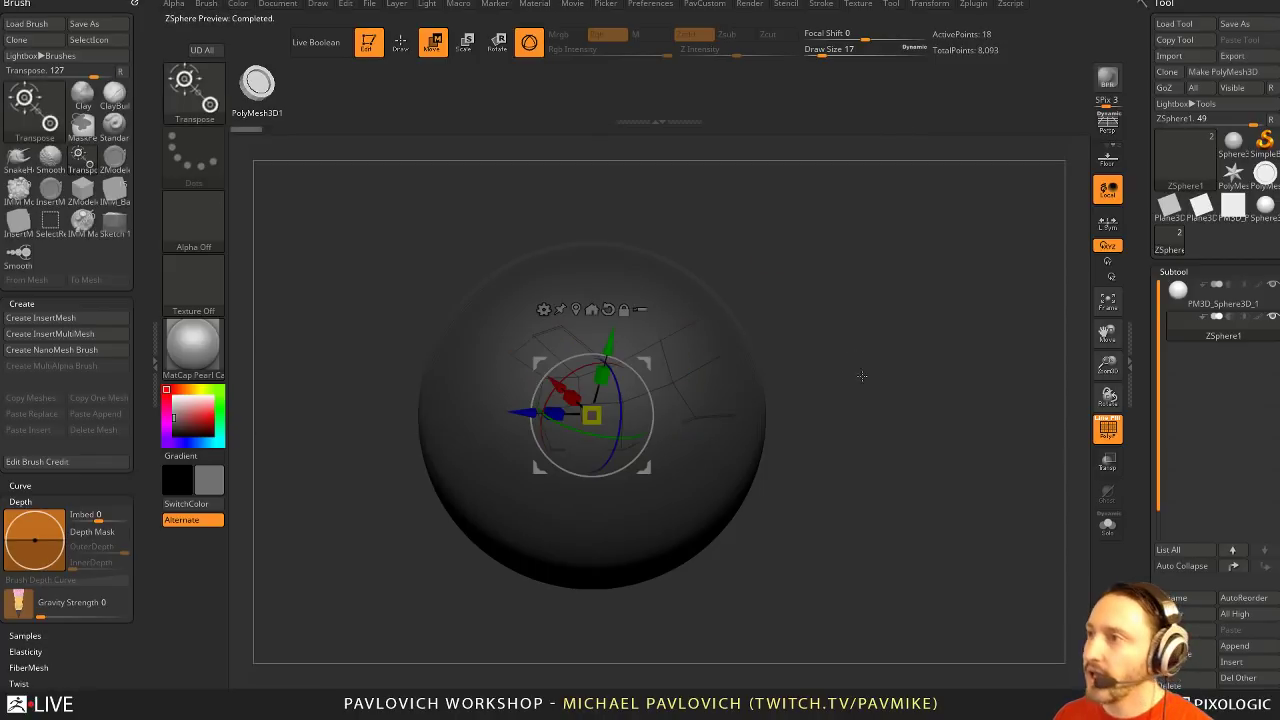
{"action": "left_click", "coordinate": [1109, 438]}
{"action": "left_click", "coordinate": [1108, 432]}
Make an adaptive skin at density 1, insert the skin mesh as a new subtool and isolate it
{"action": "key", "text": "2"}
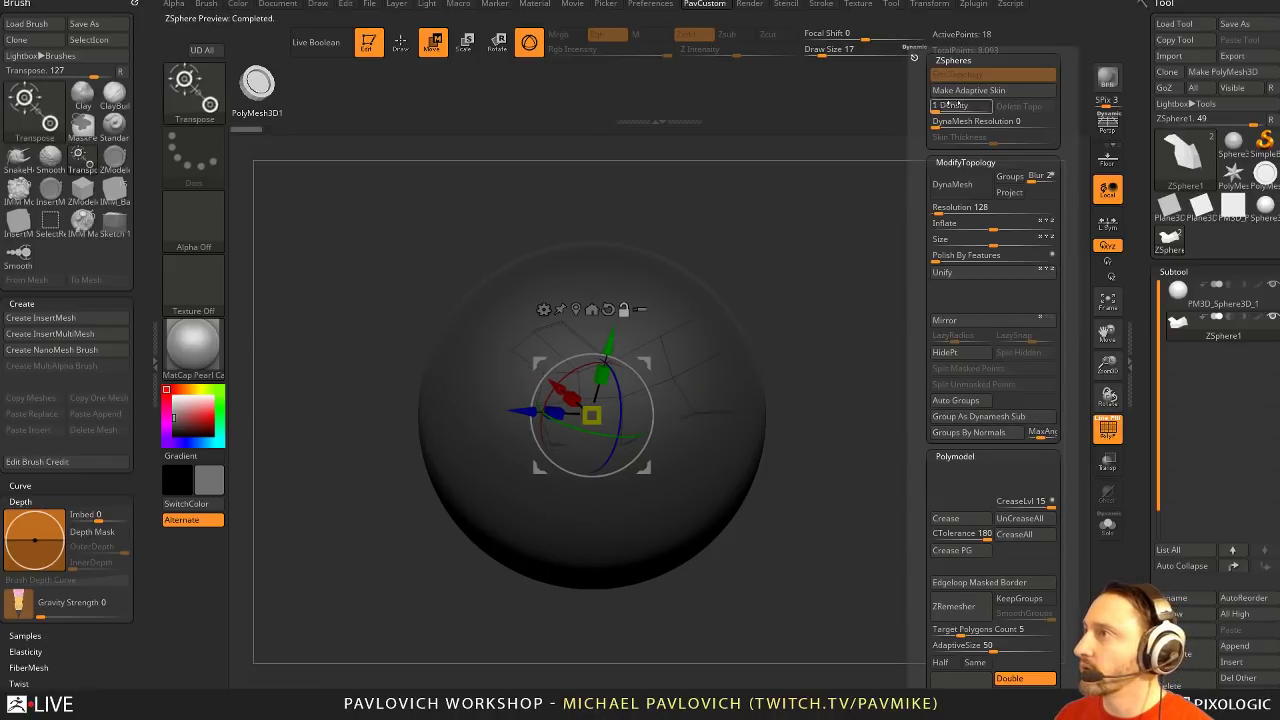
{"action": "left_click", "coordinate": [960, 92]}
{"action": "left_click", "coordinate": [1231, 663]}
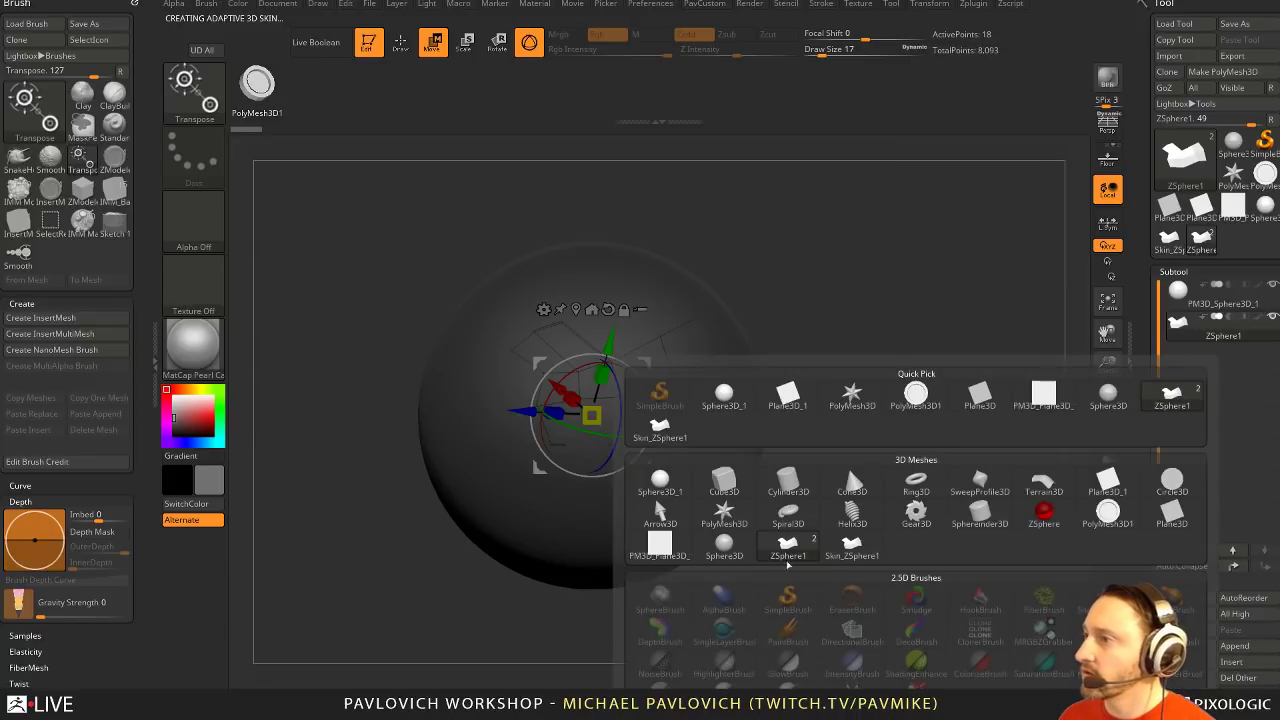
{"action": "left_click", "coordinate": [855, 552]}
{"action": "left_click", "coordinate": [1108, 525]}
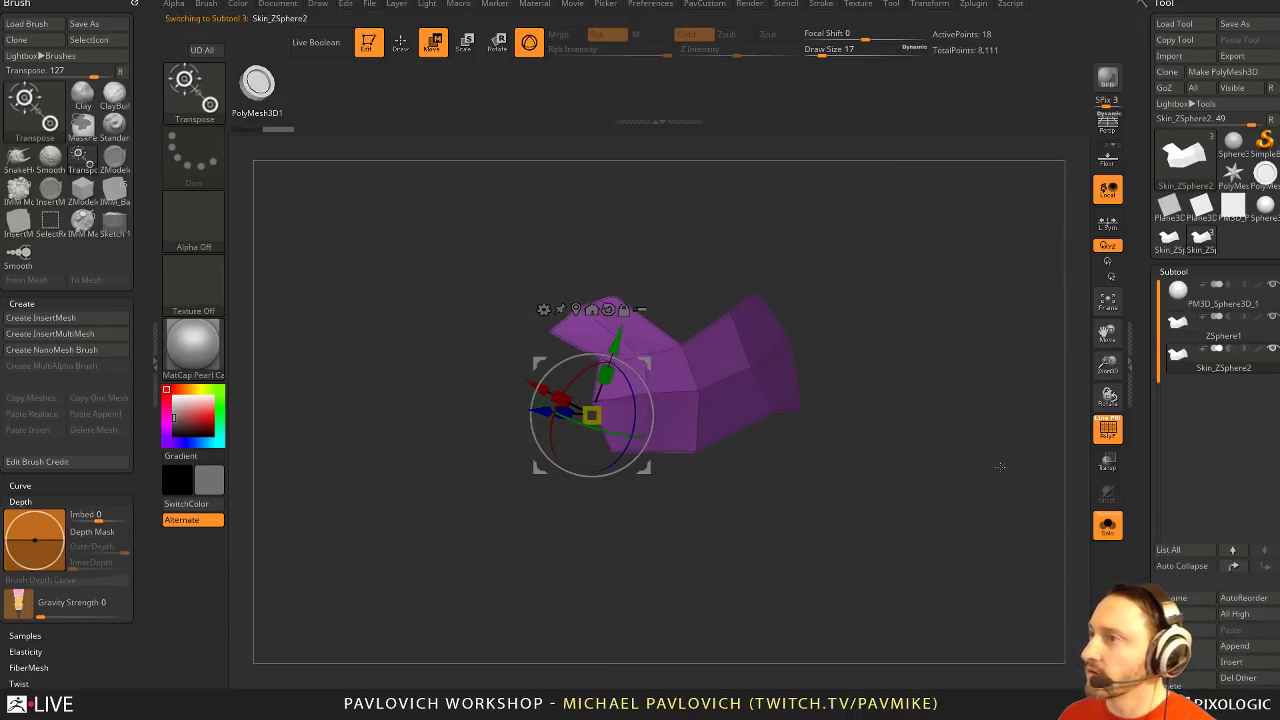
Extrude the skin's polygroup into a thick plate with ZModeler QMesh, and show it with the sphere, without polyframe
{"action": "key", "text": "q"}
{"action": "key", "text": "space"}
{"action": "left_click_drag", "start_coordinate": [726, 352], "coordinate": [758, 342]}
{"action": "left_click_drag", "start_coordinate": [972, 329], "coordinate": [846, 388], "text": "alt"}
{"action": "left_click", "coordinate": [1107, 525]}
{"action": "left_click", "coordinate": [1107, 430]}
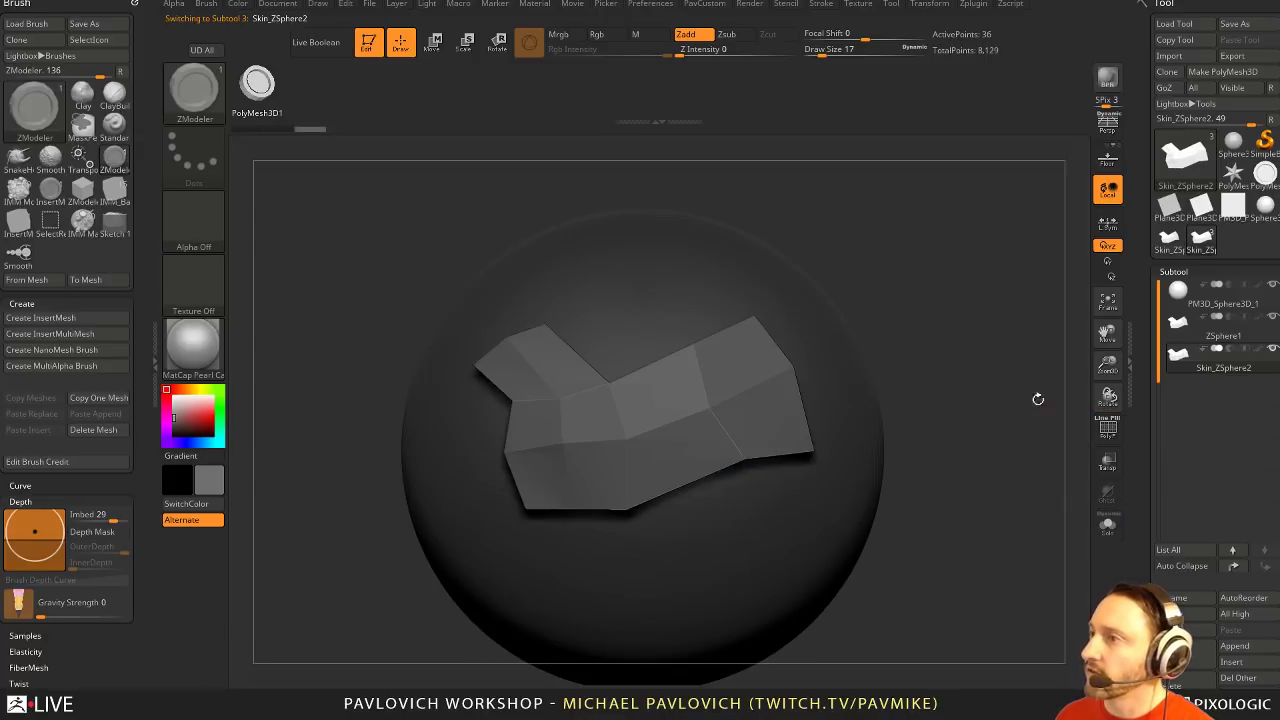
Set the current color to white and turn the polyframe back on to show the plate on the sphere
{"action": "mouse_move", "coordinate": [942, 362]}
{"action": "left_mouse_down"}
{"action": "mouse_move", "coordinate": [1026, 353]}
{"action": "mouse_move", "coordinate": [1017, 432]}
{"action": "left_mouse_up"}
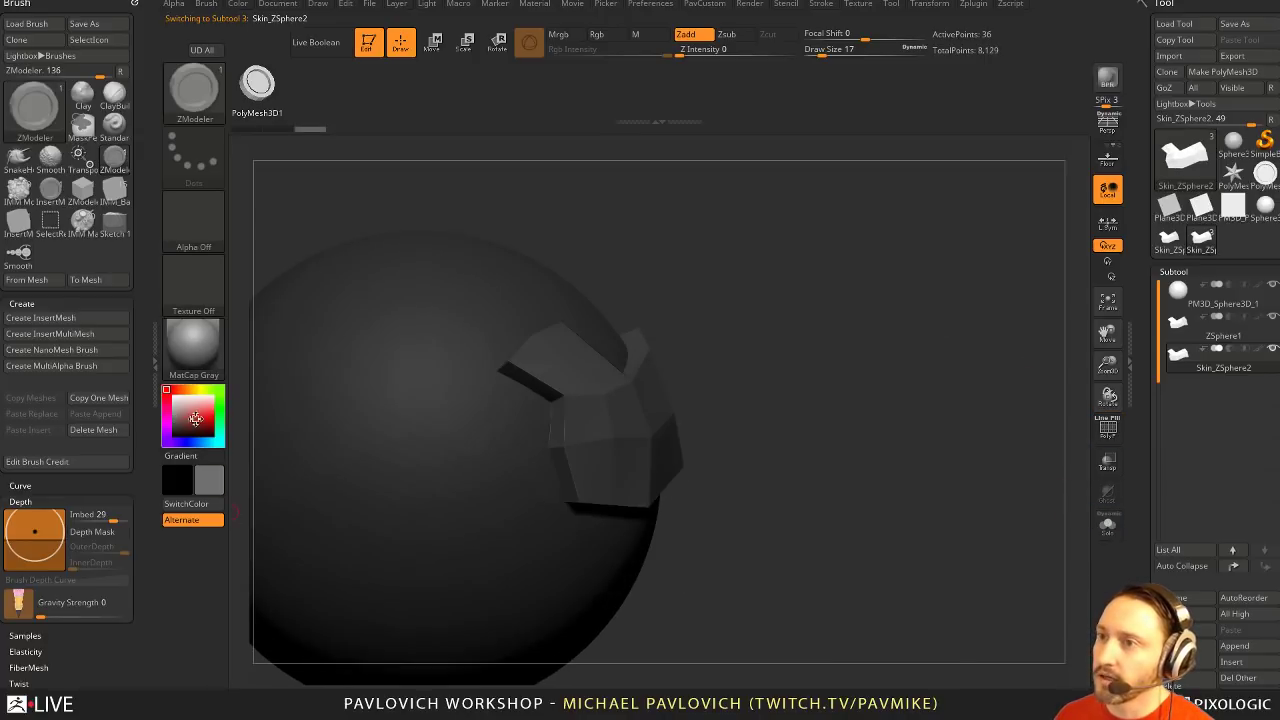
{"action": "left_click", "coordinate": [174, 398]}
{"action": "key", "text": "space"}
{"action": "left_click_drag", "start_coordinate": [806, 454], "coordinate": [957, 416]}
{"action": "key", "text": "shift+f"}
{"action": "key", "text": "shift+d"}
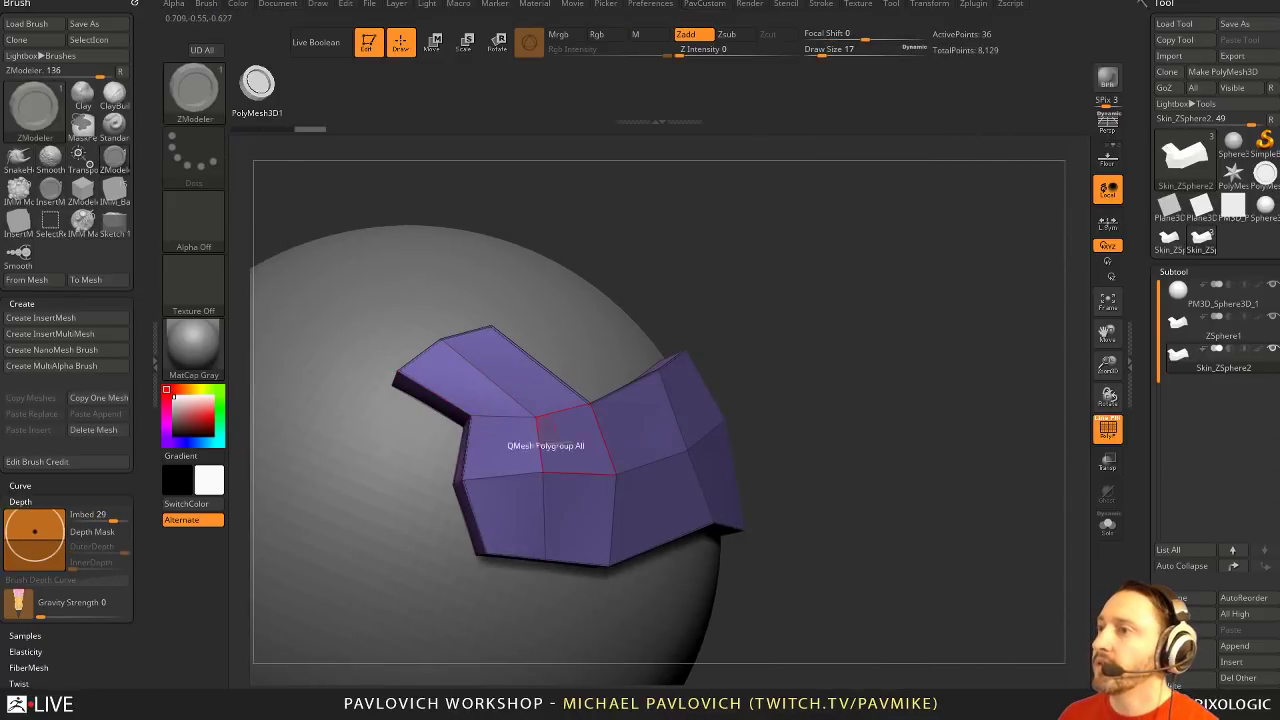
Inset the plate's front face as a region using ZModeler Inset with the Polygroup All target
{"action": "key", "text": "space"}
{"action": "left_click", "coordinate": [536, 250]}
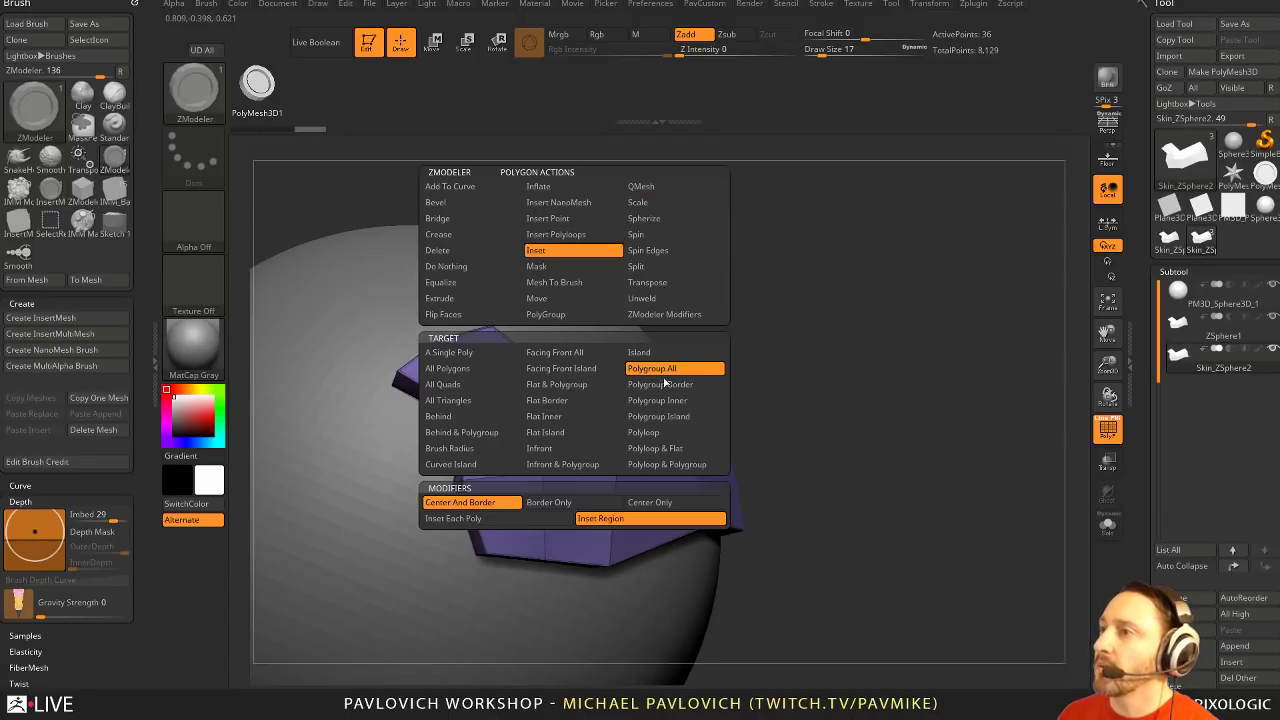
{"action": "left_click", "coordinate": [655, 368]}
{"action": "left_click_drag", "start_coordinate": [557, 440], "coordinate": [571, 462]}
Isolate the plate, turn to its back side and set the polygon action to Inset with the Polygroup All target
{"action": "key", "text": "space"}
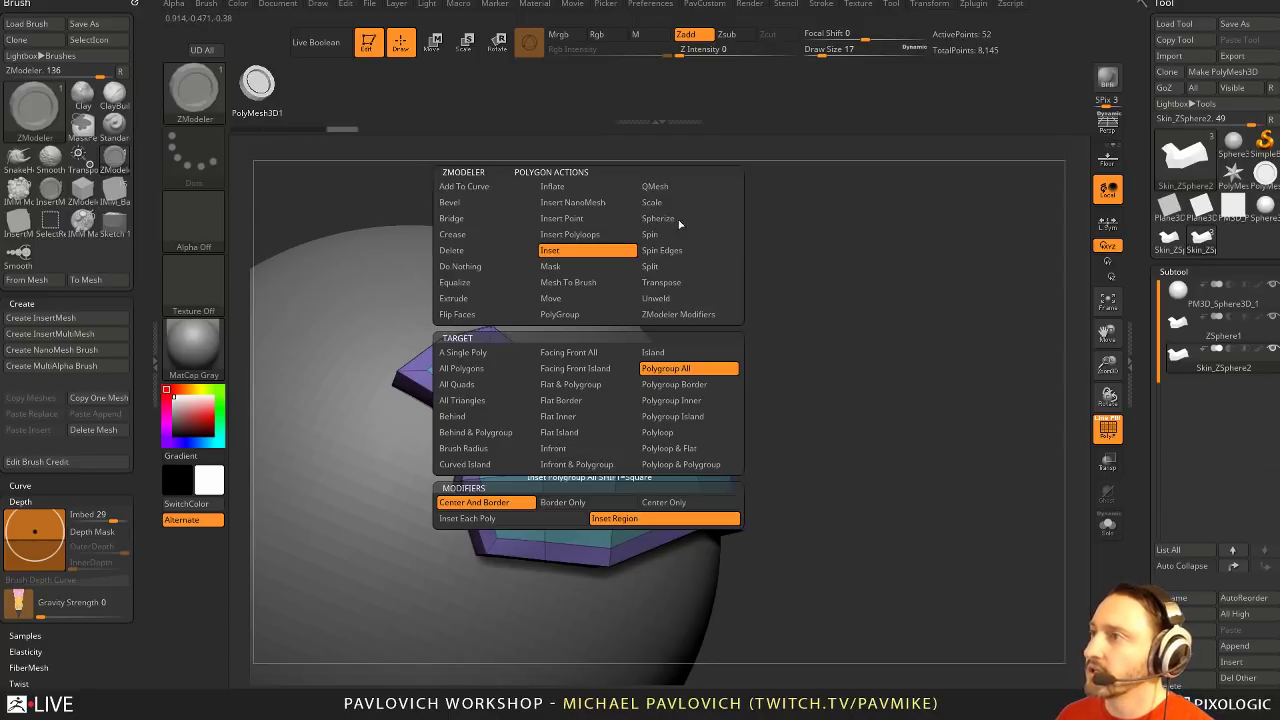
{"action": "left_click", "coordinate": [1107, 525]}
{"action": "left_click_drag", "start_coordinate": [1064, 446], "coordinate": [1026, 406]}
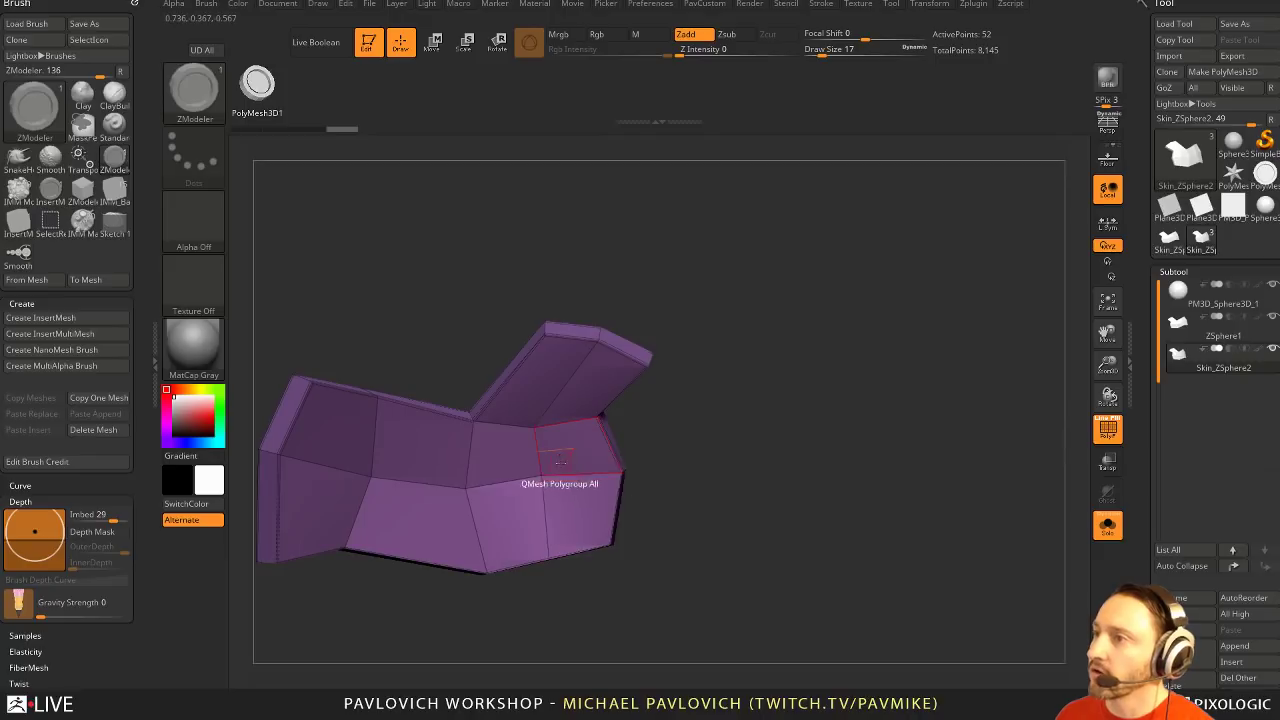
{"action": "key", "text": "space"}
{"action": "left_click", "coordinate": [530, 250]}
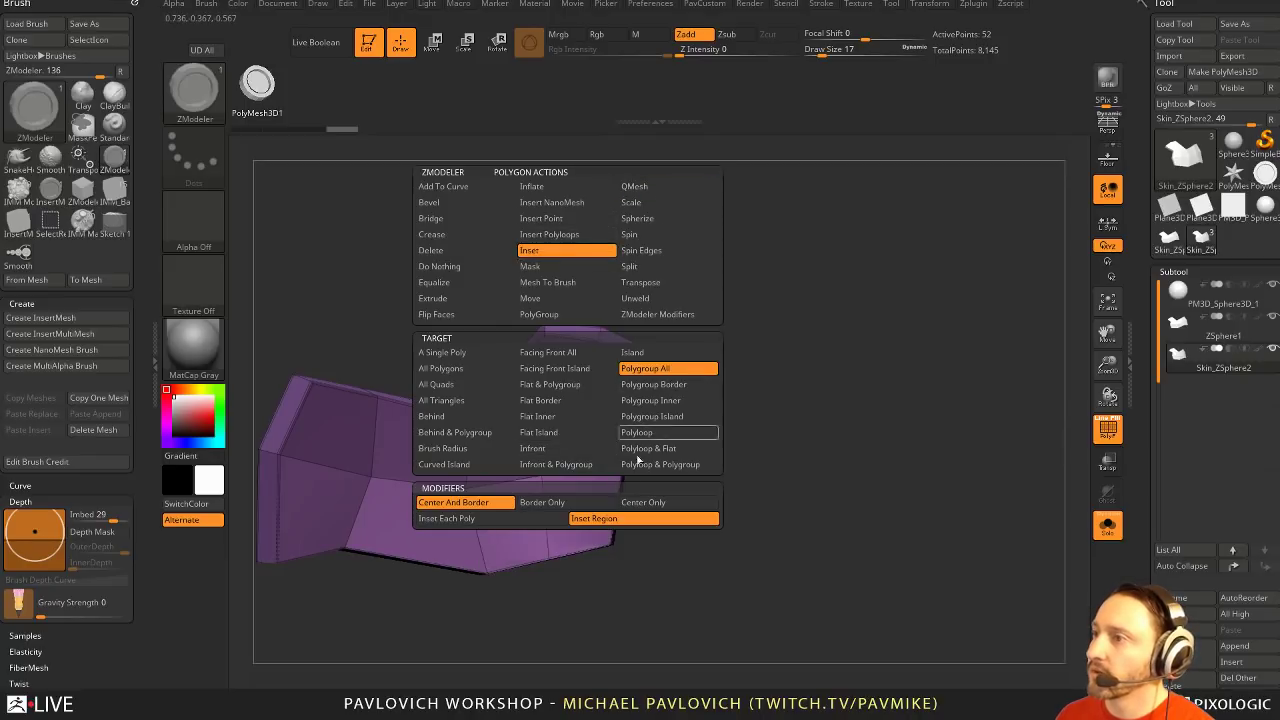
{"action": "left_click_drag", "start_coordinate": [578, 445], "coordinate": [588, 405]}
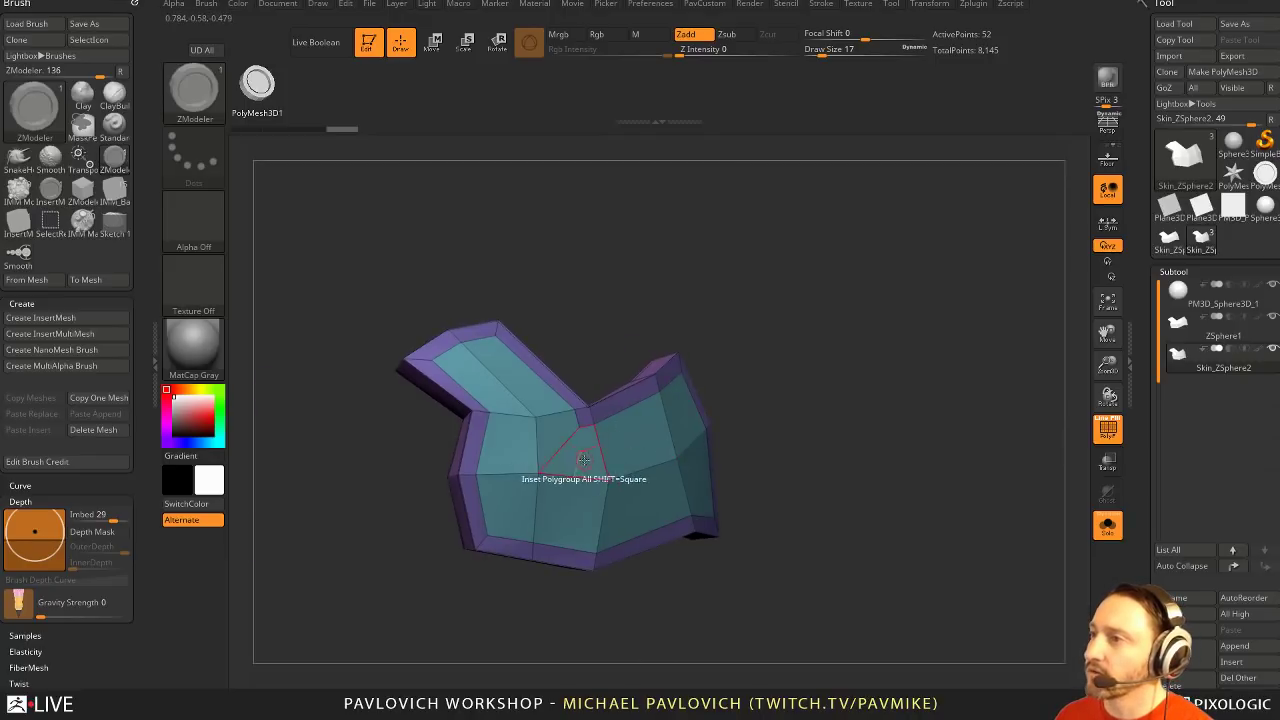
Push the inset front polygroup inward with ZModeler QMesh to form a recessed panel inside the raised border
{"action": "key", "text": "space"}
{"action": "left_click", "coordinate": [650, 186]}
{"action": "left_click_drag", "start_coordinate": [614, 456], "coordinate": [629, 443]}
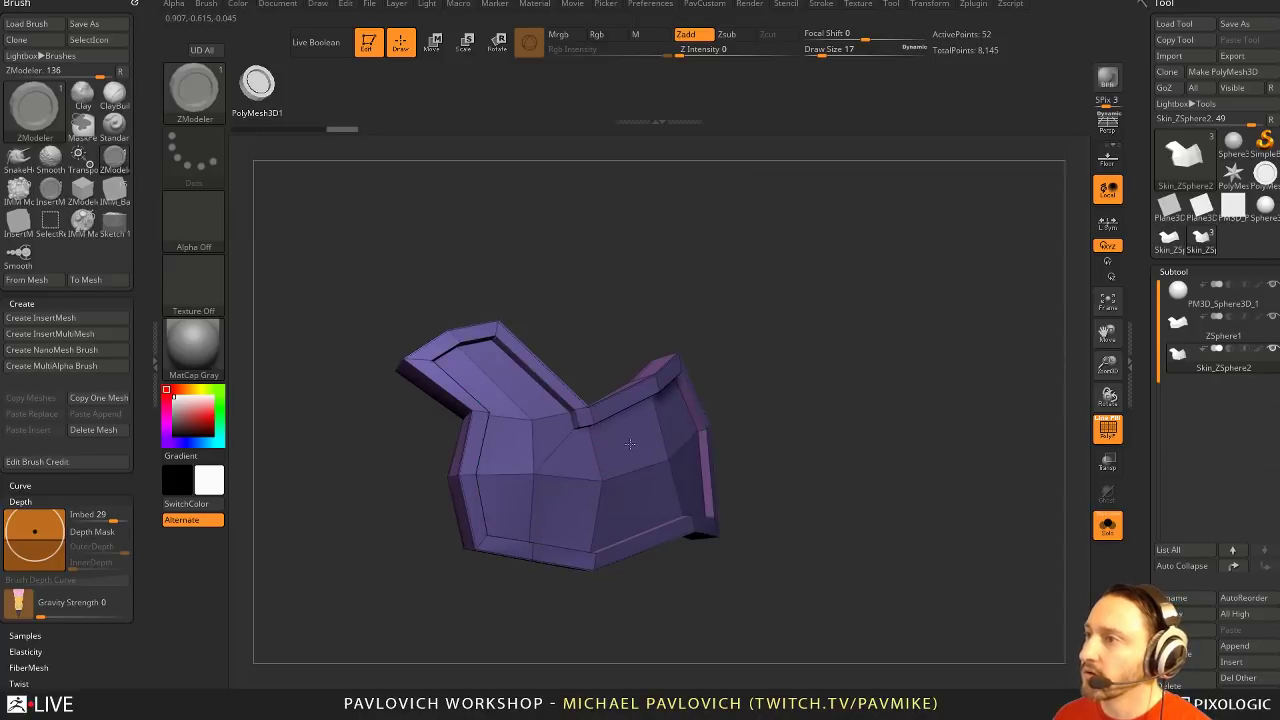
Undo the last two edits and extrude the armor plate's rim with QMesh targeting Polygroup All
{"action": "mouse_move", "coordinate": [840, 348]}
{"action": "left_mouse_down"}
{"action": "mouse_move", "coordinate": [866, 280]}
{"action": "mouse_move", "coordinate": [660, 400]}
{"action": "left_mouse_up"}
{"action": "key", "text": "ctrl+z"}
{"action": "key", "text": "ctrl+z"}
{"action": "key", "text": "space"}
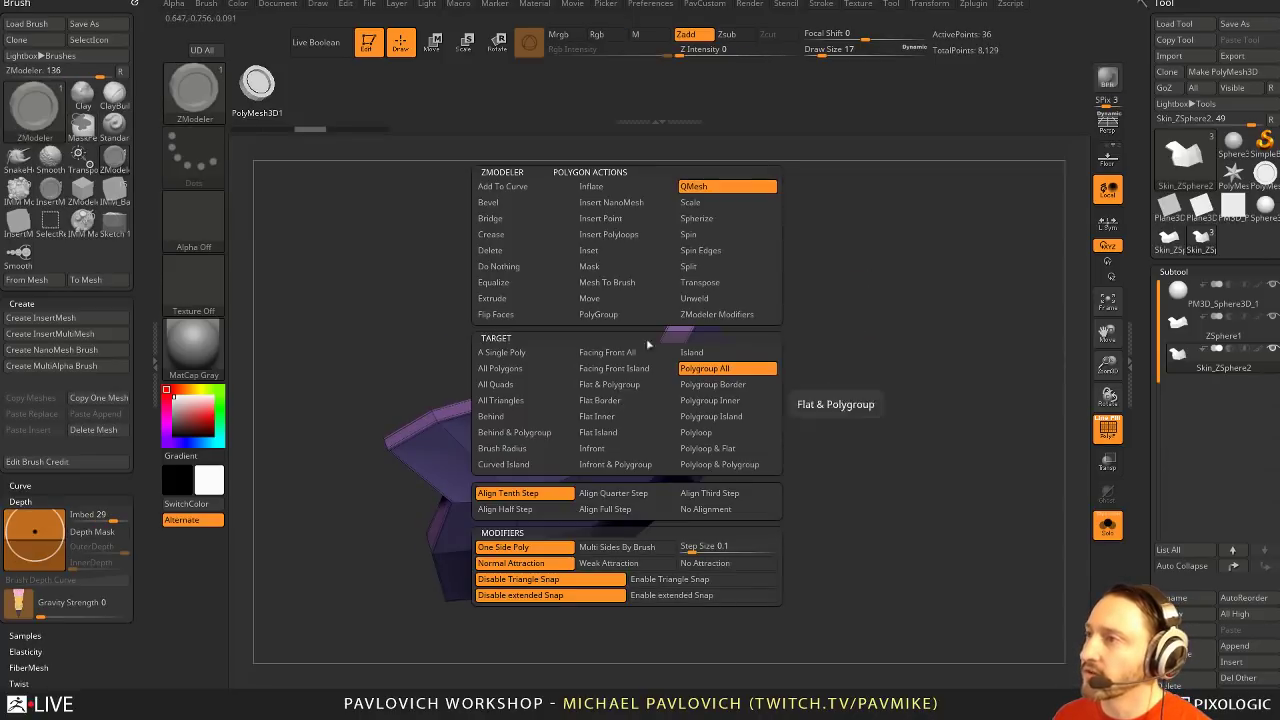
{"action": "left_click", "coordinate": [690, 401]}
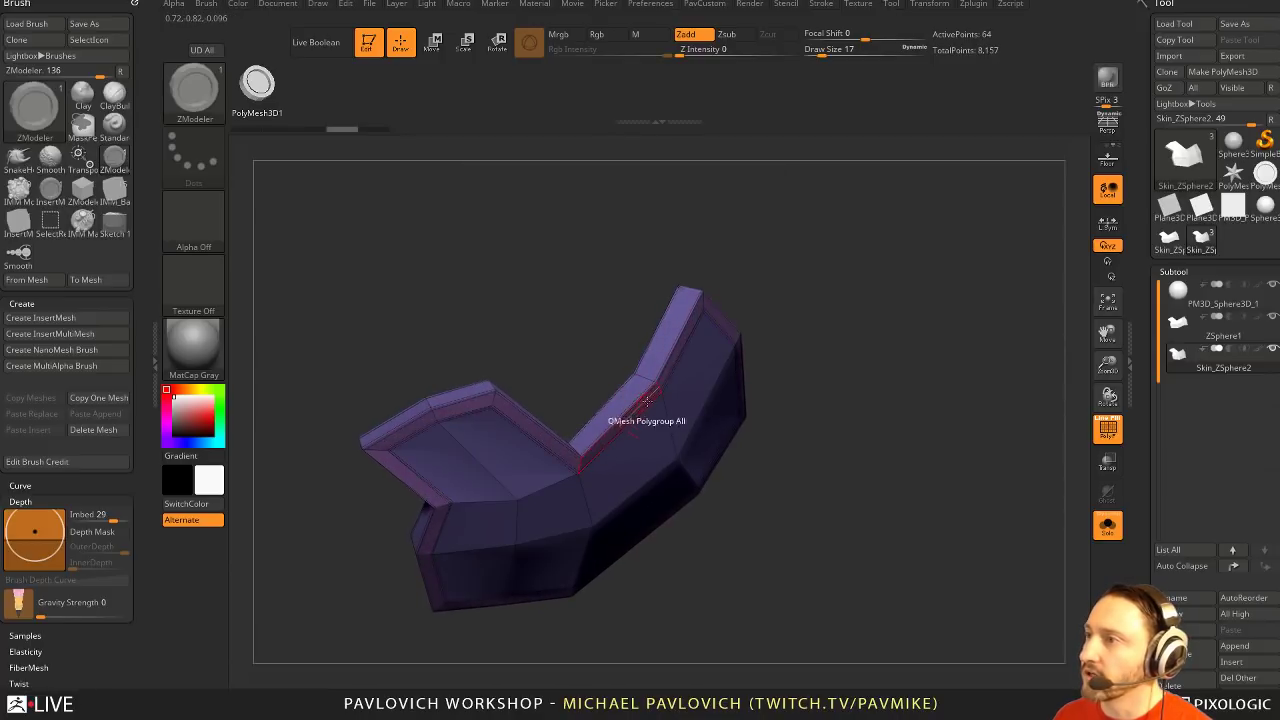
{"action": "left_click", "coordinate": [662, 411]}
{"action": "left_click_drag", "start_coordinate": [788, 418], "coordinate": [914, 322]}
Preview the armor plate with dynamic subdivision, and turn off the wireframe display and Solo mode
{"action": "key", "text": "d"}
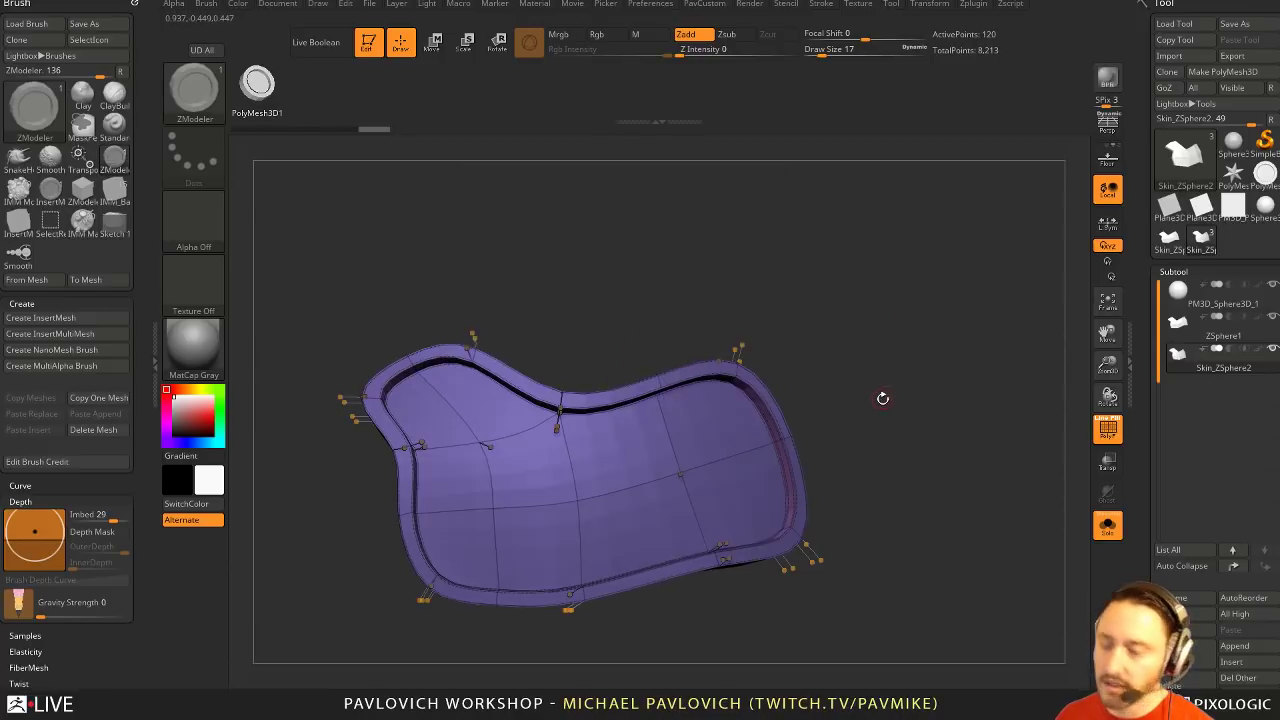
{"action": "left_click", "coordinate": [1104, 434]}
{"action": "left_click", "coordinate": [1107, 524]}
{"action": "right_click_drag", "start_coordinate": [1010, 470], "coordinate": [975, 398], "text": "ctrl"}
Set the plate's dynamic subdivision crease level to 3
{"action": "key", "text": "grave"}
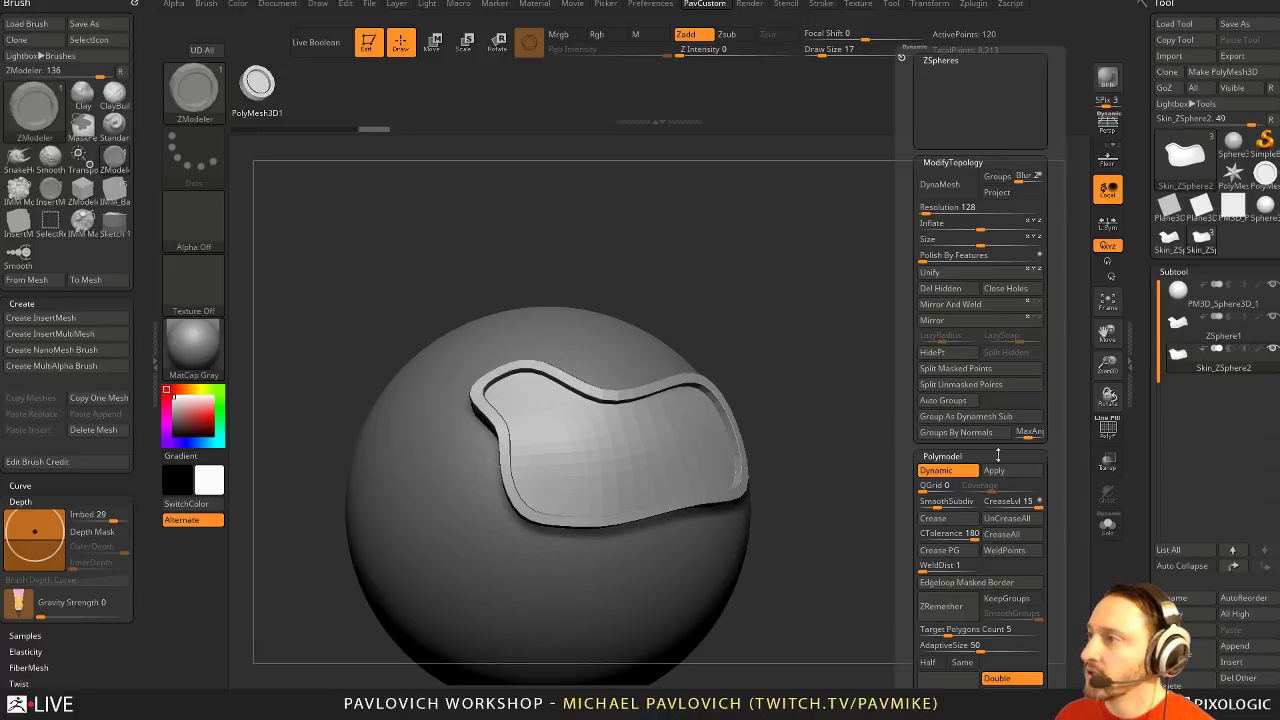
{"action": "left_click_drag", "start_coordinate": [1012, 505], "coordinate": [1006, 503]}
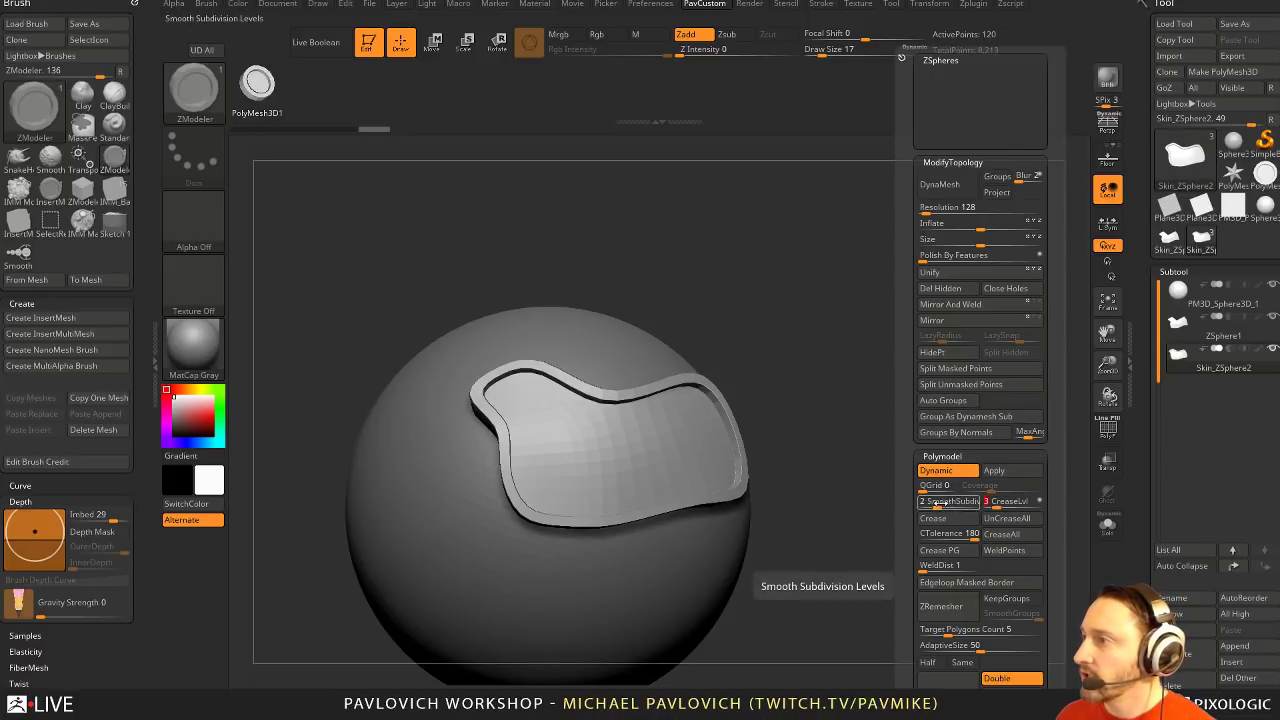
{"action": "left_click_drag", "start_coordinate": [837, 346], "coordinate": [972, 399]}
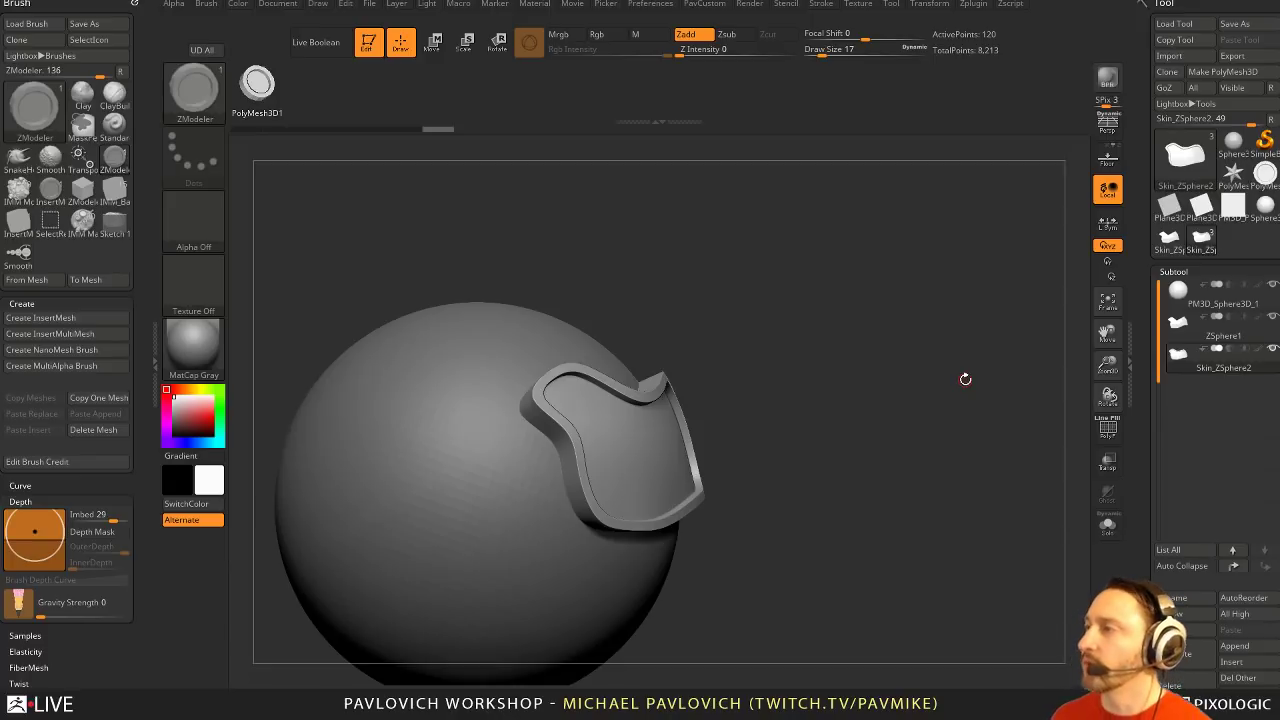
Switch to the Standard brush and set the draw size to 71
{"action": "key", "text": "b"}
{"action": "key", "text": "s"}
{"action": "key", "text": "t"}
{"action": "mouse_move", "coordinate": [908, 328]}
{"action": "left_mouse_down"}
{"action": "mouse_move", "coordinate": [889, 346]}
{"action": "mouse_move", "coordinate": [946, 381]}
{"action": "left_mouse_up"}
{"action": "key", "text": "s"}
{"action": "left_click_drag", "start_coordinate": [946, 381], "coordinate": [937, 377], "text": "alt"}
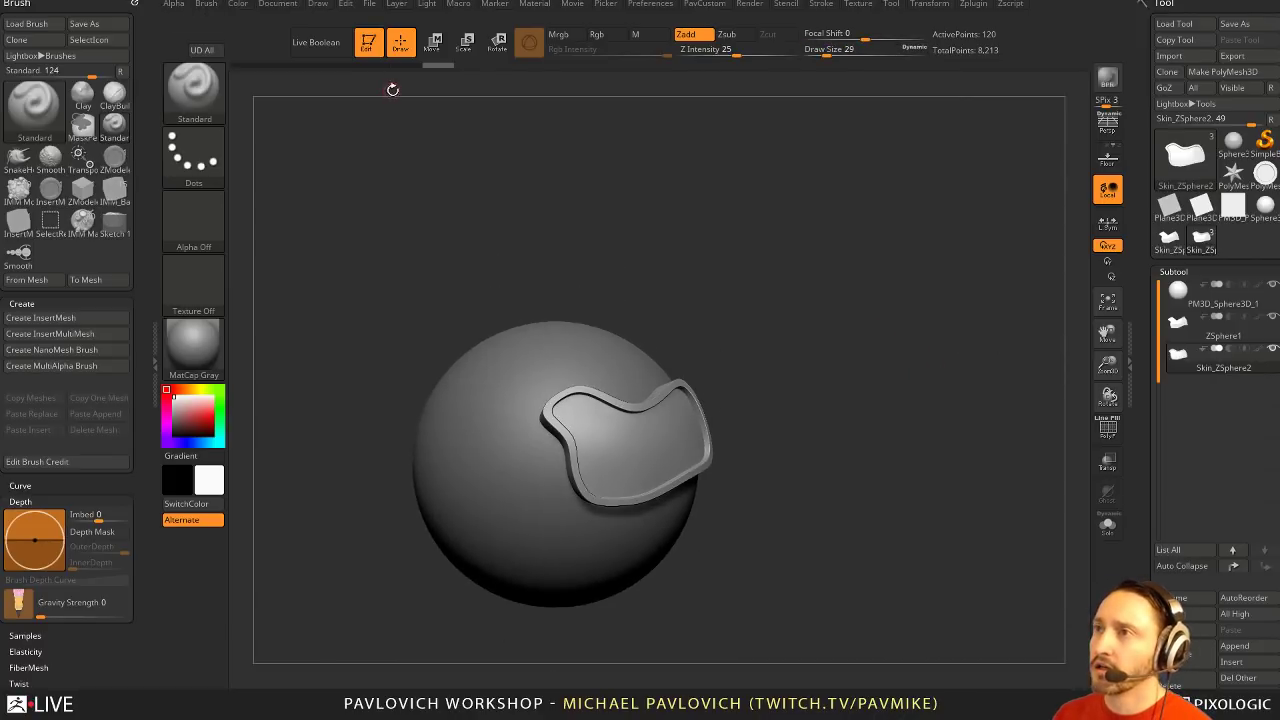
{"action": "mouse_move", "coordinate": [817, 291]}
{"action": "left_mouse_down", "text": "alt"}
{"action": "mouse_move", "coordinate": [806, 306]}
{"action": "mouse_move", "coordinate": [820, 303]}
{"action": "left_mouse_up", "text": "alt"}
{"action": "key", "text": "s"}
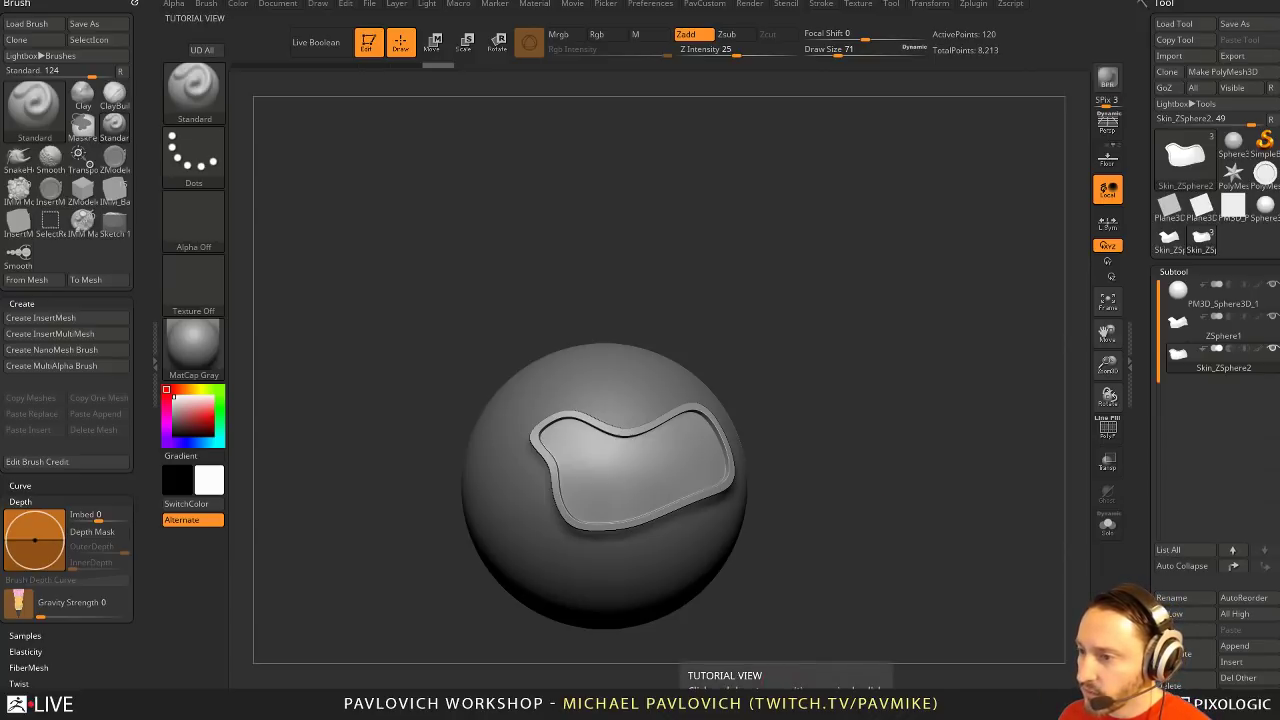
Leave Edit mode, clear the canvas, and browse to the streaming > ZBFemale > HighRes folder for loading a tool
{"action": "left_click", "coordinate": [368, 44]}
{"action": "key", "text": "ctrl+n"}
{"action": "left_click", "coordinate": [1174, 23]}
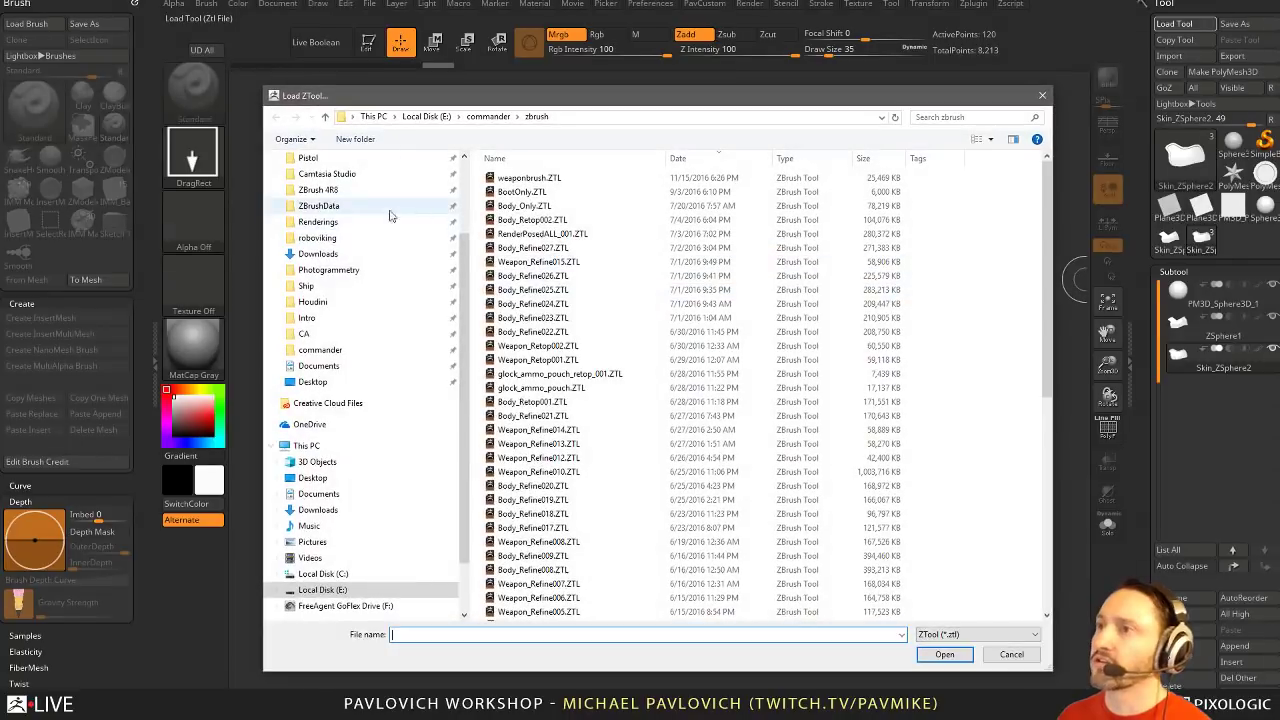
{"action": "left_click", "coordinate": [426, 116]}
{"action": "scroll", "coordinate": [357, 200], "scroll_direction": "up", "scroll_amount": 3}
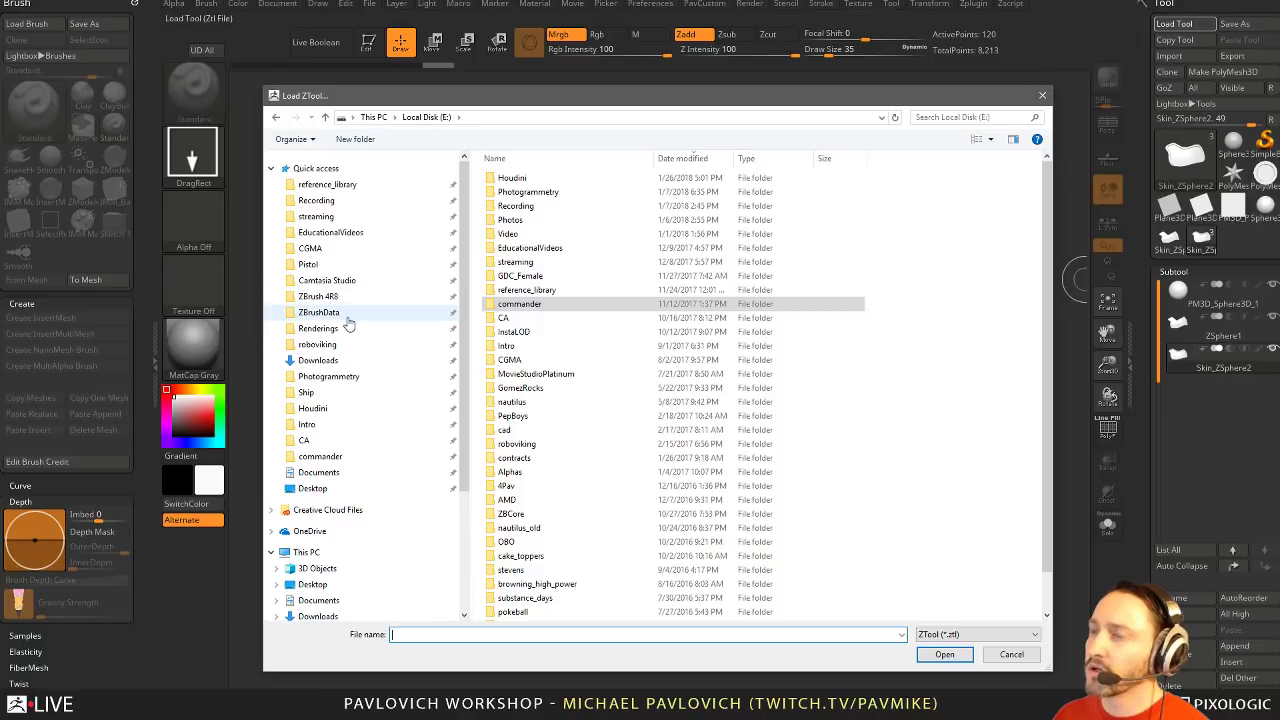
{"action": "left_click", "coordinate": [316, 216]}
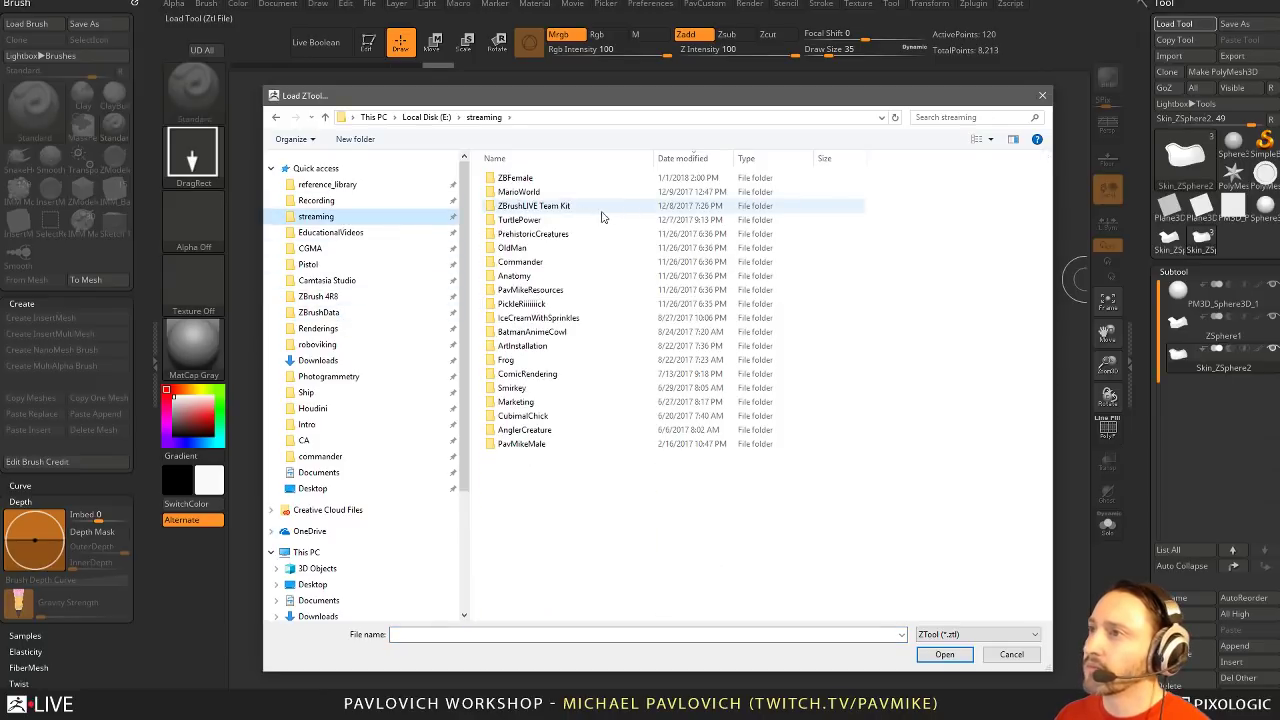
{"action": "double_click", "coordinate": [520, 178]}
{"action": "double_click", "coordinate": [566, 179]}
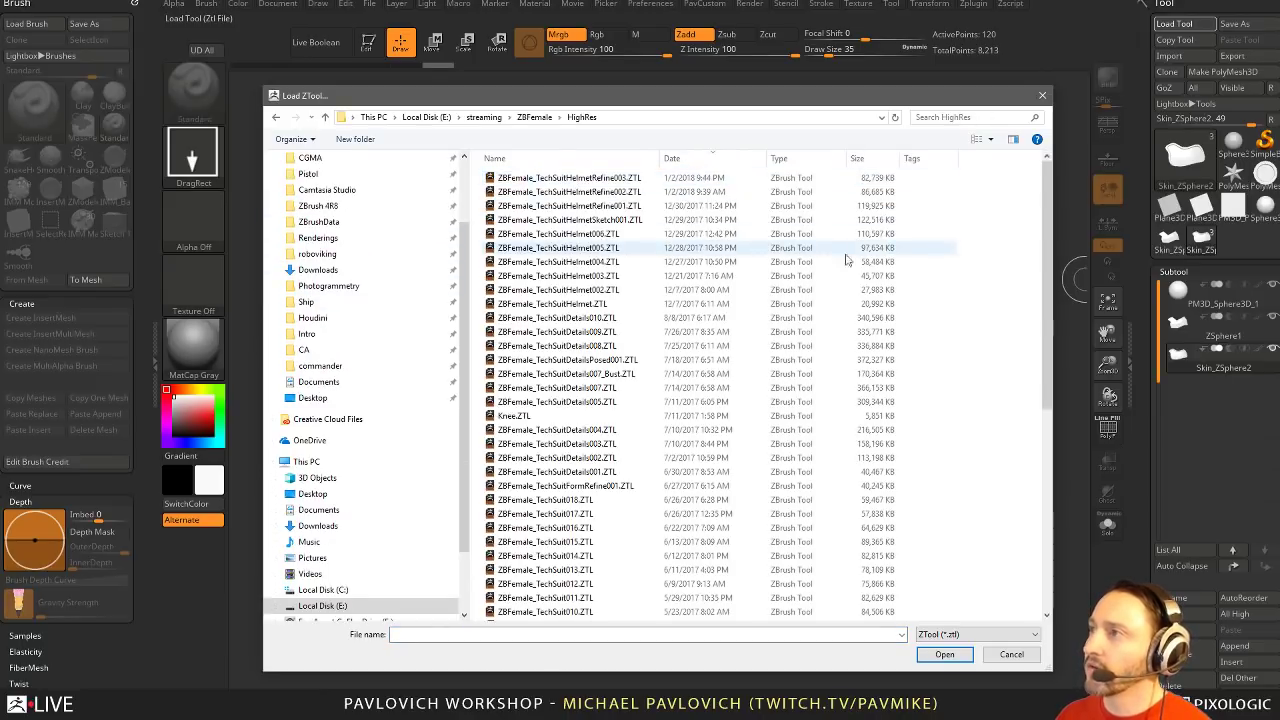
Load ZBFemale001.ZTL and place the figure on the canvas in Edit mode
{"action": "scroll", "coordinate": [1024, 508], "scroll_direction": "down", "scroll_amount": 5}
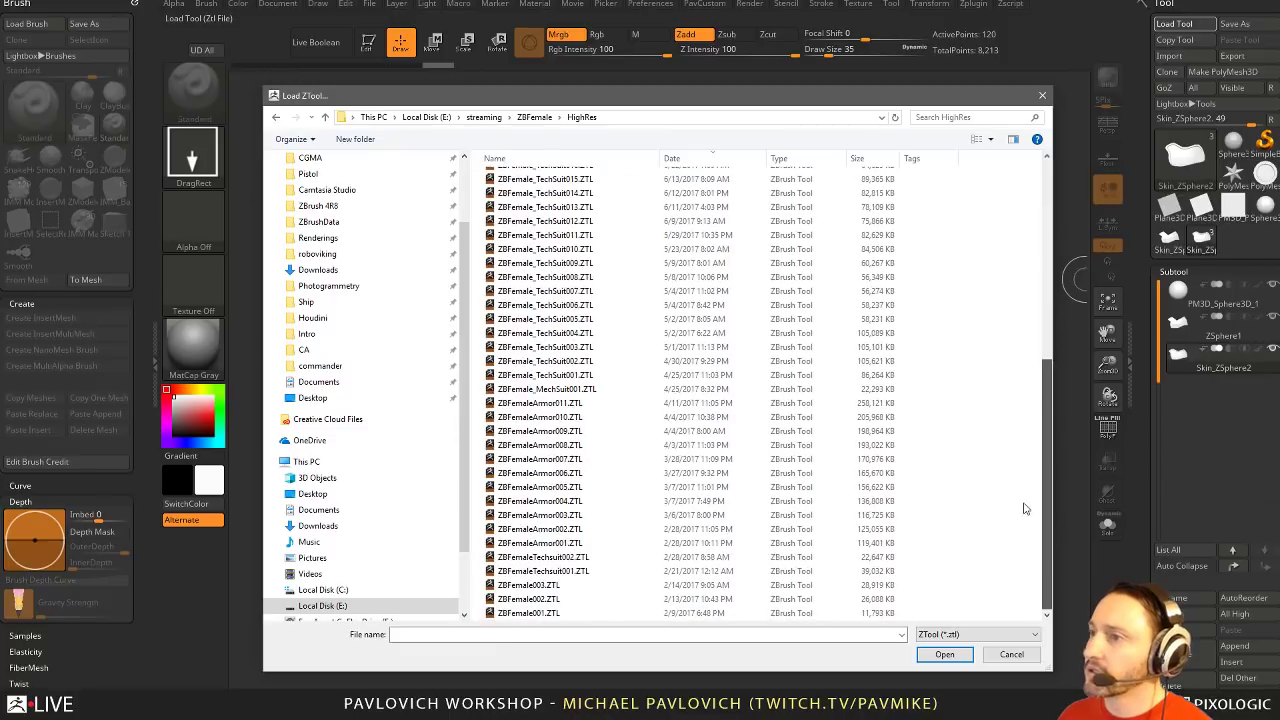
{"action": "left_click", "coordinate": [555, 613]}
{"action": "double_click", "coordinate": [497, 614]}
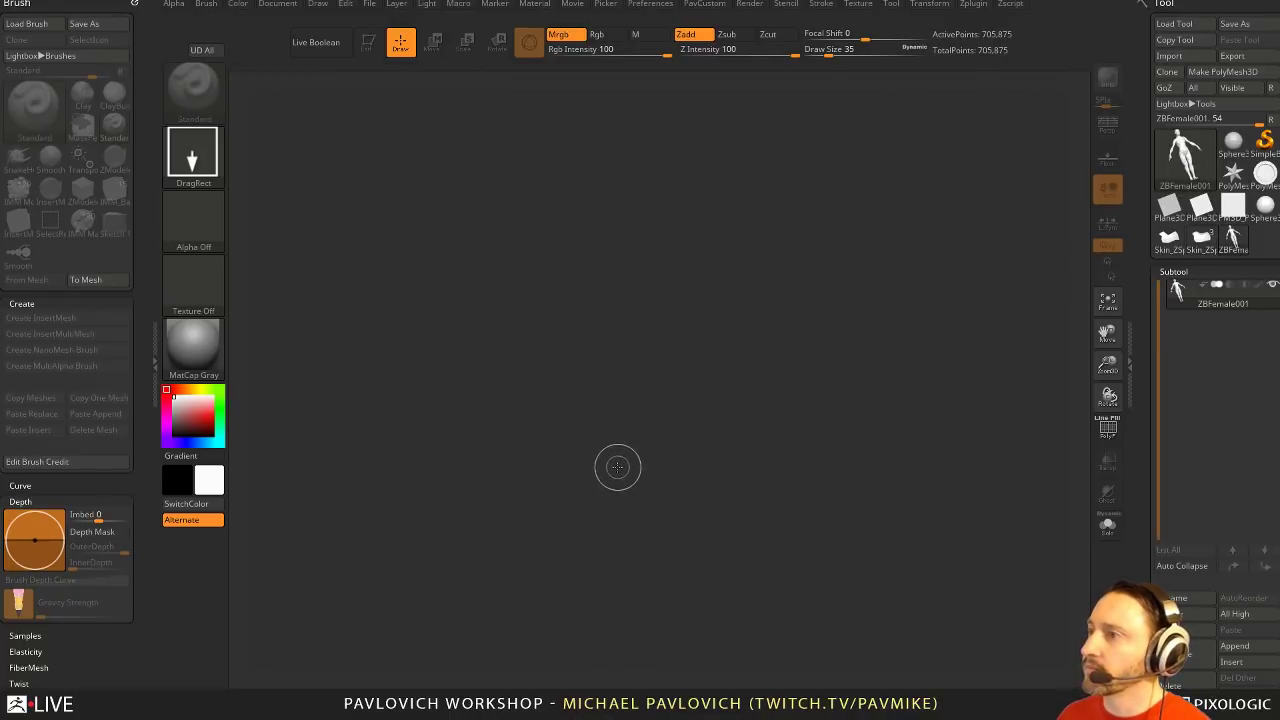
{"action": "left_click", "coordinate": [364, 56]}
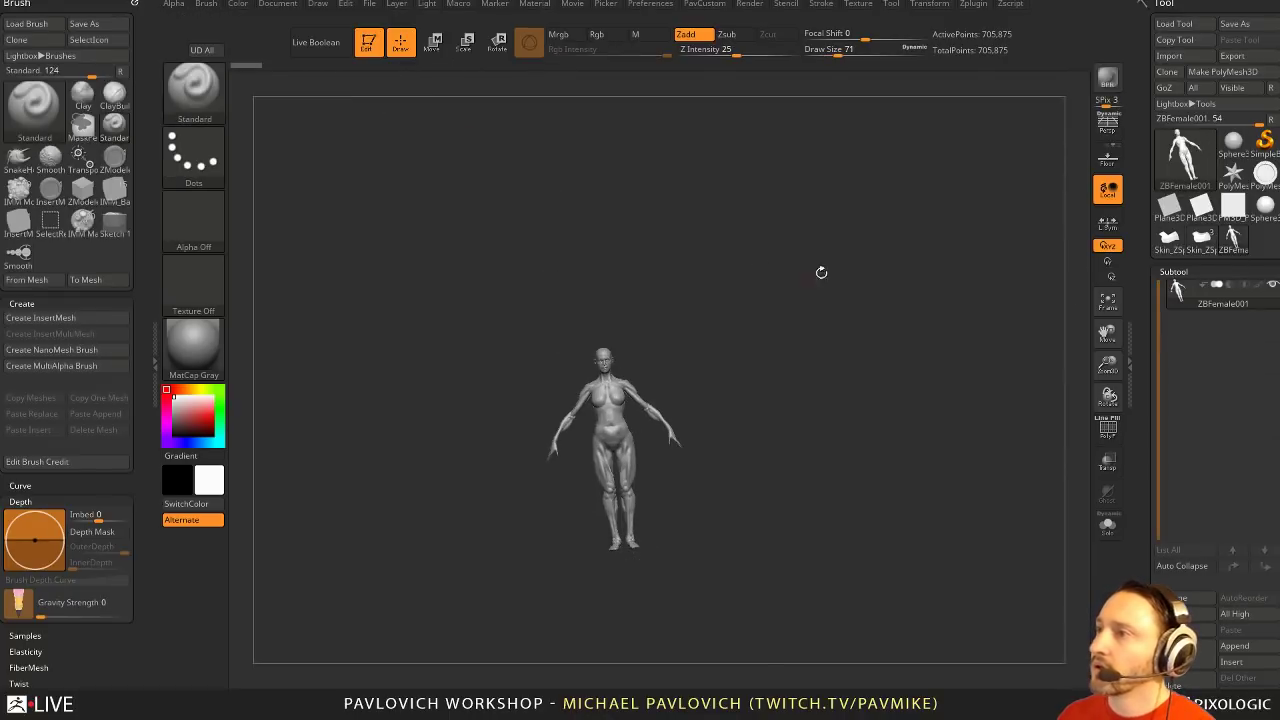
Load ZBFemaleTechsuit001.ZTL from the HighRes folder and frame the figure on the canvas
{"action": "left_click", "coordinate": [1174, 23]}
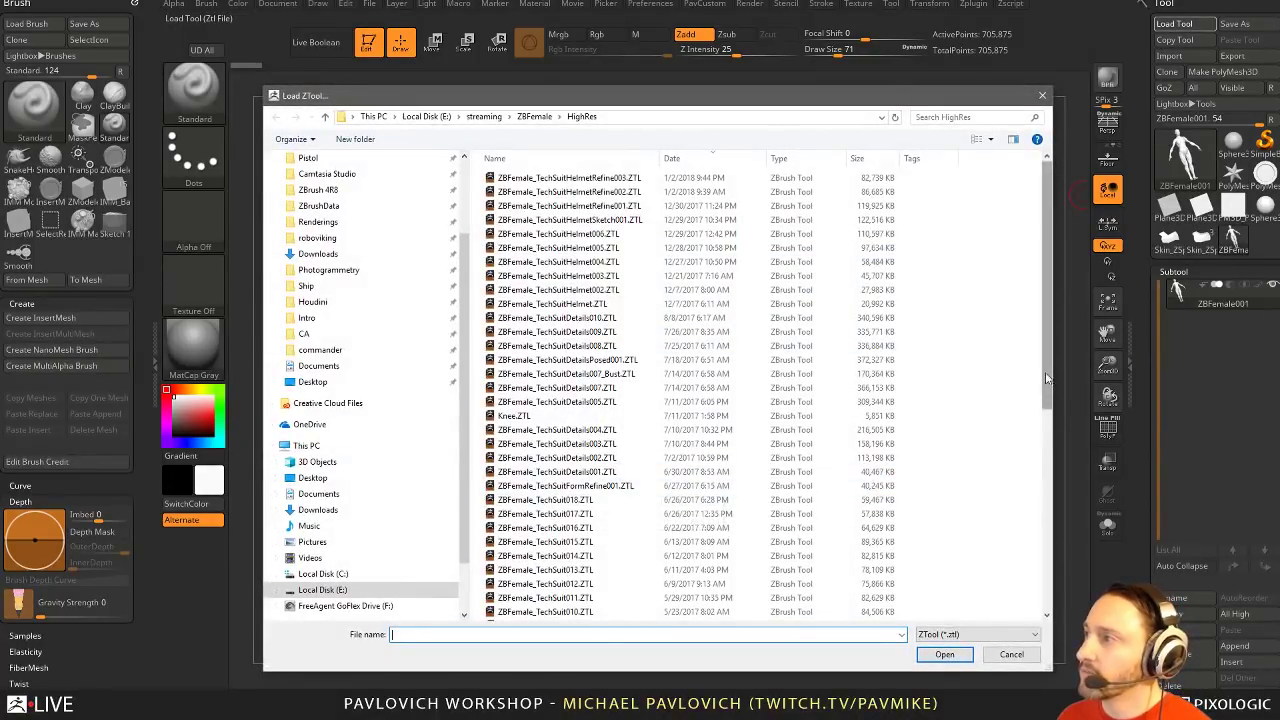
{"action": "left_click_drag", "start_coordinate": [1046, 378], "coordinate": [1046, 578]}
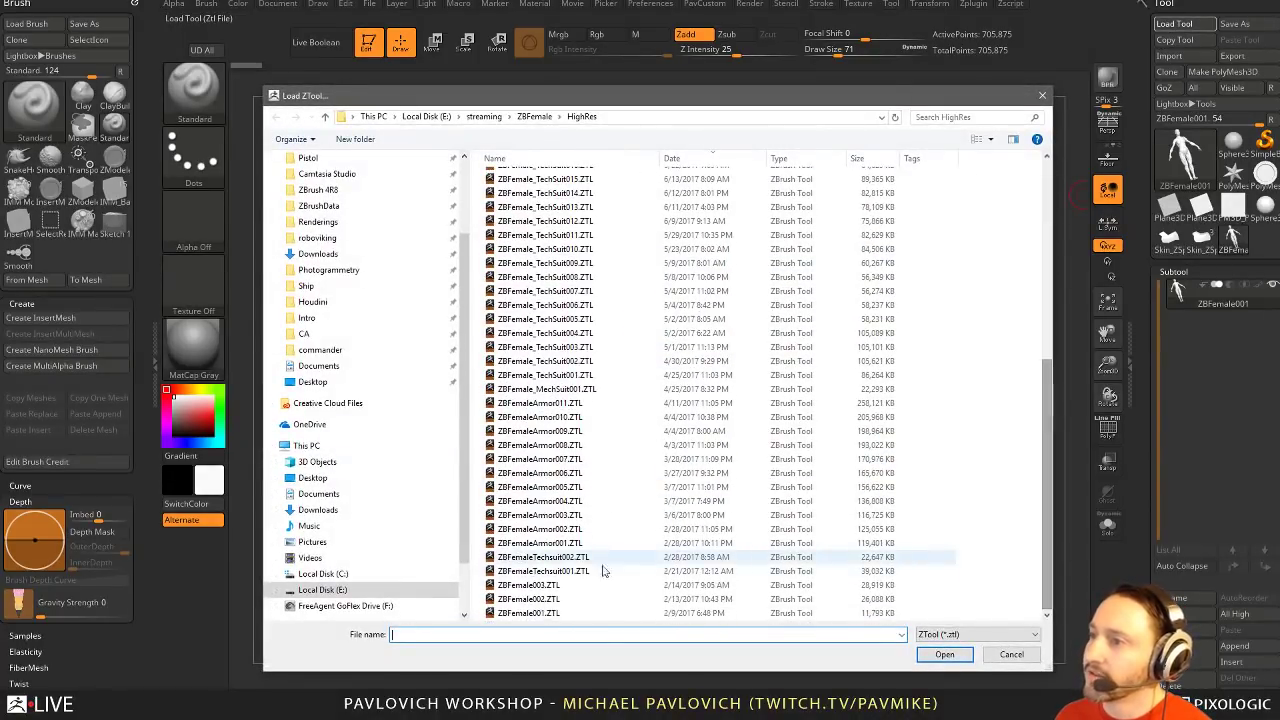
{"action": "double_click", "coordinate": [545, 571]}
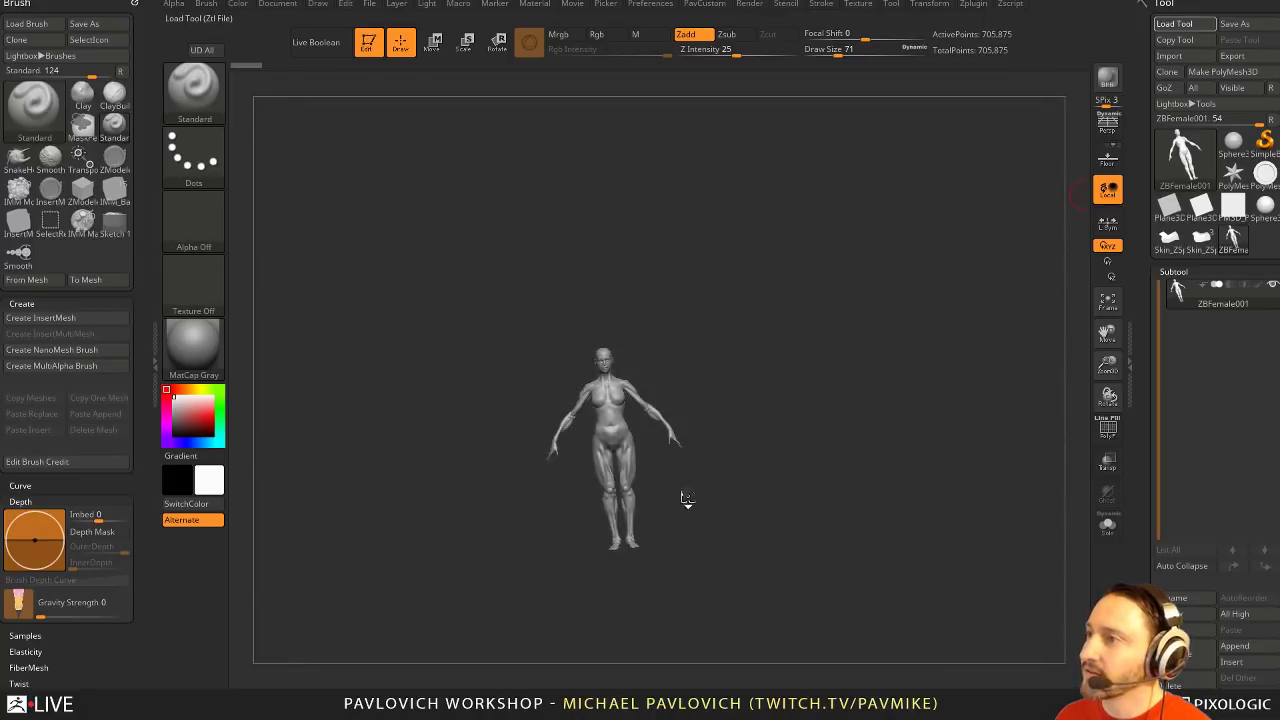
{"action": "left_click_drag", "start_coordinate": [805, 358], "coordinate": [884, 404], "text": "alt"}
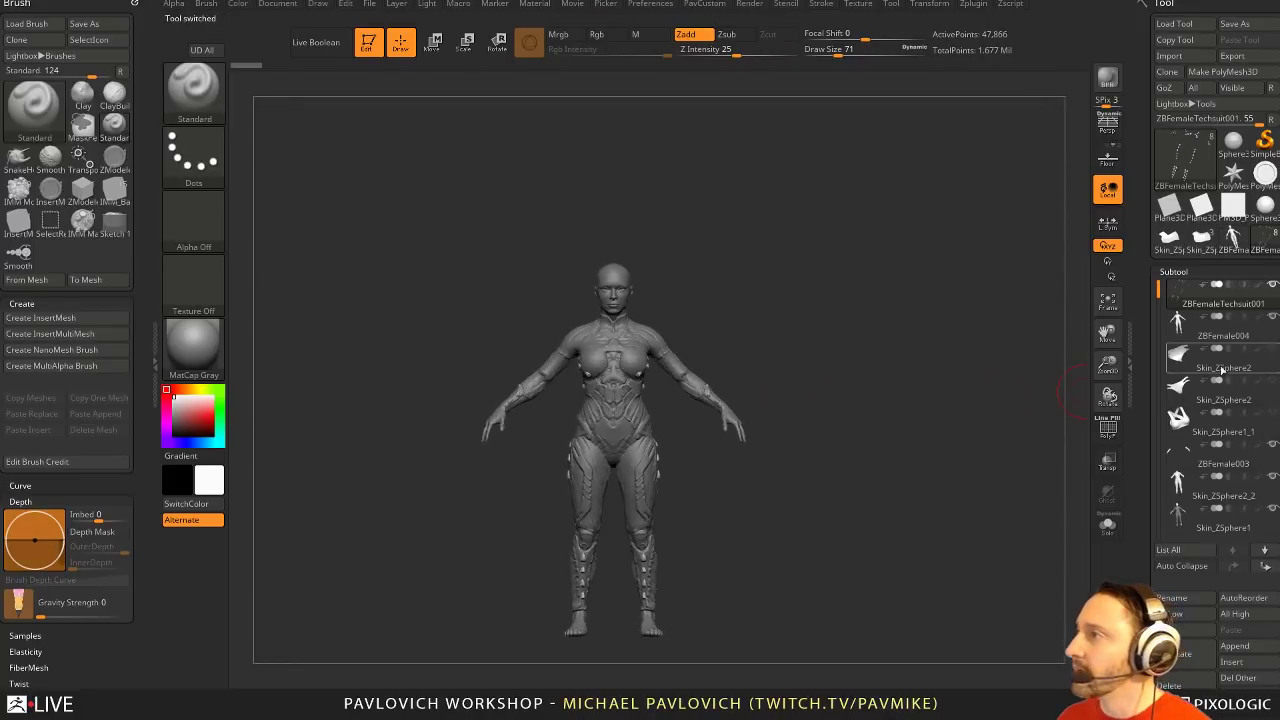
Isolate the ZBFemale004 body subtool and delete all the other subtools
{"action": "left_click", "coordinate": [1222, 330]}
{"action": "left_click", "coordinate": [1107, 525]}
{"action": "left_click_drag", "start_coordinate": [1010, 515], "coordinate": [1001, 416]}
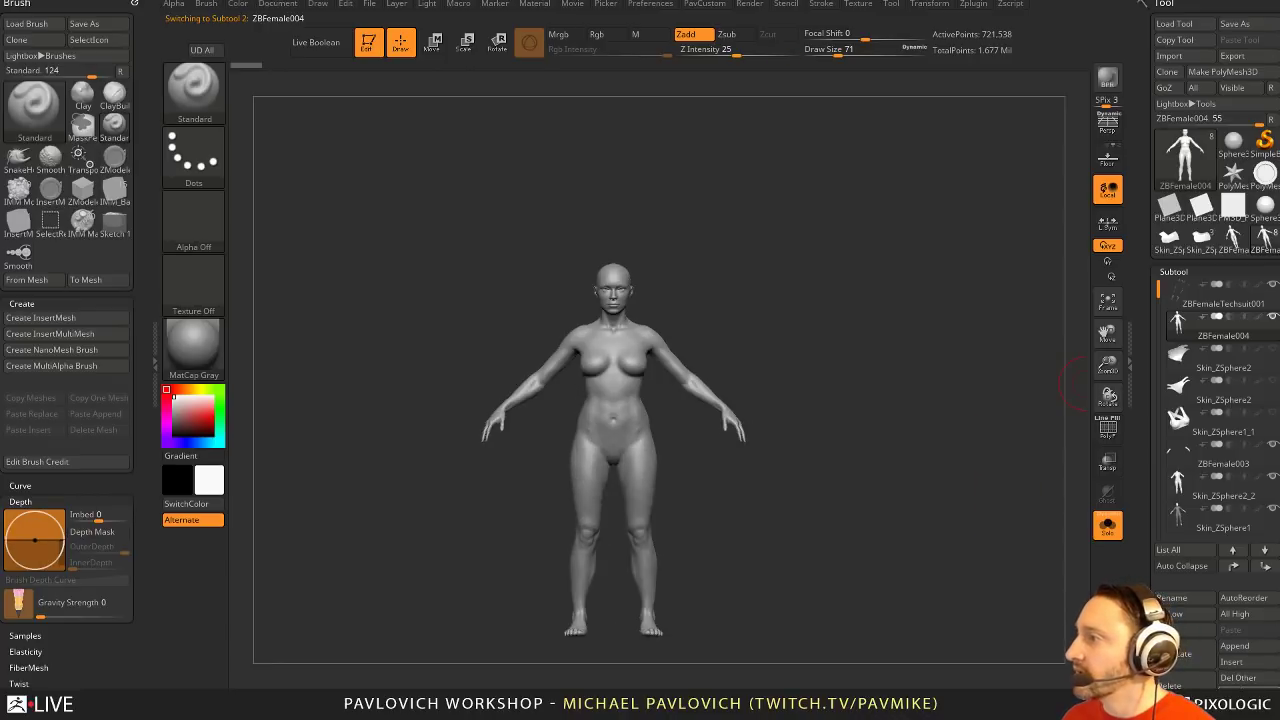
{"action": "left_click", "coordinate": [1234, 672]}
{"action": "left_click", "coordinate": [1056, 704]}
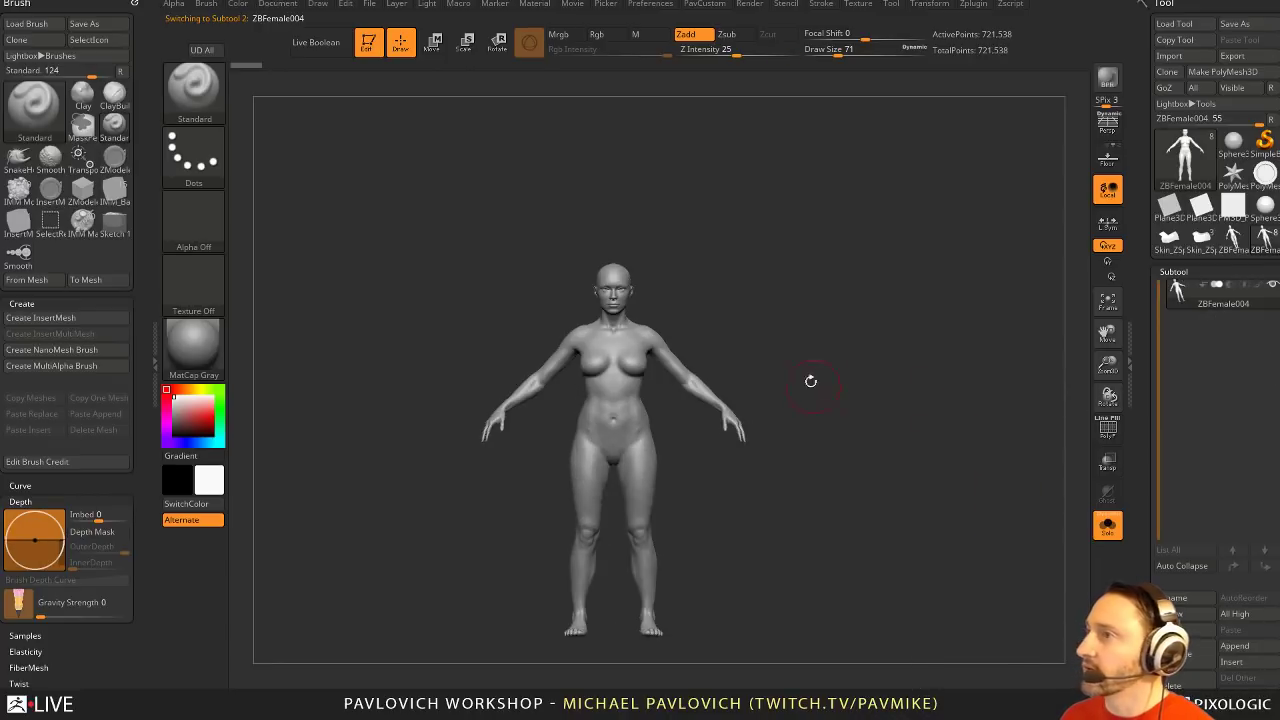
{"action": "left_click_drag", "start_coordinate": [838, 393], "coordinate": [866, 374]}
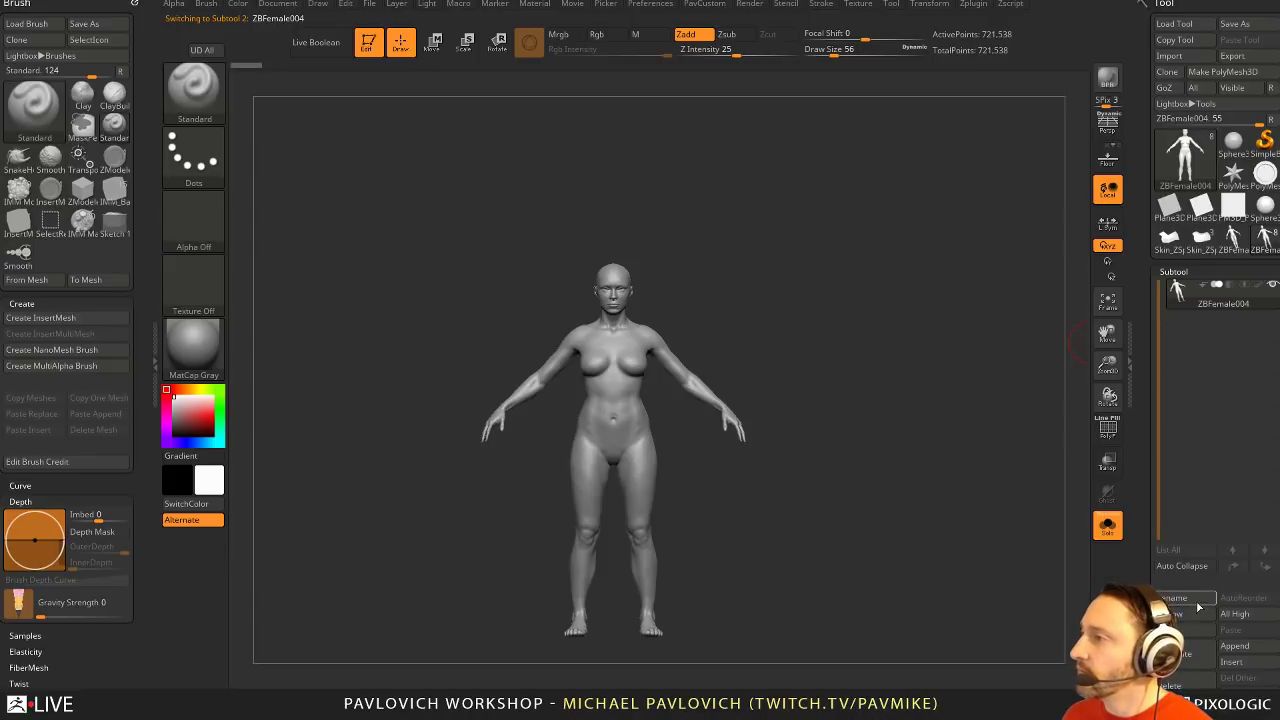
Duplicate the ZBFemale004 subtool and switch to the ClayTubes brush
{"action": "left_click", "coordinate": [1180, 653]}
{"action": "key", "text": "grave"}
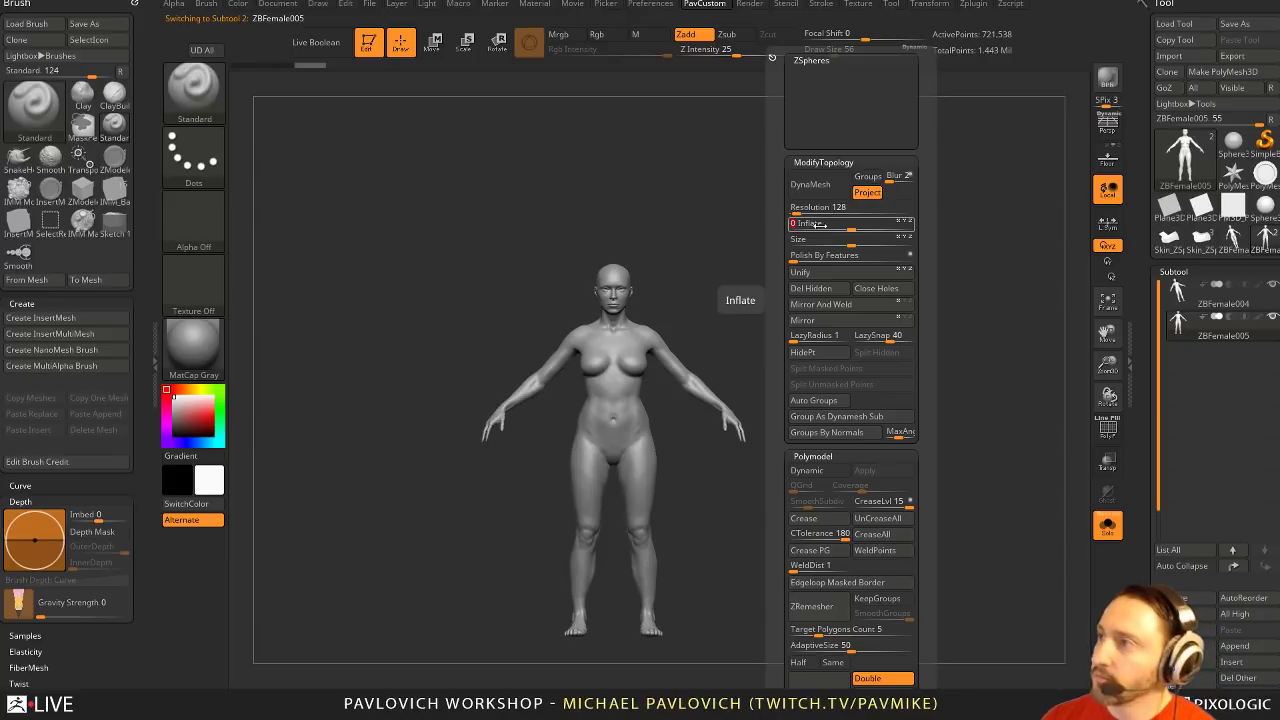
{"action": "left_click_drag", "start_coordinate": [852, 397], "coordinate": [861, 200]}
{"action": "key", "text": "b"}
{"action": "key", "text": "c"}
{"action": "key", "text": "t"}
{"action": "left_click_drag", "start_coordinate": [861, 200], "coordinate": [865, 395], "text": "alt"}
Try a ClayTubes stroke across the upper chest of the duplicate, then undo it
{"action": "left_click_drag", "start_coordinate": [640, 405], "coordinate": [657, 433]}
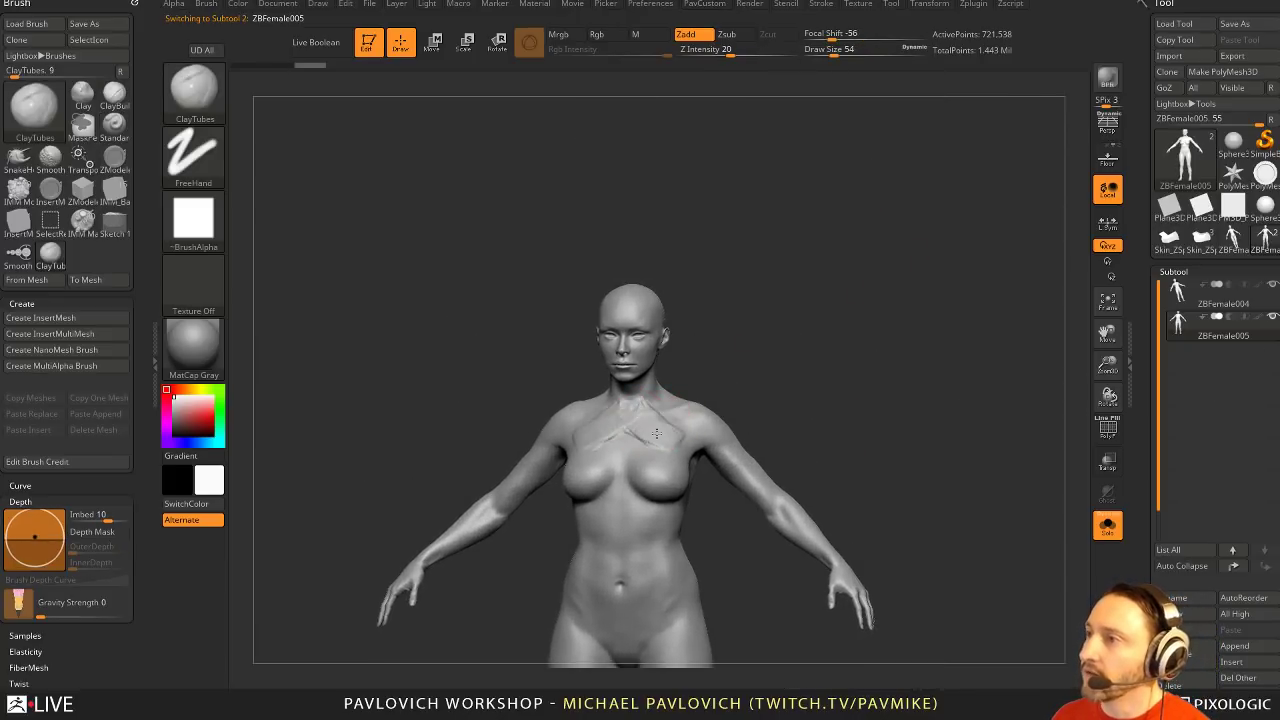
{"action": "left_click_drag", "start_coordinate": [743, 357], "coordinate": [926, 386], "text": "alt"}
{"action": "key", "text": "ctrl+z"}
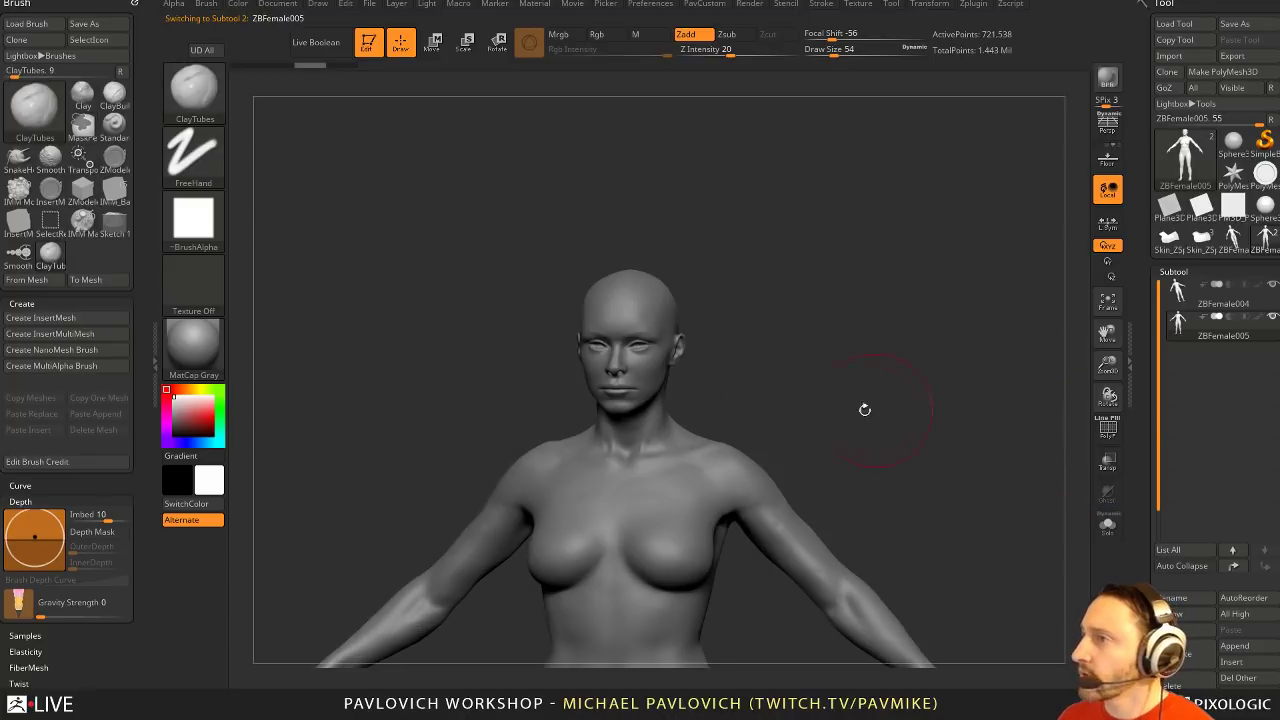
Adjust the brush size, test a stroke from the chest up the neck, and undo it
{"action": "key", "text": "s"}
{"action": "left_click_drag", "start_coordinate": [695, 403], "coordinate": [701, 403]}
{"action": "mouse_move", "coordinate": [640, 456]}
{"action": "left_mouse_down"}
{"action": "mouse_move", "coordinate": [678, 484]}
{"action": "mouse_move", "coordinate": [645, 460]}
{"action": "mouse_move", "coordinate": [625, 477]}
{"action": "mouse_move", "coordinate": [656, 585]}
{"action": "mouse_move", "coordinate": [651, 310]}
{"action": "mouse_move", "coordinate": [668, 318]}
{"action": "left_mouse_up"}
{"action": "mouse_move", "coordinate": [850, 350]}
{"action": "left_mouse_down"}
{"action": "mouse_move", "coordinate": [770, 375]}
{"action": "mouse_move", "coordinate": [802, 379]}
{"action": "left_mouse_up"}
{"action": "key", "text": "ctrl+z"}
Try a stroke down the side of the neck with a draw size of 29, and undo it
{"action": "key", "text": "bracketleft"}
{"action": "key", "text": "bracketleft"}
{"action": "key", "text": "bracketleft"}
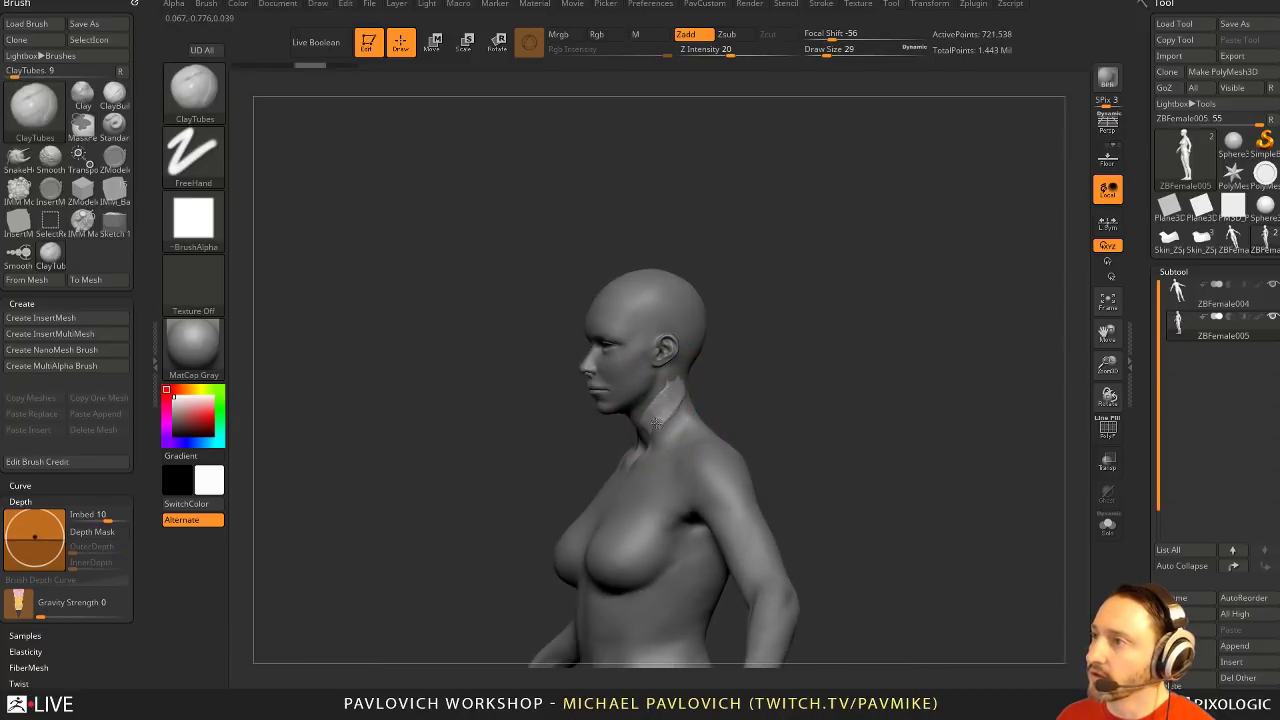
{"action": "left_click_drag", "start_coordinate": [656, 422], "coordinate": [647, 440]}
{"action": "left_click_drag", "start_coordinate": [712, 400], "coordinate": [825, 393]}
{"action": "key", "text": "ctrl+z"}
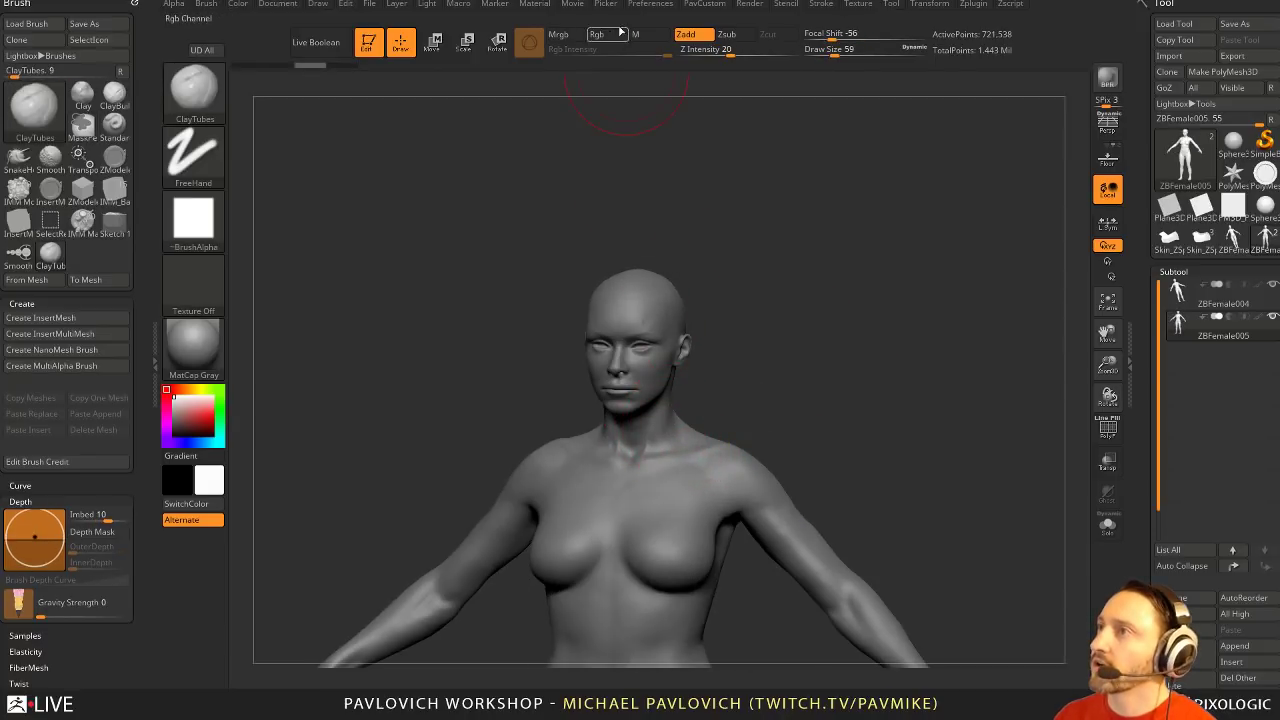
Sculpt symmetrical collar strips around the neck and down the upper chest of ZBFemale005
{"action": "mouse_move", "coordinate": [646, 4]}
{"action": "left_click", "coordinate": [666, 325], "text": "shift"}
{"action": "left_click_drag", "start_coordinate": [885, 396], "coordinate": [848, 393]}
{"action": "left_click_drag", "start_coordinate": [677, 404], "coordinate": [638, 508]}
{"action": "mouse_move", "coordinate": [790, 363]}
{"action": "left_mouse_down"}
{"action": "mouse_move", "coordinate": [690, 400]}
{"action": "mouse_move", "coordinate": [735, 408]}
{"action": "left_mouse_up"}
{"action": "left_click_drag", "start_coordinate": [866, 334], "coordinate": [844, 341]}
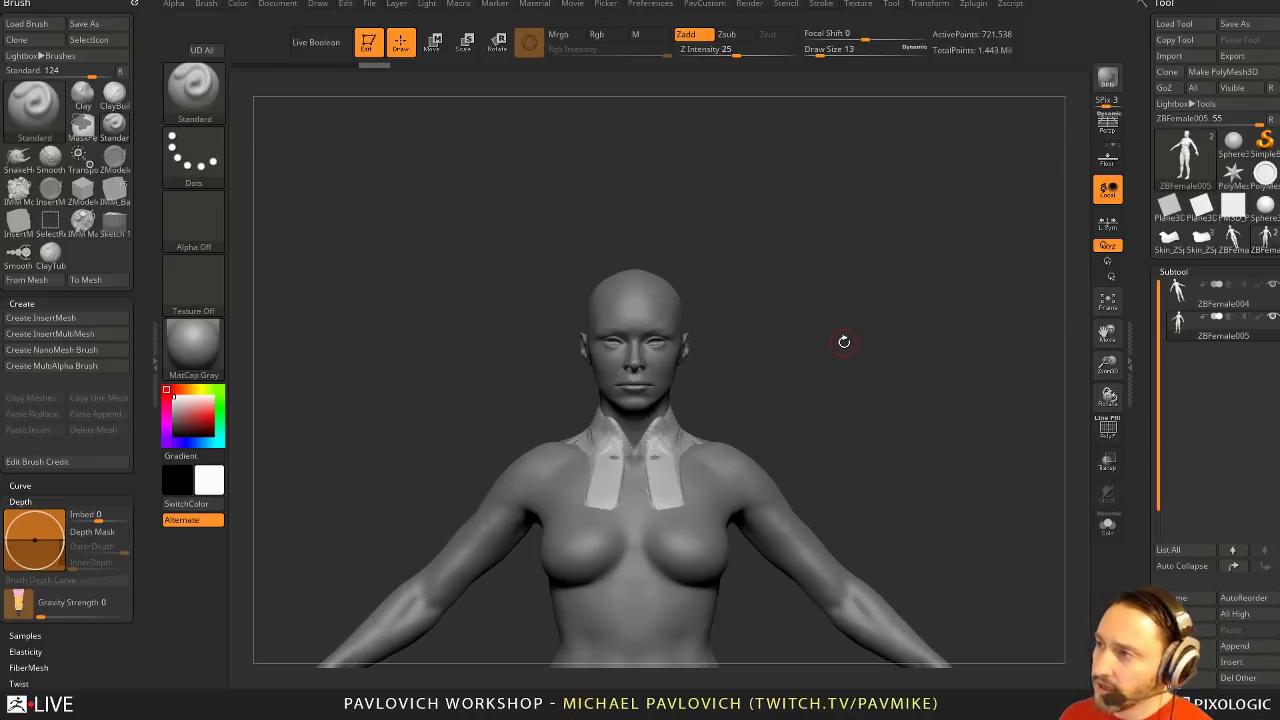
Set the draw size to 12 and make ZBFemale004 the active subtool
{"action": "mouse_move", "coordinate": [851, 364]}
{"action": "left_mouse_down", "text": "alt"}
{"action": "mouse_move", "coordinate": [834, 361]}
{"action": "mouse_move", "coordinate": [816, 264]}
{"action": "mouse_move", "coordinate": [862, 379]}
{"action": "left_mouse_up", "text": "alt"}
{"action": "mouse_move", "coordinate": [701, 404]}
{"action": "left_mouse_down"}
{"action": "mouse_move", "coordinate": [800, 366]}
{"action": "mouse_move", "coordinate": [794, 351]}
{"action": "mouse_move", "coordinate": [829, 384]}
{"action": "left_mouse_up"}
{"action": "key", "text": "s"}
{"action": "left_click", "coordinate": [823, 384]}
{"action": "mouse_move", "coordinate": [829, 384]}
{"action": "left_mouse_down", "text": "alt"}
{"action": "mouse_move", "coordinate": [833, 354]}
{"action": "mouse_move", "coordinate": [859, 359]}
{"action": "mouse_move", "coordinate": [844, 373]}
{"action": "left_mouse_up", "text": "alt"}
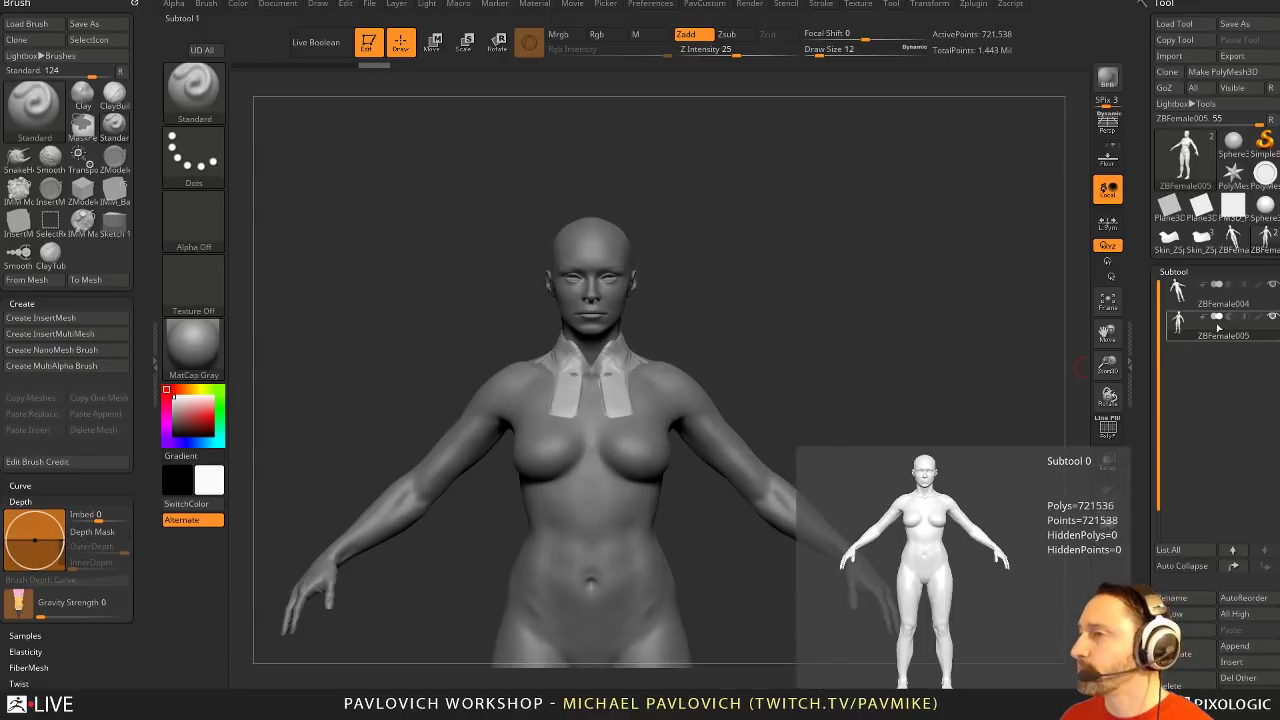
{"action": "left_click_drag", "start_coordinate": [743, 377], "coordinate": [733, 377], "text": "alt"}
{"action": "left_click", "coordinate": [692, 405], "text": "alt"}
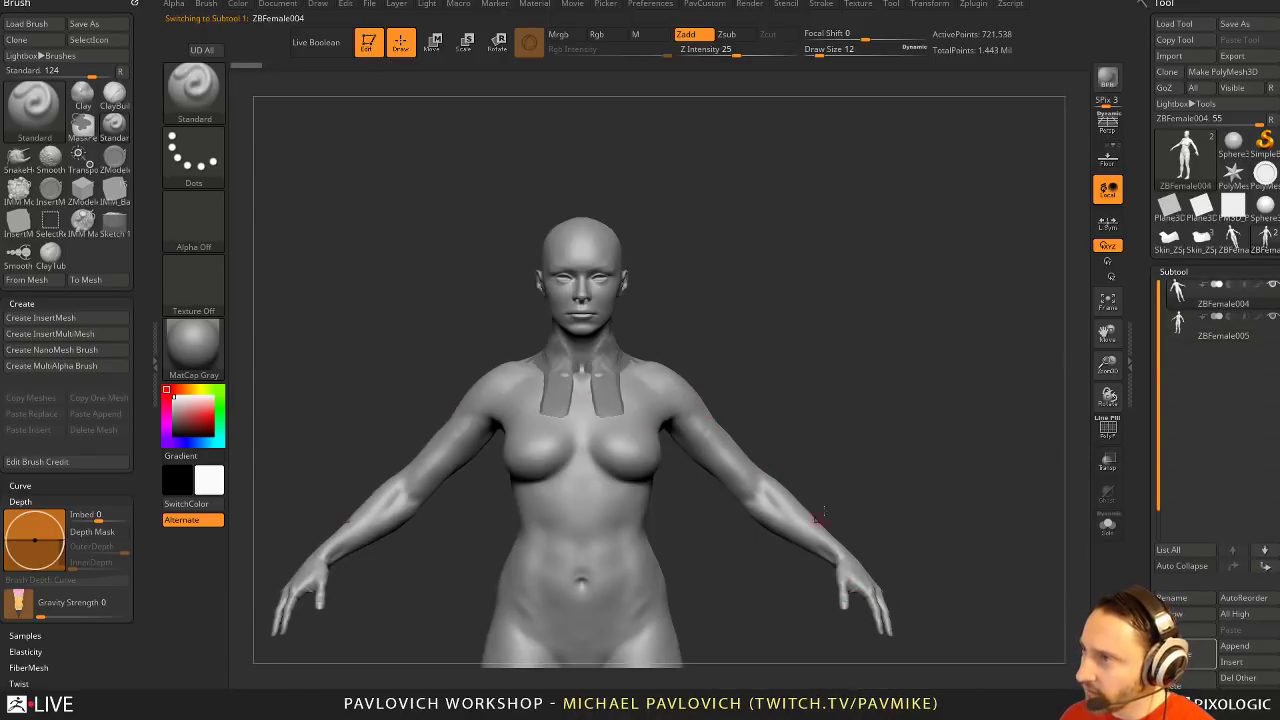
{"action": "left_click_drag", "start_coordinate": [818, 517], "coordinate": [946, 417]}
{"action": "left_click_drag", "start_coordinate": [708, 493], "coordinate": [914, 395]}
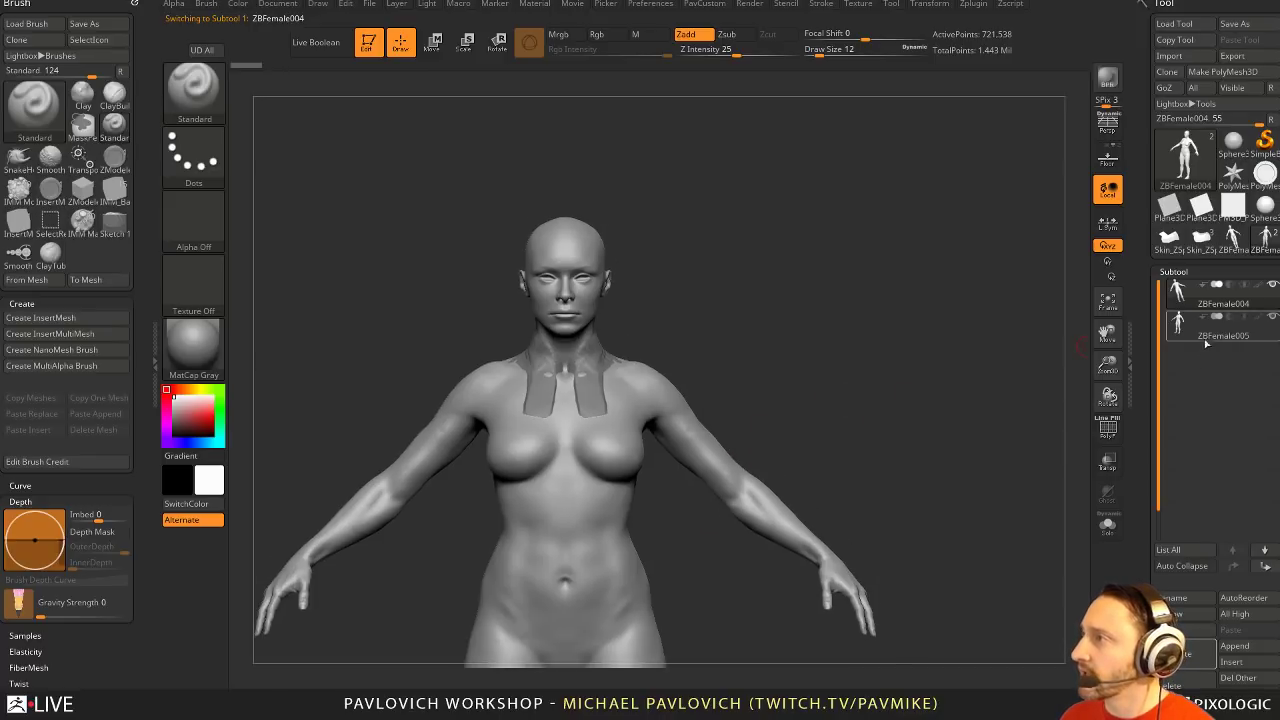
Choose the SelectLasso brush and hide both arms of the ZBFemale004 subtool
{"action": "left_click", "coordinate": [203, 98], "text": "ctrl+shift"}
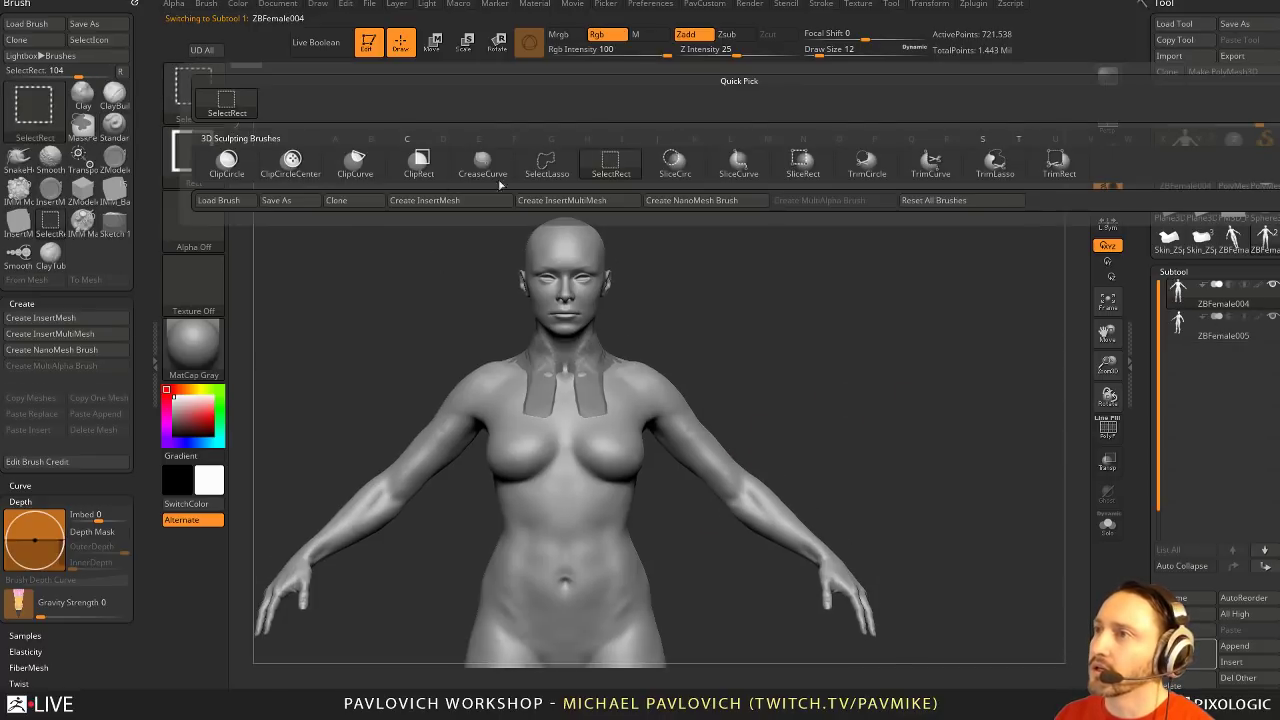
{"action": "left_click", "coordinate": [547, 166], "text": "ctrl+shift"}
{"action": "left_click_drag", "start_coordinate": [879, 389], "coordinate": [895, 357], "text": "alt"}
{"action": "mouse_move", "coordinate": [959, 499]}
{"action": "left_mouse_down", "text": "ctrl+shift"}
{"action": "mouse_move", "coordinate": [804, 318]}
{"action": "mouse_move", "coordinate": [716, 348]}
{"action": "mouse_move", "coordinate": [710, 372]}
{"action": "mouse_move", "coordinate": [684, 374]}
{"action": "mouse_move", "coordinate": [666, 400]}
{"action": "left_mouse_up", "text": "ctrl+shift"}
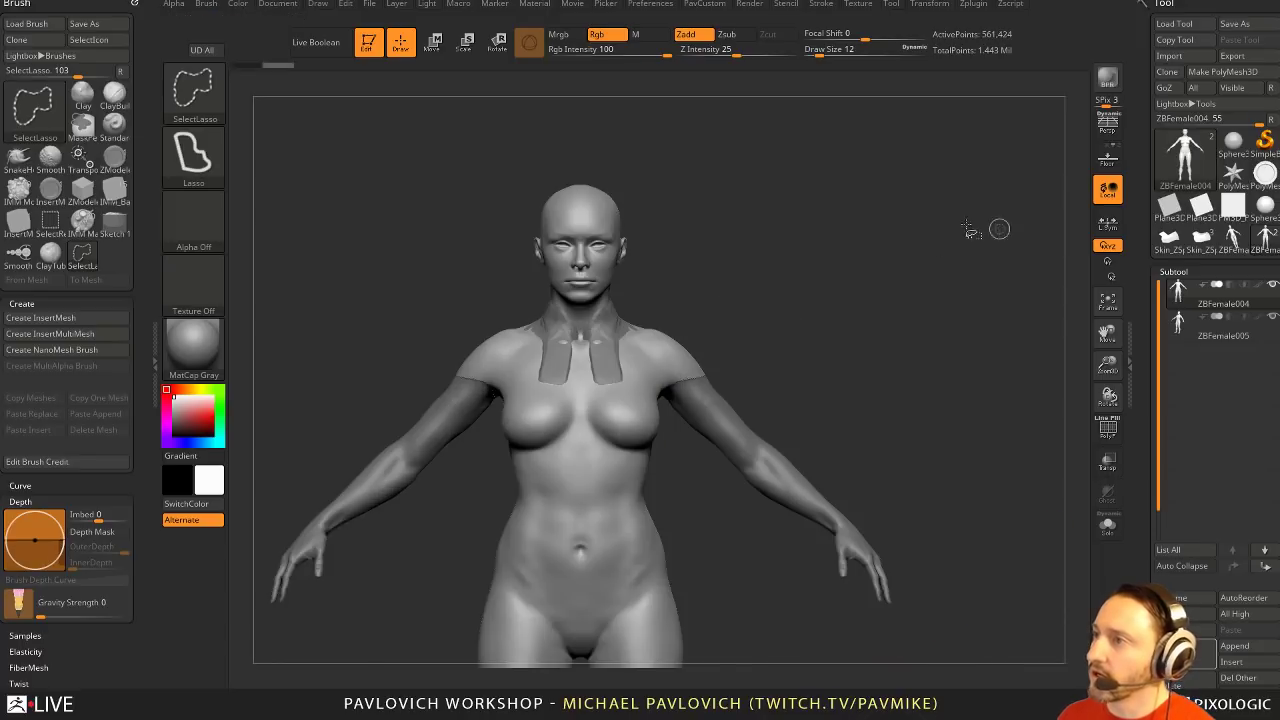
Make ZBFemale005 the active subtool by picking its exposed arm
{"action": "mouse_move", "coordinate": [954, 334]}
{"action": "left_mouse_down"}
{"action": "mouse_move", "coordinate": [923, 326]}
{"action": "mouse_move", "coordinate": [934, 334]}
{"action": "left_mouse_up"}
{"action": "left_click", "coordinate": [758, 445], "text": "alt"}
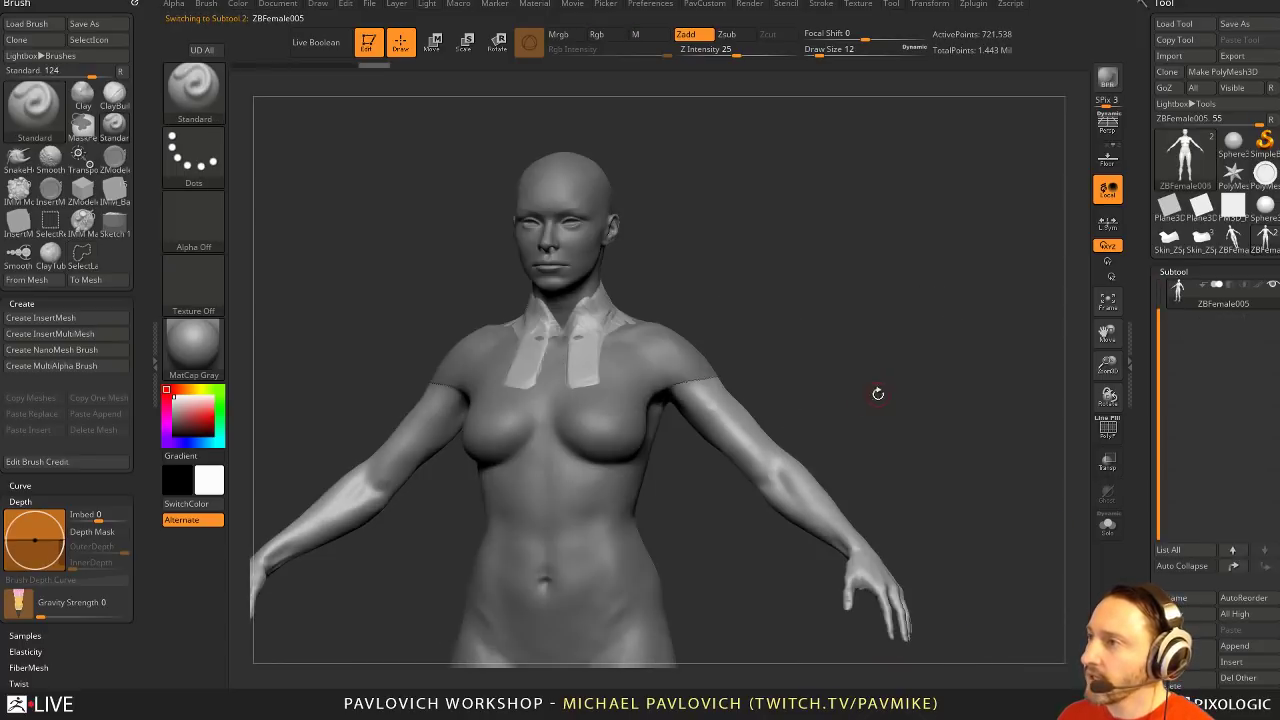
{"action": "left_click_drag", "start_coordinate": [877, 394], "coordinate": [897, 346]}
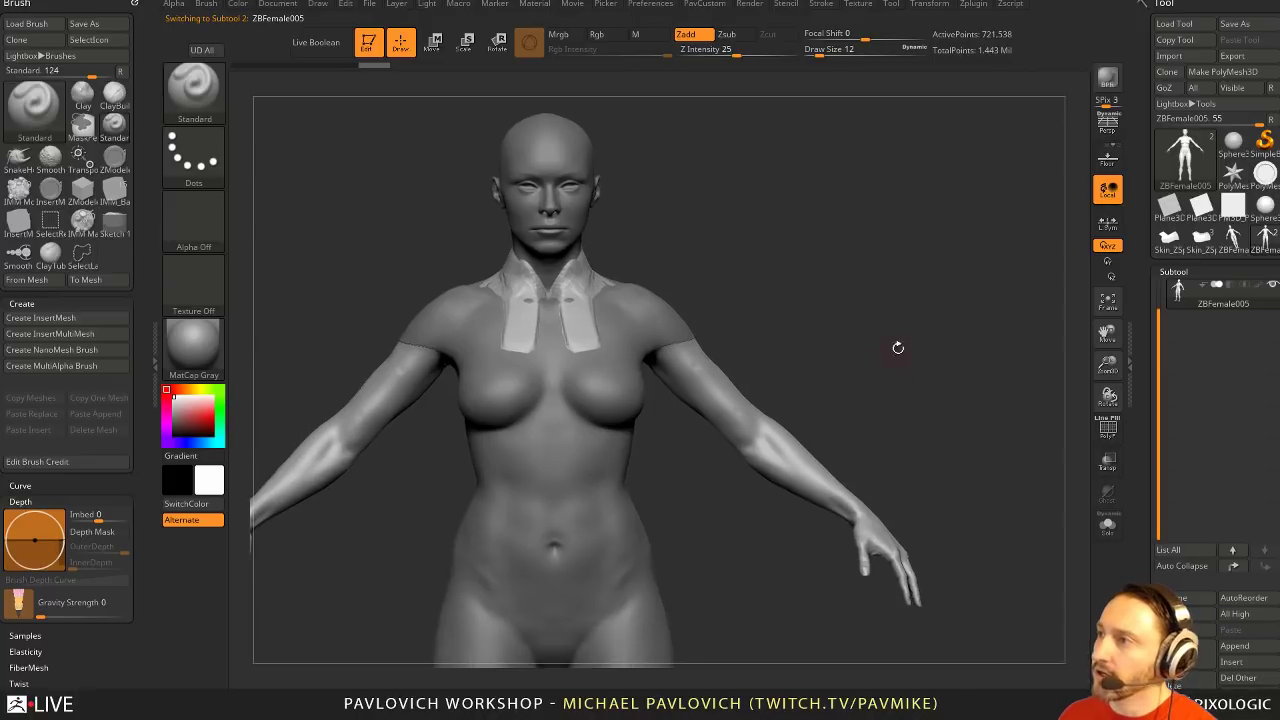
Choose the MaskLasso brush, mask the arms of ZBFemale005, and invert the mask so that only the arms are unmasked
{"action": "key", "text": "2"}
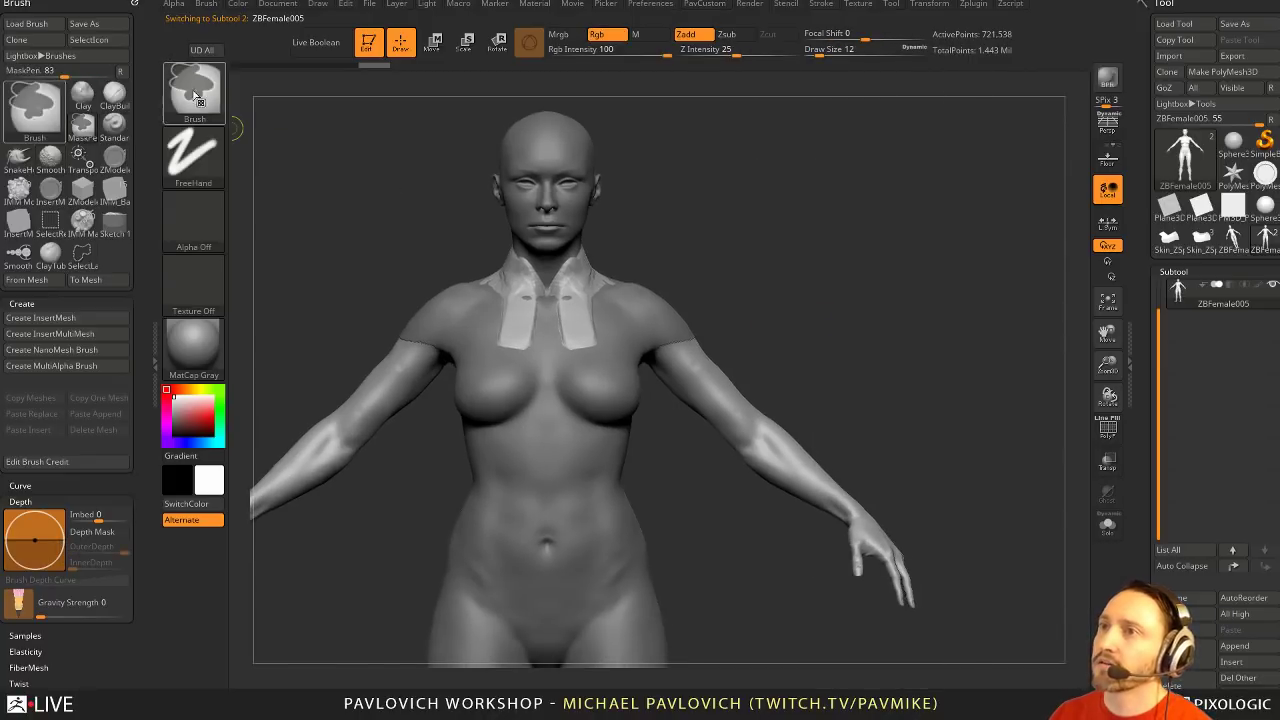
{"action": "key", "text": "ctrl+b"}
{"action": "left_click", "coordinate": [417, 171]}
{"action": "mouse_move", "coordinate": [886, 420]}
{"action": "left_mouse_down", "text": "ctrl"}
{"action": "mouse_move", "coordinate": [722, 322]}
{"action": "mouse_move", "coordinate": [668, 324]}
{"action": "mouse_move", "coordinate": [680, 514]}
{"action": "mouse_move", "coordinate": [1000, 425]}
{"action": "left_mouse_up", "text": "ctrl"}
{"action": "left_click", "coordinate": [914, 302], "text": "ctrl"}
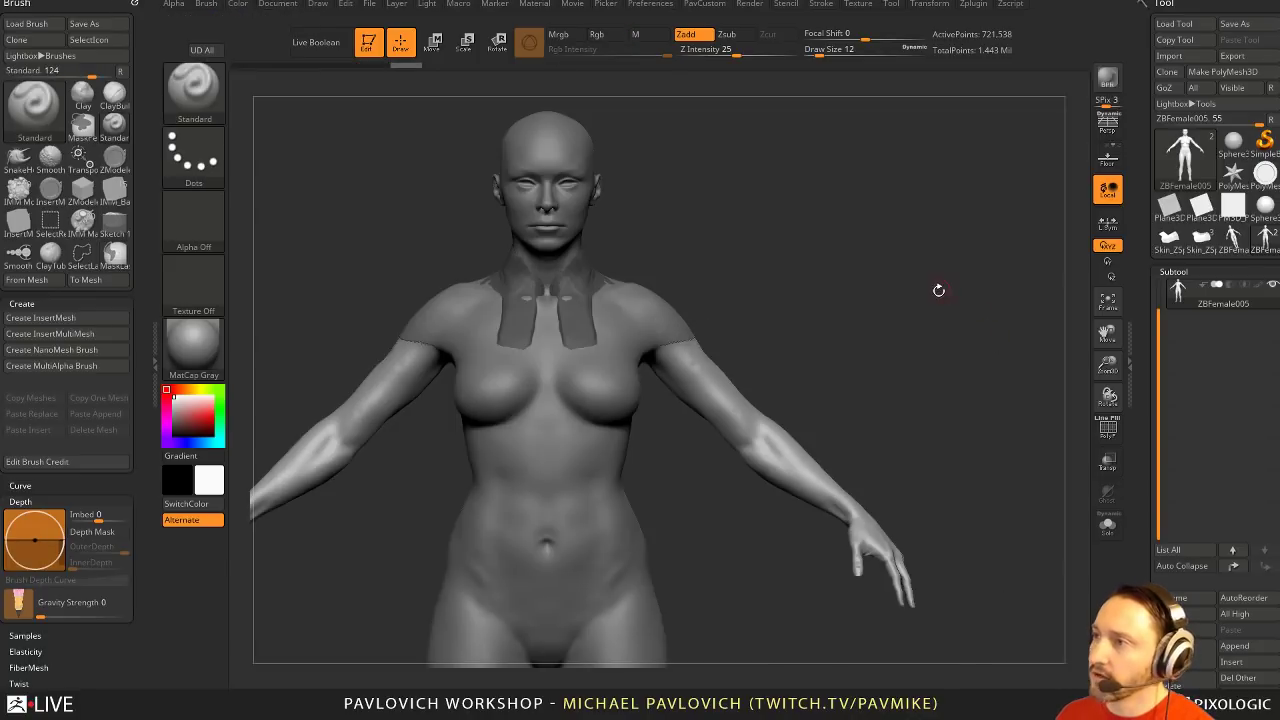
Thin the unmasked arms of ZBFemale005 with a negative Inflate deformation and clear the mask
{"action": "key", "text": "2"}
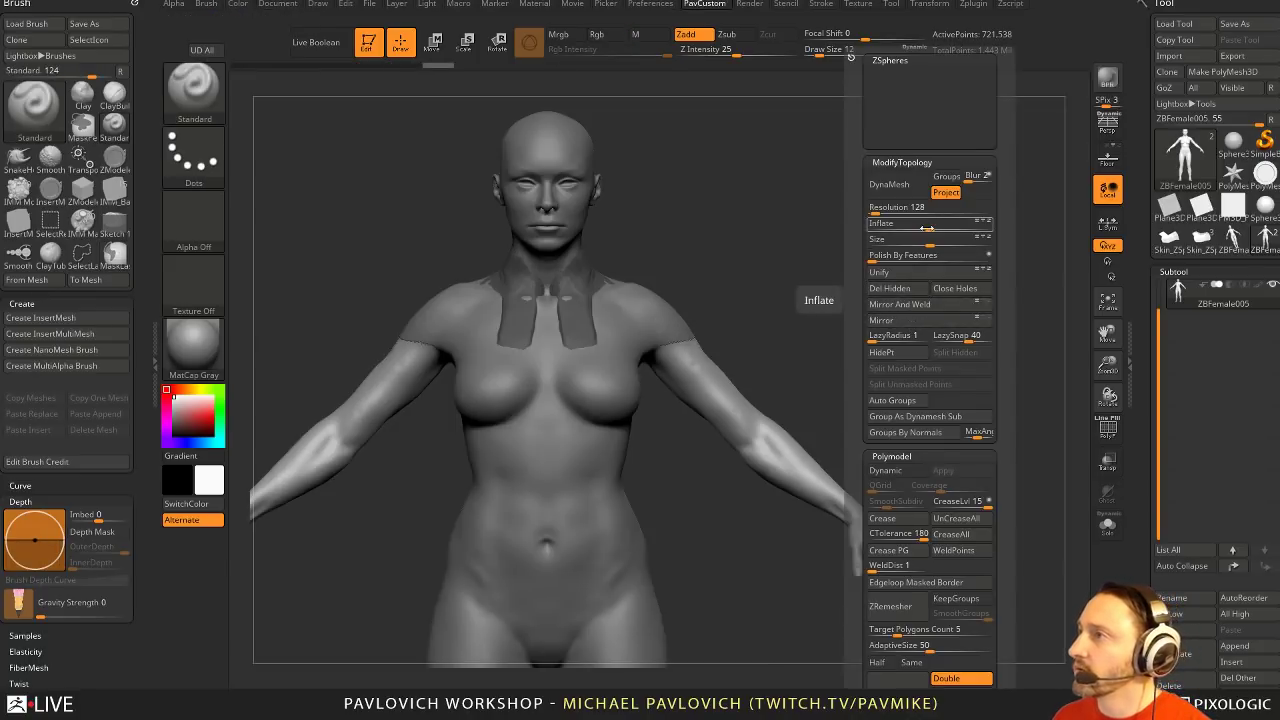
{"action": "left_click_drag", "start_coordinate": [930, 224], "coordinate": [918, 227]}
{"action": "left_click_drag", "start_coordinate": [890, 275], "coordinate": [926, 345]}
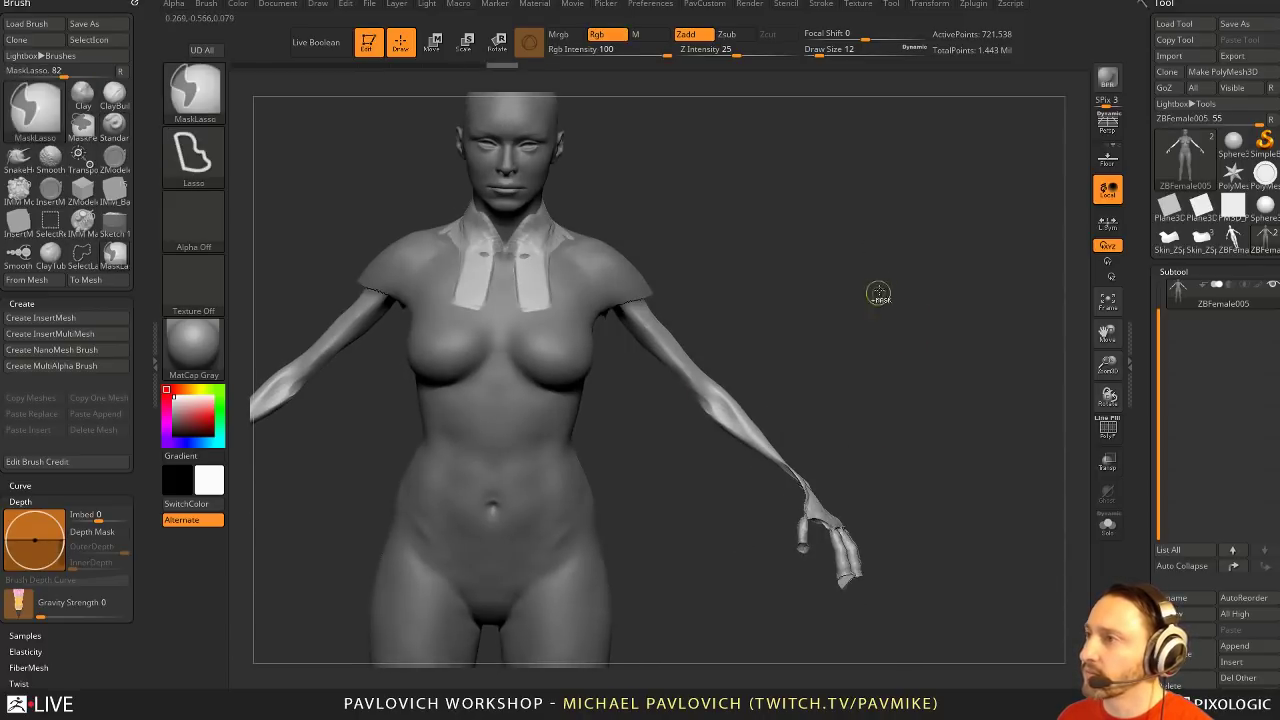
DynaMesh ZBFemale005 at resolution 312 with Blur 0 and Project off, declining to freeze the subdivision levels
{"action": "key", "text": "space"}
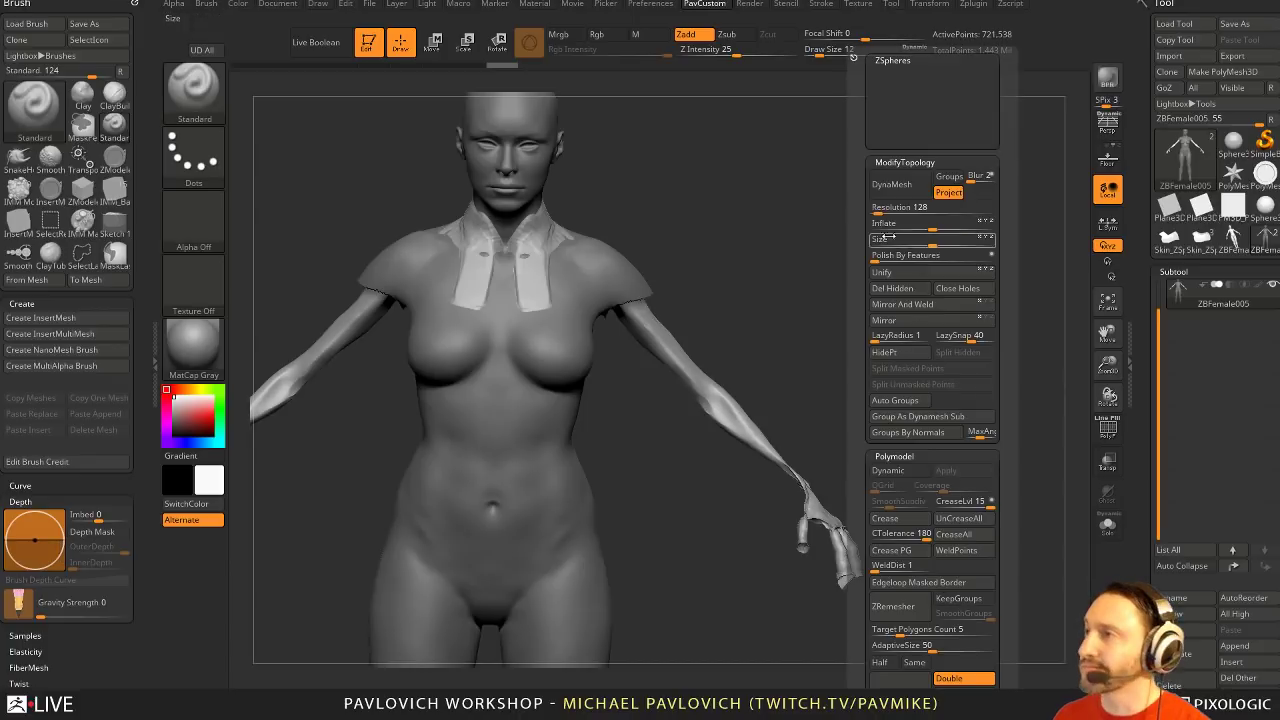
{"action": "left_click", "coordinate": [950, 193]}
{"action": "left_click", "coordinate": [971, 179]}
{"action": "left_click", "coordinate": [905, 187]}
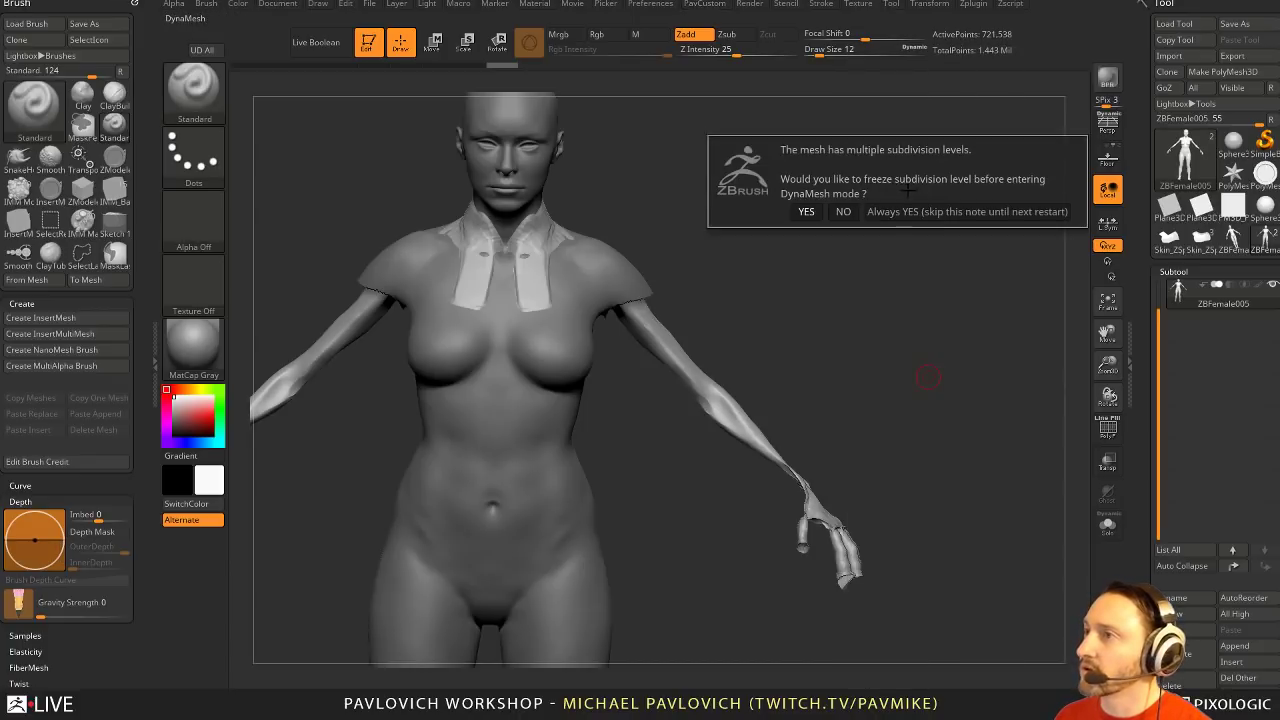
{"action": "left_click", "coordinate": [843, 211]}
{"action": "key", "text": "ctrl+z"}
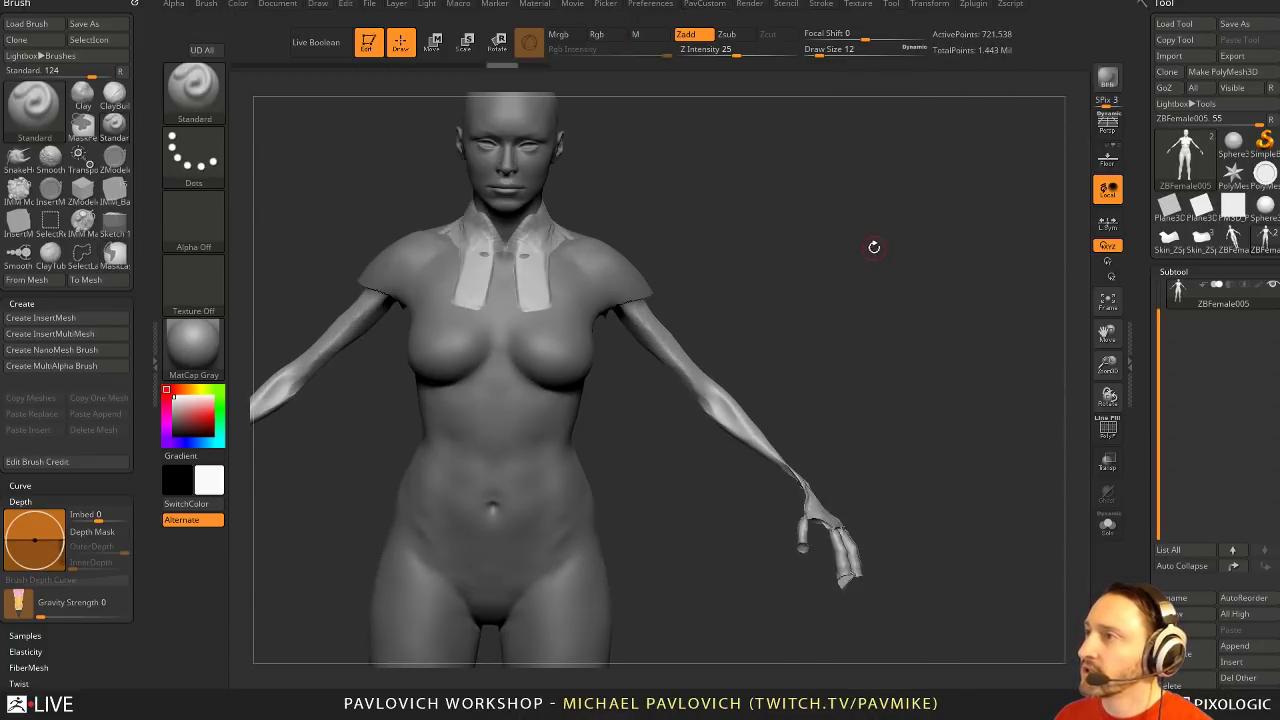
{"action": "key", "text": "space"}
{"action": "left_click", "coordinate": [828, 209]}
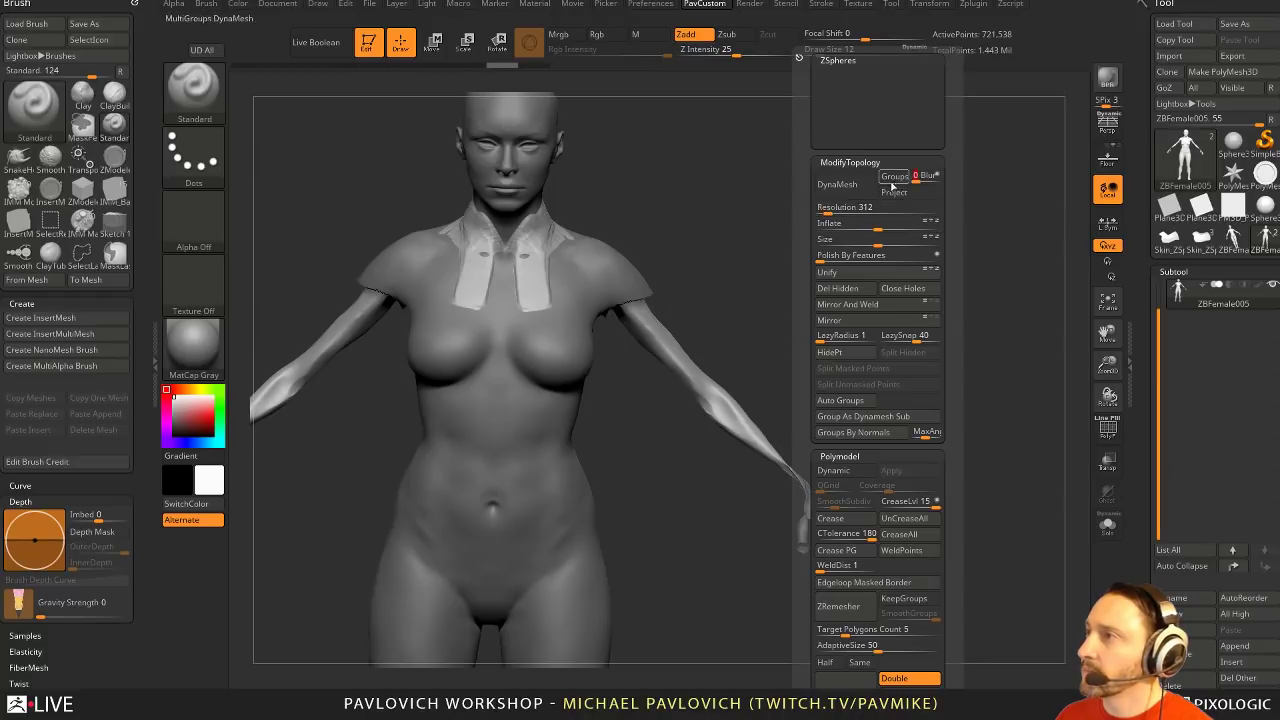
{"action": "left_click", "coordinate": [888, 185]}
{"action": "left_click", "coordinate": [796, 215]}
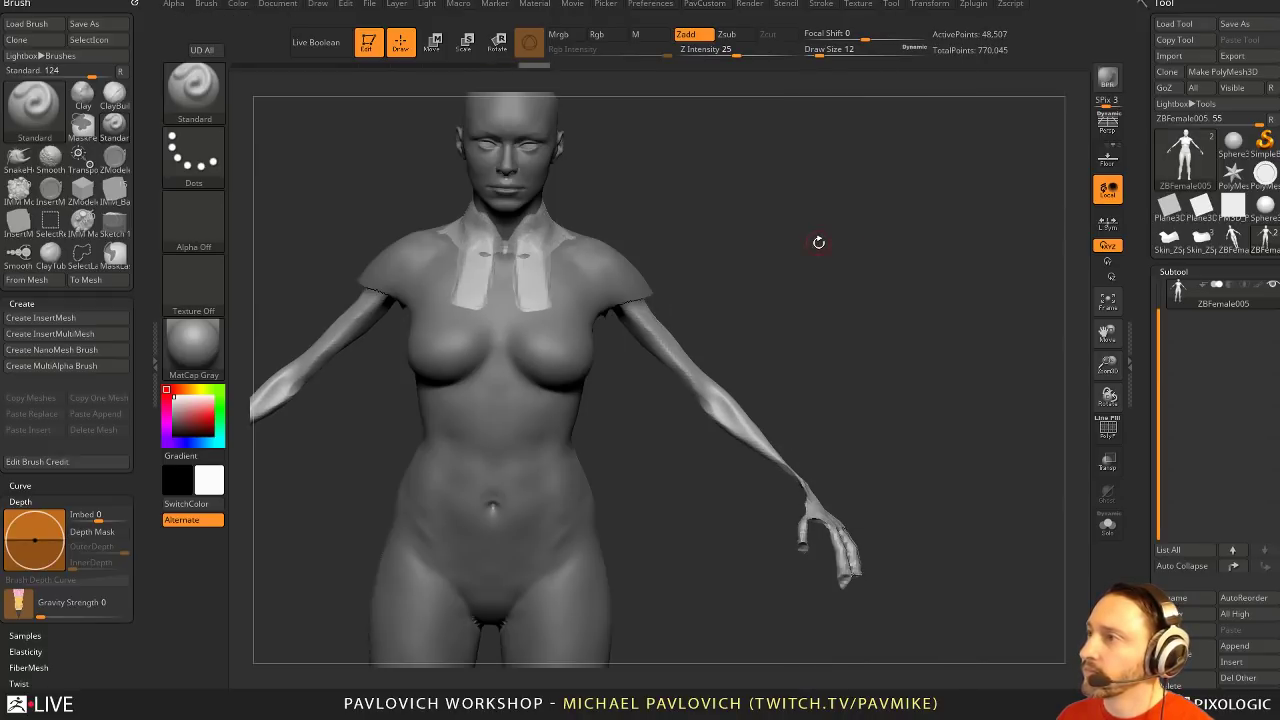
Hide the shrivelled hands of ZBFemale005 with the SelectLasso brush and delete the hidden geometry
{"action": "mouse_move", "coordinate": [820, 243]}
{"action": "left_mouse_down"}
{"action": "mouse_move", "coordinate": [760, 290]}
{"action": "mouse_move", "coordinate": [840, 316]}
{"action": "mouse_move", "coordinate": [811, 454]}
{"action": "left_mouse_up"}
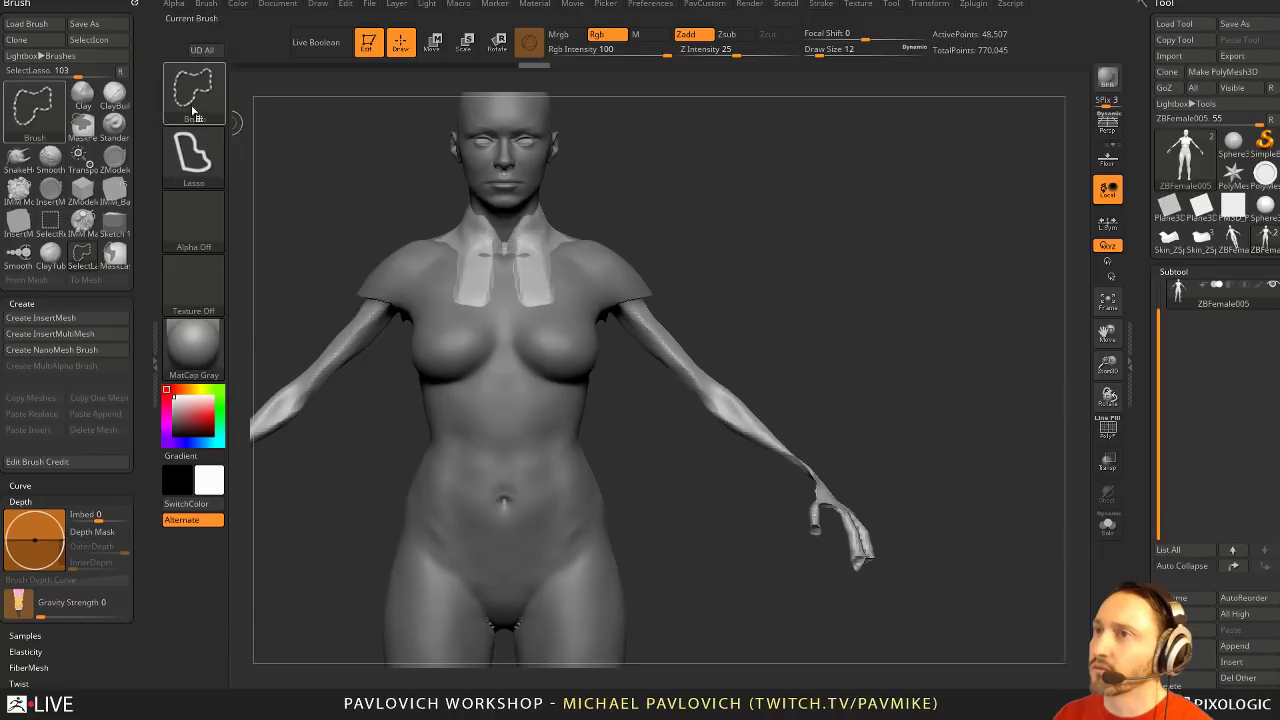
{"action": "mouse_move", "coordinate": [952, 528]}
{"action": "left_mouse_down", "text": "ctrl+alt+shift"}
{"action": "mouse_move", "coordinate": [856, 446]}
{"action": "mouse_move", "coordinate": [896, 640]}
{"action": "left_mouse_up", "text": "ctrl+alt+shift"}
{"action": "key", "text": "space"}
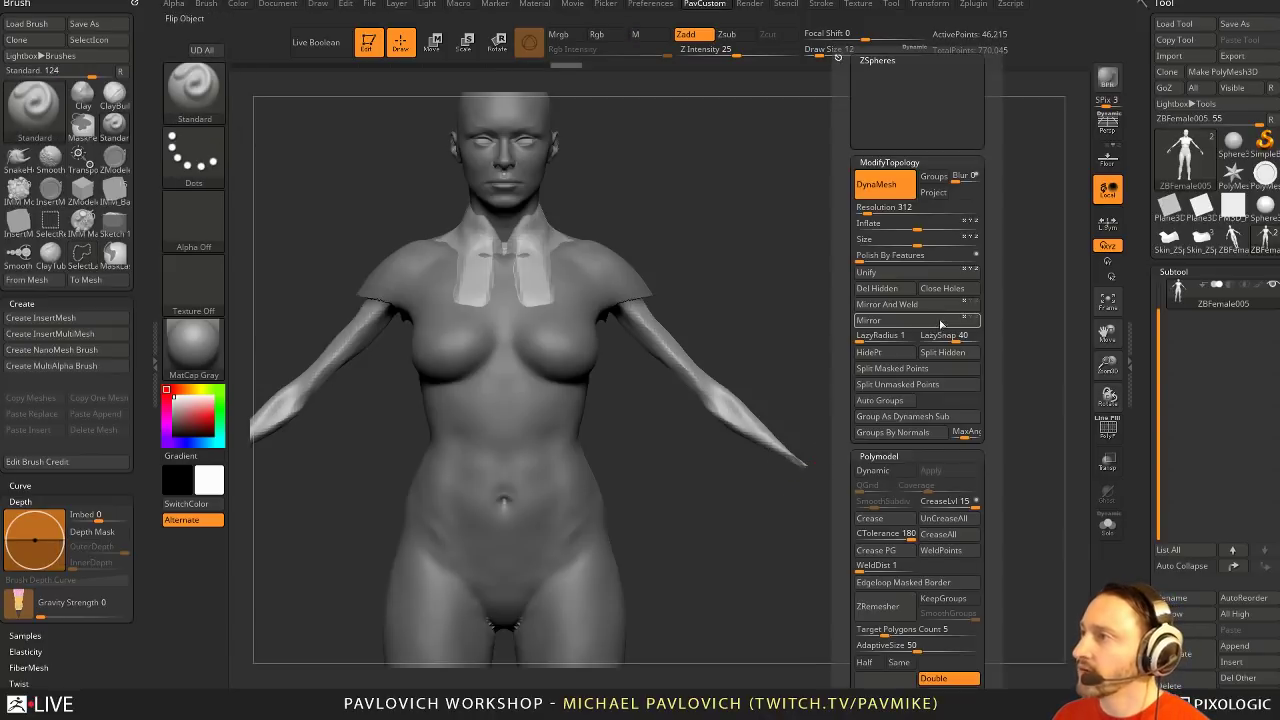
{"action": "left_click", "coordinate": [903, 302]}
Make ZBFemale004 the active subtool, duplicate it, and show only the duplicate in Solo mode
{"action": "left_click_drag", "start_coordinate": [1159, 336], "coordinate": [1159, 306]}
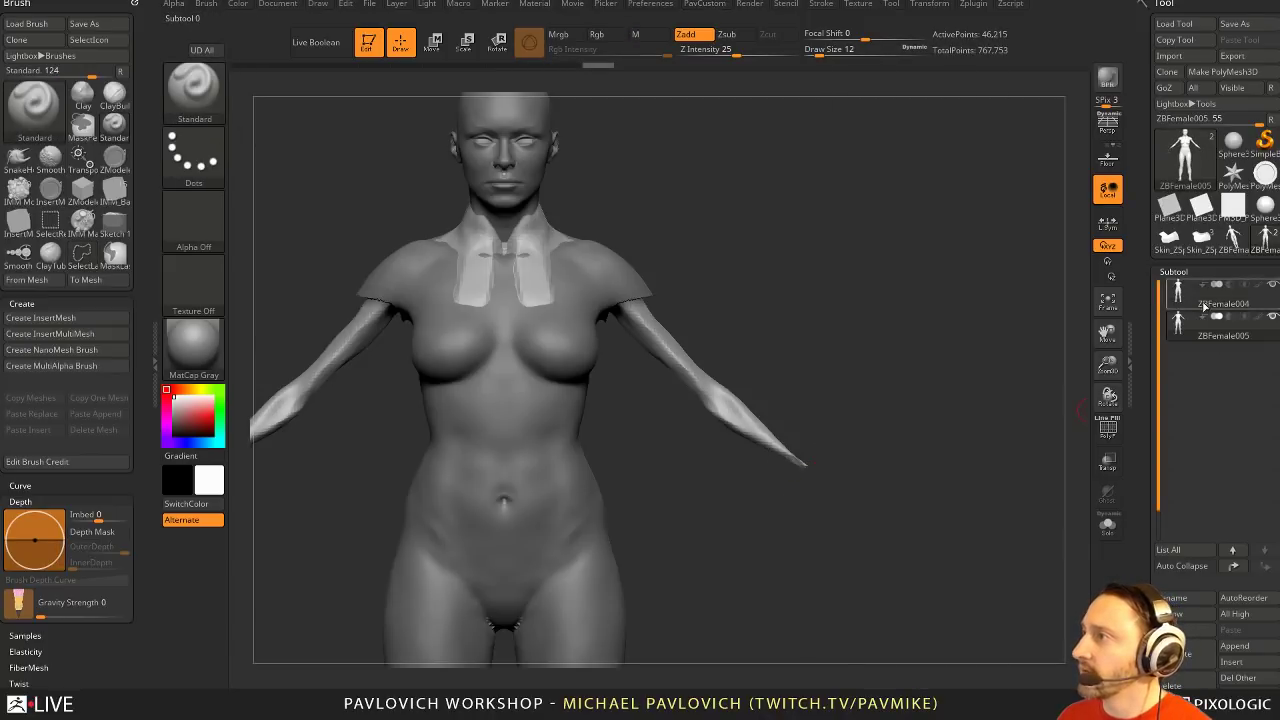
{"action": "left_click", "coordinate": [1203, 304]}
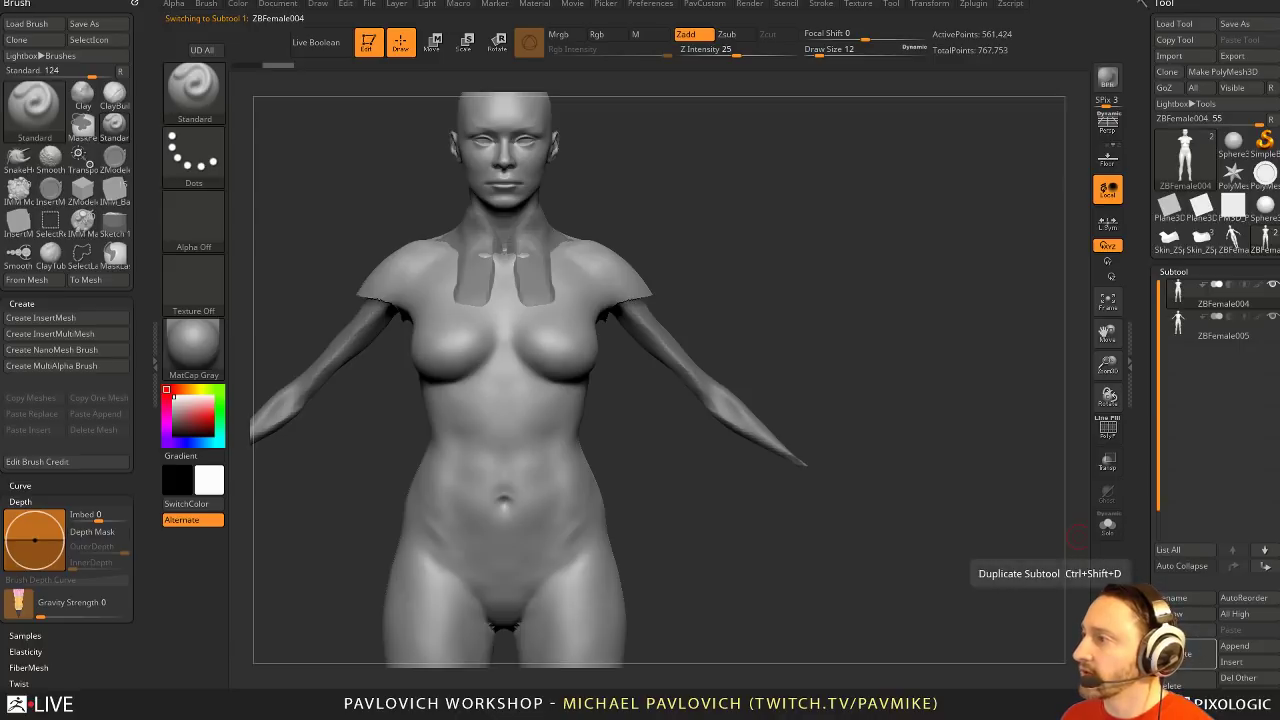
{"action": "left_click", "coordinate": [1187, 655]}
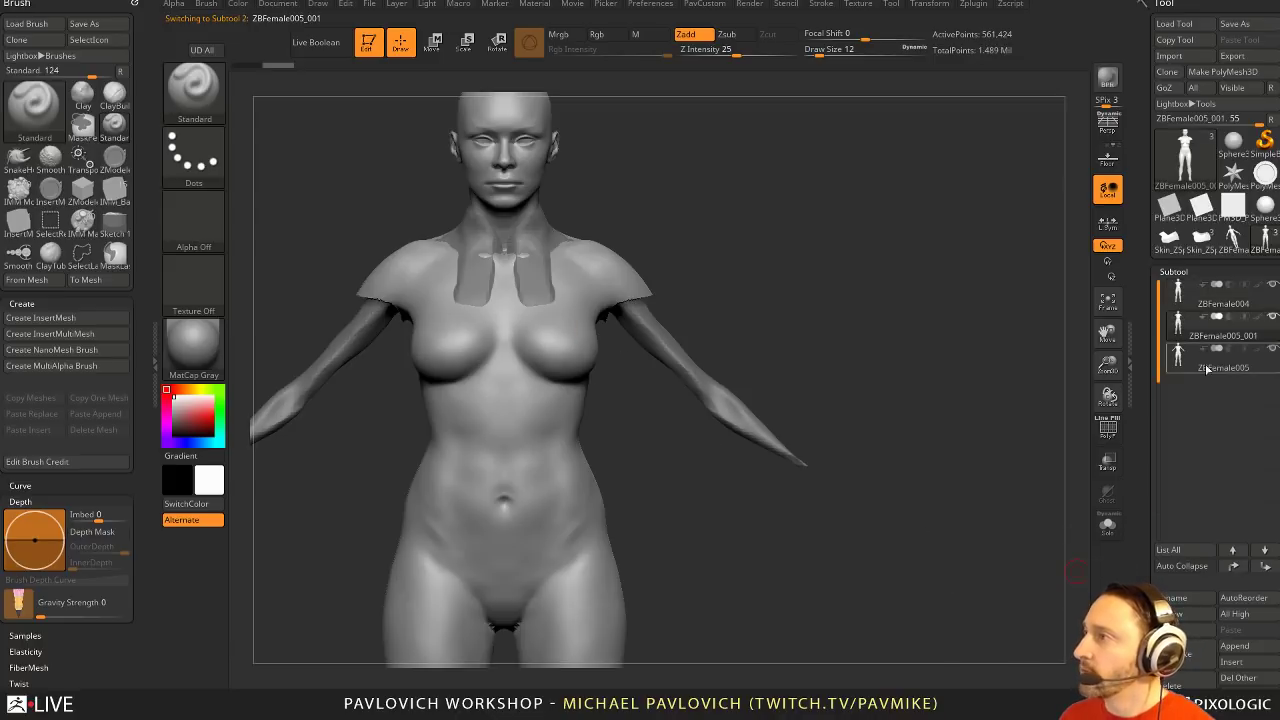
{"action": "left_click", "coordinate": [1107, 525]}
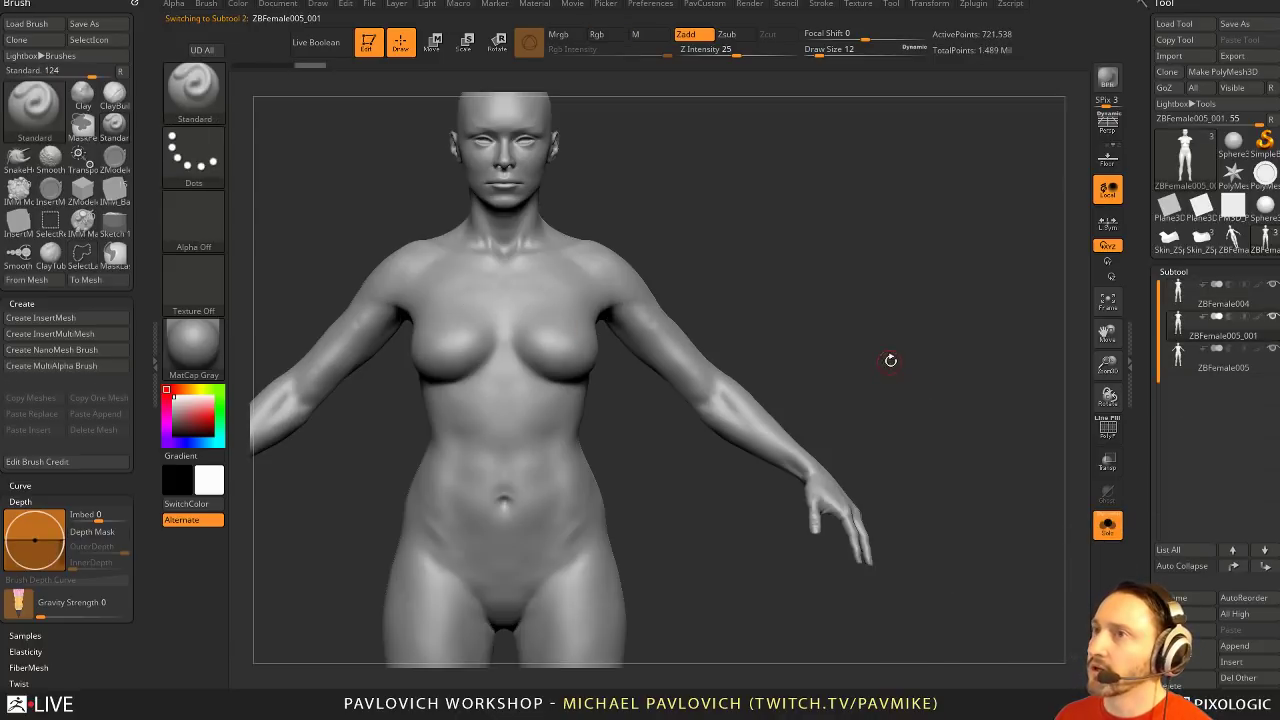
Isolate the hands of ZBFemale005_001 with the SelectLasso brush and try to delete the hidden geometry
{"action": "left_click_drag", "start_coordinate": [890, 360], "coordinate": [895, 512]}
{"action": "key", "text": "ctrl+shift"}
{"action": "mouse_move", "coordinate": [857, 447]}
{"action": "left_mouse_down", "text": "ctrl+shift"}
{"action": "mouse_move", "coordinate": [768, 601]}
{"action": "mouse_move", "coordinate": [902, 580]}
{"action": "left_mouse_up", "text": "ctrl+shift"}
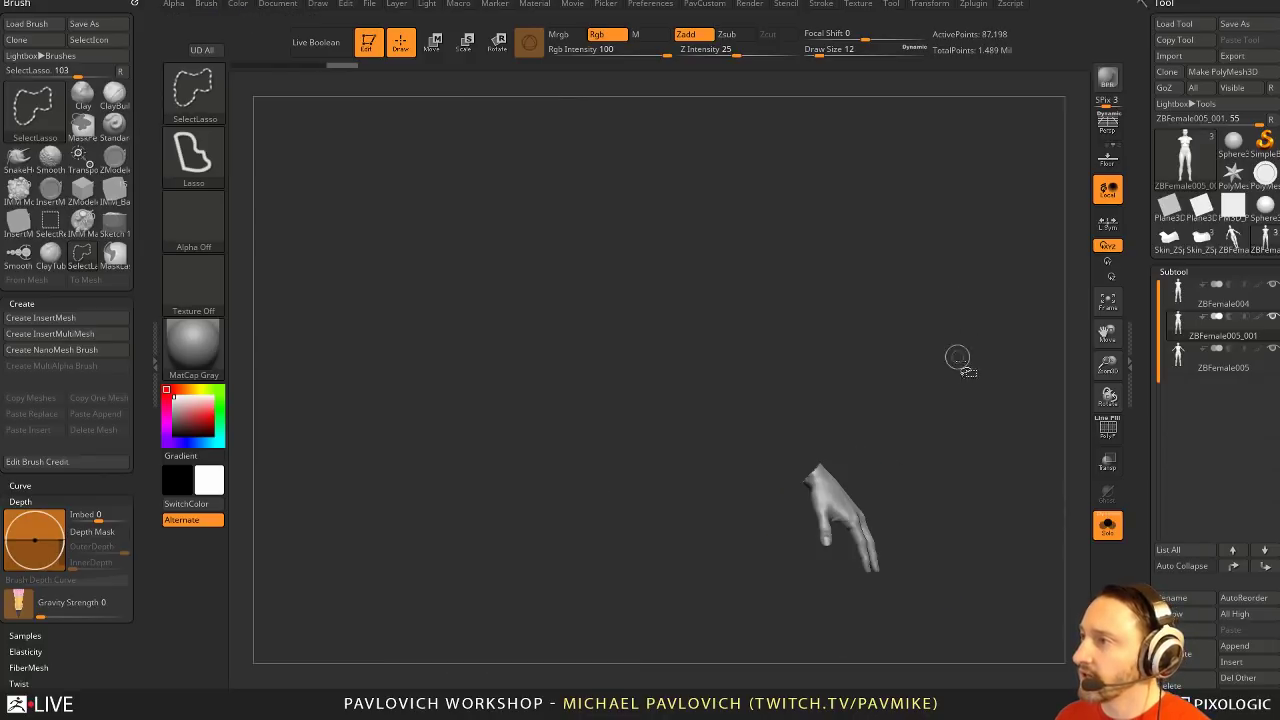
{"action": "left_click_drag", "start_coordinate": [957, 357], "coordinate": [966, 366]}
{"action": "key", "text": "2"}
{"action": "left_click", "coordinate": [926, 288]}
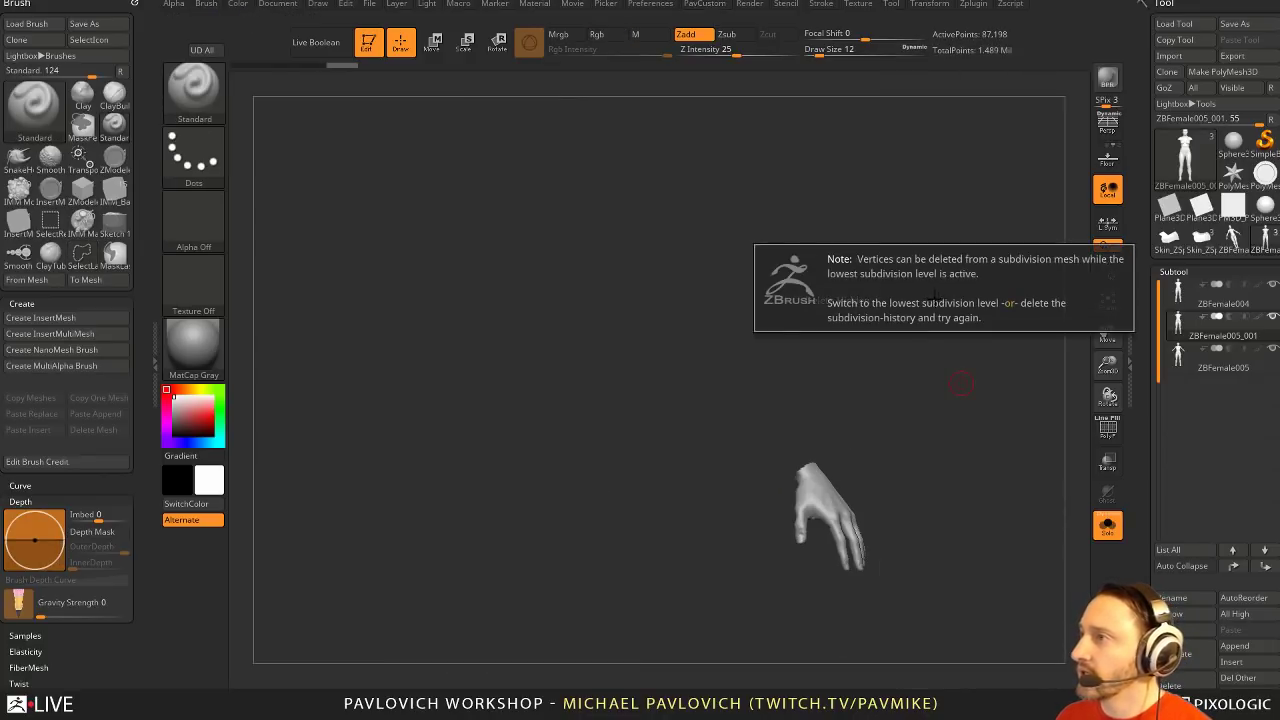
Delete the lower subdivision levels of ZBFemale005_001, remove its hidden geometry, and close the open wrists
{"action": "left_click_drag", "start_coordinate": [1149, 491], "coordinate": [1149, 72]}
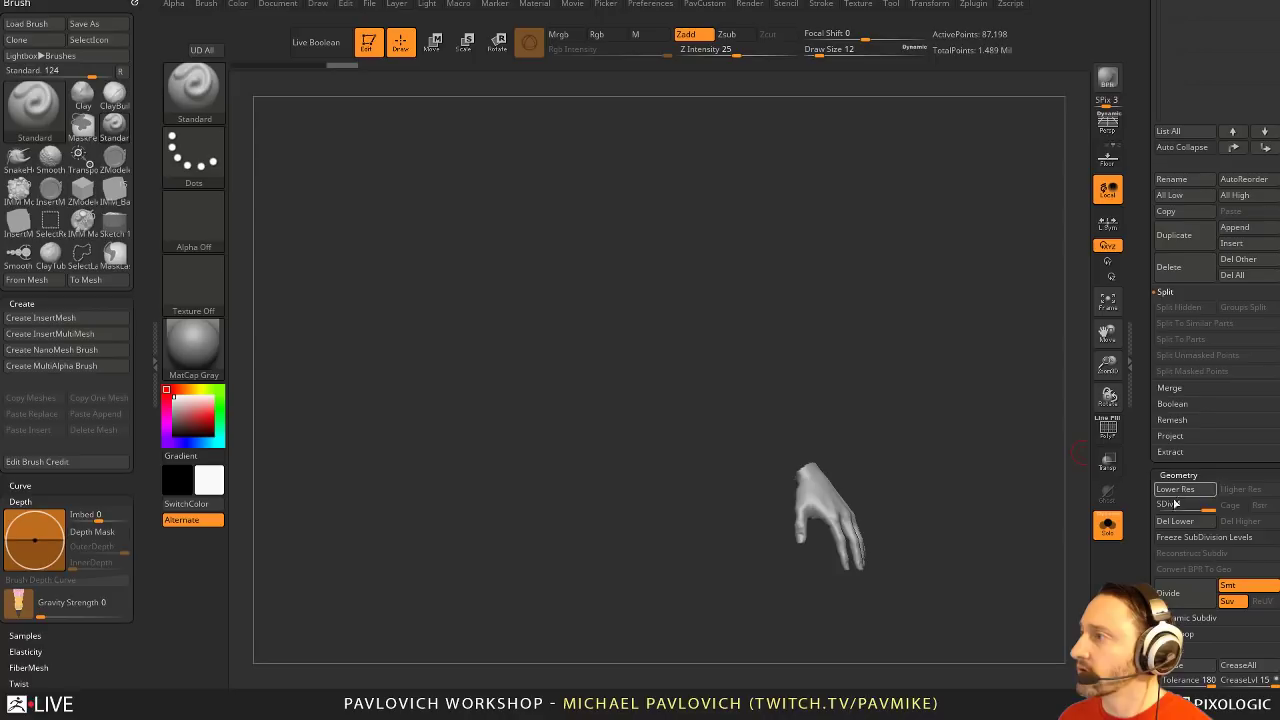
{"action": "left_click", "coordinate": [1180, 521]}
{"action": "key", "text": "2"}
{"action": "left_click", "coordinate": [976, 288]}
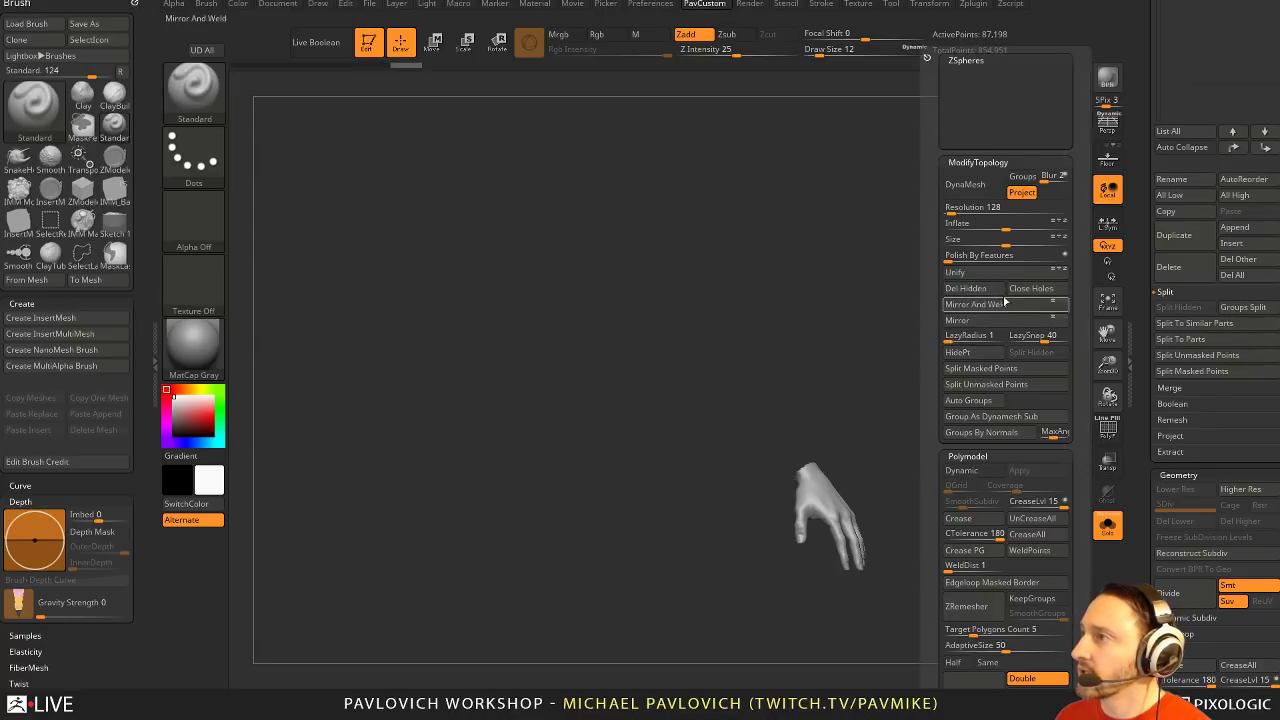
{"action": "left_click", "coordinate": [1002, 306]}
Try to DynaMesh the separated hands at resolution 128 with Project on, and undo it
{"action": "key", "text": "g"}
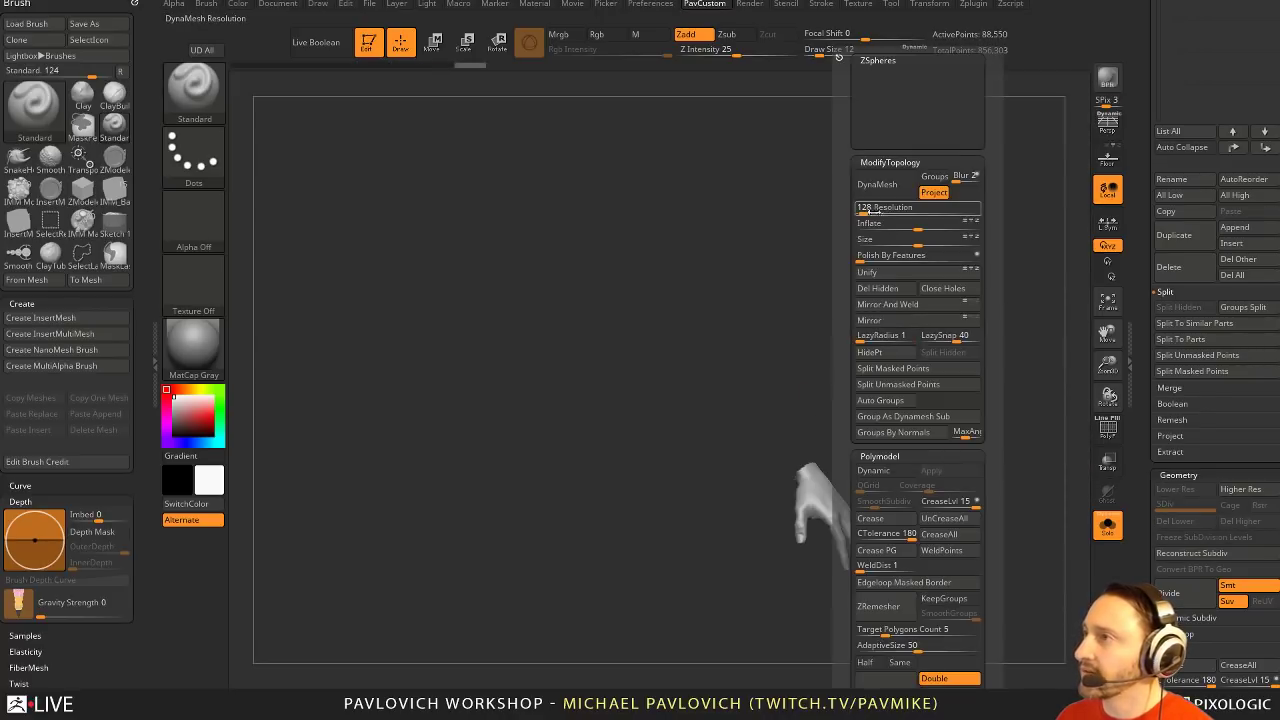
{"action": "left_click", "coordinate": [880, 184]}
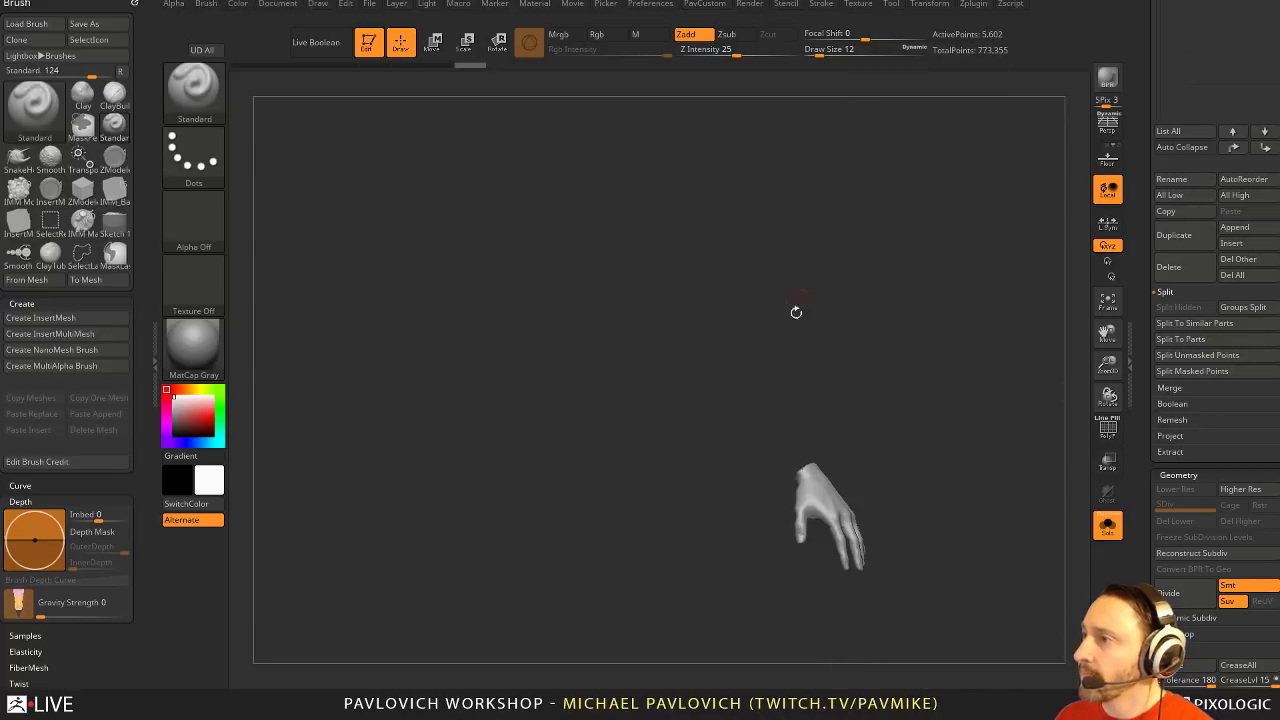
{"action": "left_click_drag", "start_coordinate": [886, 366], "coordinate": [906, 431]}
{"action": "key", "text": "ctrl+z"}
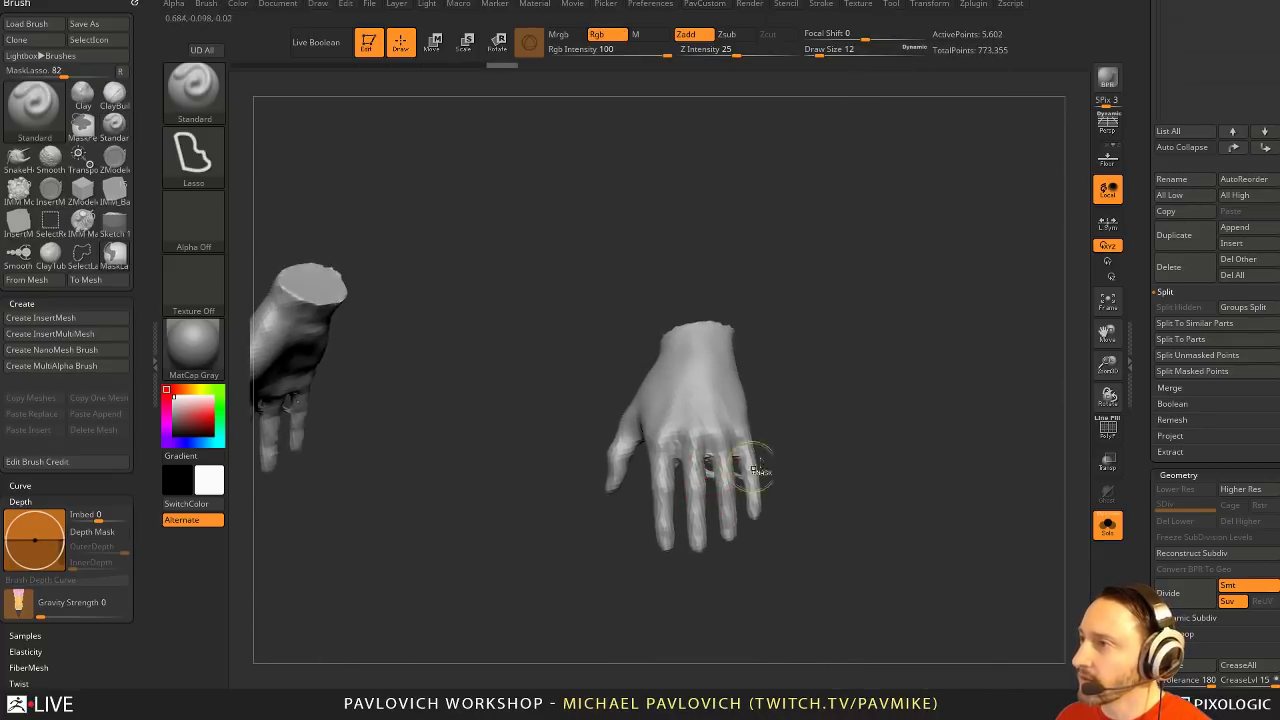
DynaMesh the separated hands at resolution 808 with Project off, and leave Solo mode to show all subtools
{"action": "key", "text": "g"}
{"action": "left_click_drag", "start_coordinate": [829, 209], "coordinate": [845, 209]}
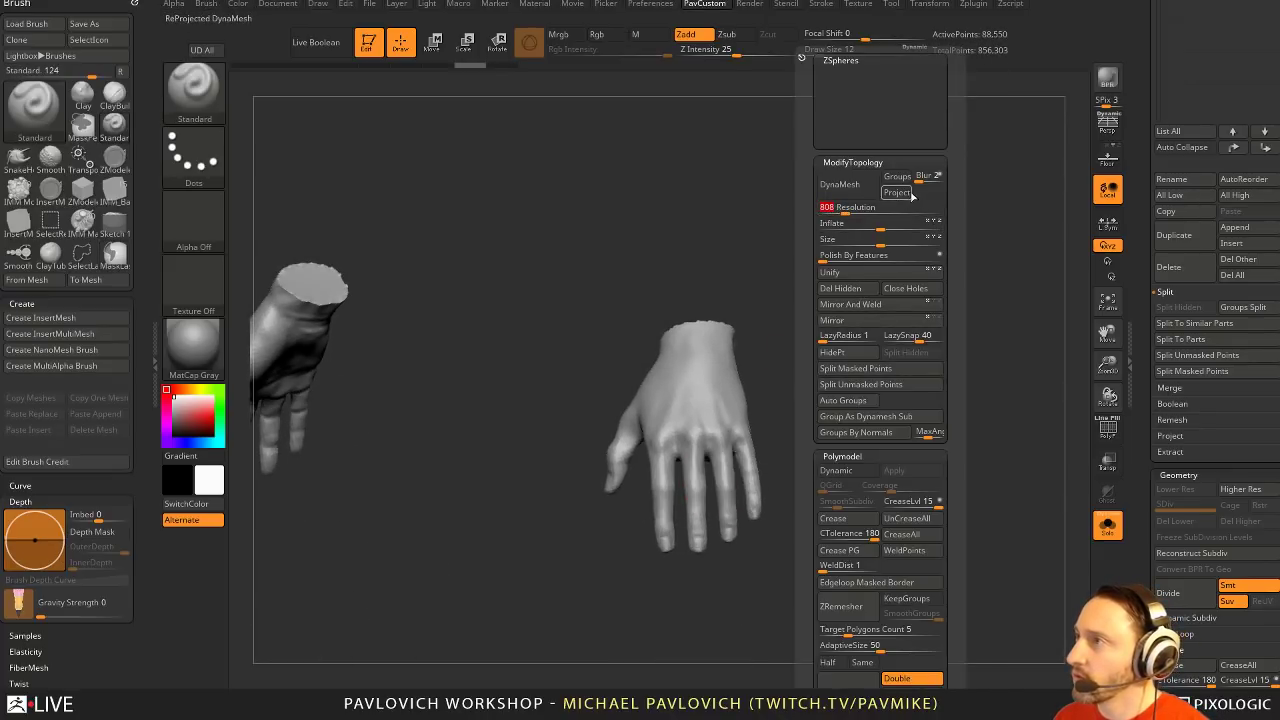
{"action": "left_click", "coordinate": [850, 185]}
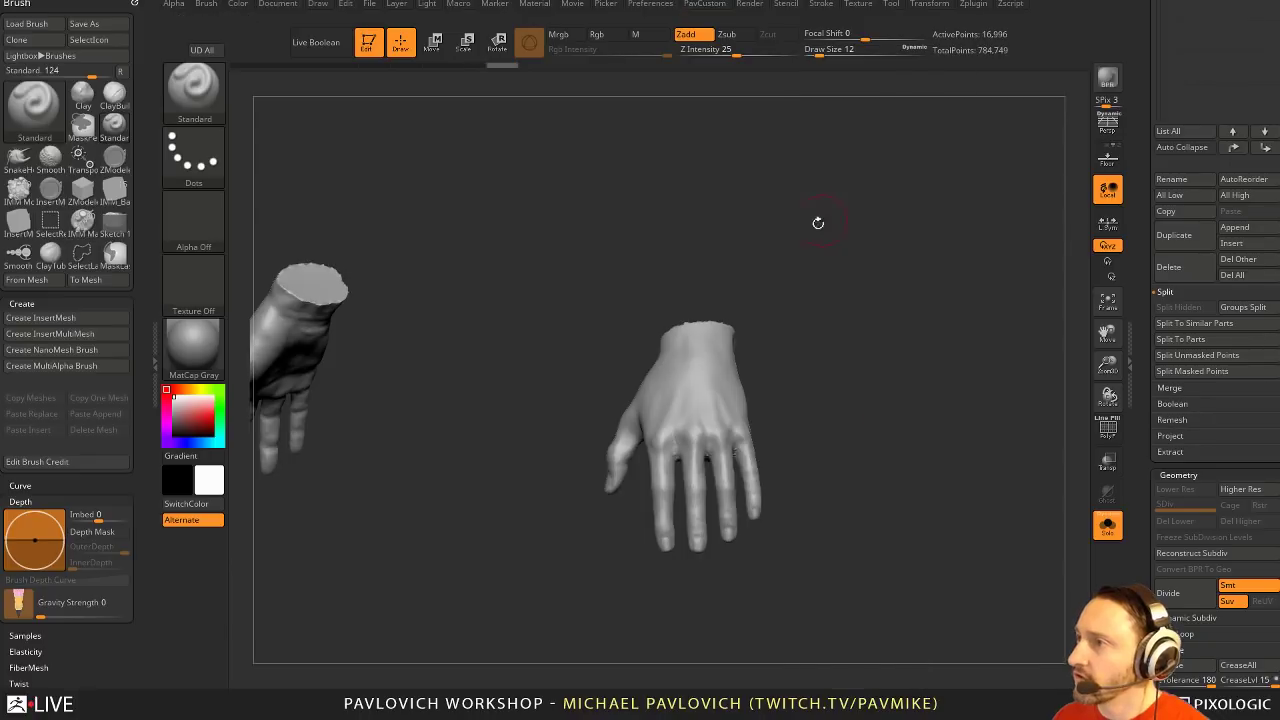
{"action": "left_click", "coordinate": [1108, 525]}
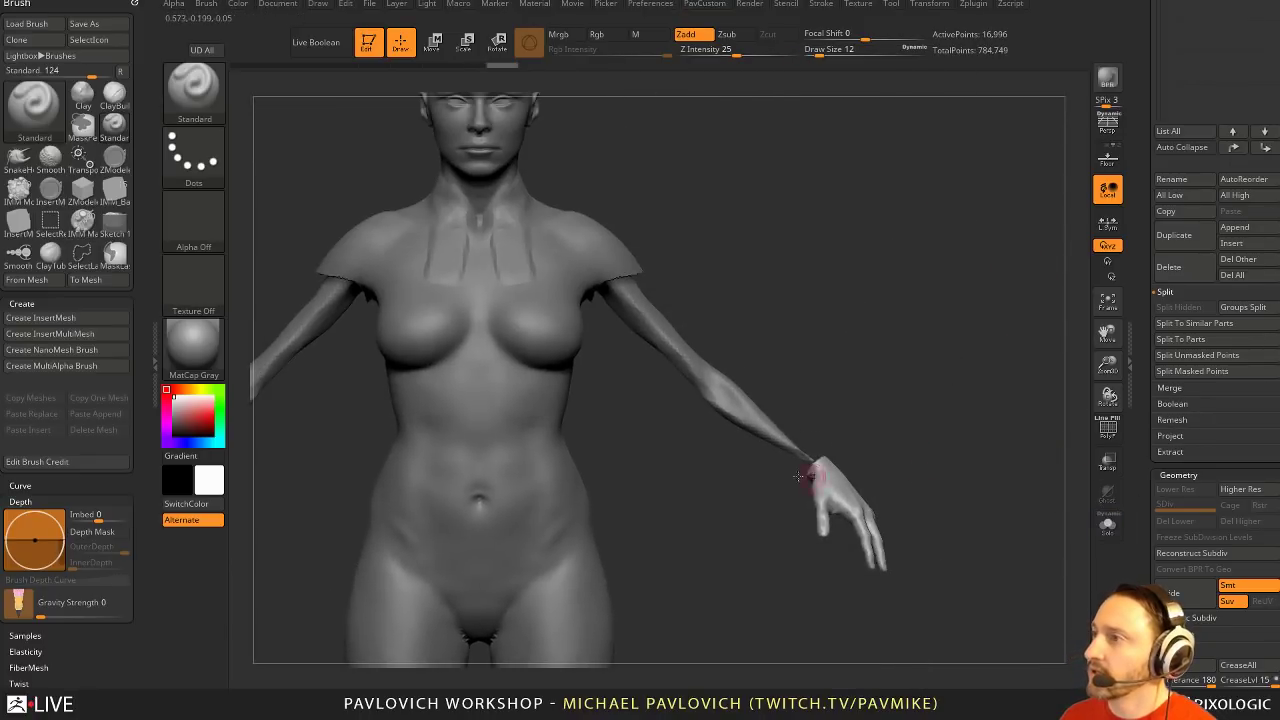
Choose the DamStandard brush and refine the shape of the hand below the thinned forearm
{"action": "mouse_move", "coordinate": [892, 436]}
{"action": "left_mouse_down"}
{"action": "mouse_move", "coordinate": [943, 423]}
{"action": "mouse_move", "coordinate": [1026, 460]}
{"action": "mouse_move", "coordinate": [826, 162]}
{"action": "left_mouse_up"}
{"action": "key", "text": "b"}
{"action": "key", "text": "d"}
{"action": "key", "text": "s"}
{"action": "left_click_drag", "start_coordinate": [834, 209], "coordinate": [848, 319]}
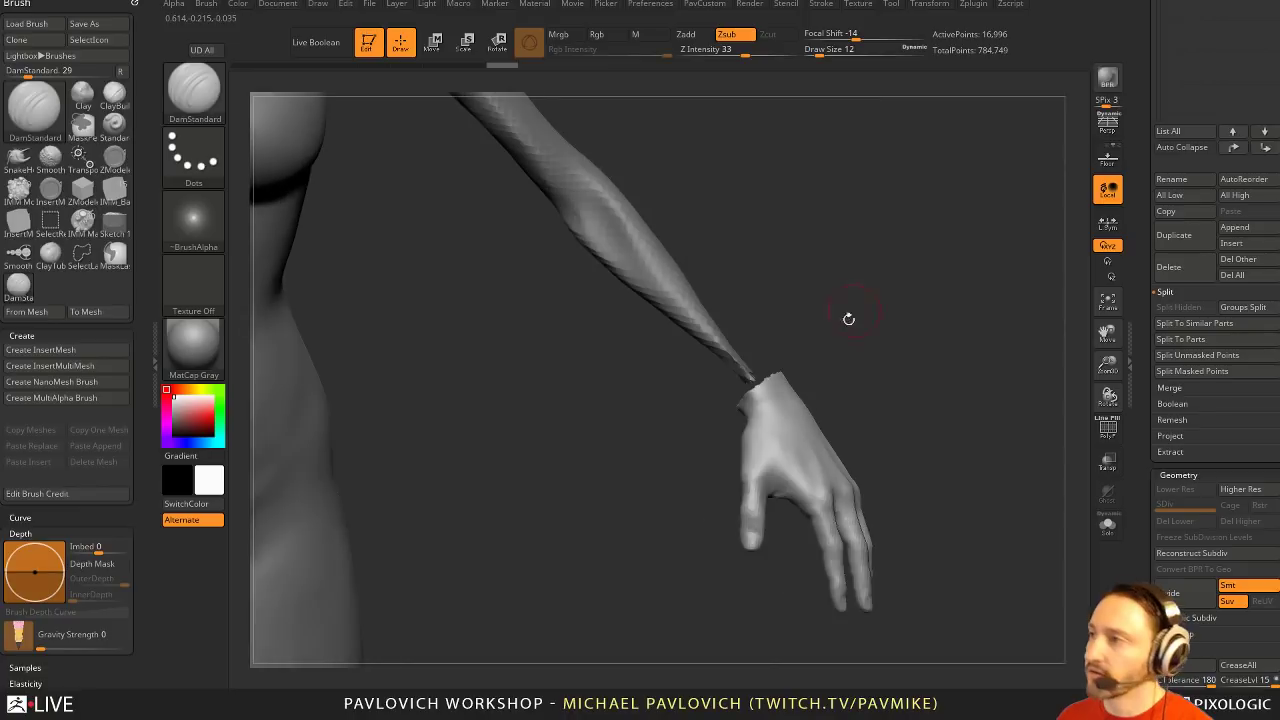
{"action": "mouse_move", "coordinate": [788, 481]}
{"action": "left_mouse_down"}
{"action": "mouse_move", "coordinate": [795, 449]}
{"action": "mouse_move", "coordinate": [789, 480]}
{"action": "left_mouse_up"}
{"action": "right_click_drag", "start_coordinate": [789, 480], "coordinate": [793, 453]}
{"action": "mouse_move", "coordinate": [773, 563]}
{"action": "left_mouse_down"}
{"action": "mouse_move", "coordinate": [869, 337]}
{"action": "mouse_move", "coordinate": [889, 341]}
{"action": "mouse_move", "coordinate": [697, 452]}
{"action": "left_mouse_up"}
Build up the knuckles and finger joints of the hand with the ClayTubes brush
{"action": "key", "text": "b"}
{"action": "key", "text": "c"}
{"action": "key", "text": "t"}
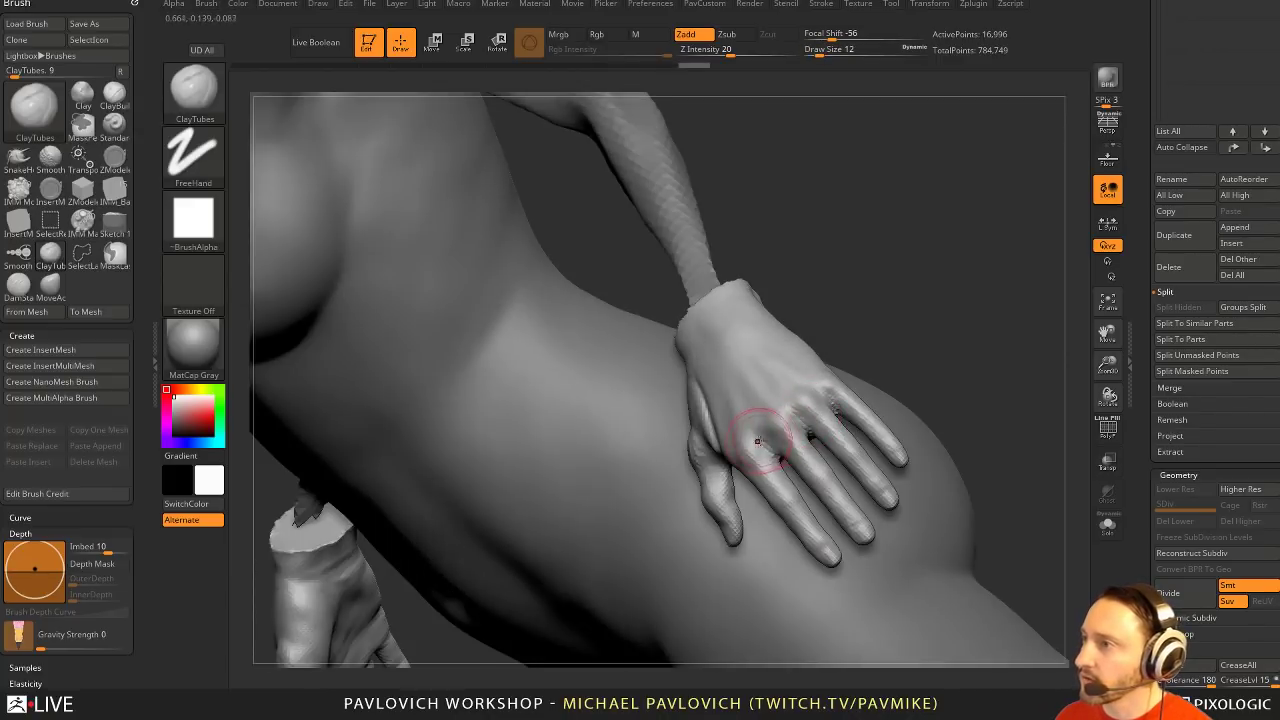
{"action": "right_click_drag", "start_coordinate": [806, 398], "coordinate": [784, 486]}
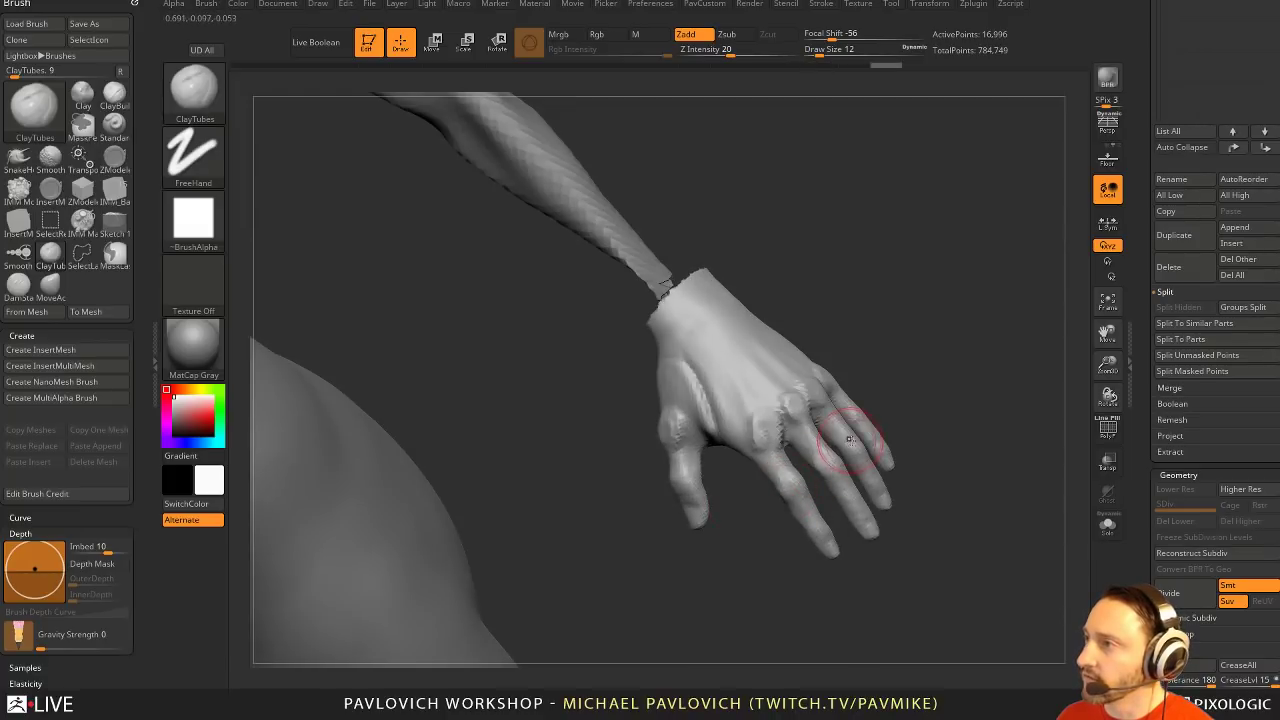
{"action": "left_click_drag", "start_coordinate": [920, 401], "coordinate": [820, 397]}
{"action": "left_click_drag", "start_coordinate": [732, 489], "coordinate": [735, 497]}
{"action": "mouse_move", "coordinate": [985, 420]}
{"action": "left_mouse_down"}
{"action": "mouse_move", "coordinate": [911, 396]}
{"action": "mouse_move", "coordinate": [980, 425]}
{"action": "left_mouse_up"}
{"action": "left_click_drag", "start_coordinate": [800, 430], "coordinate": [930, 430]}
Solo the hands, set the draw size to 3, remove the ring finger with SelectLasso, and close its hole
{"action": "left_click", "coordinate": [1107, 525]}
{"action": "left_click_drag", "start_coordinate": [1000, 464], "coordinate": [966, 480]}
{"action": "key", "text": "s"}
{"action": "key", "text": "ctrl+shift"}
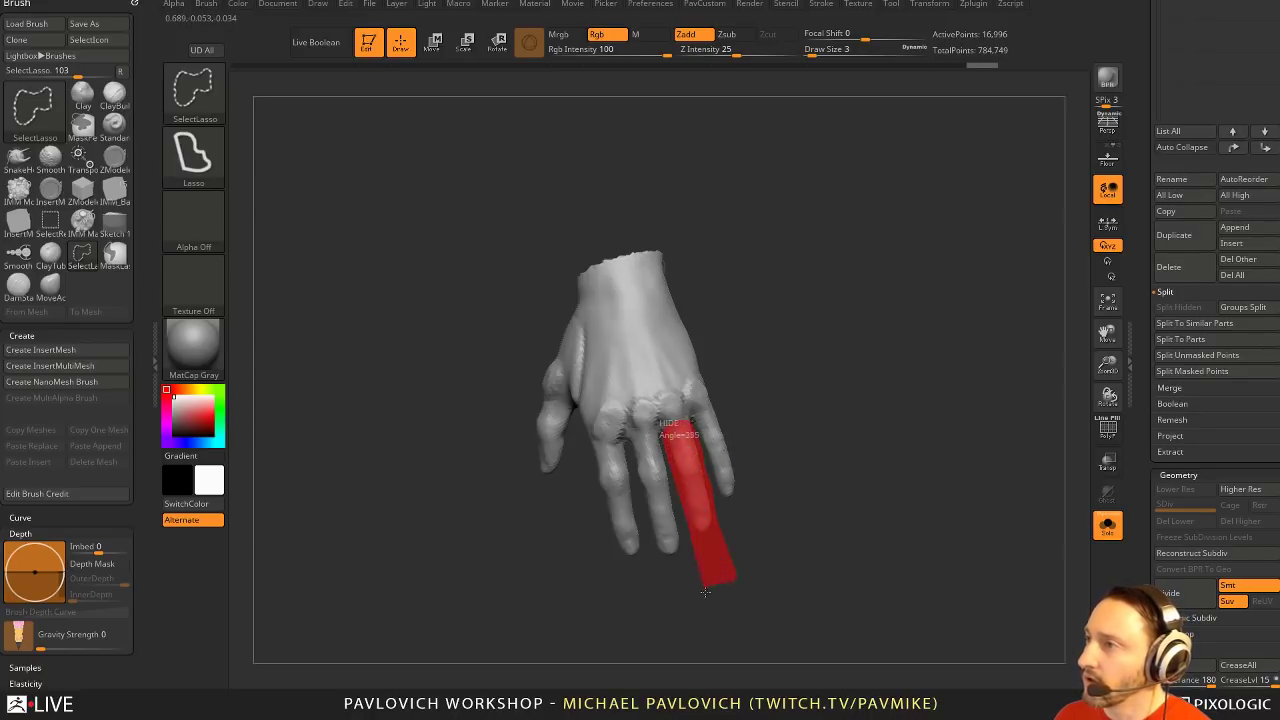
{"action": "left_click_drag", "start_coordinate": [705, 592], "coordinate": [706, 594], "text": "ctrl+shift"}
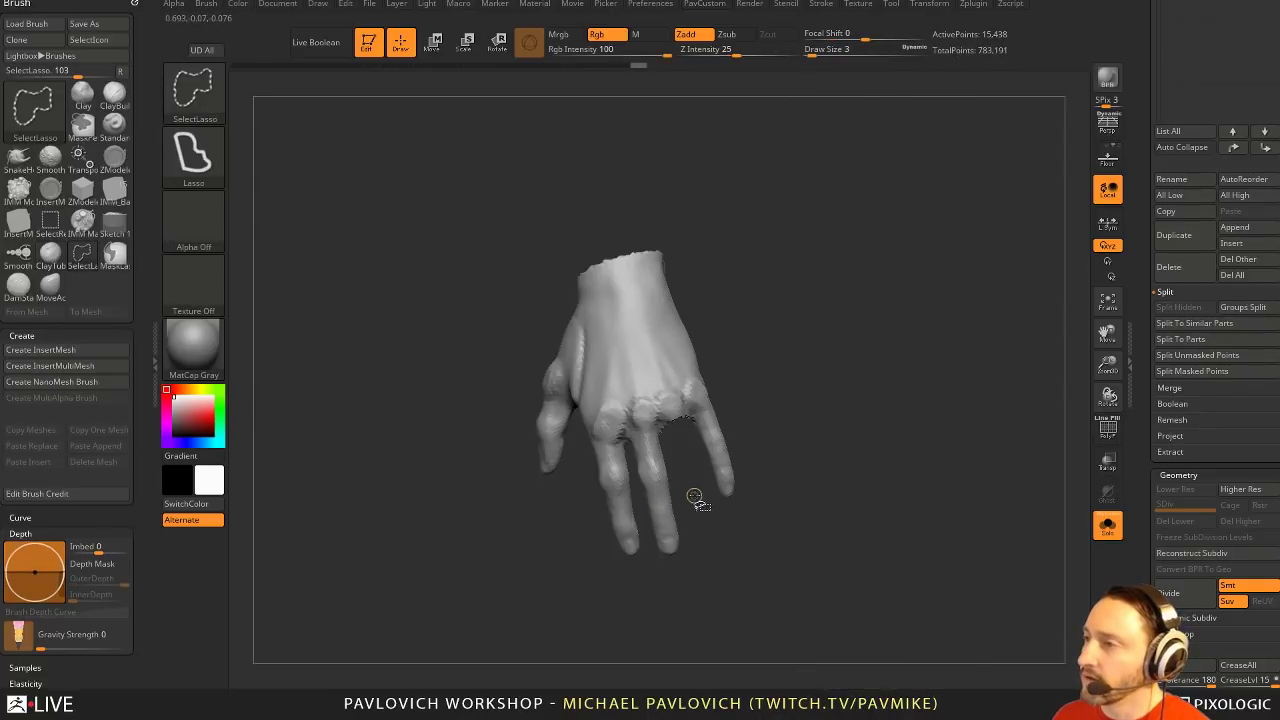
{"action": "key", "text": "ctrl+c"}
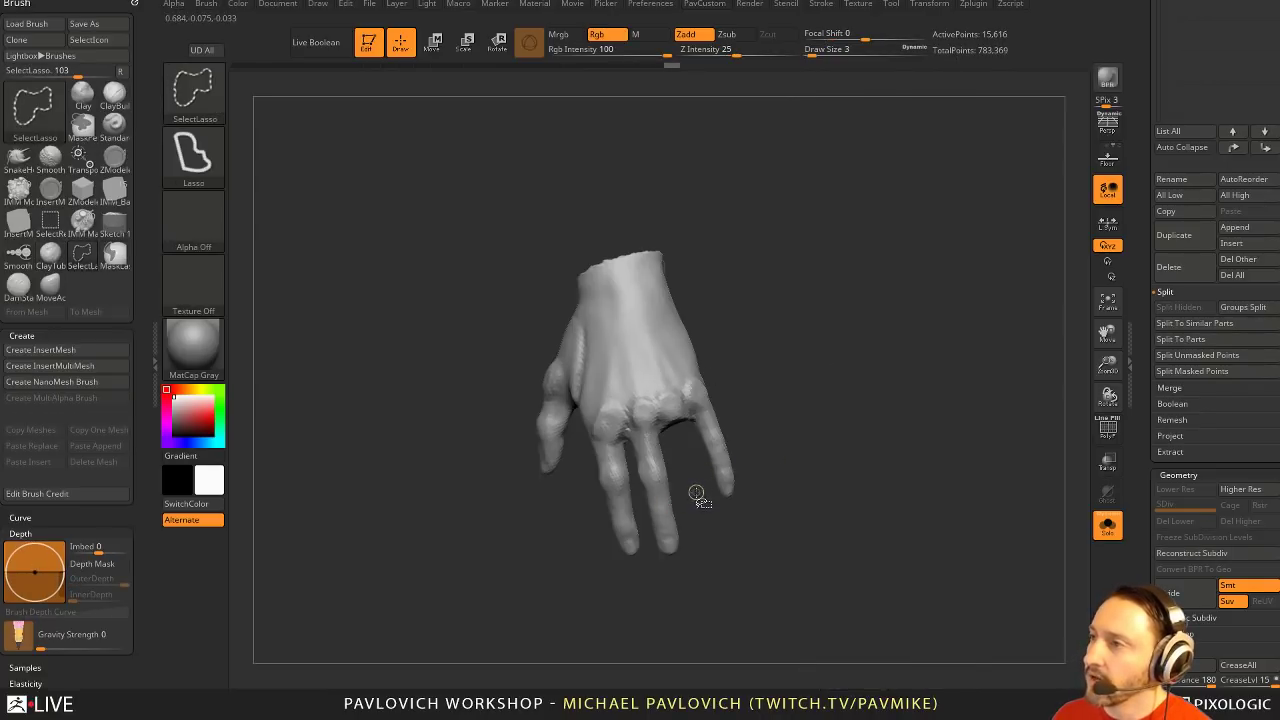
Lasso-mask the middle finger, invert the mask so only that finger is free, and switch to Move mode
{"action": "mouse_move", "coordinate": [698, 492]}
{"action": "left_mouse_down", "text": "ctrl"}
{"action": "mouse_move", "coordinate": [687, 454]}
{"action": "mouse_move", "coordinate": [709, 557]}
{"action": "left_mouse_up", "text": "ctrl"}
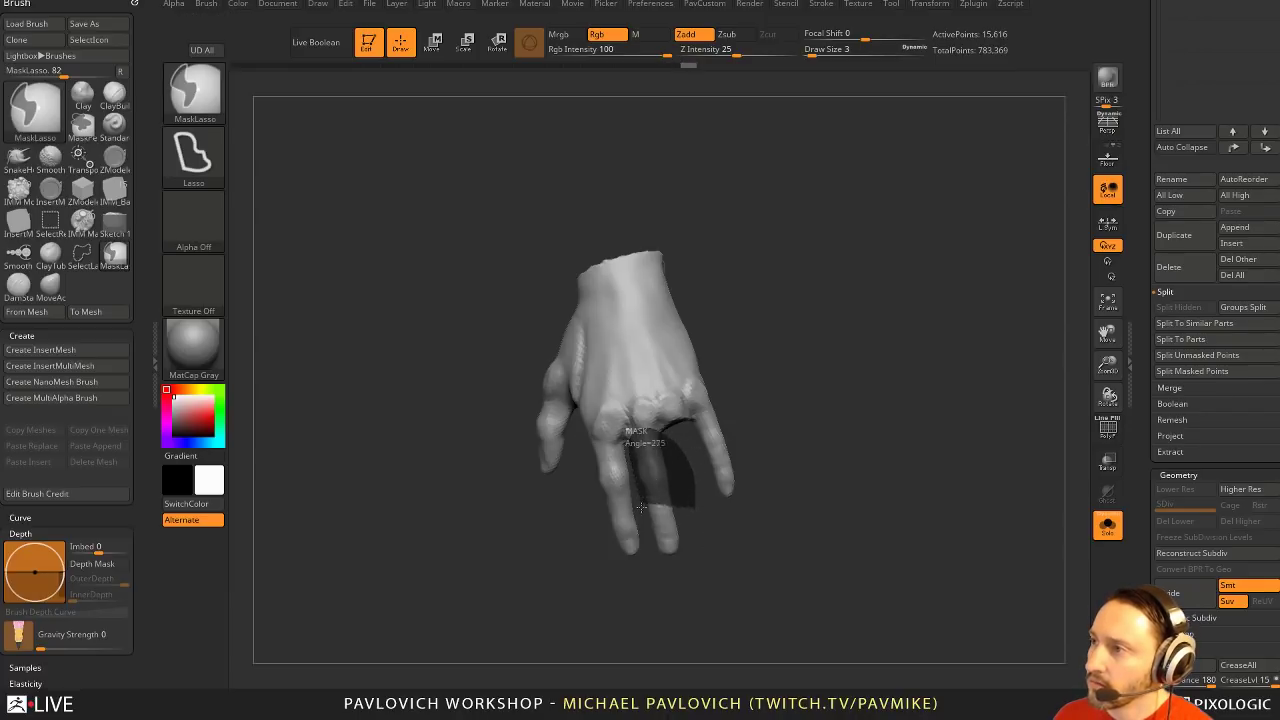
{"action": "left_click_drag", "start_coordinate": [641, 508], "coordinate": [690, 608], "text": "ctrl"}
{"action": "left_click", "coordinate": [763, 563], "text": "ctrl"}
{"action": "key", "text": "w"}
{"action": "right_click_drag", "start_coordinate": [695, 440], "coordinate": [636, 443]}
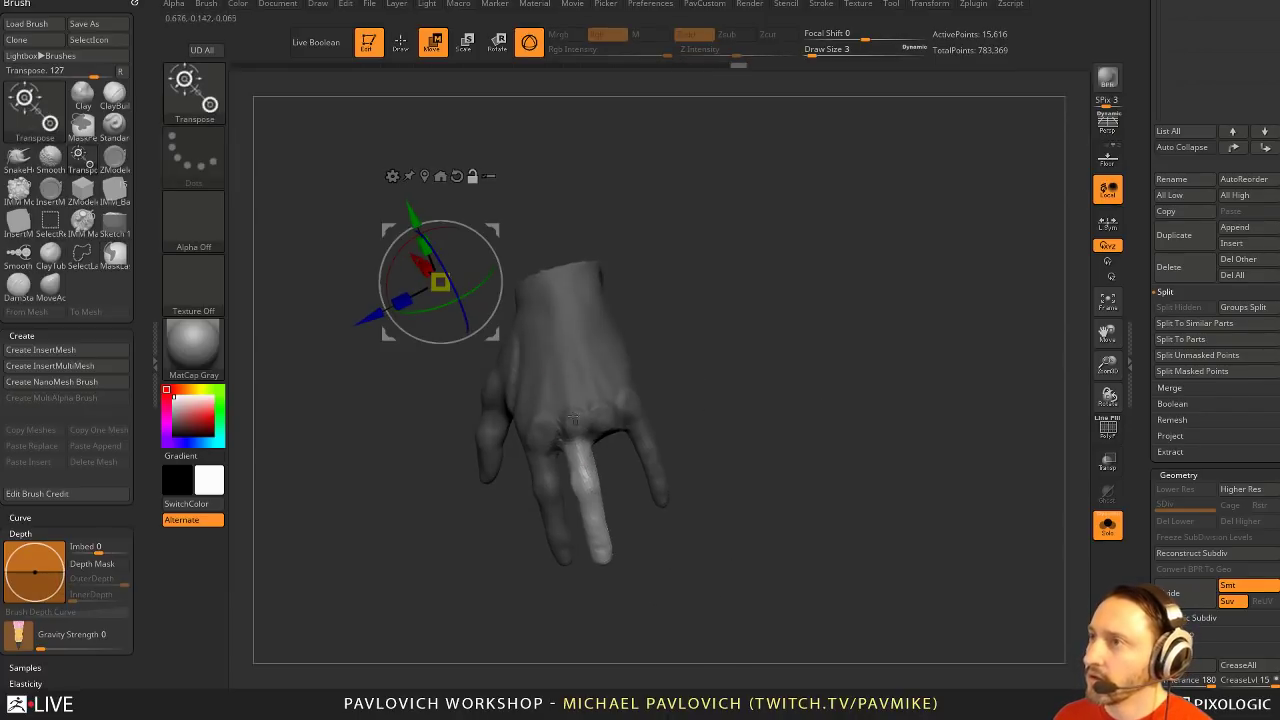
Place the transform gizmo on the unmasked middle finger and align it for moving the finger
{"action": "left_click", "coordinate": [425, 175]}
{"action": "right_click_drag", "start_coordinate": [665, 390], "coordinate": [750, 393]}
{"action": "right_click_drag", "start_coordinate": [692, 457], "coordinate": [410, 455], "text": "alt"}
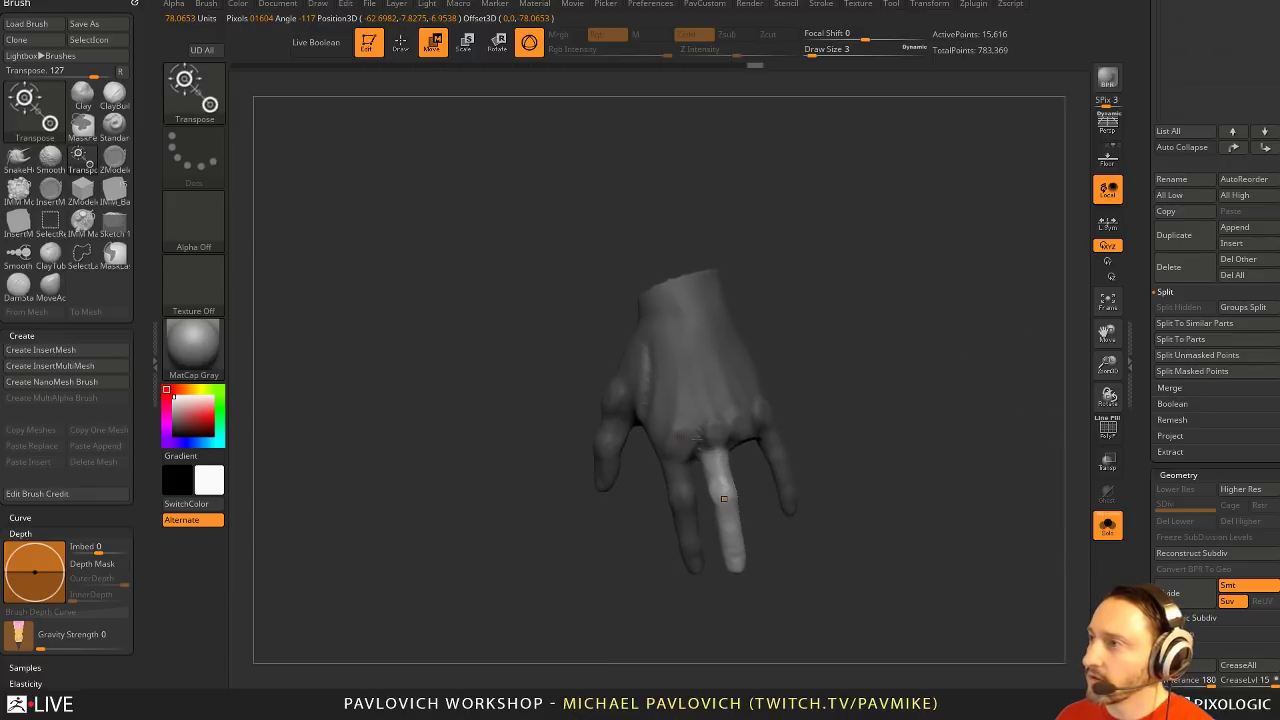
{"action": "left_click", "coordinate": [740, 370], "text": "alt"}
{"action": "right_click_drag", "start_coordinate": [842, 452], "coordinate": [890, 435]}
{"action": "left_click_drag", "start_coordinate": [890, 435], "coordinate": [943, 443], "text": "alt"}
{"action": "mouse_move", "coordinate": [838, 416]}
{"action": "left_mouse_down"}
{"action": "mouse_move", "coordinate": [784, 406]}
{"action": "mouse_move", "coordinate": [822, 398]}
{"action": "left_mouse_up"}
Try to move the middle finger with the gizmo, undo it, and turn on Local Symmetry
{"action": "left_click_drag", "start_coordinate": [723, 393], "coordinate": [743, 416]}
{"action": "key", "text": "ctrl+z"}
{"action": "left_click", "coordinate": [1108, 222]}
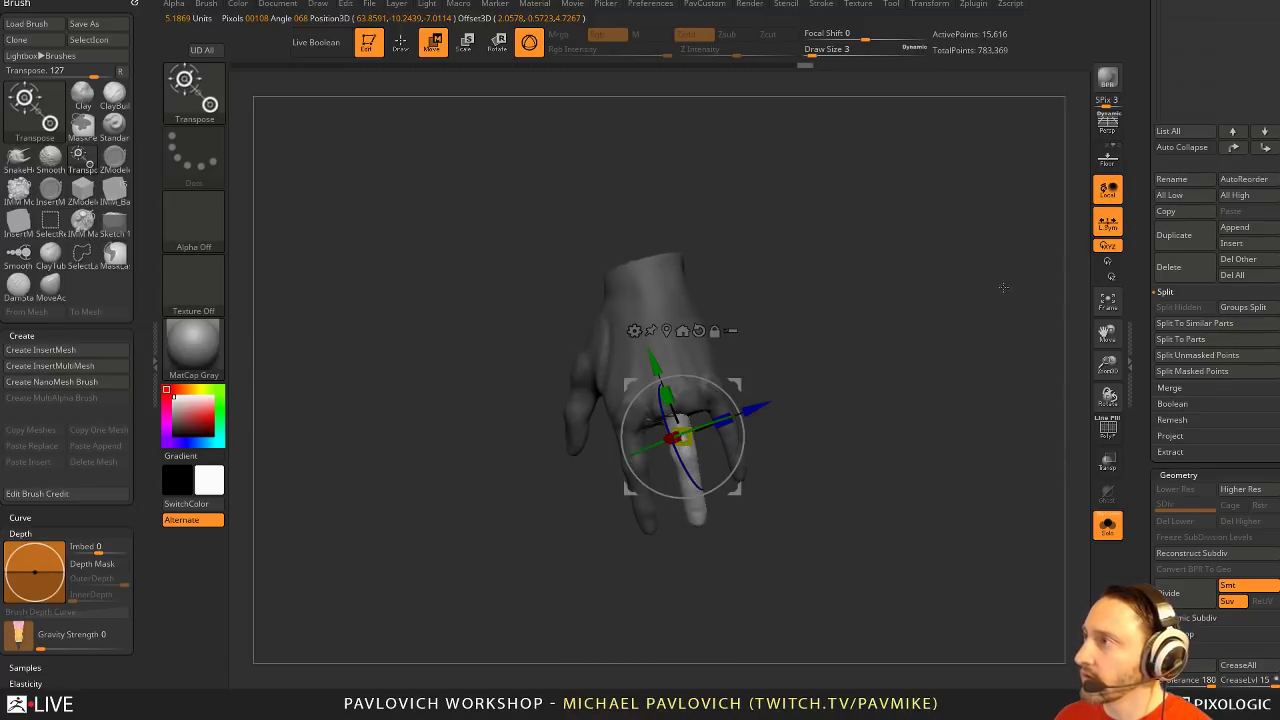
Thicken the unmasked middle finger with the gizmo, clear the mask, and re-DynaMesh the hand
{"action": "left_click_drag", "start_coordinate": [915, 336], "coordinate": [898, 340]}
{"action": "left_click_drag", "start_coordinate": [888, 345], "coordinate": [898, 380], "text": "alt"}
{"action": "left_click_drag", "start_coordinate": [722, 423], "coordinate": [727, 426]}
{"action": "key", "text": "q"}
{"action": "mouse_move", "coordinate": [840, 415]}
{"action": "left_mouse_down"}
{"action": "mouse_move", "coordinate": [889, 400]}
{"action": "mouse_move", "coordinate": [925, 345]}
{"action": "mouse_move", "coordinate": [900, 340]}
{"action": "left_mouse_up"}
{"action": "left_click_drag", "start_coordinate": [948, 444], "coordinate": [864, 363]}
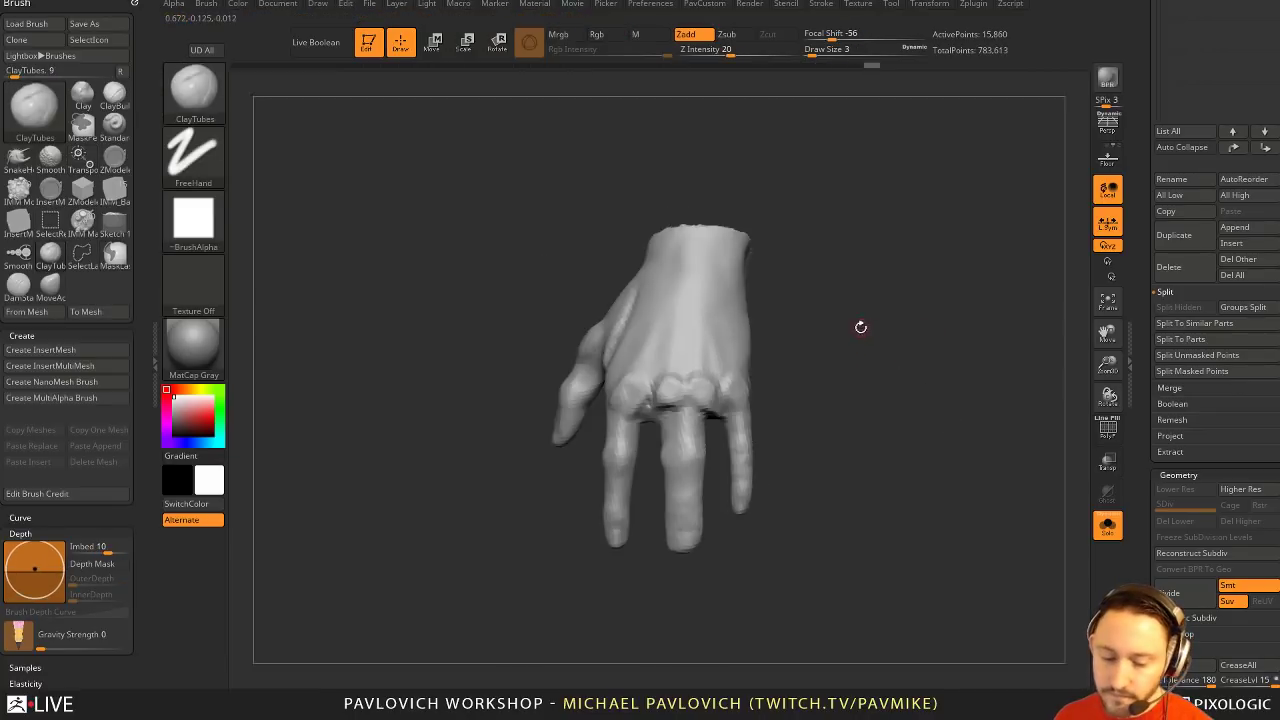
Switch to the Clay brush and set its draw size to 7 for the knuckle area
{"action": "key", "text": "b"}
{"action": "key", "text": "c"}
{"action": "key", "text": "l"}
{"action": "key", "text": "s"}
{"action": "left_click", "coordinate": [651, 417]}
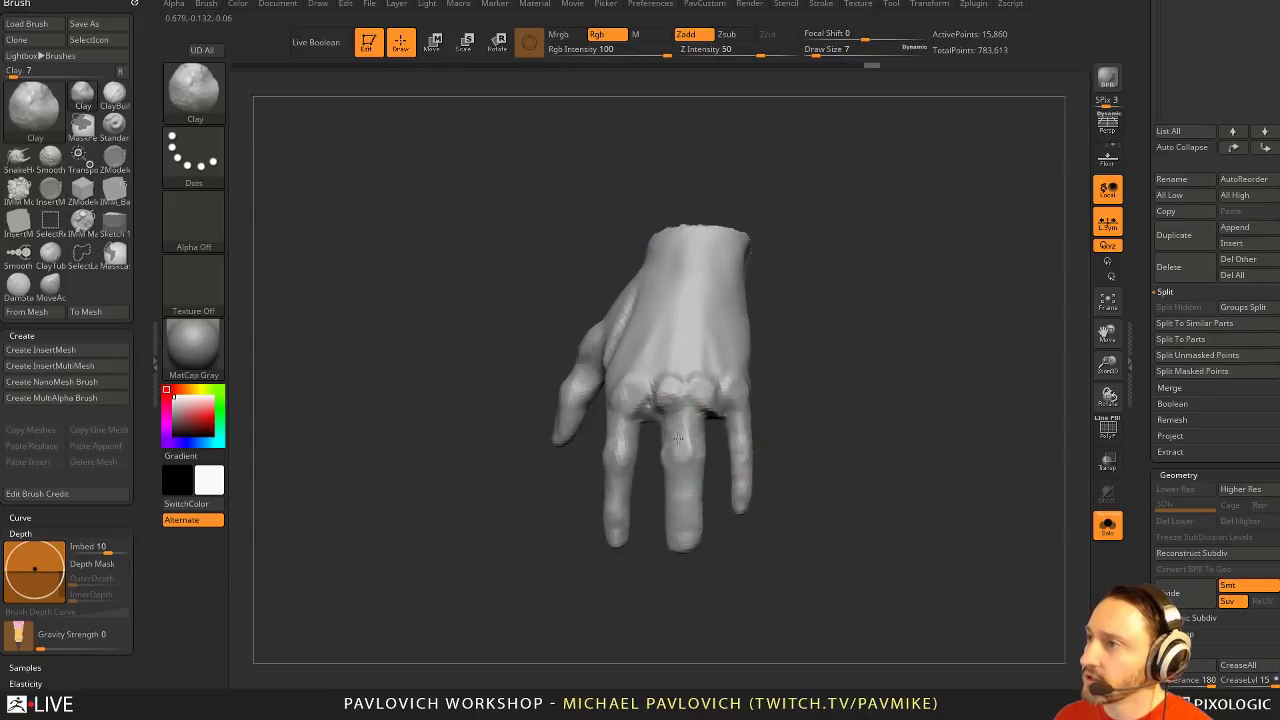
{"action": "left_click_drag", "start_coordinate": [792, 400], "coordinate": [831, 386]}
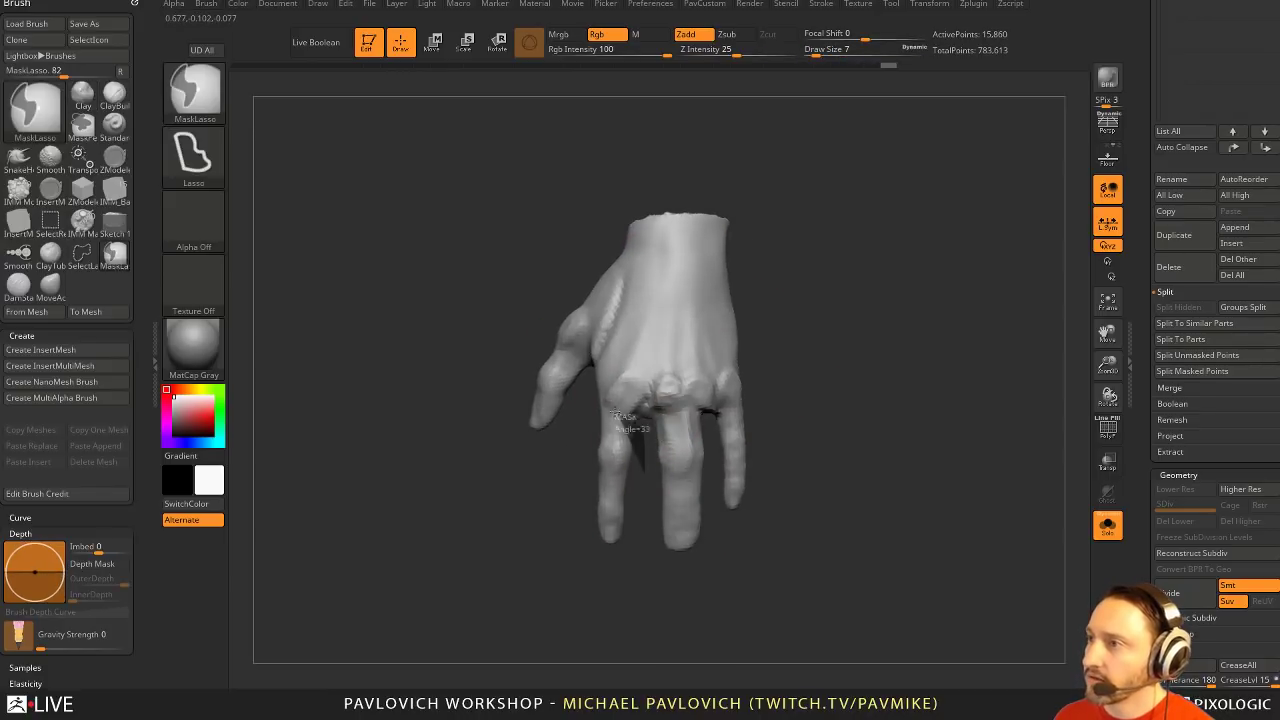
Isolate the index finger with an inverted lasso mask and thicken it with the gizmo centred on it
{"action": "key", "text": "w"}
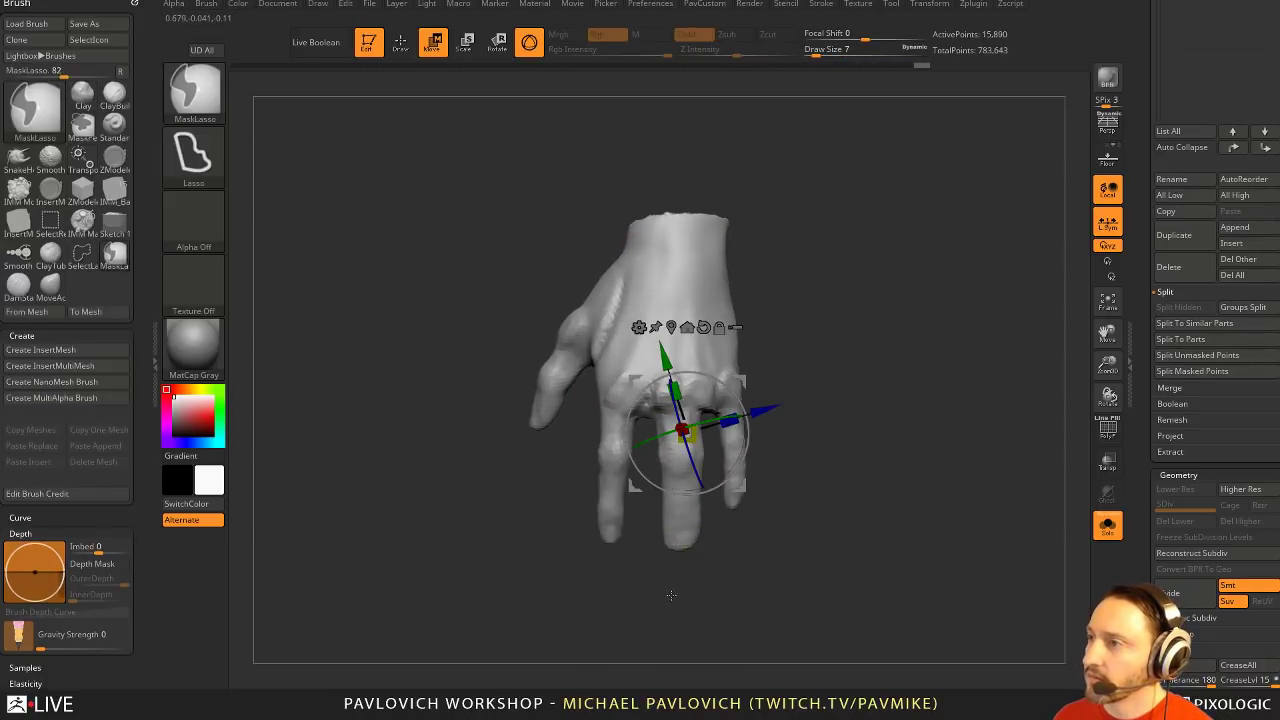
{"action": "mouse_move", "coordinate": [643, 460]}
{"action": "left_mouse_down", "text": "ctrl"}
{"action": "mouse_move", "coordinate": [630, 408]}
{"action": "mouse_move", "coordinate": [624, 604]}
{"action": "left_mouse_up", "text": "ctrl"}
{"action": "left_click", "coordinate": [642, 612], "text": "ctrl"}
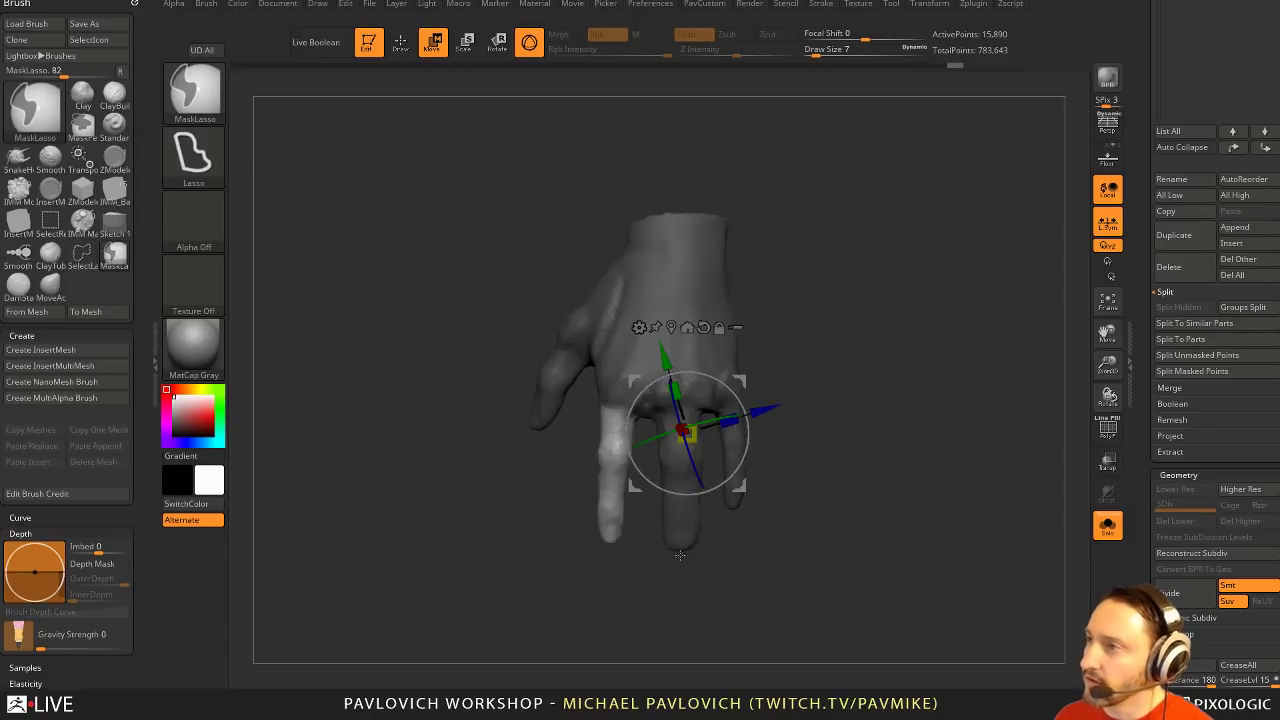
{"action": "left_click", "coordinate": [613, 480], "text": "alt"}
{"action": "left_click_drag", "start_coordinate": [569, 477], "coordinate": [332, 470]}
{"action": "key", "text": "q"}
{"action": "left_click_drag", "start_coordinate": [780, 440], "coordinate": [808, 437], "text": "ctrl"}
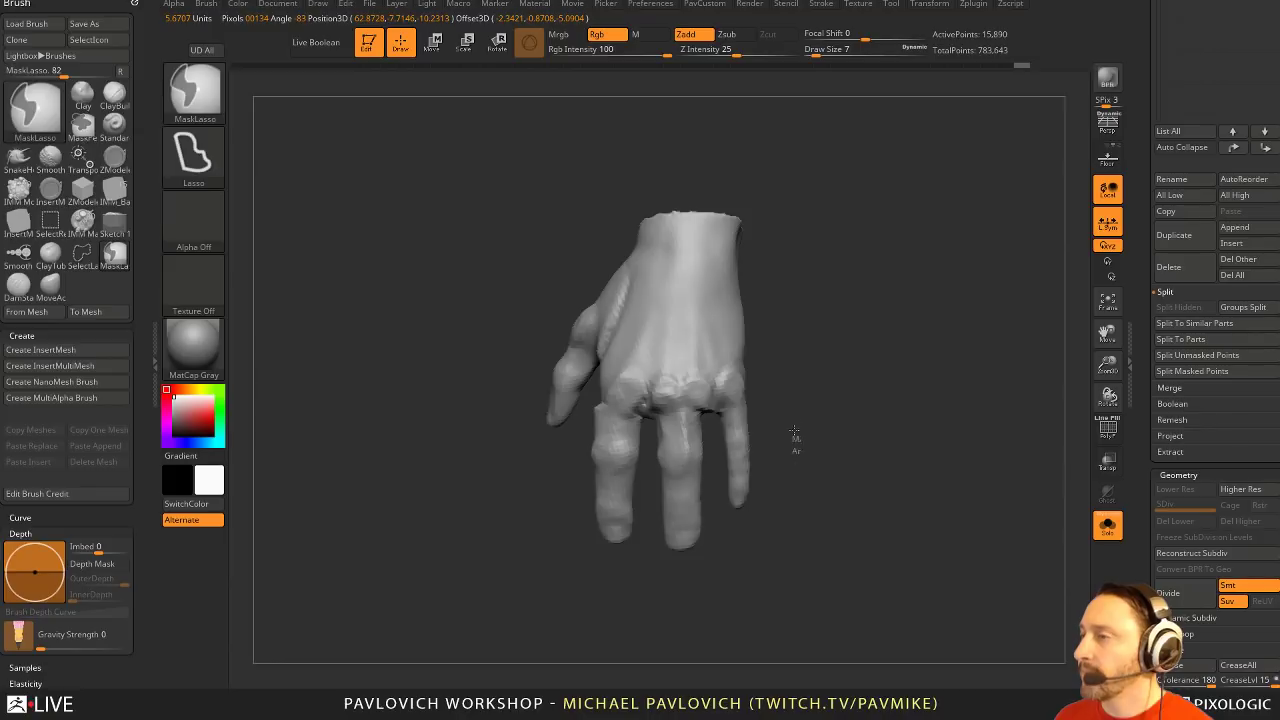
Isolate the little finger with an inverted lasso mask and enlarge it with the gizmo placed on it
{"action": "left_click_drag", "start_coordinate": [741, 394], "coordinate": [796, 572], "text": "ctrl"}
{"action": "left_click", "coordinate": [847, 499], "text": "ctrl"}
{"action": "left_click_drag", "start_coordinate": [869, 454], "coordinate": [846, 455]}
{"action": "key", "text": "w"}
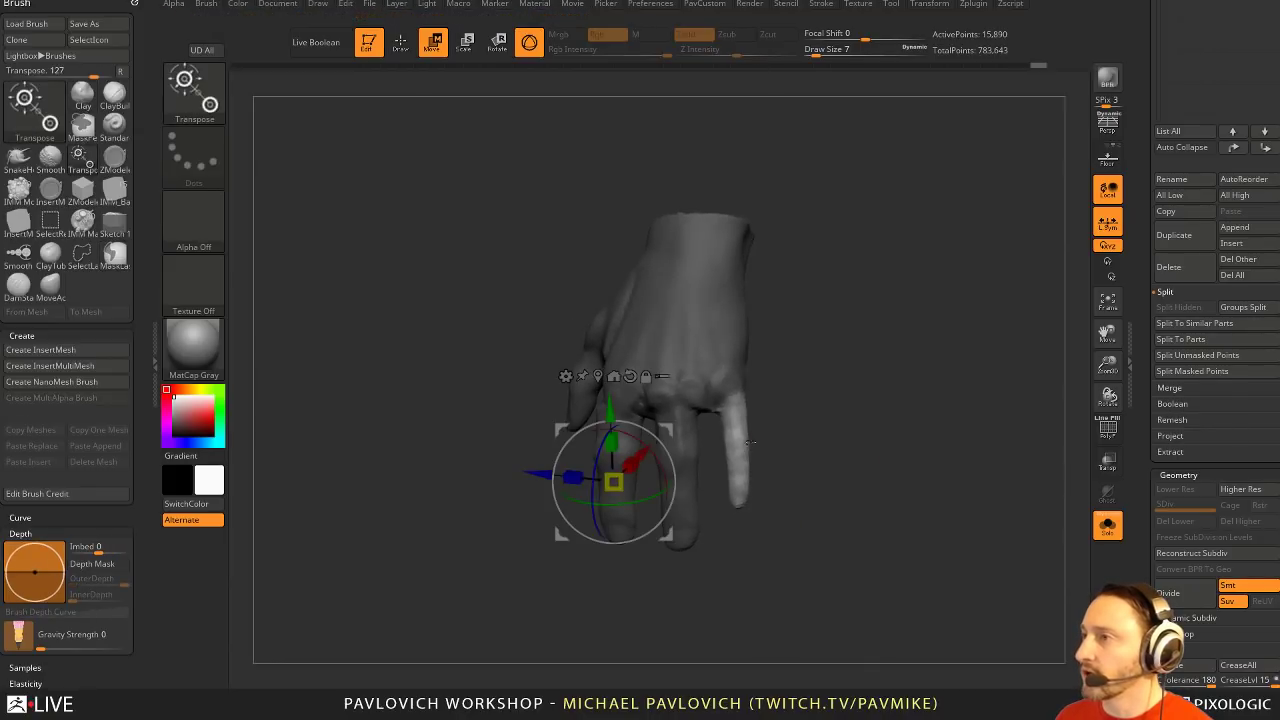
{"action": "left_click", "coordinate": [734, 438], "text": "alt"}
{"action": "left_click_drag", "start_coordinate": [778, 431], "coordinate": [875, 410]}
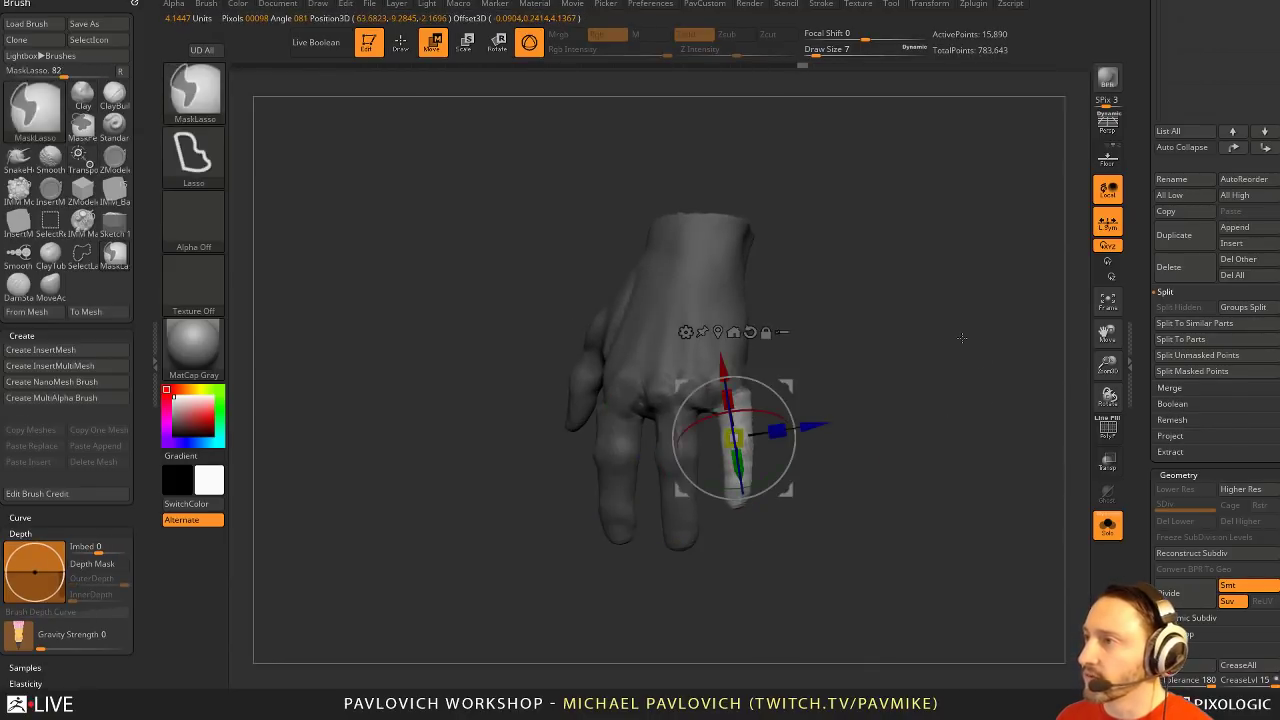
Clear the mask from the hand and re-DynaMesh it with the thickened fingers
{"action": "left_click_drag", "start_coordinate": [963, 337], "coordinate": [925, 350], "text": "ctrl"}
{"action": "key", "text": "q"}
{"action": "left_click_drag", "start_coordinate": [925, 350], "coordinate": [968, 349]}
{"action": "left_click_drag", "start_coordinate": [871, 354], "coordinate": [679, 497]}
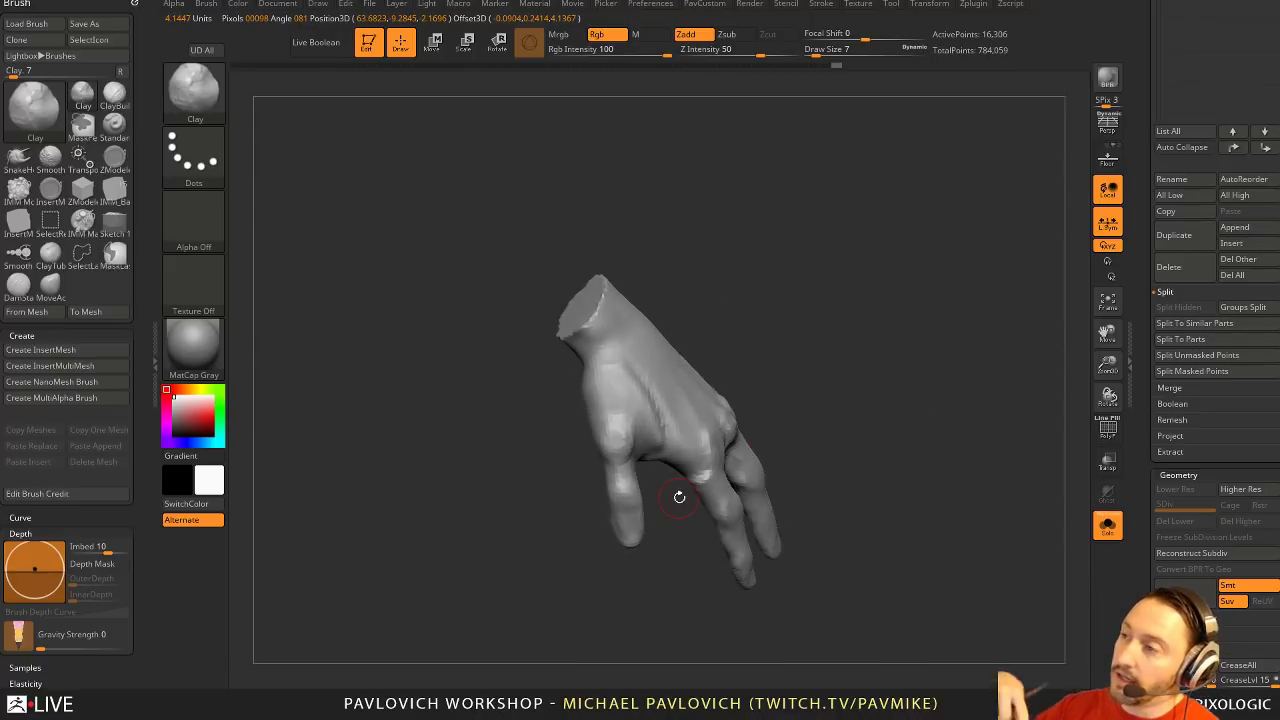
Isolate the thumb with an inverted mask, thicken it with the gizmo, and re-DynaMesh the hand
{"action": "mouse_move", "coordinate": [770, 424]}
{"action": "left_mouse_down"}
{"action": "mouse_move", "coordinate": [841, 375]}
{"action": "mouse_move", "coordinate": [786, 443]}
{"action": "left_mouse_up"}
{"action": "mouse_move", "coordinate": [643, 519]}
{"action": "left_mouse_down"}
{"action": "mouse_move", "coordinate": [646, 544]}
{"action": "mouse_move", "coordinate": [634, 463]}
{"action": "mouse_move", "coordinate": [652, 536]}
{"action": "left_mouse_up"}
{"action": "key", "text": "ctrl+w"}
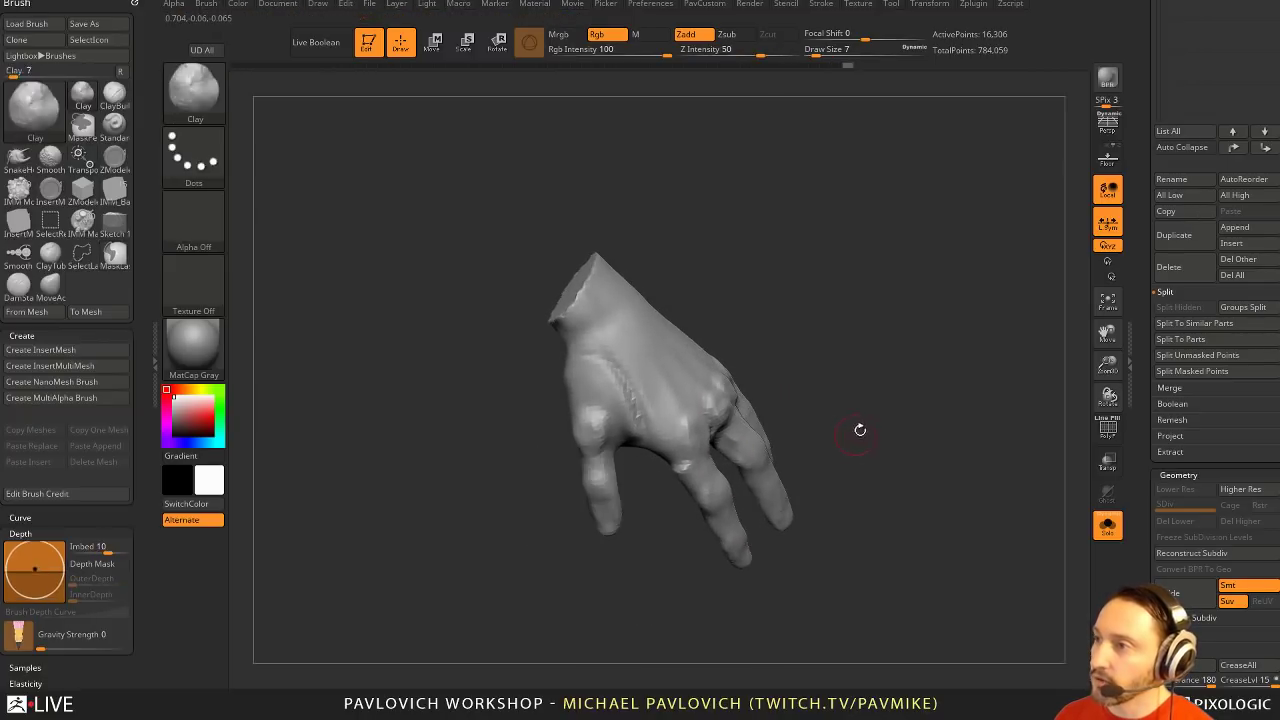
{"action": "key", "text": "w"}
{"action": "left_click_drag", "start_coordinate": [860, 431], "coordinate": [866, 400]}
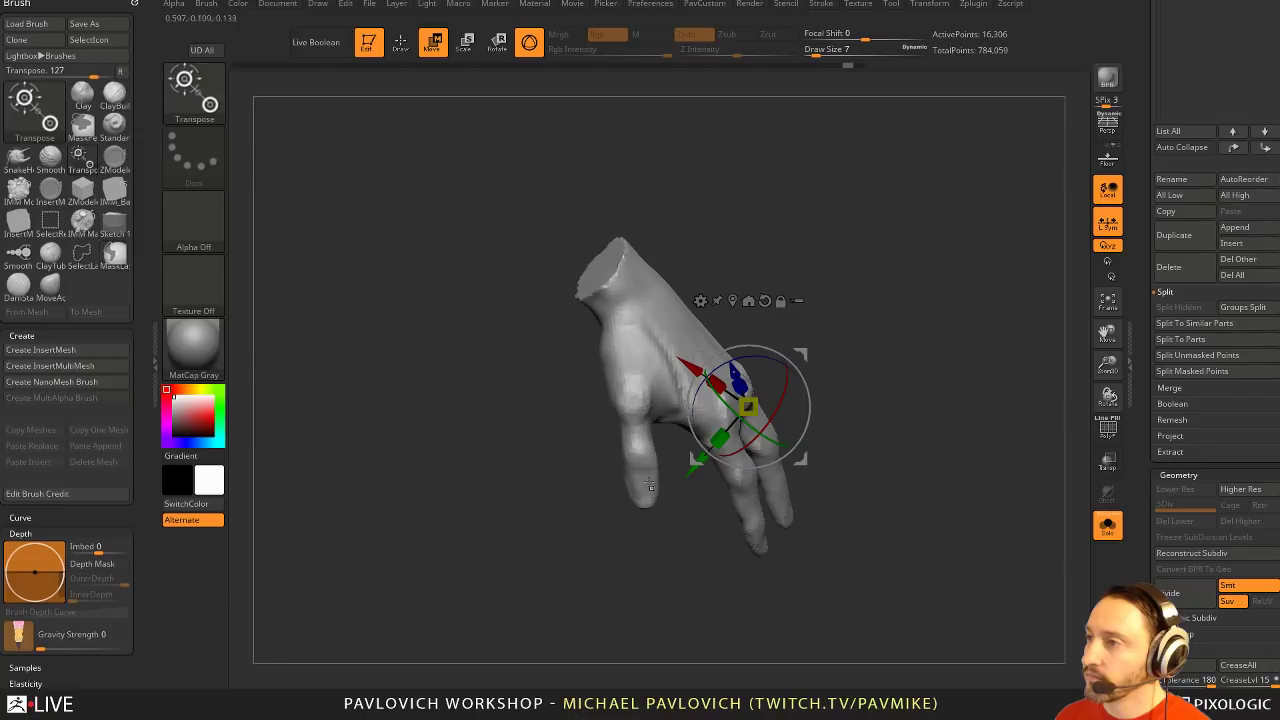
{"action": "key", "text": "ctrl+z"}
{"action": "left_click", "coordinate": [660, 545], "text": "ctrl"}
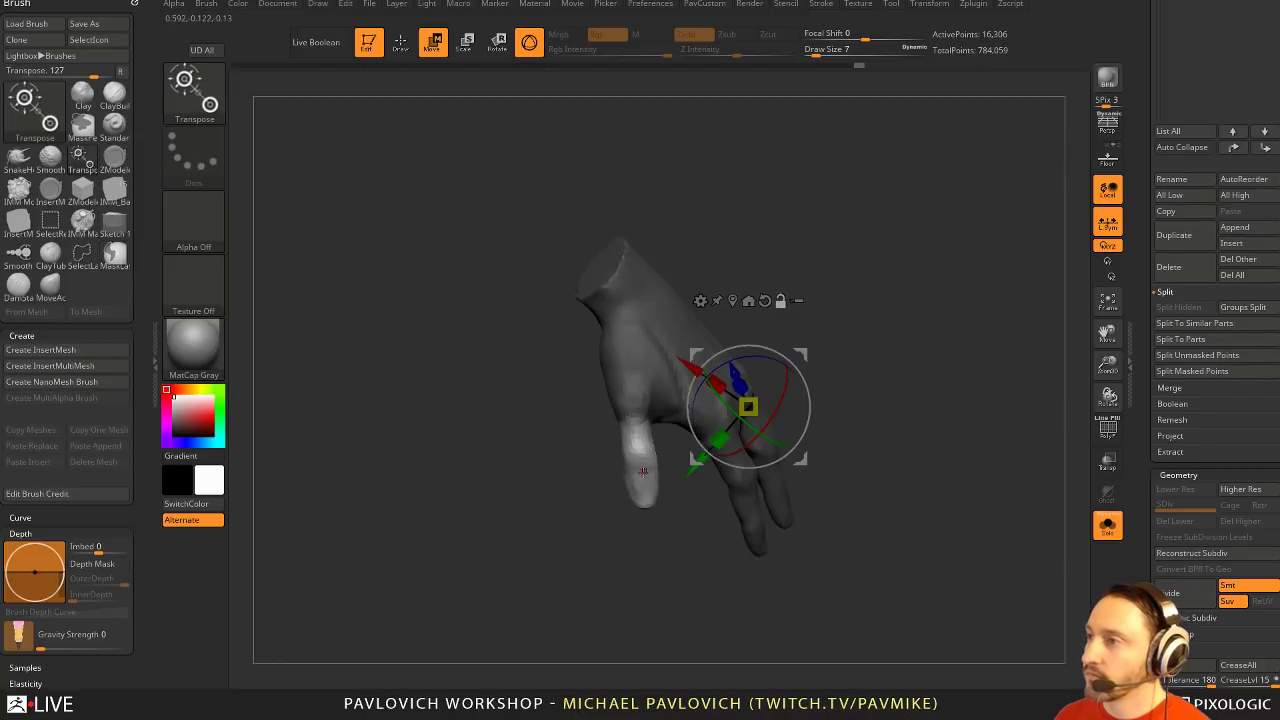
{"action": "left_click", "coordinate": [643, 472], "text": "alt"}
{"action": "mouse_move", "coordinate": [597, 480]}
{"action": "left_mouse_down"}
{"action": "mouse_move", "coordinate": [572, 482]}
{"action": "mouse_move", "coordinate": [575, 500]}
{"action": "left_mouse_up"}
{"action": "key", "text": "q"}
{"action": "mouse_move", "coordinate": [580, 500]}
{"action": "left_mouse_down"}
{"action": "mouse_move", "coordinate": [937, 380]}
{"action": "mouse_move", "coordinate": [968, 392]}
{"action": "mouse_move", "coordinate": [890, 340]}
{"action": "left_mouse_up"}
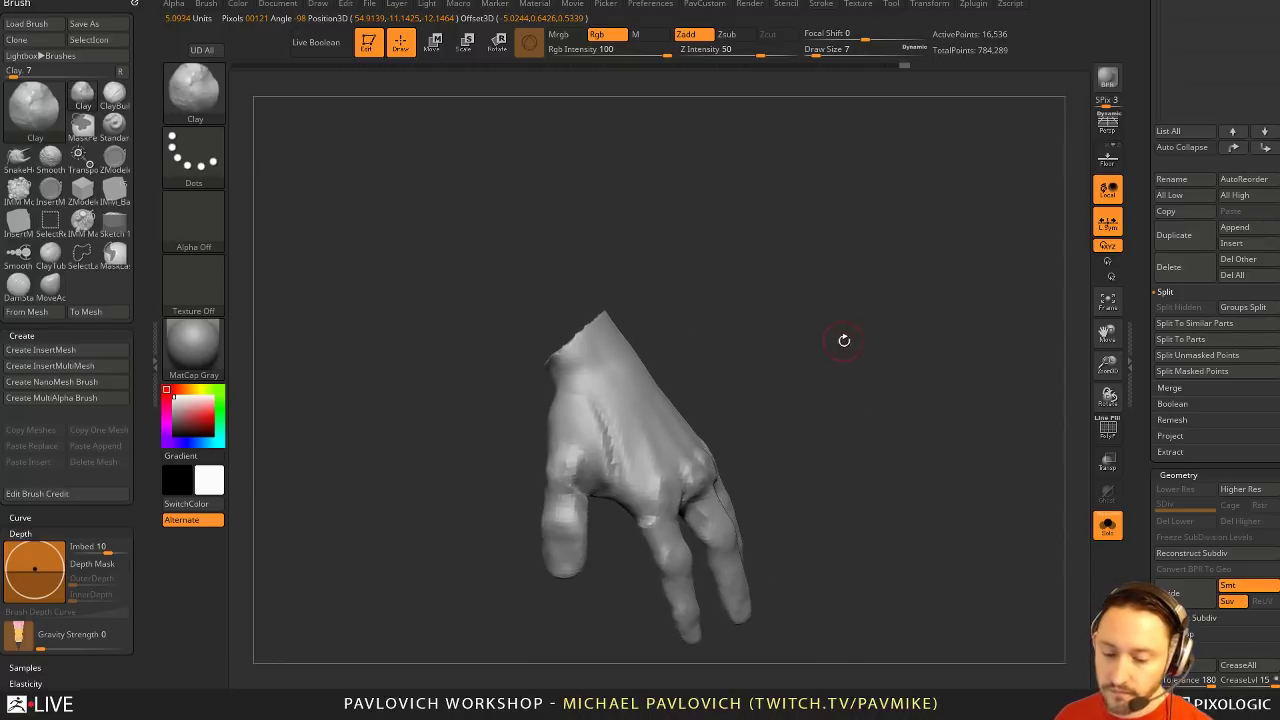
Select the hPolish brush and flatten the surfaces of the fingers and thumb
{"action": "key", "text": "b"}
{"action": "key", "text": "h"}
{"action": "key", "text": "p"}
{"action": "left_click_drag", "start_coordinate": [852, 384], "coordinate": [796, 392]}
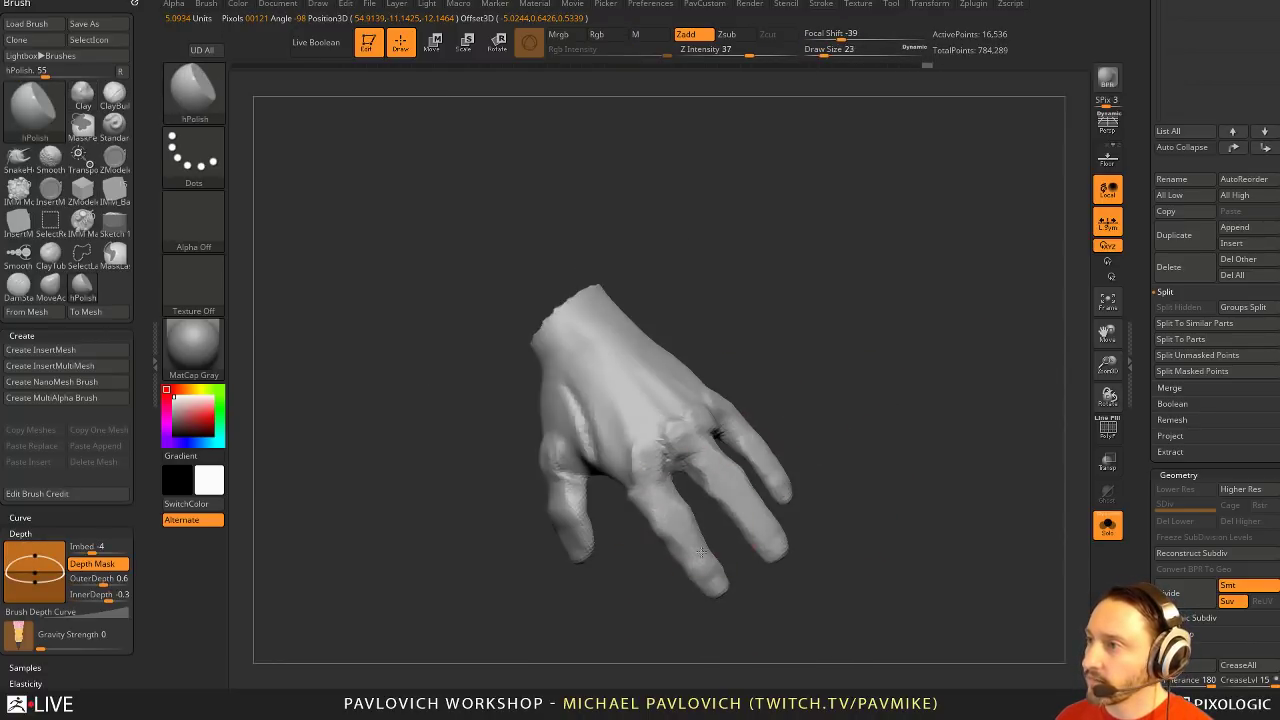
{"action": "left_click_drag", "start_coordinate": [702, 552], "coordinate": [561, 496]}
{"action": "mouse_move", "coordinate": [557, 420]}
{"action": "left_mouse_down"}
{"action": "mouse_move", "coordinate": [786, 369]}
{"action": "mouse_move", "coordinate": [686, 437]}
{"action": "mouse_move", "coordinate": [556, 390]}
{"action": "mouse_move", "coordinate": [590, 405]}
{"action": "mouse_move", "coordinate": [640, 351]}
{"action": "mouse_move", "coordinate": [480, 497]}
{"action": "mouse_move", "coordinate": [537, 575]}
{"action": "left_mouse_up"}
{"action": "mouse_move", "coordinate": [985, 425]}
{"action": "left_mouse_down"}
{"action": "mouse_move", "coordinate": [852, 414]}
{"action": "mouse_move", "coordinate": [850, 403]}
{"action": "left_mouse_up"}
Insert a MidCylinder12 from the IMM base primitives on the middle finger using draw size 4
{"action": "key", "text": "5"}
{"action": "key", "text": "m"}
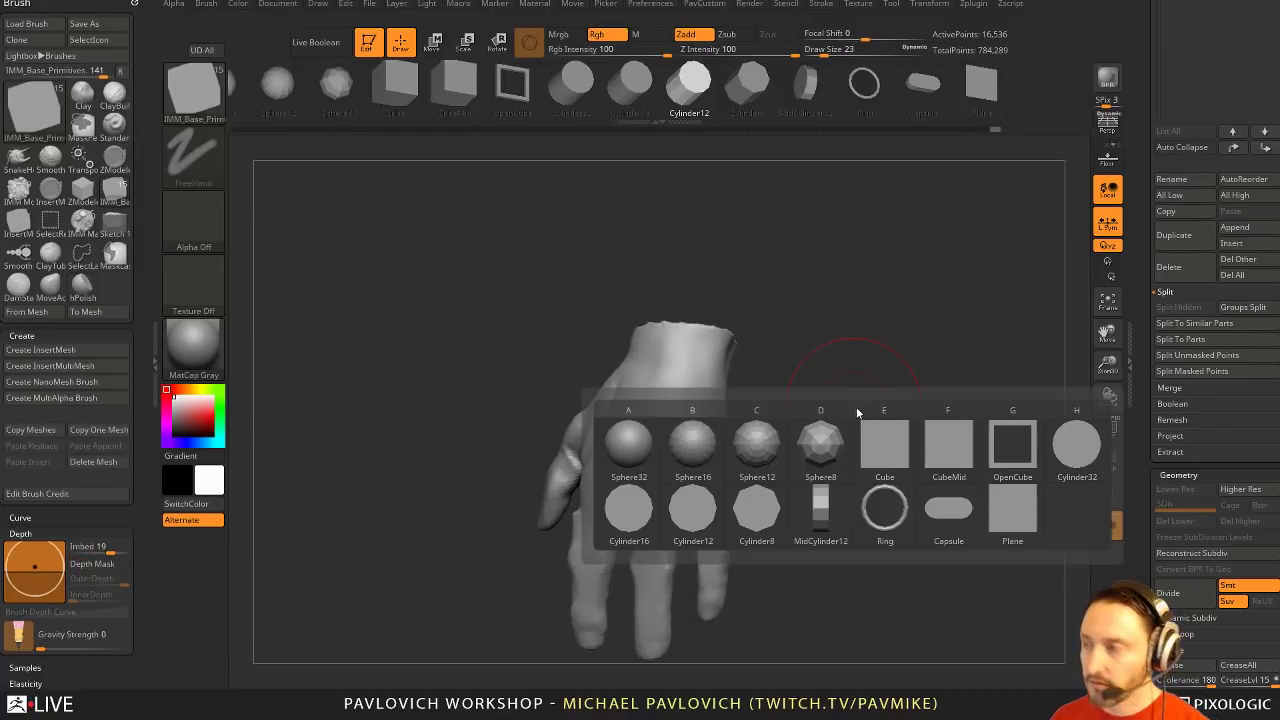
{"action": "left_click", "coordinate": [816, 509]}
{"action": "left_click_drag", "start_coordinate": [877, 450], "coordinate": [877, 369], "text": "alt"}
{"action": "key", "text": "s"}
{"action": "left_click_drag", "start_coordinate": [648, 484], "coordinate": [641, 484]}
{"action": "left_click_drag", "start_coordinate": [638, 488], "coordinate": [668, 488]}
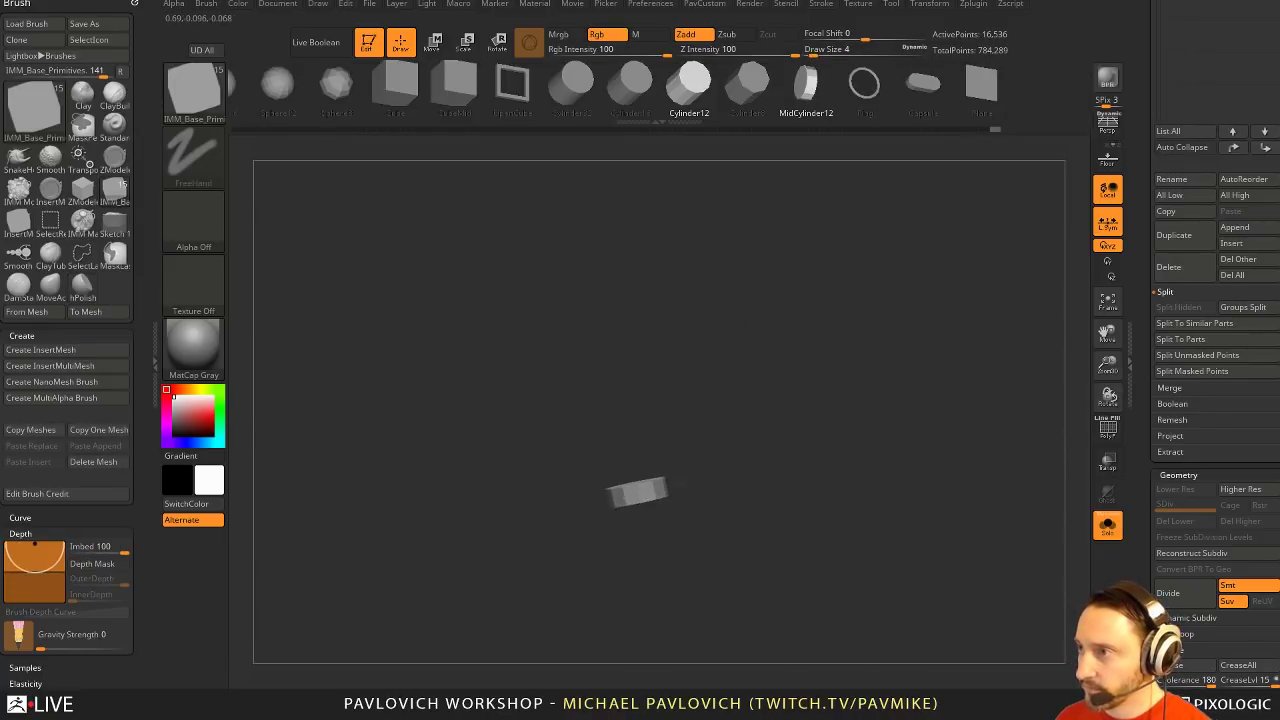
Move the inserted cylinder onto the middle finger and scale it down to fit the finger's thickness
{"action": "left_click_drag", "start_coordinate": [775, 465], "coordinate": [896, 462]}
{"action": "key", "text": "w"}
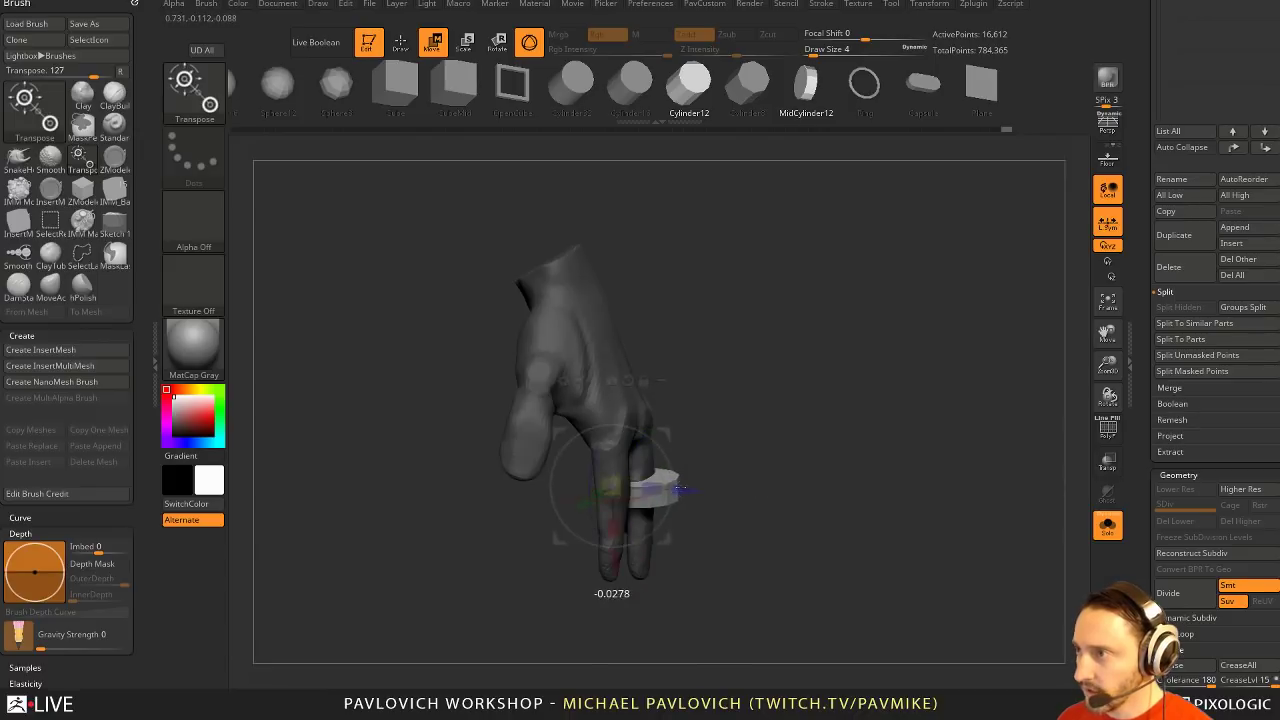
{"action": "left_click_drag", "start_coordinate": [681, 489], "coordinate": [676, 489]}
{"action": "key", "text": "q"}
{"action": "left_click_drag", "start_coordinate": [789, 463], "coordinate": [735, 448]}
{"action": "key", "text": "w"}
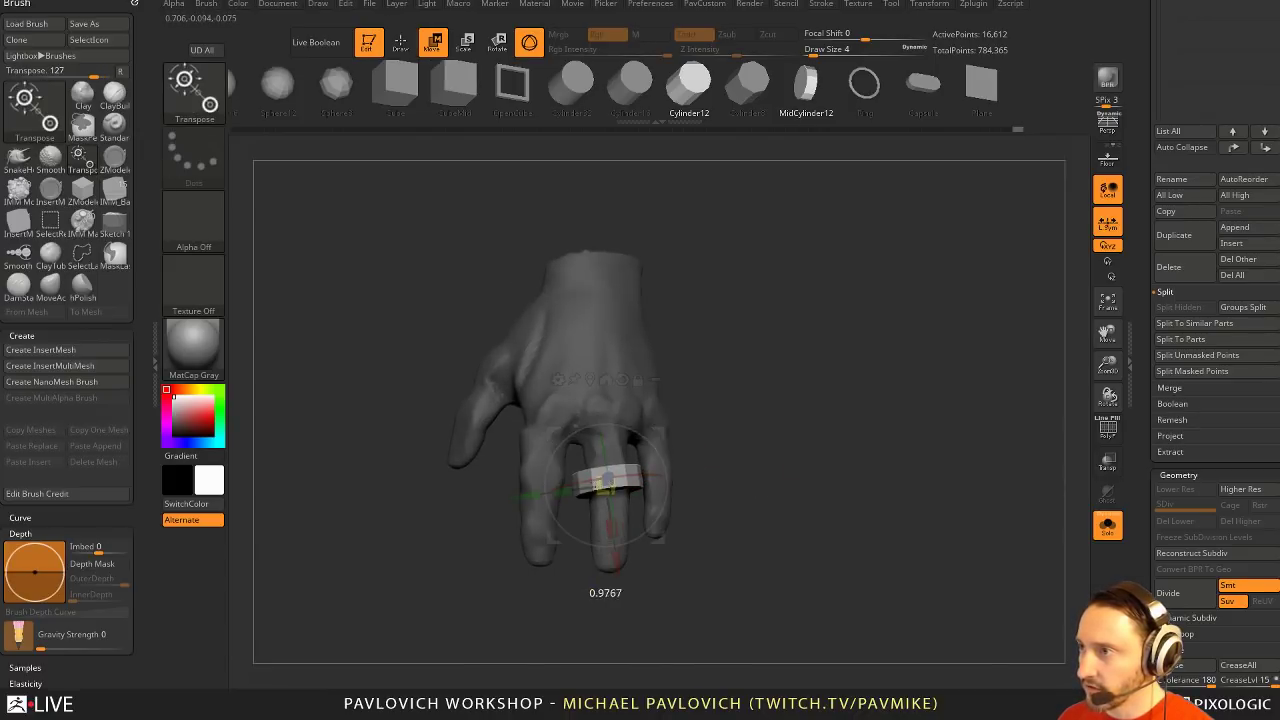
{"action": "left_click_drag", "start_coordinate": [480, 342], "coordinate": [667, 467]}
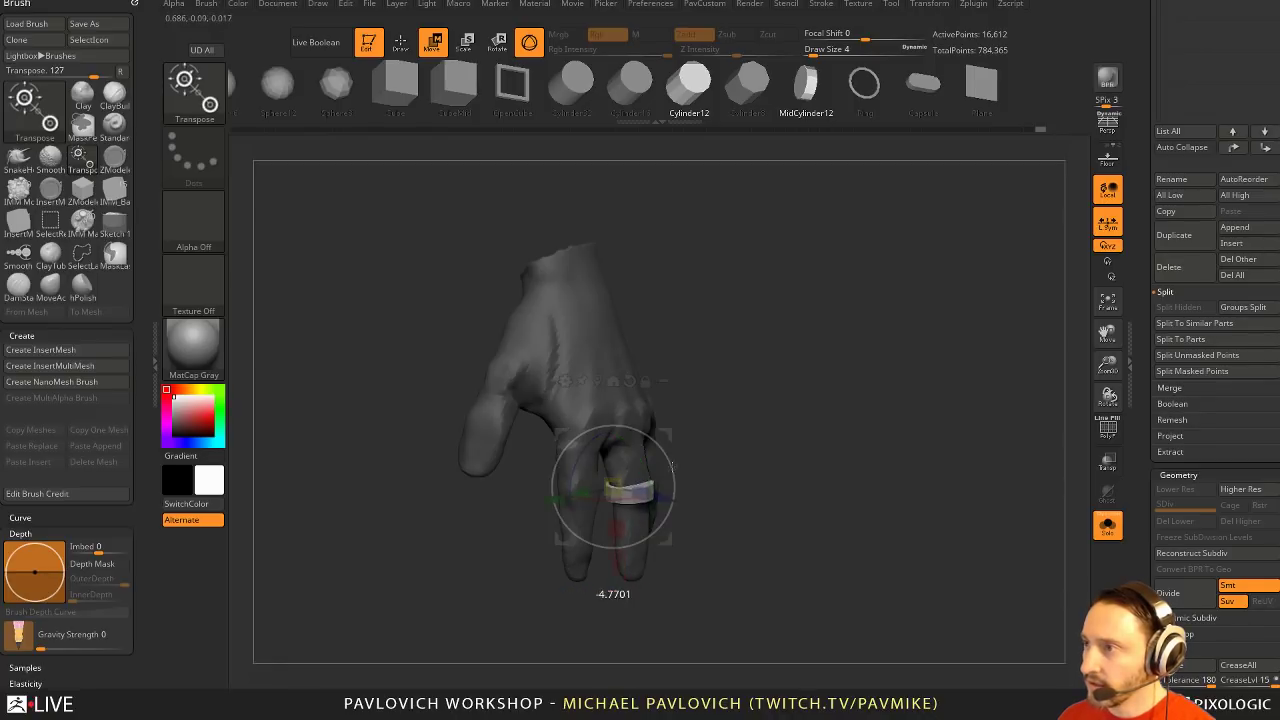
Rotate the cylinder so it sits through the middle finger's joint like a hinge disc
{"action": "left_click_drag", "start_coordinate": [672, 465], "coordinate": [691, 437]}
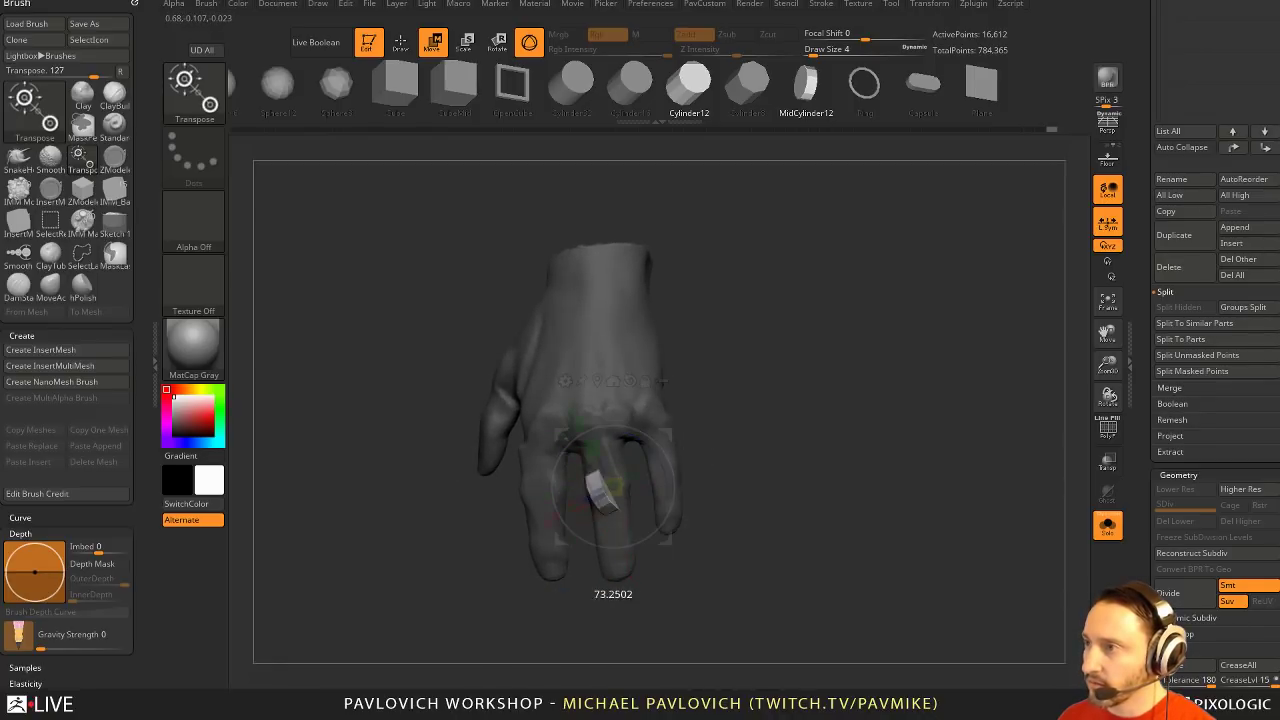
{"action": "mouse_move", "coordinate": [662, 567]}
{"action": "left_mouse_down"}
{"action": "mouse_move", "coordinate": [690, 452]}
{"action": "mouse_move", "coordinate": [673, 439]}
{"action": "mouse_move", "coordinate": [710, 438]}
{"action": "mouse_move", "coordinate": [637, 463]}
{"action": "mouse_move", "coordinate": [608, 442]}
{"action": "mouse_move", "coordinate": [607, 467]}
{"action": "left_mouse_up"}
{"action": "key", "text": "q"}
{"action": "key", "text": "w"}
{"action": "left_click_drag", "start_coordinate": [714, 446], "coordinate": [690, 445]}
Duplicate the hinge cylinder onto the index and little fingers and adjust the copies to fit
{"action": "left_click_drag", "start_coordinate": [605, 441], "coordinate": [682, 440], "text": "ctrl"}
{"action": "left_click_drag", "start_coordinate": [583, 487], "coordinate": [555, 497]}
{"action": "left_click_drag", "start_coordinate": [511, 556], "coordinate": [608, 529]}
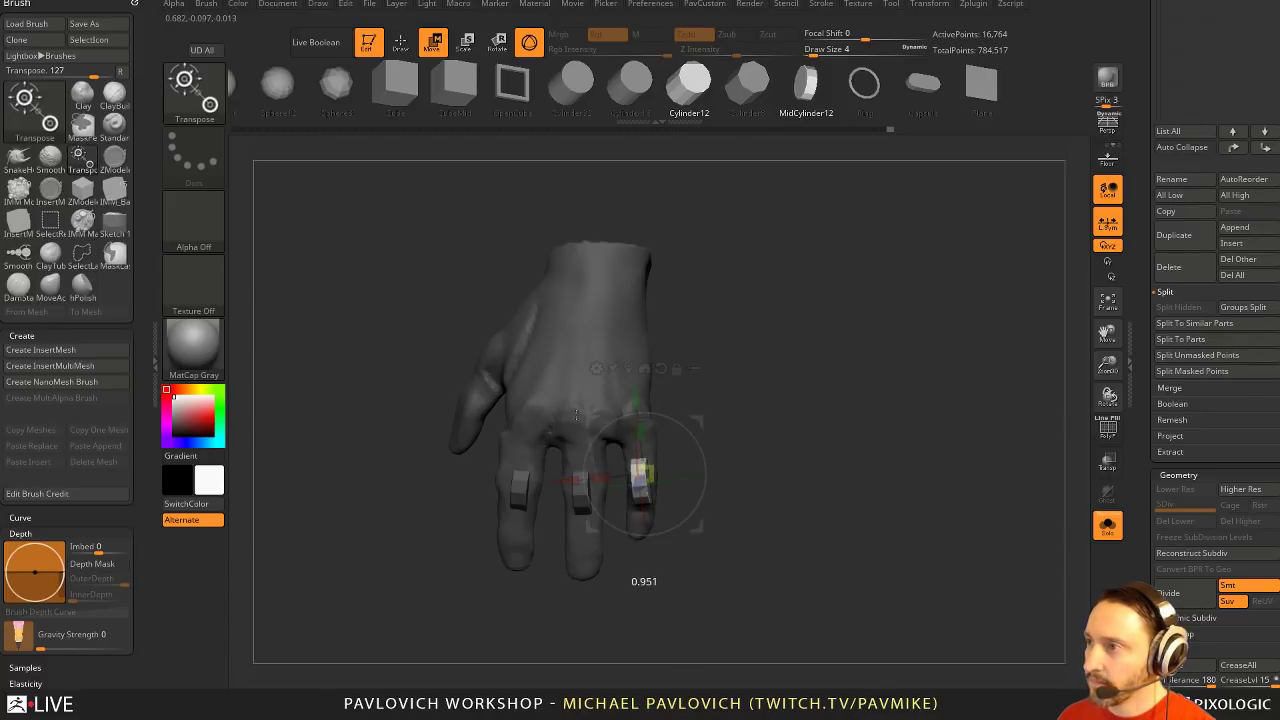
{"action": "left_click_drag", "start_coordinate": [439, 462], "coordinate": [437, 462]}
Duplicate the hinge cylinder onto the thumb, align it with the joint, and clear the mask
{"action": "left_click_drag", "start_coordinate": [692, 343], "coordinate": [820, 369]}
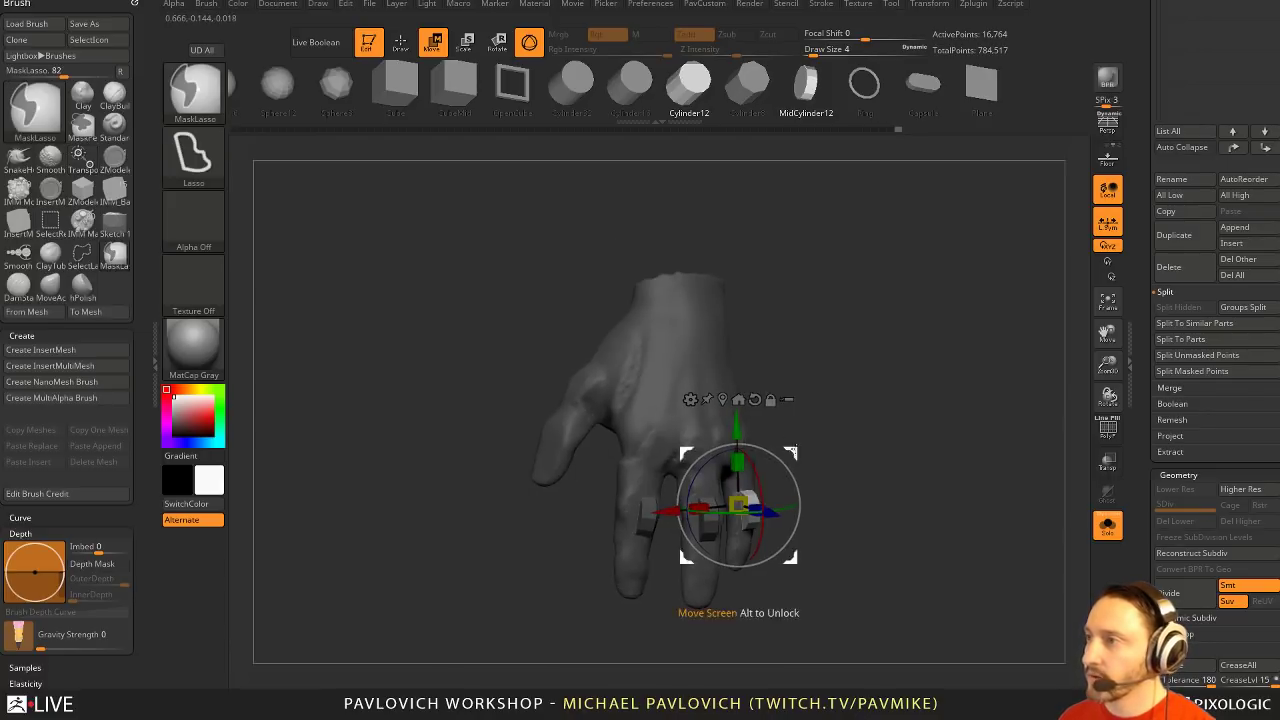
{"action": "left_click_drag", "start_coordinate": [794, 453], "coordinate": [617, 369], "text": "ctrl"}
{"action": "left_click_drag", "start_coordinate": [799, 380], "coordinate": [716, 423]}
{"action": "left_click_drag", "start_coordinate": [643, 437], "coordinate": [655, 439]}
{"action": "left_click_drag", "start_coordinate": [518, 431], "coordinate": [550, 481]}
{"action": "left_click_drag", "start_coordinate": [688, 378], "coordinate": [640, 405]}
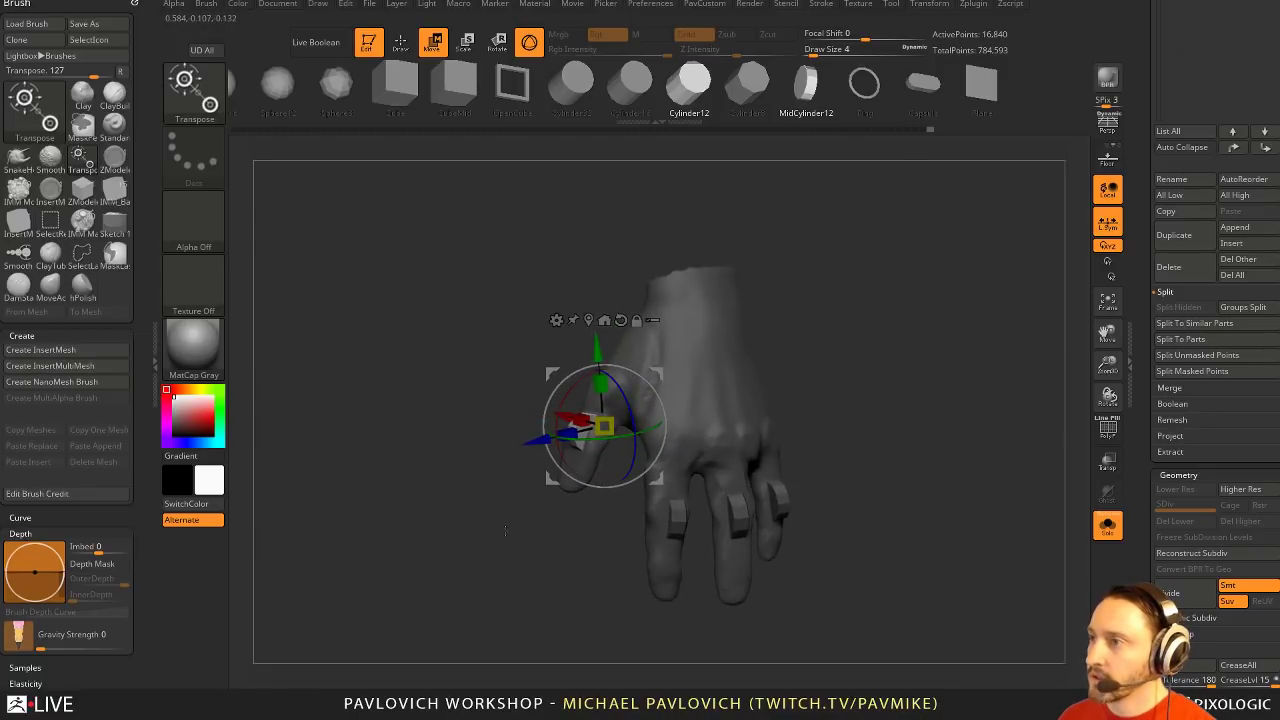
{"action": "left_click_drag", "start_coordinate": [505, 532], "coordinate": [548, 534]}
{"action": "left_click_drag", "start_coordinate": [528, 416], "coordinate": [523, 415]}
{"action": "left_click_drag", "start_coordinate": [905, 420], "coordinate": [880, 420]}
{"action": "left_click_drag", "start_coordinate": [892, 418], "coordinate": [926, 443], "text": "ctrl"}
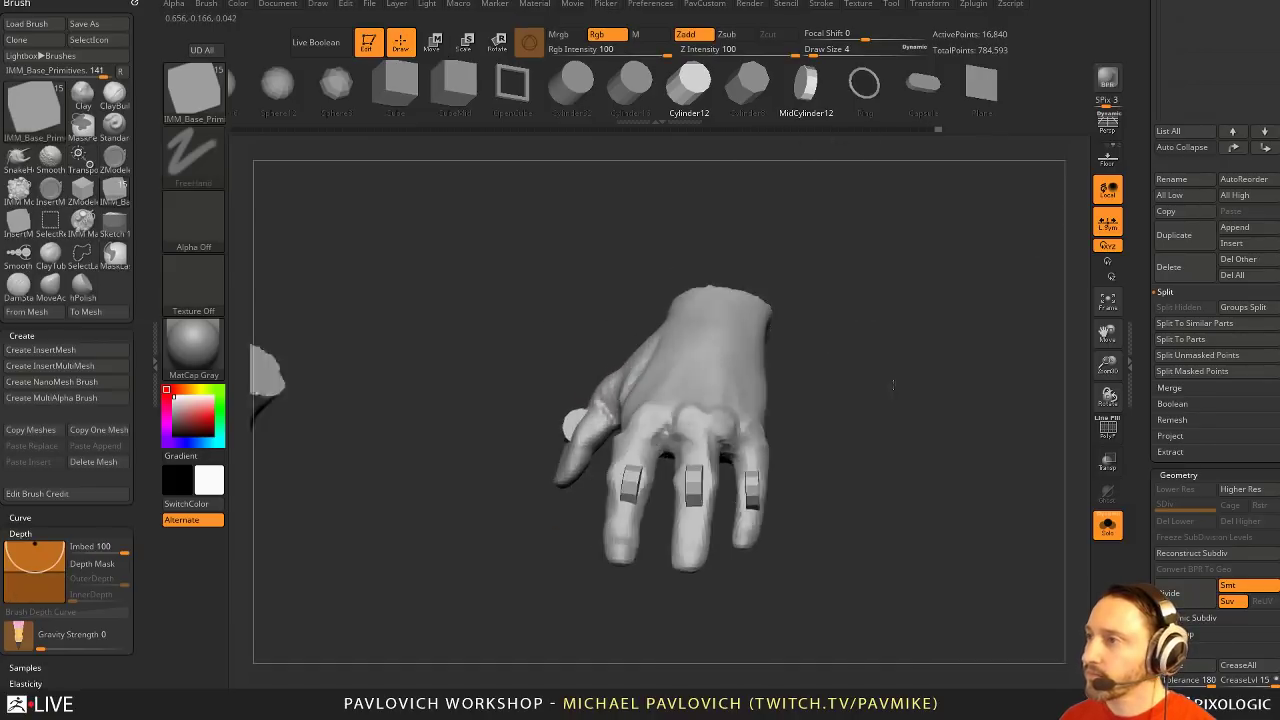
Undo the last DynaMesh update of the hand and its hinge cylinders
{"action": "mouse_move", "coordinate": [891, 380]}
{"action": "left_mouse_down"}
{"action": "mouse_move", "coordinate": [950, 440]}
{"action": "mouse_move", "coordinate": [910, 463]}
{"action": "mouse_move", "coordinate": [970, 523]}
{"action": "mouse_move", "coordinate": [903, 432]}
{"action": "mouse_move", "coordinate": [900, 364]}
{"action": "mouse_move", "coordinate": [948, 411]}
{"action": "mouse_move", "coordinate": [824, 432]}
{"action": "left_mouse_up"}
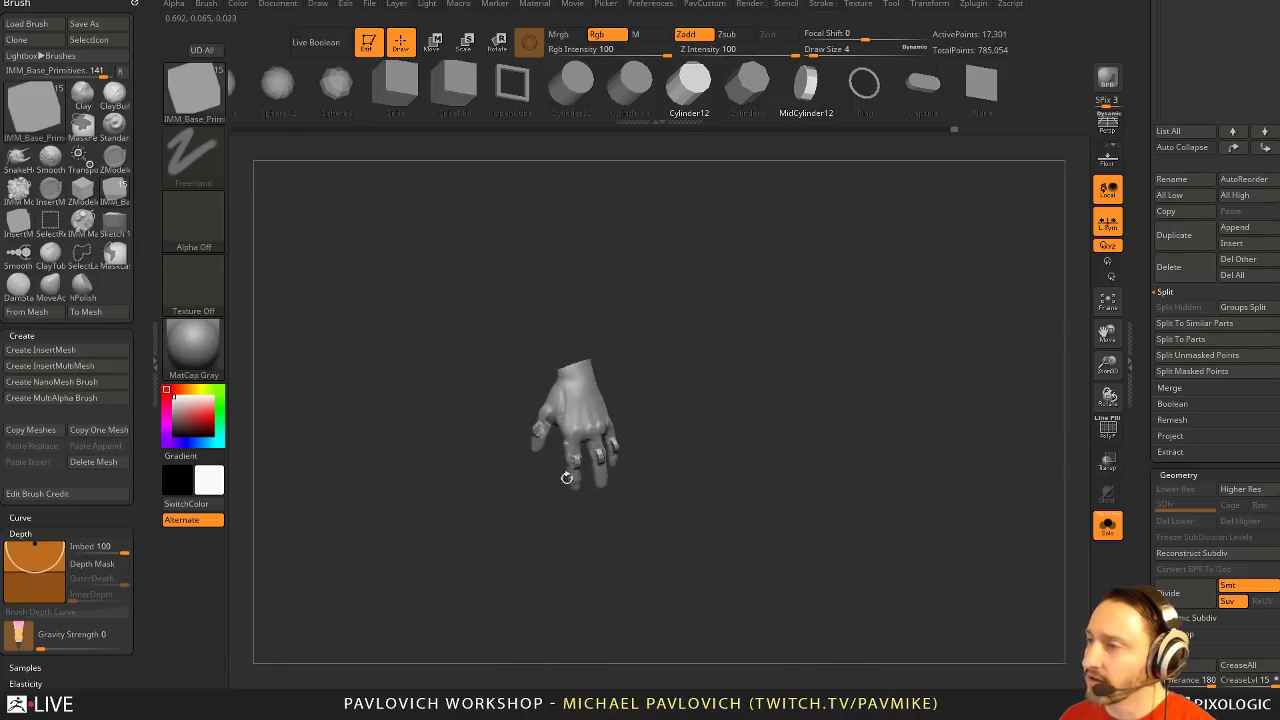
{"action": "key", "text": "f"}
{"action": "mouse_move", "coordinate": [840, 520]}
{"action": "left_mouse_down"}
{"action": "mouse_move", "coordinate": [883, 371]}
{"action": "mouse_move", "coordinate": [886, 417]}
{"action": "mouse_move", "coordinate": [923, 419]}
{"action": "left_mouse_up"}
{"action": "key", "text": "ctrl+z"}
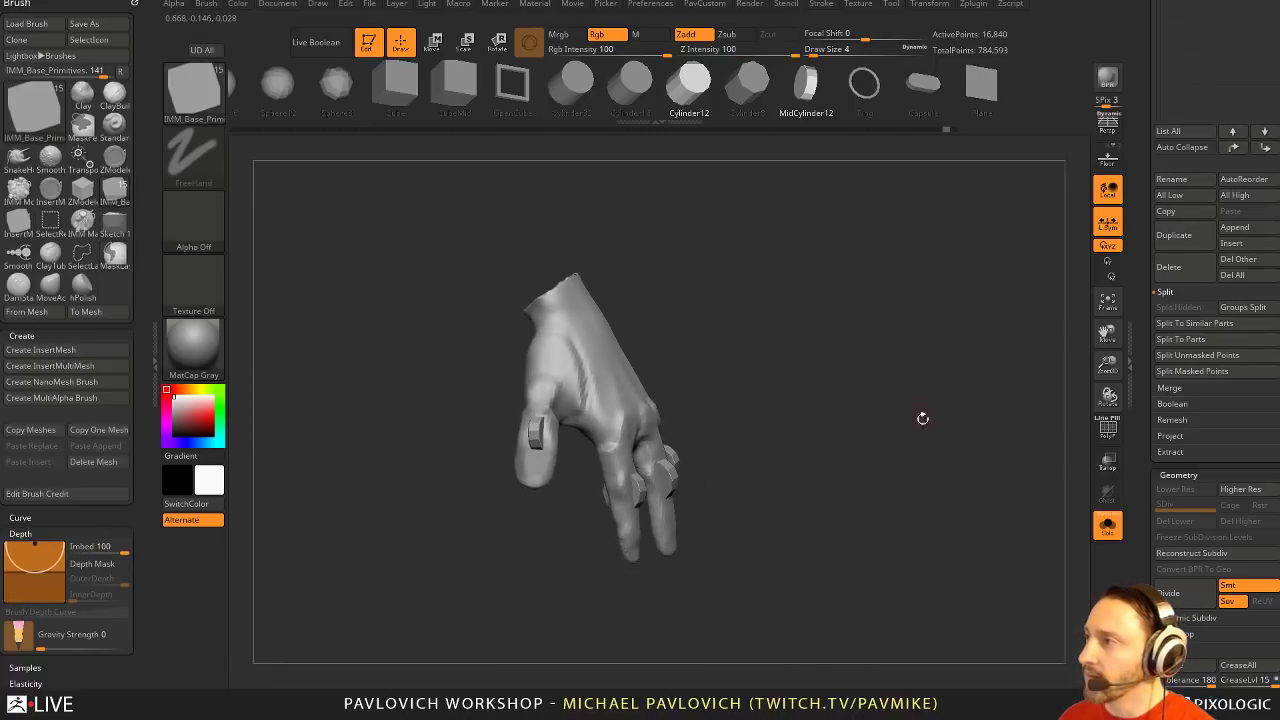
Isolate the four cylinders by polygroup, split them from the hand into their own subtool, and turn off Solo
{"action": "key", "text": "shift+f"}
{"action": "left_click_drag", "start_coordinate": [1043, 423], "coordinate": [914, 434]}
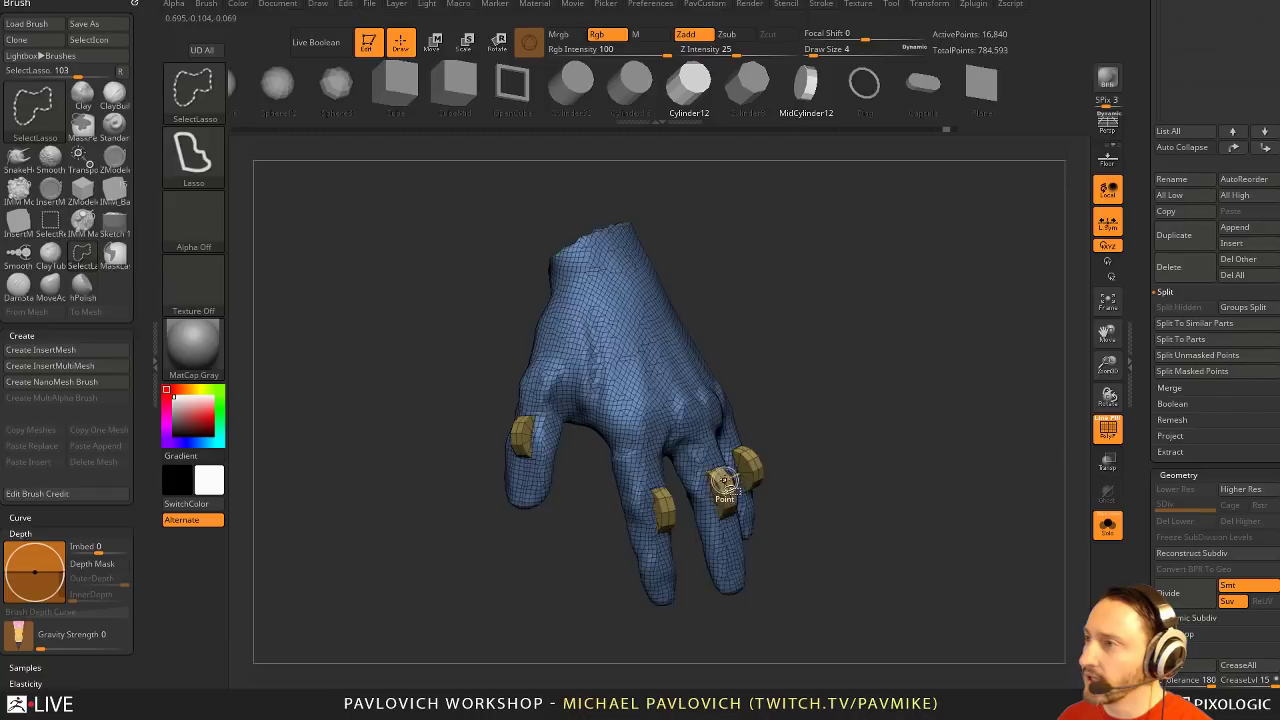
{"action": "left_click", "coordinate": [725, 483], "text": "ctrl+shift"}
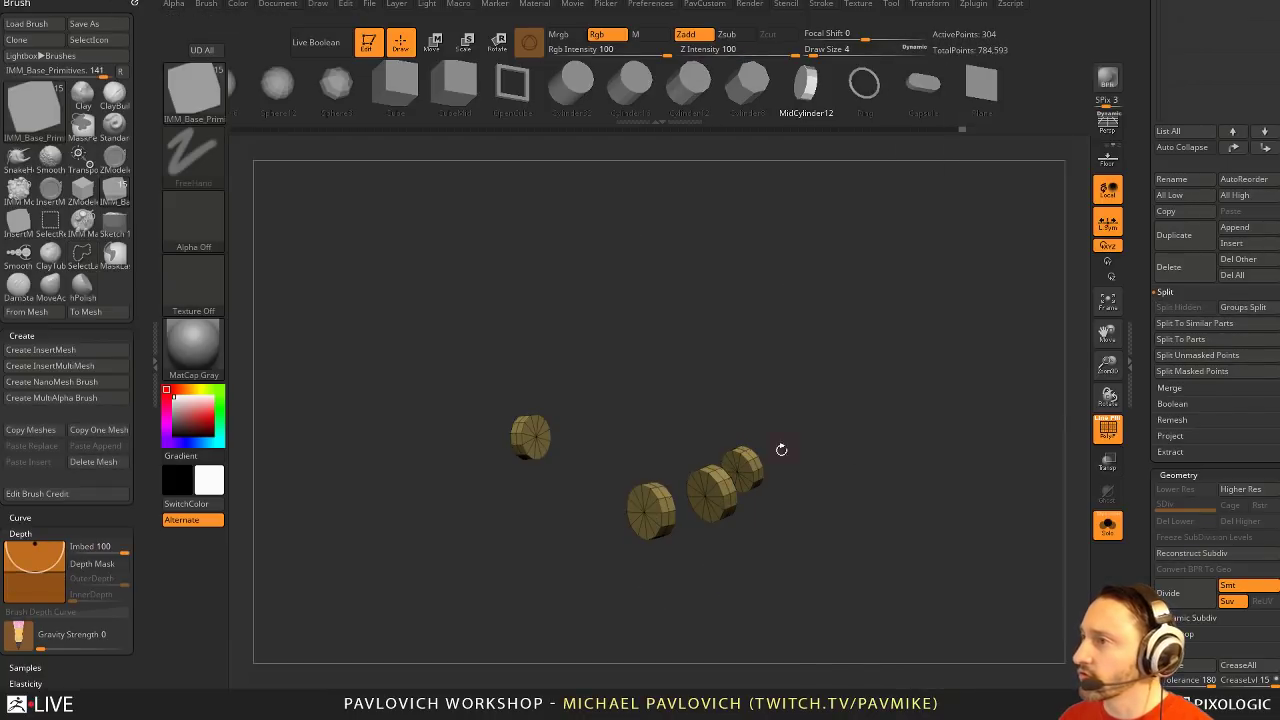
{"action": "left_click", "coordinate": [1110, 526]}
{"action": "key", "text": "shift+f"}
Turn on Dynamic subdivision for the cylinders and crease their edges with tolerance 45 and crease level 2
{"action": "key", "text": "grave"}
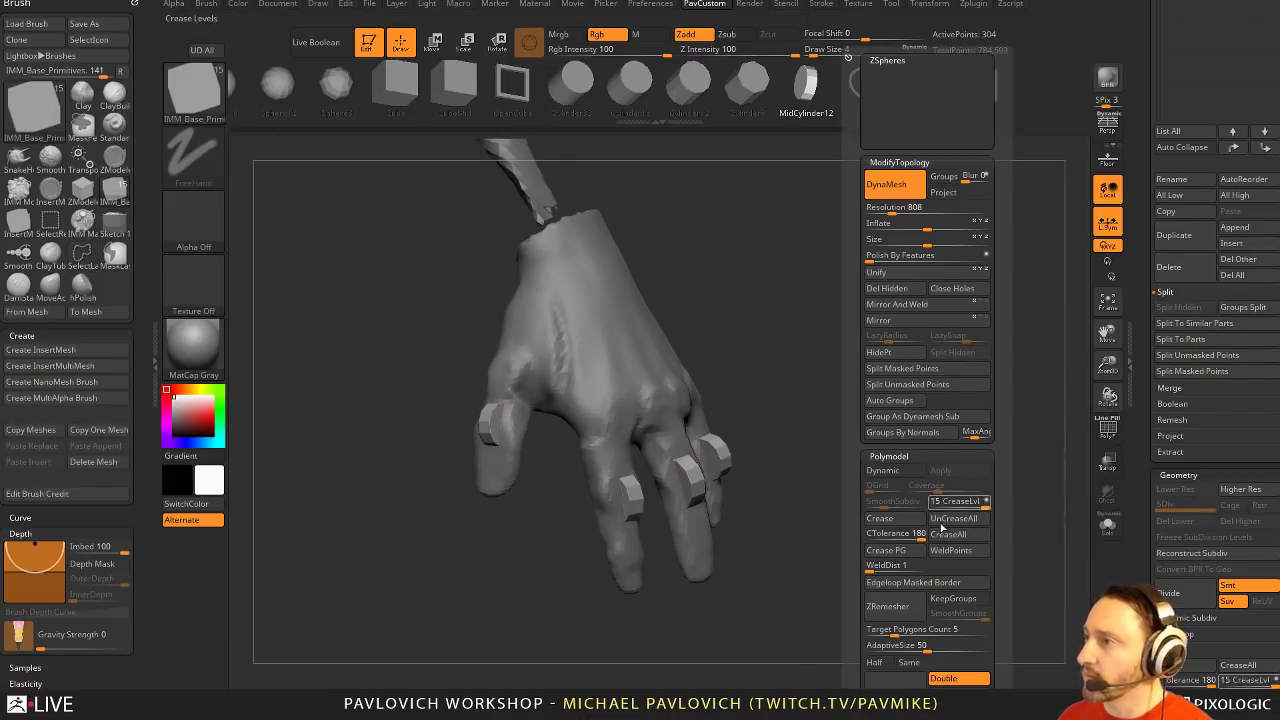
{"action": "left_click", "coordinate": [910, 471]}
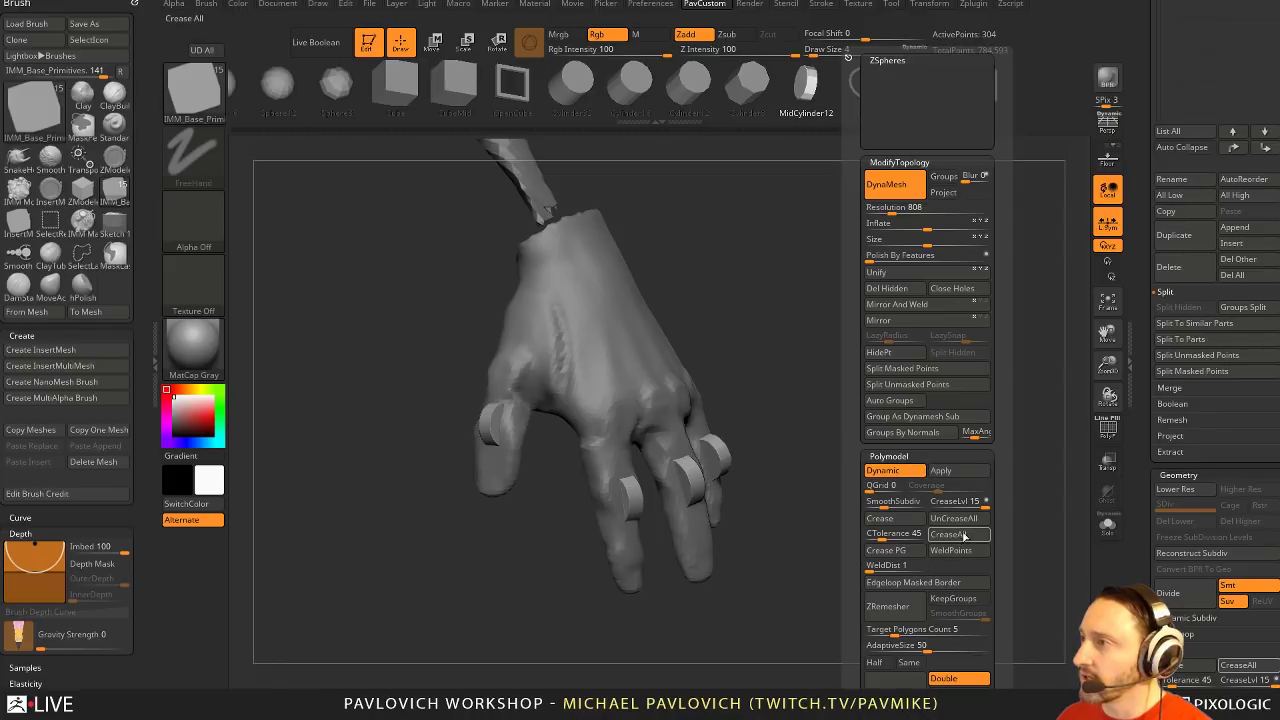
{"action": "left_click", "coordinate": [942, 505]}
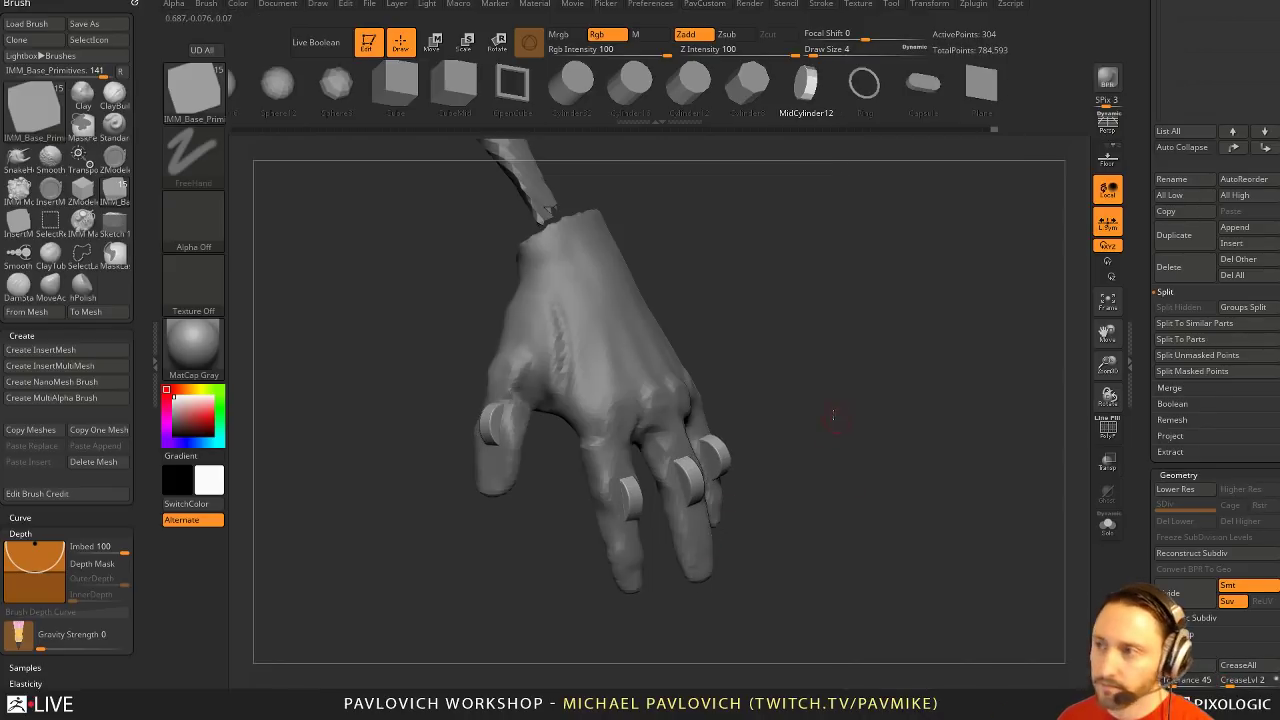
Select the Standard brush and make the hand the active subtool
{"action": "left_click_drag", "start_coordinate": [834, 415], "coordinate": [727, 392]}
{"action": "key", "text": "b"}
{"action": "key", "text": "s"}
{"action": "key", "text": "t"}
{"action": "key", "text": "s"}
{"action": "left_click", "coordinate": [684, 358], "text": "alt"}
{"action": "left_click_drag", "start_coordinate": [846, 331], "coordinate": [933, 393]}
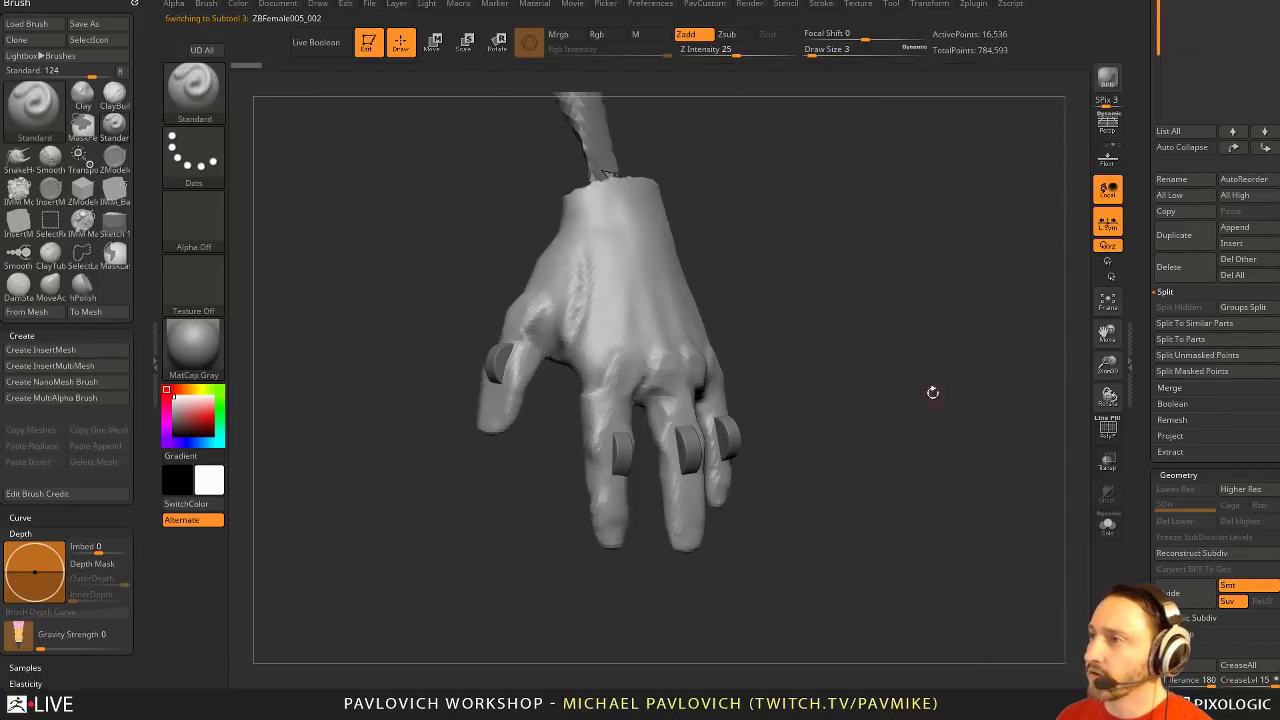
Set the Standard brush's draw size to 4 and undo the last stroke on the hand
{"action": "left_click_drag", "start_coordinate": [741, 399], "coordinate": [880, 394]}
{"action": "left_click_drag", "start_coordinate": [766, 357], "coordinate": [783, 407]}
{"action": "key", "text": "s"}
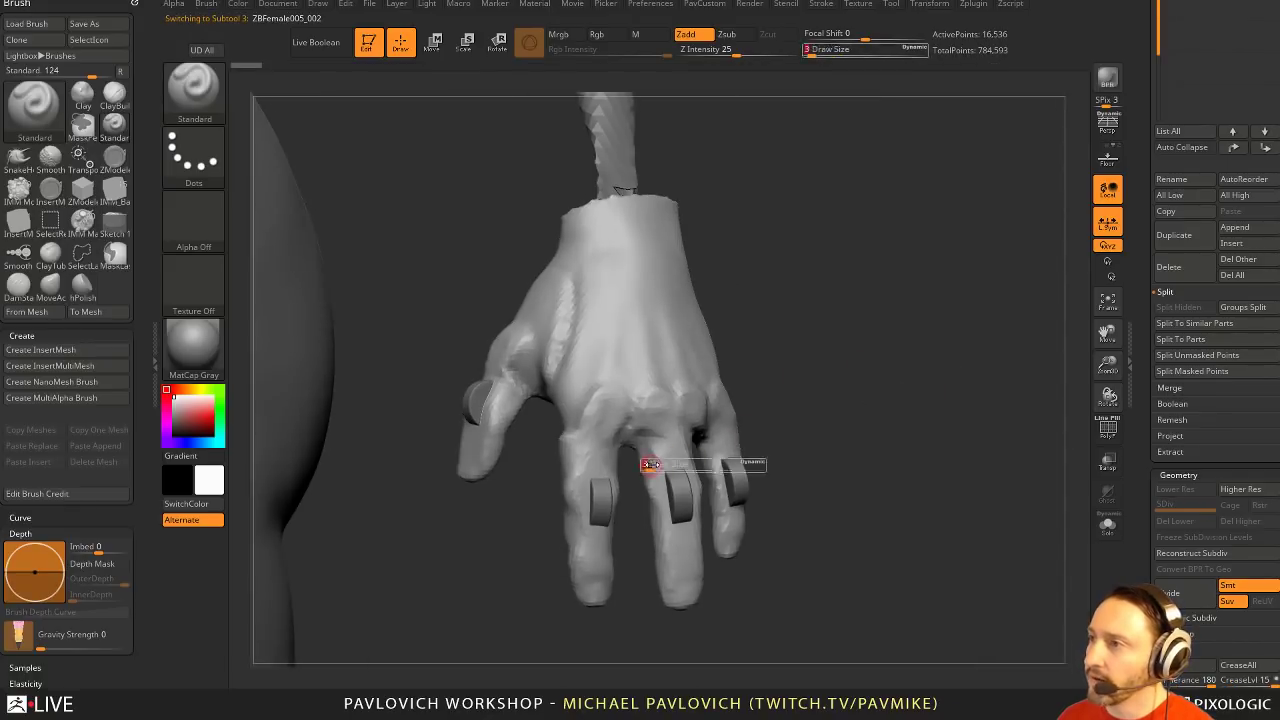
{"action": "left_click_drag", "start_coordinate": [651, 464], "coordinate": [655, 464]}
{"action": "key", "text": "s"}
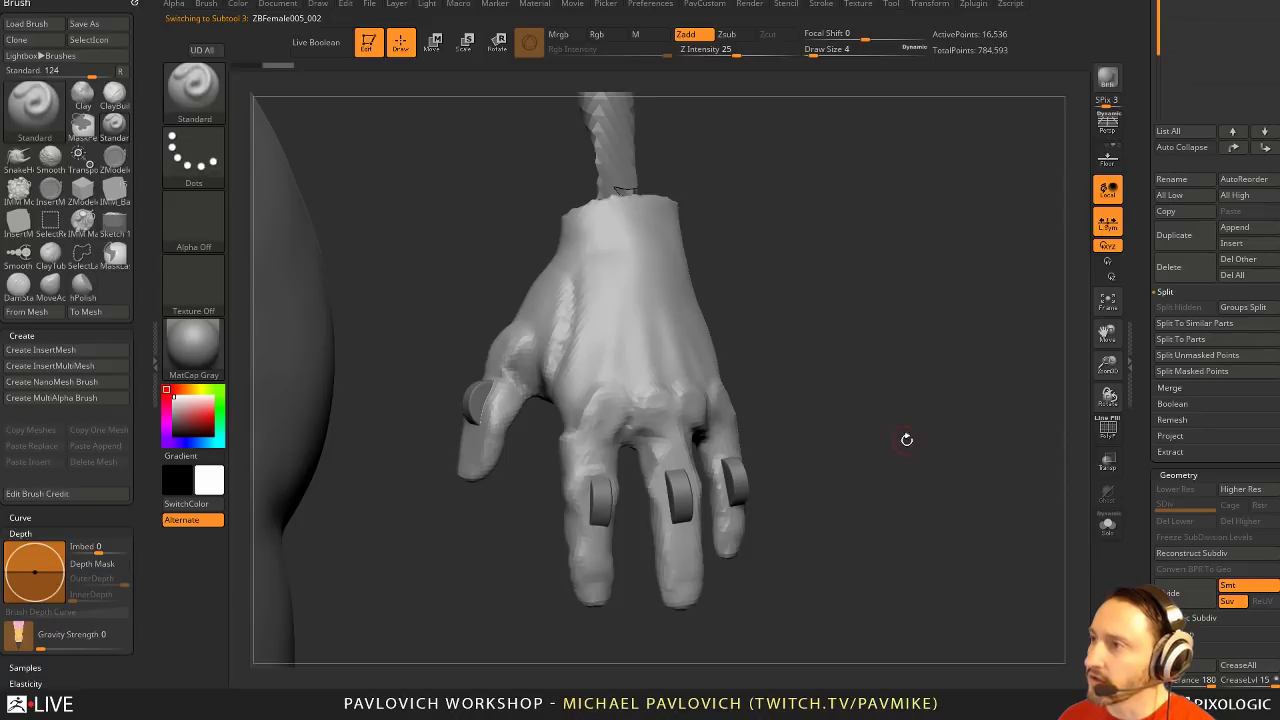
{"action": "key", "text": "ctrl+z"}
{"action": "key", "text": "5"}
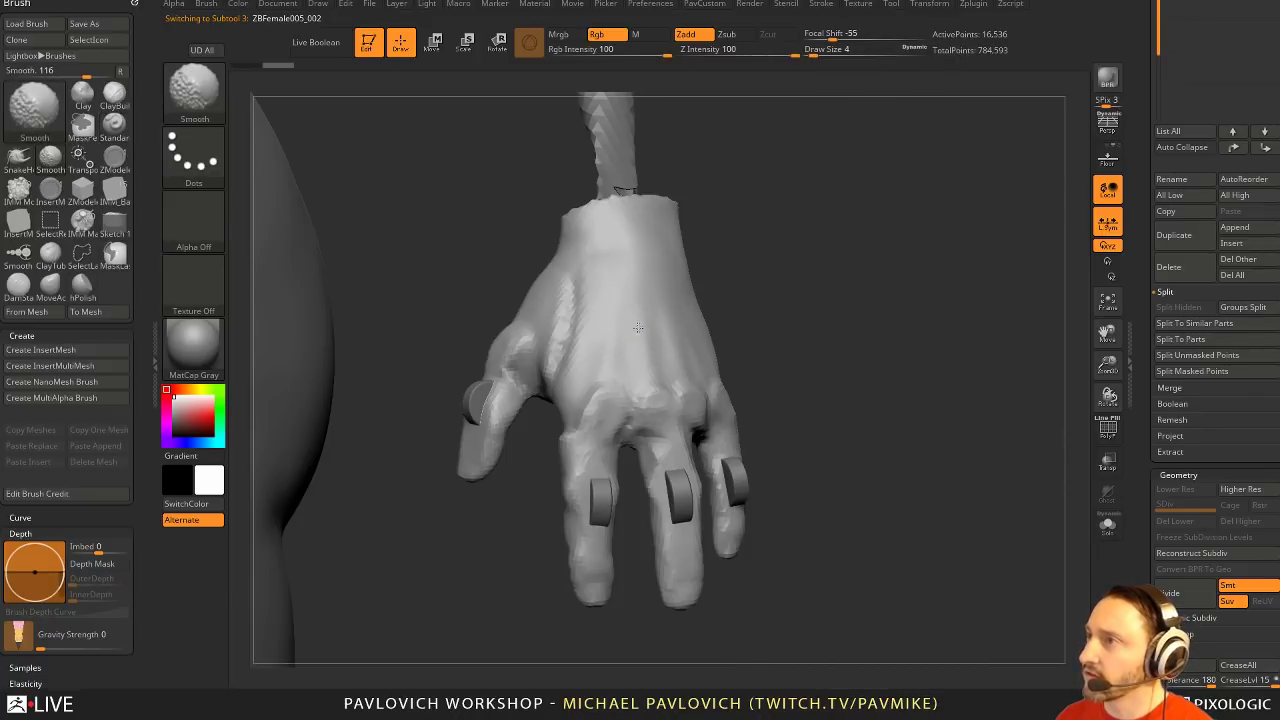
Sculpt raised folds around the hinge cylinders on the three fingers with the Standard brush at Z Intensity 32
{"action": "left_click_drag", "start_coordinate": [814, 254], "coordinate": [845, 455], "text": "ctrl"}
{"action": "left_click_drag", "start_coordinate": [741, 205], "coordinate": [749, 140], "text": "alt"}
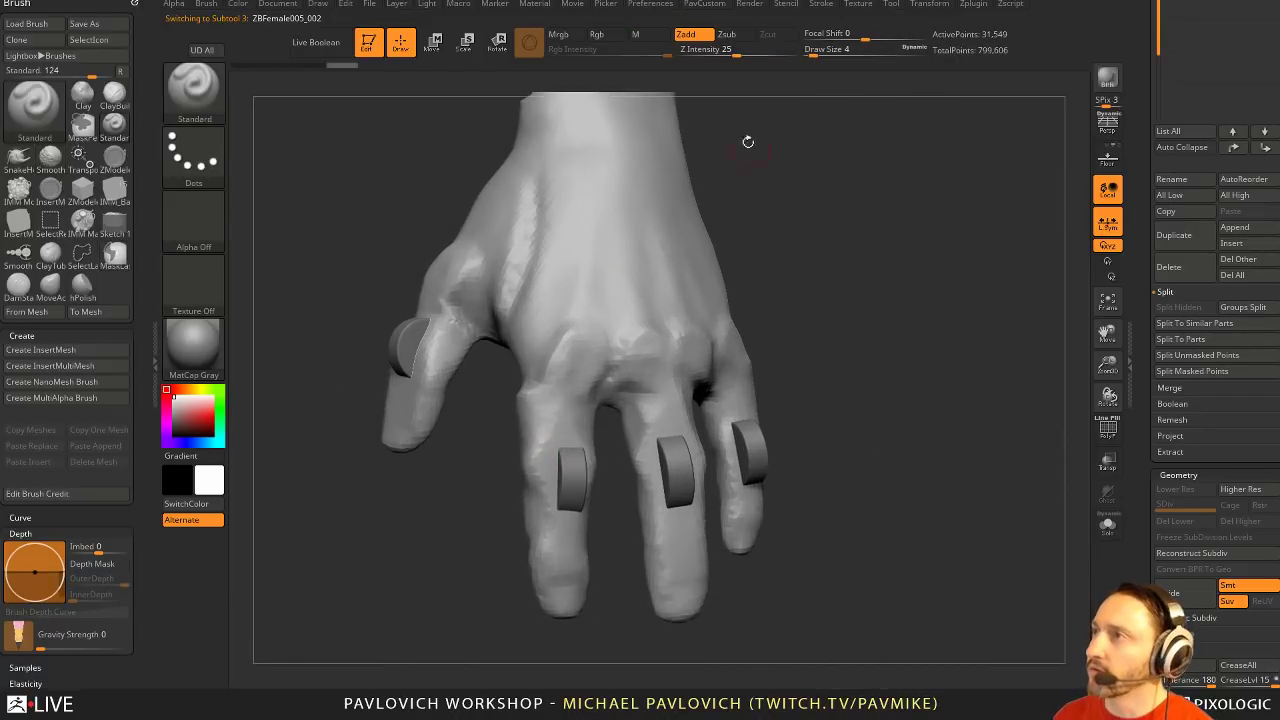
{"action": "left_click", "coordinate": [747, 55]}
{"action": "key", "text": "1"}
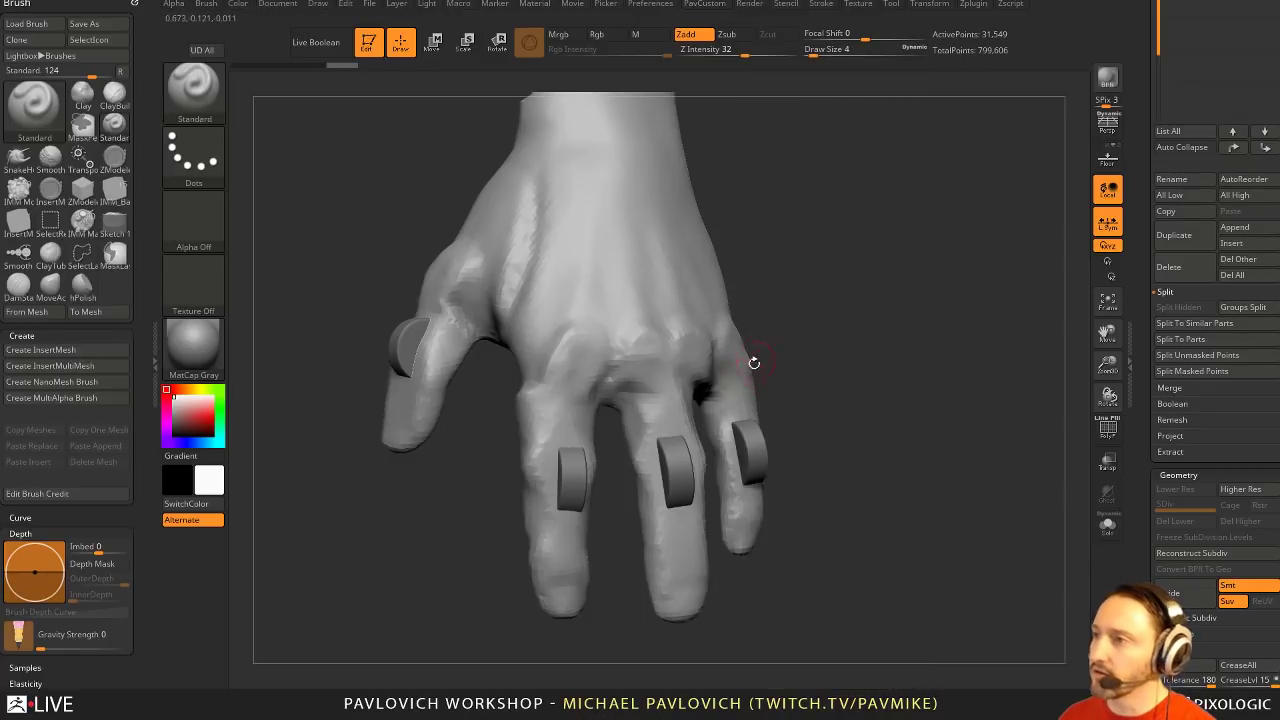
{"action": "mouse_move", "coordinate": [547, 446]}
{"action": "left_mouse_down"}
{"action": "mouse_move", "coordinate": [549, 478]}
{"action": "mouse_move", "coordinate": [573, 443]}
{"action": "left_mouse_up"}
{"action": "right_click_drag", "start_coordinate": [573, 443], "coordinate": [588, 443]}
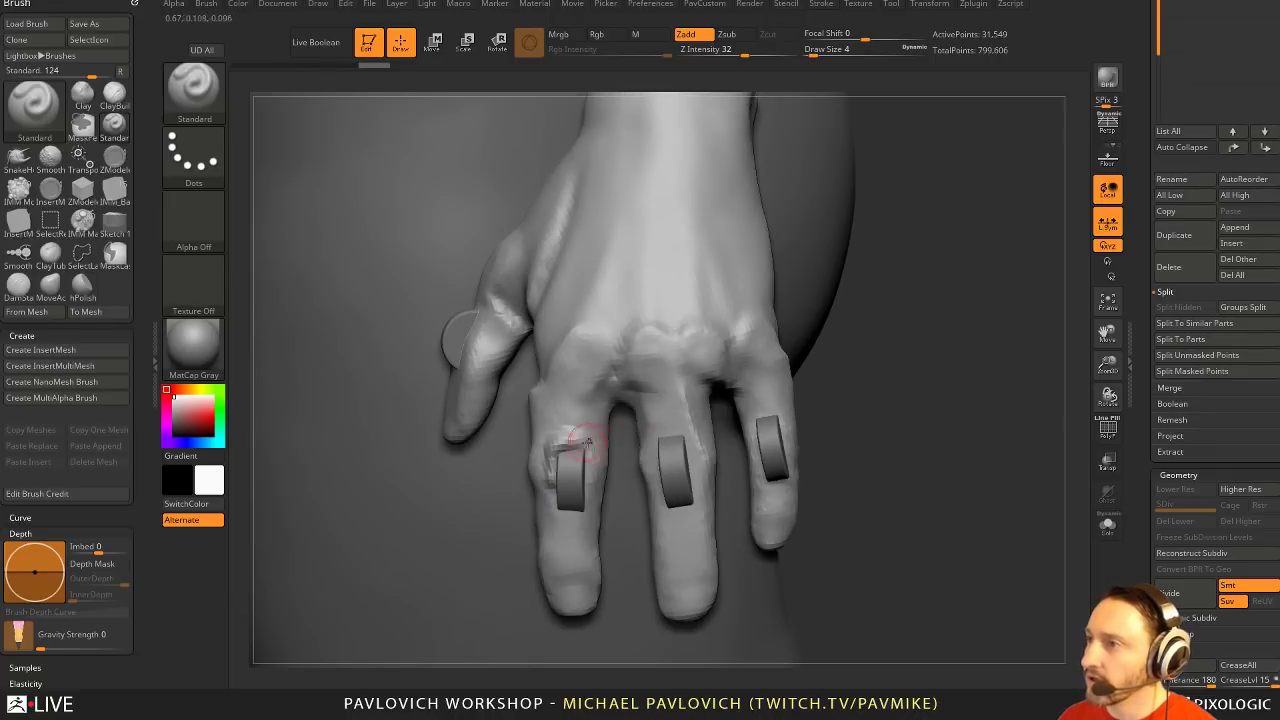
{"action": "left_click_drag", "start_coordinate": [566, 438], "coordinate": [590, 474]}
{"action": "right_click_drag", "start_coordinate": [590, 474], "coordinate": [782, 403]}
{"action": "left_click_drag", "start_coordinate": [686, 440], "coordinate": [698, 466]}
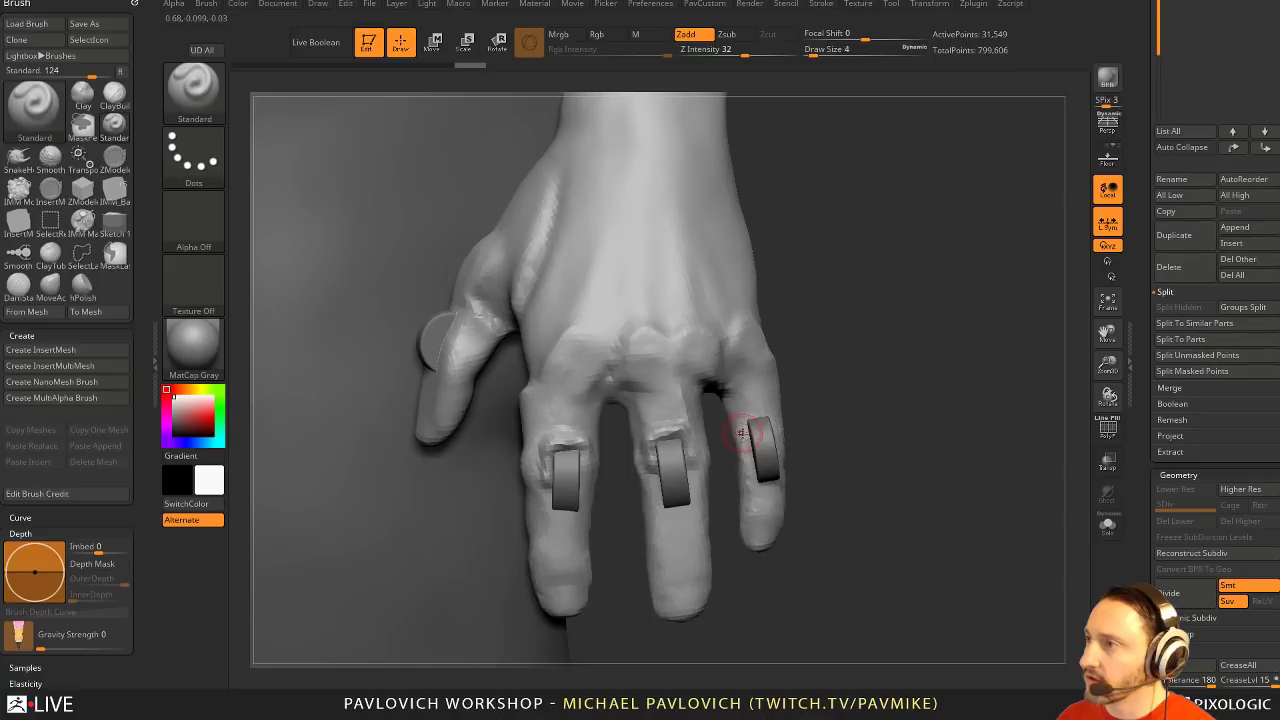
{"action": "right_click_drag", "start_coordinate": [831, 424], "coordinate": [814, 440]}
Make the hinge cylinders the active subtool and scale them down slightly with the gizmo
{"action": "left_click", "coordinate": [769, 472], "text": "alt"}
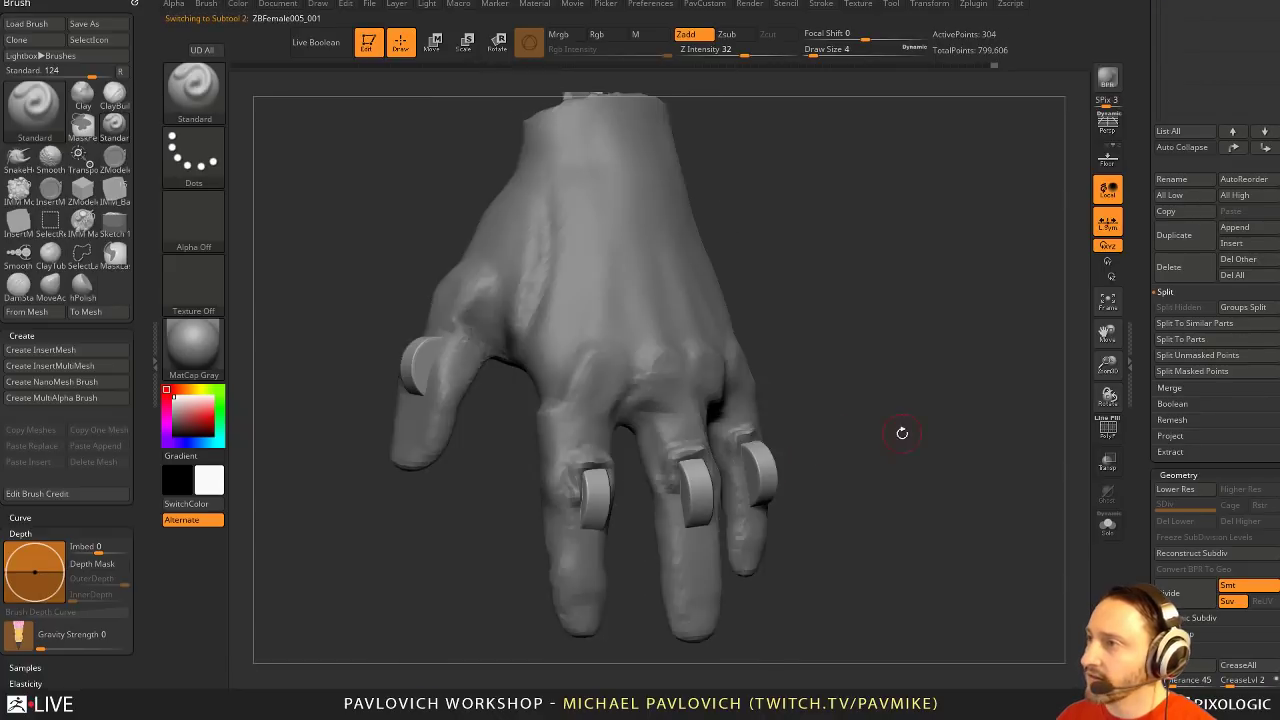
{"action": "right_click_drag", "start_coordinate": [903, 434], "coordinate": [878, 441]}
{"action": "key", "text": "w"}
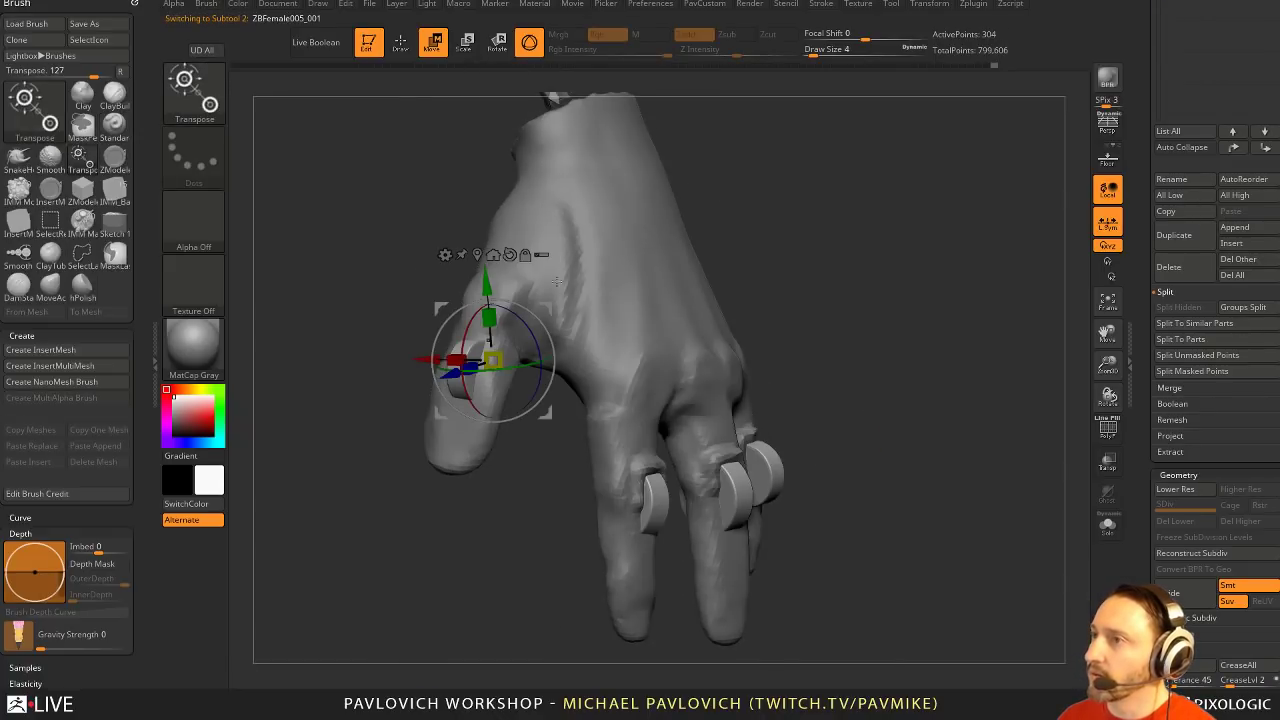
{"action": "left_click_drag", "start_coordinate": [492, 360], "coordinate": [431, 358]}
{"action": "key", "text": "q"}
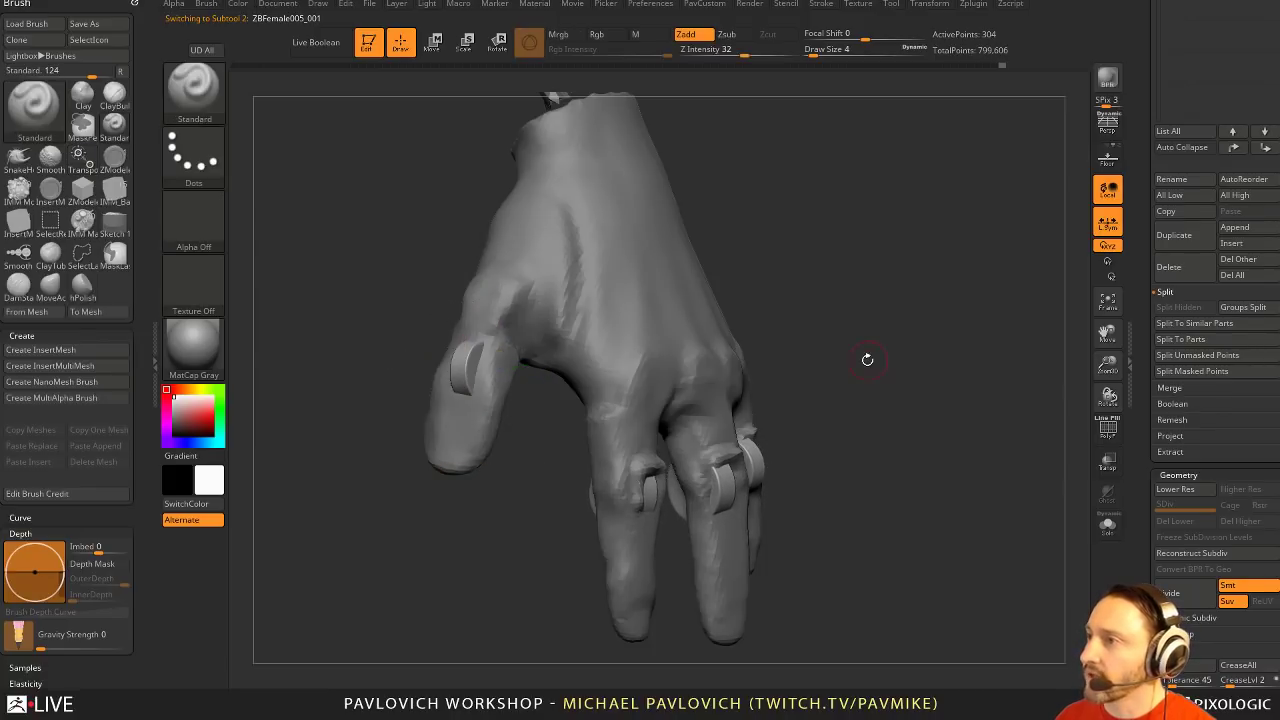
Show PolyFrame on the cylinders and turn on Topological auto masking for the Move brush
{"action": "left_click_drag", "start_coordinate": [866, 360], "coordinate": [1002, 451]}
{"action": "key", "text": "shift+f"}
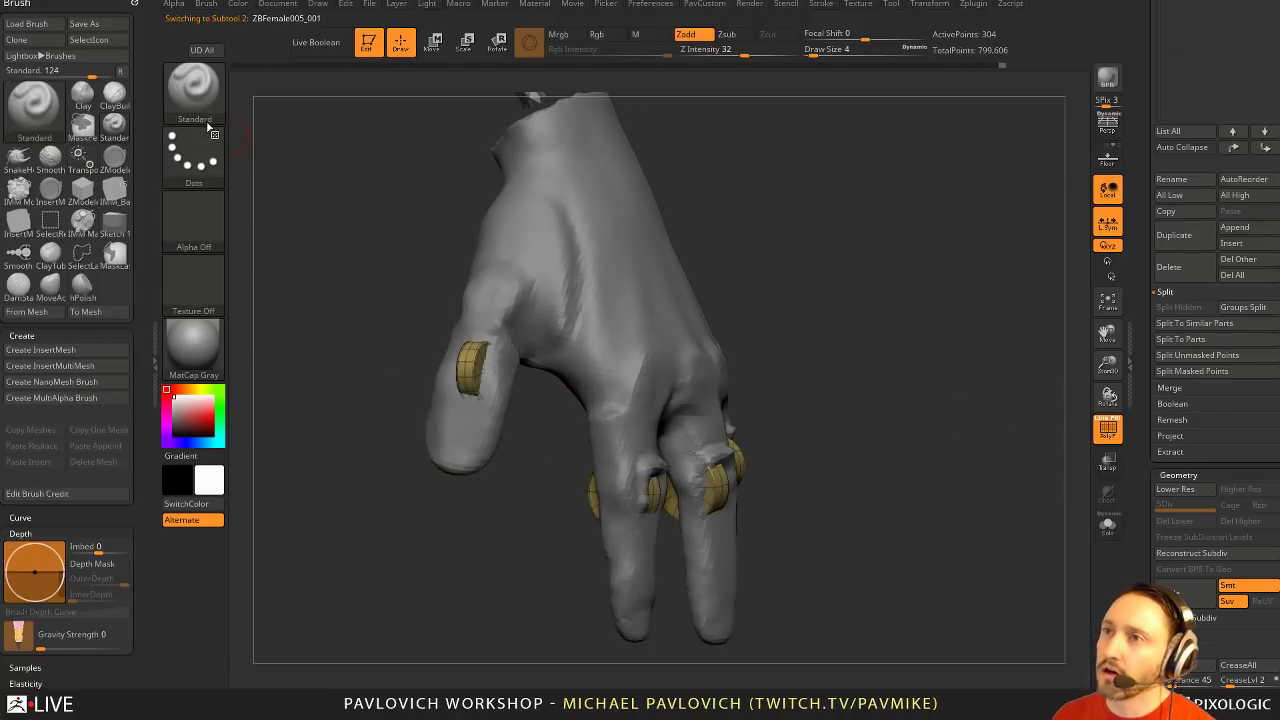
{"action": "left_click_drag", "start_coordinate": [140, 292], "coordinate": [140, 145], "text": "shift"}
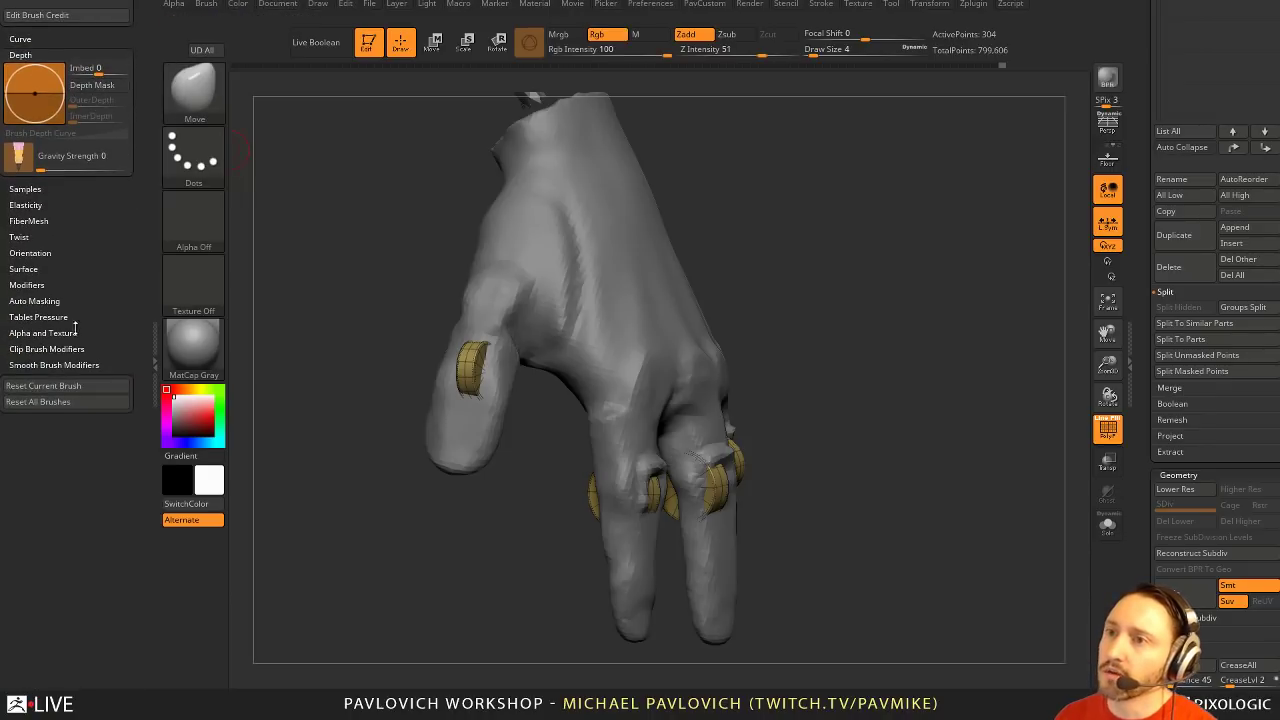
{"action": "left_click", "coordinate": [32, 298]}
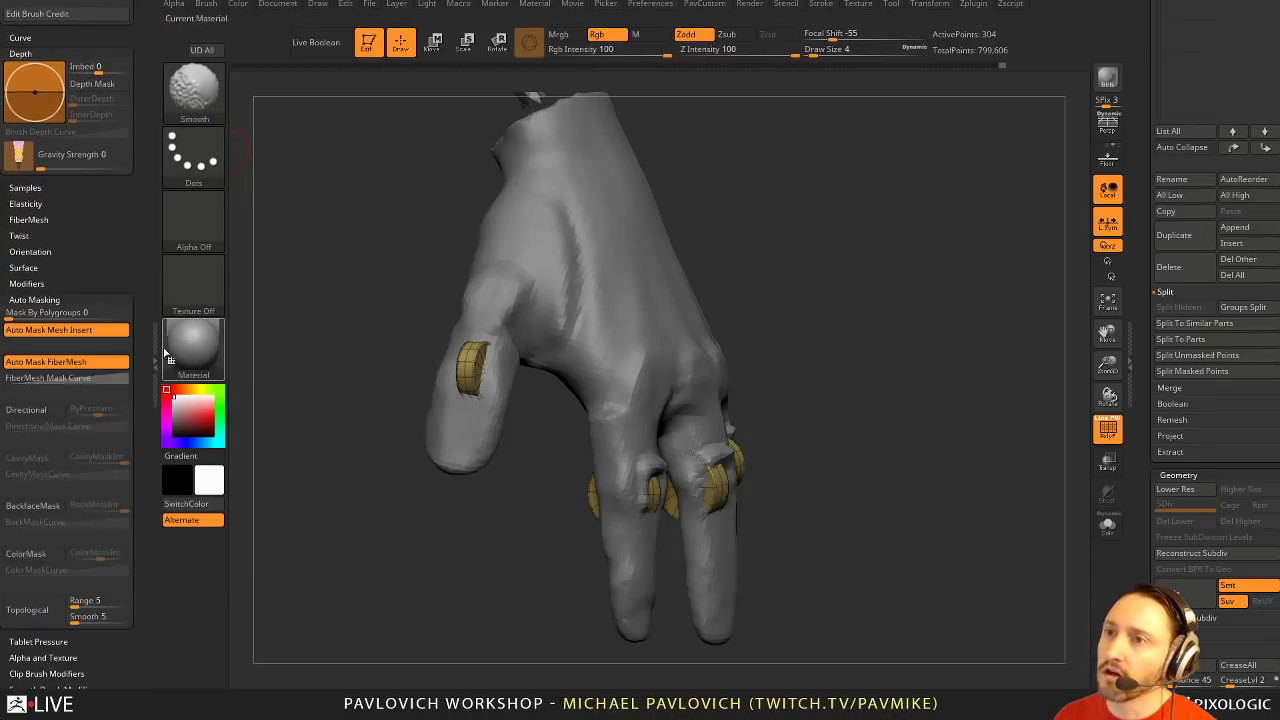
{"action": "left_click", "coordinate": [38, 612]}
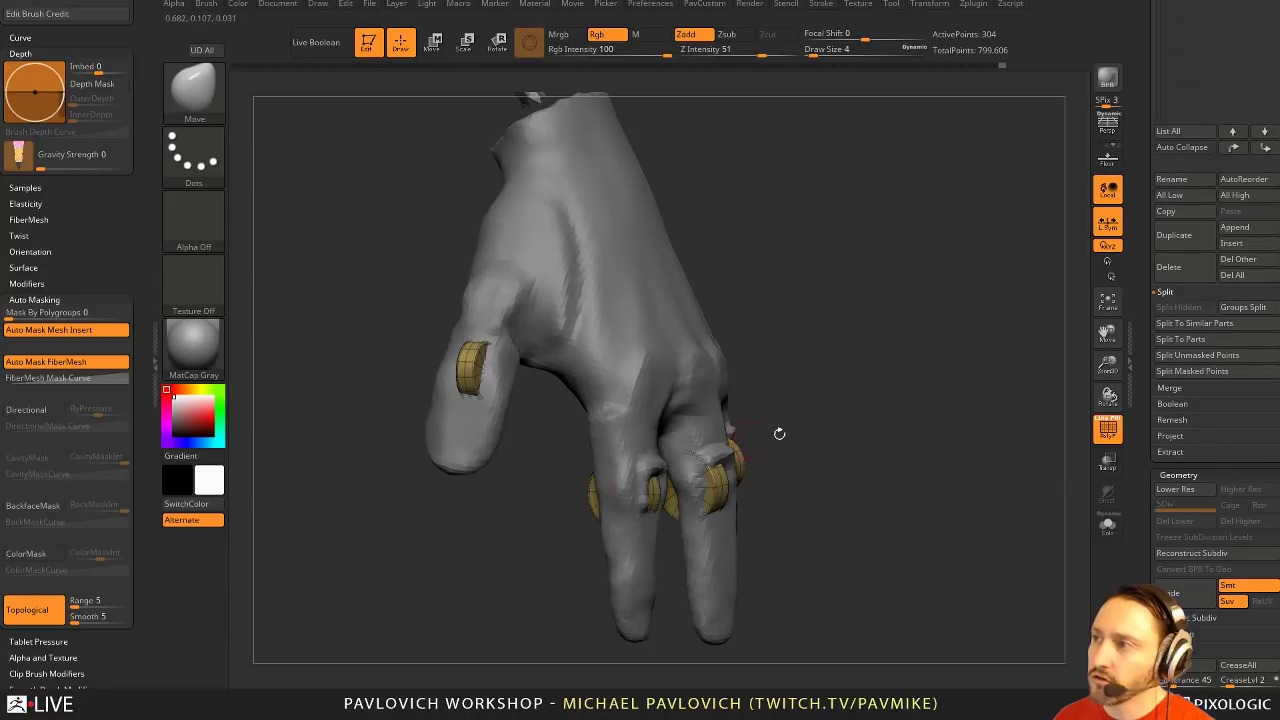
Push the finger cylinders slightly outward with the Move brush at draw size 83
{"action": "key", "text": "s"}
{"action": "left_click_drag", "start_coordinate": [851, 434], "coordinate": [896, 435]}
{"action": "key", "text": "s"}
{"action": "mouse_move", "coordinate": [769, 461]}
{"action": "left_mouse_down"}
{"action": "mouse_move", "coordinate": [752, 461]}
{"action": "mouse_move", "coordinate": [784, 466]}
{"action": "mouse_move", "coordinate": [750, 454]}
{"action": "left_mouse_up"}
{"action": "left_click_drag", "start_coordinate": [926, 411], "coordinate": [903, 420]}
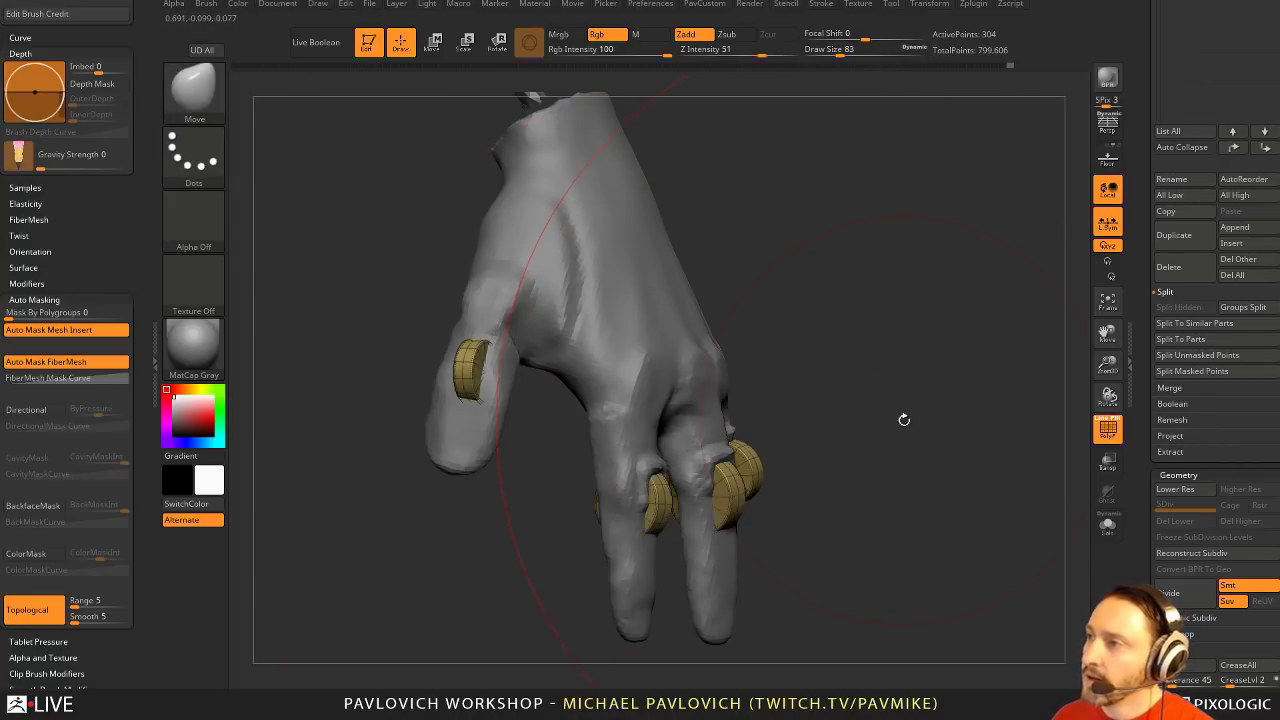
{"action": "left_click_drag", "start_coordinate": [738, 492], "coordinate": [742, 496]}
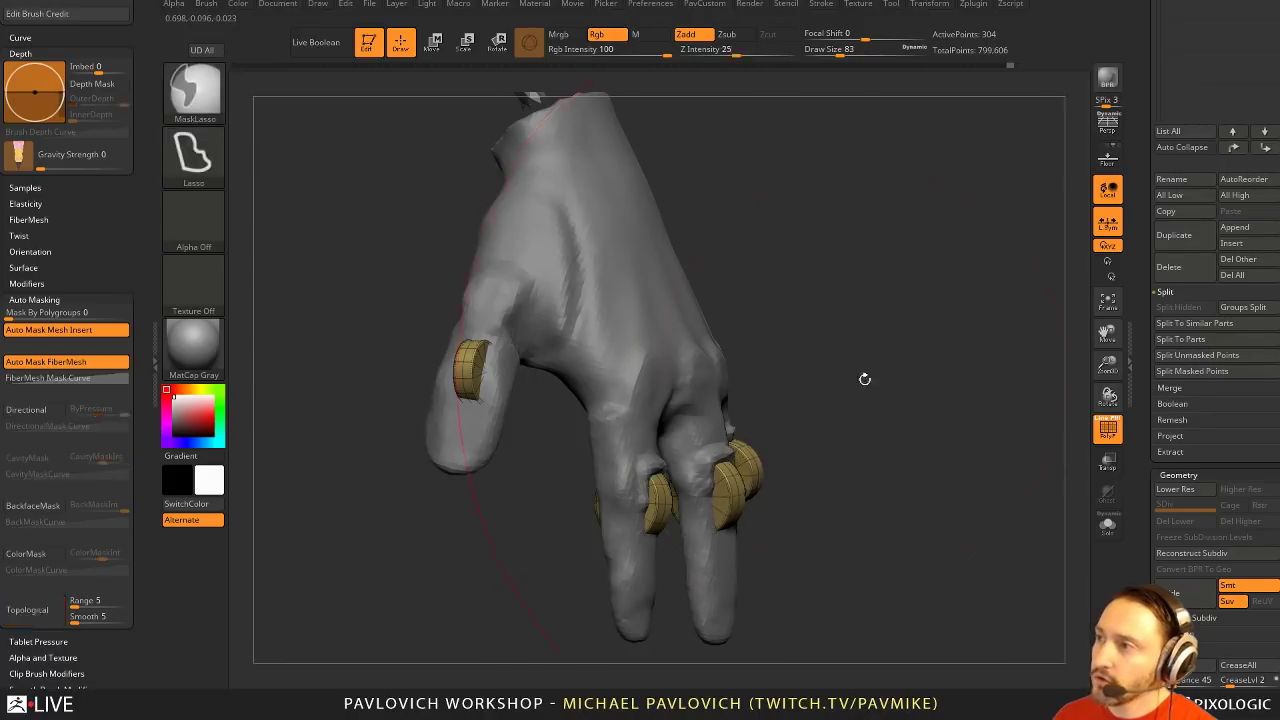
Give each hinge cylinder its own polygroup with Auto Groups and turn off local symmetry
{"action": "key", "text": "ctrl+Tab"}
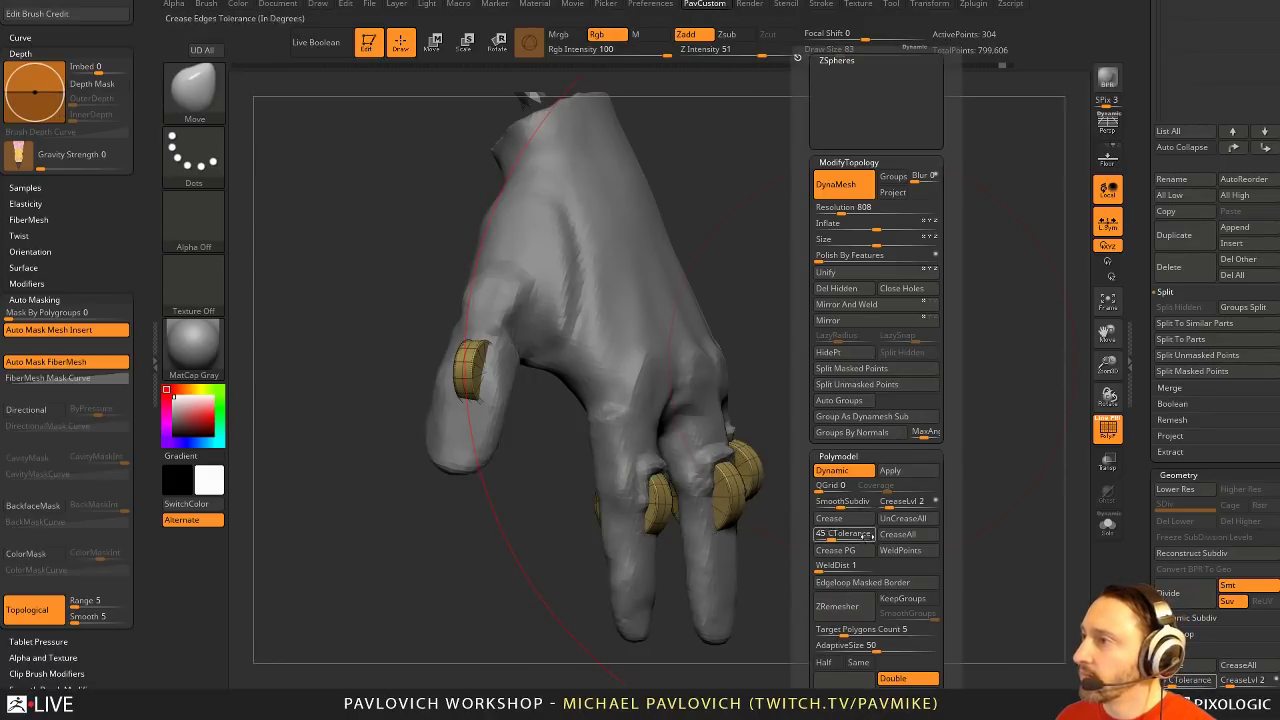
{"action": "left_click", "coordinate": [851, 432]}
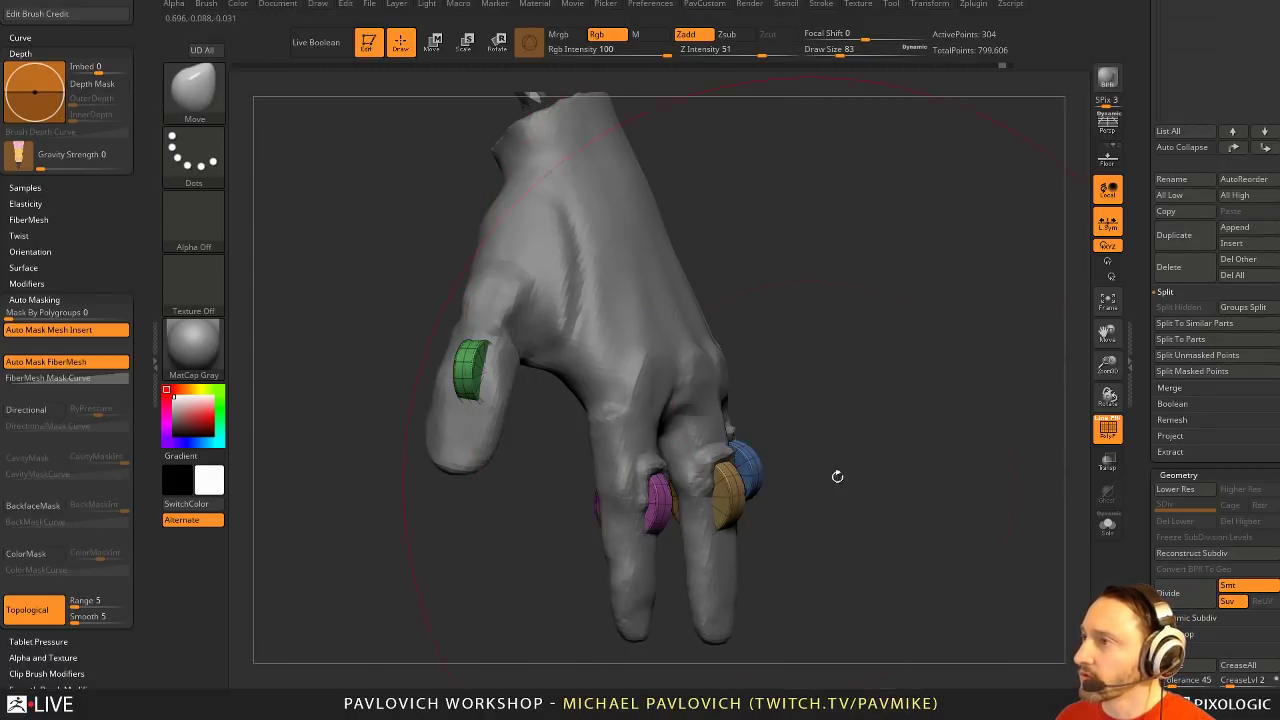
{"action": "key", "text": "shift+space"}
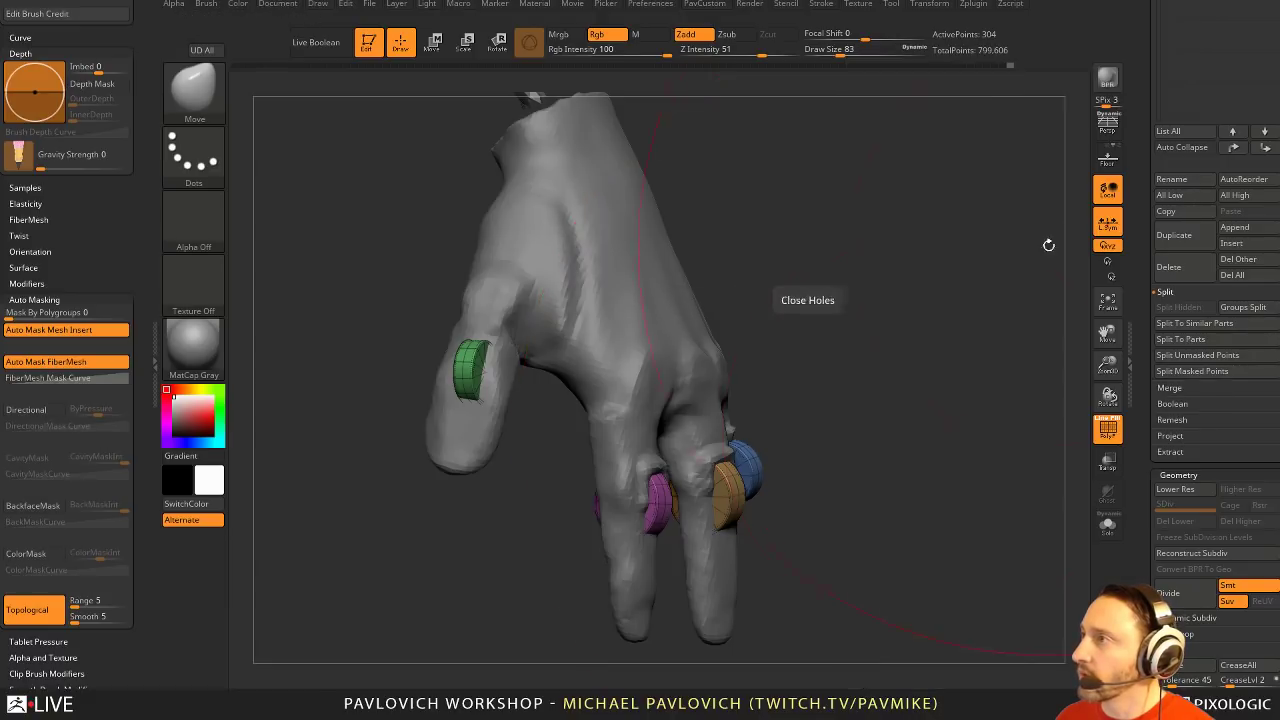
{"action": "key", "text": "shift+space"}
{"action": "left_click", "coordinate": [931, 327]}
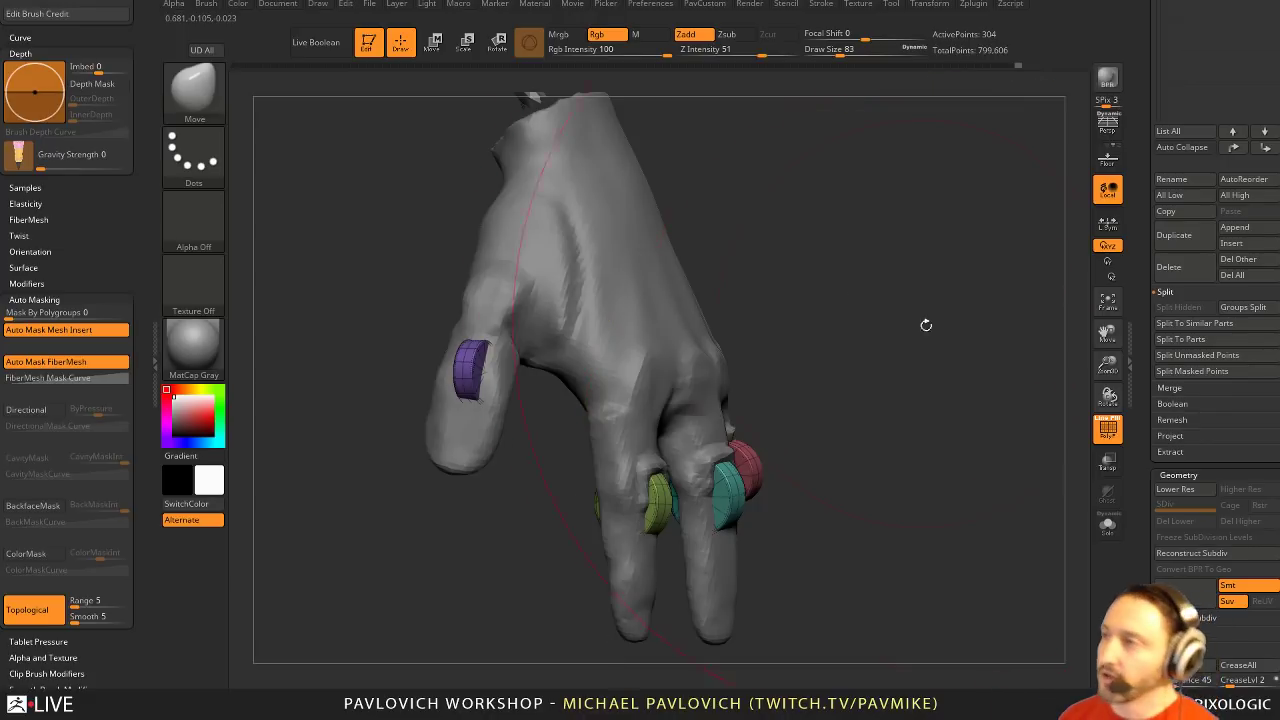
Regenerate the polygroups of the hinge cylinders on both hands
{"action": "right_click_drag", "start_coordinate": [926, 325], "coordinate": [423, 338], "text": "ctrl"}
{"action": "key", "text": "3"}
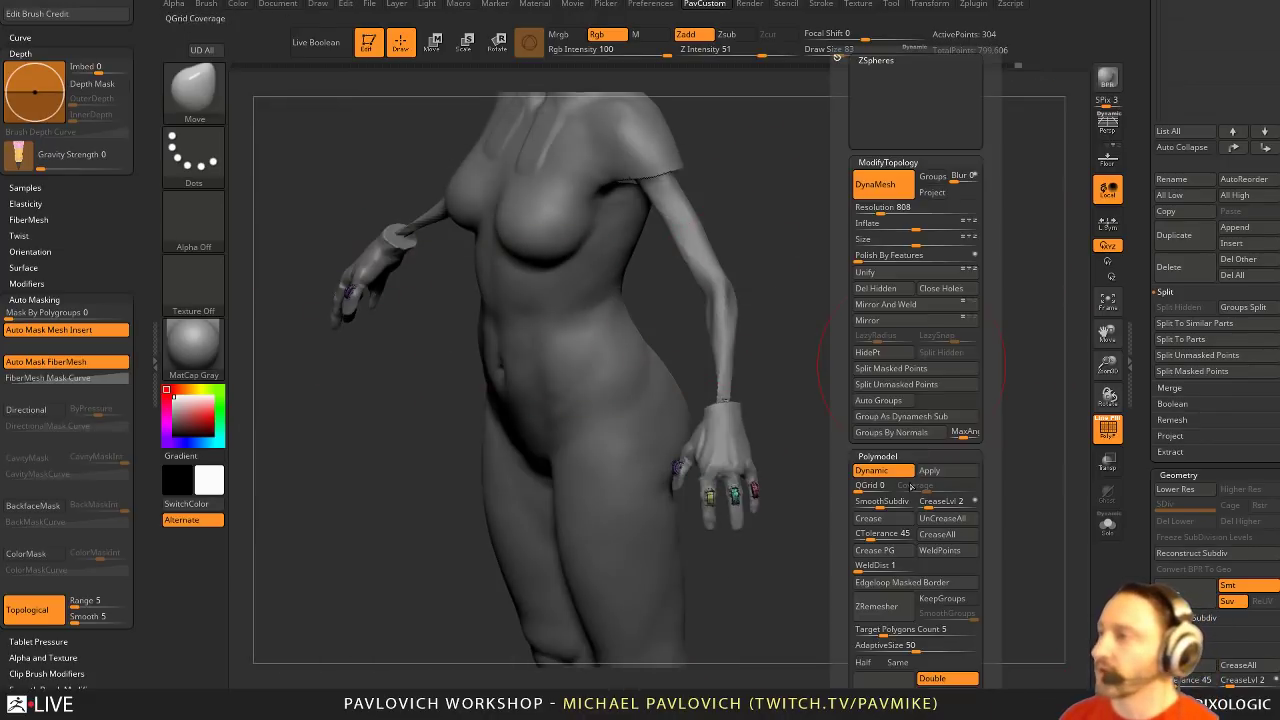
{"action": "left_click", "coordinate": [903, 432]}
{"action": "key", "text": "3"}
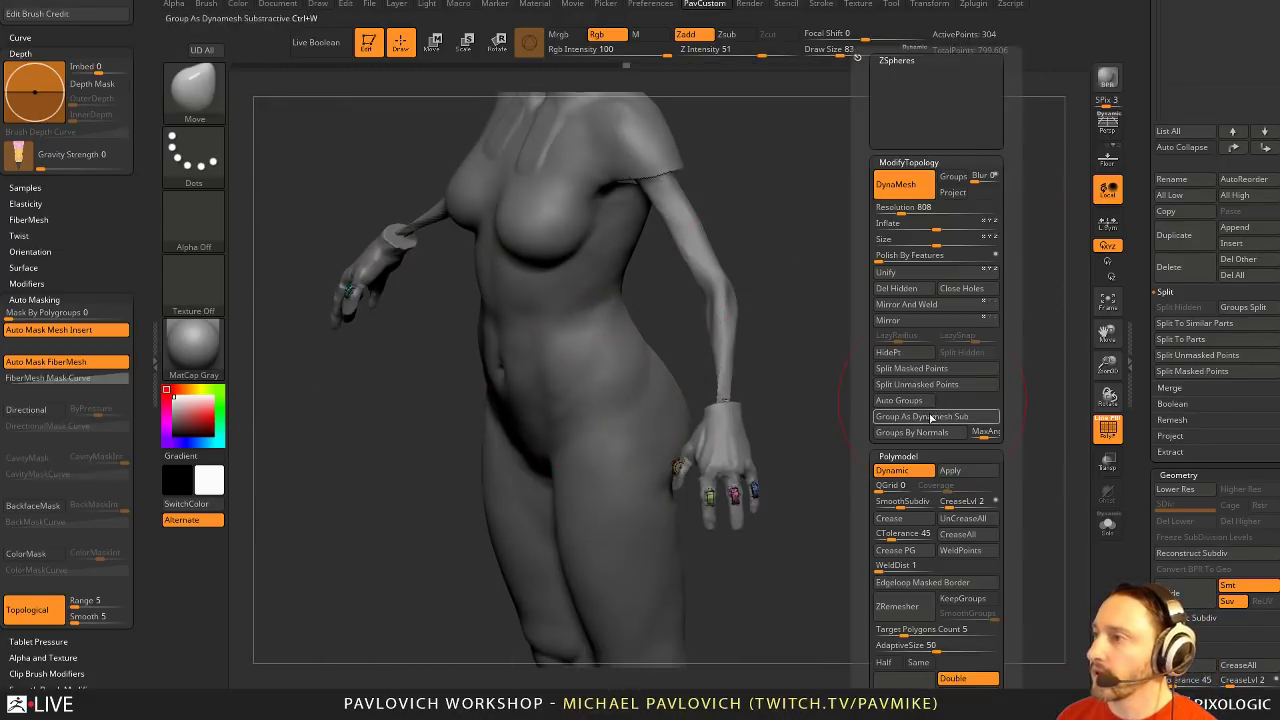
{"action": "left_click", "coordinate": [920, 414]}
{"action": "left_click_drag", "start_coordinate": [857, 379], "coordinate": [929, 375]}
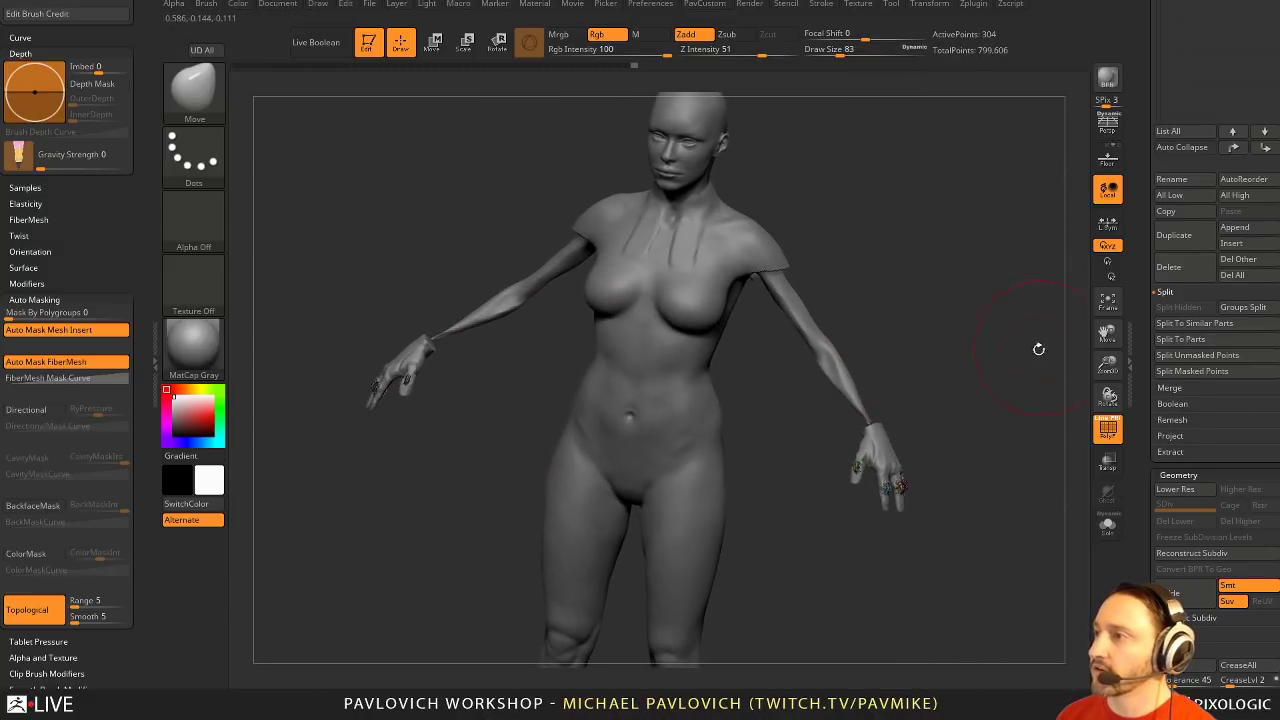
{"action": "key", "text": "3"}
{"action": "left_click", "coordinate": [991, 325]}
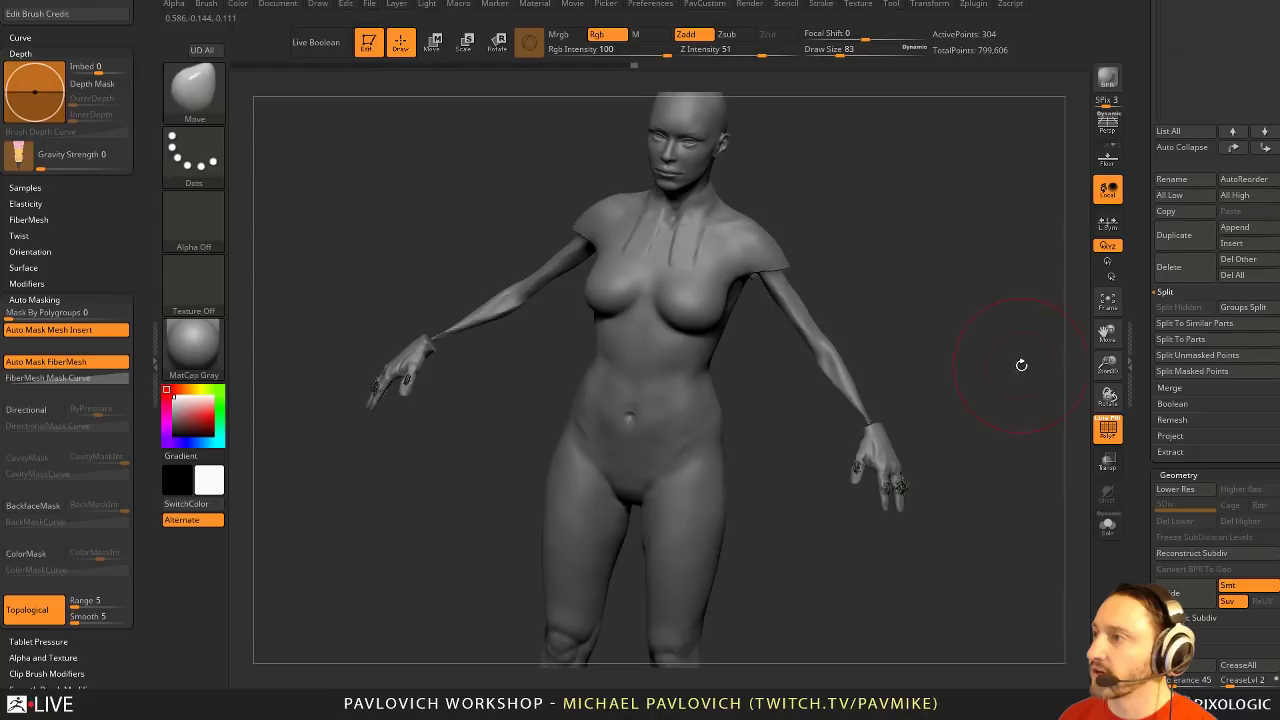
Try moving the middle finger's cylinder with the topologically masked Move brush at draw size 1
{"action": "mouse_move", "coordinate": [1021, 365]}
{"action": "left_mouse_down", "text": "alt"}
{"action": "mouse_move", "coordinate": [939, 459]}
{"action": "mouse_move", "coordinate": [880, 397]}
{"action": "mouse_move", "coordinate": [888, 374]}
{"action": "mouse_move", "coordinate": [918, 409]}
{"action": "left_mouse_up", "text": "alt"}
{"action": "key", "text": "s"}
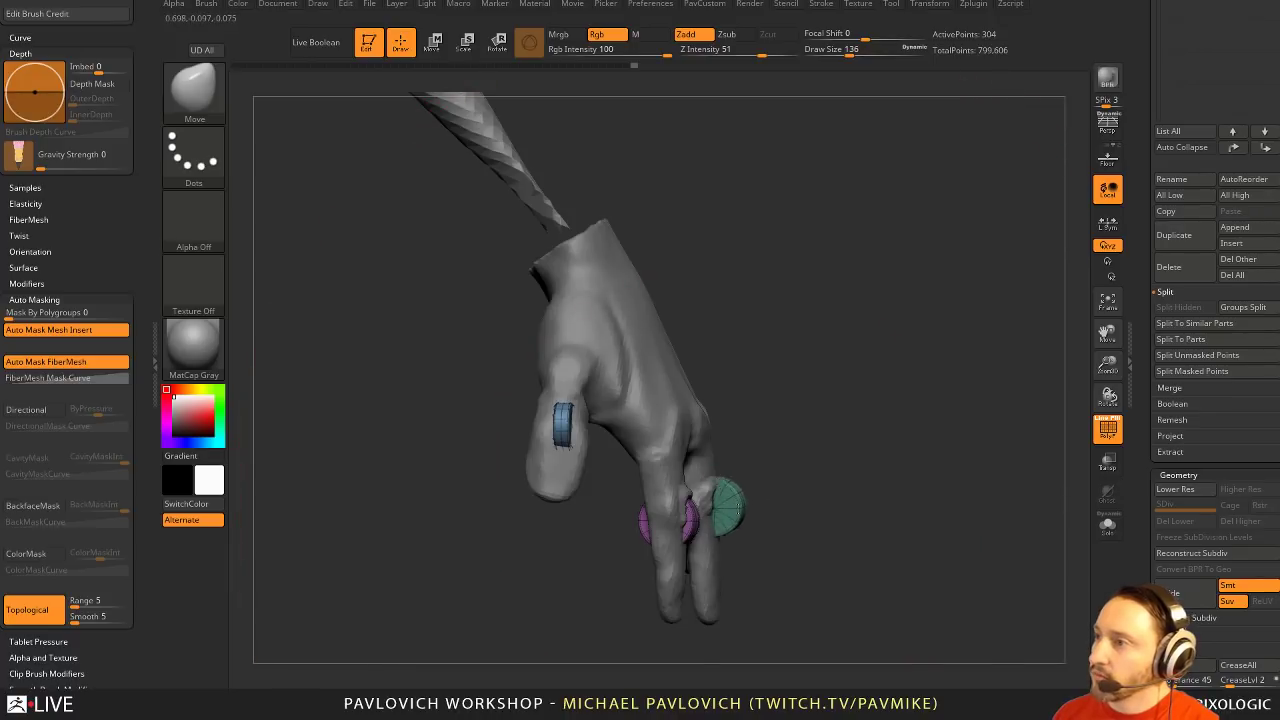
{"action": "key", "text": "s"}
{"action": "left_click_drag", "start_coordinate": [832, 465], "coordinate": [786, 457]}
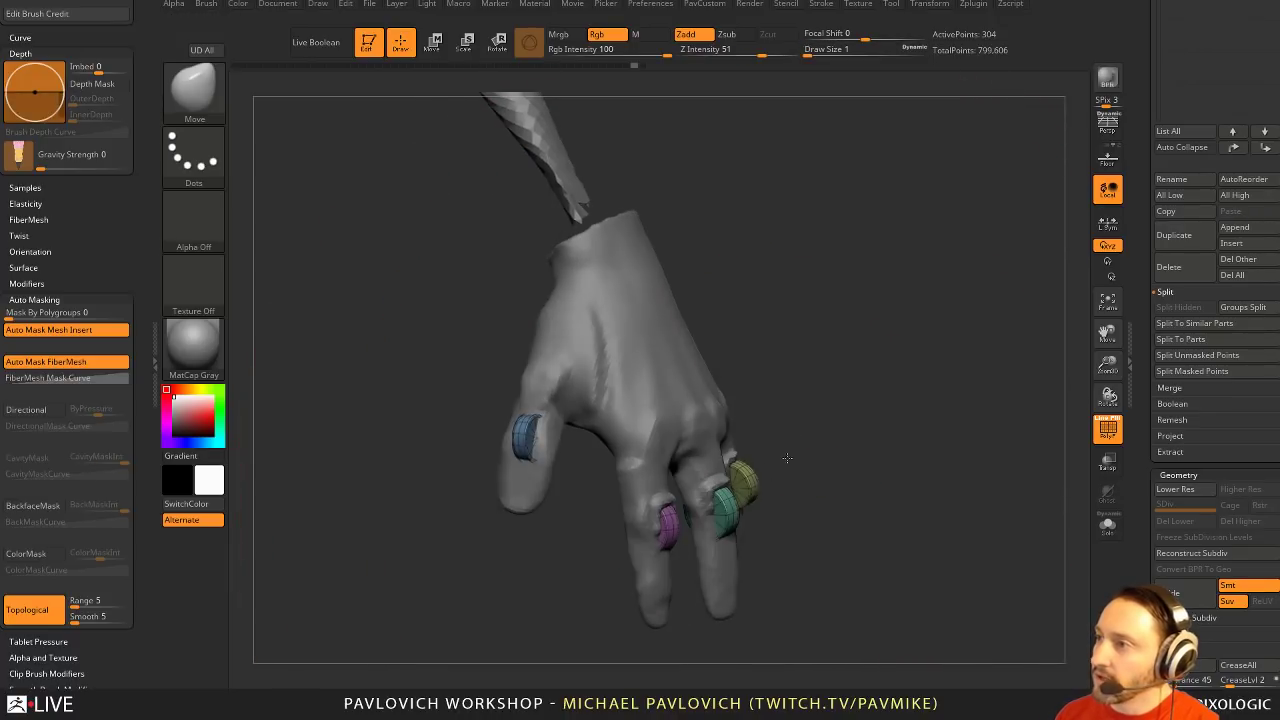
{"action": "mouse_move", "coordinate": [710, 517]}
{"action": "left_mouse_down"}
{"action": "mouse_move", "coordinate": [716, 502]}
{"action": "mouse_move", "coordinate": [712, 526]}
{"action": "left_mouse_up"}
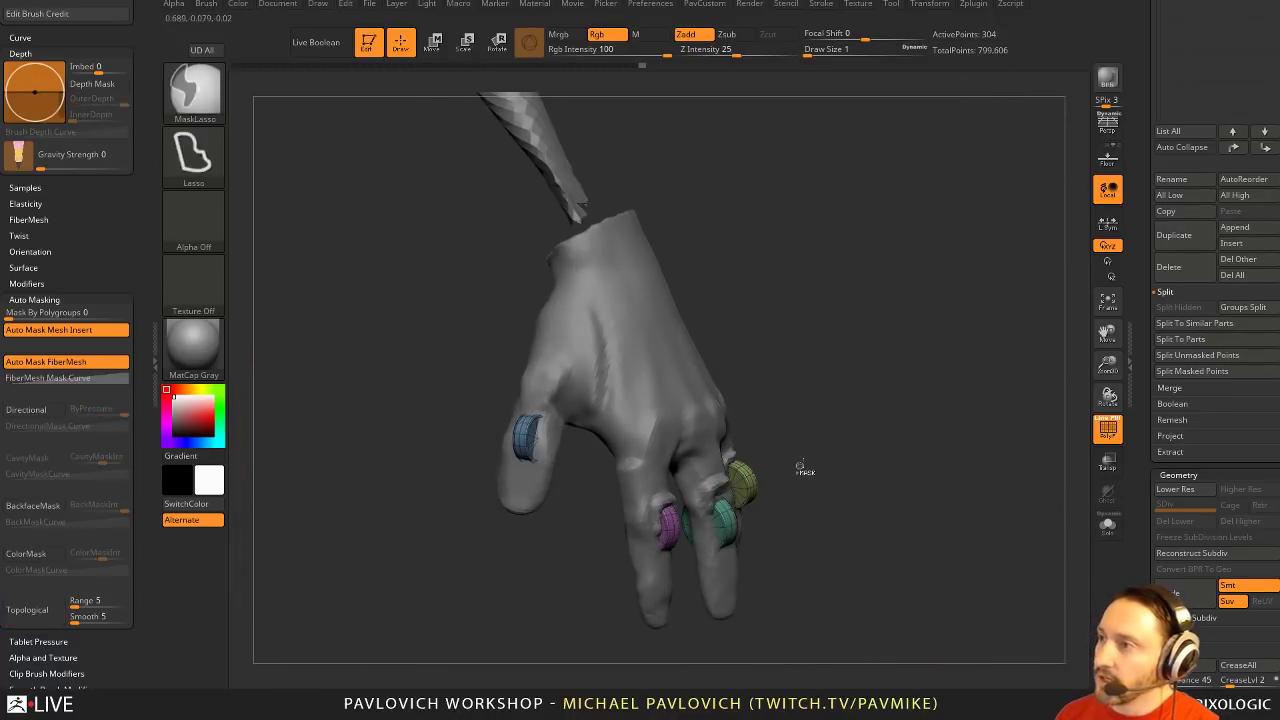
{"action": "key", "text": "ctrl+z"}
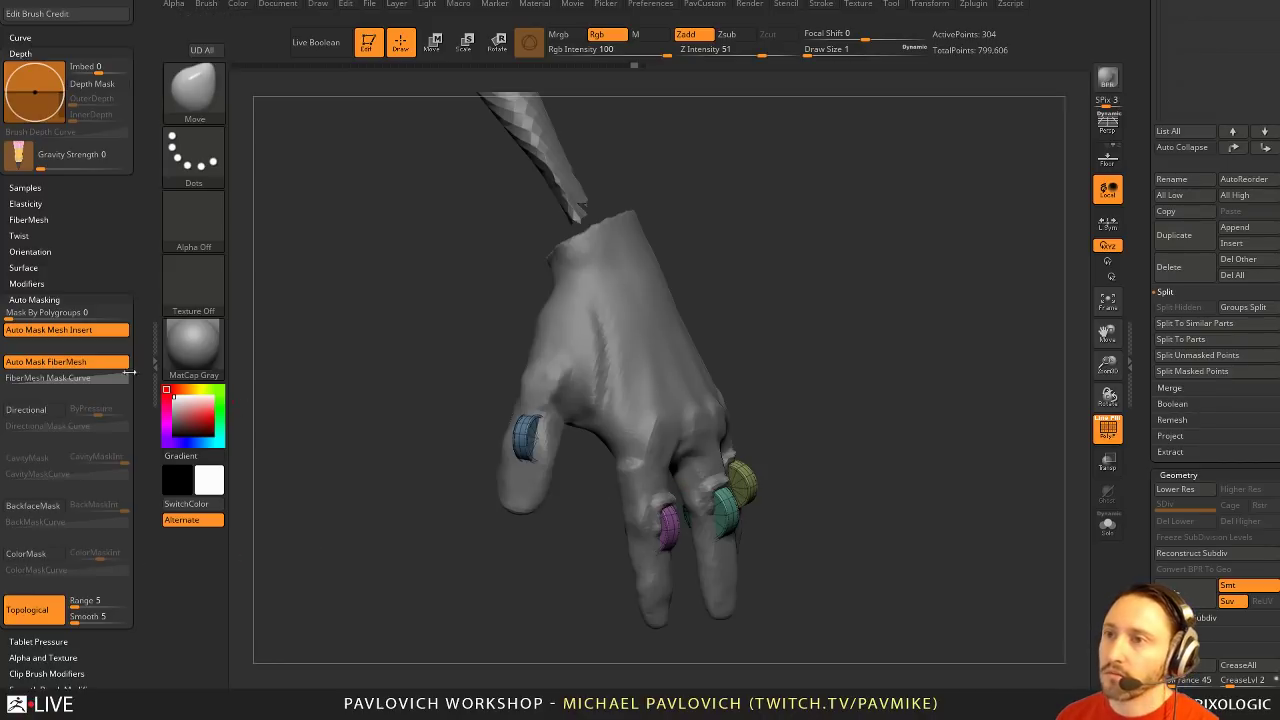
Try moving the middle finger's cylinder at draw size 212 with Mask By Polygroups at 100, with and without Topological masking
{"action": "left_click", "coordinate": [126, 313]}
{"action": "key", "text": "s"}
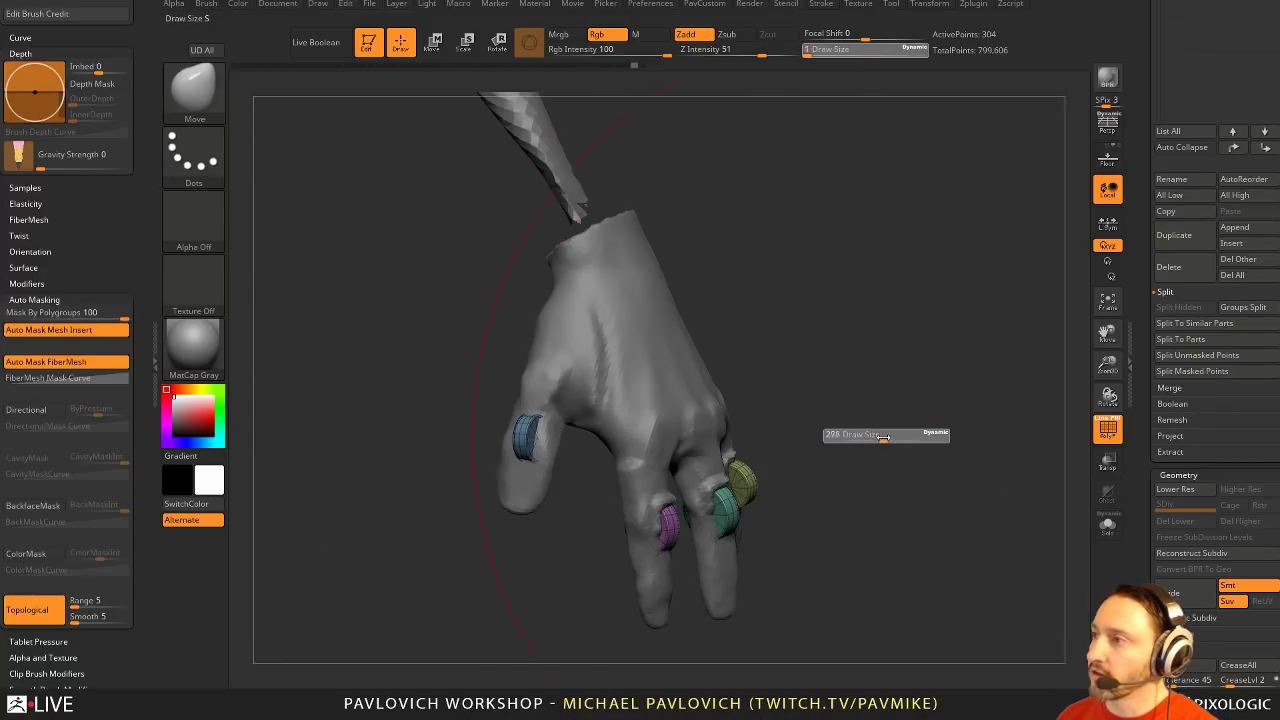
{"action": "left_click_drag", "start_coordinate": [883, 437], "coordinate": [879, 438]}
{"action": "mouse_move", "coordinate": [727, 513]}
{"action": "left_mouse_down"}
{"action": "mouse_move", "coordinate": [755, 475]}
{"action": "mouse_move", "coordinate": [767, 488]}
{"action": "mouse_move", "coordinate": [755, 510]}
{"action": "mouse_move", "coordinate": [874, 427]}
{"action": "mouse_move", "coordinate": [923, 457]}
{"action": "left_mouse_up"}
{"action": "key", "text": "ctrl+z"}
{"action": "left_click", "coordinate": [33, 609]}
{"action": "key", "text": "ctrl+z"}
With Mask By Polygroups at 0 and Topological masking on, try moving the middle finger's cylinder at draw size 1
{"action": "left_click", "coordinate": [8, 313]}
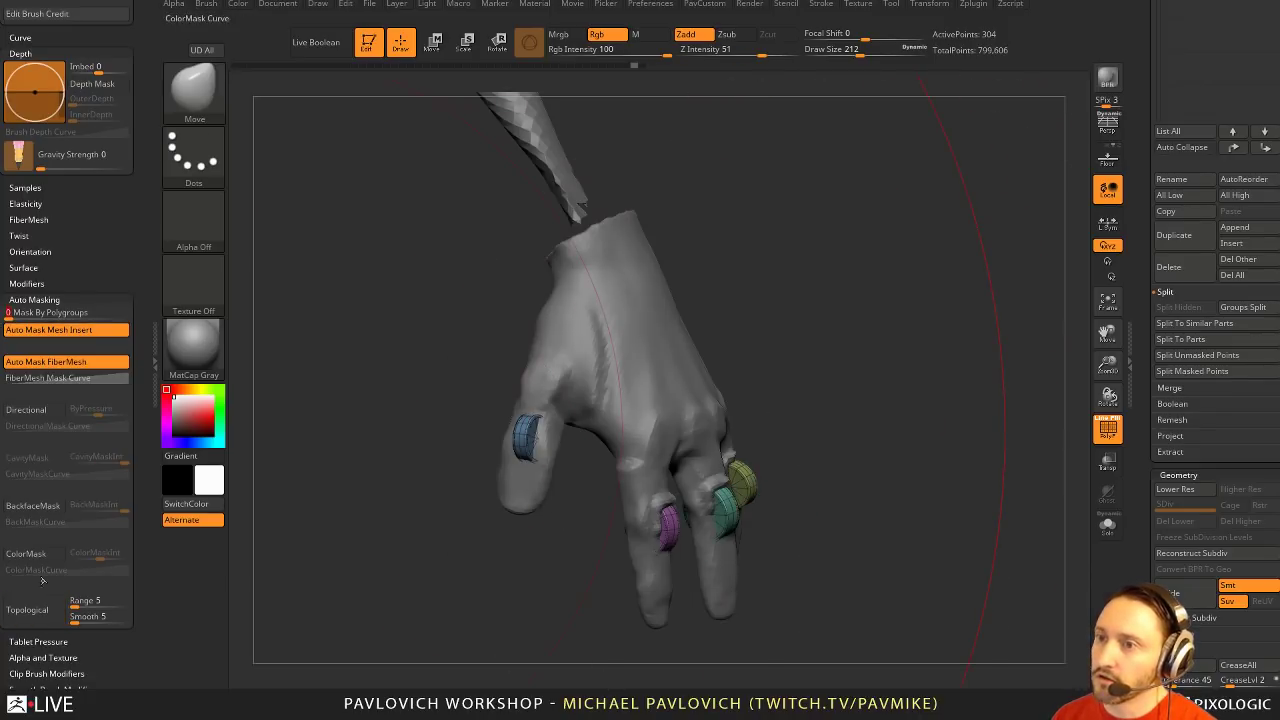
{"action": "left_click", "coordinate": [27, 609]}
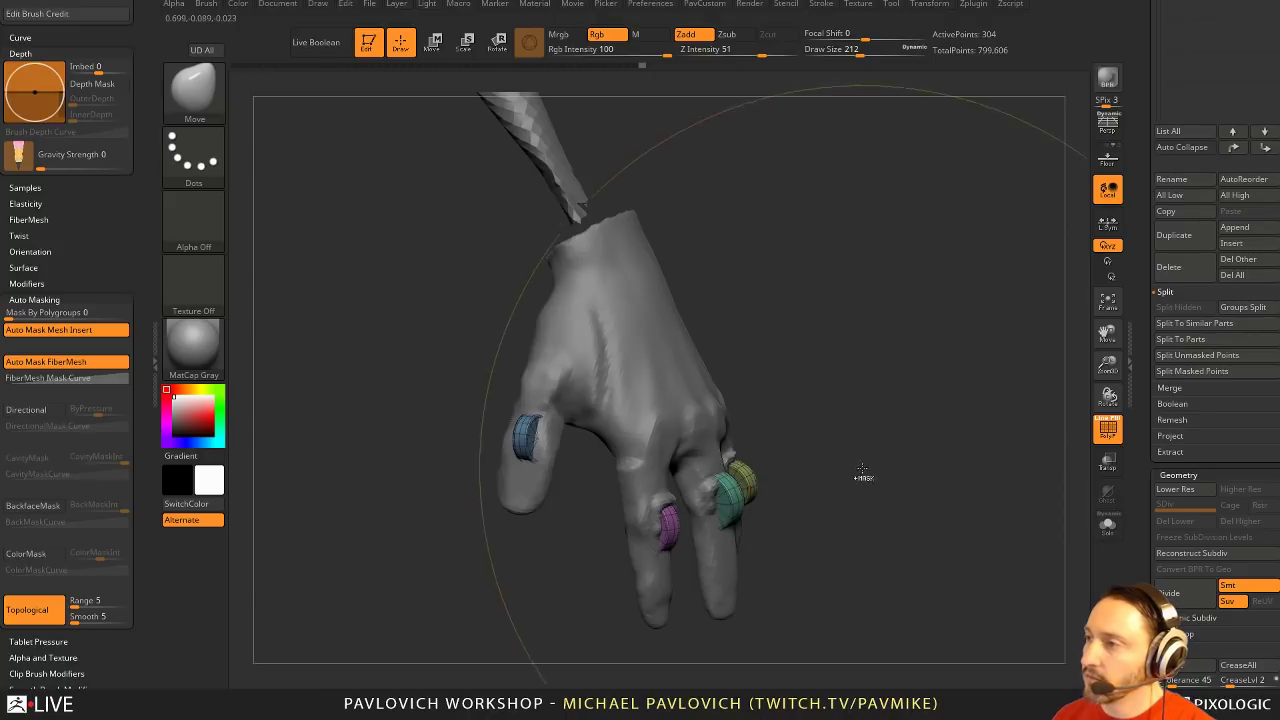
{"action": "key", "text": "s"}
{"action": "mouse_move", "coordinate": [721, 509]}
{"action": "left_mouse_down"}
{"action": "mouse_move", "coordinate": [791, 491]}
{"action": "mouse_move", "coordinate": [740, 505]}
{"action": "mouse_move", "coordinate": [998, 520]}
{"action": "mouse_move", "coordinate": [738, 488]}
{"action": "mouse_move", "coordinate": [742, 510]}
{"action": "mouse_move", "coordinate": [653, 646]}
{"action": "mouse_move", "coordinate": [670, 613]}
{"action": "left_mouse_up"}
{"action": "left_click_drag", "start_coordinate": [930, 475], "coordinate": [793, 489]}
{"action": "key", "text": "ctrl+z"}
Turn Topological auto masking back on and reposition the thumb's cylinder with the Move brush
{"action": "left_click_drag", "start_coordinate": [315, 585], "coordinate": [434, 595]}
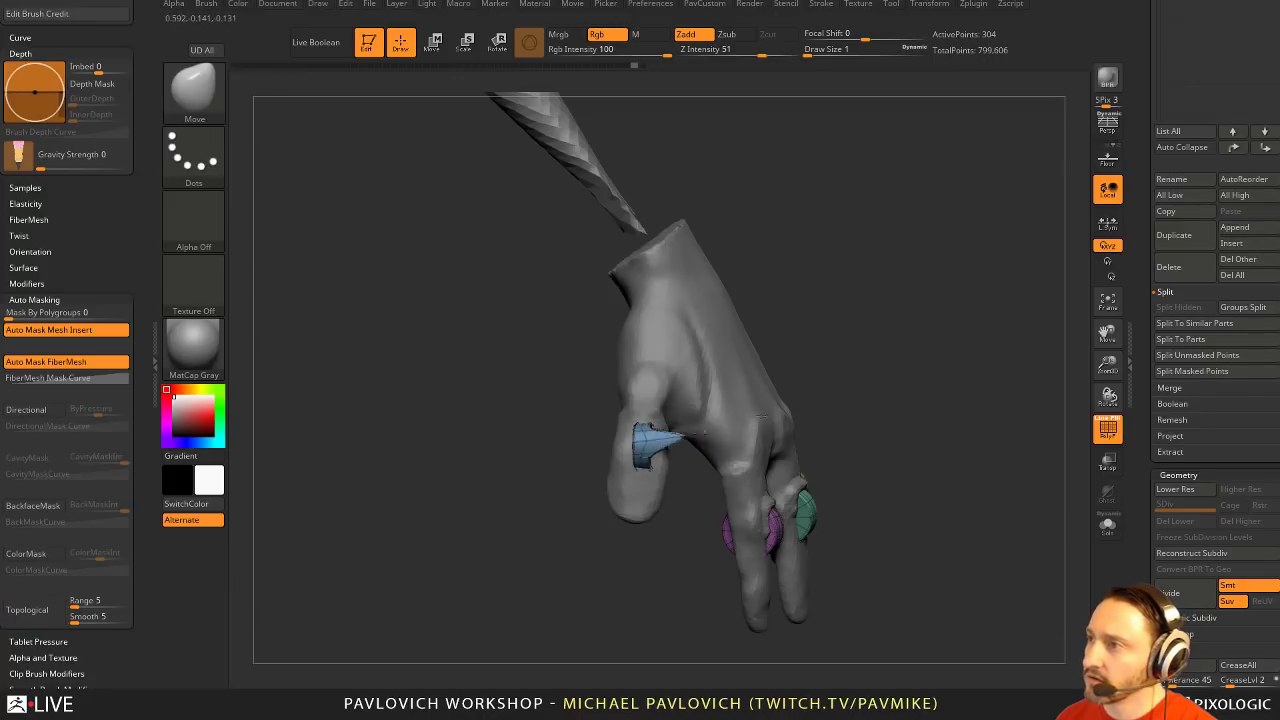
{"action": "left_click", "coordinate": [34, 609]}
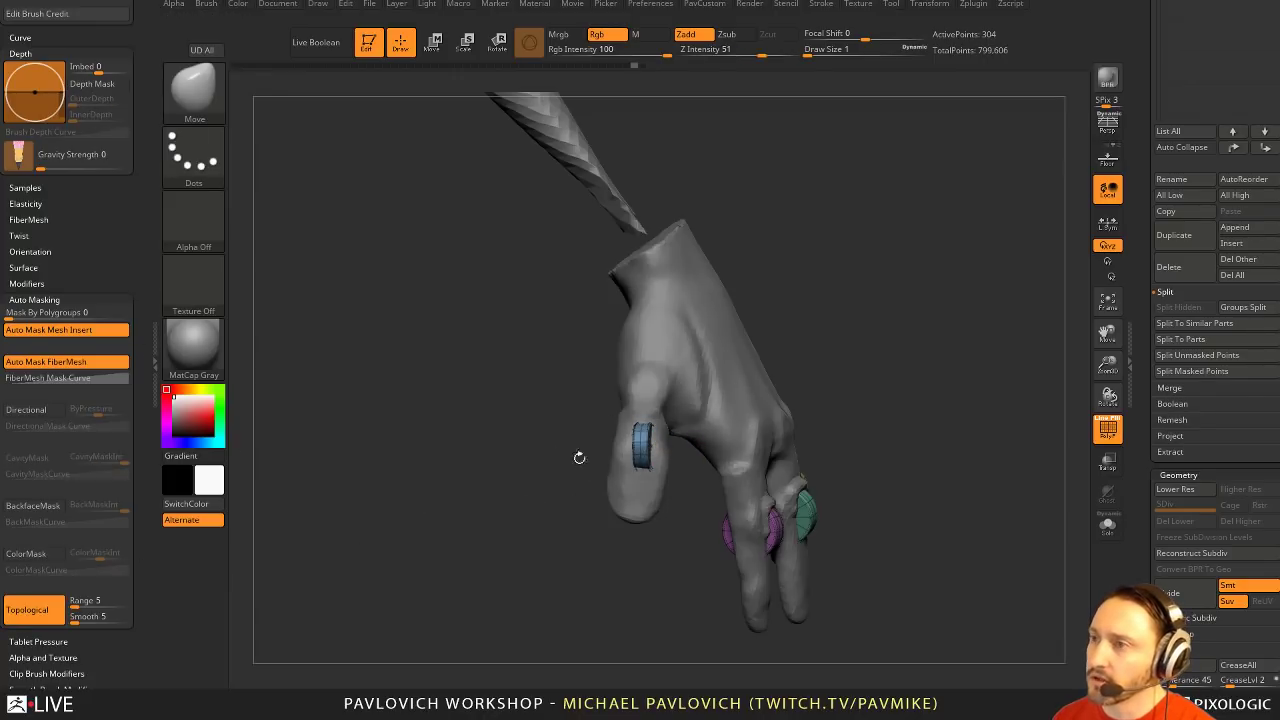
{"action": "mouse_move", "coordinate": [642, 437]}
{"action": "left_mouse_down"}
{"action": "mouse_move", "coordinate": [644, 408]}
{"action": "mouse_move", "coordinate": [634, 492]}
{"action": "mouse_move", "coordinate": [638, 457]}
{"action": "left_mouse_up"}
Mask every cylinder except the little finger's and shift that one with the gizmo
{"action": "left_click_drag", "start_coordinate": [982, 440], "coordinate": [854, 465]}
{"action": "key", "text": "w"}
{"action": "left_click", "coordinate": [822, 485], "text": "ctrl"}
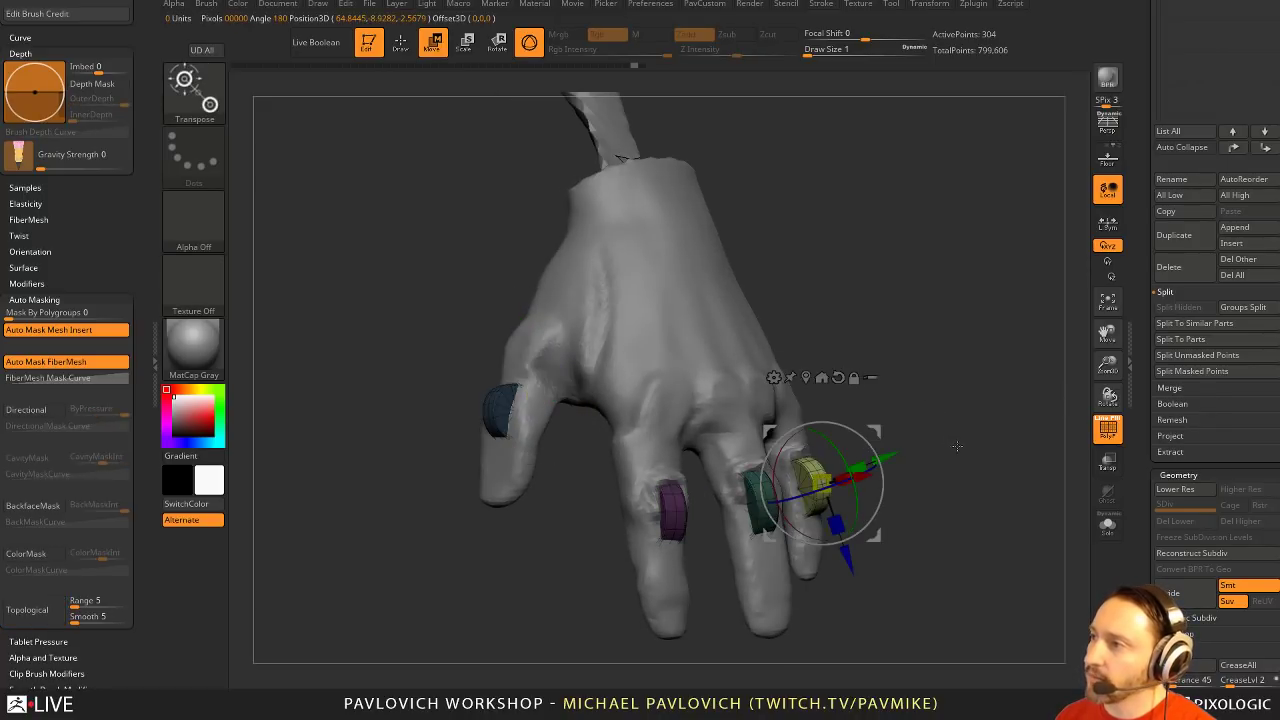
{"action": "left_click_drag", "start_coordinate": [957, 443], "coordinate": [908, 408]}
{"action": "left_click", "coordinate": [950, 402], "text": "alt"}
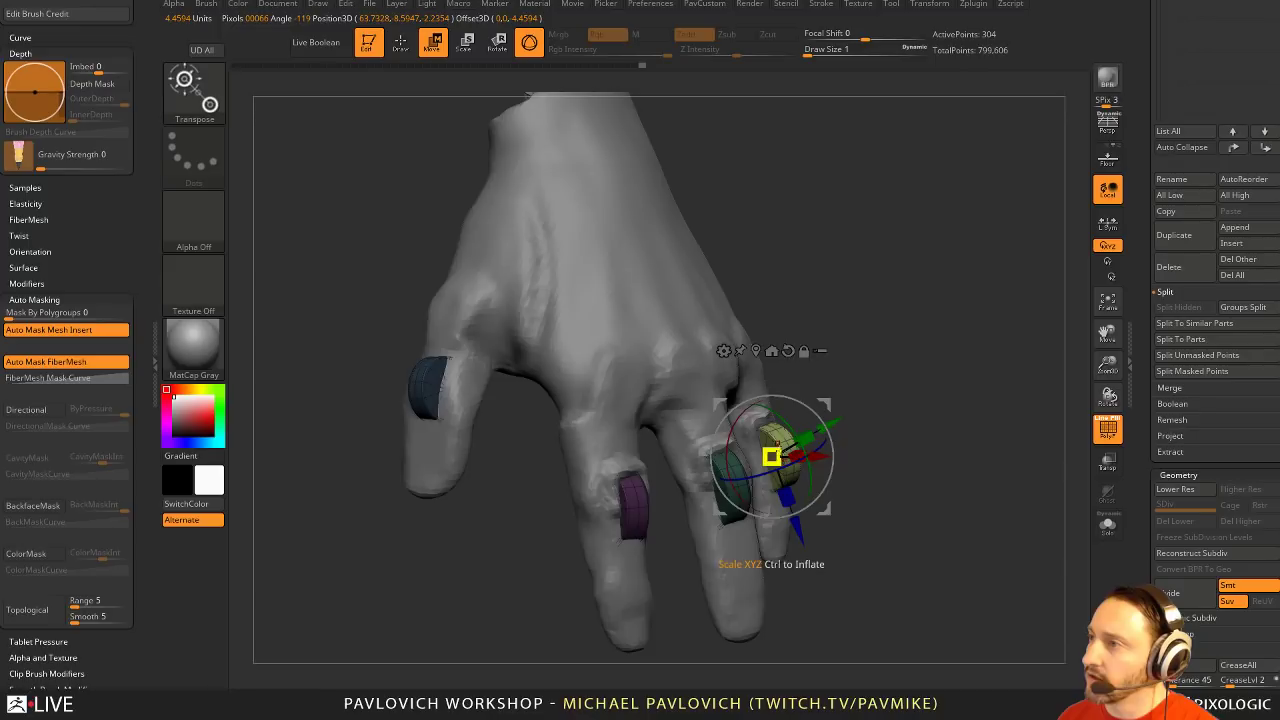
Turn on local symmetry and scale down the little finger's cylinder with the gizmo
{"action": "left_click_drag", "start_coordinate": [772, 456], "coordinate": [734, 470]}
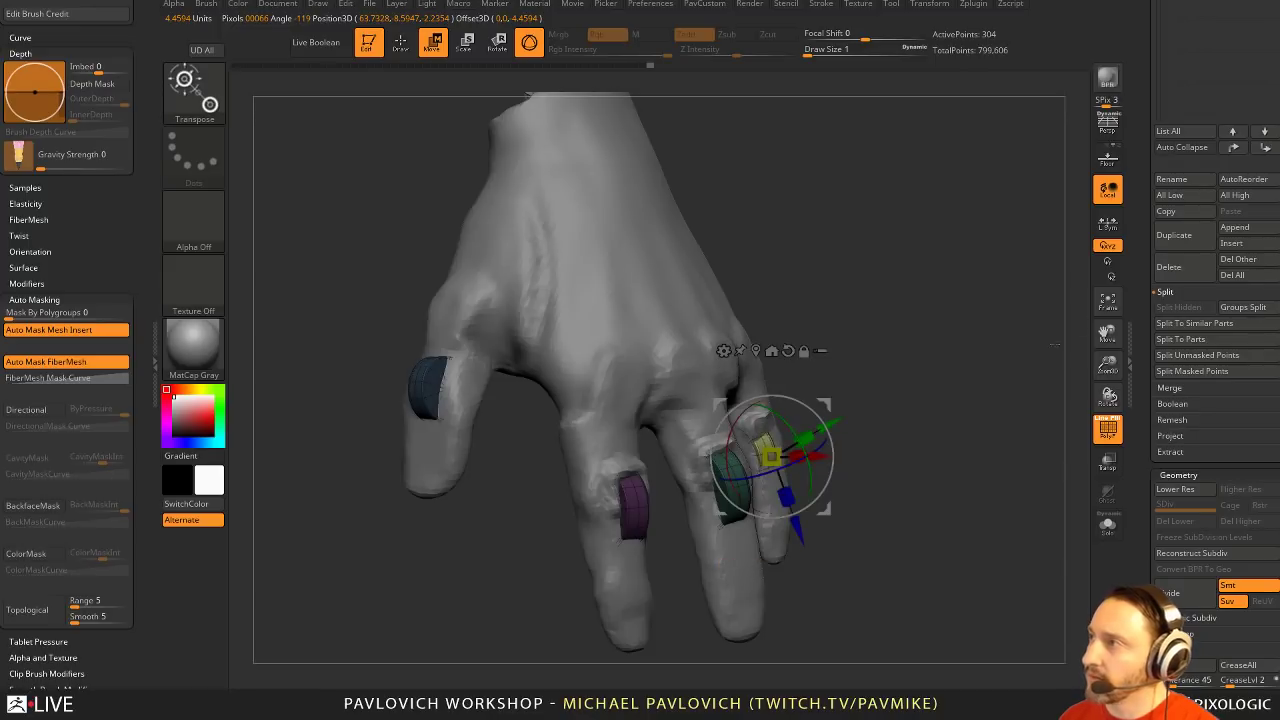
{"action": "left_click", "coordinate": [1108, 222]}
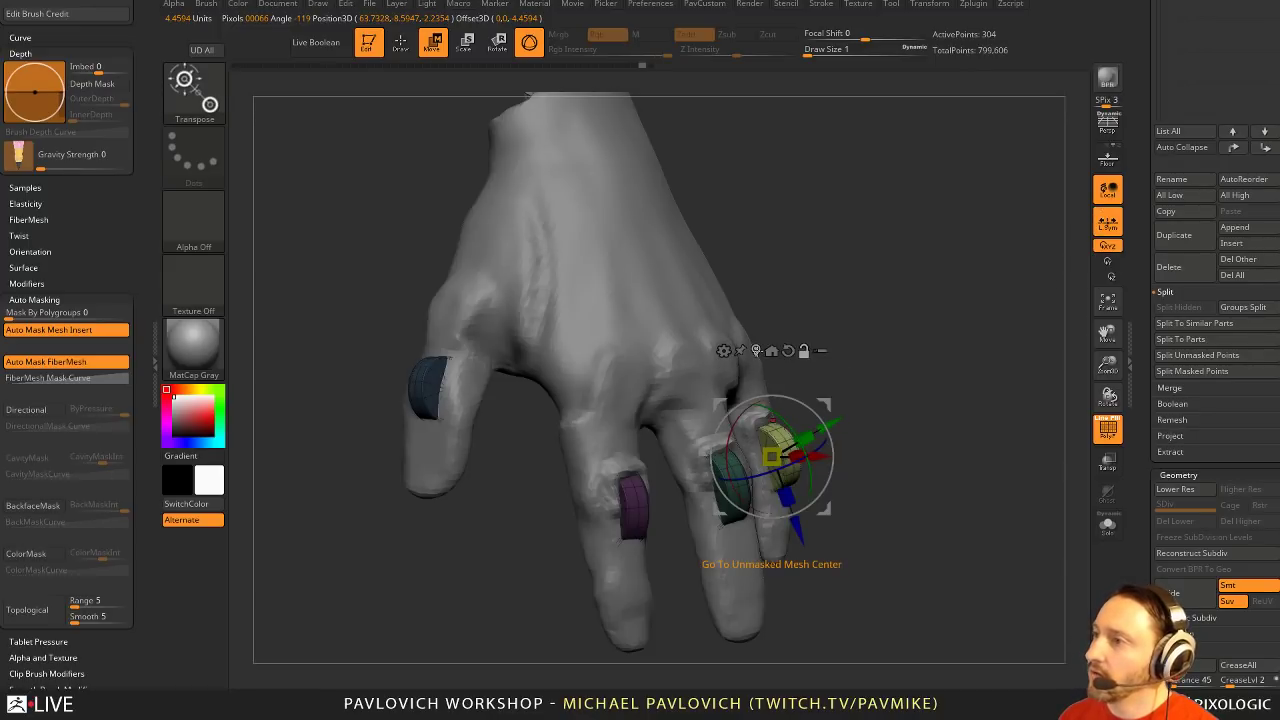
{"action": "left_click_drag", "start_coordinate": [772, 452], "coordinate": [722, 415]}
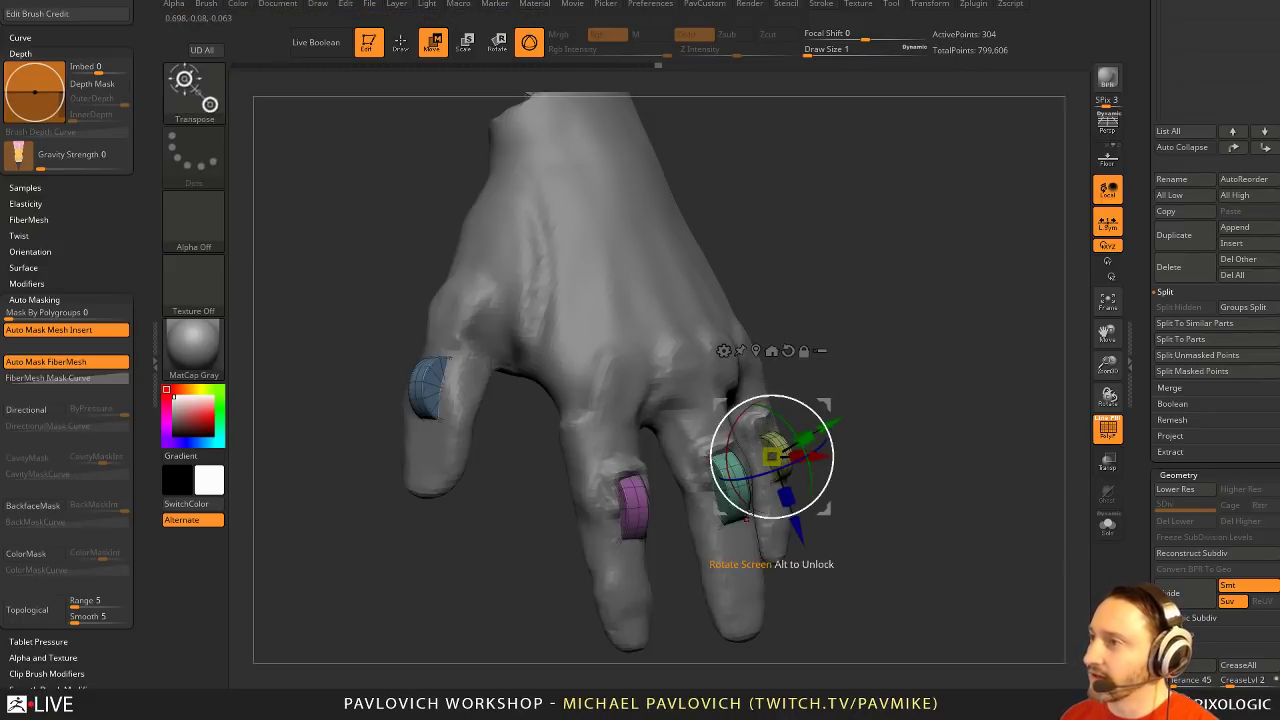
Isolate the thumb, index and middle finger cylinders one at a time and scale each down slightly with the gizmo
{"action": "key", "text": "q"}
{"action": "key", "text": "w"}
{"action": "left_click", "coordinate": [428, 385], "text": "alt"}
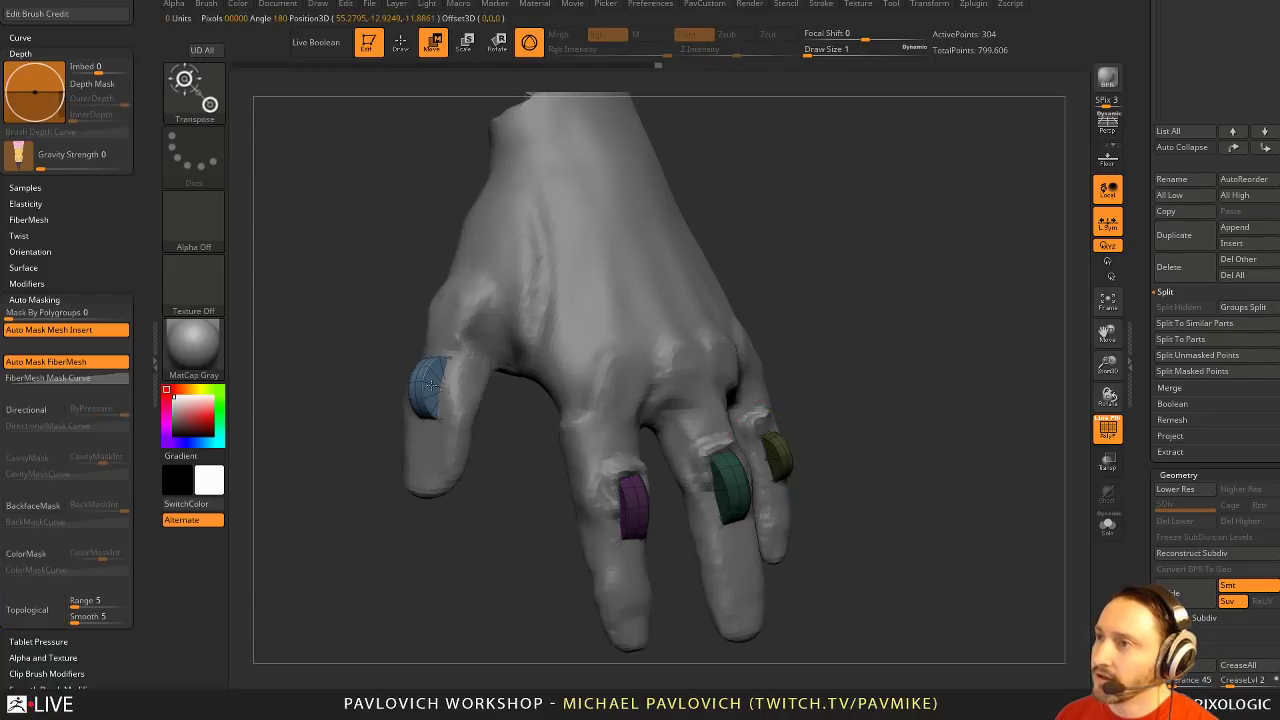
{"action": "left_click_drag", "start_coordinate": [430, 387], "coordinate": [410, 368]}
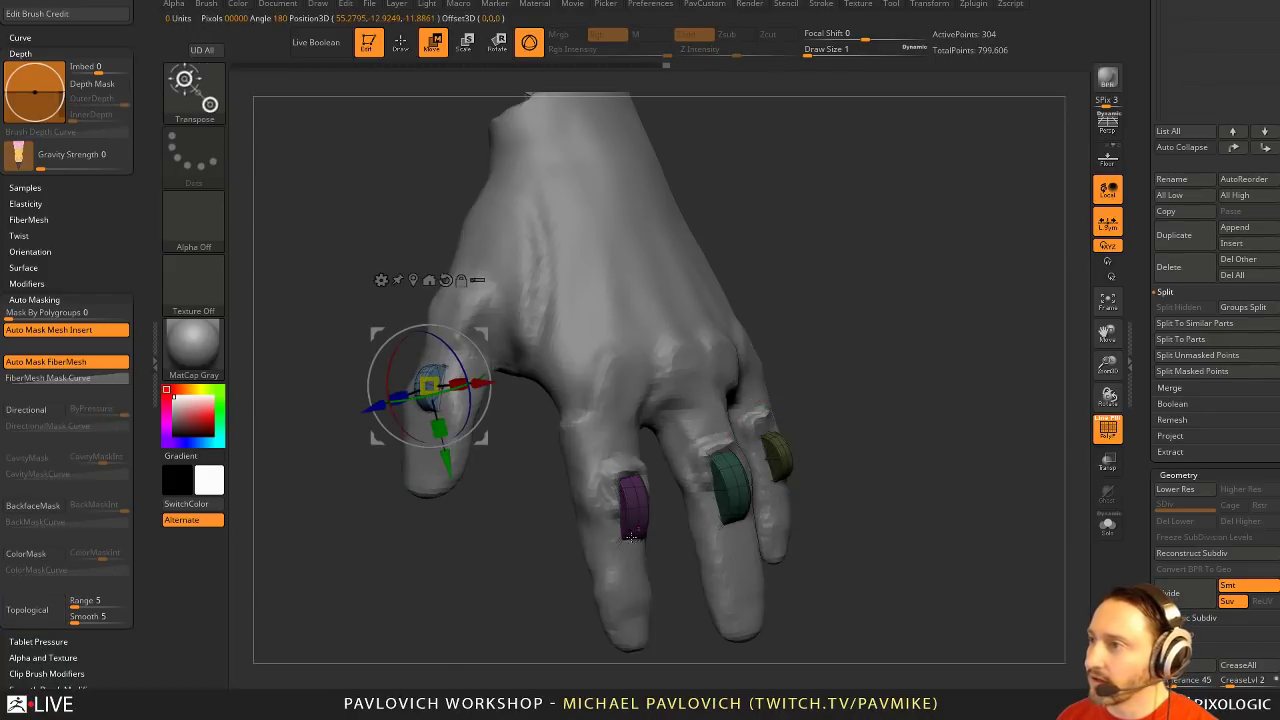
{"action": "left_click", "coordinate": [635, 505], "text": "alt"}
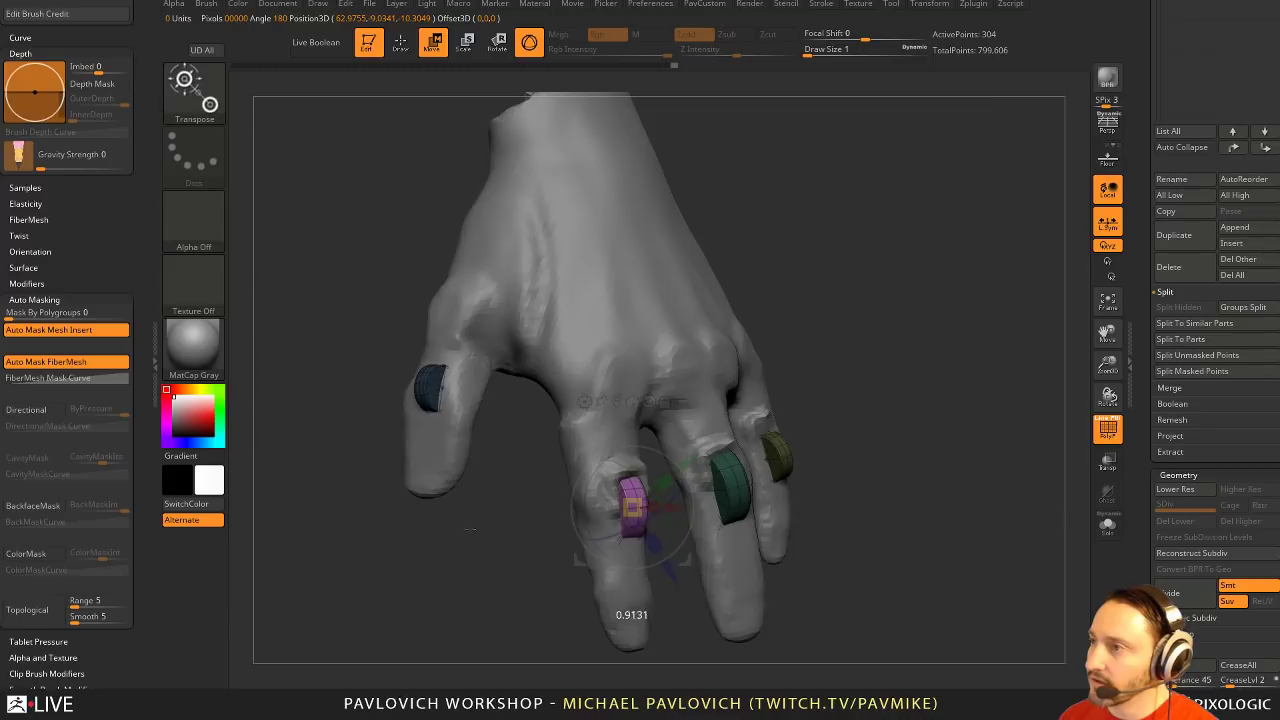
{"action": "left_click", "coordinate": [732, 478], "text": "alt"}
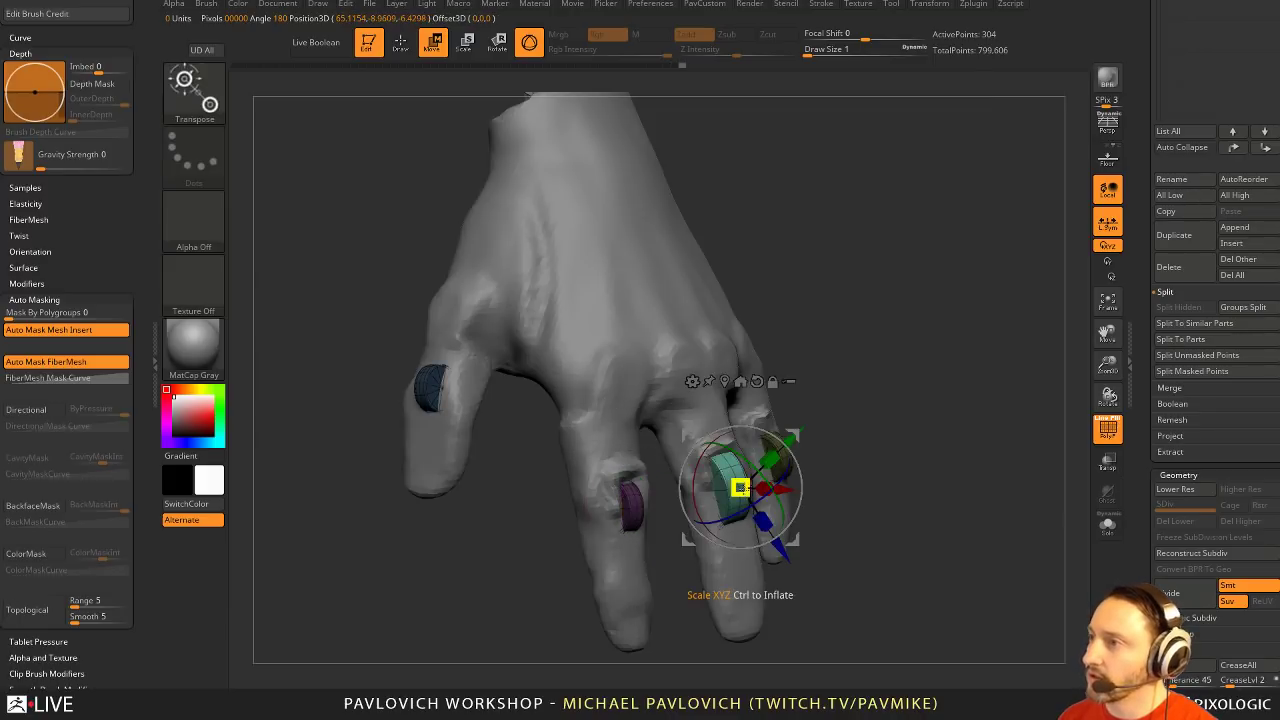
{"action": "left_click_drag", "start_coordinate": [740, 488], "coordinate": [735, 493]}
{"action": "key", "text": "q"}
Switch to the hand subtool ZBFemale005_002, turn off the polyframe display and re-DynaMesh the hand at resolution 1112
{"action": "mouse_move", "coordinate": [905, 455]}
{"action": "left_mouse_down"}
{"action": "mouse_move", "coordinate": [946, 429]}
{"action": "mouse_move", "coordinate": [925, 407]}
{"action": "left_mouse_up"}
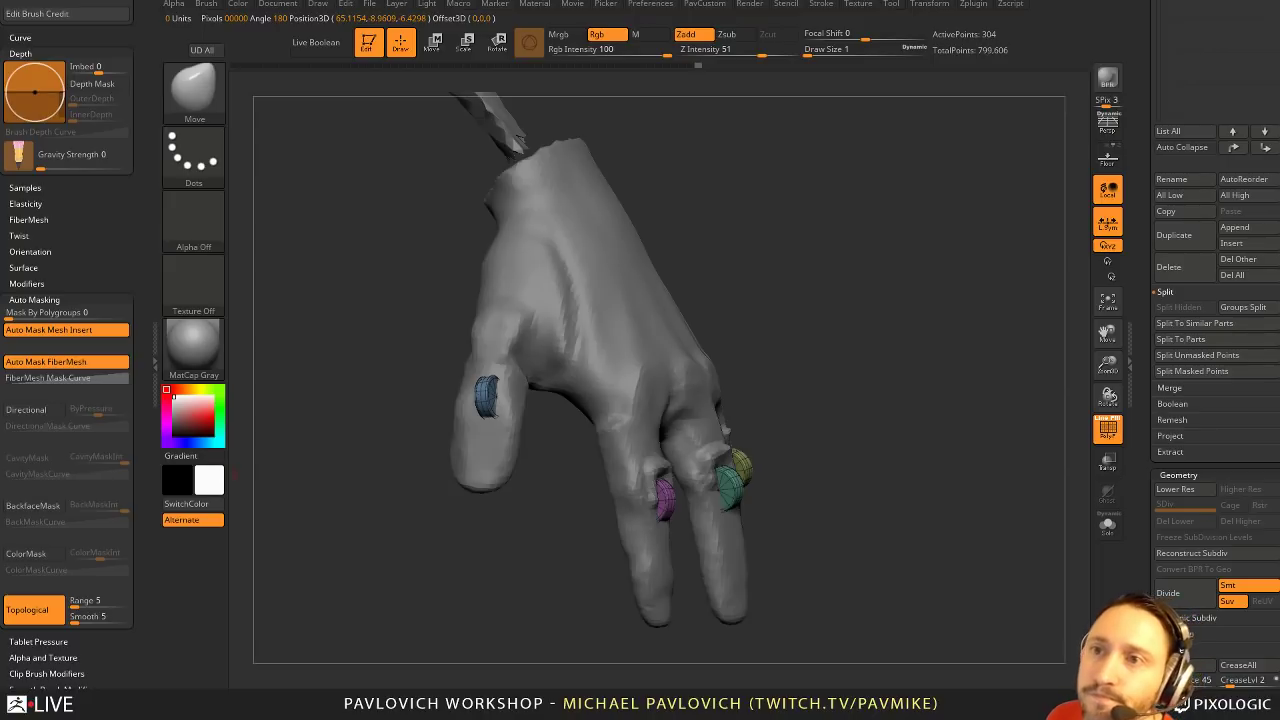
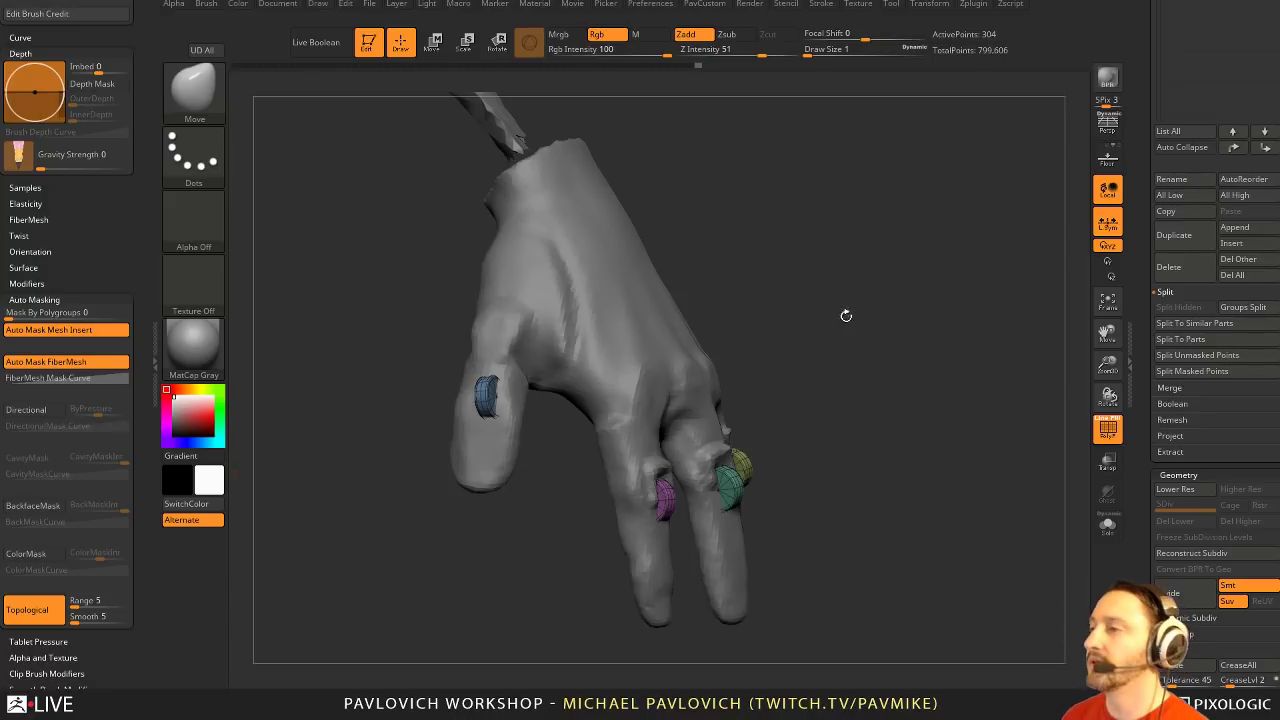
{"action": "left_click_drag", "start_coordinate": [846, 315], "coordinate": [884, 320]}
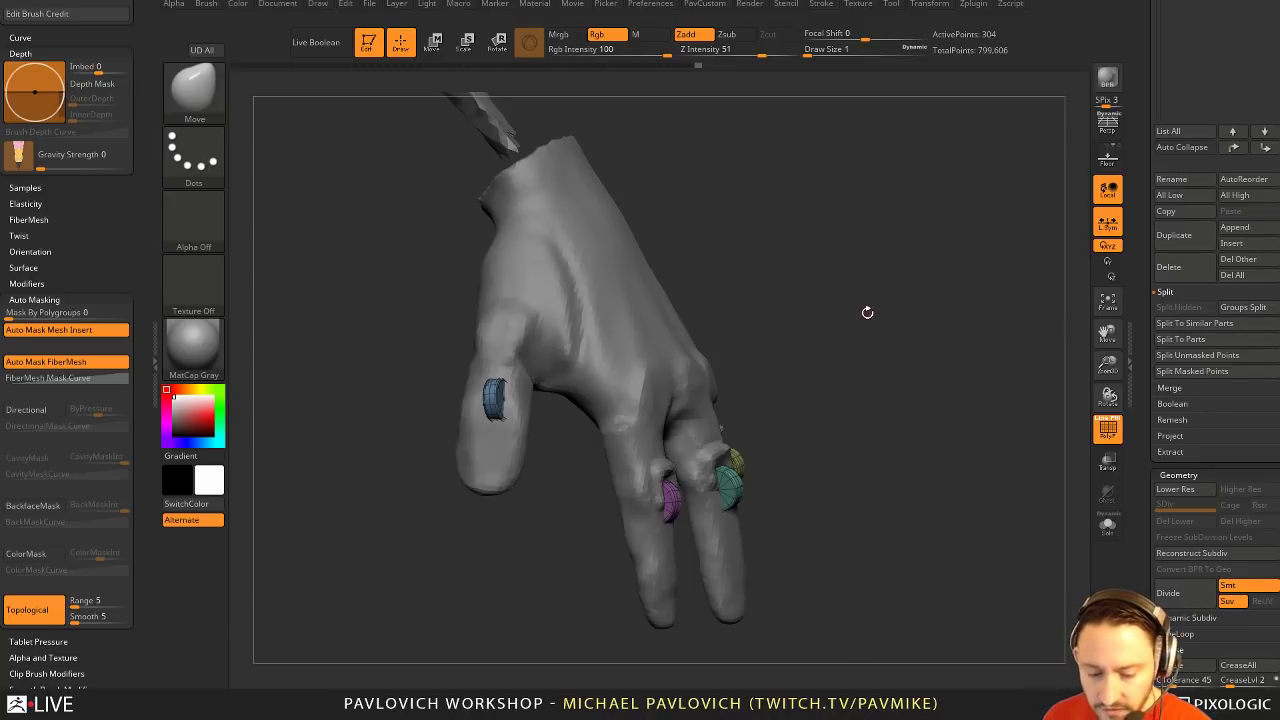
{"action": "mouse_move", "coordinate": [872, 372]}
{"action": "left_mouse_down"}
{"action": "mouse_move", "coordinate": [770, 385]}
{"action": "mouse_move", "coordinate": [943, 404]}
{"action": "left_mouse_up"}
{"action": "key", "text": "1"}
{"action": "key", "text": "s"}
{"action": "left_click", "coordinate": [696, 412], "text": "alt"}
{"action": "left_click", "coordinate": [1106, 430]}
{"action": "key", "text": "space"}
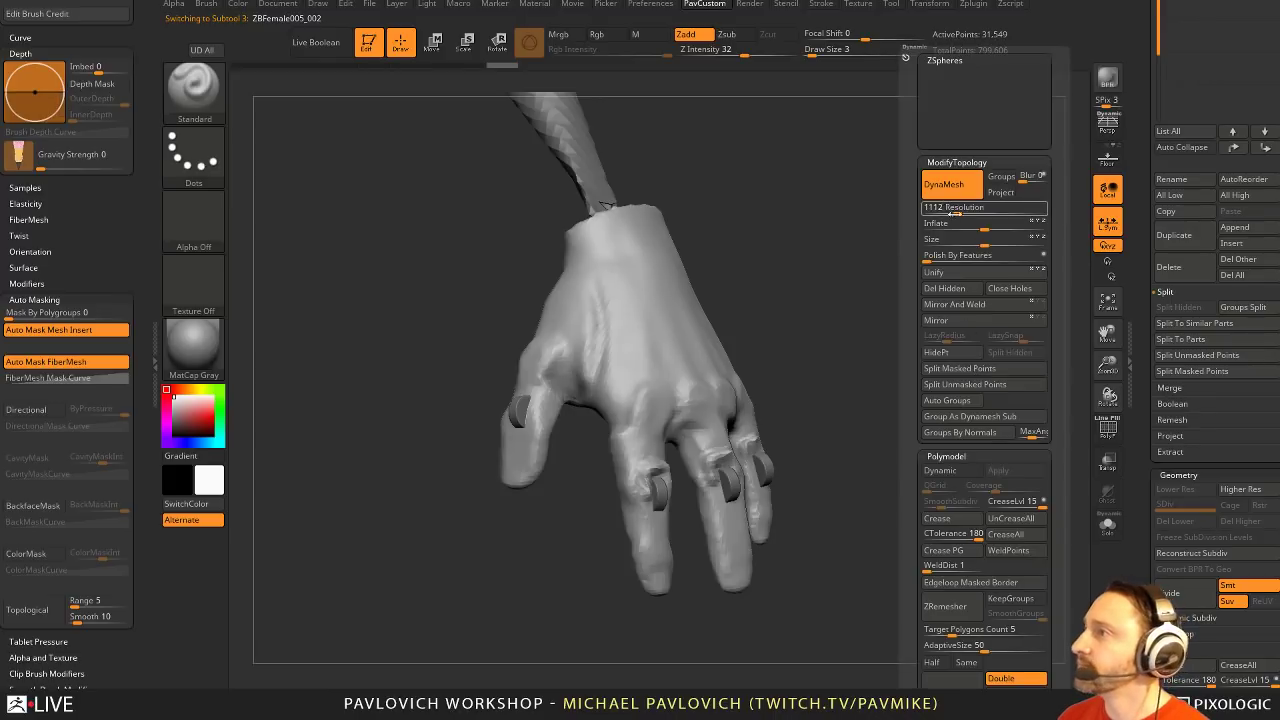
{"action": "left_click", "coordinate": [900, 386], "text": "ctrl+shift"}
{"action": "left_click_drag", "start_coordinate": [902, 386], "coordinate": [1018, 292]}
{"action": "left_click", "coordinate": [1106, 527]}
{"action": "left_click_drag", "start_coordinate": [983, 395], "coordinate": [985, 362], "text": "alt"}
{"action": "left_click", "coordinate": [1102, 532]}
Build up raised socket rims around the index, middle and little finger cylinders with the Standard brush at draw size 3
{"action": "key", "text": "s"}
{"action": "left_click_drag", "start_coordinate": [900, 364], "coordinate": [905, 369]}
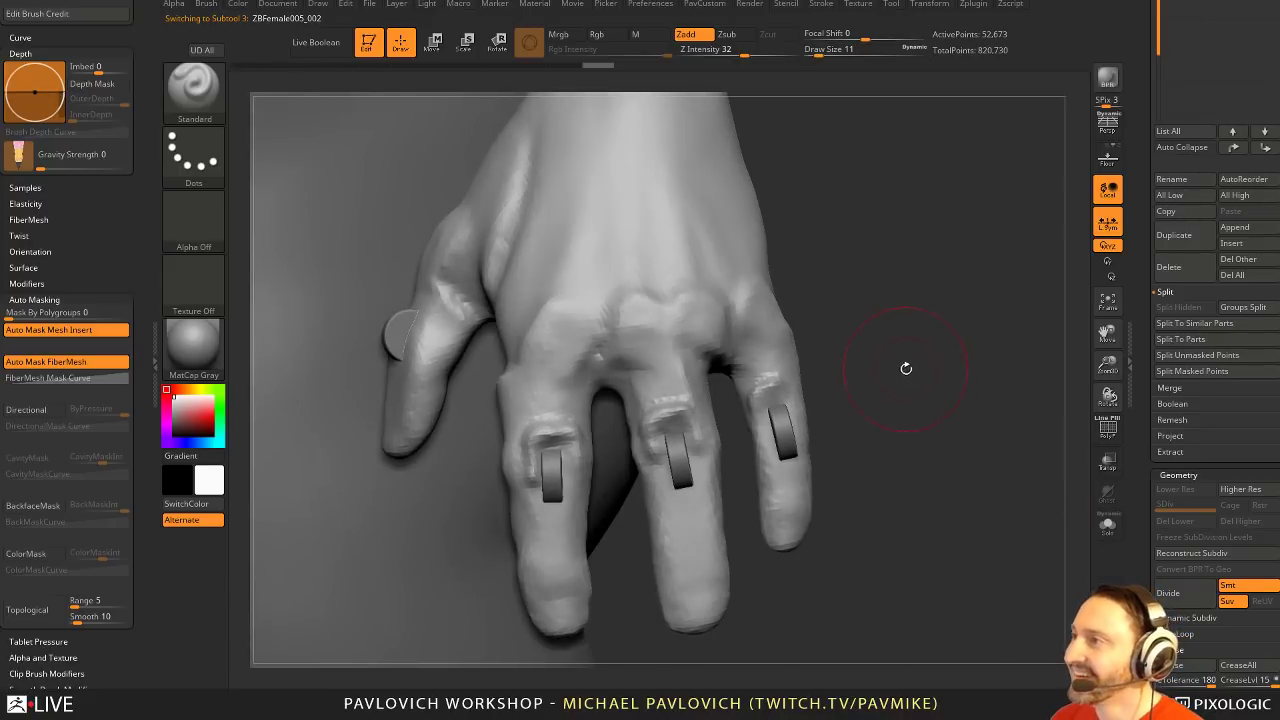
{"action": "mouse_move", "coordinate": [577, 452]}
{"action": "left_mouse_down"}
{"action": "mouse_move", "coordinate": [574, 482]}
{"action": "mouse_move", "coordinate": [533, 446]}
{"action": "left_mouse_up"}
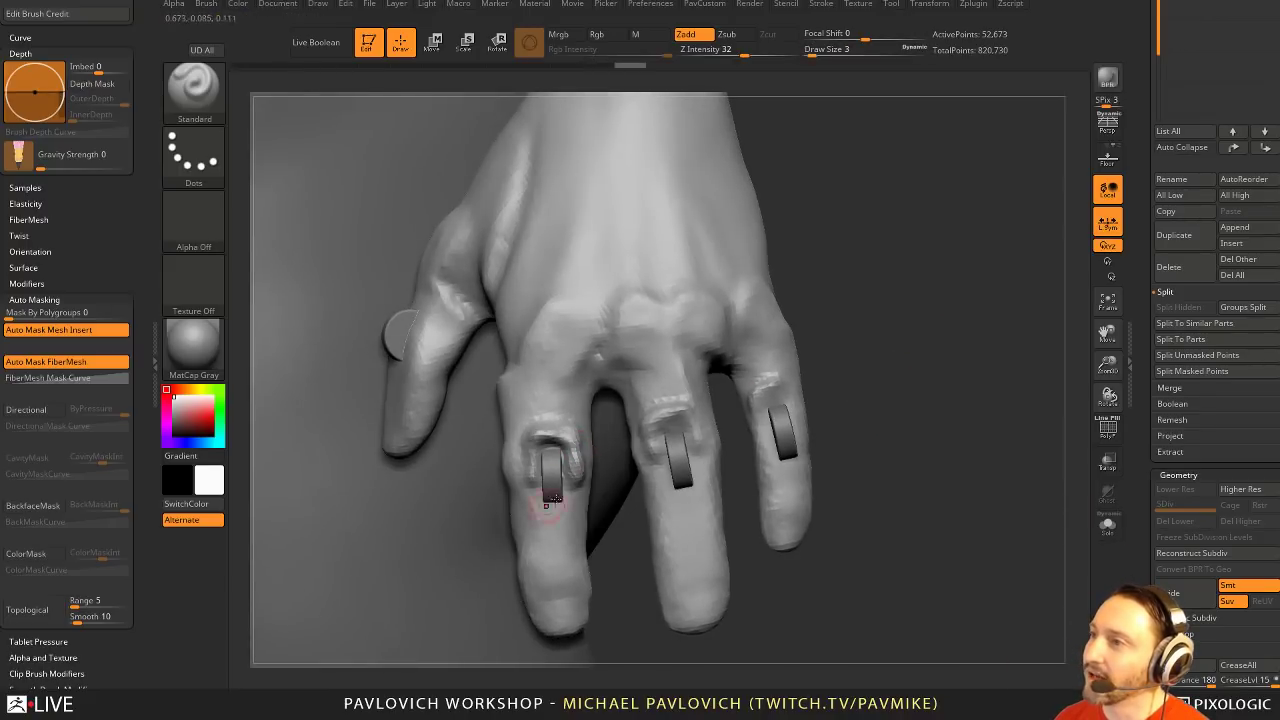
{"action": "key", "text": "space"}
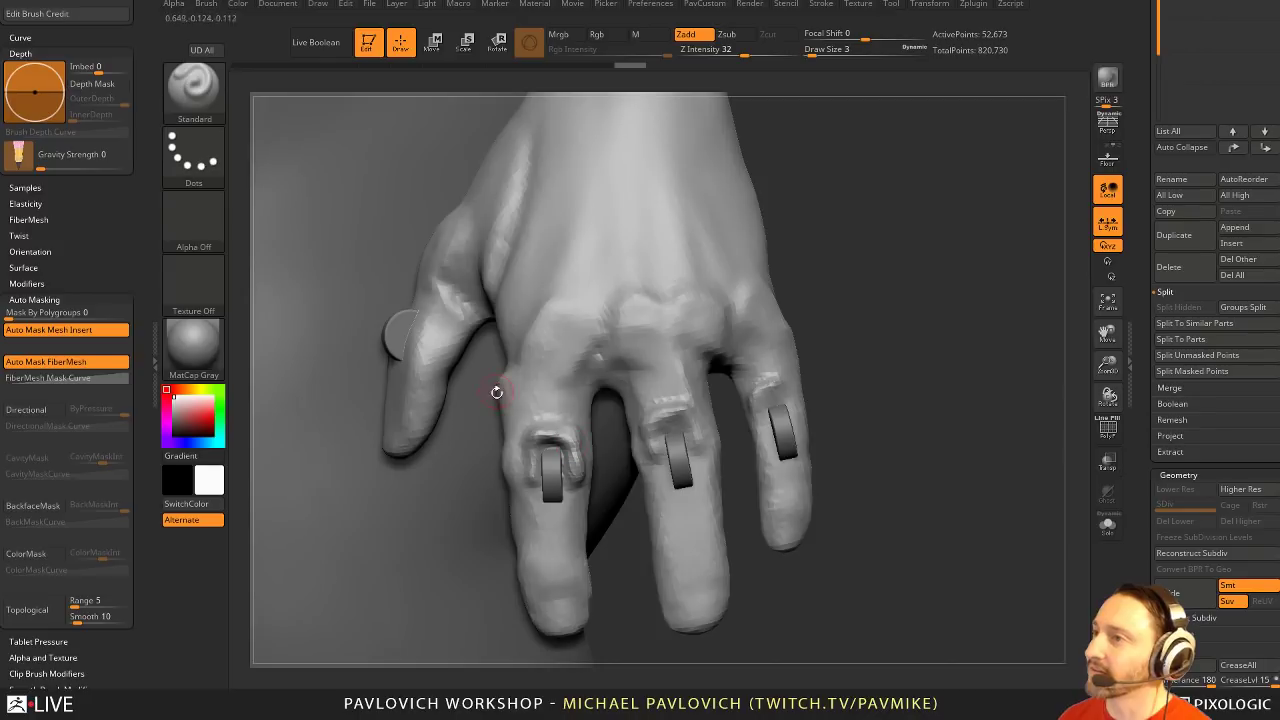
{"action": "left_click_drag", "start_coordinate": [656, 470], "coordinate": [680, 425]}
{"action": "left_click_drag", "start_coordinate": [898, 385], "coordinate": [845, 393]}
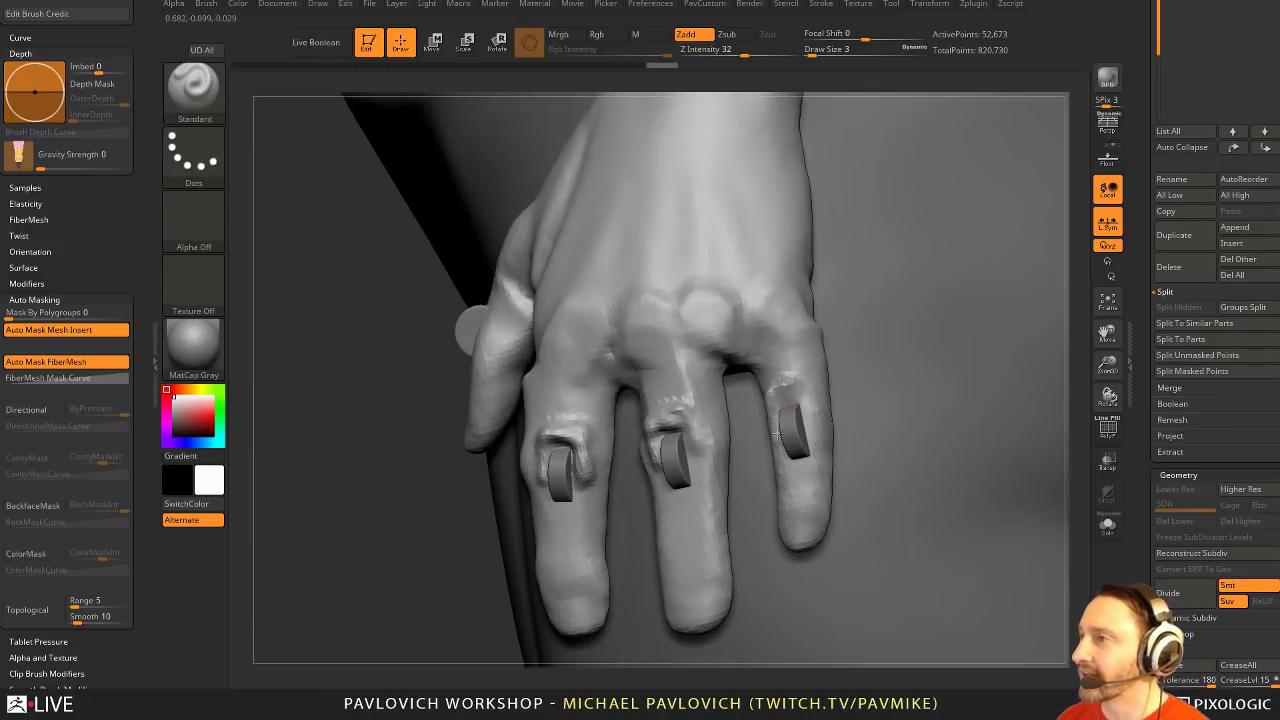
{"action": "mouse_move", "coordinate": [351, 528]}
{"action": "left_mouse_down"}
{"action": "mouse_move", "coordinate": [805, 402]}
{"action": "mouse_move", "coordinate": [778, 438]}
{"action": "left_mouse_up"}
{"action": "left_click_drag", "start_coordinate": [848, 432], "coordinate": [898, 402]}
{"action": "mouse_move", "coordinate": [637, 443]}
{"action": "left_mouse_down"}
{"action": "mouse_move", "coordinate": [620, 427]}
{"action": "mouse_move", "coordinate": [630, 478]}
{"action": "left_mouse_up"}
Build up a matching raised rim around the thumb's cylinder with the Standard brush
{"action": "mouse_move", "coordinate": [868, 322]}
{"action": "left_mouse_down"}
{"action": "mouse_move", "coordinate": [888, 335]}
{"action": "mouse_move", "coordinate": [946, 320]}
{"action": "mouse_move", "coordinate": [543, 366]}
{"action": "left_mouse_up"}
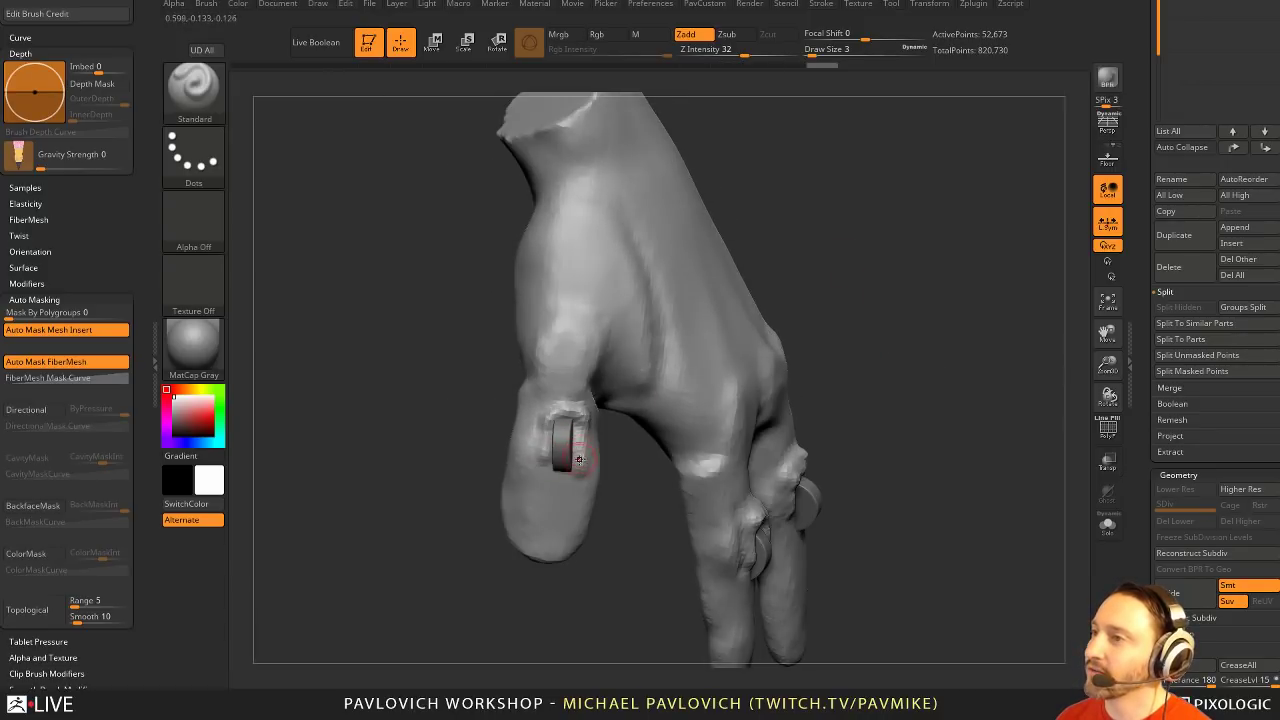
{"action": "left_click_drag", "start_coordinate": [579, 460], "coordinate": [547, 478]}
{"action": "mouse_move", "coordinate": [898, 354]}
{"action": "left_mouse_down"}
{"action": "mouse_move", "coordinate": [1040, 398]}
{"action": "mouse_move", "coordinate": [926, 362]}
{"action": "mouse_move", "coordinate": [951, 366]}
{"action": "mouse_move", "coordinate": [945, 434]}
{"action": "left_mouse_up"}
{"action": "left_click_drag", "start_coordinate": [904, 389], "coordinate": [874, 362]}
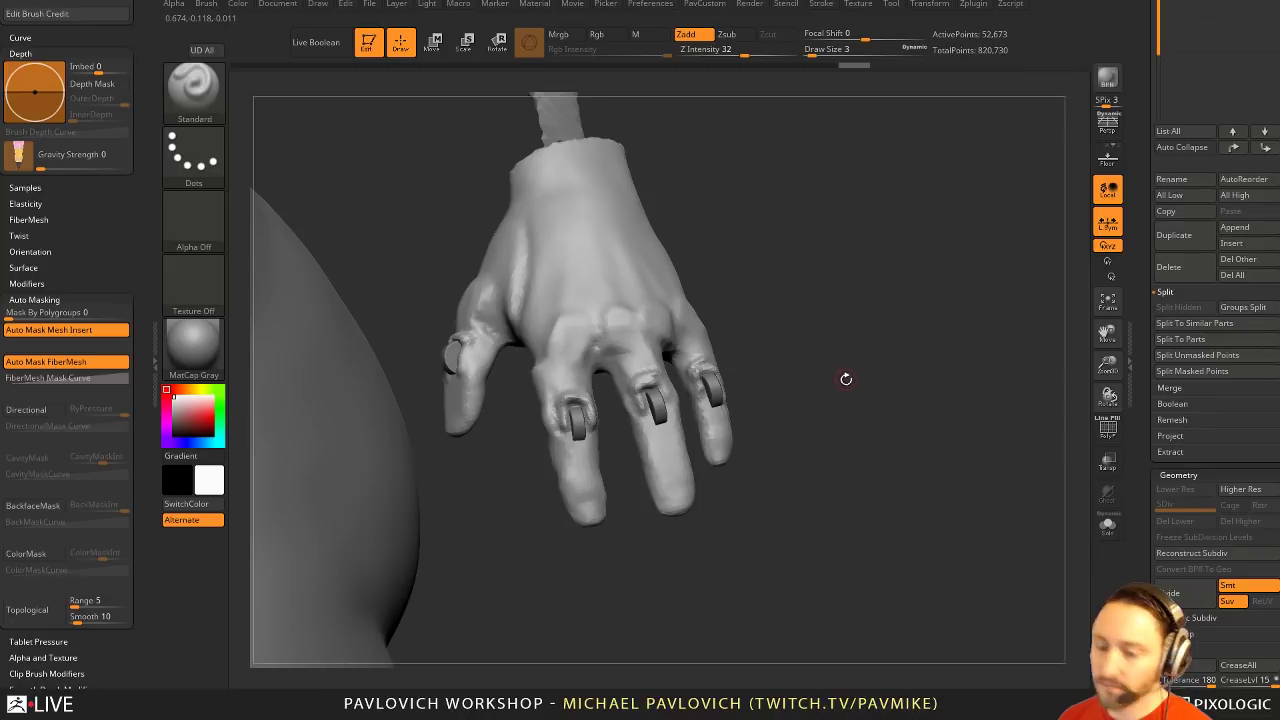
Flatten the finger surfaces near the tips with the hPolish brush at draw size 11
{"action": "key", "text": "b"}
{"action": "key", "text": "h"}
{"action": "key", "text": "p"}
{"action": "key", "text": "s"}
{"action": "left_click_drag", "start_coordinate": [640, 513], "coordinate": [599, 514]}
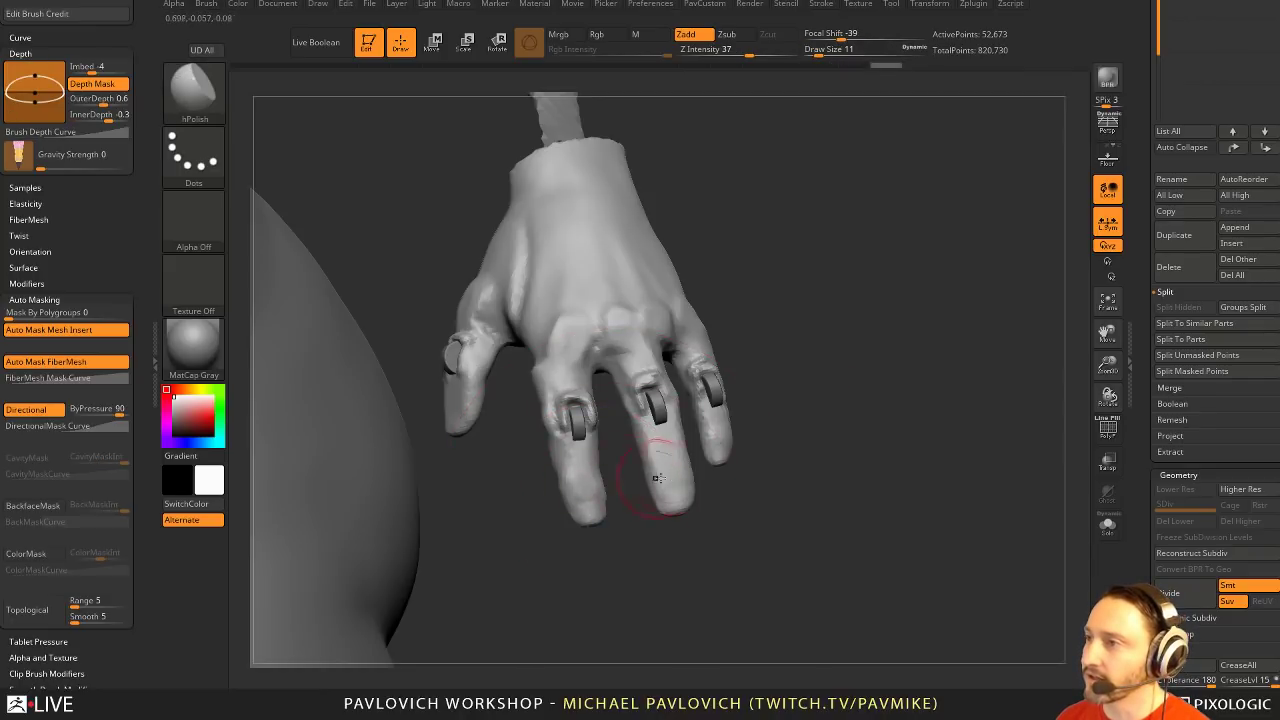
Choose the DamStandard brush and re-DynaMesh the hand at resolution 1440
{"action": "left_click_drag", "start_coordinate": [833, 395], "coordinate": [883, 374]}
{"action": "key", "text": "3"}
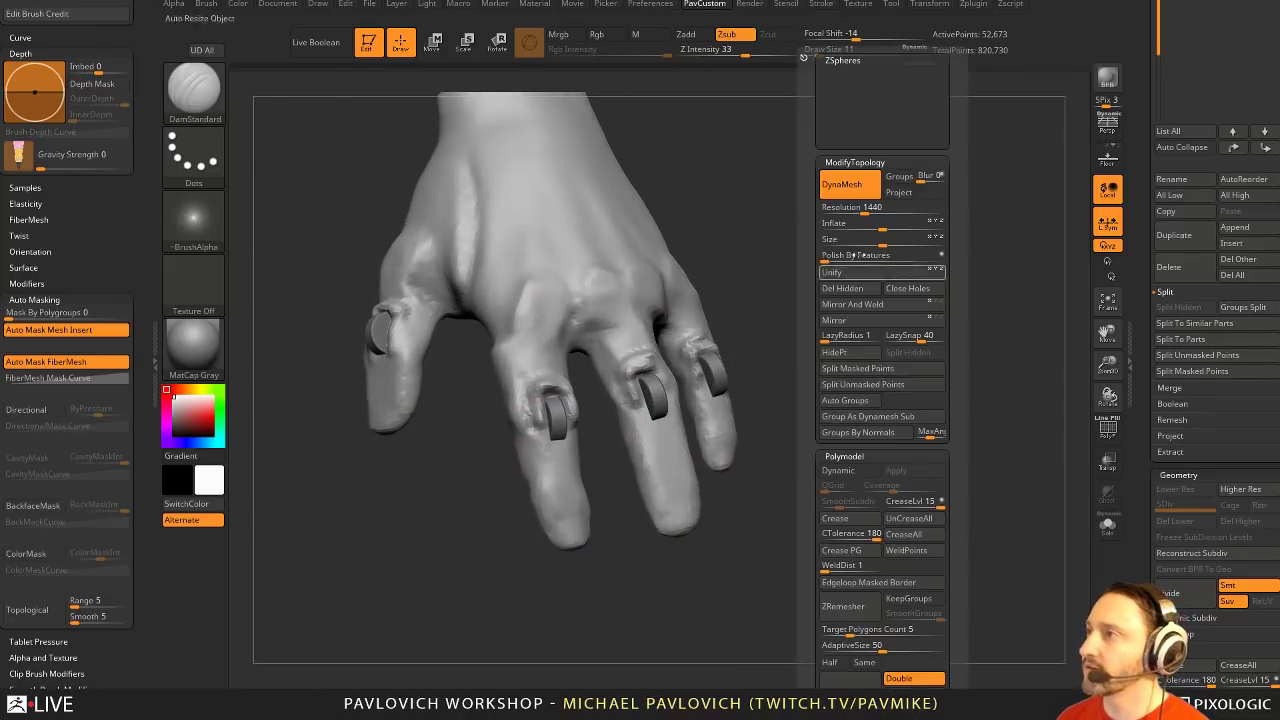
{"action": "key", "text": "b"}
{"action": "key", "text": "d"}
{"action": "key", "text": "s"}
{"action": "left_click_drag", "start_coordinate": [934, 420], "coordinate": [895, 395]}
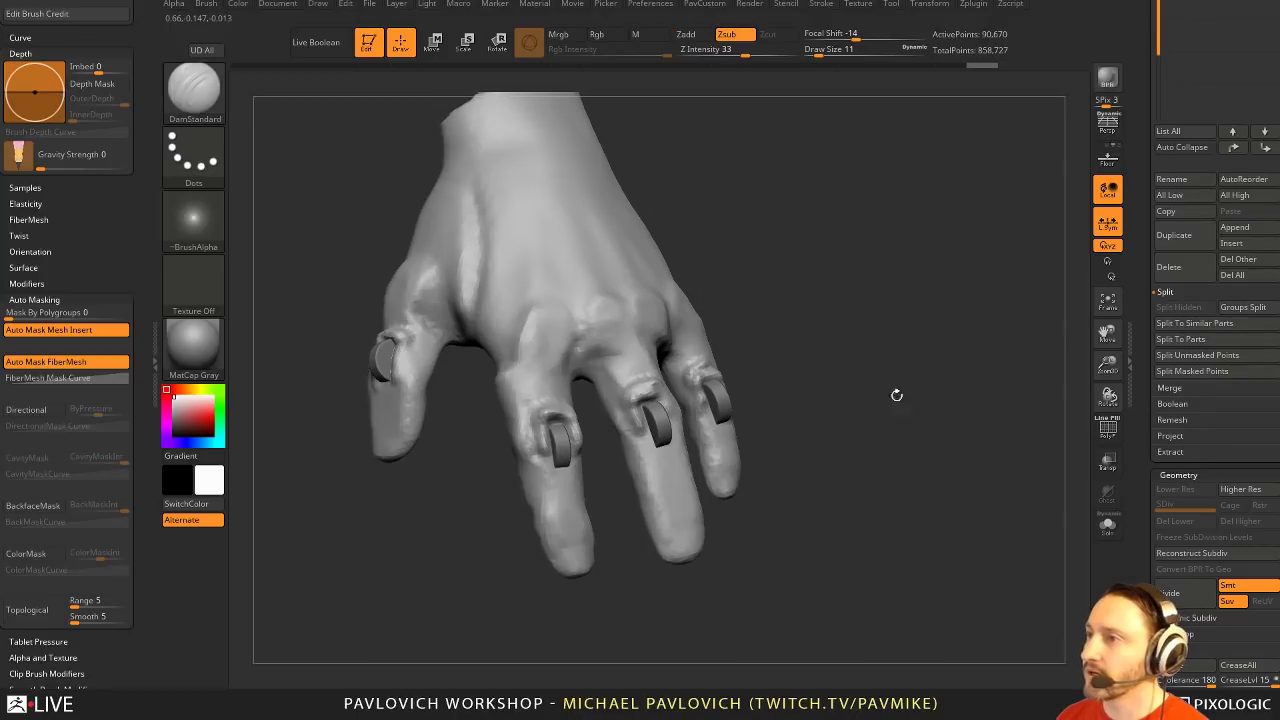
Carve a joint crease across the index finger at its hinge with the DamStandard brush at draw size 5
{"action": "left_click_drag", "start_coordinate": [420, 510], "coordinate": [540, 523]}
{"action": "key", "text": "s"}
{"action": "left_click_drag", "start_coordinate": [629, 450], "coordinate": [623, 450]}
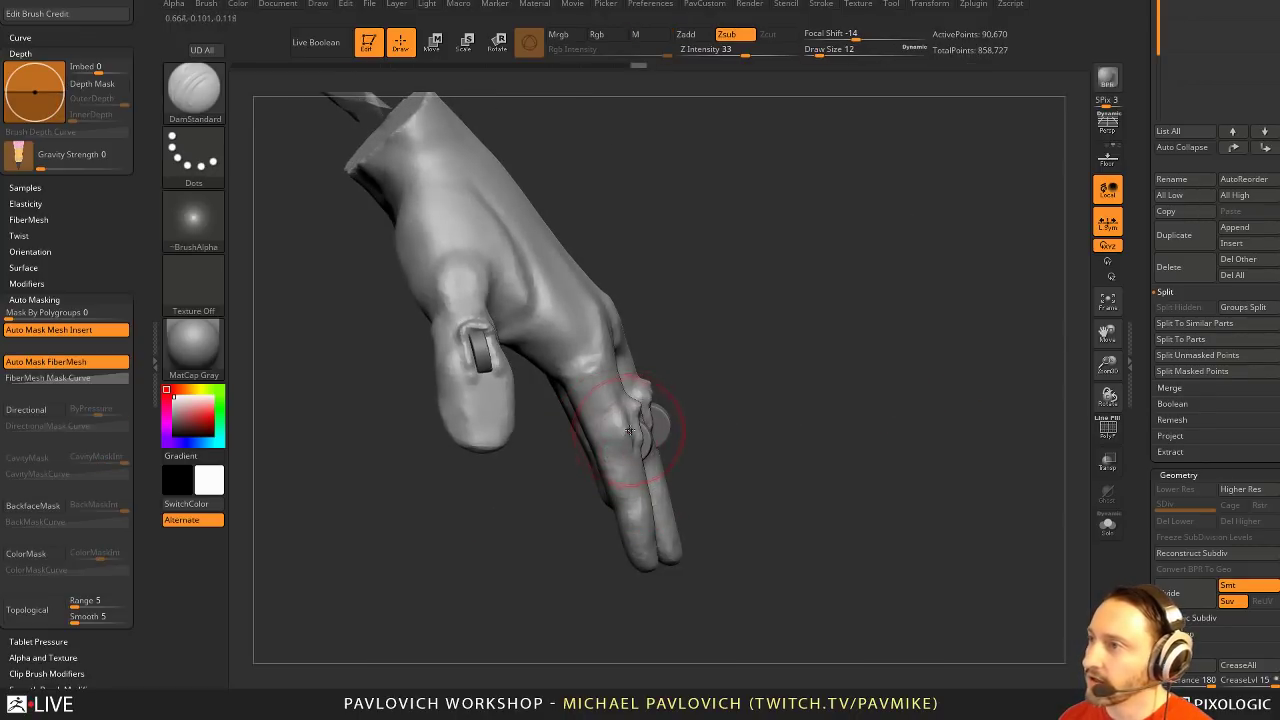
{"action": "right_click_drag", "start_coordinate": [599, 440], "coordinate": [629, 436]}
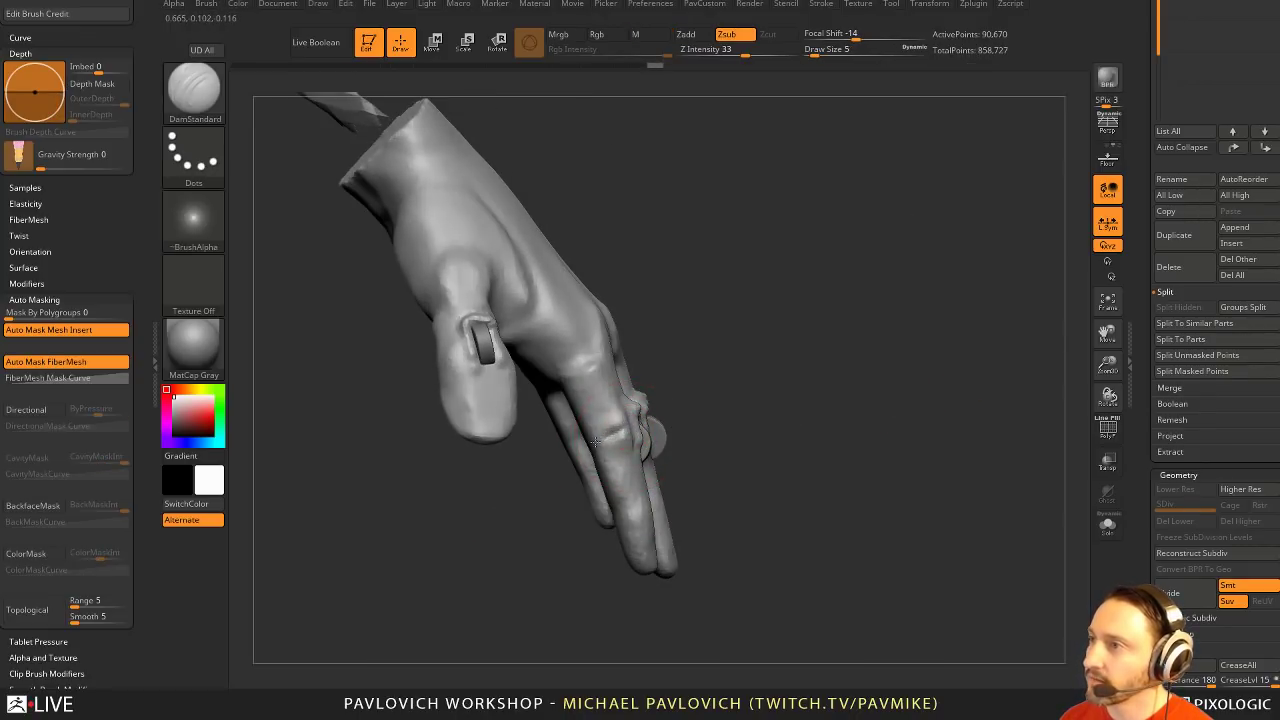
{"action": "left_click_drag", "start_coordinate": [595, 441], "coordinate": [392, 566]}
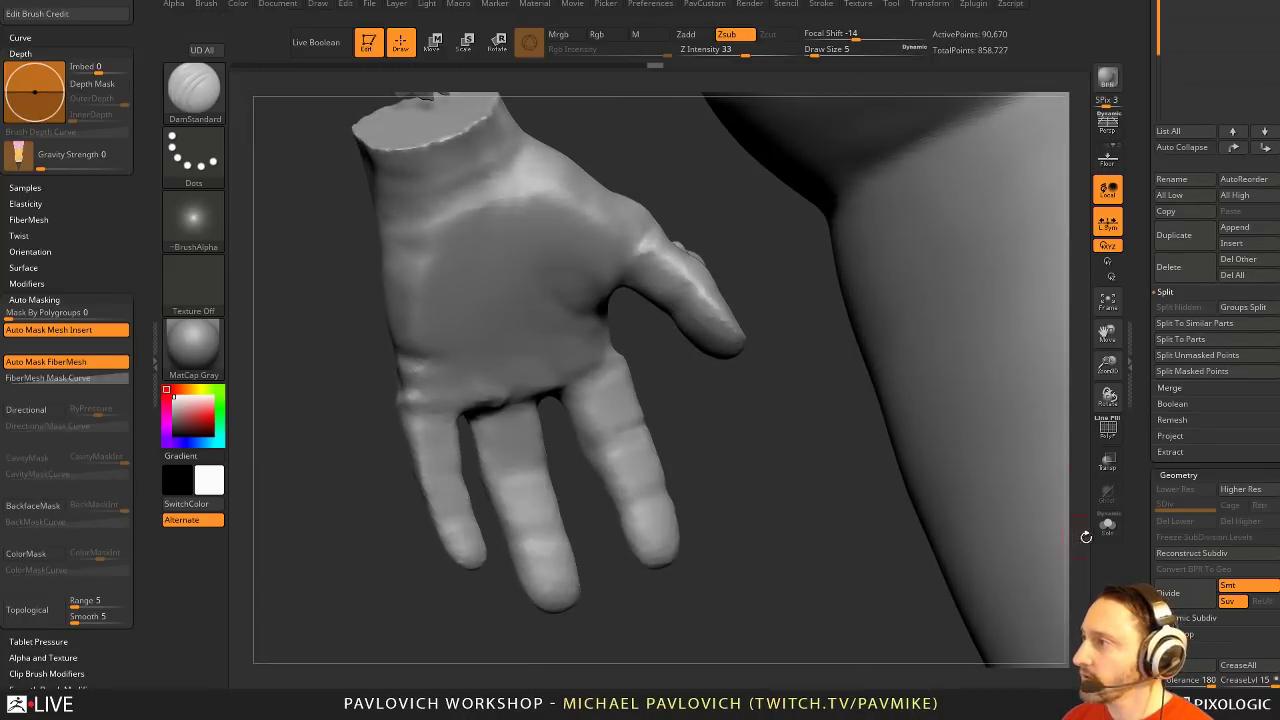
{"action": "left_click", "coordinate": [1105, 526]}
{"action": "left_click_drag", "start_coordinate": [757, 457], "coordinate": [606, 437]}
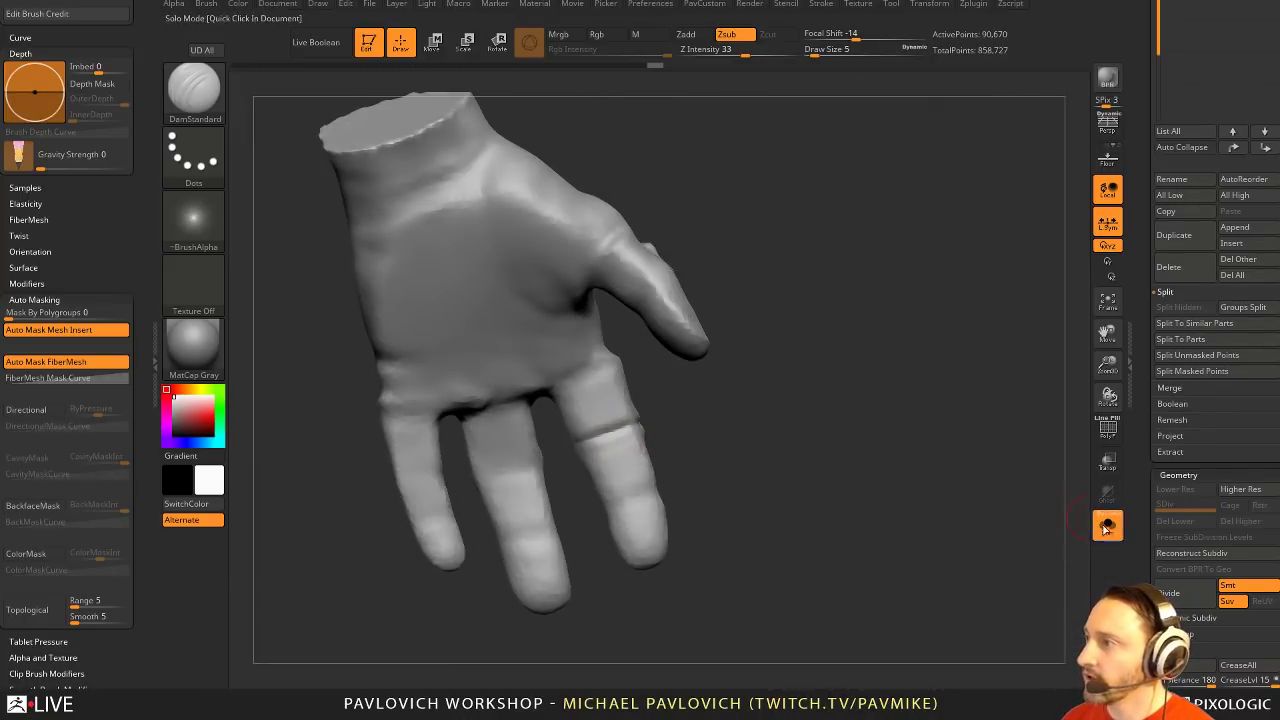
Leave Solo mode and show only the hand subtool ZBFemale005_002 and the cylinder subtool ZBFemale005_001
{"action": "left_click", "coordinate": [1105, 528]}
{"action": "key", "text": "f"}
{"action": "left_click_drag", "start_coordinate": [1003, 371], "coordinate": [1078, 390]}
{"action": "left_click_drag", "start_coordinate": [1143, 309], "coordinate": [1180, 396]}
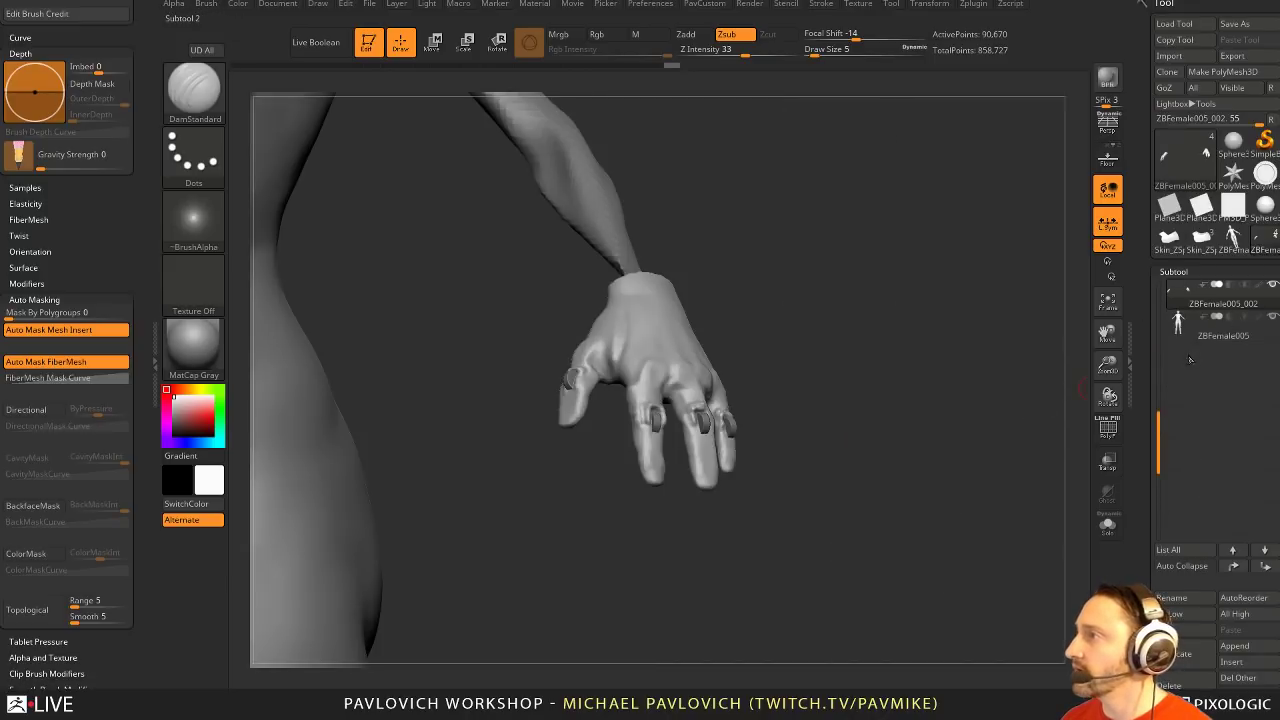
{"action": "left_click", "coordinate": [1272, 286], "text": "shift"}
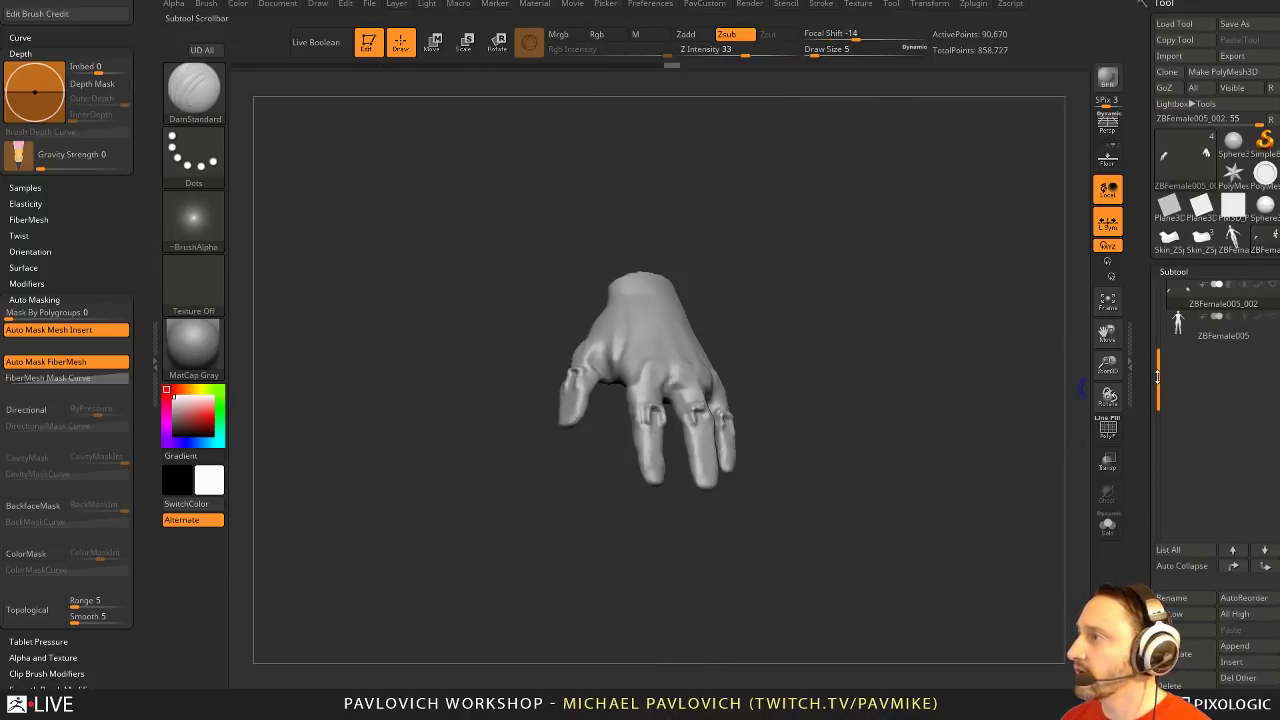
{"action": "left_click_drag", "start_coordinate": [1157, 375], "coordinate": [1147, 262]}
{"action": "left_click", "coordinate": [1273, 318]}
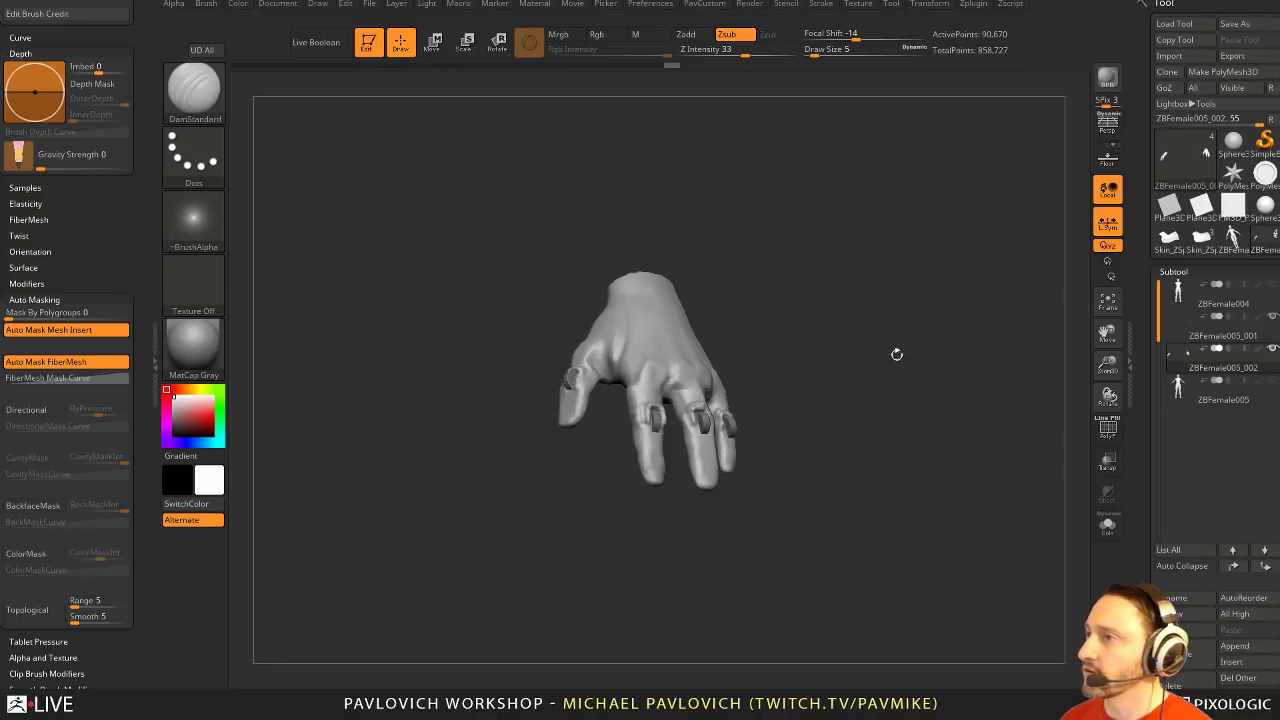
Carve matching joint creases around the middle finger, little finger and thumb at their hinges with the DamStandard brush
{"action": "left_click_drag", "start_coordinate": [896, 355], "coordinate": [974, 357], "text": "alt"}
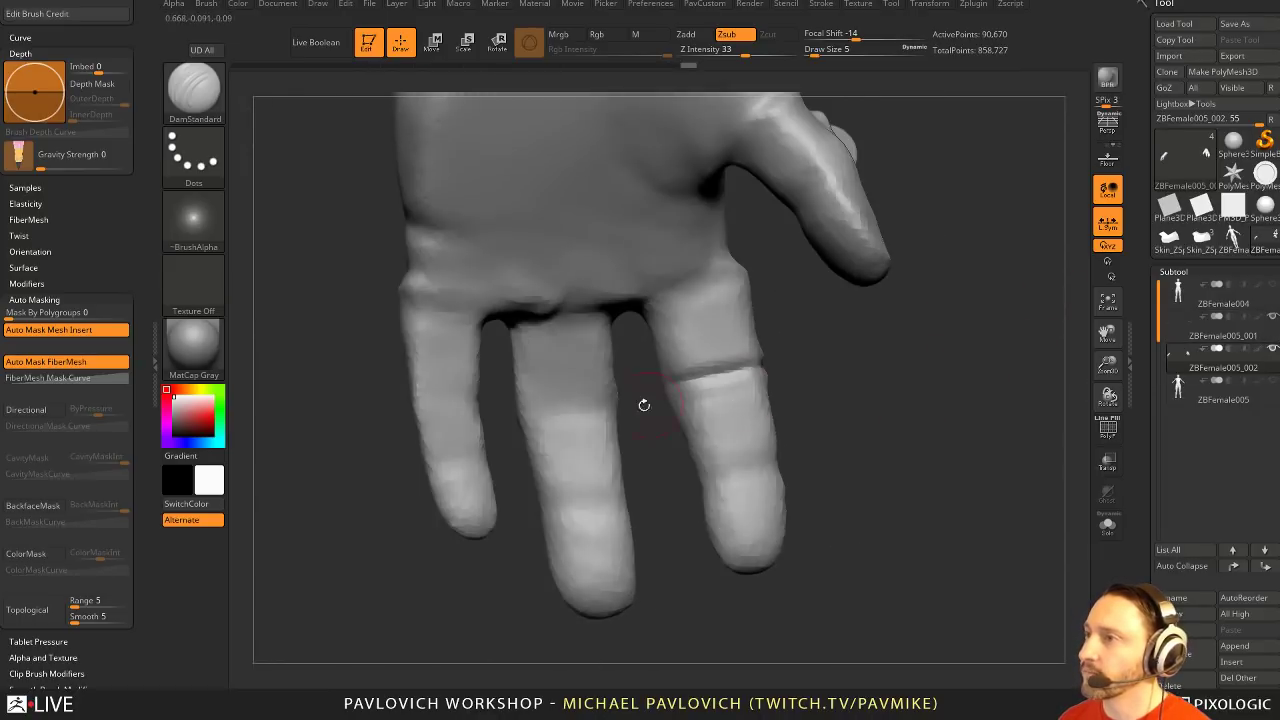
{"action": "left_click_drag", "start_coordinate": [643, 403], "coordinate": [551, 456]}
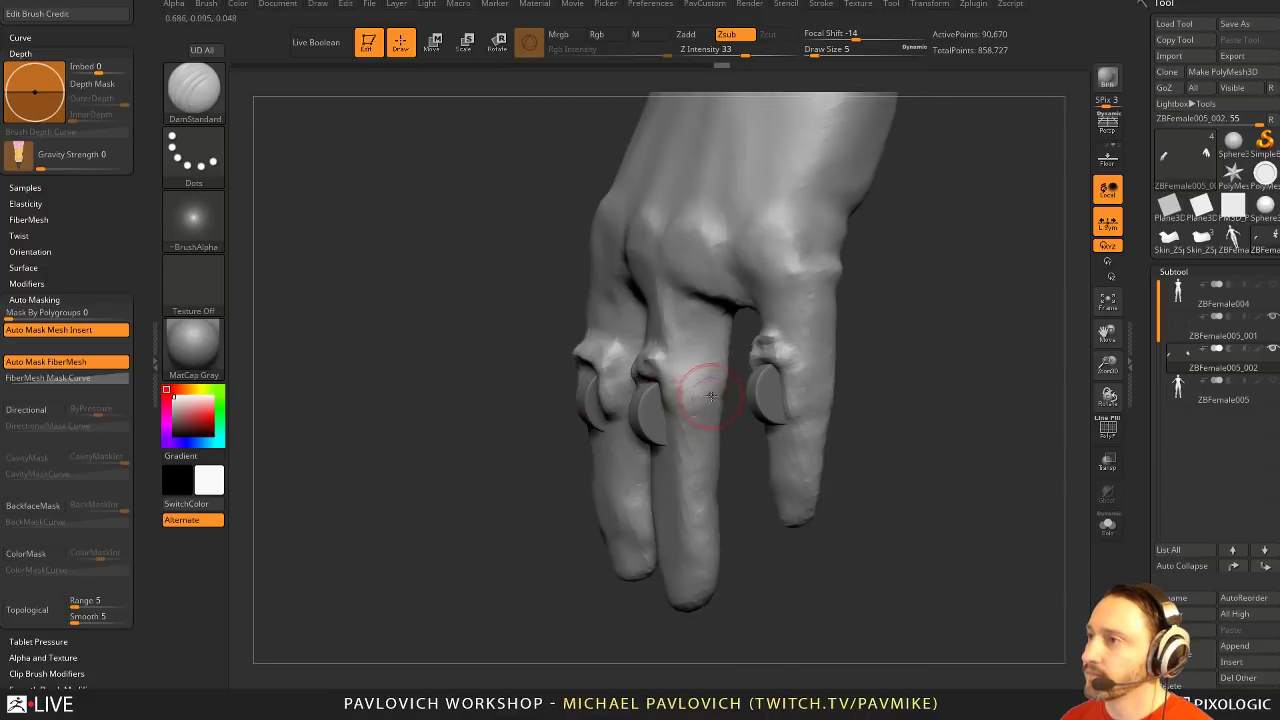
{"action": "right_click_drag", "start_coordinate": [939, 393], "coordinate": [900, 398]}
{"action": "mouse_move", "coordinate": [758, 406]}
{"action": "right_mouse_down"}
{"action": "mouse_move", "coordinate": [580, 410]}
{"action": "mouse_move", "coordinate": [650, 408]}
{"action": "right_mouse_up"}
{"action": "left_click_drag", "start_coordinate": [780, 402], "coordinate": [873, 501]}
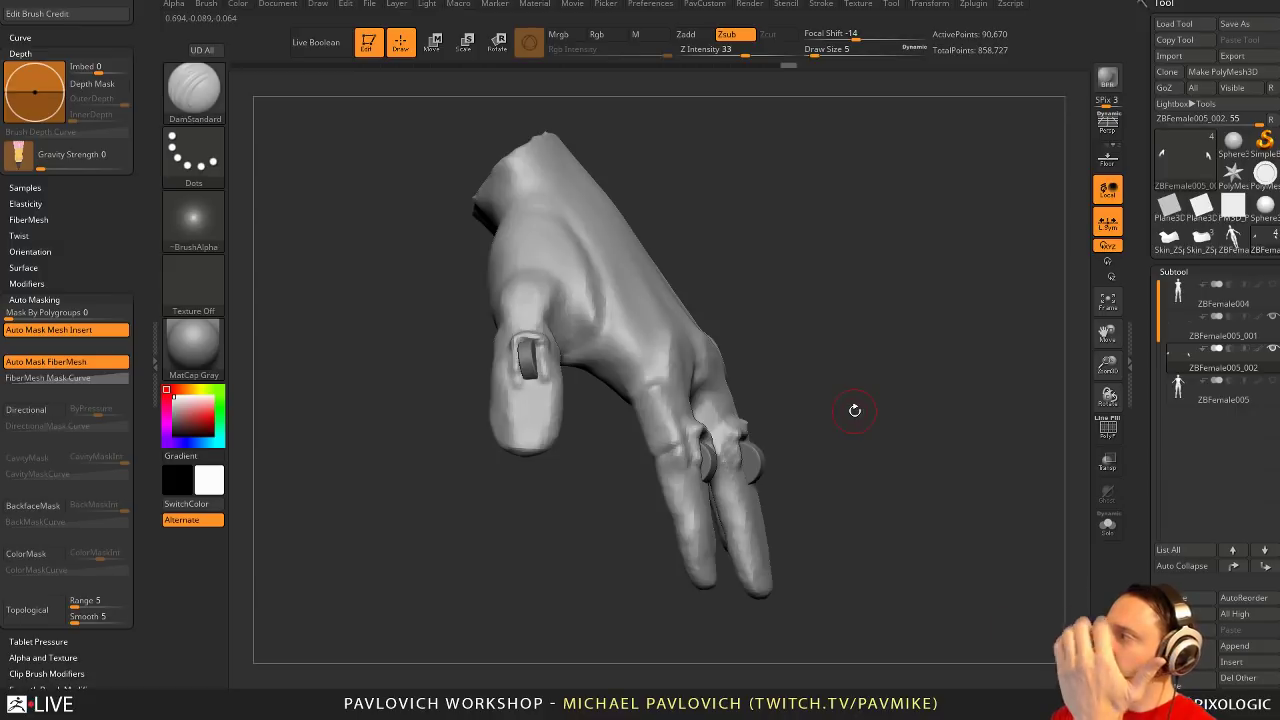
{"action": "left_click_drag", "start_coordinate": [849, 303], "coordinate": [751, 375]}
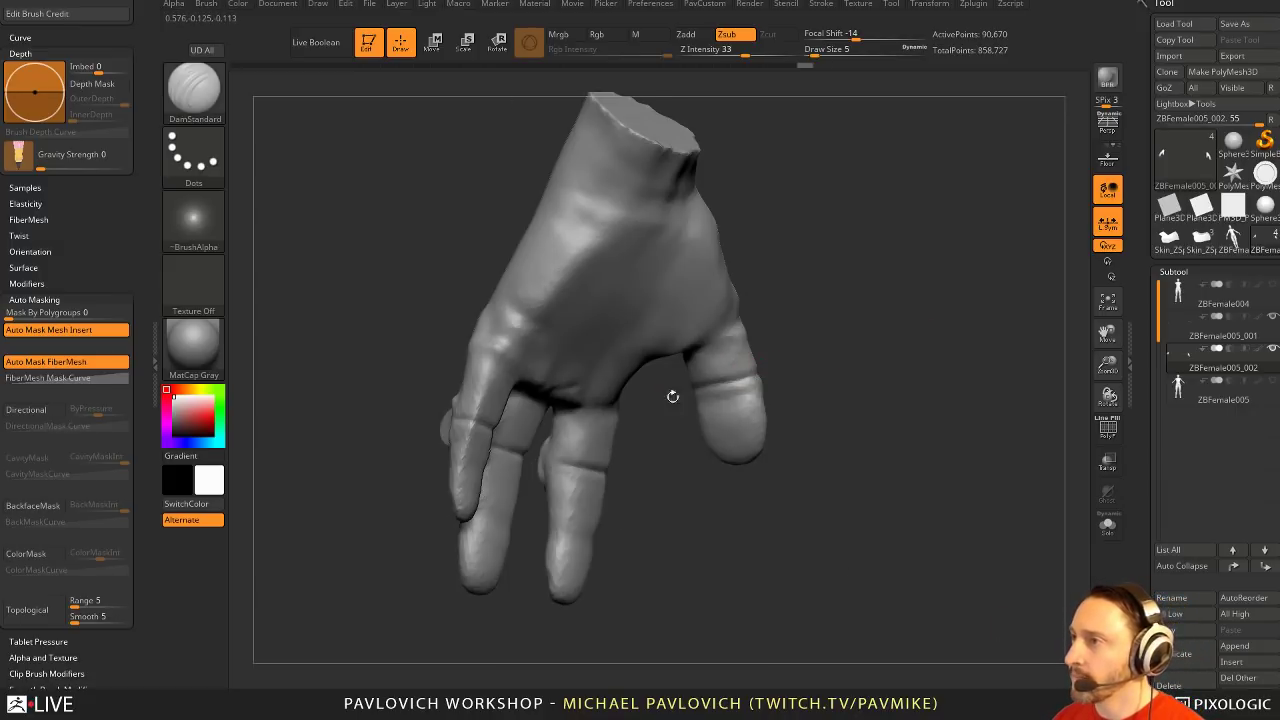
{"action": "left_click_drag", "start_coordinate": [673, 396], "coordinate": [748, 497]}
{"action": "left_click_drag", "start_coordinate": [642, 516], "coordinate": [816, 455]}
Switch to the cylinder subtool, duplicate the cylinders with the gizmo and shift the copies toward the fingertips
{"action": "left_click", "coordinate": [757, 422], "text": "alt"}
{"action": "left_click_drag", "start_coordinate": [995, 407], "coordinate": [1005, 446]}
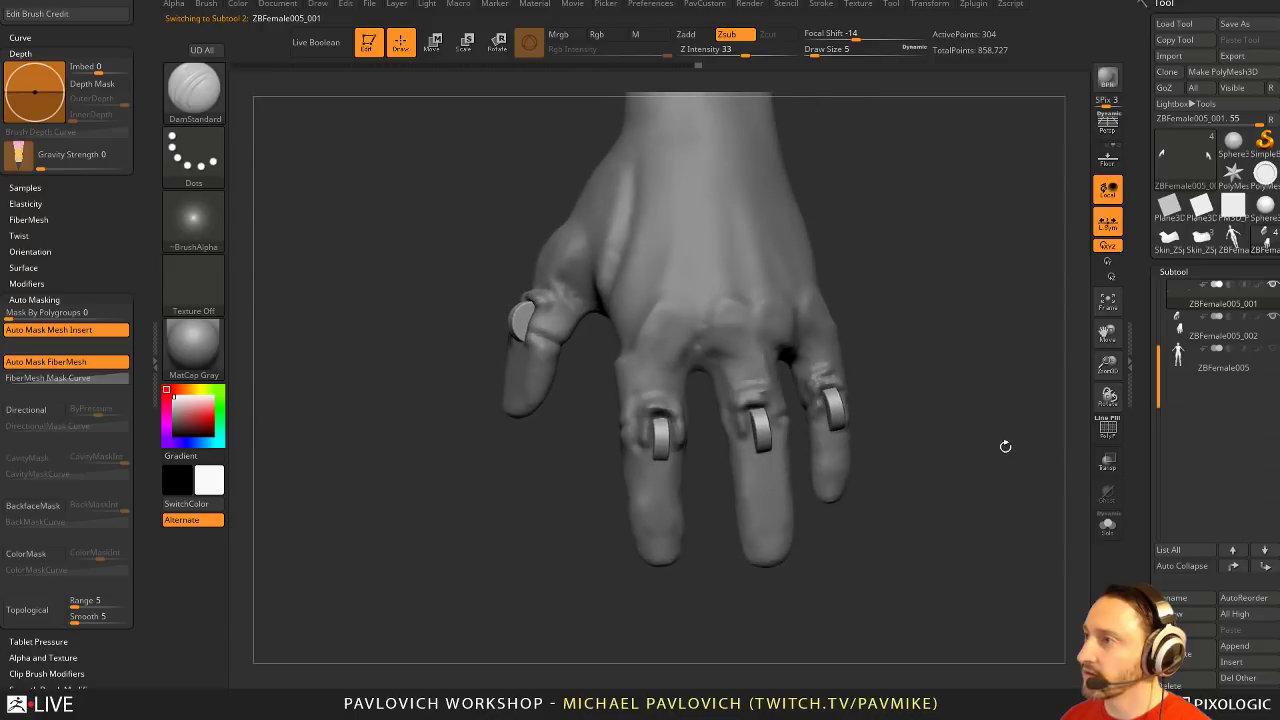
{"action": "key", "text": "w"}
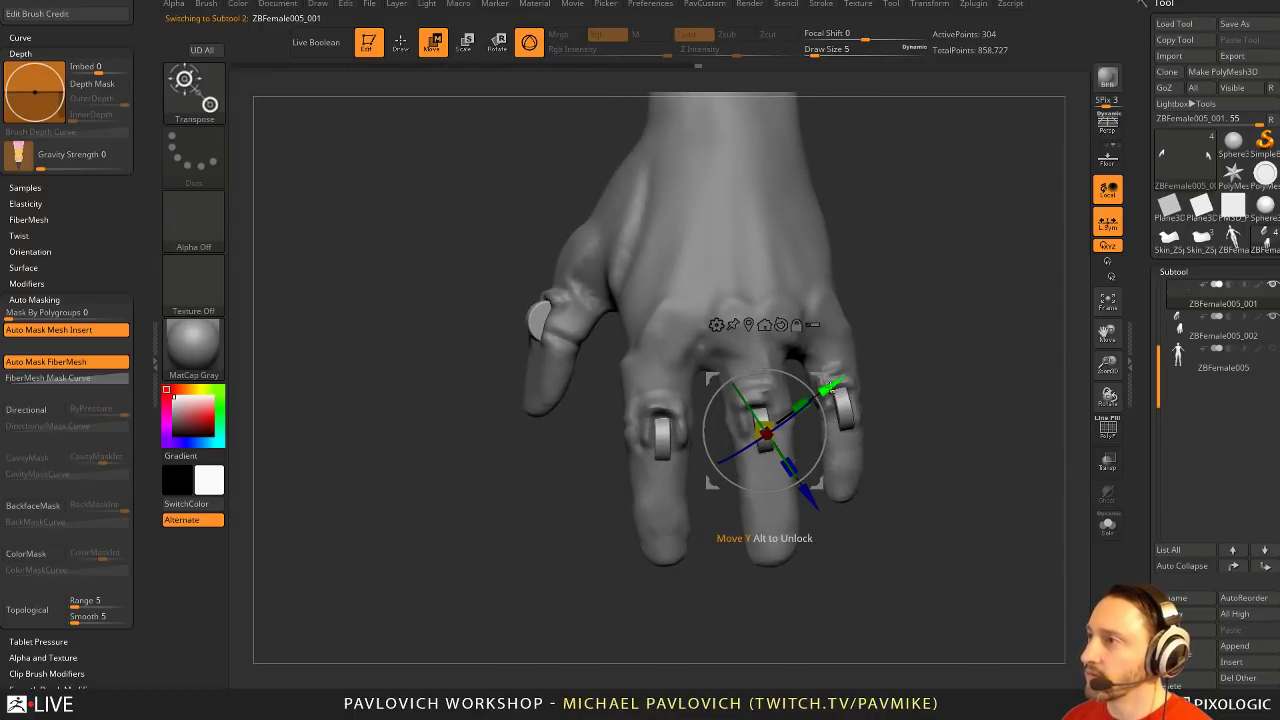
{"action": "left_click_drag", "start_coordinate": [821, 380], "coordinate": [821, 446], "text": "ctrl"}
{"action": "left_click_drag", "start_coordinate": [905, 444], "coordinate": [1055, 450]}
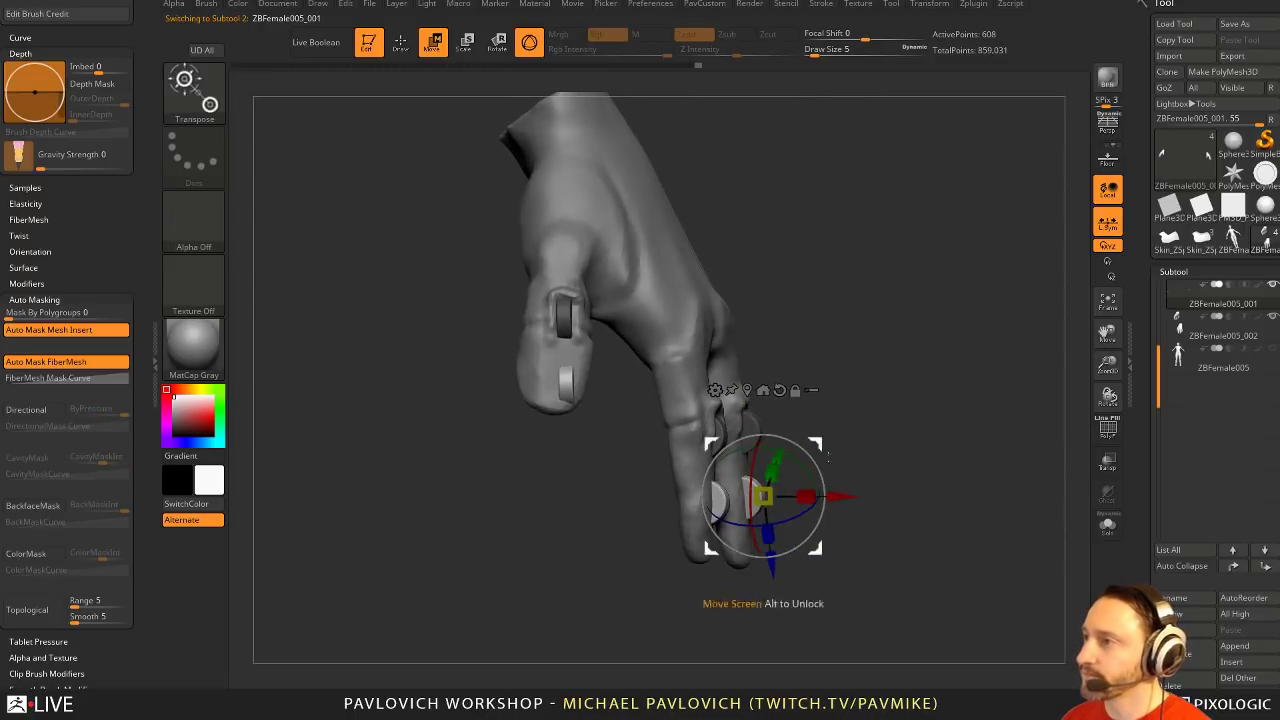
{"action": "left_click_drag", "start_coordinate": [820, 446], "coordinate": [815, 446]}
Choose the Move brush, auto-group the duplicated cylinders and apply Mirror And Weld to them
{"action": "key", "text": "q"}
{"action": "mouse_move", "coordinate": [965, 510]}
{"action": "left_mouse_down"}
{"action": "mouse_move", "coordinate": [823, 529]}
{"action": "mouse_move", "coordinate": [925, 497]}
{"action": "left_mouse_up"}
{"action": "key", "text": "s"}
{"action": "key", "text": "1"}
{"action": "key", "text": "shift+space"}
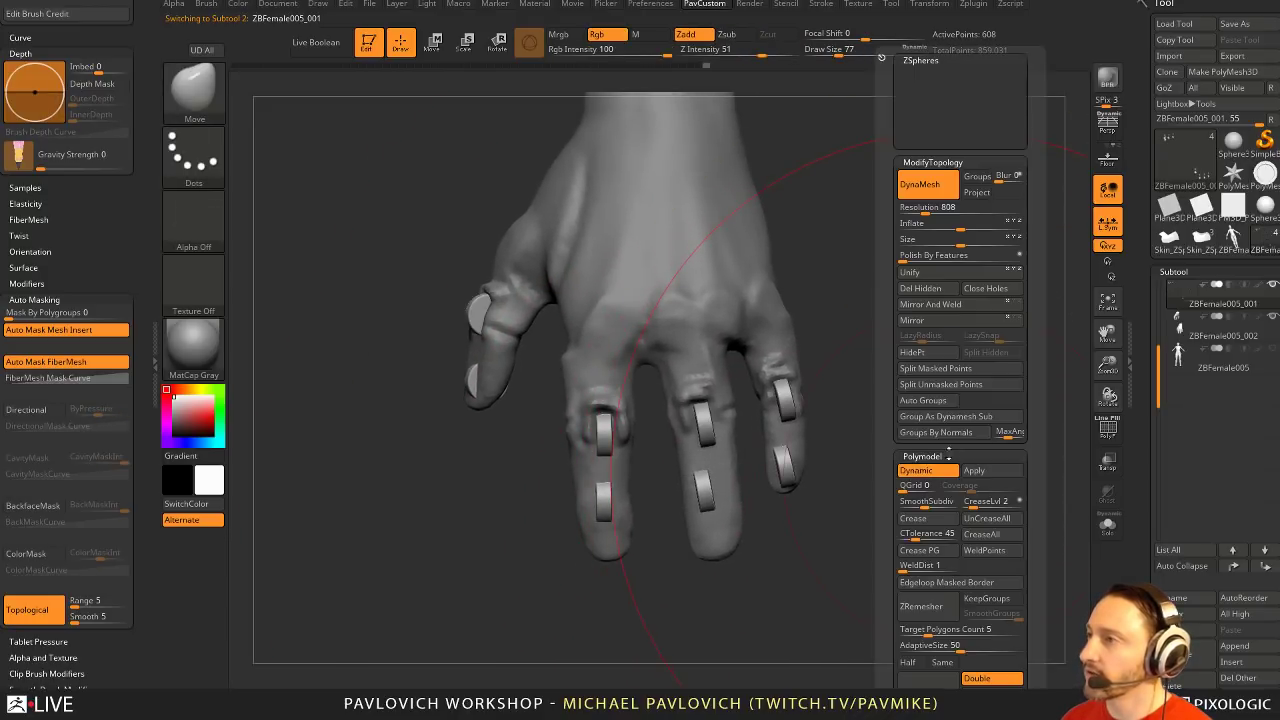
{"action": "left_click", "coordinate": [939, 406]}
{"action": "key", "text": "shift+space"}
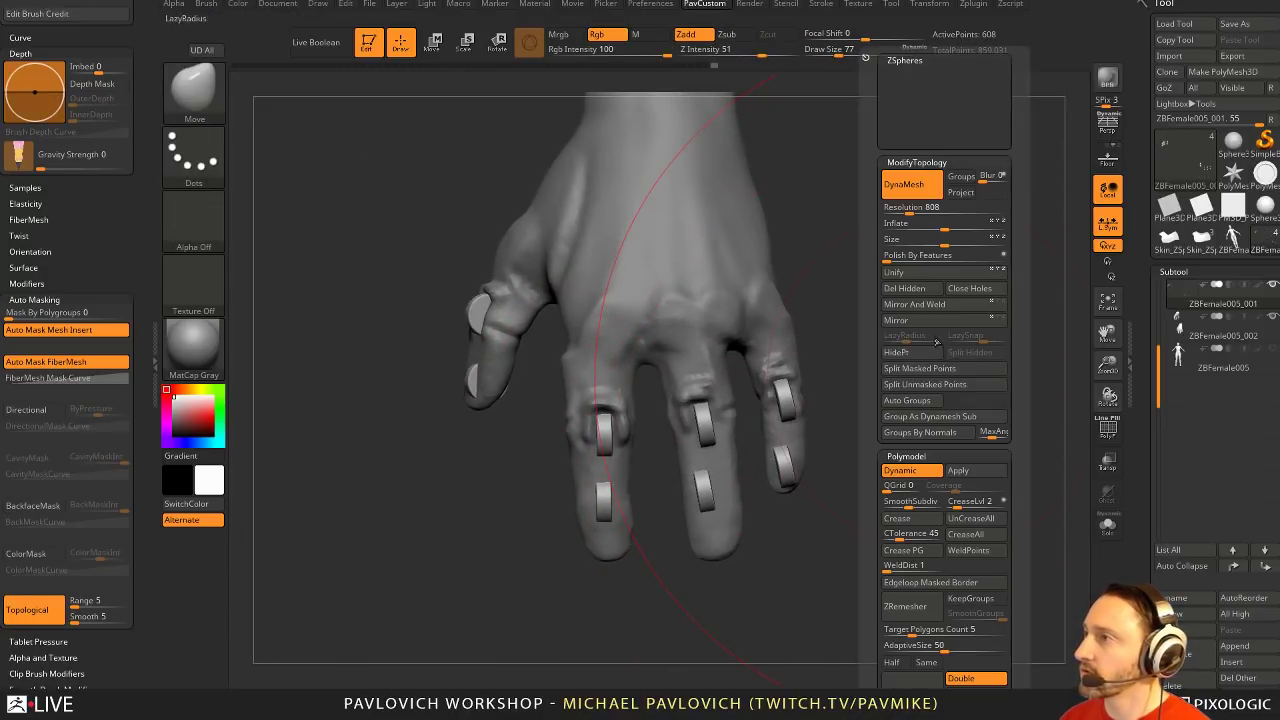
{"action": "left_click", "coordinate": [931, 305]}
Move the little finger's outer cylinder toward the hinge with the Move brush, then isolate it with the gizmo and shrink it
{"action": "key", "text": "s"}
{"action": "left_click_drag", "start_coordinate": [793, 476], "coordinate": [790, 476]}
{"action": "left_click_drag", "start_coordinate": [791, 449], "coordinate": [797, 448]}
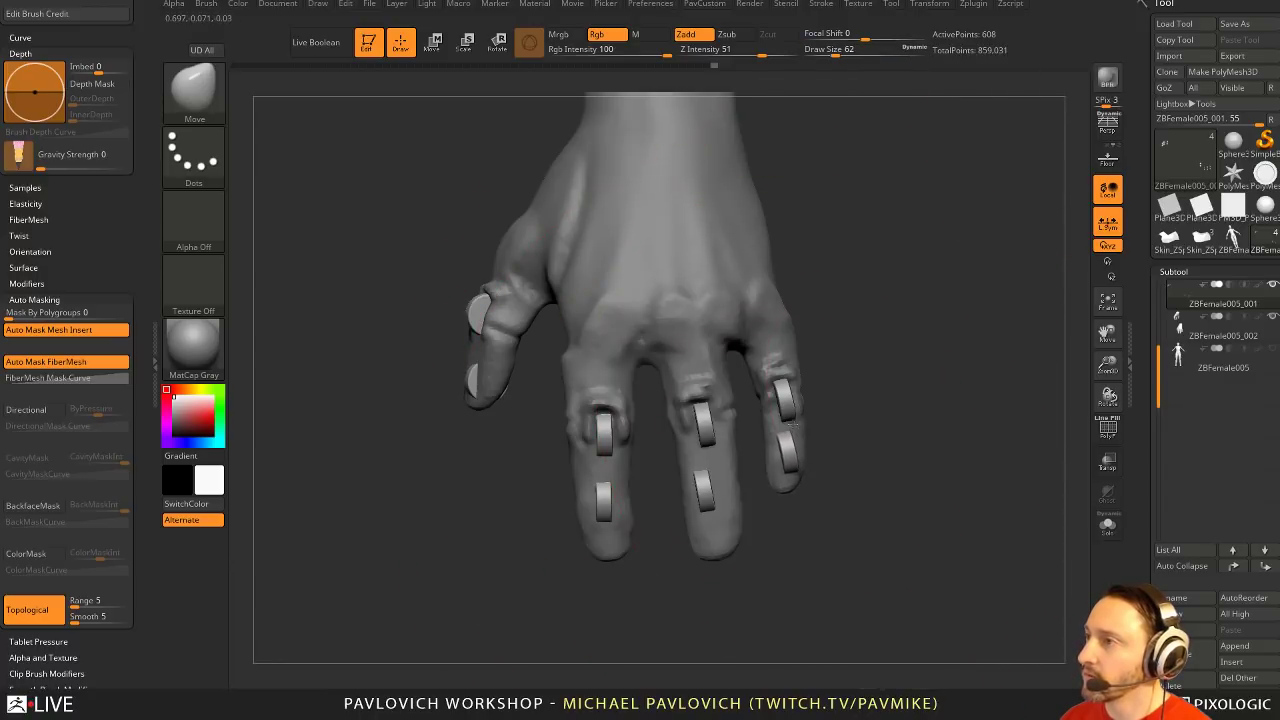
{"action": "key", "text": "w"}
{"action": "left_click", "coordinate": [791, 452], "text": "ctrl"}
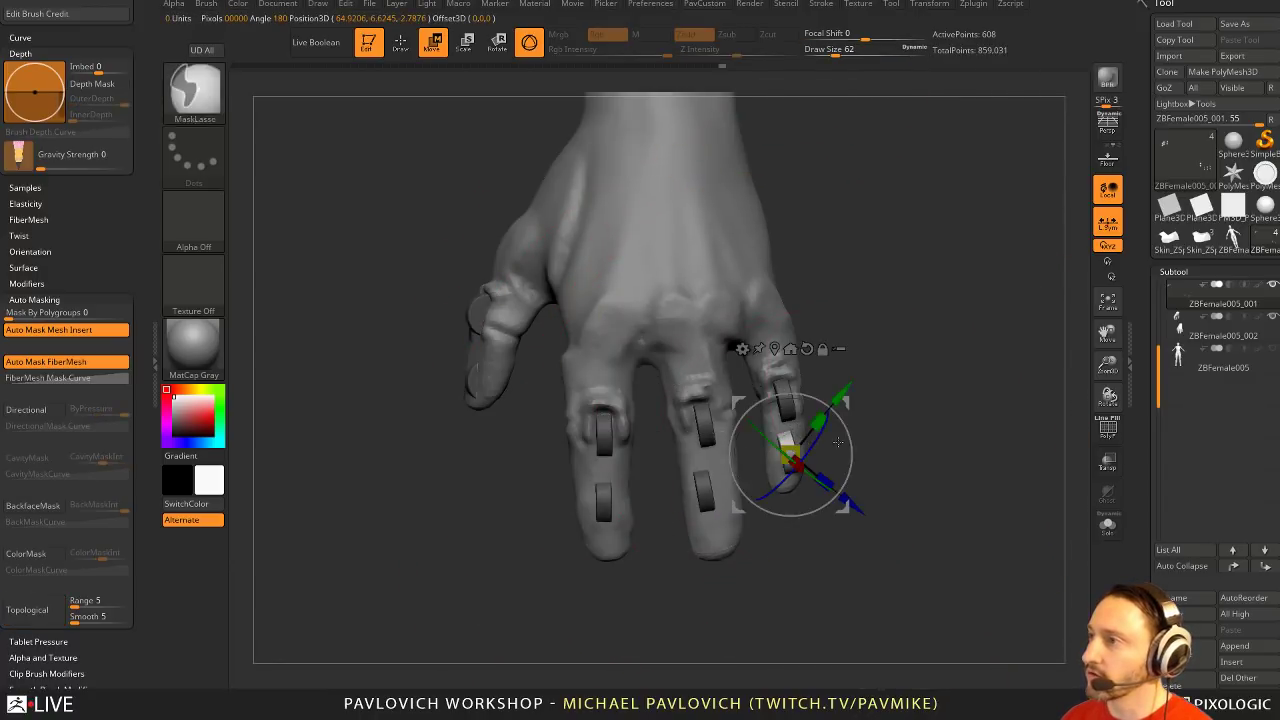
{"action": "right_click_drag", "start_coordinate": [760, 452], "coordinate": [790, 454]}
{"action": "left_click_drag", "start_coordinate": [790, 455], "coordinate": [830, 466]}
Isolate the middle finger's outer cylinder with the gizmo and sink it into the finger
{"action": "key", "text": "q"}
{"action": "mouse_move", "coordinate": [915, 463]}
{"action": "left_mouse_down"}
{"action": "mouse_move", "coordinate": [831, 500]}
{"action": "mouse_move", "coordinate": [843, 491]}
{"action": "mouse_move", "coordinate": [830, 478]}
{"action": "left_mouse_up"}
{"action": "key", "text": "w"}
{"action": "left_click", "coordinate": [705, 461], "text": "ctrl"}
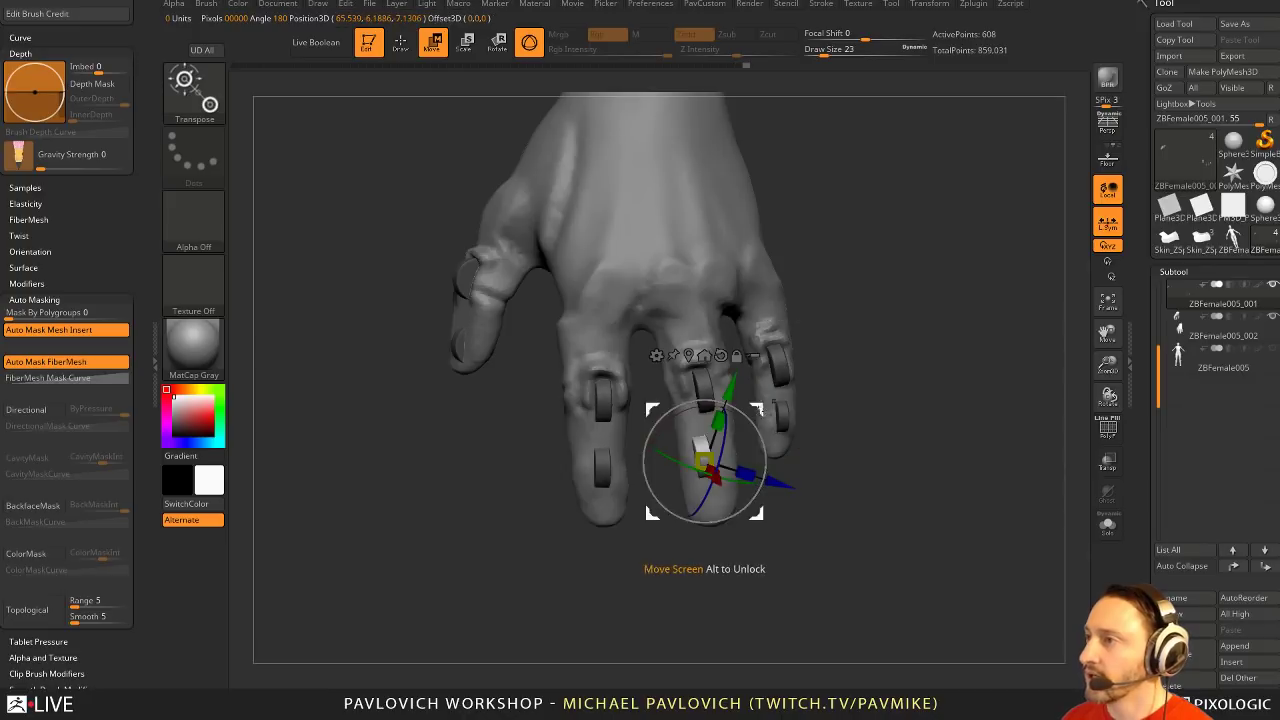
{"action": "left_click_drag", "start_coordinate": [765, 409], "coordinate": [900, 430]}
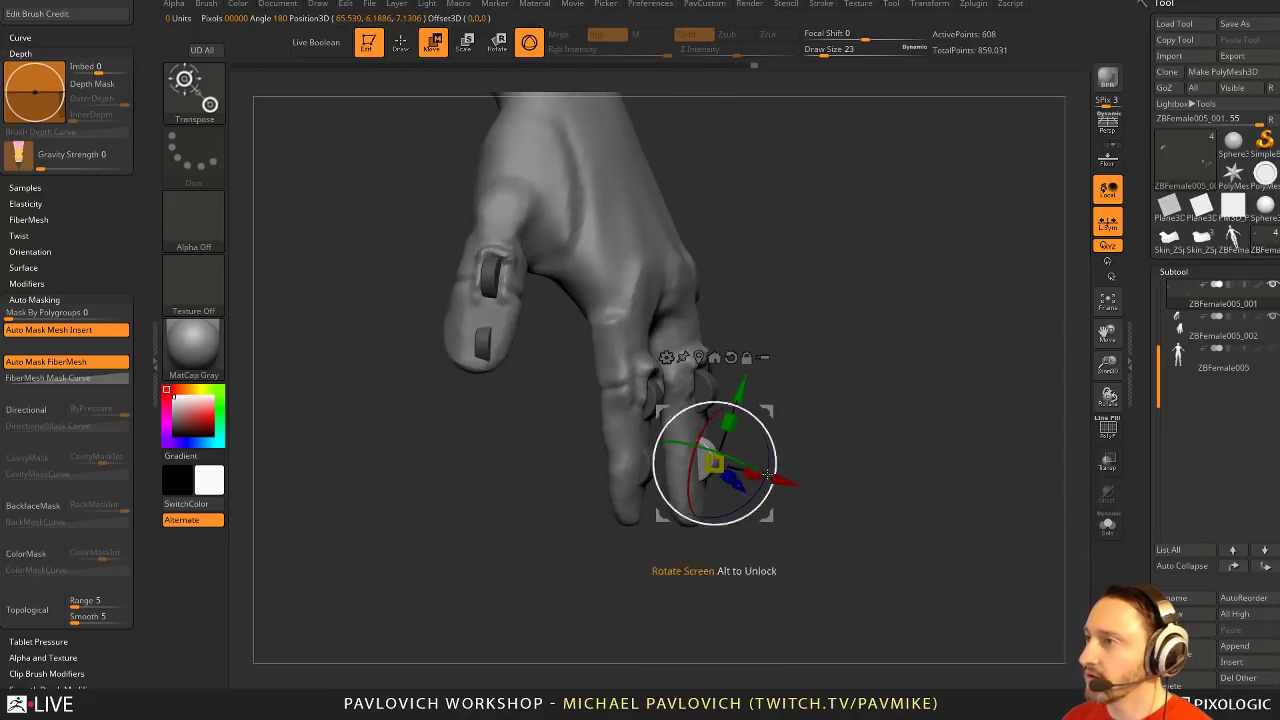
{"action": "left_click_drag", "start_coordinate": [760, 484], "coordinate": [757, 492]}
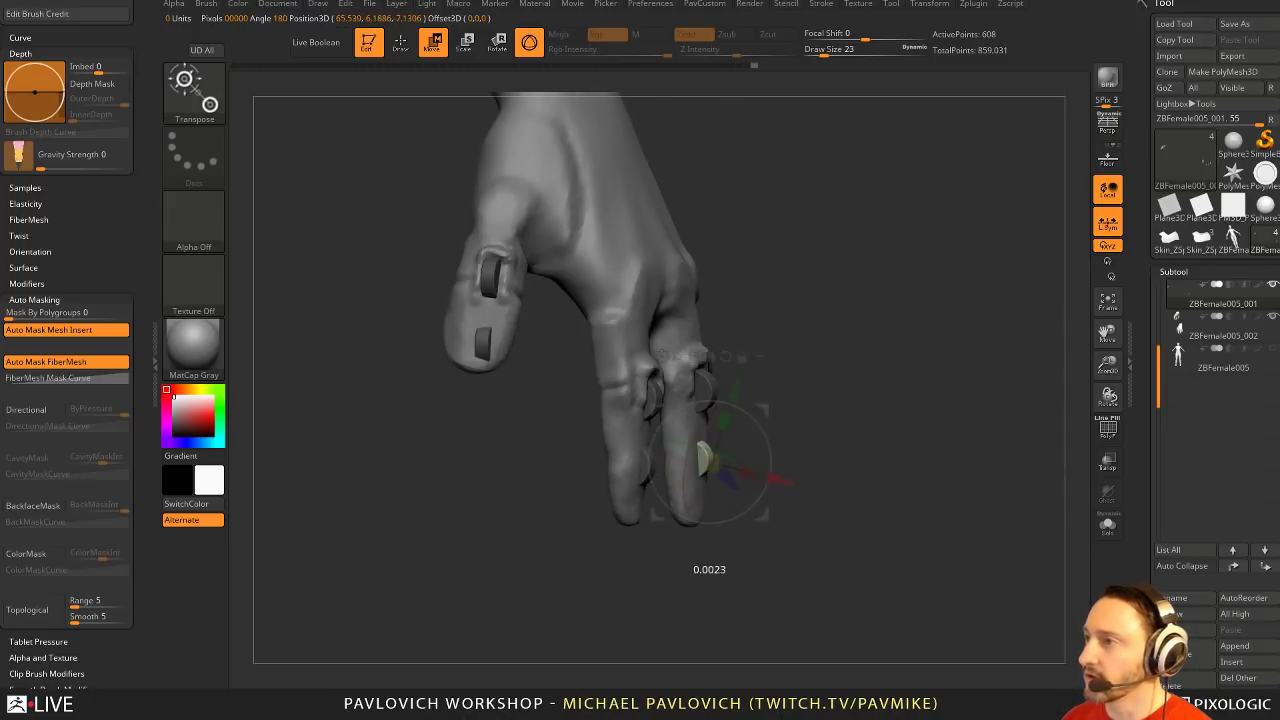
Isolate the index finger's outer cylinder with the gizmo and adjust its size and position in the finger
{"action": "key", "text": "q"}
{"action": "left_click_drag", "start_coordinate": [868, 482], "coordinate": [775, 480]}
{"action": "mouse_move", "coordinate": [628, 548]}
{"action": "left_mouse_down", "text": "ctrl"}
{"action": "mouse_move", "coordinate": [642, 562]}
{"action": "mouse_move", "coordinate": [600, 574]}
{"action": "mouse_move", "coordinate": [706, 524]}
{"action": "mouse_move", "coordinate": [666, 488]}
{"action": "left_mouse_up", "text": "ctrl"}
{"action": "key", "text": "w"}
{"action": "key", "text": "q"}
{"action": "key", "text": "w"}
{"action": "left_click", "coordinate": [608, 482], "text": "ctrl"}
{"action": "left_click_drag", "start_coordinate": [745, 486], "coordinate": [696, 483]}
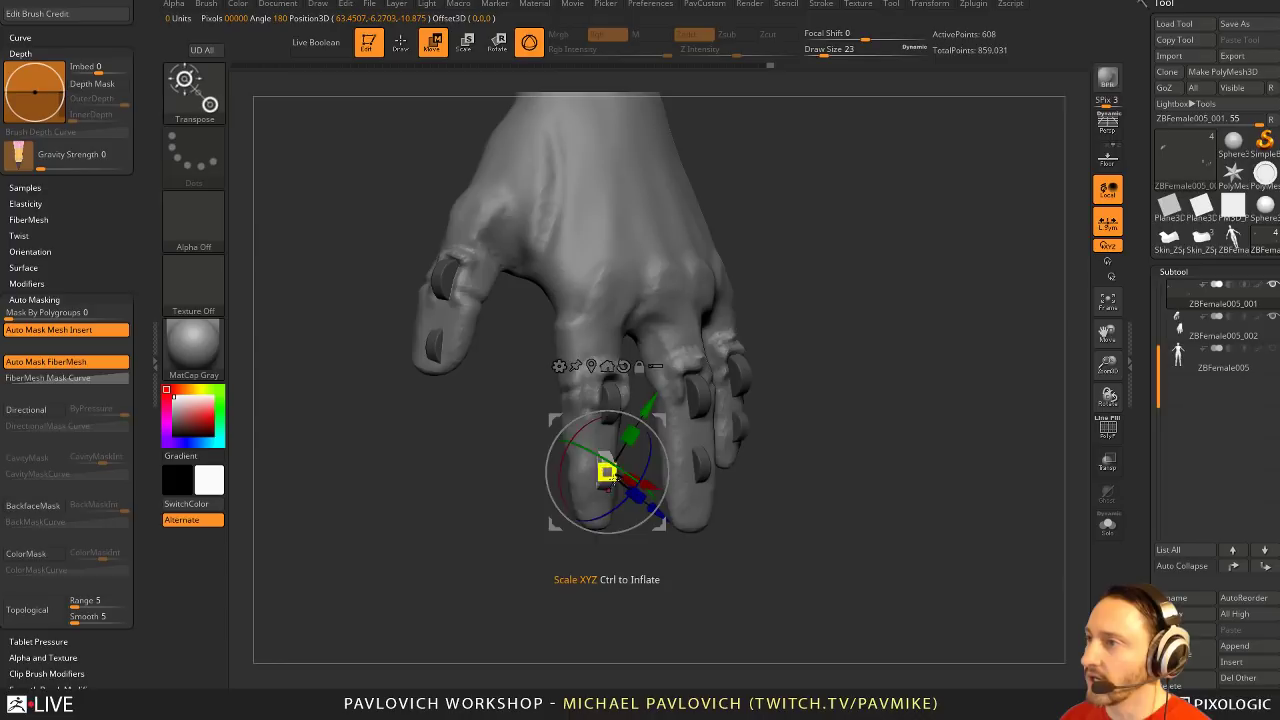
{"action": "left_click_drag", "start_coordinate": [606, 469], "coordinate": [483, 469]}
{"action": "mouse_move", "coordinate": [550, 548]}
{"action": "left_mouse_down"}
{"action": "mouse_move", "coordinate": [446, 546]}
{"action": "mouse_move", "coordinate": [478, 557]}
{"action": "left_mouse_up"}
Hide the outer cylinder on the thumb with SelectLasso and delete the hidden geometry
{"action": "key", "text": "q"}
{"action": "mouse_move", "coordinate": [462, 540]}
{"action": "left_mouse_down"}
{"action": "mouse_move", "coordinate": [443, 531]}
{"action": "mouse_move", "coordinate": [515, 501]}
{"action": "mouse_move", "coordinate": [499, 503]}
{"action": "left_mouse_up"}
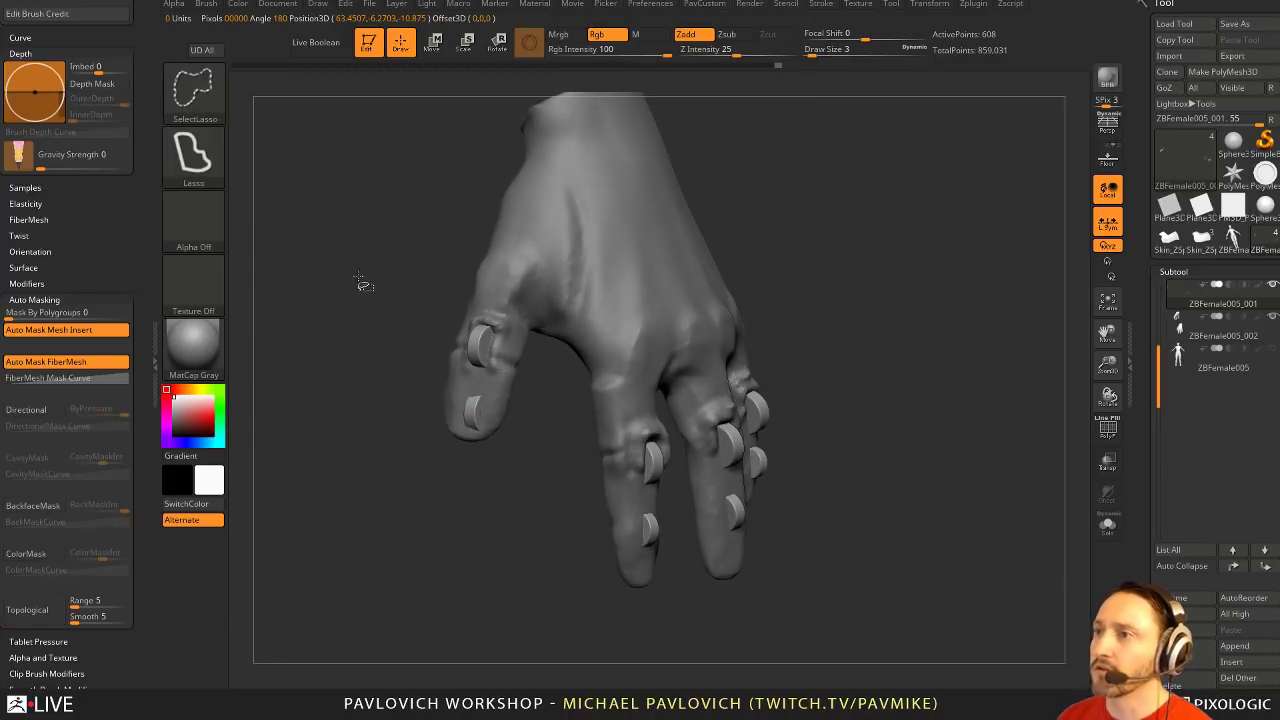
{"action": "left_click_drag", "start_coordinate": [411, 525], "coordinate": [400, 390], "text": "ctrl+shift"}
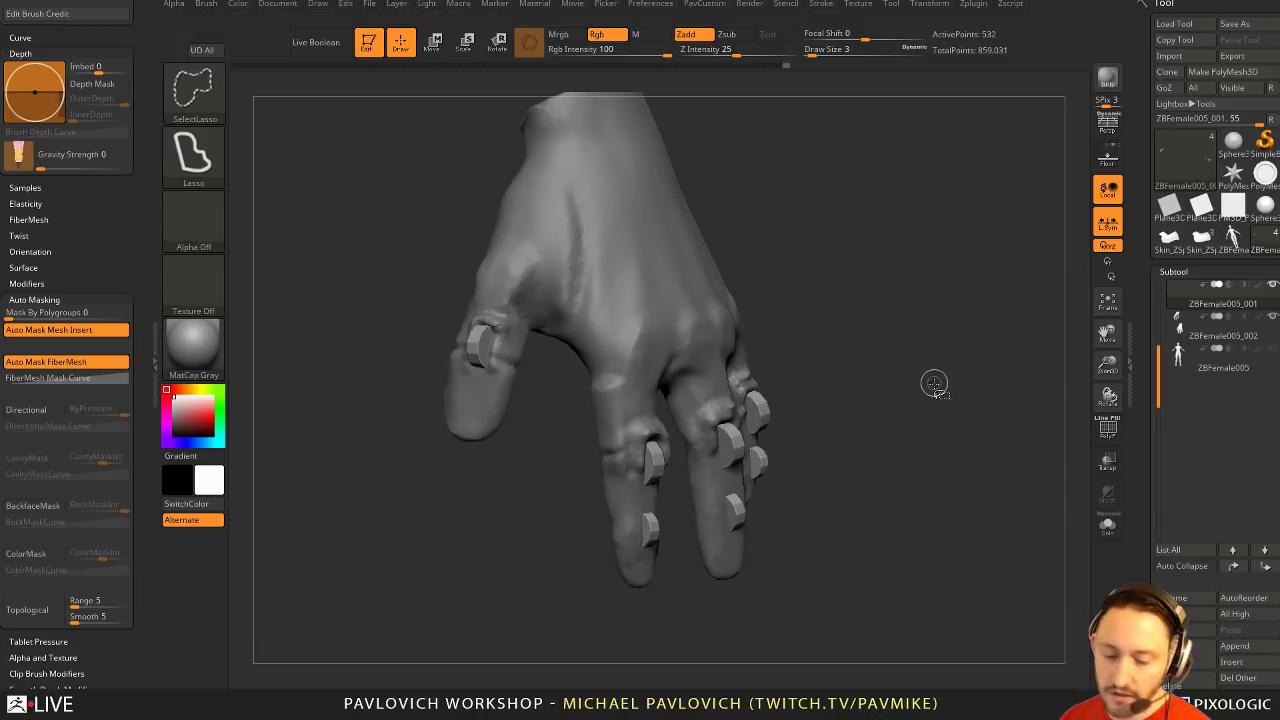
{"action": "left_click_drag", "start_coordinate": [934, 384], "coordinate": [966, 459], "text": "ctrl+shift"}
{"action": "mouse_move", "coordinate": [948, 356]}
{"action": "left_mouse_down", "text": "ctrl+shift"}
{"action": "mouse_move", "coordinate": [963, 409]}
{"action": "mouse_move", "coordinate": [891, 429]}
{"action": "left_mouse_up", "text": "ctrl+shift"}
{"action": "key", "text": "2"}
{"action": "left_click", "coordinate": [915, 288]}
Switch to the hand subtool and build up raised ridges around the outer finger cylinders with the Standard brush
{"action": "left_click", "coordinate": [738, 408], "text": "alt"}
{"action": "left_click_drag", "start_coordinate": [956, 364], "coordinate": [904, 360]}
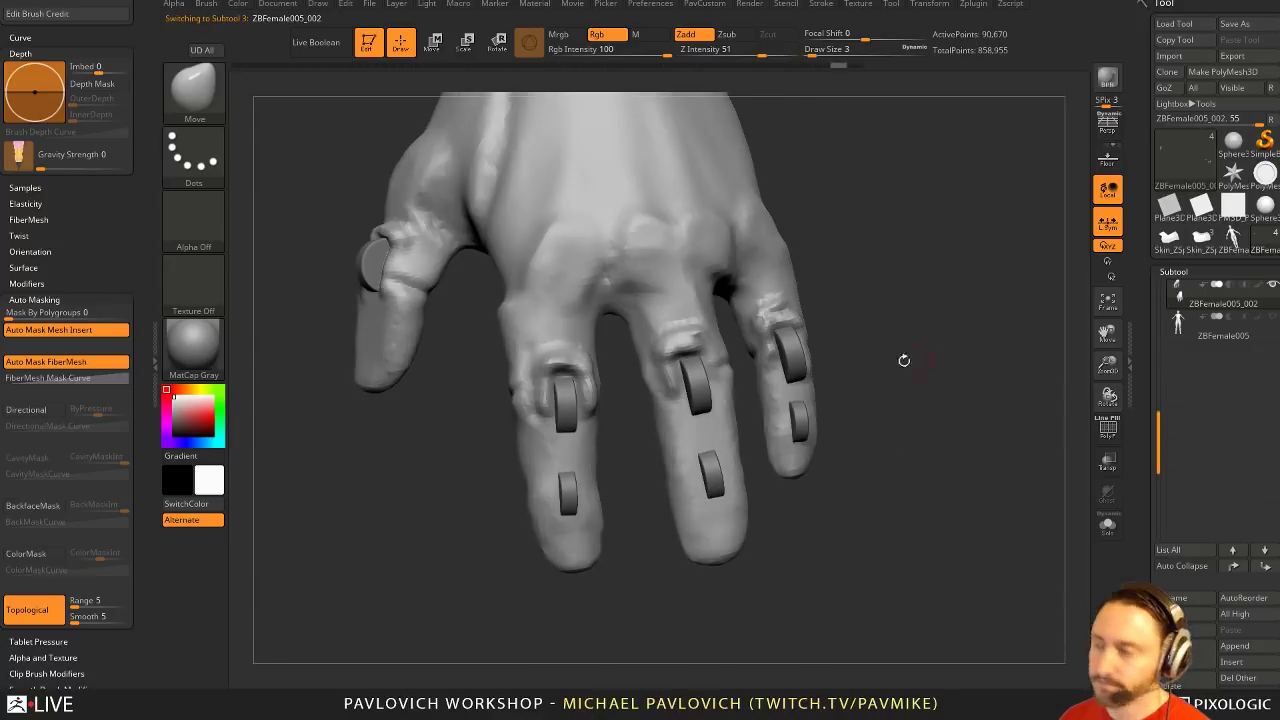
{"action": "key", "text": "b"}
{"action": "key", "text": "s"}
{"action": "key", "text": "t"}
{"action": "key", "text": "s"}
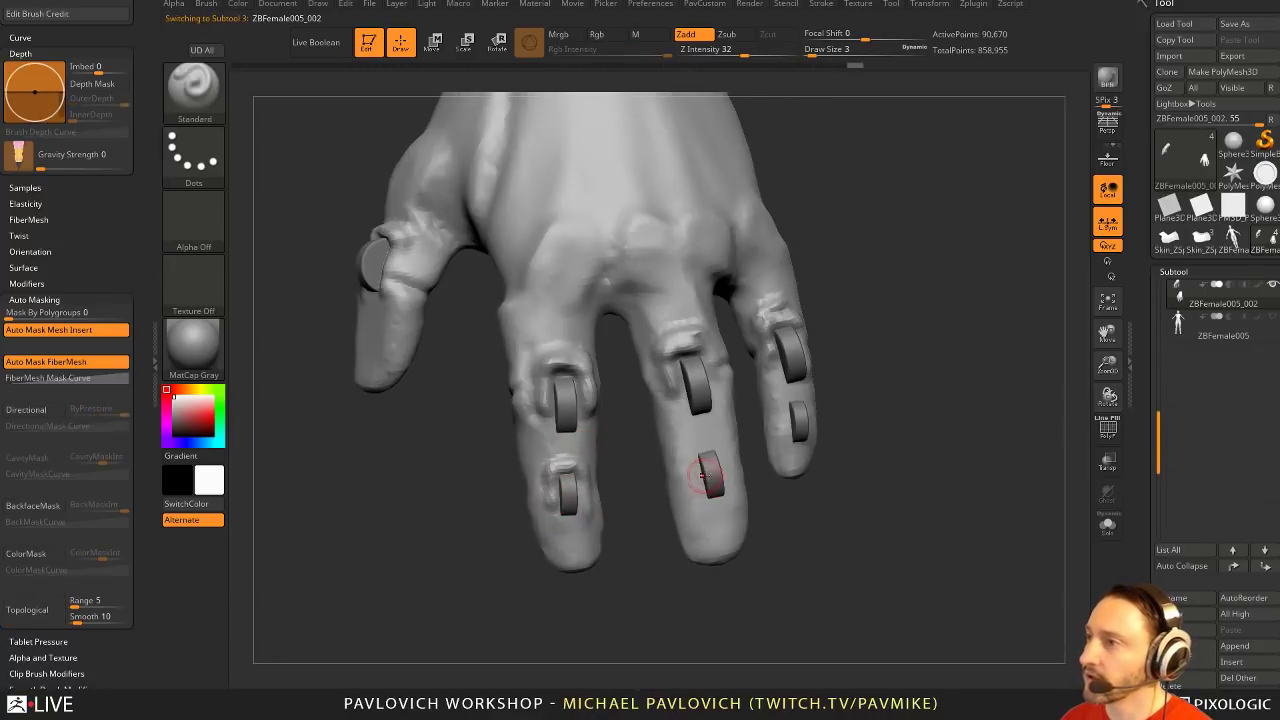
{"action": "left_click_drag", "start_coordinate": [888, 403], "coordinate": [700, 466]}
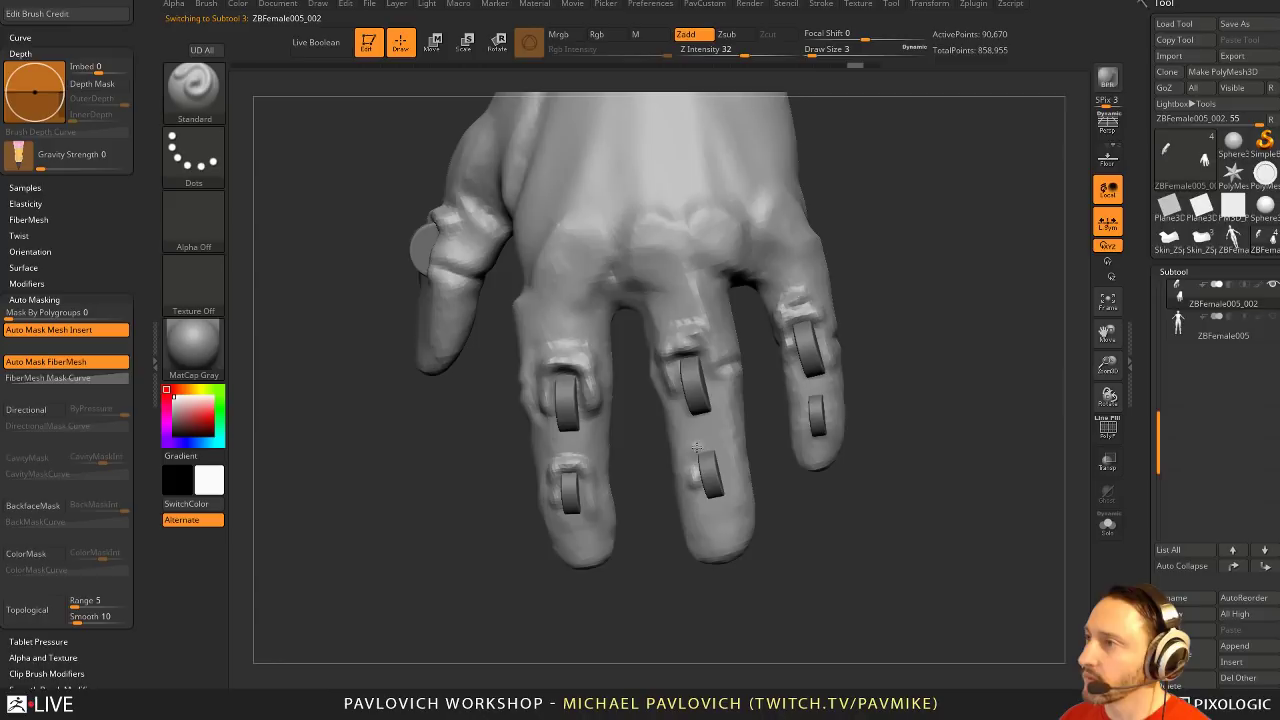
Carve joint creases around the fingers at the outer cylinders with the DamStandard brush
{"action": "mouse_move", "coordinate": [893, 453]}
{"action": "left_mouse_down"}
{"action": "mouse_move", "coordinate": [1014, 400]}
{"action": "mouse_move", "coordinate": [814, 409]}
{"action": "left_mouse_up"}
{"action": "key", "text": "b"}
{"action": "key", "text": "d"}
{"action": "key", "text": "s"}
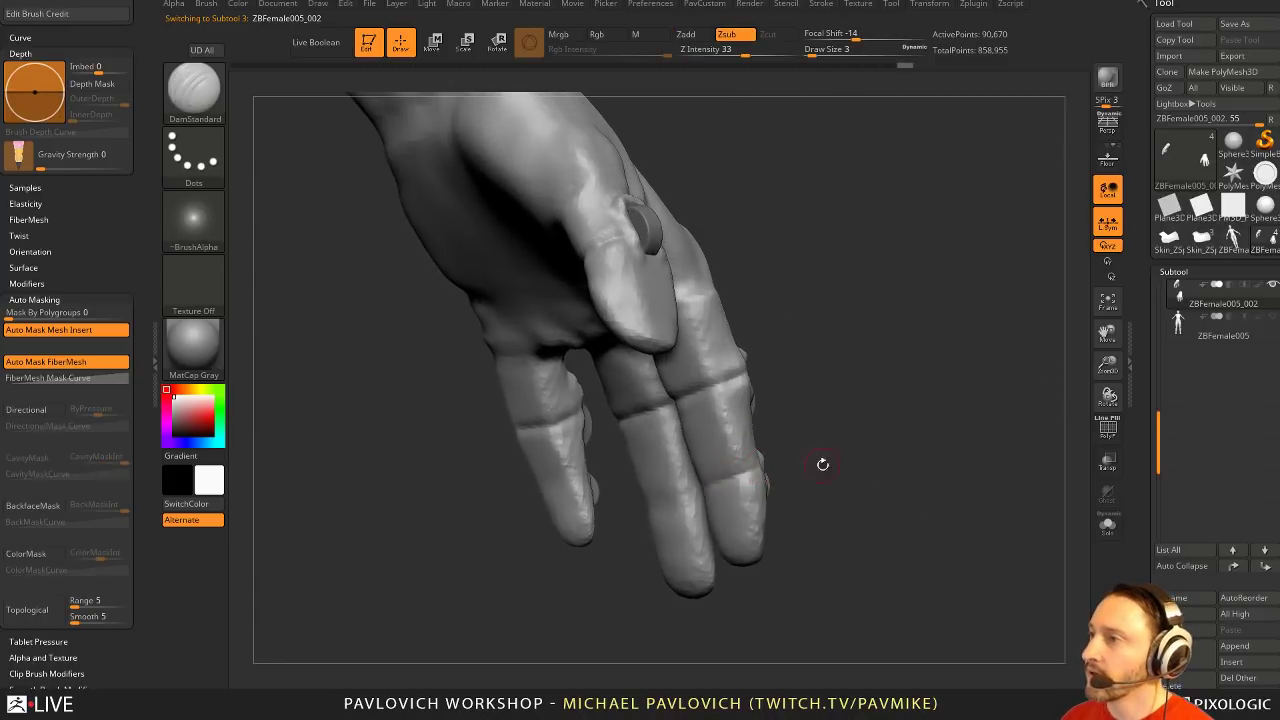
{"action": "left_click_drag", "start_coordinate": [822, 464], "coordinate": [762, 470]}
{"action": "mouse_move", "coordinate": [641, 514]}
{"action": "left_mouse_down"}
{"action": "mouse_move", "coordinate": [601, 527]}
{"action": "mouse_move", "coordinate": [642, 516]}
{"action": "left_mouse_up"}
{"action": "left_click_drag", "start_coordinate": [526, 595], "coordinate": [837, 379]}
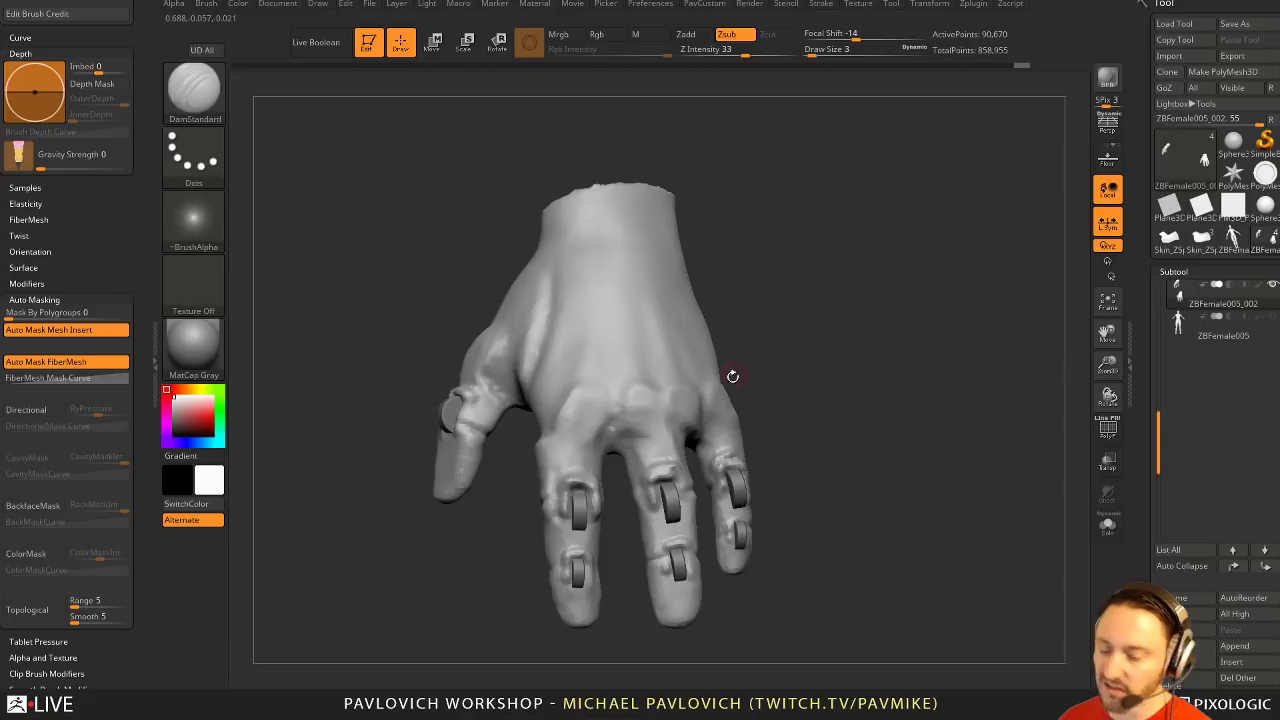
Build up the knuckles on the back of the hand with the Clay brush
{"action": "key", "text": "b"}
{"action": "key", "text": "c"}
{"action": "key", "text": "l"}
{"action": "key", "text": "s"}
{"action": "left_click_drag", "start_coordinate": [594, 420], "coordinate": [576, 414]}
{"action": "key", "text": "s"}
{"action": "left_click_drag", "start_coordinate": [652, 405], "coordinate": [655, 420]}
{"action": "left_click_drag", "start_coordinate": [800, 400], "coordinate": [850, 385]}
{"action": "key", "text": "s"}
{"action": "left_click_drag", "start_coordinate": [652, 406], "coordinate": [660, 406]}
{"action": "left_click_drag", "start_coordinate": [636, 390], "coordinate": [676, 398]}
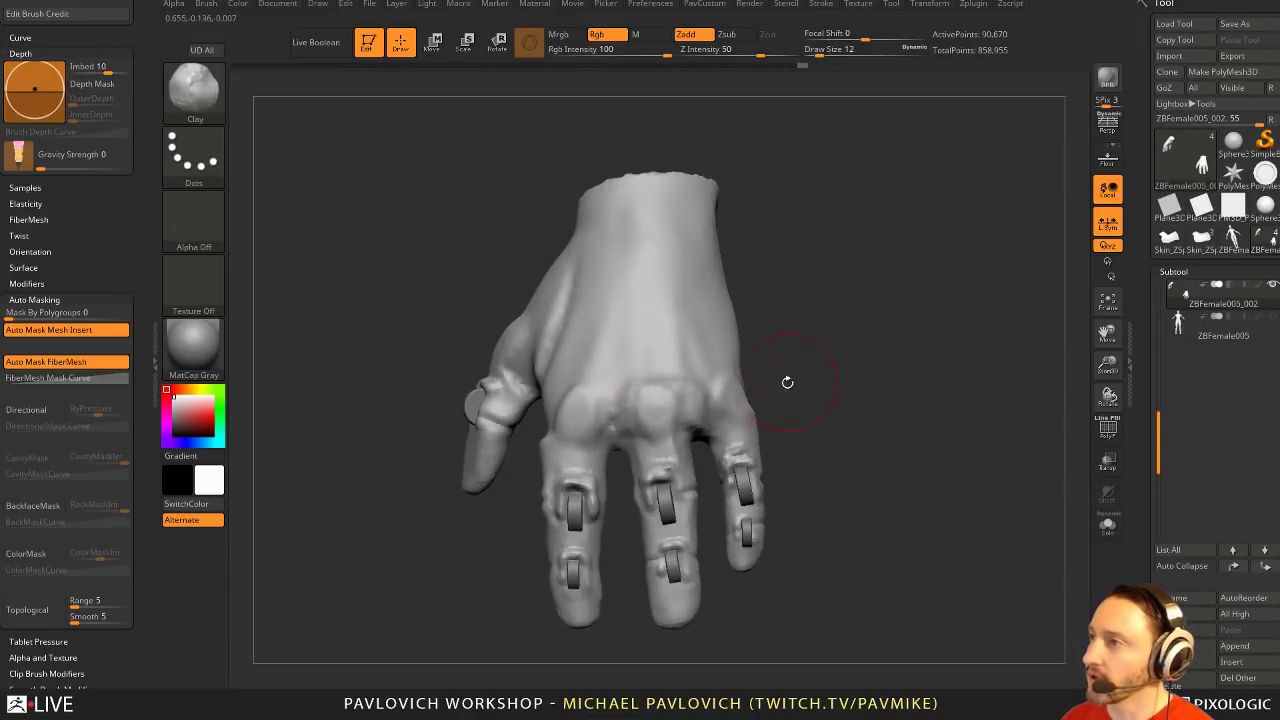
{"action": "left_click_drag", "start_coordinate": [787, 382], "coordinate": [734, 401]}
{"action": "mouse_move", "coordinate": [812, 392]}
{"action": "left_mouse_down"}
{"action": "mouse_move", "coordinate": [826, 400]}
{"action": "mouse_move", "coordinate": [814, 380]}
{"action": "mouse_move", "coordinate": [836, 364]}
{"action": "mouse_move", "coordinate": [810, 334]}
{"action": "mouse_move", "coordinate": [860, 373]}
{"action": "left_mouse_up"}
{"action": "left_click_drag", "start_coordinate": [771, 354], "coordinate": [775, 378], "text": "alt"}
Sharpen the knuckle edges and carve a crease all the way around the wrist with the DamStandard brush
{"action": "key", "text": "b"}
{"action": "key", "text": "d"}
{"action": "key", "text": "s"}
{"action": "key", "text": "s"}
{"action": "left_click_drag", "start_coordinate": [686, 415], "coordinate": [681, 415]}
{"action": "mouse_move", "coordinate": [786, 427]}
{"action": "left_mouse_down"}
{"action": "mouse_move", "coordinate": [688, 408]}
{"action": "mouse_move", "coordinate": [724, 448]}
{"action": "left_mouse_up"}
{"action": "right_click_drag", "start_coordinate": [724, 448], "coordinate": [735, 447]}
{"action": "left_click_drag", "start_coordinate": [710, 565], "coordinate": [743, 467]}
{"action": "left_click_drag", "start_coordinate": [611, 482], "coordinate": [774, 473]}
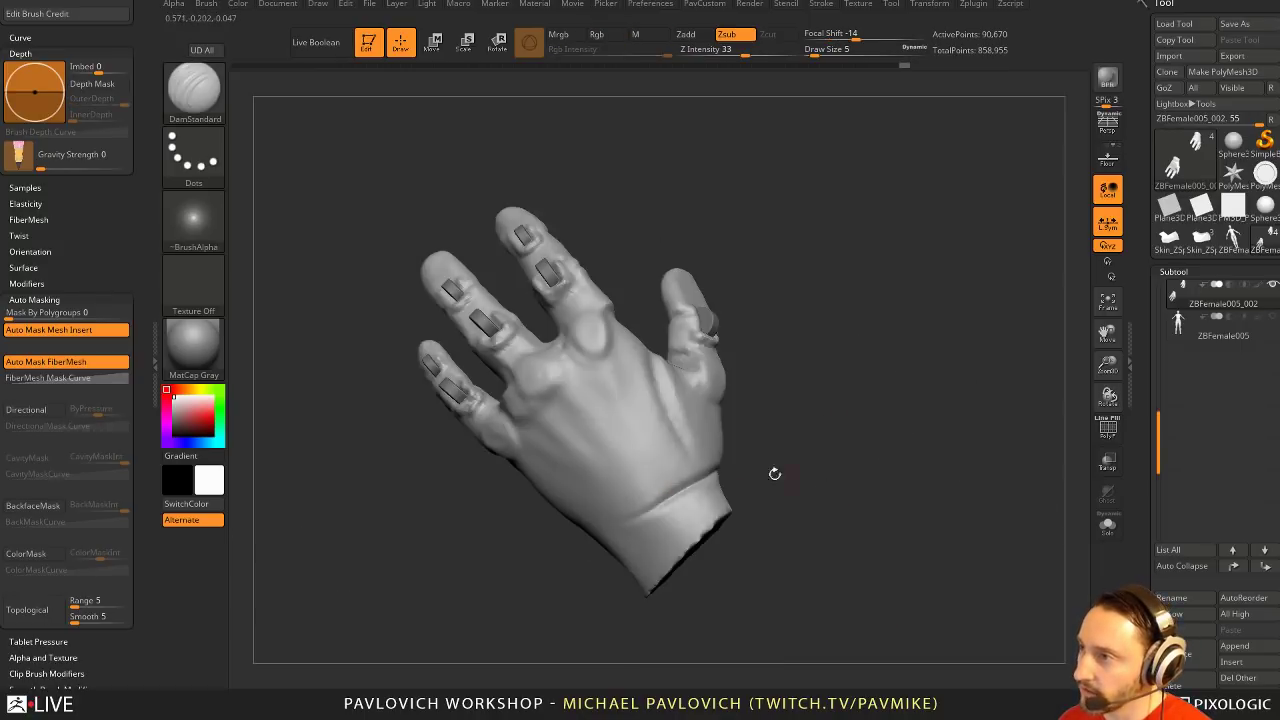
{"action": "left_click_drag", "start_coordinate": [688, 487], "coordinate": [606, 556]}
{"action": "mouse_move", "coordinate": [661, 503]}
{"action": "left_mouse_down"}
{"action": "mouse_move", "coordinate": [620, 520]}
{"action": "mouse_move", "coordinate": [648, 500]}
{"action": "left_mouse_up"}
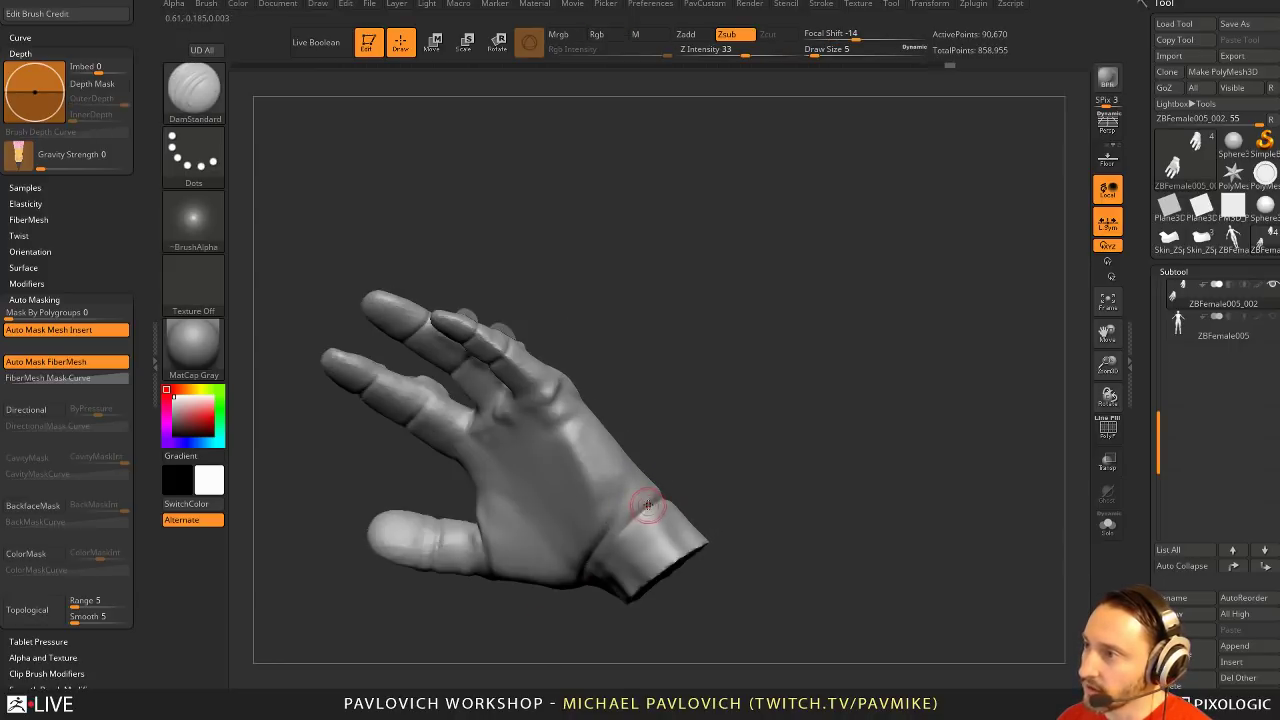
Choose the IMM ModelKit brush and pick the Holds_6 handle insert
{"action": "left_click_drag", "start_coordinate": [577, 603], "coordinate": [844, 420]}
{"action": "key", "text": "b"}
{"action": "key", "text": "i"}
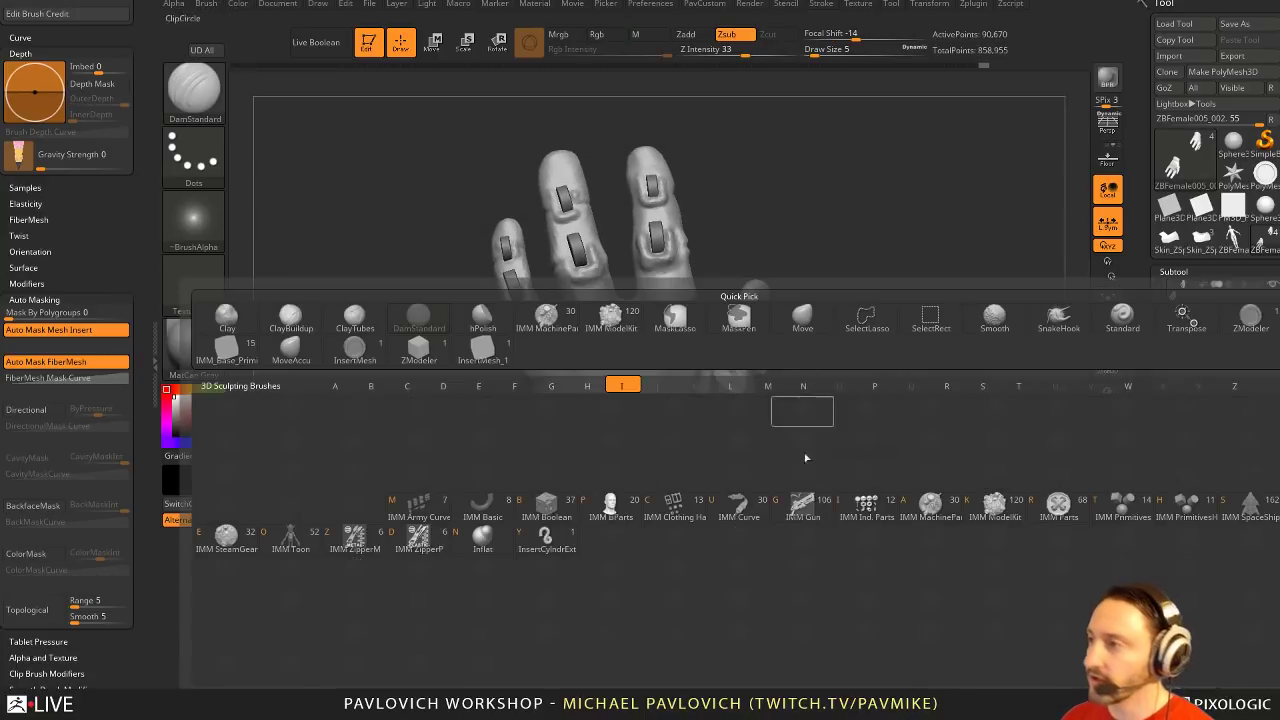
{"action": "left_click", "coordinate": [1038, 525]}
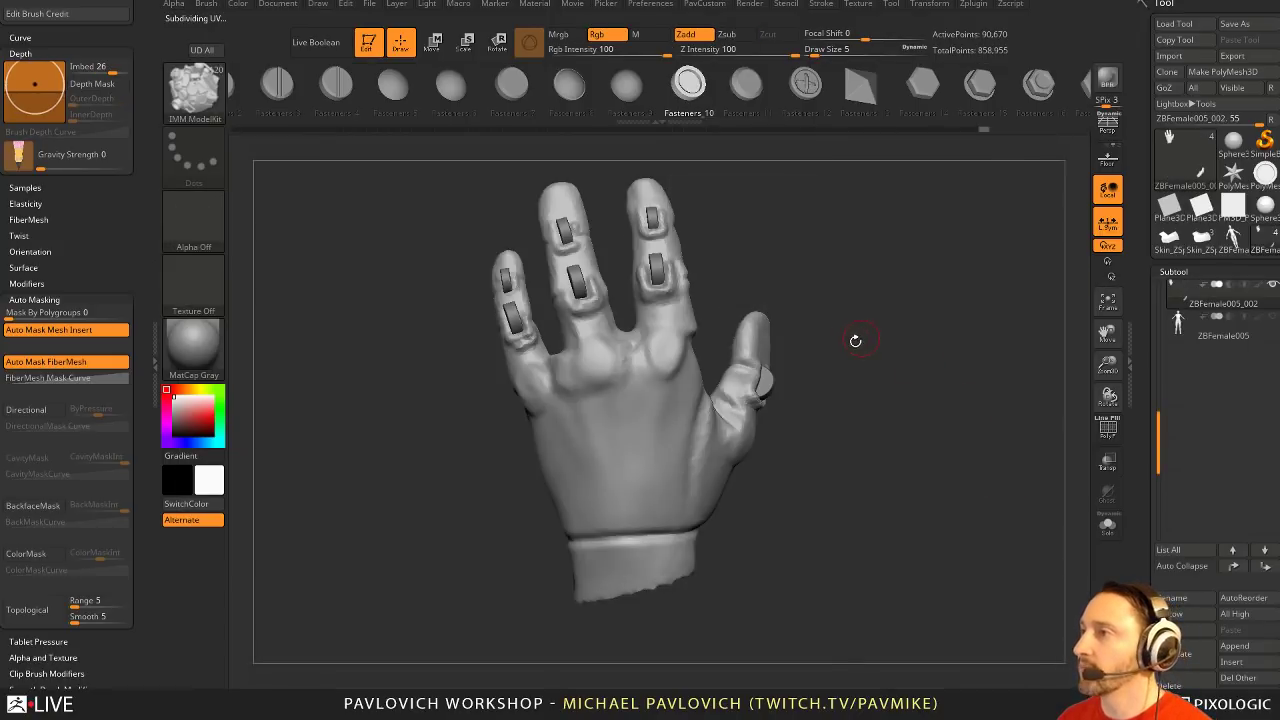
{"action": "key", "text": "m"}
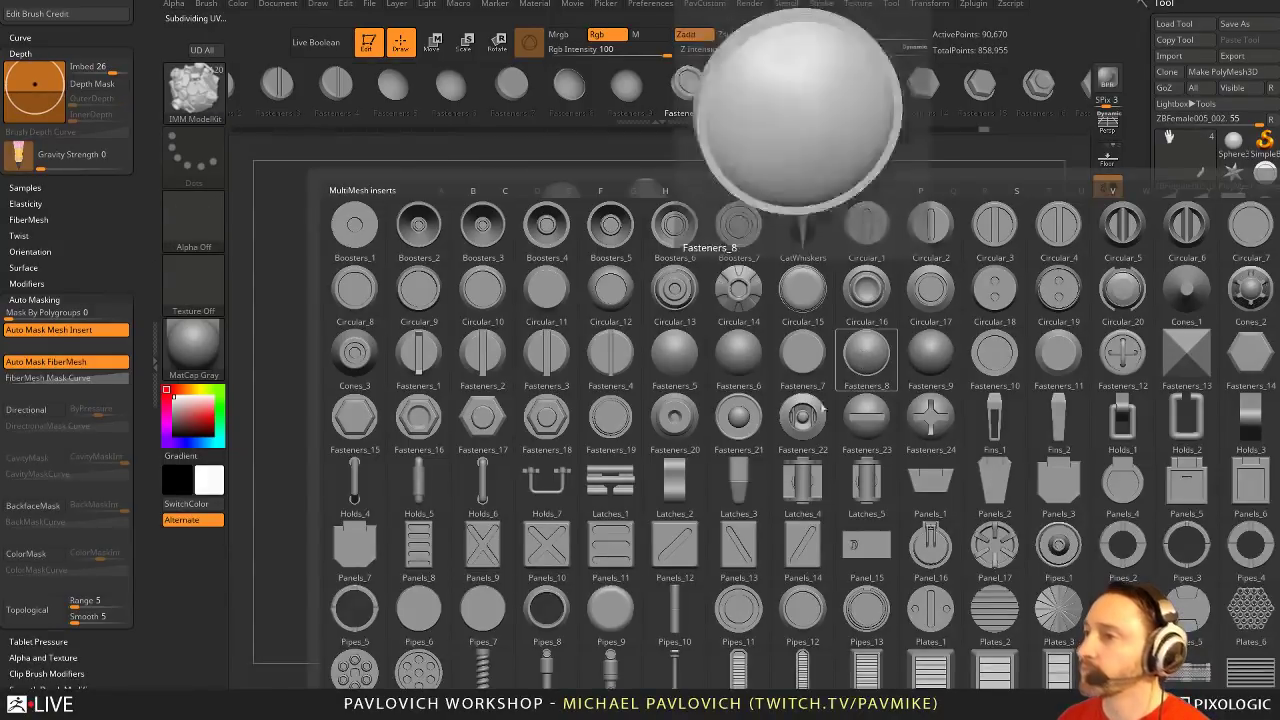
{"action": "left_click", "coordinate": [480, 488]}
Mask all but the wrist end, pull it out with the gizmo to lengthen the forearm, and update the DynaMesh
{"action": "mouse_move", "coordinate": [894, 430]}
{"action": "left_mouse_down", "text": "alt"}
{"action": "mouse_move", "coordinate": [896, 443]}
{"action": "mouse_move", "coordinate": [894, 411]}
{"action": "left_mouse_up", "text": "alt"}
{"action": "left_click_drag", "start_coordinate": [894, 411], "coordinate": [877, 405]}
{"action": "mouse_move", "coordinate": [786, 557]}
{"action": "left_mouse_down", "text": "ctrl"}
{"action": "mouse_move", "coordinate": [538, 464]}
{"action": "mouse_move", "coordinate": [782, 475]}
{"action": "left_mouse_up", "text": "ctrl"}
{"action": "left_click", "coordinate": [818, 417], "text": "ctrl"}
{"action": "key", "text": "w"}
{"action": "mouse_move", "coordinate": [820, 417]}
{"action": "left_mouse_down"}
{"action": "mouse_move", "coordinate": [800, 310]}
{"action": "mouse_move", "coordinate": [838, 345]}
{"action": "mouse_move", "coordinate": [822, 414]}
{"action": "left_mouse_up"}
{"action": "left_click", "coordinate": [662, 237]}
{"action": "left_click_drag", "start_coordinate": [614, 449], "coordinate": [615, 535]}
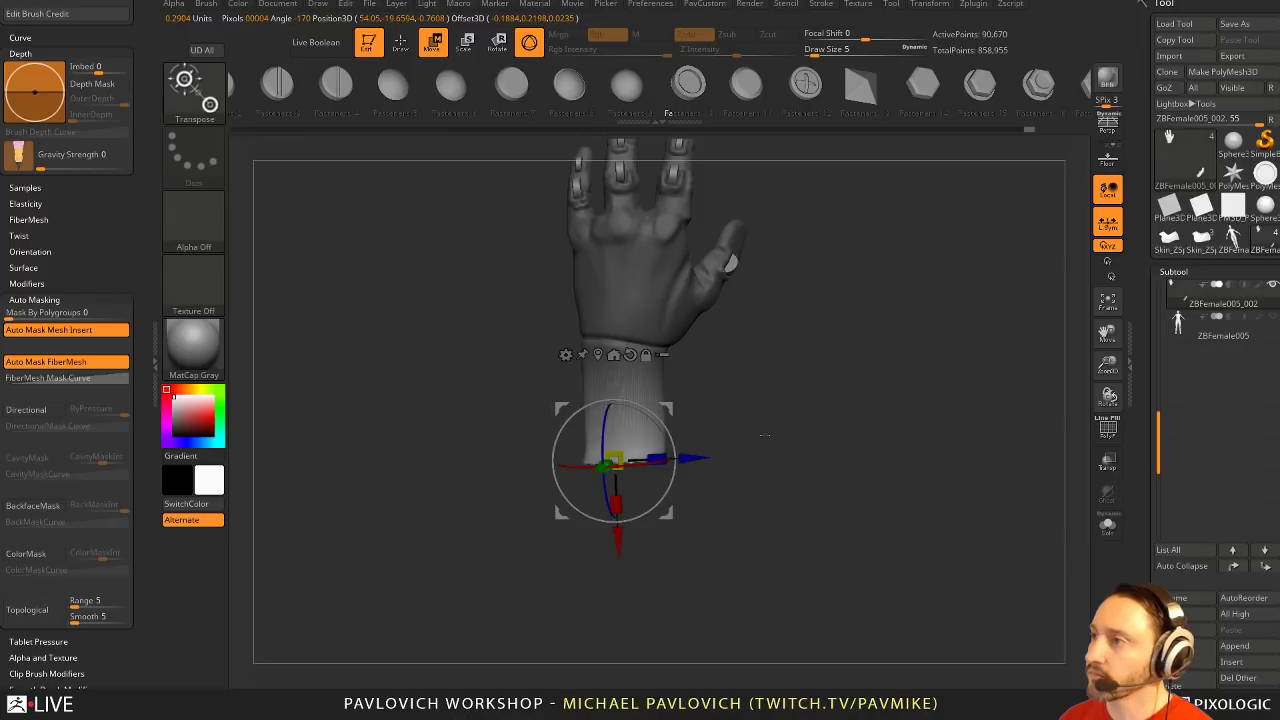
{"action": "mouse_move", "coordinate": [763, 437]}
{"action": "left_mouse_down"}
{"action": "mouse_move", "coordinate": [846, 443]}
{"action": "mouse_move", "coordinate": [848, 399]}
{"action": "mouse_move", "coordinate": [785, 447]}
{"action": "left_mouse_up"}
{"action": "key", "text": "q"}
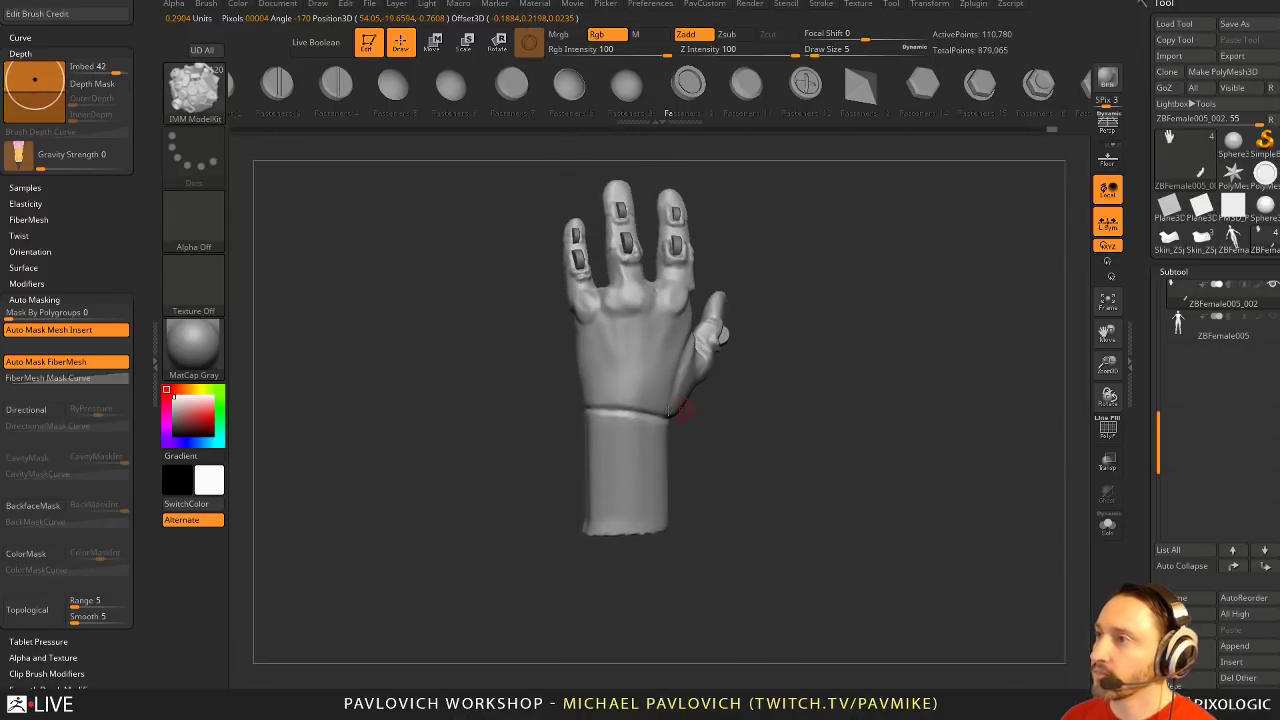
Insert the handle across the back of the wrist, position it with the gizmo and clear the mask
{"action": "left_click_drag", "start_coordinate": [638, 443], "coordinate": [641, 459]}
{"action": "left_click_drag", "start_coordinate": [752, 424], "coordinate": [851, 384]}
{"action": "key", "text": "w"}
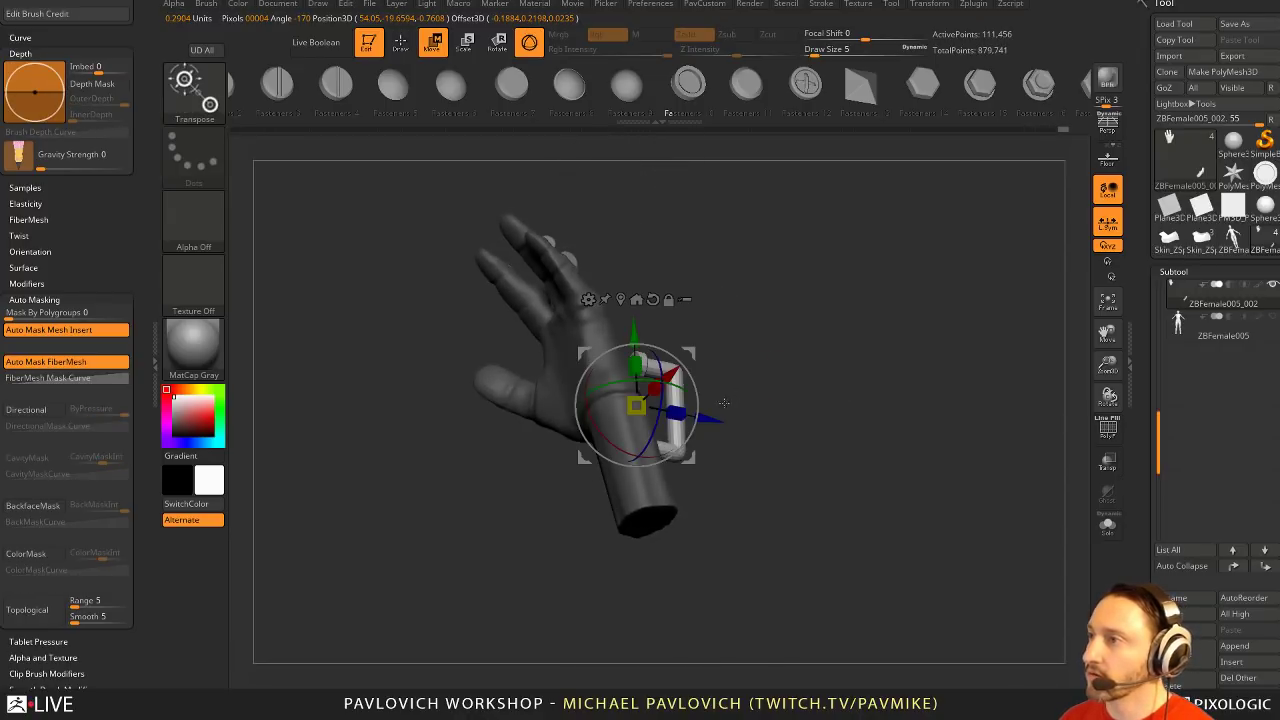
{"action": "left_click_drag", "start_coordinate": [698, 398], "coordinate": [697, 381]}
{"action": "left_click_drag", "start_coordinate": [712, 404], "coordinate": [695, 402]}
{"action": "key", "text": "q"}
{"action": "left_click_drag", "start_coordinate": [886, 391], "coordinate": [823, 404]}
{"action": "mouse_move", "coordinate": [860, 418]}
{"action": "left_mouse_down", "text": "ctrl"}
{"action": "mouse_move", "coordinate": [906, 437]}
{"action": "mouse_move", "coordinate": [988, 360]}
{"action": "mouse_move", "coordinate": [951, 343]}
{"action": "mouse_move", "coordinate": [971, 363]}
{"action": "mouse_move", "coordinate": [903, 354]}
{"action": "mouse_move", "coordinate": [919, 337]}
{"action": "mouse_move", "coordinate": [935, 395]}
{"action": "mouse_move", "coordinate": [905, 415]}
{"action": "mouse_move", "coordinate": [920, 462]}
{"action": "mouse_move", "coordinate": [928, 402]}
{"action": "mouse_move", "coordinate": [980, 423]}
{"action": "mouse_move", "coordinate": [686, 371]}
{"action": "mouse_move", "coordinate": [628, 400]}
{"action": "mouse_move", "coordinate": [828, 444]}
{"action": "mouse_move", "coordinate": [794, 373]}
{"action": "left_mouse_up", "text": "ctrl"}
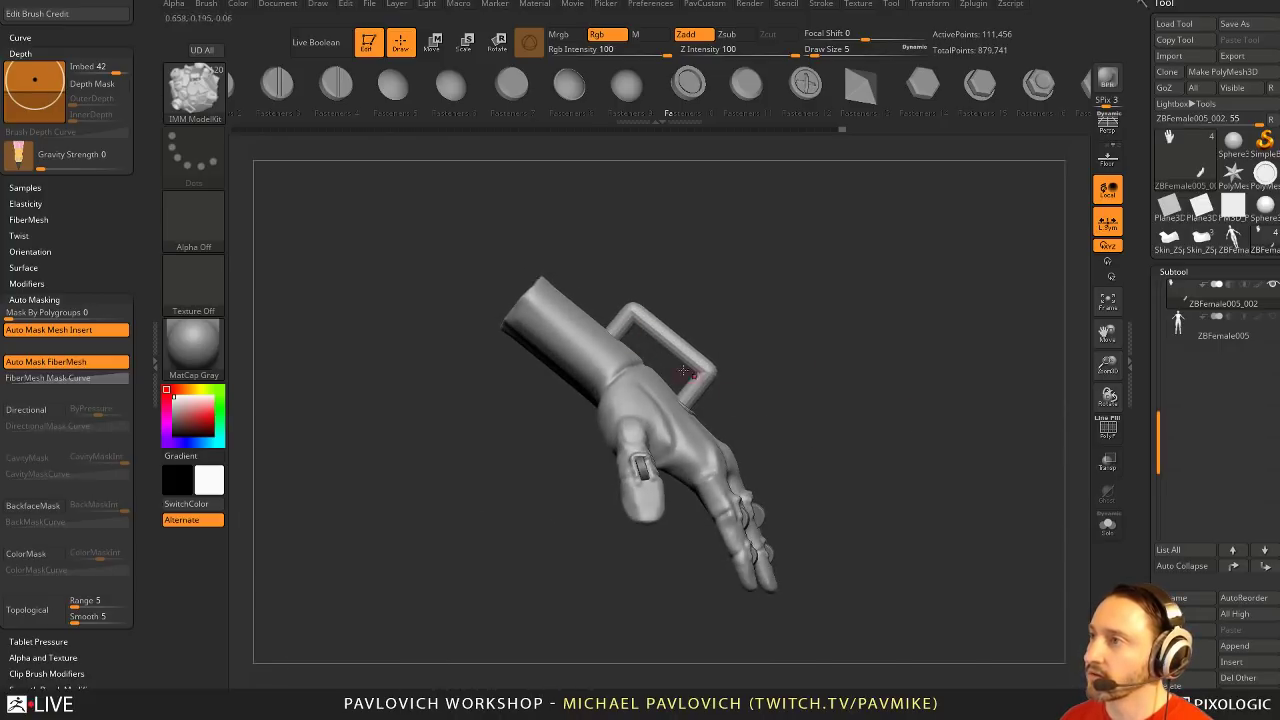
{"action": "left_click_drag", "start_coordinate": [725, 396], "coordinate": [755, 376]}
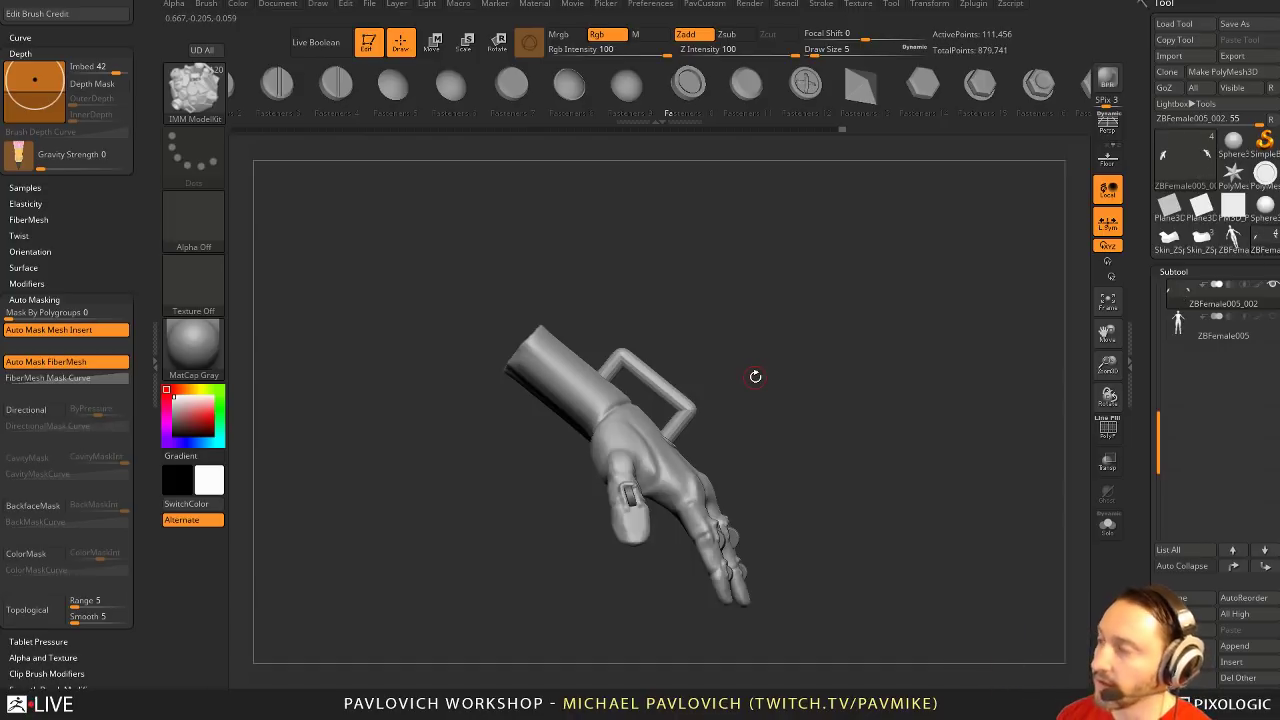
{"action": "left_click_drag", "start_coordinate": [830, 362], "coordinate": [820, 333]}
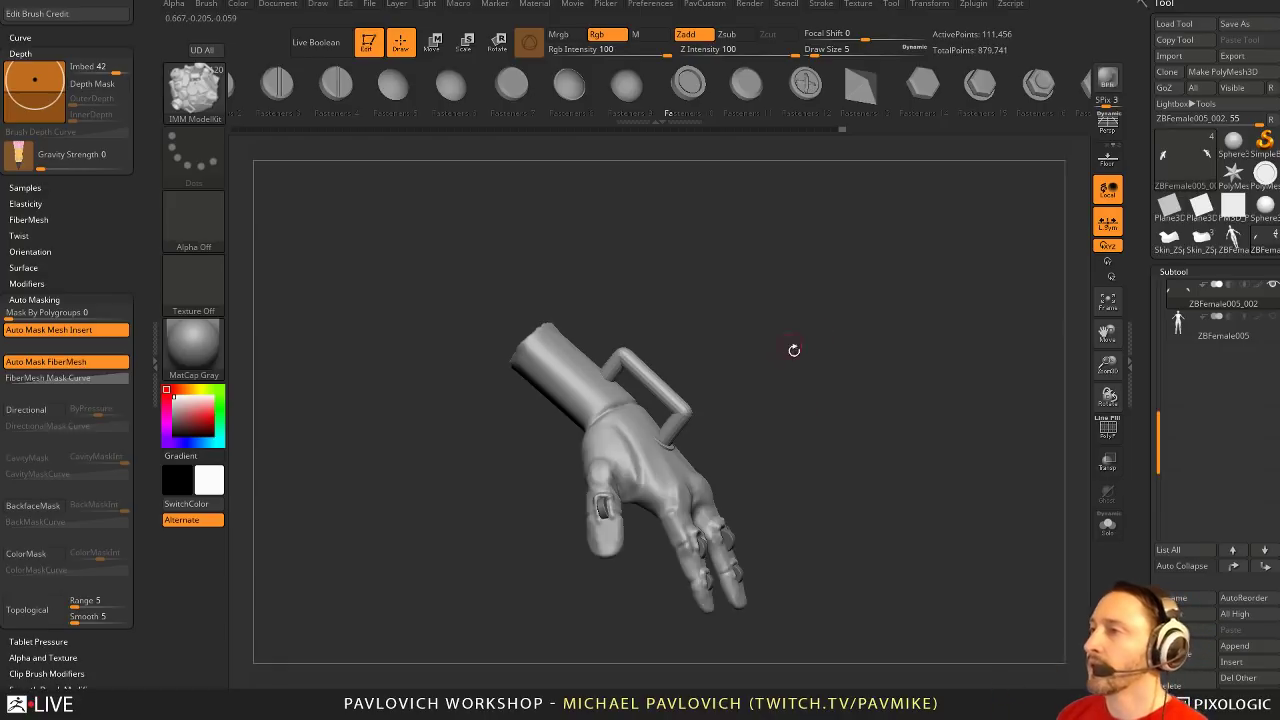
{"action": "left_click_drag", "start_coordinate": [826, 377], "coordinate": [732, 363]}
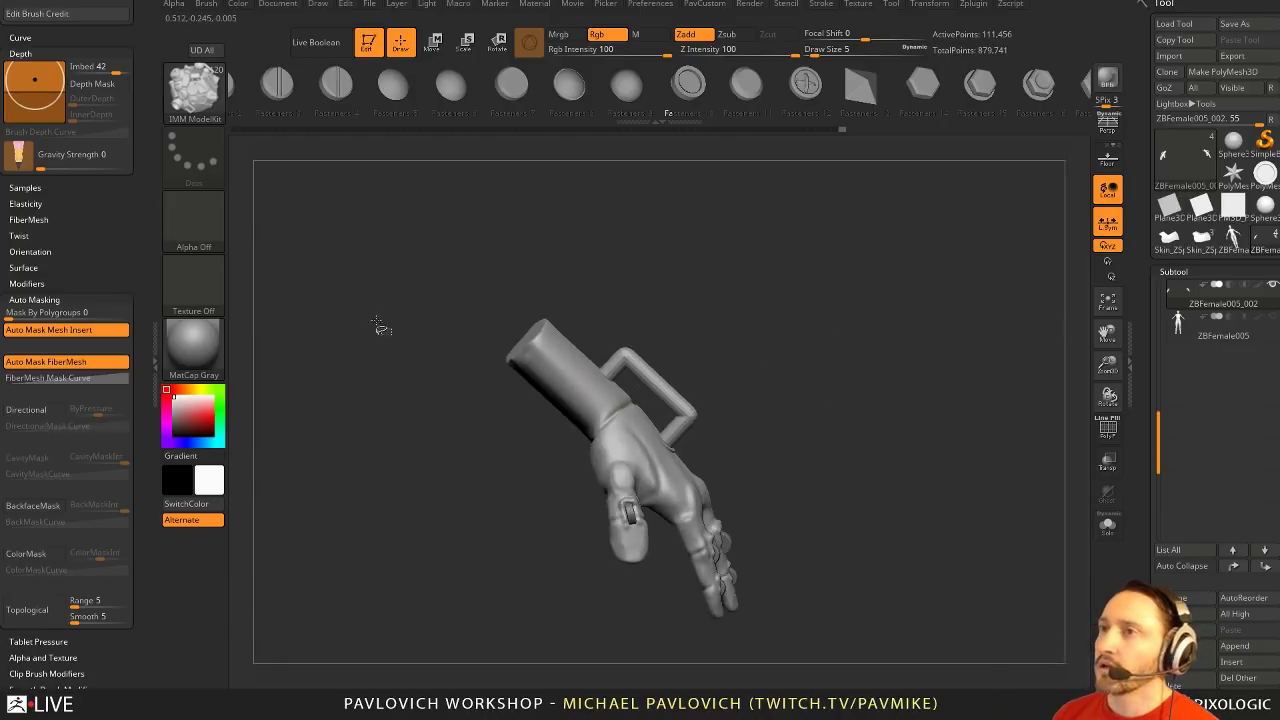
Switch the selection brush to SelectRect, hide the inserted handle and delete the hidden geometry
{"action": "left_click", "coordinate": [195, 95], "text": "ctrl+shift"}
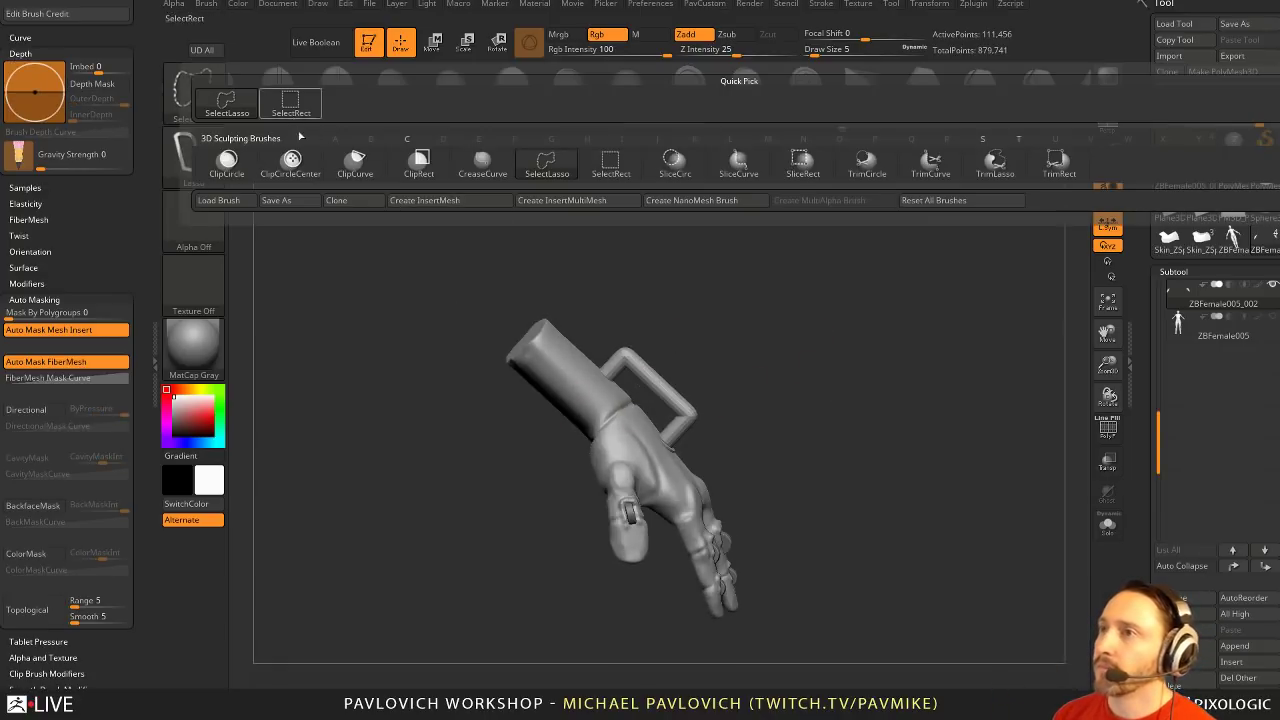
{"action": "left_click", "coordinate": [291, 103]}
{"action": "left_click", "coordinate": [898, 380], "text": "ctrl+shift"}
{"action": "left_click_drag", "start_coordinate": [864, 343], "coordinate": [930, 432], "text": "ctrl+shift"}
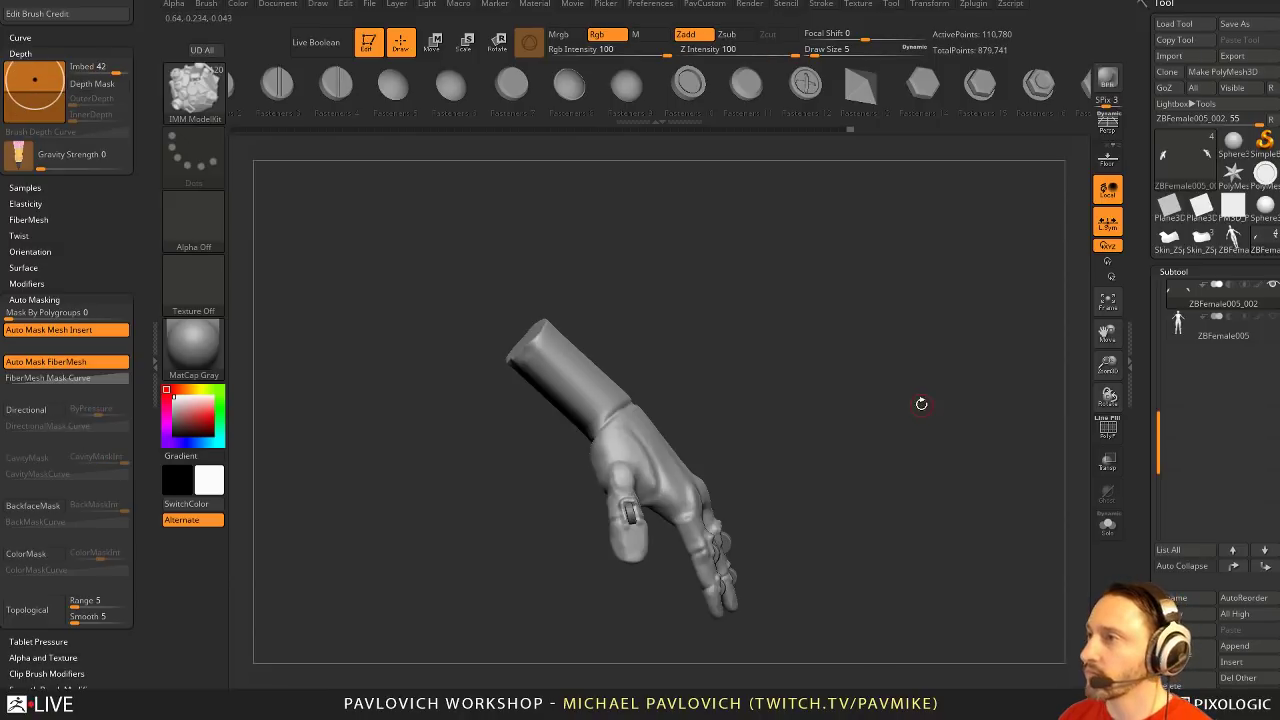
{"action": "key", "text": "2"}
{"action": "left_click", "coordinate": [886, 291]}
Deepen the wrist crease and carve a second ring just above it with the DamStandard brush, undoing the last stroke
{"action": "mouse_move", "coordinate": [689, 403]}
{"action": "left_mouse_down"}
{"action": "mouse_move", "coordinate": [903, 343]}
{"action": "mouse_move", "coordinate": [866, 394]}
{"action": "left_mouse_up"}
{"action": "key", "text": "b"}
{"action": "key", "text": "d"}
{"action": "key", "text": "s"}
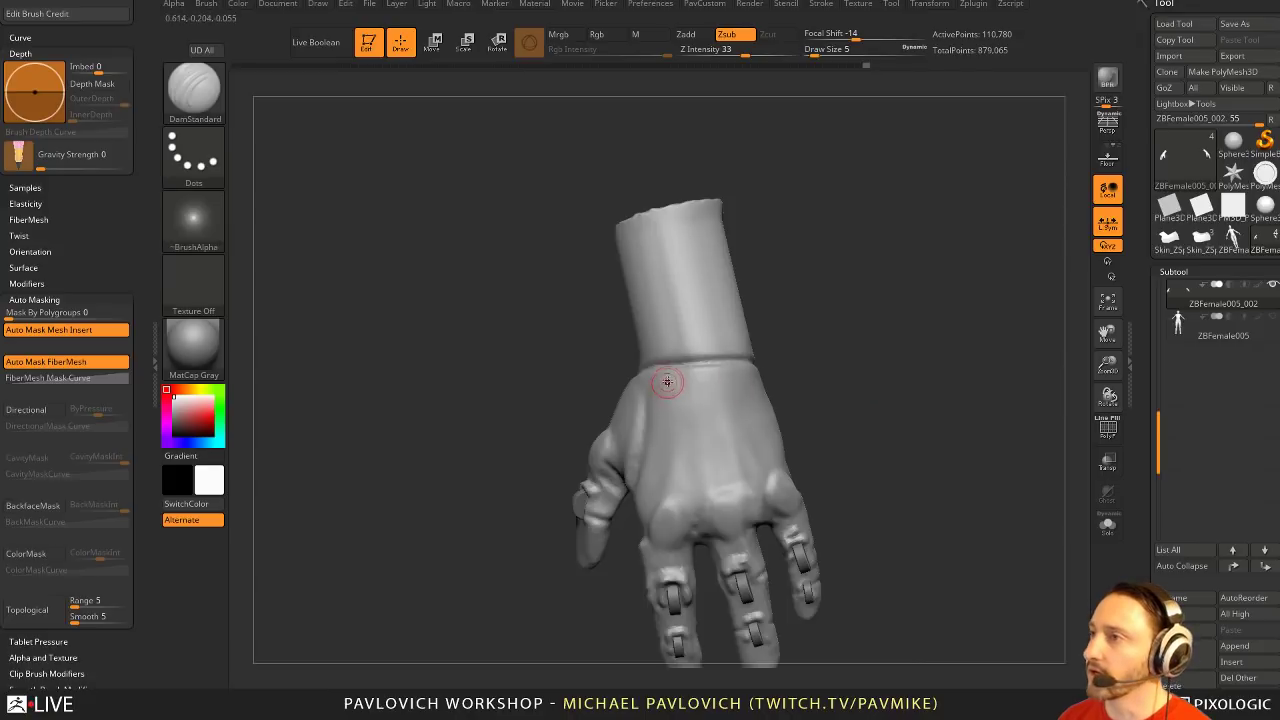
{"action": "left_click_drag", "start_coordinate": [770, 298], "coordinate": [735, 382]}
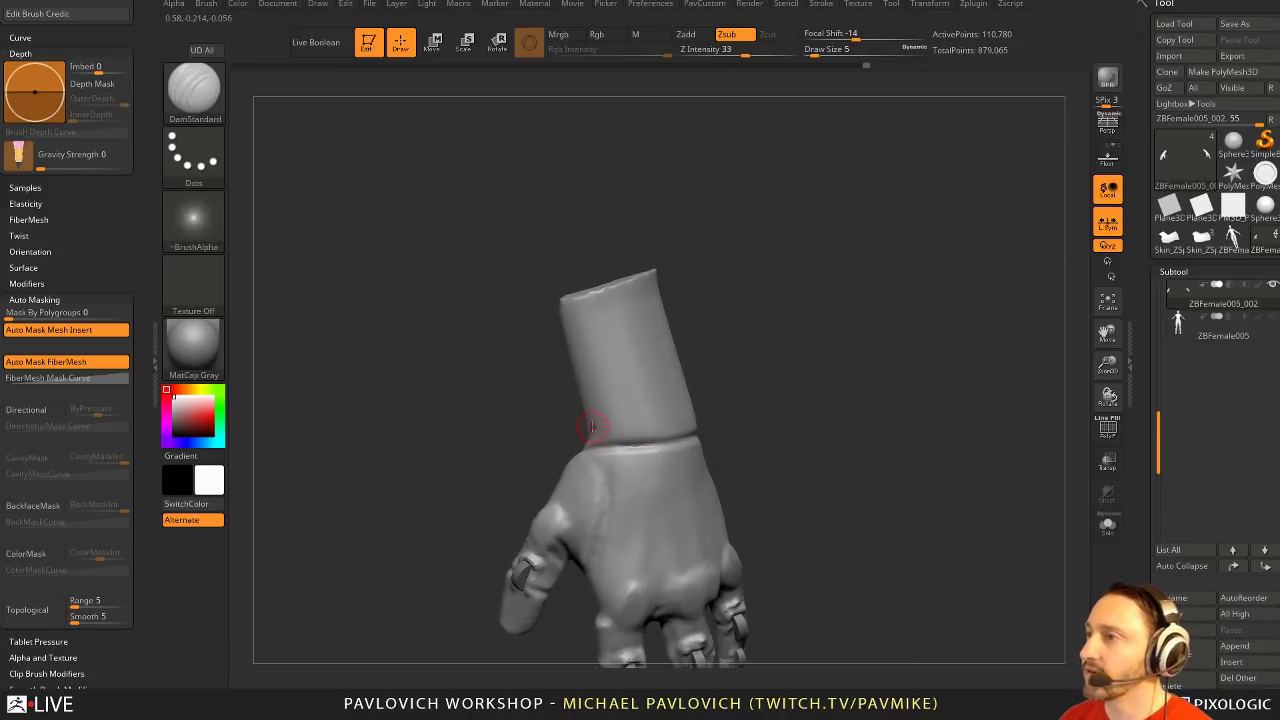
{"action": "left_click_drag", "start_coordinate": [806, 400], "coordinate": [682, 401]}
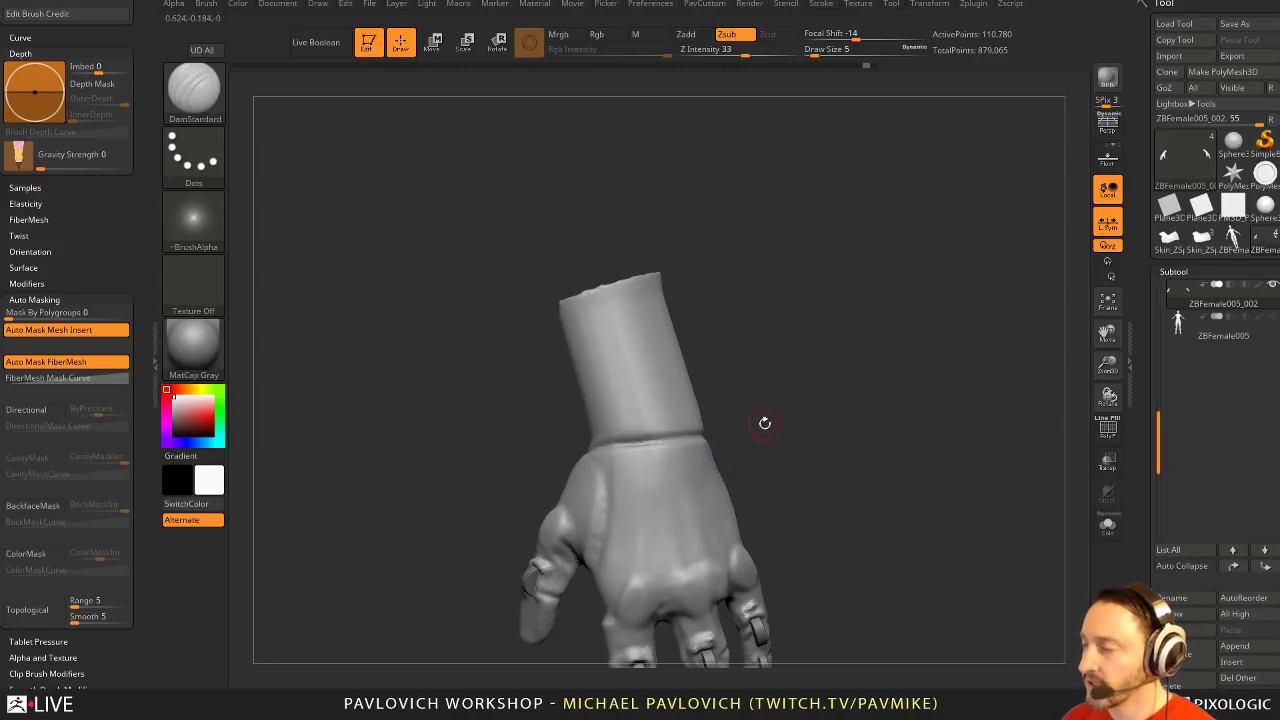
{"action": "left_click_drag", "start_coordinate": [764, 423], "coordinate": [741, 391]}
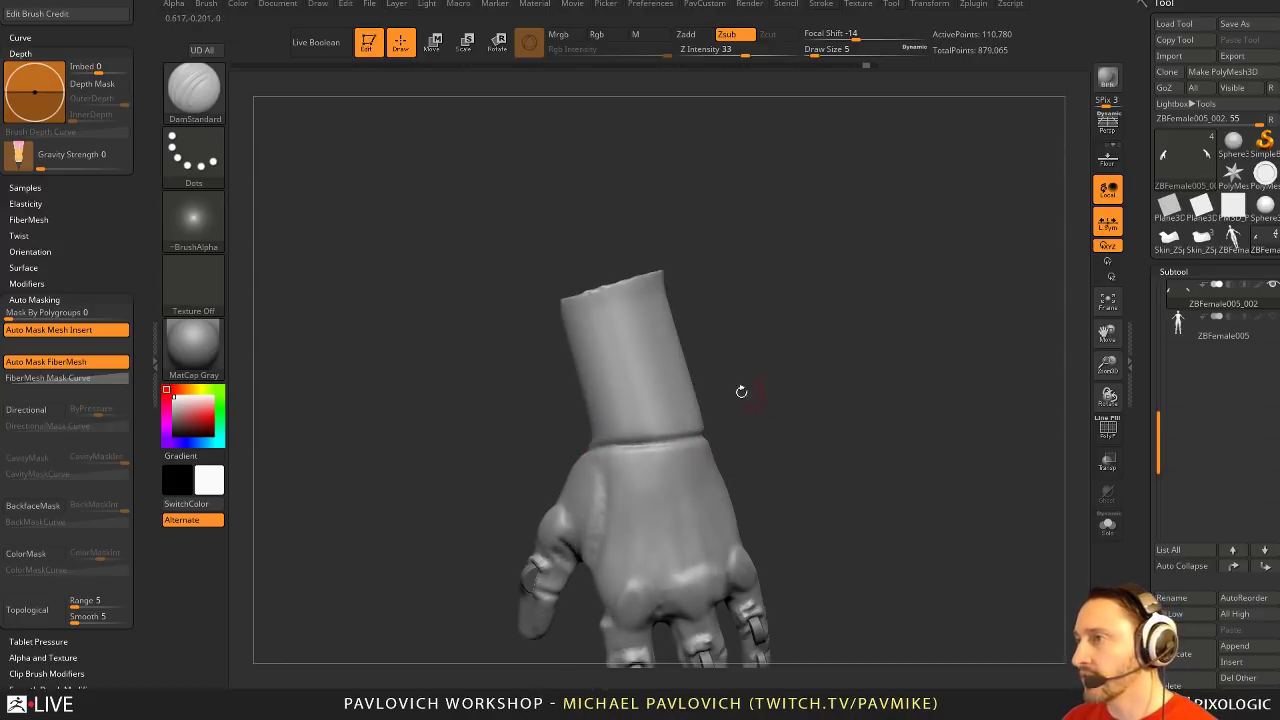
{"action": "mouse_move", "coordinate": [824, 395]}
{"action": "left_mouse_down"}
{"action": "mouse_move", "coordinate": [667, 427]}
{"action": "mouse_move", "coordinate": [817, 394]}
{"action": "left_mouse_up"}
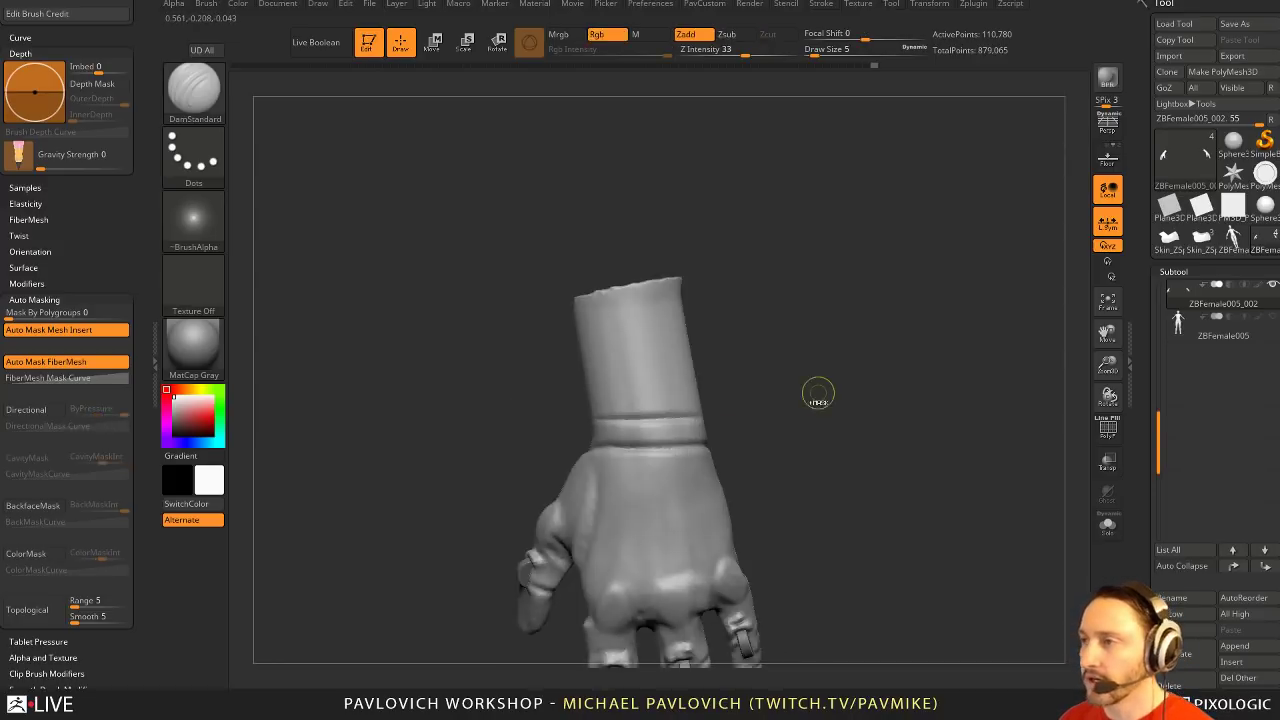
{"action": "key", "text": "ctrl+z"}
Carve a recessed band around the forearm just above the wrist crease with the ClayTubes brush
{"action": "key", "text": "b"}
{"action": "key", "text": "c"}
{"action": "key", "text": "t"}
{"action": "key", "text": "s"}
{"action": "left_click_drag", "start_coordinate": [632, 428], "coordinate": [703, 428]}
{"action": "mouse_move", "coordinate": [802, 422]}
{"action": "left_mouse_down"}
{"action": "mouse_move", "coordinate": [610, 433]}
{"action": "mouse_move", "coordinate": [640, 432]}
{"action": "left_mouse_up"}
{"action": "left_click_drag", "start_coordinate": [708, 430], "coordinate": [560, 430]}
{"action": "left_click_drag", "start_coordinate": [514, 430], "coordinate": [527, 429]}
Sharpen the edges of the recessed wrist band and carve ring grooves along it with the DamStandard brush
{"action": "mouse_move", "coordinate": [526, 428]}
{"action": "right_mouse_down"}
{"action": "mouse_move", "coordinate": [657, 428]}
{"action": "mouse_move", "coordinate": [707, 377]}
{"action": "mouse_move", "coordinate": [706, 345]}
{"action": "mouse_move", "coordinate": [746, 377]}
{"action": "mouse_move", "coordinate": [672, 368]}
{"action": "right_mouse_up"}
{"action": "key", "text": "b"}
{"action": "key", "text": "d"}
{"action": "key", "text": "s"}
{"action": "key", "text": "s"}
{"action": "left_click_drag", "start_coordinate": [614, 440], "coordinate": [615, 444]}
{"action": "key", "text": "s"}
{"action": "left_click", "coordinate": [584, 447]}
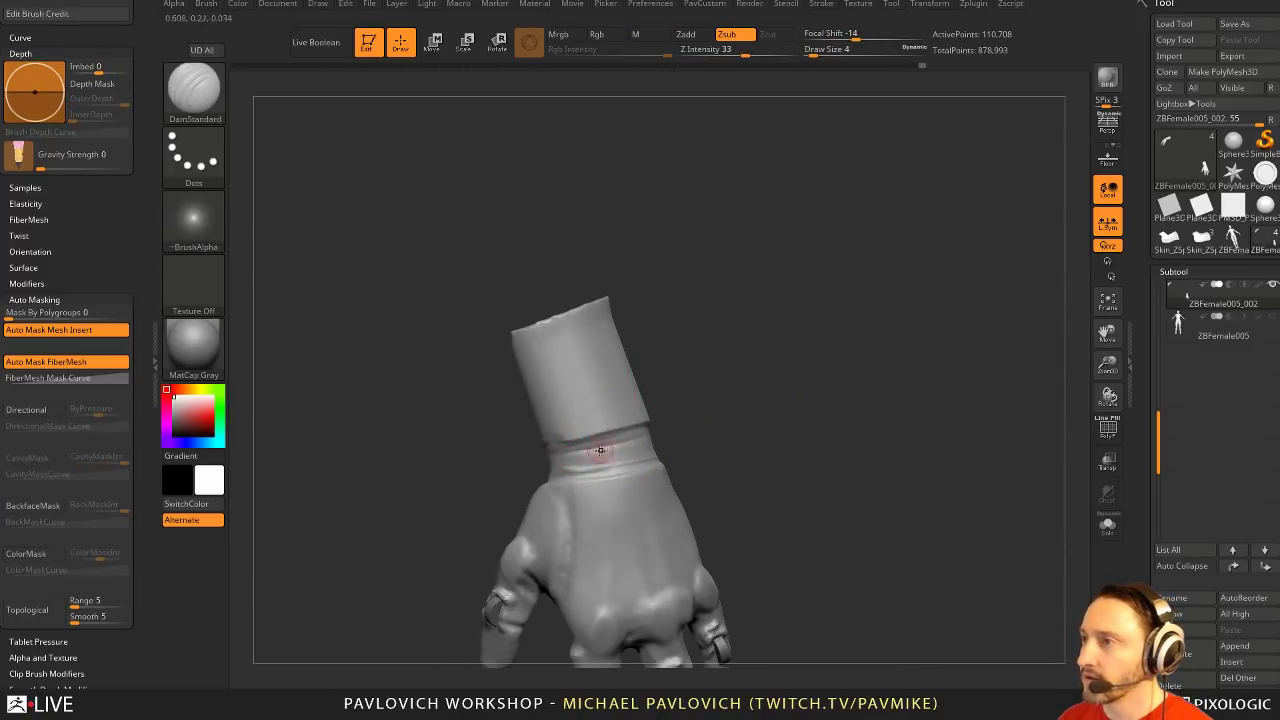
{"action": "right_click_drag", "start_coordinate": [693, 437], "coordinate": [565, 452]}
{"action": "mouse_move", "coordinate": [678, 452]}
{"action": "left_mouse_down"}
{"action": "mouse_move", "coordinate": [551, 449]}
{"action": "mouse_move", "coordinate": [600, 440]}
{"action": "mouse_move", "coordinate": [858, 500]}
{"action": "mouse_move", "coordinate": [807, 382]}
{"action": "mouse_move", "coordinate": [580, 454]}
{"action": "left_mouse_up"}
{"action": "left_click_drag", "start_coordinate": [660, 407], "coordinate": [726, 423]}
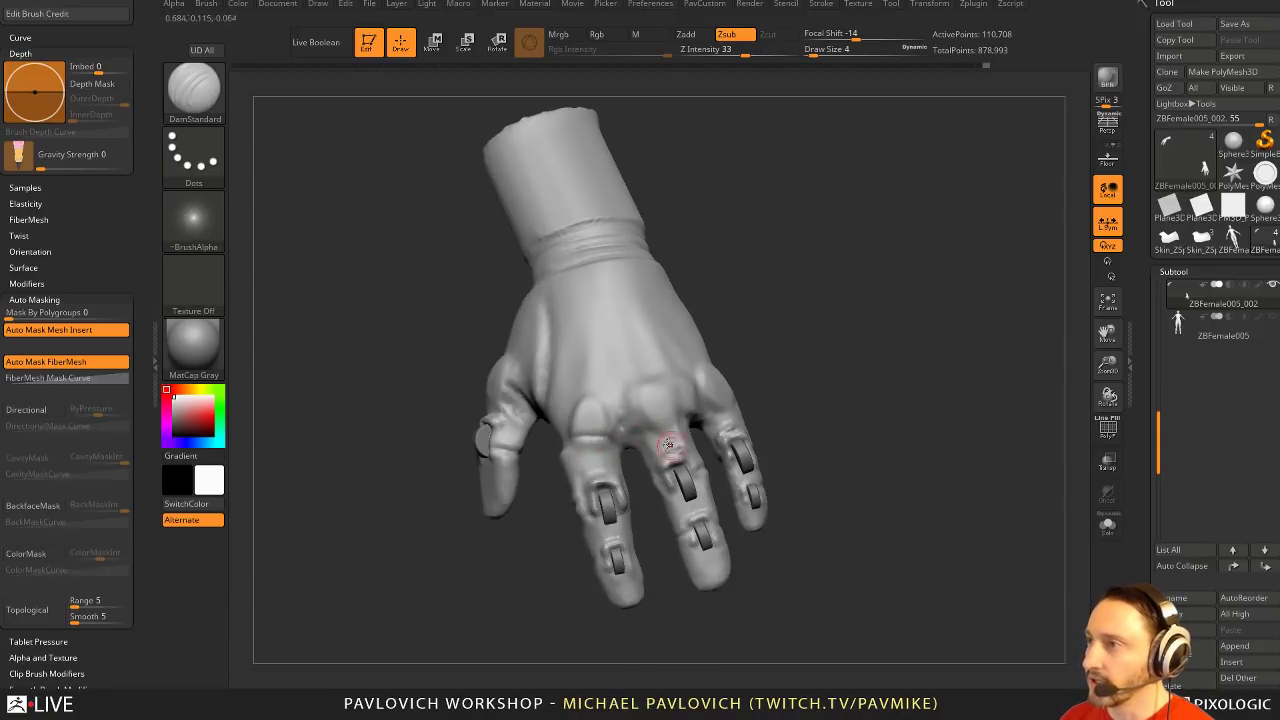
Carve a seam on the back of the hand from the wrist down around the thumb base with the DamStandard brush
{"action": "mouse_move", "coordinate": [661, 420]}
{"action": "left_mouse_down"}
{"action": "mouse_move", "coordinate": [727, 418]}
{"action": "mouse_move", "coordinate": [662, 383]}
{"action": "left_mouse_up"}
{"action": "mouse_move", "coordinate": [621, 276]}
{"action": "left_mouse_down"}
{"action": "mouse_move", "coordinate": [505, 403]}
{"action": "mouse_move", "coordinate": [474, 466]}
{"action": "mouse_move", "coordinate": [543, 408]}
{"action": "left_mouse_up"}
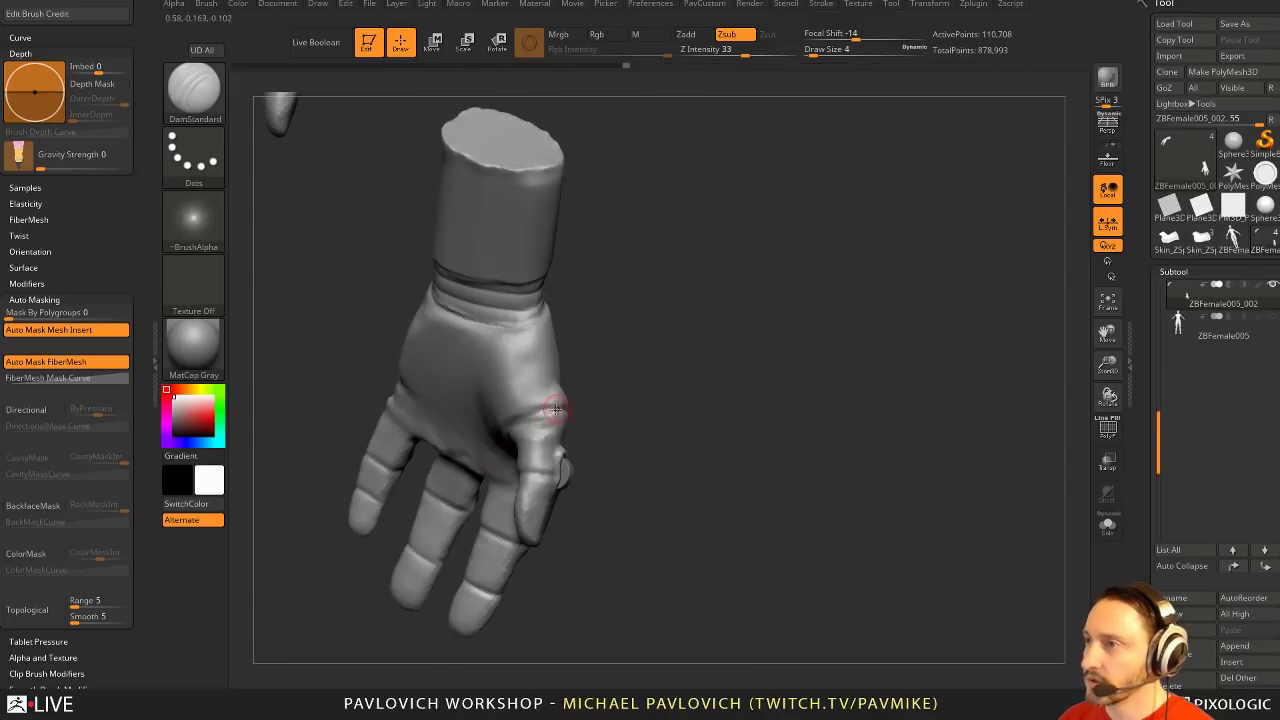
{"action": "left_click_drag", "start_coordinate": [714, 429], "coordinate": [514, 357]}
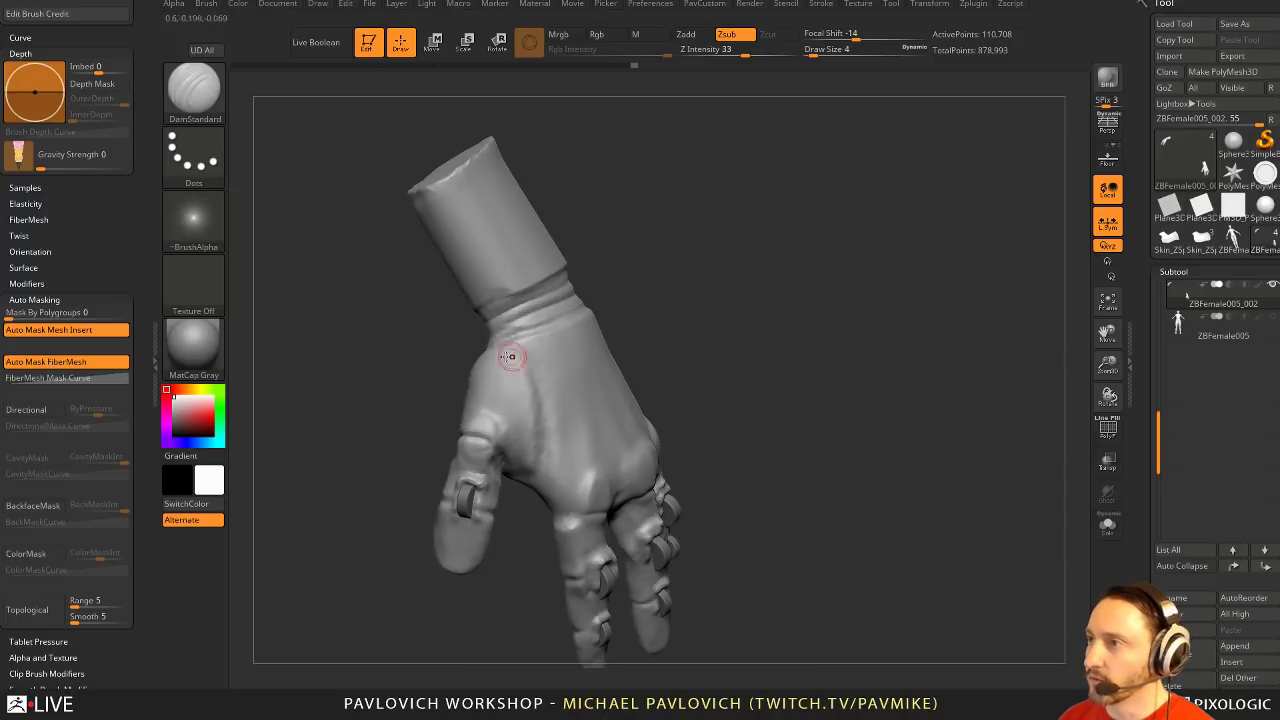
{"action": "left_click_drag", "start_coordinate": [526, 450], "coordinate": [523, 394]}
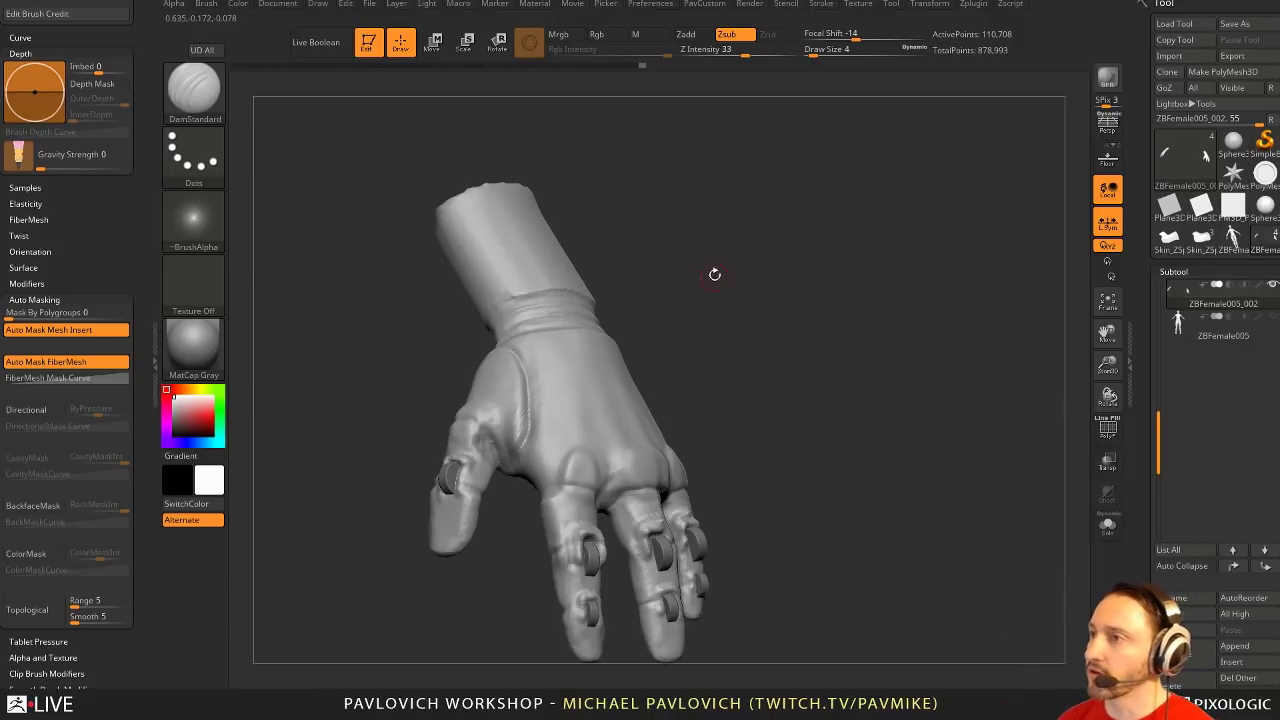
{"action": "mouse_move", "coordinate": [715, 274]}
{"action": "left_mouse_down"}
{"action": "mouse_move", "coordinate": [746, 324]}
{"action": "mouse_move", "coordinate": [559, 433]}
{"action": "left_mouse_up"}
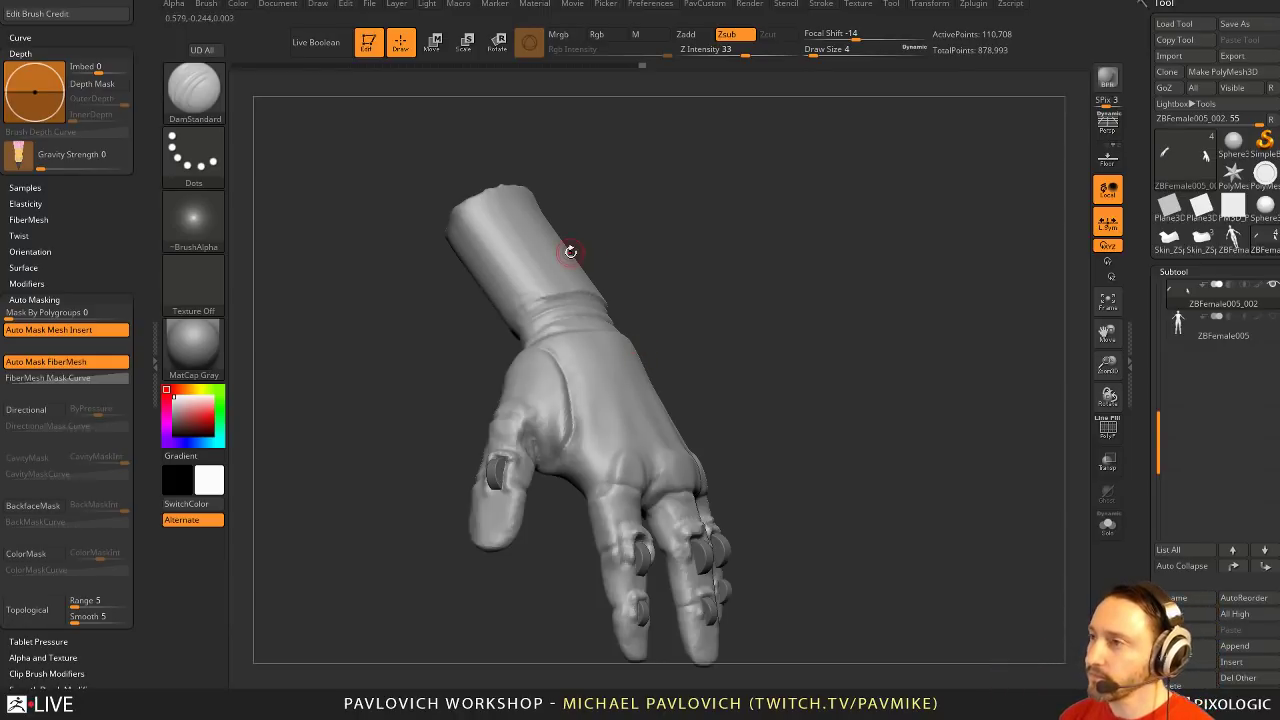
{"action": "left_click_drag", "start_coordinate": [753, 245], "coordinate": [789, 317]}
Set the draw size to 6, deepen the thumb seam and carry it around the wrist side of the thumb base
{"action": "key", "text": "s"}
{"action": "mouse_move", "coordinate": [557, 384]}
{"action": "left_mouse_down"}
{"action": "mouse_move", "coordinate": [556, 362]}
{"action": "mouse_move", "coordinate": [554, 468]}
{"action": "left_mouse_up"}
{"action": "left_click_drag", "start_coordinate": [673, 345], "coordinate": [790, 430]}
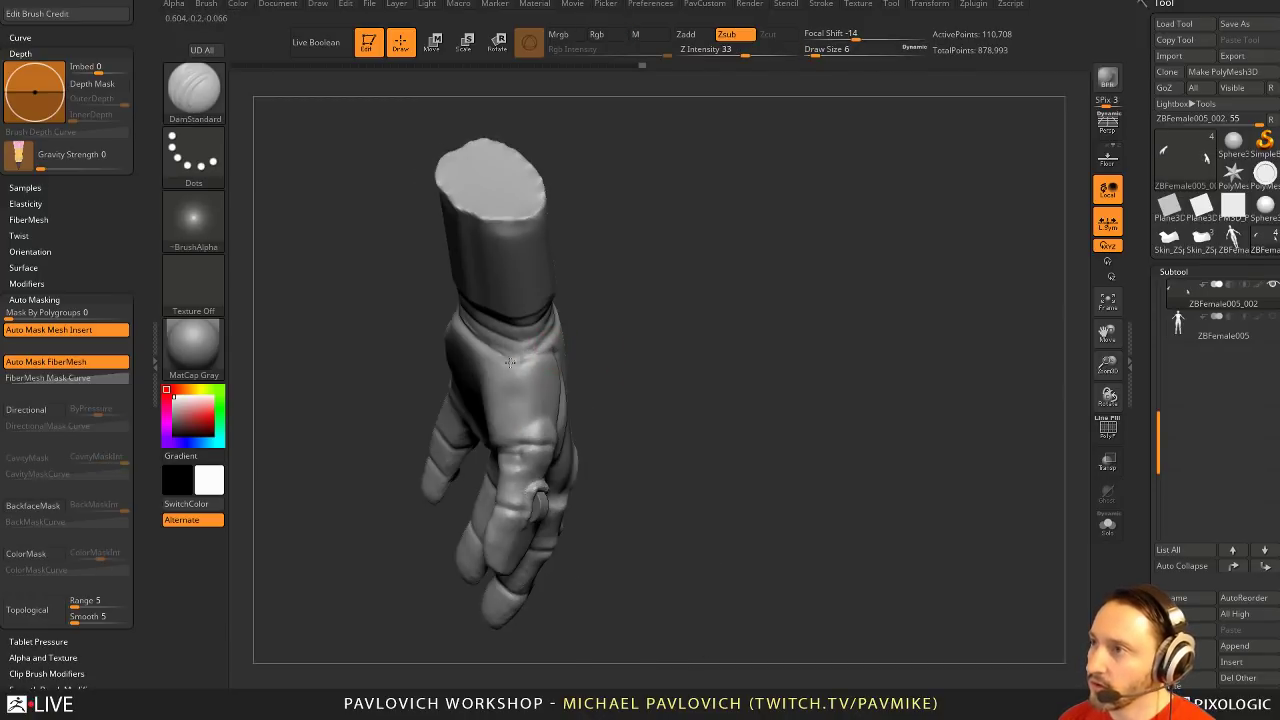
{"action": "left_click_drag", "start_coordinate": [510, 362], "coordinate": [509, 382]}
{"action": "left_click_drag", "start_coordinate": [745, 395], "coordinate": [667, 337]}
{"action": "left_click_drag", "start_coordinate": [547, 360], "coordinate": [536, 424]}
Carve a curved seam across the palm around the thumb base and into the webbing beside the index finger
{"action": "left_click_drag", "start_coordinate": [610, 396], "coordinate": [629, 349]}
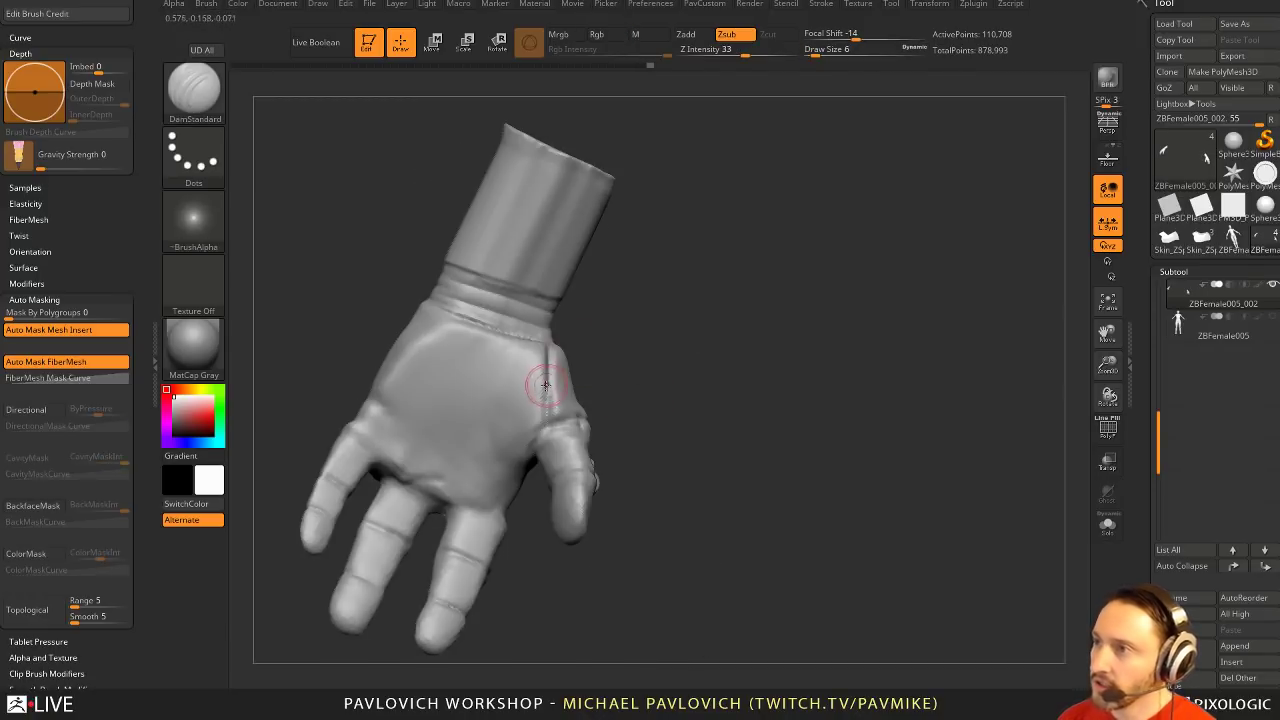
{"action": "left_click_drag", "start_coordinate": [545, 342], "coordinate": [480, 455]}
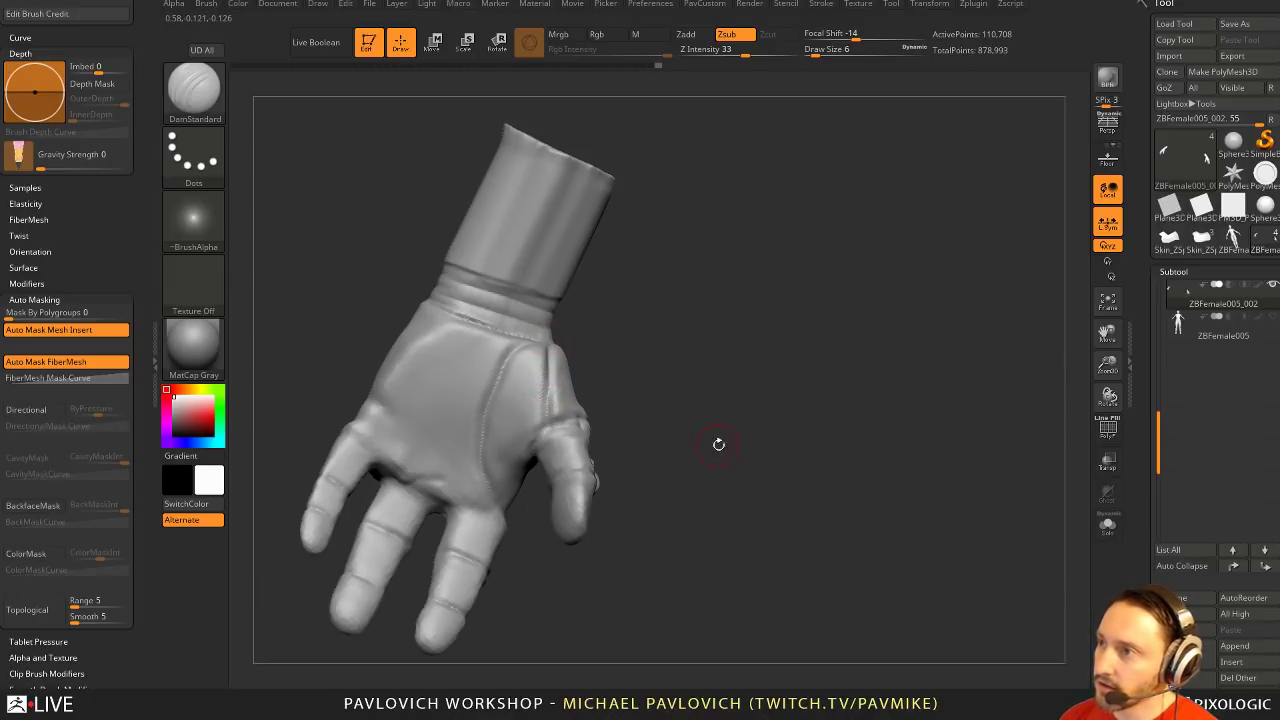
{"action": "left_click_drag", "start_coordinate": [719, 444], "coordinate": [682, 392]}
{"action": "left_click_drag", "start_coordinate": [491, 441], "coordinate": [486, 478]}
{"action": "mouse_move", "coordinate": [582, 517]}
{"action": "left_mouse_down"}
{"action": "mouse_move", "coordinate": [676, 430]}
{"action": "mouse_move", "coordinate": [671, 374]}
{"action": "left_mouse_up"}
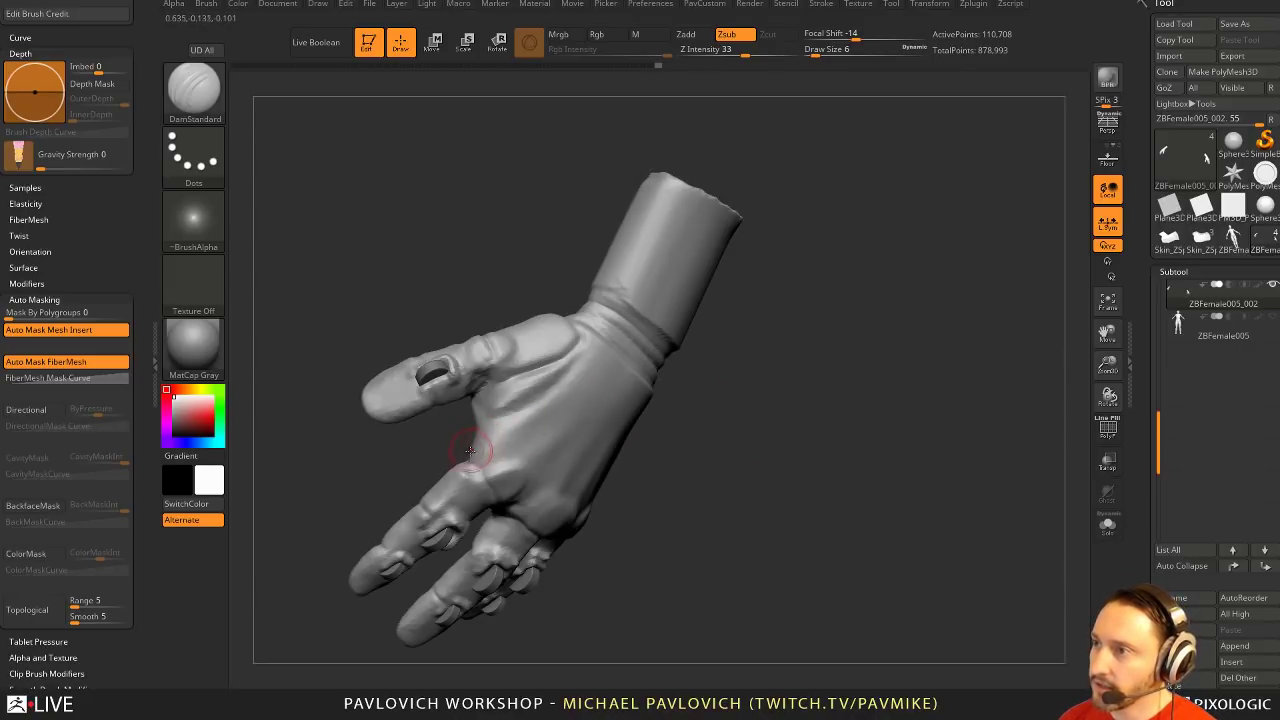
{"action": "mouse_move", "coordinate": [470, 451]}
{"action": "left_mouse_down"}
{"action": "mouse_move", "coordinate": [480, 462]}
{"action": "mouse_move", "coordinate": [483, 438]}
{"action": "left_mouse_up"}
{"action": "left_click_drag", "start_coordinate": [620, 430], "coordinate": [700, 420]}
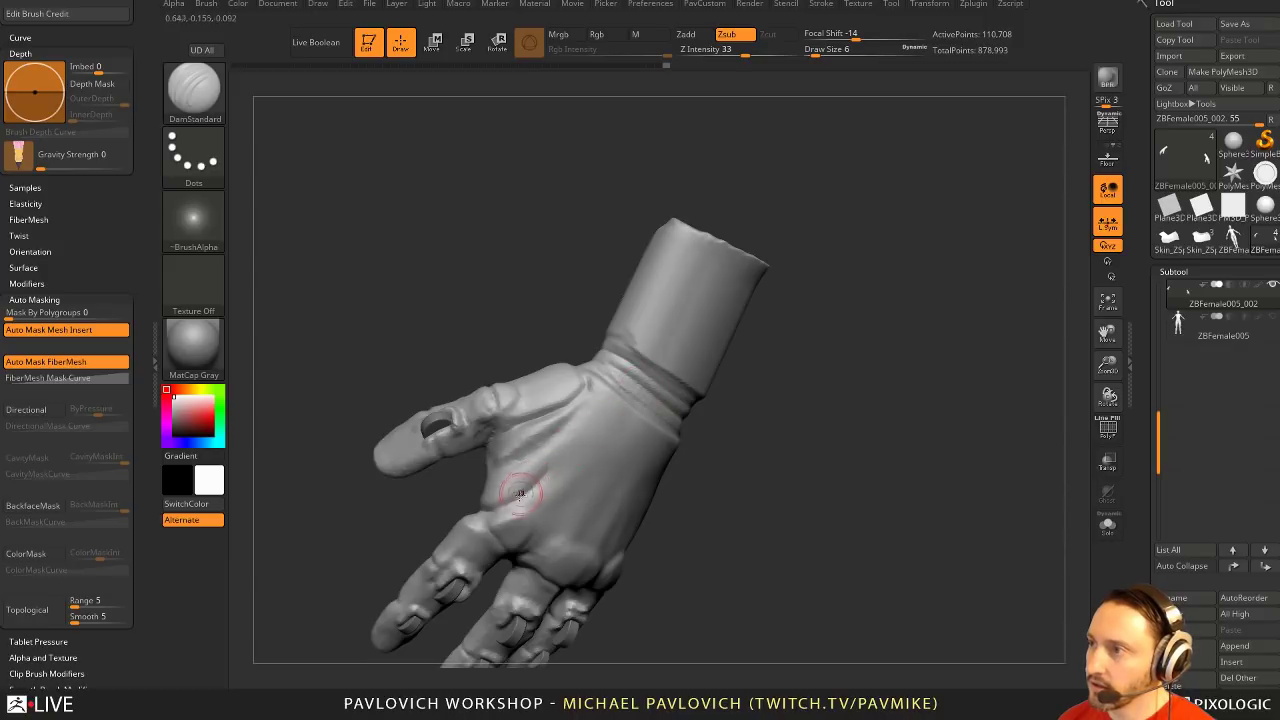
Smooth the webbing between the thumb and the back-of-hand seam, and switch the smoothing brush to Smooth Stronger
{"action": "mouse_move", "coordinate": [580, 420]}
{"action": "right_mouse_down"}
{"action": "mouse_move", "coordinate": [871, 426]}
{"action": "mouse_move", "coordinate": [823, 377]}
{"action": "mouse_move", "coordinate": [550, 438]}
{"action": "right_mouse_up"}
{"action": "key", "text": "shift"}
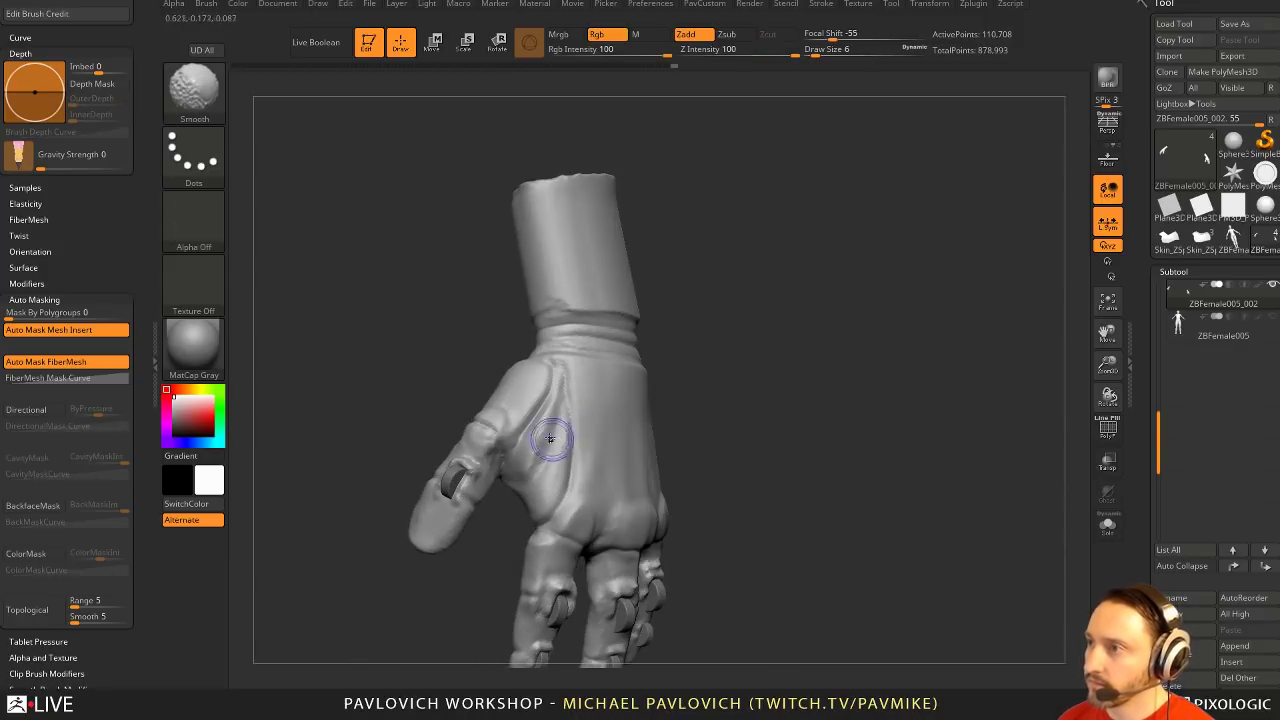
{"action": "mouse_move", "coordinate": [550, 438]}
{"action": "left_mouse_down", "text": "shift"}
{"action": "mouse_move", "coordinate": [528, 456]}
{"action": "mouse_move", "coordinate": [547, 422]}
{"action": "left_mouse_up", "text": "shift"}
{"action": "left_click", "coordinate": [194, 90], "text": "shift"}
{"action": "left_click", "coordinate": [290, 450], "text": "shift"}
Save the project and smooth the thumb-base area inside the palm seam with the Smooth Stronger brush
{"action": "right_click_drag", "start_coordinate": [546, 422], "coordinate": [752, 363]}
{"action": "key", "text": "ctrl+s"}
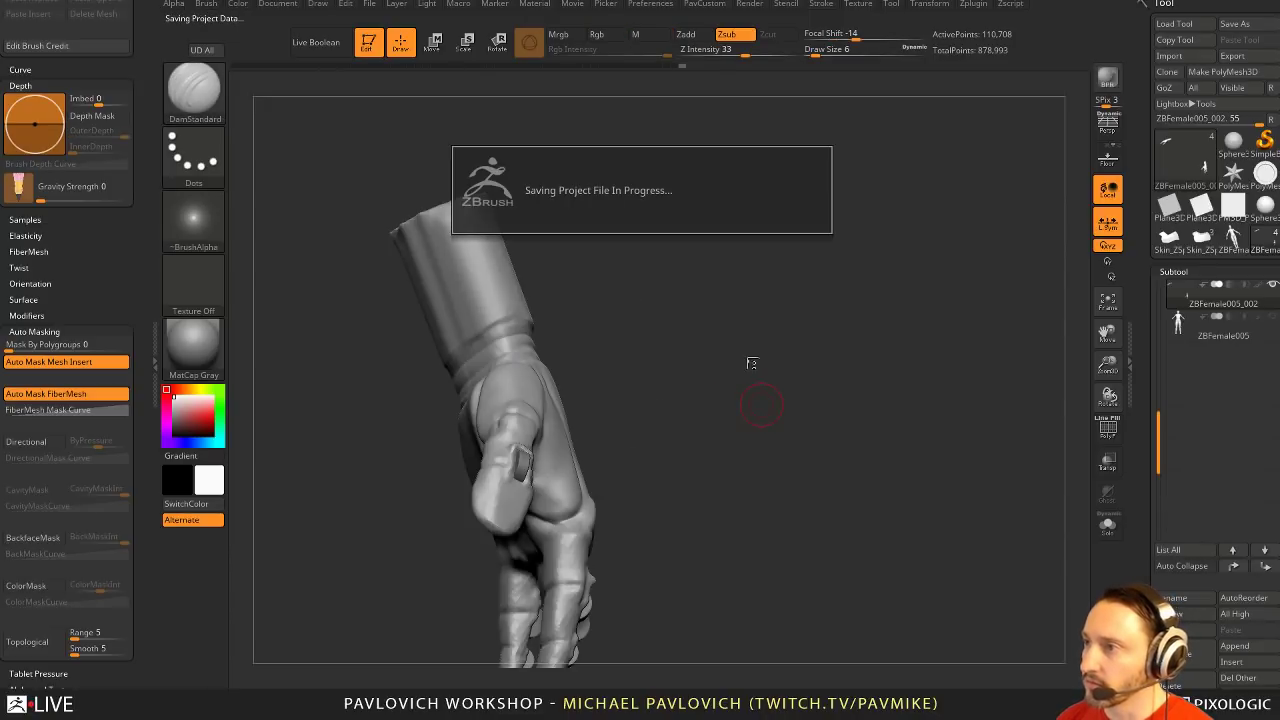
{"action": "mouse_move", "coordinate": [667, 415]}
{"action": "right_mouse_down"}
{"action": "mouse_move", "coordinate": [666, 357]}
{"action": "mouse_move", "coordinate": [686, 358]}
{"action": "right_mouse_up"}
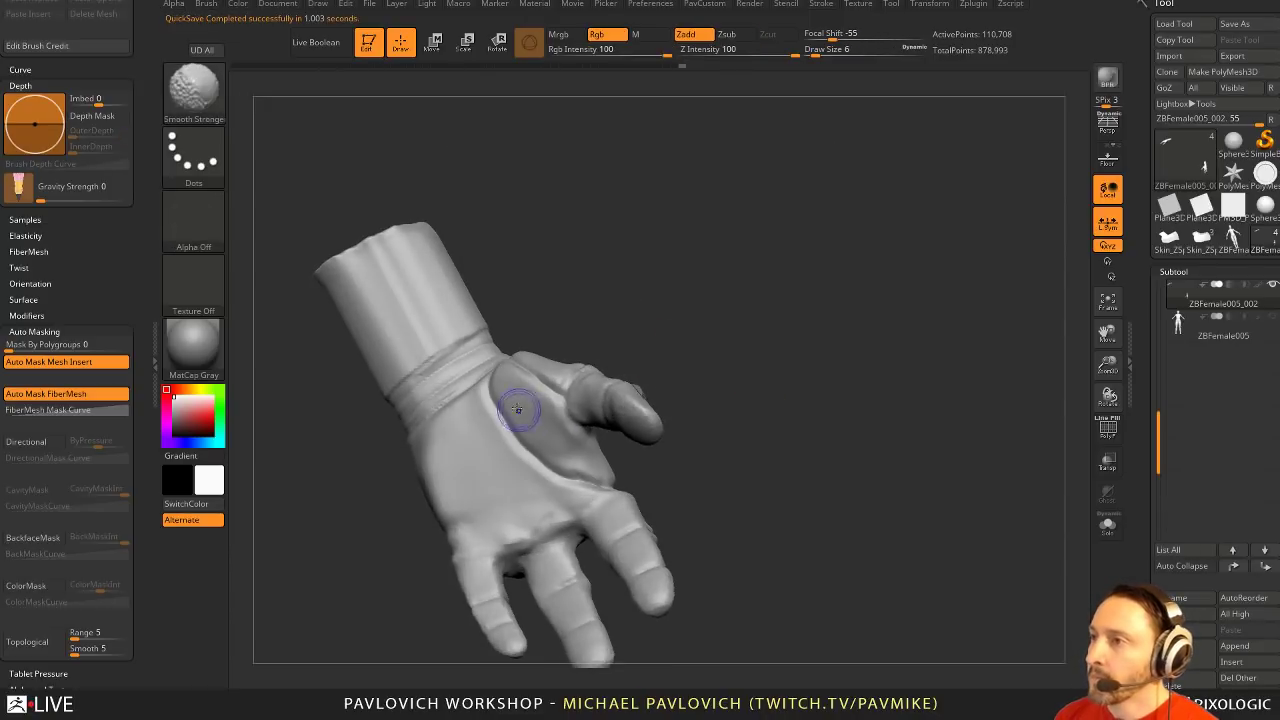
{"action": "left_click_drag", "start_coordinate": [520, 409], "coordinate": [611, 451], "text": "shift"}
Look through the variants in the Smooth brush folder of the Lightbox library, closing it without loading one
{"action": "key", "text": "comma"}
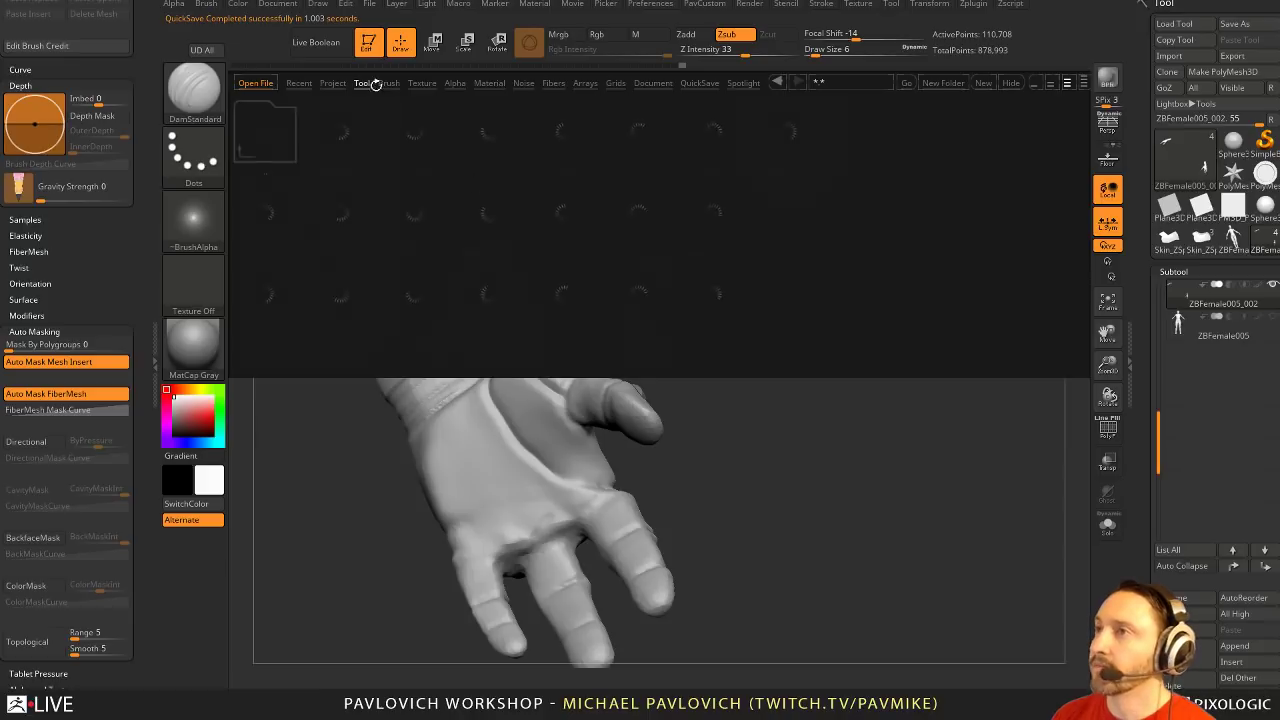
{"action": "left_click_drag", "start_coordinate": [950, 240], "coordinate": [892, 243]}
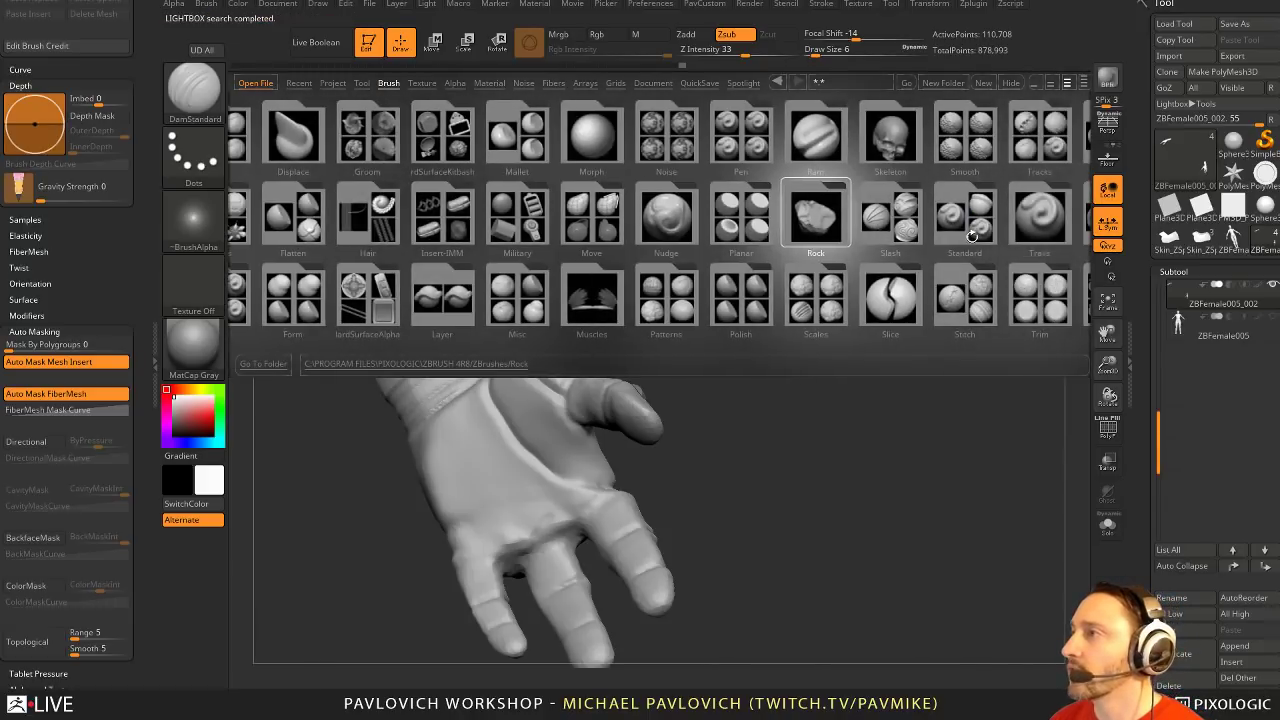
{"action": "left_click_drag", "start_coordinate": [976, 235], "coordinate": [892, 233]}
{"action": "left_click_drag", "start_coordinate": [768, 236], "coordinate": [902, 232]}
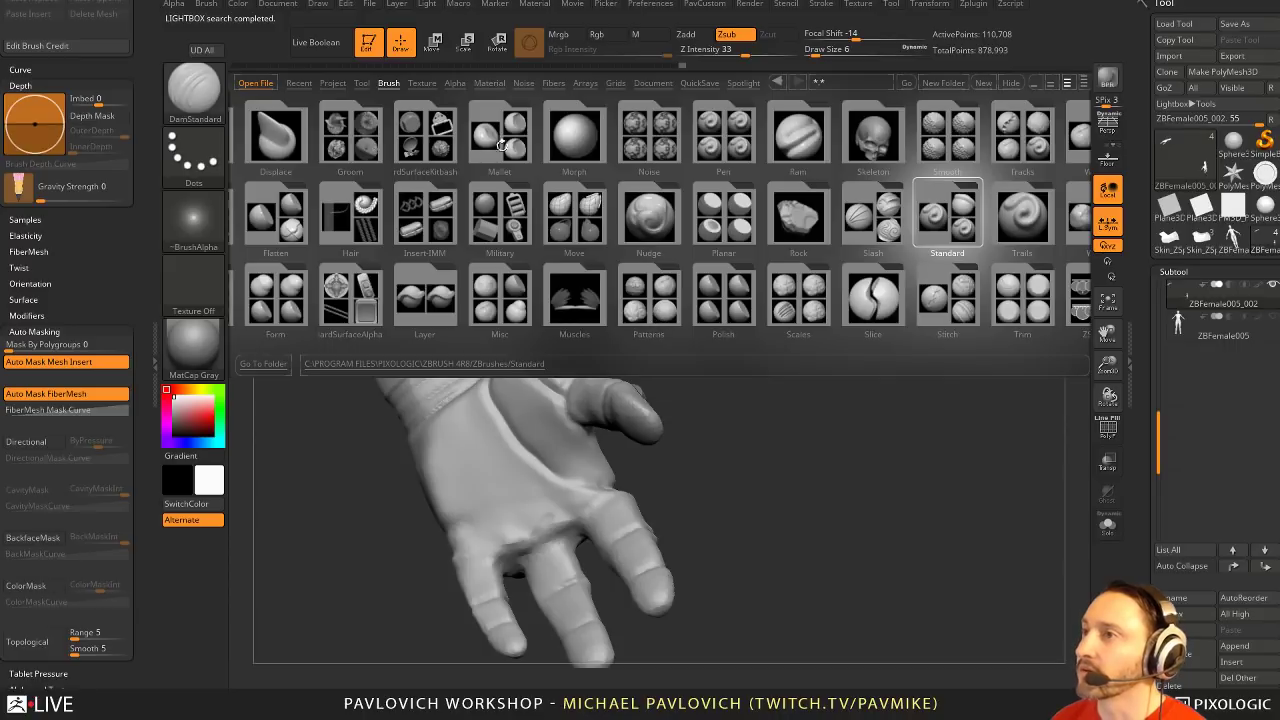
{"action": "double_click", "coordinate": [950, 157]}
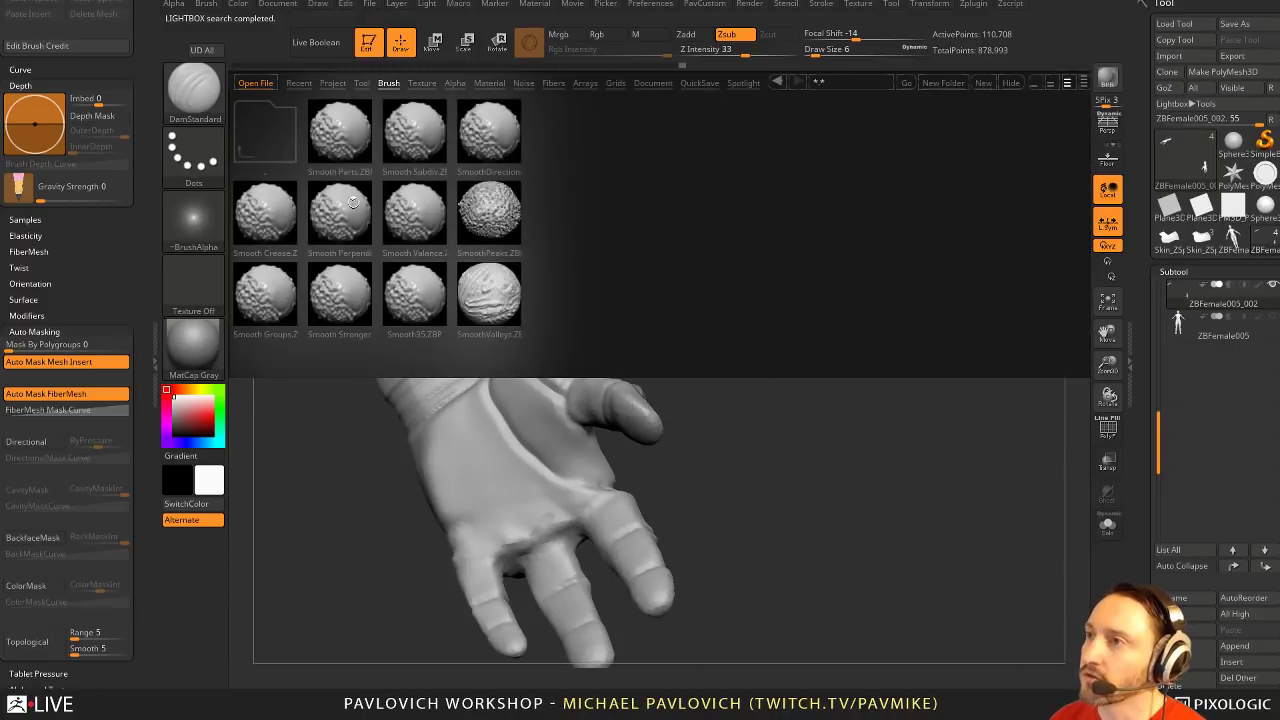
{"action": "left_click", "coordinate": [1010, 83]}
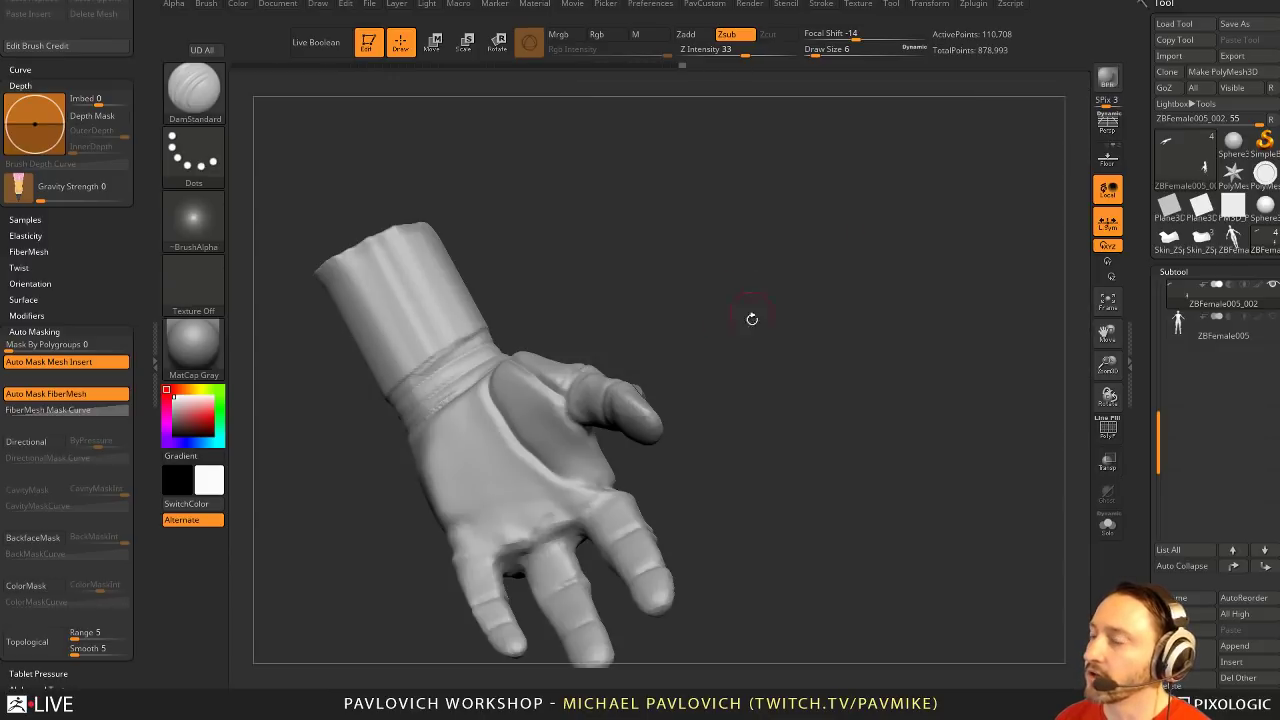
Examine the Smooth Brush Modifiers and the help description of the Weighted Smooth Mode options
{"action": "left_click_drag", "start_coordinate": [649, 252], "coordinate": [741, 315]}
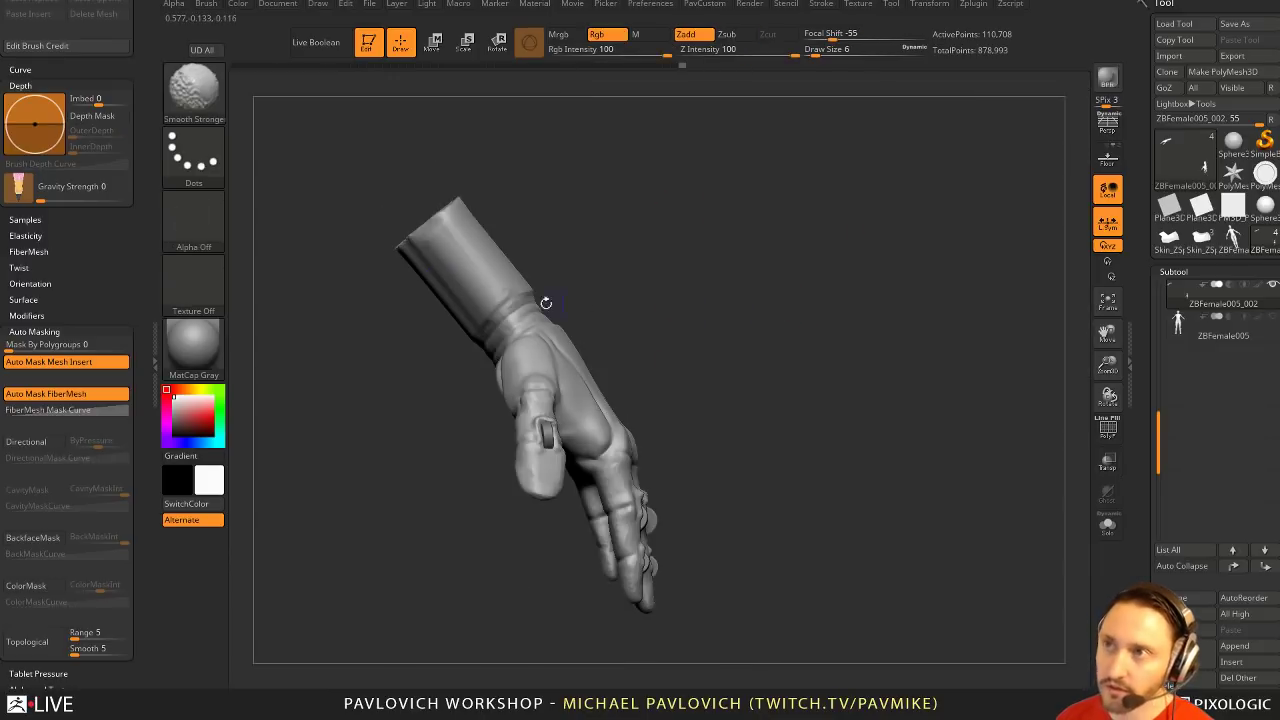
{"action": "left_click", "coordinate": [194, 90]}
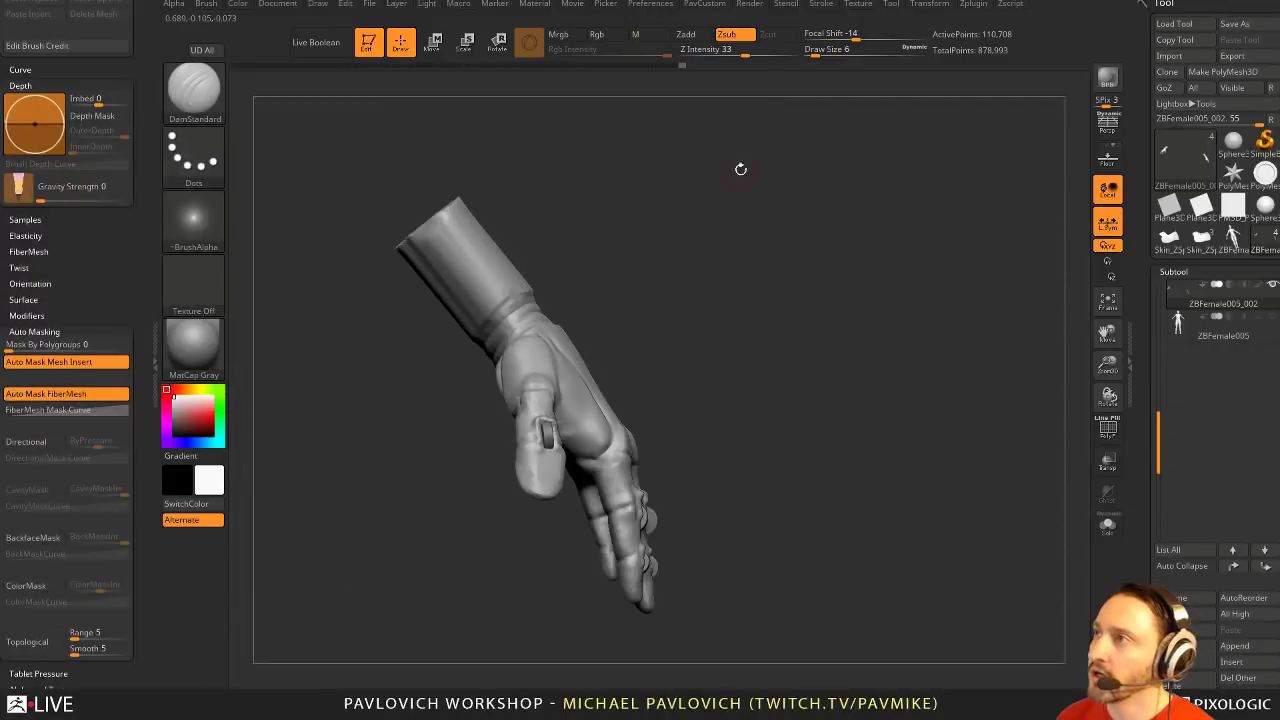
{"action": "left_click_drag", "start_coordinate": [680, 197], "coordinate": [687, 259]}
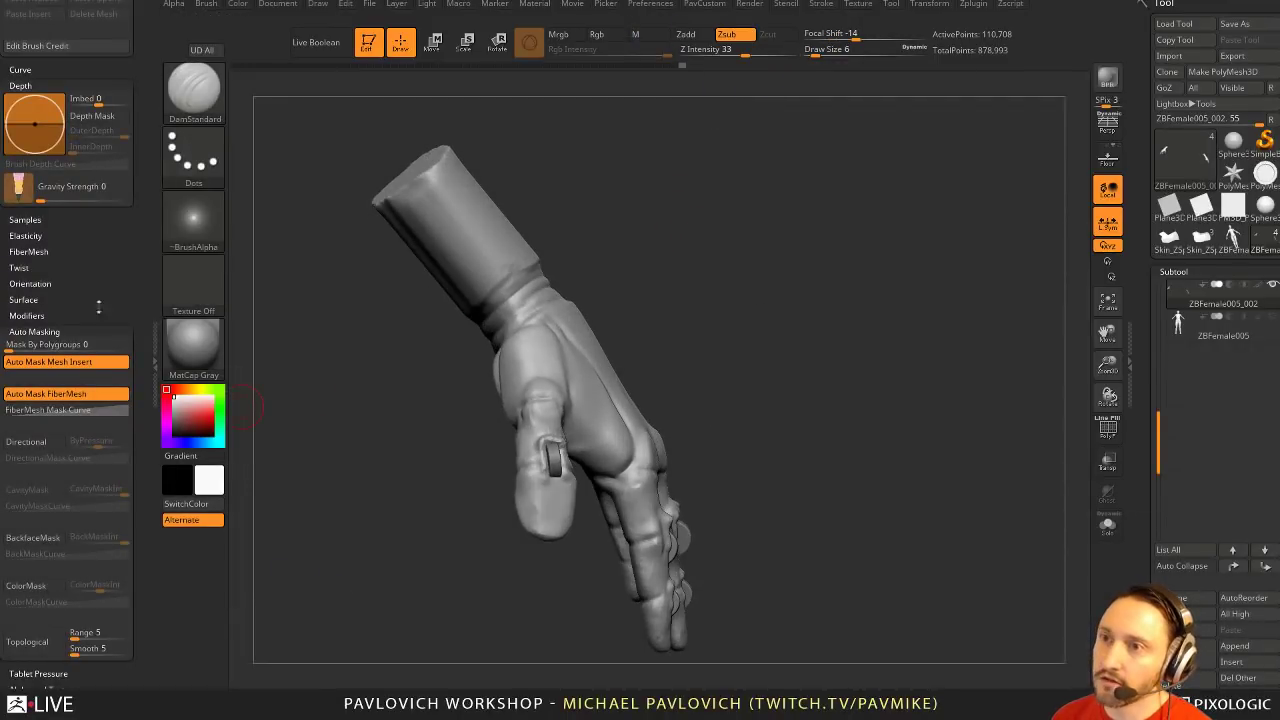
{"action": "left_click_drag", "start_coordinate": [99, 259], "coordinate": [93, 151]}
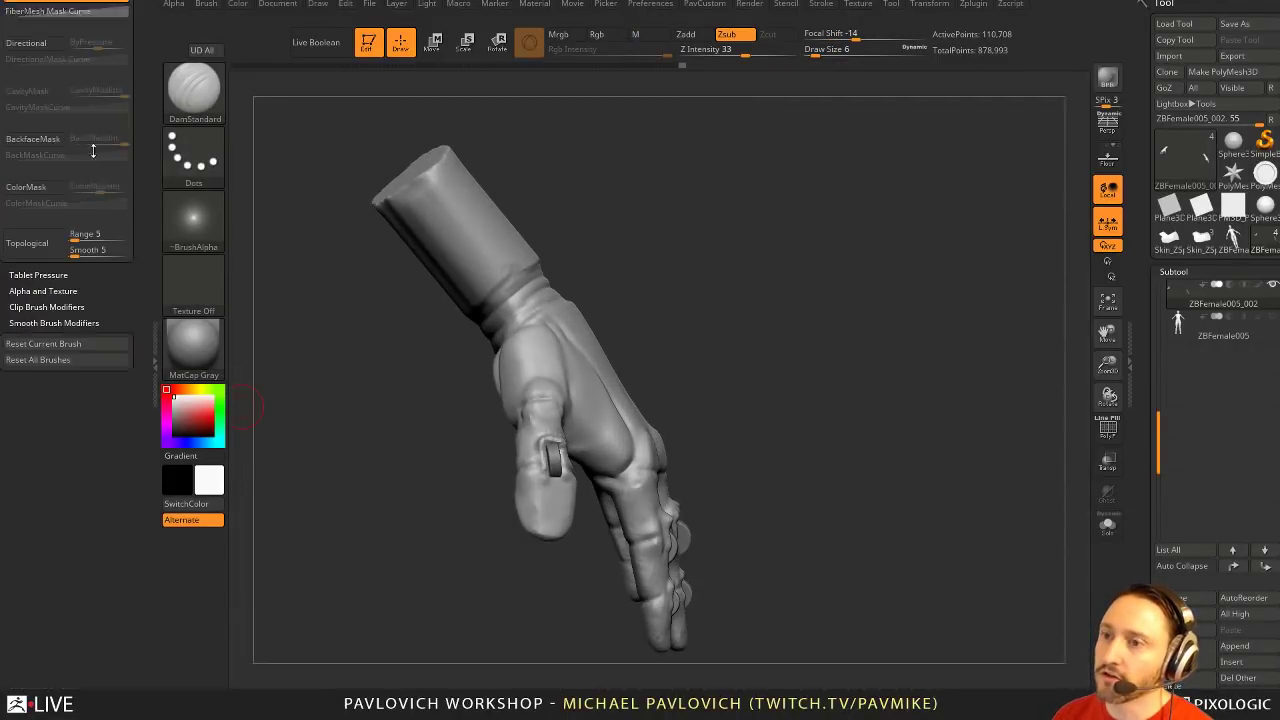
{"action": "left_click", "coordinate": [52, 328]}
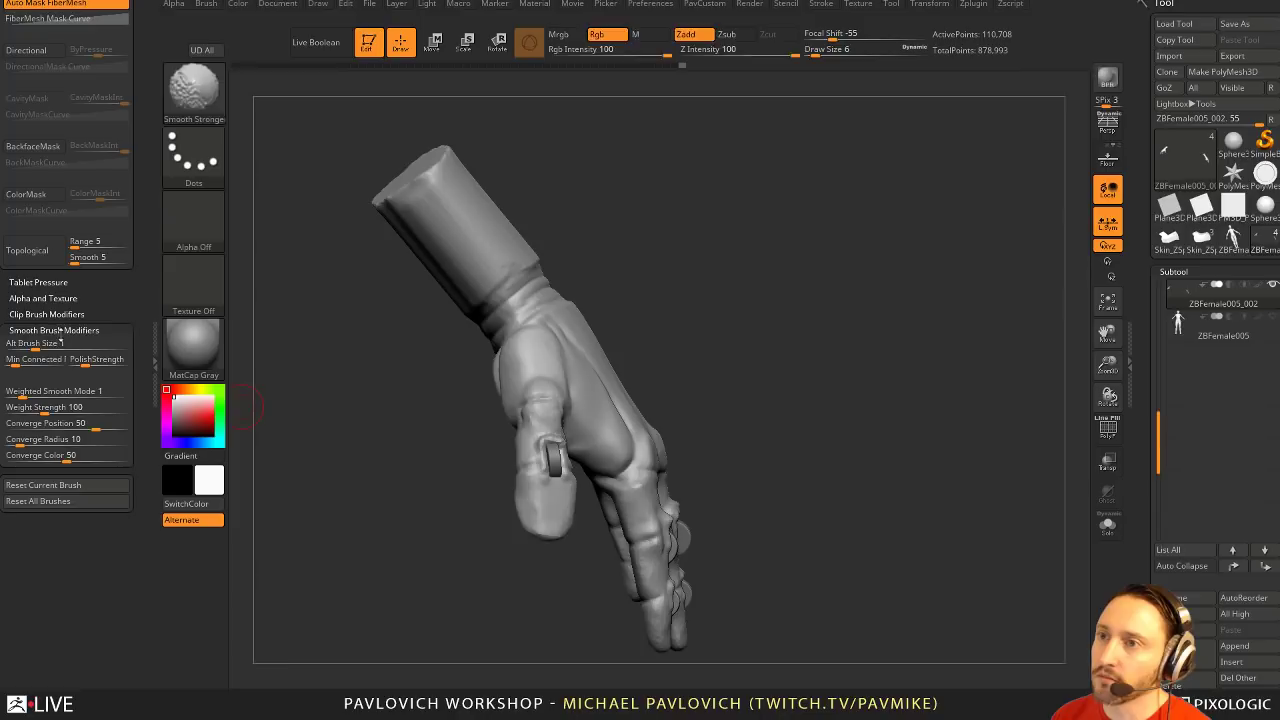
{"action": "left_click", "coordinate": [36, 393]}
{"action": "key", "text": "shift"}
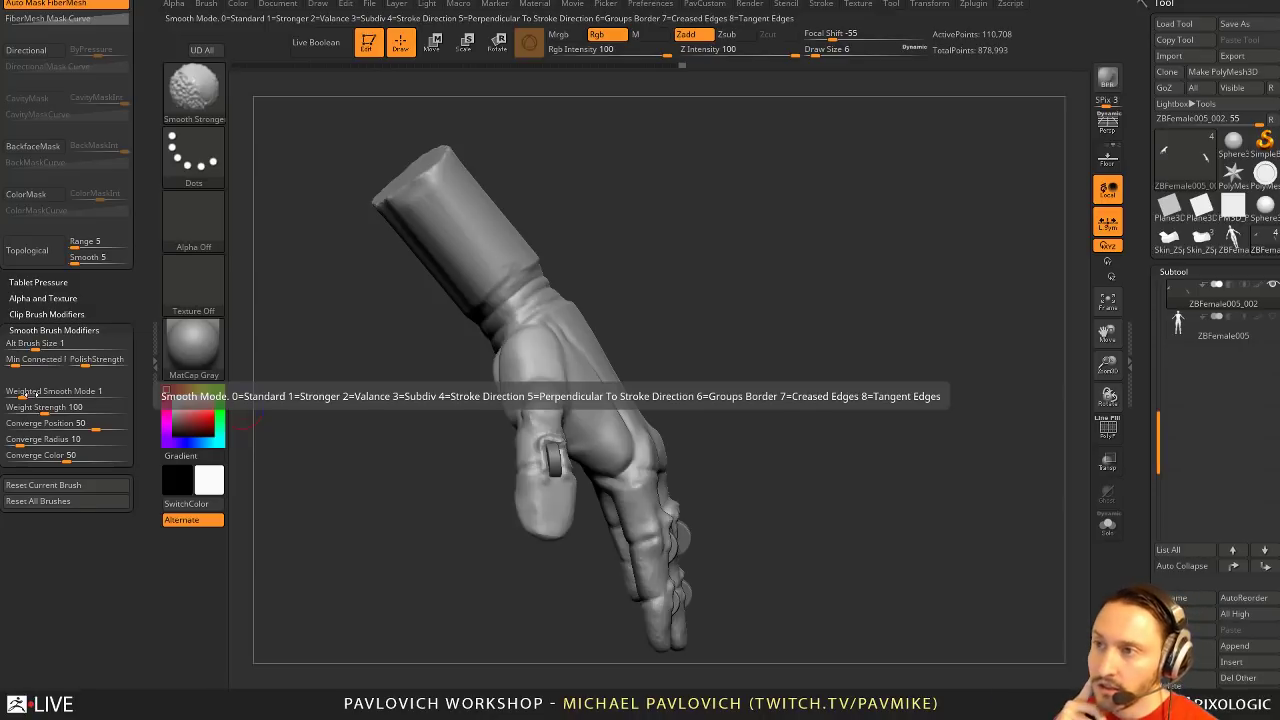
{"action": "key", "text": "ctrl"}
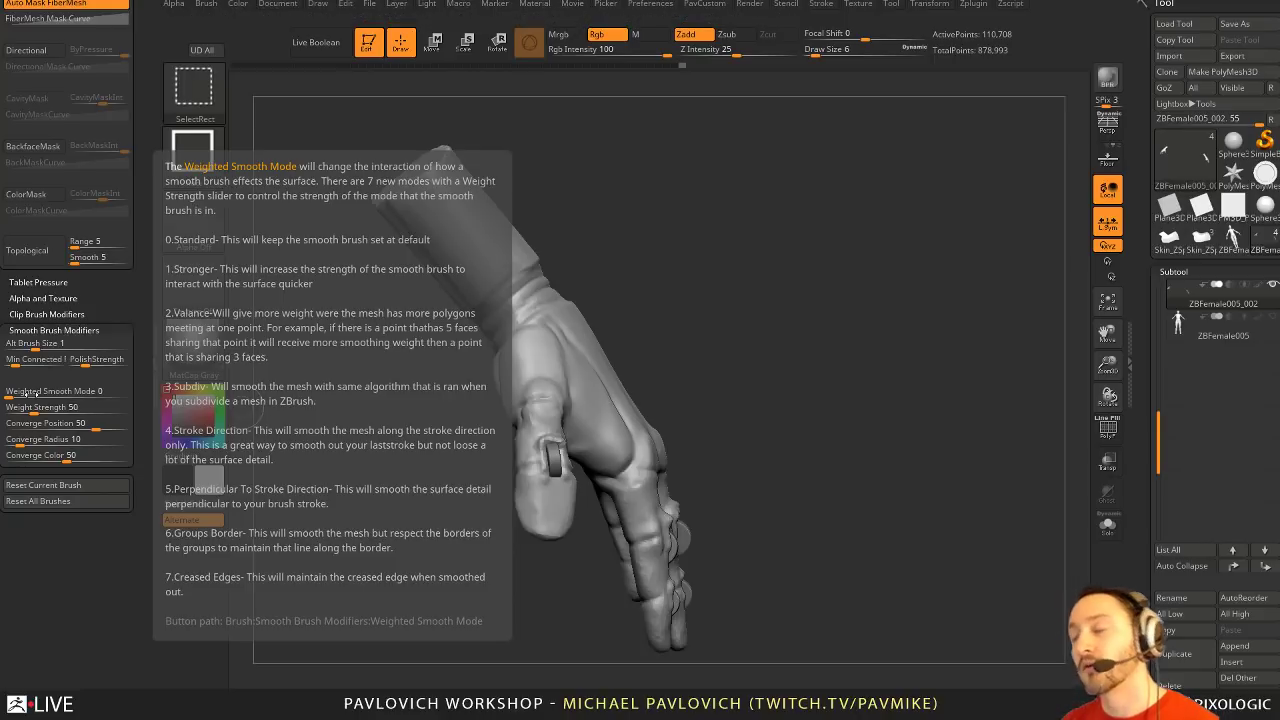
Try smoothing the crease at the base of the thumb with the Smooth Stronger brush, and undo it
{"action": "left_click_drag", "start_coordinate": [540, 395], "coordinate": [539, 448], "text": "shift"}
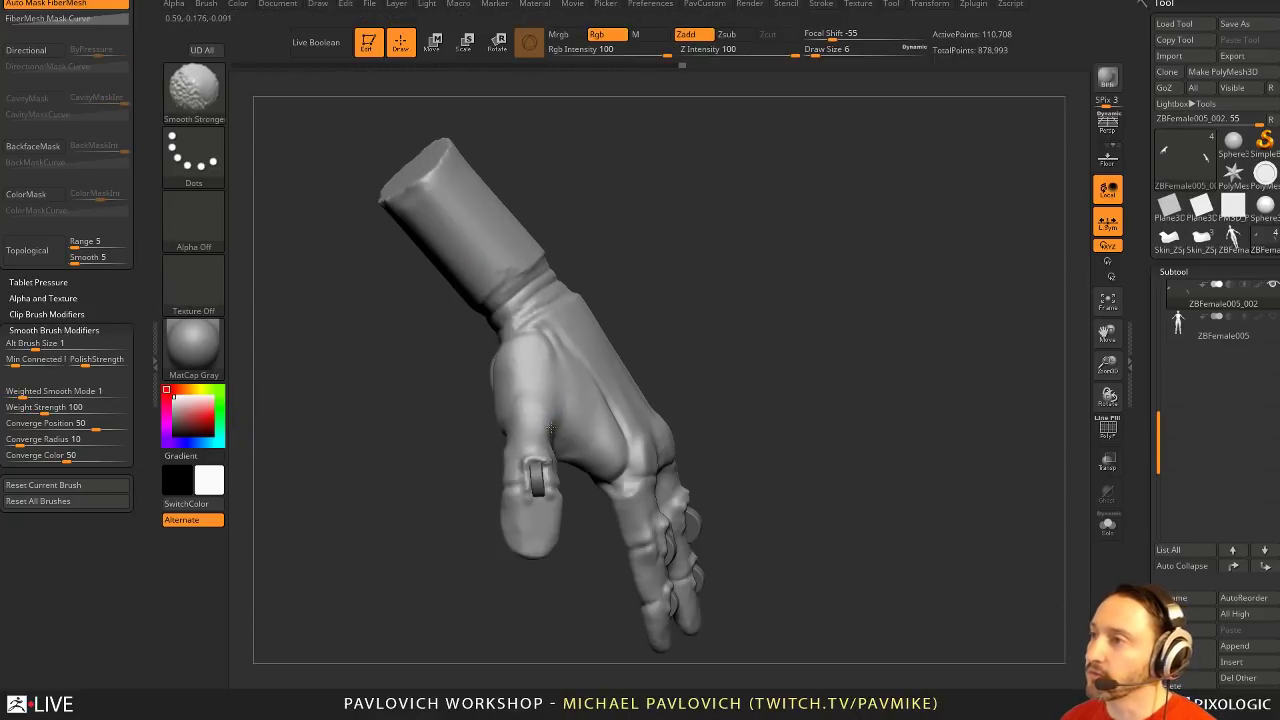
{"action": "key", "text": "ctrl+z"}
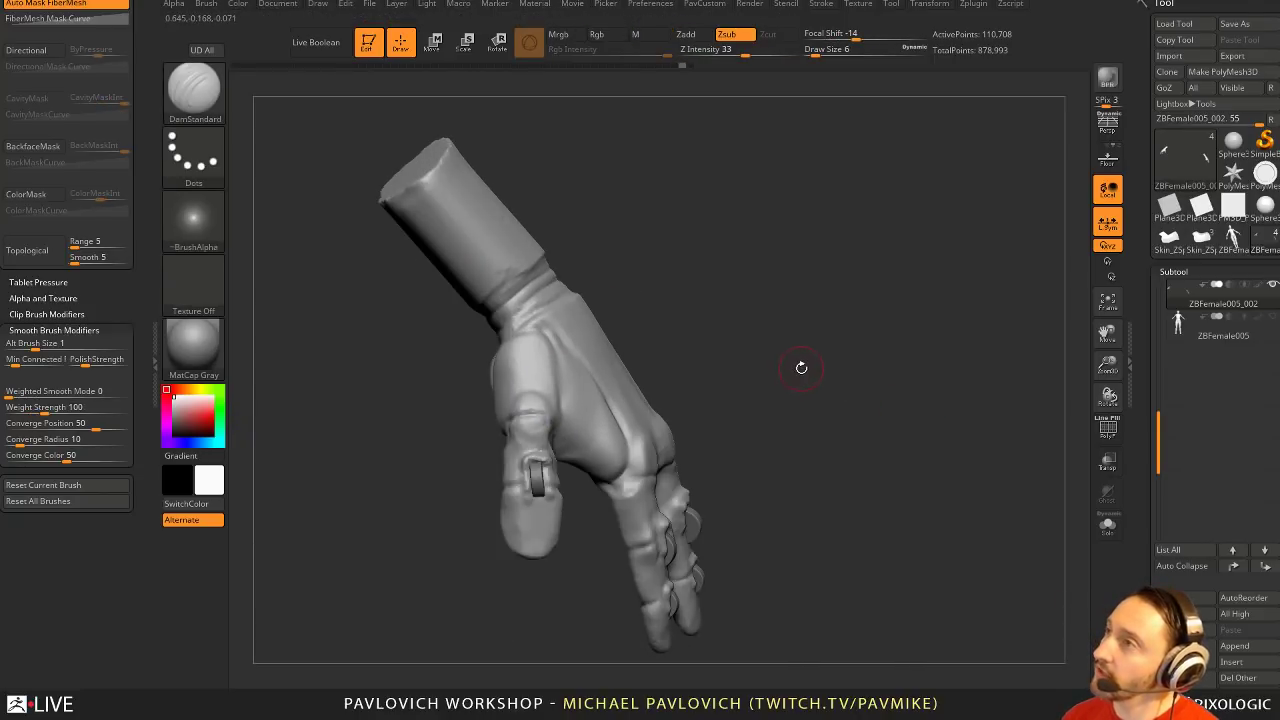
{"action": "key", "text": "shift"}
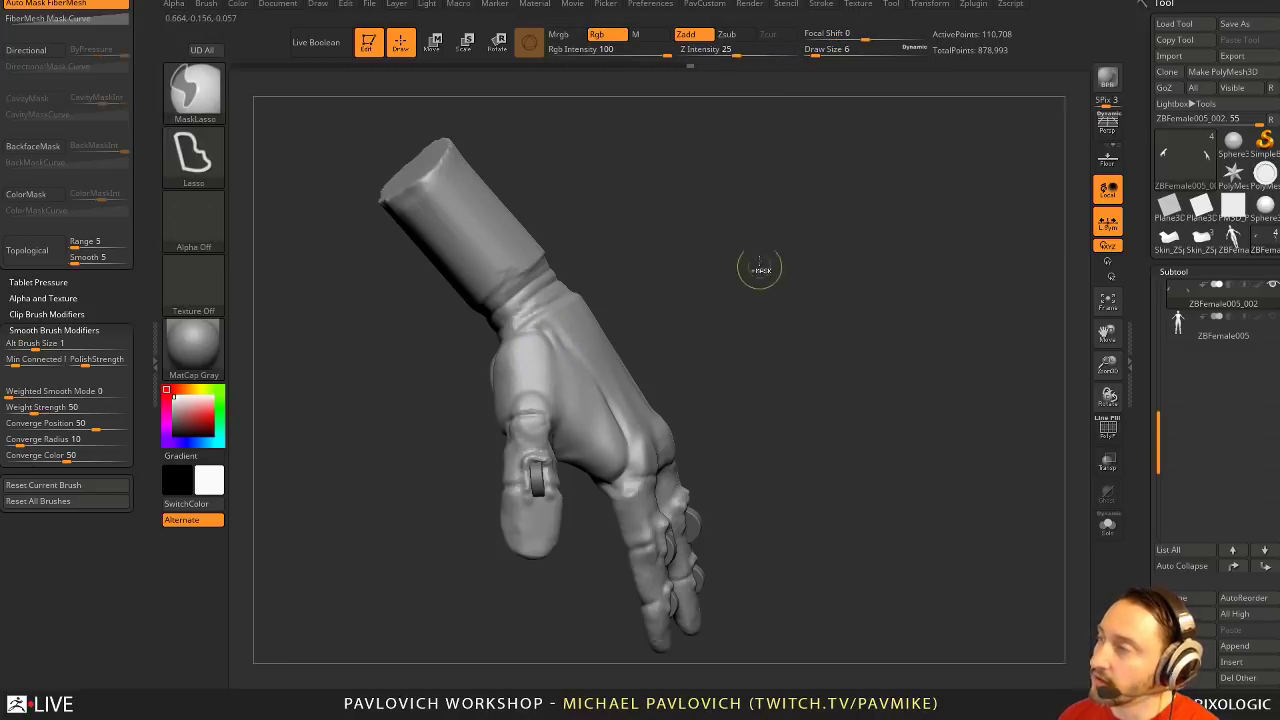
Smooth the area between the thumb and the back-of-hand seam with the Smooth Stronger brush
{"action": "left_click_drag", "start_coordinate": [875, 345], "coordinate": [780, 345]}
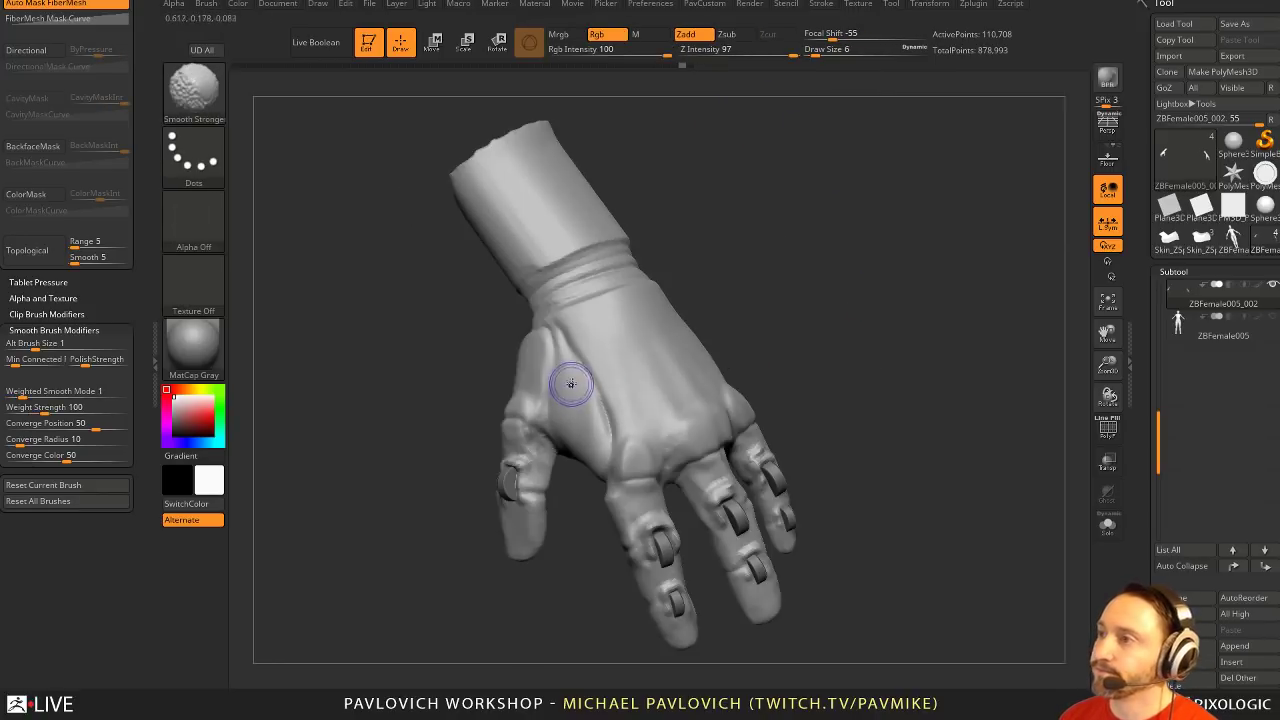
{"action": "left_click_drag", "start_coordinate": [571, 383], "coordinate": [562, 335], "text": "shift"}
{"action": "left_click_drag", "start_coordinate": [785, 318], "coordinate": [850, 310]}
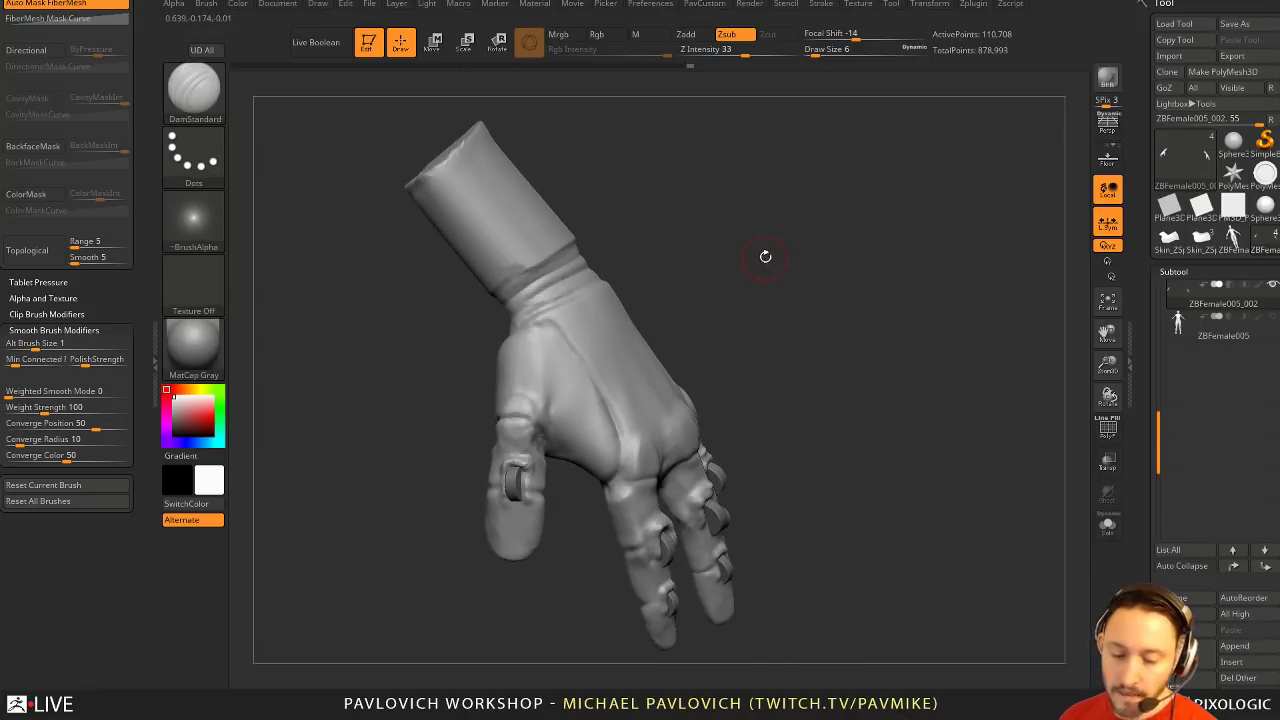
Carve lengthwise folds across the thumb base from the back-of-hand seam round to the palm with the DamStandard brush
{"action": "mouse_move", "coordinate": [765, 257]}
{"action": "left_mouse_down"}
{"action": "mouse_move", "coordinate": [605, 311]}
{"action": "mouse_move", "coordinate": [548, 372]}
{"action": "left_mouse_up"}
{"action": "left_click_drag", "start_coordinate": [578, 525], "coordinate": [546, 369]}
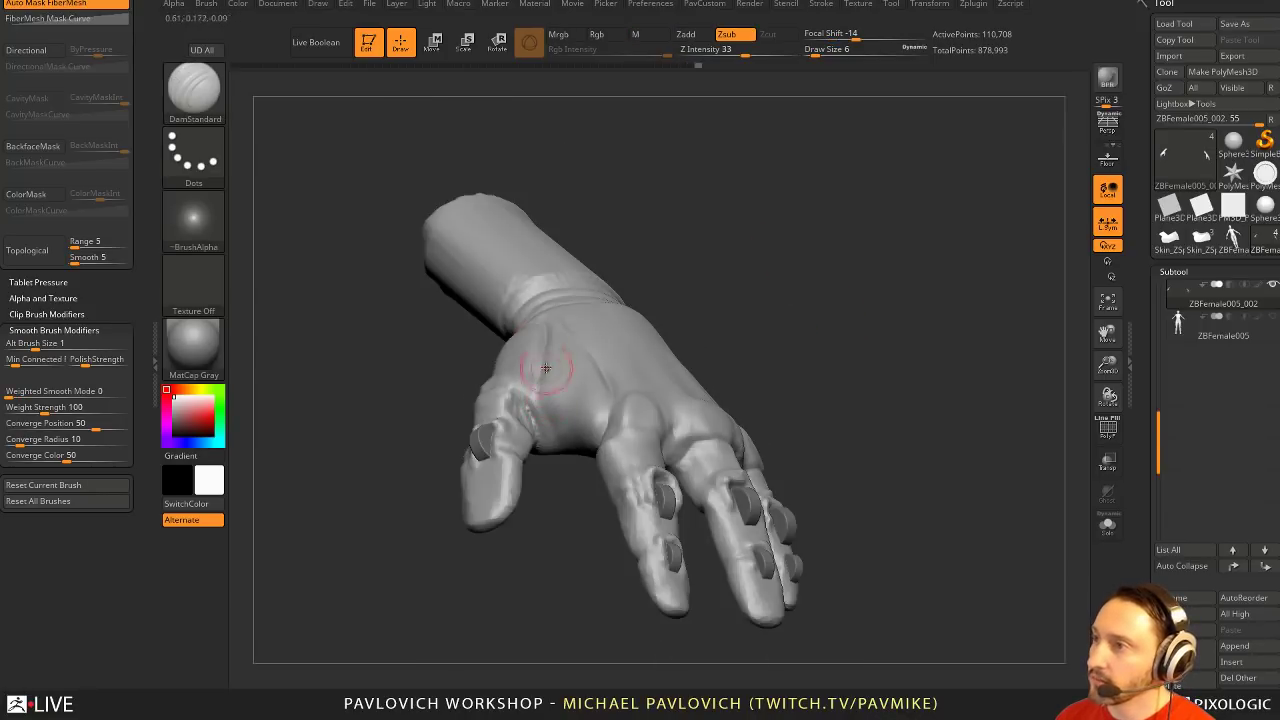
{"action": "left_click_drag", "start_coordinate": [747, 304], "coordinate": [766, 351]}
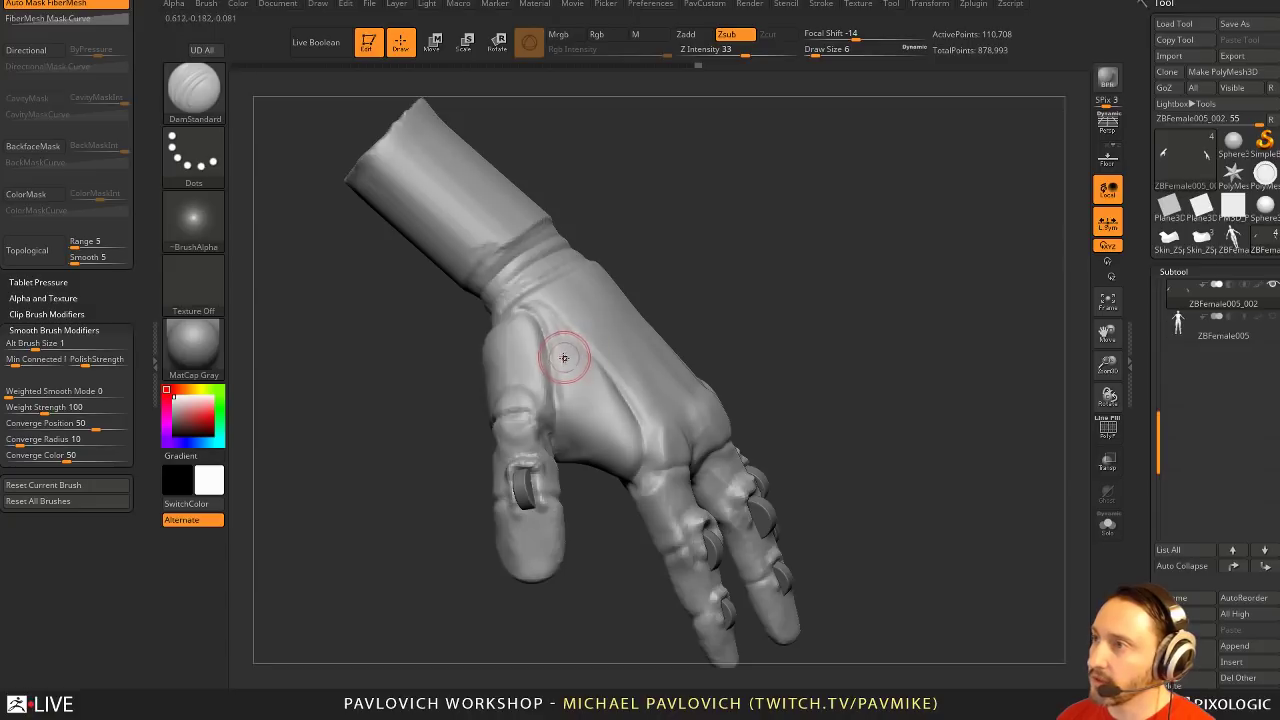
{"action": "mouse_move", "coordinate": [553, 332]}
{"action": "left_mouse_down"}
{"action": "mouse_move", "coordinate": [562, 392]}
{"action": "mouse_move", "coordinate": [569, 337]}
{"action": "mouse_move", "coordinate": [610, 463]}
{"action": "left_mouse_up"}
{"action": "mouse_move", "coordinate": [588, 560]}
{"action": "left_mouse_down"}
{"action": "mouse_move", "coordinate": [580, 403]}
{"action": "mouse_move", "coordinate": [482, 372]}
{"action": "left_mouse_up"}
{"action": "left_click_drag", "start_coordinate": [610, 395], "coordinate": [488, 378]}
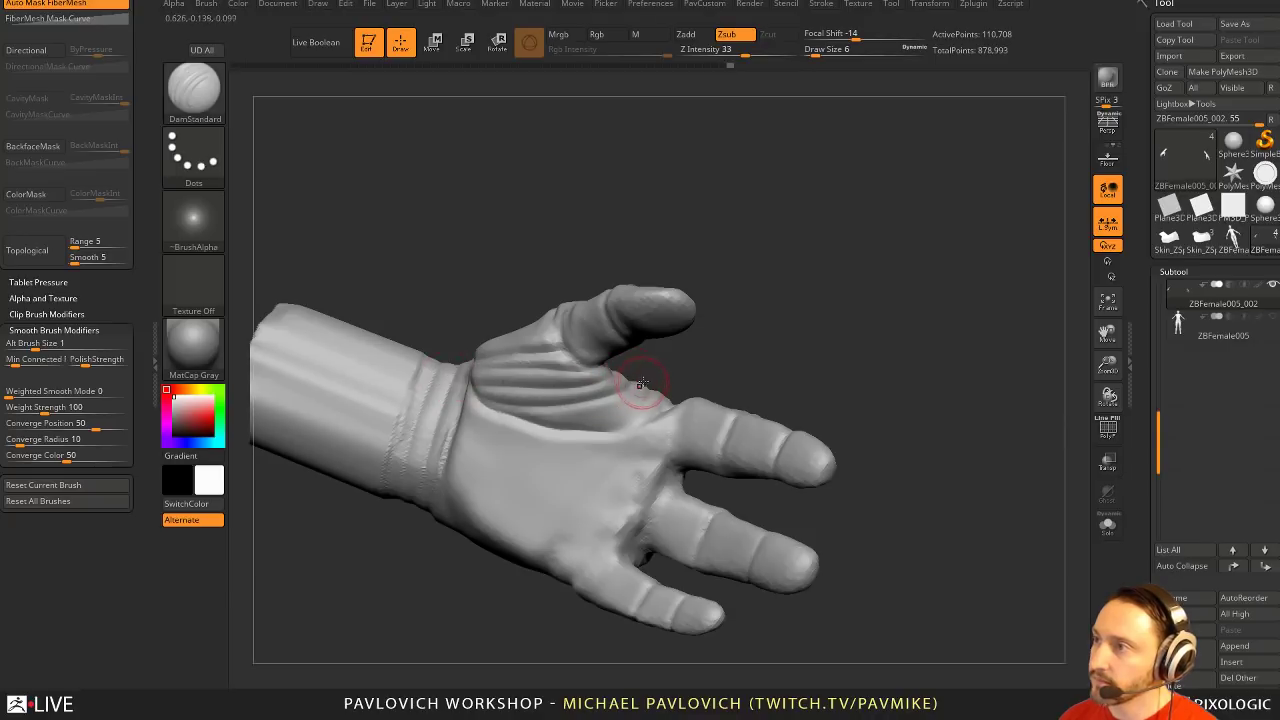
Sculpt raised rims along the back-of-hand panel's thumb-side seam and its edge below the wrist with the Standard brush
{"action": "mouse_move", "coordinate": [705, 340]}
{"action": "left_mouse_down"}
{"action": "mouse_move", "coordinate": [757, 313]}
{"action": "mouse_move", "coordinate": [879, 400]}
{"action": "mouse_move", "coordinate": [862, 368]}
{"action": "mouse_move", "coordinate": [874, 343]}
{"action": "mouse_move", "coordinate": [835, 357]}
{"action": "left_mouse_up"}
{"action": "key", "text": "b"}
{"action": "key", "text": "s"}
{"action": "key", "text": "t"}
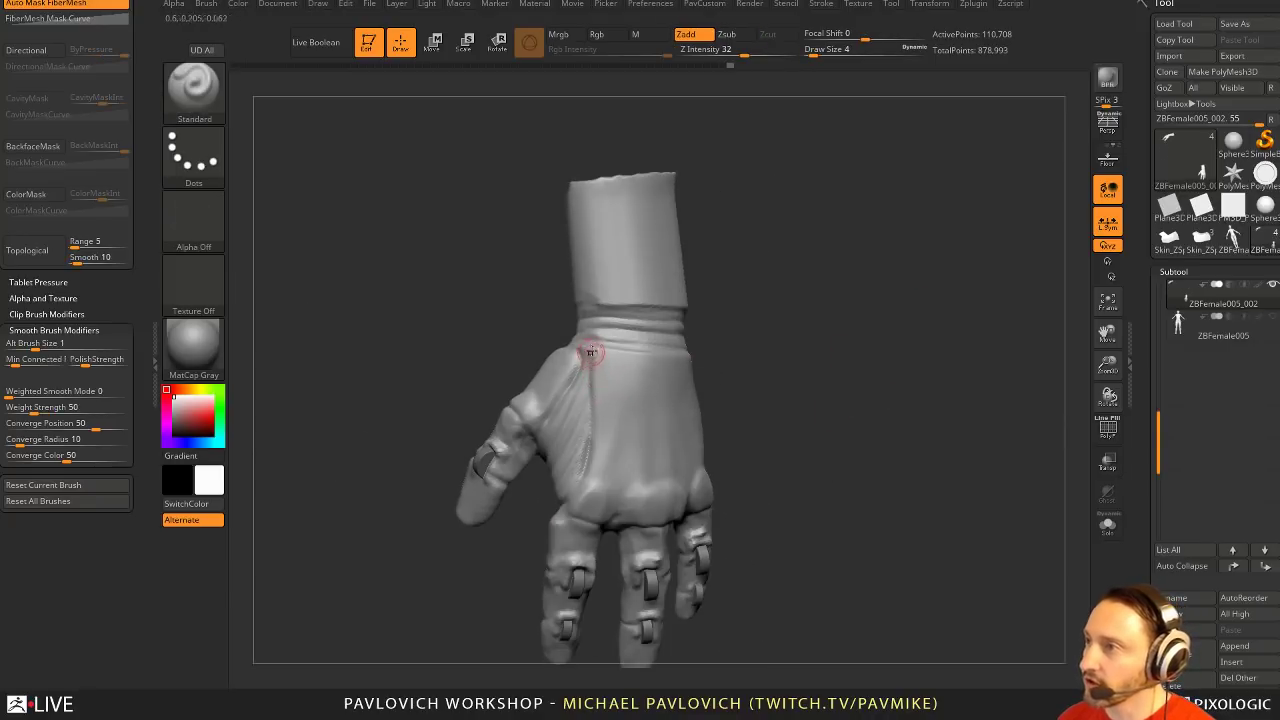
{"action": "mouse_move", "coordinate": [591, 352]}
{"action": "left_mouse_down"}
{"action": "mouse_move", "coordinate": [598, 436]}
{"action": "mouse_move", "coordinate": [578, 490]}
{"action": "left_mouse_up"}
{"action": "left_click_drag", "start_coordinate": [738, 351], "coordinate": [724, 341]}
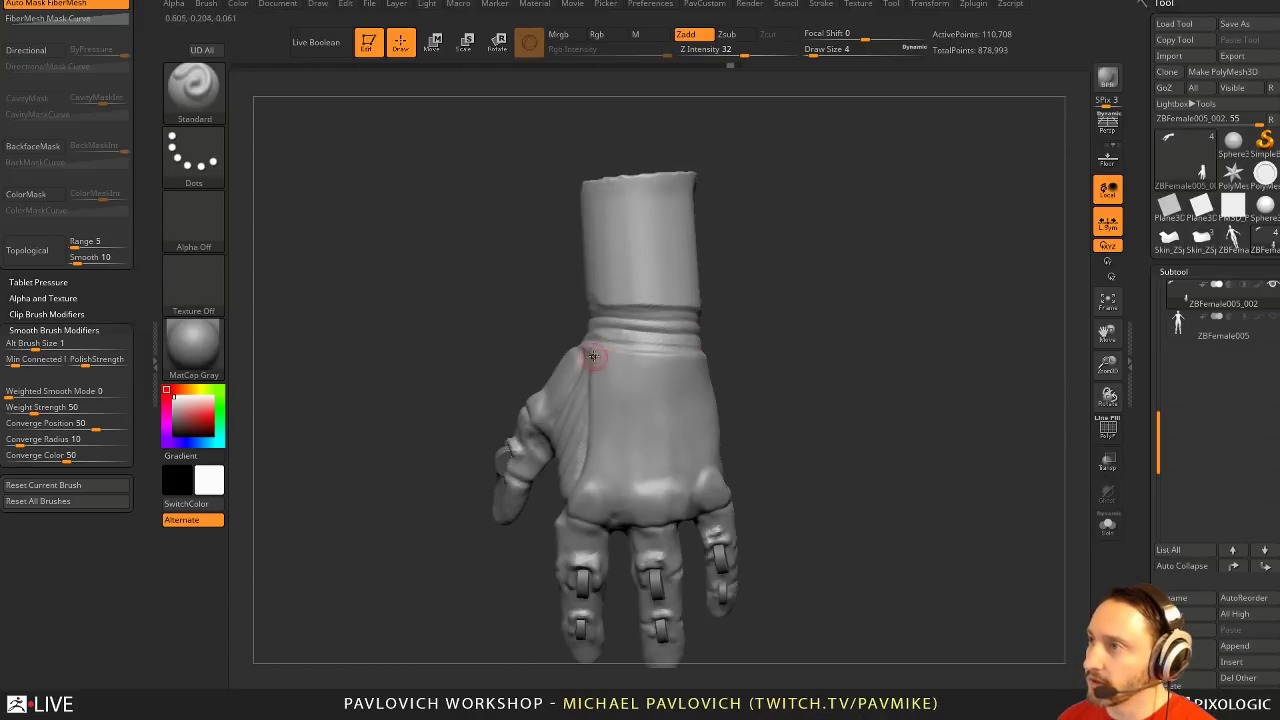
{"action": "left_click_drag", "start_coordinate": [607, 350], "coordinate": [700, 376]}
{"action": "left_click_drag", "start_coordinate": [730, 374], "coordinate": [662, 371]}
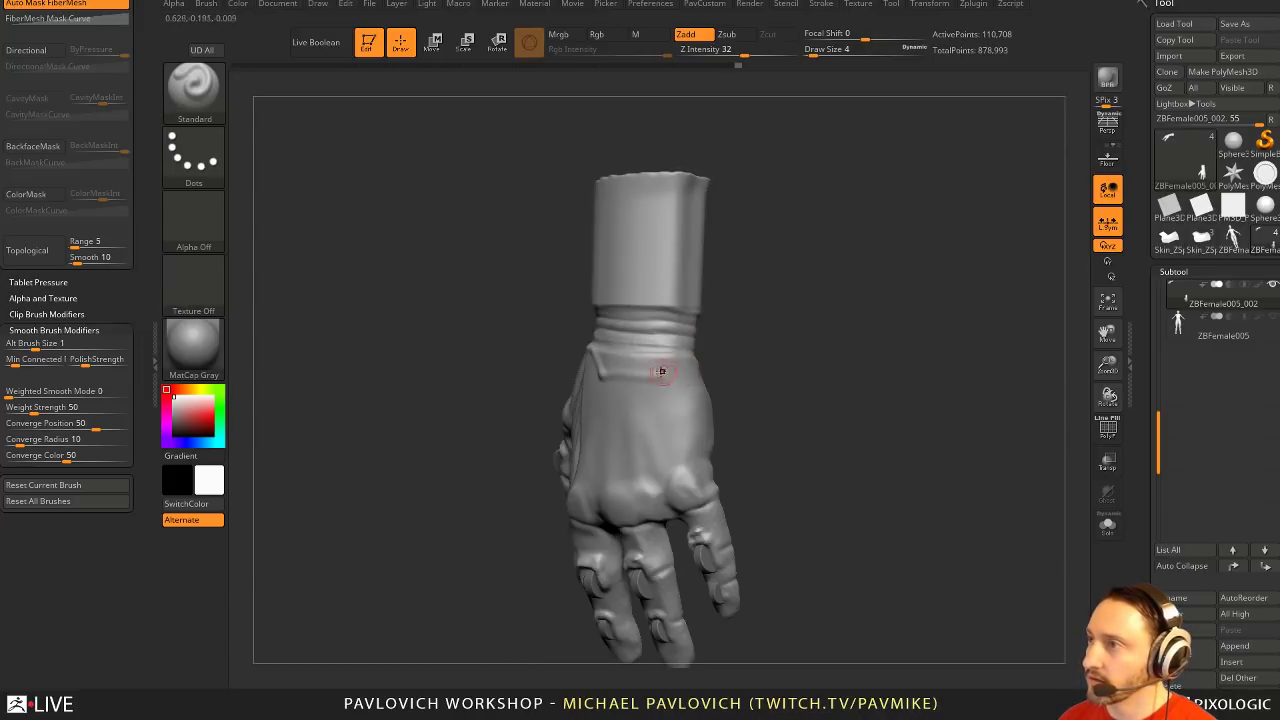
{"action": "left_click_drag", "start_coordinate": [748, 356], "coordinate": [616, 360]}
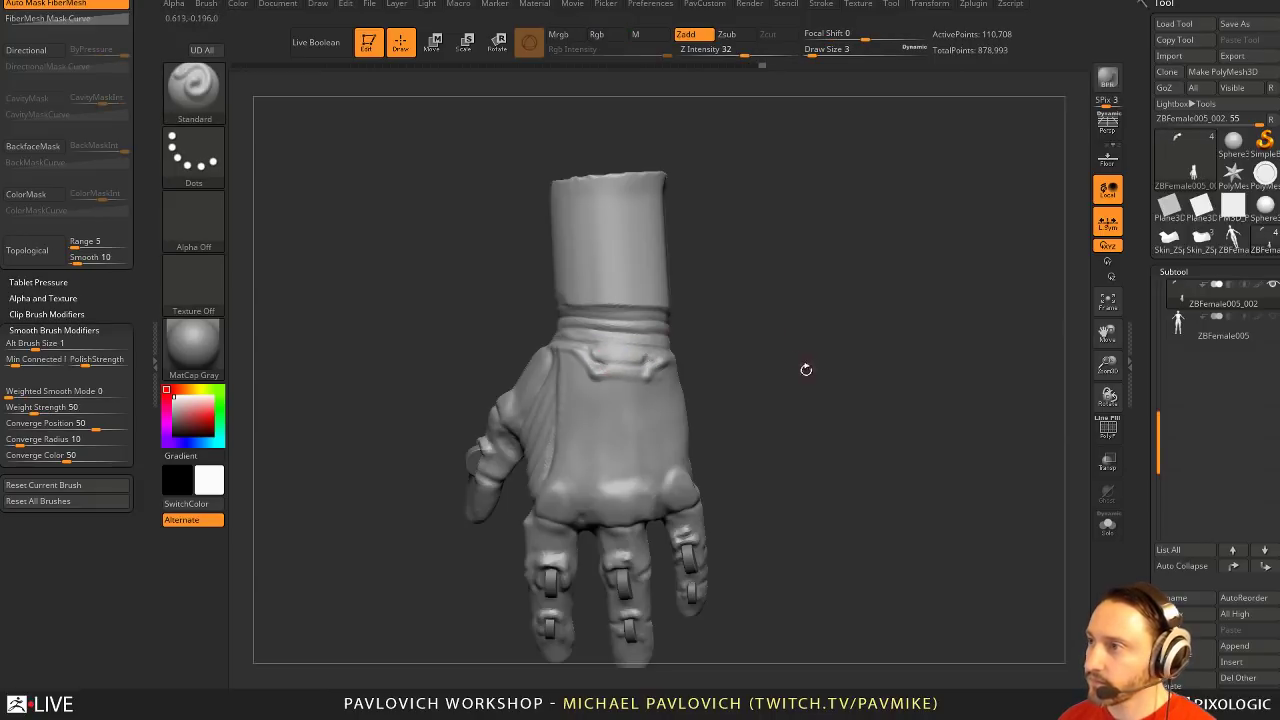
{"action": "left_click_drag", "start_coordinate": [806, 369], "coordinate": [774, 459]}
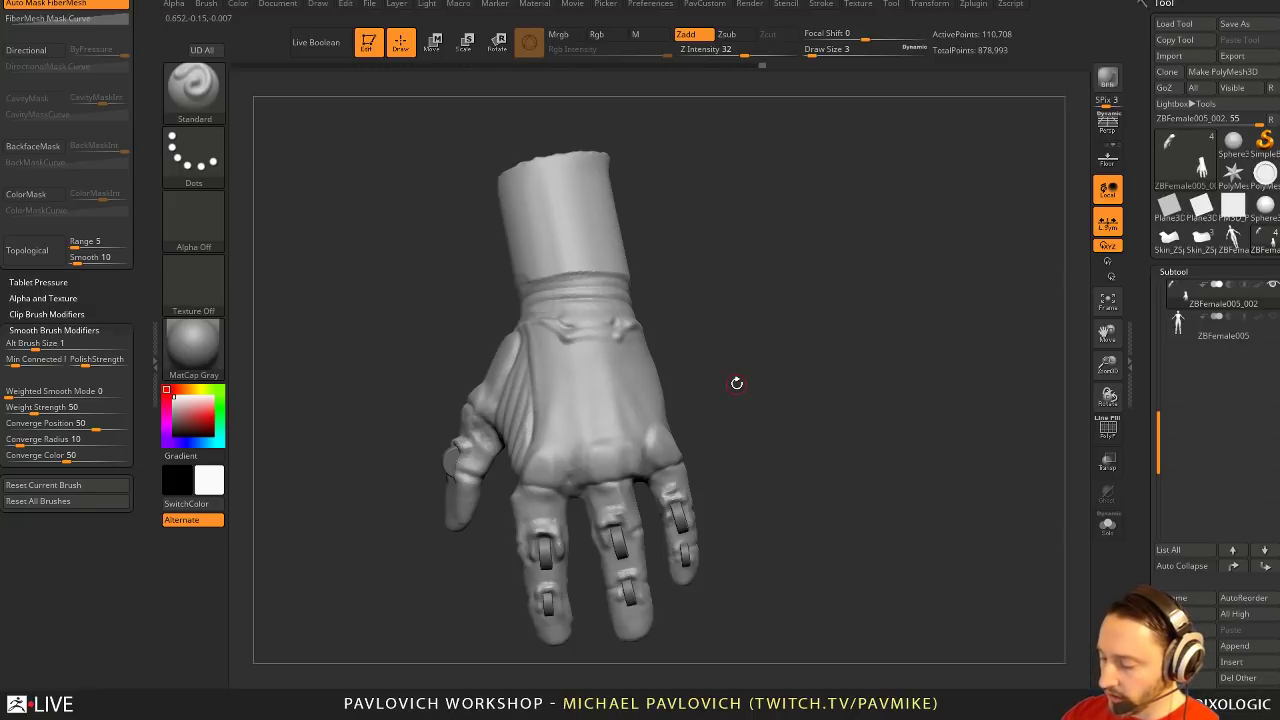
Try Standard brush strokes across the back of the hand, and undo them
{"action": "left_click_drag", "start_coordinate": [680, 361], "coordinate": [714, 372]}
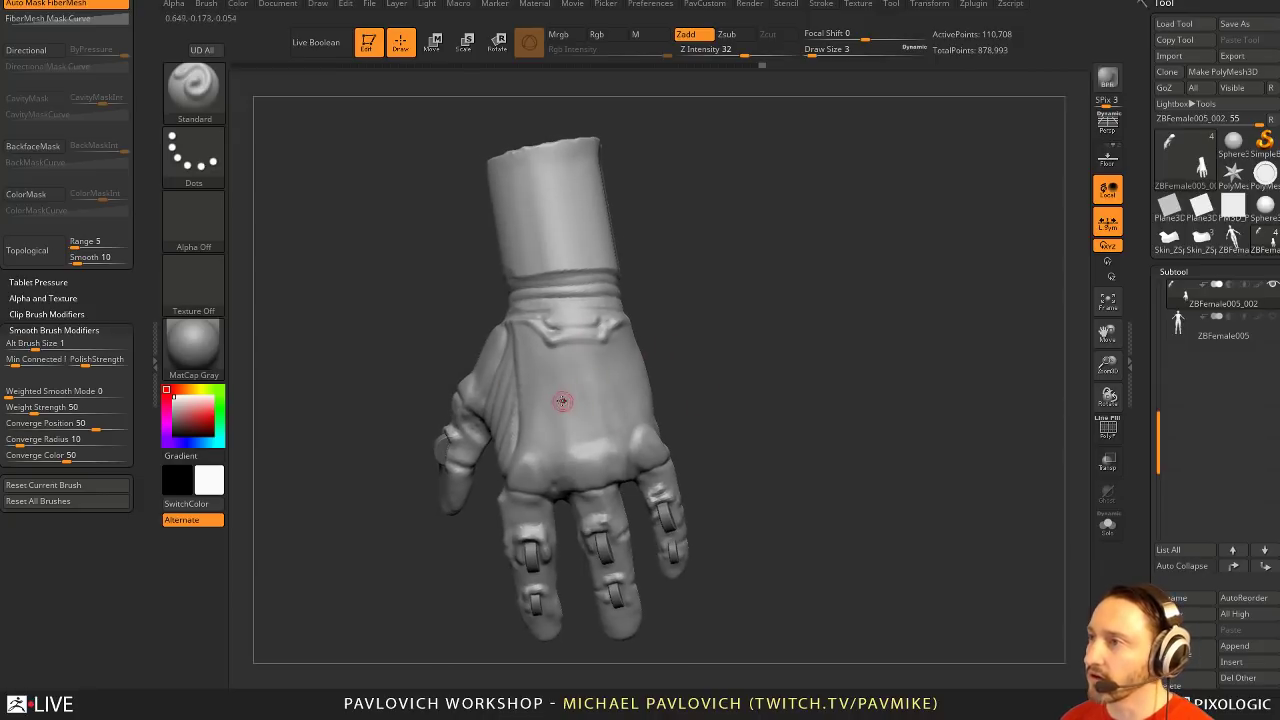
{"action": "left_click_drag", "start_coordinate": [548, 382], "coordinate": [549, 416]}
{"action": "mouse_move", "coordinate": [586, 362]}
{"action": "left_mouse_down"}
{"action": "mouse_move", "coordinate": [589, 402]}
{"action": "mouse_move", "coordinate": [629, 404]}
{"action": "left_mouse_up"}
{"action": "mouse_move", "coordinate": [726, 376]}
{"action": "left_mouse_down"}
{"action": "mouse_move", "coordinate": [788, 360]}
{"action": "mouse_move", "coordinate": [640, 385]}
{"action": "mouse_move", "coordinate": [740, 357]}
{"action": "left_mouse_up"}
{"action": "key", "text": "ctrl+z"}
{"action": "key", "text": "ctrl+z"}
{"action": "key", "text": "ctrl+z"}
Enlarge the draw size and smooth the back of the hand between the wrist and the knuckles
{"action": "key", "text": "s"}
{"action": "left_click_drag", "start_coordinate": [555, 431], "coordinate": [547, 431]}
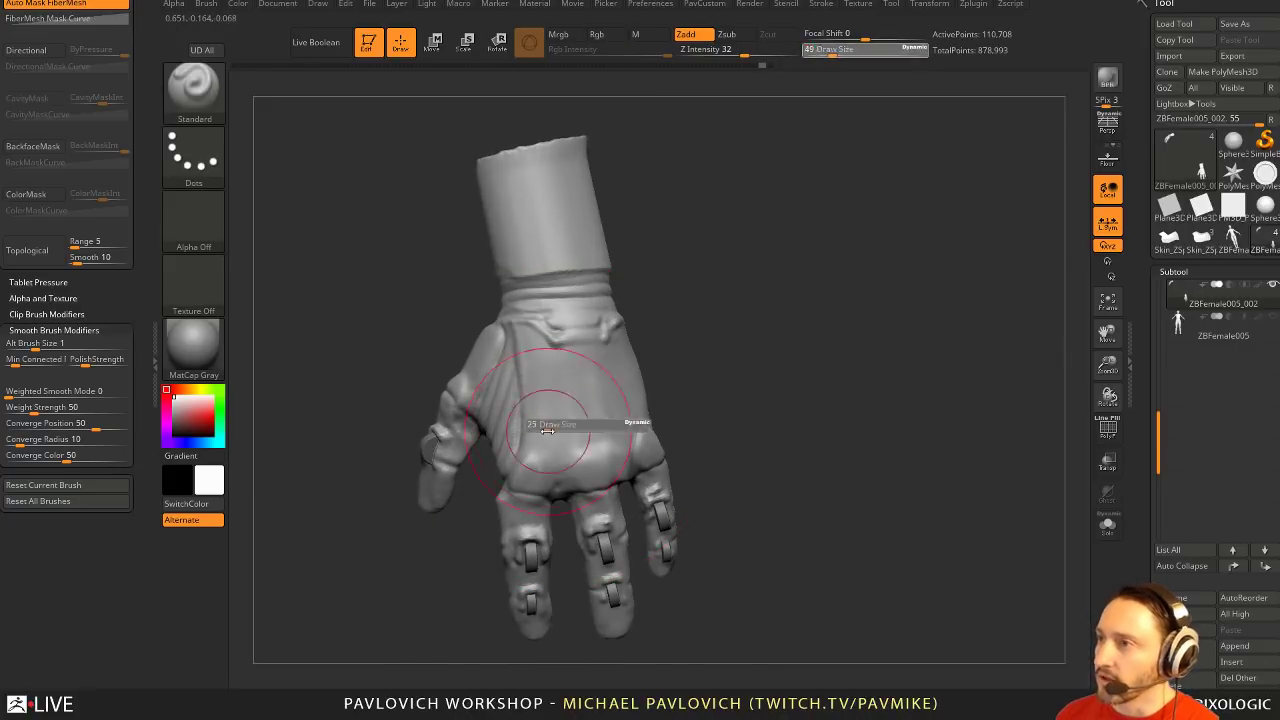
{"action": "mouse_move", "coordinate": [568, 385]}
{"action": "left_mouse_down", "text": "shift"}
{"action": "mouse_move", "coordinate": [550, 440]}
{"action": "mouse_move", "coordinate": [515, 400]}
{"action": "left_mouse_up", "text": "shift"}
Carve a crease between the knuckles and the bases of the fingers with the Standard brush at draw size 2
{"action": "key", "text": "s"}
{"action": "left_click_drag", "start_coordinate": [709, 380], "coordinate": [673, 386]}
{"action": "mouse_move", "coordinate": [690, 388]}
{"action": "left_mouse_down"}
{"action": "mouse_move", "coordinate": [647, 410]}
{"action": "mouse_move", "coordinate": [679, 358]}
{"action": "left_mouse_up"}
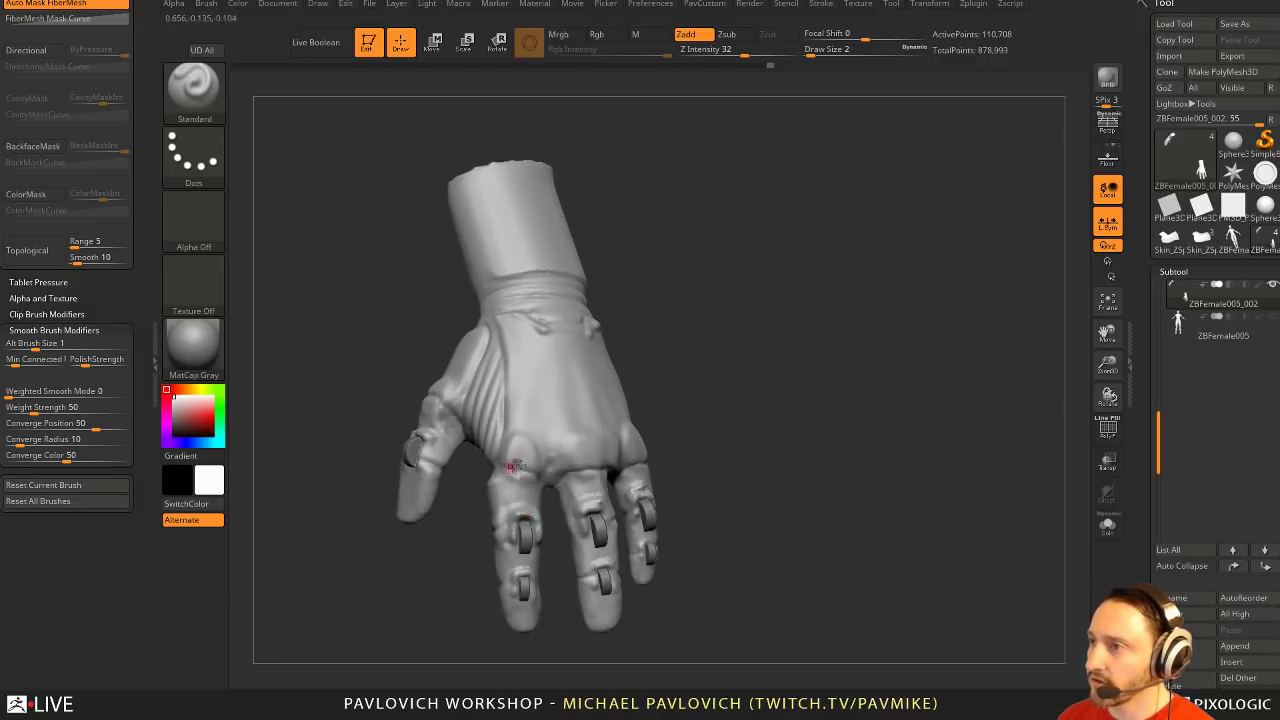
{"action": "left_click_drag", "start_coordinate": [670, 426], "coordinate": [565, 476]}
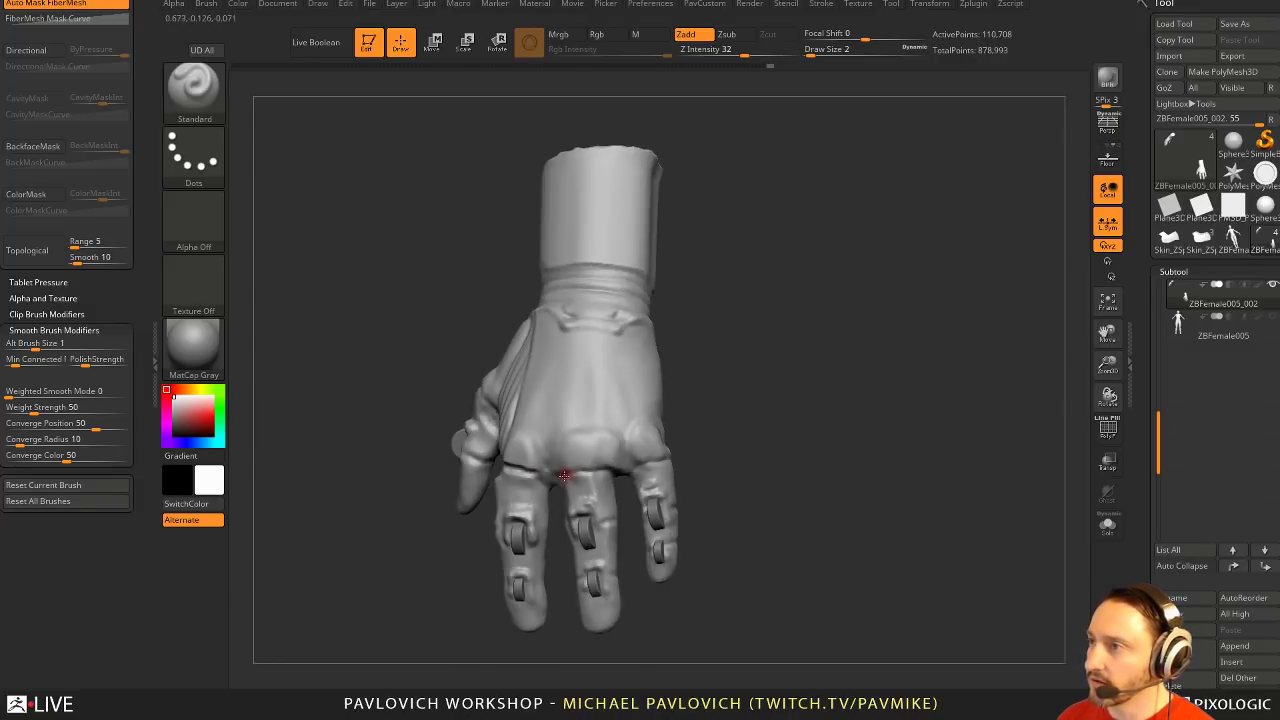
{"action": "left_click_drag", "start_coordinate": [682, 478], "coordinate": [665, 455]}
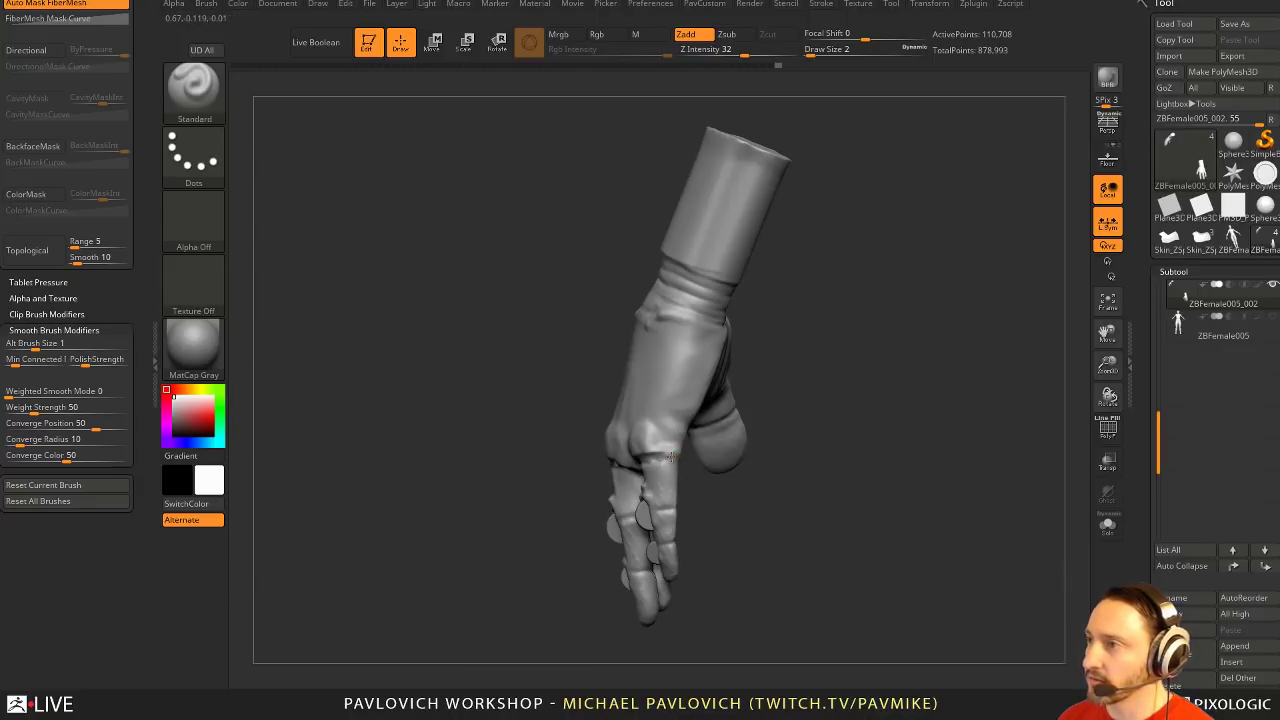
{"action": "left_click_drag", "start_coordinate": [728, 415], "coordinate": [659, 459]}
{"action": "left_click_drag", "start_coordinate": [965, 490], "coordinate": [740, 467]}
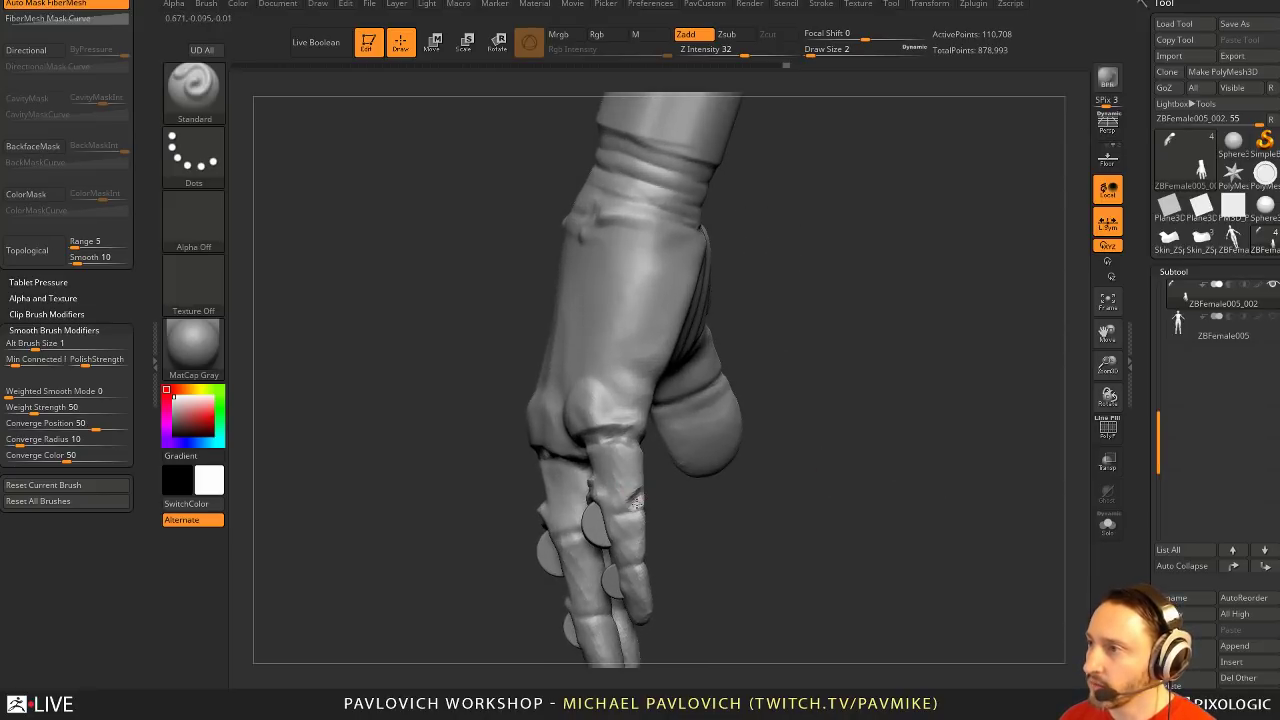
Deepen the joint creases on the outer and palm sides of the little finger and the lower joint of the middle finger
{"action": "mouse_move", "coordinate": [708, 512]}
{"action": "left_mouse_down"}
{"action": "mouse_move", "coordinate": [676, 490]}
{"action": "mouse_move", "coordinate": [634, 498]}
{"action": "left_mouse_up"}
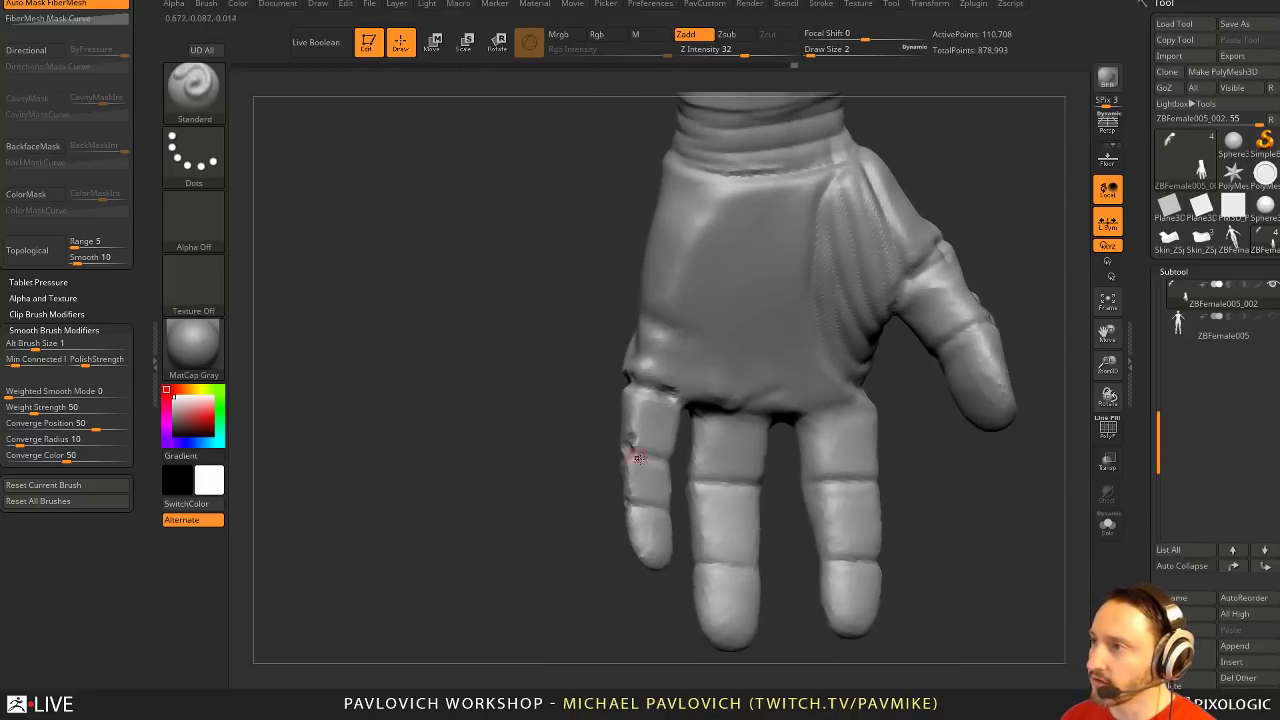
{"action": "left_click_drag", "start_coordinate": [637, 449], "coordinate": [767, 447]}
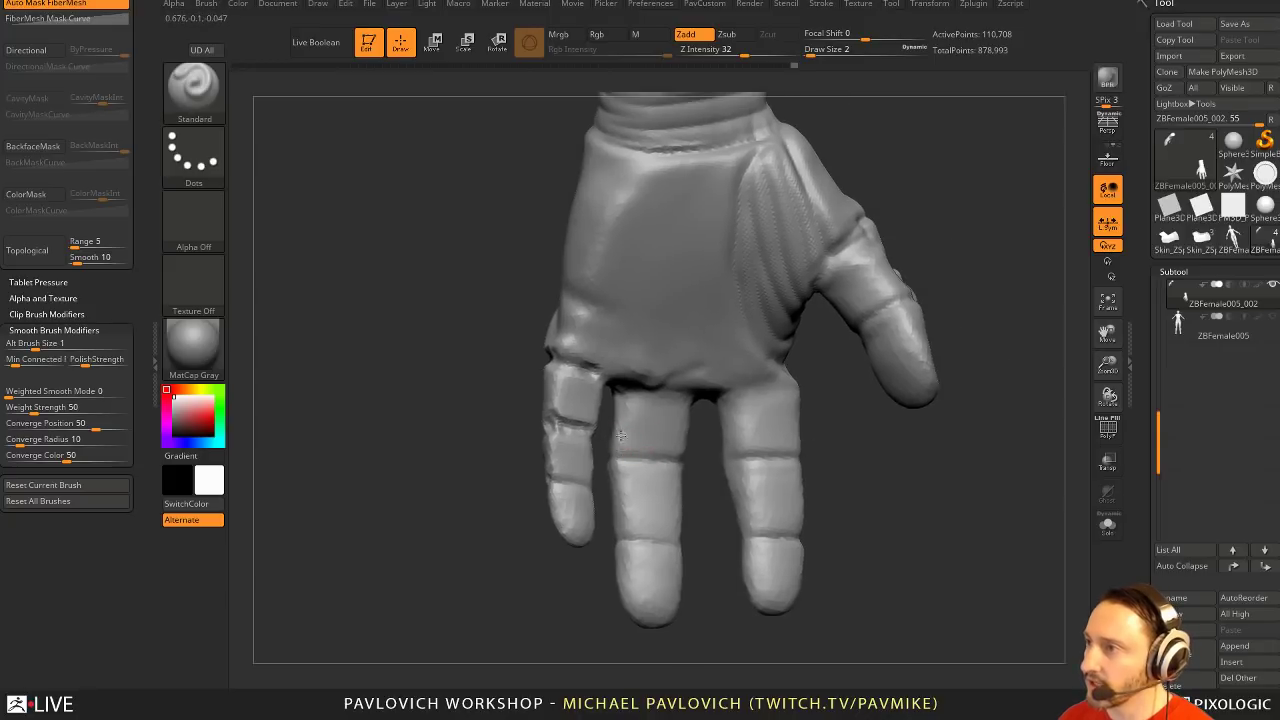
{"action": "left_click_drag", "start_coordinate": [623, 447], "coordinate": [677, 424]}
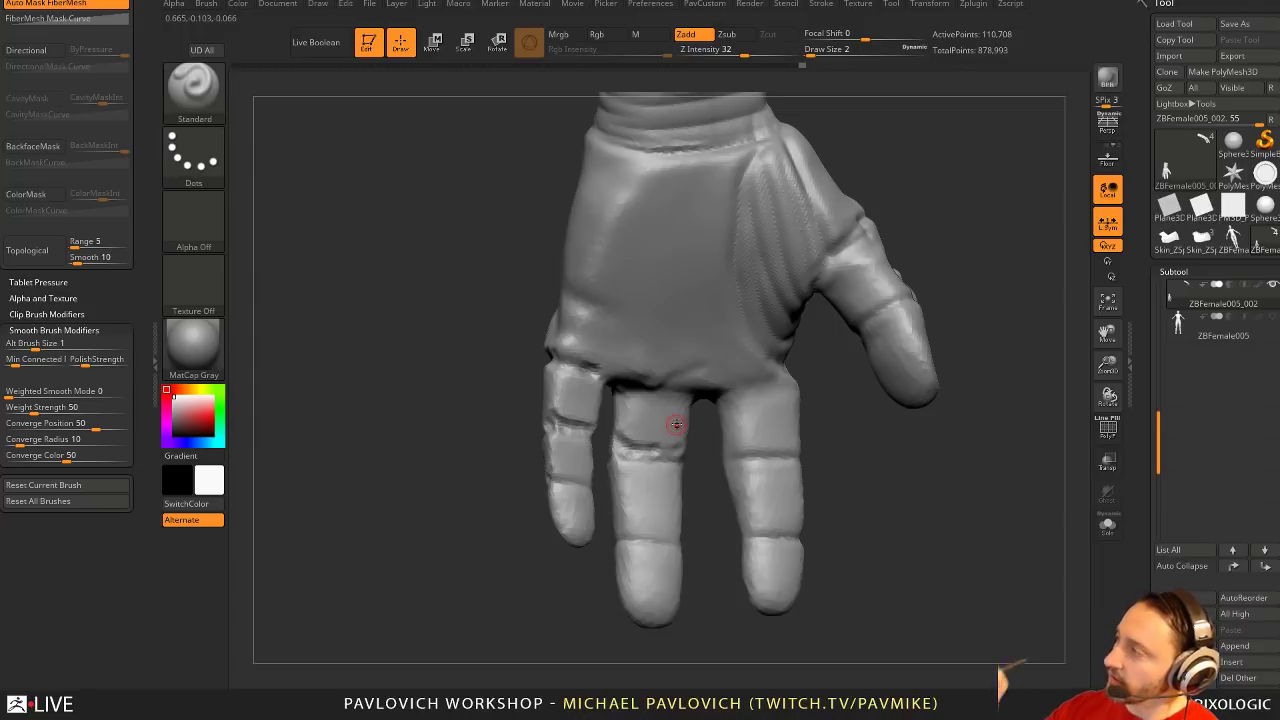
{"action": "right_click_drag", "start_coordinate": [676, 424], "coordinate": [782, 449]}
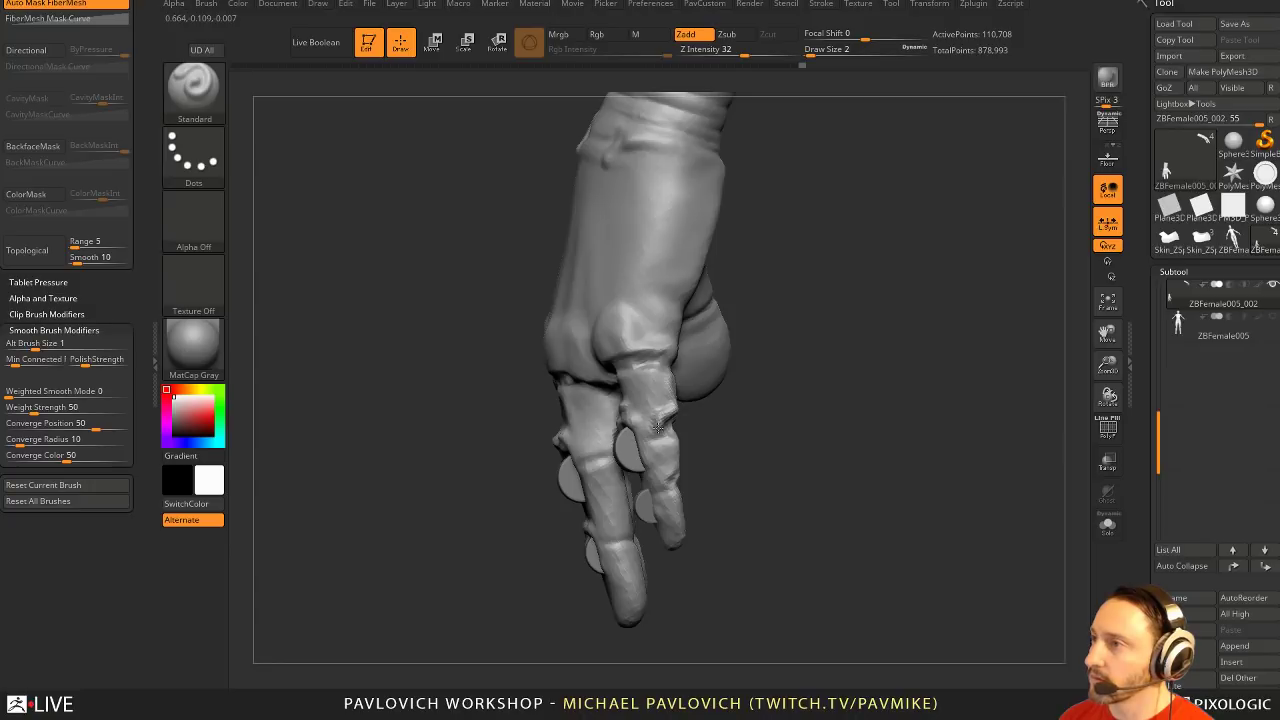
Rework the folds around the joints on the little finger's outer side, undoing the first strokes
{"action": "left_click_drag", "start_coordinate": [657, 428], "coordinate": [671, 380]}
{"action": "left_click_drag", "start_coordinate": [675, 440], "coordinate": [662, 471]}
{"action": "mouse_move", "coordinate": [783, 454]}
{"action": "right_mouse_down"}
{"action": "mouse_move", "coordinate": [854, 471]}
{"action": "mouse_move", "coordinate": [795, 468]}
{"action": "right_mouse_up"}
{"action": "key", "text": "ctrl+z"}
{"action": "key", "text": "ctrl+z"}
{"action": "left_click_drag", "start_coordinate": [666, 443], "coordinate": [667, 480]}
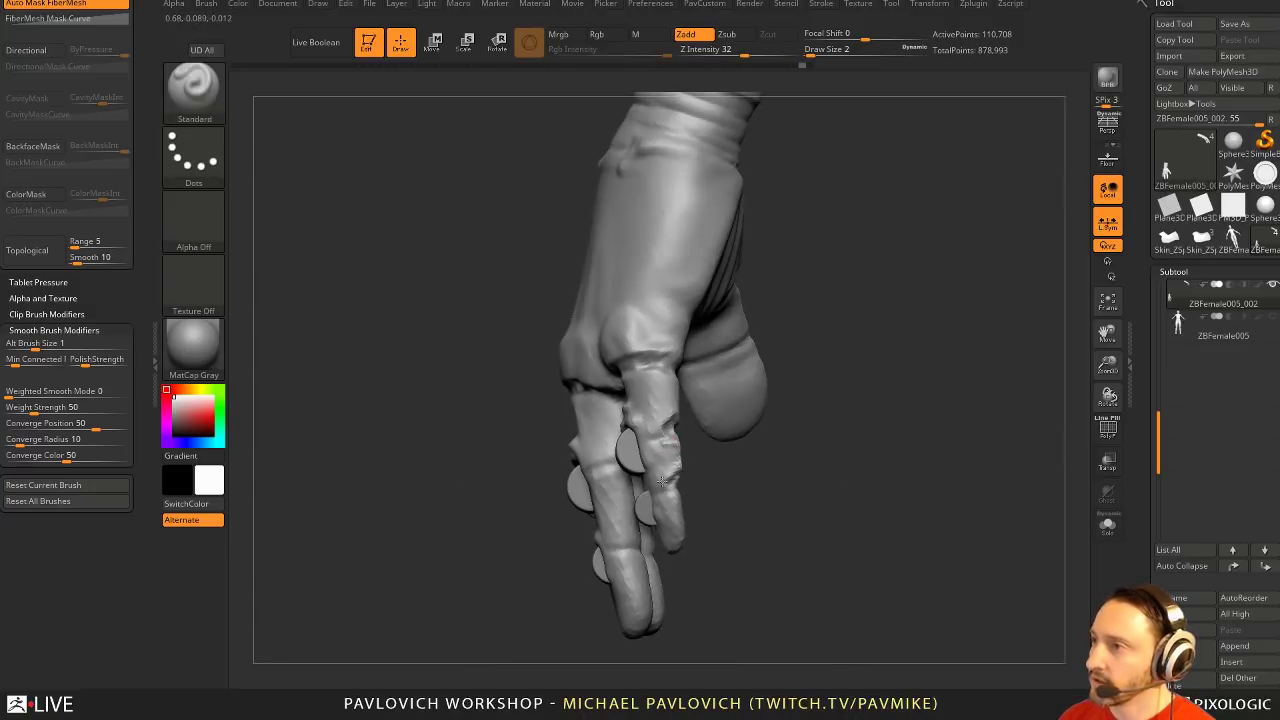
{"action": "right_click_drag", "start_coordinate": [720, 501], "coordinate": [785, 505]}
{"action": "mouse_move", "coordinate": [687, 518]}
{"action": "right_mouse_down"}
{"action": "mouse_move", "coordinate": [886, 520]}
{"action": "mouse_move", "coordinate": [771, 429]}
{"action": "right_mouse_up"}
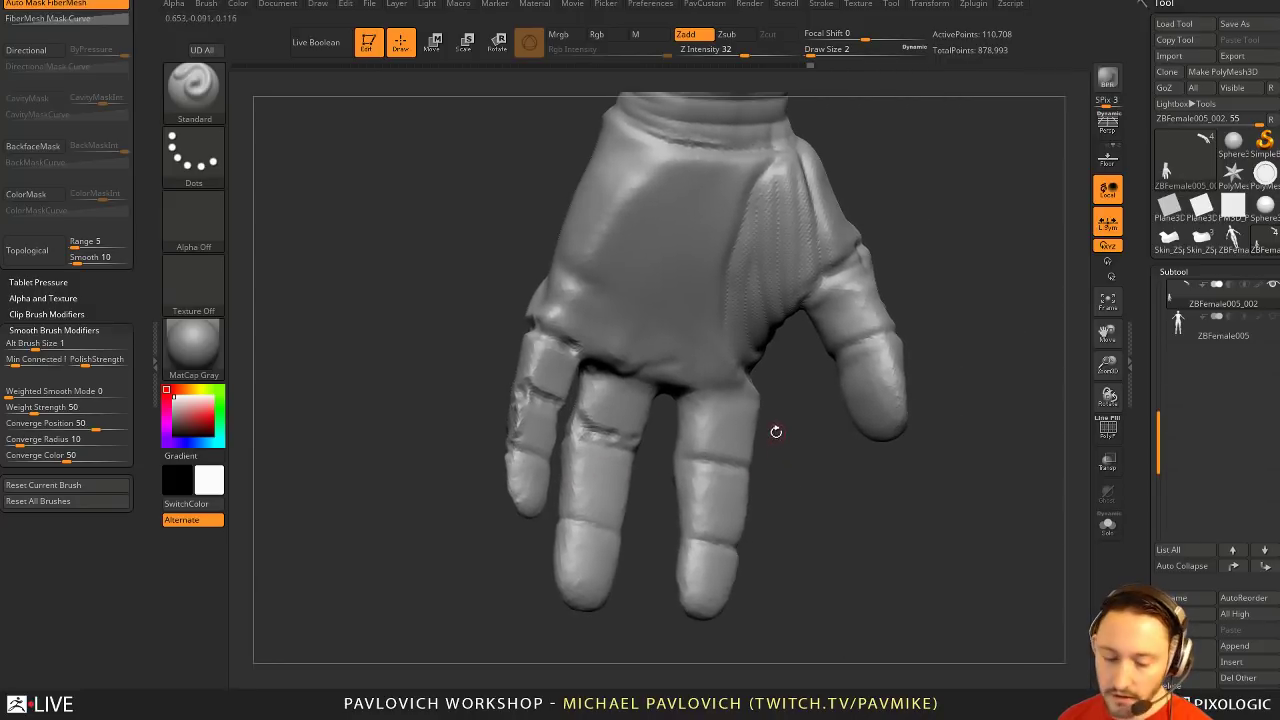
Switch to the Clay brush, try a stroke near the tip of the little finger, and undo it
{"action": "key", "text": "b"}
{"action": "key", "text": "c"}
{"action": "key", "text": "l"}
{"action": "mouse_move", "coordinate": [536, 481]}
{"action": "left_mouse_down"}
{"action": "mouse_move", "coordinate": [539, 468]}
{"action": "mouse_move", "coordinate": [536, 505]}
{"action": "left_mouse_up"}
{"action": "key", "text": "ctrl+z"}
{"action": "key", "text": "bracketleft"}
{"action": "mouse_move", "coordinate": [470, 540]}
{"action": "right_mouse_down"}
{"action": "mouse_move", "coordinate": [560, 566]}
{"action": "mouse_move", "coordinate": [693, 459]}
{"action": "right_mouse_up"}
{"action": "mouse_move", "coordinate": [695, 462]}
{"action": "left_mouse_down", "text": "ctrl"}
{"action": "mouse_move", "coordinate": [737, 566]}
{"action": "mouse_move", "coordinate": [728, 560]}
{"action": "left_mouse_up", "text": "ctrl"}
{"action": "right_click_drag", "start_coordinate": [723, 557], "coordinate": [689, 478]}
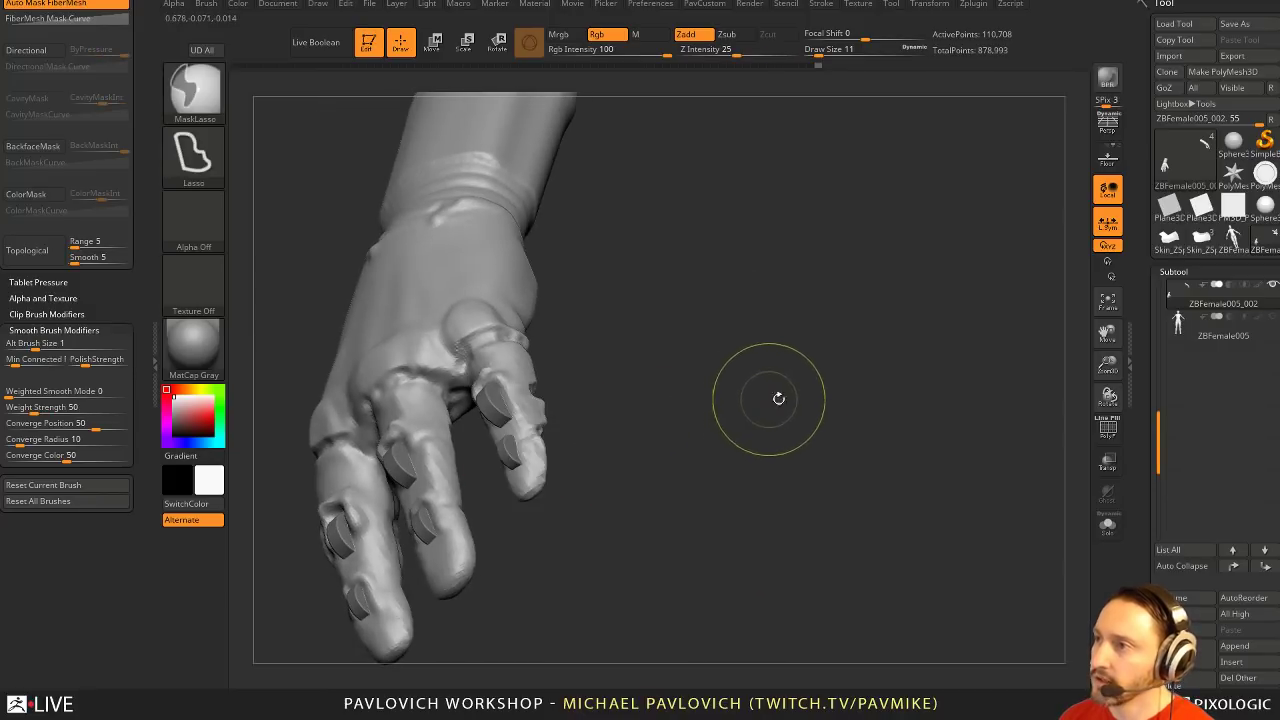
{"action": "right_click_drag", "start_coordinate": [777, 397], "coordinate": [690, 400]}
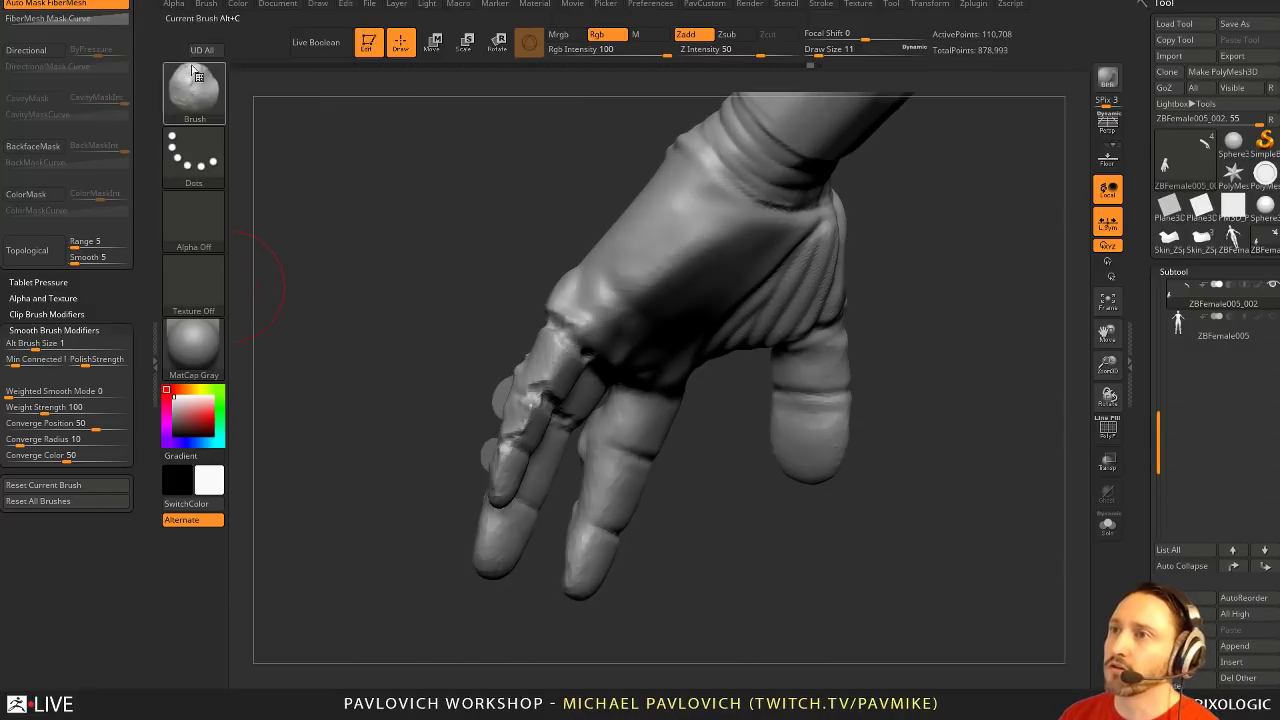
Enable BackfaceMask in the Clay brush's auto masking settings and try the brush on the fingers at a smaller draw size
{"action": "left_click", "coordinate": [68, 323], "text": "shift"}
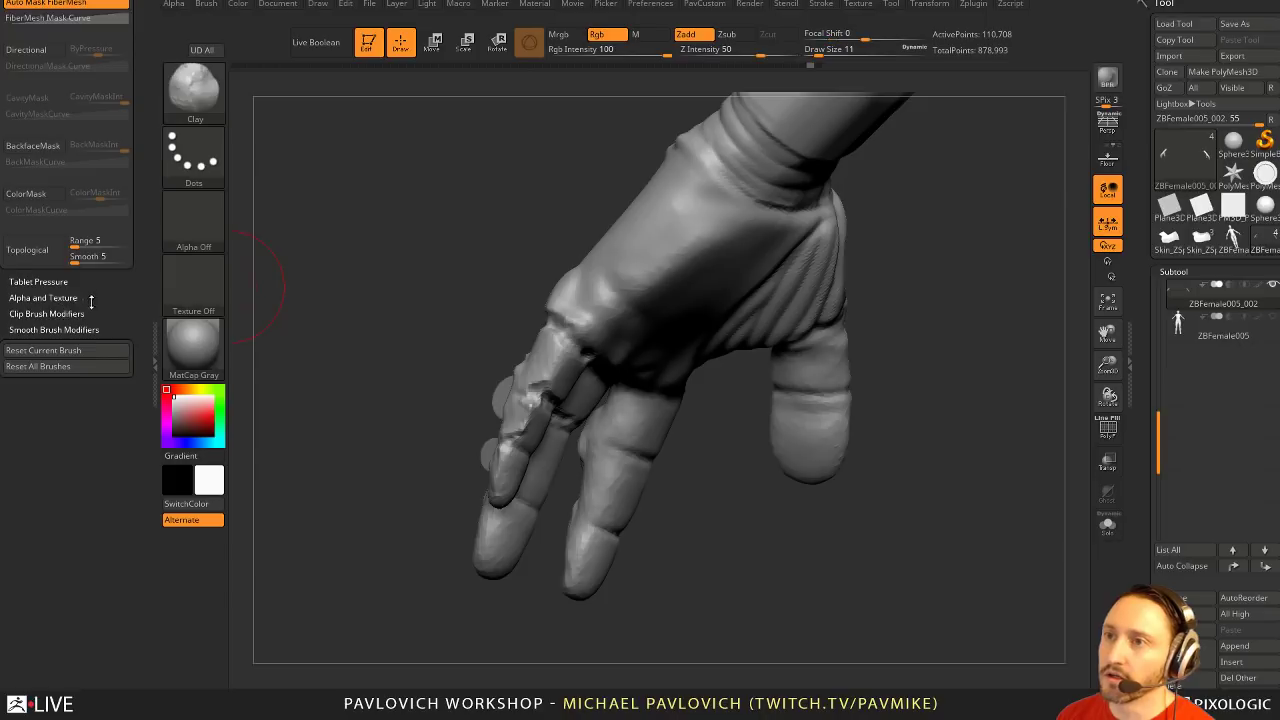
{"action": "left_click_drag", "start_coordinate": [91, 301], "coordinate": [94, 480]}
{"action": "scroll", "coordinate": [56, 540], "scroll_direction": "down", "scroll_amount": 5}
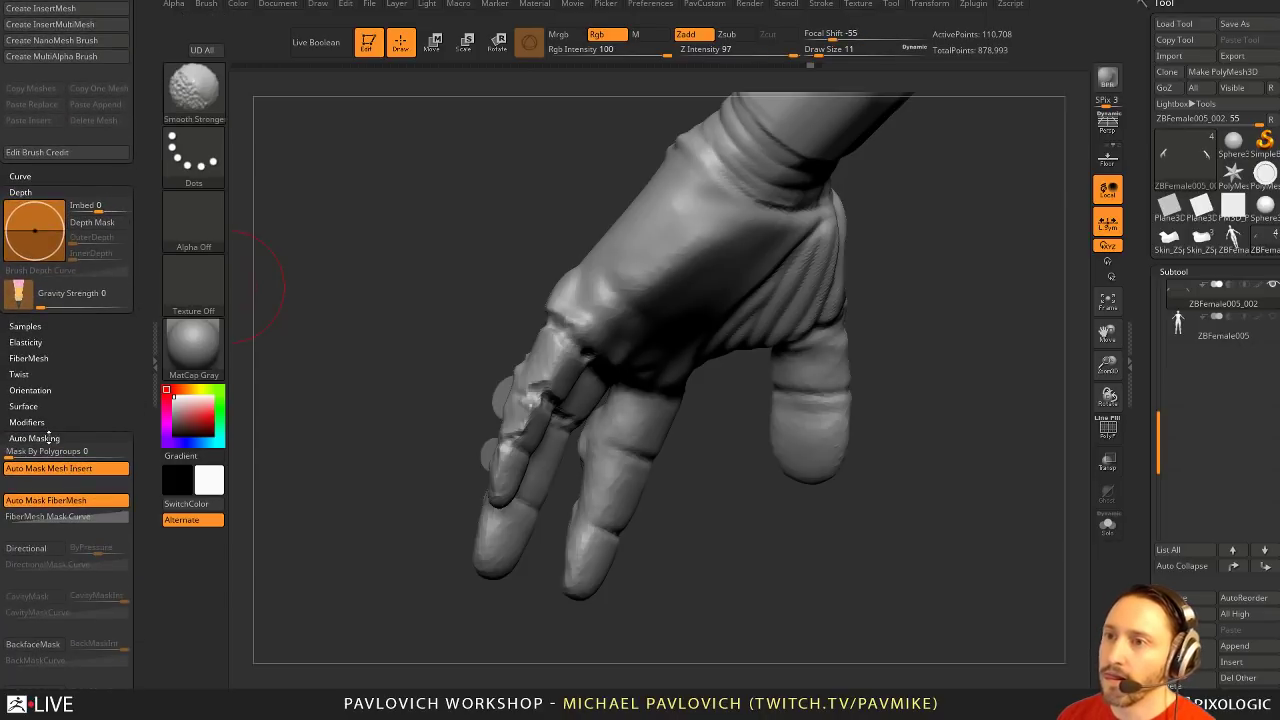
{"action": "left_click", "coordinate": [33, 556]}
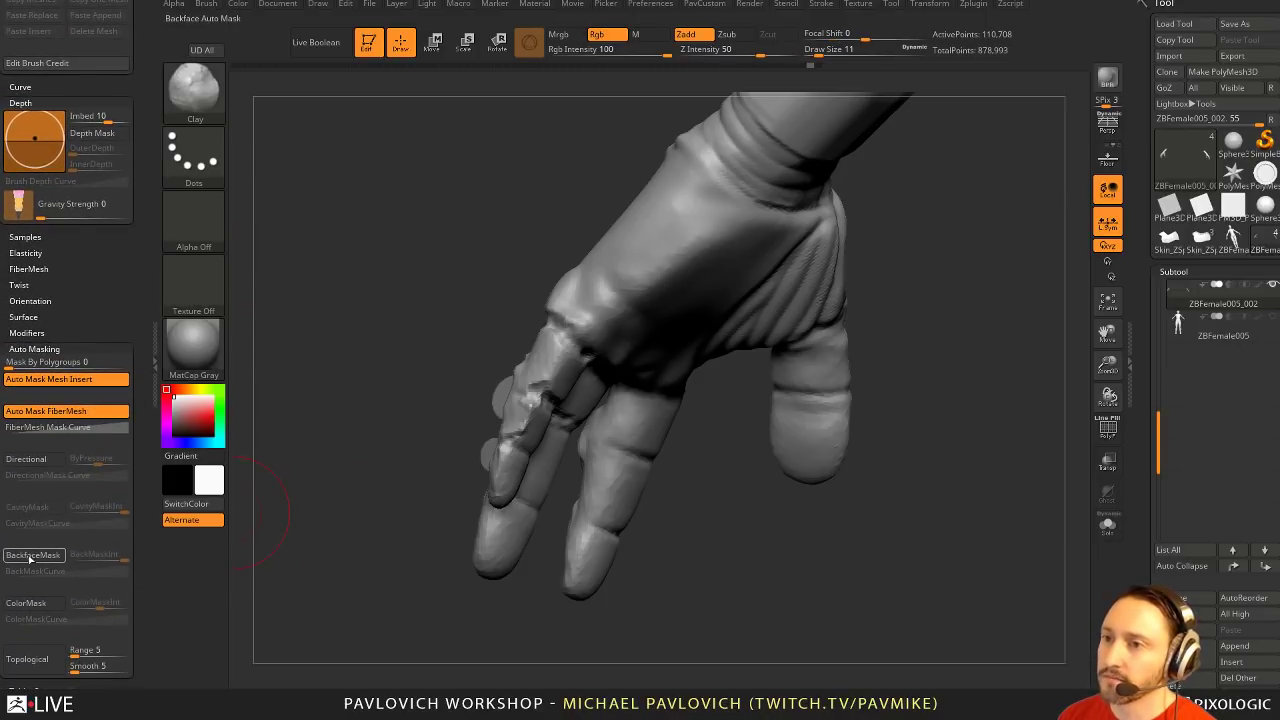
{"action": "mouse_move", "coordinate": [420, 560]}
{"action": "left_mouse_down"}
{"action": "mouse_move", "coordinate": [549, 480]}
{"action": "mouse_move", "coordinate": [521, 483]}
{"action": "left_mouse_up"}
{"action": "key", "text": "s"}
{"action": "mouse_move", "coordinate": [538, 429]}
{"action": "left_mouse_down"}
{"action": "mouse_move", "coordinate": [568, 370]}
{"action": "mouse_move", "coordinate": [560, 360]}
{"action": "left_mouse_up"}
{"action": "key", "text": "bracketleft"}
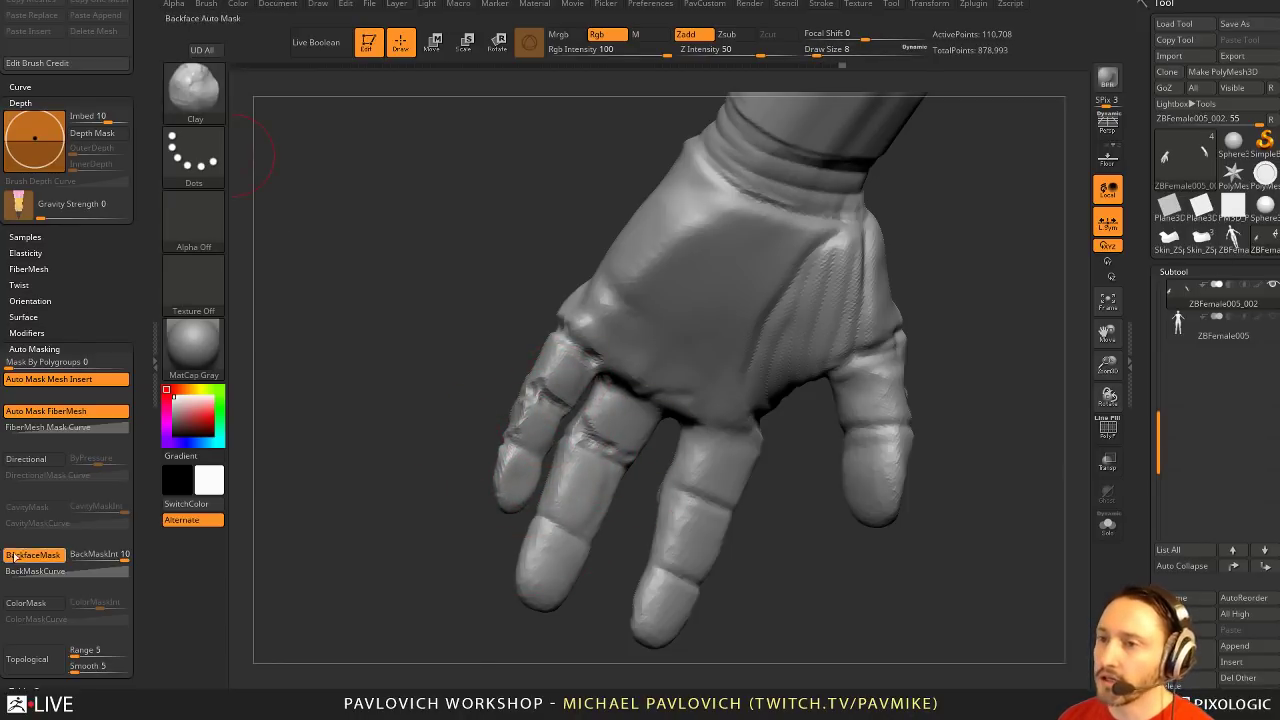
{"action": "left_click_drag", "start_coordinate": [957, 414], "coordinate": [928, 406]}
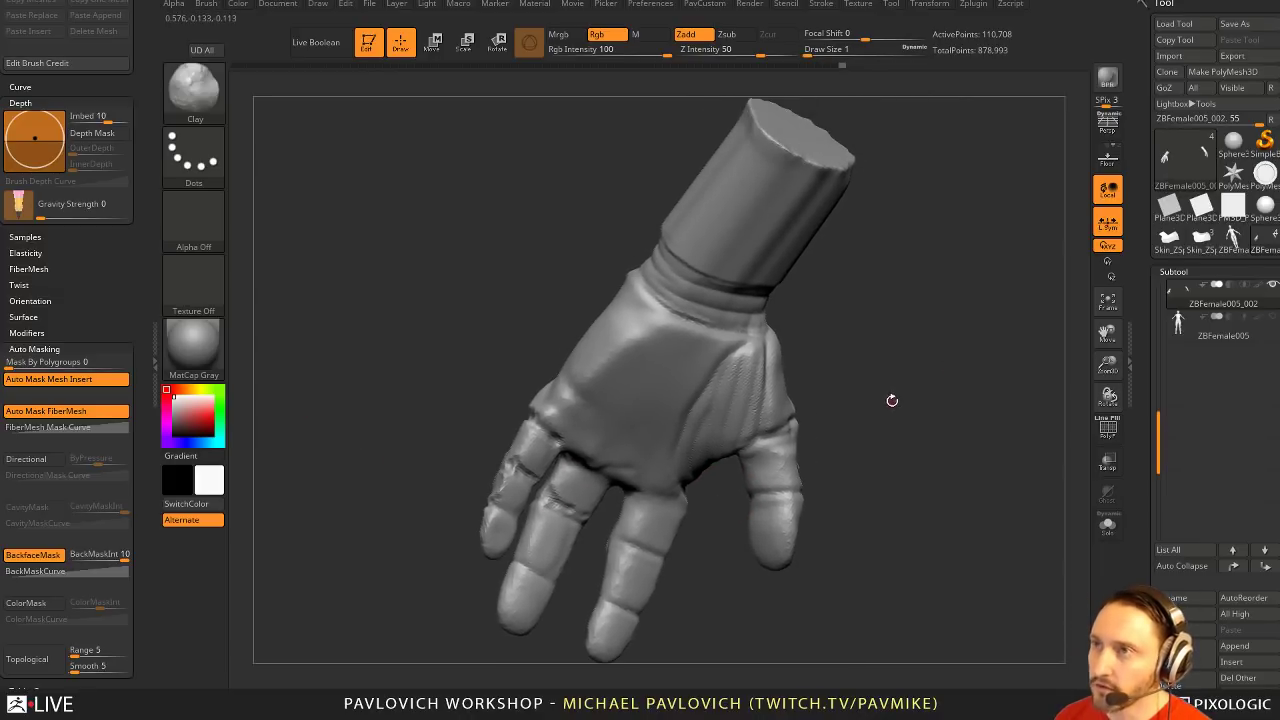
Start saving the Clay brush as a preset and browse the ZBrushData folder and the ZBrushes folder of ZBrush 4R8
{"action": "left_click", "coordinate": [206, 4]}
{"action": "left_click", "coordinate": [297, 29]}
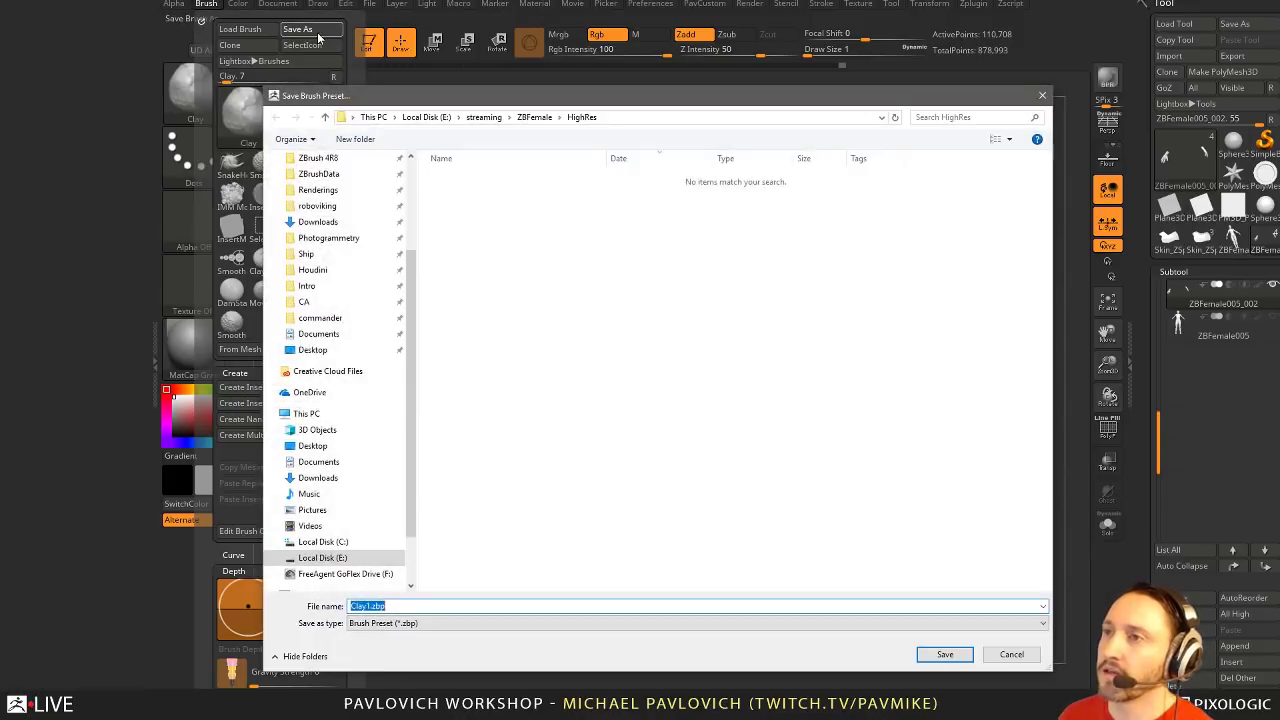
{"action": "left_click", "coordinate": [319, 254]}
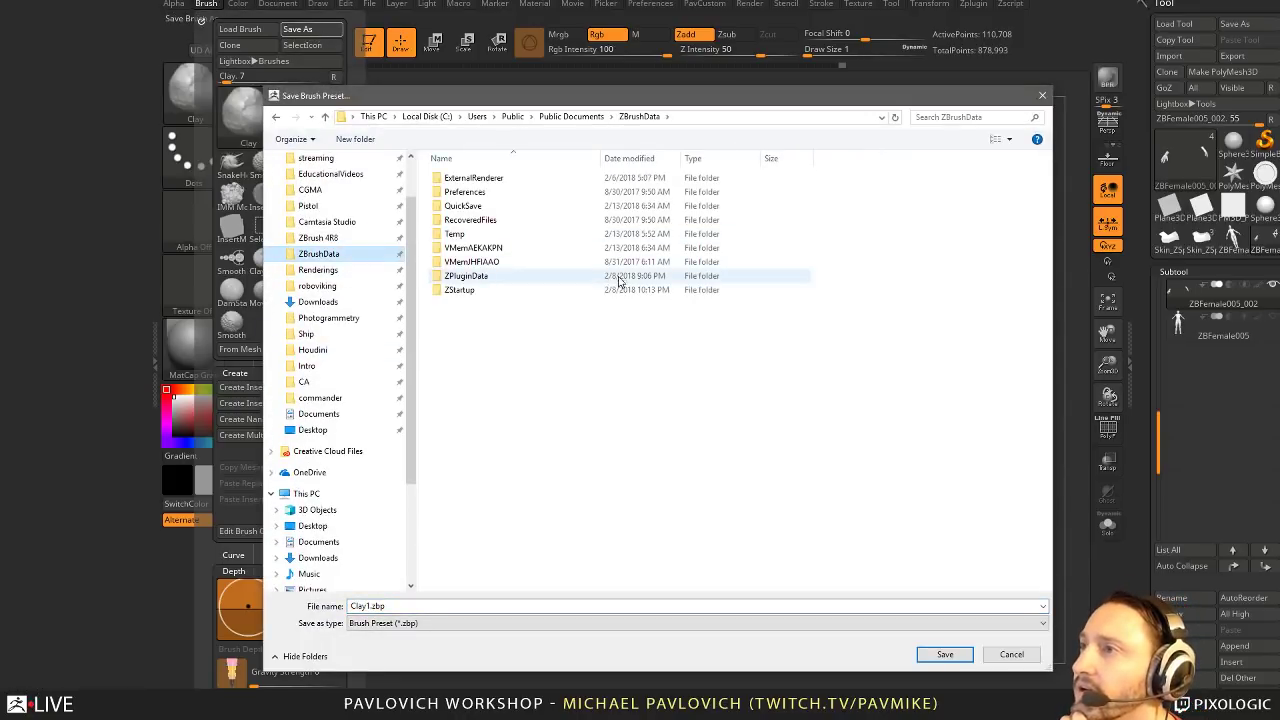
{"action": "left_click", "coordinate": [334, 237]}
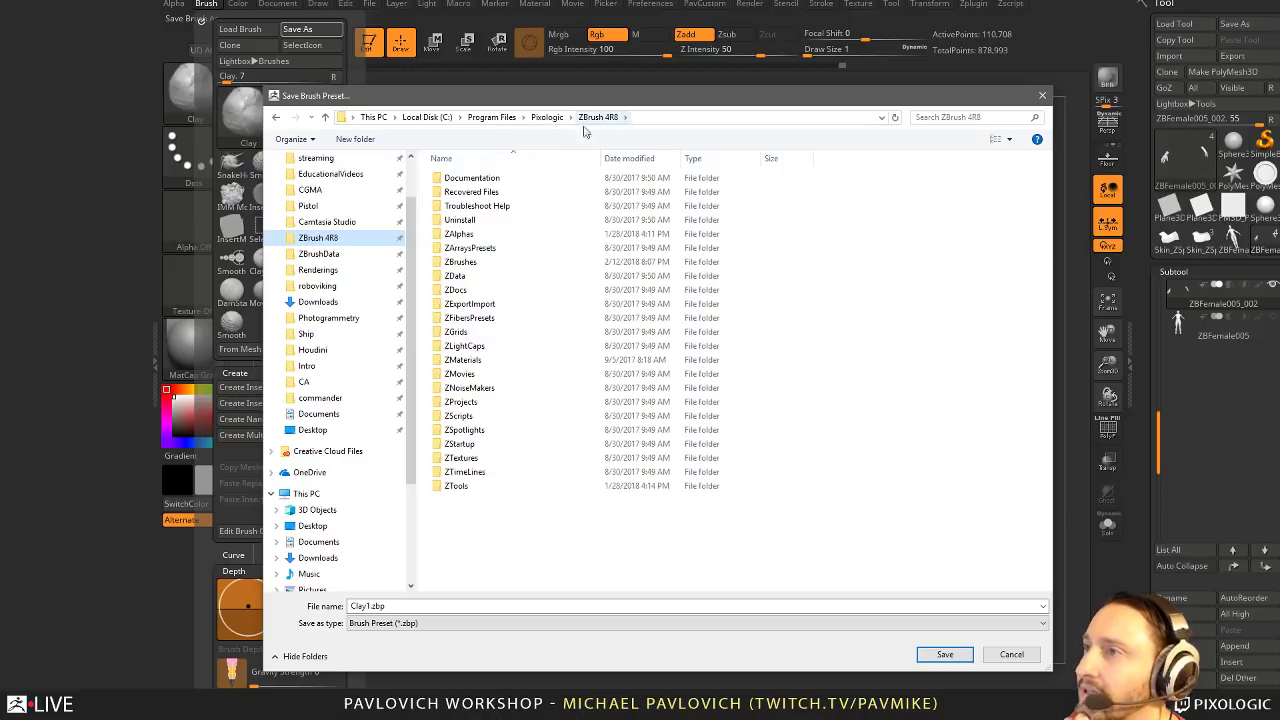
{"action": "double_click", "coordinate": [489, 262]}
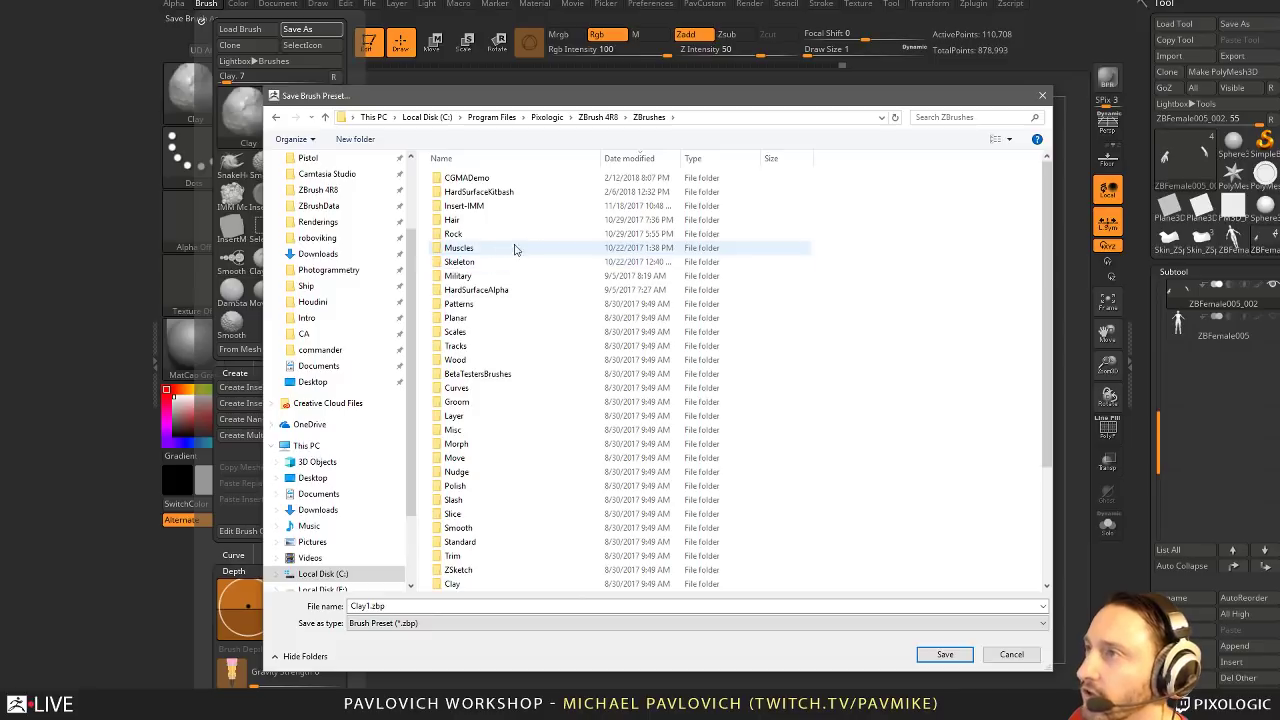
Look in the BrushPresets folder under ZBrush 4R8's ZStartup folder
{"action": "left_click", "coordinate": [597, 117]}
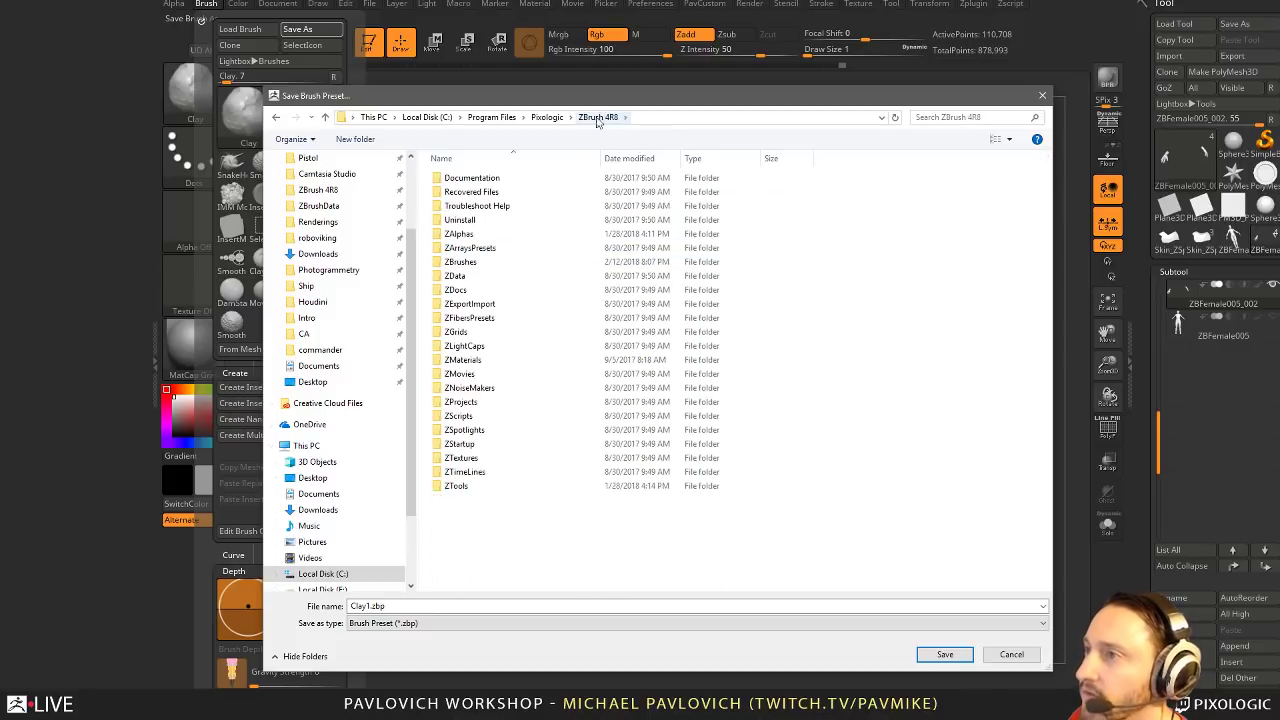
{"action": "double_click", "coordinate": [486, 443]}
{"action": "left_click", "coordinate": [522, 193]}
{"action": "double_click", "coordinate": [522, 193]}
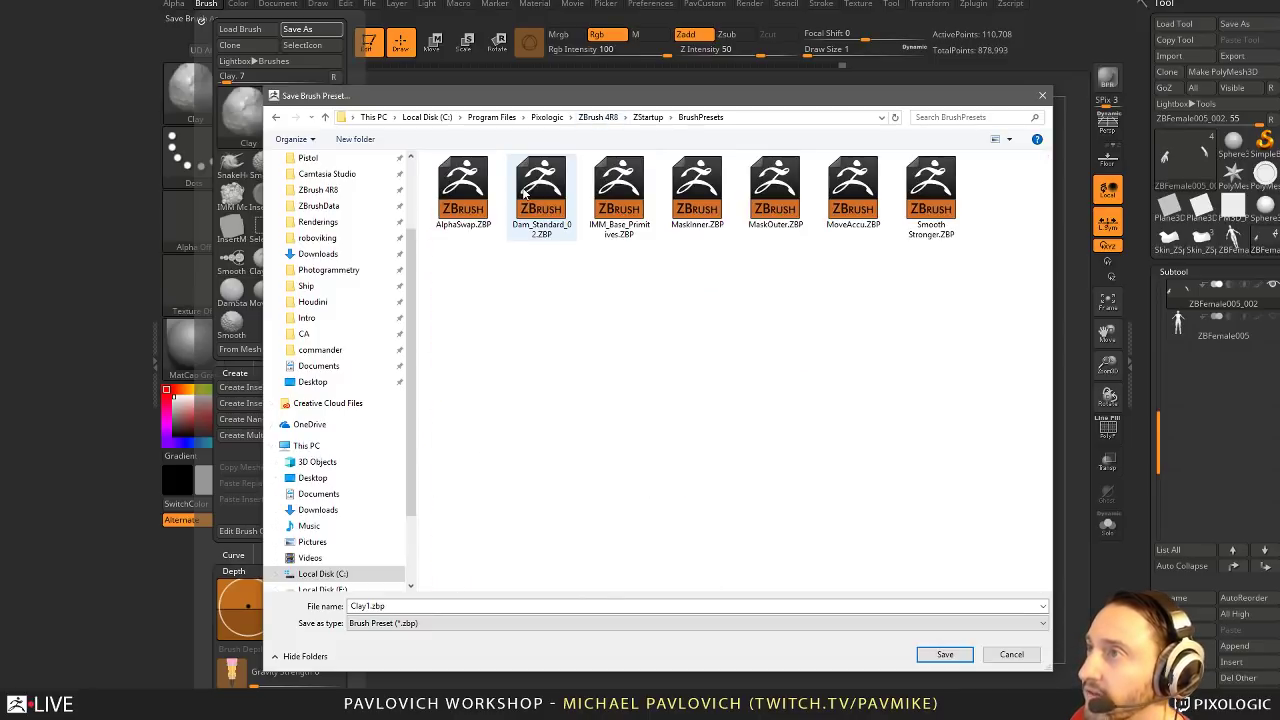
Locate the default Clay.ZBP preset in the ZData BrushPresets folder, and cancel the save
{"action": "left_click", "coordinate": [648, 117]}
{"action": "left_click", "coordinate": [598, 117]}
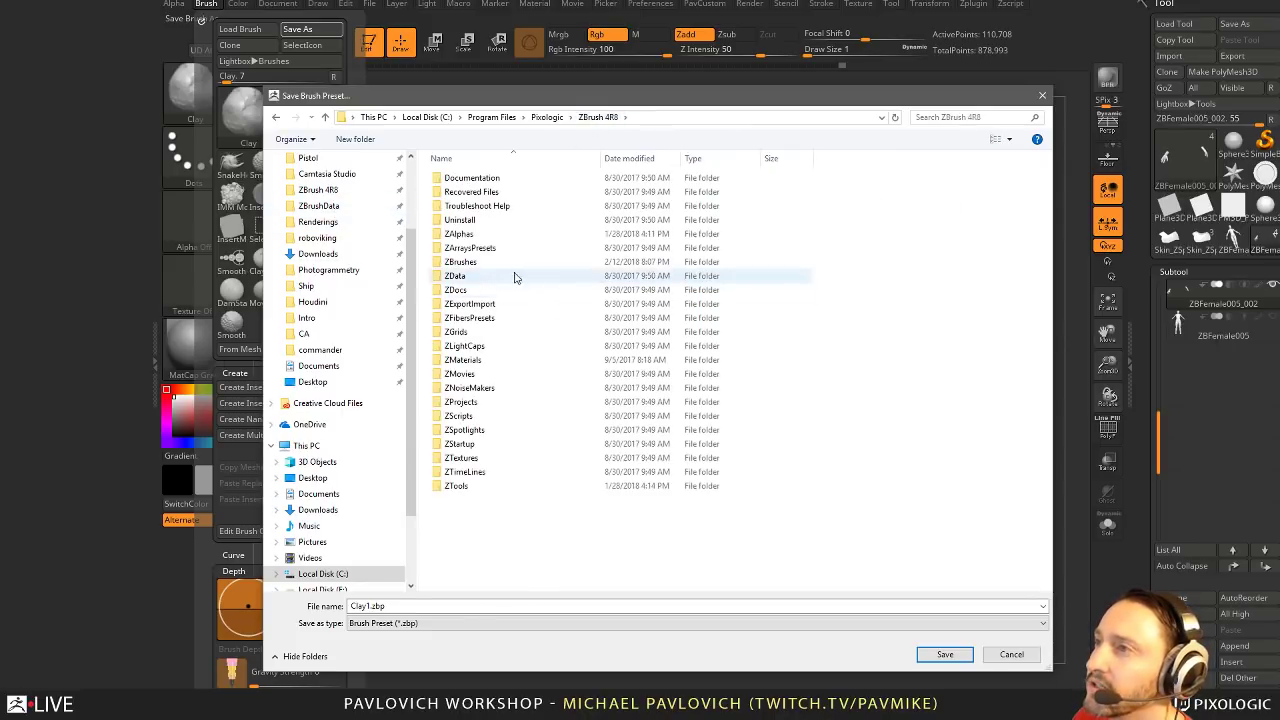
{"action": "double_click", "coordinate": [482, 277]}
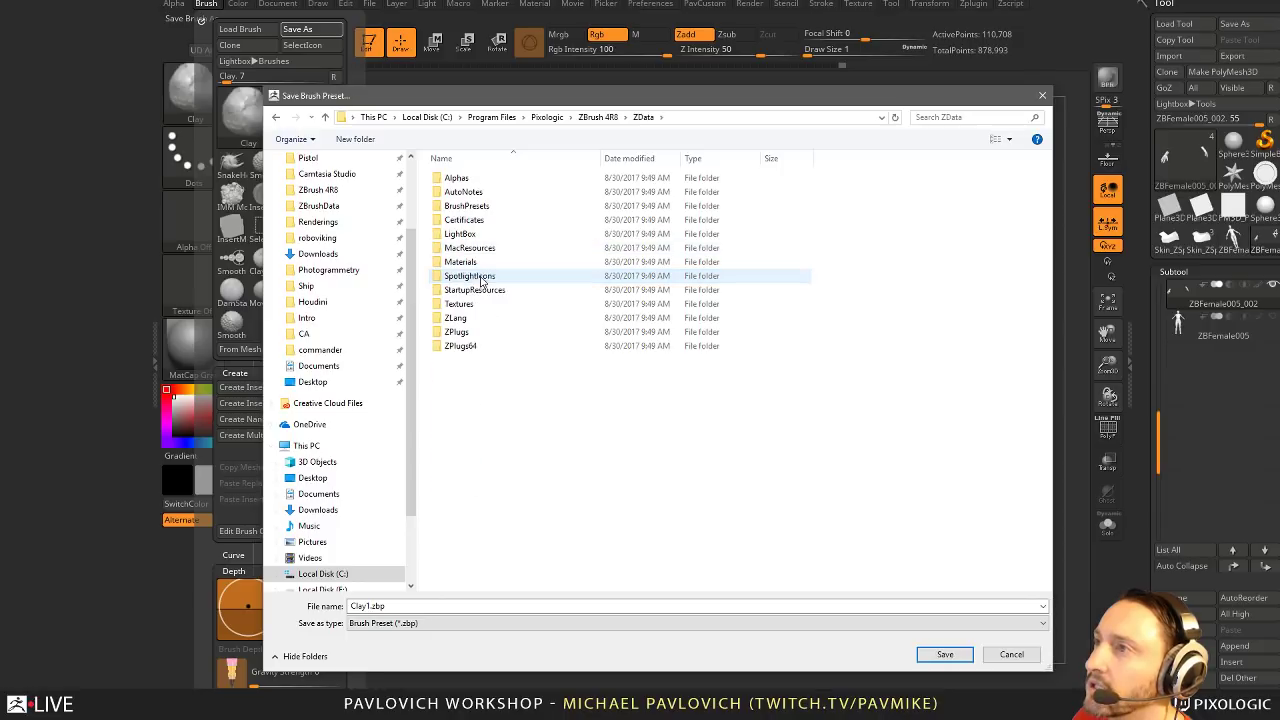
{"action": "double_click", "coordinate": [483, 206]}
{"action": "left_click", "coordinate": [483, 277]}
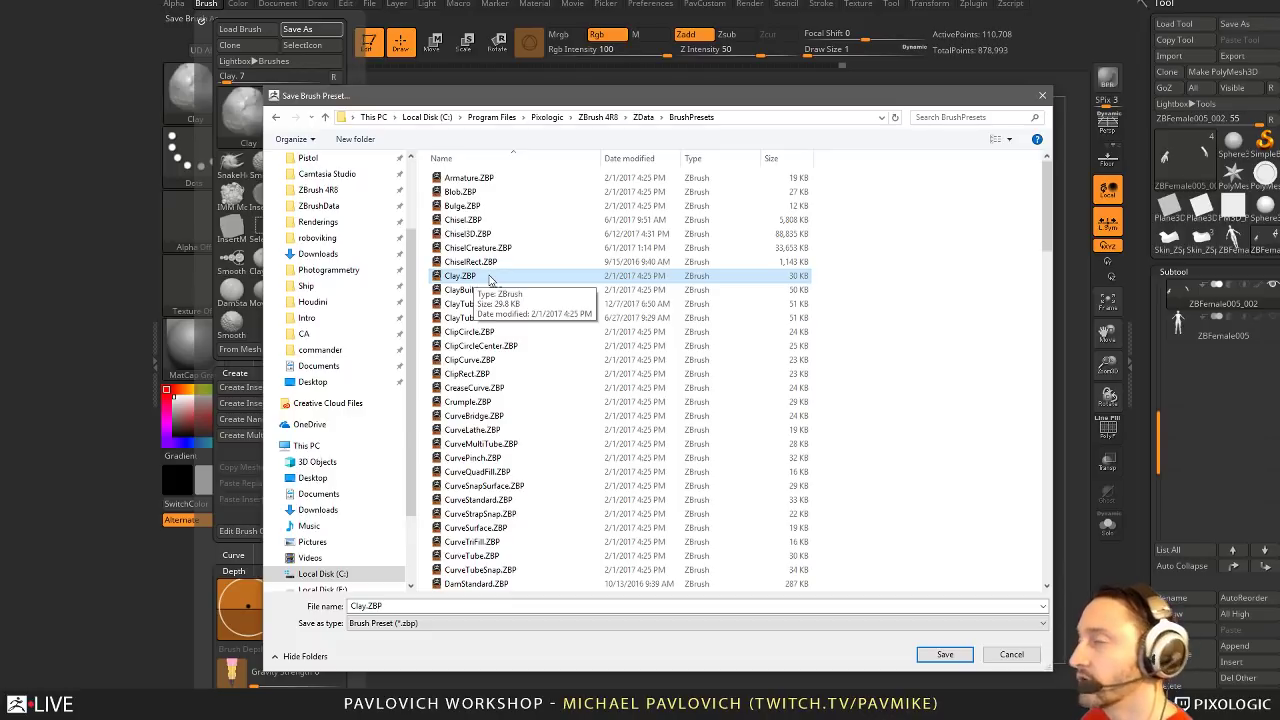
{"action": "left_click", "coordinate": [1010, 655]}
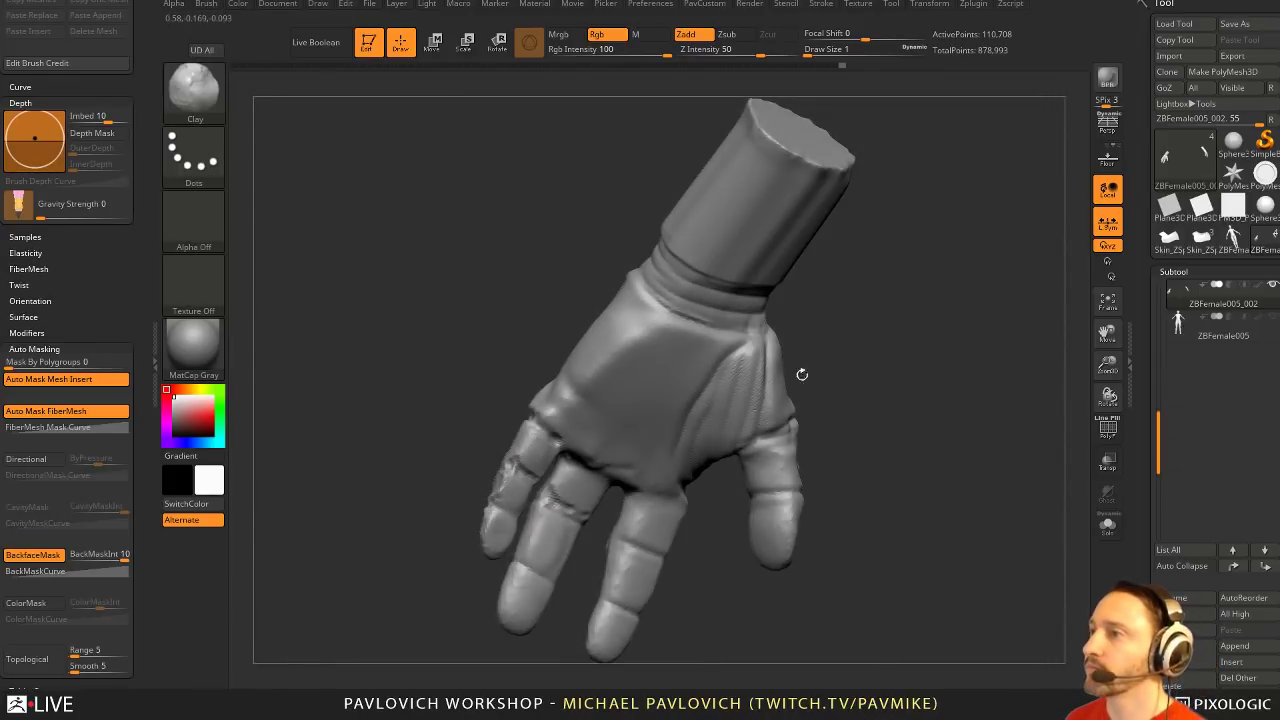
{"action": "left_click_drag", "start_coordinate": [841, 359], "coordinate": [920, 374]}
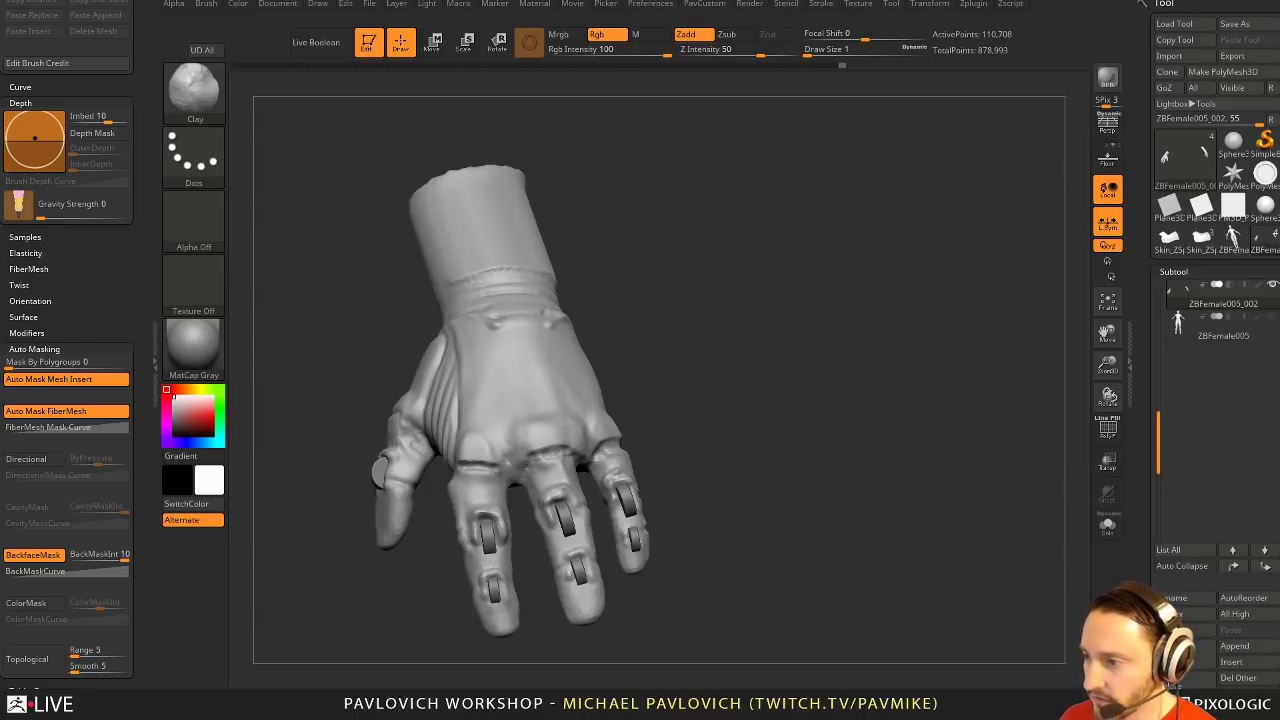
Switch to Chrome and read the Intro To ZBrush files product description in the Gumroad store, closing its pages when done
{"action": "key", "text": "alt+Tab"}
{"action": "left_click", "coordinate": [524, 58]}
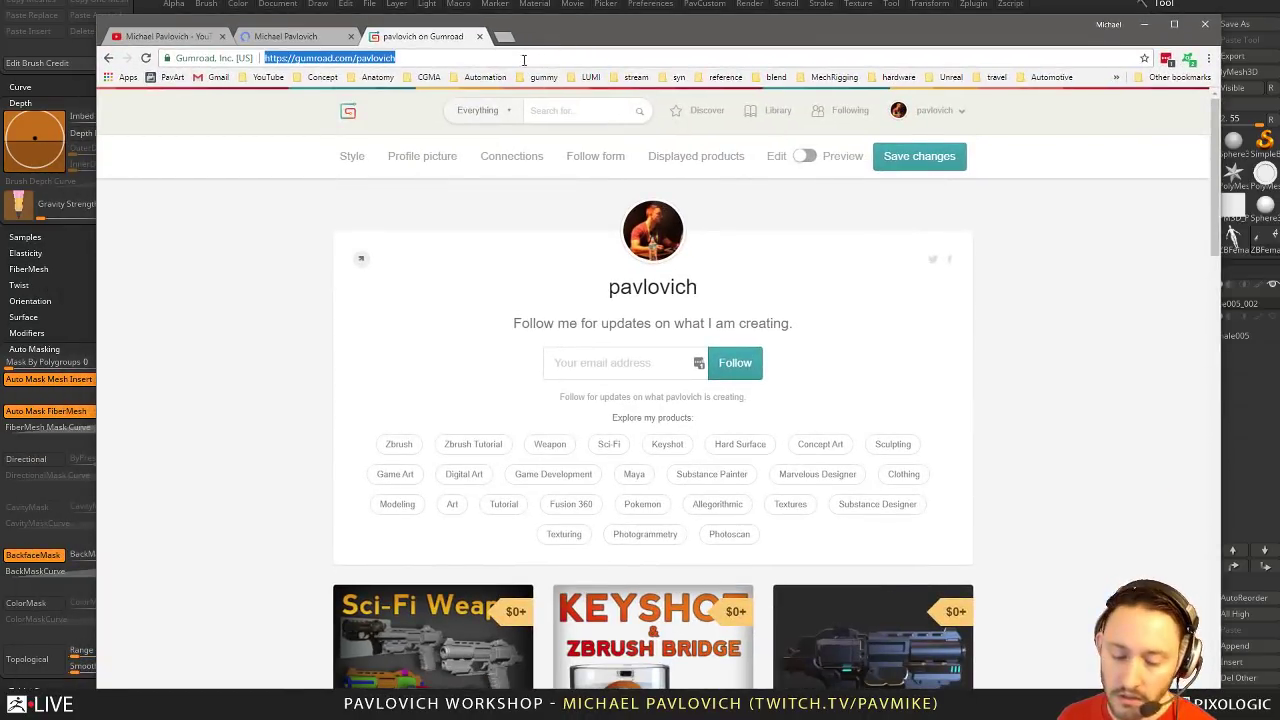
{"action": "key", "text": "alt+Tab"}
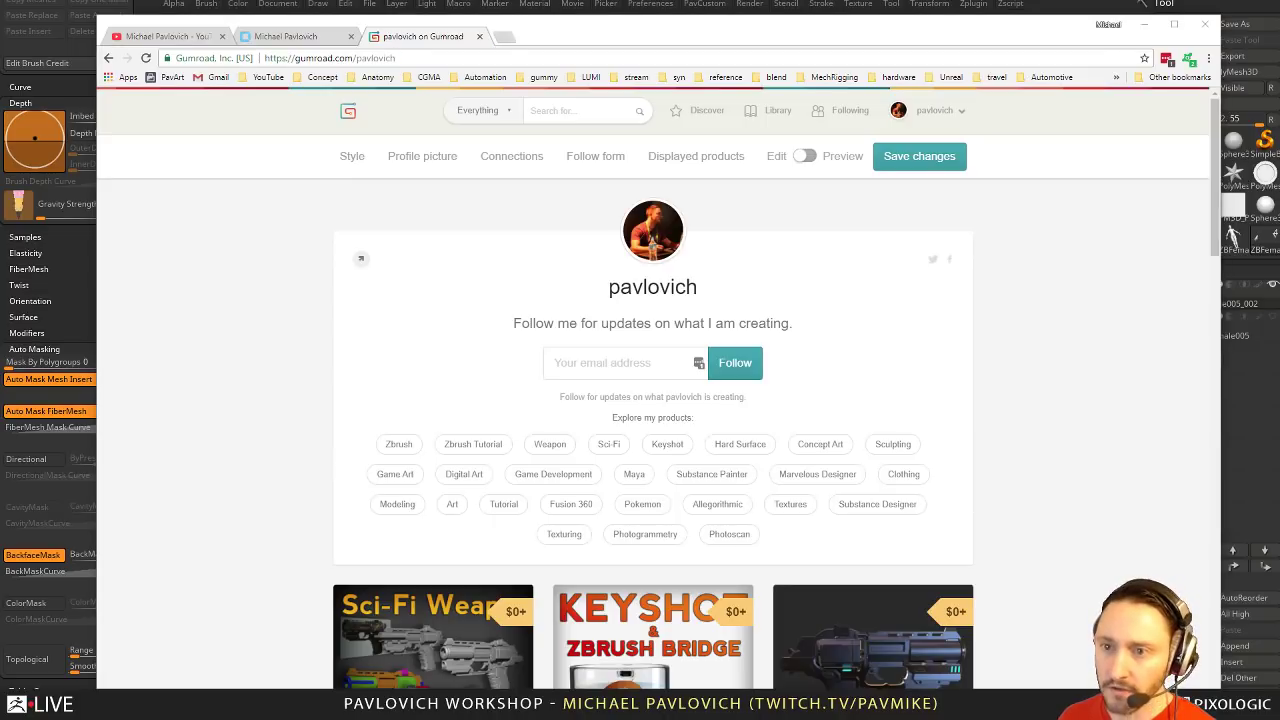
{"action": "scroll", "coordinate": [500, 506], "scroll_direction": "down", "scroll_amount": 15}
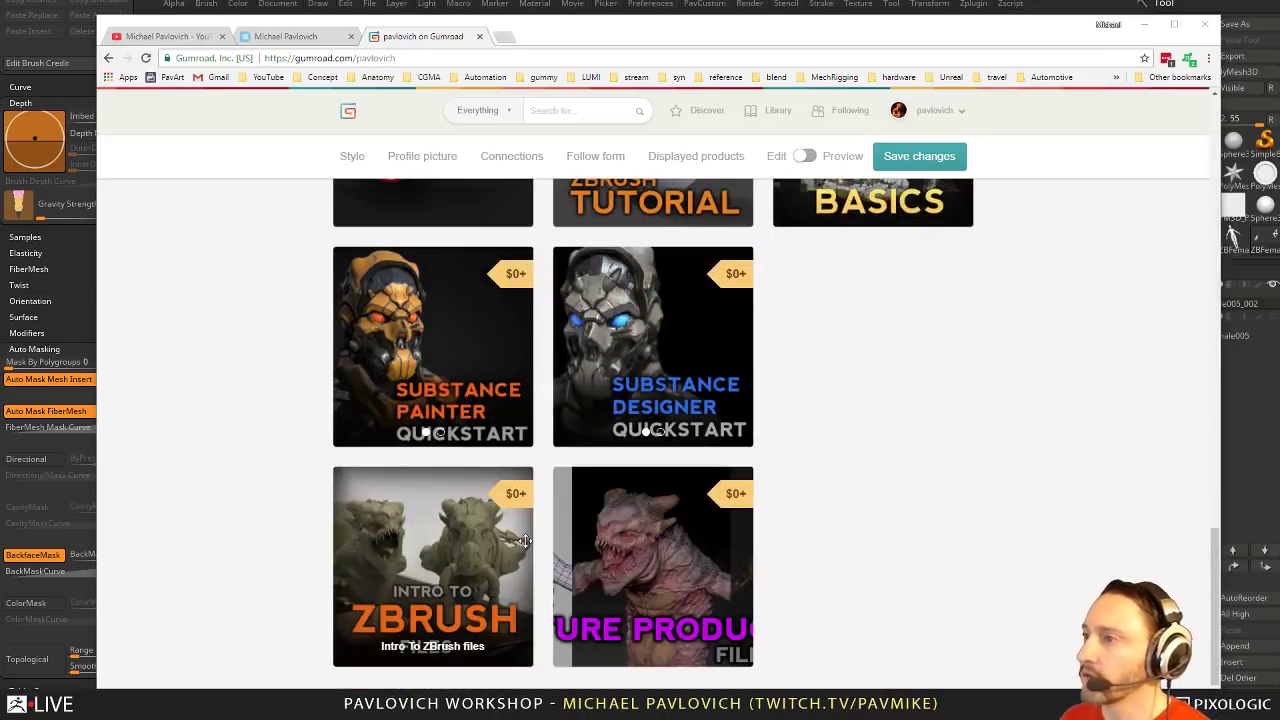
{"action": "left_click", "coordinate": [347, 486]}
{"action": "scroll", "coordinate": [500, 530], "scroll_direction": "down", "scroll_amount": 2}
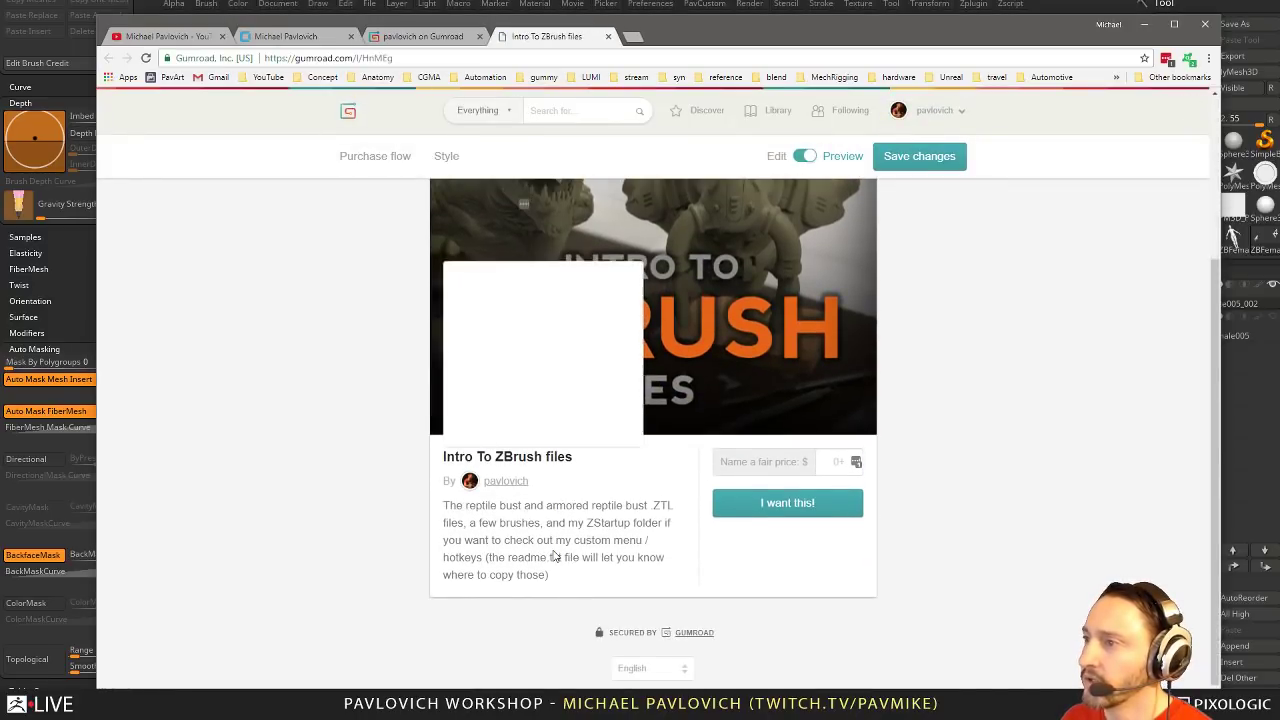
{"action": "left_click_drag", "start_coordinate": [568, 540], "coordinate": [586, 571]}
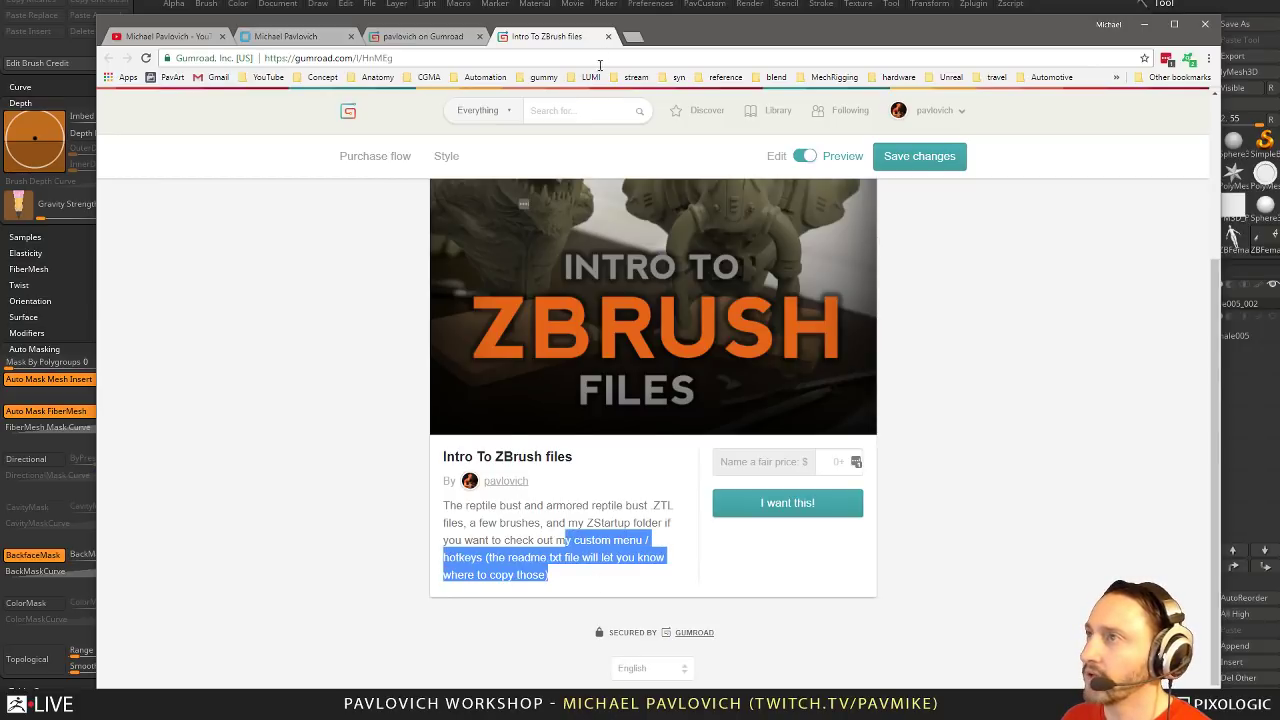
{"action": "left_click", "coordinate": [609, 37]}
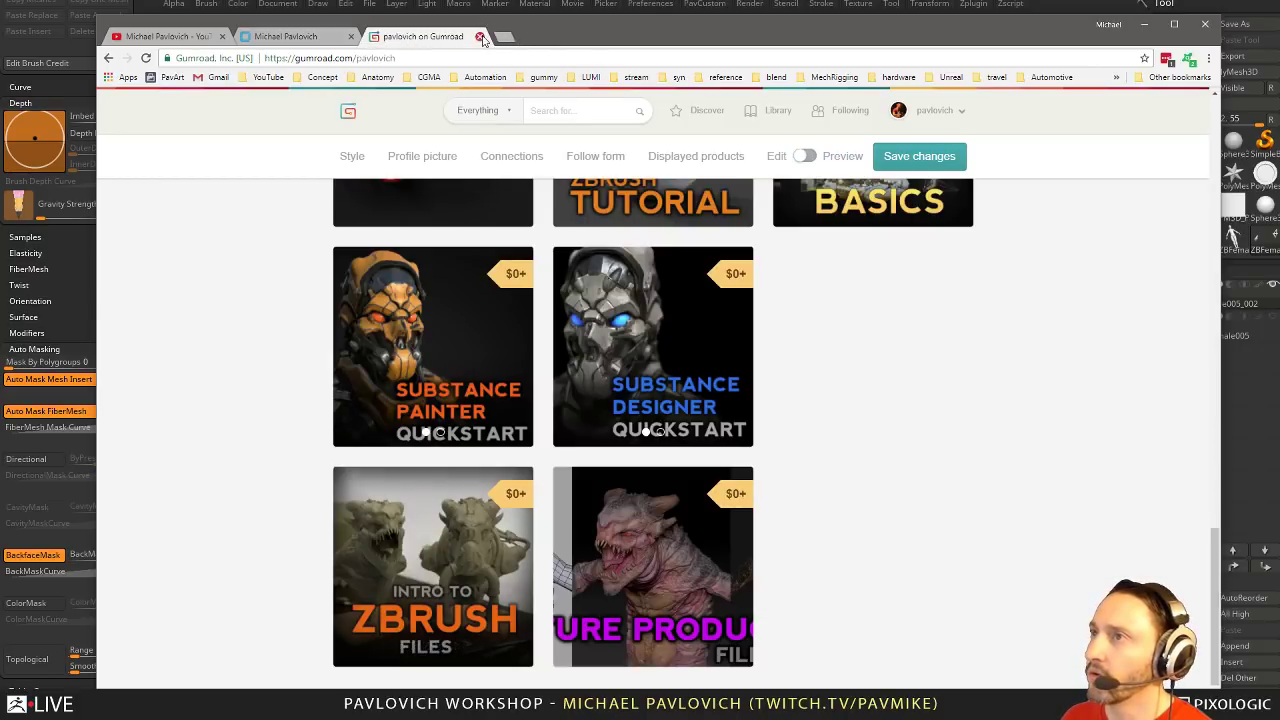
{"action": "left_click", "coordinate": [479, 36]}
Browse the Cubebrush store's products for the Intro to ZBrush Files listing, dismissing the free resources offer
{"action": "left_click", "coordinate": [487, 54]}
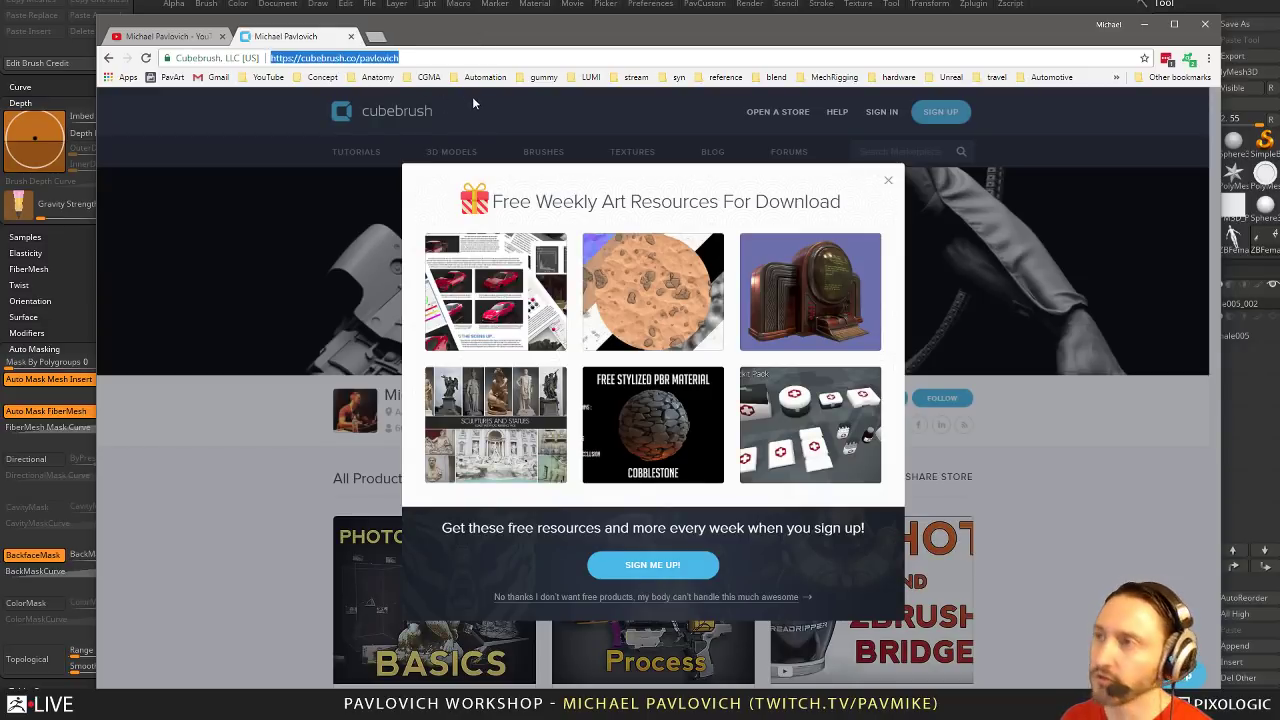
{"action": "key", "text": "alt+Tab"}
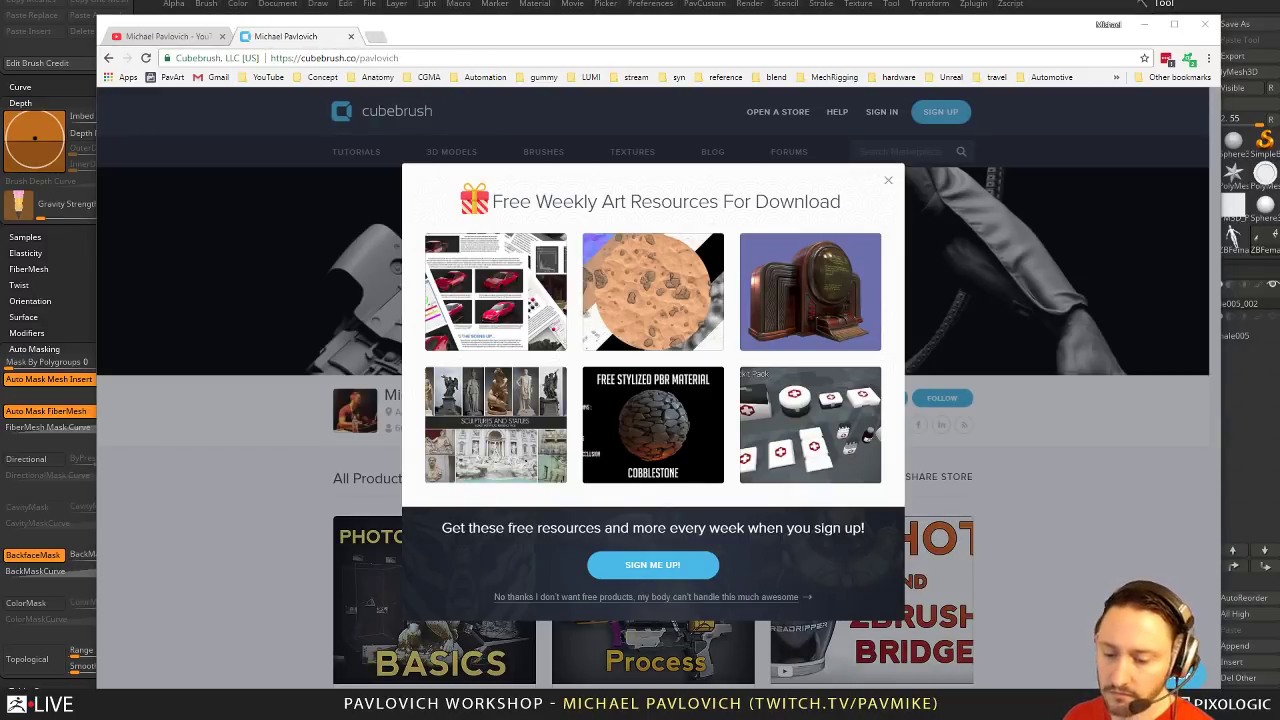
{"action": "left_click", "coordinate": [888, 180]}
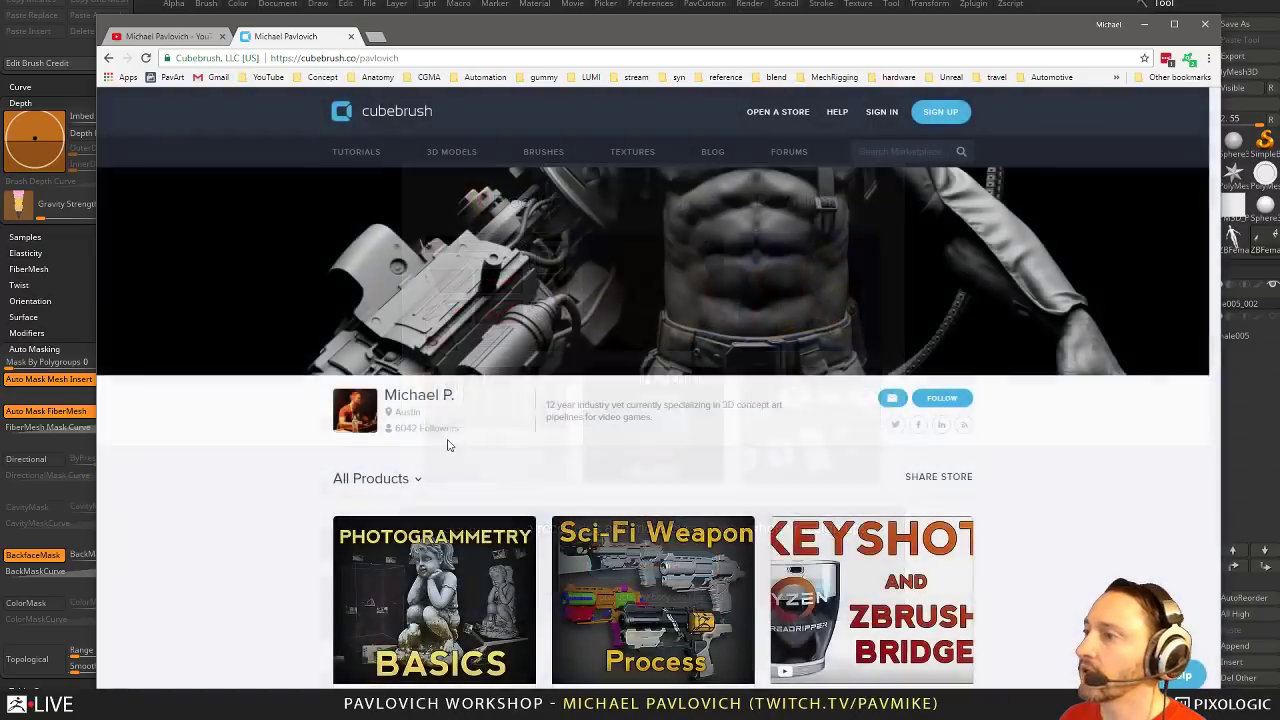
{"action": "scroll", "coordinate": [450, 480], "scroll_direction": "down", "scroll_amount": 15}
{"action": "scroll", "coordinate": [463, 507], "scroll_direction": "up", "scroll_amount": 4}
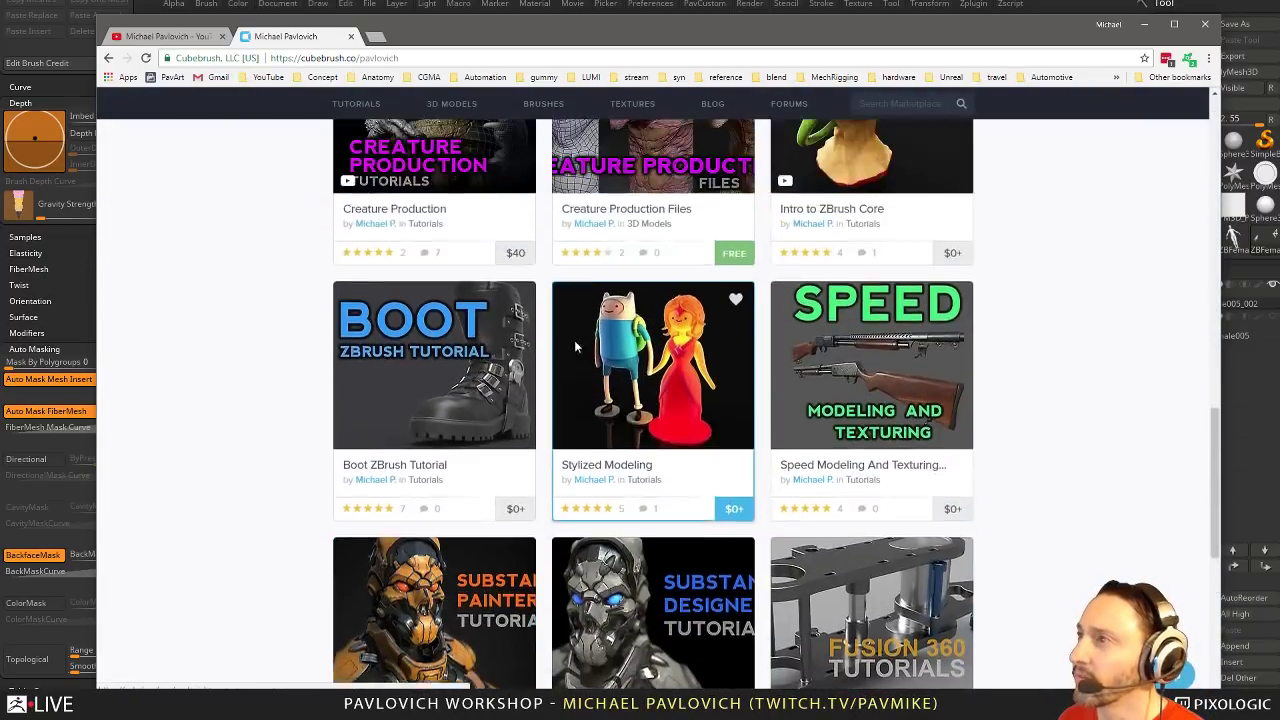
{"action": "scroll", "coordinate": [570, 347], "scroll_direction": "up", "scroll_amount": 1}
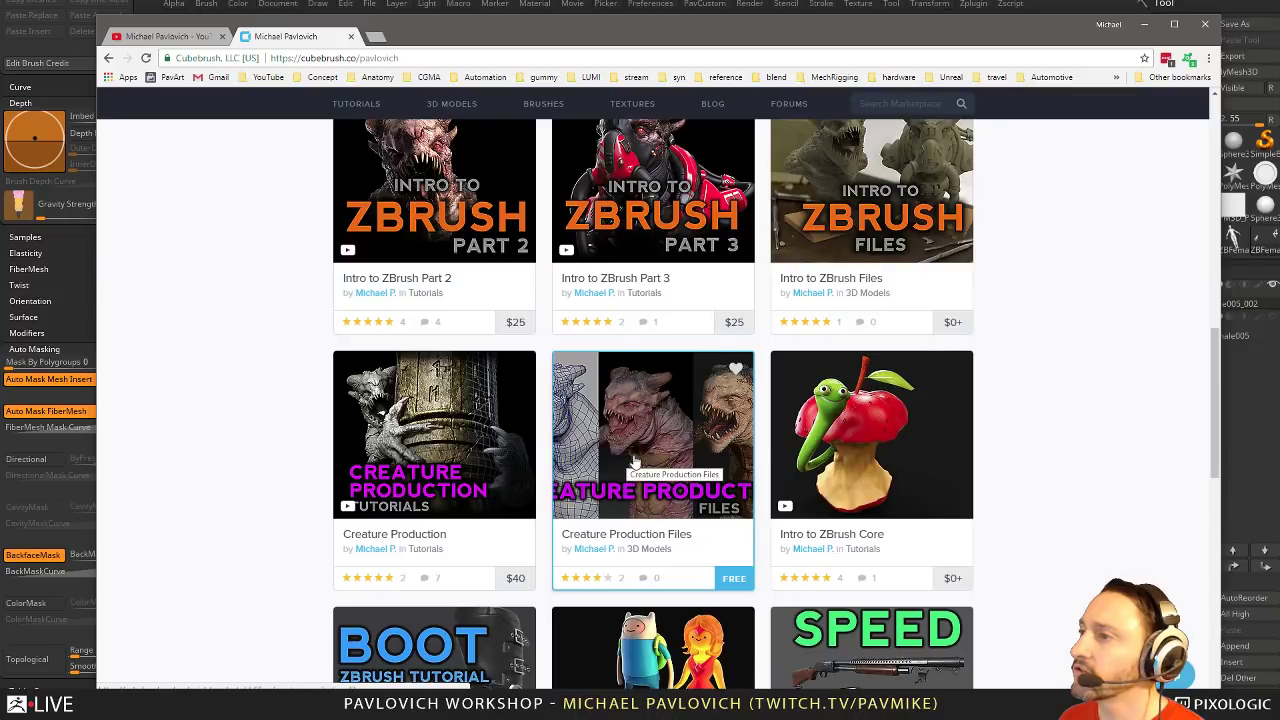
{"action": "scroll", "coordinate": [641, 452], "scroll_direction": "up", "scroll_amount": 3}
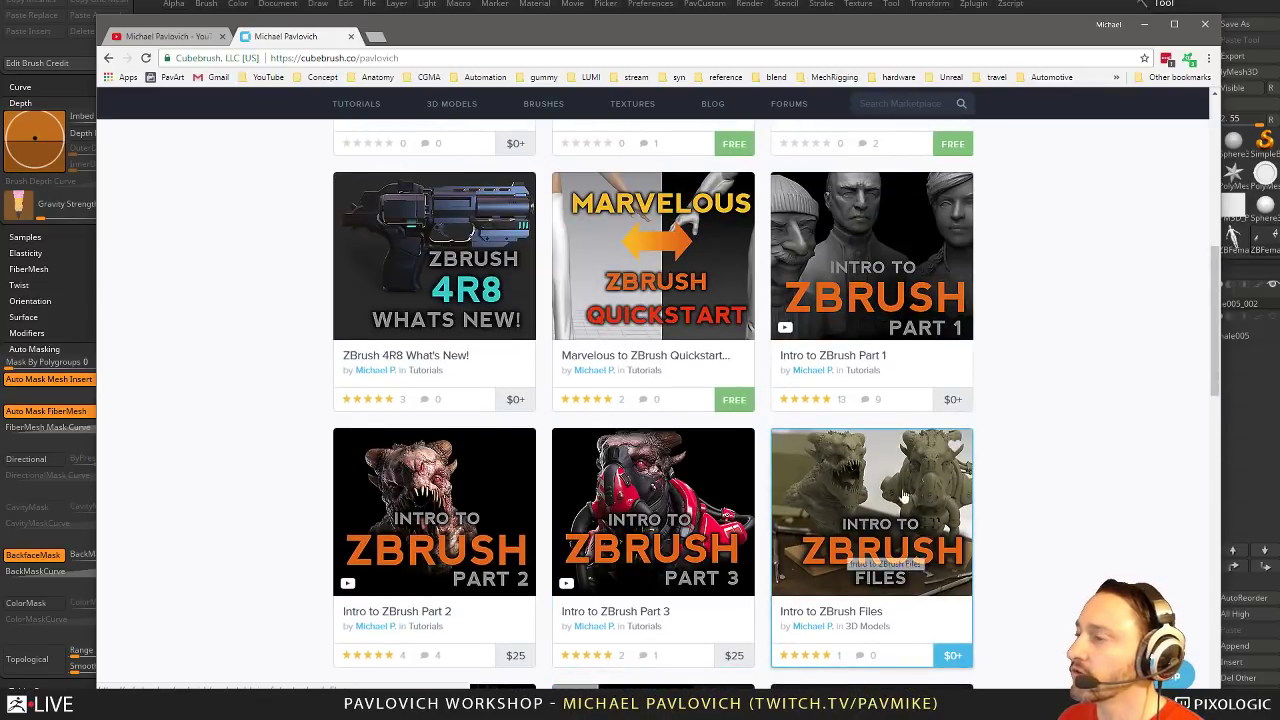
{"action": "left_click", "coordinate": [351, 37]}
View the Intro to ZBrush Part 2 playlist on YouTube for its custom hotkeys, interface and menu videos, and return to ZBrush
{"action": "left_click", "coordinate": [352, 37]}
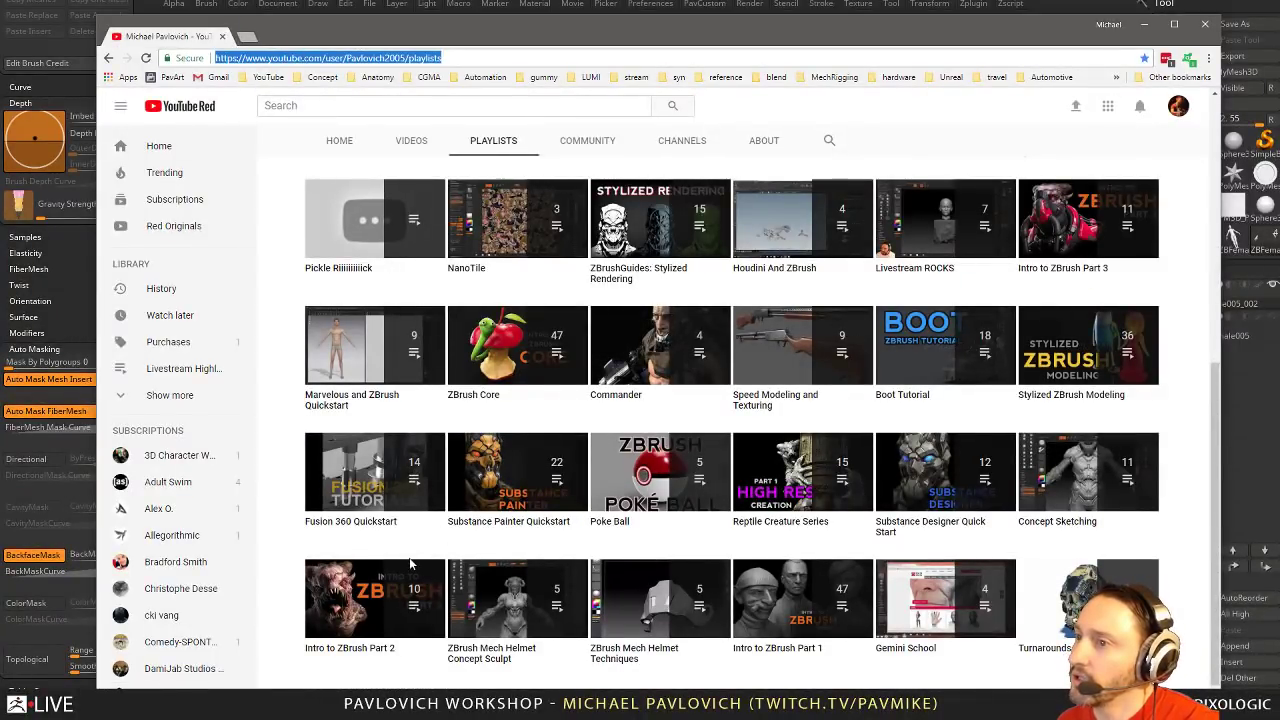
{"action": "left_click", "coordinate": [360, 630]}
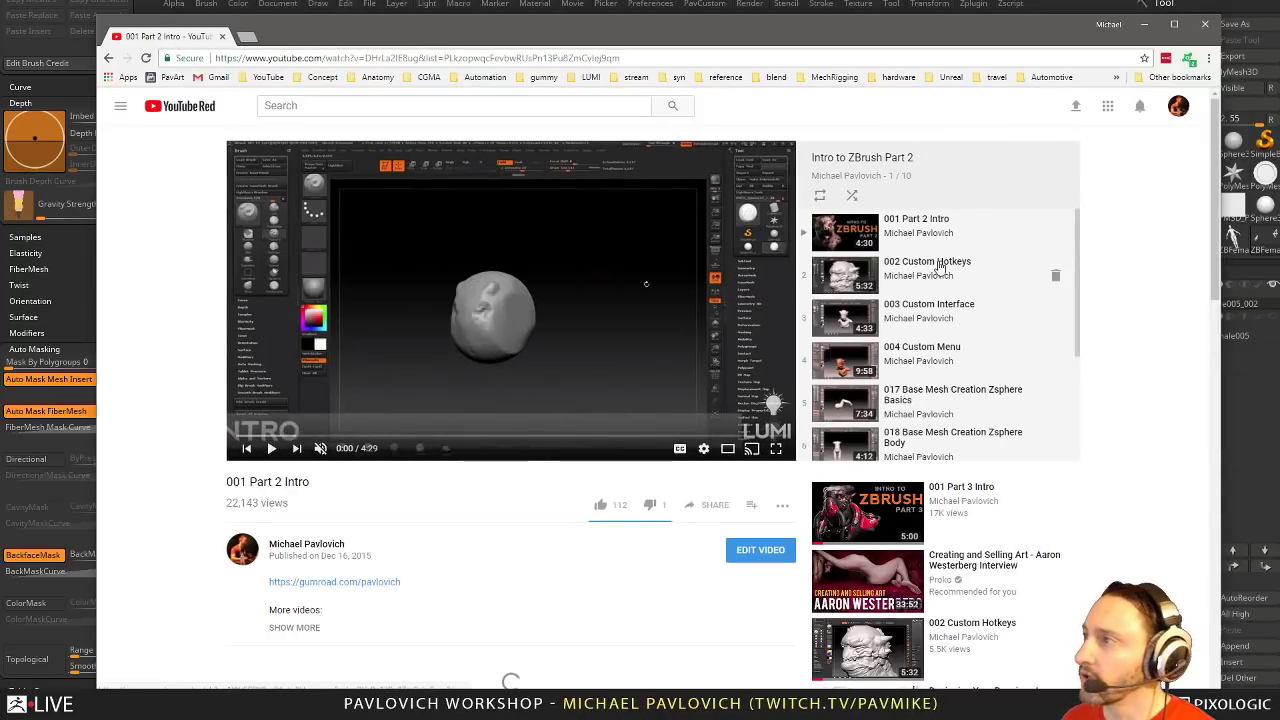
{"action": "left_click", "coordinate": [631, 57]}
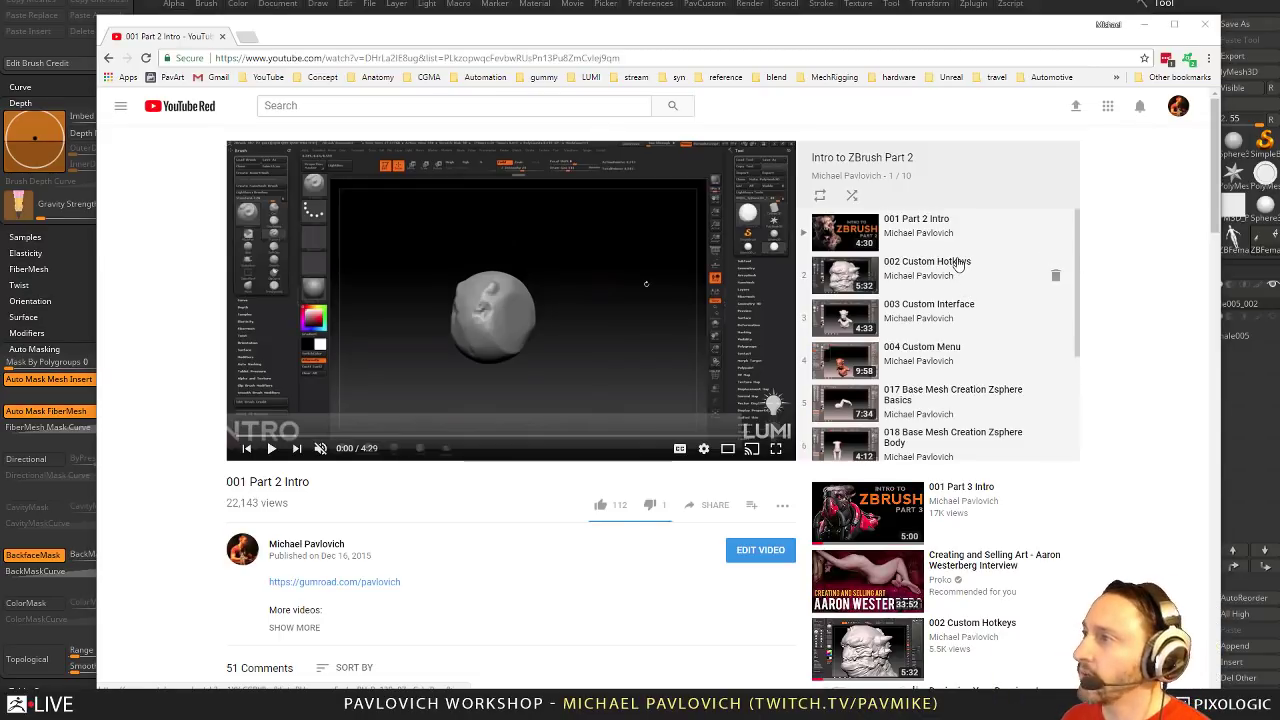
{"action": "left_click_drag", "start_coordinate": [829, 43], "coordinate": [900, 719]}
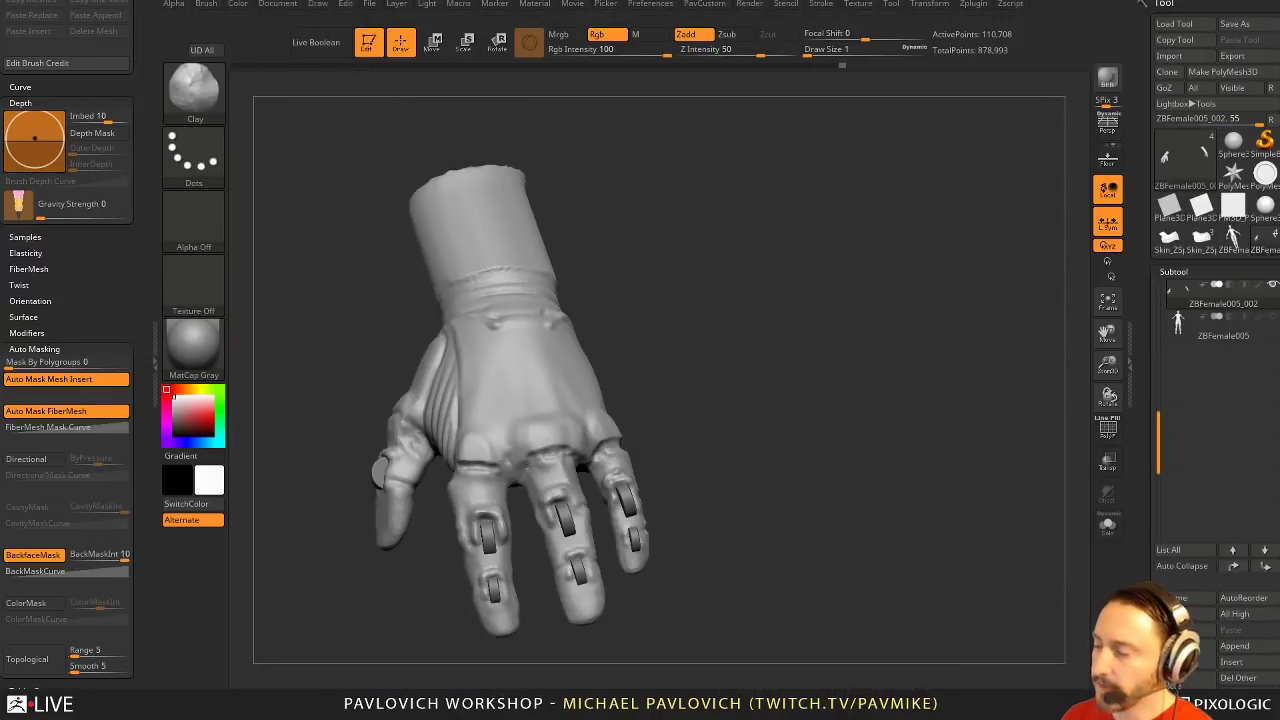
Examine the custom PavCustom menu with its ModifyTopology and Polymodel sections
{"action": "key", "text": "1"}
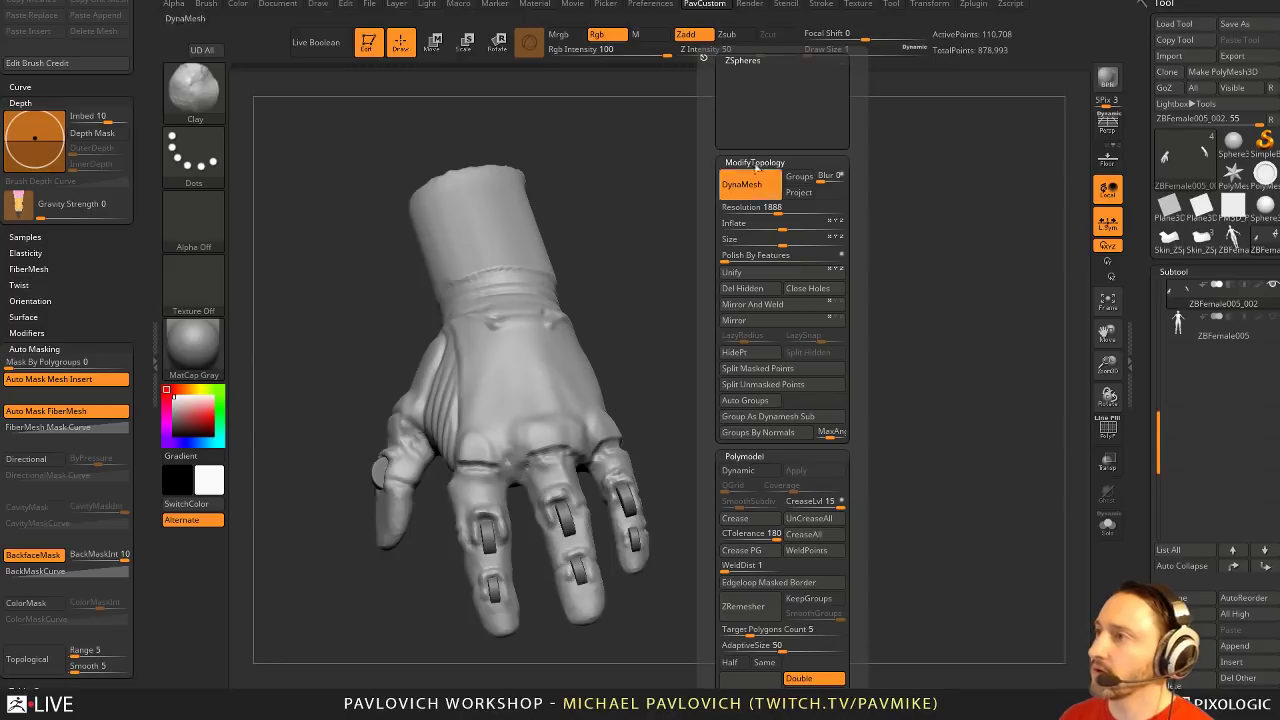
{"action": "key", "text": "1"}
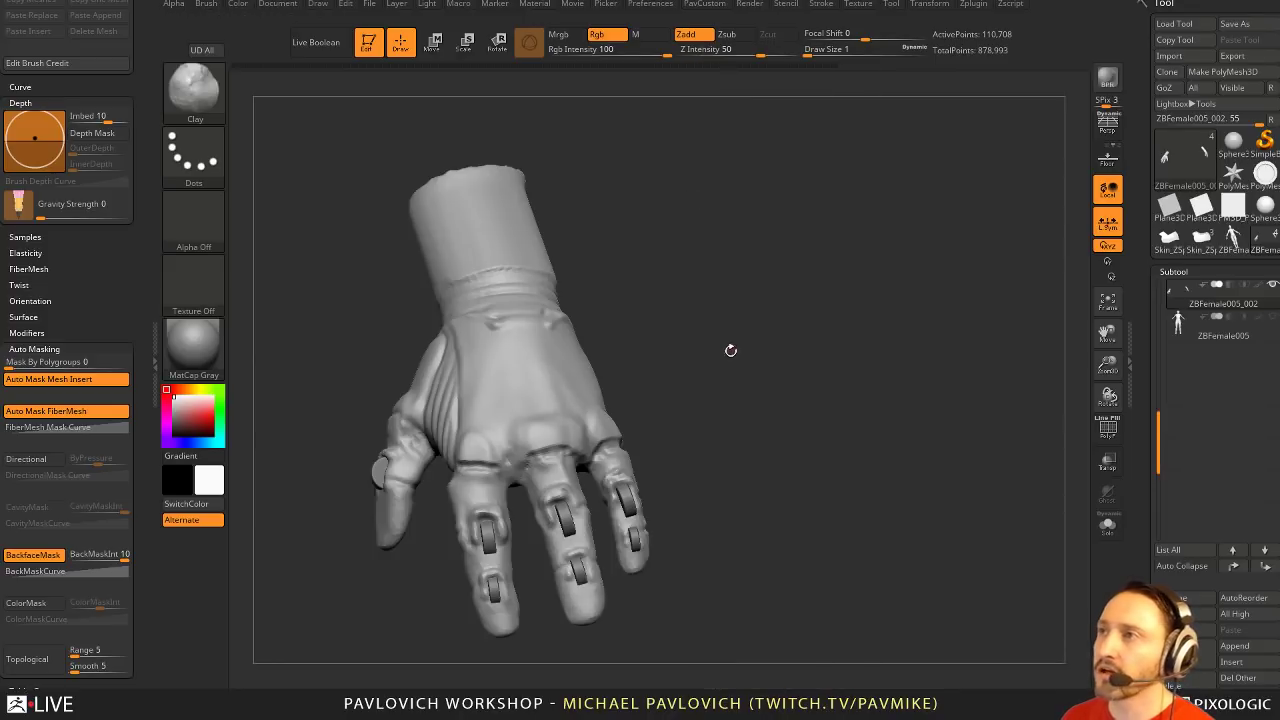
{"action": "key", "text": "1"}
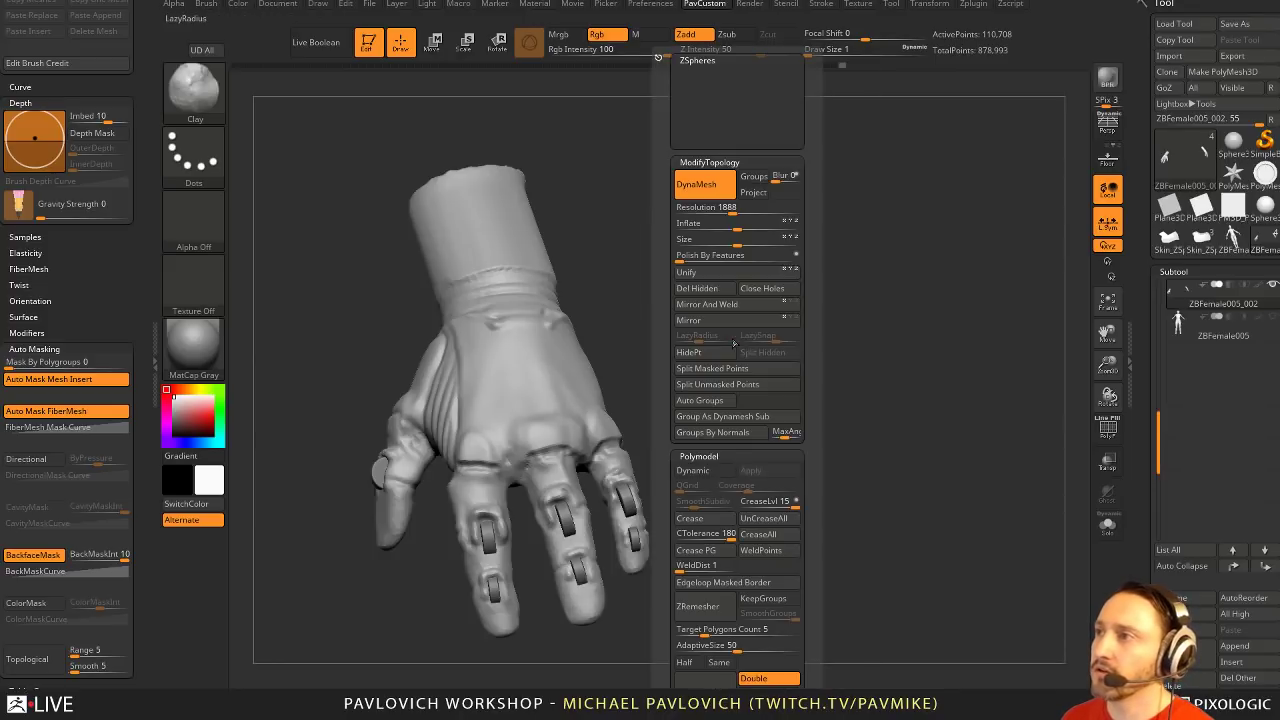
{"action": "left_click", "coordinate": [759, 518]}
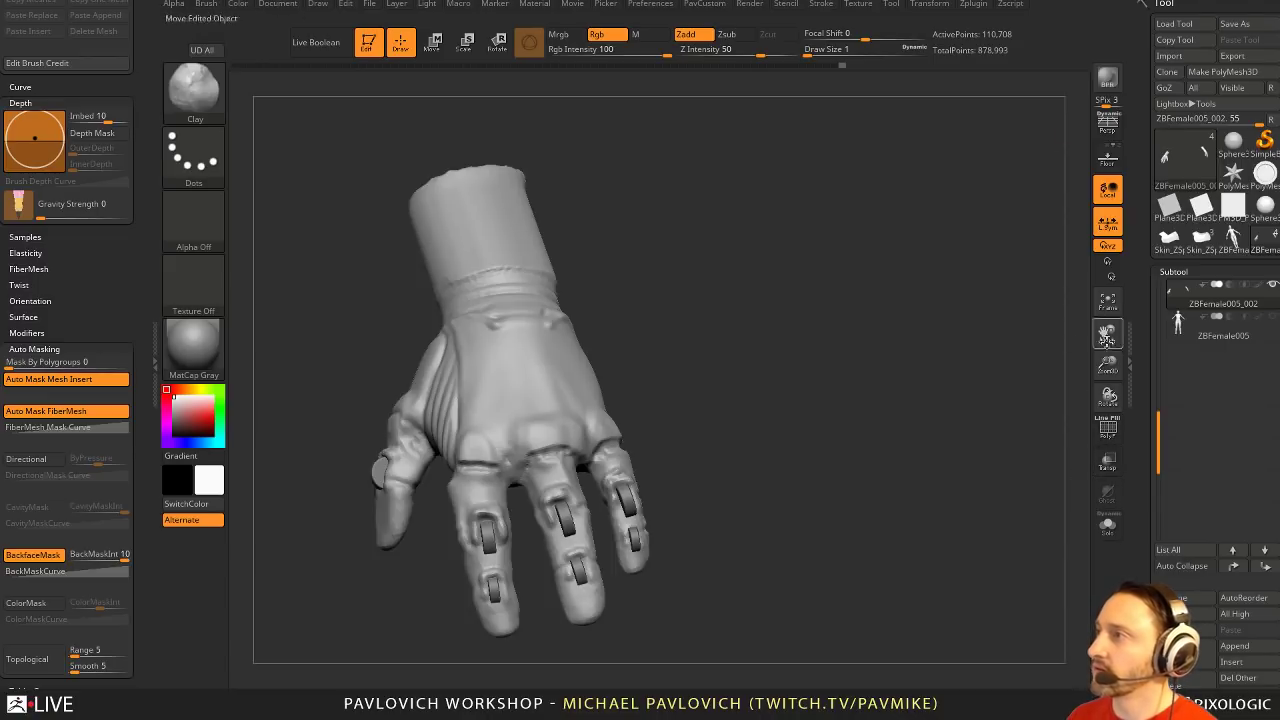
{"action": "left_click_drag", "start_coordinate": [866, 435], "coordinate": [857, 363]}
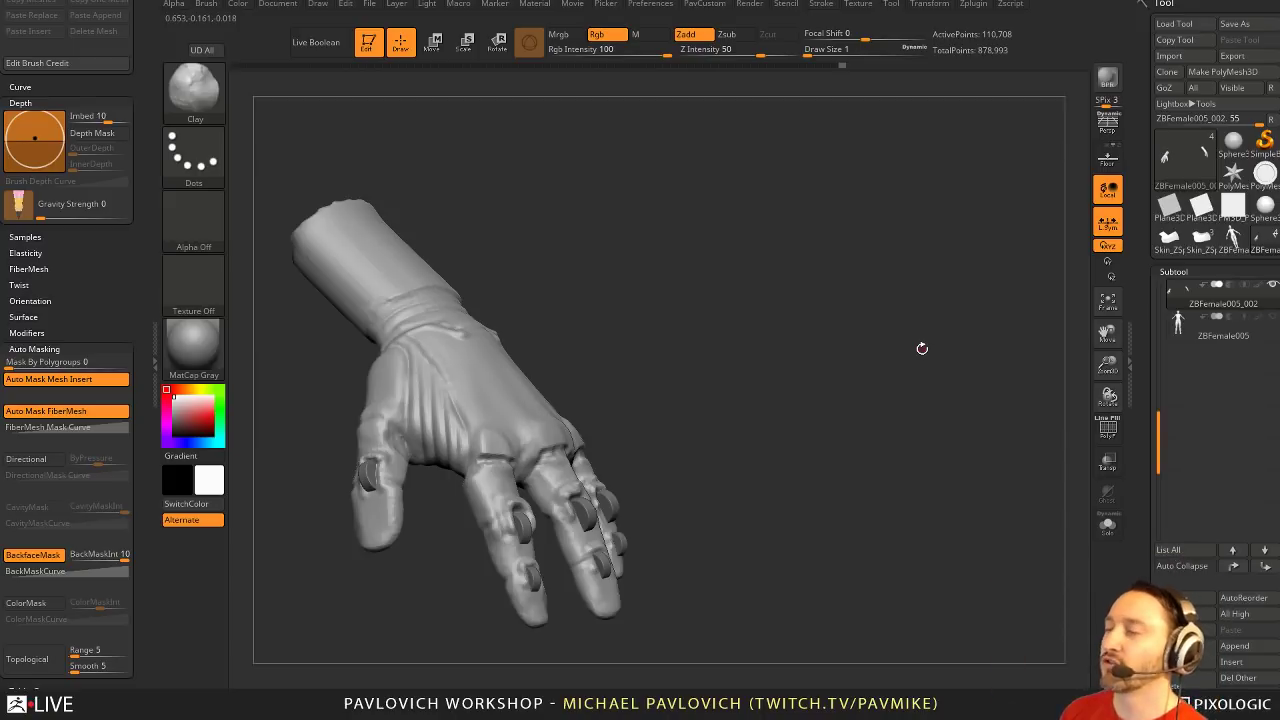
{"action": "left_click_drag", "start_coordinate": [792, 323], "coordinate": [794, 316]}
Switch to the Standard brush and reduce its draw size to 2 for fine work on the back of the hand
{"action": "mouse_move", "coordinate": [705, 4]}
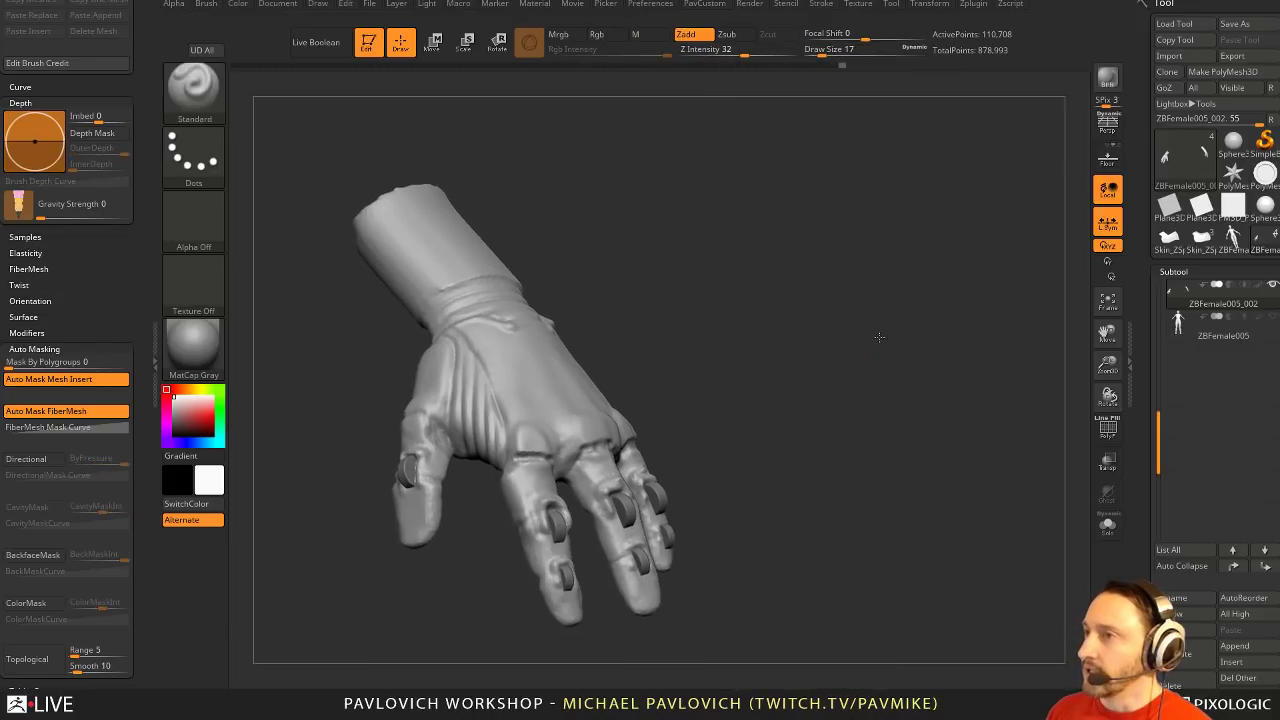
{"action": "left_click_drag", "start_coordinate": [880, 337], "coordinate": [858, 345]}
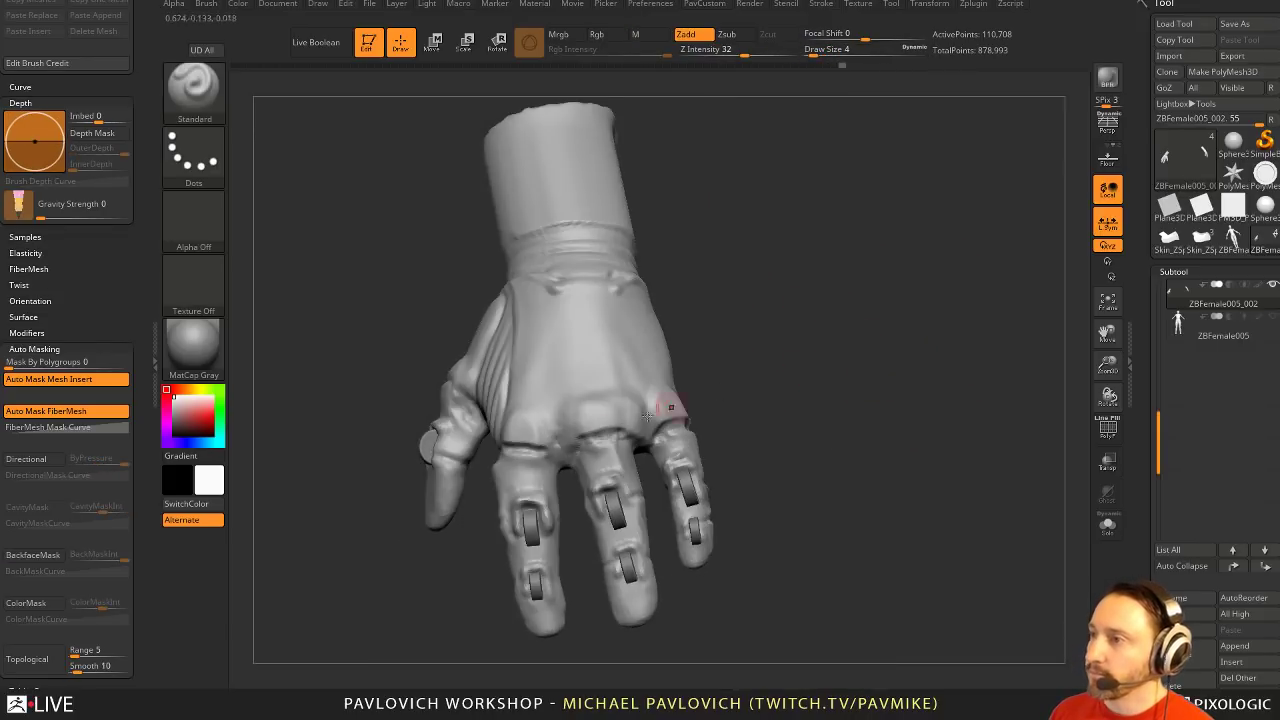
{"action": "mouse_move", "coordinate": [740, 394]}
{"action": "left_mouse_down"}
{"action": "mouse_move", "coordinate": [709, 399]}
{"action": "mouse_move", "coordinate": [728, 396]}
{"action": "left_mouse_up"}
{"action": "key", "text": "s"}
{"action": "key", "text": "["}
{"action": "key", "text": "["}
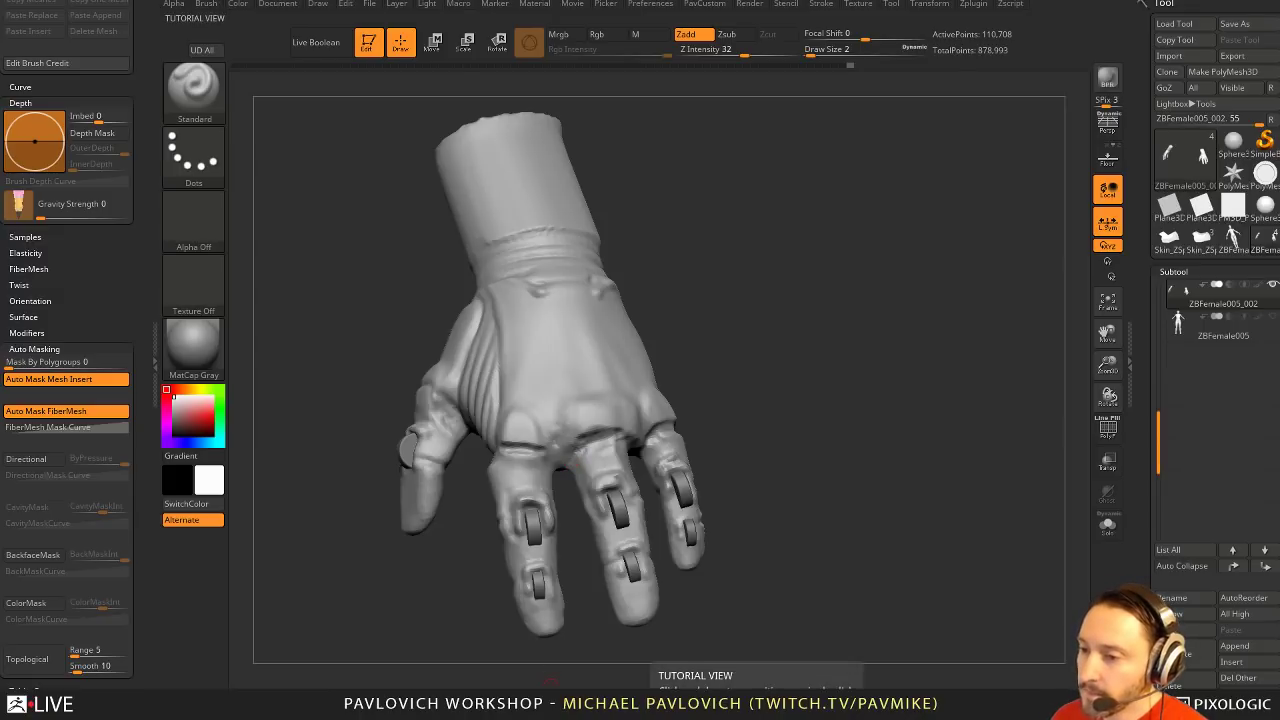
Switch to Chrome, view the ZB4 R8 What's New playlist on the YouTube channel, and return to ZBrush
{"action": "left_click_drag", "start_coordinate": [551, 683], "coordinate": [352, 22]}
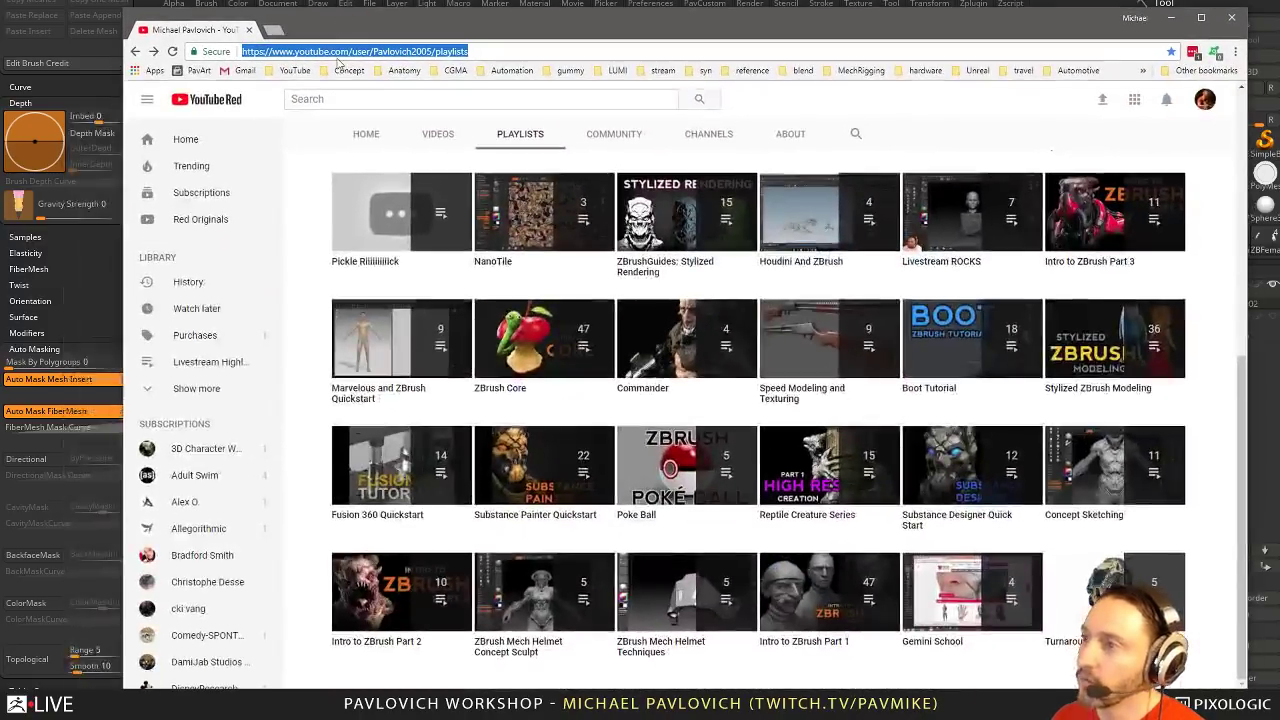
{"action": "scroll", "coordinate": [655, 443], "scroll_direction": "up", "scroll_amount": 2}
{"action": "scroll", "coordinate": [655, 440], "scroll_direction": "up", "scroll_amount": 3}
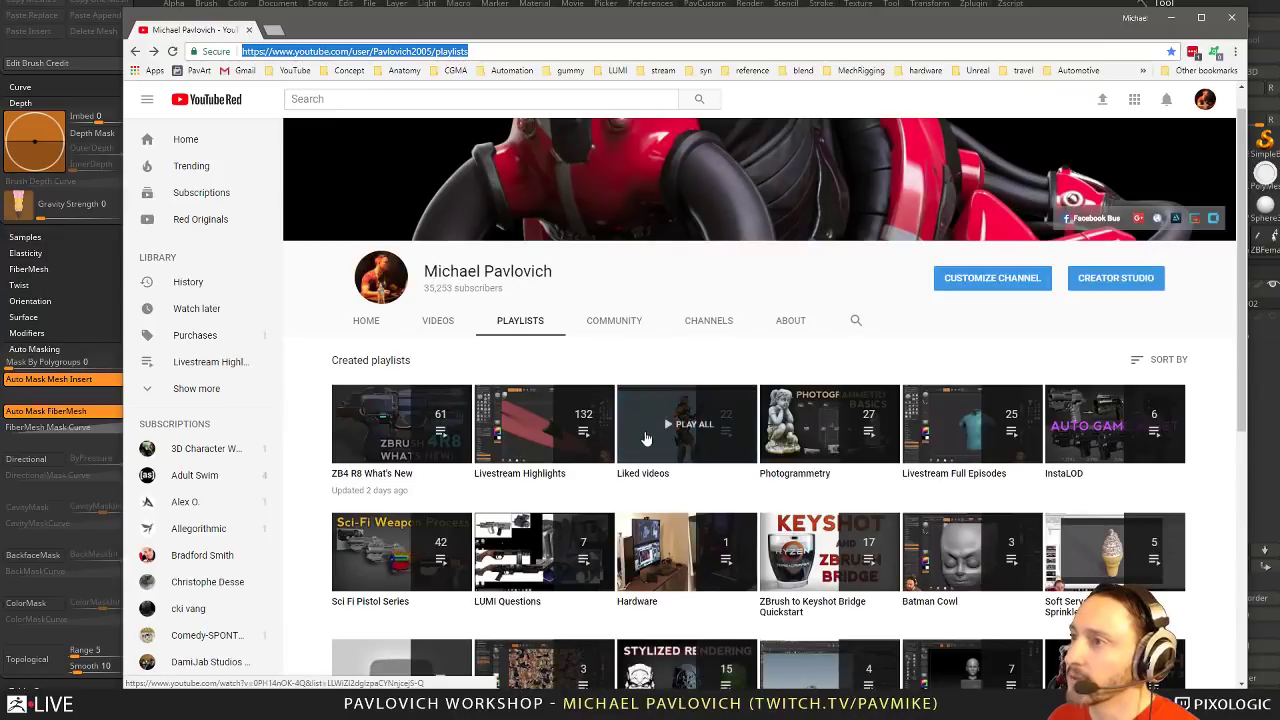
{"action": "left_click", "coordinate": [363, 477]}
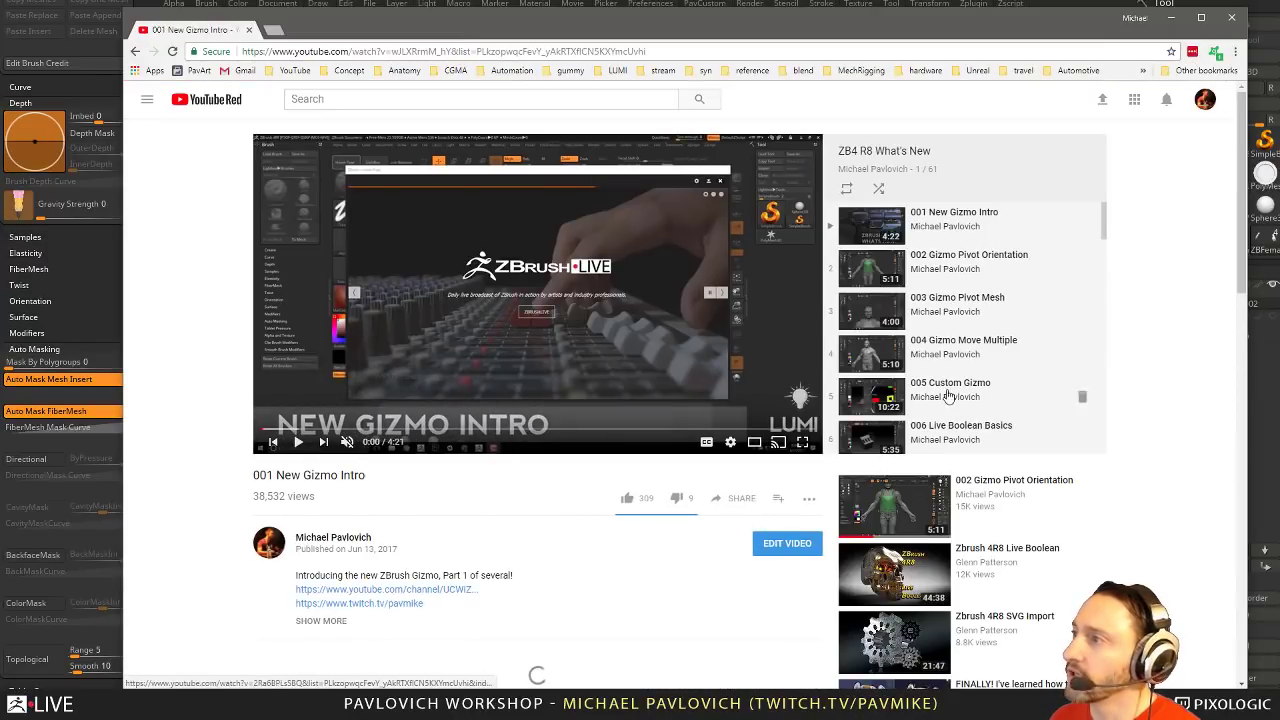
{"action": "left_click", "coordinate": [680, 50]}
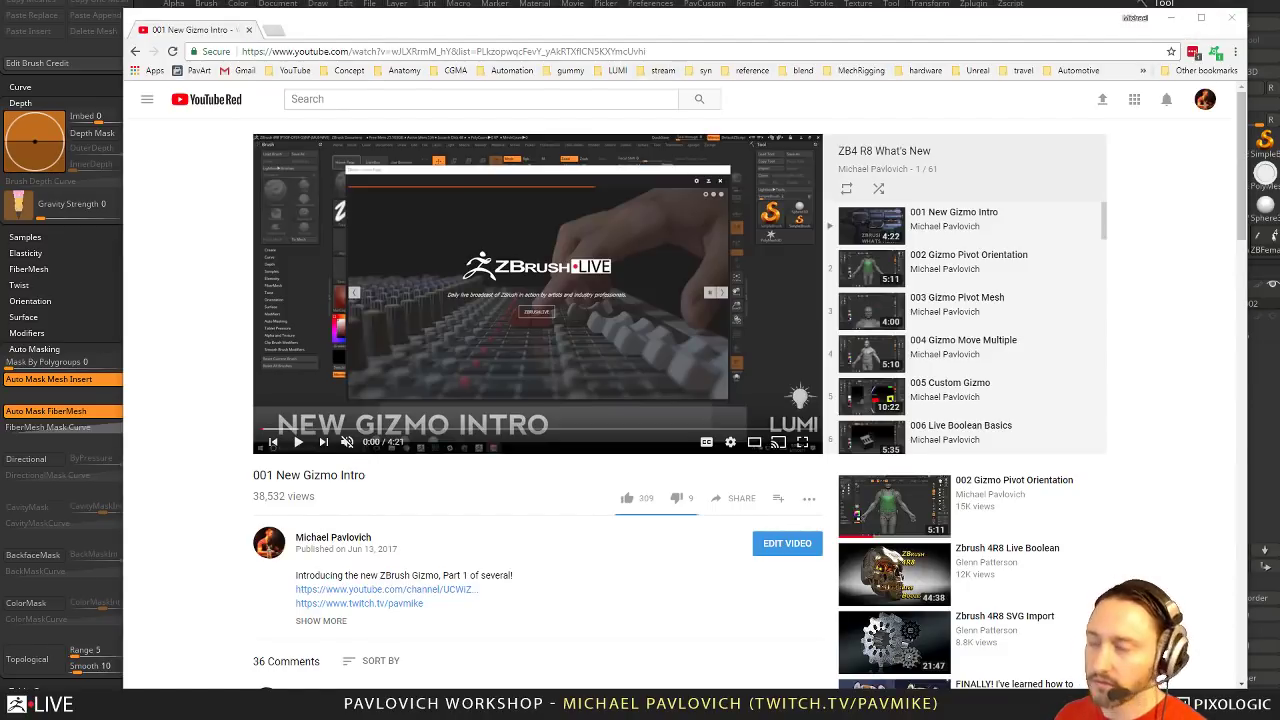
{"action": "left_click_drag", "start_coordinate": [367, 22], "coordinate": [0, 22]}
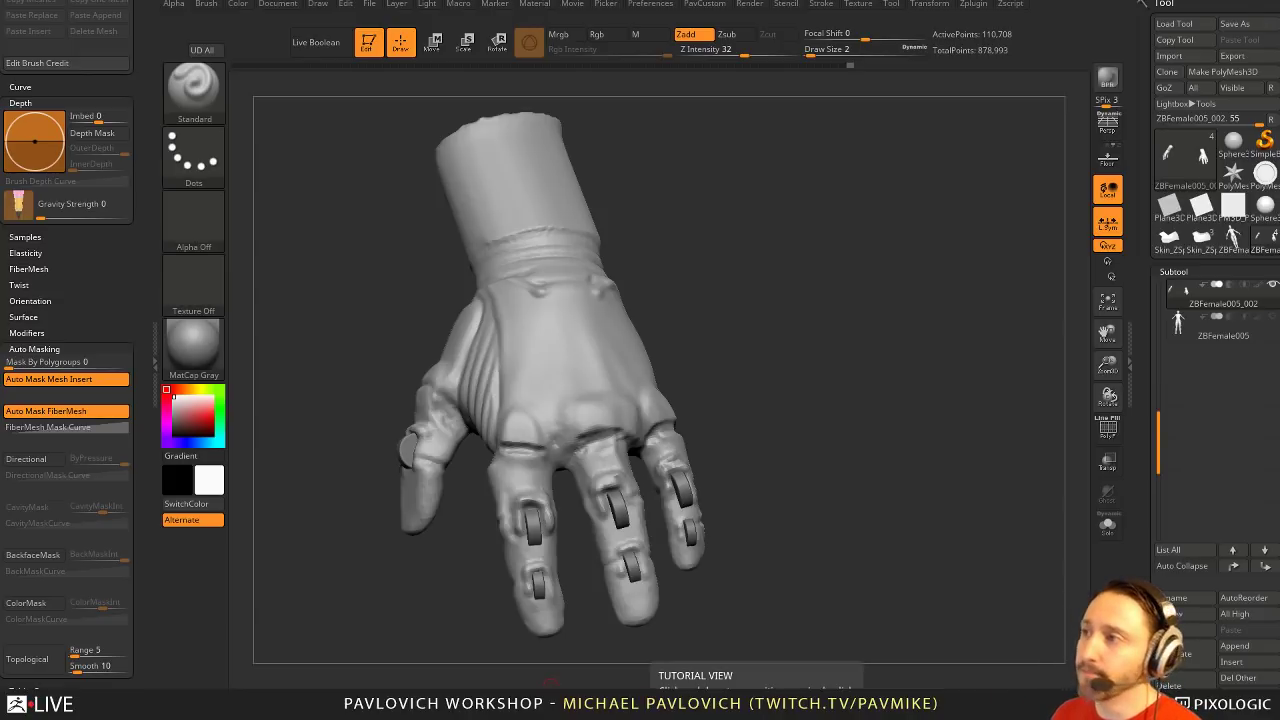
Sculpt crease detail at the knuckle bases of the fingers with the Standard brush at draw size 3
{"action": "left_click_drag", "start_coordinate": [807, 392], "coordinate": [790, 402]}
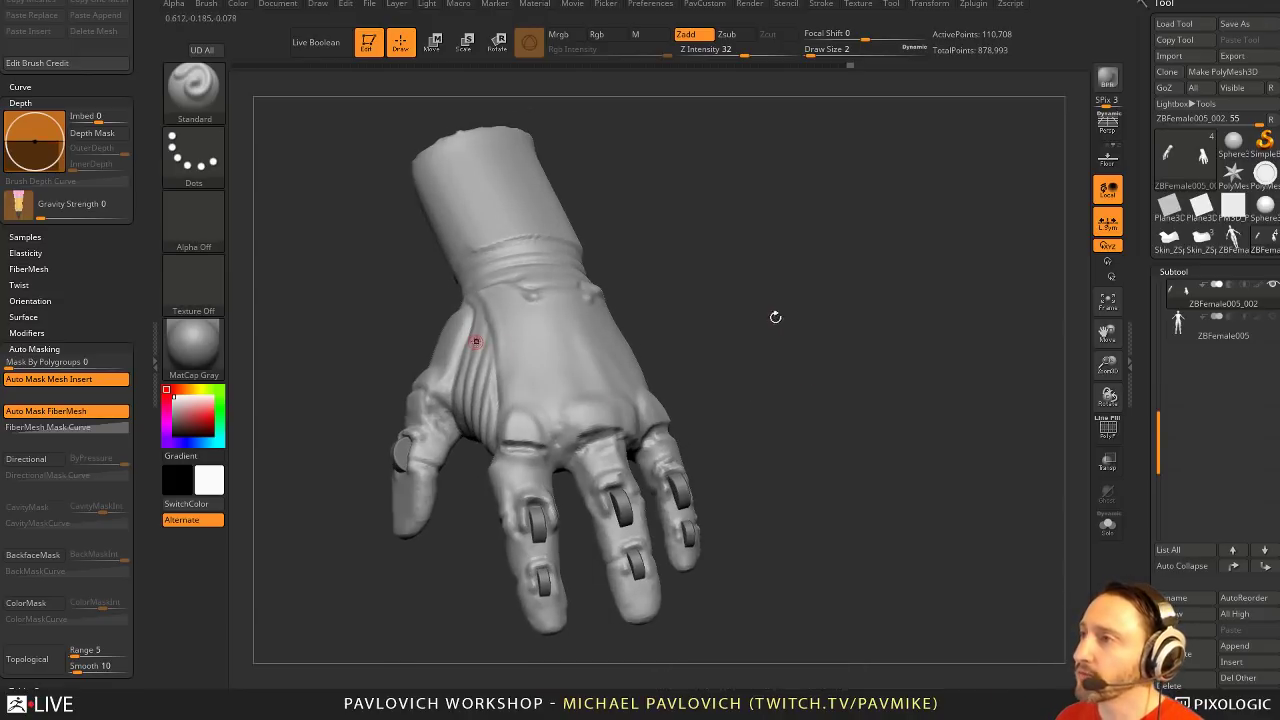
{"action": "mouse_move", "coordinate": [775, 317]}
{"action": "left_mouse_down"}
{"action": "mouse_move", "coordinate": [728, 354]}
{"action": "mouse_move", "coordinate": [723, 345]}
{"action": "left_mouse_up"}
{"action": "key", "text": "s"}
{"action": "left_click", "coordinate": [728, 354]}
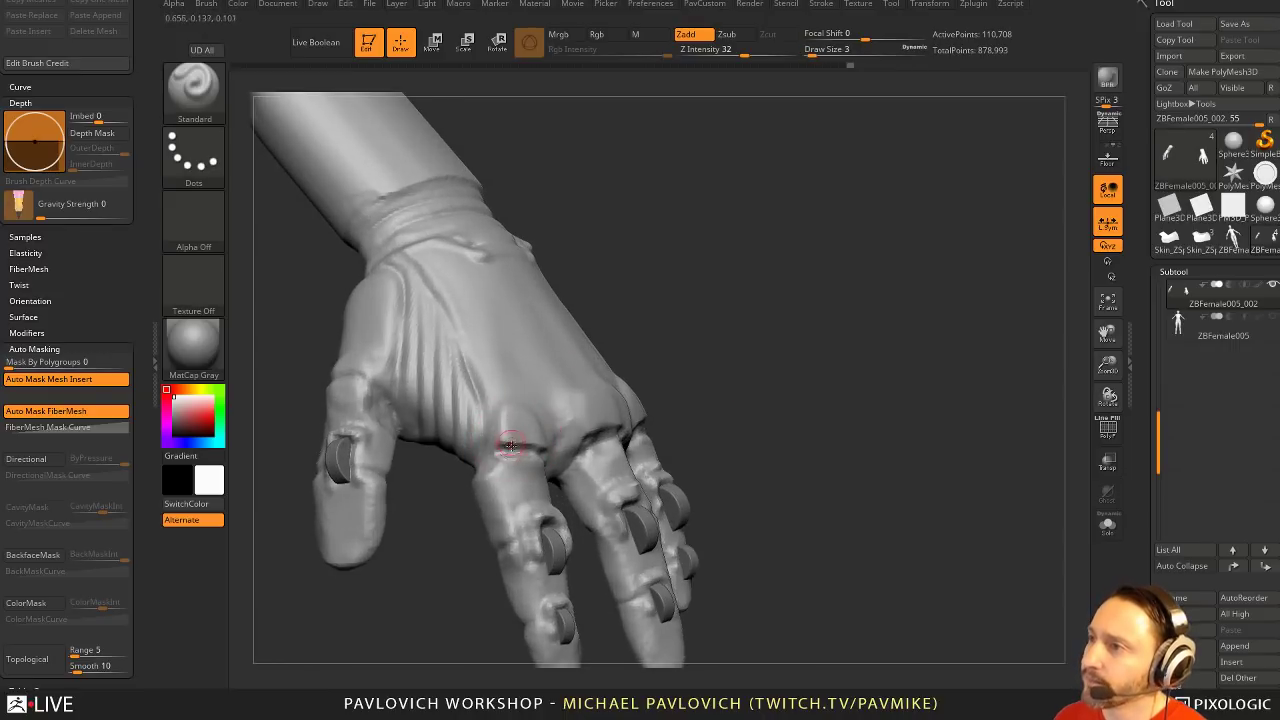
{"action": "left_click_drag", "start_coordinate": [511, 446], "coordinate": [508, 456]}
{"action": "left_click_drag", "start_coordinate": [731, 394], "coordinate": [672, 400]}
{"action": "left_click_drag", "start_coordinate": [592, 450], "coordinate": [613, 451]}
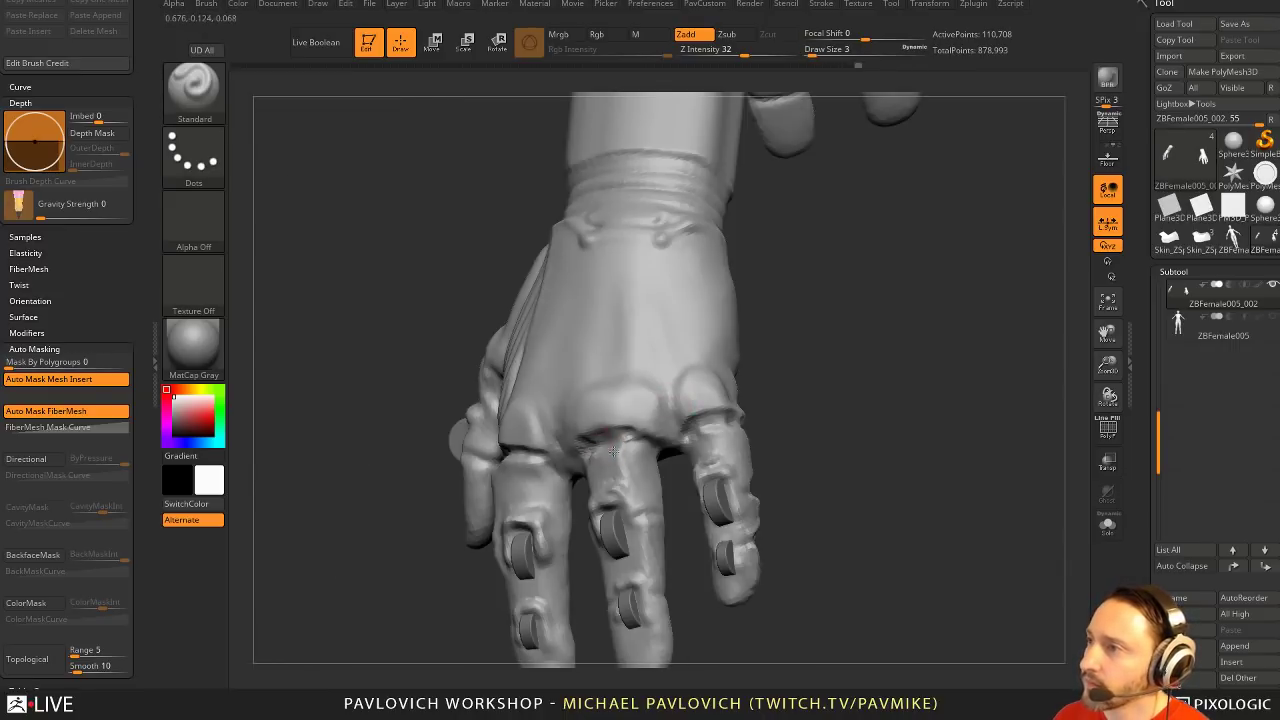
Sculpt creases with the Standard brush where the fingers meet the palm, from the first finger across to the smallest
{"action": "left_click_drag", "start_coordinate": [769, 434], "coordinate": [969, 208]}
{"action": "mouse_move", "coordinate": [872, 246]}
{"action": "left_mouse_down"}
{"action": "mouse_move", "coordinate": [903, 237]}
{"action": "mouse_move", "coordinate": [914, 197]}
{"action": "left_mouse_up"}
{"action": "left_click_drag", "start_coordinate": [697, 306], "coordinate": [705, 364]}
{"action": "left_click_drag", "start_coordinate": [776, 290], "coordinate": [789, 259]}
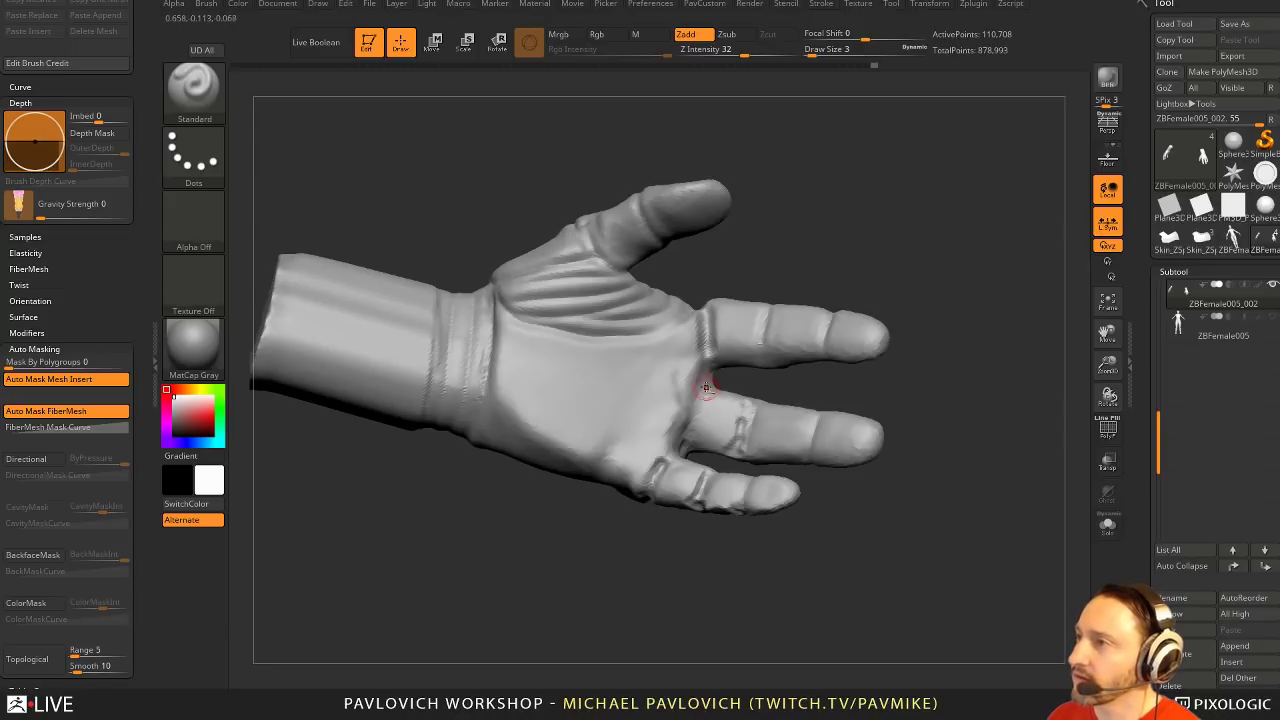
{"action": "left_click_drag", "start_coordinate": [708, 386], "coordinate": [694, 436]}
{"action": "left_click_drag", "start_coordinate": [823, 243], "coordinate": [850, 205]}
{"action": "left_click_drag", "start_coordinate": [689, 460], "coordinate": [704, 482]}
{"action": "left_click_drag", "start_coordinate": [745, 408], "coordinate": [720, 481]}
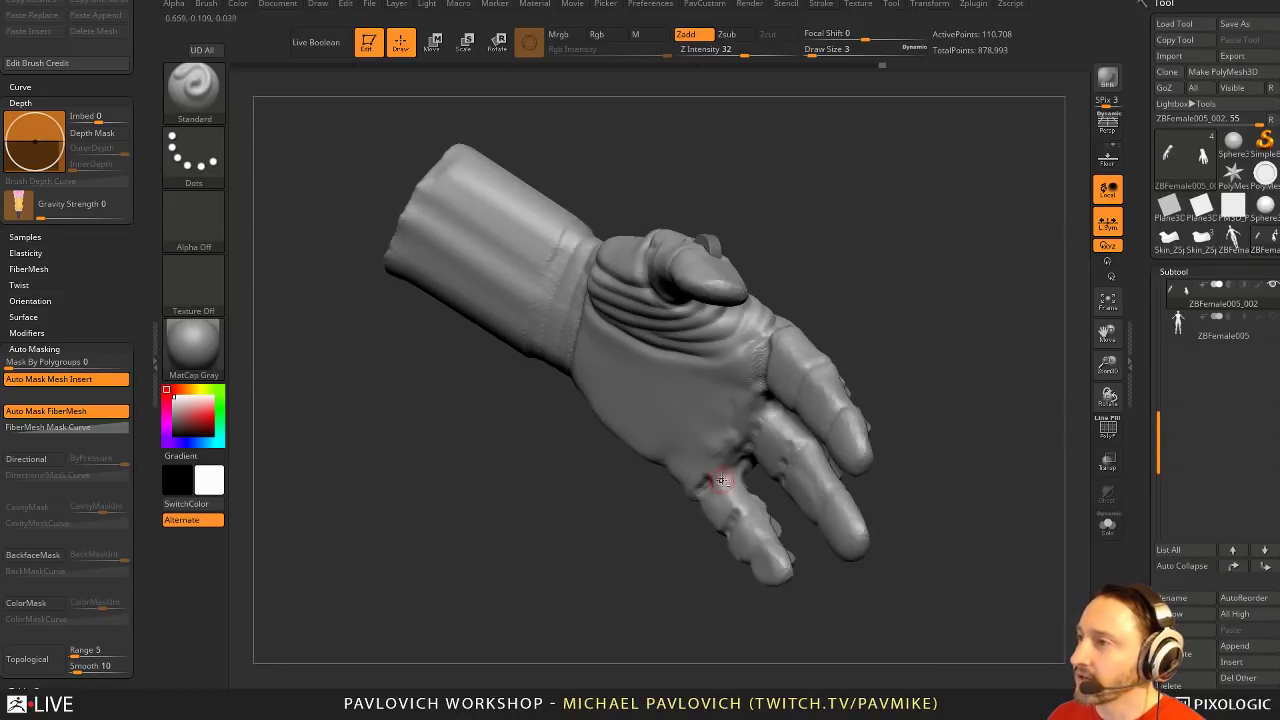
{"action": "left_click_drag", "start_coordinate": [683, 521], "coordinate": [940, 393]}
{"action": "left_click_drag", "start_coordinate": [956, 313], "coordinate": [877, 451]}
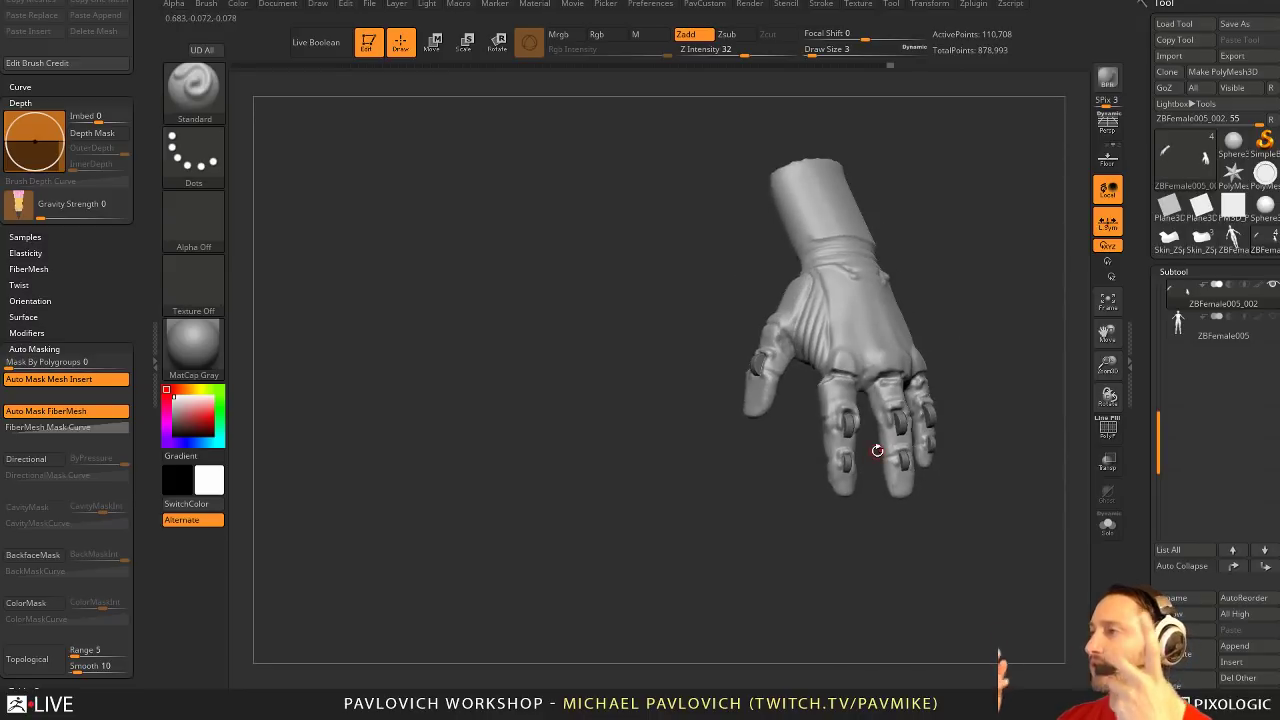
Sculpt a fold across the back of the wrist below the cuff rings with the Standard brush at draw size 3
{"action": "left_click_drag", "start_coordinate": [866, 276], "coordinate": [895, 351]}
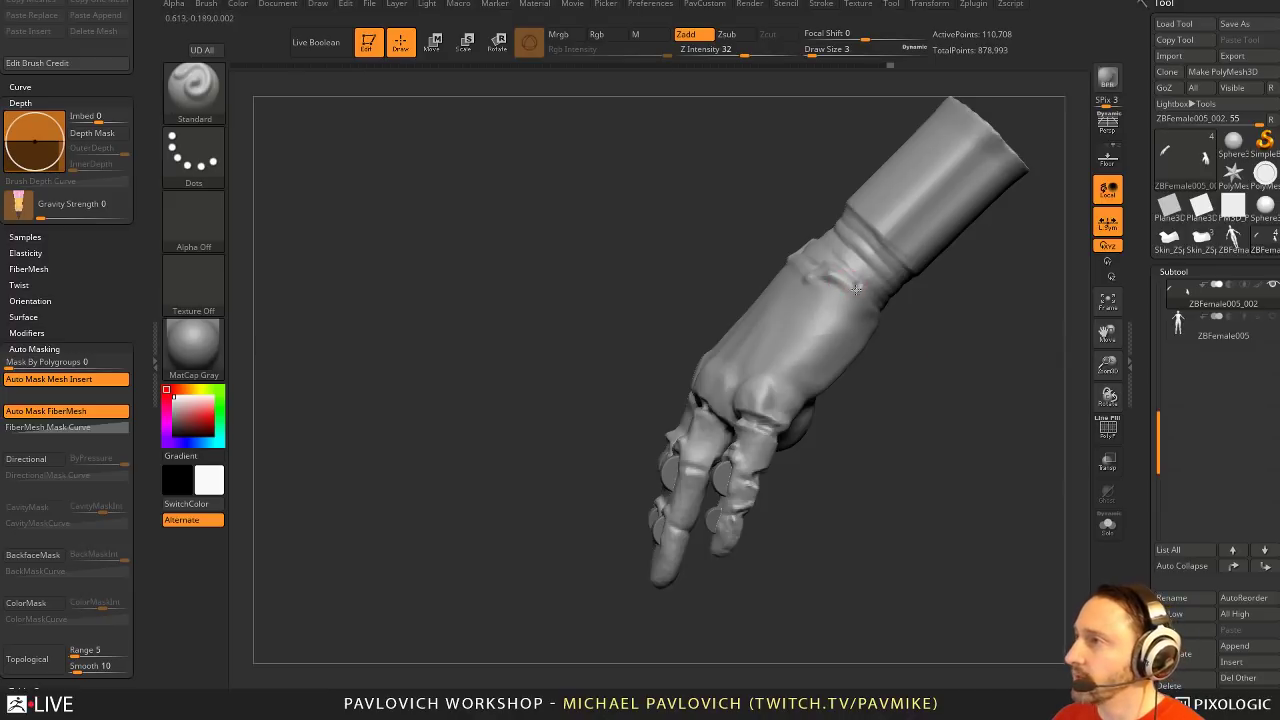
{"action": "mouse_move", "coordinate": [856, 289]}
{"action": "left_mouse_down"}
{"action": "mouse_move", "coordinate": [785, 381]}
{"action": "mouse_move", "coordinate": [886, 320]}
{"action": "left_mouse_up"}
{"action": "left_click_drag", "start_coordinate": [933, 363], "coordinate": [959, 371]}
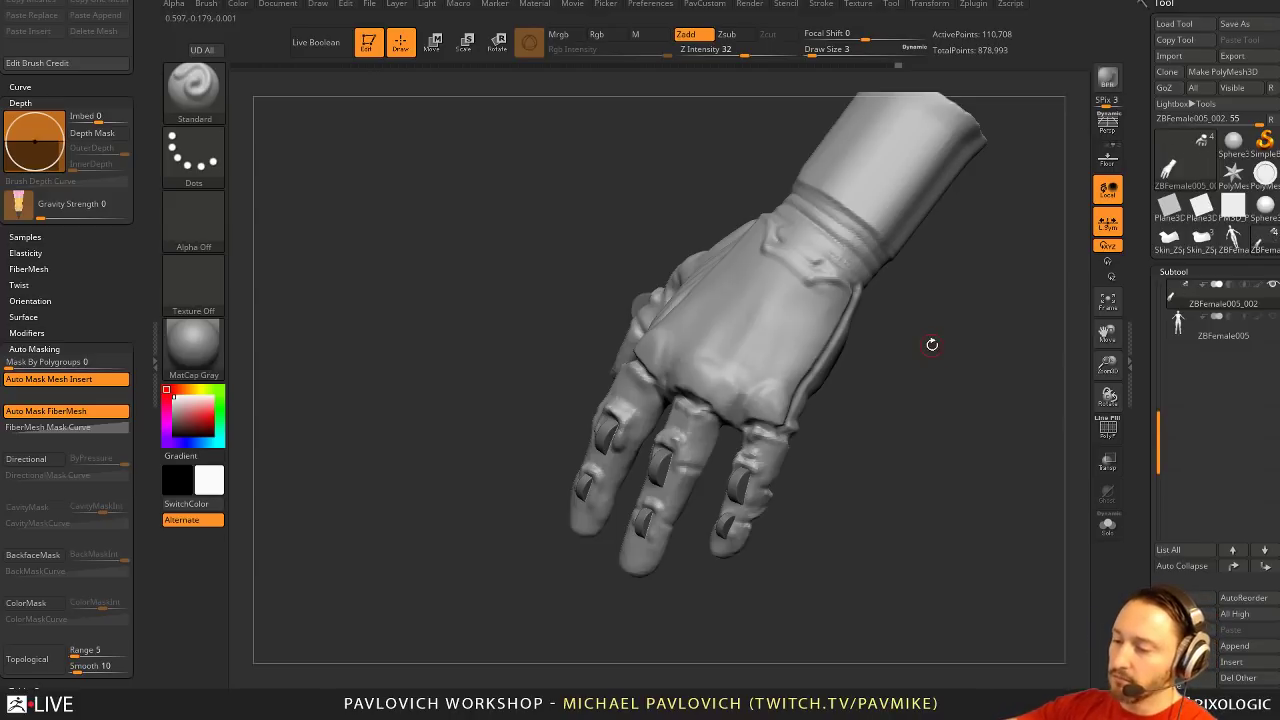
Try sculpting lengthwise folds down the palm from the wrist toward the finger bases, and undo the strokes
{"action": "mouse_move", "coordinate": [862, 435]}
{"action": "left_mouse_down"}
{"action": "mouse_move", "coordinate": [919, 402]}
{"action": "mouse_move", "coordinate": [908, 234]}
{"action": "mouse_move", "coordinate": [904, 268]}
{"action": "left_mouse_up"}
{"action": "left_click_drag", "start_coordinate": [743, 303], "coordinate": [804, 495]}
{"action": "left_click_drag", "start_coordinate": [728, 292], "coordinate": [782, 500]}
{"action": "left_click_drag", "start_coordinate": [706, 297], "coordinate": [745, 508]}
{"action": "left_click_drag", "start_coordinate": [686, 317], "coordinate": [706, 500]}
{"action": "left_click_drag", "start_coordinate": [650, 325], "coordinate": [669, 489]}
{"action": "mouse_move", "coordinate": [1007, 283]}
{"action": "left_mouse_down"}
{"action": "mouse_move", "coordinate": [1020, 323]}
{"action": "mouse_move", "coordinate": [992, 309]}
{"action": "left_mouse_up"}
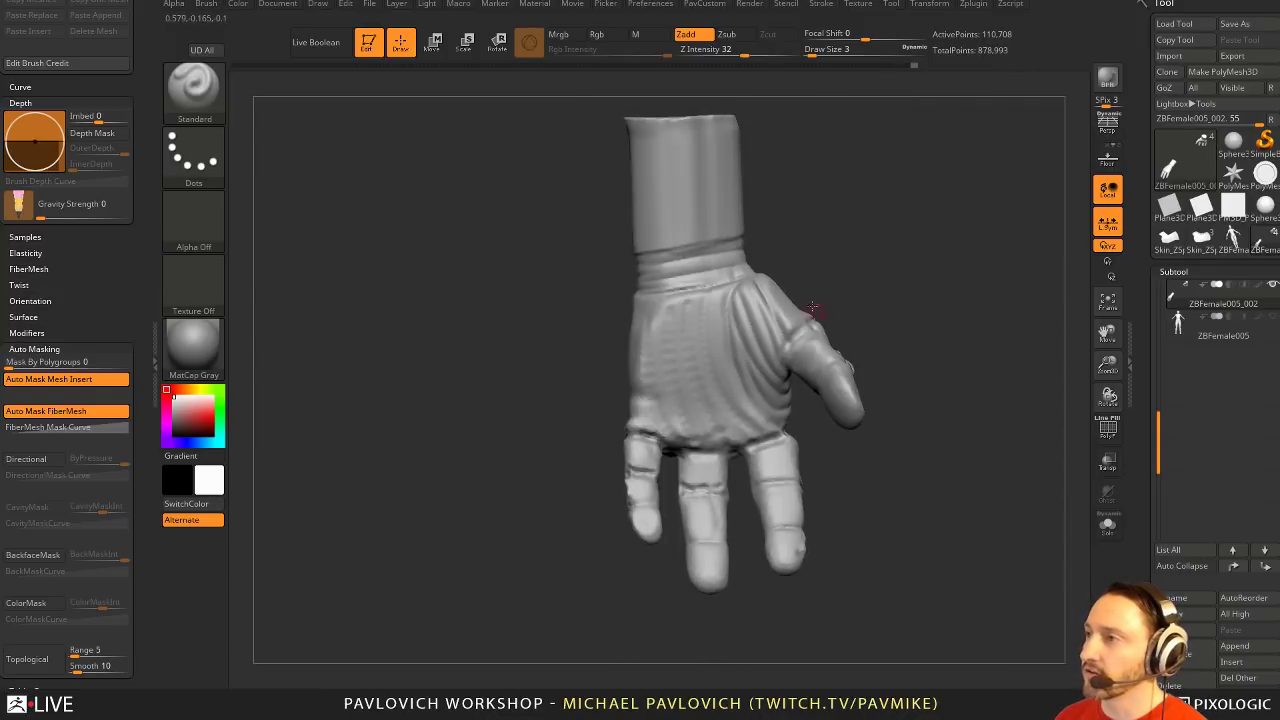
{"action": "key", "text": "ctrl+z"}
{"action": "key", "text": "ctrl+z"}
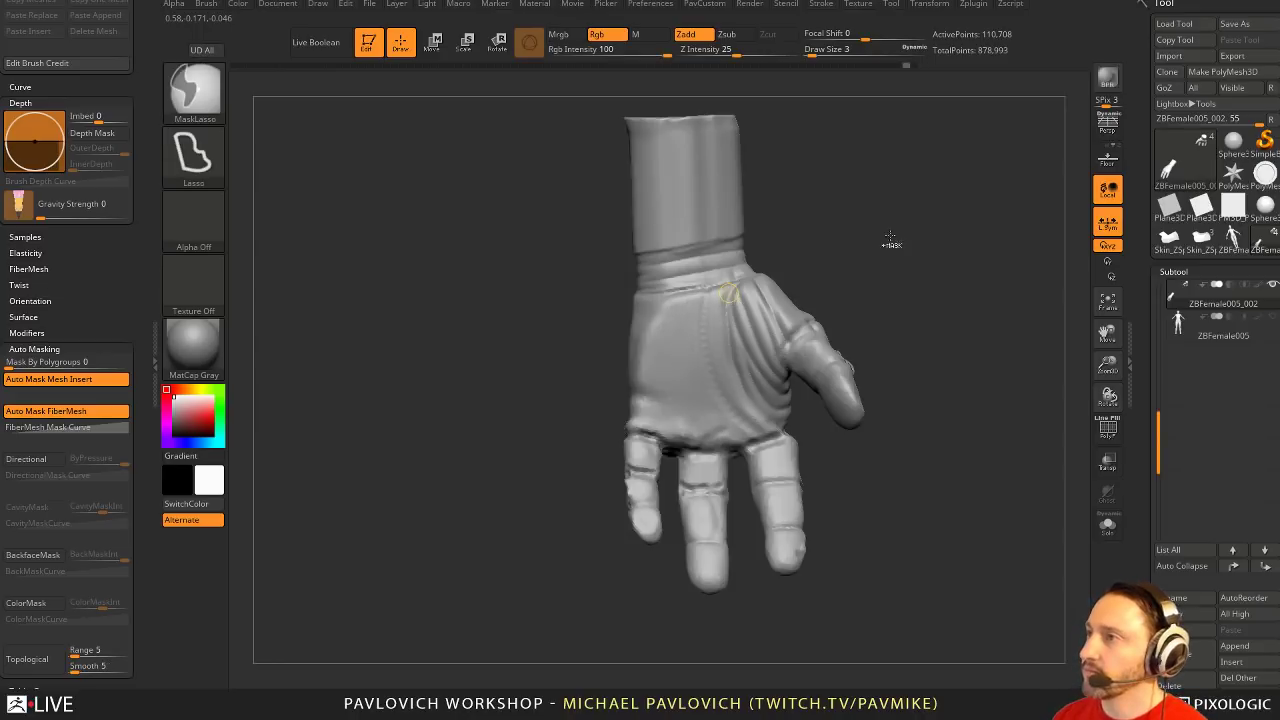
Sculpt a raised seam along the outer edge of the hand from wrist to smallest finger with the Standard brush at draw size 4
{"action": "mouse_move", "coordinate": [900, 300]}
{"action": "left_mouse_down"}
{"action": "mouse_move", "coordinate": [943, 303]}
{"action": "mouse_move", "coordinate": [894, 311]}
{"action": "mouse_move", "coordinate": [913, 297]}
{"action": "left_mouse_up"}
{"action": "key", "text": "]"}
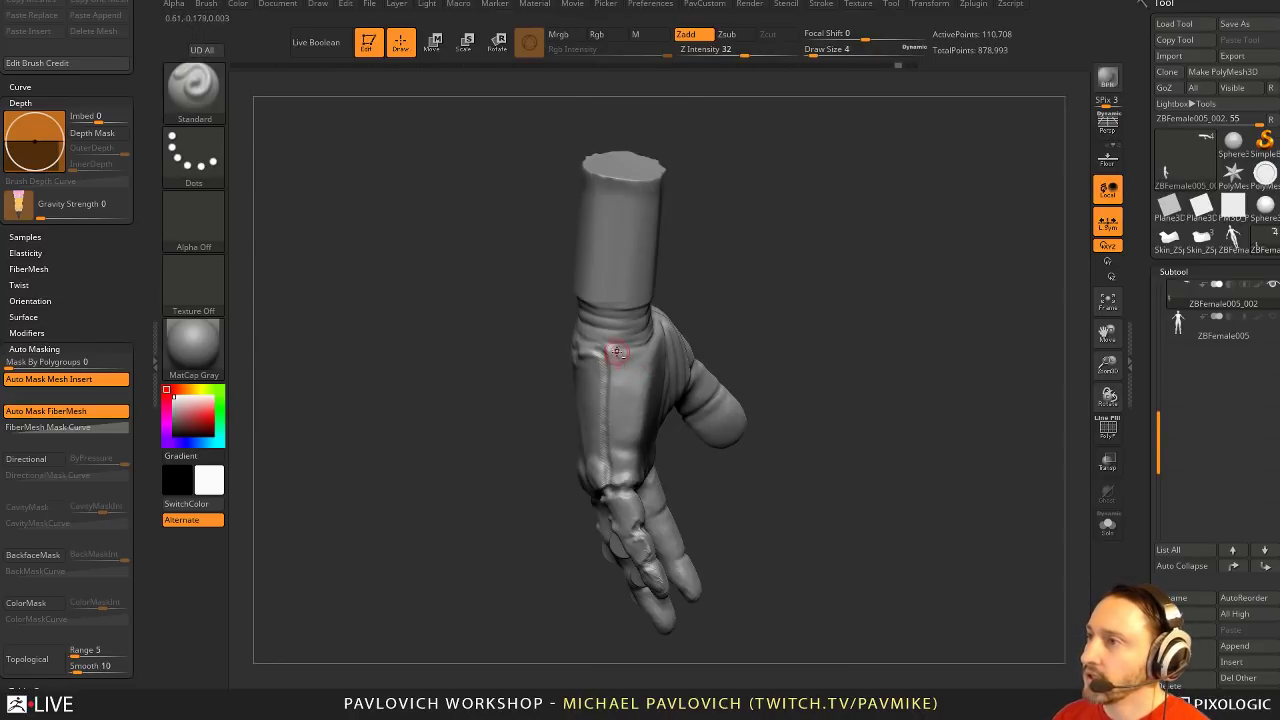
{"action": "mouse_move", "coordinate": [613, 394]}
{"action": "left_mouse_down"}
{"action": "mouse_move", "coordinate": [612, 352]}
{"action": "mouse_move", "coordinate": [611, 429]}
{"action": "left_mouse_up"}
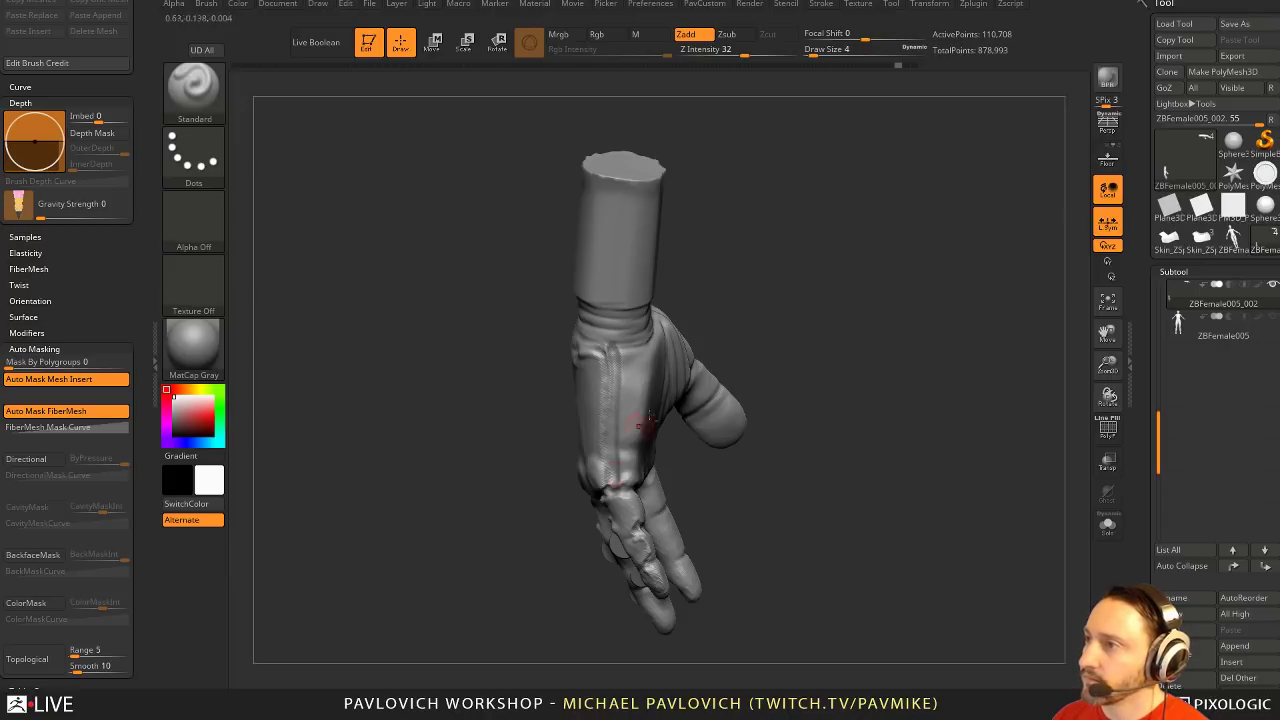
{"action": "mouse_move", "coordinate": [758, 342]}
{"action": "left_mouse_down"}
{"action": "mouse_move", "coordinate": [806, 323]}
{"action": "mouse_move", "coordinate": [822, 364]}
{"action": "left_mouse_up"}
{"action": "mouse_move", "coordinate": [598, 486]}
{"action": "left_mouse_down"}
{"action": "mouse_move", "coordinate": [732, 487]}
{"action": "mouse_move", "coordinate": [909, 458]}
{"action": "left_mouse_up"}
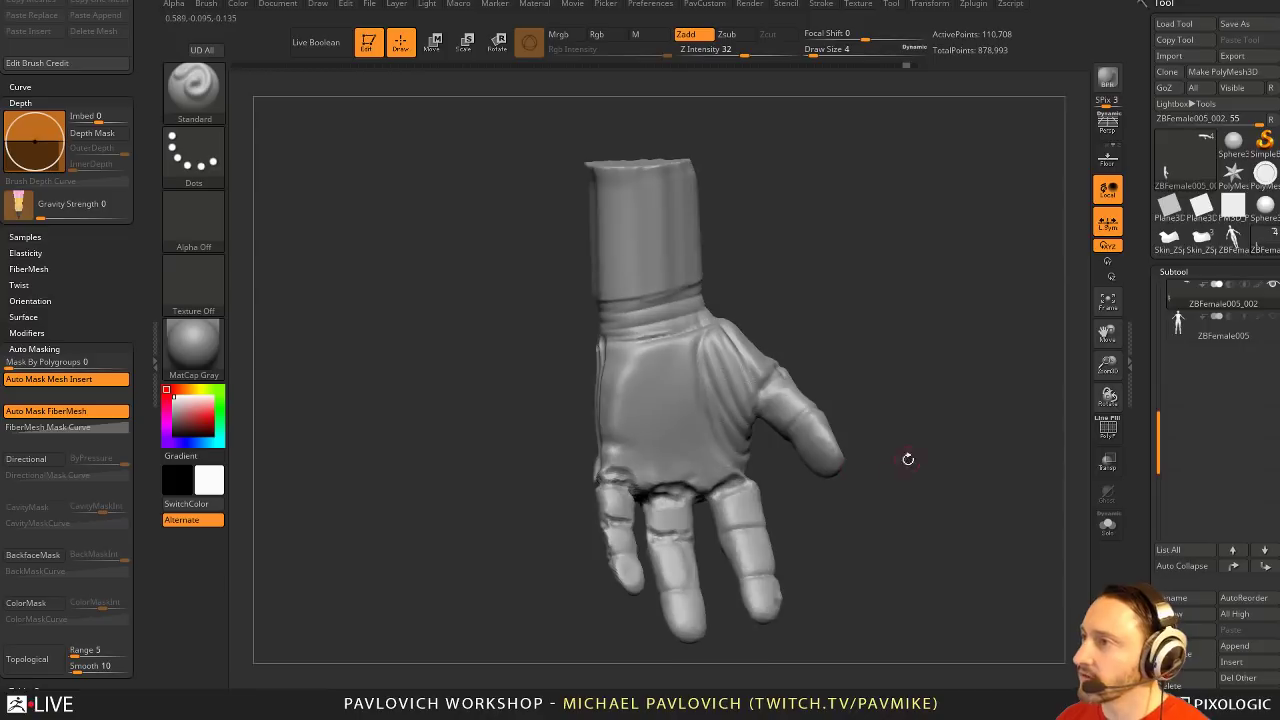
Duplicate the hand subtool and isolate the copy with Solo mode
{"action": "key", "text": "ctrl+shift+d"}
{"action": "left_click_drag", "start_coordinate": [913, 368], "coordinate": [938, 338]}
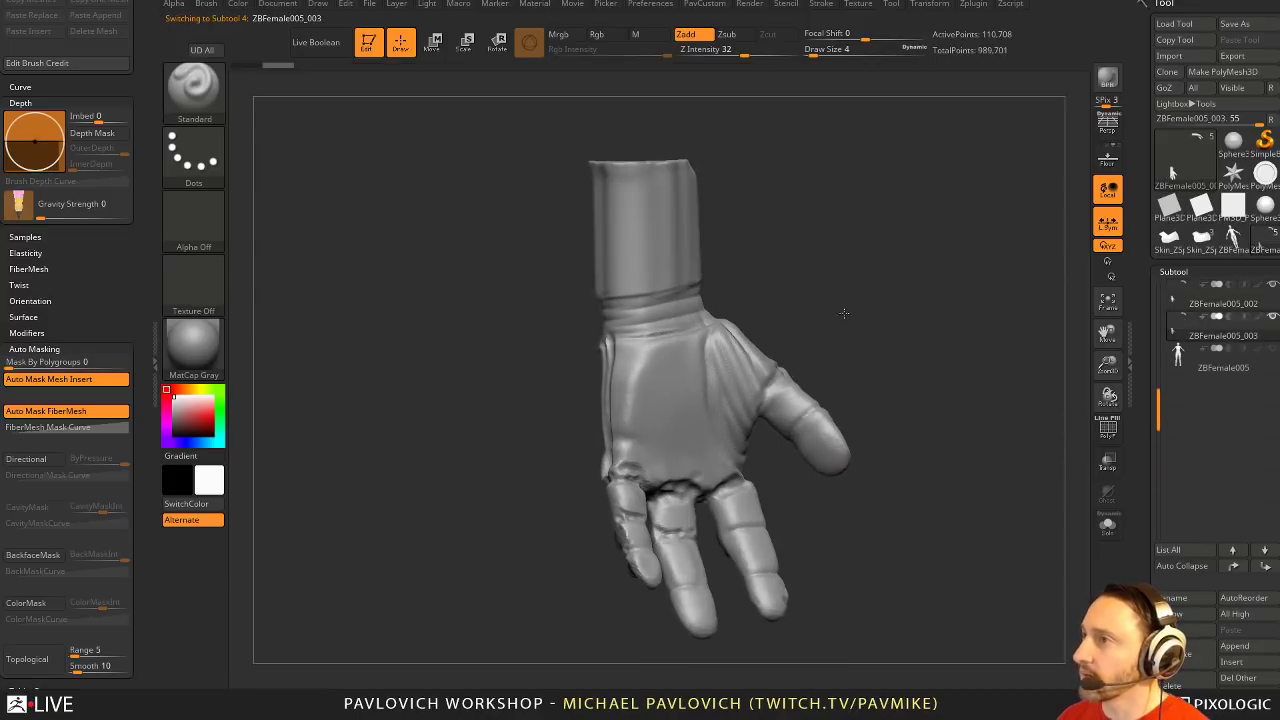
{"action": "mouse_move", "coordinate": [954, 386]}
{"action": "left_mouse_down"}
{"action": "mouse_move", "coordinate": [949, 357]}
{"action": "mouse_move", "coordinate": [925, 350]}
{"action": "left_mouse_up"}
{"action": "key", "text": "s"}
{"action": "mouse_move", "coordinate": [650, 362]}
{"action": "left_mouse_down"}
{"action": "mouse_move", "coordinate": [662, 361]}
{"action": "mouse_move", "coordinate": [637, 354]}
{"action": "mouse_move", "coordinate": [611, 395]}
{"action": "mouse_move", "coordinate": [618, 411]}
{"action": "left_mouse_up"}
{"action": "left_click", "coordinate": [648, 363]}
{"action": "key", "text": "ctrl+z"}
{"action": "key", "text": "s"}
{"action": "left_click_drag", "start_coordinate": [825, 300], "coordinate": [911, 327]}
{"action": "left_click", "coordinate": [1109, 526]}
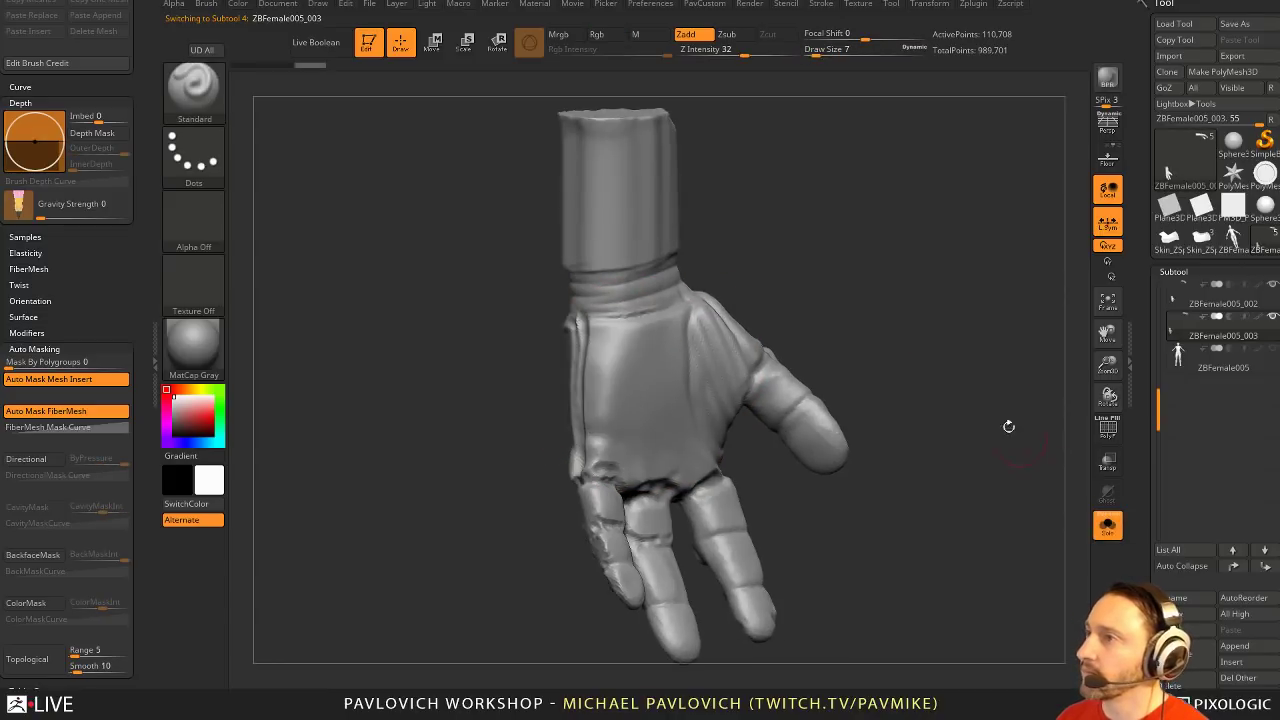
Smooth the palm of the duplicate hand and try out a Standard brush stroke on it, undoing the test stroke
{"action": "left_click_drag", "start_coordinate": [687, 343], "coordinate": [656, 328], "text": "shift"}
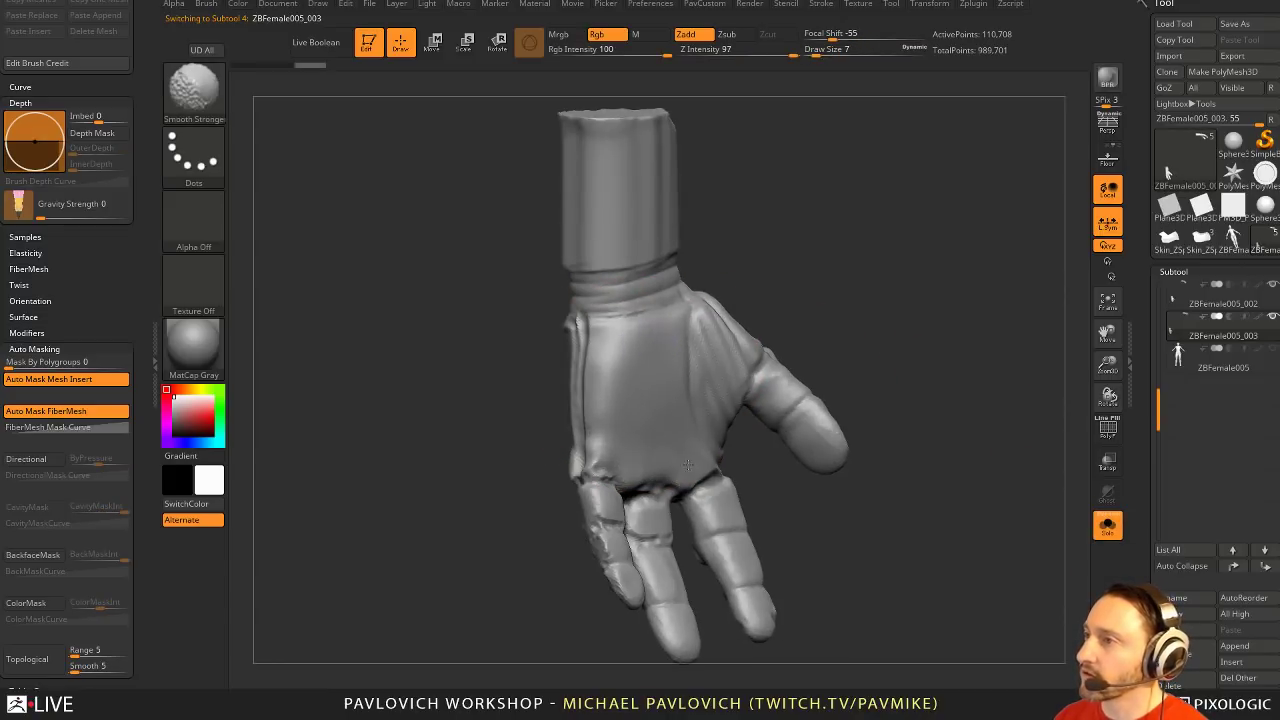
{"action": "key", "text": "1"}
{"action": "key", "text": "s"}
{"action": "mouse_move", "coordinate": [631, 374]}
{"action": "left_mouse_down"}
{"action": "mouse_move", "coordinate": [647, 373]}
{"action": "mouse_move", "coordinate": [597, 331]}
{"action": "mouse_move", "coordinate": [649, 357]}
{"action": "mouse_move", "coordinate": [649, 420]}
{"action": "left_mouse_up"}
{"action": "key", "text": "ctrl+z"}
{"action": "key", "text": "ctrl+z"}
{"action": "key", "text": "2"}
{"action": "right_click_drag", "start_coordinate": [652, 424], "coordinate": [697, 366]}
{"action": "left_click_drag", "start_coordinate": [697, 366], "coordinate": [684, 343], "text": "shift"}
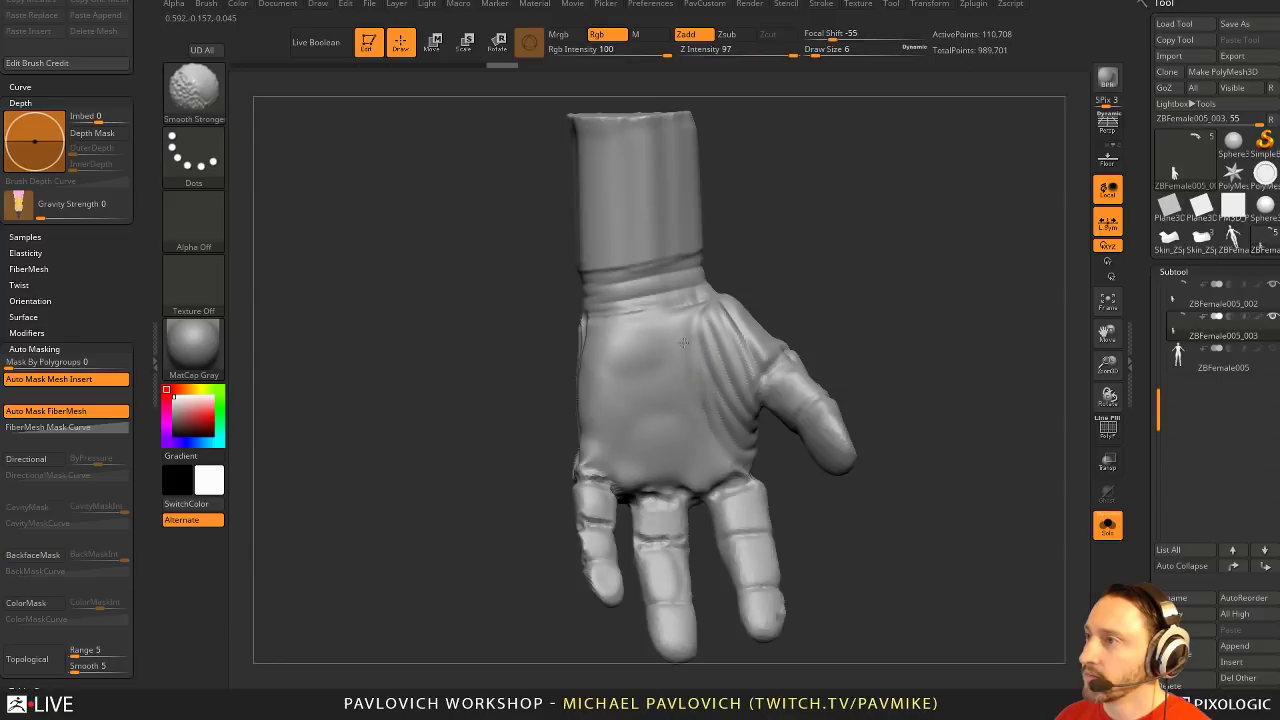
Carve lengthwise creases from the wrist down the smallest finger's side of the duplicate's palm with the DamStandard brush at draw size 4
{"action": "mouse_move", "coordinate": [641, 401]}
{"action": "right_mouse_down"}
{"action": "mouse_move", "coordinate": [644, 351]}
{"action": "mouse_move", "coordinate": [823, 309]}
{"action": "mouse_move", "coordinate": [651, 363]}
{"action": "right_mouse_up"}
{"action": "key", "text": "b"}
{"action": "key", "text": "d"}
{"action": "key", "text": "s"}
{"action": "key", "text": "bracketleft"}
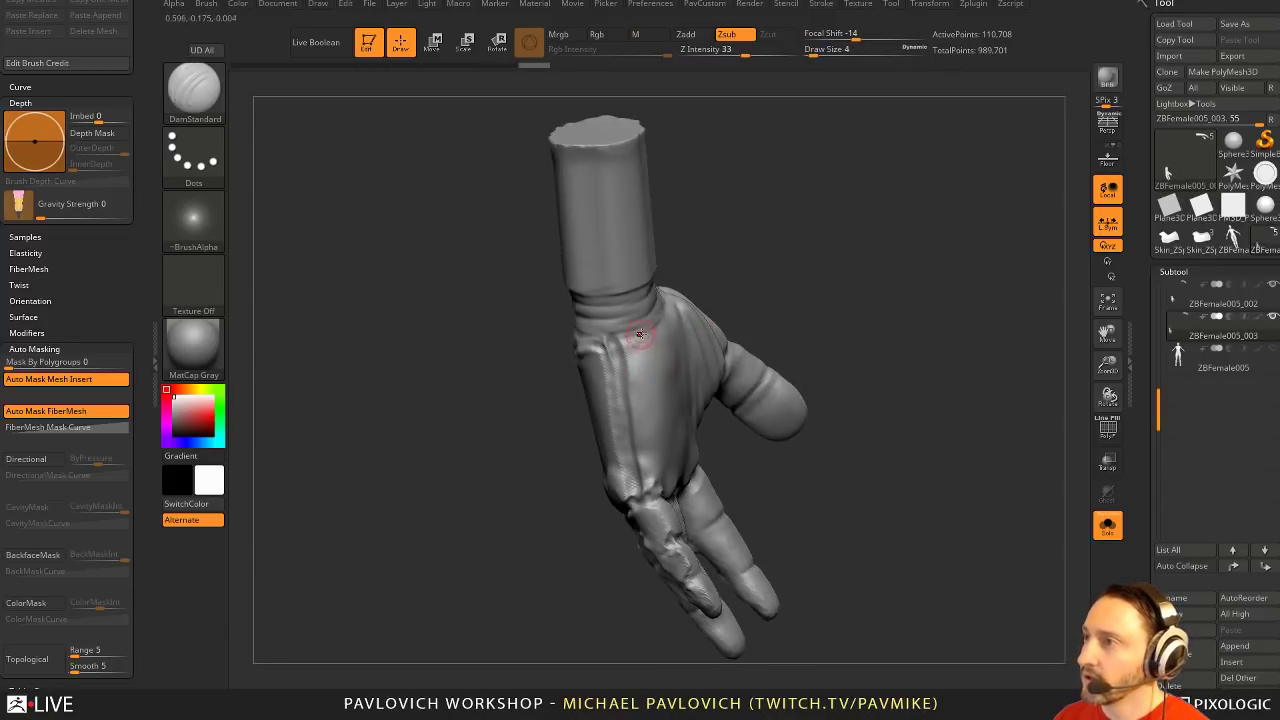
{"action": "right_click_drag", "start_coordinate": [759, 302], "coordinate": [652, 334]}
{"action": "left_click_drag", "start_coordinate": [662, 325], "coordinate": [652, 386]}
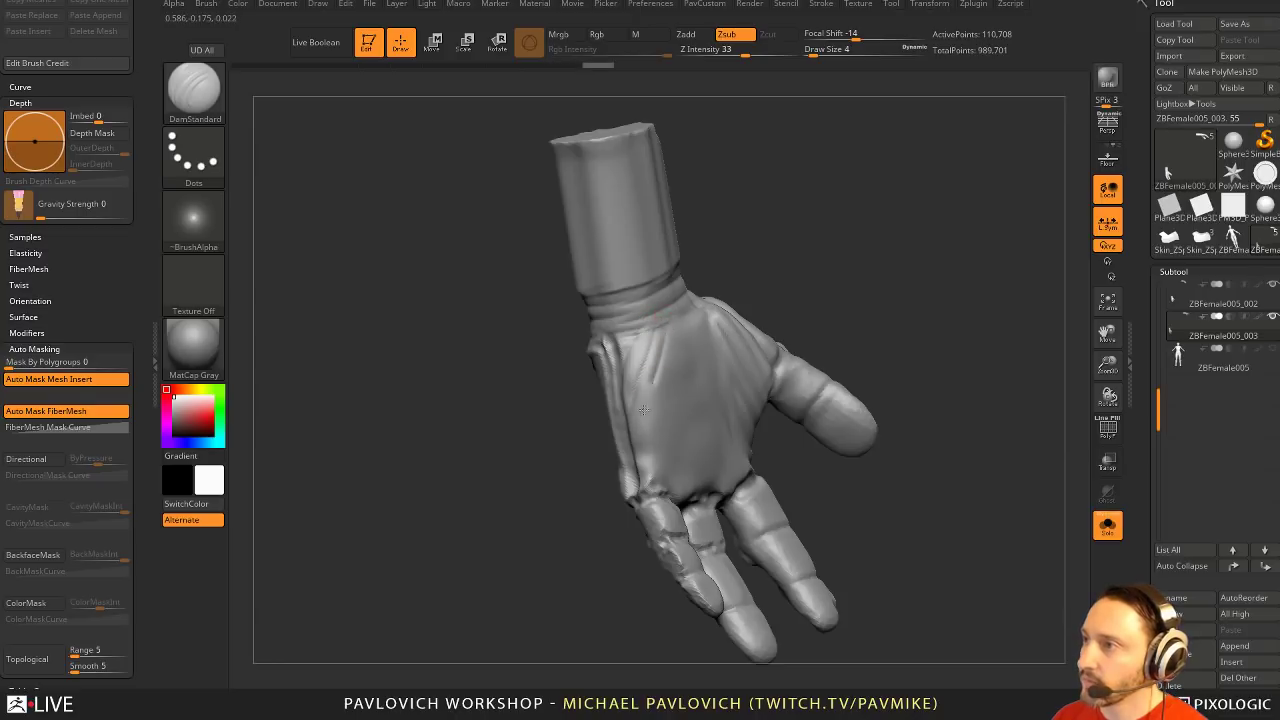
{"action": "left_click_drag", "start_coordinate": [678, 320], "coordinate": [642, 494]}
{"action": "right_click_drag", "start_coordinate": [642, 496], "coordinate": [605, 490]}
{"action": "mouse_move", "coordinate": [682, 318]}
{"action": "left_mouse_down"}
{"action": "mouse_move", "coordinate": [643, 485]}
{"action": "mouse_move", "coordinate": [661, 491]}
{"action": "left_mouse_up"}
Carve curved DamStandard creases from the wrist through the centre of the duplicate's palm toward the first finger's base
{"action": "right_click_drag", "start_coordinate": [741, 363], "coordinate": [722, 347]}
{"action": "mouse_move", "coordinate": [718, 328]}
{"action": "left_mouse_down"}
{"action": "mouse_move", "coordinate": [771, 459]}
{"action": "mouse_move", "coordinate": [704, 354]}
{"action": "mouse_move", "coordinate": [773, 474]}
{"action": "left_mouse_up"}
{"action": "right_click_drag", "start_coordinate": [829, 446], "coordinate": [810, 424]}
{"action": "left_click_drag", "start_coordinate": [691, 337], "coordinate": [680, 391]}
{"action": "mouse_move", "coordinate": [679, 390]}
{"action": "right_mouse_down"}
{"action": "mouse_move", "coordinate": [684, 338]}
{"action": "mouse_move", "coordinate": [743, 325]}
{"action": "right_mouse_up"}
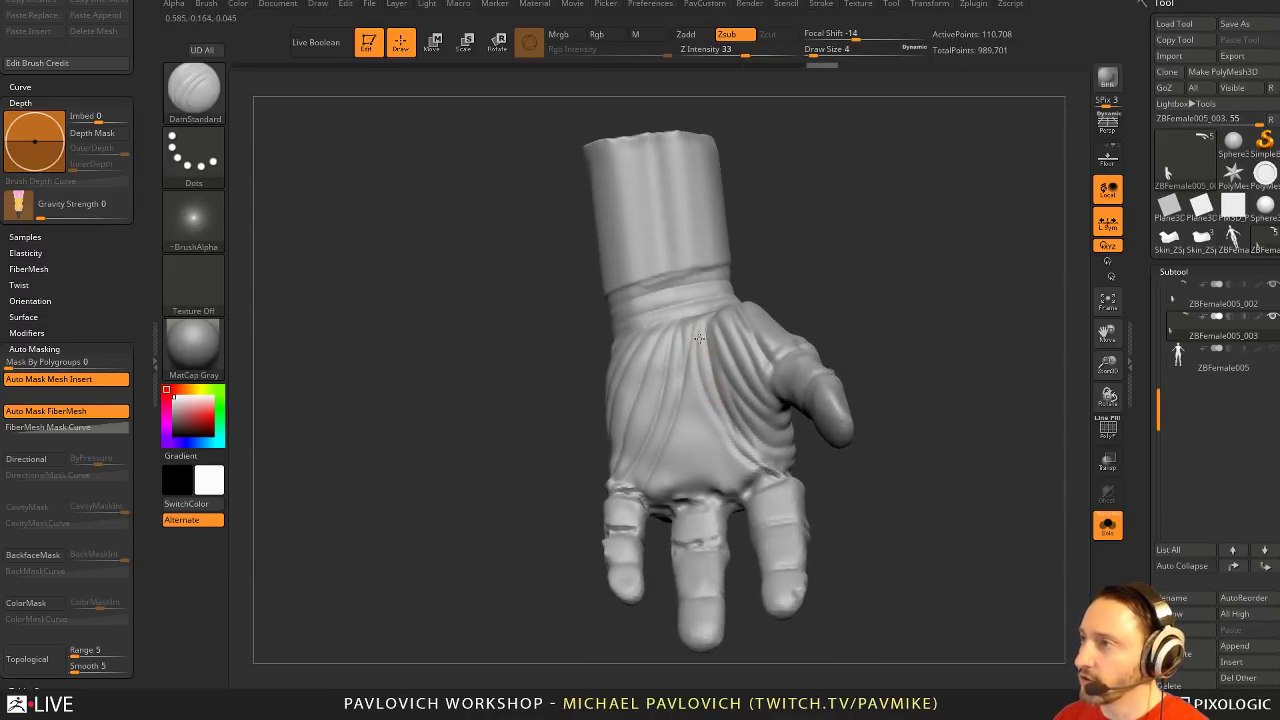
{"action": "left_click_drag", "start_coordinate": [699, 338], "coordinate": [762, 472]}
{"action": "right_click_drag", "start_coordinate": [883, 437], "coordinate": [789, 400]}
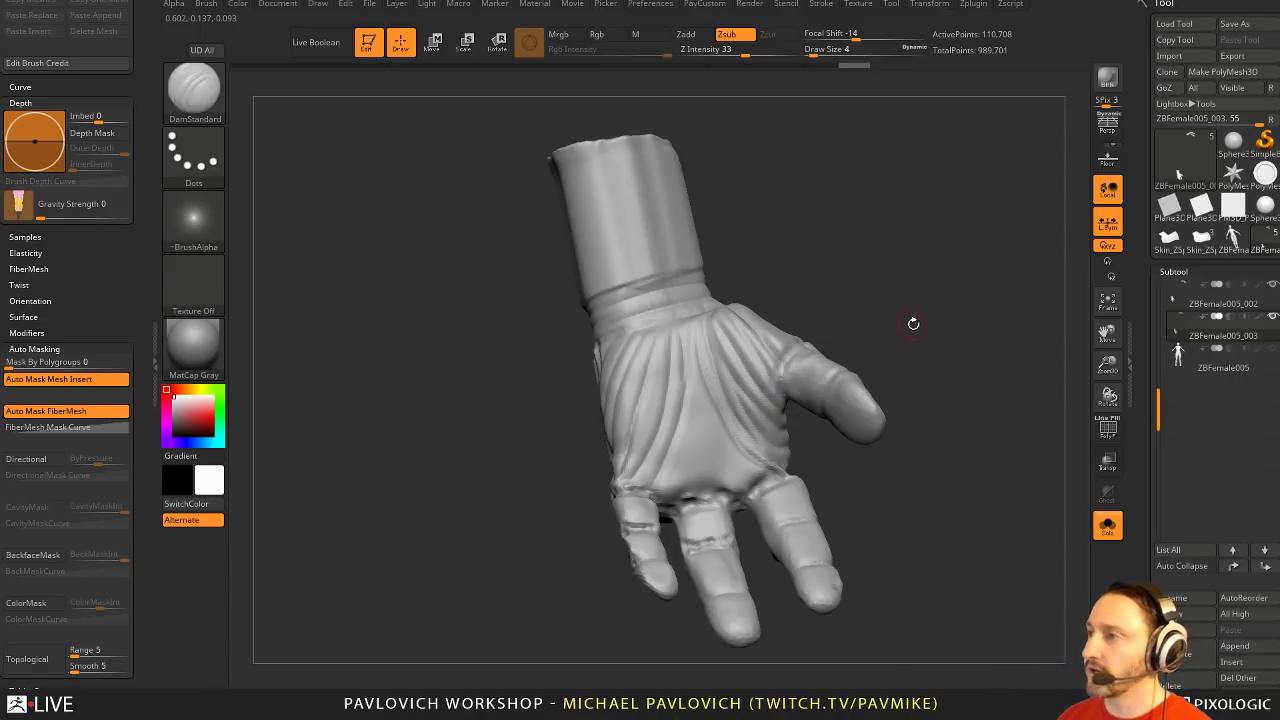
Compare the creased duplicate with the original hand, delete the duplicate subtool and reselect the original hand
{"action": "mouse_move", "coordinate": [913, 323]}
{"action": "right_mouse_down"}
{"action": "mouse_move", "coordinate": [882, 298]}
{"action": "mouse_move", "coordinate": [908, 308]}
{"action": "mouse_move", "coordinate": [910, 293]}
{"action": "mouse_move", "coordinate": [890, 300]}
{"action": "right_mouse_up"}
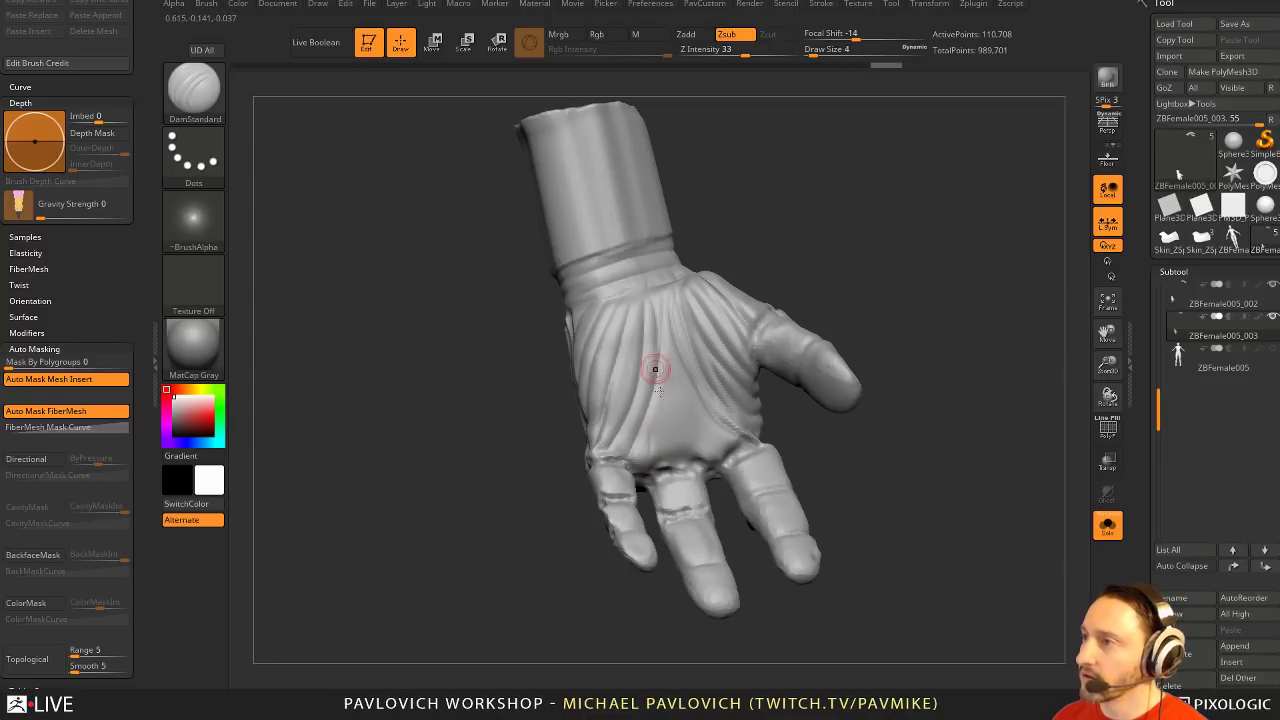
{"action": "right_click_drag", "start_coordinate": [843, 414], "coordinate": [982, 379]}
{"action": "right_click_drag", "start_coordinate": [982, 379], "coordinate": [1056, 335]}
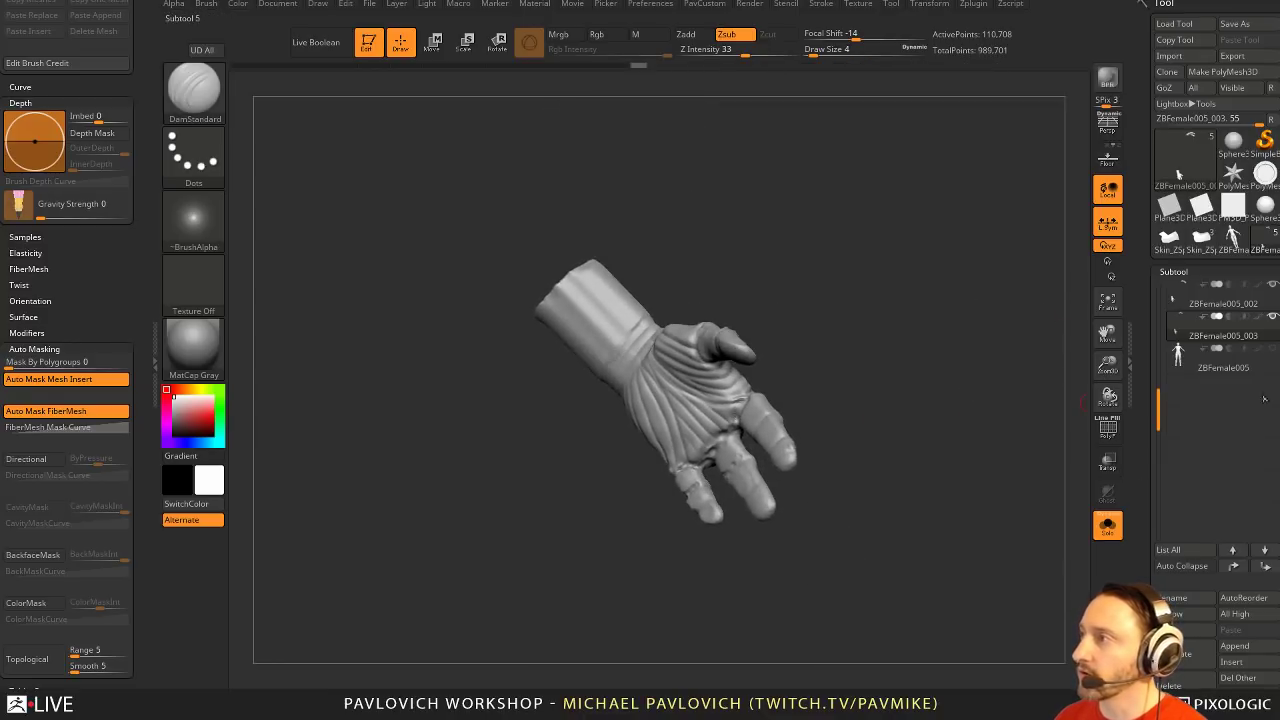
{"action": "left_click", "coordinate": [1240, 334]}
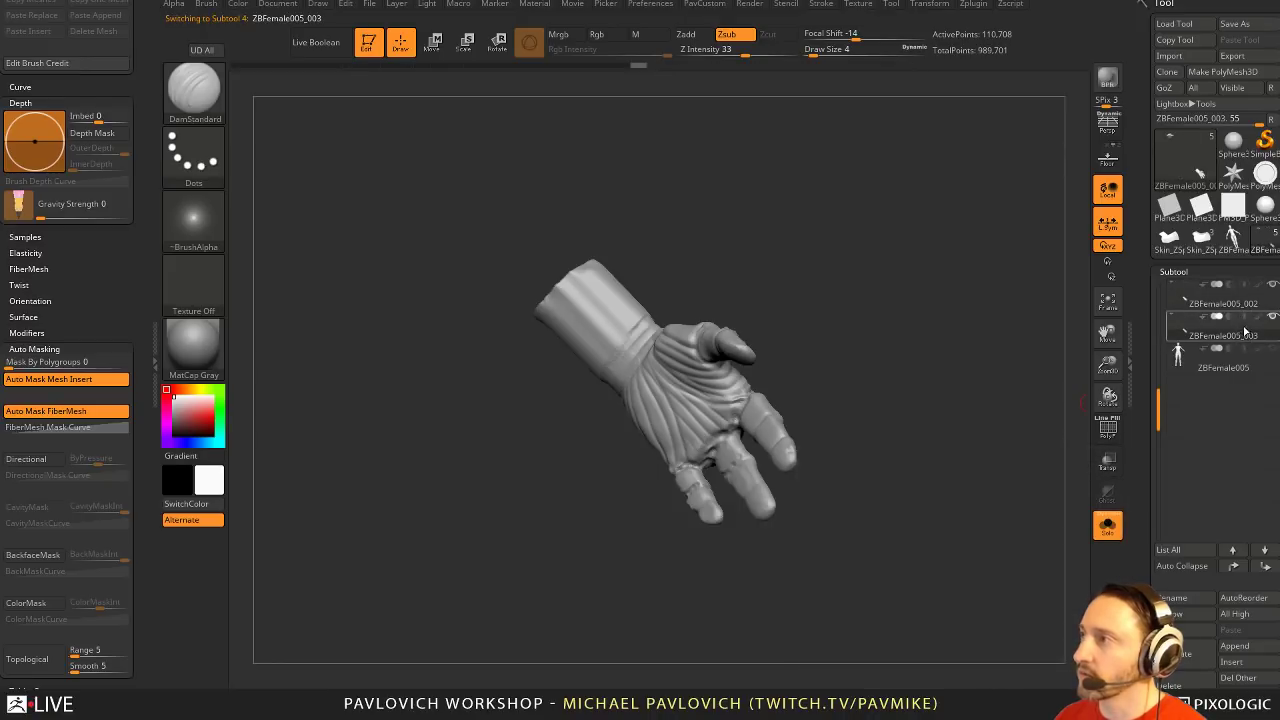
{"action": "right_click_drag", "start_coordinate": [1070, 389], "coordinate": [973, 481]}
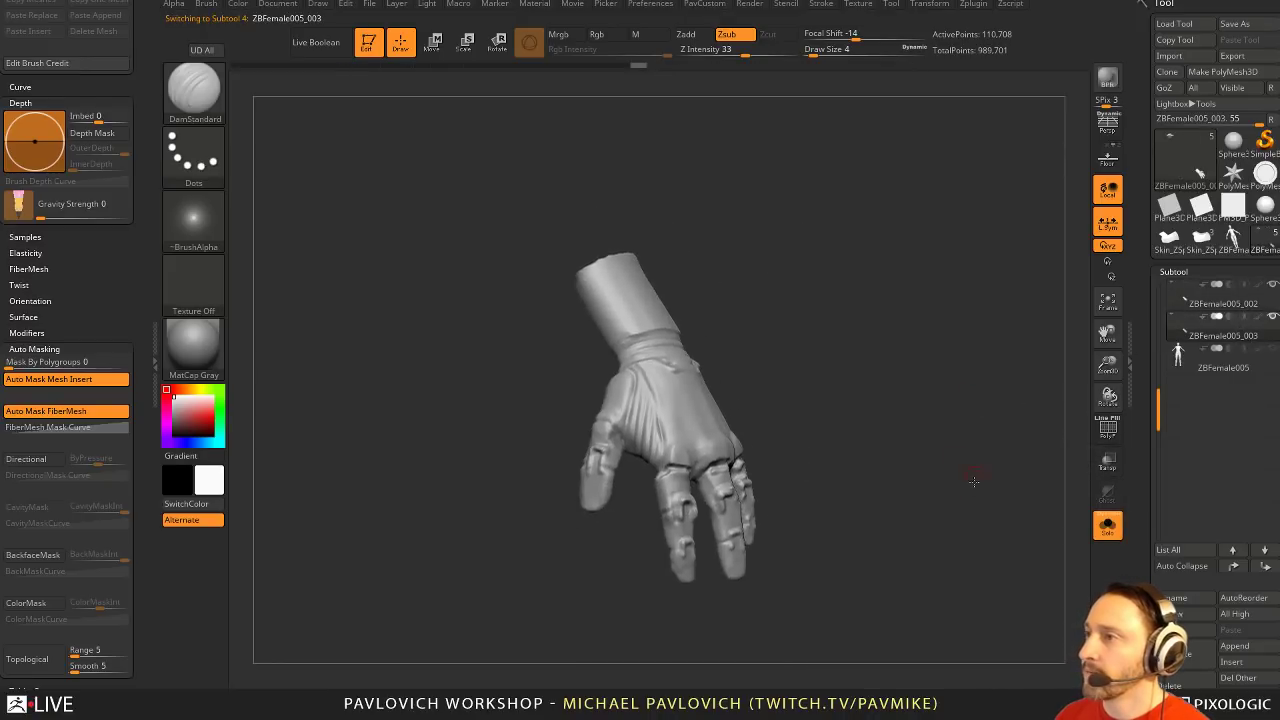
{"action": "right_click_drag", "start_coordinate": [1071, 363], "coordinate": [1119, 333]}
{"action": "left_click", "coordinate": [1210, 310]}
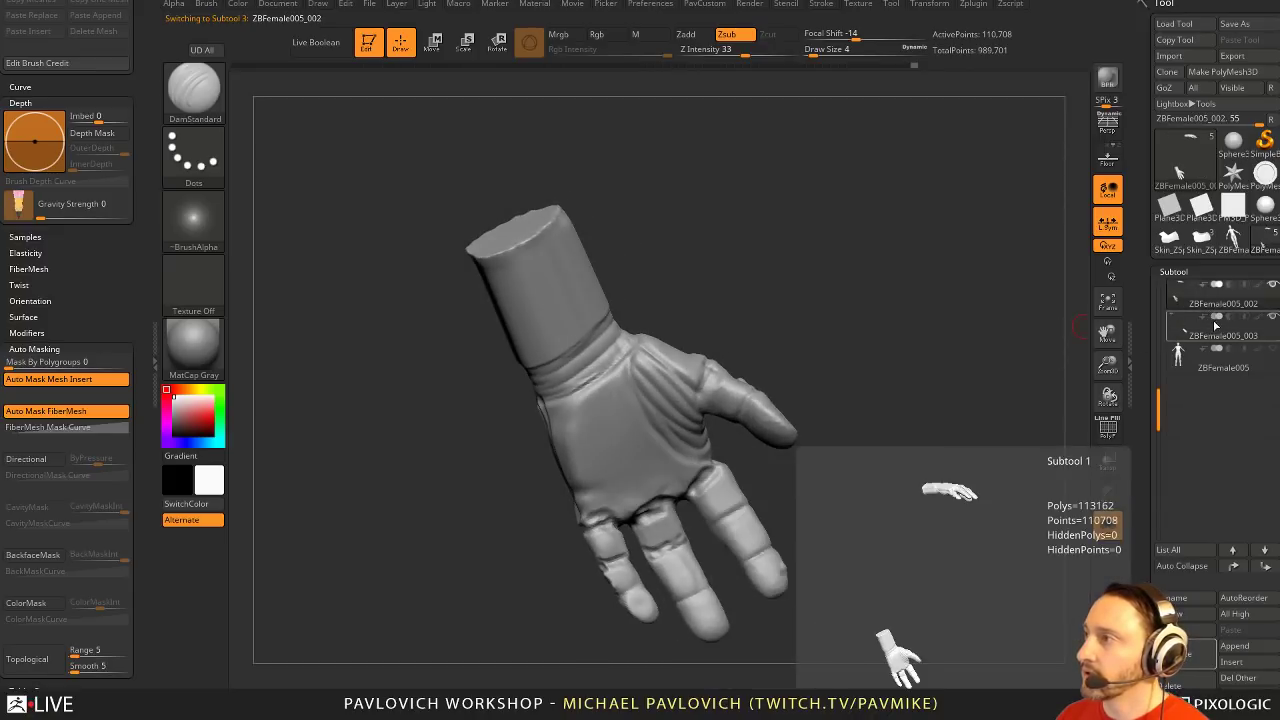
{"action": "left_click", "coordinate": [1216, 326]}
{"action": "left_click", "coordinate": [1210, 369]}
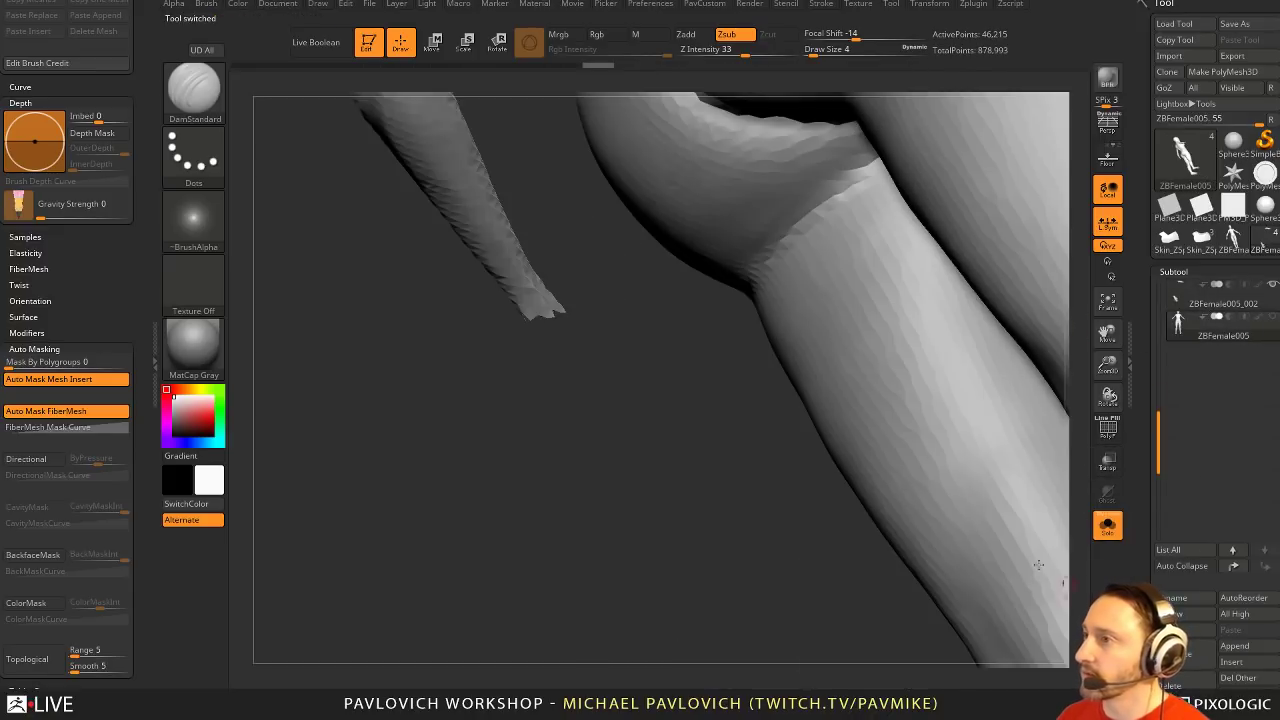
{"action": "left_click", "coordinate": [1210, 303]}
Try the brush's Mask By Polygroups setting at 100 and return it to 0
{"action": "right_click_drag", "start_coordinate": [888, 441], "coordinate": [927, 434]}
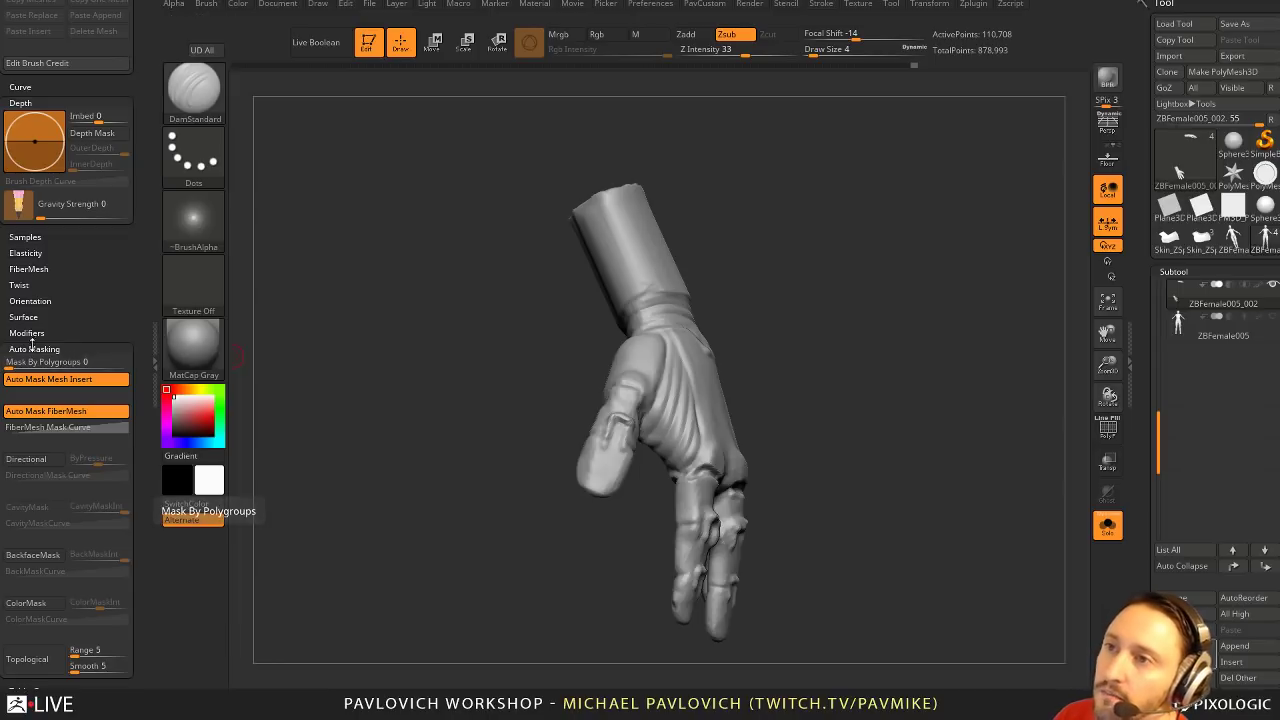
{"action": "left_click_drag", "start_coordinate": [100, 364], "coordinate": [140, 364]}
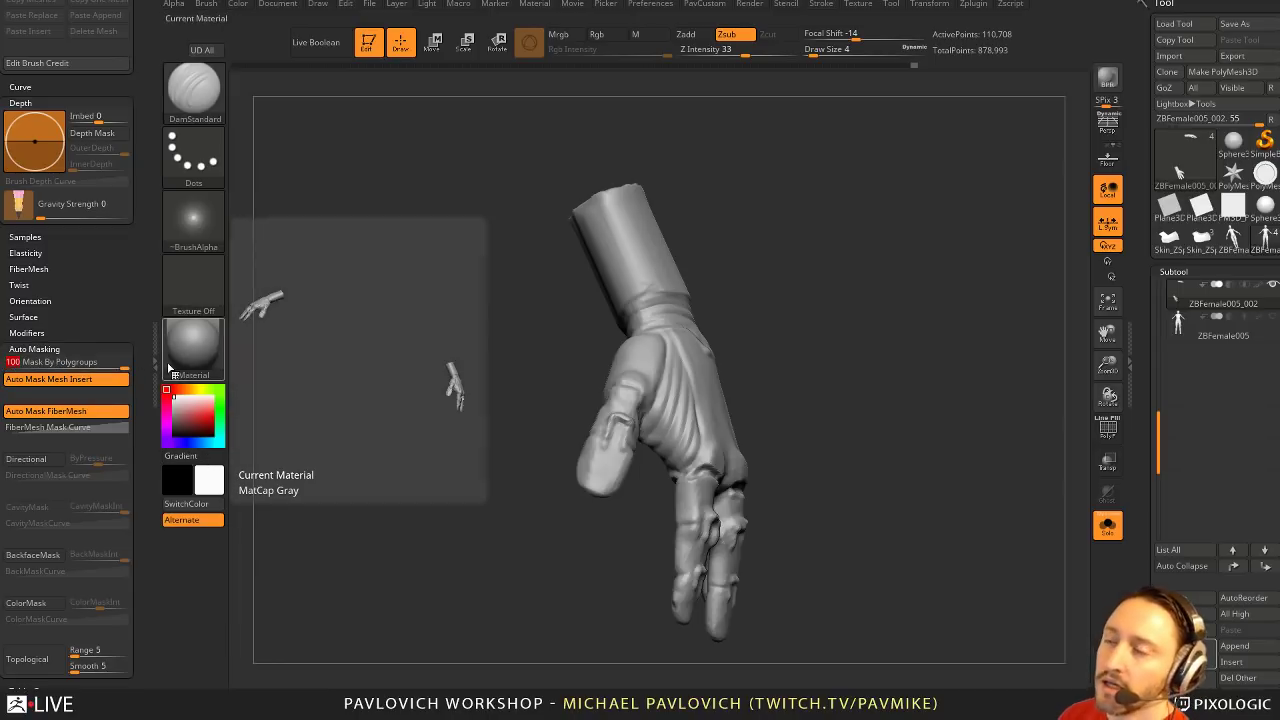
{"action": "left_click_drag", "start_coordinate": [50, 364], "coordinate": [4, 364]}
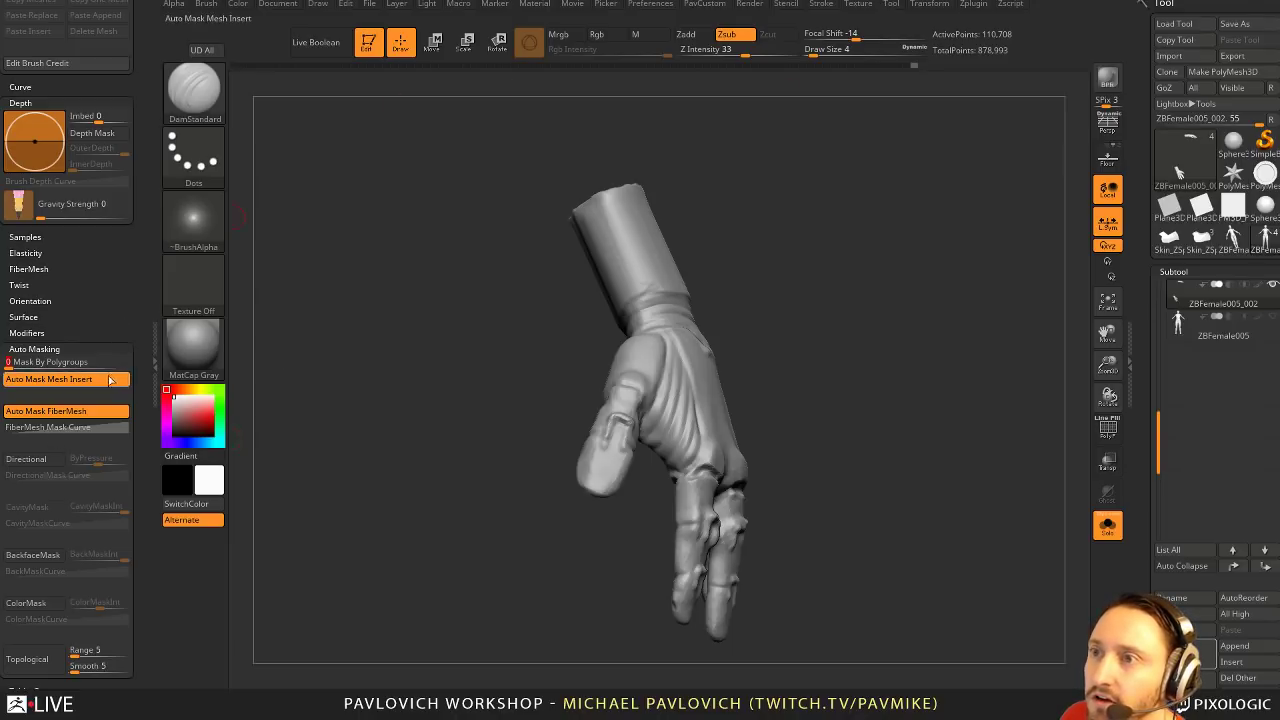
Collapse all expanded sections of the brush settings
{"action": "left_click", "coordinate": [117, 303]}
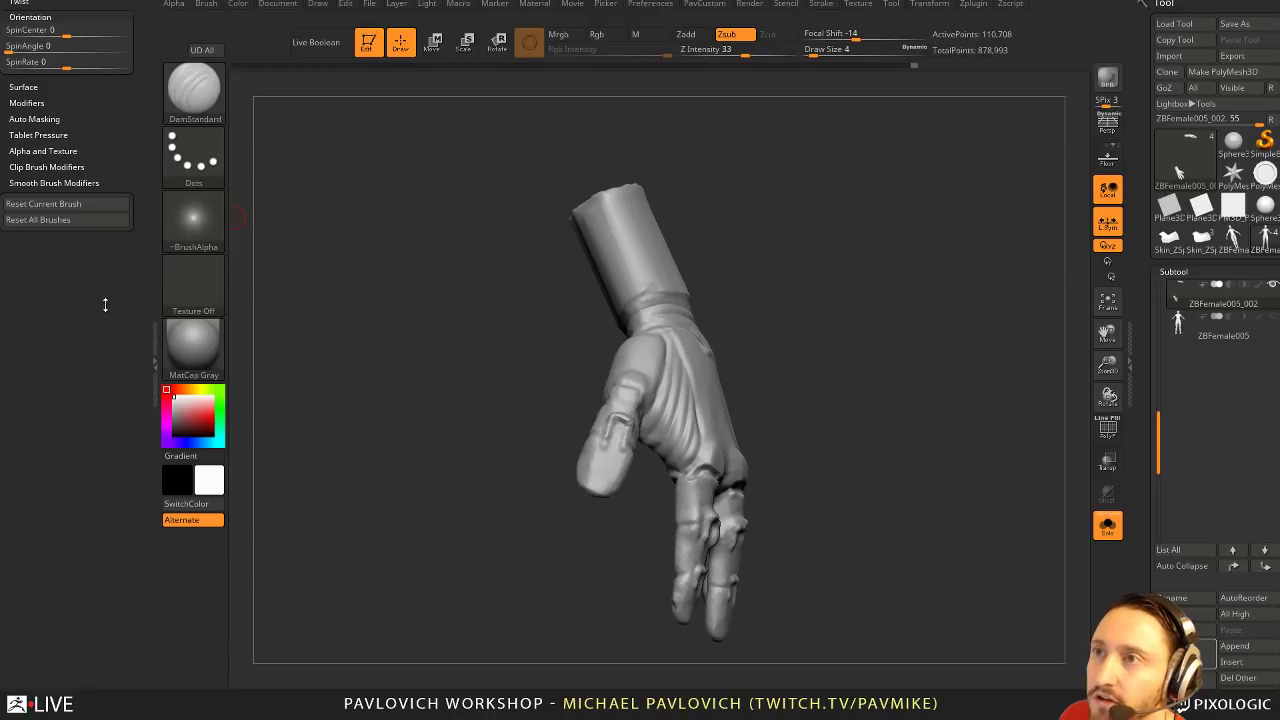
{"action": "left_click_drag", "start_coordinate": [105, 305], "coordinate": [104, 517]}
{"action": "left_click", "coordinate": [55, 480], "text": "shift"}
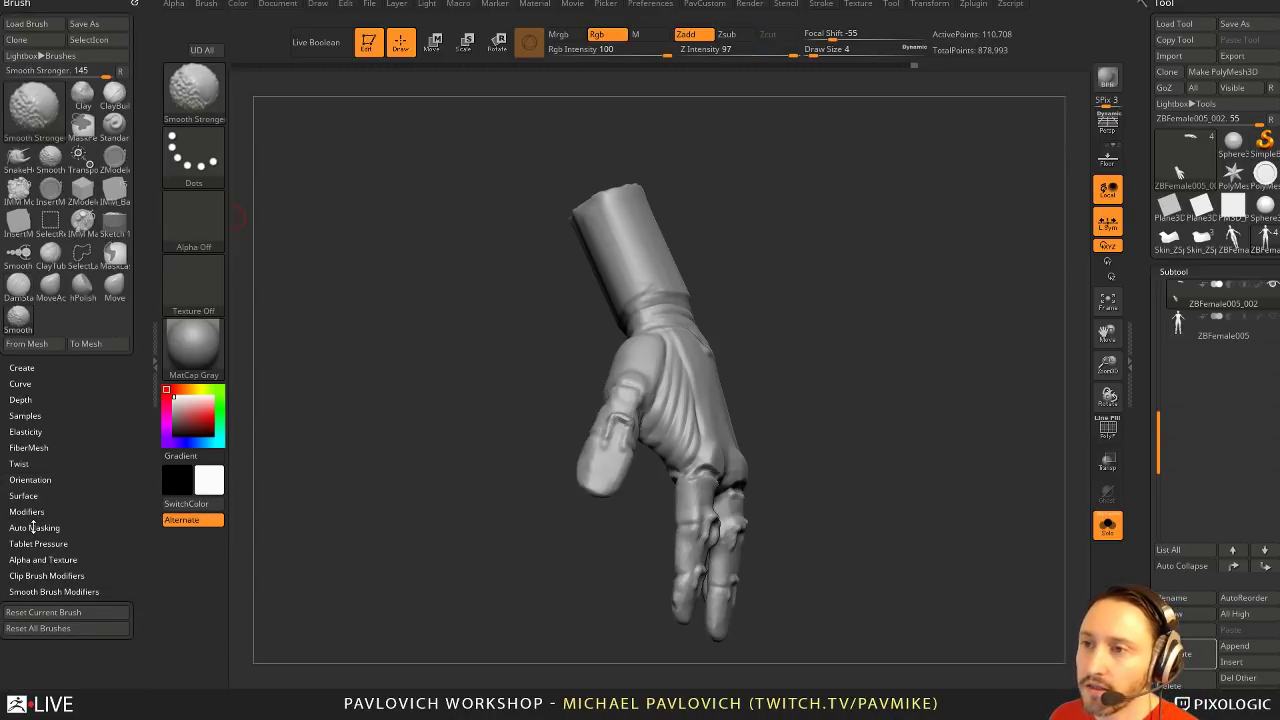
Turn off the Double Sided display for the hand subtool through the custom PavCustom commands
{"action": "mouse_move", "coordinate": [705, 4]}
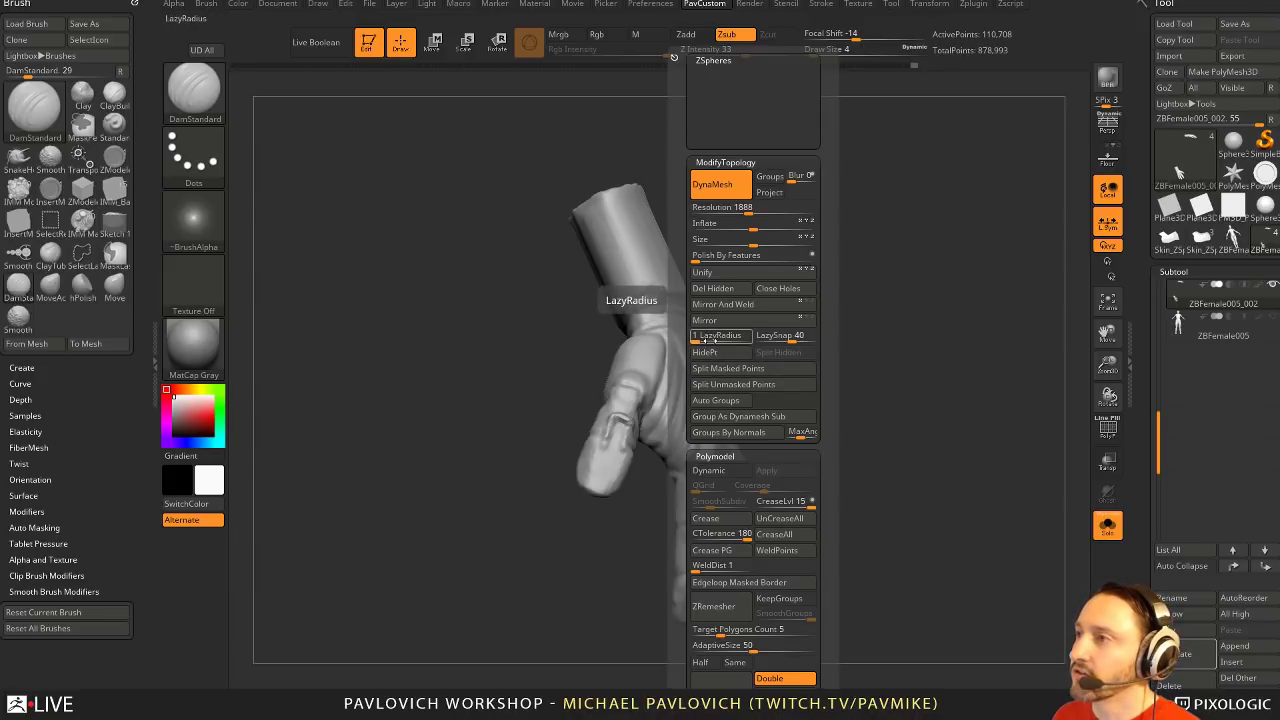
{"action": "key", "text": "grave"}
{"action": "key", "text": "grave"}
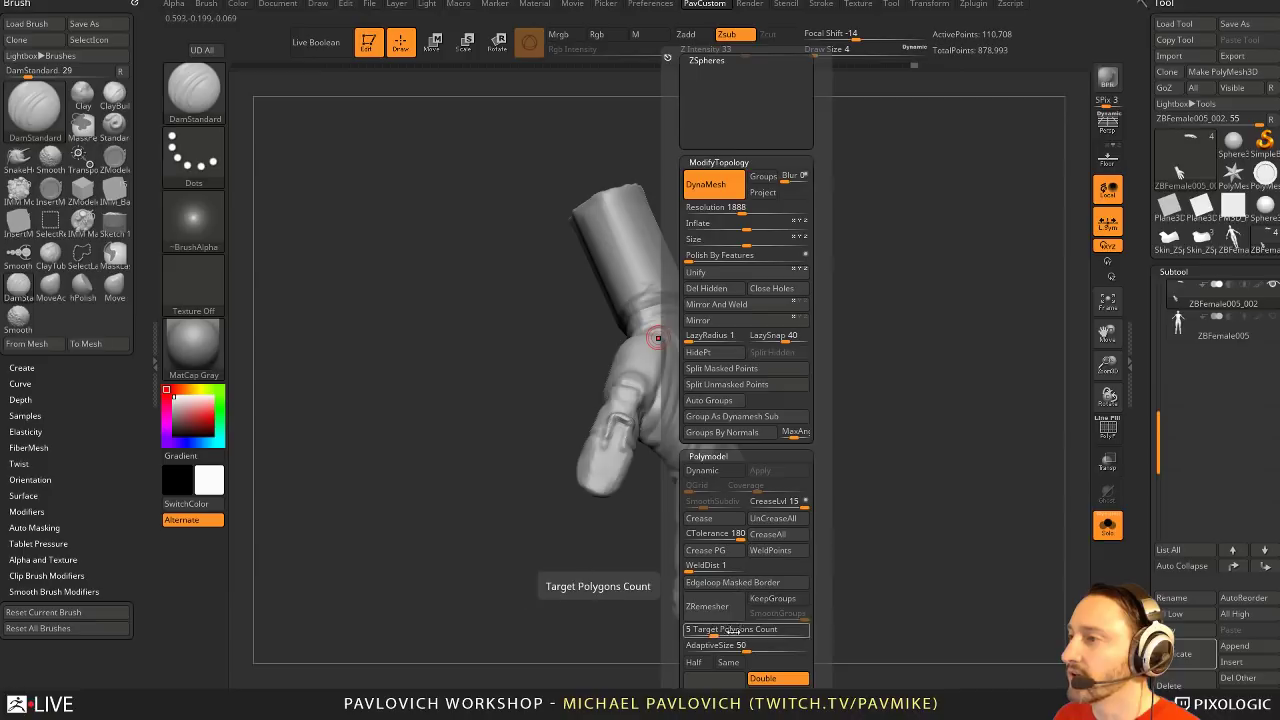
{"action": "left_click", "coordinate": [765, 680]}
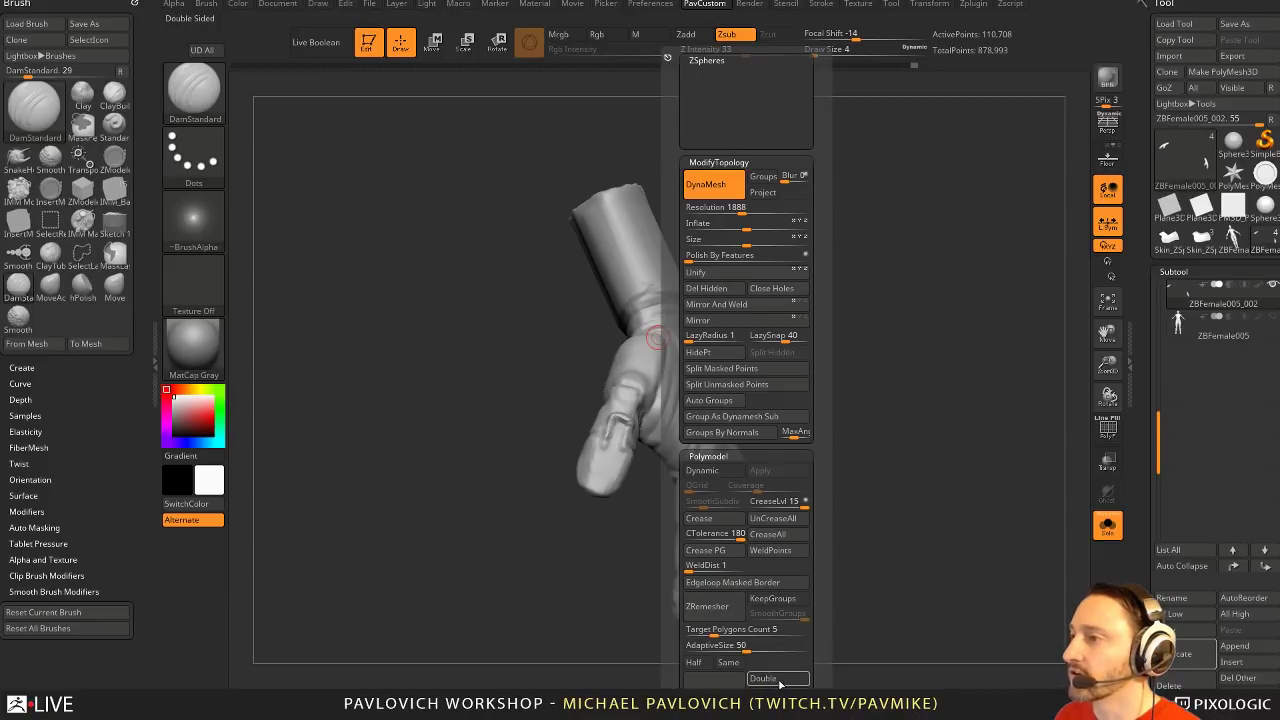
{"action": "key", "text": "grave"}
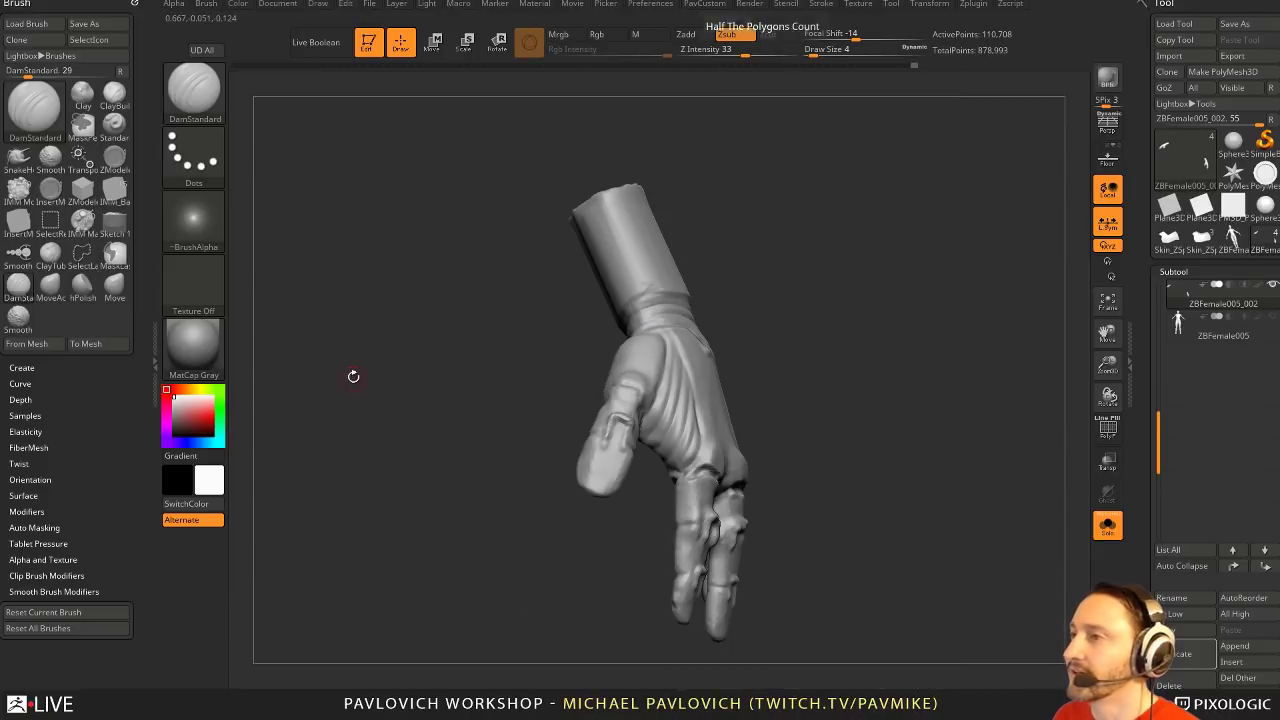
Select the Standard brush and set its draw size to 2 for detailing the back of the hand
{"action": "left_click_drag", "start_coordinate": [789, 223], "coordinate": [747, 205]}
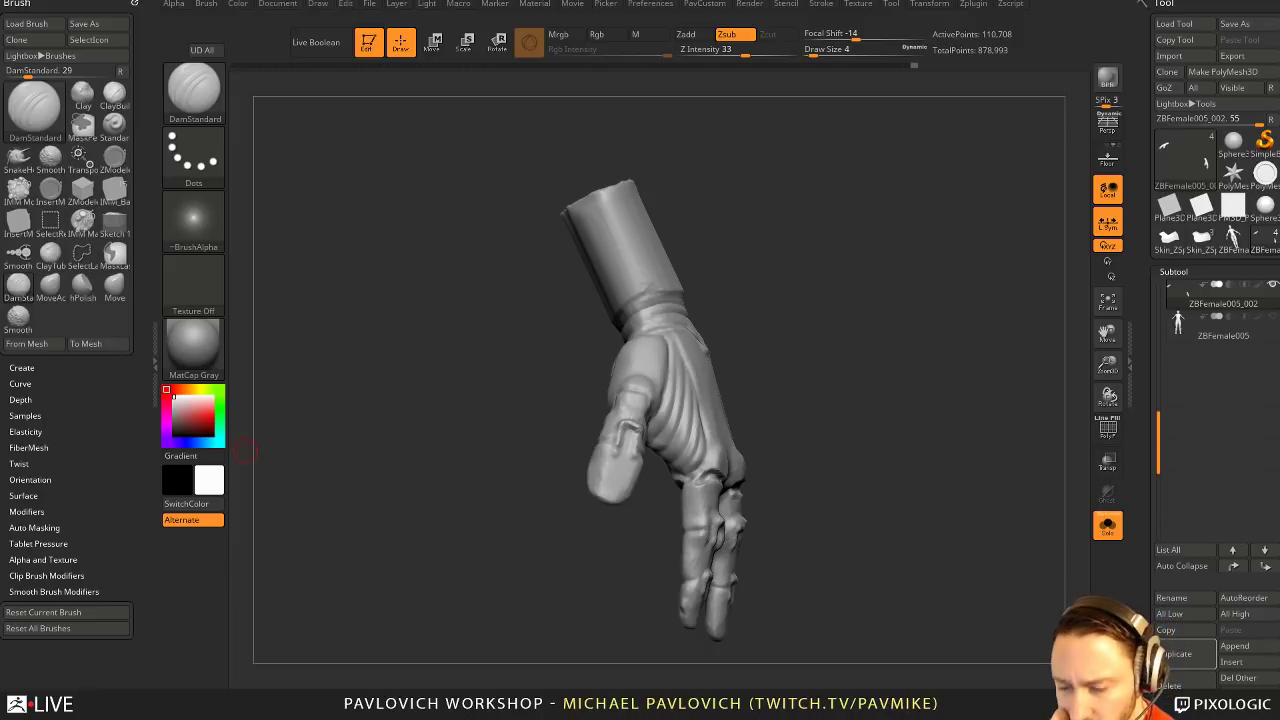
{"action": "left_click_drag", "start_coordinate": [891, 301], "coordinate": [837, 351]}
{"action": "key", "text": "b"}
{"action": "key", "text": "s"}
{"action": "key", "text": "t"}
{"action": "key", "text": "s"}
{"action": "right_click_drag", "start_coordinate": [851, 371], "coordinate": [842, 382], "text": "ctrl"}
{"action": "mouse_move", "coordinate": [842, 382]}
{"action": "left_mouse_down"}
{"action": "mouse_move", "coordinate": [879, 359]}
{"action": "mouse_move", "coordinate": [804, 388]}
{"action": "mouse_move", "coordinate": [863, 391]}
{"action": "mouse_move", "coordinate": [713, 424]}
{"action": "mouse_move", "coordinate": [863, 433]}
{"action": "mouse_move", "coordinate": [818, 400]}
{"action": "left_mouse_up"}
{"action": "right_click_drag", "start_coordinate": [818, 400], "coordinate": [860, 446], "text": "ctrl"}
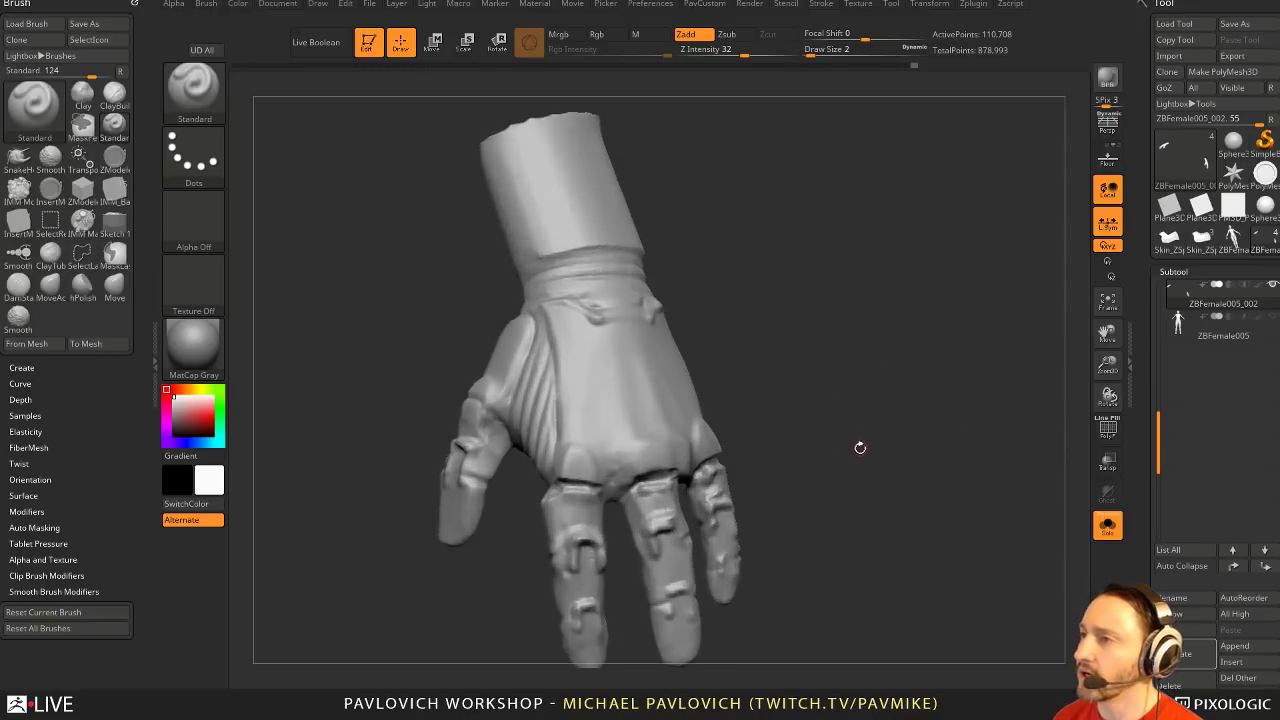
Build up the knuckles on the back of the hand with the Clay brush
{"action": "left_click_drag", "start_coordinate": [860, 446], "coordinate": [839, 445]}
{"action": "mouse_move", "coordinate": [839, 445]}
{"action": "left_mouse_down", "text": "alt"}
{"action": "mouse_move", "coordinate": [827, 374]}
{"action": "mouse_move", "coordinate": [838, 372]}
{"action": "left_mouse_up", "text": "alt"}
{"action": "key", "text": "b"}
{"action": "key", "text": "c"}
{"action": "key", "text": "l"}
{"action": "key", "text": "s"}
{"action": "left_click_drag", "start_coordinate": [610, 394], "coordinate": [646, 402]}
{"action": "mouse_move", "coordinate": [825, 370]}
{"action": "left_mouse_down"}
{"action": "mouse_move", "coordinate": [755, 360]}
{"action": "mouse_move", "coordinate": [777, 329]}
{"action": "left_mouse_up"}
Sculpt a fold across the base of the first finger with the Standard brush at draw size 2
{"action": "key", "text": "b"}
{"action": "key", "text": "s"}
{"action": "key", "text": "t"}
{"action": "right_click_drag", "start_coordinate": [790, 380], "coordinate": [810, 410], "text": "ctrl"}
{"action": "left_click_drag", "start_coordinate": [810, 410], "coordinate": [800, 400]}
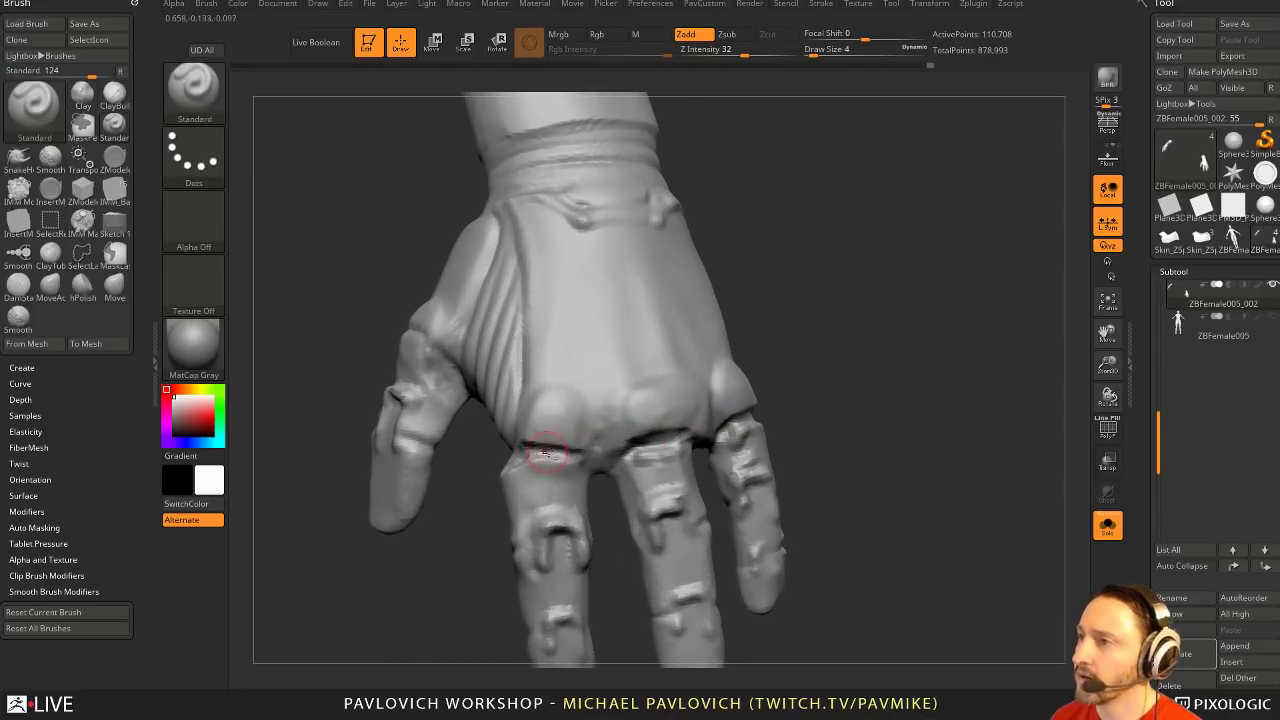
{"action": "key", "text": "s"}
{"action": "mouse_move", "coordinate": [550, 456]}
{"action": "left_mouse_down"}
{"action": "mouse_move", "coordinate": [575, 464]}
{"action": "mouse_move", "coordinate": [544, 464]}
{"action": "mouse_move", "coordinate": [564, 460]}
{"action": "left_mouse_up"}
Smooth and refine the folds below the knuckles at the bases of the middle and first fingers
{"action": "mouse_move", "coordinate": [820, 385]}
{"action": "left_mouse_down"}
{"action": "mouse_move", "coordinate": [792, 374]}
{"action": "mouse_move", "coordinate": [720, 414]}
{"action": "mouse_move", "coordinate": [734, 424]}
{"action": "mouse_move", "coordinate": [764, 390]}
{"action": "left_mouse_up"}
{"action": "mouse_move", "coordinate": [705, 424]}
{"action": "left_mouse_down", "text": "shift"}
{"action": "mouse_move", "coordinate": [754, 392]}
{"action": "mouse_move", "coordinate": [665, 432]}
{"action": "left_mouse_up", "text": "shift"}
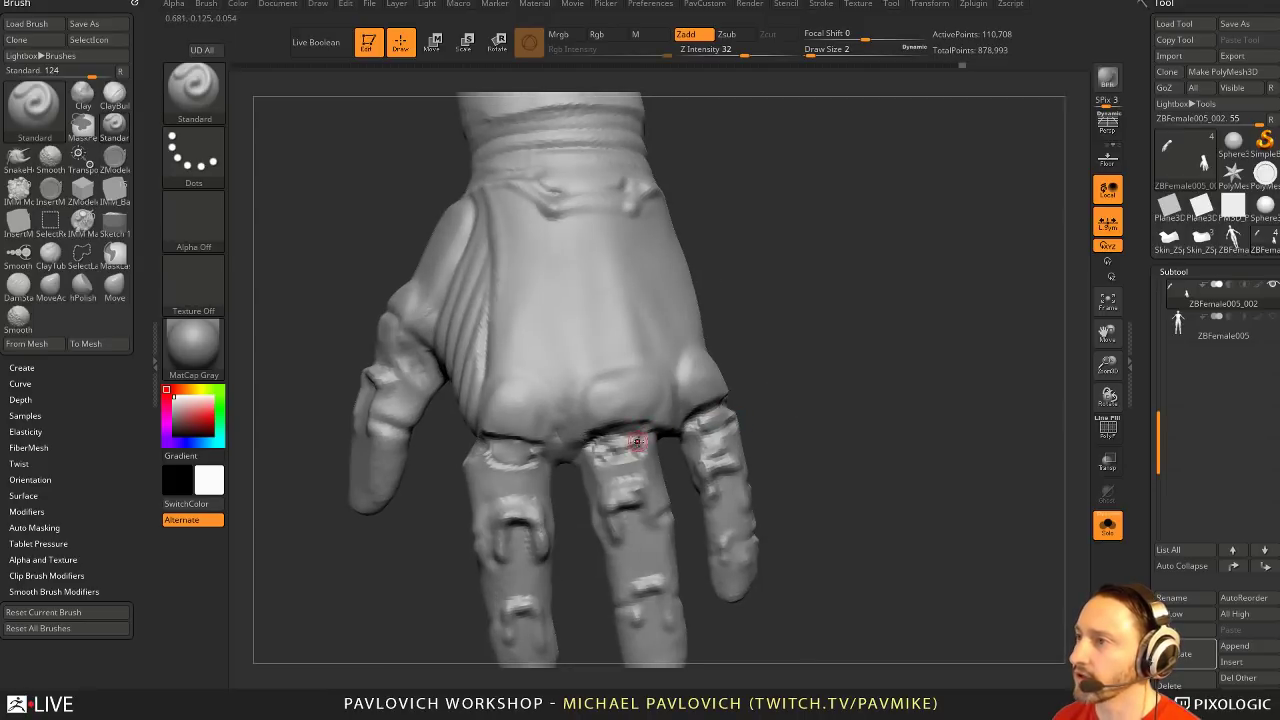
{"action": "mouse_move", "coordinate": [854, 377]}
{"action": "left_mouse_down"}
{"action": "mouse_move", "coordinate": [540, 450]}
{"action": "mouse_move", "coordinate": [560, 459]}
{"action": "mouse_move", "coordinate": [534, 443]}
{"action": "left_mouse_up"}
{"action": "right_click_drag", "start_coordinate": [838, 393], "coordinate": [602, 454], "text": "ctrl"}
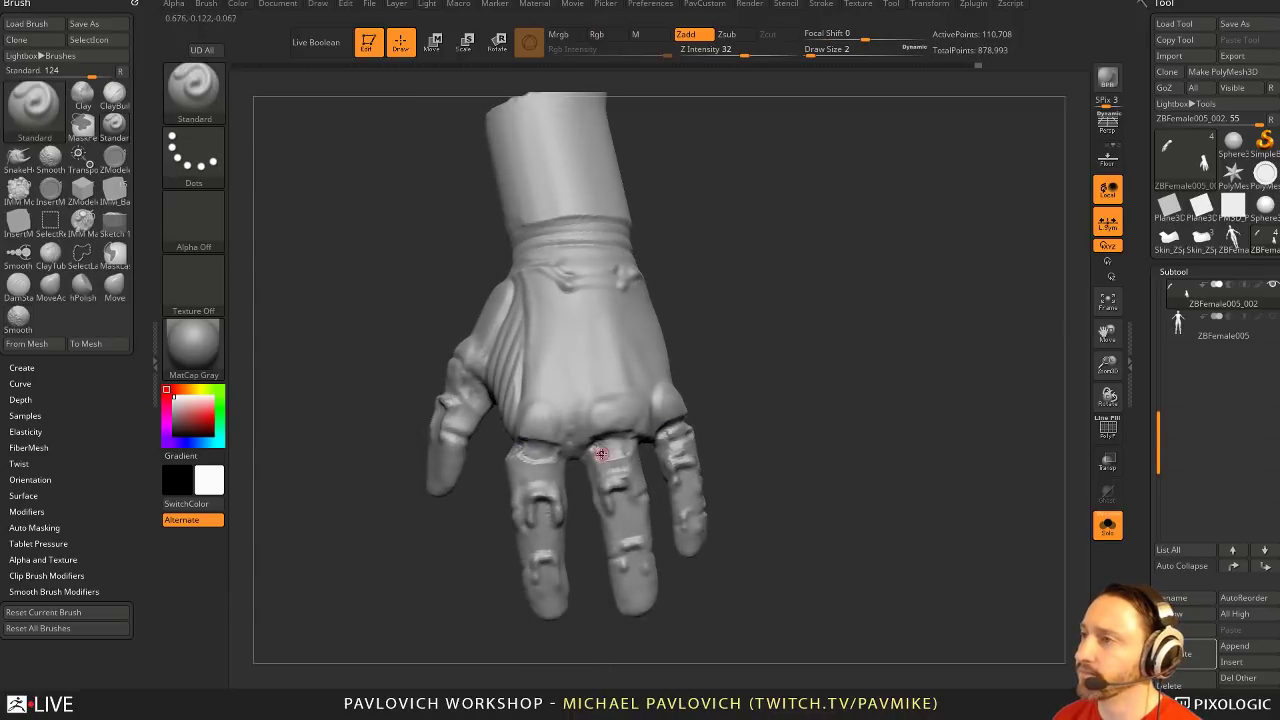
Sculpt and smooth the folds where the fingers meet the palm with the Standard brush at draw size 3
{"action": "left_click_drag", "start_coordinate": [604, 452], "coordinate": [620, 446]}
{"action": "mouse_move", "coordinate": [800, 420]}
{"action": "right_mouse_down", "text": "ctrl"}
{"action": "mouse_move", "coordinate": [869, 397]}
{"action": "mouse_move", "coordinate": [877, 283]}
{"action": "mouse_move", "coordinate": [871, 321]}
{"action": "right_mouse_up", "text": "ctrl"}
{"action": "key", "text": "s"}
{"action": "left_click_drag", "start_coordinate": [622, 424], "coordinate": [628, 425]}
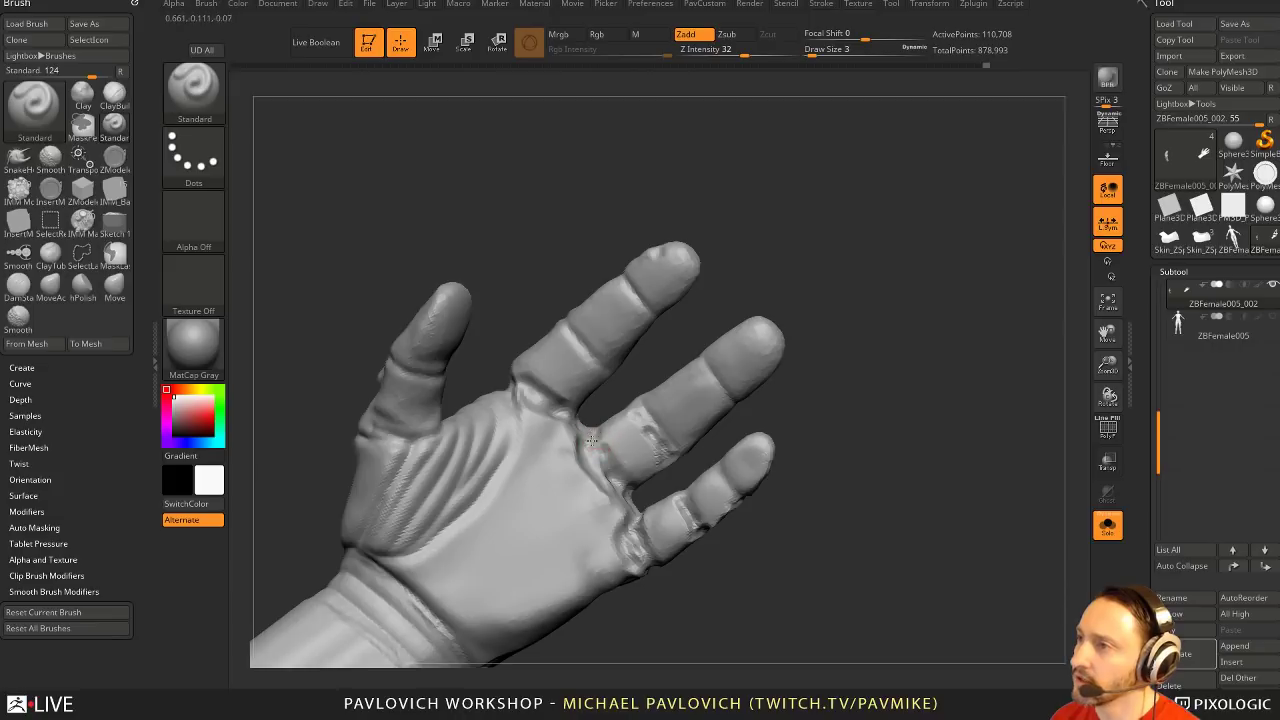
{"action": "right_click_drag", "start_coordinate": [590, 444], "coordinate": [517, 398]}
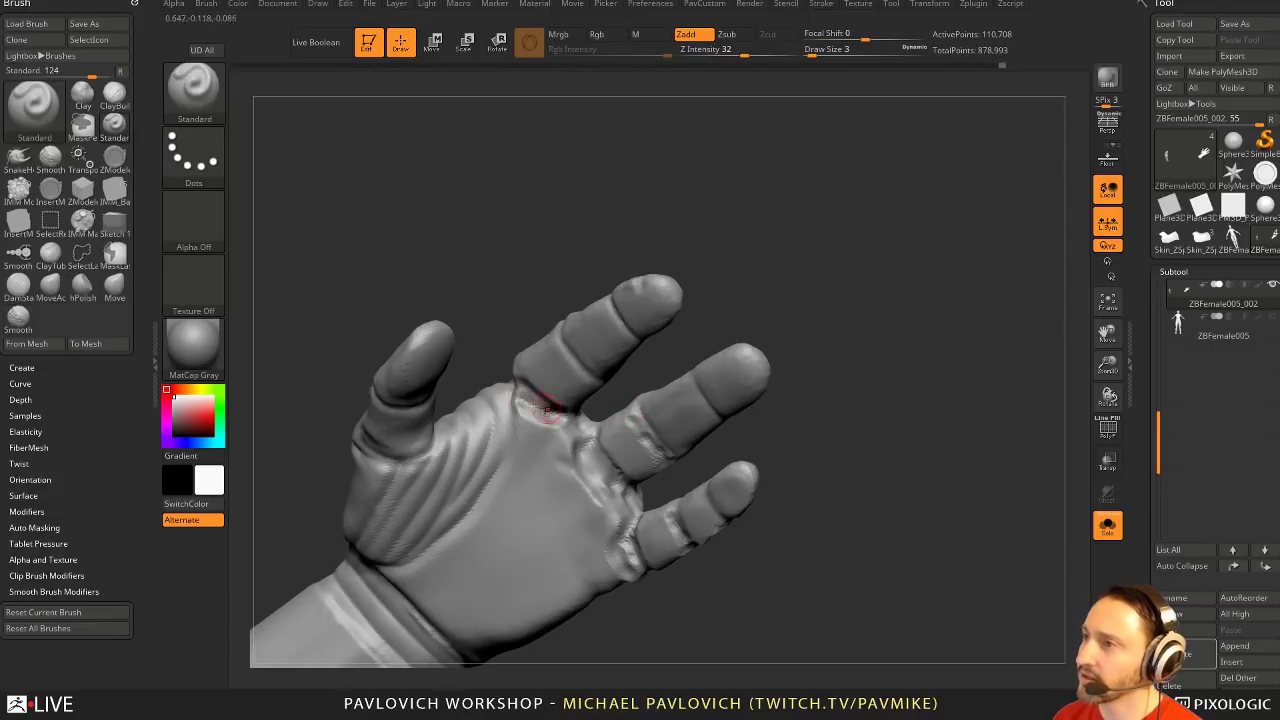
{"action": "right_click_drag", "start_coordinate": [826, 409], "coordinate": [734, 417]}
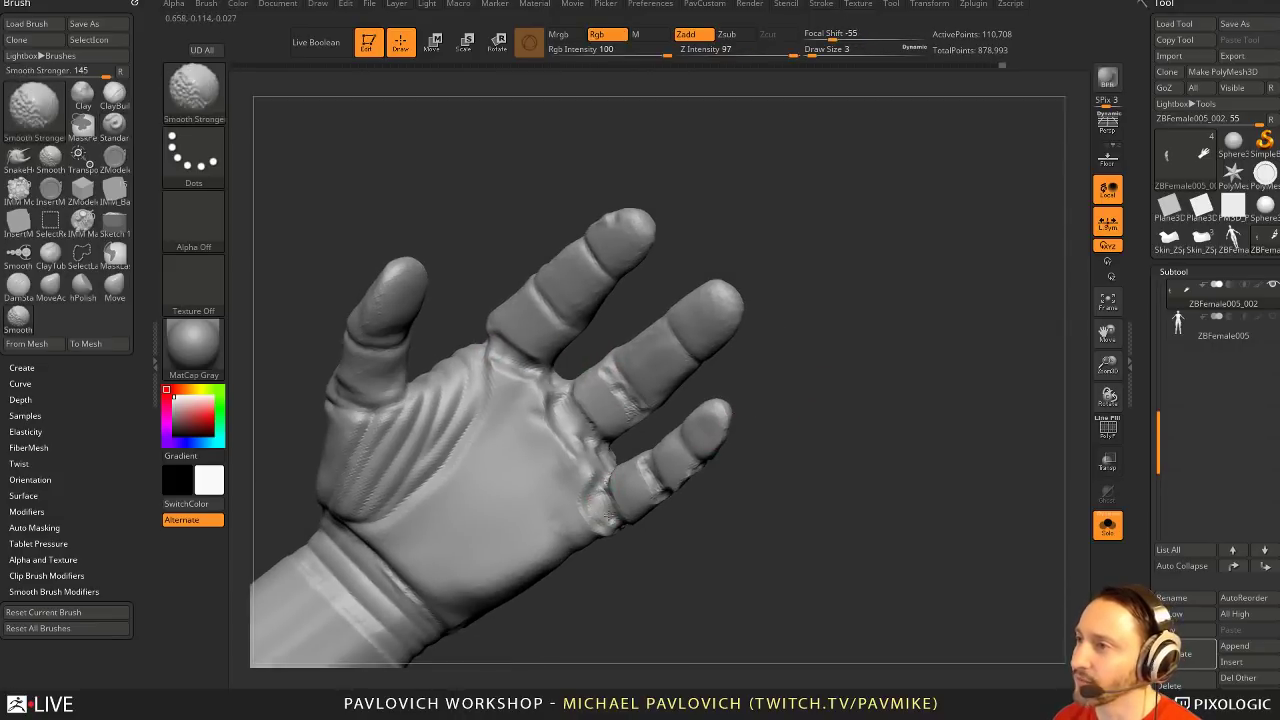
{"action": "right_click_drag", "start_coordinate": [603, 508], "coordinate": [713, 447]}
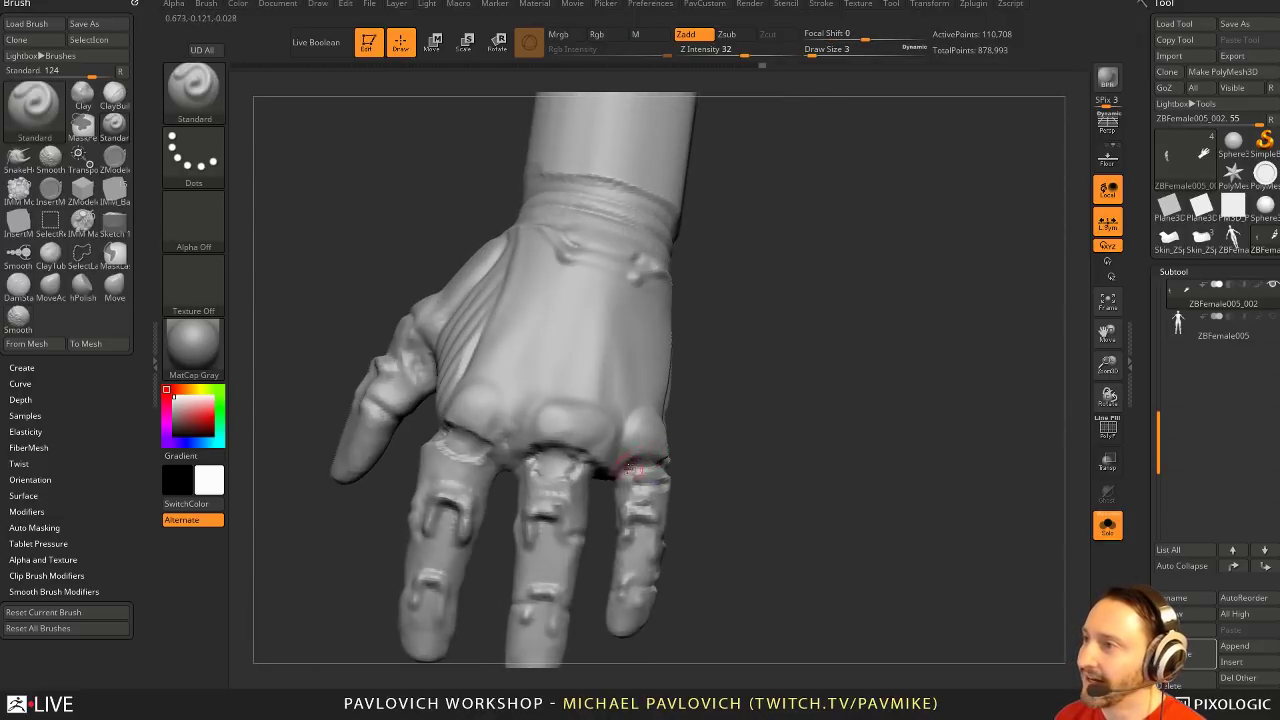
Refine the folds between the knuckles and the finger bases on the back of the hand
{"action": "right_click_drag", "start_coordinate": [632, 468], "coordinate": [685, 419]}
{"action": "mouse_move", "coordinate": [600, 443]}
{"action": "right_mouse_down"}
{"action": "mouse_move", "coordinate": [745, 410]}
{"action": "mouse_move", "coordinate": [664, 398]}
{"action": "right_mouse_up"}
{"action": "right_click_drag", "start_coordinate": [802, 439], "coordinate": [611, 474]}
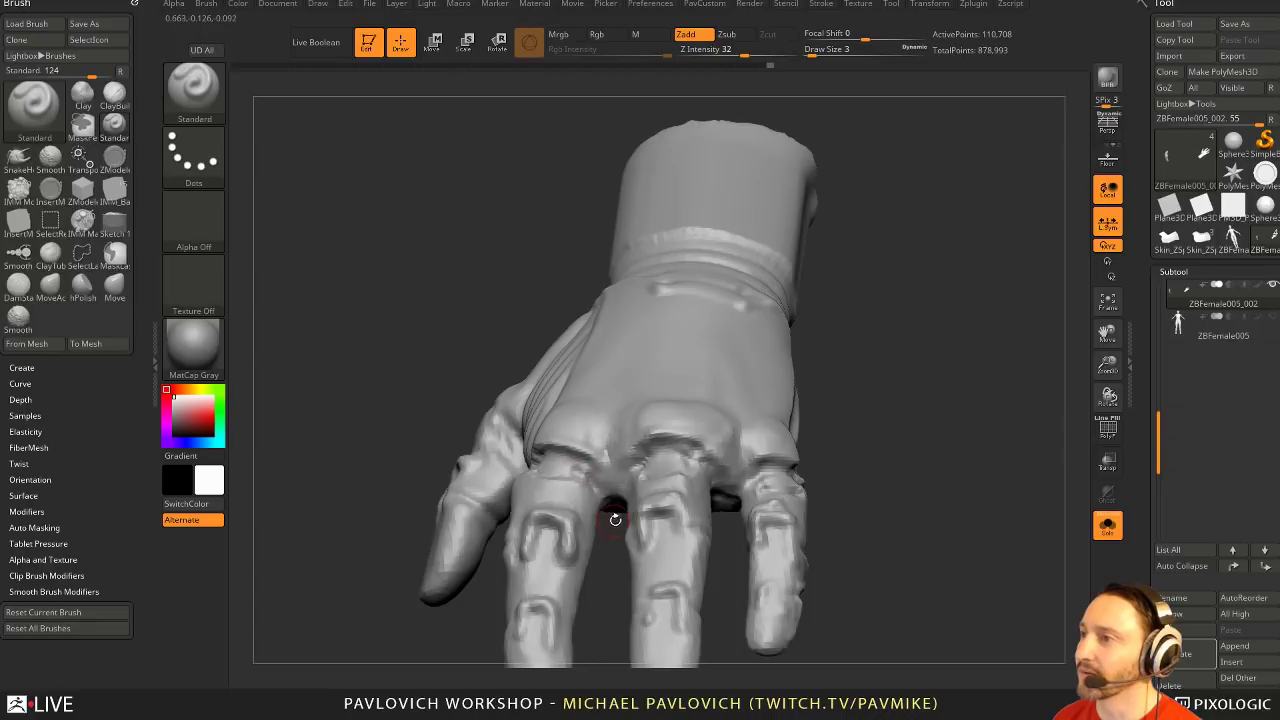
{"action": "right_click_drag", "start_coordinate": [617, 553], "coordinate": [671, 457]}
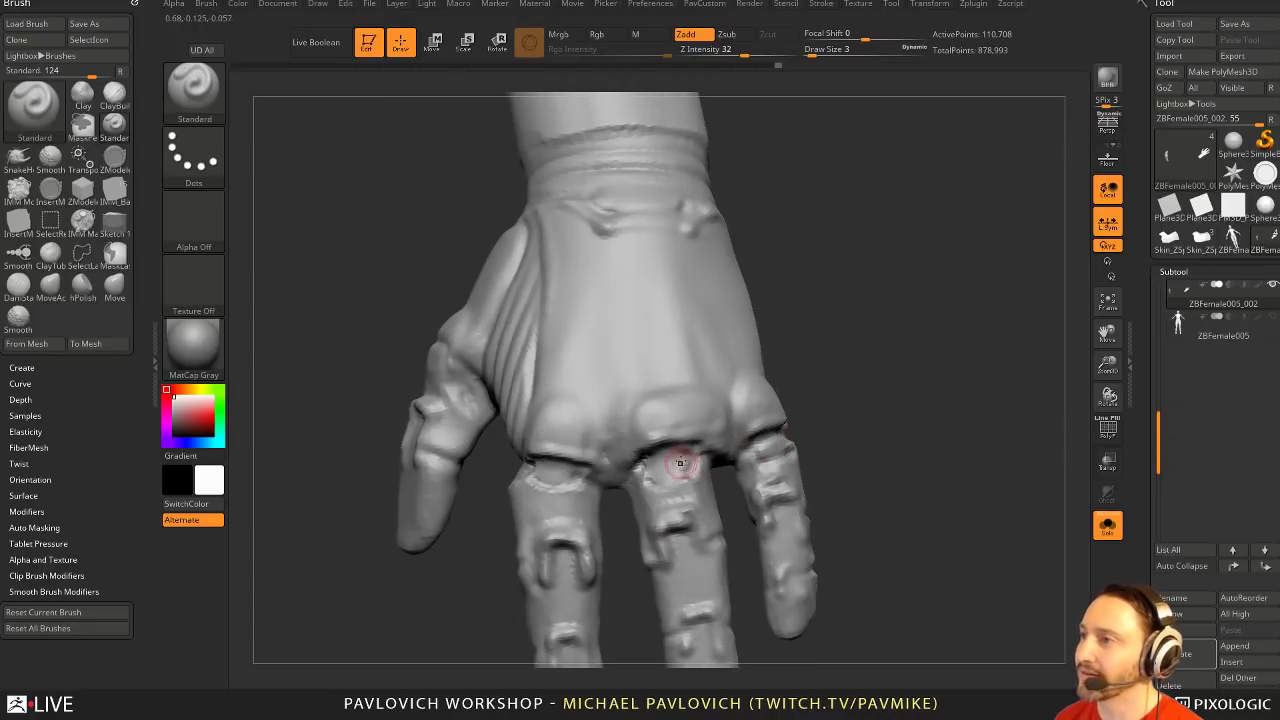
{"action": "right_click_drag", "start_coordinate": [806, 397], "coordinate": [861, 306]}
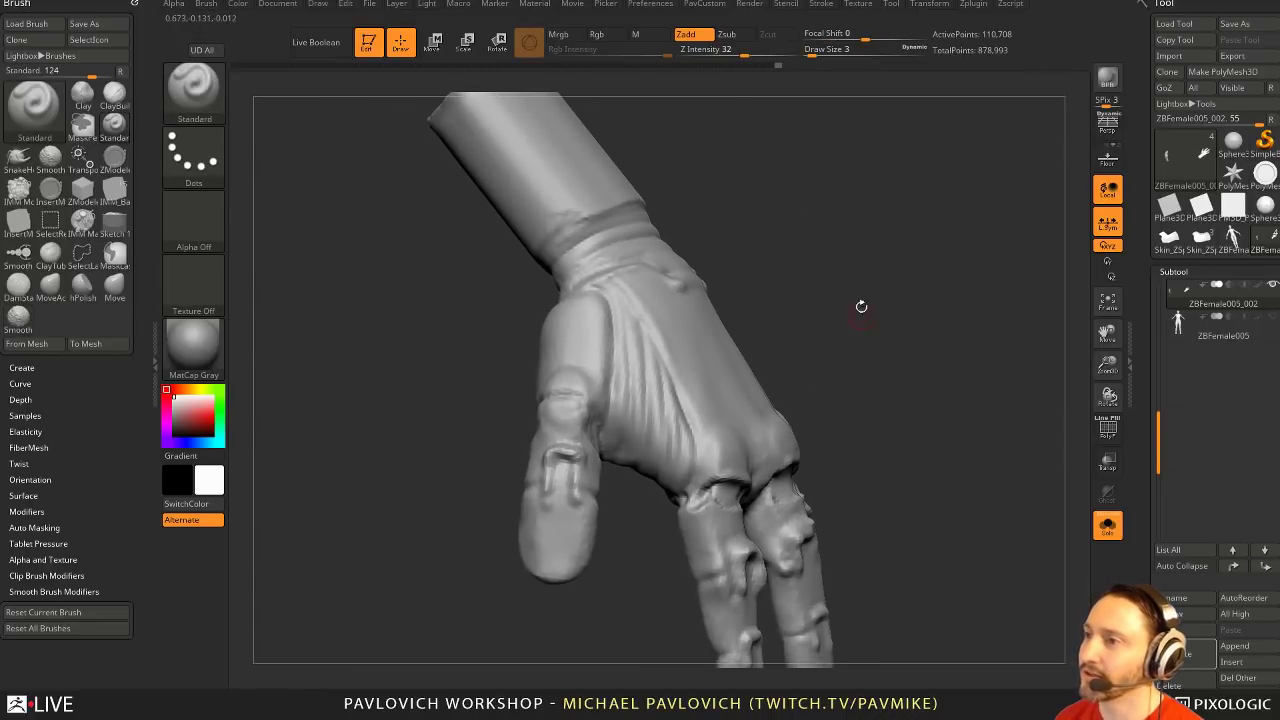
Turn off Solo to show the finger hinge pieces and reduce the brush's draw size to 3
{"action": "right_click_drag", "start_coordinate": [873, 387], "coordinate": [808, 377], "text": "ctrl"}
{"action": "left_click", "coordinate": [1107, 525]}
{"action": "right_click_drag", "start_coordinate": [740, 400], "coordinate": [708, 441], "text": "alt"}
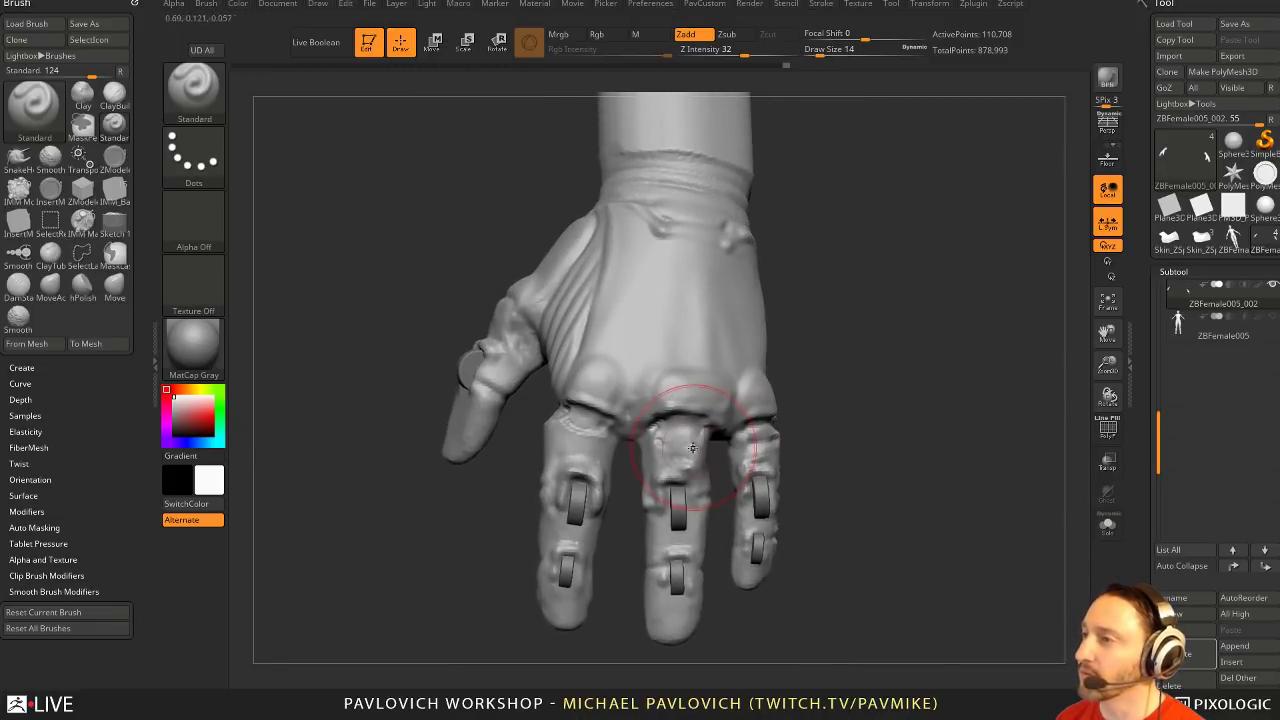
{"action": "key", "text": "["}
{"action": "mouse_move", "coordinate": [785, 405]}
{"action": "right_mouse_down"}
{"action": "mouse_move", "coordinate": [663, 437]}
{"action": "mouse_move", "coordinate": [930, 408]}
{"action": "right_mouse_up"}
{"action": "right_click_drag", "start_coordinate": [660, 450], "coordinate": [902, 354]}
{"action": "mouse_move", "coordinate": [563, 429]}
{"action": "right_mouse_down"}
{"action": "mouse_move", "coordinate": [551, 518]}
{"action": "mouse_move", "coordinate": [638, 566]}
{"action": "mouse_move", "coordinate": [618, 539]}
{"action": "right_mouse_up"}
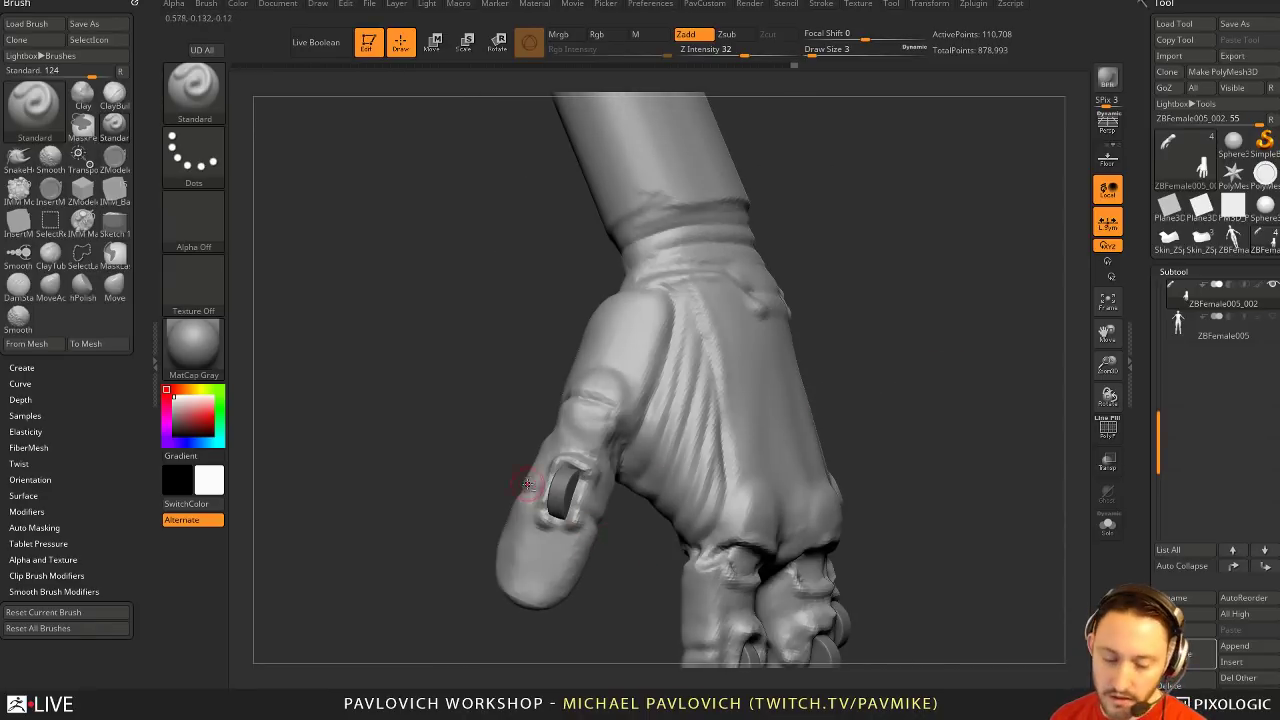
Build up the thumb tip below its hinge with the Clay brush at draw size 9
{"action": "key", "text": "b"}
{"action": "key", "text": "c"}
{"action": "key", "text": "l"}
{"action": "key", "text": "s"}
{"action": "mouse_move", "coordinate": [531, 521]}
{"action": "left_mouse_down"}
{"action": "mouse_move", "coordinate": [556, 536]}
{"action": "mouse_move", "coordinate": [548, 554]}
{"action": "left_mouse_up"}
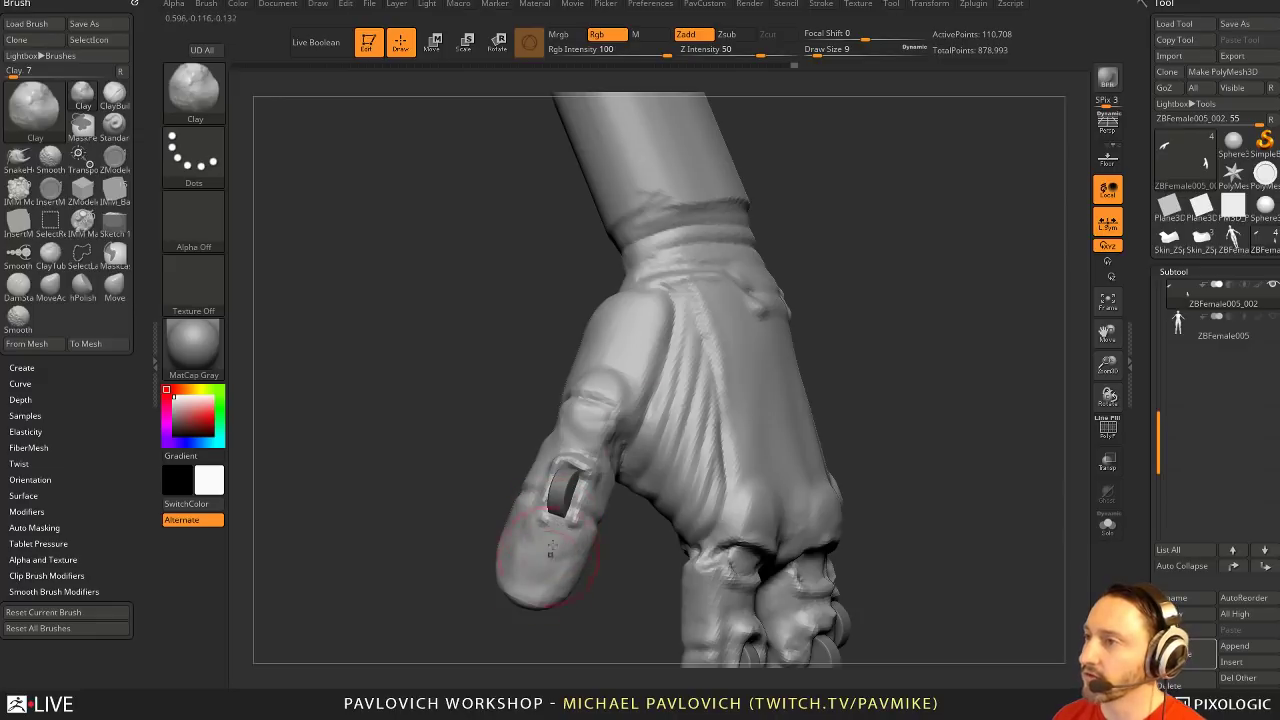
{"action": "right_click_drag", "start_coordinate": [557, 484], "coordinate": [569, 436]}
{"action": "key", "text": "s"}
{"action": "left_click_drag", "start_coordinate": [590, 449], "coordinate": [588, 449]}
{"action": "left_click_drag", "start_coordinate": [893, 340], "coordinate": [932, 368]}
{"action": "left_click_drag", "start_coordinate": [861, 347], "coordinate": [905, 350]}
Sculpt folds around the thumb's base joint with the Standard brush at draw size 2
{"action": "key", "text": "b"}
{"action": "key", "text": "s"}
{"action": "key", "text": "t"}
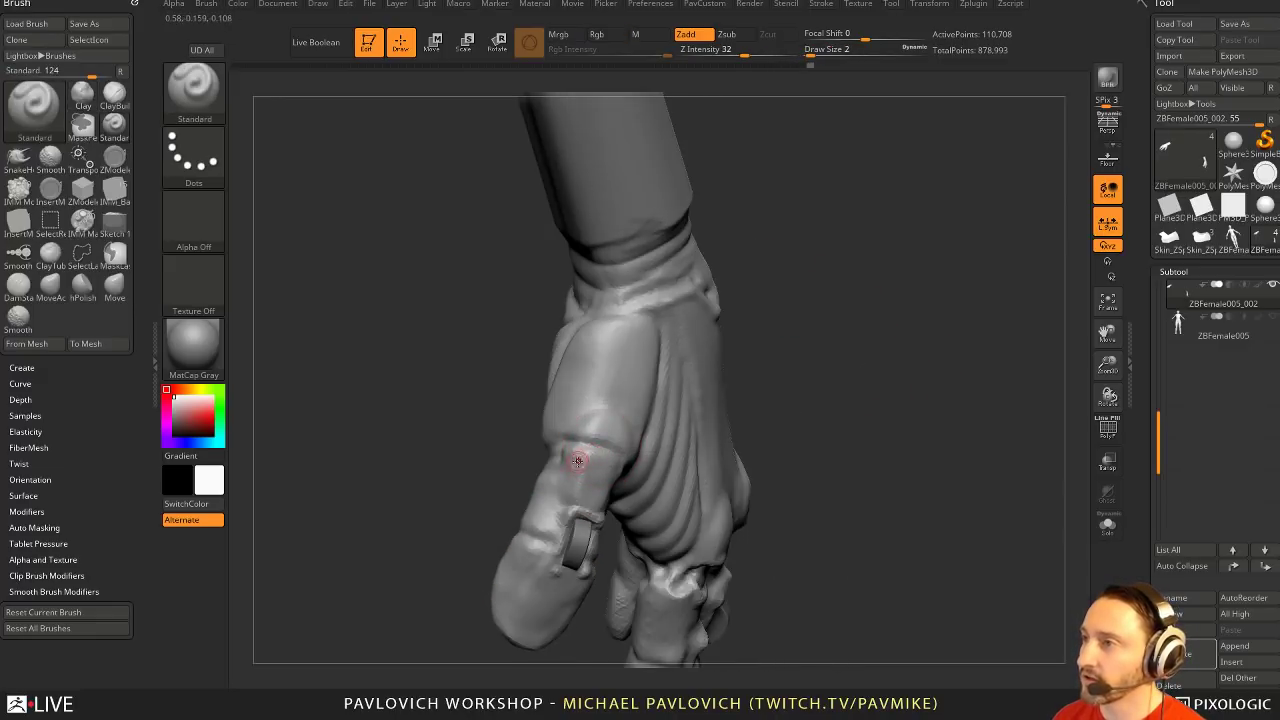
{"action": "right_click_drag", "start_coordinate": [637, 368], "coordinate": [635, 466]}
{"action": "right_click_drag", "start_coordinate": [699, 417], "coordinate": [624, 433]}
{"action": "right_click_drag", "start_coordinate": [567, 481], "coordinate": [609, 457]}
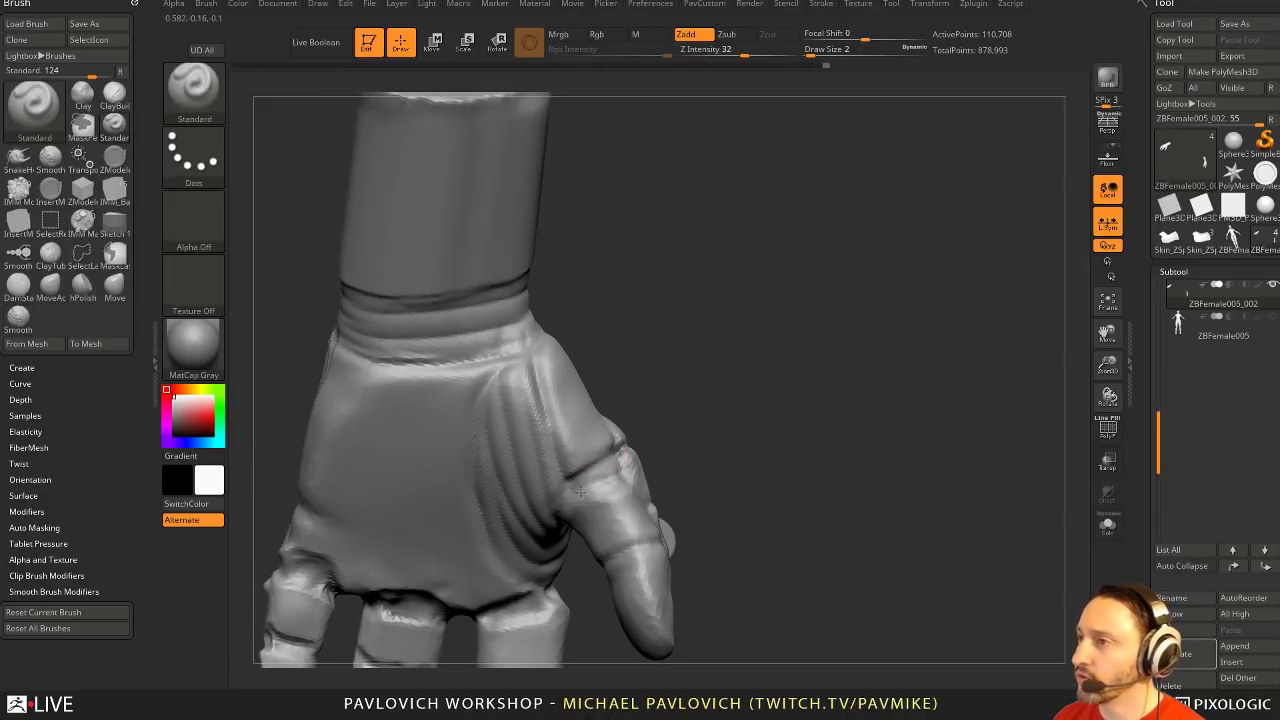
{"action": "left_click_drag", "start_coordinate": [580, 491], "coordinate": [671, 449]}
Detail the seam along the little-finger side of the hand from the wrist to the knuckle at draw size 2
{"action": "mouse_move", "coordinate": [703, 449]}
{"action": "right_mouse_down", "text": "ctrl"}
{"action": "mouse_move", "coordinate": [751, 386]}
{"action": "mouse_move", "coordinate": [894, 350]}
{"action": "mouse_move", "coordinate": [914, 366]}
{"action": "mouse_move", "coordinate": [903, 406]}
{"action": "mouse_move", "coordinate": [758, 379]}
{"action": "right_mouse_up", "text": "ctrl"}
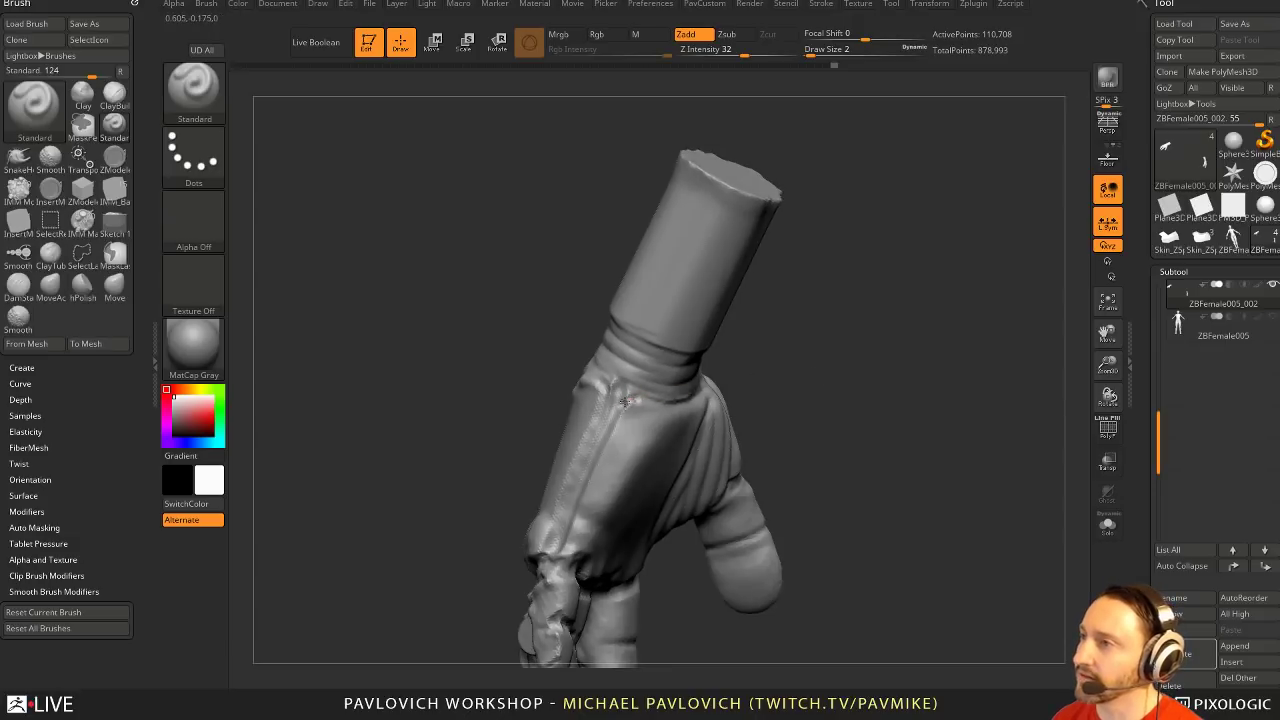
{"action": "left_click_drag", "start_coordinate": [637, 400], "coordinate": [631, 398]}
{"action": "mouse_move", "coordinate": [735, 388]}
{"action": "right_mouse_down"}
{"action": "mouse_move", "coordinate": [850, 392]}
{"action": "mouse_move", "coordinate": [764, 395]}
{"action": "right_mouse_up"}
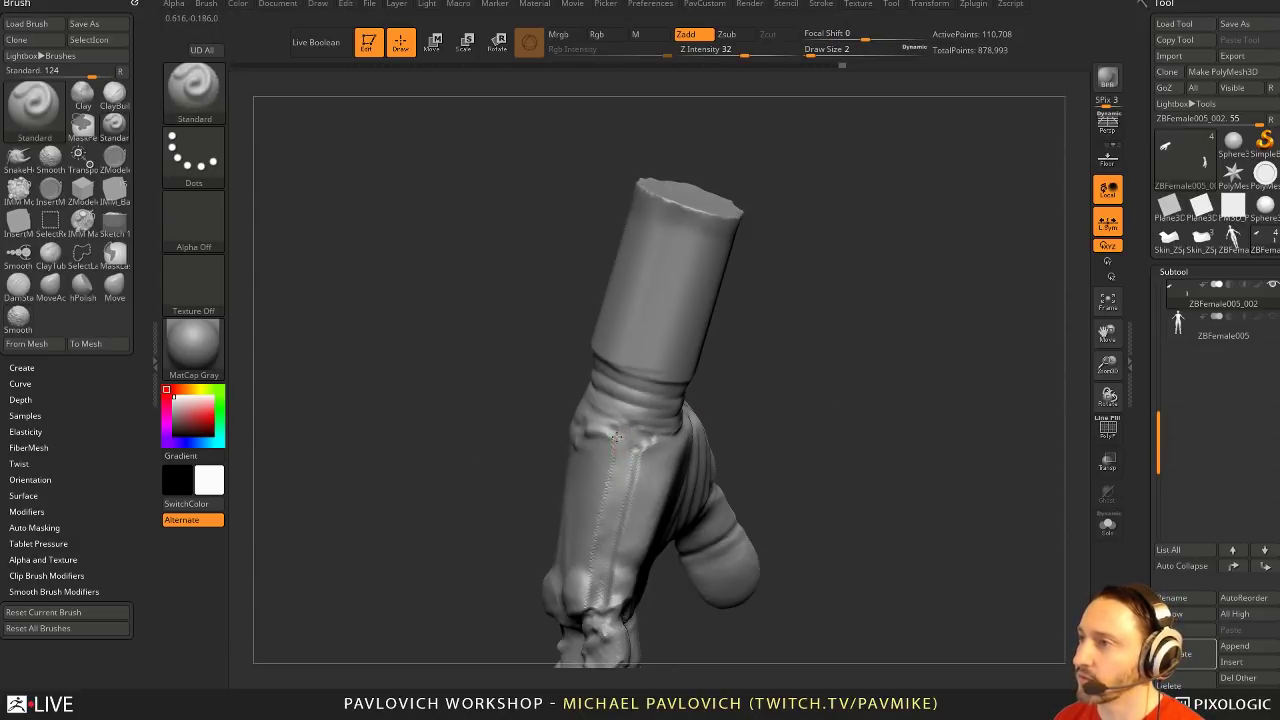
{"action": "right_click_drag", "start_coordinate": [843, 454], "coordinate": [620, 410]}
{"action": "key", "text": "shift"}
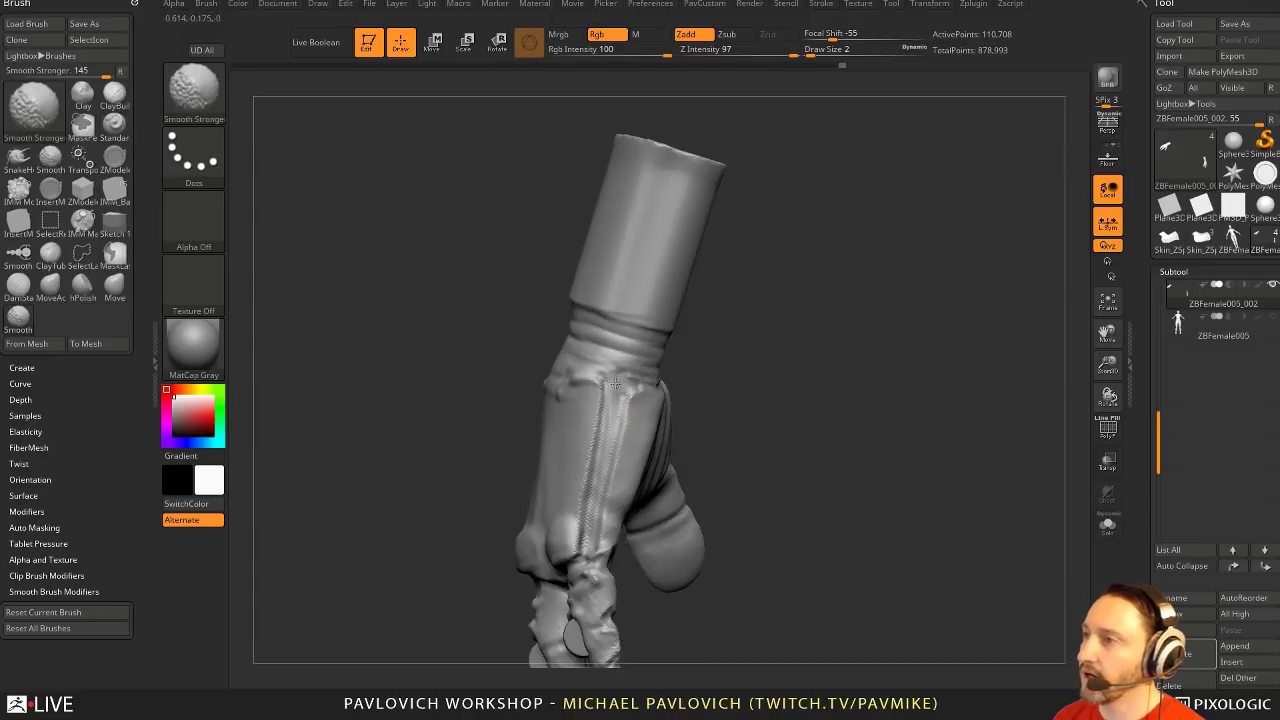
{"action": "mouse_move", "coordinate": [659, 480]}
{"action": "right_mouse_down"}
{"action": "mouse_move", "coordinate": [743, 389]}
{"action": "mouse_move", "coordinate": [569, 535]}
{"action": "right_mouse_up"}
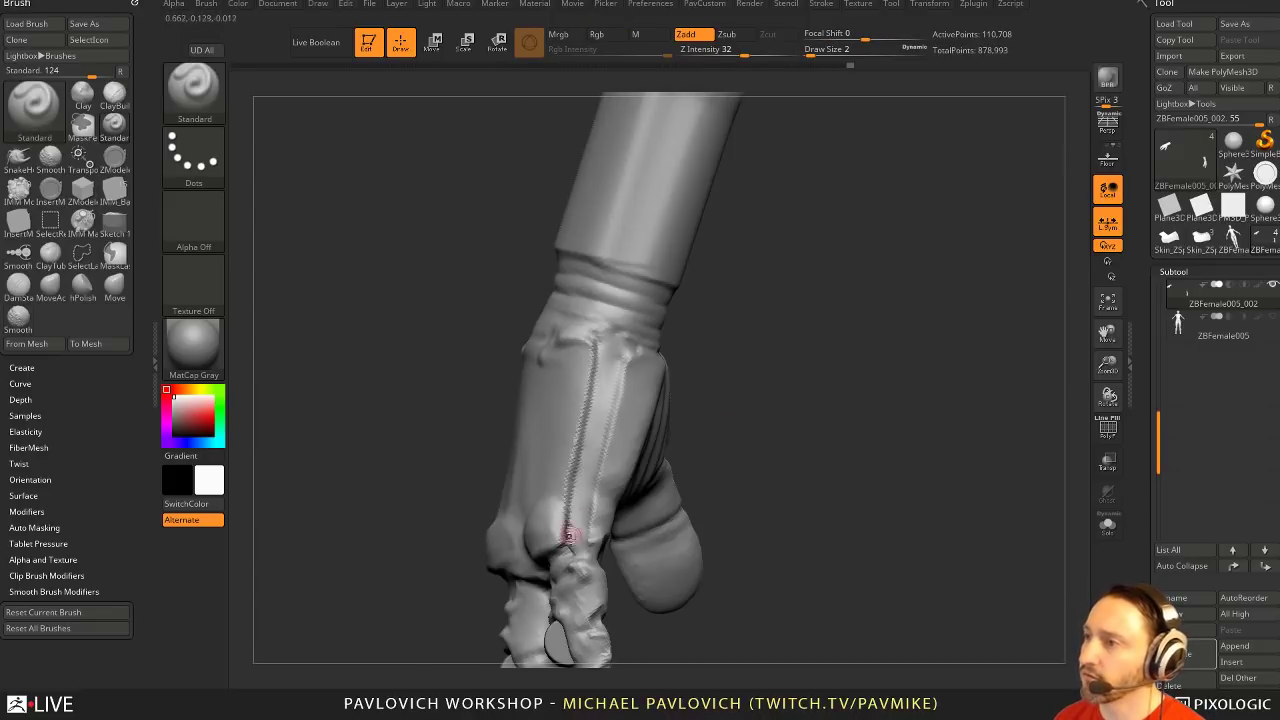
{"action": "mouse_move", "coordinate": [724, 449]}
{"action": "right_mouse_down"}
{"action": "mouse_move", "coordinate": [575, 540]}
{"action": "mouse_move", "coordinate": [582, 505]}
{"action": "right_mouse_up"}
{"action": "right_click_drag", "start_coordinate": [738, 466], "coordinate": [716, 416]}
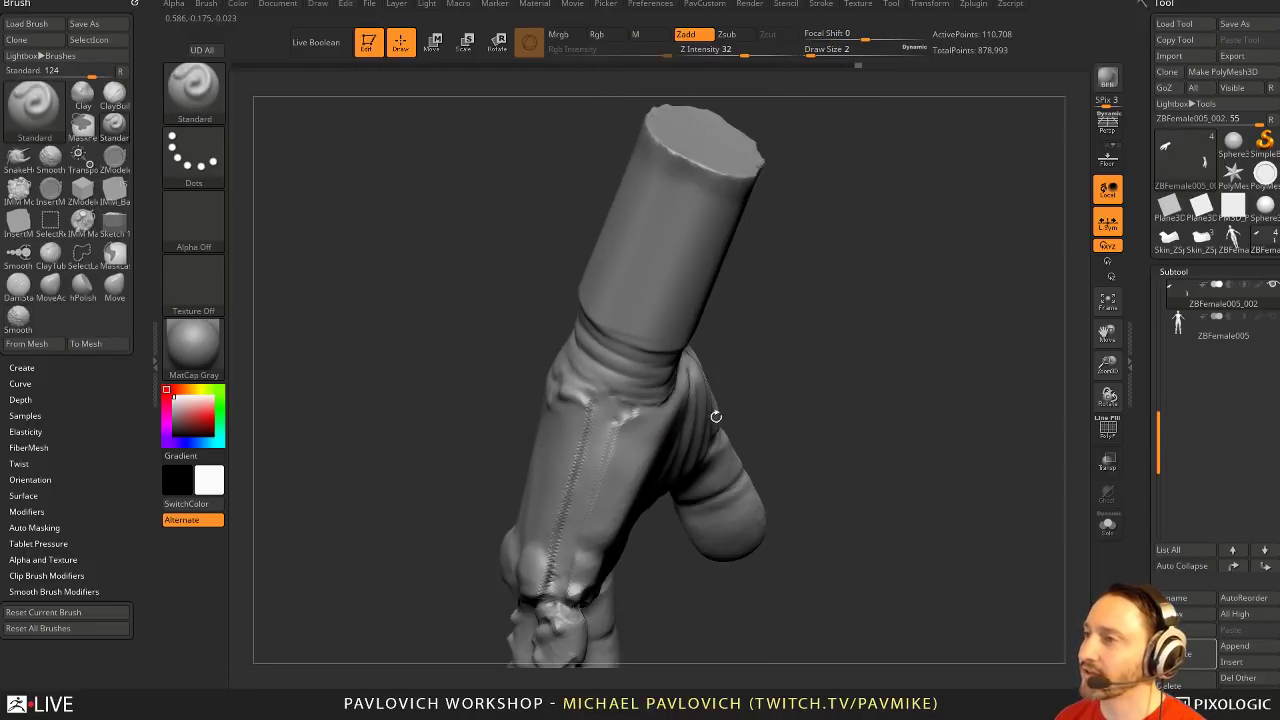
Smooth the wrist end of the side seam with a slightly larger brush
{"action": "key", "text": "]"}
{"action": "left_click_drag", "start_coordinate": [620, 420], "coordinate": [640, 416], "text": "shift"}
{"action": "mouse_move", "coordinate": [640, 416]}
{"action": "right_mouse_down"}
{"action": "mouse_move", "coordinate": [665, 392]}
{"action": "mouse_move", "coordinate": [616, 446]}
{"action": "mouse_move", "coordinate": [906, 374]}
{"action": "mouse_move", "coordinate": [856, 386]}
{"action": "mouse_move", "coordinate": [820, 356]}
{"action": "right_mouse_up"}
Build up the back of the hand between wrist and knuckles with the Clay brush at draw sizes 7 and 9
{"action": "key", "text": "b"}
{"action": "key", "text": "c"}
{"action": "key", "text": "l"}
{"action": "key", "text": "]"}
{"action": "key", "text": "]"}
{"action": "mouse_move", "coordinate": [595, 388]}
{"action": "right_mouse_down"}
{"action": "mouse_move", "coordinate": [707, 396]}
{"action": "mouse_move", "coordinate": [597, 400]}
{"action": "mouse_move", "coordinate": [677, 429]}
{"action": "mouse_move", "coordinate": [762, 395]}
{"action": "right_mouse_up"}
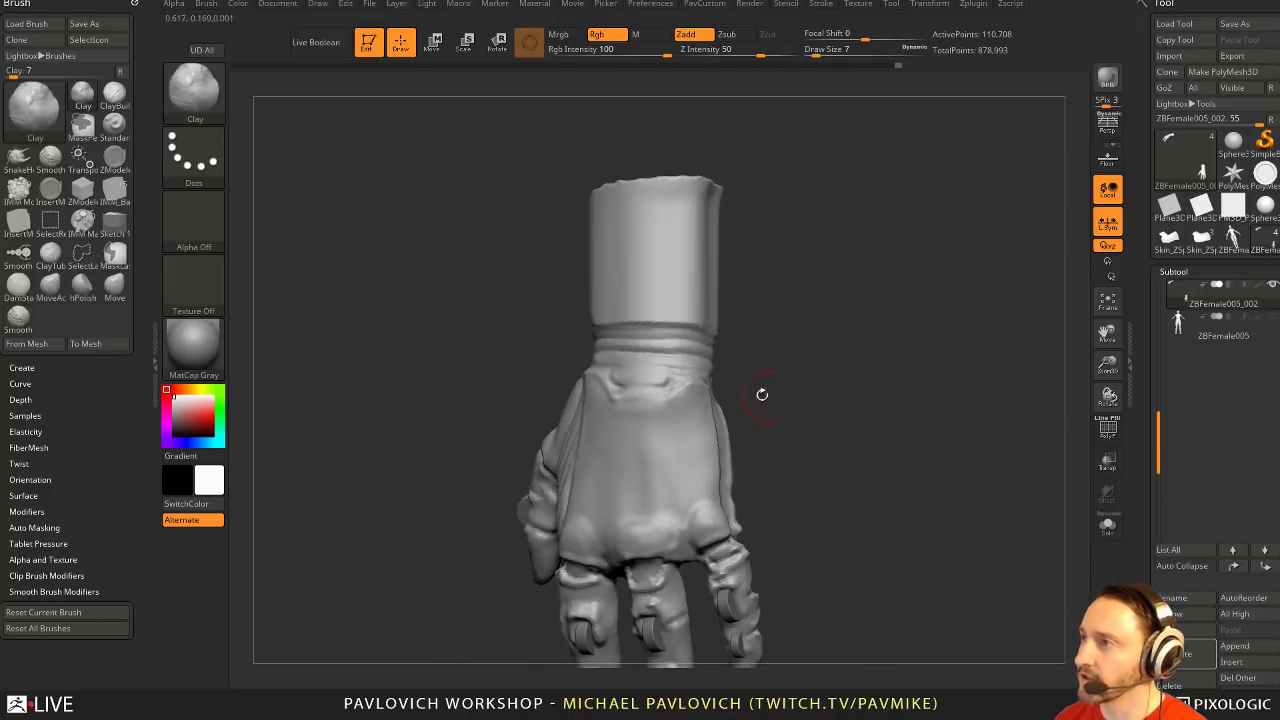
{"action": "mouse_move", "coordinate": [714, 451]}
{"action": "right_mouse_down"}
{"action": "mouse_move", "coordinate": [791, 451]}
{"action": "mouse_move", "coordinate": [809, 366]}
{"action": "mouse_move", "coordinate": [791, 360]}
{"action": "mouse_move", "coordinate": [787, 376]}
{"action": "right_mouse_up"}
{"action": "key", "text": "s"}
{"action": "left_click_drag", "start_coordinate": [648, 440], "coordinate": [650, 441]}
{"action": "right_click_drag", "start_coordinate": [746, 434], "coordinate": [704, 448]}
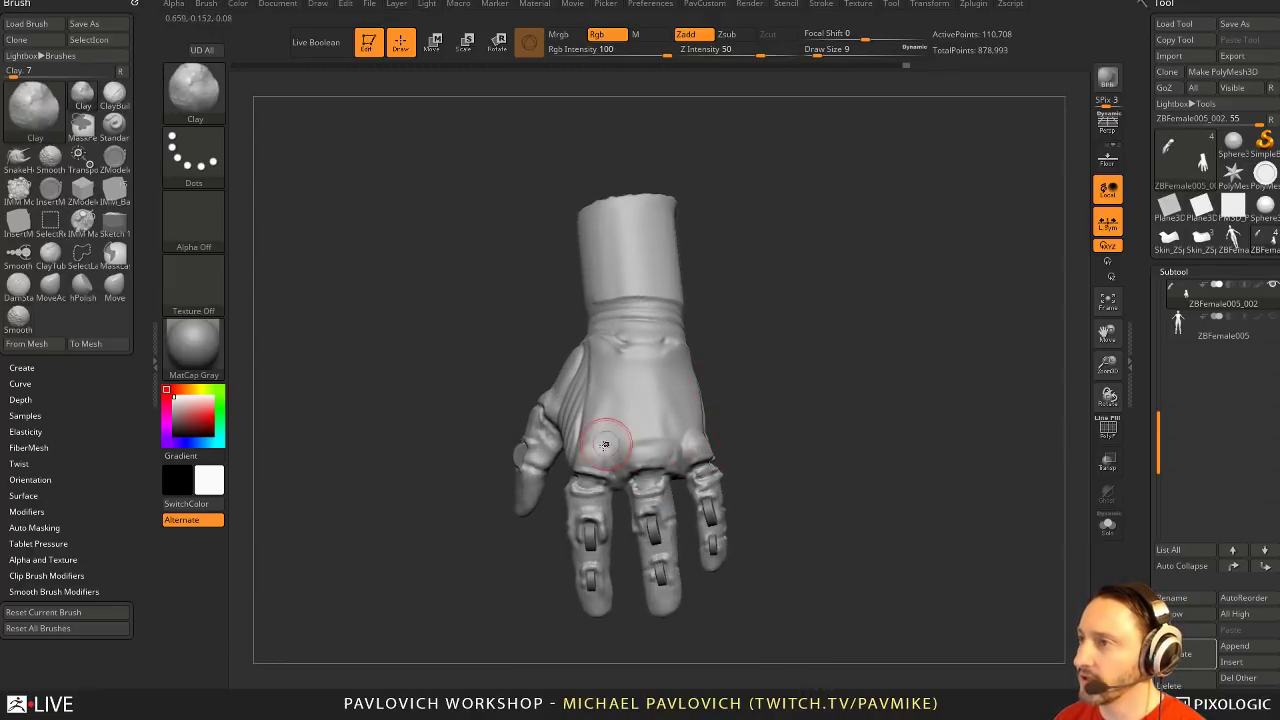
Sculpt tendon ridges down the back of the hand with the Standard brush at draw size 5
{"action": "key", "text": "b"}
{"action": "key", "text": "s"}
{"action": "key", "text": "t"}
{"action": "right_click_drag", "start_coordinate": [602, 393], "coordinate": [743, 371]}
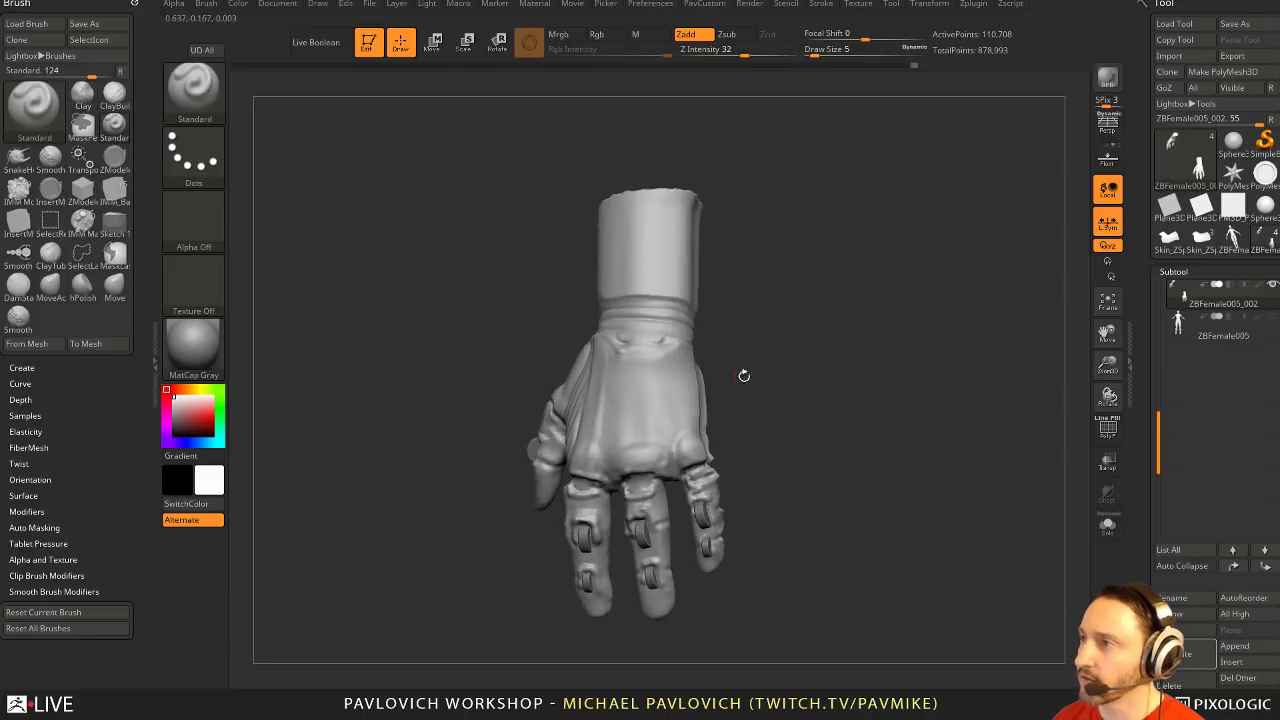
Add folds around the base of the first finger with the Standard brush at draw size 3
{"action": "mouse_move", "coordinate": [646, 380]}
{"action": "right_mouse_down"}
{"action": "mouse_move", "coordinate": [854, 332]}
{"action": "mouse_move", "coordinate": [700, 390]}
{"action": "mouse_move", "coordinate": [706, 480]}
{"action": "mouse_move", "coordinate": [664, 480]}
{"action": "mouse_move", "coordinate": [717, 456]}
{"action": "mouse_move", "coordinate": [659, 494]}
{"action": "right_mouse_up"}
{"action": "key", "text": "s"}
{"action": "key", "text": "s"}
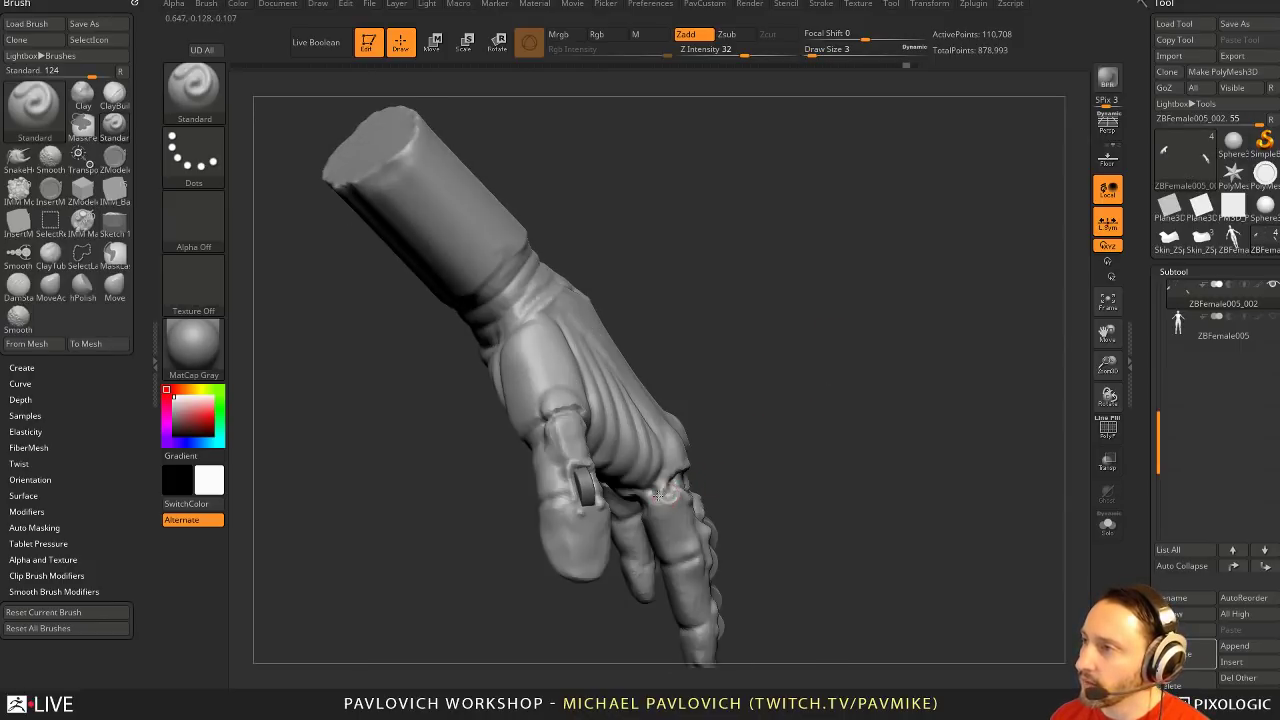
{"action": "left_click_drag", "start_coordinate": [668, 494], "coordinate": [684, 489]}
{"action": "mouse_move", "coordinate": [722, 455]}
{"action": "right_mouse_down", "text": "ctrl"}
{"action": "mouse_move", "coordinate": [749, 441]}
{"action": "mouse_move", "coordinate": [663, 499]}
{"action": "right_mouse_up", "text": "ctrl"}
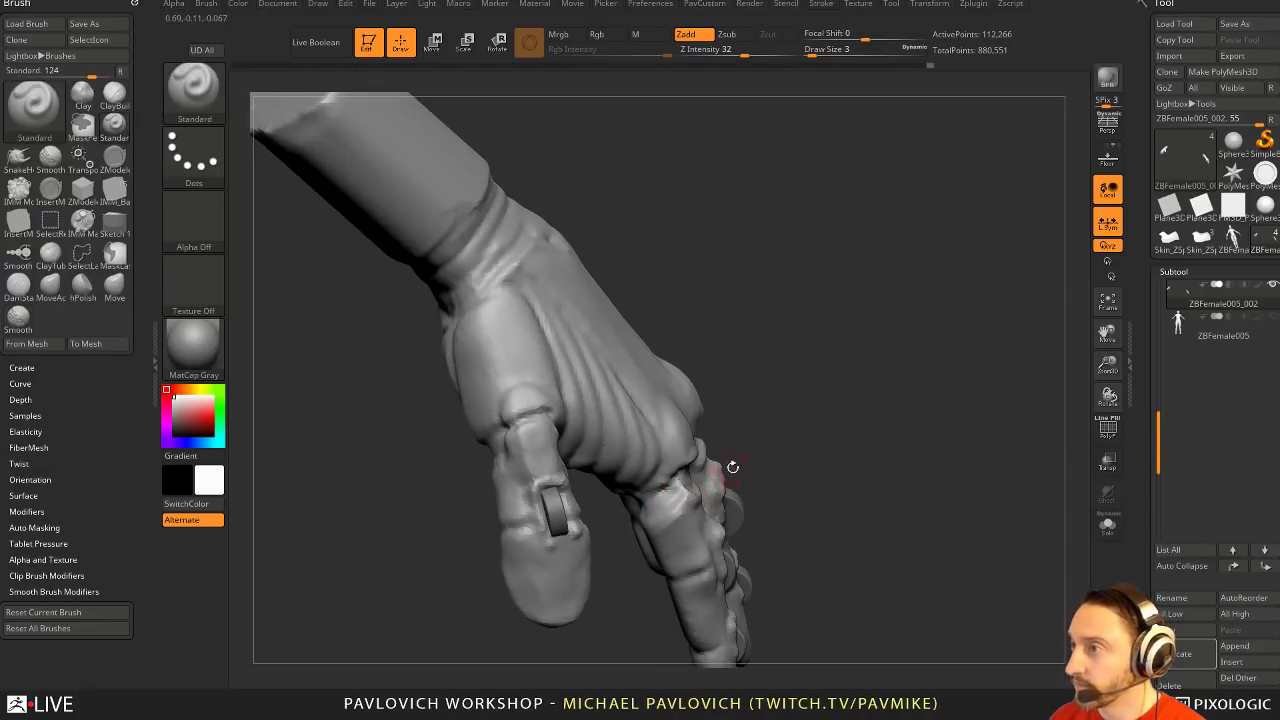
Refine and smooth the glove edge around the finger bases on the palm side
{"action": "mouse_move", "coordinate": [733, 467]}
{"action": "right_mouse_down"}
{"action": "mouse_move", "coordinate": [654, 497]}
{"action": "mouse_move", "coordinate": [681, 475]}
{"action": "mouse_move", "coordinate": [646, 523]}
{"action": "right_mouse_up"}
{"action": "mouse_move", "coordinate": [748, 455]}
{"action": "right_mouse_down"}
{"action": "mouse_move", "coordinate": [654, 520]}
{"action": "mouse_move", "coordinate": [760, 470]}
{"action": "mouse_move", "coordinate": [829, 414]}
{"action": "mouse_move", "coordinate": [866, 320]}
{"action": "right_mouse_up"}
{"action": "key", "text": "shift"}
{"action": "right_click_drag", "start_coordinate": [731, 494], "coordinate": [627, 478]}
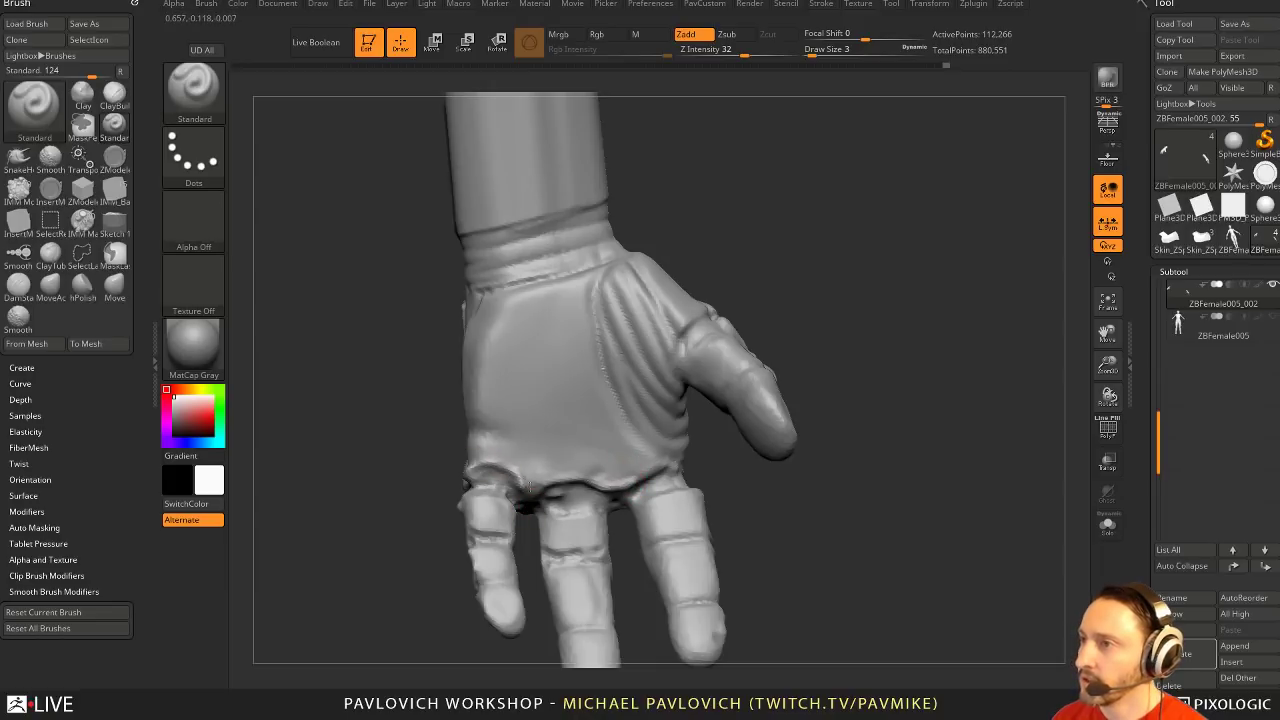
{"action": "right_click_drag", "start_coordinate": [530, 487], "coordinate": [552, 495]}
Flatten the pad of the thumb with the hPolish brush at draw size 9
{"action": "right_click_drag", "start_coordinate": [612, 375], "coordinate": [857, 366], "text": "ctrl"}
{"action": "mouse_move", "coordinate": [738, 390]}
{"action": "right_mouse_down", "text": "alt"}
{"action": "mouse_move", "coordinate": [757, 420]}
{"action": "mouse_move", "coordinate": [818, 326]}
{"action": "mouse_move", "coordinate": [806, 346]}
{"action": "mouse_move", "coordinate": [840, 383]}
{"action": "mouse_move", "coordinate": [806, 360]}
{"action": "right_mouse_up", "text": "alt"}
{"action": "key", "text": "b"}
{"action": "key", "text": "h"}
{"action": "key", "text": "p"}
{"action": "key", "text": "s"}
{"action": "left_click_drag", "start_coordinate": [576, 511], "coordinate": [583, 511]}
{"action": "left_click_drag", "start_coordinate": [583, 505], "coordinate": [563, 510]}
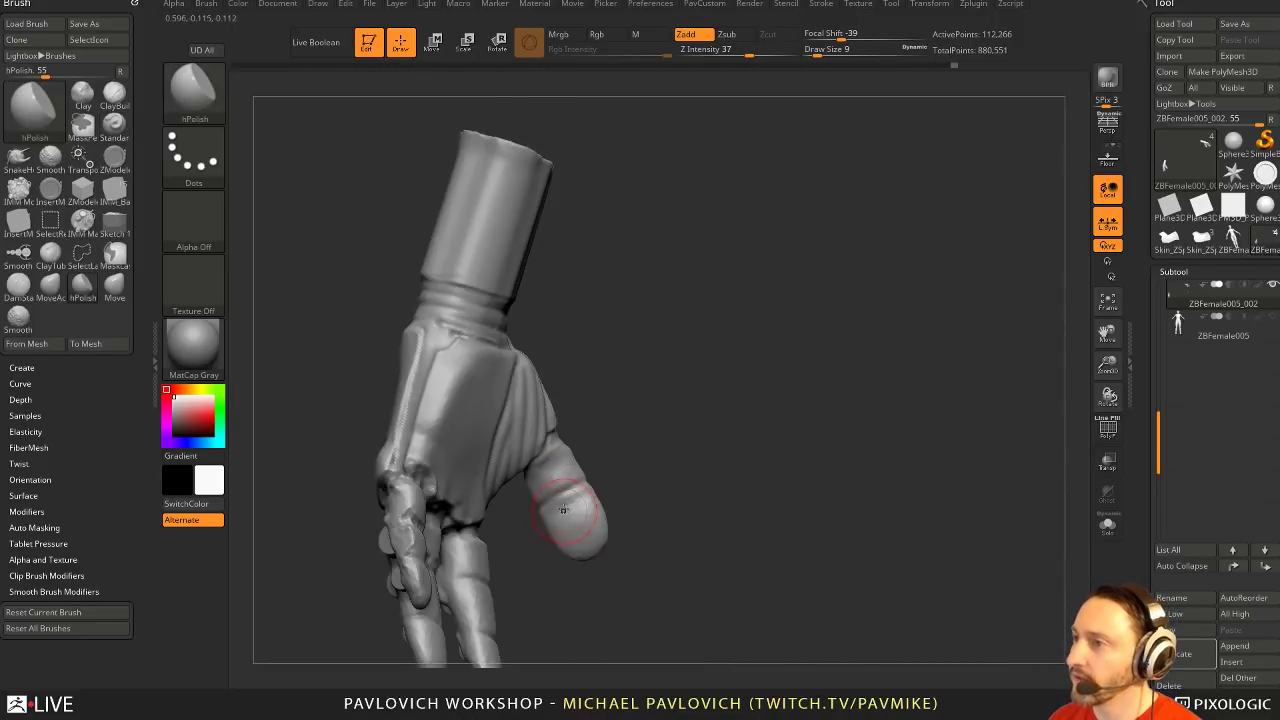
Carve a crease across the inner thumb joint with the DamStandard brush at draw size 4
{"action": "right_click_drag", "start_coordinate": [616, 481], "coordinate": [627, 456]}
{"action": "key", "text": "b"}
{"action": "key", "text": "d"}
{"action": "key", "text": "s"}
{"action": "right_click_drag", "start_coordinate": [630, 379], "coordinate": [595, 480]}
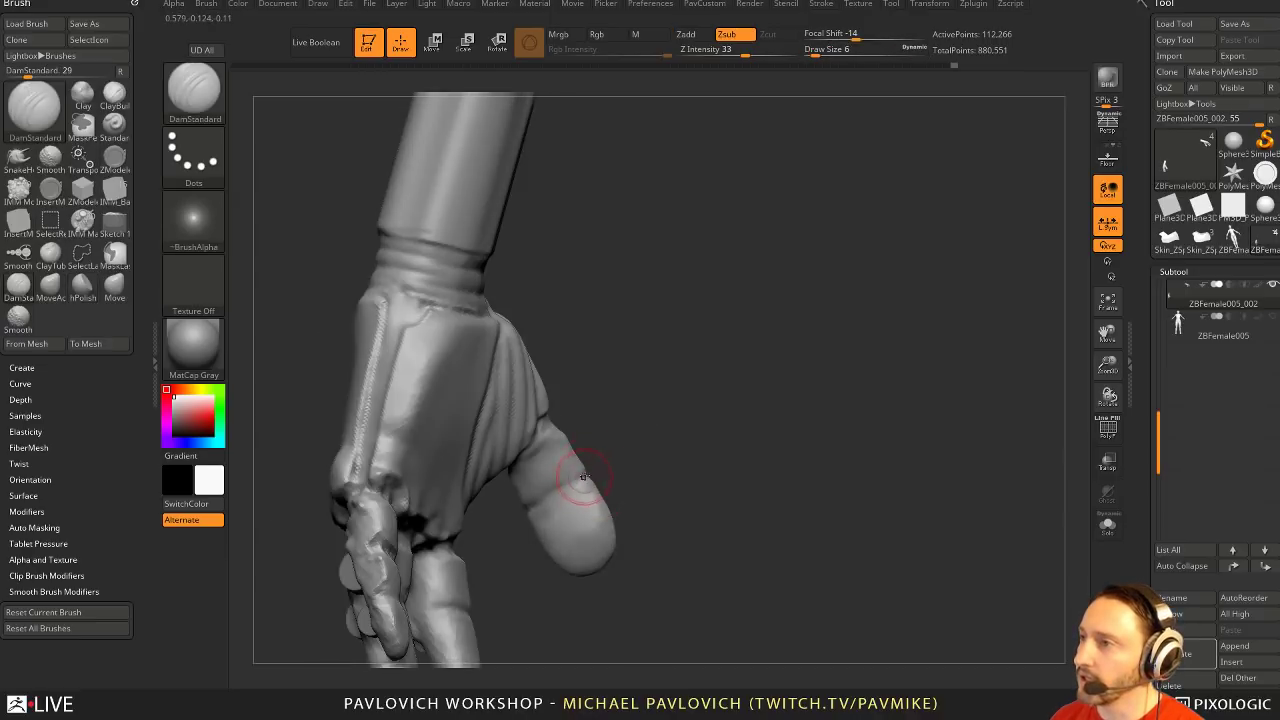
{"action": "key", "text": "bracketleft"}
{"action": "key", "text": "bracketleft"}
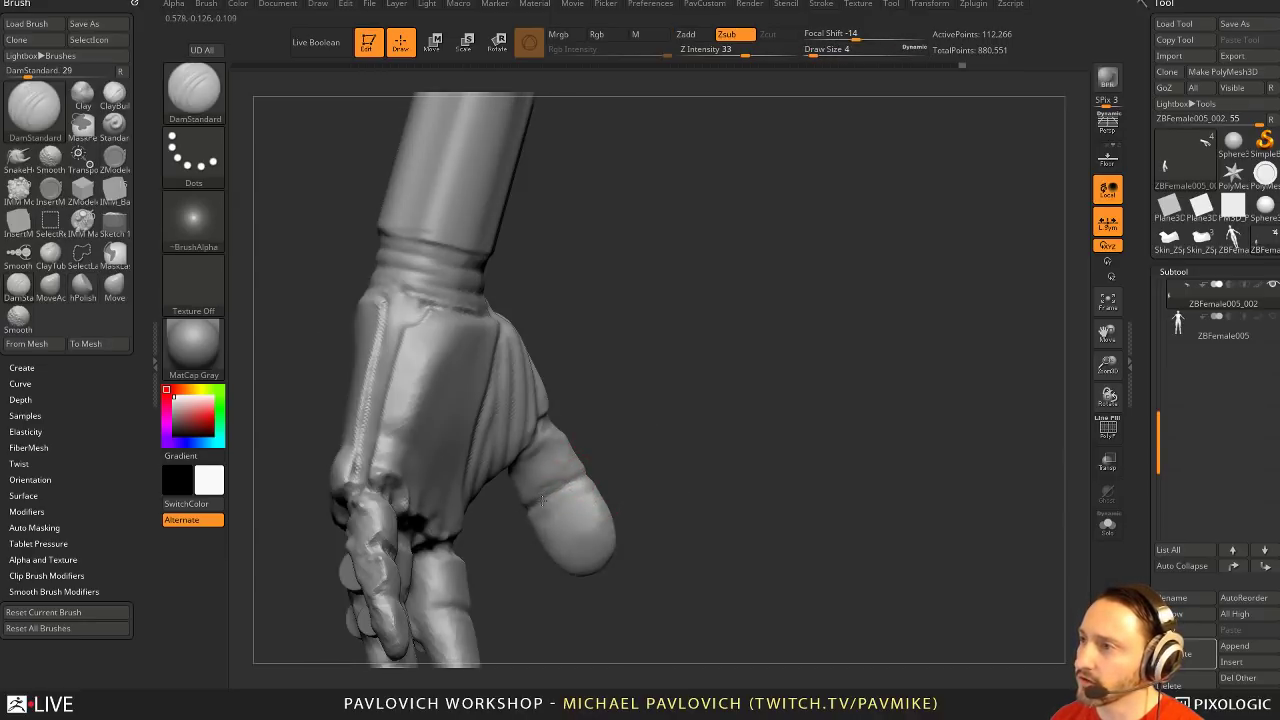
{"action": "right_click_drag", "start_coordinate": [543, 487], "coordinate": [556, 484]}
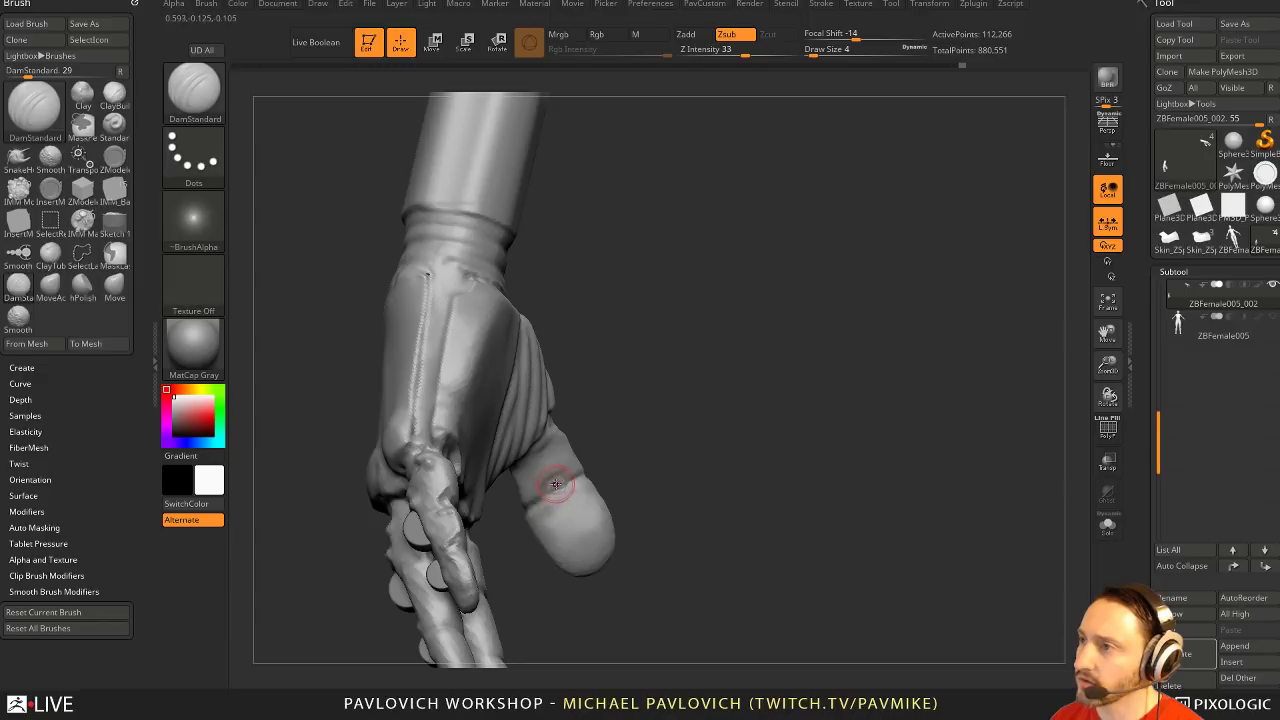
Reinforce the folds beside the thumb's joint crease with the Standard brush
{"action": "key", "text": "b"}
{"action": "key", "text": "s"}
{"action": "key", "text": "t"}
{"action": "mouse_move", "coordinate": [614, 449]}
{"action": "right_mouse_down"}
{"action": "mouse_move", "coordinate": [568, 482]}
{"action": "mouse_move", "coordinate": [640, 449]}
{"action": "mouse_move", "coordinate": [546, 497]}
{"action": "mouse_move", "coordinate": [691, 411]}
{"action": "mouse_move", "coordinate": [760, 449]}
{"action": "mouse_move", "coordinate": [712, 477]}
{"action": "mouse_move", "coordinate": [551, 497]}
{"action": "mouse_move", "coordinate": [498, 531]}
{"action": "mouse_move", "coordinate": [801, 403]}
{"action": "mouse_move", "coordinate": [550, 500]}
{"action": "right_mouse_up"}
{"action": "key", "text": "bracketleft"}
{"action": "key", "text": "bracketleft"}
Polish the surfaces of the thumb tip with the hPolish brush at draw size 11
{"action": "key", "text": "b"}
{"action": "key", "text": "h"}
{"action": "key", "text": "p"}
{"action": "key", "text": "s"}
{"action": "left_click_drag", "start_coordinate": [543, 503], "coordinate": [556, 503]}
{"action": "right_click_drag", "start_coordinate": [494, 523], "coordinate": [555, 513]}
{"action": "key", "text": "s"}
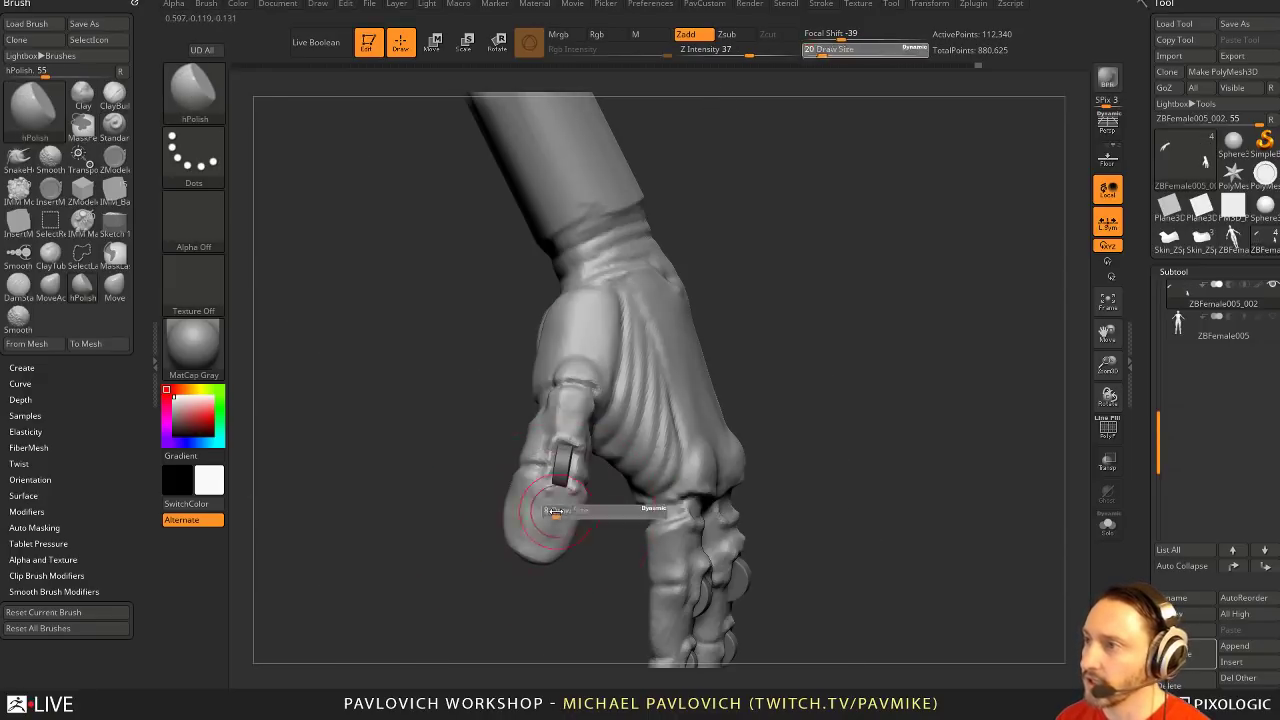
{"action": "left_click_drag", "start_coordinate": [555, 511], "coordinate": [549, 511]}
{"action": "right_click_drag", "start_coordinate": [538, 557], "coordinate": [300, 500]}
{"action": "right_click_drag", "start_coordinate": [561, 515], "coordinate": [573, 494]}
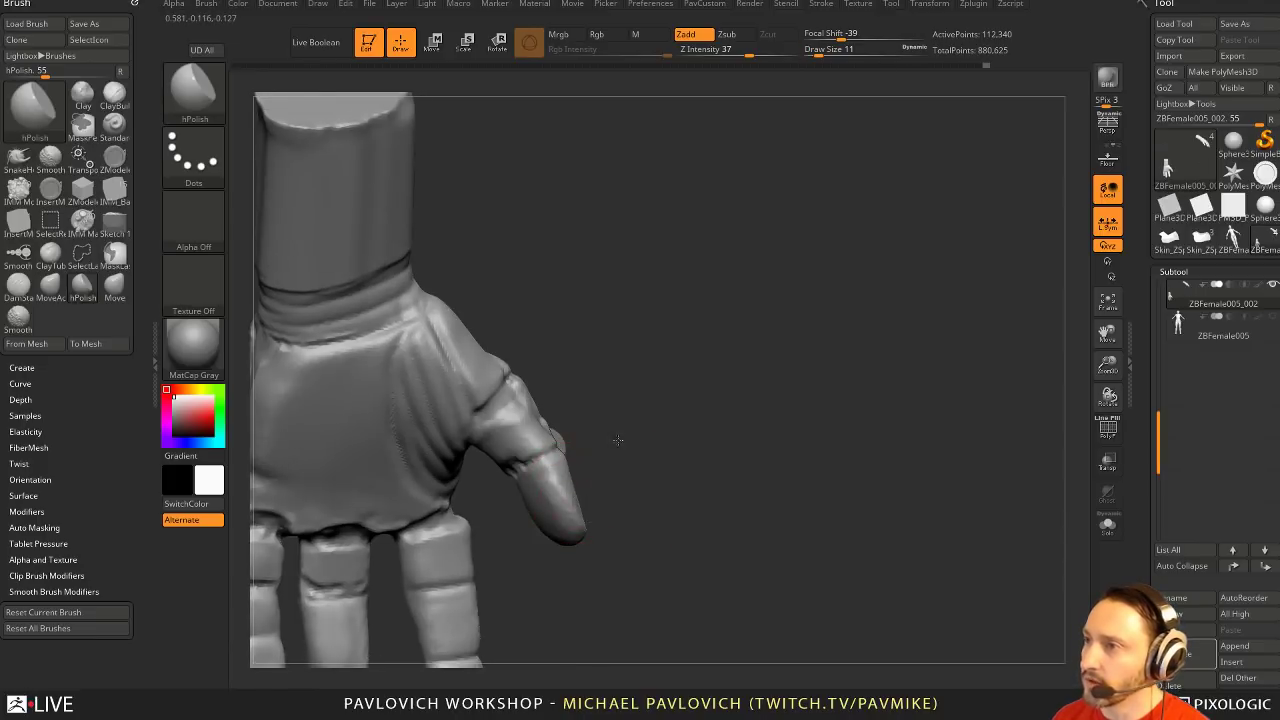
Polish the thumb segment above its hinge with the hPolish brush at draw size 7
{"action": "mouse_move", "coordinate": [618, 440]}
{"action": "right_mouse_down"}
{"action": "mouse_move", "coordinate": [575, 515]}
{"action": "mouse_move", "coordinate": [545, 530]}
{"action": "mouse_move", "coordinate": [575, 470]}
{"action": "right_mouse_up"}
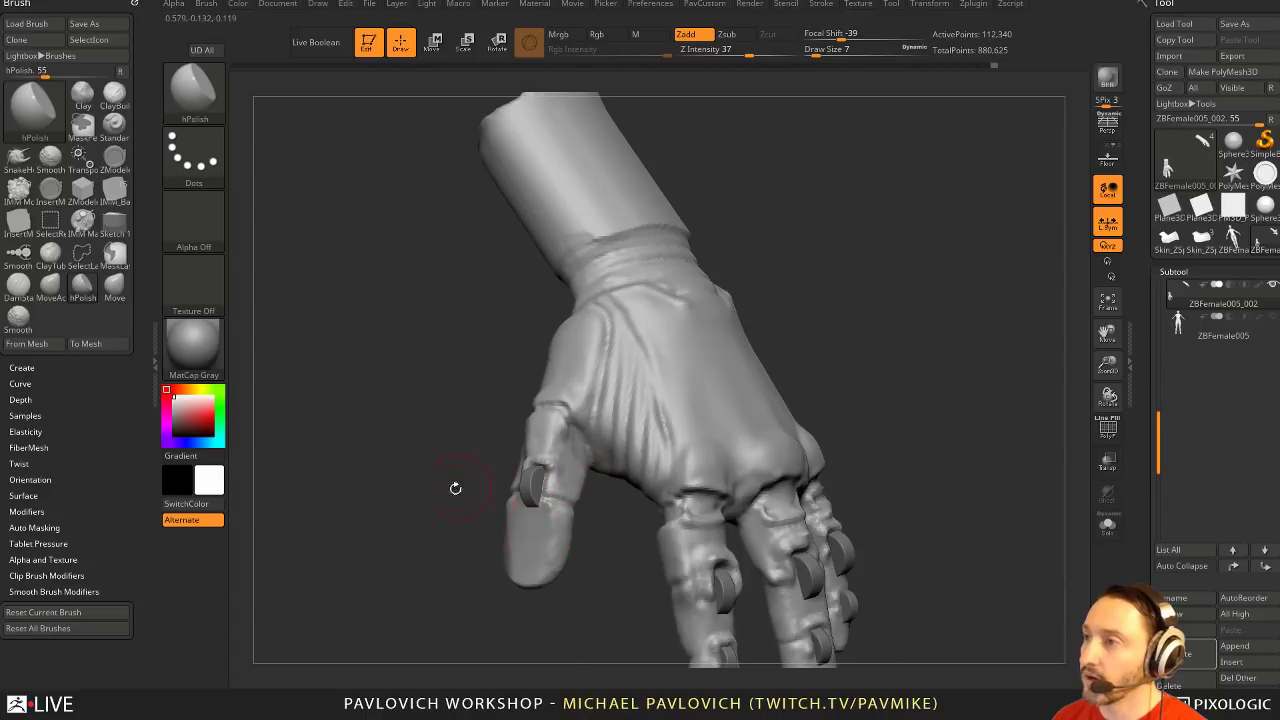
{"action": "right_click_drag", "start_coordinate": [455, 488], "coordinate": [602, 416]}
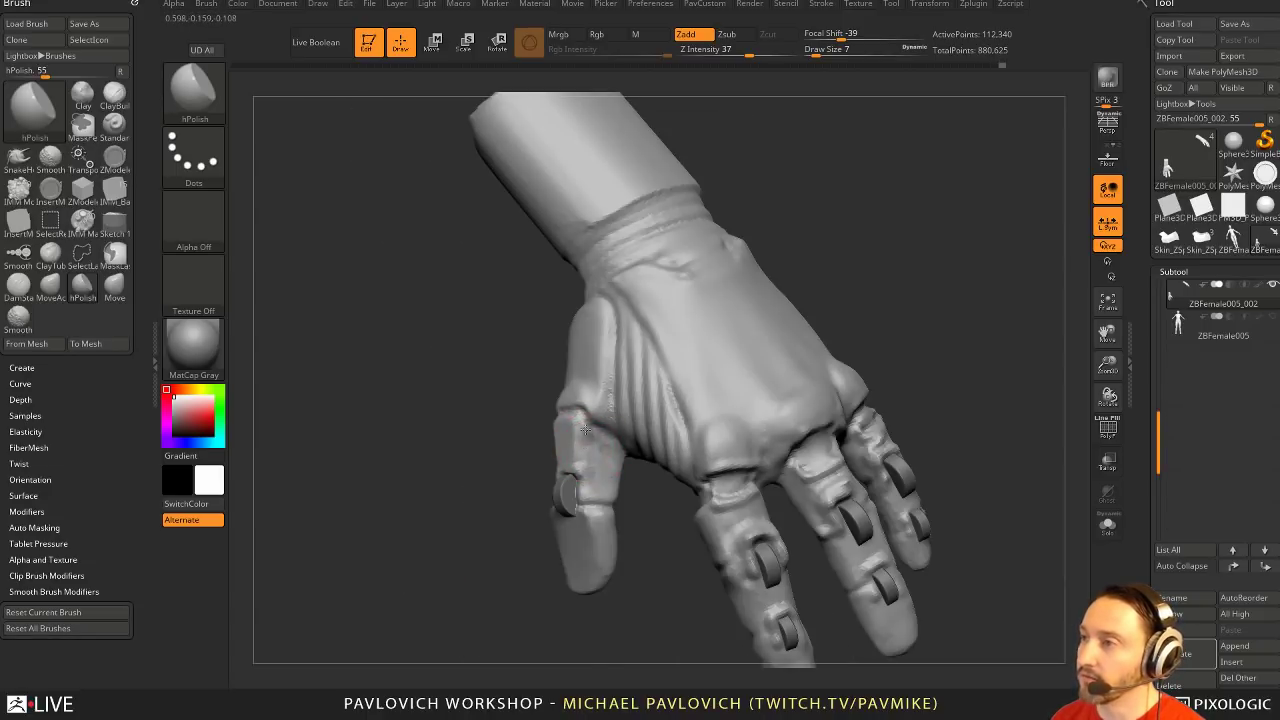
{"action": "right_click_drag", "start_coordinate": [521, 556], "coordinate": [595, 486]}
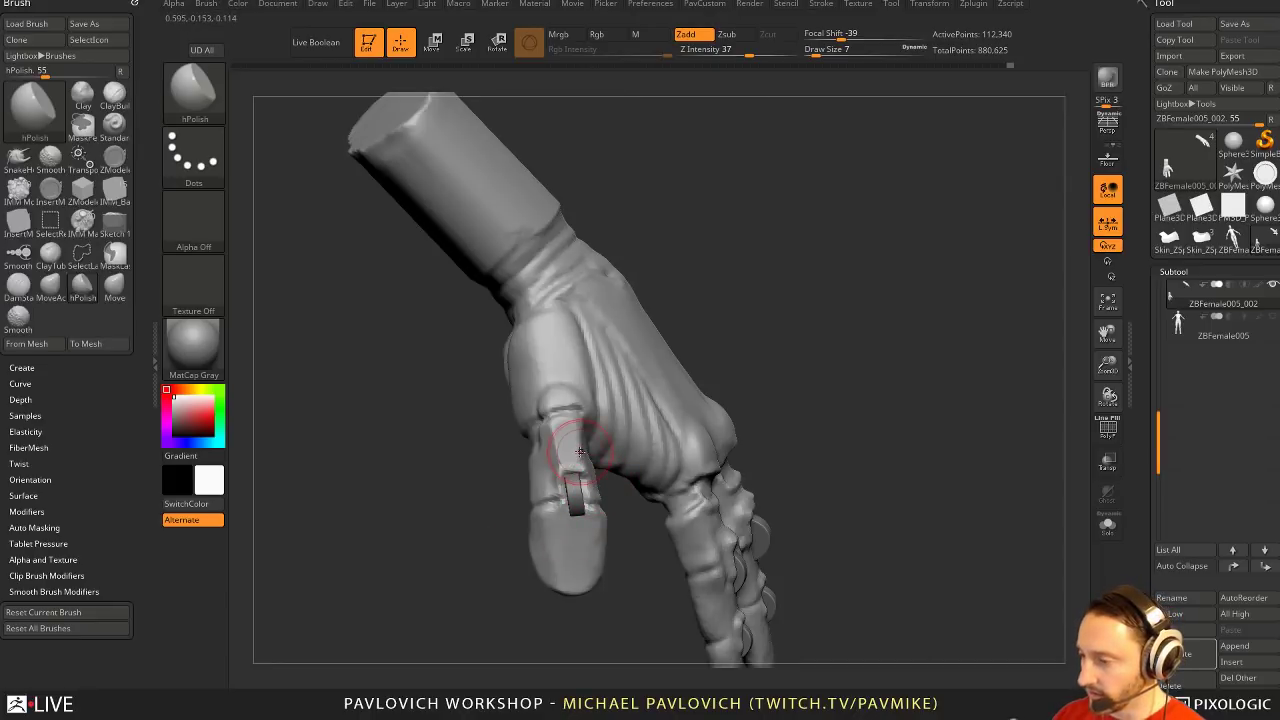
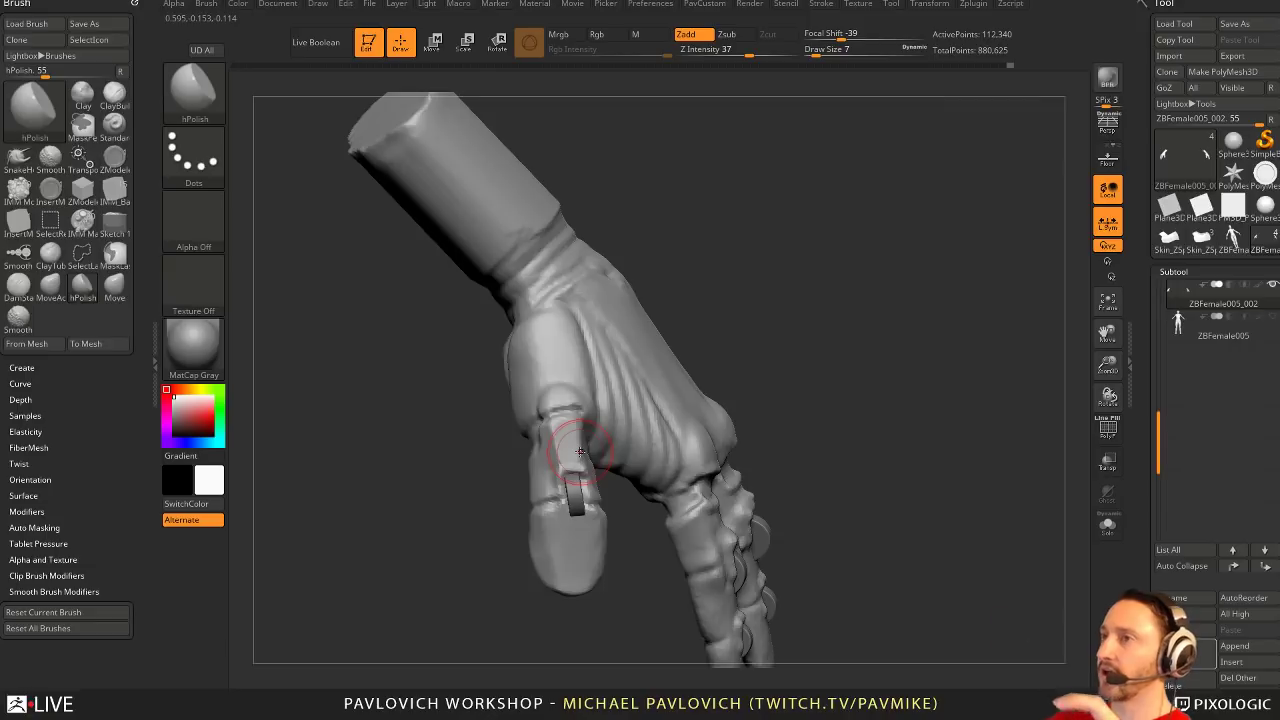
Switch to the Standard brush and set its draw size to 3 for detailing the glove's small creases
{"action": "right_click_drag", "start_coordinate": [886, 263], "coordinate": [875, 350]}
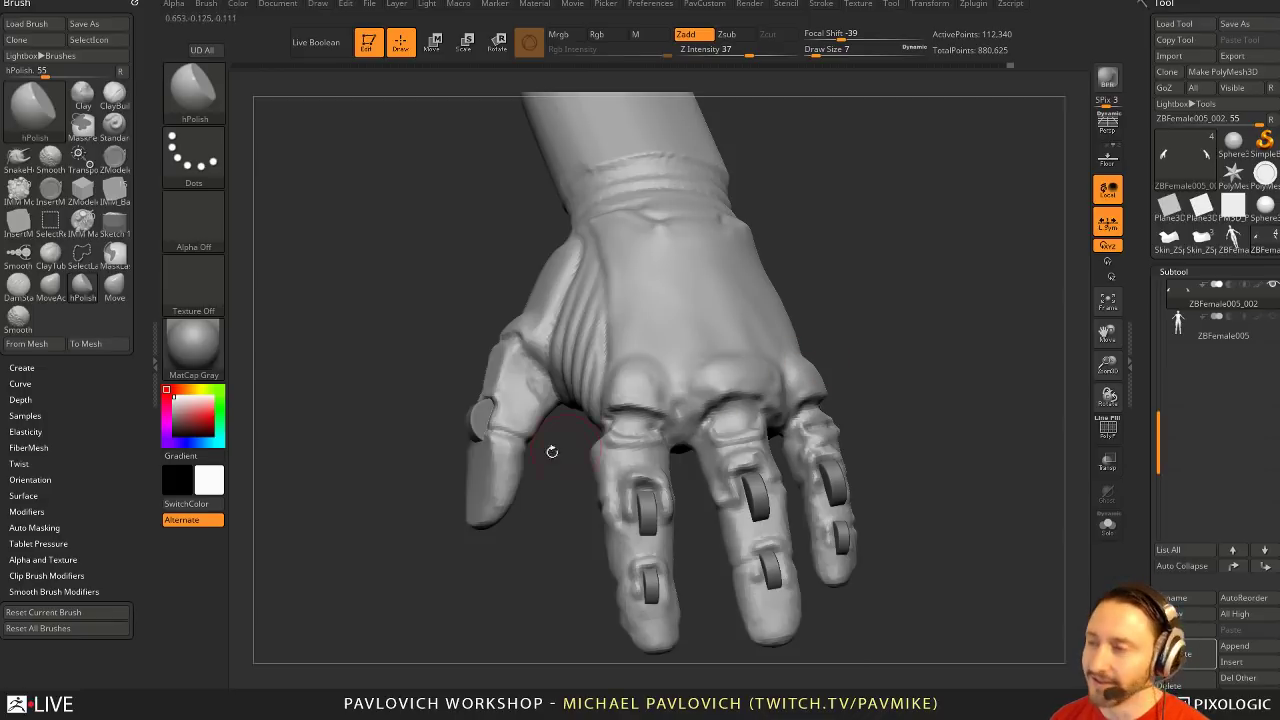
{"action": "right_click_drag", "start_coordinate": [410, 569], "coordinate": [459, 479]}
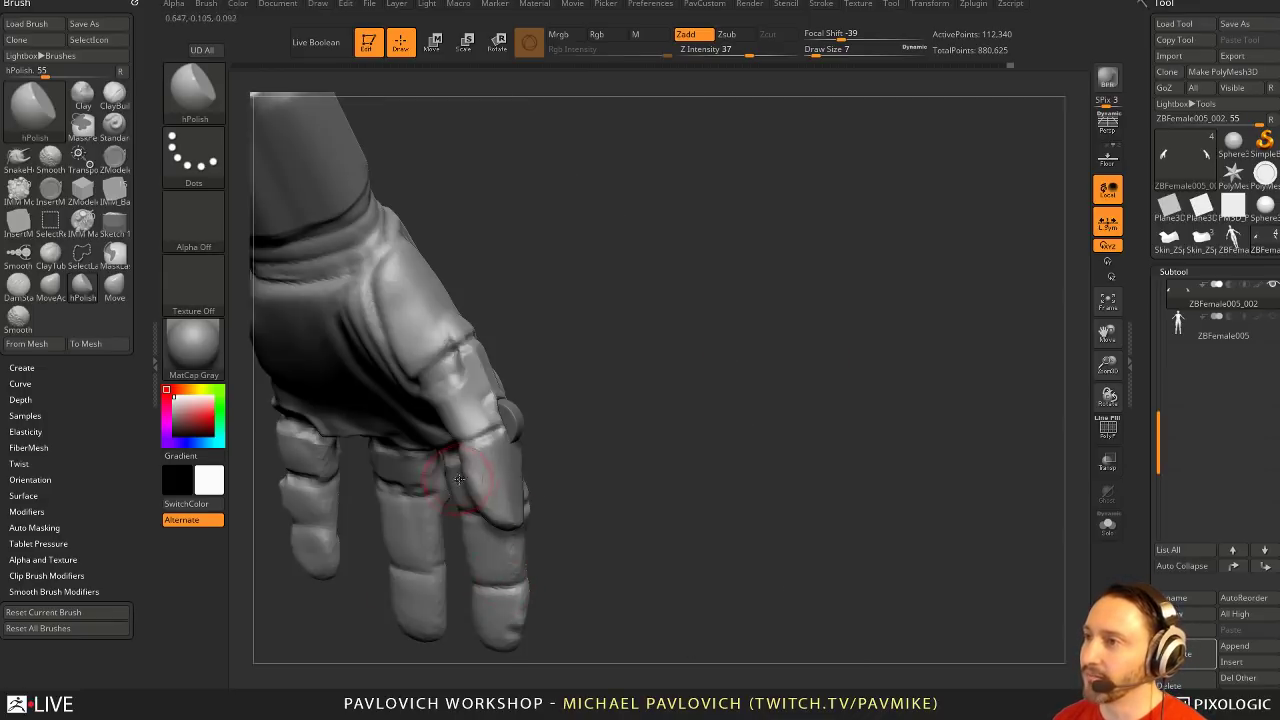
{"action": "right_click_drag", "start_coordinate": [567, 453], "coordinate": [504, 480]}
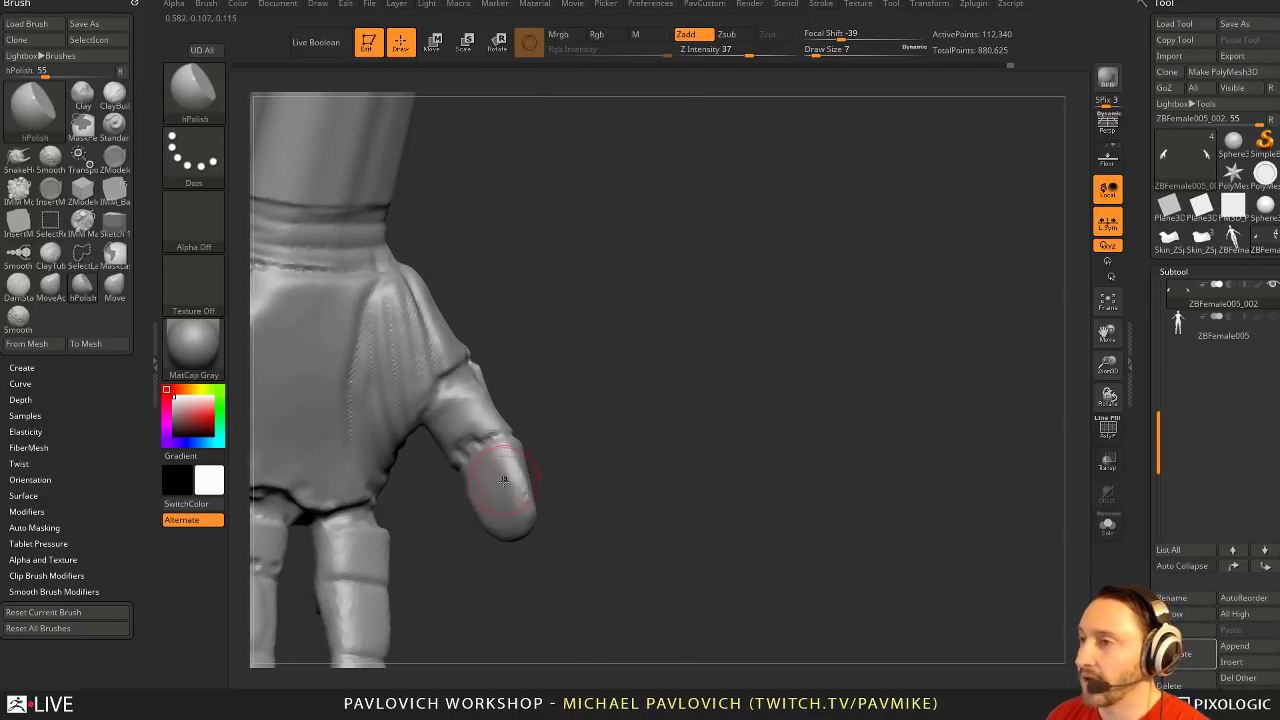
{"action": "mouse_move", "coordinate": [495, 527]}
{"action": "right_mouse_down"}
{"action": "mouse_move", "coordinate": [591, 423]}
{"action": "mouse_move", "coordinate": [566, 434]}
{"action": "right_mouse_up"}
{"action": "key", "text": "1"}
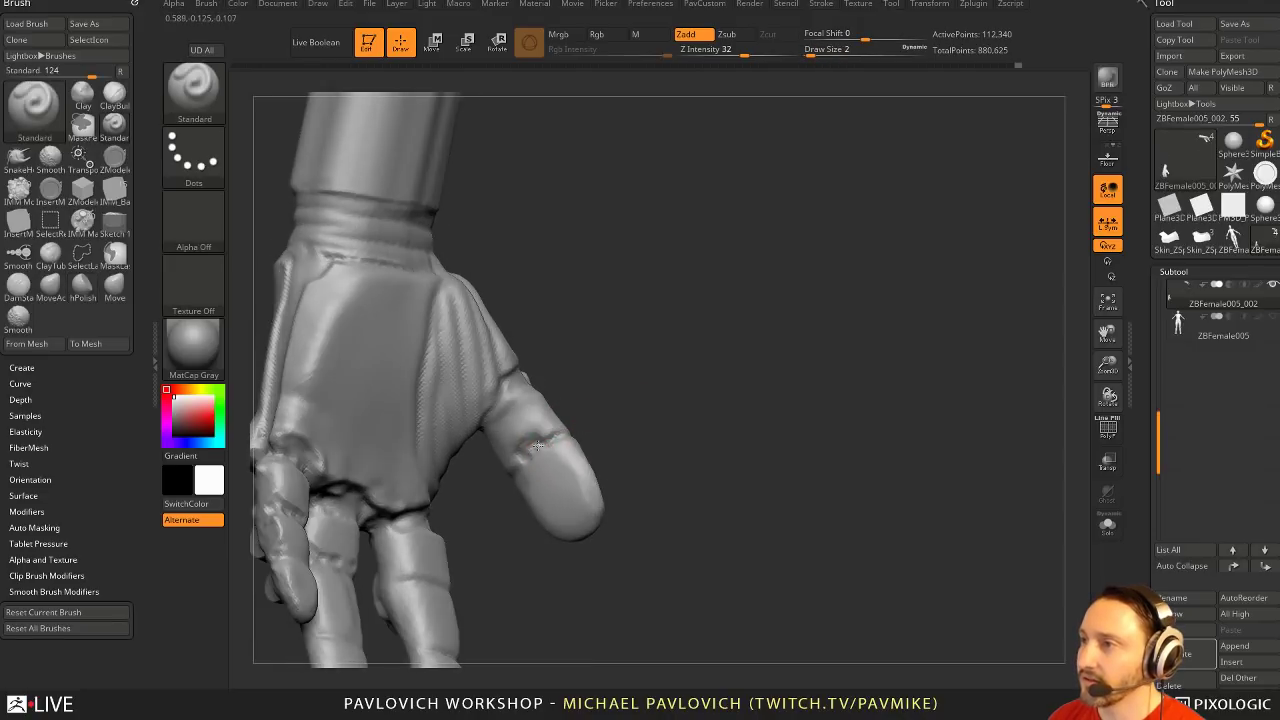
{"action": "mouse_move", "coordinate": [655, 426]}
{"action": "right_mouse_down", "text": "ctrl"}
{"action": "mouse_move", "coordinate": [677, 401]}
{"action": "mouse_move", "coordinate": [770, 365]}
{"action": "mouse_move", "coordinate": [766, 306]}
{"action": "mouse_move", "coordinate": [867, 333]}
{"action": "mouse_move", "coordinate": [634, 349]}
{"action": "mouse_move", "coordinate": [800, 410]}
{"action": "mouse_move", "coordinate": [811, 377]}
{"action": "mouse_move", "coordinate": [787, 396]}
{"action": "mouse_move", "coordinate": [808, 362]}
{"action": "right_mouse_up", "text": "ctrl"}
{"action": "mouse_move", "coordinate": [808, 362]}
{"action": "right_mouse_down", "text": "ctrl"}
{"action": "mouse_move", "coordinate": [809, 402]}
{"action": "mouse_move", "coordinate": [792, 372]}
{"action": "mouse_move", "coordinate": [700, 390]}
{"action": "mouse_move", "coordinate": [540, 487]}
{"action": "mouse_move", "coordinate": [647, 500]}
{"action": "right_mouse_up", "text": "ctrl"}
{"action": "key", "text": "["}
{"action": "right_click_drag", "start_coordinate": [750, 490], "coordinate": [640, 490]}
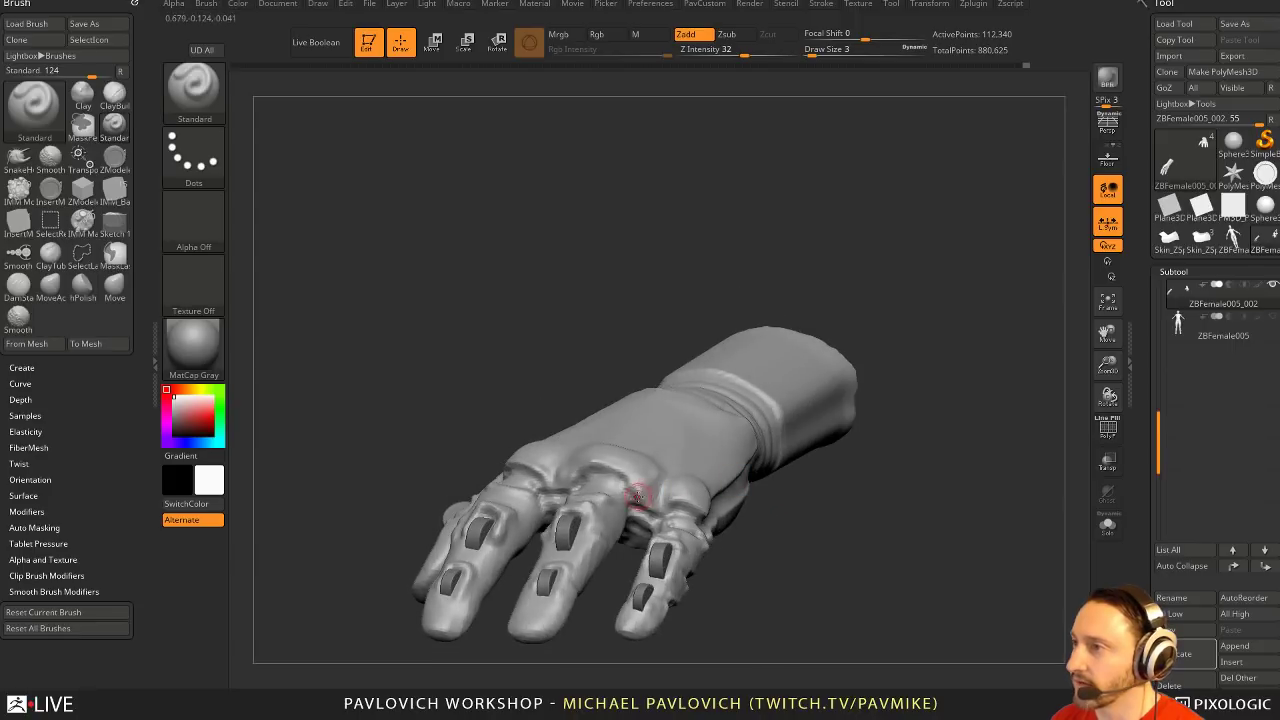
Define the edge of the middle knuckle on the back of the hand and smooth the surface around it
{"action": "right_click_drag", "start_coordinate": [829, 486], "coordinate": [591, 477]}
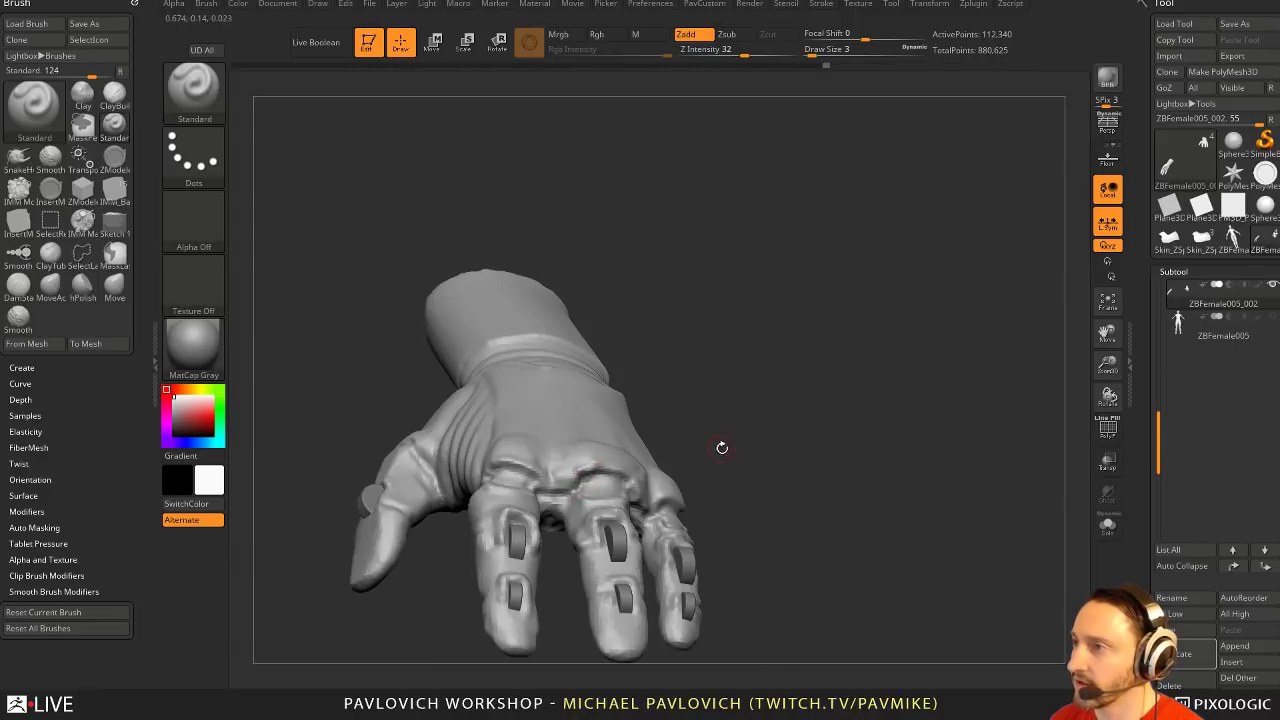
{"action": "right_click_drag", "start_coordinate": [722, 447], "coordinate": [501, 475]}
{"action": "right_click_drag", "start_coordinate": [733, 433], "coordinate": [585, 429]}
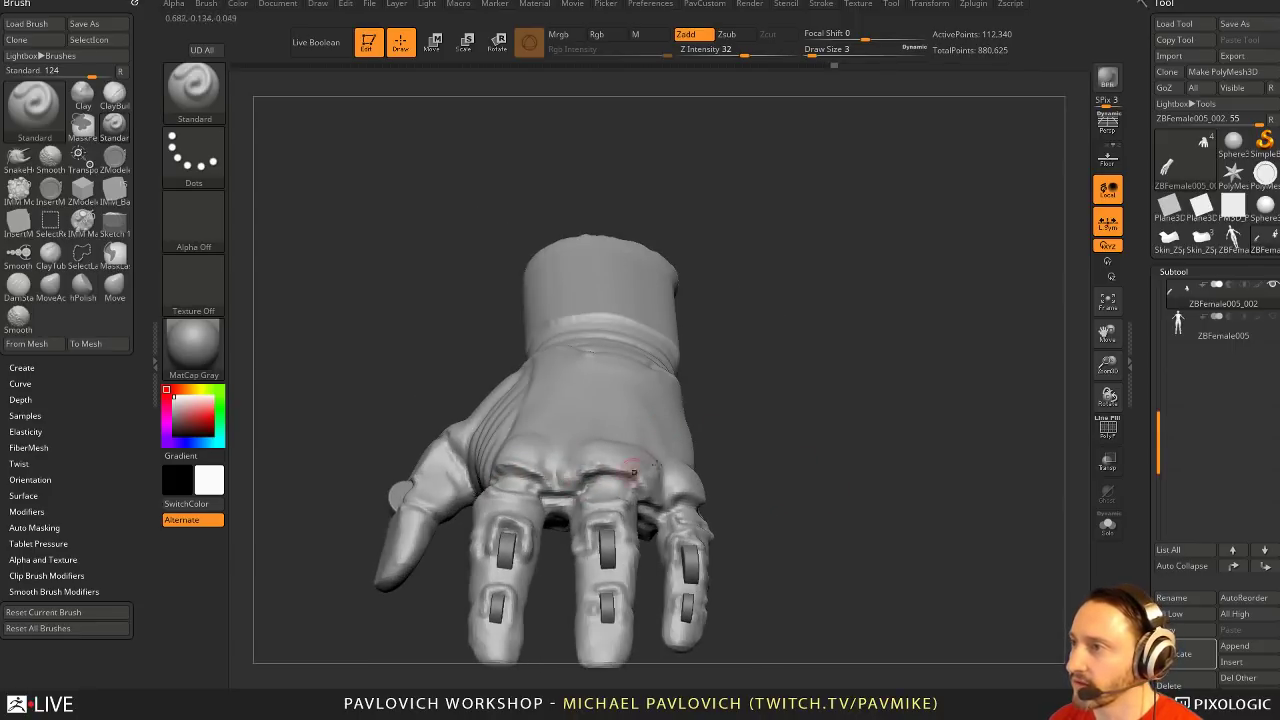
{"action": "right_click_drag", "start_coordinate": [656, 465], "coordinate": [597, 458]}
{"action": "left_click_drag", "start_coordinate": [591, 459], "coordinate": [563, 480], "text": "shift"}
{"action": "right_click_drag", "start_coordinate": [700, 395], "coordinate": [590, 455]}
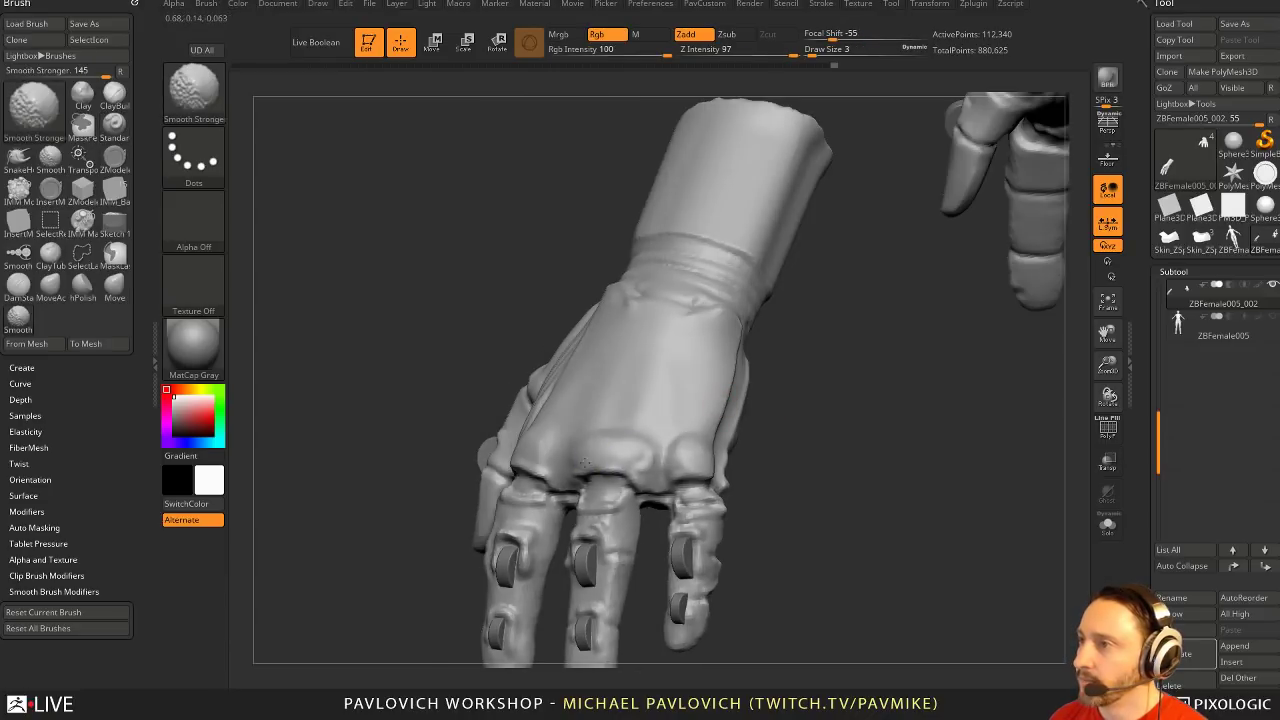
Sculpt a seam ridge from the wrist down the thumb side of the back of the hand and smooth it
{"action": "mouse_move", "coordinate": [780, 449]}
{"action": "right_mouse_down"}
{"action": "mouse_move", "coordinate": [652, 462]}
{"action": "mouse_move", "coordinate": [590, 445]}
{"action": "mouse_move", "coordinate": [700, 383]}
{"action": "mouse_move", "coordinate": [694, 409]}
{"action": "mouse_move", "coordinate": [513, 342]}
{"action": "right_mouse_up"}
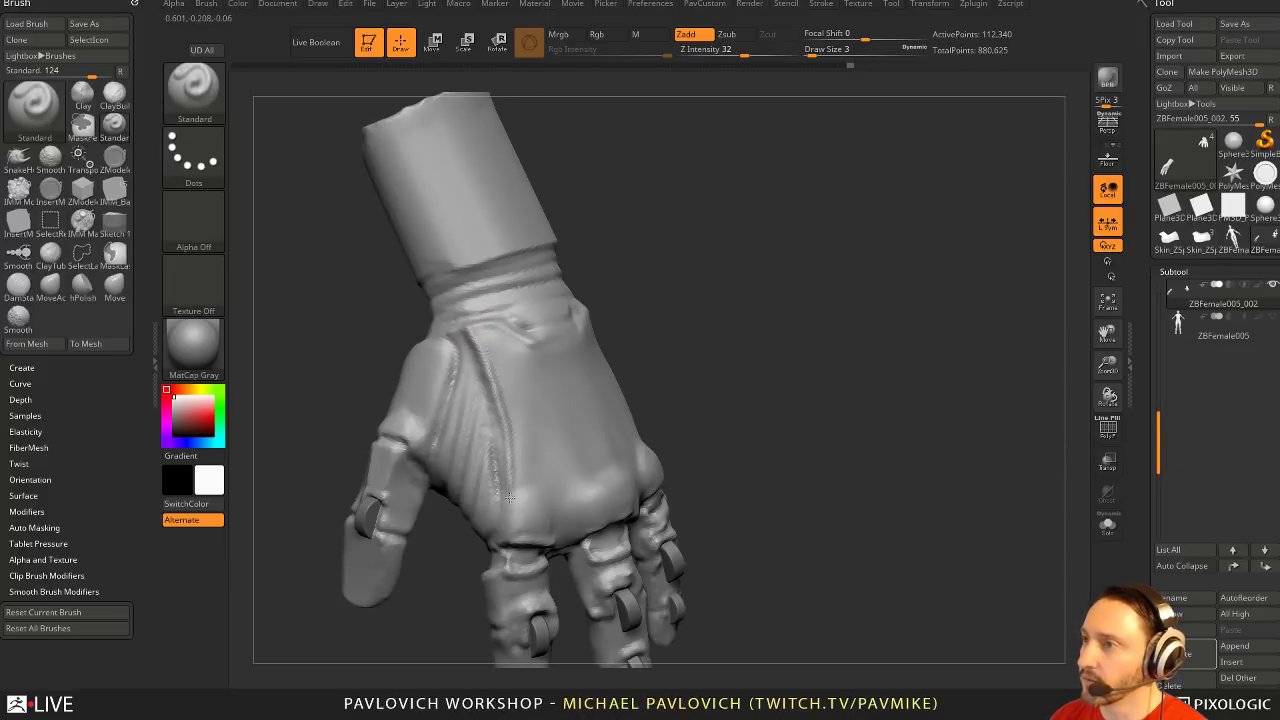
{"action": "right_click_drag", "start_coordinate": [508, 500], "coordinate": [616, 287]}
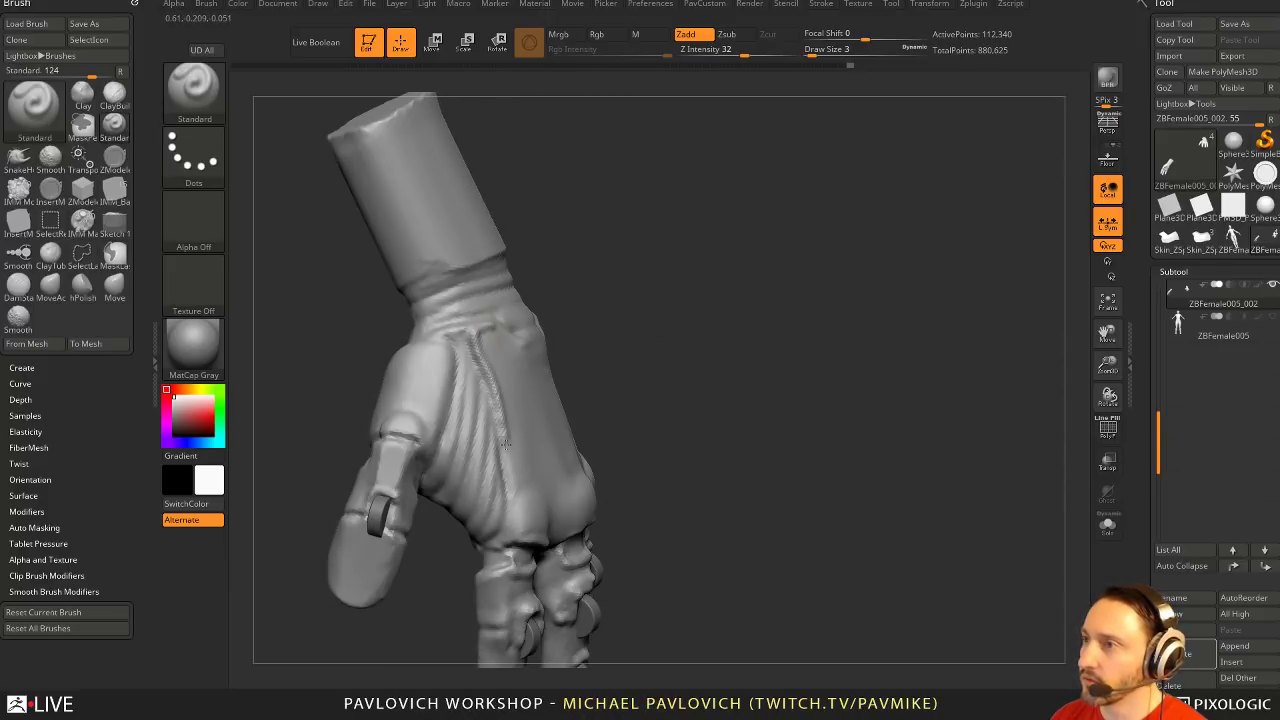
{"action": "right_click_drag", "start_coordinate": [524, 450], "coordinate": [531, 409]}
{"action": "left_click_drag", "start_coordinate": [478, 400], "coordinate": [500, 436], "text": "shift"}
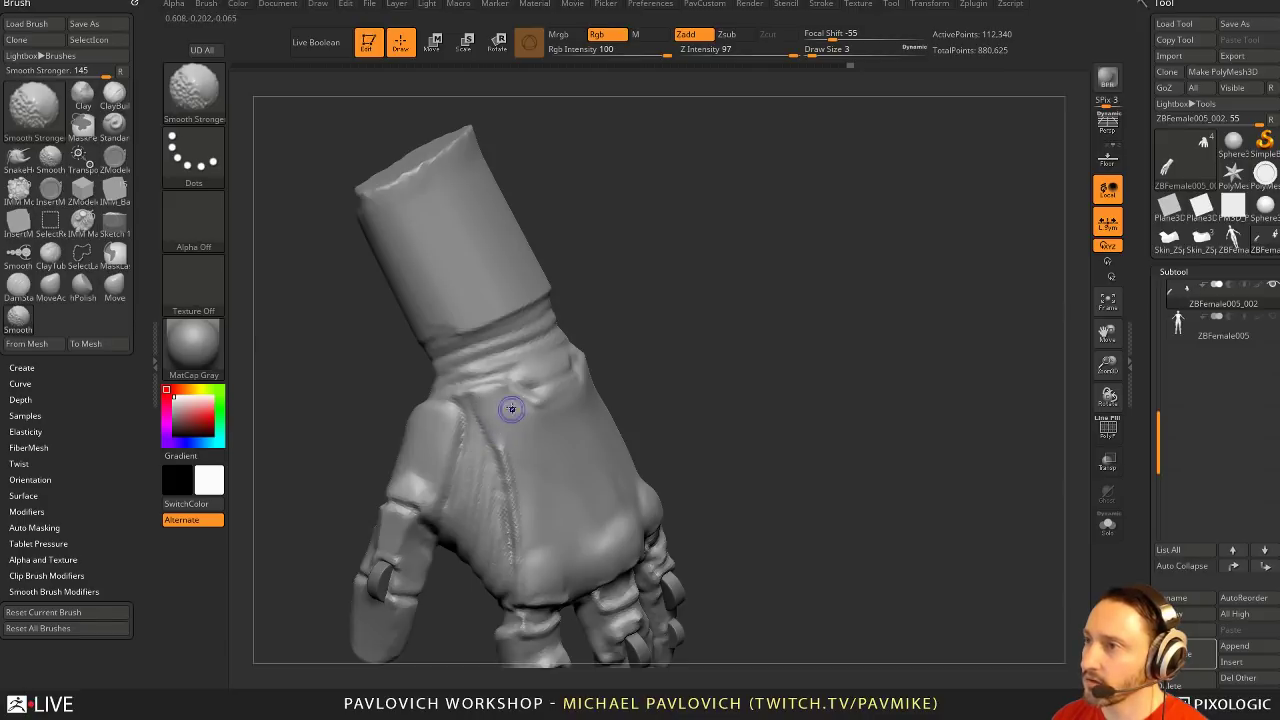
{"action": "mouse_move", "coordinate": [532, 491]}
{"action": "right_mouse_down", "text": "shift"}
{"action": "mouse_move", "coordinate": [566, 392]}
{"action": "mouse_move", "coordinate": [611, 414]}
{"action": "right_mouse_up", "text": "shift"}
{"action": "right_click_drag", "start_coordinate": [672, 370], "coordinate": [614, 398]}
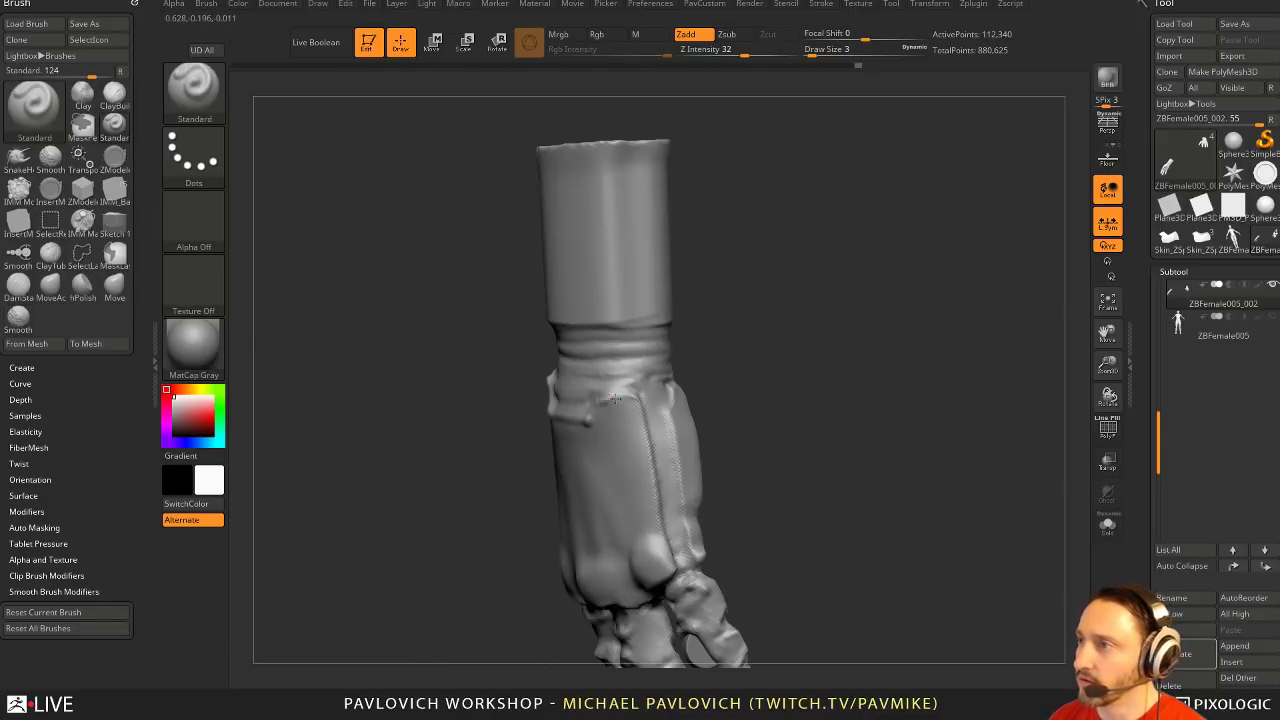
Refine the glove edge around the index and little-finger knuckles, smoothing the little-finger knuckle
{"action": "mouse_move", "coordinate": [835, 440]}
{"action": "right_mouse_down"}
{"action": "mouse_move", "coordinate": [814, 451]}
{"action": "mouse_move", "coordinate": [829, 420]}
{"action": "mouse_move", "coordinate": [815, 418]}
{"action": "right_mouse_up"}
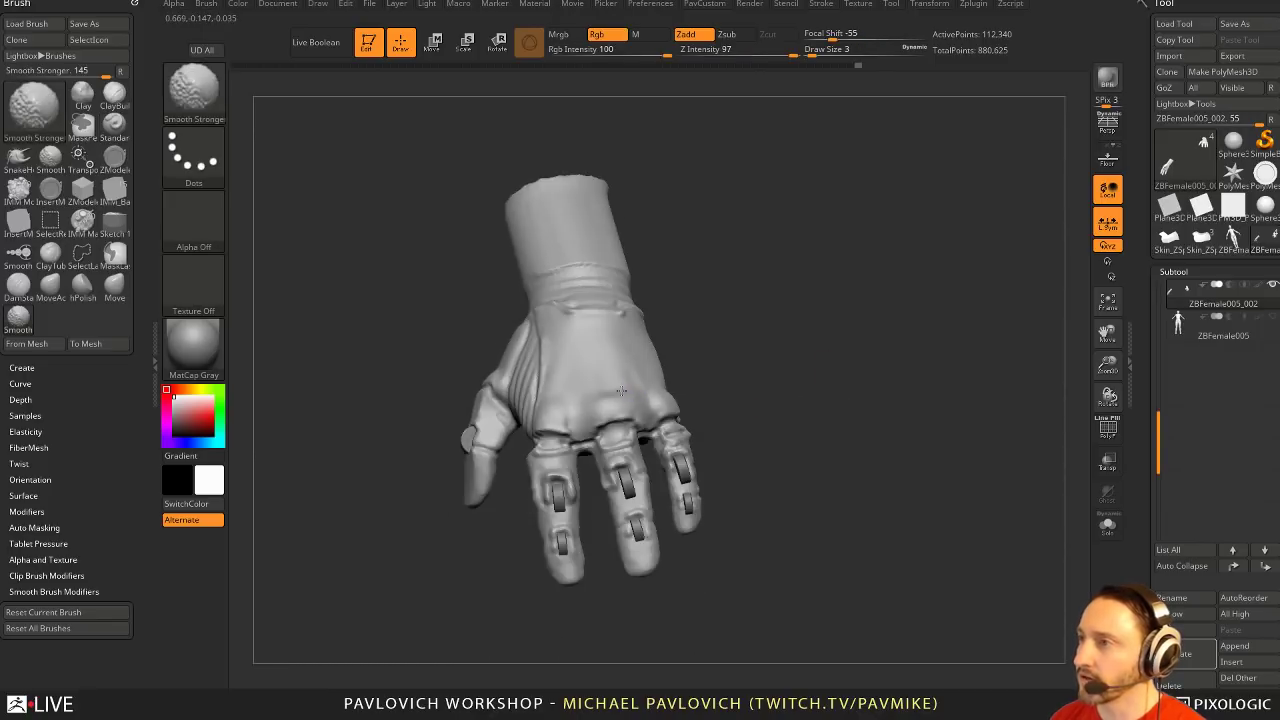
{"action": "mouse_move", "coordinate": [662, 378]}
{"action": "right_mouse_down"}
{"action": "mouse_move", "coordinate": [769, 374]}
{"action": "mouse_move", "coordinate": [723, 354]}
{"action": "mouse_move", "coordinate": [740, 400]}
{"action": "mouse_move", "coordinate": [712, 349]}
{"action": "mouse_move", "coordinate": [513, 421]}
{"action": "right_mouse_up"}
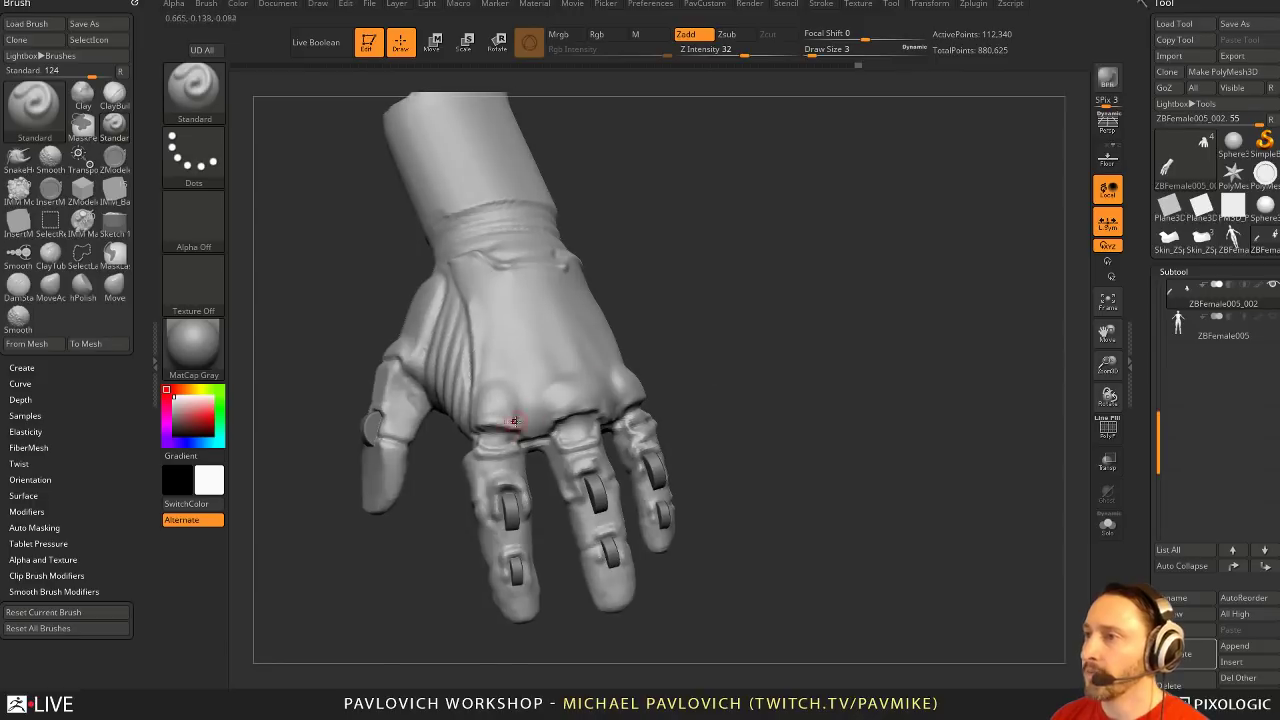
{"action": "mouse_move", "coordinate": [626, 394]}
{"action": "right_mouse_down"}
{"action": "mouse_move", "coordinate": [564, 428]}
{"action": "mouse_move", "coordinate": [651, 423]}
{"action": "right_mouse_up"}
{"action": "key", "text": "shift"}
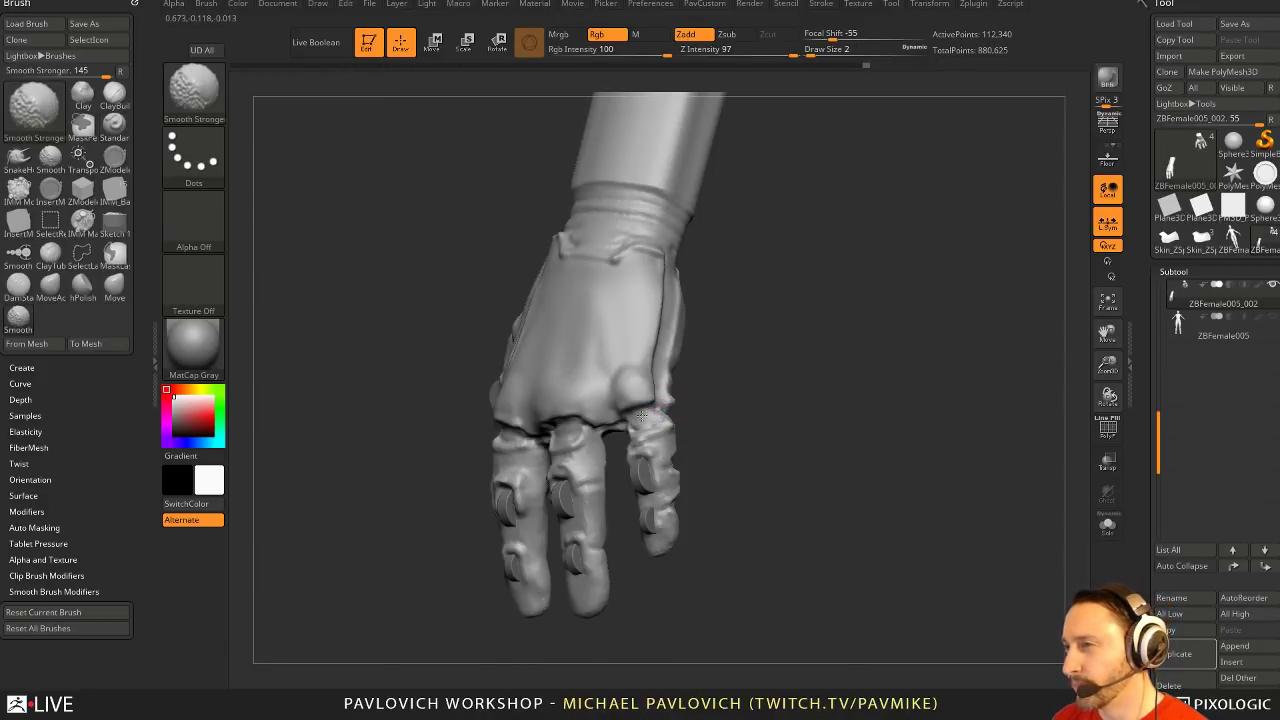
{"action": "left_click_drag", "start_coordinate": [642, 416], "coordinate": [656, 421], "text": "shift"}
{"action": "right_click_drag", "start_coordinate": [692, 412], "coordinate": [664, 402]}
{"action": "left_click_drag", "start_coordinate": [643, 421], "coordinate": [635, 418]}
{"action": "mouse_move", "coordinate": [642, 423]}
{"action": "right_mouse_down"}
{"action": "mouse_move", "coordinate": [806, 394]}
{"action": "mouse_move", "coordinate": [862, 398]}
{"action": "mouse_move", "coordinate": [838, 401]}
{"action": "right_mouse_up"}
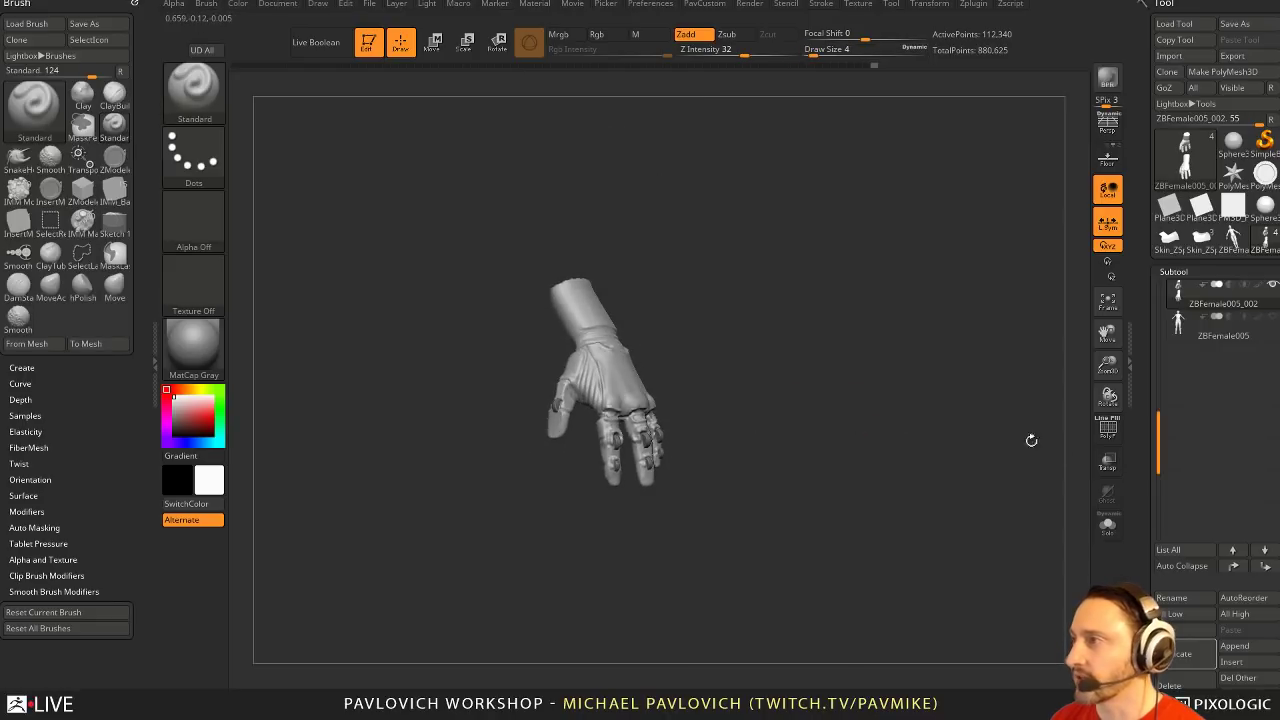
Sculpt ridged folds into the strip along the little-finger side of the hand and soften them
{"action": "right_click_drag", "start_coordinate": [1008, 443], "coordinate": [748, 342]}
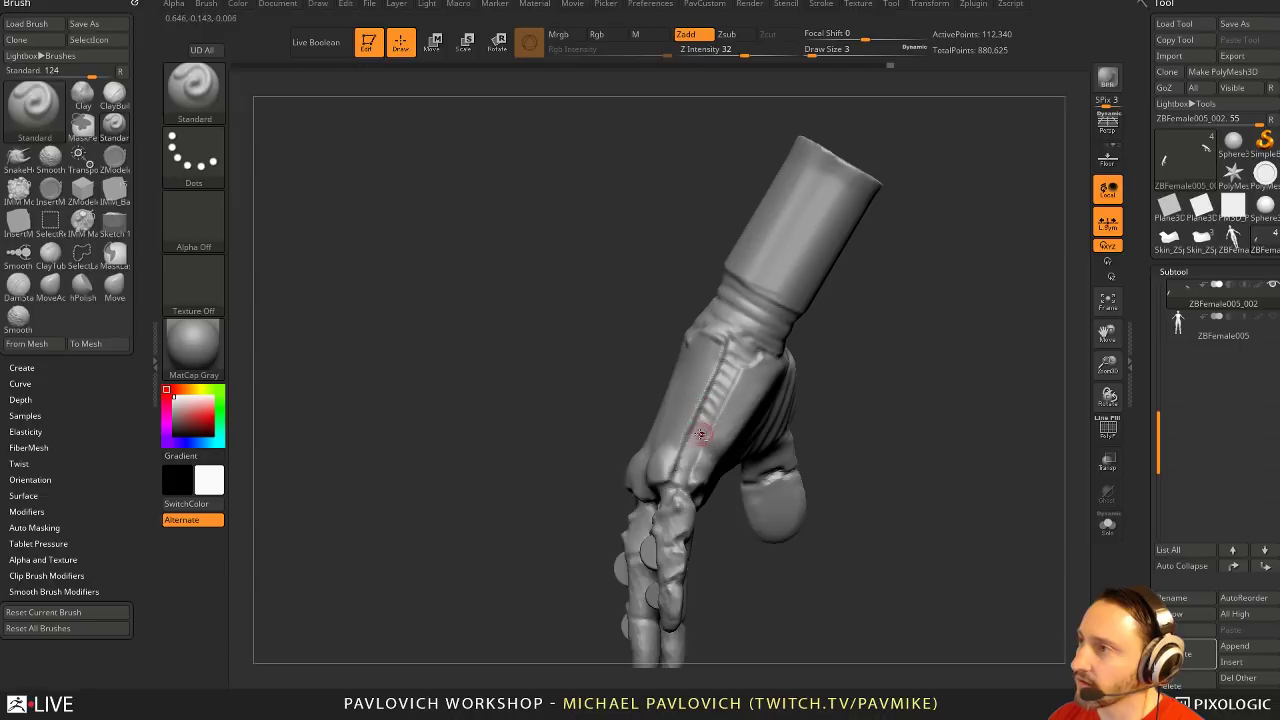
{"action": "right_click_drag", "start_coordinate": [679, 462], "coordinate": [805, 342]}
{"action": "key", "text": "shift"}
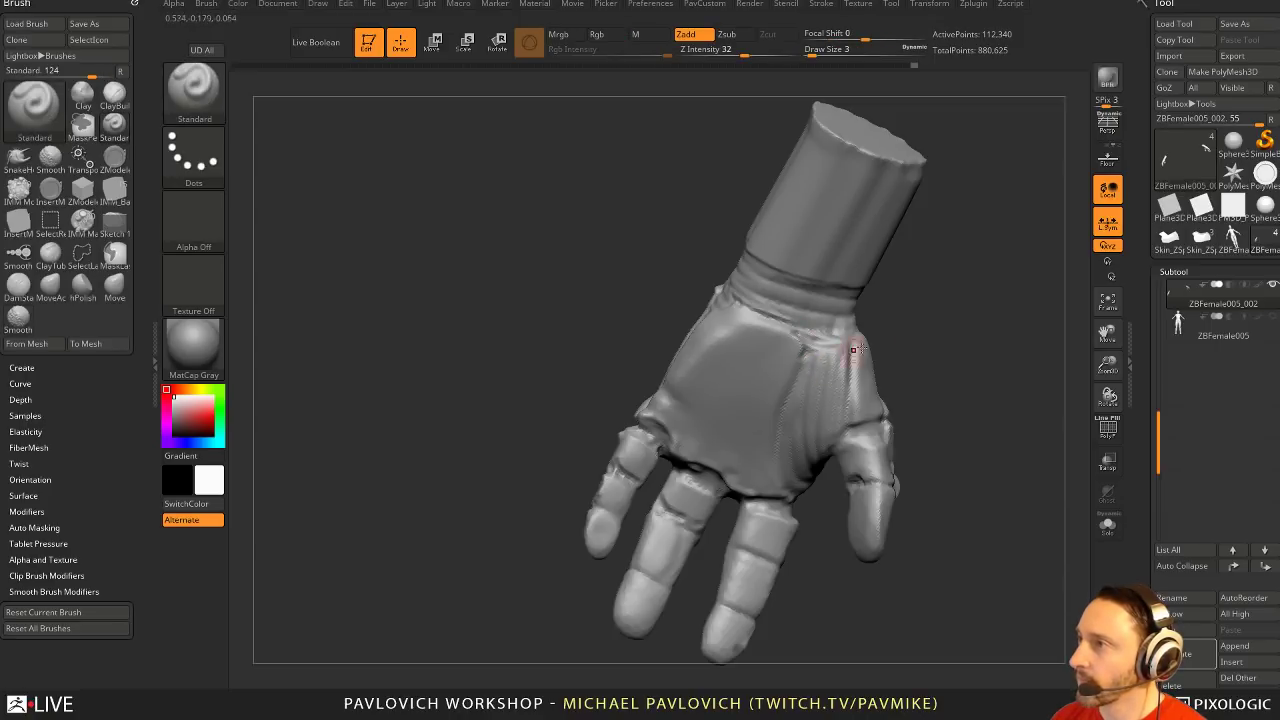
Set the Standard brush's draw size to 6 and refine the forms on the back of the hand
{"action": "right_click_drag", "start_coordinate": [853, 350], "coordinate": [873, 411]}
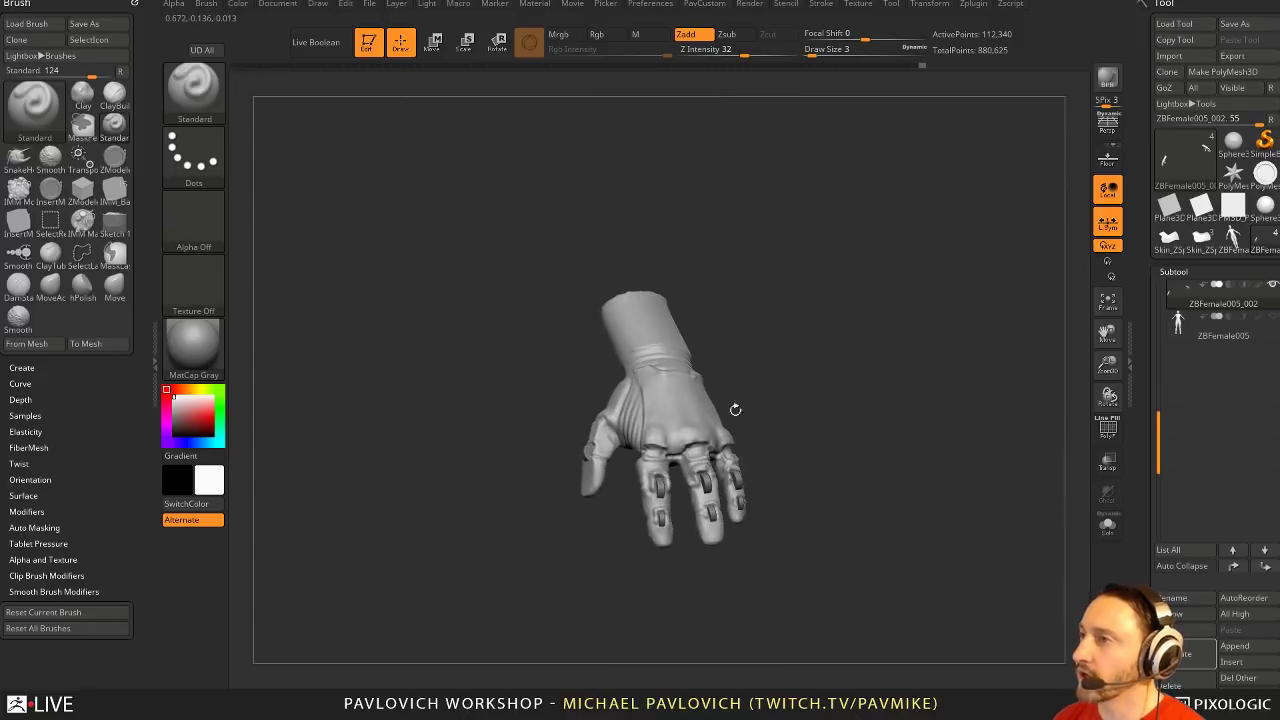
{"action": "right_click_drag", "start_coordinate": [735, 409], "coordinate": [950, 421]}
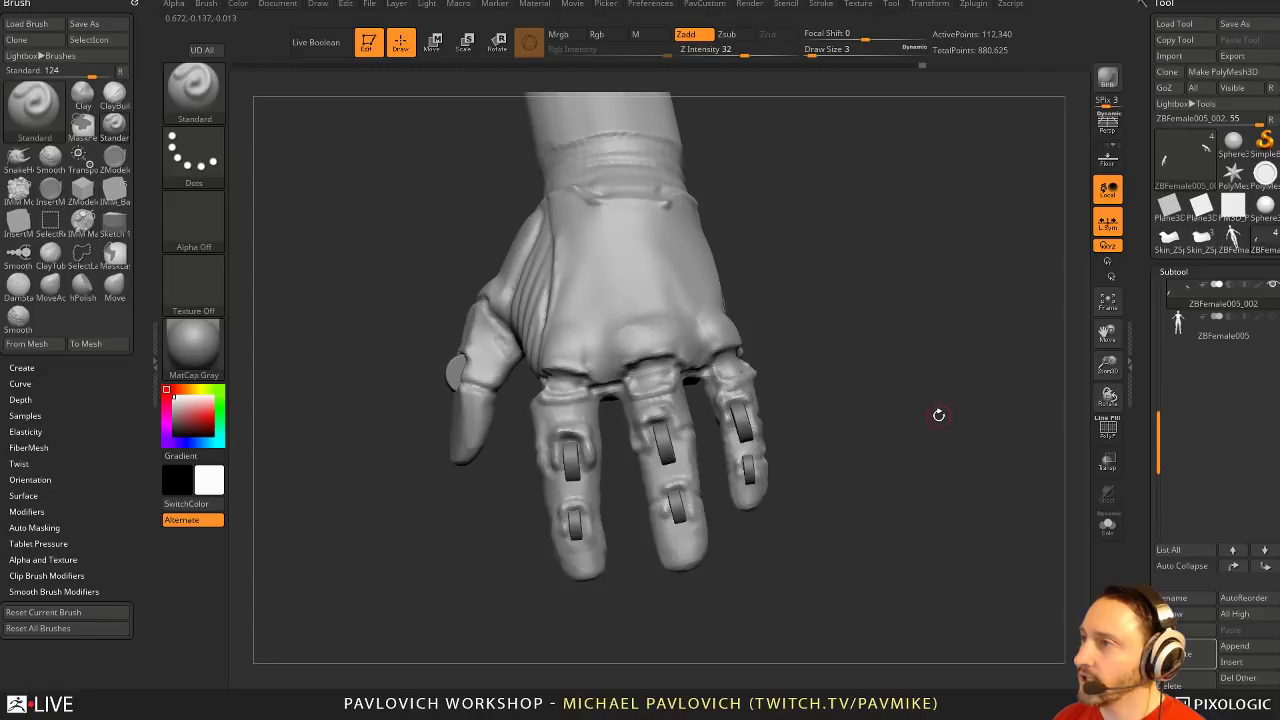
{"action": "mouse_move", "coordinate": [903, 293]}
{"action": "right_mouse_down"}
{"action": "mouse_move", "coordinate": [877, 337]}
{"action": "mouse_move", "coordinate": [921, 376]}
{"action": "mouse_move", "coordinate": [963, 366]}
{"action": "mouse_move", "coordinate": [986, 340]}
{"action": "mouse_move", "coordinate": [906, 425]}
{"action": "mouse_move", "coordinate": [824, 370]}
{"action": "right_mouse_up"}
{"action": "key", "text": "["}
{"action": "key", "text": "s"}
{"action": "left_click_drag", "start_coordinate": [769, 378], "coordinate": [776, 382]}
{"action": "right_click_drag", "start_coordinate": [776, 382], "coordinate": [860, 398]}
{"action": "right_click_drag", "start_coordinate": [720, 385], "coordinate": [770, 358]}
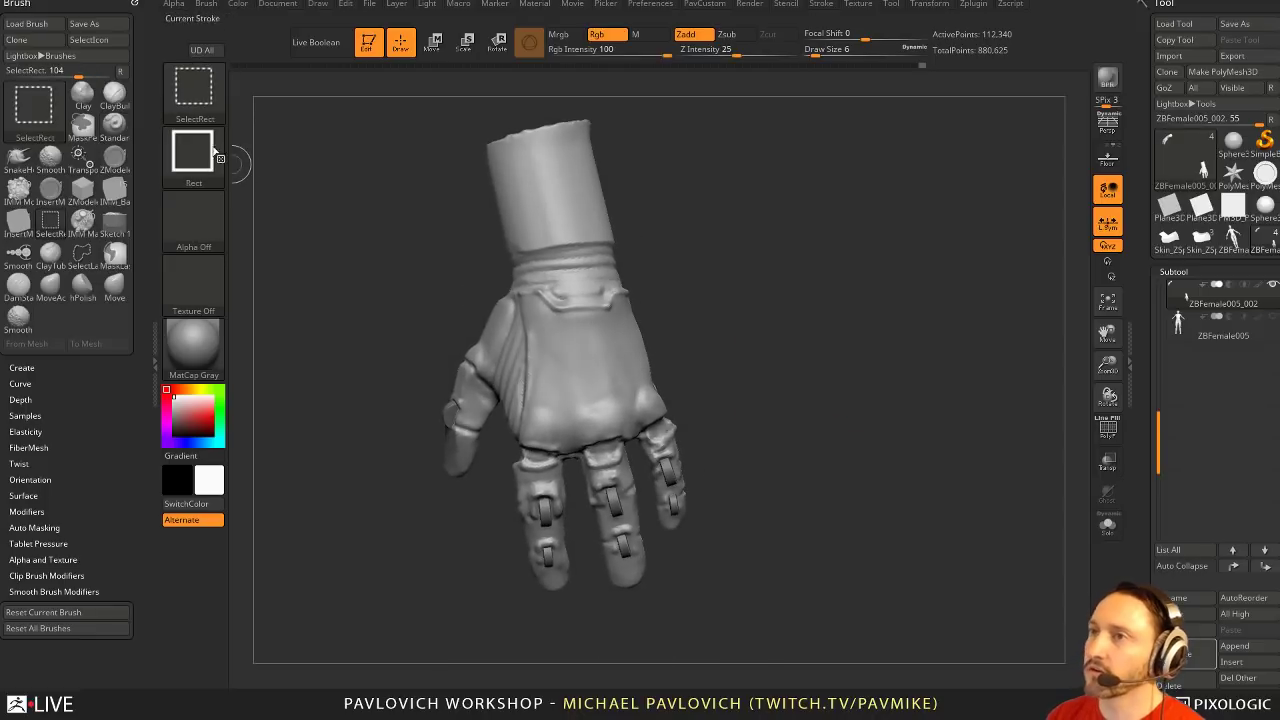
Hide the mirrored copy of the hand with a lasso selection and delete the hidden geometry
{"action": "key", "text": "ctrl+shift+b"}
{"action": "mouse_move", "coordinate": [854, 417]}
{"action": "right_mouse_down"}
{"action": "mouse_move", "coordinate": [910, 423]}
{"action": "mouse_move", "coordinate": [757, 260]}
{"action": "mouse_move", "coordinate": [914, 383]}
{"action": "mouse_move", "coordinate": [952, 306]}
{"action": "mouse_move", "coordinate": [1028, 263]}
{"action": "right_mouse_up"}
{"action": "right_click_drag", "start_coordinate": [451, 415], "coordinate": [397, 411], "text": "alt"}
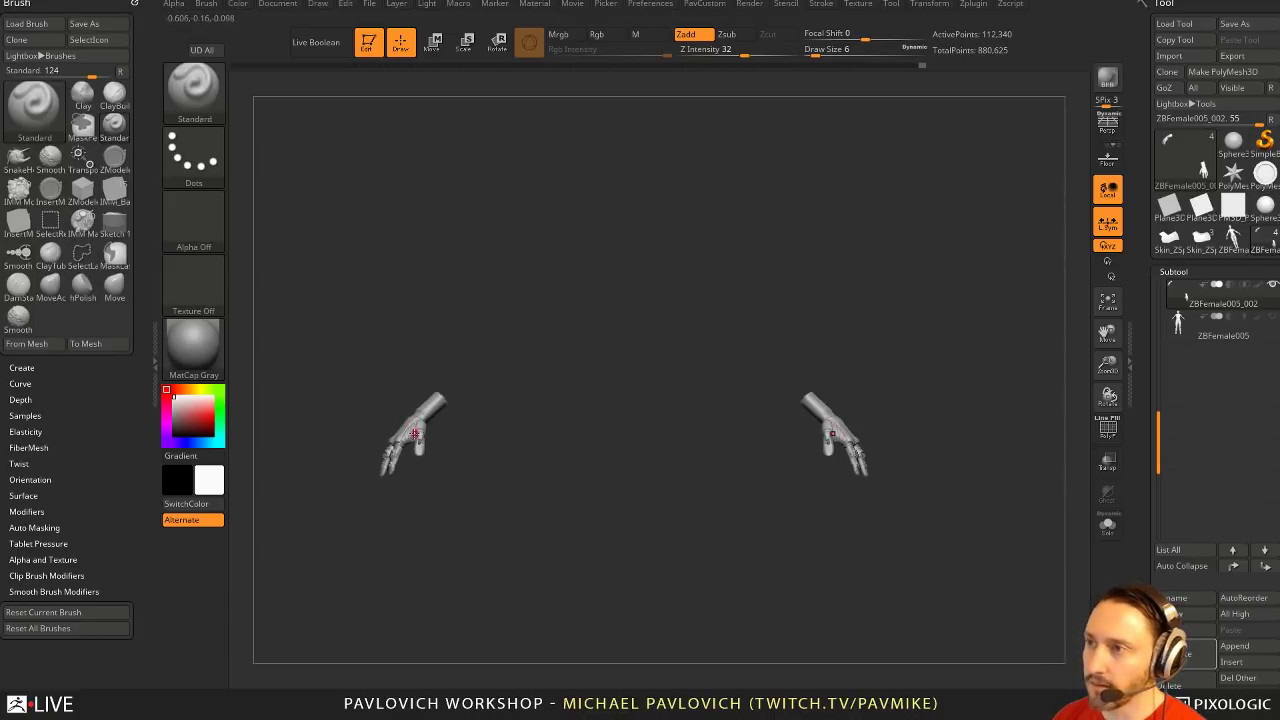
{"action": "left_click_drag", "start_coordinate": [517, 312], "coordinate": [418, 558], "text": "ctrl+alt+shift"}
{"action": "key", "text": "grave"}
{"action": "left_click", "coordinate": [726, 290]}
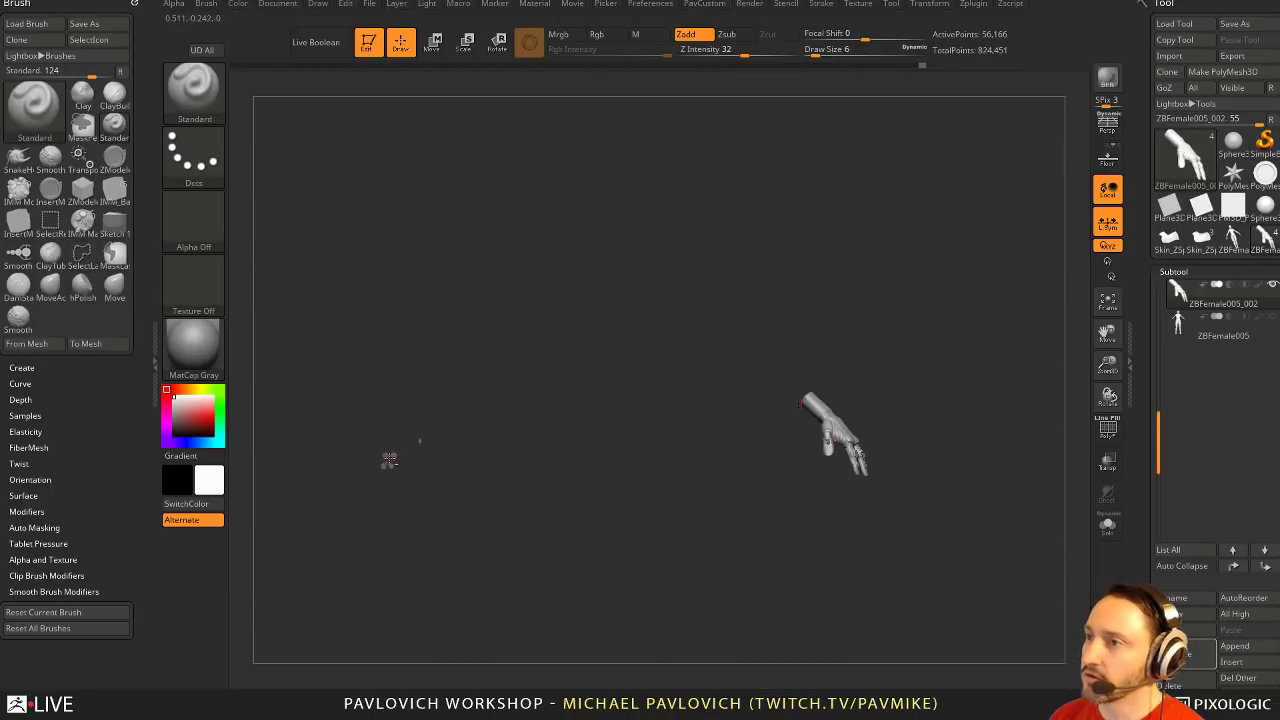
Make the joint discs subtool active, hide the discs of the removed hand and delete the hidden geometry
{"action": "left_click", "coordinate": [391, 460], "text": "alt"}
{"action": "mouse_move", "coordinate": [473, 363]}
{"action": "left_mouse_down", "text": "ctrl+alt+shift"}
{"action": "mouse_move", "coordinate": [300, 518]}
{"action": "mouse_move", "coordinate": [470, 553]}
{"action": "left_mouse_up", "text": "ctrl+alt+shift"}
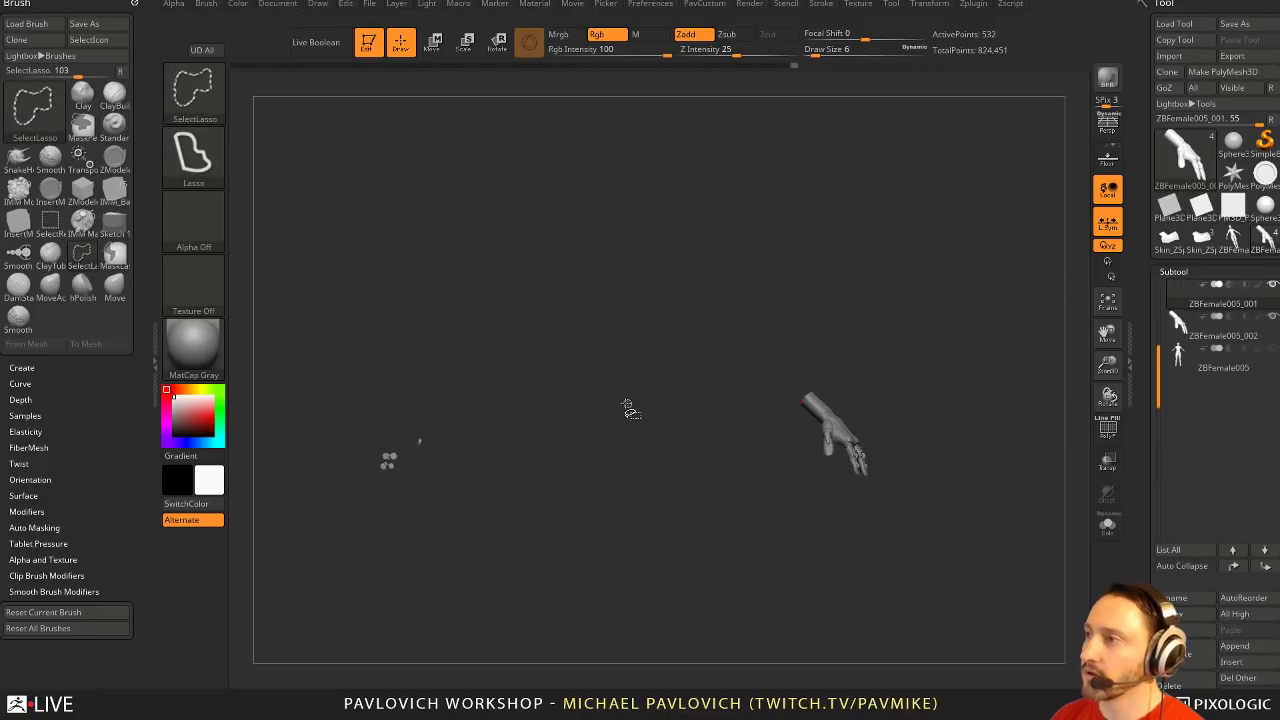
{"action": "left_click_drag", "start_coordinate": [476, 346], "coordinate": [448, 348], "text": "ctrl+alt+shift"}
{"action": "key", "text": "space"}
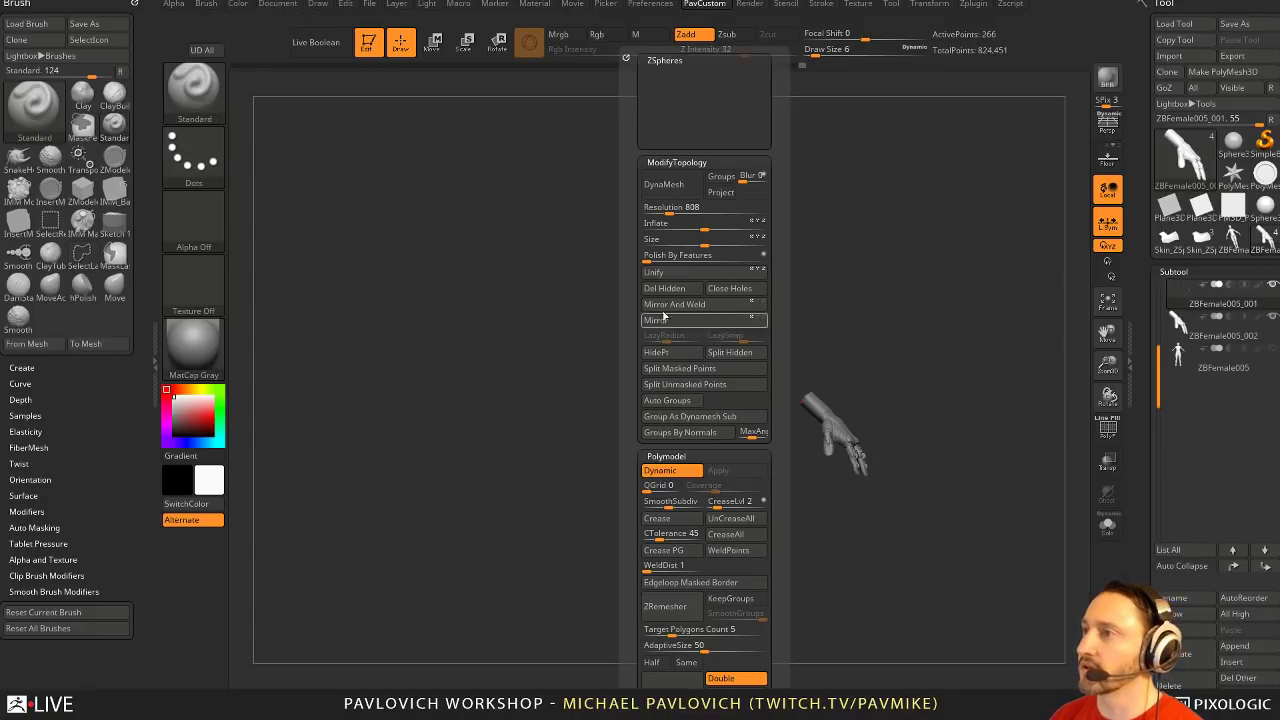
{"action": "mouse_move", "coordinate": [906, 280]}
{"action": "left_mouse_down"}
{"action": "mouse_move", "coordinate": [732, 237]}
{"action": "mouse_move", "coordinate": [831, 477]}
{"action": "mouse_move", "coordinate": [768, 347]}
{"action": "mouse_move", "coordinate": [735, 350]}
{"action": "left_mouse_up"}
Set the draw size to 1, make the hand mesh active and lasso-hide its three fingers and thumb
{"action": "key", "text": "s"}
{"action": "left_click", "coordinate": [756, 362]}
{"action": "key", "text": "s"}
{"action": "left_click_drag", "start_coordinate": [818, 340], "coordinate": [787, 285], "text": "alt"}
{"action": "left_click", "coordinate": [656, 325], "text": "alt"}
{"action": "mouse_move", "coordinate": [903, 311]}
{"action": "left_mouse_down", "text": "alt"}
{"action": "mouse_move", "coordinate": [909, 363]}
{"action": "mouse_move", "coordinate": [914, 350]}
{"action": "left_mouse_up", "text": "alt"}
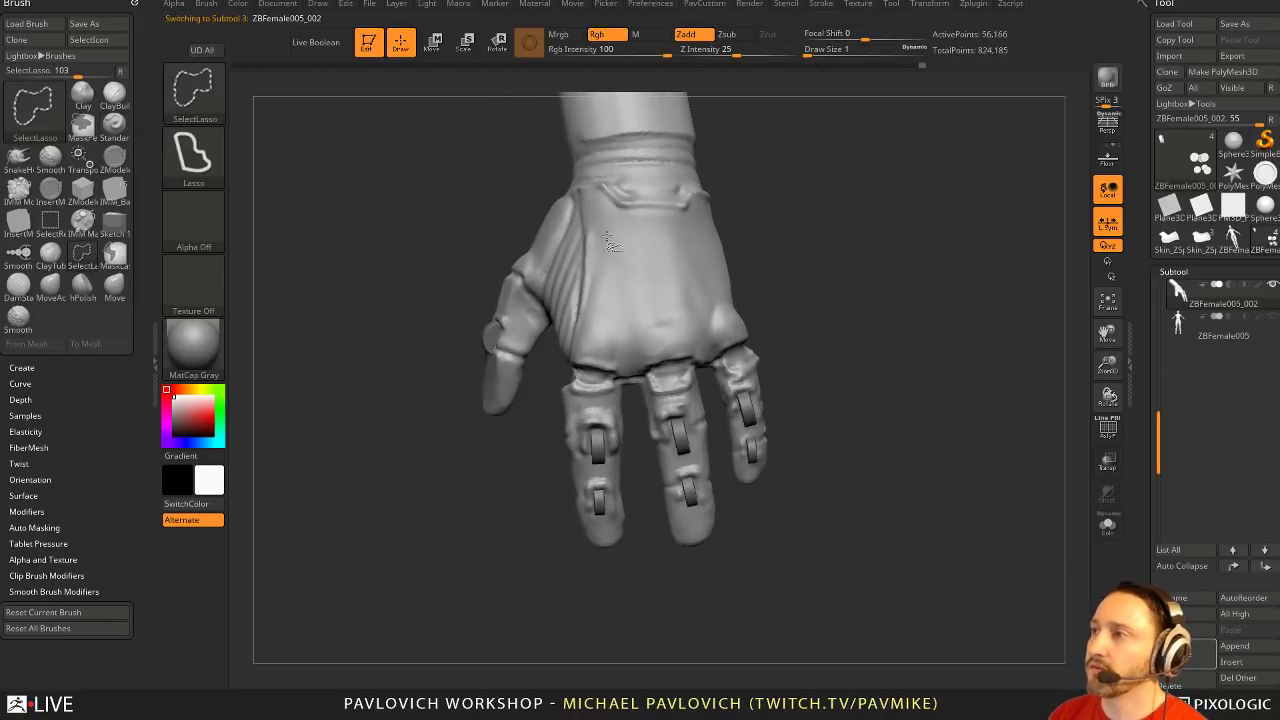
{"action": "left_click_drag", "start_coordinate": [808, 322], "coordinate": [831, 326]}
{"action": "mouse_move", "coordinate": [795, 410]}
{"action": "left_mouse_down", "text": "ctrl+shift"}
{"action": "mouse_move", "coordinate": [786, 334]}
{"action": "mouse_move", "coordinate": [755, 341]}
{"action": "mouse_move", "coordinate": [735, 588]}
{"action": "mouse_move", "coordinate": [755, 465]}
{"action": "left_mouse_up", "text": "ctrl+shift"}
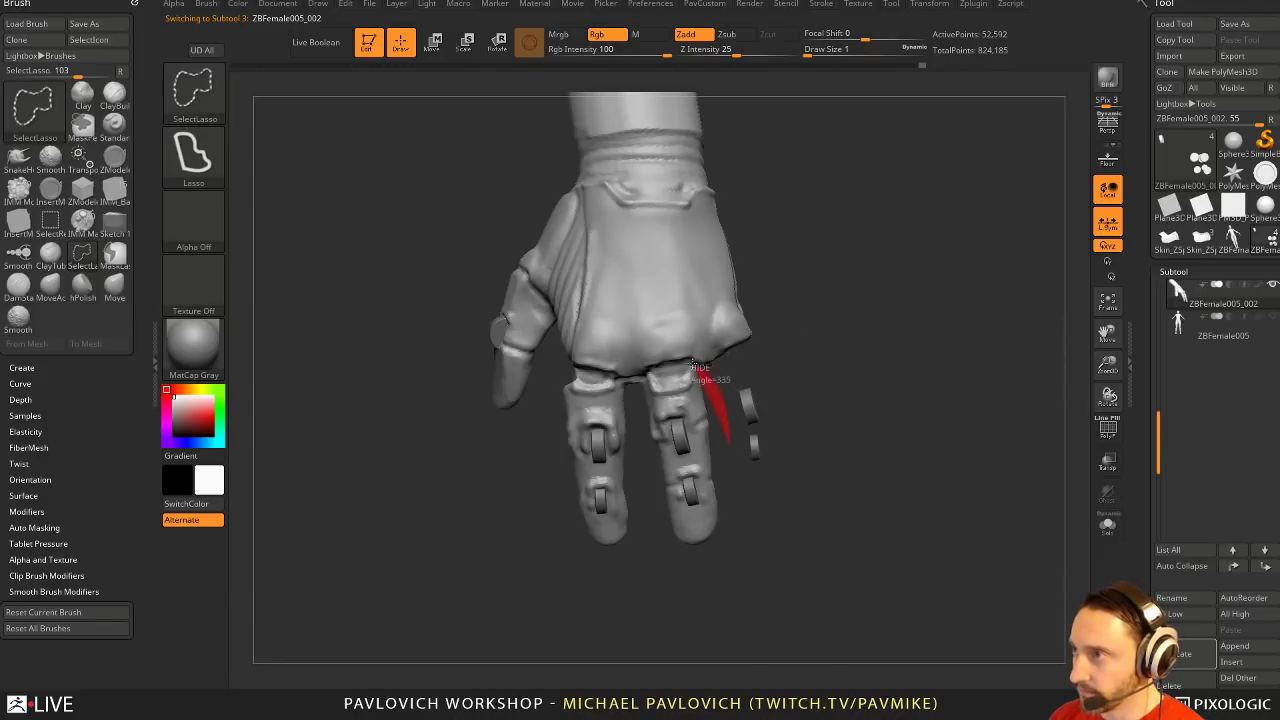
{"action": "left_click_drag", "start_coordinate": [657, 367], "coordinate": [641, 440], "text": "ctrl+alt+shift"}
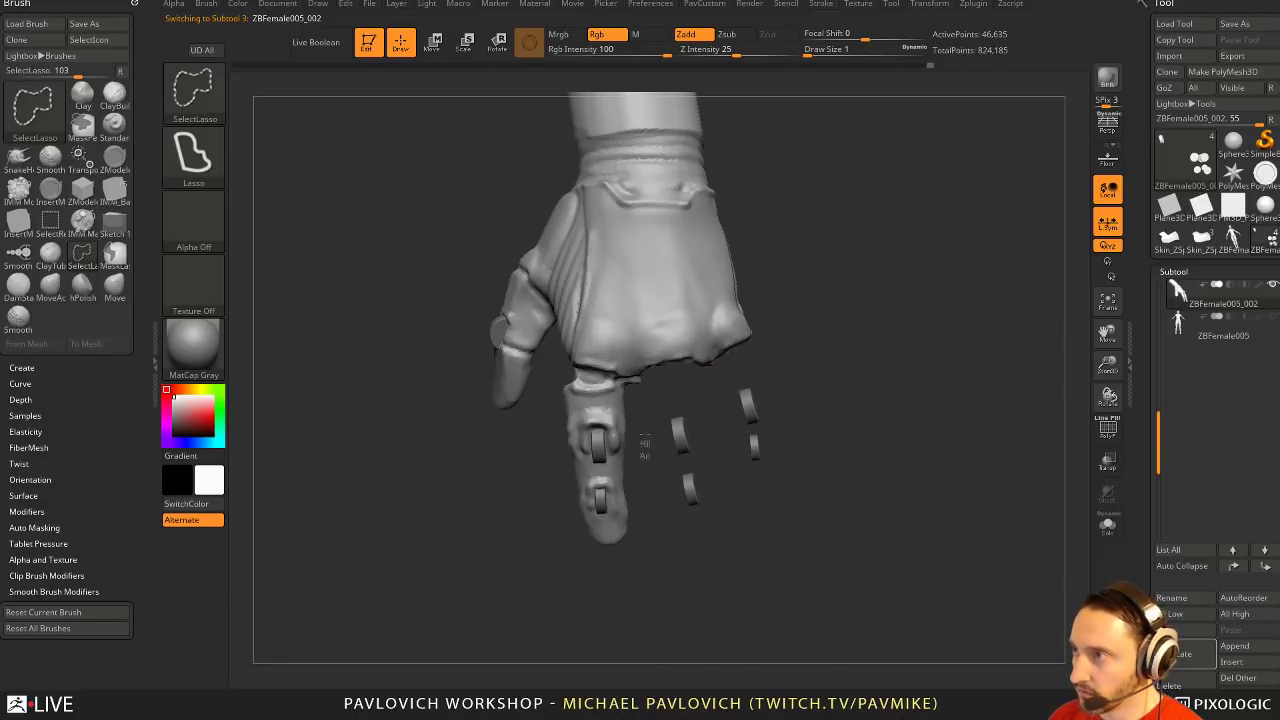
{"action": "mouse_move", "coordinate": [591, 371]}
{"action": "left_mouse_down", "text": "ctrl+alt+shift"}
{"action": "mouse_move", "coordinate": [634, 684]}
{"action": "mouse_move", "coordinate": [642, 660]}
{"action": "left_mouse_up", "text": "ctrl+alt+shift"}
{"action": "mouse_move", "coordinate": [845, 340]}
{"action": "left_mouse_down"}
{"action": "mouse_move", "coordinate": [929, 289]}
{"action": "mouse_move", "coordinate": [906, 377]}
{"action": "mouse_move", "coordinate": [884, 385]}
{"action": "left_mouse_up"}
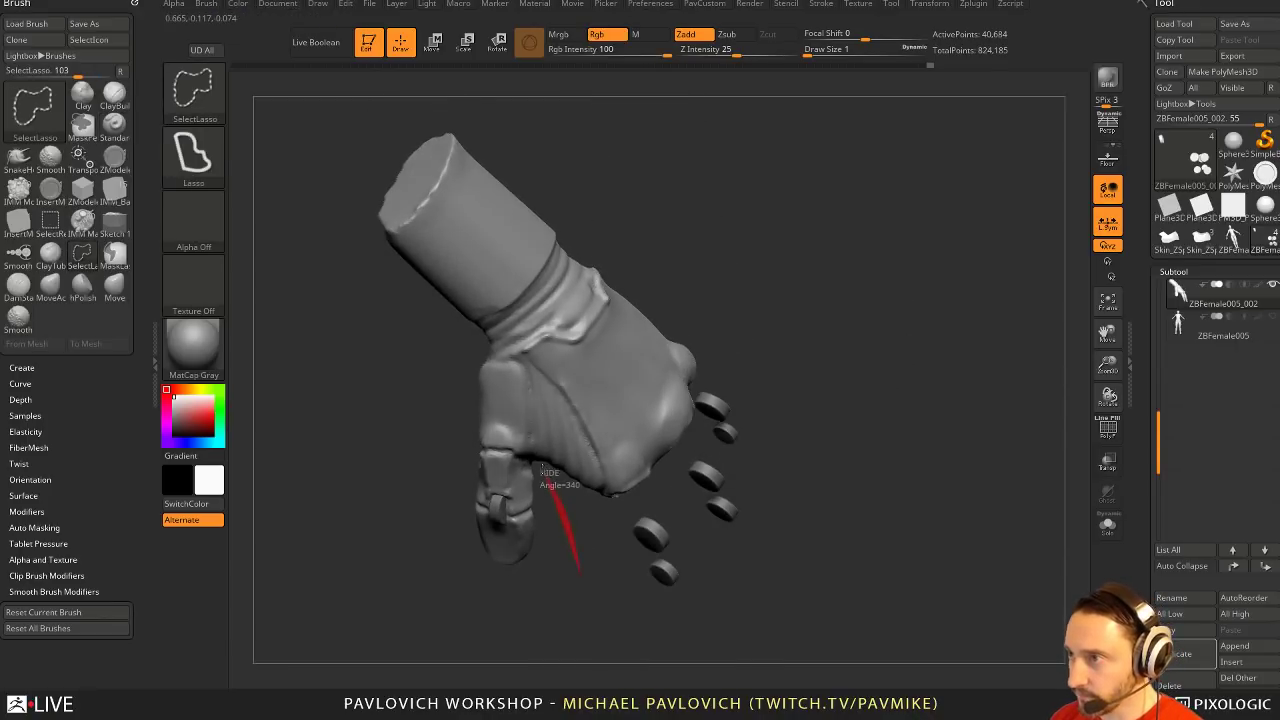
{"action": "left_click_drag", "start_coordinate": [505, 453], "coordinate": [404, 579], "text": "ctrl+alt+shift"}
Invert the visibility to trim stray polygons from the finger selection, restore the palm view and split the hidden fingers into their own subtool
{"action": "left_click_drag", "start_coordinate": [840, 420], "coordinate": [922, 400]}
{"action": "mouse_move", "coordinate": [905, 400]}
{"action": "left_mouse_down", "text": "ctrl+shift"}
{"action": "mouse_move", "coordinate": [963, 399]}
{"action": "mouse_move", "coordinate": [735, 405]}
{"action": "left_mouse_up", "text": "ctrl+shift"}
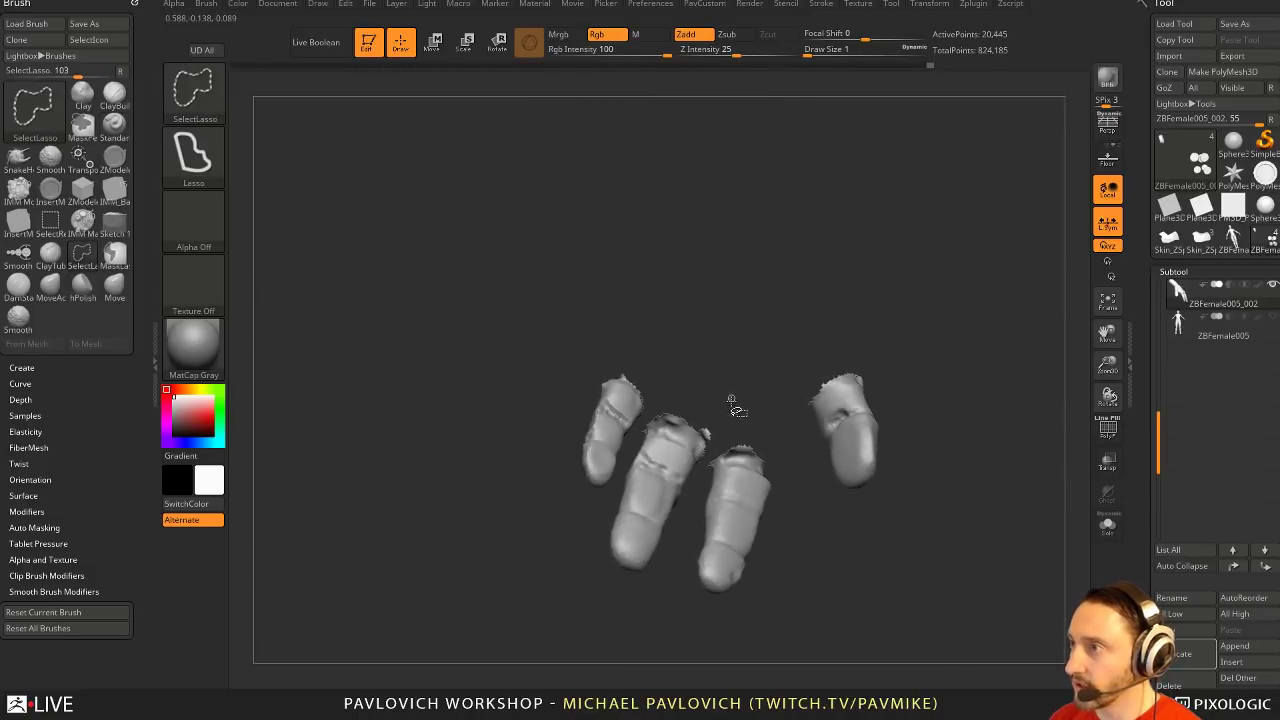
{"action": "mouse_move", "coordinate": [641, 390]}
{"action": "left_mouse_down", "text": "ctrl+alt+shift"}
{"action": "mouse_move", "coordinate": [750, 421]}
{"action": "mouse_move", "coordinate": [766, 476]}
{"action": "left_mouse_up", "text": "ctrl+alt+shift"}
{"action": "mouse_move", "coordinate": [915, 423]}
{"action": "left_mouse_down"}
{"action": "mouse_move", "coordinate": [851, 415]}
{"action": "mouse_move", "coordinate": [966, 448]}
{"action": "left_mouse_up"}
{"action": "left_click_drag", "start_coordinate": [659, 364], "coordinate": [659, 367], "text": "ctrl+alt+shift"}
{"action": "mouse_move", "coordinate": [727, 416]}
{"action": "left_mouse_down", "text": "ctrl+shift"}
{"action": "mouse_move", "coordinate": [976, 400]}
{"action": "mouse_move", "coordinate": [900, 415]}
{"action": "mouse_move", "coordinate": [957, 414]}
{"action": "left_mouse_up", "text": "ctrl+shift"}
{"action": "key", "text": "3"}
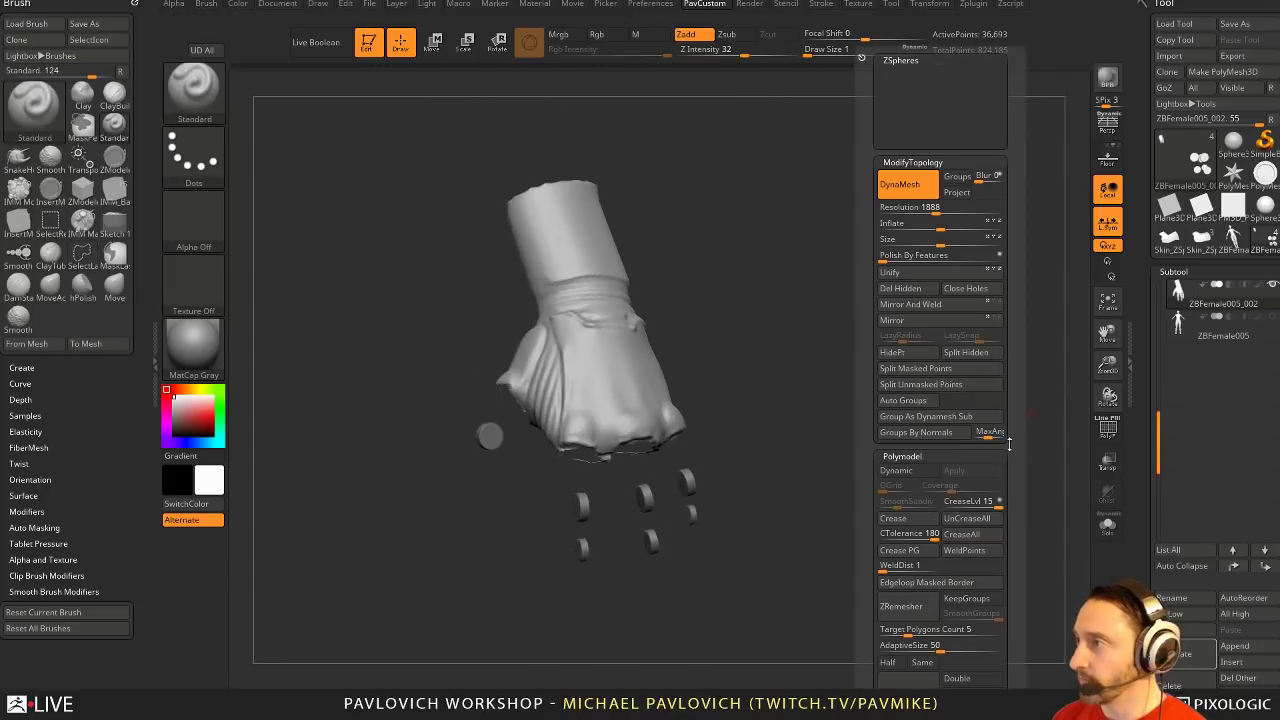
{"action": "left_click", "coordinate": [972, 355]}
Make the split-off fingers subtool active and show it in Solo mode
{"action": "left_click_drag", "start_coordinate": [765, 372], "coordinate": [865, 391], "text": "alt"}
{"action": "left_click", "coordinate": [722, 500], "text": "alt"}
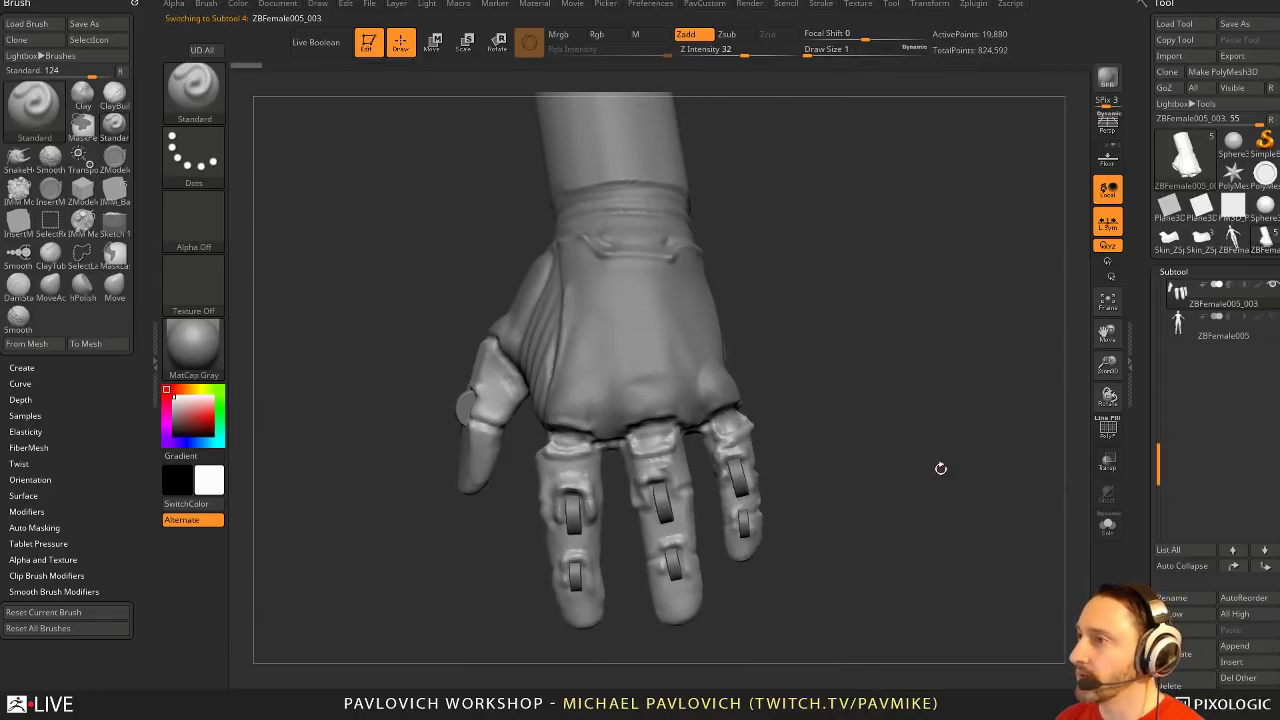
{"action": "left_click_drag", "start_coordinate": [940, 468], "coordinate": [921, 447]}
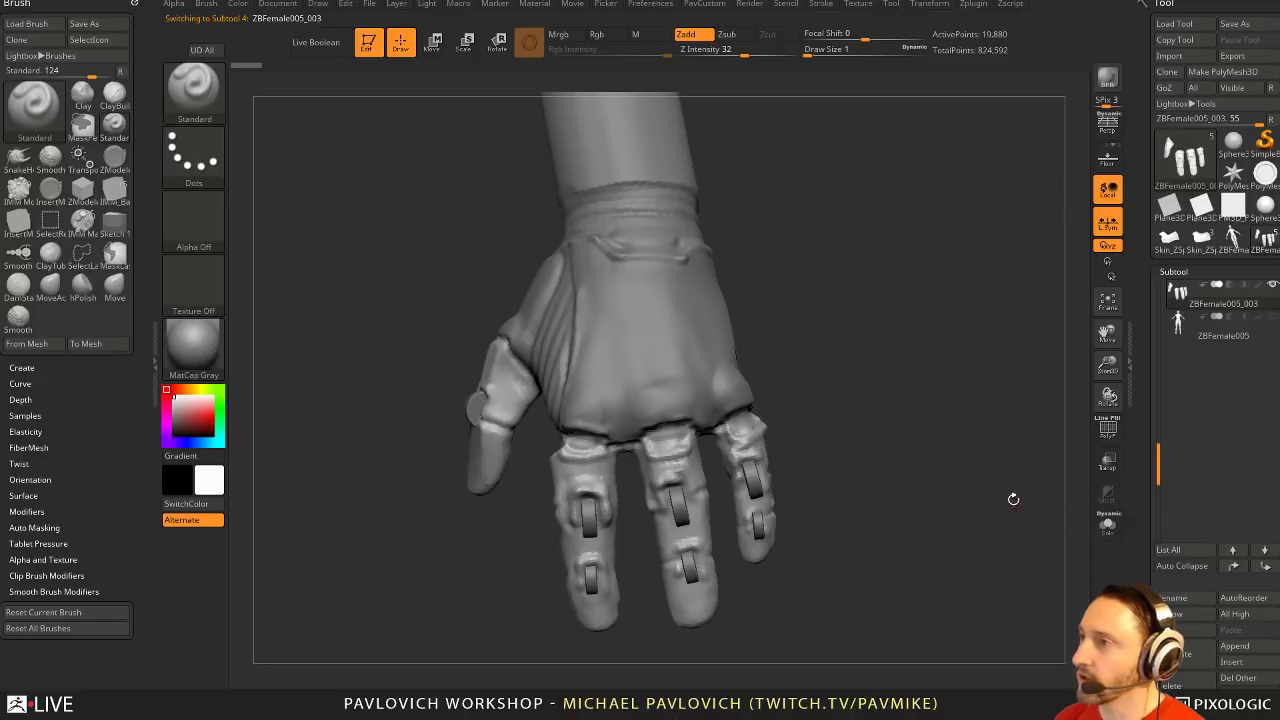
{"action": "left_click", "coordinate": [1094, 530]}
Isolate a single finger with a lasso selection and split the hidden fingers into a separate subtool
{"action": "left_click_drag", "start_coordinate": [1006, 510], "coordinate": [792, 352]}
{"action": "key", "text": "ctrl+shift"}
{"action": "mouse_move", "coordinate": [602, 374]}
{"action": "left_mouse_down", "text": "ctrl+shift"}
{"action": "mouse_move", "coordinate": [678, 490]}
{"action": "mouse_move", "coordinate": [692, 567]}
{"action": "left_mouse_up", "text": "ctrl+shift"}
{"action": "left_click_drag", "start_coordinate": [692, 493], "coordinate": [690, 470], "text": "ctrl+shift"}
{"action": "mouse_move", "coordinate": [901, 446]}
{"action": "left_mouse_down"}
{"action": "mouse_move", "coordinate": [809, 440]}
{"action": "mouse_move", "coordinate": [929, 420]}
{"action": "left_mouse_up"}
{"action": "key", "text": "grave"}
{"action": "left_click", "coordinate": [960, 352]}
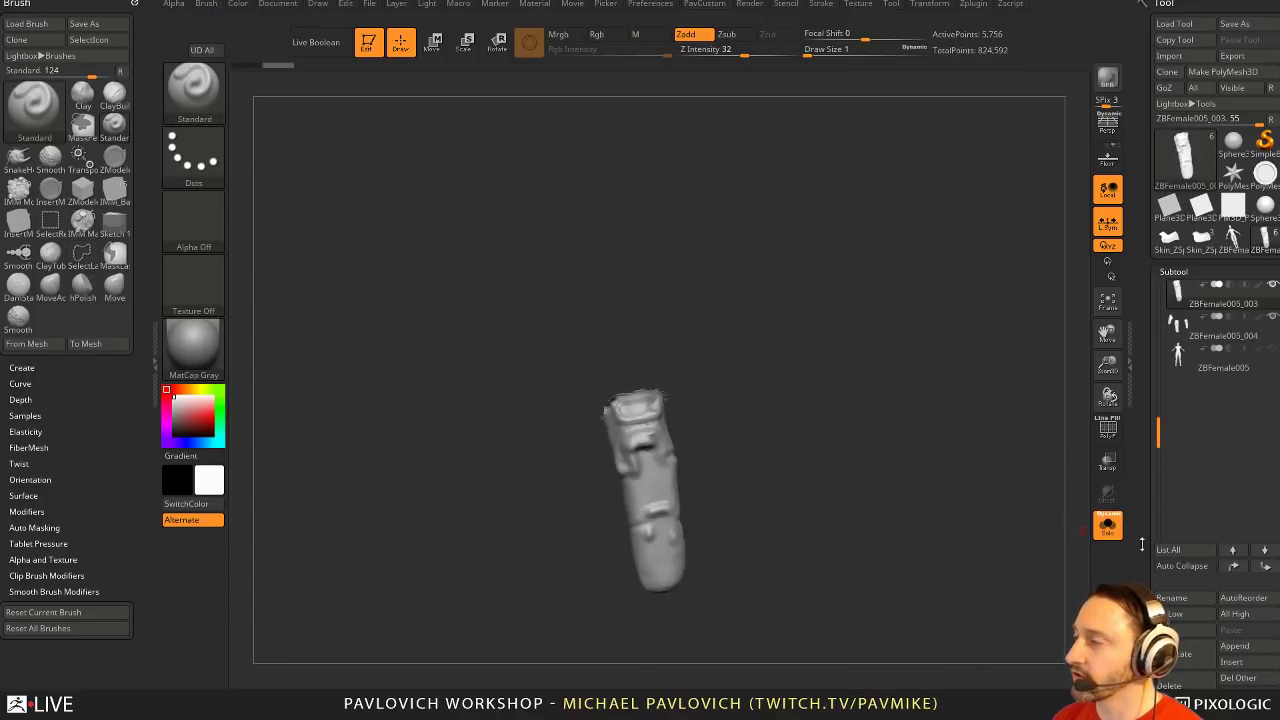
Isolate the split-off finger, remesh it with DynaMesh at its open base, and show the rest of the hand again
{"action": "left_click_drag", "start_coordinate": [934, 468], "coordinate": [921, 452]}
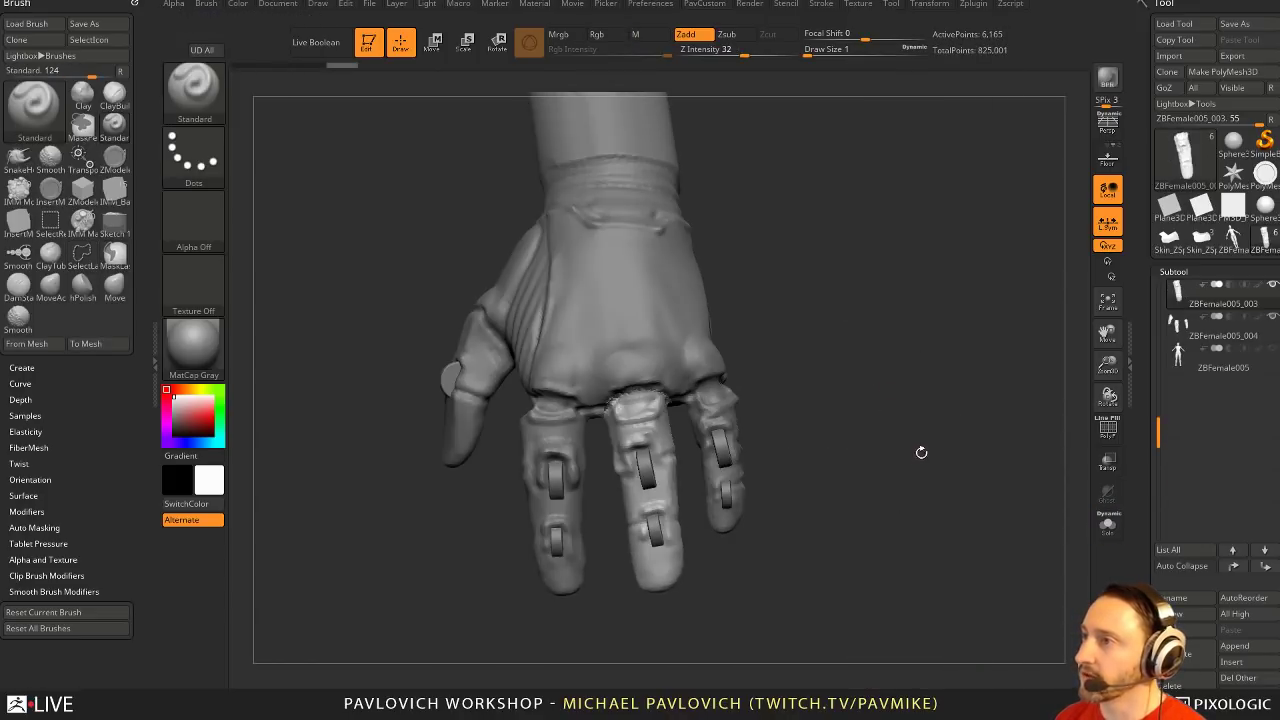
{"action": "left_click", "coordinate": [1107, 520]}
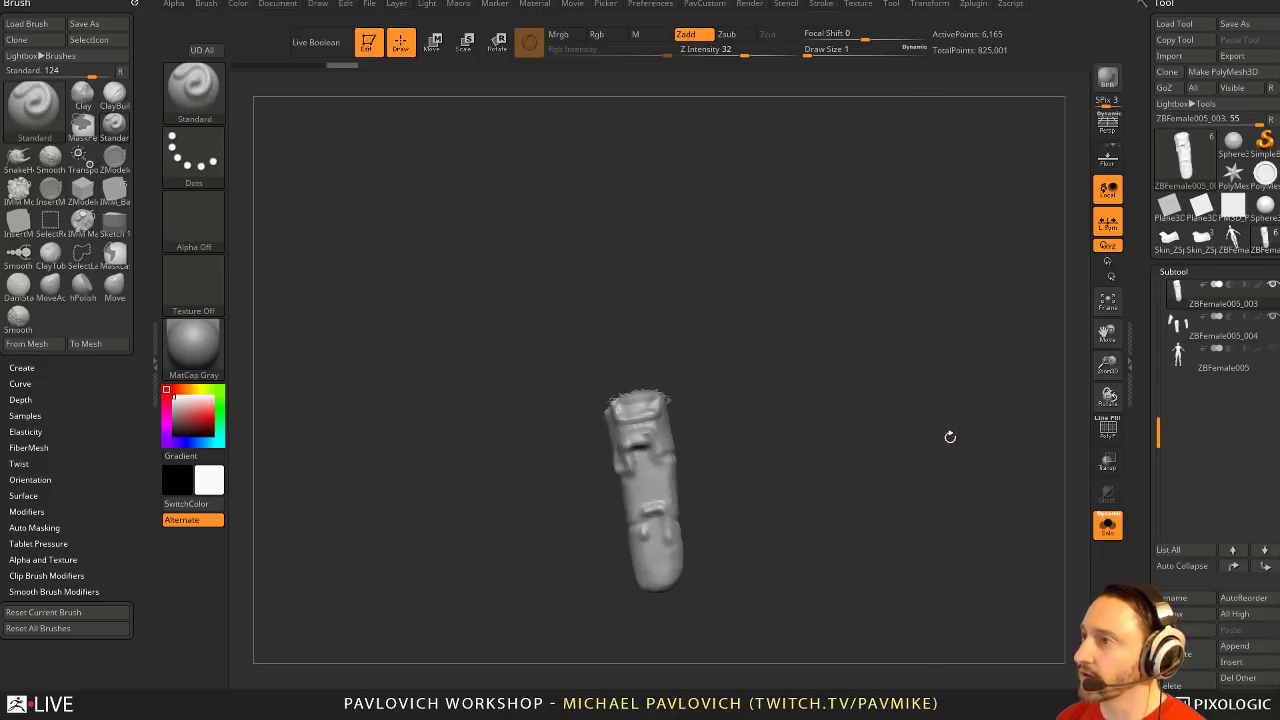
{"action": "key", "text": "grave"}
{"action": "left_click", "coordinate": [954, 207]}
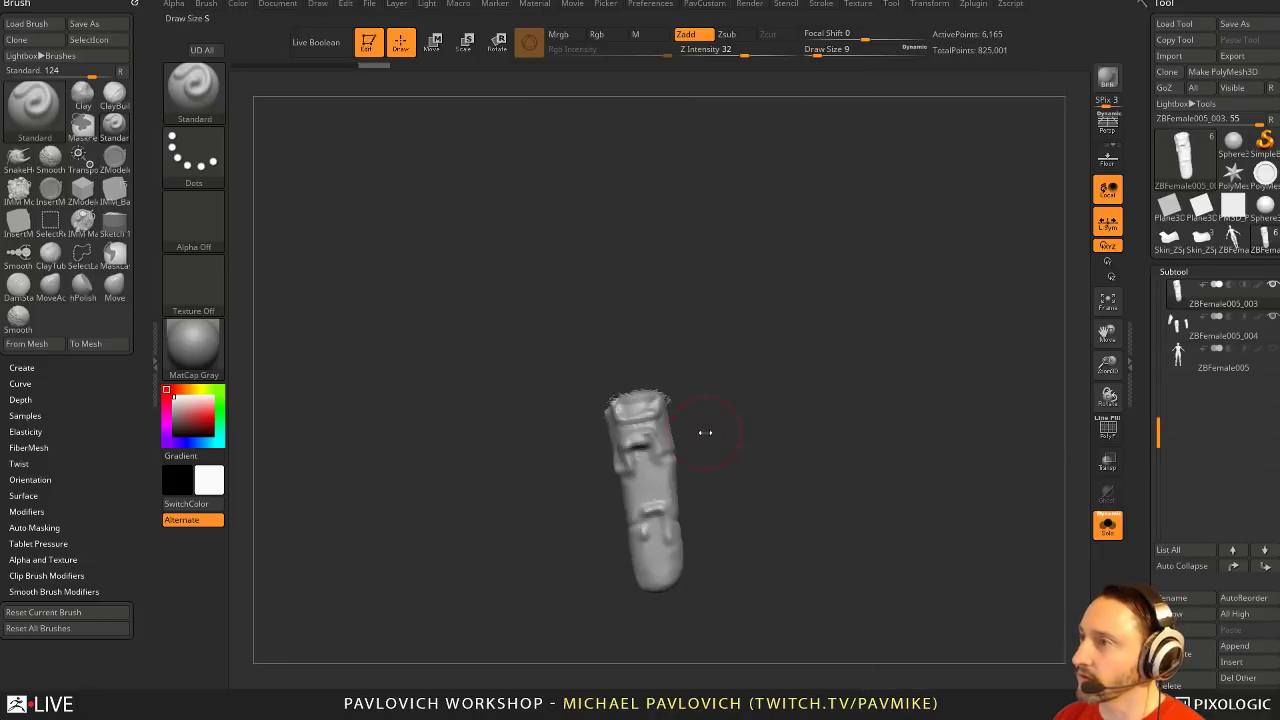
{"action": "key", "text": "s"}
{"action": "left_click_drag", "start_coordinate": [704, 434], "coordinate": [709, 434]}
{"action": "left_click_drag", "start_coordinate": [918, 472], "coordinate": [952, 508], "text": "ctrl"}
{"action": "left_click", "coordinate": [1107, 525]}
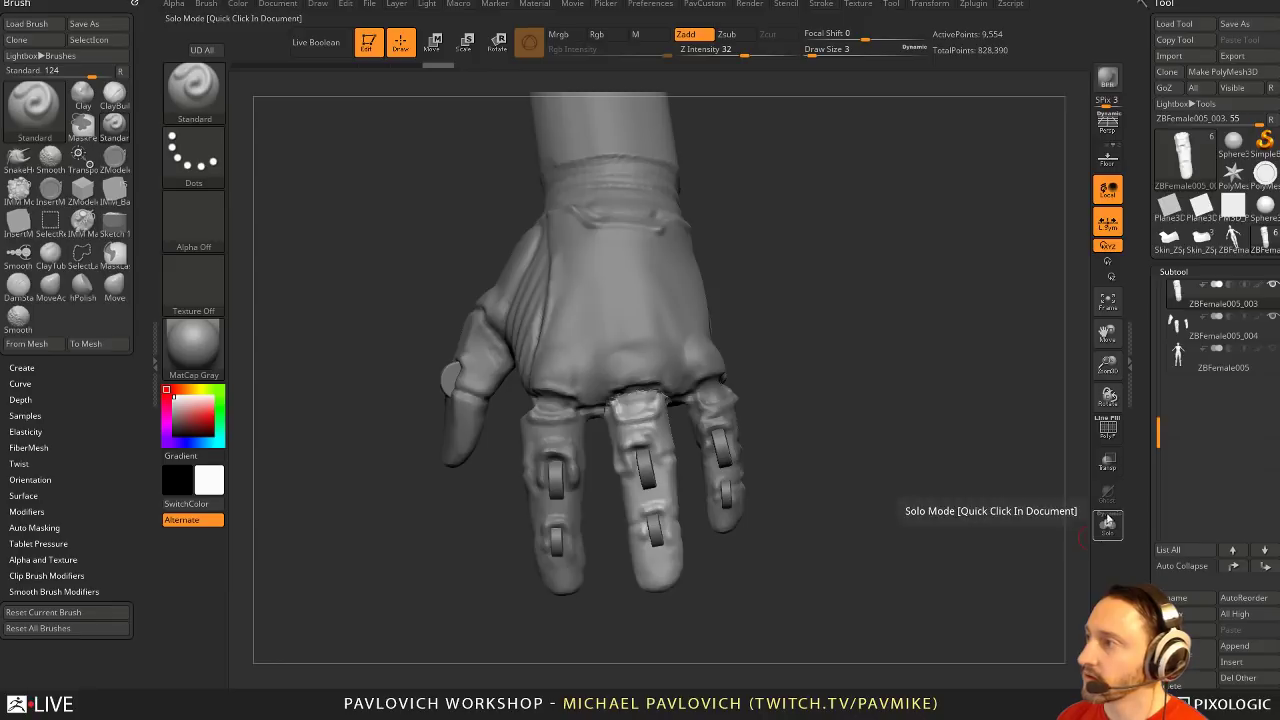
Sculpt the base of the middle finger just below the palm with the Standard brush at draw size 2
{"action": "key", "text": "f"}
{"action": "left_click_drag", "start_coordinate": [865, 352], "coordinate": [890, 385]}
{"action": "key", "text": "s"}
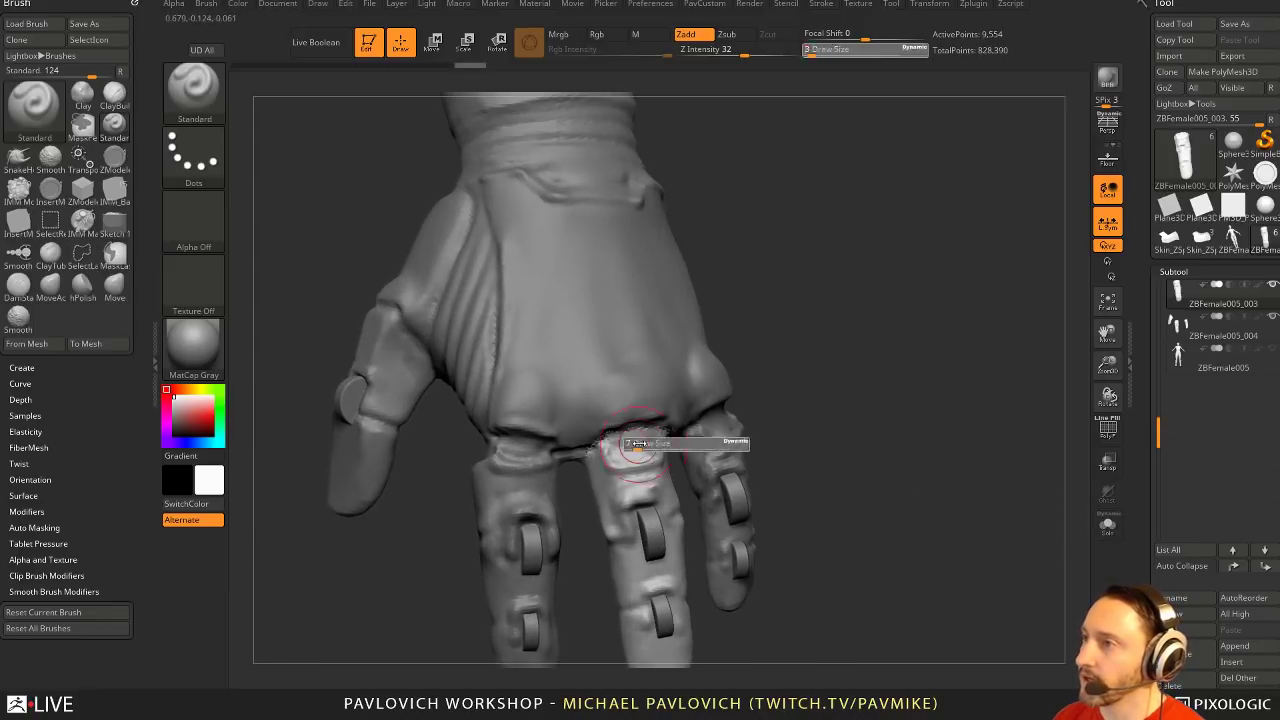
{"action": "left_click_drag", "start_coordinate": [628, 441], "coordinate": [634, 455]}
{"action": "key", "text": "s"}
{"action": "mouse_move", "coordinate": [634, 450]}
{"action": "left_mouse_down"}
{"action": "mouse_move", "coordinate": [640, 438]}
{"action": "mouse_move", "coordinate": [622, 440]}
{"action": "left_mouse_up"}
{"action": "left_click_drag", "start_coordinate": [783, 383], "coordinate": [768, 385]}
{"action": "key", "text": "s"}
{"action": "left_click_drag", "start_coordinate": [616, 456], "coordinate": [603, 449]}
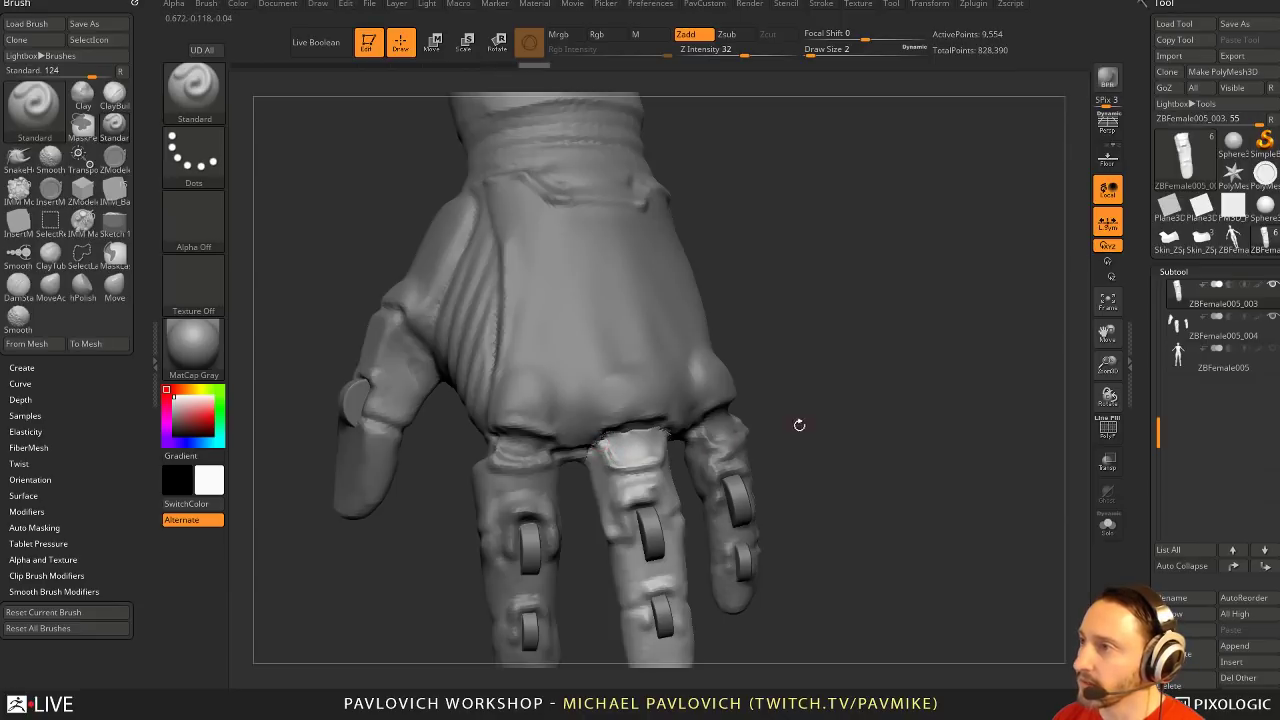
Rework the middle finger's base with the Clay brush and refine around its upper joint wheel with Standard at draw size 2
{"action": "left_click_drag", "start_coordinate": [799, 425], "coordinate": [617, 478]}
{"action": "key", "text": "b"}
{"action": "key", "text": "c"}
{"action": "key", "text": "l"}
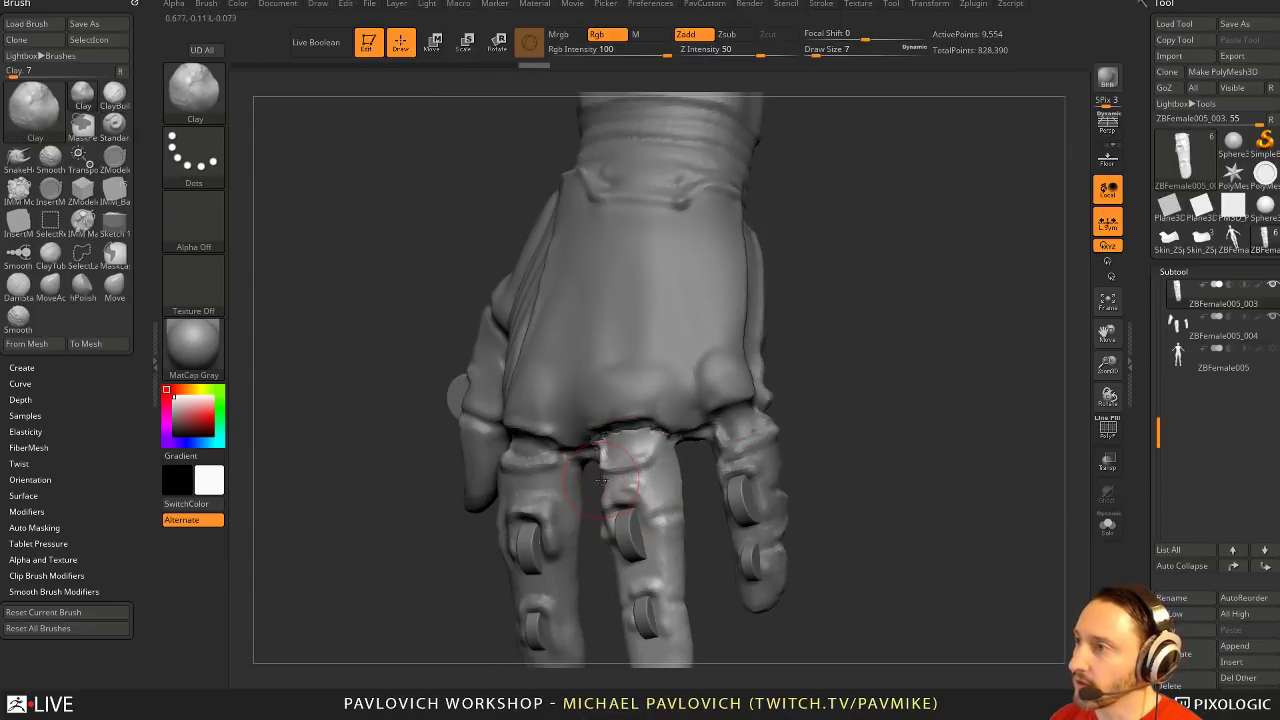
{"action": "mouse_move", "coordinate": [865, 409]}
{"action": "left_mouse_down"}
{"action": "mouse_move", "coordinate": [823, 357]}
{"action": "mouse_move", "coordinate": [834, 383]}
{"action": "mouse_move", "coordinate": [790, 415]}
{"action": "left_mouse_up"}
{"action": "key", "text": "shift"}
{"action": "left_click_drag", "start_coordinate": [934, 409], "coordinate": [650, 462]}
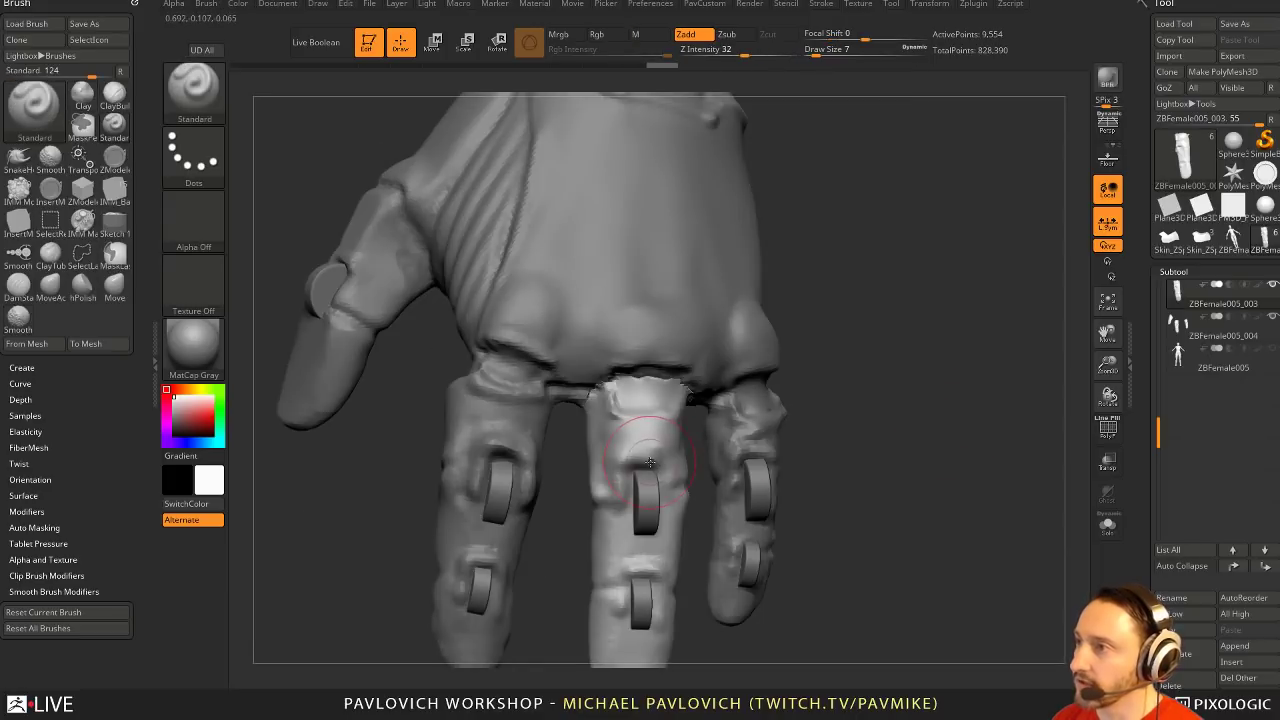
{"action": "key", "text": "s"}
{"action": "left_click", "coordinate": [622, 489]}
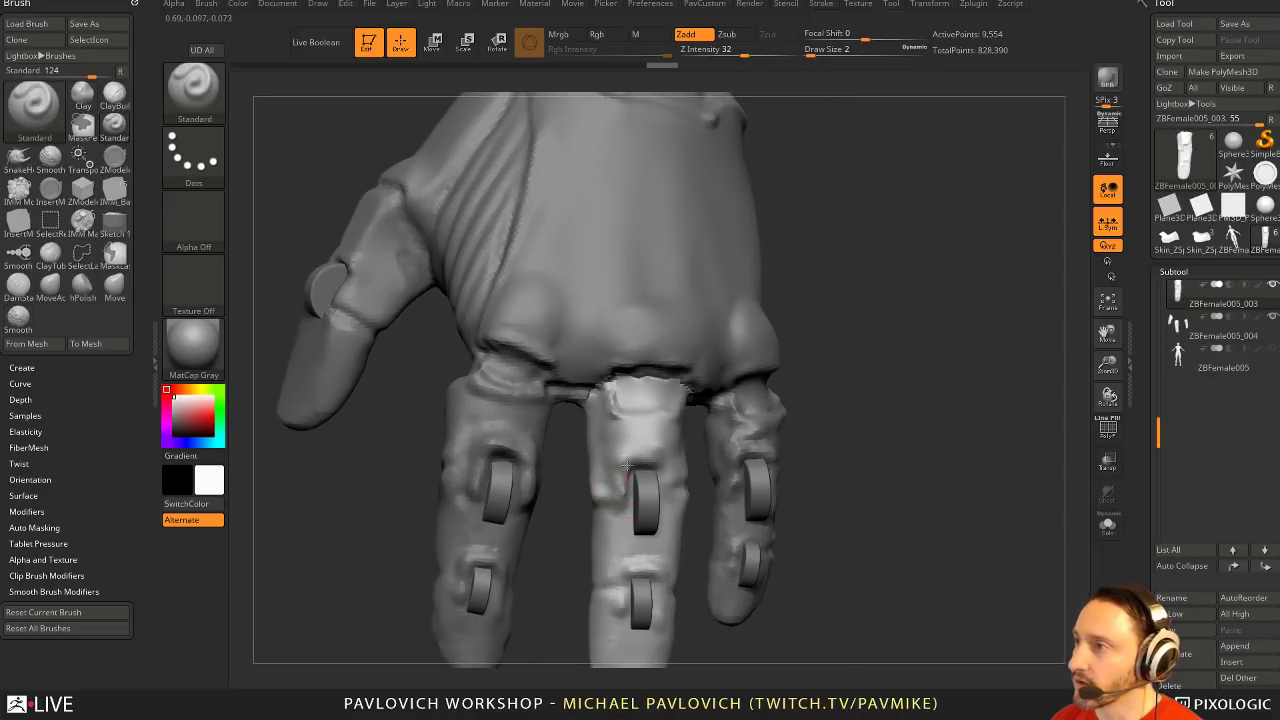
{"action": "left_click_drag", "start_coordinate": [806, 443], "coordinate": [631, 460]}
Show the full figure with the hand attached and make the body mesh the active subtool
{"action": "mouse_move", "coordinate": [850, 440]}
{"action": "left_mouse_down"}
{"action": "mouse_move", "coordinate": [914, 420]}
{"action": "mouse_move", "coordinate": [867, 397]}
{"action": "left_mouse_up"}
{"action": "left_click", "coordinate": [1274, 288], "text": "shift"}
{"action": "left_click", "coordinate": [1275, 291], "text": "shift"}
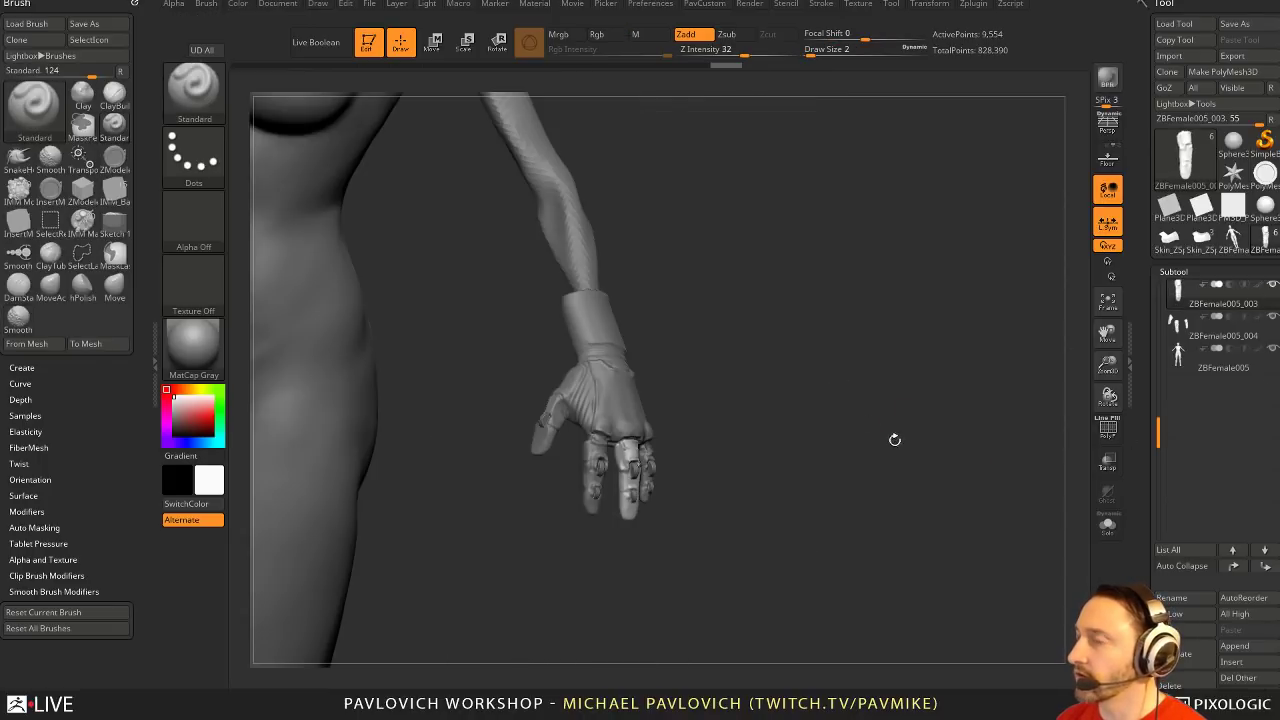
{"action": "left_click_drag", "start_coordinate": [894, 440], "coordinate": [790, 392], "text": "alt"}
{"action": "mouse_move", "coordinate": [790, 392]}
{"action": "left_mouse_down", "text": "shift"}
{"action": "mouse_move", "coordinate": [771, 383]}
{"action": "mouse_move", "coordinate": [873, 376]}
{"action": "left_mouse_up", "text": "shift"}
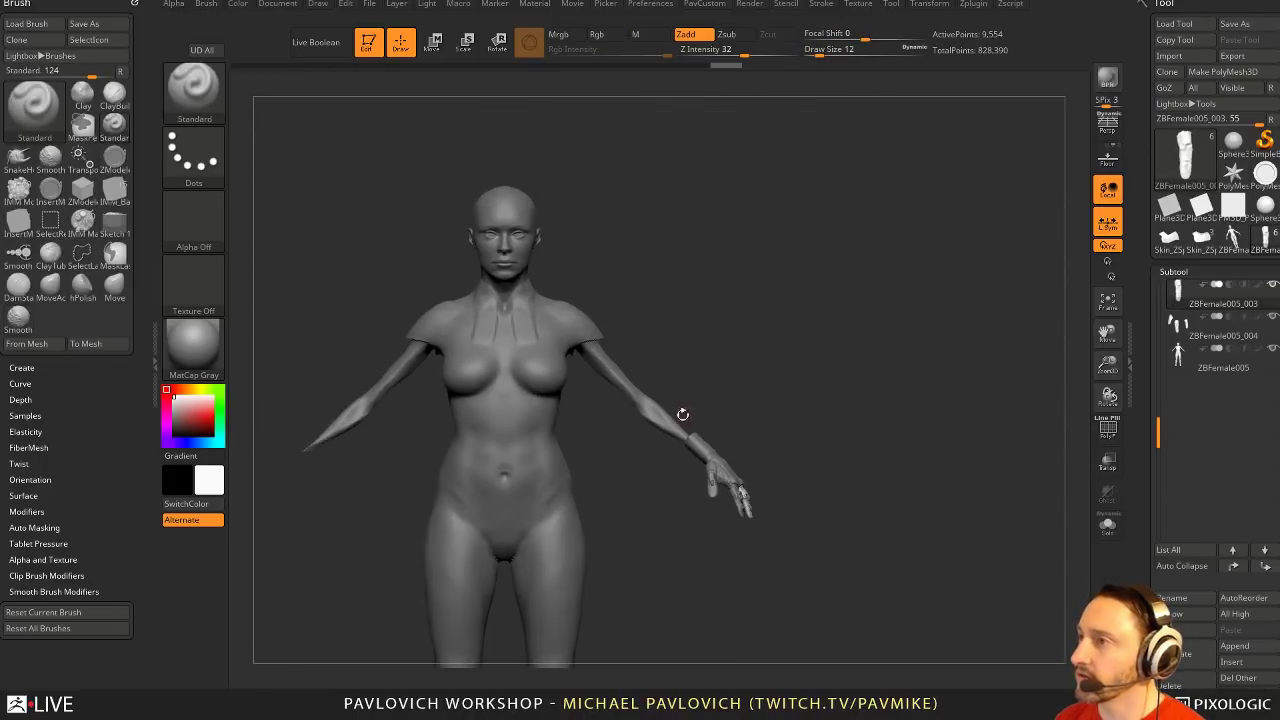
{"action": "left_click", "coordinate": [668, 416], "text": "alt"}
{"action": "left_click_drag", "start_coordinate": [770, 362], "coordinate": [820, 335], "text": "alt"}
{"action": "left_click_drag", "start_coordinate": [890, 405], "coordinate": [880, 369]}
{"action": "left_click", "coordinate": [803, 478], "text": "alt"}
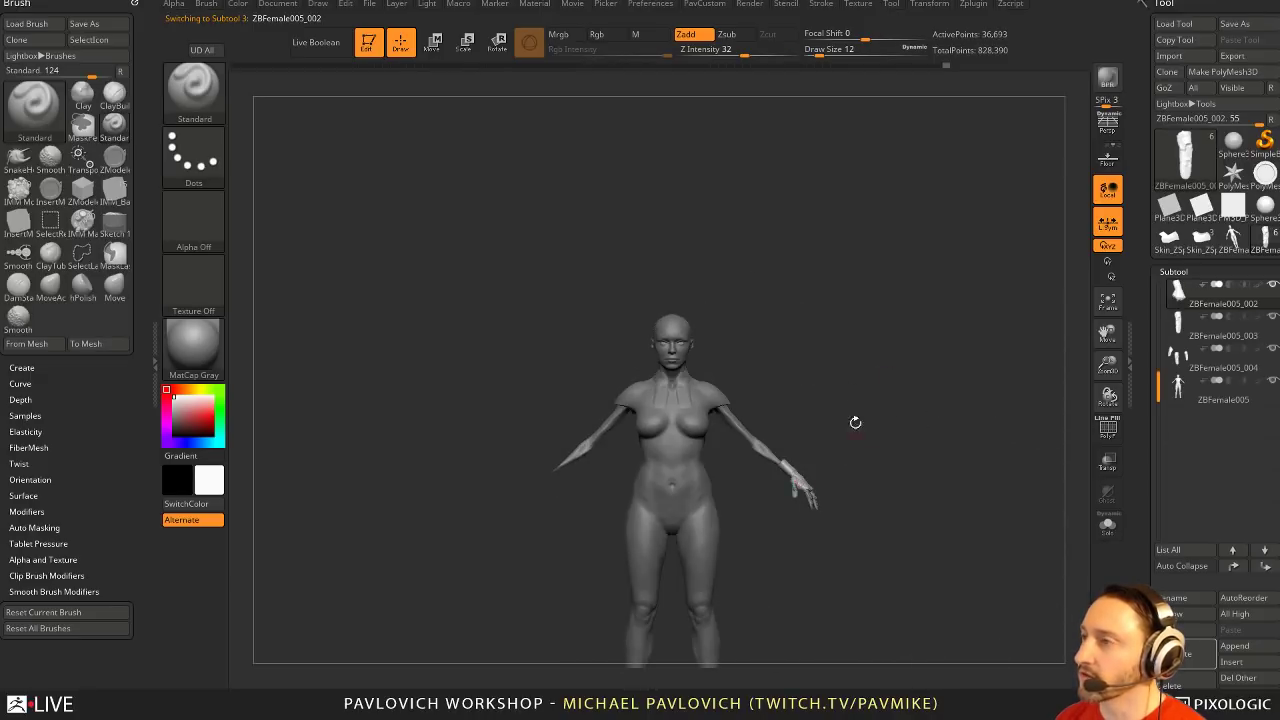
{"action": "left_click_drag", "start_coordinate": [855, 423], "coordinate": [851, 474], "text": "alt"}
{"action": "left_click_drag", "start_coordinate": [874, 373], "coordinate": [841, 399], "text": "alt"}
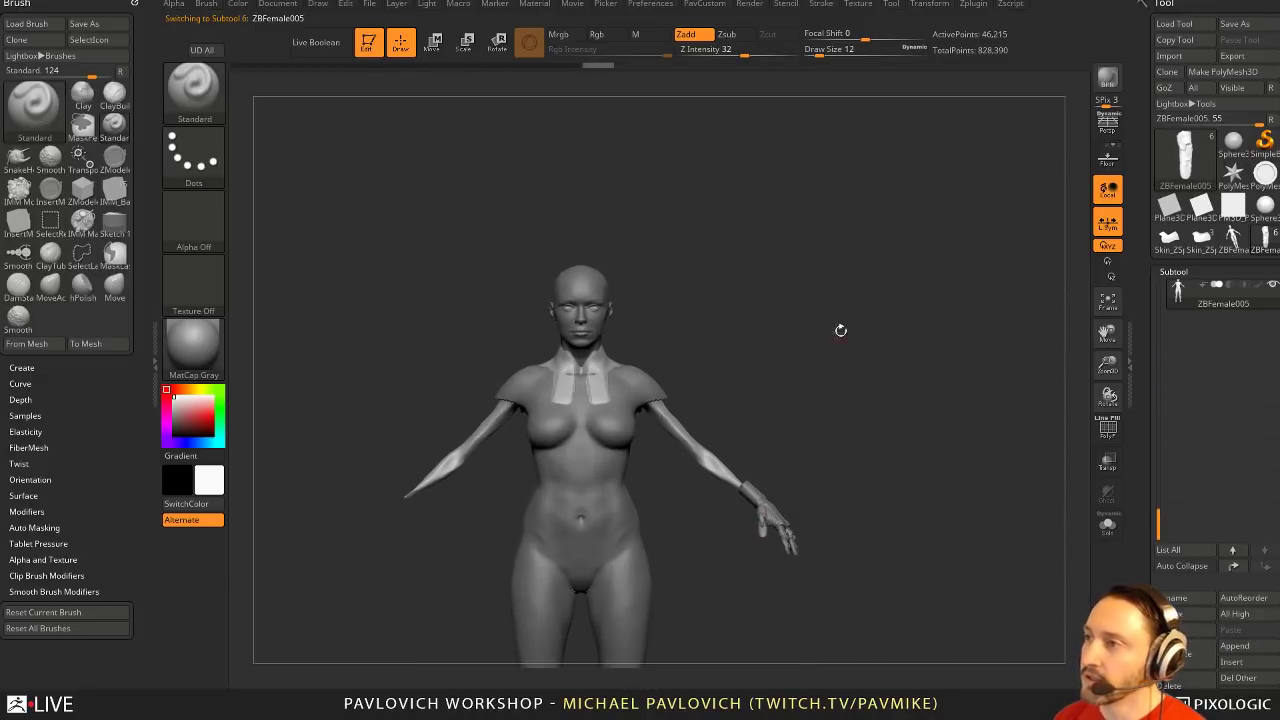
Solo the body, lasso-hide both arms below the shoulders and split the hidden arms into their own subtool
{"action": "left_click", "coordinate": [1107, 525]}
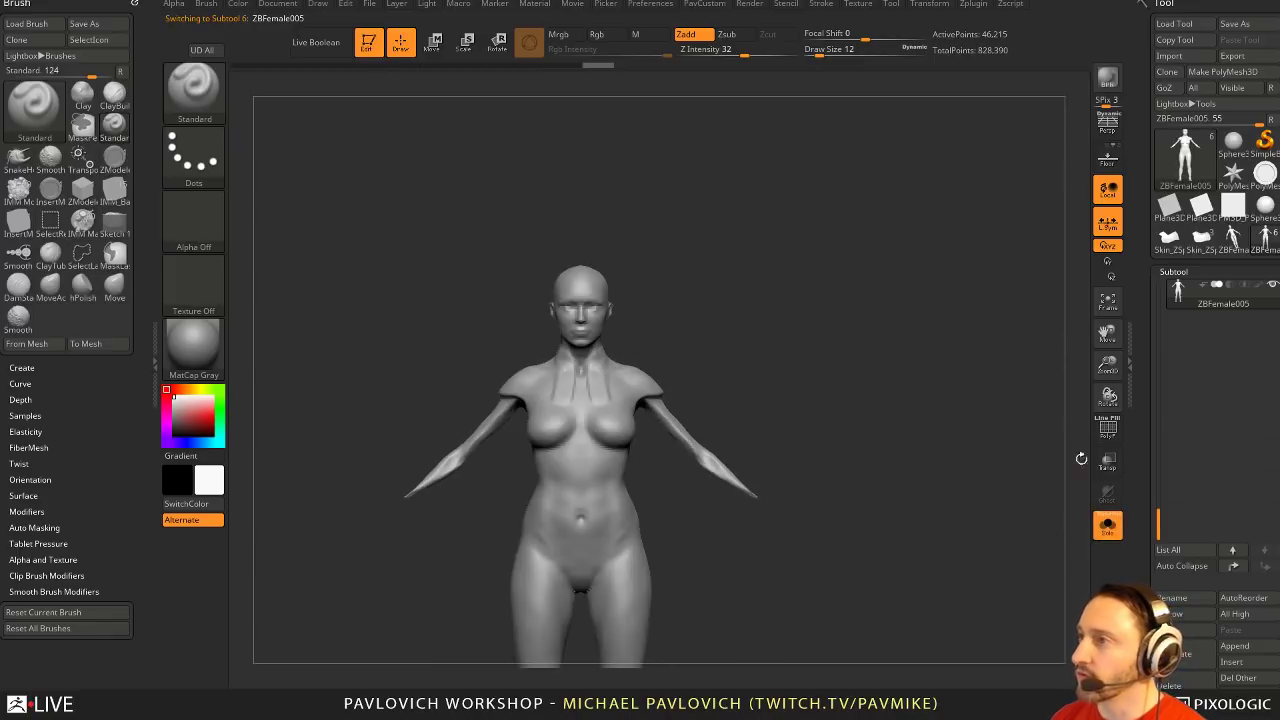
{"action": "key", "text": "ctrl+shift"}
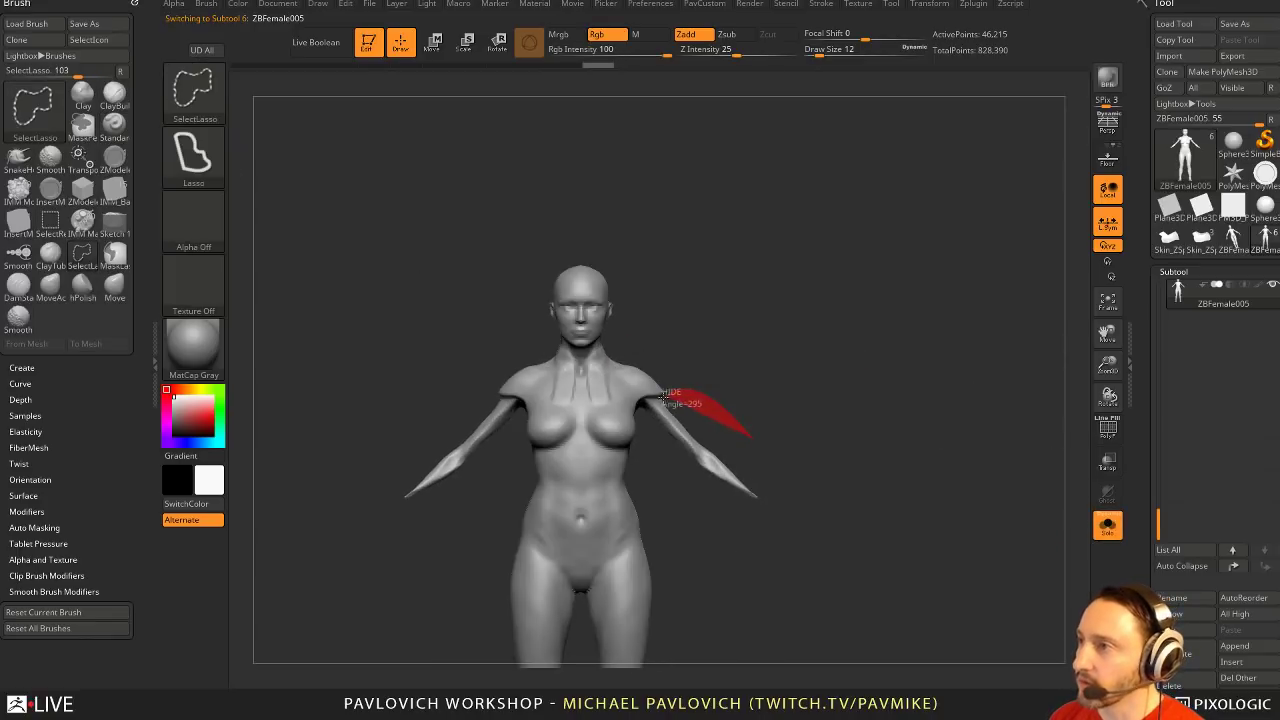
{"action": "left_click_drag", "start_coordinate": [647, 400], "coordinate": [762, 505], "text": "ctrl+alt+shift"}
{"action": "key", "text": "2"}
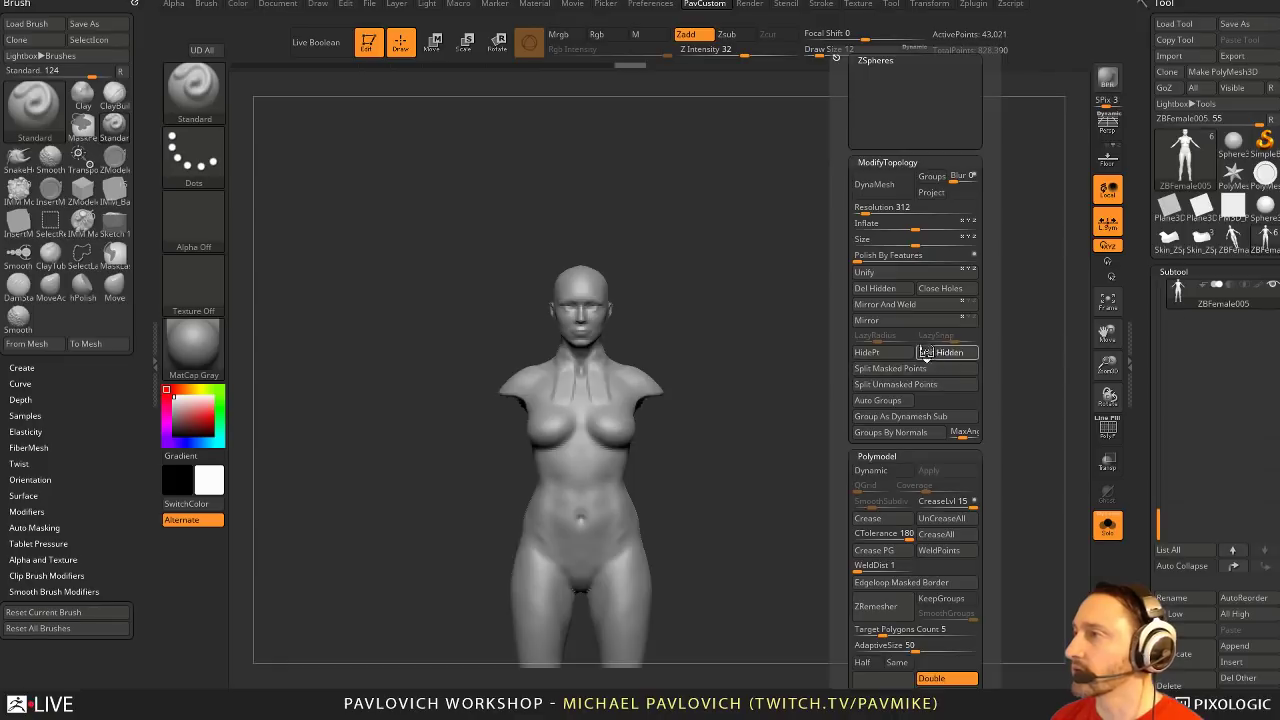
{"action": "left_click", "coordinate": [922, 352]}
{"action": "key", "text": "ctrl"}
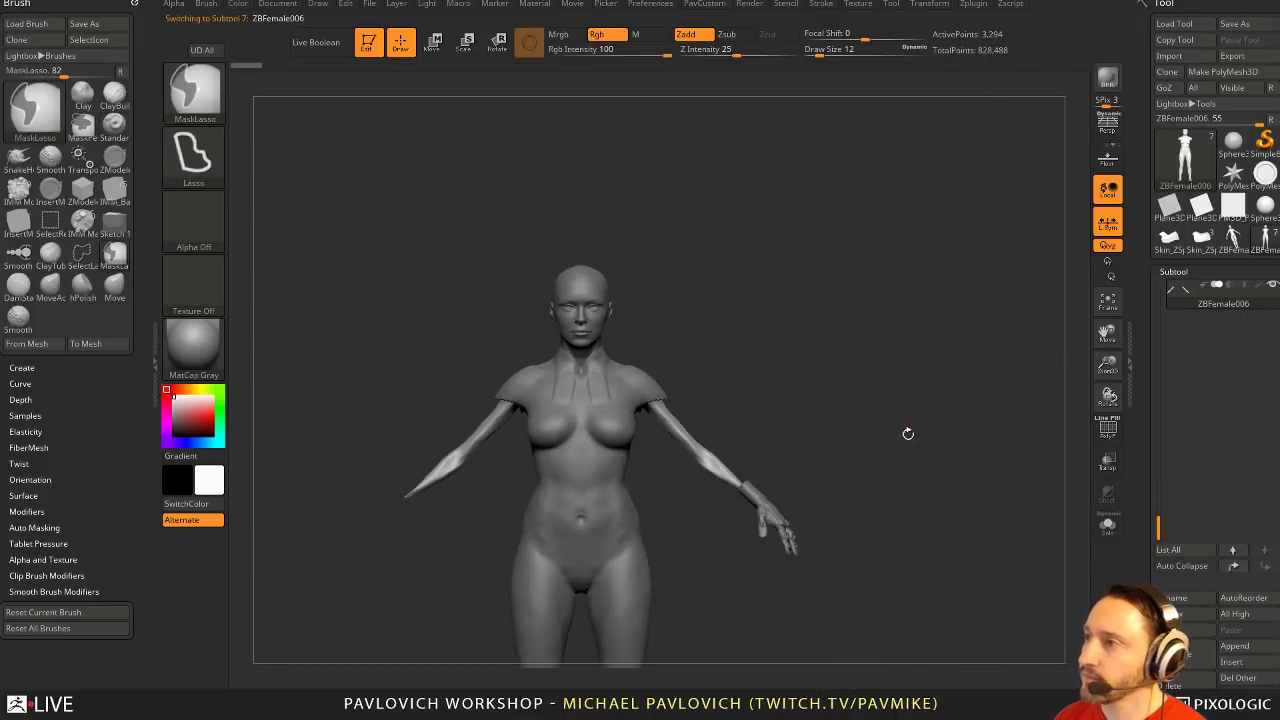
Thicken the arms between shoulder and wrist using the Inflat brush at draw size 80
{"action": "mouse_move", "coordinate": [908, 433]}
{"action": "left_mouse_down"}
{"action": "mouse_move", "coordinate": [920, 395]}
{"action": "mouse_move", "coordinate": [917, 437]}
{"action": "mouse_move", "coordinate": [879, 452]}
{"action": "left_mouse_up"}
{"action": "key", "text": "b"}
{"action": "key", "text": "i"}
{"action": "key", "text": "n"}
{"action": "key", "text": "s"}
{"action": "mouse_move", "coordinate": [652, 436]}
{"action": "left_mouse_down"}
{"action": "mouse_move", "coordinate": [672, 436]}
{"action": "mouse_move", "coordinate": [742, 494]}
{"action": "left_mouse_up"}
{"action": "left_click_drag", "start_coordinate": [868, 452], "coordinate": [746, 470]}
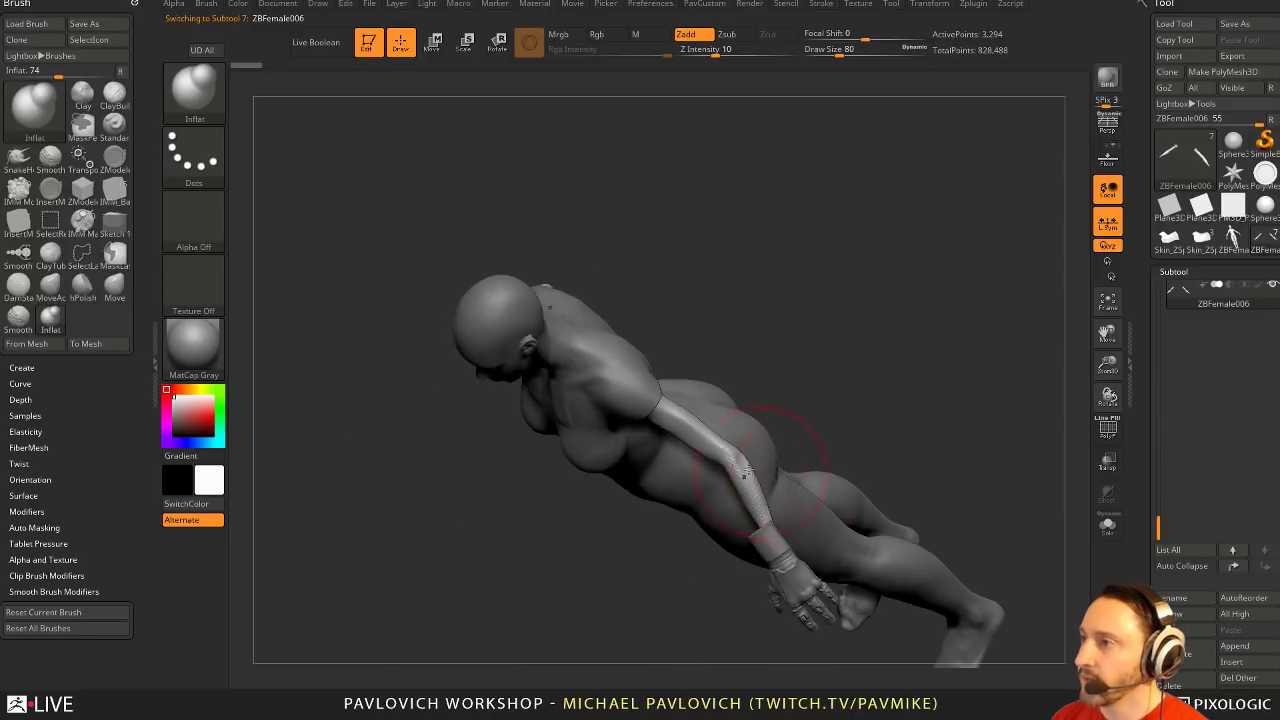
Remesh the arms subtool with DynaMesh and smooth the surface from the upper arm to the elbow
{"action": "left_click_drag", "start_coordinate": [893, 428], "coordinate": [852, 372], "text": "shift"}
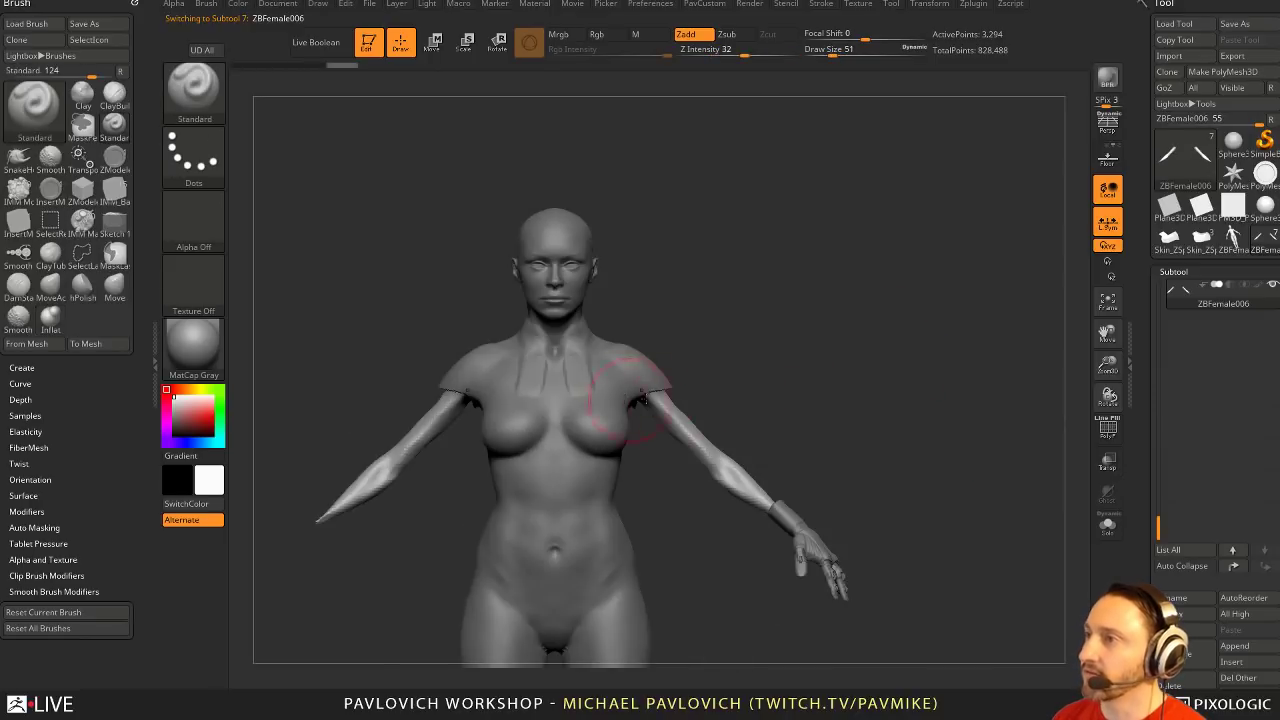
{"action": "left_click_drag", "start_coordinate": [796, 432], "coordinate": [804, 455], "text": "alt"}
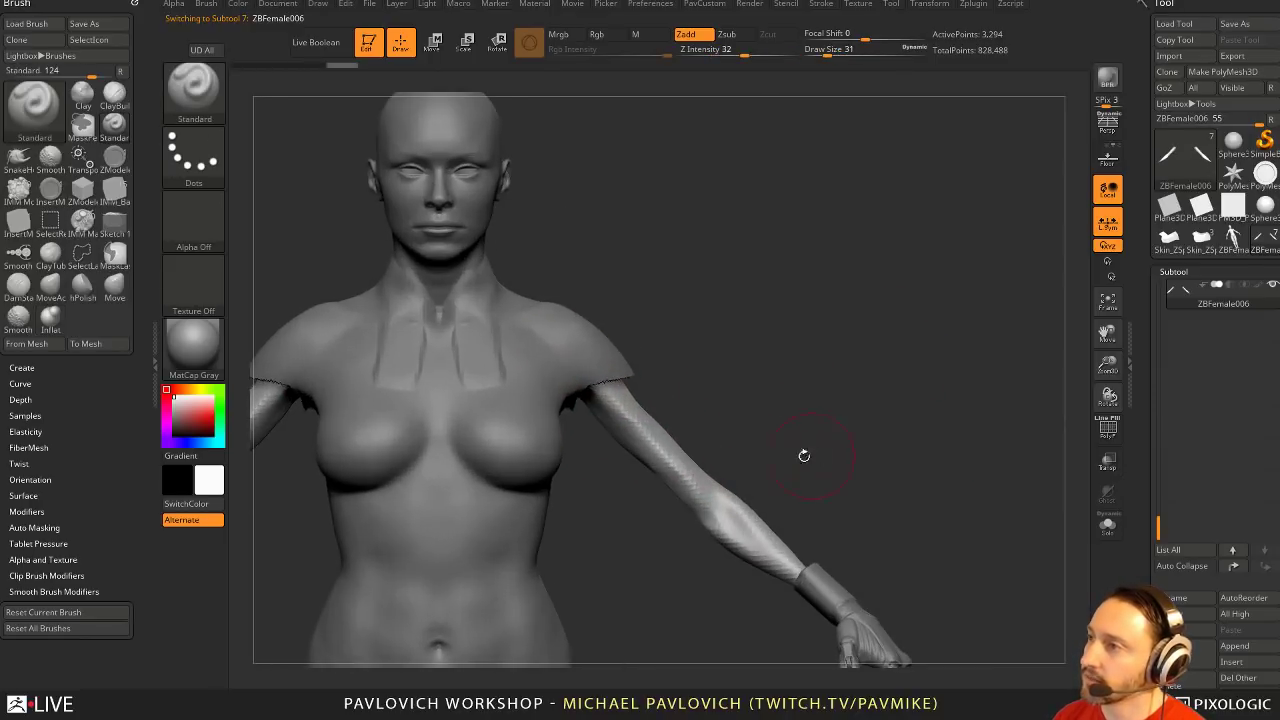
{"action": "key", "text": "space"}
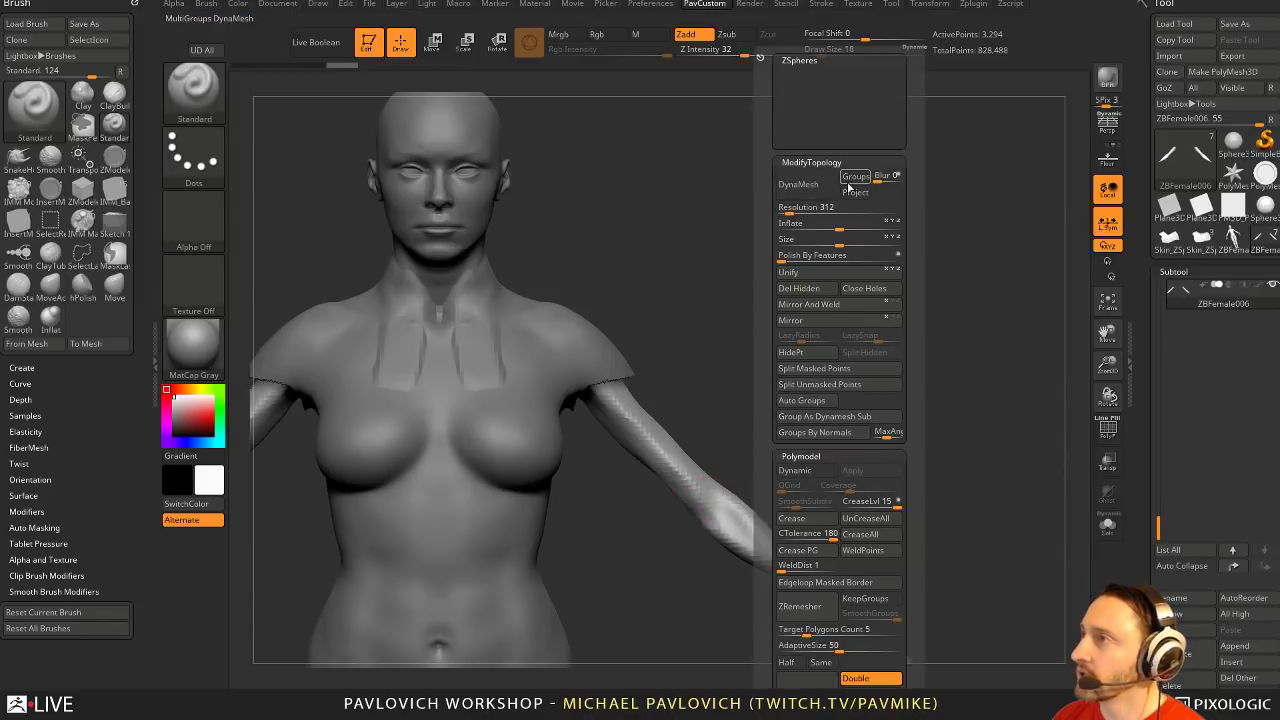
{"action": "left_click", "coordinate": [815, 192]}
{"action": "left_click_drag", "start_coordinate": [630, 410], "coordinate": [724, 512], "text": "shift"}
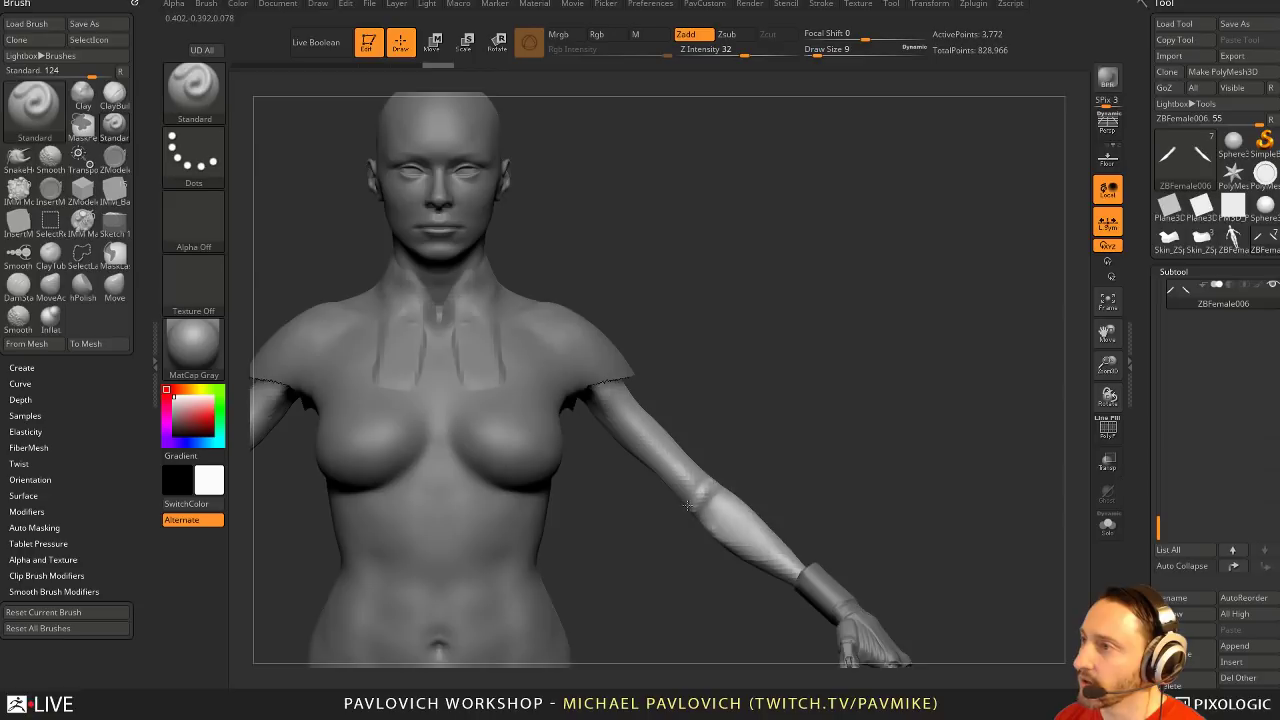
Choose the ClayTubes brush for the arms and enable BackfaceMask in its auto masking settings
{"action": "left_click_drag", "start_coordinate": [785, 458], "coordinate": [715, 393]}
{"action": "key", "text": "b"}
{"action": "key", "text": "c"}
{"action": "key", "text": "t"}
{"action": "left_click_drag", "start_coordinate": [704, 467], "coordinate": [712, 477]}
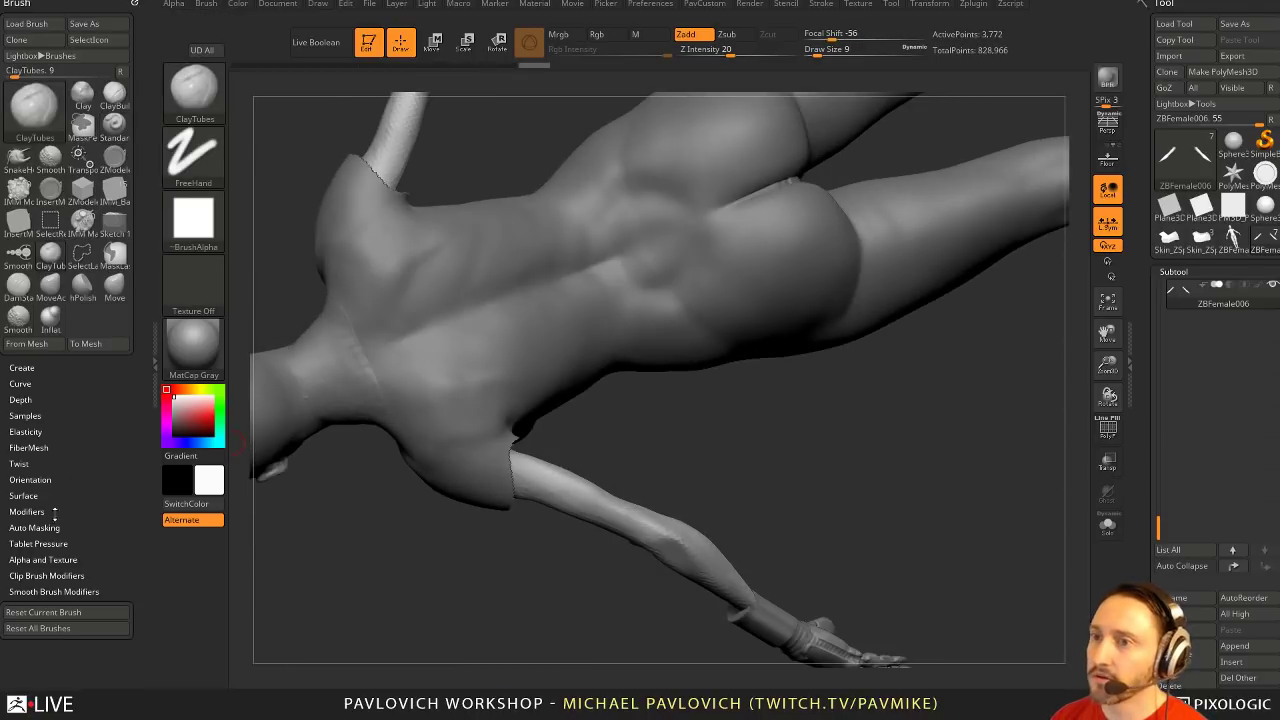
{"action": "left_click", "coordinate": [43, 528]}
{"action": "left_click", "coordinate": [38, 590]}
{"action": "scroll", "coordinate": [5, 627], "scroll_direction": "down", "scroll_amount": 2}
{"action": "left_click", "coordinate": [25, 641]}
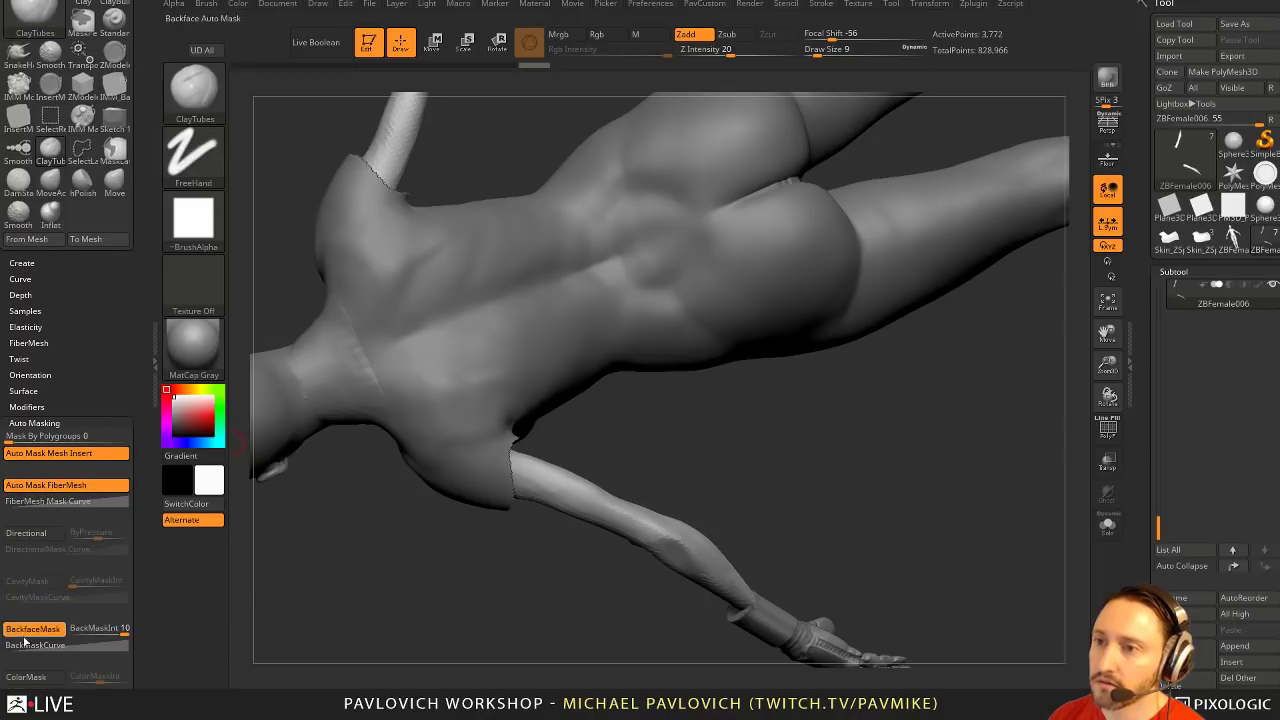
Build up volume around the elbow with ClayTubes at draw size 23 and update the arms' DynaMesh
{"action": "key", "text": "bracketright"}
{"action": "key", "text": "bracketright"}
{"action": "key", "text": "bracketright"}
{"action": "left_click_drag", "start_coordinate": [684, 492], "coordinate": [694, 502]}
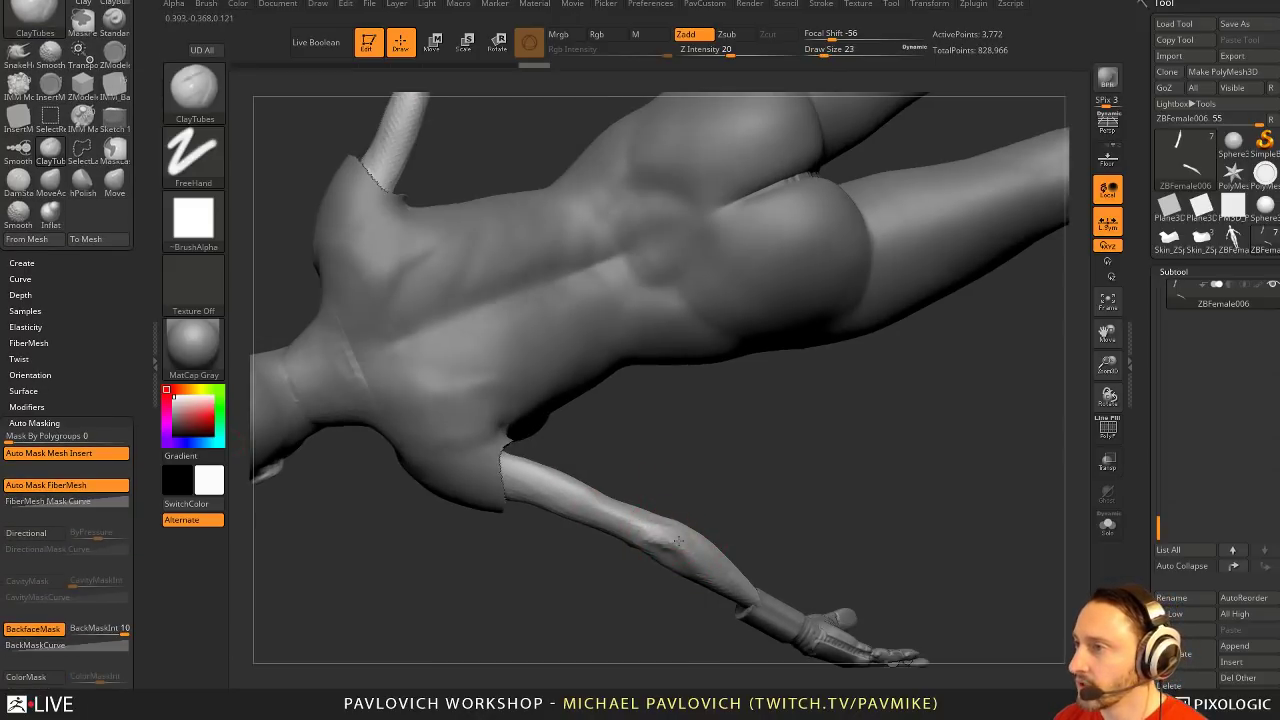
{"action": "mouse_move", "coordinate": [773, 527]}
{"action": "left_mouse_down"}
{"action": "mouse_move", "coordinate": [985, 410]}
{"action": "mouse_move", "coordinate": [871, 386]}
{"action": "mouse_move", "coordinate": [790, 400]}
{"action": "left_mouse_up"}
{"action": "left_click_drag", "start_coordinate": [645, 532], "coordinate": [656, 530]}
{"action": "left_click_drag", "start_coordinate": [600, 462], "coordinate": [480, 453], "text": "ctrl"}
{"action": "left_click_drag", "start_coordinate": [472, 452], "coordinate": [768, 395]}
Return to a front view of the figure and choose Cylinder12 from the IMM primitives insert brush
{"action": "key", "text": "b"}
{"action": "key", "text": "s"}
{"action": "key", "text": "t"}
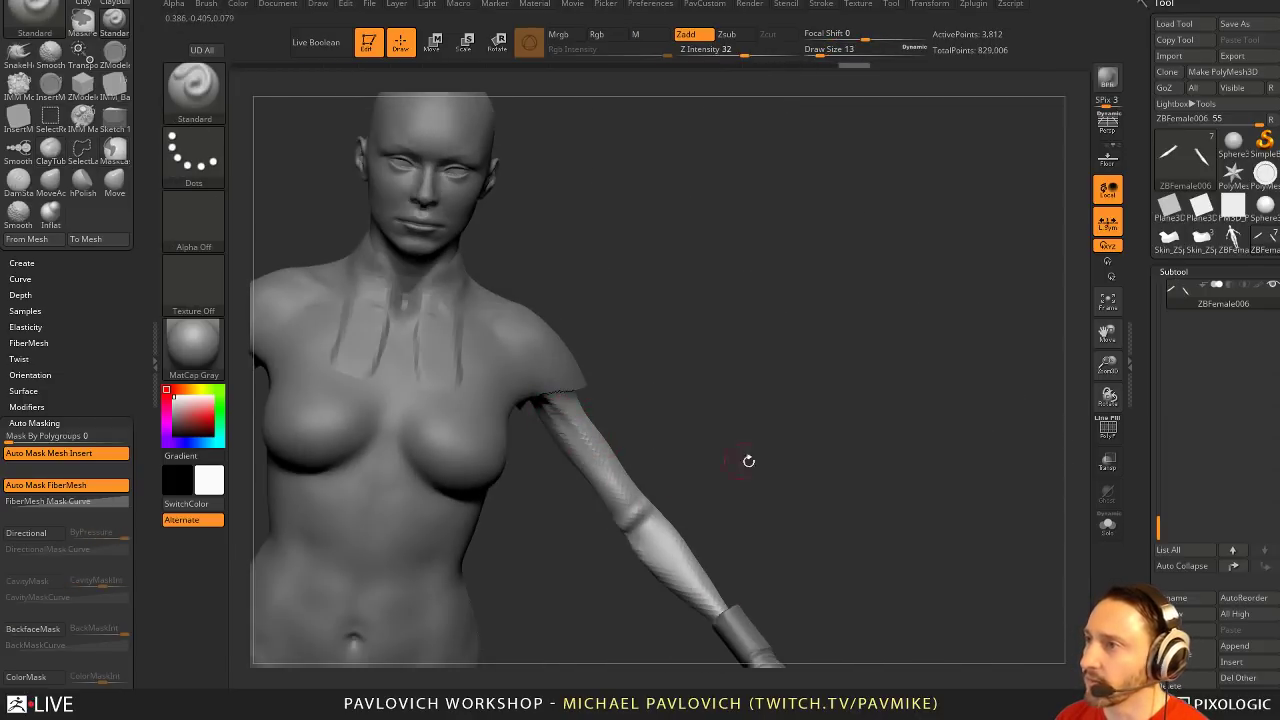
{"action": "left_click_drag", "start_coordinate": [748, 461], "coordinate": [750, 422], "text": "alt"}
{"action": "left_click_drag", "start_coordinate": [750, 422], "coordinate": [801, 419], "text": "shift"}
{"action": "key", "text": "b"}
{"action": "key", "text": "i"}
{"action": "key", "text": "p"}
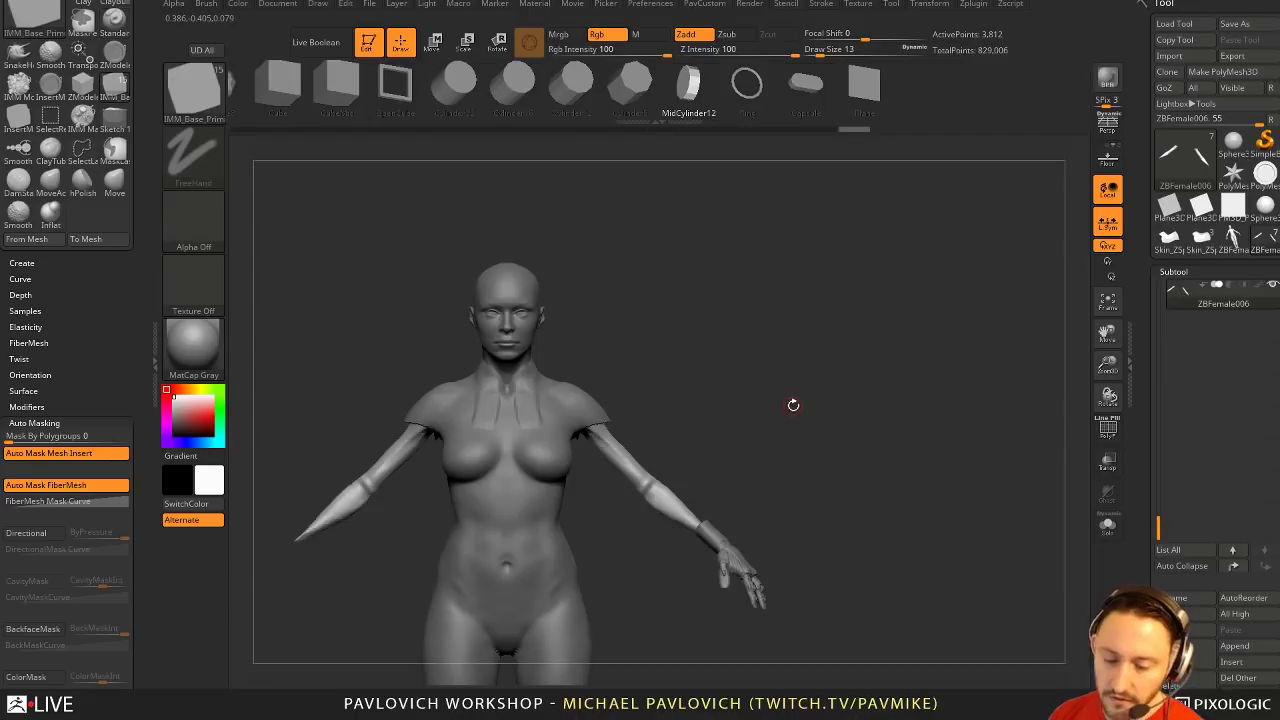
{"action": "key", "text": "m"}
{"action": "key", "text": "l"}
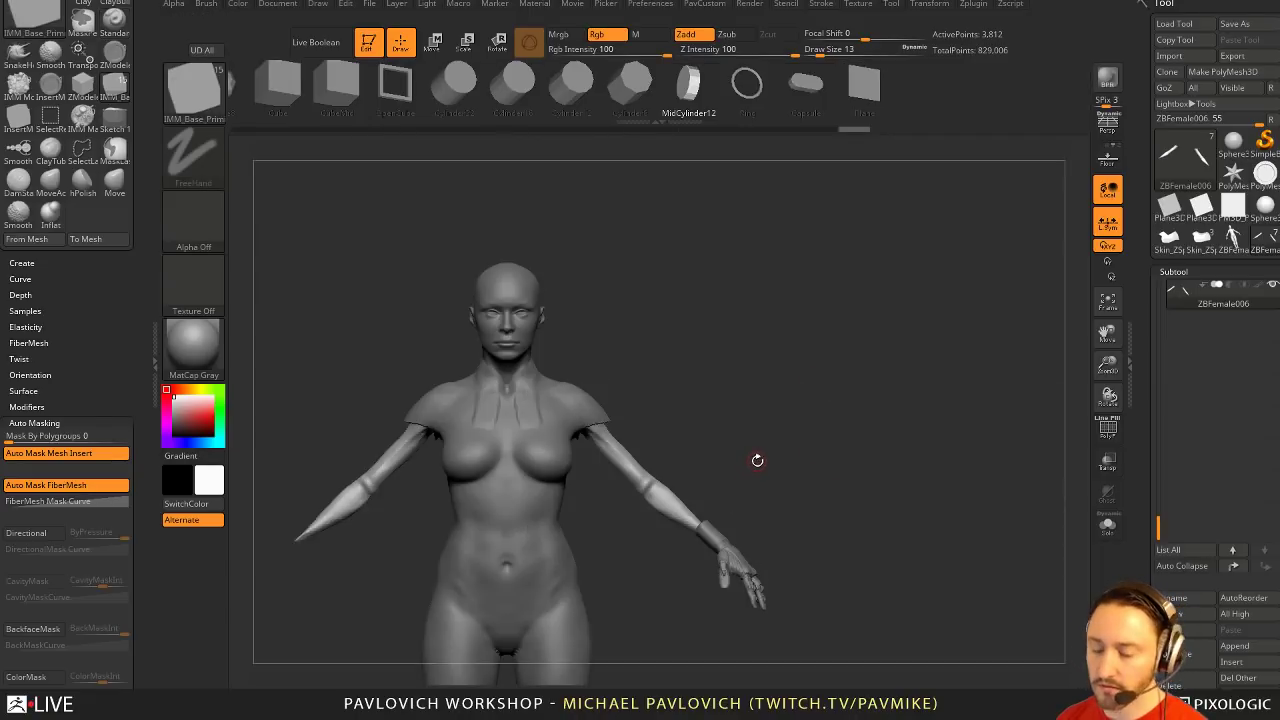
{"action": "key", "text": "m"}
{"action": "key", "text": "j"}
{"action": "mouse_move", "coordinate": [691, 440]}
{"action": "left_mouse_down"}
{"action": "mouse_move", "coordinate": [711, 447]}
{"action": "mouse_move", "coordinate": [686, 471]}
{"action": "mouse_move", "coordinate": [664, 447]}
{"action": "left_mouse_up"}
{"action": "mouse_move", "coordinate": [748, 402]}
{"action": "left_mouse_down"}
{"action": "mouse_move", "coordinate": [742, 344]}
{"action": "mouse_move", "coordinate": [765, 348]}
{"action": "mouse_move", "coordinate": [776, 410]}
{"action": "left_mouse_up"}
{"action": "key", "text": "w"}
{"action": "key", "text": "ctrl+z"}
{"action": "key", "text": "q"}
{"action": "mouse_move", "coordinate": [631, 463]}
{"action": "left_mouse_down"}
{"action": "mouse_move", "coordinate": [717, 558]}
{"action": "mouse_move", "coordinate": [642, 475]}
{"action": "mouse_move", "coordinate": [706, 444]}
{"action": "left_mouse_up"}
{"action": "key", "text": "w"}
{"action": "key", "text": "ctrl+z"}
{"action": "key", "text": "q"}
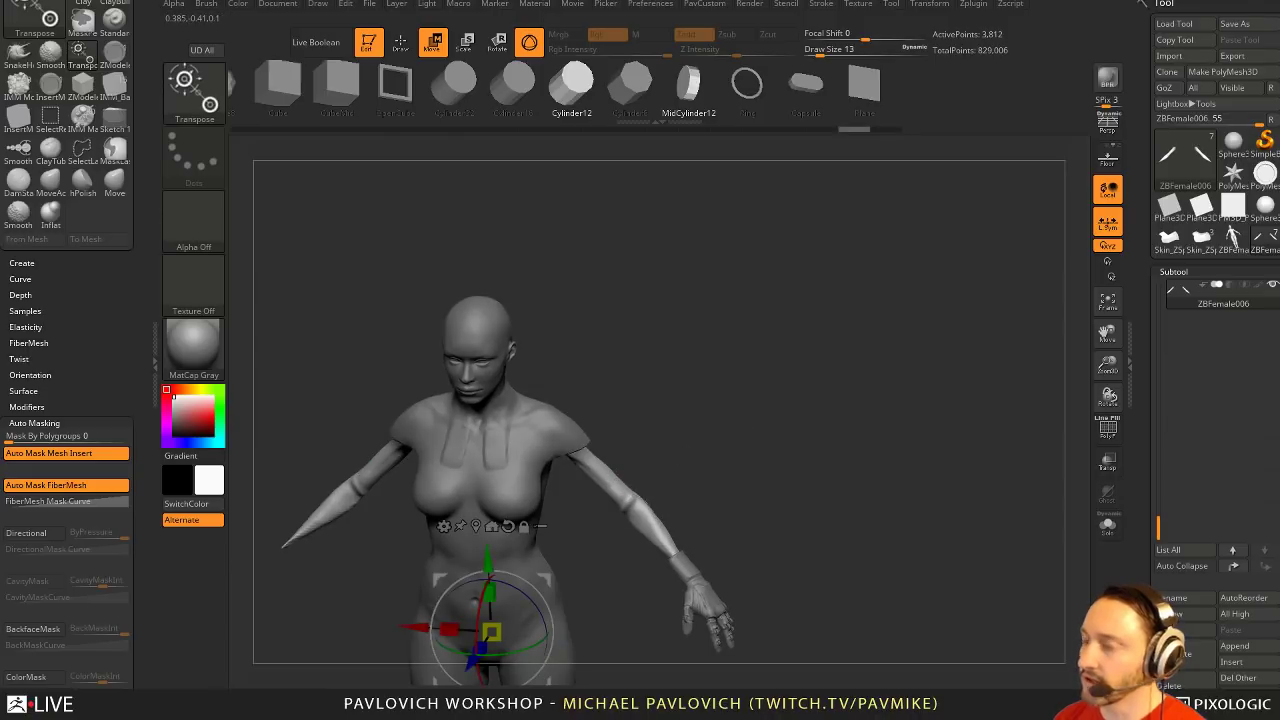
Insert mirrored Cylinder12 primitives on the arms and align them along the upper arms between shoulder and elbow
{"action": "key", "text": "q"}
{"action": "right_click_drag", "start_coordinate": [703, 431], "coordinate": [720, 438]}
{"action": "mouse_move", "coordinate": [658, 462]}
{"action": "left_mouse_down"}
{"action": "mouse_move", "coordinate": [689, 495]}
{"action": "mouse_move", "coordinate": [680, 476]}
{"action": "left_mouse_up"}
{"action": "right_click_drag", "start_coordinate": [690, 465], "coordinate": [754, 403], "text": "shift"}
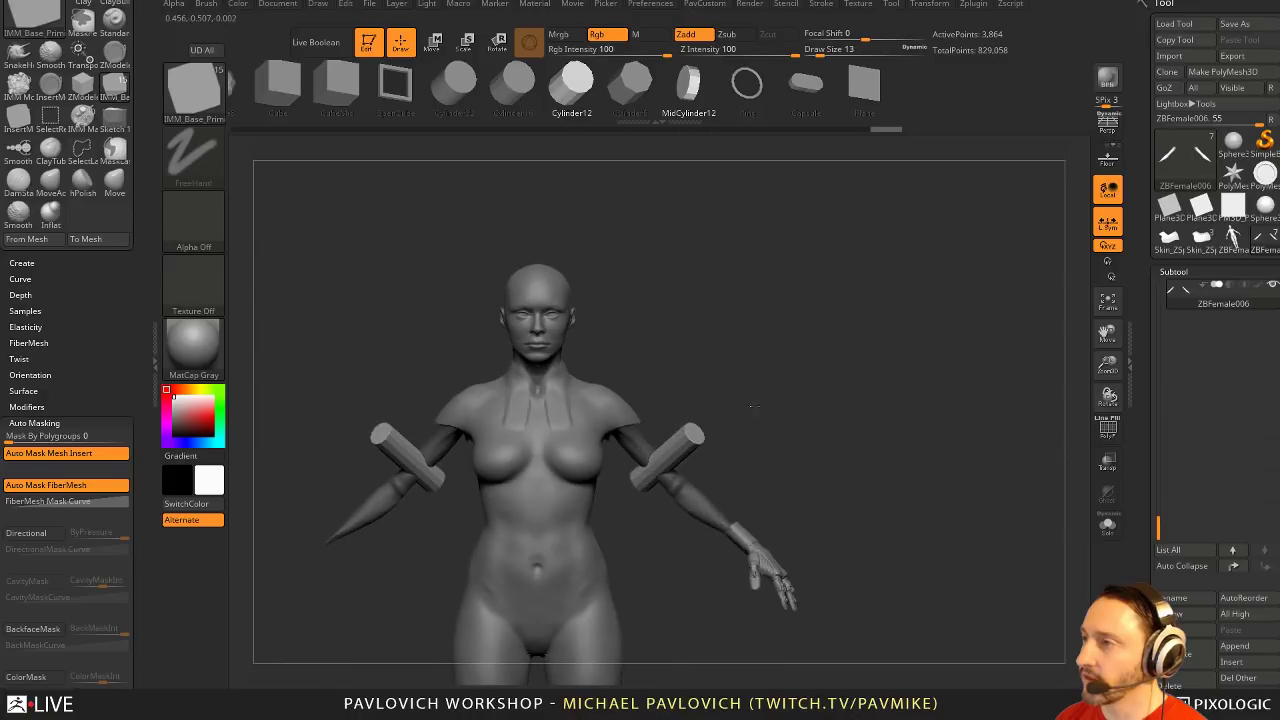
{"action": "key", "text": "w"}
{"action": "left_click_drag", "start_coordinate": [716, 438], "coordinate": [683, 489]}
{"action": "left_click_drag", "start_coordinate": [750, 408], "coordinate": [610, 530]}
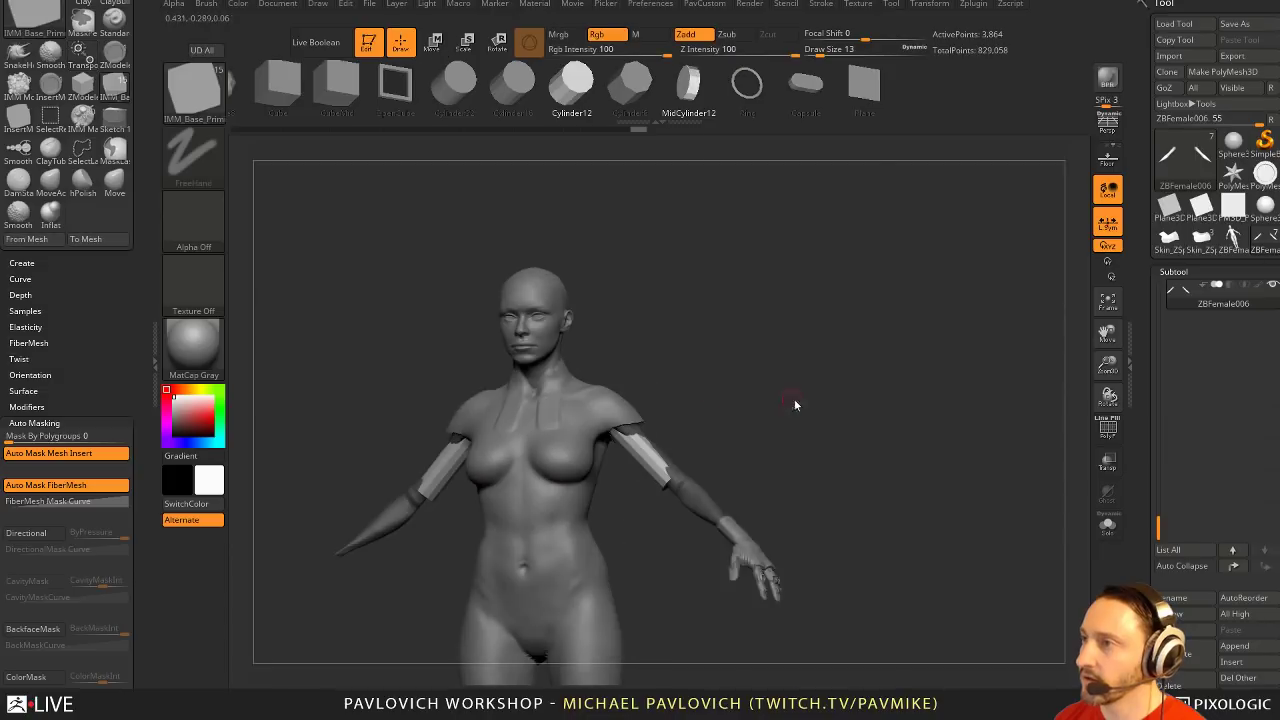
Split the masked arms from the inserted cylinders into a separate subtool and make the arms mesh active
{"action": "key", "text": "2"}
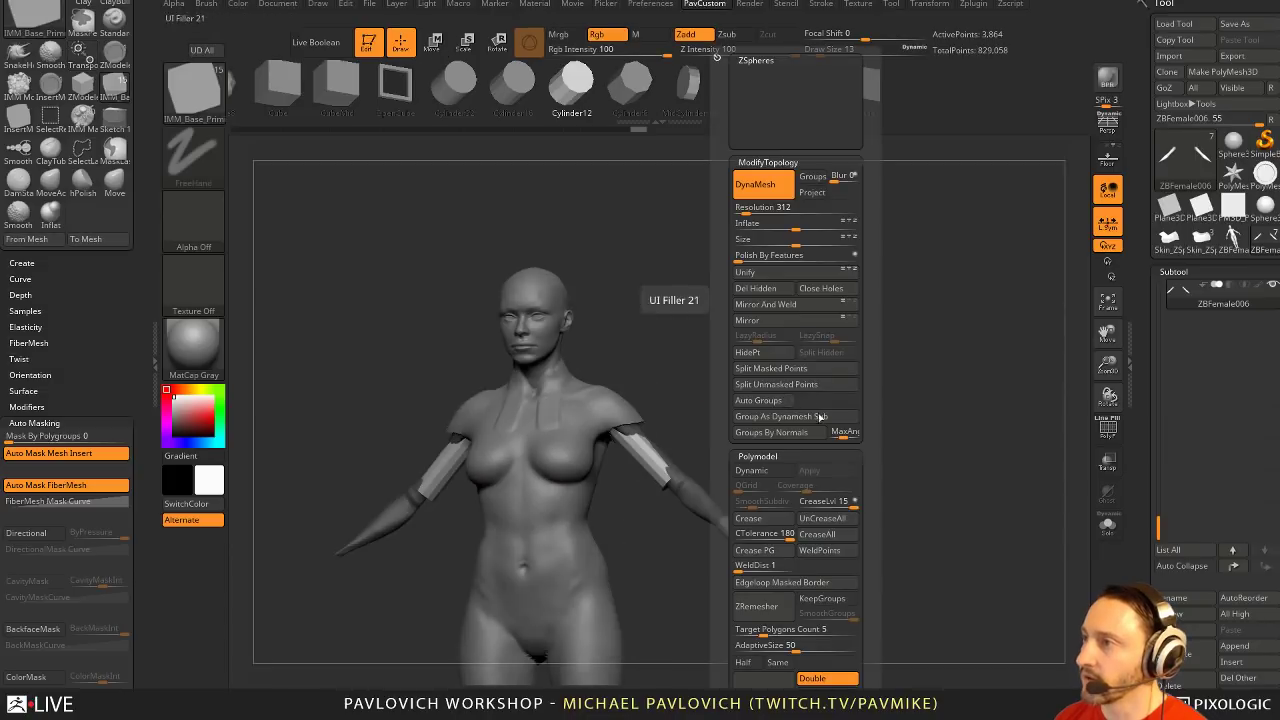
{"action": "left_click", "coordinate": [794, 372]}
{"action": "right_click_drag", "start_coordinate": [790, 376], "coordinate": [737, 415], "text": "shift"}
{"action": "left_click", "coordinate": [711, 494], "text": "alt"}
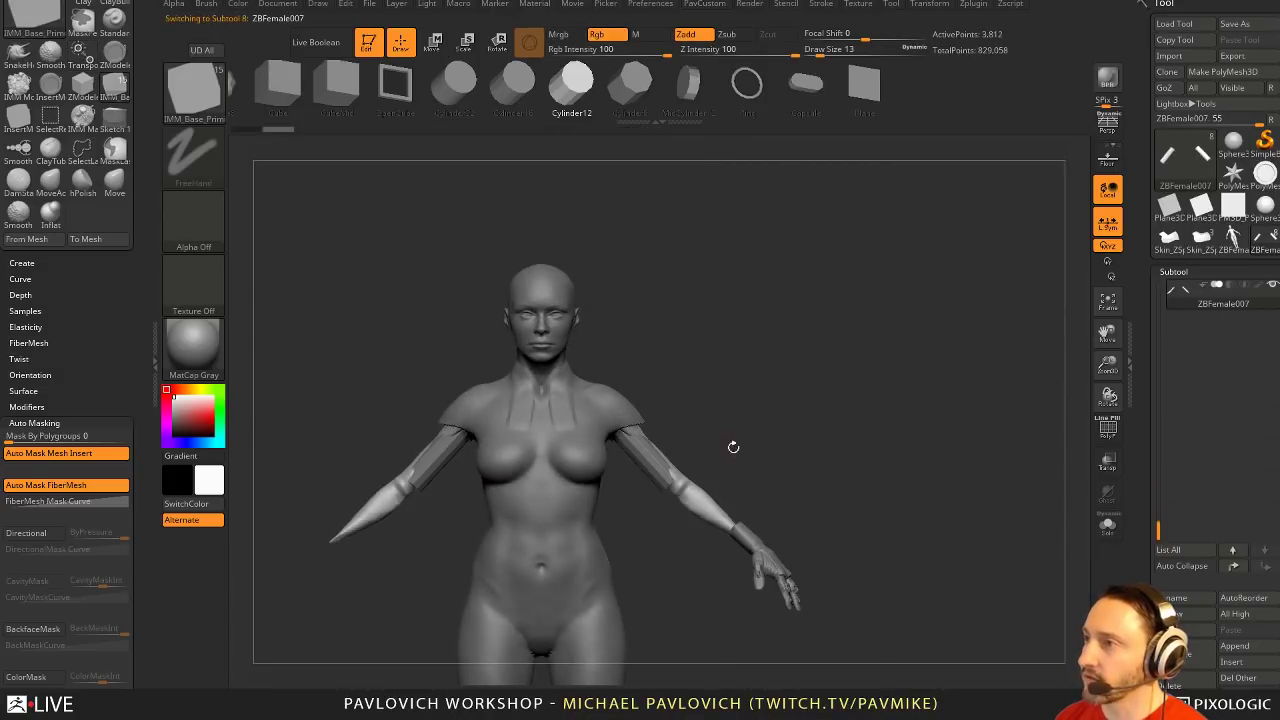
Hide the upper-arm portion of the arms mesh with a lasso selection and delete the hidden geometry
{"action": "key", "text": "ctrl+shift"}
{"action": "left_click_drag", "start_coordinate": [663, 327], "coordinate": [545, 318], "text": "ctrl+shift"}
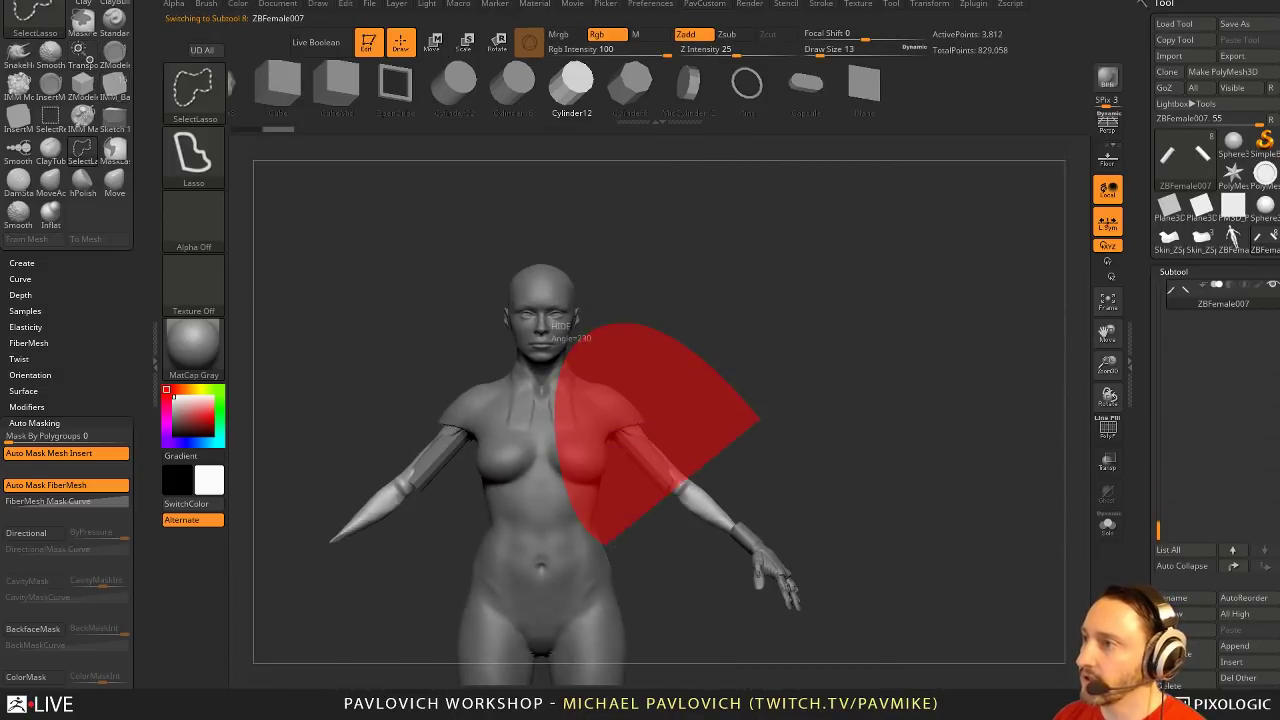
{"action": "left_click_drag", "start_coordinate": [657, 497], "coordinate": [660, 495], "text": "ctrl+shift"}
{"action": "key", "text": "space"}
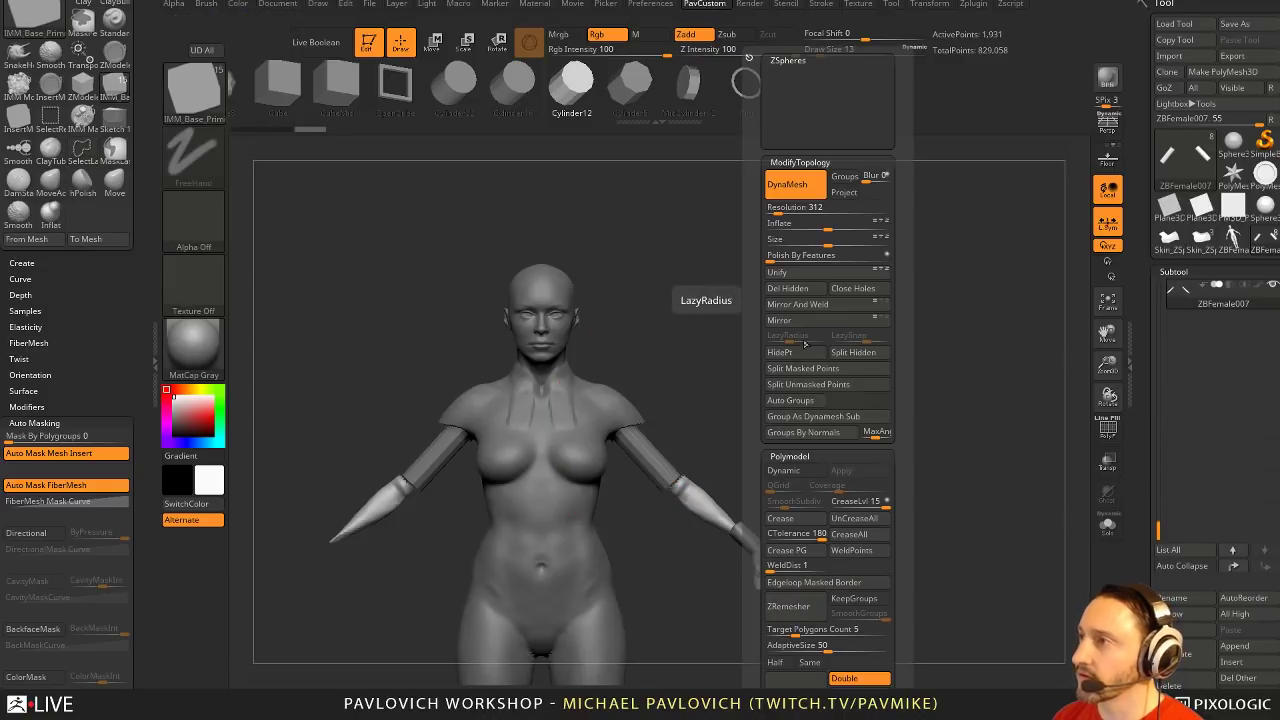
{"action": "left_click", "coordinate": [809, 290]}
Make the upper-arm cylinders the active subtool and centre the transform gizmo on the cylinder
{"action": "left_click", "coordinate": [662, 461], "text": "alt"}
{"action": "right_click_drag", "start_coordinate": [743, 377], "coordinate": [738, 420], "text": "ctrl"}
{"action": "key", "text": "w"}
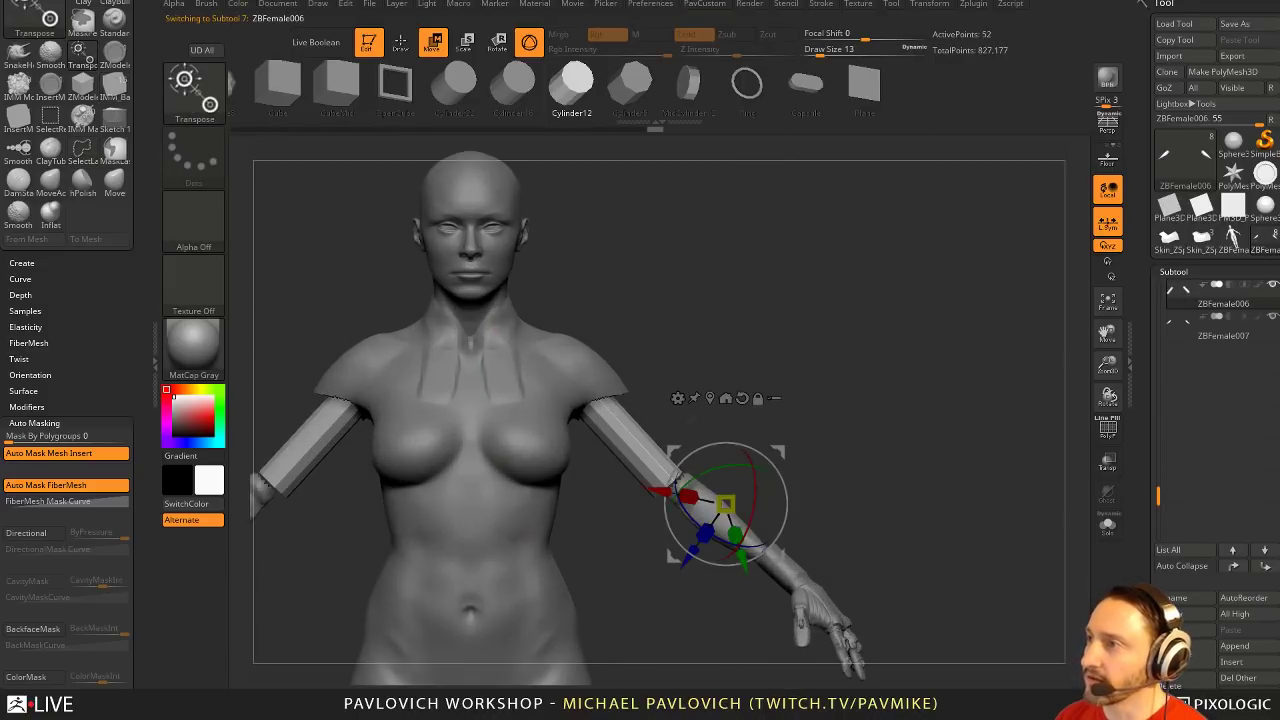
{"action": "left_click", "coordinate": [710, 398]}
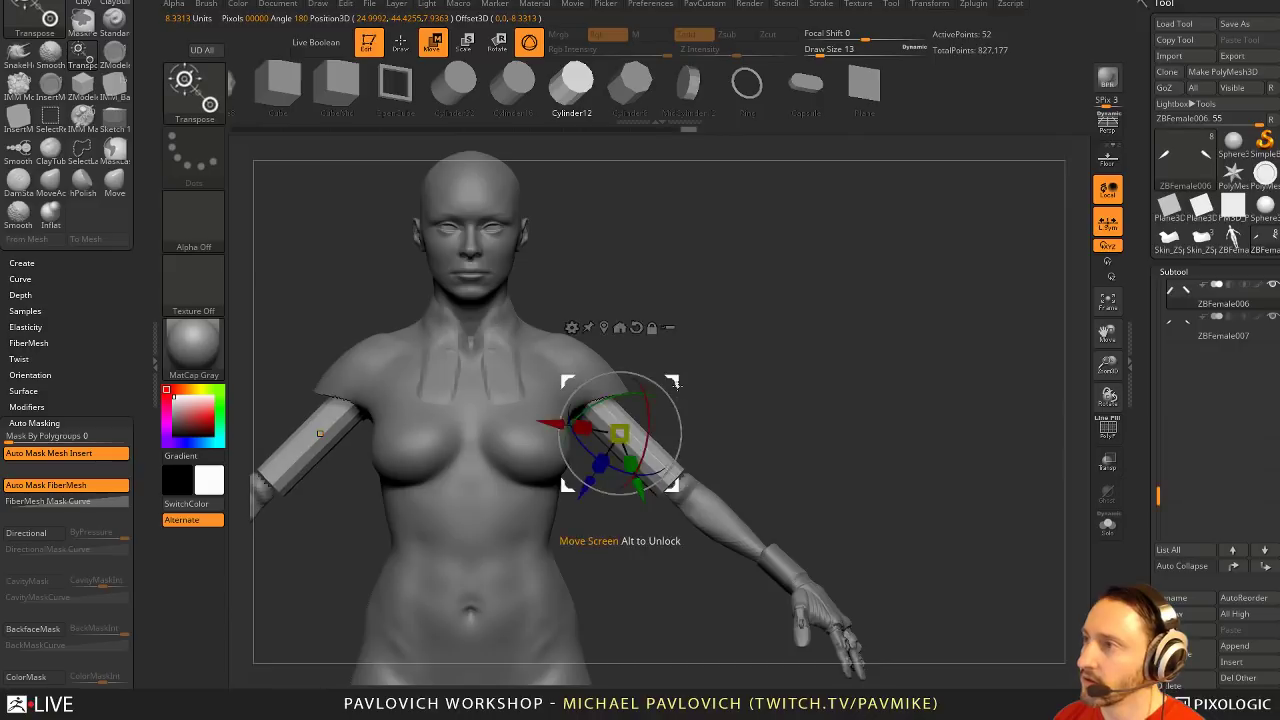
{"action": "left_click_drag", "start_coordinate": [673, 381], "coordinate": [632, 430]}
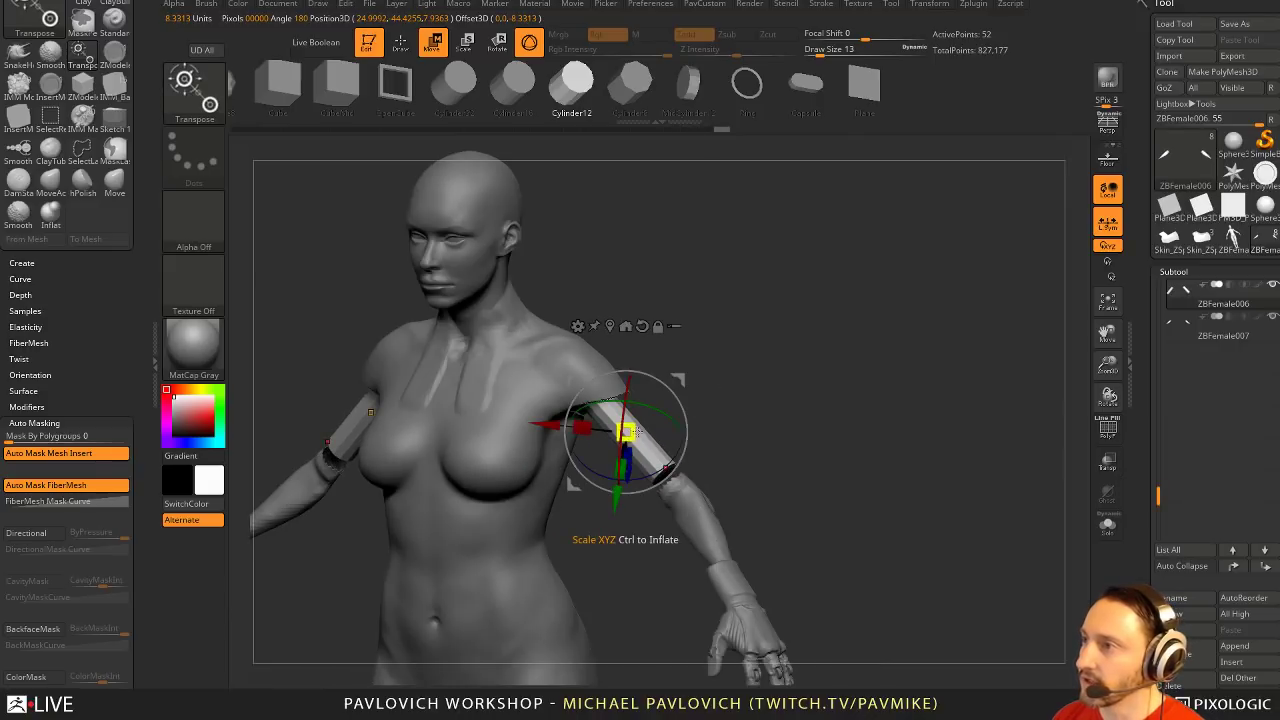
Isolate the cylinder to align the gizmo to its elbow-end face, show all parts again and shift the geometry along the arm axis
{"action": "left_click", "coordinate": [1106, 528]}
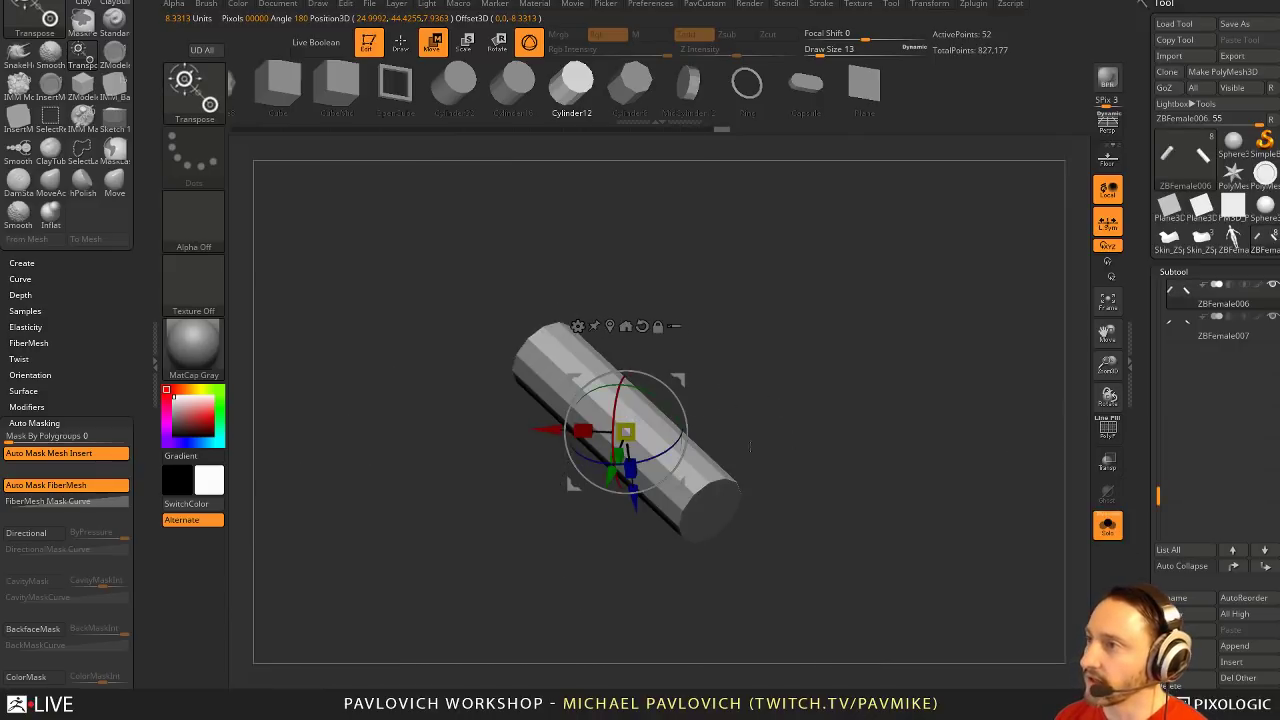
{"action": "left_click", "coordinate": [709, 509], "text": "alt"}
{"action": "left_click_drag", "start_coordinate": [815, 424], "coordinate": [920, 412]}
{"action": "left_click", "coordinate": [1106, 526]}
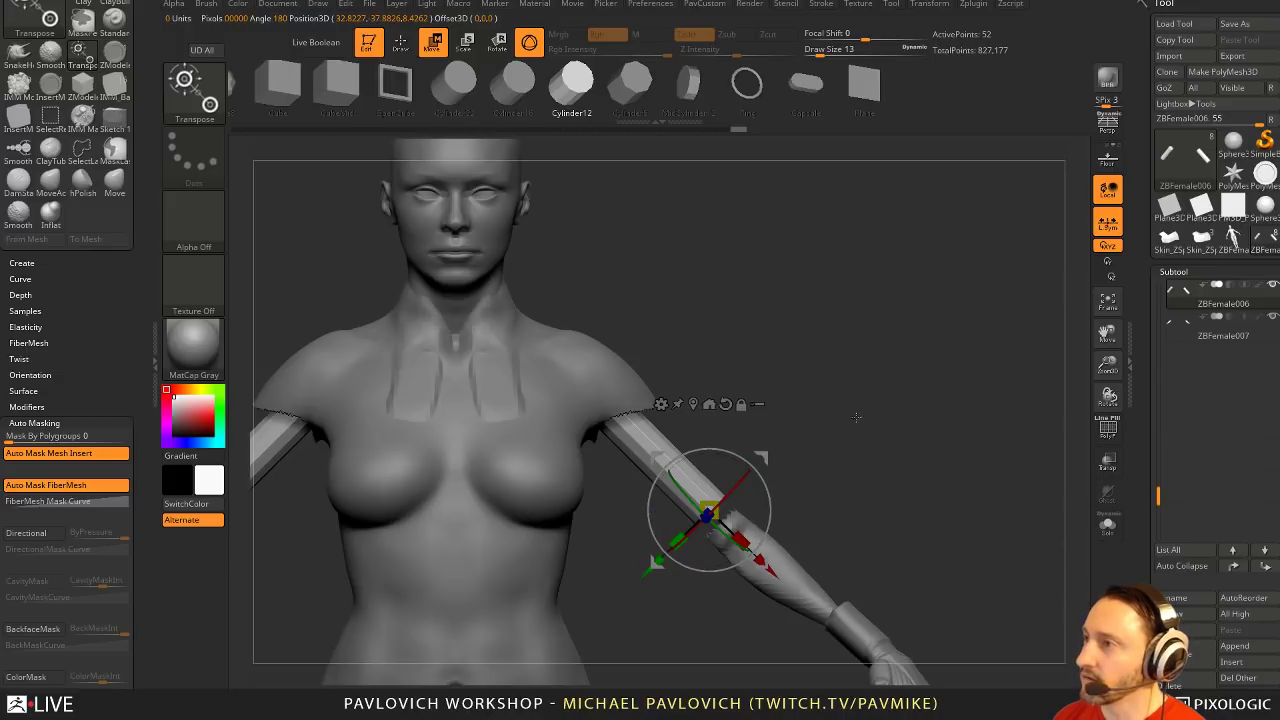
{"action": "mouse_move", "coordinate": [716, 507]}
{"action": "left_mouse_down"}
{"action": "mouse_move", "coordinate": [700, 517]}
{"action": "mouse_move", "coordinate": [774, 572]}
{"action": "mouse_move", "coordinate": [759, 553]}
{"action": "left_mouse_up"}
Return to Draw mode, display the polyframe on the upper-arm cylinders and turn off their DynaMesh
{"action": "key", "text": "q"}
{"action": "mouse_move", "coordinate": [923, 491]}
{"action": "left_mouse_down"}
{"action": "mouse_move", "coordinate": [786, 420]}
{"action": "mouse_move", "coordinate": [891, 411]}
{"action": "mouse_move", "coordinate": [980, 470]}
{"action": "mouse_move", "coordinate": [848, 440]}
{"action": "left_mouse_up"}
{"action": "left_click", "coordinate": [1105, 427]}
{"action": "key", "text": "ctrl+z"}
{"action": "key", "text": "2"}
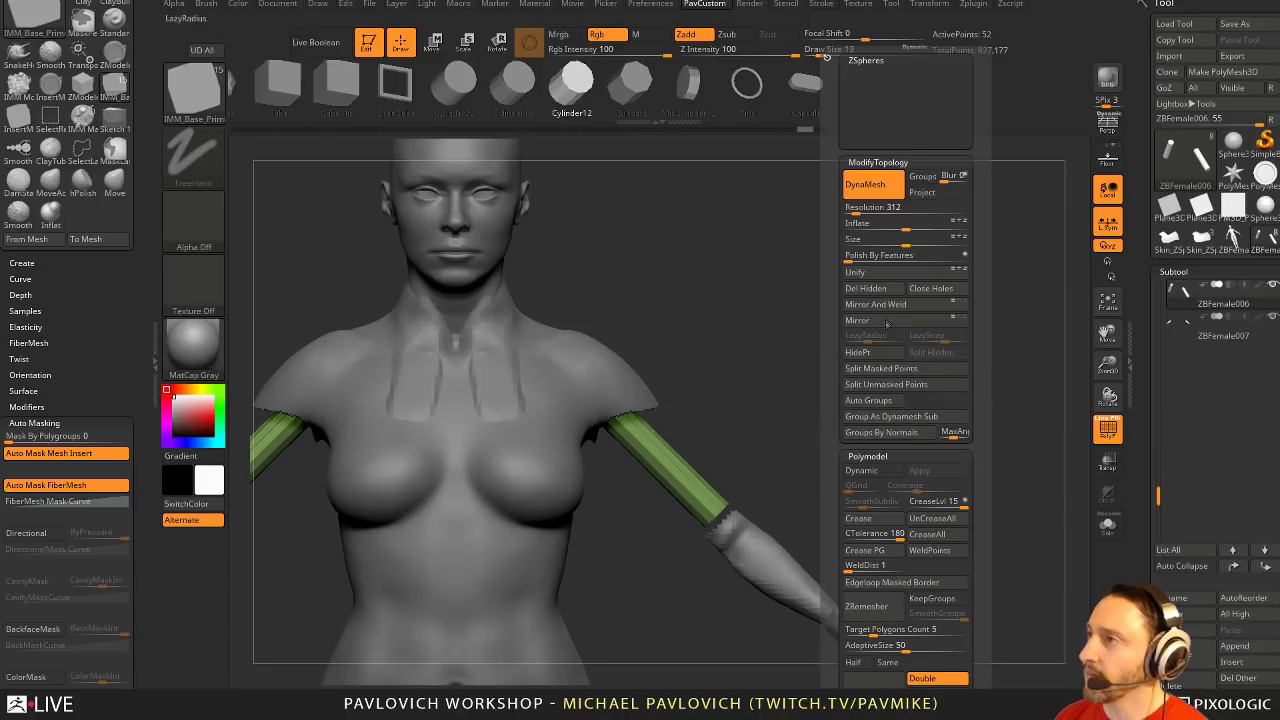
{"action": "left_click", "coordinate": [868, 188]}
{"action": "left_click", "coordinate": [1112, 434]}
{"action": "left_click", "coordinate": [1112, 434]}
Switch to the ZModeler brush with its edge action set to Insert and the target to Multiple EdgeLoops
{"action": "mouse_move", "coordinate": [953, 410]}
{"action": "left_mouse_down", "text": "alt"}
{"action": "mouse_move", "coordinate": [945, 455]}
{"action": "mouse_move", "coordinate": [852, 405]}
{"action": "mouse_move", "coordinate": [857, 392]}
{"action": "left_mouse_up", "text": "alt"}
{"action": "key", "text": "b"}
{"action": "key", "text": "z"}
{"action": "key", "text": "m"}
{"action": "key", "text": "space"}
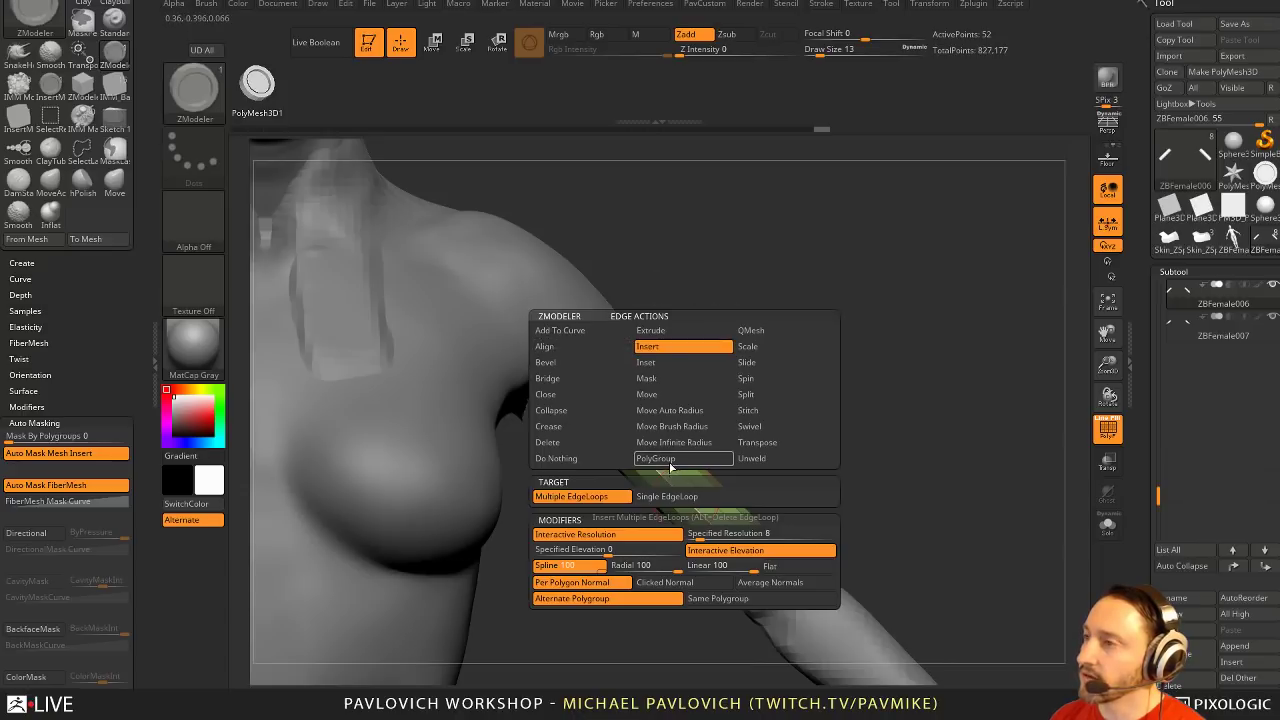
{"action": "left_click_drag", "start_coordinate": [760, 426], "coordinate": [628, 375], "text": "alt"}
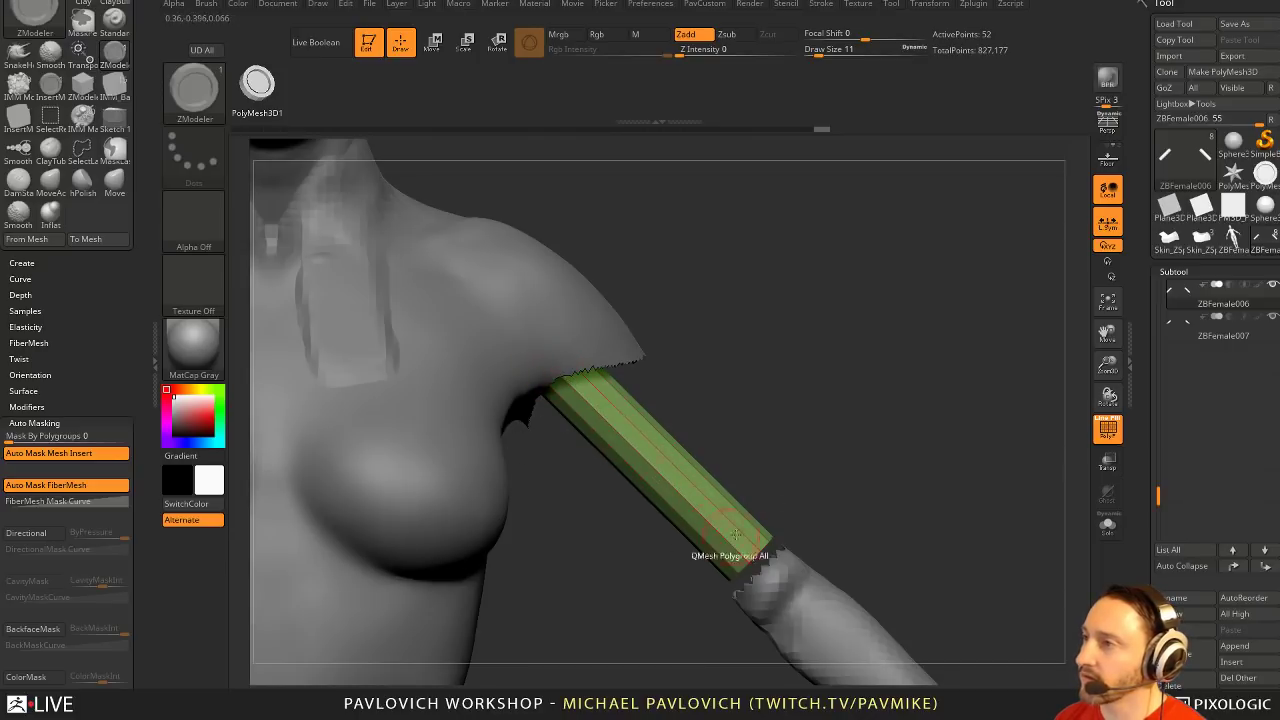
{"action": "left_click_drag", "start_coordinate": [872, 474], "coordinate": [888, 374]}
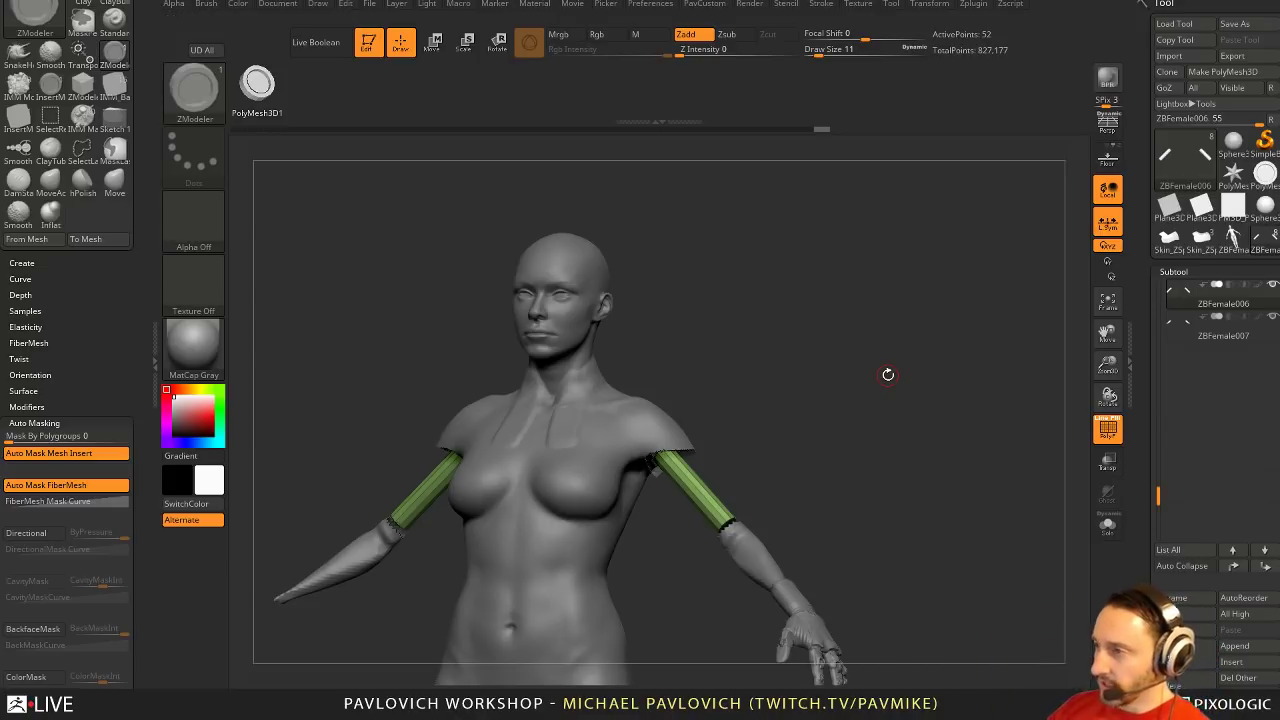
{"action": "left_click_drag", "start_coordinate": [763, 310], "coordinate": [763, 340]}
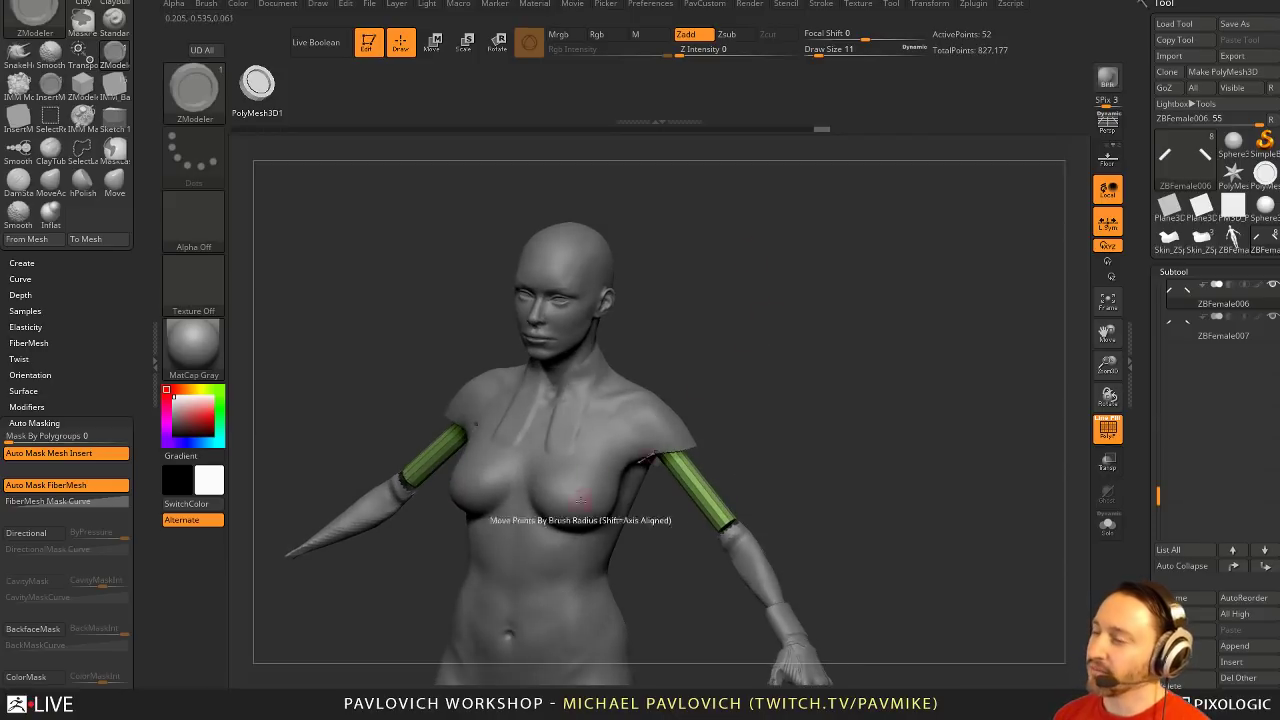
Add an edge loop partway down the upper-arm cylinders and bulge the shoulder-side section using Insert Multiple EdgeLoops with Interactive Elevation
{"action": "left_click_drag", "start_coordinate": [820, 398], "coordinate": [634, 379], "text": "alt"}
{"action": "mouse_move", "coordinate": [765, 461]}
{"action": "left_mouse_down", "text": "alt"}
{"action": "mouse_move", "coordinate": [800, 440]}
{"action": "mouse_move", "coordinate": [758, 445]}
{"action": "left_mouse_up", "text": "alt"}
{"action": "key", "text": "space"}
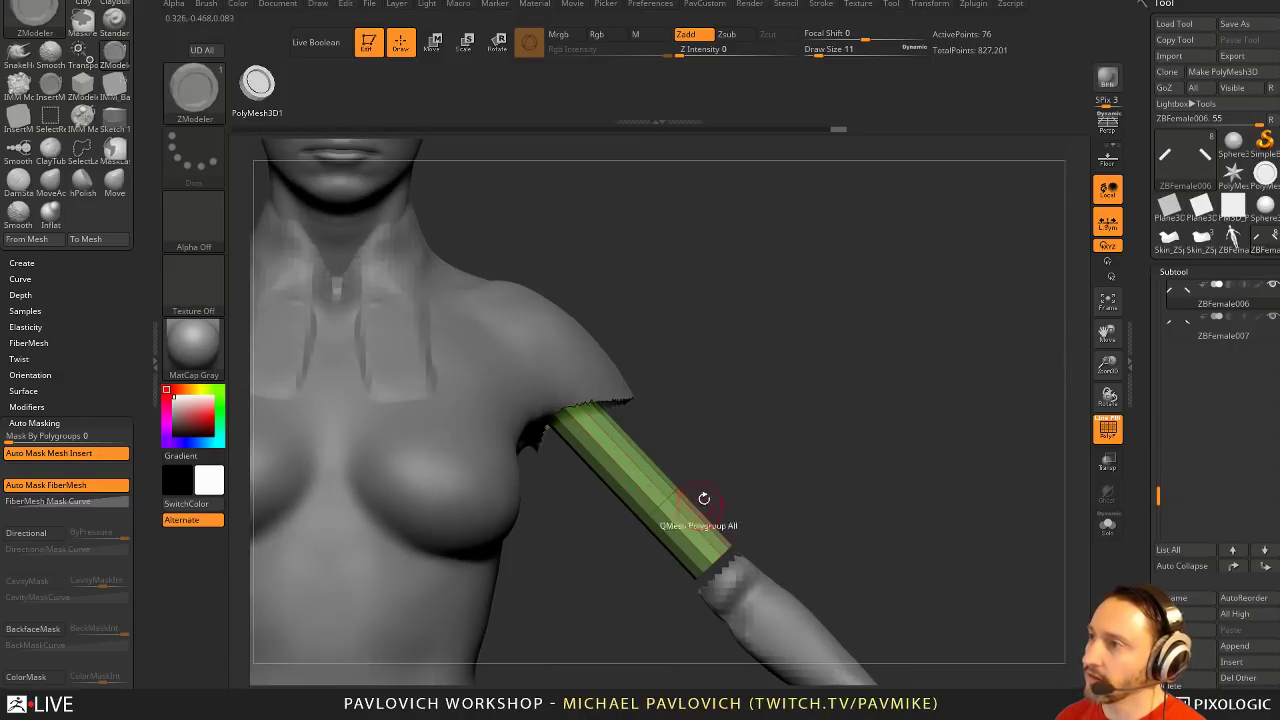
{"action": "key", "text": "space"}
{"action": "left_click", "coordinate": [545, 502]}
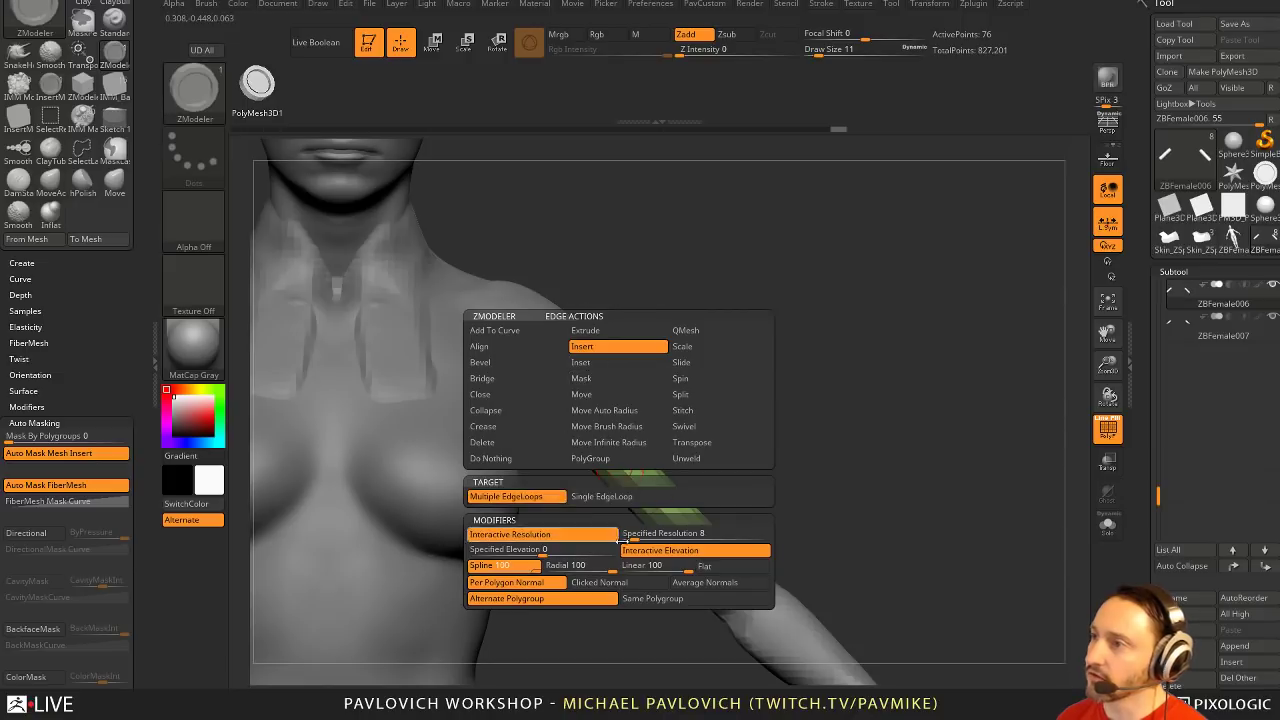
{"action": "left_click_drag", "start_coordinate": [643, 458], "coordinate": [675, 417]}
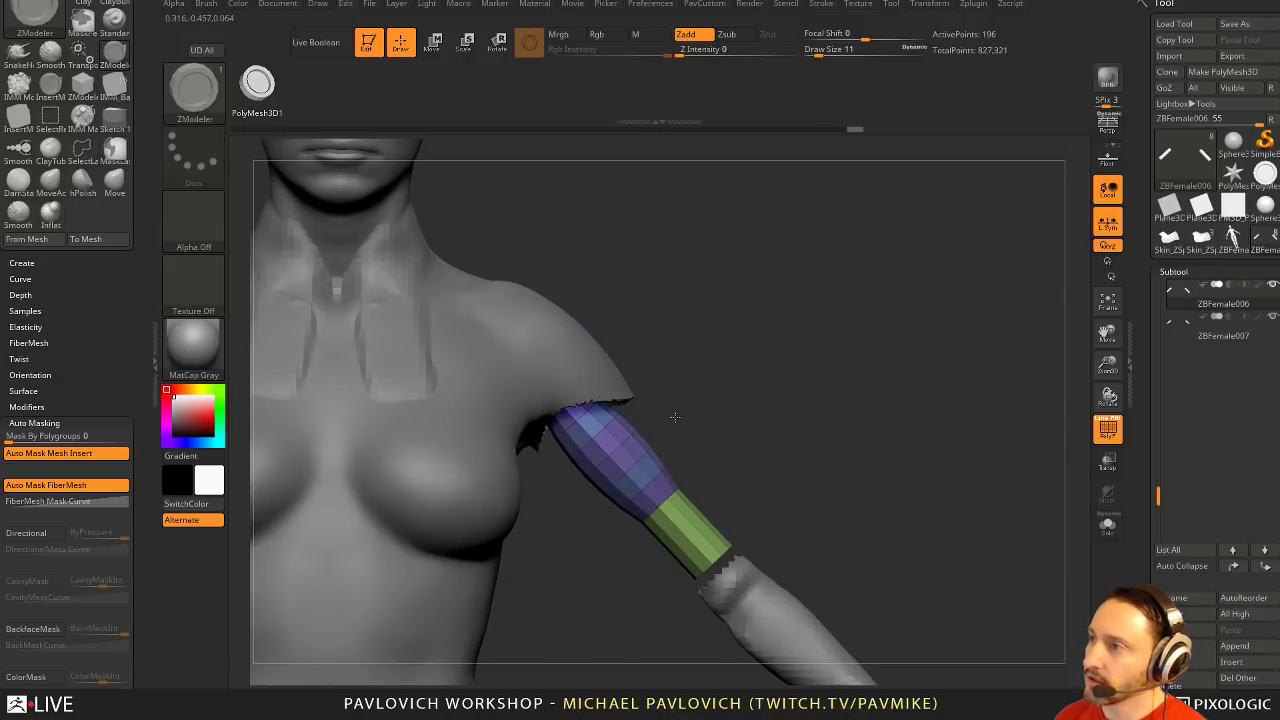
Insert edge loops near both ends of the straight upper-arm section above the elbow
{"action": "mouse_move", "coordinate": [796, 423]}
{"action": "left_mouse_down", "text": "alt"}
{"action": "mouse_move", "coordinate": [794, 394]}
{"action": "mouse_move", "coordinate": [803, 417]}
{"action": "mouse_move", "coordinate": [778, 424]}
{"action": "left_mouse_up", "text": "alt"}
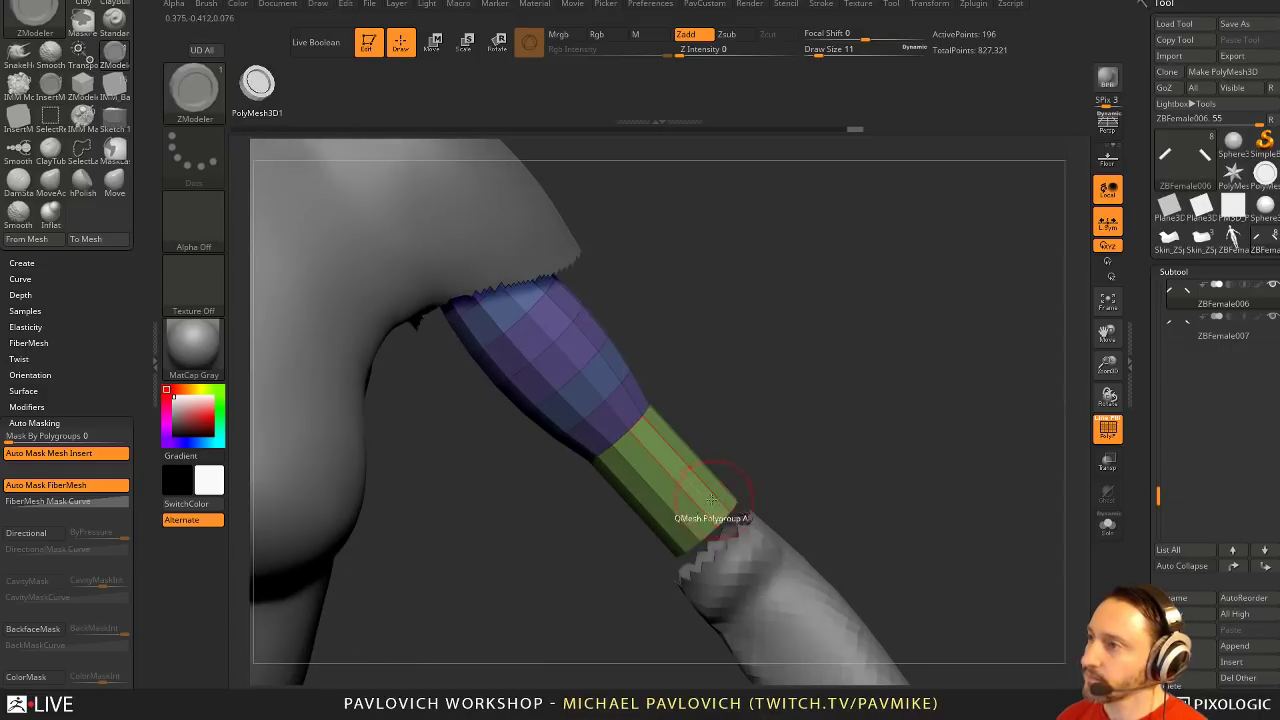
{"action": "key", "text": "space"}
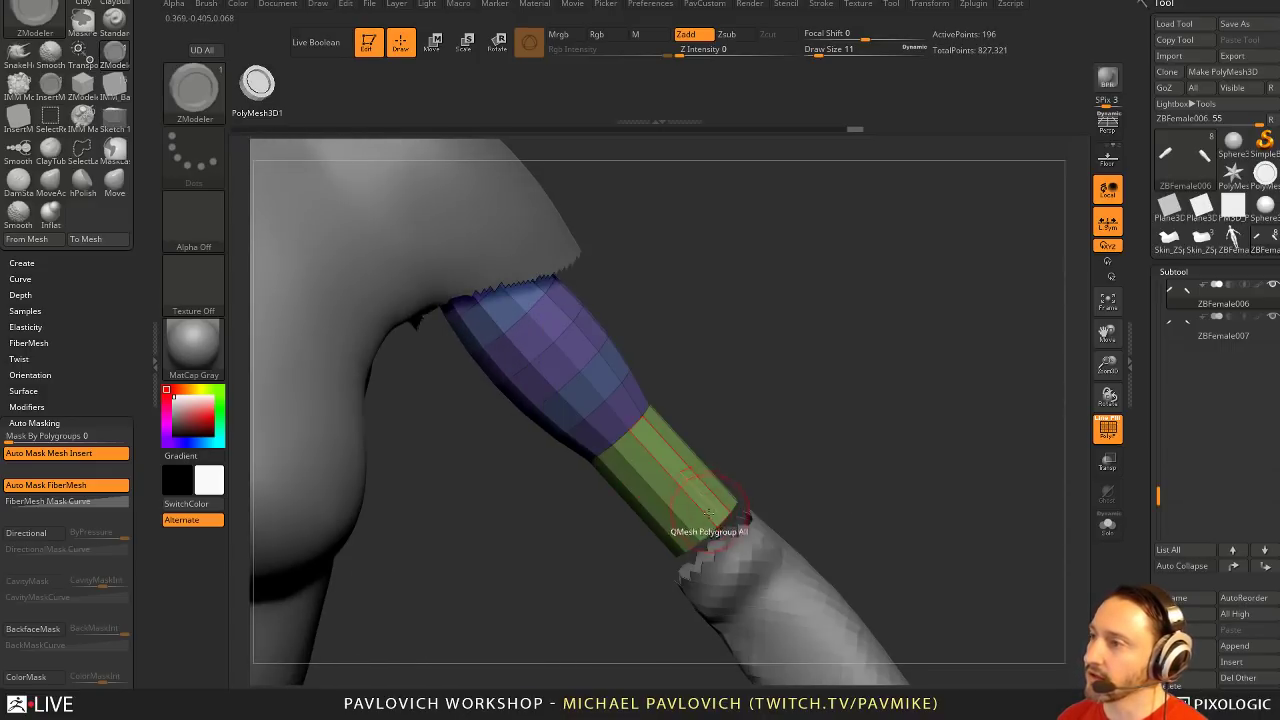
{"action": "left_click", "coordinate": [704, 511]}
{"action": "left_click", "coordinate": [614, 442]}
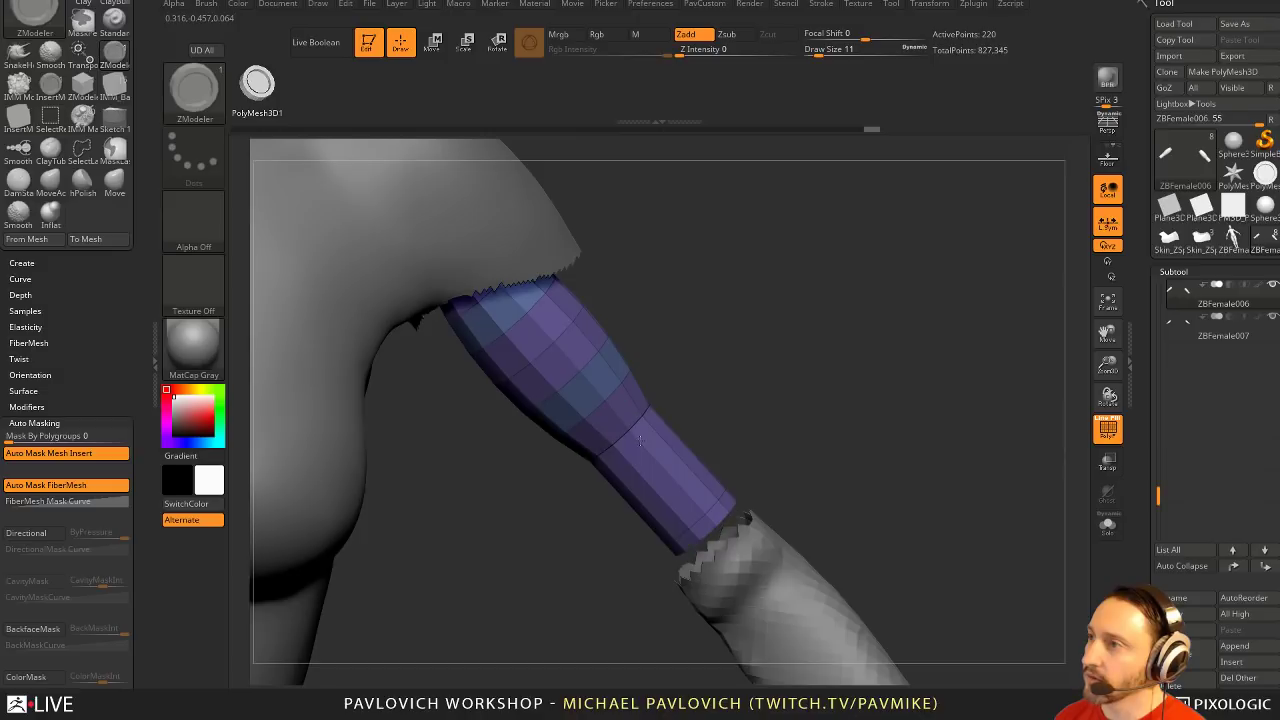
{"action": "key", "text": "ctrl+z"}
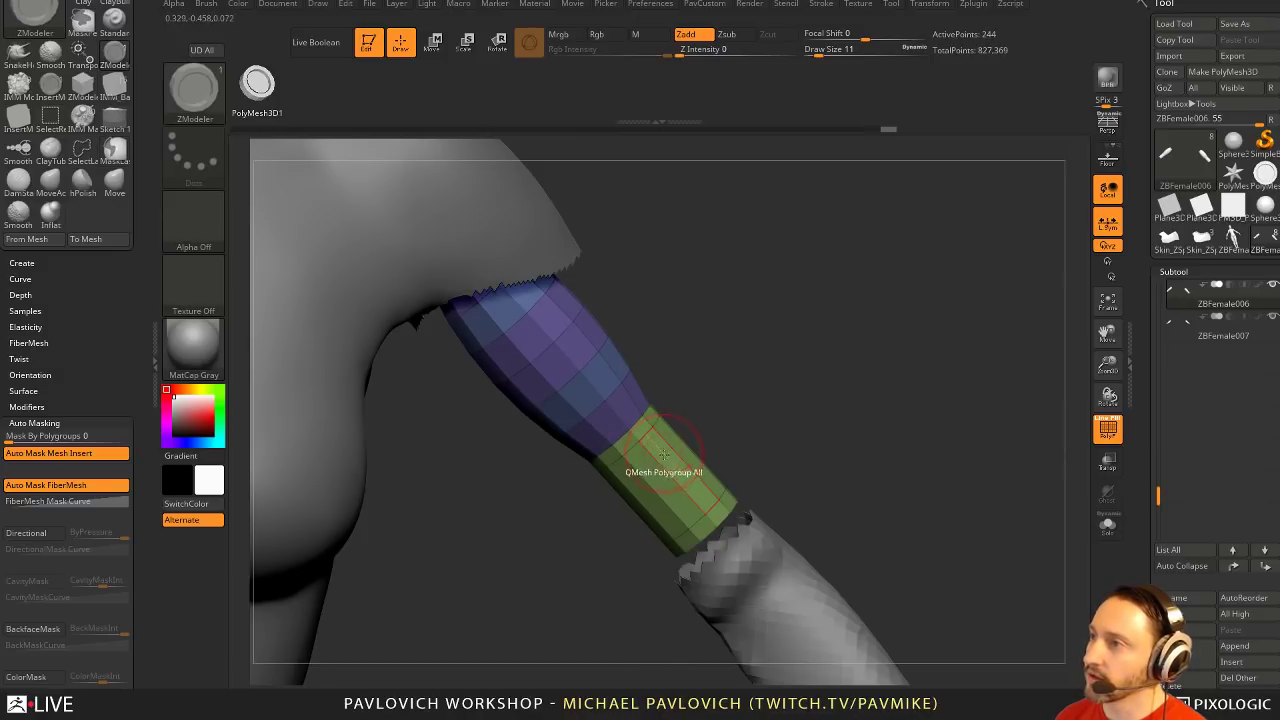
Inset the lower upper-arm section as a region with target Polygroup All, and set the polygon action to QMesh to shape its middle band
{"action": "key", "text": "space"}
{"action": "left_click", "coordinate": [661, 461]}
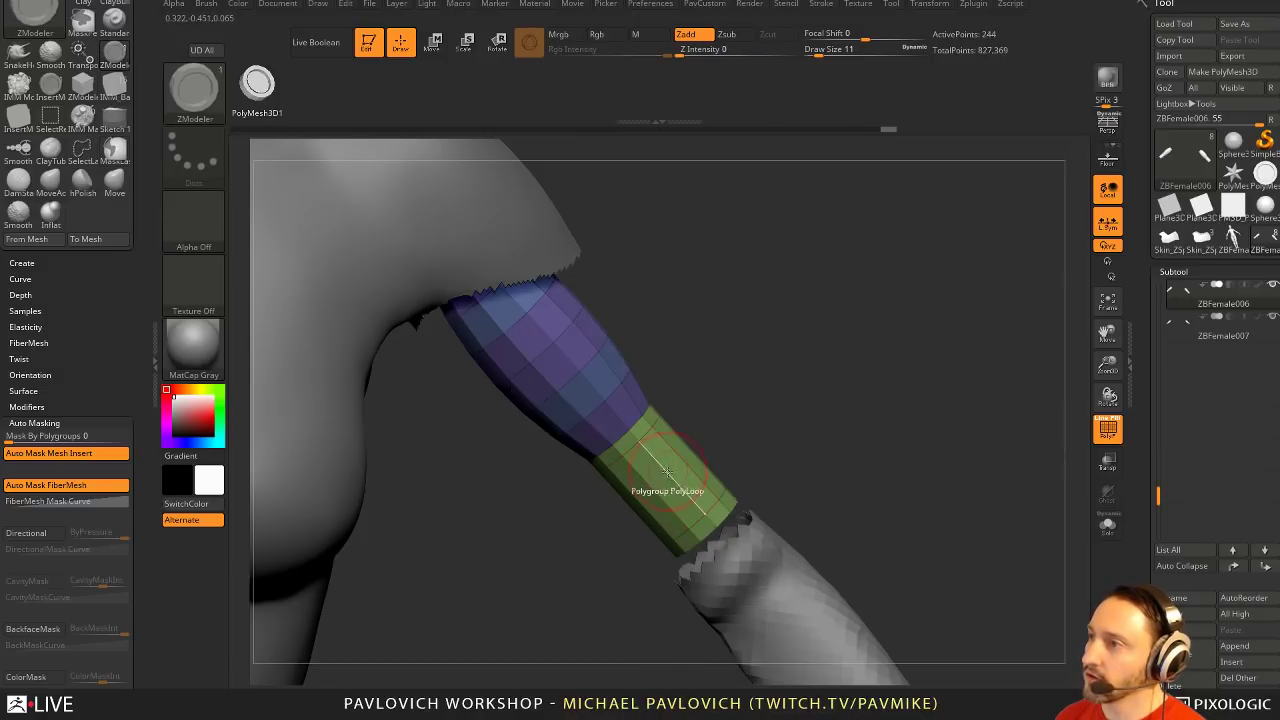
{"action": "key", "text": "space"}
{"action": "left_click", "coordinate": [660, 250]}
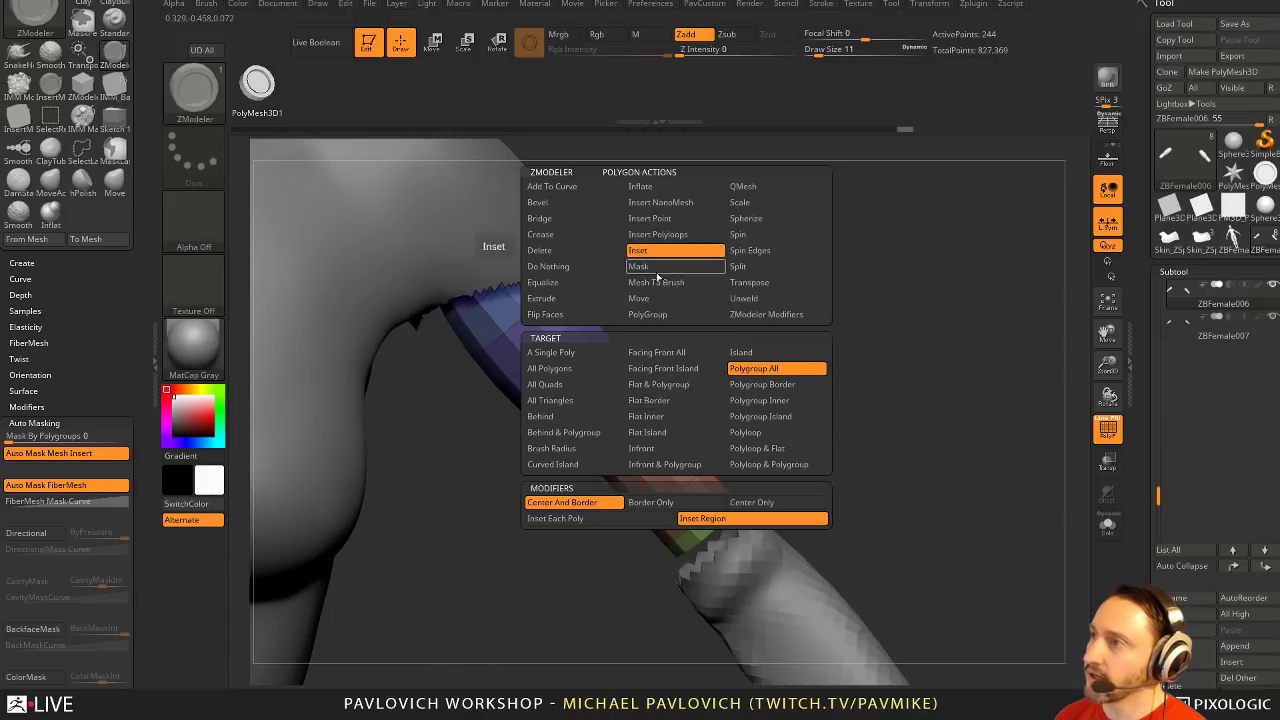
{"action": "key", "text": "space"}
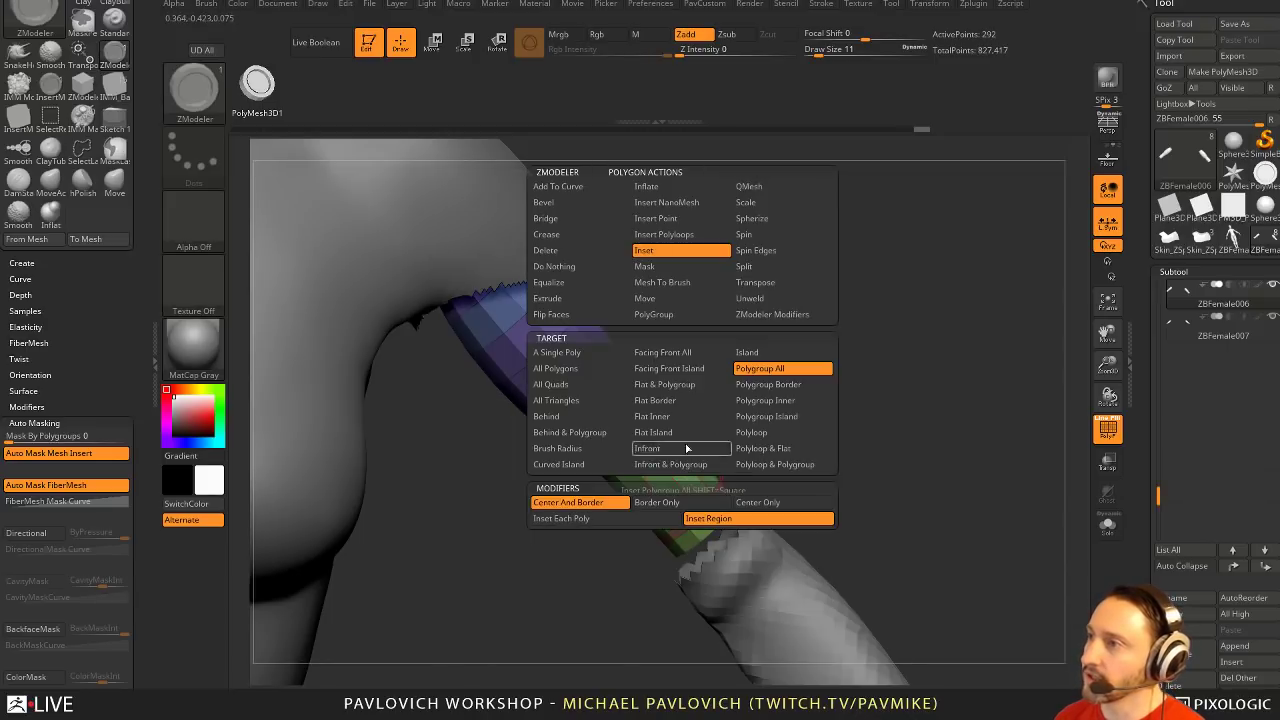
{"action": "left_click", "coordinate": [783, 187]}
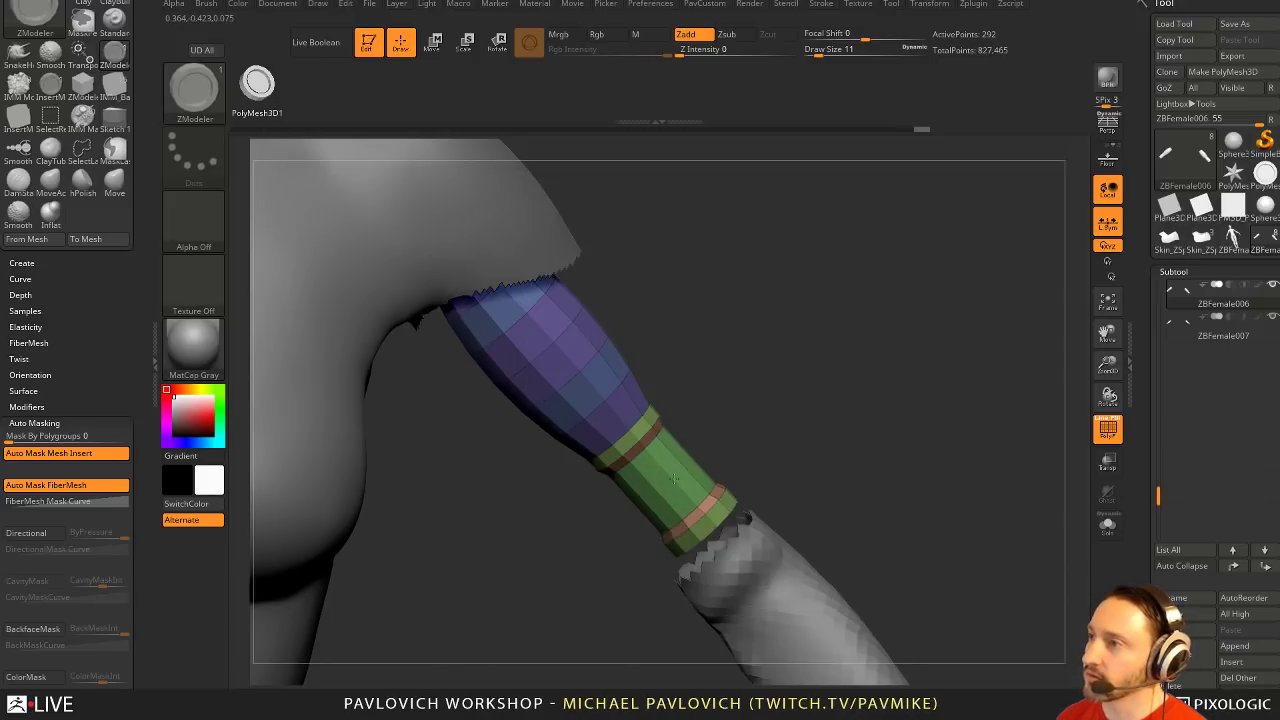
Assign the shaped upper-arm cylinders to a single polygroup
{"action": "mouse_move", "coordinate": [752, 409]}
{"action": "left_mouse_down", "text": "alt"}
{"action": "mouse_move", "coordinate": [789, 420]}
{"action": "mouse_move", "coordinate": [763, 411]}
{"action": "mouse_move", "coordinate": [772, 418]}
{"action": "left_mouse_up", "text": "alt"}
{"action": "key", "text": "s"}
{"action": "left_click", "coordinate": [771, 418]}
{"action": "mouse_move", "coordinate": [925, 395]}
{"action": "left_mouse_down", "text": "alt"}
{"action": "mouse_move", "coordinate": [917, 360]}
{"action": "mouse_move", "coordinate": [780, 365]}
{"action": "mouse_move", "coordinate": [937, 349]}
{"action": "mouse_move", "coordinate": [753, 379]}
{"action": "mouse_move", "coordinate": [974, 429]}
{"action": "mouse_move", "coordinate": [850, 452]}
{"action": "mouse_move", "coordinate": [950, 472]}
{"action": "mouse_move", "coordinate": [961, 455]}
{"action": "mouse_move", "coordinate": [903, 432]}
{"action": "mouse_move", "coordinate": [886, 450]}
{"action": "mouse_move", "coordinate": [755, 474]}
{"action": "left_mouse_up", "text": "alt"}
{"action": "key", "text": "ctrl+w"}
Choose the Standard brush with draw size 6 and make the forearm mesh the active subtool
{"action": "key", "text": "b"}
{"action": "key", "text": "s"}
{"action": "key", "text": "t"}
{"action": "key", "text": "s"}
{"action": "left_click", "coordinate": [914, 452]}
{"action": "left_click", "coordinate": [783, 503], "text": "alt"}
{"action": "left_click_drag", "start_coordinate": [707, 600], "coordinate": [902, 351]}
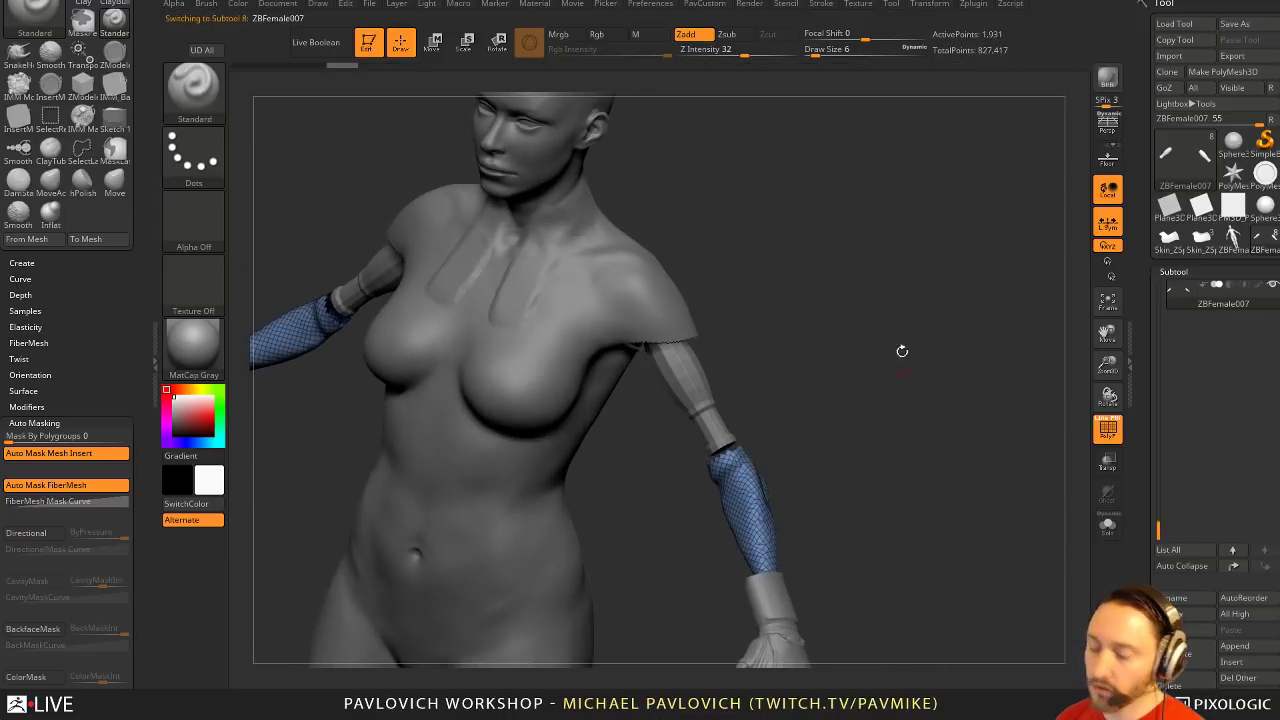
Load the structural components insert brush containing Plate69 from the hard-surface kitbash folder of the LightBox brushes
{"action": "key", "text": "b"}
{"action": "key", "text": "comma"}
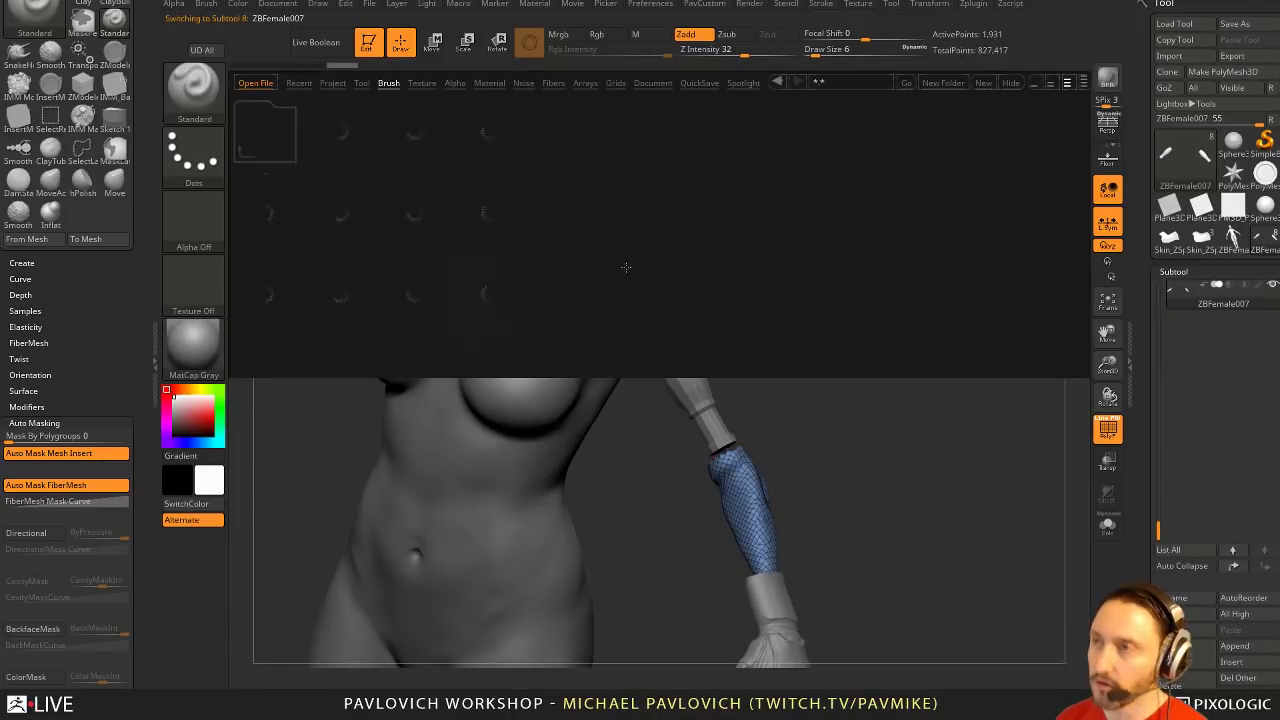
{"action": "left_click", "coordinate": [388, 83]}
{"action": "left_click", "coordinate": [399, 86]}
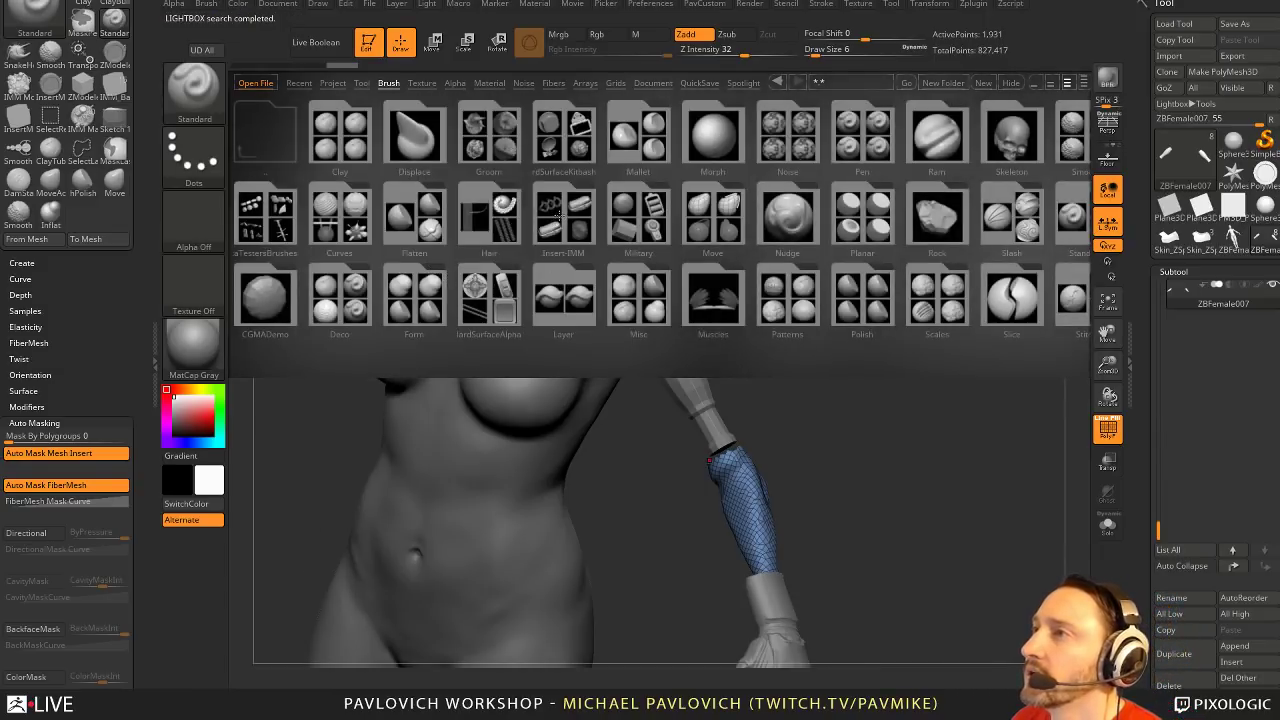
{"action": "left_click", "coordinate": [549, 145]}
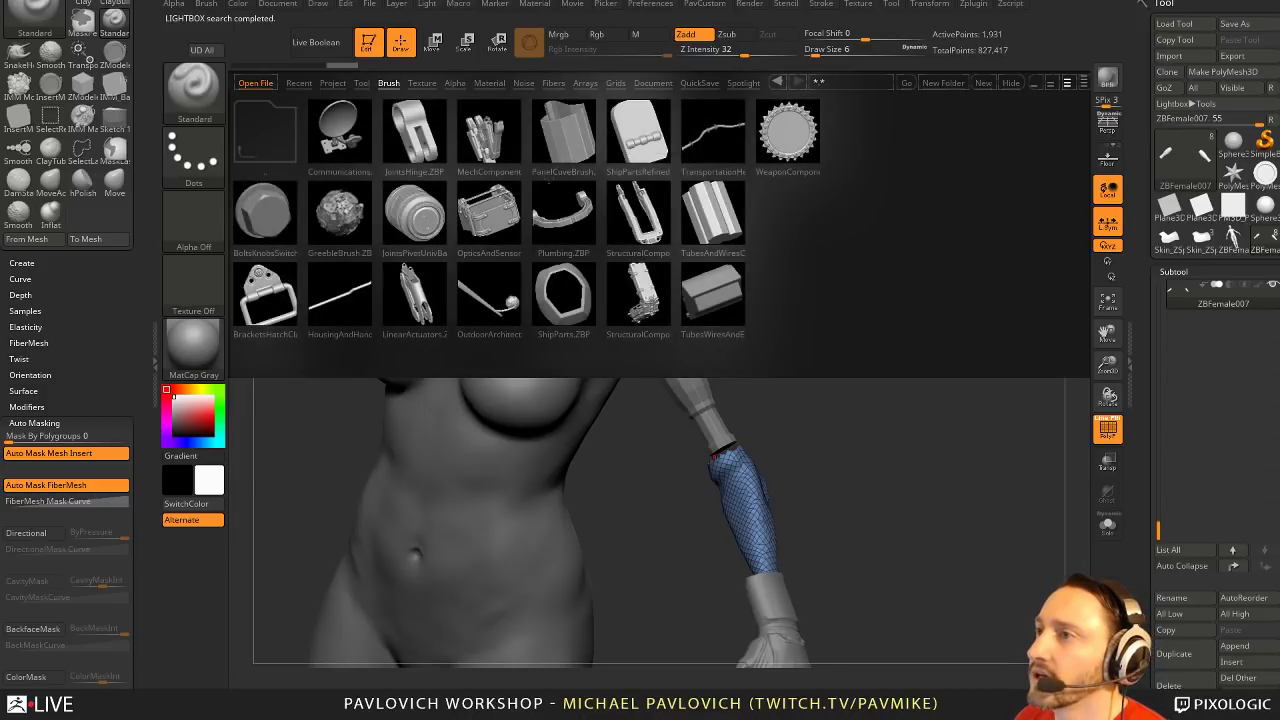
{"action": "double_click", "coordinate": [643, 298]}
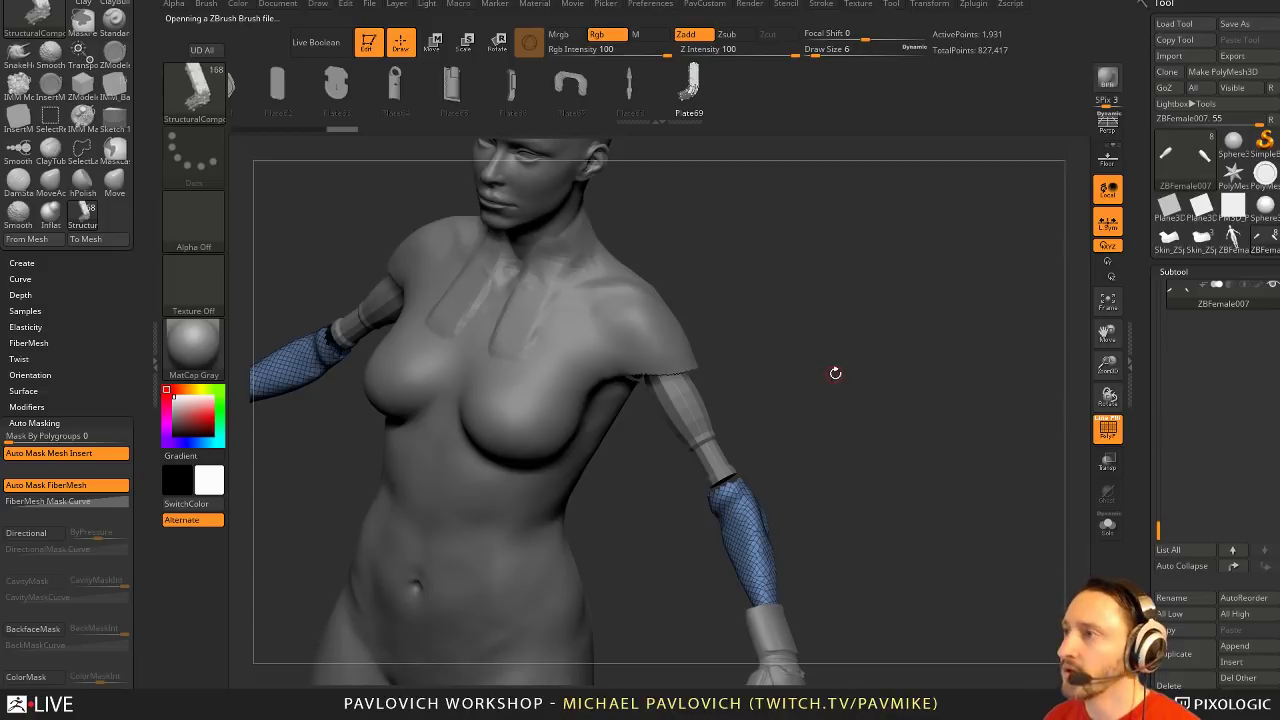
Choose the Arm4 part from the structural components brush and insert it mirrored along the forearms
{"action": "key", "text": "m"}
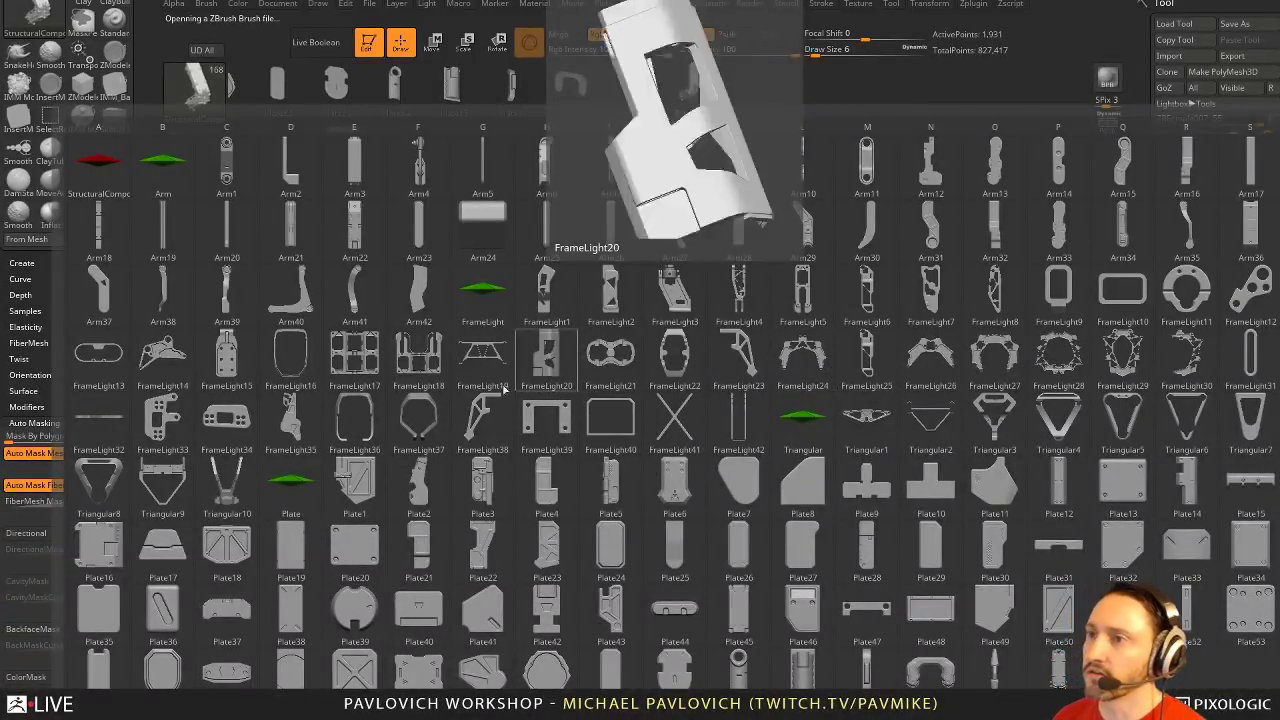
{"action": "left_click", "coordinate": [420, 180]}
{"action": "mouse_move", "coordinate": [873, 450]}
{"action": "left_mouse_down", "text": "alt"}
{"action": "mouse_move", "coordinate": [854, 303]}
{"action": "mouse_move", "coordinate": [826, 305]}
{"action": "left_mouse_up", "text": "alt"}
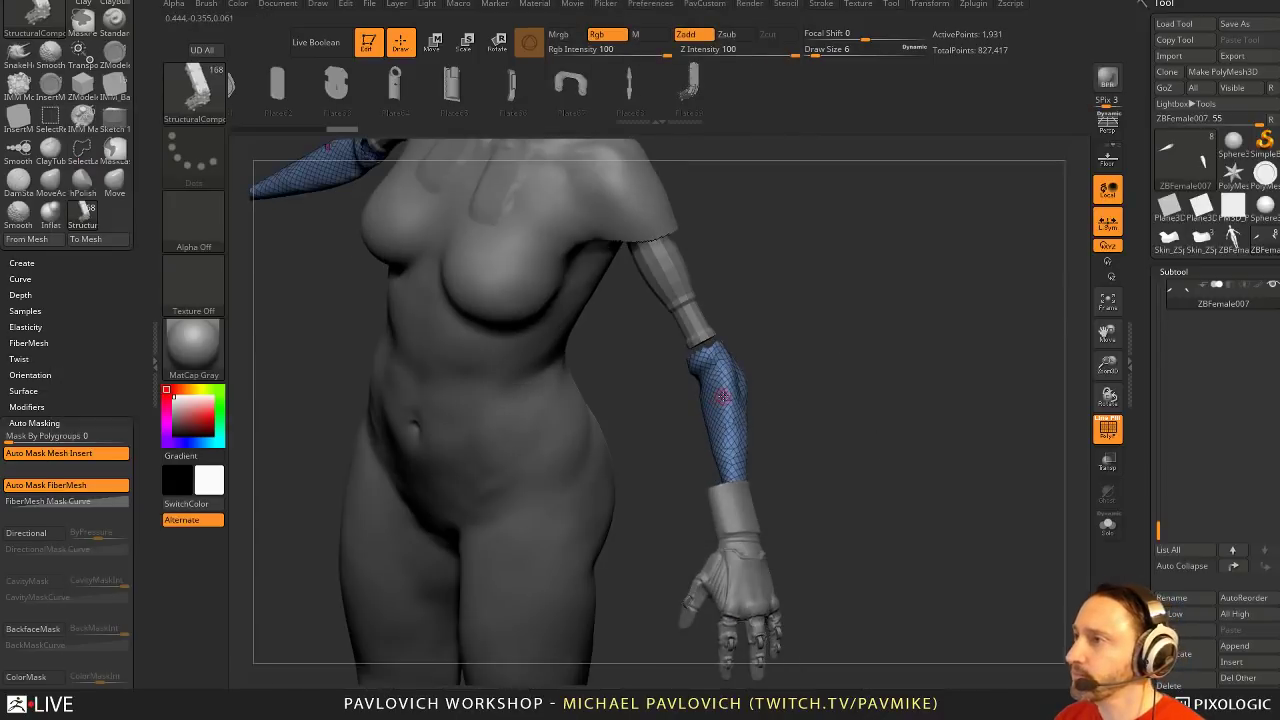
{"action": "left_click_drag", "start_coordinate": [723, 393], "coordinate": [733, 462]}
Move and rotate the inserted mechanical part so it wraps the forearm from the elbow towards the wrist
{"action": "left_click_drag", "start_coordinate": [854, 403], "coordinate": [789, 346], "text": "shift"}
{"action": "key", "text": "w"}
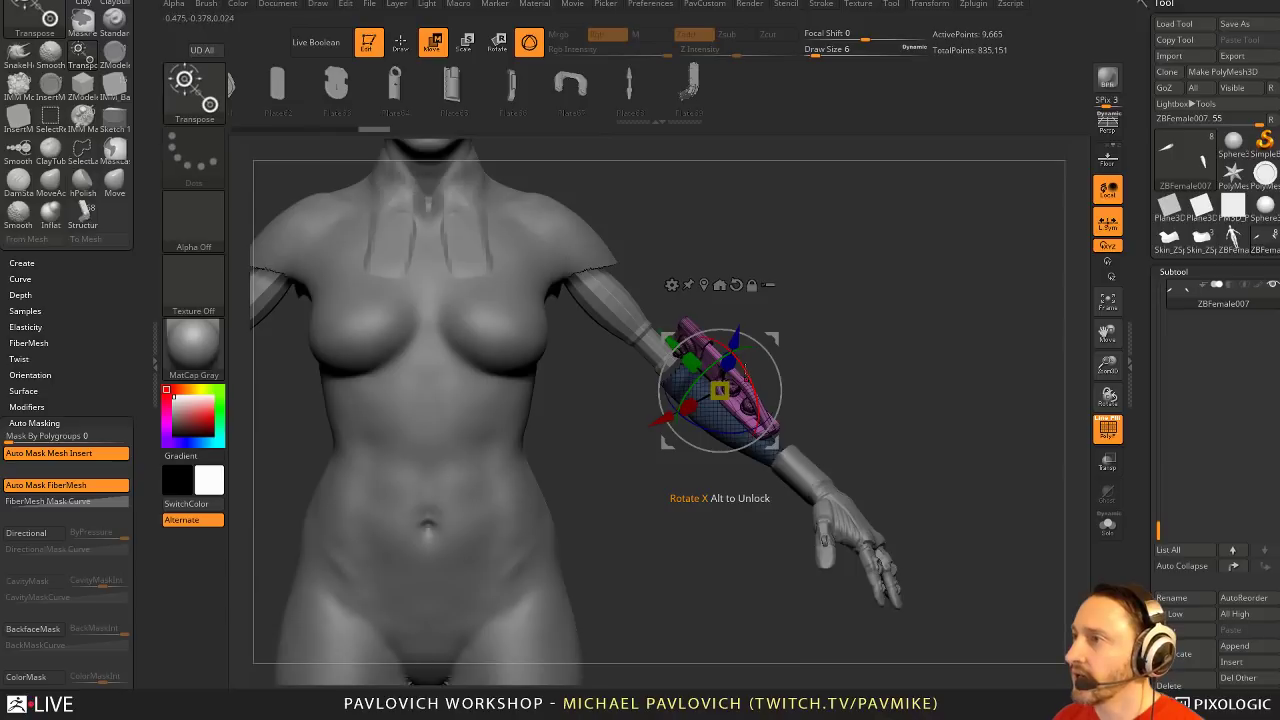
{"action": "left_click_drag", "start_coordinate": [712, 352], "coordinate": [750, 357]}
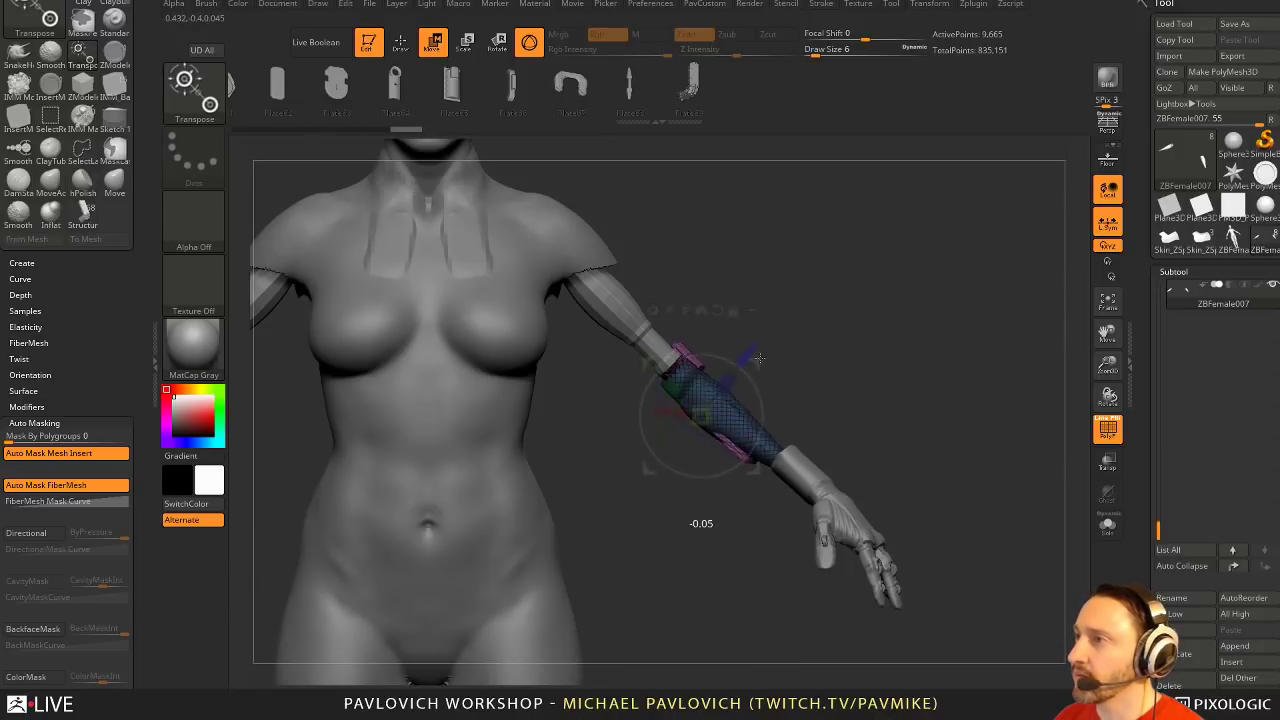
{"action": "left_click_drag", "start_coordinate": [856, 388], "coordinate": [737, 378]}
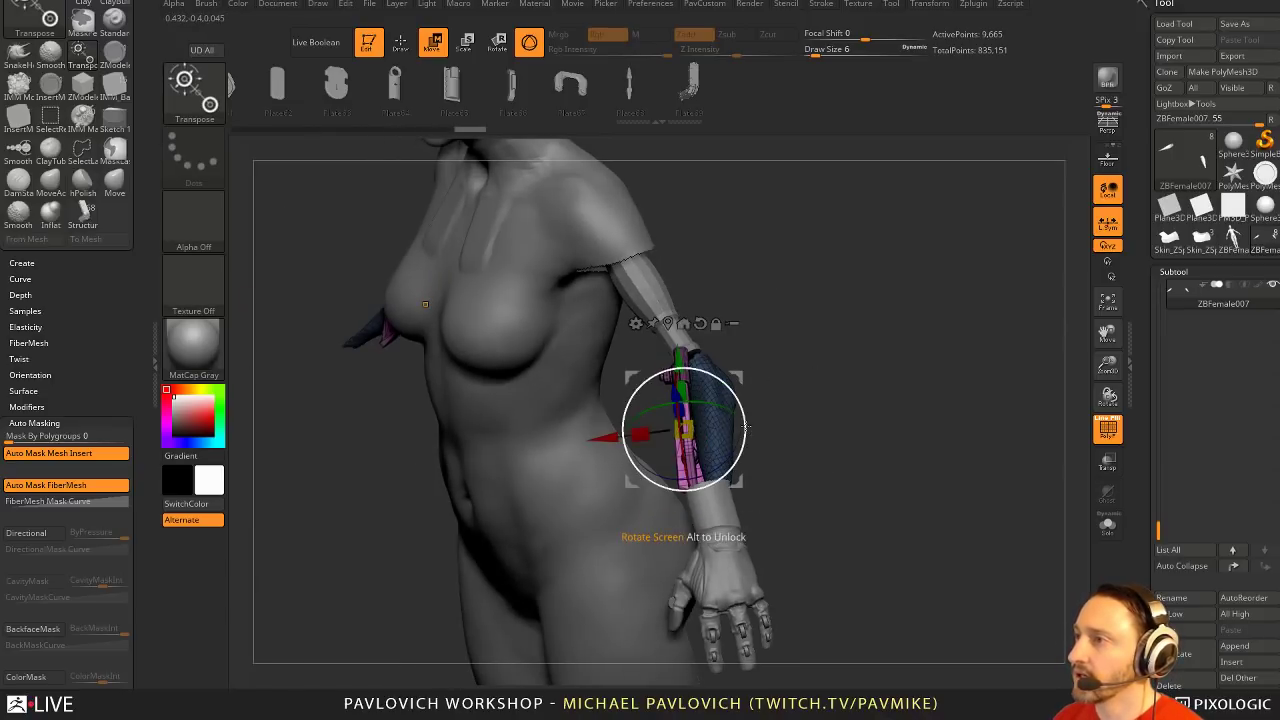
{"action": "left_click_drag", "start_coordinate": [745, 427], "coordinate": [745, 416]}
{"action": "mouse_move", "coordinate": [741, 377]}
{"action": "left_mouse_down"}
{"action": "mouse_move", "coordinate": [755, 379]}
{"action": "mouse_move", "coordinate": [758, 424]}
{"action": "mouse_move", "coordinate": [846, 392]}
{"action": "left_mouse_up"}
Split the masked forearms from the inserted mechanical parts into a separate subtool and make the forearm mesh active
{"action": "key", "text": "q"}
{"action": "key", "text": "space"}
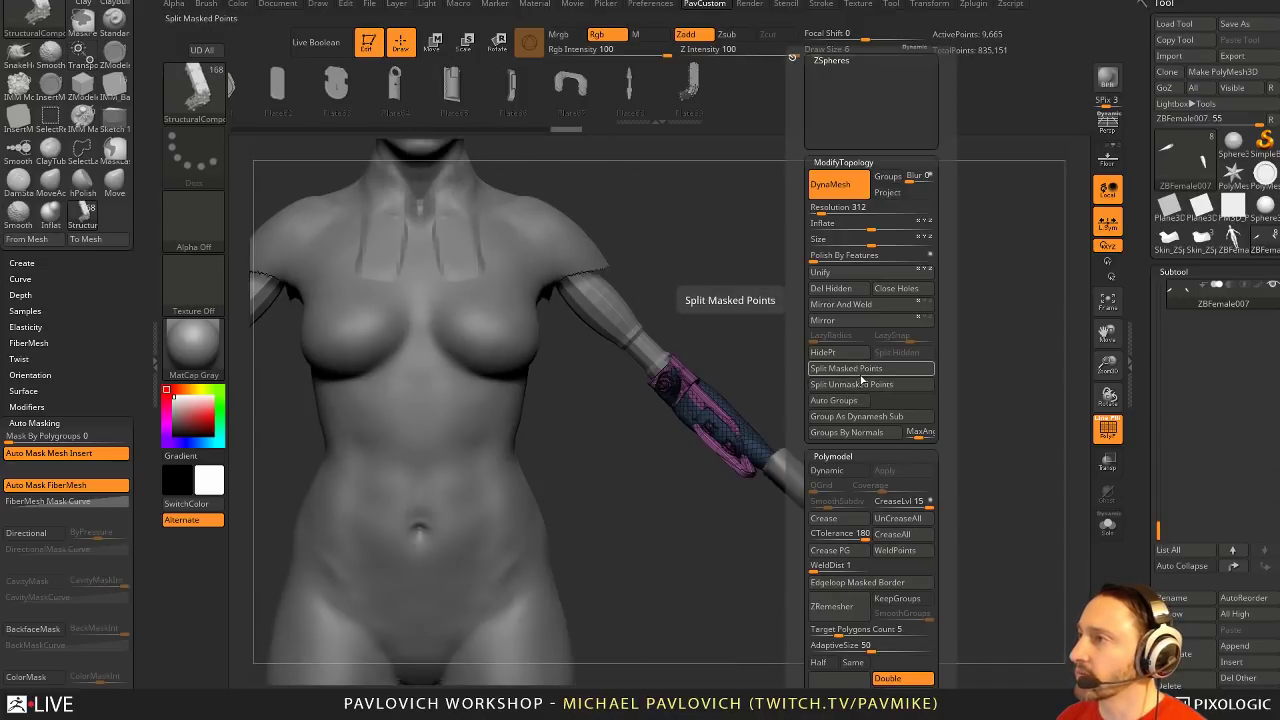
{"action": "left_click", "coordinate": [861, 370]}
{"action": "left_click_drag", "start_coordinate": [976, 413], "coordinate": [871, 434]}
{"action": "left_click", "coordinate": [775, 492], "text": "alt"}
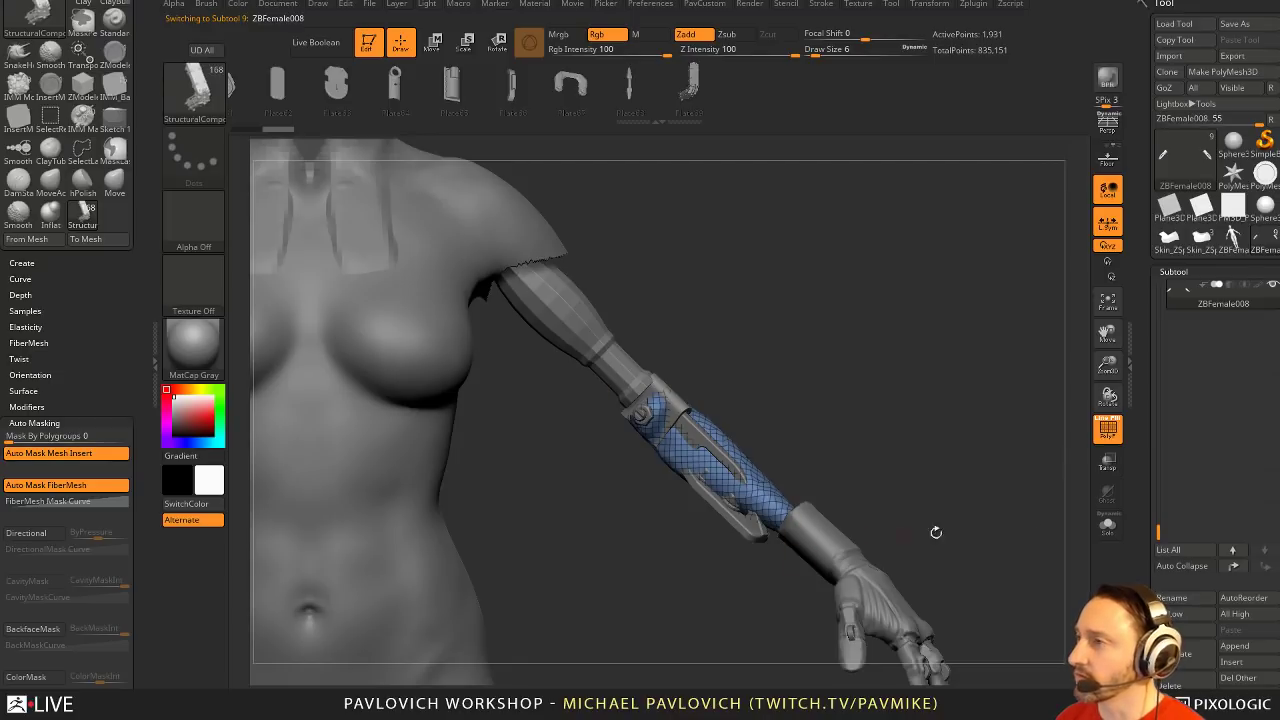
Delete the old forearm subtool and rotate the mechanical forearm parts into line with the wrists
{"action": "left_click", "coordinate": [1176, 685]}
{"action": "key", "text": "w"}
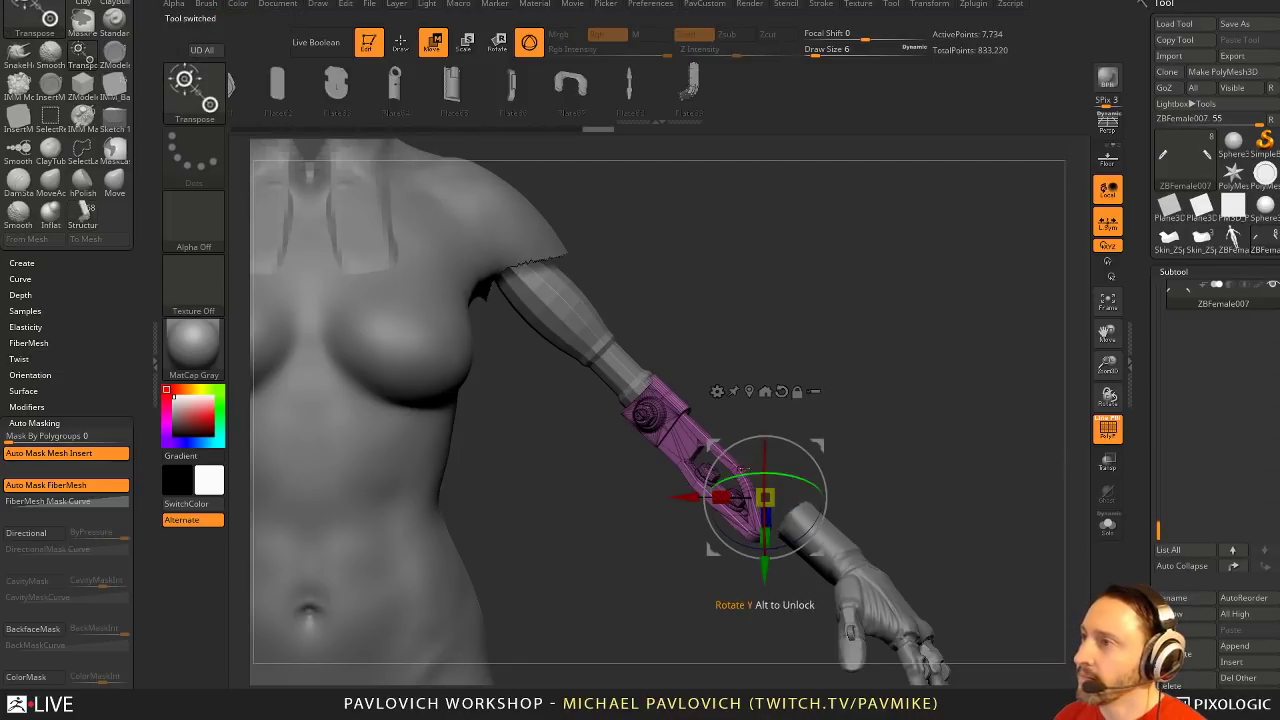
{"action": "left_click_drag", "start_coordinate": [821, 478], "coordinate": [846, 438]}
{"action": "key", "text": "q"}
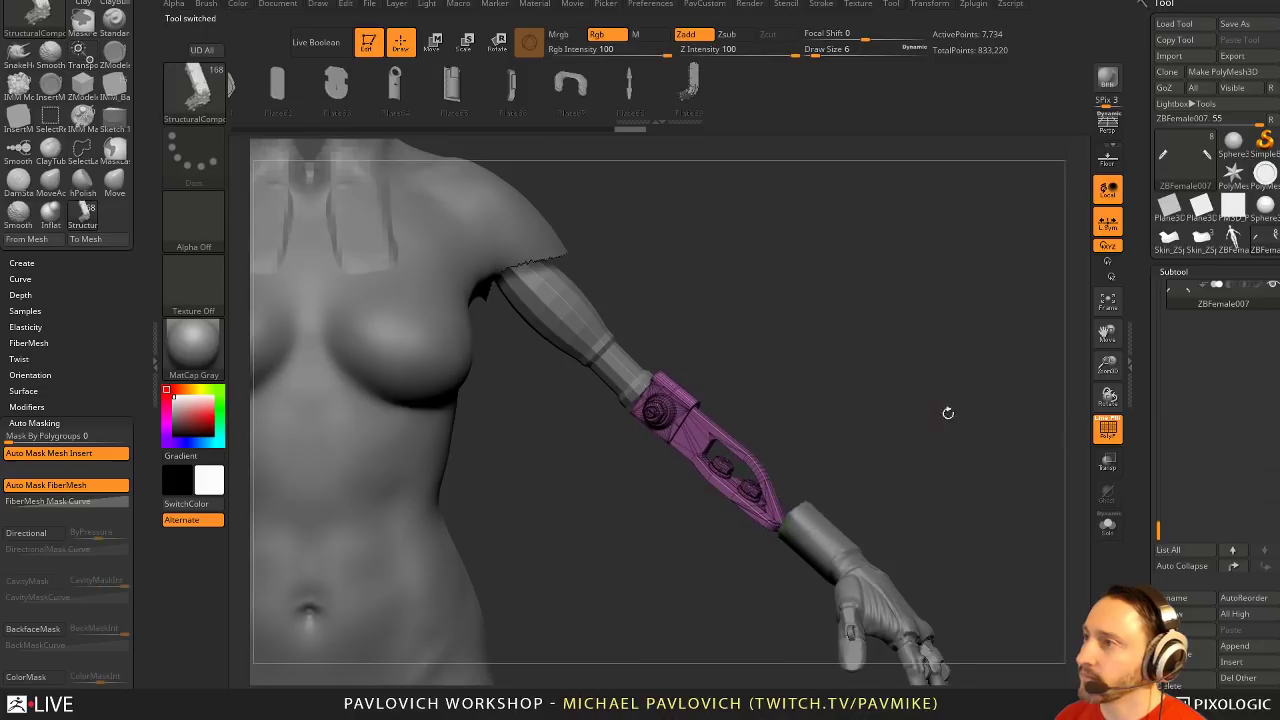
Load the JointsHinge insert brush from the hard-surface kitbash folder and choose its HingeDouble5 part
{"action": "mouse_move", "coordinate": [946, 411]}
{"action": "left_mouse_down"}
{"action": "mouse_move", "coordinate": [873, 403]}
{"action": "mouse_move", "coordinate": [709, 337]}
{"action": "left_mouse_up"}
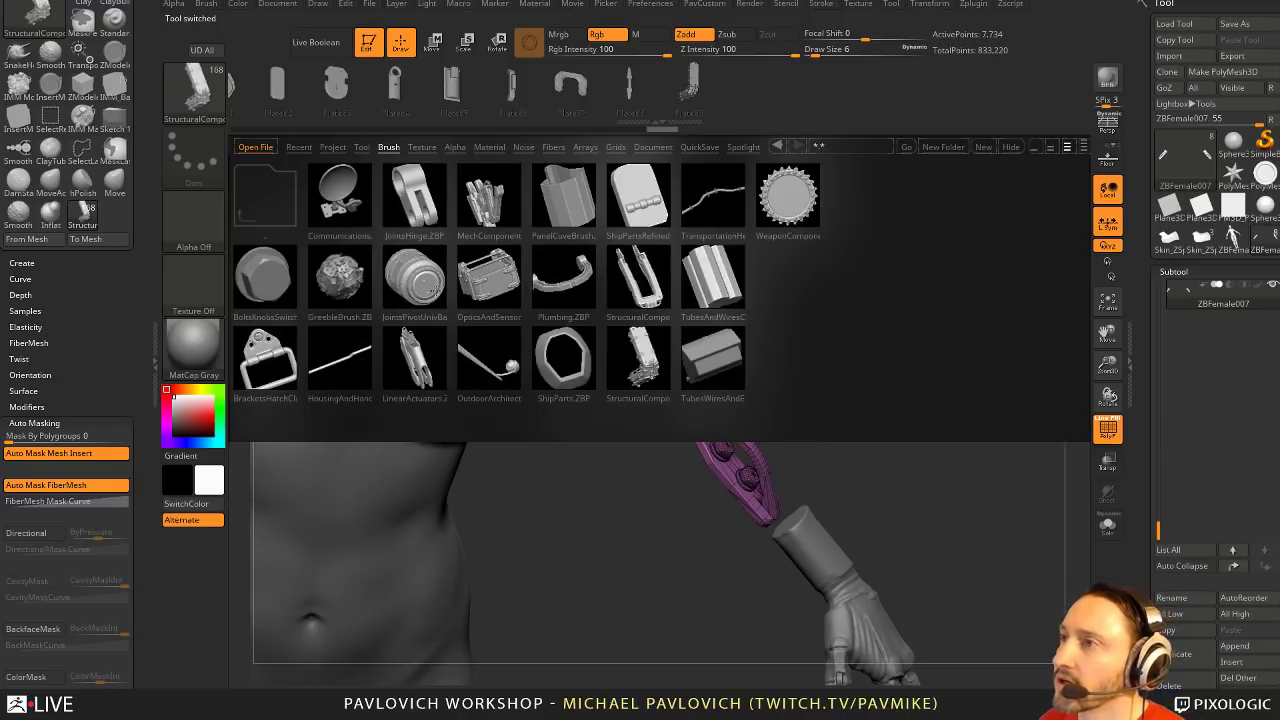
{"action": "double_click", "coordinate": [433, 214]}
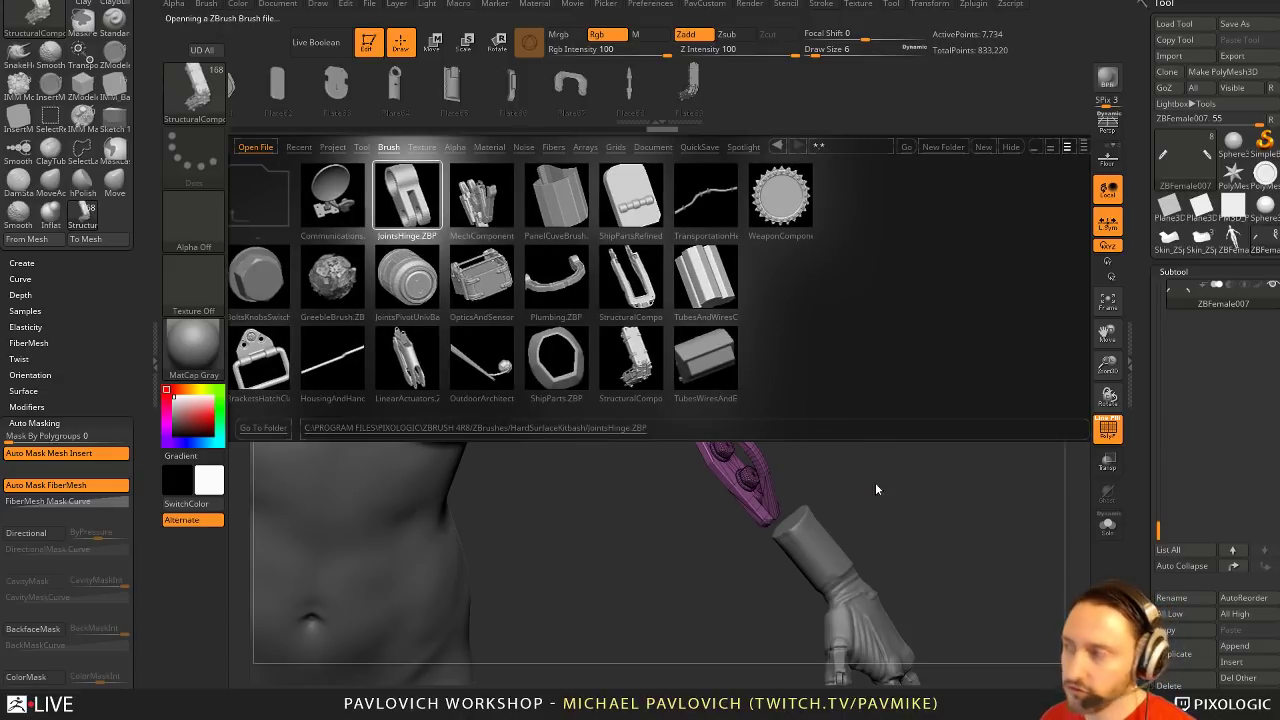
{"action": "key", "text": "m"}
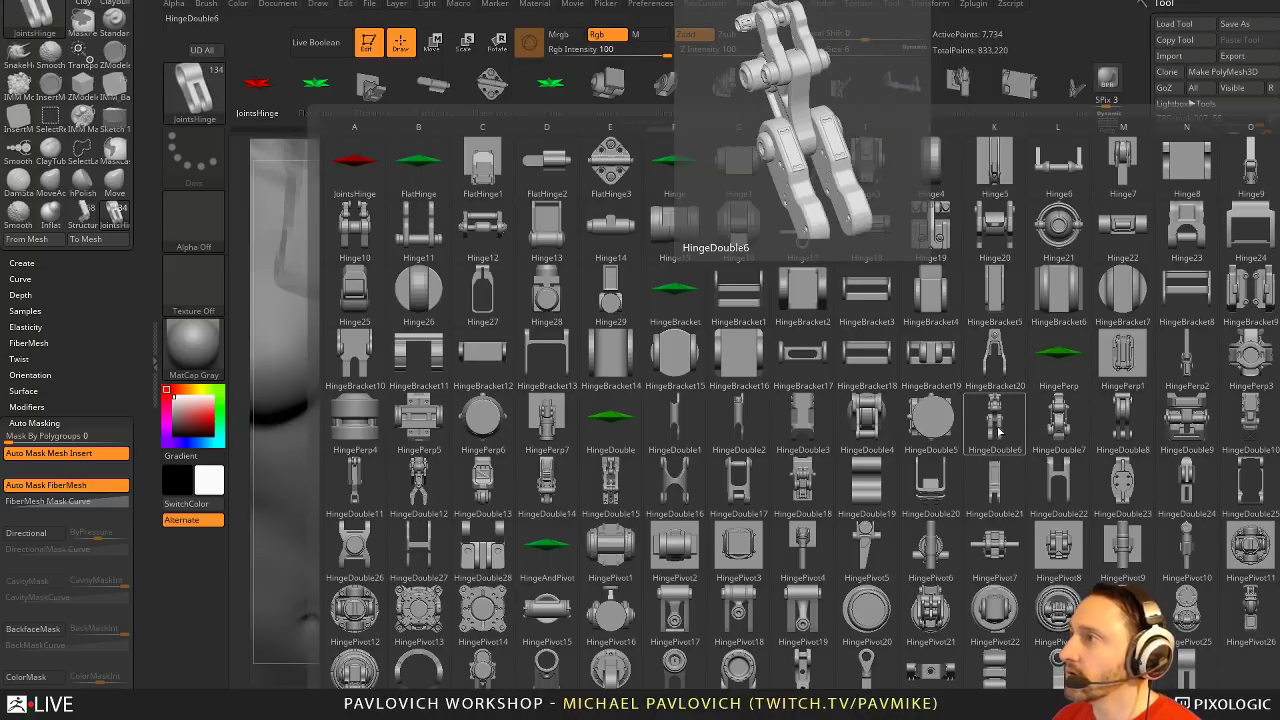
{"action": "left_click", "coordinate": [930, 428]}
Make the upper-arm mesh the active subtool, isolate it and insert the hinge mirrored at its elbow end
{"action": "left_click", "coordinate": [632, 338], "text": "alt"}
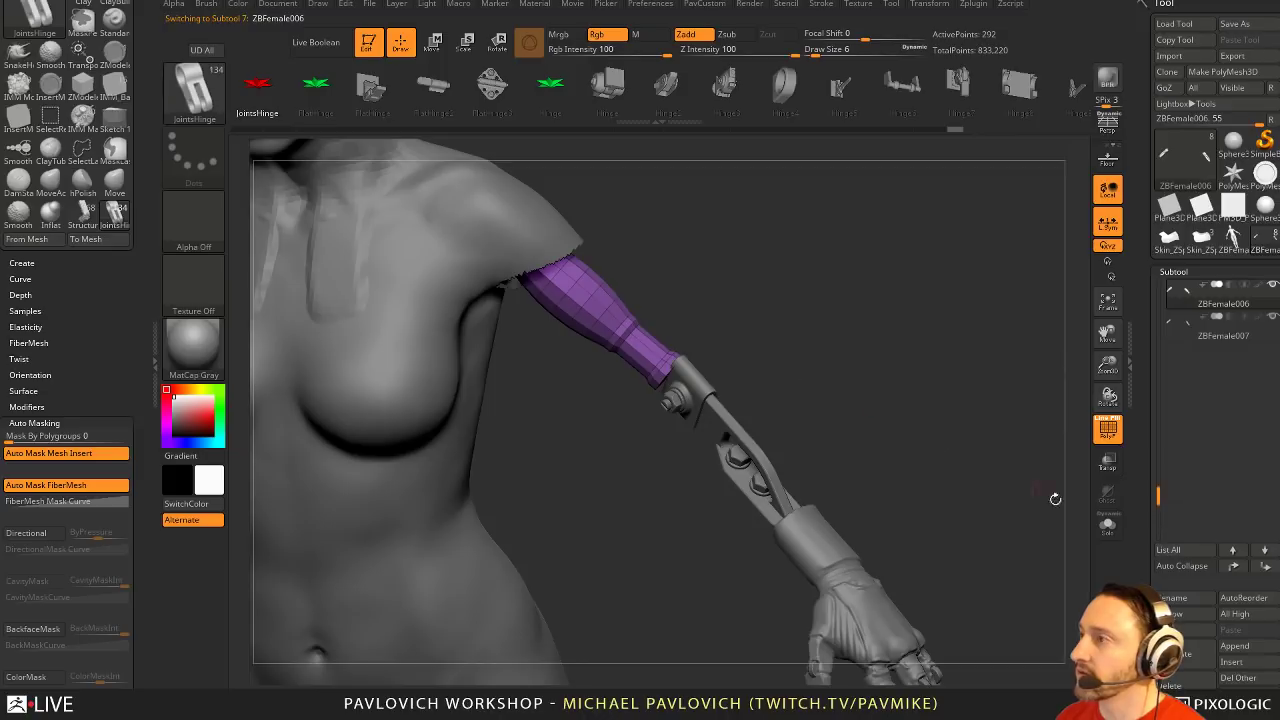
{"action": "left_click", "coordinate": [1108, 525]}
{"action": "left_click_drag", "start_coordinate": [1040, 491], "coordinate": [900, 438]}
{"action": "left_click_drag", "start_coordinate": [688, 382], "coordinate": [714, 415]}
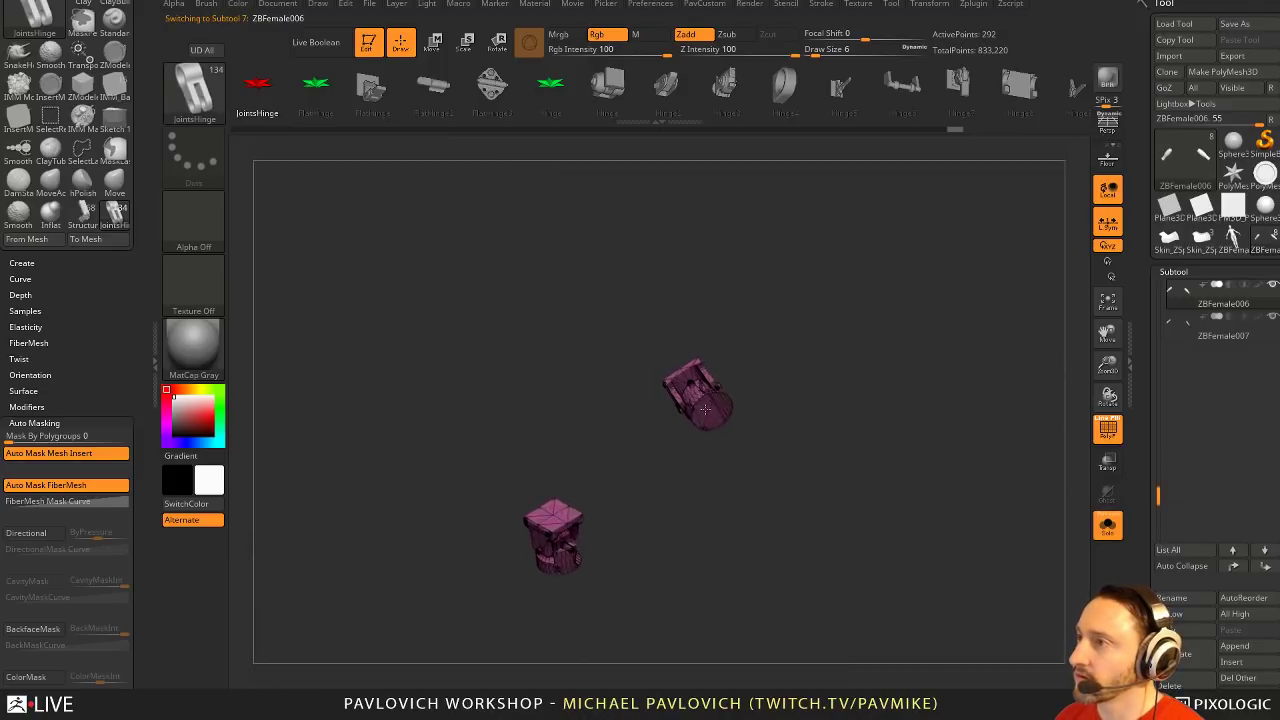
{"action": "left_click_drag", "start_coordinate": [935, 420], "coordinate": [808, 394]}
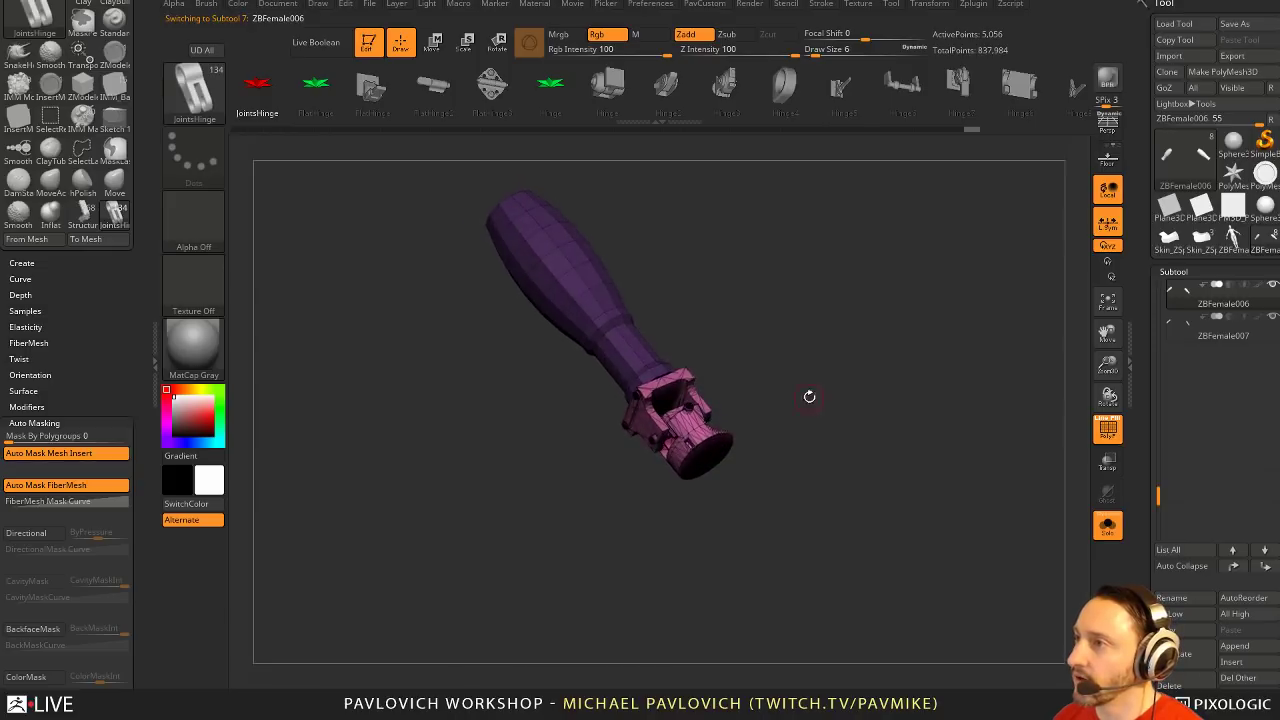
{"action": "key", "text": "ctrl+z"}
{"action": "left_click_drag", "start_coordinate": [655, 396], "coordinate": [762, 415]}
{"action": "key", "text": "ctrl+z"}
Split the unmasked hinges from the upper arms into their own subtool and show the whole figure again
{"action": "left_click", "coordinate": [704, 3]}
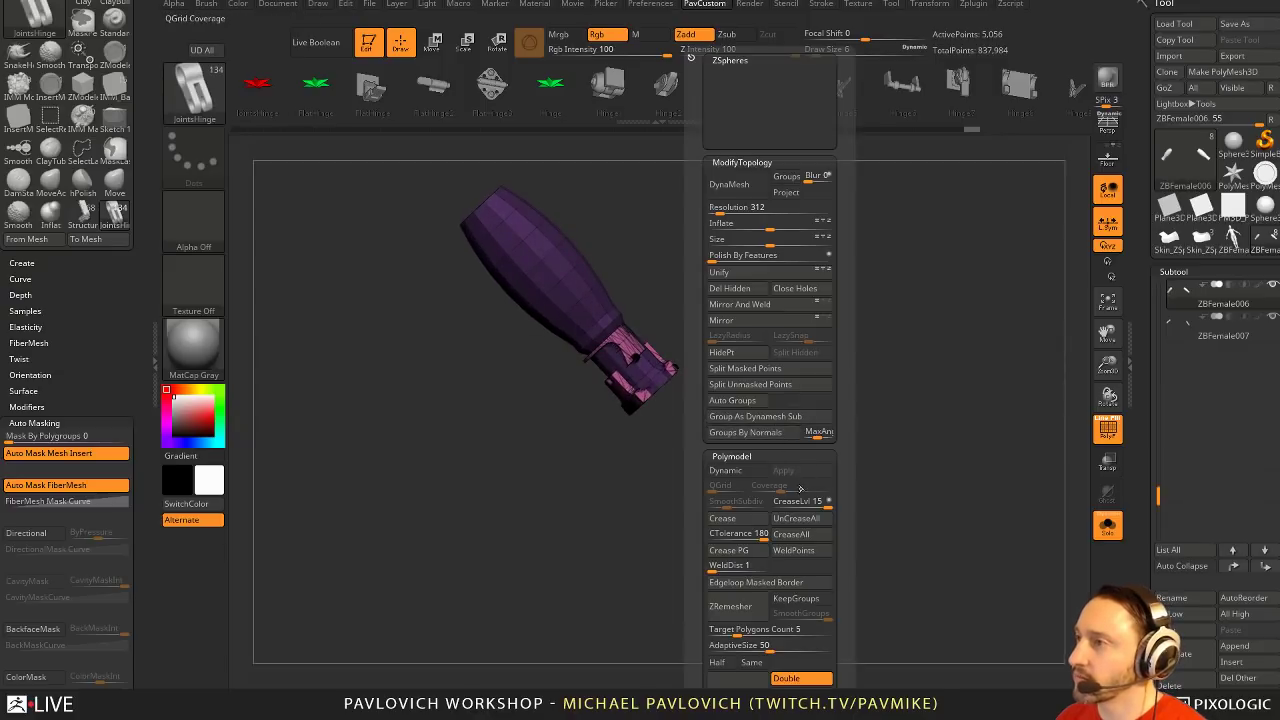
{"action": "left_click", "coordinate": [750, 384]}
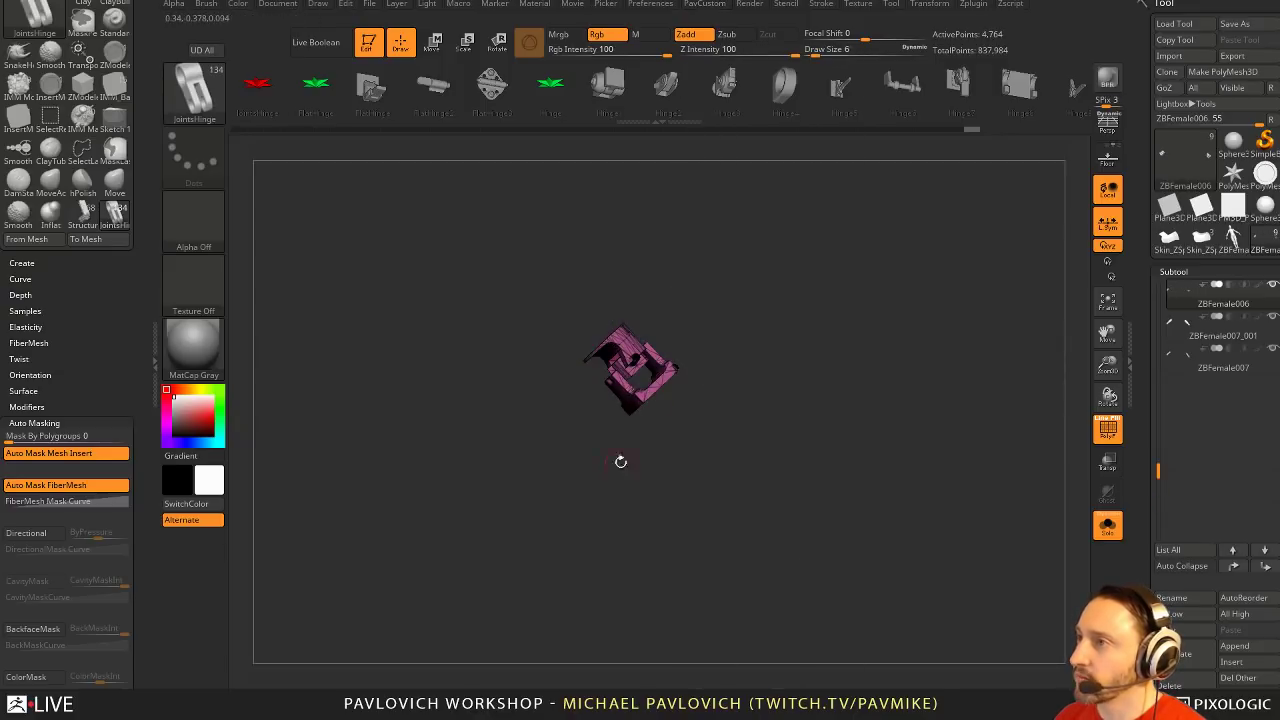
{"action": "key", "text": "Tab"}
{"action": "left_click", "coordinate": [987, 679]}
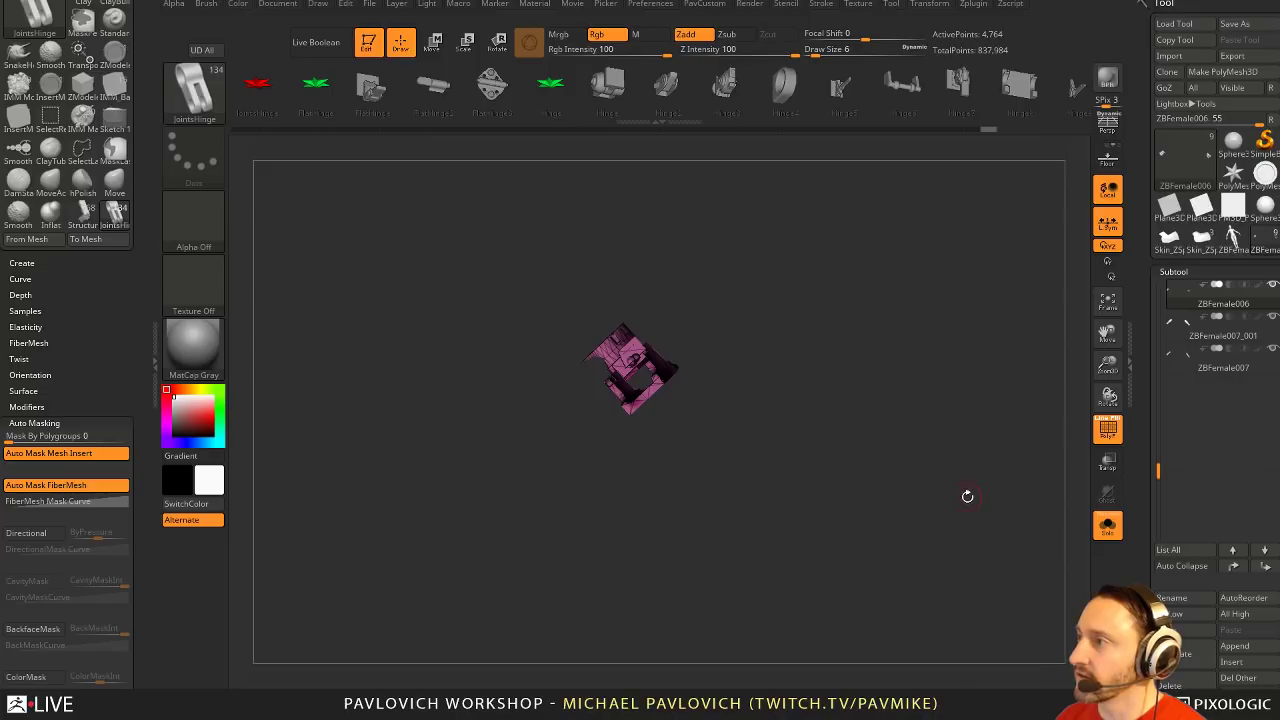
{"action": "key", "text": "space"}
{"action": "left_click", "coordinate": [992, 693]}
{"action": "left_click", "coordinate": [1109, 527]}
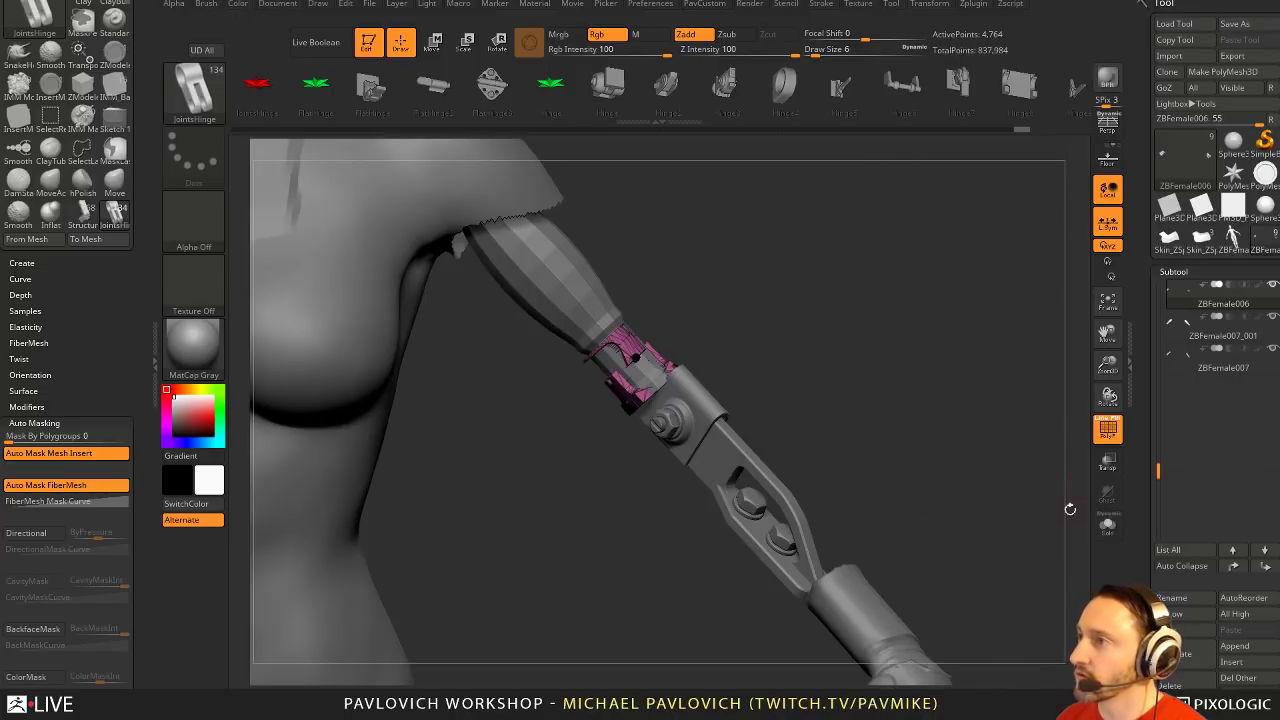
Move the hinge subtool down the arm towards the forearm bracket
{"action": "key", "text": "w"}
{"action": "left_click_drag", "start_coordinate": [858, 397], "coordinate": [805, 363]}
{"action": "left_click_drag", "start_coordinate": [602, 342], "coordinate": [655, 393]}
{"action": "mouse_move", "coordinate": [822, 365]}
{"action": "left_mouse_down"}
{"action": "mouse_move", "coordinate": [859, 440]}
{"action": "mouse_move", "coordinate": [848, 380]}
{"action": "left_mouse_up"}
Make the upper-arm subtool active and adjust it along its length to fit between the shoulder and the hinge
{"action": "key", "text": "q"}
{"action": "left_click", "coordinate": [602, 300], "text": "alt"}
{"action": "key", "text": "w"}
{"action": "left_click_drag", "start_coordinate": [711, 286], "coordinate": [796, 374], "text": "alt"}
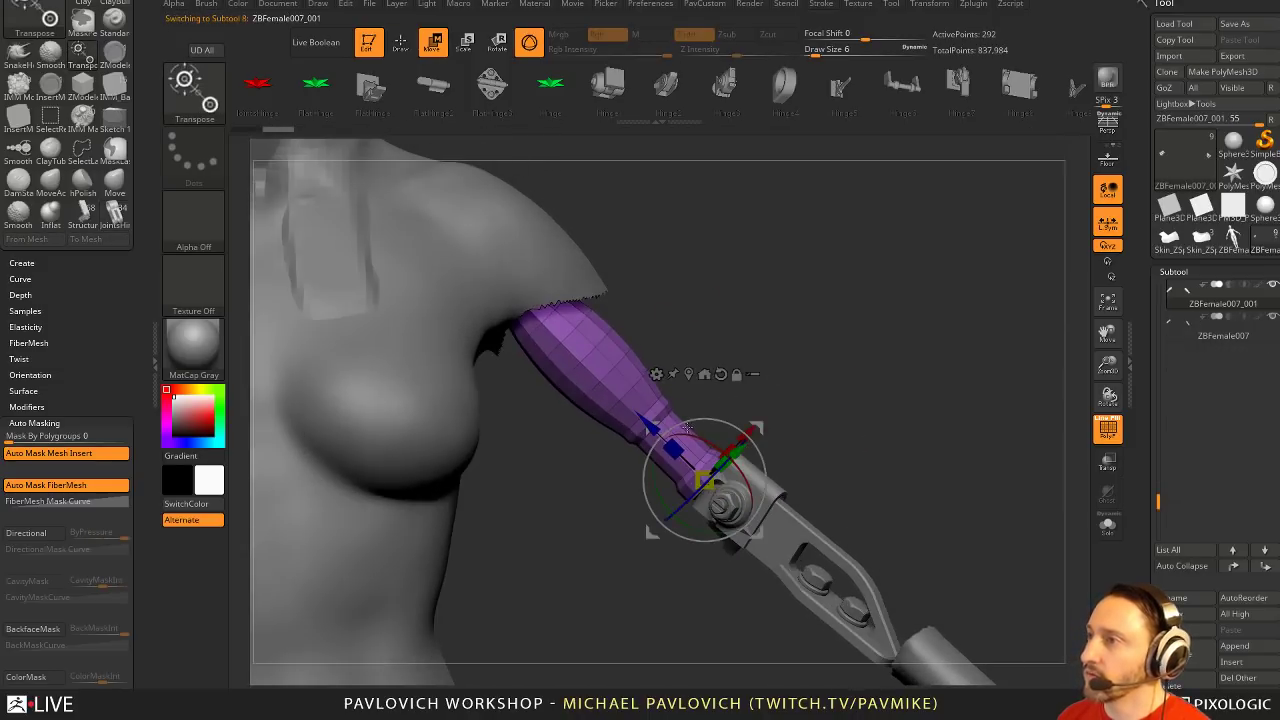
{"action": "left_click_drag", "start_coordinate": [684, 457], "coordinate": [698, 472]}
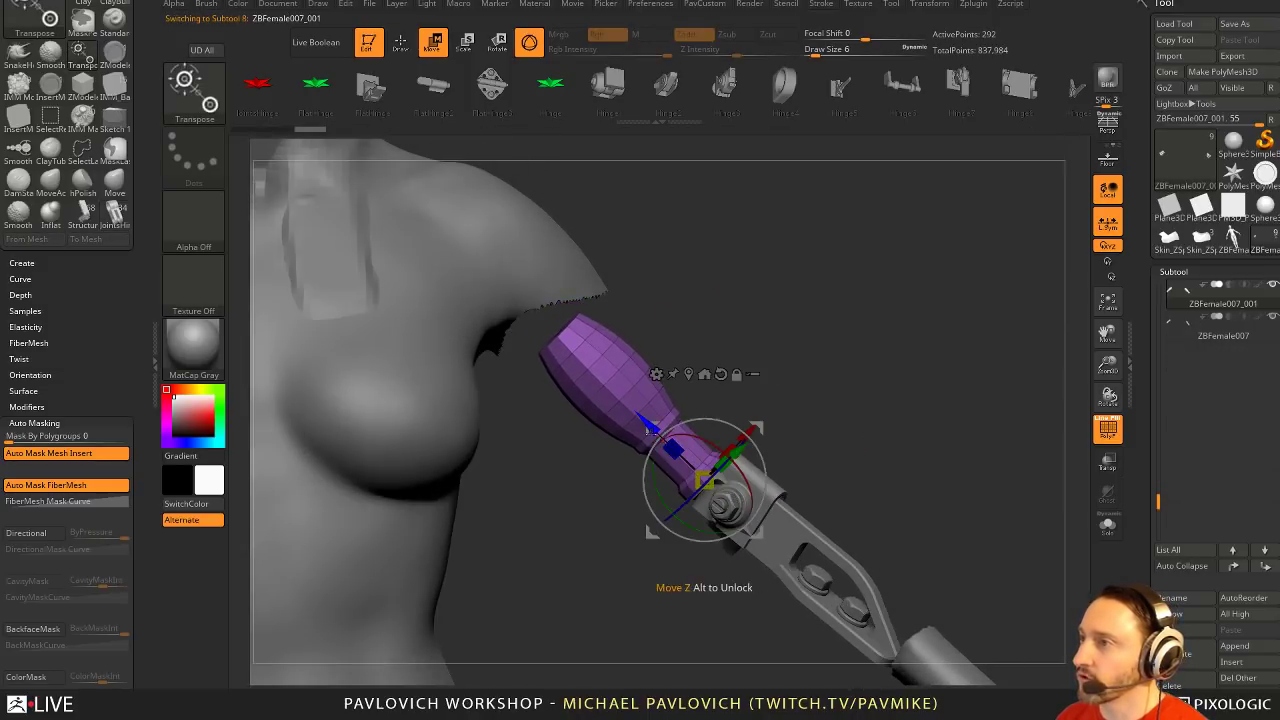
{"action": "left_click_drag", "start_coordinate": [644, 431], "coordinate": [588, 352]}
Reactivate the hinge subtool, isolate it without polyframe and centre the gizmo on the hinge mesh
{"action": "key", "text": "q"}
{"action": "left_click", "coordinate": [712, 483], "text": "alt"}
{"action": "key", "text": "w"}
{"action": "key", "text": "q"}
{"action": "left_click_drag", "start_coordinate": [709, 411], "coordinate": [847, 469]}
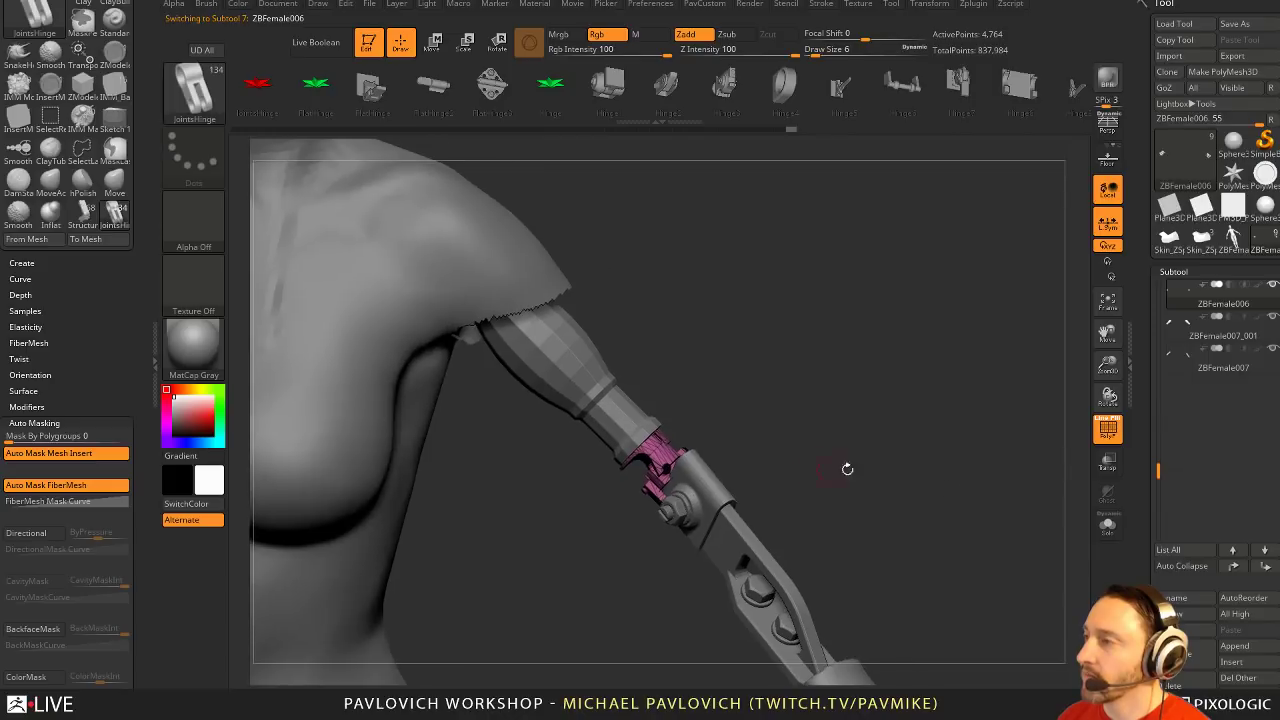
{"action": "left_click", "coordinate": [1106, 430]}
{"action": "mouse_move", "coordinate": [990, 431]}
{"action": "left_mouse_down"}
{"action": "mouse_move", "coordinate": [957, 431]}
{"action": "mouse_move", "coordinate": [935, 400]}
{"action": "left_mouse_up"}
{"action": "left_click", "coordinate": [1106, 526]}
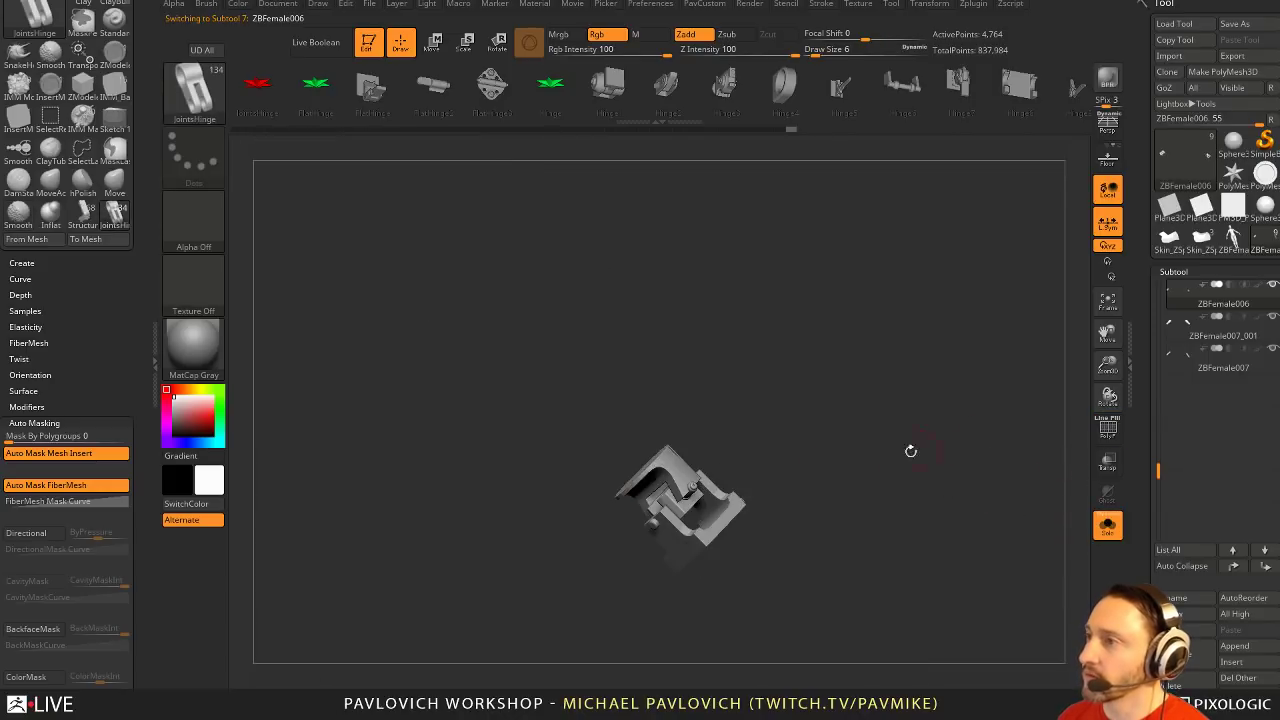
{"action": "left_click_drag", "start_coordinate": [911, 449], "coordinate": [911, 430]}
{"action": "key", "text": "w"}
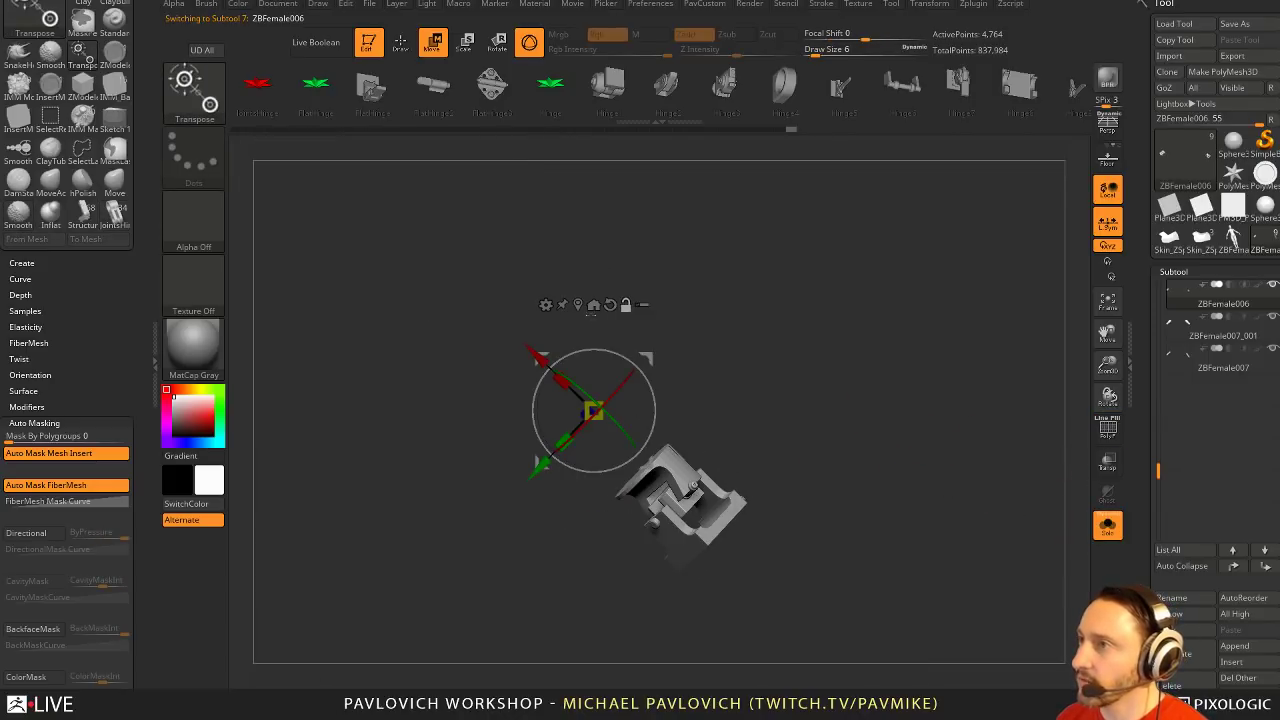
{"action": "left_click", "coordinate": [578, 305]}
Show the full figure and reposition the hinge between the upper arm and the forearm bracket
{"action": "left_click", "coordinate": [1104, 525]}
{"action": "left_click_drag", "start_coordinate": [1020, 475], "coordinate": [965, 460]}
{"action": "mouse_move", "coordinate": [702, 488]}
{"action": "left_mouse_down"}
{"action": "mouse_move", "coordinate": [728, 463]}
{"action": "mouse_move", "coordinate": [709, 473]}
{"action": "left_mouse_up"}
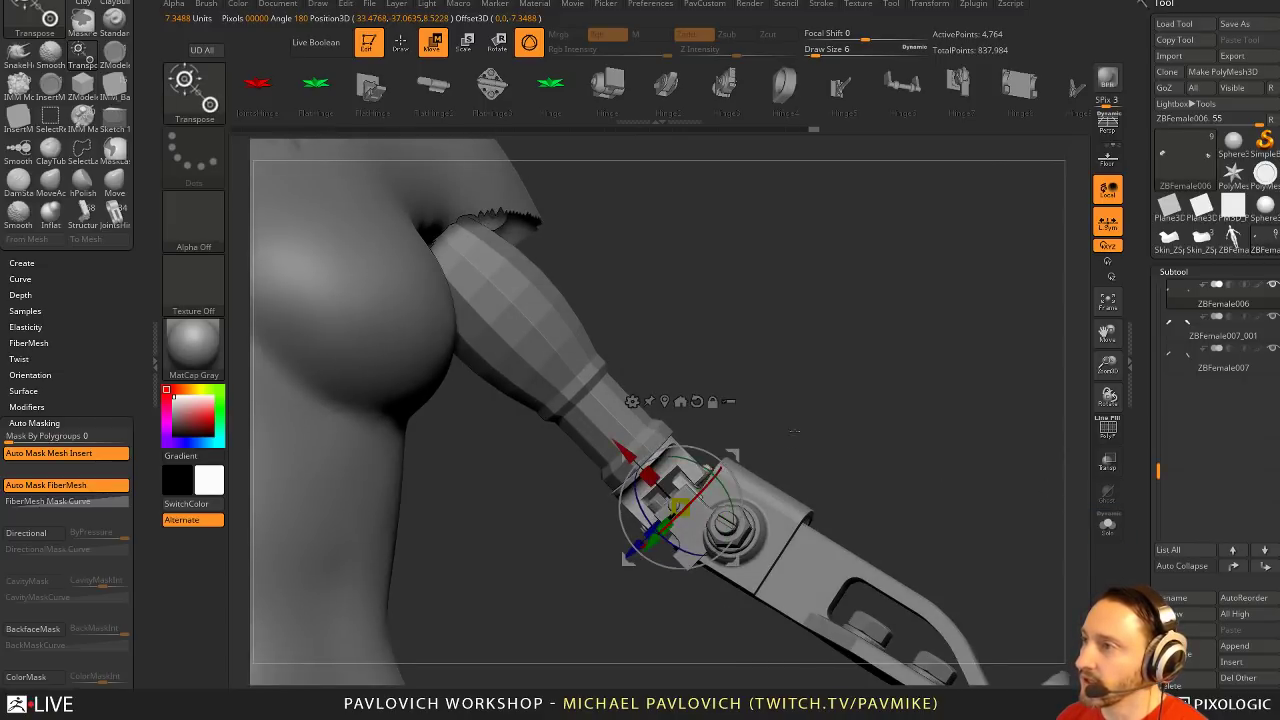
{"action": "left_click_drag", "start_coordinate": [793, 431], "coordinate": [748, 497]}
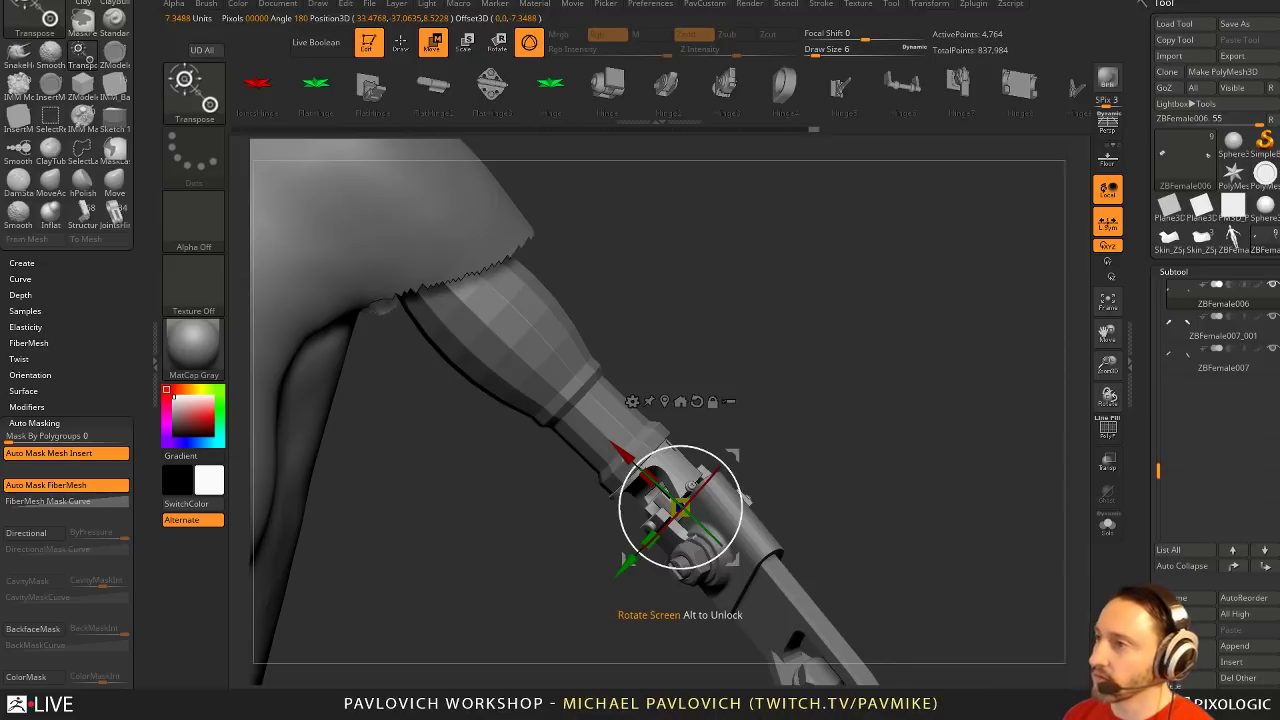
{"action": "key", "text": "q"}
{"action": "left_click_drag", "start_coordinate": [884, 462], "coordinate": [1042, 474]}
Isolate the hinge with polyframe shown and give each of its separate pieces its own polygroup
{"action": "left_click", "coordinate": [1105, 438]}
{"action": "left_click_drag", "start_coordinate": [956, 461], "coordinate": [990, 505], "text": "alt"}
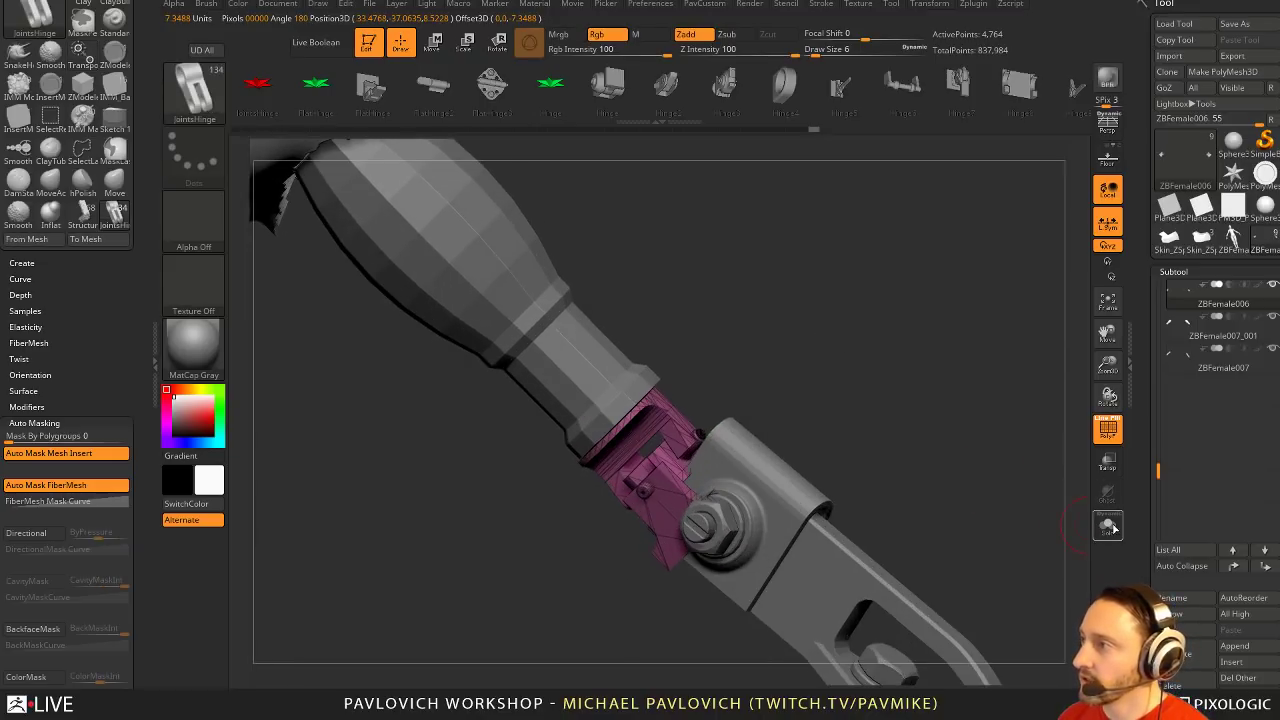
{"action": "left_click", "coordinate": [1107, 525]}
{"action": "key", "text": "2"}
{"action": "left_click", "coordinate": [965, 383]}
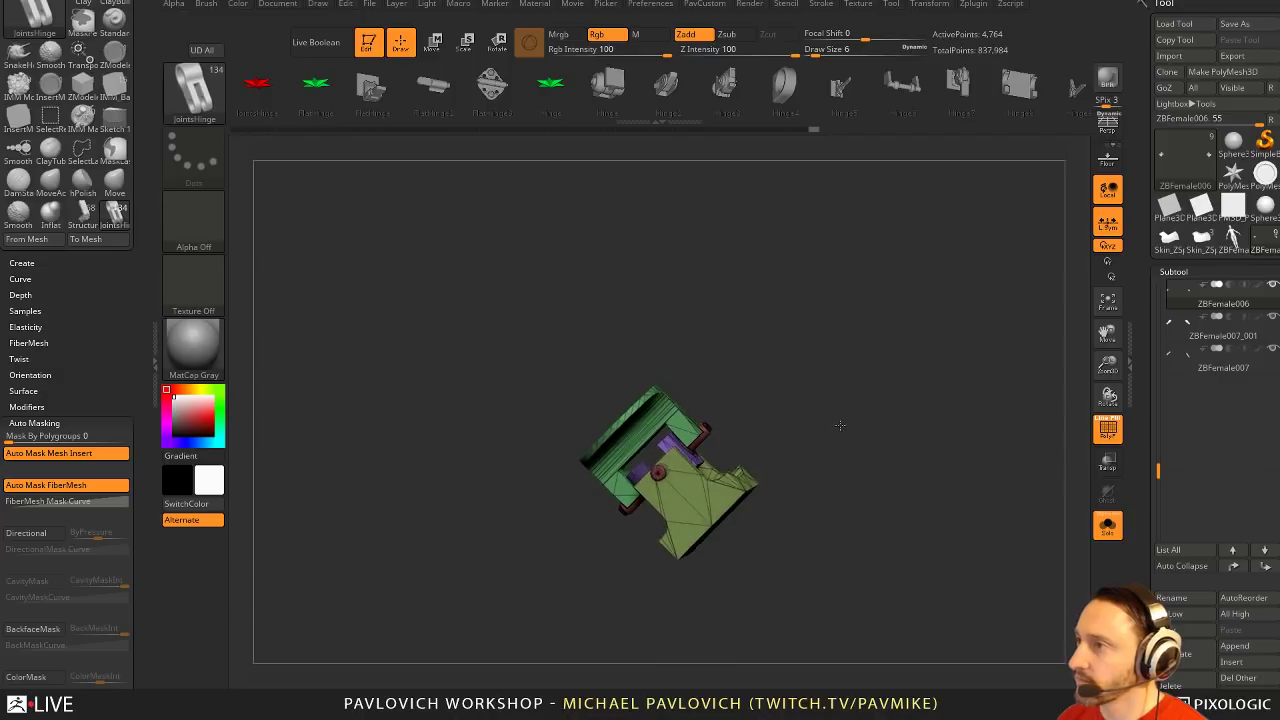
Use lasso visibility to mask the hinge's upper bracket and leave the lower bracket unmasked
{"action": "key", "text": "ctrl+shift"}
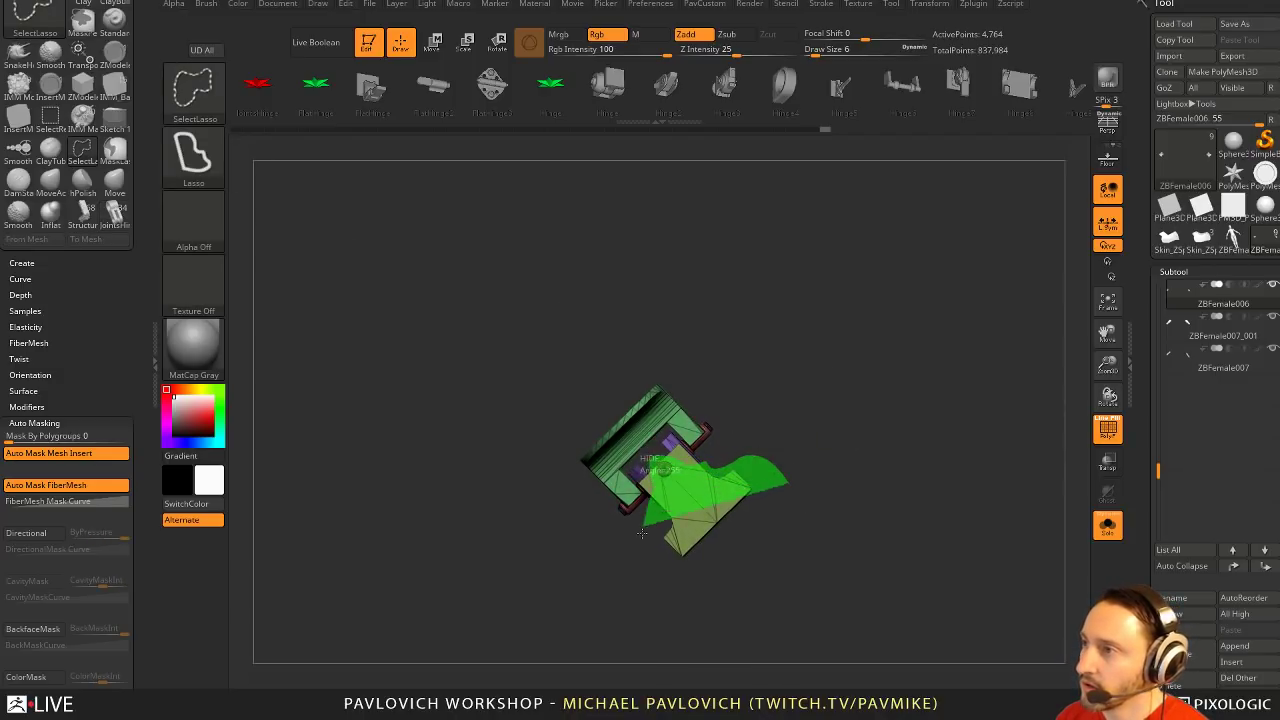
{"action": "left_click_drag", "start_coordinate": [642, 533], "coordinate": [794, 568], "text": "ctrl+shift"}
{"action": "key", "text": "ctrl+shift+a"}
{"action": "left_click", "coordinate": [847, 430], "text": "ctrl"}
{"action": "left_click", "coordinate": [848, 400], "text": "ctrl+shift"}
{"action": "left_click", "coordinate": [860, 352], "text": "ctrl"}
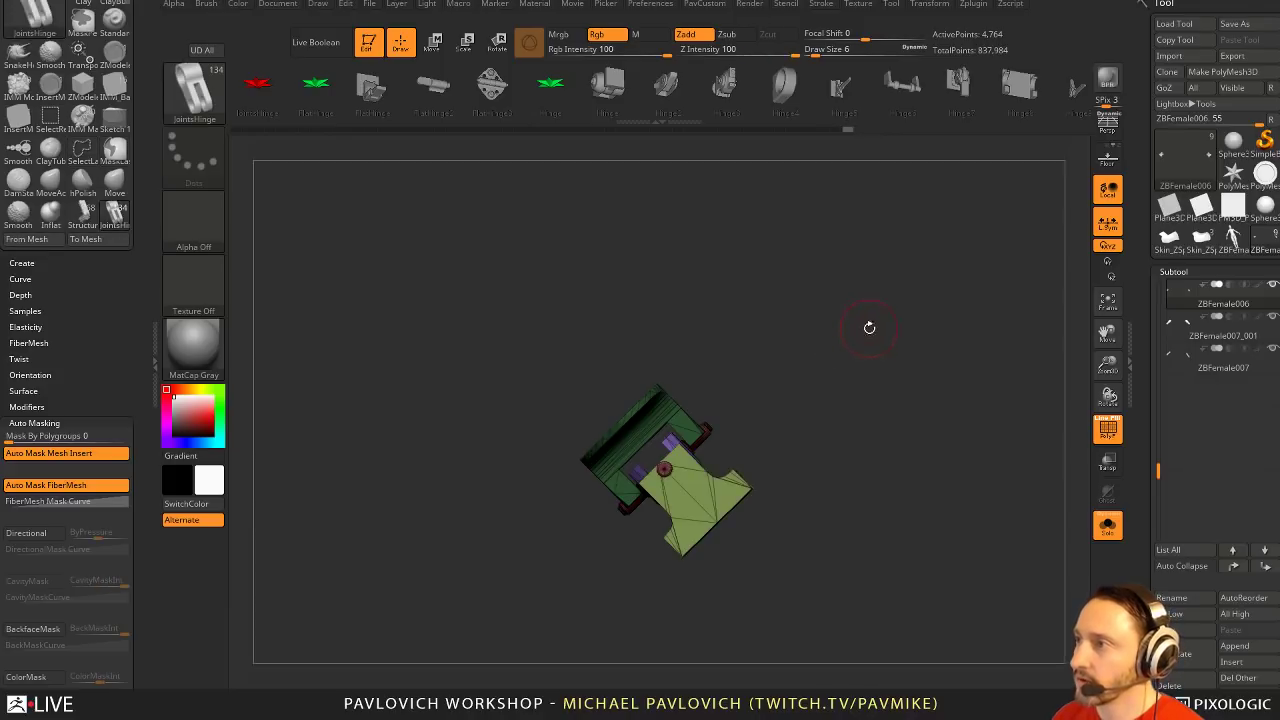
Place the gizmo at the hinge's pivot and rotate the unmasked lower bracket about it
{"action": "key", "text": "w"}
{"action": "left_click_drag", "start_coordinate": [630, 522], "coordinate": [816, 381]}
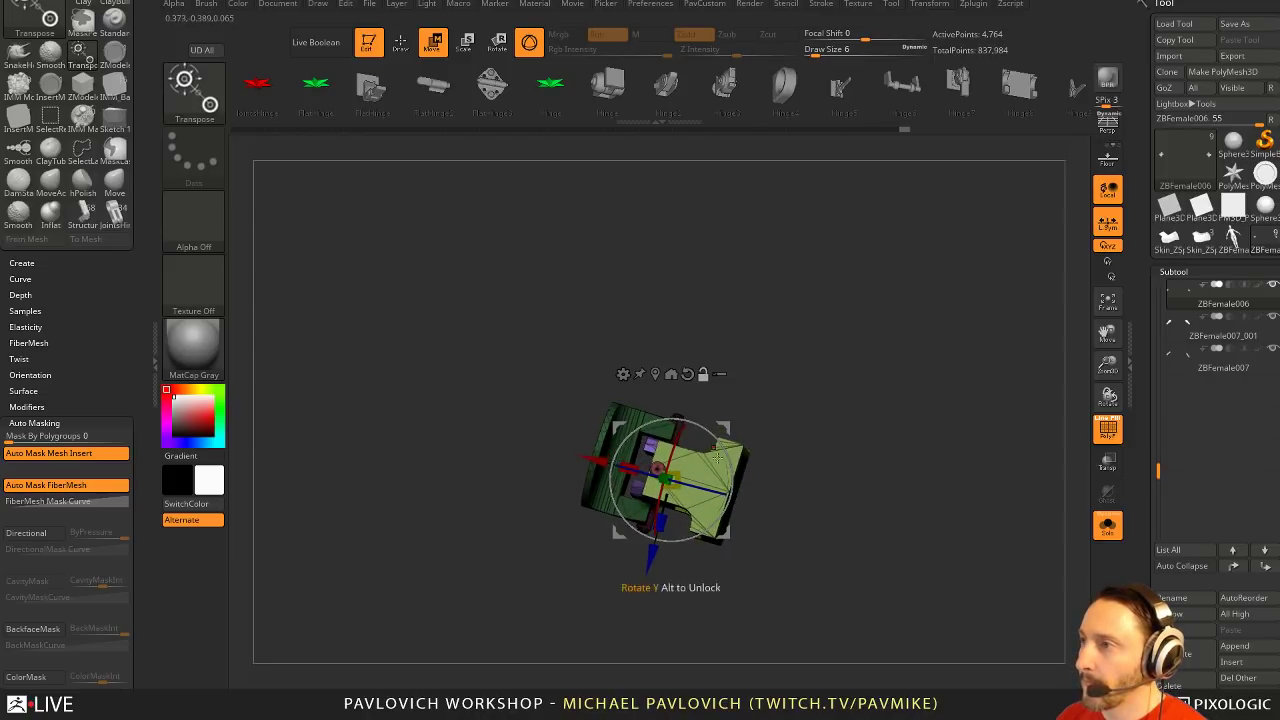
{"action": "left_click_drag", "start_coordinate": [651, 560], "coordinate": [652, 556], "text": "alt"}
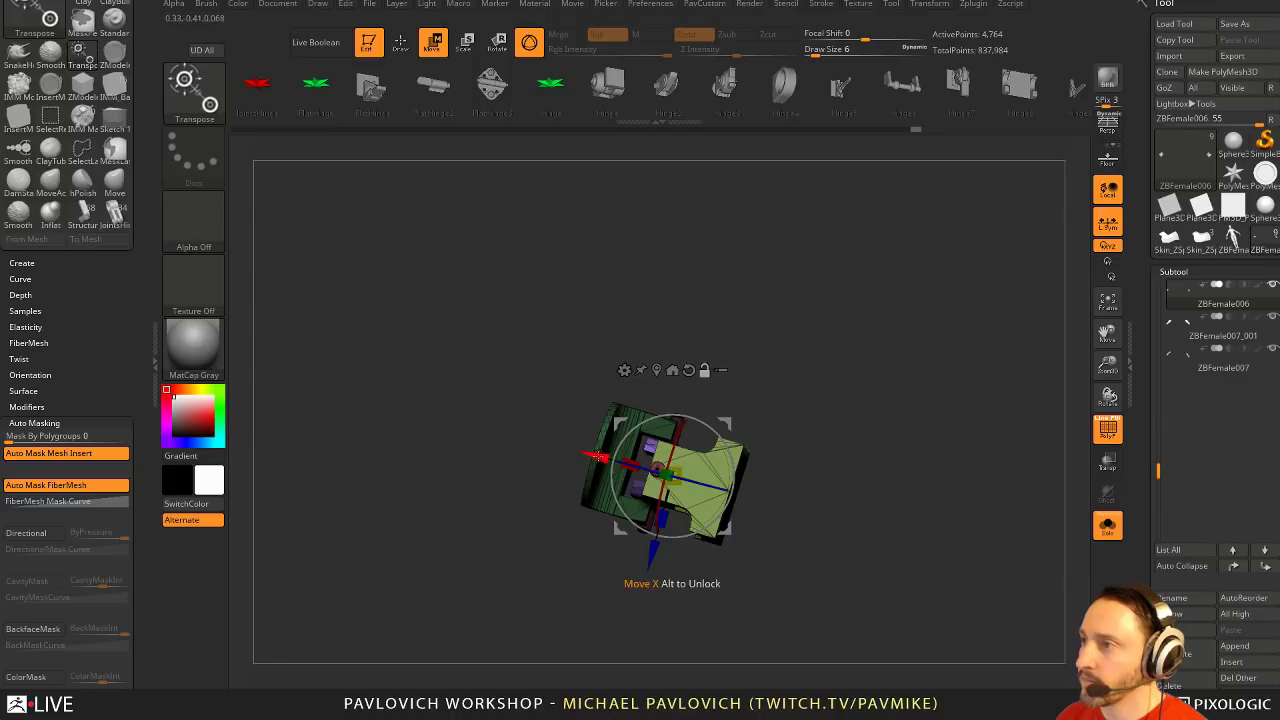
{"action": "left_click_drag", "start_coordinate": [598, 454], "coordinate": [586, 455], "text": "alt"}
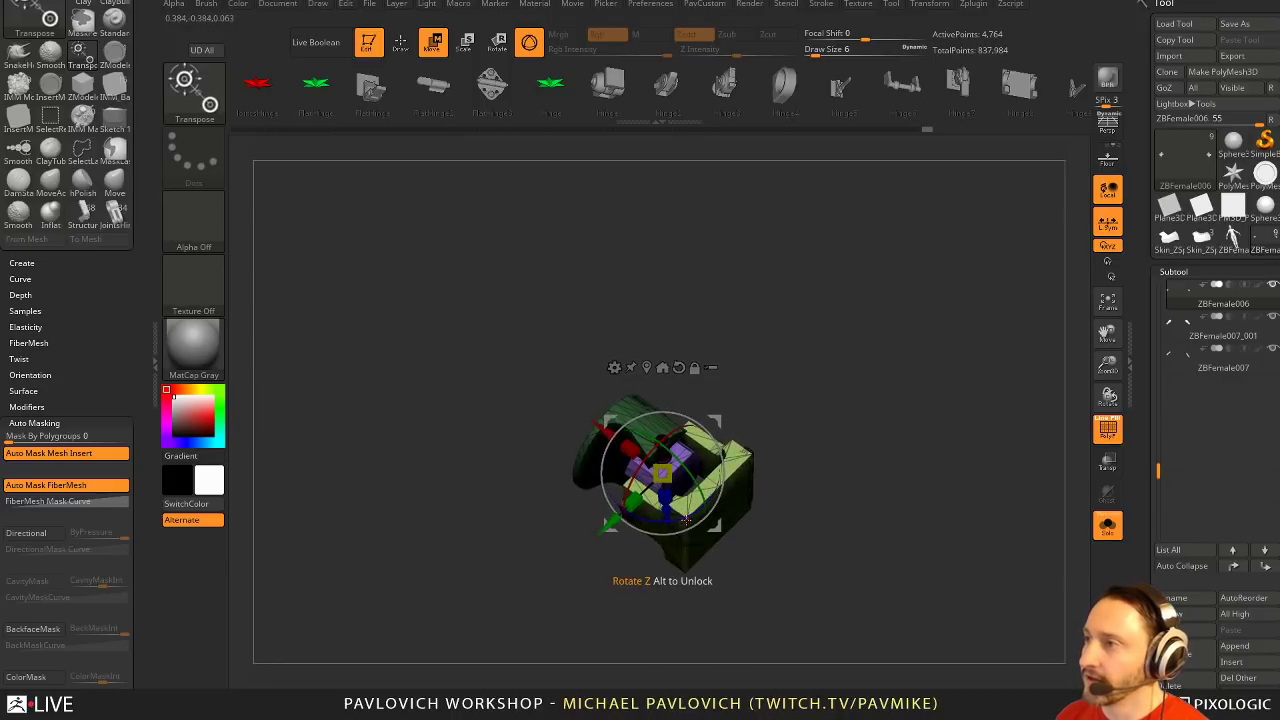
{"action": "mouse_move", "coordinate": [686, 519]}
{"action": "left_mouse_down"}
{"action": "mouse_move", "coordinate": [636, 525]}
{"action": "mouse_move", "coordinate": [672, 516]}
{"action": "left_mouse_up"}
Invert the mask, rotate the hinge's upper bracket about the pivot and bring the whole figure back into view
{"action": "key", "text": "ctrl"}
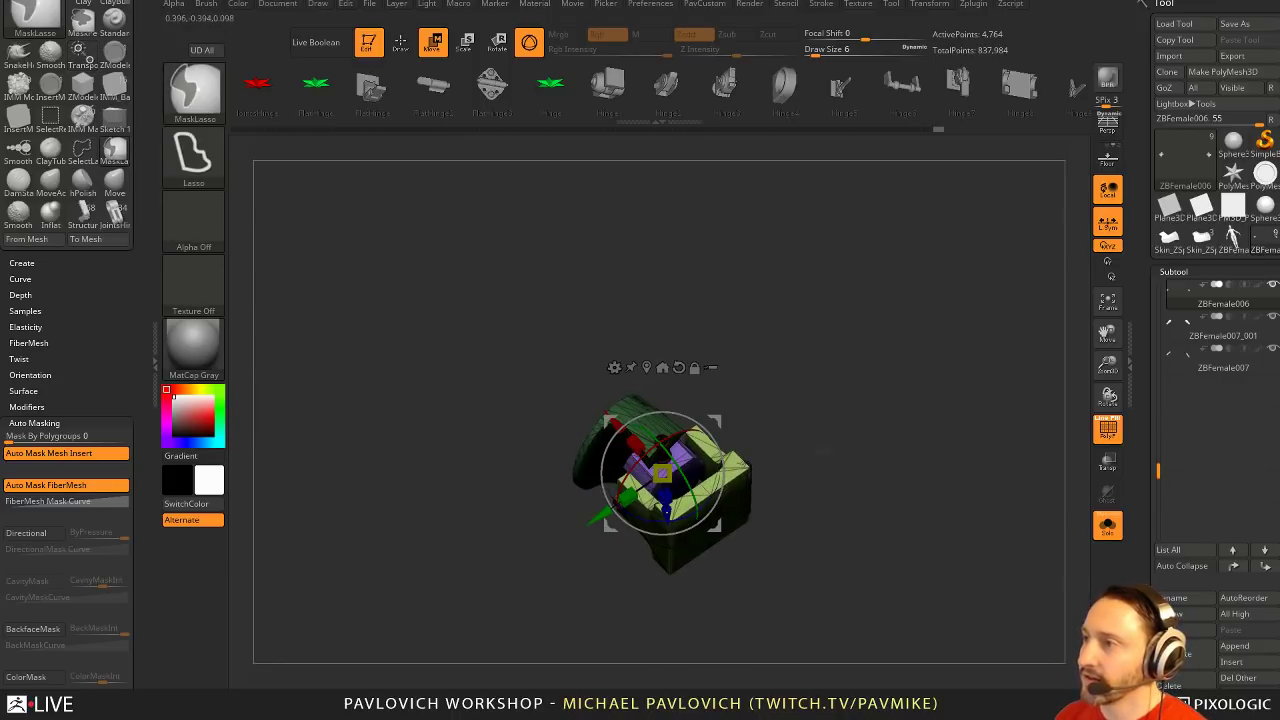
{"action": "left_click_drag", "start_coordinate": [831, 441], "coordinate": [837, 386]}
{"action": "mouse_move", "coordinate": [660, 451]}
{"action": "left_mouse_down"}
{"action": "mouse_move", "coordinate": [666, 432]}
{"action": "mouse_move", "coordinate": [663, 460]}
{"action": "left_mouse_up"}
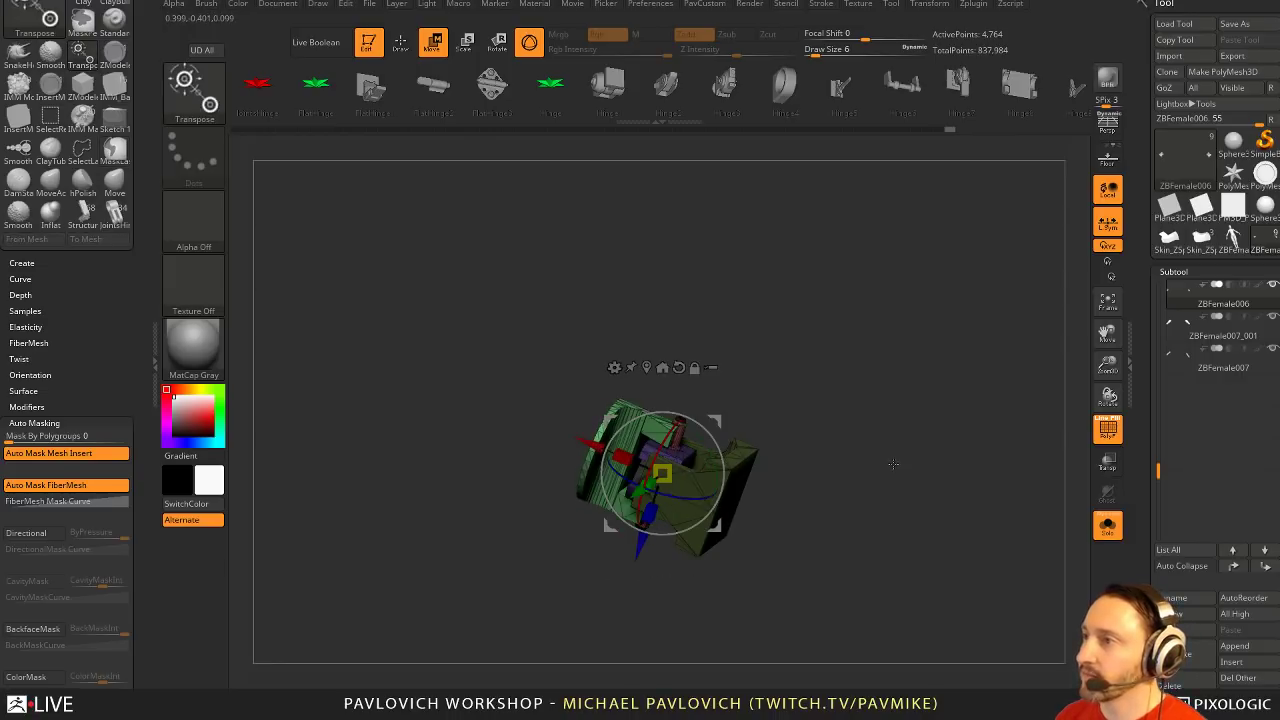
{"action": "key", "text": "q"}
{"action": "left_click", "coordinate": [1107, 525]}
{"action": "left_click_drag", "start_coordinate": [965, 435], "coordinate": [827, 453], "text": "alt"}
{"action": "left_click_drag", "start_coordinate": [750, 403], "coordinate": [670, 392]}
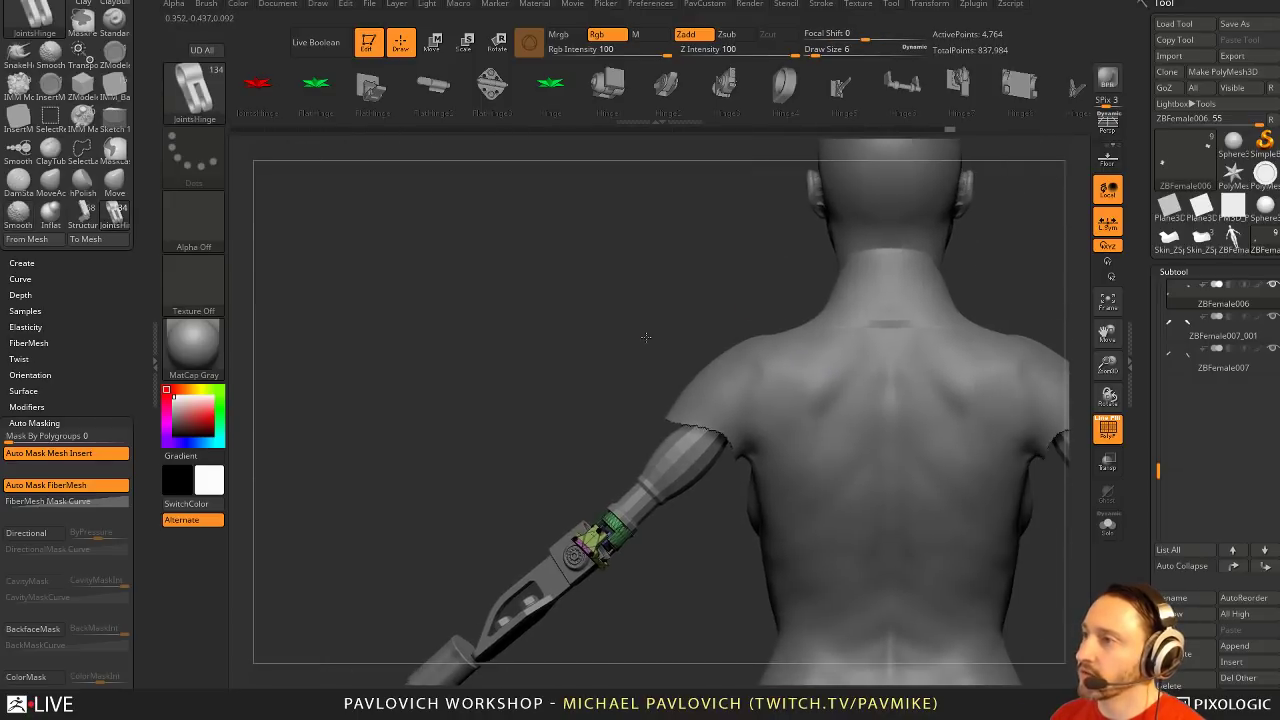
Examine the fit of the elbow hinge between upper arm and forearm from behind and from the front
{"action": "key", "text": "w"}
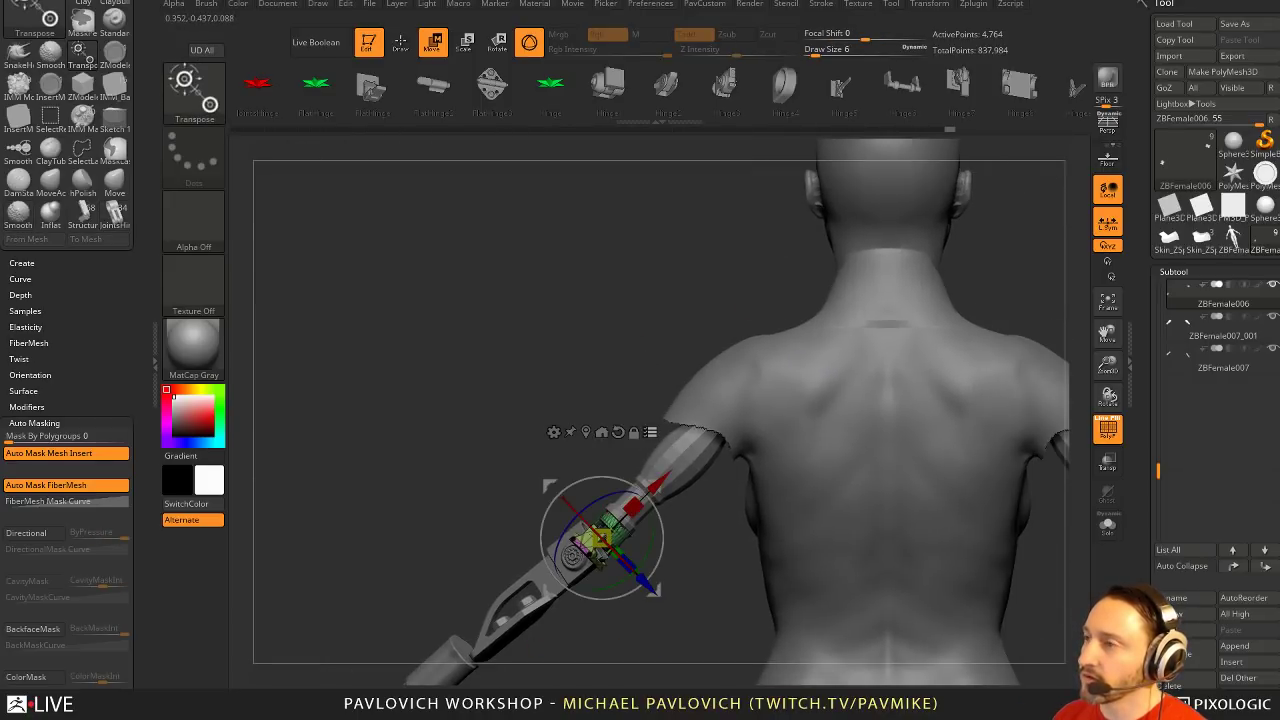
{"action": "key", "text": "ctrl+shift"}
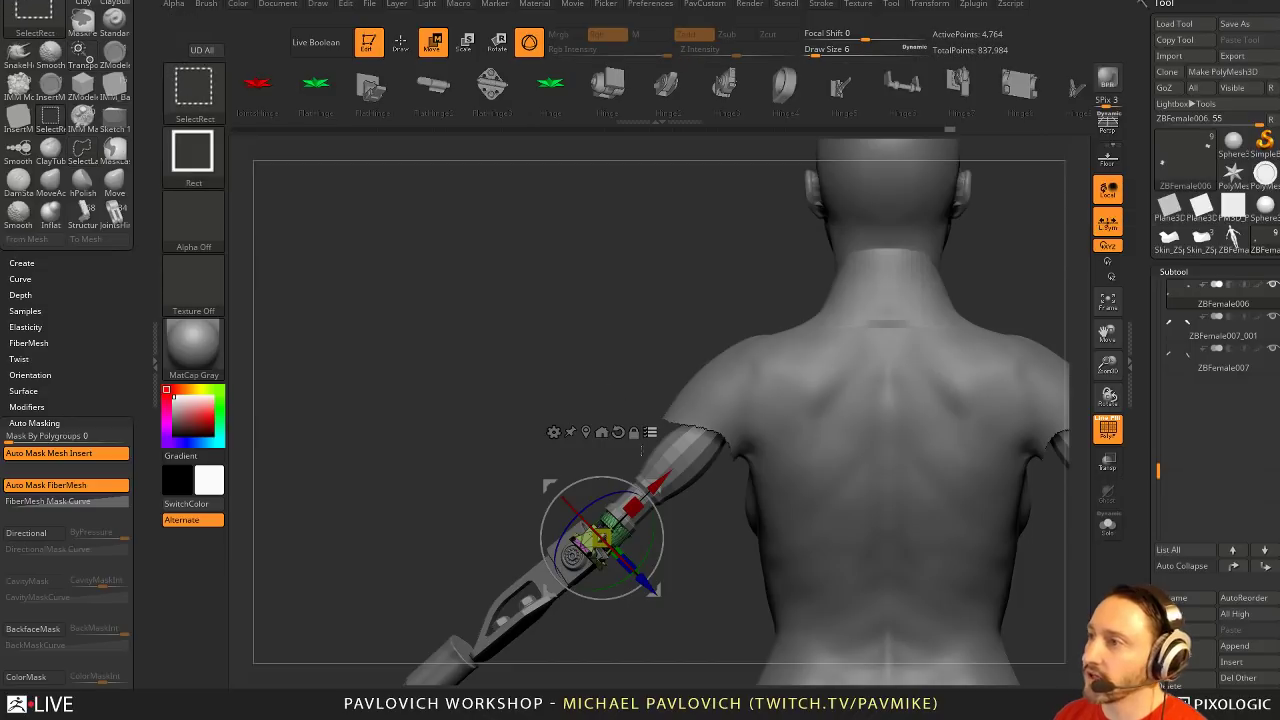
{"action": "left_click", "coordinate": [641, 450], "text": "ctrl+shift"}
{"action": "left_click_drag", "start_coordinate": [641, 450], "coordinate": [604, 340], "text": "alt"}
{"action": "left_click", "coordinate": [625, 375], "text": "ctrl+shift"}
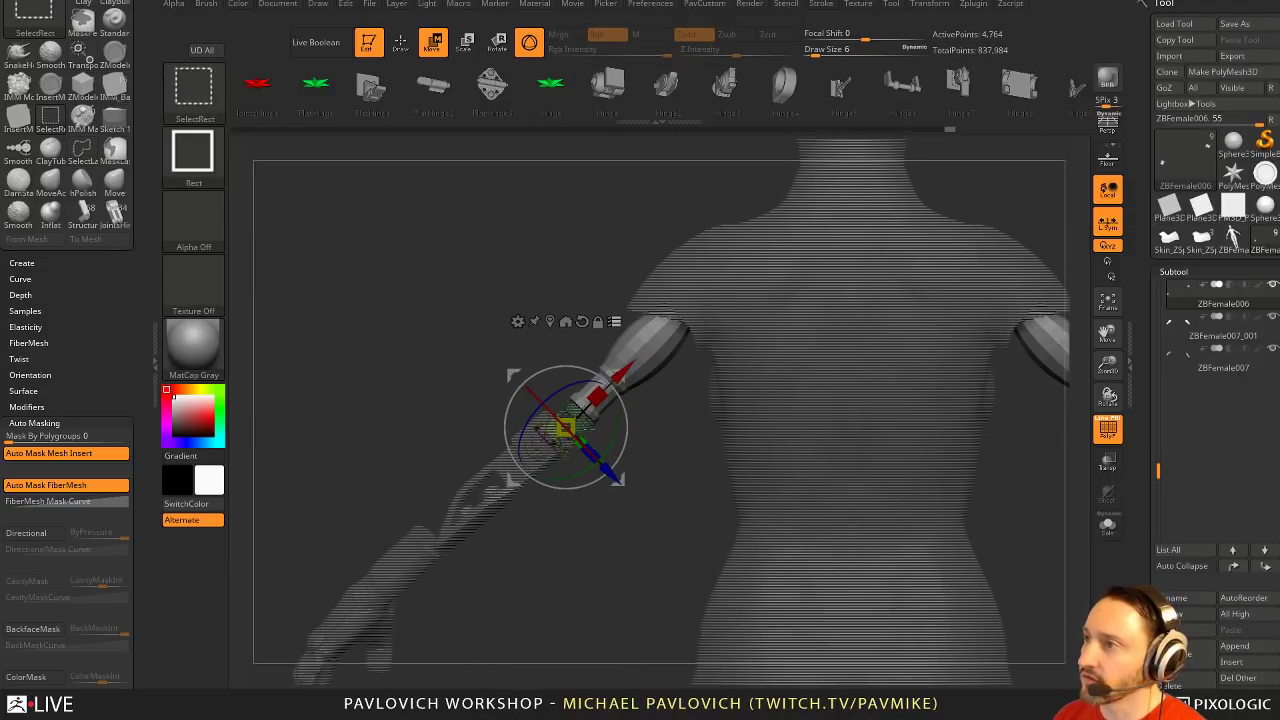
{"action": "left_click", "coordinate": [590, 427], "text": "ctrl+shift"}
{"action": "left_click_drag", "start_coordinate": [672, 440], "coordinate": [647, 419], "text": "alt"}
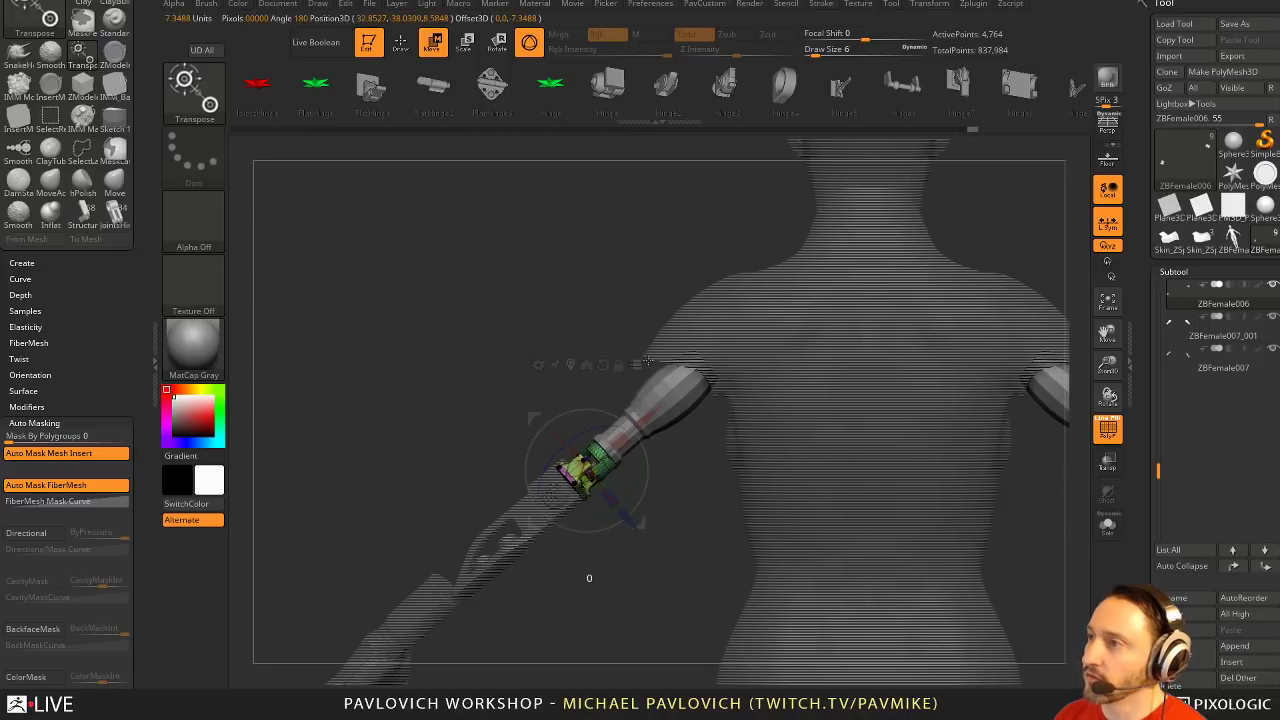
{"action": "left_click_drag", "start_coordinate": [557, 302], "coordinate": [769, 378]}
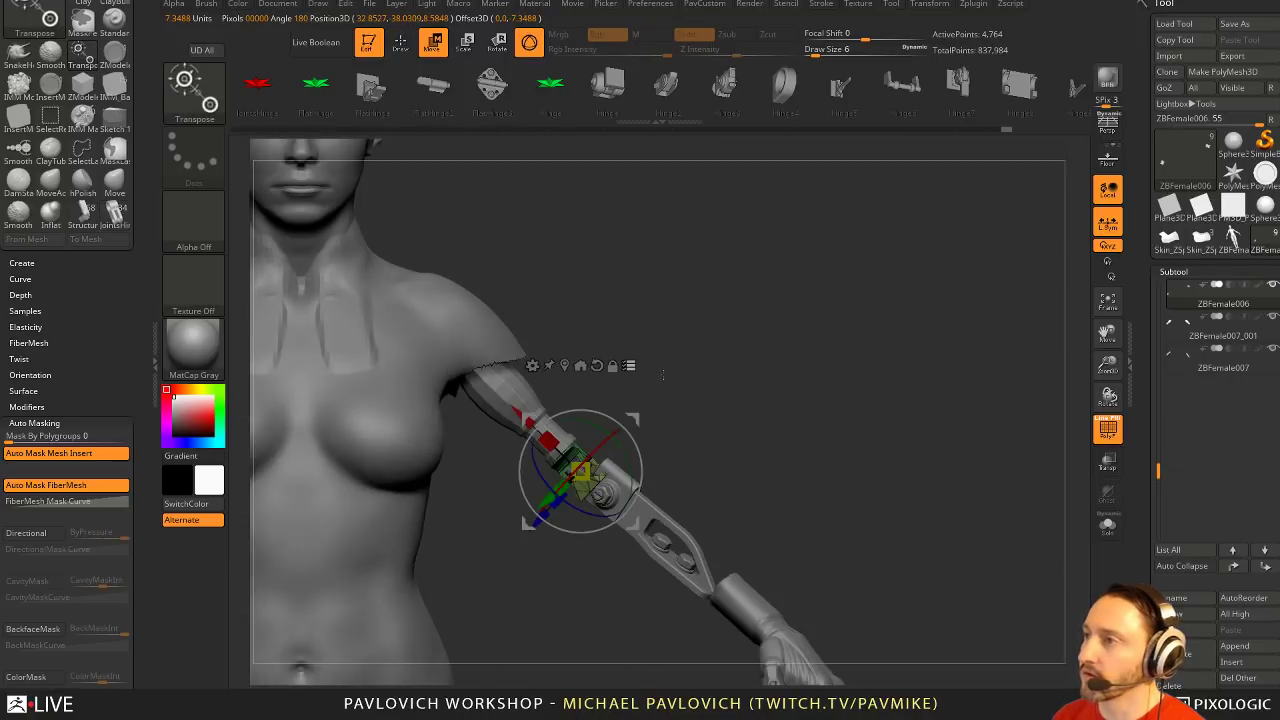
{"action": "left_click", "coordinate": [629, 366]}
{"action": "left_click", "coordinate": [829, 394], "text": "ctrl+shift"}
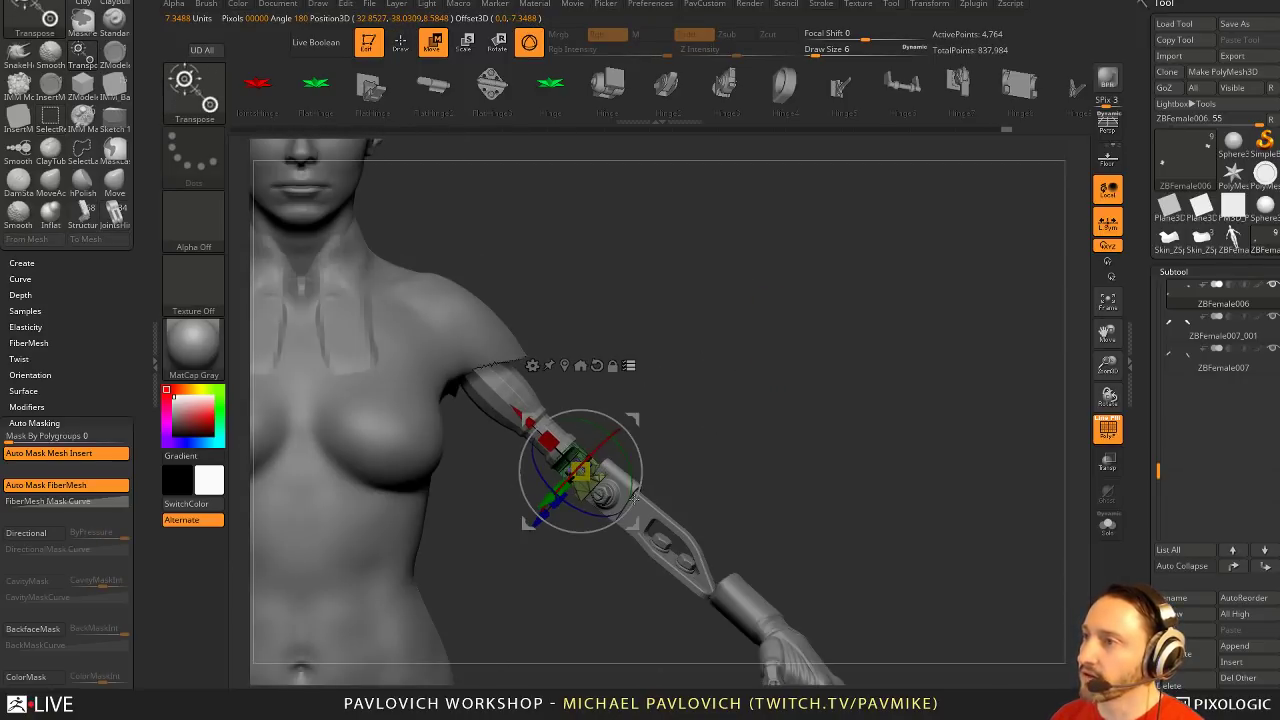
{"action": "right_click_drag", "start_coordinate": [634, 499], "coordinate": [726, 517], "text": "alt"}
{"action": "left_click", "coordinate": [721, 384]}
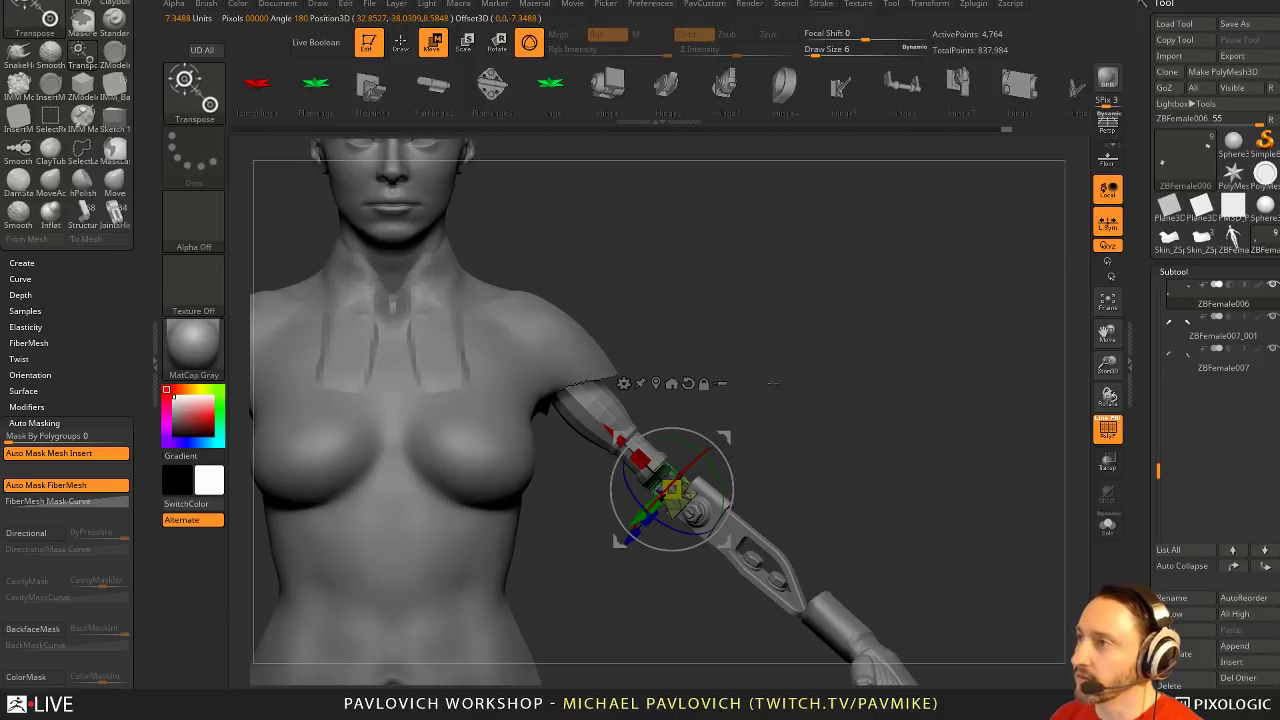
{"action": "right_click_drag", "start_coordinate": [773, 383], "coordinate": [824, 377], "text": "ctrl"}
{"action": "key", "text": "q"}
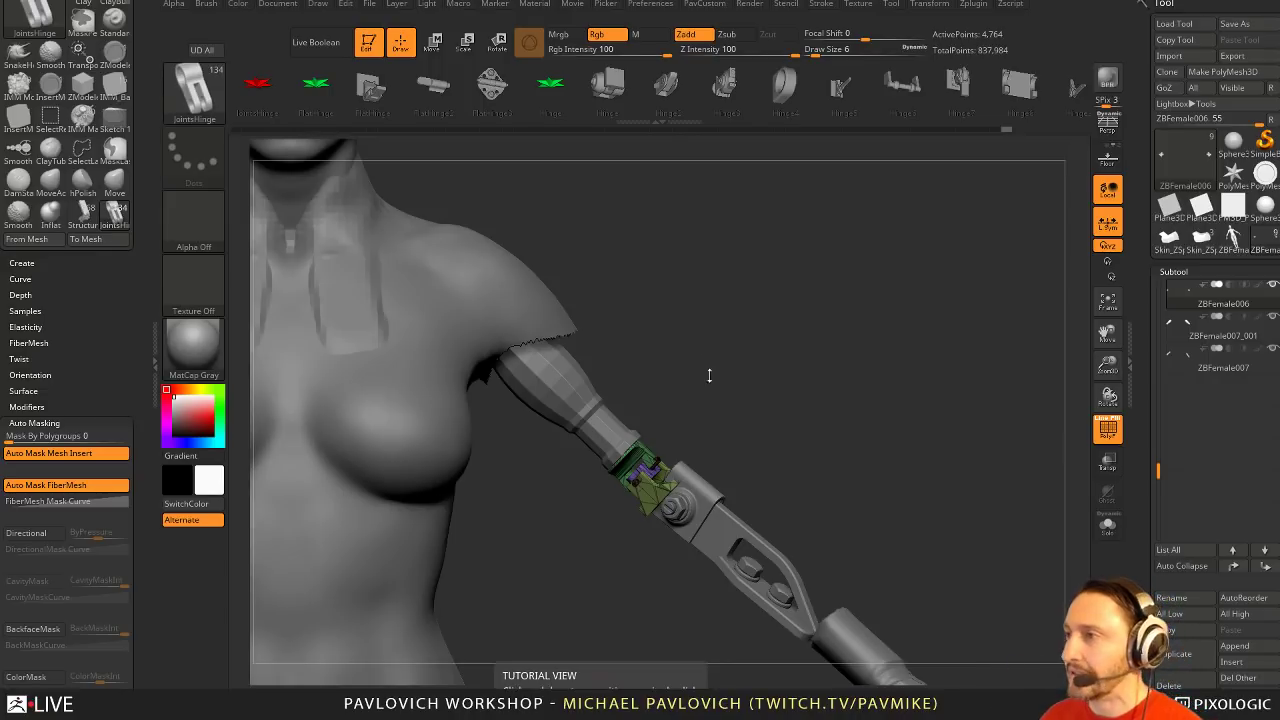
Select the forearm strut subtool, centre the gizmo on it and scale it down uniformly
{"action": "left_click", "coordinate": [748, 526], "text": "alt"}
{"action": "left_click_drag", "start_coordinate": [823, 446], "coordinate": [817, 403]}
{"action": "key", "text": "w"}
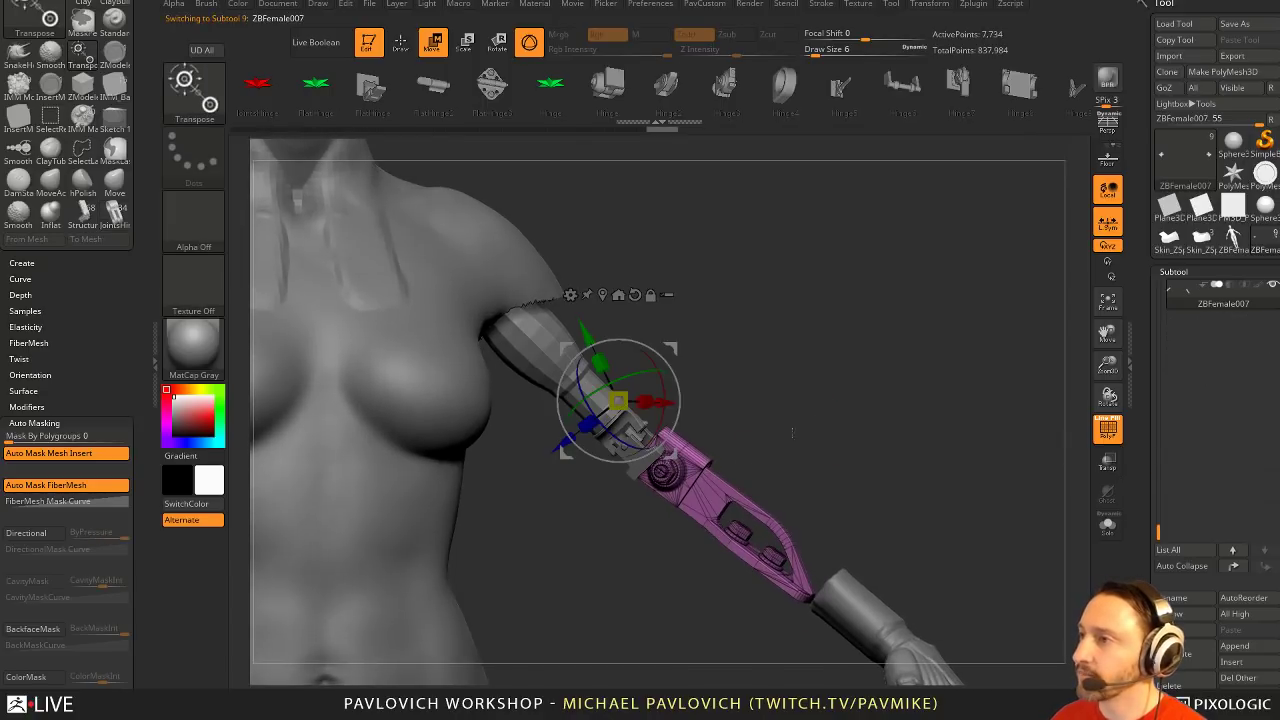
{"action": "left_click", "coordinate": [723, 514]}
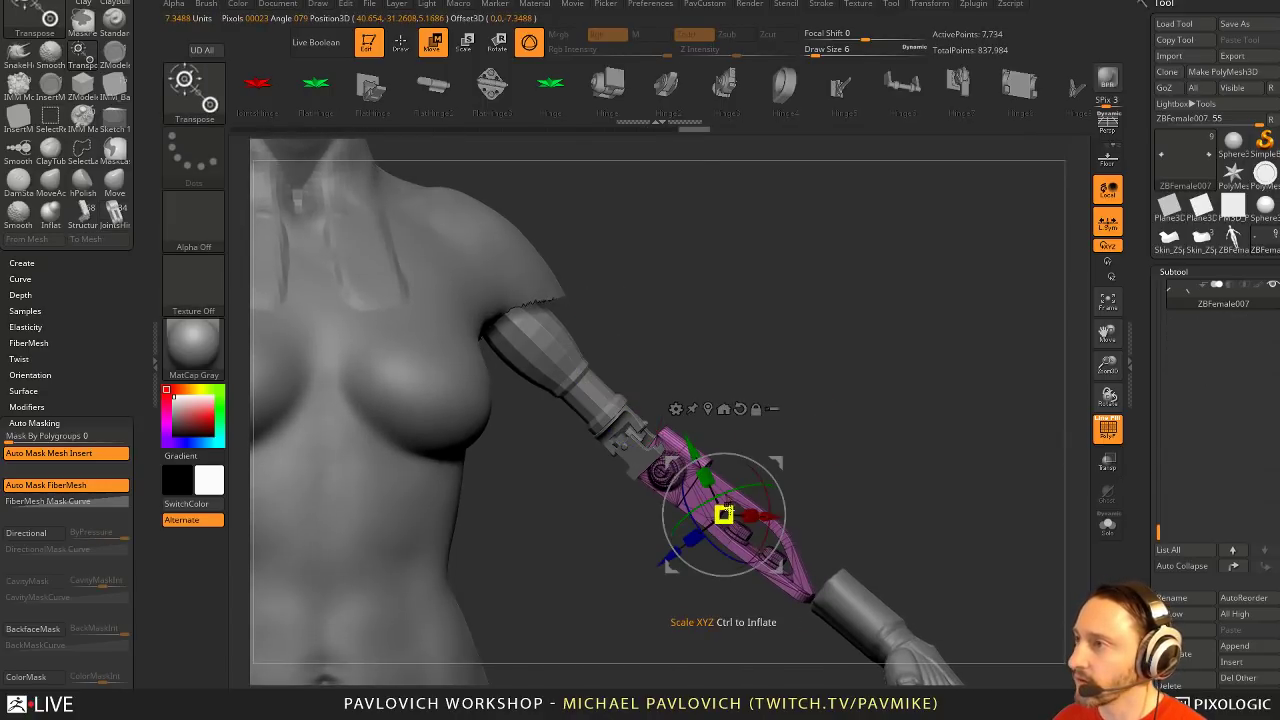
{"action": "left_click_drag", "start_coordinate": [728, 512], "coordinate": [715, 524]}
{"action": "mouse_move", "coordinate": [768, 486]}
{"action": "left_mouse_down"}
{"action": "mouse_move", "coordinate": [791, 469]}
{"action": "mouse_move", "coordinate": [755, 455]}
{"action": "mouse_move", "coordinate": [825, 449]}
{"action": "mouse_move", "coordinate": [510, 452]}
{"action": "left_mouse_up"}
Isolate the forearm strut to set its gizmo, turn polyframe off and extend the strut toward the hand cuff
{"action": "key", "text": "q"}
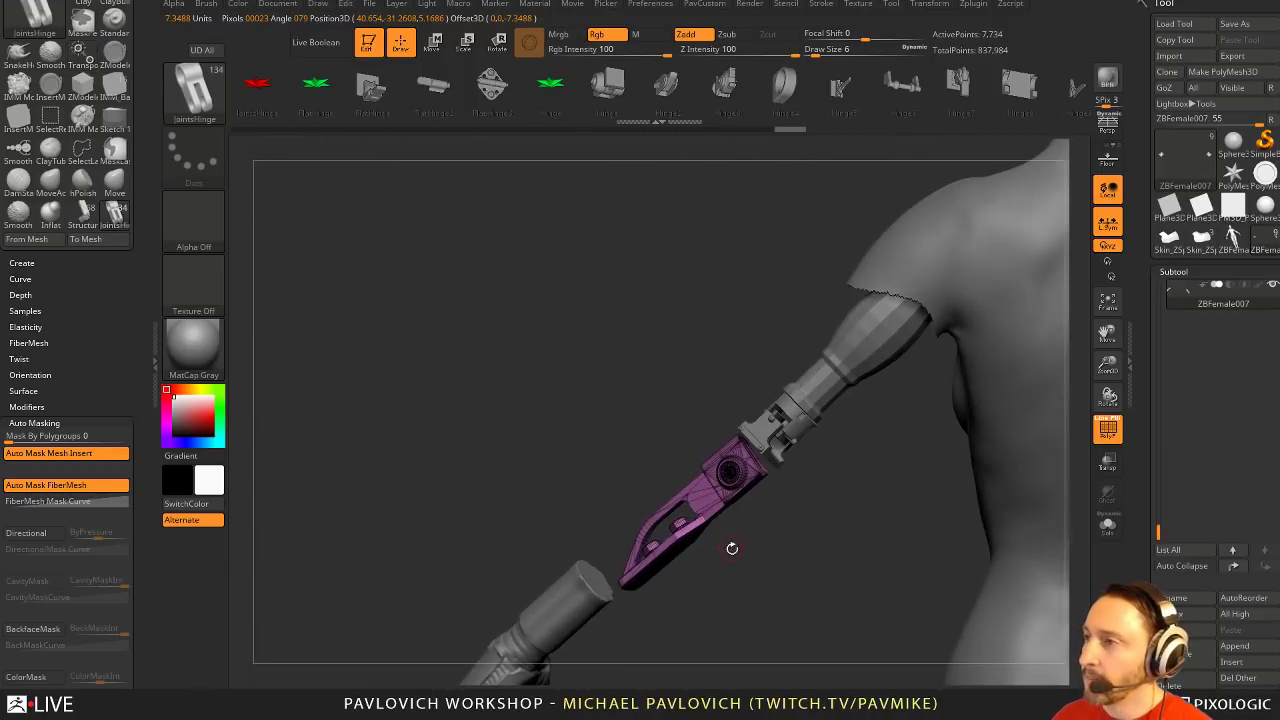
{"action": "mouse_move", "coordinate": [732, 549]}
{"action": "left_mouse_down"}
{"action": "mouse_move", "coordinate": [748, 566]}
{"action": "mouse_move", "coordinate": [686, 484]}
{"action": "mouse_move", "coordinate": [650, 595]}
{"action": "left_mouse_up"}
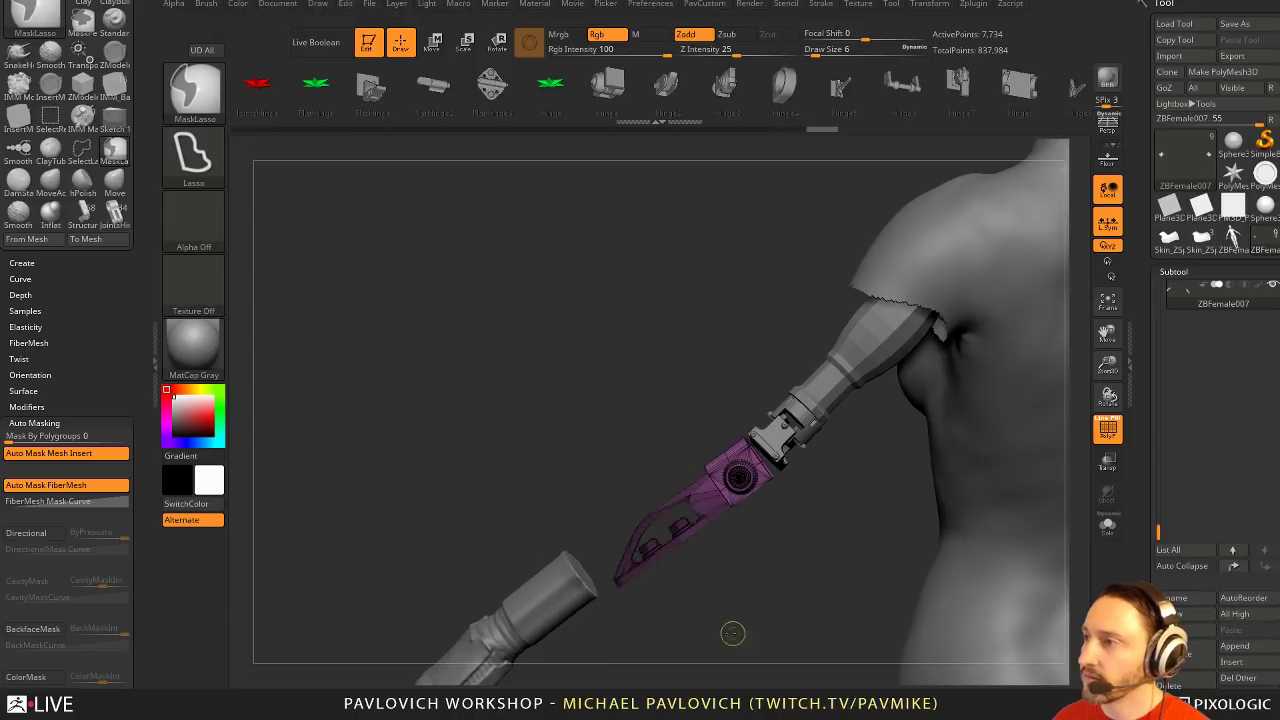
{"action": "key", "text": "w"}
{"action": "left_click_drag", "start_coordinate": [830, 622], "coordinate": [1103, 545]}
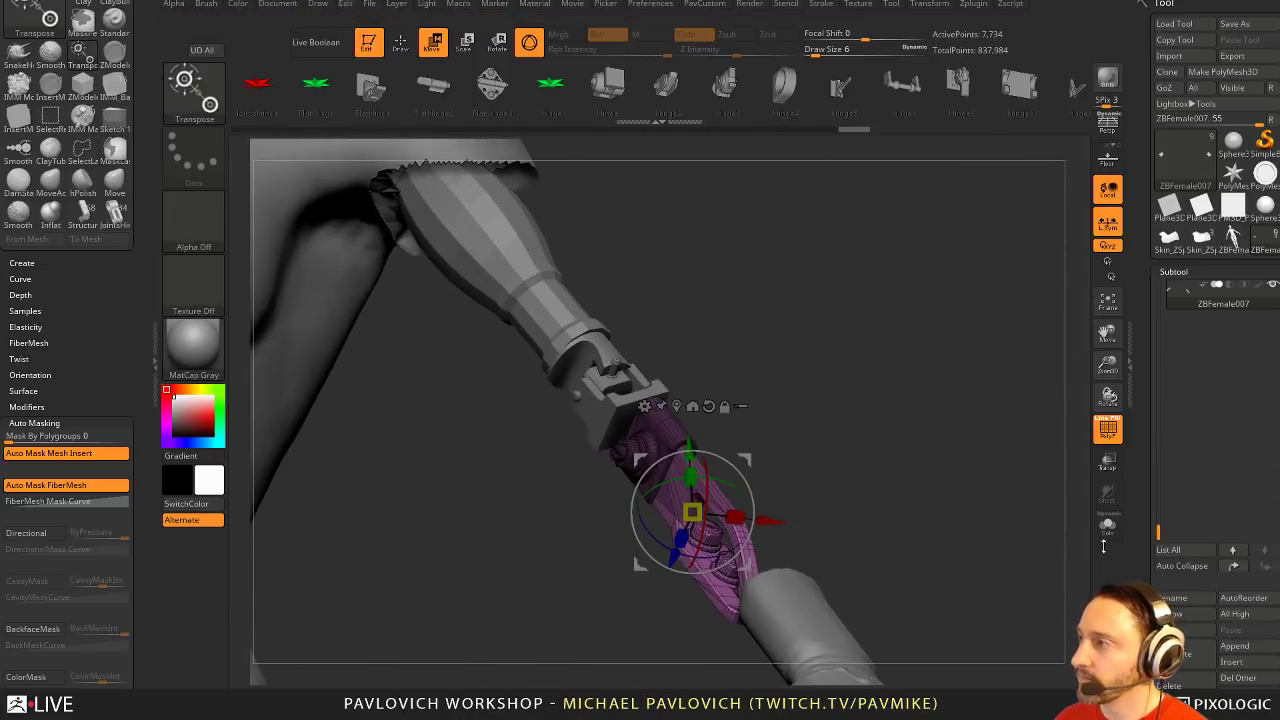
{"action": "left_click", "coordinate": [1106, 526]}
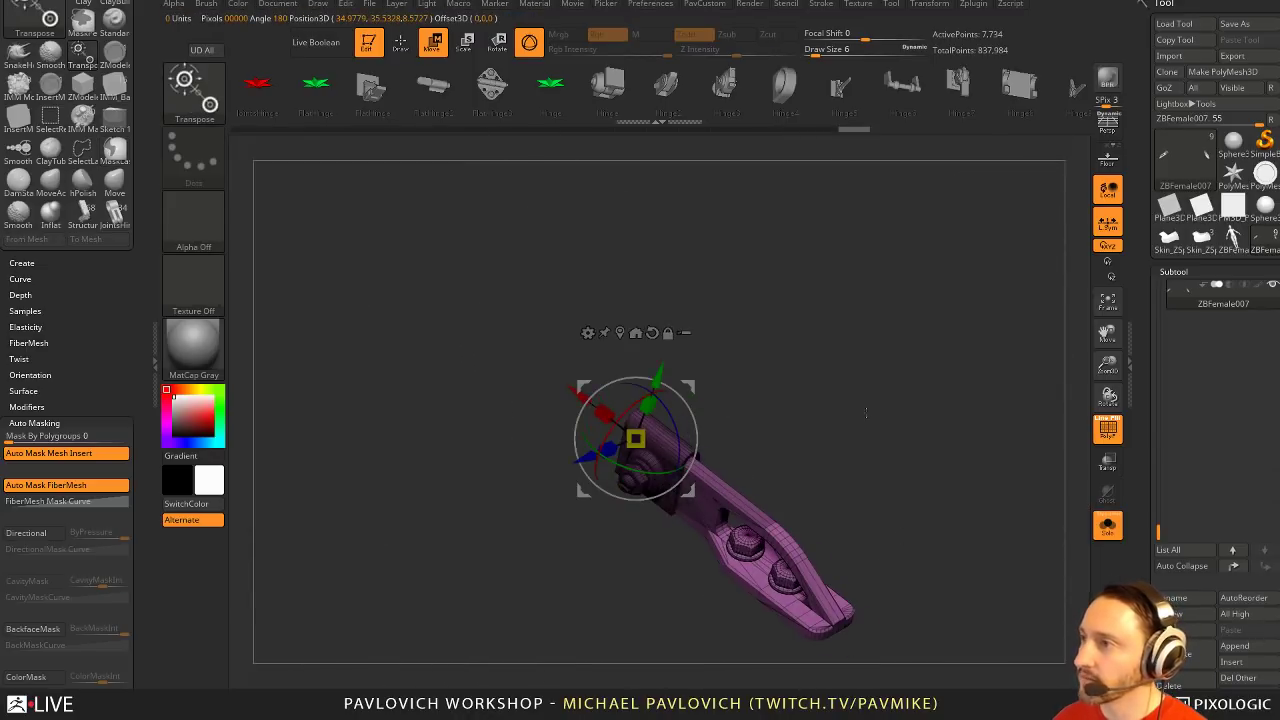
{"action": "left_click", "coordinate": [1106, 530]}
{"action": "key", "text": "shift+f"}
{"action": "left_click_drag", "start_coordinate": [974, 386], "coordinate": [920, 400]}
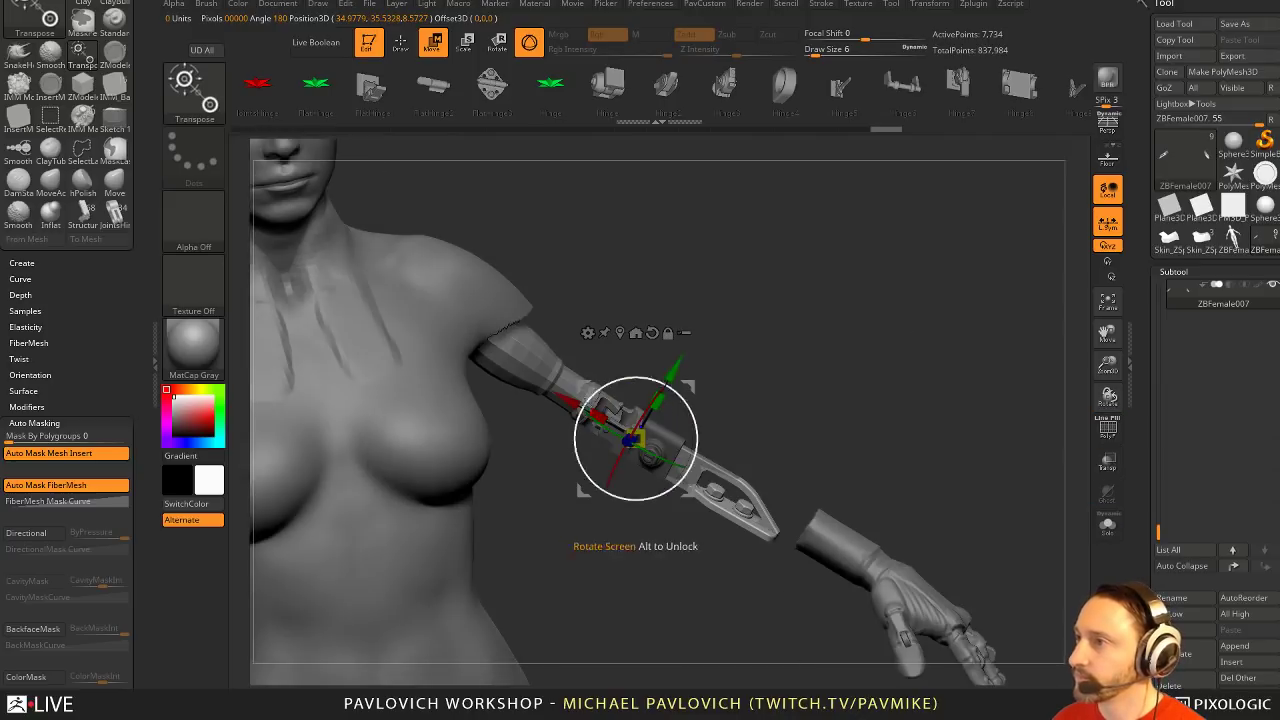
{"action": "left_click_drag", "start_coordinate": [579, 407], "coordinate": [614, 430]}
{"action": "key", "text": "q"}
{"action": "left_click_drag", "start_coordinate": [908, 388], "coordinate": [920, 402], "text": "ctrl"}
{"action": "mouse_move", "coordinate": [914, 395]}
{"action": "left_mouse_down"}
{"action": "mouse_move", "coordinate": [898, 386]}
{"action": "mouse_move", "coordinate": [908, 391]}
{"action": "mouse_move", "coordinate": [866, 418]}
{"action": "mouse_move", "coordinate": [831, 357]}
{"action": "left_mouse_up"}
Insert the Arm4 part from the structural components brush along the forearm strut
{"action": "key", "text": "b"}
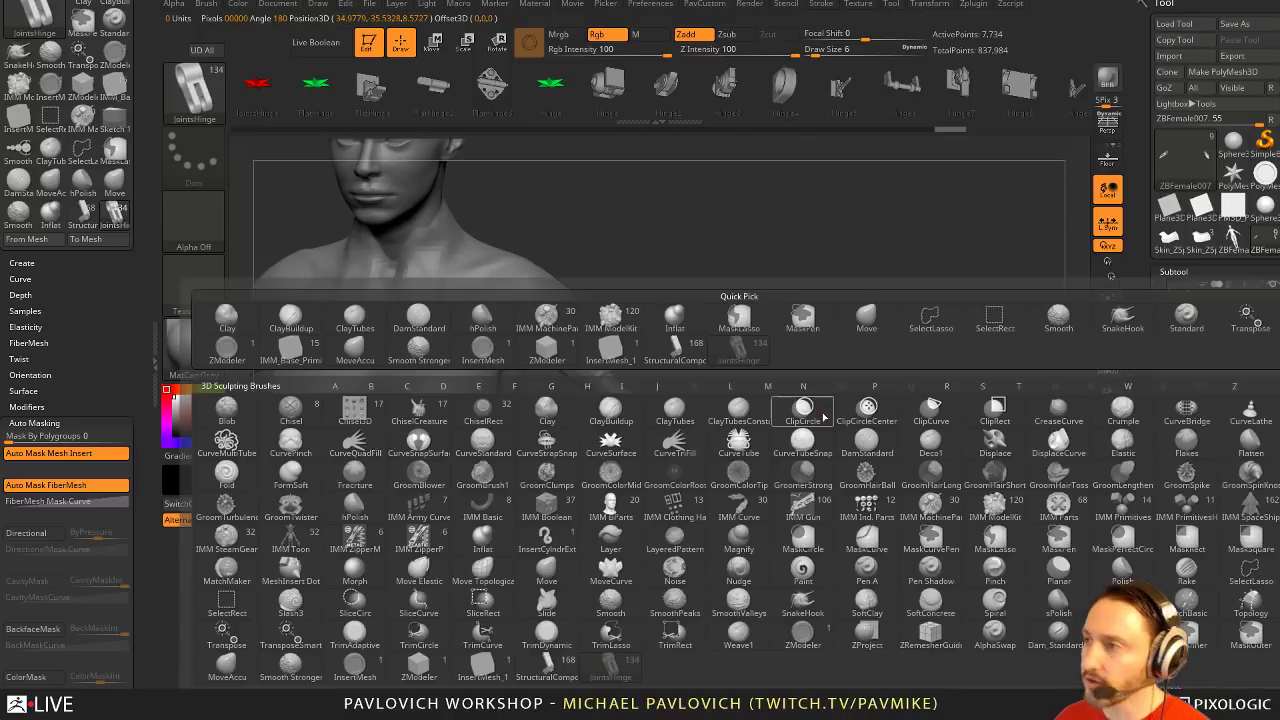
{"action": "left_click", "coordinate": [550, 665]}
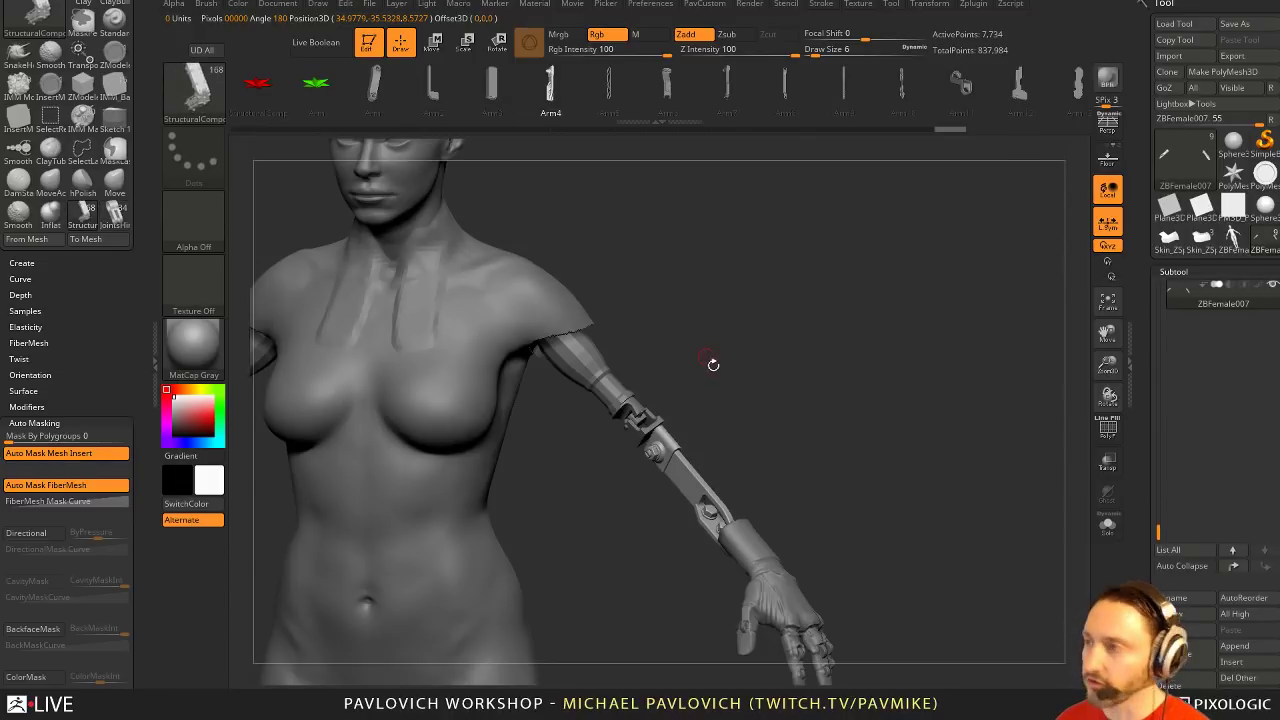
{"action": "key", "text": "m"}
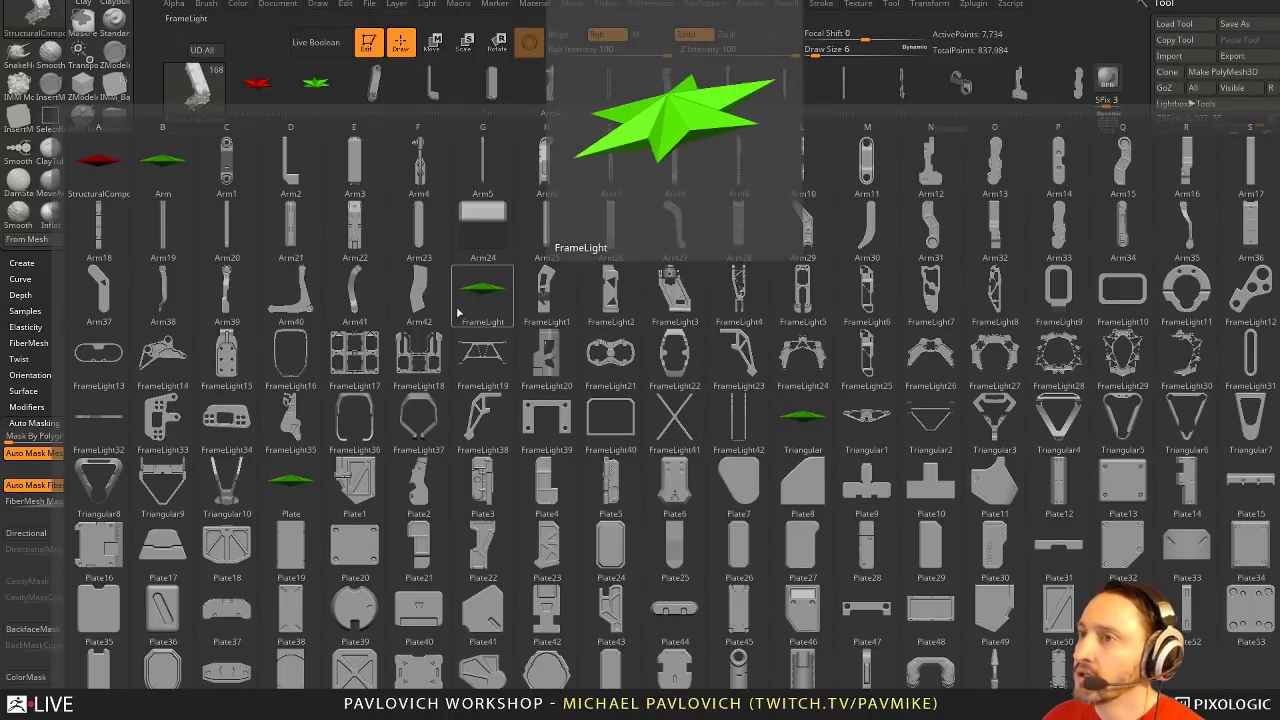
{"action": "left_click", "coordinate": [418, 168]}
{"action": "right_click_drag", "start_coordinate": [806, 314], "coordinate": [732, 393], "text": "ctrl"}
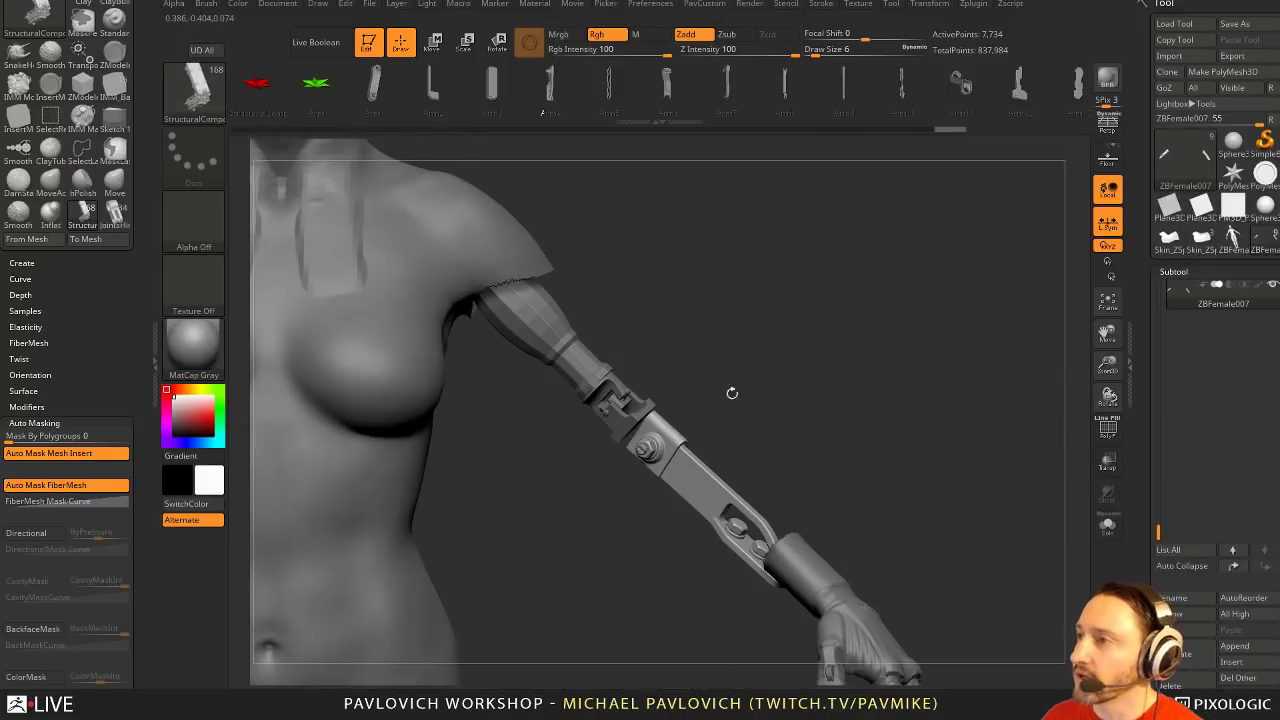
{"action": "left_click_drag", "start_coordinate": [680, 467], "coordinate": [715, 510]}
Move and rotate the inserted Arm4 part so it lies alongside the forearm strut
{"action": "right_click_drag", "start_coordinate": [780, 493], "coordinate": [742, 462]}
{"action": "key", "text": "w"}
{"action": "mouse_move", "coordinate": [697, 393]}
{"action": "left_mouse_down"}
{"action": "mouse_move", "coordinate": [735, 467]}
{"action": "mouse_move", "coordinate": [747, 454]}
{"action": "left_mouse_up"}
{"action": "right_click_drag", "start_coordinate": [790, 450], "coordinate": [868, 425]}
{"action": "key", "text": "q"}
{"action": "key", "text": "w"}
{"action": "left_click_drag", "start_coordinate": [680, 498], "coordinate": [673, 482]}
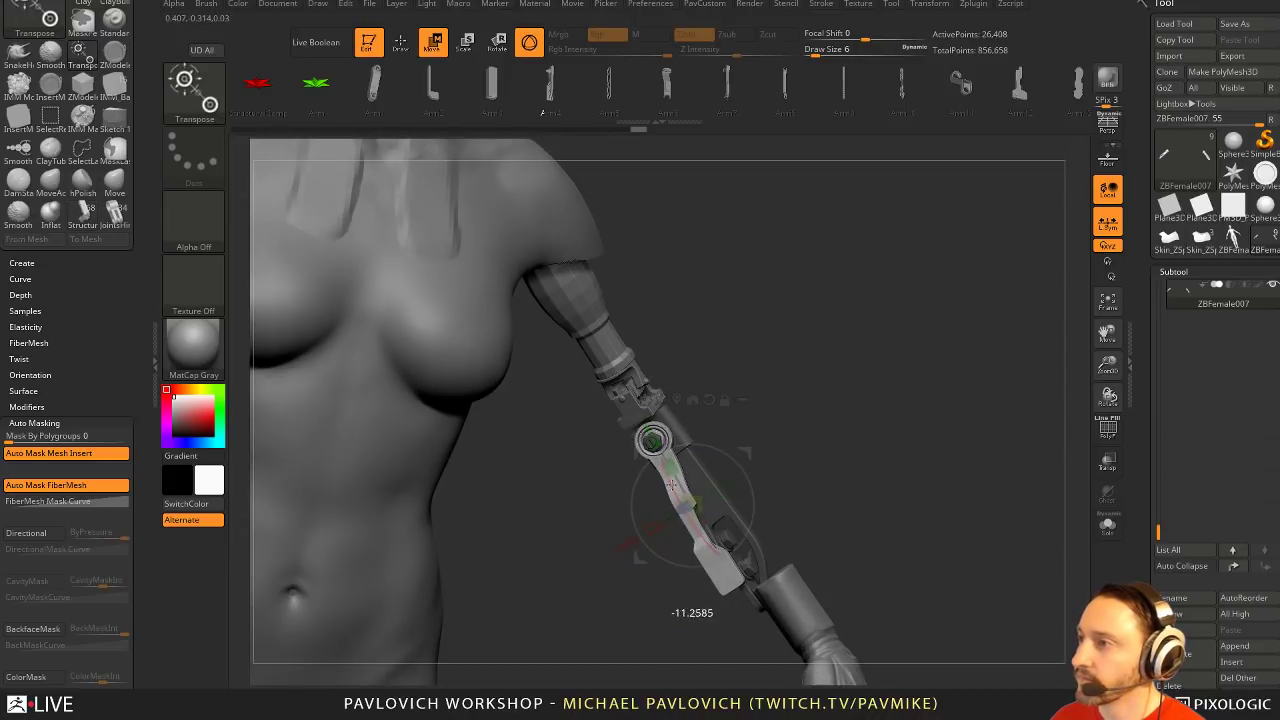
{"action": "right_click_drag", "start_coordinate": [868, 470], "coordinate": [776, 485]}
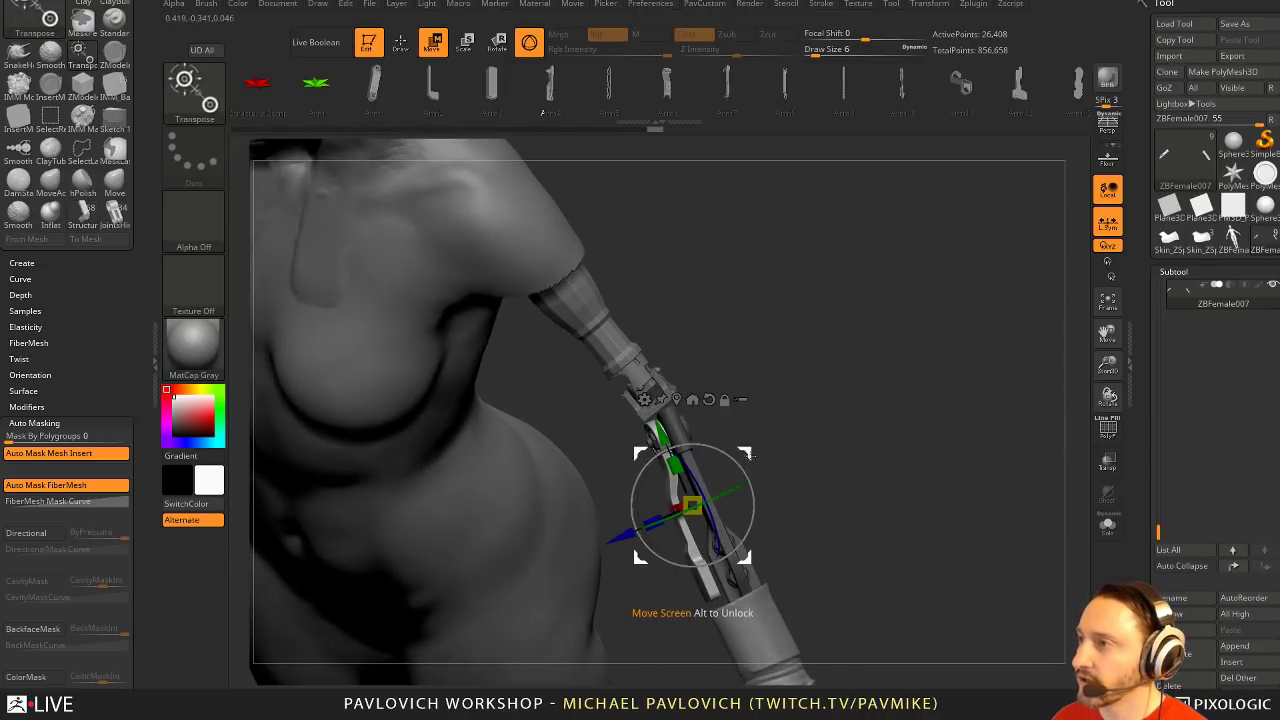
{"action": "left_click_drag", "start_coordinate": [742, 470], "coordinate": [745, 448]}
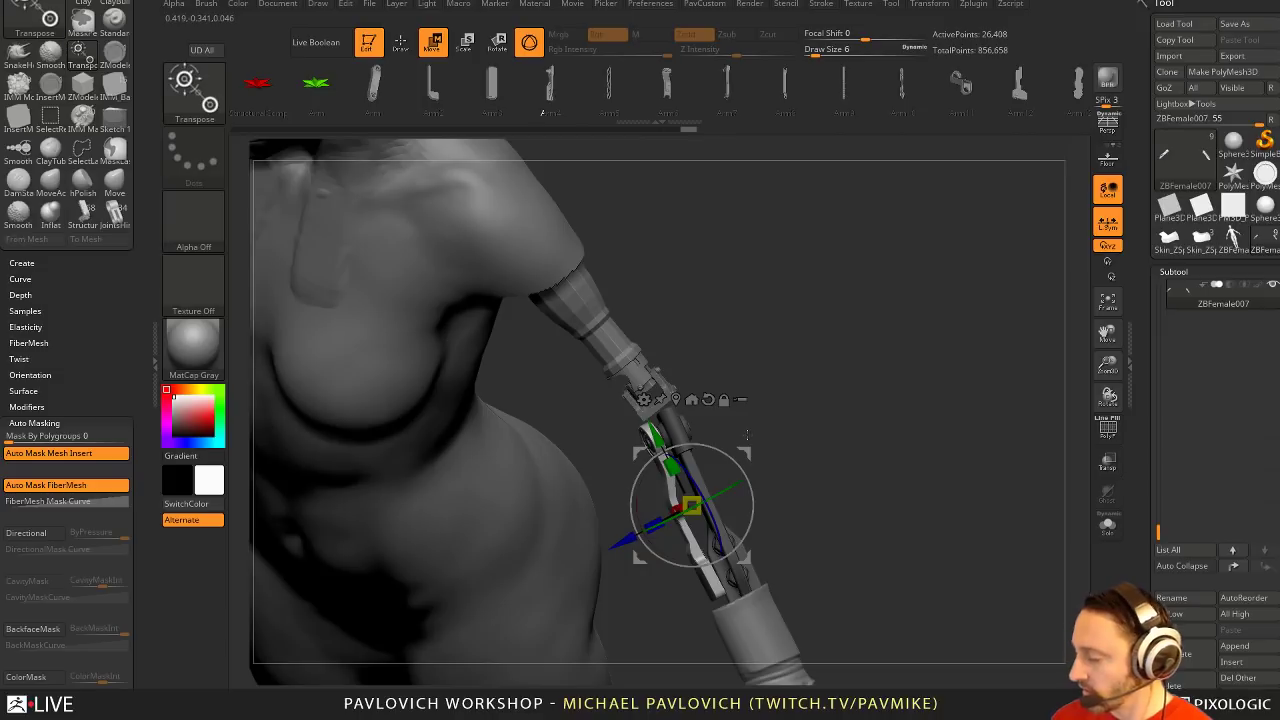
Mask the Arm4 part selectively and adjust its unmasked section to follow the forearm's direction
{"action": "key", "text": "q"}
{"action": "mouse_move", "coordinate": [866, 423]}
{"action": "right_mouse_down"}
{"action": "mouse_move", "coordinate": [838, 399]}
{"action": "mouse_move", "coordinate": [795, 420]}
{"action": "mouse_move", "coordinate": [866, 404]}
{"action": "right_mouse_up"}
{"action": "mouse_move", "coordinate": [745, 430]}
{"action": "left_mouse_down", "text": "ctrl"}
{"action": "mouse_move", "coordinate": [650, 360]}
{"action": "mouse_move", "coordinate": [642, 556]}
{"action": "left_mouse_up", "text": "ctrl"}
{"action": "left_click_drag", "start_coordinate": [760, 432], "coordinate": [768, 434], "text": "ctrl"}
{"action": "left_click", "coordinate": [836, 445], "text": "ctrl"}
{"action": "right_click_drag", "start_coordinate": [840, 446], "coordinate": [800, 418], "text": "alt"}
{"action": "key", "text": "w"}
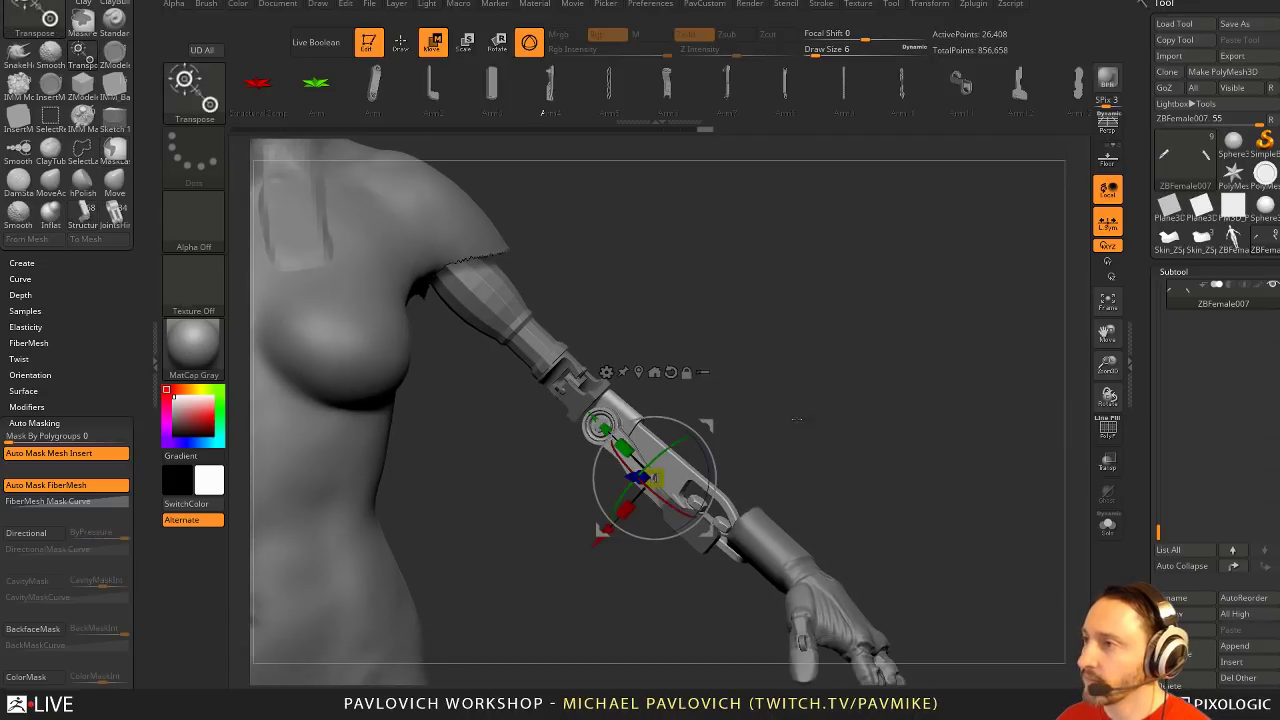
{"action": "left_click_drag", "start_coordinate": [606, 428], "coordinate": [628, 456]}
Place the gizmo on the Arm4 part's round end and reposition the part against the forearm strut
{"action": "key", "text": "q"}
{"action": "right_click_drag", "start_coordinate": [800, 428], "coordinate": [854, 423]}
{"action": "left_click_drag", "start_coordinate": [854, 423], "coordinate": [834, 430], "text": "ctrl"}
{"action": "right_click_drag", "start_coordinate": [831, 423], "coordinate": [858, 420]}
{"action": "key", "text": "w"}
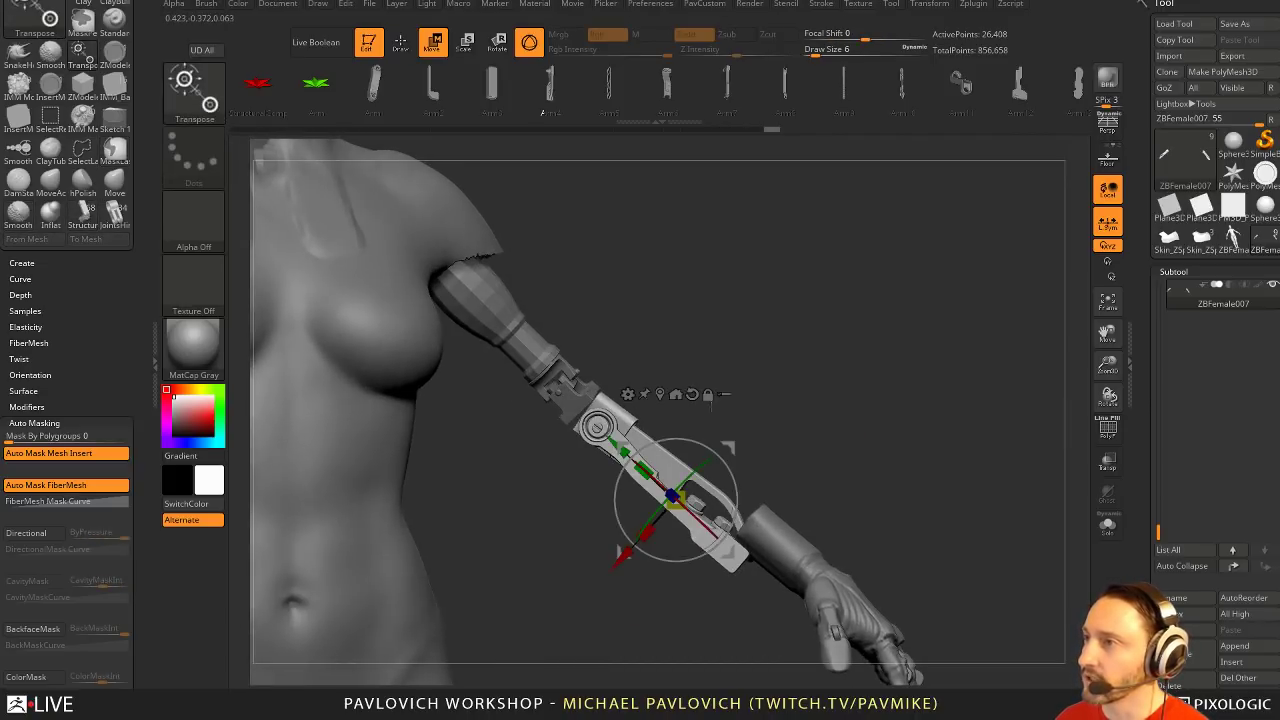
{"action": "left_click", "coordinate": [600, 425], "text": "alt"}
{"action": "left_click_drag", "start_coordinate": [659, 409], "coordinate": [701, 381]}
Mask the Arm4 part again, fit its ring end beside the elbow hinge and clear the mask
{"action": "key", "text": "q"}
{"action": "mouse_move", "coordinate": [701, 381]}
{"action": "right_mouse_down"}
{"action": "mouse_move", "coordinate": [864, 410]}
{"action": "mouse_move", "coordinate": [1000, 410]}
{"action": "mouse_move", "coordinate": [844, 434]}
{"action": "right_mouse_up"}
{"action": "key", "text": "w"}
{"action": "mouse_move", "coordinate": [652, 390]}
{"action": "left_mouse_down", "text": "ctrl"}
{"action": "mouse_move", "coordinate": [540, 362]}
{"action": "mouse_move", "coordinate": [637, 407]}
{"action": "mouse_move", "coordinate": [648, 400]}
{"action": "left_mouse_up", "text": "ctrl"}
{"action": "left_click", "coordinate": [709, 367], "text": "ctrl"}
{"action": "right_click_drag", "start_coordinate": [709, 367], "coordinate": [775, 370]}
{"action": "left_click_drag", "start_coordinate": [568, 423], "coordinate": [558, 415]}
{"action": "left_click_drag", "start_coordinate": [755, 394], "coordinate": [790, 420], "text": "ctrl"}
Select the hand subtool, hide its forearm cuff with SelectLasso and delete the hidden geometry
{"action": "key", "text": "q"}
{"action": "mouse_move", "coordinate": [800, 428]}
{"action": "right_mouse_down"}
{"action": "mouse_move", "coordinate": [857, 453]}
{"action": "mouse_move", "coordinate": [814, 409]}
{"action": "right_mouse_up"}
{"action": "left_click", "coordinate": [732, 500], "text": "alt"}
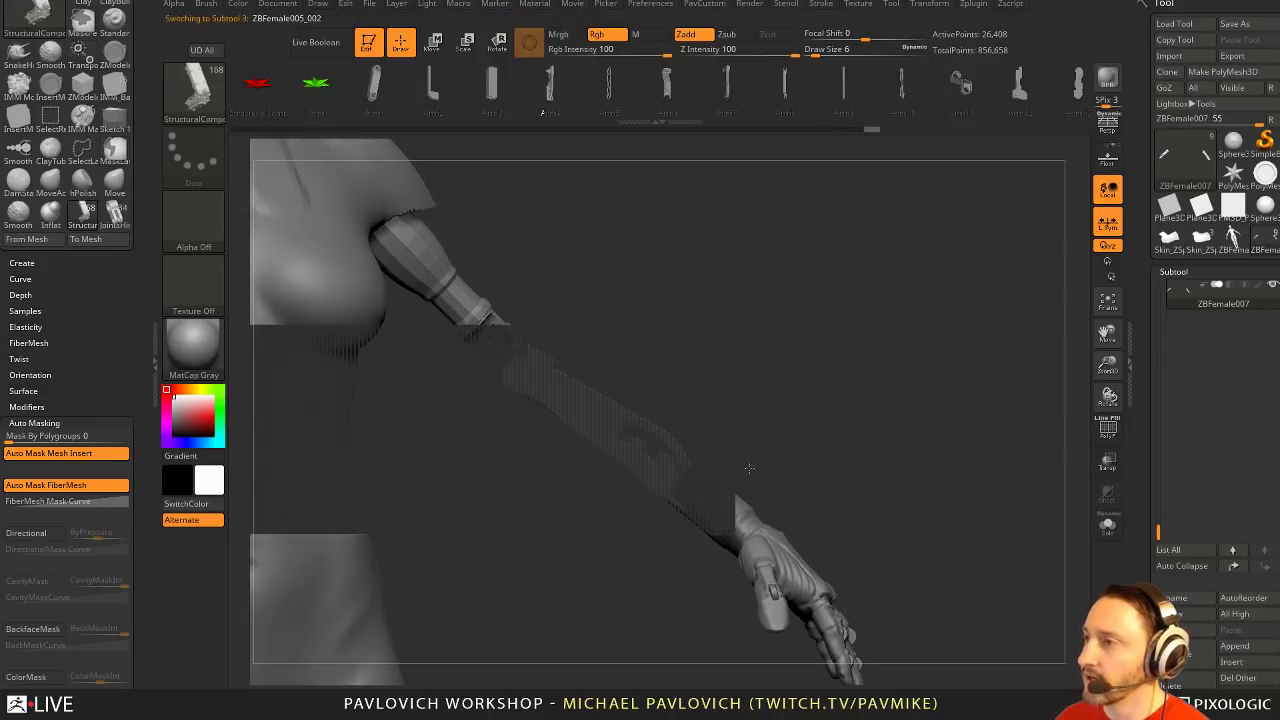
{"action": "left_click", "coordinate": [193, 85]}
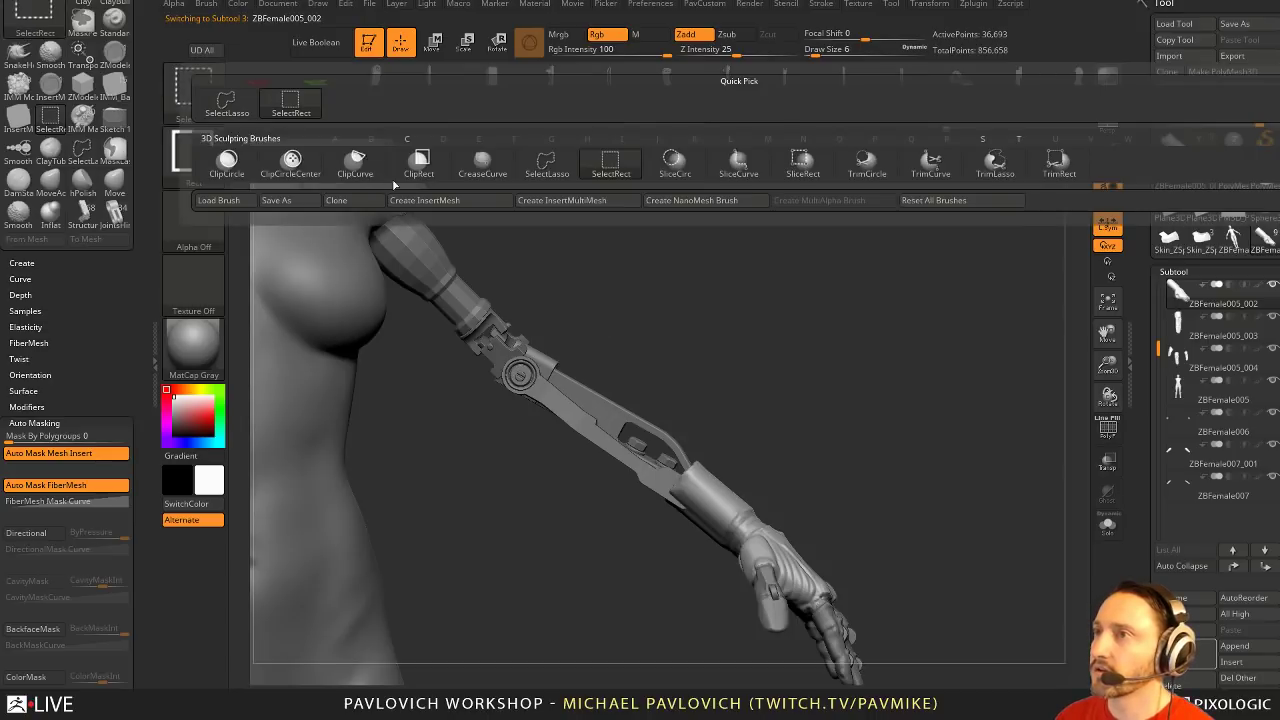
{"action": "left_click", "coordinate": [545, 166]}
{"action": "mouse_move", "coordinate": [590, 545]}
{"action": "left_mouse_down", "text": "ctrl+shift"}
{"action": "mouse_move", "coordinate": [690, 405]}
{"action": "mouse_move", "coordinate": [762, 493]}
{"action": "mouse_move", "coordinate": [618, 547]}
{"action": "left_mouse_up", "text": "ctrl+shift"}
{"action": "key", "text": "3"}
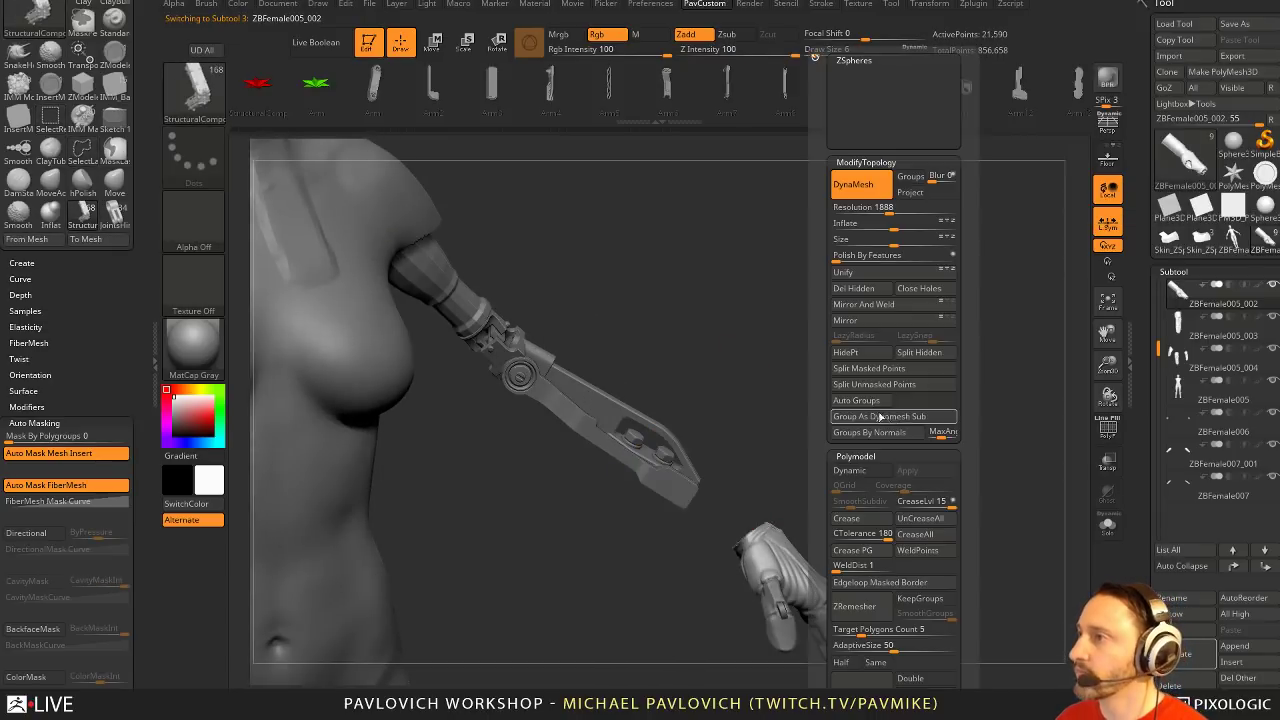
{"action": "left_click", "coordinate": [862, 290]}
{"action": "mouse_move", "coordinate": [866, 437]}
{"action": "left_mouse_down"}
{"action": "mouse_move", "coordinate": [850, 464]}
{"action": "mouse_move", "coordinate": [834, 406]}
{"action": "mouse_move", "coordinate": [760, 409]}
{"action": "left_mouse_up"}
Switch to the JointsHinge insert brush
{"action": "key", "text": "b"}
{"action": "left_click", "coordinate": [598, 662]}
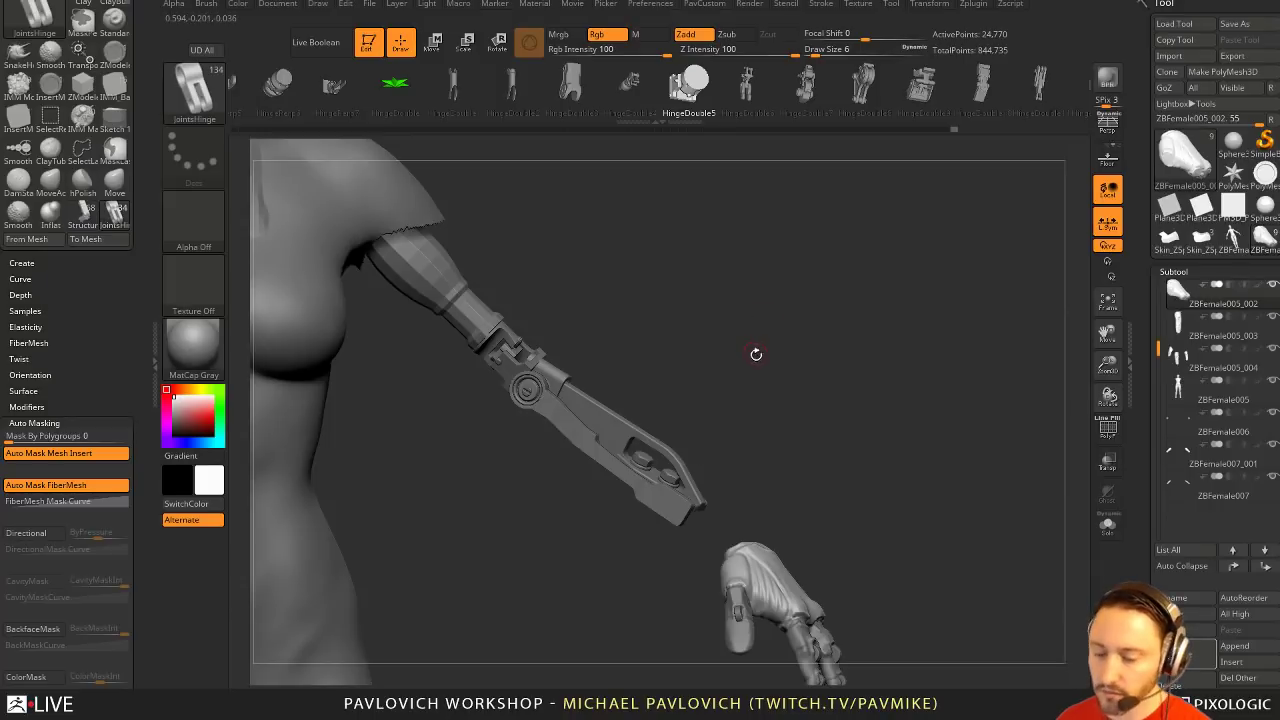
Try inserting the HingePivot40 part at the wrist between the forearm struts and the hand
{"action": "key", "text": "m"}
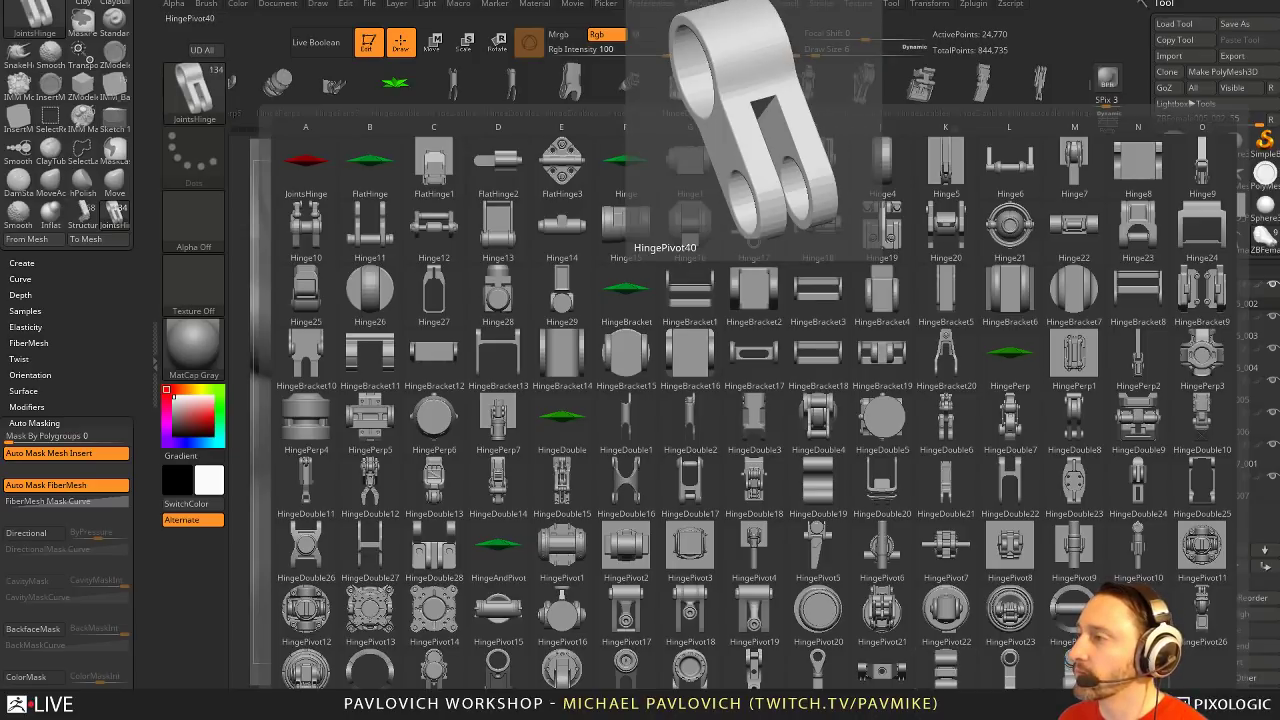
{"action": "left_click", "coordinate": [1138, 670]}
{"action": "left_click_drag", "start_coordinate": [864, 362], "coordinate": [740, 400]}
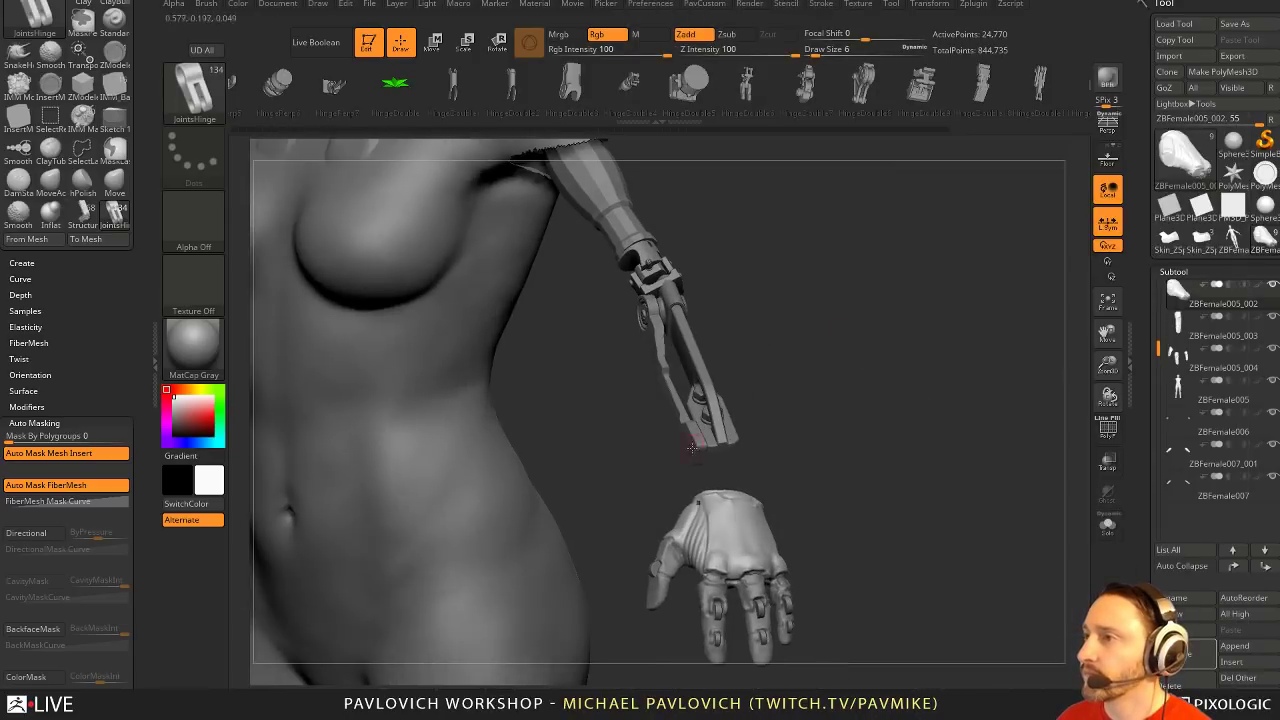
{"action": "left_click_drag", "start_coordinate": [729, 461], "coordinate": [746, 500]}
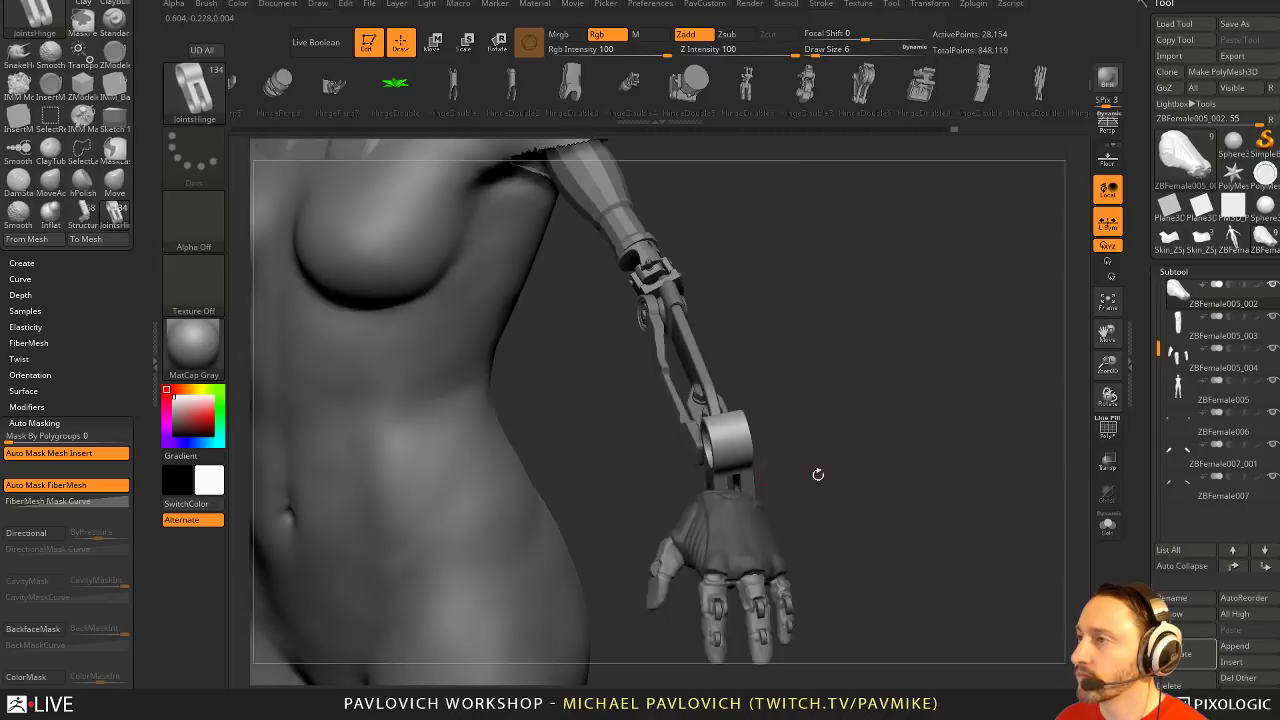
Try rotating and moving the inserted wrist hinge so it bridges the forearm end and the hand
{"action": "left_click_drag", "start_coordinate": [817, 474], "coordinate": [791, 446]}
{"action": "key", "text": "w"}
{"action": "left_click_drag", "start_coordinate": [691, 371], "coordinate": [752, 448]}
{"action": "right_click_drag", "start_coordinate": [752, 448], "coordinate": [751, 517]}
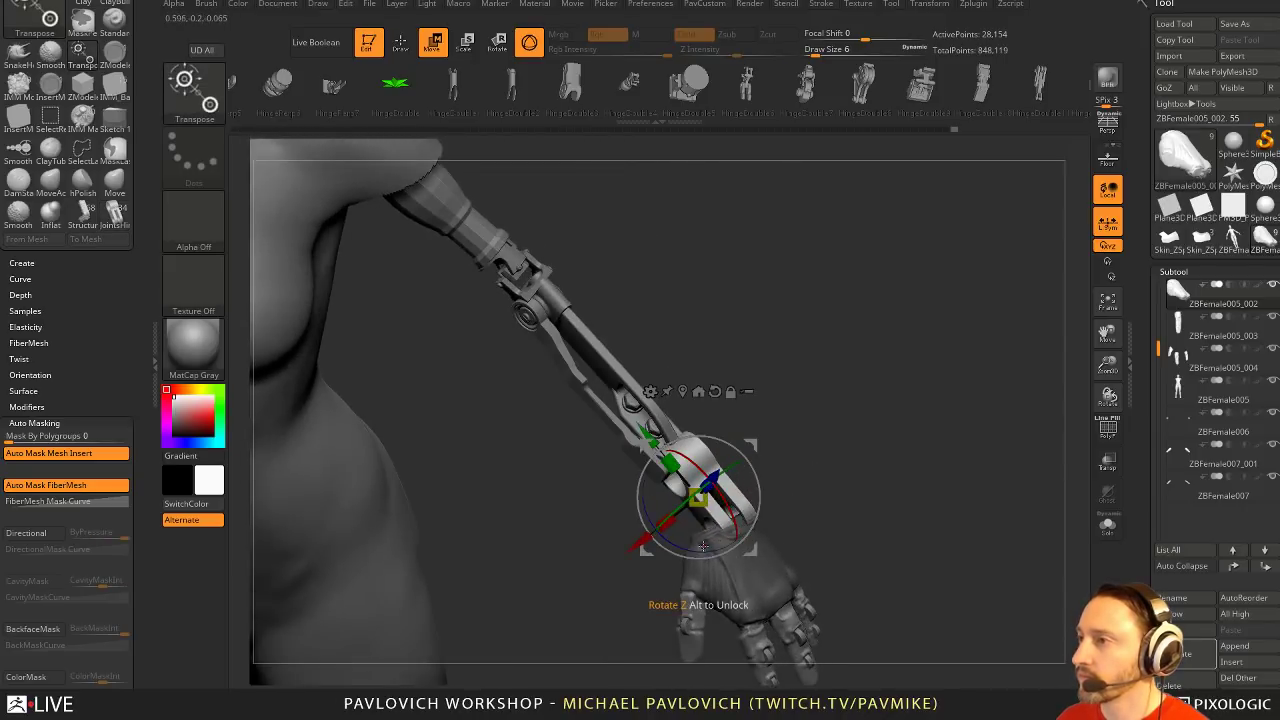
{"action": "mouse_move", "coordinate": [736, 465]}
{"action": "left_mouse_down"}
{"action": "mouse_move", "coordinate": [722, 476]}
{"action": "mouse_move", "coordinate": [742, 444]}
{"action": "left_mouse_up"}
{"action": "key", "text": "q"}
{"action": "mouse_move", "coordinate": [743, 445]}
{"action": "right_mouse_down"}
{"action": "mouse_move", "coordinate": [800, 400]}
{"action": "mouse_move", "coordinate": [683, 478]}
{"action": "right_mouse_up"}
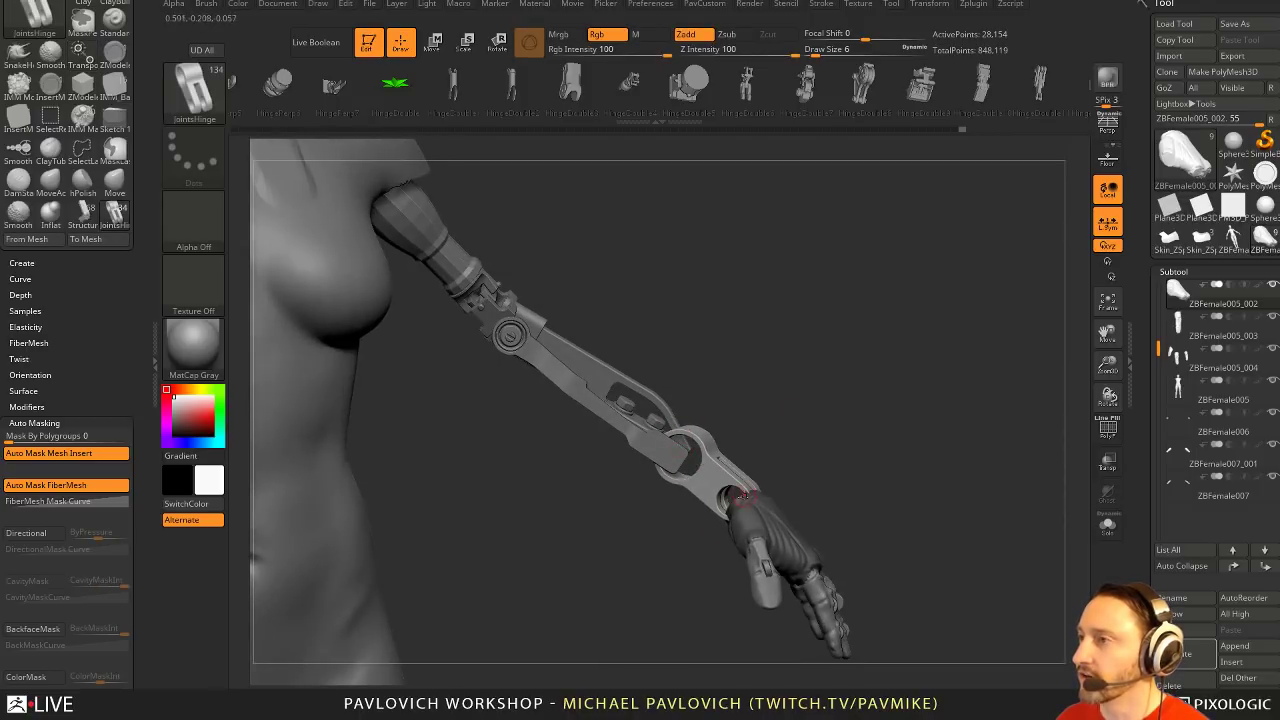
Undo the insertion and placement of the wrist hinge
{"action": "key", "text": "ctrl+z"}
{"action": "key", "text": "ctrl+z"}
{"action": "key", "text": "ctrl+z"}
{"action": "key", "text": "ctrl+z"}
{"action": "key", "text": "ctrl+z"}
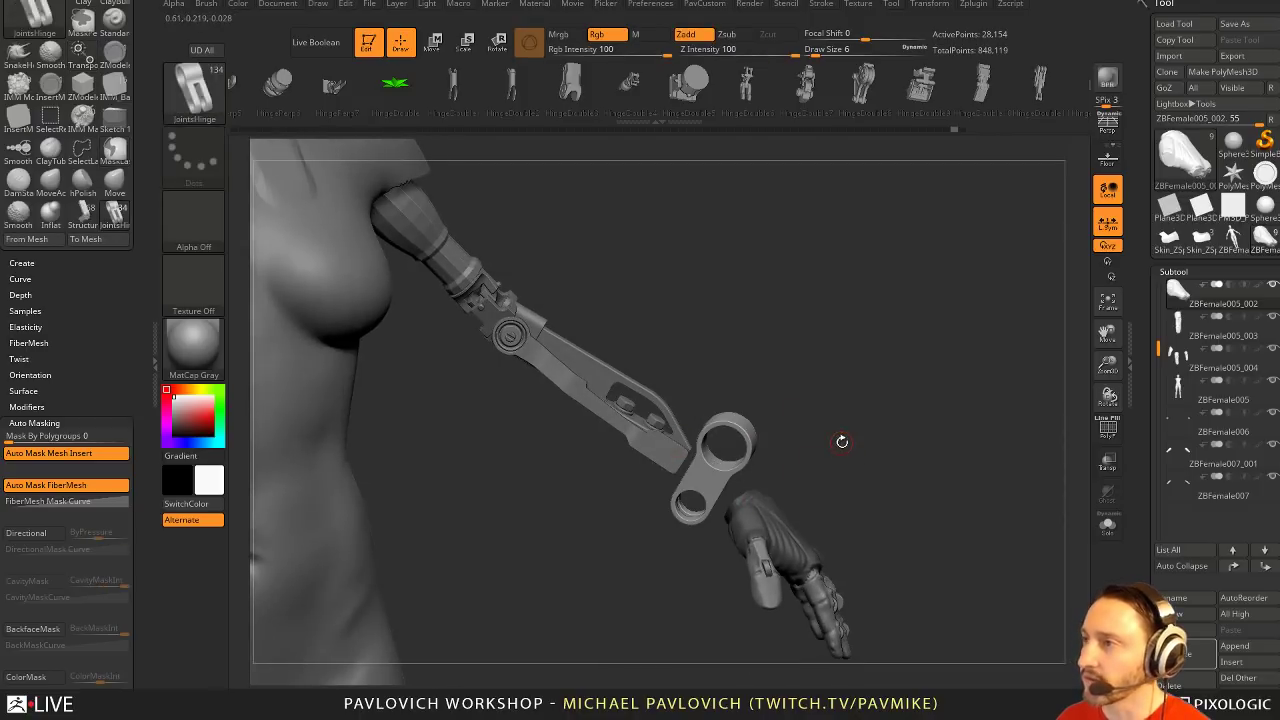
Insert a different hinge part from the JointsHinge set at the lower end of the forearm struts
{"action": "key", "text": "m"}
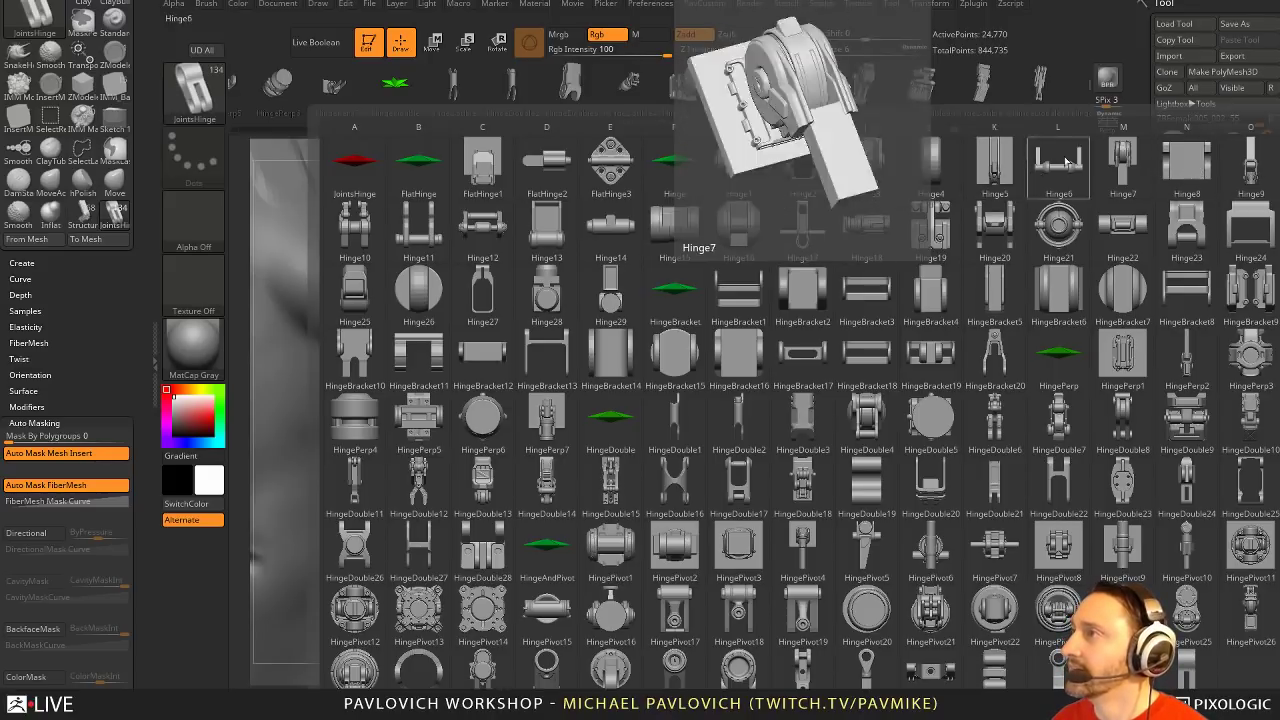
{"action": "left_click", "coordinate": [929, 166]}
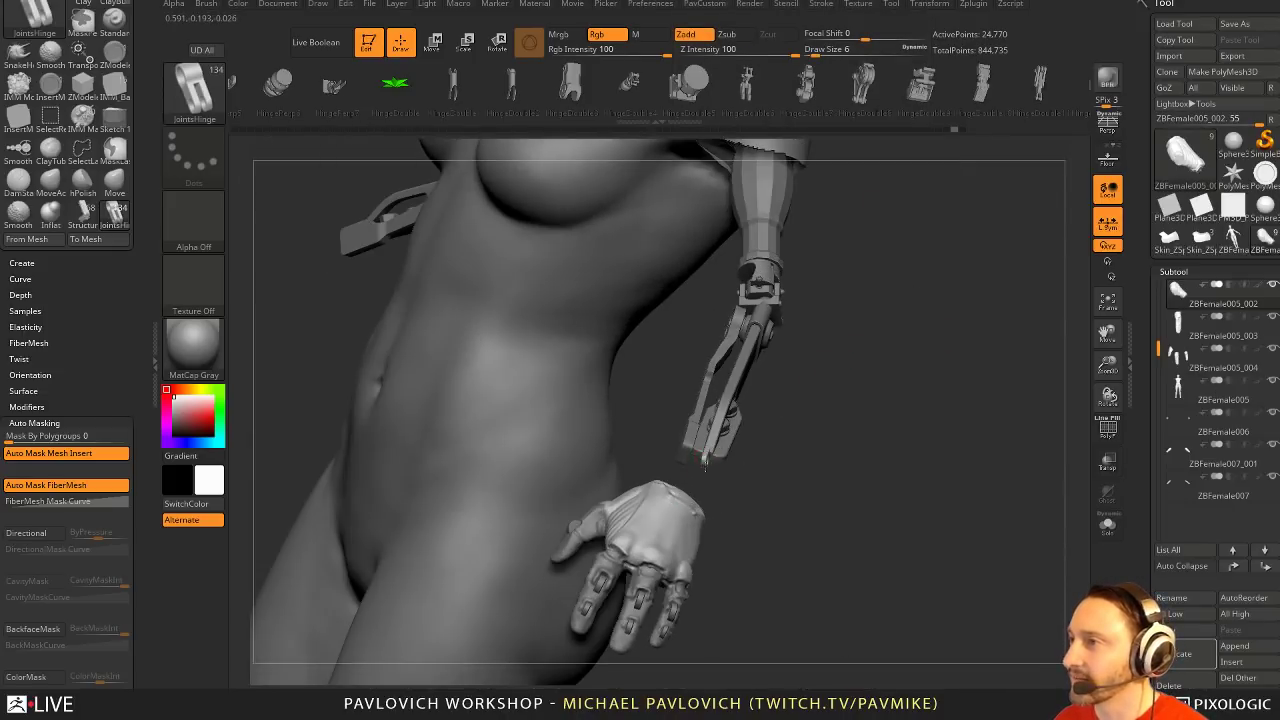
{"action": "left_click_drag", "start_coordinate": [705, 465], "coordinate": [706, 503]}
{"action": "left_click_drag", "start_coordinate": [955, 440], "coordinate": [684, 489]}
Rotate, scale and move the inserted hinge part onto the forearm's end, then clear its mask
{"action": "key", "text": "w"}
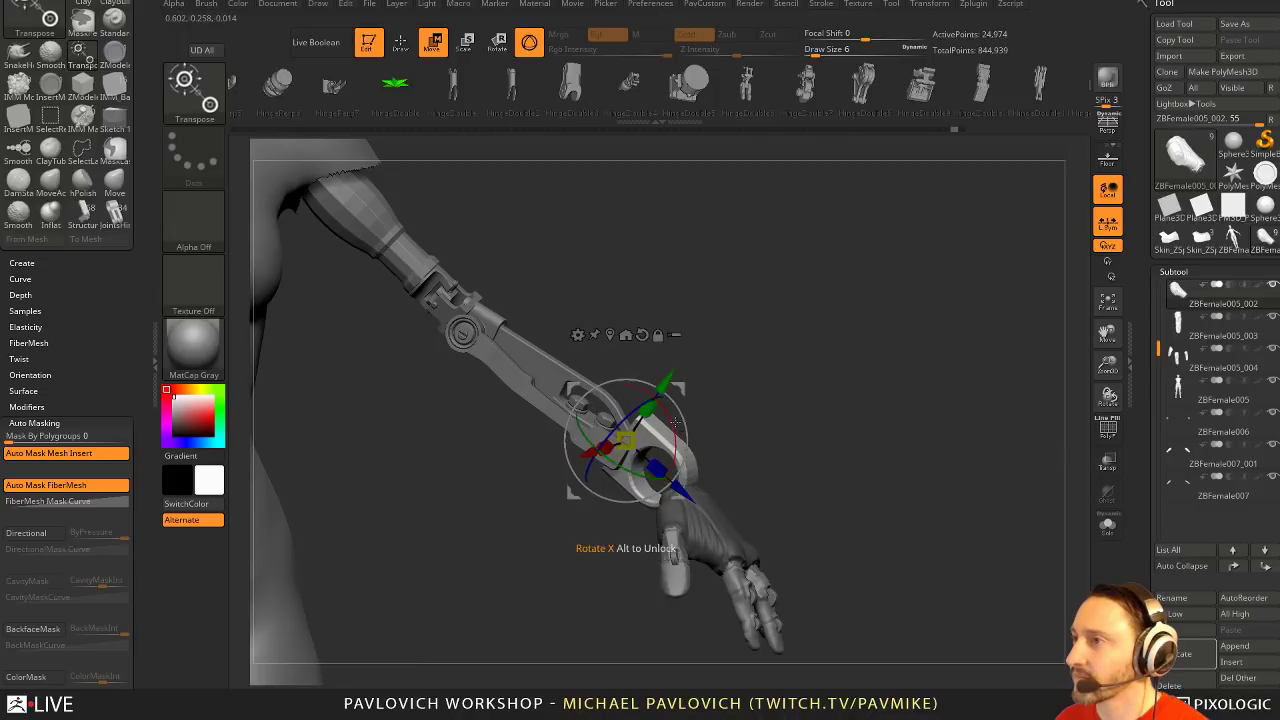
{"action": "mouse_move", "coordinate": [666, 383]}
{"action": "left_mouse_down"}
{"action": "mouse_move", "coordinate": [642, 414]}
{"action": "mouse_move", "coordinate": [660, 391]}
{"action": "left_mouse_up"}
{"action": "left_click_drag", "start_coordinate": [622, 447], "coordinate": [614, 447]}
{"action": "left_click_drag", "start_coordinate": [673, 497], "coordinate": [675, 500]}
{"action": "mouse_move", "coordinate": [745, 430]}
{"action": "left_mouse_down"}
{"action": "mouse_move", "coordinate": [590, 440]}
{"action": "mouse_move", "coordinate": [546, 476]}
{"action": "mouse_move", "coordinate": [576, 475]}
{"action": "left_mouse_up"}
{"action": "left_click_drag", "start_coordinate": [576, 475], "coordinate": [750, 415]}
{"action": "left_click_drag", "start_coordinate": [786, 374], "coordinate": [793, 413], "text": "ctrl"}
{"action": "key", "text": "q"}
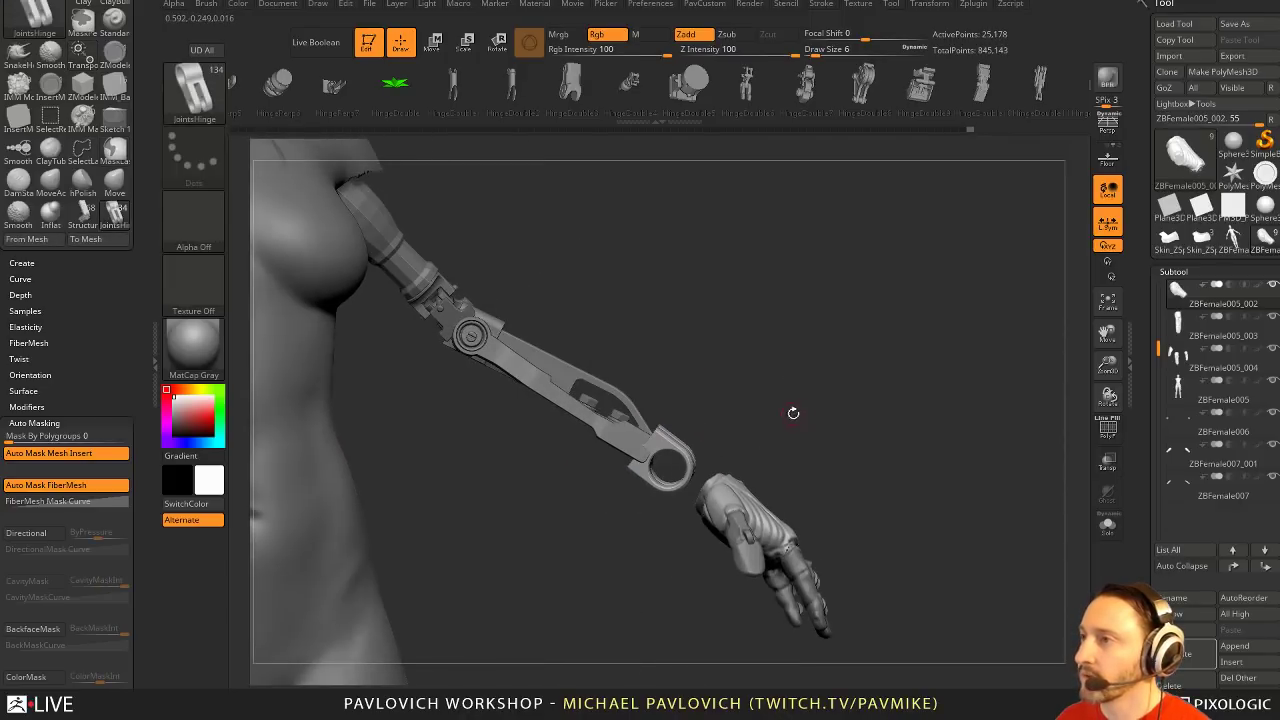
Isolate the wrist hinge bracket from the hand mesh and split it into its own subtool
{"action": "key", "text": "ctrl+shift"}
{"action": "left_click", "coordinate": [661, 460], "text": "ctrl+shift"}
{"action": "key", "text": "ctrl+shift+a"}
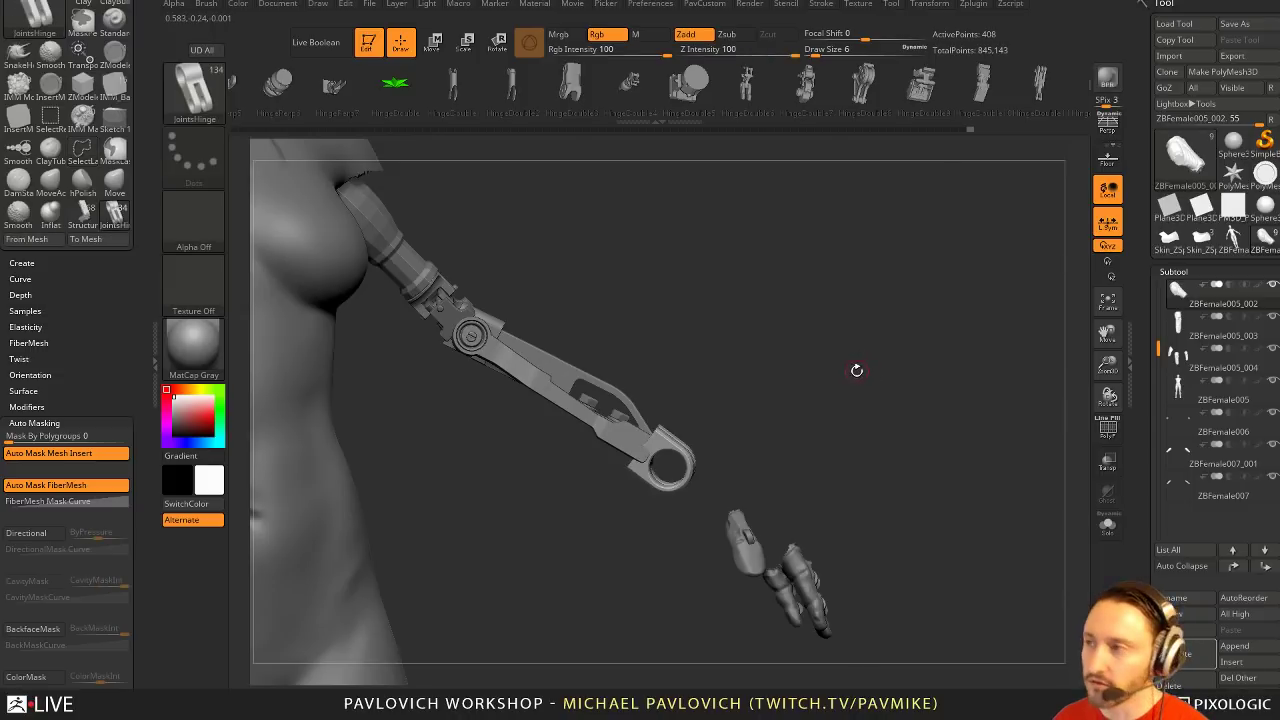
{"action": "key", "text": "space"}
{"action": "left_click", "coordinate": [882, 357]}
Move and scale the split hinge bracket so it sits at the wrist between the forearm and hand
{"action": "key", "text": "w"}
{"action": "mouse_move", "coordinate": [810, 362]}
{"action": "left_mouse_down"}
{"action": "mouse_move", "coordinate": [690, 375]}
{"action": "mouse_move", "coordinate": [703, 432]}
{"action": "mouse_move", "coordinate": [692, 474]}
{"action": "left_mouse_up"}
{"action": "left_click_drag", "start_coordinate": [760, 446], "coordinate": [722, 442]}
{"action": "left_click_drag", "start_coordinate": [694, 466], "coordinate": [692, 473]}
{"action": "key", "text": "q"}
{"action": "mouse_move", "coordinate": [786, 423]}
{"action": "left_mouse_down"}
{"action": "mouse_move", "coordinate": [849, 394]}
{"action": "mouse_move", "coordinate": [783, 429]}
{"action": "mouse_move", "coordinate": [740, 431]}
{"action": "left_mouse_up"}
{"action": "mouse_move", "coordinate": [788, 436]}
{"action": "left_mouse_down"}
{"action": "mouse_move", "coordinate": [758, 447]}
{"action": "mouse_move", "coordinate": [784, 443]}
{"action": "mouse_move", "coordinate": [748, 352]}
{"action": "left_mouse_up"}
{"action": "key", "text": "w"}
{"action": "key", "text": "q"}
Solo the wrist bracket with its polyframe shown, switch to ZModeler and group its polygons by normals
{"action": "key", "text": "shift+f"}
{"action": "left_click", "coordinate": [1108, 528]}
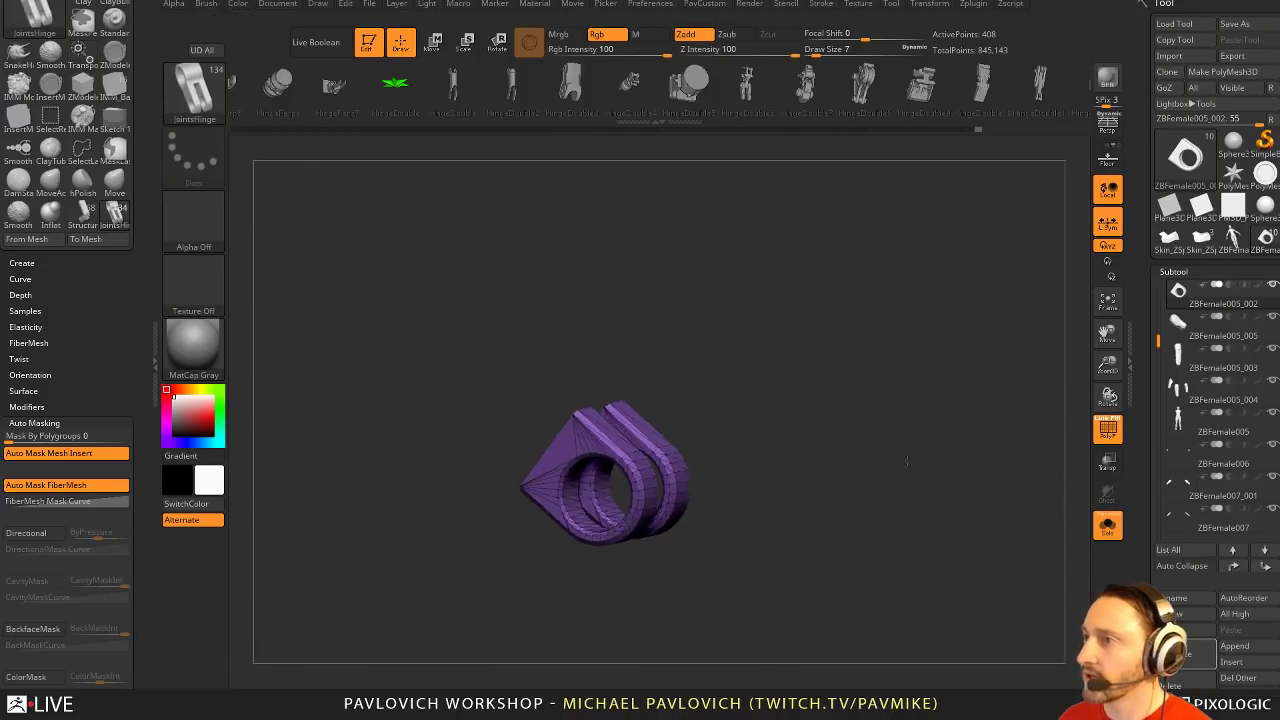
{"action": "left_click_drag", "start_coordinate": [1018, 455], "coordinate": [883, 437]}
{"action": "key", "text": "b"}
{"action": "key", "text": "z"}
{"action": "key", "text": "m"}
{"action": "left_click_drag", "start_coordinate": [734, 400], "coordinate": [833, 413]}
{"action": "key", "text": "grave"}
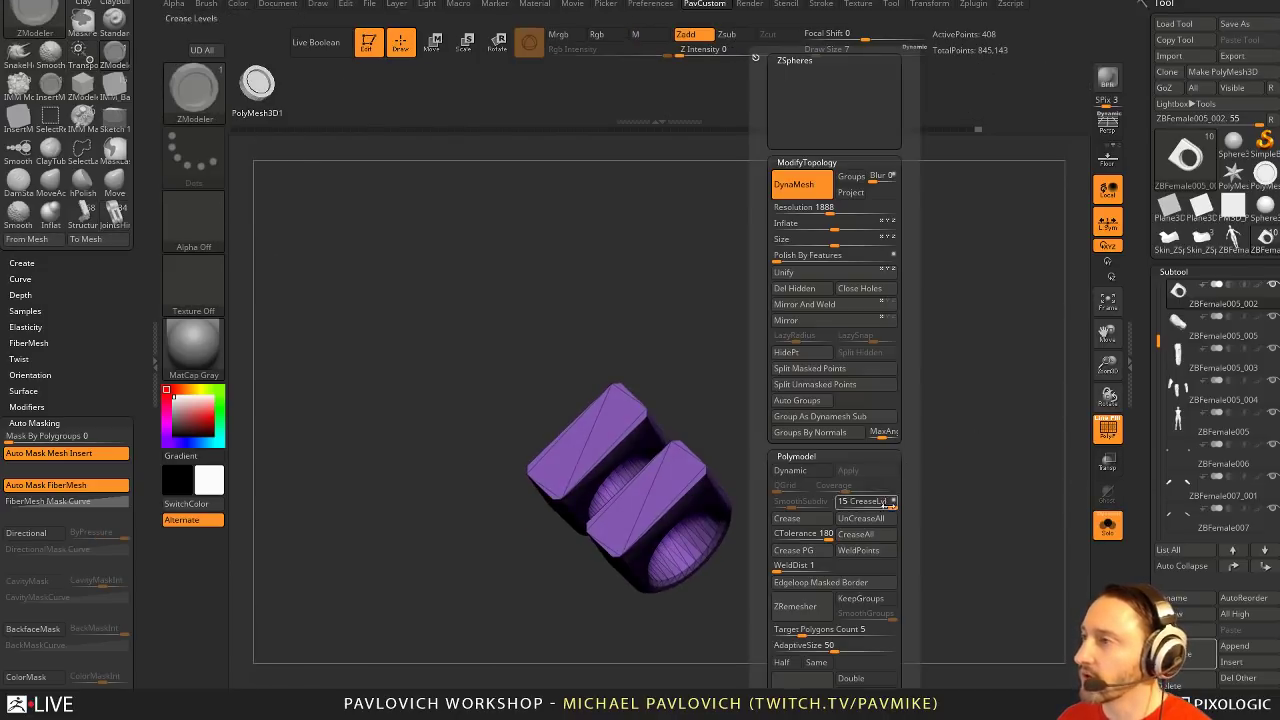
{"action": "left_click", "coordinate": [845, 432]}
Try extruding the bracket's end faces with QMesh using the Flat Island and Facing Front All targets
{"action": "left_click_drag", "start_coordinate": [786, 457], "coordinate": [663, 491]}
{"action": "key", "text": "space"}
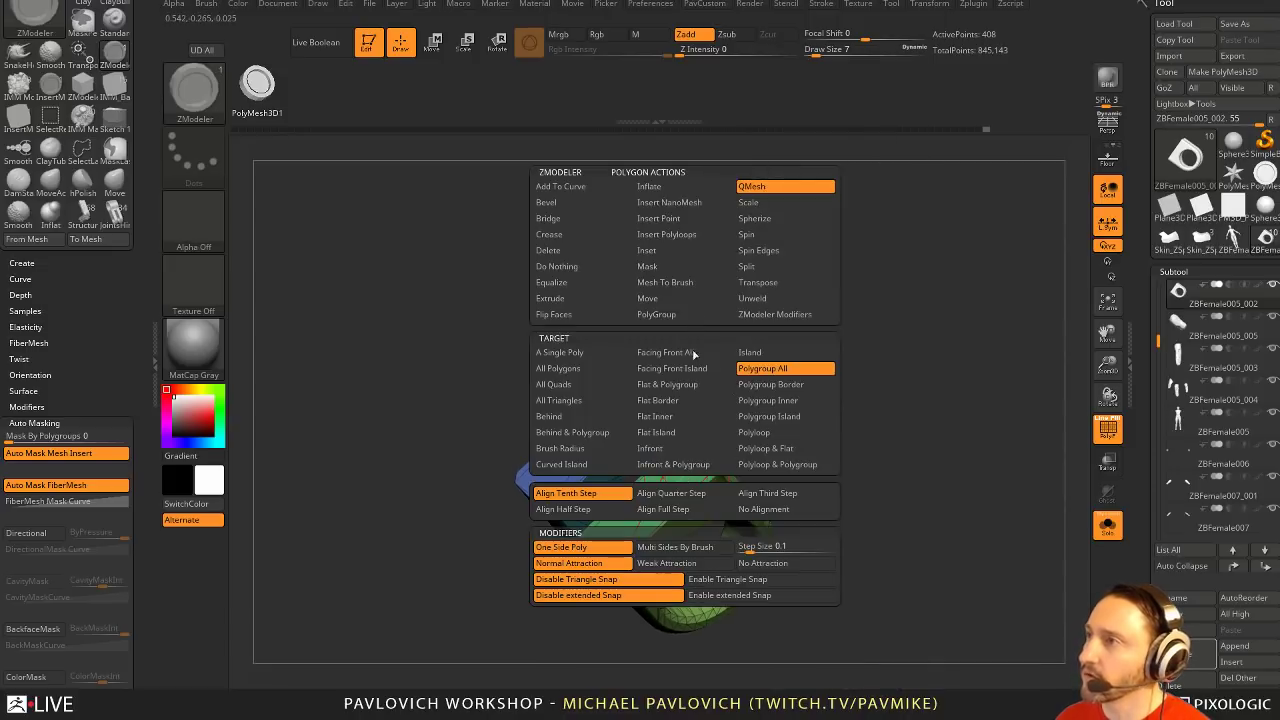
{"action": "left_click", "coordinate": [675, 432]}
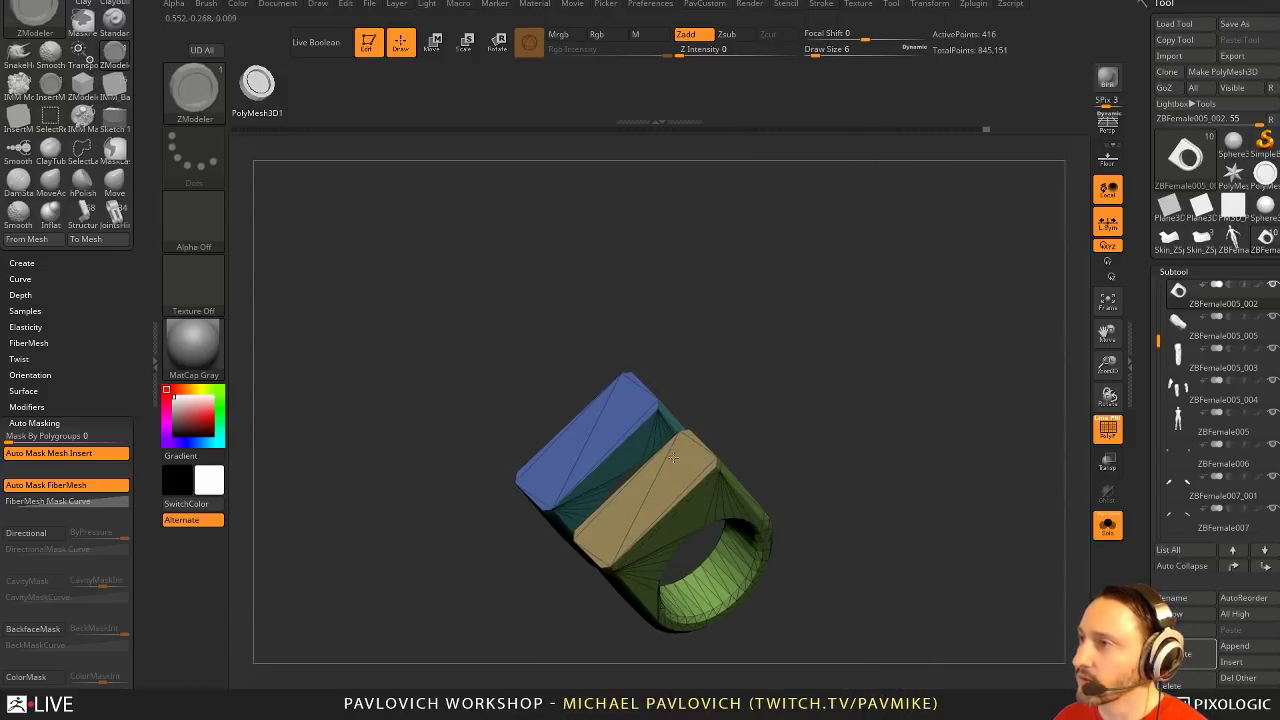
{"action": "key", "text": "space"}
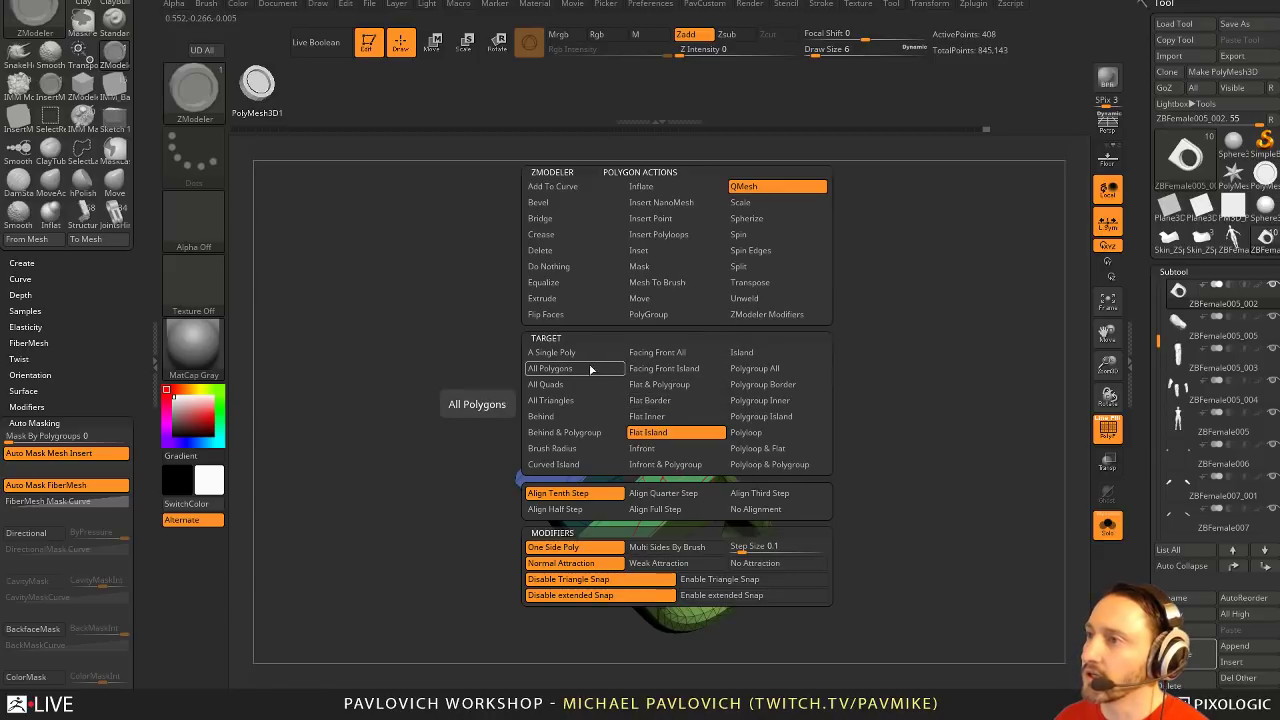
{"action": "left_click", "coordinate": [669, 358]}
{"action": "key", "text": "shift+f"}
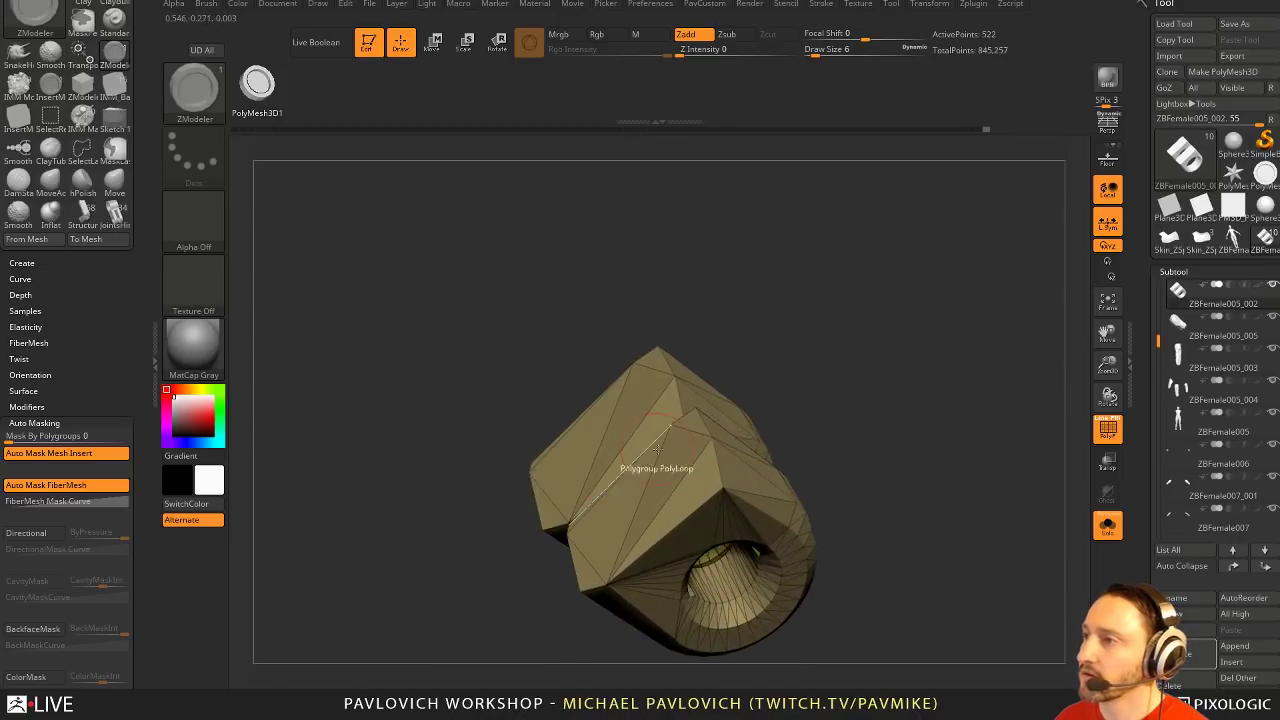
{"action": "key", "text": "shift+f"}
Extend the bracket's flat end faces toward the forearm with QMesh, using the Infront target
{"action": "key", "text": "space"}
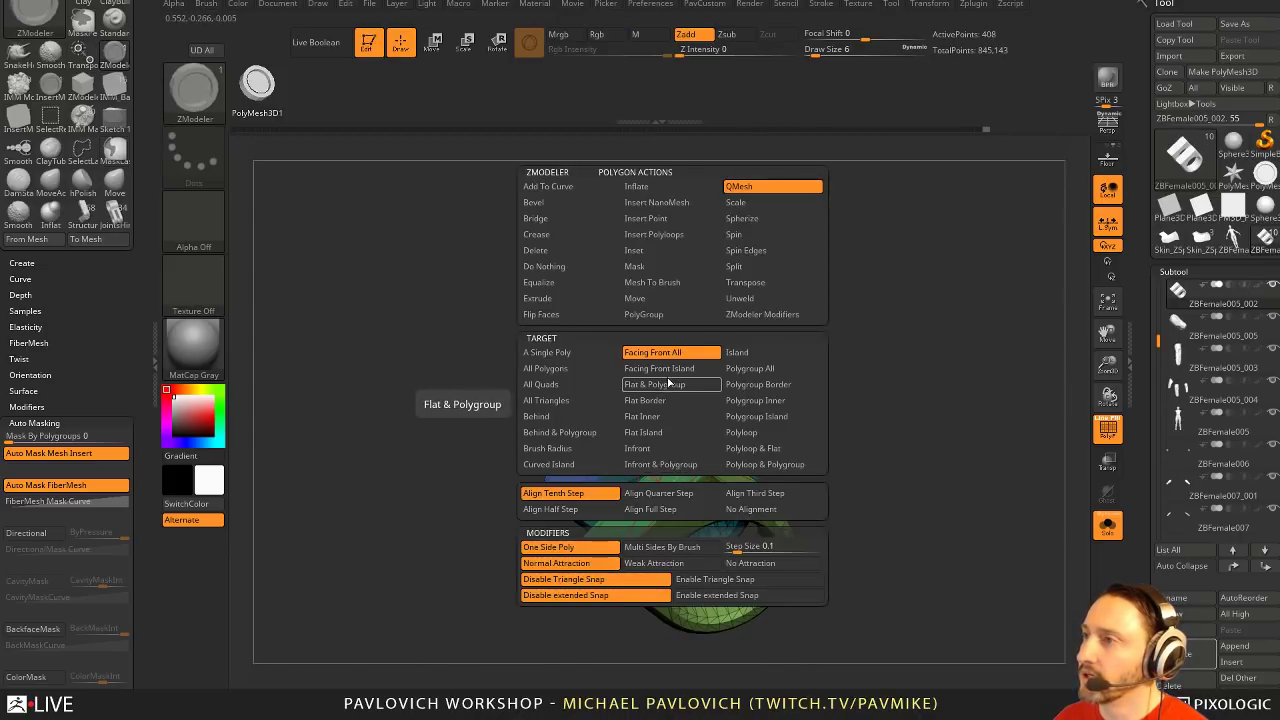
{"action": "left_click", "coordinate": [672, 401]}
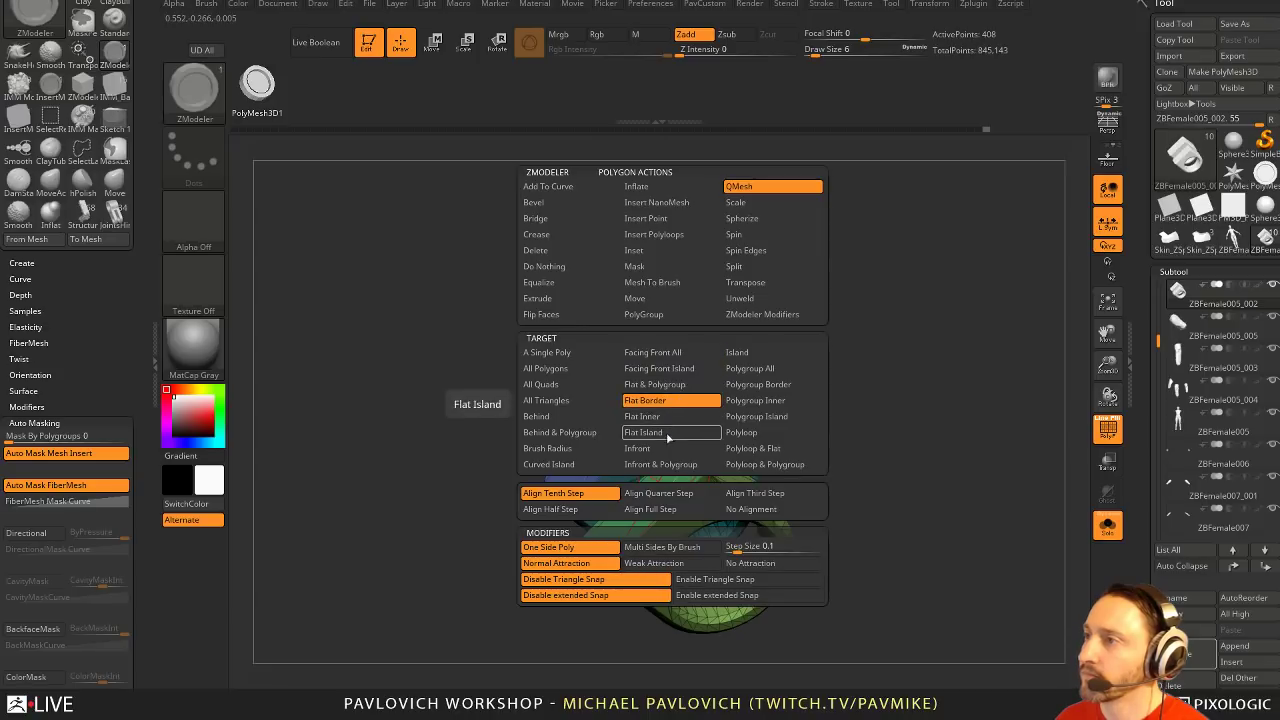
{"action": "left_click_drag", "start_coordinate": [671, 475], "coordinate": [625, 437]}
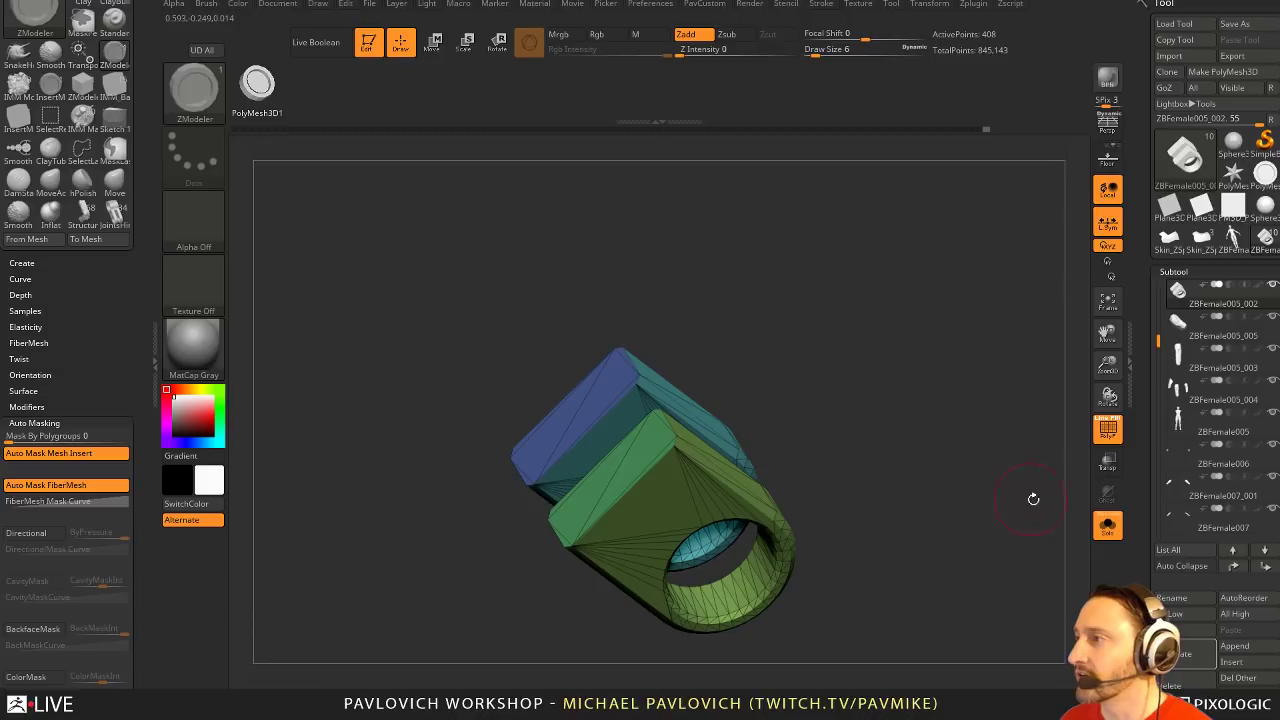
Show the other subtools again and fit the extended bracket between the forearm struts and the hand
{"action": "left_click", "coordinate": [1100, 531]}
{"action": "left_click_drag", "start_coordinate": [1016, 461], "coordinate": [932, 431]}
{"action": "key", "text": "w"}
{"action": "left_click_drag", "start_coordinate": [695, 497], "coordinate": [794, 553]}
{"action": "right_click_drag", "start_coordinate": [790, 551], "coordinate": [745, 570]}
{"action": "key", "text": "q"}
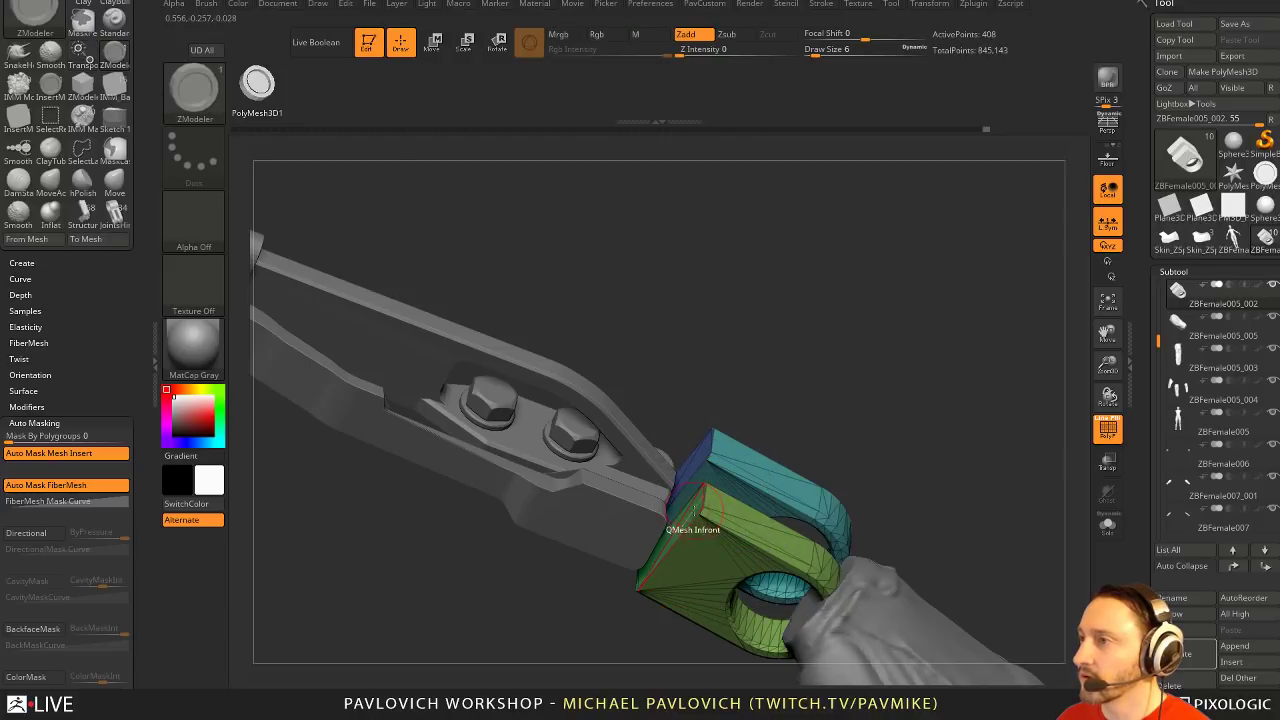
{"action": "left_click_drag", "start_coordinate": [985, 455], "coordinate": [913, 458]}
{"action": "mouse_move", "coordinate": [913, 458]}
{"action": "right_mouse_down"}
{"action": "mouse_move", "coordinate": [943, 471]}
{"action": "mouse_move", "coordinate": [918, 445]}
{"action": "right_mouse_up"}
Switch to the IMM base primitives brush and choose the Cylinder12 part
{"action": "key", "text": "b"}
{"action": "key", "text": "i"}
{"action": "key", "text": "p"}
{"action": "key", "text": "m"}
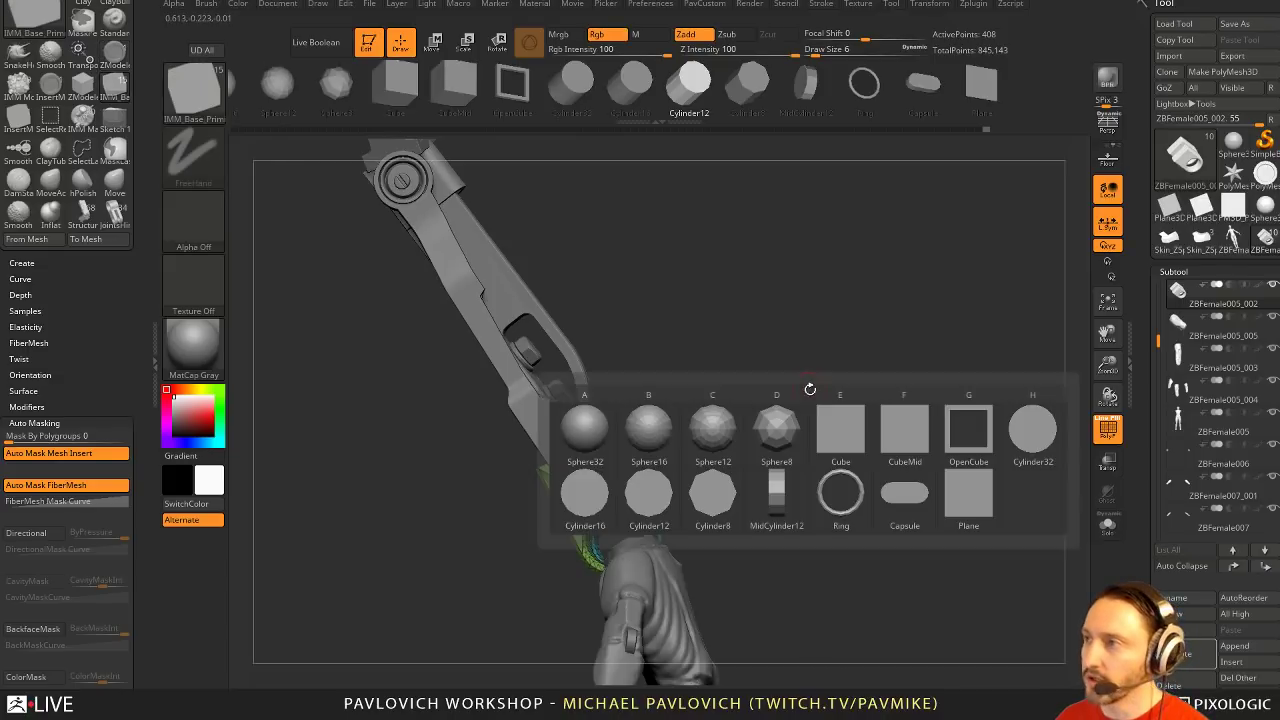
{"action": "left_click", "coordinate": [645, 515]}
{"action": "right_click_drag", "start_coordinate": [851, 366], "coordinate": [822, 351]}
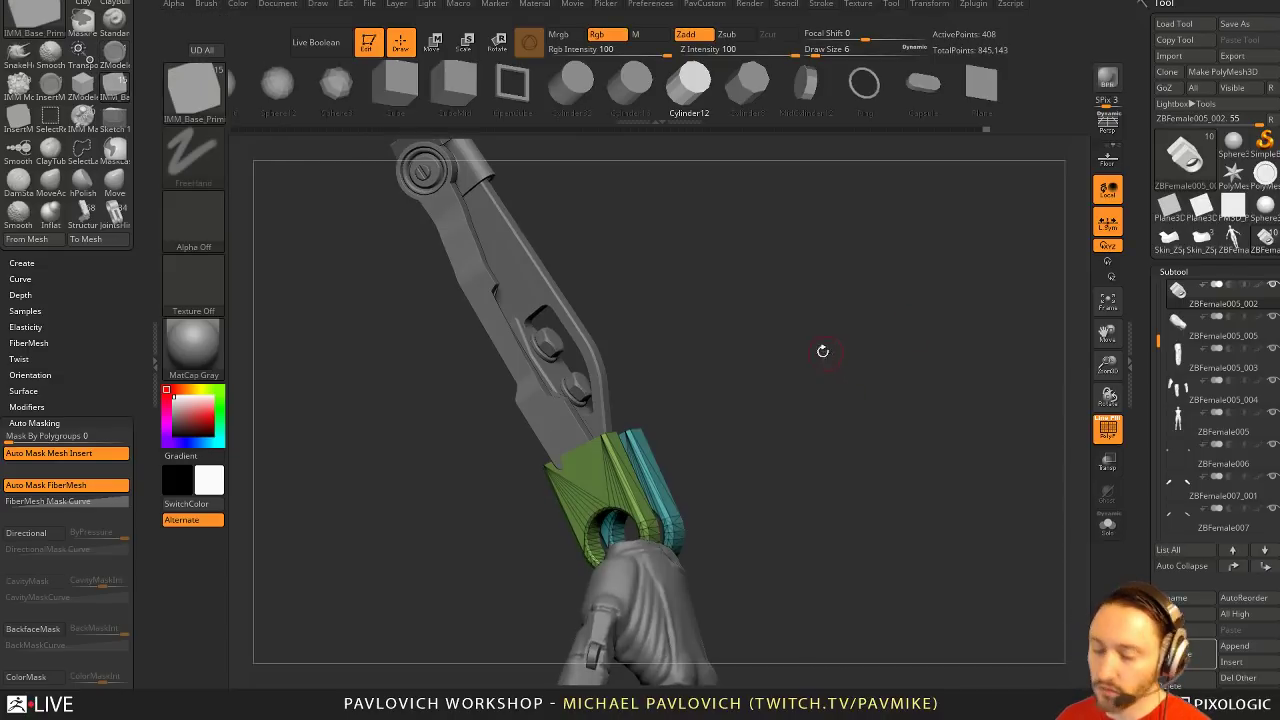
{"action": "key", "text": "b"}
{"action": "key", "text": "Escape"}
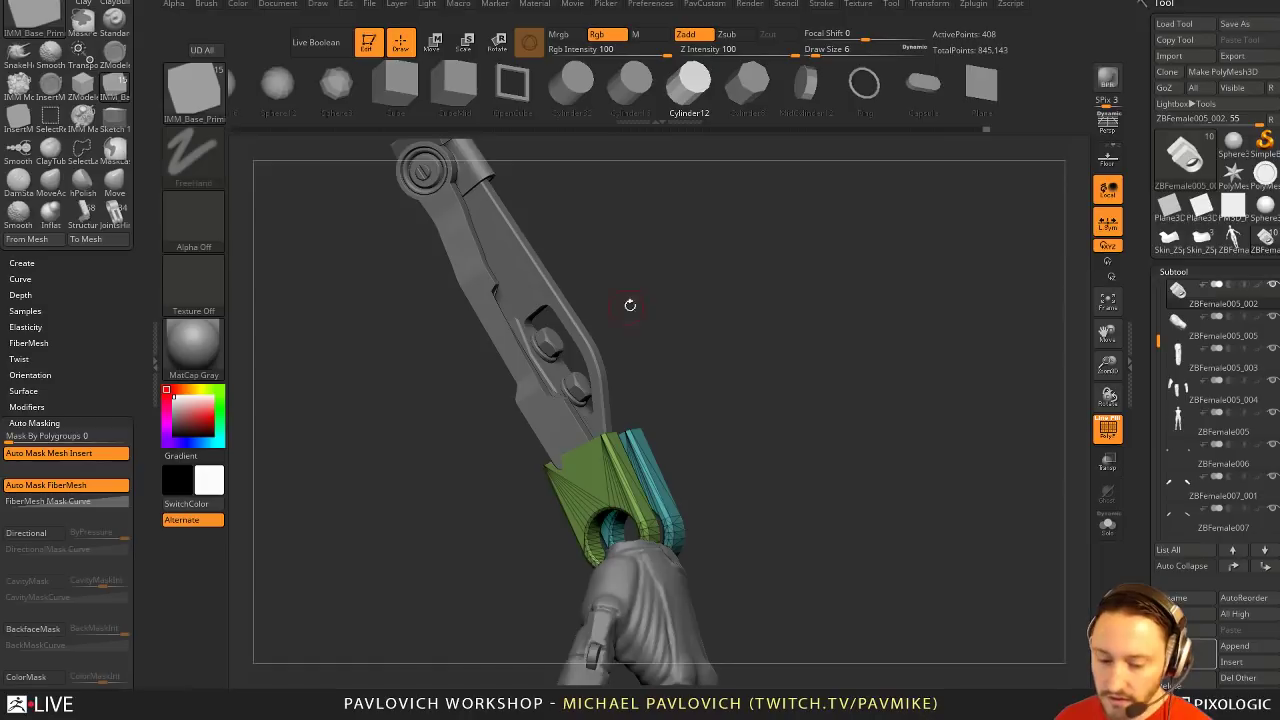
Load the PivotUnivBall kitbash brush and insert its Coupling25 part on the side of the wrist bracket
{"action": "key", "text": "comma"}
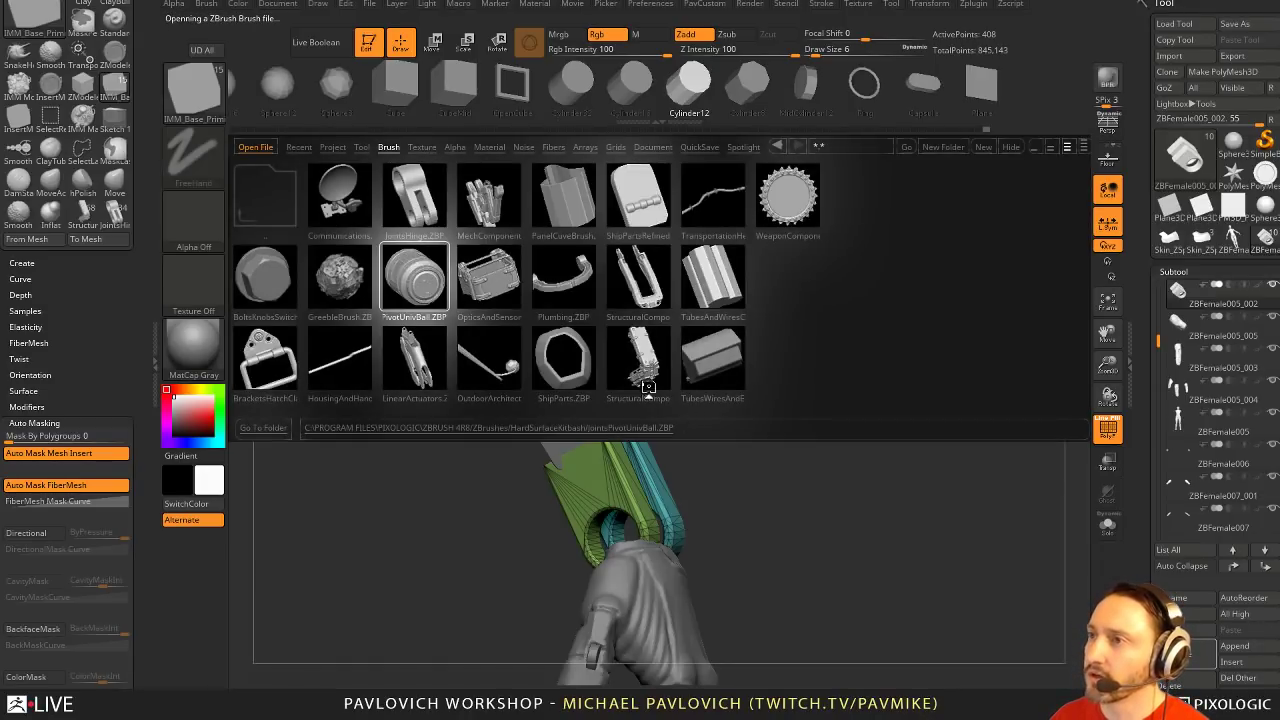
{"action": "key", "text": "m"}
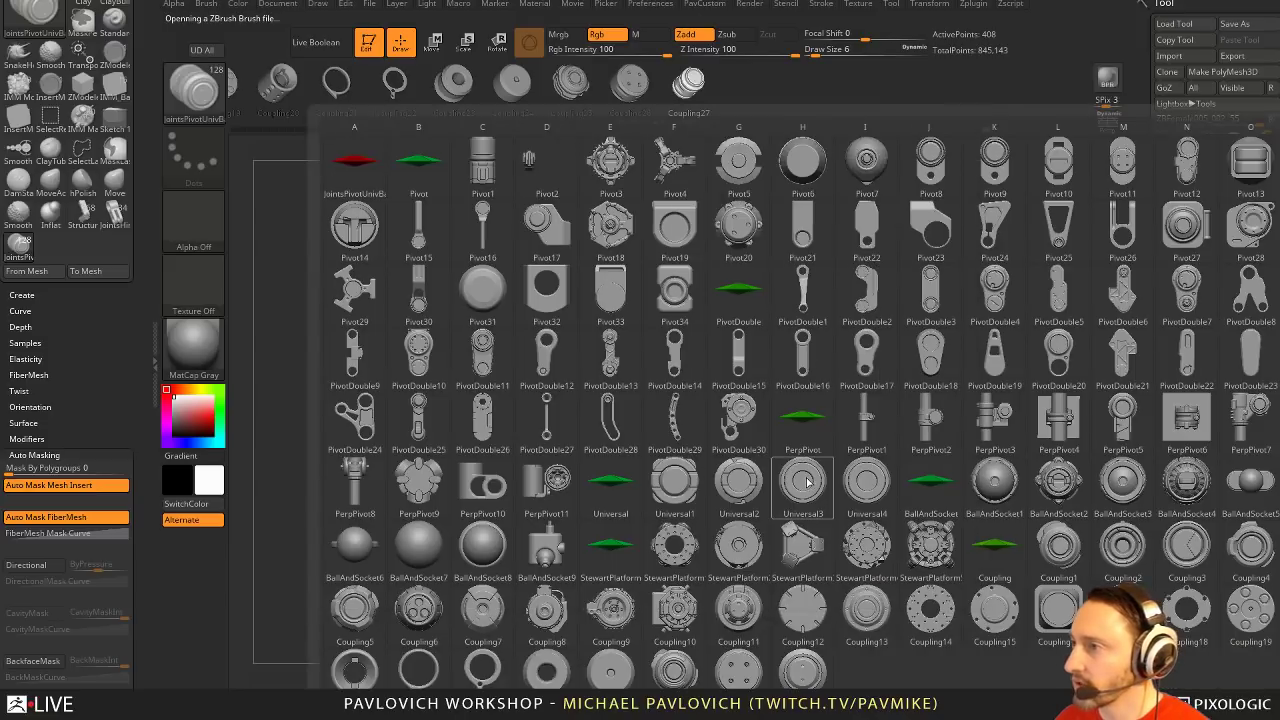
{"action": "left_click", "coordinate": [672, 670]}
{"action": "left_click_drag", "start_coordinate": [580, 436], "coordinate": [602, 447]}
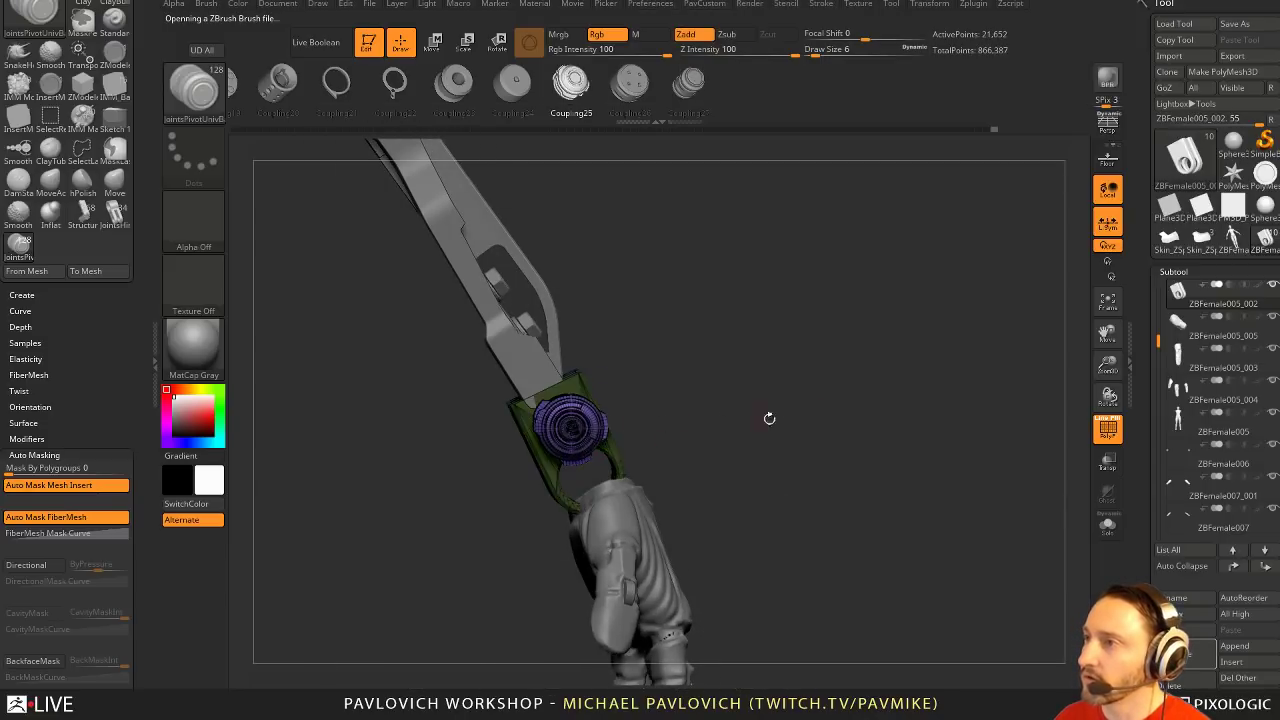
Split the inserted coupling from the wrist bracket into its own subtool
{"action": "left_click_drag", "start_coordinate": [769, 417], "coordinate": [829, 434]}
{"action": "key", "text": "grave"}
{"action": "left_click", "coordinate": [742, 369]}
{"action": "left_click_drag", "start_coordinate": [732, 396], "coordinate": [680, 414]}
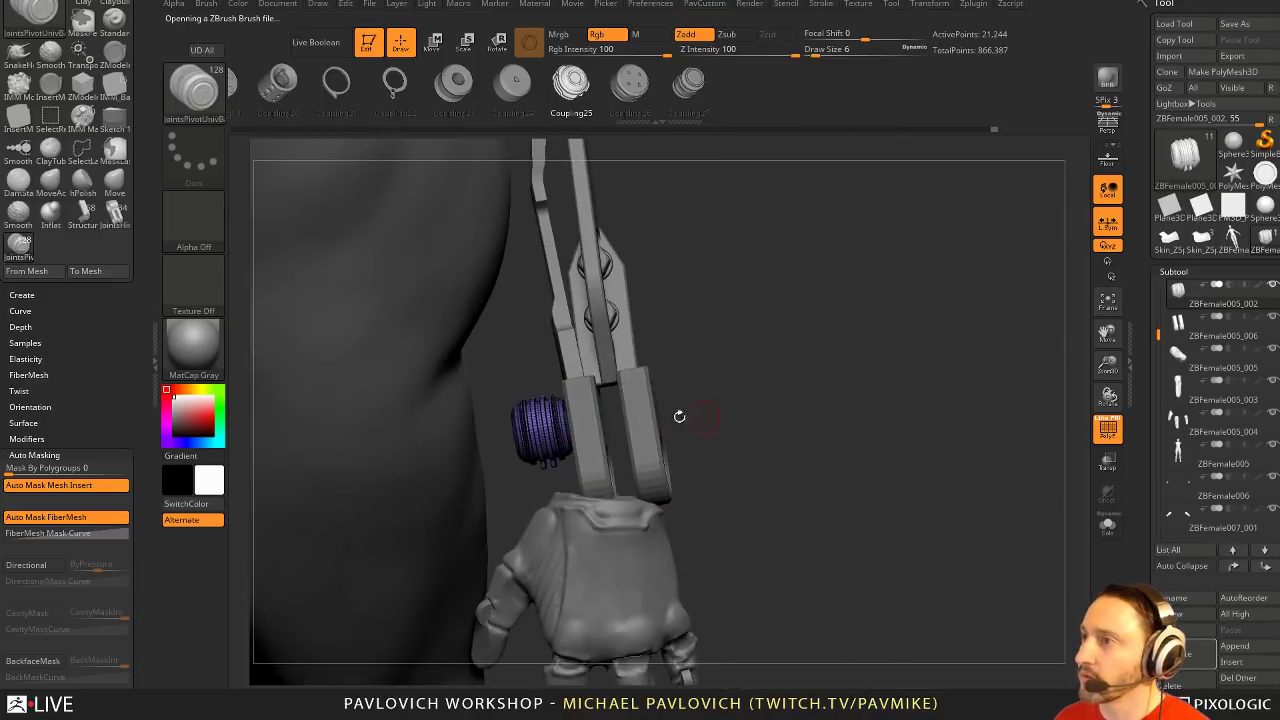
Move, rotate and scale the coupling so it is centred in the wrist bracket's round hole
{"action": "key", "text": "w"}
{"action": "left_click_drag", "start_coordinate": [622, 382], "coordinate": [690, 427]}
{"action": "left_click_drag", "start_coordinate": [603, 479], "coordinate": [633, 471]}
{"action": "left_click_drag", "start_coordinate": [742, 400], "coordinate": [850, 405]}
{"action": "left_click", "coordinate": [675, 357]}
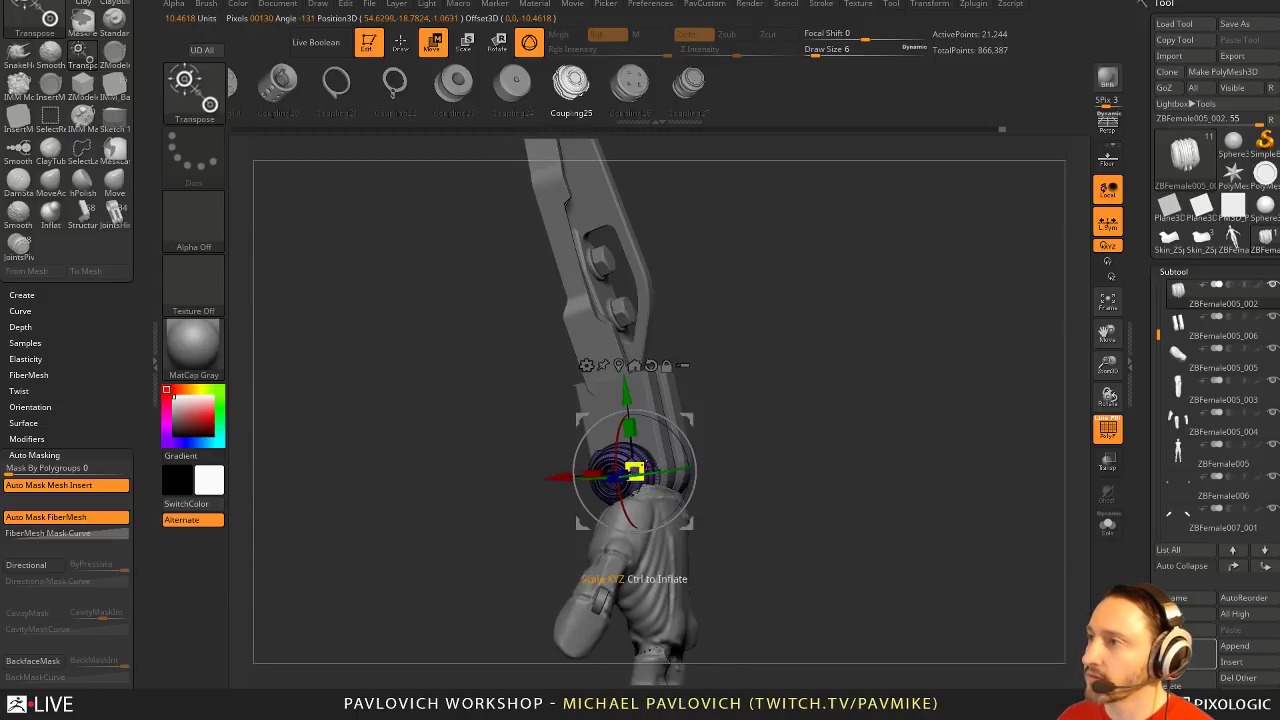
{"action": "left_click_drag", "start_coordinate": [612, 475], "coordinate": [616, 475]}
{"action": "left_click_drag", "start_coordinate": [708, 432], "coordinate": [732, 435]}
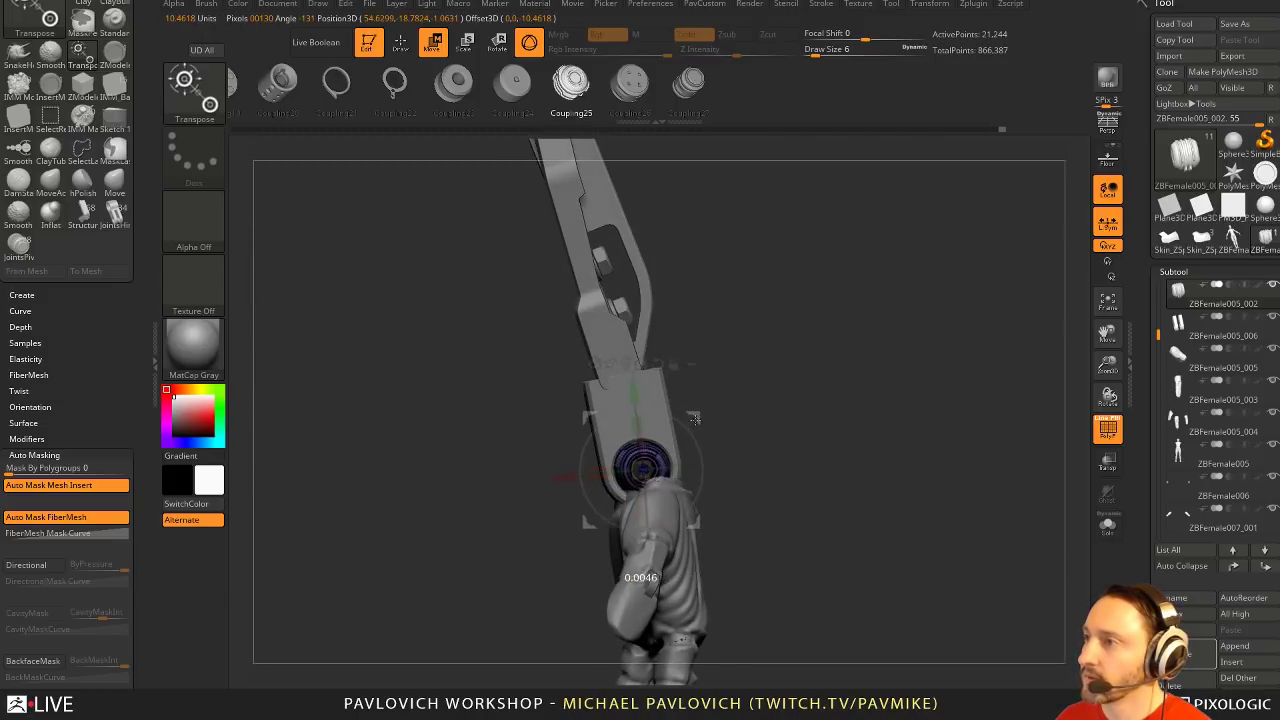
Turn off the polyframe and stretch the coupling along its axis so it spans both bracket arms
{"action": "key", "text": "q"}
{"action": "left_click_drag", "start_coordinate": [851, 414], "coordinate": [1069, 447]}
{"action": "left_click", "coordinate": [1108, 430]}
{"action": "left_click_drag", "start_coordinate": [1000, 425], "coordinate": [814, 429]}
{"action": "key", "text": "w"}
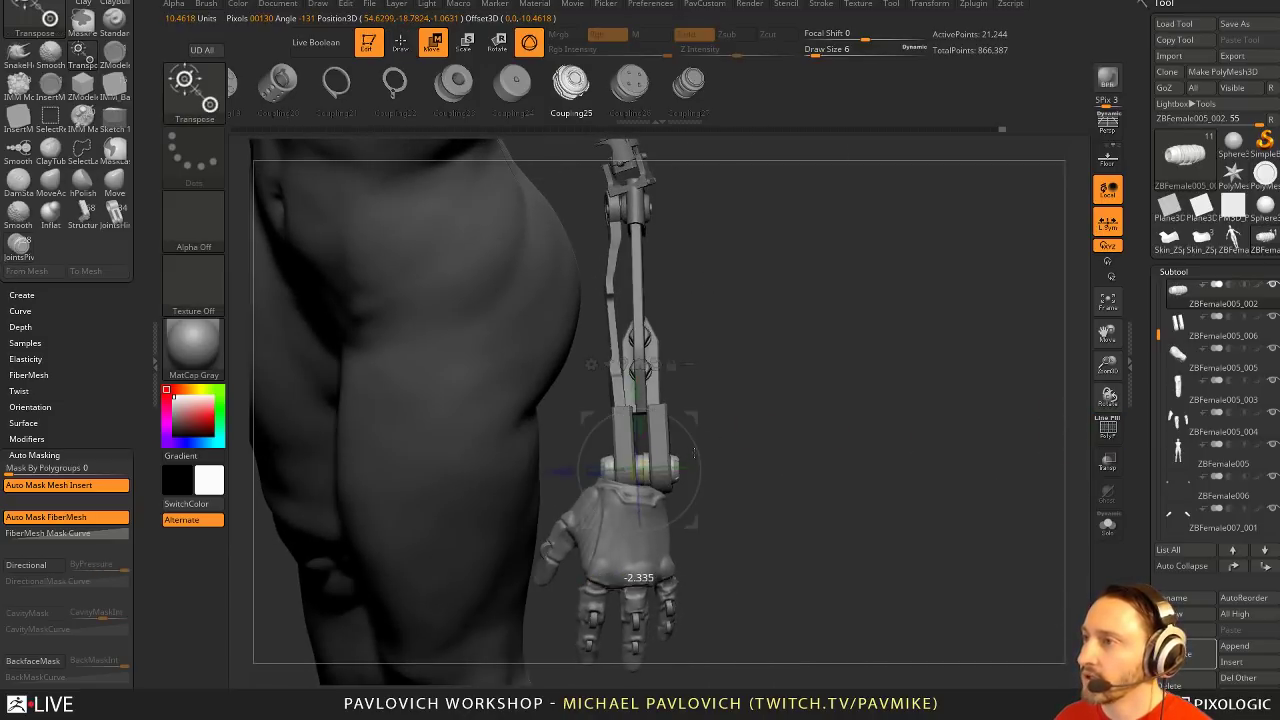
{"action": "key", "text": "q"}
{"action": "left_click_drag", "start_coordinate": [740, 410], "coordinate": [870, 402]}
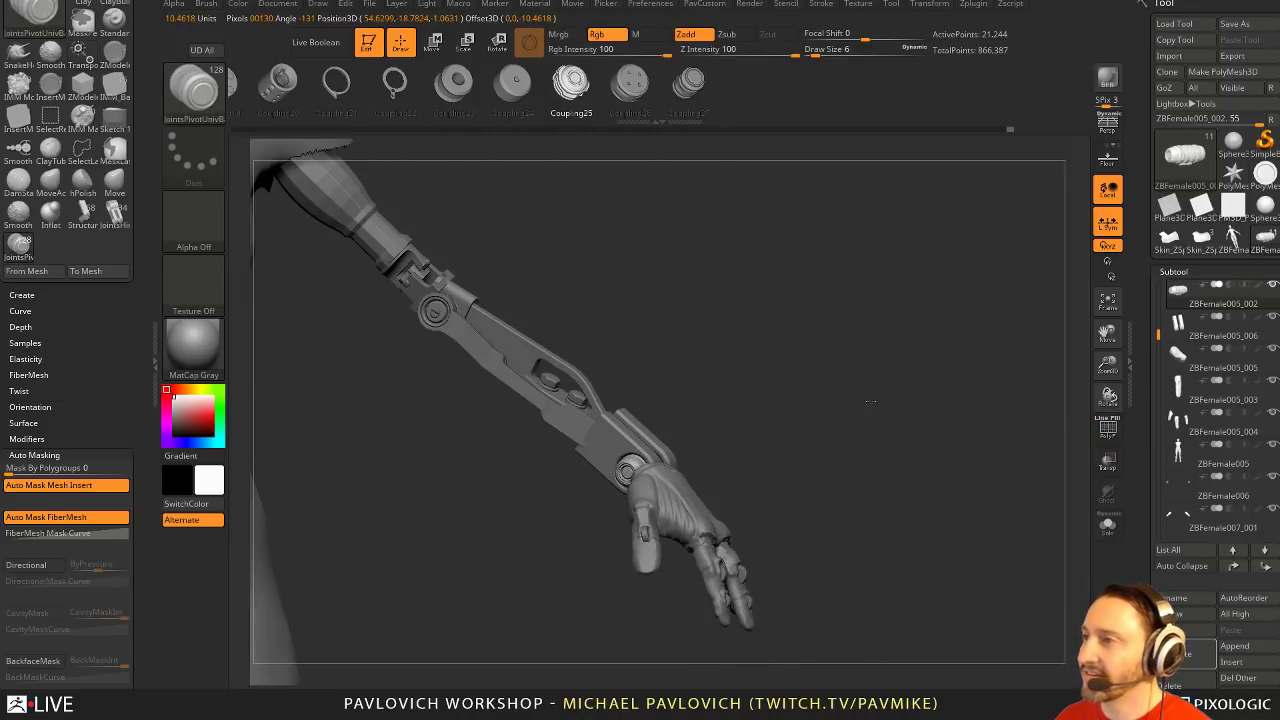
Select the wrist bracket subtool and fine-tune its placement between the forearm struts and the hand
{"action": "left_click", "coordinate": [700, 507], "text": "alt"}
{"action": "left_click_drag", "start_coordinate": [780, 450], "coordinate": [826, 421]}
{"action": "left_click", "coordinate": [640, 445], "text": "alt"}
{"action": "left_click_drag", "start_coordinate": [760, 445], "coordinate": [820, 437]}
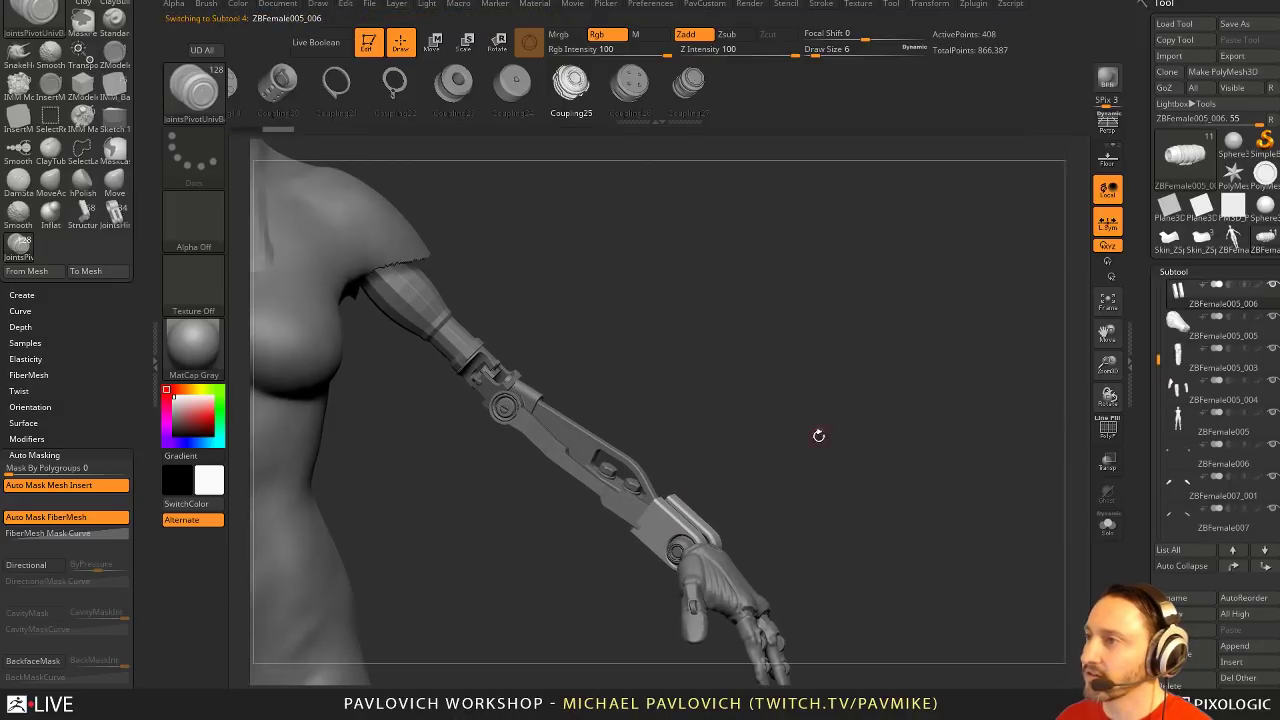
{"action": "key", "text": "w"}
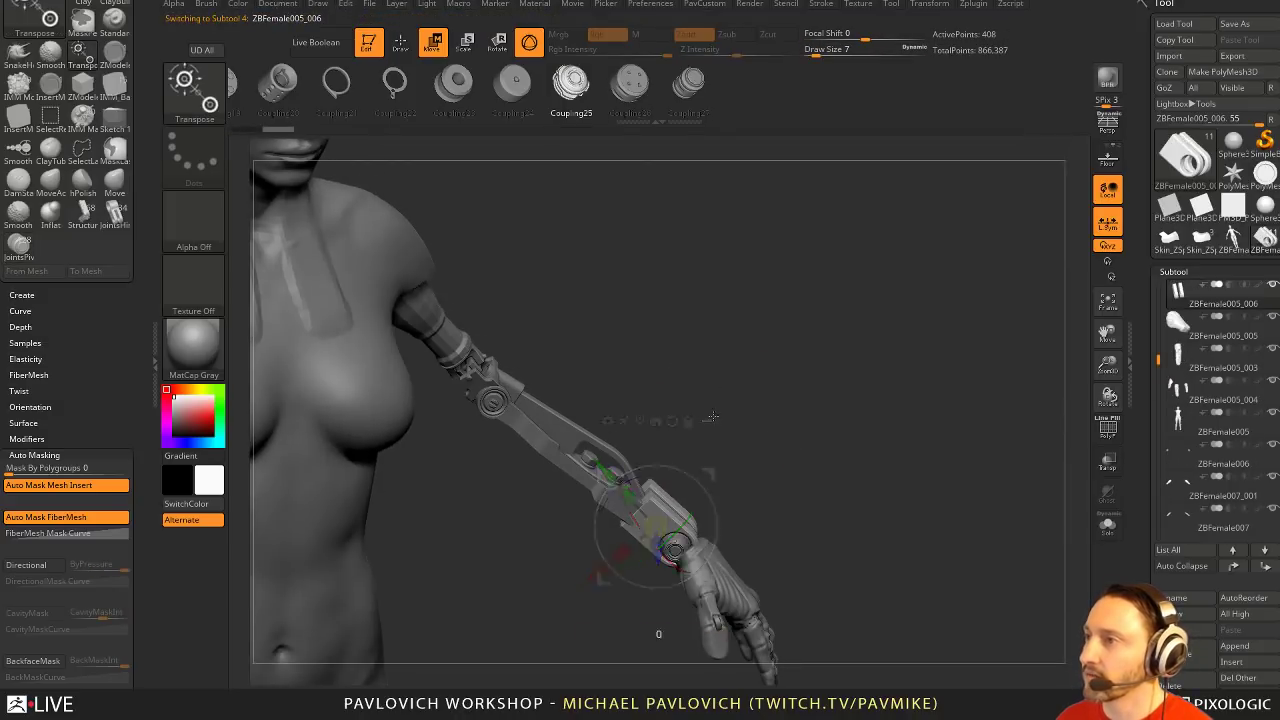
{"action": "left_click_drag", "start_coordinate": [711, 417], "coordinate": [748, 431]}
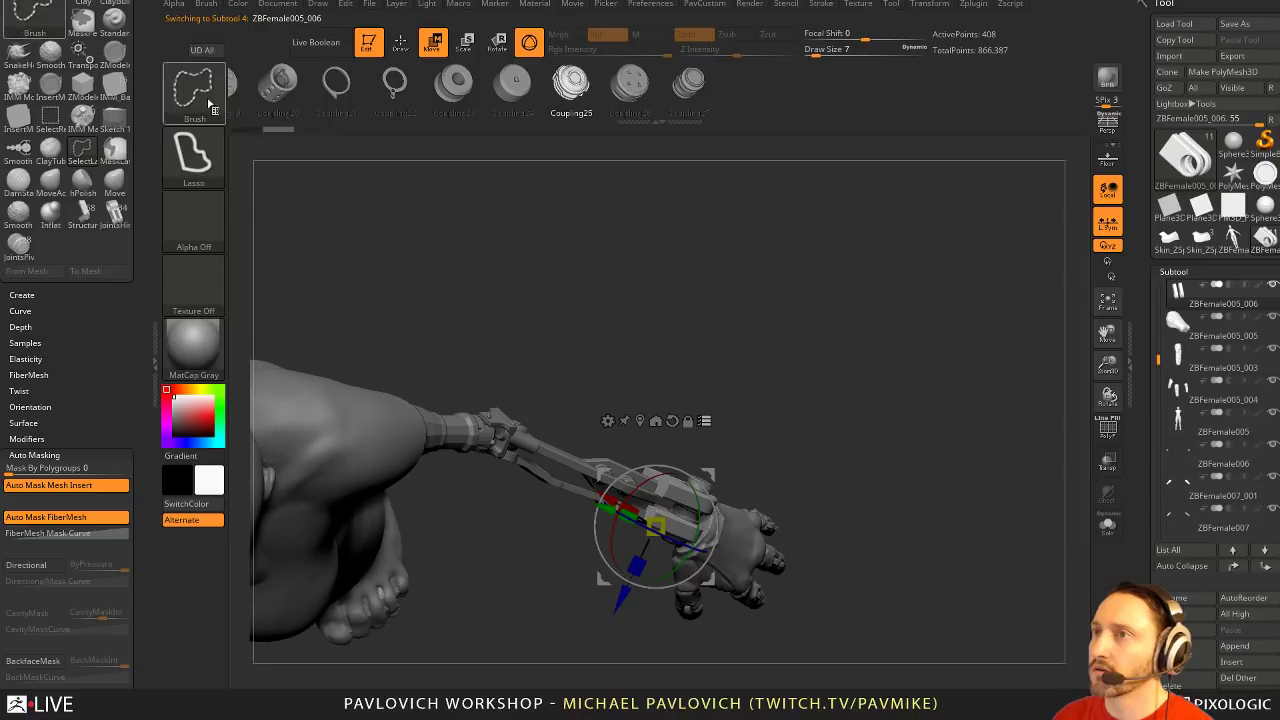
{"action": "left_click_drag", "start_coordinate": [743, 369], "coordinate": [620, 300]}
{"action": "mouse_move", "coordinate": [685, 394]}
{"action": "left_mouse_down", "text": "ctrl+shift"}
{"action": "mouse_move", "coordinate": [537, 403]}
{"action": "mouse_move", "coordinate": [560, 555]}
{"action": "mouse_move", "coordinate": [720, 430]}
{"action": "mouse_move", "coordinate": [748, 449]}
{"action": "mouse_move", "coordinate": [784, 443]}
{"action": "left_mouse_up", "text": "ctrl+shift"}
{"action": "left_click", "coordinate": [708, 416], "text": "alt"}
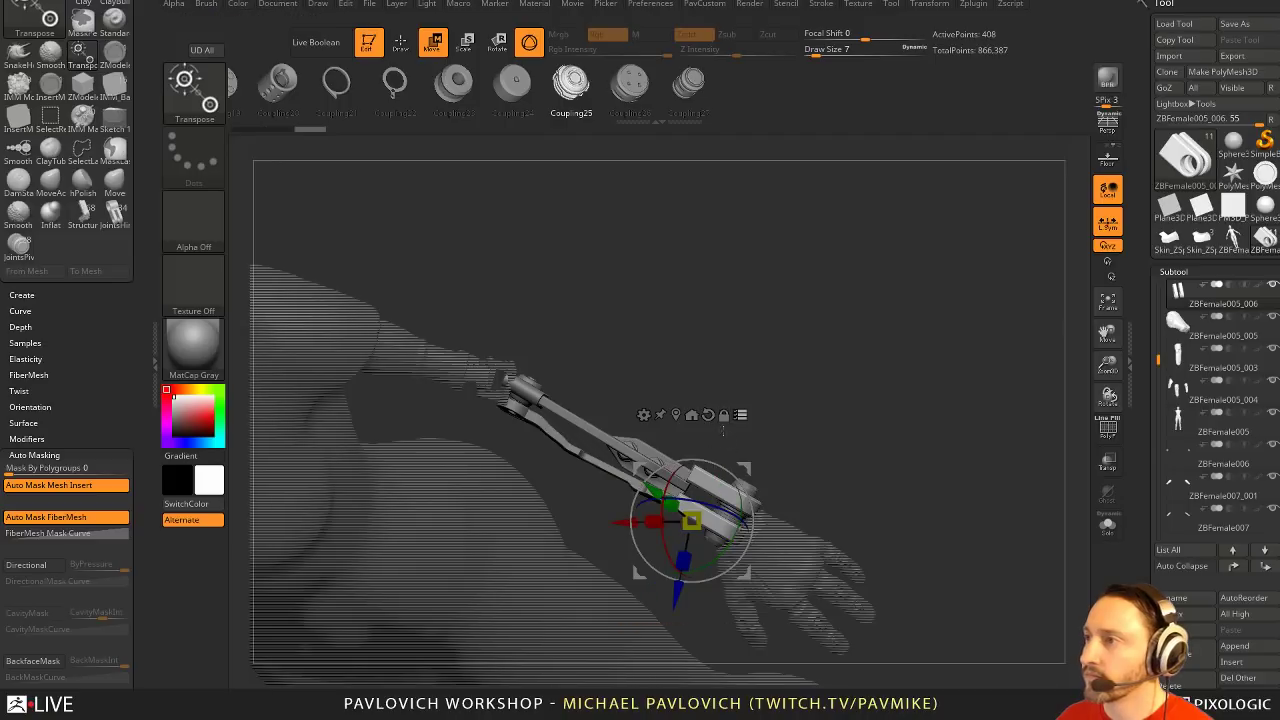
{"action": "mouse_move", "coordinate": [749, 493]}
{"action": "left_mouse_down"}
{"action": "mouse_move", "coordinate": [645, 416]}
{"action": "mouse_move", "coordinate": [667, 420]}
{"action": "left_mouse_up"}
{"action": "key", "text": "q"}
{"action": "left_click_drag", "start_coordinate": [823, 394], "coordinate": [843, 349]}
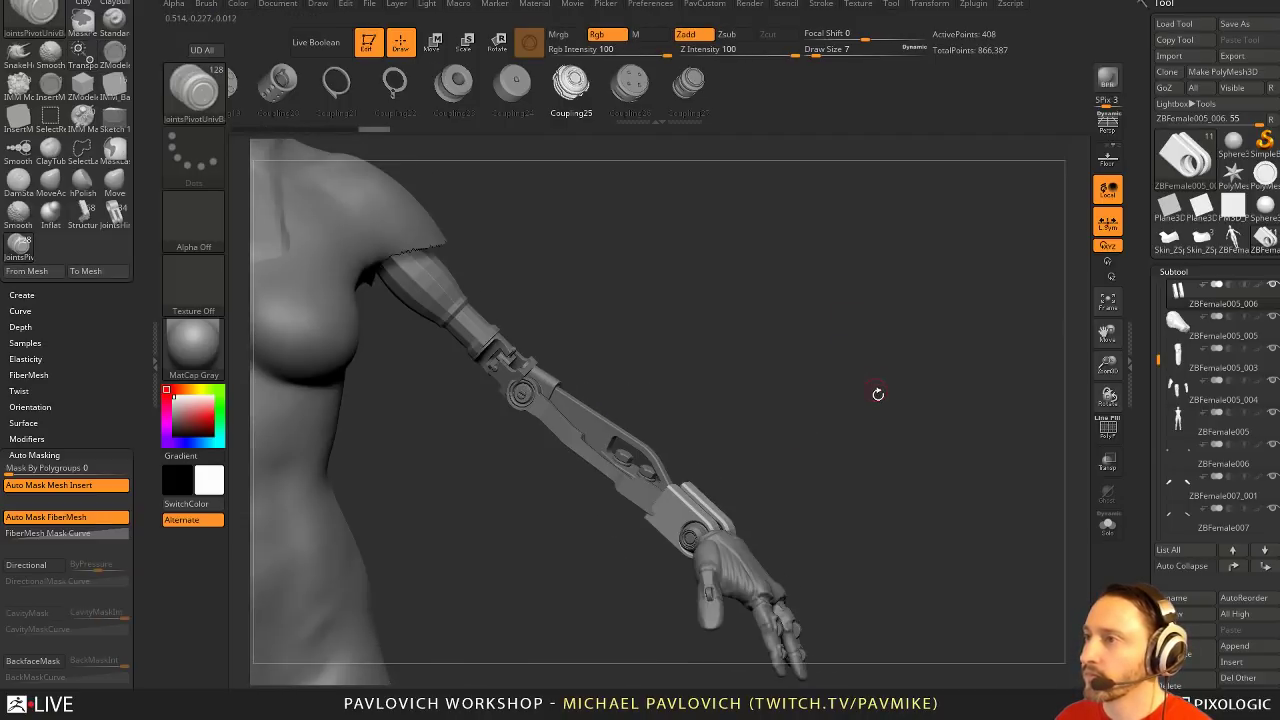
Subdivide the wrist bracket's mesh
{"action": "mouse_move", "coordinate": [878, 394]}
{"action": "left_mouse_down"}
{"action": "mouse_move", "coordinate": [811, 369]}
{"action": "mouse_move", "coordinate": [846, 370]}
{"action": "left_mouse_up"}
{"action": "left_click", "coordinate": [846, 370], "text": "ctrl+shift"}
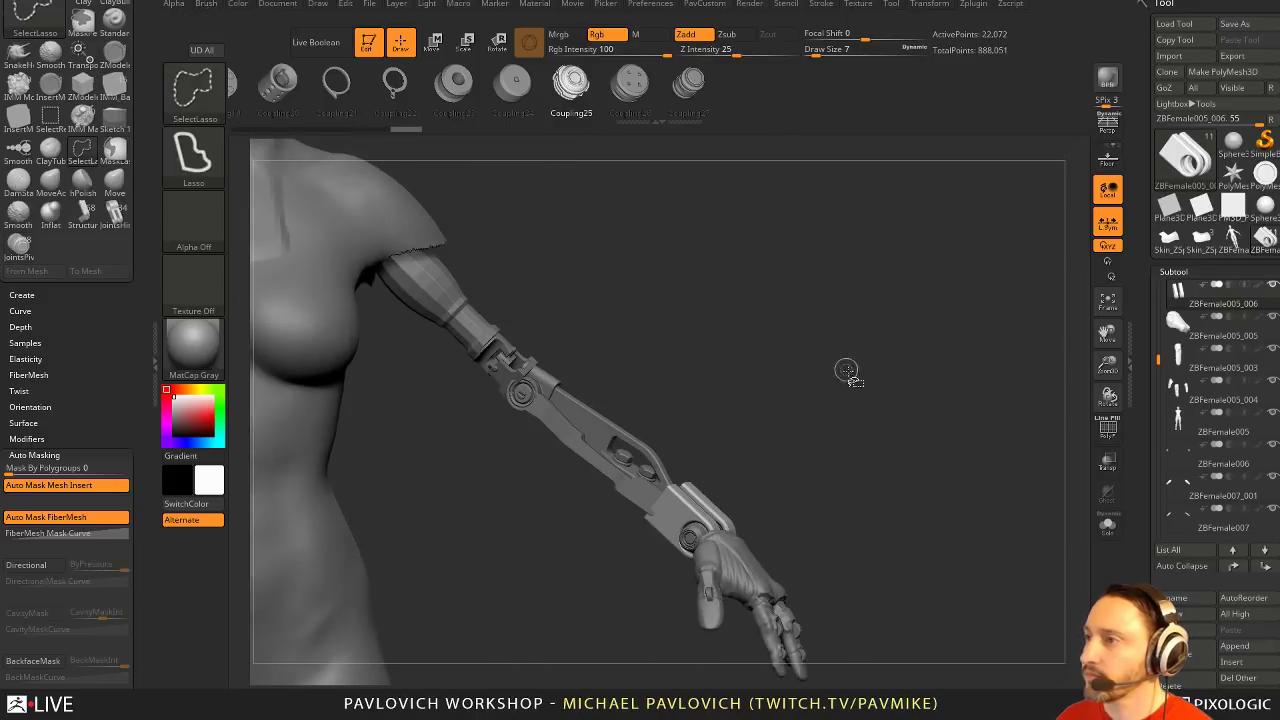
{"action": "key", "text": "4"}
{"action": "left_click_drag", "start_coordinate": [740, 317], "coordinate": [767, 314]}
Make the hand the active subtool and switch to the Standard brush
{"action": "key", "text": "w"}
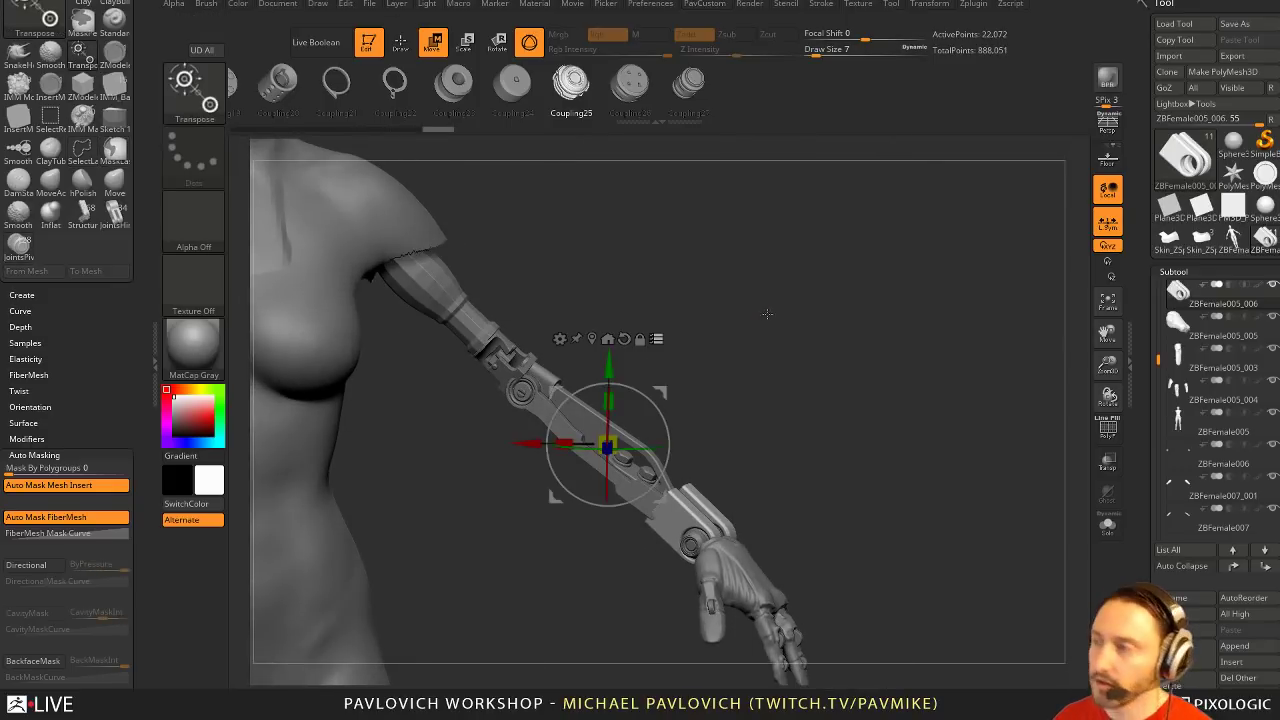
{"action": "mouse_move", "coordinate": [903, 338]}
{"action": "left_mouse_down", "text": "alt"}
{"action": "mouse_move", "coordinate": [814, 377]}
{"action": "mouse_move", "coordinate": [943, 354]}
{"action": "mouse_move", "coordinate": [898, 372]}
{"action": "left_mouse_up", "text": "alt"}
{"action": "key", "text": "q"}
{"action": "key", "text": "s"}
{"action": "mouse_move", "coordinate": [854, 400]}
{"action": "left_mouse_down", "text": "alt"}
{"action": "mouse_move", "coordinate": [817, 409]}
{"action": "mouse_move", "coordinate": [875, 405]}
{"action": "left_mouse_up", "text": "alt"}
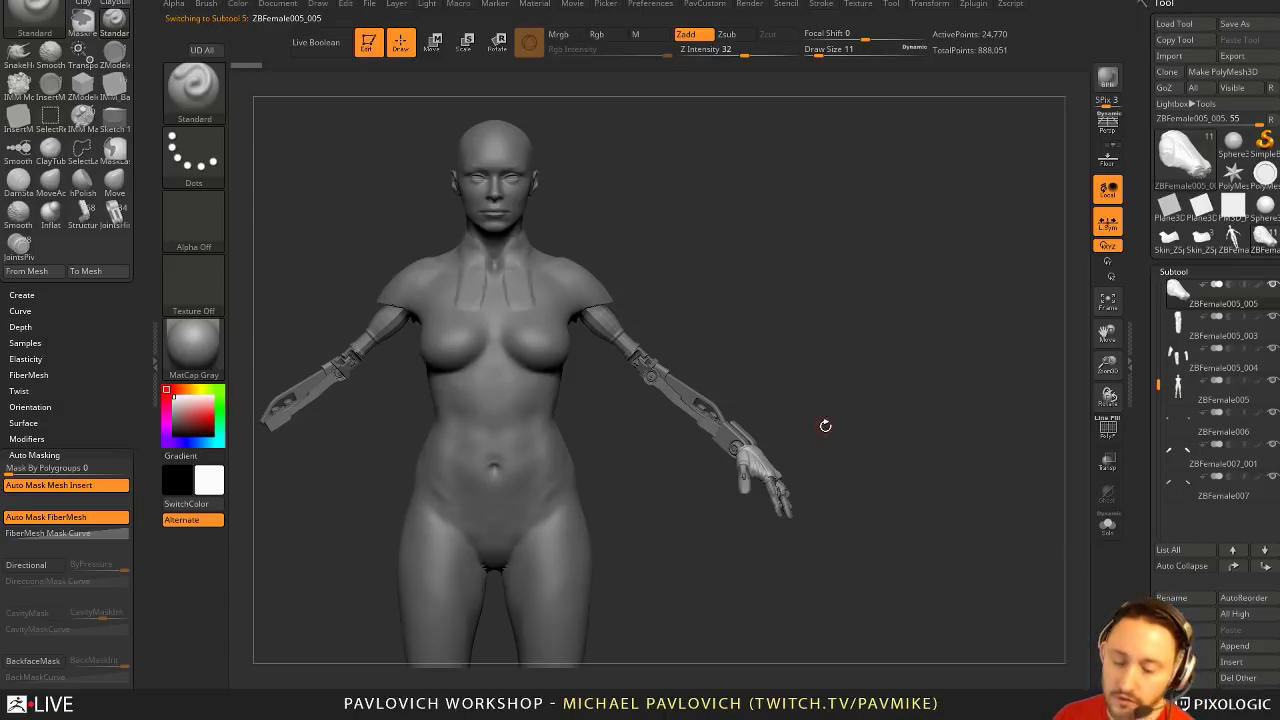
Save the current state of the figure
{"action": "key", "text": "w"}
{"action": "mouse_move", "coordinate": [592, 246]}
{"action": "left_mouse_down", "text": "alt"}
{"action": "mouse_move", "coordinate": [680, 344]}
{"action": "mouse_move", "coordinate": [706, 332]}
{"action": "left_mouse_up", "text": "alt"}
{"action": "key", "text": "q"}
{"action": "key", "text": "s"}
{"action": "key", "text": "ctrl+s"}
Set the Standard brush's draw size to 29 for working on the hand
{"action": "key", "text": "s"}
{"action": "key", "text": "s"}
{"action": "left_click_drag", "start_coordinate": [468, 195], "coordinate": [450, 197]}
{"action": "key", "text": "s"}
{"action": "left_click_drag", "start_coordinate": [961, 435], "coordinate": [888, 477], "text": "alt"}
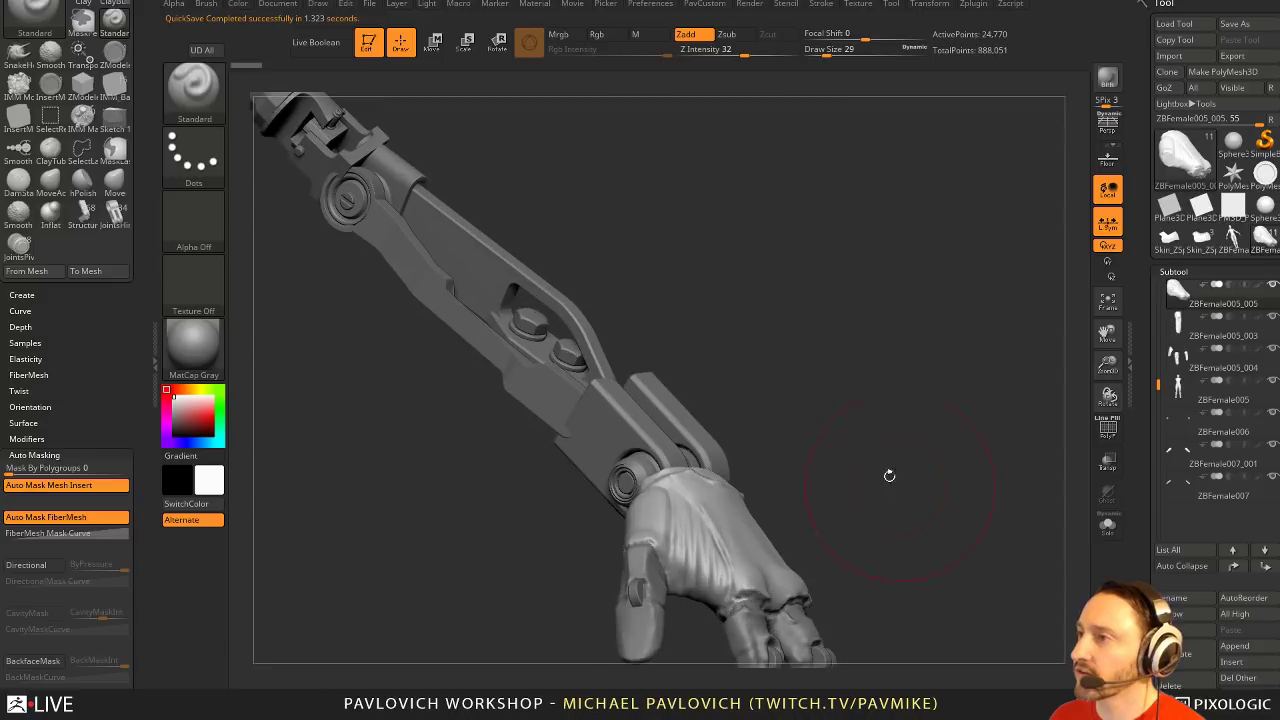
Set the draw size to 7 and make the wrist bracket the active subtool
{"action": "key", "text": "s"}
{"action": "left_click", "coordinate": [563, 408]}
{"action": "left_click", "coordinate": [650, 440], "text": "alt"}
{"action": "mouse_move", "coordinate": [815, 345]}
{"action": "left_mouse_down"}
{"action": "mouse_move", "coordinate": [837, 374]}
{"action": "mouse_move", "coordinate": [780, 430]}
{"action": "left_mouse_up"}
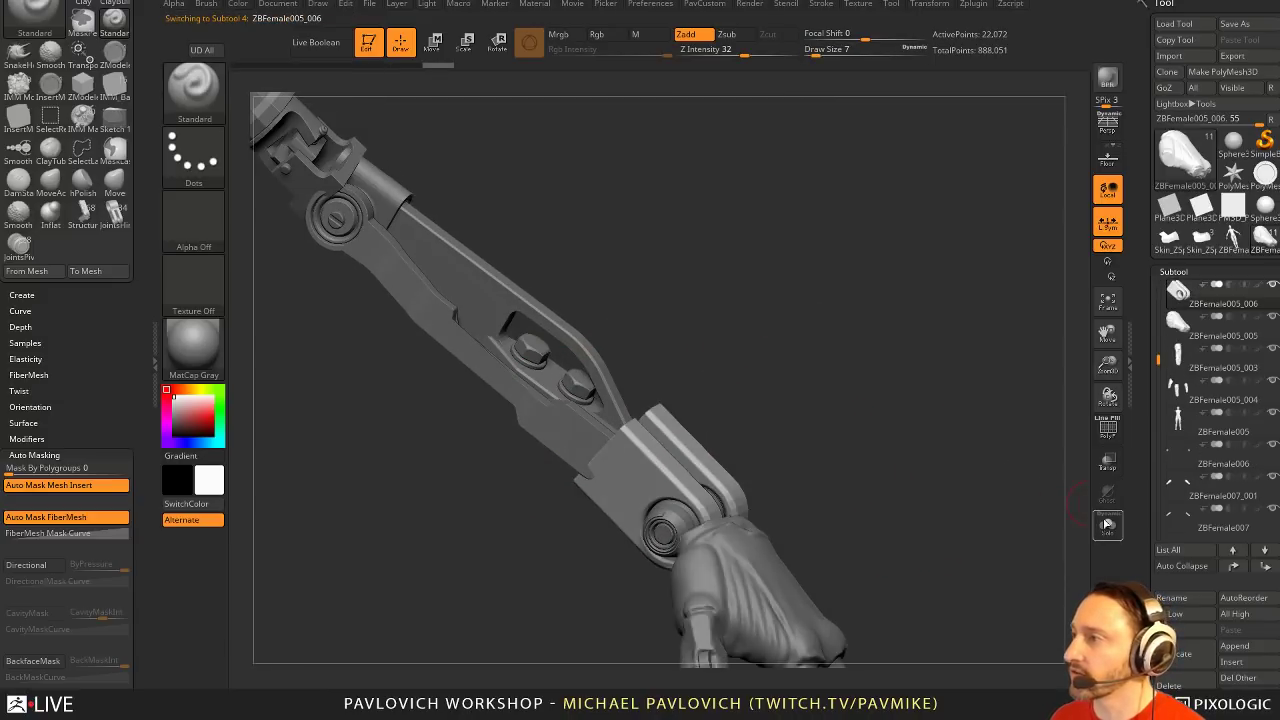
Undo the wrist bracket's subdivision to return it to its low-poly mesh
{"action": "key", "text": "grave"}
{"action": "key", "text": "ctrl+z"}
{"action": "key", "text": "ctrl+z"}
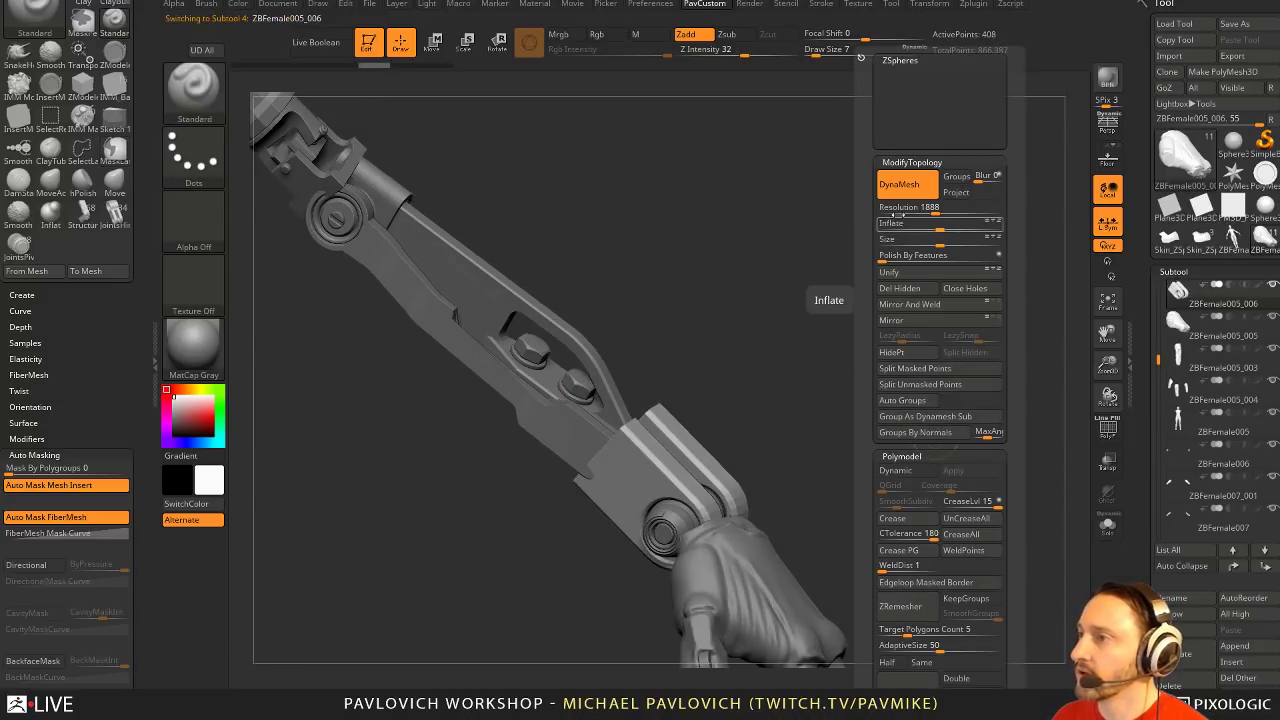
{"action": "key", "text": "F1"}
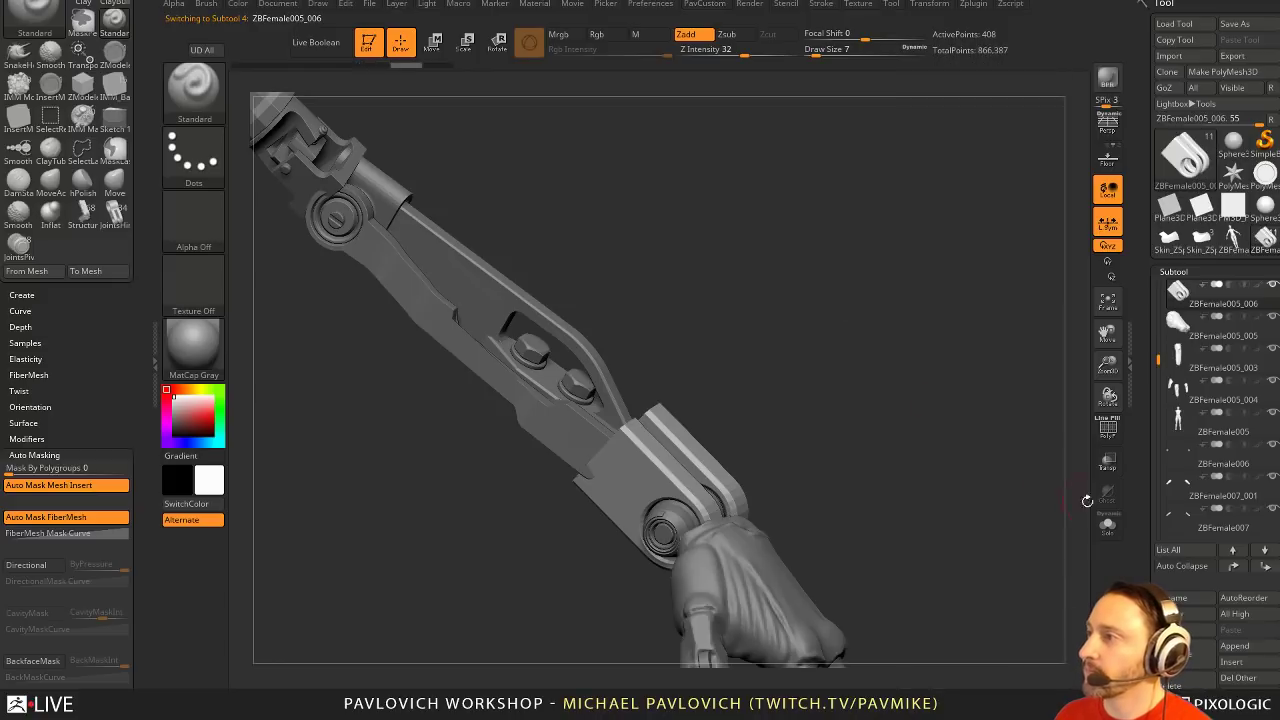
Isolate the wrist bracket and bring up the transform gizmo for it
{"action": "left_click", "coordinate": [1107, 525]}
{"action": "key", "text": "w"}
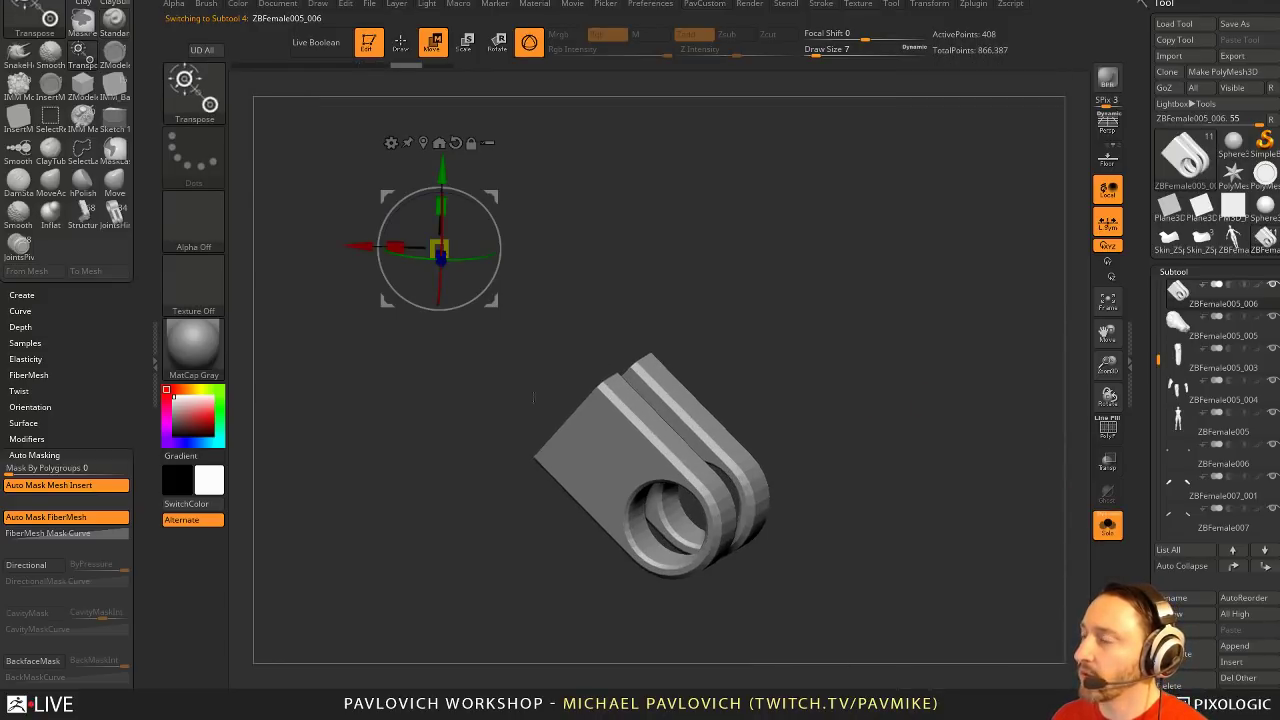
{"action": "left_click_drag", "start_coordinate": [786, 468], "coordinate": [802, 402]}
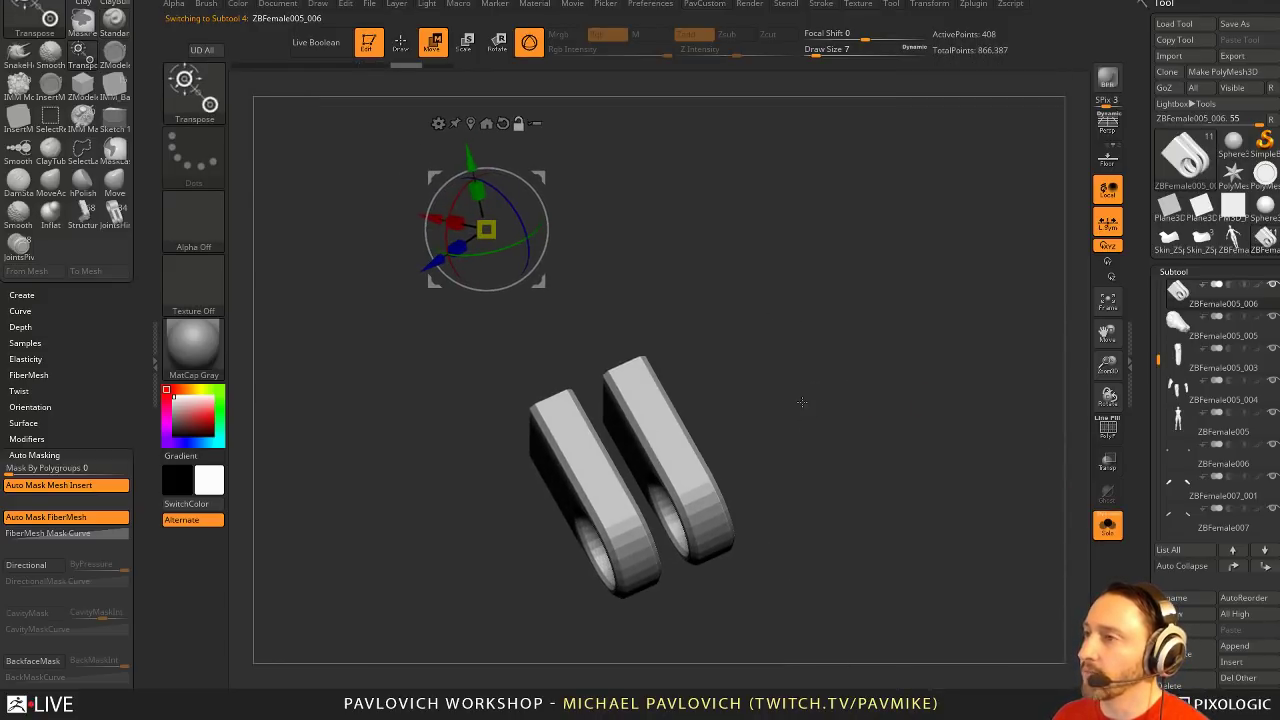
{"action": "left_click_drag", "start_coordinate": [665, 454], "coordinate": [817, 446]}
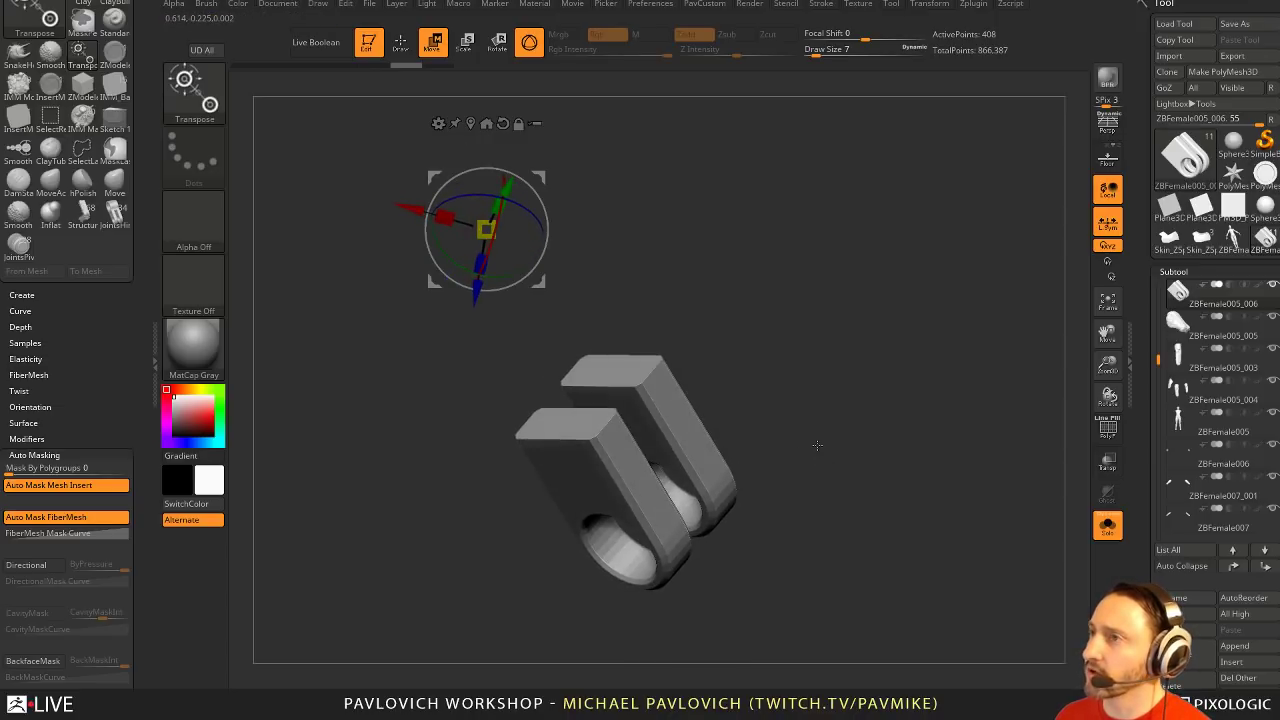
{"action": "mouse_move", "coordinate": [790, 345]}
{"action": "left_mouse_down", "text": "alt"}
{"action": "mouse_move", "coordinate": [804, 390]}
{"action": "mouse_move", "coordinate": [788, 334]}
{"action": "left_mouse_up", "text": "alt"}
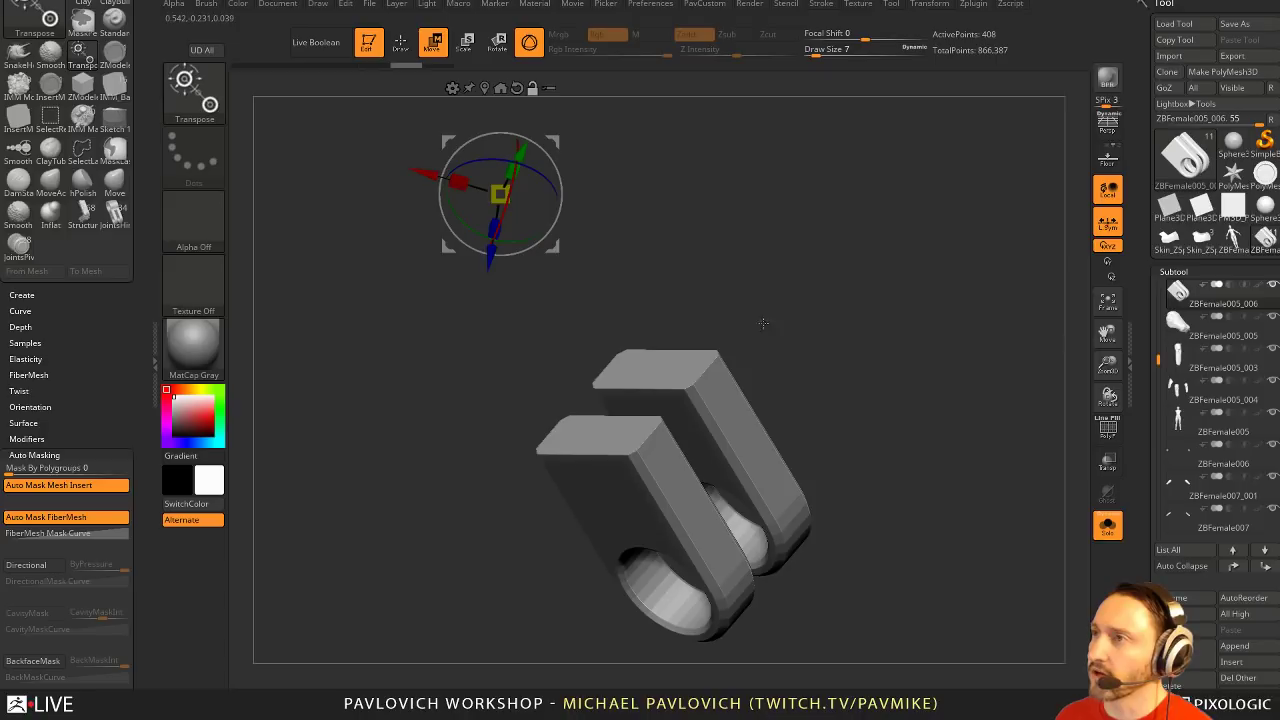
{"action": "left_click_drag", "start_coordinate": [645, 172], "coordinate": [710, 309], "text": "alt"}
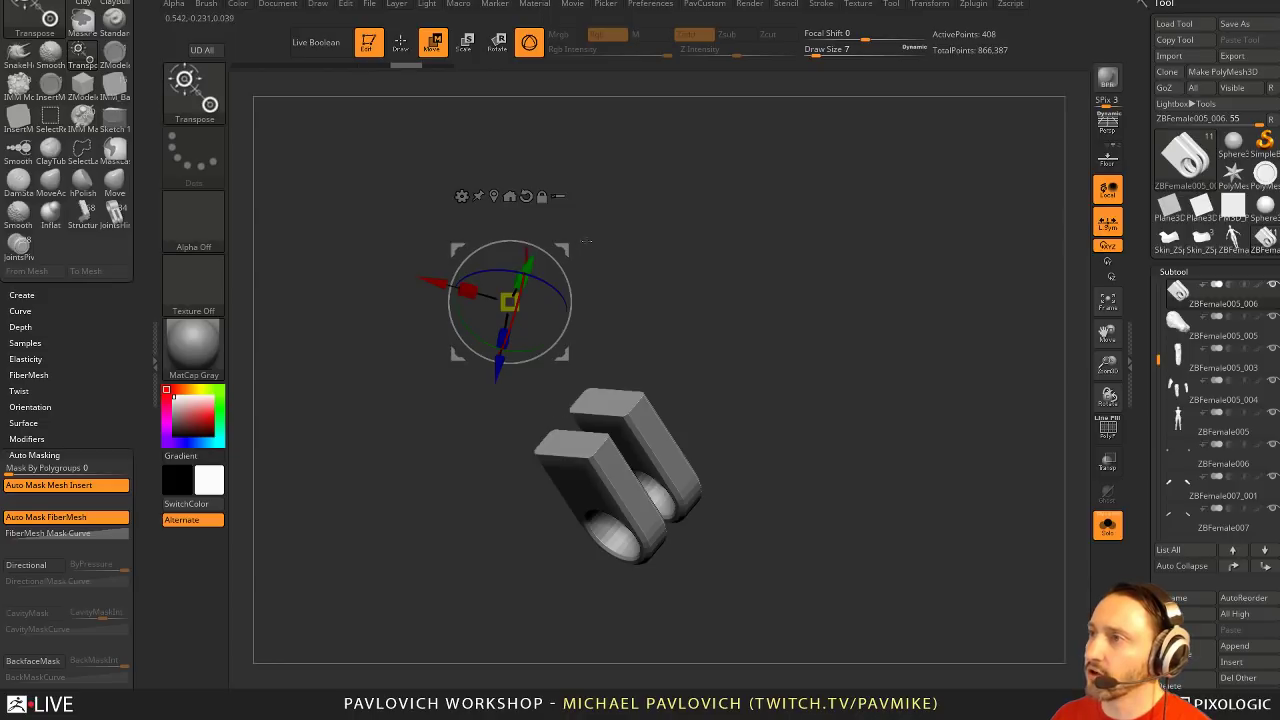
{"action": "left_click_drag", "start_coordinate": [431, 282], "coordinate": [478, 294]}
{"action": "mouse_move", "coordinate": [544, 382]}
{"action": "left_mouse_down"}
{"action": "mouse_move", "coordinate": [542, 396]}
{"action": "mouse_move", "coordinate": [537, 372]}
{"action": "left_mouse_up"}
{"action": "key", "text": "ctrl+z"}
{"action": "key", "text": "ctrl+z"}
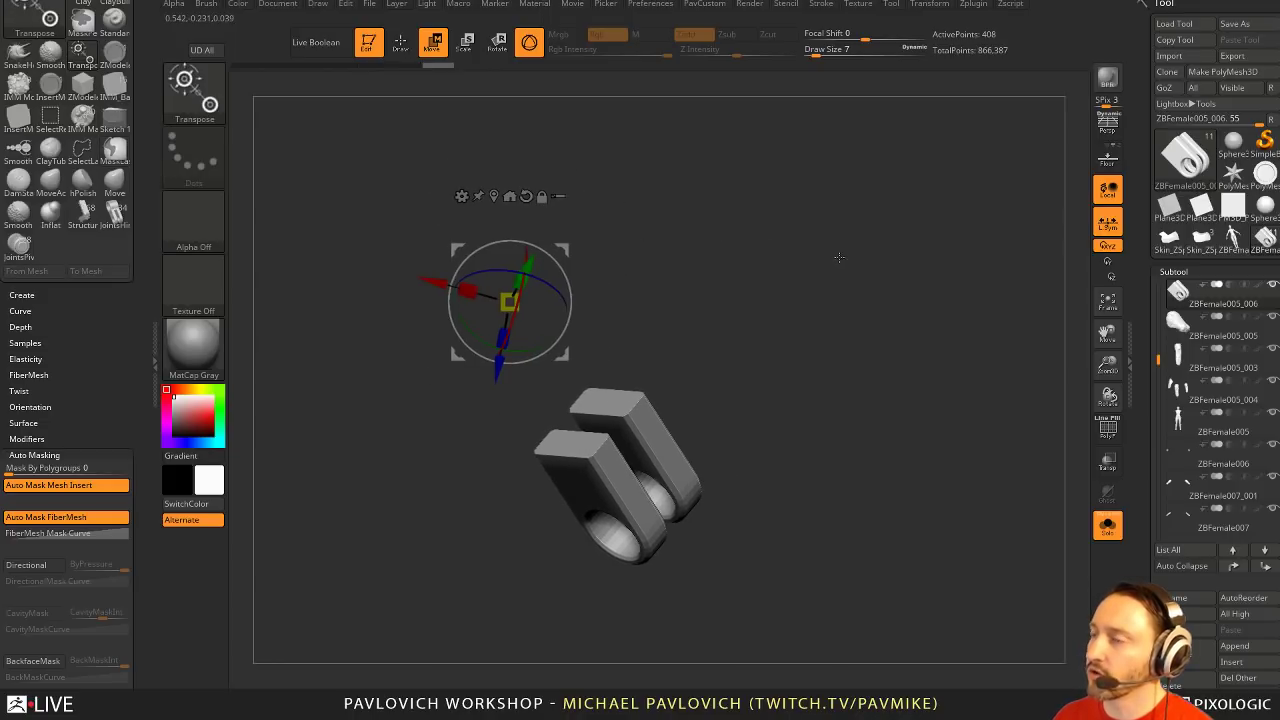
{"action": "key", "text": "ctrl+shift+z"}
{"action": "key", "text": "ctrl+shift+z"}
{"action": "key", "text": "ctrl+shift+z"}
{"action": "key", "text": "ctrl+shift+z"}
{"action": "key", "text": "ctrl+shift+z"}
{"action": "key", "text": "ctrl+shift+z"}
{"action": "key", "text": "ctrl+shift+z"}
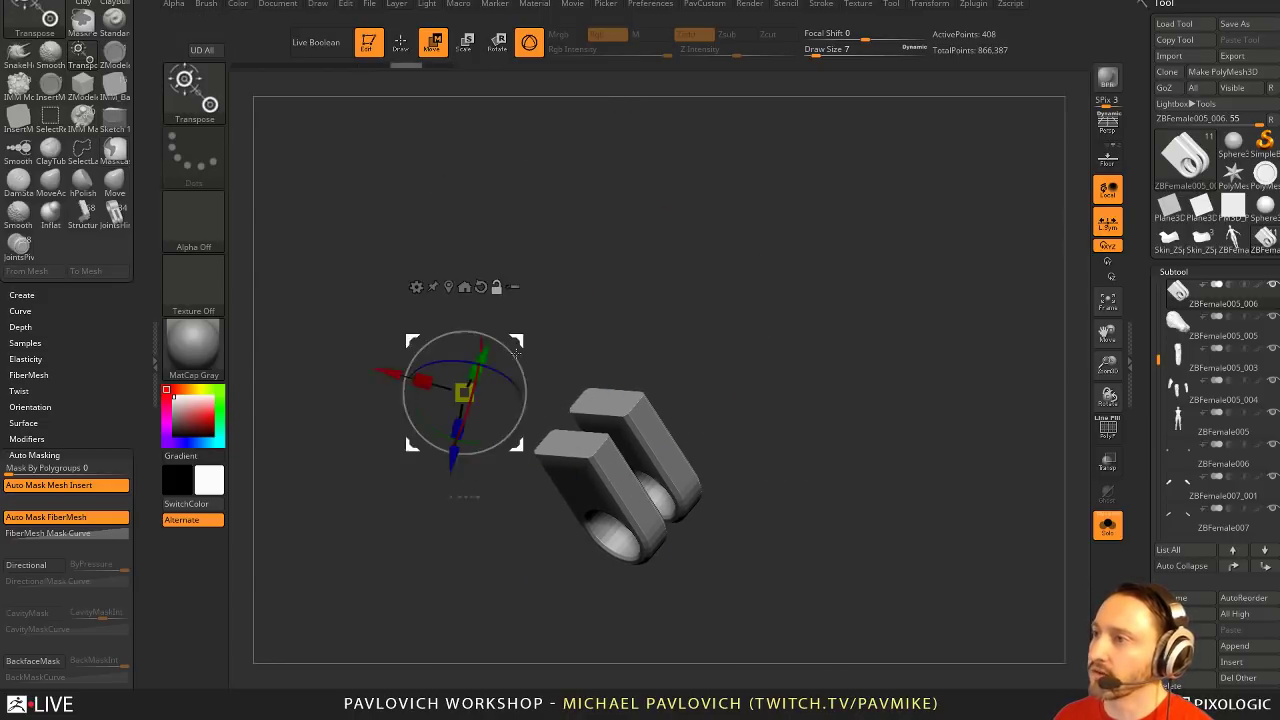
{"action": "key", "text": "ctrl+shift+z"}
{"action": "key", "text": "ctrl+shift+z"}
{"action": "key", "text": "ctrl+shift+z"}
{"action": "key", "text": "ctrl+shift+z"}
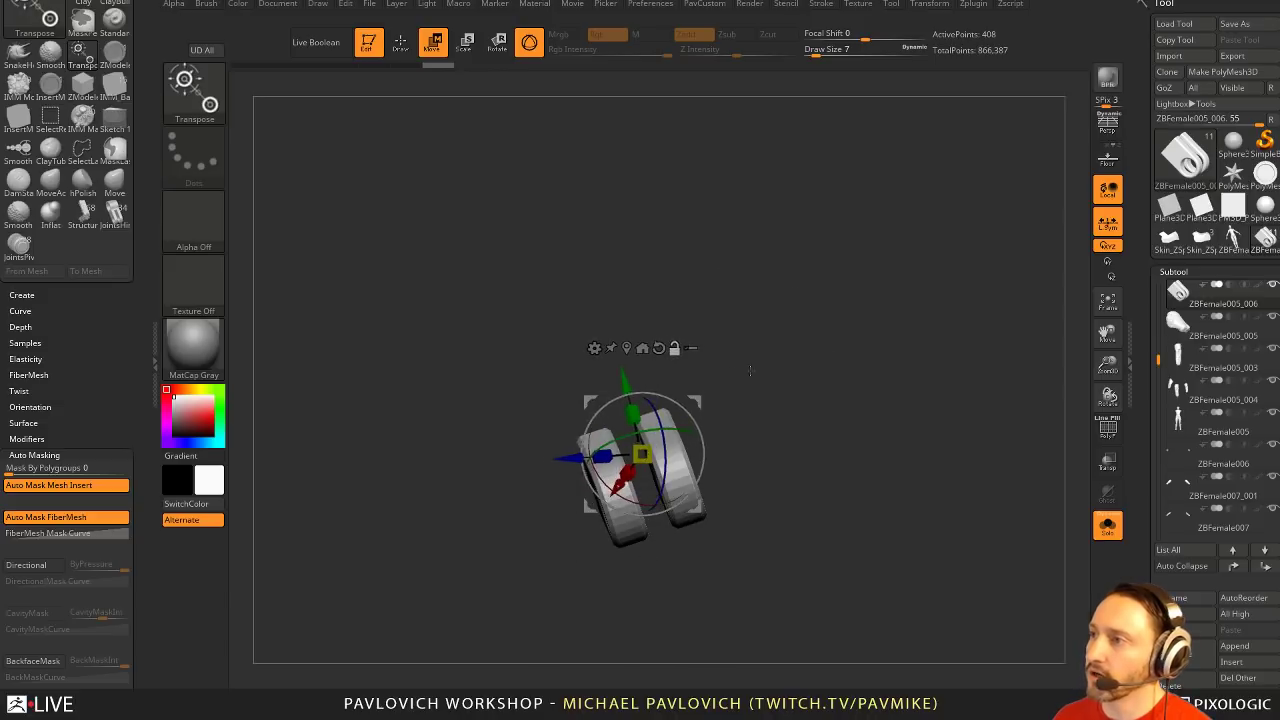
{"action": "key", "text": "ctrl+shift+z"}
{"action": "key", "text": "ctrl+shift+z"}
{"action": "key", "text": "ctrl+shift+z"}
{"action": "key", "text": "ctrl+shift+z"}
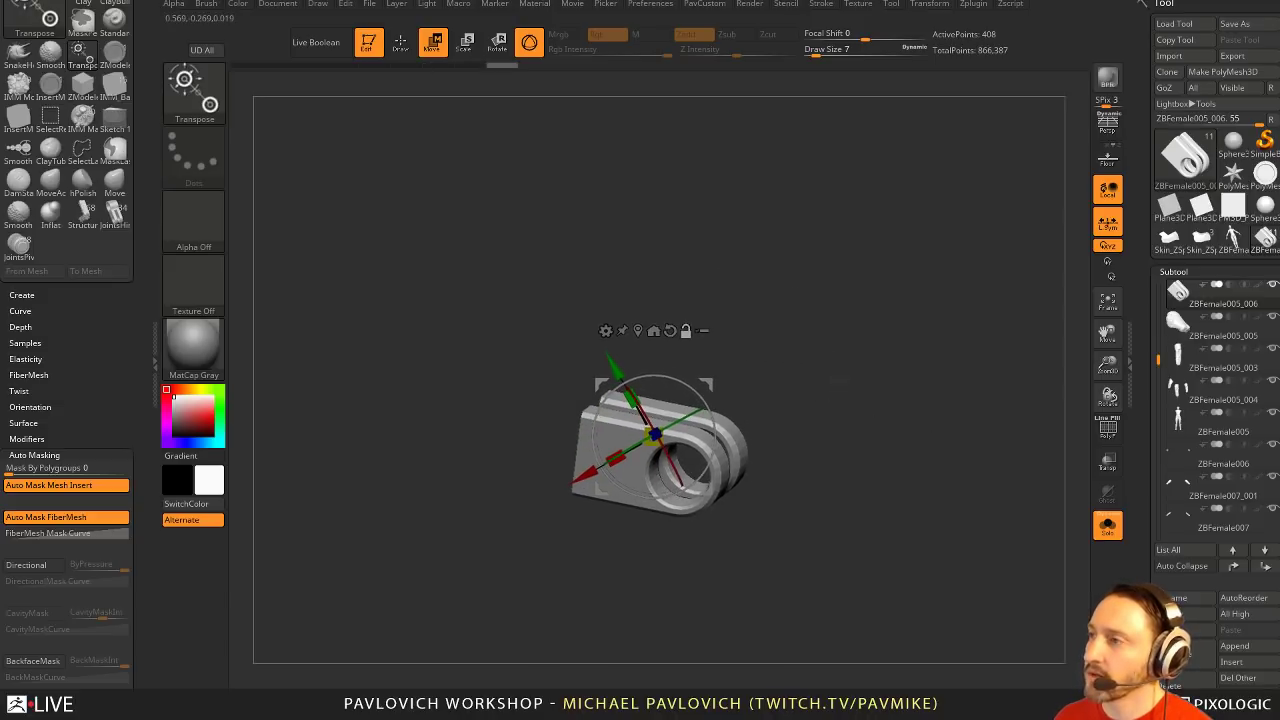
{"action": "key", "text": "ctrl+shift+z"}
{"action": "key", "text": "ctrl+shift+z"}
{"action": "key", "text": "ctrl+shift+z"}
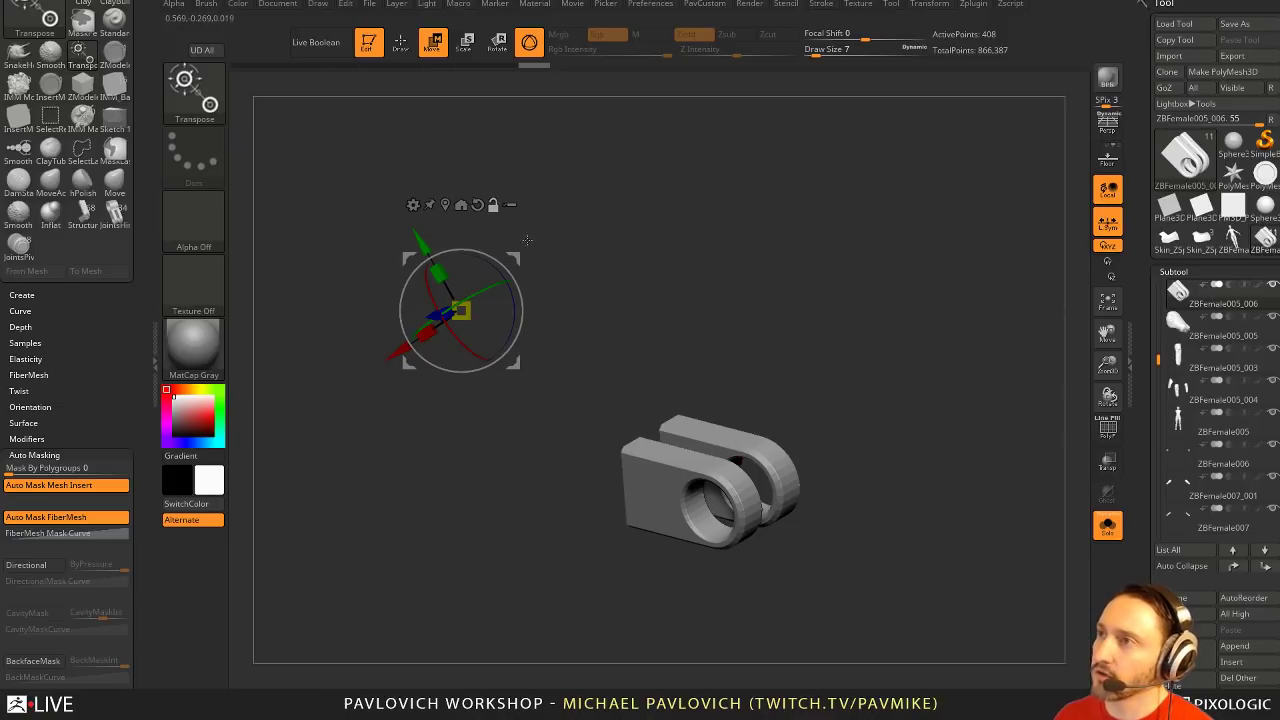
Center the transform gizmo on the isolated wrist bracket
{"action": "left_click", "coordinate": [445, 205]}
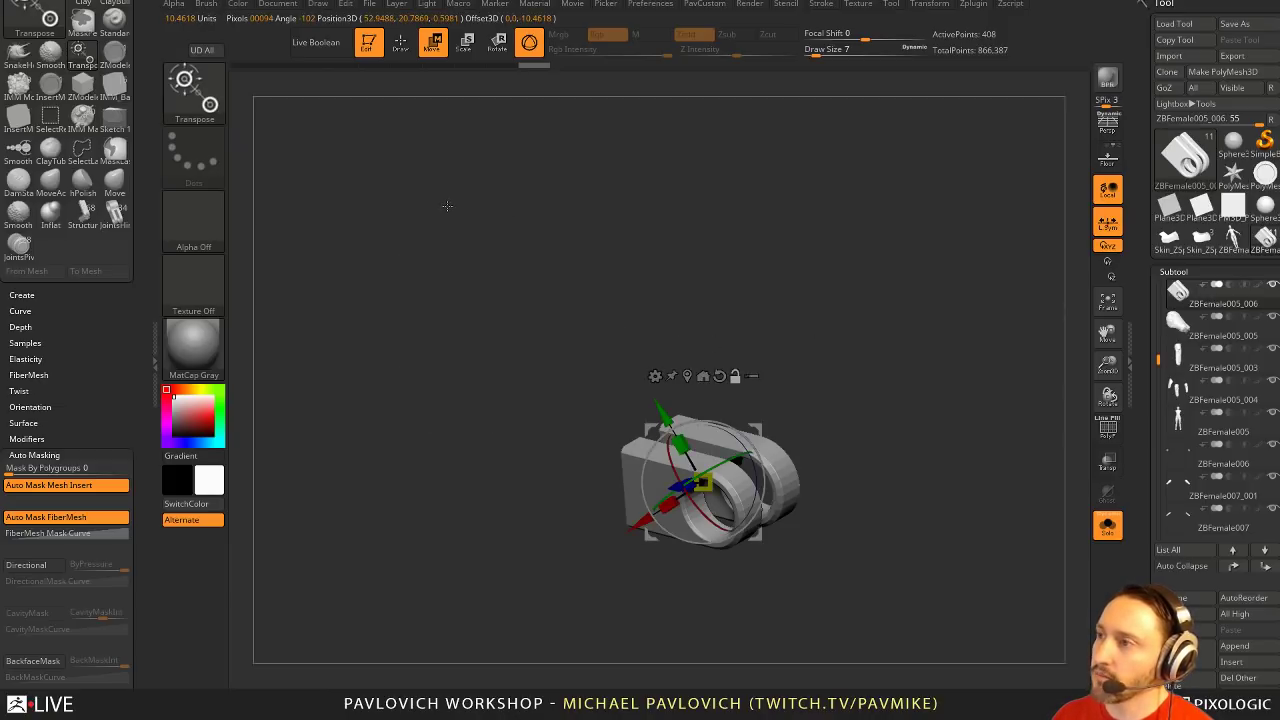
{"action": "mouse_move", "coordinate": [881, 346]}
{"action": "left_mouse_down"}
{"action": "mouse_move", "coordinate": [761, 370]}
{"action": "mouse_move", "coordinate": [913, 354]}
{"action": "mouse_move", "coordinate": [909, 330]}
{"action": "mouse_move", "coordinate": [882, 346]}
{"action": "left_mouse_up"}
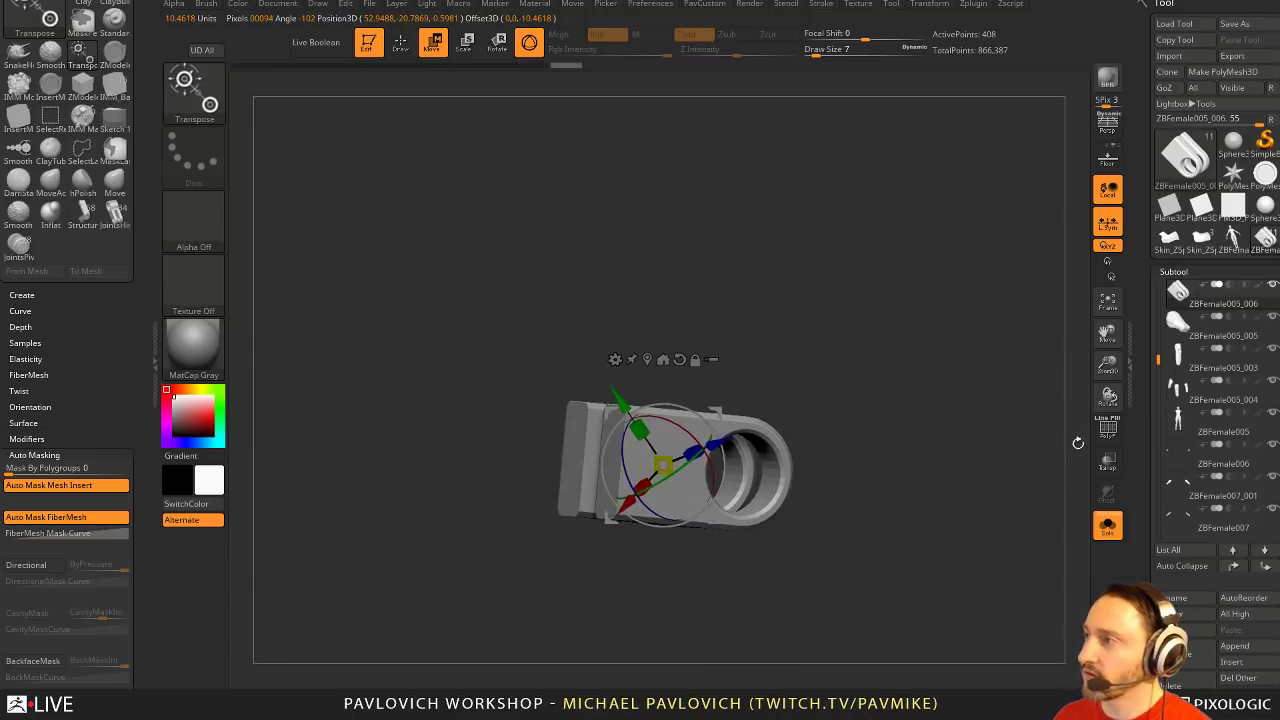
Show the polygroup wireframe and mask the flat end face of the green prong using ZModeler's Mask action with Polygroup All
{"action": "key", "text": "q"}
{"action": "key", "text": "shift+f"}
{"action": "left_click_drag", "start_coordinate": [977, 397], "coordinate": [962, 438]}
{"action": "key", "text": "space"}
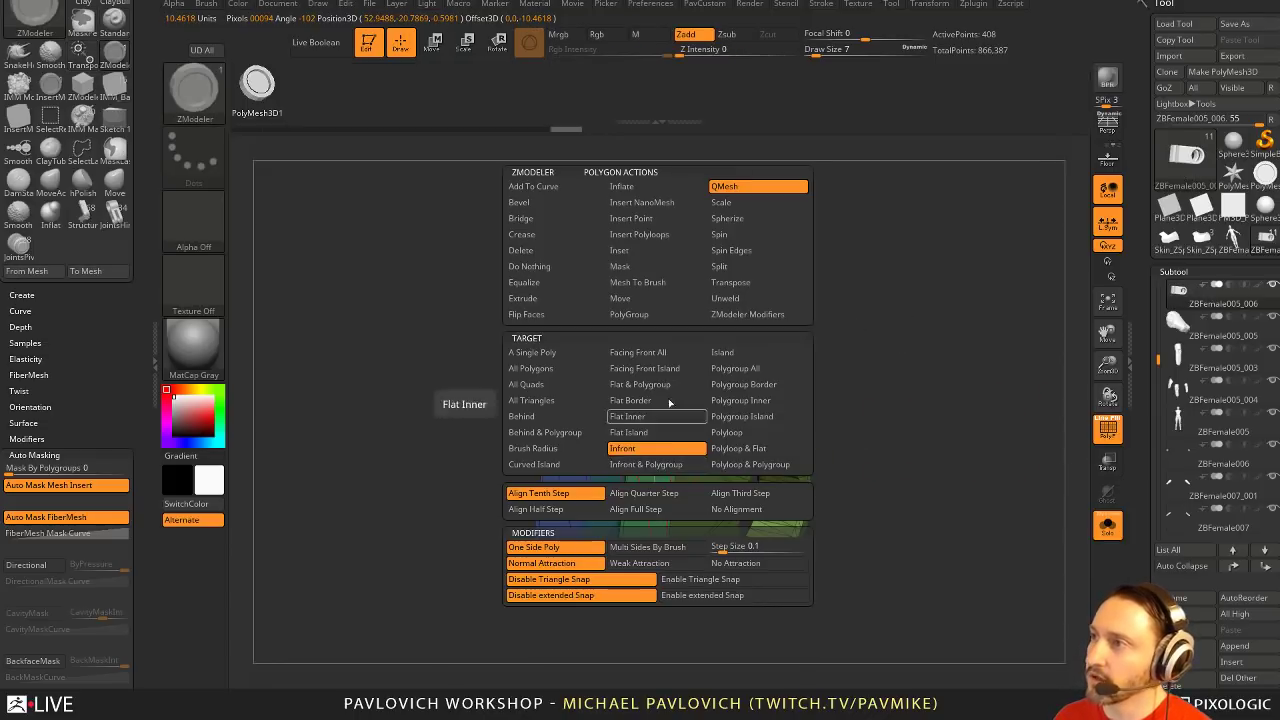
{"action": "left_click", "coordinate": [635, 266]}
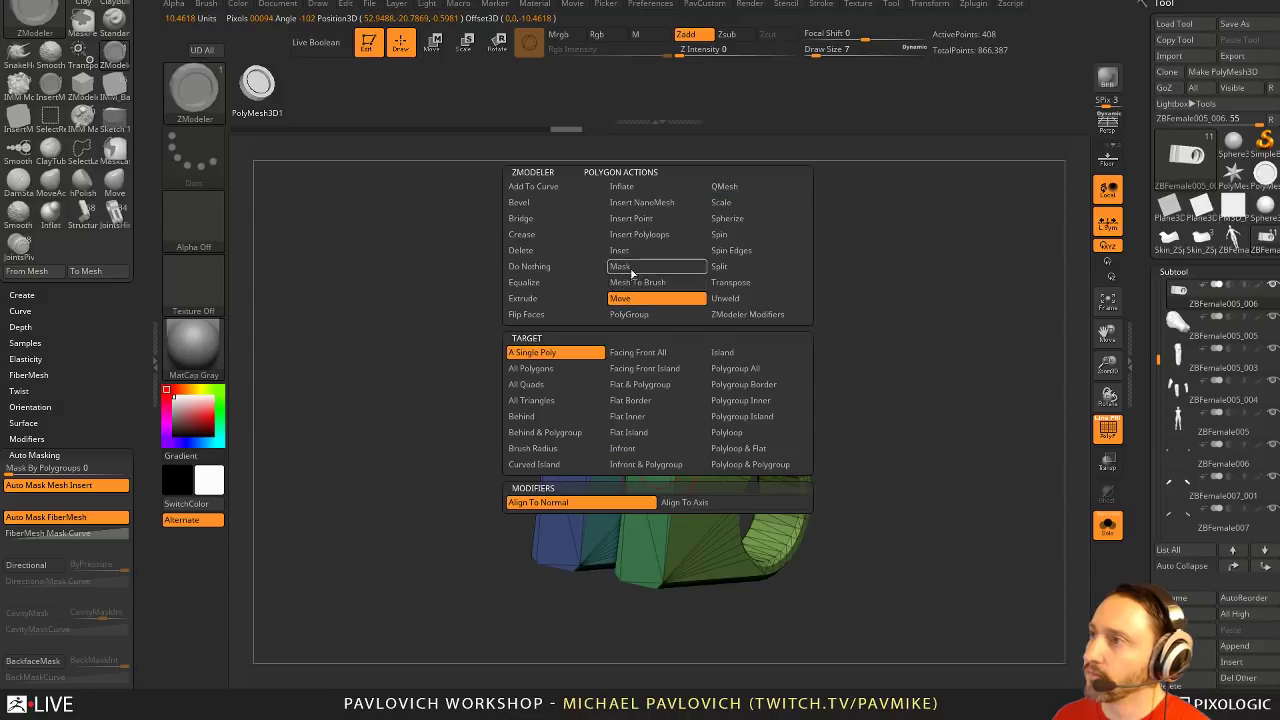
{"action": "left_click", "coordinate": [755, 370]}
{"action": "left_click_drag", "start_coordinate": [655, 505], "coordinate": [698, 449]}
{"action": "left_click_drag", "start_coordinate": [944, 394], "coordinate": [923, 423]}
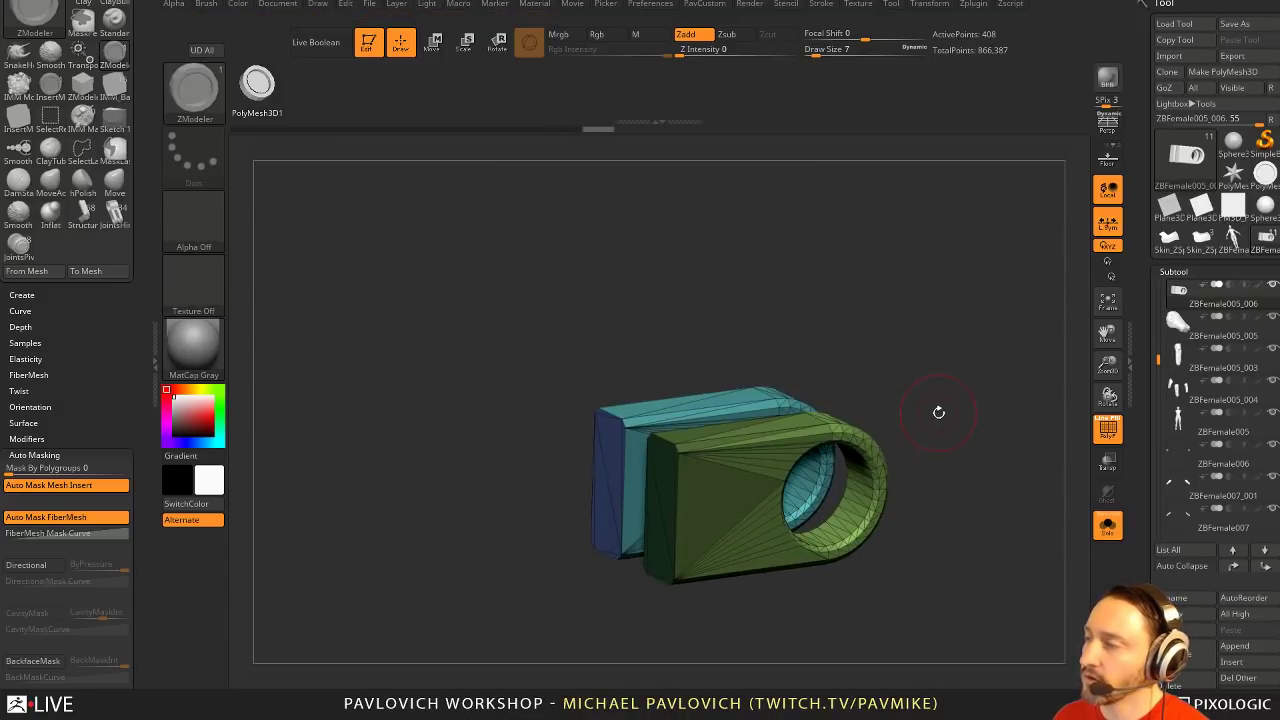
Invert the mask and center the transform gizmo on the prong's unmasked end face
{"action": "key", "text": "w"}
{"action": "left_click", "coordinate": [933, 407], "text": "ctrl"}
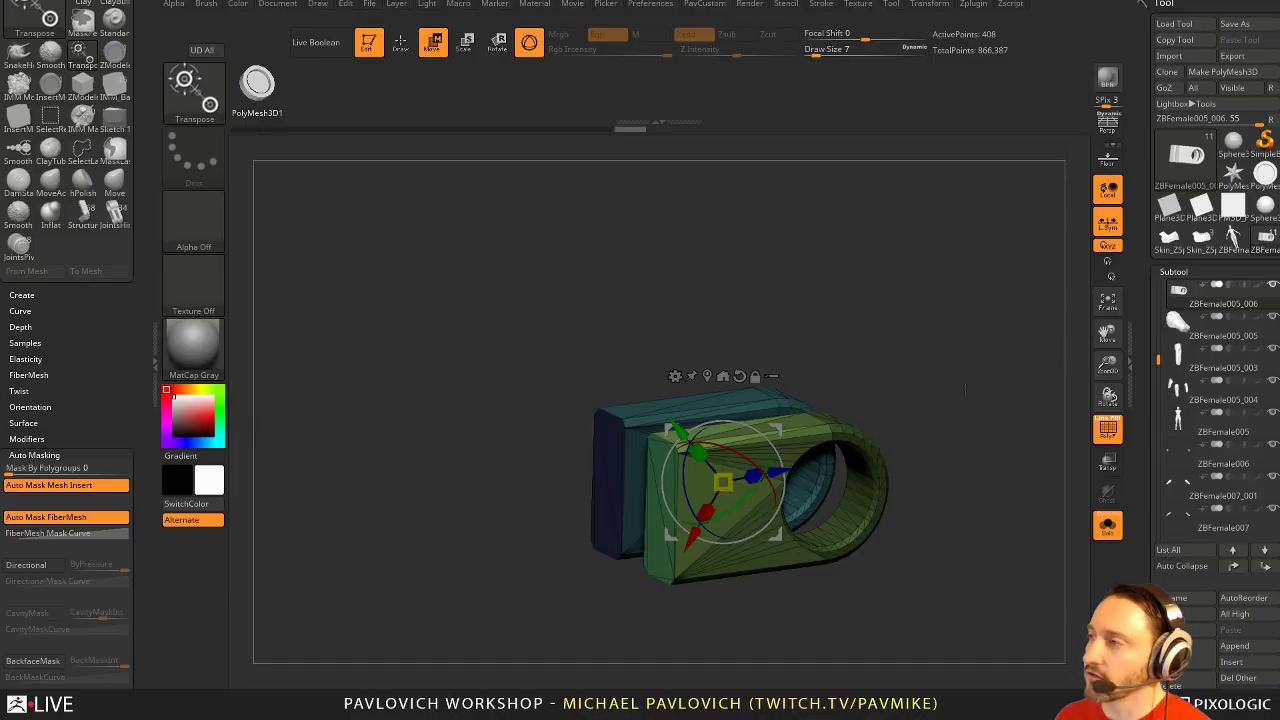
{"action": "left_click", "coordinate": [725, 375]}
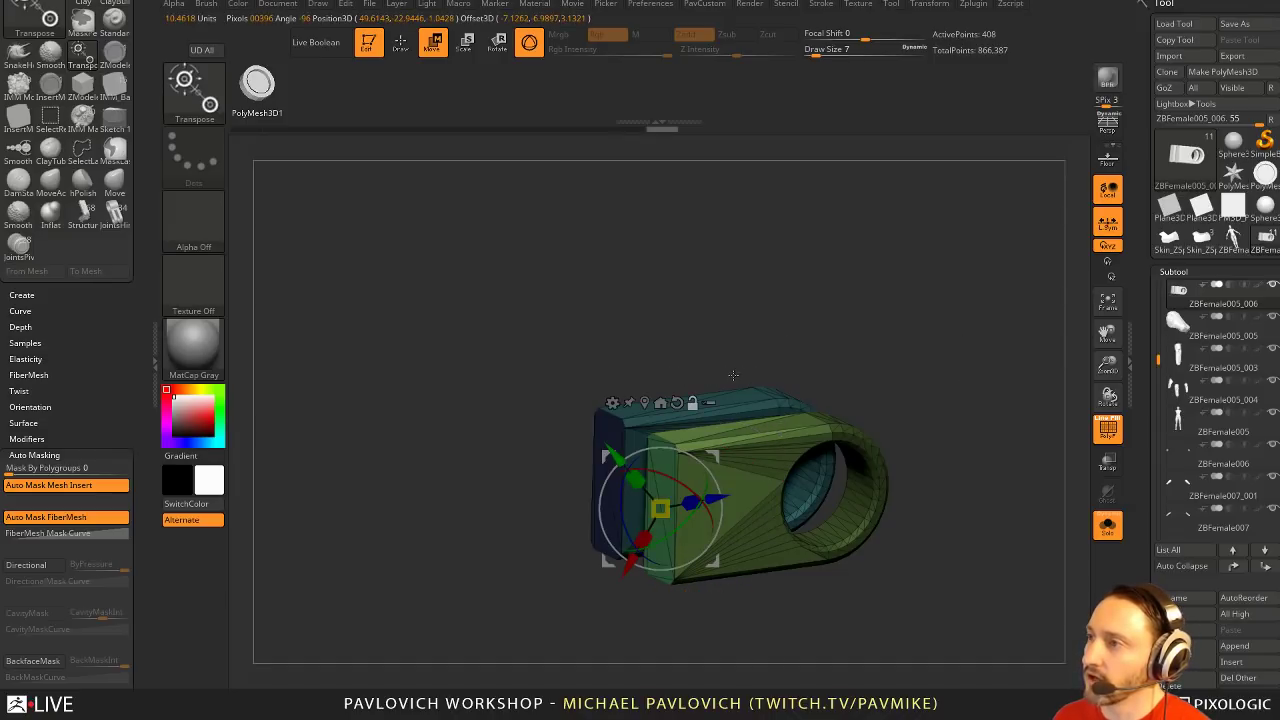
Turn on the floor grid and examine the masked bracket and its gizmo orientation from several orthogonal views
{"action": "left_click_drag", "start_coordinate": [848, 336], "coordinate": [808, 425]}
{"action": "left_click_drag", "start_coordinate": [960, 290], "coordinate": [748, 372]}
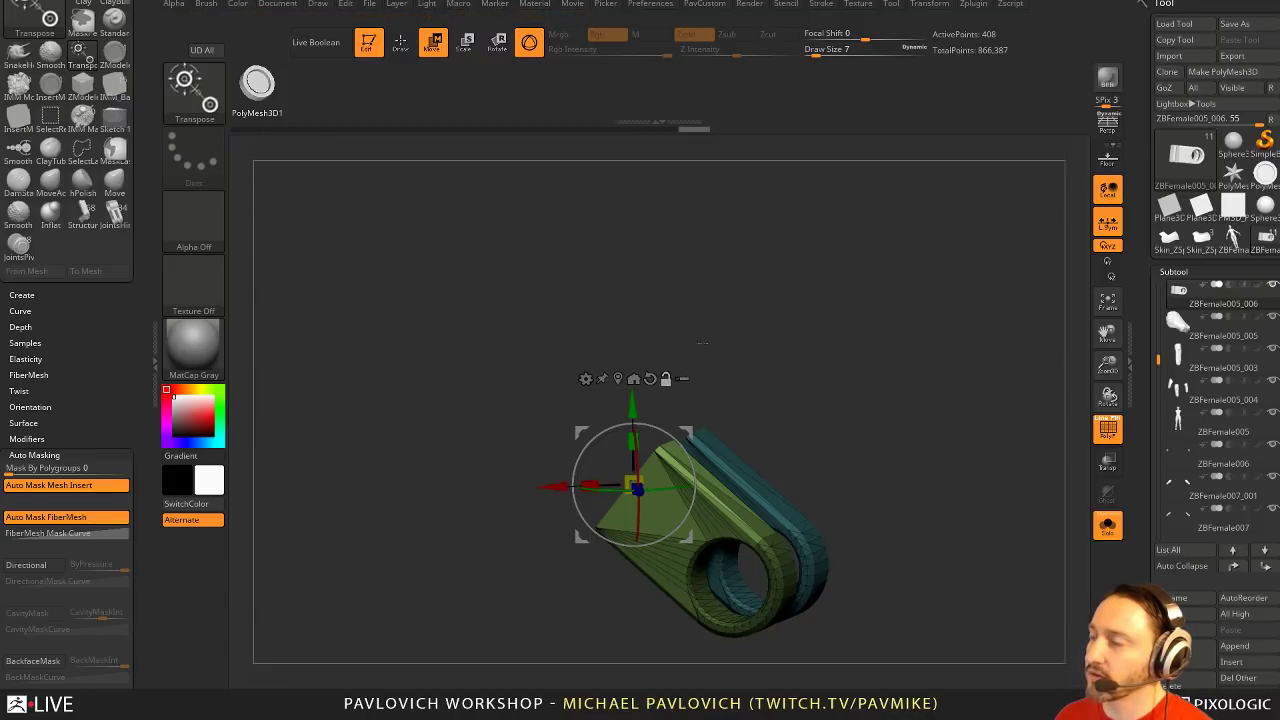
{"action": "left_click_drag", "start_coordinate": [838, 361], "coordinate": [712, 334], "text": "shift"}
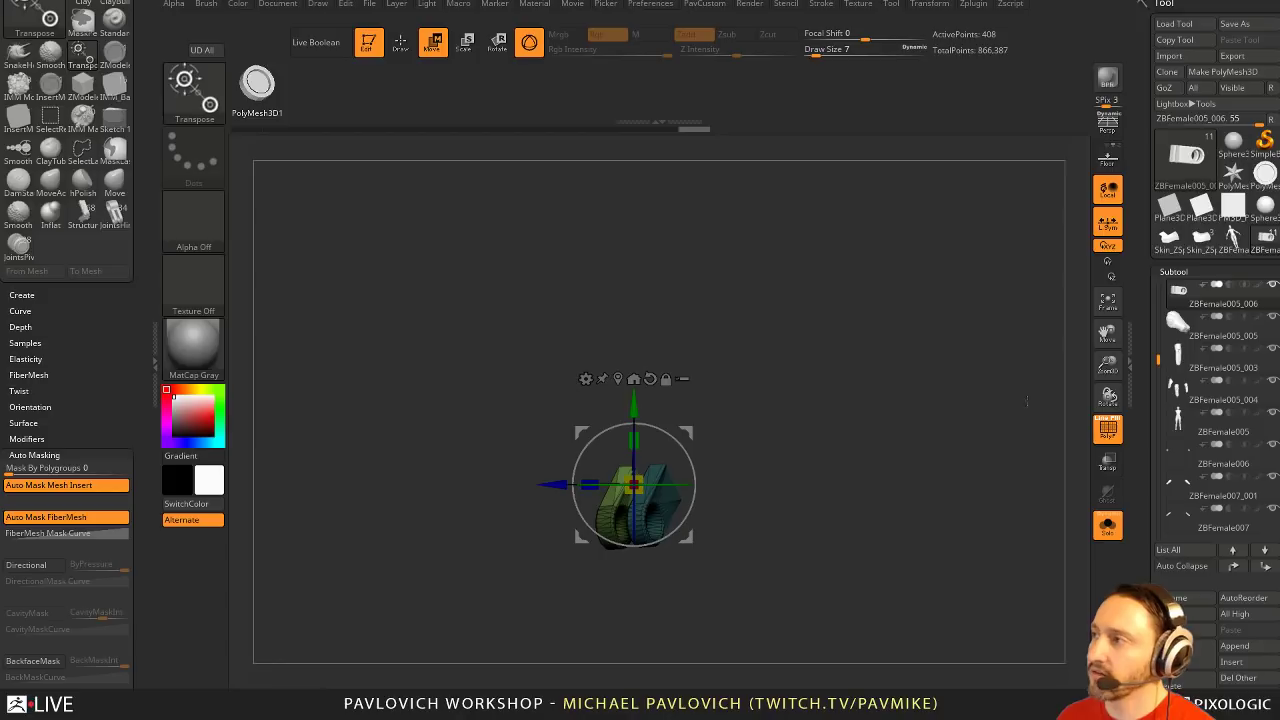
{"action": "left_click", "coordinate": [1107, 160]}
{"action": "left_click_drag", "start_coordinate": [838, 303], "coordinate": [594, 338], "text": "alt"}
{"action": "left_click_drag", "start_coordinate": [561, 459], "coordinate": [640, 450]}
{"action": "left_click", "coordinate": [1096, 517]}
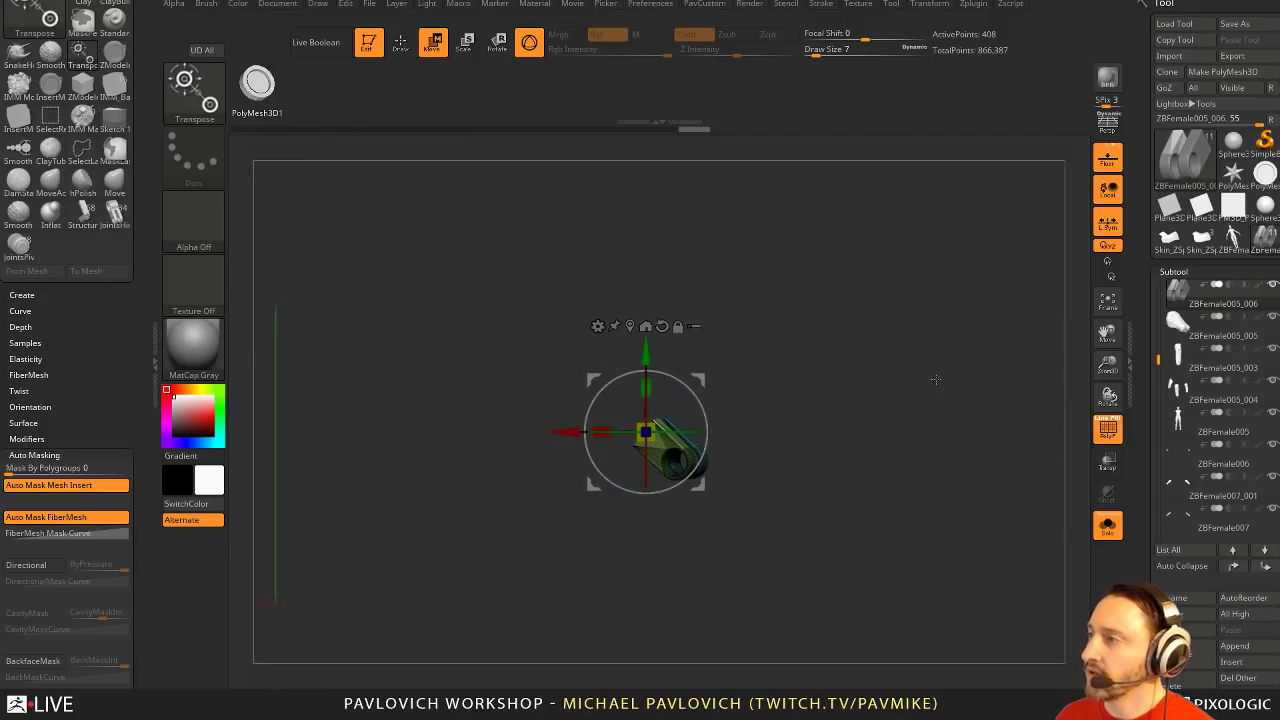
{"action": "left_click", "coordinate": [1104, 434]}
{"action": "left_click_drag", "start_coordinate": [1000, 428], "coordinate": [840, 428]}
{"action": "left_click_drag", "start_coordinate": [555, 432], "coordinate": [599, 440]}
{"action": "left_click_drag", "start_coordinate": [780, 415], "coordinate": [800, 425], "text": "ctrl"}
{"action": "left_click_drag", "start_coordinate": [800, 415], "coordinate": [911, 466], "text": "shift"}
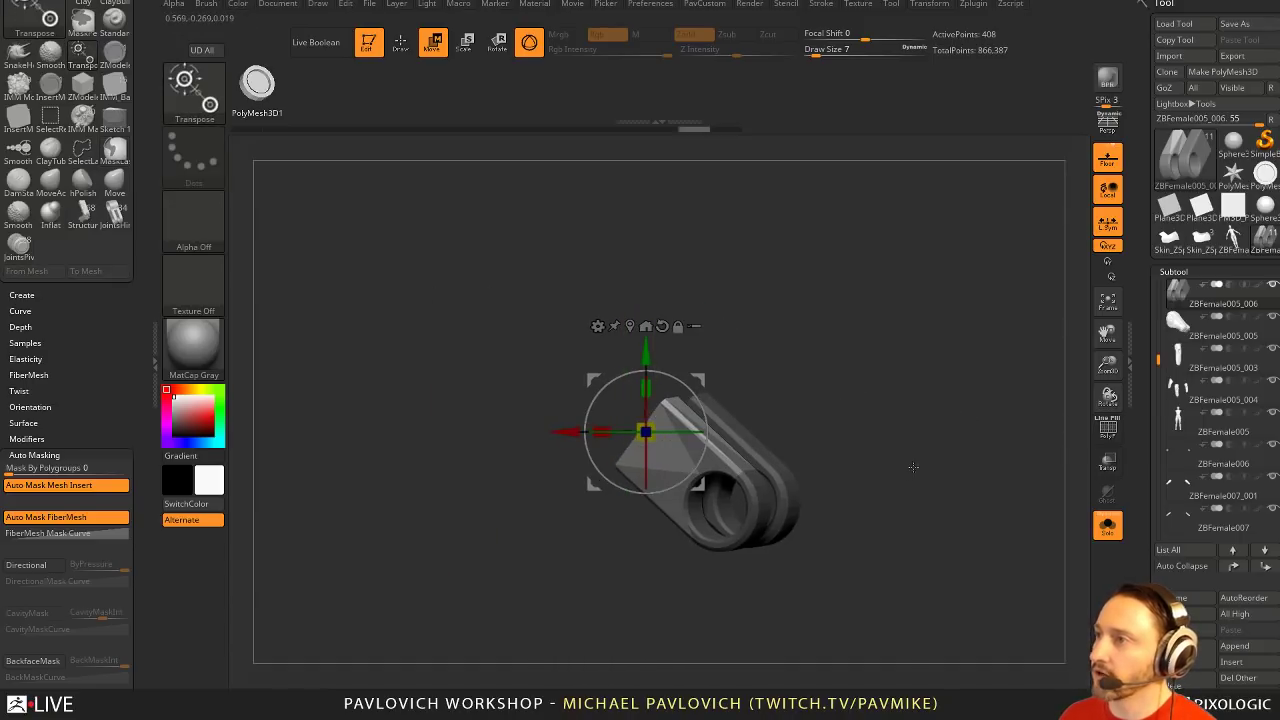
Check the bracket in place on the full arm and isolate it again with the polygroup wireframe shown
{"action": "left_click", "coordinate": [1108, 527]}
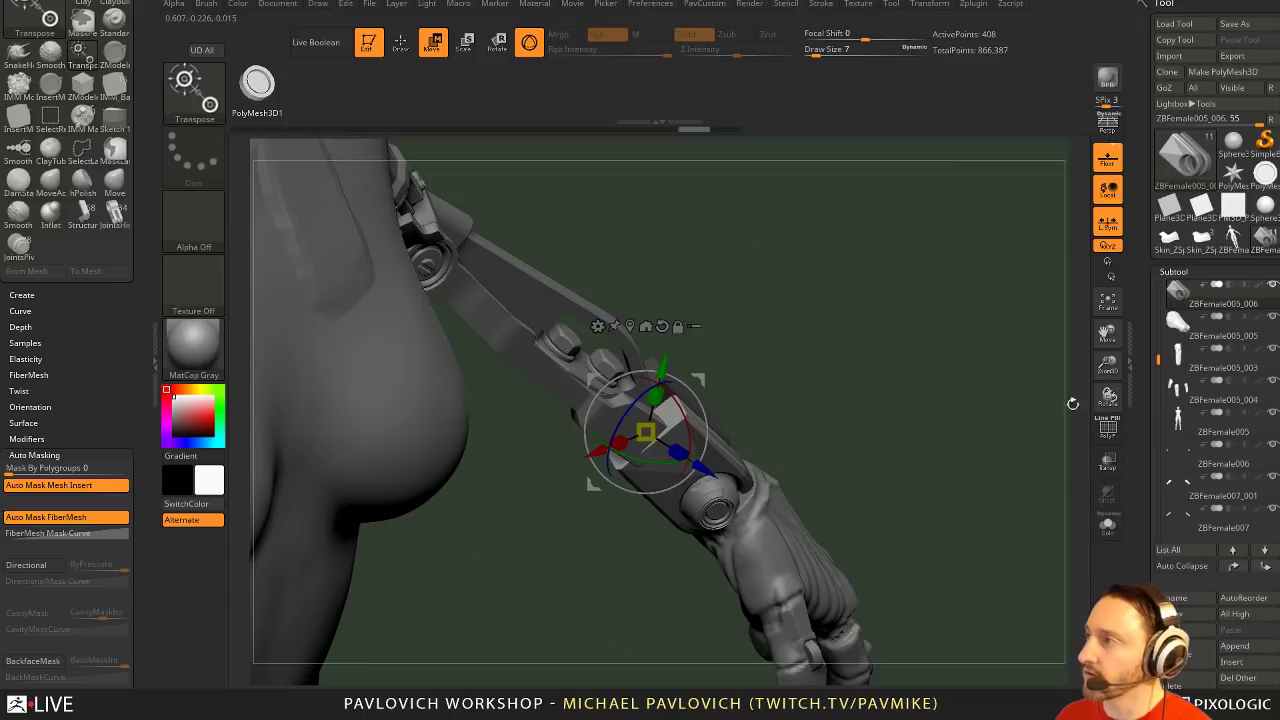
{"action": "left_click", "coordinate": [1108, 430]}
{"action": "left_click_drag", "start_coordinate": [940, 380], "coordinate": [962, 424], "text": "alt"}
{"action": "left_click", "coordinate": [1107, 525]}
{"action": "left_click_drag", "start_coordinate": [878, 380], "coordinate": [893, 376]}
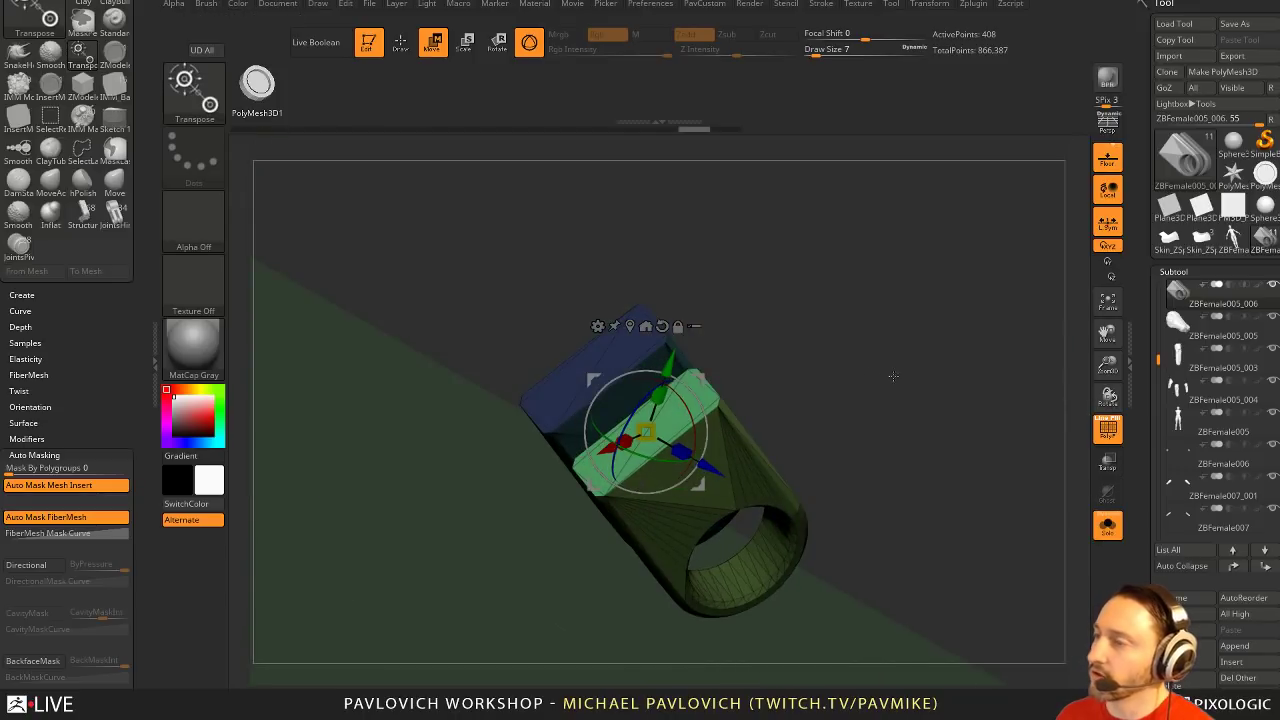
Align the transform gizmo to the orientation of the prong's unmasked end face
{"action": "left_click", "coordinate": [585, 358], "text": "alt"}
{"action": "left_click", "coordinate": [648, 432], "text": "alt"}
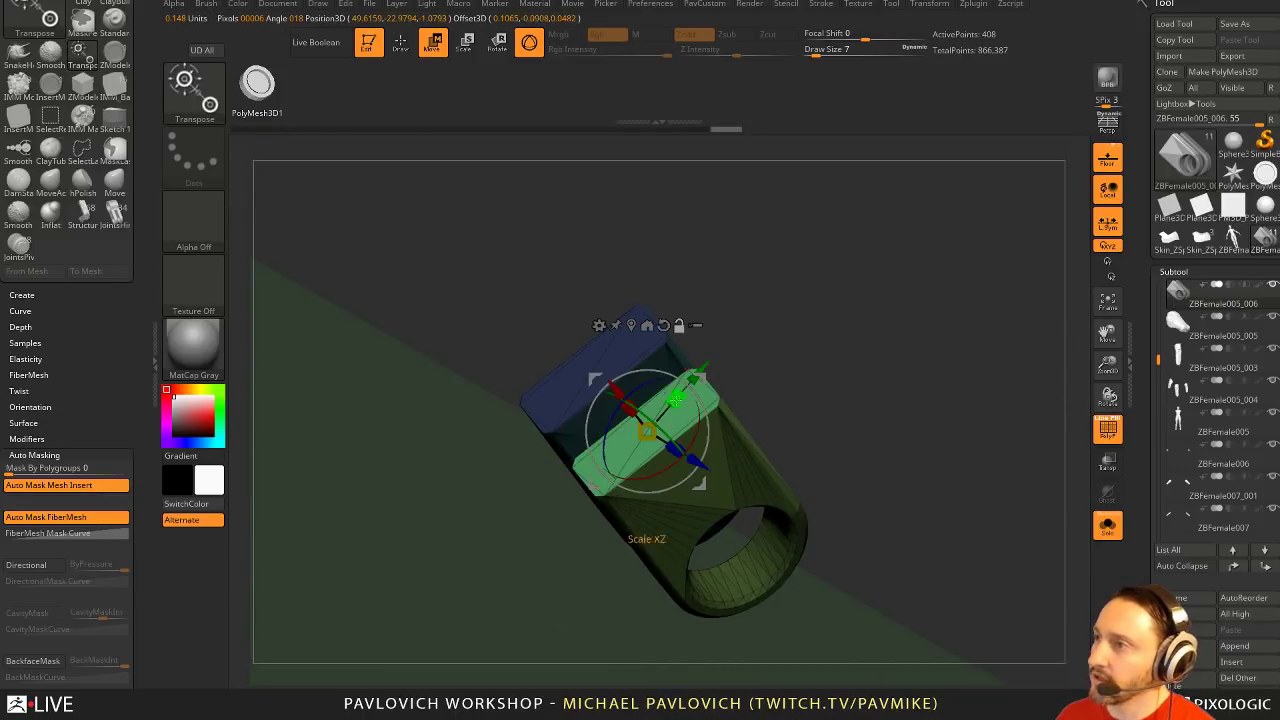
Try to move the prong's unmasked end face along the bracket's length, then undo the change
{"action": "left_click_drag", "start_coordinate": [892, 380], "coordinate": [835, 385]}
{"action": "left_click_drag", "start_coordinate": [592, 386], "coordinate": [634, 420]}
{"action": "key", "text": "ctrl+z"}
Clear the mask from the wrist bracket while keeping the gizmo aligned to its end face
{"action": "key", "text": "q"}
{"action": "mouse_move", "coordinate": [887, 376]}
{"action": "left_mouse_down"}
{"action": "mouse_move", "coordinate": [868, 415]}
{"action": "mouse_move", "coordinate": [889, 372]}
{"action": "mouse_move", "coordinate": [926, 345]}
{"action": "mouse_move", "coordinate": [878, 350]}
{"action": "mouse_move", "coordinate": [881, 388]}
{"action": "mouse_move", "coordinate": [804, 342]}
{"action": "left_mouse_up"}
{"action": "key", "text": "w"}
{"action": "key", "text": "q"}
{"action": "key", "text": "w"}
{"action": "key", "text": "3"}
{"action": "right_click_drag", "start_coordinate": [697, 300], "coordinate": [690, 372], "text": "ctrl"}
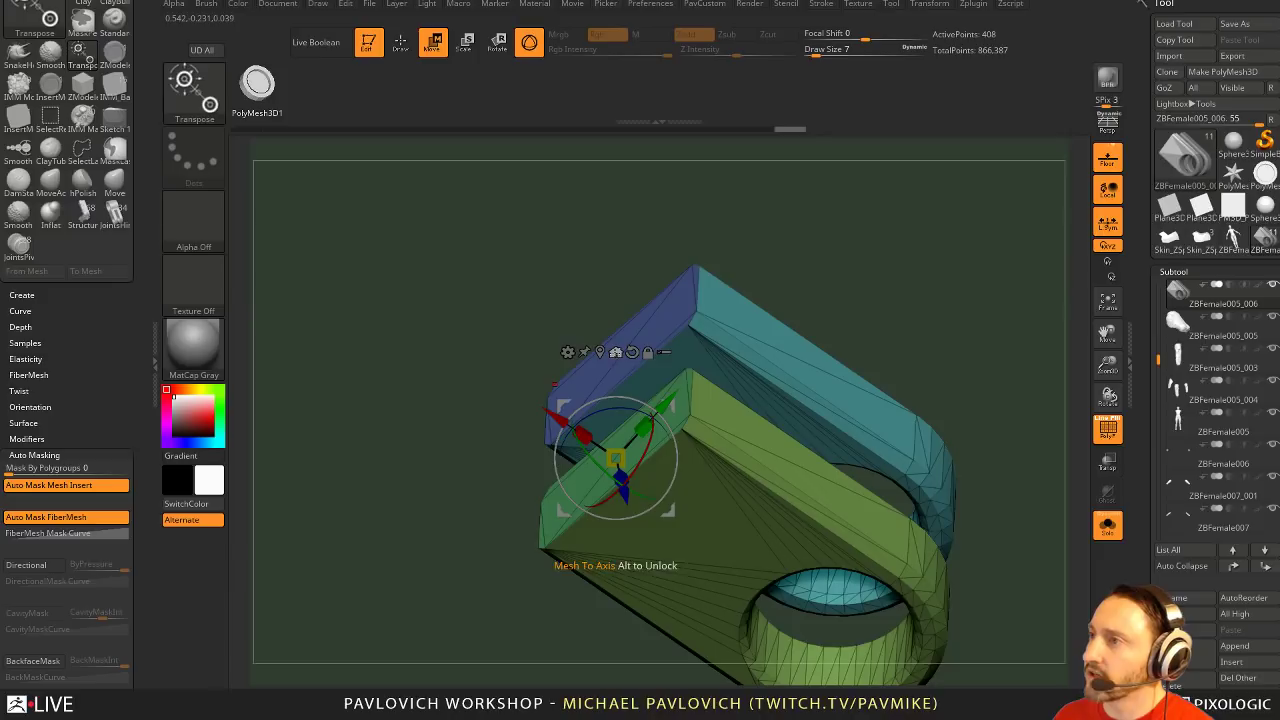
Send the gizmo to the mesh axis and examine its position relative to the bracket and floor grid
{"action": "left_click", "coordinate": [616, 352]}
{"action": "right_click_drag", "start_coordinate": [745, 241], "coordinate": [866, 297], "text": "ctrl"}
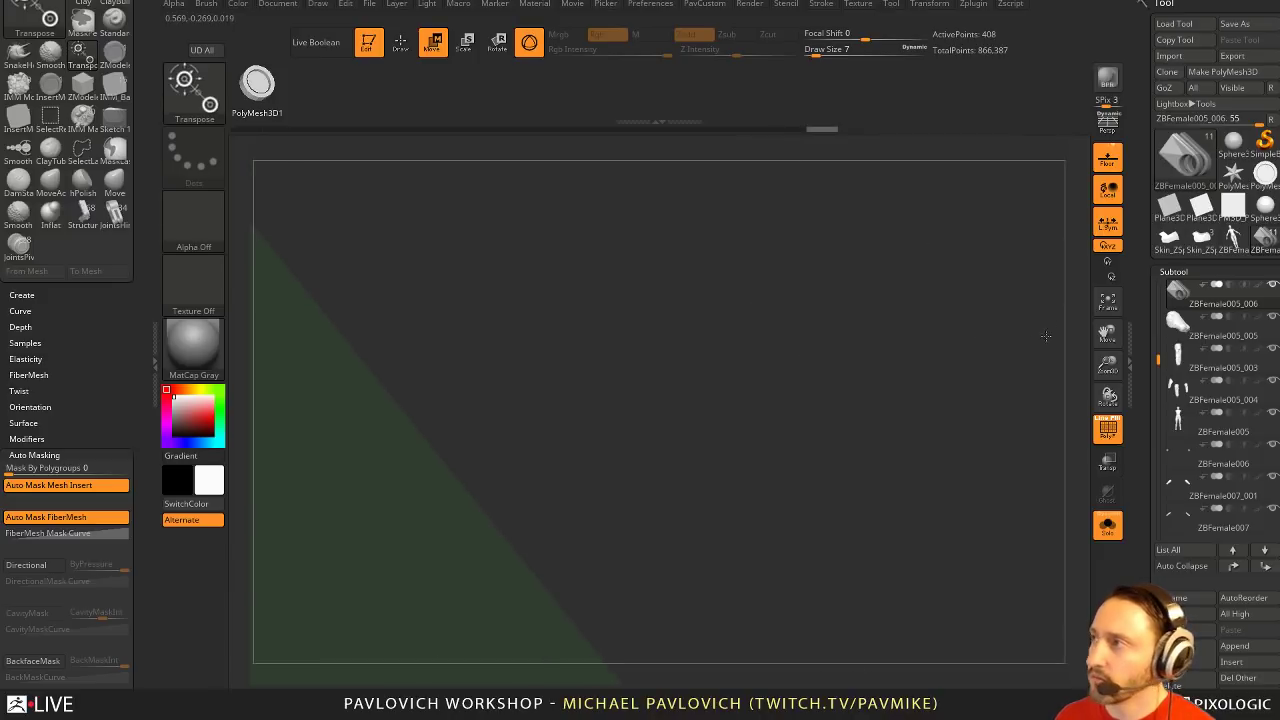
{"action": "right_click_drag", "start_coordinate": [1046, 336], "coordinate": [867, 303]}
{"action": "key", "text": "f"}
{"action": "key", "text": "f"}
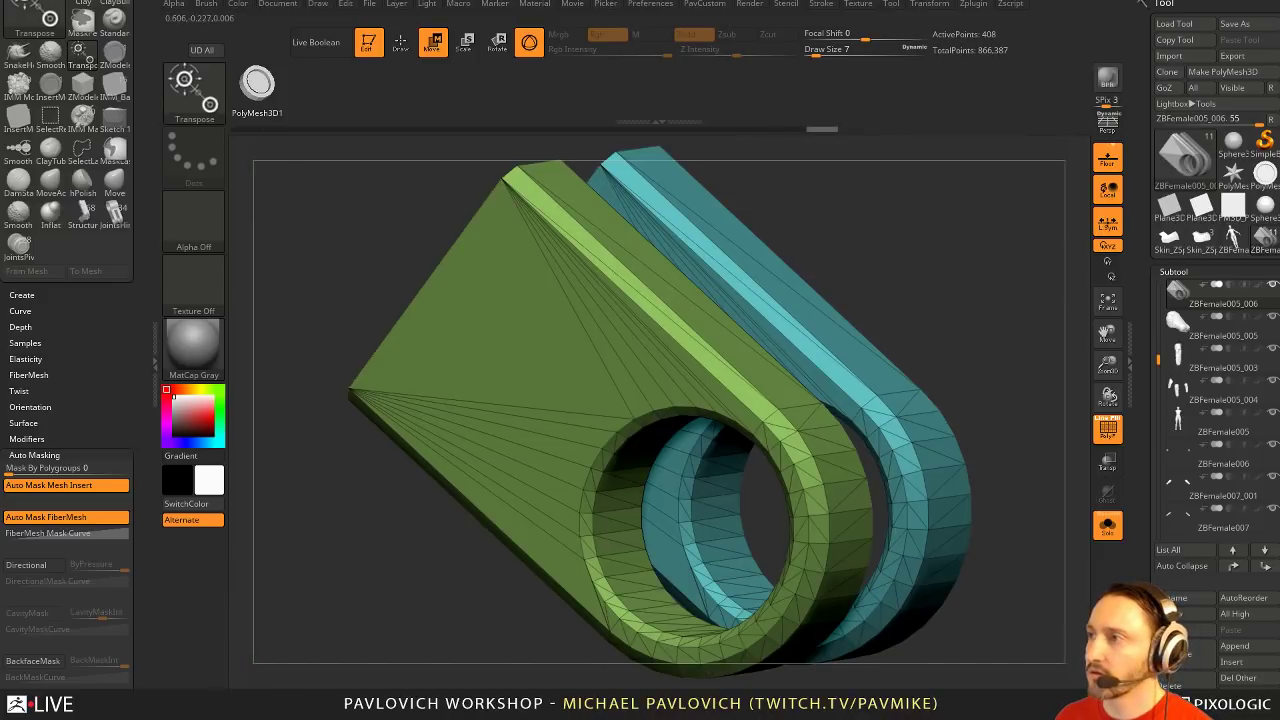
{"action": "key", "text": "f"}
{"action": "mouse_move", "coordinate": [937, 322]}
{"action": "right_mouse_down"}
{"action": "mouse_move", "coordinate": [931, 360]}
{"action": "mouse_move", "coordinate": [925, 328]}
{"action": "right_mouse_up"}
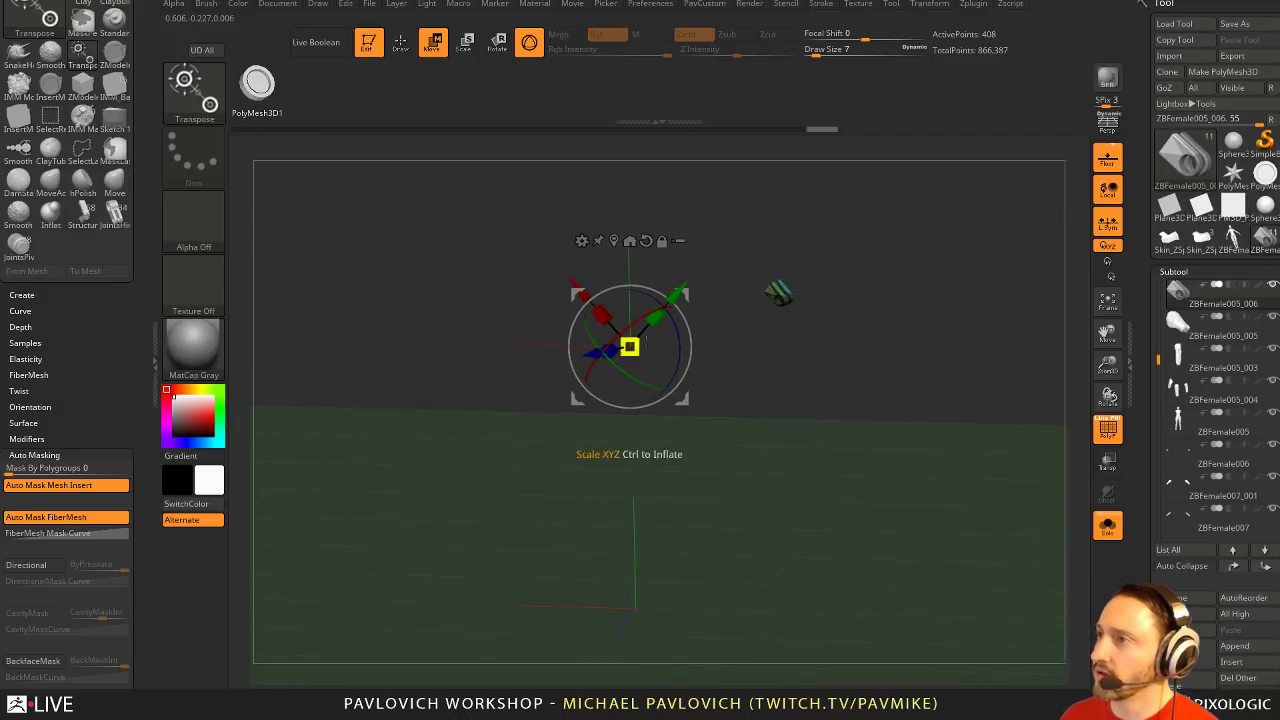
{"action": "right_click_drag", "start_coordinate": [625, 345], "coordinate": [598, 407], "text": "alt"}
{"action": "right_click_drag", "start_coordinate": [882, 388], "coordinate": [886, 382]}
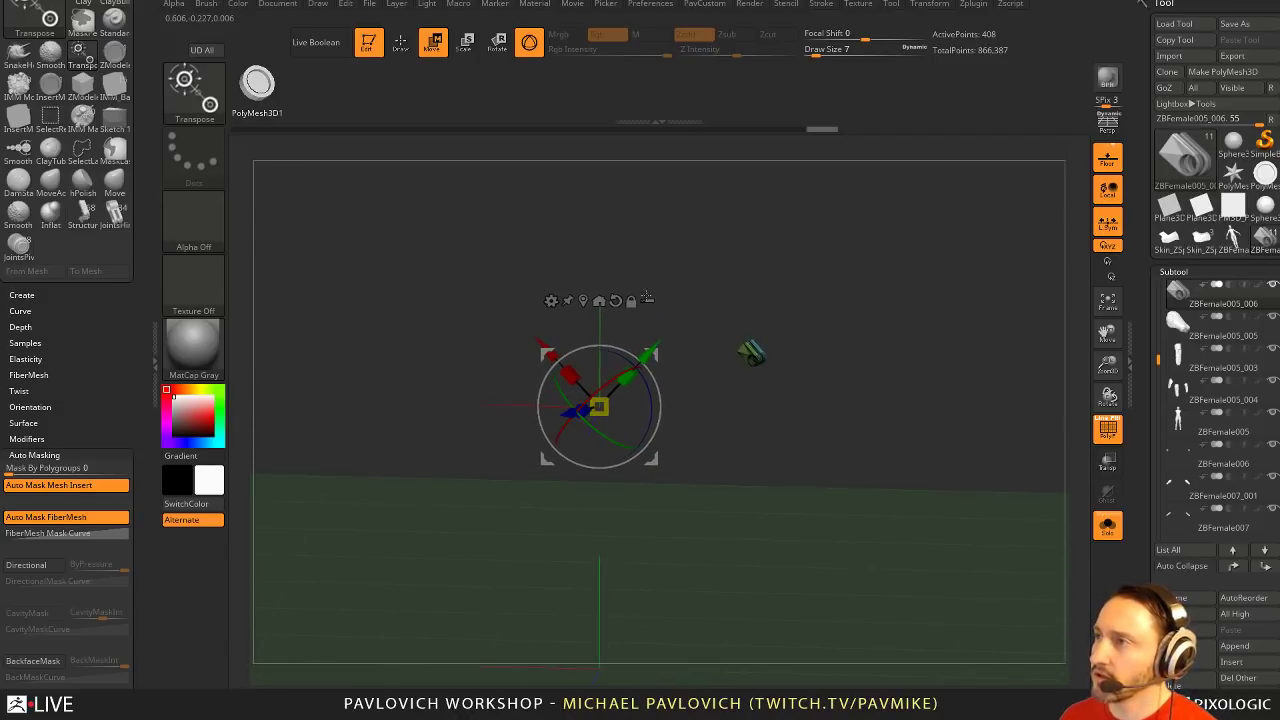
Bring the aligned gizmo back to the center of the unmasked wrist bracket
{"action": "left_click", "coordinate": [584, 300], "text": "alt"}
{"action": "right_click_drag", "start_coordinate": [906, 282], "coordinate": [814, 418], "text": "alt"}
{"action": "right_click_drag", "start_coordinate": [814, 418], "coordinate": [921, 419], "text": "ctrl"}
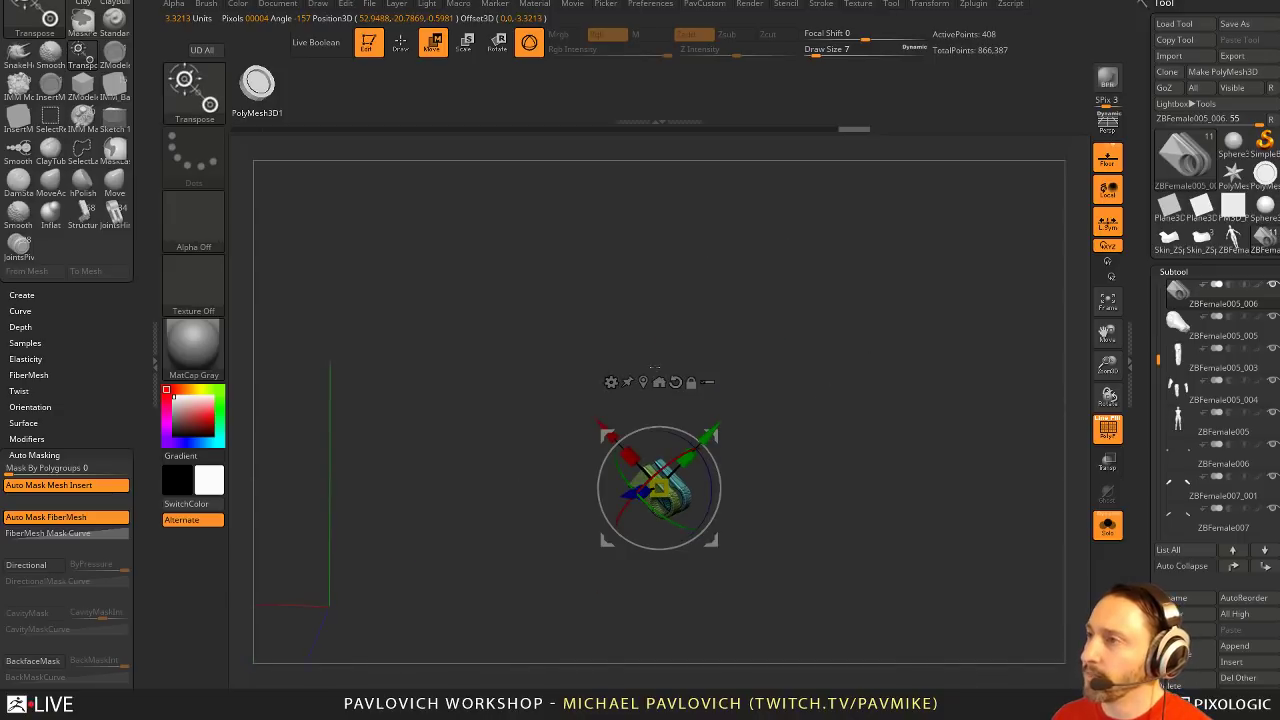
{"action": "right_click_drag", "start_coordinate": [822, 400], "coordinate": [868, 408], "text": "ctrl"}
{"action": "right_click_drag", "start_coordinate": [868, 408], "coordinate": [871, 377], "text": "alt"}
Hide the floor grid and duplicate the wrist bracket sideways along the gizmo axis, placing the copy beside the original prongs
{"action": "left_click_drag", "start_coordinate": [870, 377], "coordinate": [810, 413]}
{"action": "left_click", "coordinate": [1107, 157]}
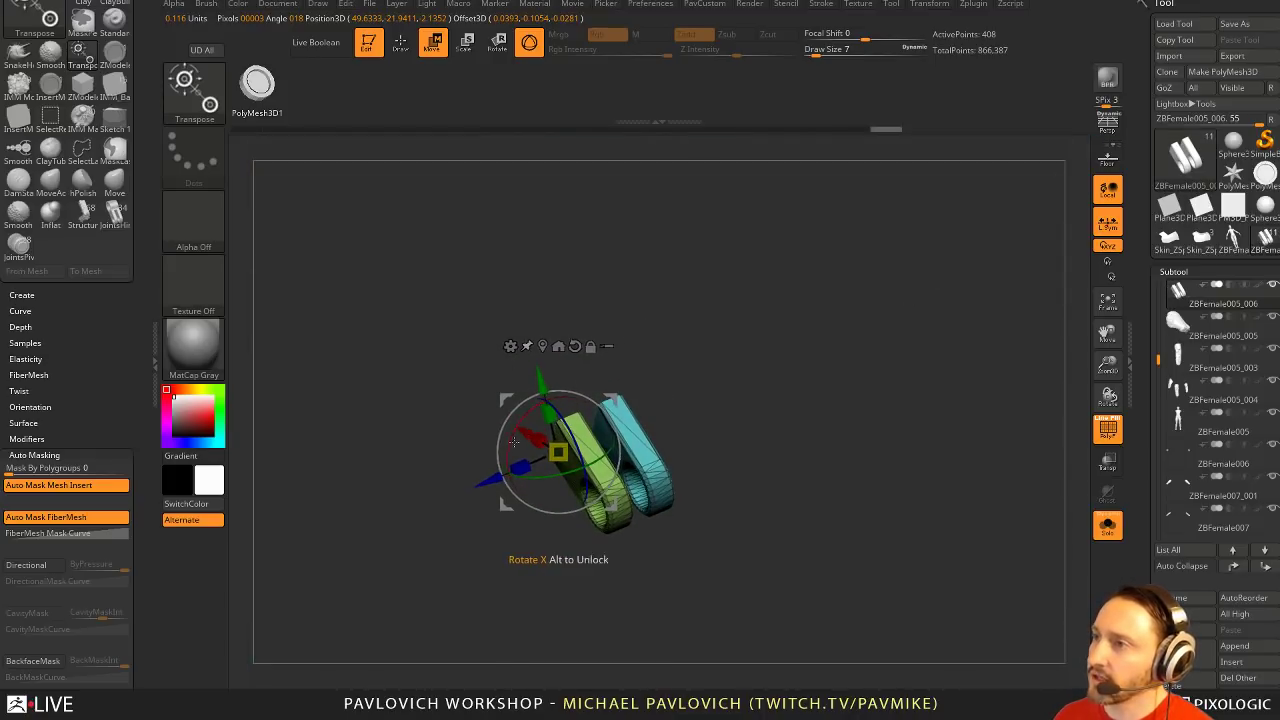
{"action": "mouse_move", "coordinate": [493, 481]}
{"action": "left_mouse_down", "text": "ctrl"}
{"action": "mouse_move", "coordinate": [518, 471]}
{"action": "mouse_move", "coordinate": [620, 505]}
{"action": "mouse_move", "coordinate": [720, 570]}
{"action": "left_mouse_up", "text": "ctrl"}
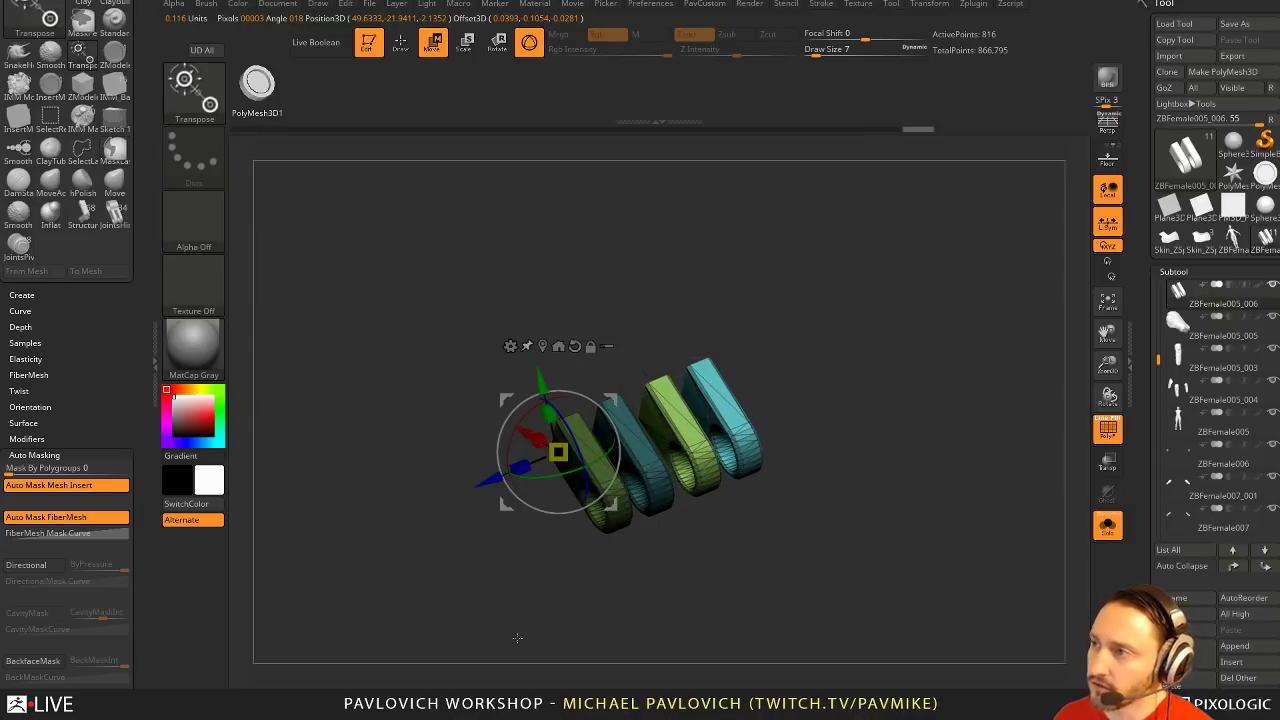
Repeat the last sideways duplication several times to extend the row of wrist bracket copies
{"action": "key", "text": "1"}
{"action": "key", "text": "1"}
{"action": "key", "text": "1"}
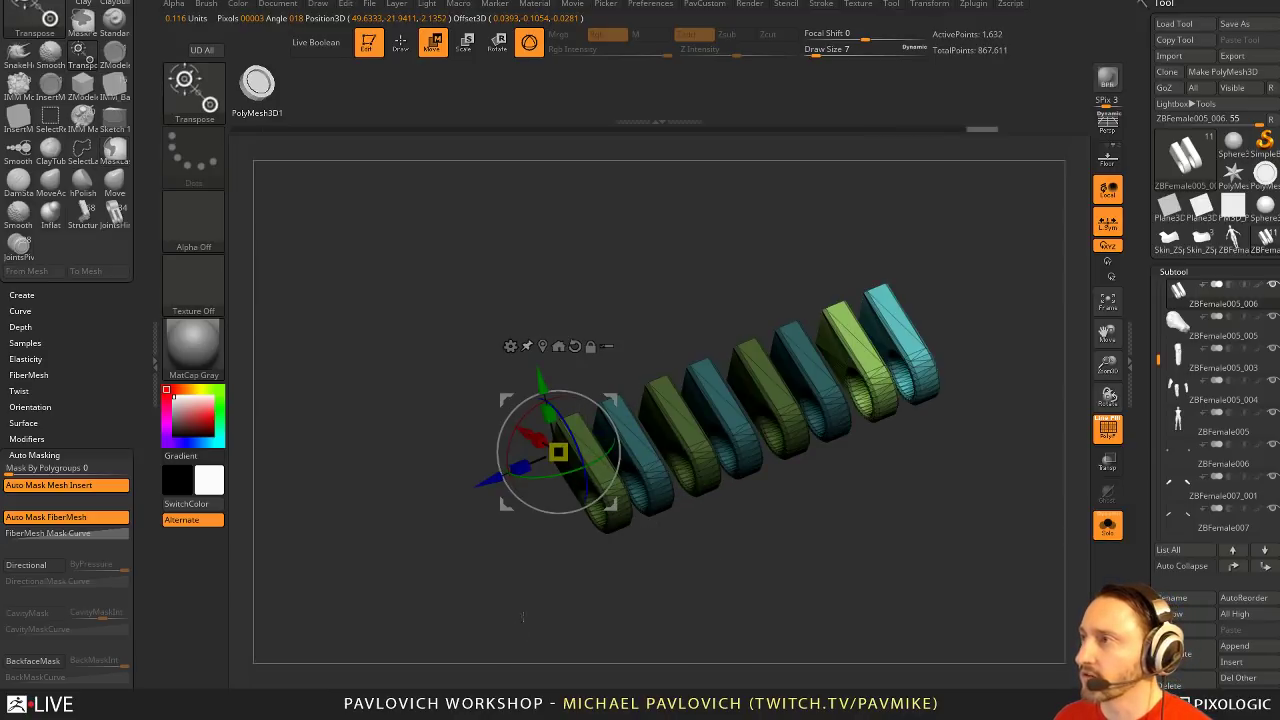
Undo the repeated duplications and the first sideways copy of the wrist bracket
{"action": "key", "text": "ctrl+z"}
{"action": "key", "text": "ctrl+z"}
{"action": "key", "text": "ctrl+z"}
{"action": "key", "text": "ctrl+z"}
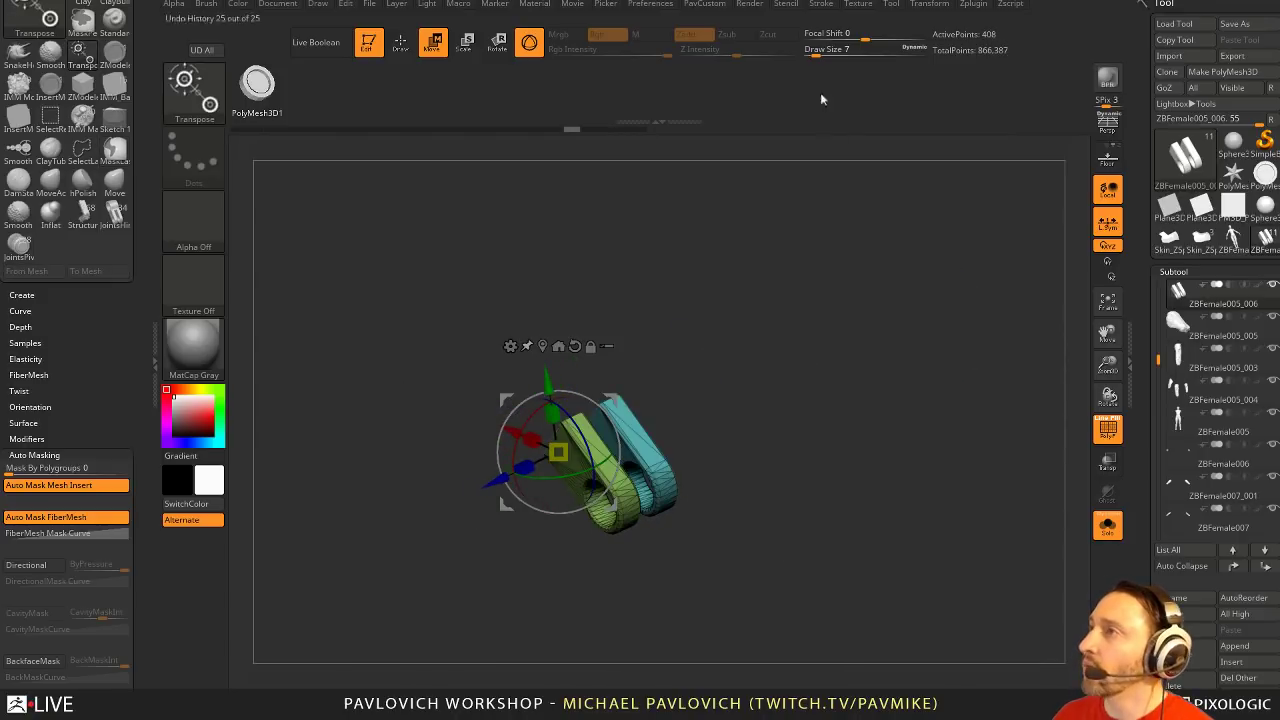
Locate the Replay Last command among the stroke modifiers
{"action": "left_click", "coordinate": [821, 5]}
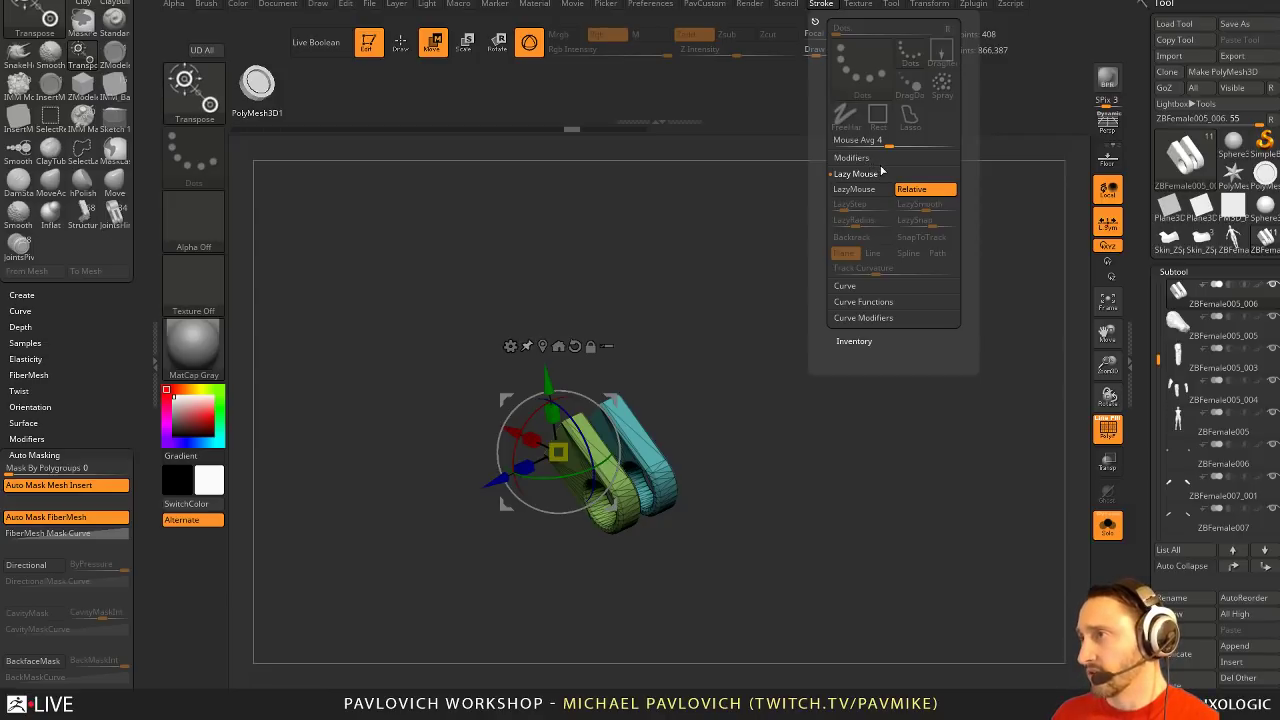
{"action": "left_click", "coordinate": [857, 287]}
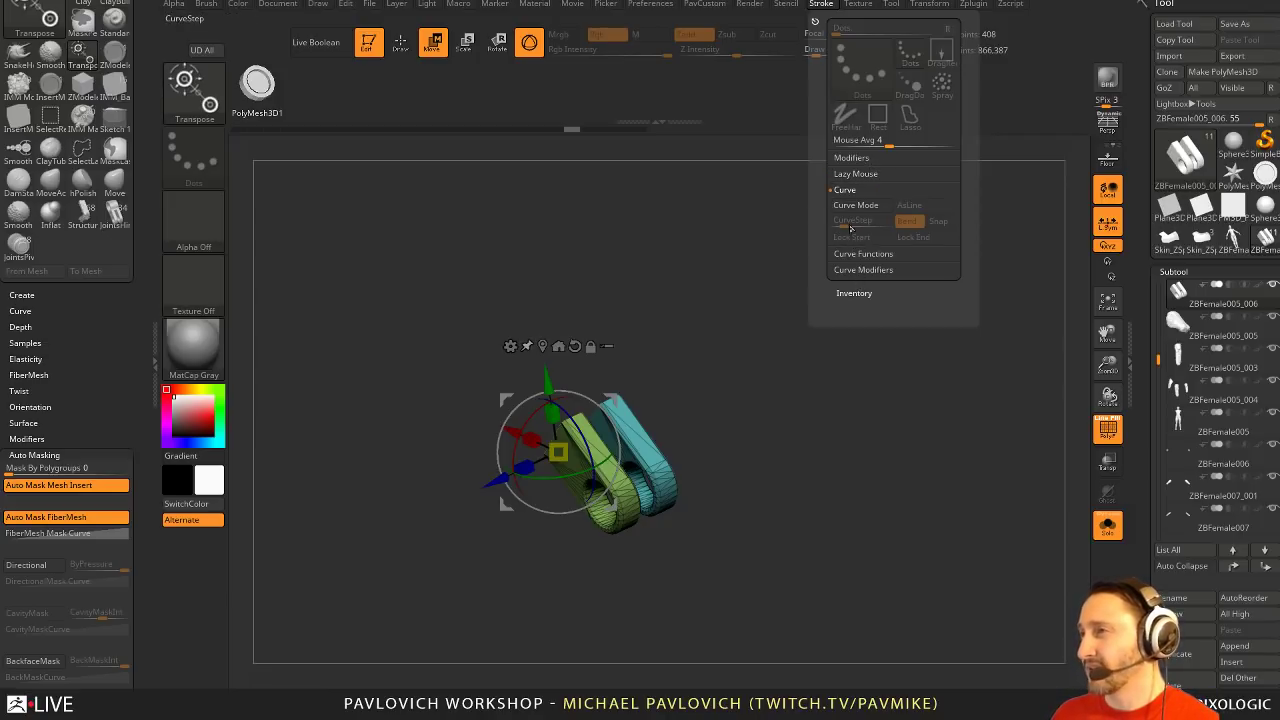
{"action": "left_click", "coordinate": [858, 158]}
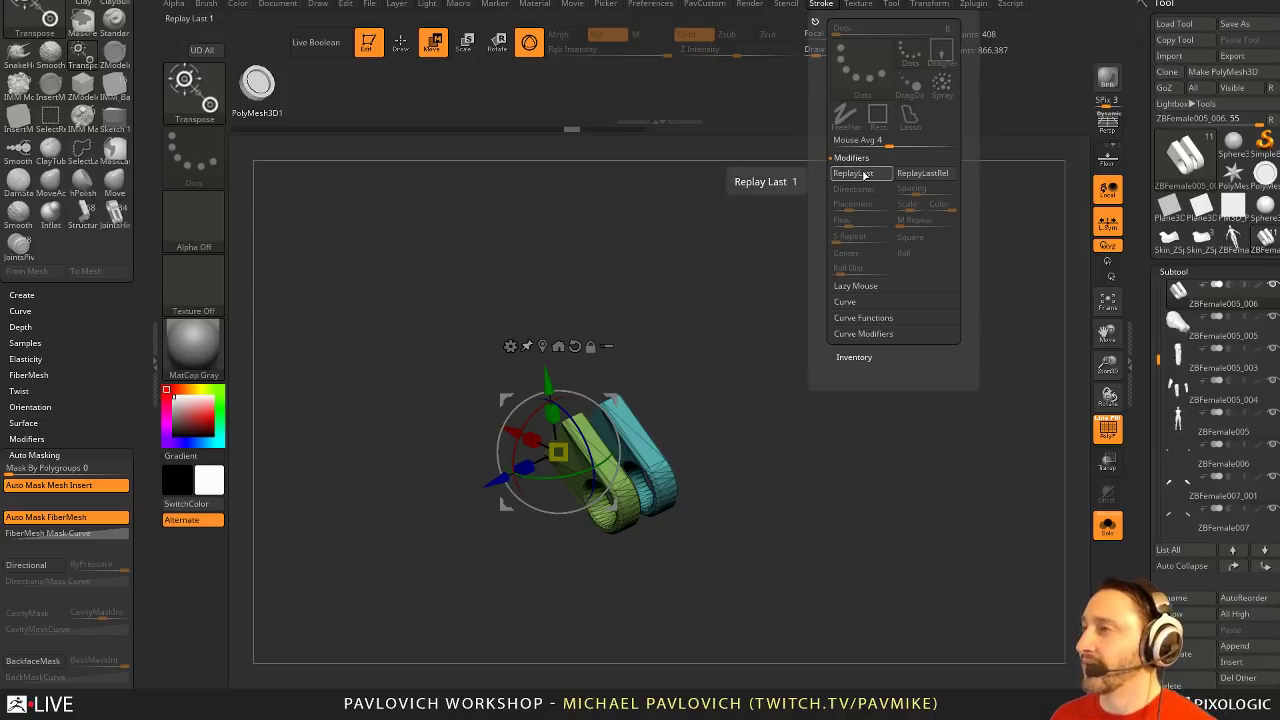
{"action": "left_click", "coordinate": [865, 175]}
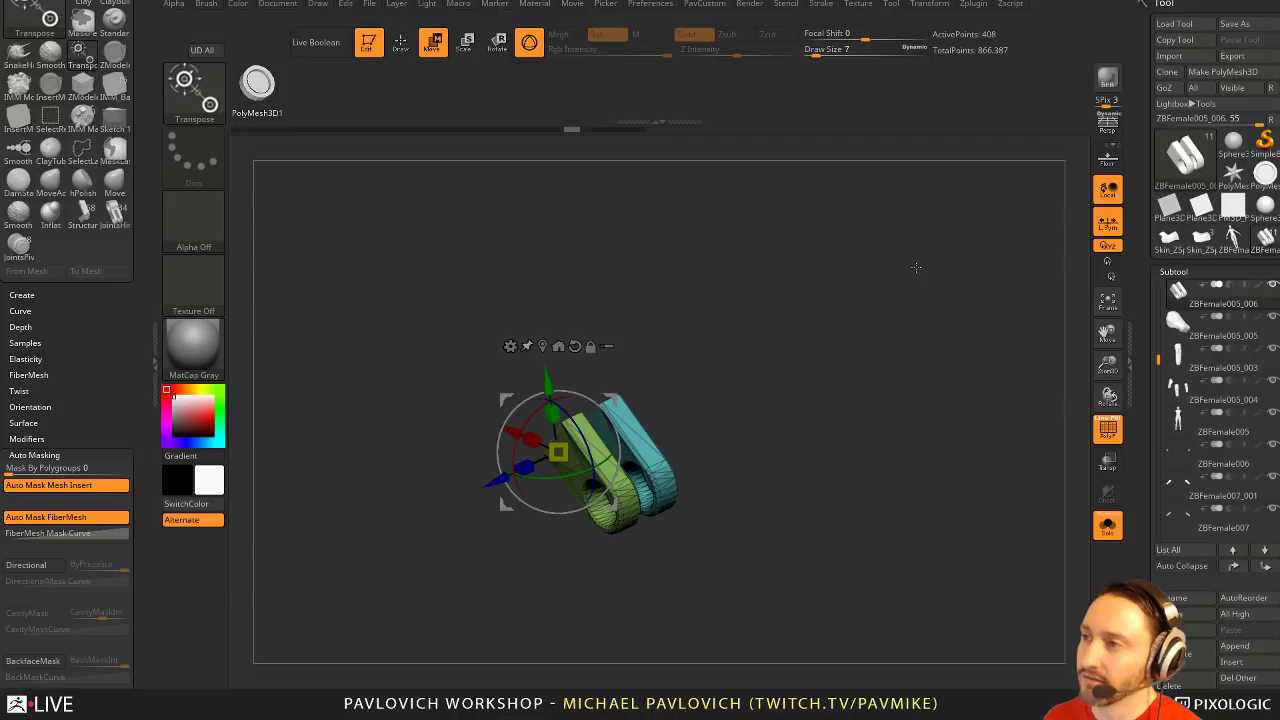
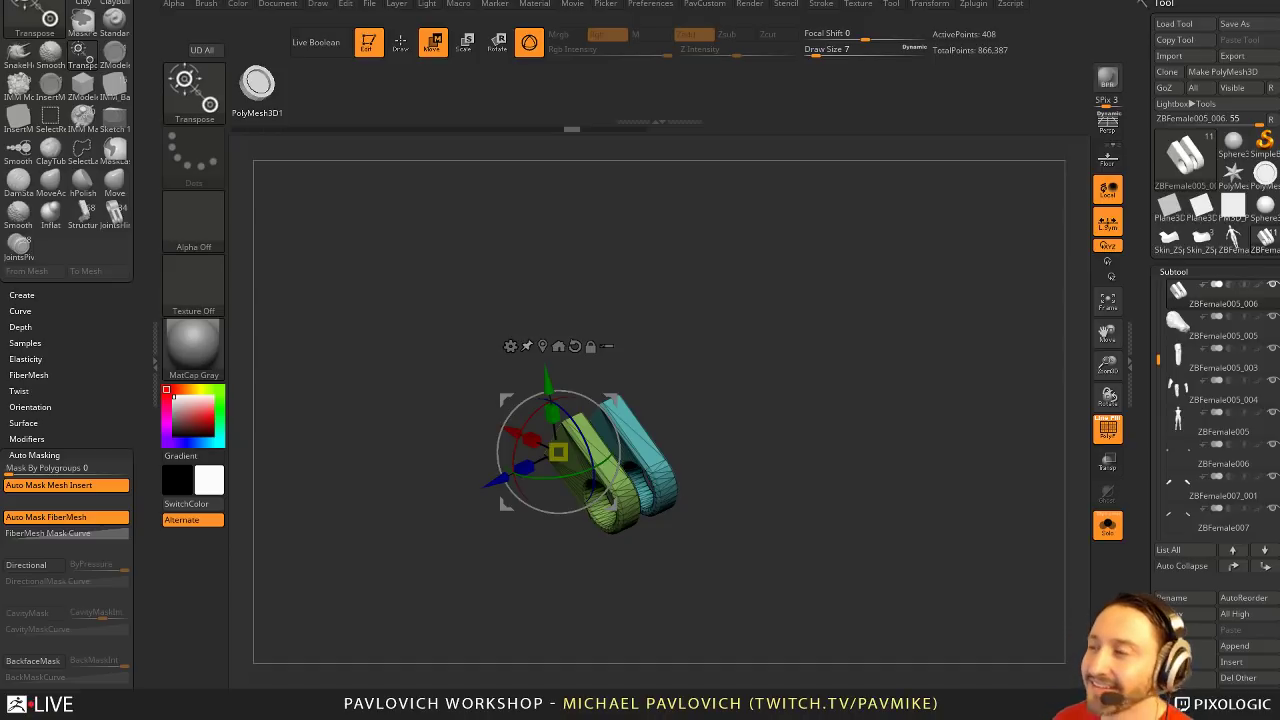
Bring the hidden parts of the figure back into view and make the upper arm piece the active subtool
{"action": "left_click", "coordinate": [1104, 528]}
{"action": "key", "text": "q"}
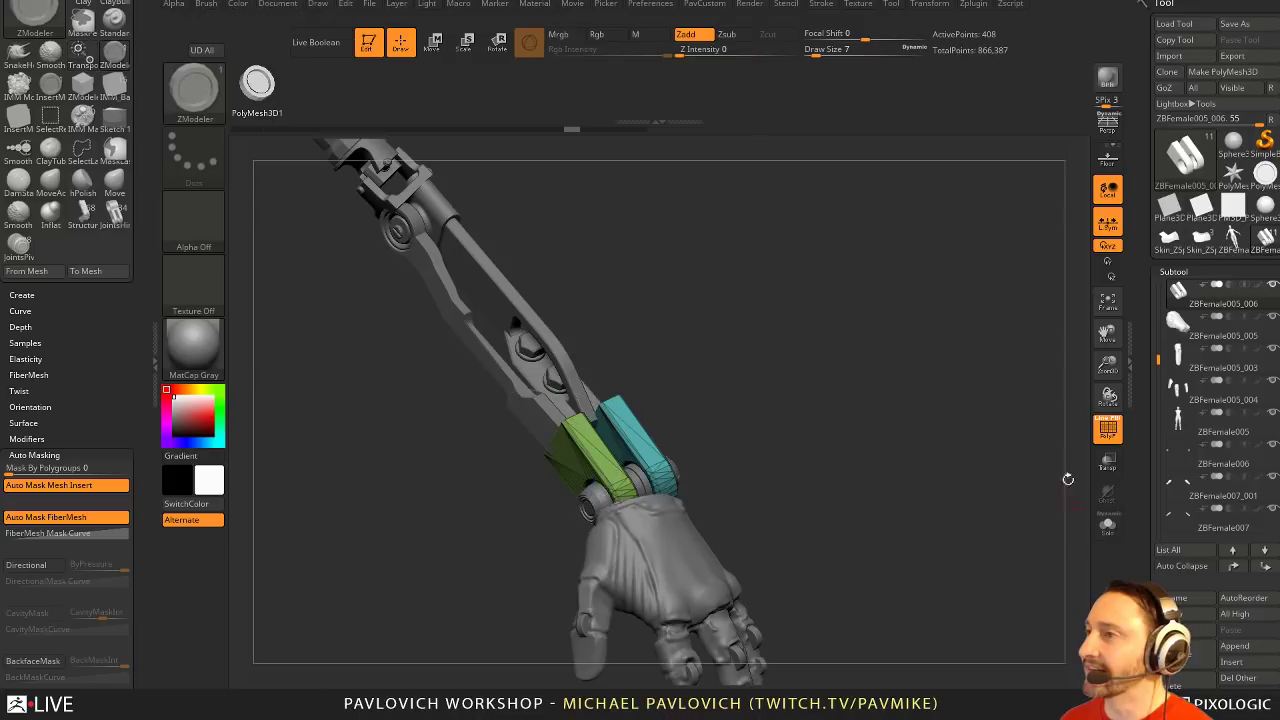
{"action": "mouse_move", "coordinate": [905, 371]}
{"action": "right_mouse_down", "text": "ctrl"}
{"action": "mouse_move", "coordinate": [893, 305]}
{"action": "mouse_move", "coordinate": [757, 343]}
{"action": "mouse_move", "coordinate": [985, 322]}
{"action": "right_mouse_up", "text": "ctrl"}
{"action": "key", "text": "s"}
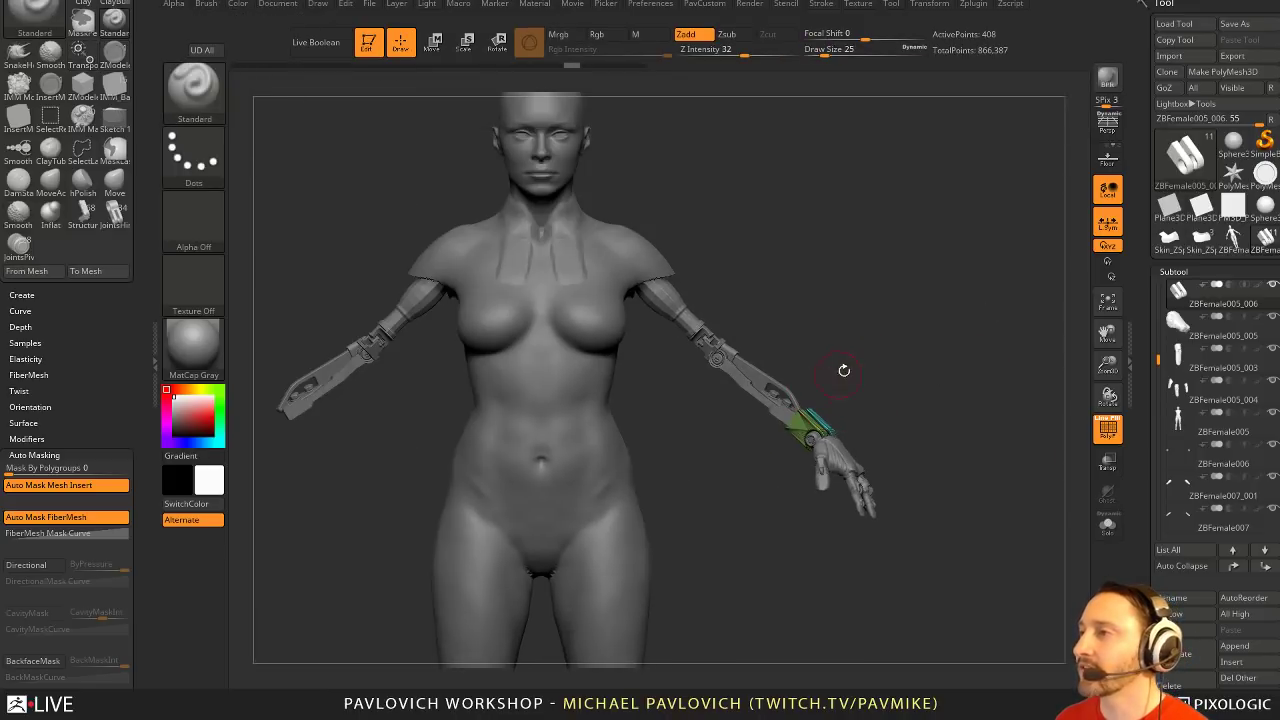
{"action": "left_click_drag", "start_coordinate": [843, 366], "coordinate": [714, 486]}
{"action": "key", "text": "s"}
{"action": "left_click", "coordinate": [674, 384], "text": "alt"}
{"action": "left_click_drag", "start_coordinate": [820, 335], "coordinate": [846, 391], "text": "alt"}
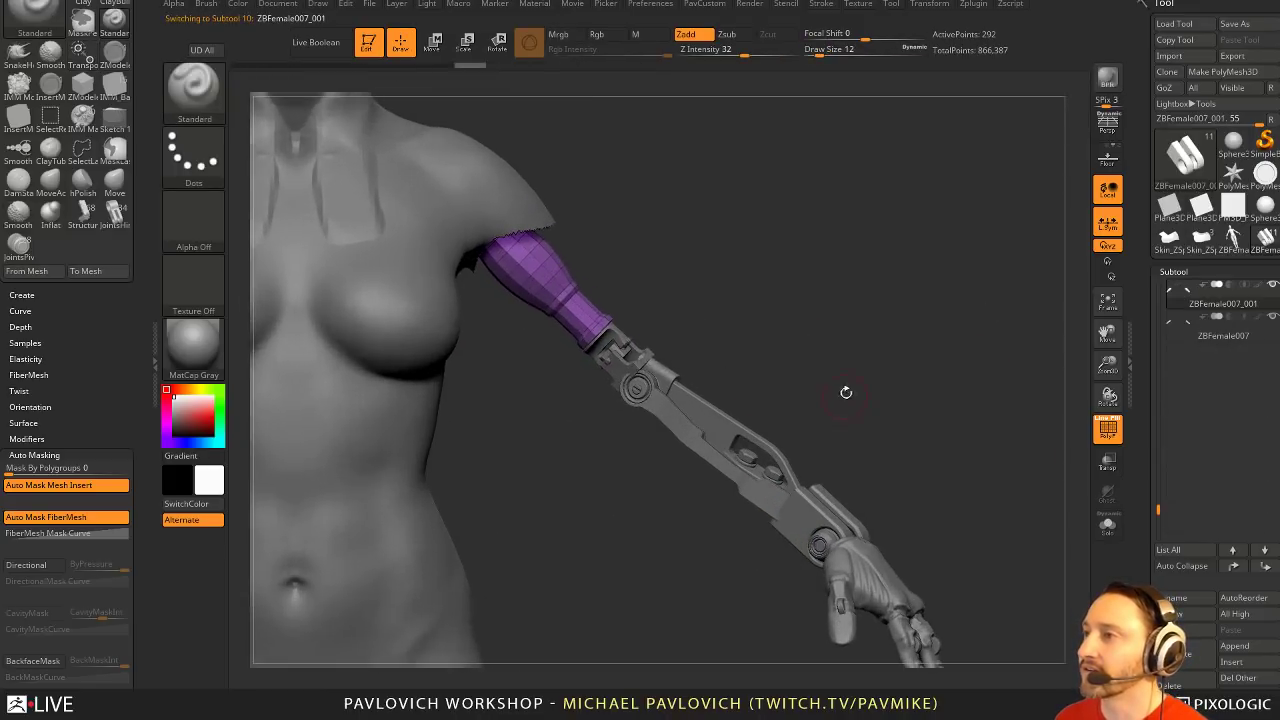
Isolate the upper arm piece with the transform gizmo active, exposing its elbow-side end cap
{"action": "key", "text": "w"}
{"action": "left_click_drag", "start_coordinate": [732, 286], "coordinate": [853, 369], "text": "alt"}
{"action": "left_click", "coordinate": [1107, 525]}
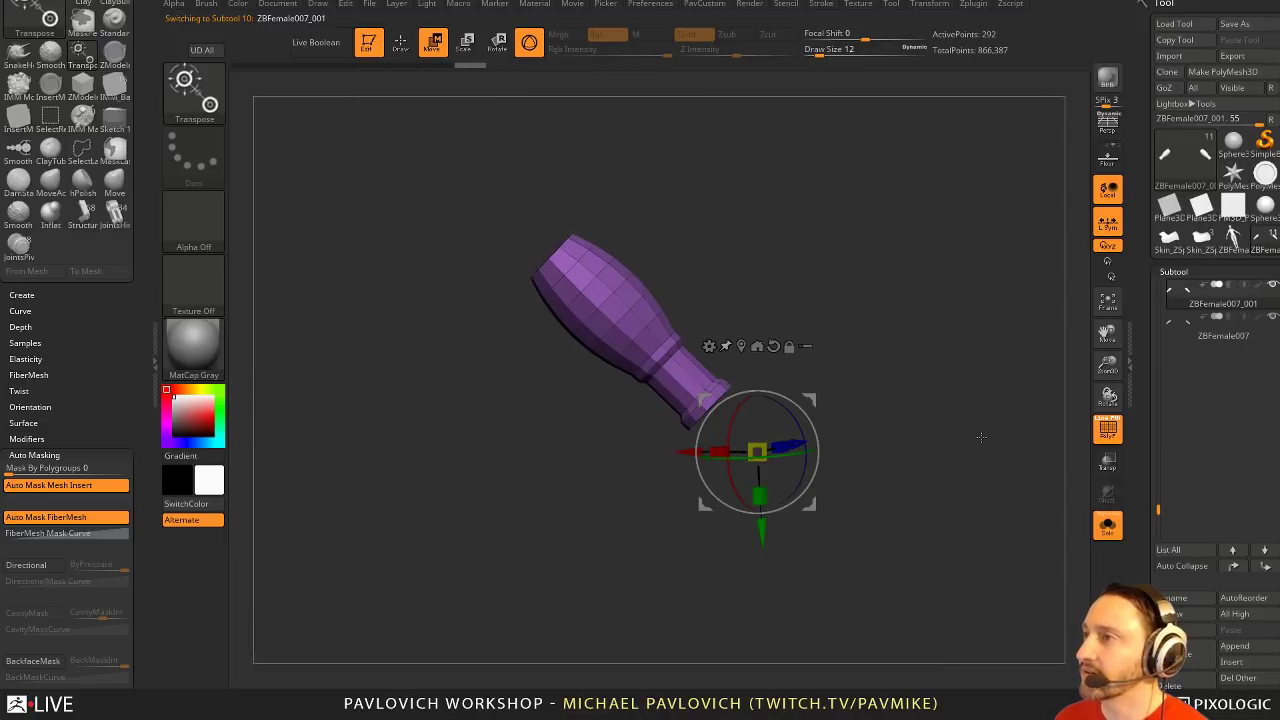
{"action": "left_click_drag", "start_coordinate": [850, 306], "coordinate": [859, 354], "text": "alt"}
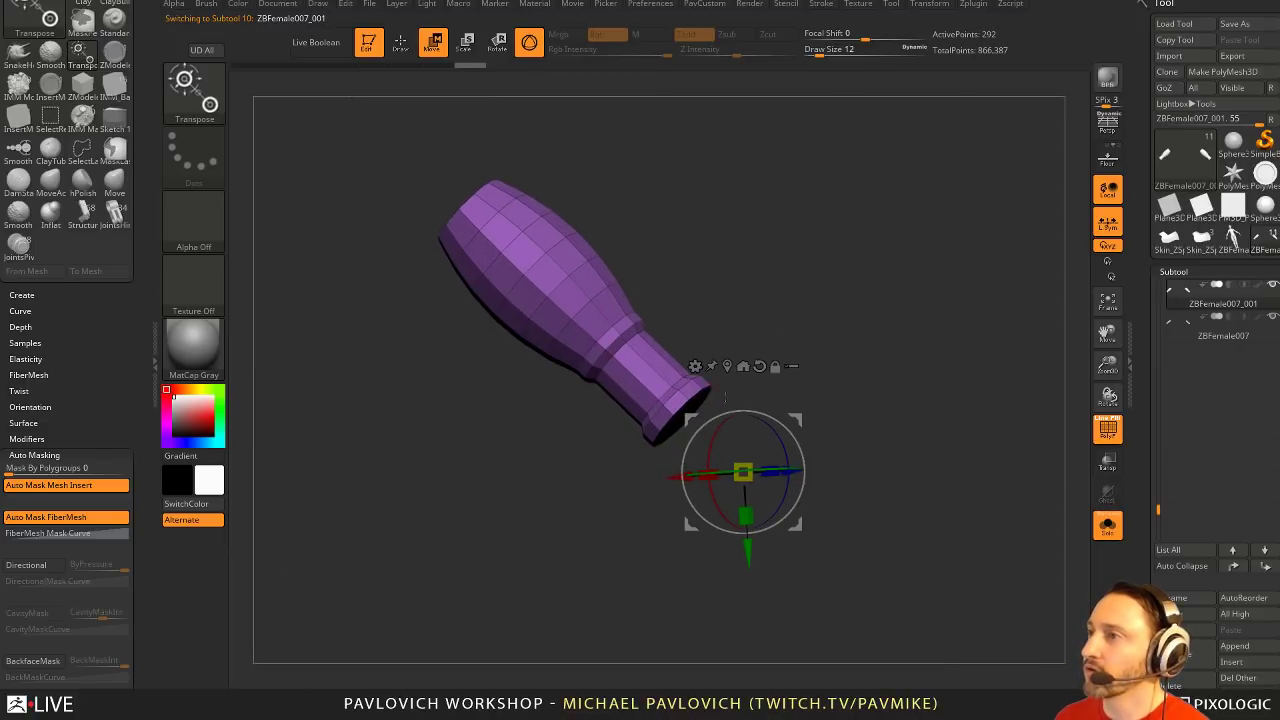
{"action": "left_click_drag", "start_coordinate": [854, 402], "coordinate": [876, 420]}
Align the gizmo to the upper arm's elbow-side end face, center it on the piece, and stretch the piece slightly along its length
{"action": "left_click", "coordinate": [775, 367]}
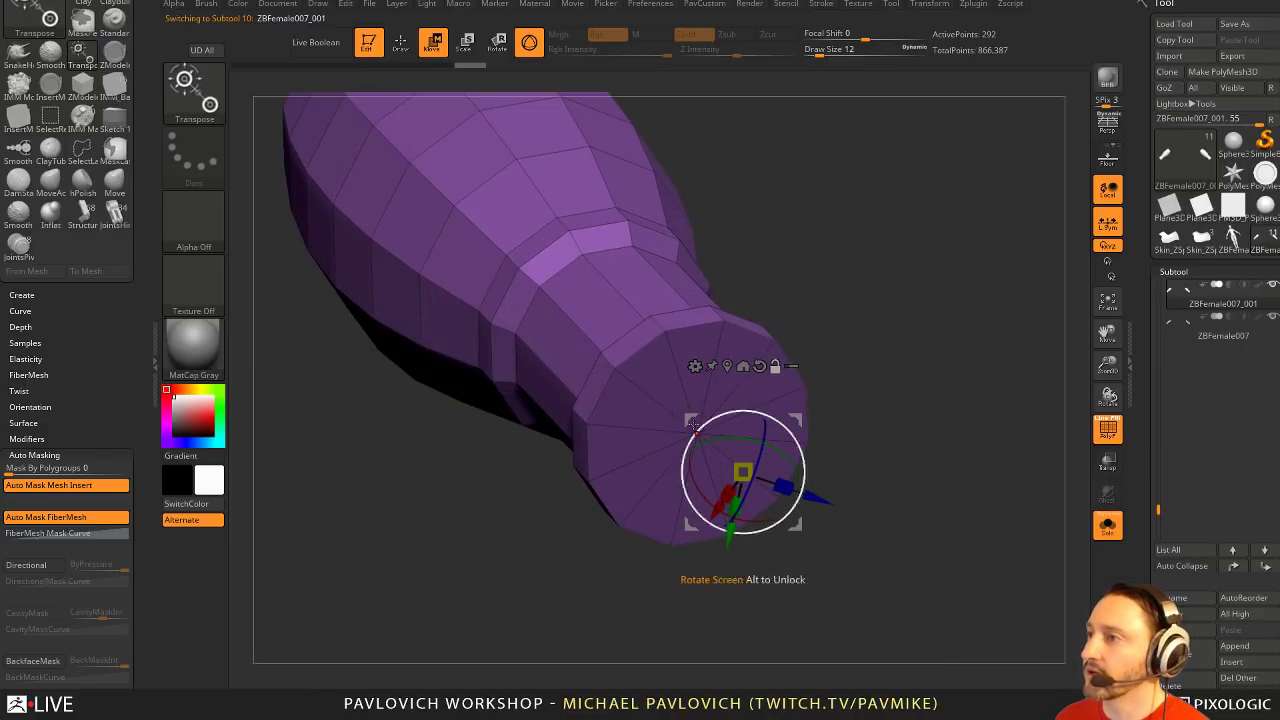
{"action": "left_click", "coordinate": [658, 398]}
{"action": "left_click_drag", "start_coordinate": [954, 394], "coordinate": [1080, 496], "text": "shift"}
{"action": "left_click", "coordinate": [640, 301], "text": "alt"}
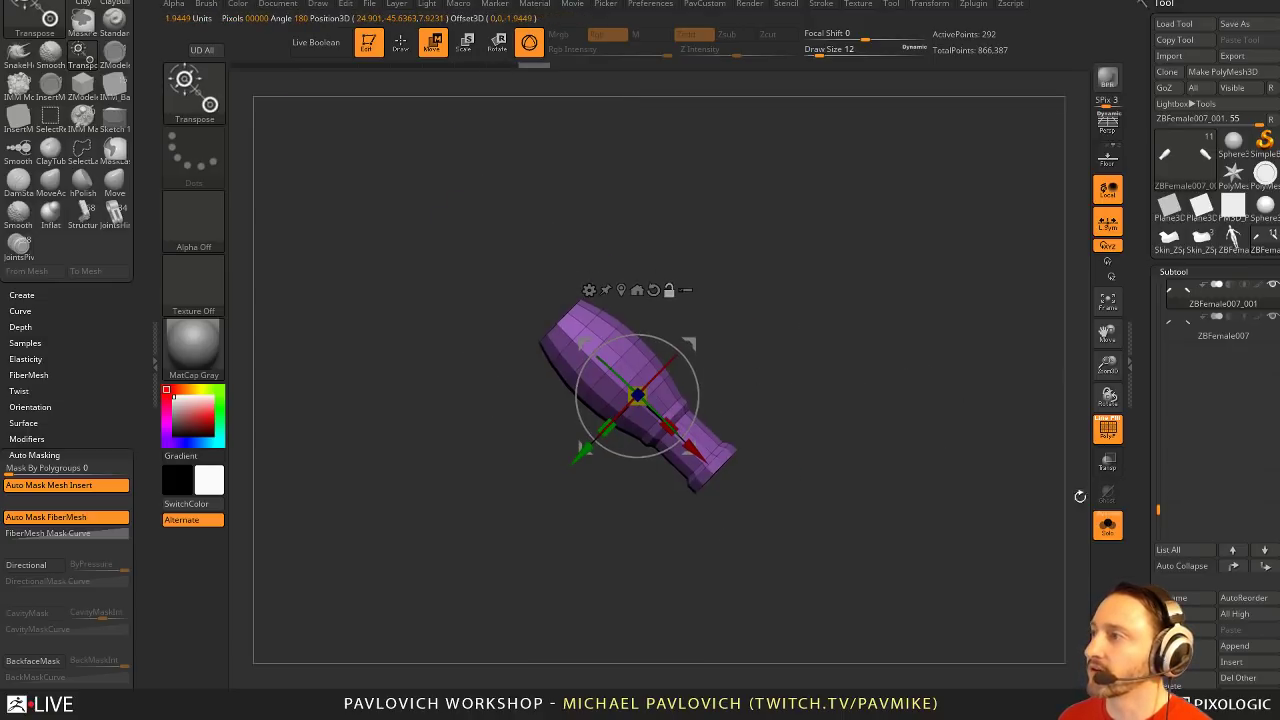
{"action": "left_click_drag", "start_coordinate": [669, 427], "coordinate": [686, 433]}
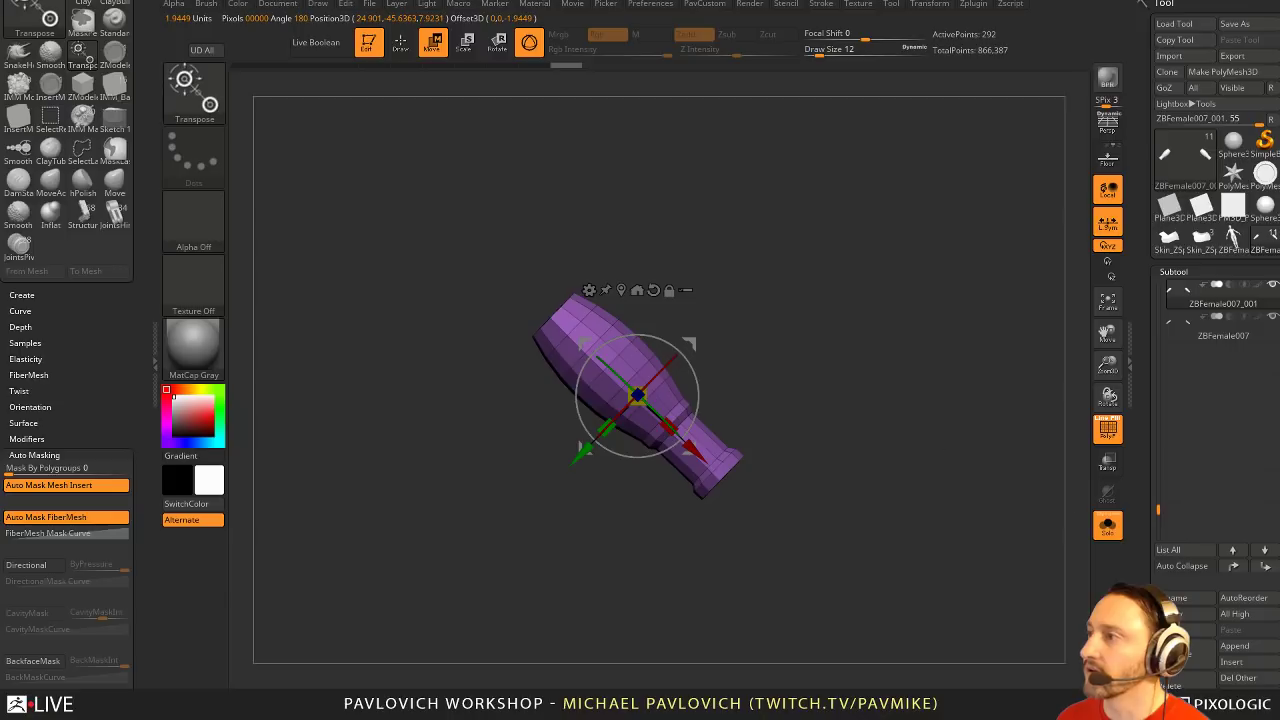
Show the whole figure again in Draw mode and turn off the polygroup wireframe display
{"action": "left_click", "coordinate": [1108, 525]}
{"action": "key", "text": "q"}
{"action": "mouse_move", "coordinate": [906, 416]}
{"action": "left_mouse_down", "text": "alt"}
{"action": "mouse_move", "coordinate": [911, 386]}
{"action": "mouse_move", "coordinate": [1064, 427]}
{"action": "left_mouse_up", "text": "alt"}
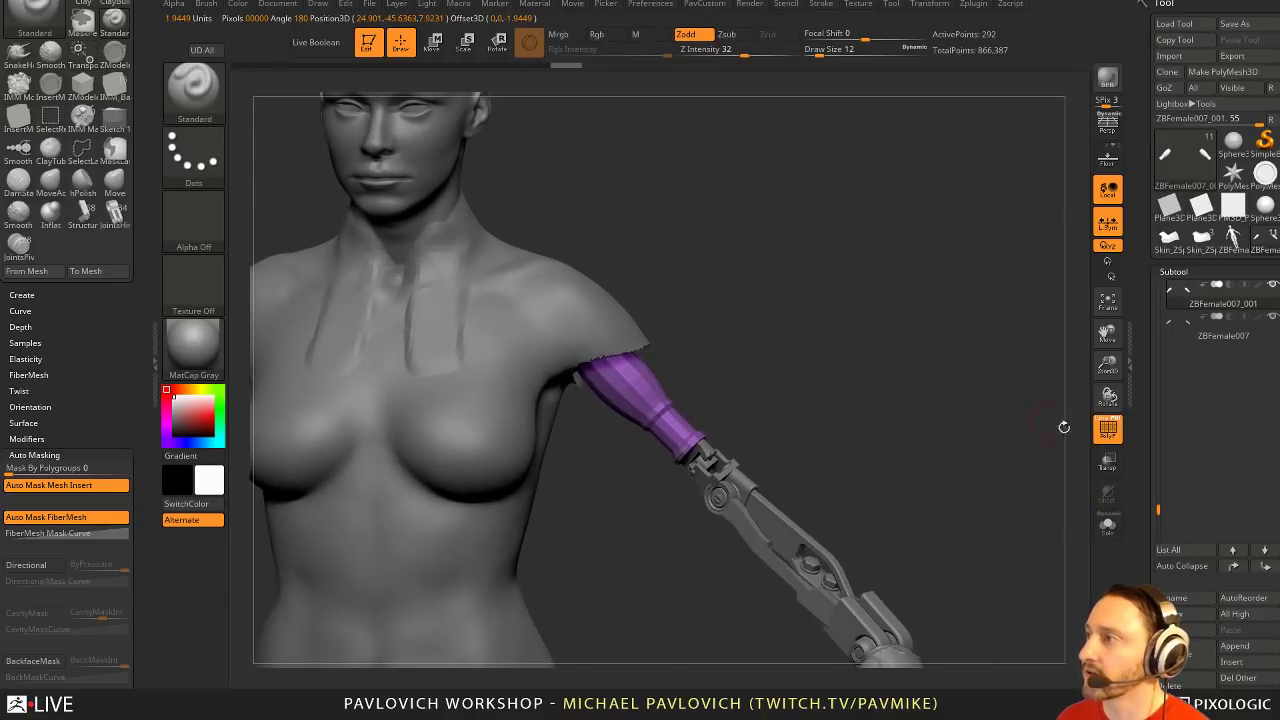
{"action": "left_click", "coordinate": [1105, 430]}
{"action": "mouse_move", "coordinate": [935, 440]}
{"action": "left_mouse_down", "text": "alt"}
{"action": "mouse_move", "coordinate": [926, 389]}
{"action": "mouse_move", "coordinate": [760, 405]}
{"action": "mouse_move", "coordinate": [871, 420]}
{"action": "mouse_move", "coordinate": [945, 375]}
{"action": "left_mouse_up", "text": "alt"}
{"action": "key", "text": "s"}
{"action": "left_click_drag", "start_coordinate": [634, 365], "coordinate": [641, 365]}
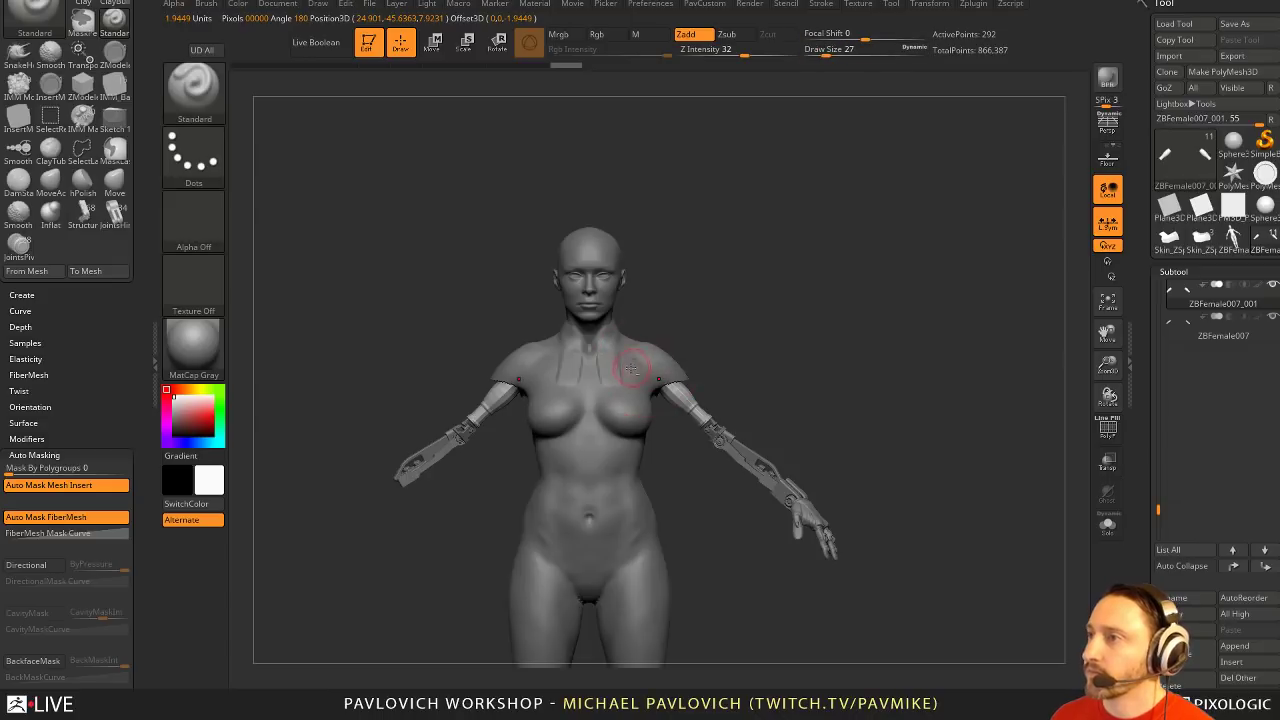
Select the body to examine the figure with its mechanical arms, and make the hand the active subtool
{"action": "left_click", "coordinate": [625, 367], "text": "alt"}
{"action": "mouse_move", "coordinate": [810, 345]}
{"action": "left_mouse_down"}
{"action": "mouse_move", "coordinate": [736, 365]}
{"action": "mouse_move", "coordinate": [1008, 337]}
{"action": "left_mouse_up"}
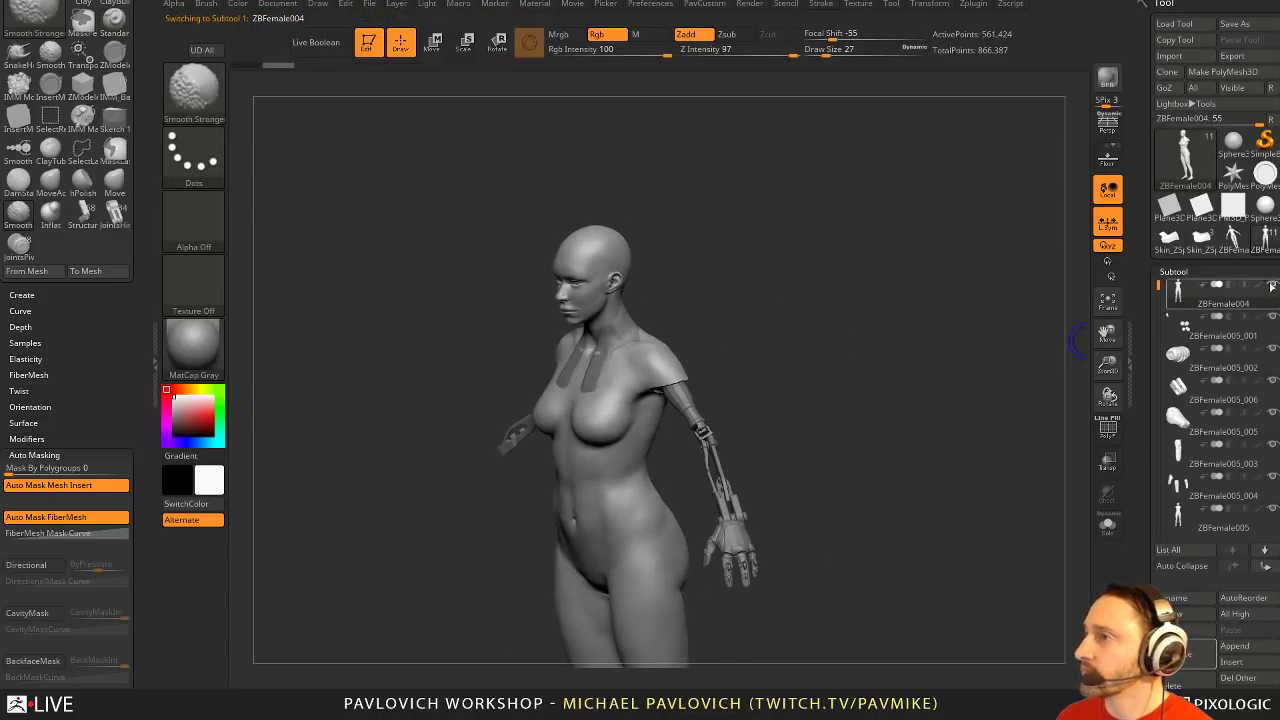
{"action": "mouse_move", "coordinate": [931, 357]}
{"action": "left_mouse_down", "text": "shift"}
{"action": "mouse_move", "coordinate": [893, 361]}
{"action": "mouse_move", "coordinate": [851, 340]}
{"action": "mouse_move", "coordinate": [817, 434]}
{"action": "left_mouse_up", "text": "shift"}
{"action": "key", "text": "s"}
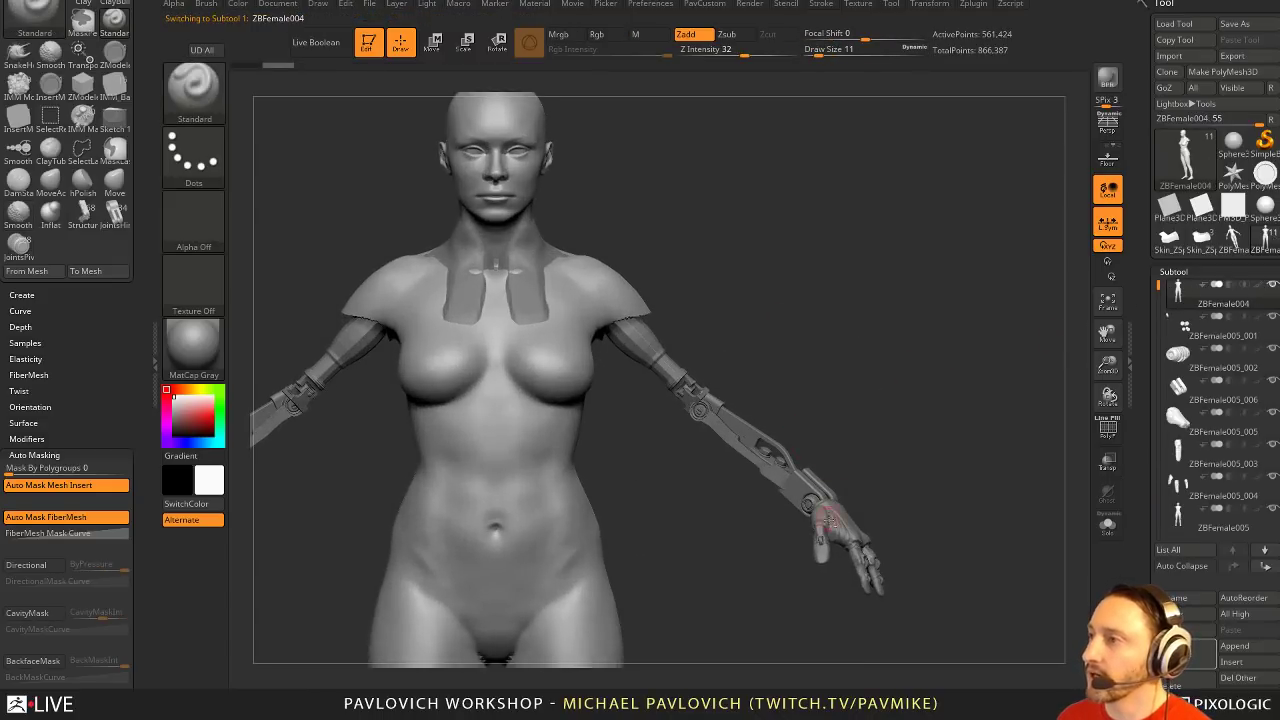
{"action": "left_click", "coordinate": [828, 512], "text": "alt"}
{"action": "mouse_move", "coordinate": [968, 440]}
{"action": "left_mouse_down", "text": "alt"}
{"action": "mouse_move", "coordinate": [806, 306]}
{"action": "mouse_move", "coordinate": [868, 388]}
{"action": "mouse_move", "coordinate": [771, 406]}
{"action": "mouse_move", "coordinate": [763, 289]}
{"action": "mouse_move", "coordinate": [911, 334]}
{"action": "mouse_move", "coordinate": [914, 351]}
{"action": "mouse_move", "coordinate": [883, 343]}
{"action": "left_mouse_up", "text": "alt"}
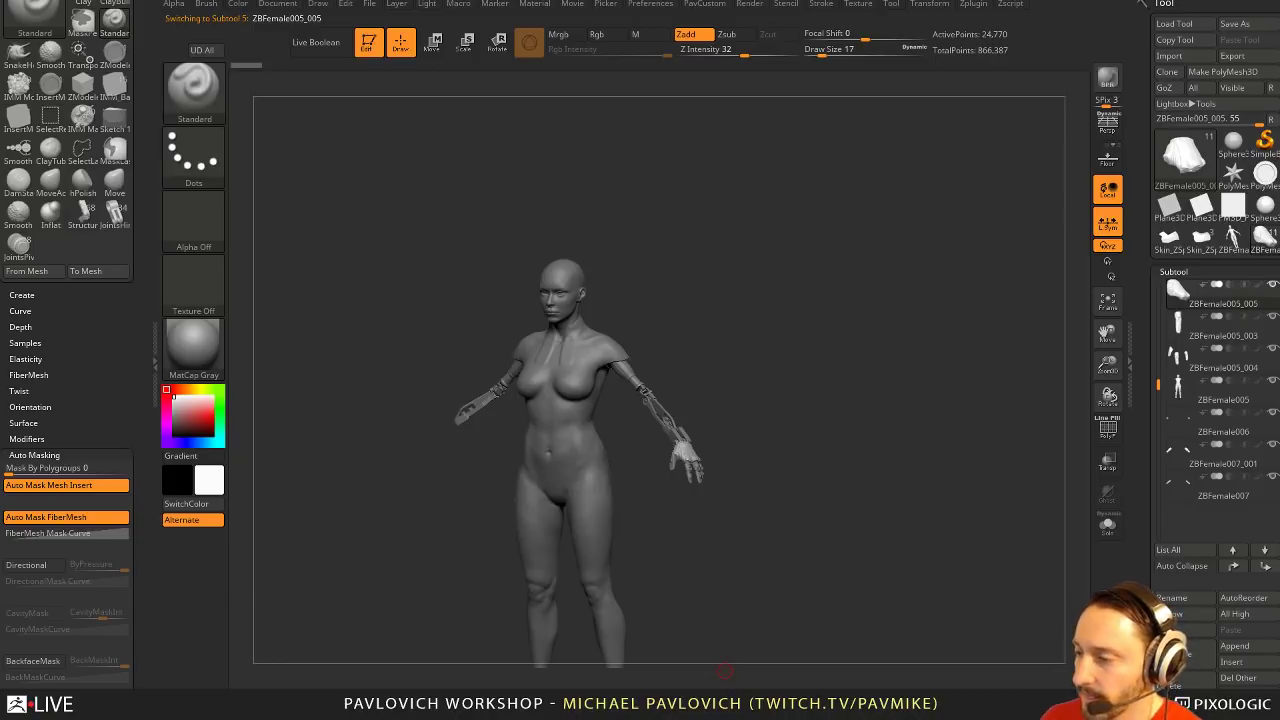
Switch to the web browser, open the own ArtStation profile, and open the Helmet Test Asset artwork from the portfolio
{"action": "key", "text": "alt+Tab"}
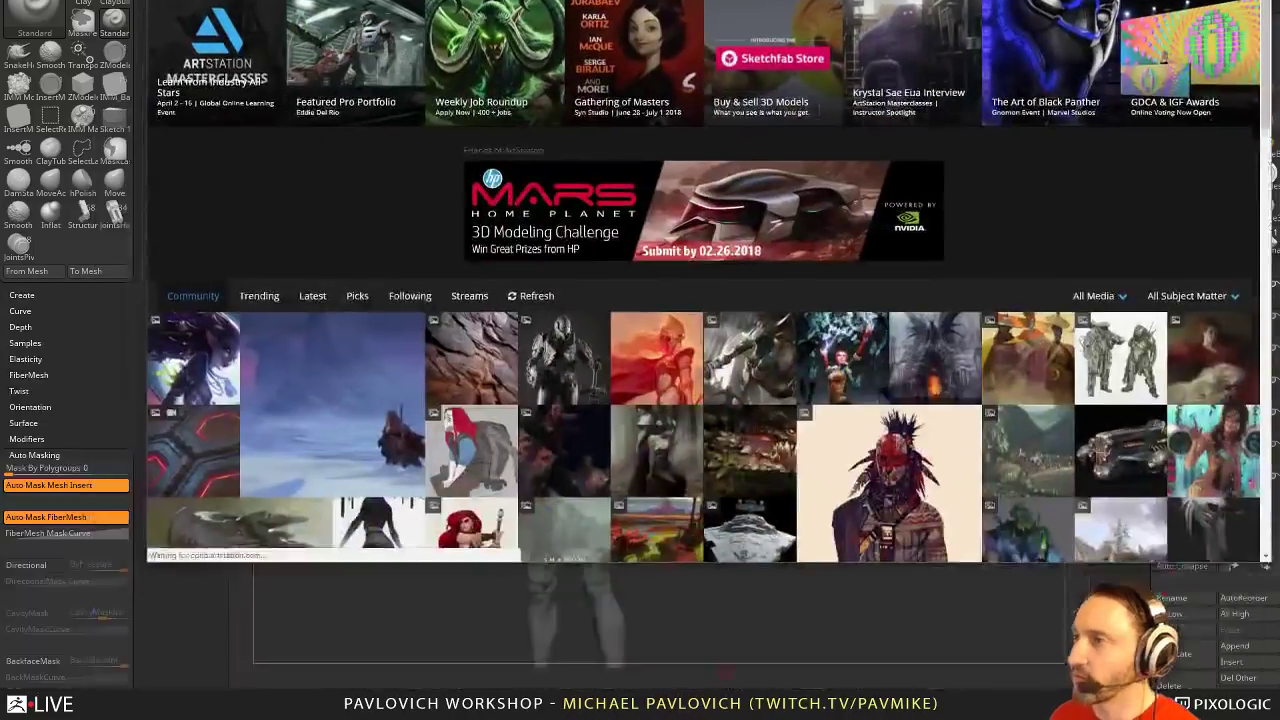
{"action": "left_click", "coordinate": [1160, 112]}
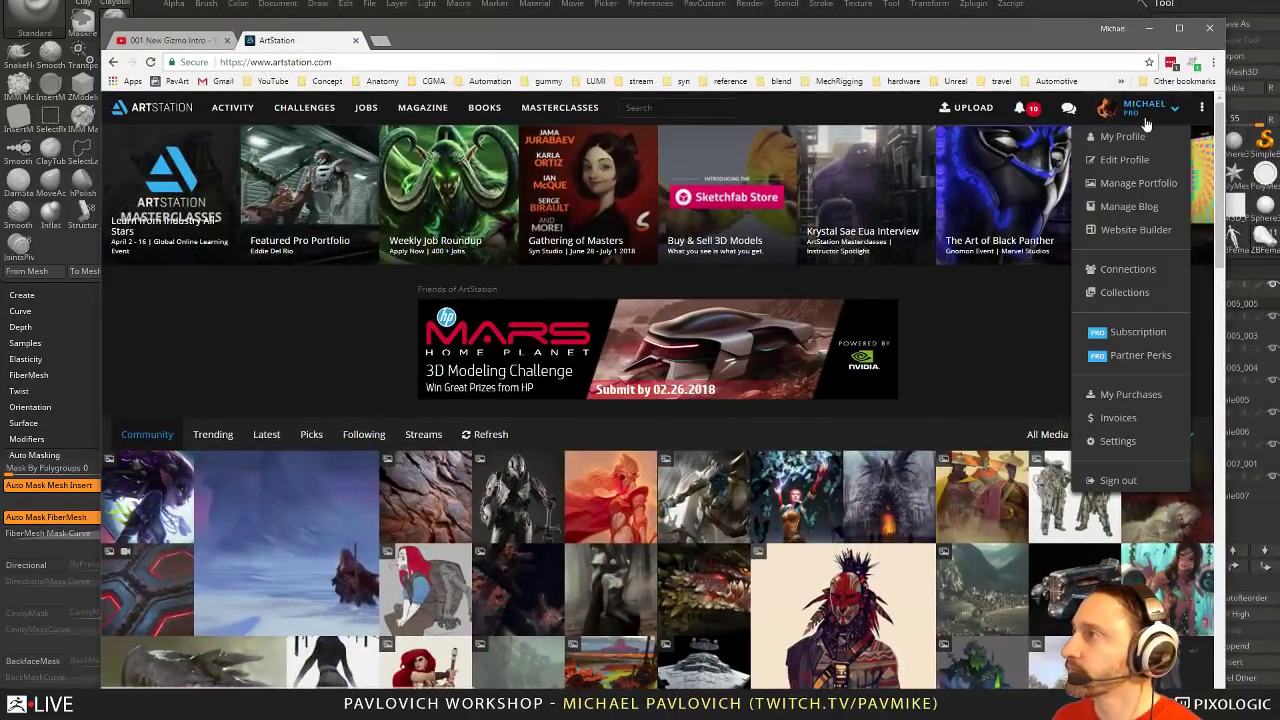
{"action": "left_click", "coordinate": [1122, 148]}
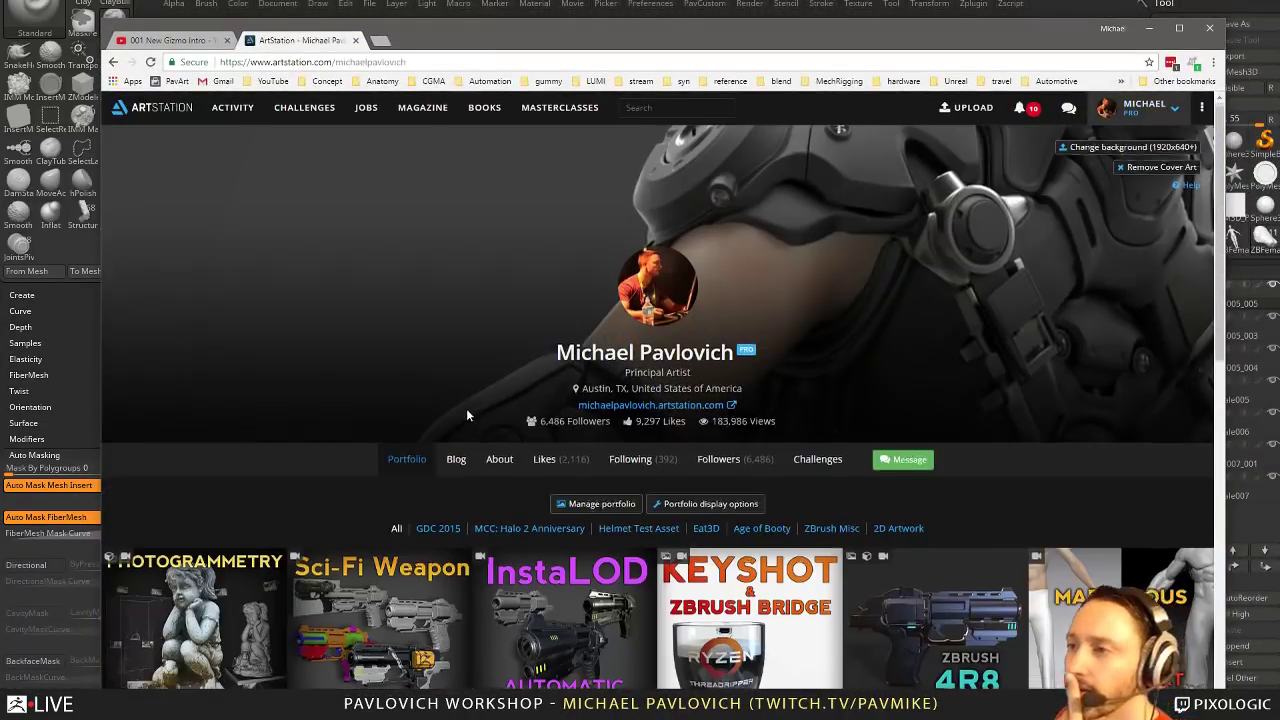
{"action": "scroll", "coordinate": [466, 408], "scroll_direction": "down", "scroll_amount": 6}
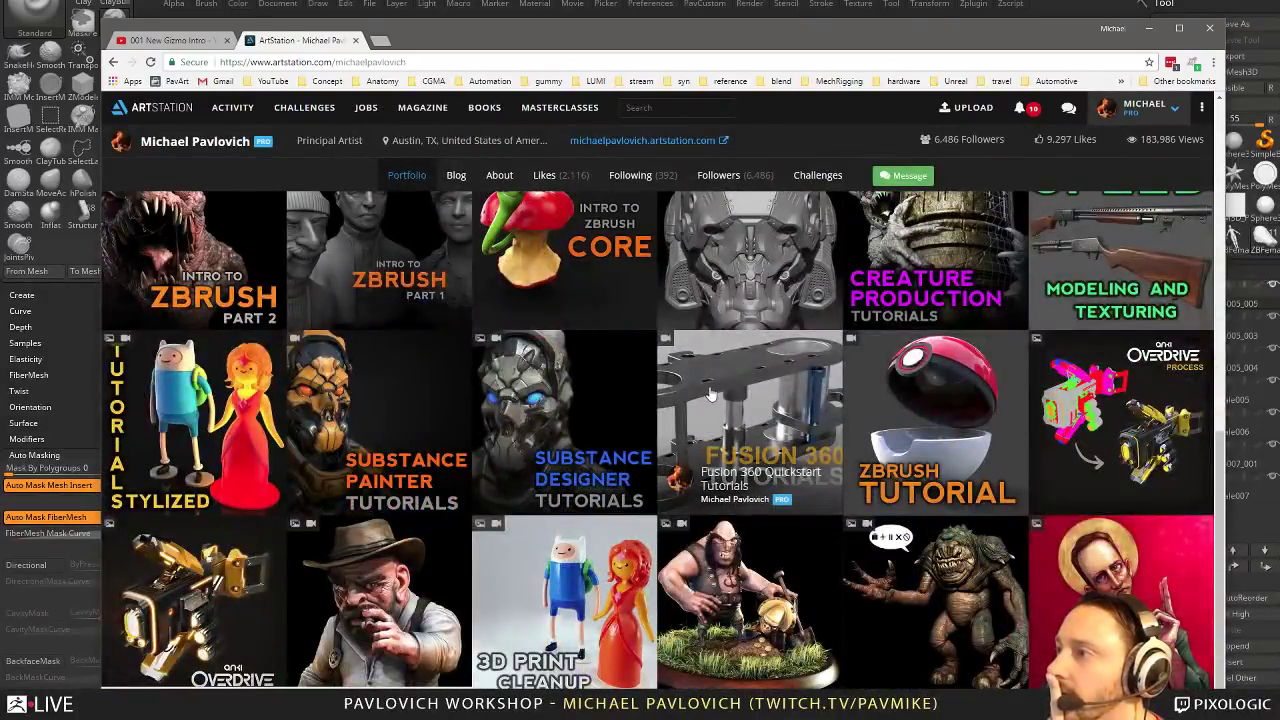
{"action": "scroll", "coordinate": [743, 380], "scroll_direction": "up", "scroll_amount": 2}
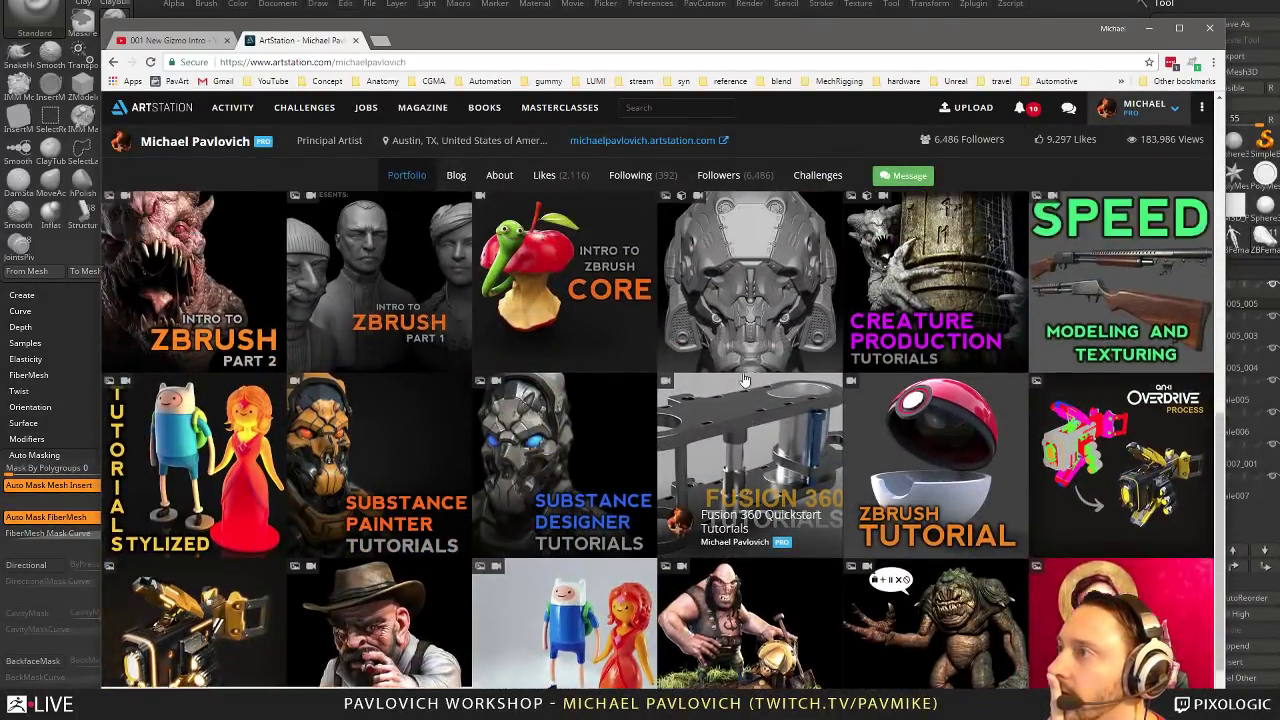
{"action": "left_click", "coordinate": [743, 398]}
Examine the ZBrush renders of the Helmet Test Asset for its hard-surface panels and mechanical details
{"action": "scroll", "coordinate": [743, 400], "scroll_direction": "down", "scroll_amount": 15}
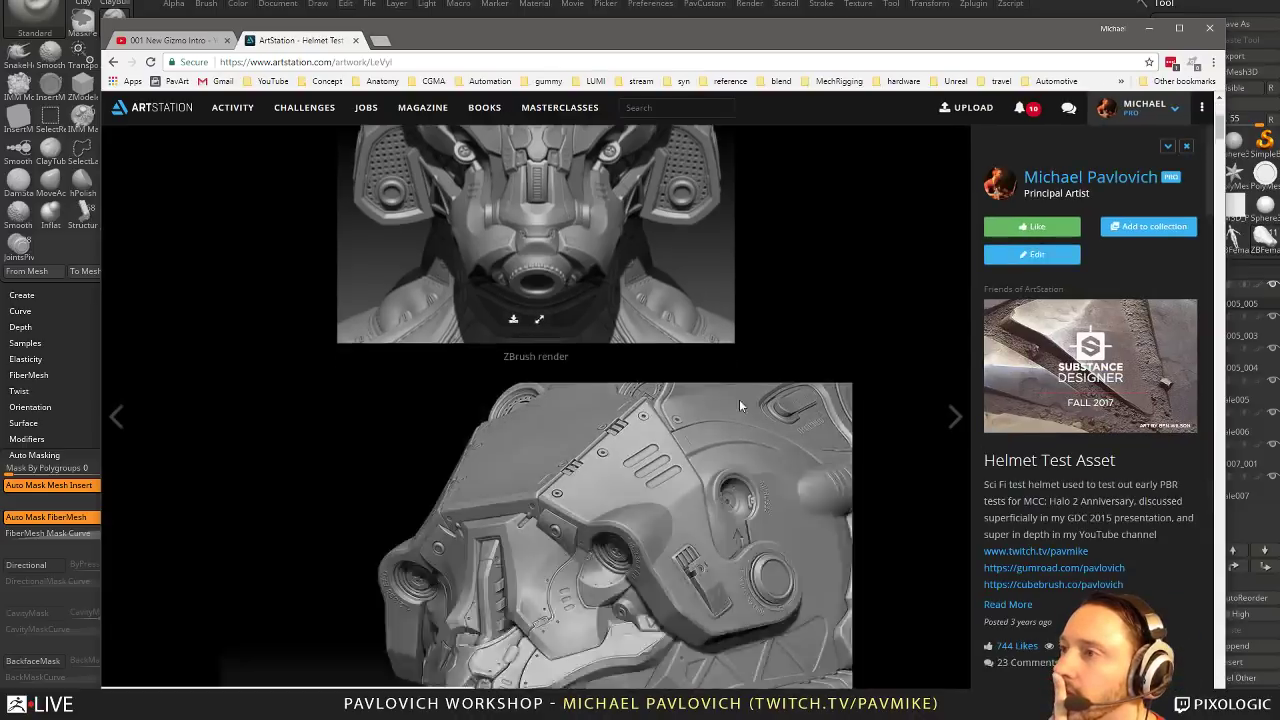
{"action": "scroll", "coordinate": [730, 450], "scroll_direction": "up", "scroll_amount": 10}
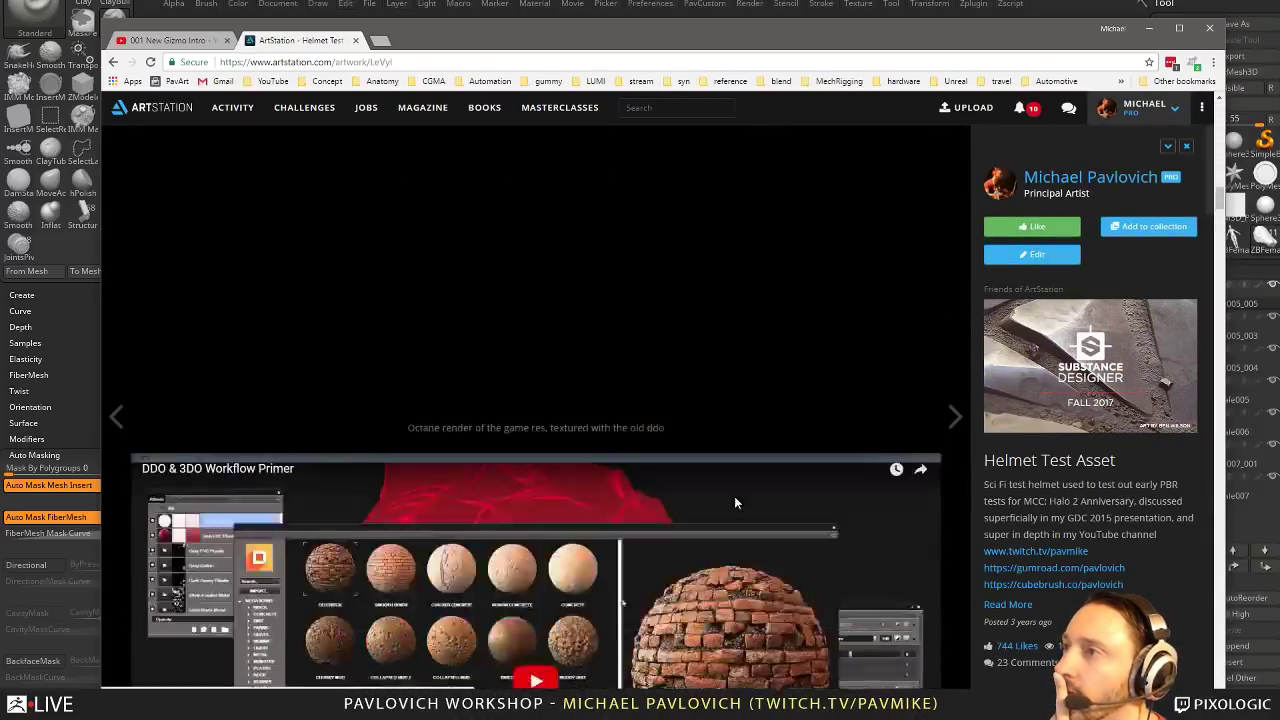
{"action": "scroll", "coordinate": [735, 482], "scroll_direction": "up", "scroll_amount": 4}
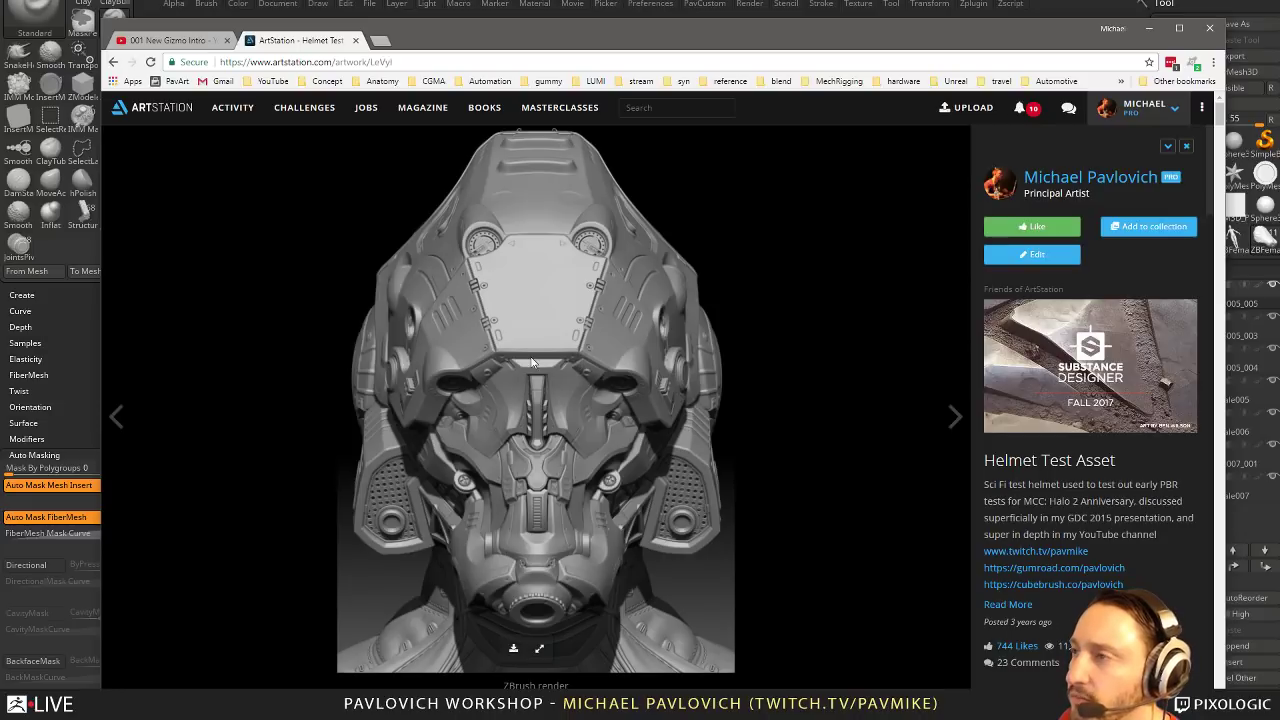
{"action": "scroll", "coordinate": [565, 375], "scroll_direction": "down", "scroll_amount": 5}
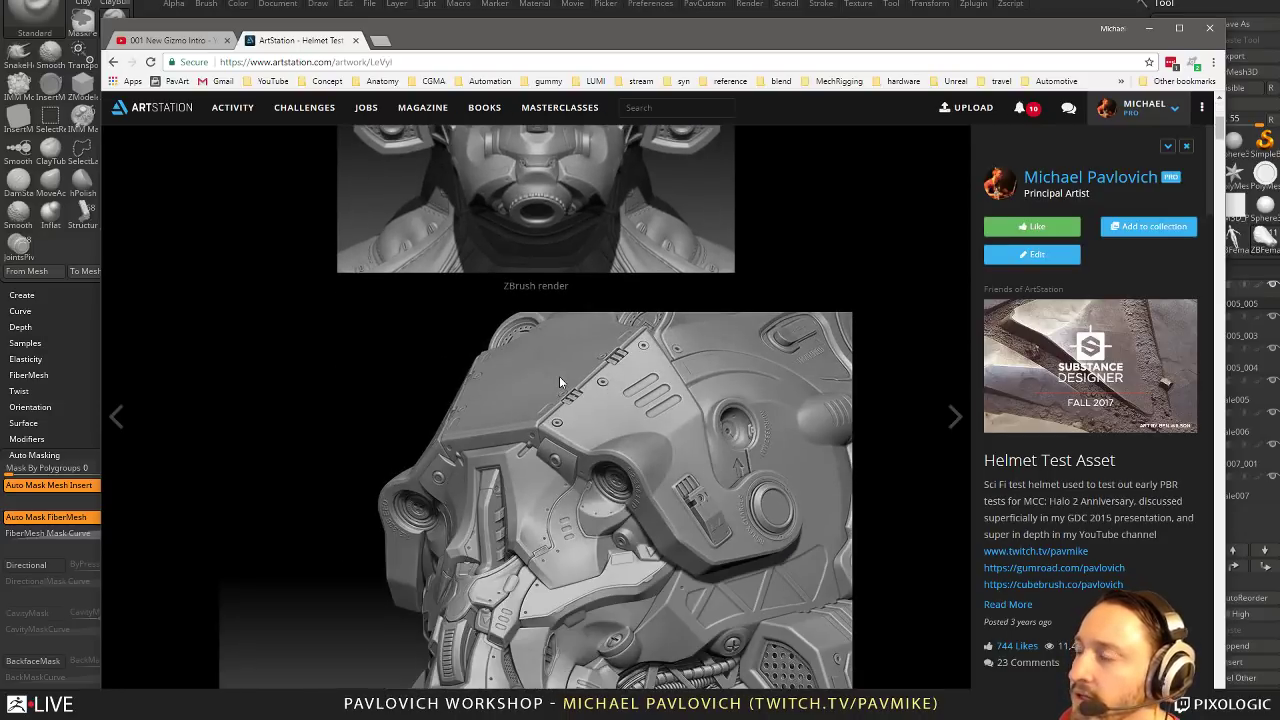
{"action": "scroll", "coordinate": [446, 415], "scroll_direction": "down", "scroll_amount": 10}
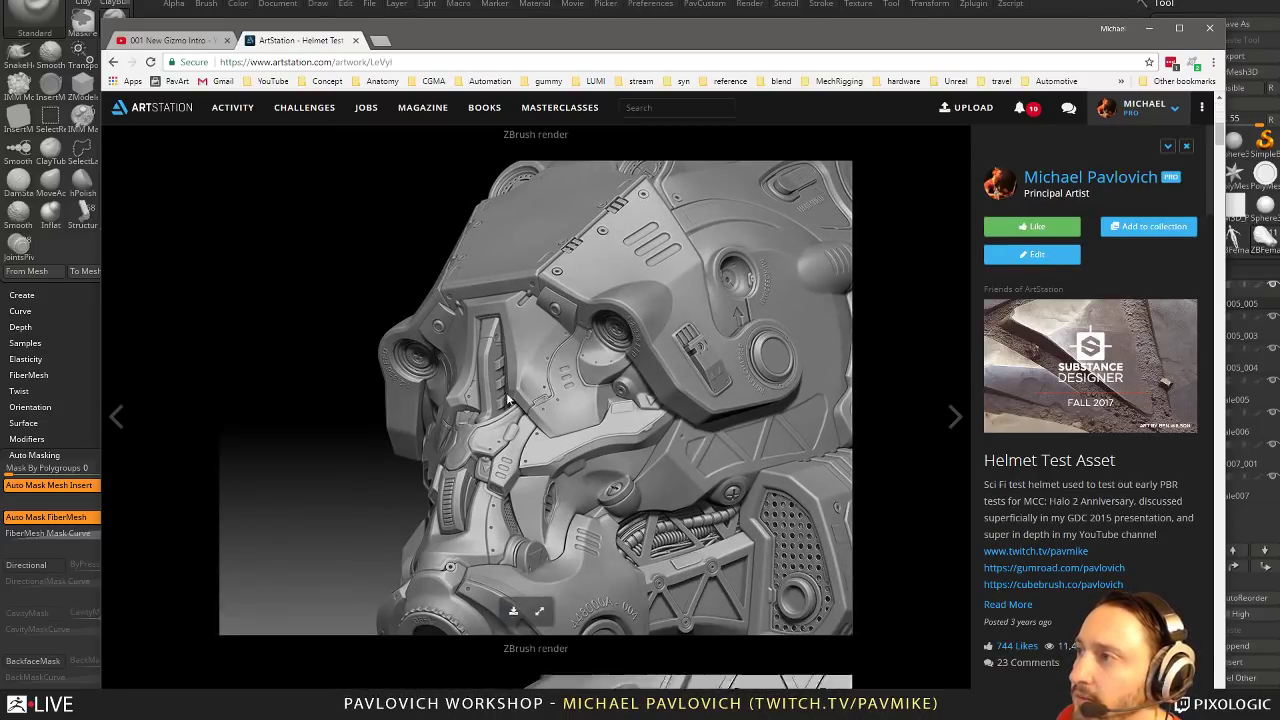
{"action": "scroll", "coordinate": [503, 411], "scroll_direction": "up", "scroll_amount": 10}
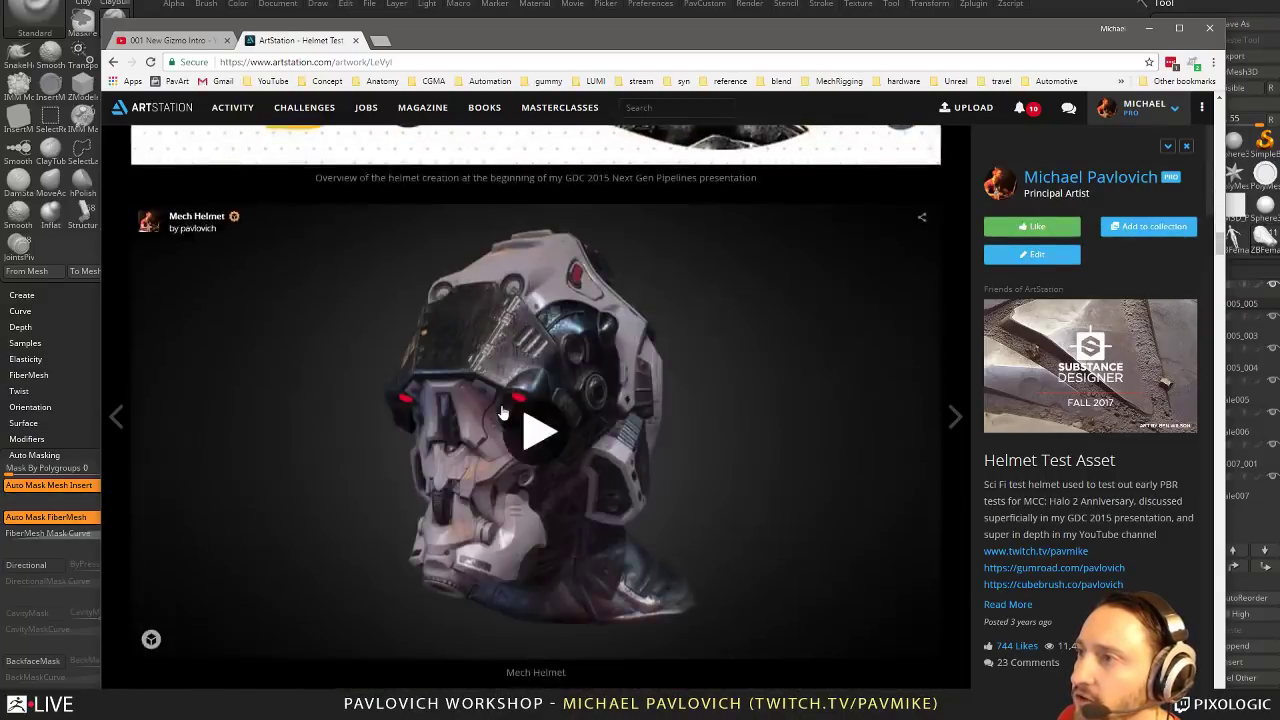
Find the sheet of helmet sculpting stages in the artwork and open that image at full size
{"action": "scroll", "coordinate": [501, 404], "scroll_direction": "down", "scroll_amount": 5}
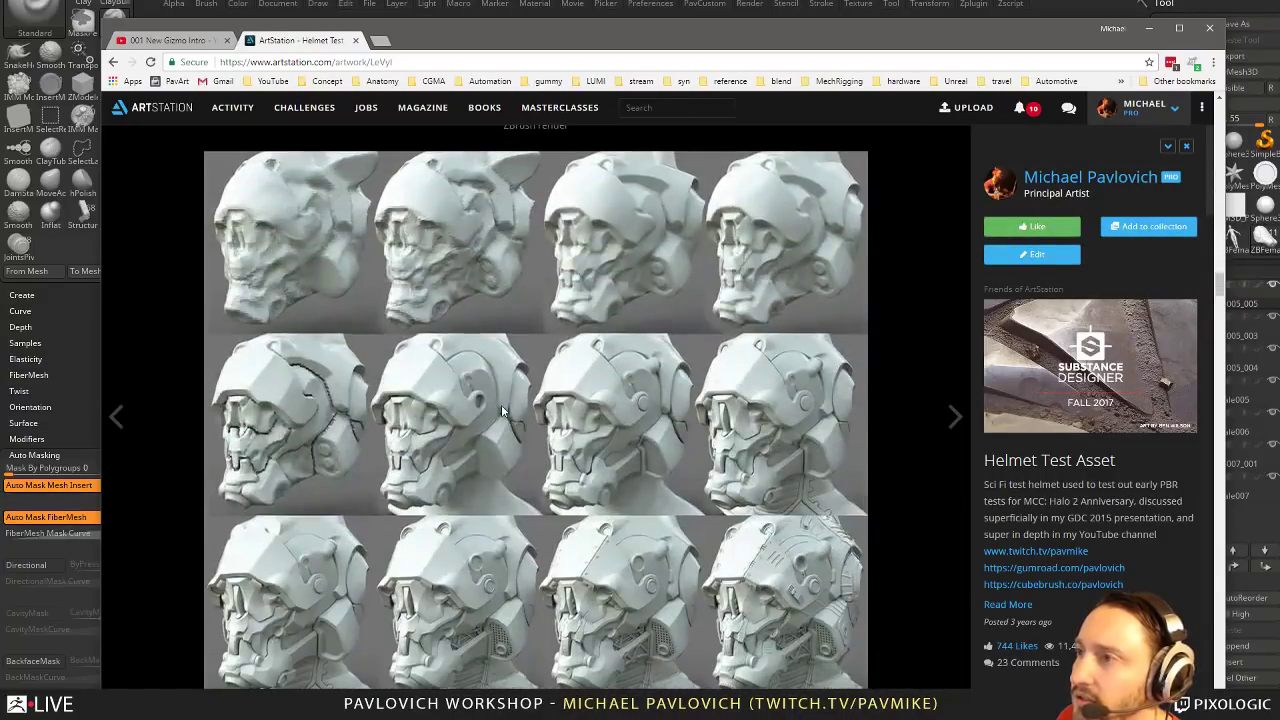
{"action": "scroll", "coordinate": [538, 349], "scroll_direction": "up", "scroll_amount": 3}
{"action": "scroll", "coordinate": [557, 541], "scroll_direction": "down", "scroll_amount": 4}
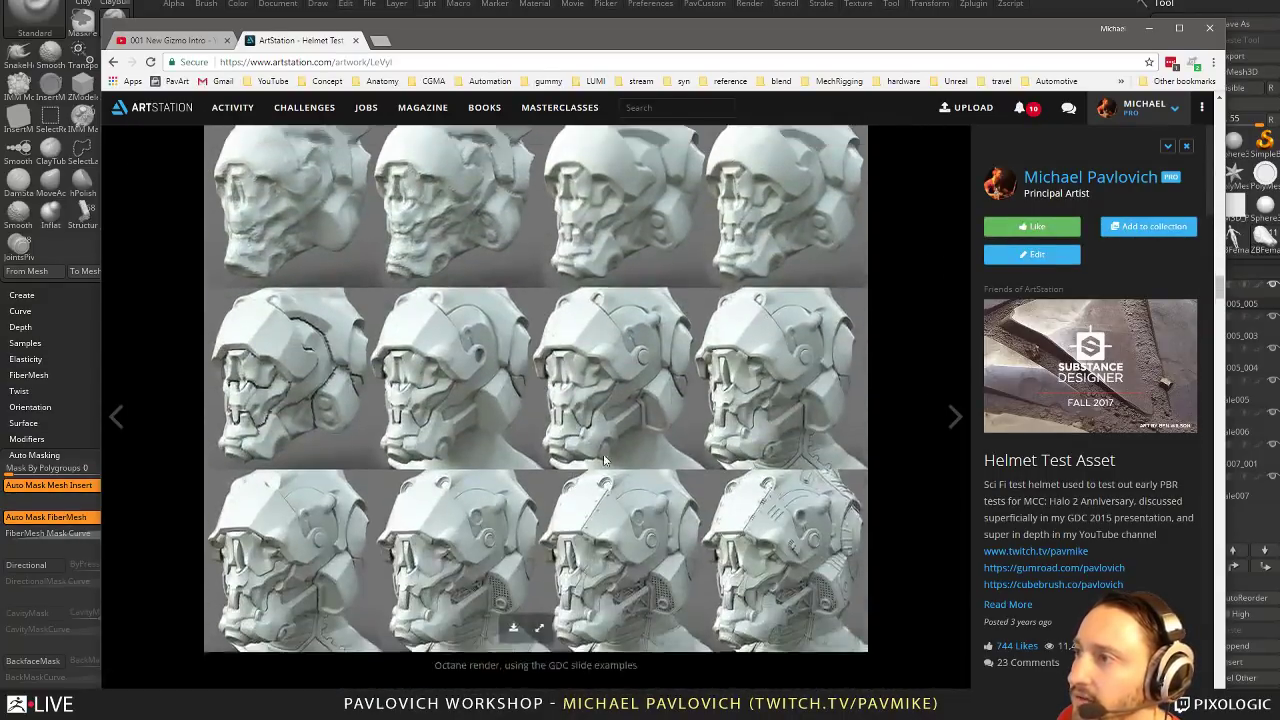
{"action": "scroll", "coordinate": [783, 390], "scroll_direction": "up", "scroll_amount": 5}
{"action": "scroll", "coordinate": [670, 392], "scroll_direction": "down", "scroll_amount": 3}
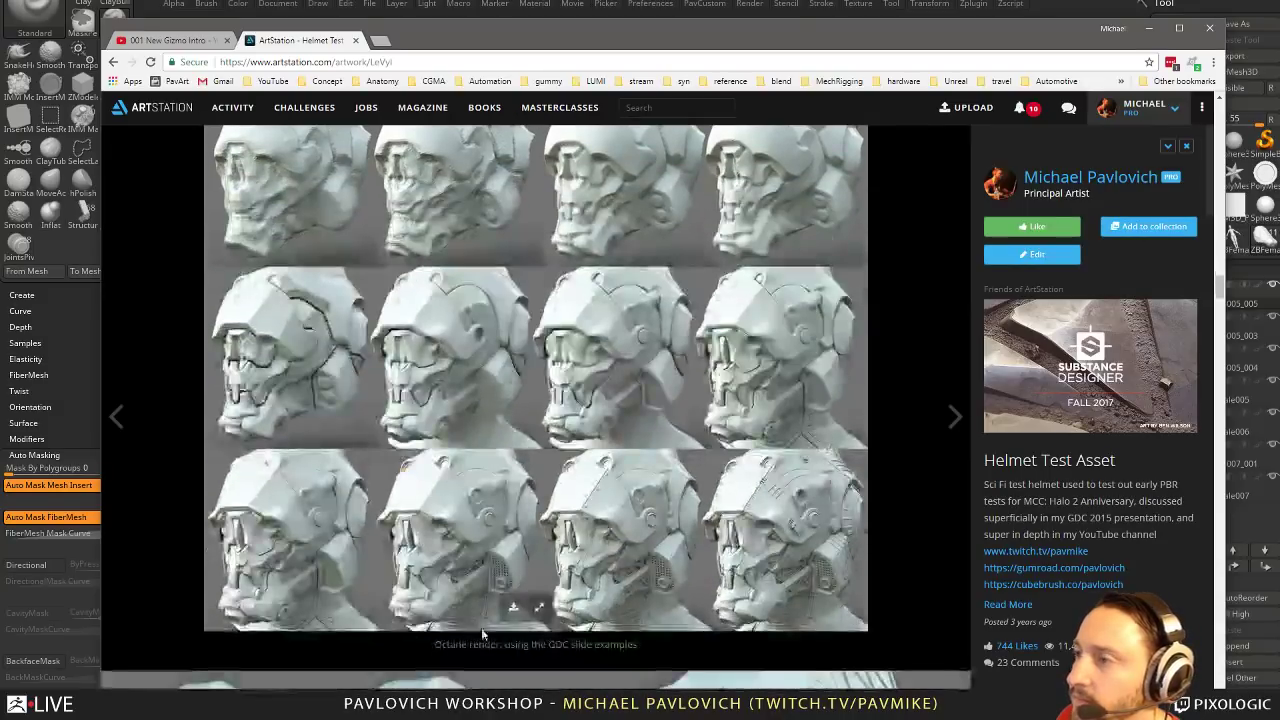
{"action": "left_click", "coordinate": [540, 608]}
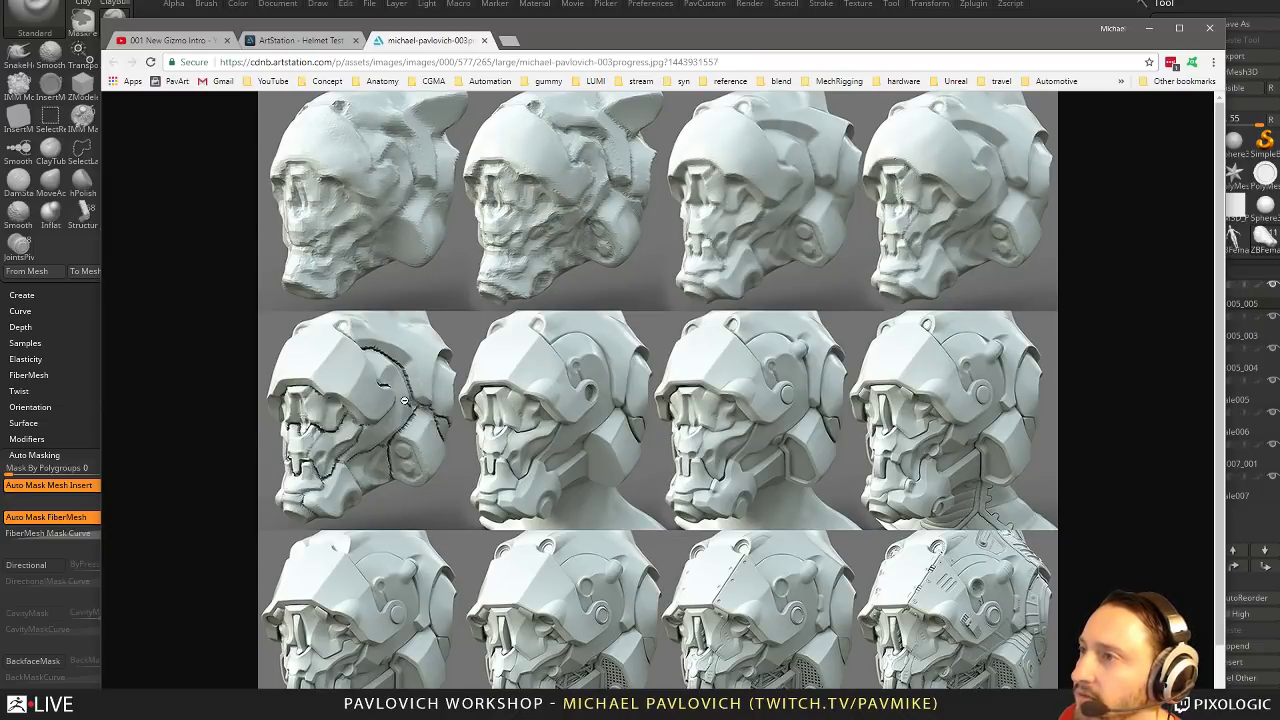
Look over the remaining helmet sculpting stages, close that image, and switch back to ZBrush
{"action": "scroll", "coordinate": [768, 427], "scroll_direction": "down", "scroll_amount": 1}
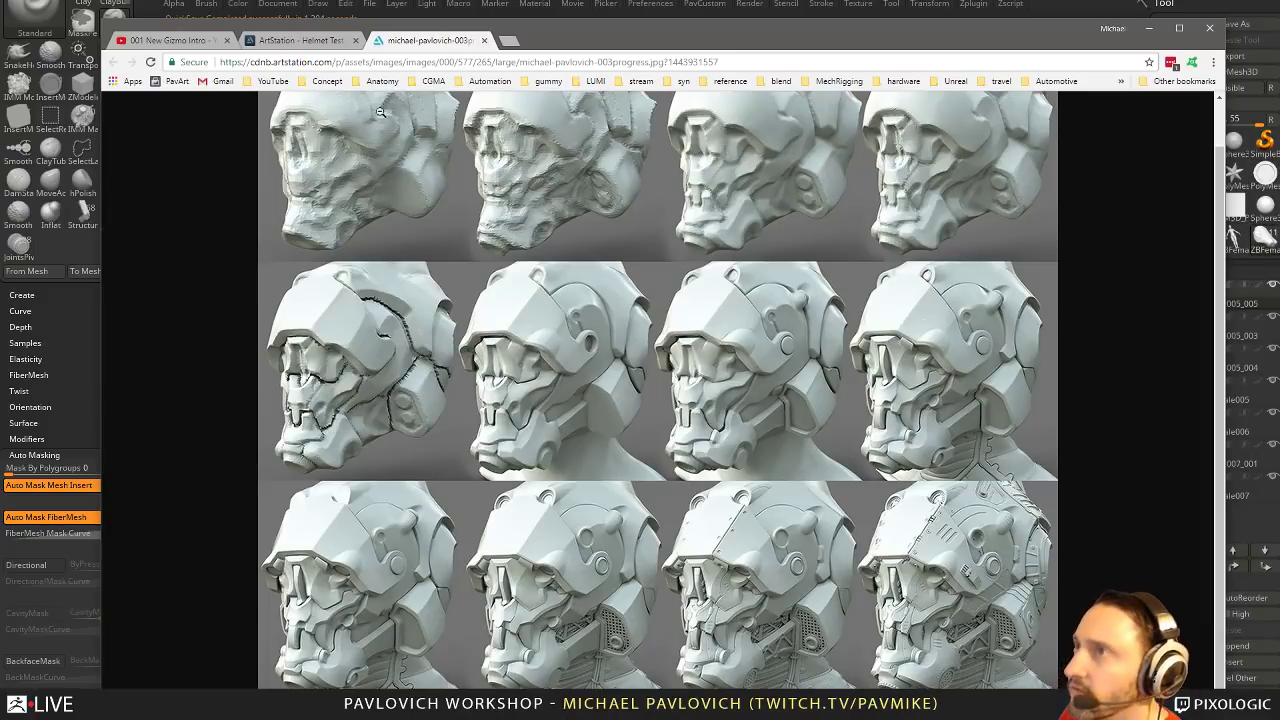
{"action": "left_click", "coordinate": [485, 41]}
{"action": "left_click_drag", "start_coordinate": [509, 37], "coordinate": [727, 715]}
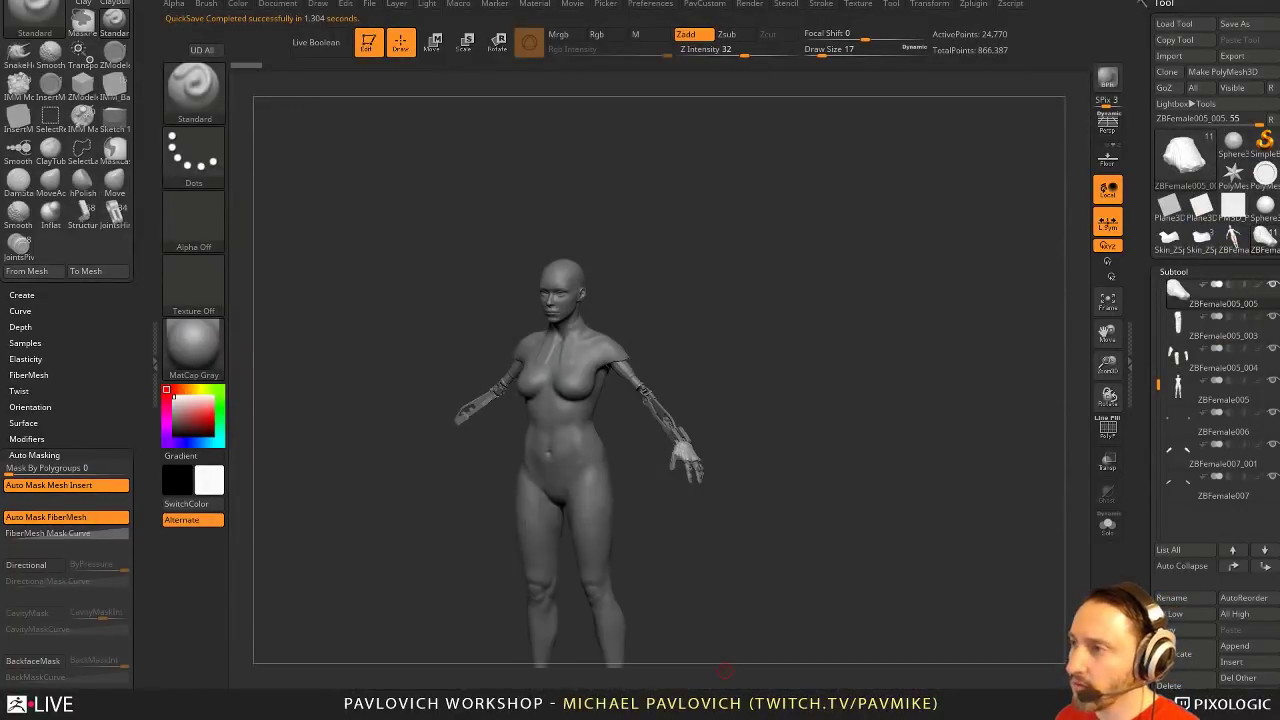
Append a ZSphere to the figure as a new subtool and make it the active subtool
{"action": "key", "text": "s"}
{"action": "mouse_move", "coordinate": [746, 287]}
{"action": "right_mouse_down", "text": "ctrl"}
{"action": "mouse_move", "coordinate": [770, 252]}
{"action": "mouse_move", "coordinate": [813, 354]}
{"action": "right_mouse_up", "text": "ctrl"}
{"action": "key", "text": "s"}
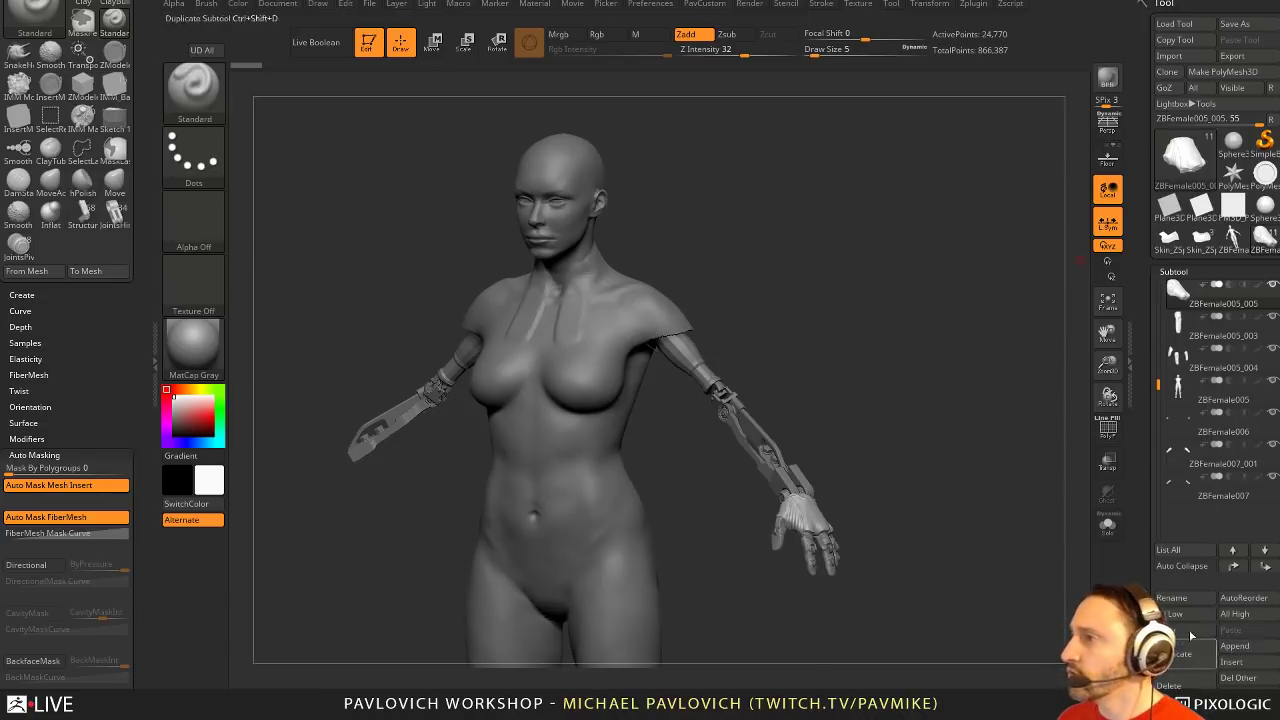
{"action": "left_click", "coordinate": [1246, 649]}
{"action": "left_click", "coordinate": [915, 516]}
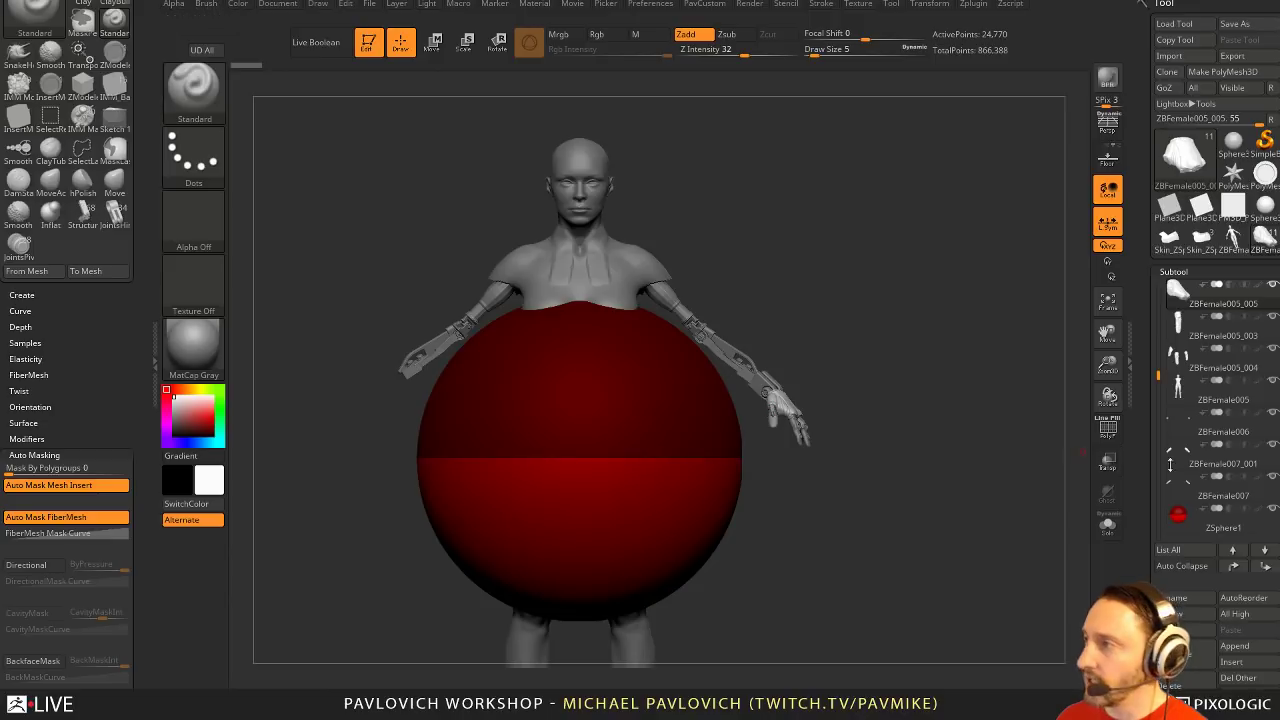
{"action": "left_click", "coordinate": [1213, 518]}
Scale the ZSphere down until it fits inside the pelvis, and check it in isolation
{"action": "key", "text": "e"}
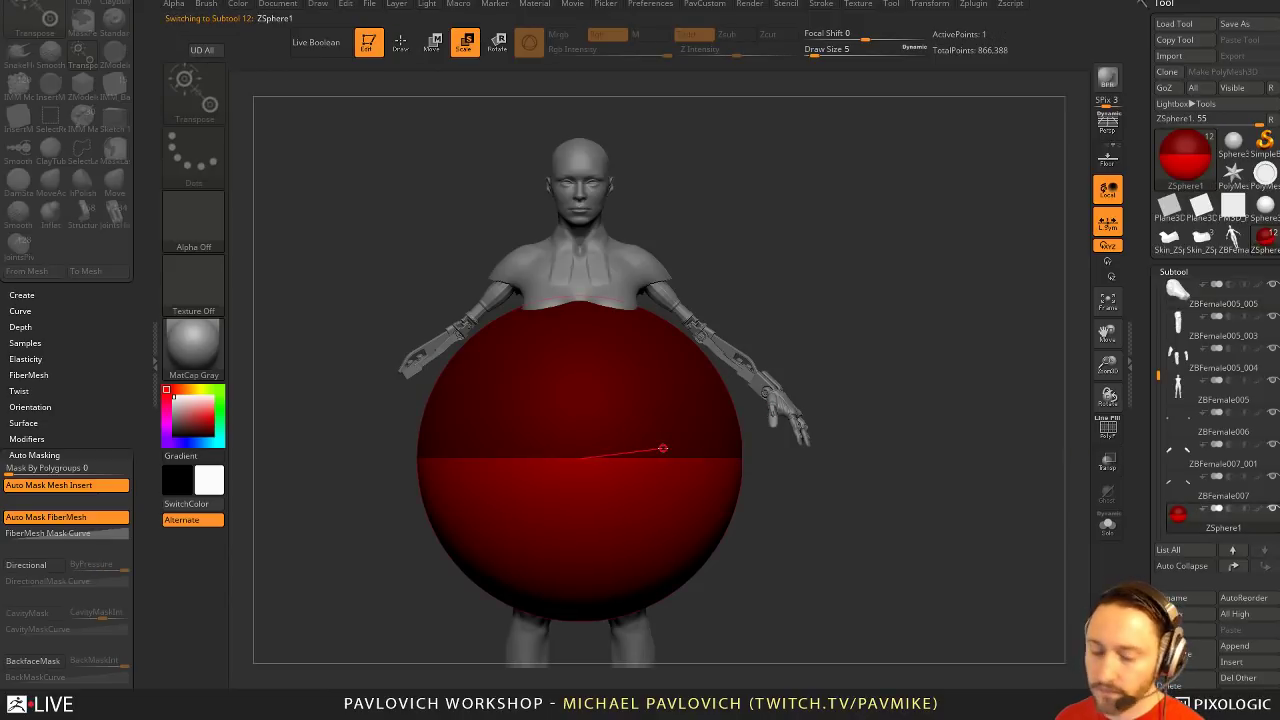
{"action": "left_click_drag", "start_coordinate": [660, 450], "coordinate": [440, 286]}
{"action": "key", "text": "q"}
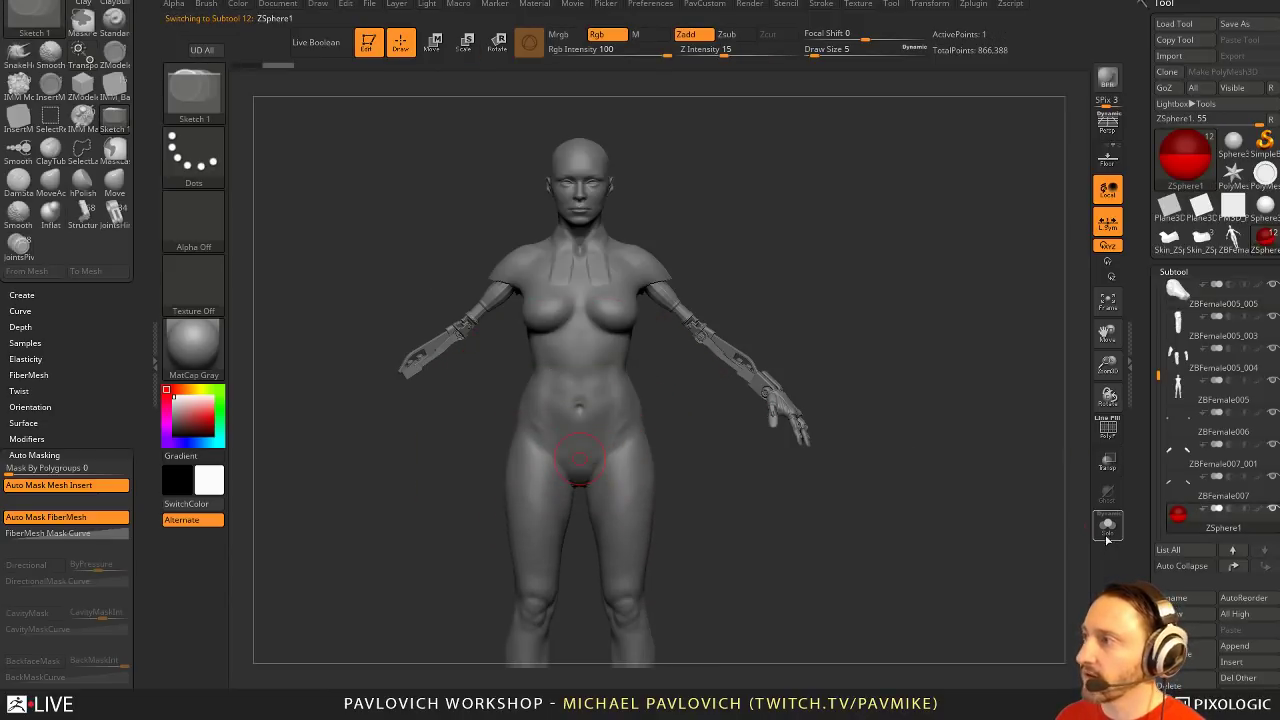
{"action": "left_click", "coordinate": [1109, 533]}
{"action": "left_click_drag", "start_coordinate": [867, 374], "coordinate": [880, 438], "text": "alt"}
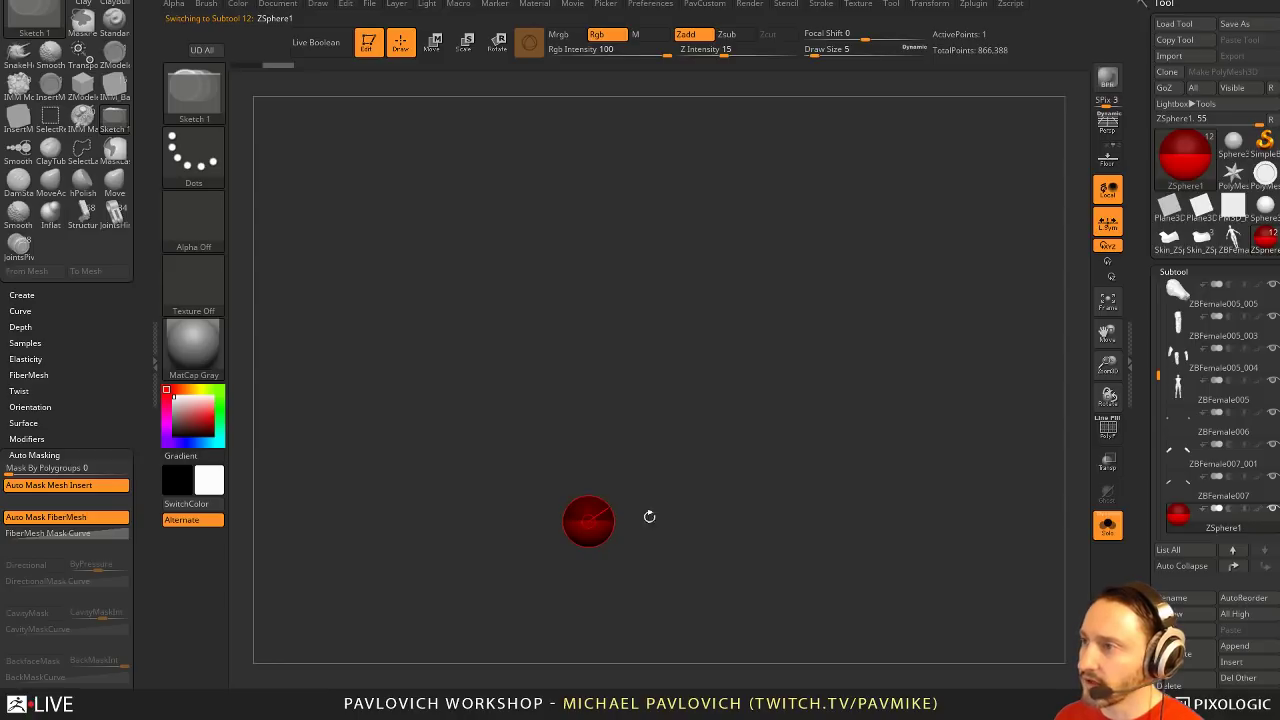
{"action": "left_click", "coordinate": [1107, 530]}
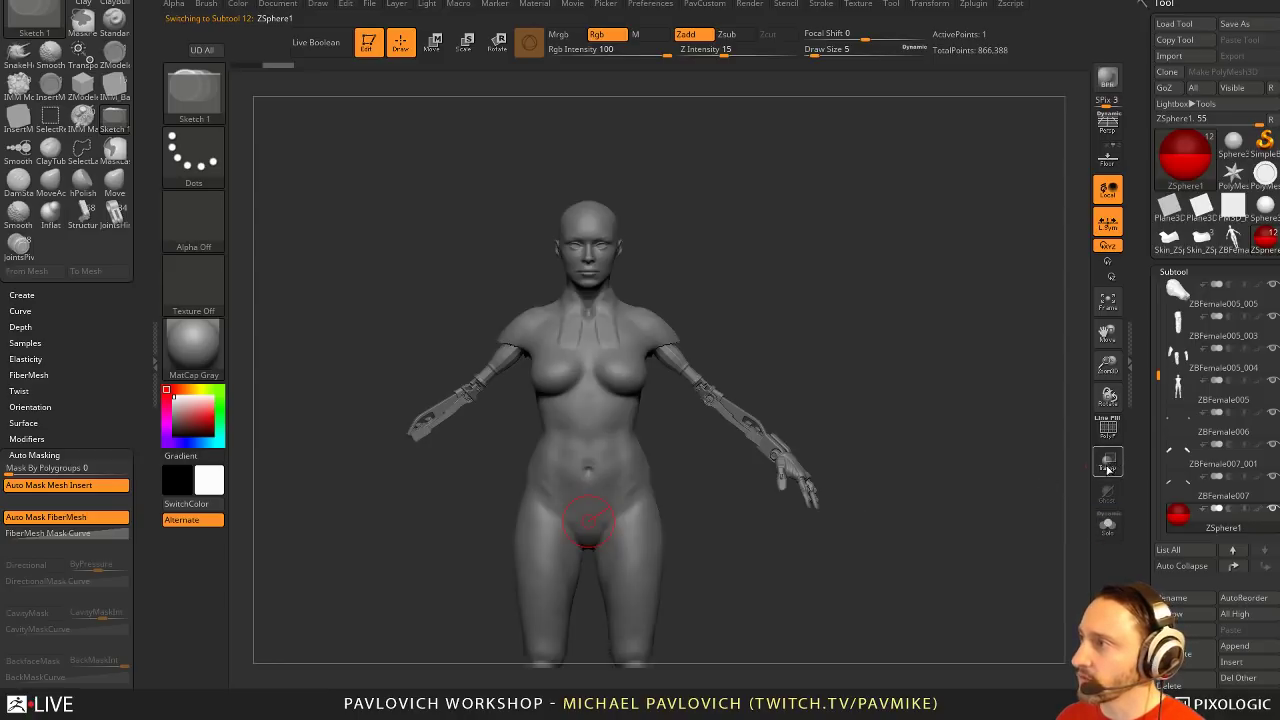
With transparency on, raise the ZSphere into the middle of the chest and scale it down further
{"action": "left_click", "coordinate": [1107, 468]}
{"action": "left_click_drag", "start_coordinate": [1010, 466], "coordinate": [920, 466], "text": "shift"}
{"action": "key", "text": "w"}
{"action": "left_click_drag", "start_coordinate": [592, 516], "coordinate": [598, 356]}
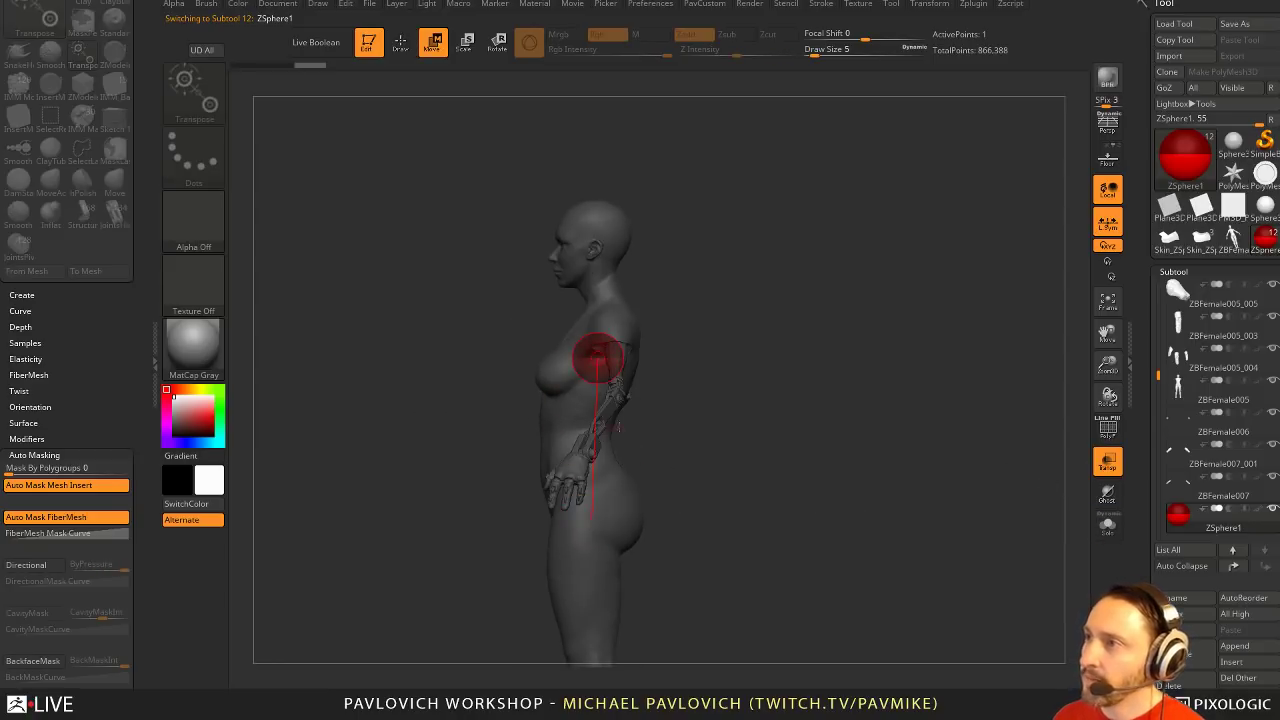
{"action": "left_click_drag", "start_coordinate": [706, 342], "coordinate": [786, 351]}
{"action": "key", "text": "e"}
{"action": "left_click_drag", "start_coordinate": [602, 355], "coordinate": [582, 323]}
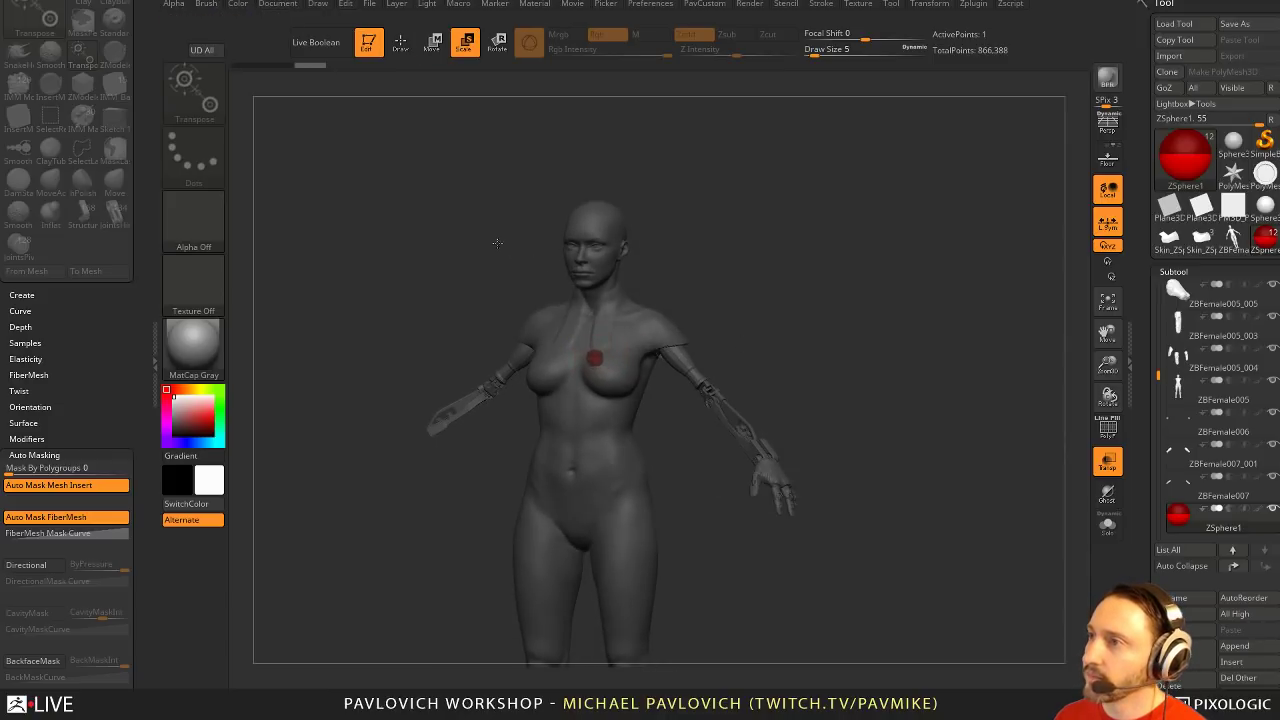
{"action": "key", "text": "q"}
{"action": "mouse_move", "coordinate": [775, 200]}
{"action": "left_mouse_down", "text": "alt"}
{"action": "mouse_move", "coordinate": [714, 299]}
{"action": "mouse_move", "coordinate": [754, 374]}
{"action": "left_mouse_up", "text": "alt"}
{"action": "key", "text": "e"}
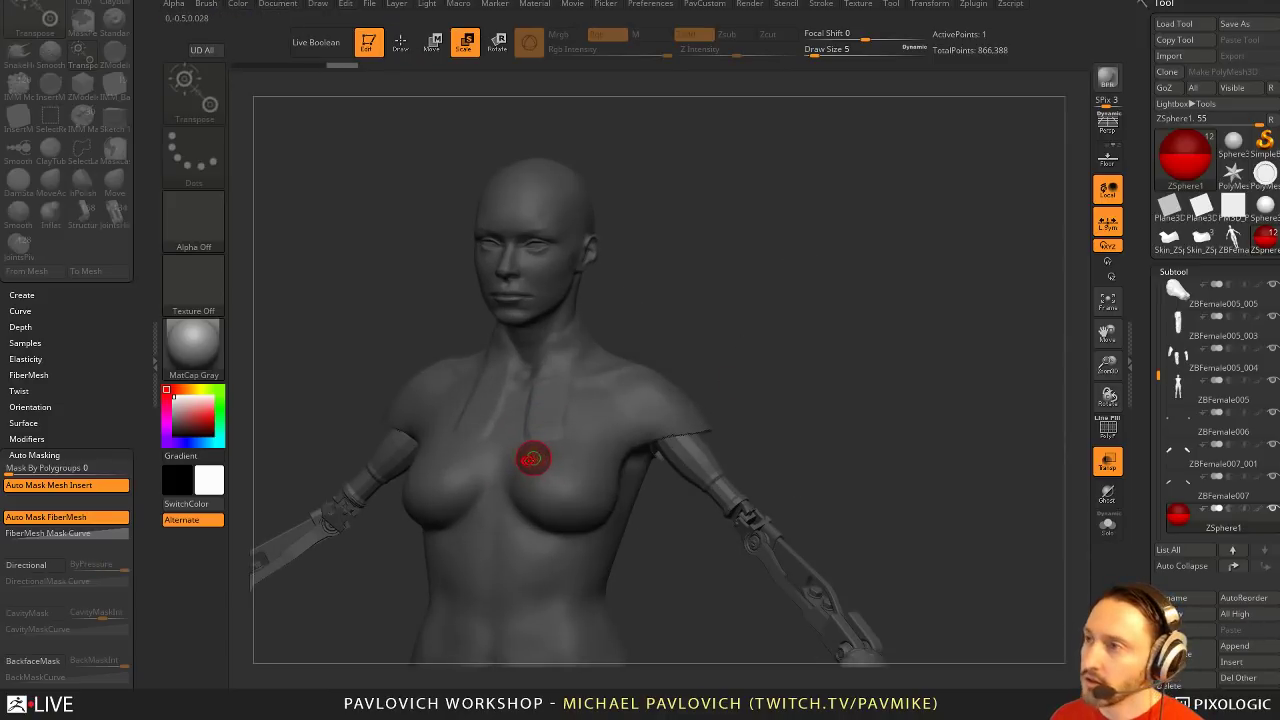
Add mirrored child ZSpheres at draw size 4 to the chest ZSphere and pull them out to the shoulders
{"action": "key", "text": "q"}
{"action": "left_click_drag", "start_coordinate": [586, 370], "coordinate": [553, 465]}
{"action": "key", "text": "s"}
{"action": "mouse_move", "coordinate": [729, 394]}
{"action": "left_mouse_down"}
{"action": "mouse_move", "coordinate": [768, 352]}
{"action": "mouse_move", "coordinate": [710, 376]}
{"action": "left_mouse_up"}
{"action": "key", "text": "w"}
{"action": "mouse_move", "coordinate": [580, 416]}
{"action": "left_mouse_down"}
{"action": "mouse_move", "coordinate": [666, 391]}
{"action": "mouse_move", "coordinate": [706, 457]}
{"action": "left_mouse_up"}
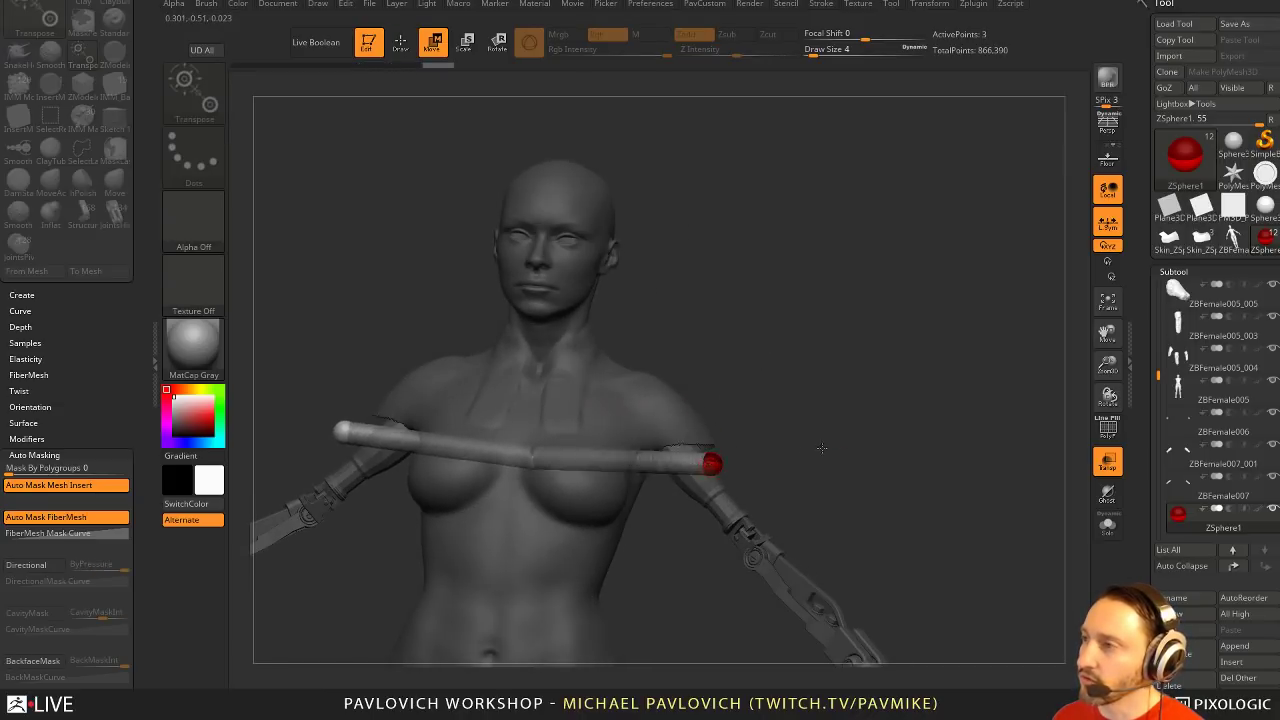
Reposition the shoulder-end ZSpheres toward the upper arms and scale them down
{"action": "right_click_drag", "start_coordinate": [706, 457], "coordinate": [644, 499]}
{"action": "left_click_drag", "start_coordinate": [644, 499], "coordinate": [726, 466]}
{"action": "key", "text": "e"}
{"action": "left_click_drag", "start_coordinate": [772, 376], "coordinate": [757, 446]}
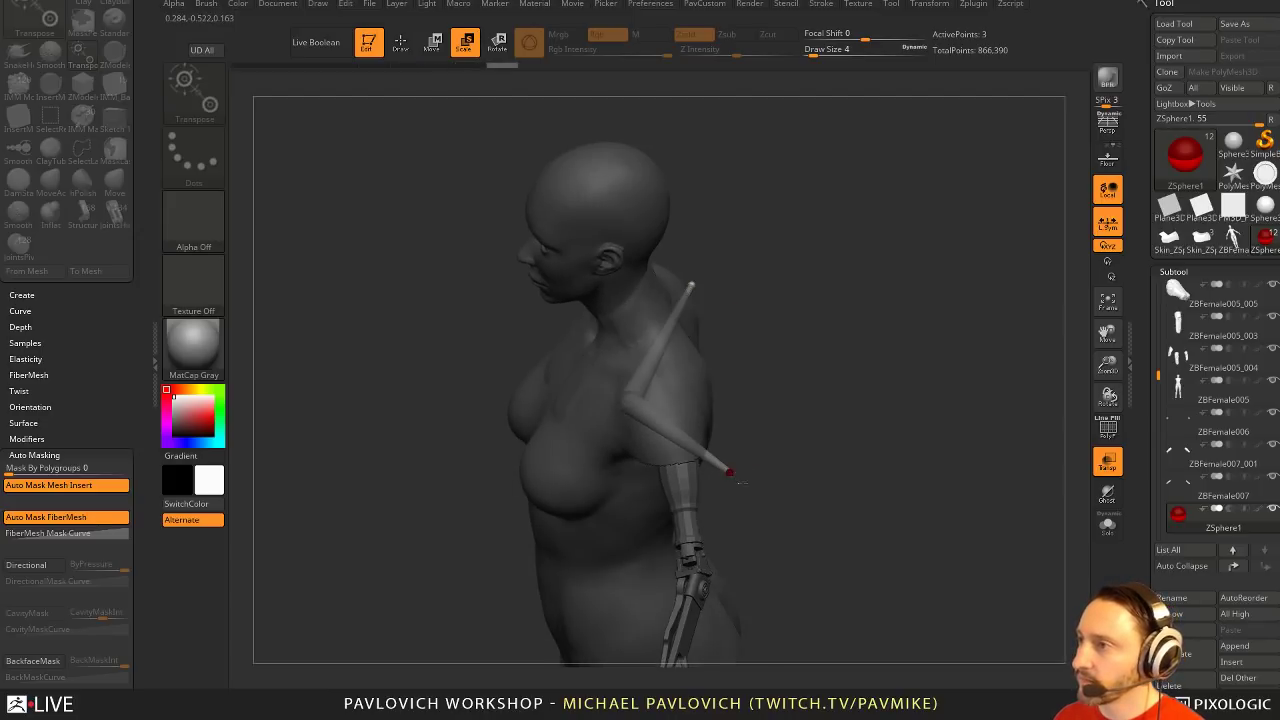
Move the end ZSpheres up inside the cut shoulder openings behind the upper arms, and turn transparency off
{"action": "left_click_drag", "start_coordinate": [752, 376], "coordinate": [802, 418]}
{"action": "key", "text": "w"}
{"action": "left_click_drag", "start_coordinate": [735, 467], "coordinate": [692, 457]}
{"action": "left_click_drag", "start_coordinate": [862, 462], "coordinate": [783, 427]}
{"action": "right_click_drag", "start_coordinate": [783, 427], "coordinate": [656, 453]}
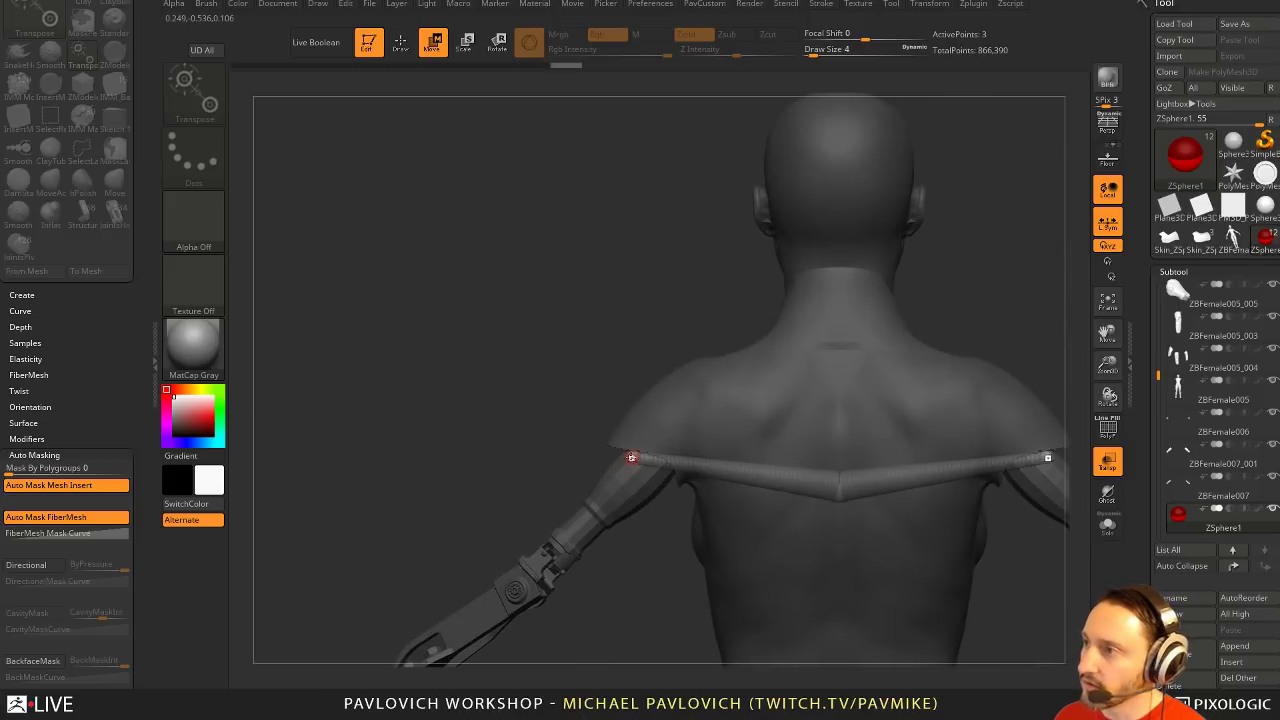
{"action": "mouse_move", "coordinate": [631, 457]}
{"action": "left_mouse_down"}
{"action": "mouse_move", "coordinate": [663, 452]}
{"action": "mouse_move", "coordinate": [623, 457]}
{"action": "mouse_move", "coordinate": [678, 467]}
{"action": "mouse_move", "coordinate": [647, 431]}
{"action": "mouse_move", "coordinate": [643, 448]}
{"action": "left_mouse_up"}
{"action": "mouse_move", "coordinate": [643, 448]}
{"action": "right_mouse_down"}
{"action": "mouse_move", "coordinate": [875, 374]}
{"action": "mouse_move", "coordinate": [1036, 463]}
{"action": "mouse_move", "coordinate": [978, 431]}
{"action": "mouse_move", "coordinate": [866, 423]}
{"action": "mouse_move", "coordinate": [970, 432]}
{"action": "right_mouse_up"}
{"action": "left_click", "coordinate": [1107, 463]}
Add another ZSphere to the chain's end at draw size 2 and position it in the shoulder opening above the upper arm
{"action": "key", "text": "q"}
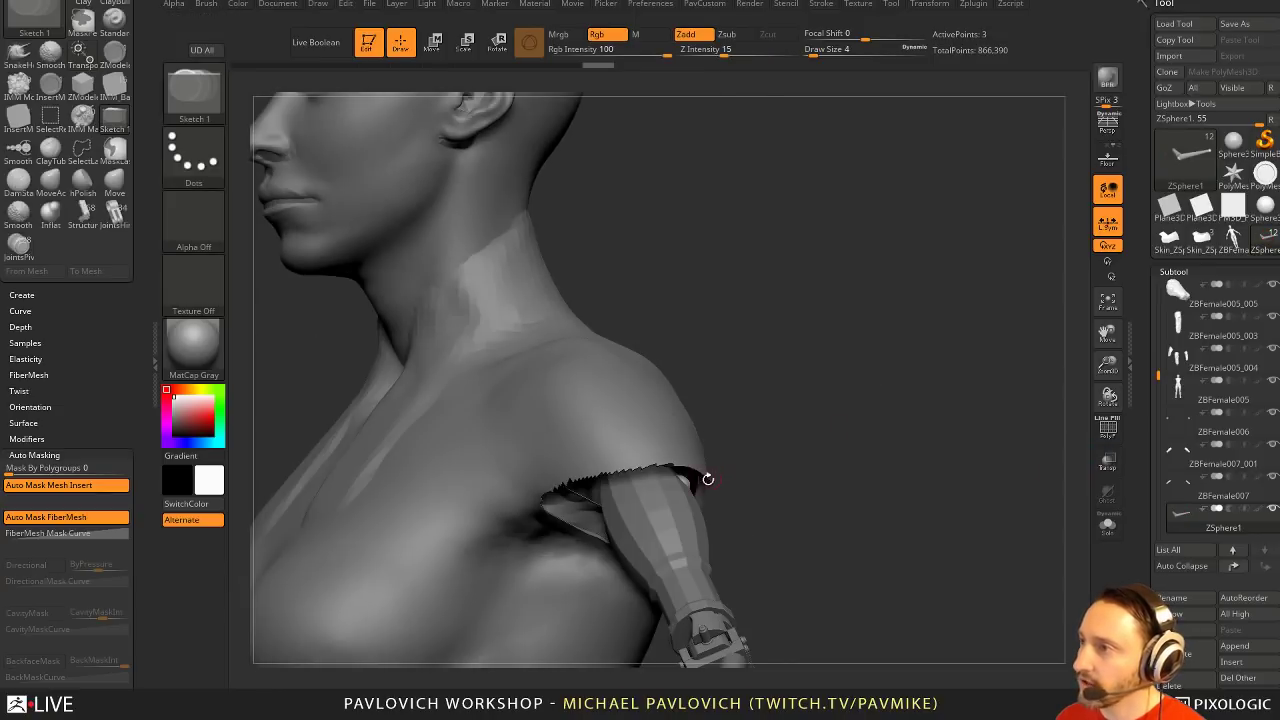
{"action": "key", "text": "w"}
{"action": "right_click_drag", "start_coordinate": [749, 457], "coordinate": [648, 470]}
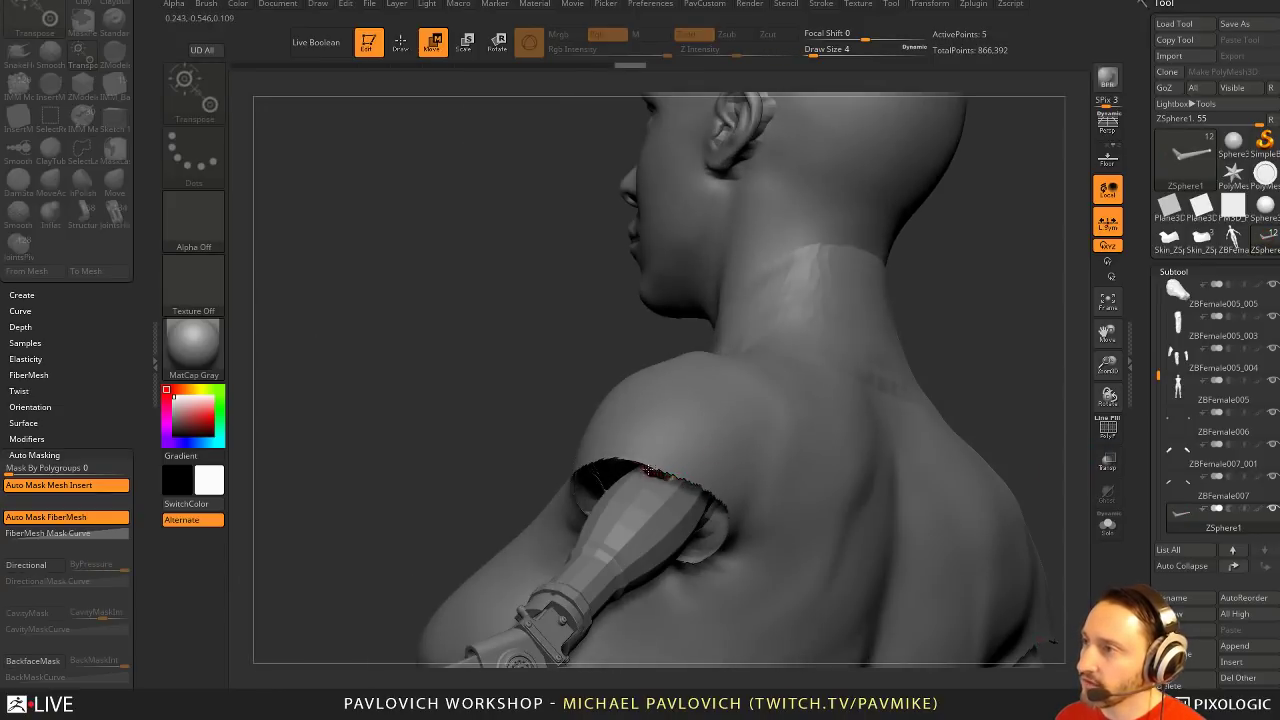
{"action": "key", "text": "bracketleft"}
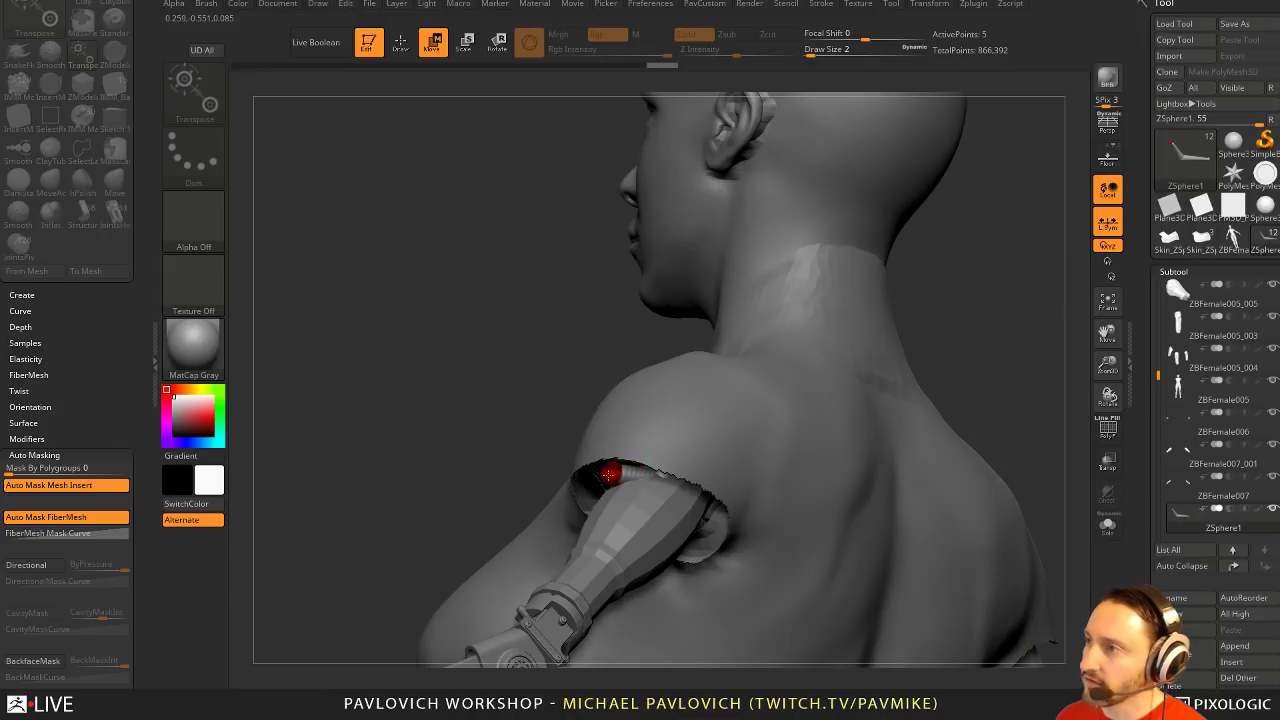
{"action": "right_click_drag", "start_coordinate": [680, 467], "coordinate": [738, 398]}
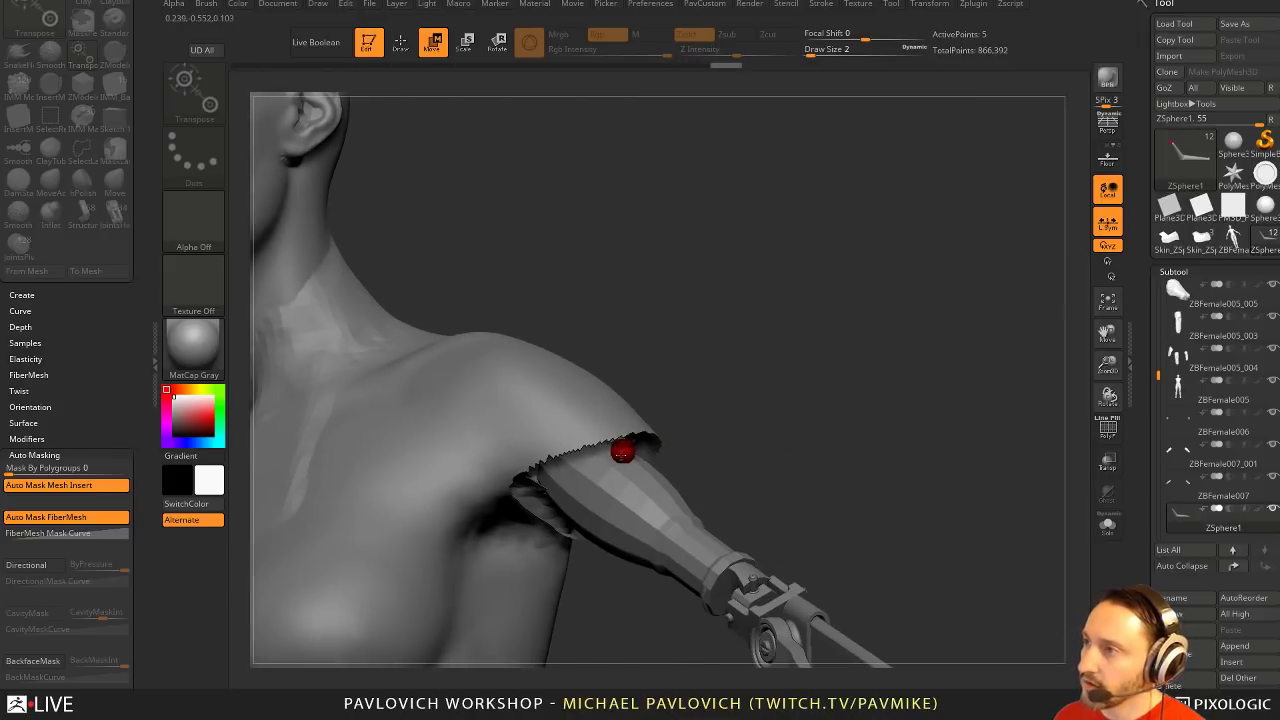
Add a smaller ZSphere at the shoulder opening and place it on the front of the upper arm
{"action": "key", "text": "q"}
{"action": "right_click_drag", "start_coordinate": [648, 431], "coordinate": [628, 445]}
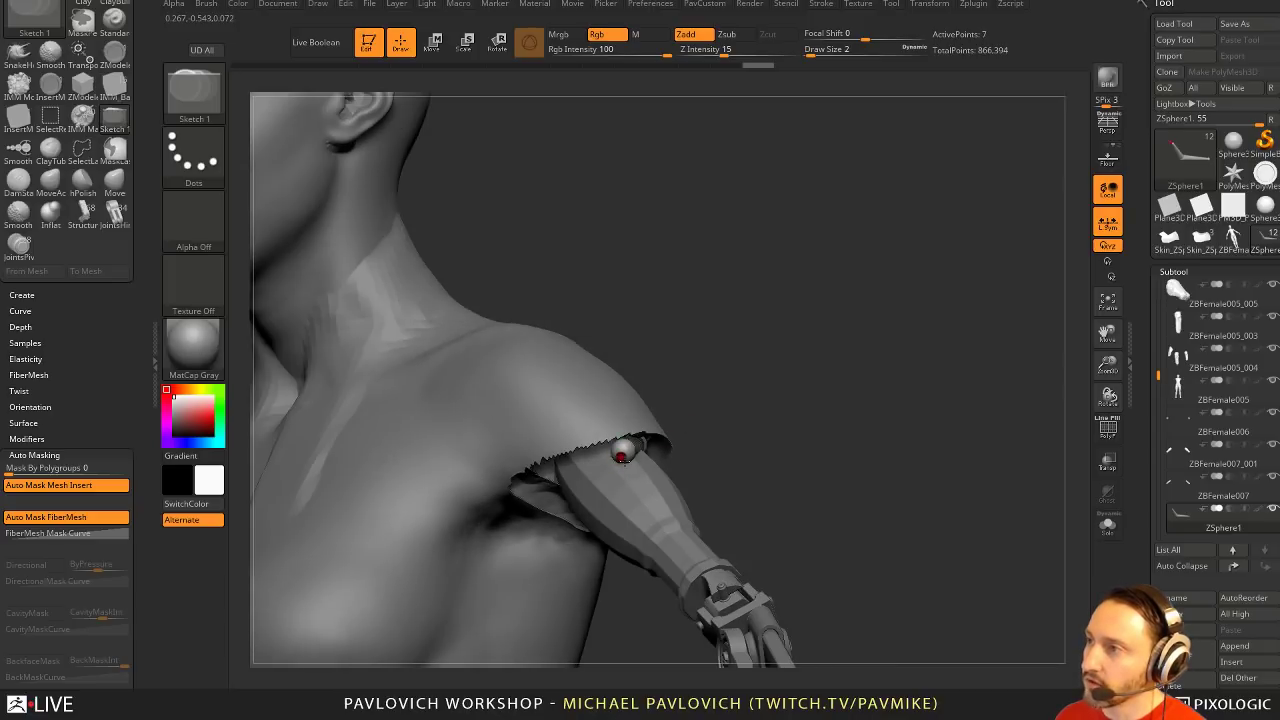
{"action": "right_click_drag", "start_coordinate": [725, 430], "coordinate": [658, 436]}
{"action": "key", "text": "w"}
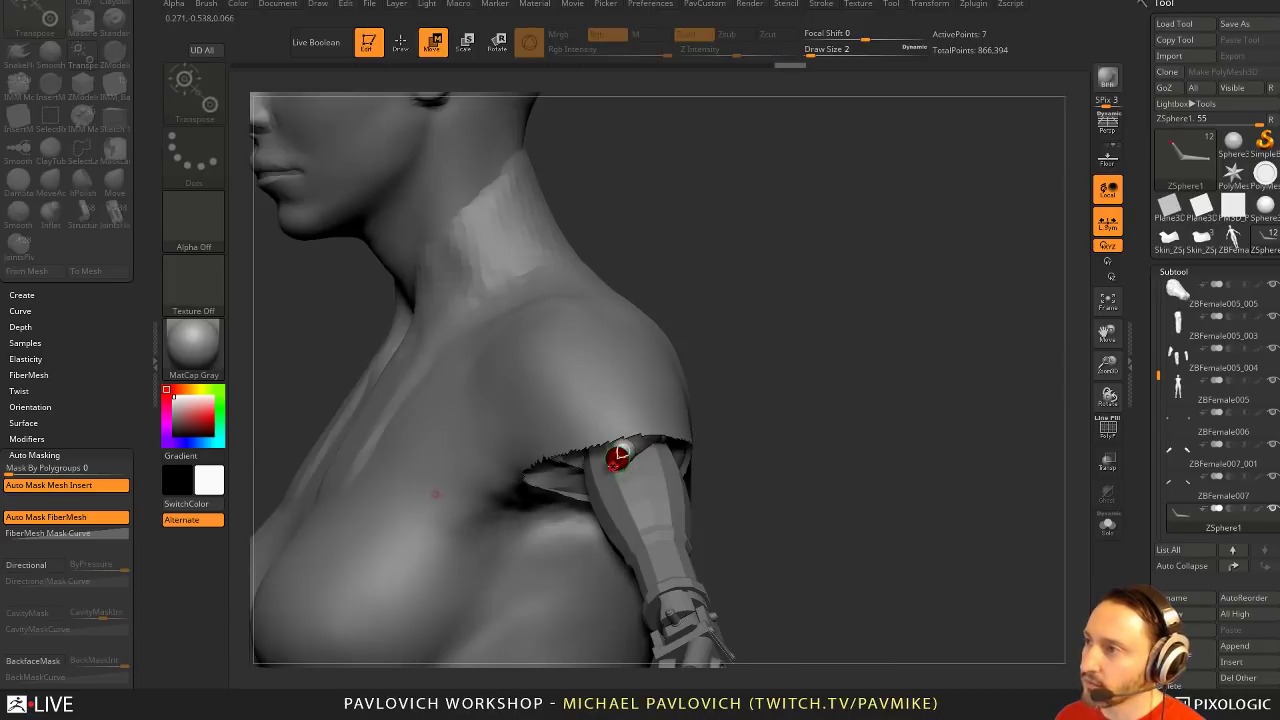
{"action": "right_click_drag", "start_coordinate": [605, 505], "coordinate": [663, 470]}
{"action": "mouse_move", "coordinate": [595, 505]}
{"action": "right_mouse_down"}
{"action": "mouse_move", "coordinate": [608, 509]}
{"action": "mouse_move", "coordinate": [598, 479]}
{"action": "right_mouse_up"}
Extend the chain with another ZSphere down the upper arm and fit its joints against the arm's surface
{"action": "key", "text": "q"}
{"action": "left_click", "coordinate": [609, 518]}
{"action": "key", "text": "w"}
{"action": "left_click_drag", "start_coordinate": [598, 479], "coordinate": [647, 530]}
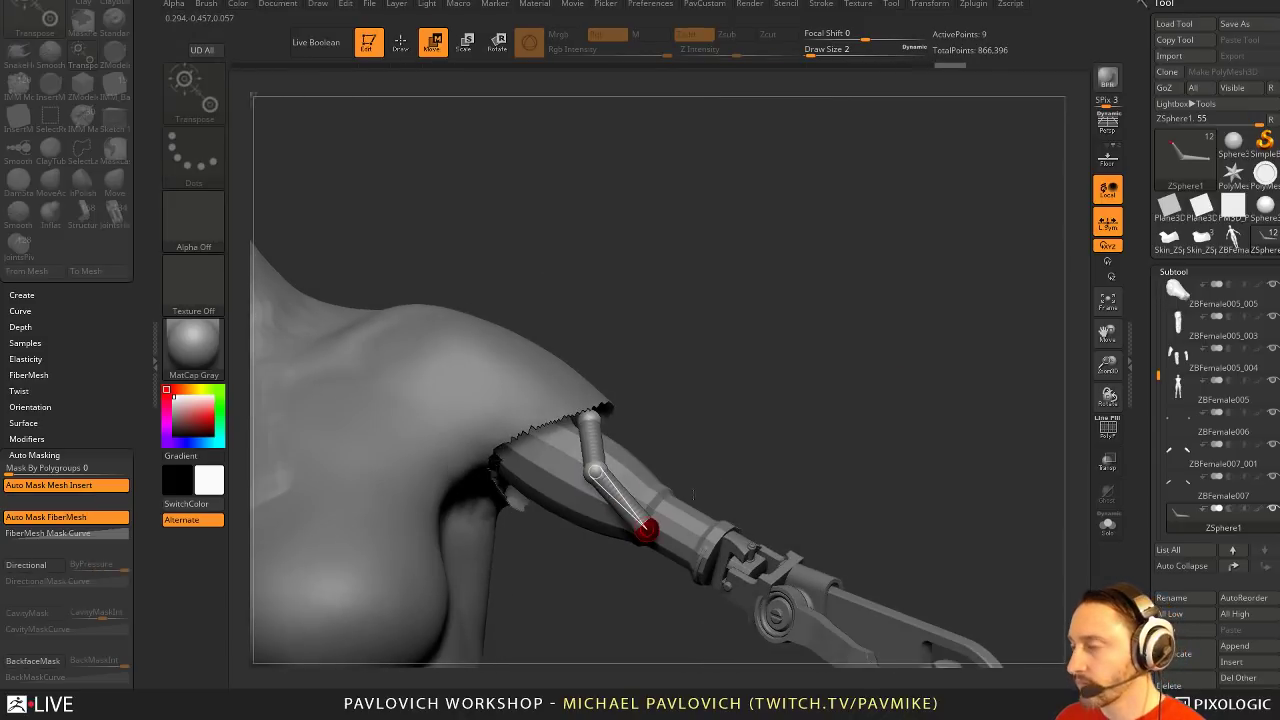
{"action": "mouse_move", "coordinate": [647, 530]}
{"action": "right_mouse_down"}
{"action": "mouse_move", "coordinate": [745, 417]}
{"action": "mouse_move", "coordinate": [640, 480]}
{"action": "right_mouse_up"}
{"action": "left_click_drag", "start_coordinate": [610, 503], "coordinate": [562, 464]}
{"action": "mouse_move", "coordinate": [617, 510]}
{"action": "left_mouse_down"}
{"action": "mouse_move", "coordinate": [566, 494]}
{"action": "mouse_move", "coordinate": [628, 507]}
{"action": "left_mouse_up"}
{"action": "right_click_drag", "start_coordinate": [684, 458], "coordinate": [680, 429]}
Isolate the ZSphere chain and test scaling and rotating its individual joints
{"action": "left_click", "coordinate": [1107, 525]}
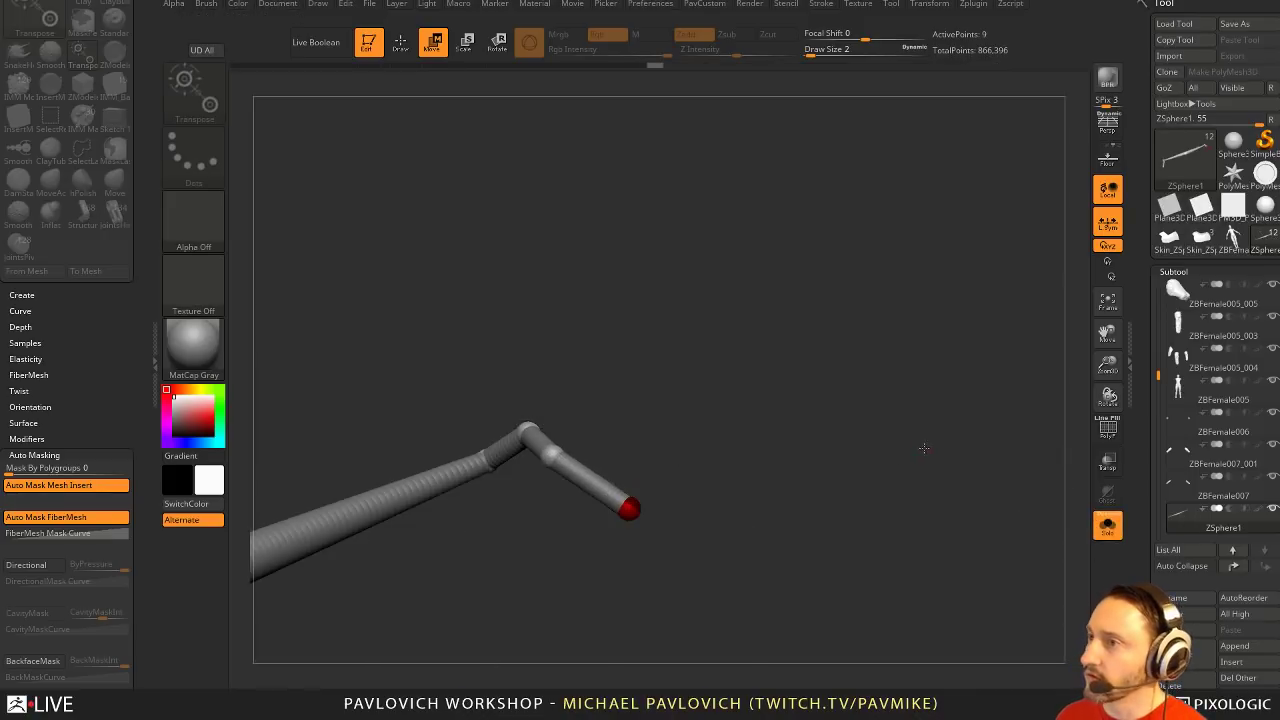
{"action": "right_click_drag", "start_coordinate": [923, 446], "coordinate": [840, 451]}
{"action": "key", "text": "e"}
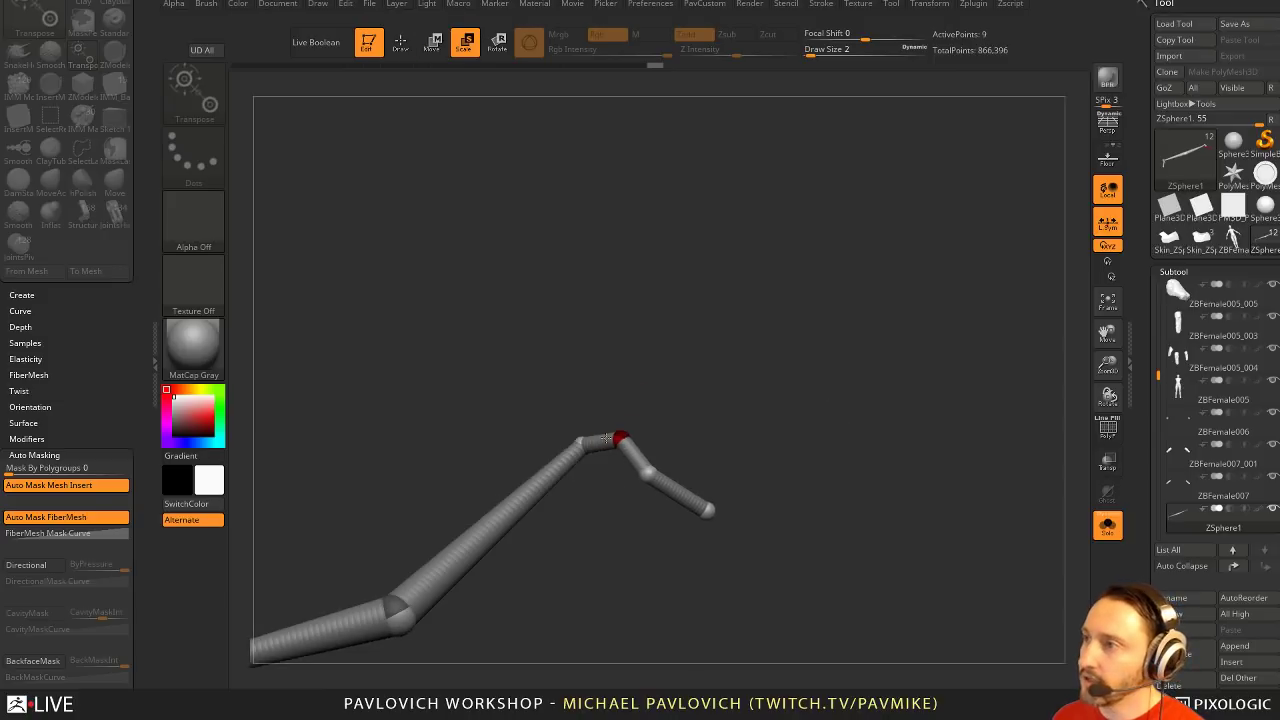
{"action": "left_click_drag", "start_coordinate": [555, 433], "coordinate": [624, 431]}
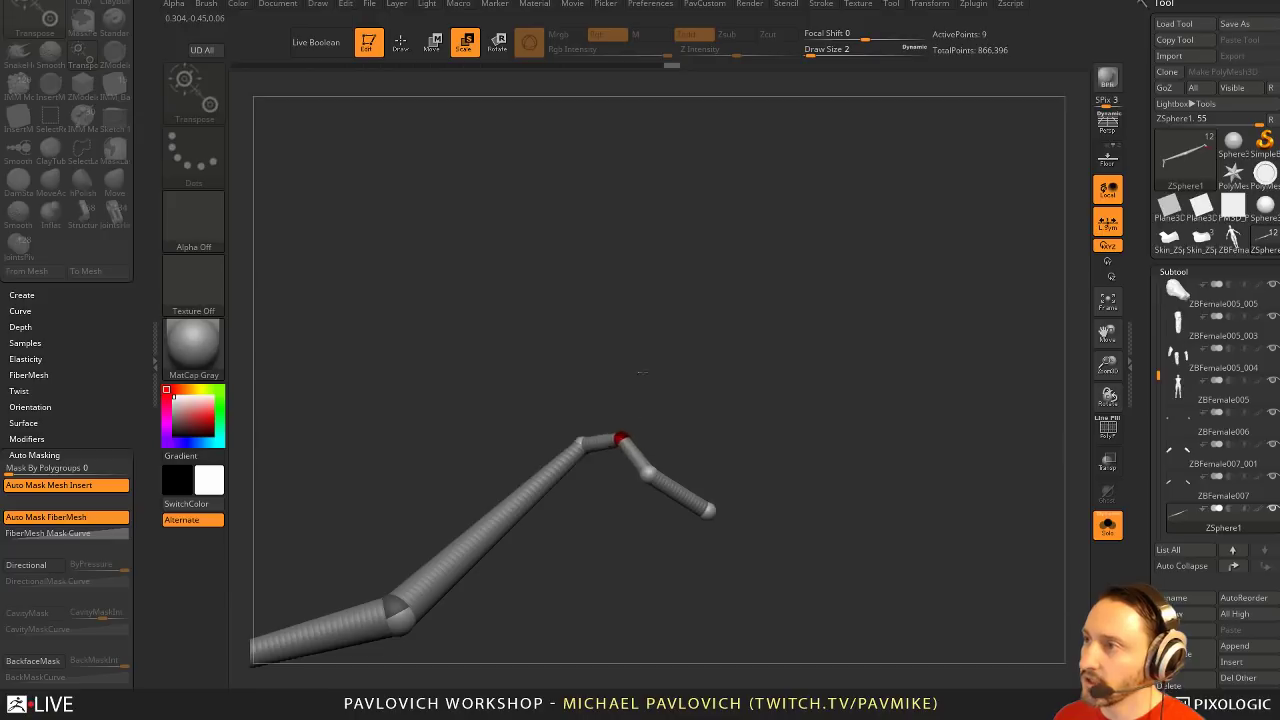
{"action": "key", "text": "r"}
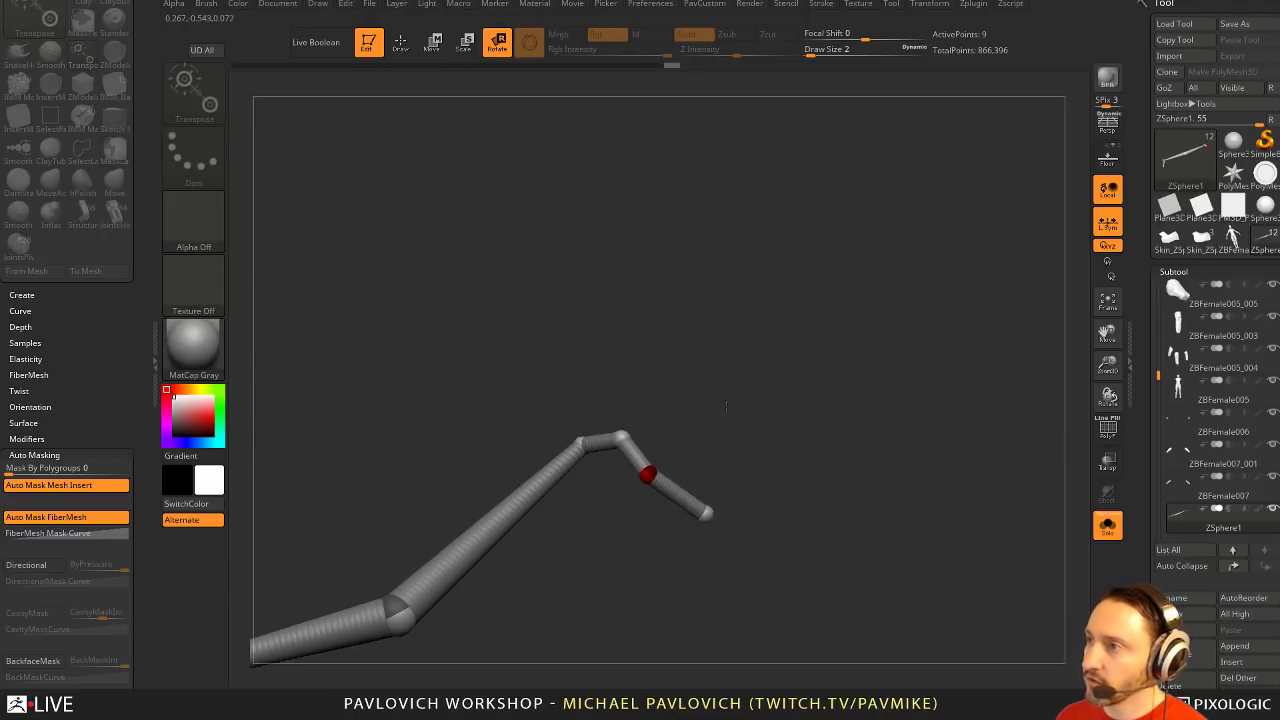
{"action": "left_click_drag", "start_coordinate": [726, 406], "coordinate": [725, 407]}
{"action": "left_click_drag", "start_coordinate": [620, 437], "coordinate": [610, 462]}
Try moving two joints near the end of the ZSphere chain, undoing each move
{"action": "key", "text": "w"}
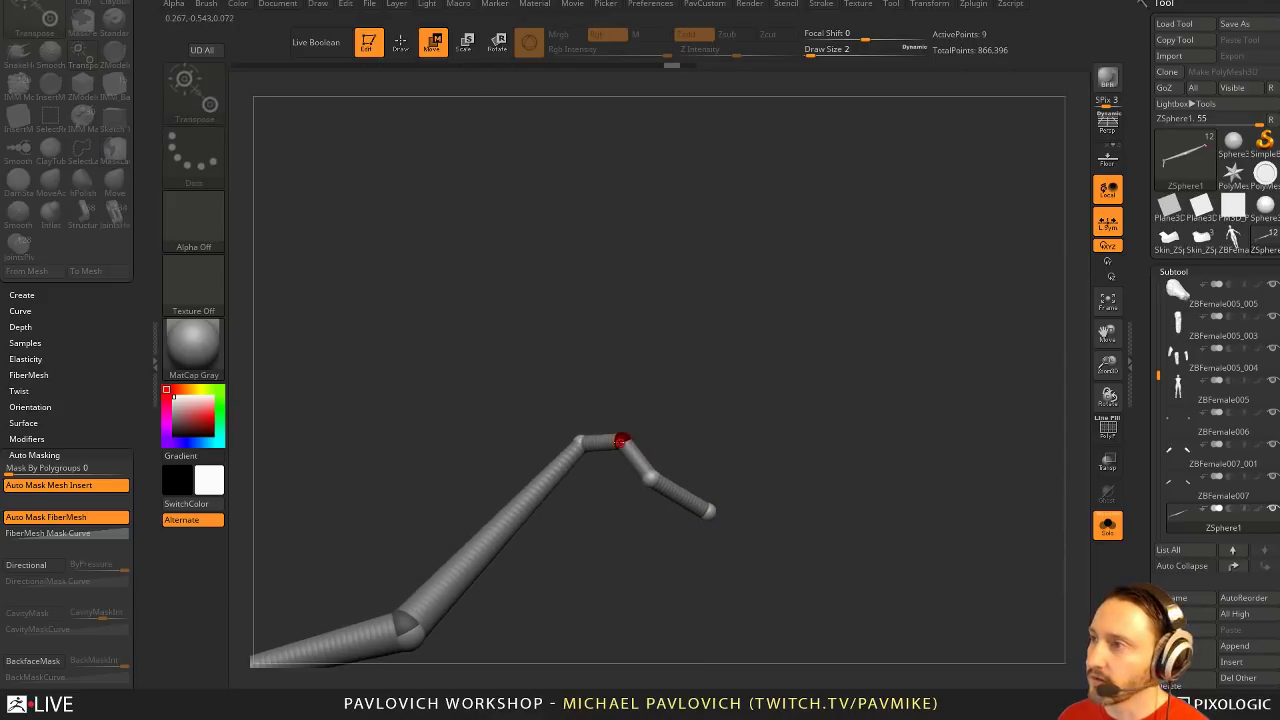
{"action": "left_click_drag", "start_coordinate": [588, 393], "coordinate": [655, 396]}
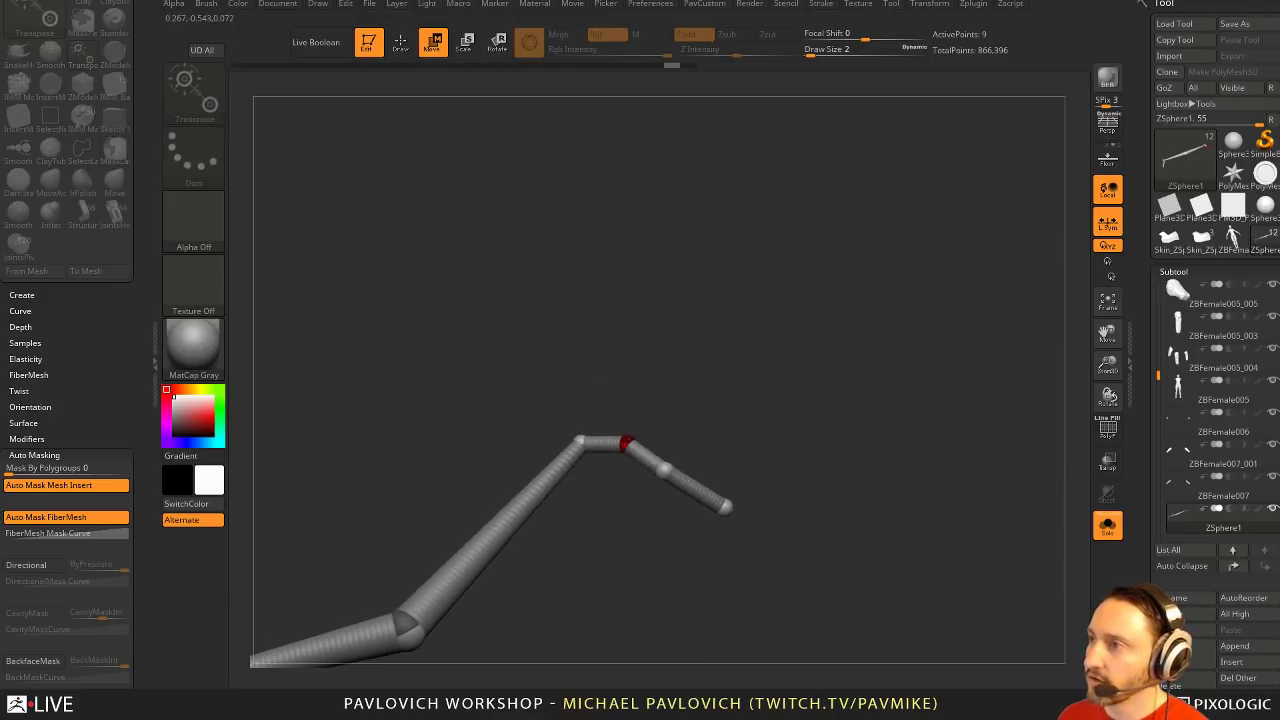
{"action": "key", "text": "ctrl+z"}
{"action": "left_click_drag", "start_coordinate": [650, 476], "coordinate": [655, 446]}
{"action": "key", "text": "ctrl+z"}
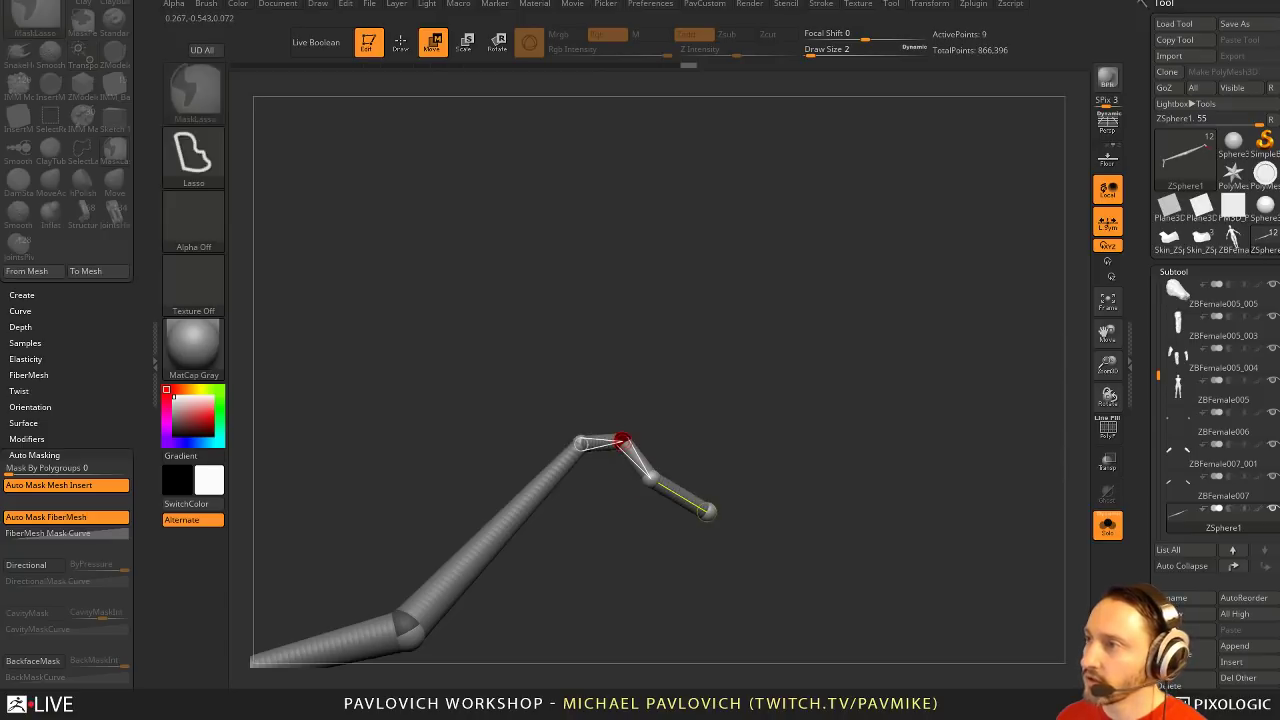
Bring the figure back into view, add a ZSphere to the chain's end, and move it toward the elbow
{"action": "key", "text": "q"}
{"action": "left_click", "coordinate": [1108, 525]}
{"action": "mouse_move", "coordinate": [951, 451]}
{"action": "left_mouse_down"}
{"action": "mouse_move", "coordinate": [771, 320]}
{"action": "mouse_move", "coordinate": [807, 336]}
{"action": "mouse_move", "coordinate": [647, 470]}
{"action": "left_mouse_up"}
{"action": "left_click", "coordinate": [635, 477], "text": "shift"}
{"action": "left_click_drag", "start_coordinate": [668, 425], "coordinate": [677, 380]}
{"action": "key", "text": "w"}
{"action": "left_click_drag", "start_coordinate": [632, 470], "coordinate": [688, 514]}
Add another ZSphere to the chain's end and fit it against the mechanical elbow joint from several angles
{"action": "left_click_drag", "start_coordinate": [800, 488], "coordinate": [598, 493]}
{"action": "key", "text": "q"}
{"action": "left_click", "coordinate": [593, 490], "text": "shift"}
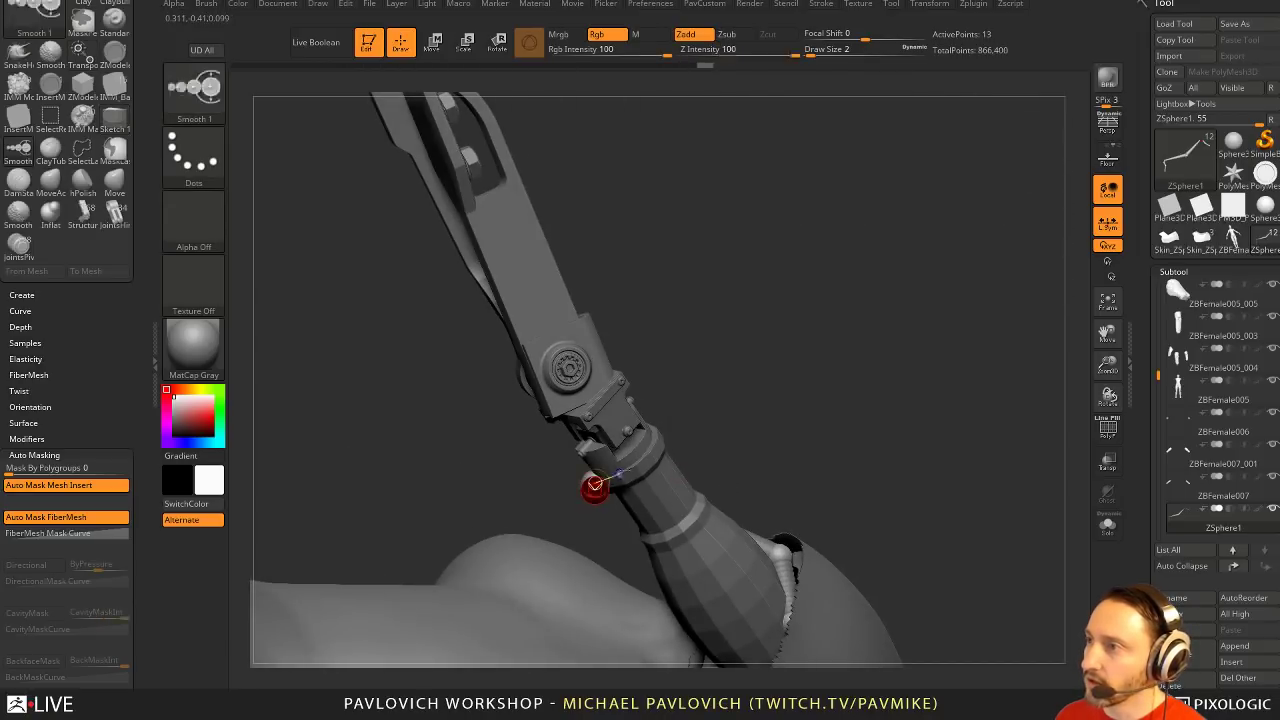
{"action": "right_click_drag", "start_coordinate": [594, 491], "coordinate": [642, 491]}
{"action": "key", "text": "w"}
{"action": "left_click_drag", "start_coordinate": [598, 486], "coordinate": [656, 473]}
{"action": "right_click_drag", "start_coordinate": [691, 443], "coordinate": [603, 475]}
{"action": "left_click_drag", "start_coordinate": [596, 485], "coordinate": [586, 452]}
{"action": "mouse_move", "coordinate": [586, 452]}
{"action": "right_mouse_down"}
{"action": "mouse_move", "coordinate": [700, 450]}
{"action": "mouse_move", "coordinate": [714, 286]}
{"action": "mouse_move", "coordinate": [711, 380]}
{"action": "right_mouse_up"}
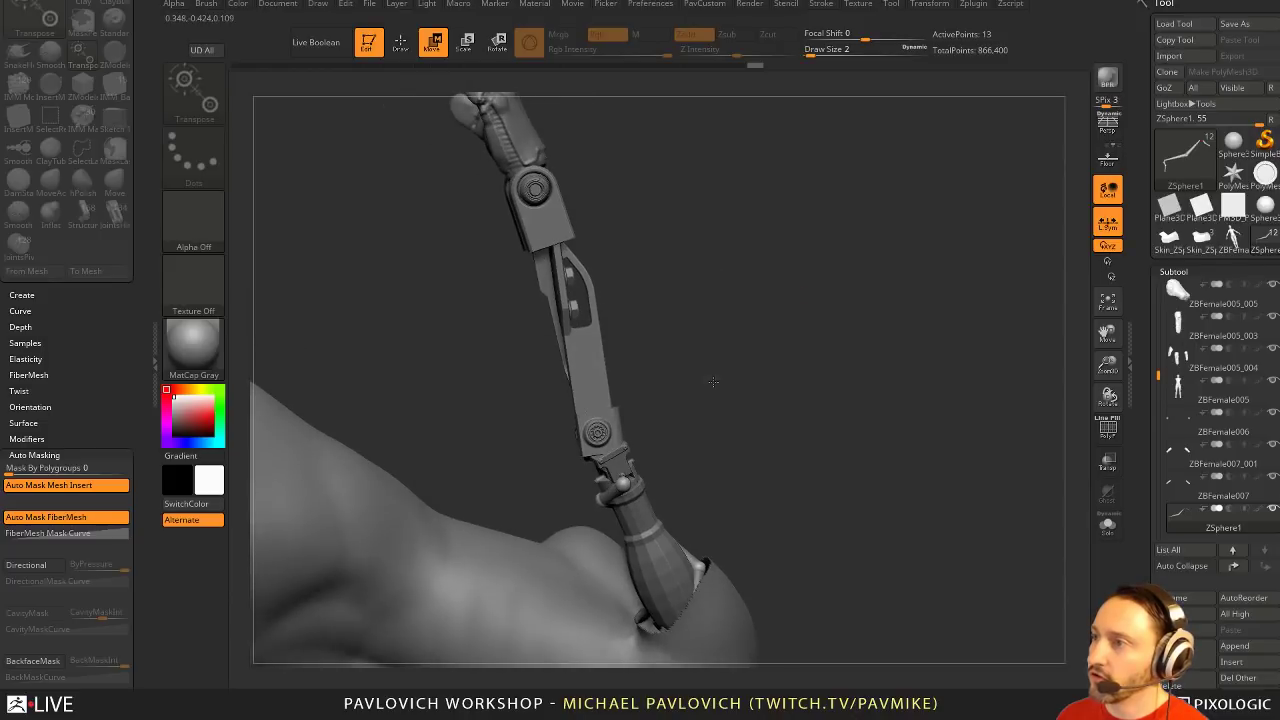
Add a ZSphere at the elbow and pull it along the forearm to the edge of the wrist bracket
{"action": "key", "text": "q"}
{"action": "left_click", "coordinate": [628, 483], "text": "shift"}
{"action": "key", "text": "w"}
{"action": "mouse_move", "coordinate": [627, 482]}
{"action": "left_mouse_down"}
{"action": "mouse_move", "coordinate": [582, 281]}
{"action": "mouse_move", "coordinate": [565, 259]}
{"action": "left_mouse_up"}
{"action": "right_click_drag", "start_coordinate": [648, 246], "coordinate": [604, 268]}
{"action": "mouse_move", "coordinate": [626, 252]}
{"action": "left_mouse_down"}
{"action": "mouse_move", "coordinate": [595, 252]}
{"action": "mouse_move", "coordinate": [651, 237]}
{"action": "left_mouse_up"}
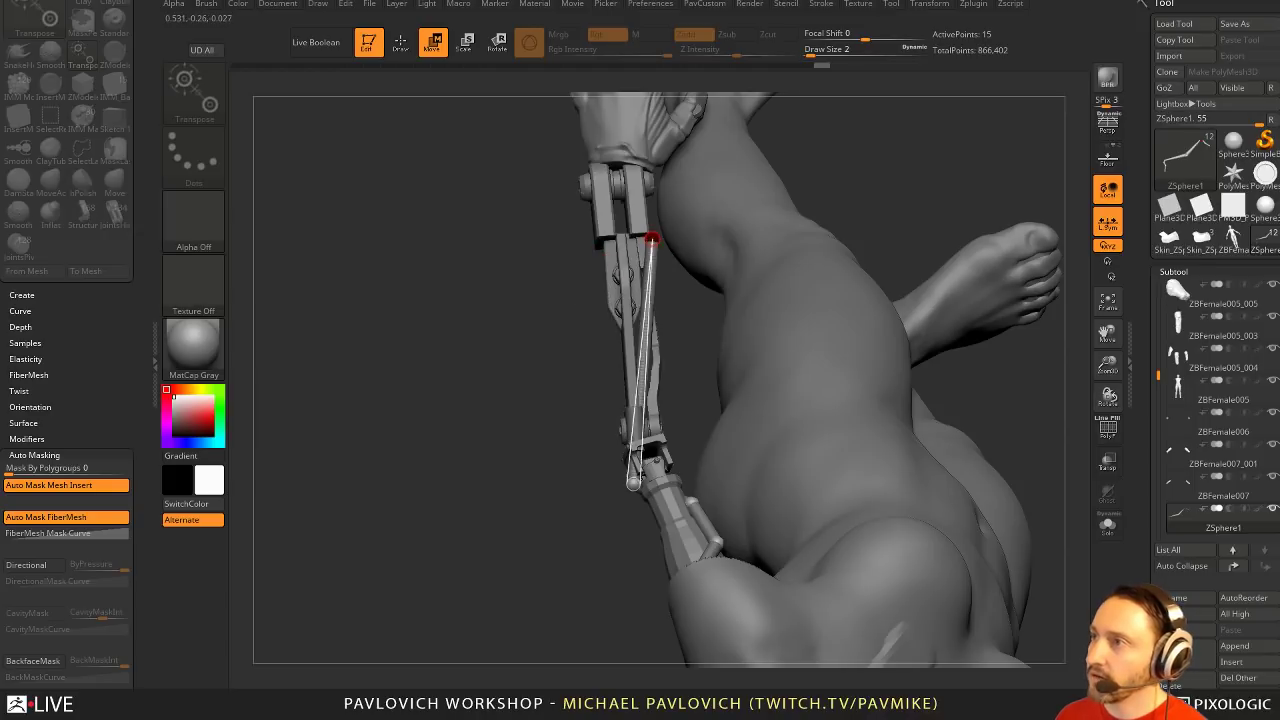
{"action": "mouse_move", "coordinate": [860, 260]}
{"action": "right_mouse_down"}
{"action": "mouse_move", "coordinate": [920, 183]}
{"action": "mouse_move", "coordinate": [820, 274]}
{"action": "right_mouse_up"}
Insert a ZSphere in the middle of the forearm link and move it to bend the link around the forearm
{"action": "key", "text": "q"}
{"action": "left_click", "coordinate": [561, 336]}
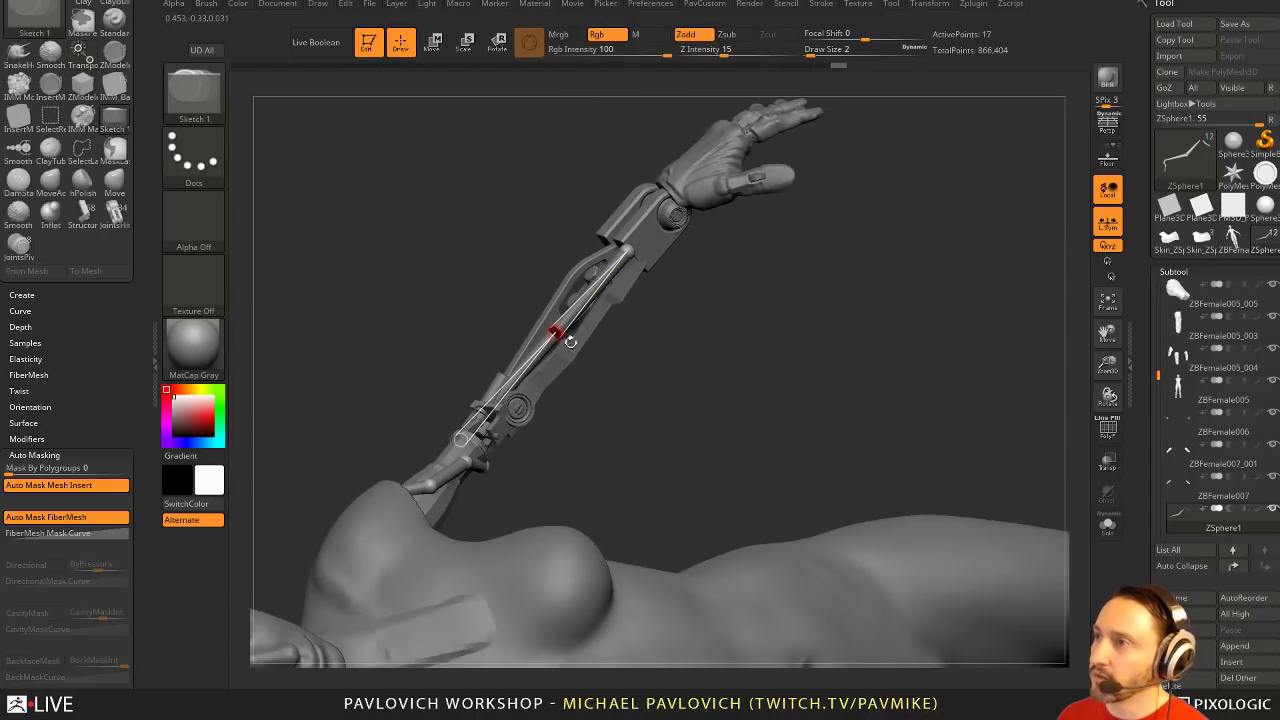
{"action": "key", "text": "w"}
{"action": "left_click_drag", "start_coordinate": [558, 335], "coordinate": [549, 310]}
{"action": "mouse_move", "coordinate": [604, 322]}
{"action": "right_mouse_down"}
{"action": "mouse_move", "coordinate": [703, 363]}
{"action": "mouse_move", "coordinate": [668, 378]}
{"action": "right_mouse_up"}
Insert a ZSphere in the forearm link near the elbow and shift it to follow the forearm
{"action": "key", "text": "q"}
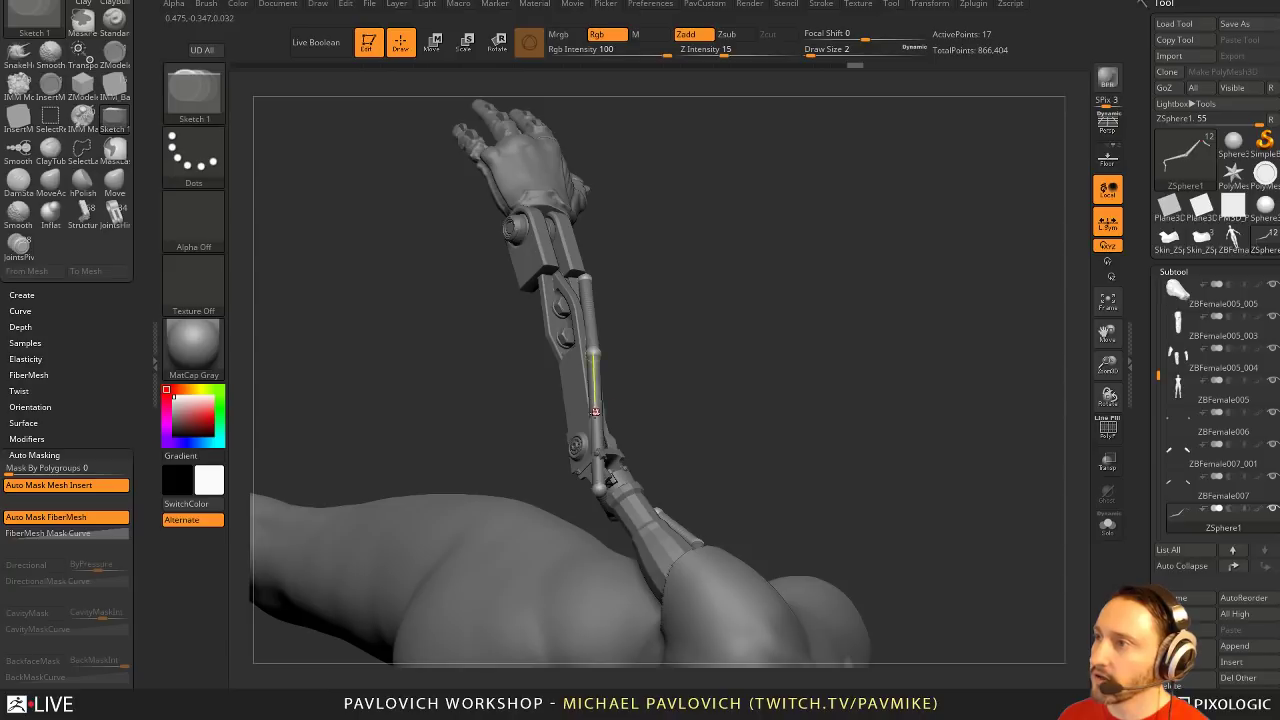
{"action": "left_click", "coordinate": [597, 416]}
{"action": "key", "text": "w"}
{"action": "left_click_drag", "start_coordinate": [597, 418], "coordinate": [580, 425]}
{"action": "mouse_move", "coordinate": [584, 421]}
{"action": "right_mouse_down"}
{"action": "mouse_move", "coordinate": [663, 329]}
{"action": "mouse_move", "coordinate": [657, 309]}
{"action": "mouse_move", "coordinate": [851, 363]}
{"action": "mouse_move", "coordinate": [676, 357]}
{"action": "right_mouse_up"}
Insert a ZSphere in the wrist half of the forearm link, undo the extra one, and adjust the joint's position
{"action": "key", "text": "q"}
{"action": "left_click", "coordinate": [655, 313]}
{"action": "left_click_drag", "start_coordinate": [652, 353], "coordinate": [650, 356]}
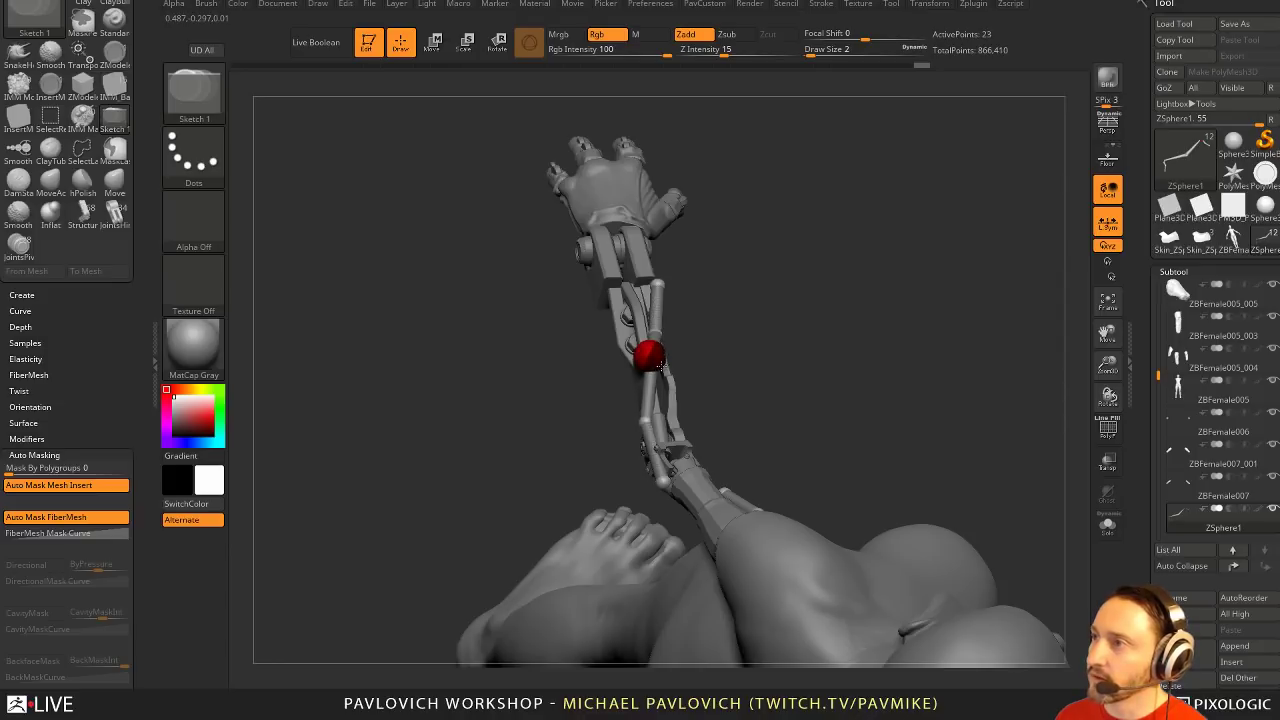
{"action": "key", "text": "ctrl+z"}
{"action": "mouse_move", "coordinate": [652, 354]}
{"action": "right_mouse_down"}
{"action": "mouse_move", "coordinate": [746, 320]}
{"action": "mouse_move", "coordinate": [662, 361]}
{"action": "right_mouse_up"}
{"action": "key", "text": "w"}
{"action": "left_click_drag", "start_coordinate": [661, 360], "coordinate": [658, 366]}
Pull the forearm cable's end ZSphere outward beside the forearm, just below the wrist bracket
{"action": "key", "text": "q"}
{"action": "mouse_move", "coordinate": [658, 366]}
{"action": "right_mouse_down"}
{"action": "mouse_move", "coordinate": [749, 350]}
{"action": "mouse_move", "coordinate": [823, 487]}
{"action": "mouse_move", "coordinate": [770, 458]}
{"action": "mouse_move", "coordinate": [778, 532]}
{"action": "right_mouse_up"}
{"action": "right_click_drag", "start_coordinate": [778, 532], "coordinate": [768, 474]}
{"action": "key", "text": "w"}
{"action": "left_click_drag", "start_coordinate": [742, 410], "coordinate": [636, 375]}
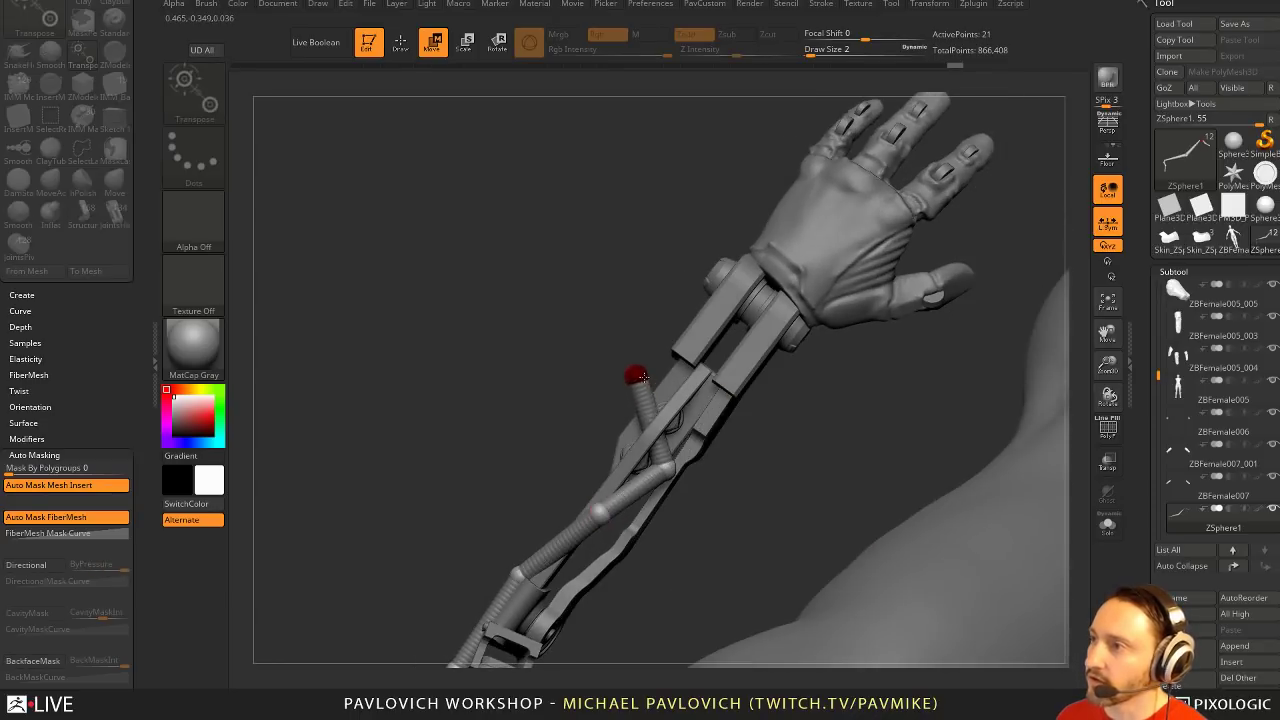
Shift the cable joint below the wrist bracket so it sits closer along the side of the forearm
{"action": "right_click_drag", "start_coordinate": [638, 376], "coordinate": [696, 464]}
{"action": "left_click_drag", "start_coordinate": [677, 464], "coordinate": [670, 461]}
{"action": "right_click_drag", "start_coordinate": [670, 461], "coordinate": [596, 446]}
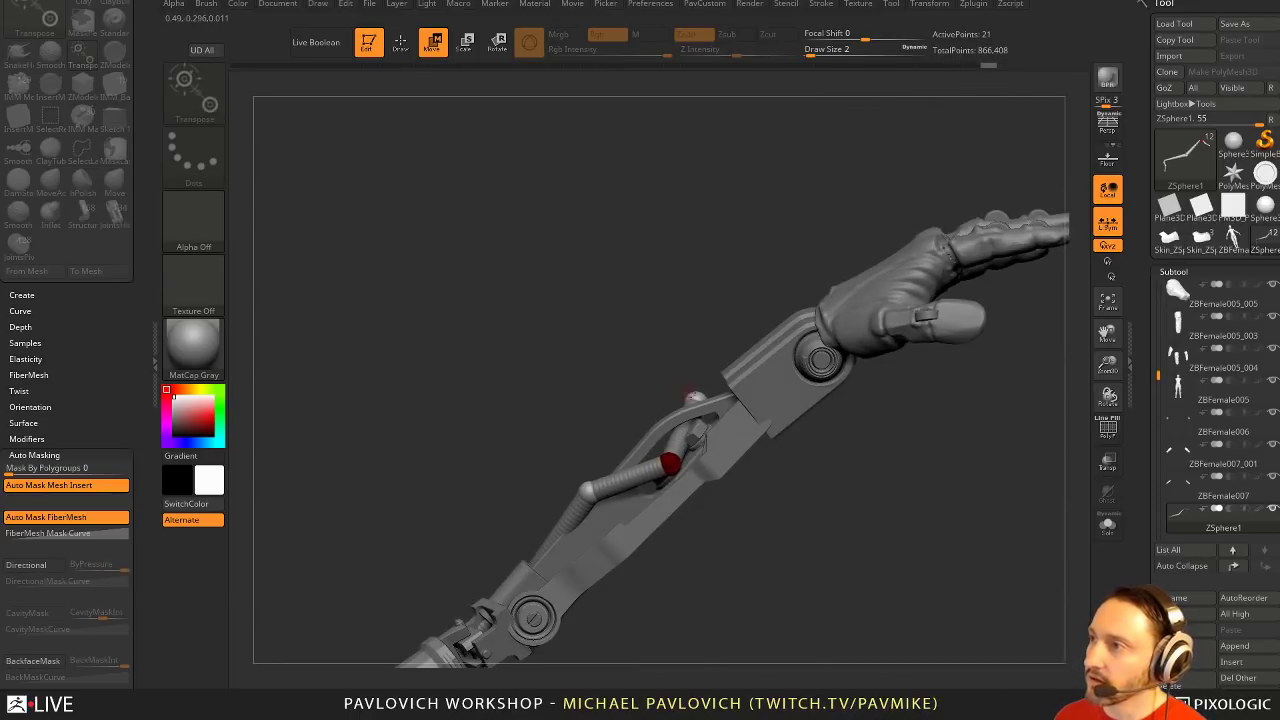
{"action": "left_click_drag", "start_coordinate": [672, 470], "coordinate": [637, 468]}
{"action": "mouse_move", "coordinate": [637, 468]}
{"action": "right_mouse_down"}
{"action": "mouse_move", "coordinate": [663, 474]}
{"action": "mouse_move", "coordinate": [763, 371]}
{"action": "mouse_move", "coordinate": [758, 473]}
{"action": "mouse_move", "coordinate": [740, 478]}
{"action": "right_mouse_up"}
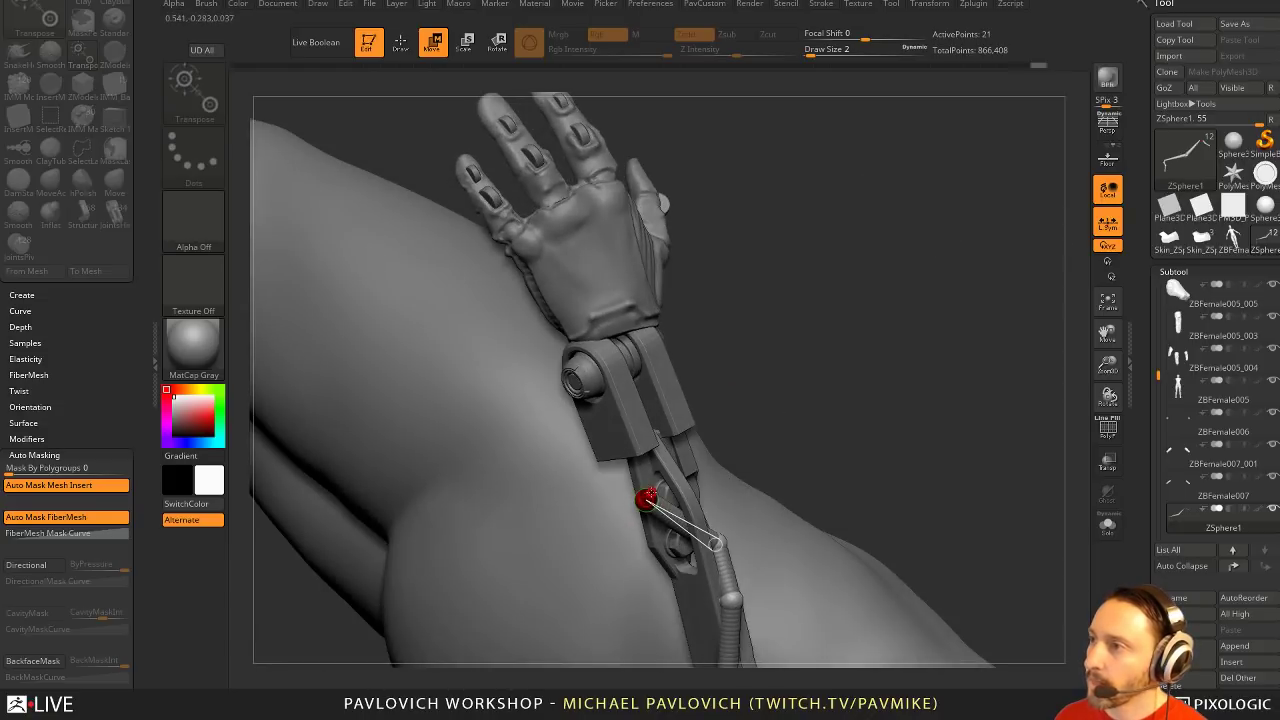
Extend the cable with another ZSphere and pull it around to the inner side of the forearm below the wrist bracket
{"action": "key", "text": "q"}
{"action": "right_click_drag", "start_coordinate": [752, 408], "coordinate": [806, 412]}
{"action": "key", "text": "w"}
{"action": "left_click_drag", "start_coordinate": [648, 491], "coordinate": [610, 489]}
{"action": "mouse_move", "coordinate": [680, 420]}
{"action": "right_mouse_down"}
{"action": "mouse_move", "coordinate": [718, 352]}
{"action": "mouse_move", "coordinate": [758, 372]}
{"action": "right_mouse_up"}
{"action": "left_click_drag", "start_coordinate": [620, 465], "coordinate": [585, 487]}
{"action": "right_click_drag", "start_coordinate": [692, 410], "coordinate": [594, 500]}
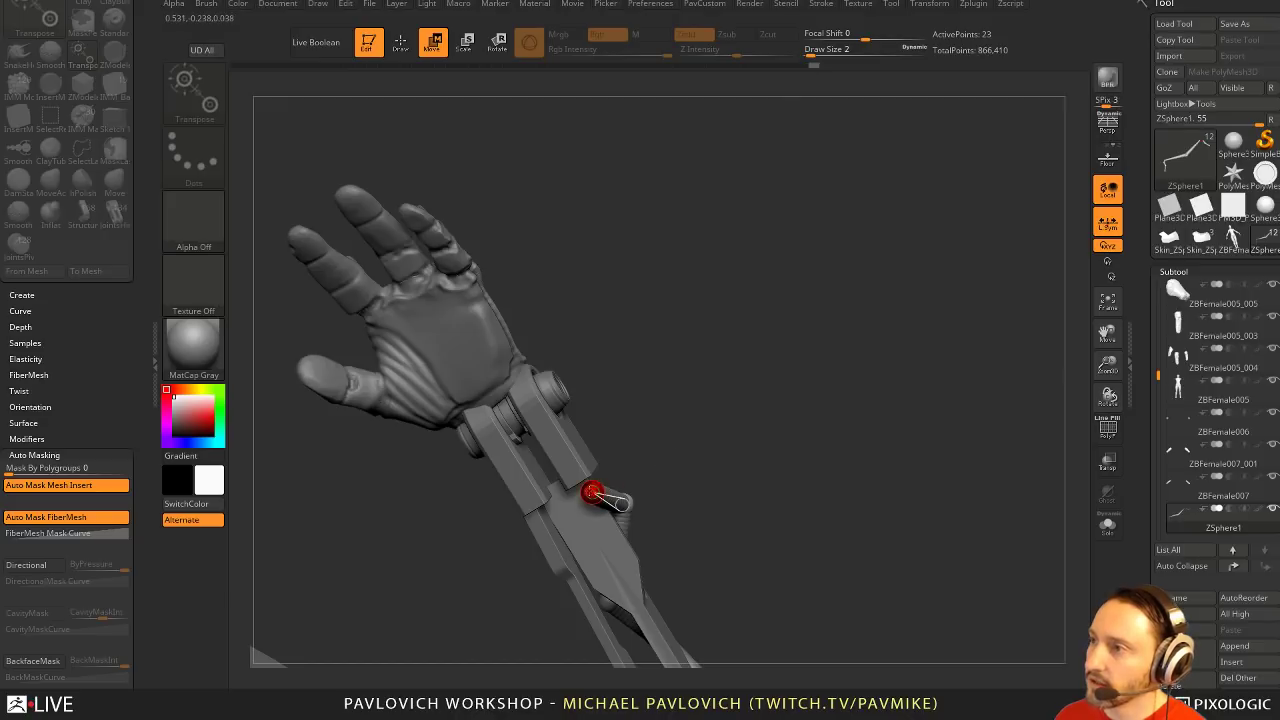
Add further ZSpheres to the cable's end and route them across the inner forearm up to the base of the palm
{"action": "key", "text": "q"}
{"action": "key", "text": "w"}
{"action": "mouse_move", "coordinate": [640, 415]}
{"action": "right_mouse_down"}
{"action": "mouse_move", "coordinate": [565, 392]}
{"action": "mouse_move", "coordinate": [585, 410]}
{"action": "mouse_move", "coordinate": [575, 372]}
{"action": "mouse_move", "coordinate": [592, 372]}
{"action": "right_mouse_up"}
{"action": "key", "text": "q"}
{"action": "left_click", "coordinate": [523, 450]}
{"action": "key", "text": "w"}
{"action": "left_click_drag", "start_coordinate": [520, 445], "coordinate": [486, 389]}
Position the cable's end ZSphere at the base of the palm and adjust the neighbouring joint beside the wrist
{"action": "right_click_drag", "start_coordinate": [600, 354], "coordinate": [520, 385]}
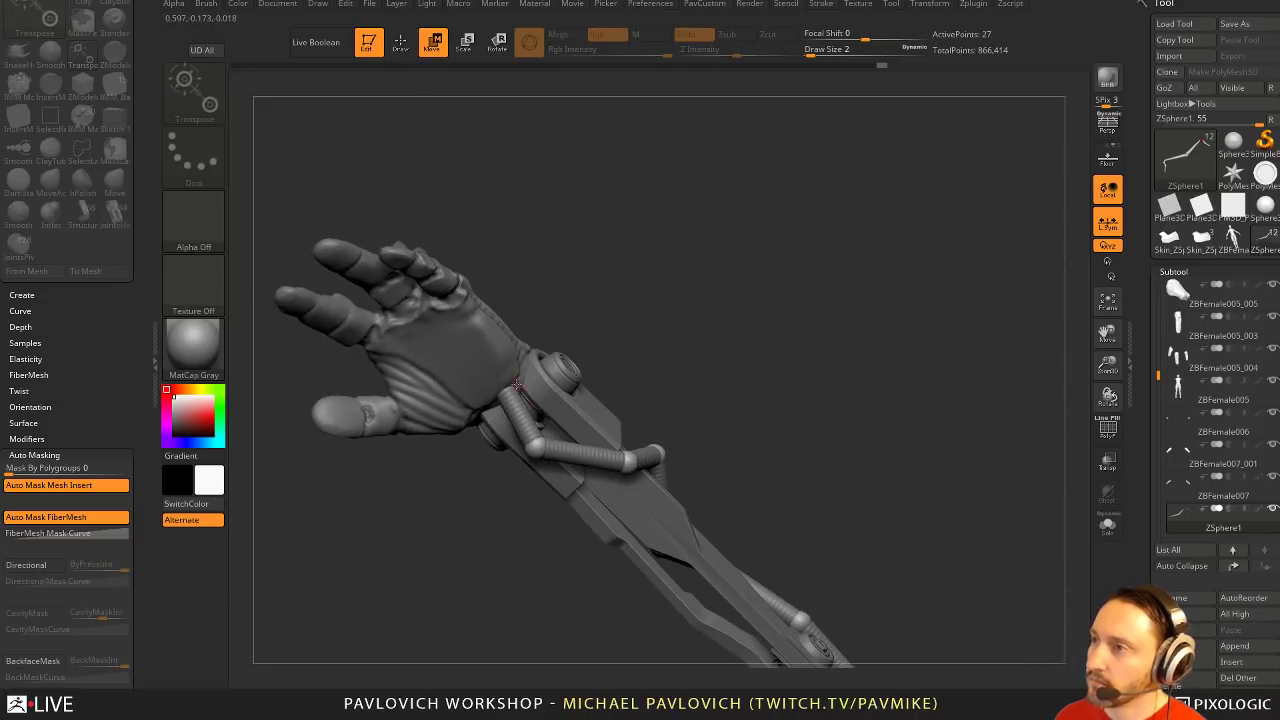
{"action": "mouse_move", "coordinate": [507, 393]}
{"action": "left_mouse_down"}
{"action": "mouse_move", "coordinate": [494, 391]}
{"action": "mouse_move", "coordinate": [515, 380]}
{"action": "left_mouse_up"}
{"action": "right_click_drag", "start_coordinate": [677, 309], "coordinate": [660, 330]}
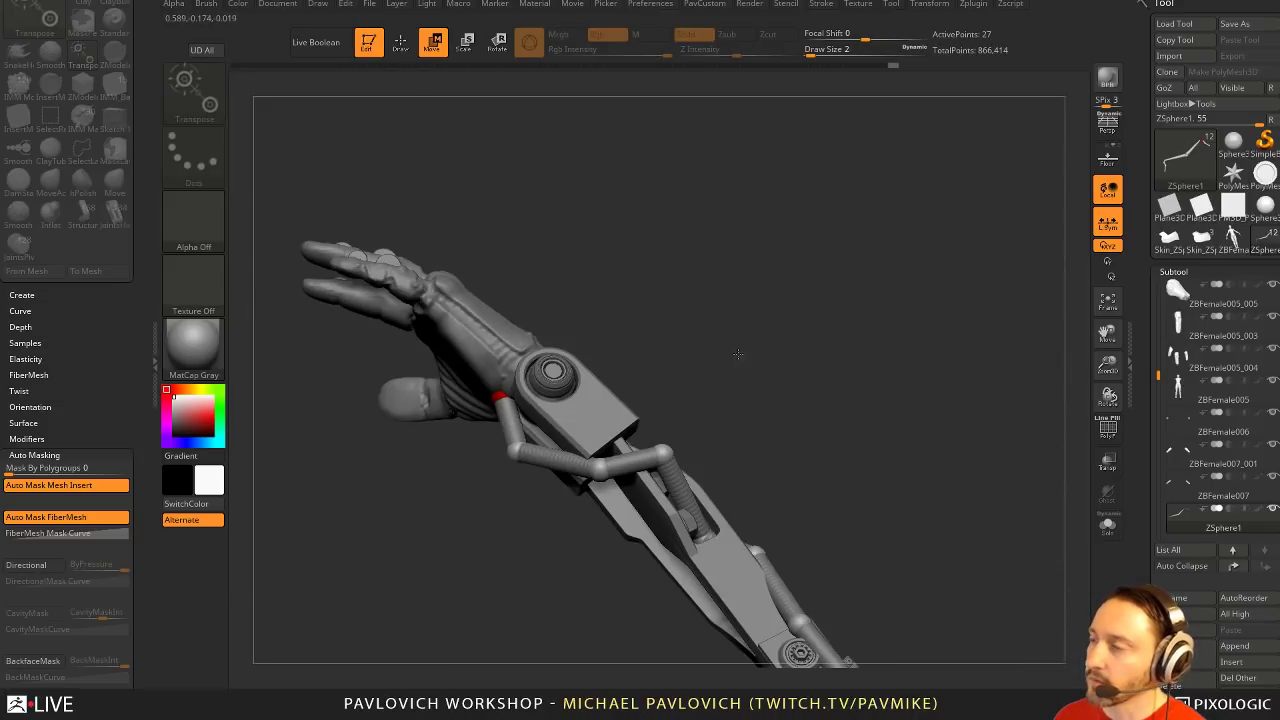
{"action": "right_click_drag", "start_coordinate": [738, 354], "coordinate": [690, 338], "text": "ctrl"}
{"action": "right_click_drag", "start_coordinate": [690, 338], "coordinate": [650, 332]}
{"action": "left_click_drag", "start_coordinate": [509, 434], "coordinate": [521, 430]}
{"action": "key", "text": "q"}
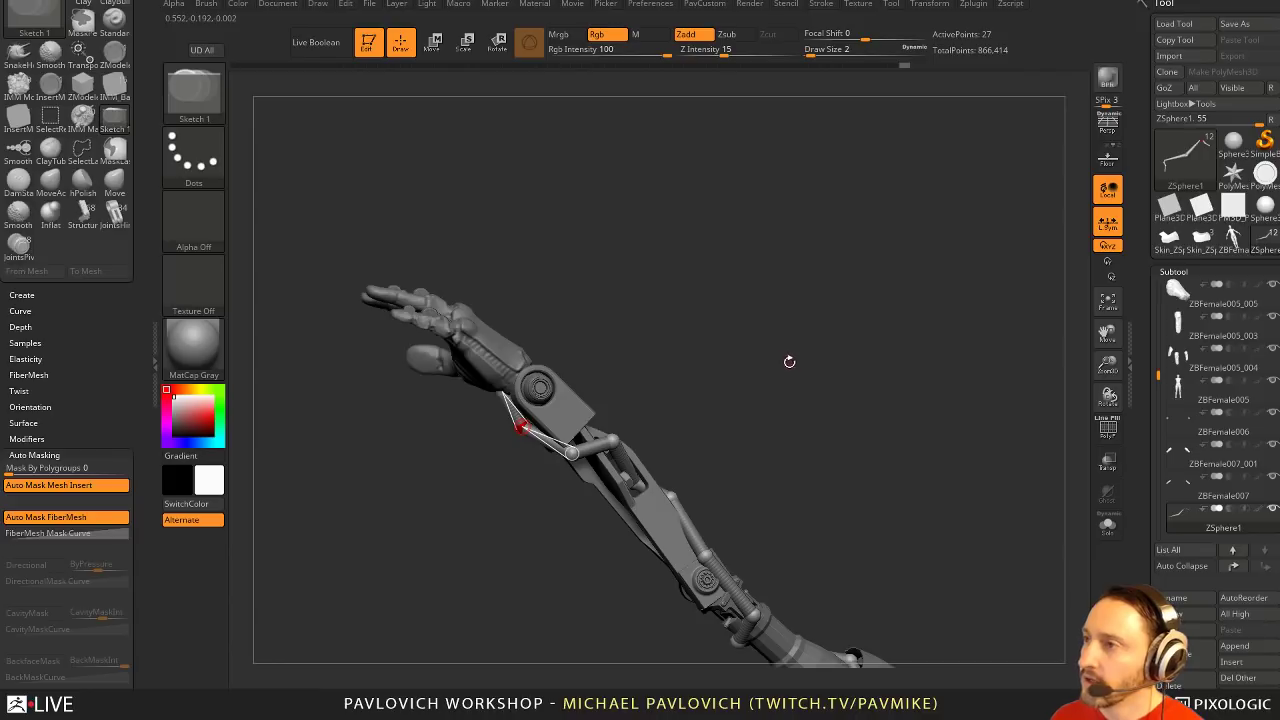
{"action": "right_click_drag", "start_coordinate": [789, 361], "coordinate": [890, 407]}
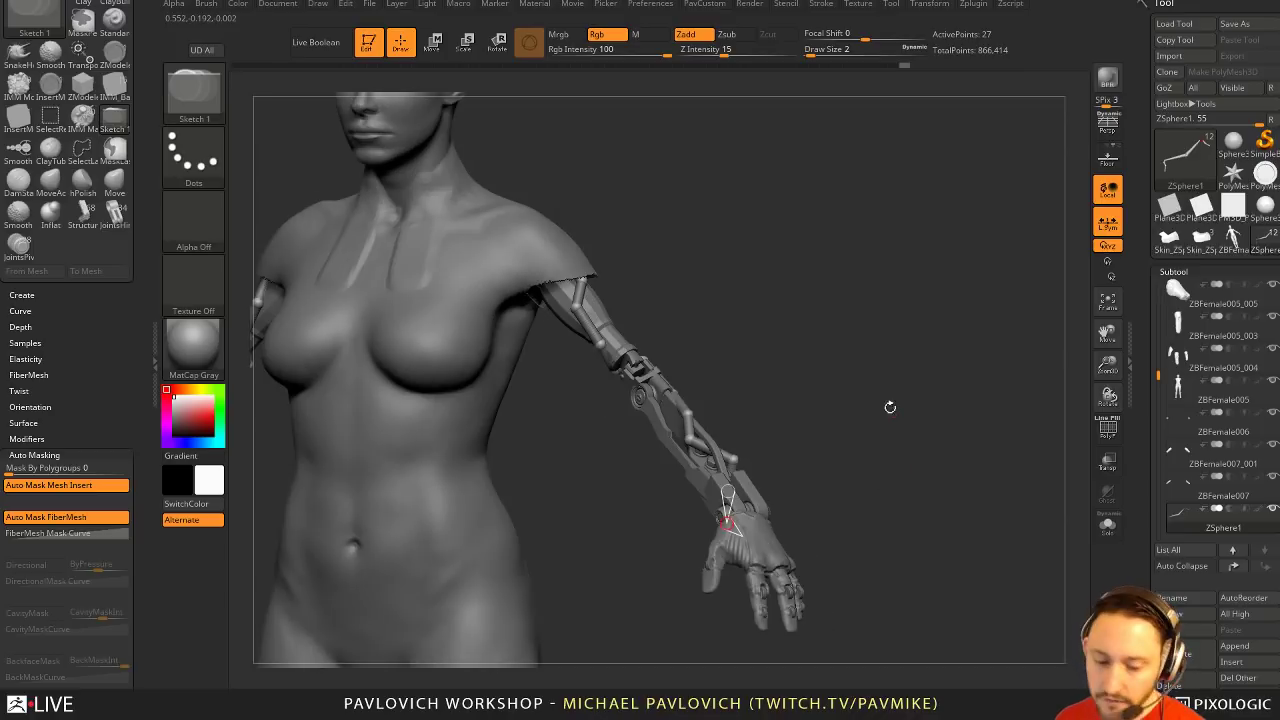
Preview the cable's adaptive skin and set its DynaMesh Resolution to 0
{"action": "key", "text": "a"}
{"action": "left_click_drag", "start_coordinate": [1128, 446], "coordinate": [1125, 266]}
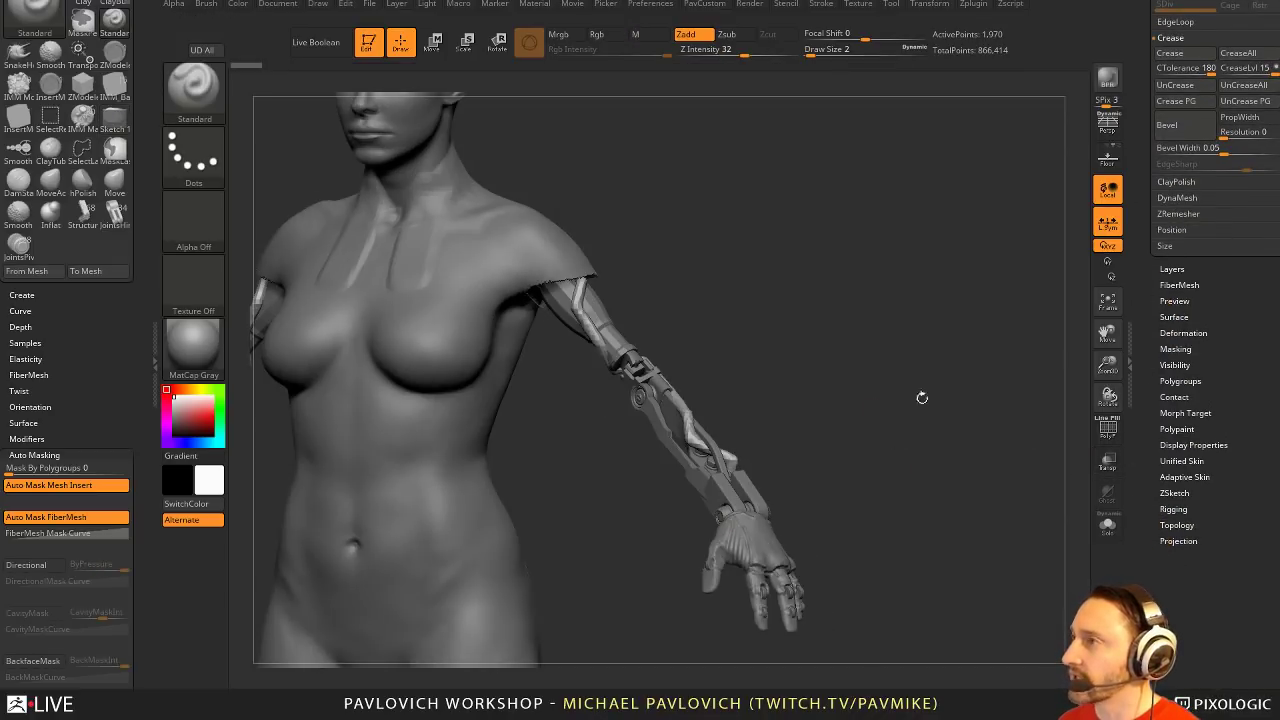
{"action": "key", "text": "2"}
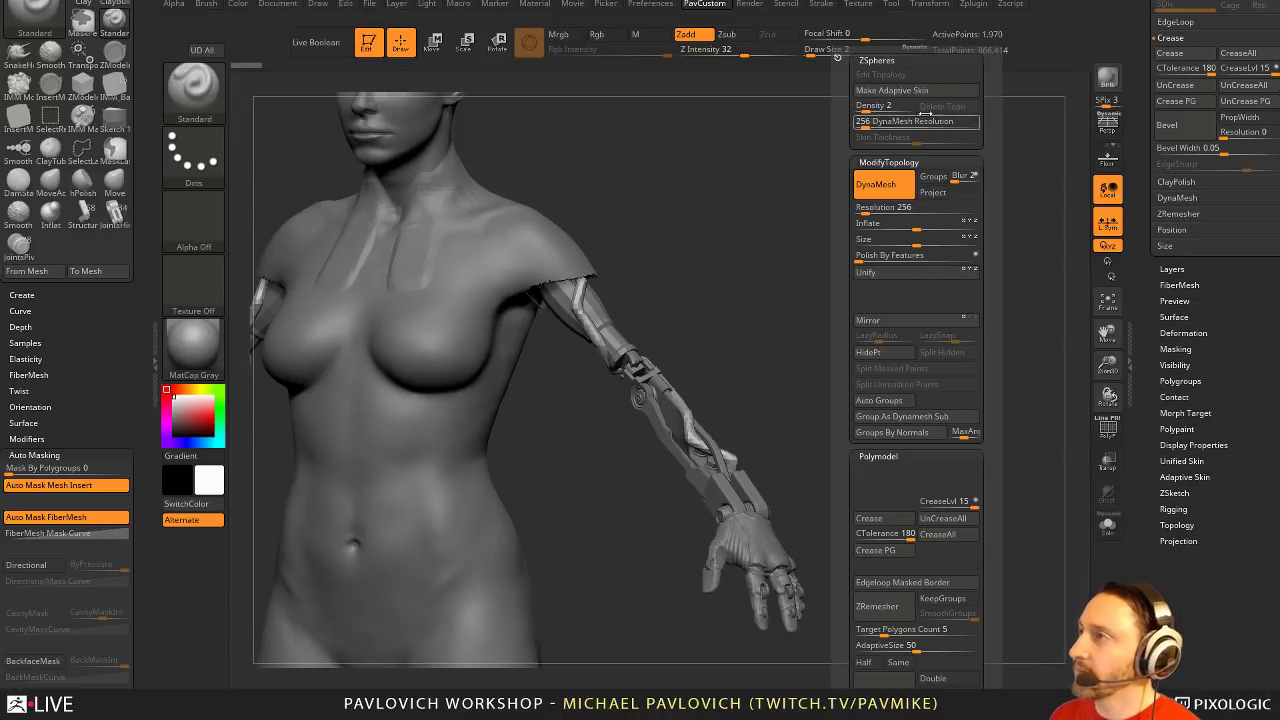
{"action": "key", "text": "shift"}
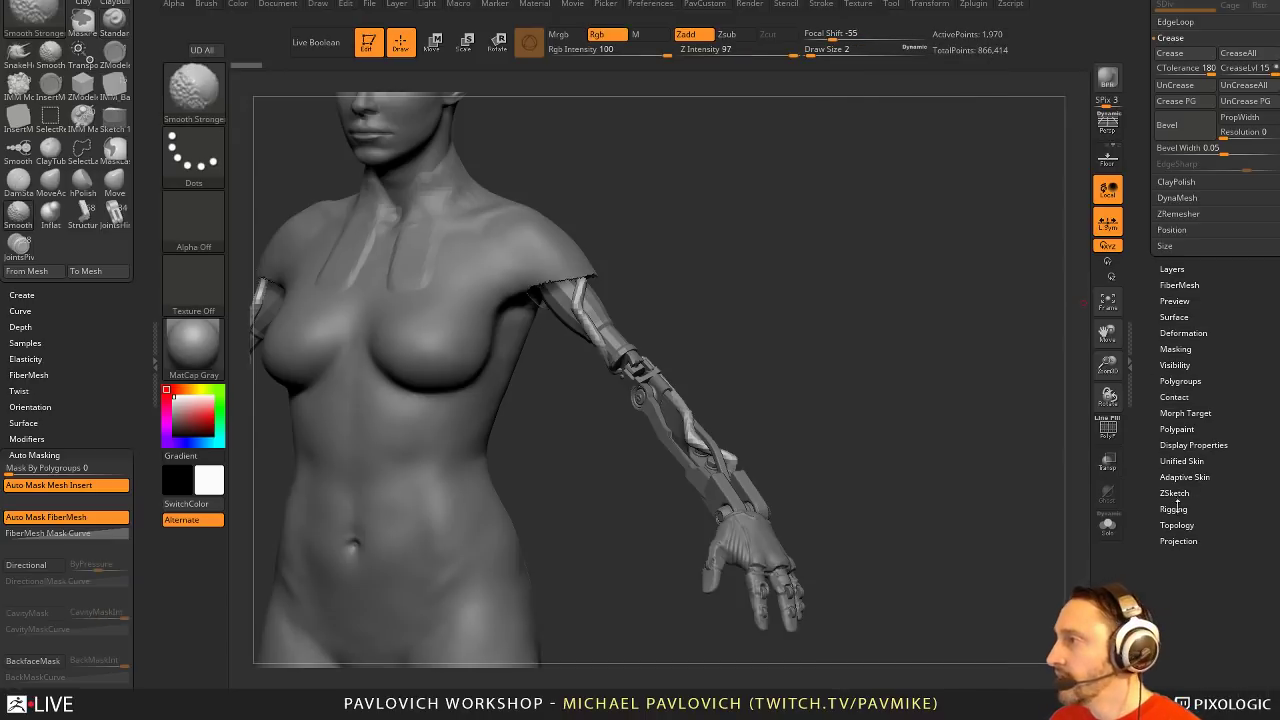
{"action": "left_click", "coordinate": [1184, 477]}
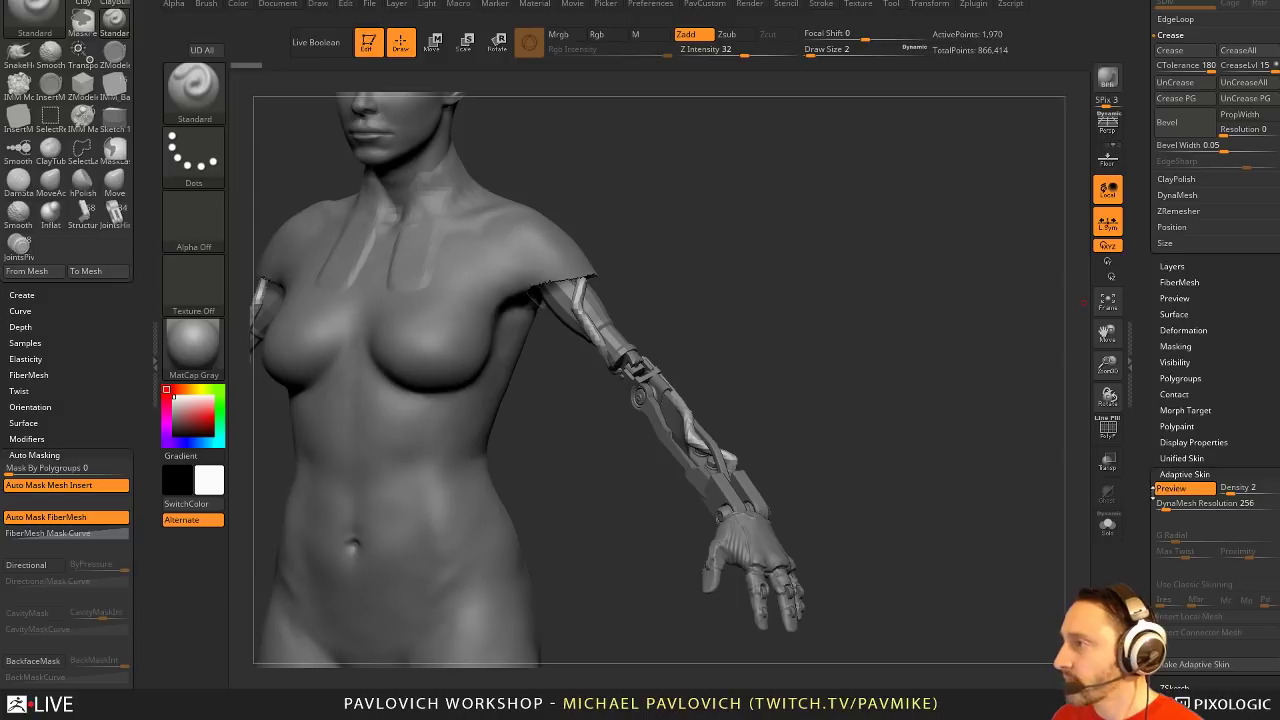
{"action": "left_click", "coordinate": [1180, 502]}
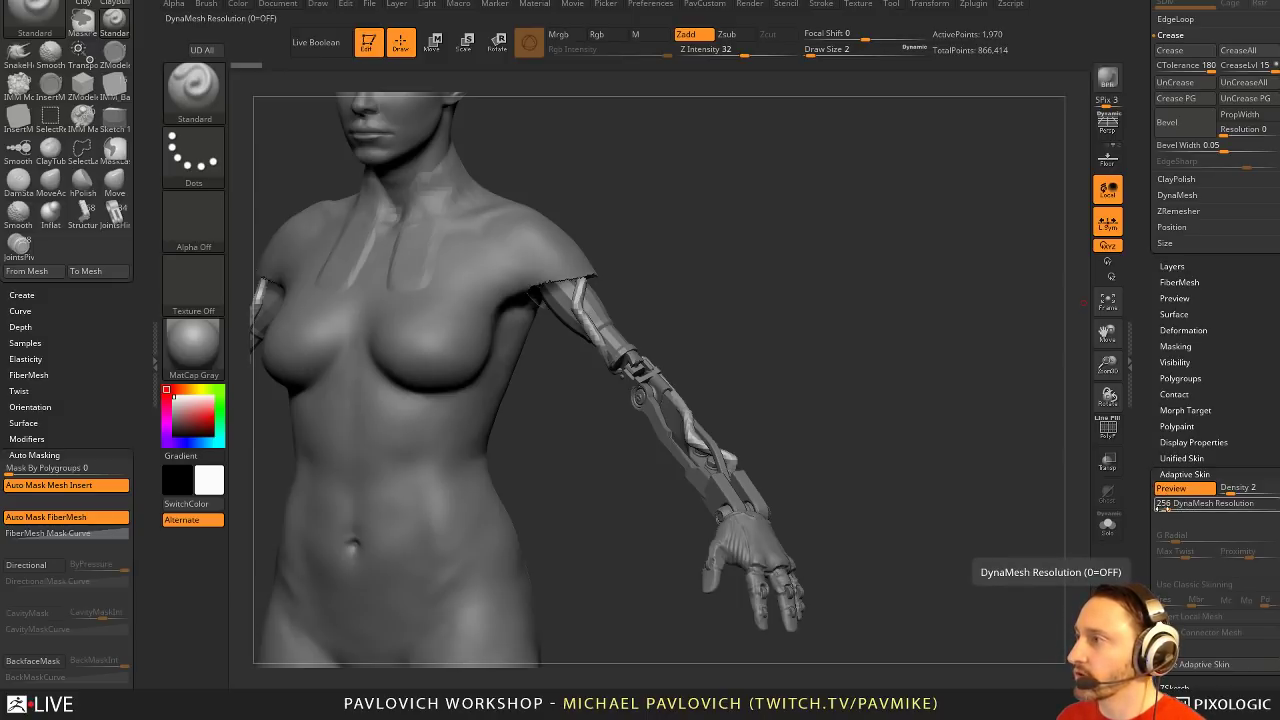
{"action": "type", "text": "0"}
{"action": "key", "text": "Return"}
{"action": "key", "text": "a"}
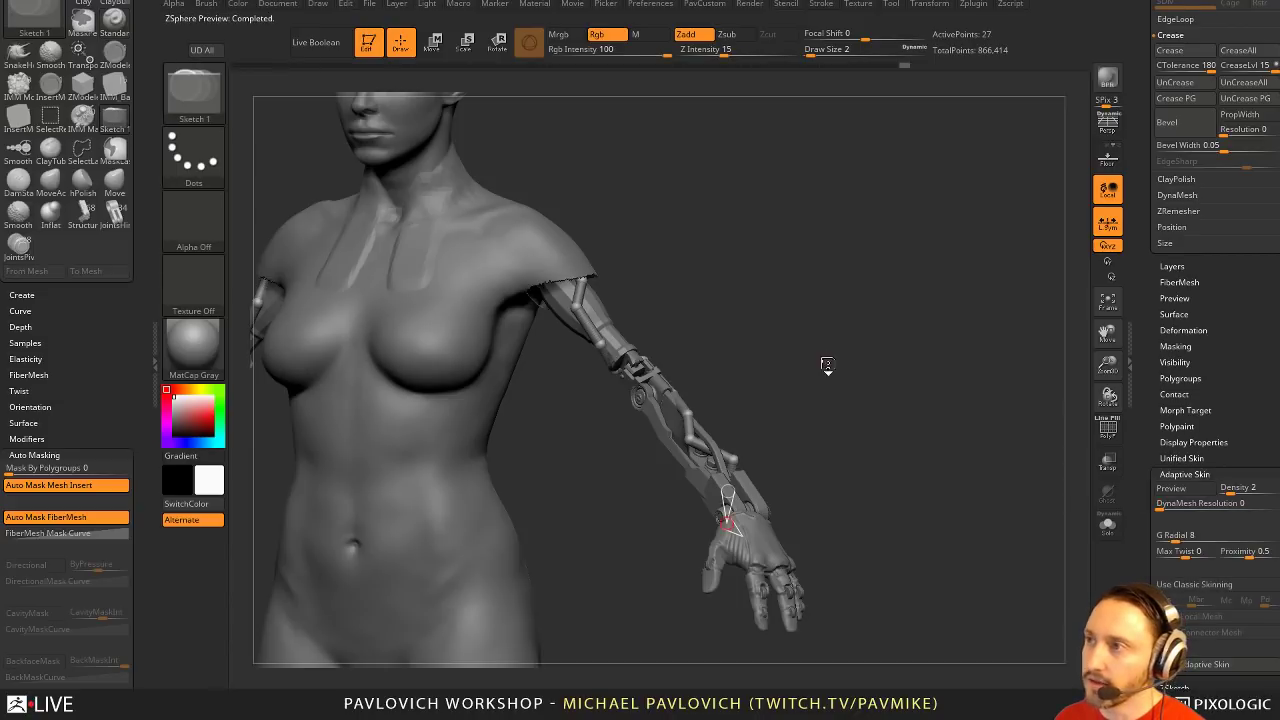
Show the polyframe on the cable's skin preview and set the adaptive skin Density to 1
{"action": "key", "text": "a"}
{"action": "key", "text": "shift+f"}
{"action": "mouse_move", "coordinate": [907, 375]}
{"action": "left_mouse_down", "text": "alt"}
{"action": "mouse_move", "coordinate": [907, 345]}
{"action": "mouse_move", "coordinate": [484, 227]}
{"action": "left_mouse_up", "text": "alt"}
{"action": "left_click_drag", "start_coordinate": [826, 514], "coordinate": [873, 491]}
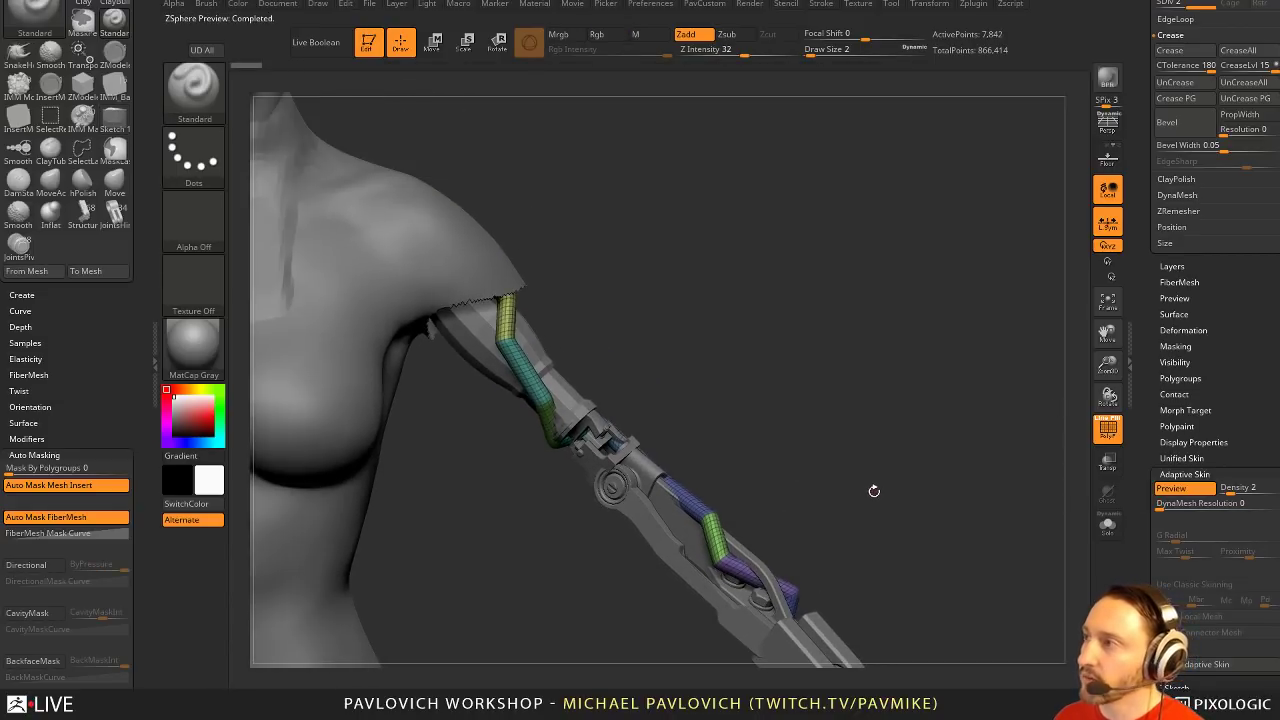
{"action": "left_click_drag", "start_coordinate": [1222, 489], "coordinate": [1018, 484]}
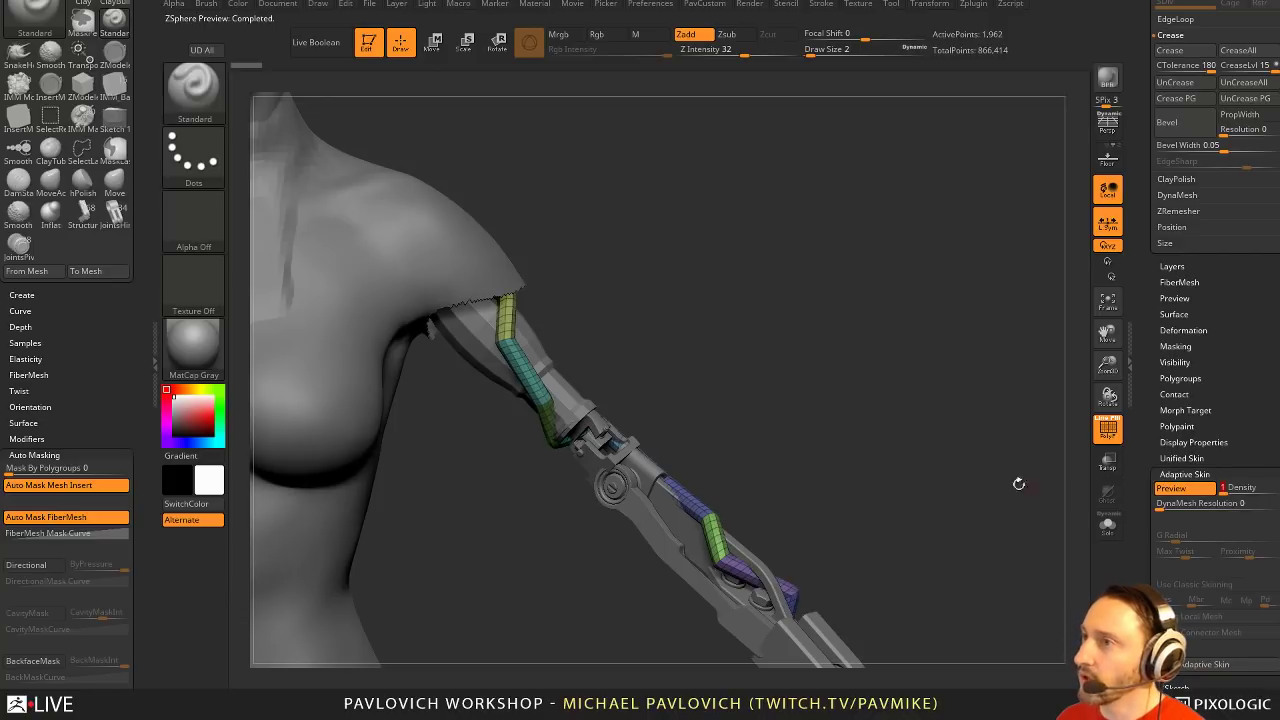
{"action": "left_click_drag", "start_coordinate": [843, 495], "coordinate": [855, 428], "text": "alt"}
{"action": "left_click_drag", "start_coordinate": [829, 355], "coordinate": [832, 383]}
Insert a ZSphere in the upper arm cable link and move it slightly inward to soften the bend
{"action": "key", "text": "a"}
{"action": "left_click_drag", "start_coordinate": [778, 262], "coordinate": [820, 353], "text": "alt"}
{"action": "left_click", "coordinate": [586, 371]}
{"action": "key", "text": "w"}
{"action": "left_click_drag", "start_coordinate": [592, 374], "coordinate": [577, 377]}
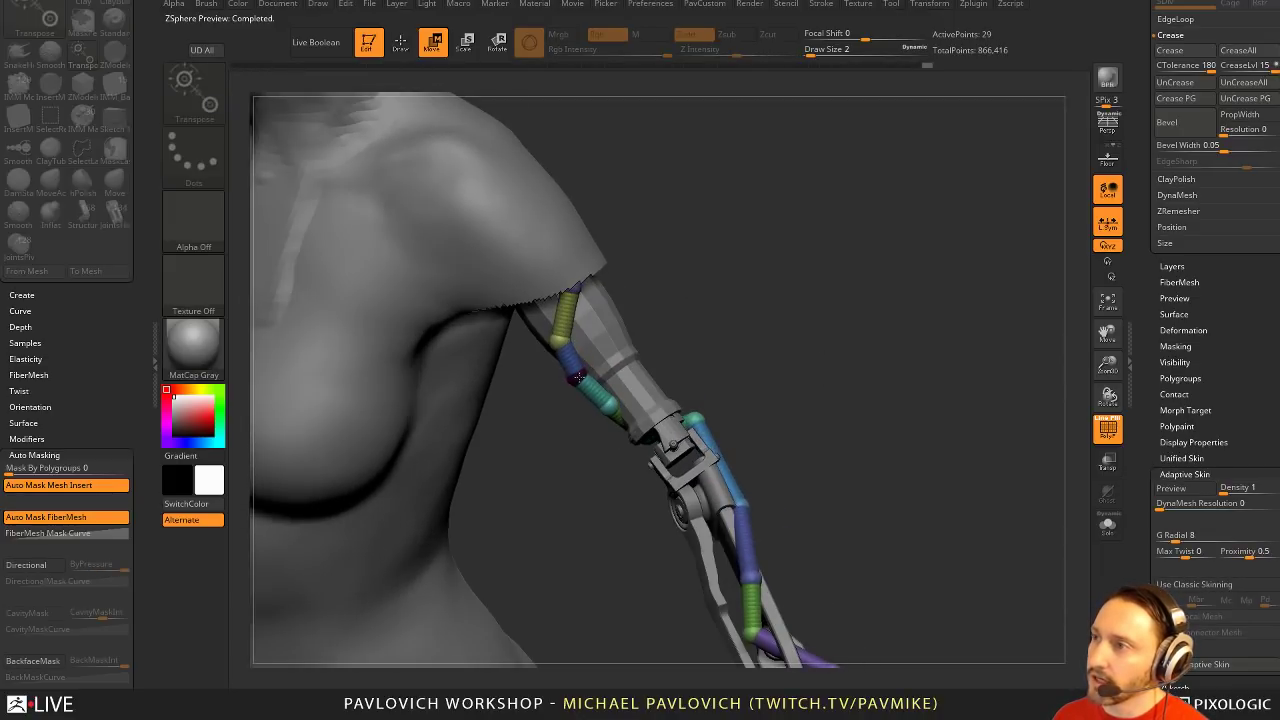
Insert a ZSphere in the cable link just below the elbow and preview the resulting adaptive skin
{"action": "left_click_drag", "start_coordinate": [842, 426], "coordinate": [810, 342], "text": "alt"}
{"action": "left_click_drag", "start_coordinate": [810, 342], "coordinate": [800, 366]}
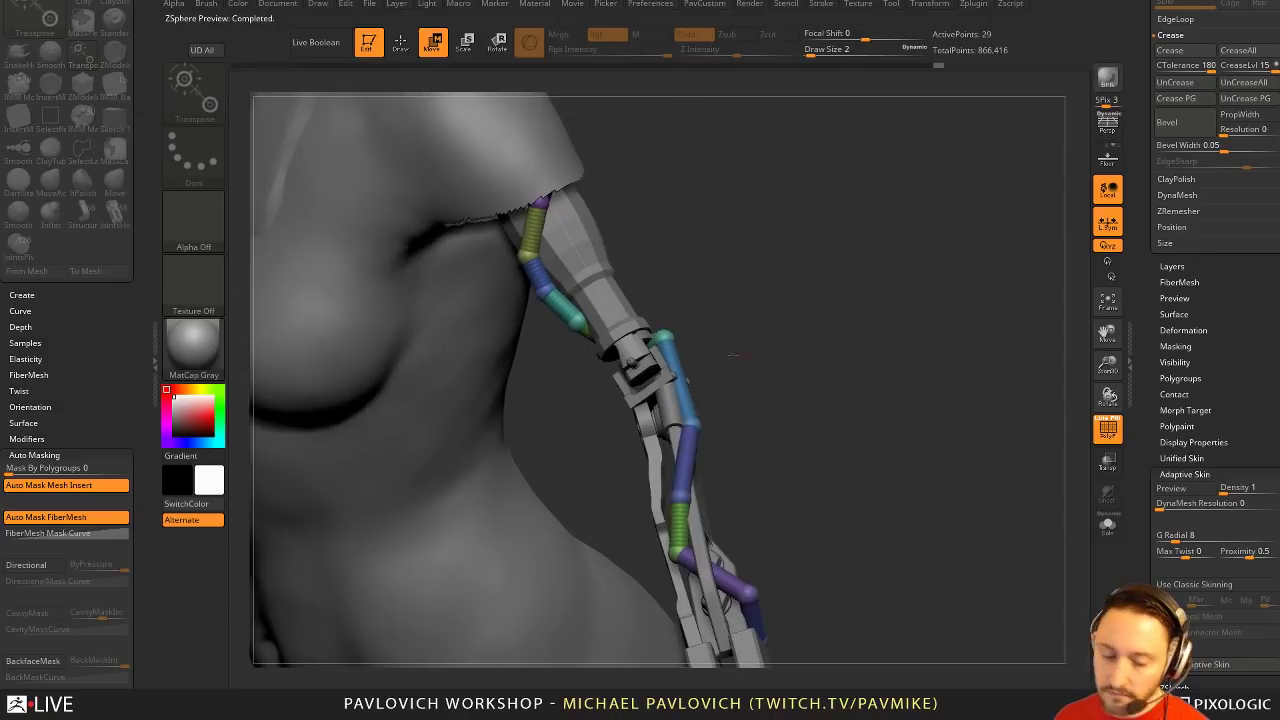
{"action": "left_click", "coordinate": [690, 382]}
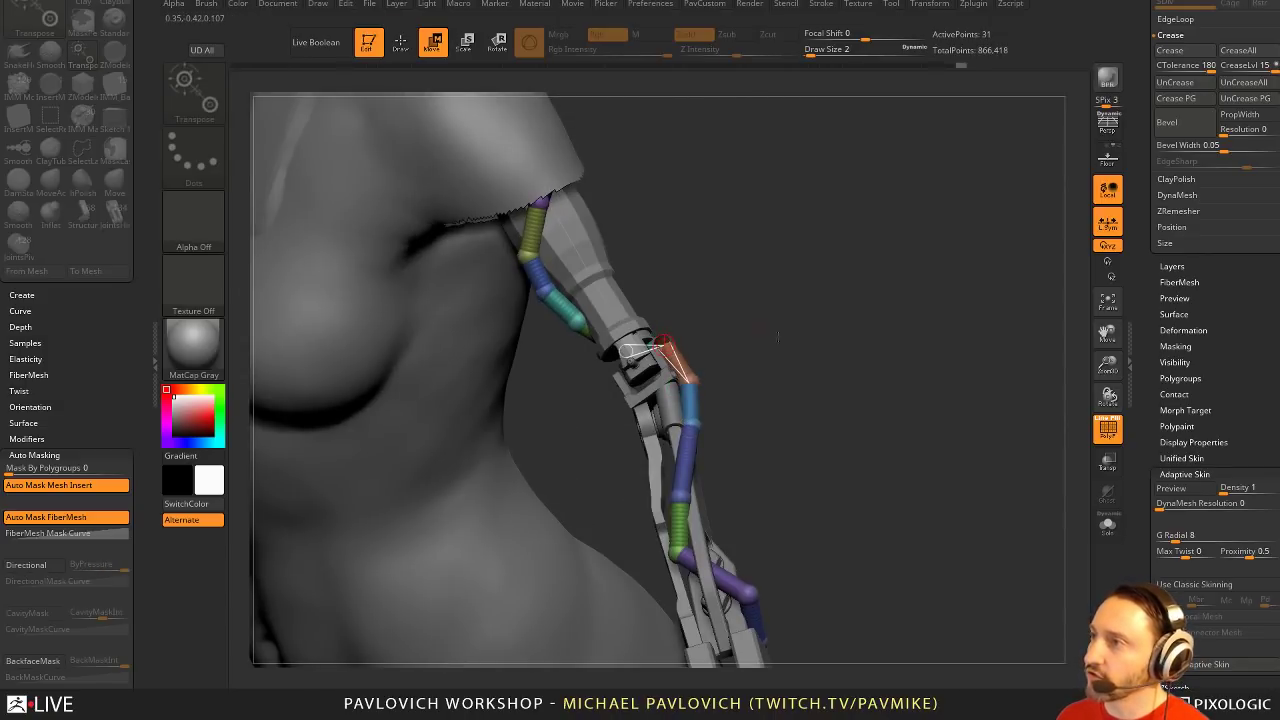
{"action": "key", "text": "q"}
{"action": "mouse_move", "coordinate": [868, 408]}
{"action": "left_mouse_down"}
{"action": "mouse_move", "coordinate": [876, 358]}
{"action": "mouse_move", "coordinate": [880, 374]}
{"action": "mouse_move", "coordinate": [851, 409]}
{"action": "left_mouse_up"}
{"action": "key", "text": "a"}
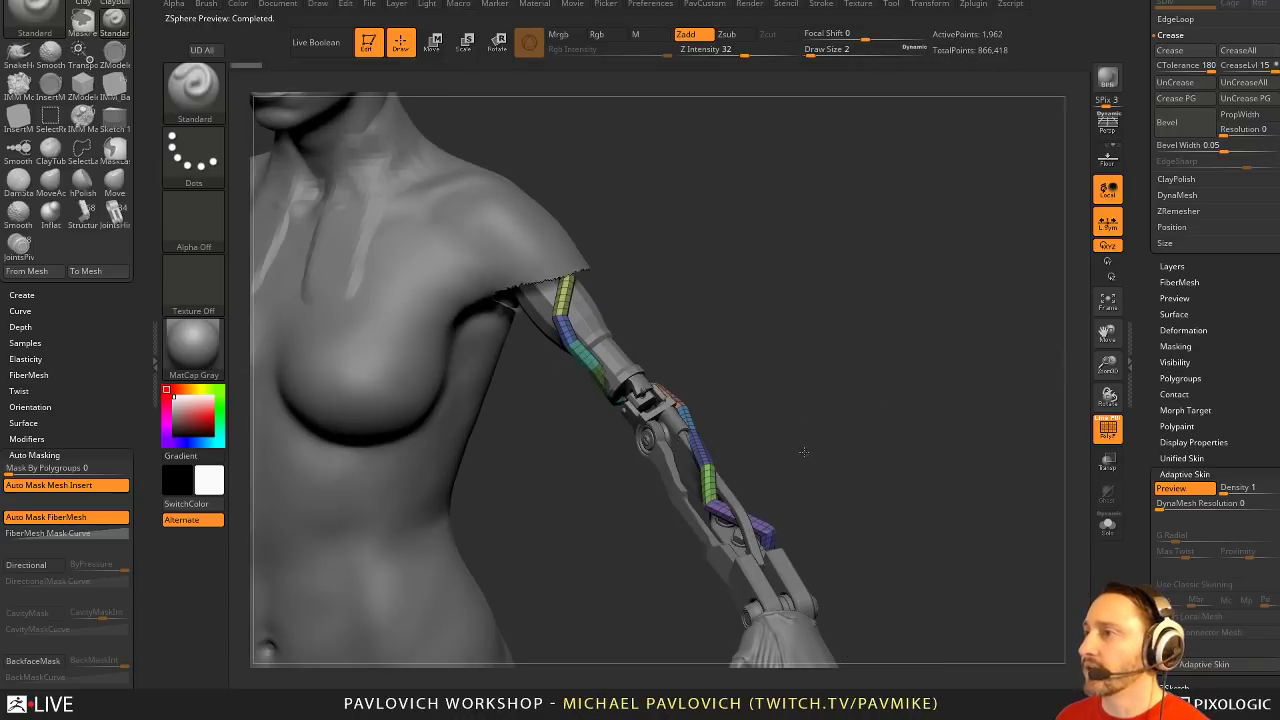
{"action": "left_click_drag", "start_coordinate": [804, 452], "coordinate": [840, 430]}
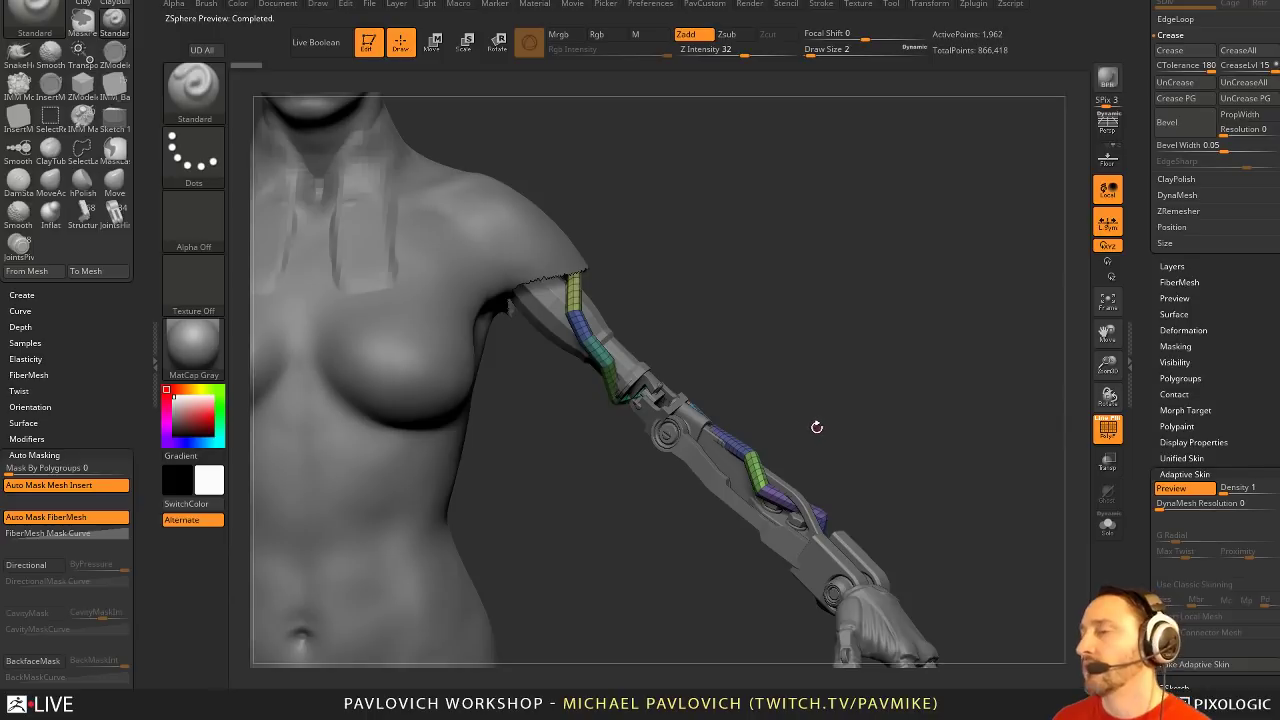
{"action": "left_click_drag", "start_coordinate": [825, 421], "coordinate": [905, 387]}
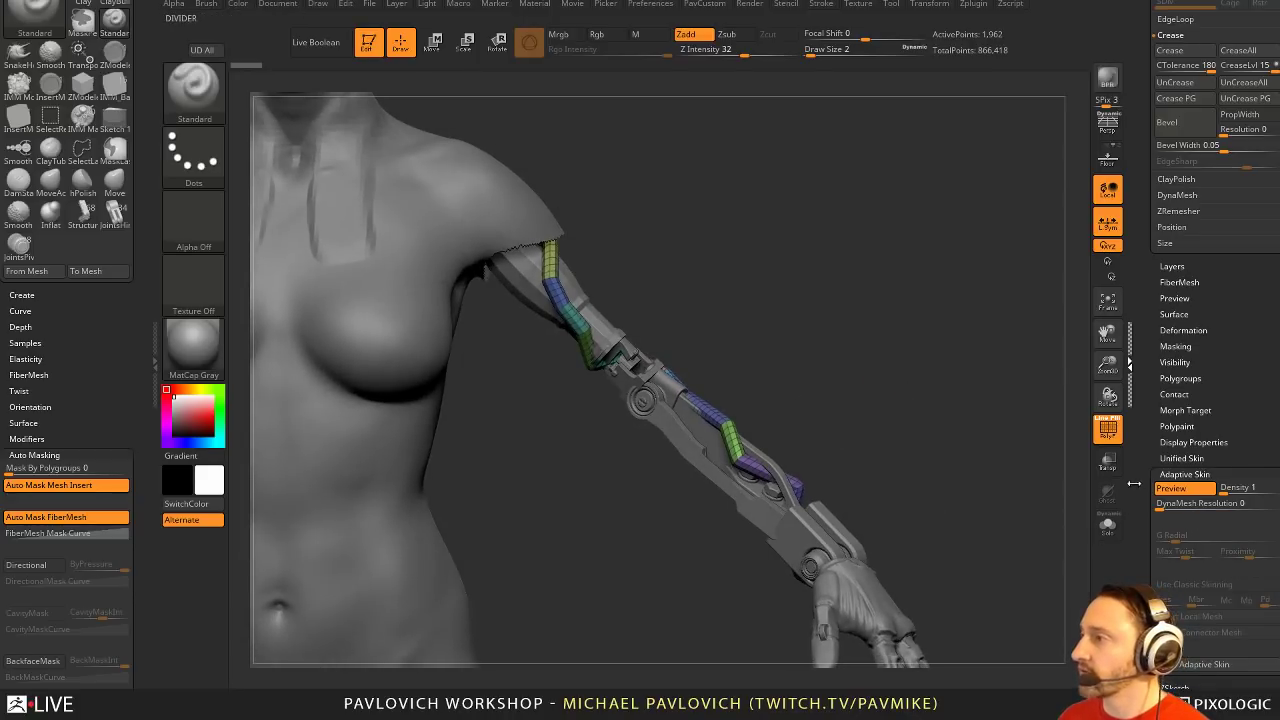
Generate an adaptive skin mesh from the ZSphere cable
{"action": "left_click", "coordinate": [1195, 666]}
{"action": "left_click_drag", "start_coordinate": [1138, 446], "coordinate": [1140, 640]}
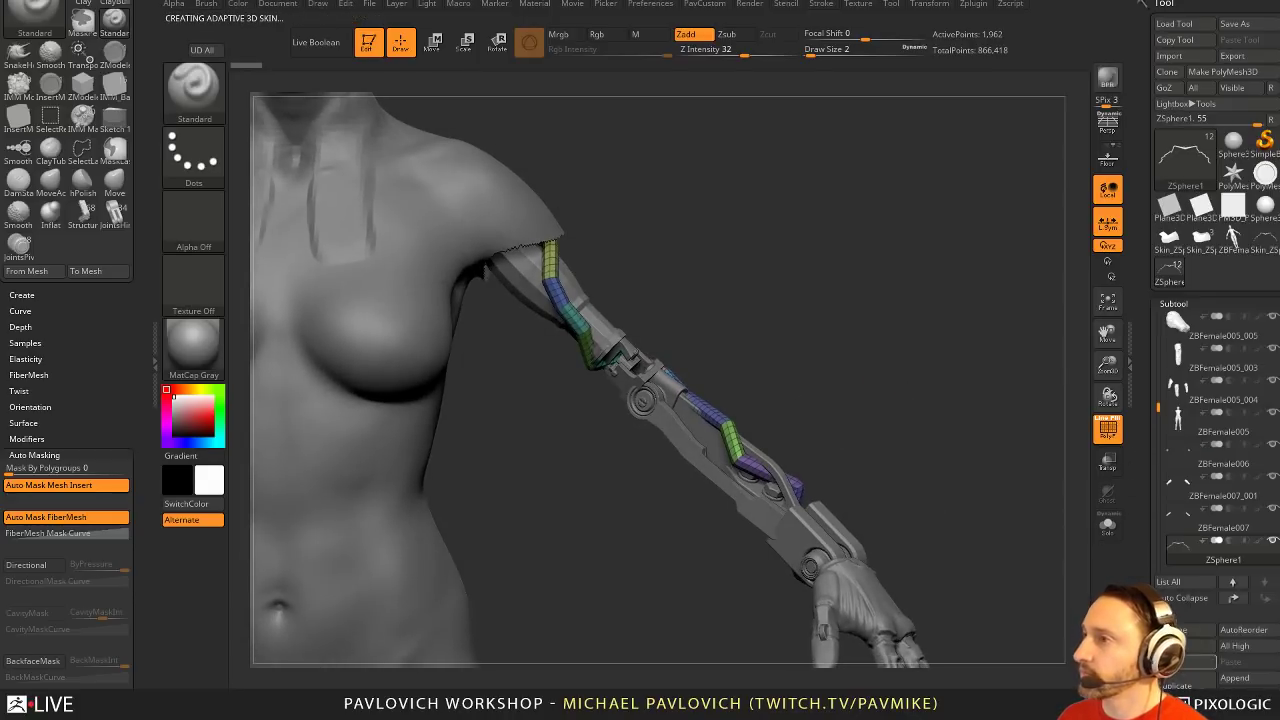
{"action": "left_click_drag", "start_coordinate": [764, 412], "coordinate": [784, 413]}
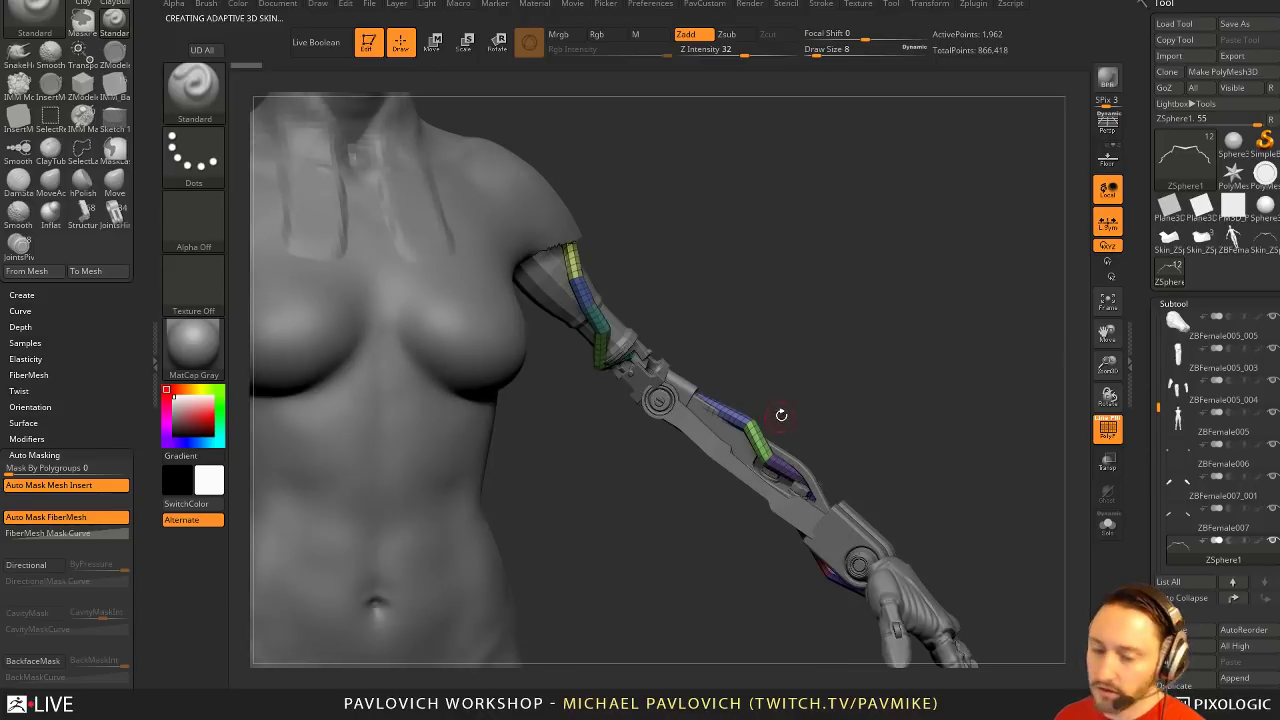
{"action": "mouse_move", "coordinate": [800, 368]}
{"action": "left_mouse_down", "text": "alt"}
{"action": "mouse_move", "coordinate": [816, 437]}
{"action": "mouse_move", "coordinate": [868, 530]}
{"action": "left_mouse_up", "text": "alt"}
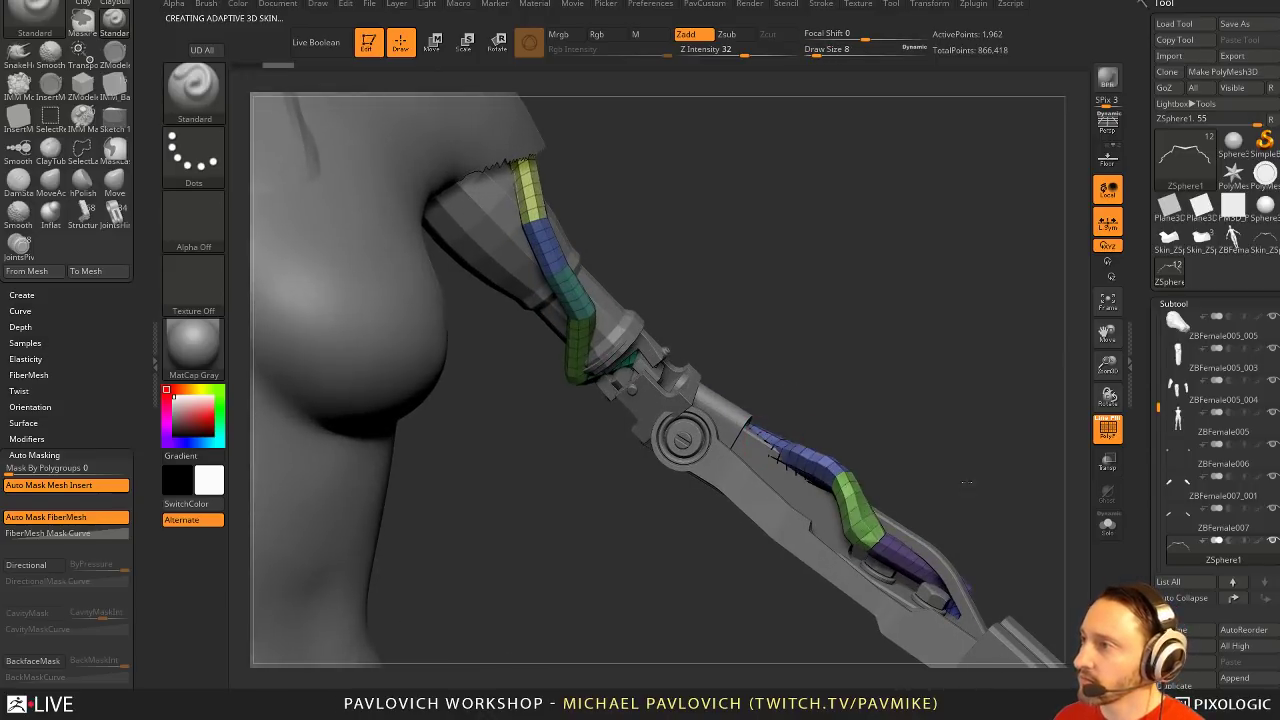
{"action": "left_click_drag", "start_coordinate": [967, 482], "coordinate": [962, 430], "text": "alt"}
Compare the ZSphere chain with its adaptive skin preview along the upper arm and forearm
{"action": "left_click_drag", "start_coordinate": [1140, 512], "coordinate": [1140, 356]}
{"action": "key", "text": "a"}
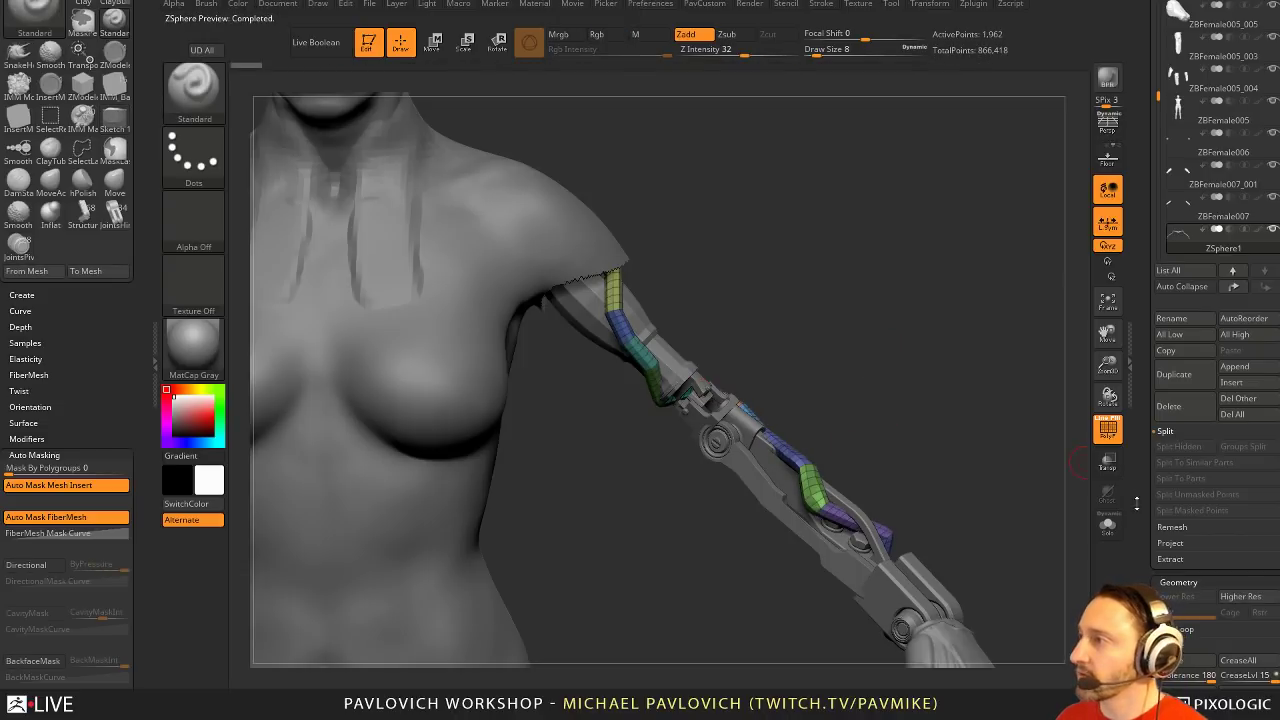
{"action": "left_click_drag", "start_coordinate": [1136, 503], "coordinate": [1135, 333]}
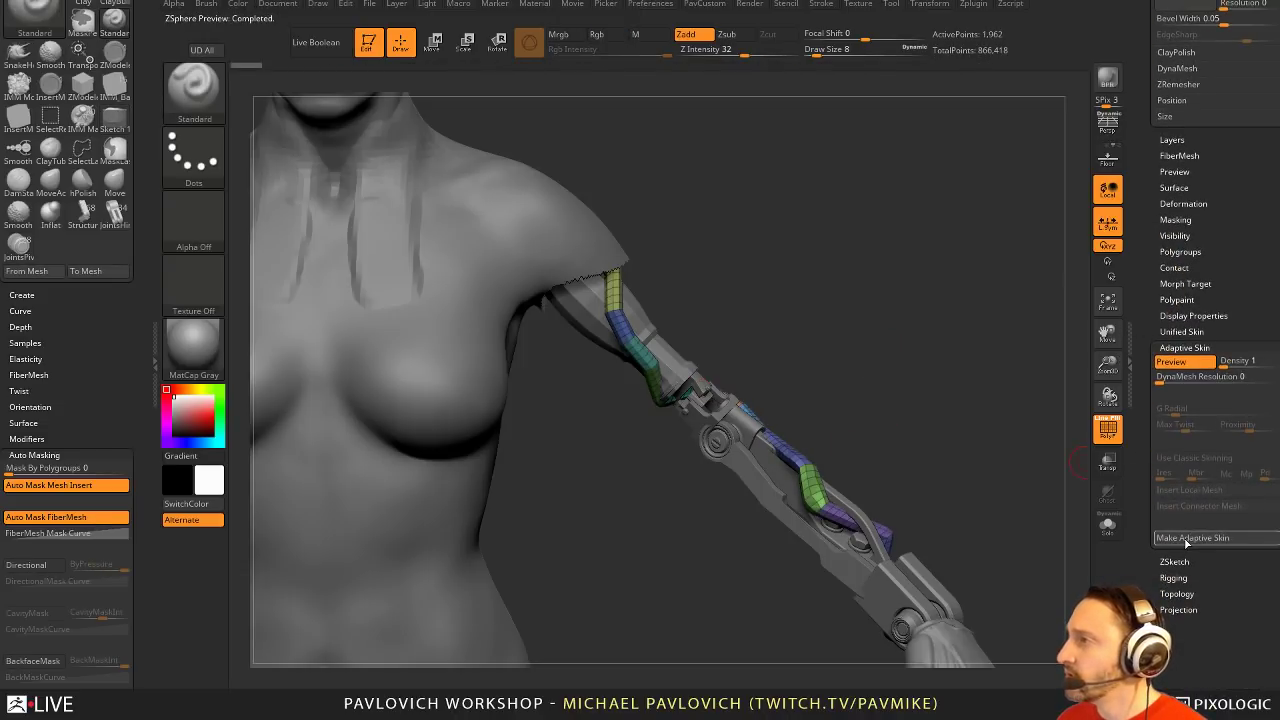
{"action": "left_click", "coordinate": [1187, 366]}
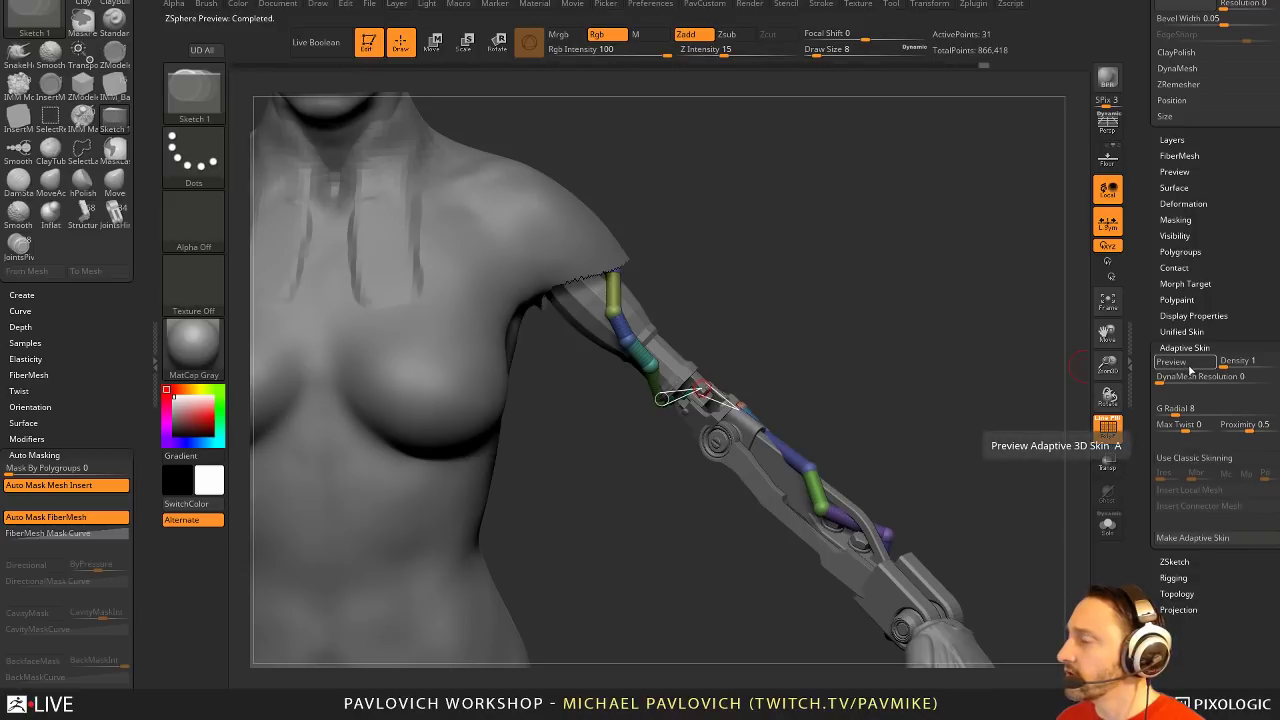
{"action": "key", "text": "a"}
{"action": "left_click_drag", "start_coordinate": [991, 403], "coordinate": [968, 425]}
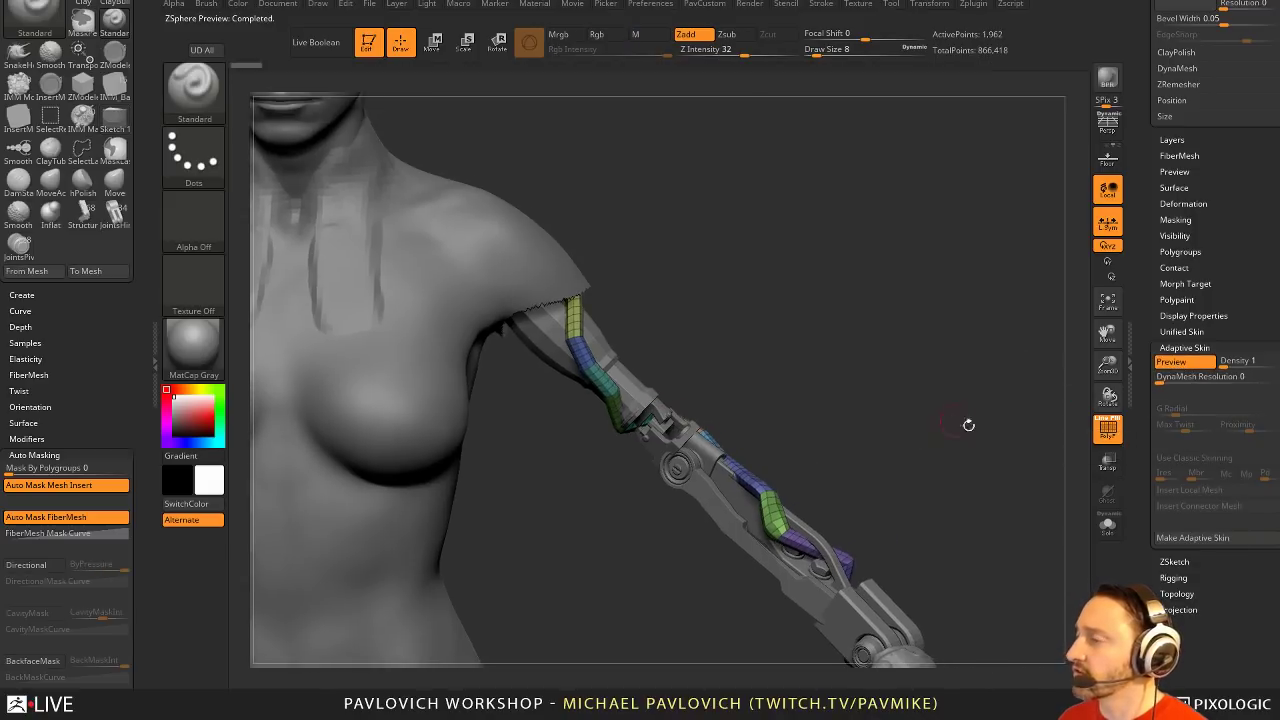
{"action": "key", "text": "a"}
{"action": "key", "text": "w"}
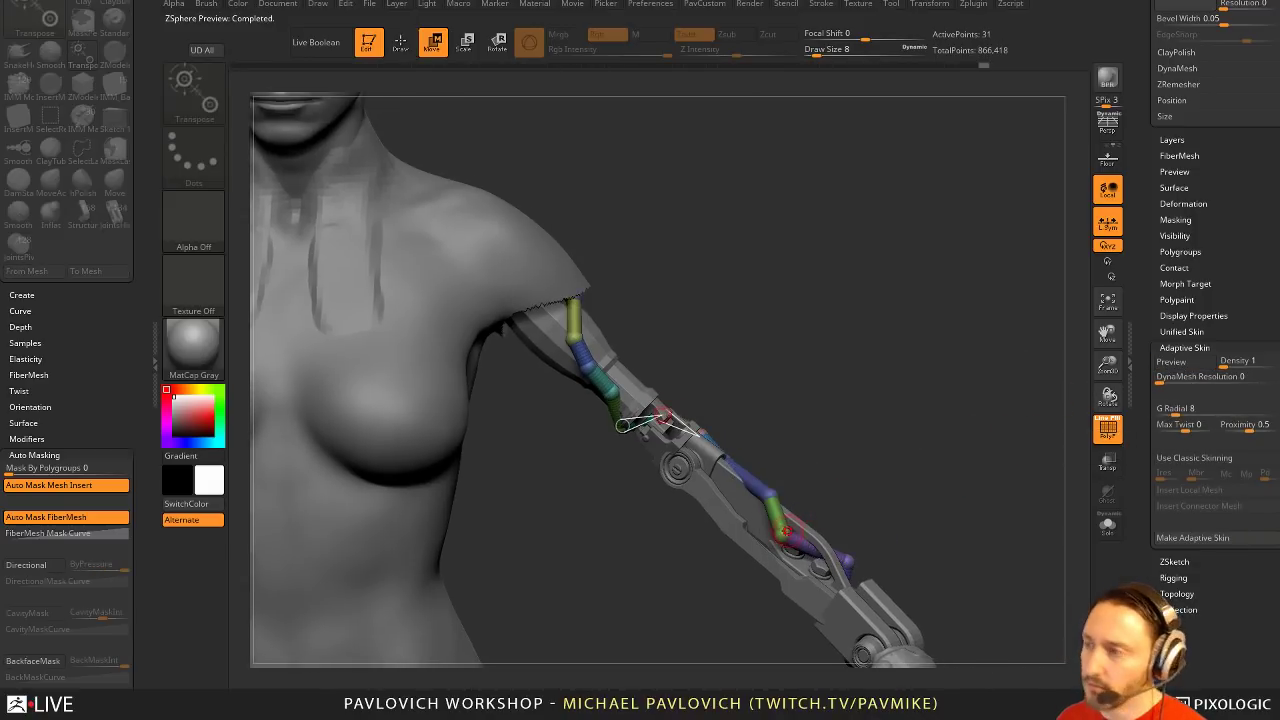
{"action": "key", "text": "a"}
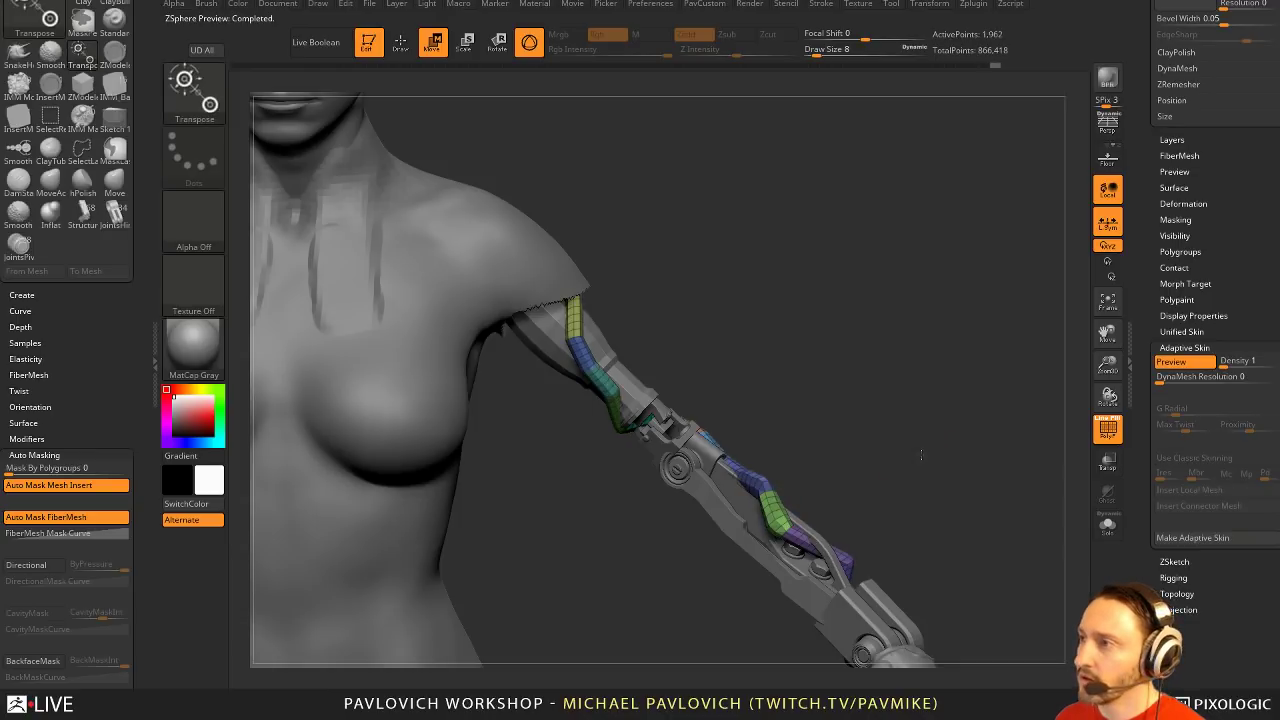
{"action": "left_click_drag", "start_coordinate": [923, 455], "coordinate": [877, 492]}
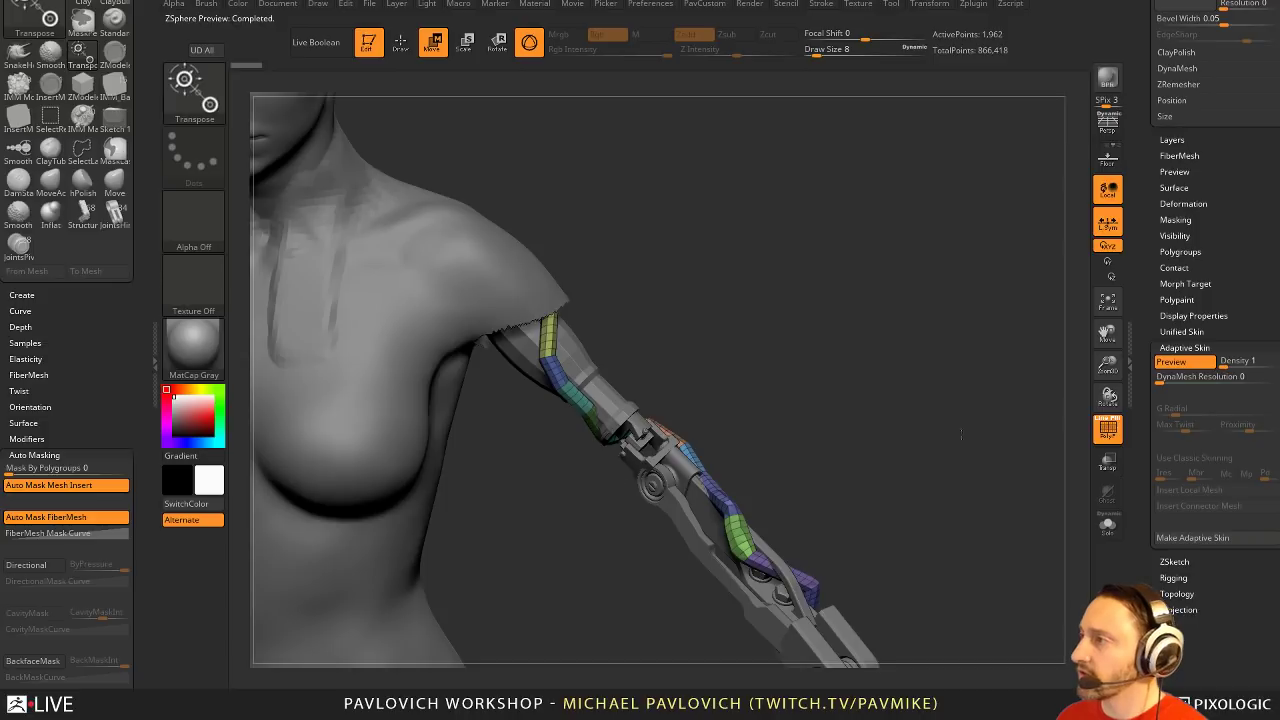
Inspect the generated Skin_ZSphere3 cable mesh on its own and return to the ZSphere1 tool with the full figure
{"action": "scroll", "coordinate": [1150, 499], "scroll_direction": "up", "scroll_amount": 10}
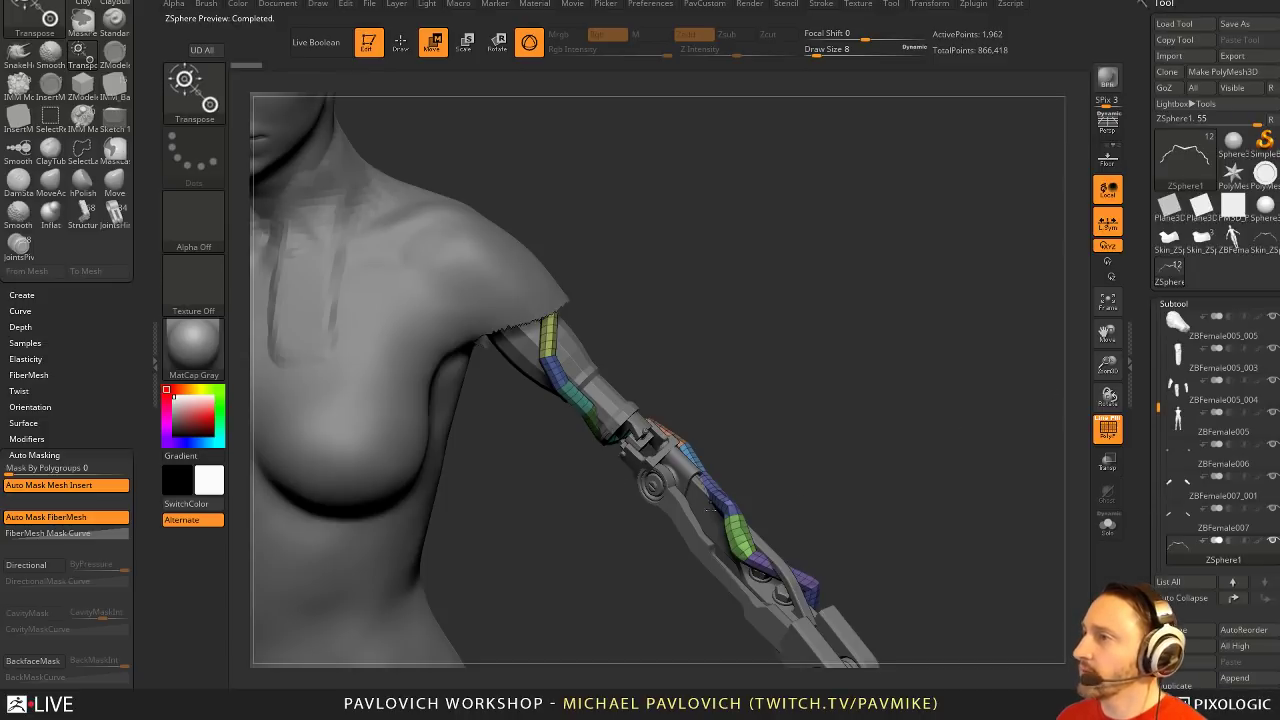
{"action": "left_click", "coordinate": [1265, 254]}
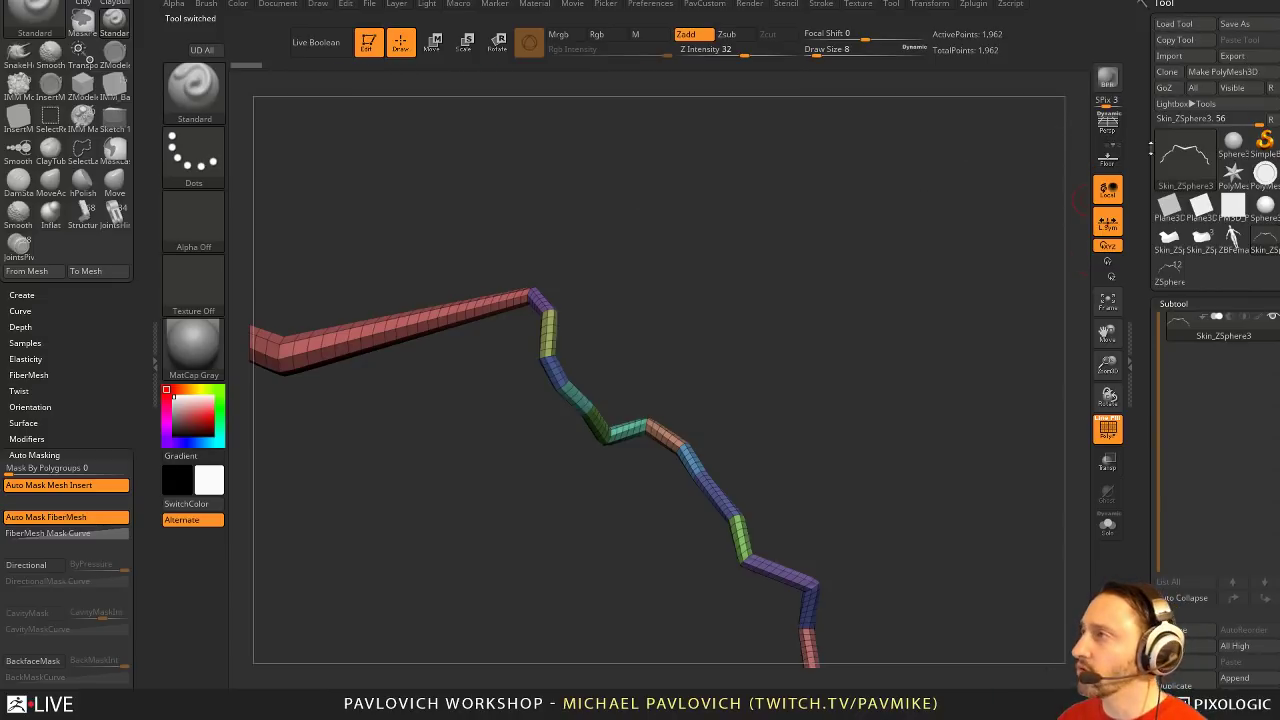
{"action": "left_click", "coordinate": [1205, 250]}
{"action": "left_click", "coordinate": [1170, 266]}
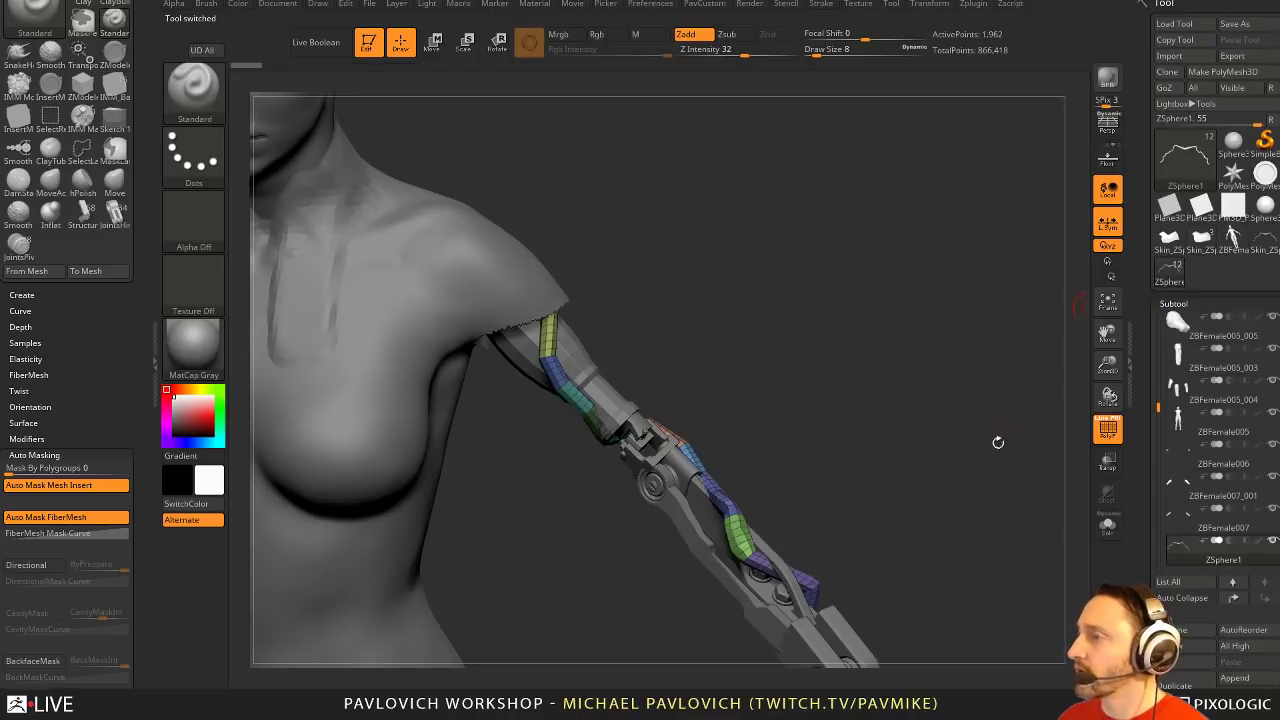
Append the Skin_ZSphere3 cable mesh to the figure's subtools and remove the original ZSphere1 subtool
{"action": "left_click_drag", "start_coordinate": [998, 442], "coordinate": [986, 371], "text": "alt"}
{"action": "left_click", "coordinate": [1232, 678]}
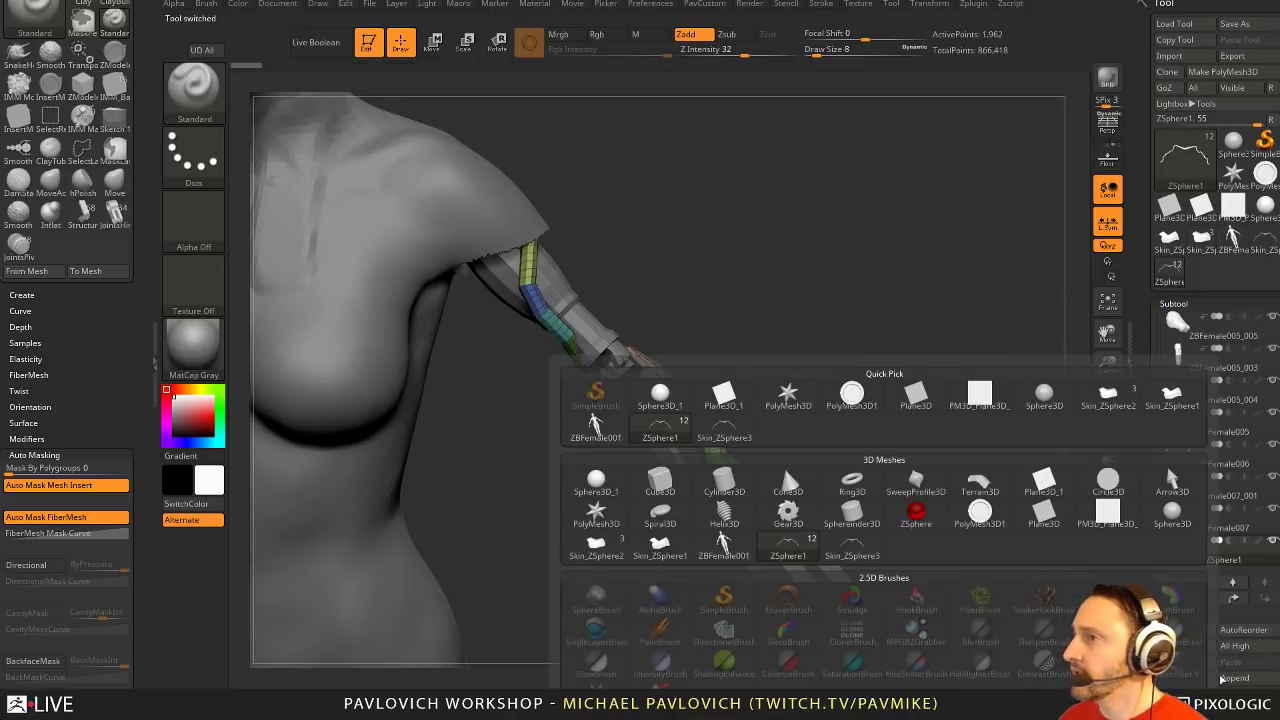
{"action": "left_click", "coordinate": [863, 556]}
{"action": "left_click_drag", "start_coordinate": [917, 477], "coordinate": [1034, 295], "text": "alt"}
{"action": "left_click_drag", "start_coordinate": [1158, 400], "coordinate": [1156, 449]}
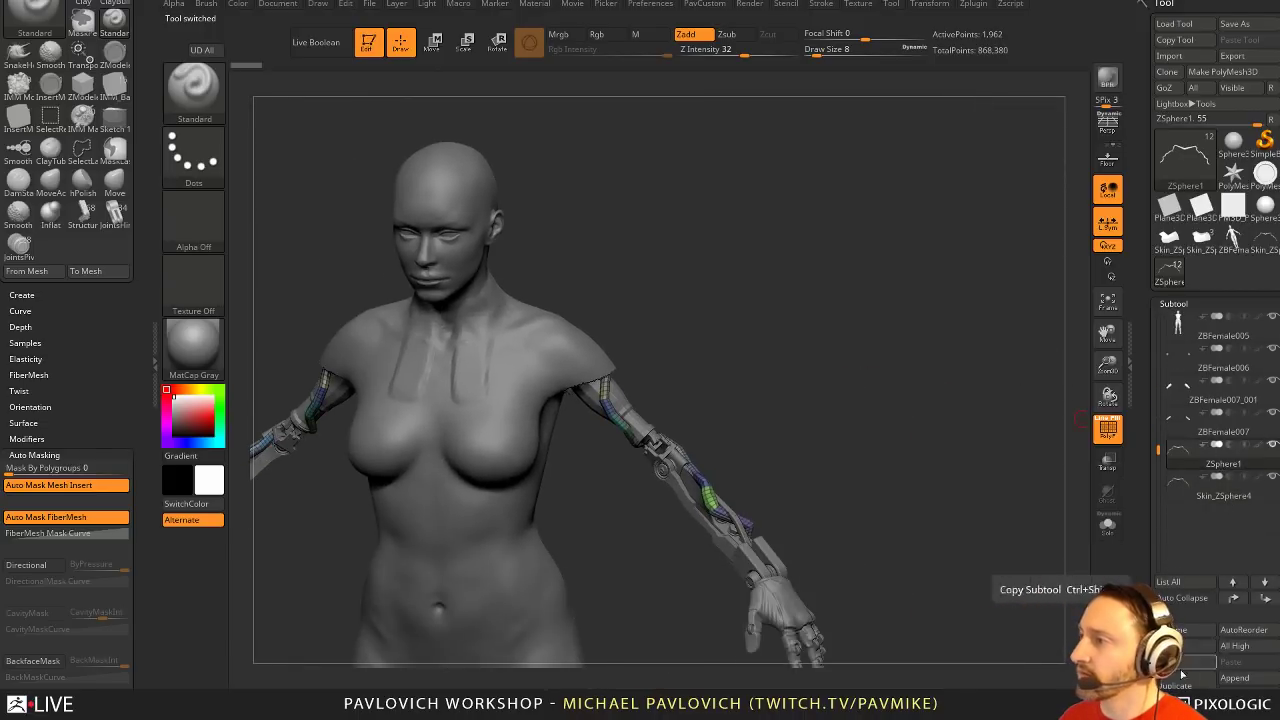
{"action": "left_click_drag", "start_coordinate": [865, 392], "coordinate": [799, 418]}
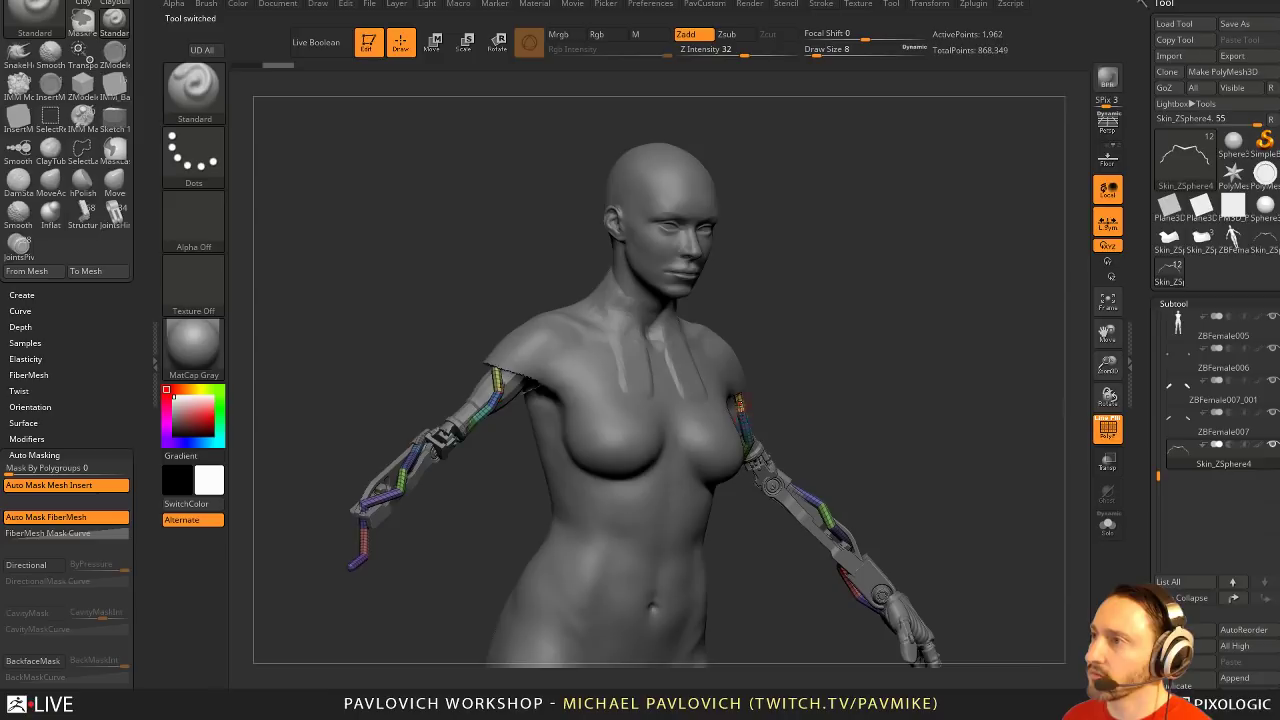
{"action": "left_click_drag", "start_coordinate": [757, 407], "coordinate": [724, 440]}
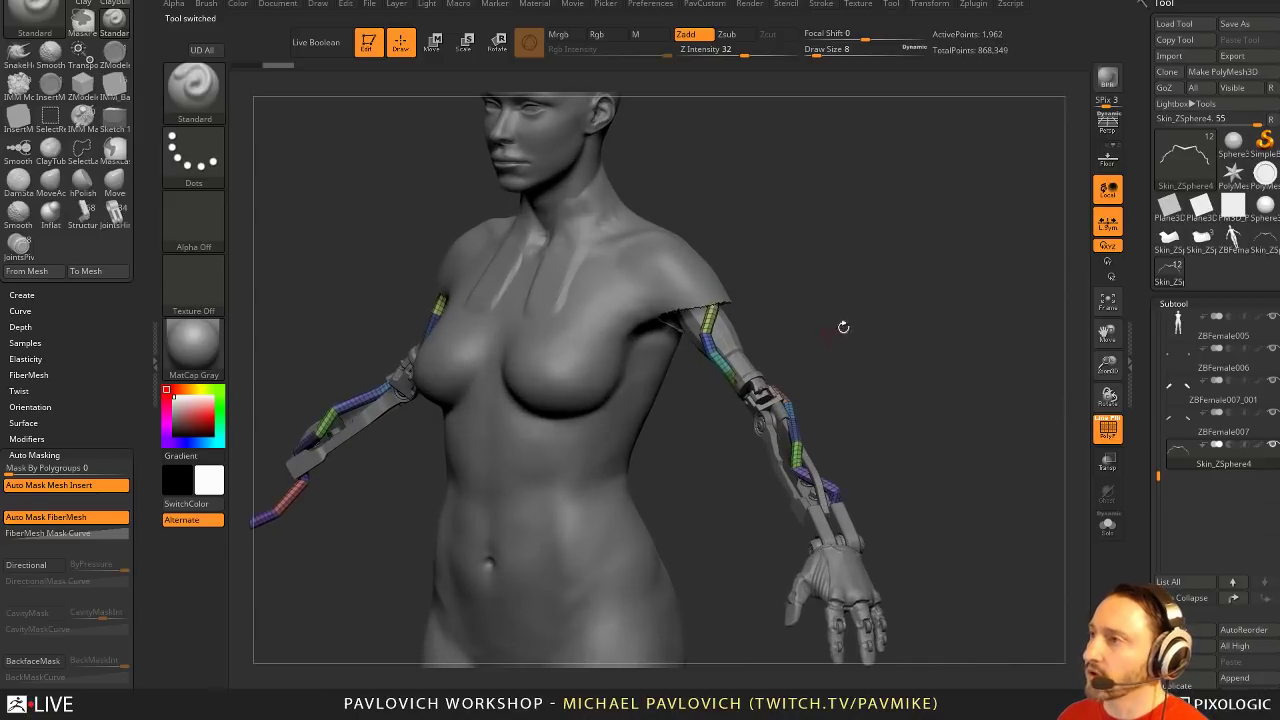
Try to shift the upper-arm cable with the Move brush, undo it, and reduce the draw size to 9
{"action": "left_click_drag", "start_coordinate": [843, 327], "coordinate": [908, 371]}
{"action": "key", "text": "b"}
{"action": "key", "text": "m"}
{"action": "key", "text": "v"}
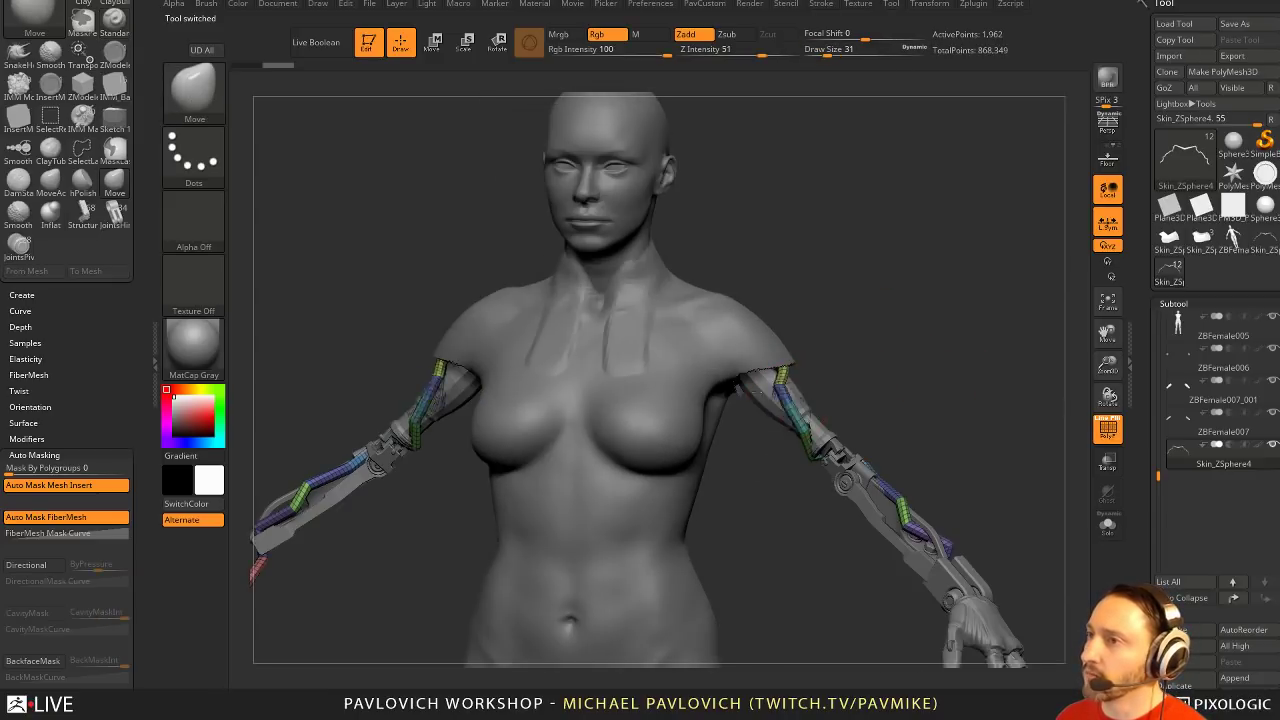
{"action": "left_click_drag", "start_coordinate": [788, 396], "coordinate": [771, 400]}
{"action": "key", "text": "ctrl+z"}
{"action": "key", "text": "s"}
{"action": "left_click", "coordinate": [929, 396]}
{"action": "left_click_drag", "start_coordinate": [939, 396], "coordinate": [908, 400], "text": "alt"}
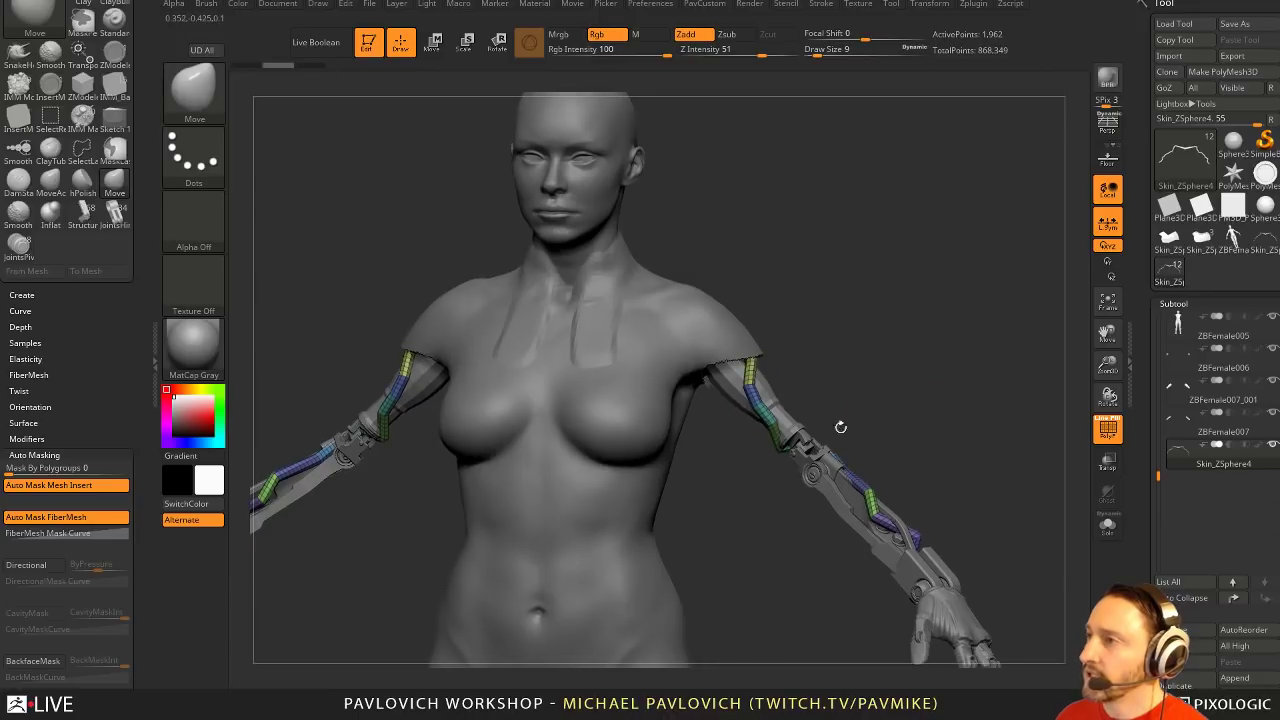
{"action": "left_click_drag", "start_coordinate": [840, 427], "coordinate": [1014, 454]}
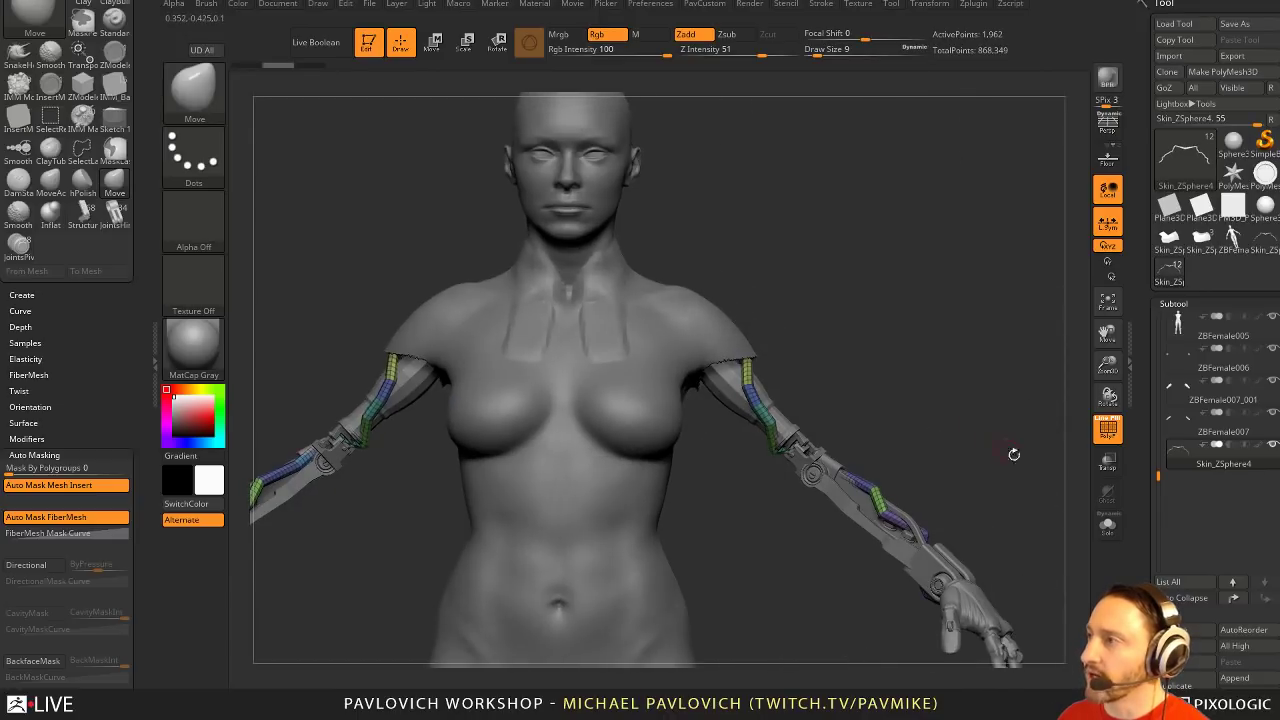
Isolate the cable mesh, hide the red polygroup spanning the chest between the shoulders, and delete the hidden geometry
{"action": "left_click", "coordinate": [1106, 530]}
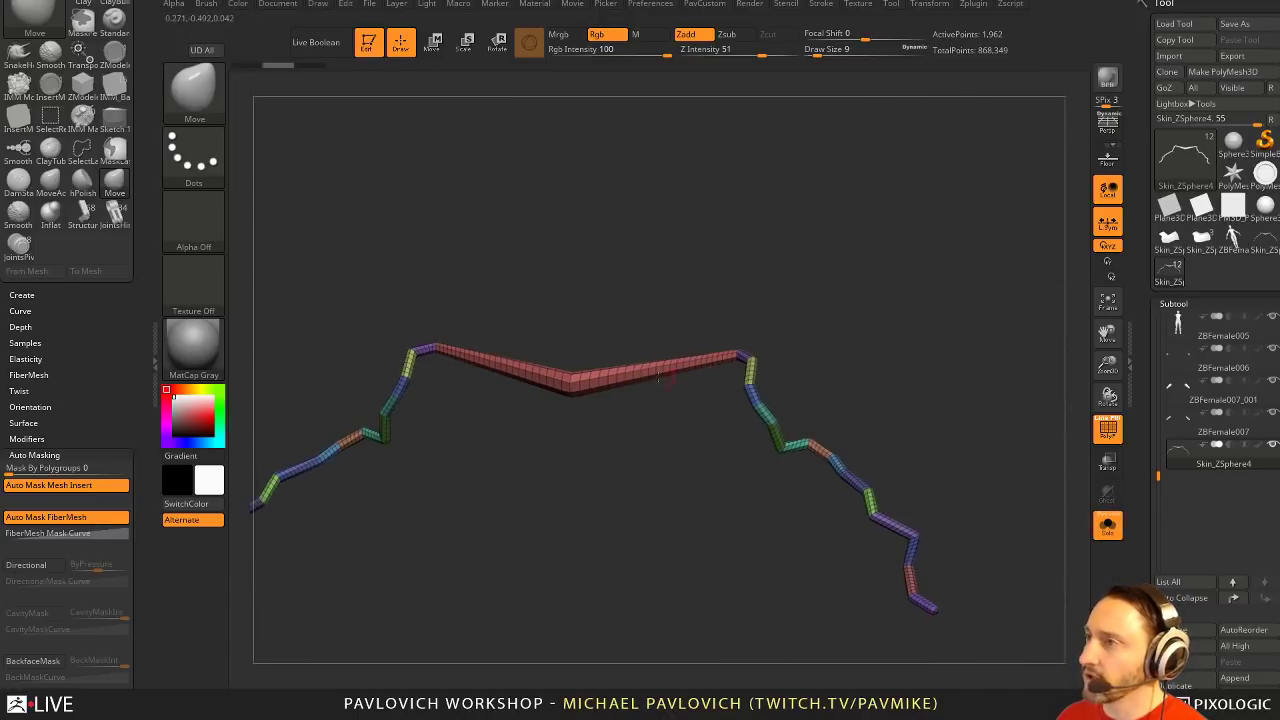
{"action": "key", "text": "ctrl+shift"}
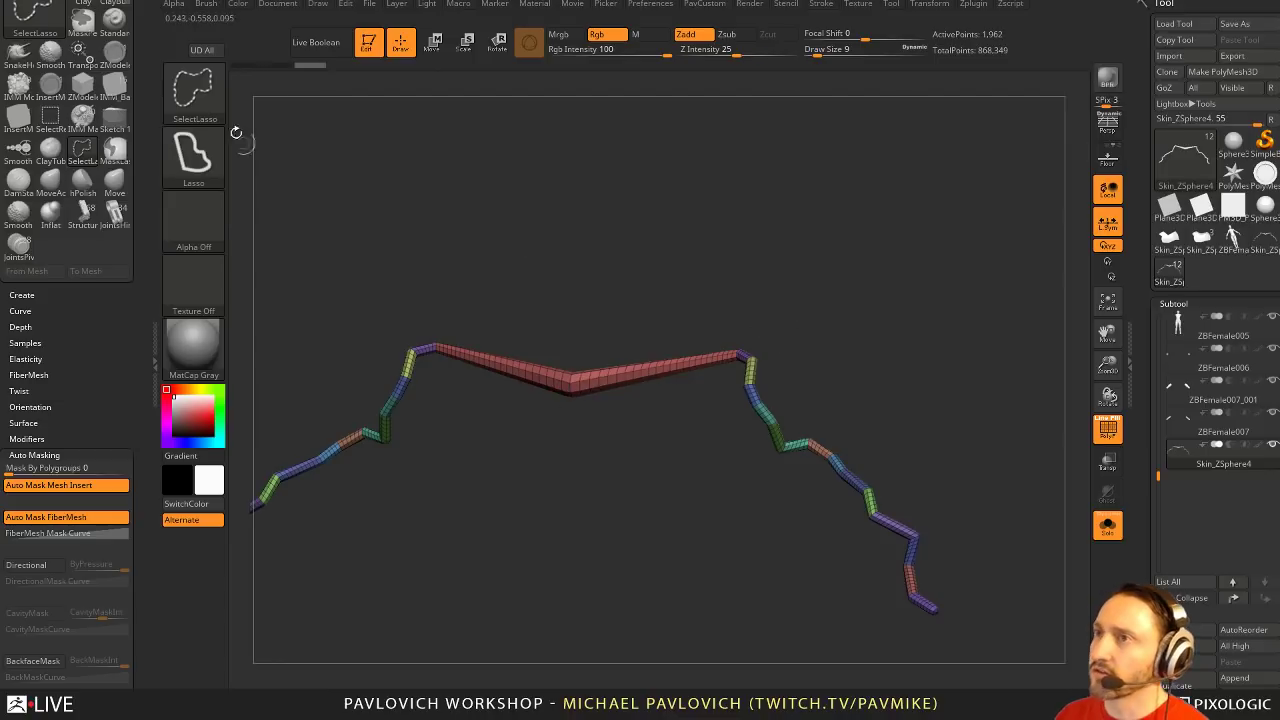
{"action": "left_click", "coordinate": [200, 98], "text": "ctrl+shift"}
{"action": "left_click", "coordinate": [295, 108], "text": "ctrl+shift"}
{"action": "left_click", "coordinate": [567, 383], "text": "ctrl+shift"}
{"action": "left_click_drag", "start_coordinate": [903, 278], "coordinate": [957, 371], "text": "ctrl+shift"}
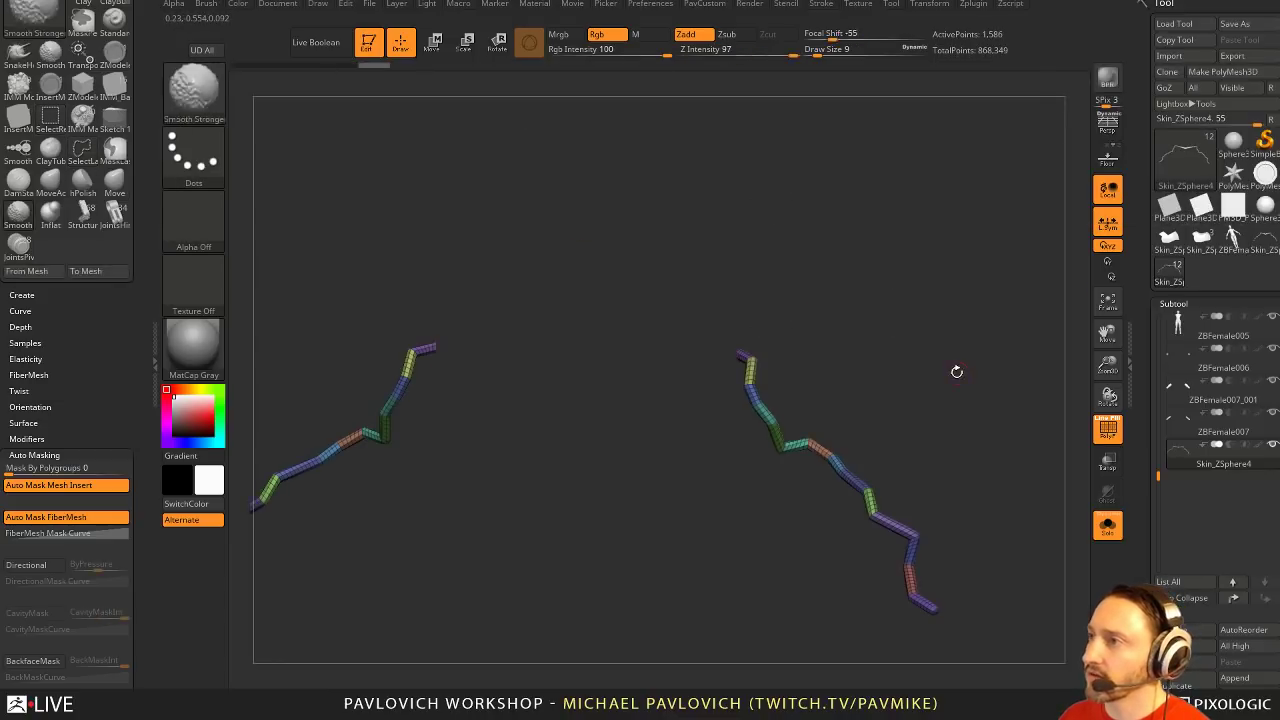
{"action": "key", "text": "2"}
{"action": "left_click", "coordinate": [912, 291]}
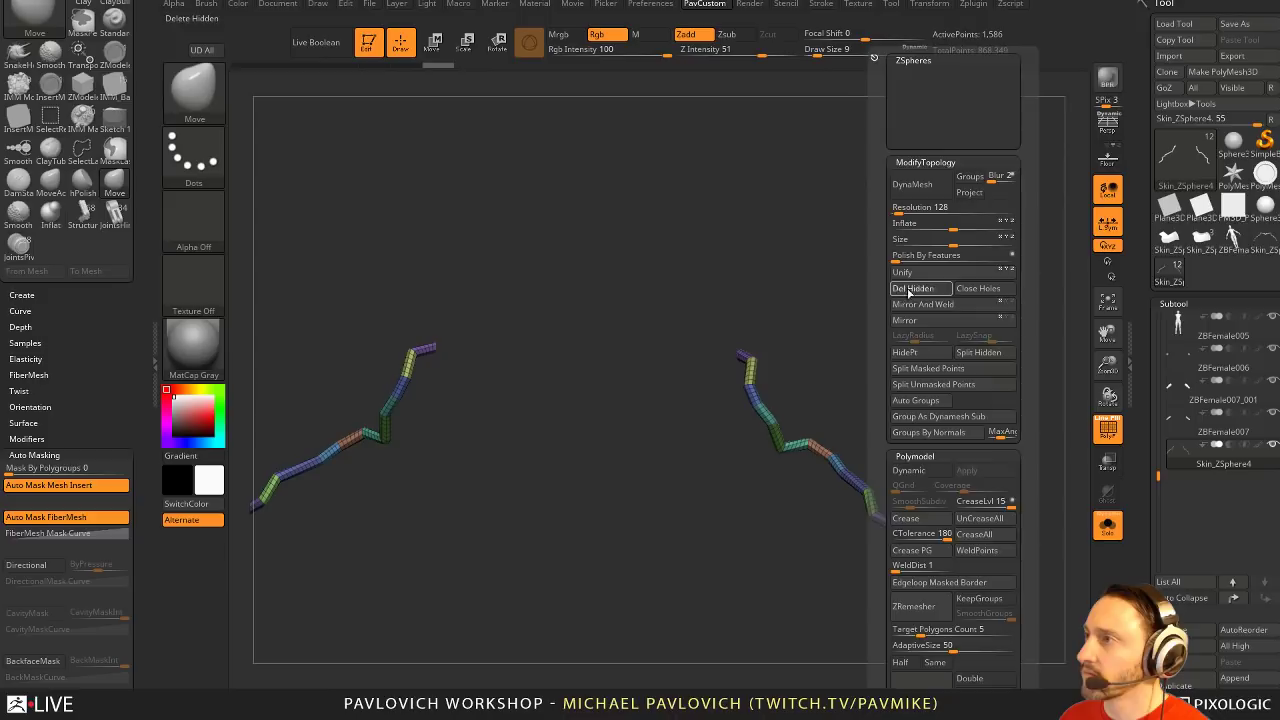
Hide the end cap at the palm end of the cable with a lasso selection and delete the hidden polygons
{"action": "mouse_move", "coordinate": [850, 310]}
{"action": "left_mouse_down"}
{"action": "mouse_move", "coordinate": [806, 317]}
{"action": "mouse_move", "coordinate": [1014, 491]}
{"action": "mouse_move", "coordinate": [689, 417]}
{"action": "mouse_move", "coordinate": [673, 446]}
{"action": "mouse_move", "coordinate": [740, 423]}
{"action": "mouse_move", "coordinate": [686, 363]}
{"action": "left_mouse_up"}
{"action": "key", "text": "s"}
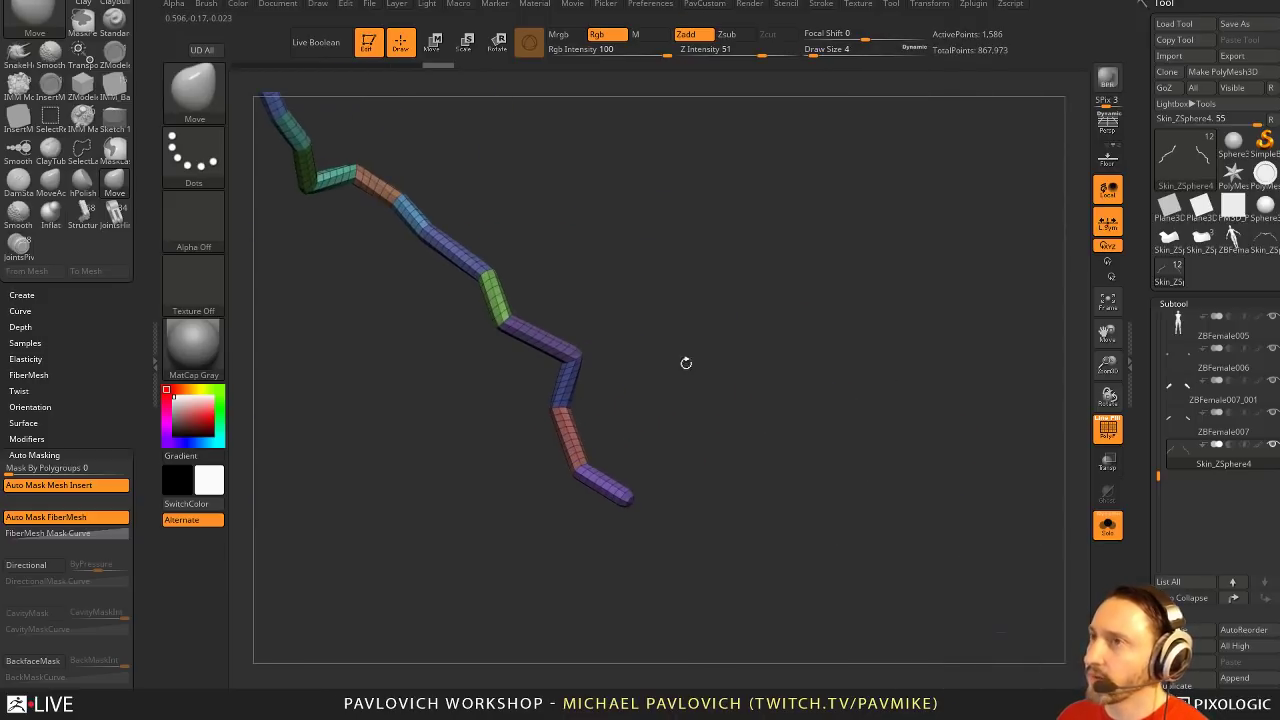
{"action": "left_click", "coordinate": [213, 91], "text": "ctrl+shift"}
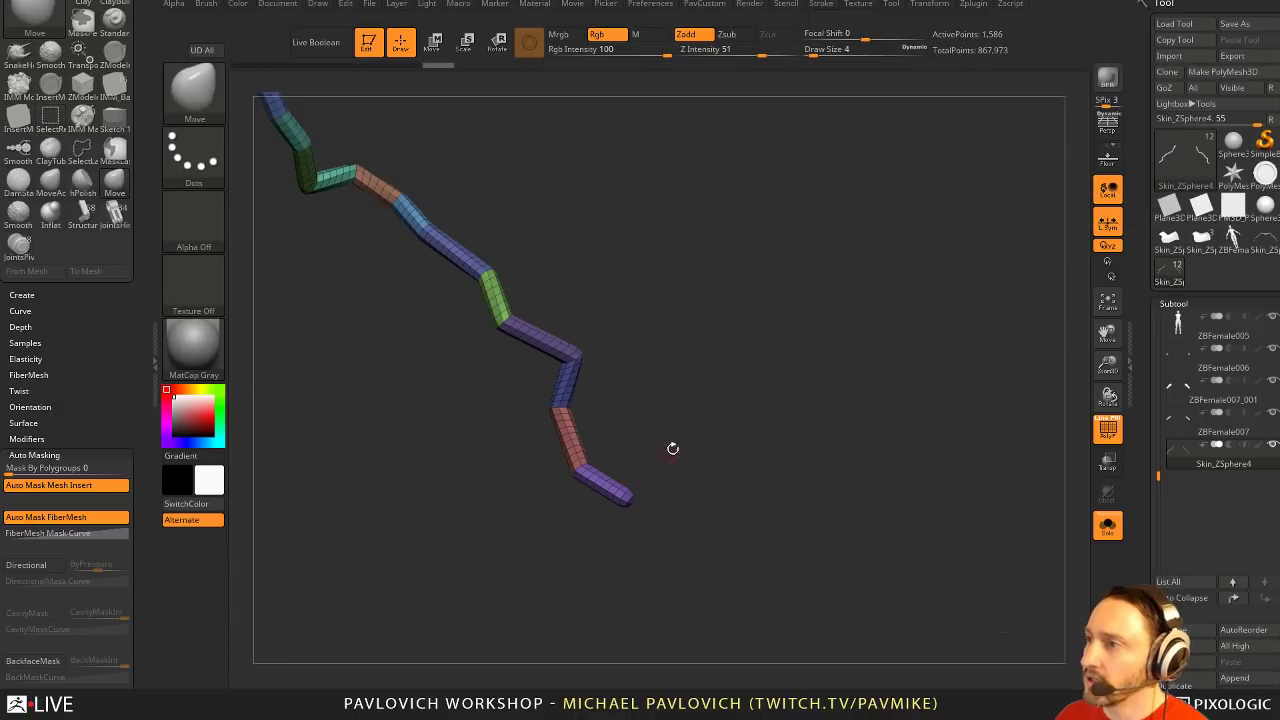
{"action": "mouse_move", "coordinate": [671, 446]}
{"action": "left_mouse_down"}
{"action": "mouse_move", "coordinate": [720, 431]}
{"action": "mouse_move", "coordinate": [672, 457]}
{"action": "mouse_move", "coordinate": [788, 477]}
{"action": "mouse_move", "coordinate": [788, 488]}
{"action": "mouse_move", "coordinate": [753, 446]}
{"action": "left_mouse_up"}
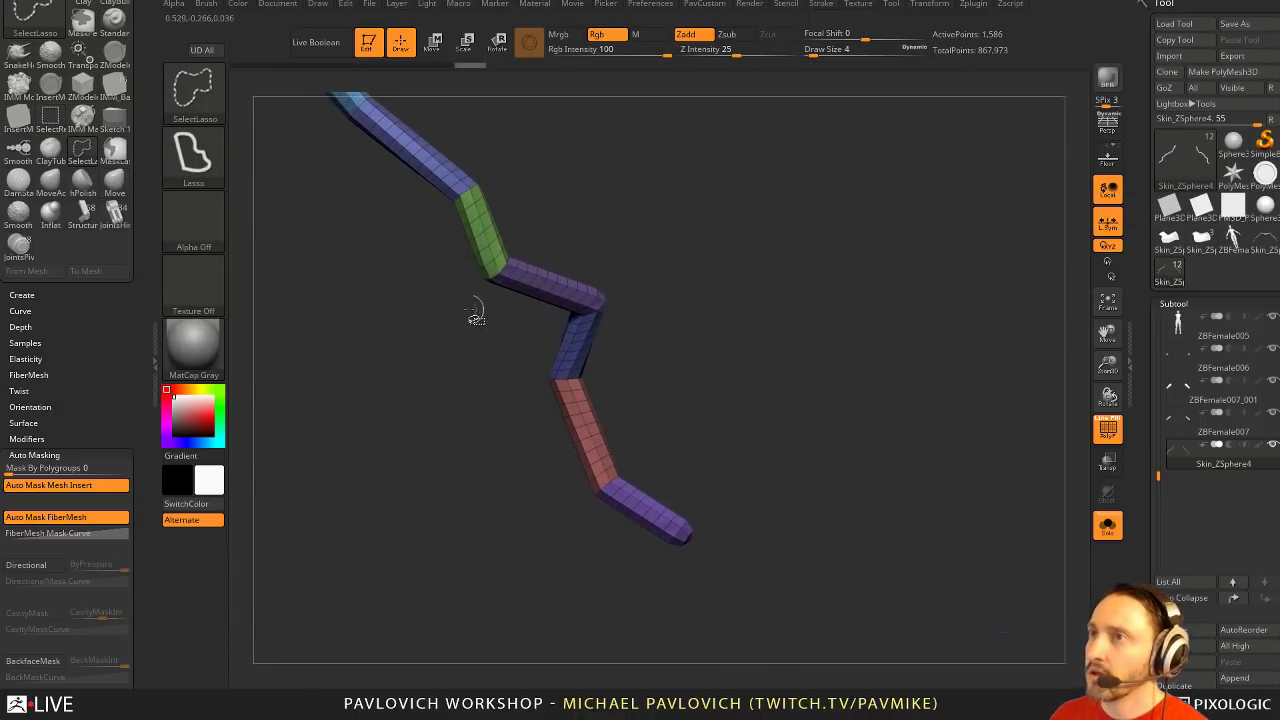
{"action": "mouse_move", "coordinate": [698, 500]}
{"action": "left_mouse_down", "text": "ctrl+alt+shift"}
{"action": "mouse_move", "coordinate": [700, 608]}
{"action": "mouse_move", "coordinate": [637, 606]}
{"action": "left_mouse_up", "text": "ctrl+alt+shift"}
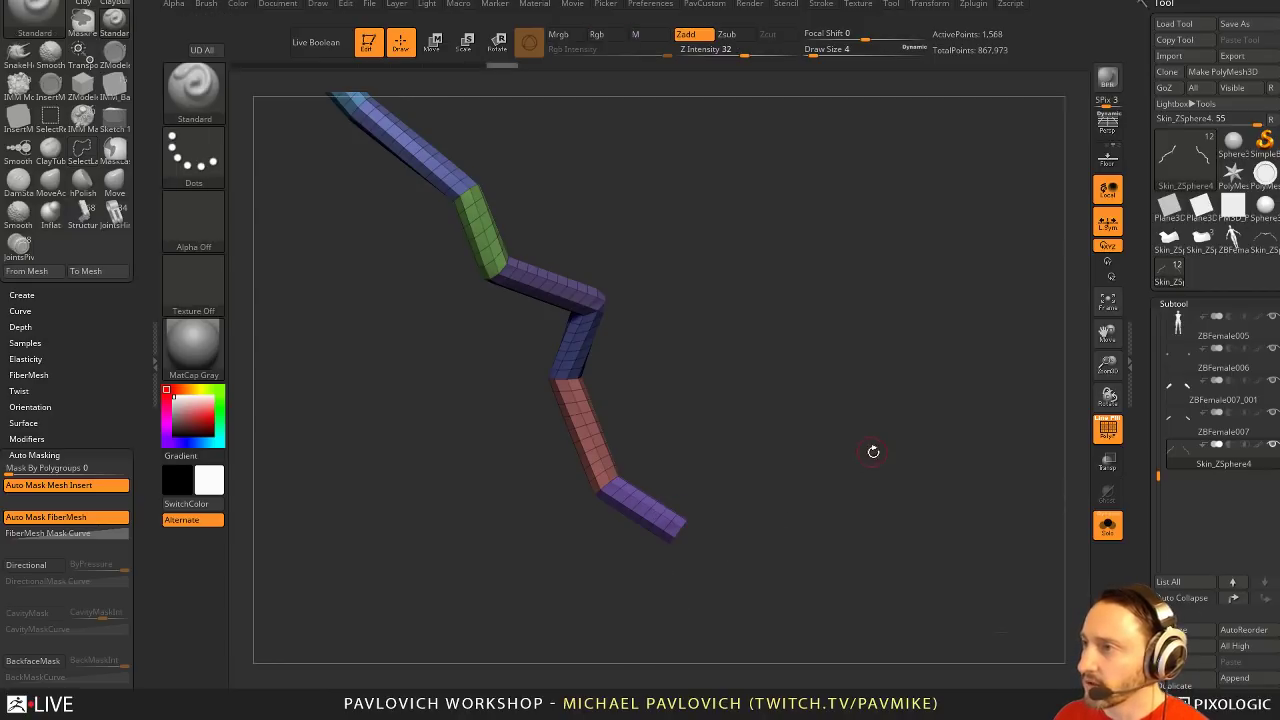
{"action": "left_click_drag", "start_coordinate": [872, 449], "coordinate": [844, 438]}
{"action": "key", "text": "2"}
{"action": "left_click", "coordinate": [826, 291]}
{"action": "left_click_drag", "start_coordinate": [790, 300], "coordinate": [865, 438], "text": "alt"}
Show the full figure again, open the Deformation settings, and display the cable's polyframe on the arm
{"action": "left_click", "coordinate": [1107, 428]}
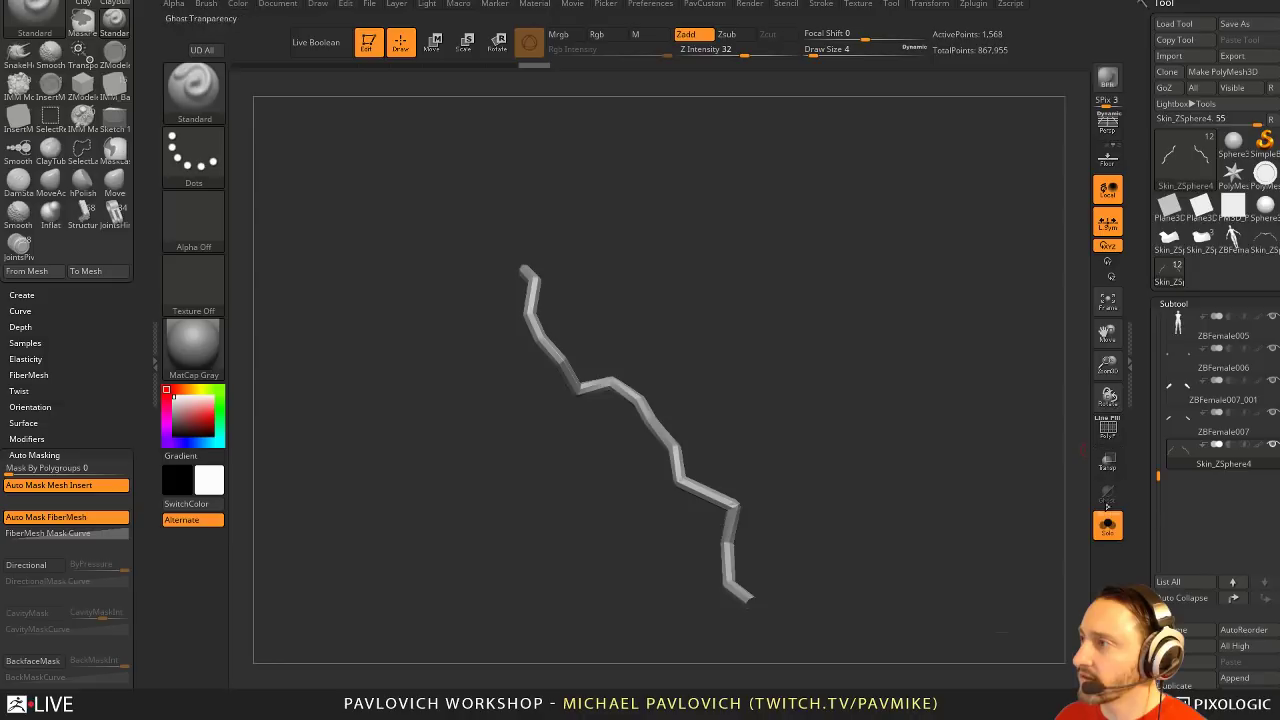
{"action": "left_click", "coordinate": [1107, 525]}
{"action": "key", "text": "space"}
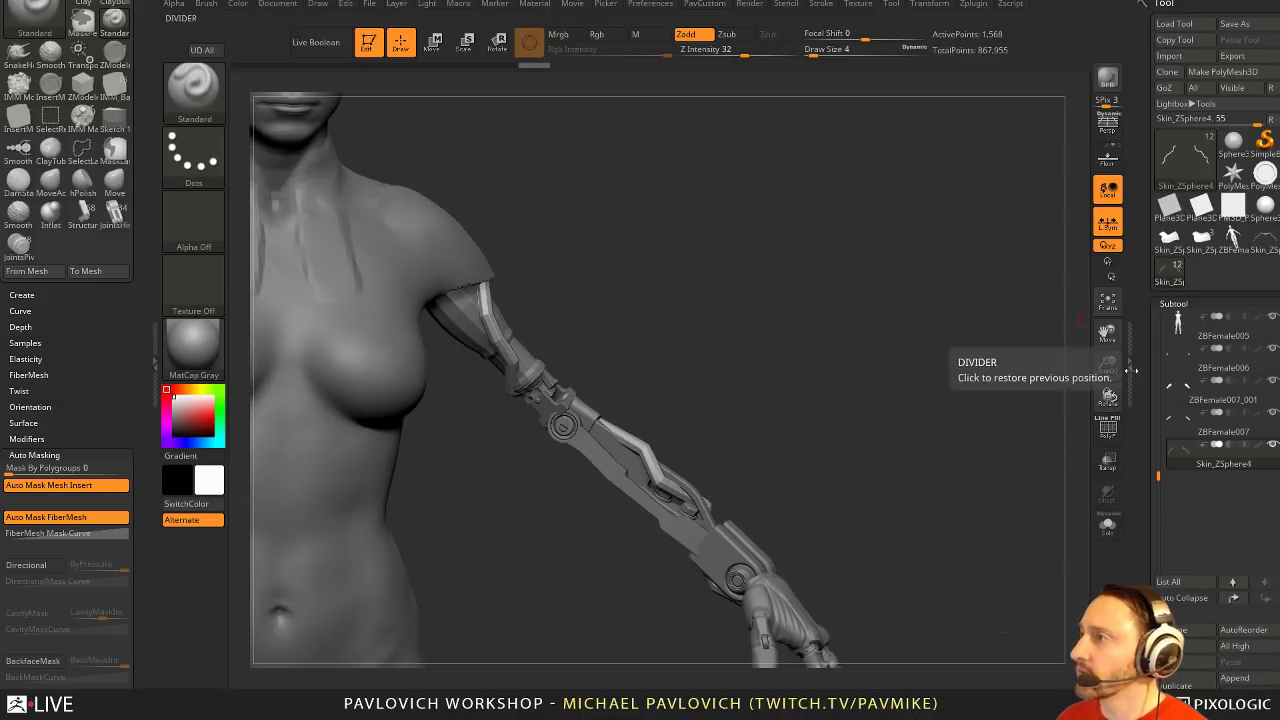
{"action": "left_click_drag", "start_coordinate": [1136, 370], "coordinate": [1135, 224]}
{"action": "left_click_drag", "start_coordinate": [1156, 330], "coordinate": [1156, 204]}
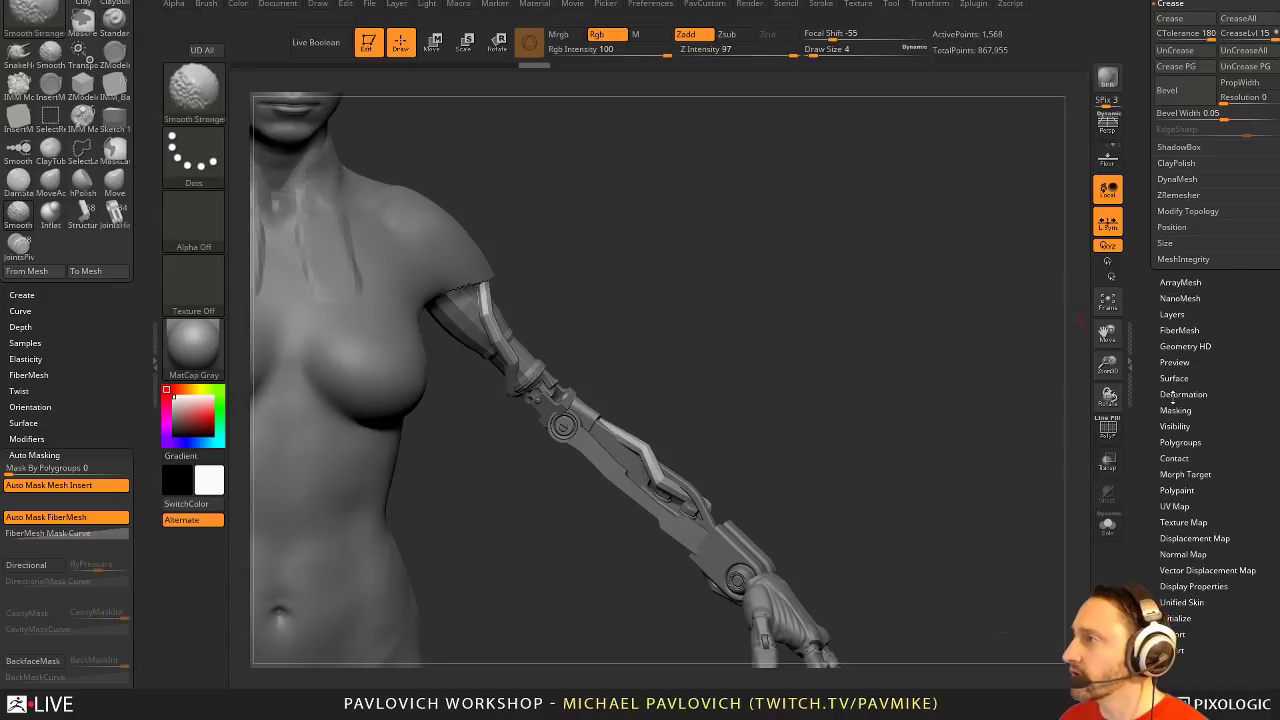
{"action": "left_click", "coordinate": [1183, 394]}
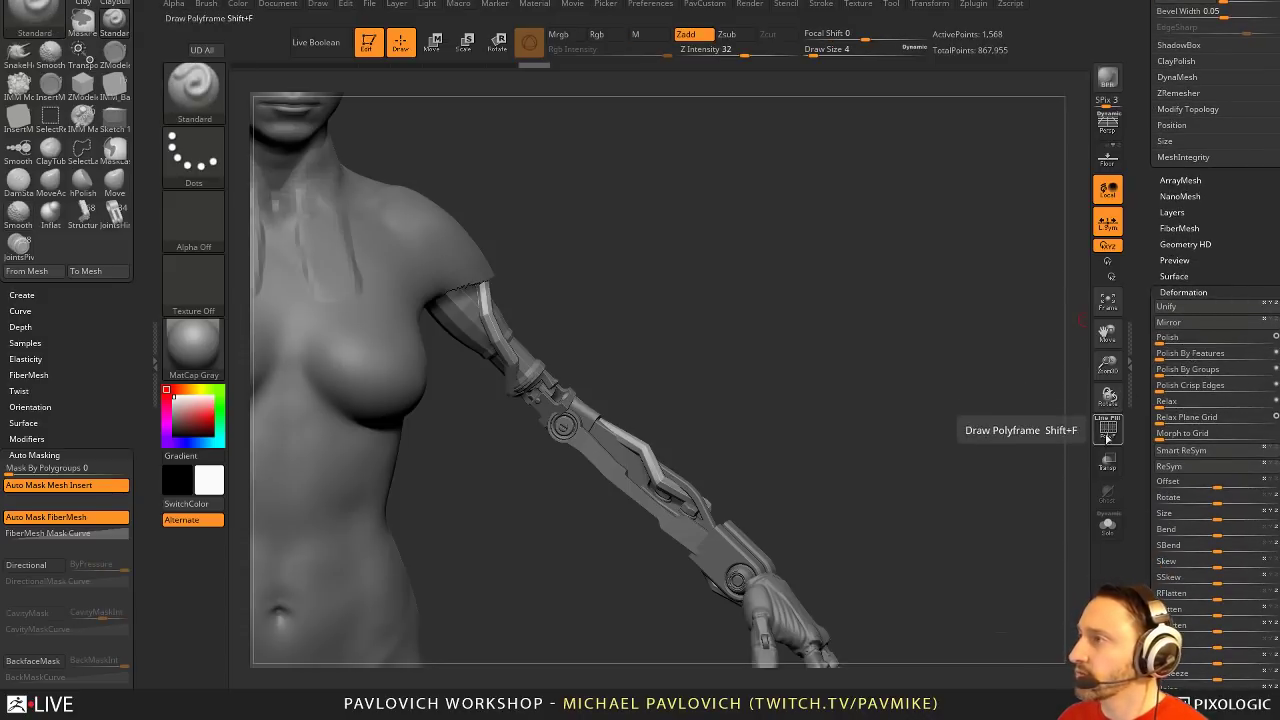
{"action": "left_click", "coordinate": [1108, 428]}
{"action": "key", "text": "f"}
{"action": "left_click_drag", "start_coordinate": [930, 399], "coordinate": [557, 309], "text": "alt"}
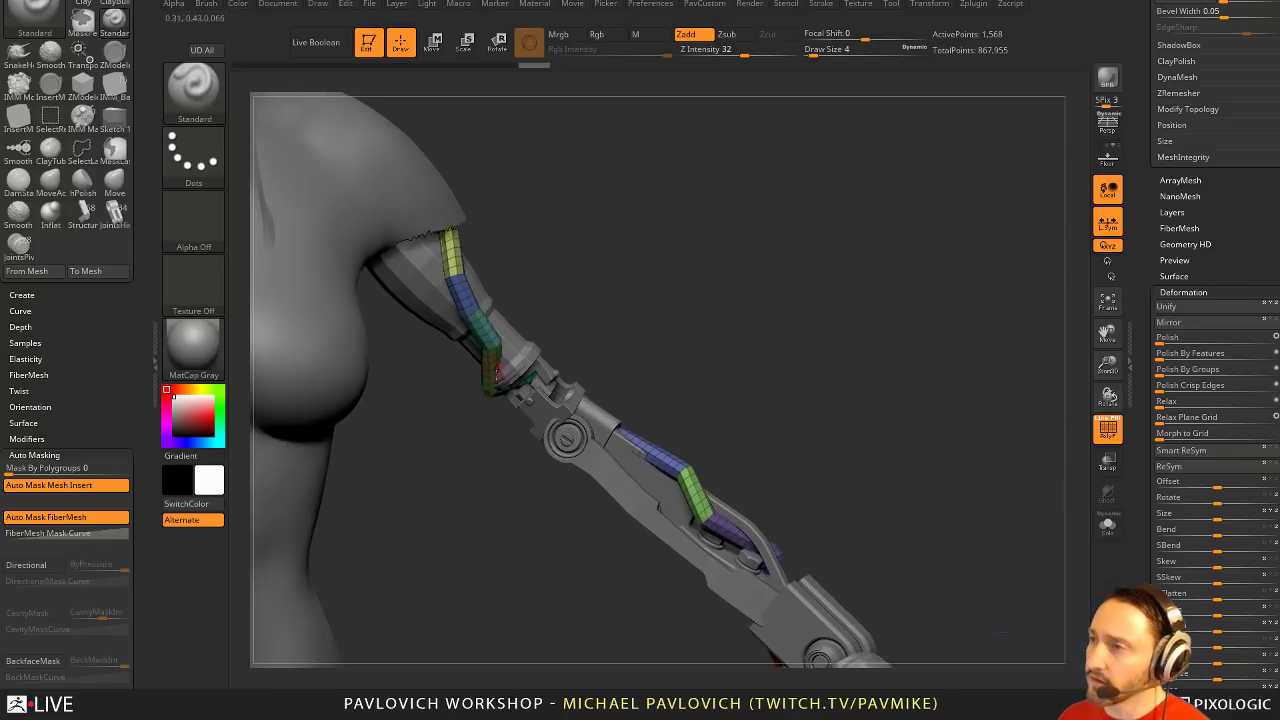
Try Polish By Features on the cable mesh, inspect the shape, and undo it
{"action": "left_click_drag", "start_coordinate": [1190, 369], "coordinate": [1228, 368]}
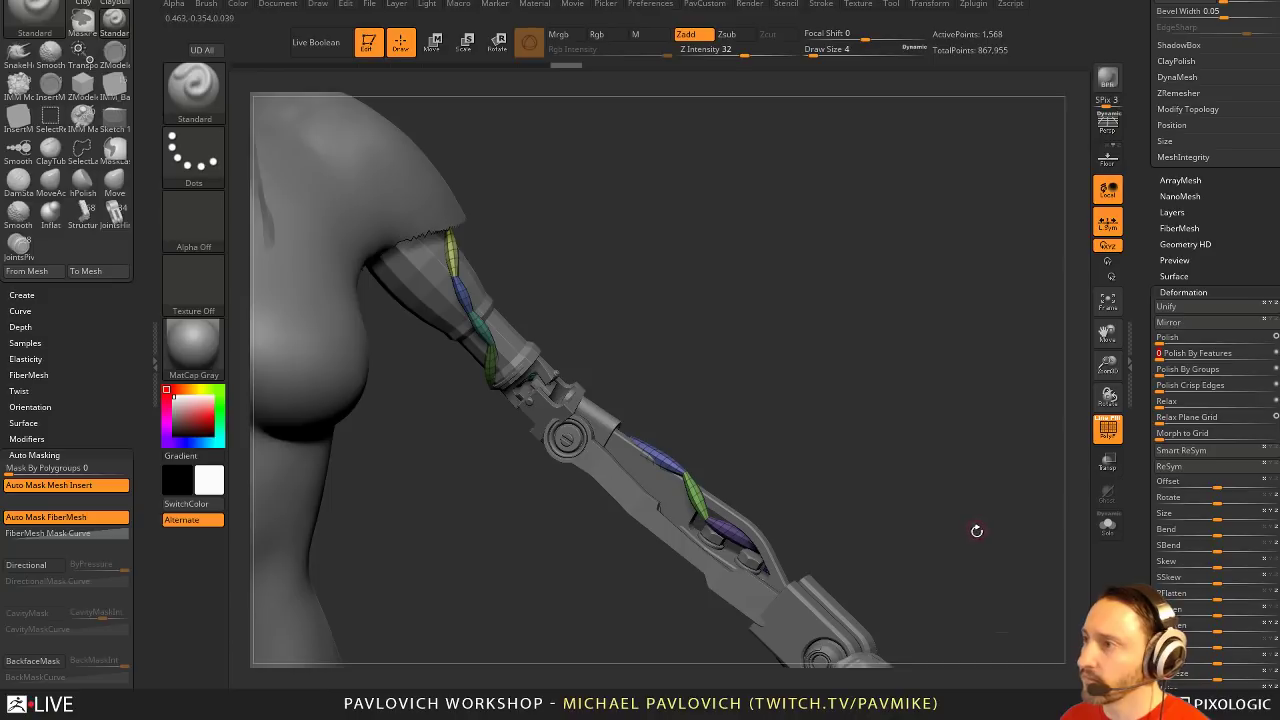
{"action": "key", "text": "shift+f"}
{"action": "left_click_drag", "start_coordinate": [1007, 521], "coordinate": [985, 473]}
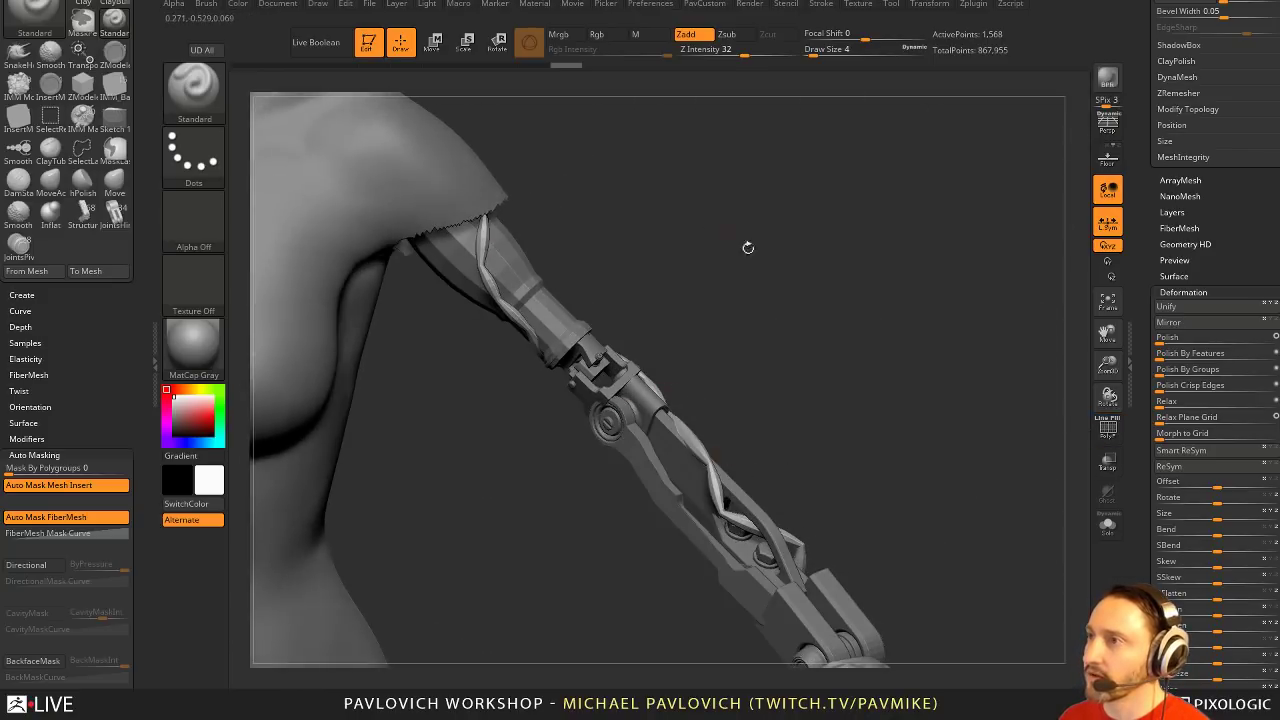
{"action": "key", "text": "ctrl+z"}
{"action": "left_click_drag", "start_coordinate": [903, 409], "coordinate": [975, 402]}
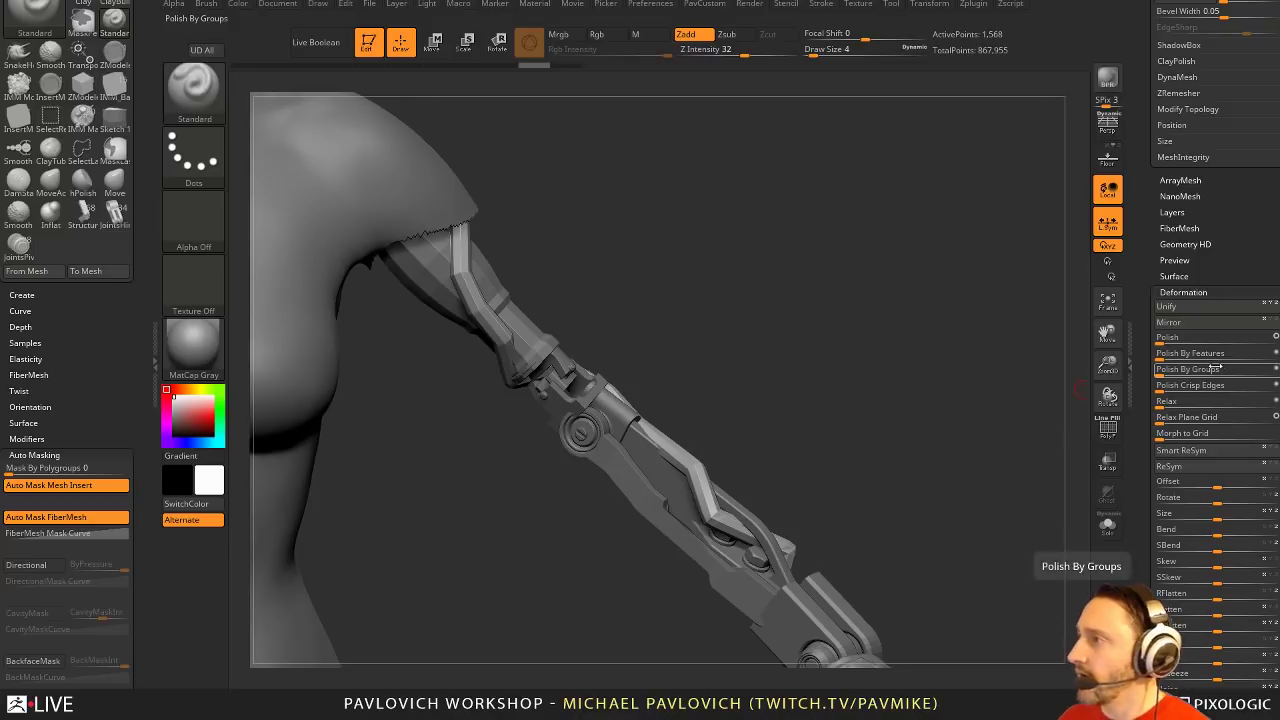
Try polishing the cable as a single polygroup, then undo both the polish and the grouping
{"action": "key", "text": "ctrl"}
{"action": "left_click", "coordinate": [1119, 437]}
{"action": "key", "text": "ctrl+w"}
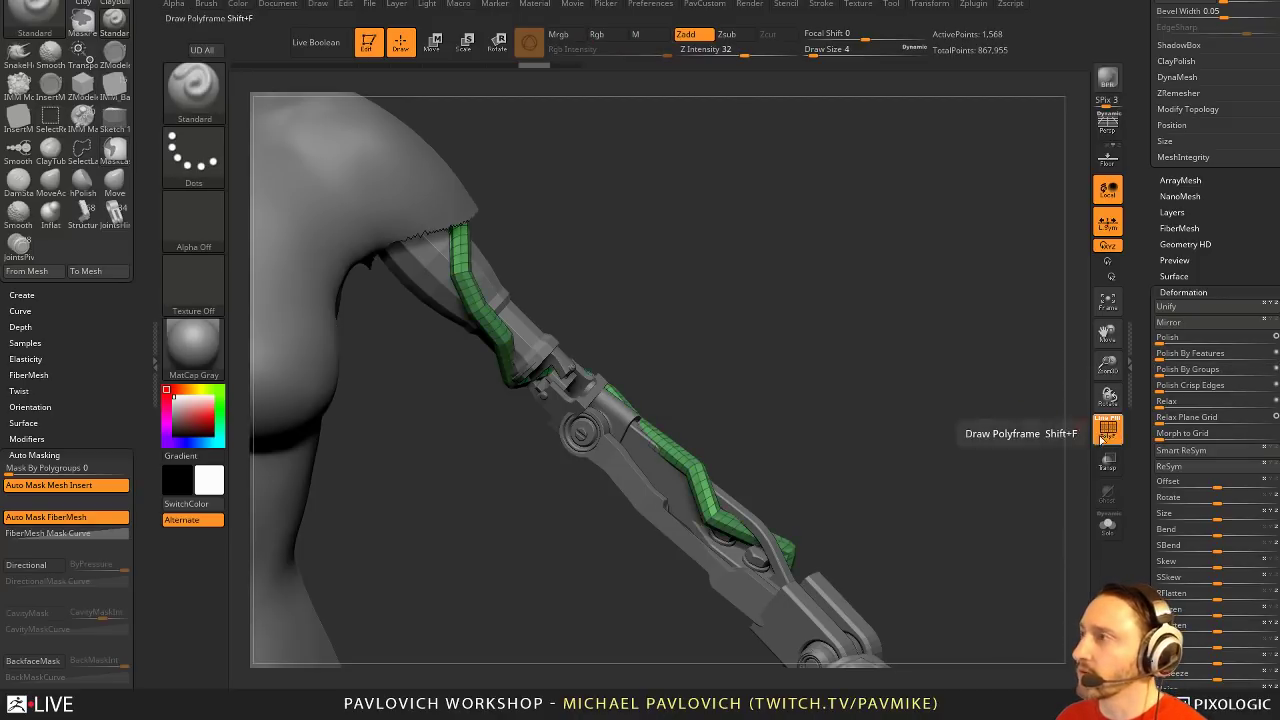
{"action": "left_click", "coordinate": [1160, 340]}
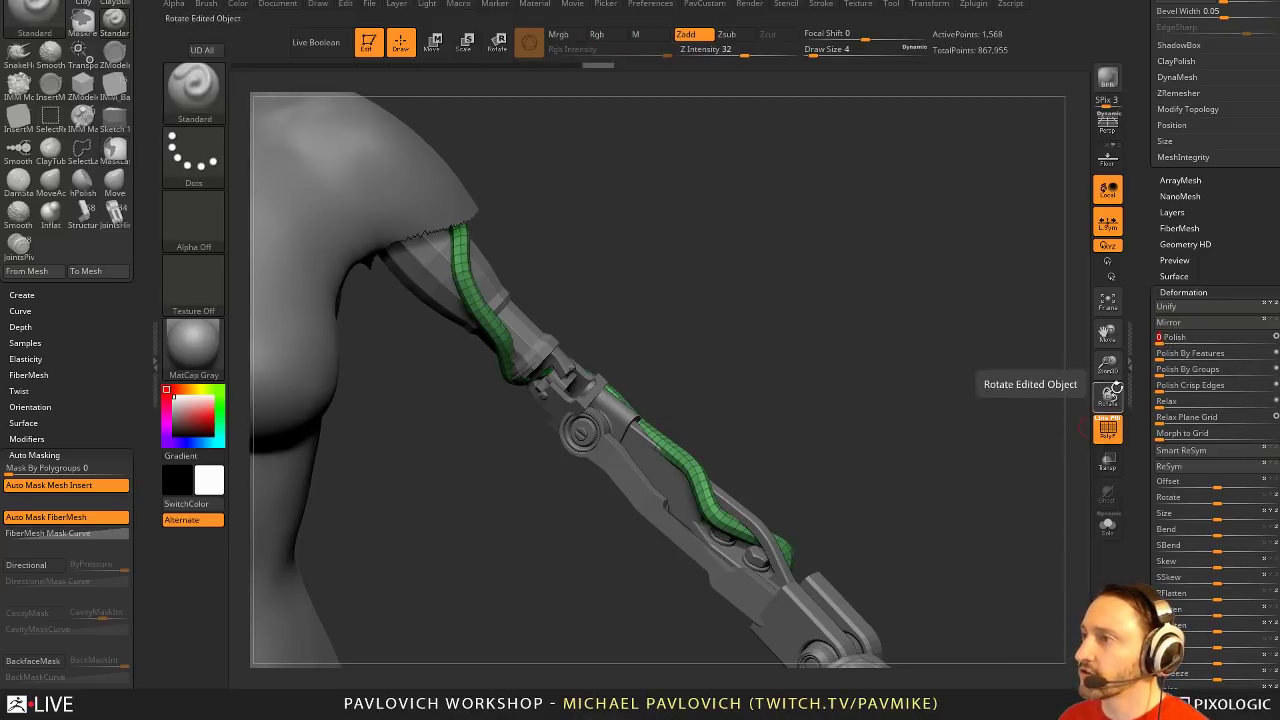
{"action": "left_click_drag", "start_coordinate": [814, 420], "coordinate": [1009, 378]}
{"action": "key", "text": "ctrl+z"}
{"action": "key", "text": "ctrl+z"}
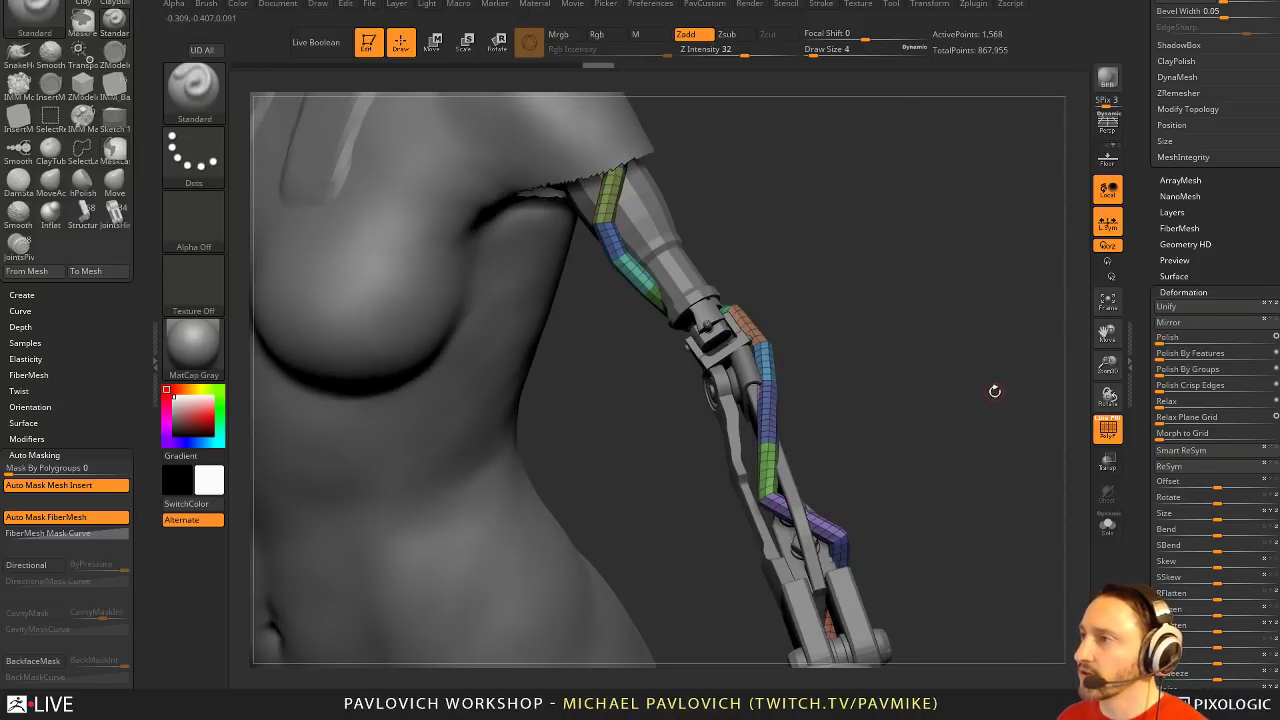
Smooth the cable's bends with the Polish deformation while keeping its separate polygroups
{"action": "left_click", "coordinate": [1162, 342]}
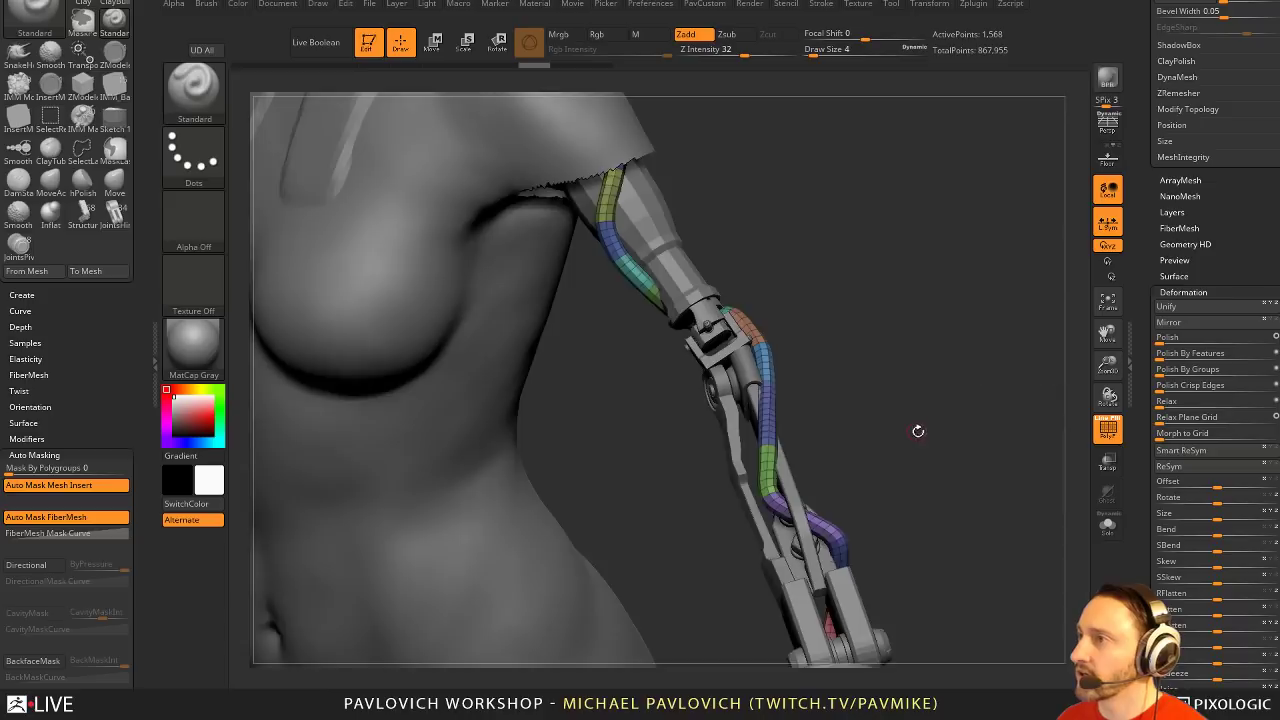
{"action": "left_click_drag", "start_coordinate": [919, 431], "coordinate": [1132, 391]}
{"action": "left_click_drag", "start_coordinate": [943, 435], "coordinate": [960, 345]}
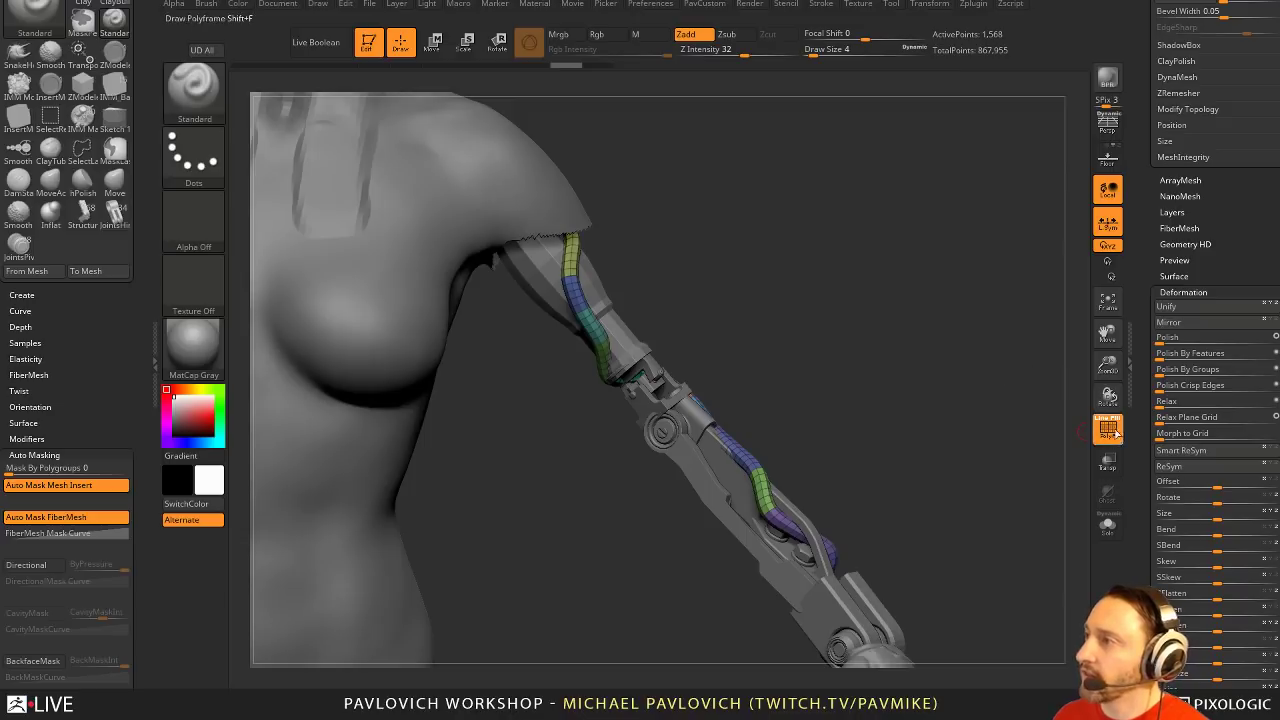
Hide the polyframe and thin the cable slightly with a negative Inflate deformation
{"action": "left_click", "coordinate": [1116, 433]}
{"action": "key", "text": "2"}
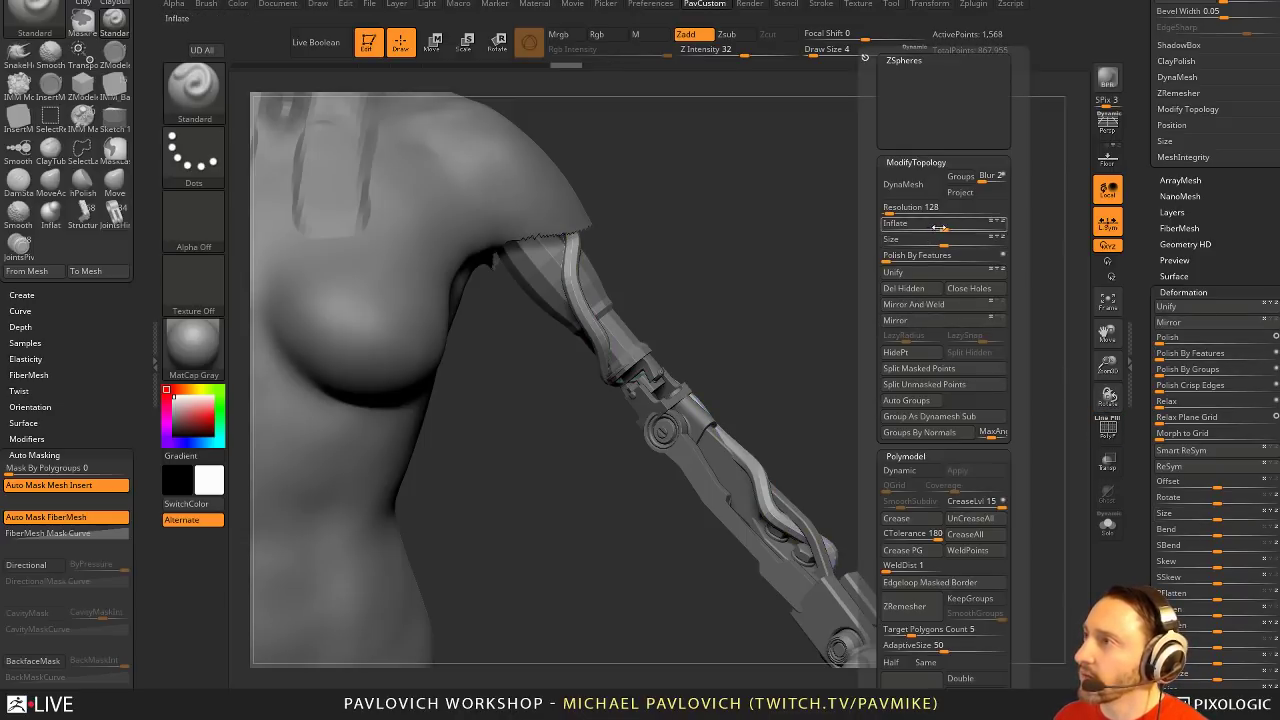
{"action": "left_click_drag", "start_coordinate": [943, 229], "coordinate": [936, 229]}
{"action": "left_click_drag", "start_coordinate": [749, 343], "coordinate": [848, 308]}
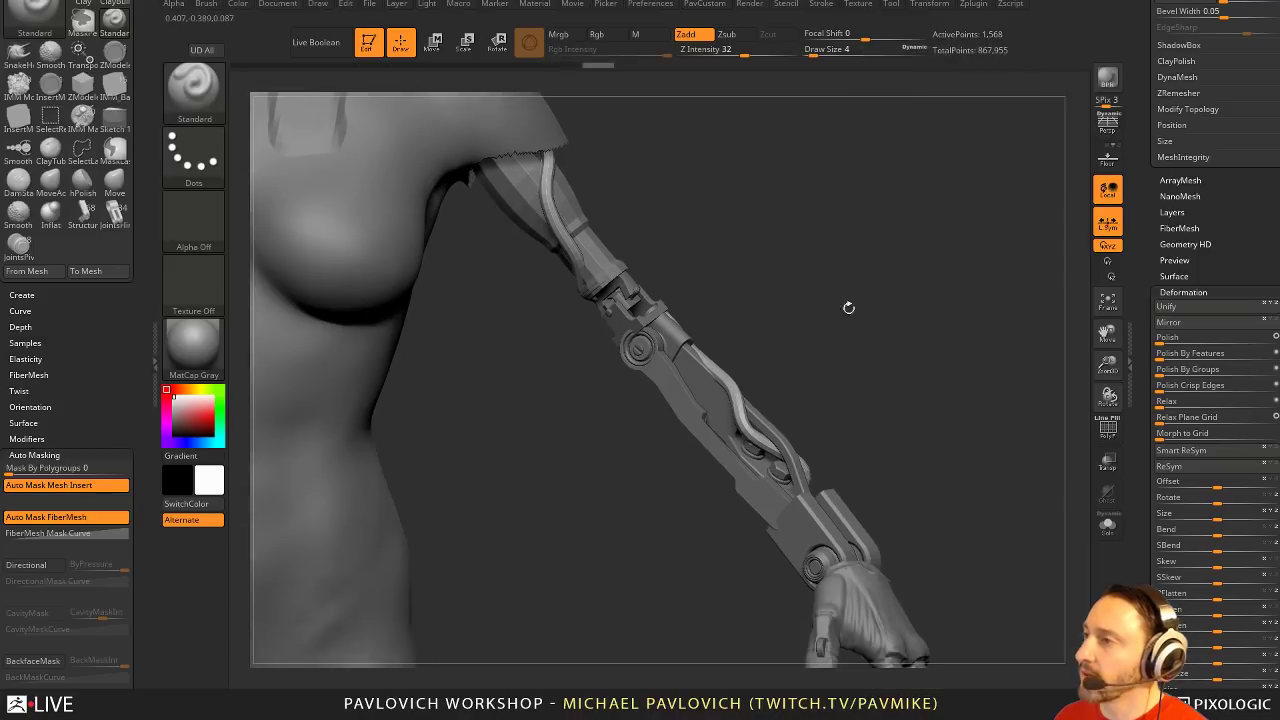
Isolate the cable with its polyframe and set the ZModeler edge action to Close with the Convex Hole target
{"action": "left_click", "coordinate": [1108, 430]}
{"action": "left_click", "coordinate": [1108, 525]}
{"action": "mouse_move", "coordinate": [1057, 503]}
{"action": "left_mouse_down"}
{"action": "mouse_move", "coordinate": [1003, 457]}
{"action": "mouse_move", "coordinate": [1006, 537]}
{"action": "mouse_move", "coordinate": [978, 498]}
{"action": "left_mouse_up"}
{"action": "key", "text": "b"}
{"action": "key", "text": "z"}
{"action": "key", "text": "m"}
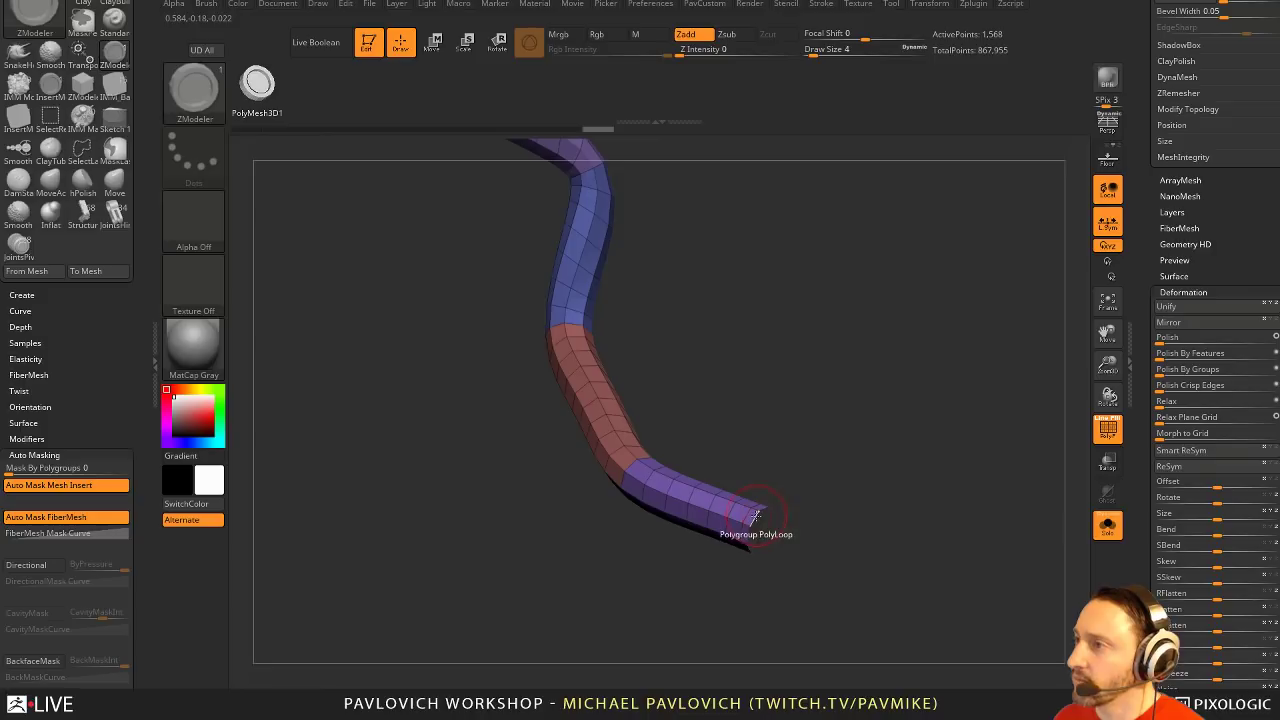
{"action": "key", "text": "space"}
{"action": "left_click", "coordinate": [645, 378]}
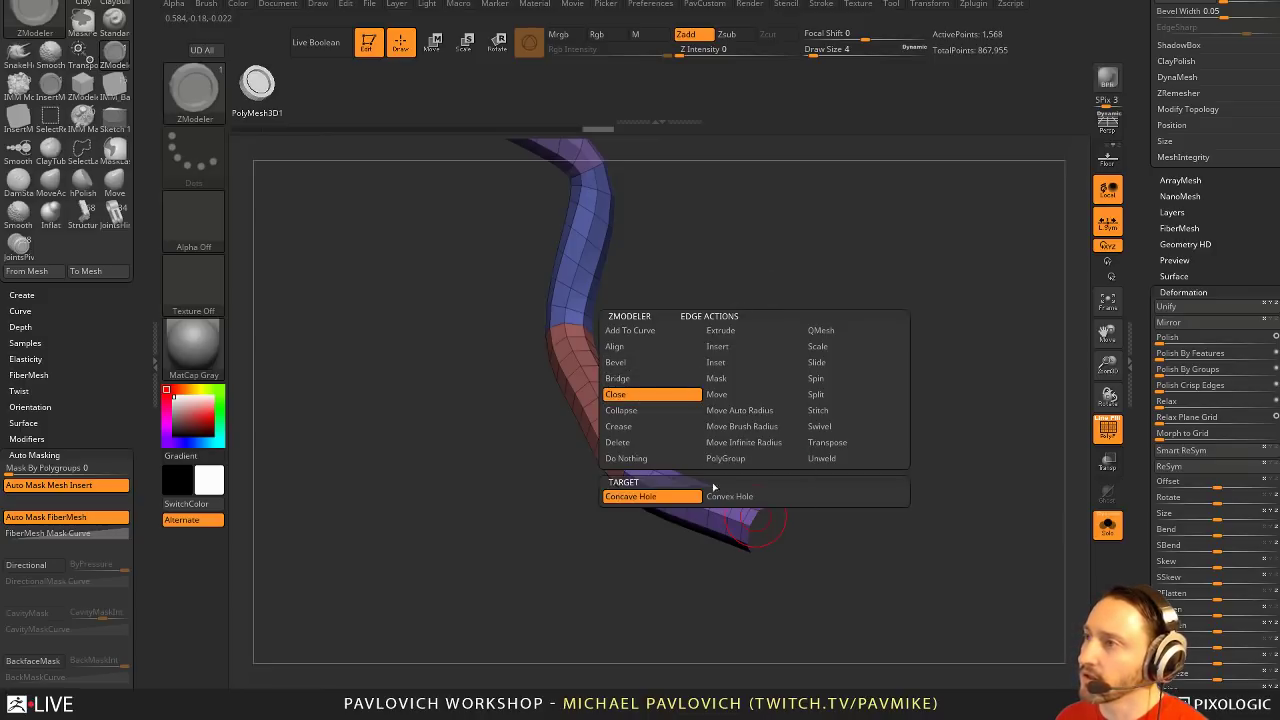
{"action": "left_click", "coordinate": [753, 496]}
{"action": "mouse_move", "coordinate": [800, 495]}
{"action": "left_mouse_down"}
{"action": "mouse_move", "coordinate": [866, 477]}
{"action": "mouse_move", "coordinate": [843, 437]}
{"action": "mouse_move", "coordinate": [847, 378]}
{"action": "mouse_move", "coordinate": [800, 497]}
{"action": "left_mouse_up"}
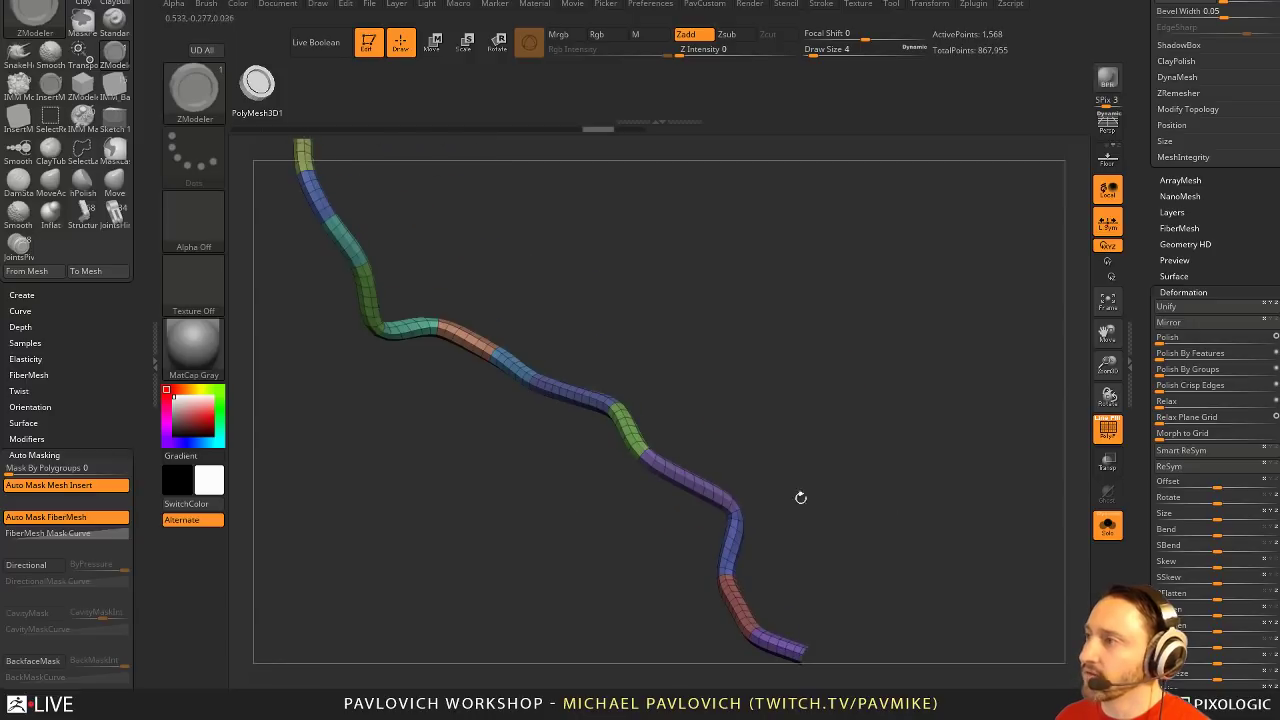
Merge the cable into a single polygroup and set the ZModeler polygon action to QMesh
{"action": "left_click_drag", "start_coordinate": [1080, 472], "coordinate": [1072, 385]}
{"action": "key", "text": "ctrl+w"}
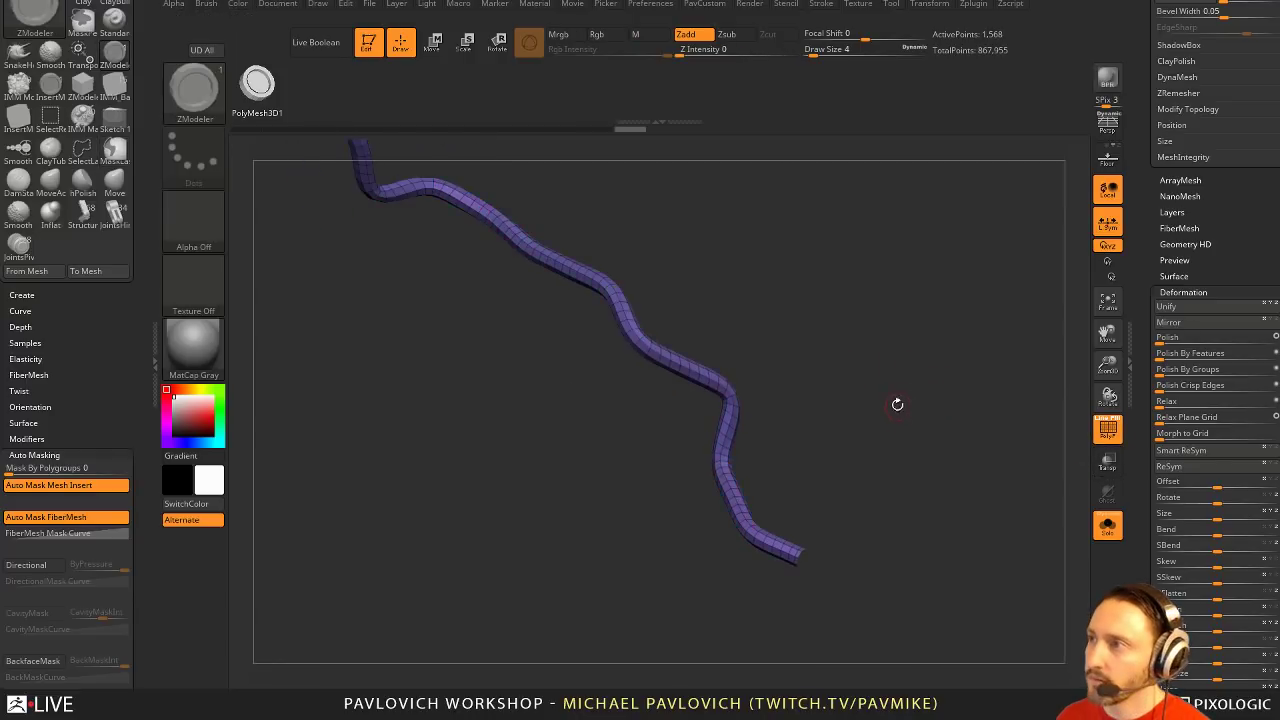
{"action": "left_click_drag", "start_coordinate": [894, 403], "coordinate": [947, 471]}
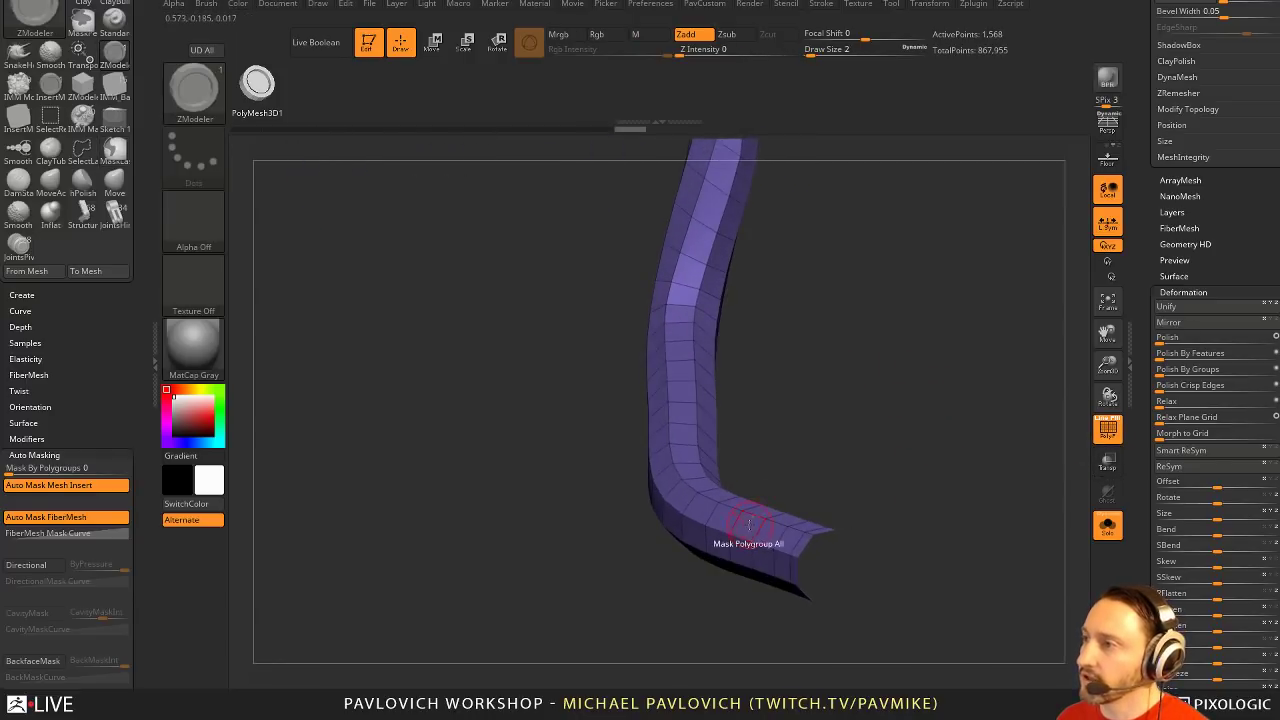
{"action": "key", "text": "space"}
{"action": "left_click", "coordinate": [828, 186]}
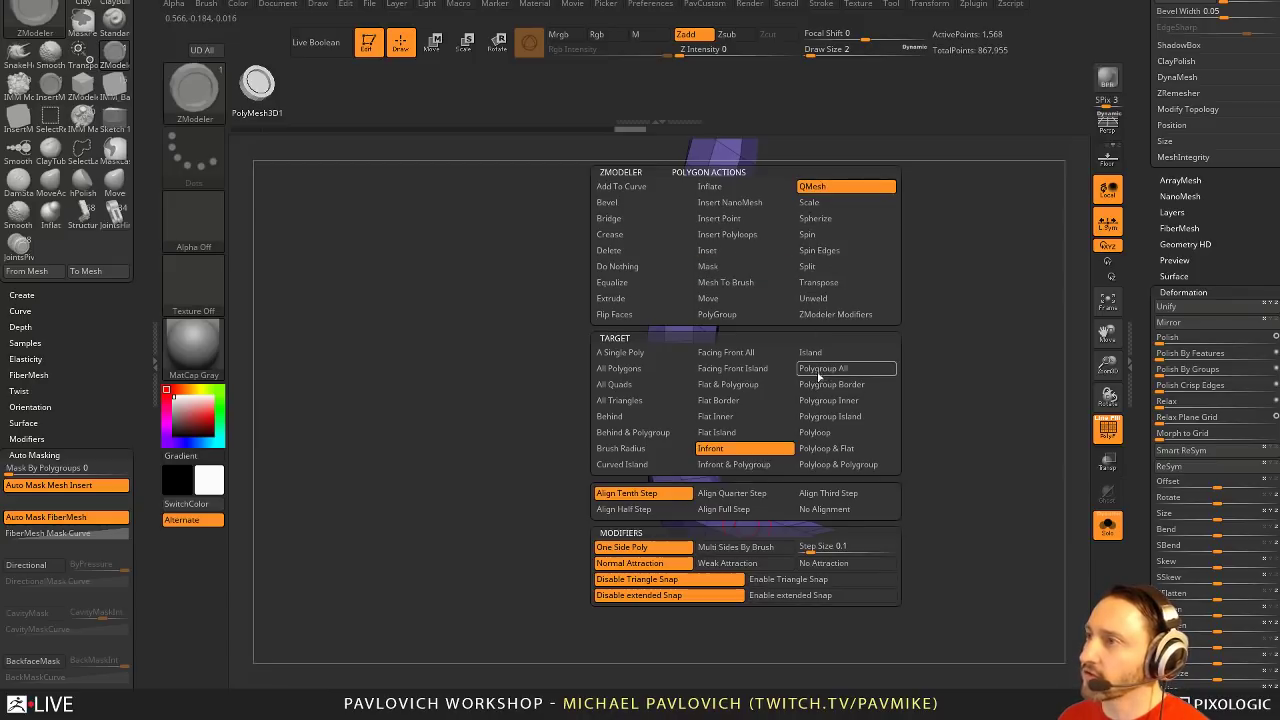
Try to thicken the whole isolated cable using QMesh with the All Polygons target
{"action": "left_click", "coordinate": [627, 369]}
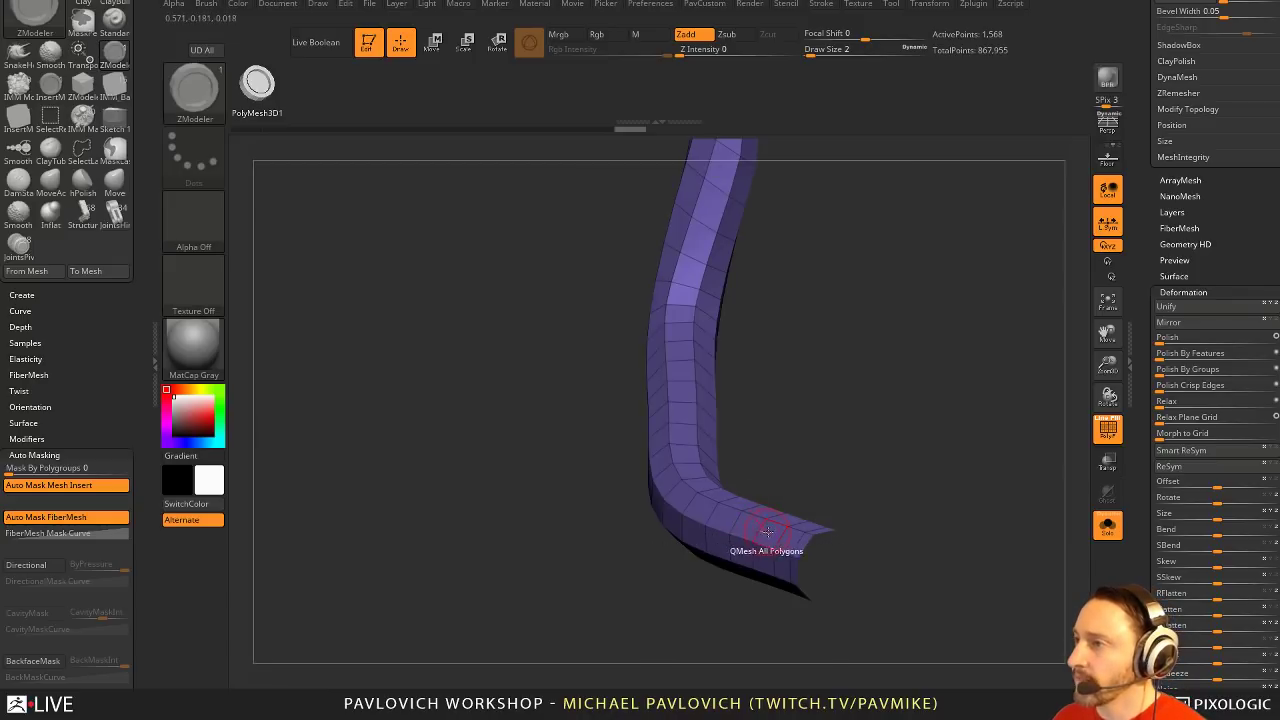
{"action": "mouse_move", "coordinate": [760, 528]}
{"action": "left_mouse_down"}
{"action": "mouse_move", "coordinate": [776, 550]}
{"action": "mouse_move", "coordinate": [753, 519]}
{"action": "mouse_move", "coordinate": [775, 548]}
{"action": "left_mouse_up"}
Leave solo mode, show the polygroup wireframe on the arm cable, and set the ZModeler edge action to PolyGroup
{"action": "left_click", "coordinate": [1110, 530]}
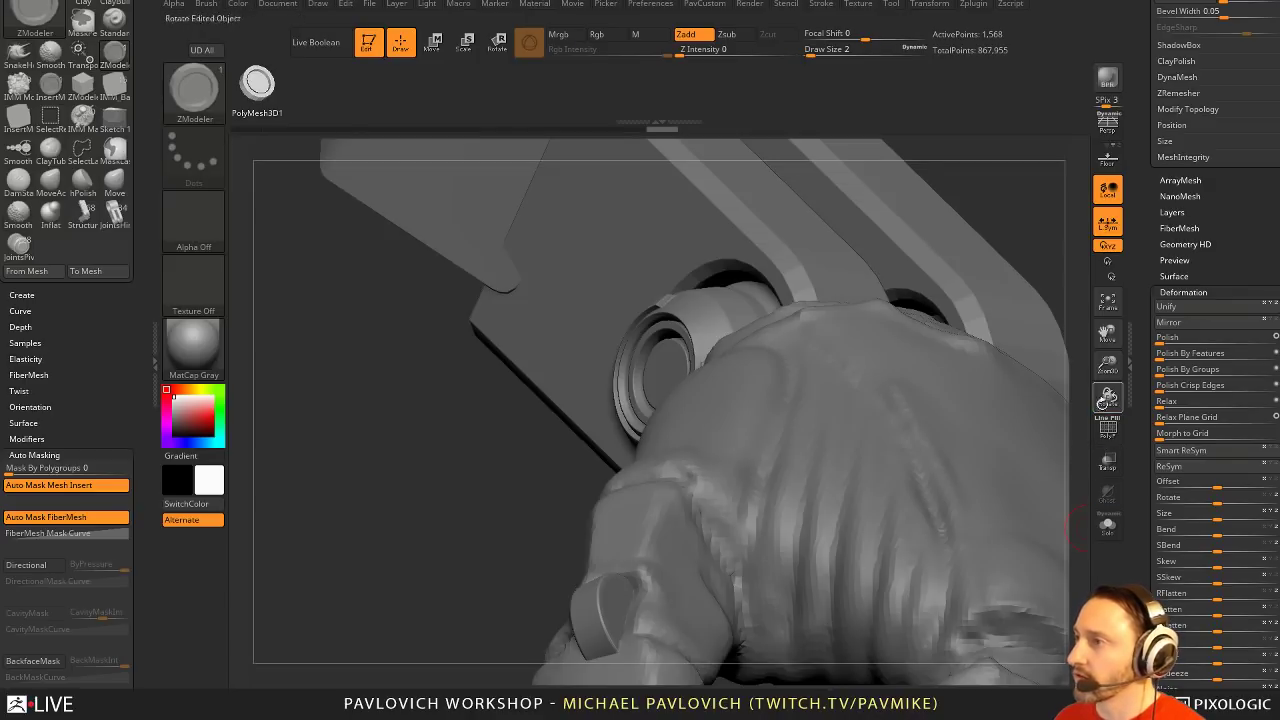
{"action": "left_click_drag", "start_coordinate": [1020, 209], "coordinate": [913, 380]}
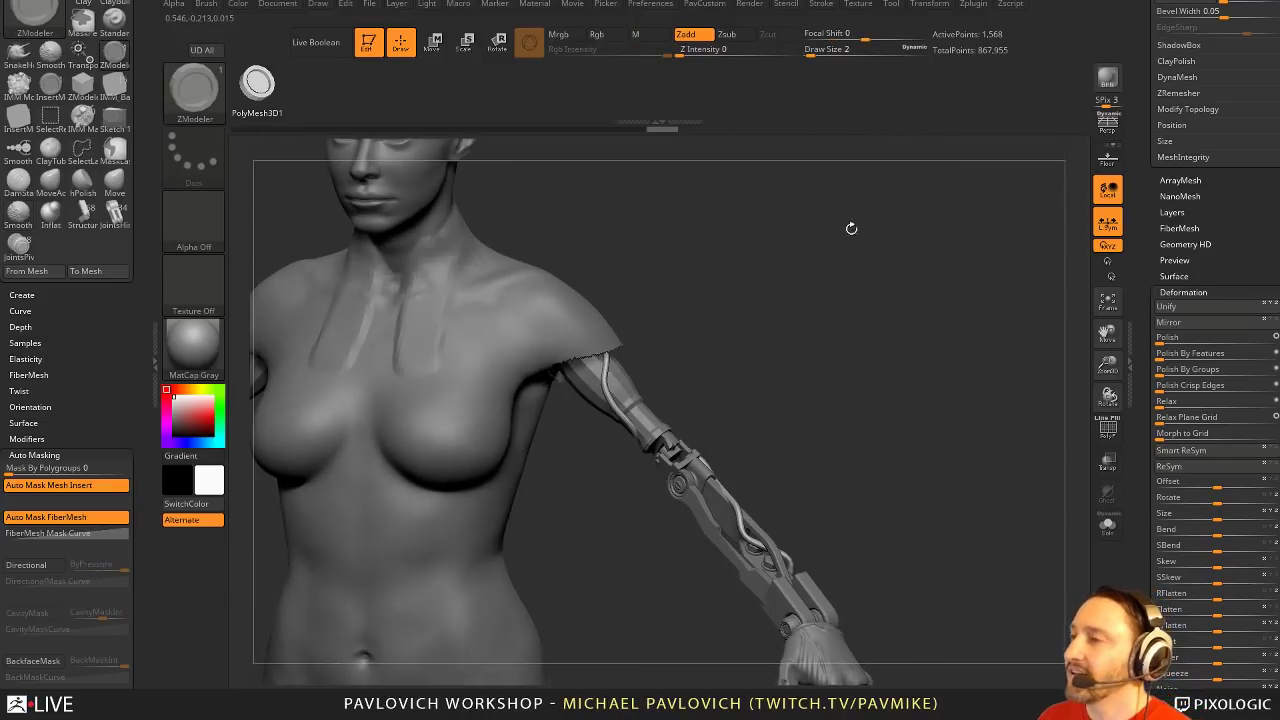
{"action": "left_click_drag", "start_coordinate": [910, 316], "coordinate": [1000, 450]}
{"action": "left_click", "coordinate": [1108, 429]}
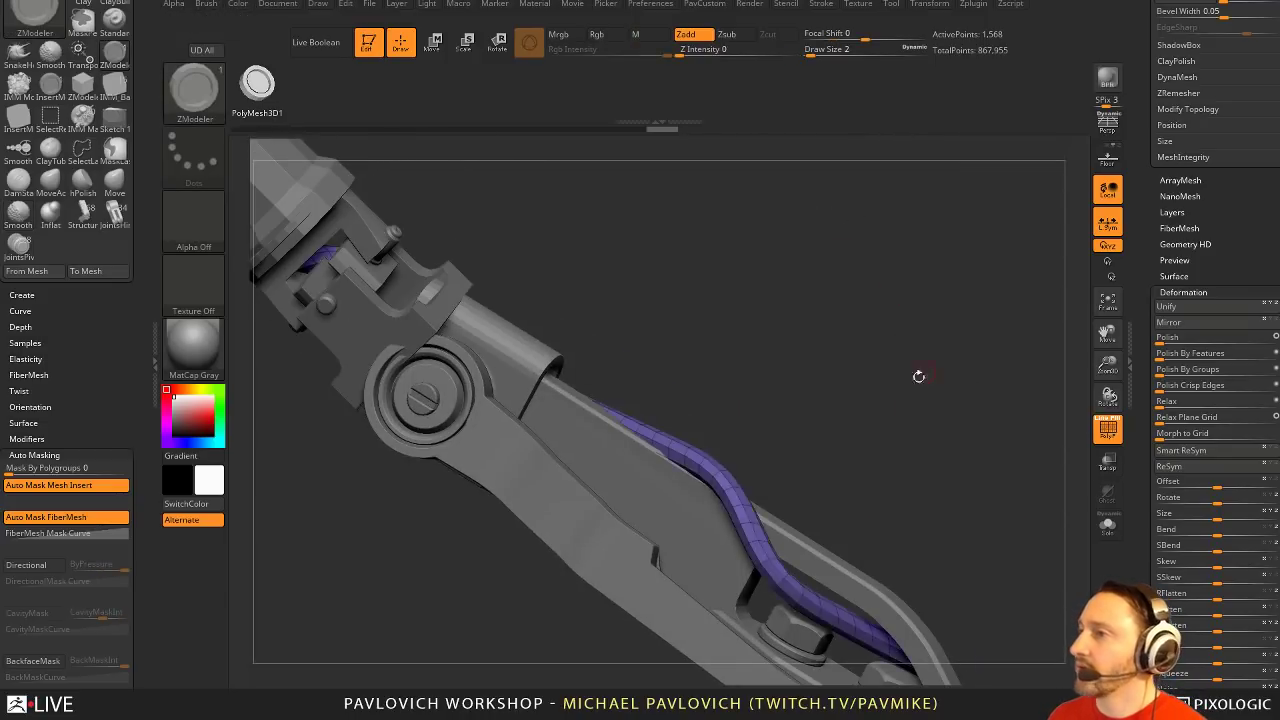
{"action": "left_click_drag", "start_coordinate": [918, 376], "coordinate": [920, 393]}
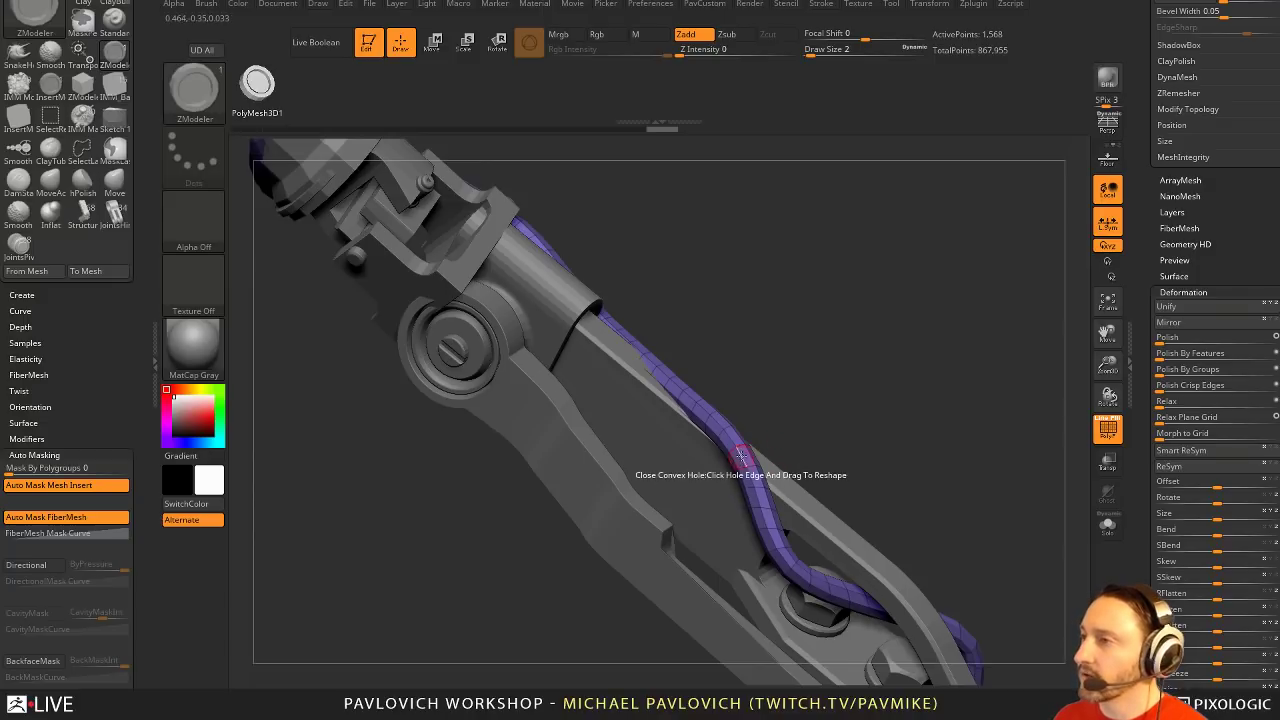
{"action": "key", "text": "space"}
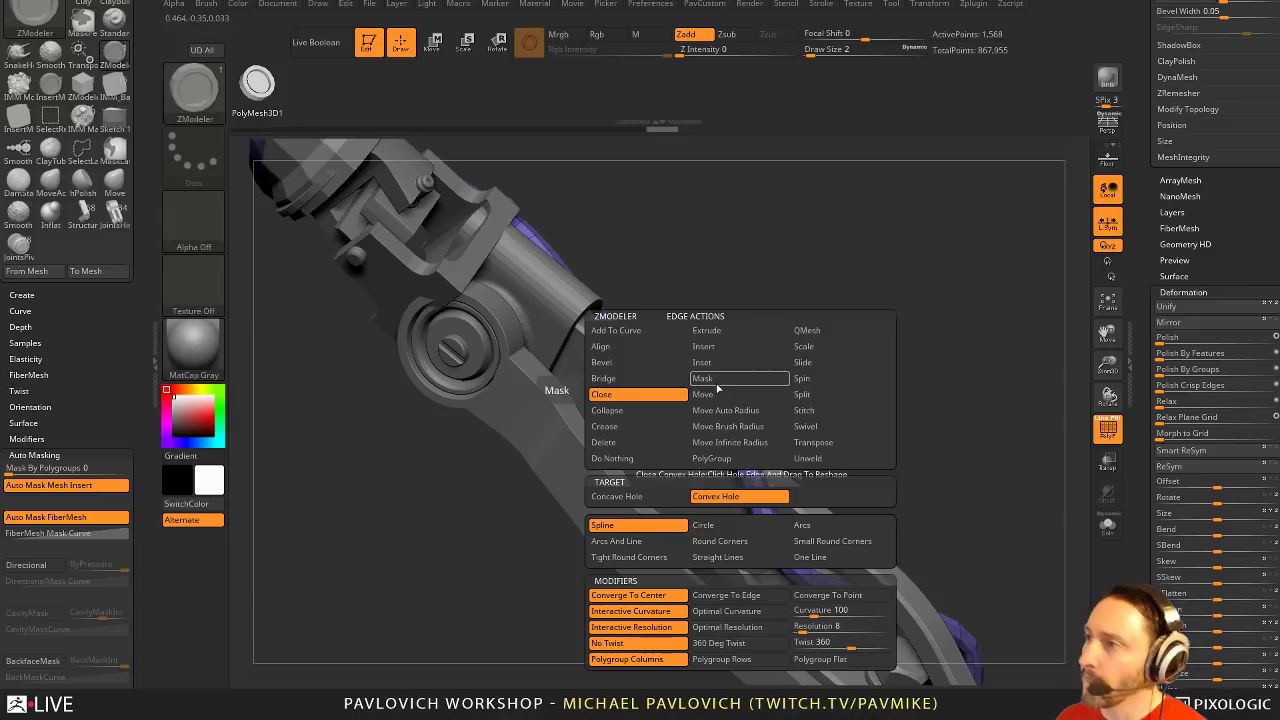
{"action": "left_click", "coordinate": [690, 458]}
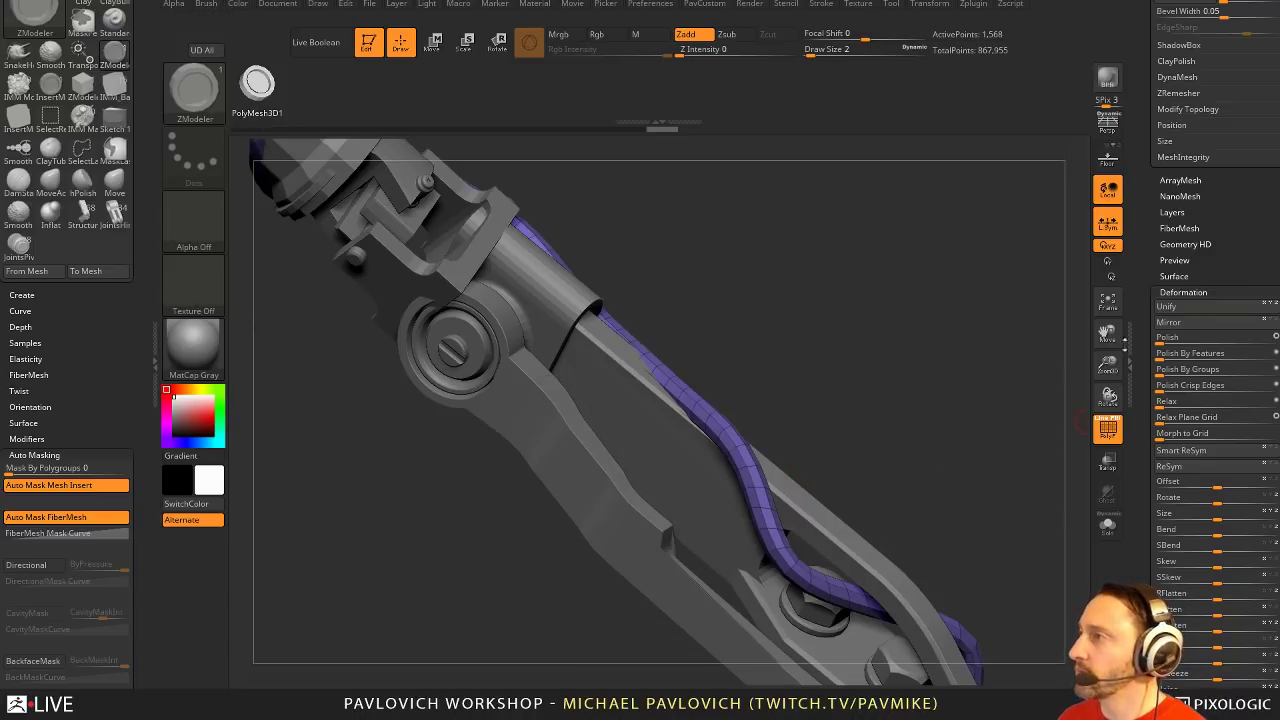
Assign a separate polygroup to a short section of the cable just below the elbow joint
{"action": "left_click_drag", "start_coordinate": [1145, 312], "coordinate": [1143, 640]}
{"action": "left_click_drag", "start_coordinate": [806, 288], "coordinate": [826, 402]}
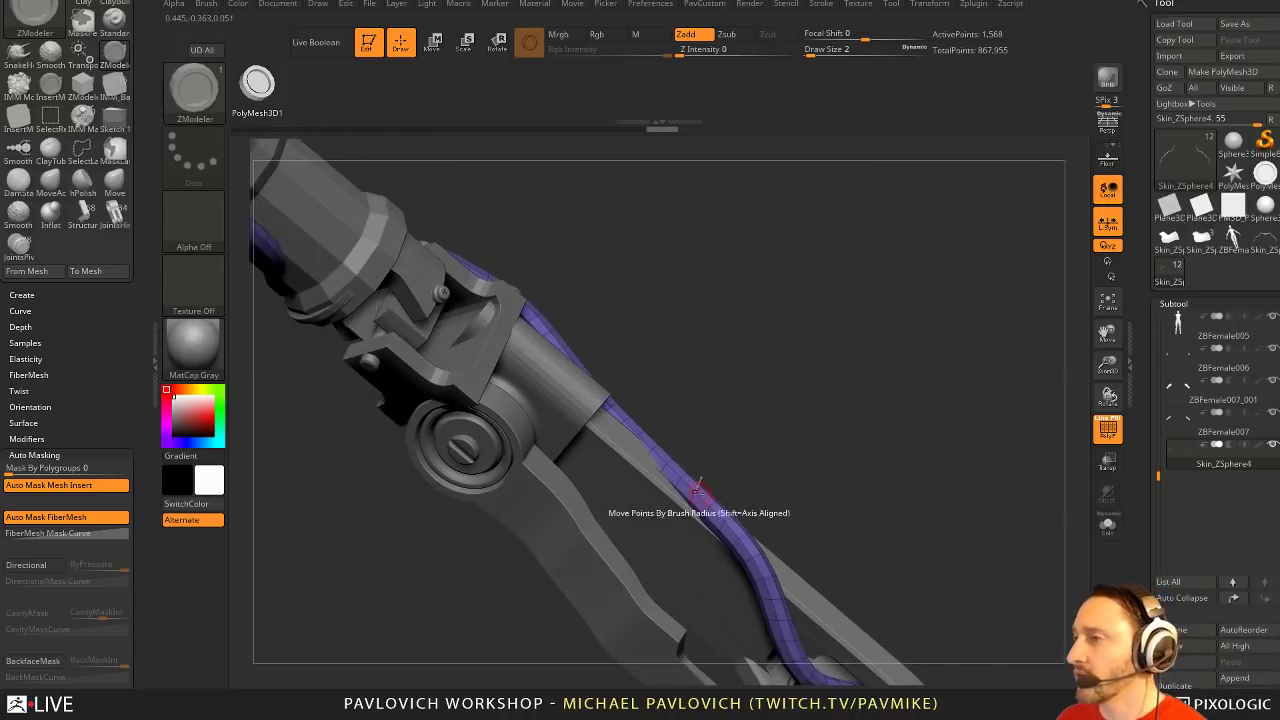
{"action": "left_click", "coordinate": [704, 500]}
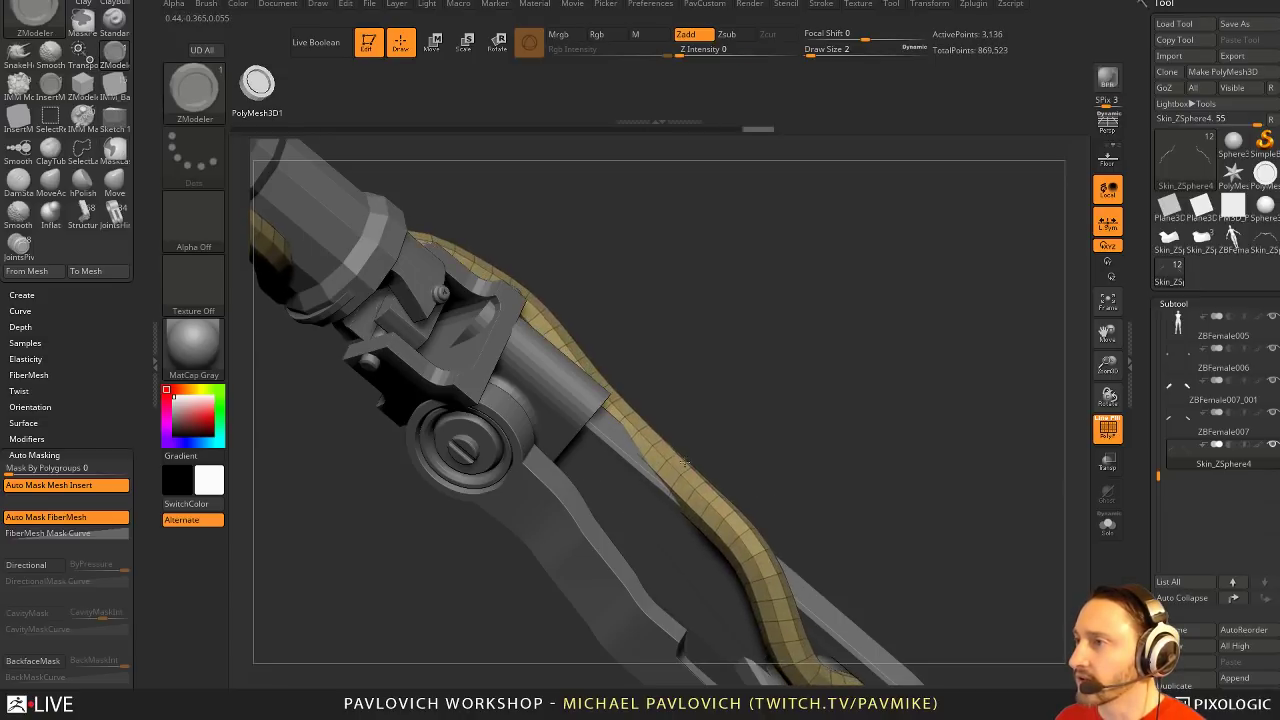
Try to extrude the new polygroup section into a sleeve using QMesh with the Polygroup All target, and undo it
{"action": "key", "text": "space"}
{"action": "left_click", "coordinate": [772, 370]}
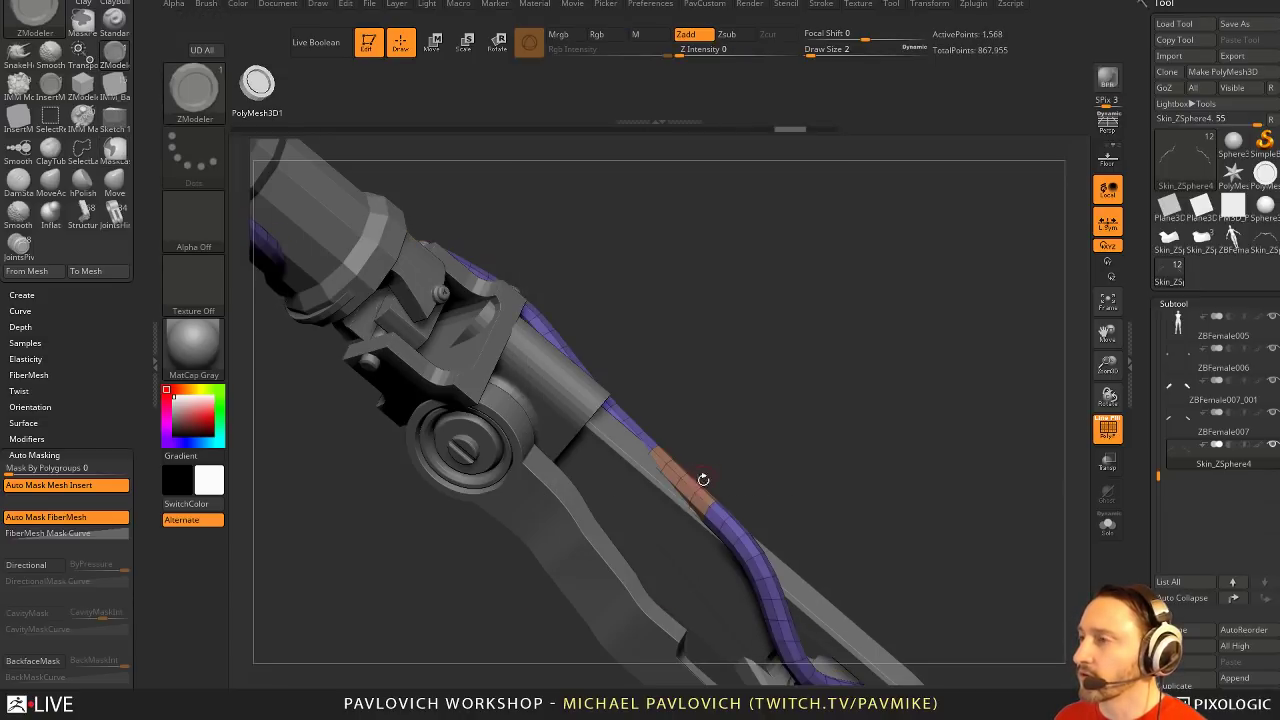
{"action": "left_click_drag", "start_coordinate": [688, 479], "coordinate": [705, 457]}
{"action": "left_click_drag", "start_coordinate": [768, 430], "coordinate": [771, 472], "text": "alt"}
{"action": "right_click_drag", "start_coordinate": [770, 473], "coordinate": [777, 451], "text": "ctrl"}
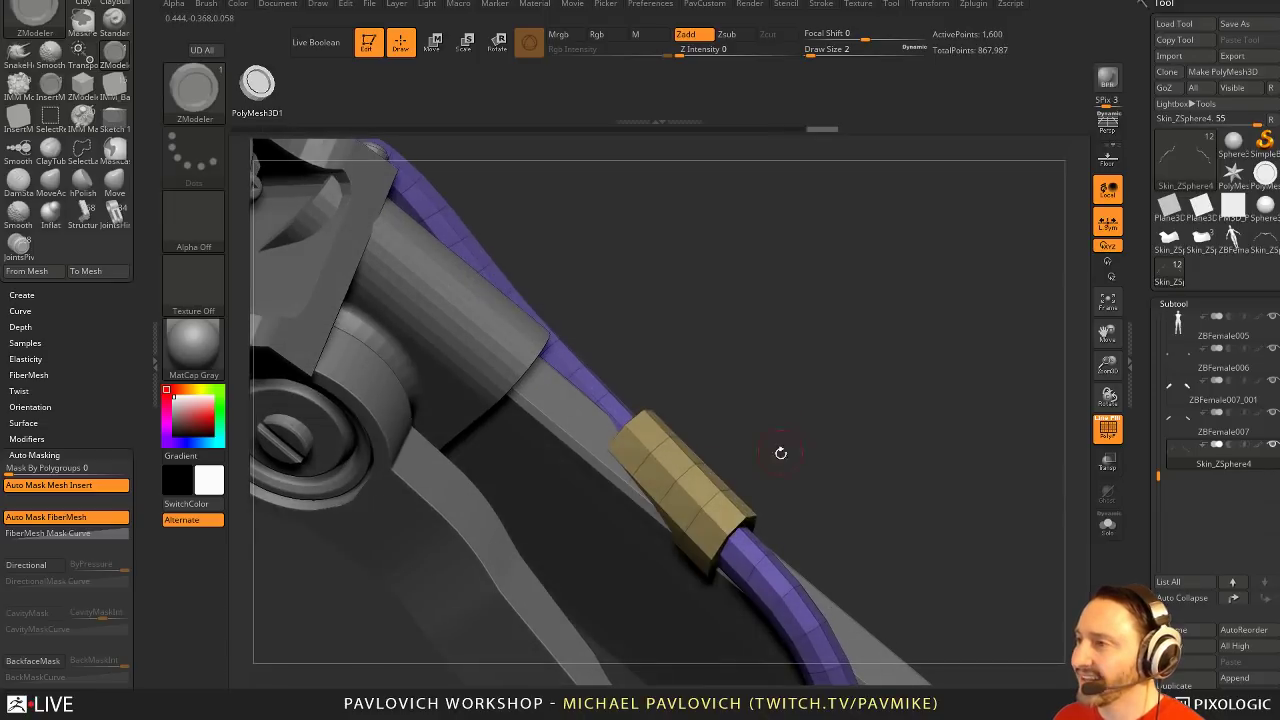
{"action": "key", "text": "ctrl+z"}
Inset the cable's polygroup section with the Polygroup All target and scale the inset region up into a slightly raised collar
{"action": "key", "text": "space"}
{"action": "left_click", "coordinate": [671, 252]}
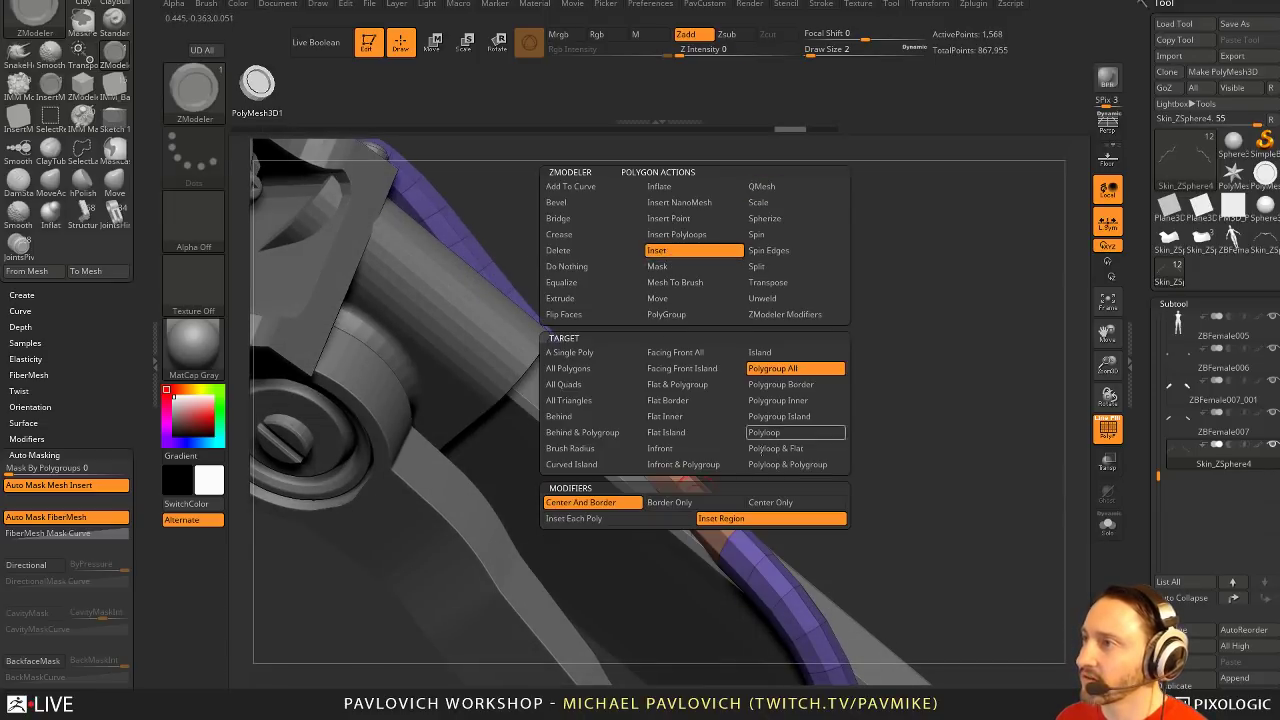
{"action": "key", "text": "space"}
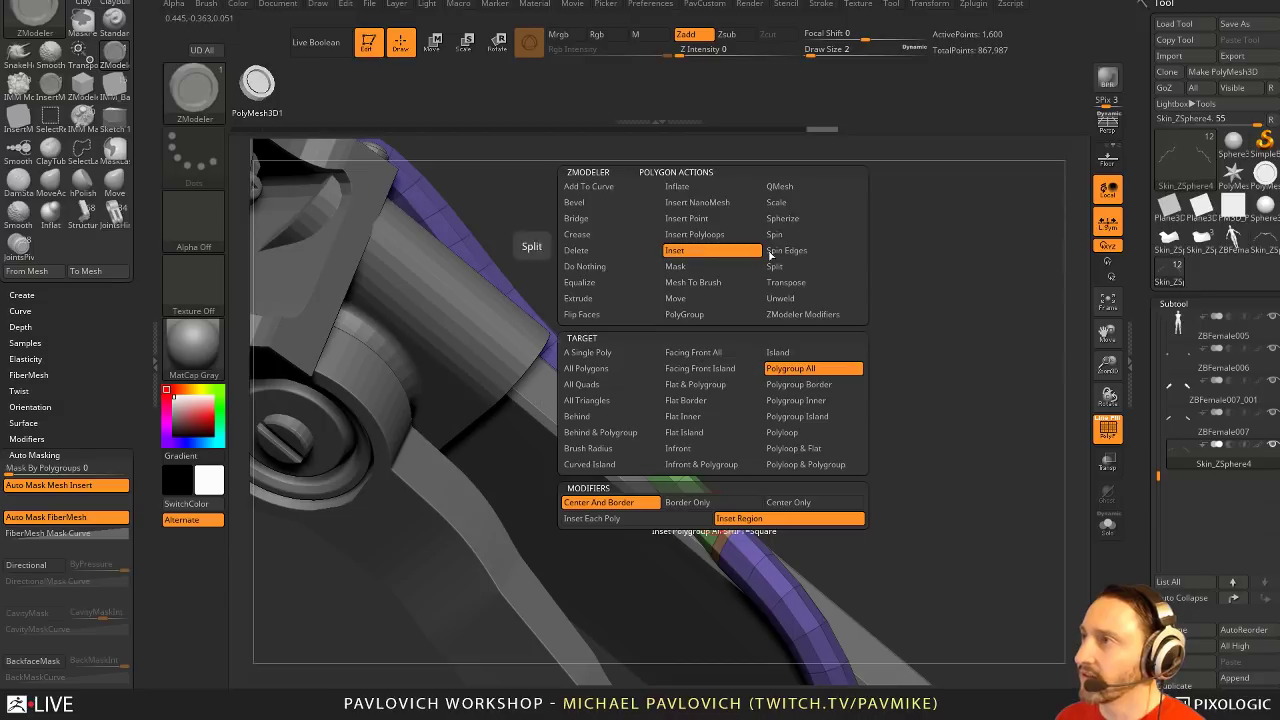
{"action": "left_click", "coordinate": [785, 205]}
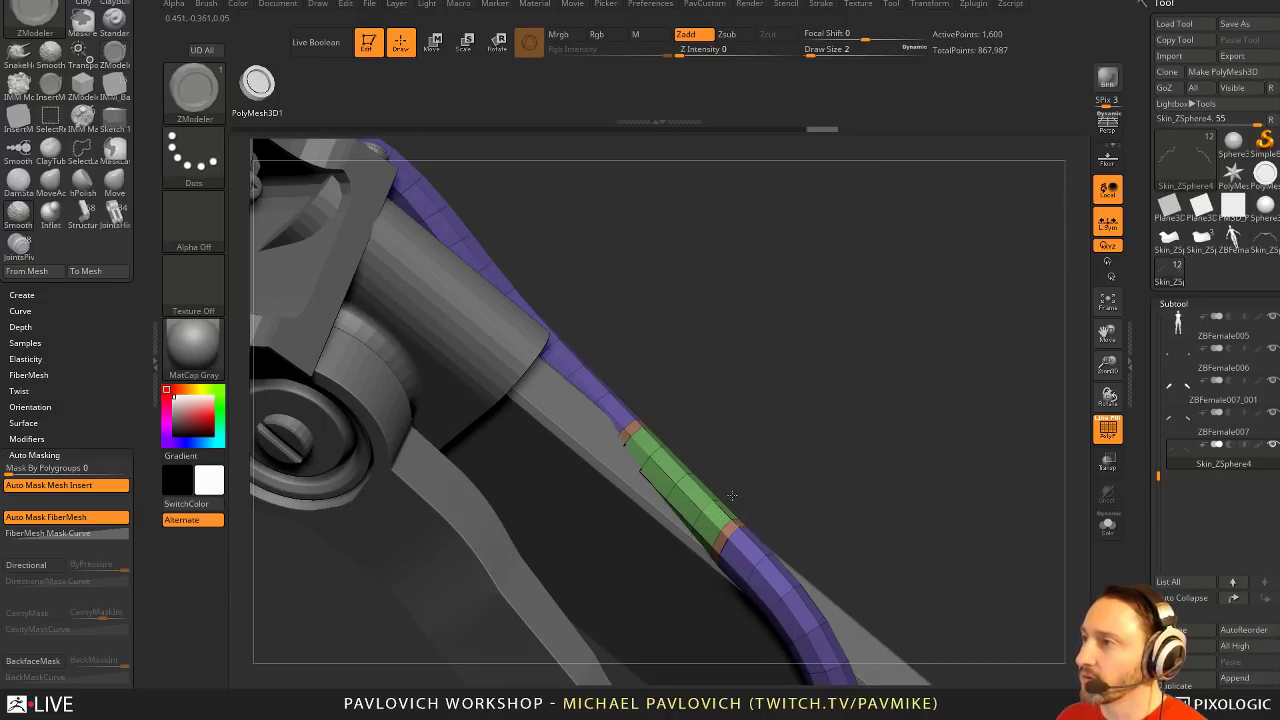
{"action": "left_click", "coordinate": [714, 508]}
{"action": "mouse_move", "coordinate": [725, 490]}
{"action": "right_mouse_down", "text": "ctrl"}
{"action": "mouse_move", "coordinate": [727, 448]}
{"action": "mouse_move", "coordinate": [733, 510]}
{"action": "right_mouse_up", "text": "ctrl"}
{"action": "right_click_drag", "start_coordinate": [893, 418], "coordinate": [787, 345], "text": "ctrl"}
{"action": "right_click_drag", "start_coordinate": [846, 402], "coordinate": [872, 421]}
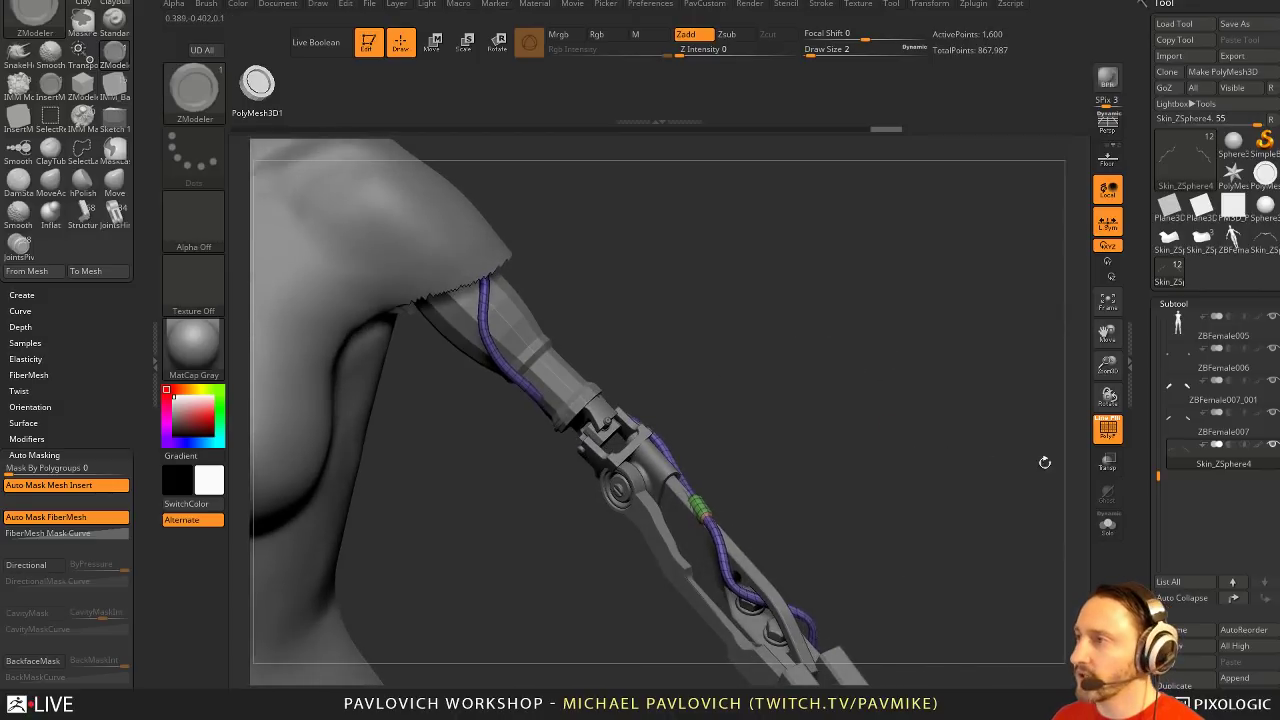
Preview the cable with dynamic subdivision and set its crease level to 2
{"action": "right_click_drag", "start_coordinate": [977, 434], "coordinate": [891, 473]}
{"action": "key", "text": "space"}
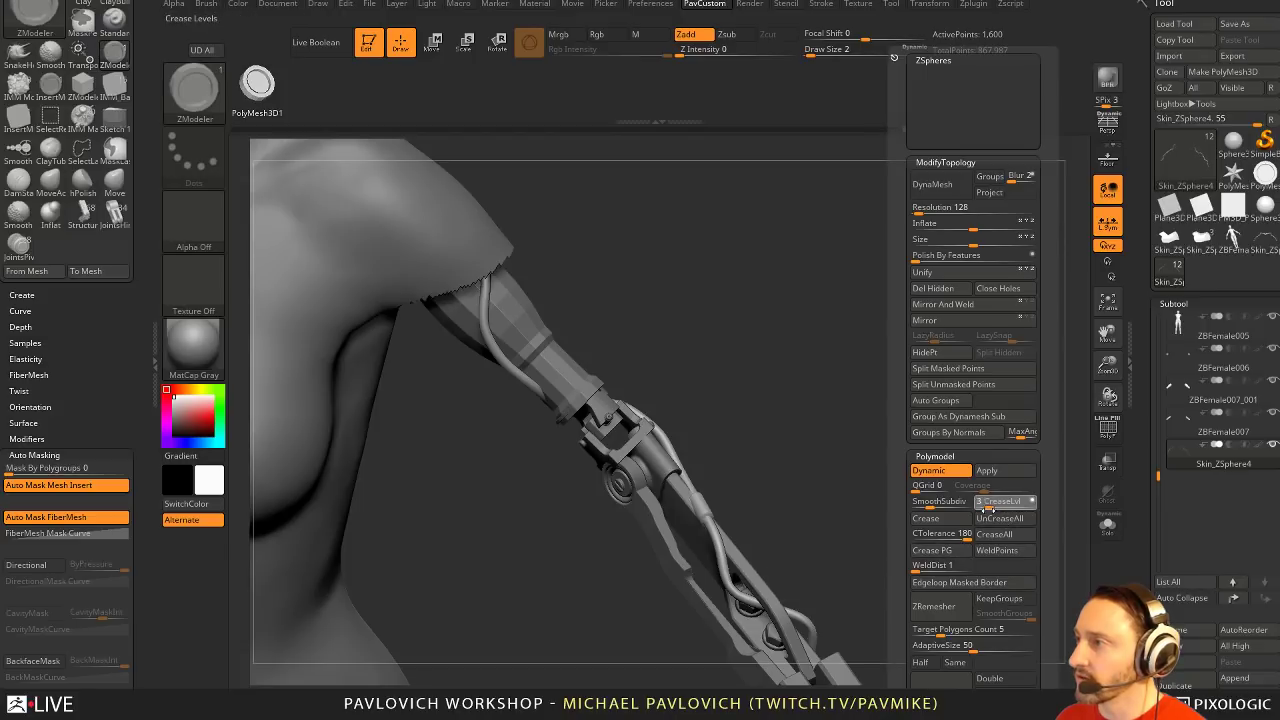
{"action": "left_click_drag", "start_coordinate": [988, 506], "coordinate": [972, 508]}
{"action": "left_click_drag", "start_coordinate": [877, 474], "coordinate": [595, 500]}
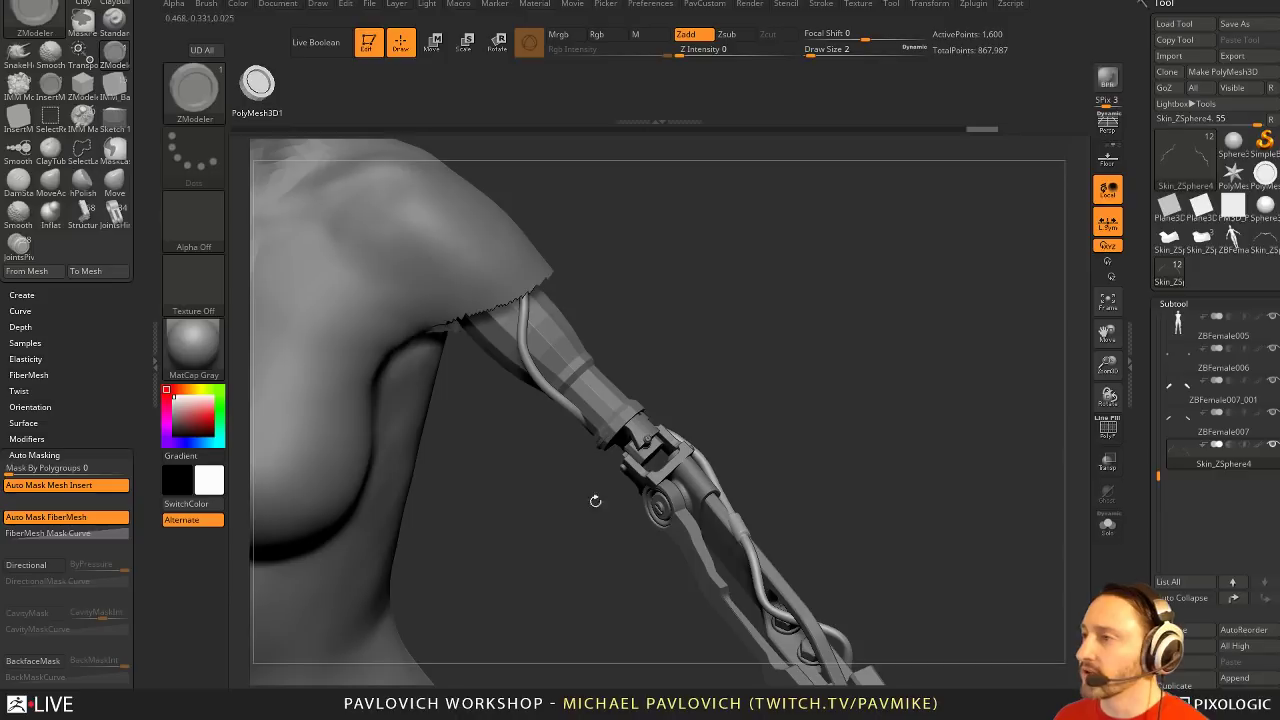
{"action": "left_click_drag", "start_coordinate": [865, 469], "coordinate": [912, 467]}
Duplicate the cable subtool, isolate the copy, and put its whole mesh into a single polygroup
{"action": "left_click", "coordinate": [1107, 430]}
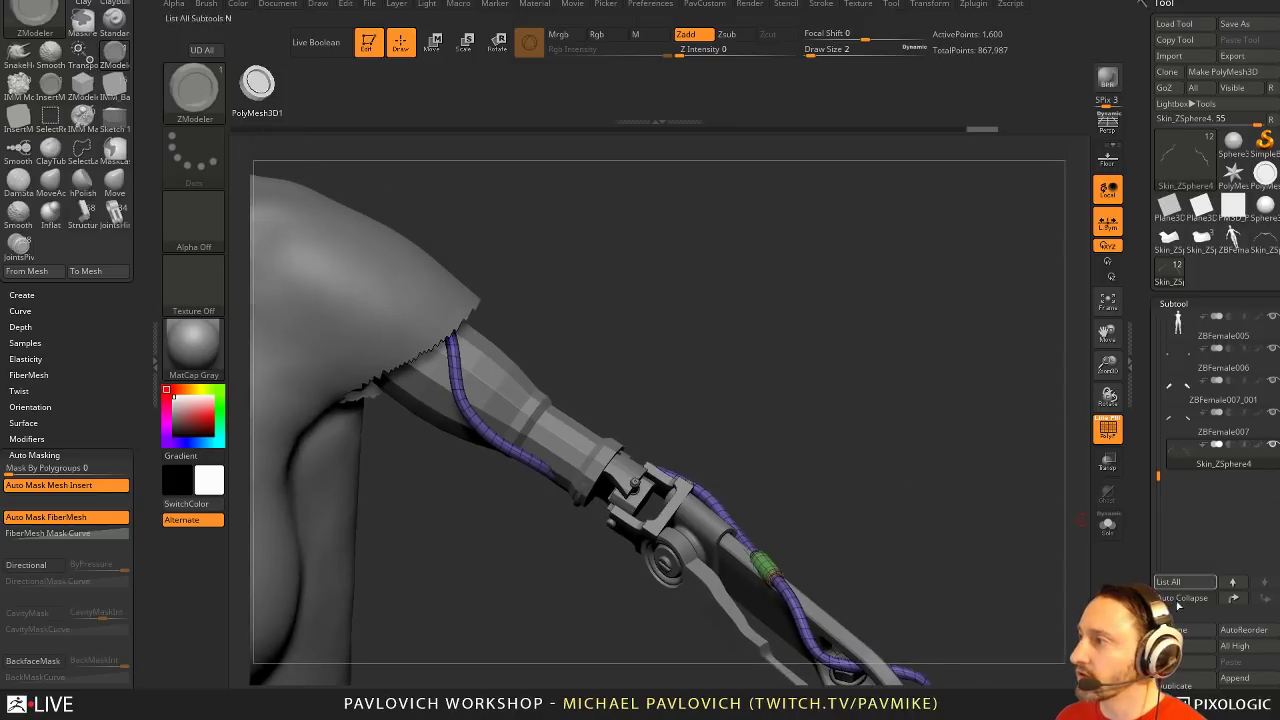
{"action": "left_click", "coordinate": [1172, 685]}
{"action": "left_click", "coordinate": [1106, 524]}
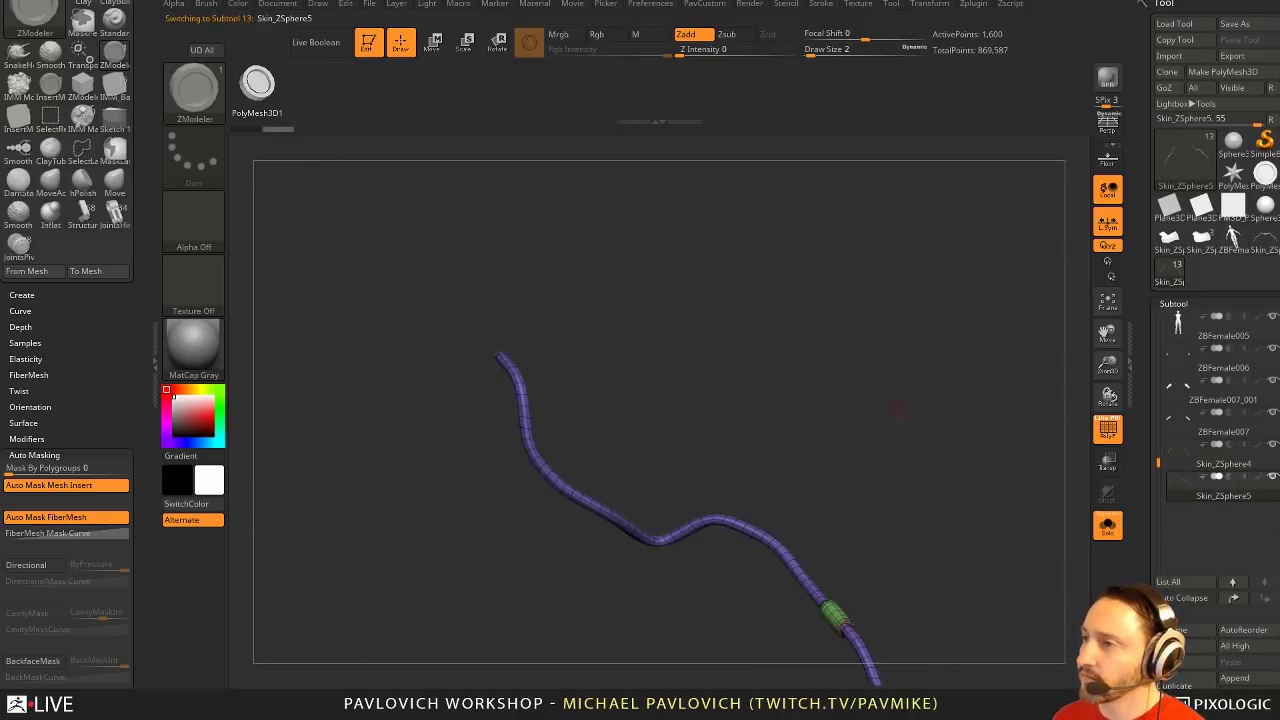
{"action": "key", "text": "f"}
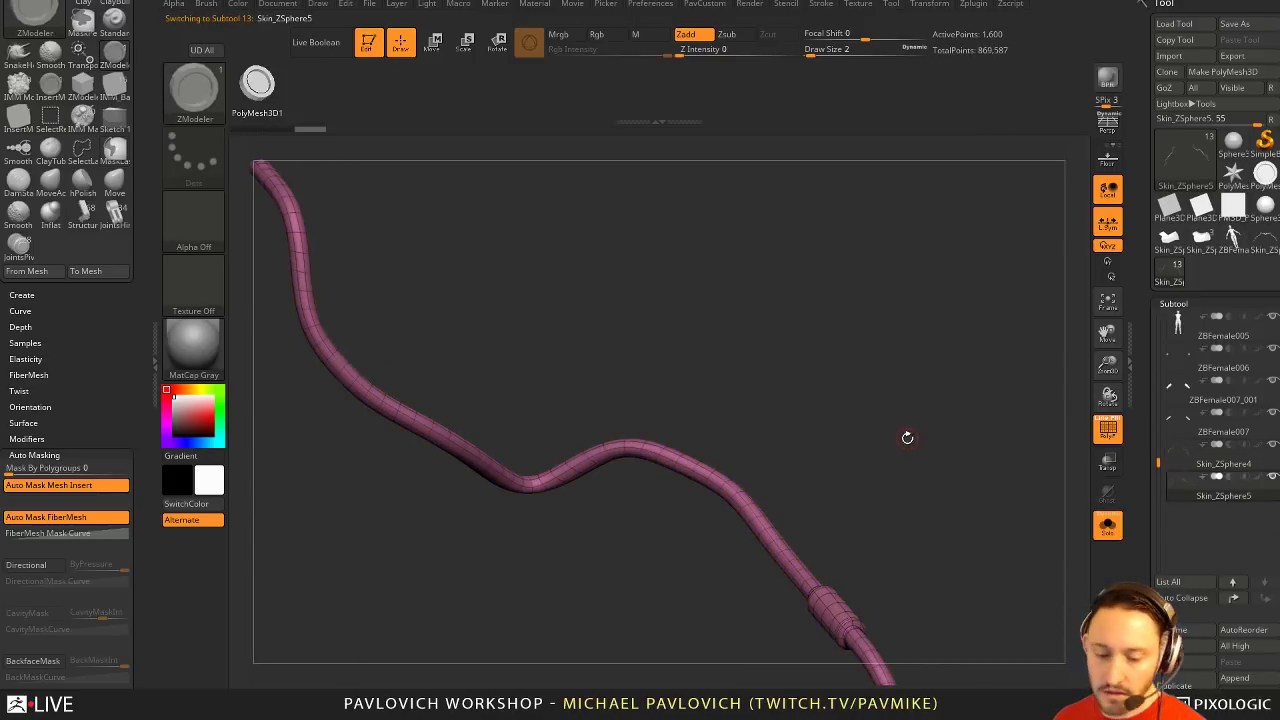
{"action": "left_click_drag", "start_coordinate": [906, 437], "coordinate": [861, 431]}
Assign one shared new polygroup to two short sections of the duplicate cable, on the upper arm and at the elbow
{"action": "left_click_drag", "start_coordinate": [448, 418], "coordinate": [520, 455]}
{"action": "key", "text": "space"}
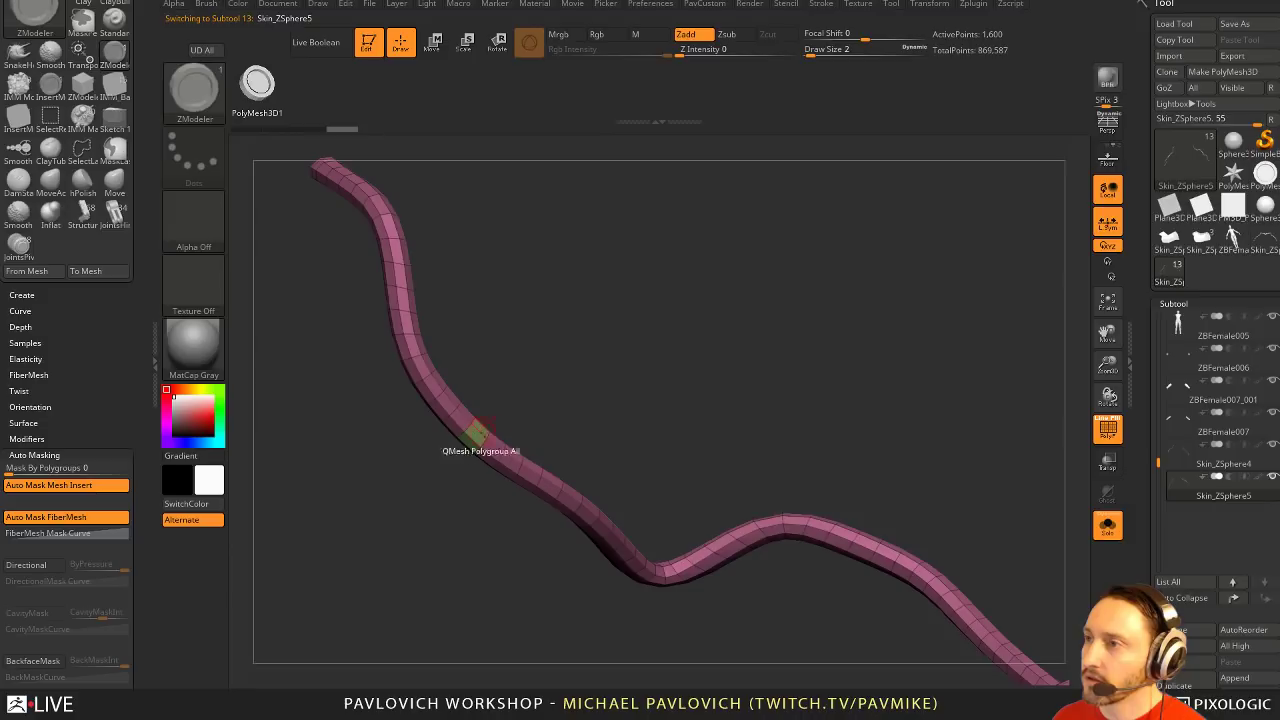
{"action": "left_click", "coordinate": [496, 443]}
{"action": "key", "text": "ctrl+z"}
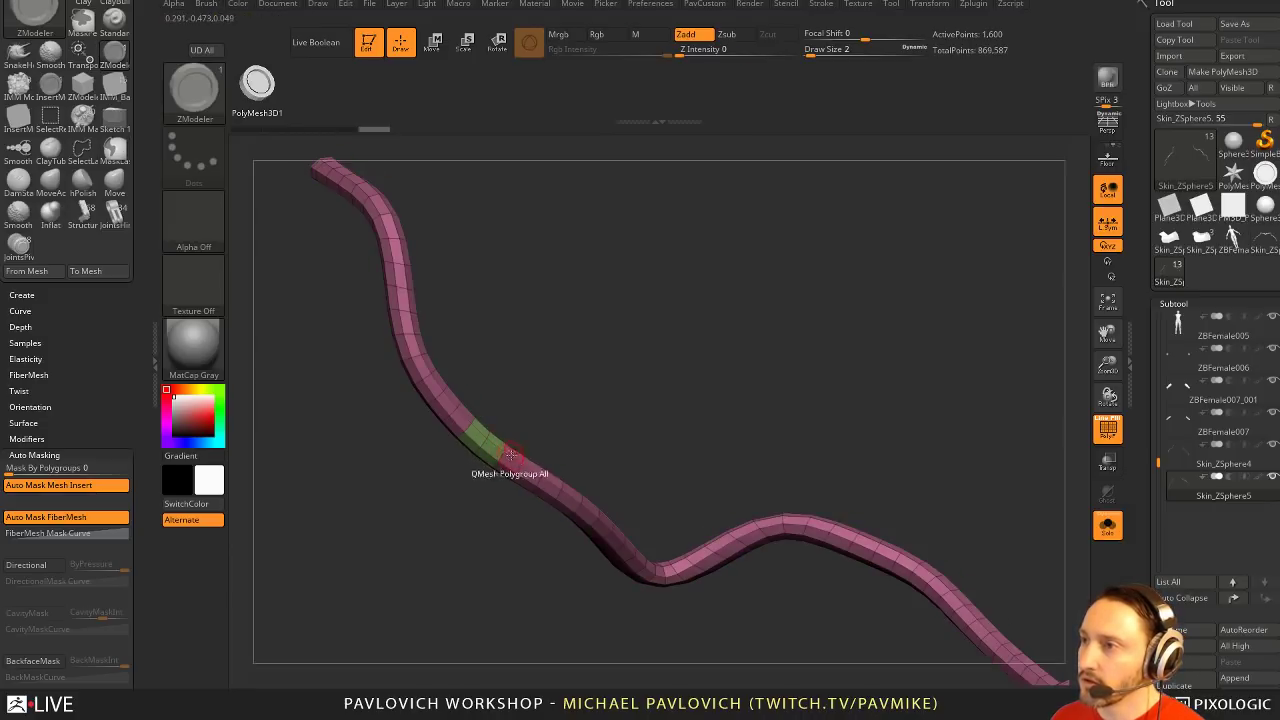
{"action": "left_click_drag", "start_coordinate": [626, 436], "coordinate": [619, 396]}
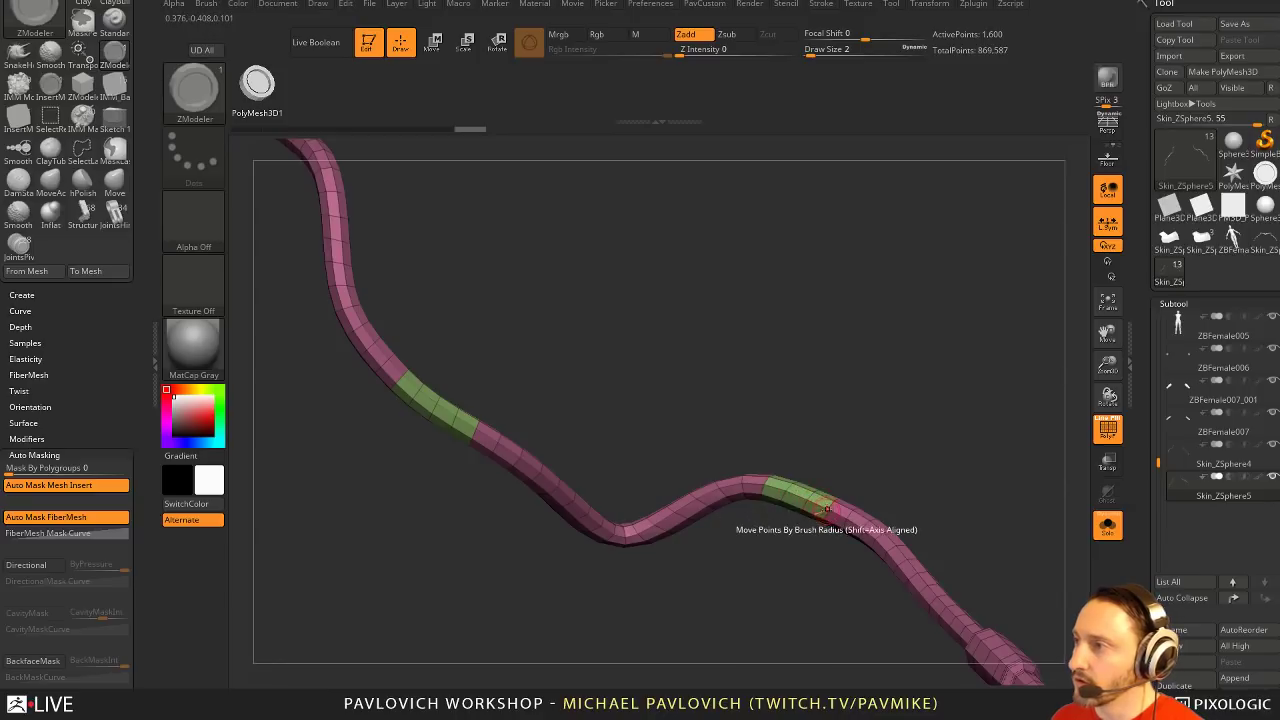
Keep only the two newly polygrouped cable sections by deleting all other geometry, and check how they sit on the arm
{"action": "left_click", "coordinate": [814, 502], "text": "ctrl+shift"}
{"action": "key", "text": "space"}
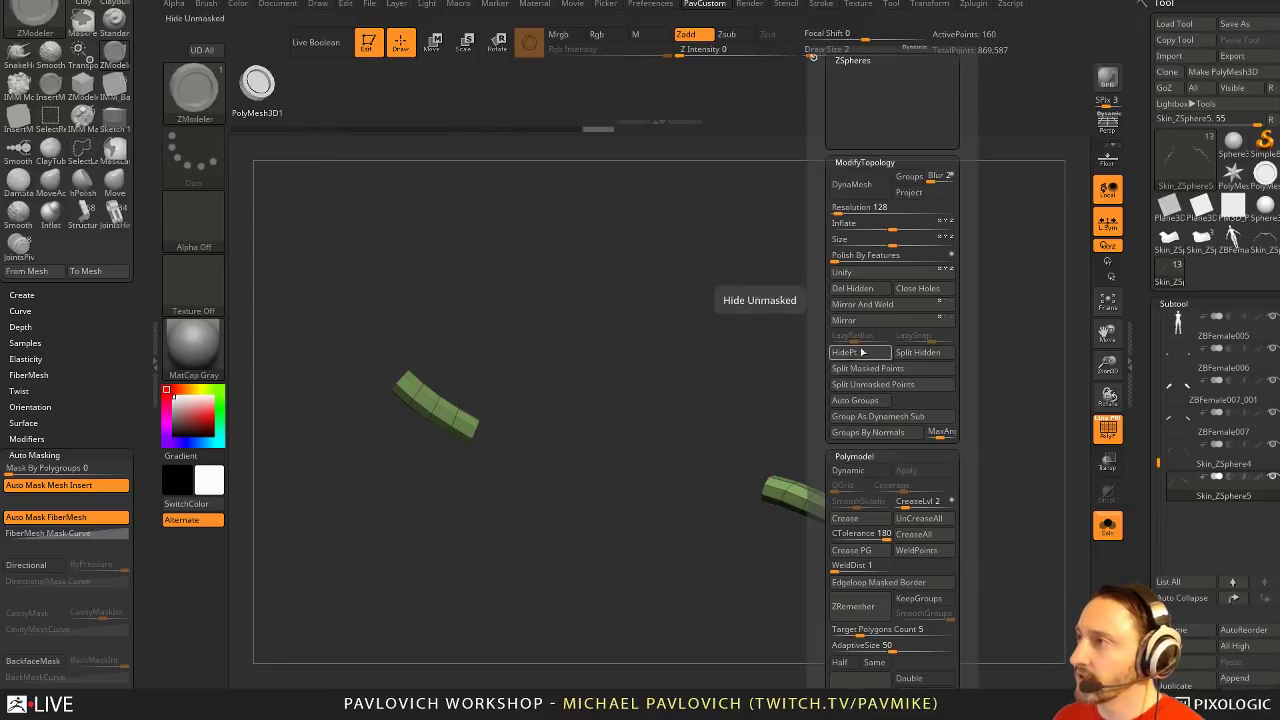
{"action": "left_click", "coordinate": [1108, 525]}
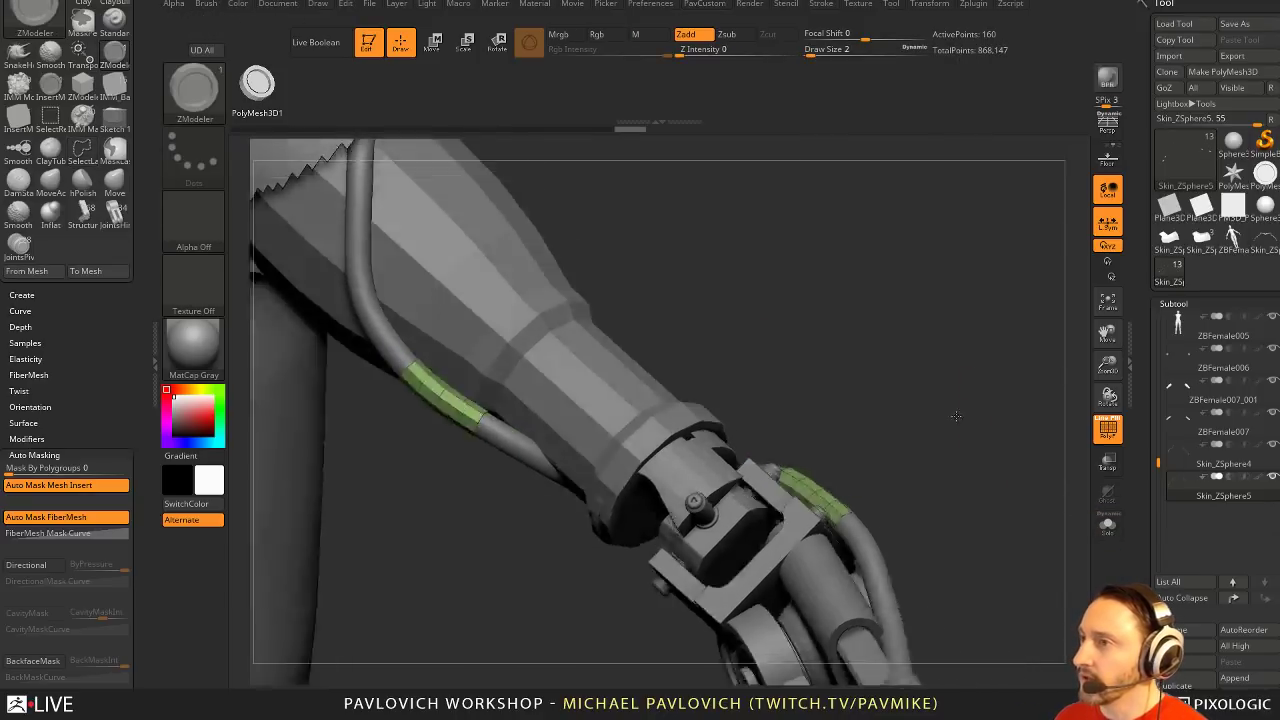
{"action": "left_click_drag", "start_coordinate": [956, 416], "coordinate": [820, 470]}
{"action": "left_click_drag", "start_coordinate": [940, 477], "coordinate": [1000, 527]}
{"action": "key", "text": "ctrl+z"}
Isolate the two cable sections and try to thicken them using QMesh with the Polygroup All target, then undo it
{"action": "left_click", "coordinate": [1108, 525]}
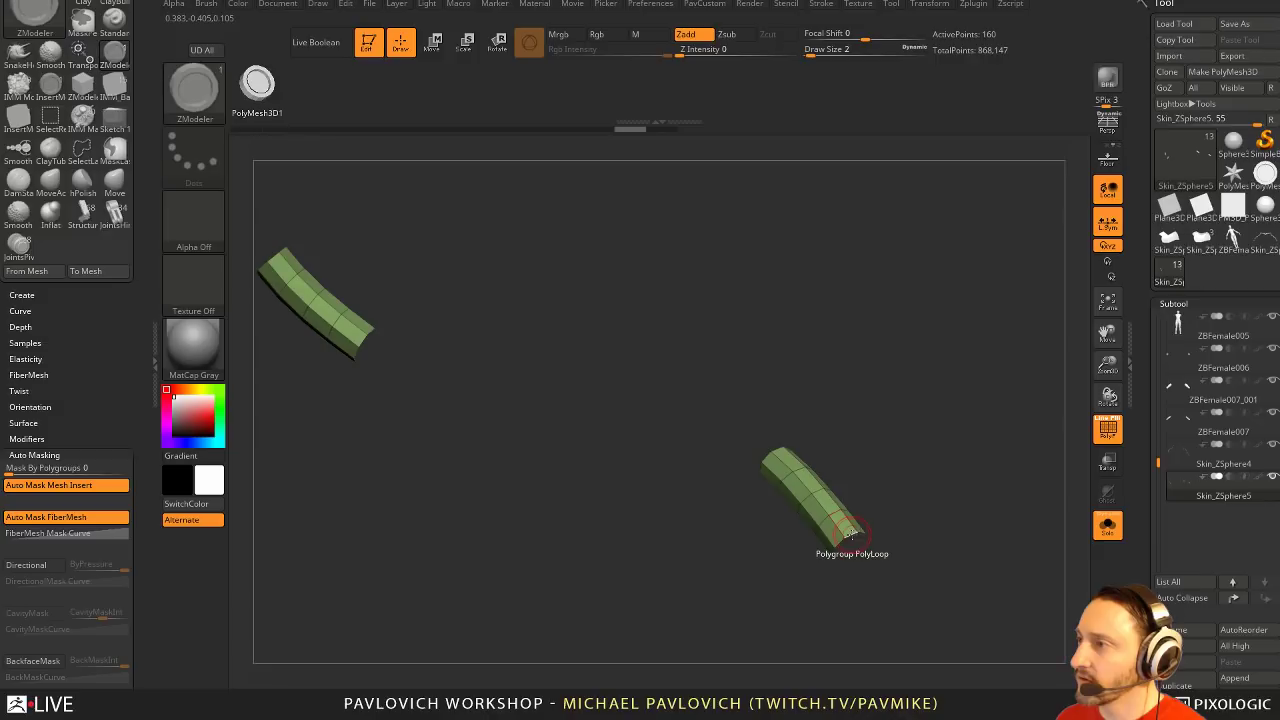
{"action": "key", "text": "space"}
{"action": "left_click", "coordinate": [749, 390]}
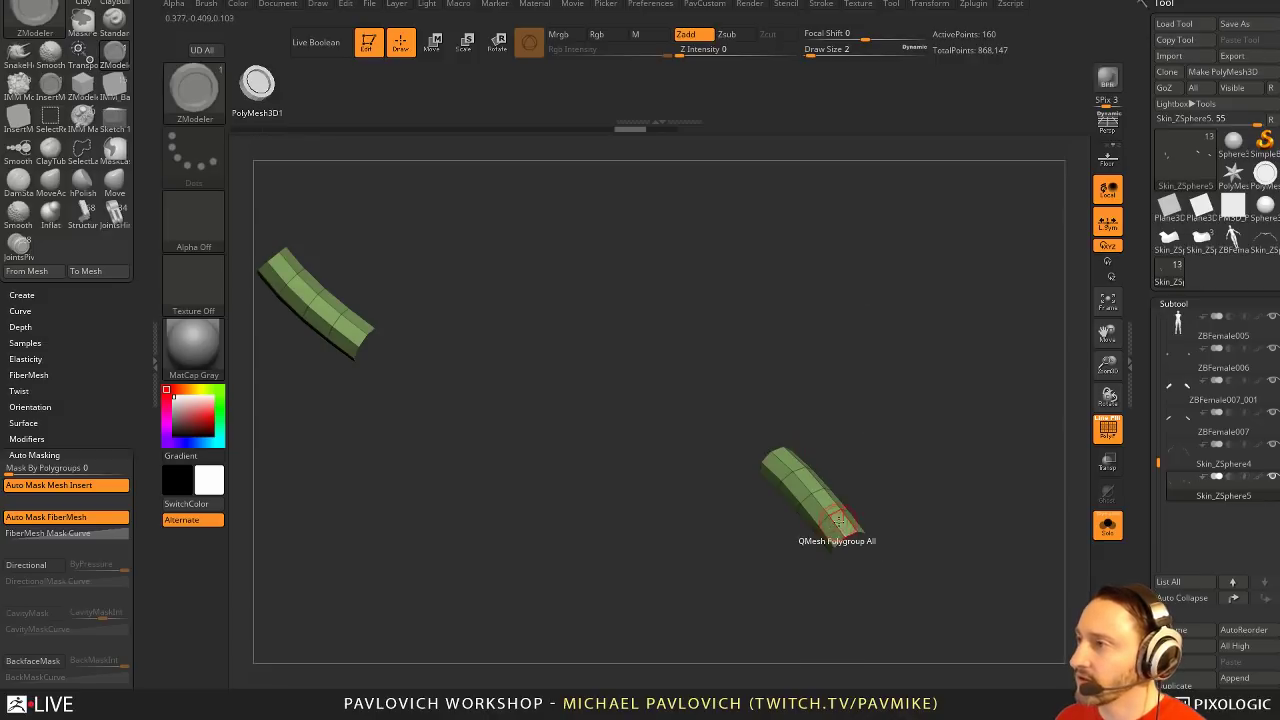
{"action": "left_click_drag", "start_coordinate": [839, 521], "coordinate": [848, 508]}
{"action": "left_click_drag", "start_coordinate": [933, 459], "coordinate": [914, 478]}
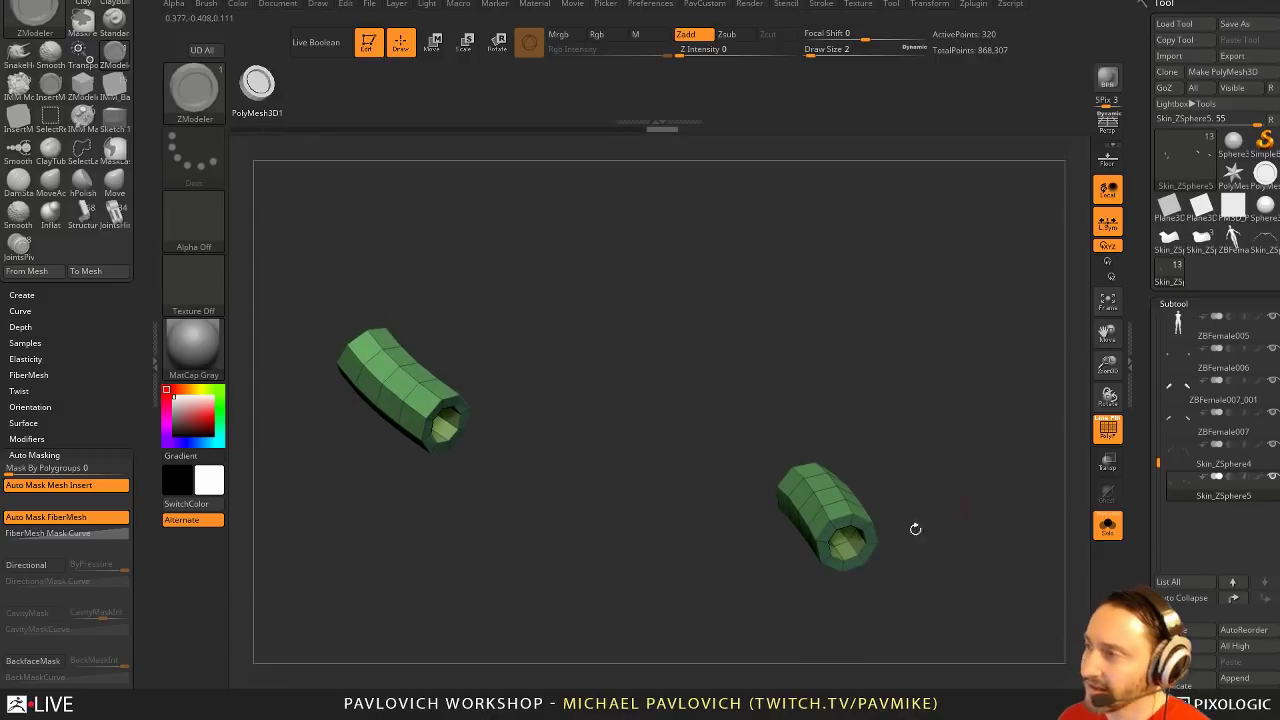
{"action": "key", "text": "ctrl+z"}
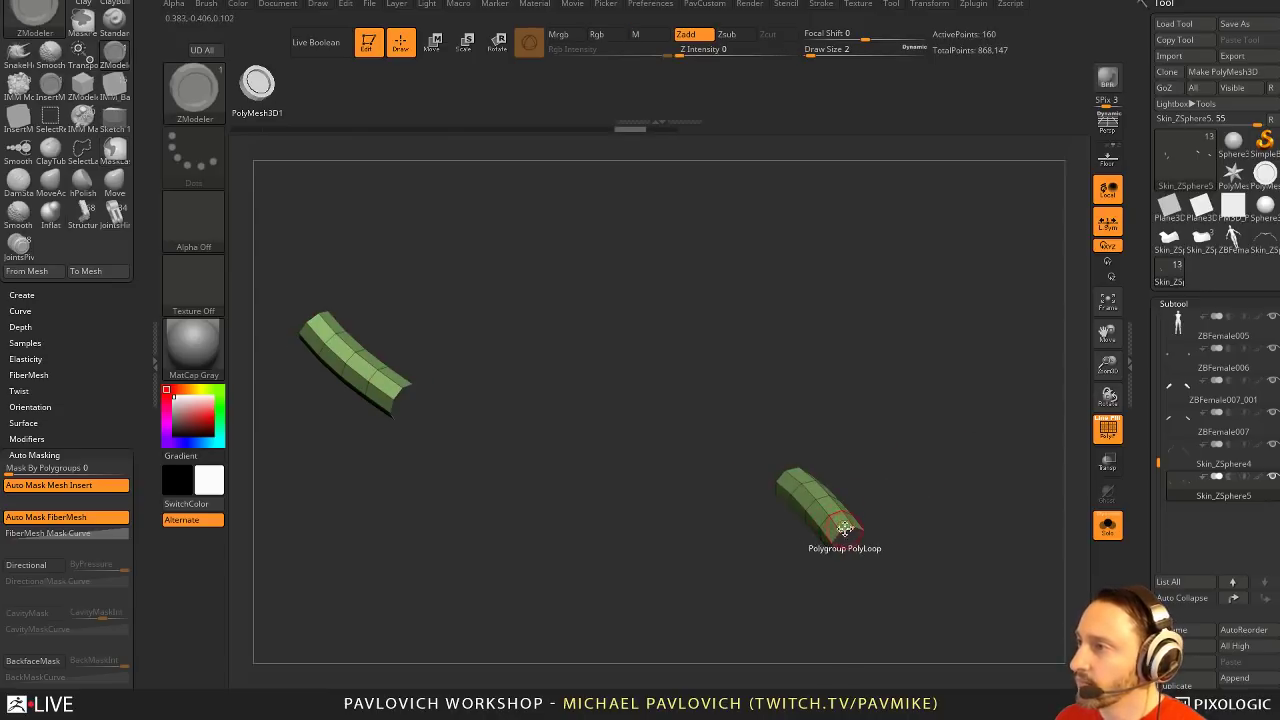
Set the ZModeler edge action to Close and cap both open ends of the cable section at the elbow
{"action": "key", "text": "space"}
{"action": "left_click", "coordinate": [749, 396]}
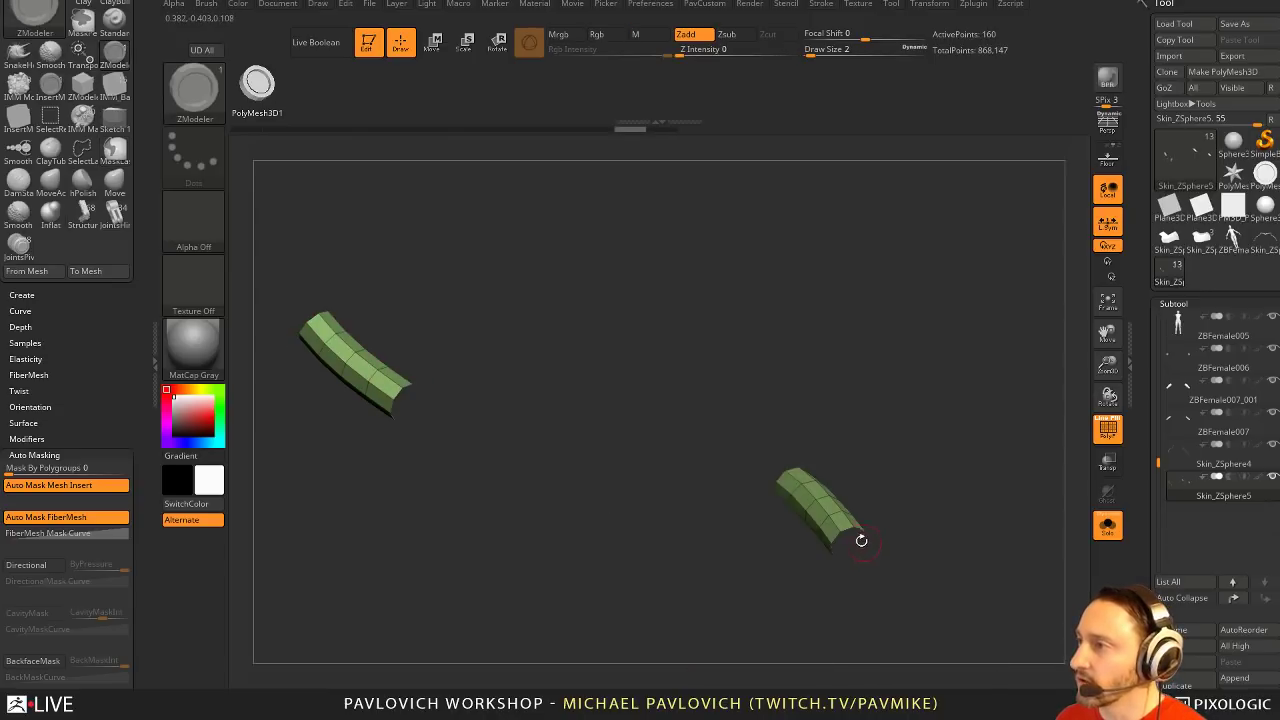
{"action": "left_click", "coordinate": [846, 527]}
{"action": "left_click_drag", "start_coordinate": [880, 520], "coordinate": [806, 346]}
{"action": "left_click", "coordinate": [811, 488]}
Cap both open ends of the upper-arm cable section and combine all capped pieces into one polygroup
{"action": "key", "text": "grave"}
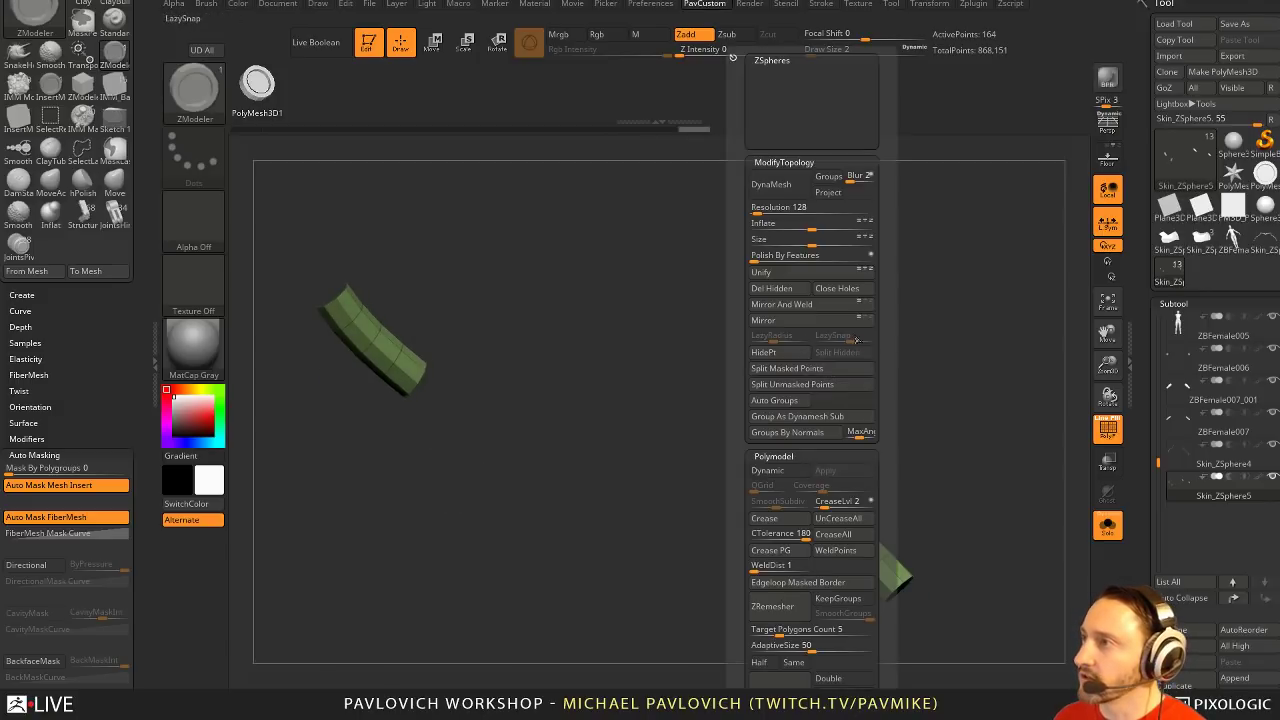
{"action": "mouse_move", "coordinate": [678, 300]}
{"action": "left_mouse_down"}
{"action": "mouse_move", "coordinate": [591, 334]}
{"action": "mouse_move", "coordinate": [573, 385]}
{"action": "left_mouse_up"}
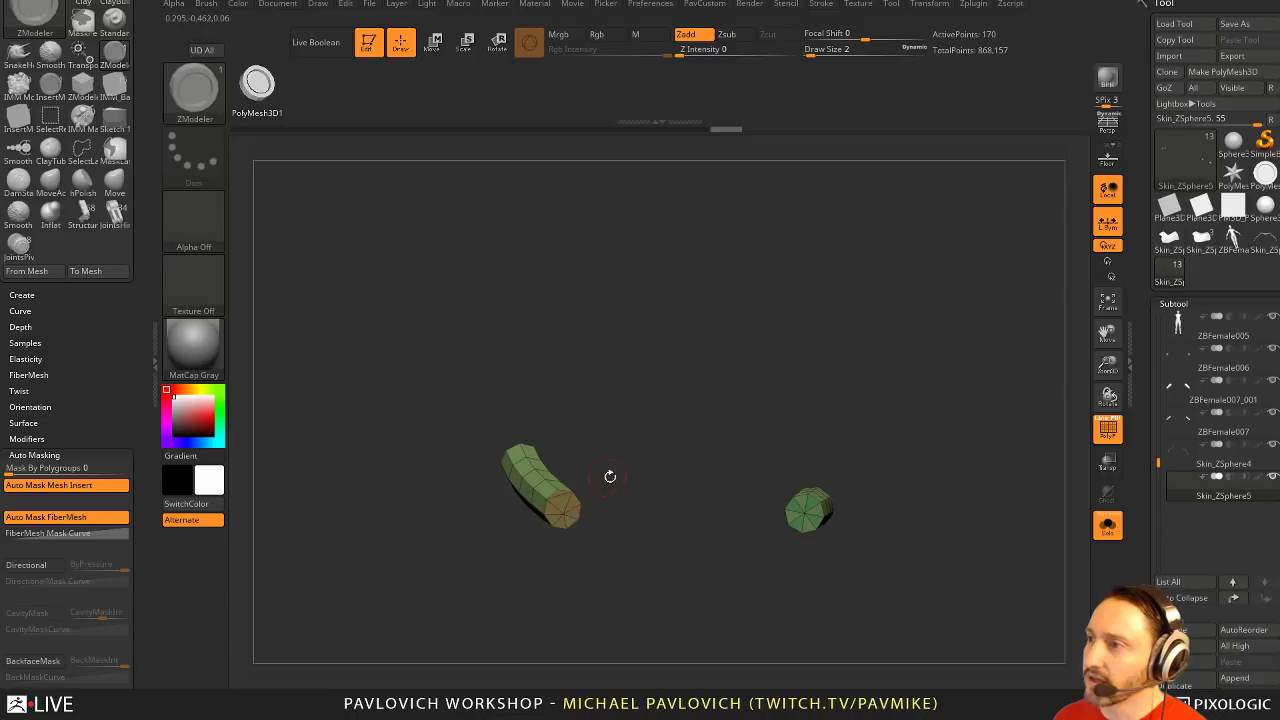
{"action": "left_click", "coordinate": [557, 501], "text": "ctrl+shift"}
{"action": "left_click", "coordinate": [556, 501], "text": "ctrl+shift"}
{"action": "left_click", "coordinate": [554, 496]}
{"action": "left_click_drag", "start_coordinate": [642, 472], "coordinate": [572, 430]}
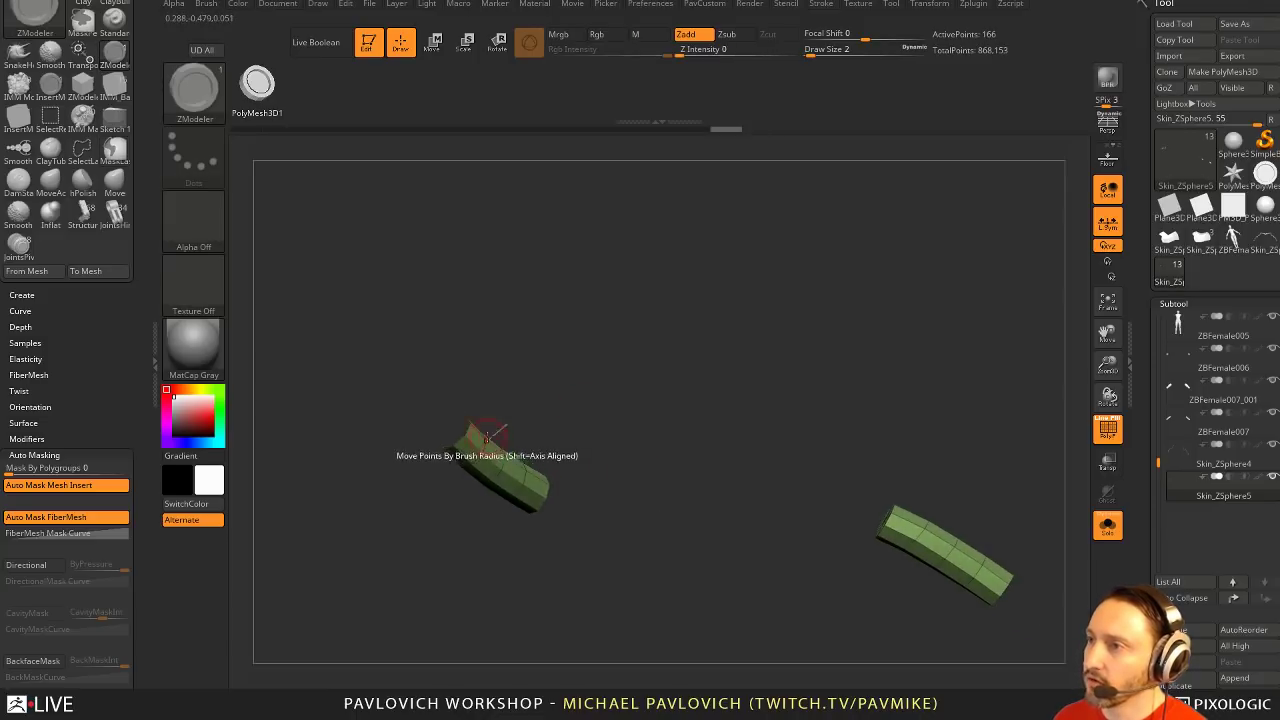
{"action": "left_click_drag", "start_coordinate": [483, 408], "coordinate": [914, 466]}
{"action": "key", "text": "space"}
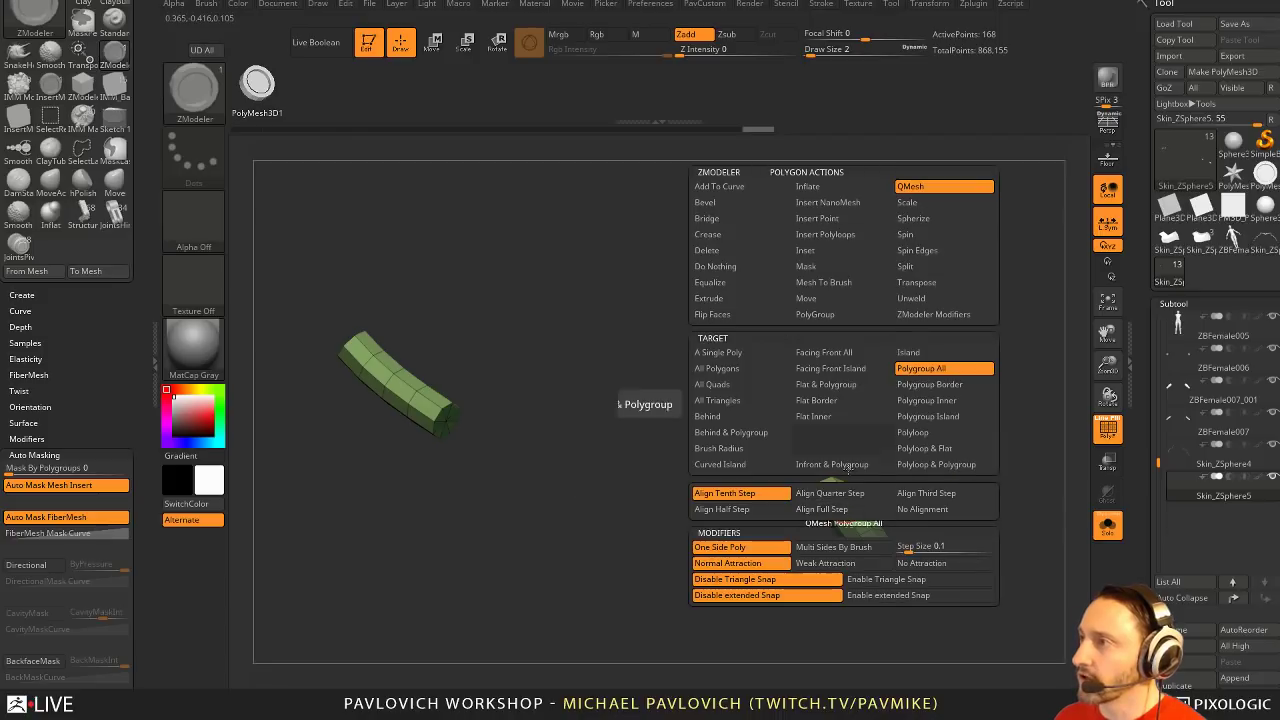
{"action": "key", "text": "ctrl+w"}
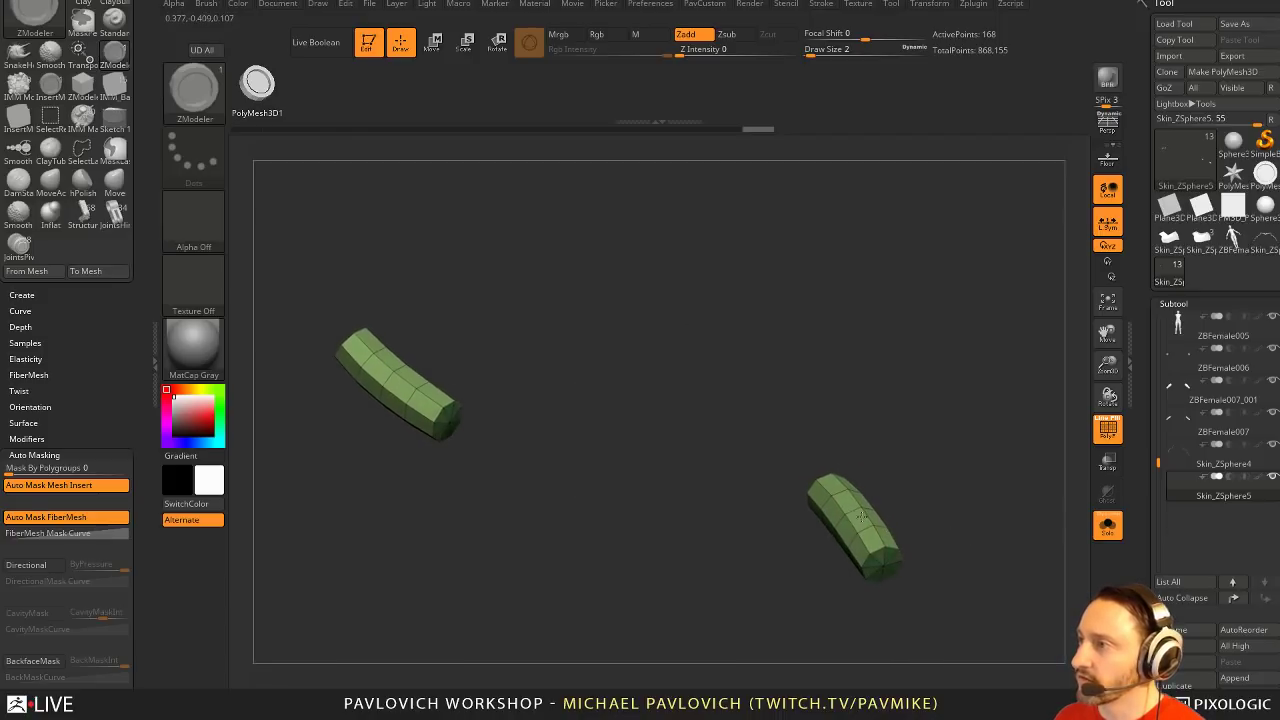
{"action": "key", "text": "space"}
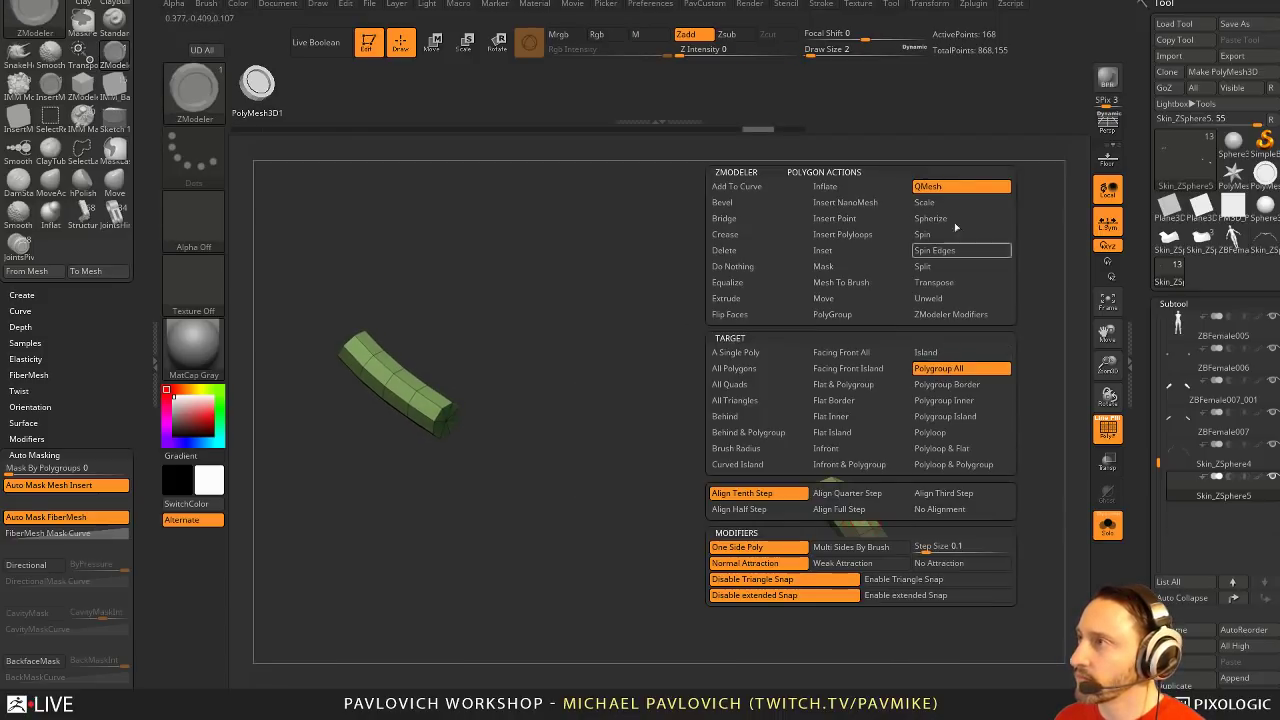
{"action": "key", "text": "ctrl"}
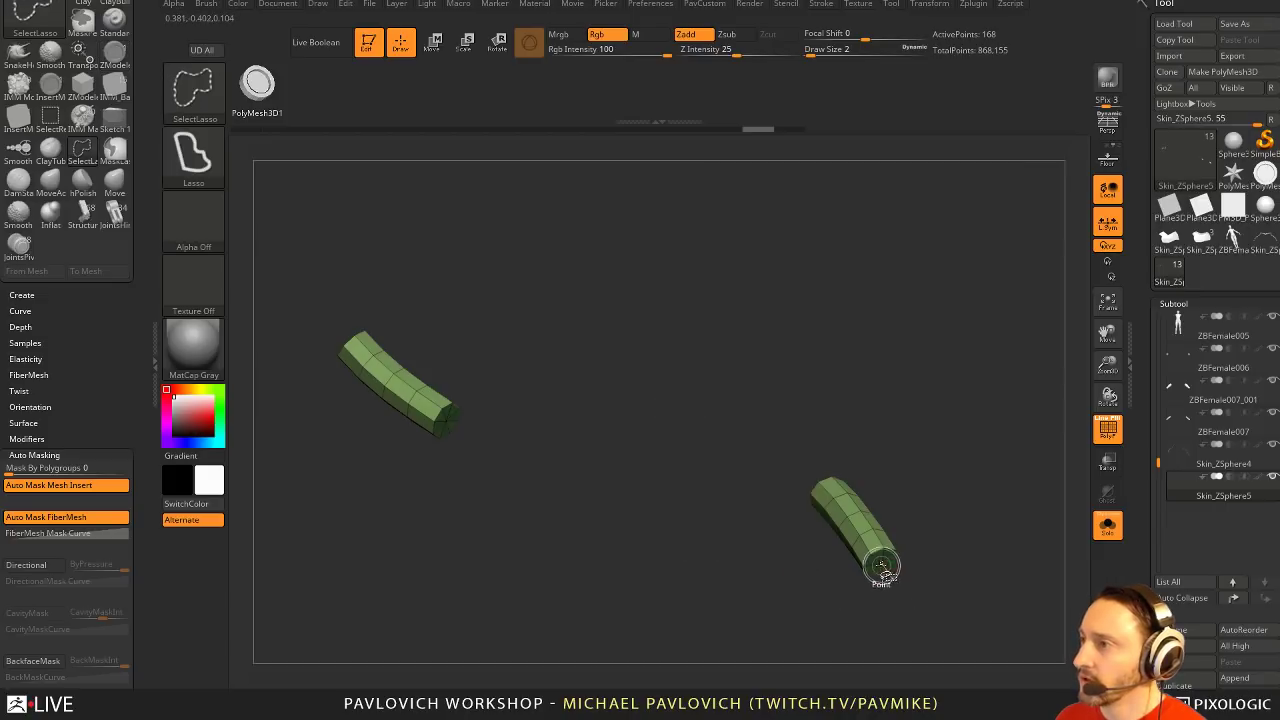
{"action": "key", "text": "ctrl+shift"}
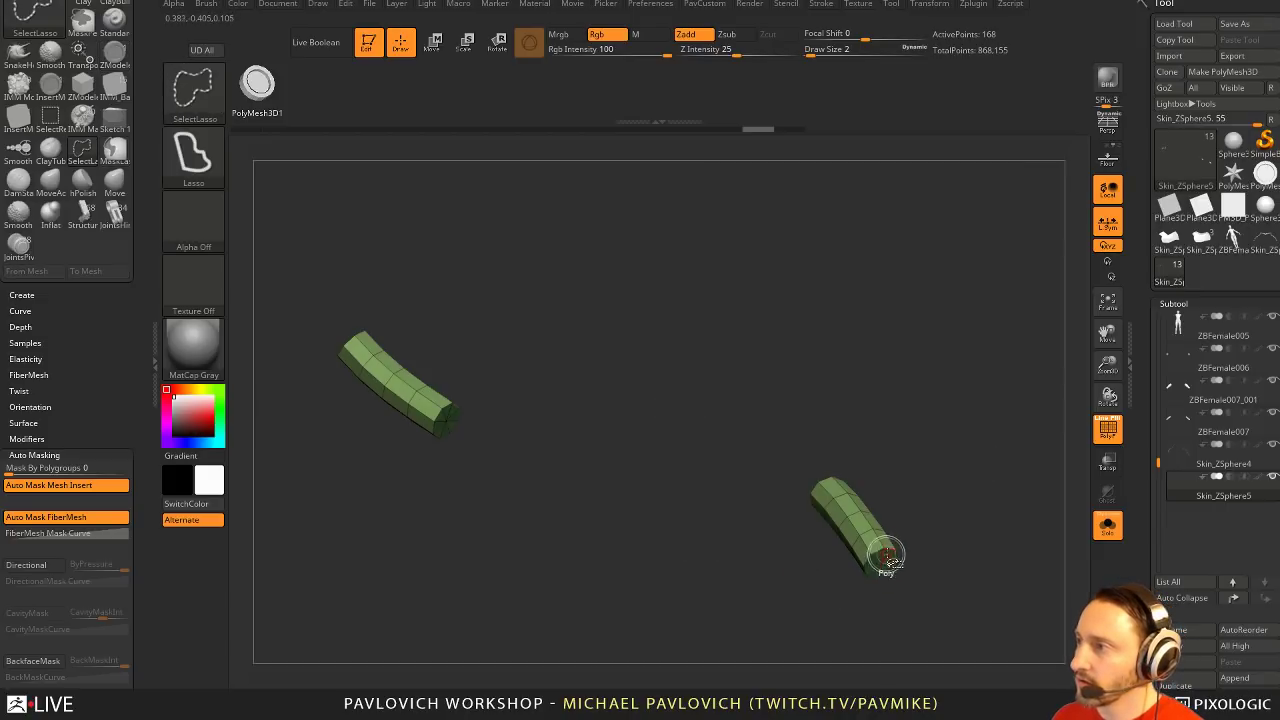
{"action": "left_click", "coordinate": [838, 497], "text": "ctrl+shift"}
{"action": "left_click", "coordinate": [895, 465], "text": "ctrl+shift"}
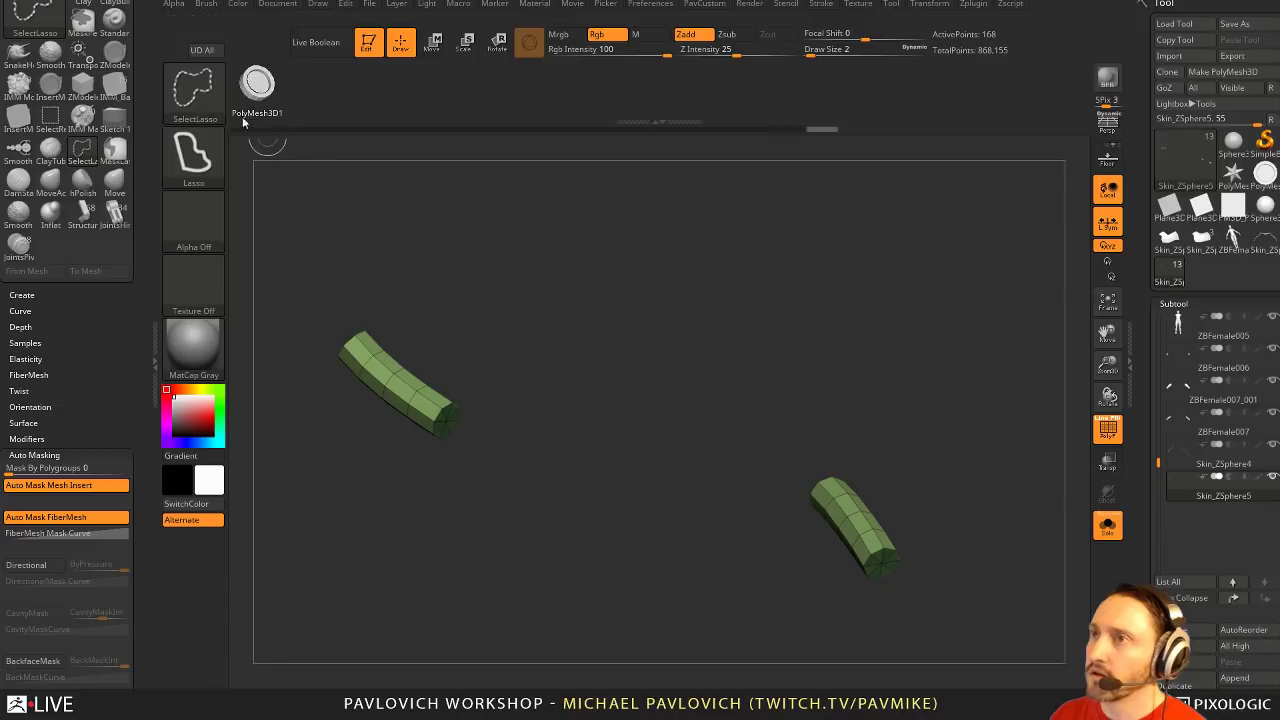
{"action": "left_click", "coordinate": [204, 104], "text": "ctrl+shift"}
{"action": "left_click", "coordinate": [290, 104]}
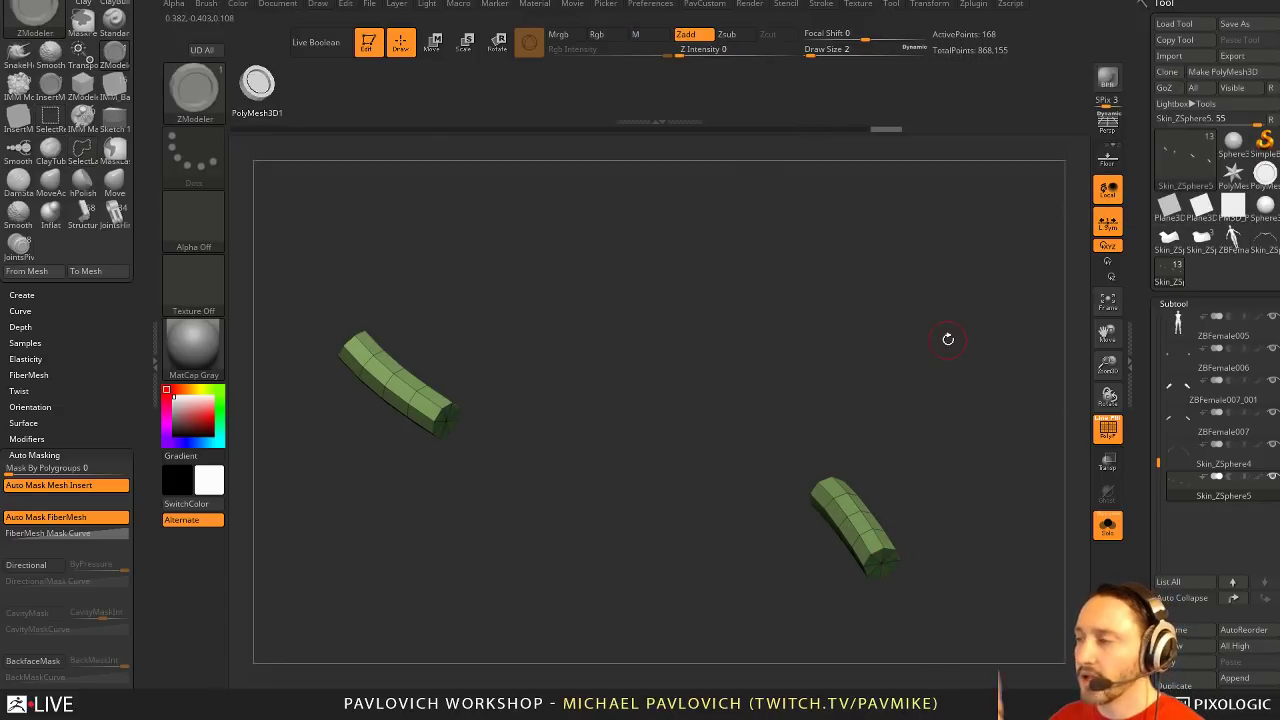
Regroup the capped cable sections with Groups By Normals and inspect how the caps and side walls are divided
{"action": "key", "text": "space"}
{"action": "left_click", "coordinate": [930, 441]}
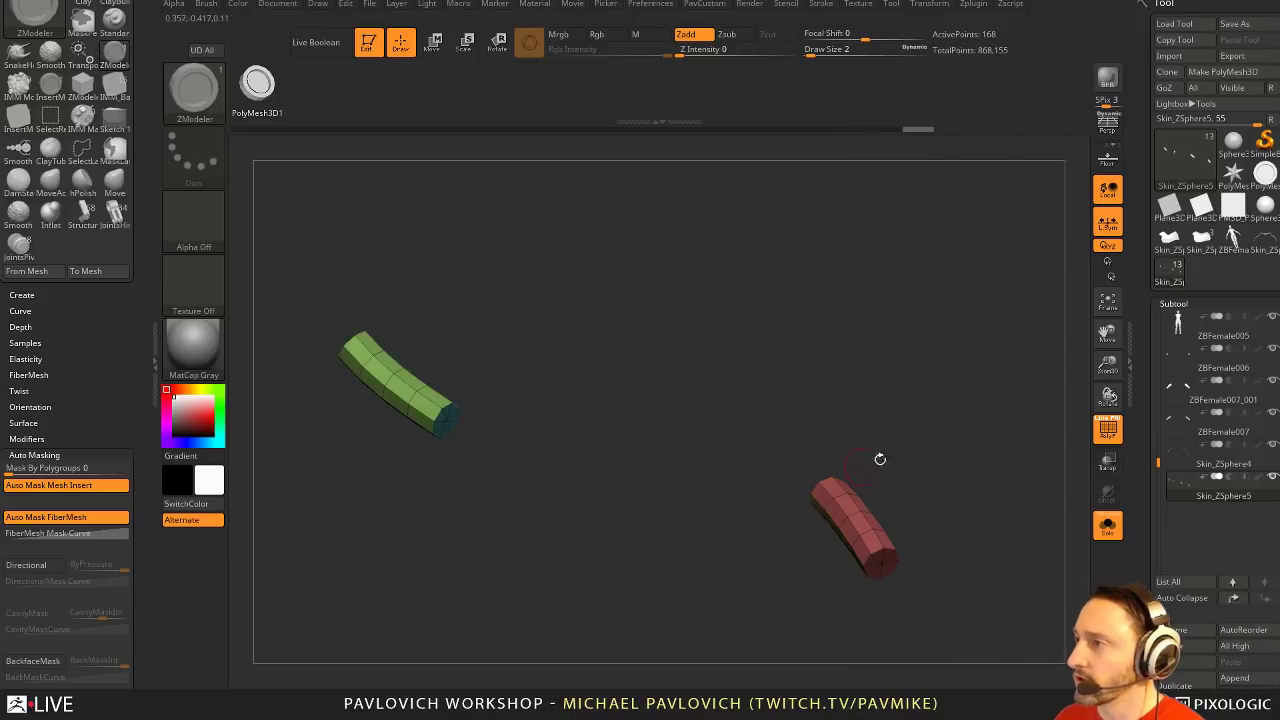
{"action": "left_click_drag", "start_coordinate": [878, 458], "coordinate": [937, 440]}
{"action": "key", "text": "space"}
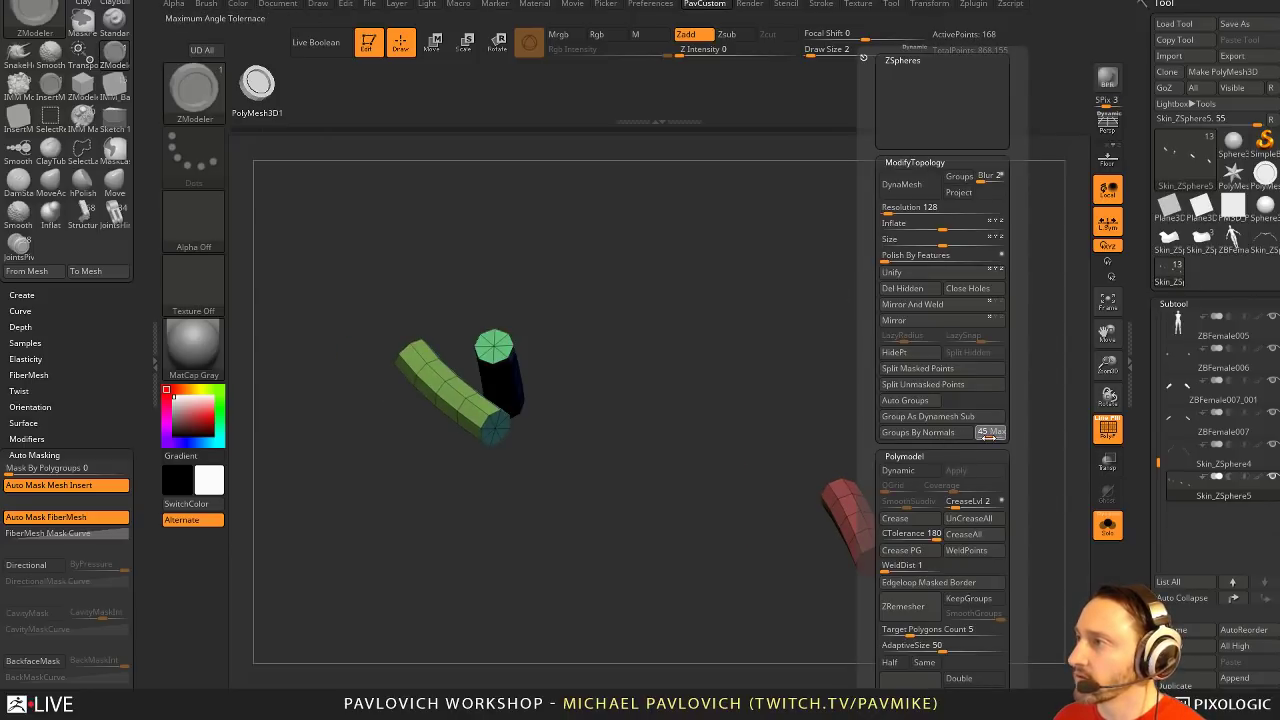
{"action": "left_click", "coordinate": [937, 434]}
{"action": "left_click_drag", "start_coordinate": [872, 443], "coordinate": [950, 435]}
{"action": "key", "text": "space"}
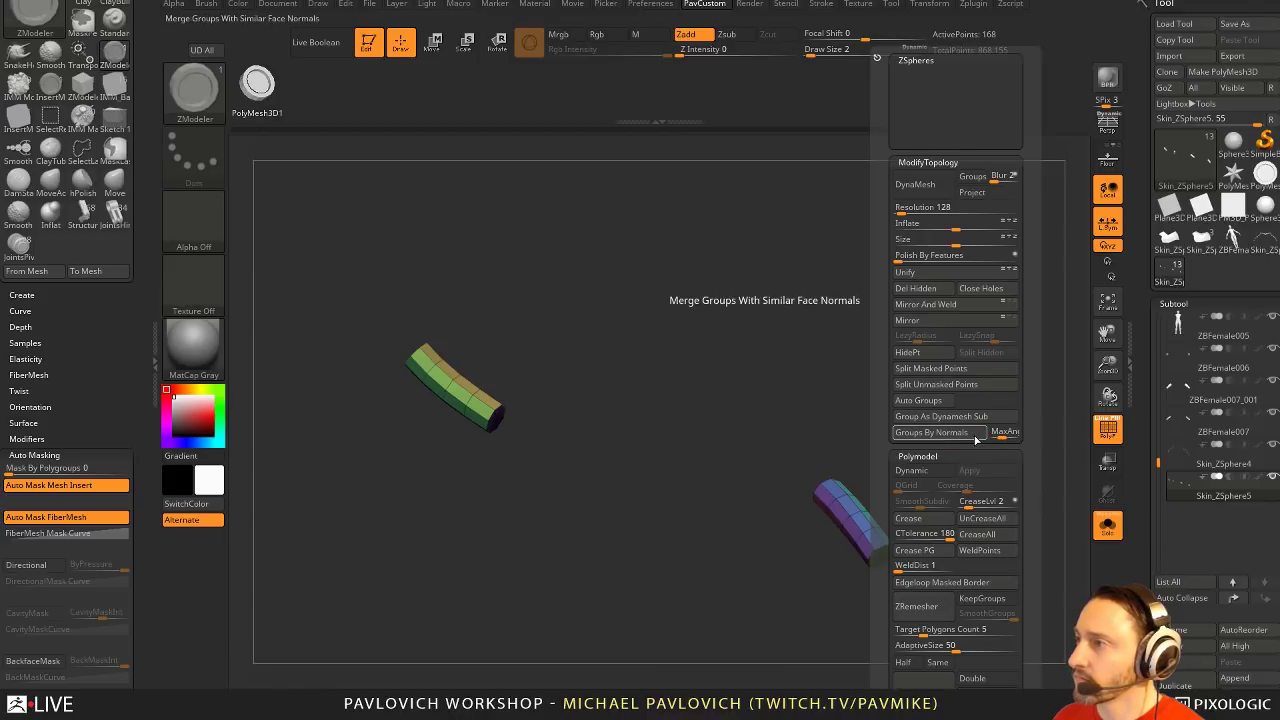
Adjust the Groups By Normals maximum angle and regroup so each section's side walls form one polygroup apart from the caps
{"action": "left_click_drag", "start_coordinate": [1001, 436], "coordinate": [1004, 437]}
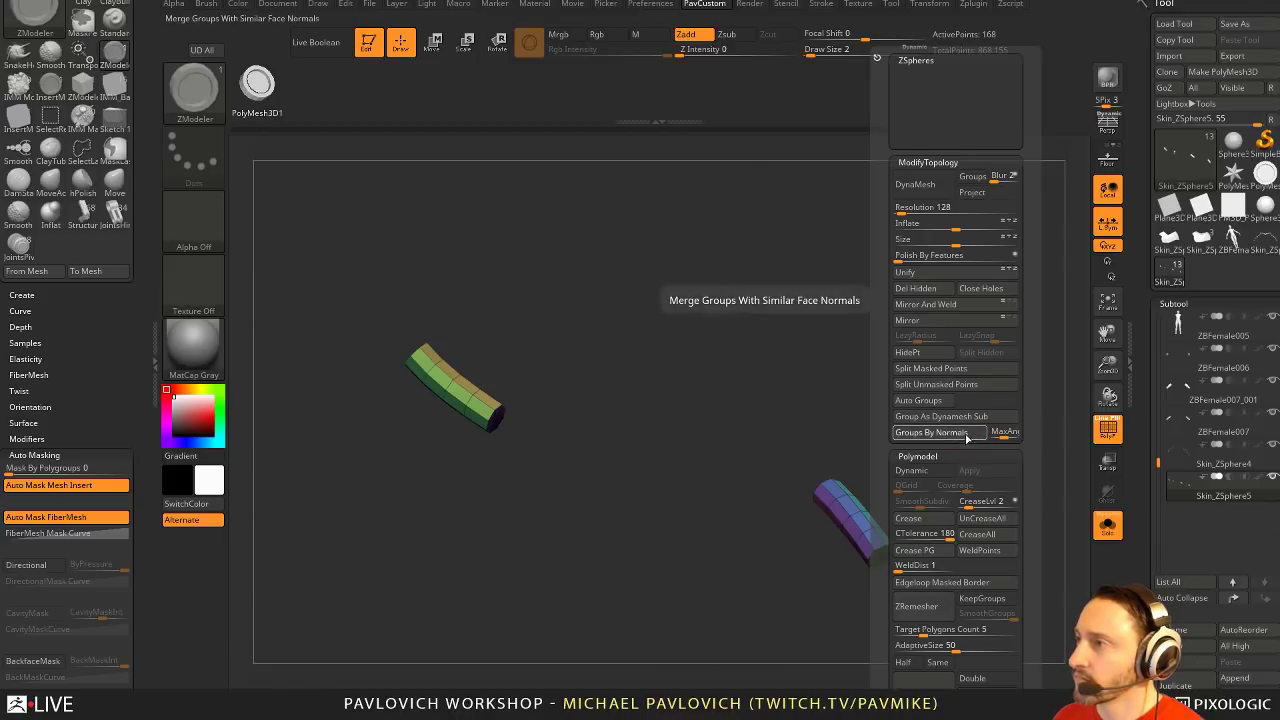
{"action": "left_click", "coordinate": [957, 434]}
{"action": "mouse_move", "coordinate": [907, 429]}
{"action": "left_mouse_down"}
{"action": "mouse_move", "coordinate": [866, 392]}
{"action": "mouse_move", "coordinate": [932, 429]}
{"action": "left_mouse_up"}
{"action": "key", "text": "space"}
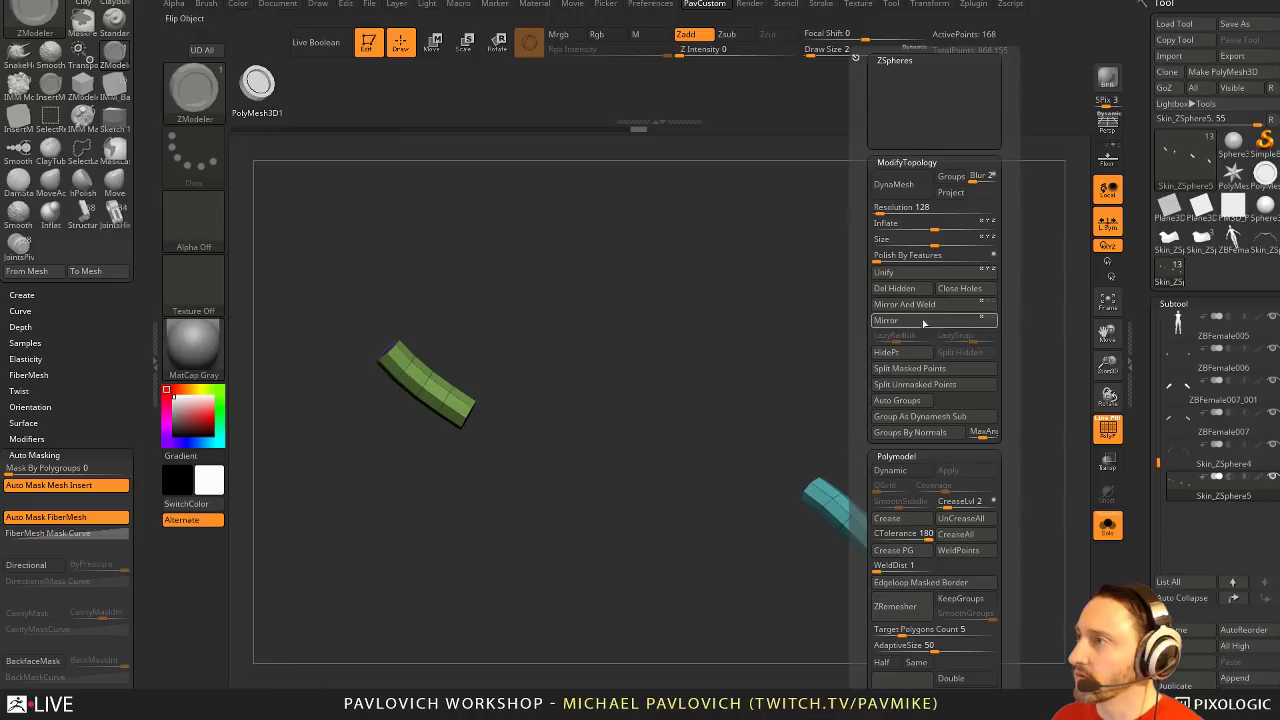
{"action": "left_click", "coordinate": [925, 314]}
{"action": "left_click_drag", "start_coordinate": [870, 398], "coordinate": [870, 530]}
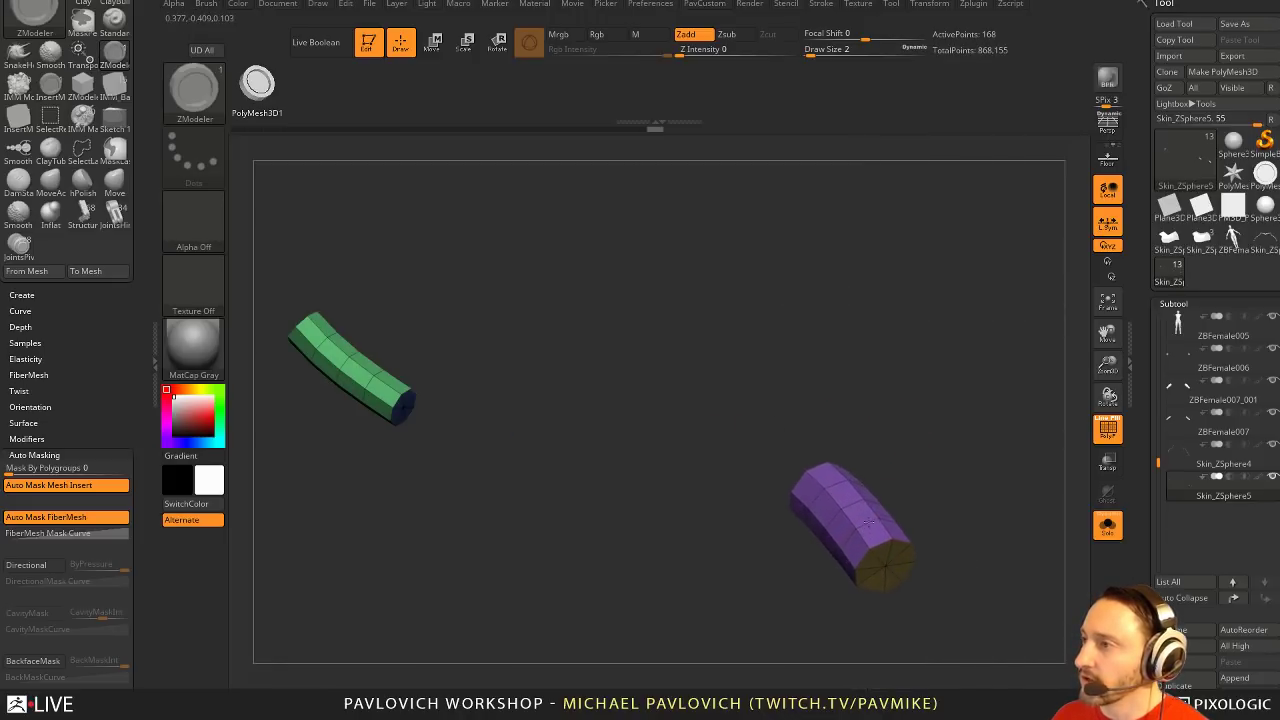
Try to thicken the elbow section's side walls using QMesh with the Polygroup All target, and undo it
{"action": "key", "text": "ctrl"}
{"action": "left_click_drag", "start_coordinate": [949, 490], "coordinate": [1022, 504]}
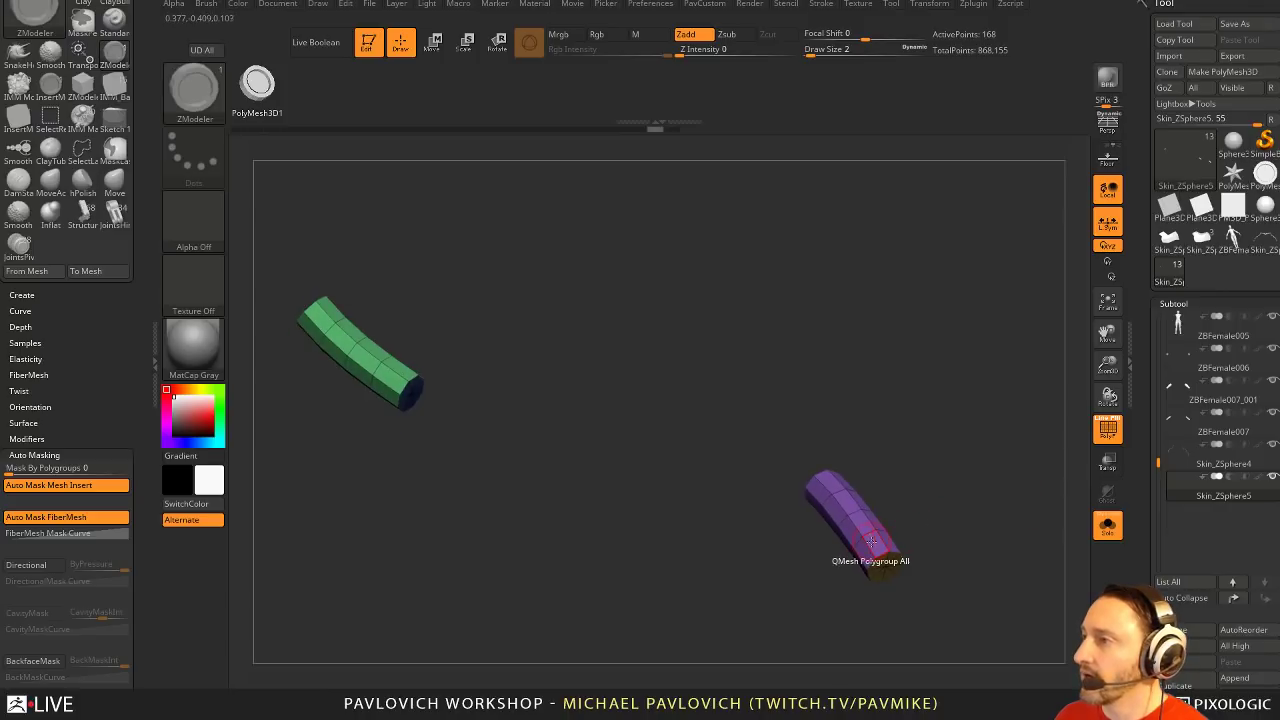
{"action": "left_click_drag", "start_coordinate": [872, 541], "coordinate": [870, 530]}
{"action": "left_click_drag", "start_coordinate": [715, 395], "coordinate": [754, 294]}
{"action": "key", "text": "ctrl+z"}
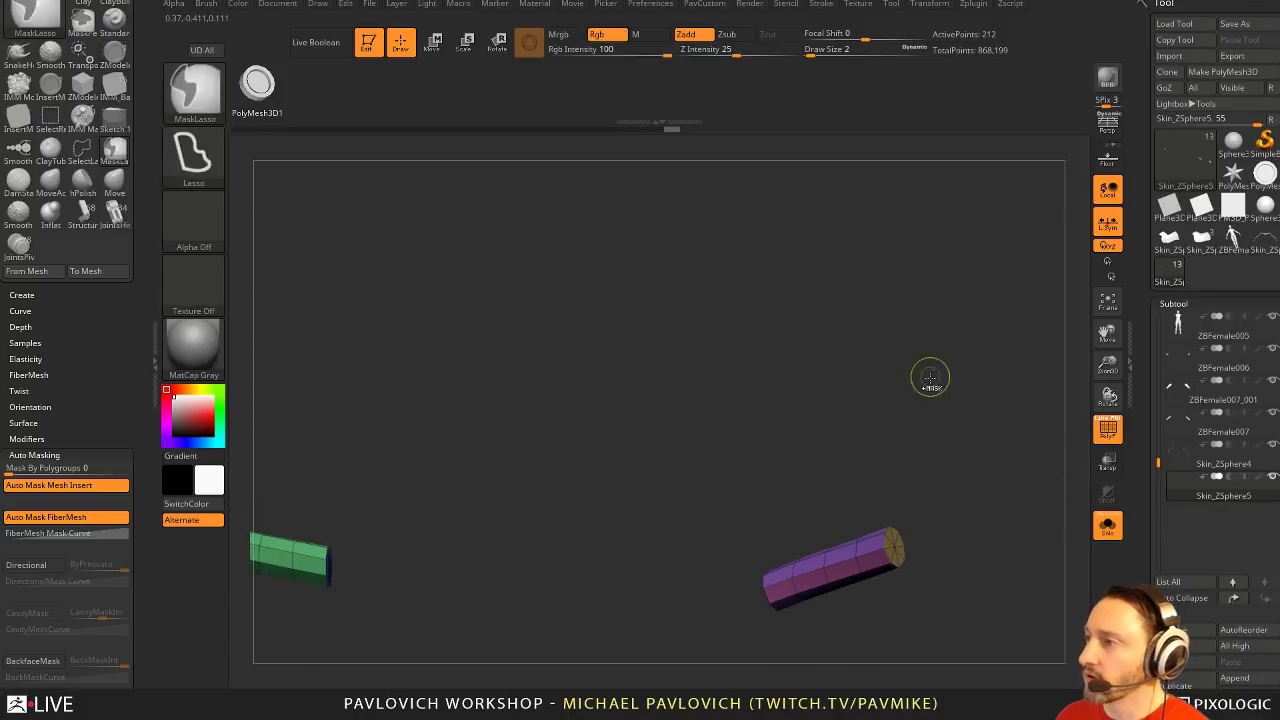
Fine-tune the maximum angle tolerance and reapply Groups By Normals to separate the caps from the side walls of both sections
{"action": "left_click_drag", "start_coordinate": [932, 351], "coordinate": [972, 376]}
{"action": "key", "text": "space"}
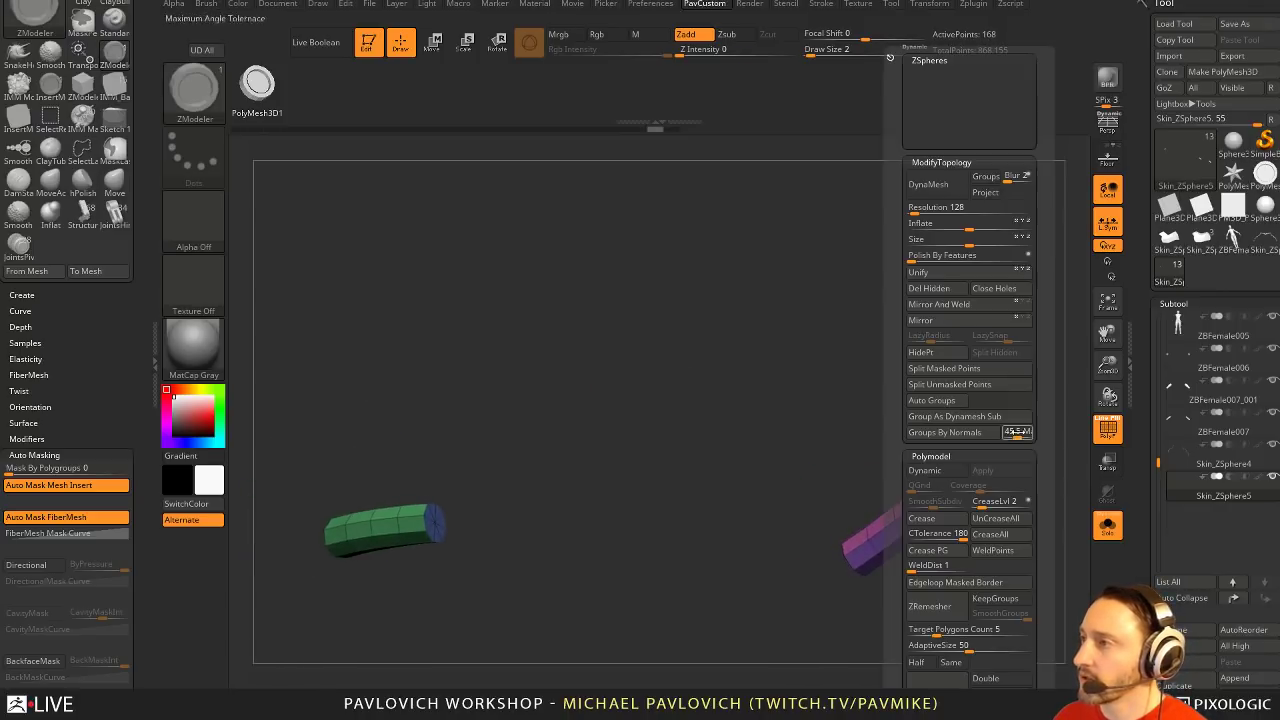
{"action": "left_click_drag", "start_coordinate": [1015, 437], "coordinate": [1011, 436]}
{"action": "left_click_drag", "start_coordinate": [800, 474], "coordinate": [1002, 416]}
{"action": "key", "text": "space"}
{"action": "left_click", "coordinate": [995, 305]}
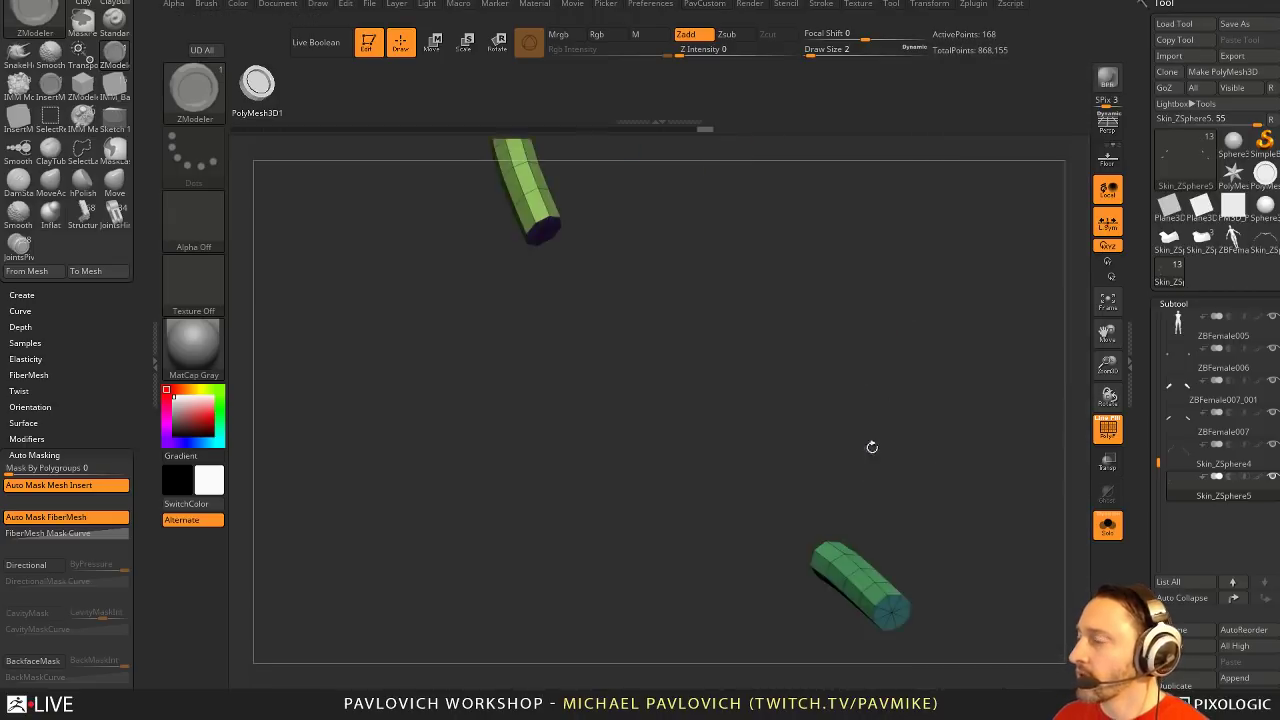
Hide the end caps so that only the side walls of both cable sections are shown
{"action": "left_click_drag", "start_coordinate": [871, 449], "coordinate": [920, 421]}
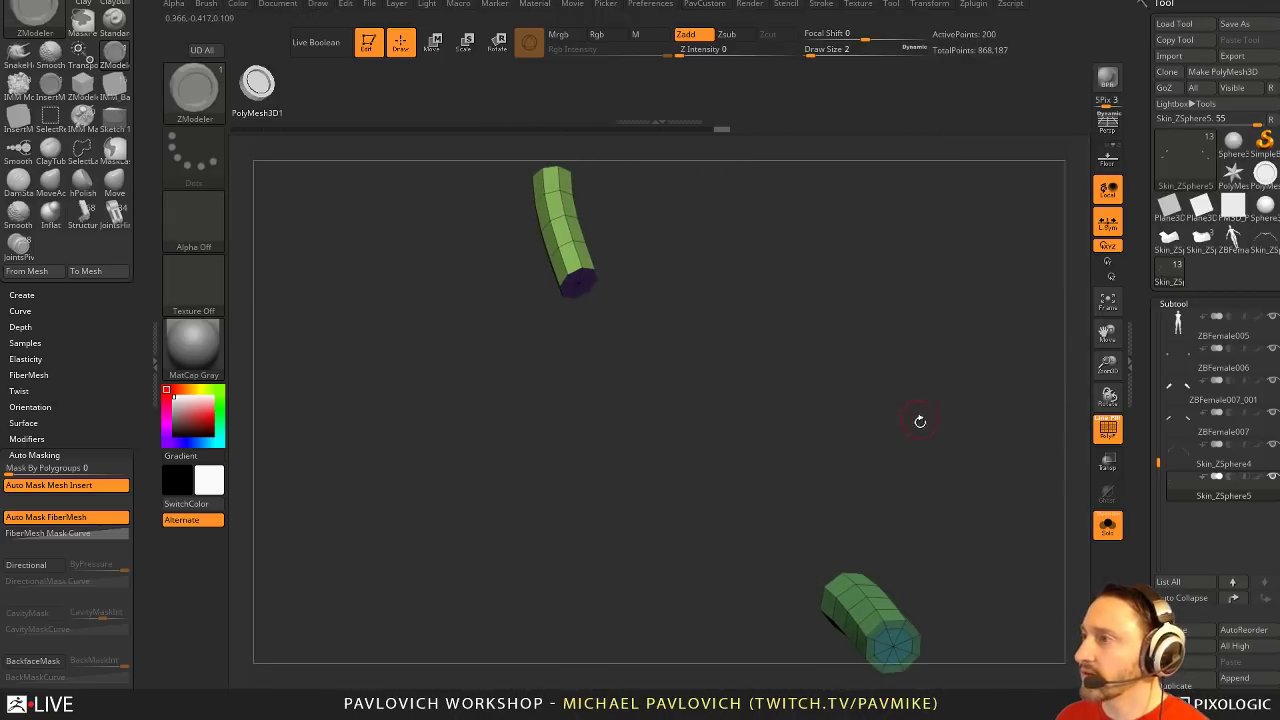
{"action": "left_click", "coordinate": [578, 250], "text": "ctrl+shift"}
{"action": "left_click_drag", "start_coordinate": [723, 243], "coordinate": [750, 285], "text": "ctrl+shift"}
{"action": "left_click", "coordinate": [980, 455], "text": "ctrl+shift"}
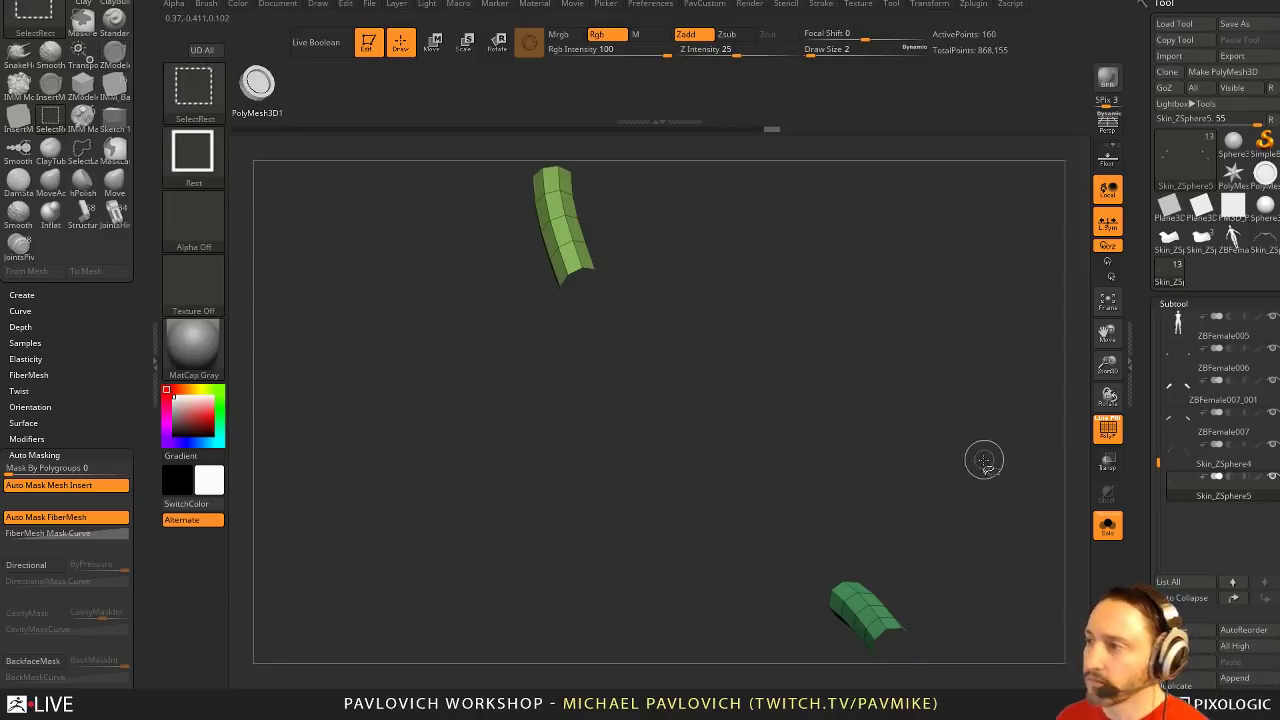
Merge the side walls into one polygroup and thicken both cable sections outward with ZModeler QMesh
{"action": "key", "text": "b"}
{"action": "key", "text": "z"}
{"action": "key", "text": "m"}
{"action": "left_click_drag", "start_coordinate": [846, 588], "coordinate": [873, 588]}
Try to raise a short lengthwise strip of polygons on the elbow sleeve, and undo it
{"action": "key", "text": "space"}
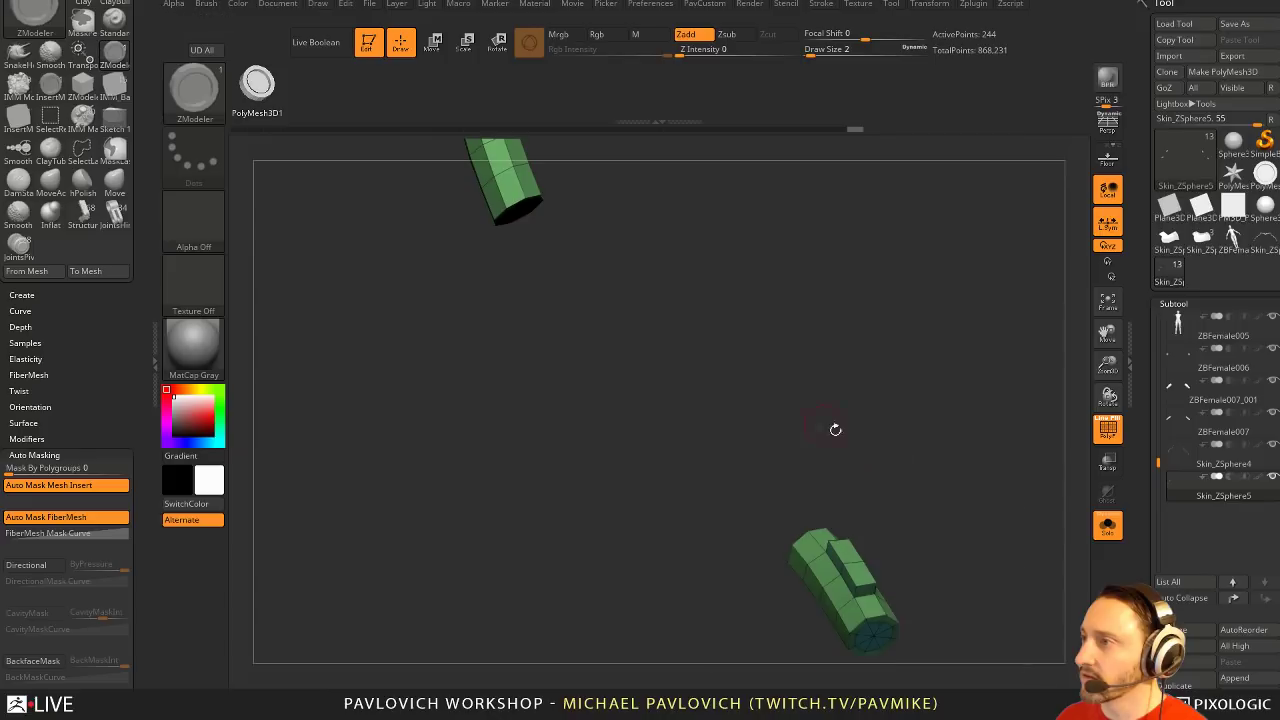
{"action": "left_click_drag", "start_coordinate": [835, 429], "coordinate": [805, 497]}
{"action": "key", "text": "ctrl+z"}
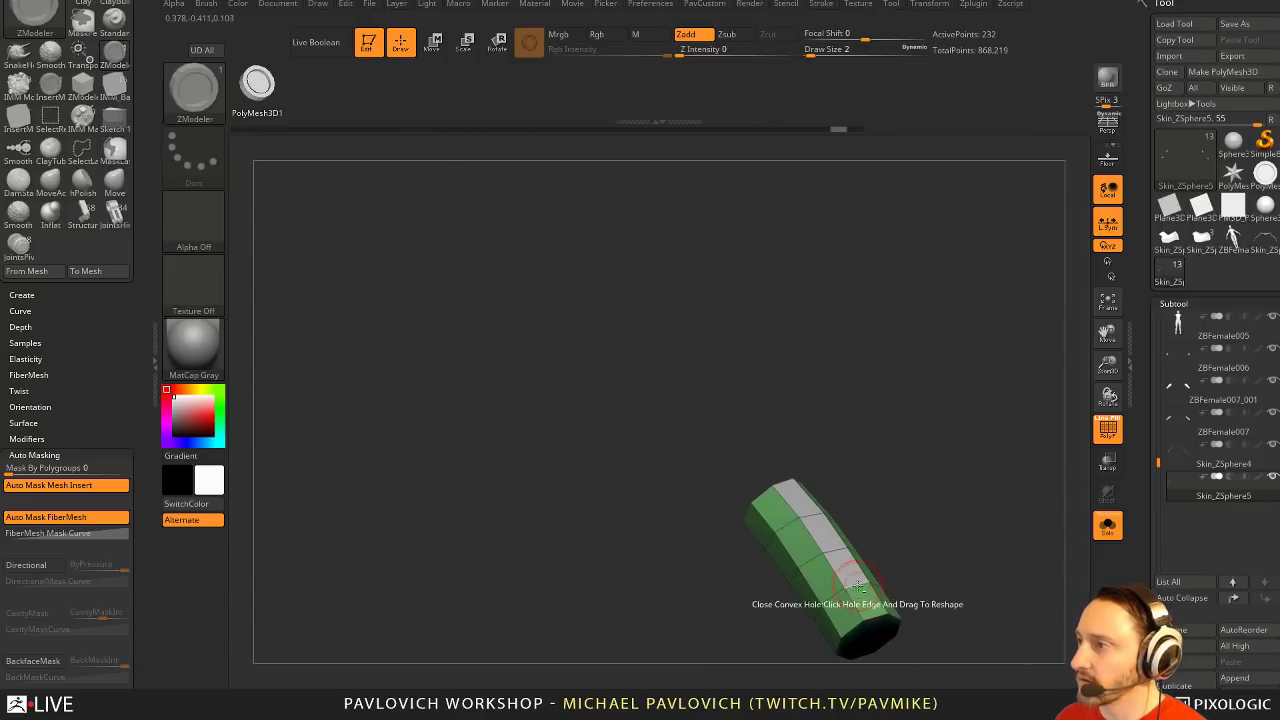
Raise a full-length strip of polygons on the elbow sleeve and slide its end edges inward with the edge Slide action
{"action": "left_click_drag", "start_coordinate": [846, 566], "coordinate": [900, 528]}
{"action": "key", "text": "ctrl+z"}
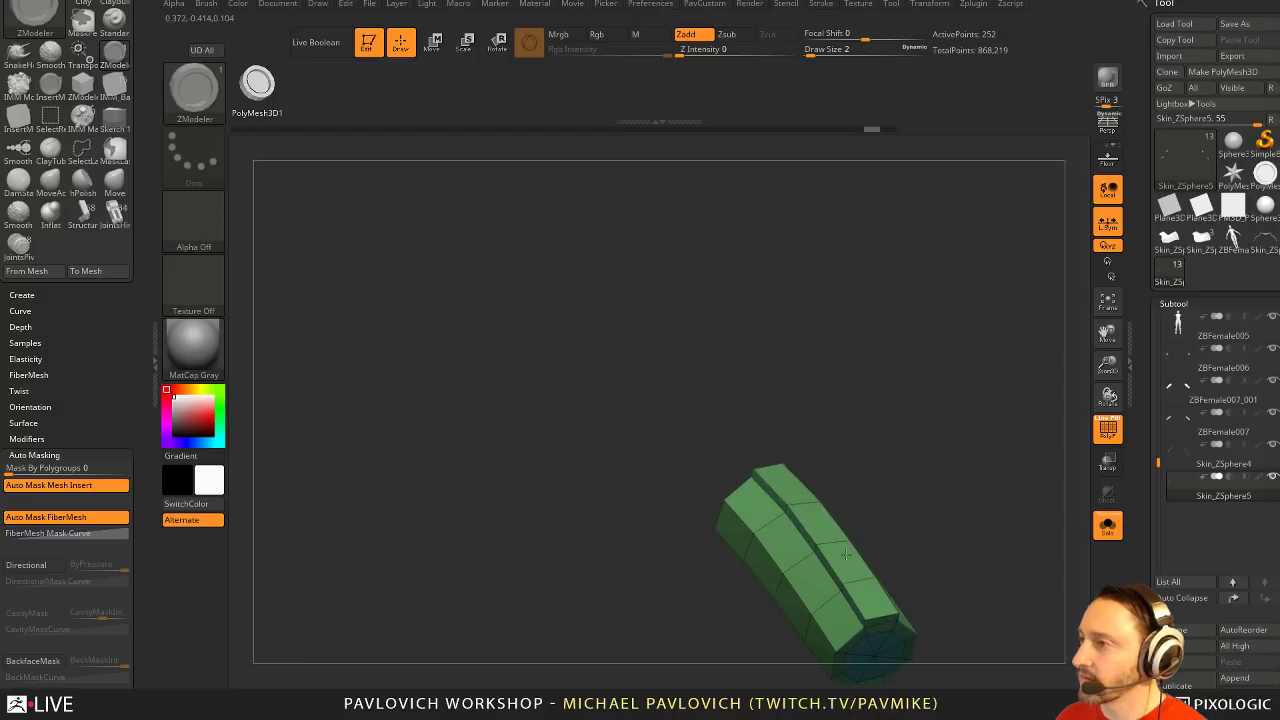
{"action": "key", "text": "space"}
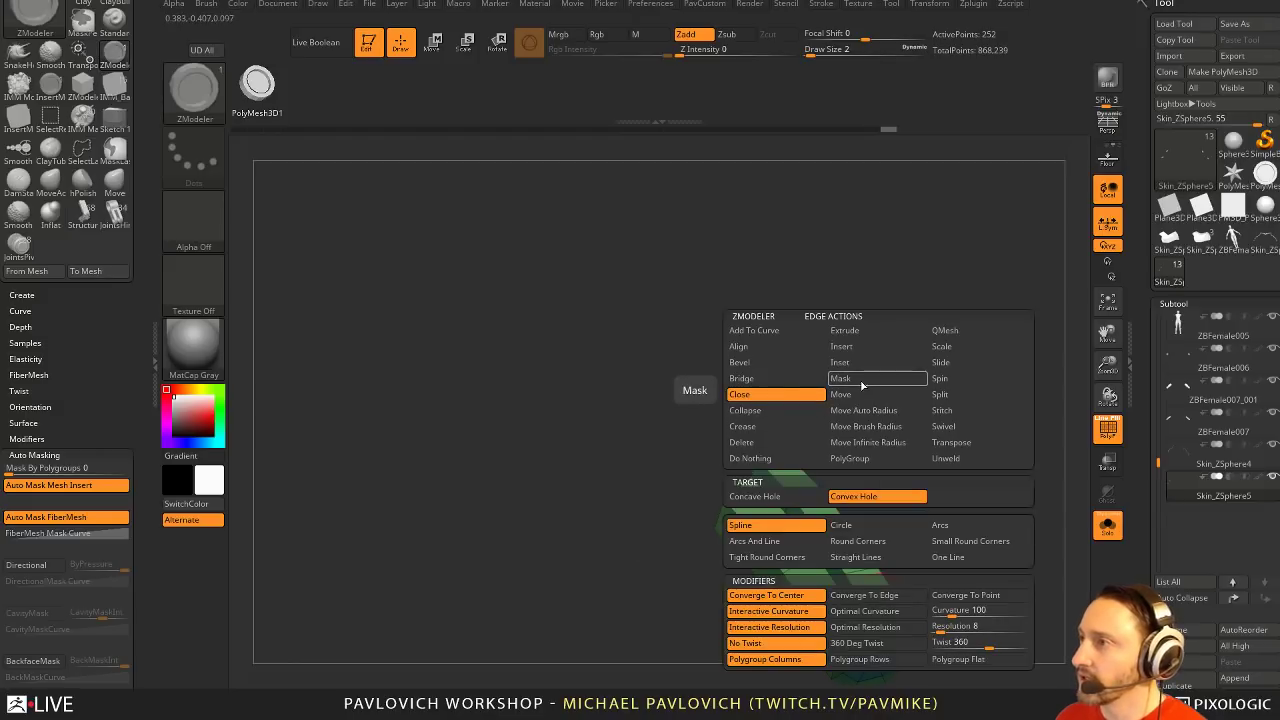
{"action": "left_click", "coordinate": [950, 363]}
{"action": "left_click_drag", "start_coordinate": [930, 560], "coordinate": [904, 573]}
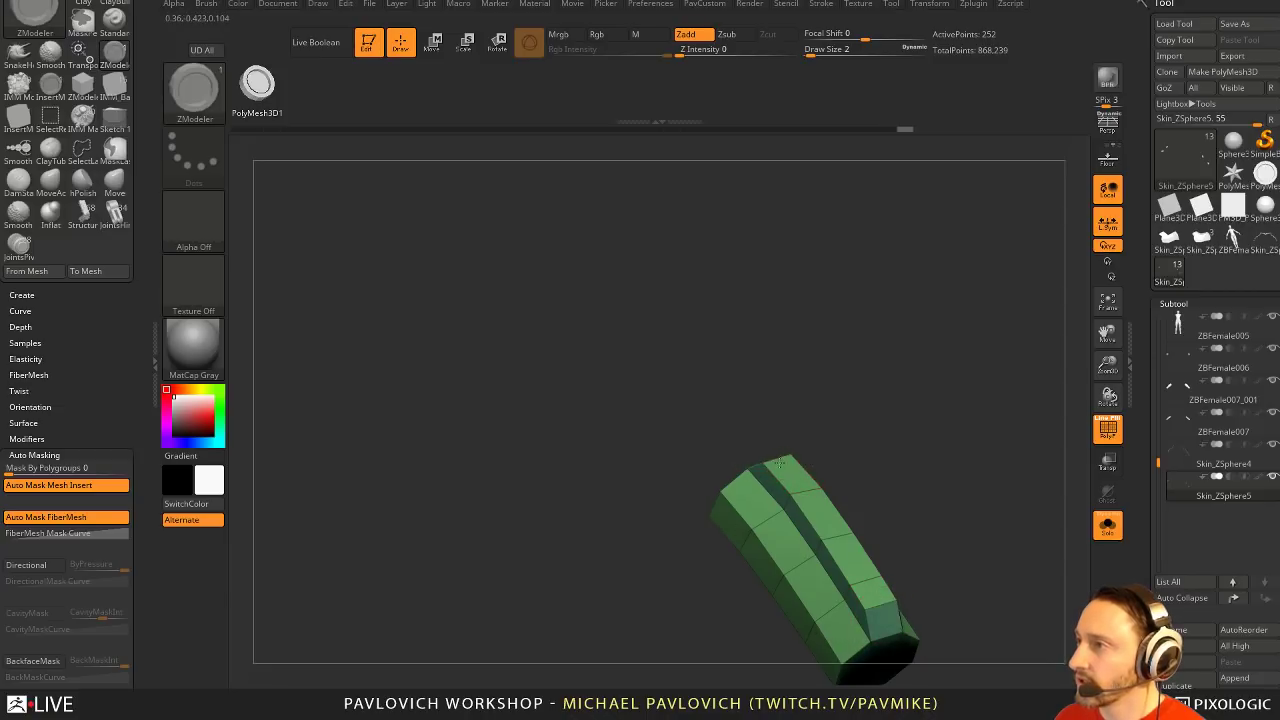
{"action": "left_click_drag", "start_coordinate": [860, 475], "coordinate": [782, 500]}
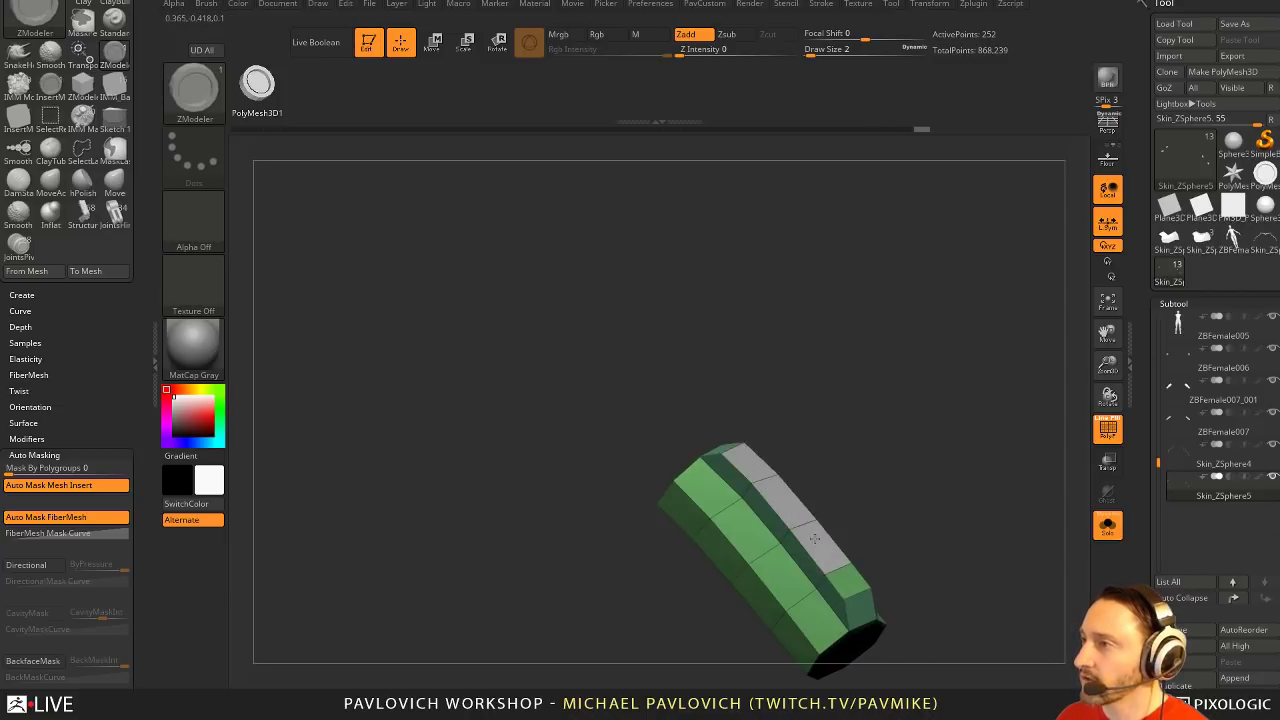
Extrude the raised strip further outward in two levels and cut an opening through its middle to form a handle
{"action": "left_click_drag", "start_coordinate": [887, 522], "coordinate": [789, 500]}
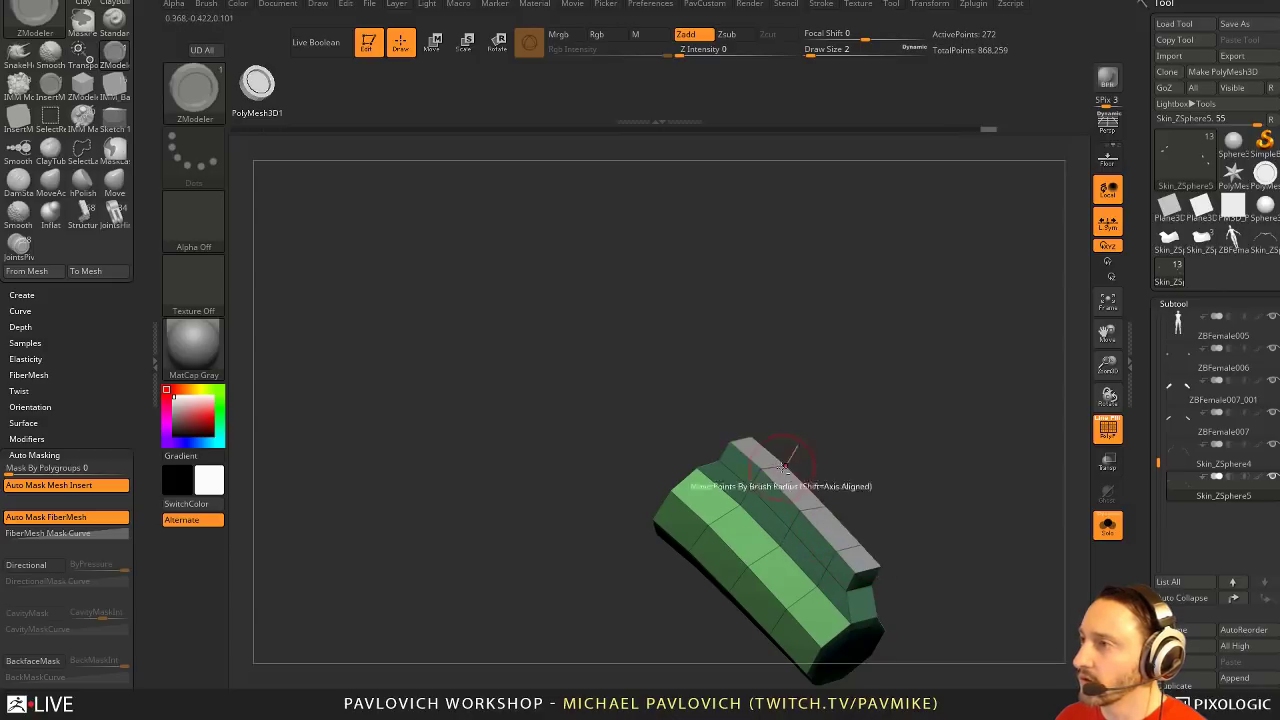
{"action": "left_click_drag", "start_coordinate": [865, 452], "coordinate": [868, 500]}
{"action": "mouse_move", "coordinate": [920, 540]}
{"action": "left_mouse_down"}
{"action": "mouse_move", "coordinate": [923, 480]}
{"action": "mouse_move", "coordinate": [905, 462]}
{"action": "left_mouse_up"}
{"action": "mouse_move", "coordinate": [787, 487]}
{"action": "left_mouse_down", "text": "alt"}
{"action": "mouse_move", "coordinate": [833, 520]}
{"action": "mouse_move", "coordinate": [842, 478]}
{"action": "left_mouse_up", "text": "alt"}
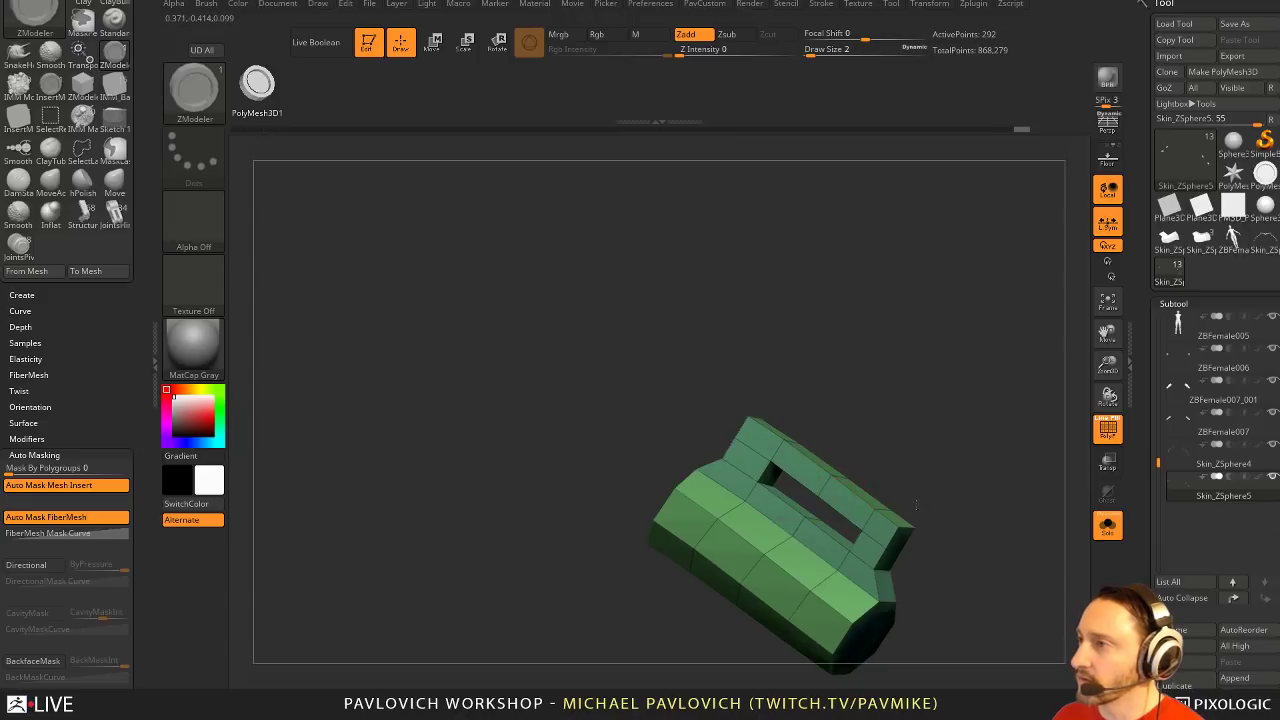
Slide the outer end edges of the handle inward to taper both of its ends
{"action": "mouse_move", "coordinate": [987, 486]}
{"action": "left_mouse_down"}
{"action": "mouse_move", "coordinate": [900, 480]}
{"action": "mouse_move", "coordinate": [979, 491]}
{"action": "mouse_move", "coordinate": [972, 480]}
{"action": "left_mouse_up"}
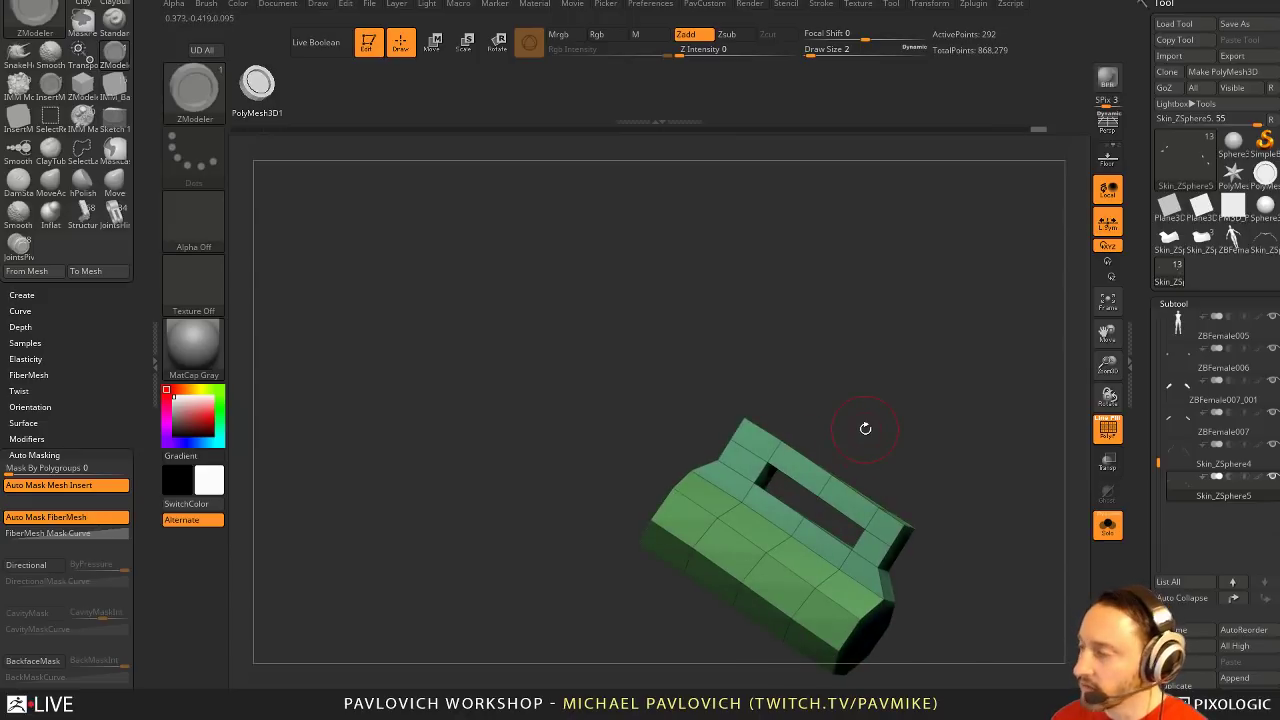
{"action": "left_click_drag", "start_coordinate": [865, 428], "coordinate": [818, 445]}
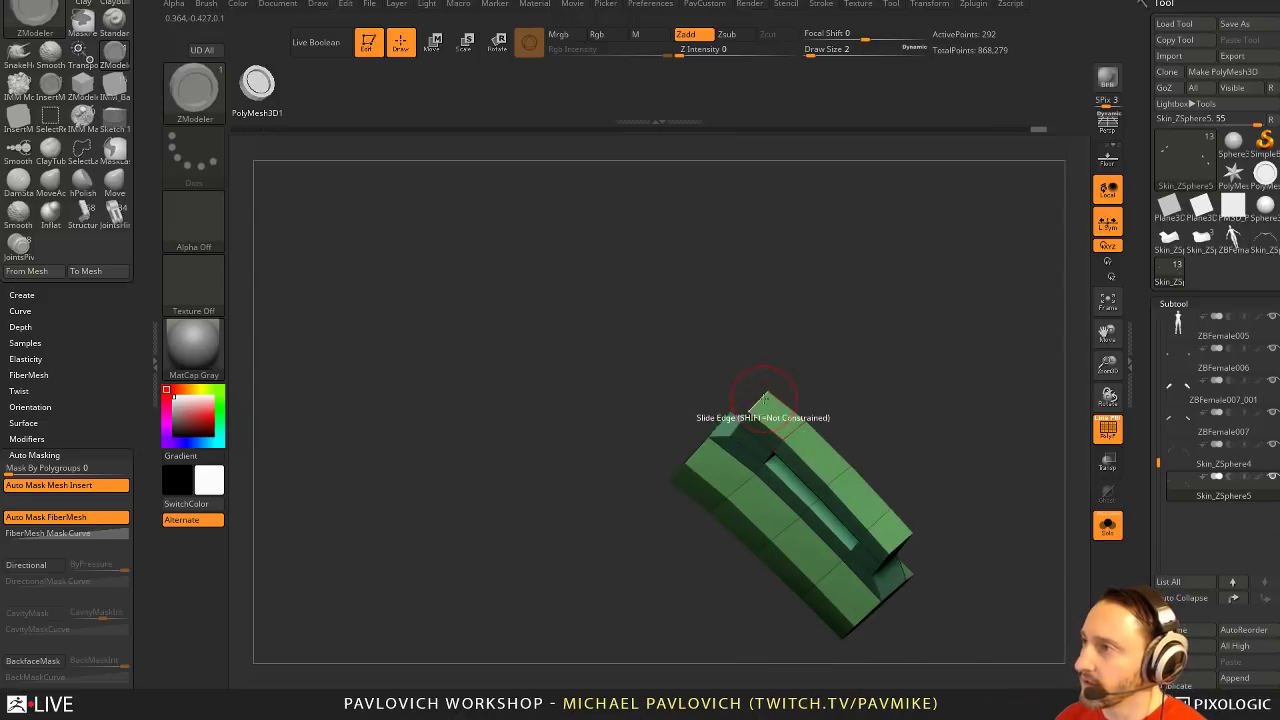
{"action": "key", "text": "space"}
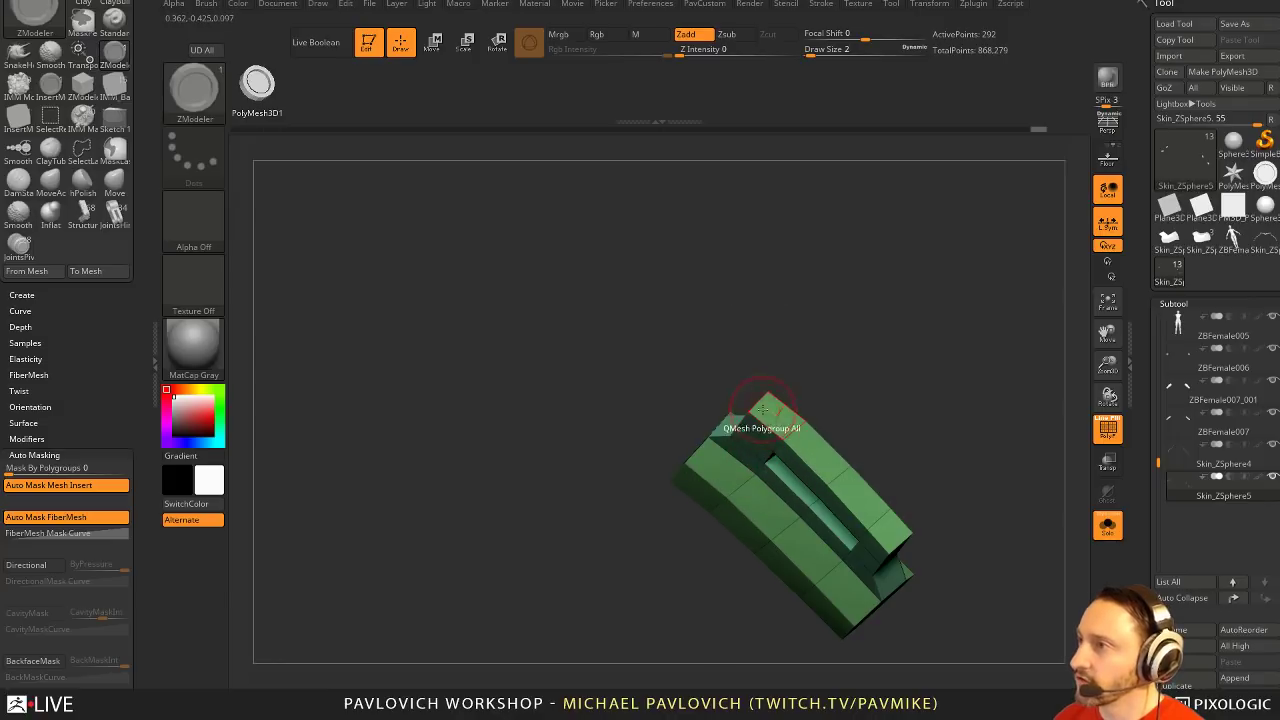
{"action": "left_click_drag", "start_coordinate": [950, 520], "coordinate": [945, 440]}
{"action": "key", "text": "grave"}
{"action": "left_click_drag", "start_coordinate": [914, 535], "coordinate": [907, 527]}
{"action": "left_click", "coordinate": [908, 521]}
{"action": "left_click_drag", "start_coordinate": [920, 401], "coordinate": [857, 443], "text": "alt"}
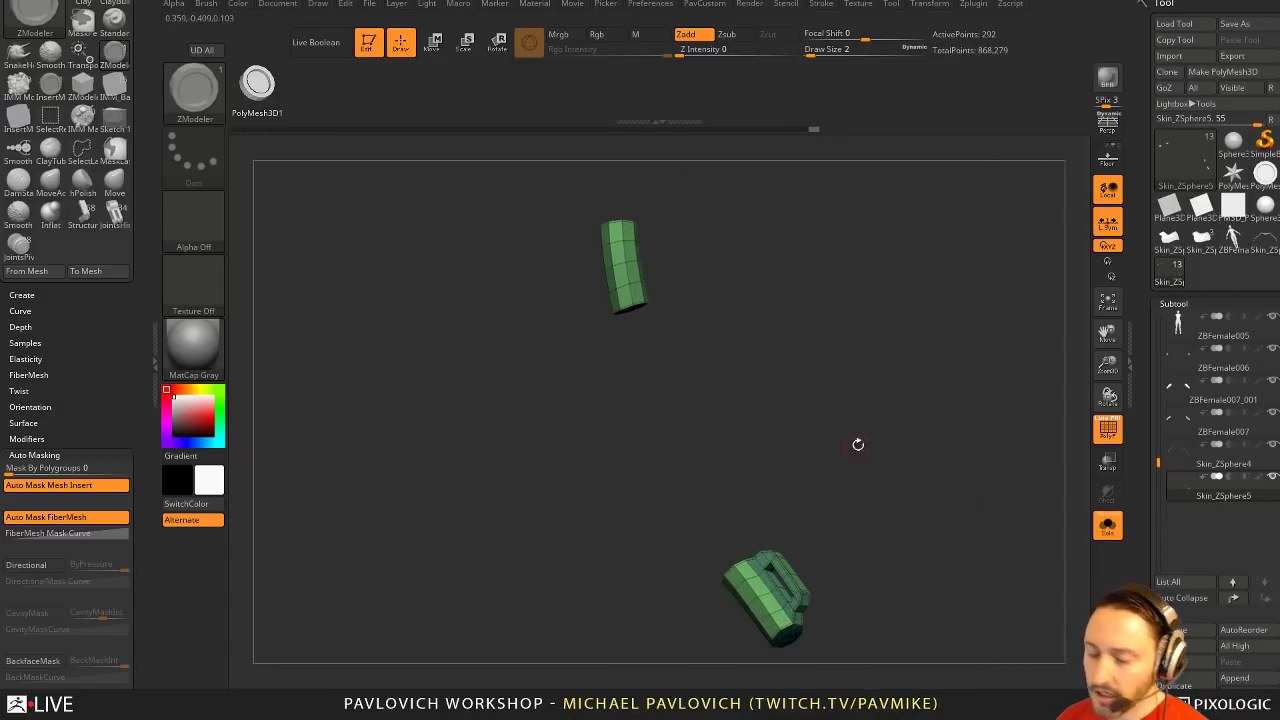
Turn on dynamic subdivision for the sleeves and show them on the complete arm without the wireframe
{"action": "key", "text": "d"}
{"action": "left_click", "coordinate": [1108, 522]}
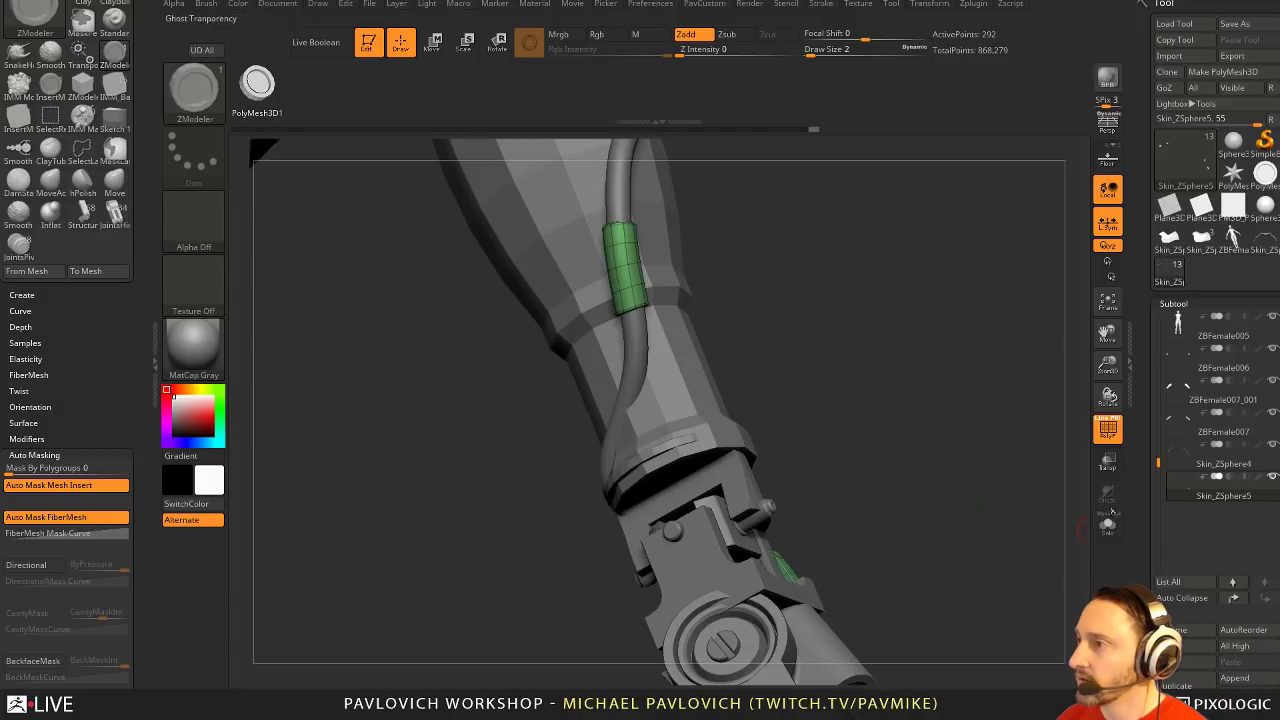
{"action": "left_click", "coordinate": [1099, 431]}
{"action": "mouse_move", "coordinate": [985, 445]}
{"action": "left_mouse_down", "text": "alt"}
{"action": "mouse_move", "coordinate": [977, 377]}
{"action": "mouse_move", "coordinate": [1034, 307]}
{"action": "mouse_move", "coordinate": [1020, 350]}
{"action": "mouse_move", "coordinate": [930, 452]}
{"action": "mouse_move", "coordinate": [815, 432]}
{"action": "mouse_move", "coordinate": [971, 423]}
{"action": "mouse_move", "coordinate": [943, 390]}
{"action": "mouse_move", "coordinate": [939, 437]}
{"action": "mouse_move", "coordinate": [936, 385]}
{"action": "mouse_move", "coordinate": [894, 443]}
{"action": "mouse_move", "coordinate": [894, 398]}
{"action": "mouse_move", "coordinate": [938, 417]}
{"action": "mouse_move", "coordinate": [934, 406]}
{"action": "left_mouse_up", "text": "alt"}
Activate the Standard brush, set the draw size to 6 and make the long arm cable, Skin_ZSphere4, the active subtool
{"action": "key", "text": "b"}
{"action": "key", "text": "s"}
{"action": "key", "text": "t"}
{"action": "key", "text": "s"}
{"action": "key", "text": "s"}
{"action": "key", "text": "s"}
{"action": "left_click", "coordinate": [773, 421]}
{"action": "left_click", "coordinate": [706, 457], "text": "alt"}
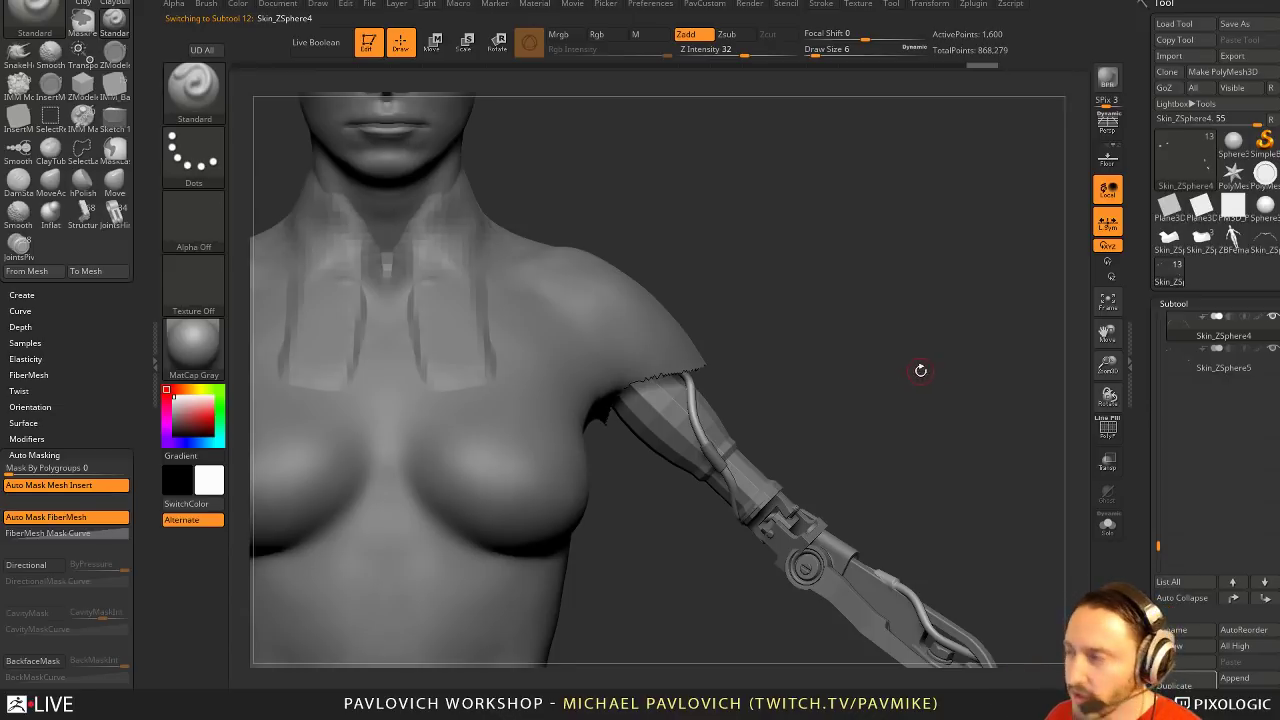
Isolate the arm cable with its wireframe shown, set the draw size to 1 and frame the upper part closely
{"action": "mouse_move", "coordinate": [921, 371]}
{"action": "left_mouse_down"}
{"action": "mouse_move", "coordinate": [860, 401]}
{"action": "mouse_move", "coordinate": [975, 430]}
{"action": "mouse_move", "coordinate": [972, 412]}
{"action": "mouse_move", "coordinate": [1025, 458]}
{"action": "mouse_move", "coordinate": [957, 466]}
{"action": "mouse_move", "coordinate": [900, 427]}
{"action": "mouse_move", "coordinate": [892, 437]}
{"action": "mouse_move", "coordinate": [920, 484]}
{"action": "left_mouse_up"}
{"action": "left_click", "coordinate": [1108, 429]}
{"action": "left_click", "coordinate": [1107, 525]}
{"action": "key", "text": "s"}
{"action": "key", "text": "s"}
{"action": "left_click", "coordinate": [889, 438]}
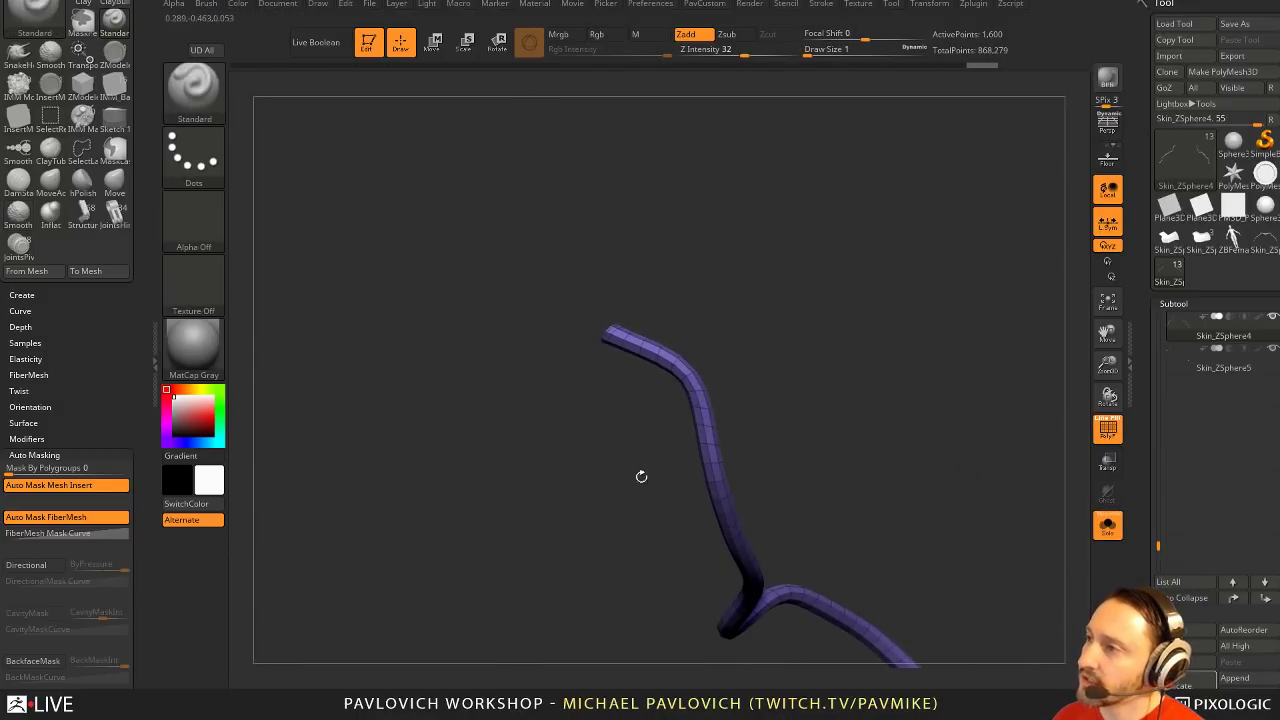
{"action": "left_click_drag", "start_coordinate": [641, 476], "coordinate": [817, 372]}
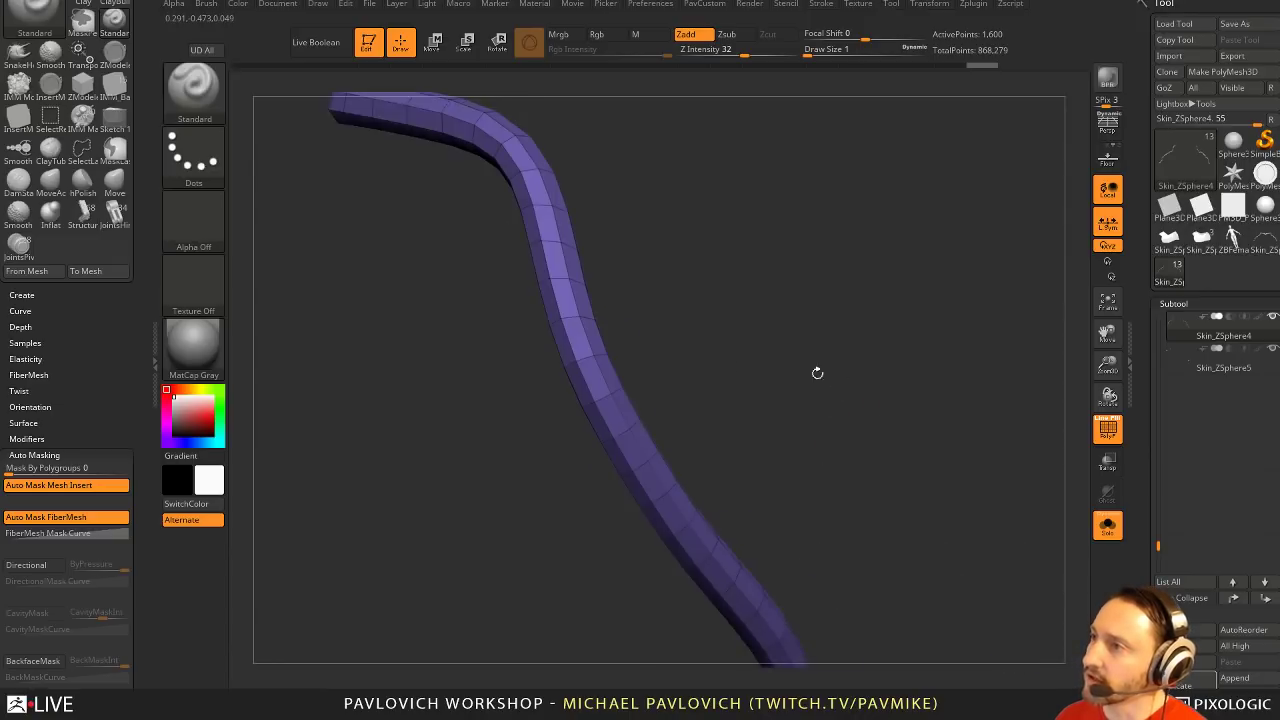
Set the ZModeler polygon action to PolyGroup with A Single Poly and Checker, and apply it to one cable polygon
{"action": "key", "text": "b"}
{"action": "key", "text": "z"}
{"action": "key", "text": "m"}
{"action": "key", "text": "space"}
{"action": "left_click", "coordinate": [565, 314]}
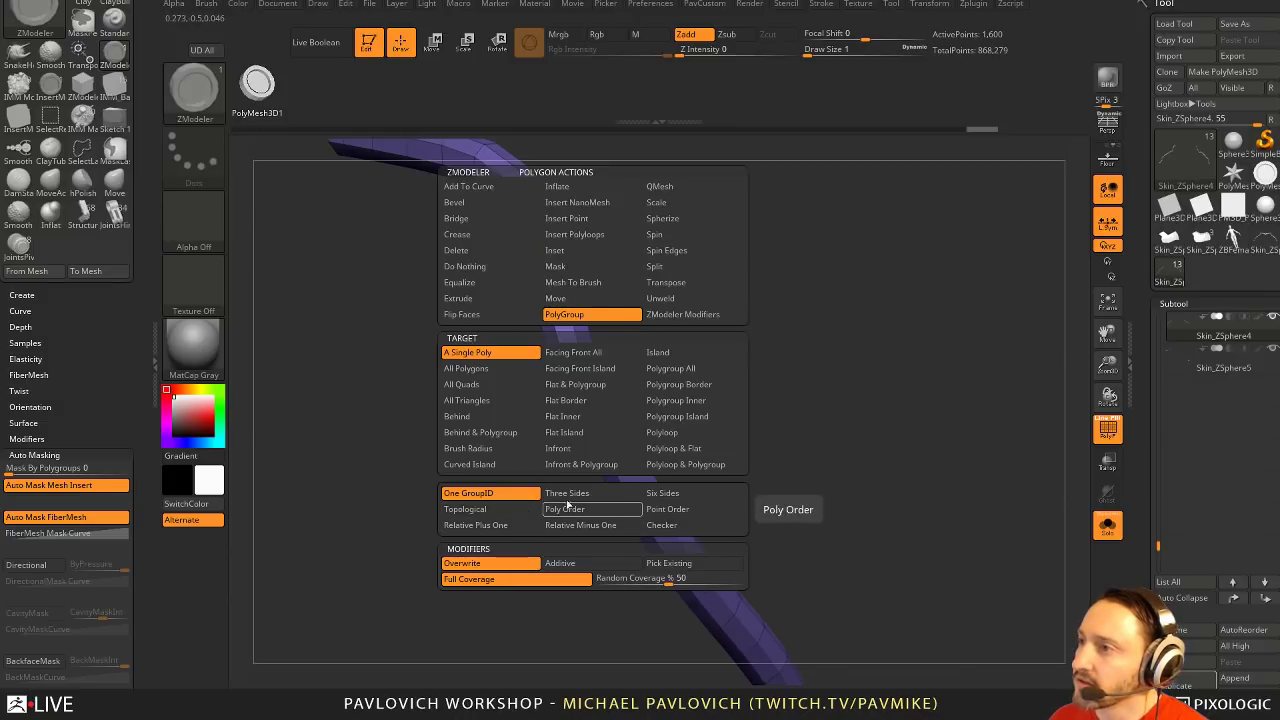
{"action": "left_click", "coordinate": [662, 525]}
{"action": "left_click", "coordinate": [608, 444]}
{"action": "left_click_drag", "start_coordinate": [694, 428], "coordinate": [707, 428]}
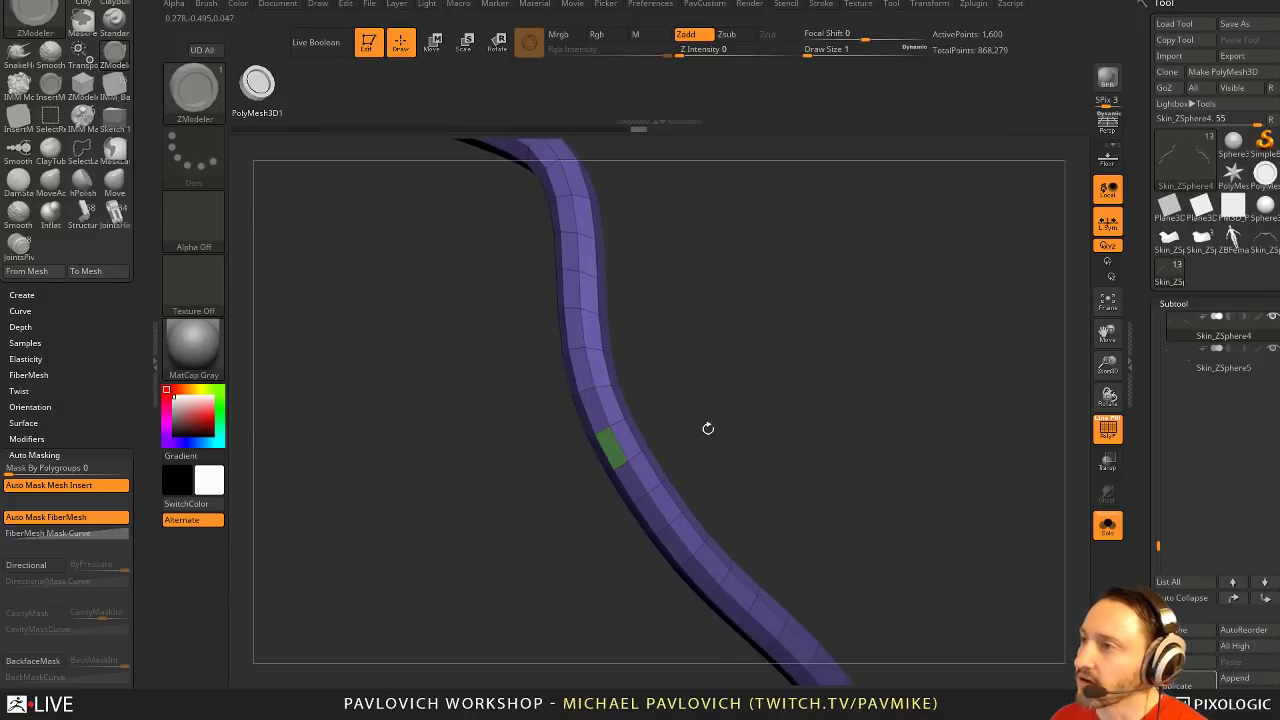
Apply the PolyGroup action's Checker pattern to the whole arm cable, using Polygroup All as the target
{"action": "key", "text": "d"}
{"action": "key", "text": "shift+d"}
{"action": "key", "text": "space"}
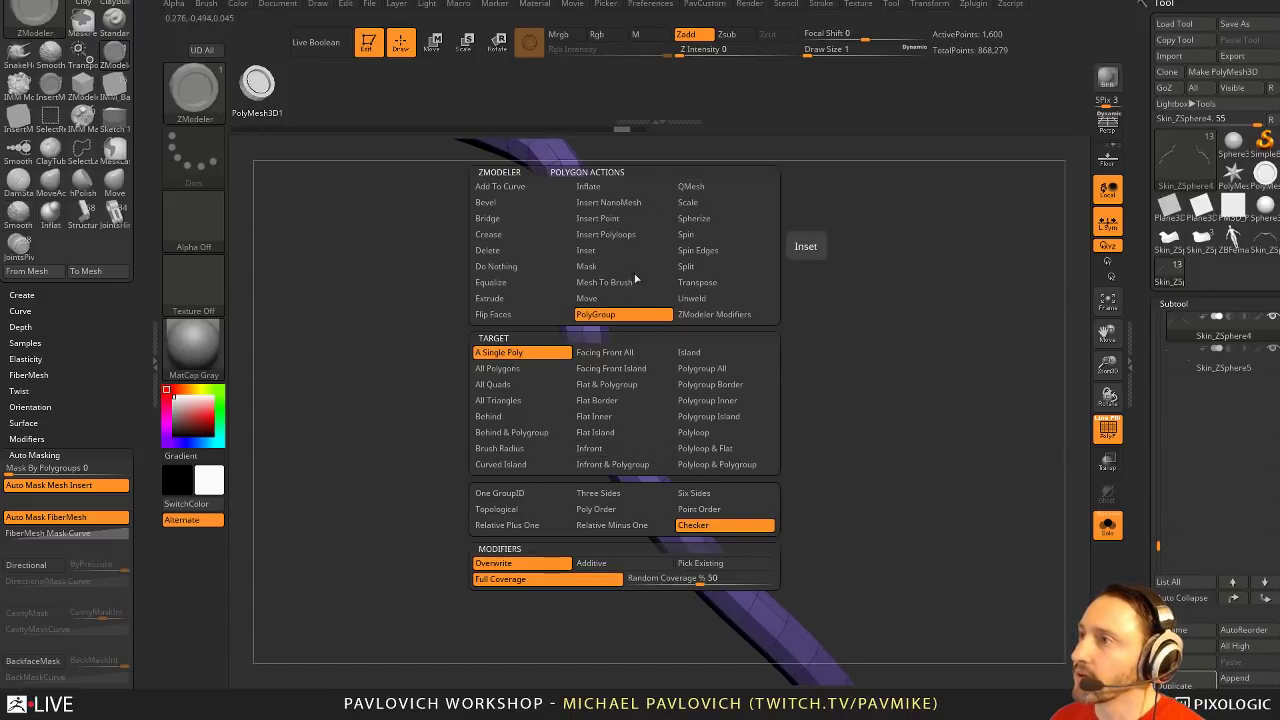
{"action": "left_click", "coordinate": [696, 369]}
{"action": "left_click", "coordinate": [628, 443]}
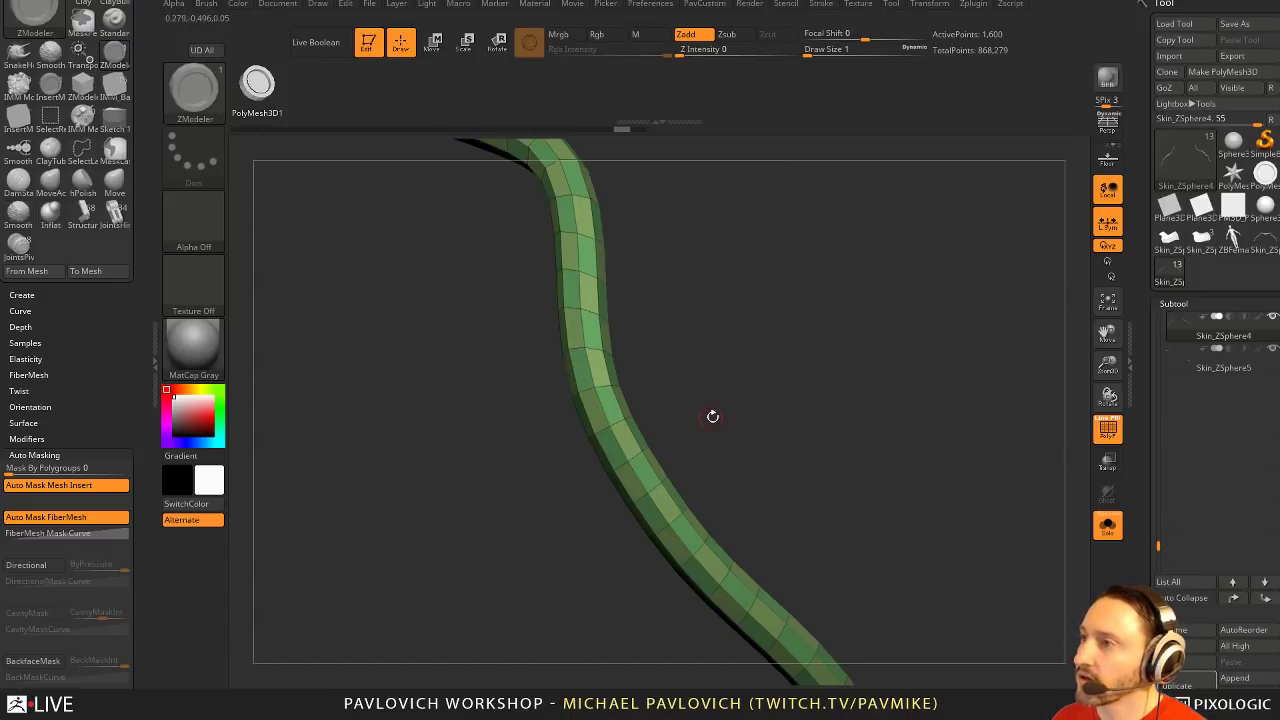
Try an Inset with Polygroup All and Inset Each Poly on the checkered cable, and undo it
{"action": "mouse_move", "coordinate": [711, 415]}
{"action": "left_mouse_down"}
{"action": "mouse_move", "coordinate": [751, 407]}
{"action": "mouse_move", "coordinate": [735, 409]}
{"action": "left_mouse_up"}
{"action": "key", "text": "space"}
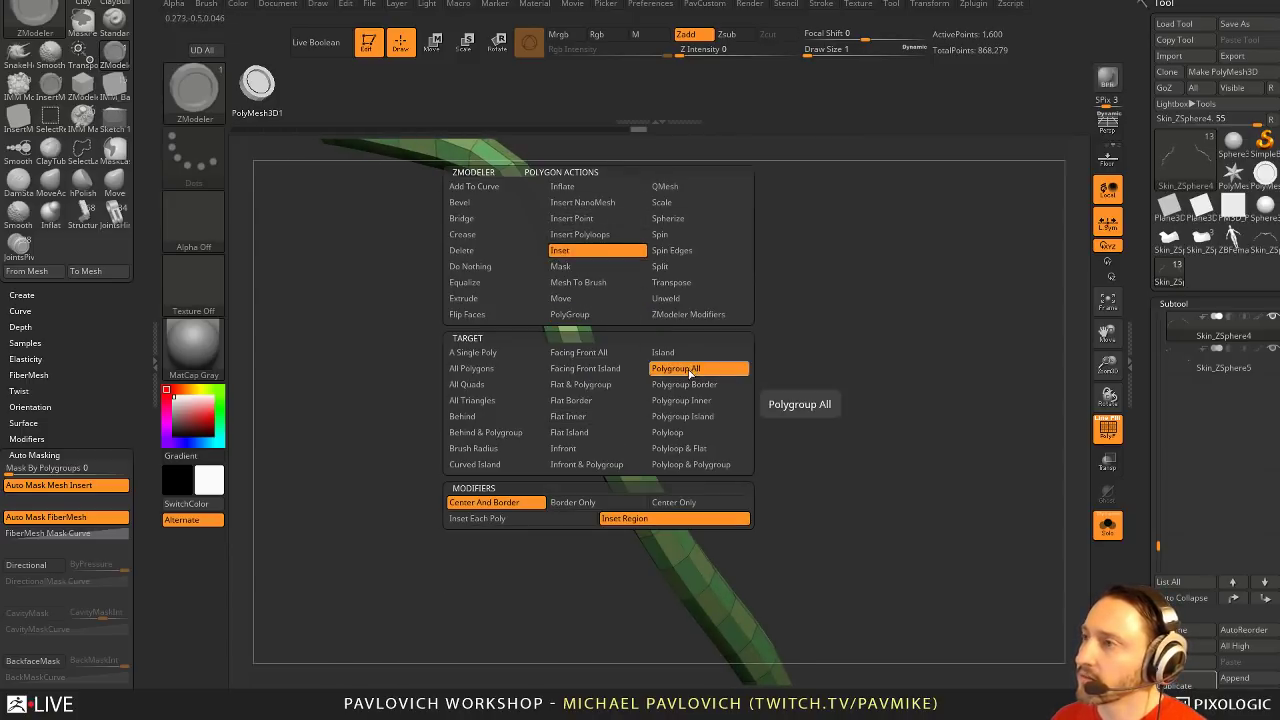
{"action": "left_click", "coordinate": [477, 518]}
{"action": "left_click", "coordinate": [600, 418]}
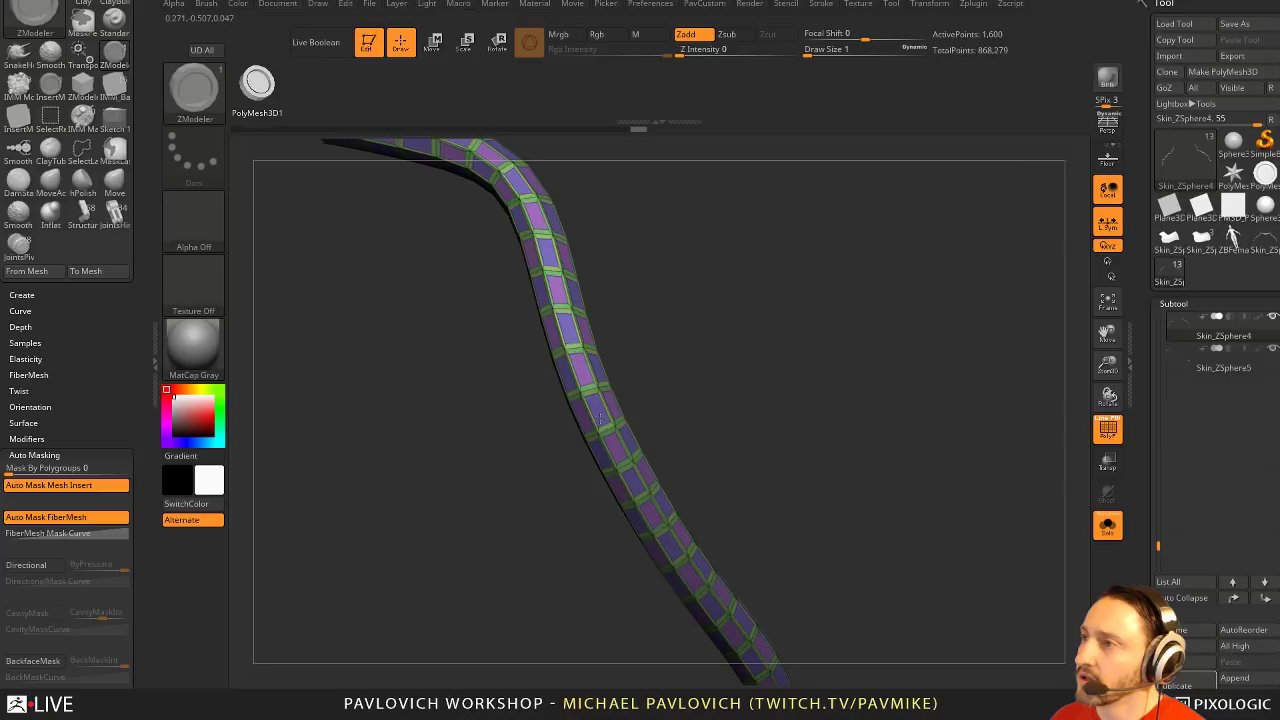
{"action": "key", "text": "ctrl+z"}
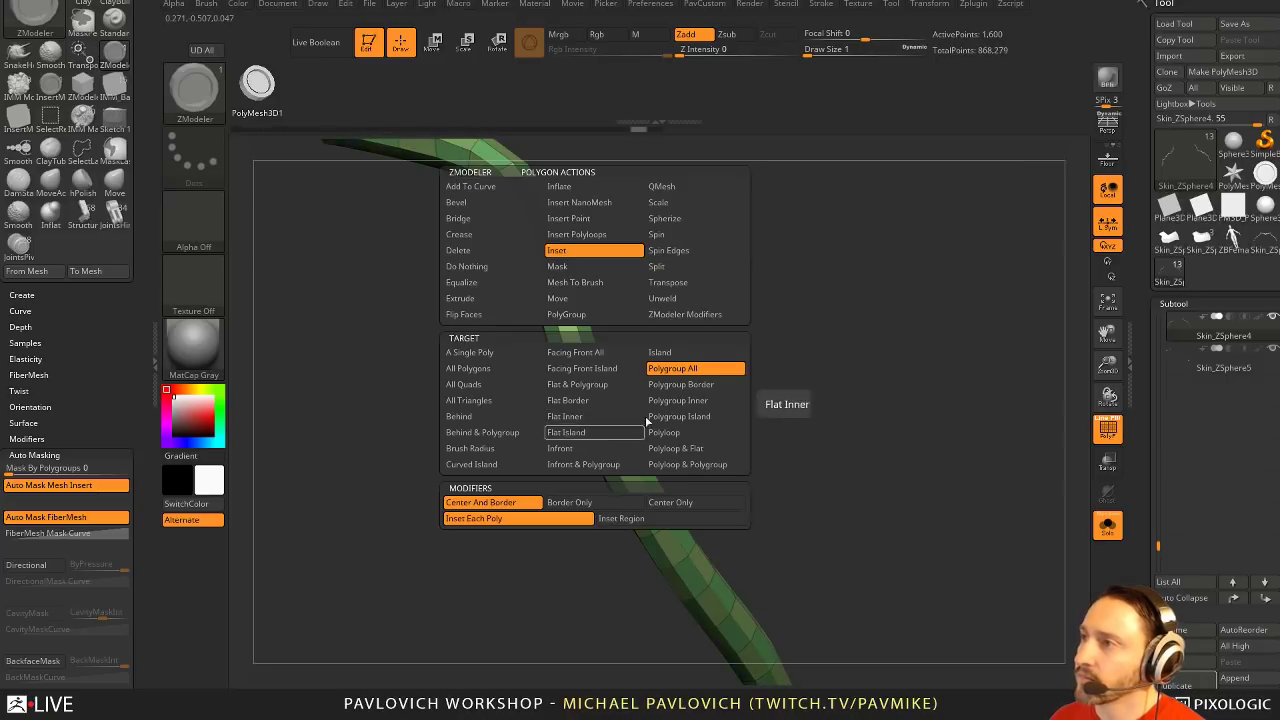
Try the Polygroup All inset with Inset Region, undo it, and set the action back to Inset Each Poly
{"action": "left_click", "coordinate": [621, 518]}
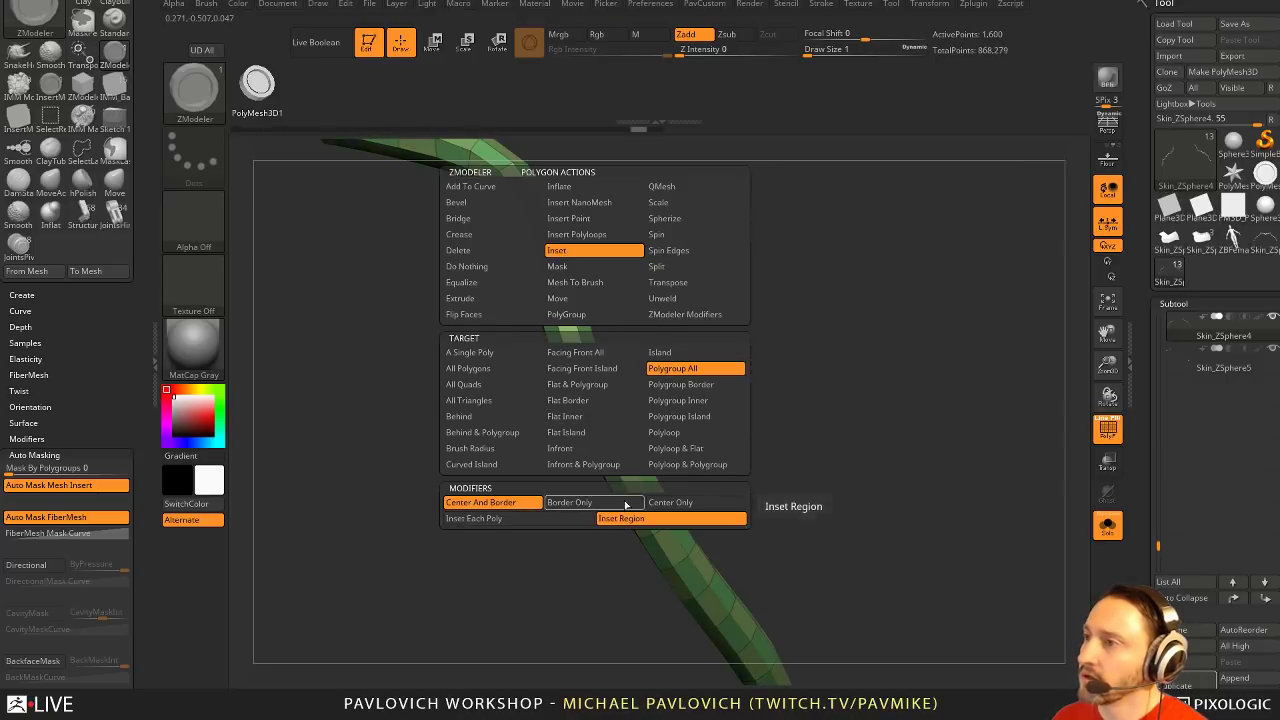
{"action": "left_click_drag", "start_coordinate": [594, 405], "coordinate": [605, 434]}
{"action": "key", "text": "ctrl+z"}
{"action": "key", "text": "space"}
{"action": "left_click", "coordinate": [539, 522]}
{"action": "key", "text": "ctrl+z"}
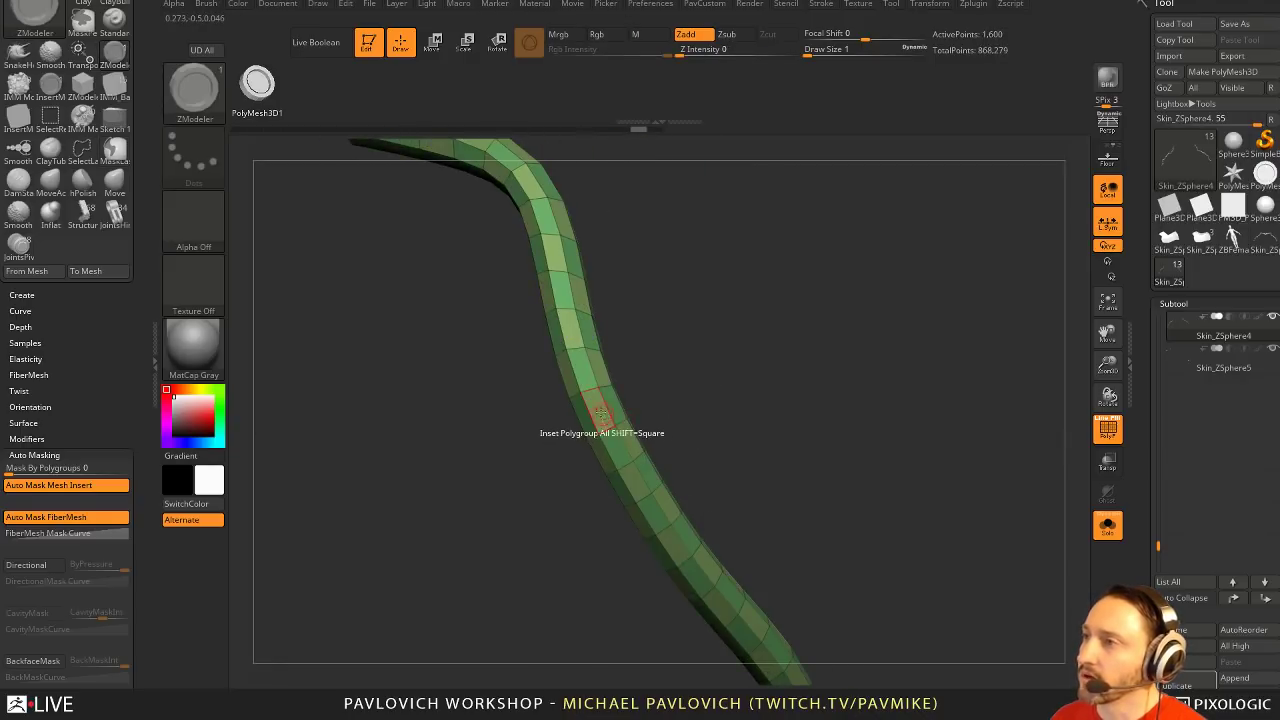
{"action": "key", "text": "space"}
{"action": "left_click", "coordinate": [598, 415]}
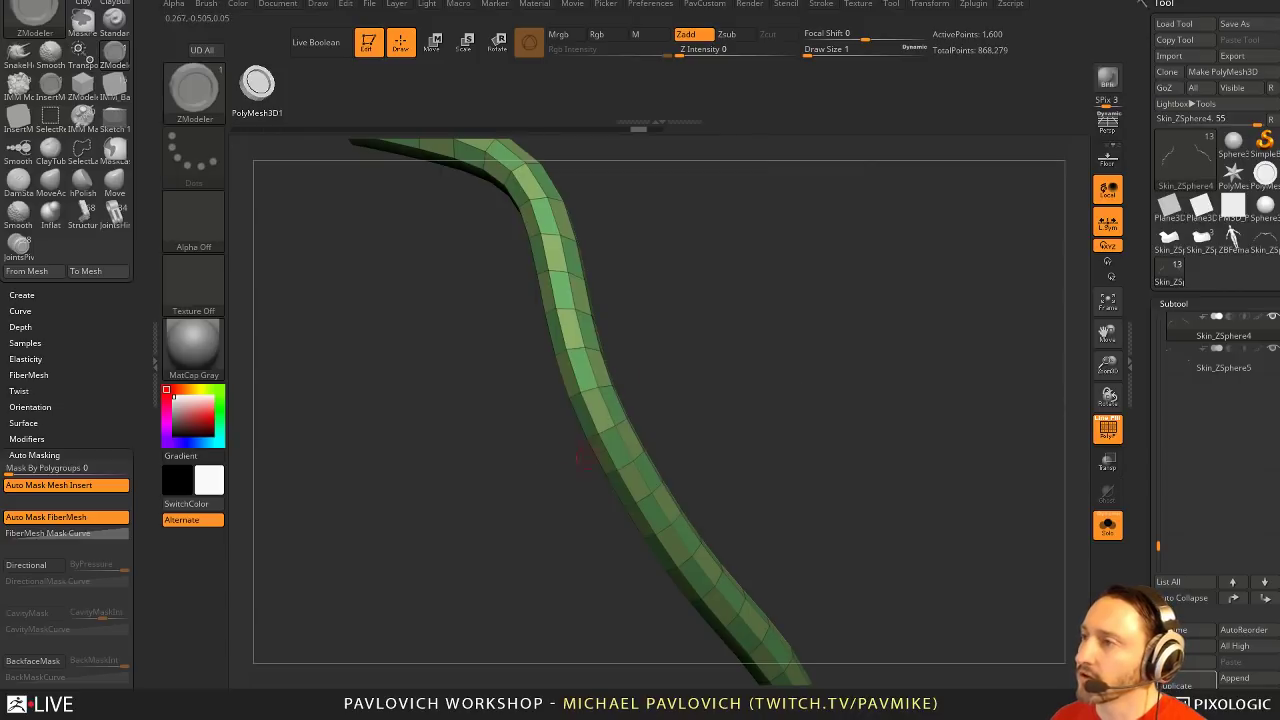
Use the PolyGroup action with Polygroup All to give each polygon of the cable its own polygroup
{"action": "key", "text": "ctrl+shift"}
{"action": "mouse_move", "coordinate": [674, 383]}
{"action": "left_mouse_down"}
{"action": "mouse_move", "coordinate": [684, 352]}
{"action": "mouse_move", "coordinate": [600, 424]}
{"action": "left_mouse_up"}
{"action": "key", "text": "space"}
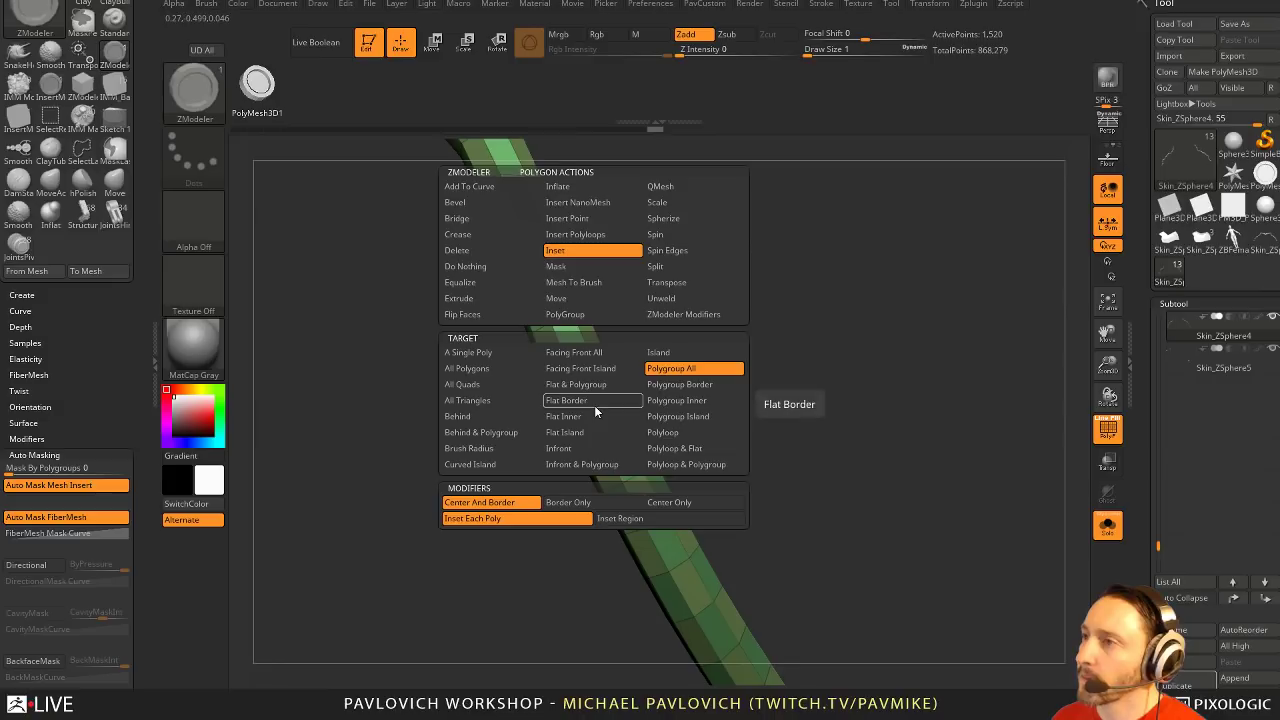
{"action": "left_click", "coordinate": [574, 313]}
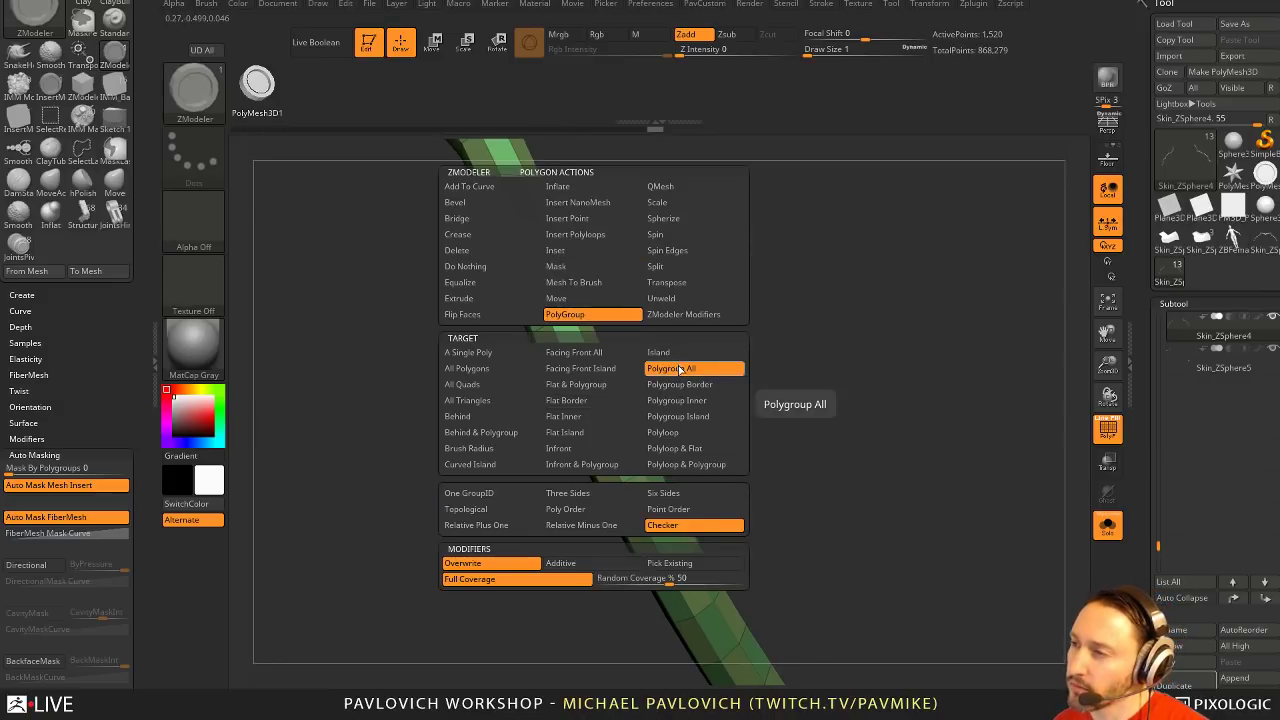
{"action": "key", "text": "space"}
{"action": "left_click", "coordinate": [617, 447]}
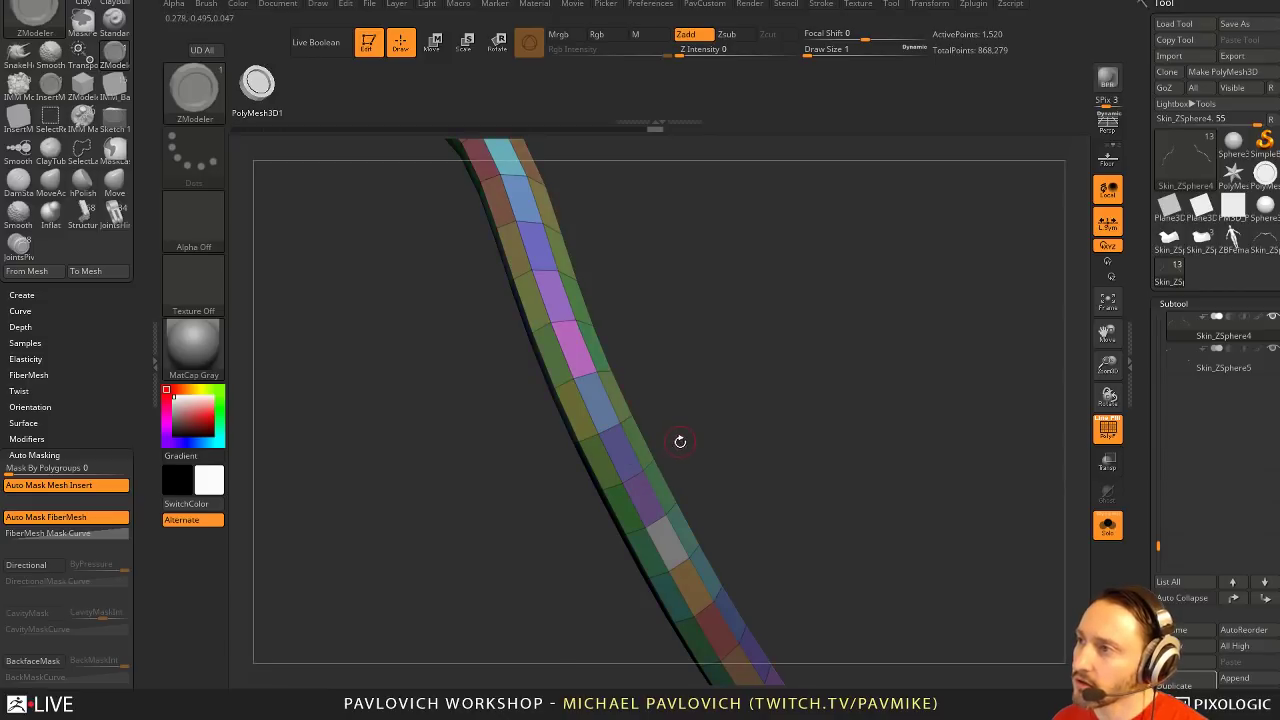
Regroup the cable into coloured bands along its length, and apply the Relative Plus One option to all its polygons
{"action": "key", "text": "space"}
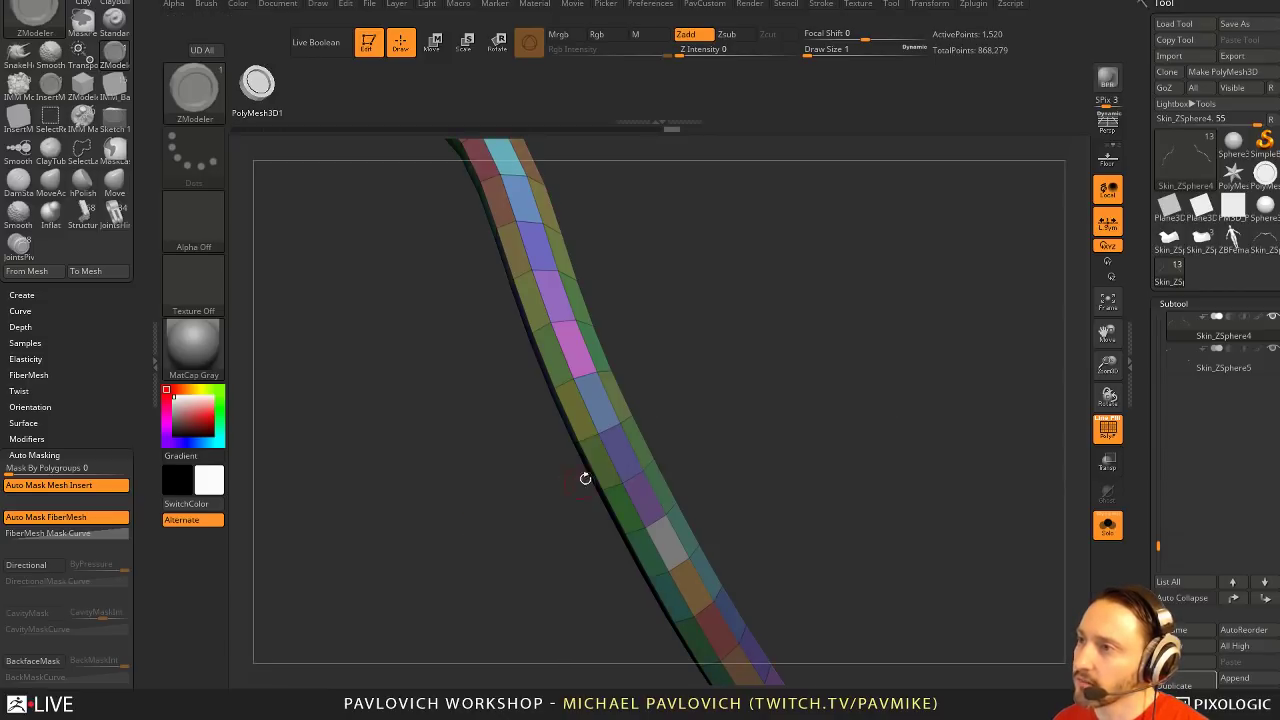
{"action": "left_click", "coordinate": [618, 456]}
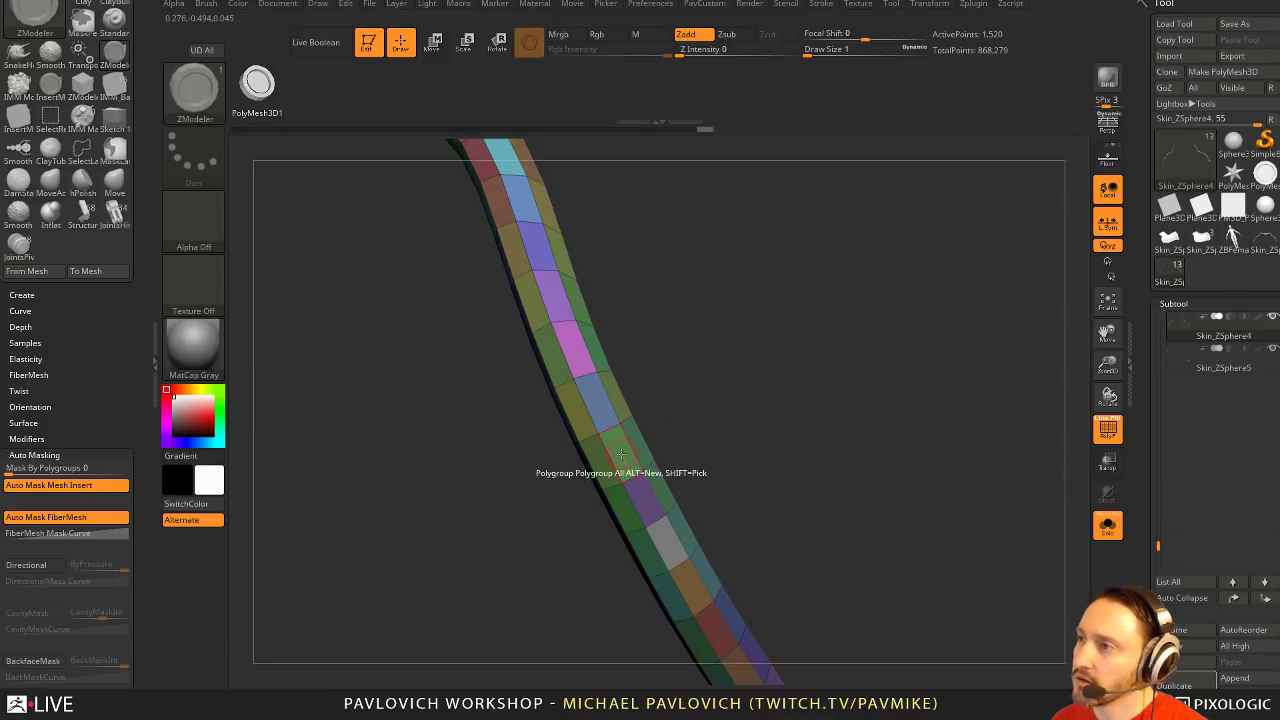
{"action": "left_click", "coordinate": [621, 455]}
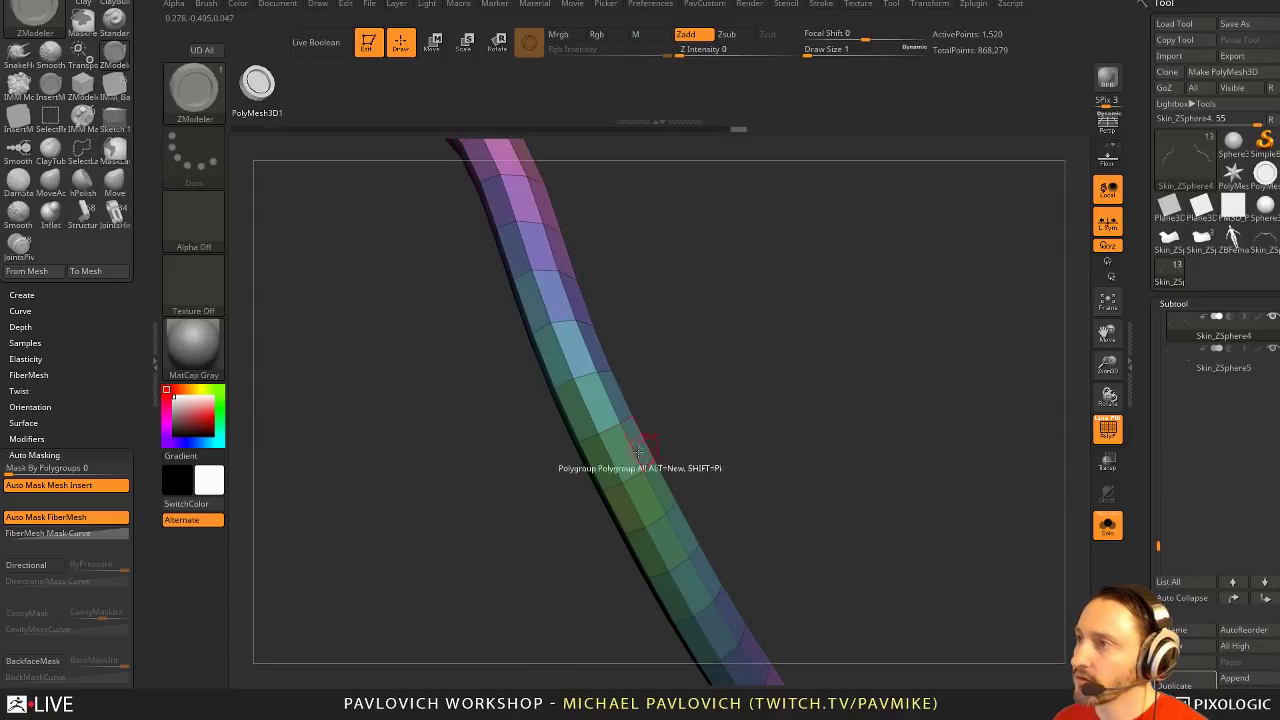
{"action": "key", "text": "space"}
{"action": "left_click", "coordinate": [540, 526]}
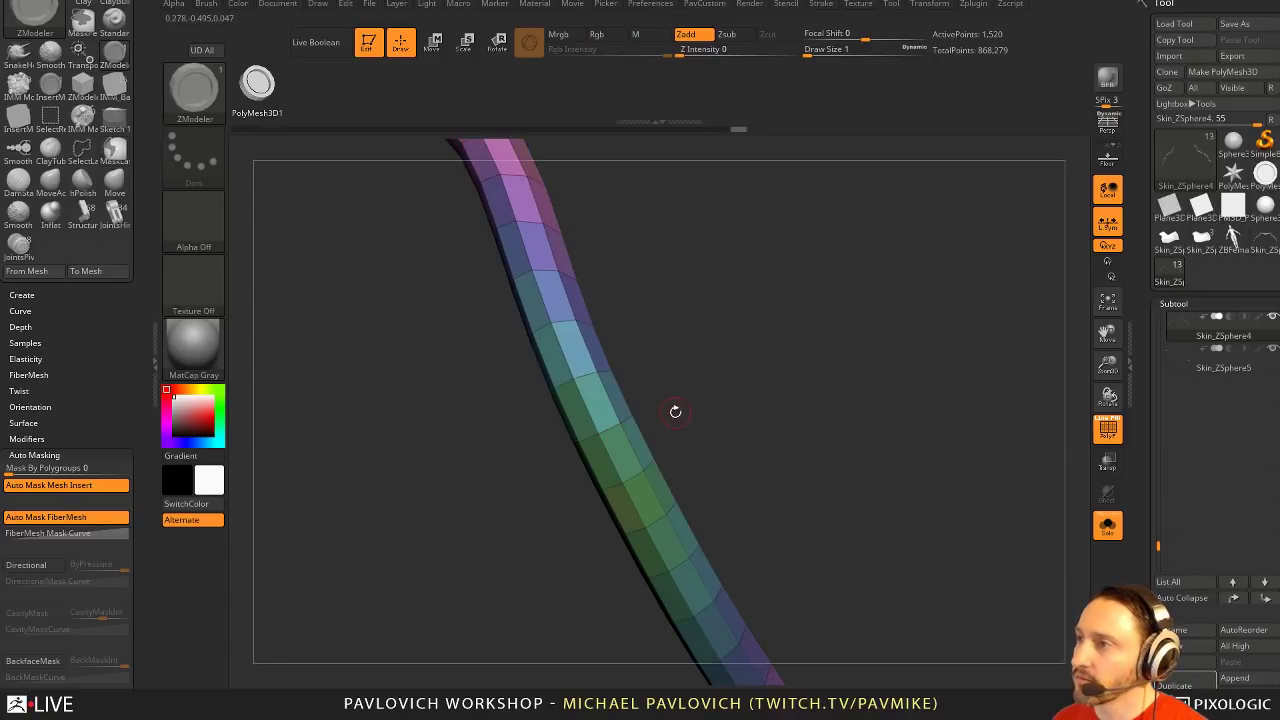
{"action": "left_click", "coordinate": [623, 456]}
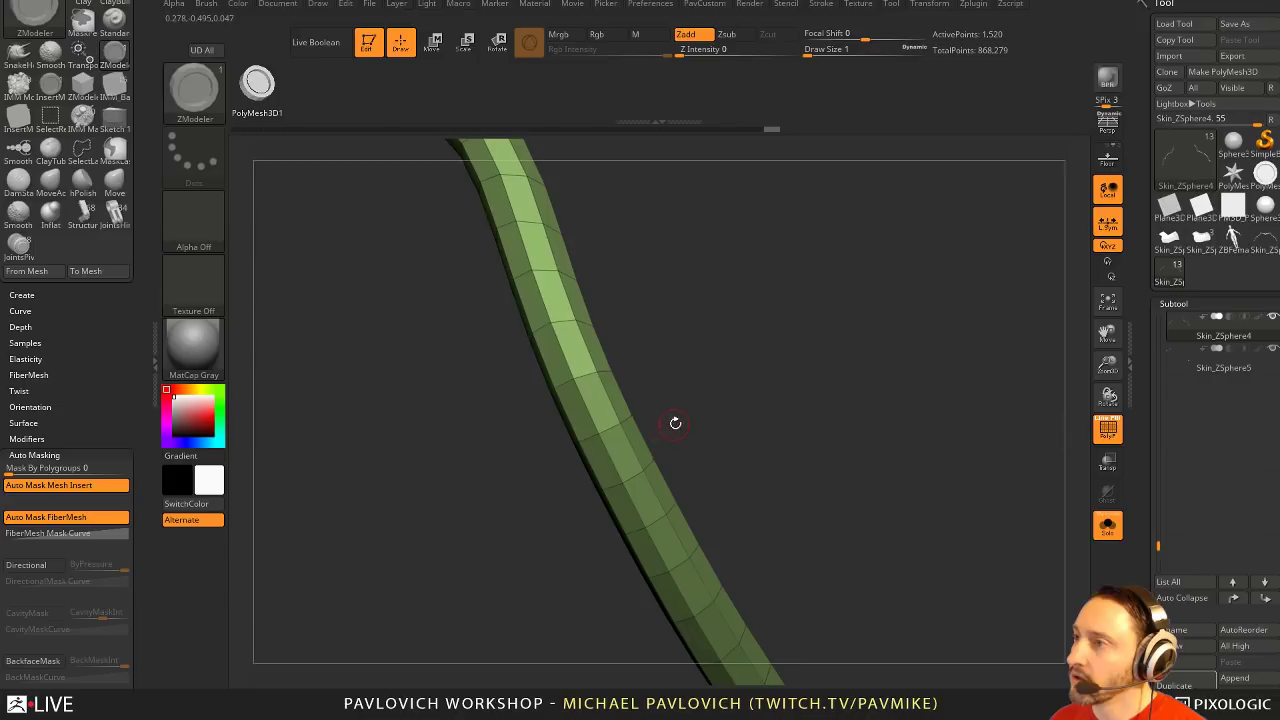
Apply the PolyGroup action's Three Sides option to the cable with Polygroup All as the target
{"action": "left_click_drag", "start_coordinate": [675, 423], "coordinate": [619, 425]}
{"action": "mouse_move", "coordinate": [640, 447]}
{"action": "right_mouse_down"}
{"action": "mouse_move", "coordinate": [690, 446]}
{"action": "mouse_move", "coordinate": [650, 443]}
{"action": "right_mouse_up"}
{"action": "key", "text": "space"}
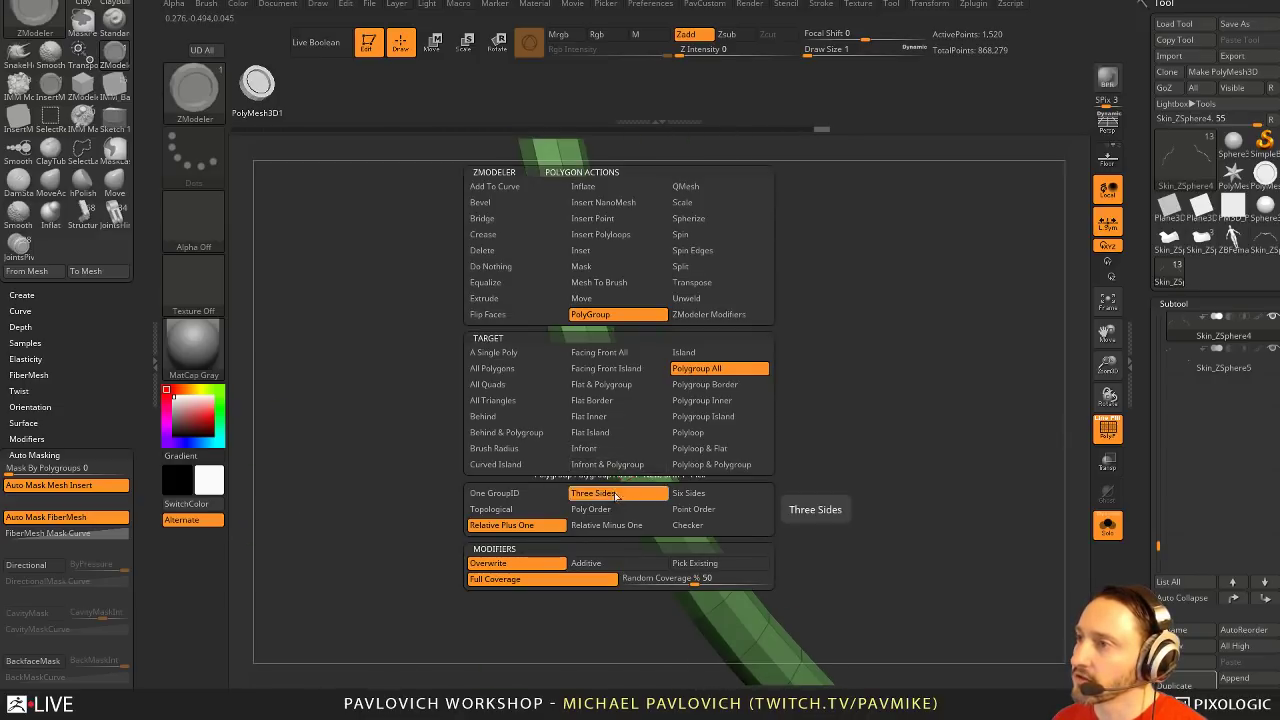
{"action": "left_click_drag", "start_coordinate": [697, 431], "coordinate": [640, 409]}
Try Inset Each Poly on the Three Sides polygroup, and replace it with an Inset Region inset
{"action": "key", "text": "space"}
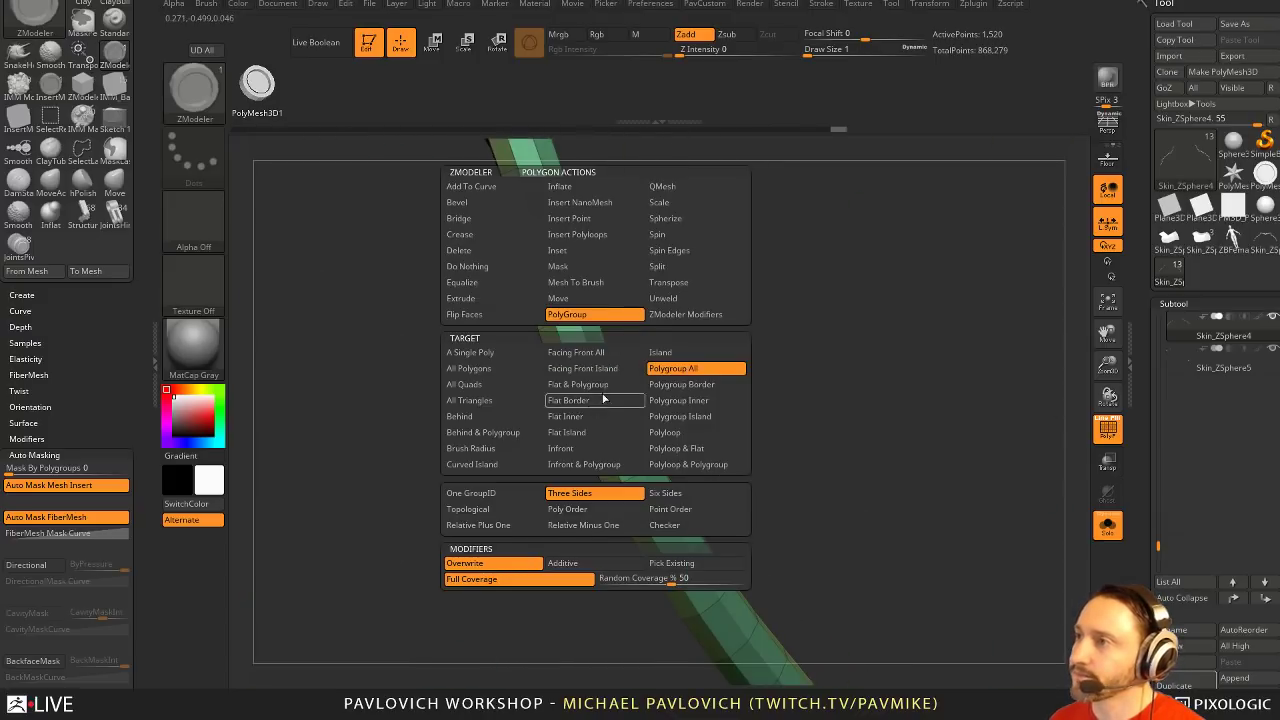
{"action": "left_click", "coordinate": [581, 250]}
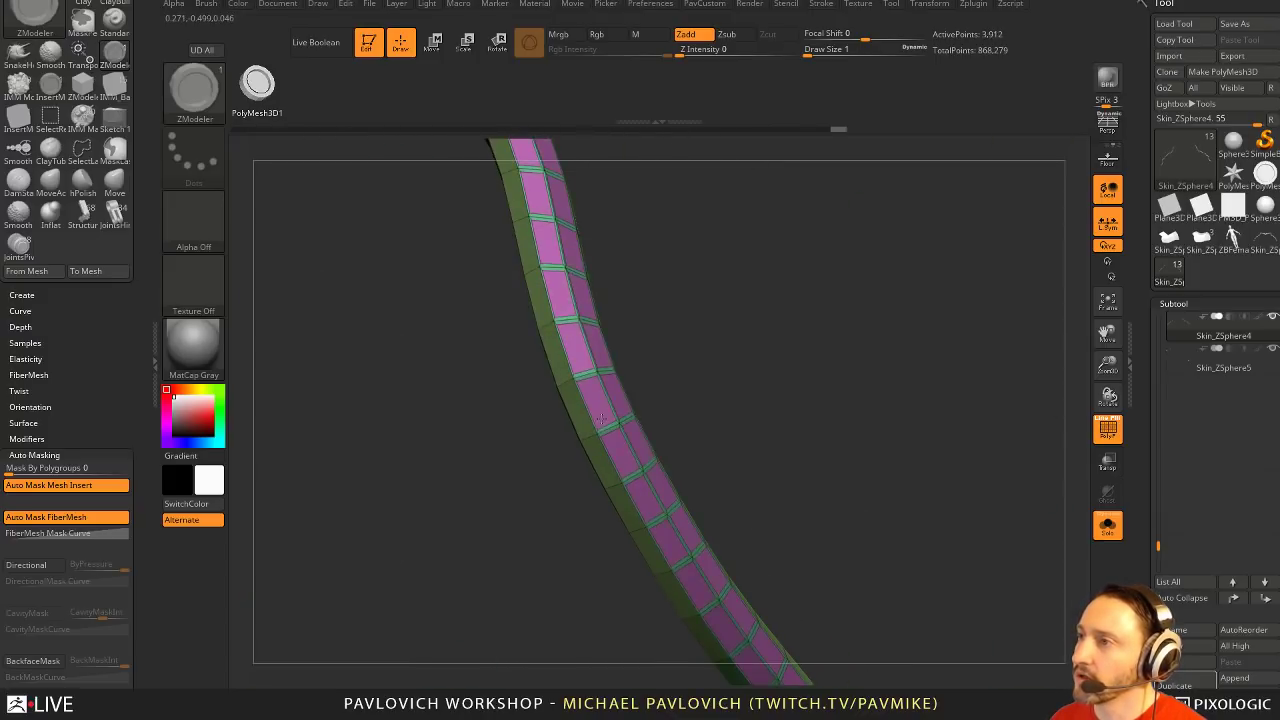
{"action": "key", "text": "space"}
{"action": "left_click", "coordinate": [609, 518]}
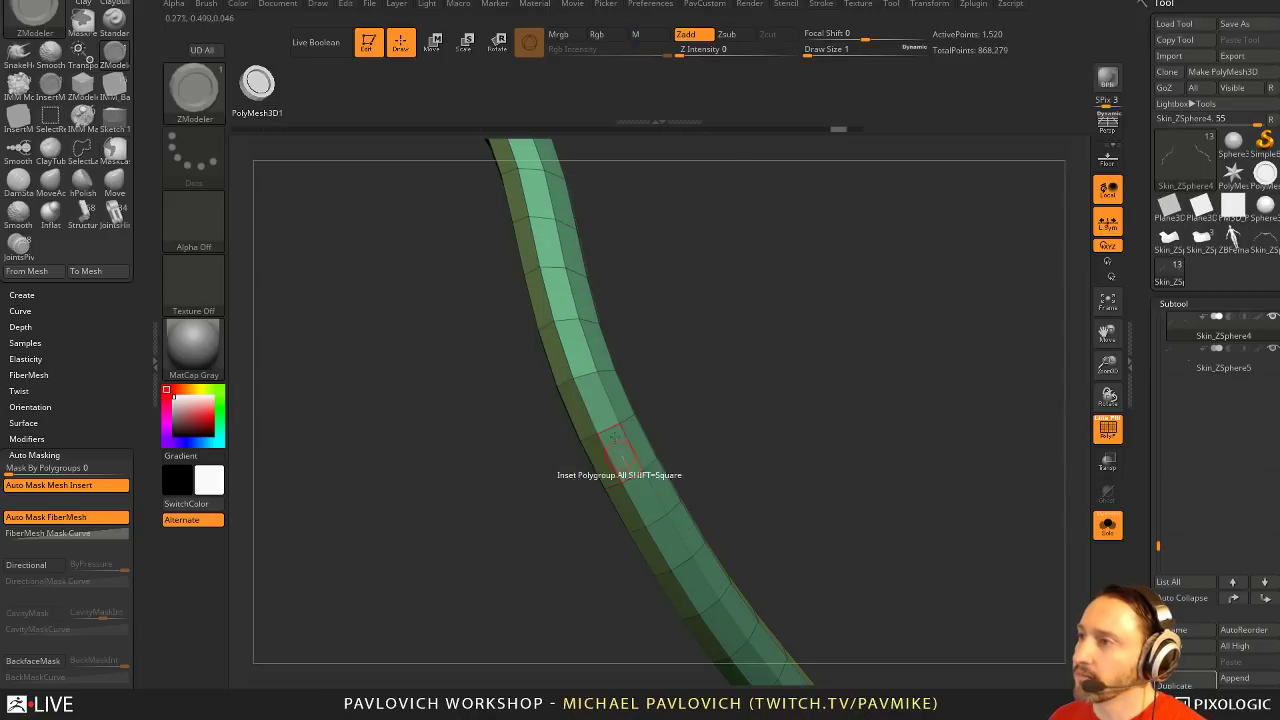
{"action": "mouse_move", "coordinate": [717, 393]}
{"action": "left_mouse_down"}
{"action": "mouse_move", "coordinate": [637, 400]}
{"action": "mouse_move", "coordinate": [820, 397]}
{"action": "mouse_move", "coordinate": [748, 340]}
{"action": "mouse_move", "coordinate": [707, 399]}
{"action": "left_mouse_up"}
QMesh the inset polygroup inward to recess strips along the cable, and view it without the polyframe
{"action": "key", "text": "space"}
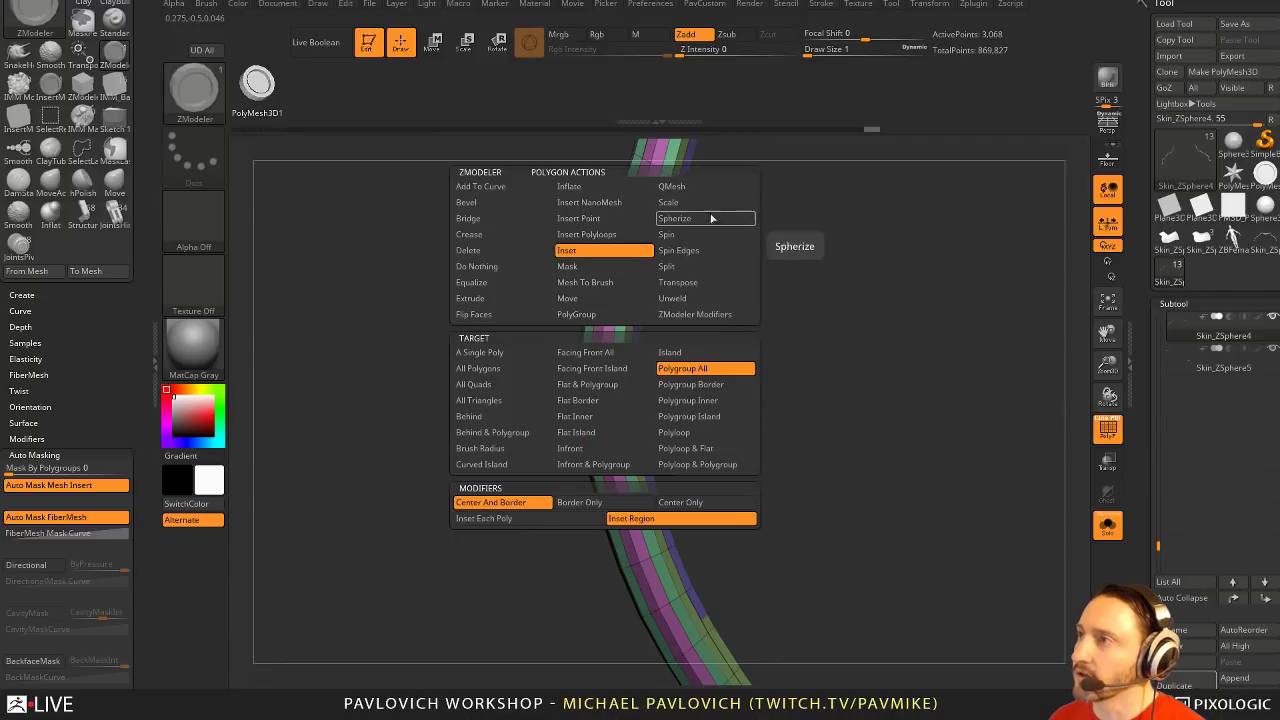
{"action": "left_click", "coordinate": [706, 187]}
{"action": "left_click_drag", "start_coordinate": [800, 363], "coordinate": [598, 409]}
{"action": "left_click_drag", "start_coordinate": [716, 452], "coordinate": [885, 466]}
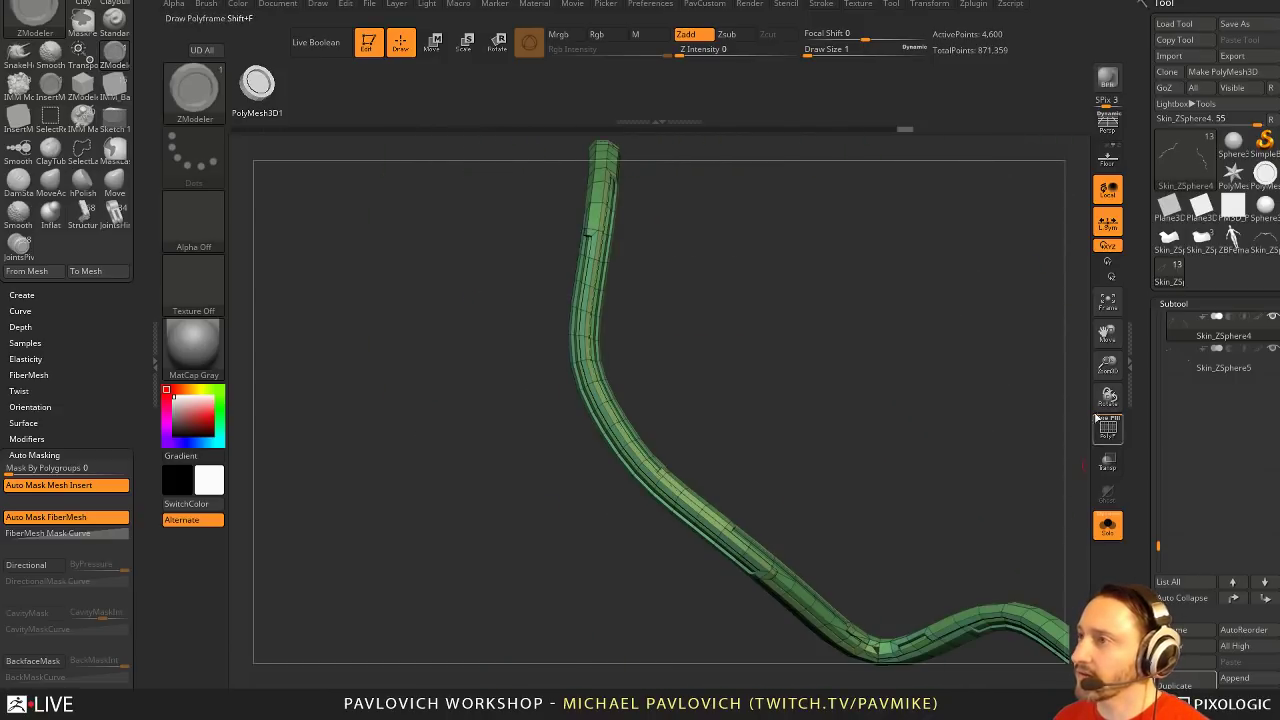
{"action": "left_click", "coordinate": [1104, 427]}
{"action": "left_click_drag", "start_coordinate": [880, 360], "coordinate": [895, 329]}
{"action": "mouse_move", "coordinate": [891, 408]}
{"action": "left_mouse_down", "text": "alt"}
{"action": "mouse_move", "coordinate": [885, 394]}
{"action": "mouse_move", "coordinate": [882, 404]}
{"action": "left_mouse_up", "text": "alt"}
Preview the grooved cable with dynamic subdivision, and undo the QMesh and inset to restore the plain cable
{"action": "key", "text": "grave"}
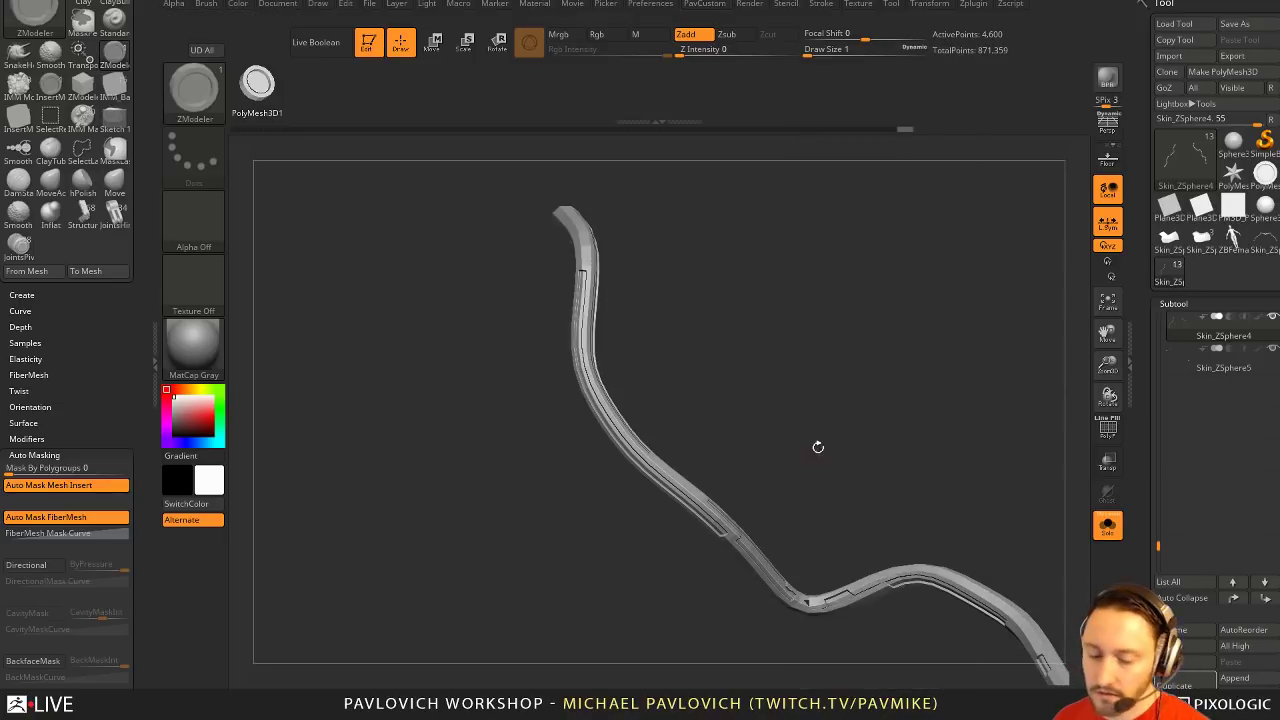
{"action": "key", "text": "d"}
{"action": "key", "text": "grave"}
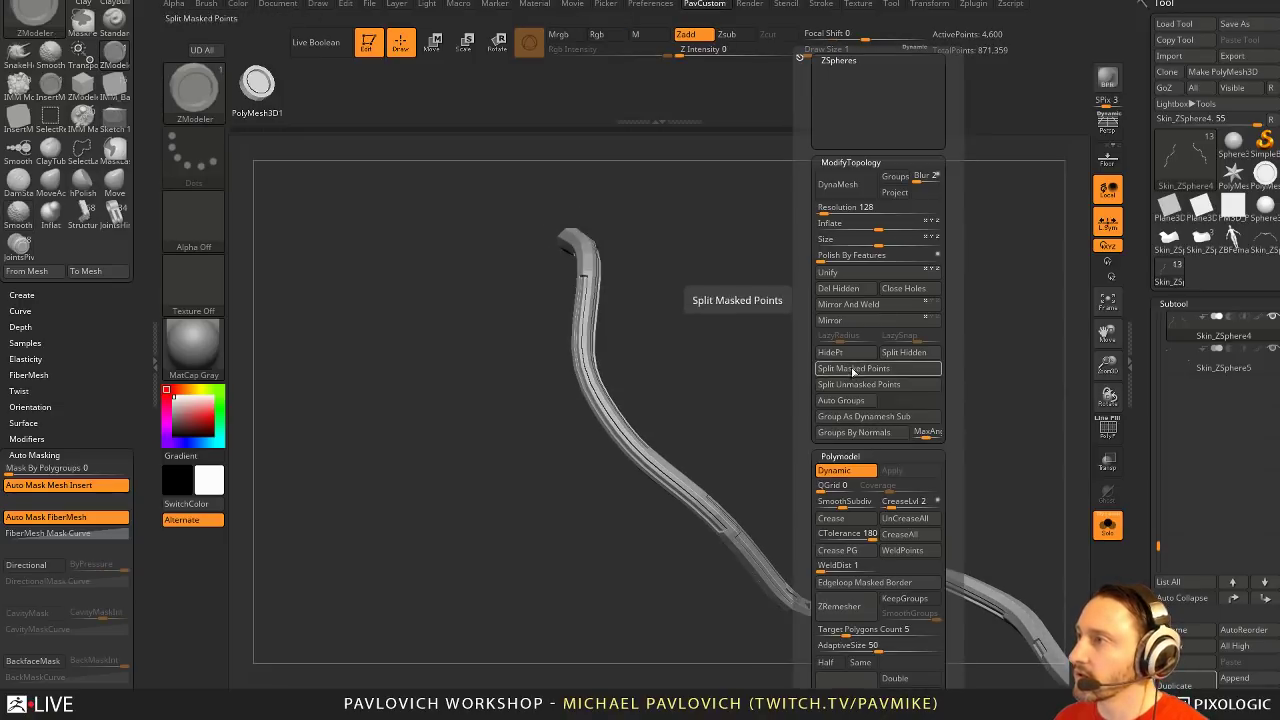
{"action": "left_click", "coordinate": [851, 289]}
{"action": "mouse_move", "coordinate": [743, 351]}
{"action": "left_mouse_down"}
{"action": "mouse_move", "coordinate": [800, 363]}
{"action": "mouse_move", "coordinate": [797, 395]}
{"action": "mouse_move", "coordinate": [773, 336]}
{"action": "mouse_move", "coordinate": [878, 448]}
{"action": "mouse_move", "coordinate": [887, 437]}
{"action": "mouse_move", "coordinate": [825, 457]}
{"action": "mouse_move", "coordinate": [1022, 465]}
{"action": "left_mouse_up"}
{"action": "key", "text": "ctrl"}
{"action": "key", "text": "shift+d"}
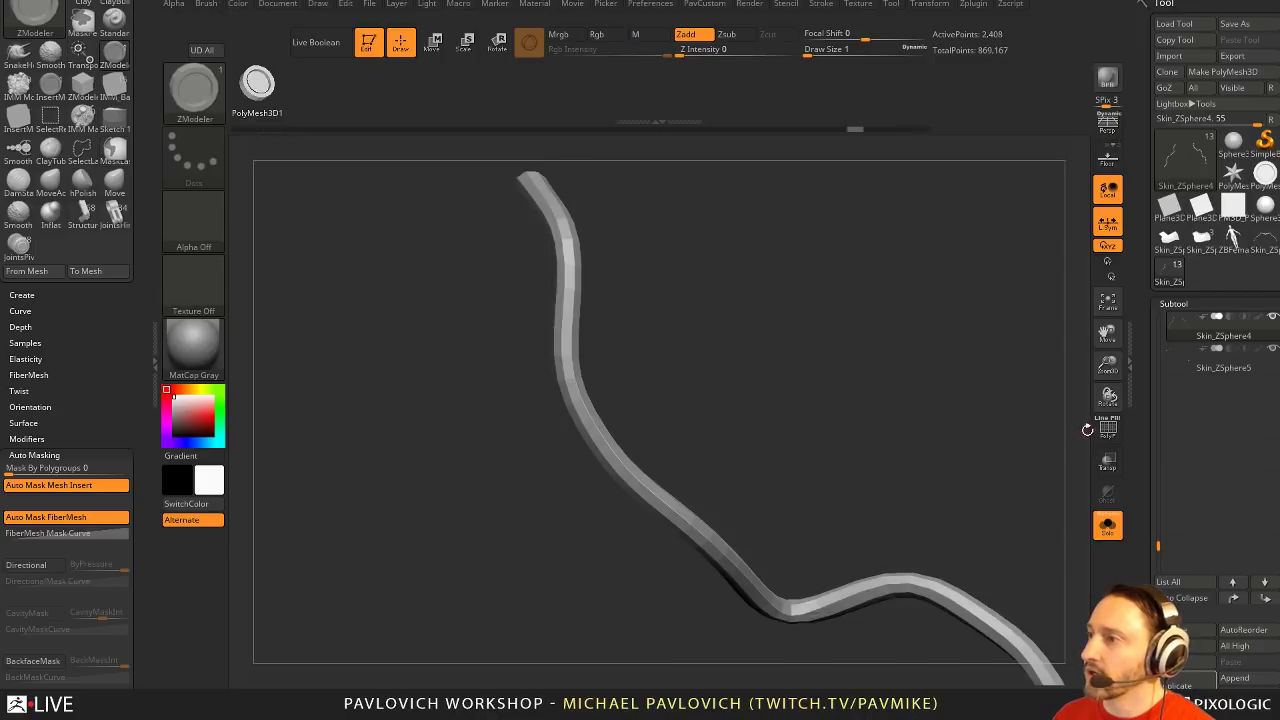
Show the polyframe and merge the entire cable into a single polygroup
{"action": "left_click", "coordinate": [1107, 428]}
{"action": "key", "text": "ctrl"}
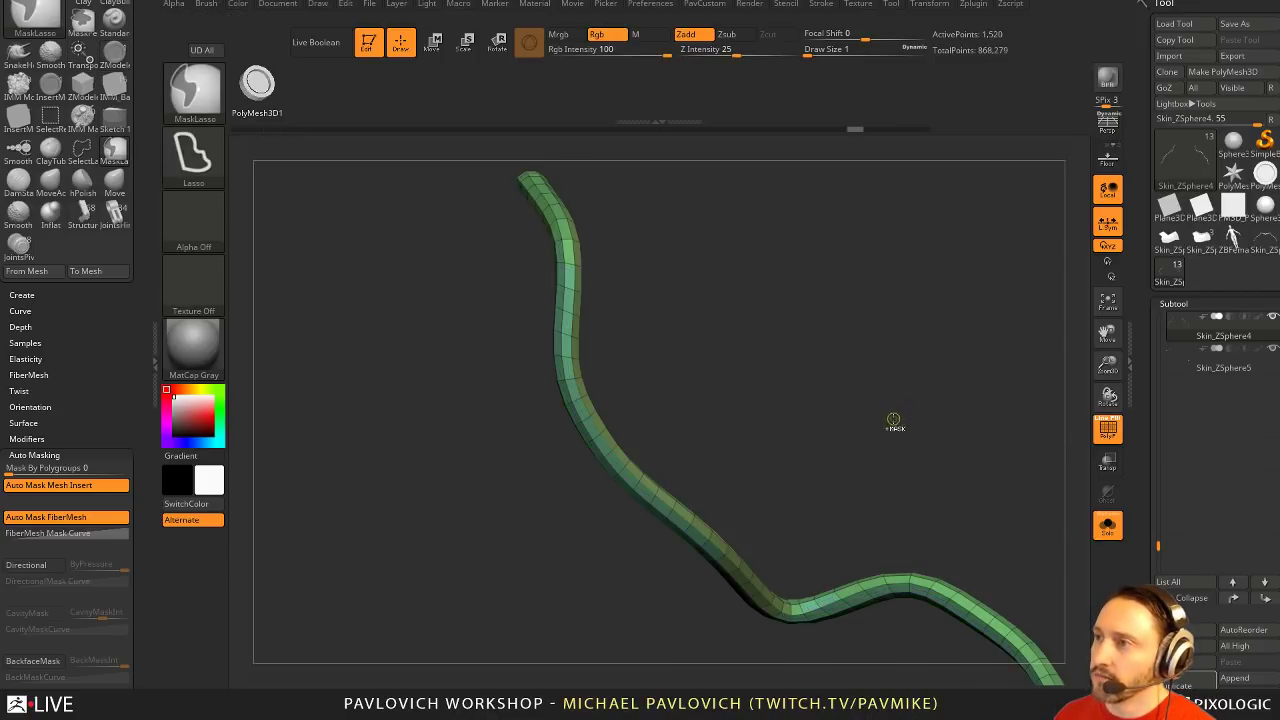
{"action": "key", "text": "ctrl+w"}
Assign a separate shared polygroup to five alternating rings of polygons near the cable's upper end
{"action": "left_click_drag", "start_coordinate": [826, 369], "coordinate": [872, 495], "text": "alt"}
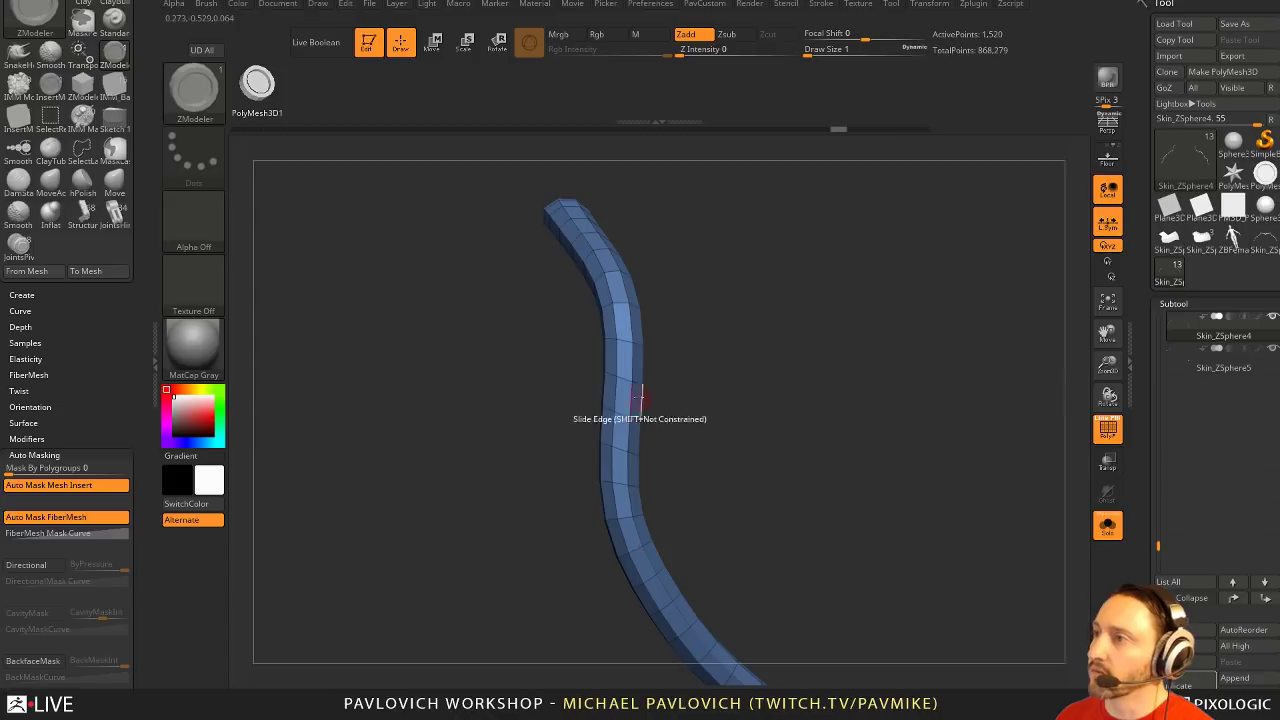
{"action": "key", "text": "space"}
{"action": "left_click", "coordinate": [612, 458]}
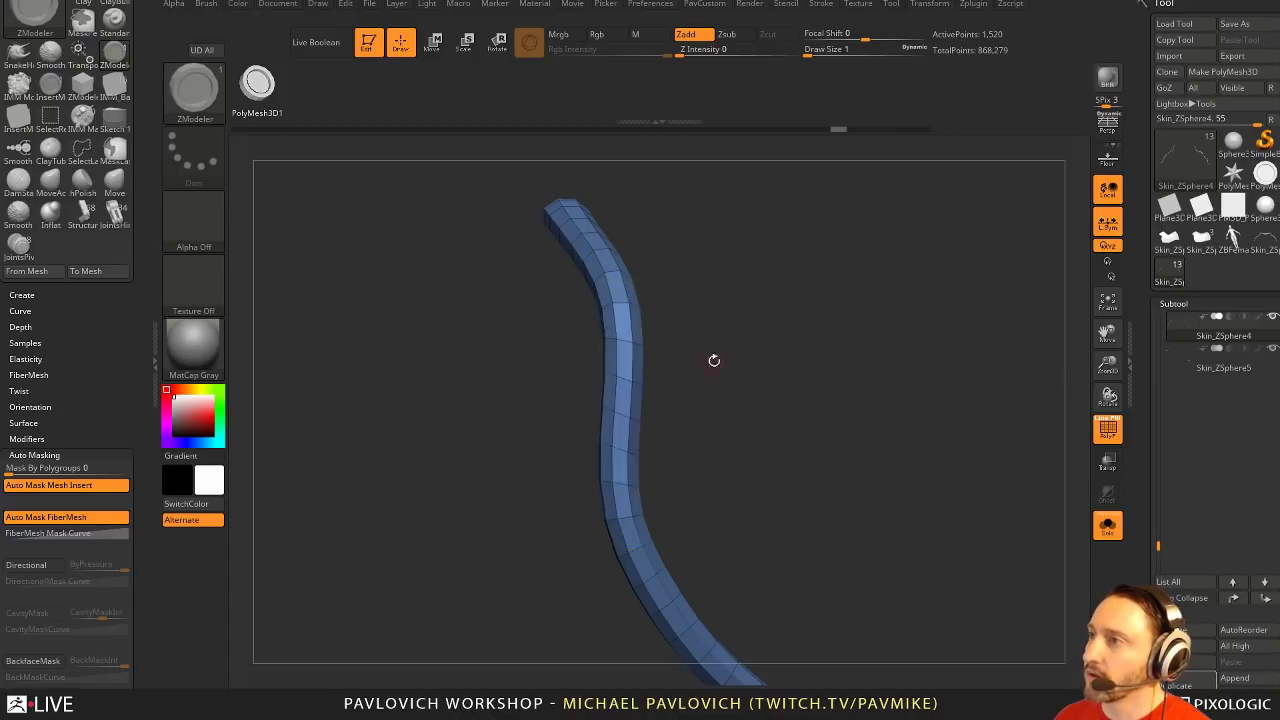
{"action": "left_click", "coordinate": [622, 330]}
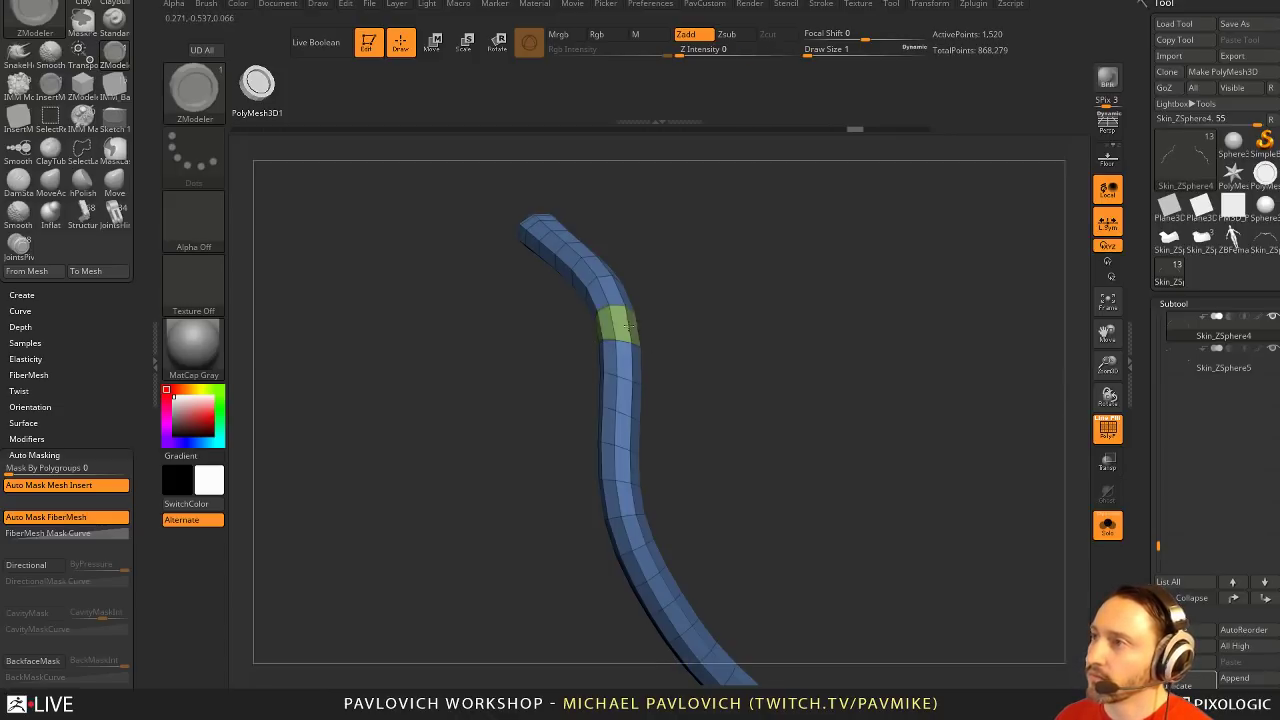
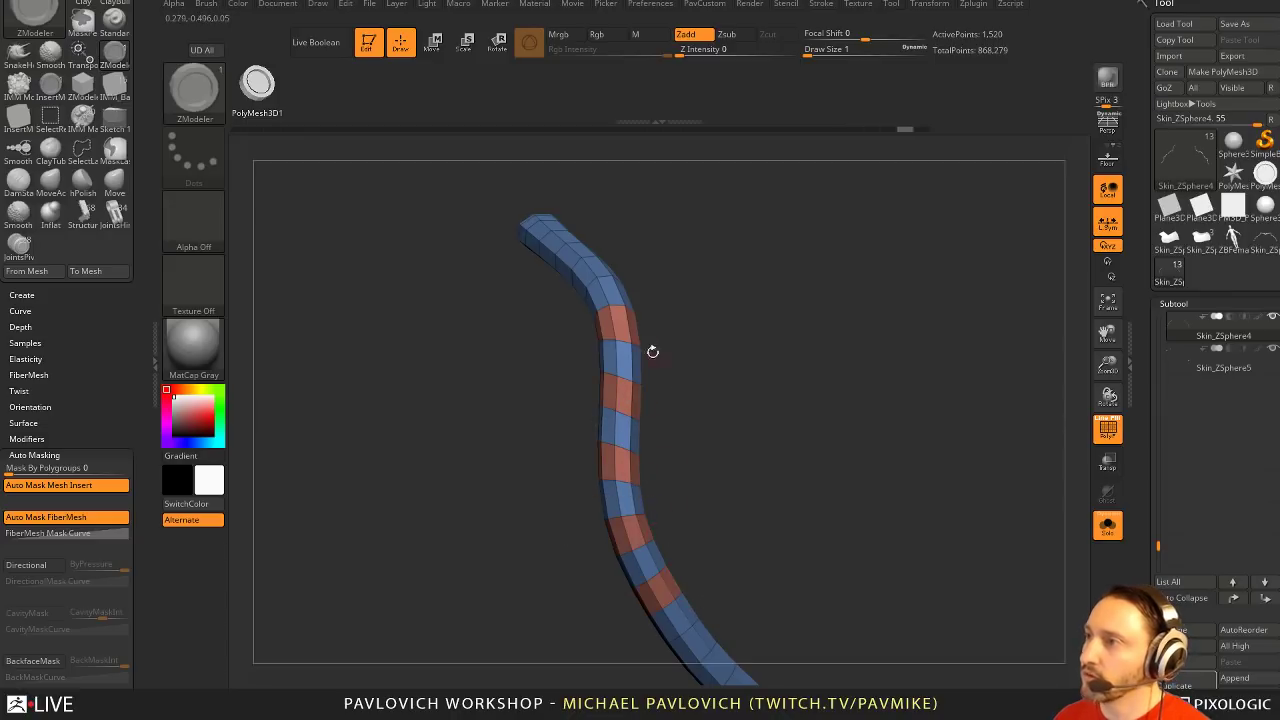
Inset the five polygrouped rings with Polygroup All and Inset Region, and QMesh their centres inward to form recesses
{"action": "key", "text": "space"}
{"action": "left_click", "coordinate": [600, 250]}
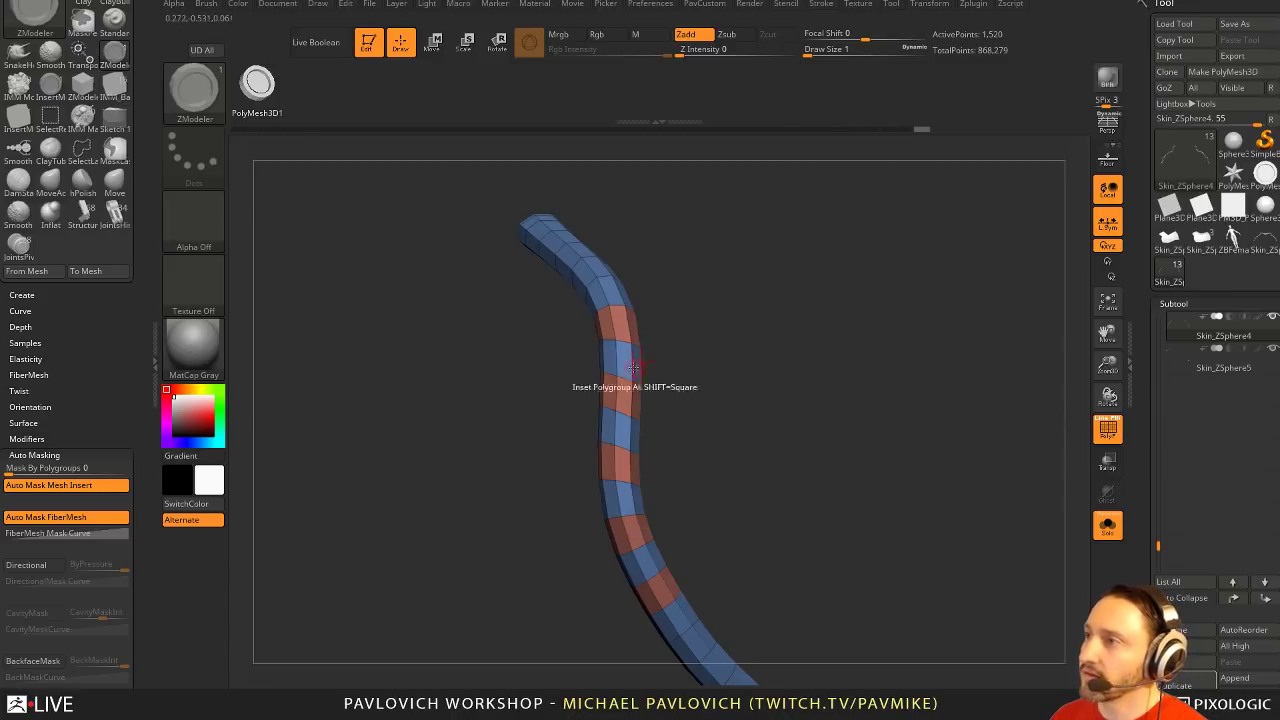
{"action": "key", "text": "space"}
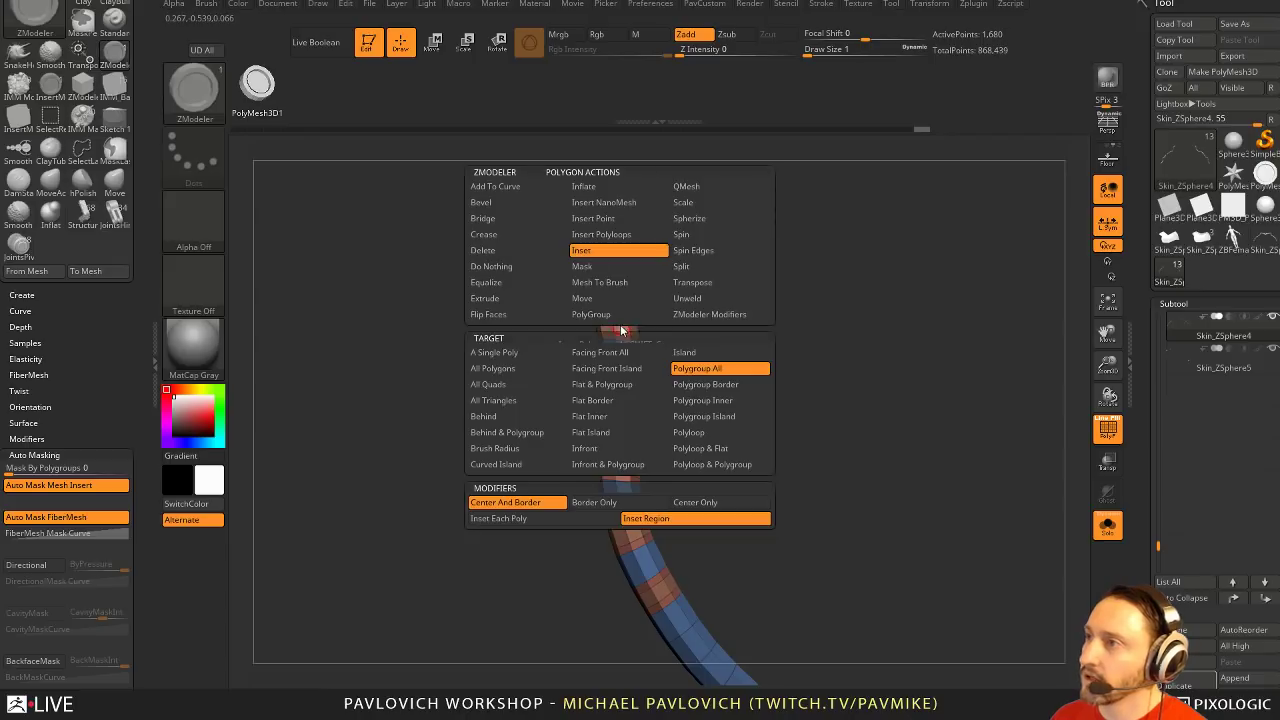
{"action": "left_click", "coordinate": [680, 188]}
{"action": "mouse_move", "coordinate": [619, 326]}
{"action": "left_mouse_down"}
{"action": "mouse_move", "coordinate": [637, 313]}
{"action": "mouse_move", "coordinate": [621, 329]}
{"action": "left_mouse_up"}
{"action": "left_click_drag", "start_coordinate": [838, 403], "coordinate": [846, 421]}
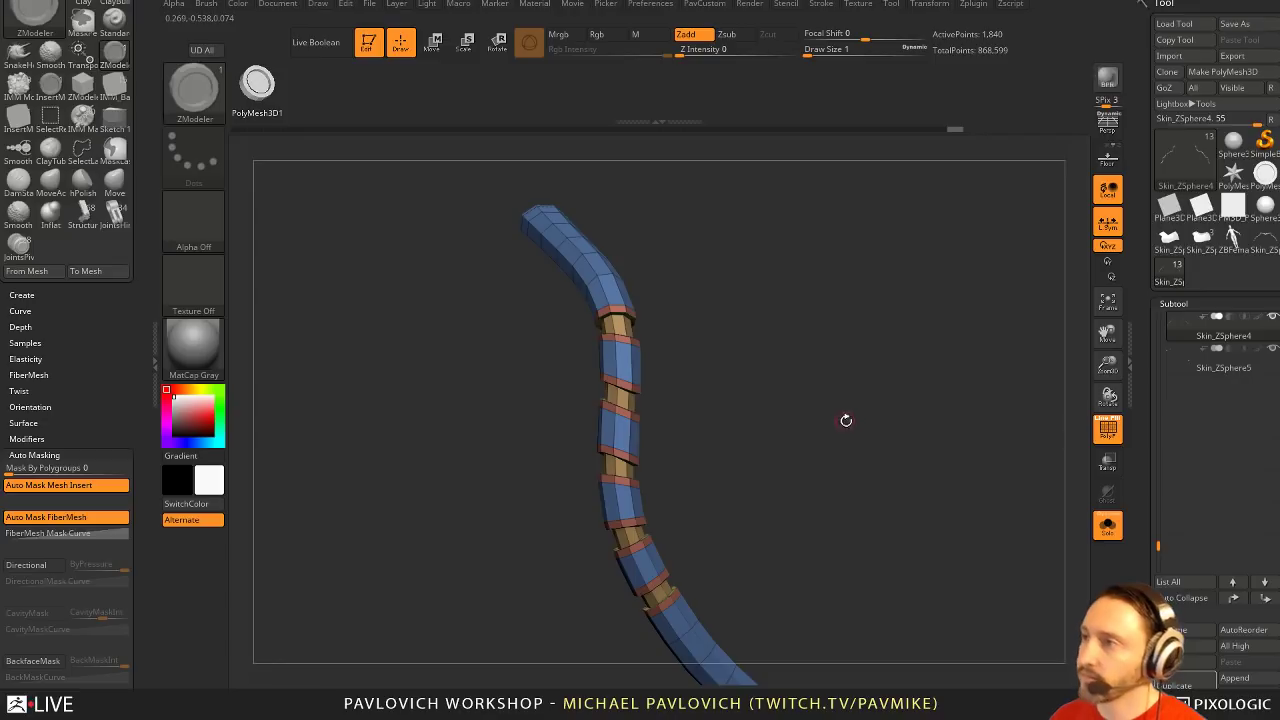
Display the recessed cable with dynamic subdivision on and the polyframe hidden
{"action": "key", "text": "grave"}
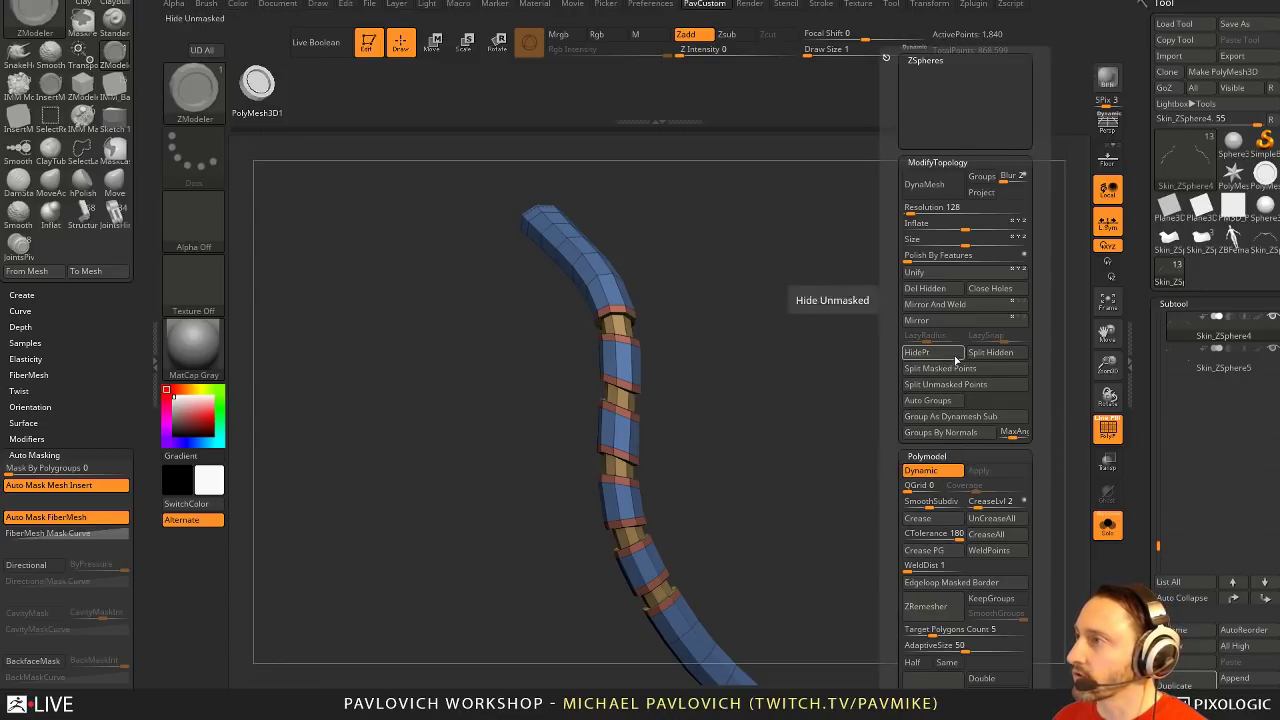
{"action": "left_click_drag", "start_coordinate": [893, 424], "coordinate": [852, 418], "text": "alt"}
{"action": "left_click", "coordinate": [1107, 431]}
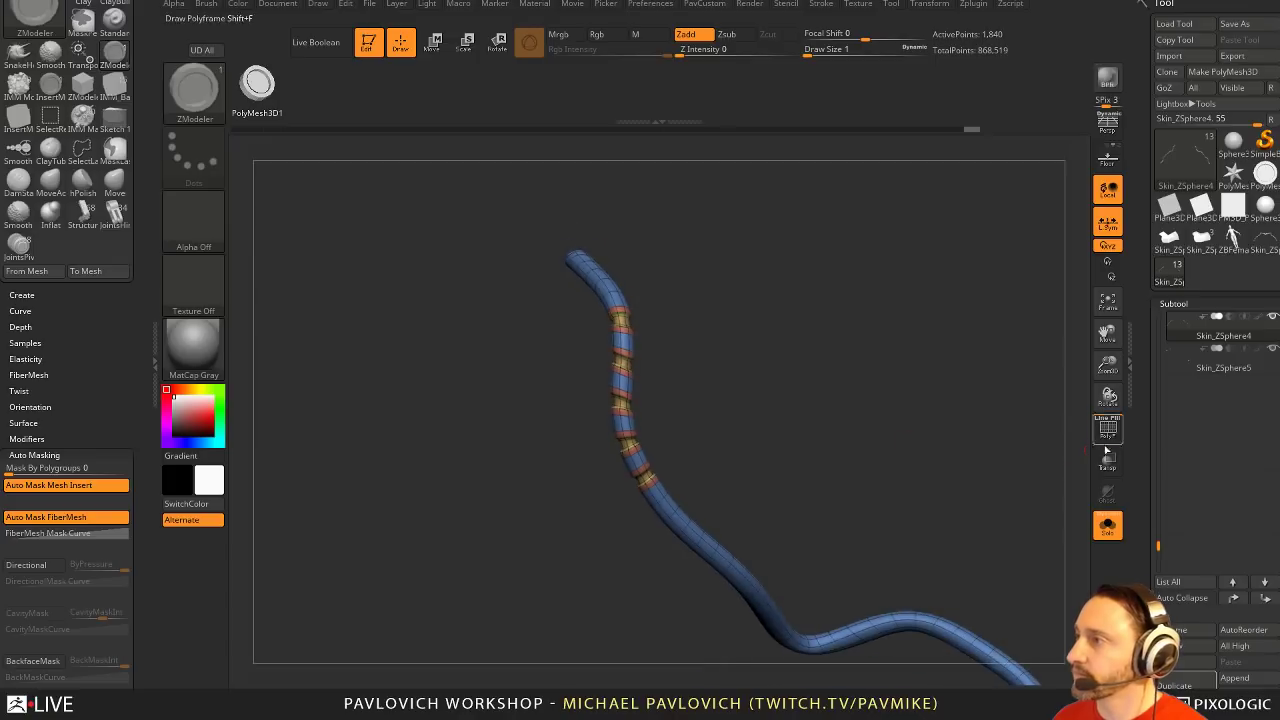
Step back through the edit history to the plain cable with one polygroup and display it with the full arm
{"action": "left_click", "coordinate": [1107, 525]}
{"action": "mouse_move", "coordinate": [968, 428]}
{"action": "left_mouse_down", "text": "alt"}
{"action": "mouse_move", "coordinate": [922, 439]}
{"action": "mouse_move", "coordinate": [978, 437]}
{"action": "mouse_move", "coordinate": [954, 448]}
{"action": "mouse_move", "coordinate": [971, 437]}
{"action": "left_mouse_up", "text": "alt"}
{"action": "left_click", "coordinate": [1107, 527]}
{"action": "key", "text": "ctrl"}
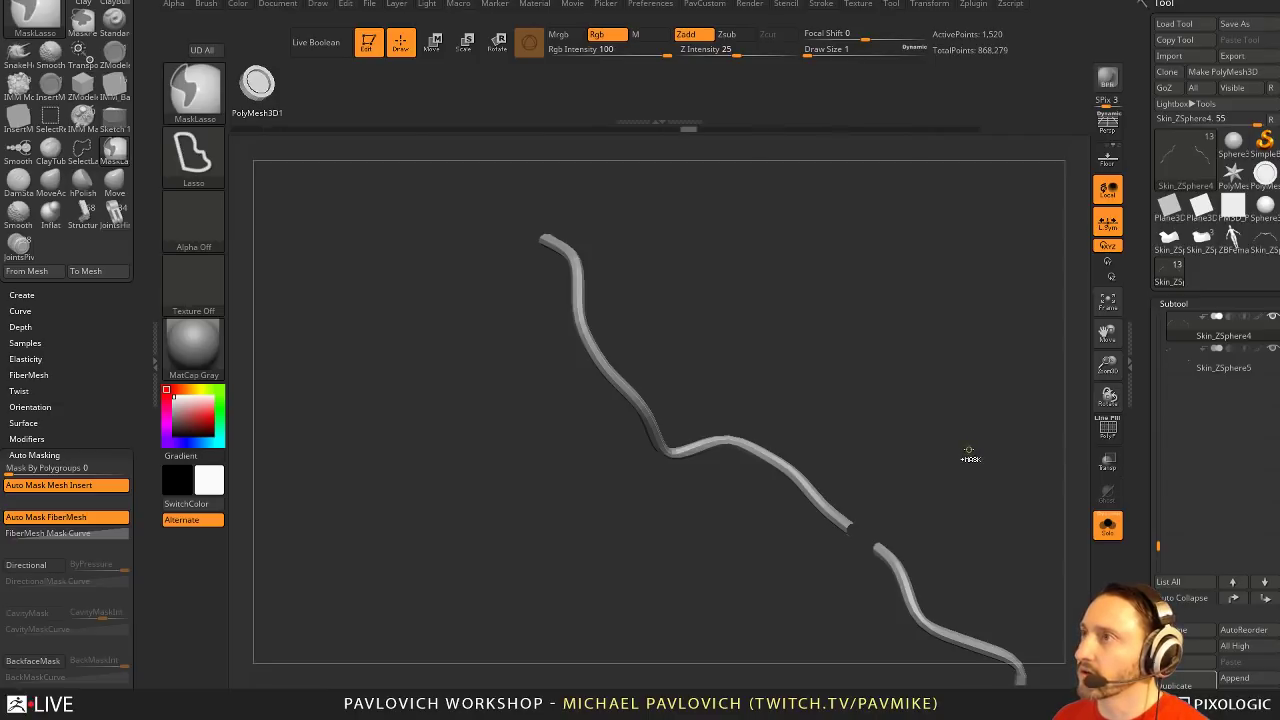
{"action": "left_click", "coordinate": [969, 456], "text": "ctrl+shift"}
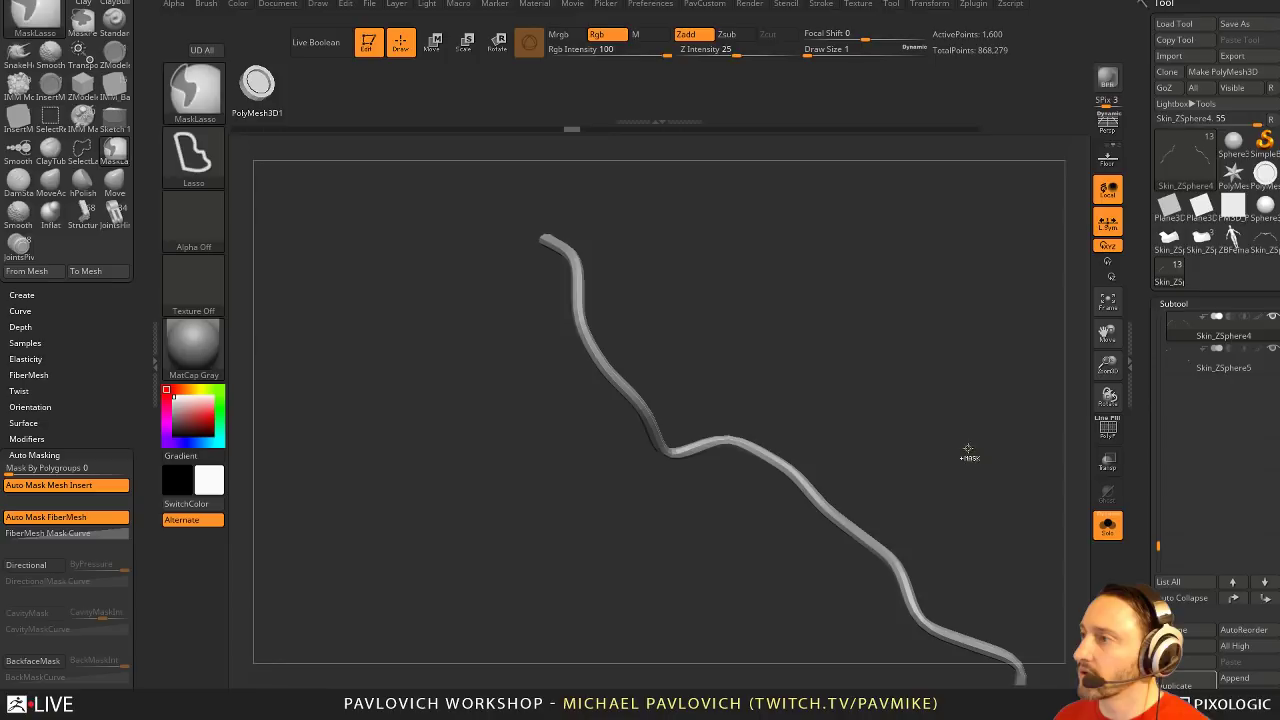
{"action": "key", "text": "shift+f"}
{"action": "left_click_drag", "start_coordinate": [997, 443], "coordinate": [922, 383]}
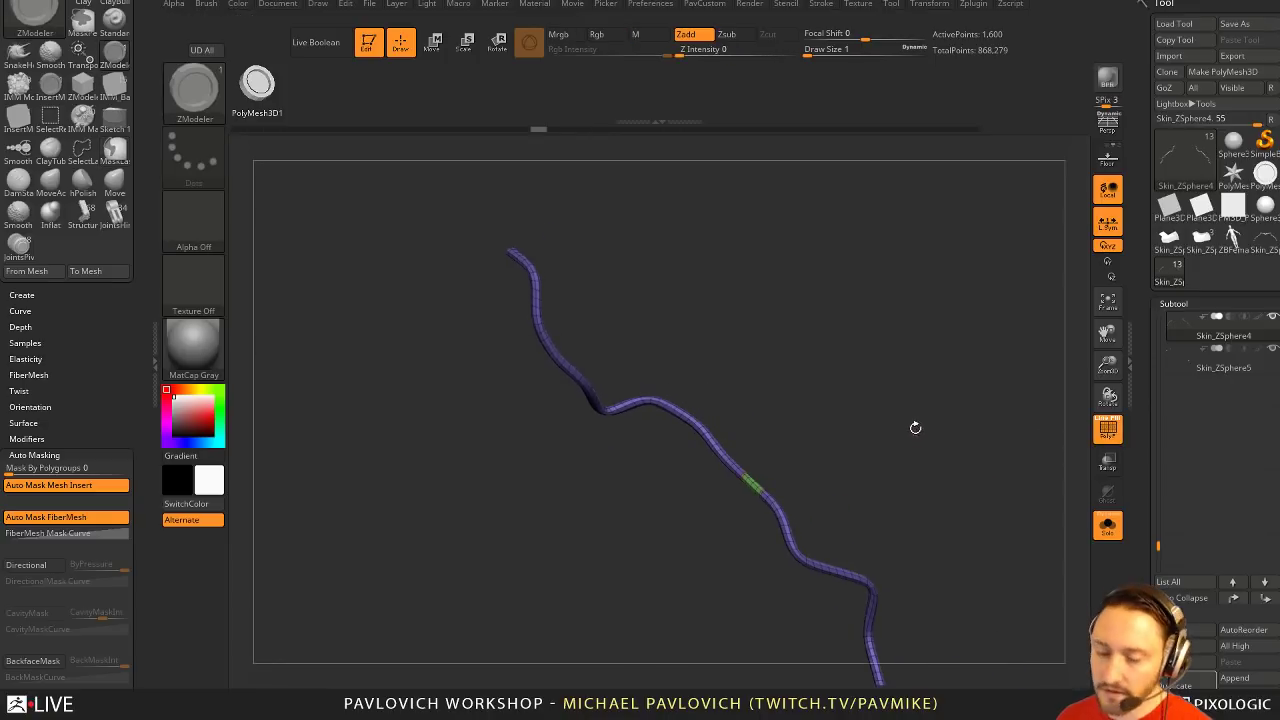
{"action": "key", "text": "ctrl"}
{"action": "mouse_move", "coordinate": [915, 427]}
{"action": "left_mouse_down"}
{"action": "mouse_move", "coordinate": [952, 455]}
{"action": "mouse_move", "coordinate": [986, 523]}
{"action": "mouse_move", "coordinate": [878, 416]}
{"action": "mouse_move", "coordinate": [875, 318]}
{"action": "mouse_move", "coordinate": [913, 413]}
{"action": "left_mouse_up"}
{"action": "left_click_drag", "start_coordinate": [992, 484], "coordinate": [972, 443], "text": "alt"}
{"action": "left_click", "coordinate": [1107, 532]}
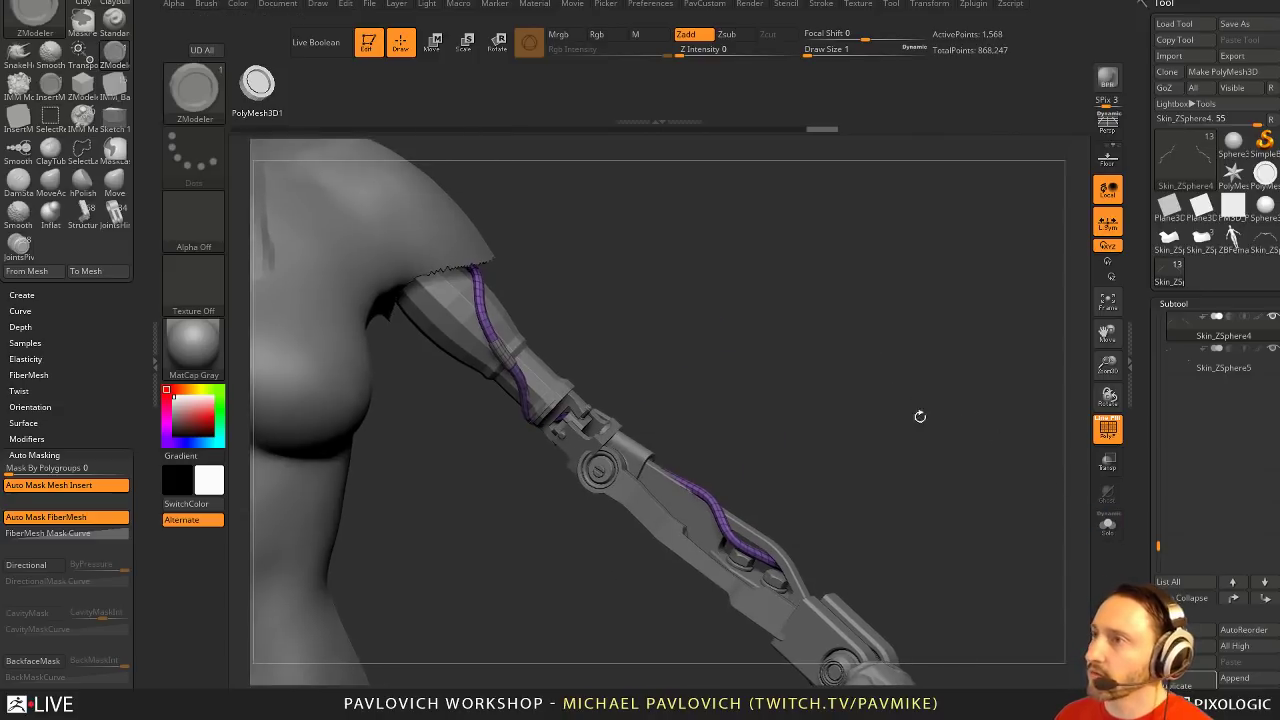
Try to draw Hose02 insert meshes from the upper arm with the IMM Curve brush
{"action": "key", "text": "s"}
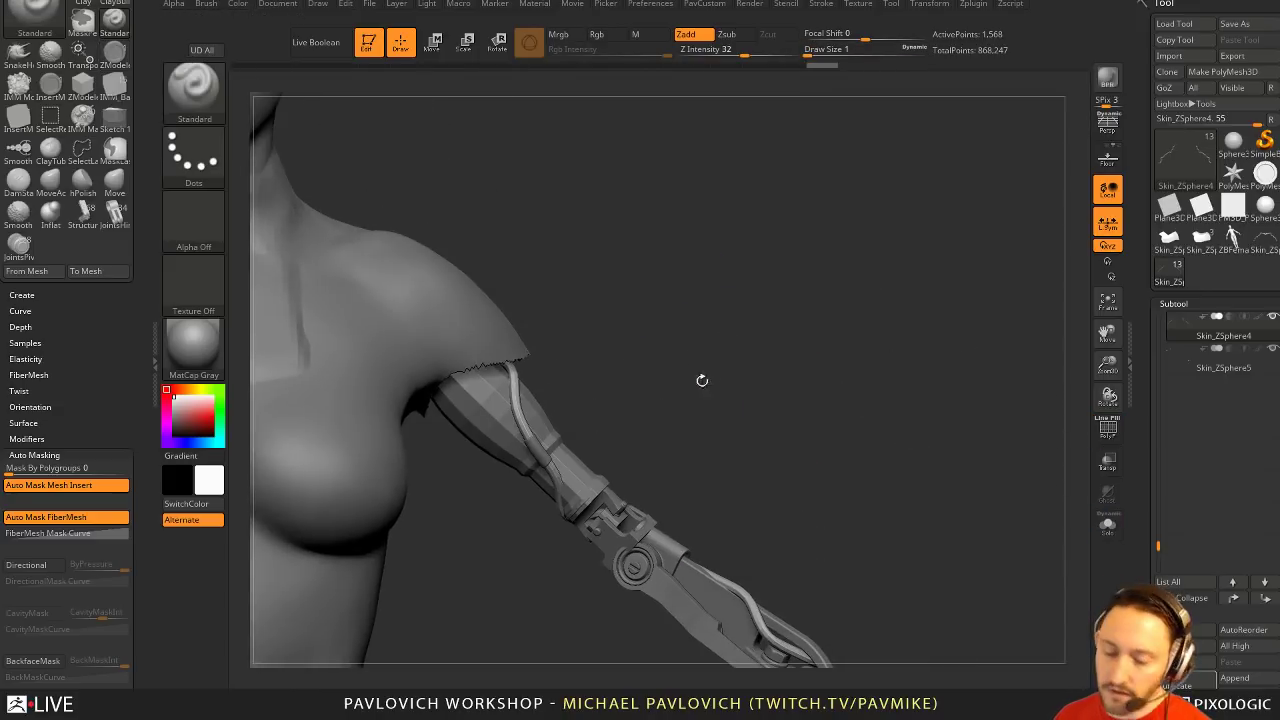
{"action": "key", "text": "b"}
{"action": "key", "text": "c"}
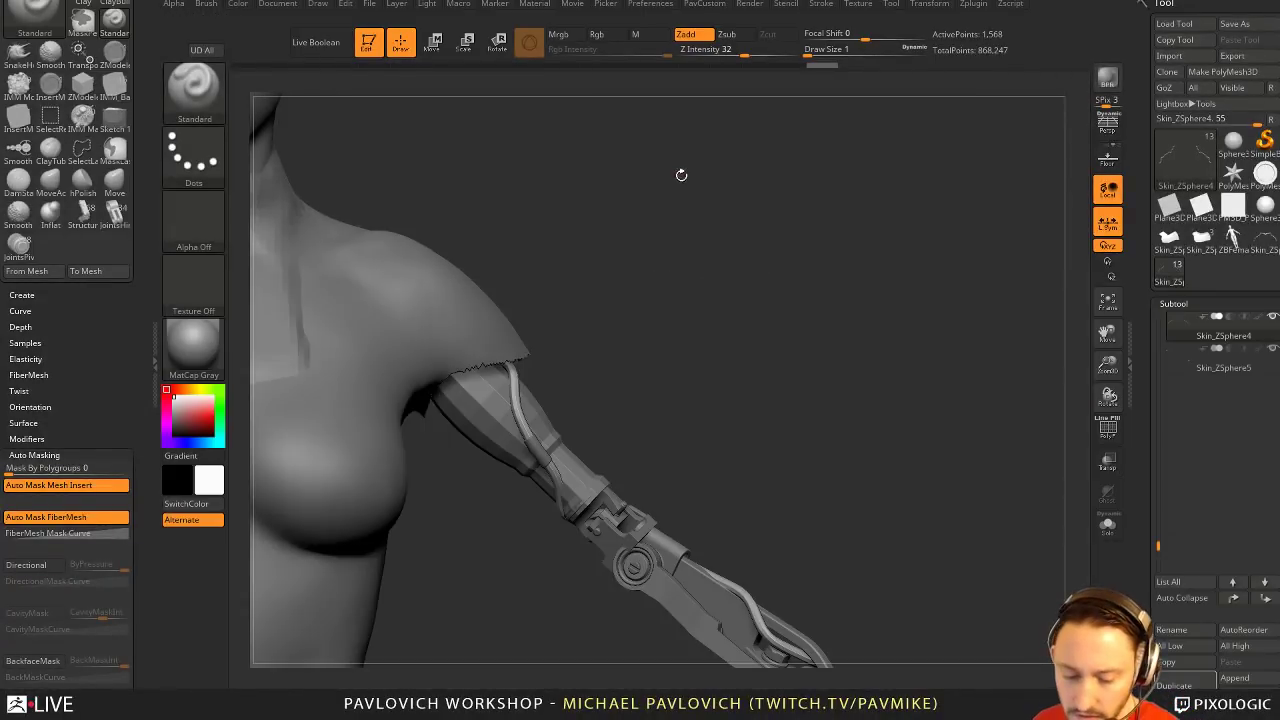
{"action": "key", "text": "b"}
{"action": "key", "text": "i"}
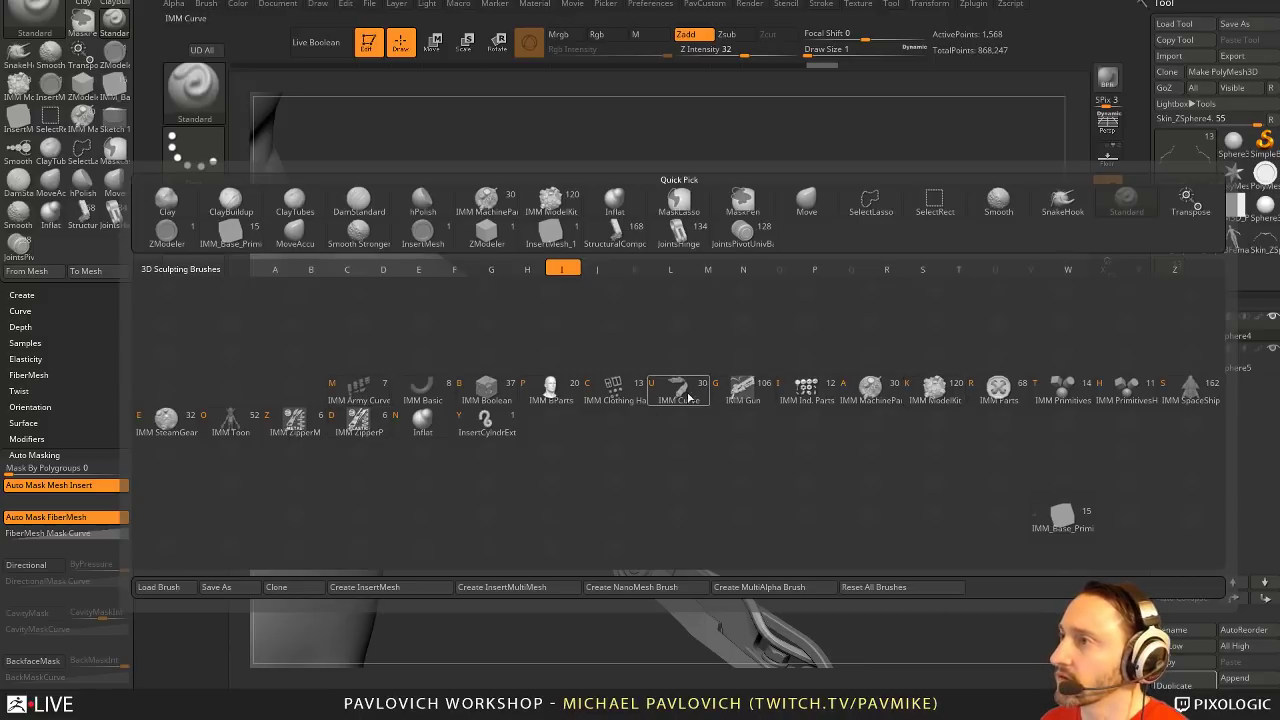
{"action": "key", "text": "u"}
{"action": "key", "text": "m"}
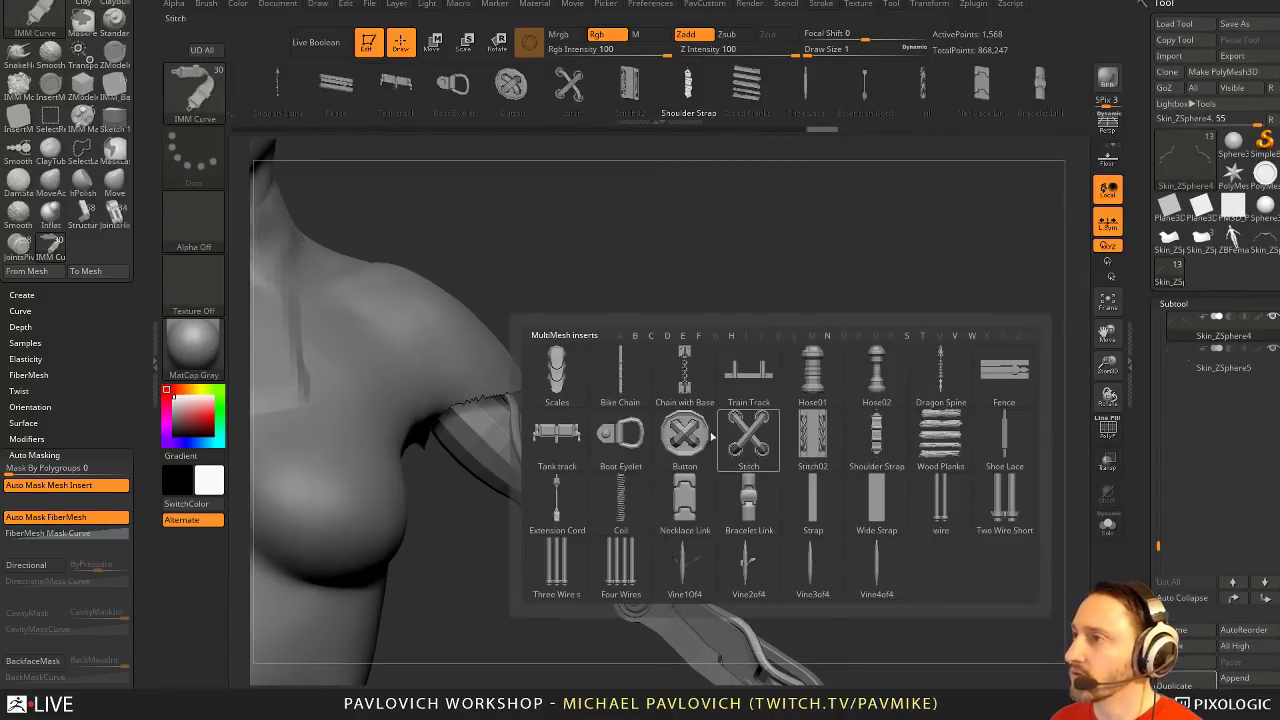
{"action": "left_click", "coordinate": [878, 382]}
{"action": "left_click_drag", "start_coordinate": [698, 432], "coordinate": [845, 470]}
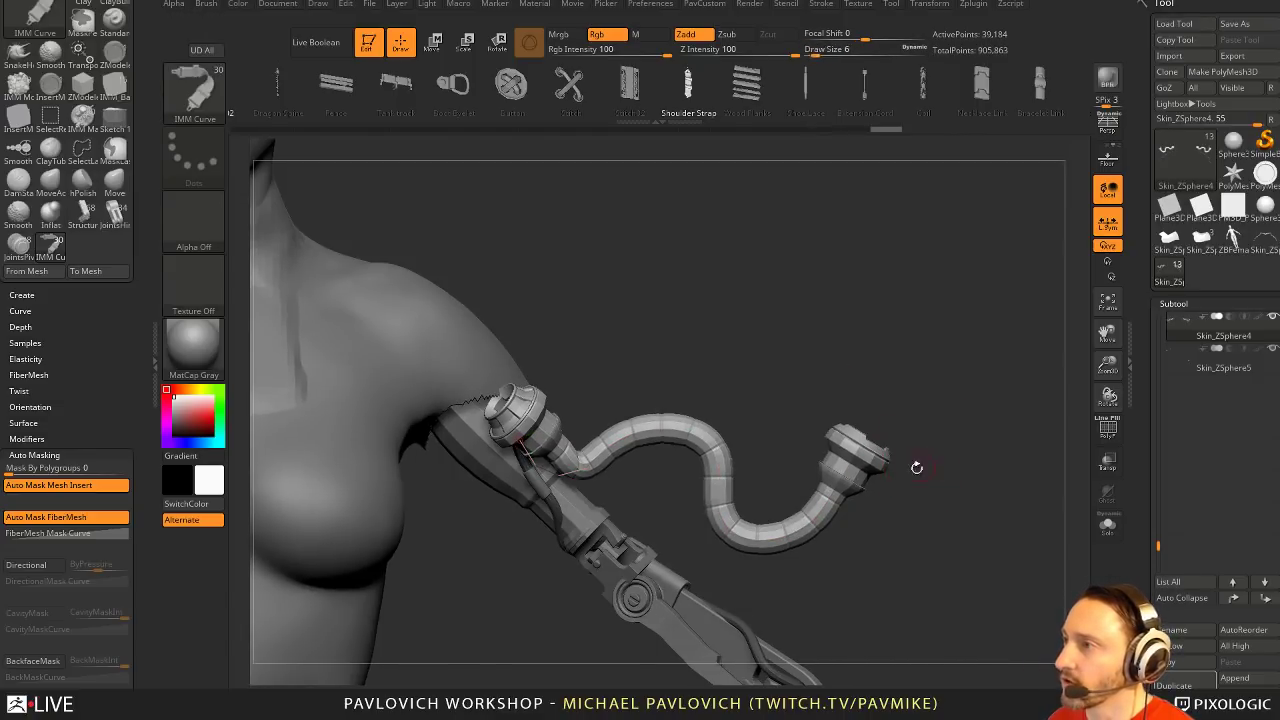
{"action": "left_click", "coordinate": [852, 471]}
{"action": "left_click_drag", "start_coordinate": [949, 483], "coordinate": [912, 352], "text": "alt"}
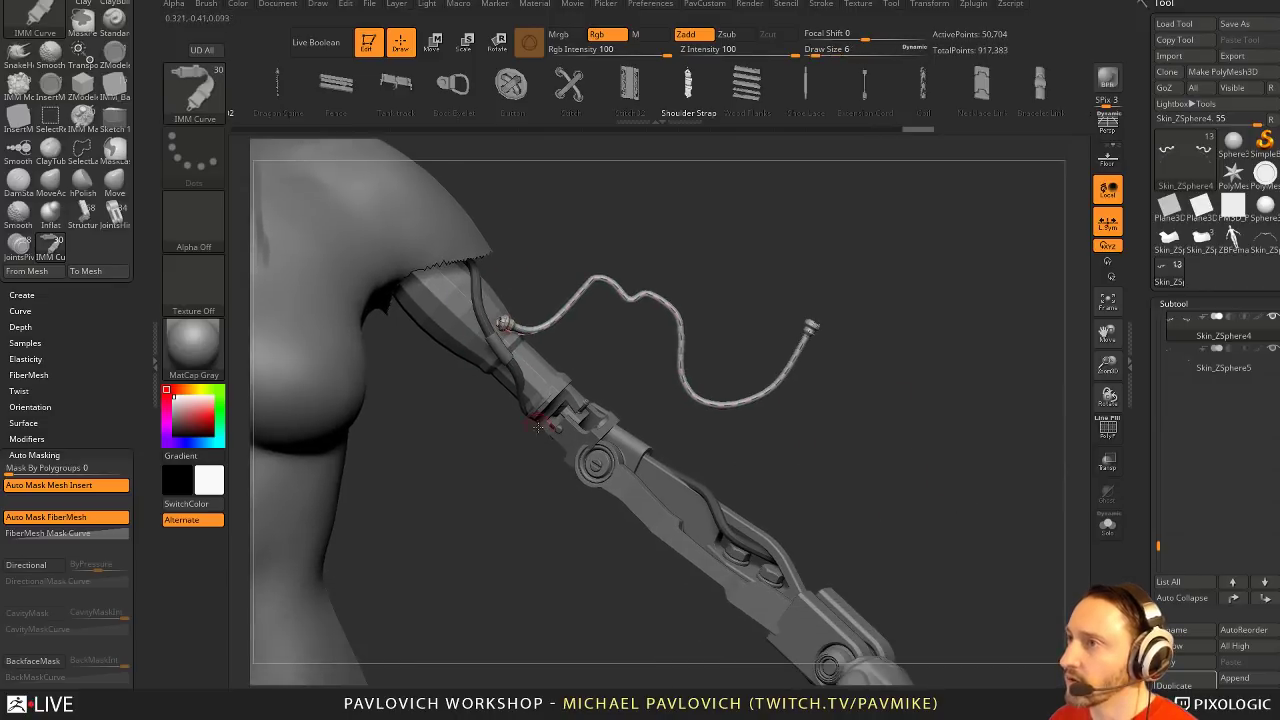
Isolate the cable subtool and undo the drawn hose inserts
{"action": "left_click_drag", "start_coordinate": [900, 497], "coordinate": [1013, 501]}
{"action": "left_click", "coordinate": [1106, 530]}
{"action": "key", "text": "ctrl+z"}
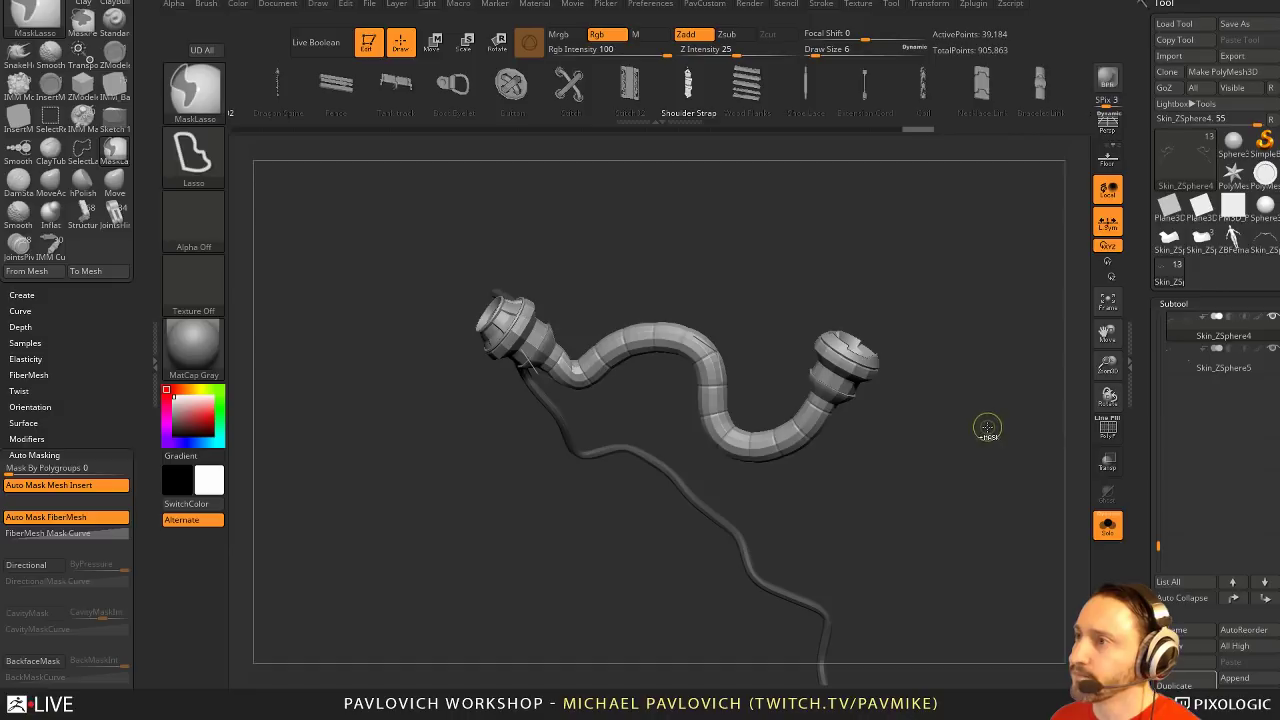
{"action": "key", "text": "ctrl+z"}
{"action": "key", "text": "ctrl+z"}
Try to draw an insert-mesh curve along the isolated cable's upper part and undo the stroke
{"action": "mouse_move", "coordinate": [987, 430]}
{"action": "left_mouse_down", "text": "alt"}
{"action": "mouse_move", "coordinate": [986, 483]}
{"action": "mouse_move", "coordinate": [704, 353]}
{"action": "mouse_move", "coordinate": [690, 318]}
{"action": "left_mouse_up", "text": "alt"}
{"action": "key", "text": "s"}
{"action": "left_click", "coordinate": [504, 398]}
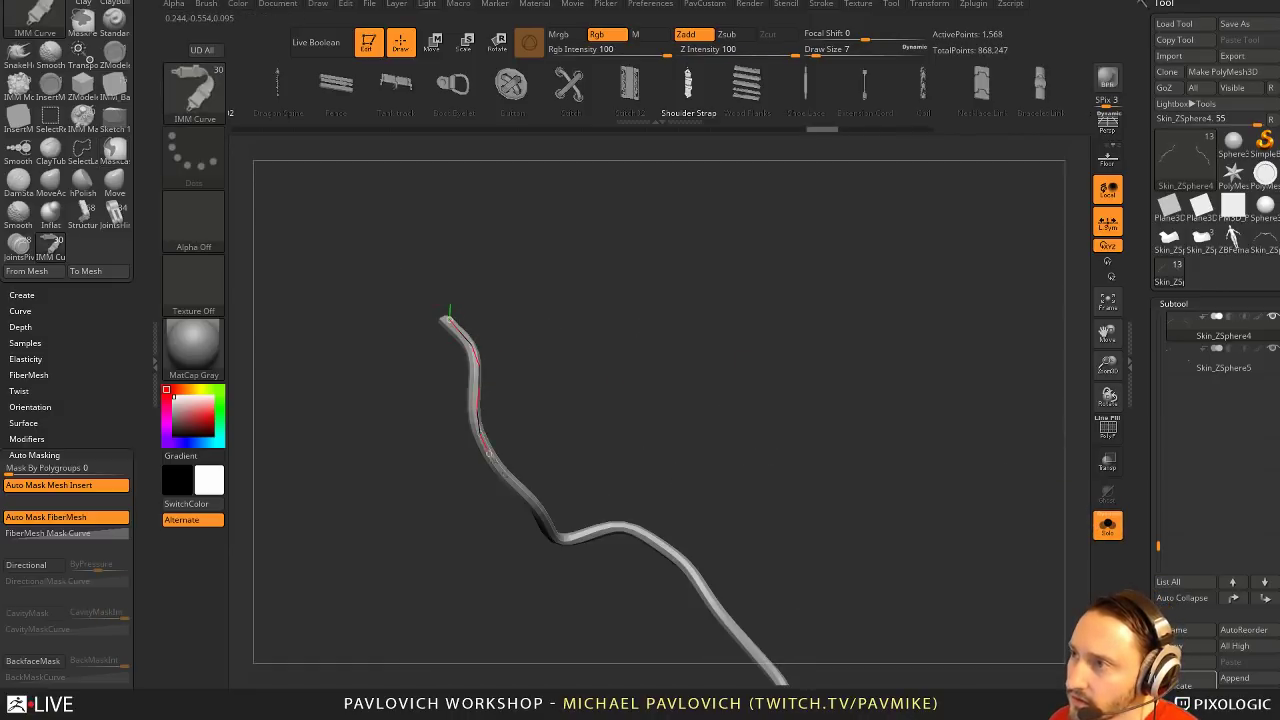
{"action": "left_click_drag", "start_coordinate": [644, 526], "coordinate": [652, 528]}
{"action": "left_click_drag", "start_coordinate": [910, 525], "coordinate": [903, 482]}
{"action": "key", "text": "ctrl+z"}
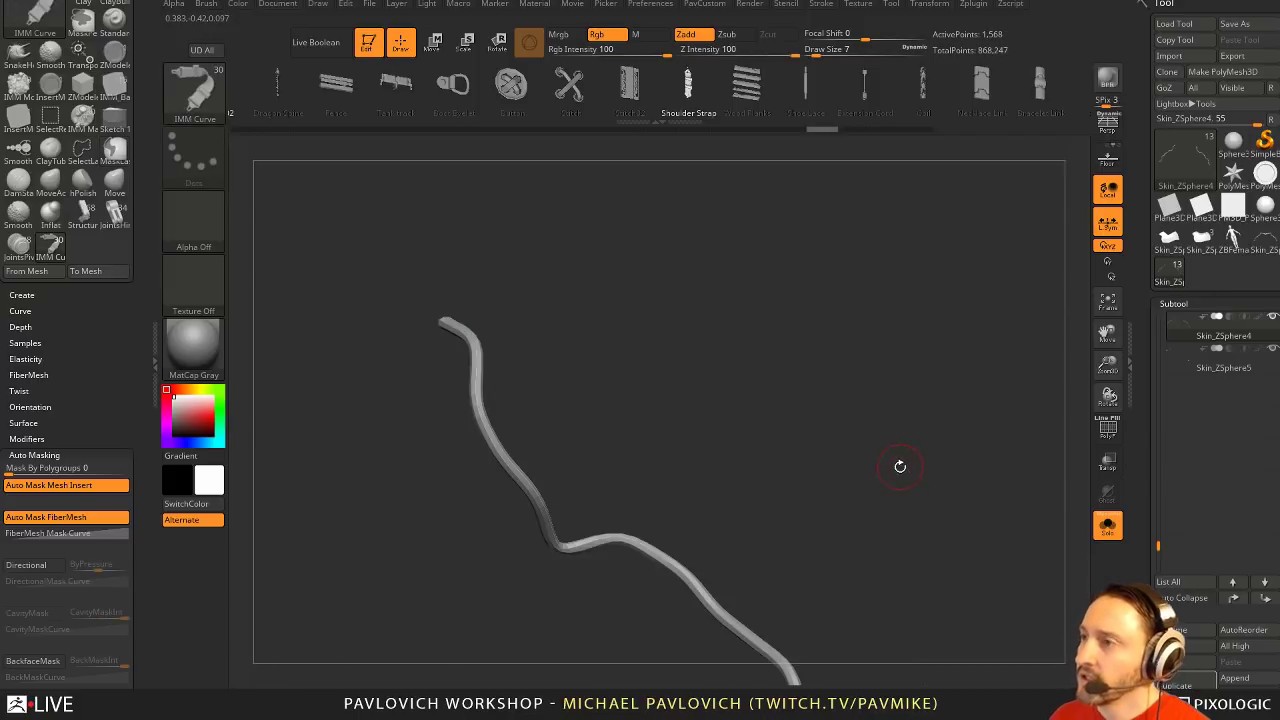
Show the polyframe and assign separate polygroups to two adjacent lengthwise polygon strips of the cable with ZModeler's Polygroup PolyLoop
{"action": "left_click", "coordinate": [1112, 436]}
{"action": "left_click_drag", "start_coordinate": [917, 411], "coordinate": [903, 555]}
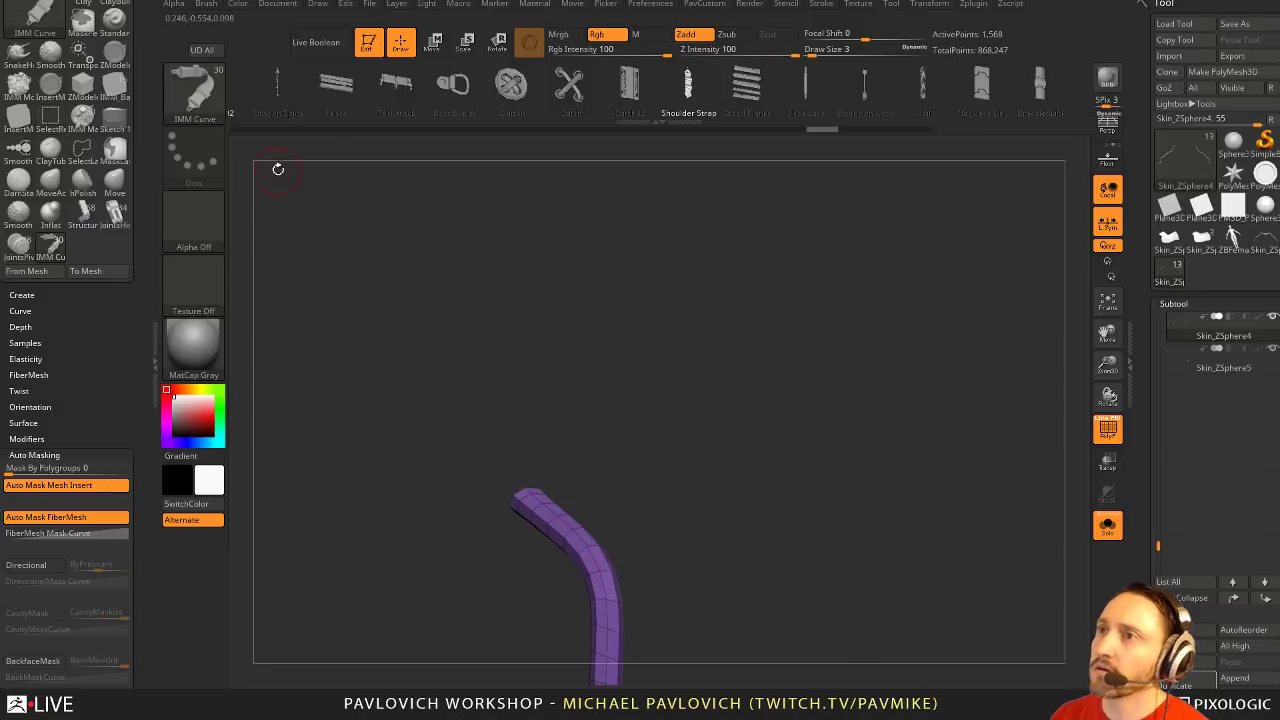
{"action": "mouse_move", "coordinate": [628, 352]}
{"action": "left_mouse_down"}
{"action": "mouse_move", "coordinate": [729, 380]}
{"action": "mouse_move", "coordinate": [706, 380]}
{"action": "mouse_move", "coordinate": [723, 429]}
{"action": "left_mouse_up"}
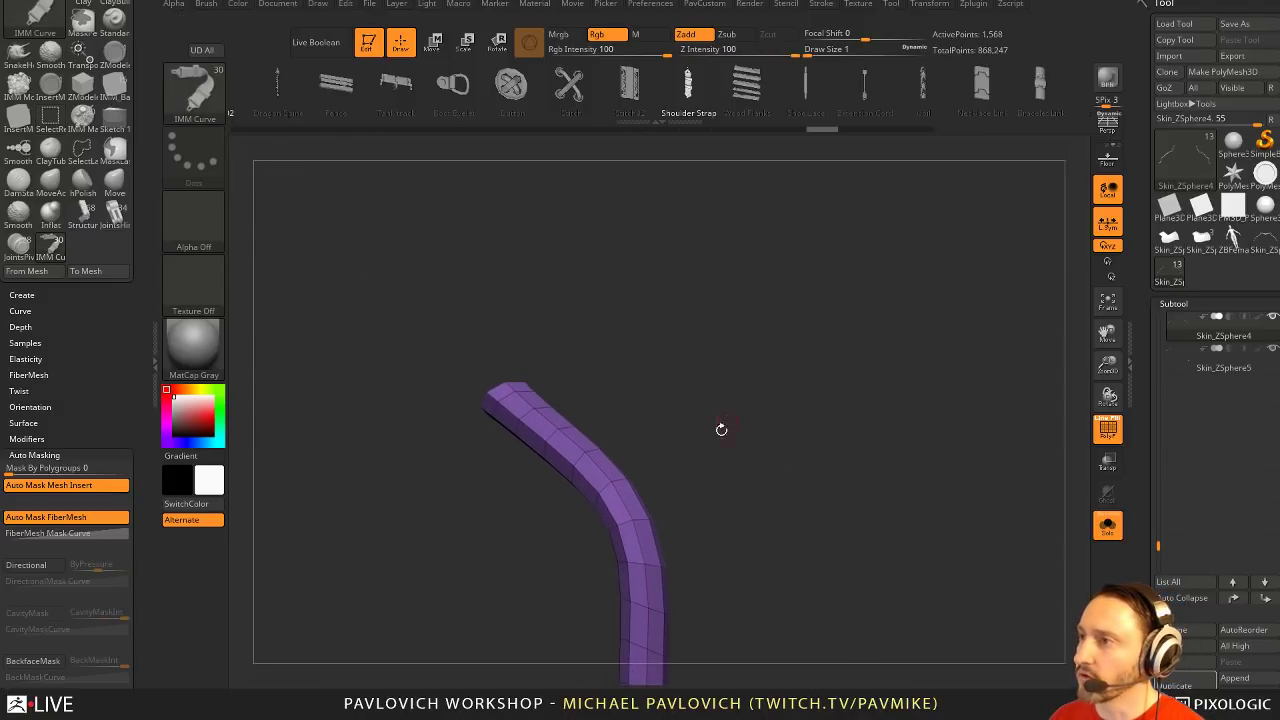
{"action": "key", "text": "b"}
{"action": "key", "text": "z"}
{"action": "key", "text": "m"}
{"action": "key", "text": "space"}
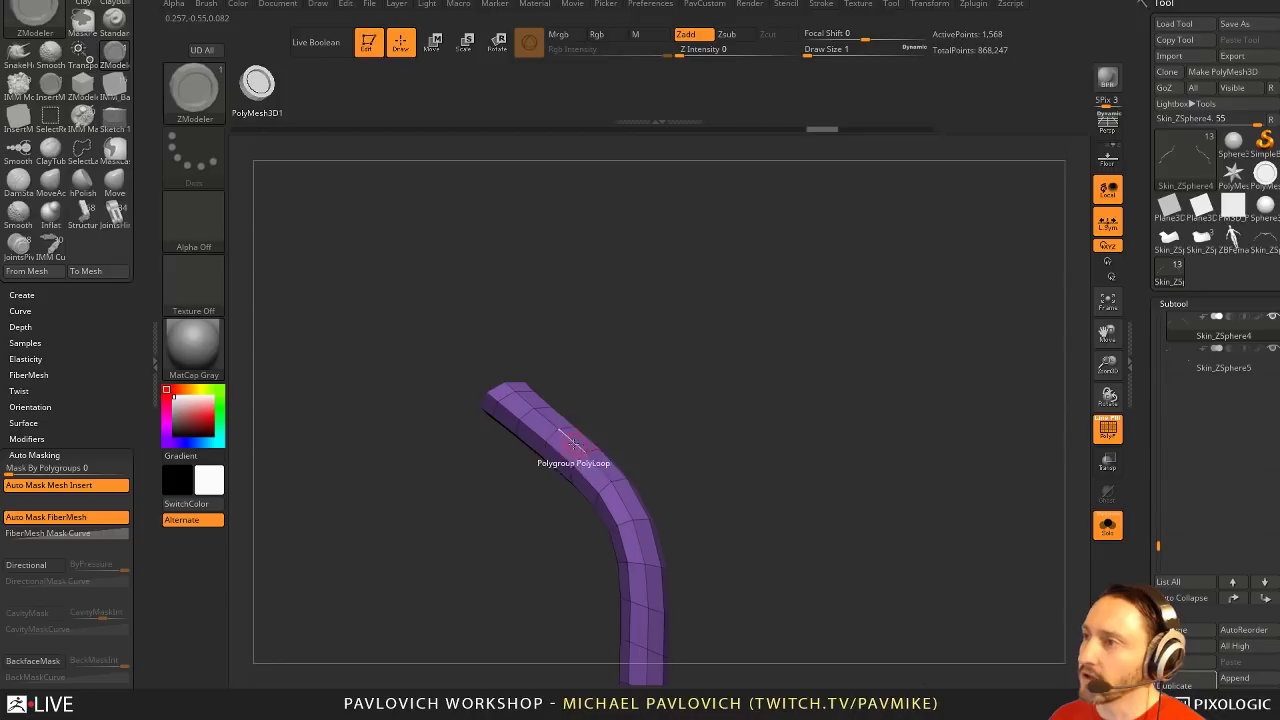
{"action": "left_click_drag", "start_coordinate": [674, 427], "coordinate": [568, 427]}
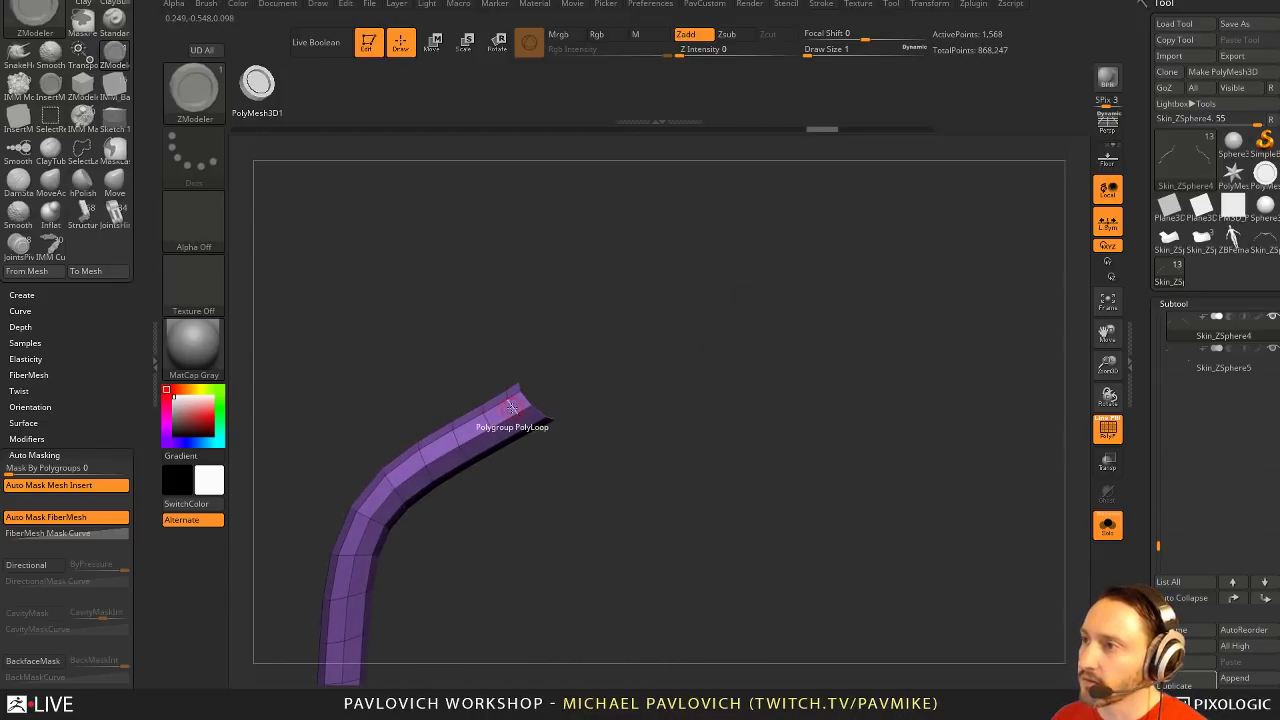
{"action": "left_click", "coordinate": [511, 408]}
{"action": "left_click", "coordinate": [511, 408]}
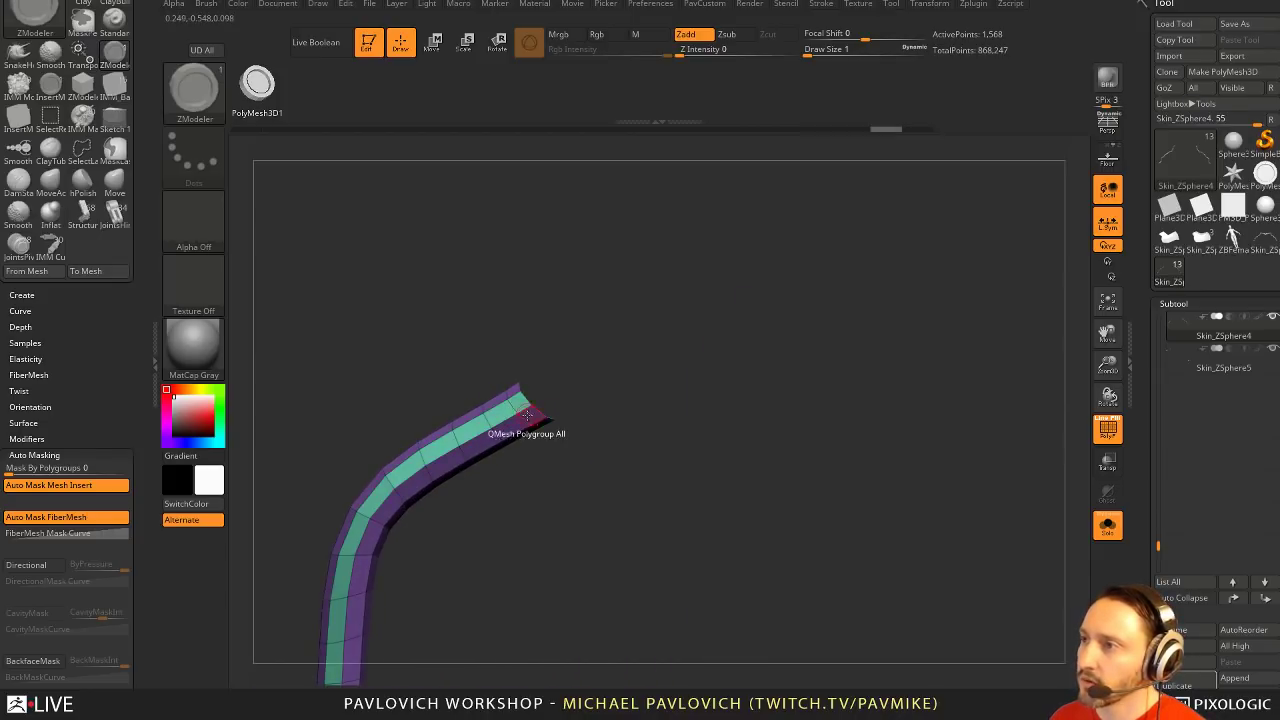
{"action": "left_click", "coordinate": [527, 414]}
{"action": "left_click_drag", "start_coordinate": [525, 418], "coordinate": [529, 416]}
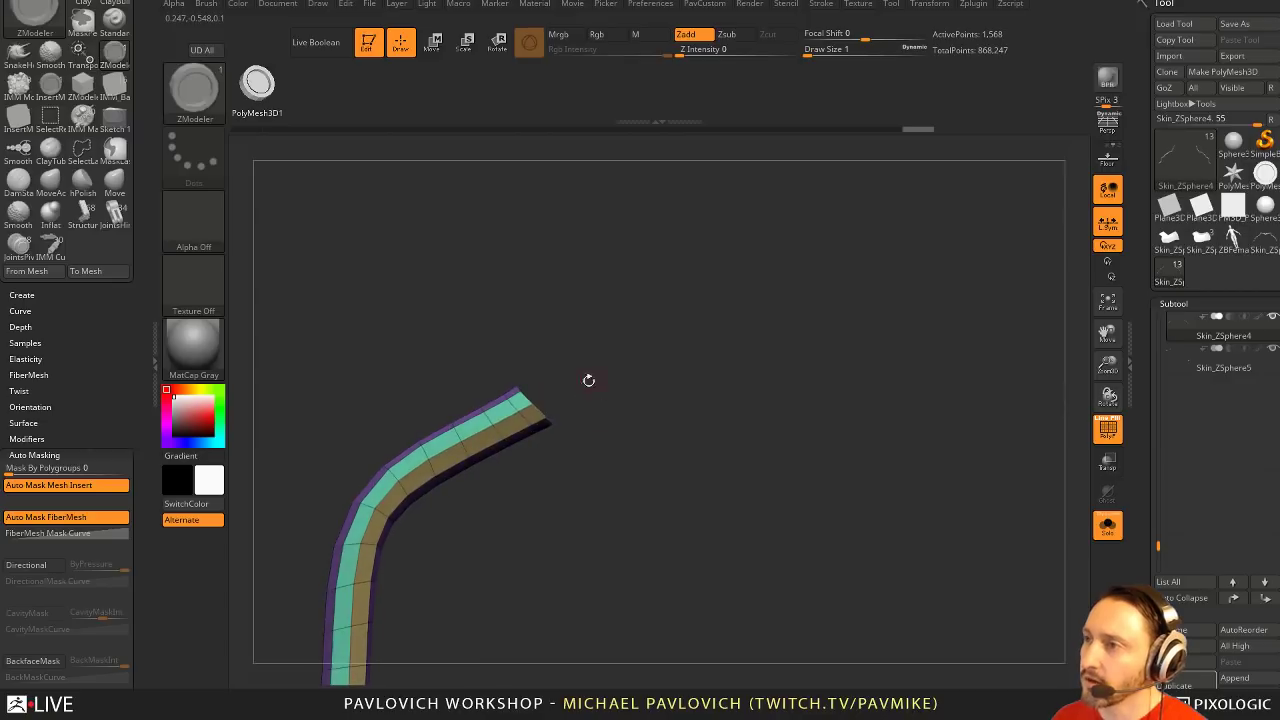
Isolate the two polygrouped strips, delete the hidden rest of the cable and turn on double-sided display
{"action": "left_click", "coordinate": [531, 414], "text": "ctrl+shift"}
{"action": "mouse_move", "coordinate": [705, 4]}
{"action": "left_click", "coordinate": [738, 290]}
{"action": "left_click_drag", "start_coordinate": [650, 366], "coordinate": [657, 398]}
{"action": "key", "text": "space"}
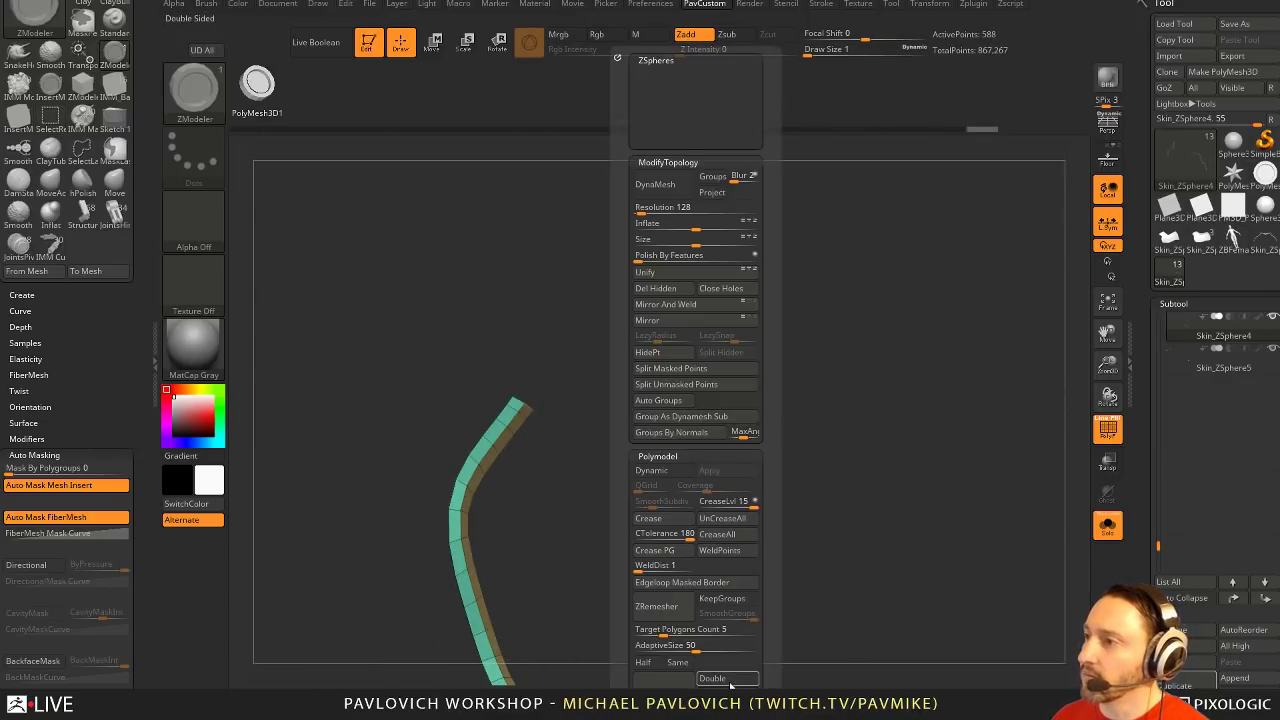
{"action": "left_click_drag", "start_coordinate": [823, 469], "coordinate": [905, 444]}
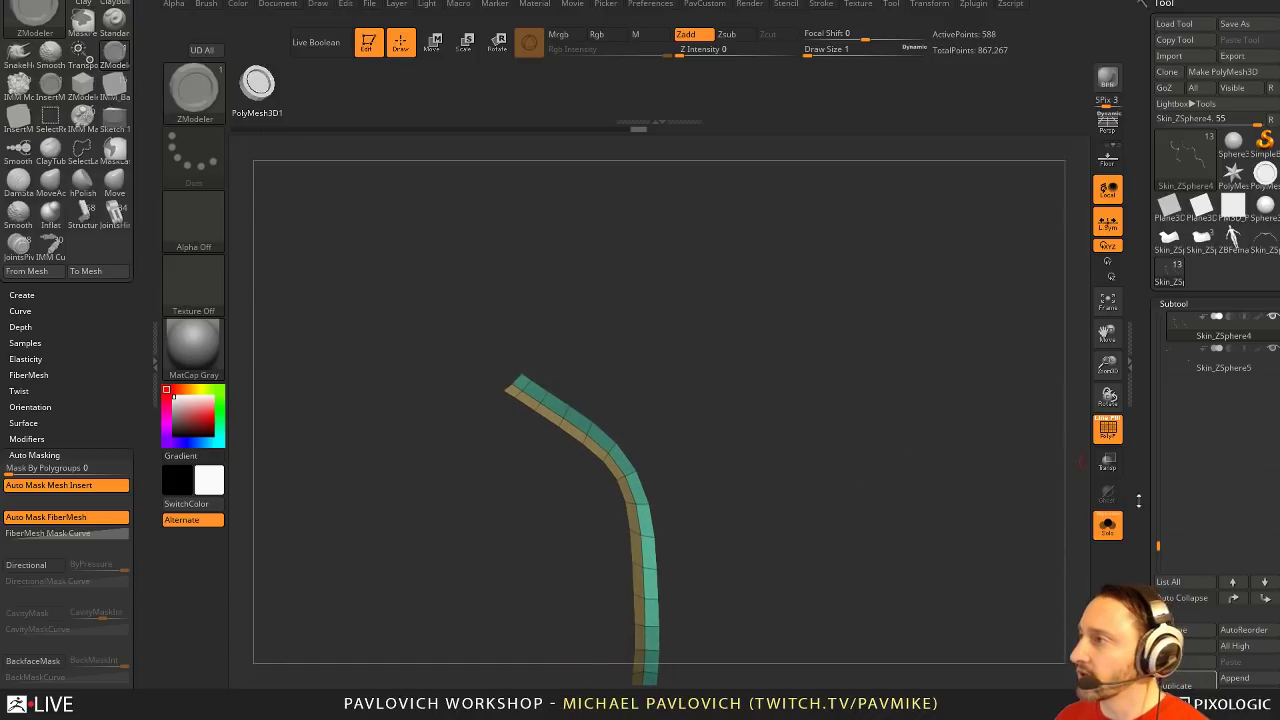
{"action": "left_click_drag", "start_coordinate": [1138, 501], "coordinate": [1136, 460]}
{"action": "left_click_drag", "start_coordinate": [764, 502], "coordinate": [766, 497]}
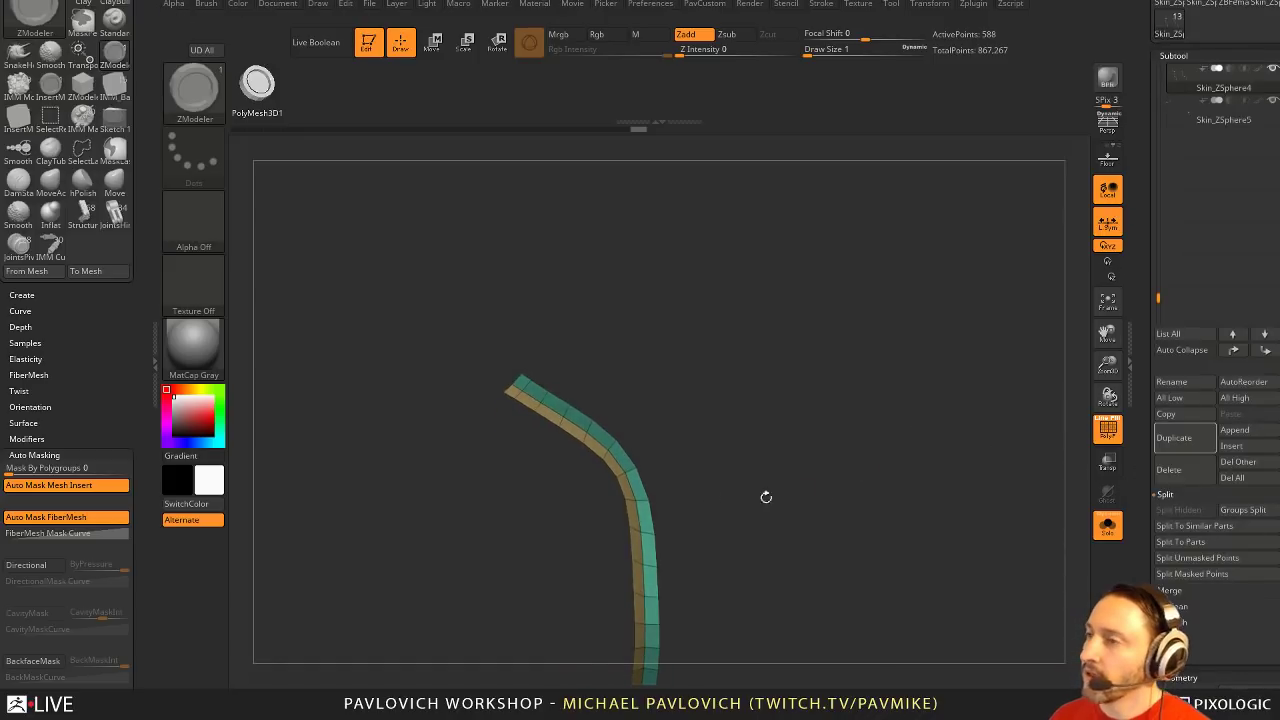
Frame the mesh with a curve along the polygroup boundary only, with Border and Creased edges disabled
{"action": "left_click", "coordinate": [821, 5]}
{"action": "key", "text": "shift"}
{"action": "left_click", "coordinate": [872, 367]}
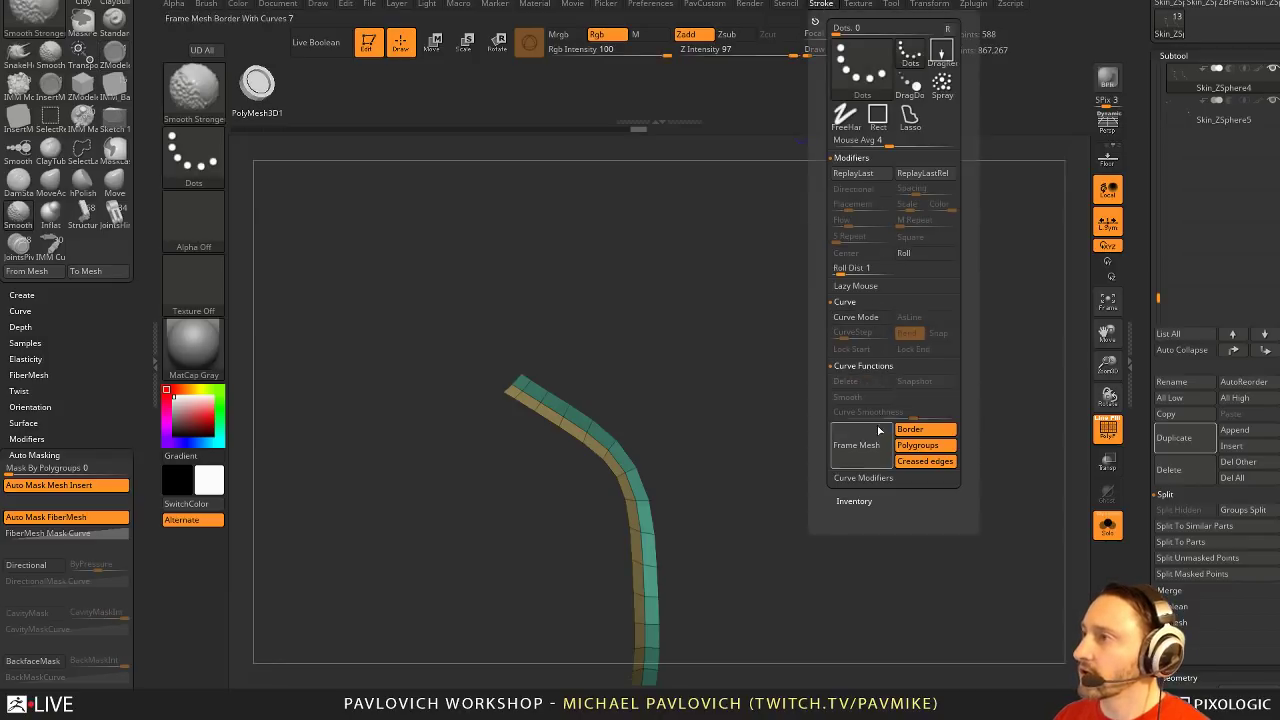
{"action": "left_click", "coordinate": [880, 478]}
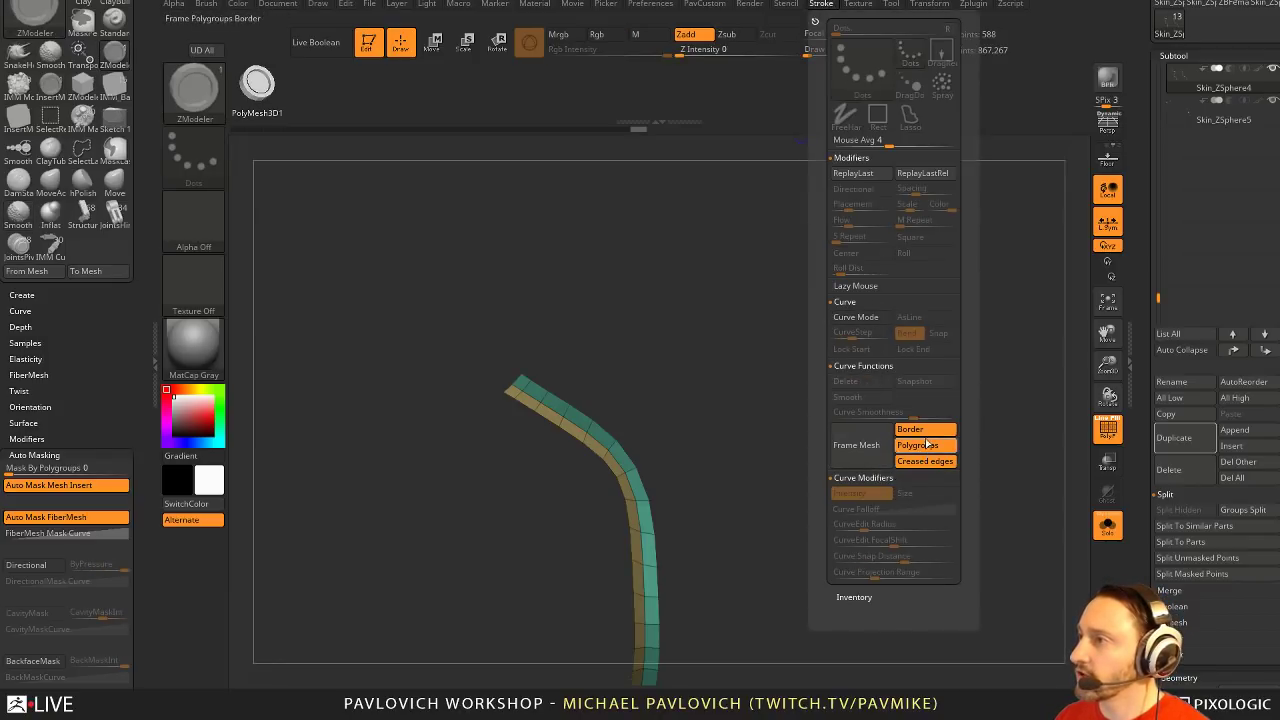
{"action": "left_click", "coordinate": [921, 431]}
{"action": "left_click", "coordinate": [918, 461]}
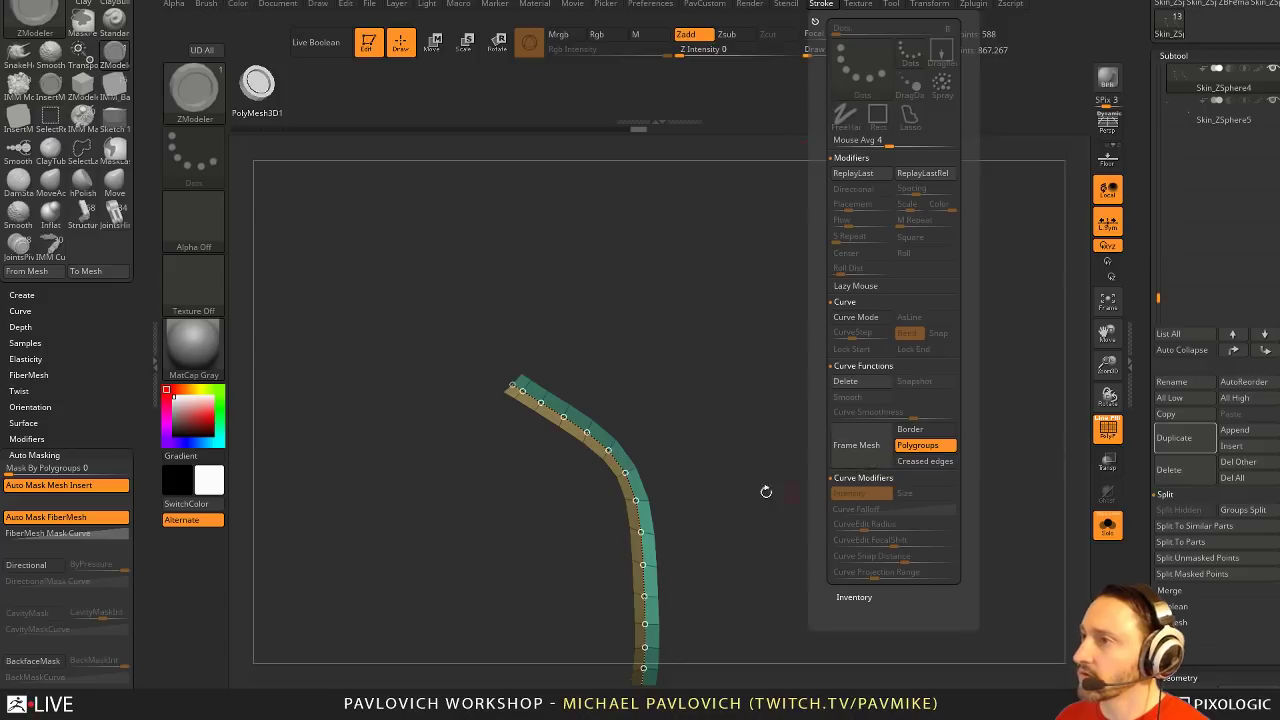
Try an IMM ZipperP Semi-Open-Zipper insert along the framed curve, inspect it without the polyframe, and undo it
{"action": "key", "text": "b"}
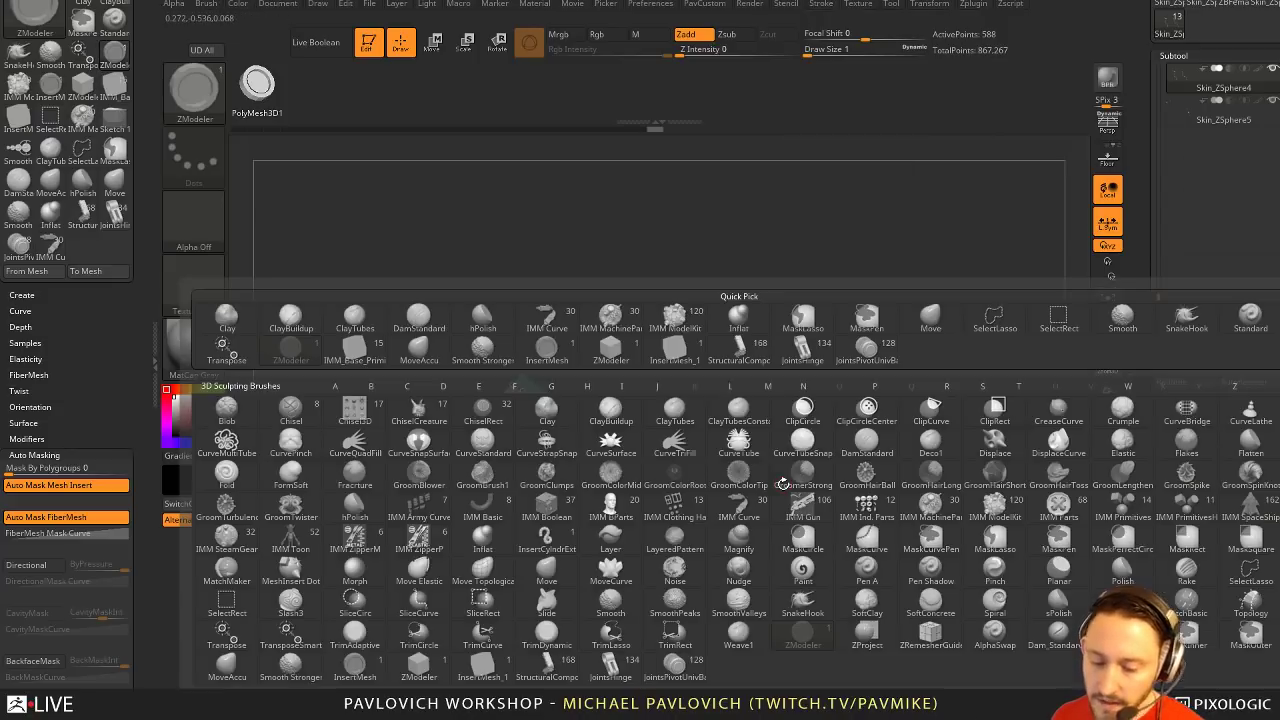
{"action": "key", "text": "i"}
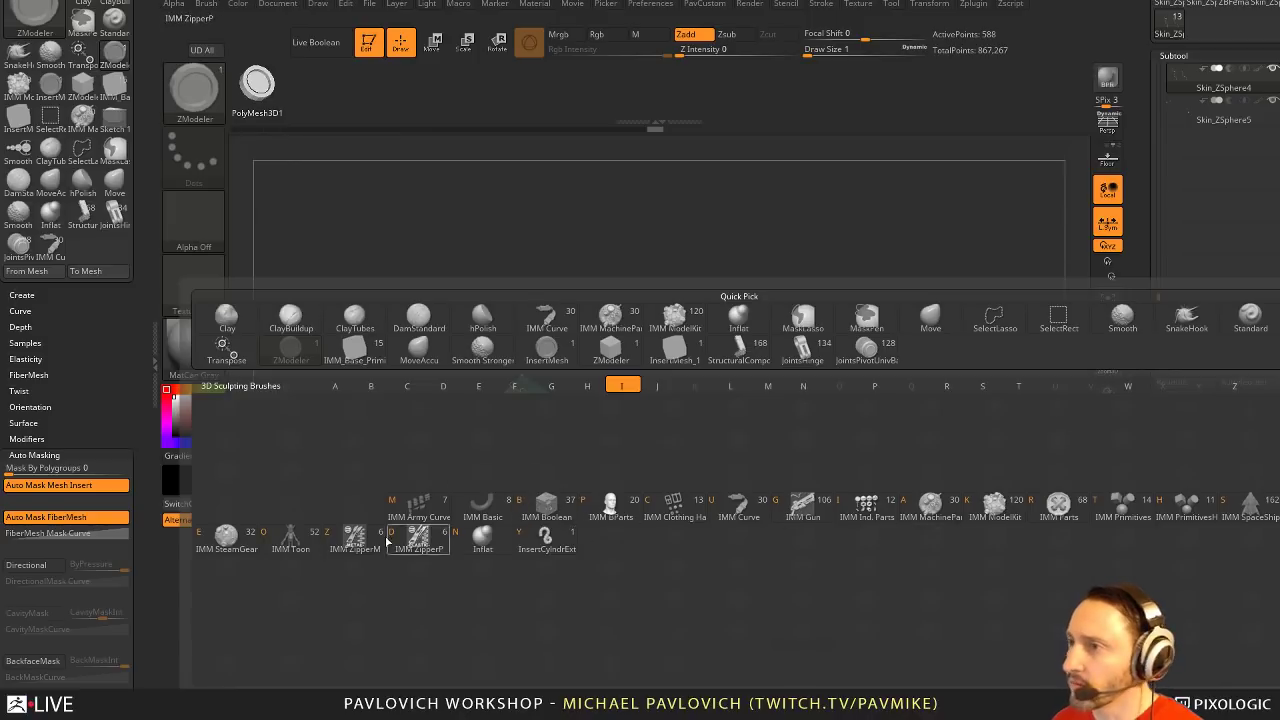
{"action": "left_click", "coordinate": [418, 540]}
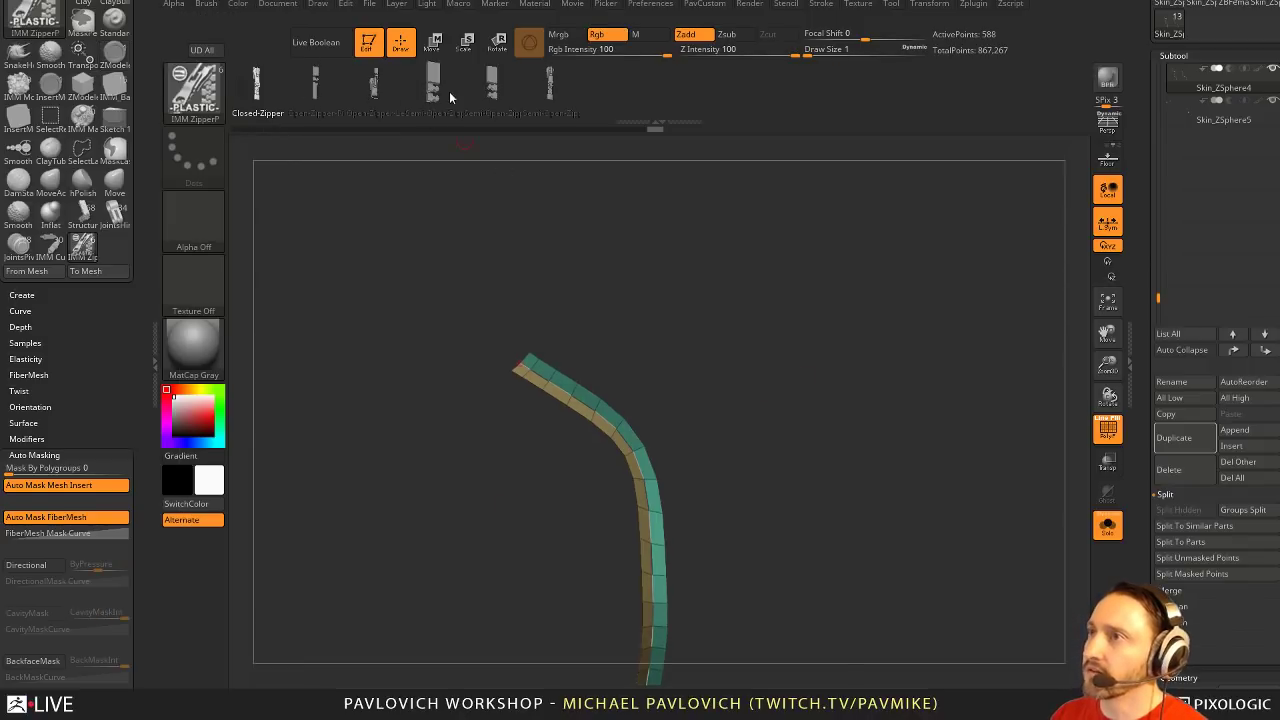
{"action": "left_click_drag", "start_coordinate": [676, 236], "coordinate": [664, 240], "text": "alt"}
{"action": "left_click", "coordinate": [551, 88]}
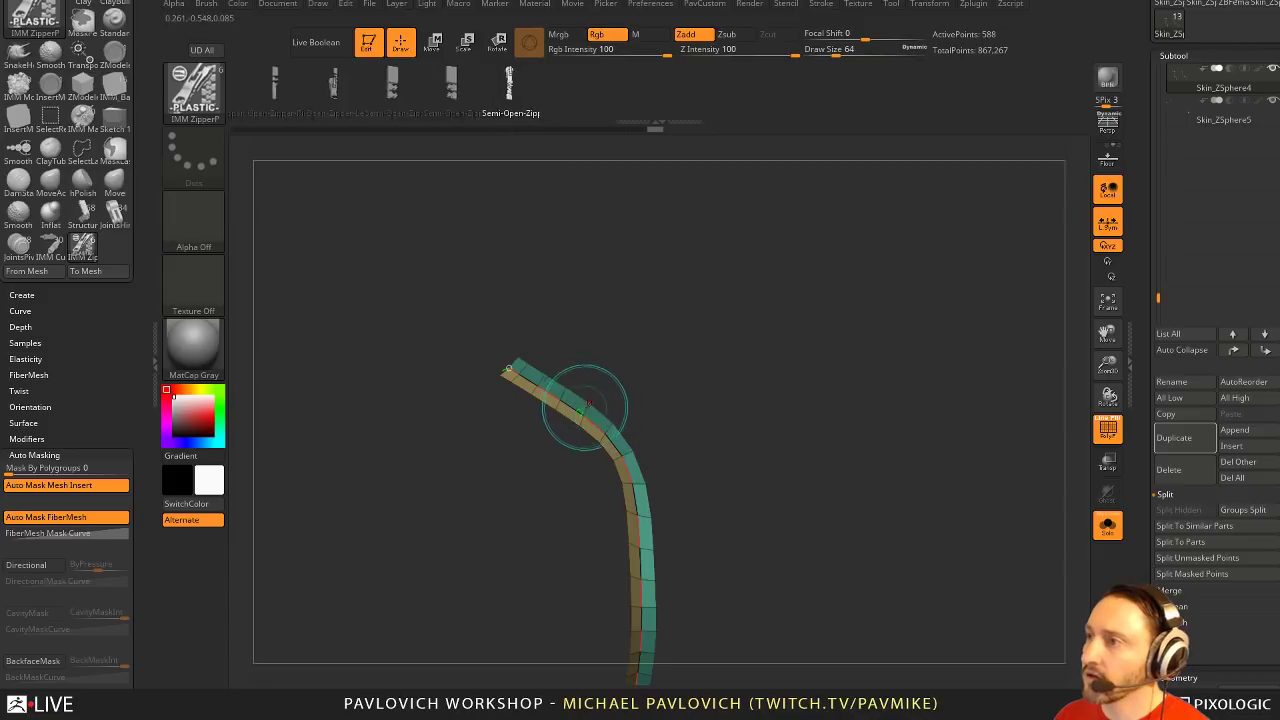
{"action": "left_click", "coordinate": [580, 410]}
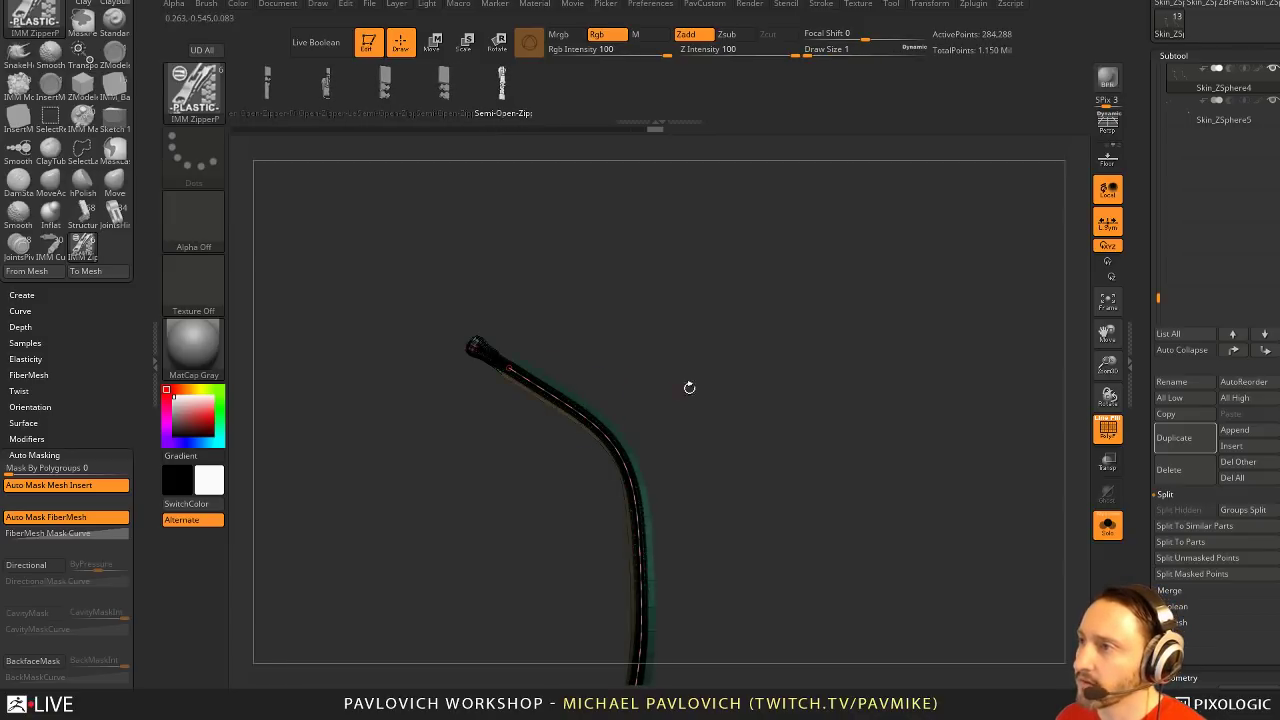
{"action": "left_click", "coordinate": [1107, 433]}
{"action": "left_click_drag", "start_coordinate": [903, 400], "coordinate": [804, 431], "text": "alt"}
{"action": "key", "text": "ctrl+z"}
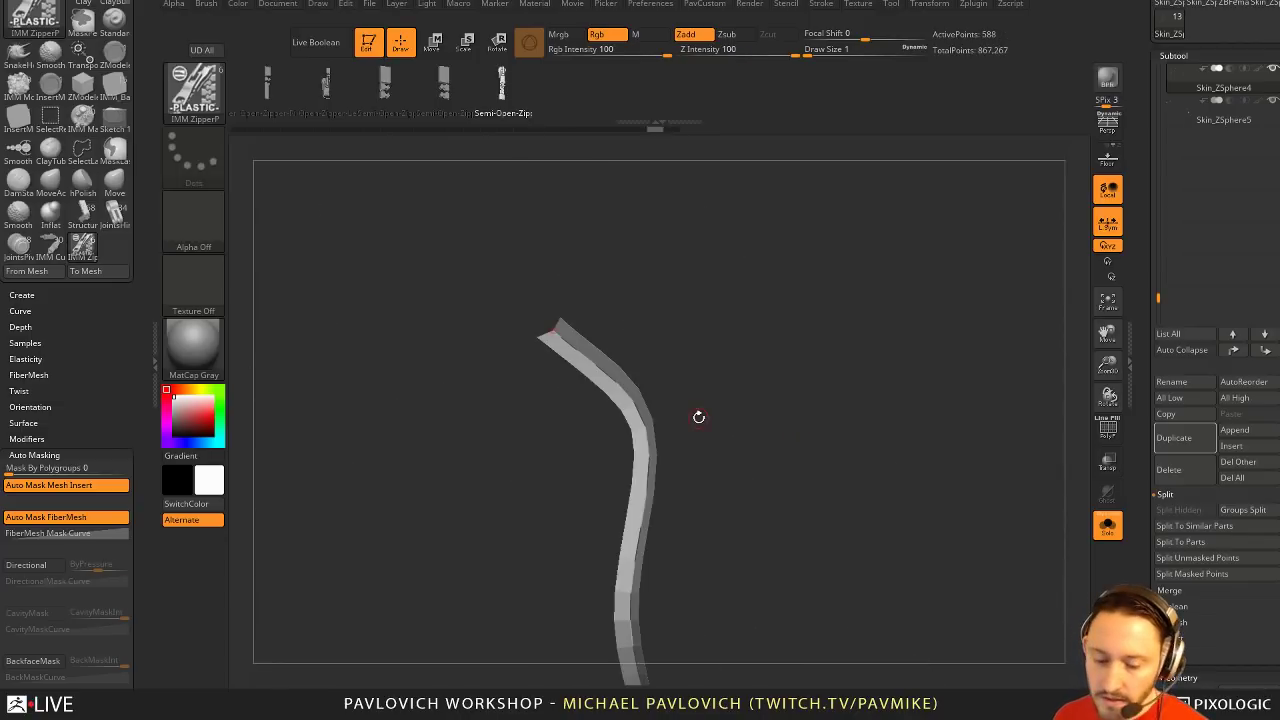
Select the IMM Army Curve brush and choose its Bike Chain insert mesh
{"action": "key", "text": "b"}
{"action": "left_click", "coordinate": [535, 677]}
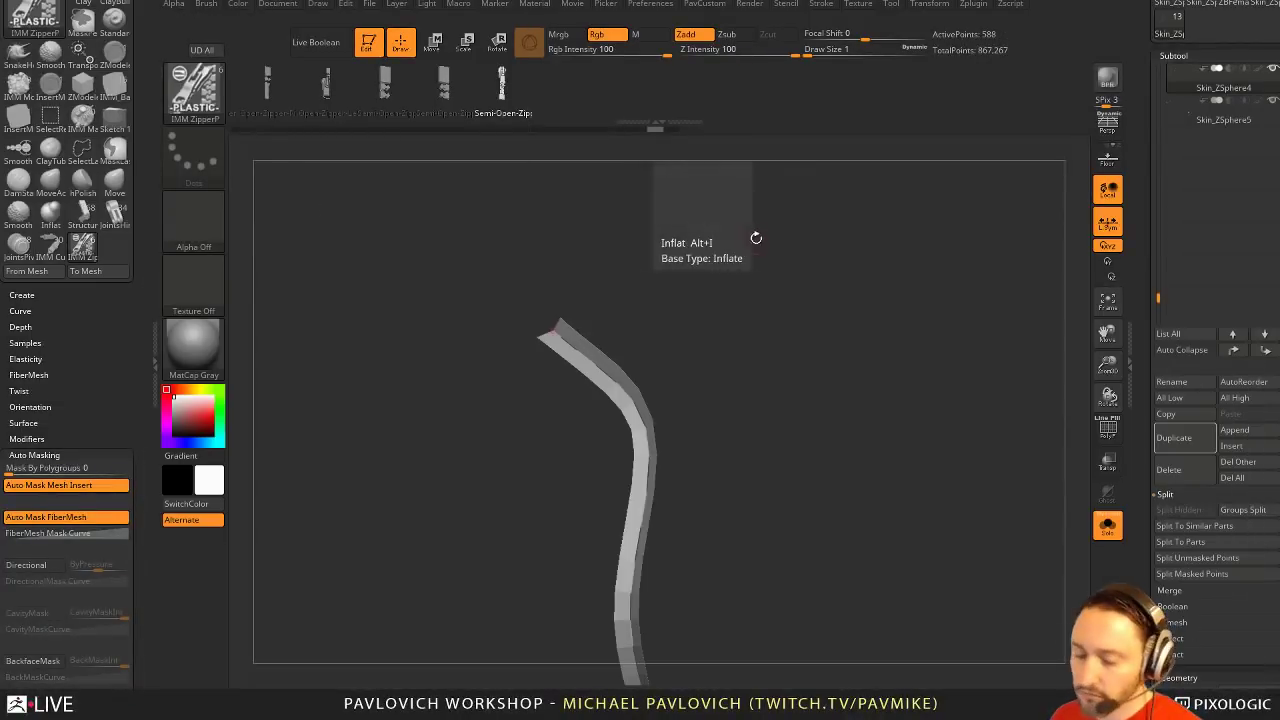
{"action": "key", "text": "b"}
{"action": "key", "text": "c"}
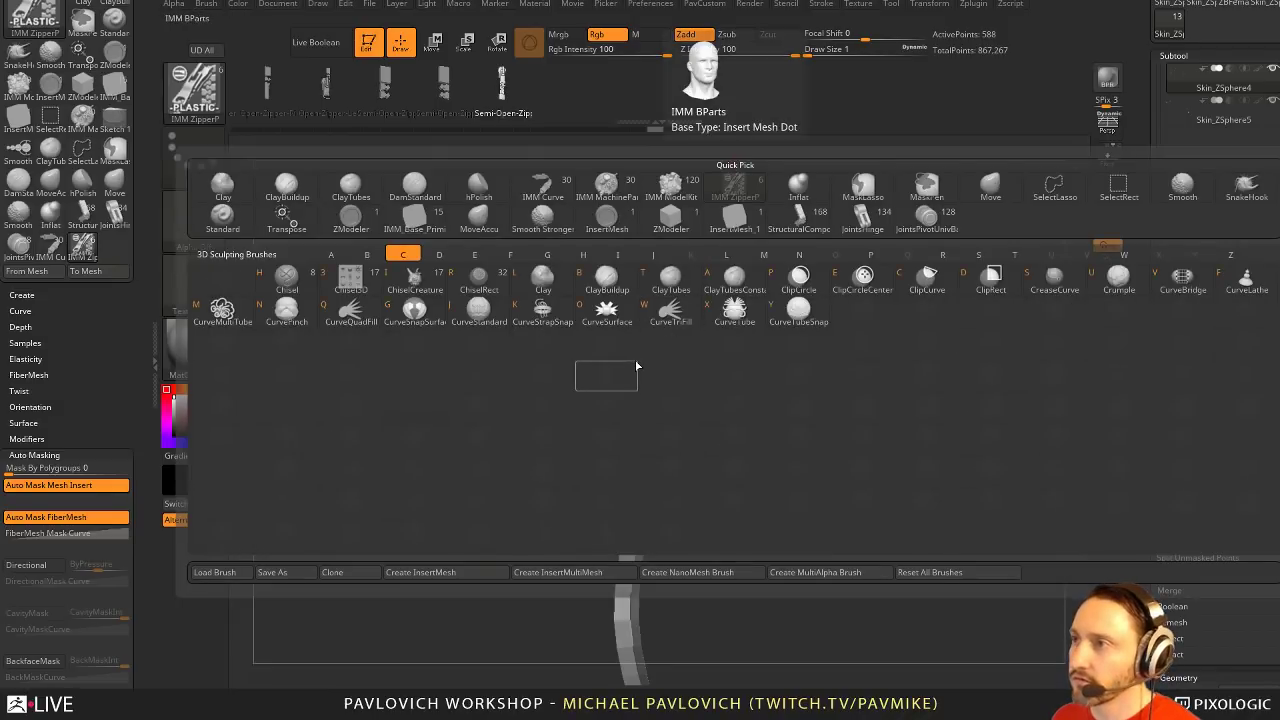
{"action": "key", "text": "b"}
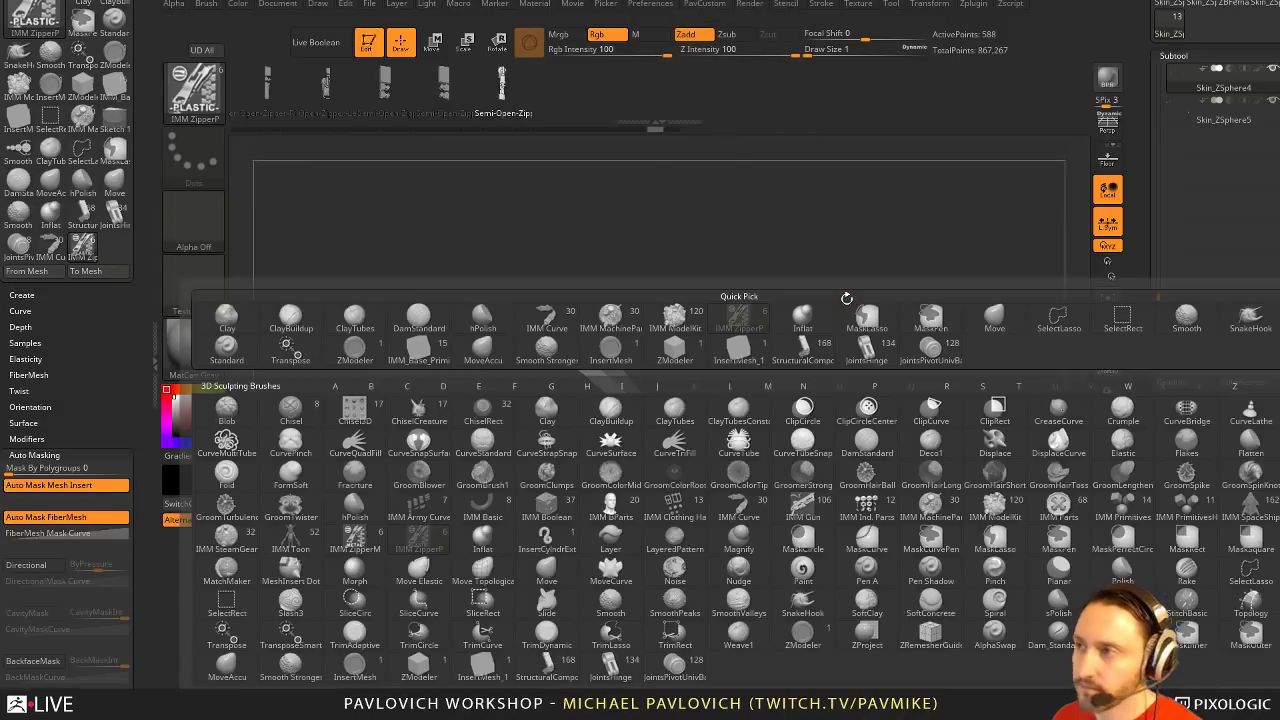
{"action": "key", "text": "i"}
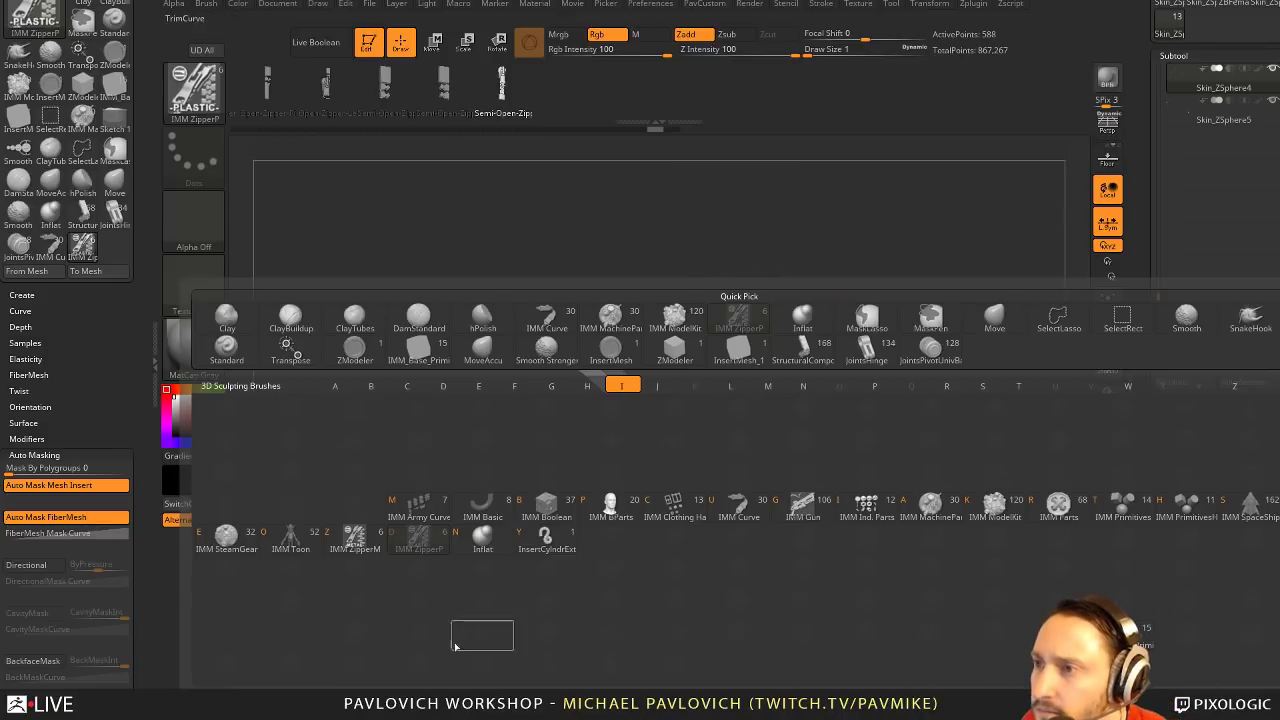
{"action": "left_click", "coordinate": [446, 507]}
{"action": "key", "text": "m"}
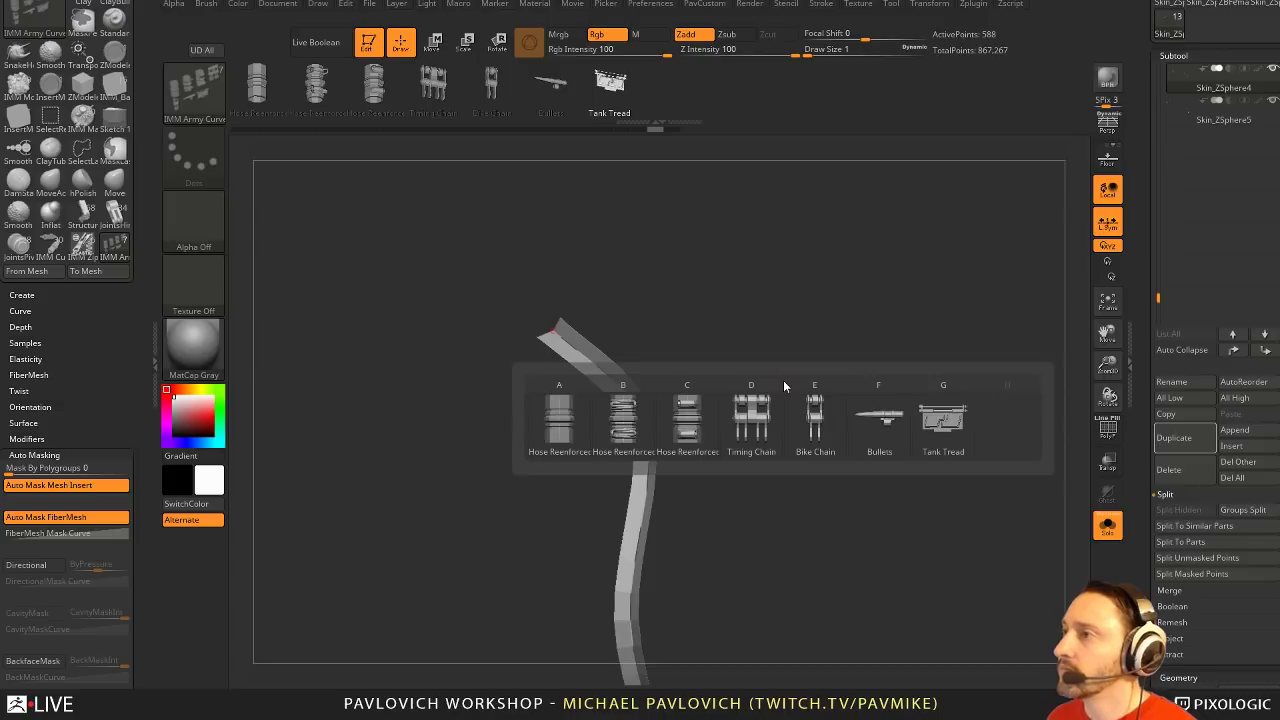
{"action": "left_click", "coordinate": [829, 430]}
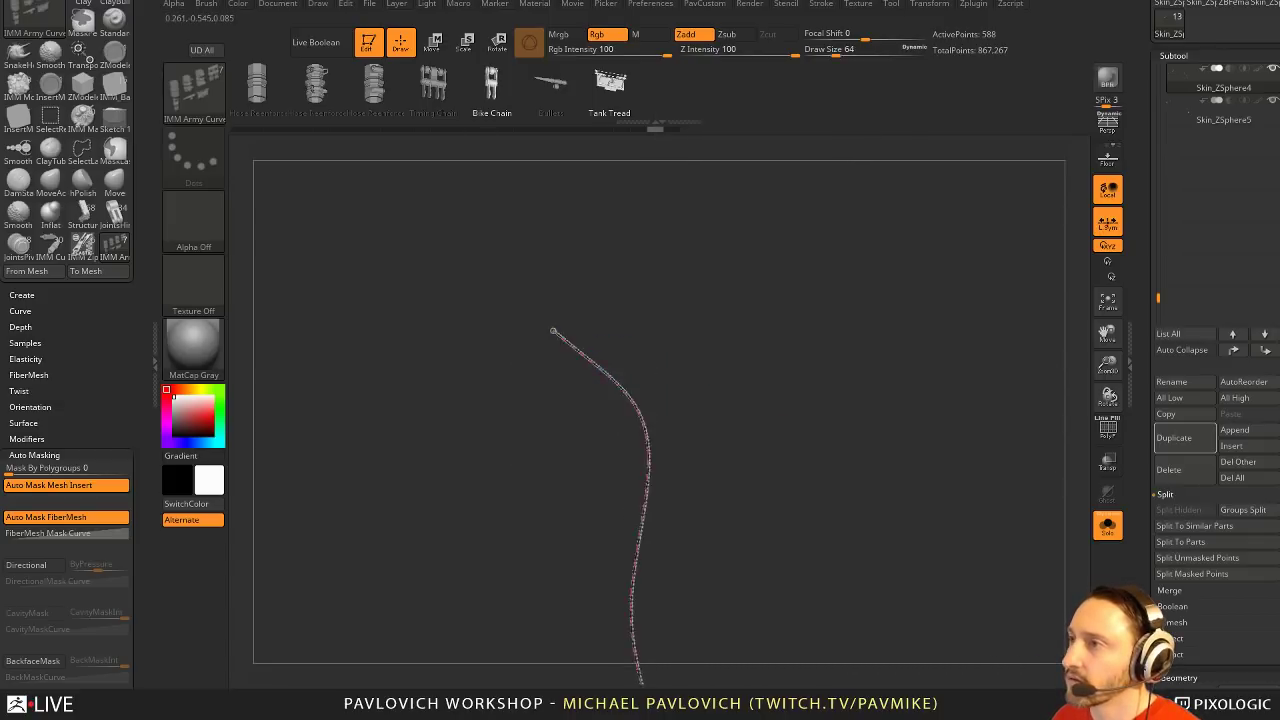
Apply the Bike Chain along the framed curve, reducing the draw size from 64 to 7 to make the links smaller
{"action": "key", "text": "s"}
{"action": "left_click", "coordinate": [786, 386]}
{"action": "left_click", "coordinate": [635, 393]}
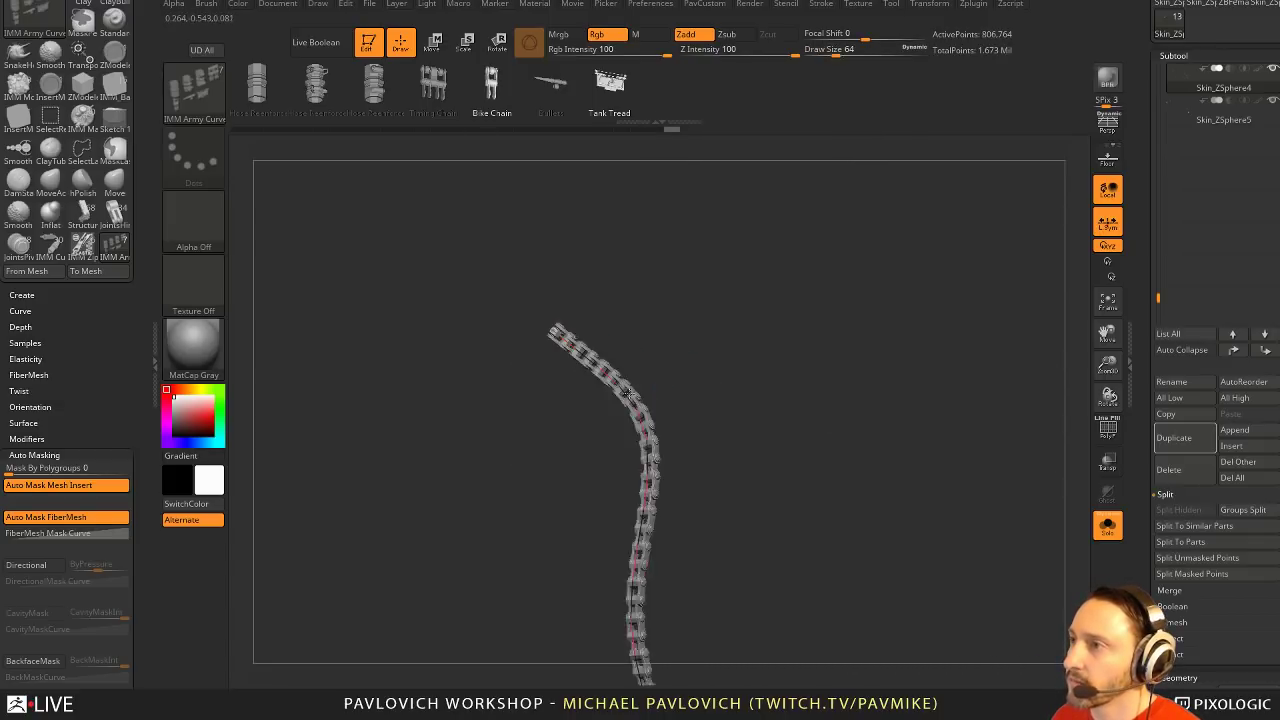
{"action": "mouse_move", "coordinate": [758, 378]}
{"action": "left_mouse_down"}
{"action": "mouse_move", "coordinate": [668, 406]}
{"action": "mouse_move", "coordinate": [777, 414]}
{"action": "mouse_move", "coordinate": [938, 386]}
{"action": "mouse_move", "coordinate": [800, 409]}
{"action": "mouse_move", "coordinate": [838, 403]}
{"action": "mouse_move", "coordinate": [822, 413]}
{"action": "left_mouse_up"}
{"action": "key", "text": "s"}
{"action": "left_click", "coordinate": [667, 373]}
{"action": "key", "text": "s"}
{"action": "left_click", "coordinate": [678, 354]}
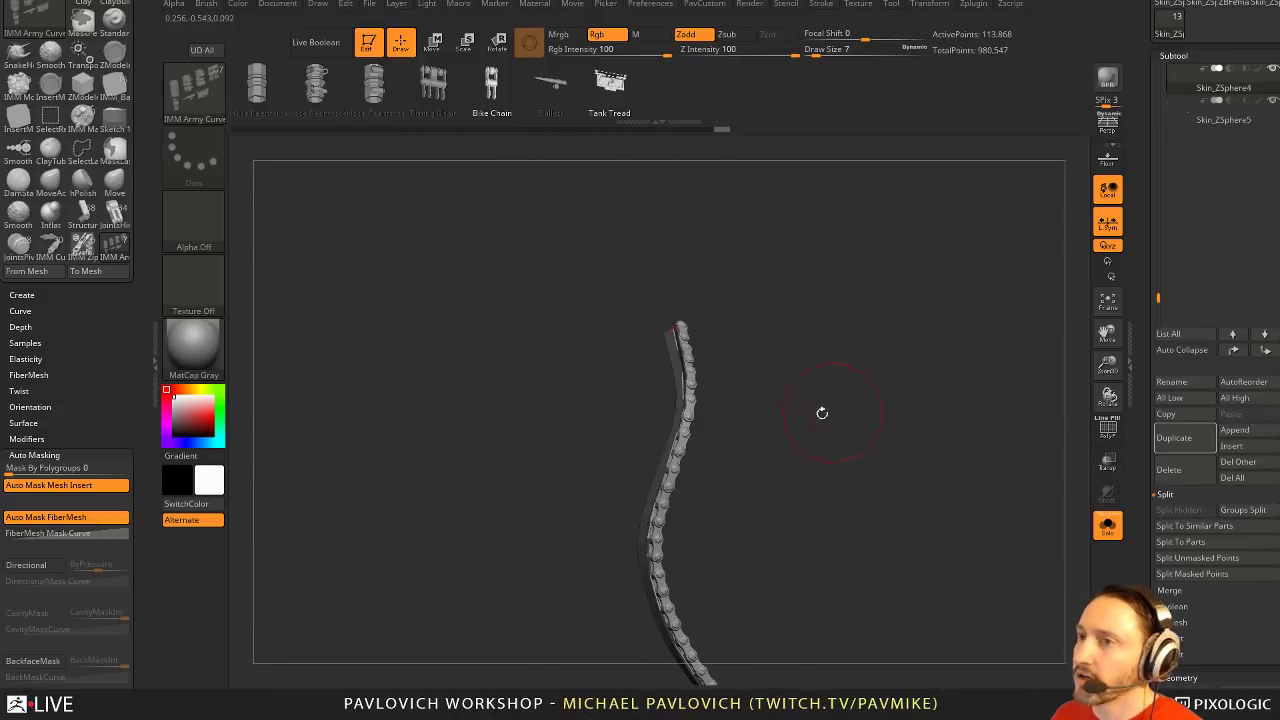
Set the brush's Imbed depth to -47, update the chain on the curve and check it against the surrounding arm
{"action": "left_click", "coordinate": [20, 327]}
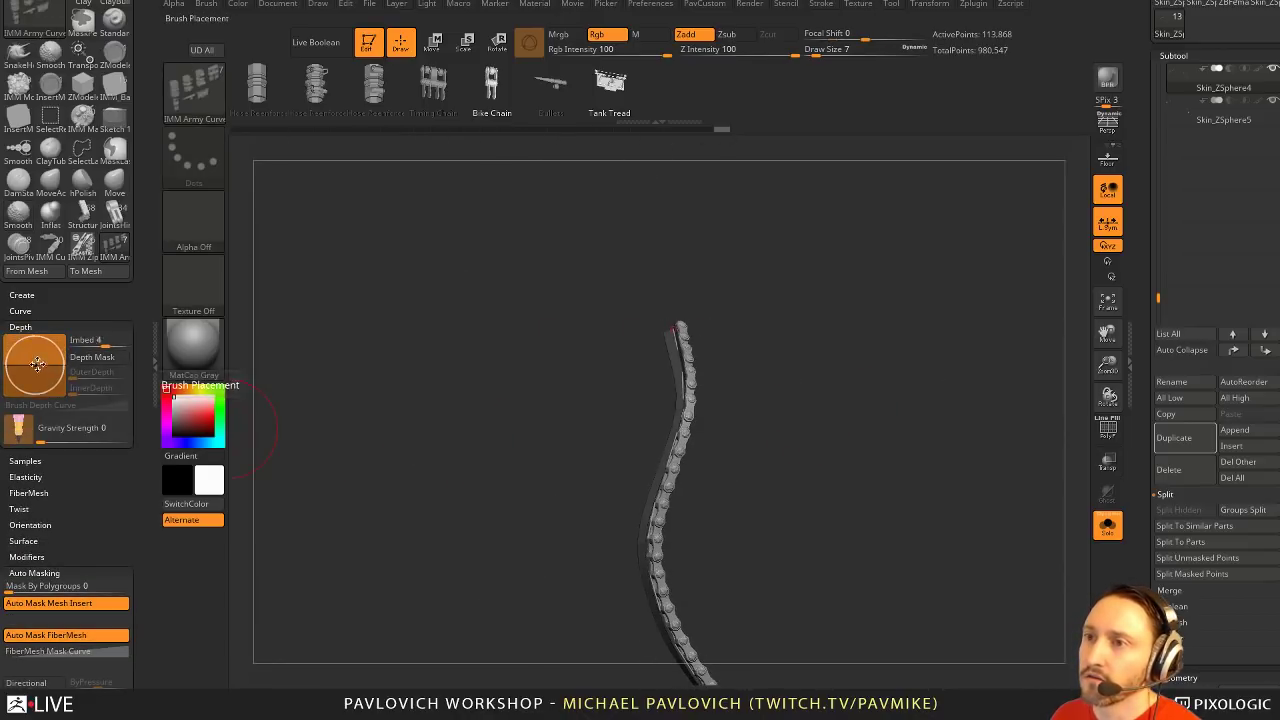
{"action": "left_click", "coordinate": [680, 394]}
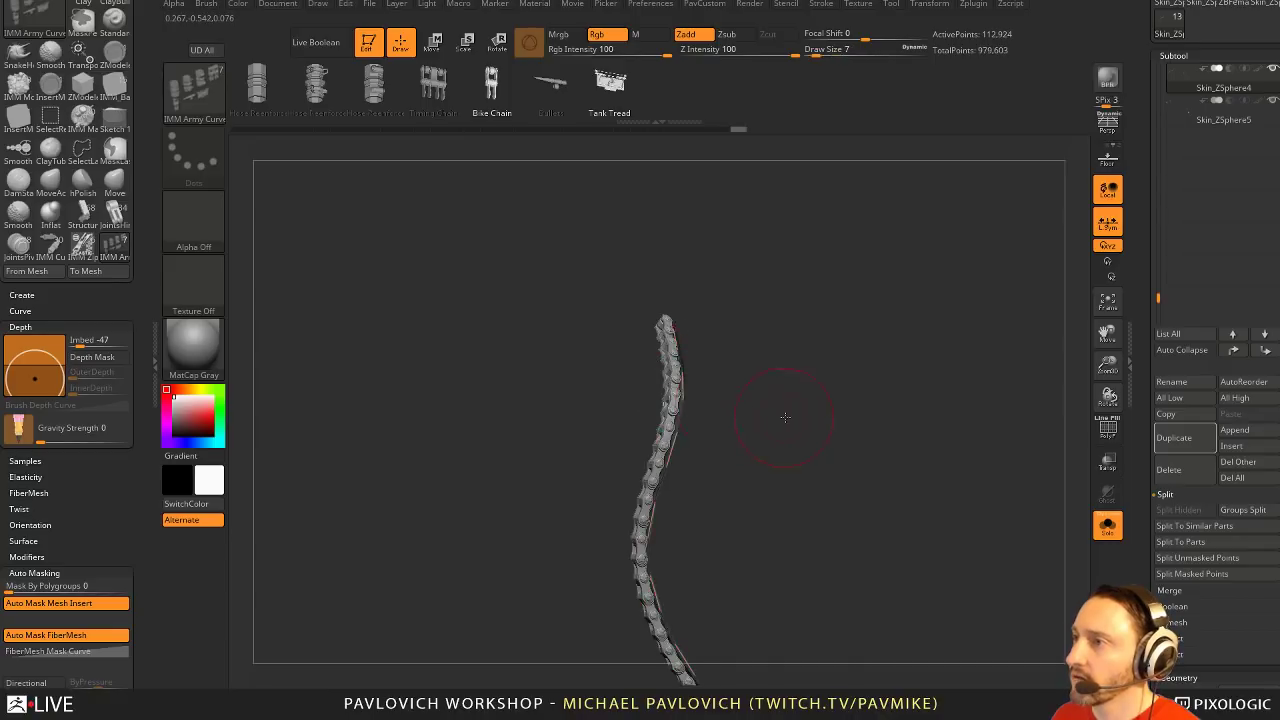
{"action": "mouse_move", "coordinate": [785, 417]}
{"action": "left_mouse_down"}
{"action": "mouse_move", "coordinate": [830, 412]}
{"action": "mouse_move", "coordinate": [805, 412]}
{"action": "left_mouse_up"}
{"action": "left_click", "coordinate": [1108, 527]}
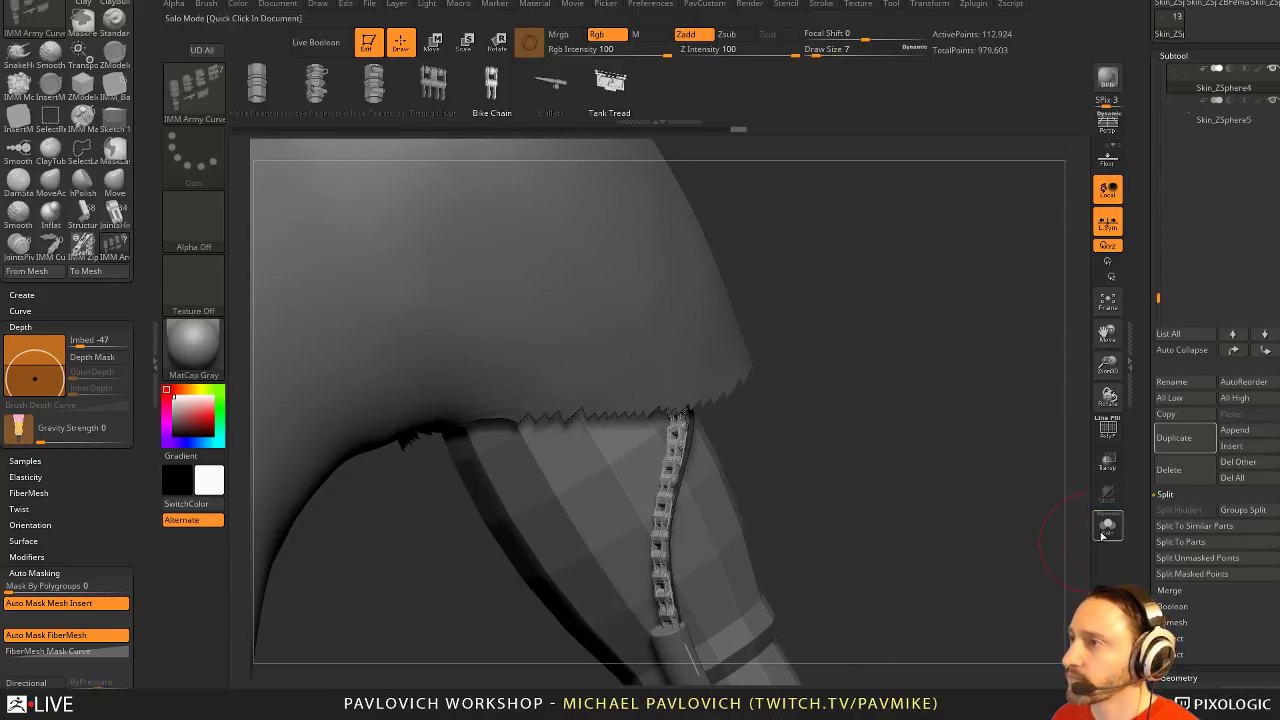
{"action": "left_click_drag", "start_coordinate": [990, 499], "coordinate": [925, 478]}
{"action": "left_click", "coordinate": [1108, 530]}
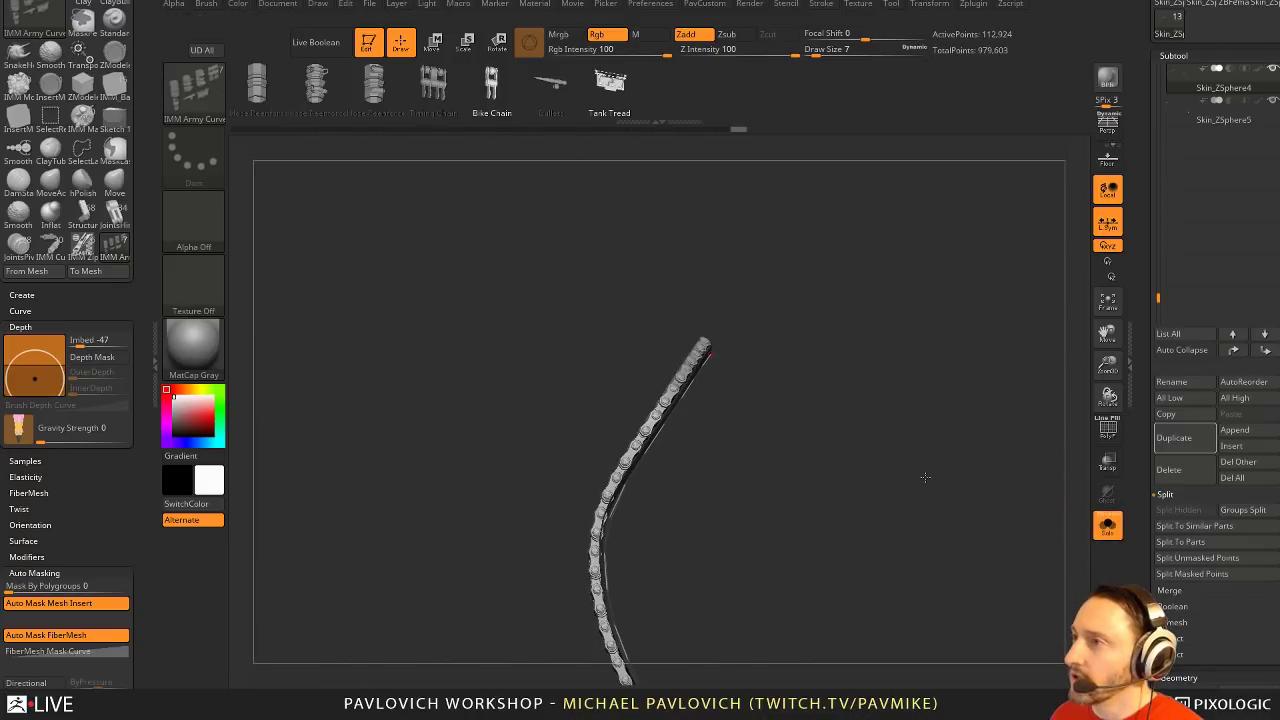
With draw size 1, clear the curve and split the unmasked bike chain off its guide strip into a separate subtool
{"action": "key", "text": "s"}
{"action": "left_click", "coordinate": [826, 350]}
{"action": "left_click_drag", "start_coordinate": [830, 372], "coordinate": [843, 457], "text": "alt"}
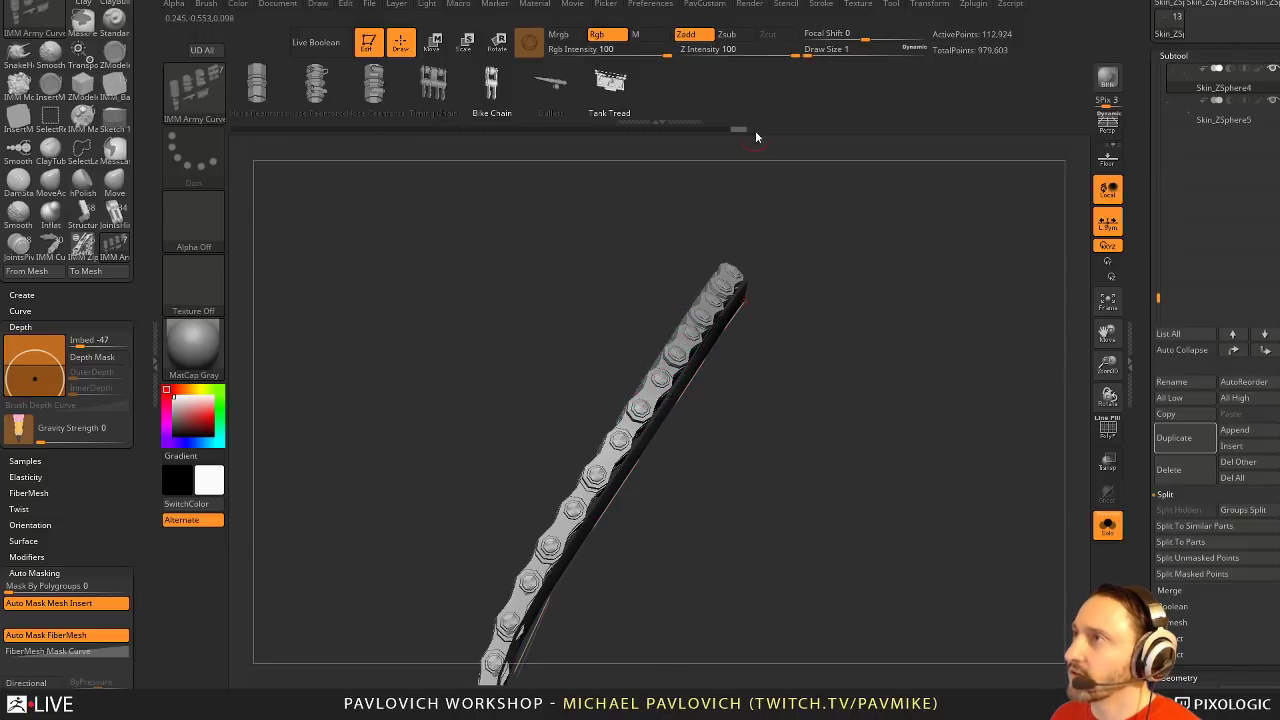
{"action": "left_click", "coordinate": [817, 6], "text": "shift"}
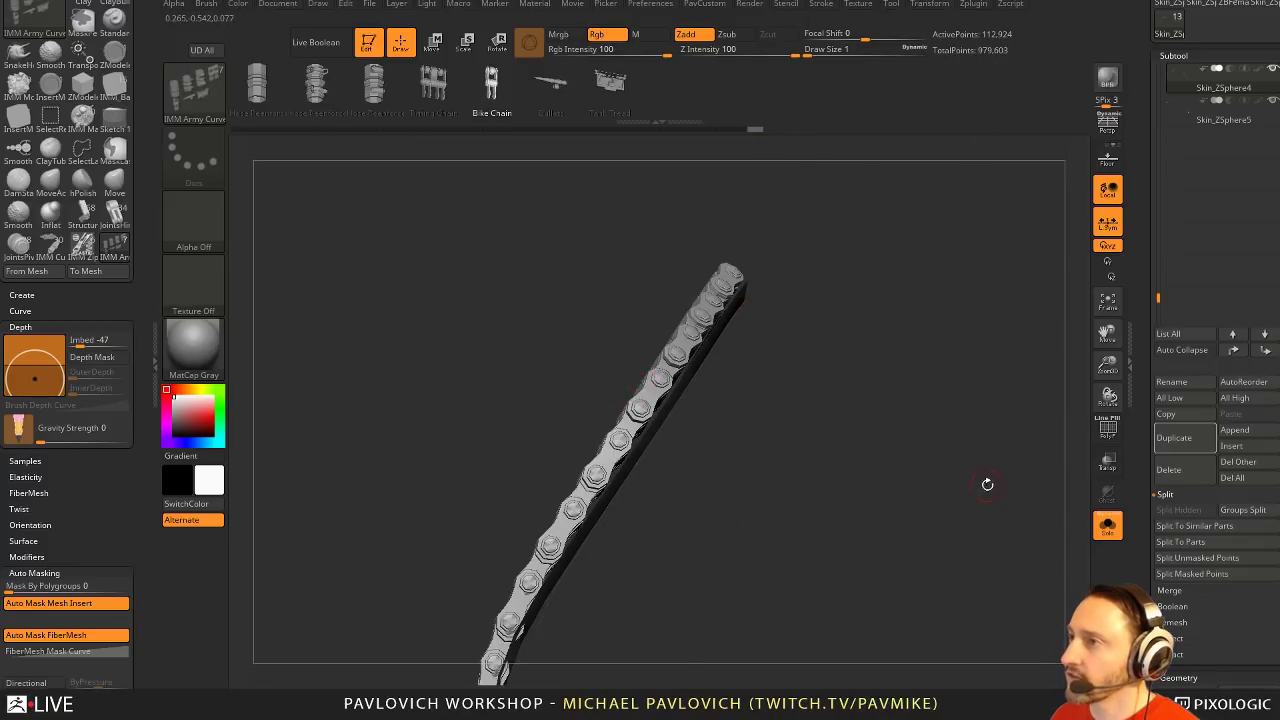
{"action": "mouse_move", "coordinate": [987, 485]}
{"action": "left_mouse_down"}
{"action": "mouse_move", "coordinate": [925, 465]}
{"action": "mouse_move", "coordinate": [970, 480]}
{"action": "left_mouse_up"}
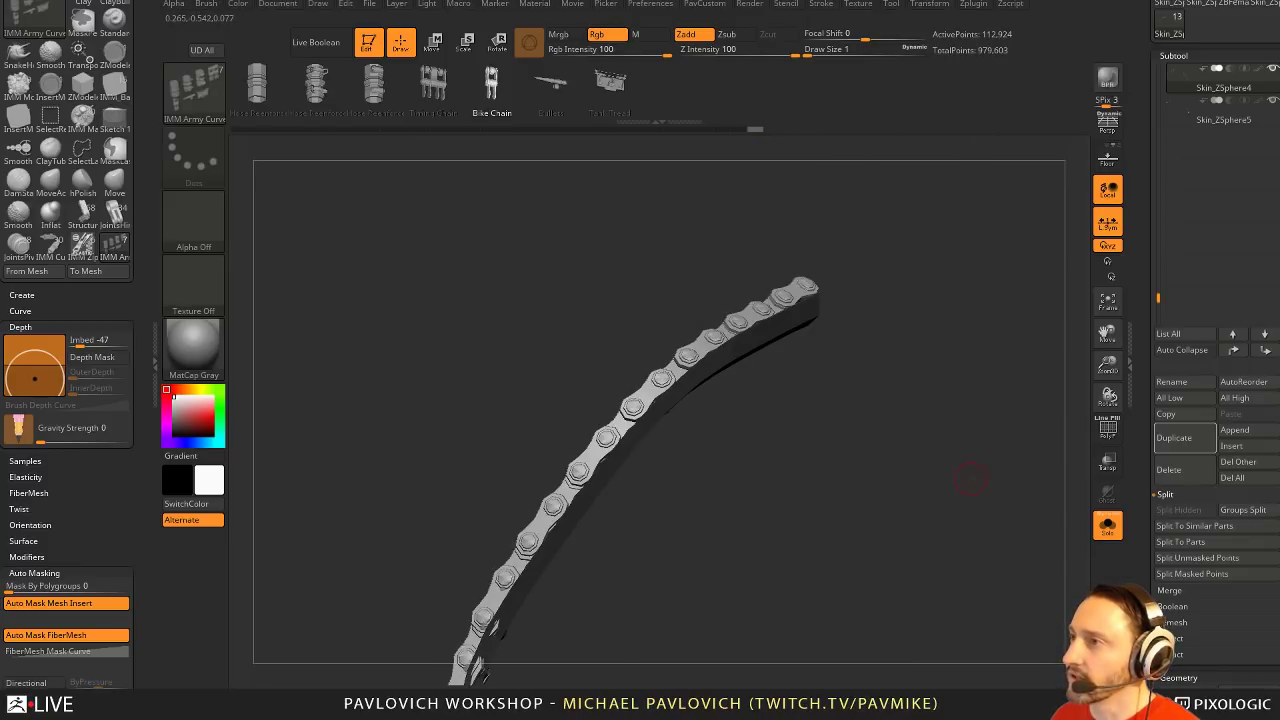
{"action": "left_click", "coordinate": [822, 5]}
{"action": "left_click", "coordinate": [876, 387]}
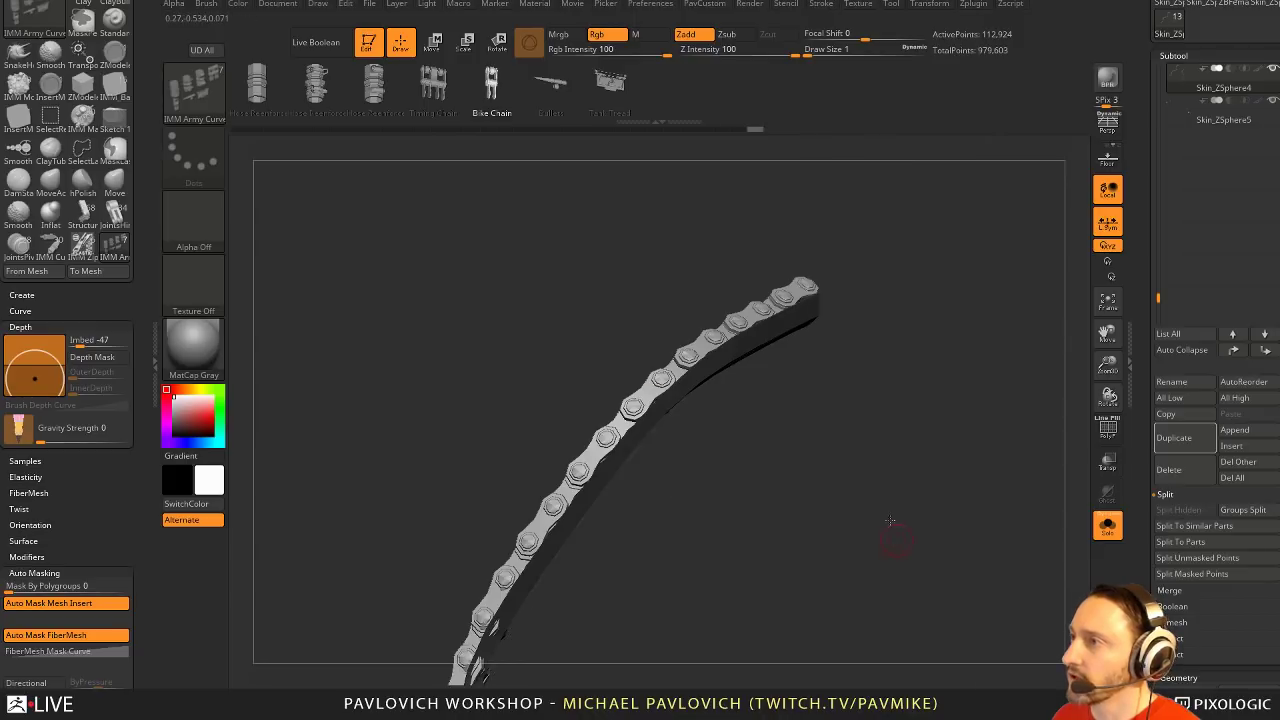
{"action": "left_click_drag", "start_coordinate": [891, 523], "coordinate": [835, 403], "text": "alt"}
{"action": "key", "text": "1"}
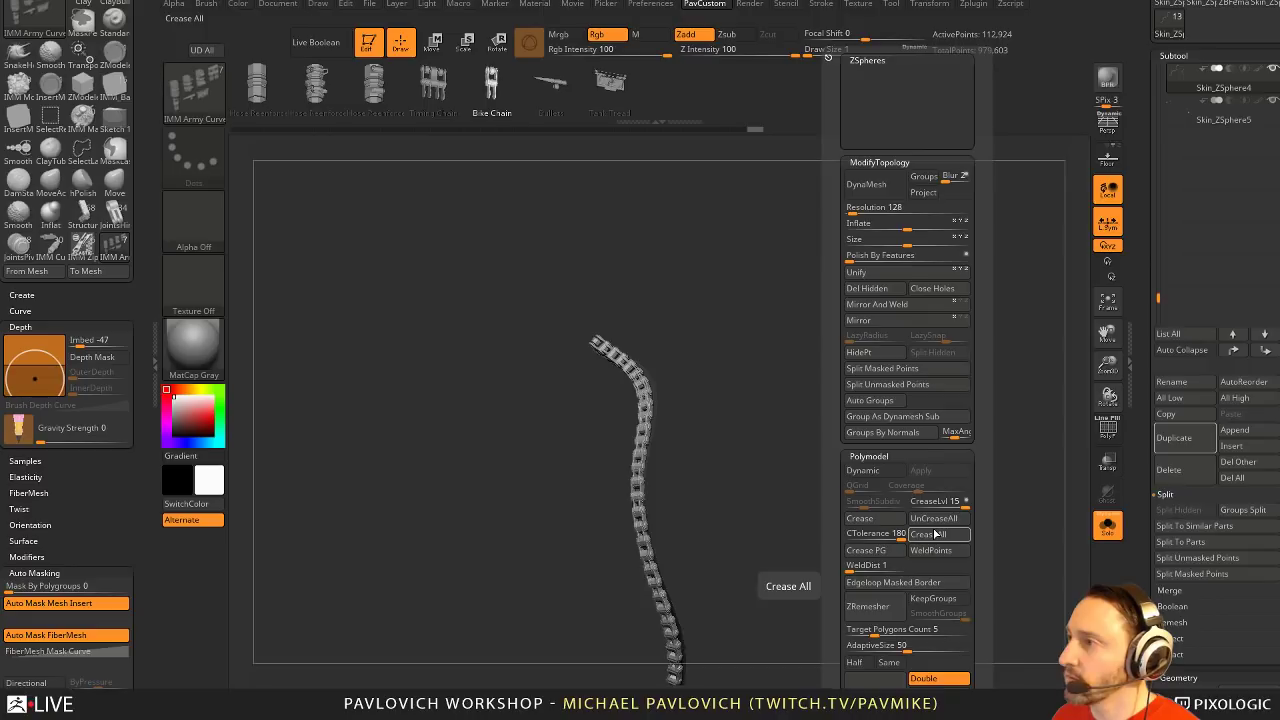
{"action": "left_click", "coordinate": [897, 384]}
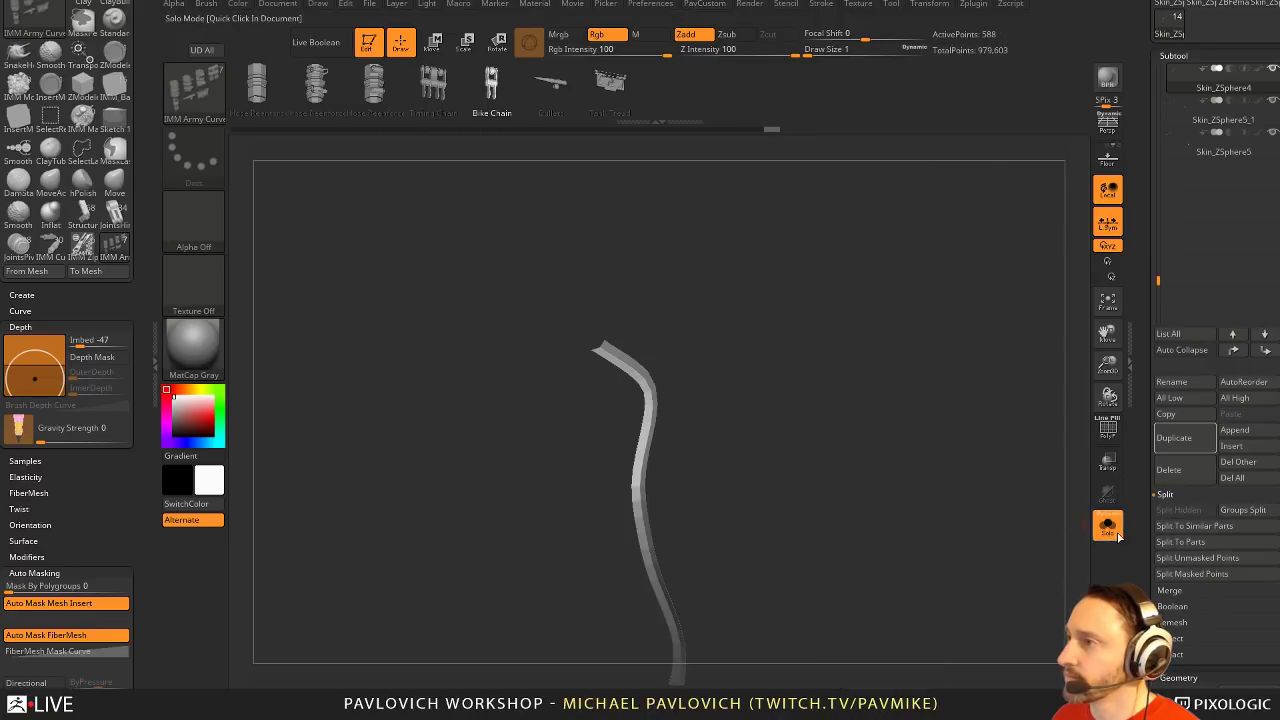
Leave solo mode, inspect the chain on the upper arm and delete the leftover guide strip subtool
{"action": "left_click", "coordinate": [1107, 525]}
{"action": "left_click_drag", "start_coordinate": [887, 325], "coordinate": [873, 382]}
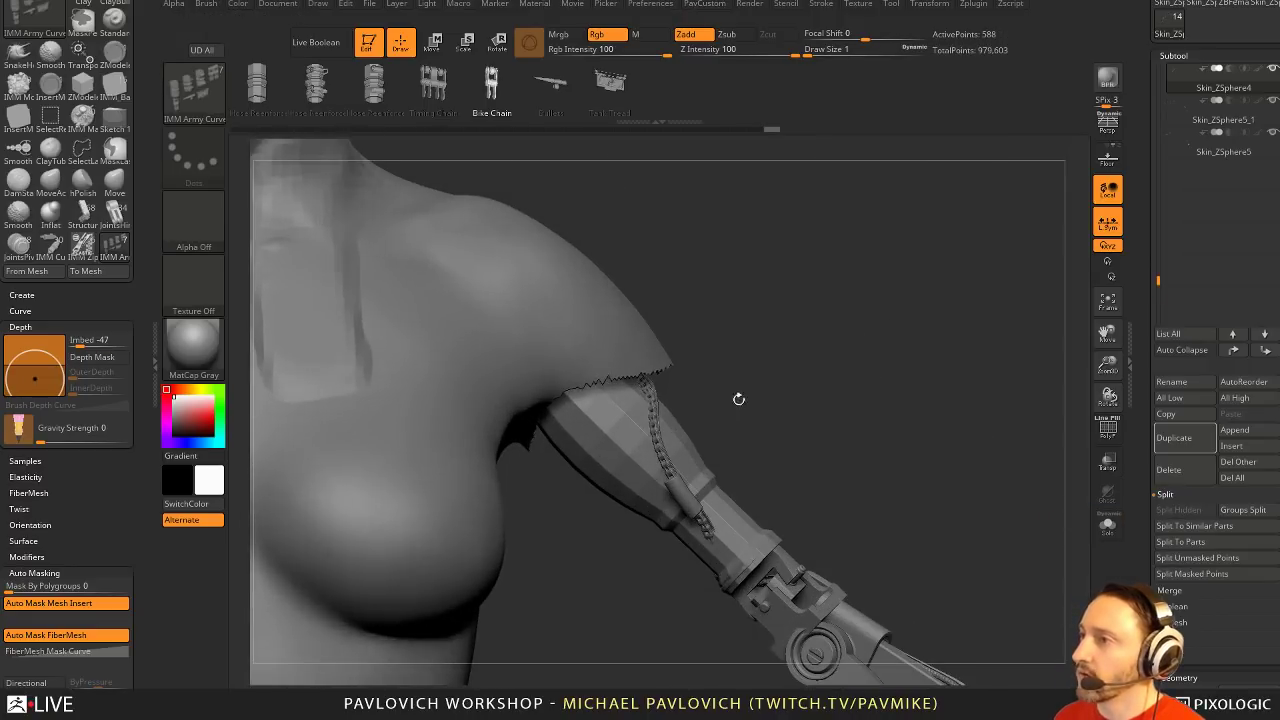
{"action": "left_click_drag", "start_coordinate": [739, 399], "coordinate": [663, 400]}
{"action": "key", "text": "s"}
{"action": "key", "text": "s"}
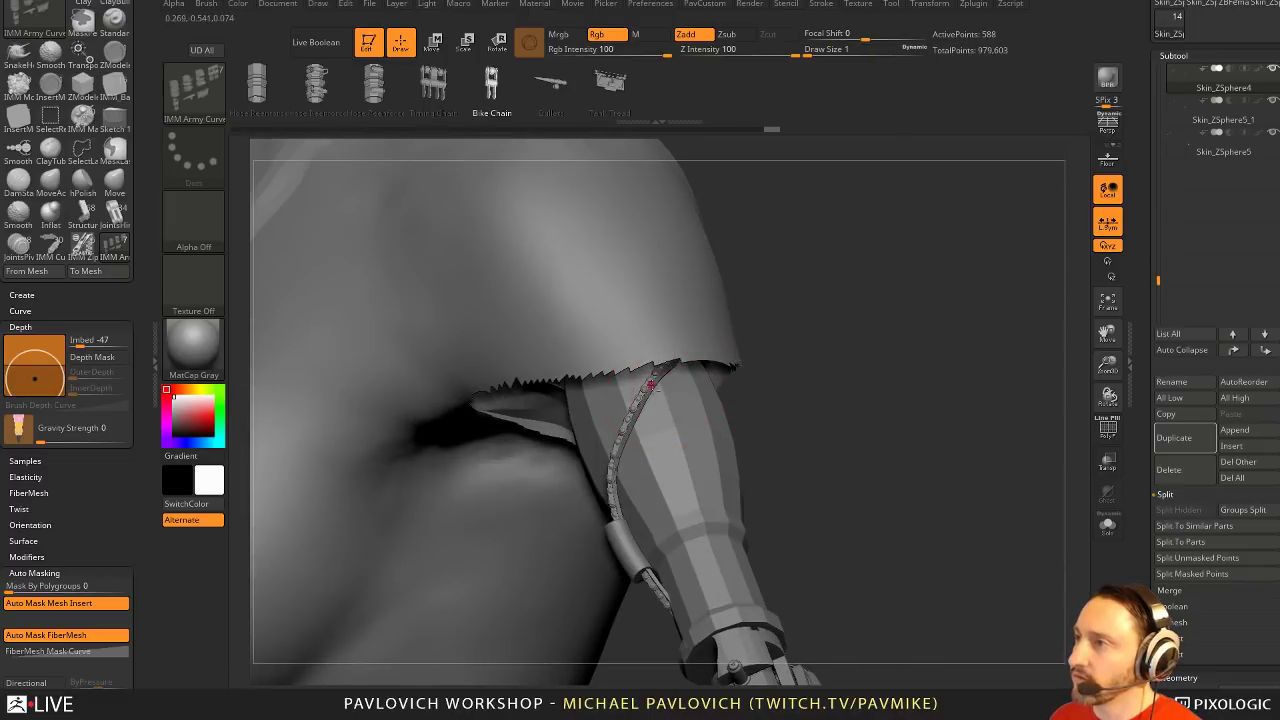
{"action": "mouse_move", "coordinate": [764, 377]}
{"action": "left_mouse_down"}
{"action": "mouse_move", "coordinate": [828, 380]}
{"action": "mouse_move", "coordinate": [820, 435]}
{"action": "left_mouse_up"}
{"action": "key", "text": "s"}
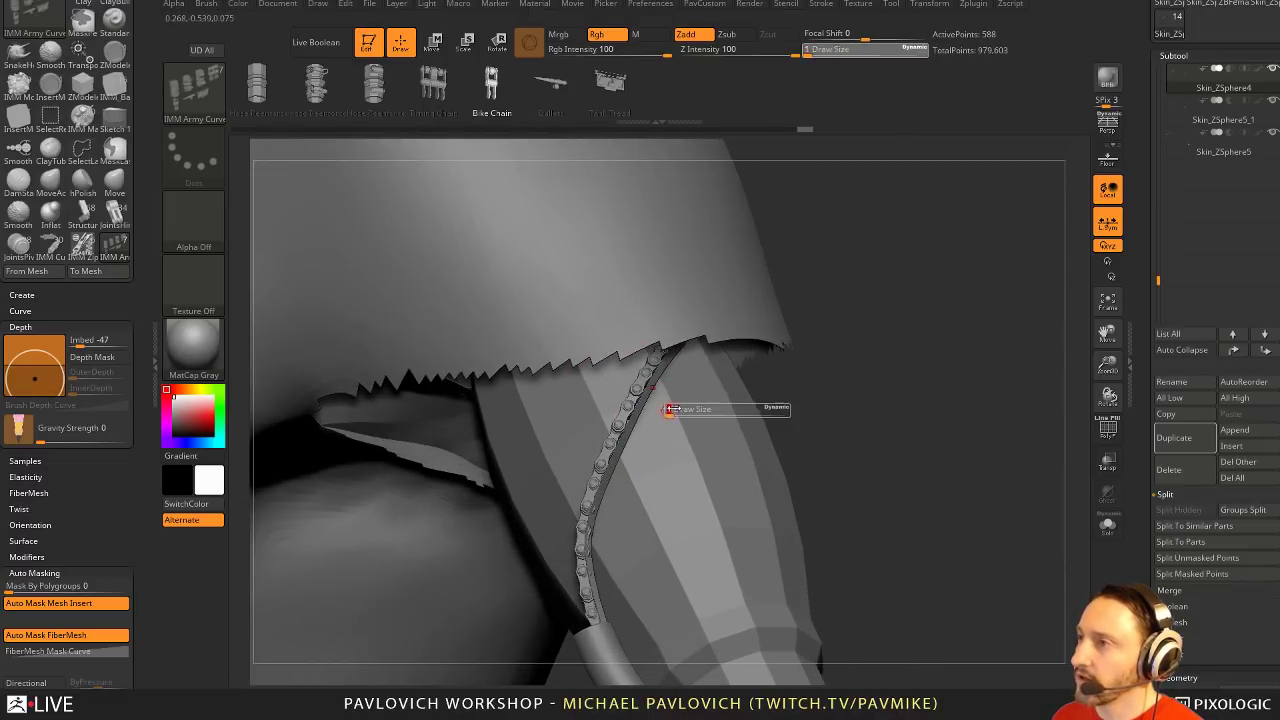
{"action": "left_click_drag", "start_coordinate": [655, 382], "coordinate": [857, 370]}
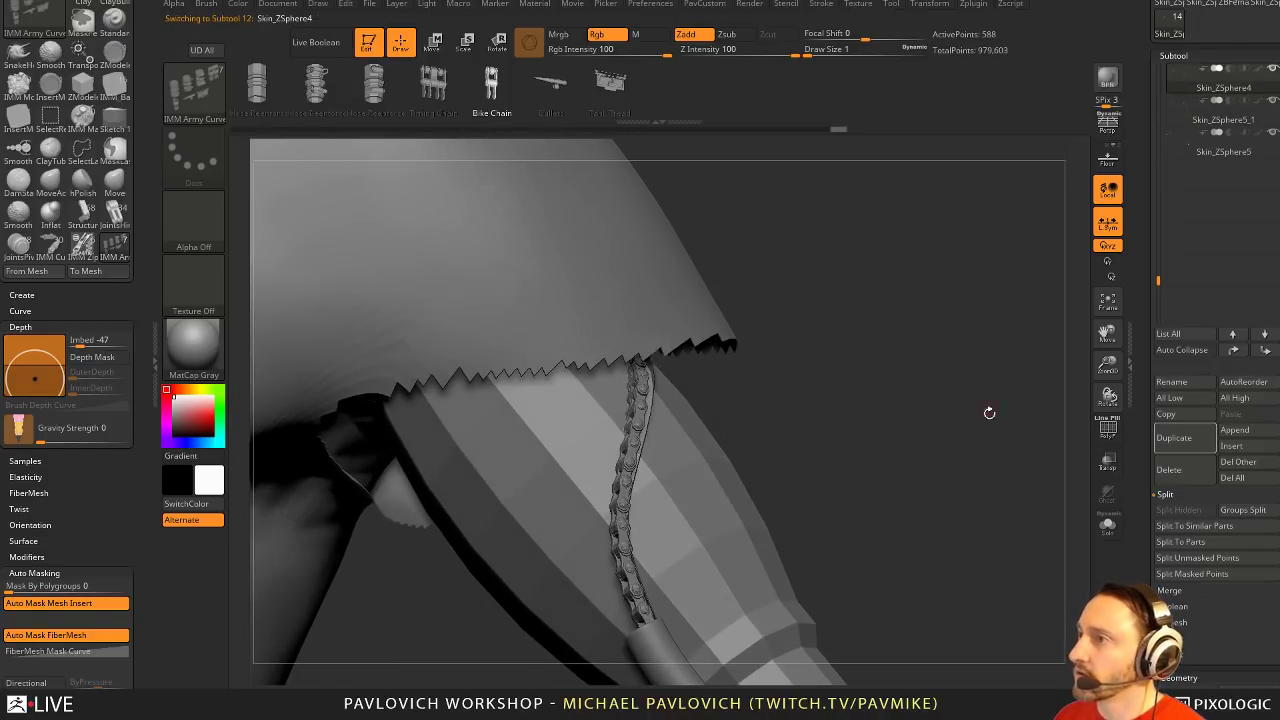
{"action": "key", "text": "2"}
{"action": "left_click", "coordinate": [1168, 470]}
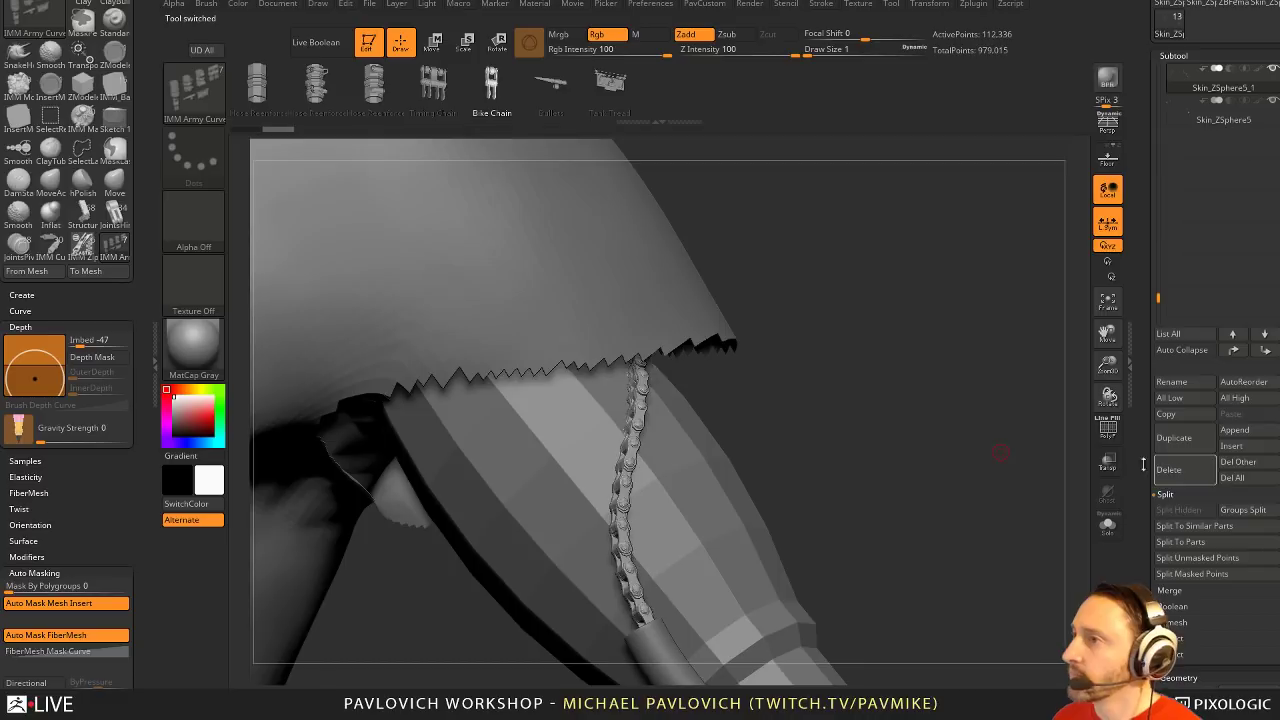
Select the Move brush with draw size 31 for the bike chain subtool
{"action": "mouse_move", "coordinate": [807, 425]}
{"action": "right_mouse_down", "text": "ctrl"}
{"action": "mouse_move", "coordinate": [840, 411]}
{"action": "mouse_move", "coordinate": [771, 343]}
{"action": "right_mouse_up", "text": "ctrl"}
{"action": "key", "text": "s"}
{"action": "left_click_drag", "start_coordinate": [755, 414], "coordinate": [791, 414]}
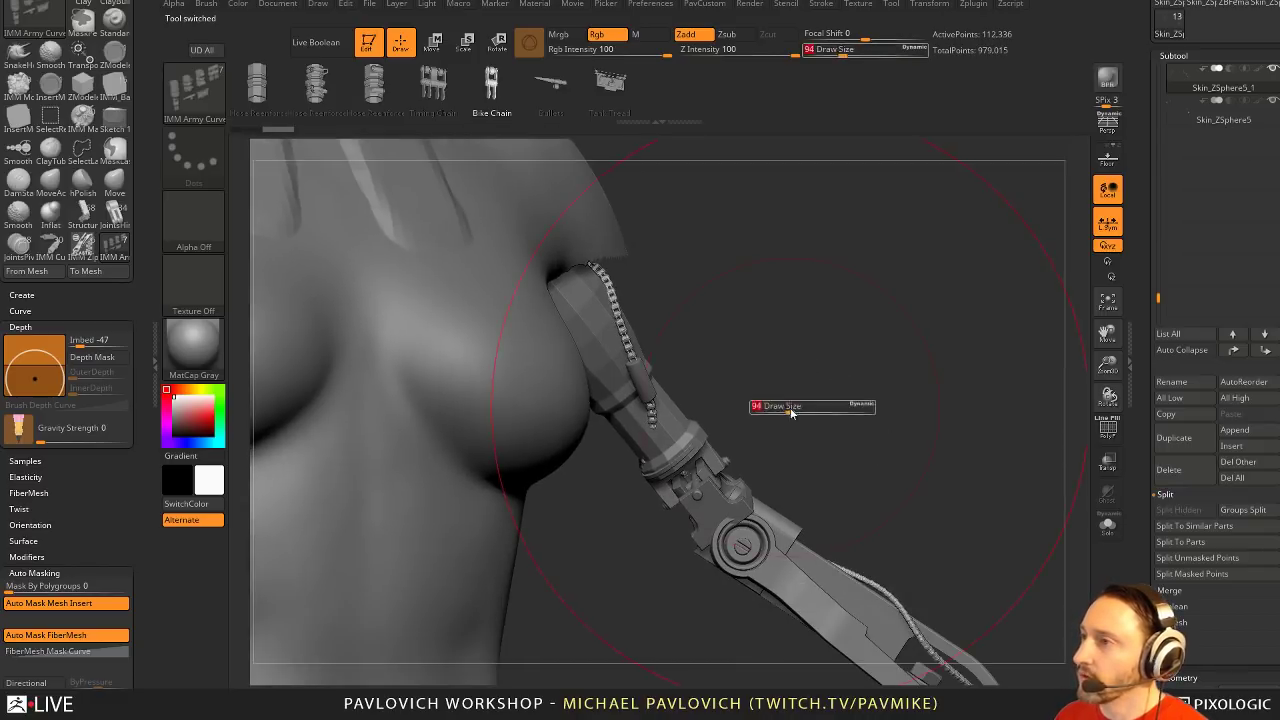
{"action": "key", "text": "b"}
{"action": "key", "text": "m"}
{"action": "key", "text": "v"}
{"action": "mouse_move", "coordinate": [770, 375]}
{"action": "right_mouse_down"}
{"action": "mouse_move", "coordinate": [793, 416]}
{"action": "mouse_move", "coordinate": [690, 432]}
{"action": "right_mouse_up"}
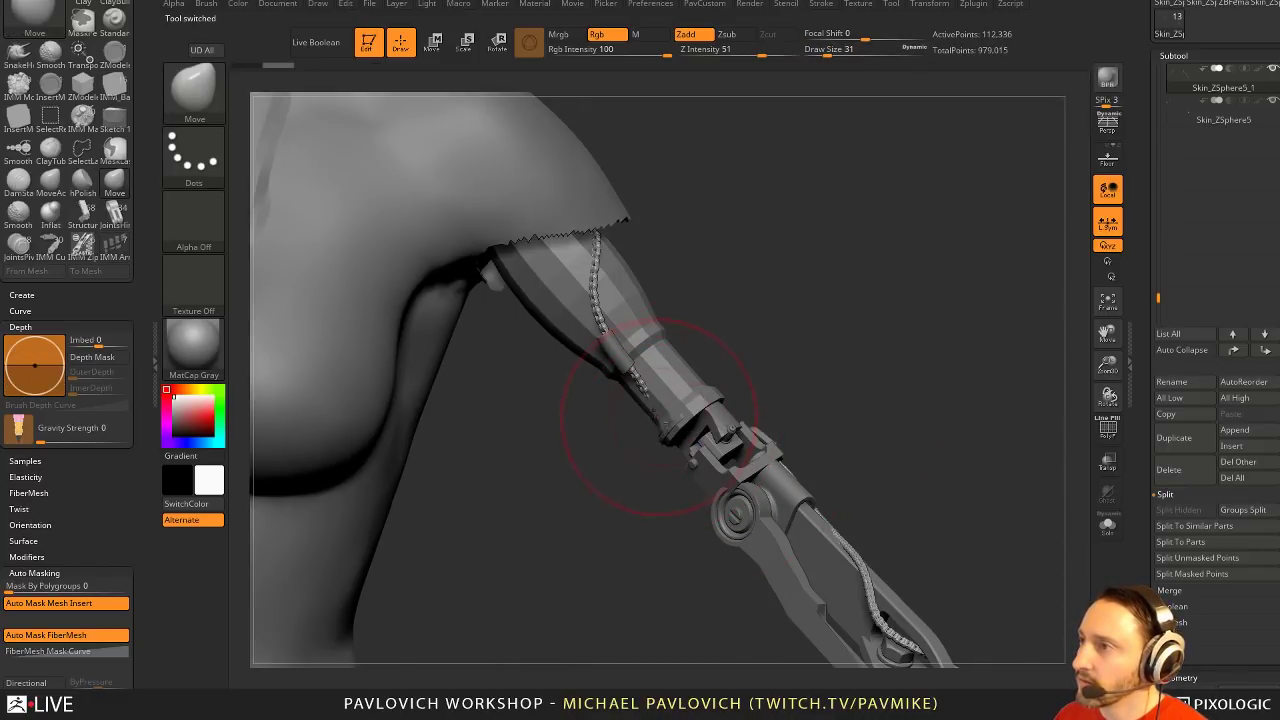
Turn on ghost transparency and turn off the Move brush's Topological auto-masking
{"action": "left_click", "coordinate": [1107, 461]}
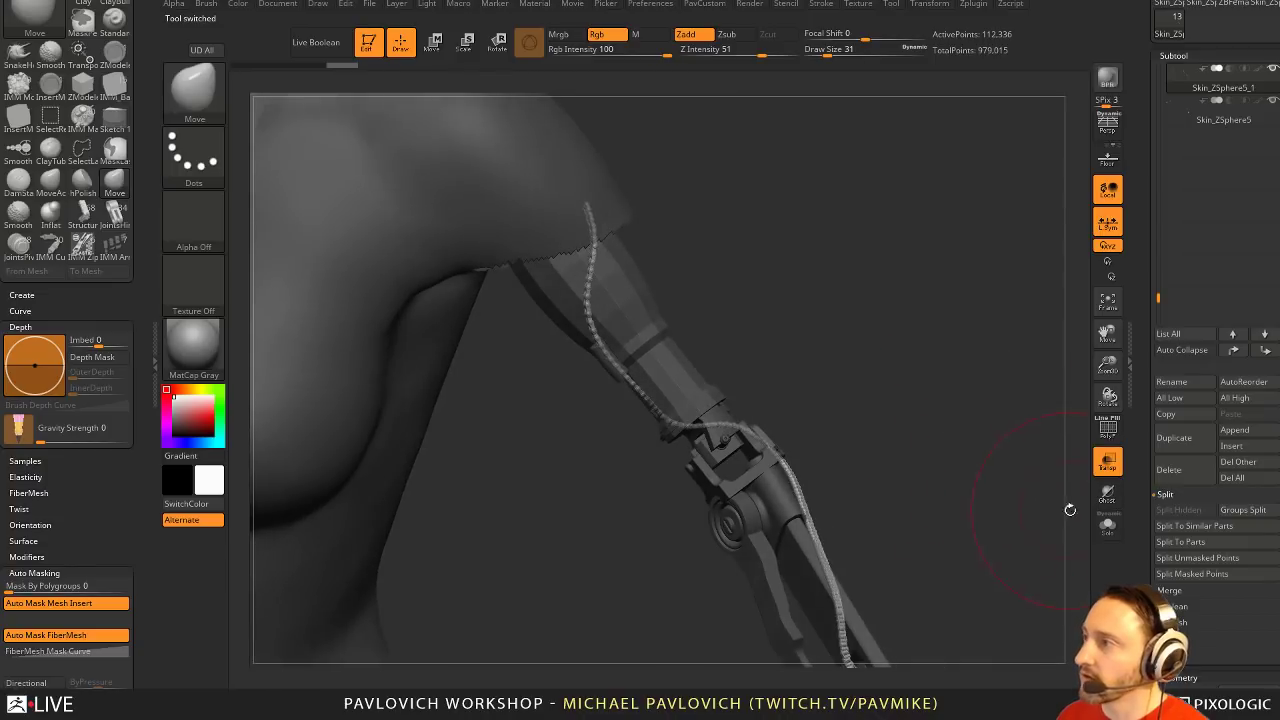
{"action": "left_click", "coordinate": [1107, 493]}
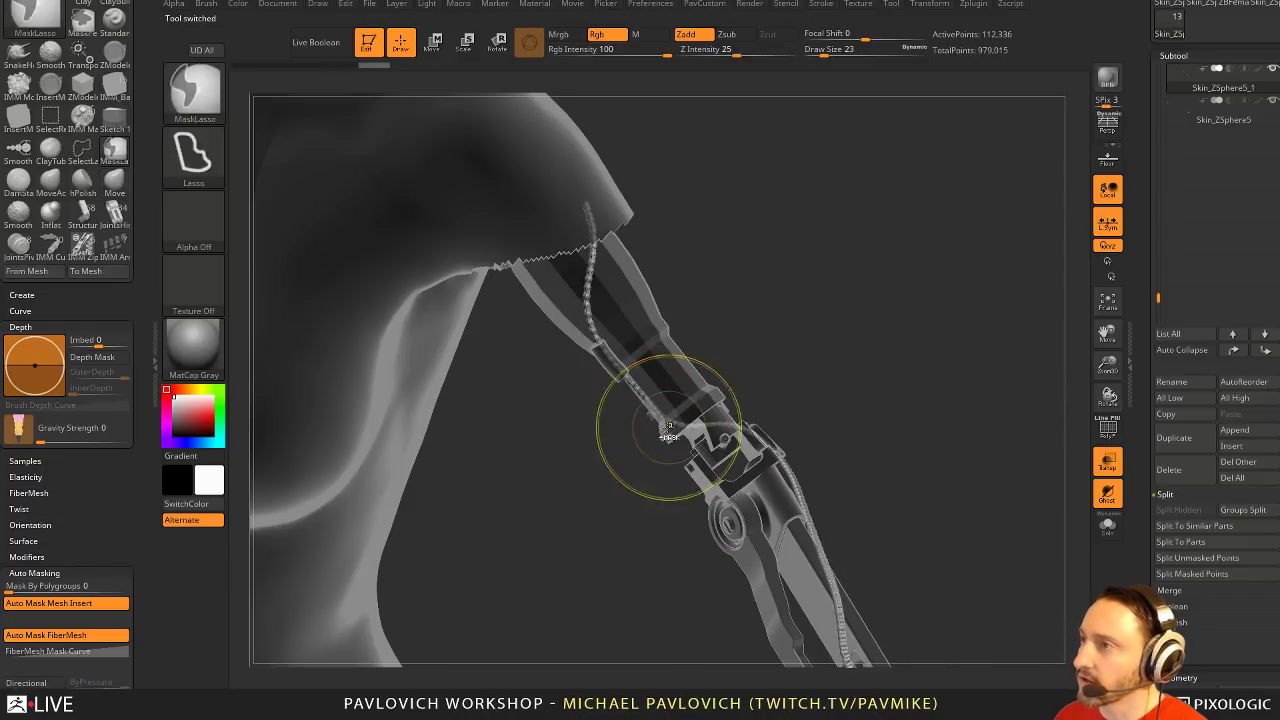
{"action": "scroll", "coordinate": [93, 437], "scroll_direction": "down", "scroll_amount": 5}
{"action": "left_click", "coordinate": [35, 592]}
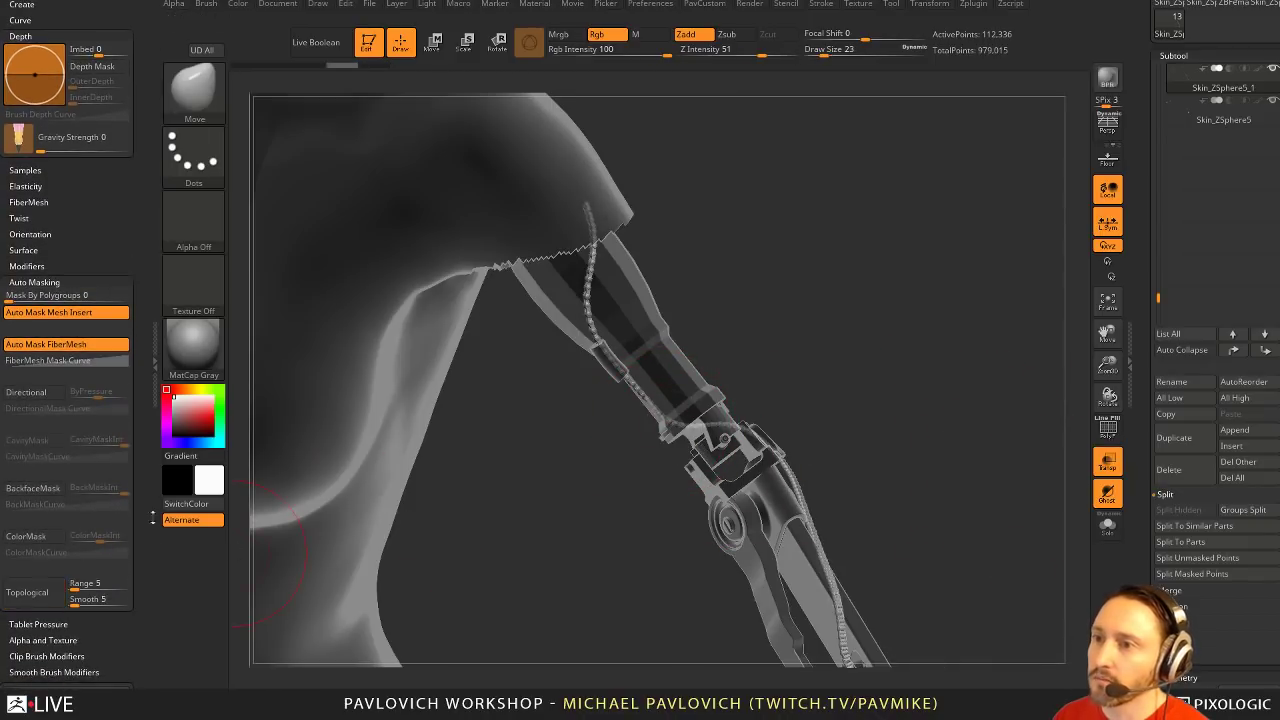
Adjust the chain's path around the elbow joint with the Move brush at draw size 33, and turn off transparency
{"action": "left_click_drag", "start_coordinate": [831, 373], "coordinate": [695, 478]}
{"action": "key", "text": "bracketright"}
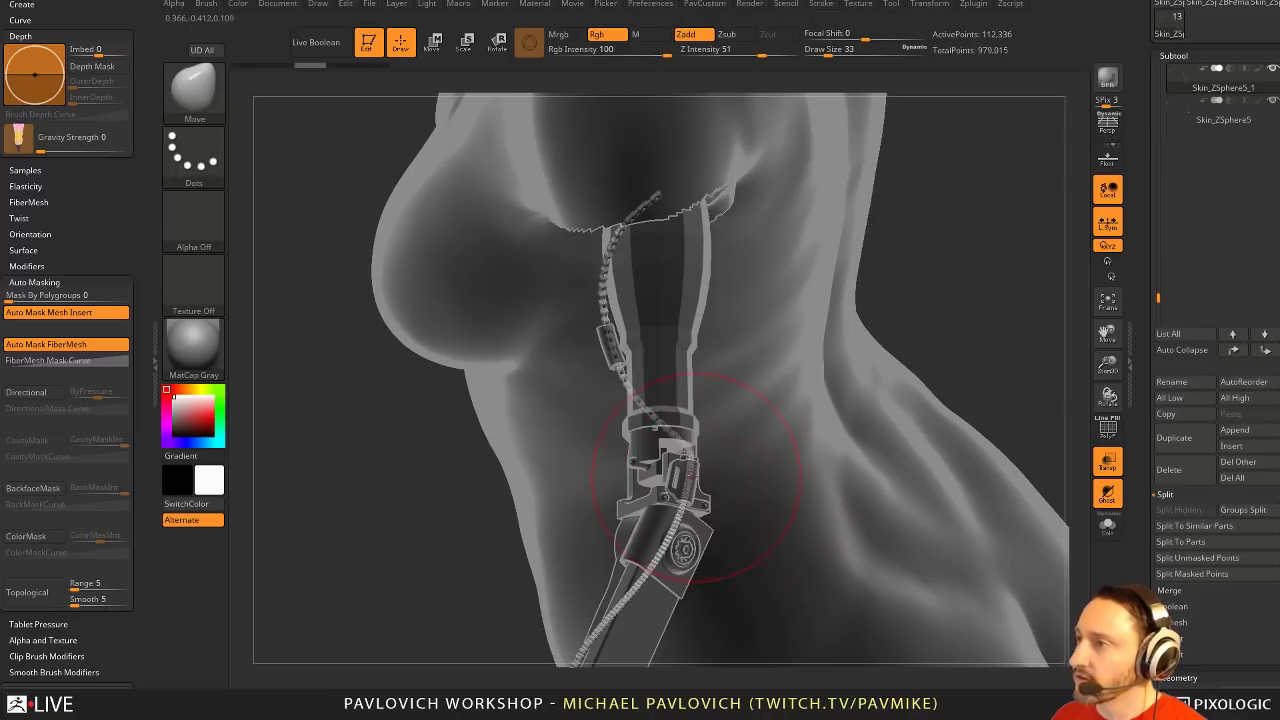
{"action": "left_click_drag", "start_coordinate": [907, 356], "coordinate": [742, 444]}
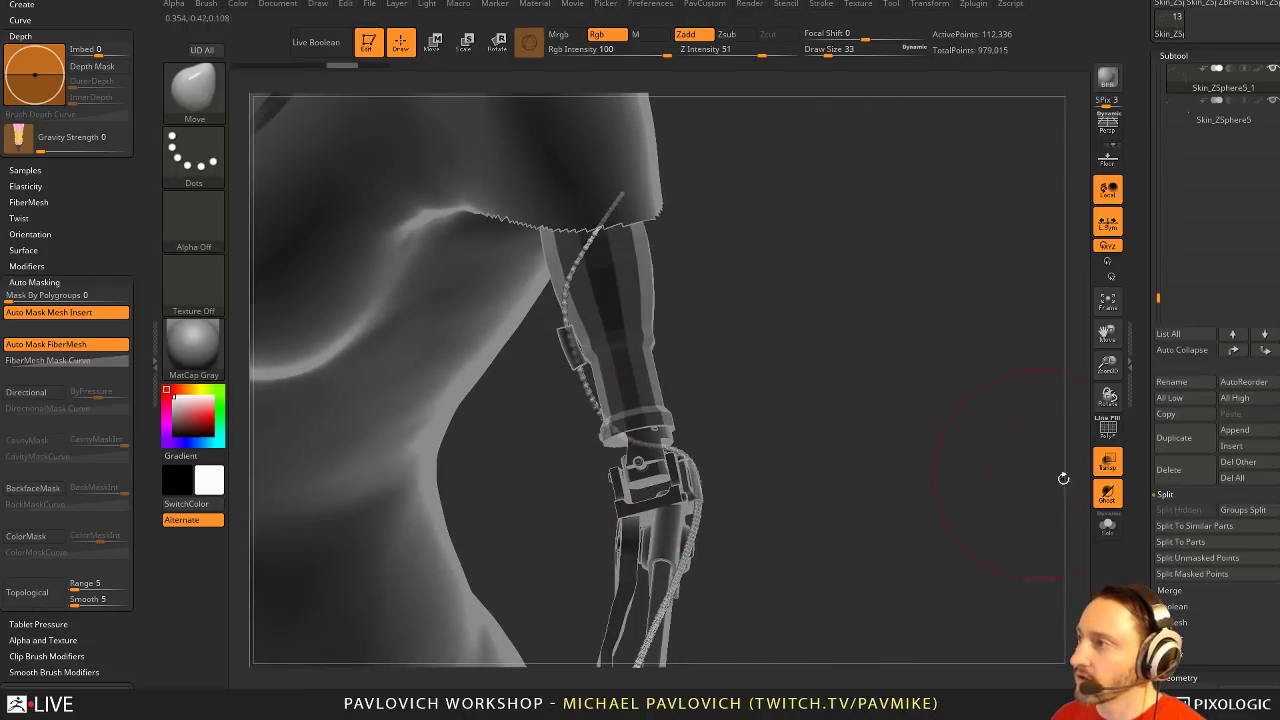
{"action": "left_click_drag", "start_coordinate": [1063, 478], "coordinate": [668, 426]}
{"action": "left_click_drag", "start_coordinate": [680, 478], "coordinate": [690, 495]}
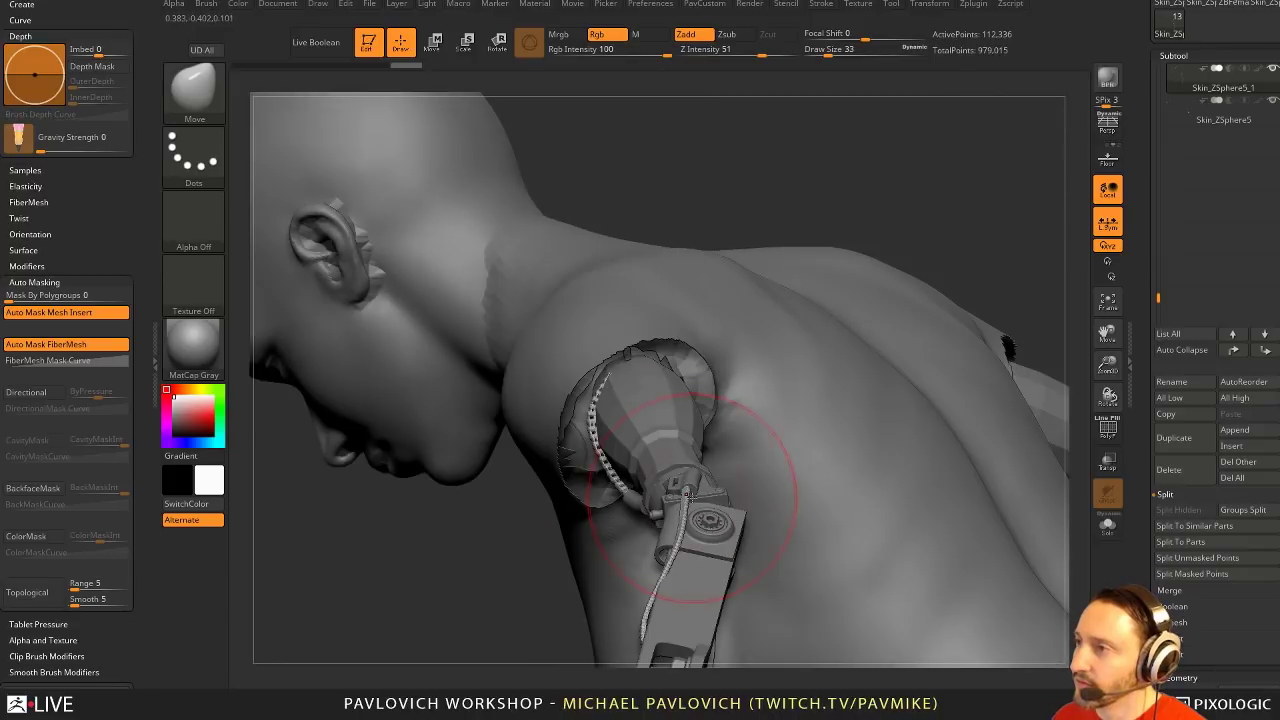
{"action": "mouse_move", "coordinate": [563, 559]}
{"action": "left_mouse_down"}
{"action": "mouse_move", "coordinate": [771, 517]}
{"action": "mouse_move", "coordinate": [834, 371]}
{"action": "mouse_move", "coordinate": [873, 363]}
{"action": "mouse_move", "coordinate": [918, 482]}
{"action": "mouse_move", "coordinate": [880, 371]}
{"action": "mouse_move", "coordinate": [914, 377]}
{"action": "mouse_move", "coordinate": [866, 239]}
{"action": "mouse_move", "coordinate": [853, 317]}
{"action": "mouse_move", "coordinate": [948, 431]}
{"action": "mouse_move", "coordinate": [897, 386]}
{"action": "mouse_move", "coordinate": [866, 386]}
{"action": "mouse_move", "coordinate": [924, 400]}
{"action": "mouse_move", "coordinate": [846, 392]}
{"action": "mouse_move", "coordinate": [957, 395]}
{"action": "mouse_move", "coordinate": [921, 391]}
{"action": "left_mouse_up"}
Switch to the Standard brush at draw size 22 and review the chain on the whole figure from the front
{"action": "key", "text": "s"}
{"action": "key", "text": "s"}
{"action": "key", "text": "s"}
{"action": "key", "text": "b"}
{"action": "key", "text": "s"}
{"action": "key", "text": "t"}
{"action": "key", "text": "s"}
{"action": "left_click_drag", "start_coordinate": [897, 367], "coordinate": [966, 376], "text": "alt"}
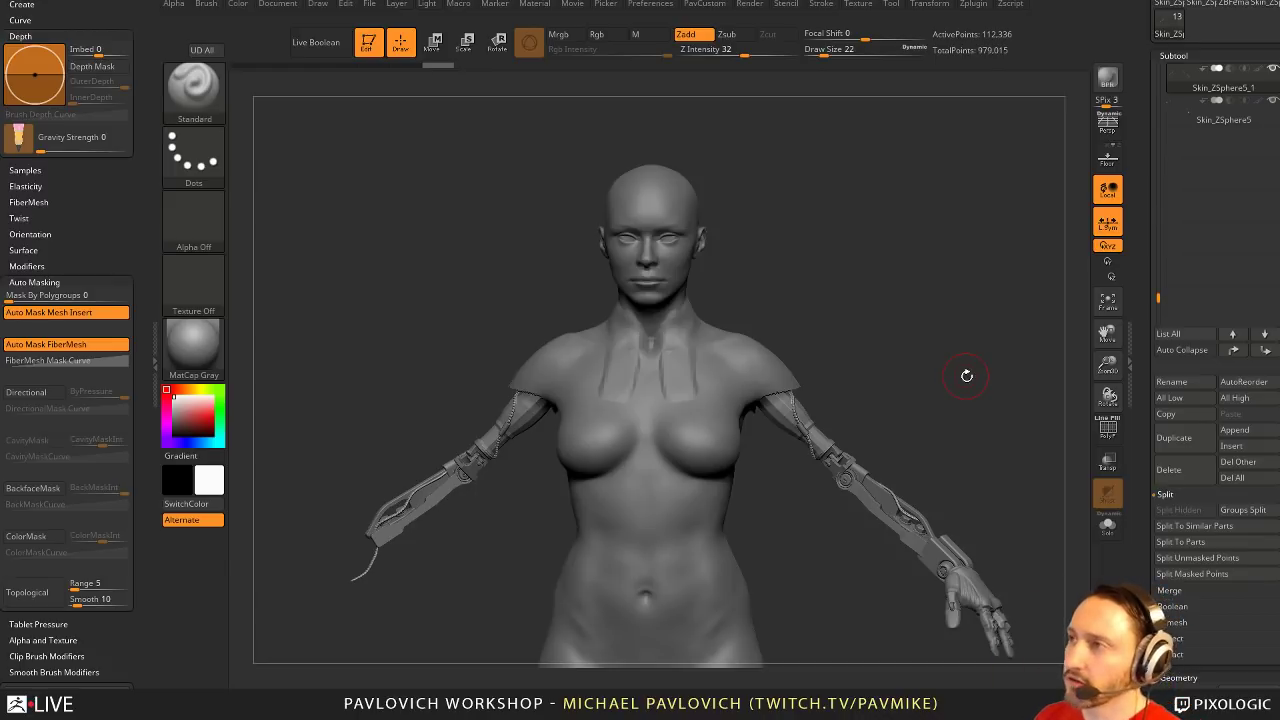
{"action": "left_click_drag", "start_coordinate": [929, 329], "coordinate": [930, 384]}
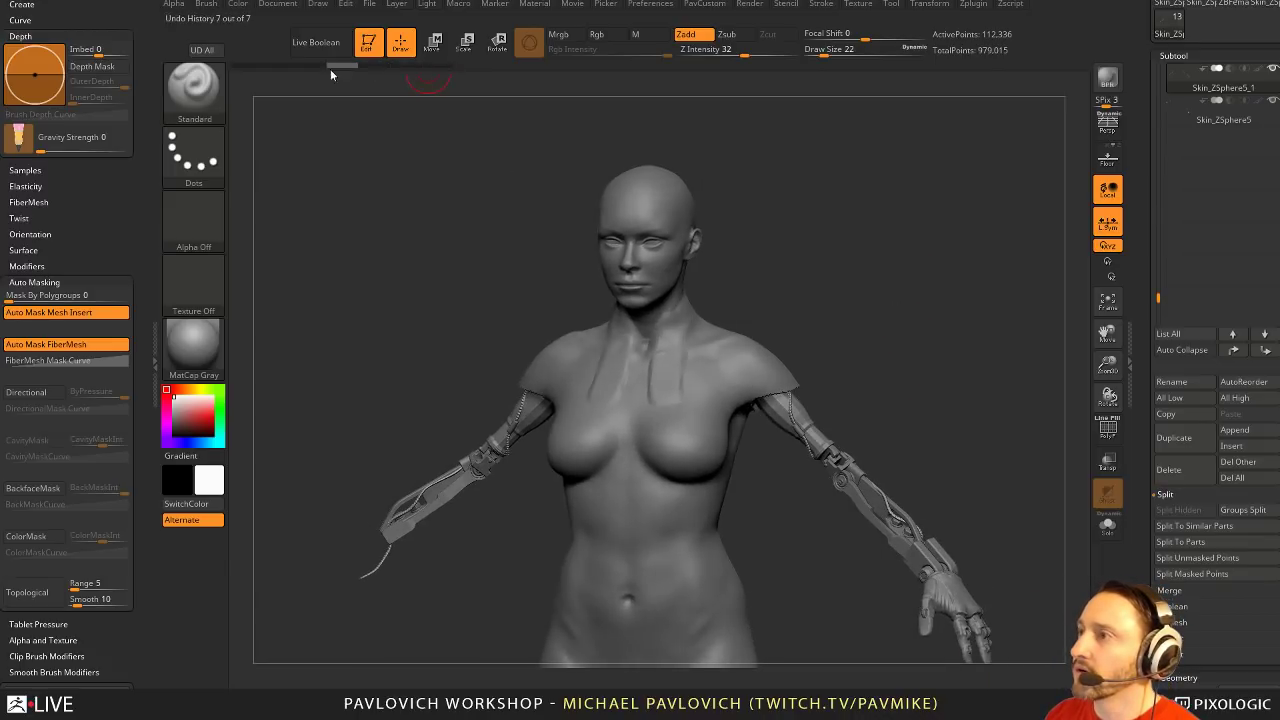
Duplicate the bike chain within its subtool using the move gizmo, offsetting the copy slightly from the original
{"action": "left_click_drag", "start_coordinate": [910, 366], "coordinate": [740, 384]}
{"action": "left_click_drag", "start_coordinate": [901, 344], "coordinate": [873, 362], "text": "alt"}
{"action": "key", "text": "w"}
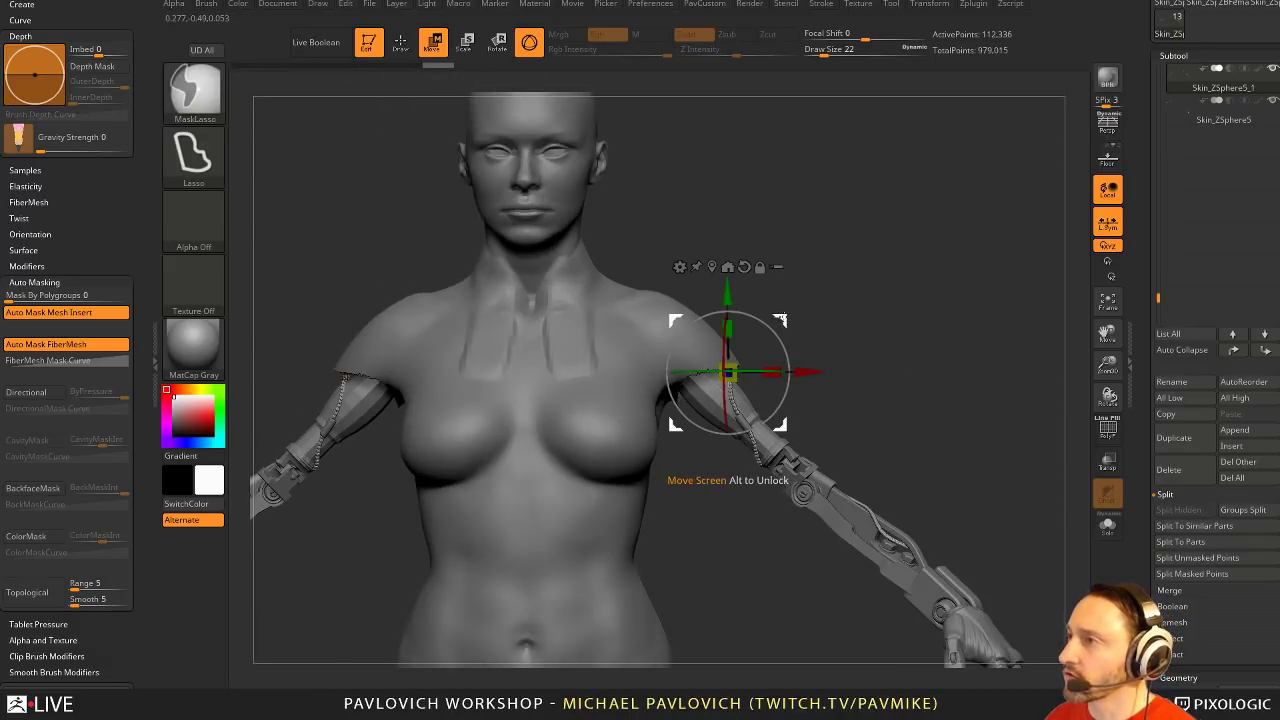
{"action": "mouse_move", "coordinate": [781, 322]}
{"action": "left_mouse_down", "text": "ctrl"}
{"action": "mouse_move", "coordinate": [796, 319]}
{"action": "mouse_move", "coordinate": [786, 325]}
{"action": "left_mouse_up", "text": "ctrl"}
Pull the duplicated chain away from the original along the arm with the Move brush at draw size 56
{"action": "key", "text": "q"}
{"action": "key", "text": "b"}
{"action": "key", "text": "m"}
{"action": "key", "text": "v"}
{"action": "mouse_move", "coordinate": [920, 356]}
{"action": "left_mouse_down"}
{"action": "mouse_move", "coordinate": [863, 394]}
{"action": "mouse_move", "coordinate": [915, 388]}
{"action": "mouse_move", "coordinate": [846, 331]}
{"action": "left_mouse_up"}
{"action": "key", "text": "s"}
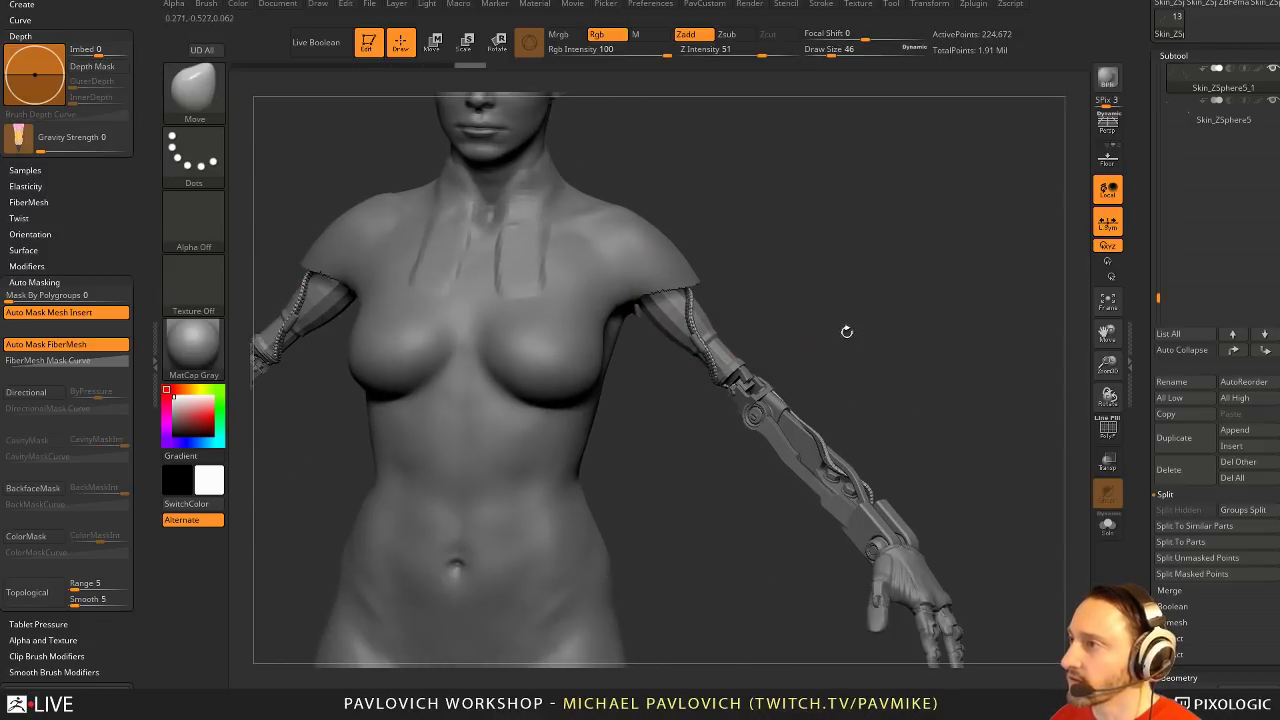
{"action": "key", "text": "s"}
{"action": "left_click_drag", "start_coordinate": [828, 402], "coordinate": [822, 435]}
{"action": "mouse_move", "coordinate": [938, 430]}
{"action": "left_mouse_down"}
{"action": "mouse_move", "coordinate": [874, 463]}
{"action": "mouse_move", "coordinate": [855, 500]}
{"action": "left_mouse_up"}
{"action": "key", "text": "s"}
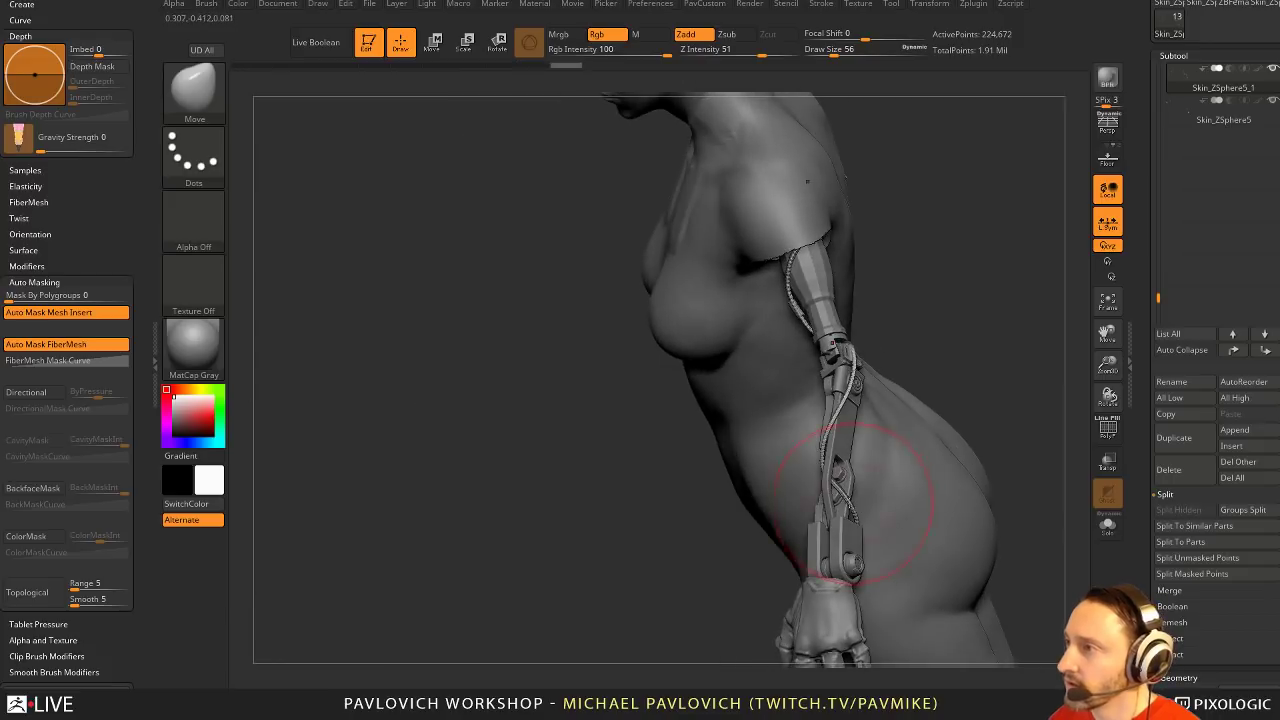
Spread the two chain strands further apart beside the forearm with the Move brush at draw size 54
{"action": "left_click_drag", "start_coordinate": [1007, 389], "coordinate": [853, 497]}
{"action": "left_click_drag", "start_coordinate": [928, 480], "coordinate": [857, 492]}
{"action": "key", "text": "s"}
{"action": "mouse_move", "coordinate": [849, 458]}
{"action": "left_mouse_down"}
{"action": "mouse_move", "coordinate": [908, 354]}
{"action": "mouse_move", "coordinate": [878, 456]}
{"action": "left_mouse_up"}
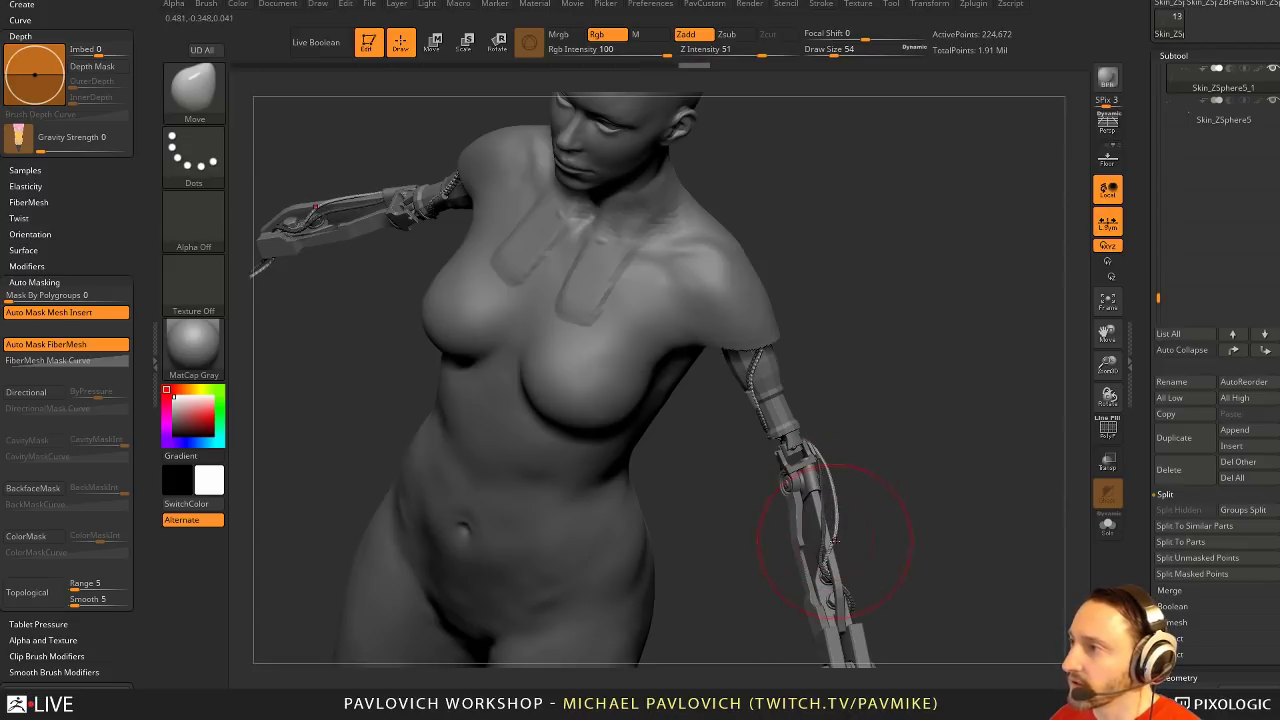
Isolate the chains in Solo mode and duplicate their subtool
{"action": "right_click_drag", "start_coordinate": [848, 496], "coordinate": [979, 390]}
{"action": "left_click", "coordinate": [1110, 526]}
{"action": "left_click_drag", "start_coordinate": [979, 390], "coordinate": [945, 463]}
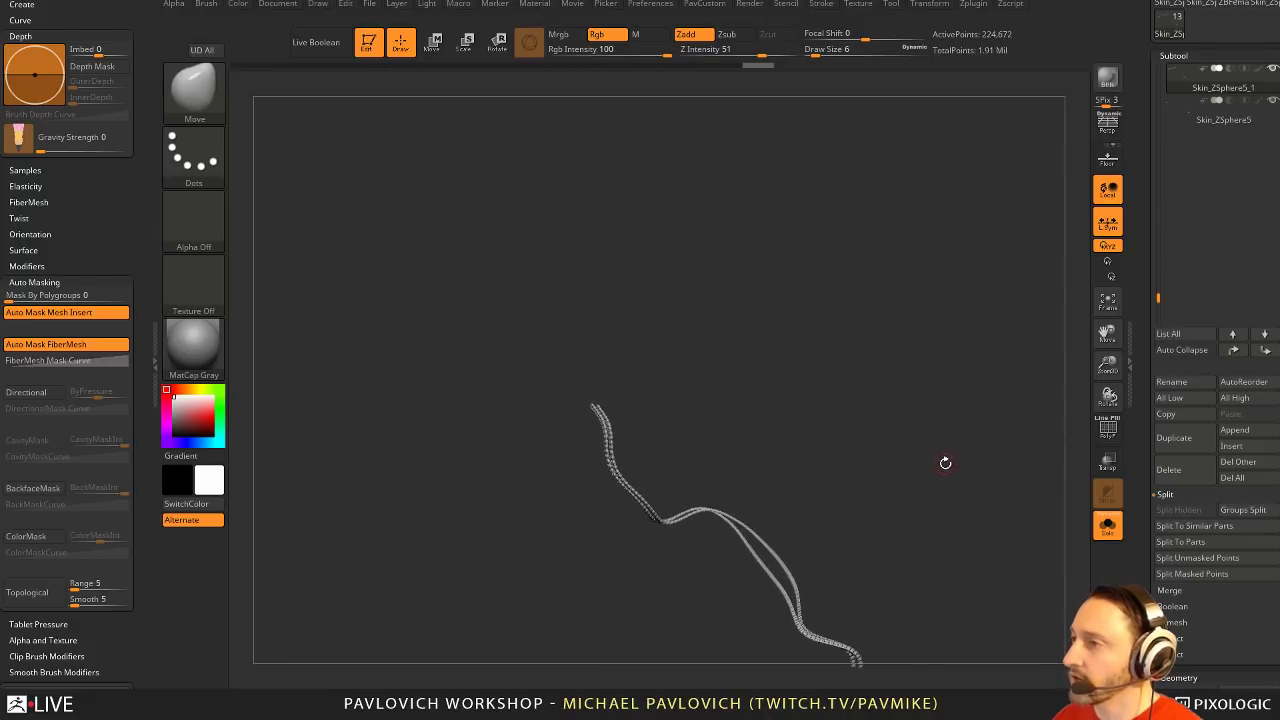
{"action": "left_click_drag", "start_coordinate": [1138, 394], "coordinate": [1138, 301]}
{"action": "left_click", "coordinate": [1179, 350]}
Try to DynaMesh the duplicated chain subtool at resolution 504 with Blur 0
{"action": "key", "text": "space"}
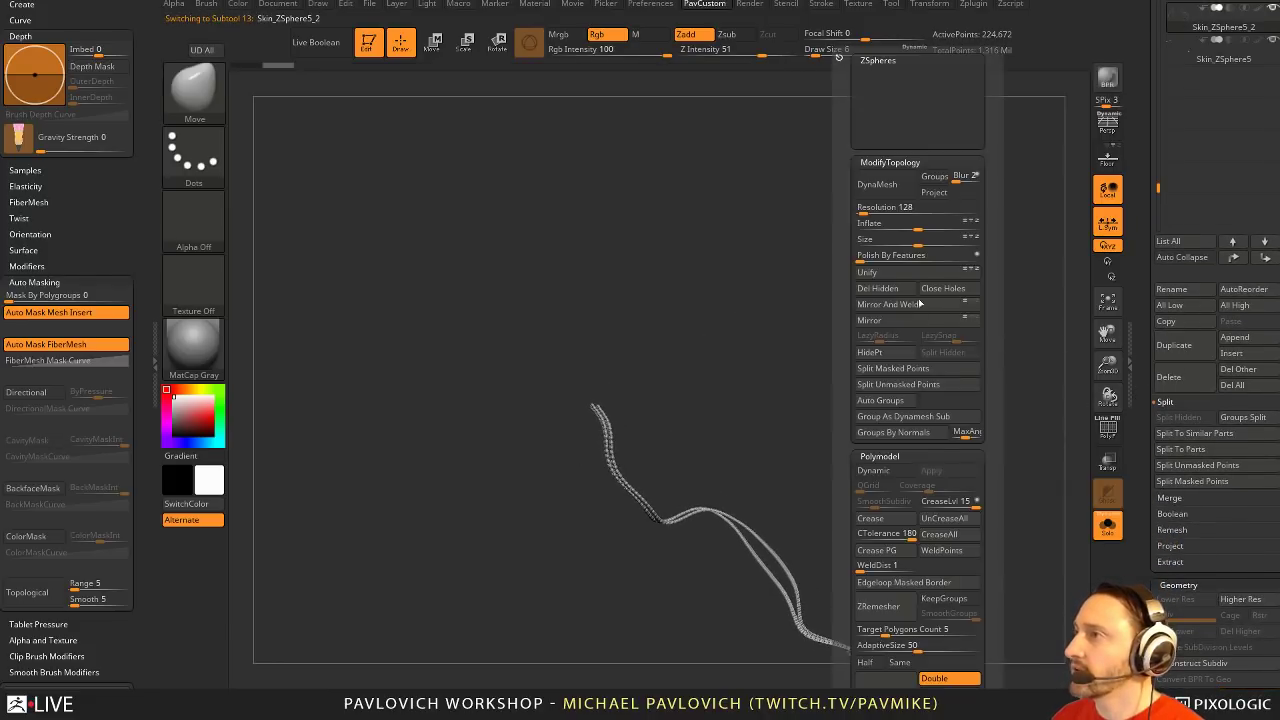
{"action": "left_click", "coordinate": [877, 184]}
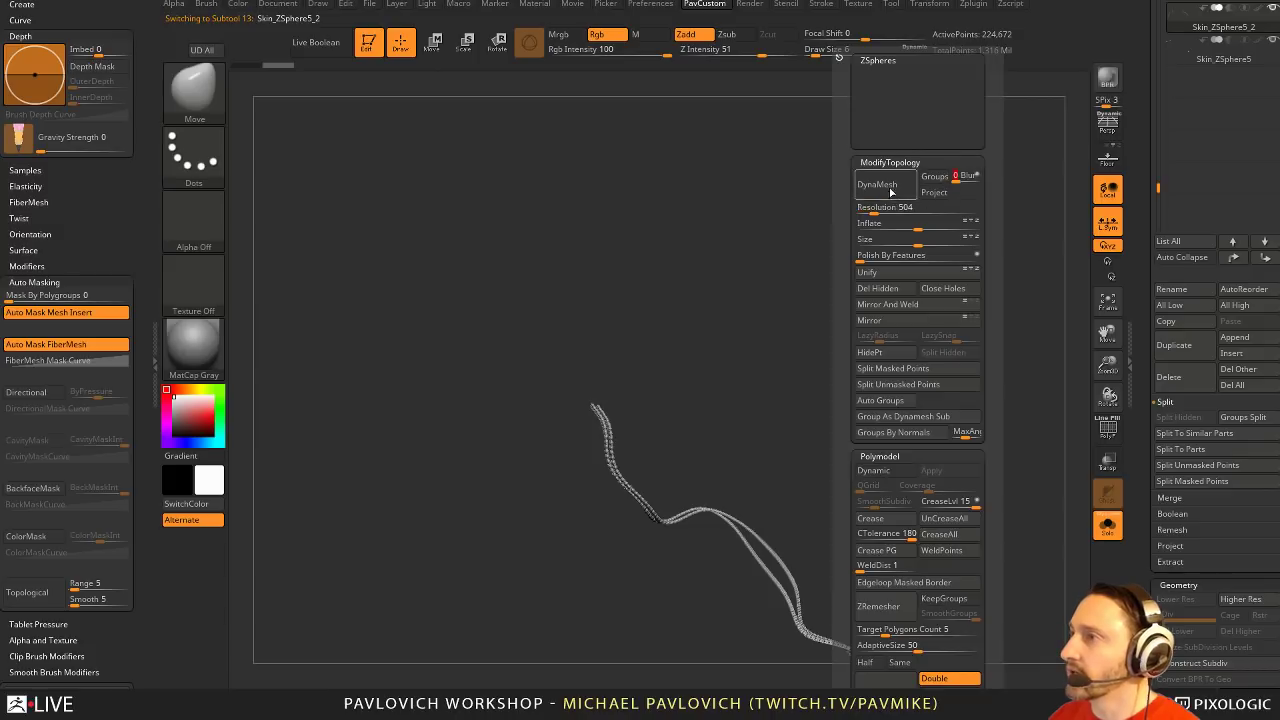
{"action": "left_click_drag", "start_coordinate": [829, 382], "coordinate": [877, 420], "text": "alt"}
{"action": "key", "text": "ctrl+z"}
DynaMesh the duplicated chain subtool at resolution 1608 with Blur 0
{"action": "key", "text": "space"}
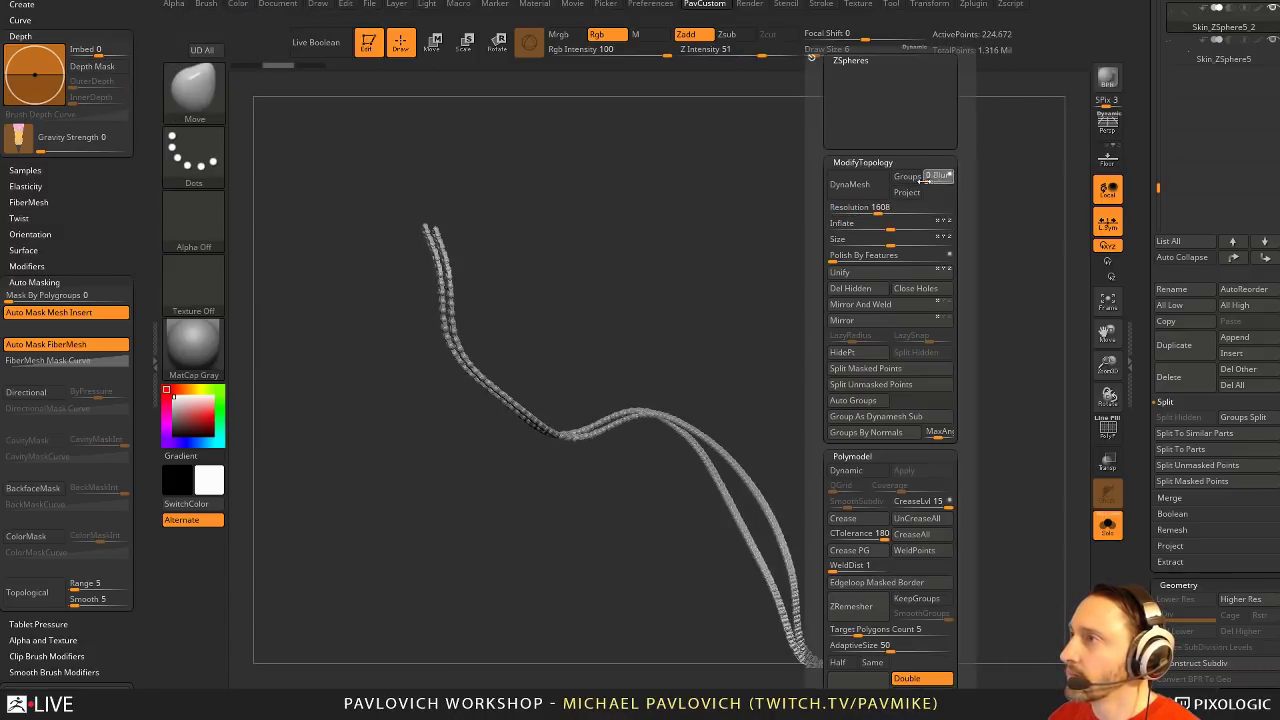
{"action": "left_click", "coordinate": [850, 184]}
{"action": "mouse_move", "coordinate": [757, 289]}
{"action": "left_mouse_down"}
{"action": "mouse_move", "coordinate": [880, 346]}
{"action": "mouse_move", "coordinate": [791, 356]}
{"action": "mouse_move", "coordinate": [854, 289]}
{"action": "left_mouse_up"}
Trim off the lower end of the DynaMeshed chain copy with the TrimCurve brush
{"action": "left_click", "coordinate": [214, 117], "text": "ctrl+shift"}
{"action": "left_click", "coordinate": [591, 216], "text": "ctrl+shift"}
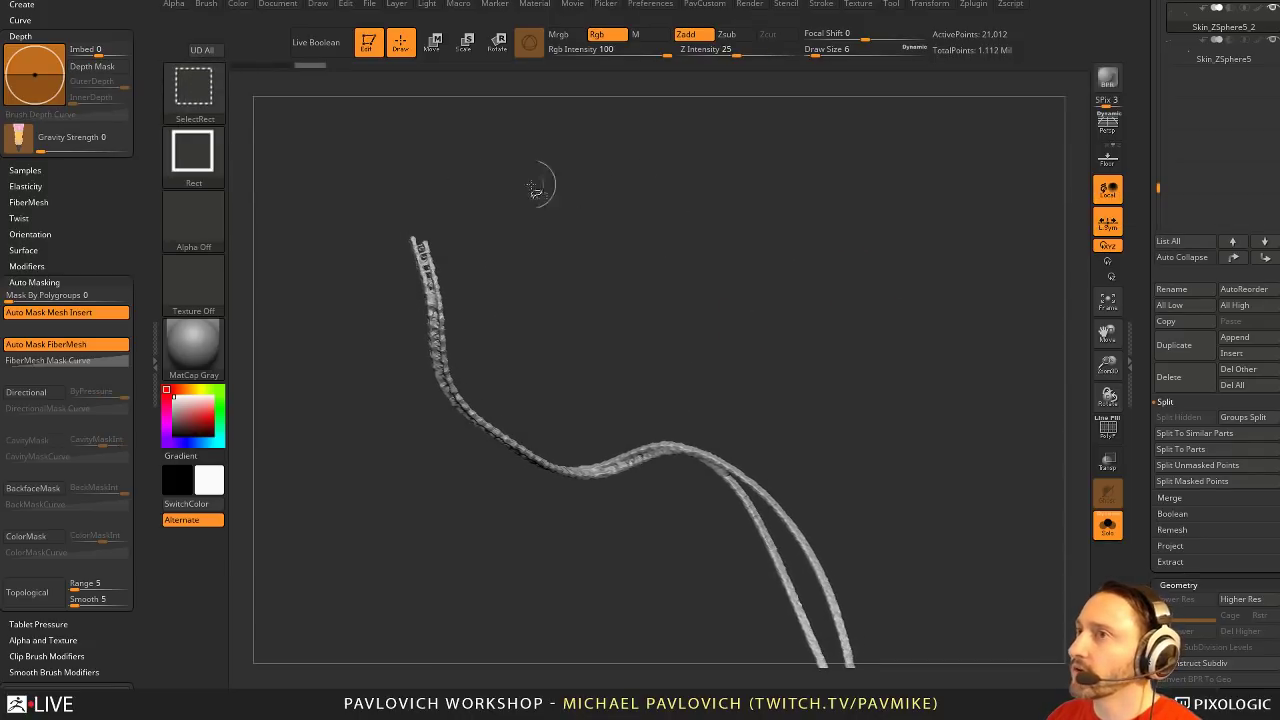
{"action": "key", "text": "ctrl+shift+b"}
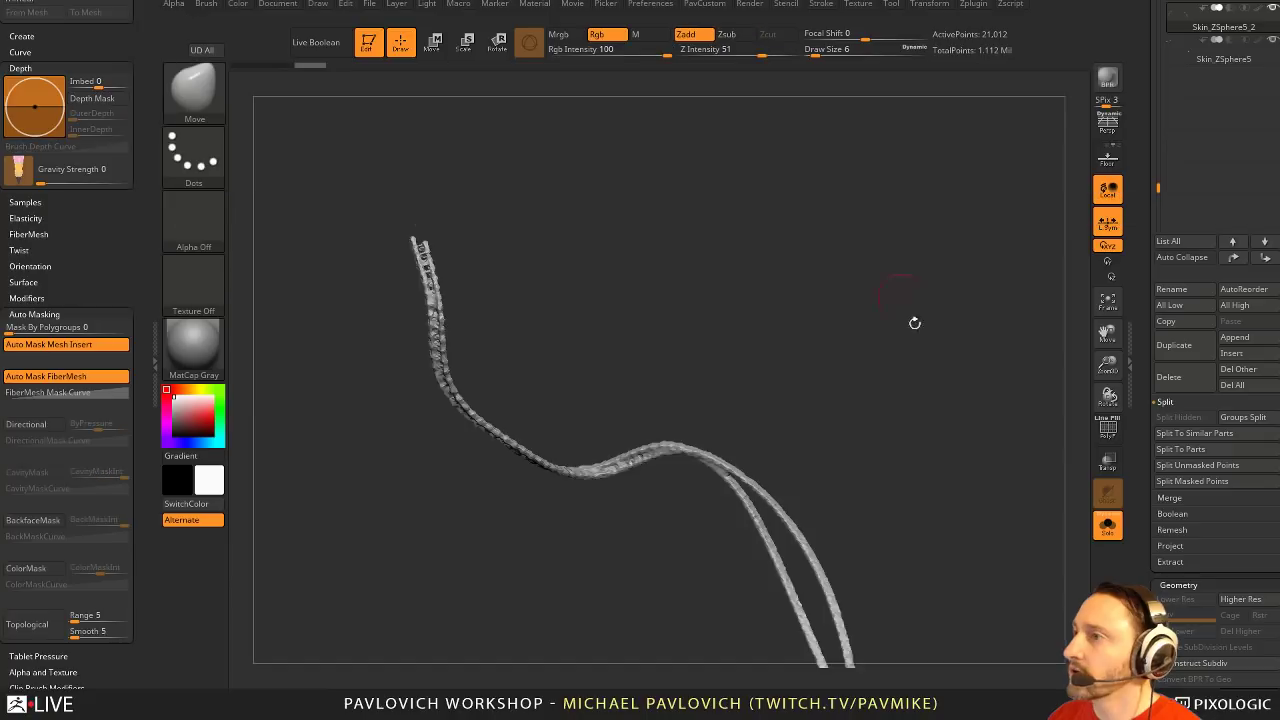
{"action": "mouse_move", "coordinate": [914, 321]}
{"action": "left_mouse_down", "text": "alt"}
{"action": "mouse_move", "coordinate": [890, 257]}
{"action": "mouse_move", "coordinate": [912, 267]}
{"action": "mouse_move", "coordinate": [915, 297]}
{"action": "mouse_move", "coordinate": [924, 277]}
{"action": "mouse_move", "coordinate": [929, 291]}
{"action": "left_mouse_up", "text": "alt"}
{"action": "key", "text": "ctrl"}
{"action": "key", "text": "ctrl+shift"}
{"action": "mouse_move", "coordinate": [894, 246]}
{"action": "left_mouse_down", "text": "ctrl+shift"}
{"action": "mouse_move", "coordinate": [600, 563]}
{"action": "mouse_move", "coordinate": [610, 545]}
{"action": "left_mouse_up", "text": "ctrl+shift"}
{"action": "key", "text": "ctrl+shift"}
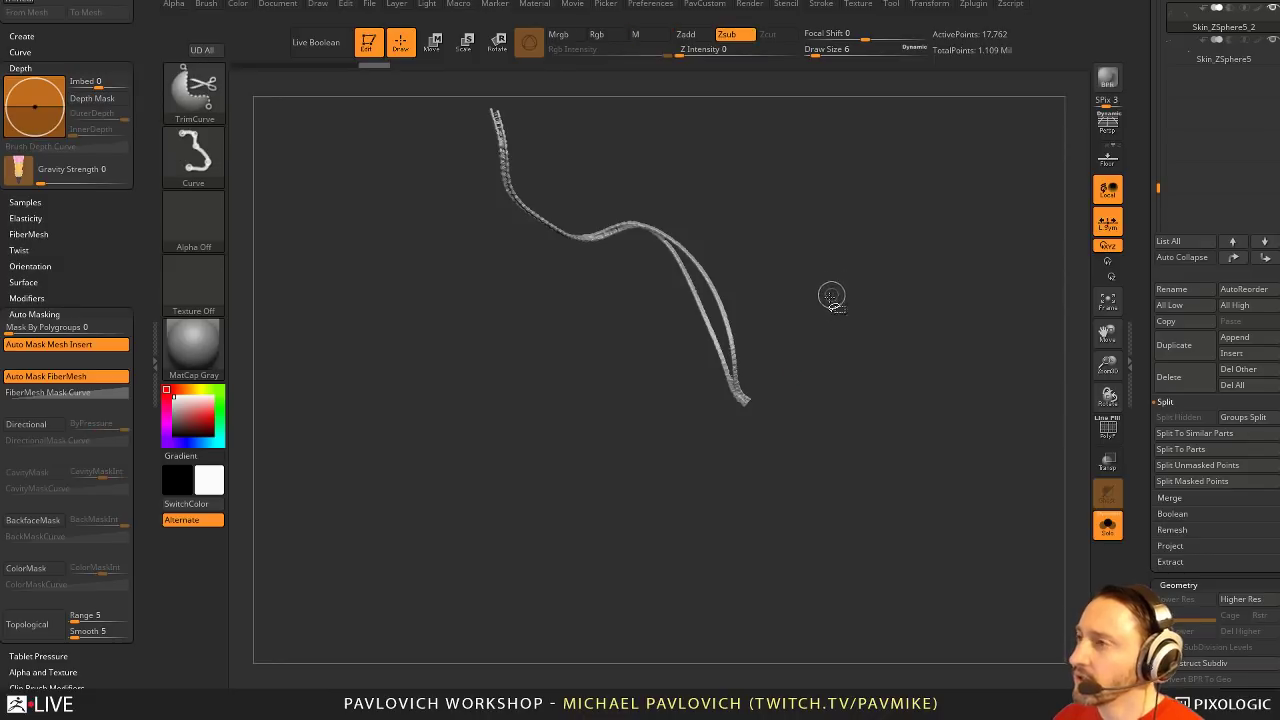
Show polyframes and slice twice across the merged strand with SliceCurve, giving a short middle section its own polygroup
{"action": "key", "text": "shift+f"}
{"action": "mouse_move", "coordinate": [848, 336]}
{"action": "left_mouse_down", "text": "alt"}
{"action": "mouse_move", "coordinate": [948, 354]}
{"action": "mouse_move", "coordinate": [985, 460]}
{"action": "left_mouse_up", "text": "alt"}
{"action": "key", "text": "ctrl+shift"}
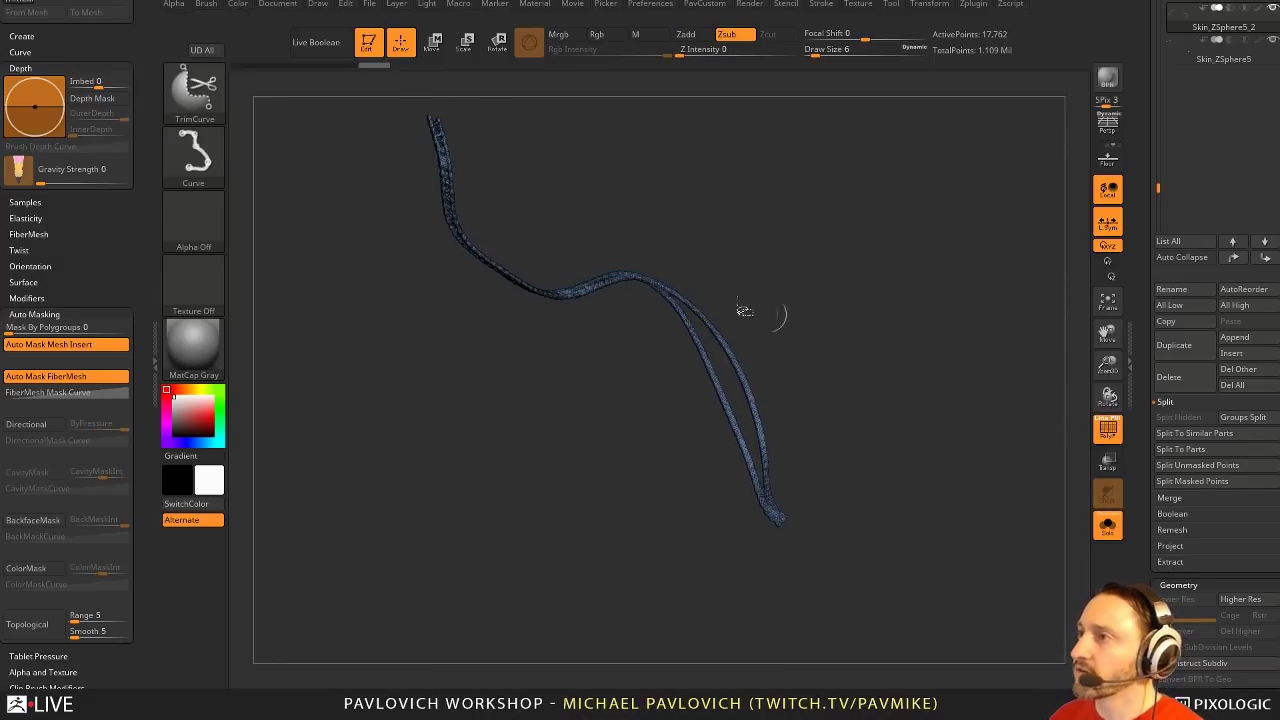
{"action": "left_click", "coordinate": [210, 112], "text": "ctrl+shift"}
{"action": "left_click_drag", "start_coordinate": [861, 390], "coordinate": [813, 278]}
{"action": "mouse_move", "coordinate": [802, 428]}
{"action": "left_mouse_down"}
{"action": "mouse_move", "coordinate": [874, 429]}
{"action": "mouse_move", "coordinate": [686, 623]}
{"action": "left_mouse_up"}
{"action": "left_click", "coordinate": [200, 100], "text": "ctrl+shift"}
{"action": "left_click", "coordinate": [737, 173]}
{"action": "left_click_drag", "start_coordinate": [799, 279], "coordinate": [843, 349]}
{"action": "left_click_drag", "start_coordinate": [748, 195], "coordinate": [618, 670], "text": "ctrl+shift"}
{"action": "left_click_drag", "start_coordinate": [709, 189], "coordinate": [617, 663], "text": "ctrl+shift"}
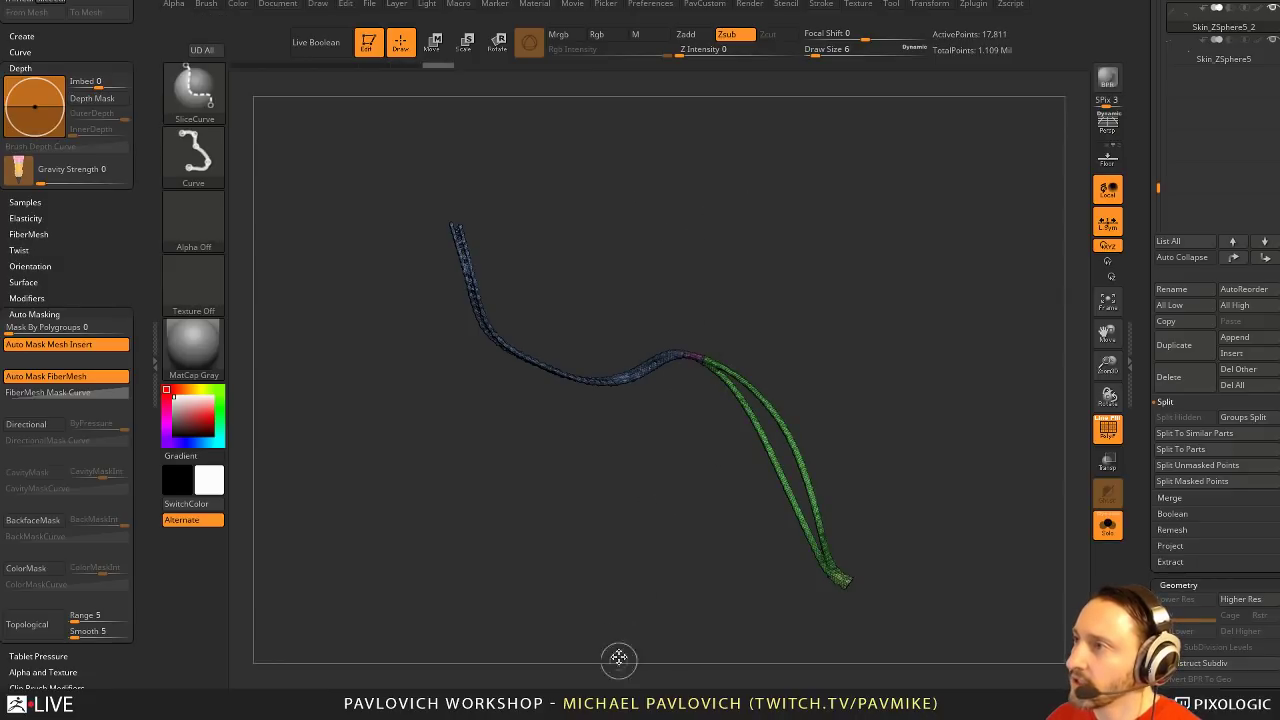
Isolate the short middle polygroup with SelectRect and delete the hidden rest of the chain copy
{"action": "left_click_drag", "start_coordinate": [848, 346], "coordinate": [860, 331]}
{"action": "key", "text": "ctrl+shift"}
{"action": "left_click", "coordinate": [215, 101], "text": "ctrl+shift"}
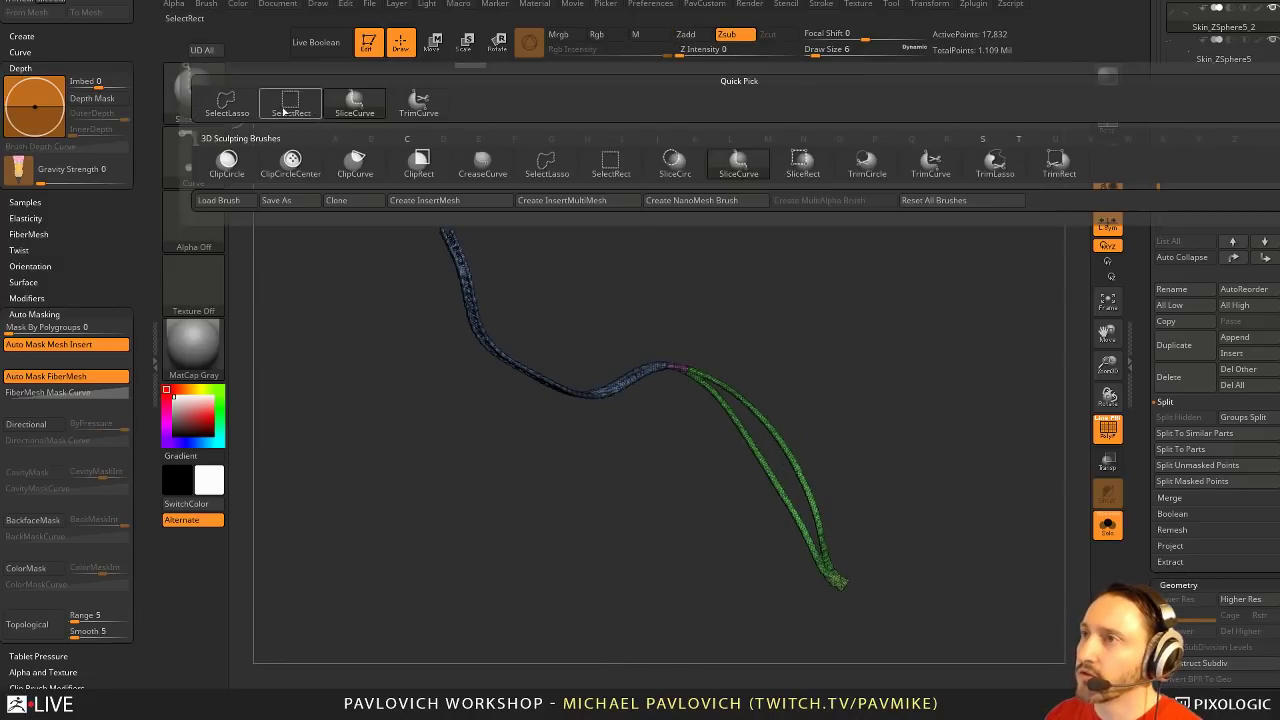
{"action": "left_click", "coordinate": [287, 105], "text": "ctrl+shift"}
{"action": "left_click", "coordinate": [678, 369], "text": "ctrl+shift"}
{"action": "left_click_drag", "start_coordinate": [824, 392], "coordinate": [873, 573], "text": "ctrl+shift"}
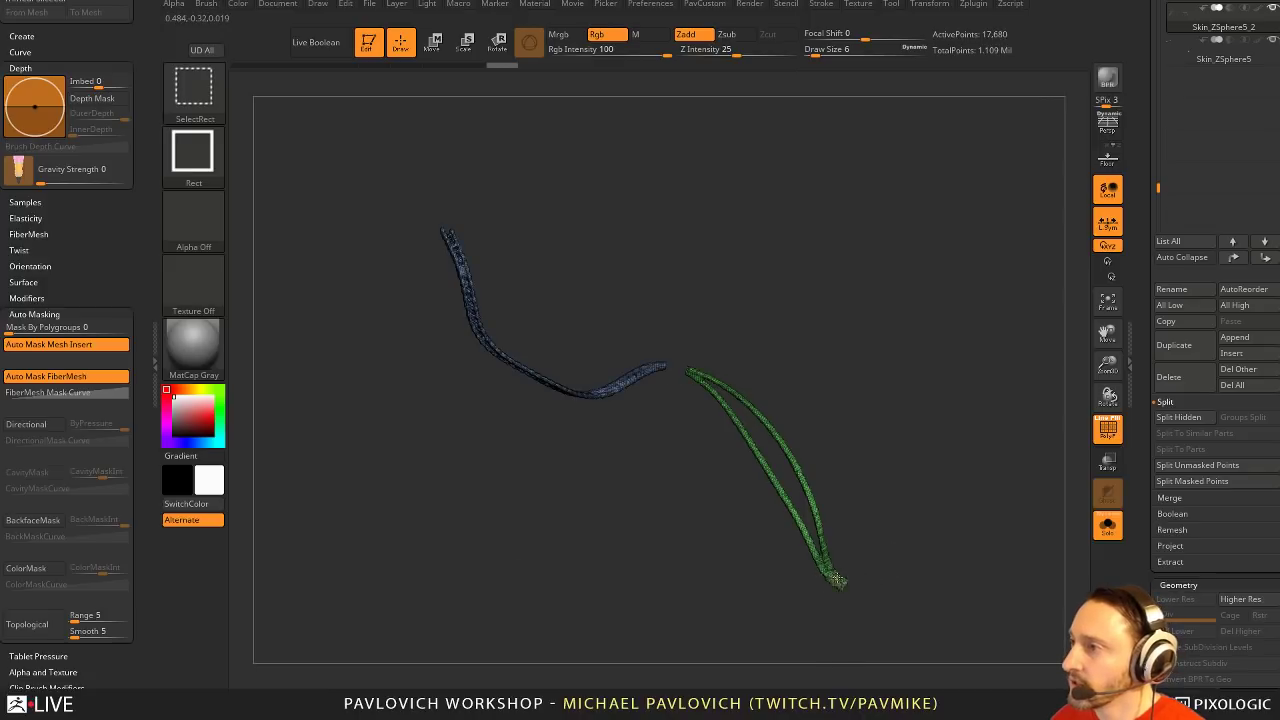
{"action": "left_click_drag", "start_coordinate": [942, 447], "coordinate": [928, 405], "text": "ctrl+shift"}
{"action": "key", "text": "2"}
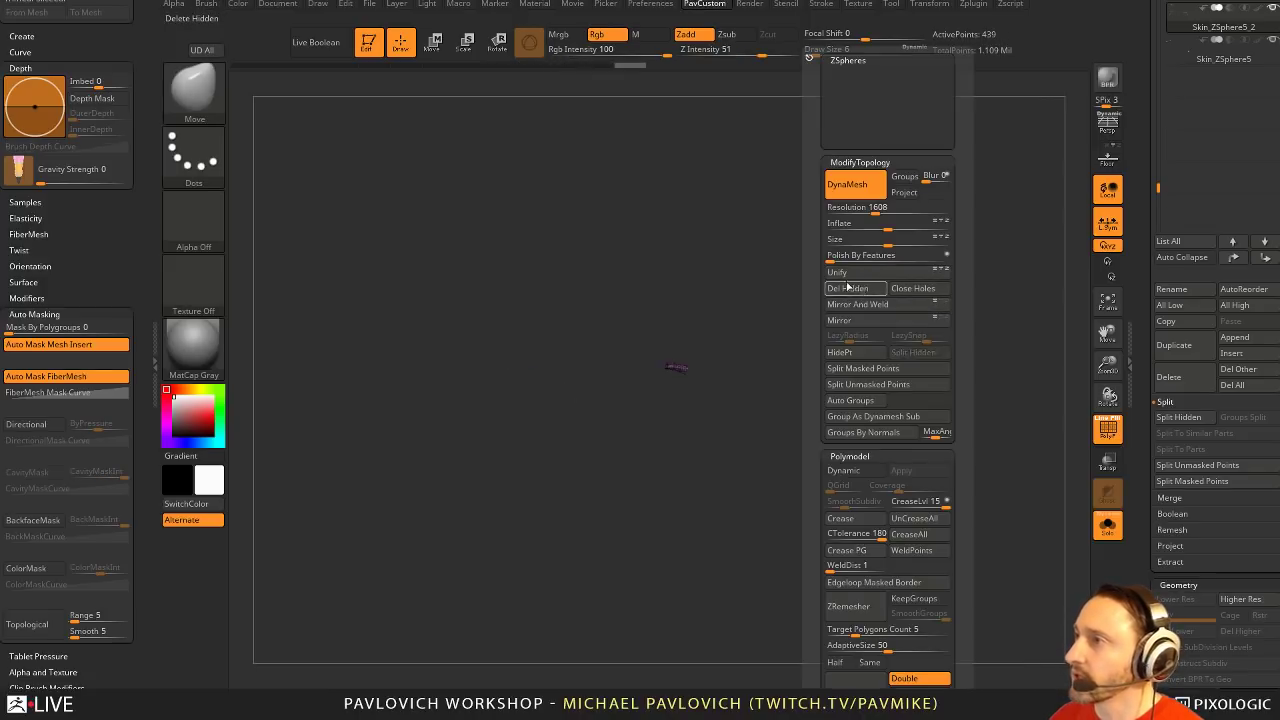
{"action": "left_click", "coordinate": [847, 288]}
{"action": "left_click_drag", "start_coordinate": [858, 349], "coordinate": [891, 383]}
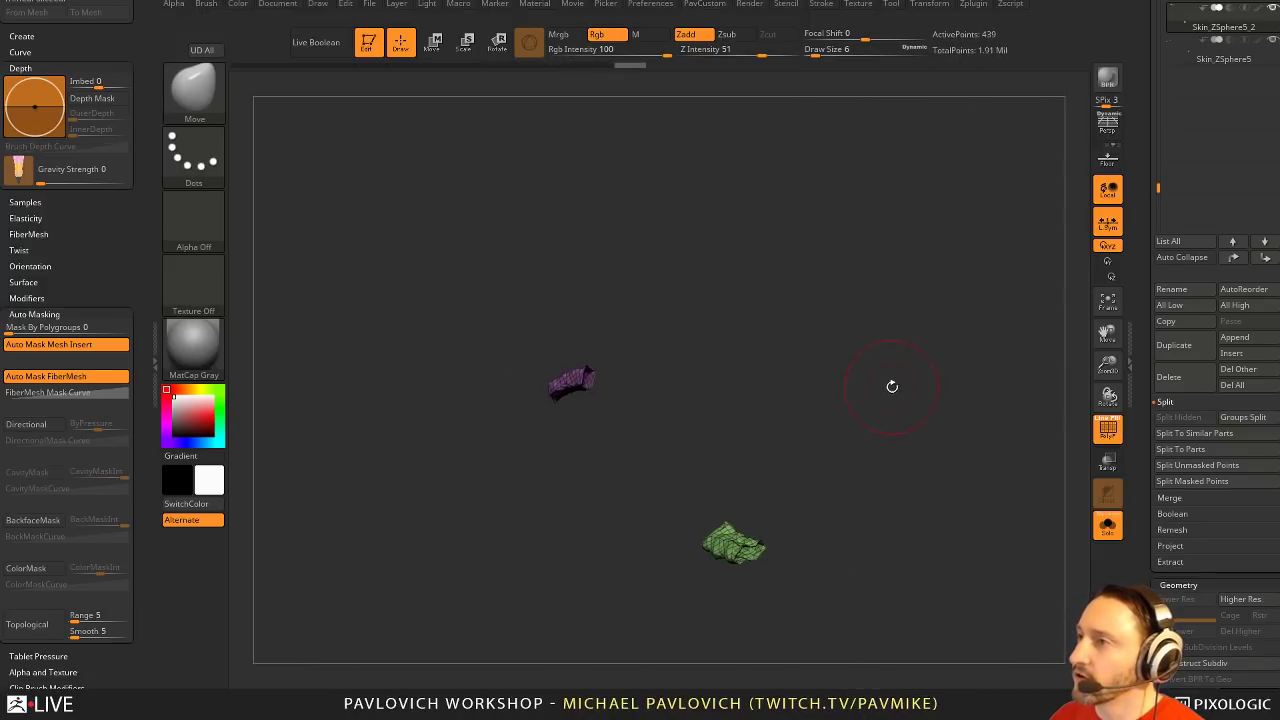
Set ZRemesher to Half with Adaptive Size 0 and try it on the remaining short section
{"action": "key", "text": "space"}
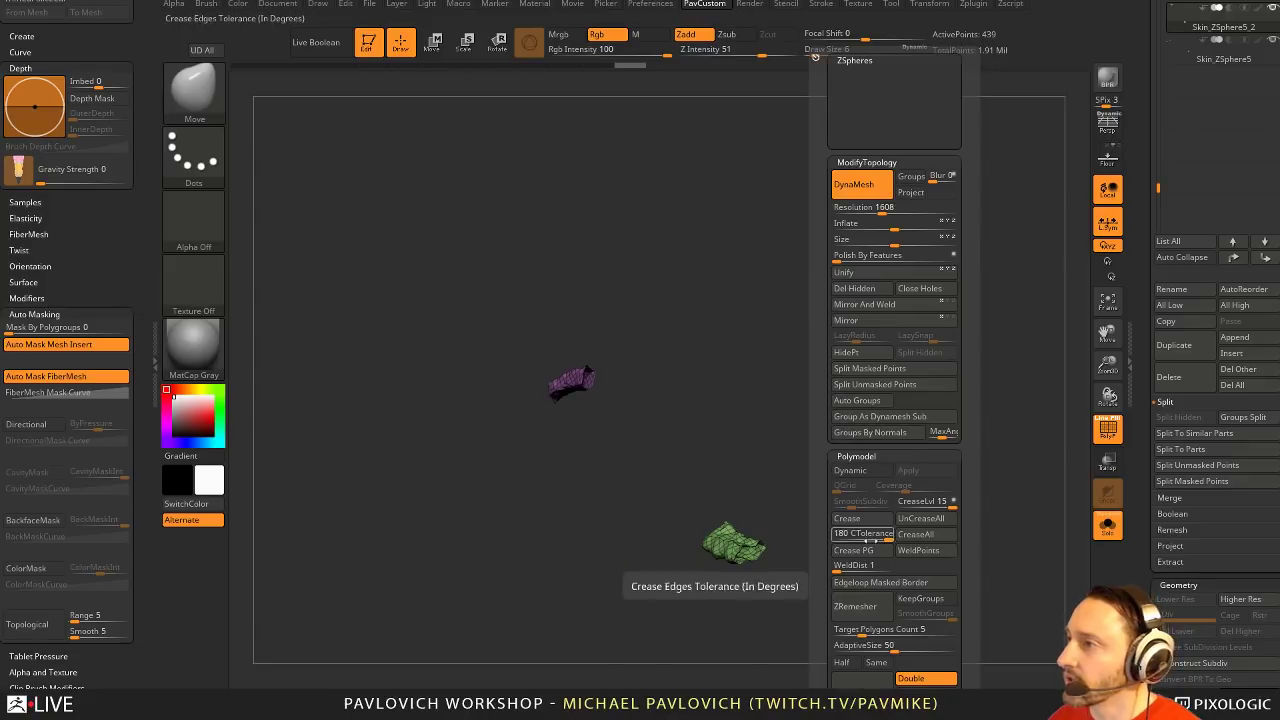
{"action": "left_click_drag", "start_coordinate": [858, 650], "coordinate": [836, 651]}
{"action": "left_click", "coordinate": [846, 663]}
{"action": "left_click", "coordinate": [859, 608]}
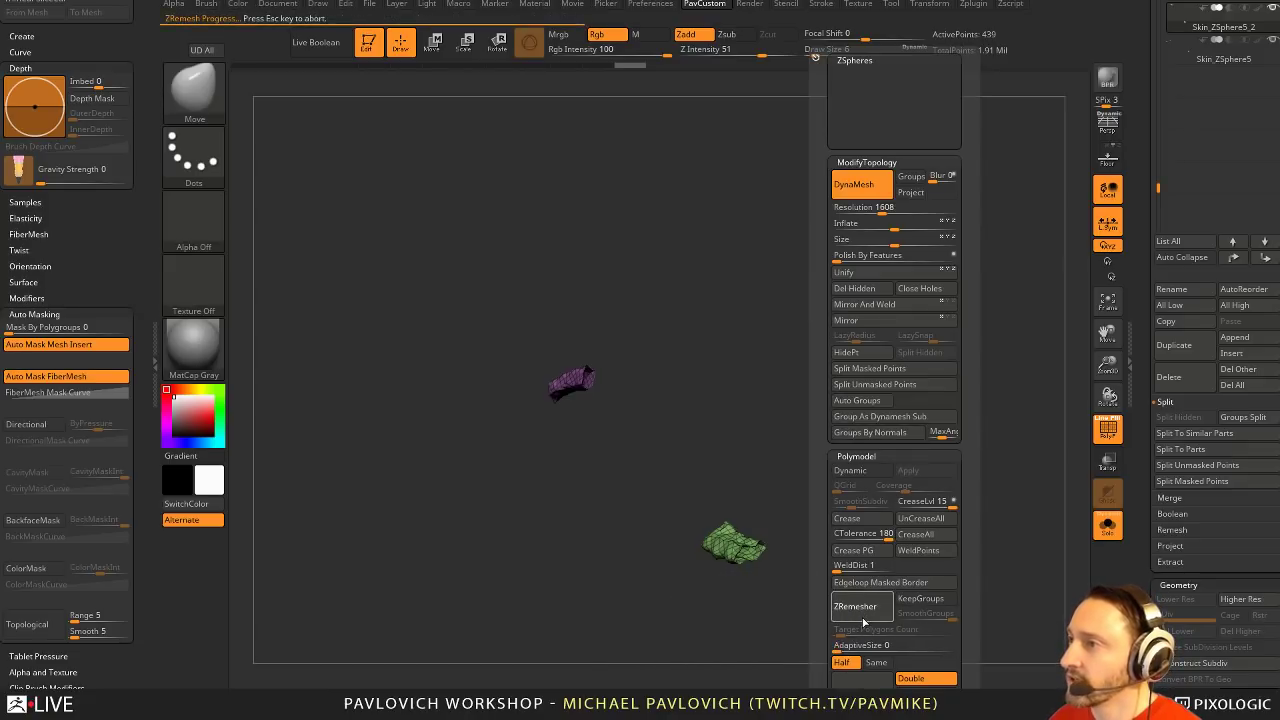
{"action": "left_click_drag", "start_coordinate": [775, 575], "coordinate": [829, 485]}
{"action": "key", "text": "ctrl+z"}
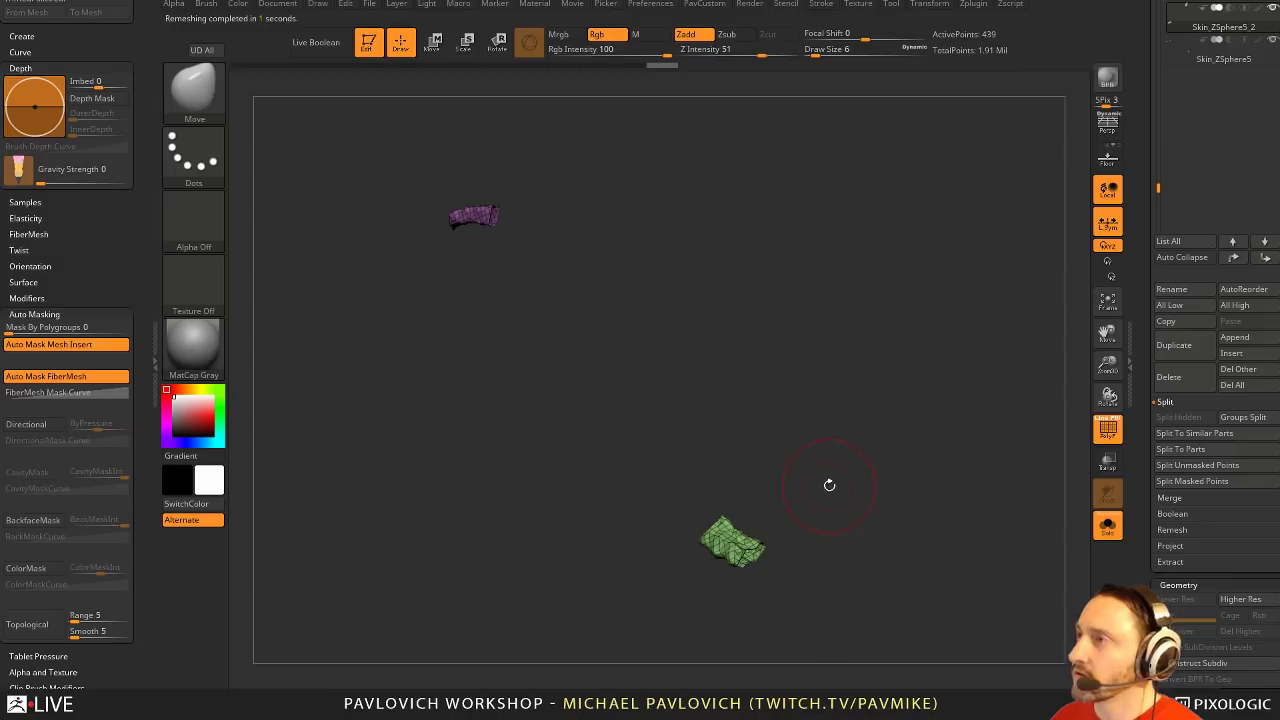
Try ZRemesher at Half again on the short section from a closer view
{"action": "key", "text": "space"}
{"action": "left_click_drag", "start_coordinate": [968, 492], "coordinate": [905, 339], "text": "alt"}
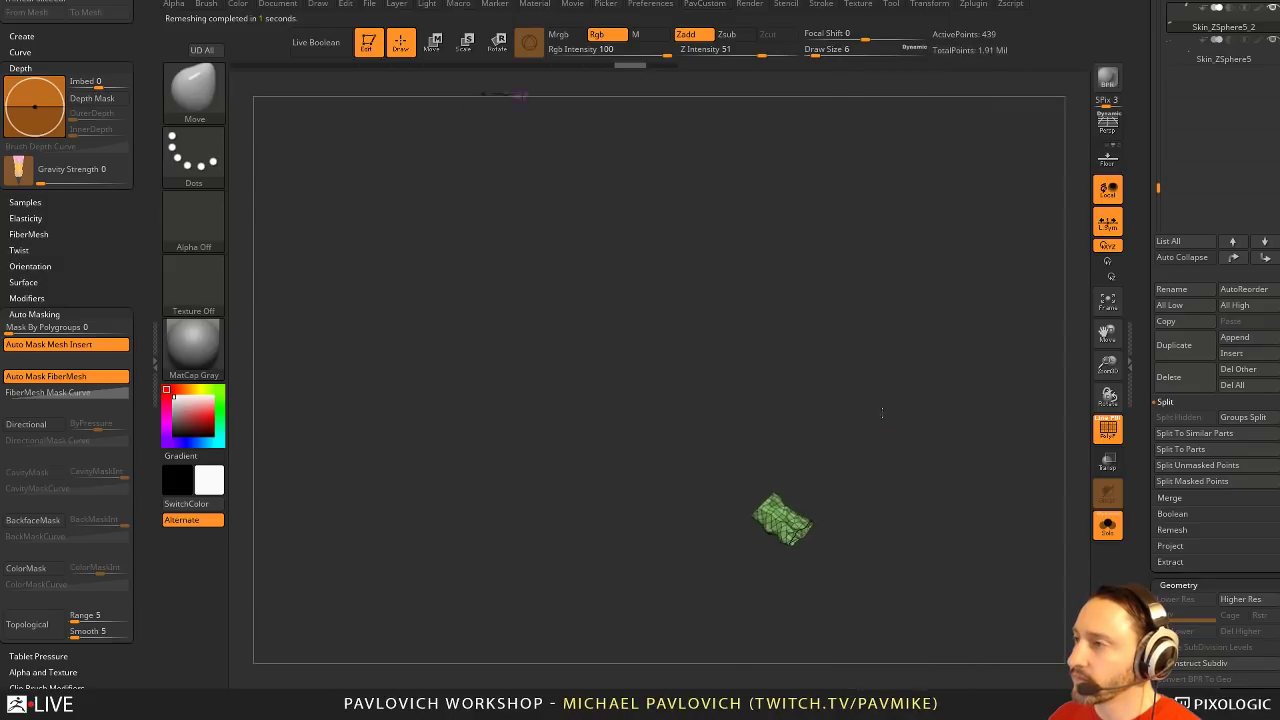
{"action": "key", "text": "2"}
{"action": "left_click", "coordinate": [866, 606]}
{"action": "mouse_move", "coordinate": [780, 438]}
{"action": "left_mouse_down"}
{"action": "mouse_move", "coordinate": [786, 470]}
{"action": "mouse_move", "coordinate": [909, 474]}
{"action": "left_mouse_up"}
{"action": "key", "text": "ctrl+z"}
{"action": "key", "text": "s"}
{"action": "left_click", "coordinate": [913, 468]}
{"action": "key", "text": "2"}
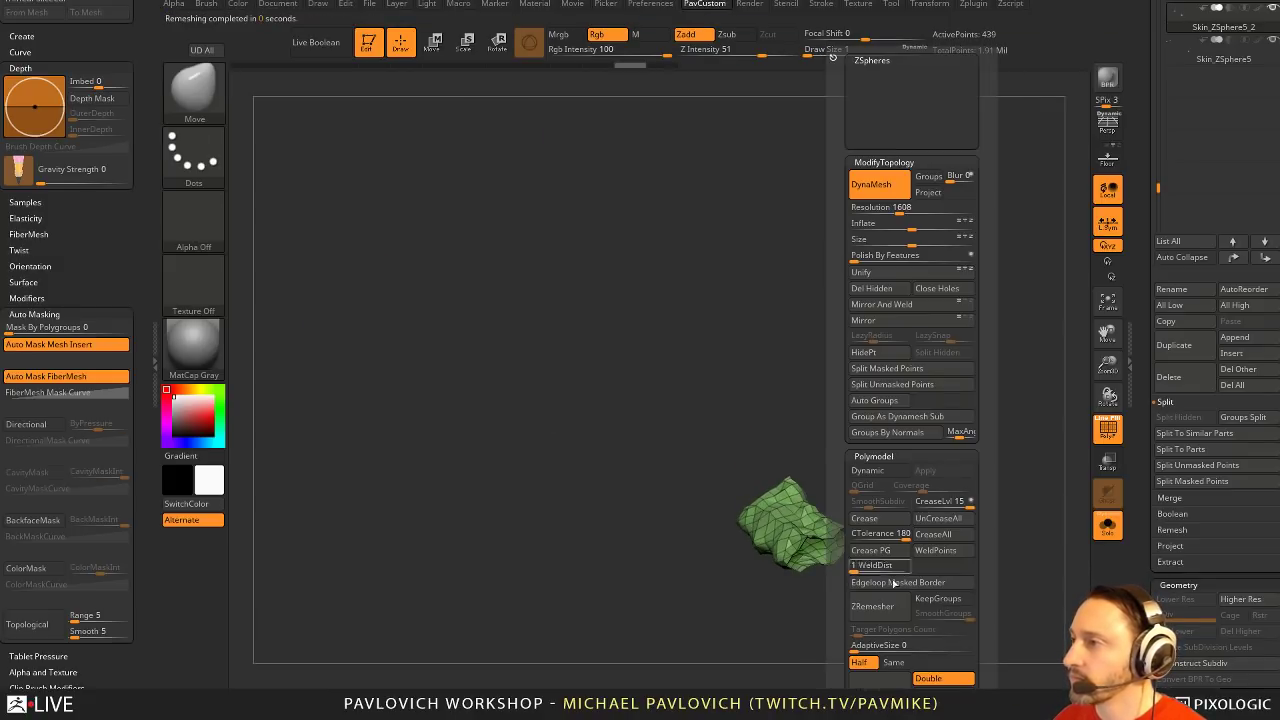
{"action": "left_click", "coordinate": [889, 613]}
{"action": "key", "text": "ctrl+z"}
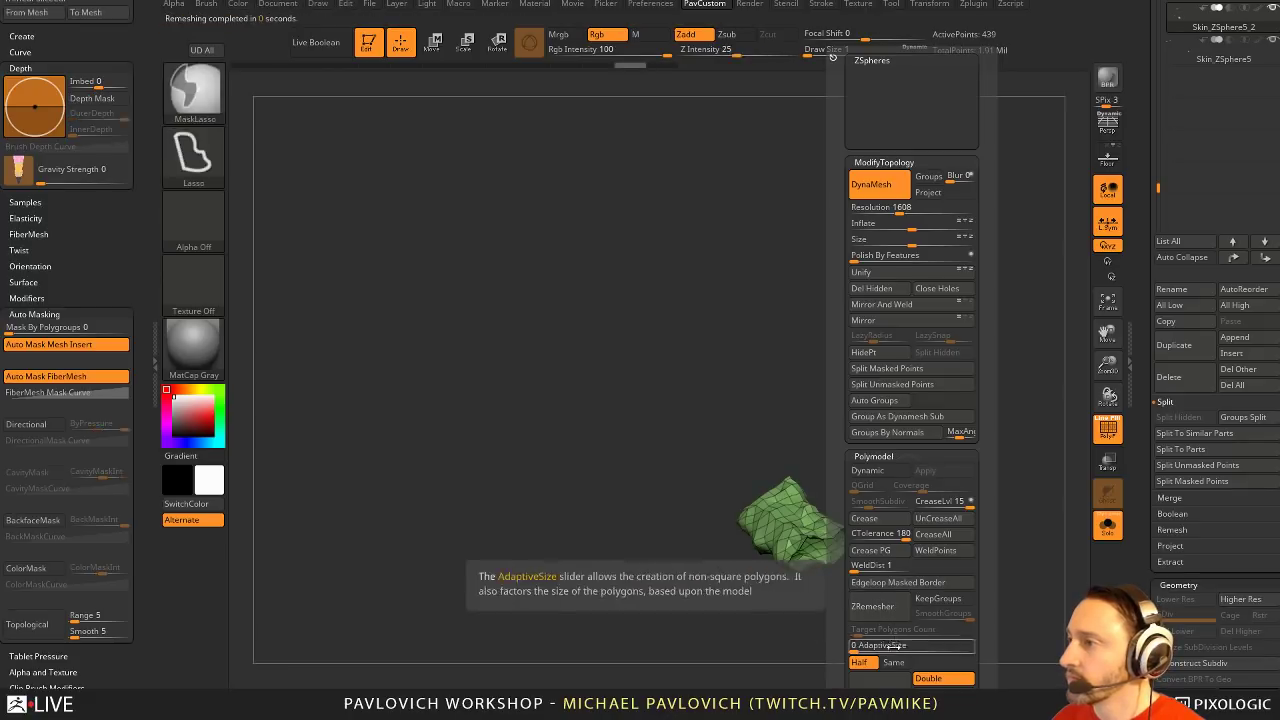
Try ZRemesher with Same on the short section, and try Del Hidden to clear any leftover geometry
{"action": "left_click", "coordinate": [893, 662]}
{"action": "left_click", "coordinate": [893, 612]}
{"action": "key", "text": "ctrl+z"}
{"action": "key", "text": "2"}
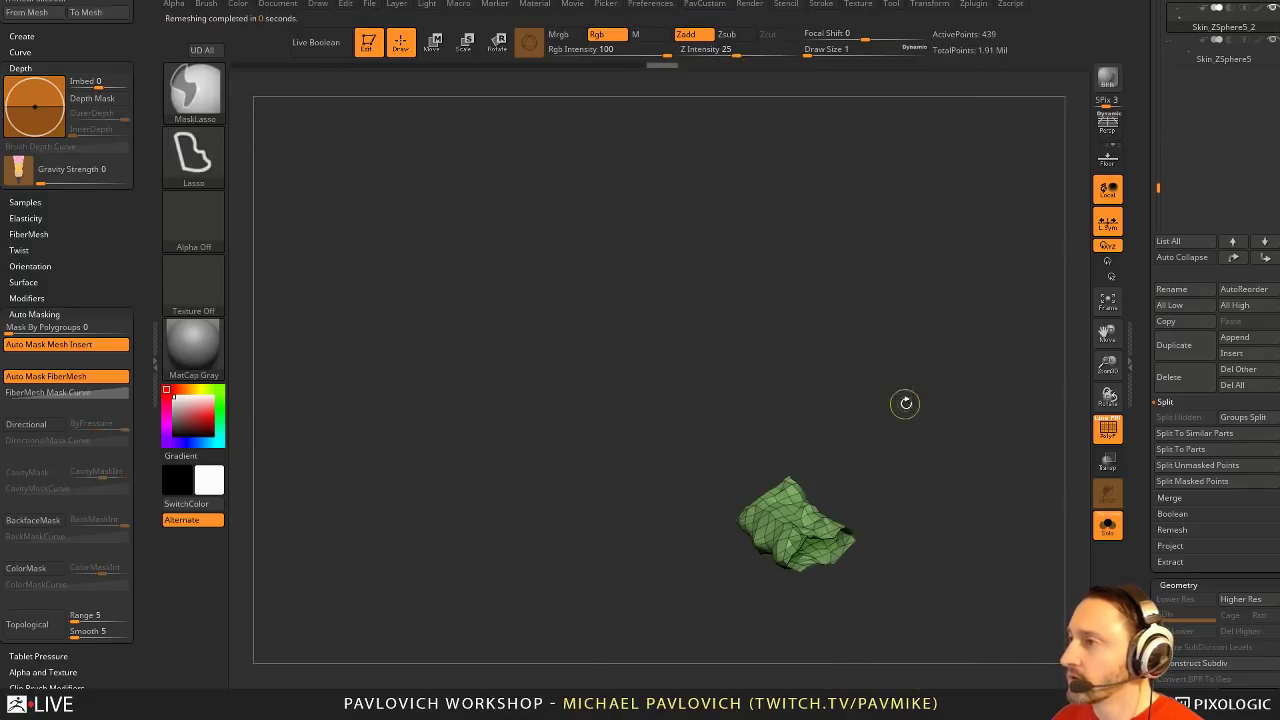
{"action": "key", "text": "2"}
{"action": "left_click", "coordinate": [885, 289]}
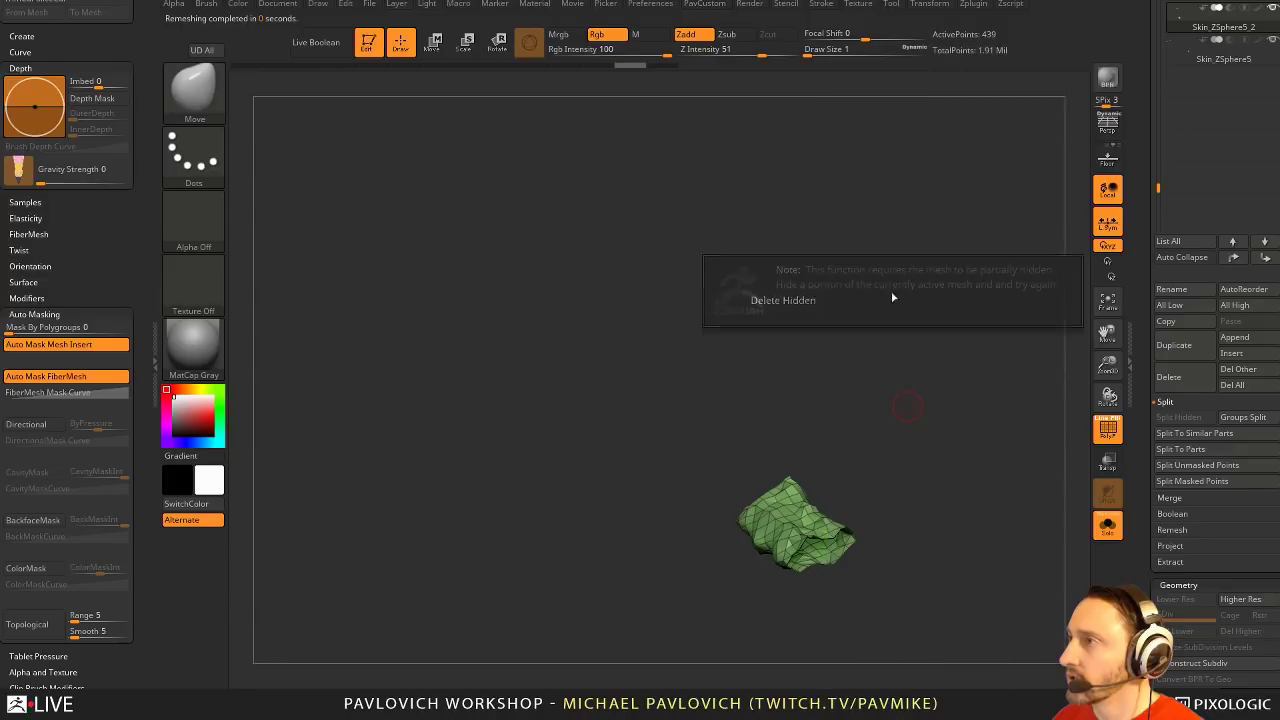
Try ZRemesher with Same on the short section, followed by another remesh at Half
{"action": "key", "text": "2"}
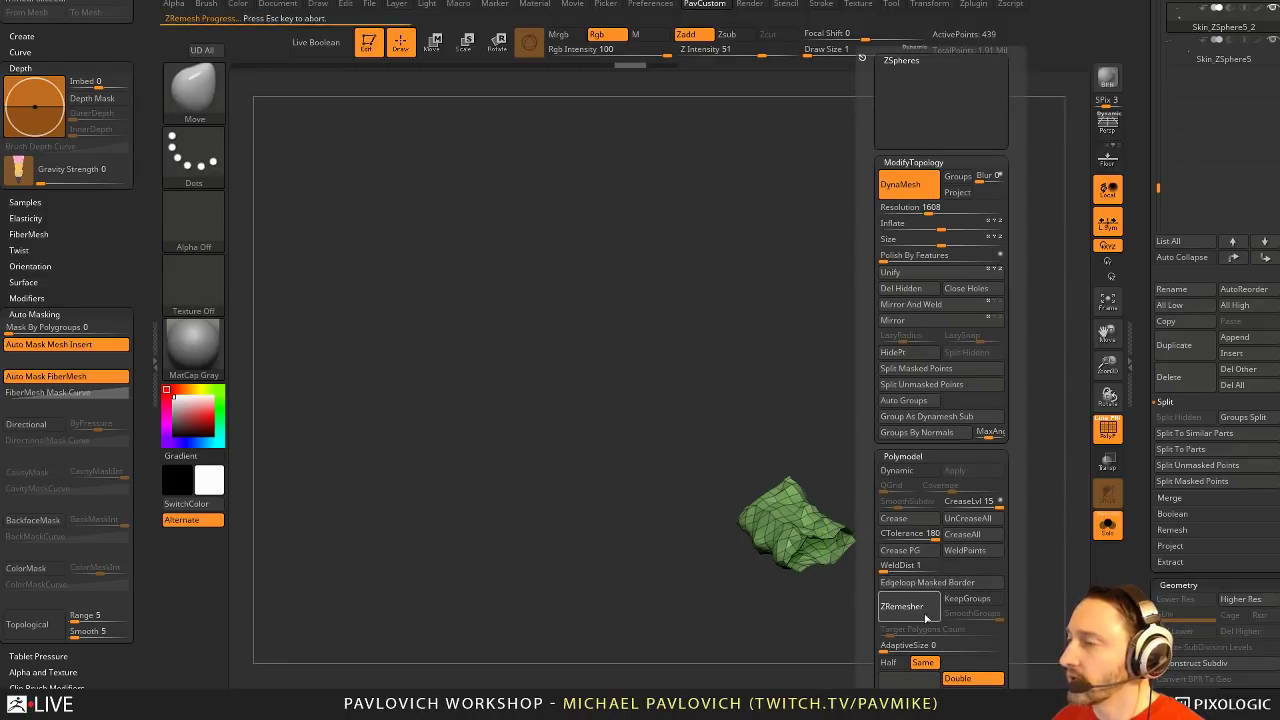
{"action": "left_click", "coordinate": [916, 612]}
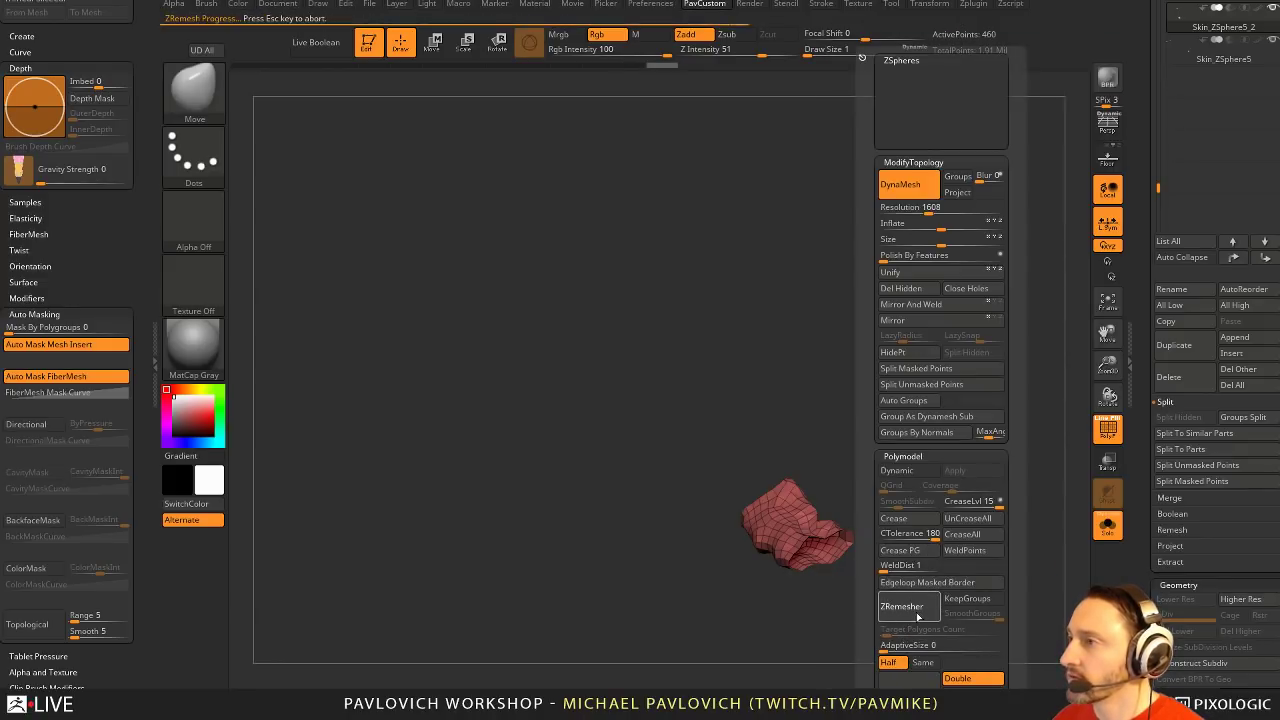
{"action": "key", "text": "ctrl+z"}
{"action": "key", "text": "ctrl+z"}
{"action": "key", "text": "ctrl+z"}
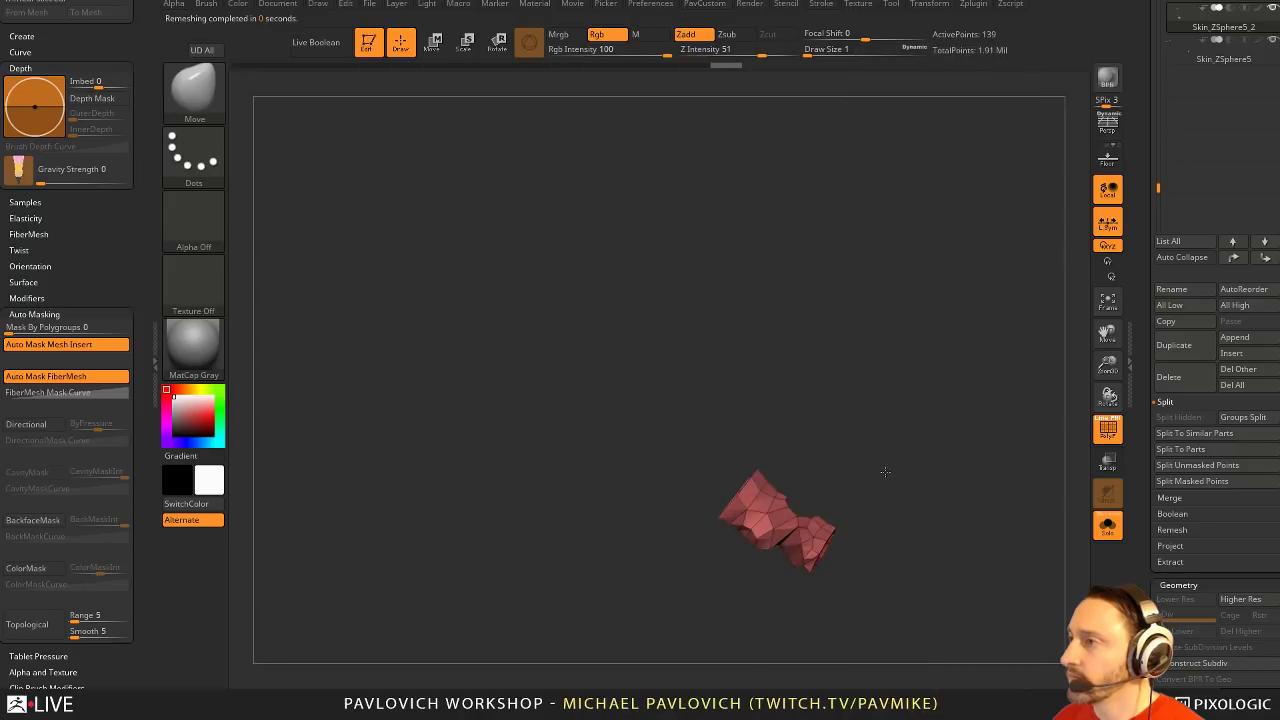
{"action": "left_click_drag", "start_coordinate": [908, 483], "coordinate": [896, 481]}
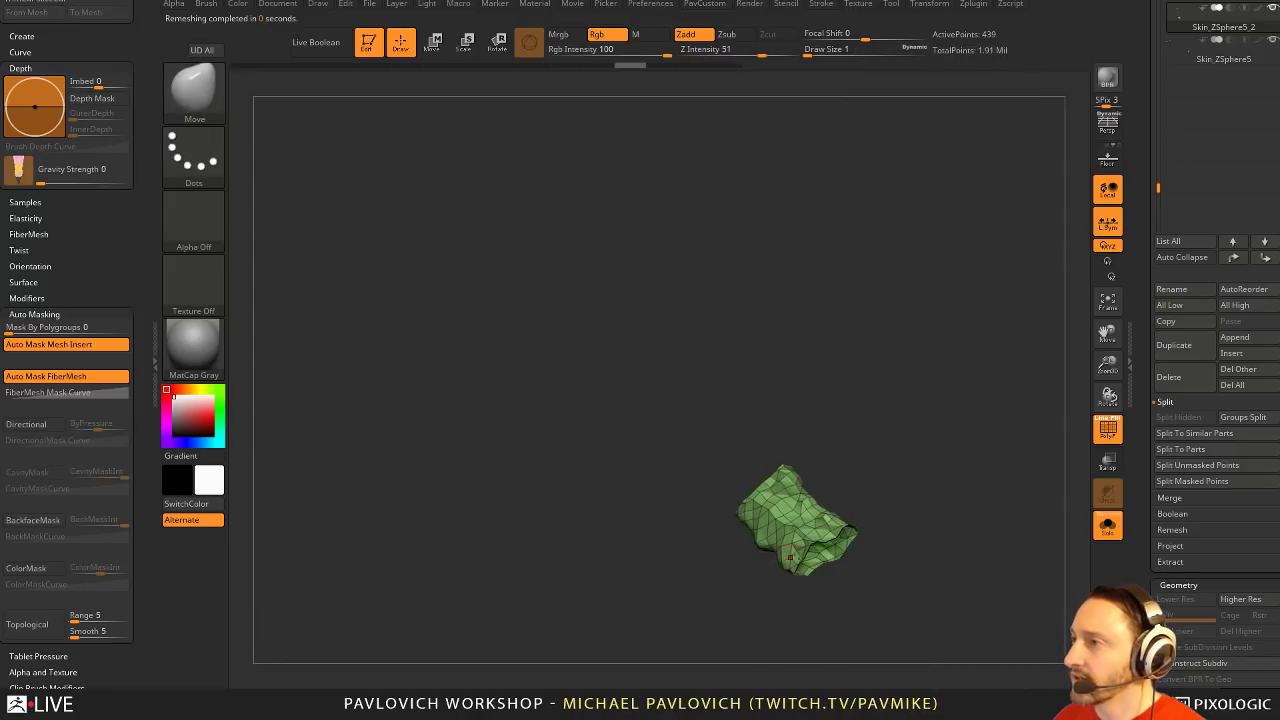
Smooth the short section with Polish By Features and reduce it with repeated ZRemesher passes at Half
{"action": "key", "text": "space"}
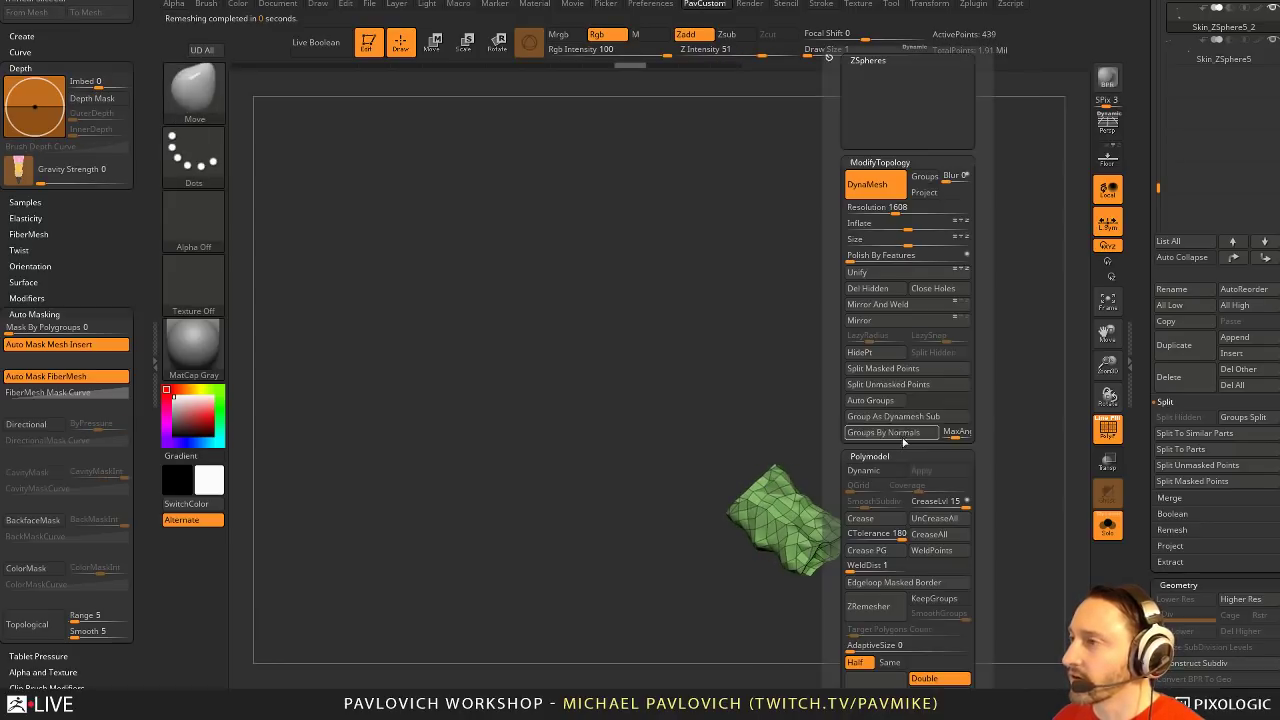
{"action": "left_click", "coordinate": [857, 256]}
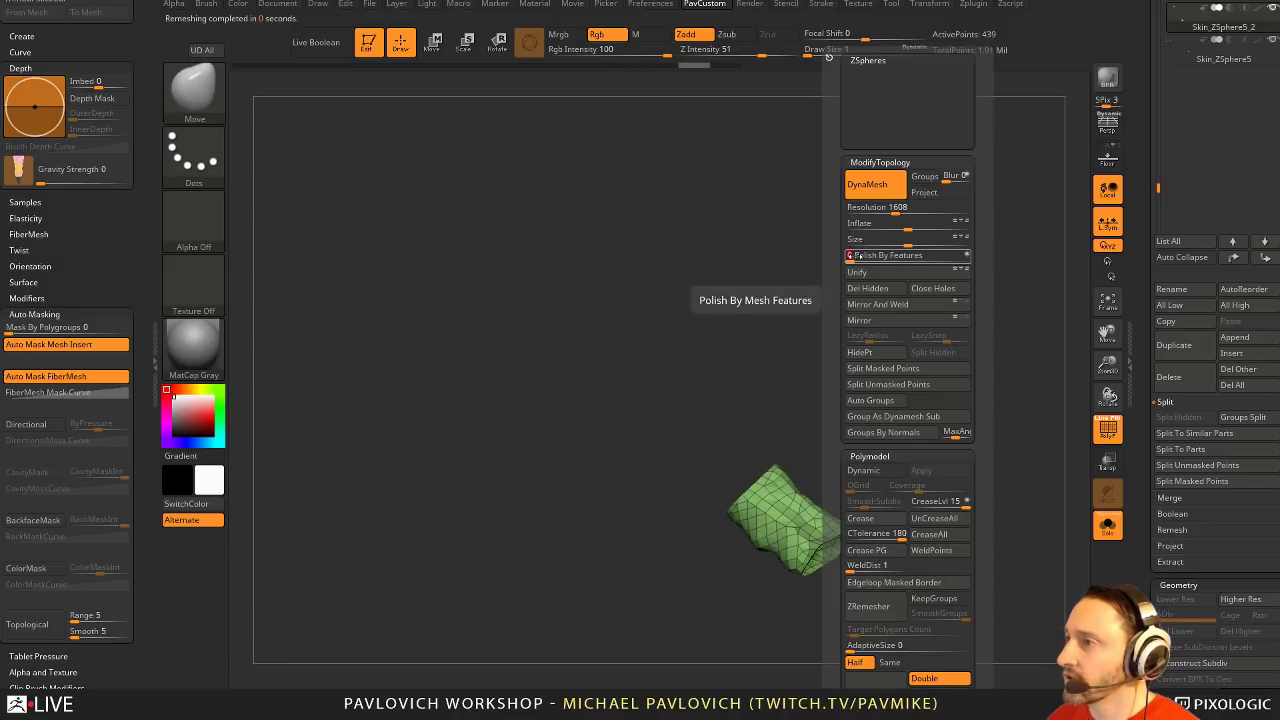
{"action": "left_click_drag", "start_coordinate": [740, 294], "coordinate": [914, 470]}
{"action": "key", "text": "space"}
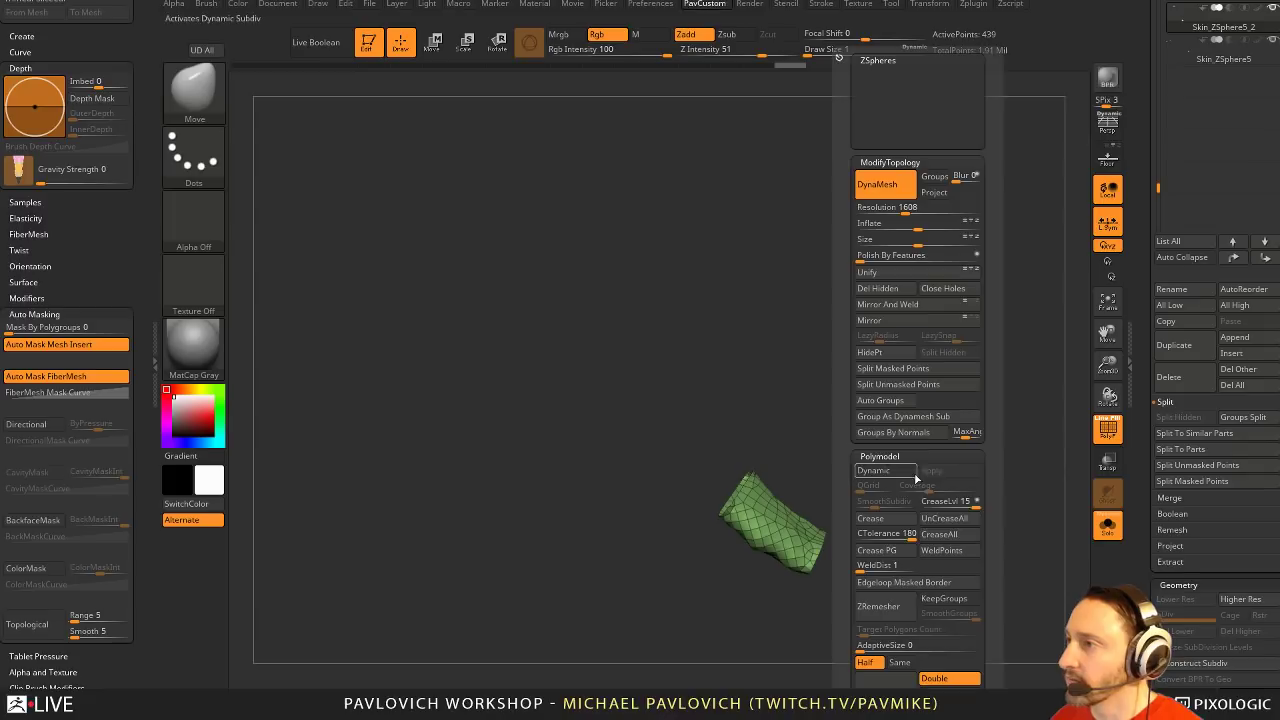
{"action": "left_click", "coordinate": [901, 612]}
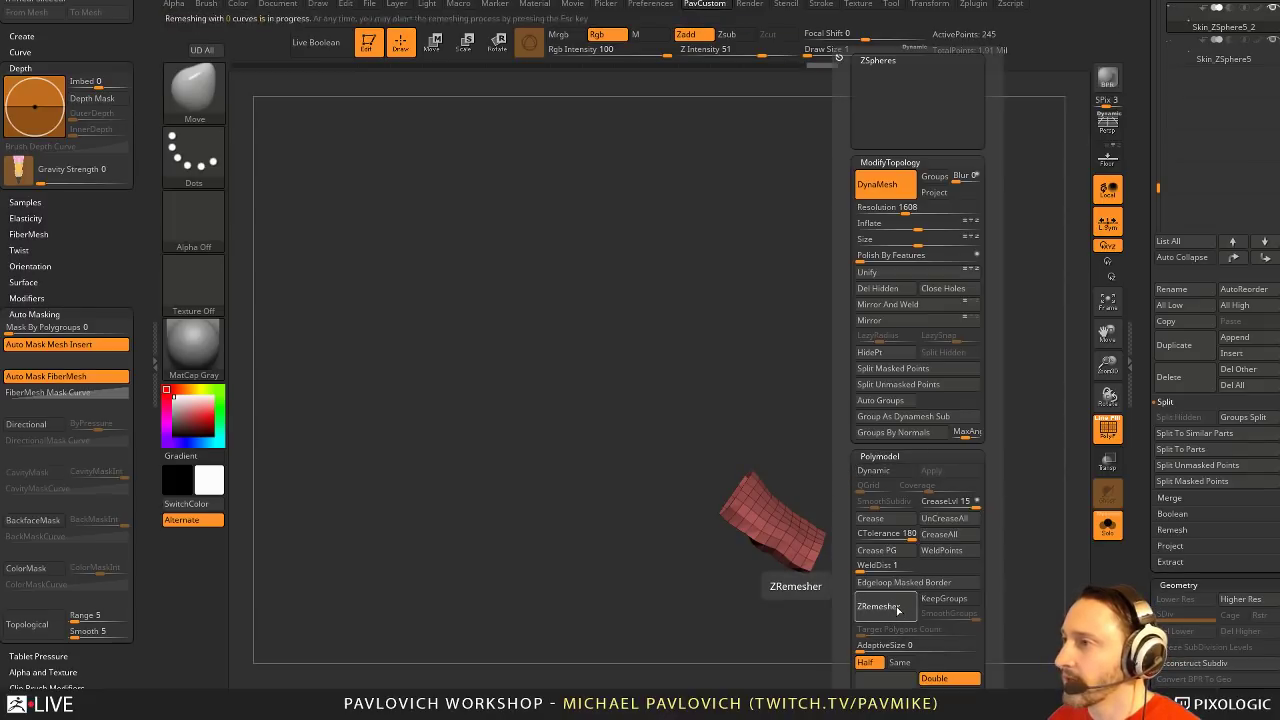
{"action": "left_click_drag", "start_coordinate": [837, 449], "coordinate": [901, 499]}
Thicken the short section into a solid sleeve with a ZModeler QMesh applied to All Polygons
{"action": "key", "text": "b"}
{"action": "key", "text": "z"}
{"action": "key", "text": "m"}
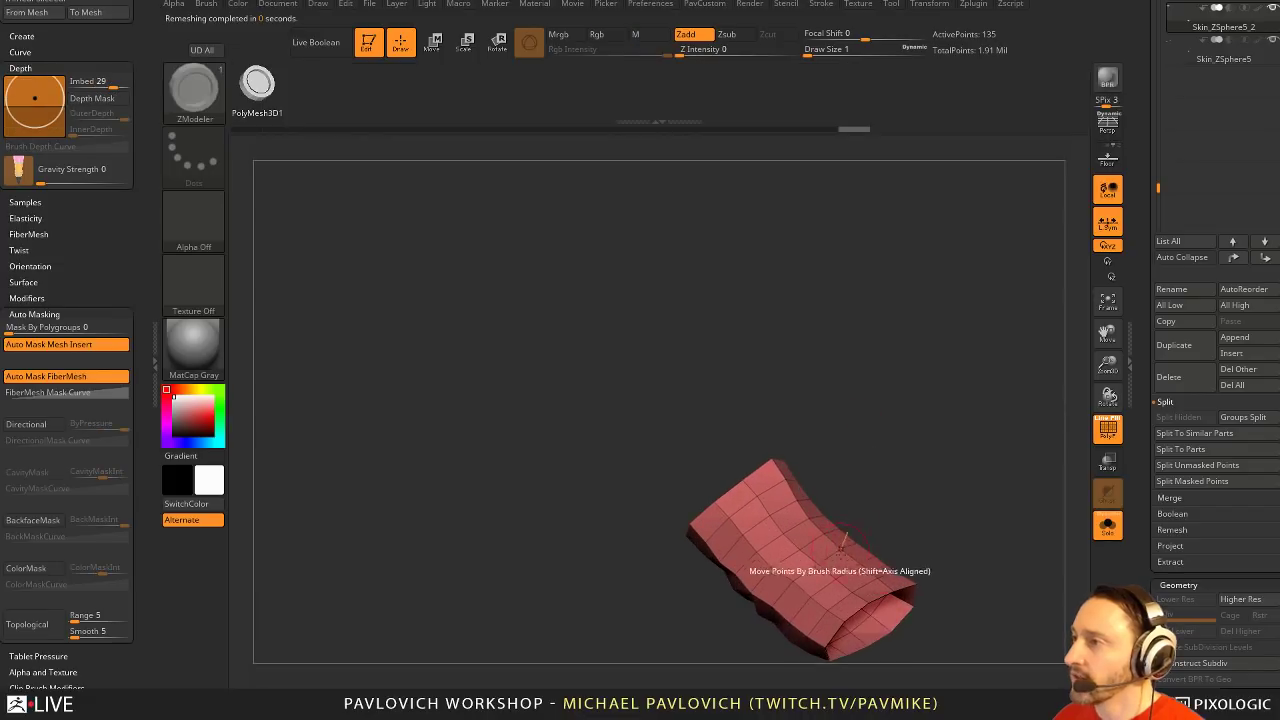
{"action": "key", "text": "space"}
{"action": "left_click_drag", "start_coordinate": [858, 563], "coordinate": [872, 530]}
{"action": "left_click_drag", "start_coordinate": [900, 470], "coordinate": [883, 369], "text": "alt"}
{"action": "key", "text": "ctrl+z"}
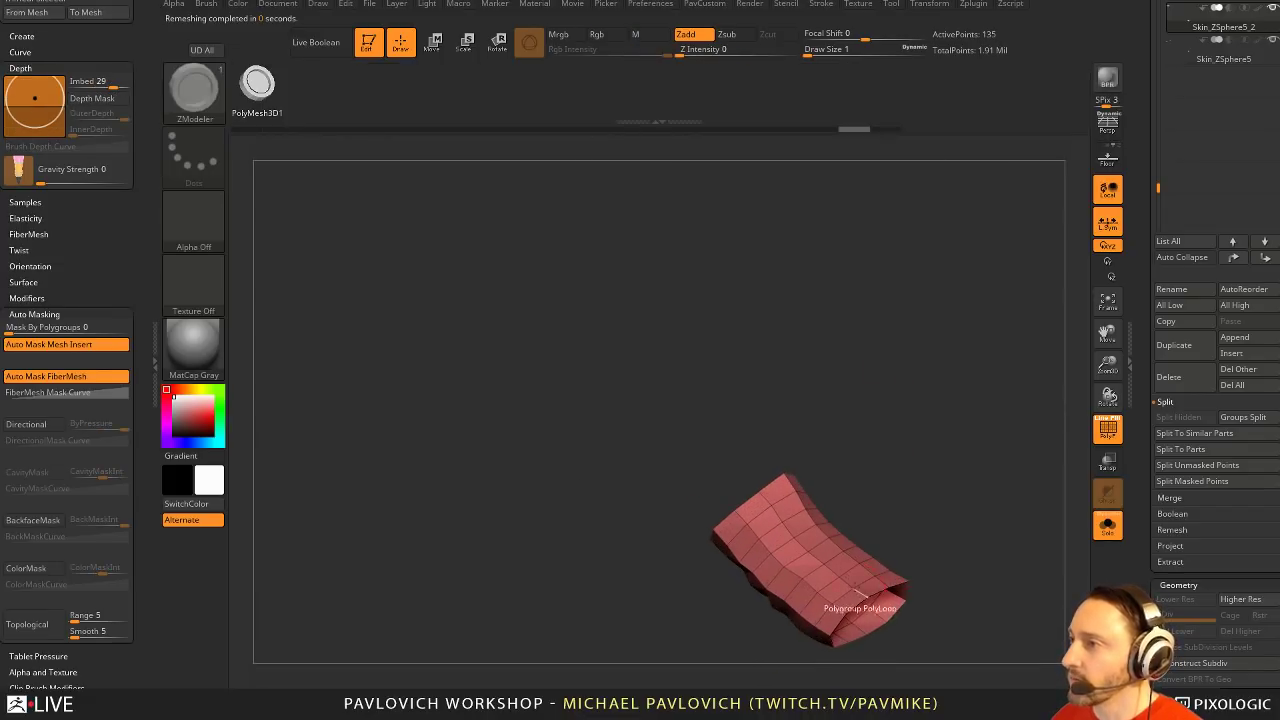
{"action": "key", "text": "space"}
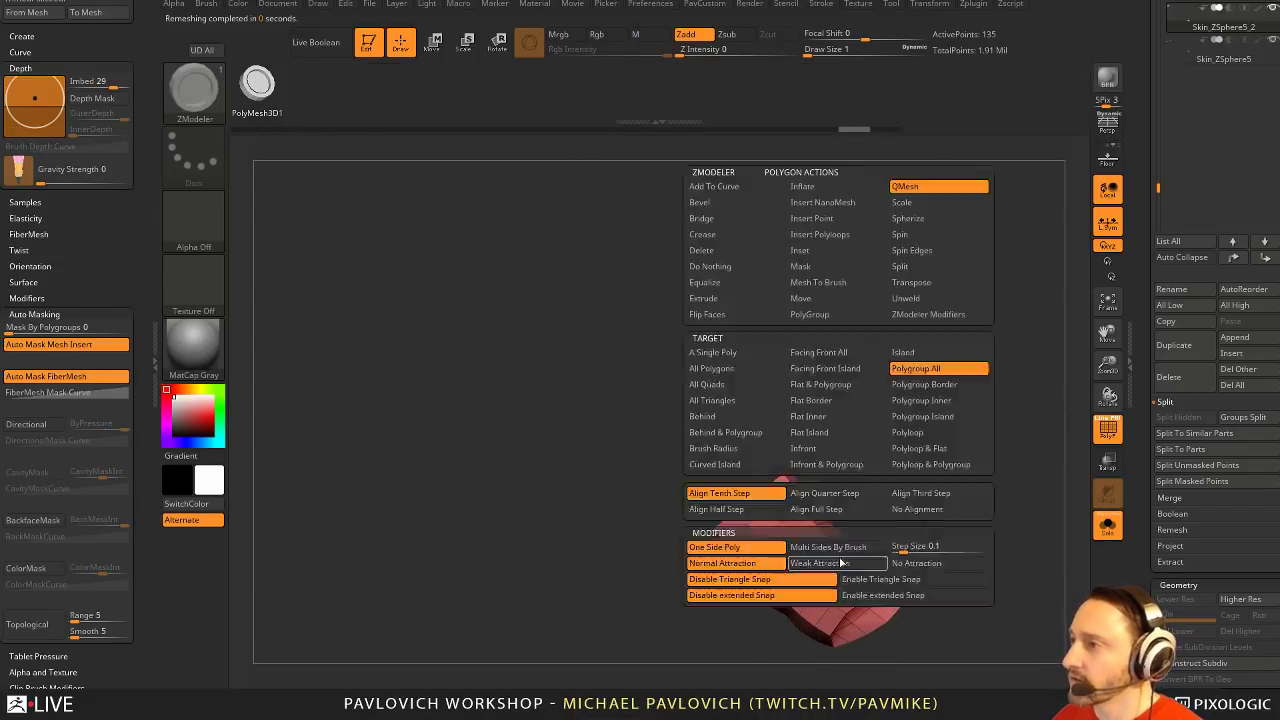
{"action": "left_click", "coordinate": [716, 368]}
{"action": "left_click_drag", "start_coordinate": [845, 570], "coordinate": [835, 527]}
{"action": "left_click_drag", "start_coordinate": [890, 475], "coordinate": [871, 397], "text": "alt"}
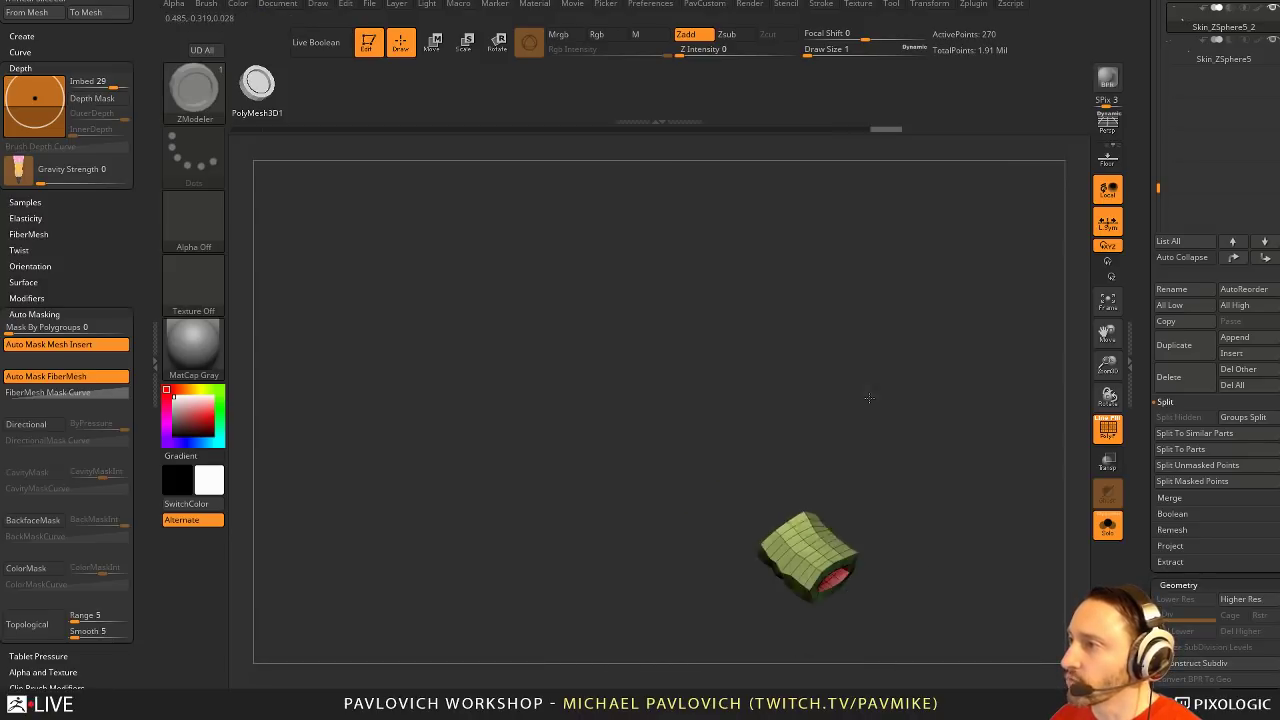
Bring the whole character back by turning off Solo, hide the PolyFrame and return to the Standard brush
{"action": "left_click_drag", "start_coordinate": [931, 439], "coordinate": [1064, 401], "text": "alt"}
{"action": "left_click", "coordinate": [1108, 525]}
{"action": "mouse_move", "coordinate": [938, 354]}
{"action": "left_mouse_down"}
{"action": "mouse_move", "coordinate": [836, 240]}
{"action": "mouse_move", "coordinate": [957, 400]}
{"action": "mouse_move", "coordinate": [946, 434]}
{"action": "mouse_move", "coordinate": [977, 429]}
{"action": "mouse_move", "coordinate": [1003, 452]}
{"action": "mouse_move", "coordinate": [966, 380]}
{"action": "mouse_move", "coordinate": [975, 424]}
{"action": "left_mouse_up"}
{"action": "left_click", "coordinate": [1107, 431]}
{"action": "key", "text": "b"}
{"action": "key", "text": "s"}
{"action": "key", "text": "t"}
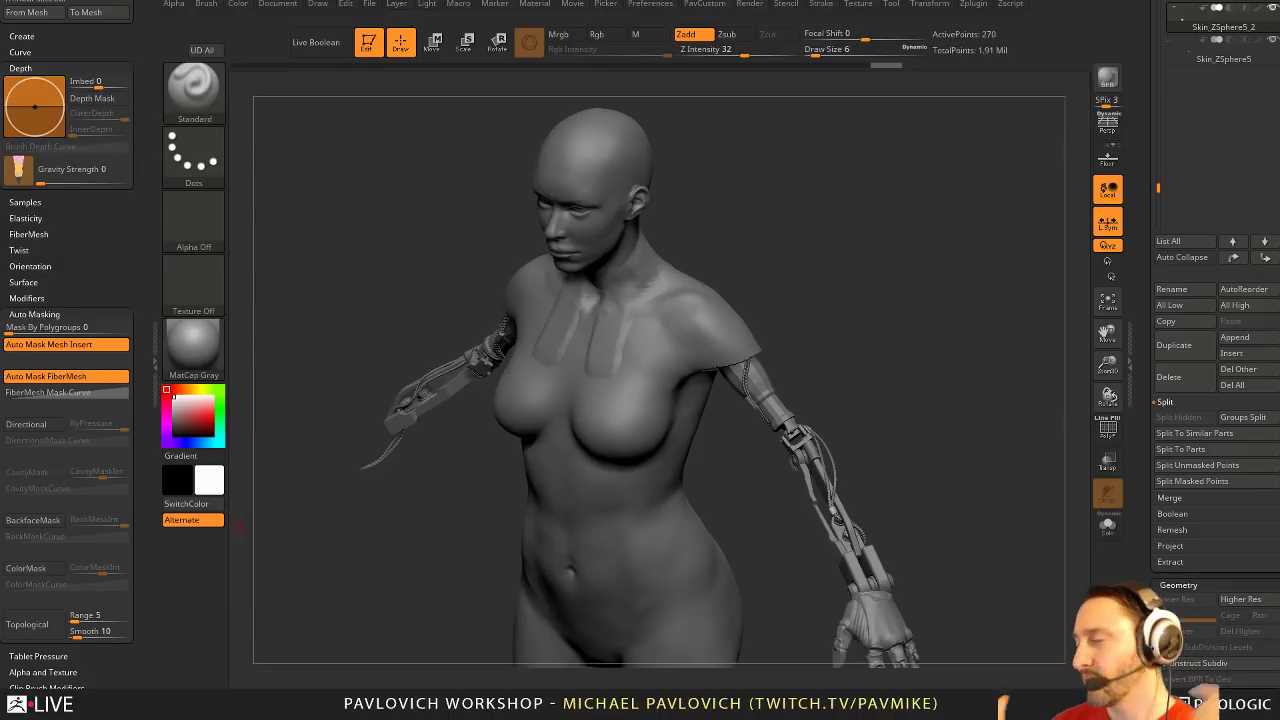
Make the upper-arm piece the active subtool and switch to Move mode for it
{"action": "mouse_move", "coordinate": [894, 331]}
{"action": "left_mouse_down"}
{"action": "mouse_move", "coordinate": [806, 349]}
{"action": "mouse_move", "coordinate": [871, 391]}
{"action": "left_mouse_up"}
{"action": "key", "text": "s"}
{"action": "left_click", "coordinate": [748, 393], "text": "alt"}
{"action": "key", "text": "w"}
{"action": "left_click_drag", "start_coordinate": [851, 348], "coordinate": [682, 407], "text": "shift"}
{"action": "left_click_drag", "start_coordinate": [571, 471], "coordinate": [1025, 8], "text": "alt"}
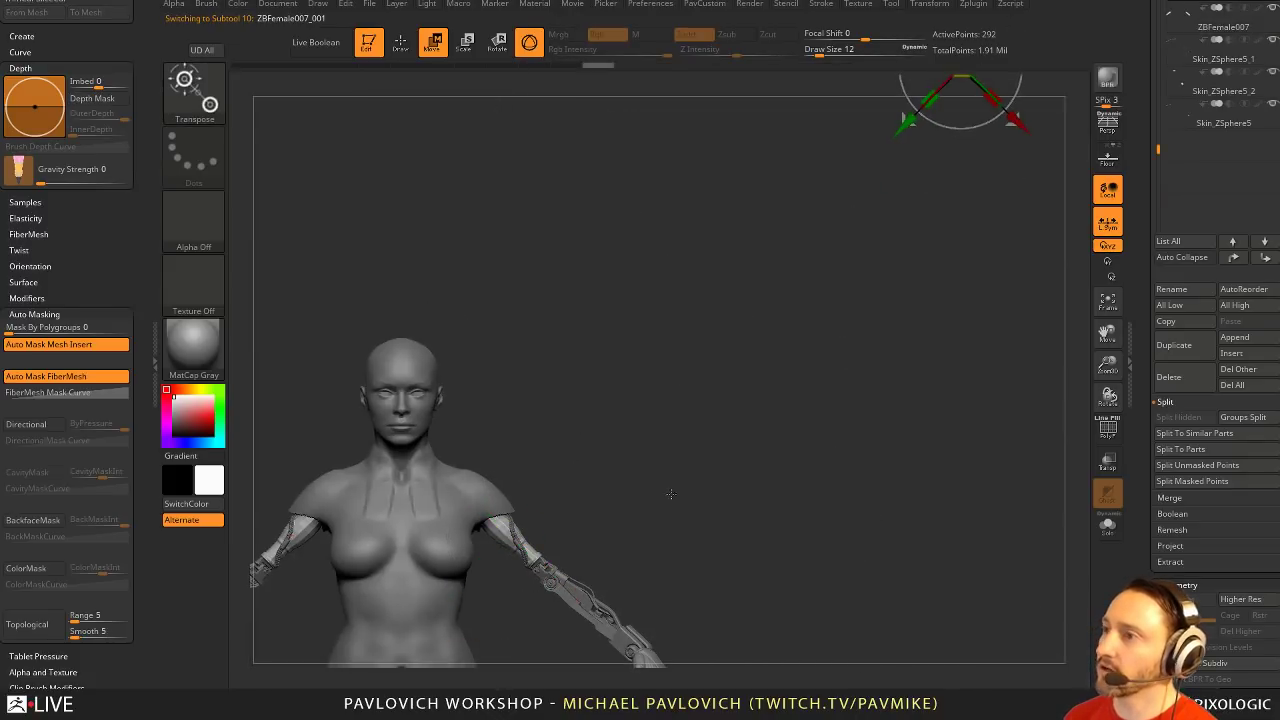
{"action": "left_click_drag", "start_coordinate": [671, 494], "coordinate": [769, 340], "text": "alt"}
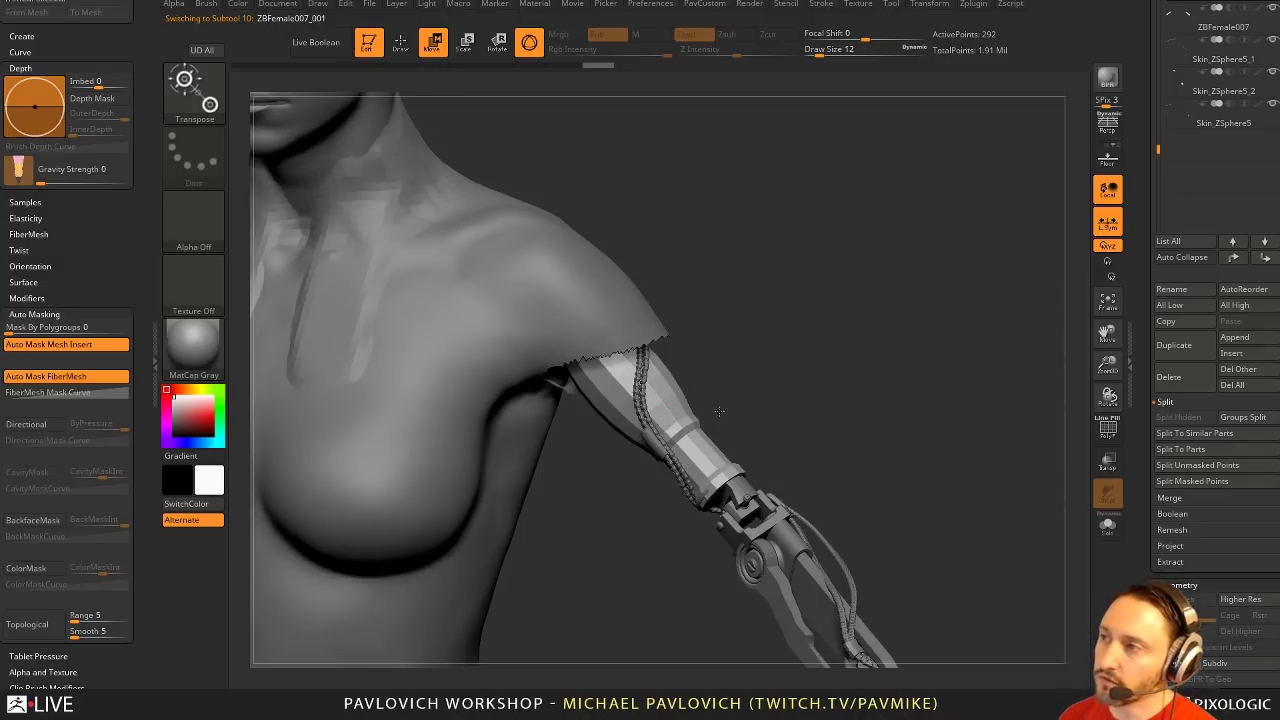
Examine the upper-arm piece and the chain beneath the shoulder with the gizmo placed on the piece, and return to Draw mode
{"action": "left_click", "coordinate": [662, 400]}
{"action": "left_click_drag", "start_coordinate": [818, 384], "coordinate": [496, 344]}
{"action": "left_click_drag", "start_coordinate": [565, 432], "coordinate": [1108, 40]}
{"action": "left_click_drag", "start_coordinate": [711, 309], "coordinate": [766, 466], "text": "alt"}
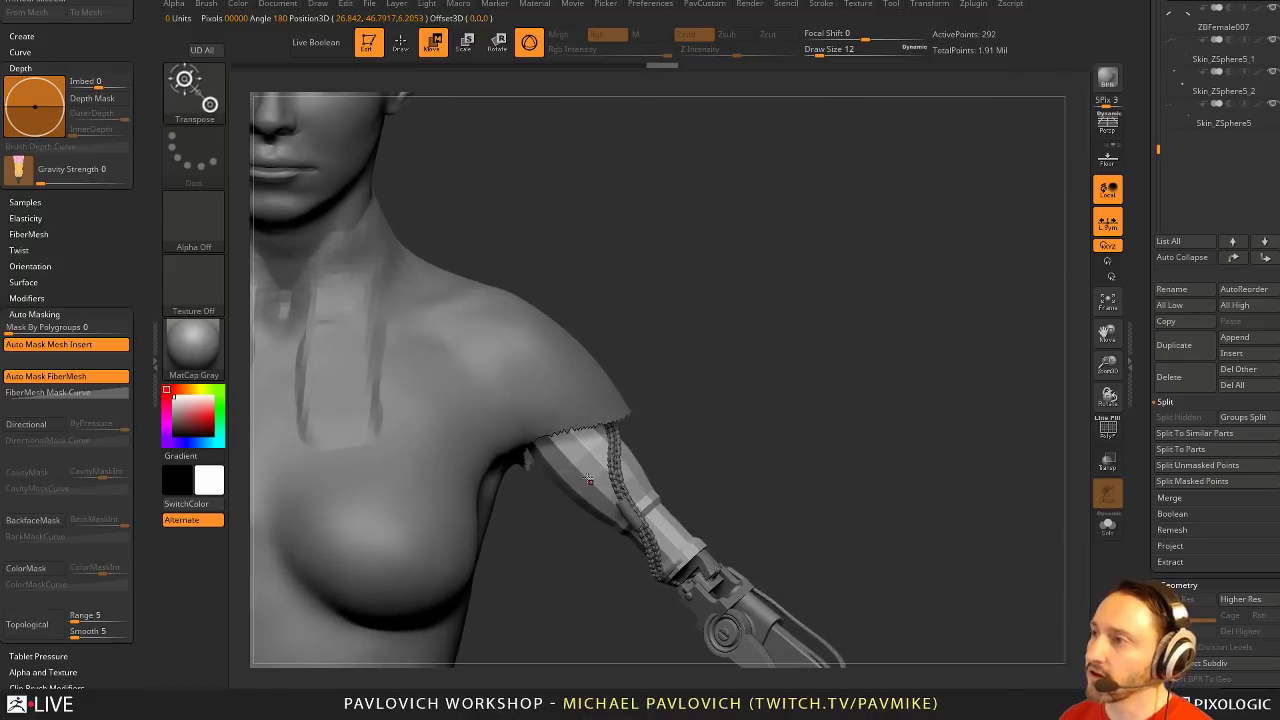
{"action": "left_click", "coordinate": [563, 455]}
{"action": "left_click_drag", "start_coordinate": [661, 443], "coordinate": [602, 438], "text": "alt"}
{"action": "left_click", "coordinate": [558, 359], "text": "alt"}
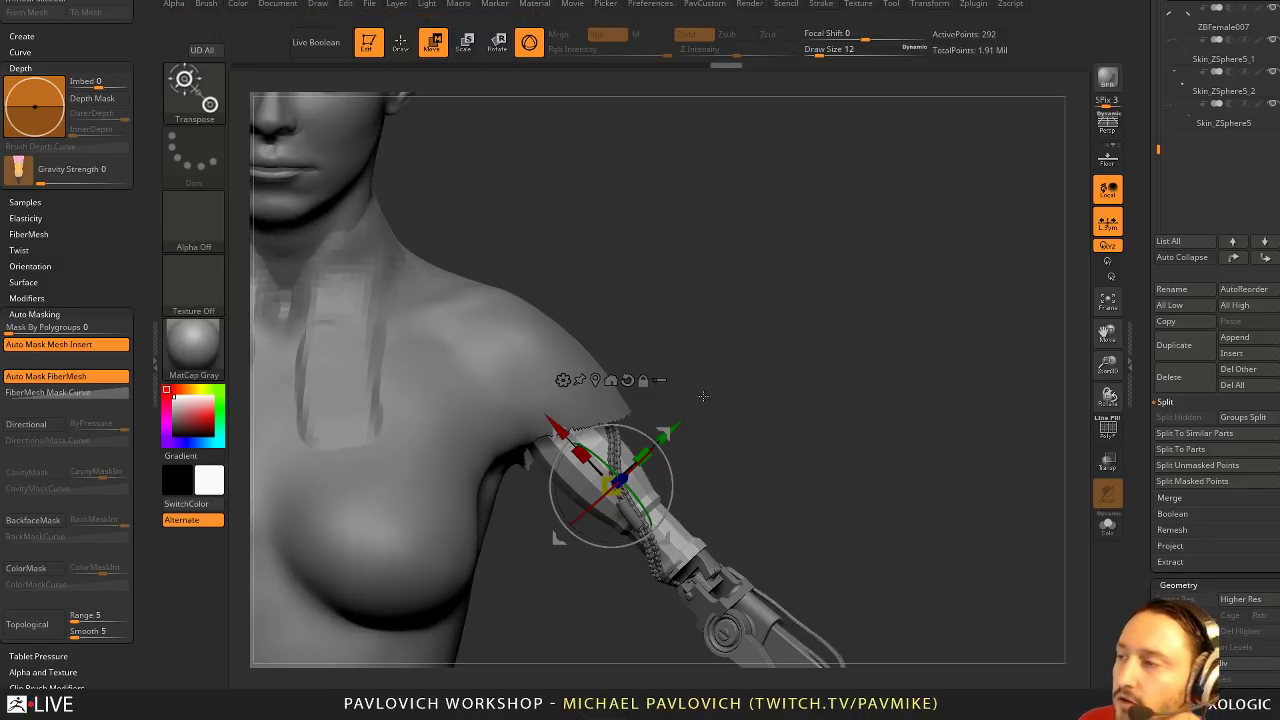
{"action": "key", "text": "q"}
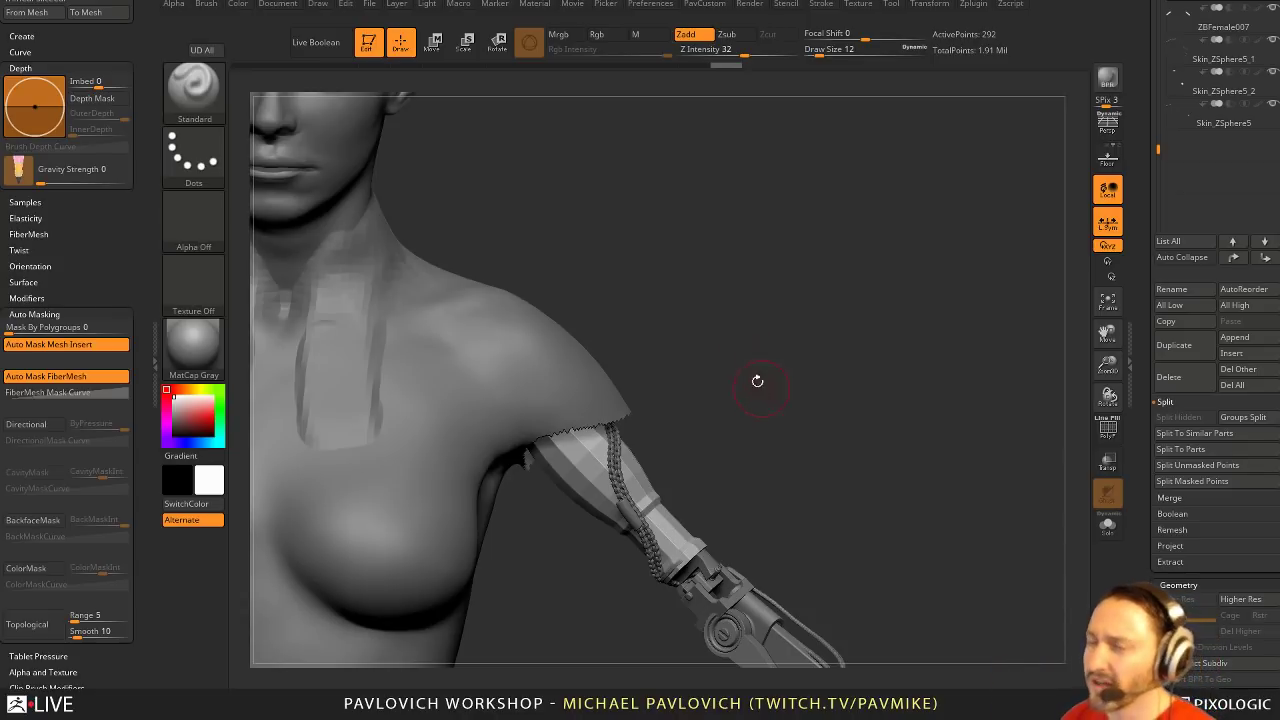
Check the available macros, and switch to the browser with ZBrushCentral's thread on useful small ZScripts and Macros for ZBrush 4R8
{"action": "left_click", "coordinate": [465, 5]}
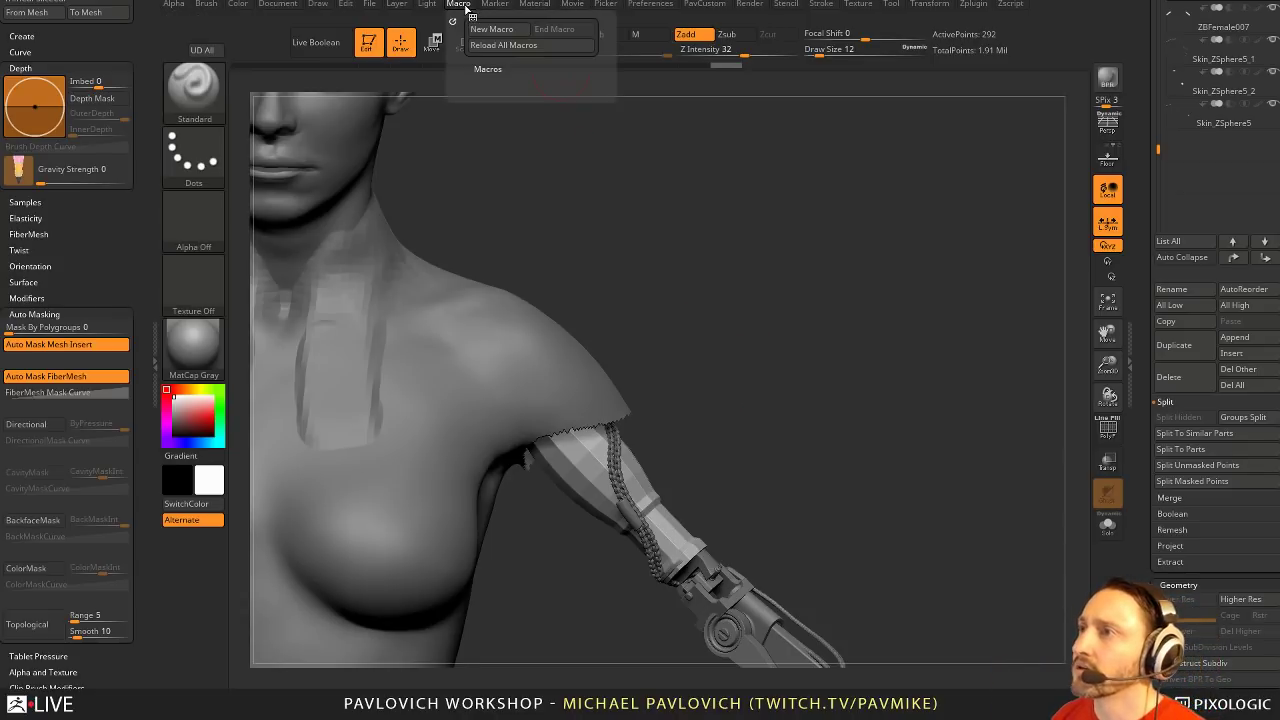
{"action": "left_click", "coordinate": [487, 69]}
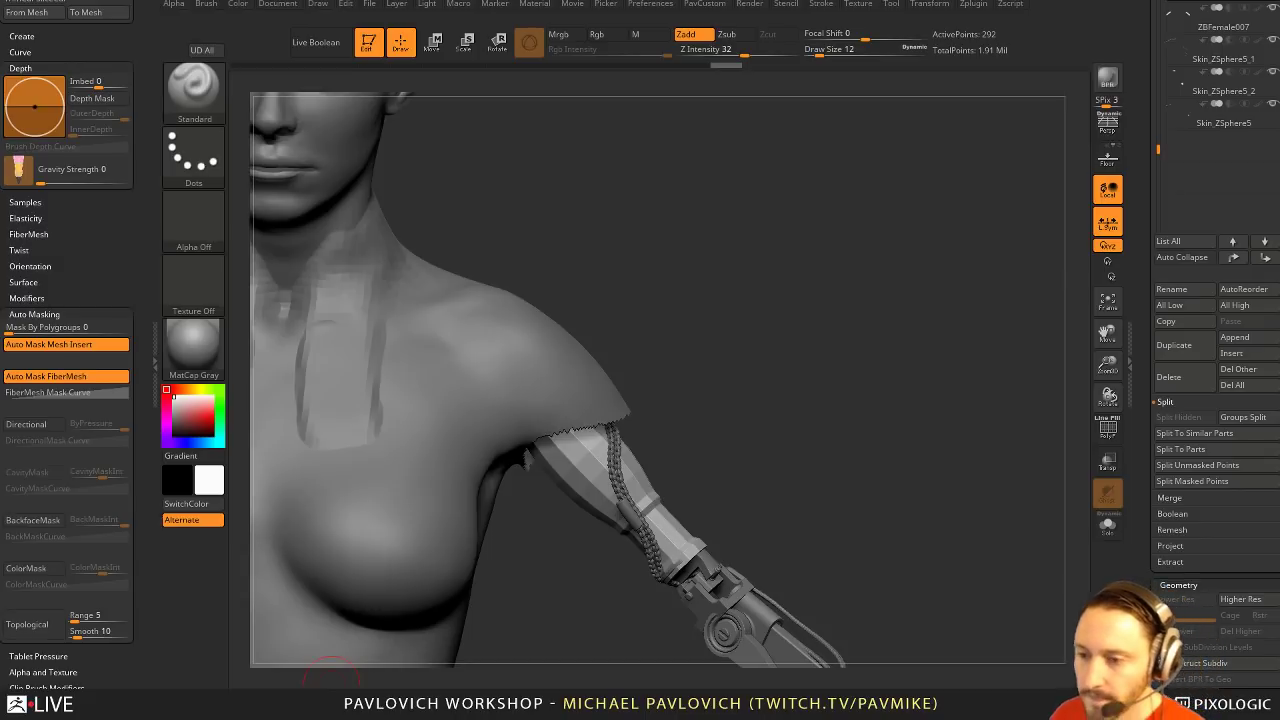
{"action": "left_click_drag", "start_coordinate": [880, 700], "coordinate": [697, 68]}
{"action": "left_click", "coordinate": [718, 84]}
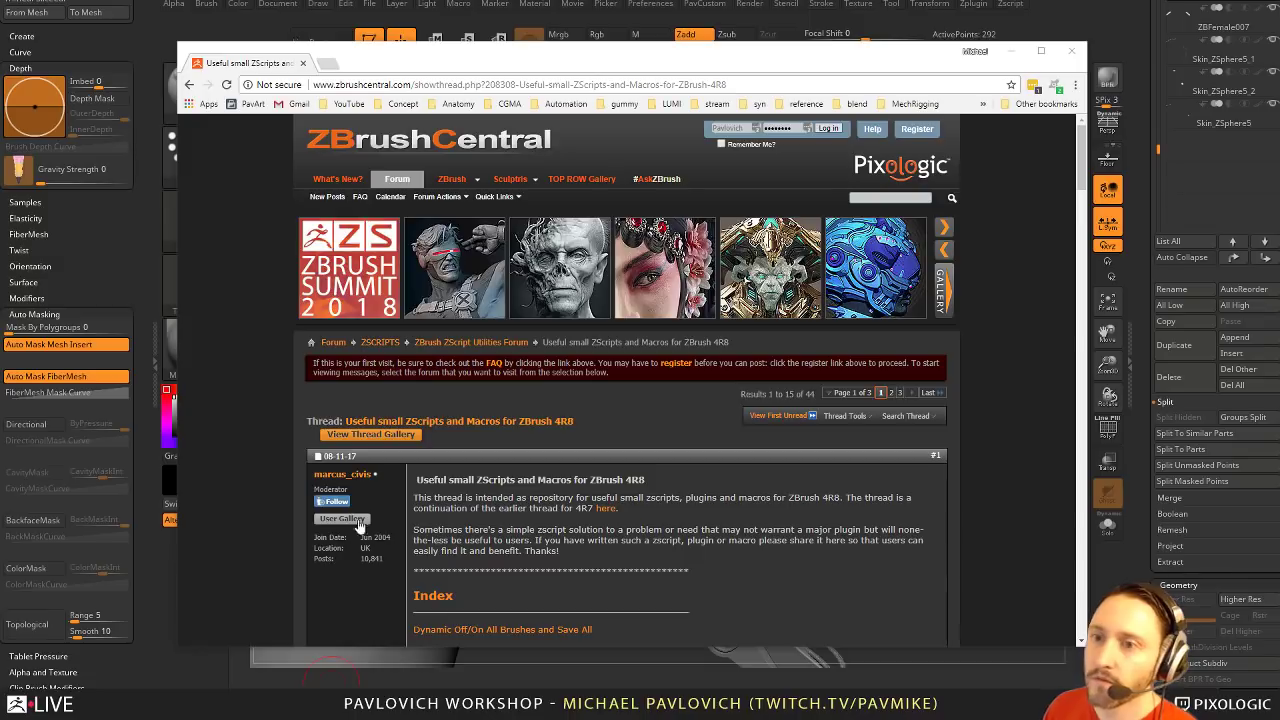
{"action": "scroll", "coordinate": [573, 450], "scroll_direction": "down", "scroll_amount": 3}
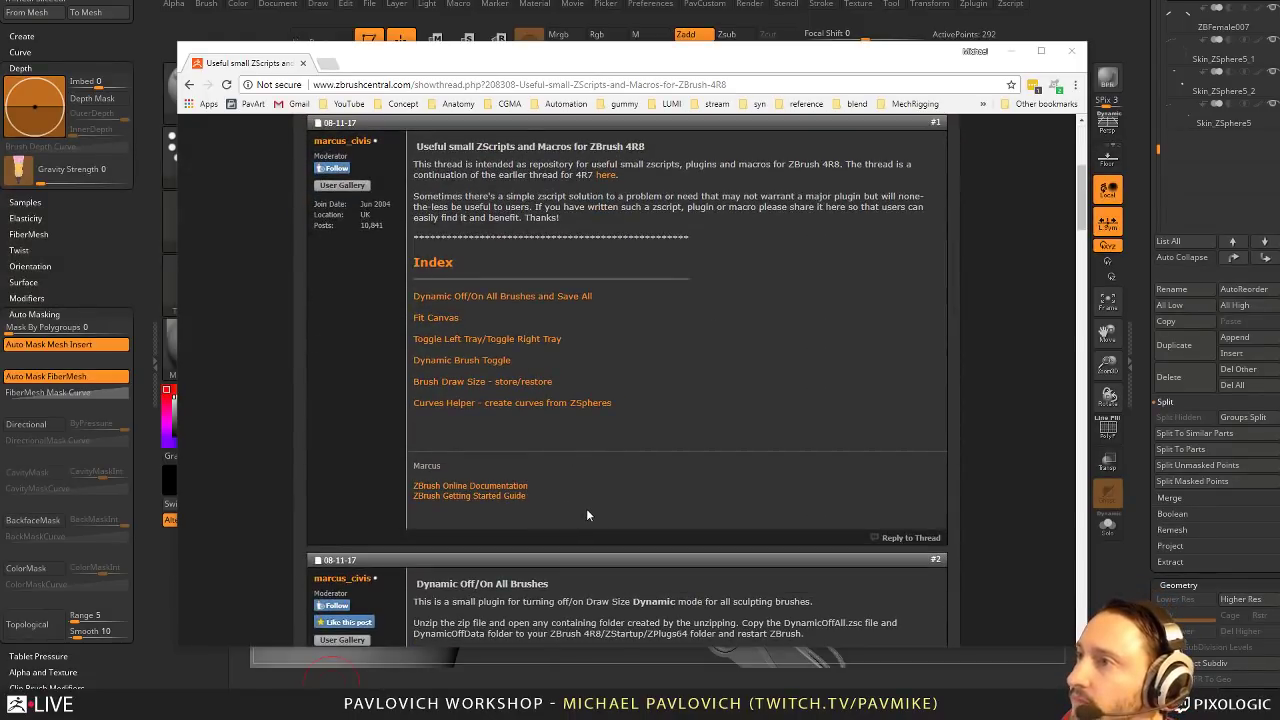
Follow the thread index's Curves Helper entry and find the post that describes and offers the plugin
{"action": "left_click", "coordinate": [493, 404]}
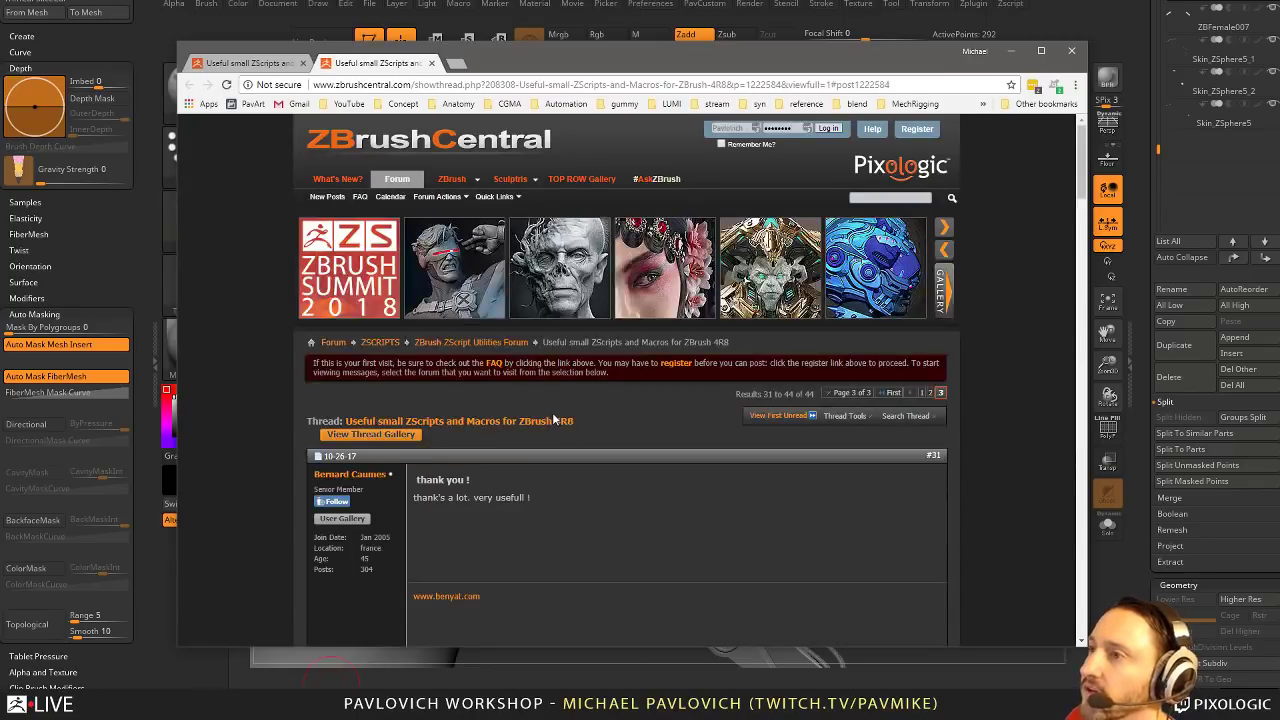
{"action": "scroll", "coordinate": [495, 355], "scroll_direction": "down", "scroll_amount": 4}
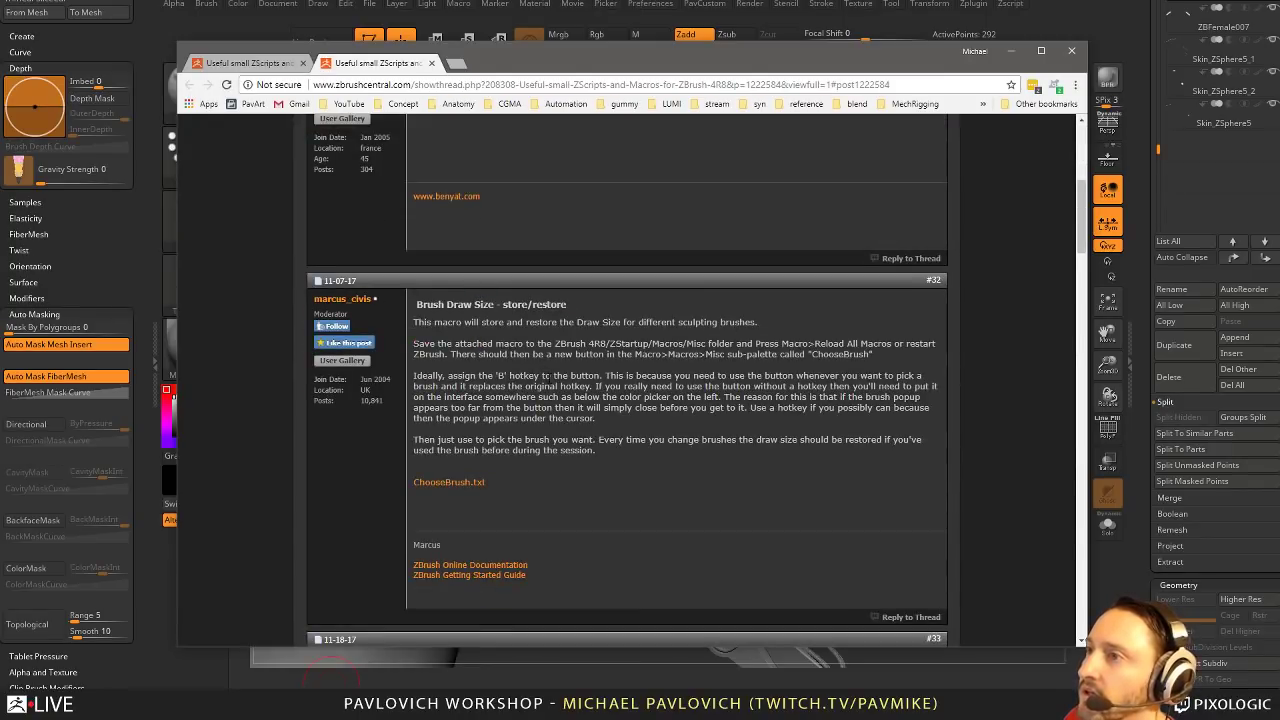
{"action": "scroll", "coordinate": [547, 377], "scroll_direction": "up", "scroll_amount": 3}
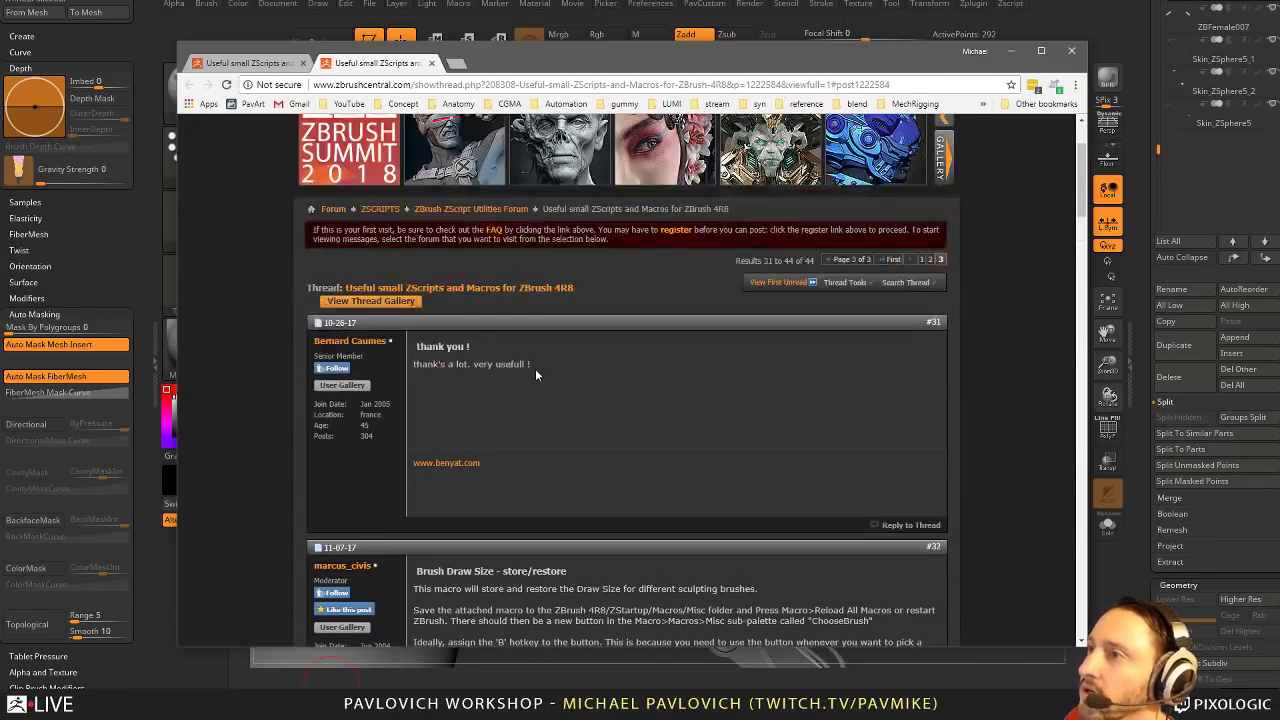
{"action": "scroll", "coordinate": [536, 373], "scroll_direction": "down", "scroll_amount": 6}
{"action": "scroll", "coordinate": [536, 372], "scroll_direction": "down", "scroll_amount": 7}
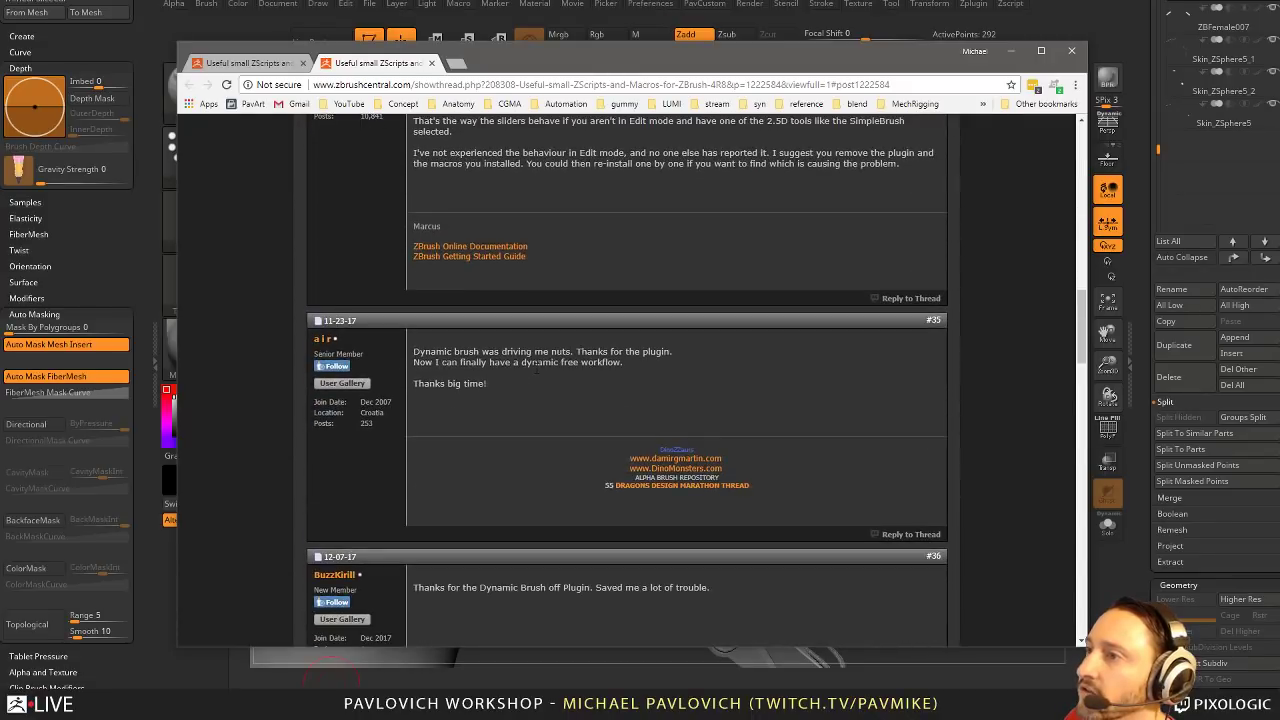
{"action": "scroll", "coordinate": [536, 374], "scroll_direction": "down", "scroll_amount": 2}
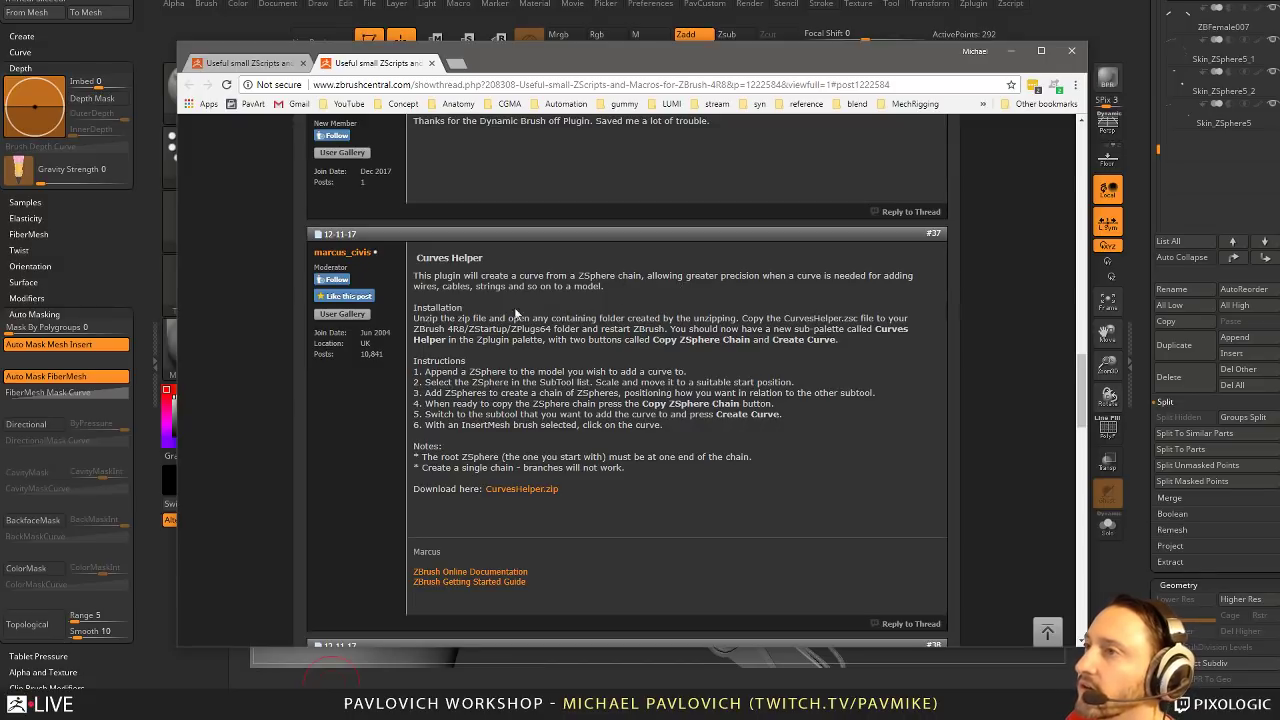
Save the CurvesHelper.zip attachment to the Desktop
{"action": "right_click", "coordinate": [527, 488]}
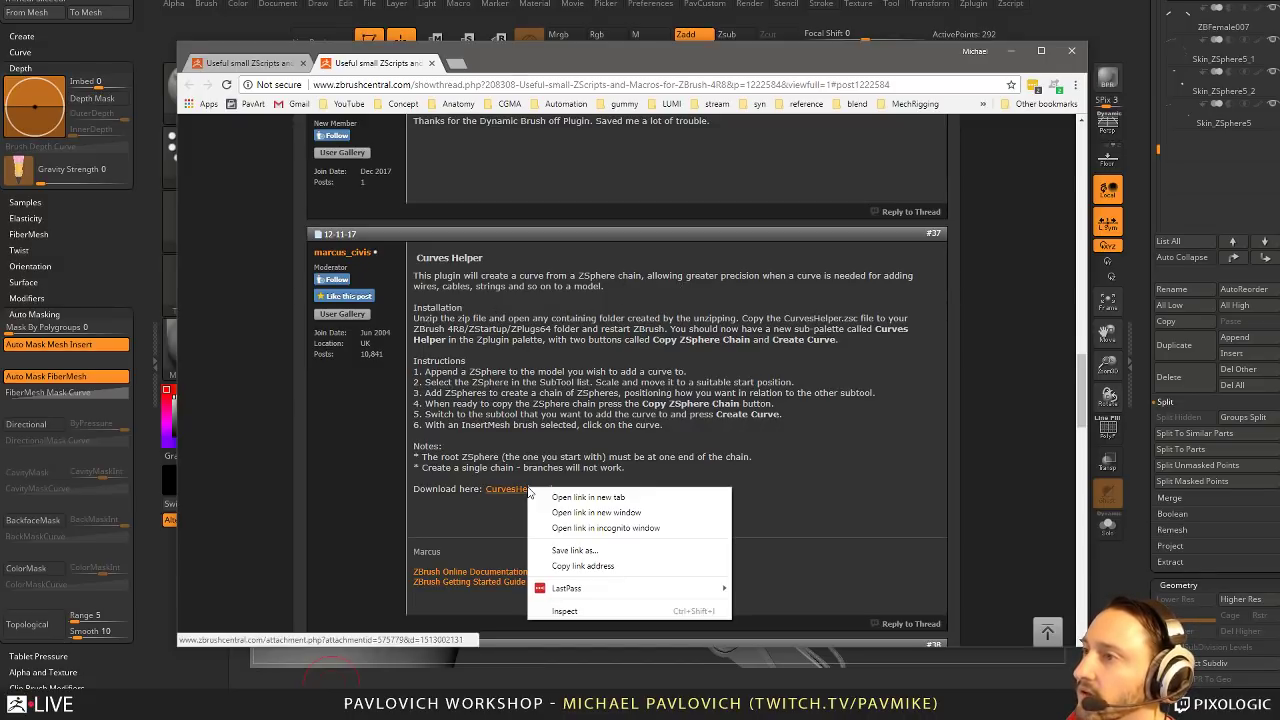
{"action": "left_click", "coordinate": [561, 550]}
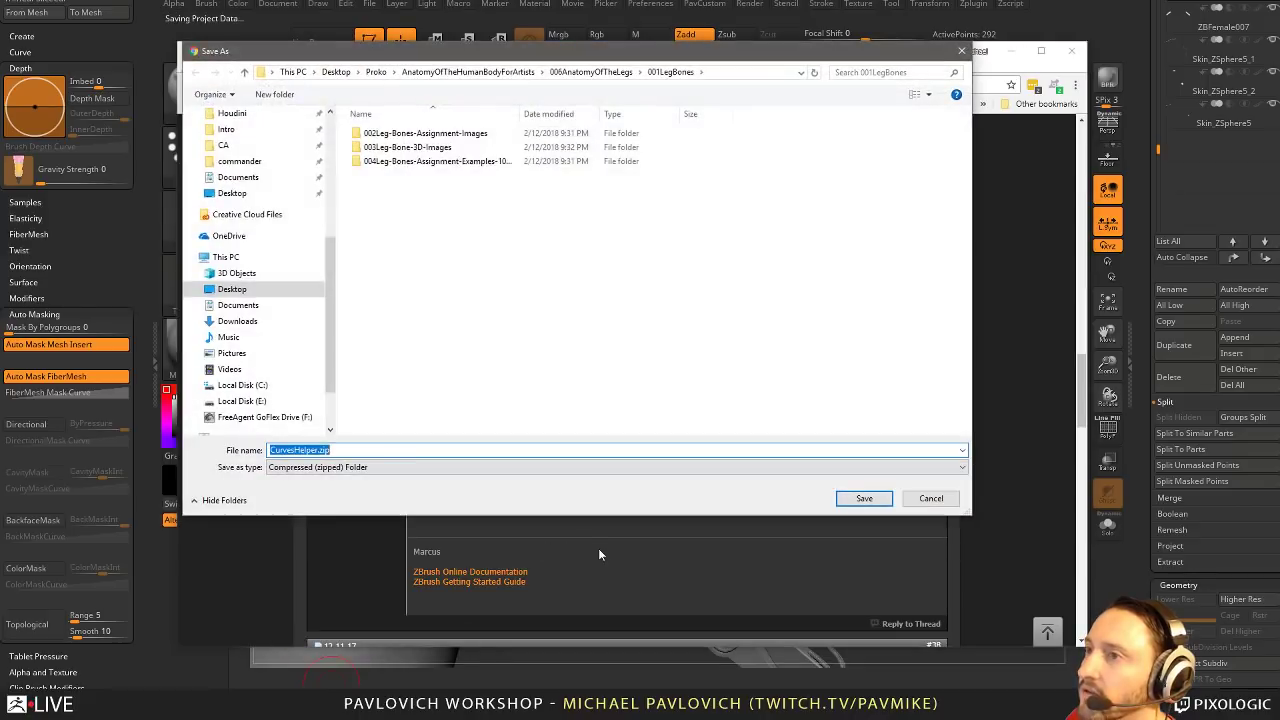
{"action": "left_click", "coordinate": [232, 289]}
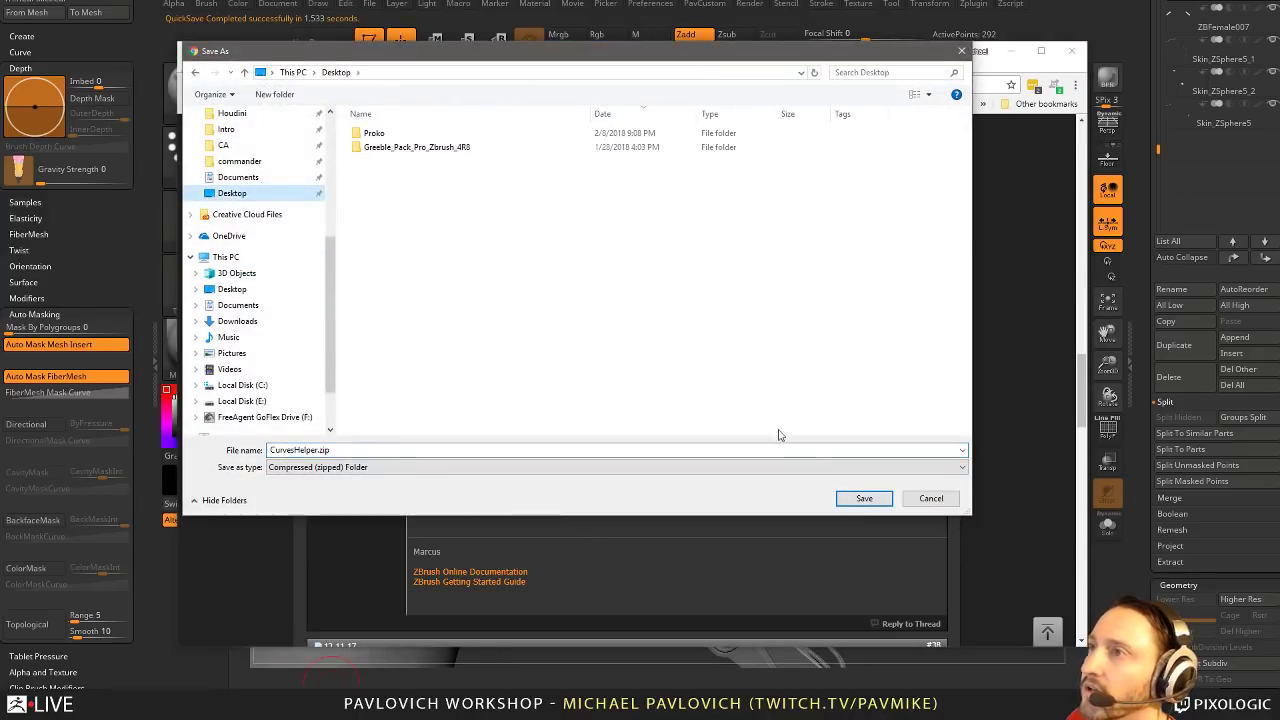
{"action": "left_click", "coordinate": [862, 499]}
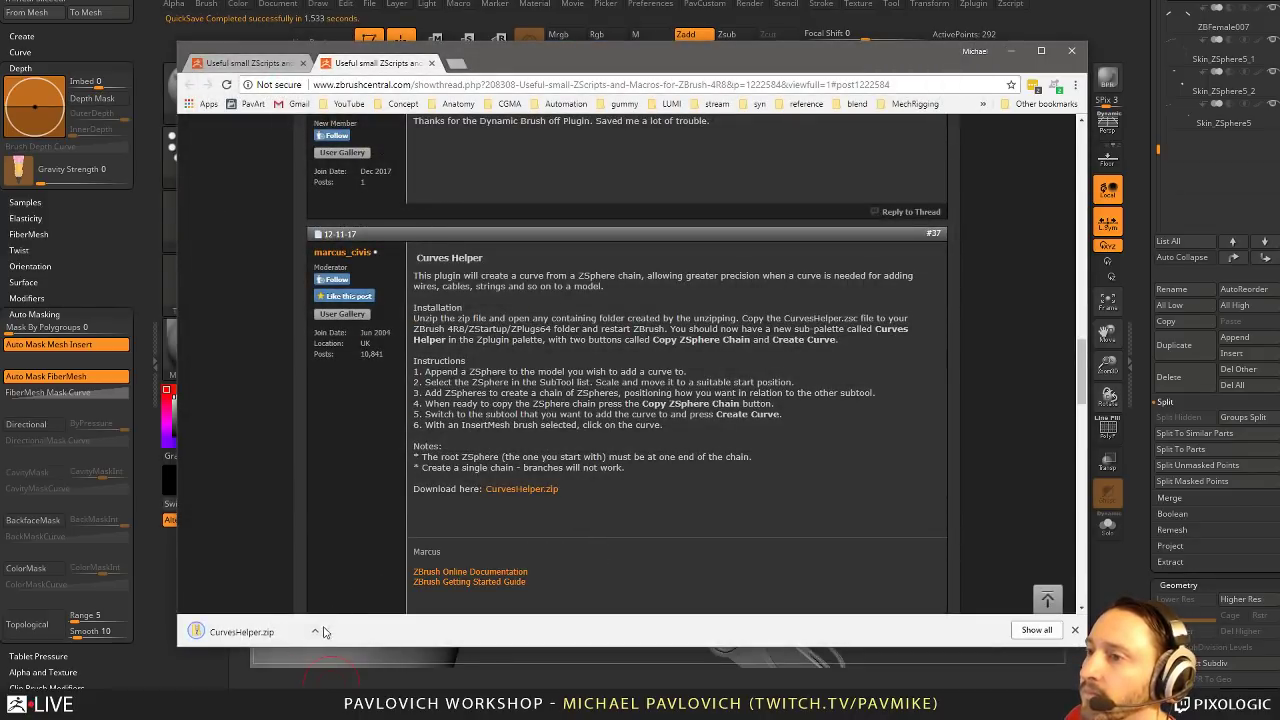
Show the downloaded archive in its folder, unpack it and copy the CurvesHelper.zsc file
{"action": "left_click", "coordinate": [319, 631]}
{"action": "left_click", "coordinate": [363, 689]}
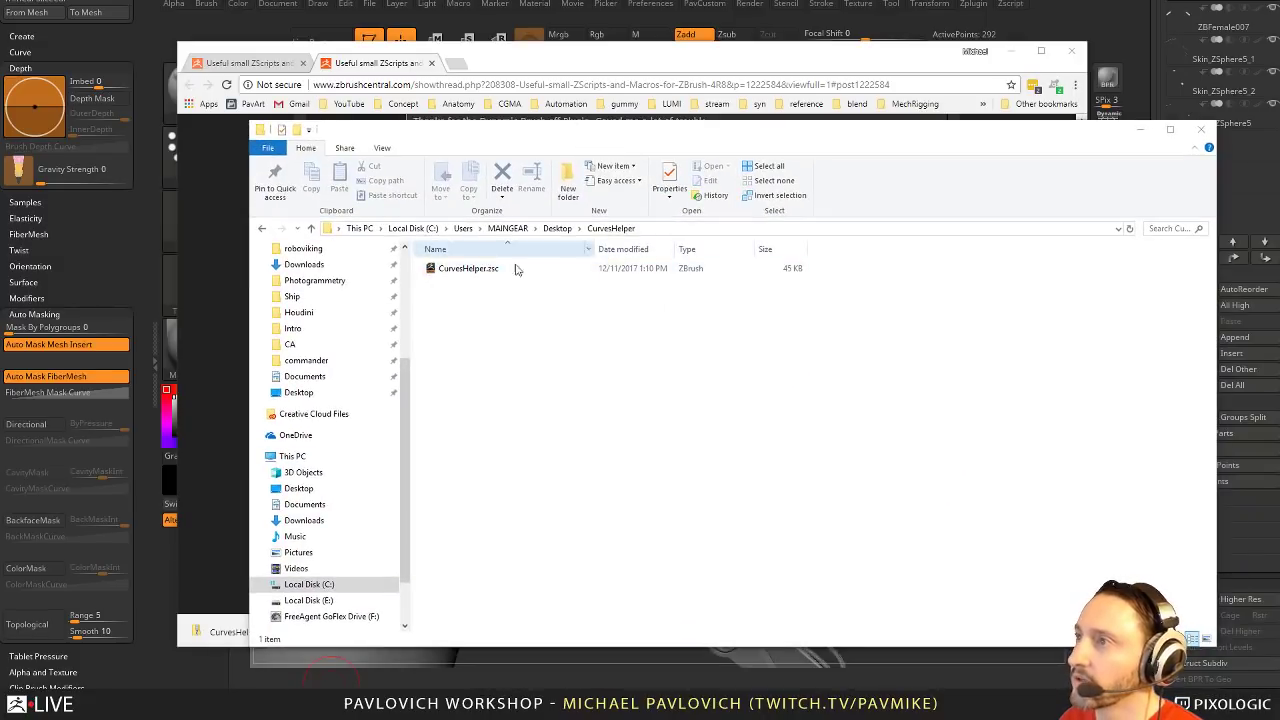
{"action": "left_click", "coordinate": [515, 268]}
{"action": "key", "text": "ctrl+c"}
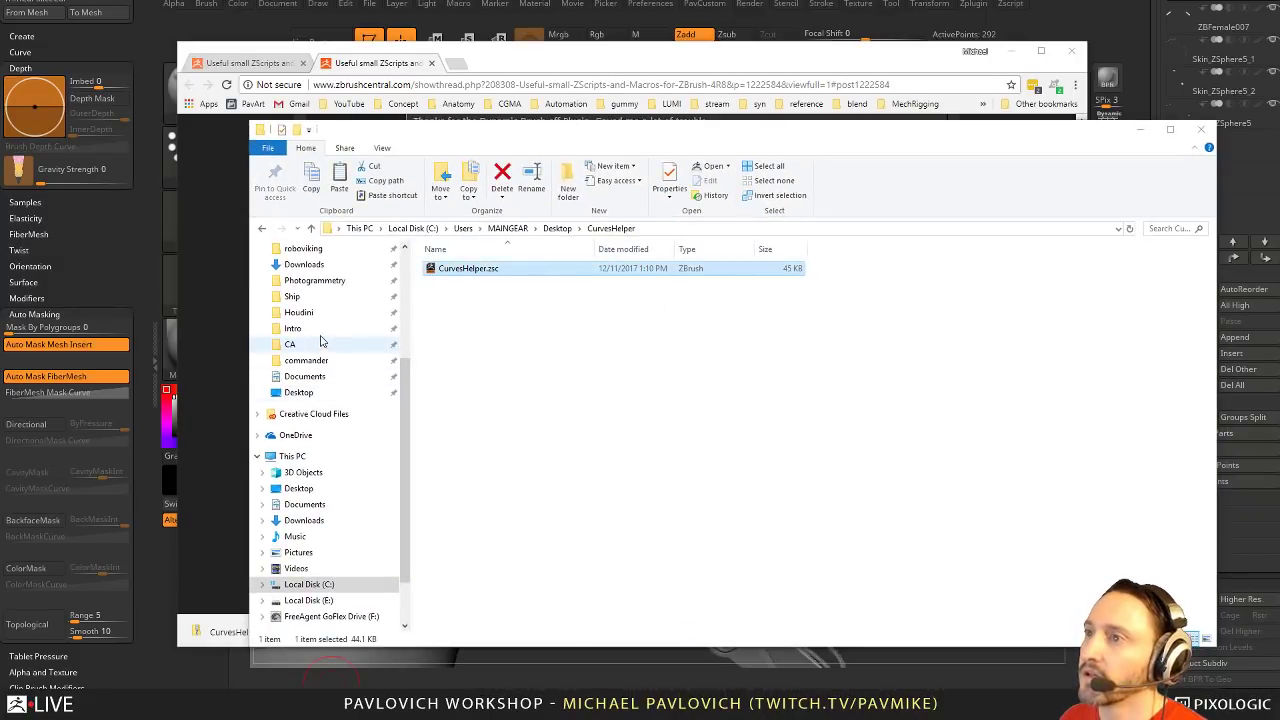
Paste CurvesHelper.zsc into the ZPlugs64 folder inside ZStartup of the ZBrush 4R8 program folder
{"action": "scroll", "coordinate": [320, 344], "scroll_direction": "up", "scroll_amount": 2}
{"action": "scroll", "coordinate": [320, 344], "scroll_direction": "up", "scroll_amount": 1}
{"action": "left_click", "coordinate": [325, 296]}
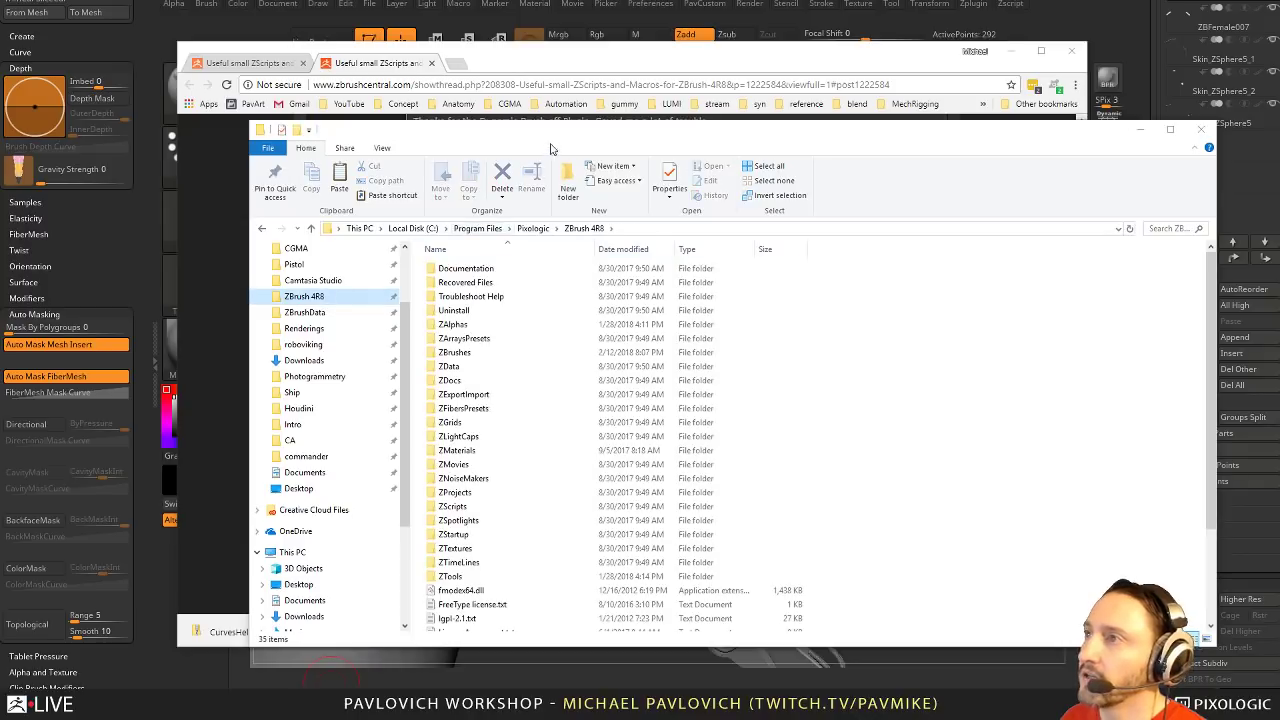
{"action": "left_click_drag", "start_coordinate": [558, 136], "coordinate": [877, 133]}
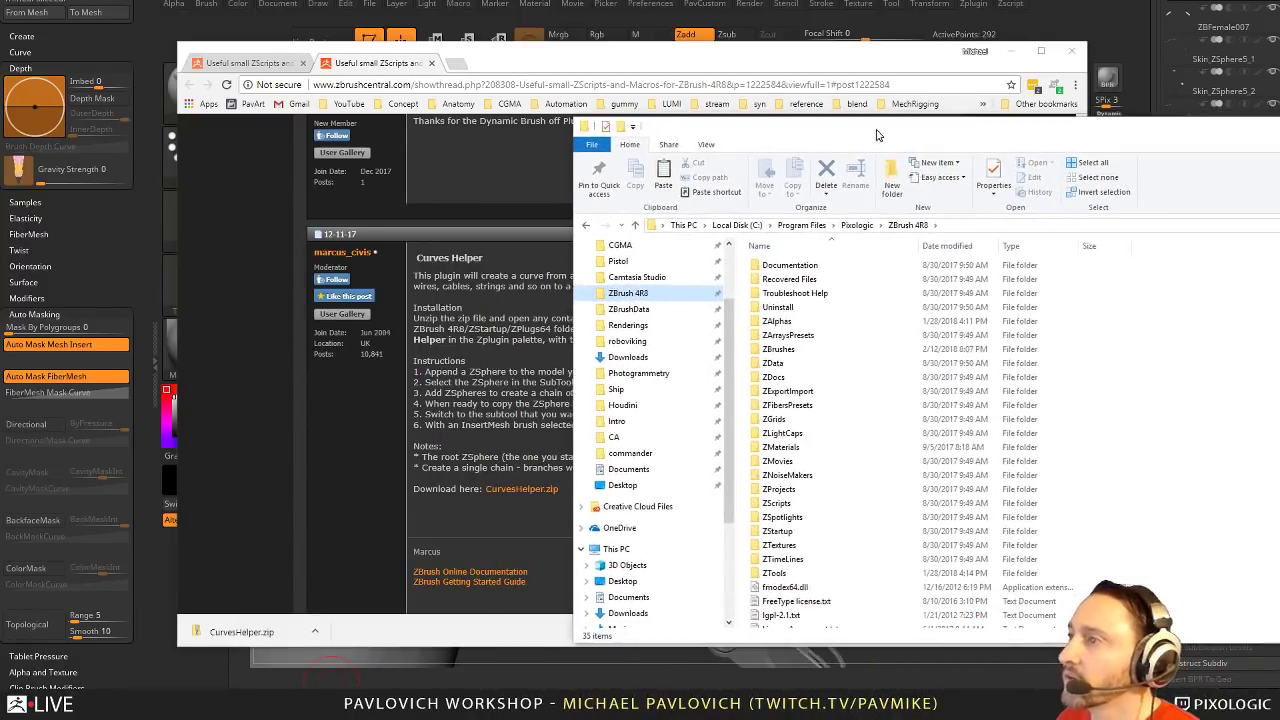
{"action": "double_click", "coordinate": [817, 531]}
{"action": "double_click", "coordinate": [810, 552]}
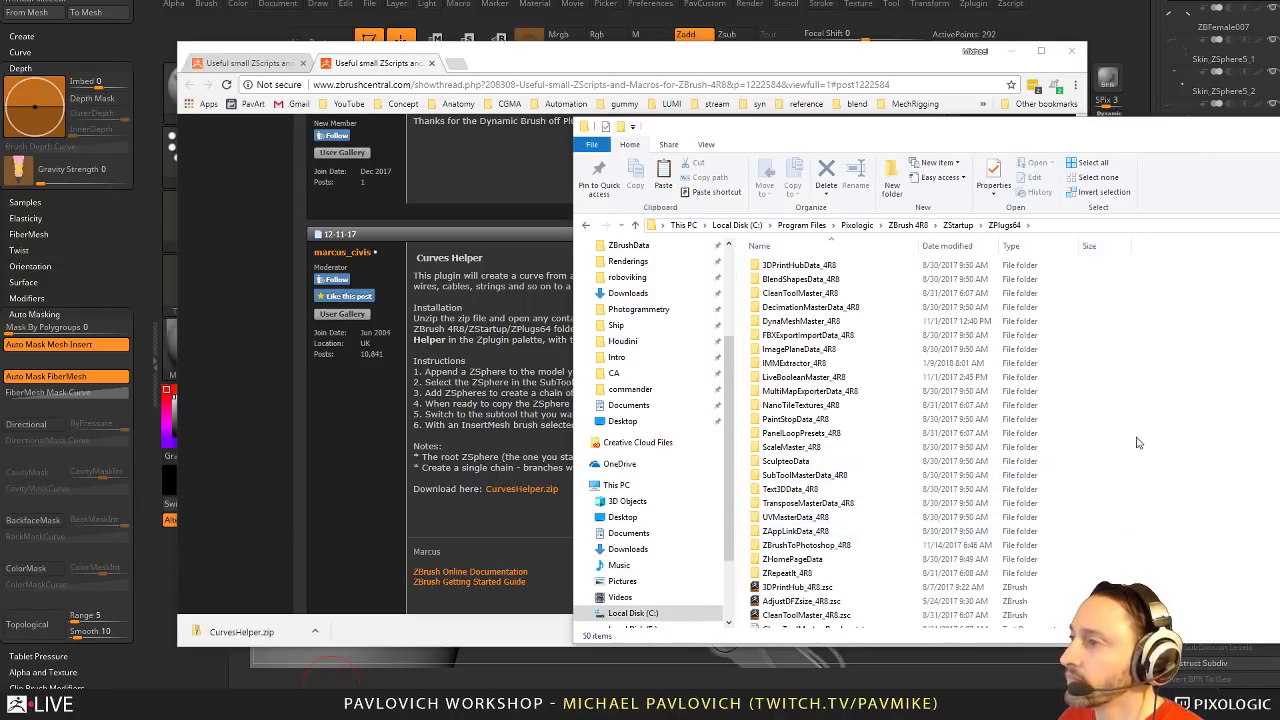
{"action": "scroll", "coordinate": [1140, 443], "scroll_direction": "down", "scroll_amount": 4}
{"action": "right_click", "coordinate": [1090, 492]}
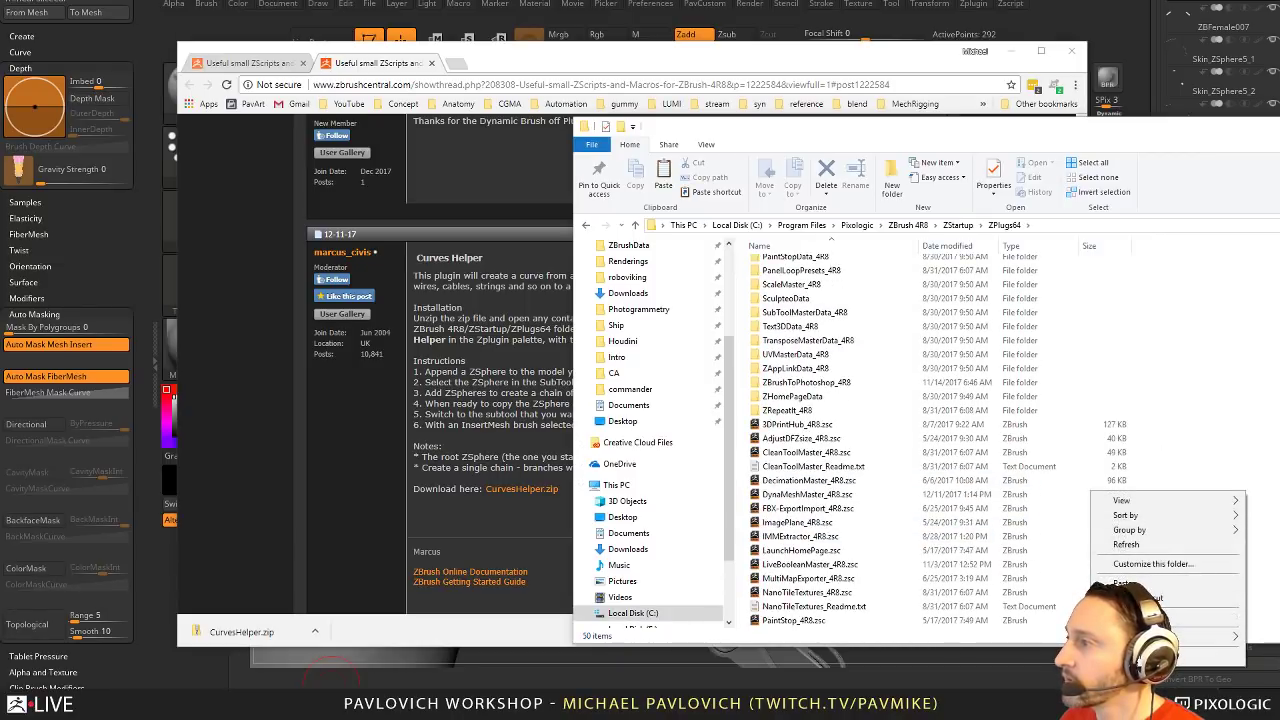
{"action": "left_click", "coordinate": [1132, 583]}
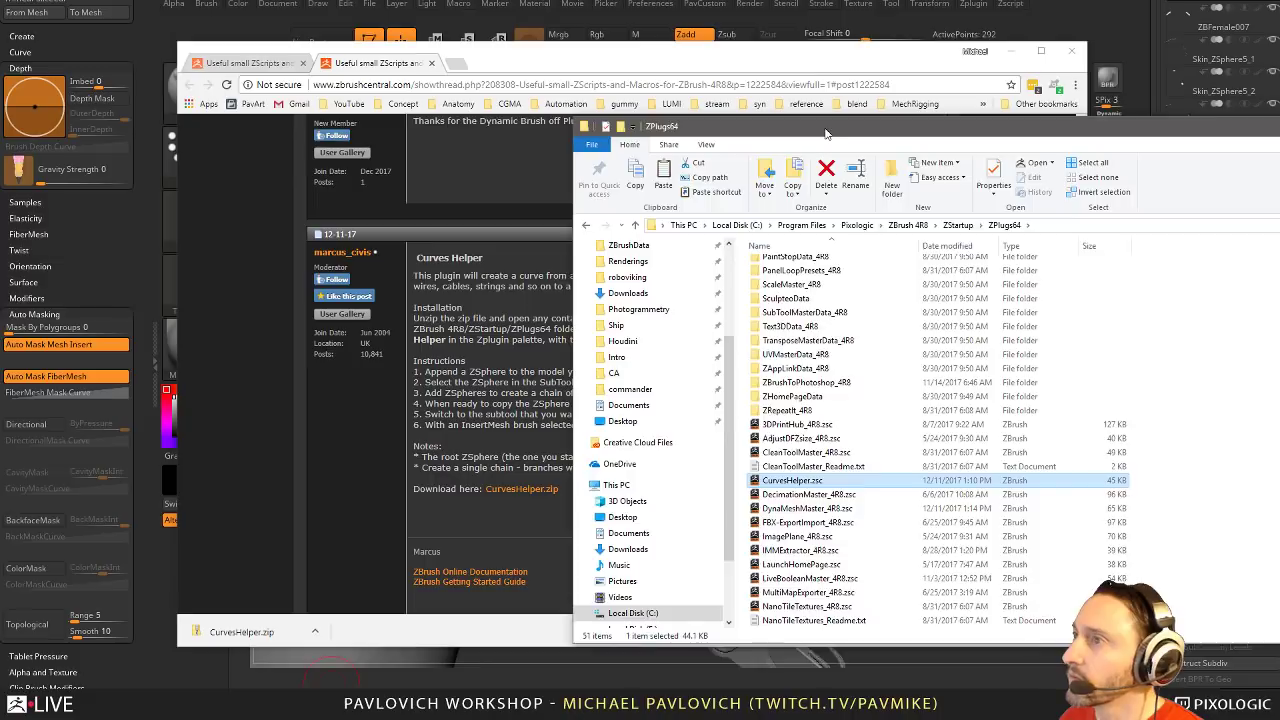
Uncover the Curves Helper post behind the folder window and read its installation and usage instructions
{"action": "left_click_drag", "start_coordinate": [826, 133], "coordinate": [1224, 243]}
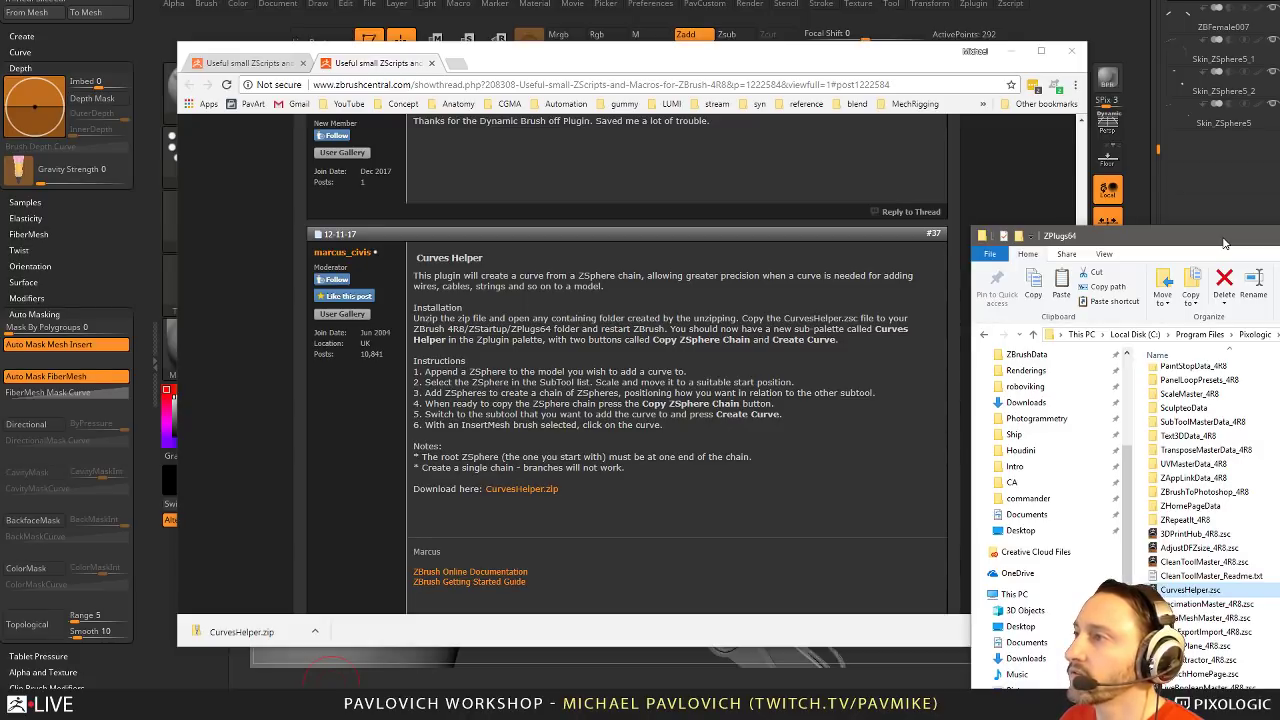
{"action": "left_click_drag", "start_coordinate": [1224, 243], "coordinate": [1175, 240]}
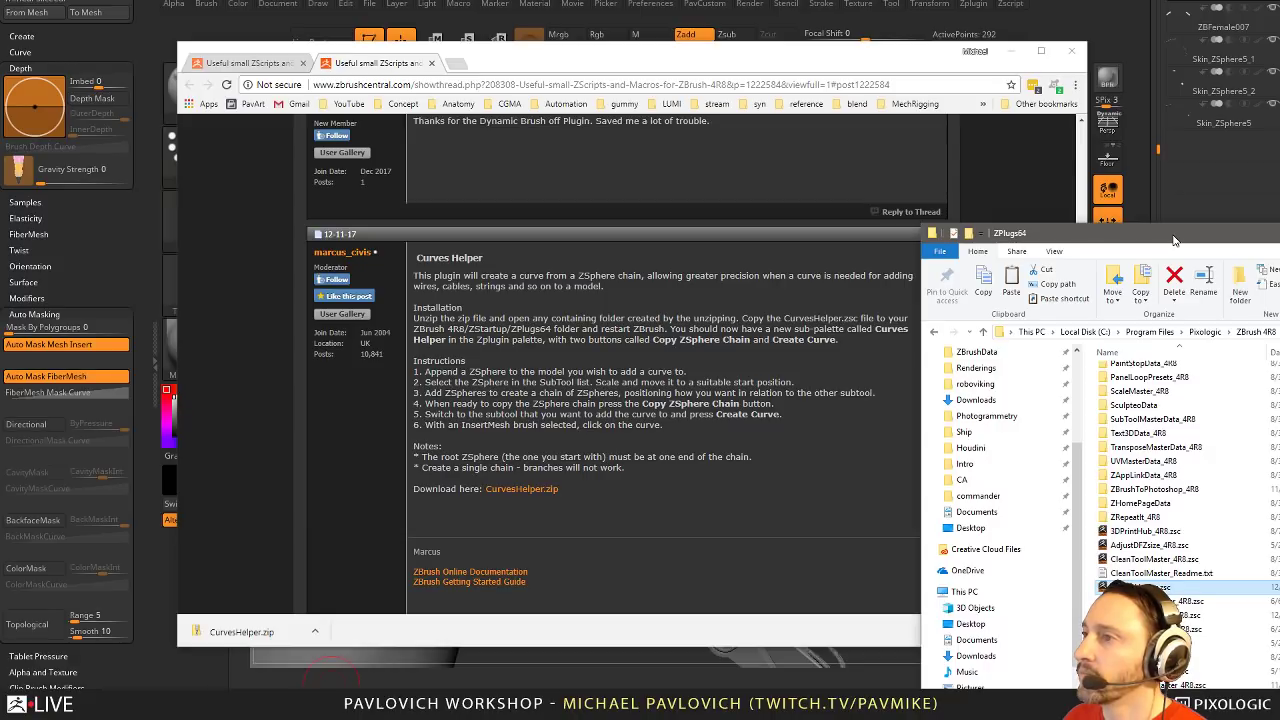
{"action": "left_click_drag", "start_coordinate": [1174, 240], "coordinate": [1155, 237]}
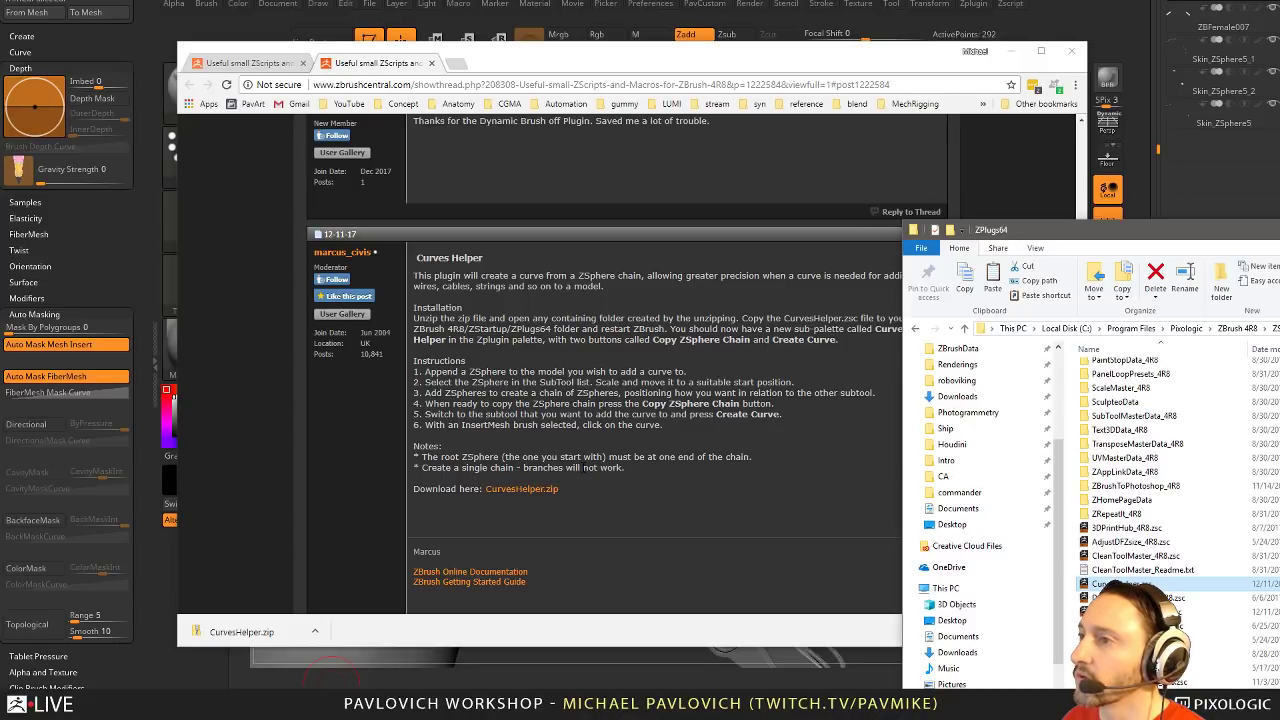
Clear the browser and folder windows away and return to the character's upper arm in ZBrush
{"action": "left_click_drag", "start_coordinate": [600, 65], "coordinate": [565, 718]}
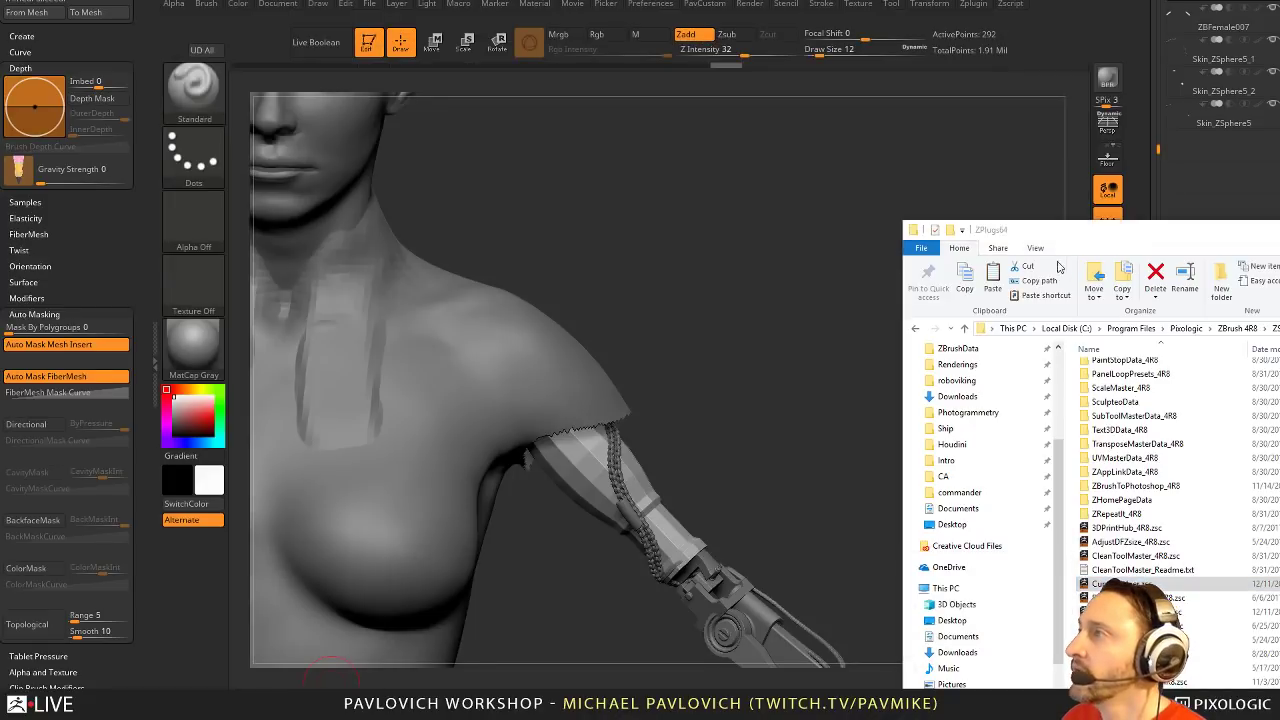
{"action": "left_click_drag", "start_coordinate": [1131, 238], "coordinate": [1120, 718]}
{"action": "left_click_drag", "start_coordinate": [861, 244], "coordinate": [831, 166]}
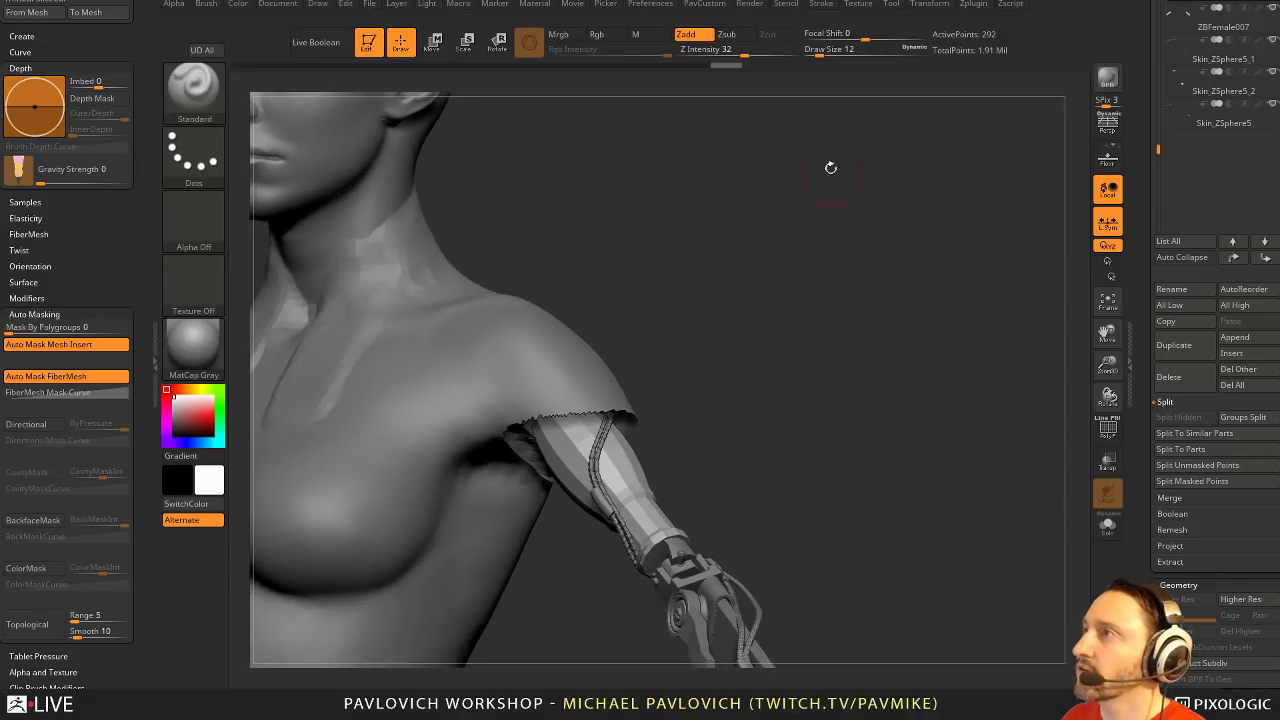
Quick-save the current project and quit ZBrush to restart it
{"action": "key", "text": "9"}
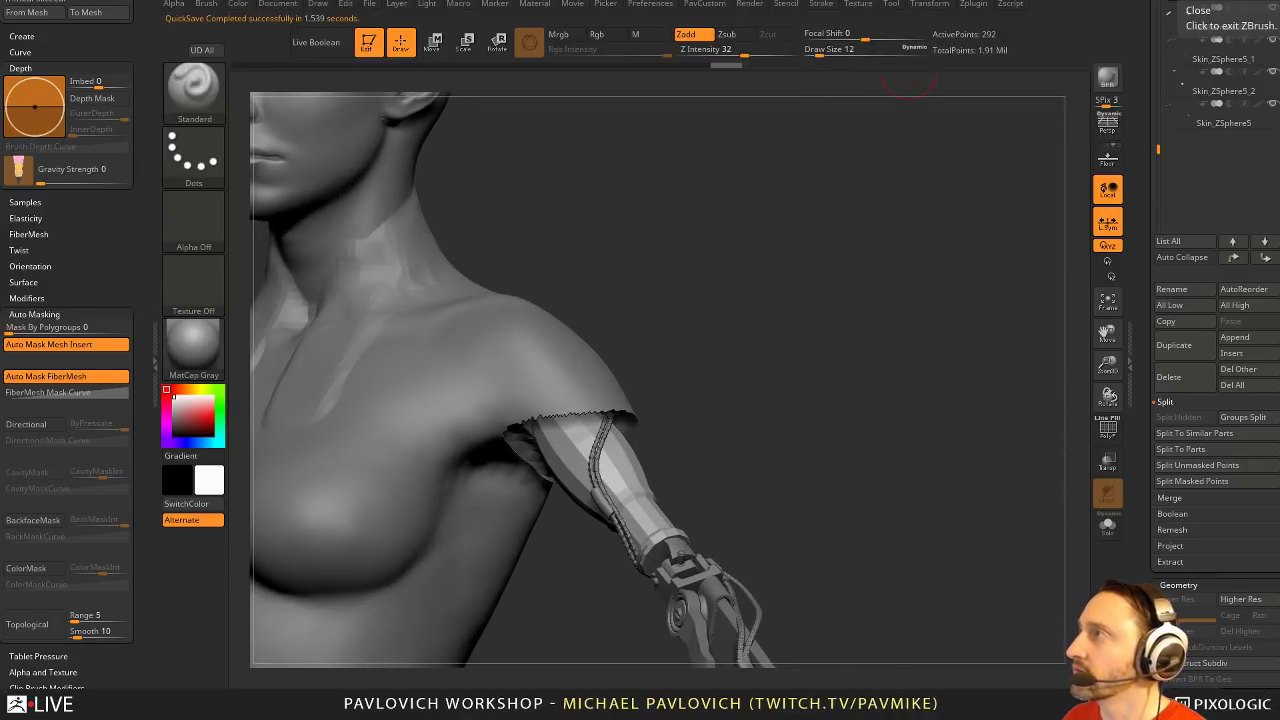
{"action": "left_click", "coordinate": [1243, 4]}
{"action": "left_click", "coordinate": [719, 397]}
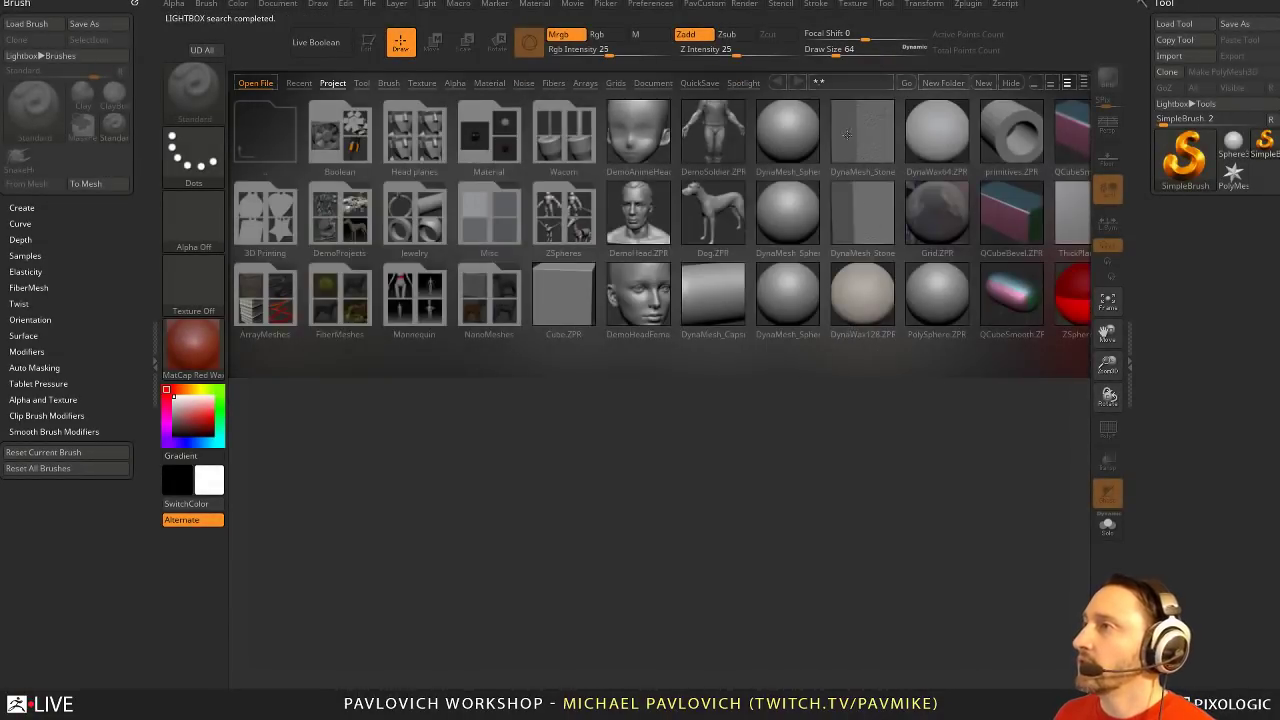
Reopen the character from the QuickSave QS_3869.ZPR and reduce the draw size to 12
{"action": "left_click", "coordinate": [712, 82]}
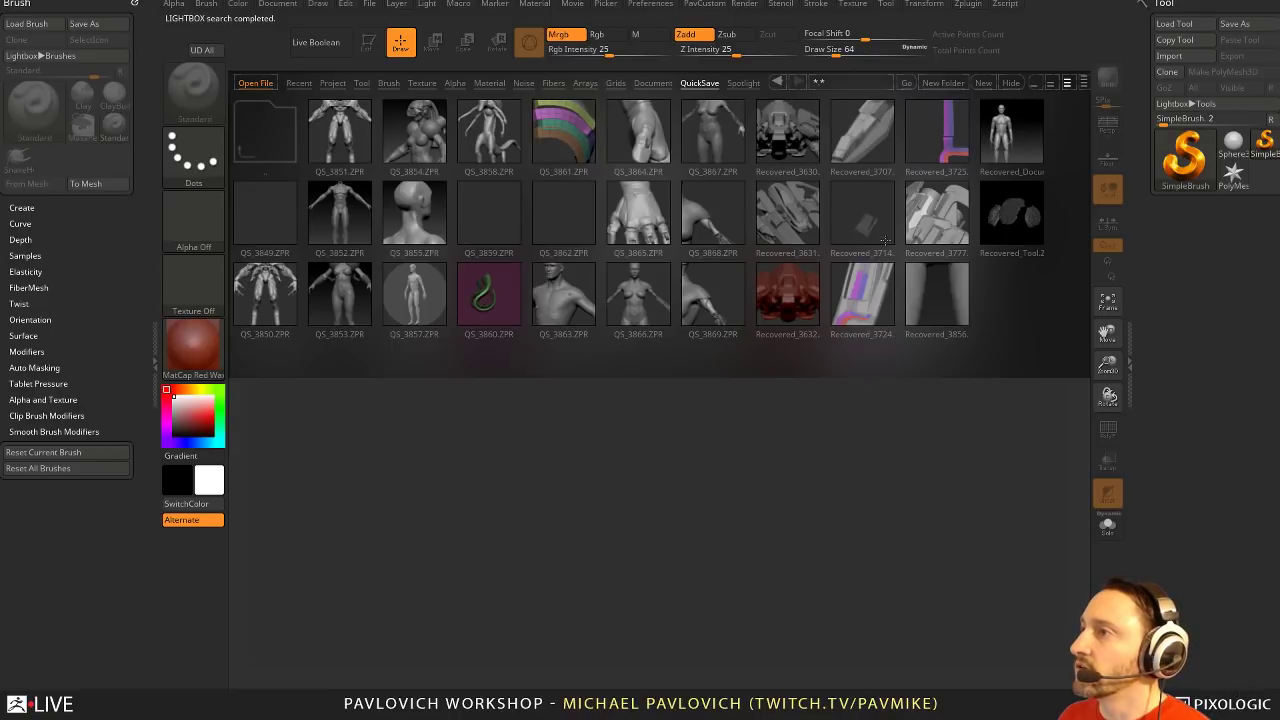
{"action": "double_click", "coordinate": [721, 293]}
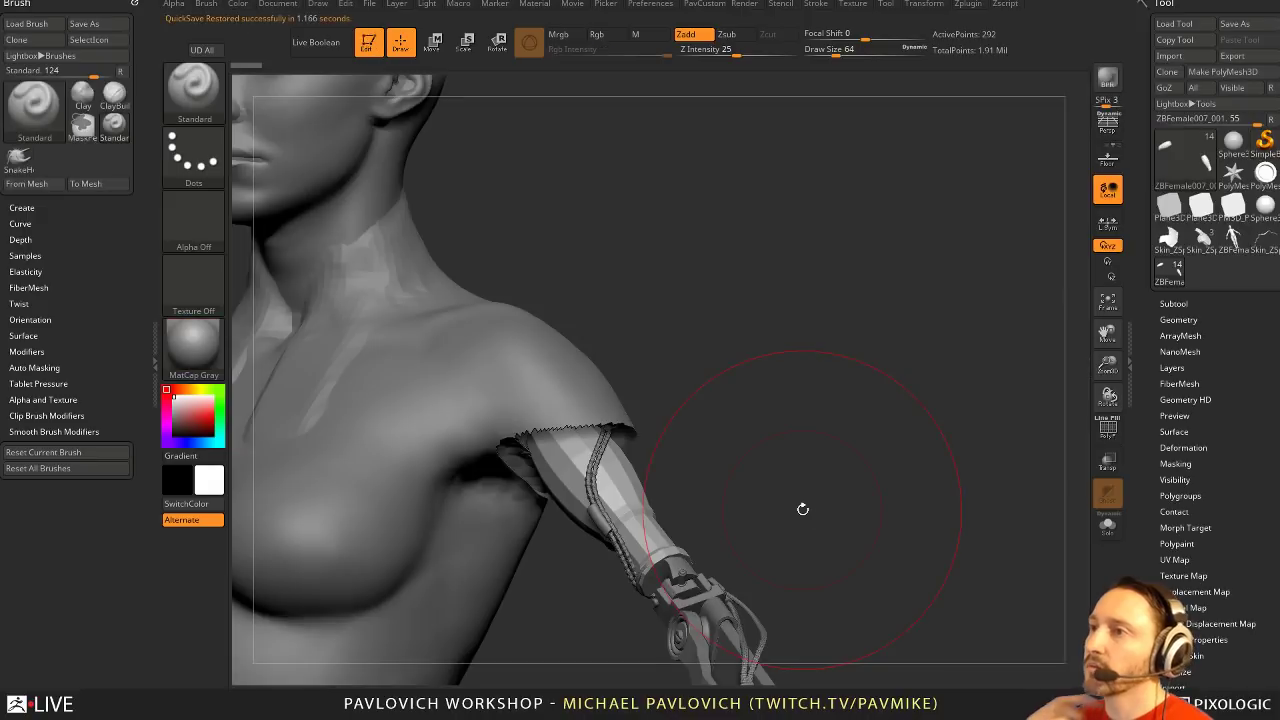
{"action": "left_click_drag", "start_coordinate": [716, 304], "coordinate": [760, 301]}
{"action": "key", "text": "s"}
{"action": "left_click", "coordinate": [712, 300]}
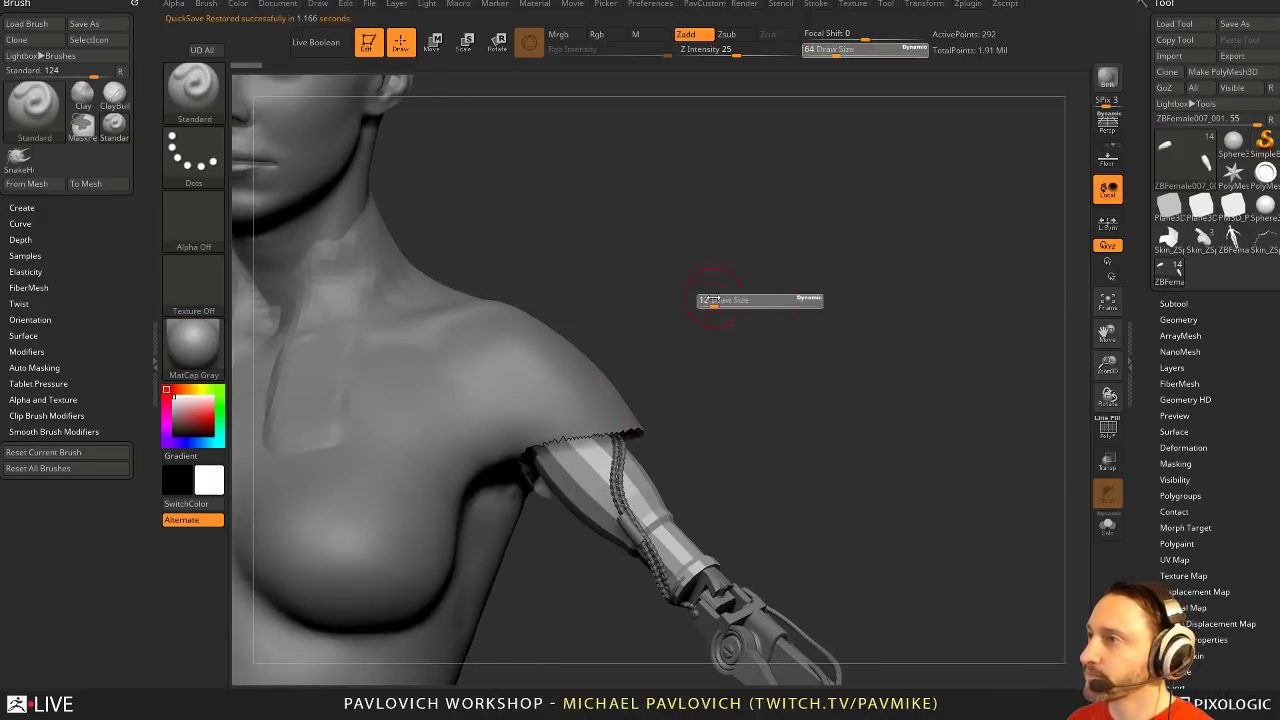
Append a ZSphere as a new subtool to the character
{"action": "key", "text": "f"}
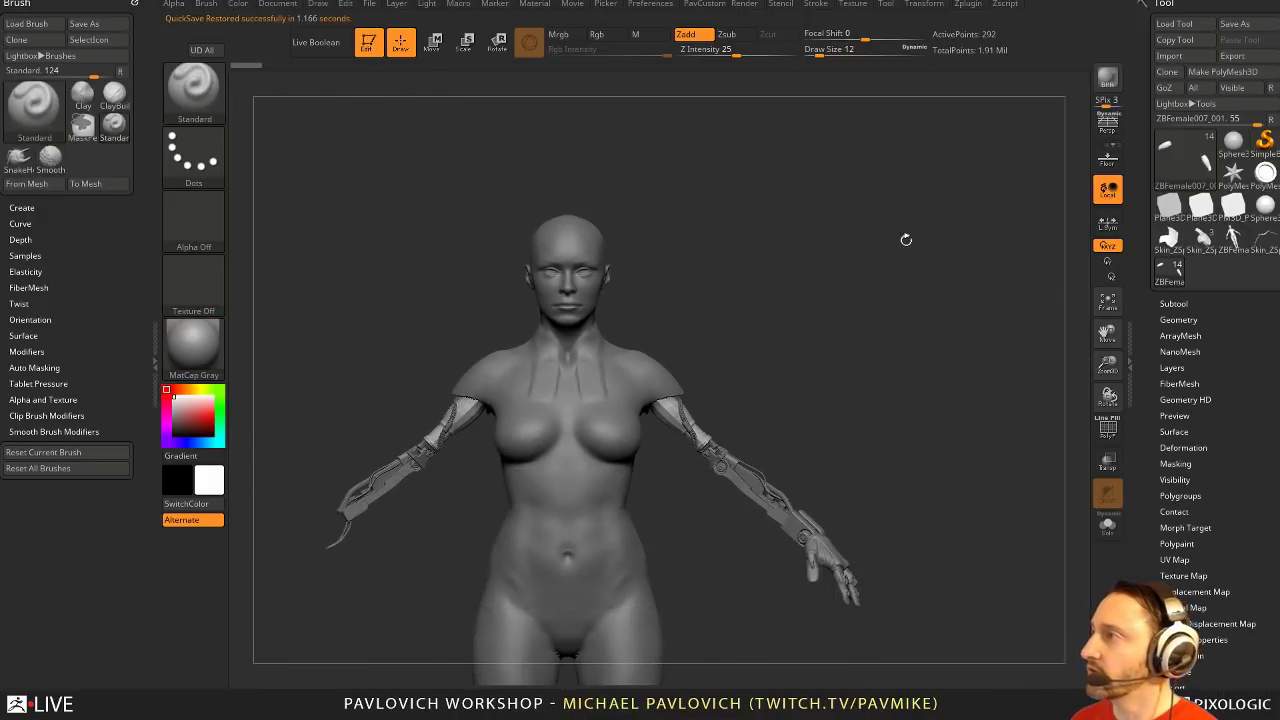
{"action": "key", "text": "shift"}
{"action": "left_click", "coordinate": [1175, 305]}
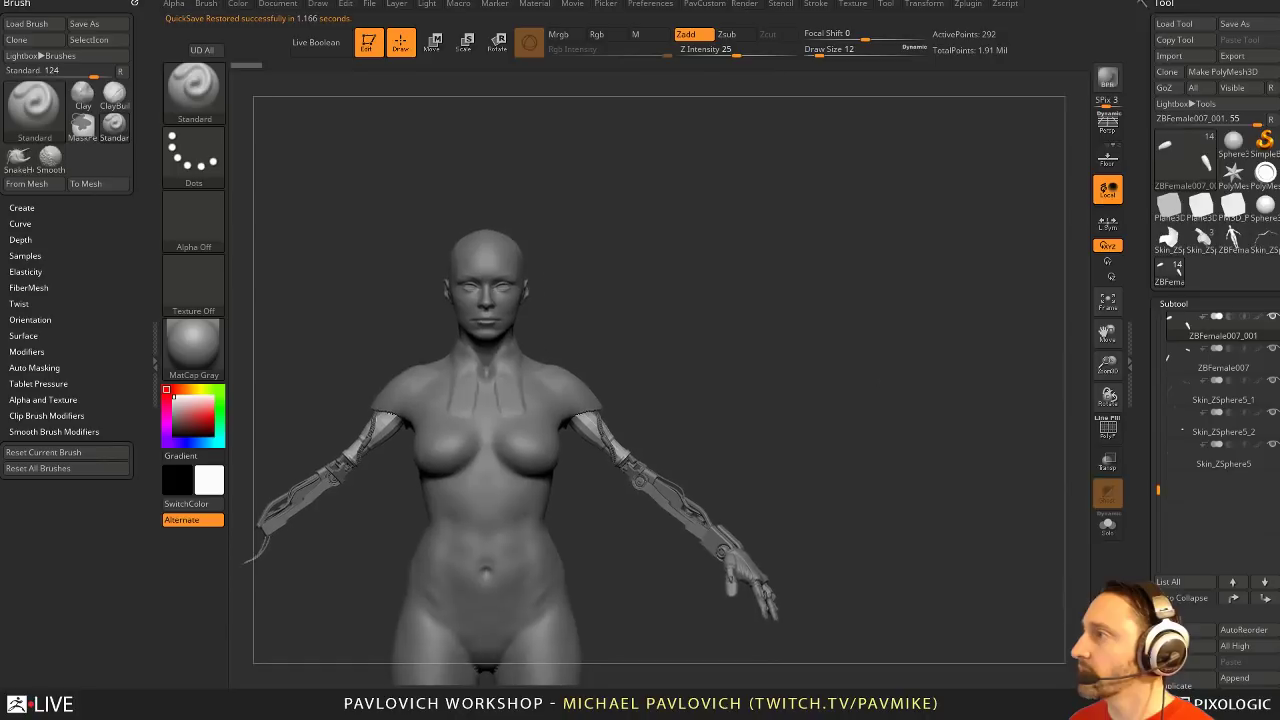
{"action": "left_click", "coordinate": [1236, 678]}
{"action": "left_click", "coordinate": [916, 510]}
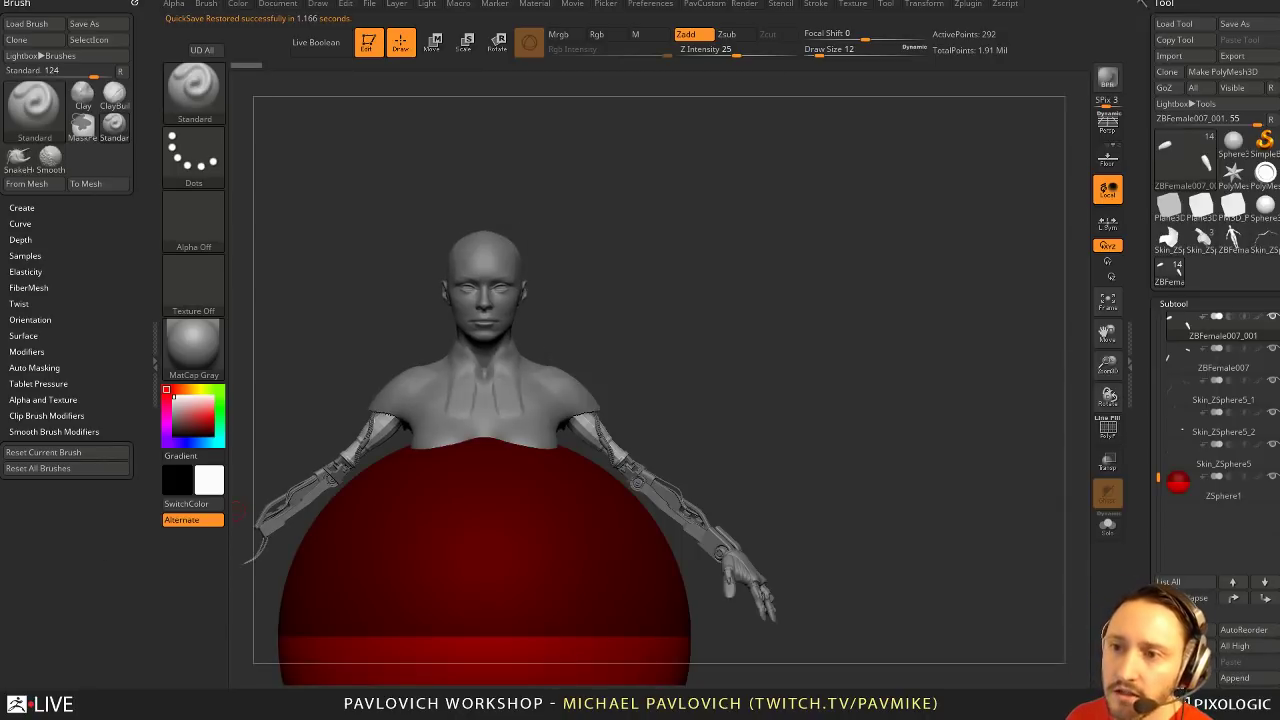
{"action": "key", "text": "f"}
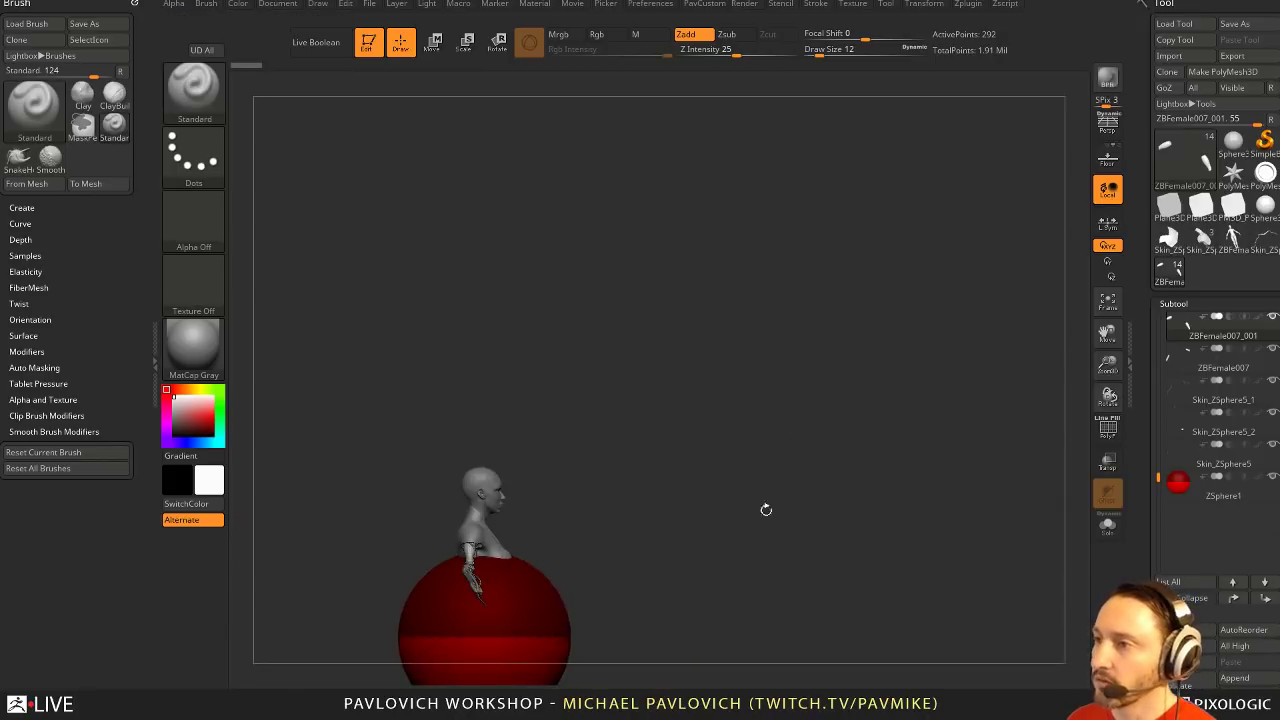
Select the ZSphere subtool, scale it down to a small ball and move it up beside the neck
{"action": "key", "text": "e"}
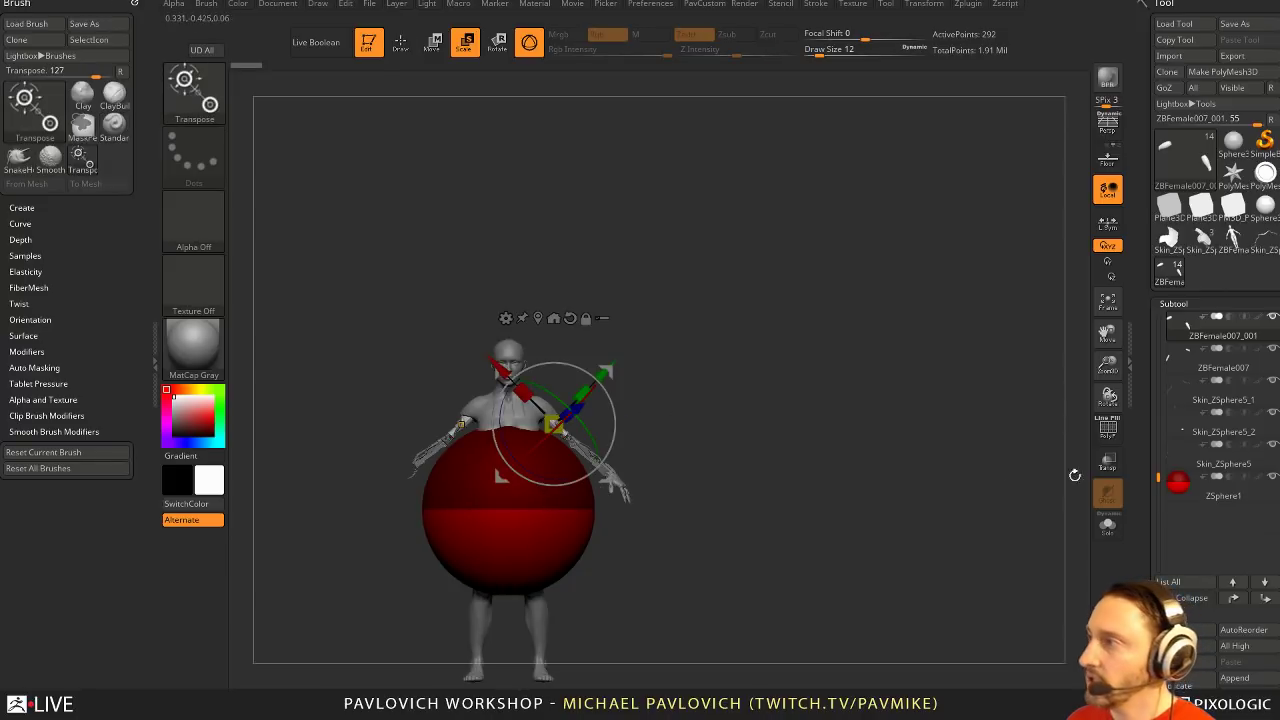
{"action": "left_click", "coordinate": [1182, 484]}
{"action": "left_click_drag", "start_coordinate": [541, 495], "coordinate": [386, 310]}
{"action": "left_click_drag", "start_coordinate": [510, 509], "coordinate": [520, 391]}
{"action": "key", "text": "w"}
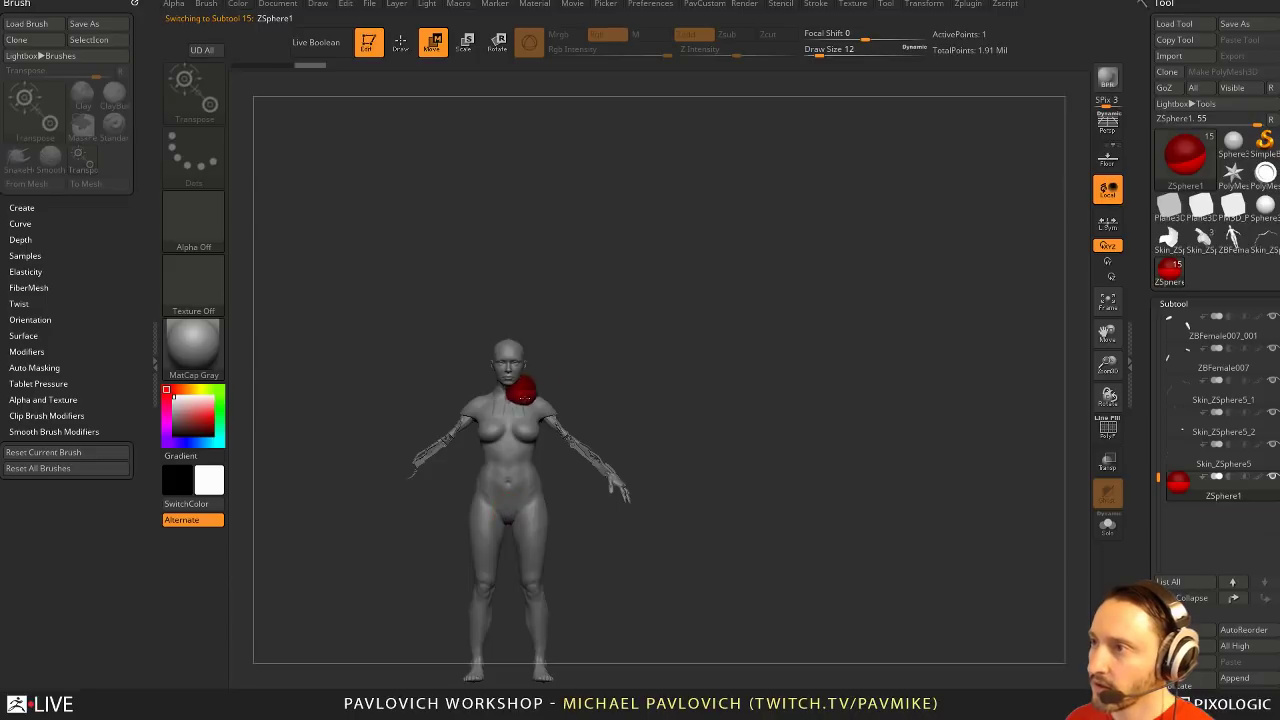
Shrink the ZSphere further so it sits as a small ball at the side of the neck
{"action": "right_click_drag", "start_coordinate": [725, 330], "coordinate": [743, 457], "text": "ctrl"}
{"action": "right_click_drag", "start_coordinate": [754, 182], "coordinate": [697, 502], "text": "alt"}
{"action": "right_click_drag", "start_coordinate": [720, 400], "coordinate": [760, 480], "text": "ctrl"}
{"action": "mouse_move", "coordinate": [860, 400]}
{"action": "right_mouse_down"}
{"action": "mouse_move", "coordinate": [640, 393]}
{"action": "mouse_move", "coordinate": [700, 368]}
{"action": "right_mouse_up"}
{"action": "key", "text": "e"}
{"action": "left_click_drag", "start_coordinate": [700, 371], "coordinate": [636, 373]}
{"action": "key", "text": "q"}
{"action": "mouse_move", "coordinate": [945, 272]}
{"action": "right_mouse_down"}
{"action": "mouse_move", "coordinate": [842, 305]}
{"action": "mouse_move", "coordinate": [677, 409]}
{"action": "right_mouse_up"}
{"action": "right_click_drag", "start_coordinate": [760, 382], "coordinate": [774, 389]}
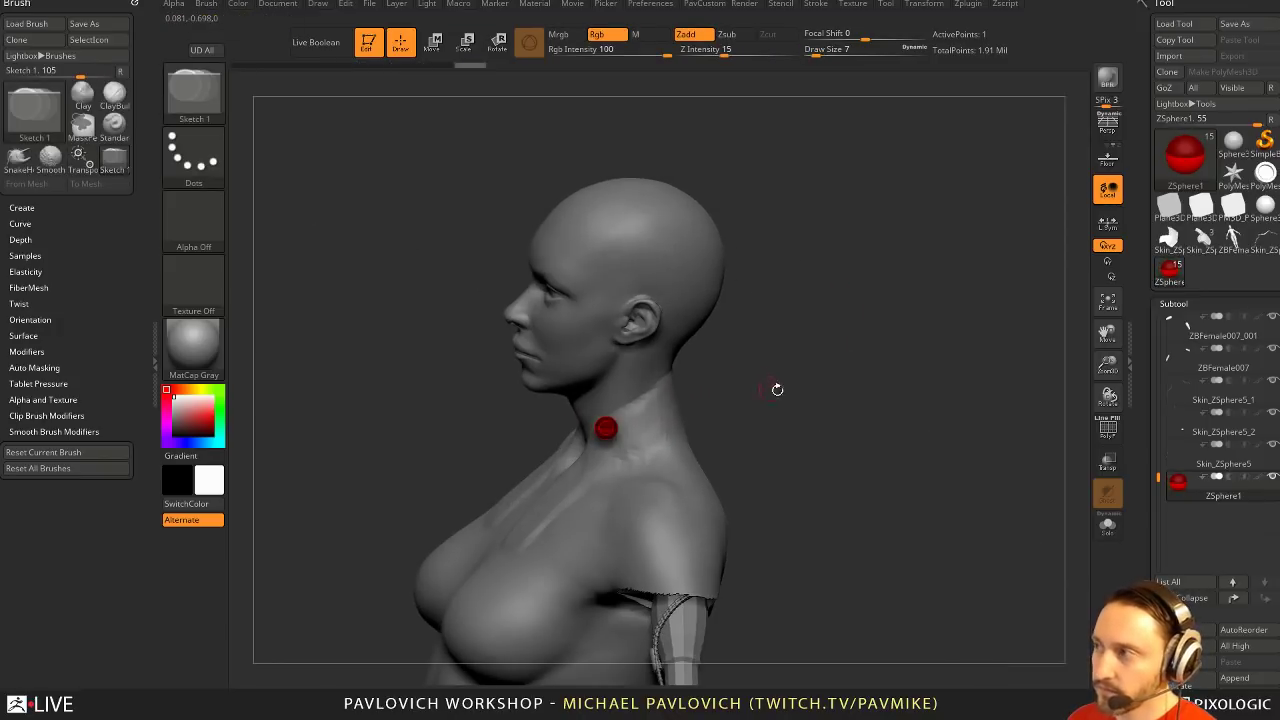
Select the neck collar subtool ZBFemale005 and sculpt its side with the Clay brush at draw size 14
{"action": "left_click", "coordinate": [667, 408], "text": "alt"}
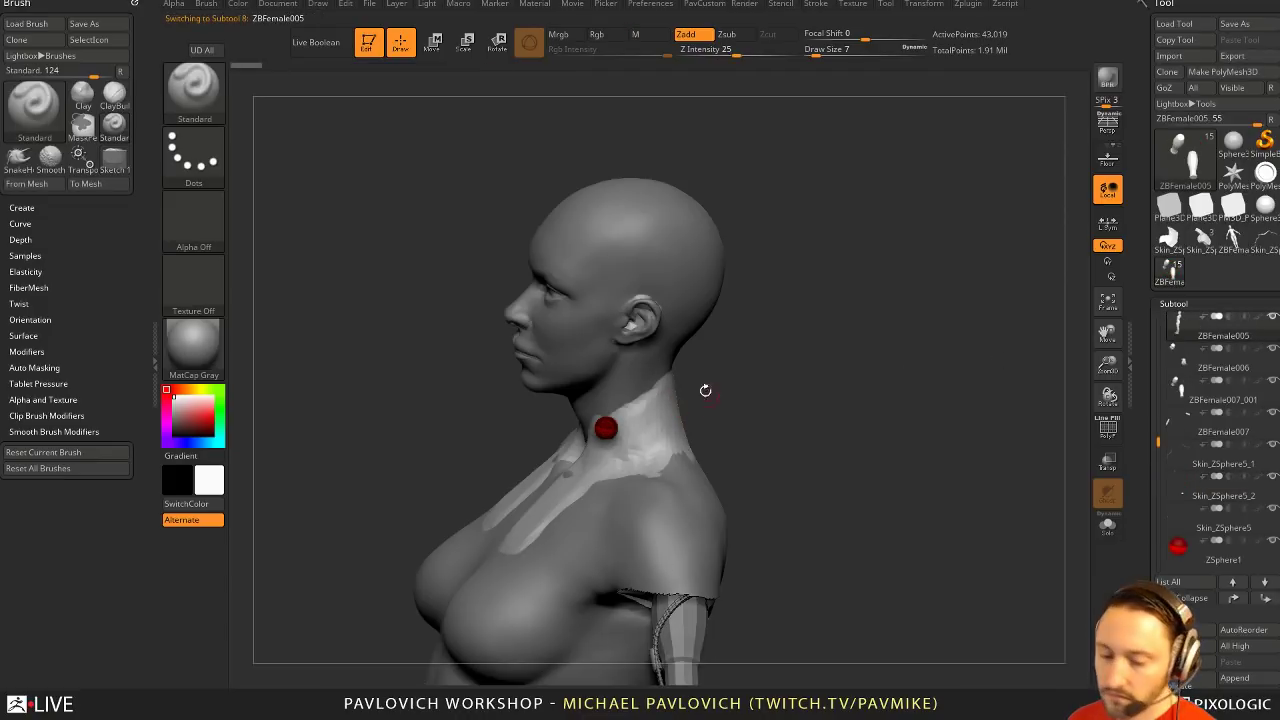
{"action": "key", "text": "b"}
{"action": "key", "text": "c"}
{"action": "key", "text": "l"}
{"action": "key", "text": "s"}
{"action": "left_click_drag", "start_coordinate": [650, 428], "coordinate": [648, 428]}
{"action": "right_click_drag", "start_coordinate": [652, 426], "coordinate": [716, 409]}
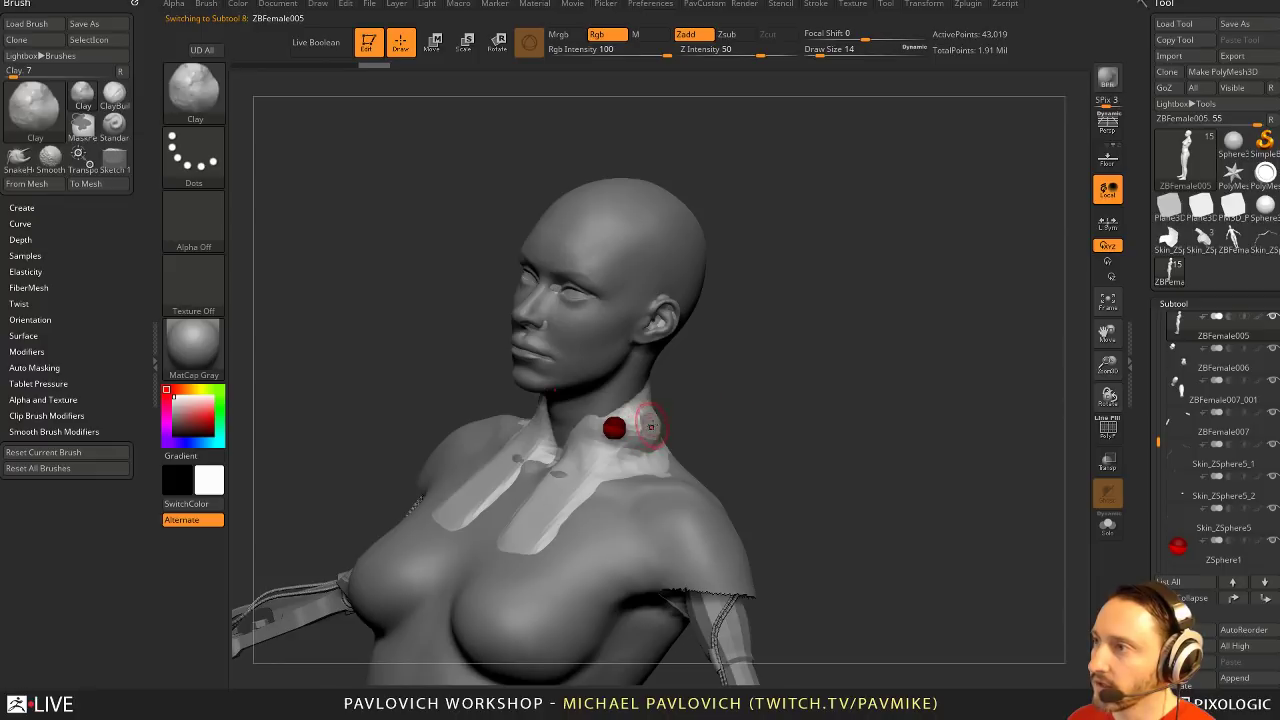
{"action": "key", "text": "3"}
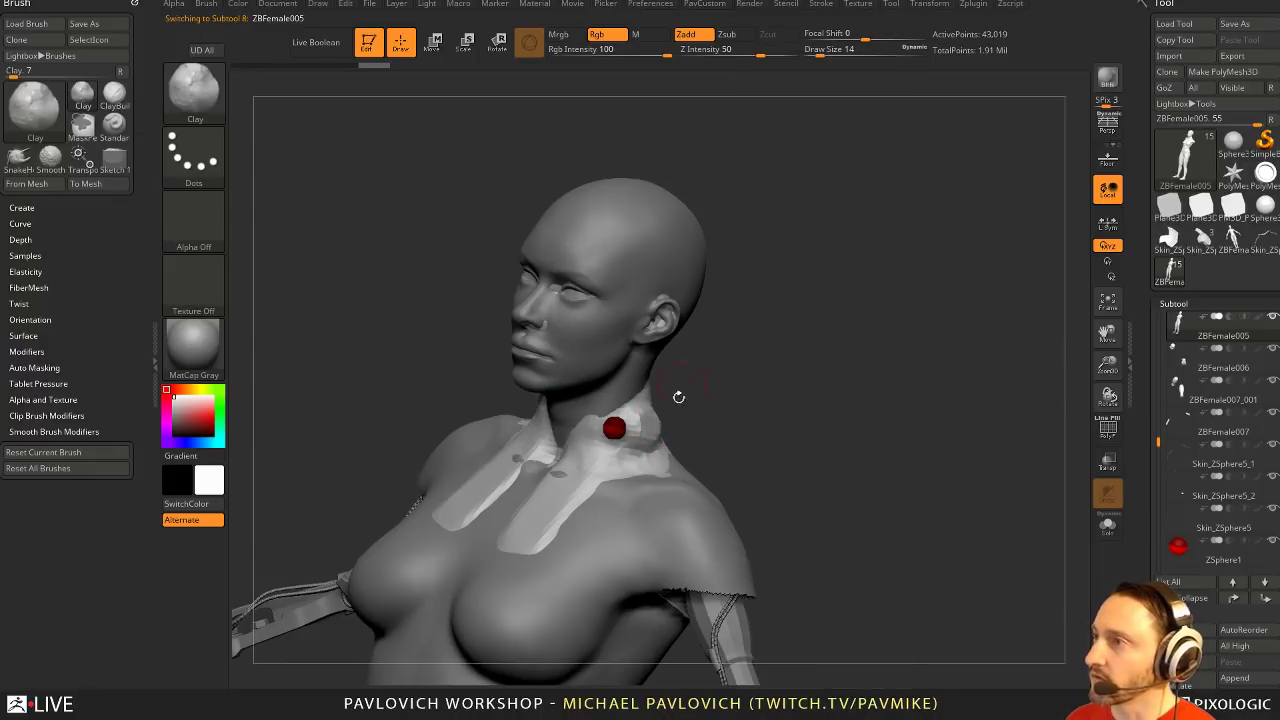
DynaMesh the neck collar and build up a round mount on its side with the Clay brush
{"action": "mouse_move", "coordinate": [747, 374]}
{"action": "left_mouse_down", "text": "ctrl"}
{"action": "mouse_move", "coordinate": [769, 427]}
{"action": "mouse_move", "coordinate": [749, 409]}
{"action": "left_mouse_up", "text": "ctrl"}
{"action": "key", "text": "3"}
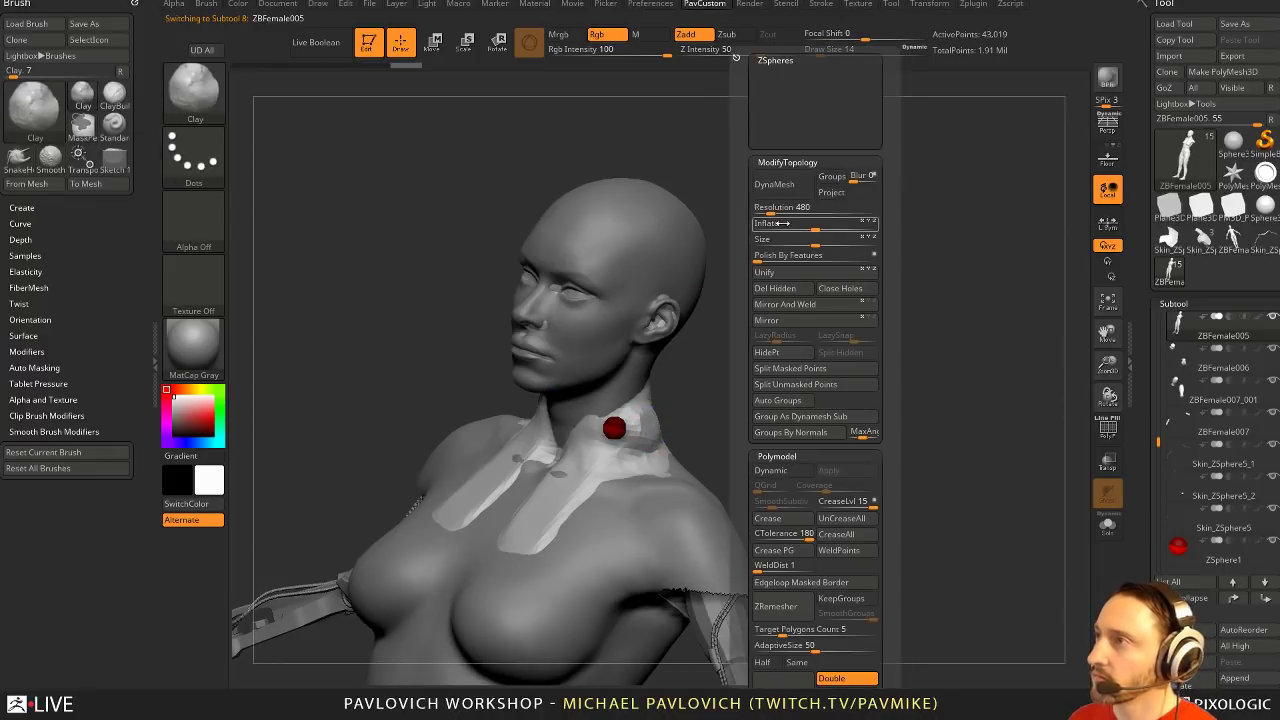
{"action": "right_click_drag", "start_coordinate": [637, 303], "coordinate": [647, 429]}
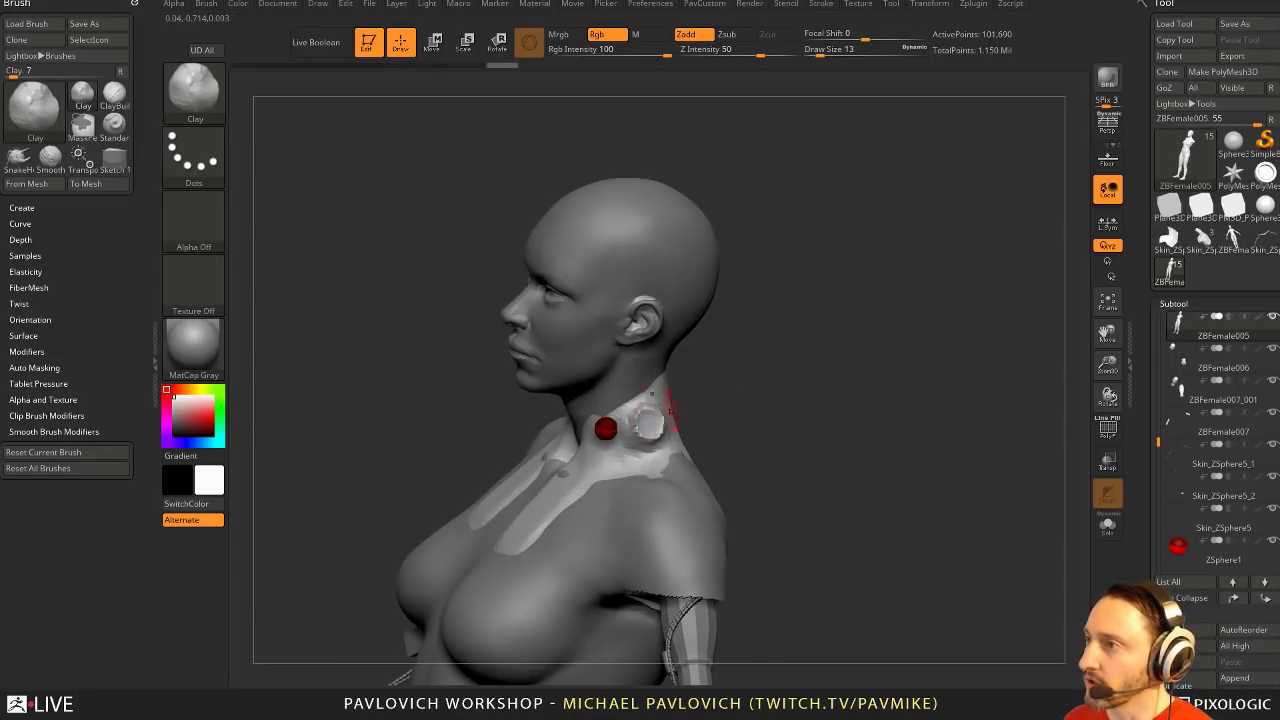
{"action": "right_click_drag", "start_coordinate": [649, 424], "coordinate": [689, 406]}
Select the ZSphere again and move it onto the round mount at the side of the neck
{"action": "key", "text": "w"}
{"action": "left_click", "coordinate": [608, 428], "text": "alt"}
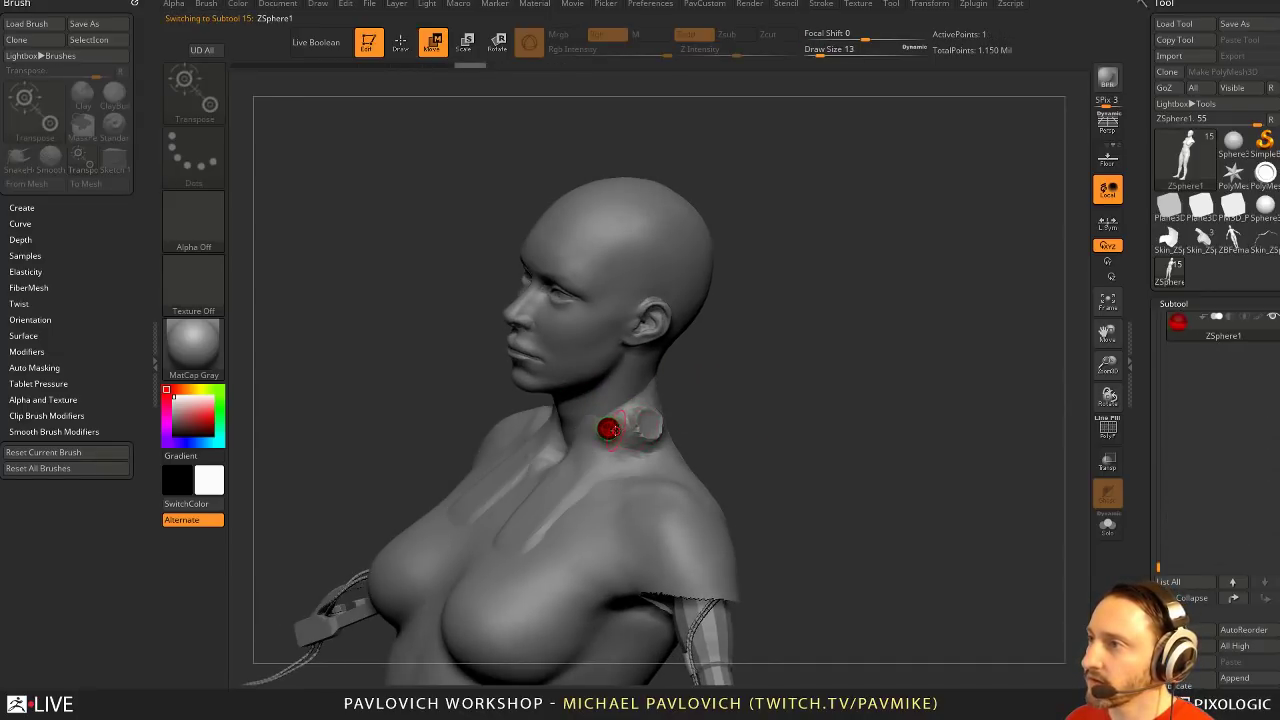
{"action": "left_click_drag", "start_coordinate": [709, 389], "coordinate": [735, 400]}
{"action": "left_click_drag", "start_coordinate": [642, 421], "coordinate": [599, 416]}
{"action": "left_click_drag", "start_coordinate": [698, 403], "coordinate": [624, 411]}
{"action": "right_click_drag", "start_coordinate": [664, 376], "coordinate": [762, 376]}
Set the draw size to 2 and add a child ZSphere to the one on the neck mount
{"action": "key", "text": "q"}
{"action": "key", "text": "s"}
{"action": "left_click", "coordinate": [734, 376]}
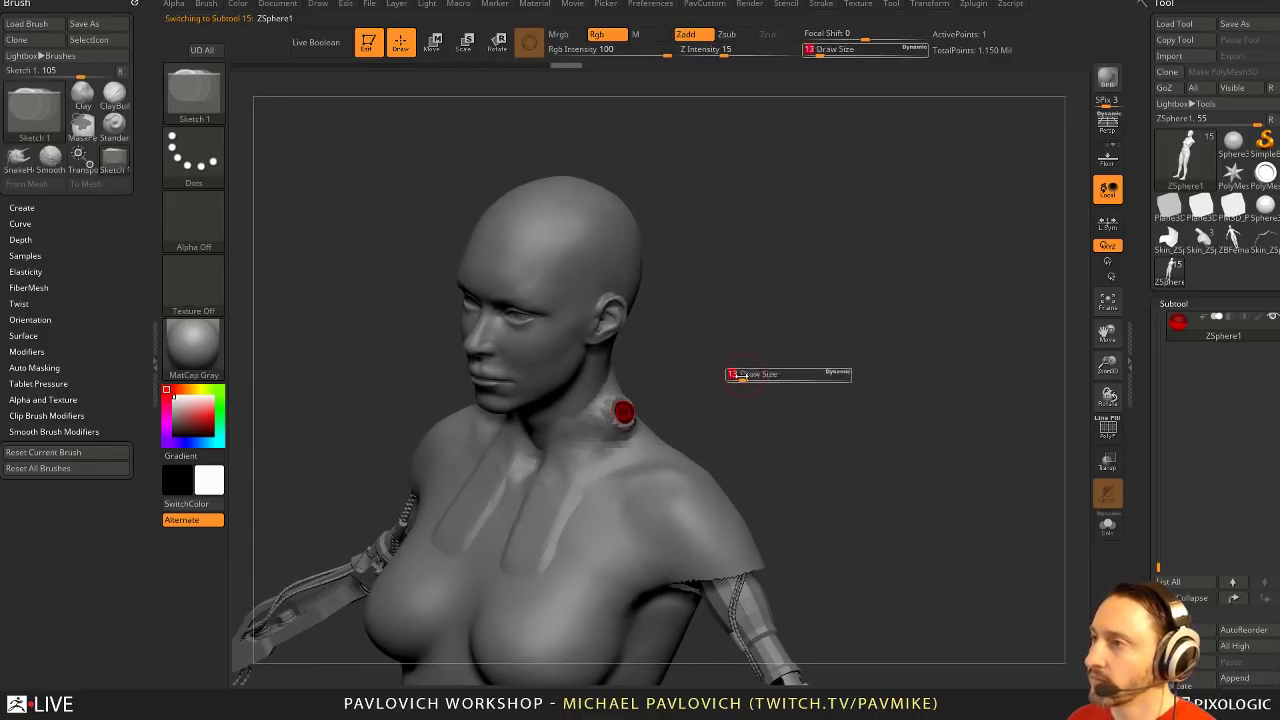
{"action": "mouse_move", "coordinate": [697, 398]}
{"action": "left_mouse_down", "text": "shift"}
{"action": "mouse_move", "coordinate": [737, 389]}
{"action": "mouse_move", "coordinate": [543, 300]}
{"action": "mouse_move", "coordinate": [766, 413]}
{"action": "left_mouse_up", "text": "shift"}
{"action": "key", "text": "ctrl+z"}
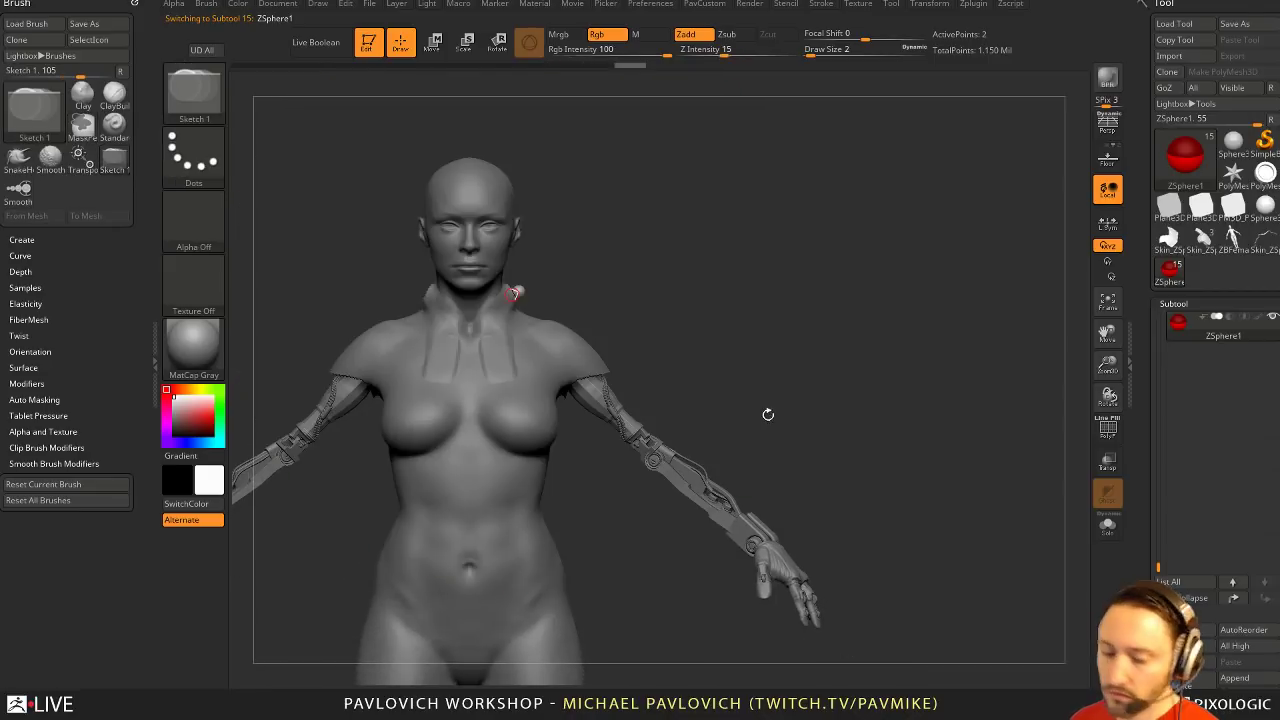
Move the child ZSphere down the mechanical arm and place it on the forearm close to the wrist
{"action": "key", "text": "w"}
{"action": "left_click_drag", "start_coordinate": [520, 289], "coordinate": [762, 537]}
{"action": "left_click_drag", "start_coordinate": [856, 443], "coordinate": [835, 385]}
{"action": "left_click_drag", "start_coordinate": [693, 491], "coordinate": [664, 511]}
{"action": "left_click_drag", "start_coordinate": [751, 443], "coordinate": [850, 440]}
{"action": "left_click_drag", "start_coordinate": [692, 494], "coordinate": [701, 512]}
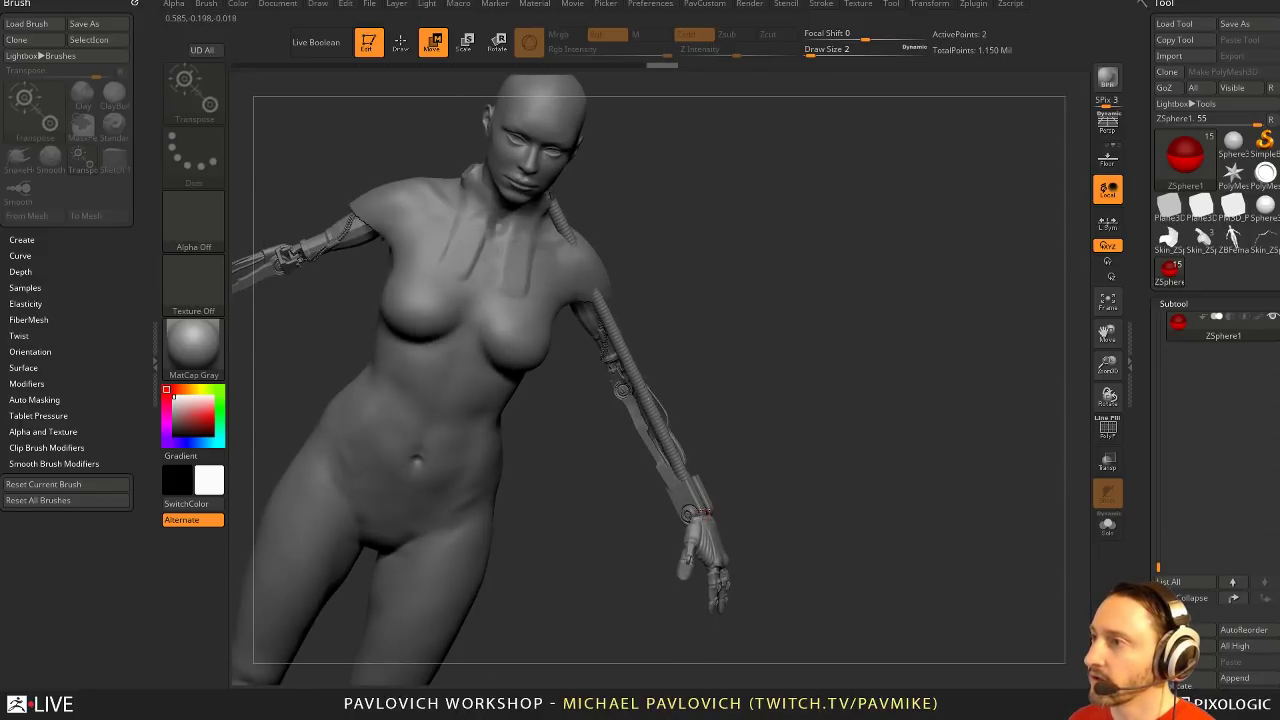
Insert a ZSphere in the chain's lower part and position it outside the forearm below the elbow
{"action": "right_click_drag", "start_coordinate": [775, 420], "coordinate": [726, 397]}
{"action": "key", "text": "q"}
{"action": "left_click", "coordinate": [648, 417]}
{"action": "key", "text": "w"}
{"action": "left_click_drag", "start_coordinate": [707, 394], "coordinate": [692, 424]}
{"action": "mouse_move", "coordinate": [780, 420]}
{"action": "left_mouse_down"}
{"action": "mouse_move", "coordinate": [665, 425]}
{"action": "mouse_move", "coordinate": [661, 437]}
{"action": "left_mouse_up"}
{"action": "left_click_drag", "start_coordinate": [706, 430], "coordinate": [783, 417]}
Insert another ZSphere in the chain near the elbow and pull it out from the arm
{"action": "key", "text": "q"}
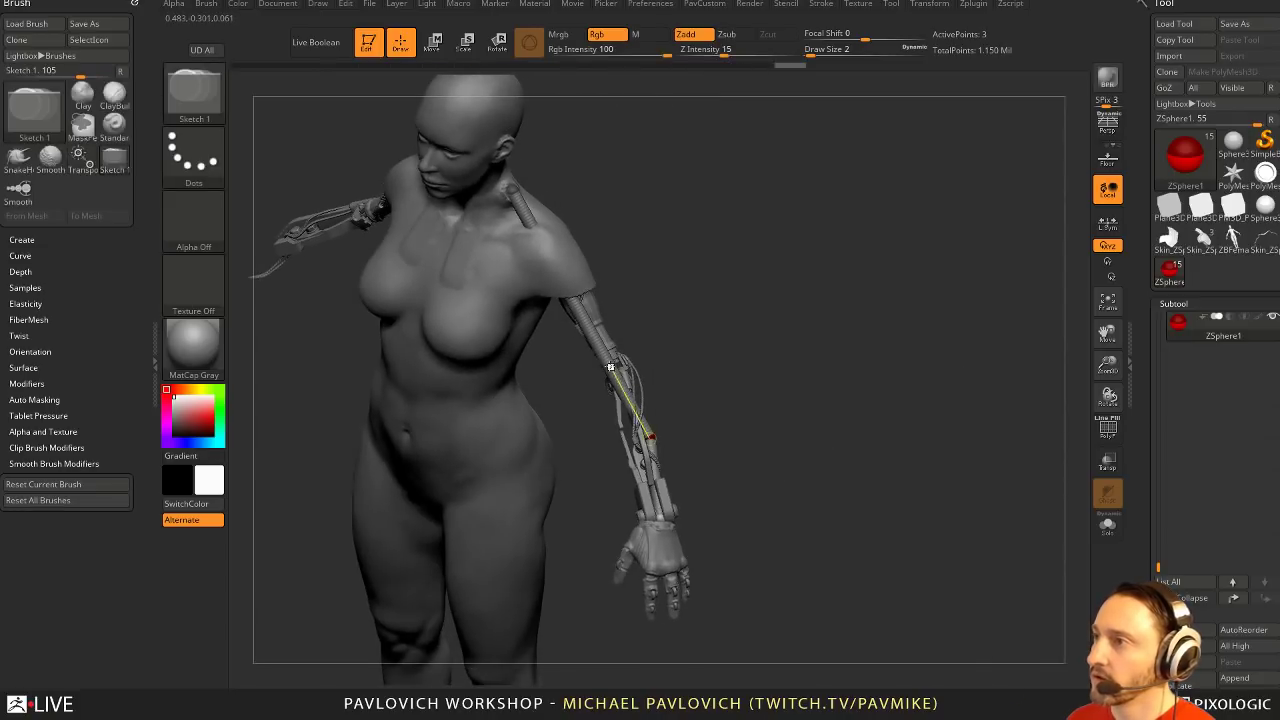
{"action": "left_click", "coordinate": [611, 366]}
{"action": "left_click_drag", "start_coordinate": [643, 346], "coordinate": [669, 337]}
{"action": "key", "text": "w"}
{"action": "mouse_move", "coordinate": [606, 367]}
{"action": "left_mouse_down"}
{"action": "mouse_move", "coordinate": [597, 374]}
{"action": "mouse_move", "coordinate": [652, 398]}
{"action": "left_mouse_up"}
Insert two more ZSpheres above the elbow and place the upper one at the inner side of the upper arm
{"action": "key", "text": "q"}
{"action": "left_click", "coordinate": [626, 414]}
{"action": "key", "text": "w"}
{"action": "mouse_move", "coordinate": [652, 398]}
{"action": "right_mouse_down"}
{"action": "mouse_move", "coordinate": [638, 418]}
{"action": "mouse_move", "coordinate": [785, 386]}
{"action": "right_mouse_up"}
{"action": "key", "text": "q"}
{"action": "left_click", "coordinate": [600, 440]}
{"action": "right_click_drag", "start_coordinate": [608, 428], "coordinate": [634, 423]}
{"action": "key", "text": "w"}
{"action": "left_click_drag", "start_coordinate": [595, 438], "coordinate": [584, 443]}
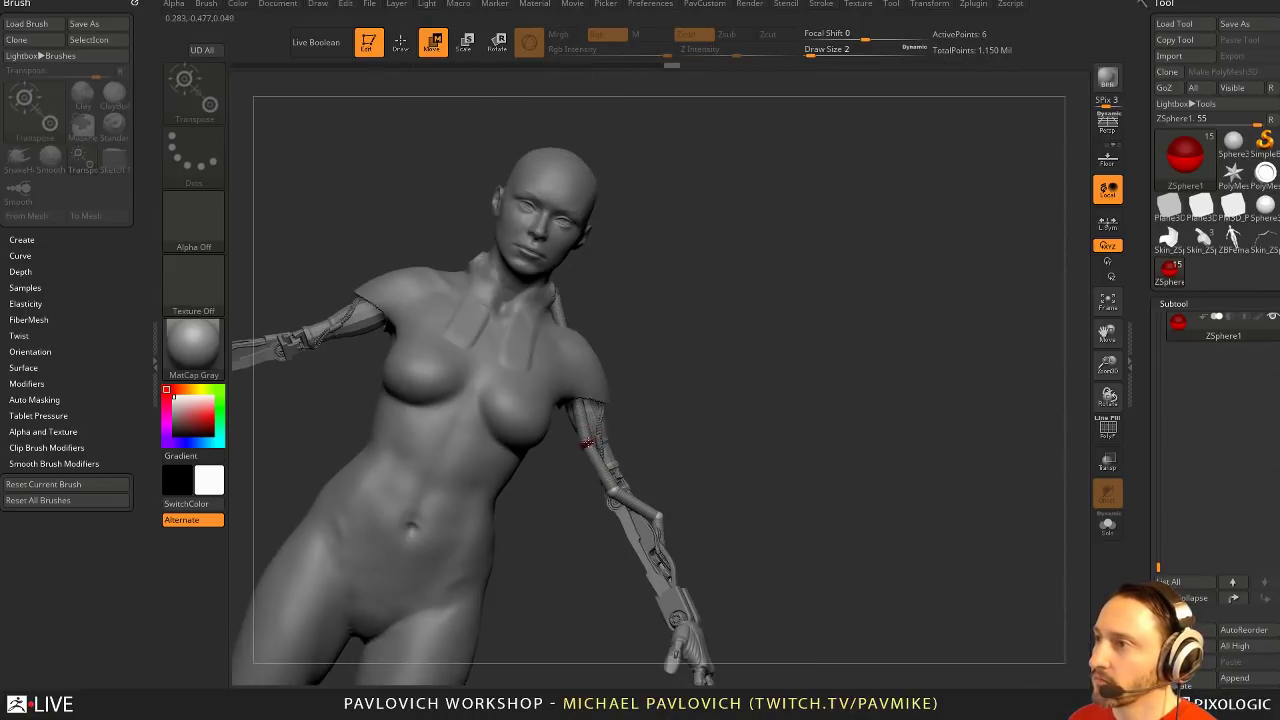
Insert a ZSphere along the upper arm and move it behind the arm near the sleeve edge
{"action": "right_click_drag", "start_coordinate": [685, 418], "coordinate": [612, 413]}
{"action": "key", "text": "q"}
{"action": "left_click", "coordinate": [595, 440]}
{"action": "key", "text": "w"}
{"action": "left_click_drag", "start_coordinate": [596, 438], "coordinate": [641, 396]}
Insert a ZSphere between neck and upper arm, move it behind the shoulder, and adjust the joint behind the sleeve edge
{"action": "right_click_drag", "start_coordinate": [727, 385], "coordinate": [661, 381]}
{"action": "key", "text": "q"}
{"action": "left_click", "coordinate": [606, 345]}
{"action": "right_click_drag", "start_coordinate": [485, 364], "coordinate": [554, 358]}
{"action": "key", "text": "w"}
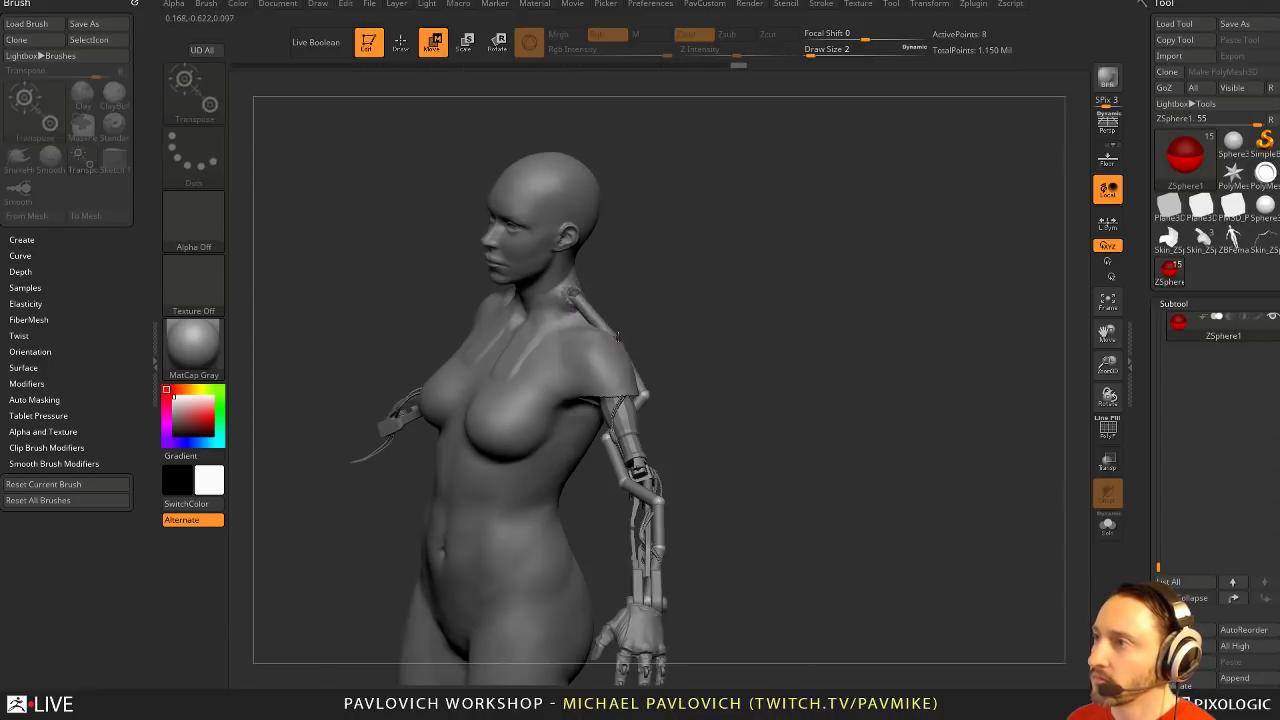
{"action": "left_click_drag", "start_coordinate": [604, 339], "coordinate": [617, 333]}
{"action": "key", "text": "q"}
{"action": "mouse_move", "coordinate": [738, 385]}
{"action": "right_mouse_down"}
{"action": "mouse_move", "coordinate": [645, 362]}
{"action": "mouse_move", "coordinate": [652, 376]}
{"action": "mouse_move", "coordinate": [694, 320]}
{"action": "right_mouse_up"}
{"action": "key", "text": "w"}
{"action": "left_click_drag", "start_coordinate": [597, 394], "coordinate": [592, 391]}
Insert a ZSphere below the sleeve edge and fit the chain around the inner side of the upper arm
{"action": "right_click_drag", "start_coordinate": [680, 400], "coordinate": [602, 397]}
{"action": "key", "text": "q"}
{"action": "left_click", "coordinate": [597, 397]}
{"action": "right_click_drag", "start_coordinate": [590, 480], "coordinate": [621, 491]}
{"action": "key", "text": "w"}
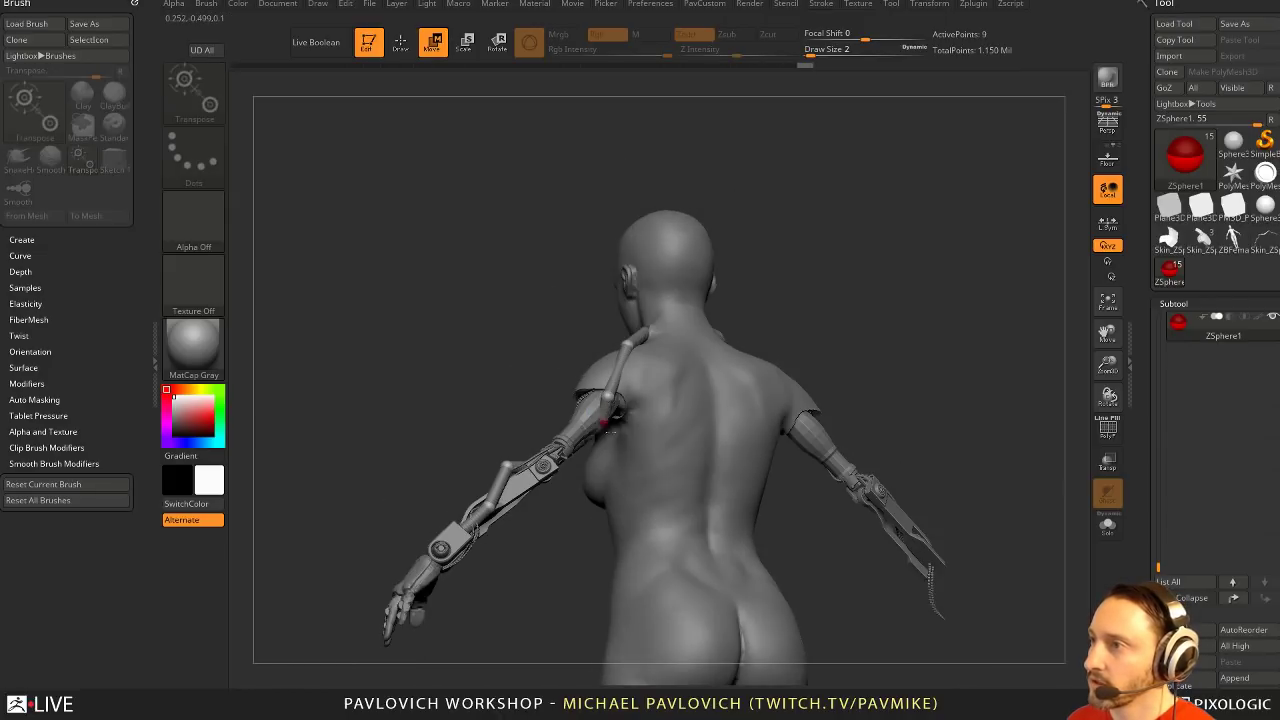
{"action": "left_click_drag", "start_coordinate": [607, 432], "coordinate": [604, 429]}
{"action": "right_click_drag", "start_coordinate": [640, 460], "coordinate": [622, 428]}
{"action": "left_click_drag", "start_coordinate": [604, 429], "coordinate": [590, 446]}
{"action": "mouse_move", "coordinate": [590, 446]}
{"action": "right_mouse_down"}
{"action": "mouse_move", "coordinate": [678, 428]}
{"action": "mouse_move", "coordinate": [582, 425]}
{"action": "right_mouse_up"}
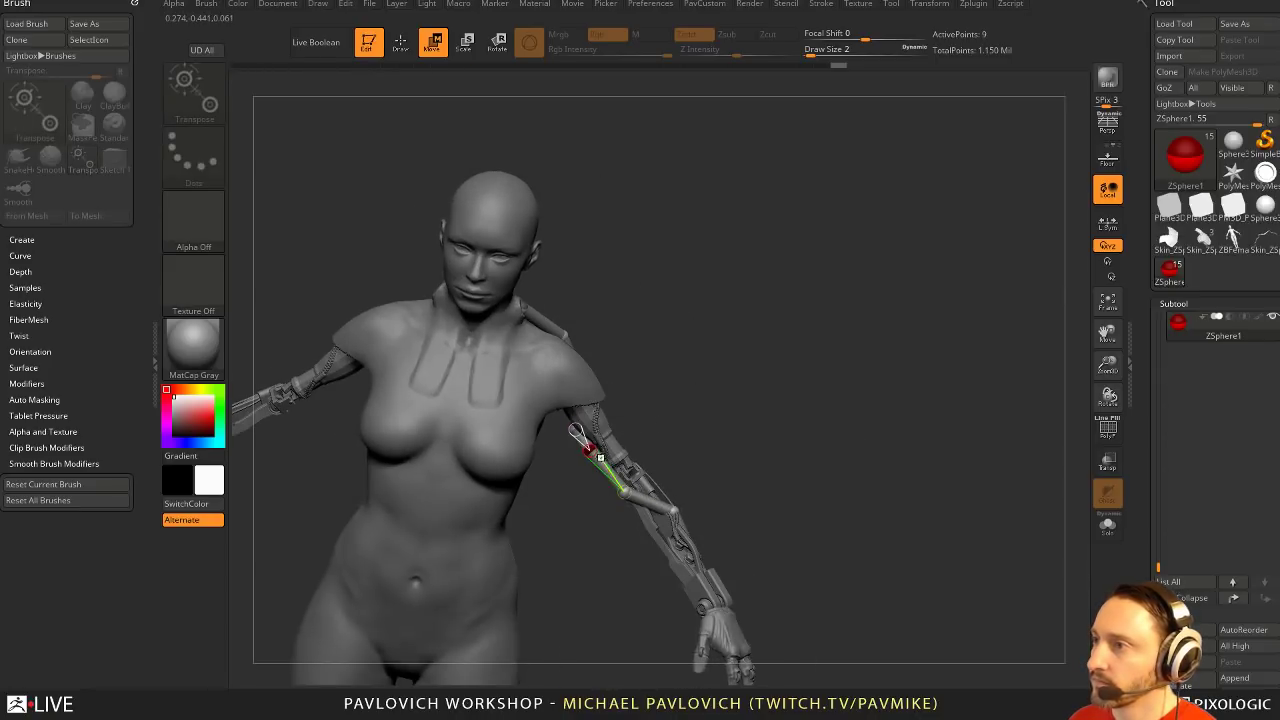
Reposition the chain's ZSpheres around the elbow so the cable path follows the mechanical arm
{"action": "right_click_drag", "start_coordinate": [588, 455], "coordinate": [645, 485]}
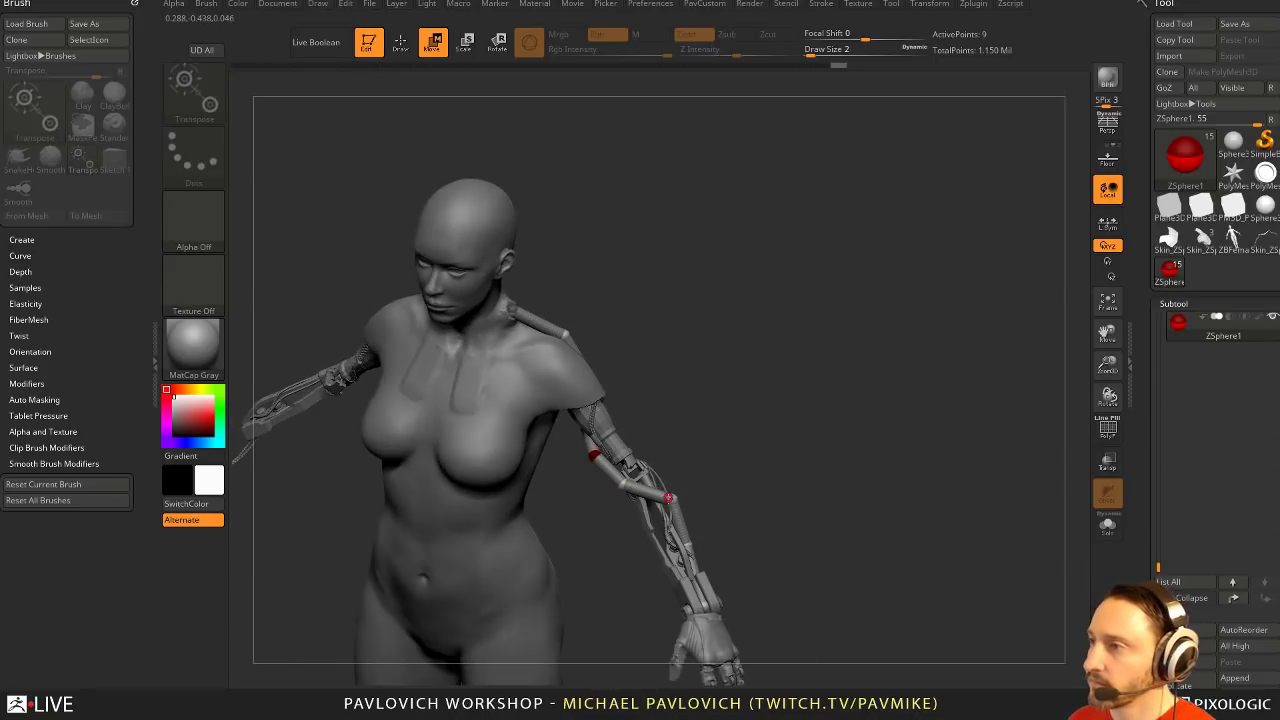
{"action": "left_click_drag", "start_coordinate": [622, 490], "coordinate": [622, 483]}
{"action": "right_click_drag", "start_coordinate": [705, 482], "coordinate": [622, 481]}
{"action": "left_click_drag", "start_coordinate": [622, 482], "coordinate": [625, 487]}
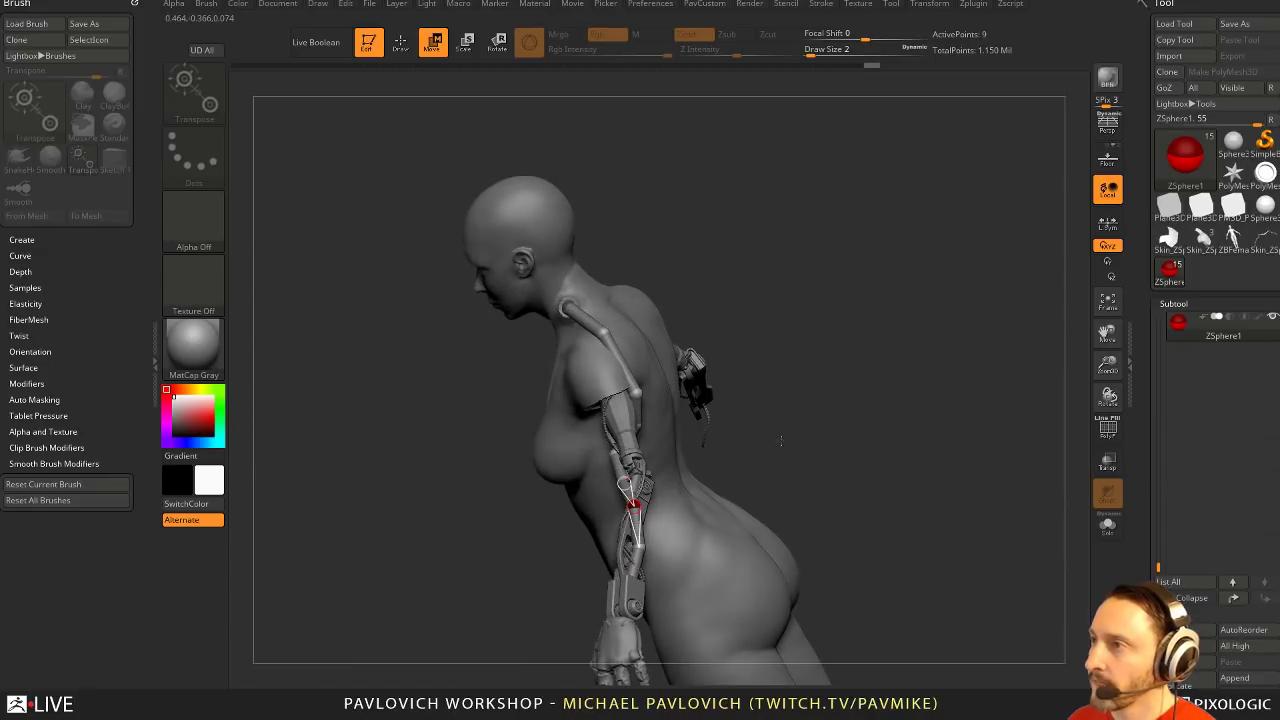
{"action": "mouse_move", "coordinate": [783, 440]}
{"action": "right_mouse_down"}
{"action": "mouse_move", "coordinate": [825, 414]}
{"action": "mouse_move", "coordinate": [826, 429]}
{"action": "mouse_move", "coordinate": [786, 346]}
{"action": "mouse_move", "coordinate": [753, 372]}
{"action": "right_mouse_up"}
{"action": "key", "text": "q"}
{"action": "right_click_drag", "start_coordinate": [753, 372], "coordinate": [811, 408], "text": "alt"}
{"action": "right_click_drag", "start_coordinate": [886, 423], "coordinate": [952, 426]}
Dock the Zplugin palette beside the canvas and expand its Curves Helper section
{"action": "left_click_drag", "start_coordinate": [1158, 567], "coordinate": [1158, 527]}
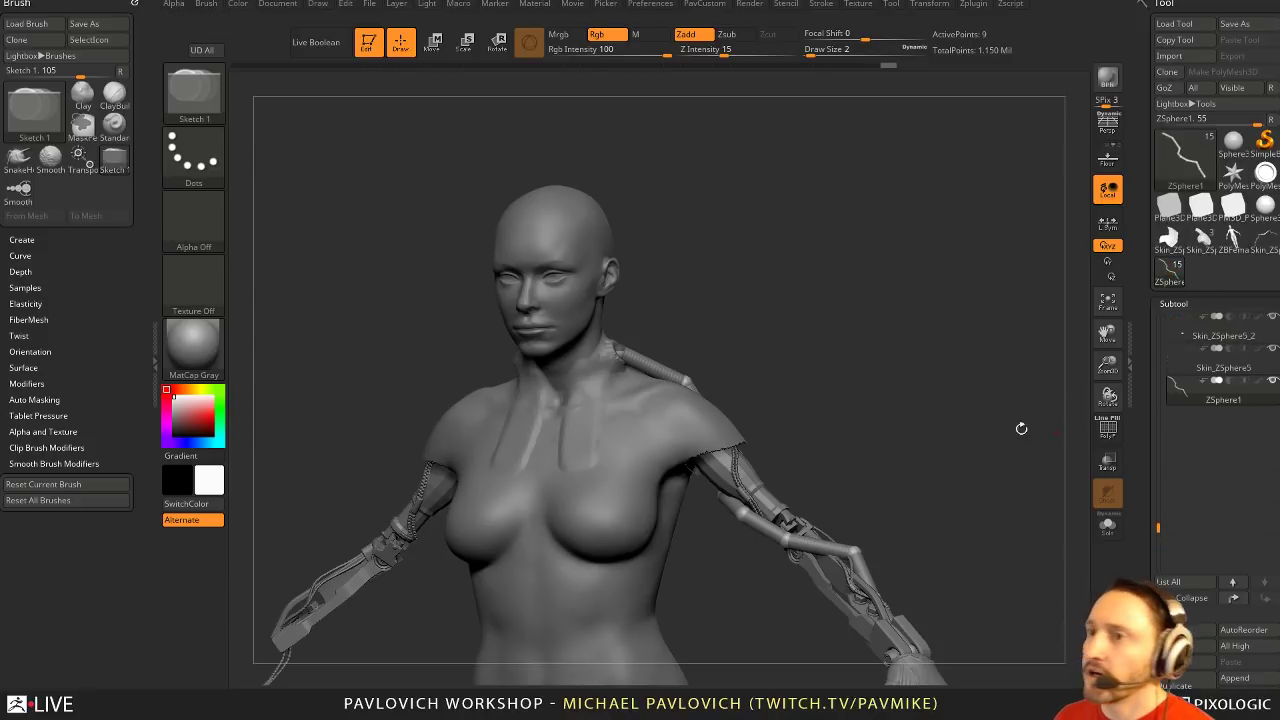
{"action": "left_click", "coordinate": [972, 5]}
{"action": "left_click_drag", "start_coordinate": [967, 20], "coordinate": [40, 220]}
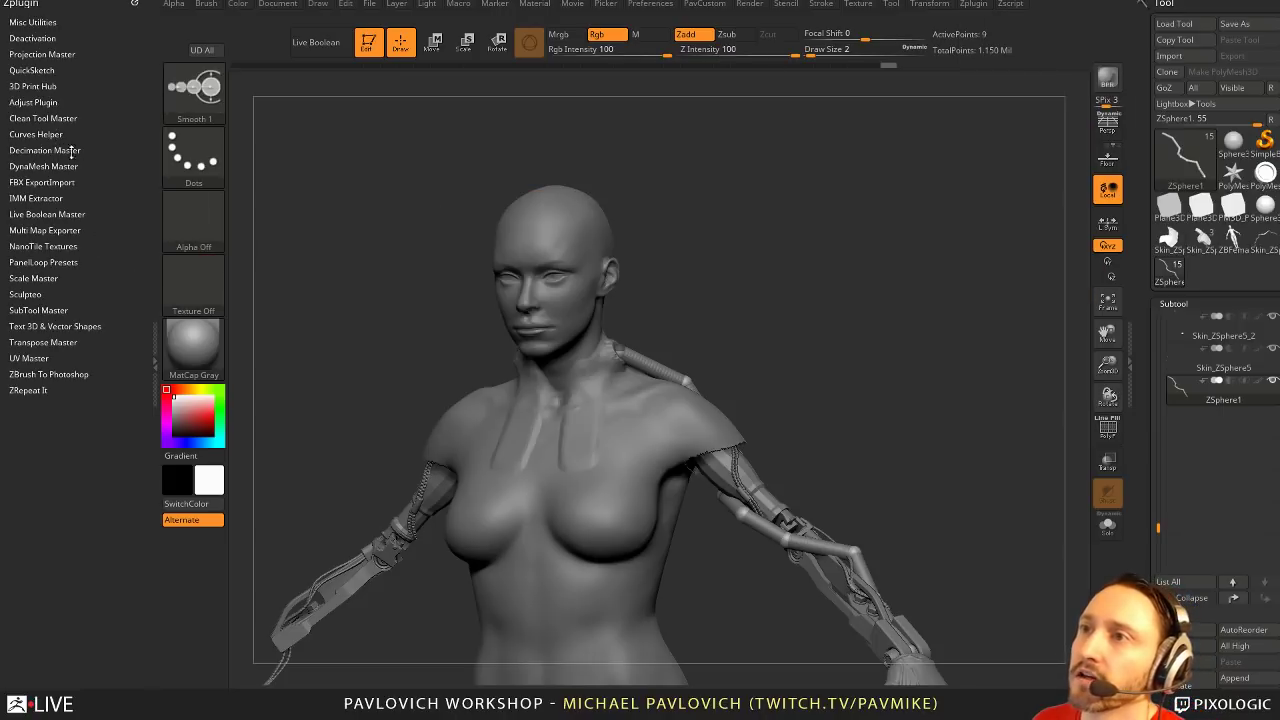
{"action": "left_click", "coordinate": [40, 134]}
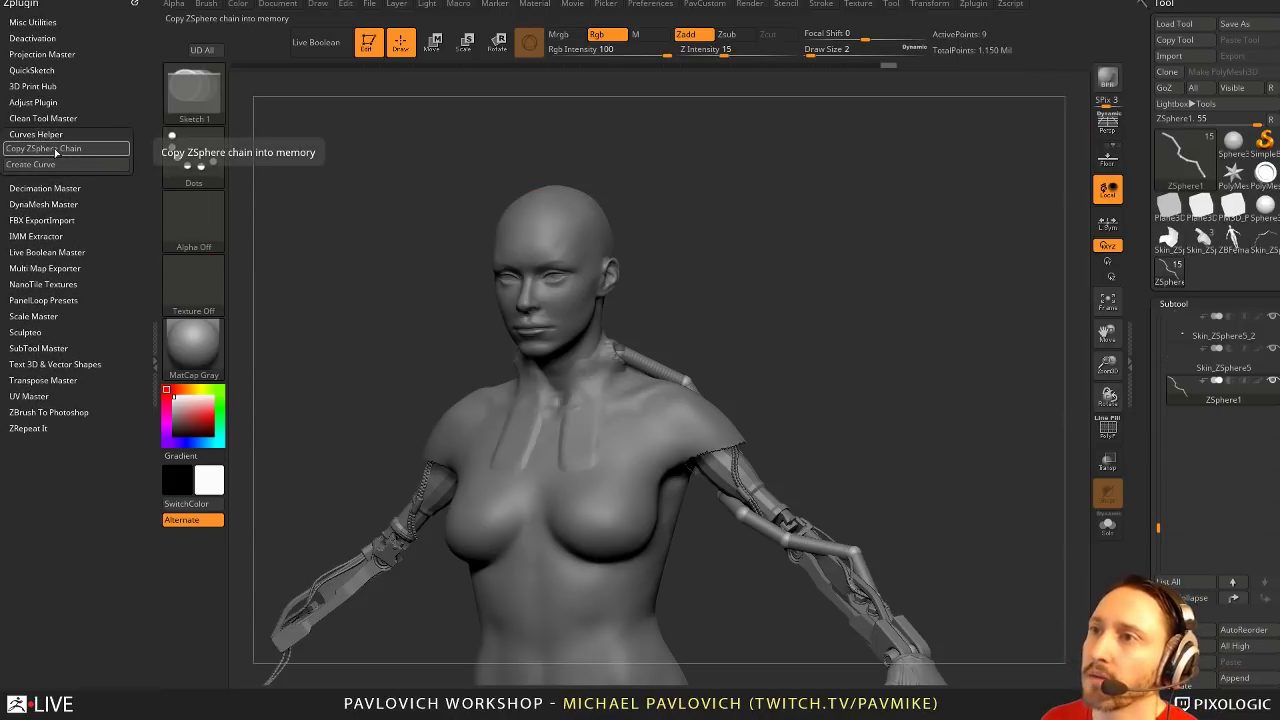
{"action": "left_click", "coordinate": [41, 168]}
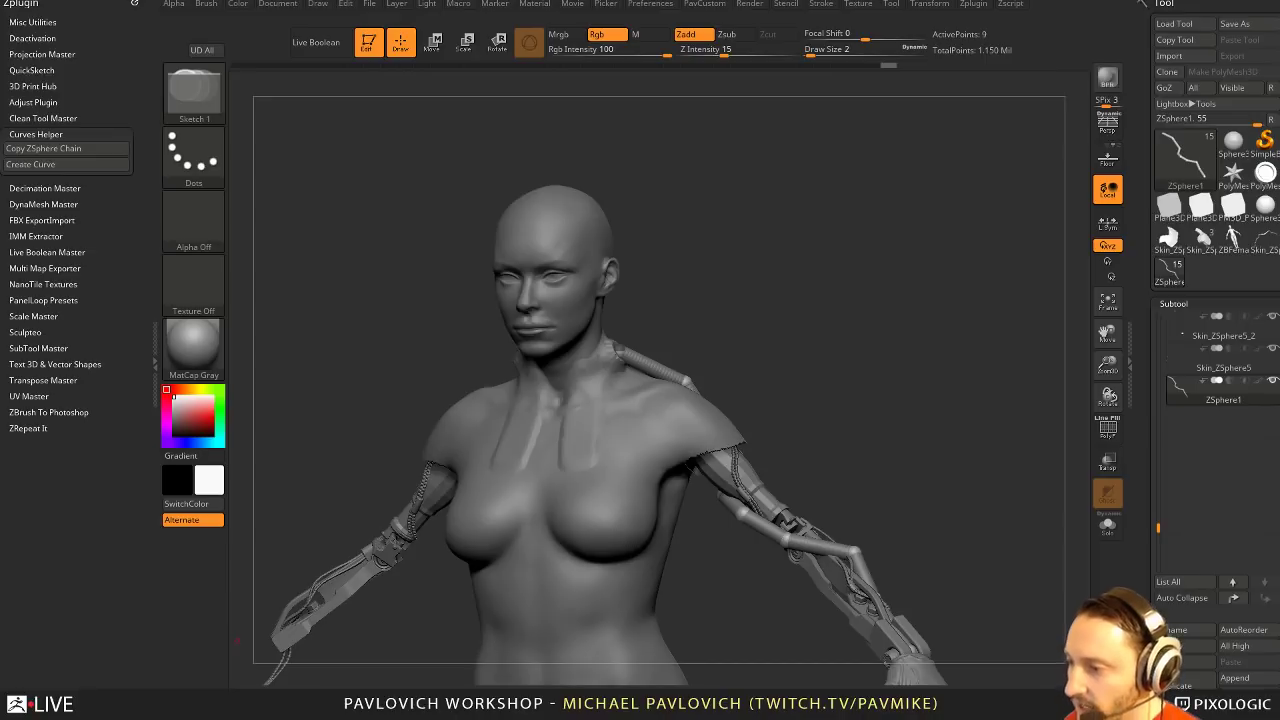
Copy the ZSphere chain into memory with Curves Helper and append a PolyMesh3D star subtool
{"action": "left_click", "coordinate": [57, 148]}
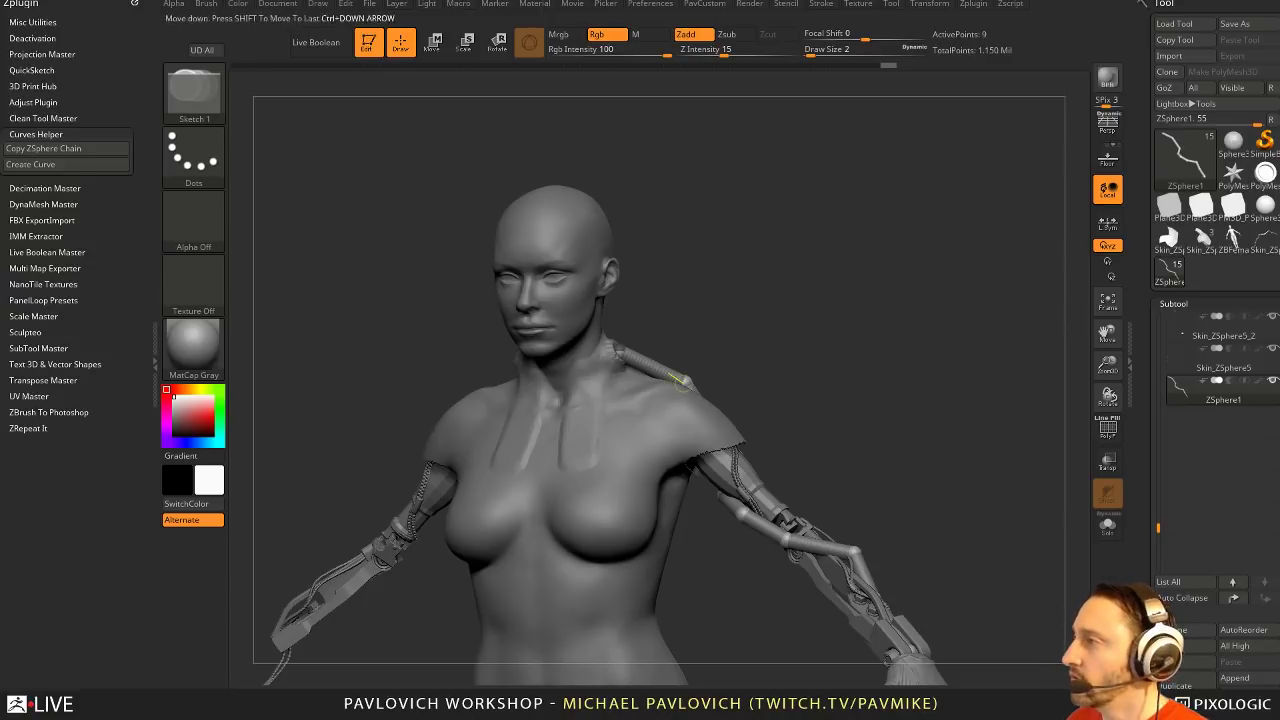
{"action": "left_click", "coordinate": [1236, 678]}
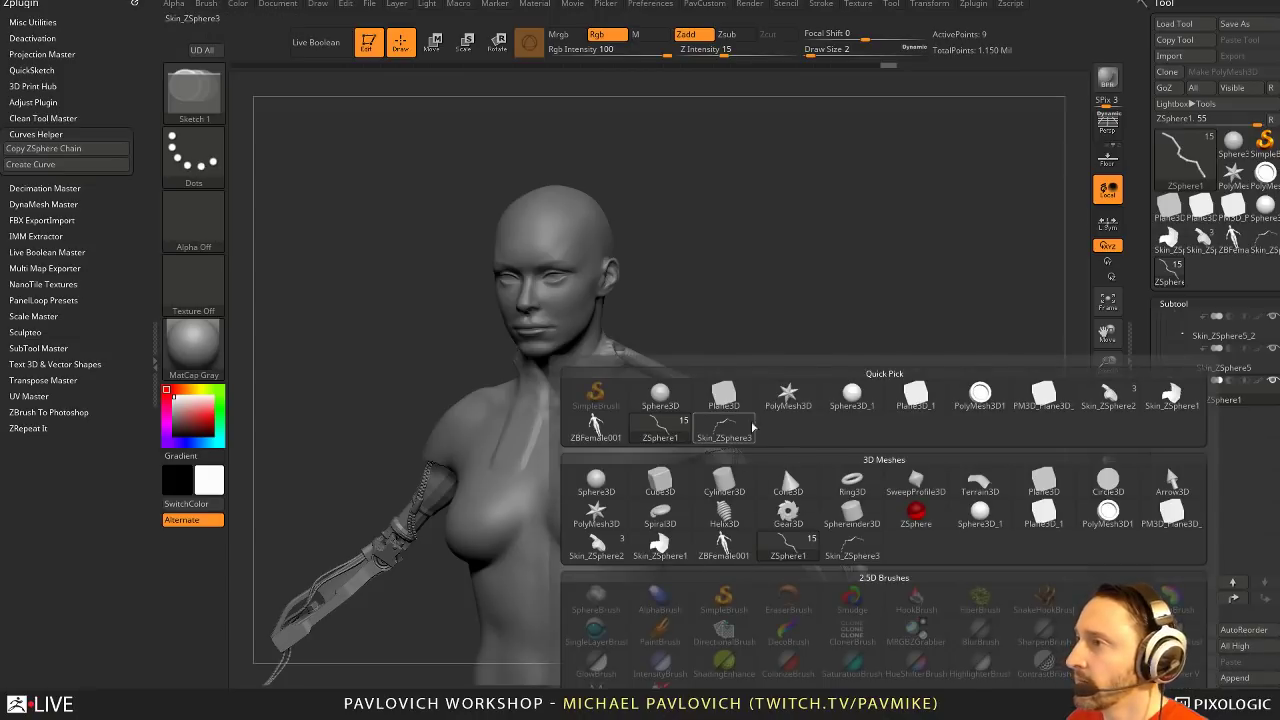
{"action": "left_click", "coordinate": [788, 394]}
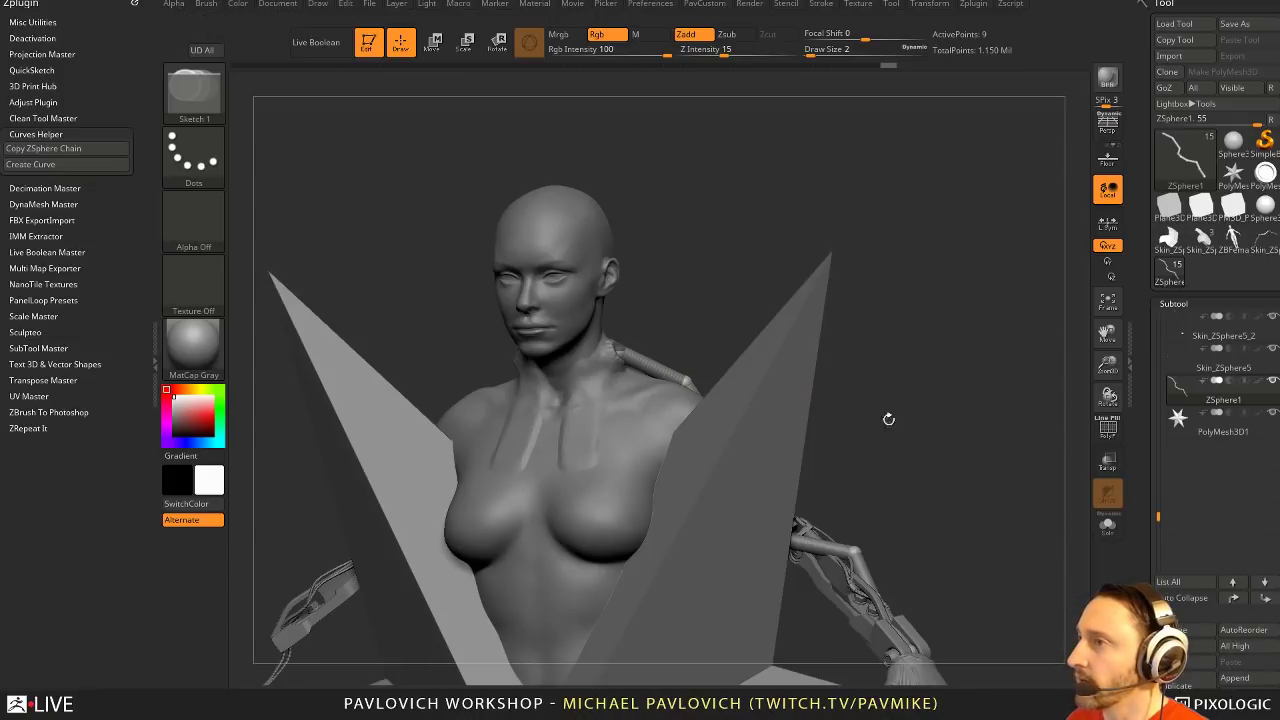
Select the star subtool and shrink it to a tiny size with the Size deformation
{"action": "left_click", "coordinate": [1228, 437]}
{"action": "key", "text": "grave"}
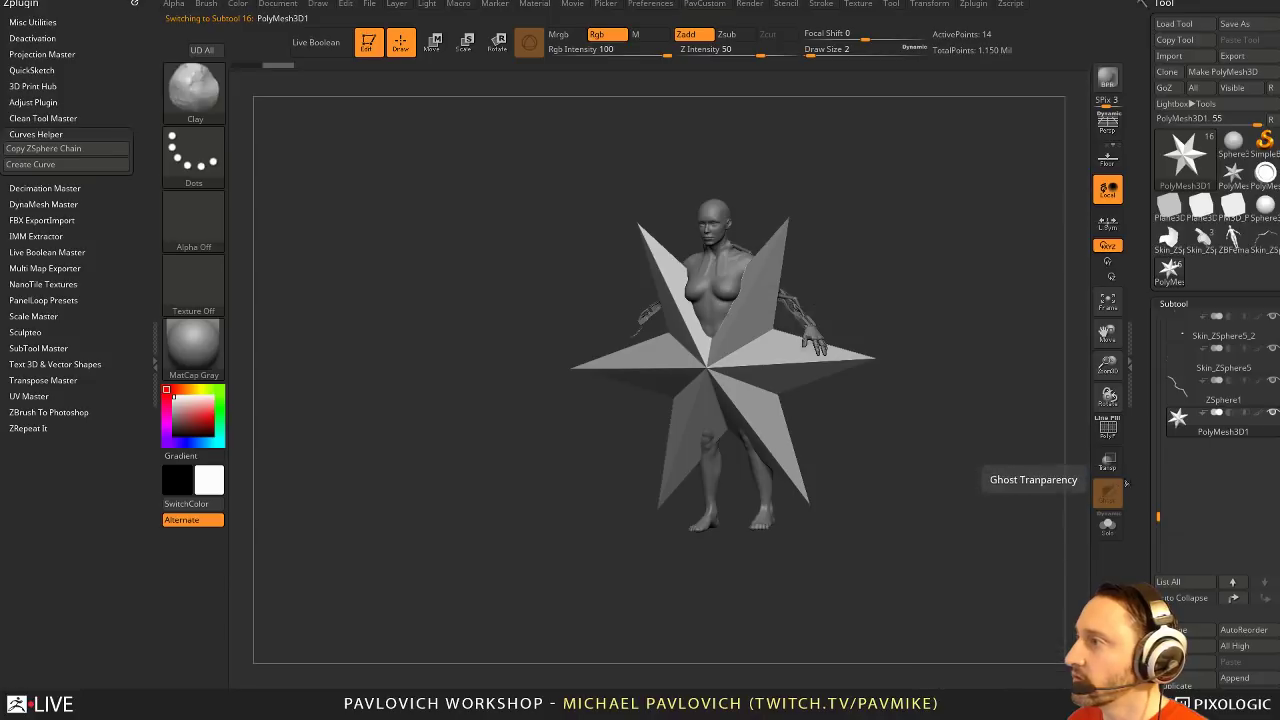
{"action": "key", "text": "space"}
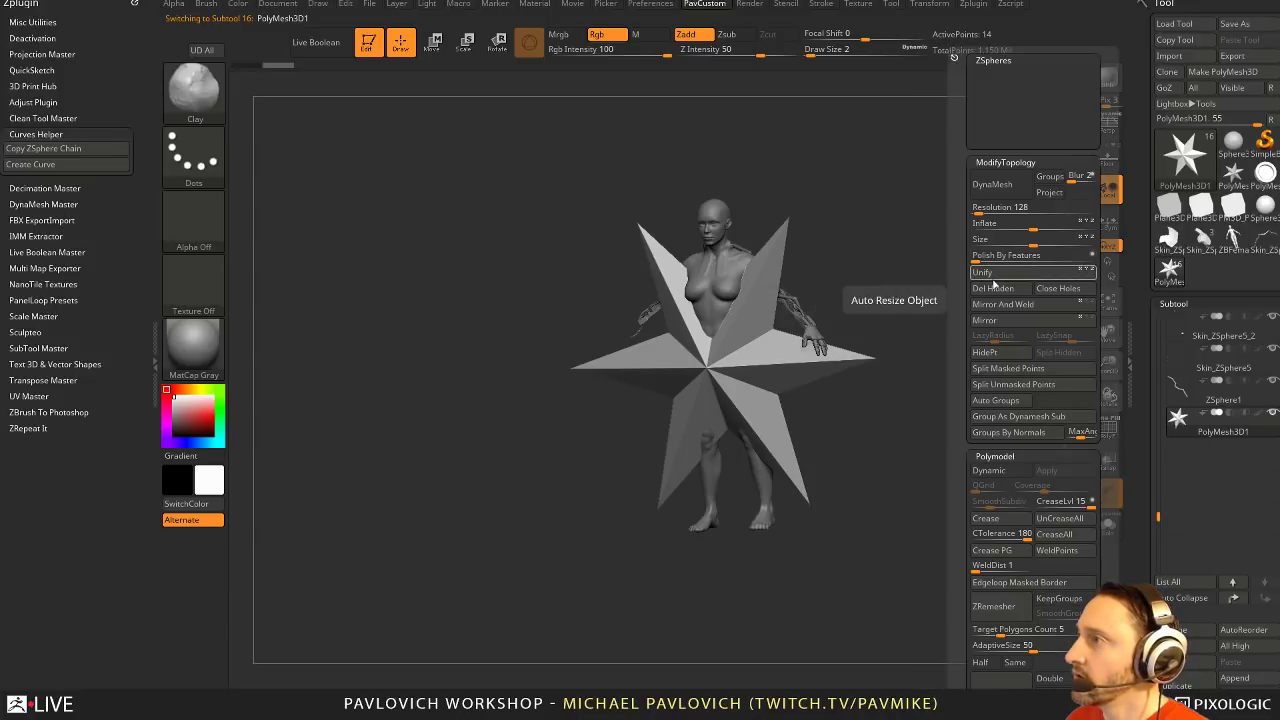
{"action": "left_click_drag", "start_coordinate": [1000, 240], "coordinate": [969, 433]}
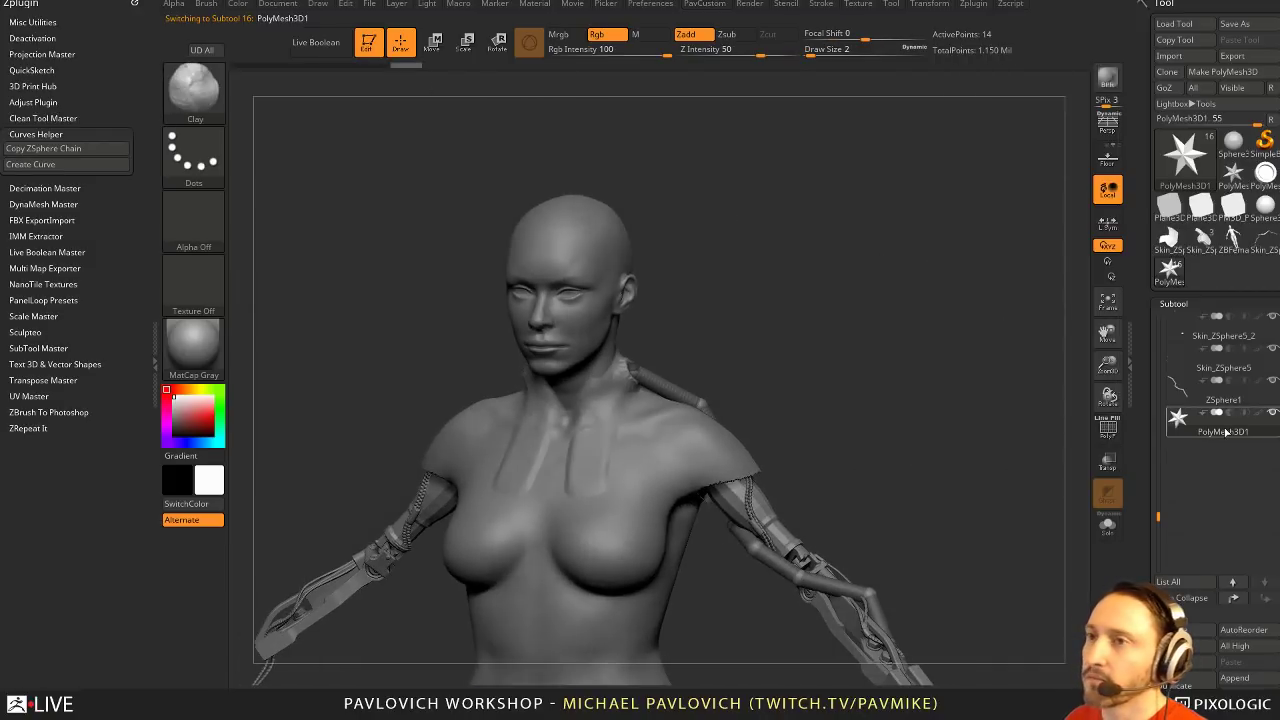
Create a curve from the copied ZSphere chain on the star subtool and isolate that subtool
{"action": "left_click", "coordinate": [30, 164]}
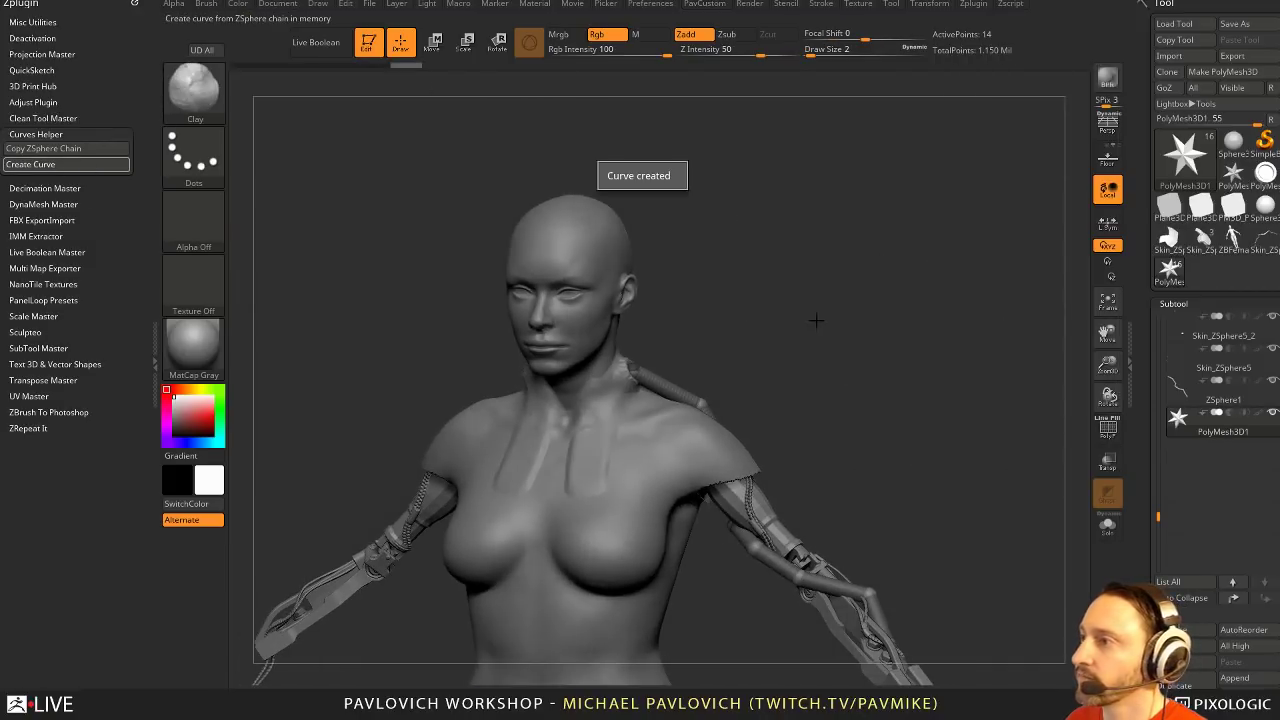
{"action": "right_click_drag", "start_coordinate": [877, 347], "coordinate": [817, 267], "text": "alt"}
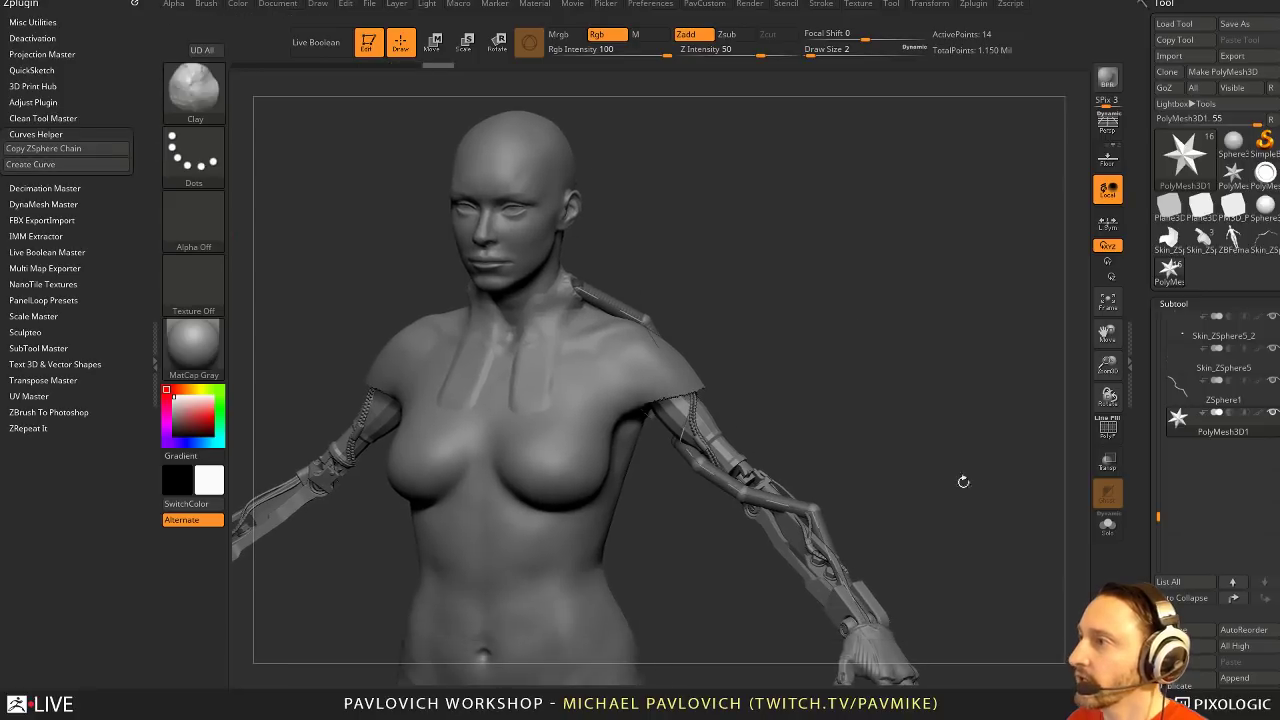
{"action": "left_click", "coordinate": [1107, 526]}
{"action": "right_click_drag", "start_coordinate": [895, 400], "coordinate": [905, 401]}
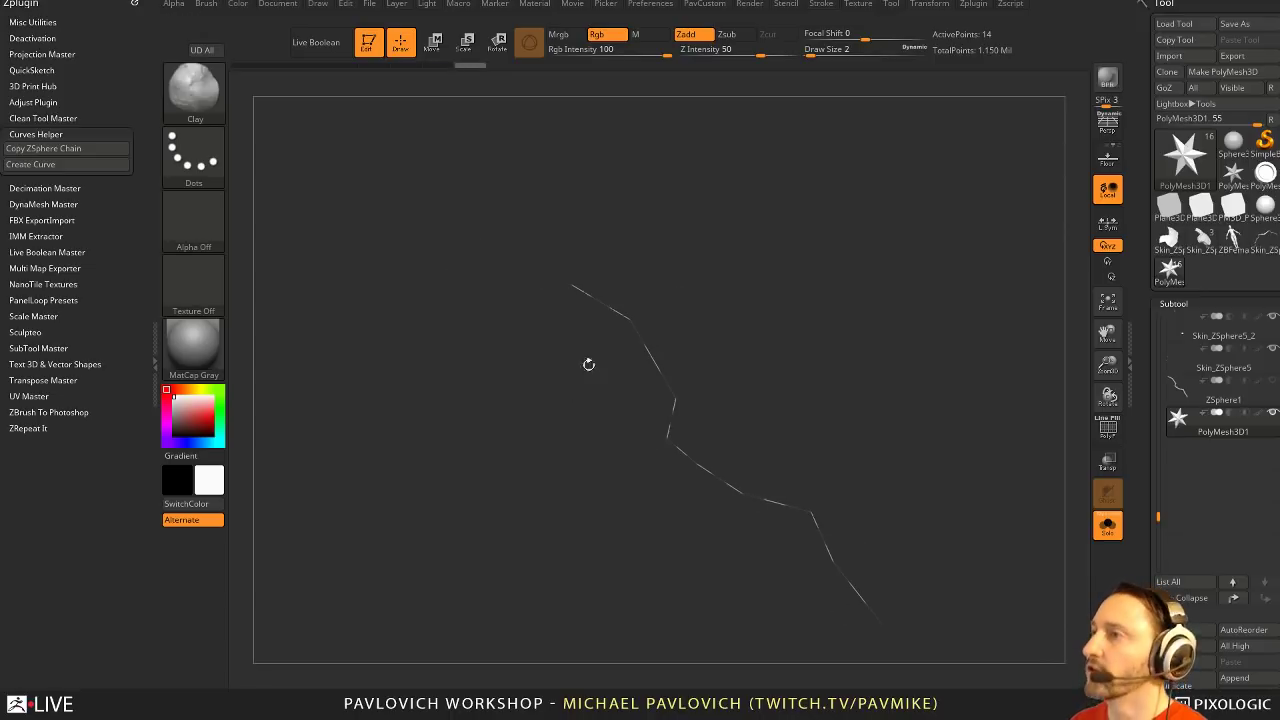
{"action": "right_click_drag", "start_coordinate": [937, 413], "coordinate": [822, 343]}
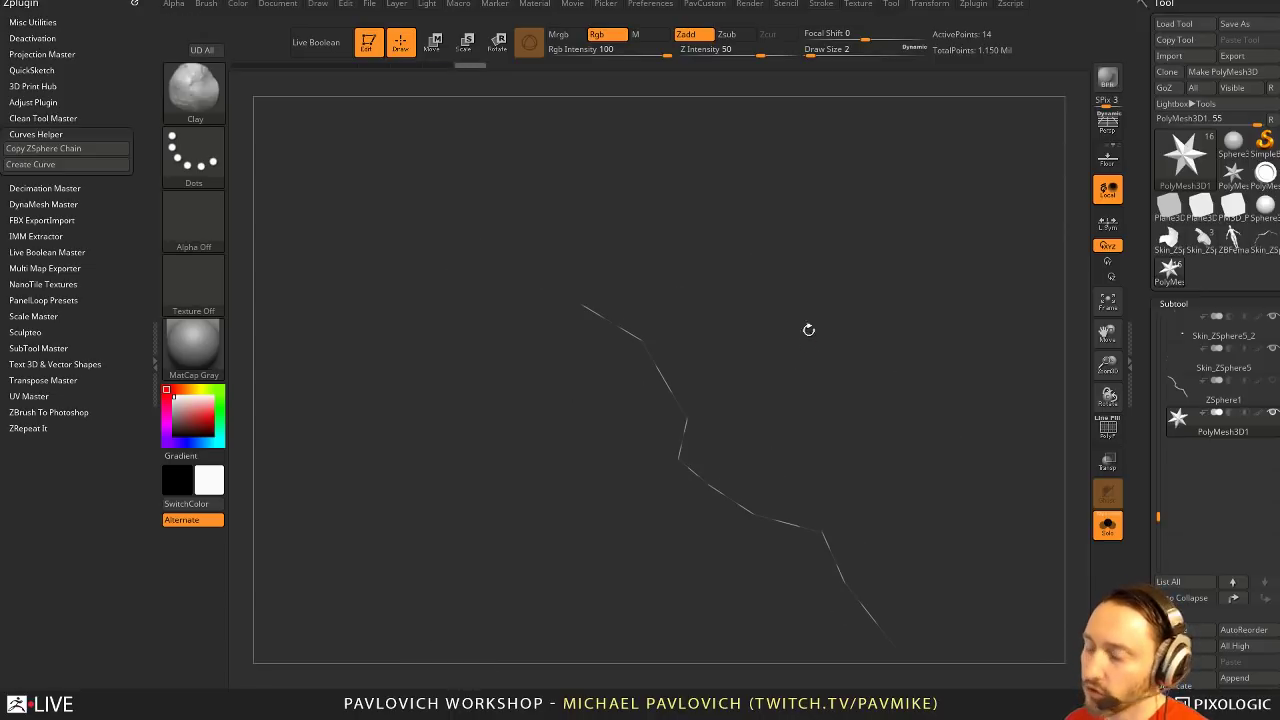
Apply the InsertCylndrExt brush to the curve and adjust its size until a thick segmented cable follows the path
{"action": "key", "text": "b"}
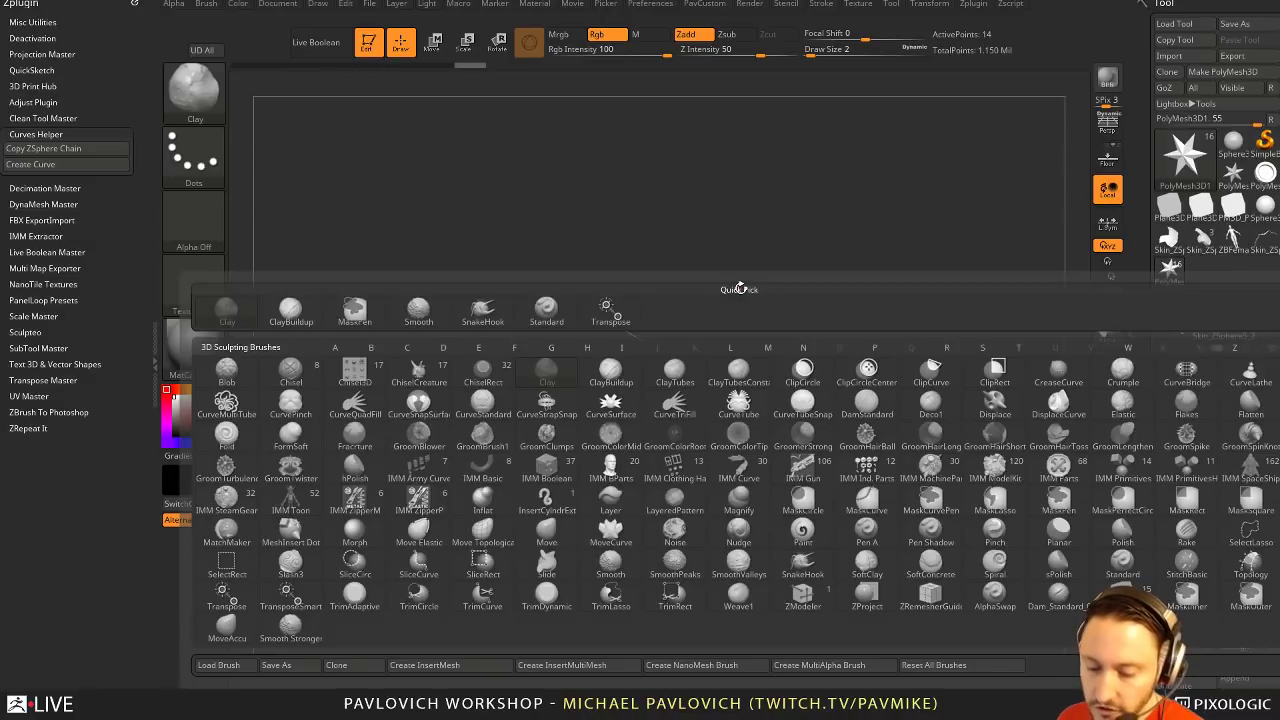
{"action": "key", "text": "i"}
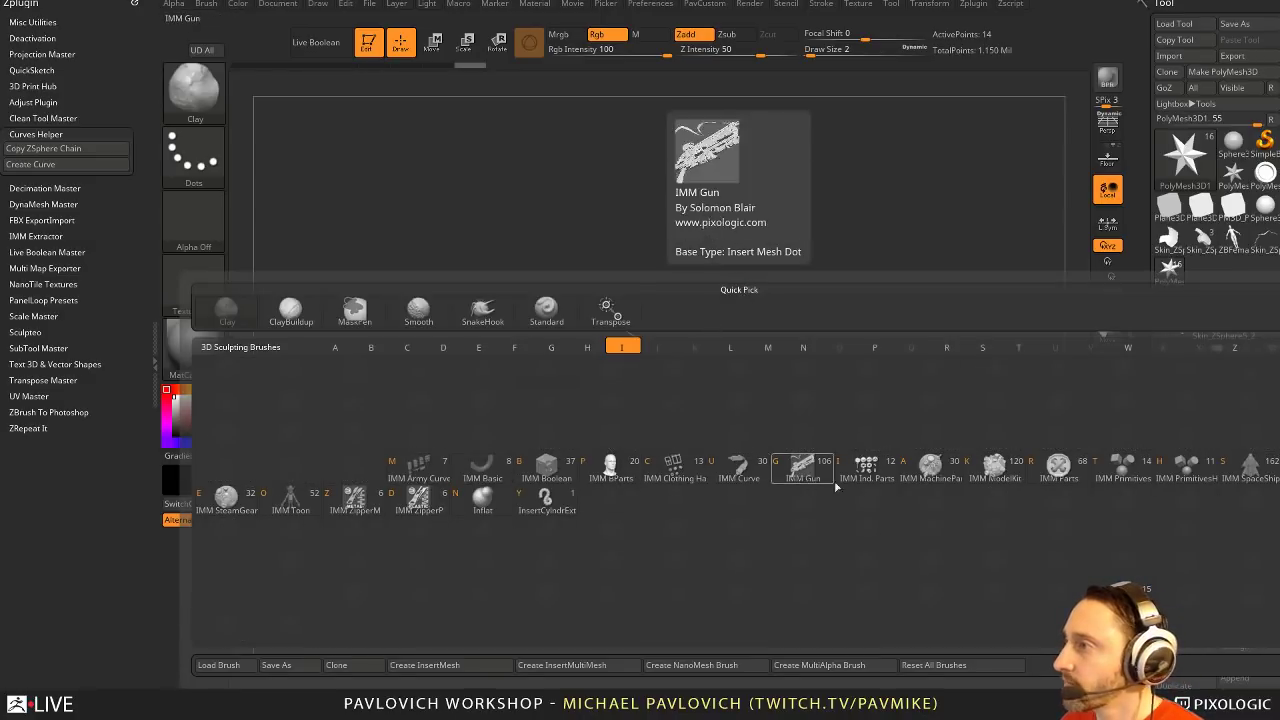
{"action": "left_click", "coordinate": [545, 503]}
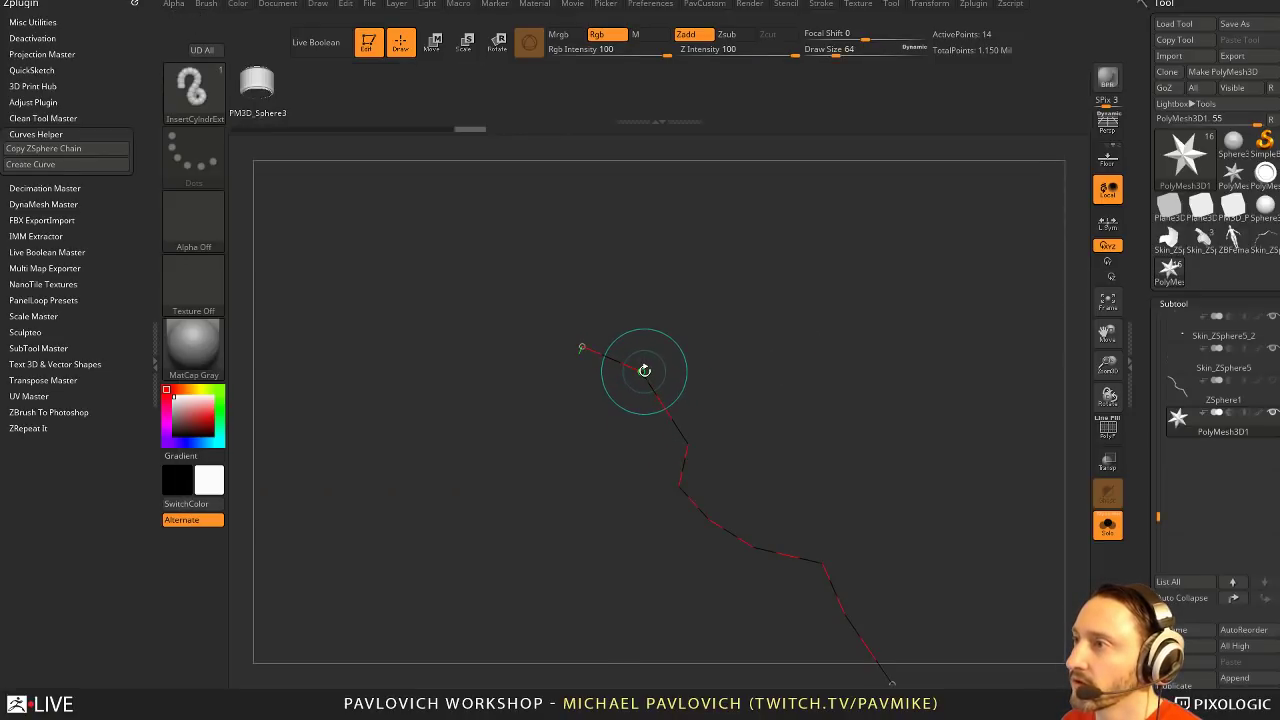
{"action": "left_click", "coordinate": [647, 376]}
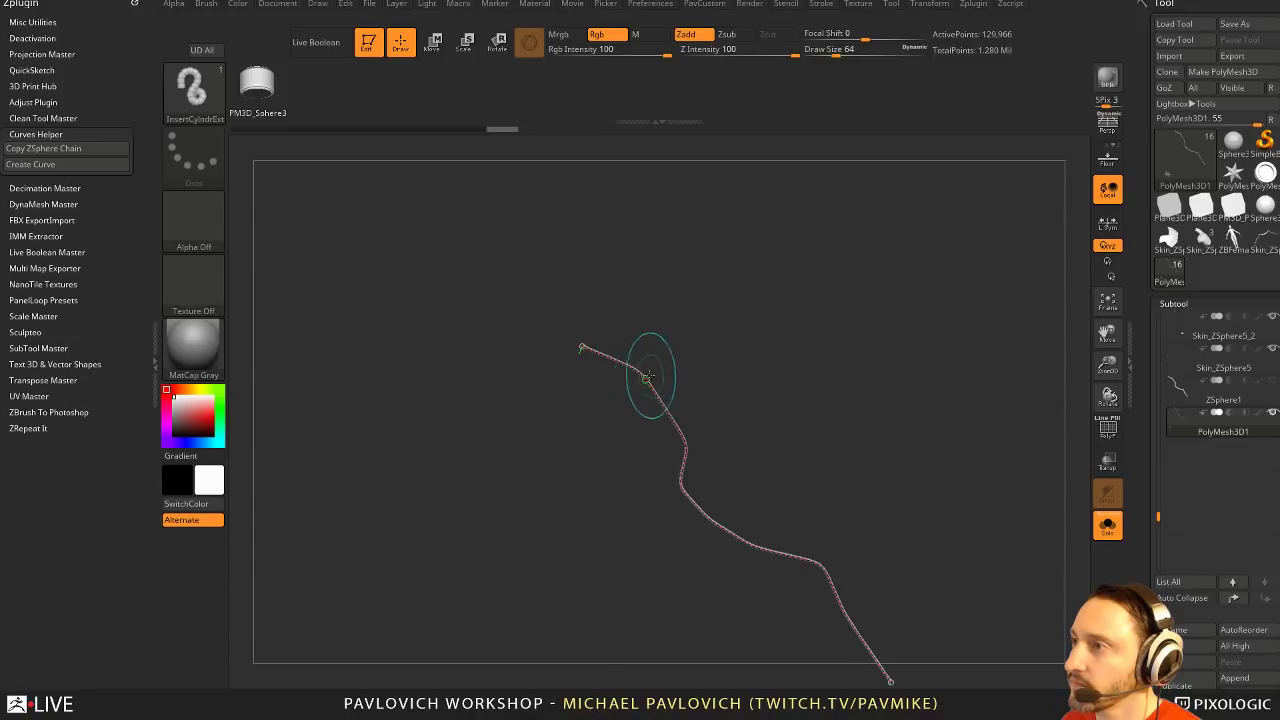
{"action": "left_click", "coordinate": [649, 374]}
{"action": "key", "text": "s"}
{"action": "left_click", "coordinate": [715, 367]}
{"action": "key", "text": "bracketleft"}
{"action": "left_click", "coordinate": [652, 377]}
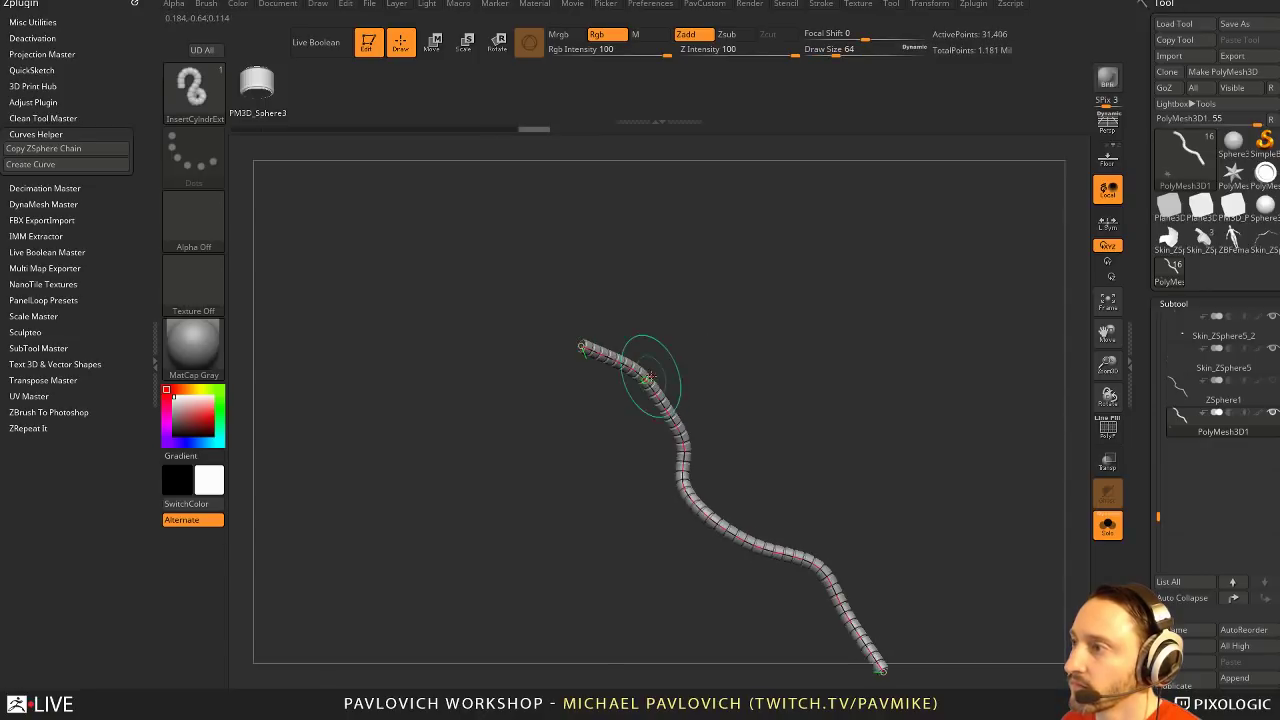
Set the draw size to 8 and show the full figure again around the cable
{"action": "key", "text": "bracketleft"}
{"action": "key", "text": "bracketleft"}
{"action": "left_click_drag", "start_coordinate": [837, 393], "coordinate": [872, 386]}
{"action": "left_click", "coordinate": [1110, 527]}
{"action": "left_click_drag", "start_coordinate": [932, 438], "coordinate": [605, 461]}
{"action": "left_click_drag", "start_coordinate": [751, 277], "coordinate": [795, 257]}
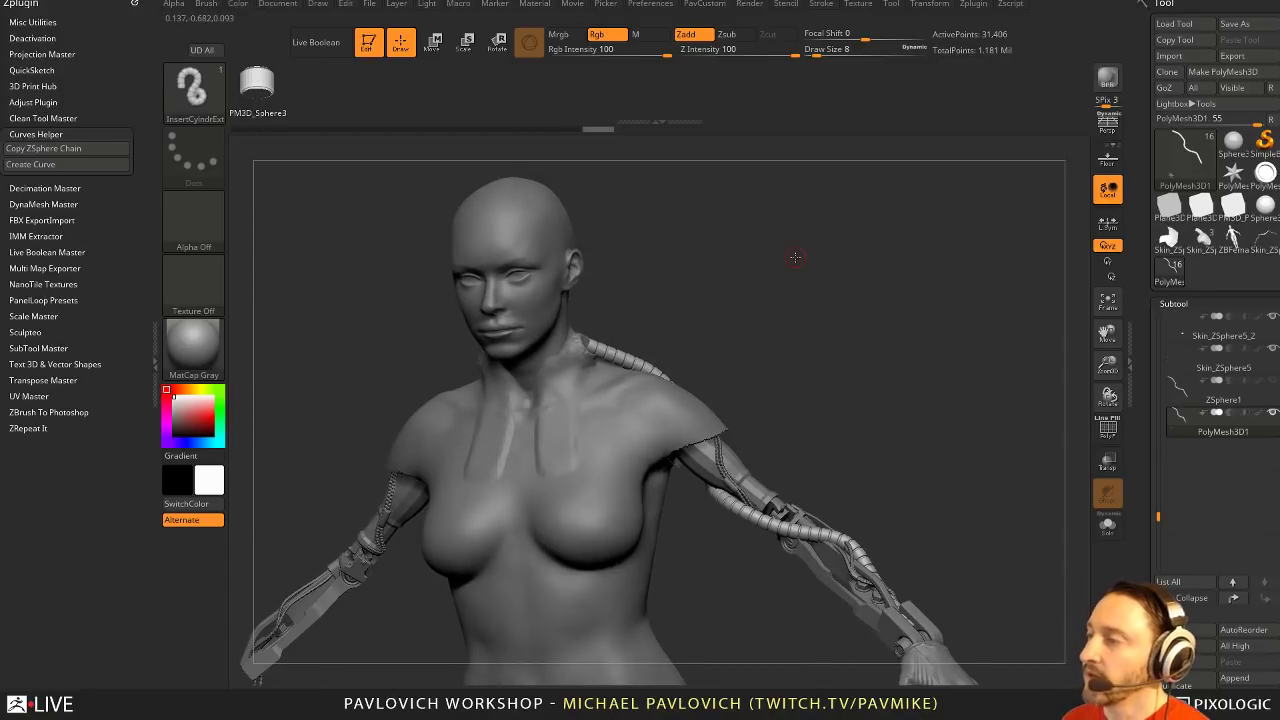
Pull the cable's lower end onto the forearm near the wrist with the Move brush at draw size 54
{"action": "key", "text": "b"}
{"action": "key", "text": "m"}
{"action": "key", "text": "v"}
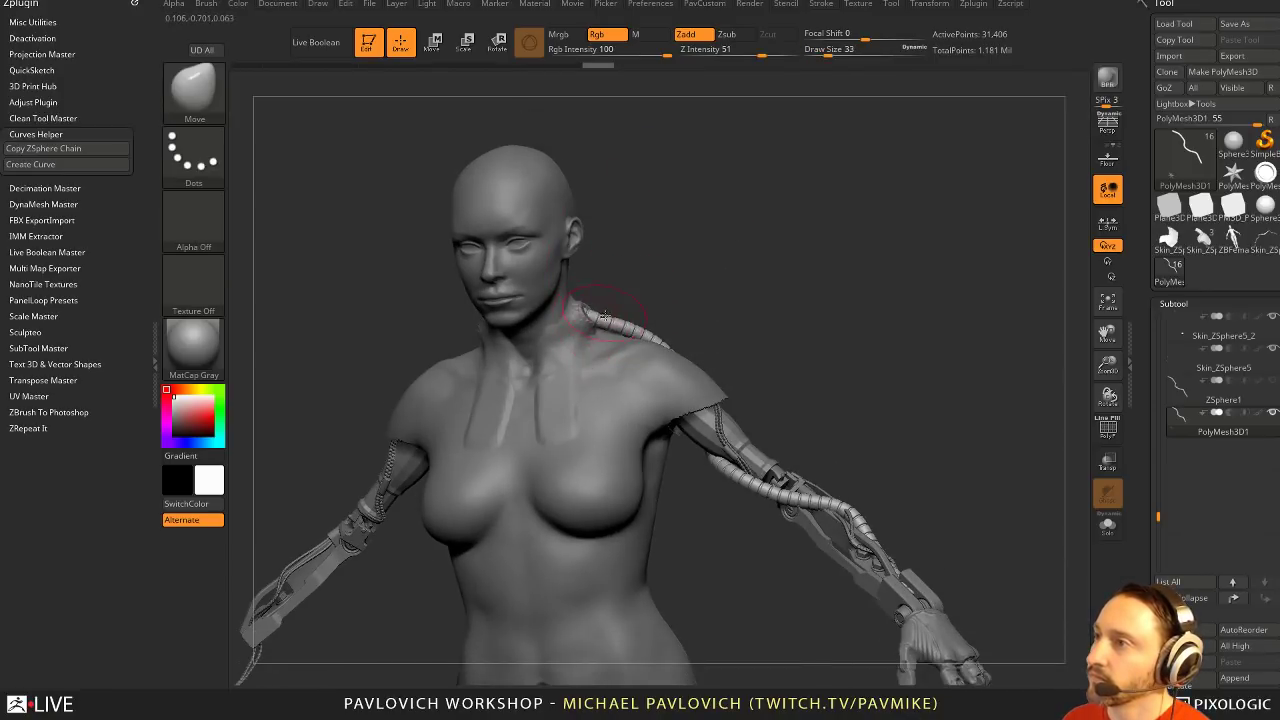
{"action": "mouse_move", "coordinate": [774, 331]}
{"action": "left_mouse_down", "text": "alt"}
{"action": "mouse_move", "coordinate": [771, 269]}
{"action": "mouse_move", "coordinate": [790, 285]}
{"action": "mouse_move", "coordinate": [767, 351]}
{"action": "mouse_move", "coordinate": [674, 359]}
{"action": "mouse_move", "coordinate": [690, 432]}
{"action": "left_mouse_up", "text": "alt"}
{"action": "key", "text": "s"}
{"action": "left_click_drag", "start_coordinate": [610, 415], "coordinate": [685, 435]}
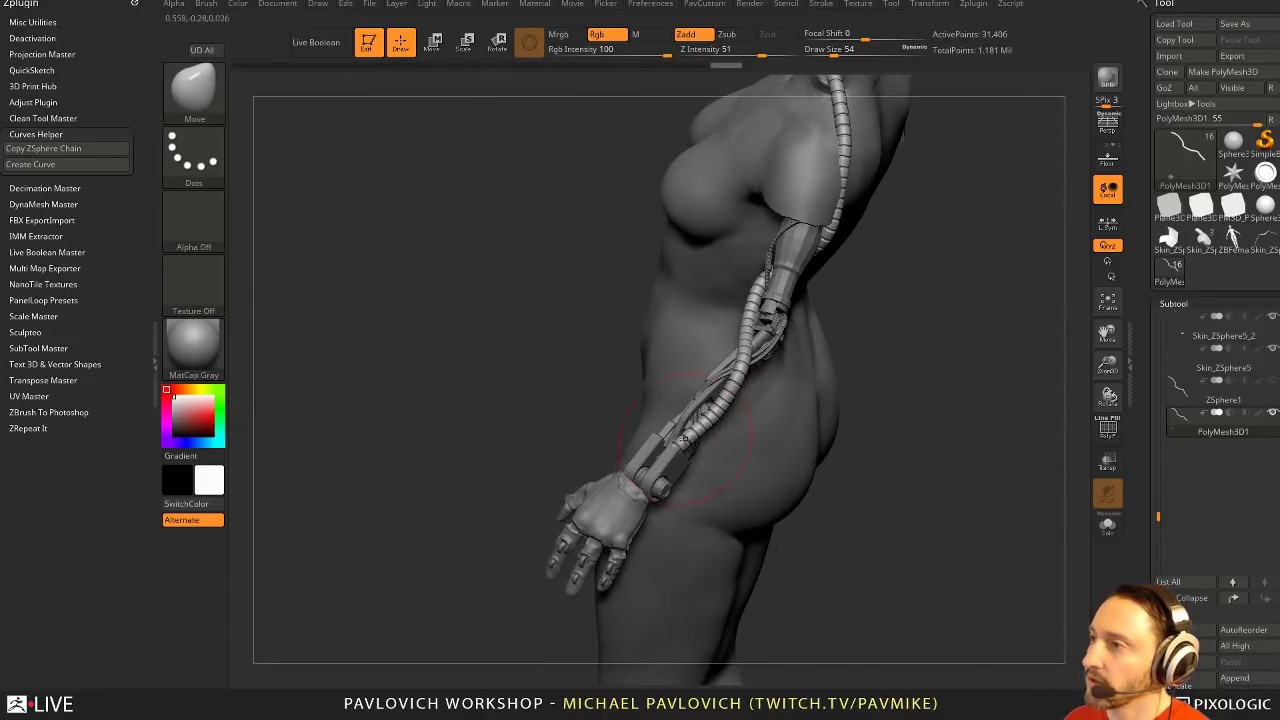
{"action": "left_click_drag", "start_coordinate": [889, 374], "coordinate": [790, 474]}
{"action": "left_click_drag", "start_coordinate": [662, 456], "coordinate": [668, 450]}
{"action": "left_click_drag", "start_coordinate": [783, 466], "coordinate": [767, 417]}
{"action": "left_click_drag", "start_coordinate": [664, 450], "coordinate": [656, 457]}
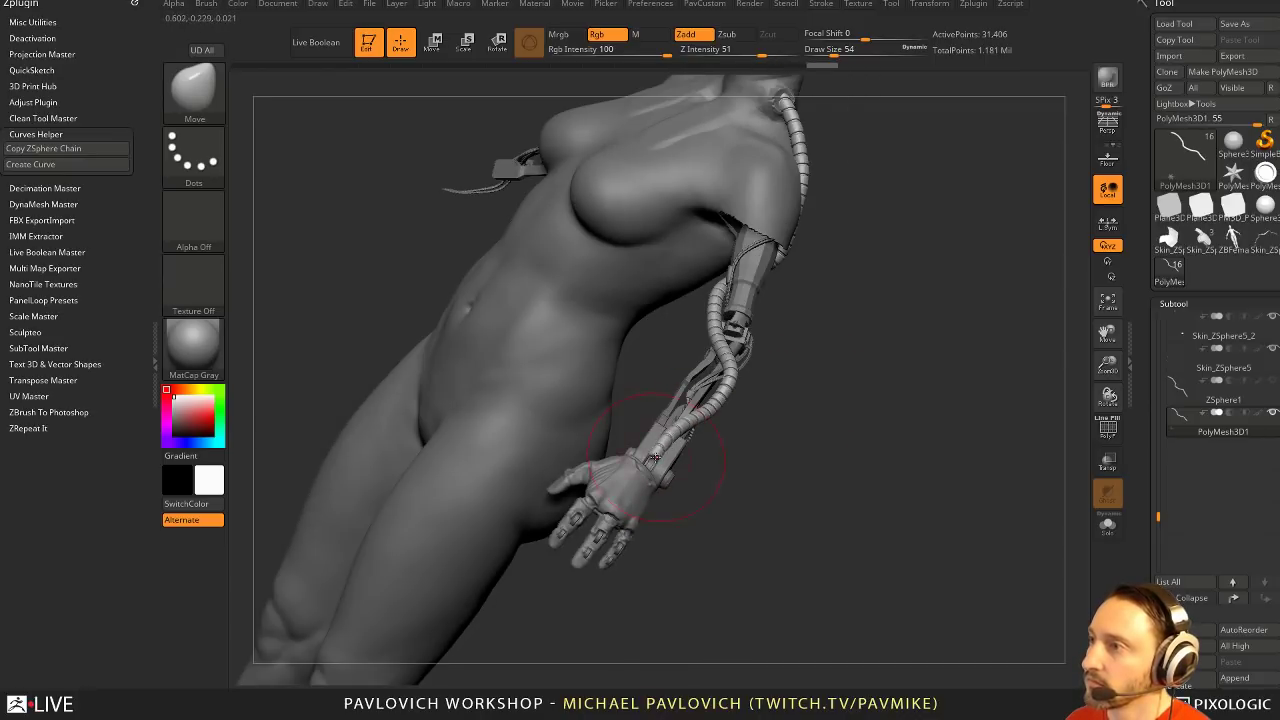
{"action": "left_click_drag", "start_coordinate": [832, 392], "coordinate": [870, 353]}
{"action": "left_click_drag", "start_coordinate": [960, 409], "coordinate": [760, 383]}
{"action": "mouse_move", "coordinate": [894, 156]}
{"action": "left_mouse_down"}
{"action": "mouse_move", "coordinate": [940, 157]}
{"action": "mouse_move", "coordinate": [900, 193]}
{"action": "mouse_move", "coordinate": [849, 310]}
{"action": "mouse_move", "coordinate": [897, 323]}
{"action": "left_mouse_up"}
Switch to the Standard brush, clear the canvas outside edit mode and set the draw size to 22
{"action": "key", "text": "b"}
{"action": "key", "text": "s"}
{"action": "key", "text": "t"}
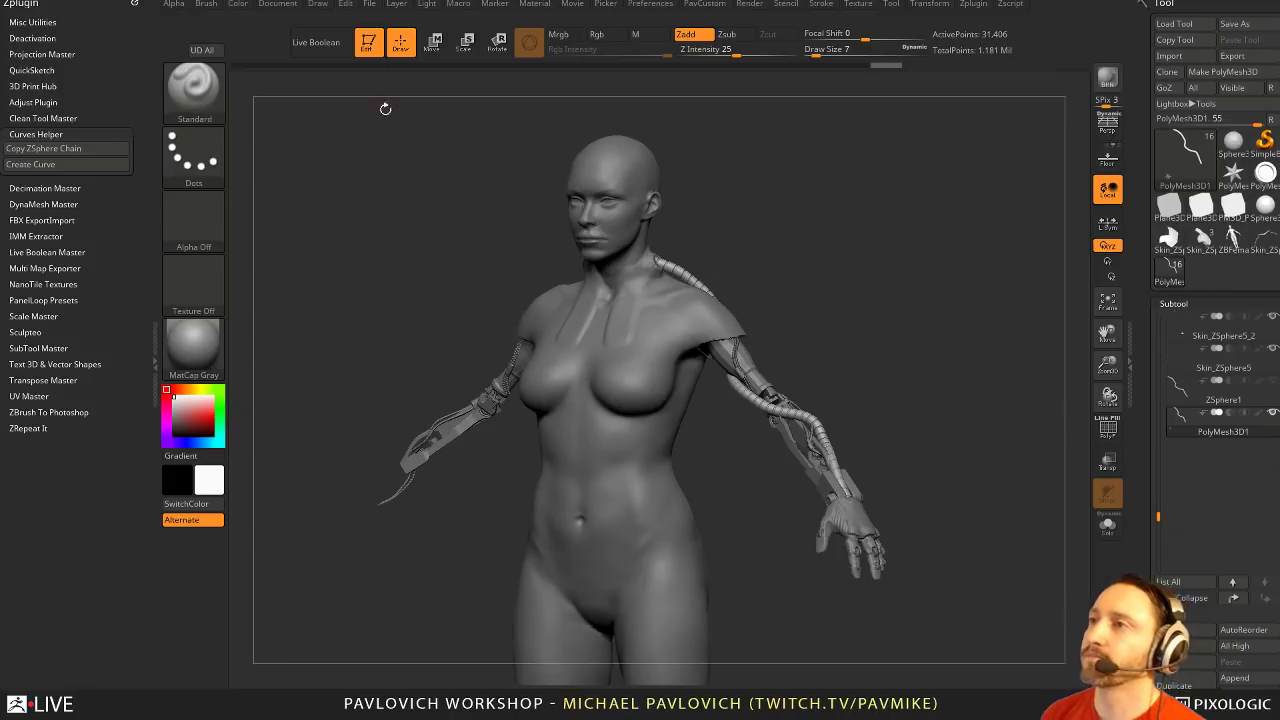
{"action": "key", "text": "t"}
{"action": "key", "text": "ctrl+n"}
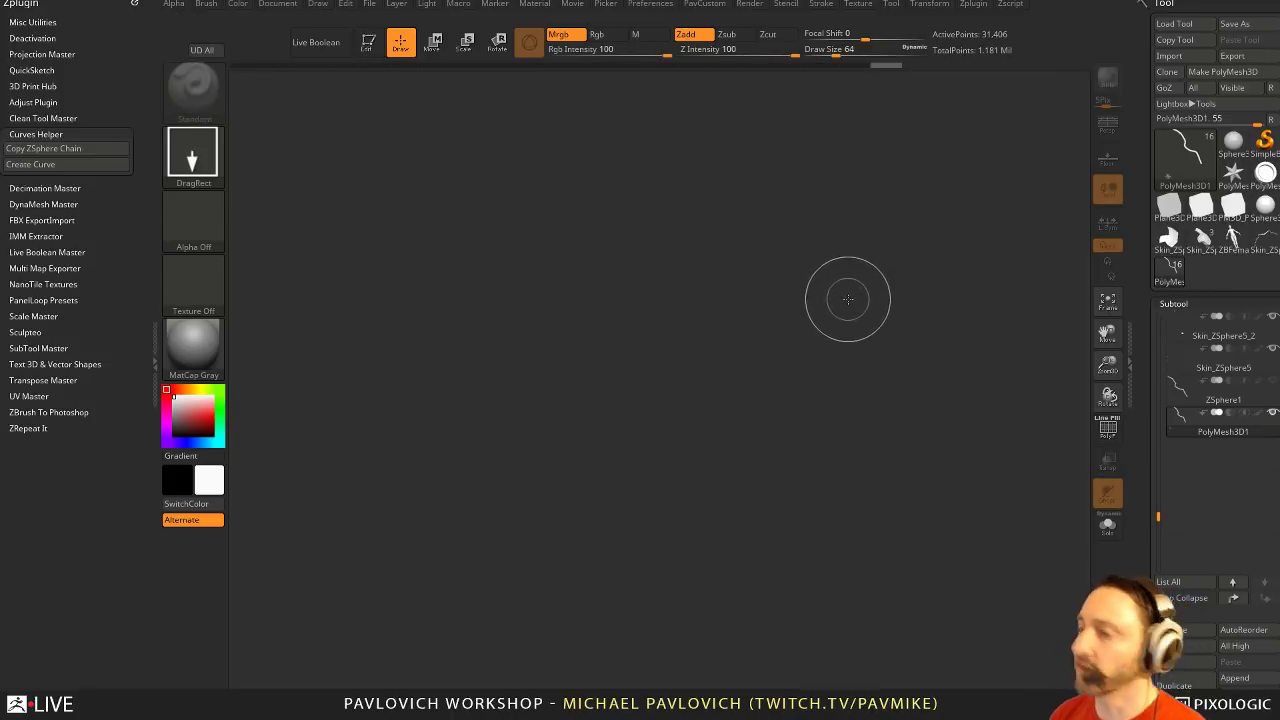
{"action": "key", "text": "s"}
{"action": "left_click_drag", "start_coordinate": [847, 291], "coordinate": [831, 290]}
{"action": "key", "text": "s"}
{"action": "left_click_drag", "start_coordinate": [1028, 275], "coordinate": [1022, 275]}
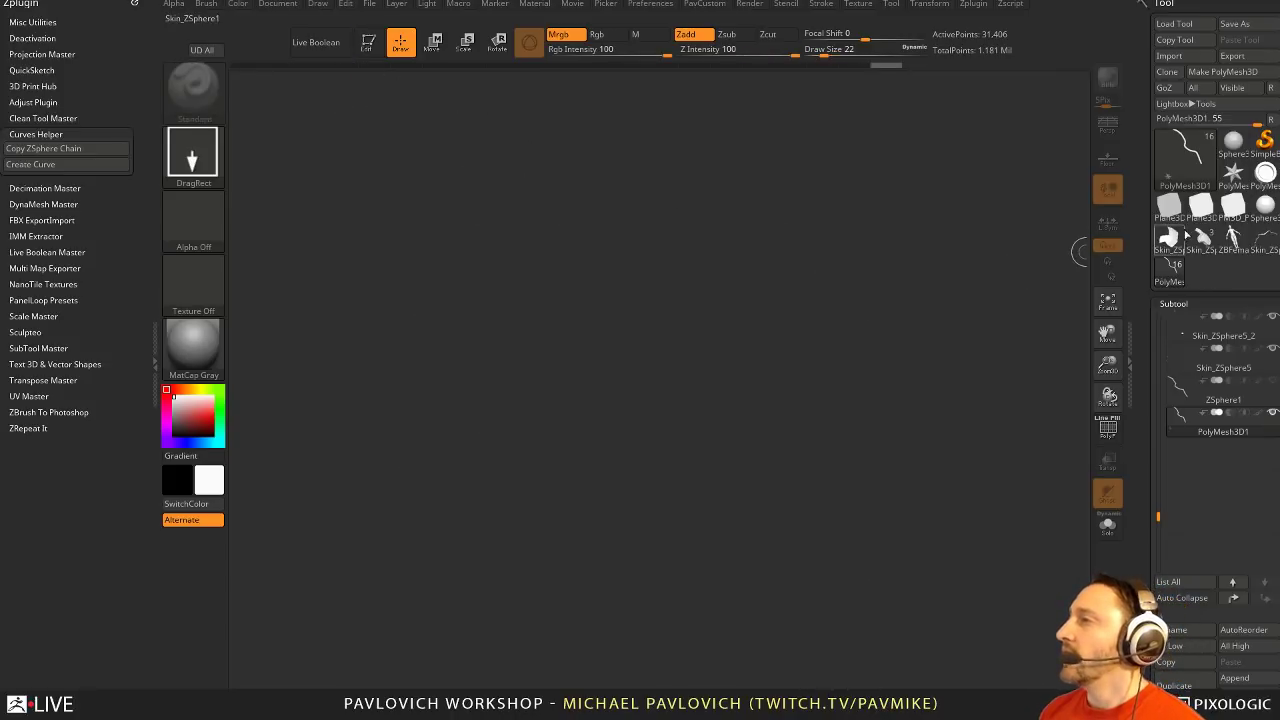
{"action": "left_click", "coordinate": [1201, 207]}
{"action": "left_click_drag", "start_coordinate": [621, 379], "coordinate": [590, 357]}
{"action": "left_click", "coordinate": [368, 42]}
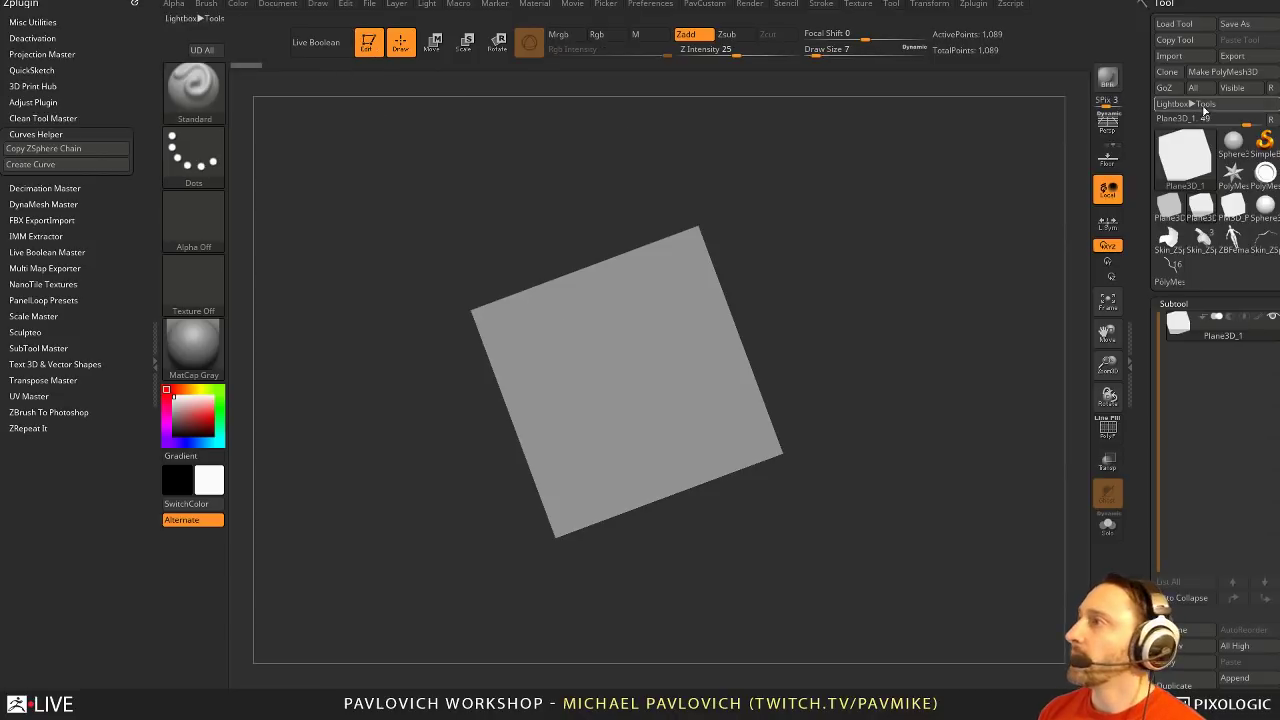
{"action": "left_click", "coordinate": [1222, 71]}
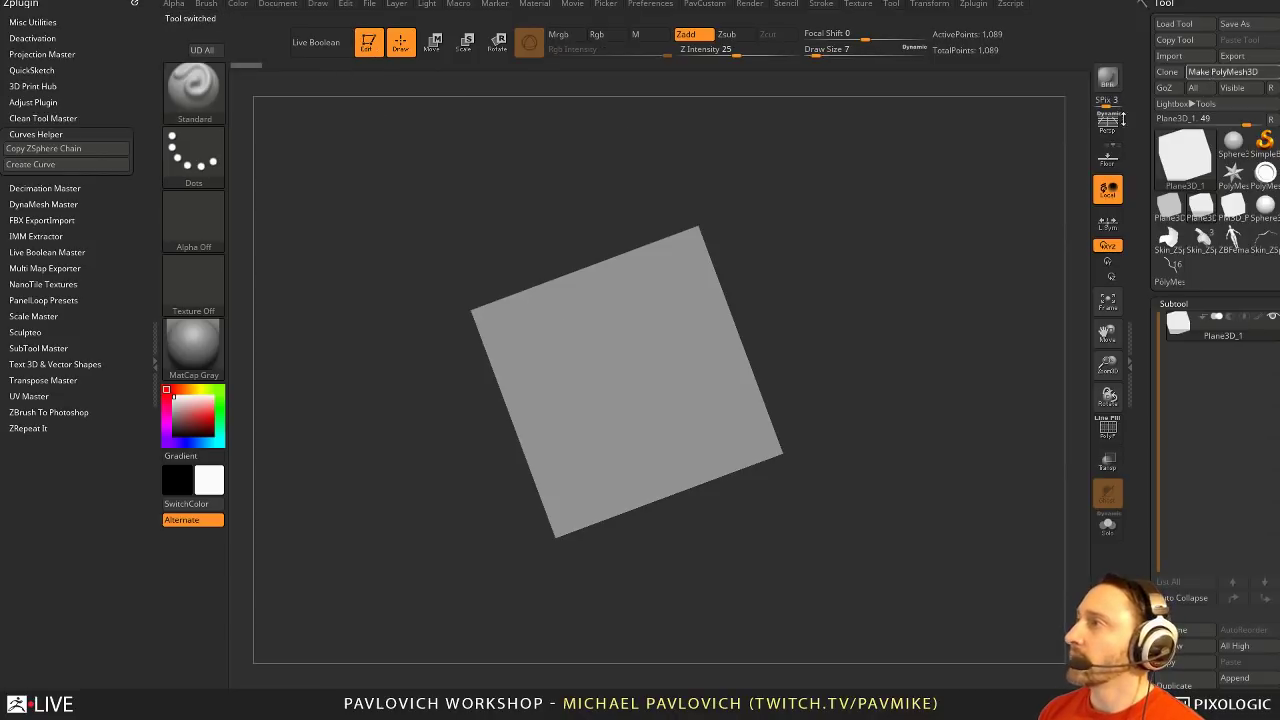
{"action": "left_click", "coordinate": [368, 44]}
{"action": "key", "text": "ctrl+n"}
Place a PolyMesh3D star on the canvas in edit mode and initialize it as a QCube
{"action": "left_click", "coordinate": [1233, 172]}
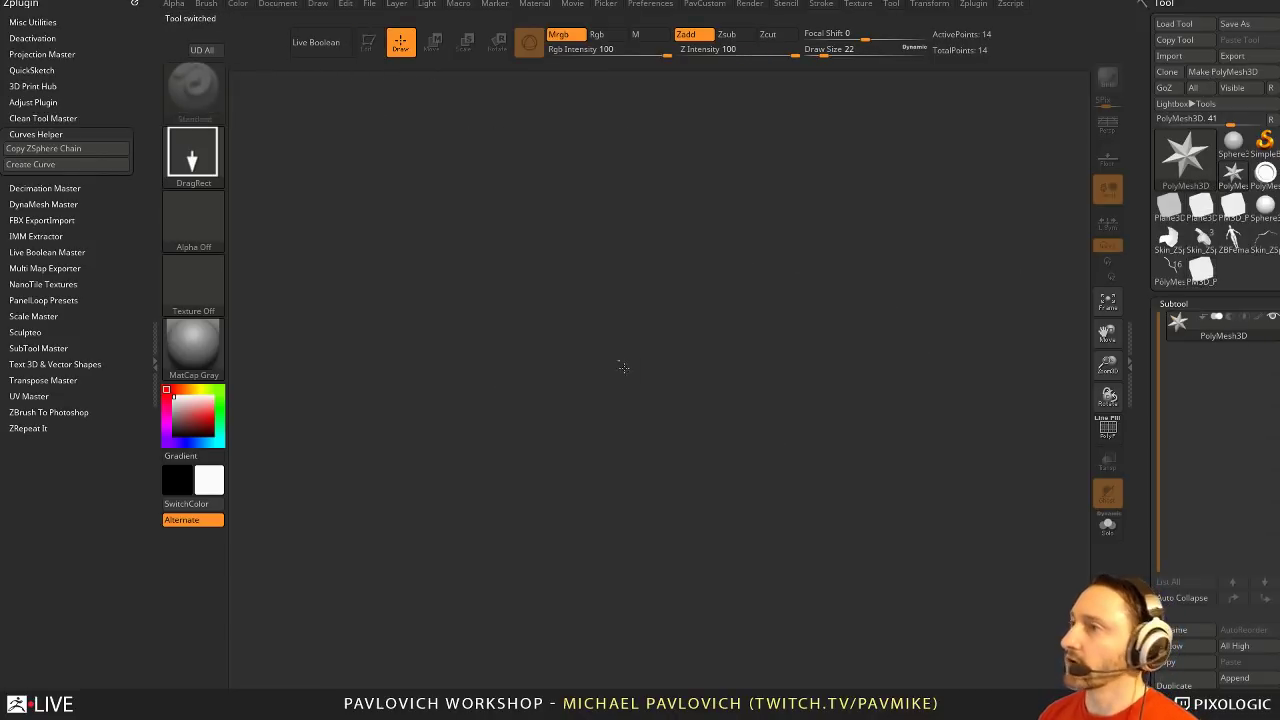
{"action": "left_click_drag", "start_coordinate": [623, 367], "coordinate": [656, 443]}
{"action": "left_click", "coordinate": [369, 43]}
{"action": "left_click_drag", "start_coordinate": [668, 226], "coordinate": [842, 368], "text": "shift"}
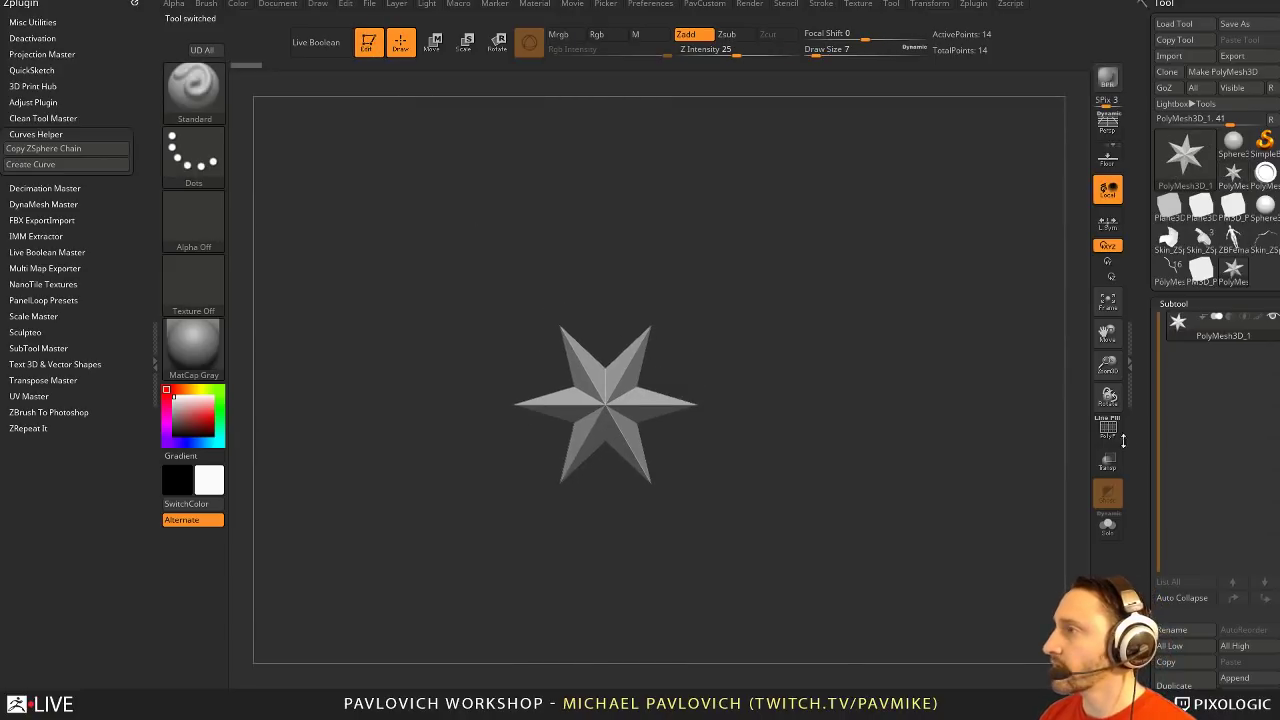
{"action": "left_click_drag", "start_coordinate": [1138, 444], "coordinate": [1152, 252]}
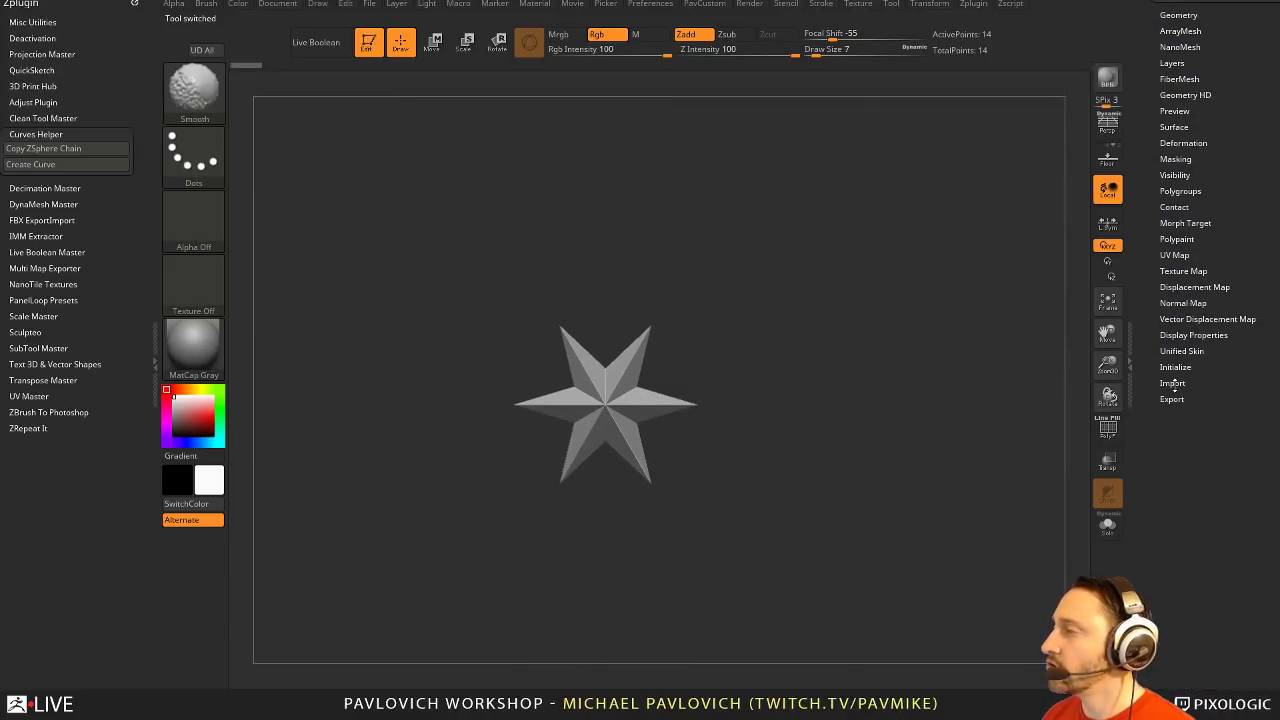
{"action": "left_click", "coordinate": [1176, 367]}
{"action": "left_click", "coordinate": [1169, 380]}
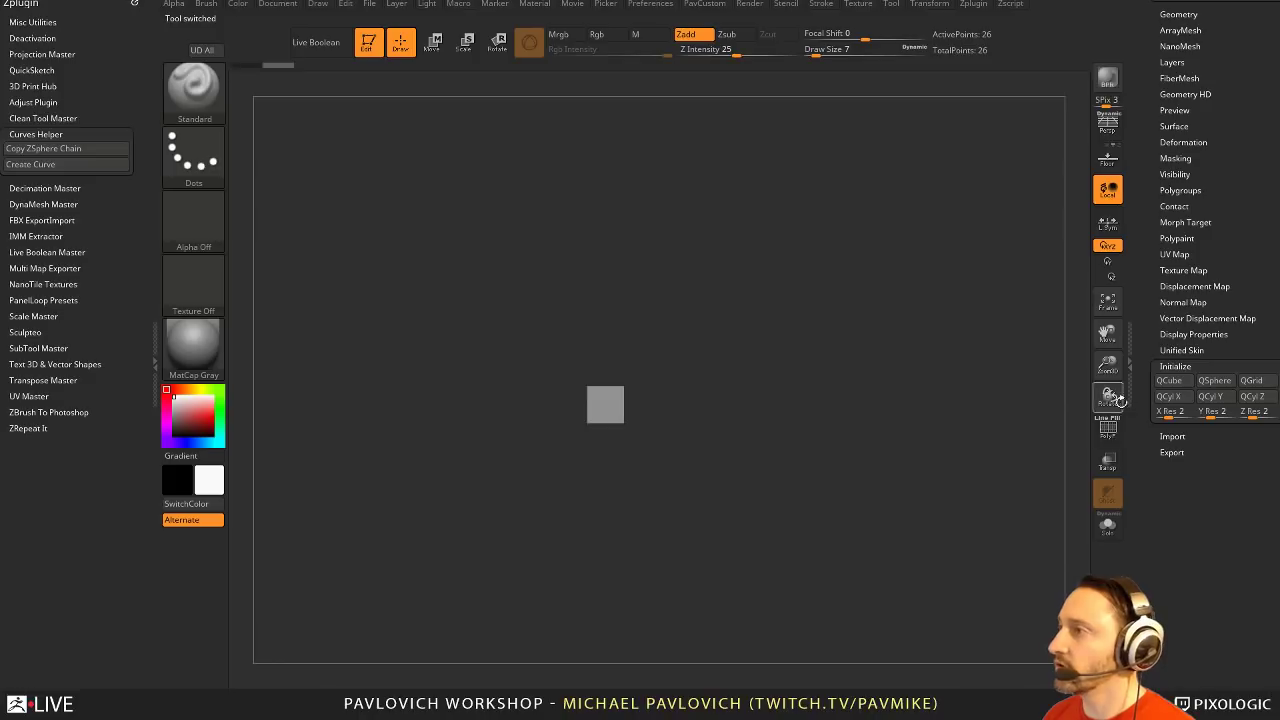
Turn on the polyframe display and rotate the cube about 45 degrees around its Z axis
{"action": "left_click", "coordinate": [1108, 428]}
{"action": "left_click_drag", "start_coordinate": [912, 367], "coordinate": [912, 430], "text": "alt"}
{"action": "left_click_drag", "start_coordinate": [912, 430], "coordinate": [877, 420]}
{"action": "key", "text": "w"}
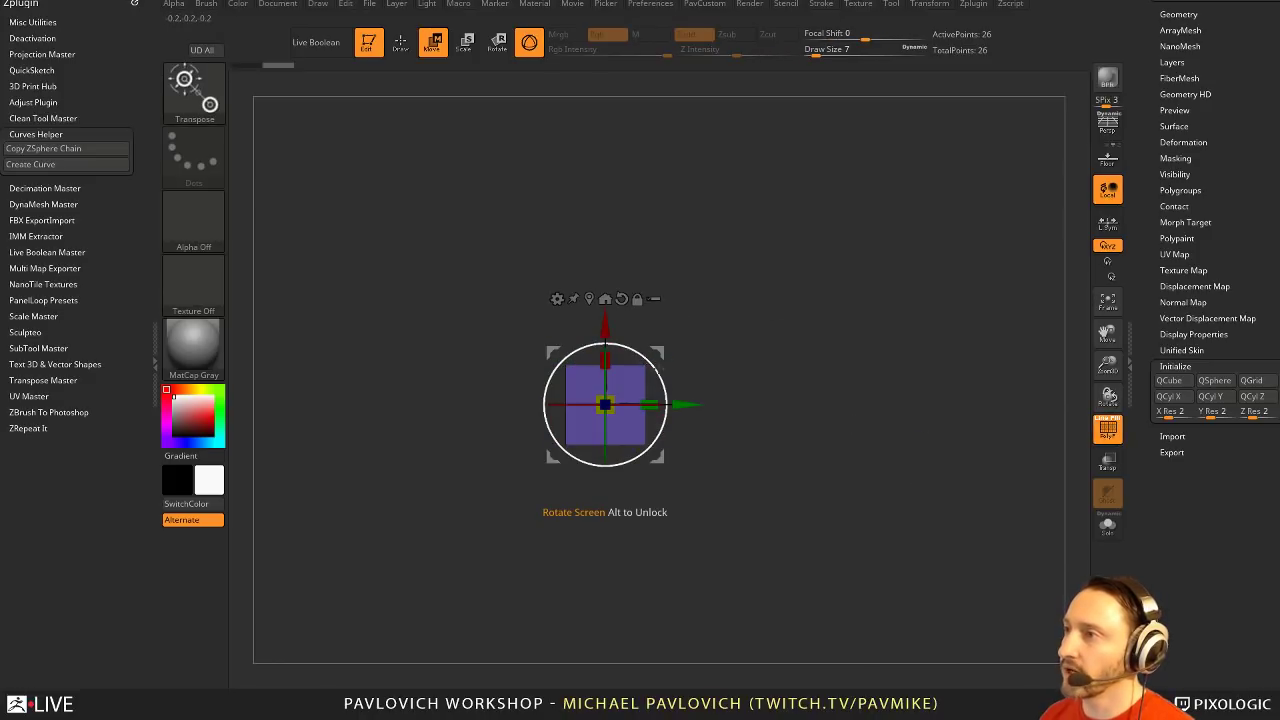
{"action": "left_click_drag", "start_coordinate": [655, 375], "coordinate": [620, 344]}
{"action": "left_click_drag", "start_coordinate": [708, 306], "coordinate": [757, 357], "text": "shift"}
Stretch the rotated cube along its Z axis into a tall block
{"action": "key", "text": "q"}
{"action": "key", "text": "w"}
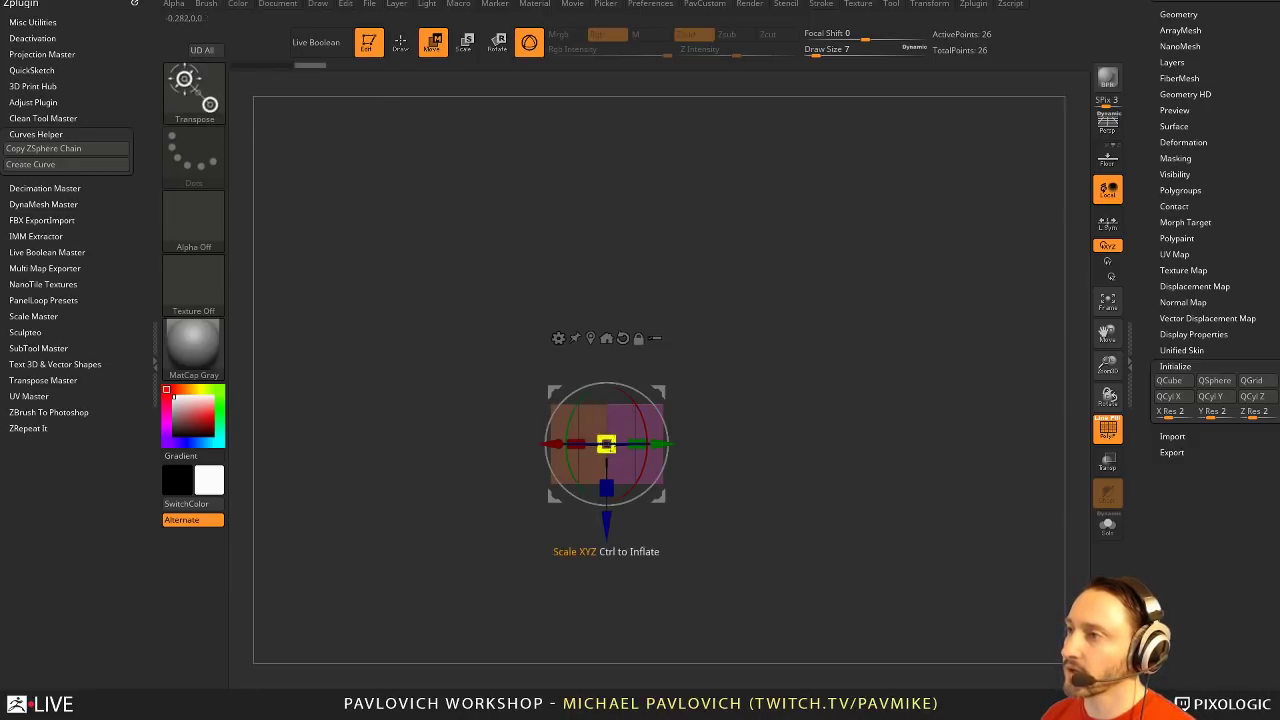
{"action": "left_click_drag", "start_coordinate": [608, 487], "coordinate": [610, 554]}
{"action": "left_click_drag", "start_coordinate": [737, 466], "coordinate": [702, 456]}
Split the block's central edge loop into two with ZModeler to form a separate middle band
{"action": "key", "text": "q"}
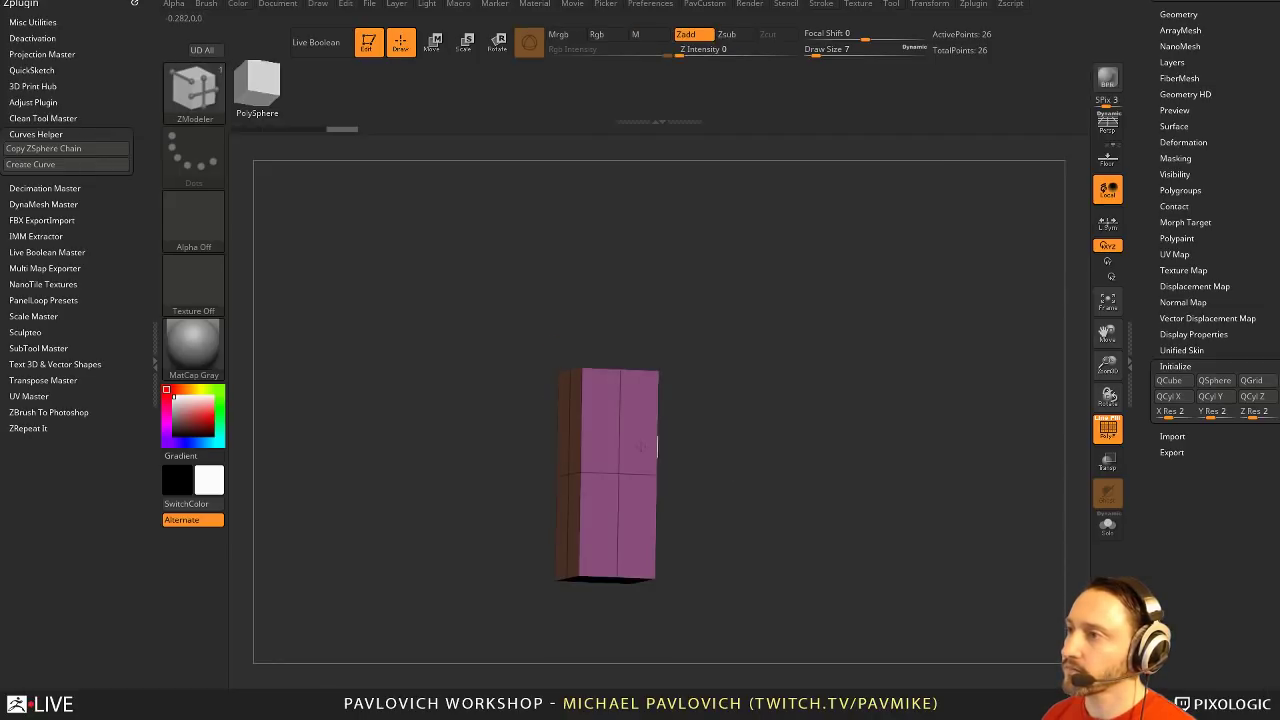
{"action": "key", "text": "space"}
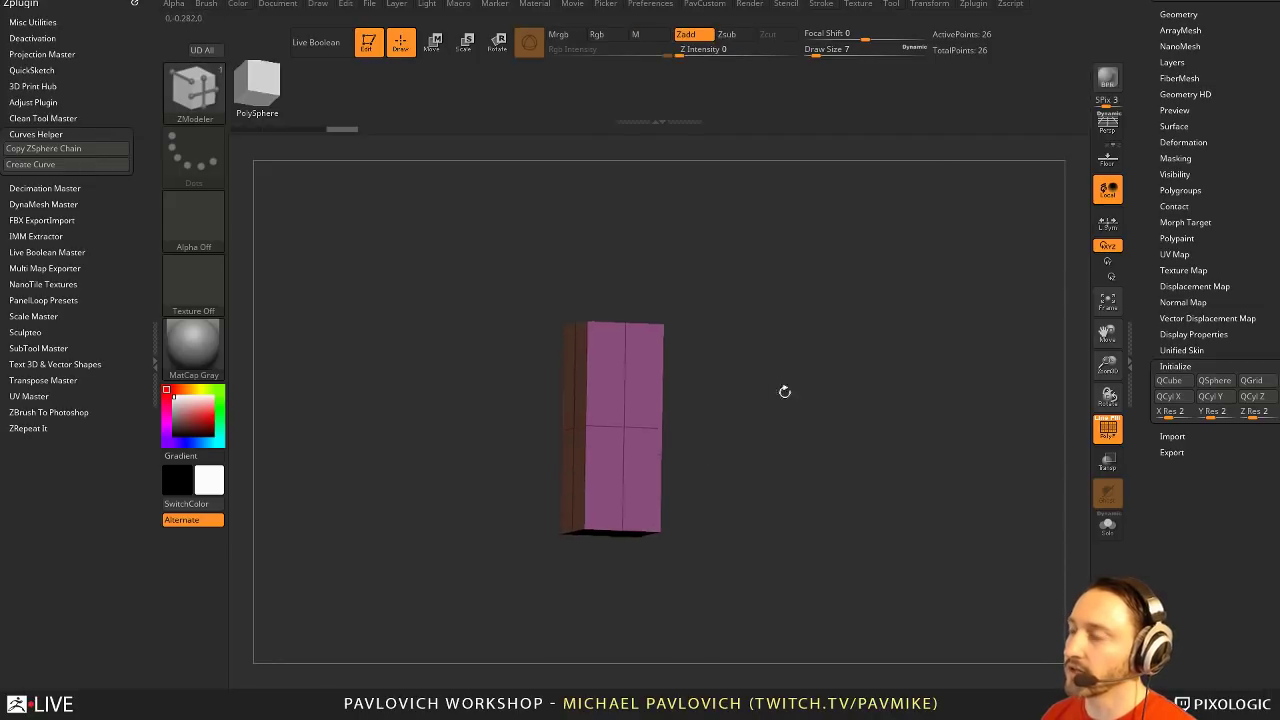
{"action": "left_click", "coordinate": [645, 432]}
{"action": "left_click_drag", "start_coordinate": [645, 432], "coordinate": [818, 332]}
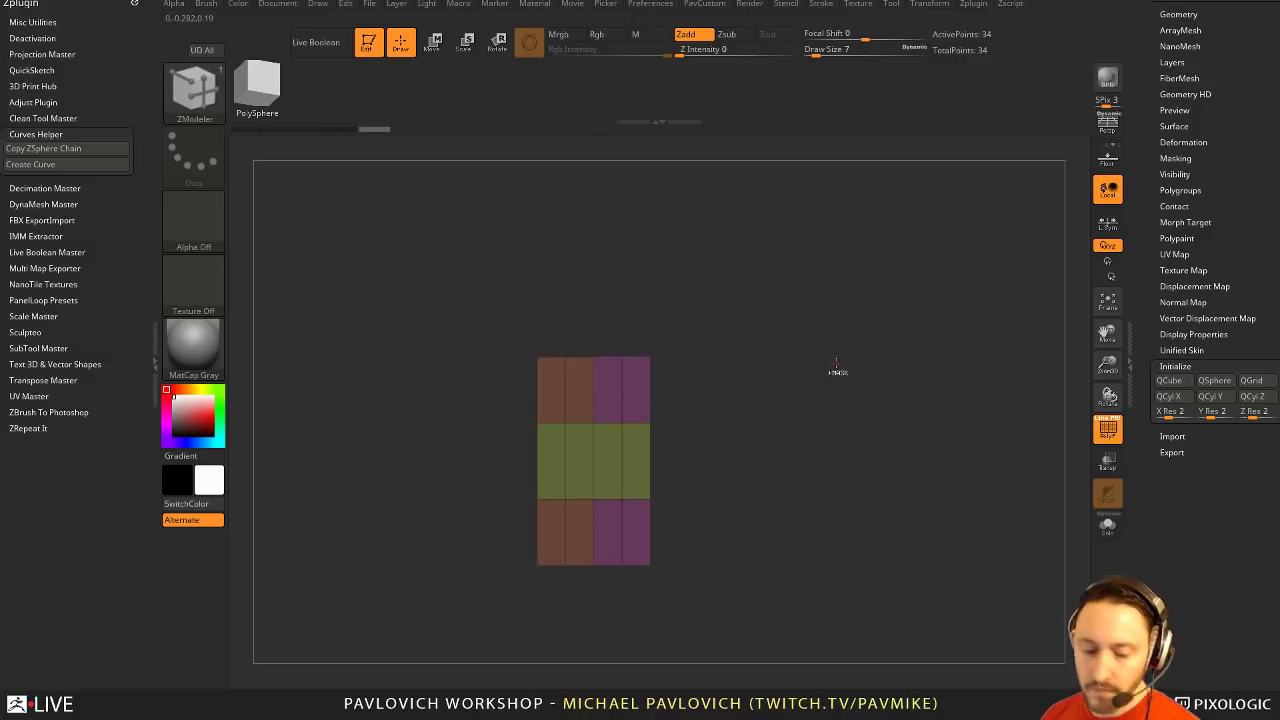
Assign separate polygroups to the block's upper and lower end sections, isolating each one before grouping it
{"action": "left_click_drag", "start_coordinate": [440, 282], "coordinate": [700, 435], "text": "ctrl+shift"}
{"action": "key", "text": "ctrl+w"}
{"action": "left_click", "coordinate": [705, 525], "text": "ctrl+shift"}
{"action": "left_click_drag", "start_coordinate": [738, 633], "coordinate": [462, 492], "text": "ctrl+shift"}
{"action": "key", "text": "ctrl+w"}
{"action": "left_click", "coordinate": [735, 395], "text": "ctrl+shift"}
Create a new InsertMesh brush from the three-section block
{"action": "key", "text": "w"}
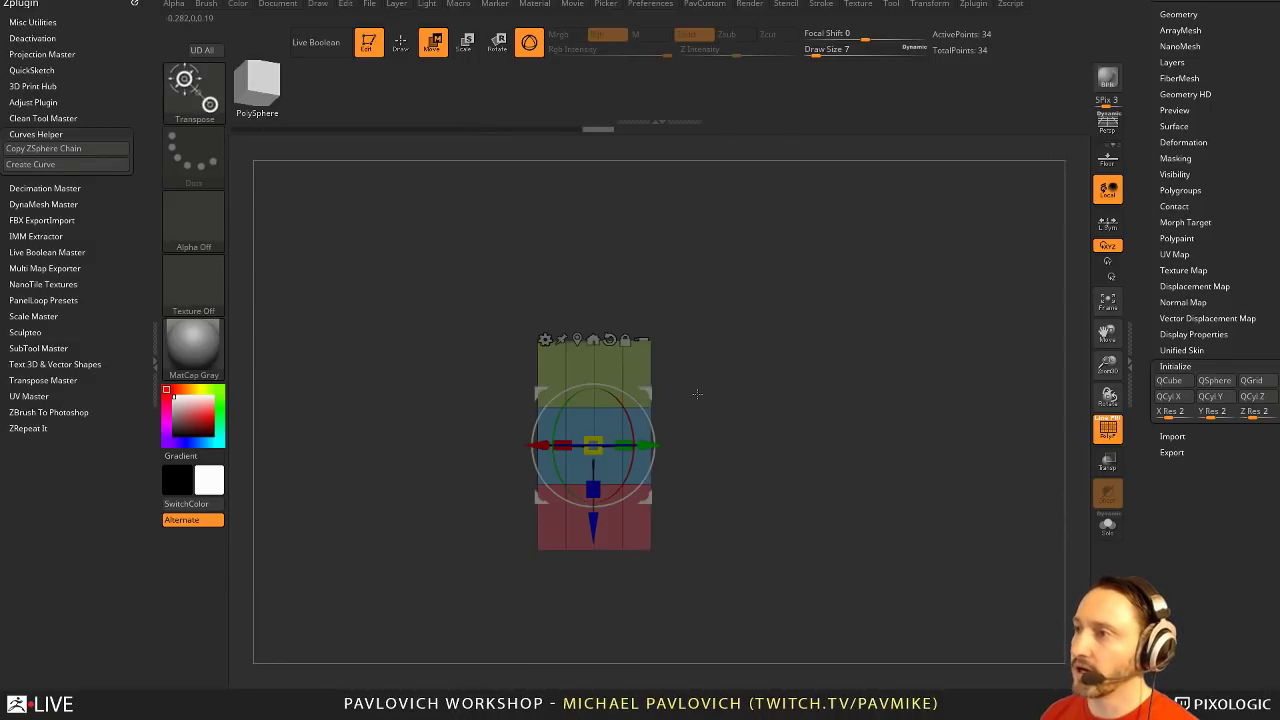
{"action": "key", "text": "b"}
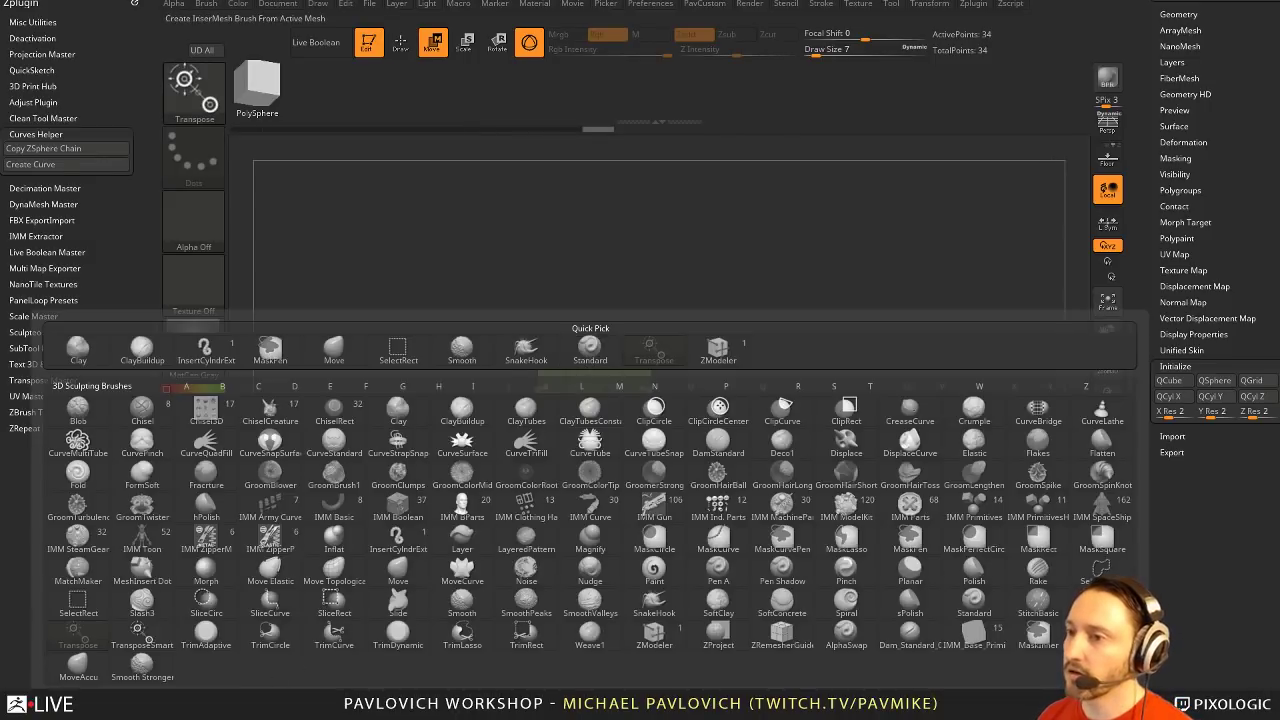
{"action": "left_click", "coordinate": [325, 698]}
{"action": "left_click", "coordinate": [562, 233]}
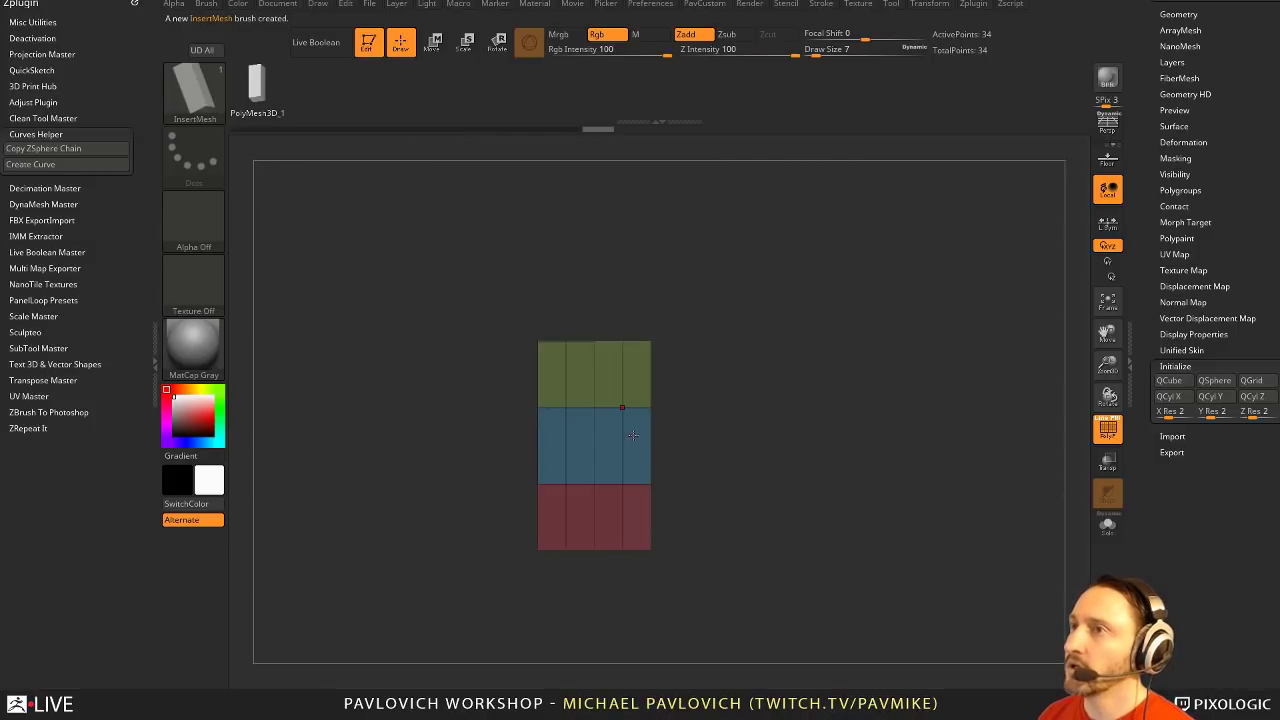
Try the new InsertMesh brush on the block and undo the insertion
{"action": "left_click_drag", "start_coordinate": [634, 413], "coordinate": [740, 575]}
{"action": "key", "text": "ctrl+z"}
{"action": "key", "text": "ctrl+z"}
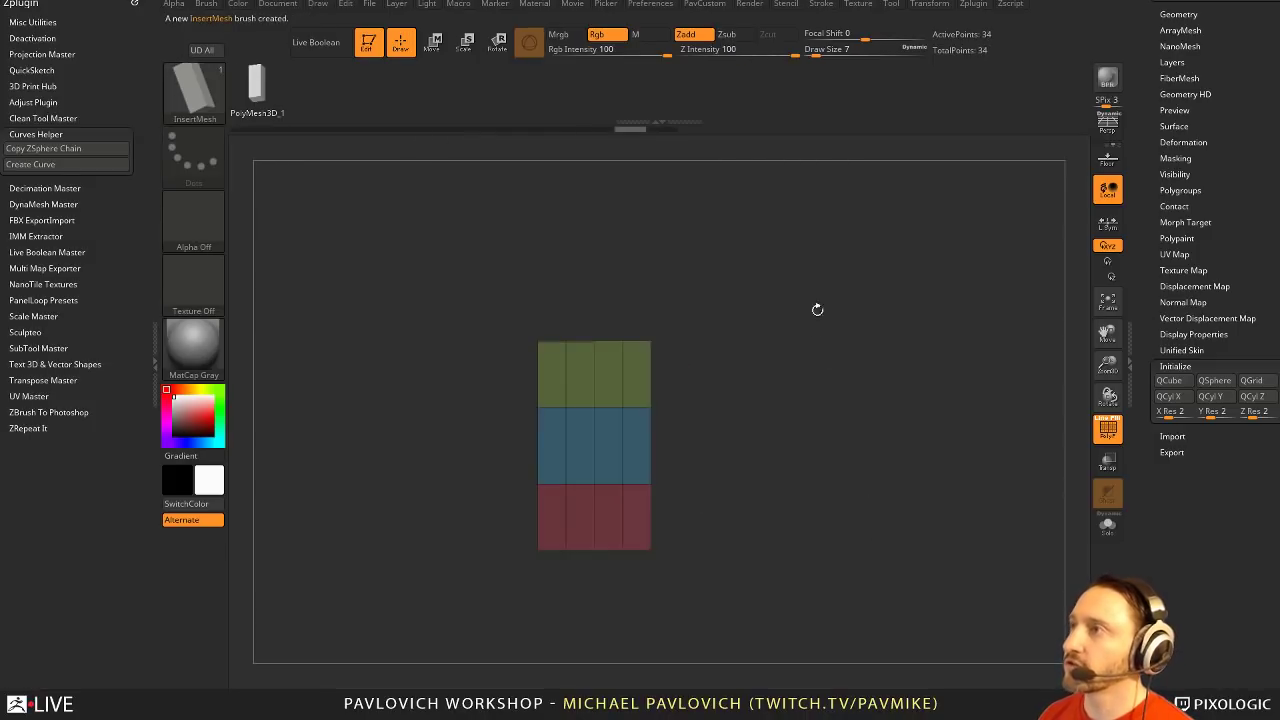
Dock the Stroke palette beside the canvas above the Zplugin palette
{"action": "left_click", "coordinate": [822, 4]}
{"action": "left_click_drag", "start_coordinate": [816, 26], "coordinate": [7, 202]}
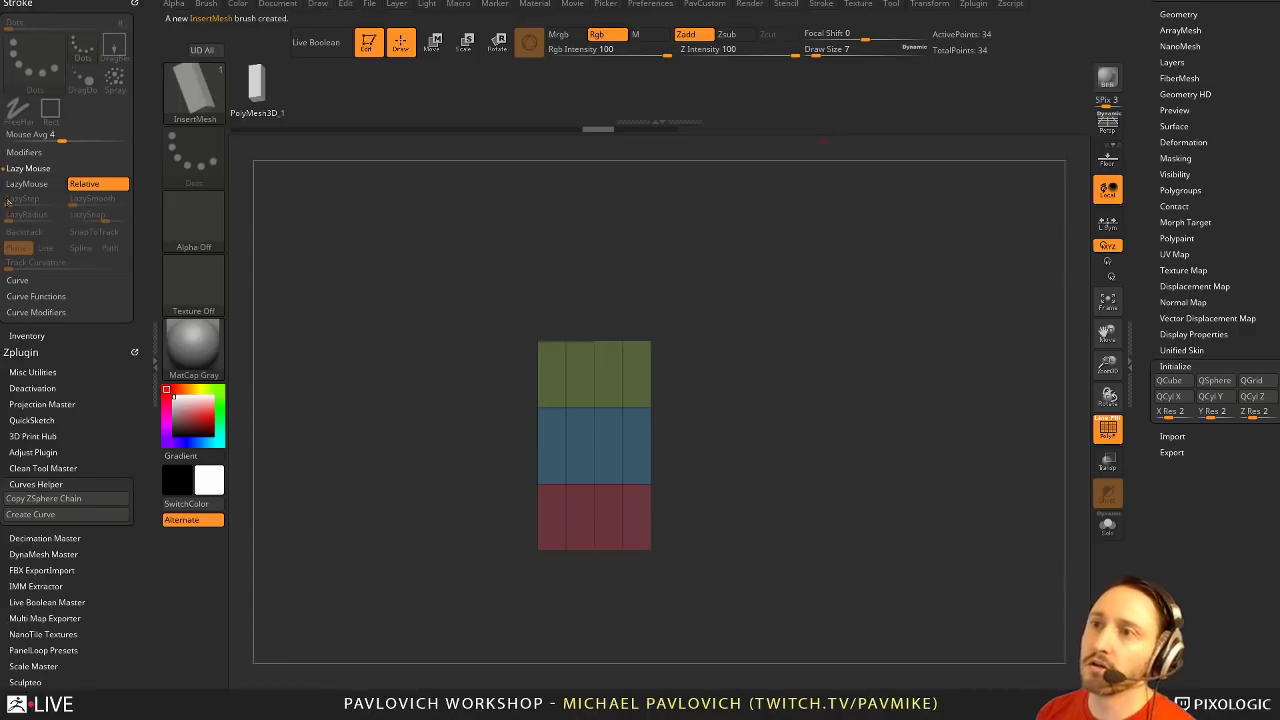
Expand the brush's Curve, Curve Functions and Curve Modifiers settings and turn on Curve Mode for the InsertMesh brush
{"action": "left_click", "coordinate": [17, 280], "text": "shift"}
{"action": "left_click", "coordinate": [36, 344], "text": "shift"}
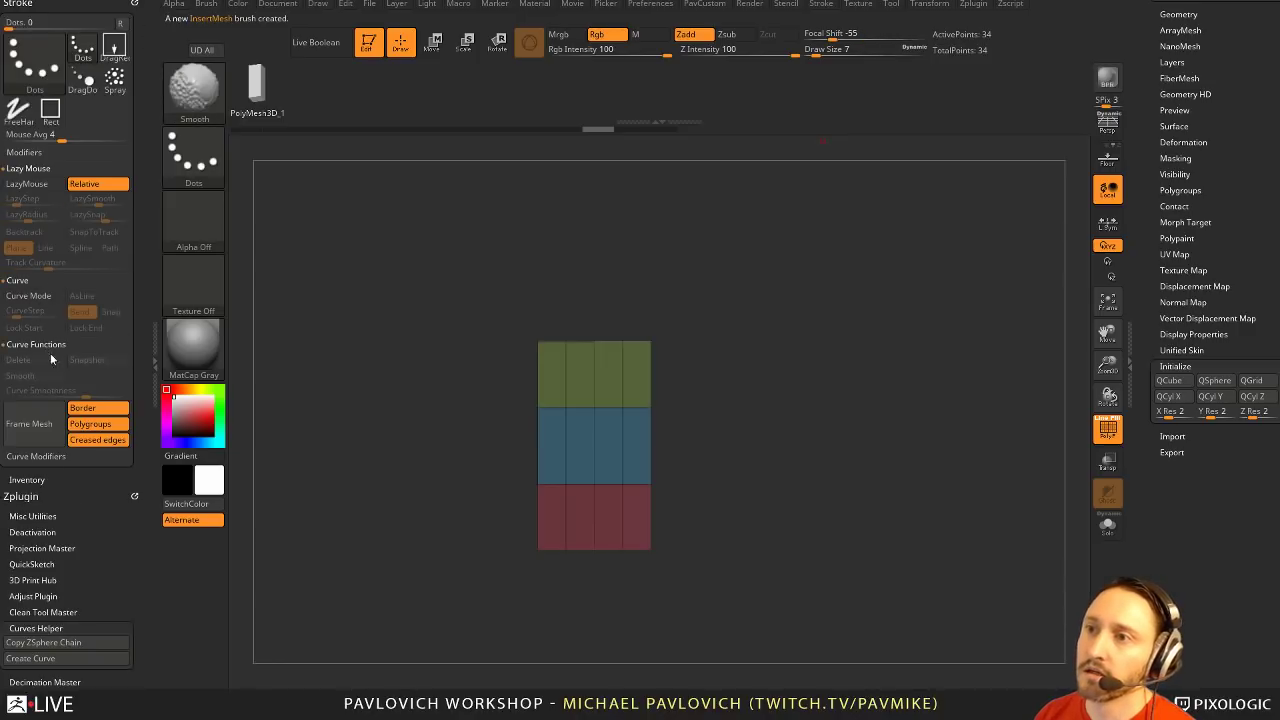
{"action": "left_click", "coordinate": [40, 456], "text": "shift"}
{"action": "left_click", "coordinate": [28, 296]}
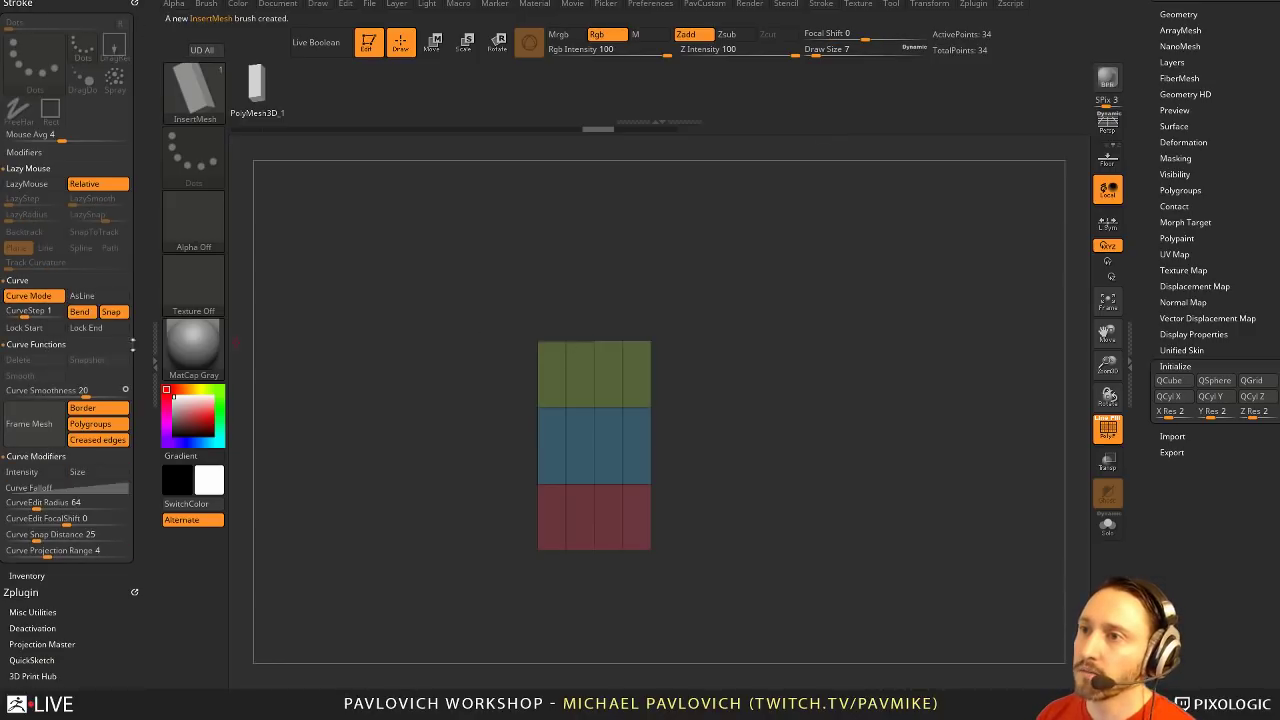
Enlarge the brush, draw an S-shaped test curve starting on the block, and rebuild its mesh at Draw Size 83
{"action": "key", "text": "s"}
{"action": "left_click_drag", "start_coordinate": [342, 300], "coordinate": [349, 300]}
{"action": "left_click_drag", "start_coordinate": [829, 286], "coordinate": [812, 272]}
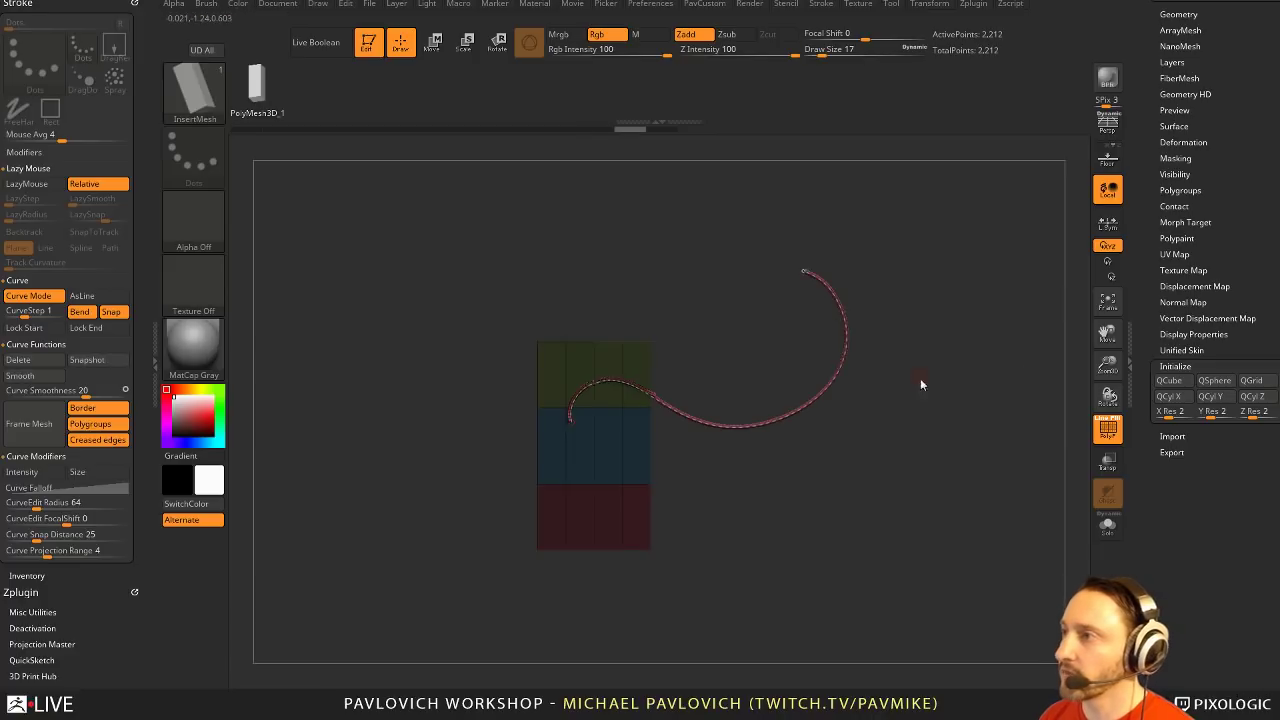
{"action": "left_click", "coordinate": [837, 346]}
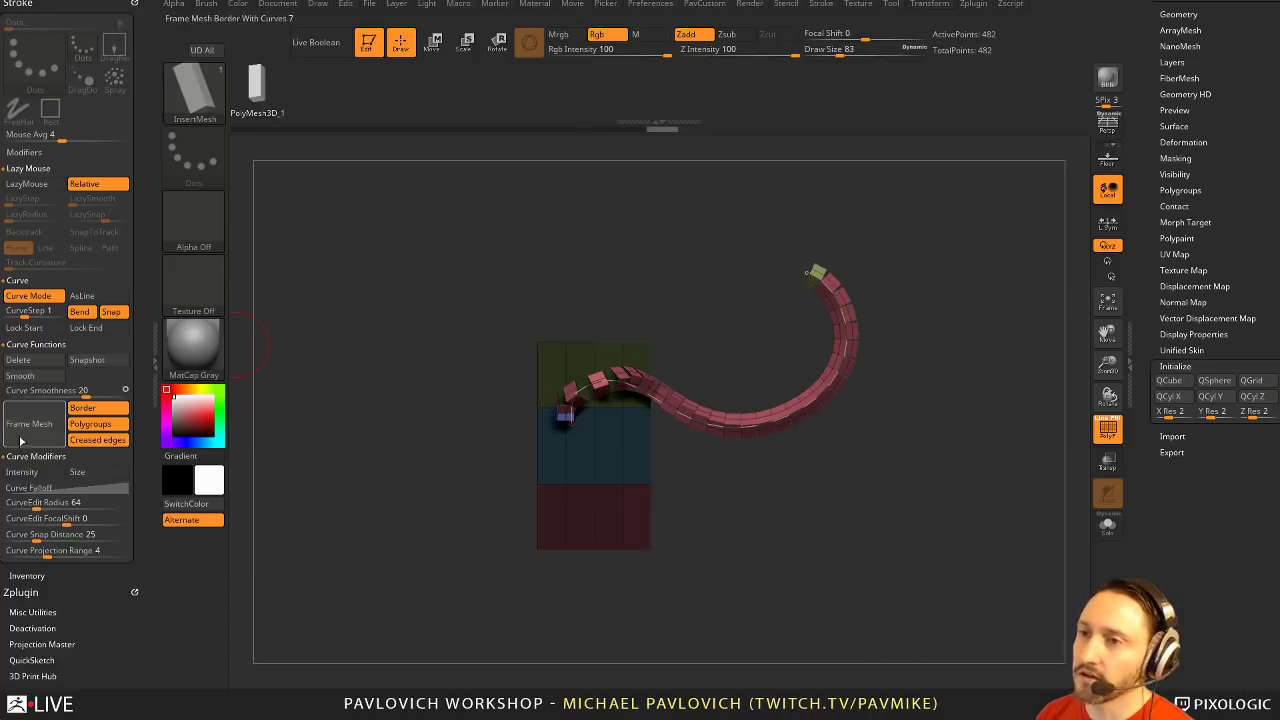
Enable the Intensity and Size curve modifiers, shape the Curve Falloff as a descending diagonal, and update the test curve to taper
{"action": "left_click", "coordinate": [22, 471]}
{"action": "left_click", "coordinate": [77, 471]}
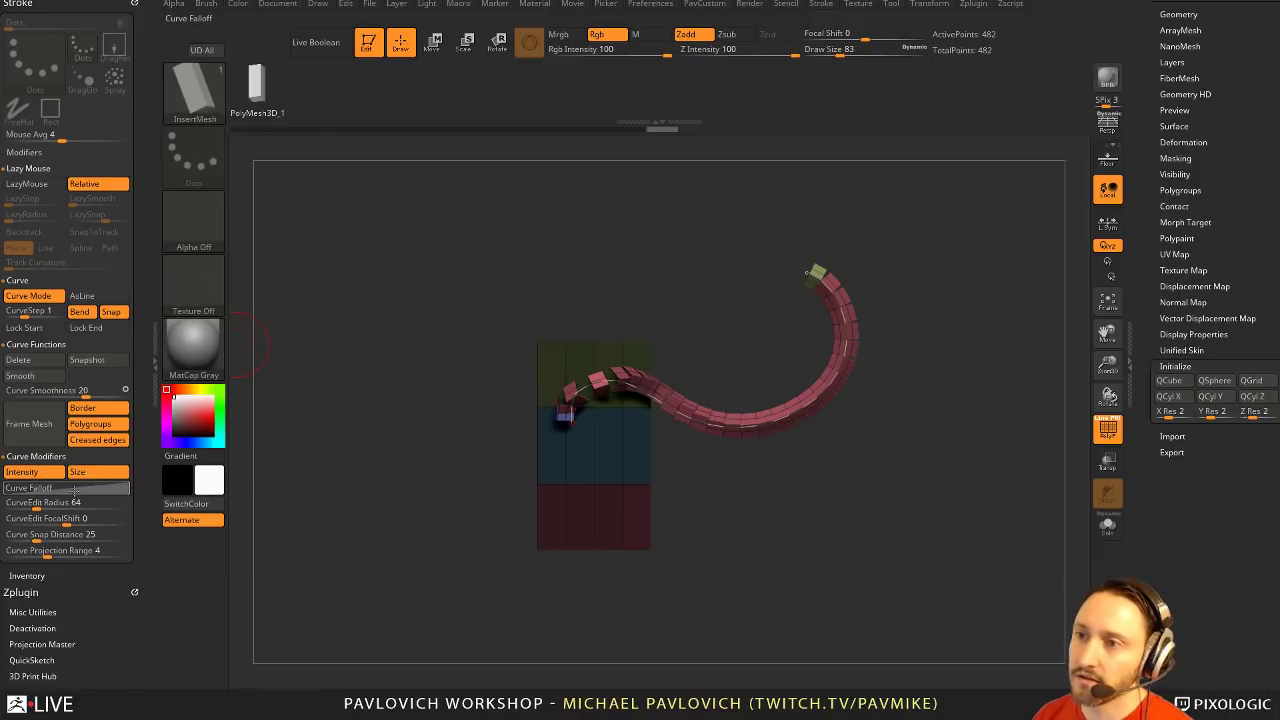
{"action": "left_click", "coordinate": [73, 488]}
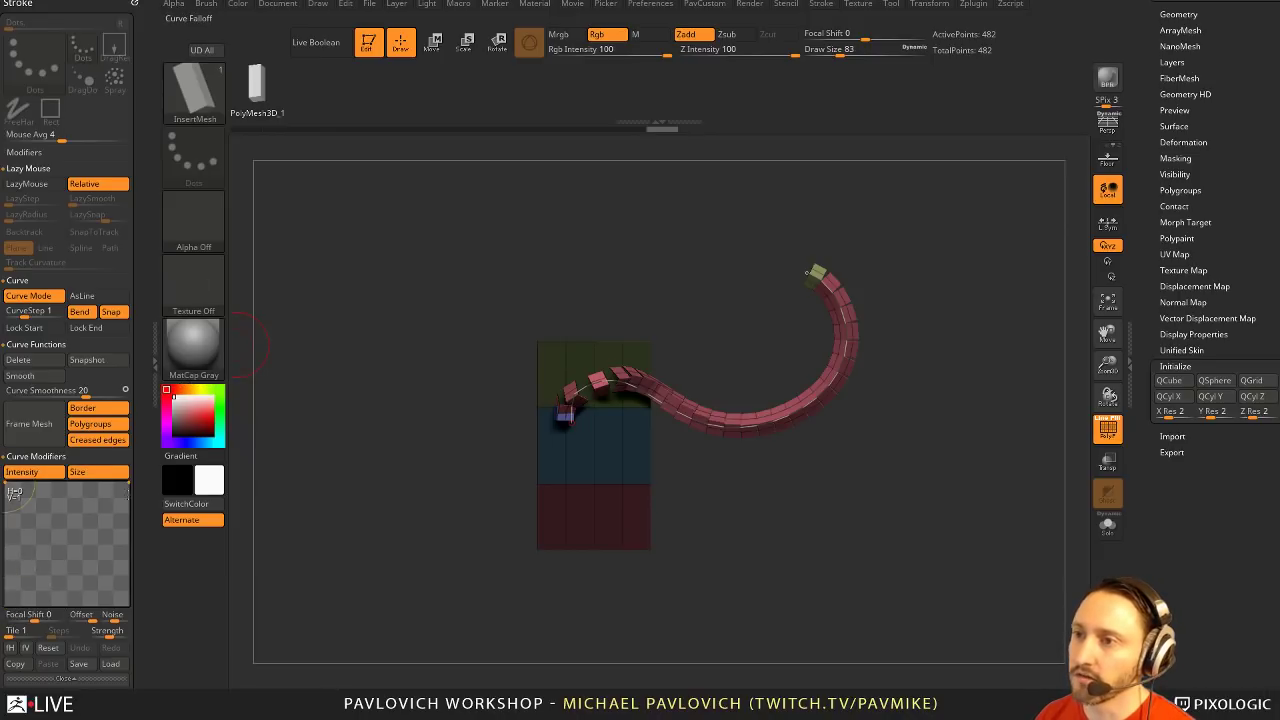
{"action": "left_click_drag", "start_coordinate": [14, 492], "coordinate": [158, 554]}
{"action": "left_click", "coordinate": [722, 426]}
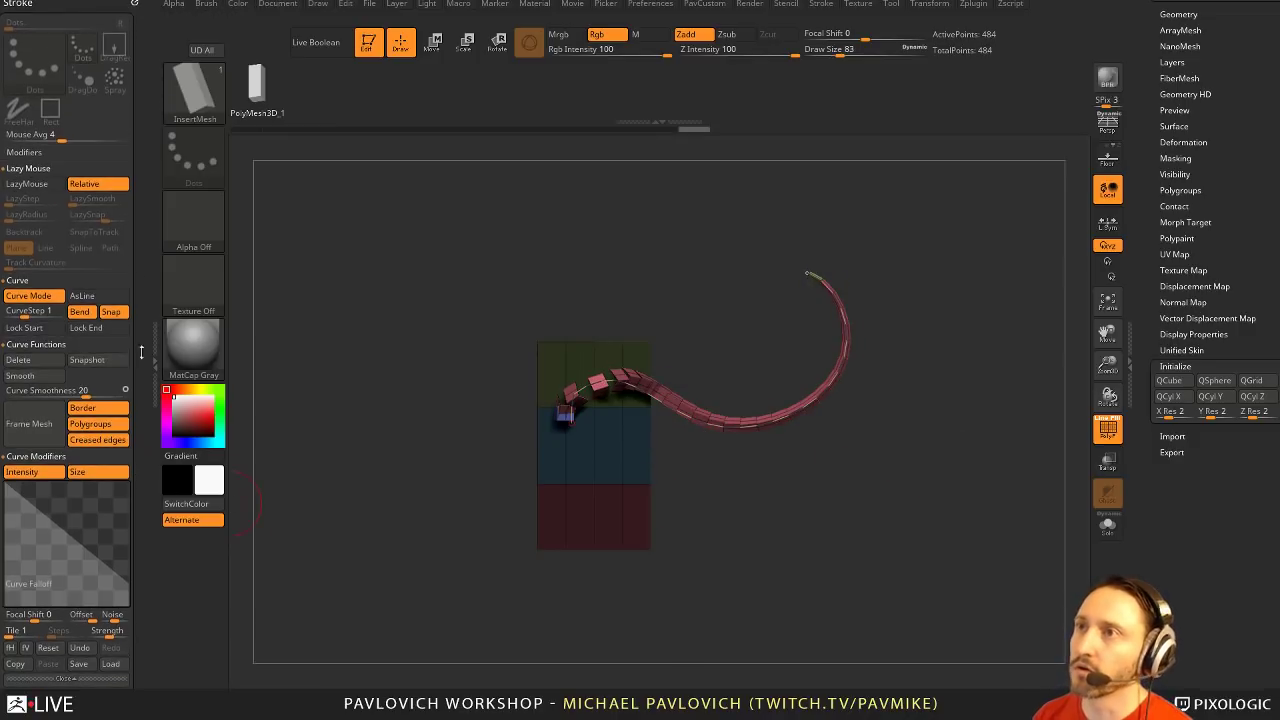
Dock the Brush palette in place of Stroke and enable Weld Points and Stretch with Curve Res 2 in its modifiers
{"action": "left_click", "coordinate": [137, 4]}
{"action": "left_click", "coordinate": [138, 4]}
{"action": "left_click", "coordinate": [208, 5]}
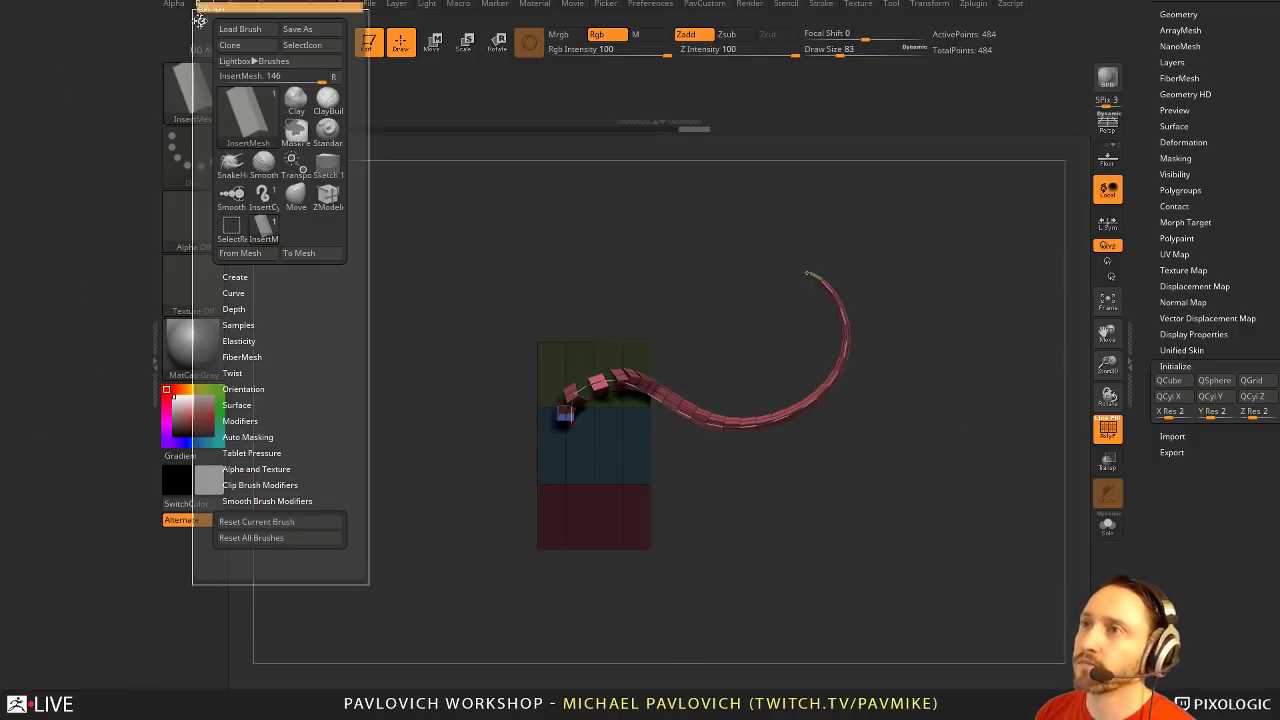
{"action": "left_click", "coordinate": [201, 4]}
{"action": "key", "text": "shift"}
{"action": "left_click", "coordinate": [28, 416]}
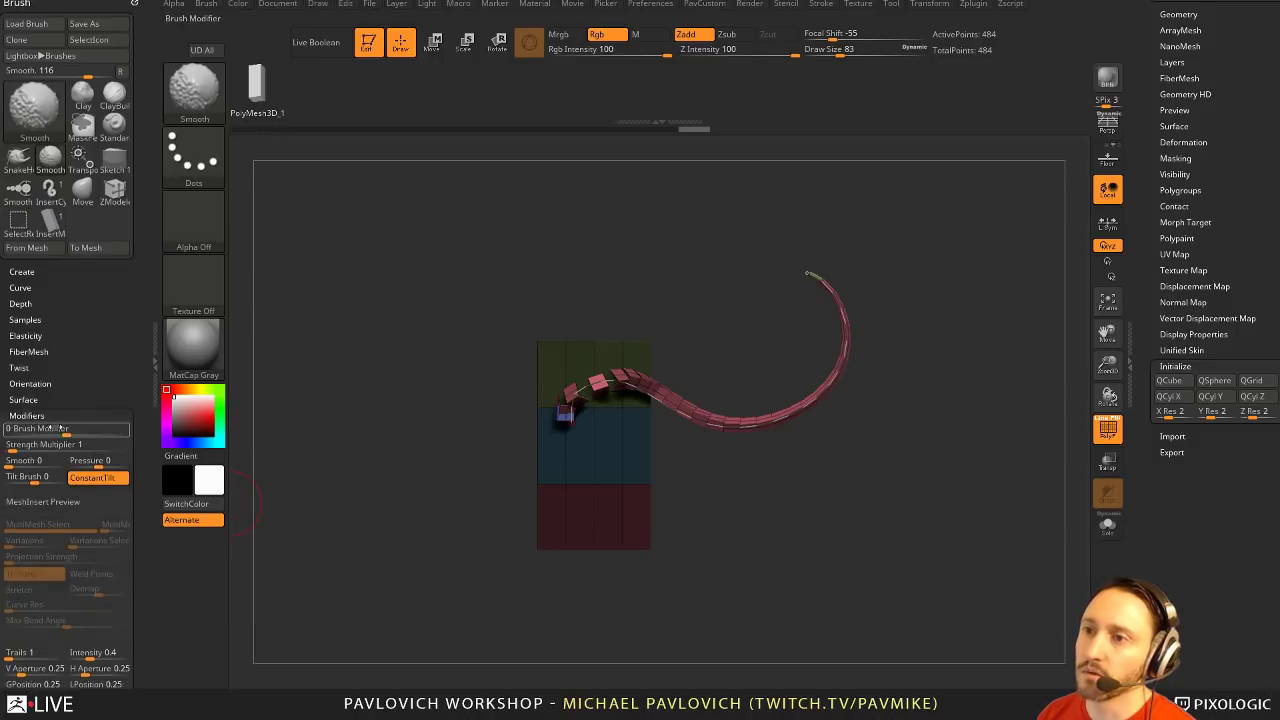
{"action": "left_click", "coordinate": [98, 521]}
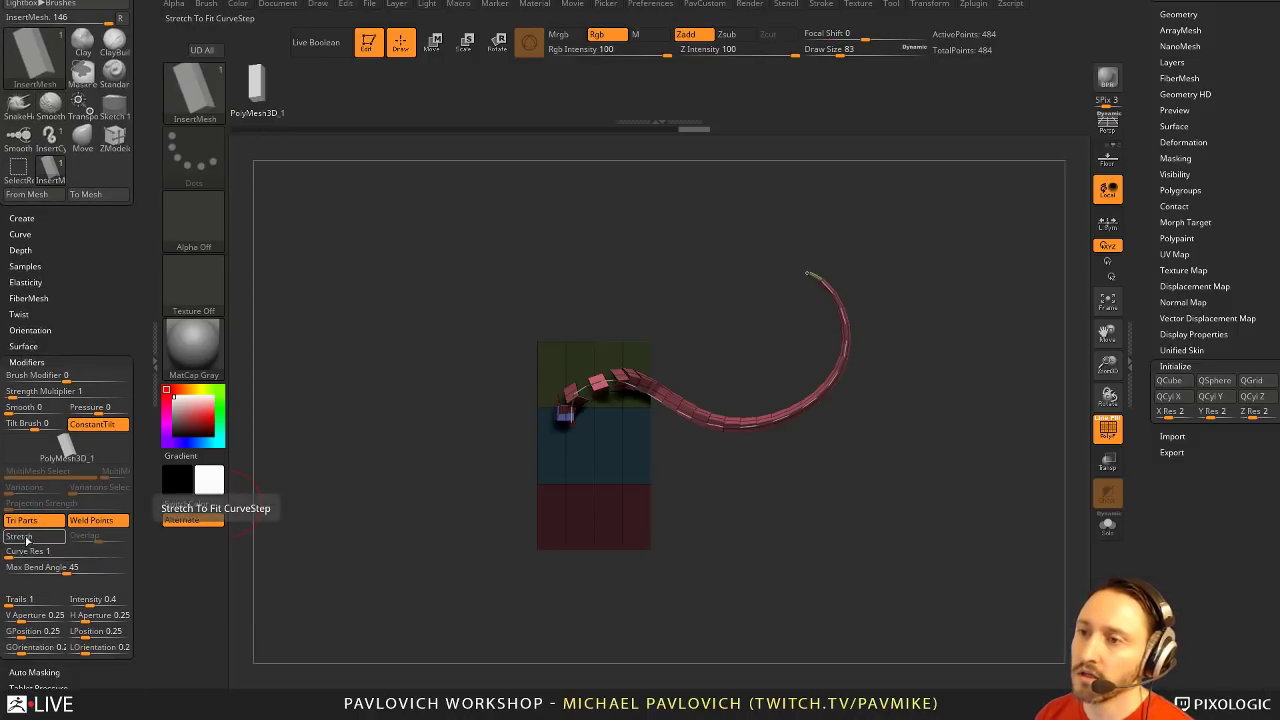
{"action": "left_click", "coordinate": [20, 536]}
{"action": "left_click", "coordinate": [14, 552]}
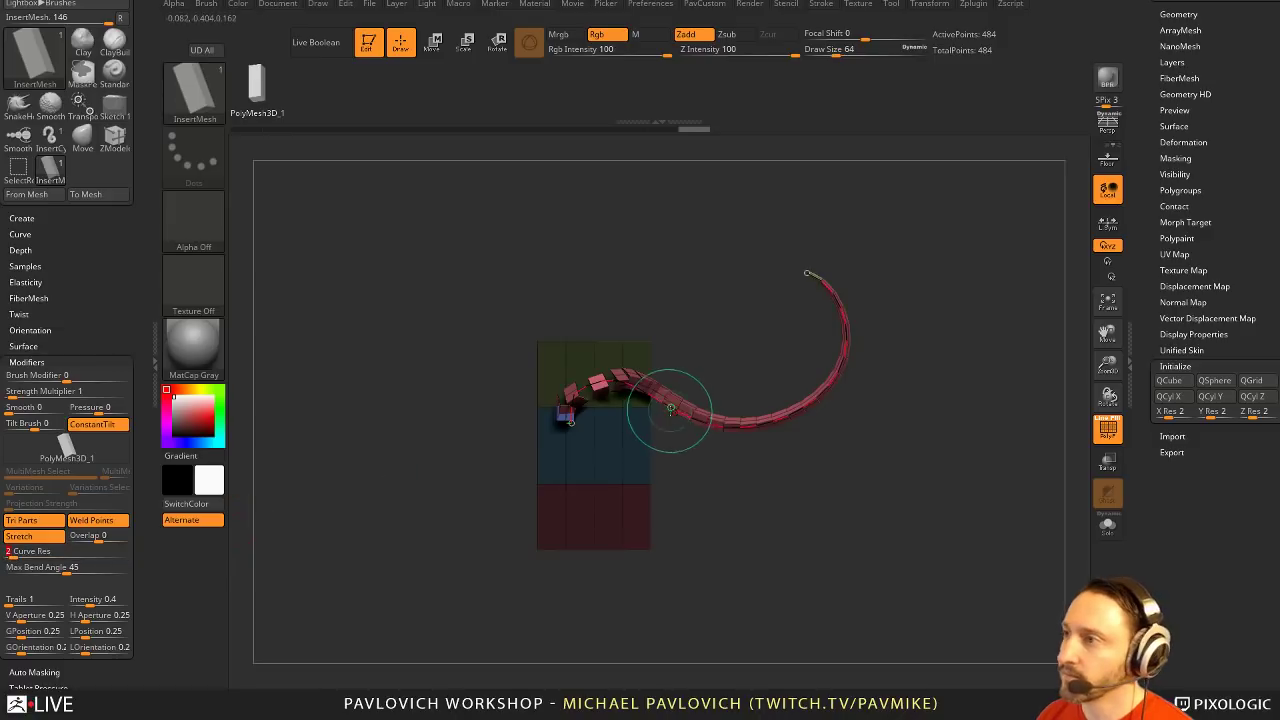
Try the welded, stretched brush on a new tapering S-shaped curve beside the block and inspect the result
{"action": "left_click", "coordinate": [666, 406]}
{"action": "mouse_move", "coordinate": [604, 421]}
{"action": "left_mouse_down"}
{"action": "mouse_move", "coordinate": [582, 464]}
{"action": "mouse_move", "coordinate": [590, 514]}
{"action": "mouse_move", "coordinate": [838, 287]}
{"action": "left_mouse_up"}
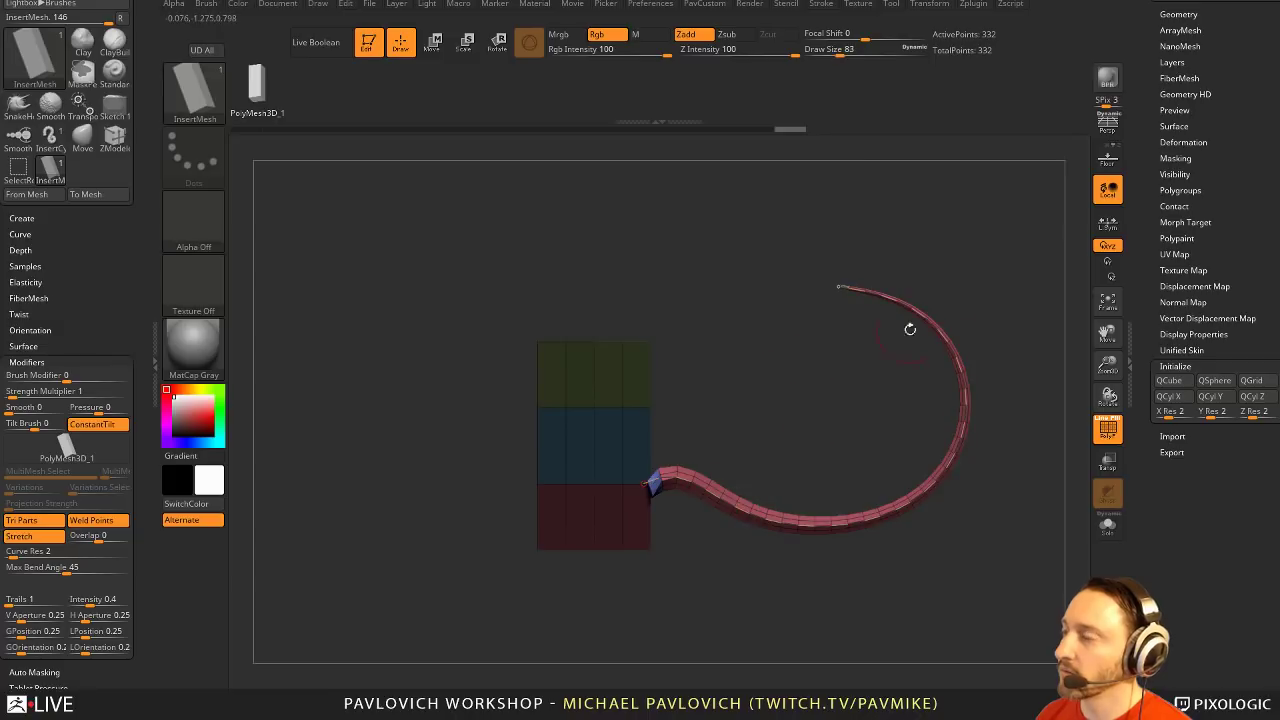
{"action": "left_click_drag", "start_coordinate": [986, 248], "coordinate": [925, 262], "text": "alt"}
{"action": "left_click_drag", "start_coordinate": [1145, 262], "coordinate": [1148, 548]}
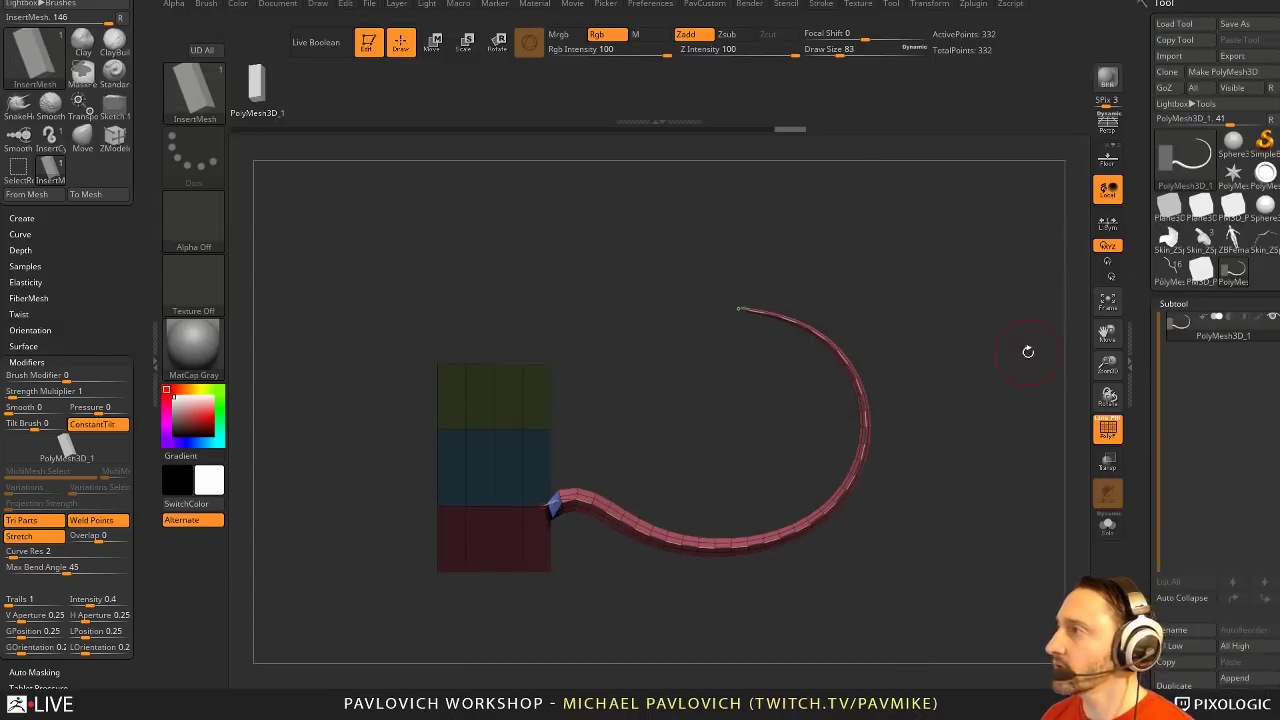
{"action": "left_click_drag", "start_coordinate": [951, 391], "coordinate": [876, 449]}
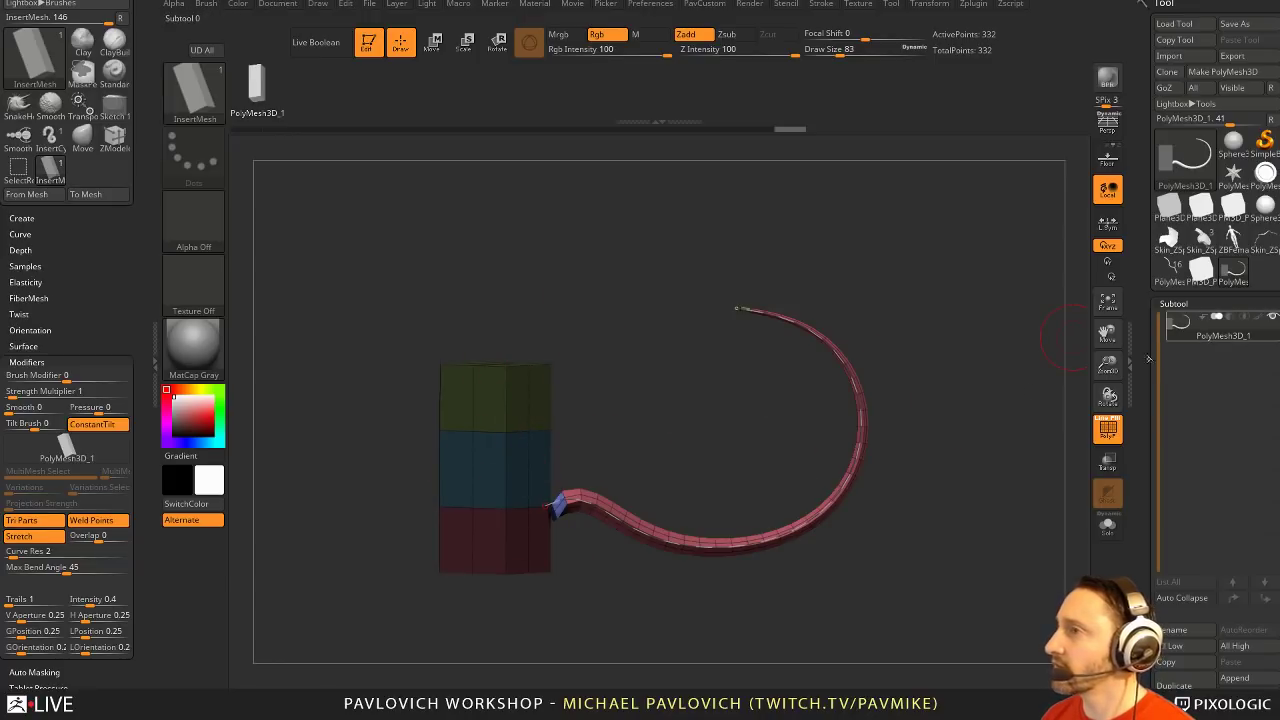
{"action": "mouse_move", "coordinate": [970, 406]}
{"action": "left_mouse_down"}
{"action": "mouse_move", "coordinate": [949, 314]}
{"action": "mouse_move", "coordinate": [969, 395]}
{"action": "left_mouse_up"}
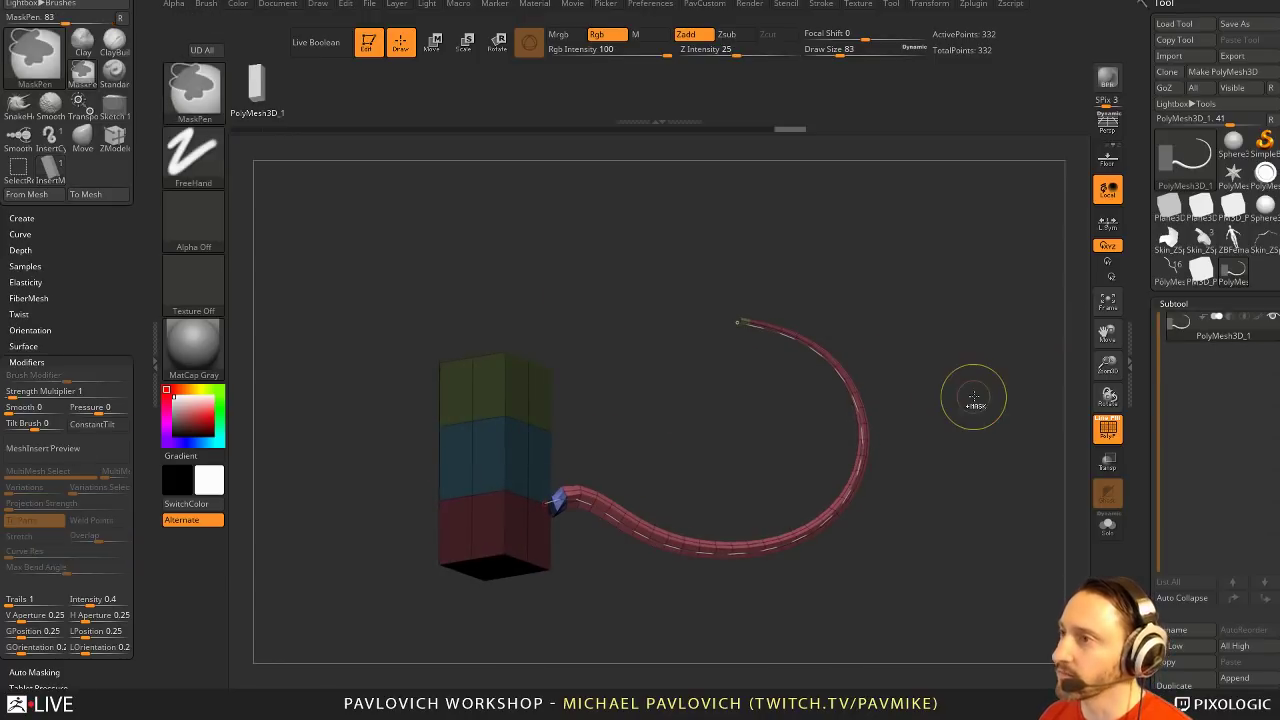
Undo the test curves back to the bare three-section block and face it straight on
{"action": "key", "text": "ctrl+z"}
{"action": "key", "text": "ctrl+z"}
{"action": "key", "text": "ctrl+z"}
{"action": "key", "text": "ctrl+z"}
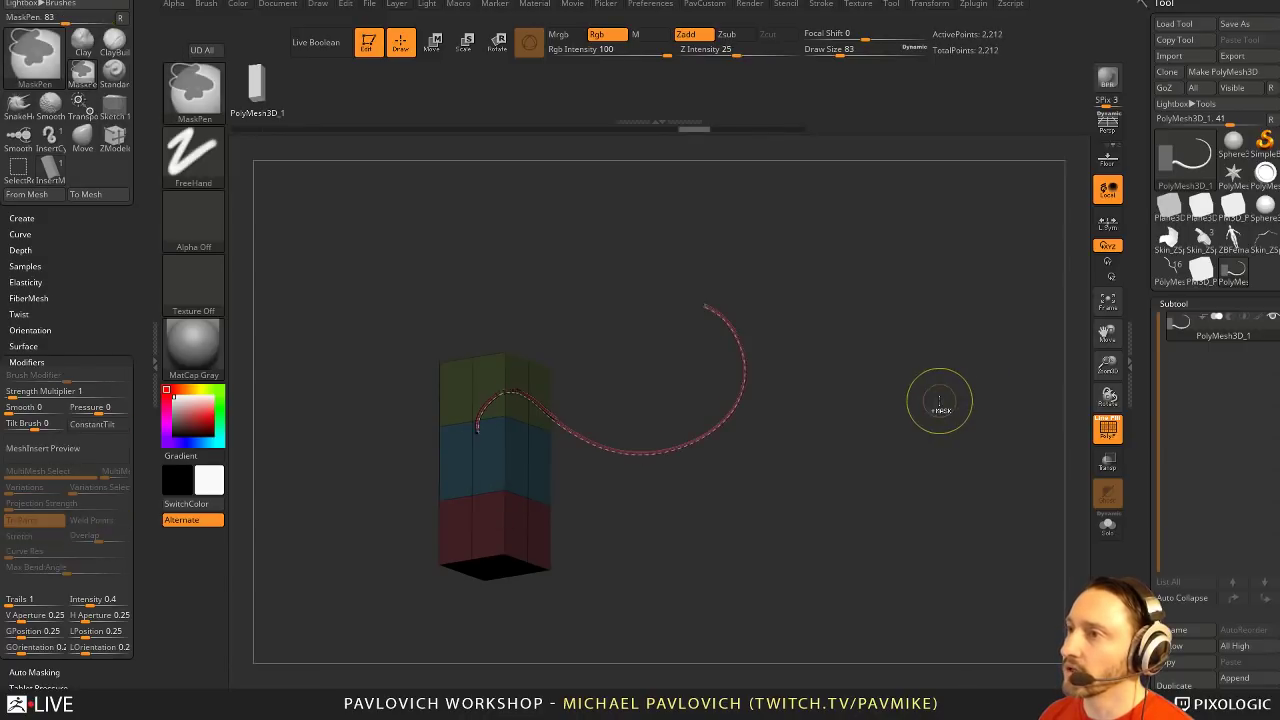
{"action": "key", "text": "ctrl+z"}
{"action": "key", "text": "ctrl+z"}
{"action": "key", "text": "ctrl+z"}
{"action": "left_click_drag", "start_coordinate": [938, 401], "coordinate": [967, 424], "text": "shift"}
Adjust the crease tolerance and crease the edges of the three-section block
{"action": "key", "text": "space"}
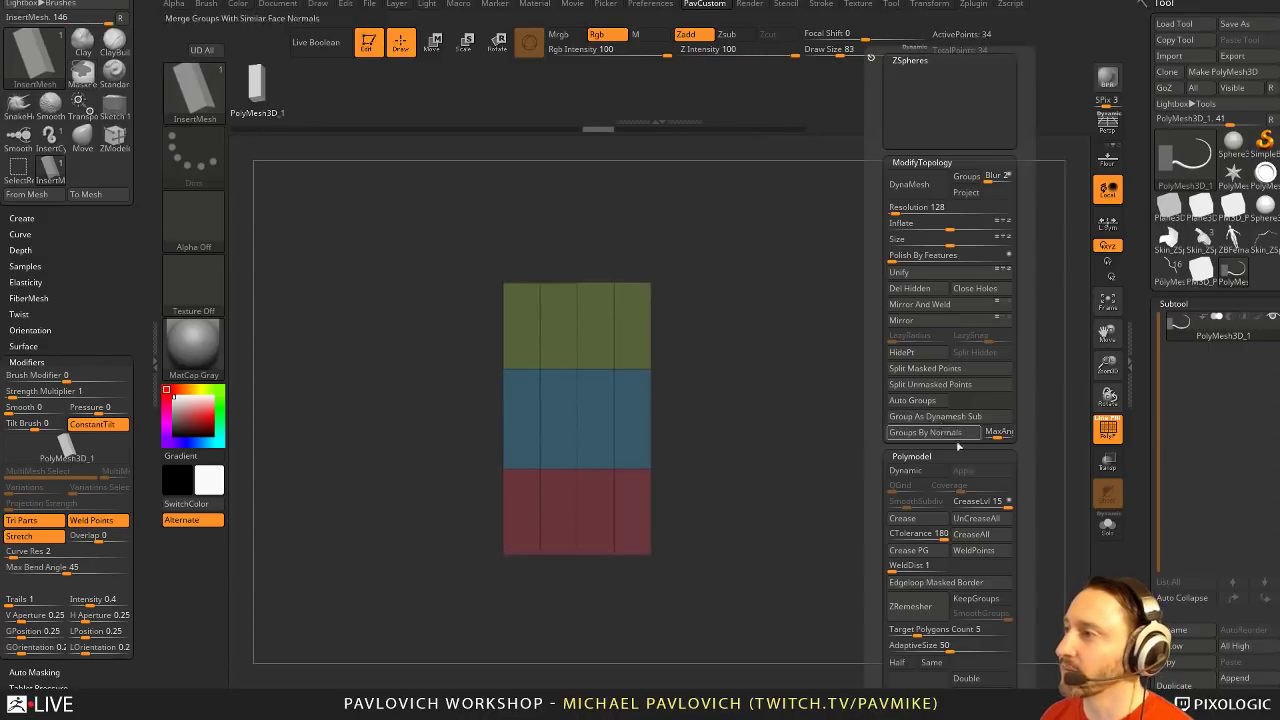
{"action": "left_click_drag", "start_coordinate": [920, 535], "coordinate": [904, 536]}
{"action": "left_click", "coordinate": [904, 519]}
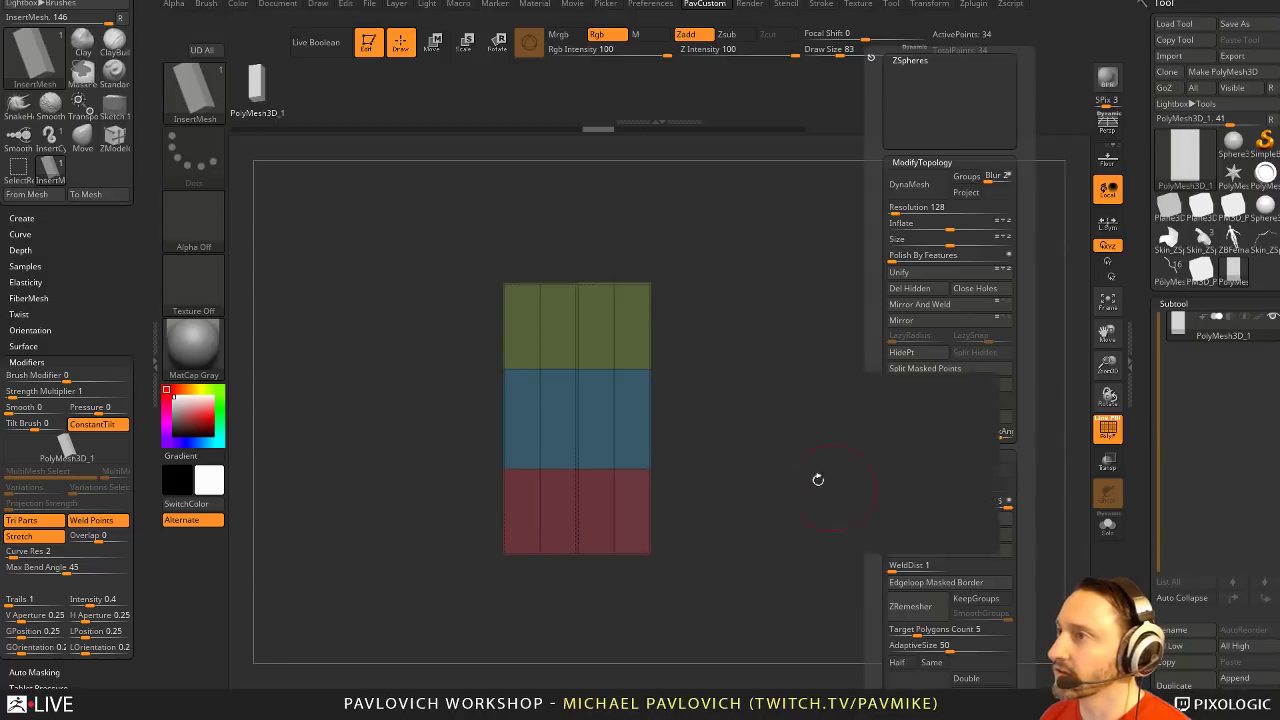
Append the creased block as a second mesh in the active InsertMesh brush
{"action": "left_click_drag", "start_coordinate": [818, 480], "coordinate": [815, 413]}
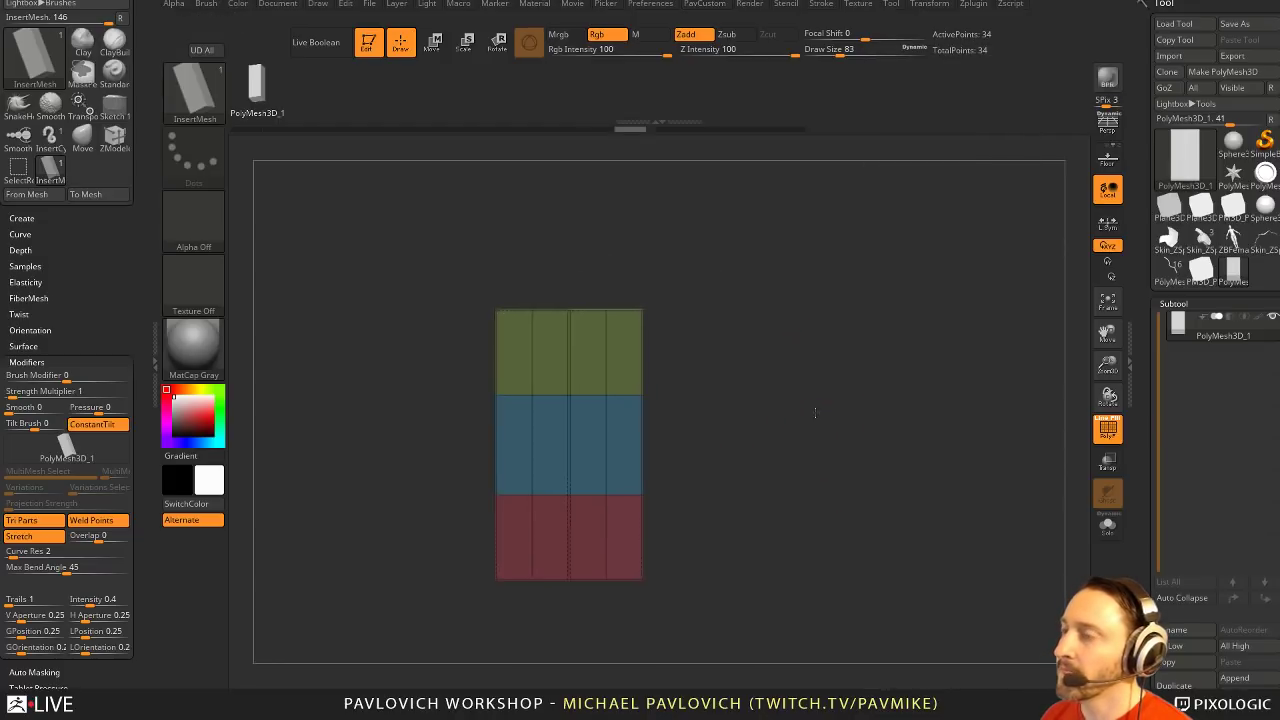
{"action": "key", "text": "b"}
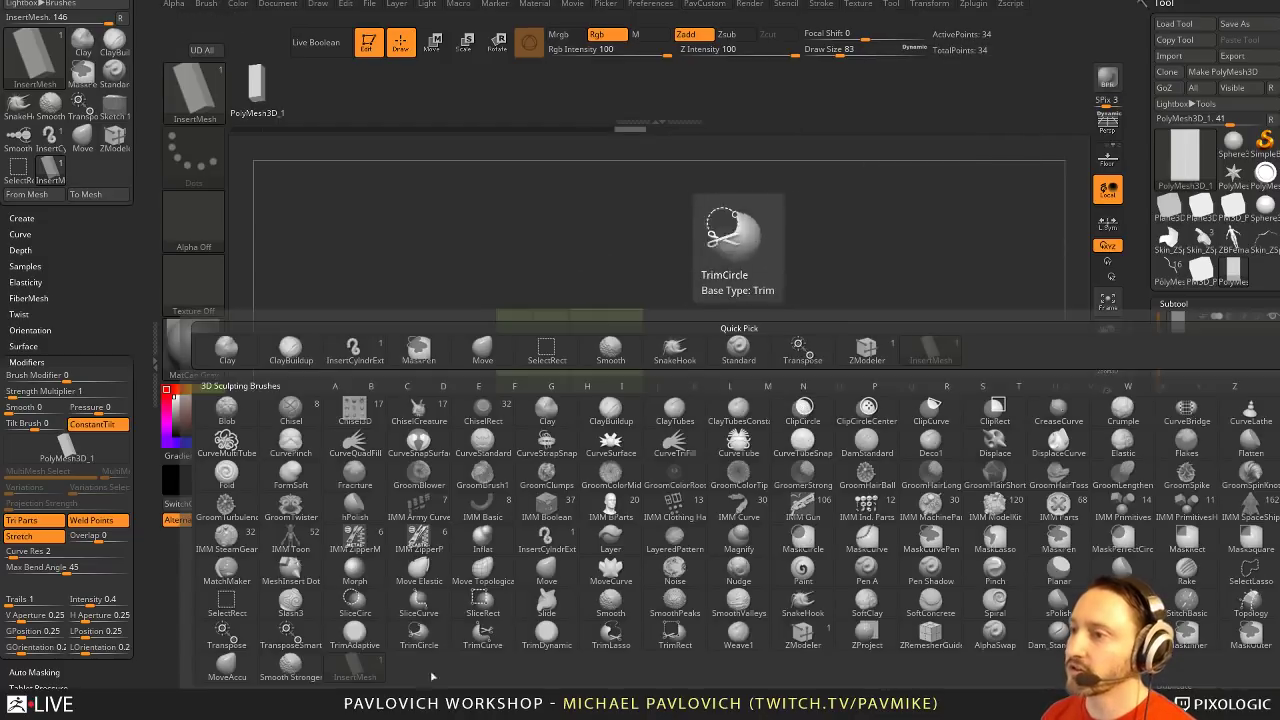
{"action": "left_click", "coordinate": [737, 289]}
{"action": "left_click", "coordinate": [615, 232]}
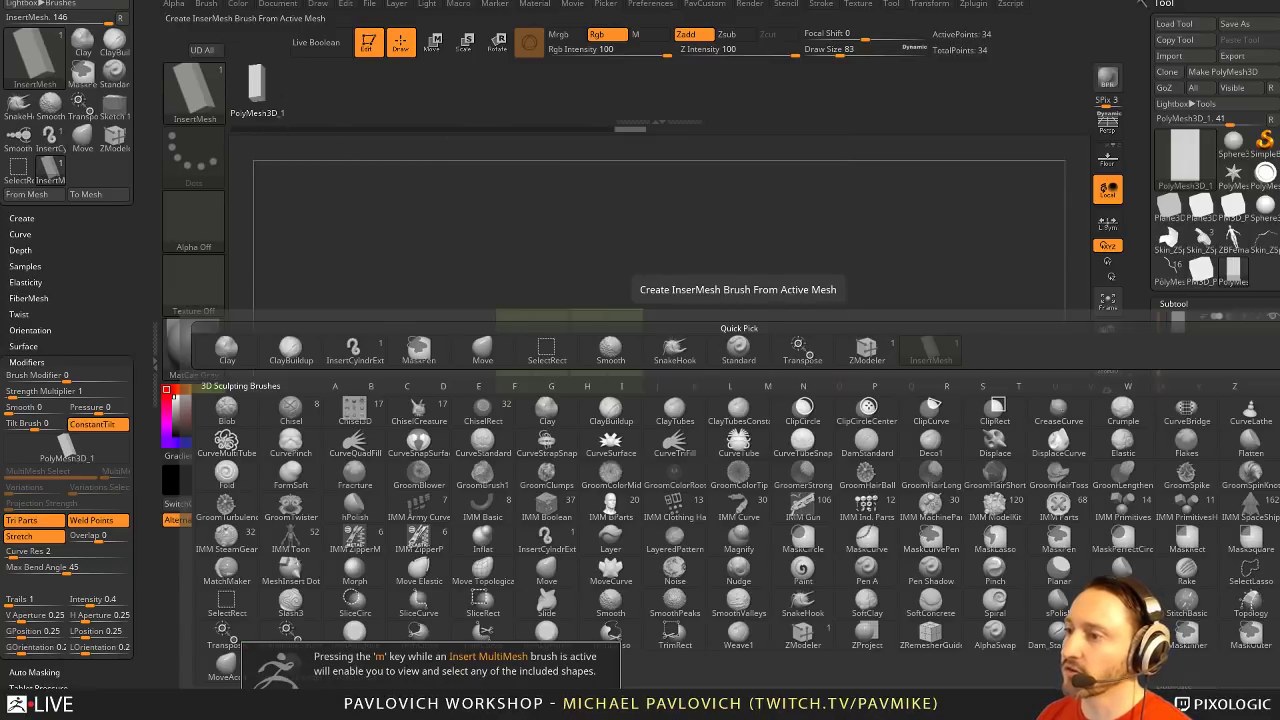
Try the appended mesh on a short curve across the block and undo the insertion
{"action": "mouse_move", "coordinate": [858, 320]}
{"action": "left_mouse_down", "text": "shift"}
{"action": "mouse_move", "coordinate": [826, 366]}
{"action": "mouse_move", "coordinate": [794, 345]}
{"action": "left_mouse_up", "text": "shift"}
{"action": "left_click_drag", "start_coordinate": [740, 389], "coordinate": [775, 387], "text": "shift"}
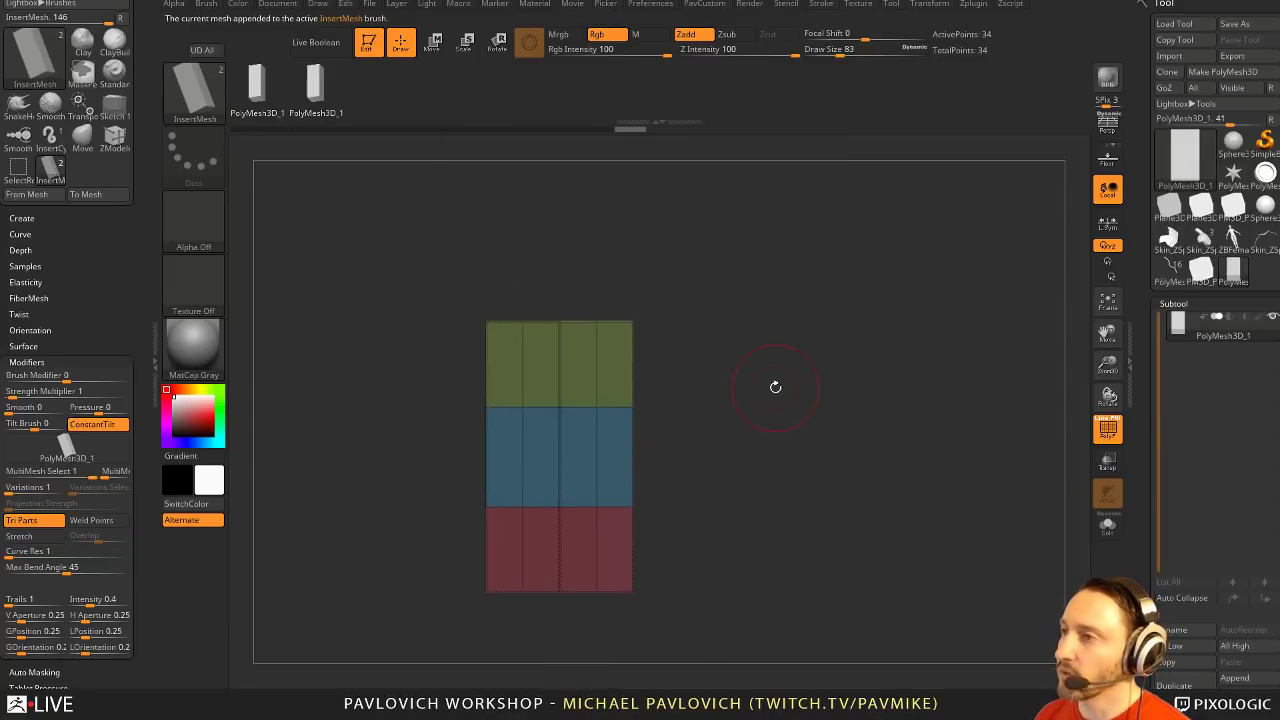
{"action": "left_click_drag", "start_coordinate": [596, 407], "coordinate": [652, 462]}
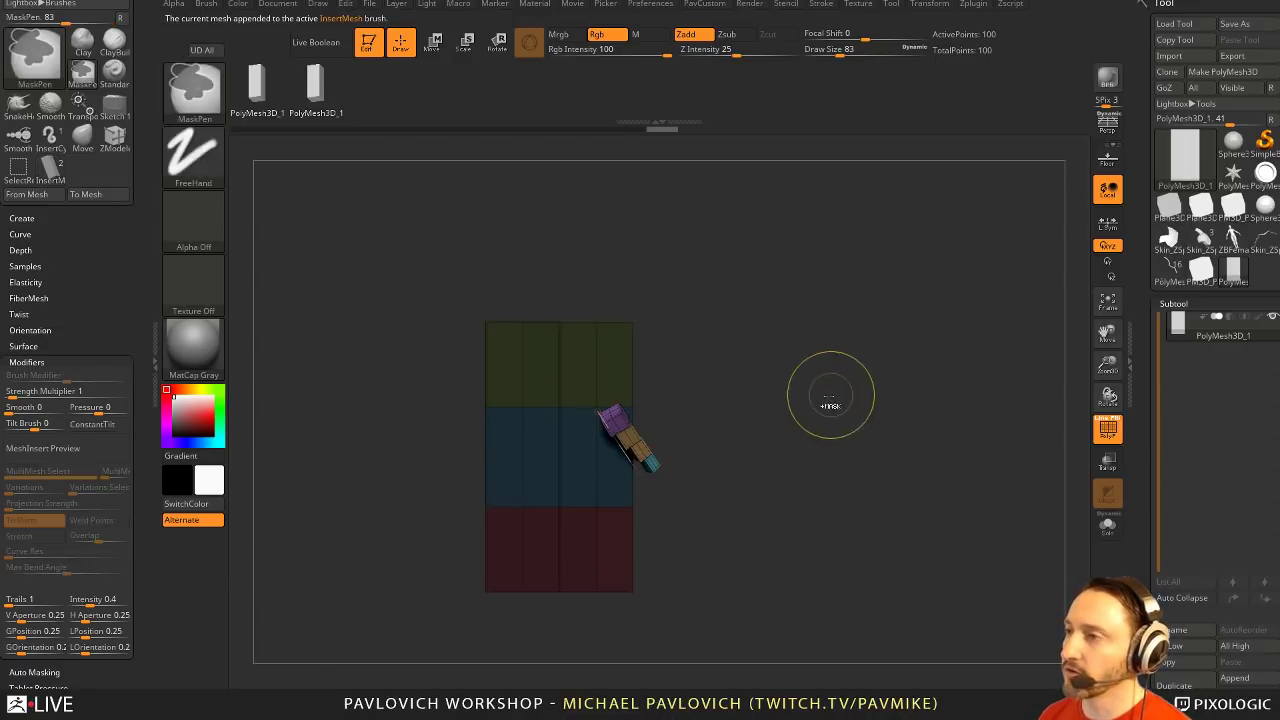
{"action": "key", "text": "ctrl+z"}
Enable Weld Points and Stretch with Curve Res 3 for the appended mesh, and draw a tapering curve out from the block
{"action": "left_click", "coordinate": [91, 520]}
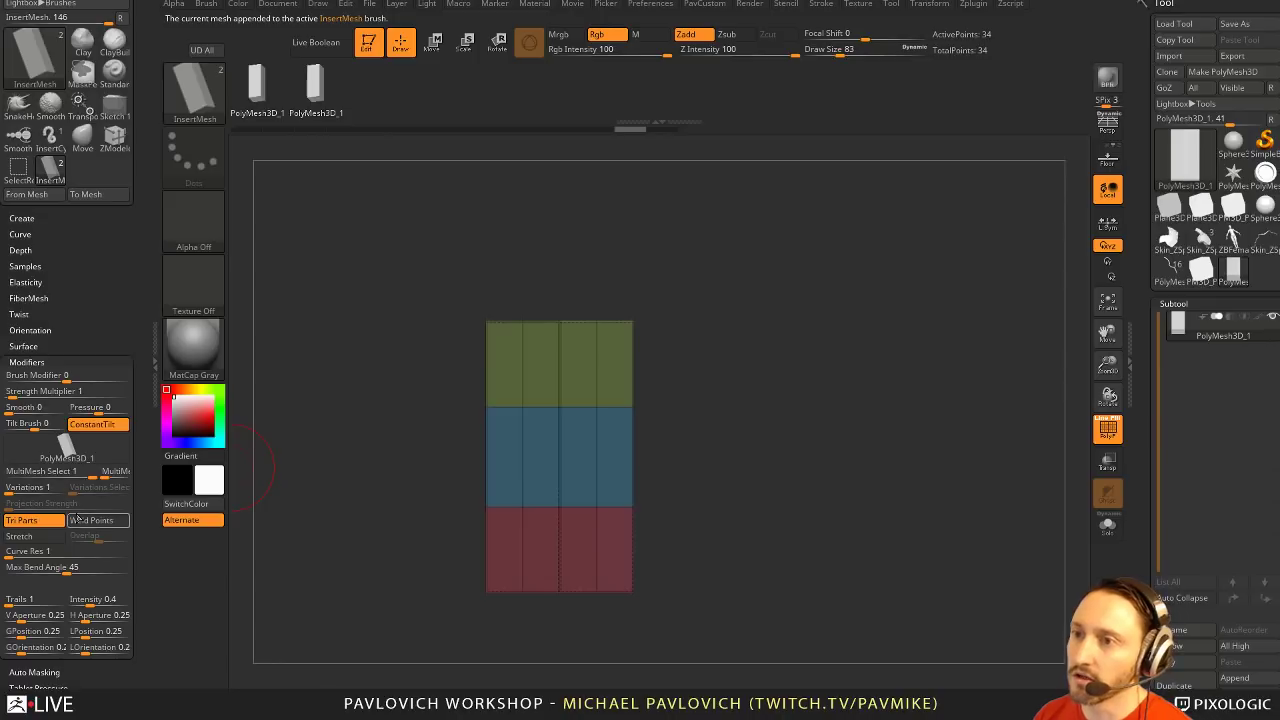
{"action": "left_click", "coordinate": [19, 536]}
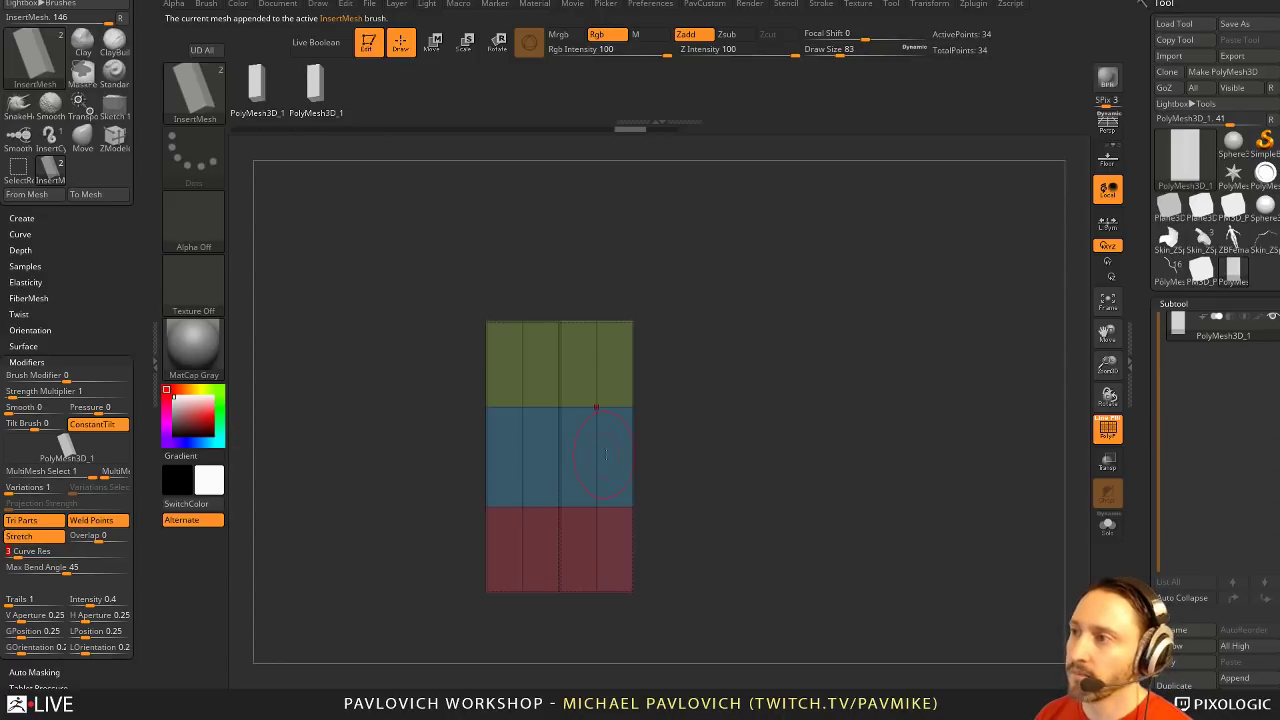
{"action": "left_click_drag", "start_coordinate": [620, 462], "coordinate": [824, 288]}
{"action": "left_click_drag", "start_coordinate": [876, 347], "coordinate": [824, 376], "text": "alt"}
{"action": "mouse_move", "coordinate": [824, 376]}
{"action": "left_mouse_down"}
{"action": "mouse_move", "coordinate": [786, 317]}
{"action": "mouse_move", "coordinate": [872, 370]}
{"action": "left_mouse_up"}
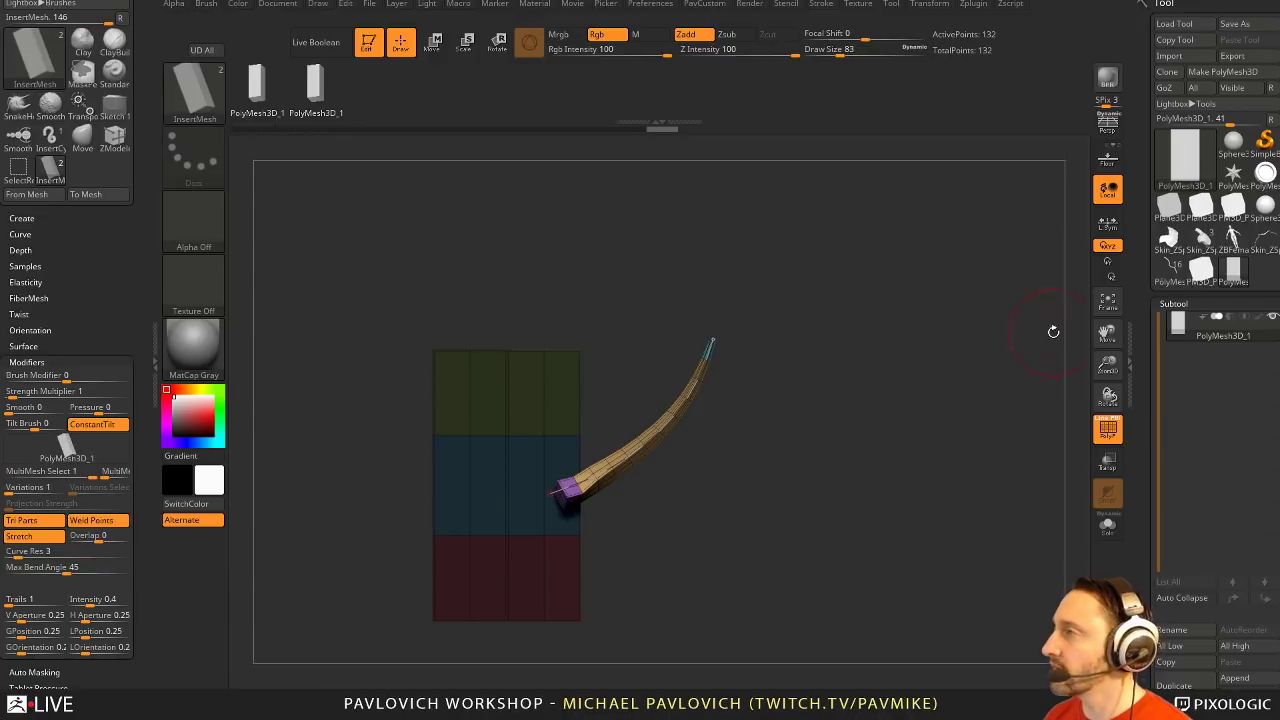
Adjust the stroke's curve settings and pull the tapering curve's thick starting end farther across the block
{"action": "left_click", "coordinate": [821, 4]}
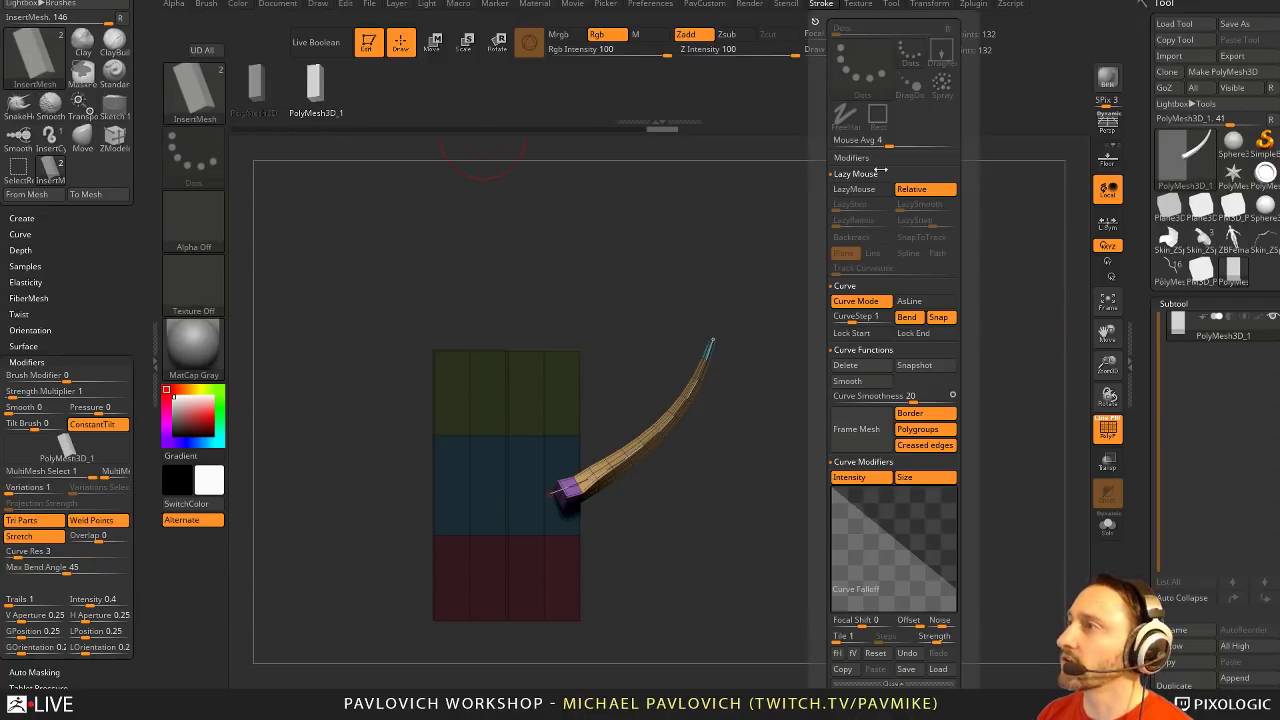
{"action": "left_click", "coordinate": [926, 321]}
{"action": "left_click_drag", "start_coordinate": [552, 494], "coordinate": [509, 512]}
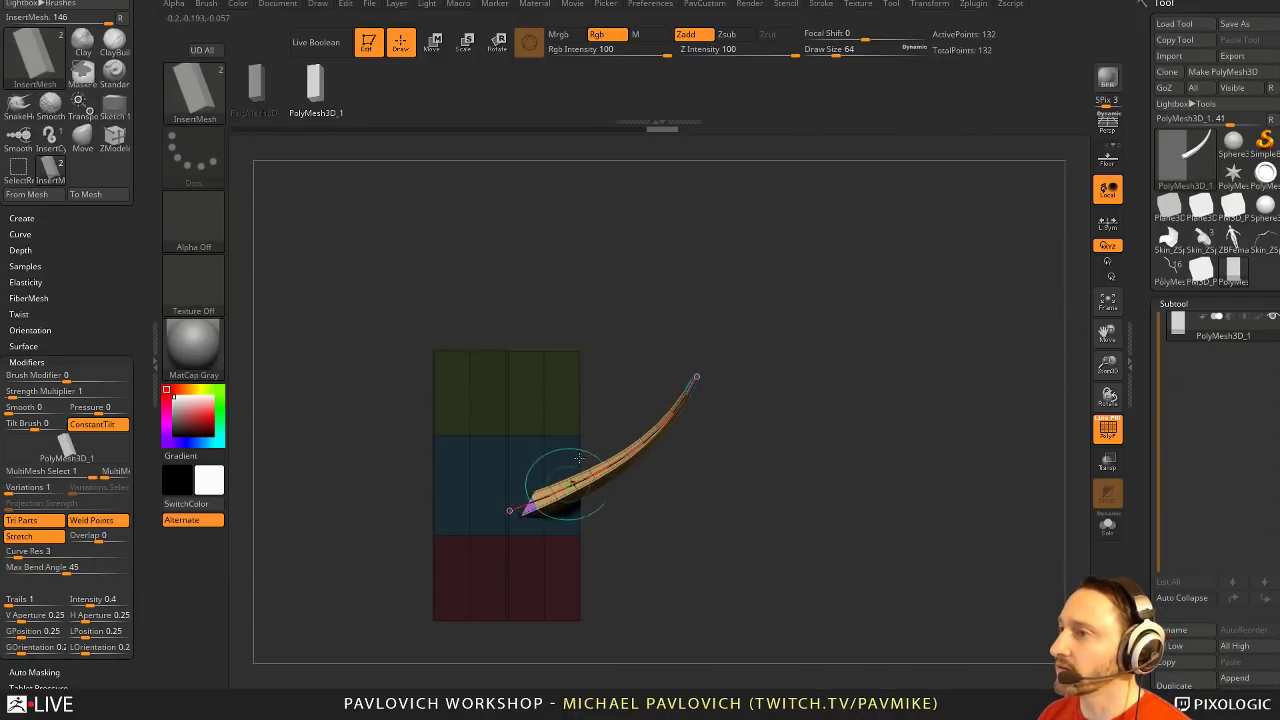
{"action": "left_click", "coordinate": [1203, 278]}
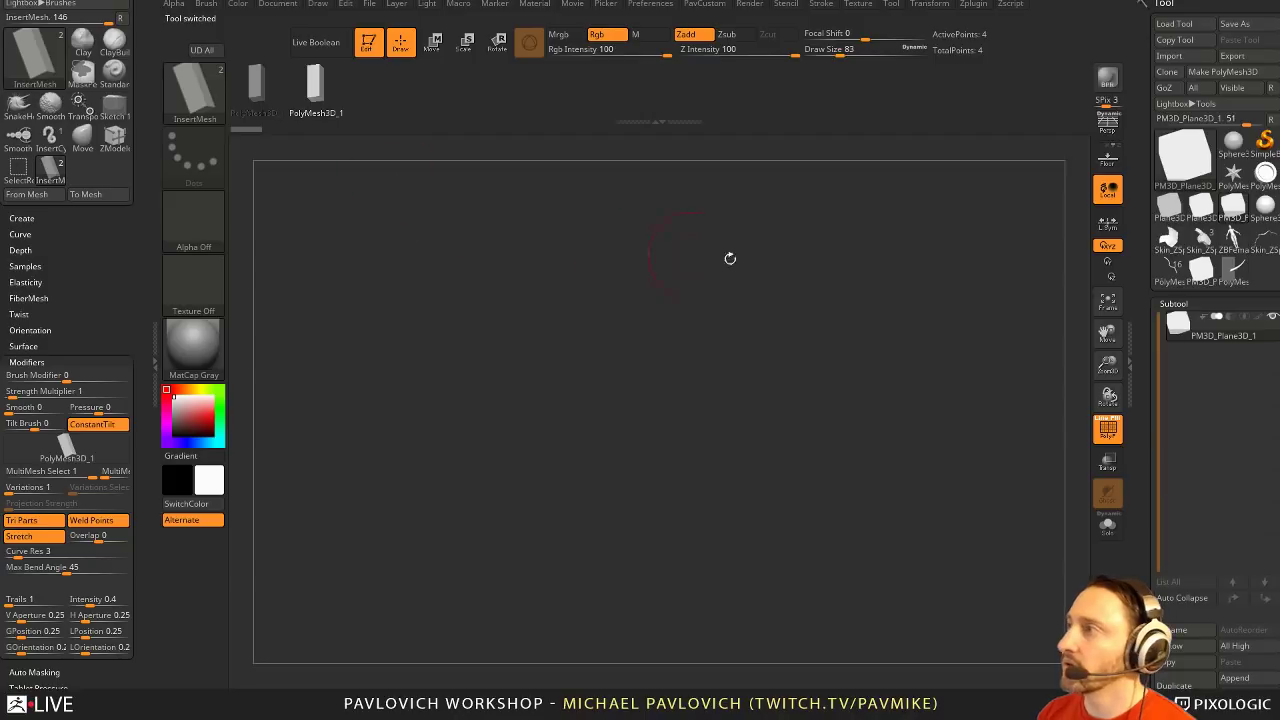
{"action": "left_click_drag", "start_coordinate": [820, 355], "coordinate": [847, 347]}
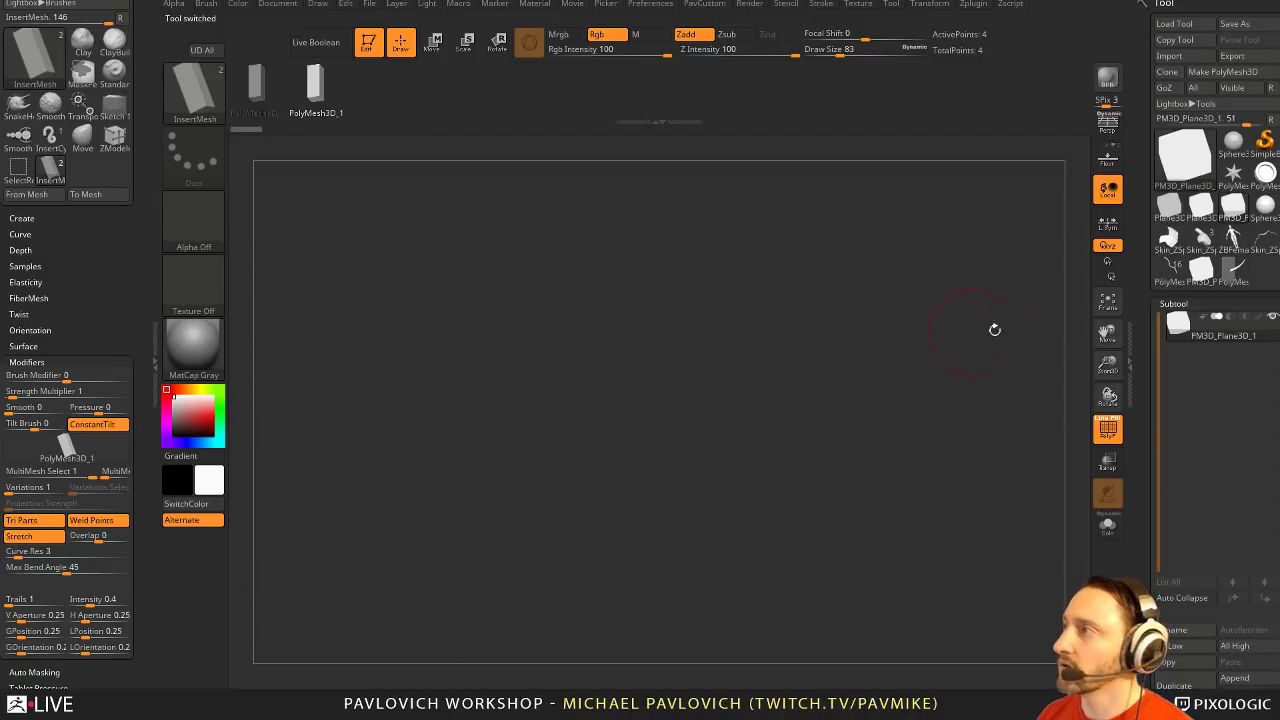
{"action": "left_click", "coordinate": [1169, 209]}
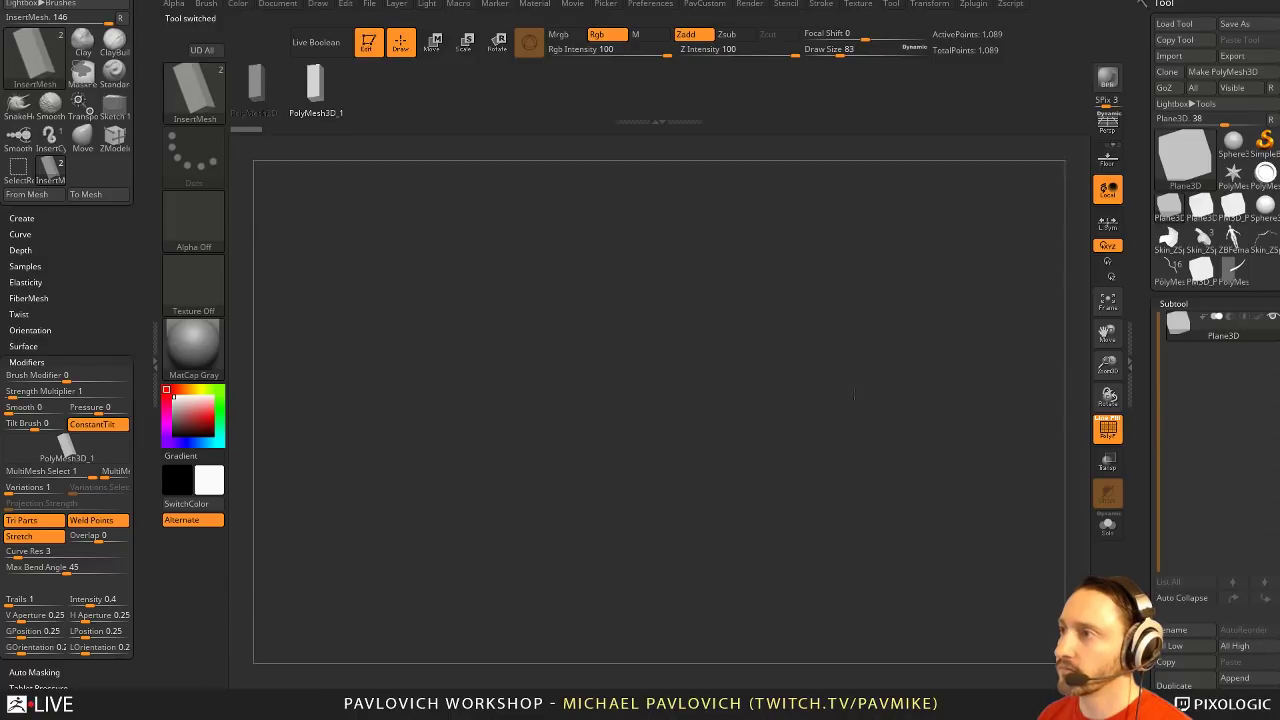
{"action": "left_click", "coordinate": [1222, 182]}
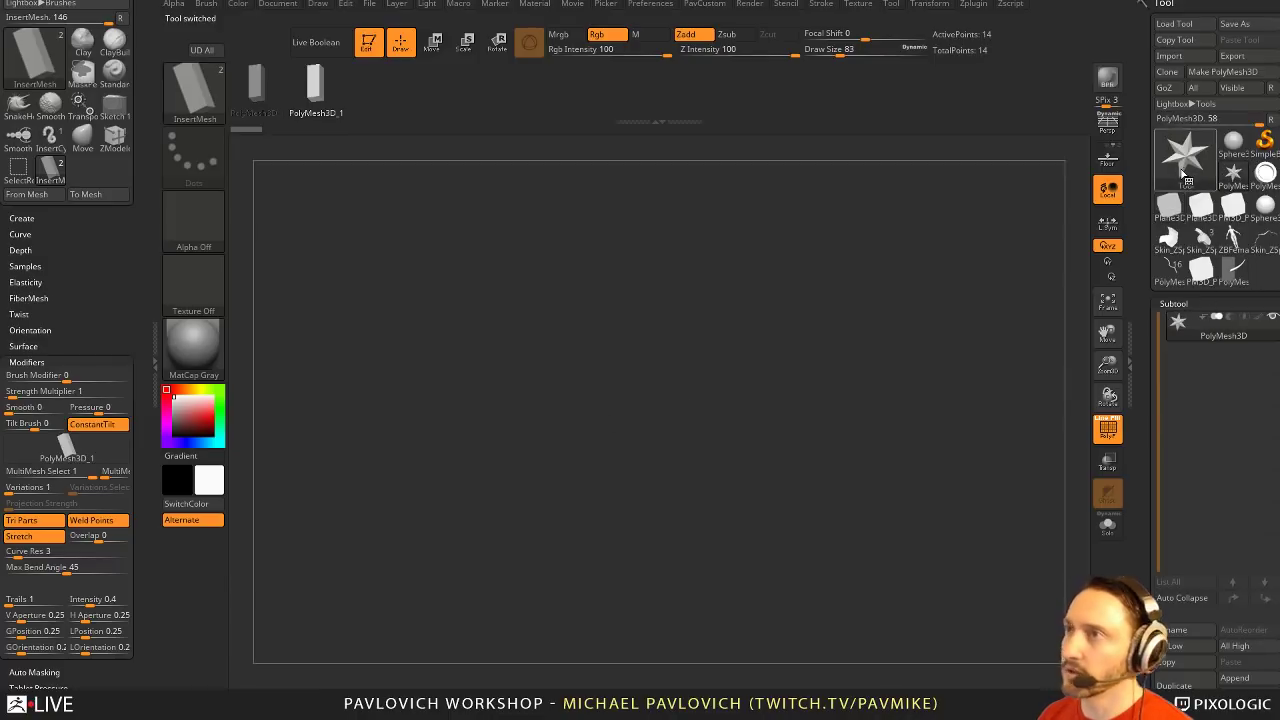
Leave edit mode, place a new Plane3D on the canvas, make it editable in a straight front view, and convert it to a PolyMesh3D
{"action": "left_click", "coordinate": [368, 54]}
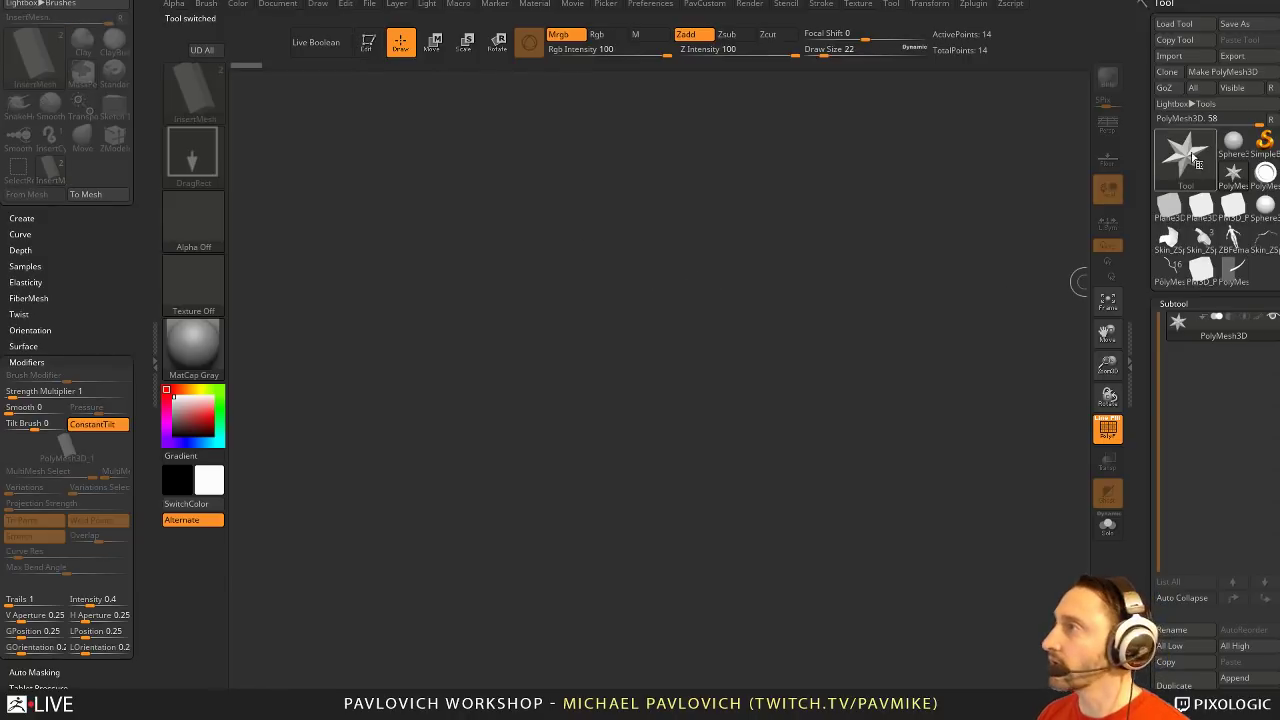
{"action": "left_click", "coordinate": [1187, 163]}
{"action": "left_click", "coordinate": [716, 212]}
{"action": "left_click_drag", "start_coordinate": [620, 409], "coordinate": [476, 172]}
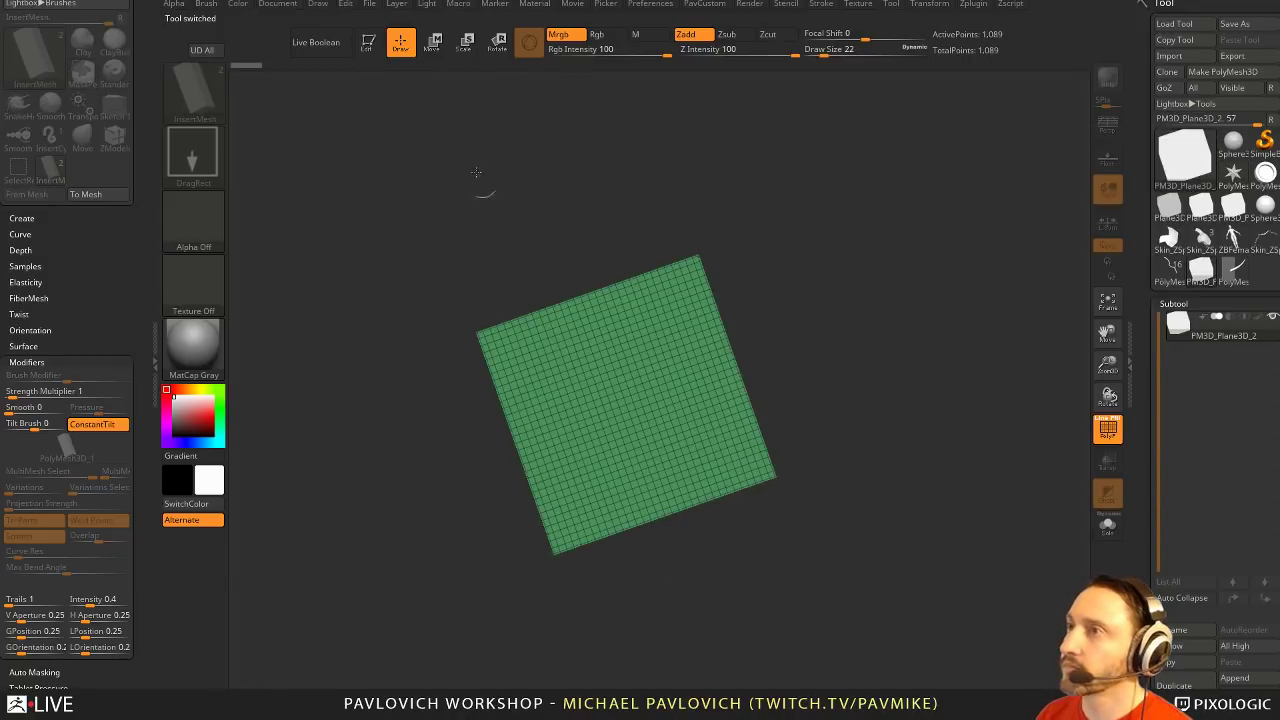
{"action": "left_click", "coordinate": [368, 44]}
{"action": "left_click_drag", "start_coordinate": [547, 143], "coordinate": [931, 285], "text": "shift"}
{"action": "left_click", "coordinate": [1234, 76]}
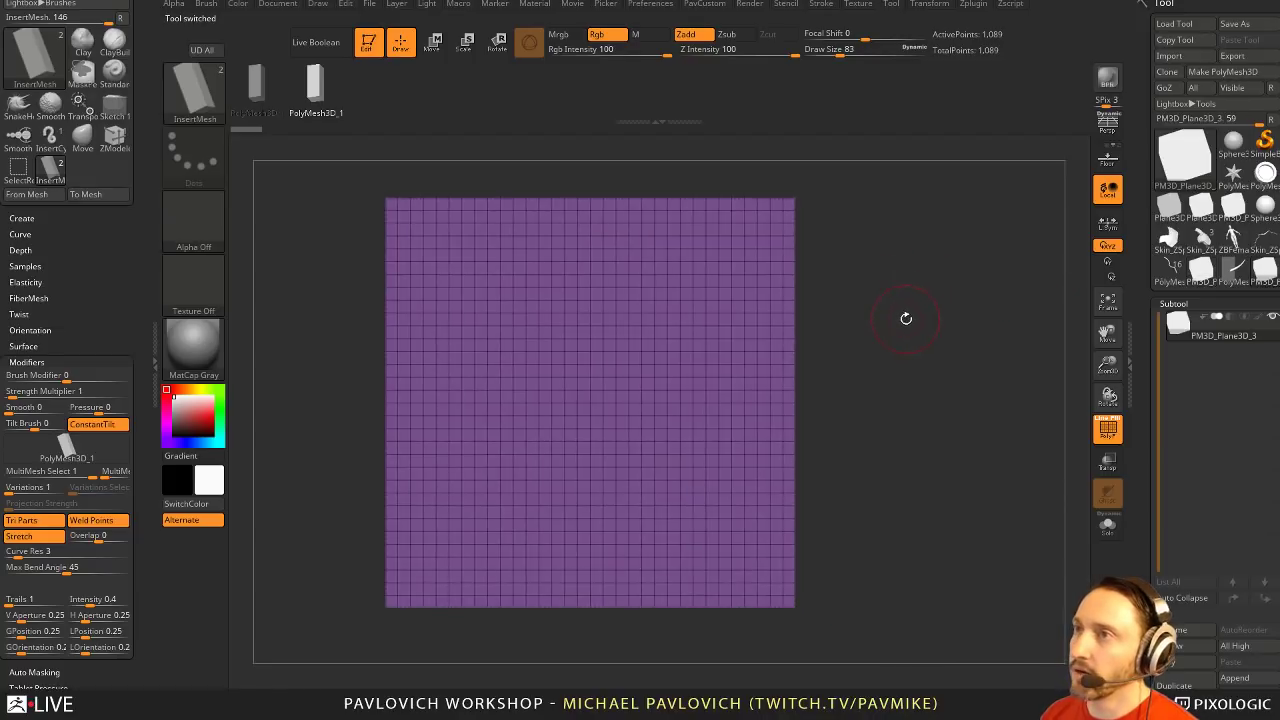
Try an InsertMesh curve stroke across the front of the plane and undo it
{"action": "left_click_drag", "start_coordinate": [482, 379], "coordinate": [677, 357]}
{"action": "mouse_move", "coordinate": [937, 327]}
{"action": "left_mouse_down", "text": "alt"}
{"action": "mouse_move", "coordinate": [963, 306]}
{"action": "mouse_move", "coordinate": [972, 346]}
{"action": "mouse_move", "coordinate": [1123, 346]}
{"action": "left_mouse_up", "text": "alt"}
{"action": "key", "text": "ctrl+z"}
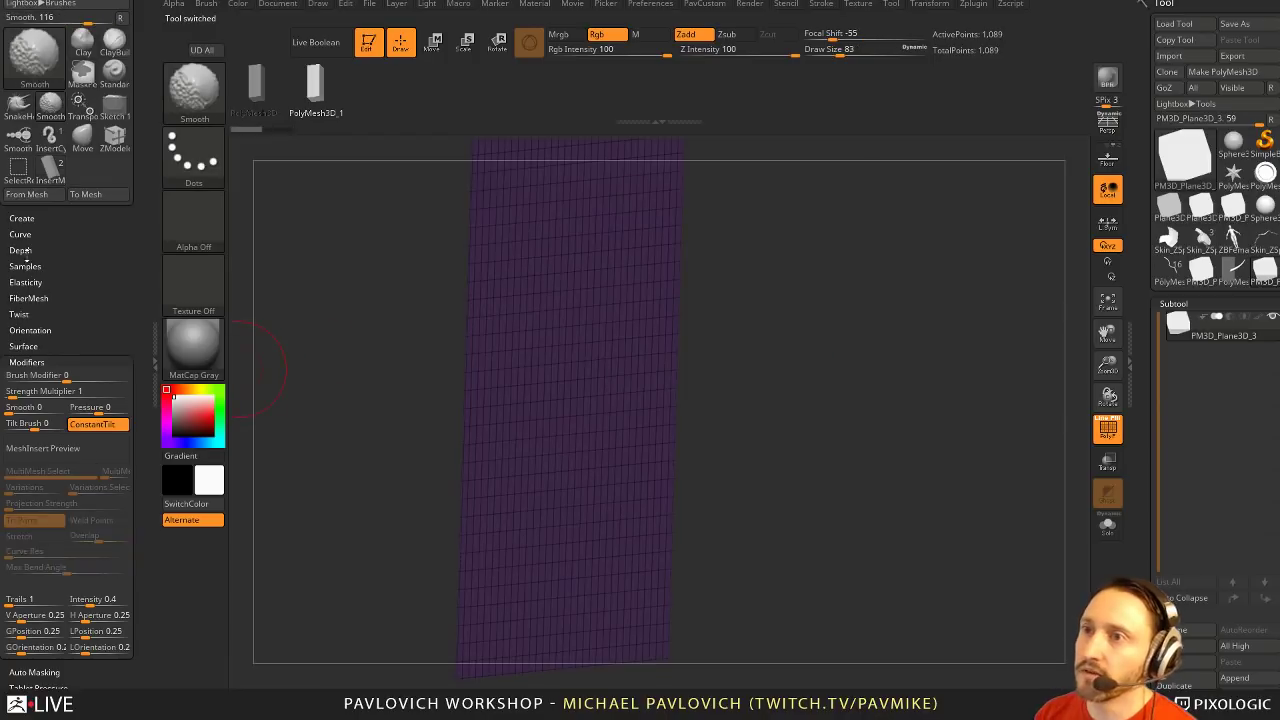
Adjust the InsertMesh brush's depth to Imbed 3 and draw a tapering S-shaped curve on the plane
{"action": "left_click", "coordinate": [23, 252], "text": "shift"}
{"action": "left_click_drag", "start_coordinate": [44, 282], "coordinate": [35, 290]}
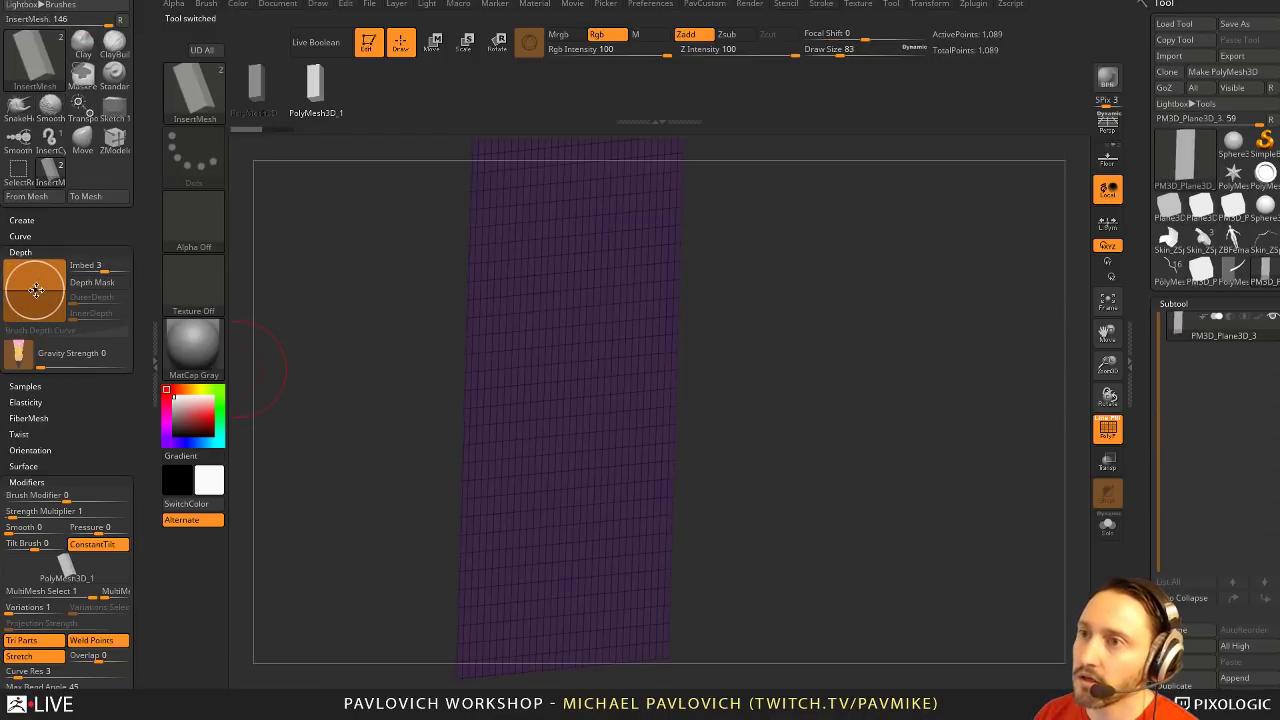
{"action": "left_click_drag", "start_coordinate": [770, 268], "coordinate": [860, 272], "text": "shift"}
{"action": "mouse_move", "coordinate": [466, 320]}
{"action": "left_mouse_down"}
{"action": "mouse_move", "coordinate": [523, 277]}
{"action": "mouse_move", "coordinate": [719, 342]}
{"action": "left_mouse_up"}
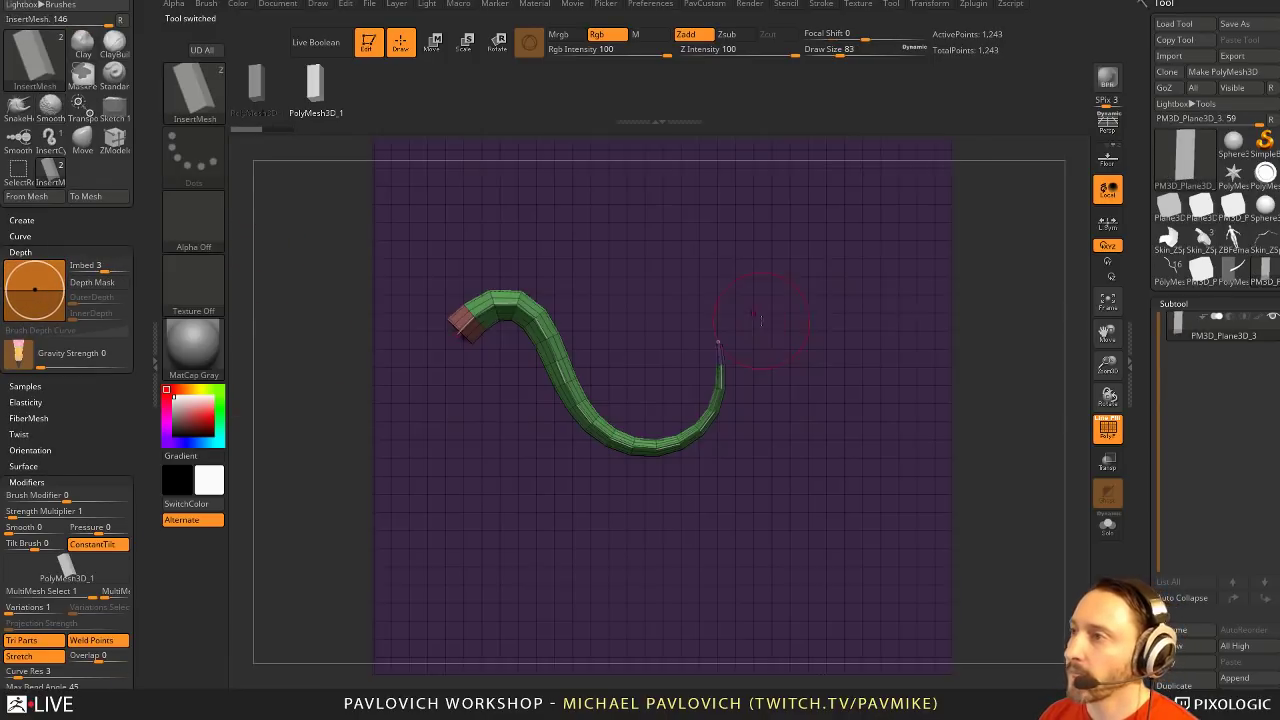
{"action": "left_click_drag", "start_coordinate": [1002, 330], "coordinate": [1007, 323], "text": "alt"}
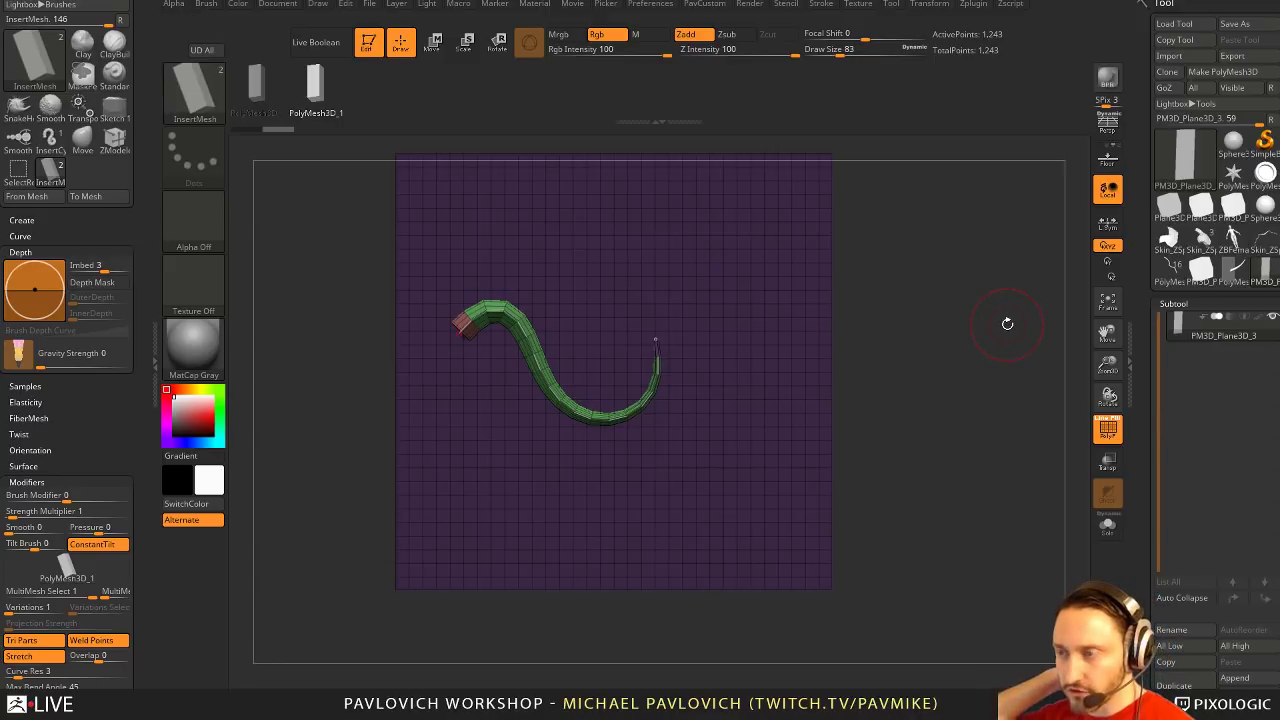
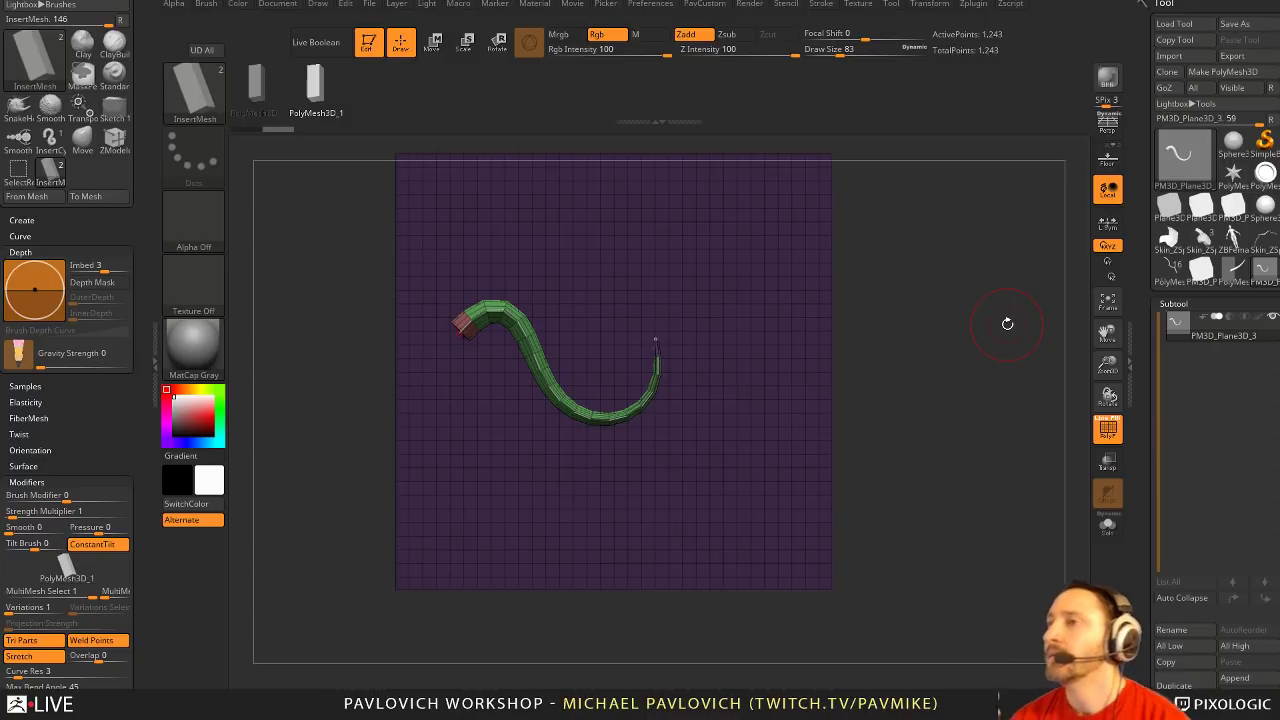
{"action": "left_click_drag", "start_coordinate": [850, 320], "coordinate": [965, 330]}
{"action": "left_click_drag", "start_coordinate": [965, 330], "coordinate": [1007, 317], "text": "alt"}
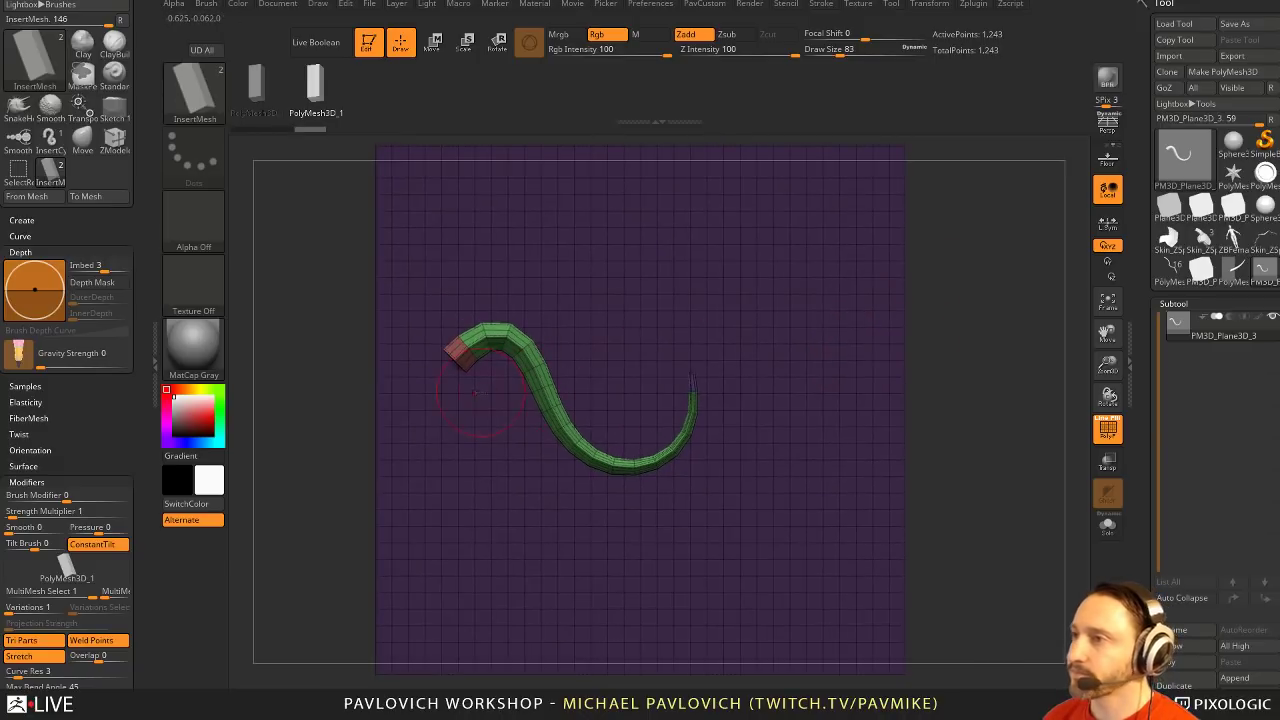
{"action": "left_click_drag", "start_coordinate": [946, 341], "coordinate": [977, 331], "text": "alt"}
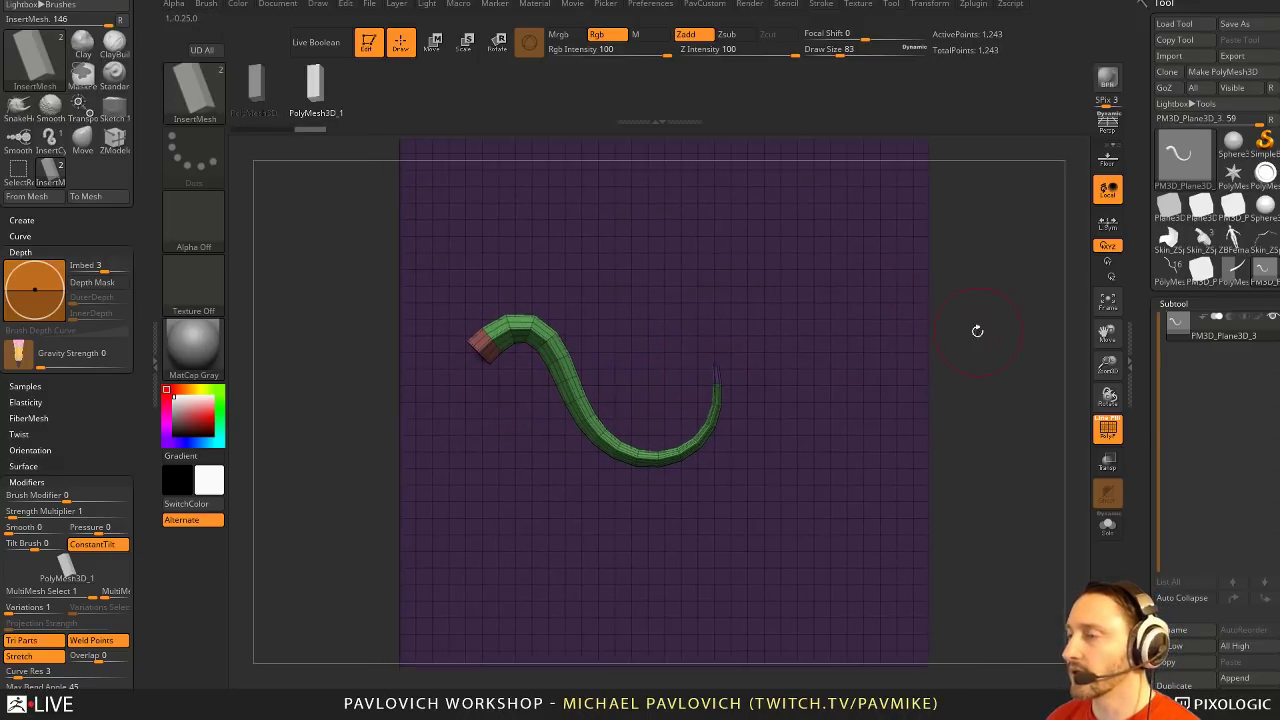
Draw two more long tapering curves on the plane, starting below the first one and crossing over it
{"action": "left_click", "coordinate": [675, 399]}
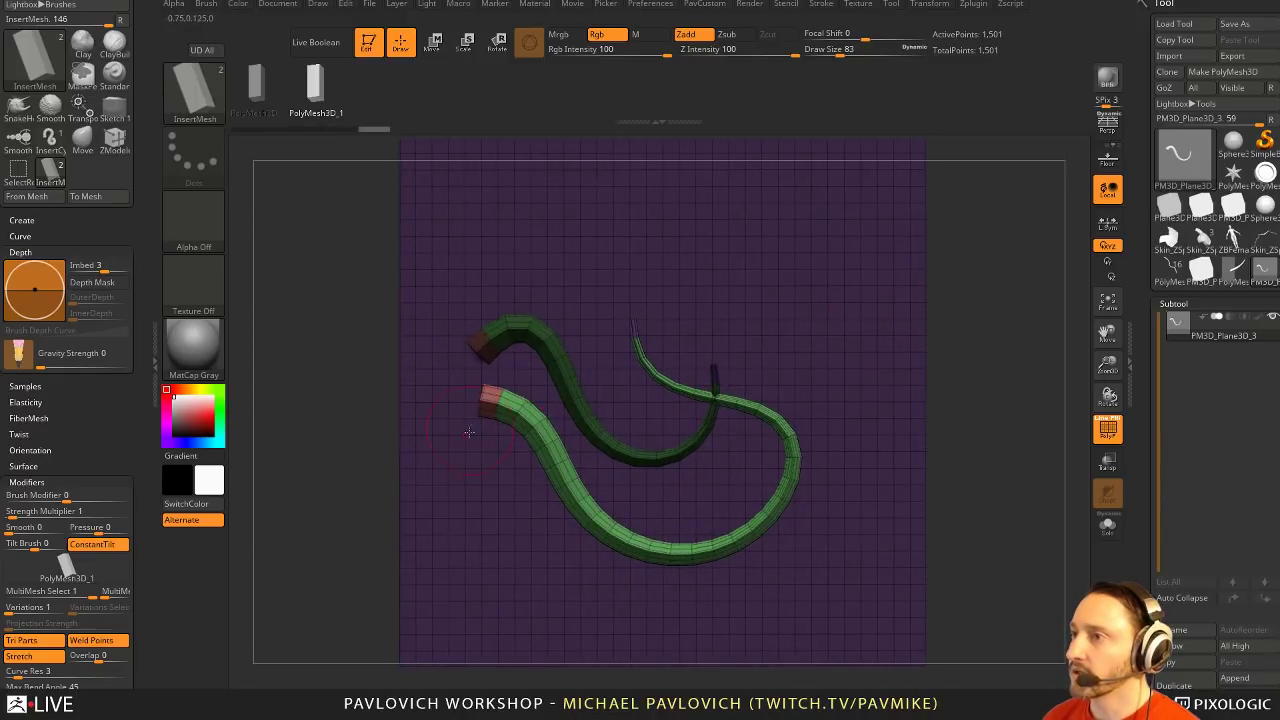
{"action": "left_click_drag", "start_coordinate": [733, 286], "coordinate": [736, 288]}
{"action": "mouse_move", "coordinate": [938, 348]}
{"action": "left_mouse_down"}
{"action": "mouse_move", "coordinate": [1046, 353]}
{"action": "mouse_move", "coordinate": [918, 354]}
{"action": "mouse_move", "coordinate": [986, 357]}
{"action": "mouse_move", "coordinate": [986, 343]}
{"action": "mouse_move", "coordinate": [1009, 343]}
{"action": "mouse_move", "coordinate": [964, 355]}
{"action": "mouse_move", "coordinate": [964, 335]}
{"action": "mouse_move", "coordinate": [1000, 314]}
{"action": "mouse_move", "coordinate": [1015, 371]}
{"action": "left_mouse_up"}
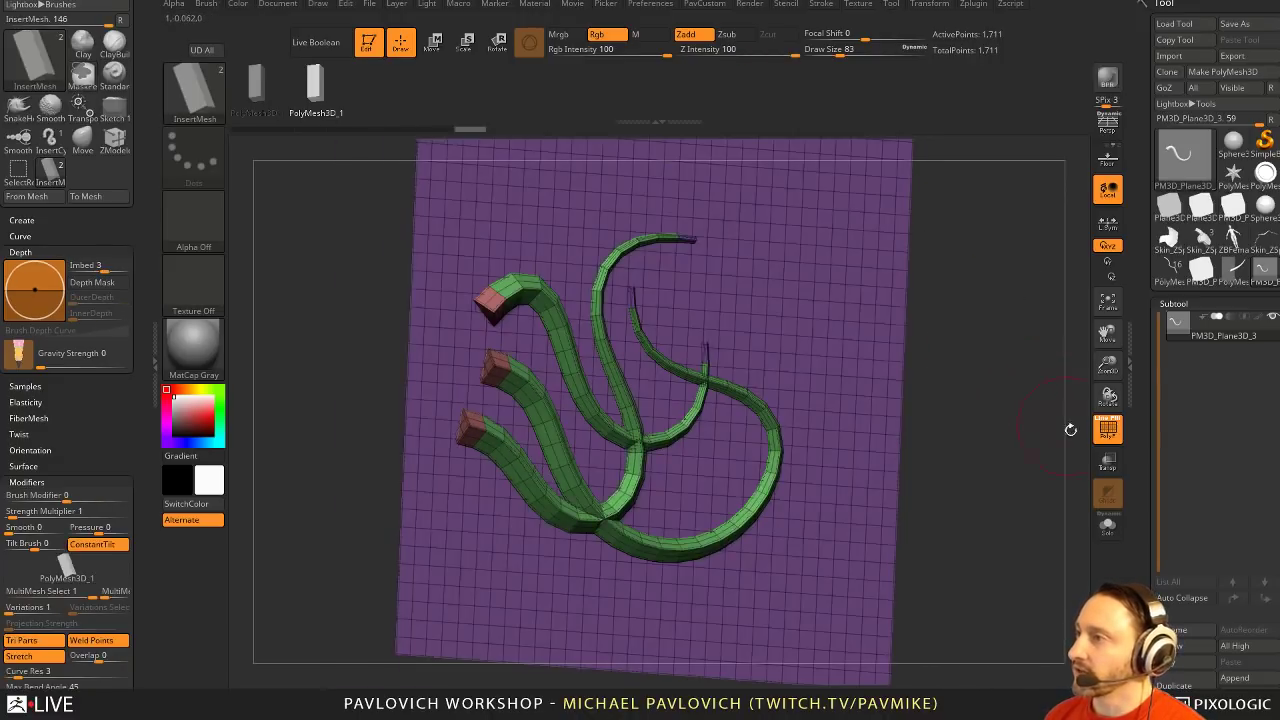
Turn on dynamic subdivision for the plane and curves and check the smoothed shapes with the polyframe hidden
{"action": "left_click", "coordinate": [1108, 428]}
{"action": "left_click_drag", "start_coordinate": [1015, 431], "coordinate": [991, 421], "text": "shift"}
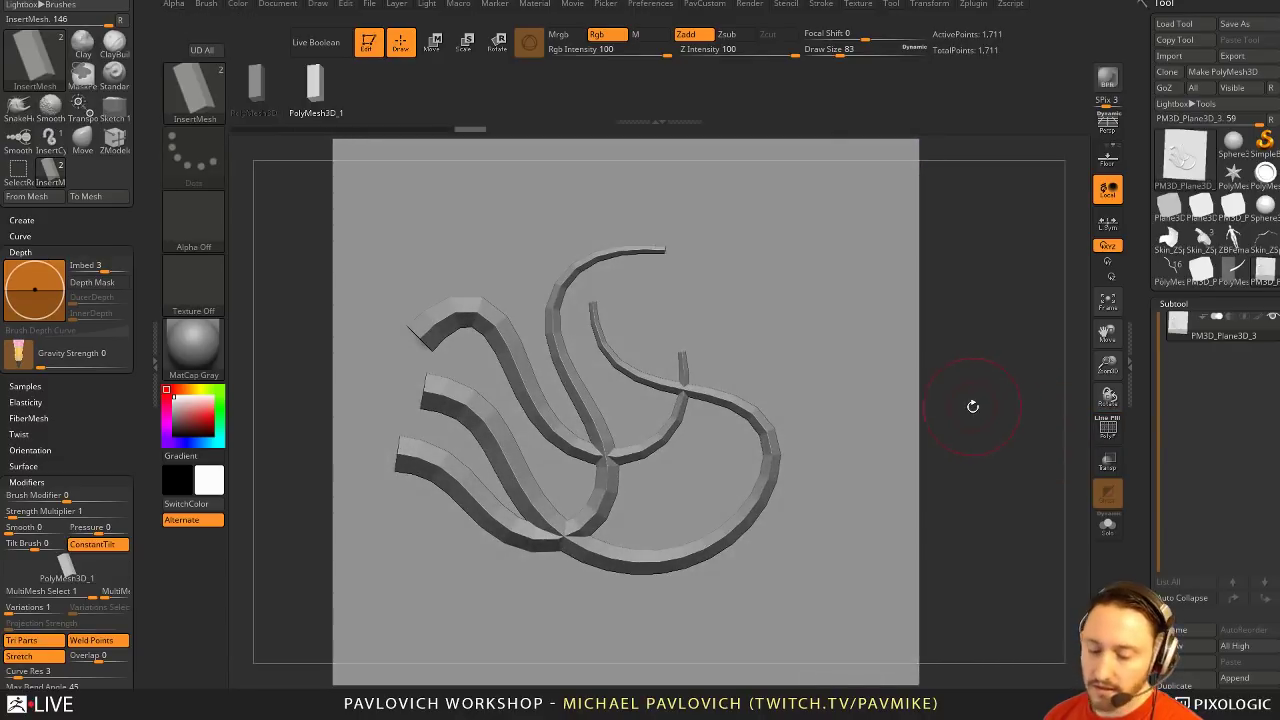
{"action": "key", "text": "d"}
{"action": "left_click", "coordinate": [770, 227]}
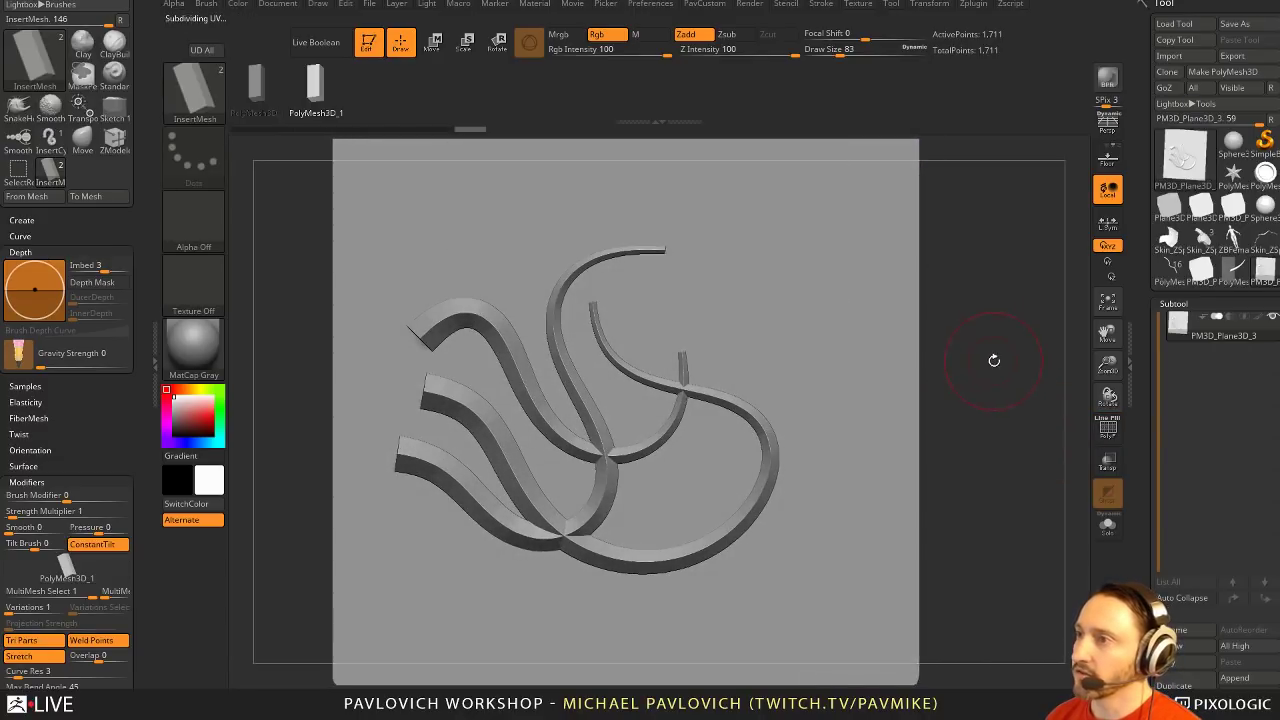
{"action": "mouse_move", "coordinate": [994, 360]}
{"action": "left_mouse_down"}
{"action": "mouse_move", "coordinate": [974, 354]}
{"action": "mouse_move", "coordinate": [999, 360]}
{"action": "left_mouse_up"}
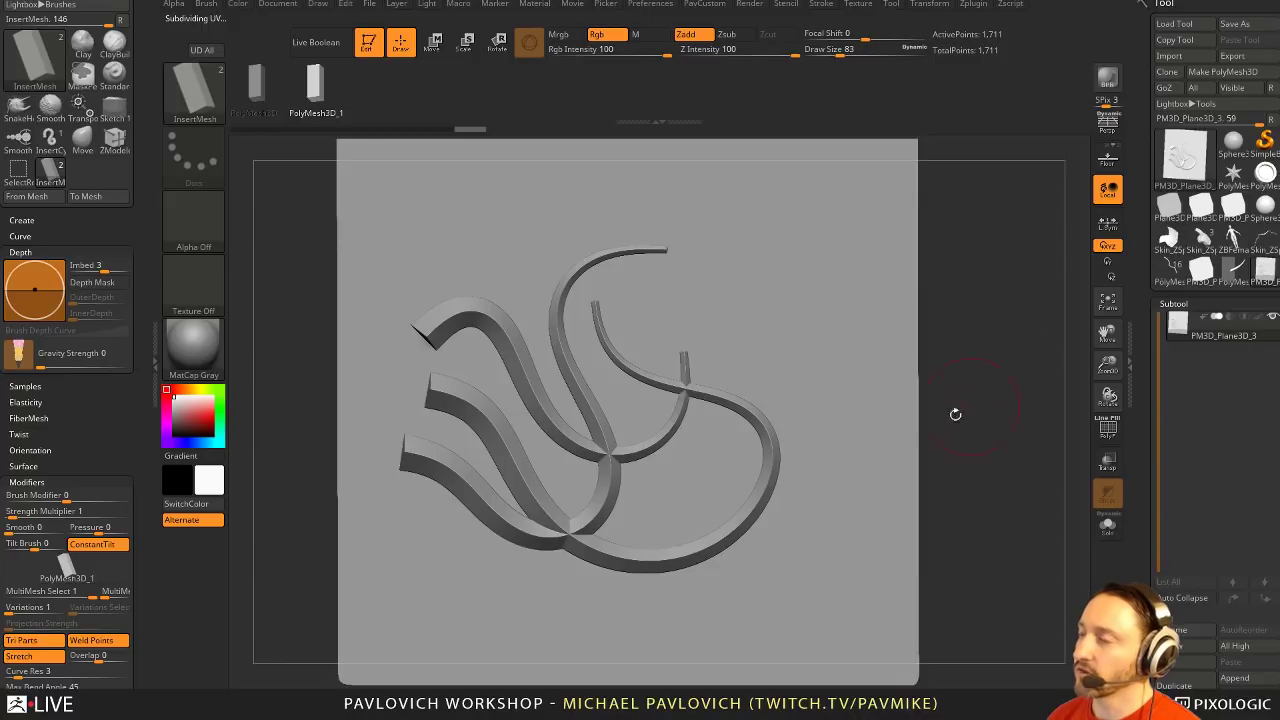
{"action": "left_click", "coordinate": [1106, 430]}
Switch to the Move brush and review its Auto Masking options, turning Directional on and back off
{"action": "key", "text": "b"}
{"action": "key", "text": "m"}
{"action": "key", "text": "v"}
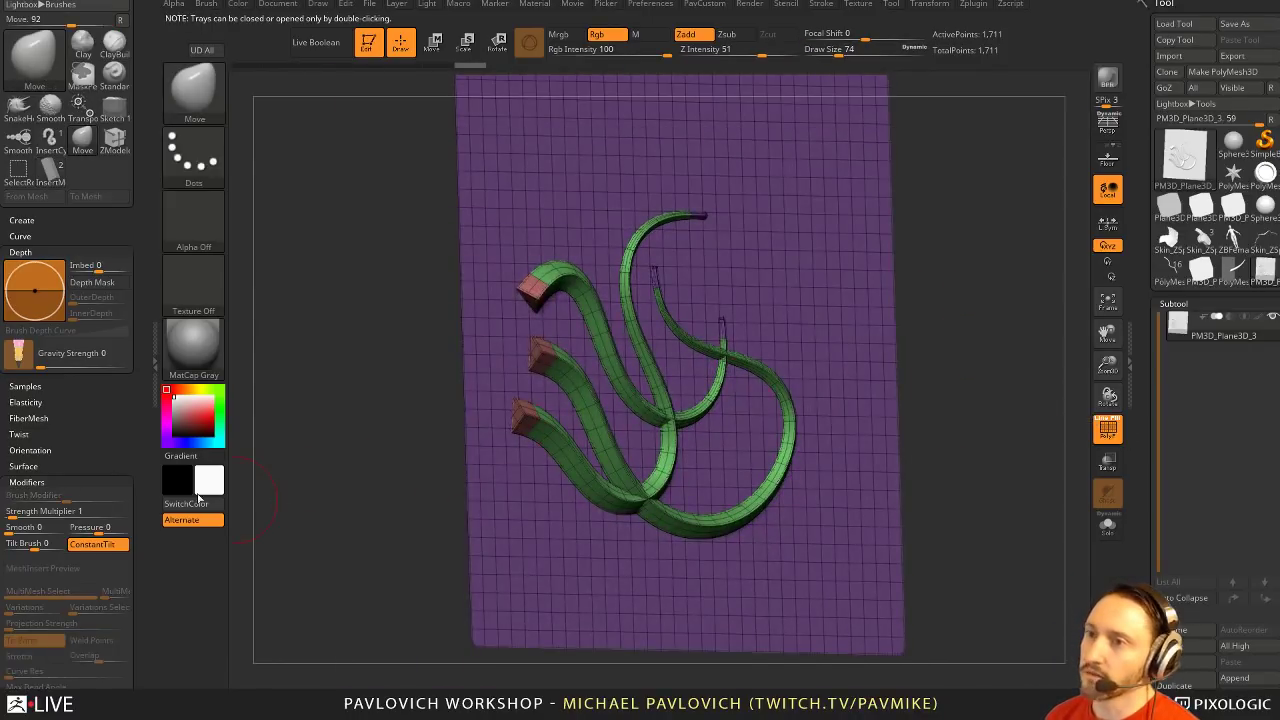
{"action": "mouse_move", "coordinate": [91, 411]}
{"action": "left_mouse_down"}
{"action": "mouse_move", "coordinate": [91, 122]}
{"action": "mouse_move", "coordinate": [91, 142]}
{"action": "left_mouse_up"}
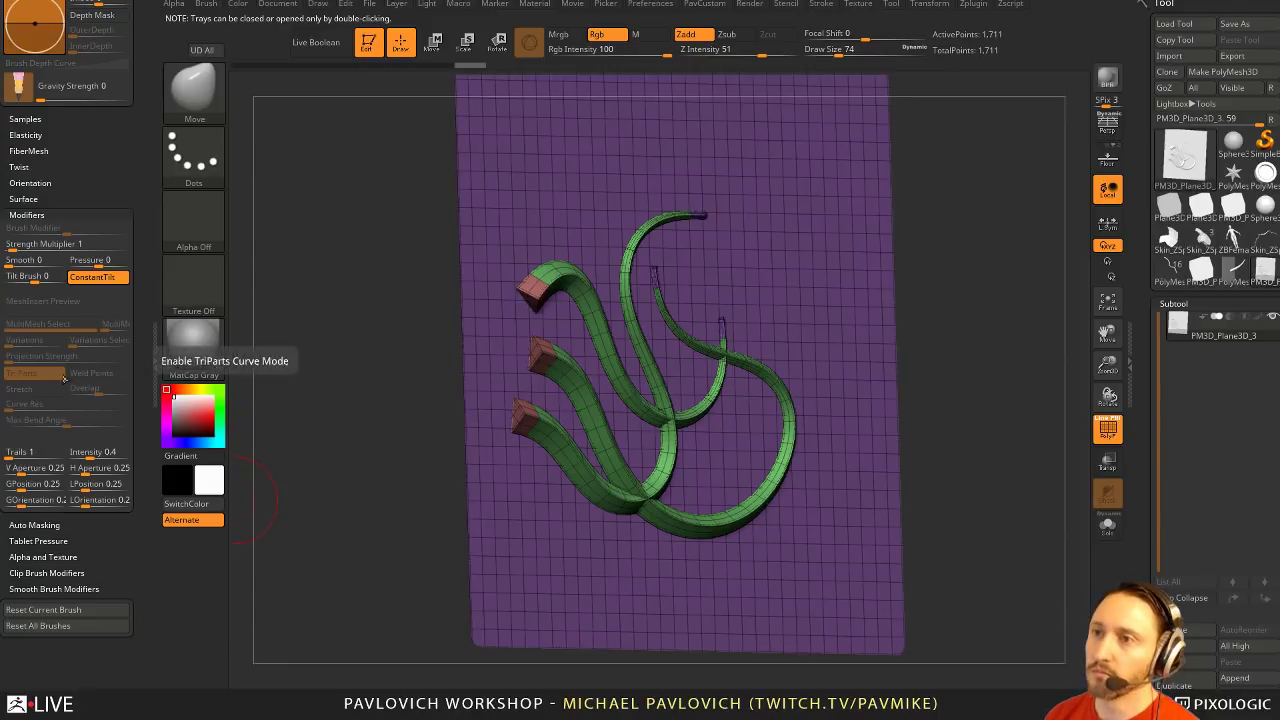
{"action": "key", "text": "shift"}
{"action": "left_click", "coordinate": [38, 524]}
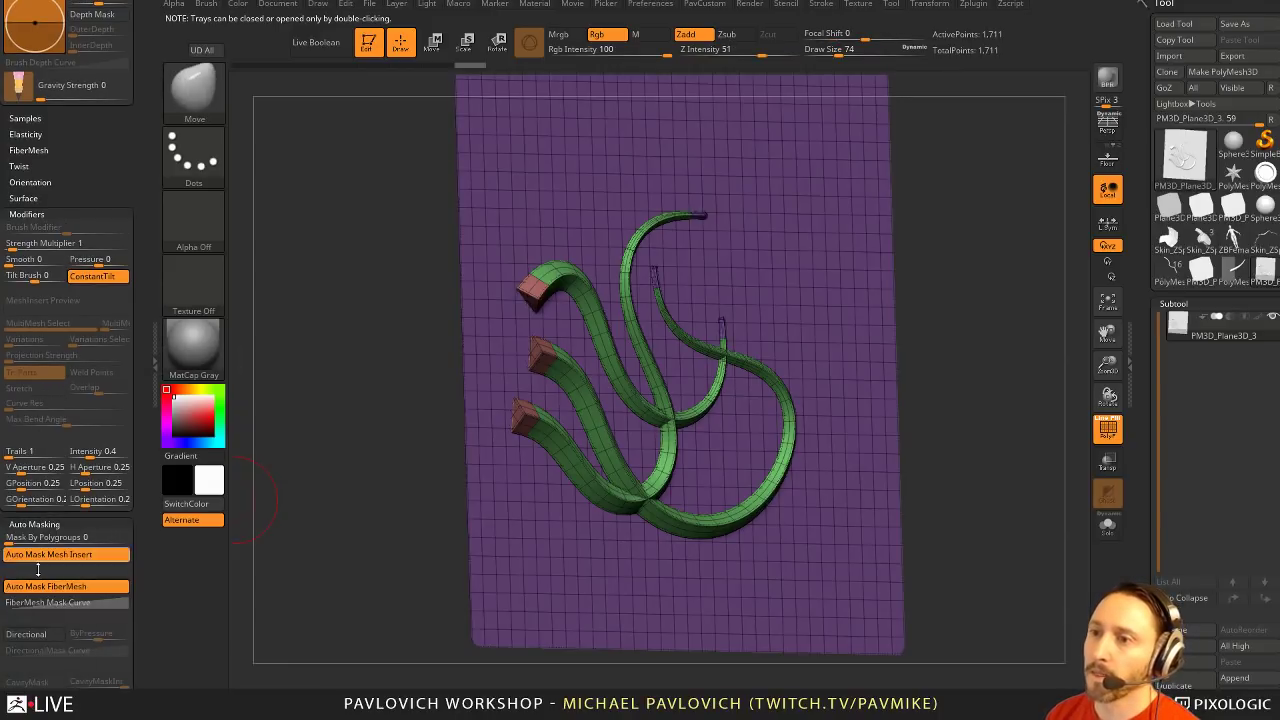
{"action": "left_click", "coordinate": [20, 634]}
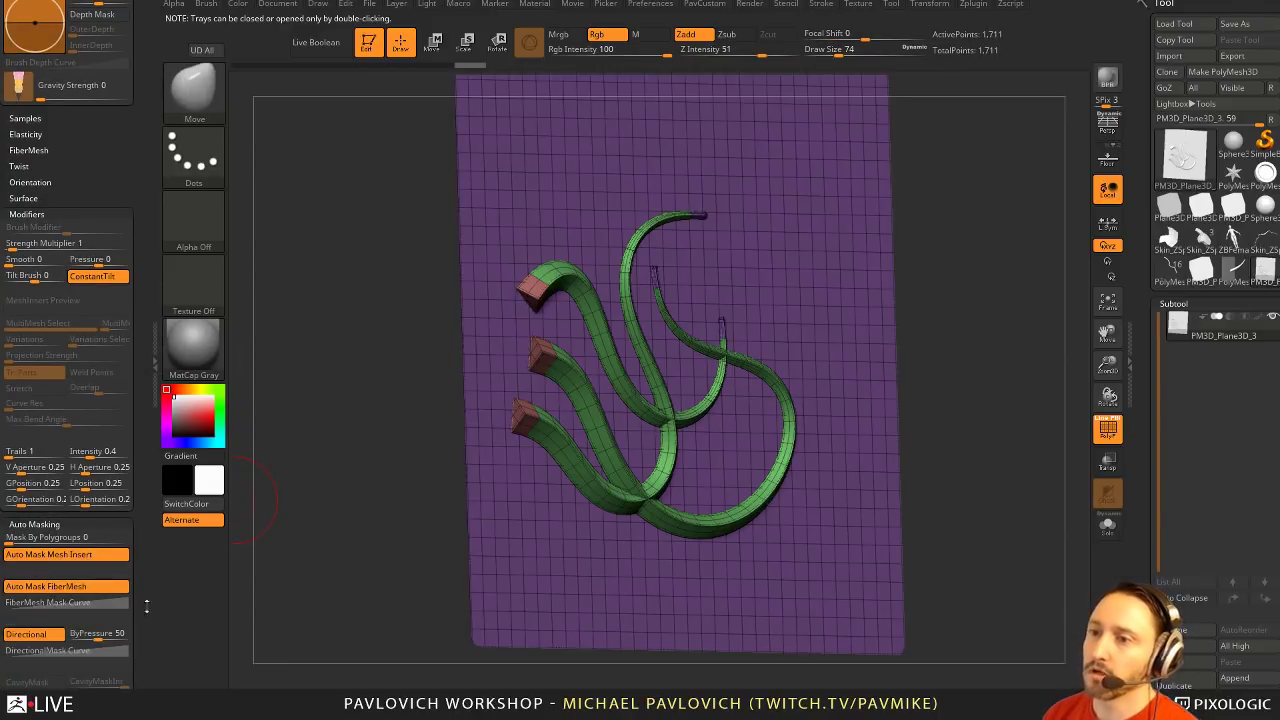
{"action": "left_click", "coordinate": [45, 635]}
{"action": "scroll", "coordinate": [68, 625], "scroll_direction": "down", "scroll_amount": 3}
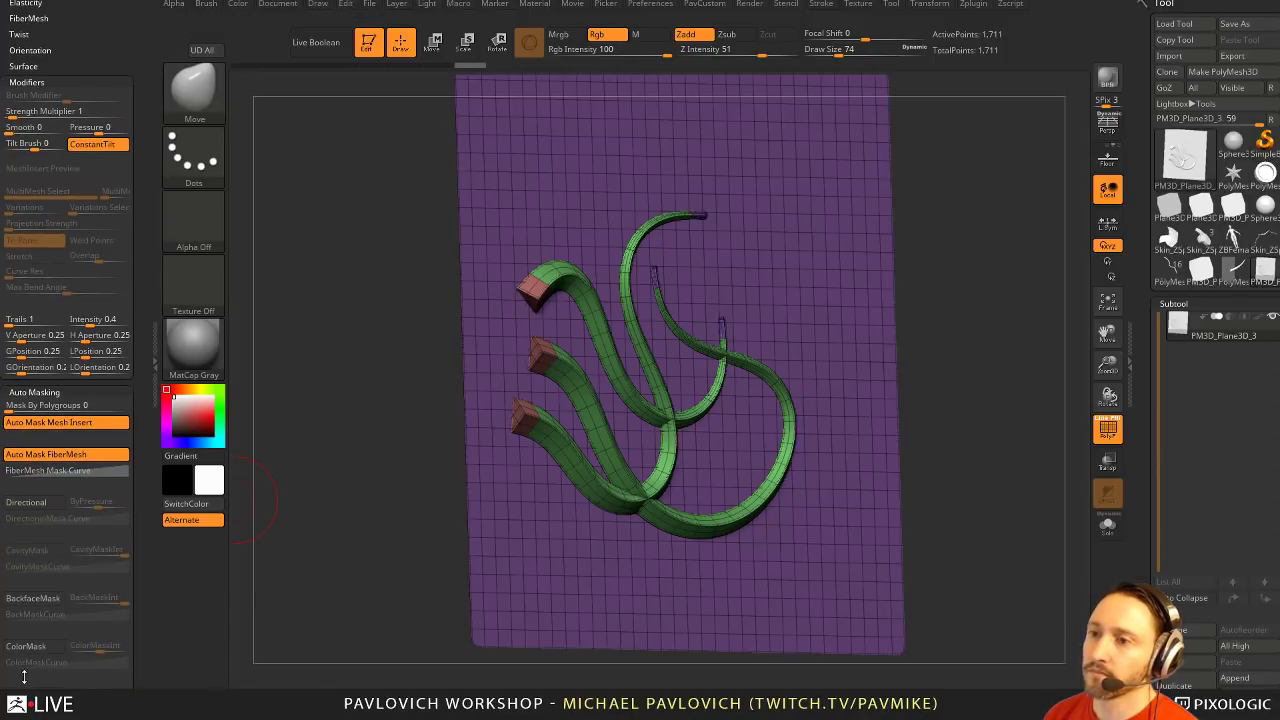
Set the Move brush's draw size to 104
{"action": "left_click_drag", "start_coordinate": [909, 275], "coordinate": [990, 292]}
{"action": "key", "text": "s"}
{"action": "left_click_drag", "start_coordinate": [821, 318], "coordinate": [844, 298]}
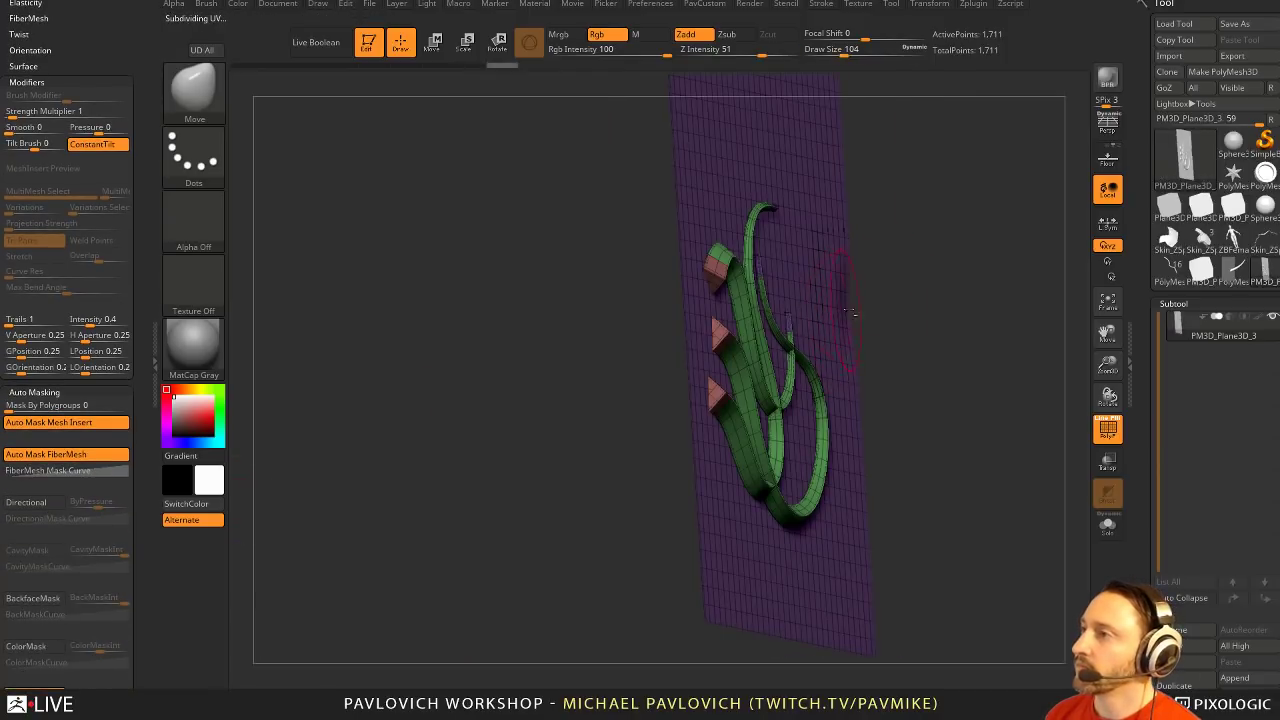
Examine the cursor colour settings in the Edit preferences
{"action": "mouse_move", "coordinate": [942, 316]}
{"action": "left_mouse_down"}
{"action": "mouse_move", "coordinate": [906, 322]}
{"action": "mouse_move", "coordinate": [781, 83]}
{"action": "left_mouse_up"}
{"action": "left_click", "coordinate": [712, 4]}
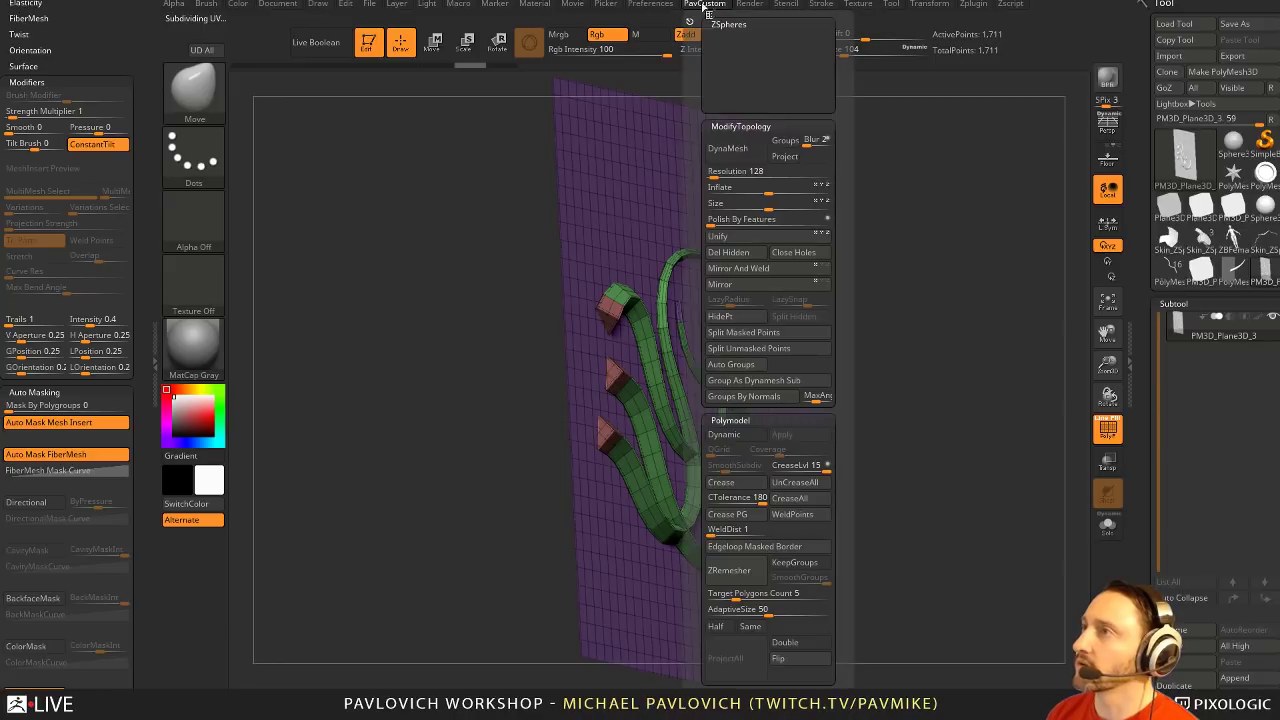
{"action": "left_click", "coordinate": [650, 4]}
{"action": "left_click", "coordinate": [734, 369]}
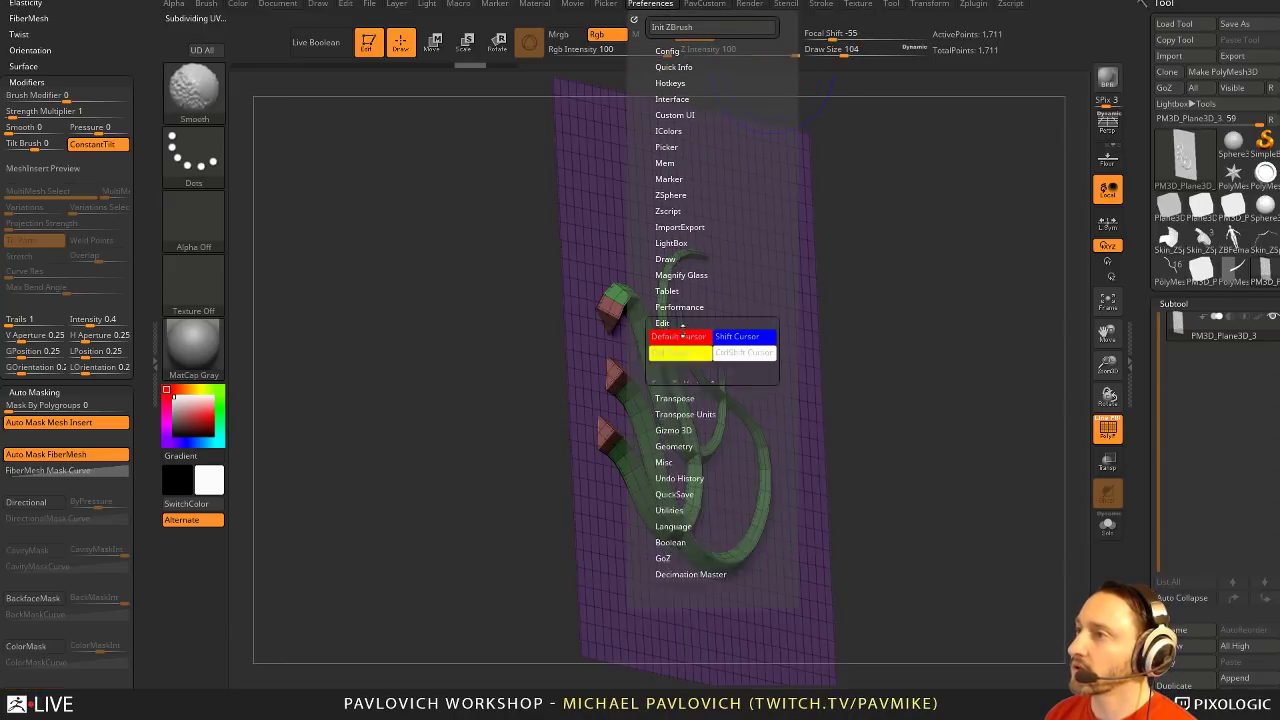
Hide the plane so that only the inserted curve meshes remain, and set the draw size to 140
{"action": "left_click", "coordinate": [804, 385], "text": "ctrl+shift"}
{"action": "left_click_drag", "start_coordinate": [942, 328], "coordinate": [962, 378], "text": "ctrl+shift"}
{"action": "key", "text": "s"}
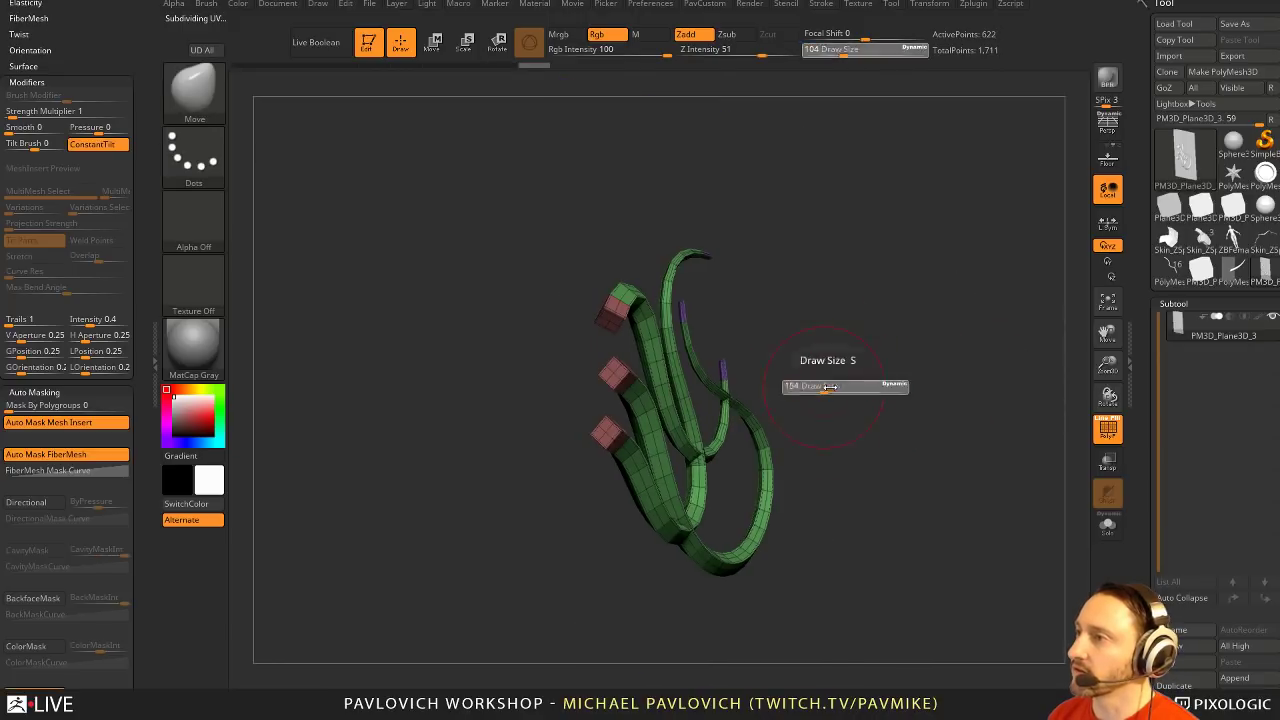
{"action": "left_click", "coordinate": [830, 386]}
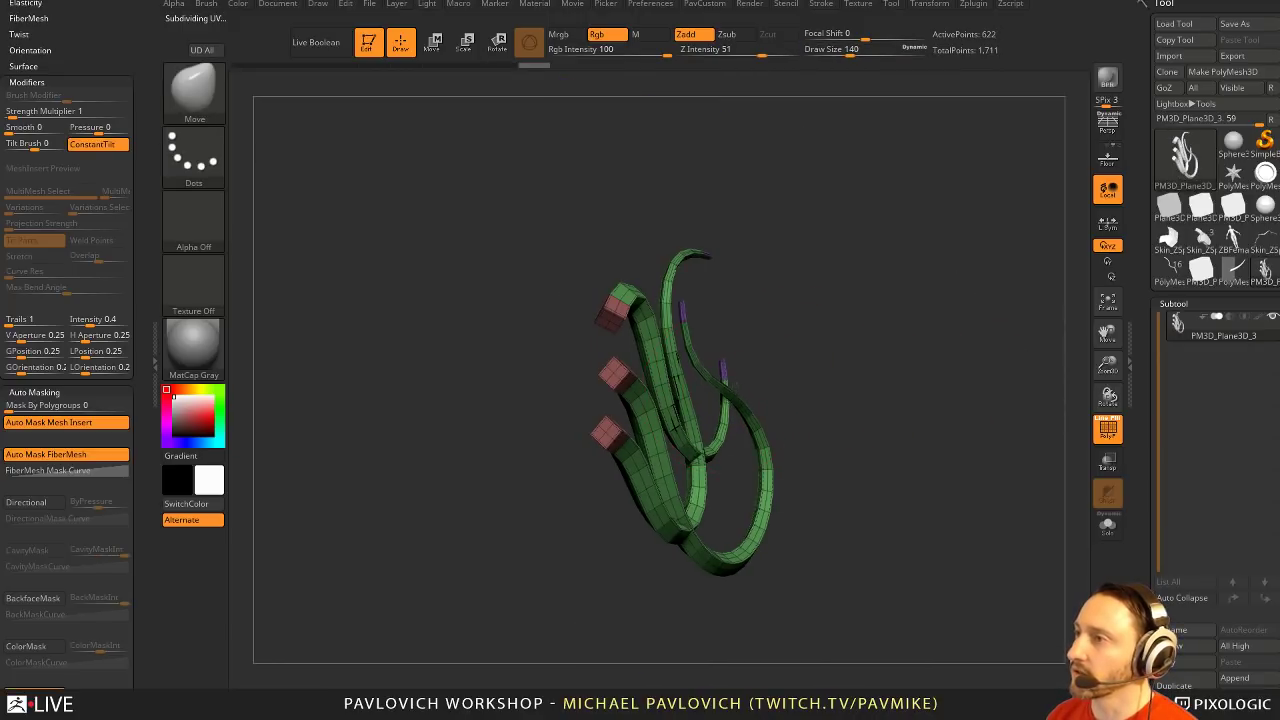
{"action": "right_click_drag", "start_coordinate": [724, 382], "coordinate": [962, 372]}
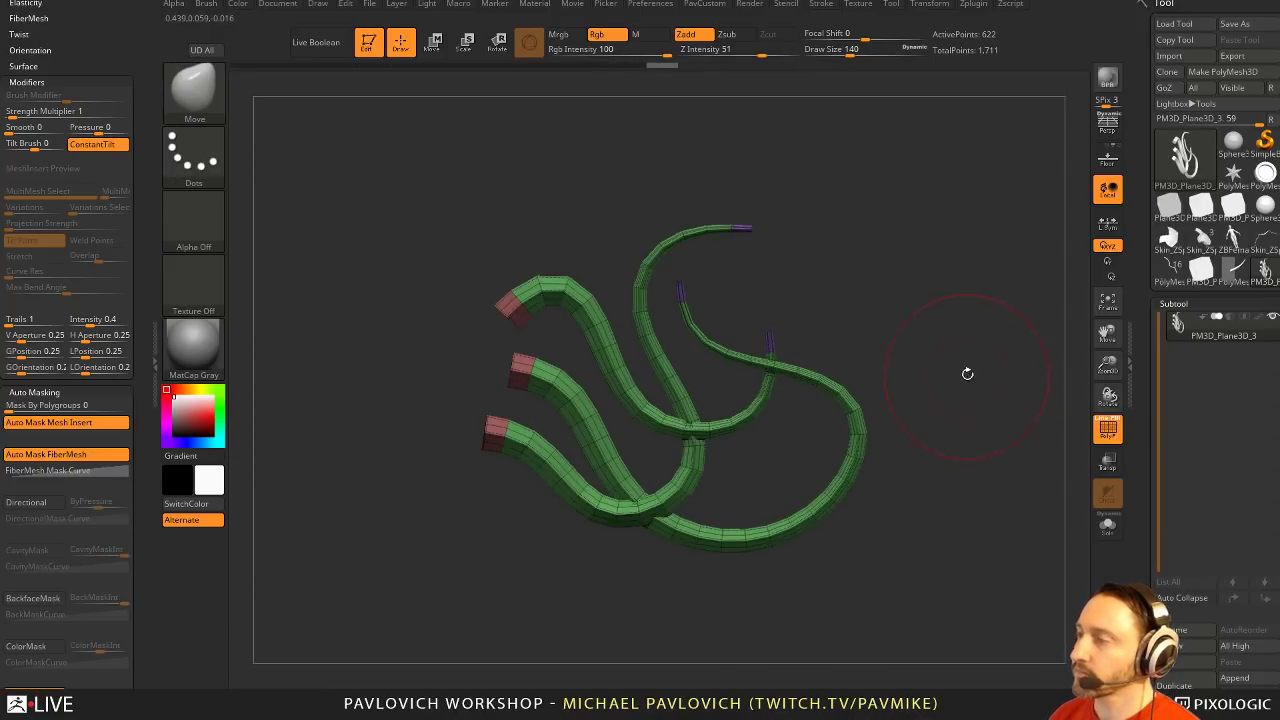
Split the hidden plane off into its own subtool and set the draw size to 62
{"action": "key", "text": "space"}
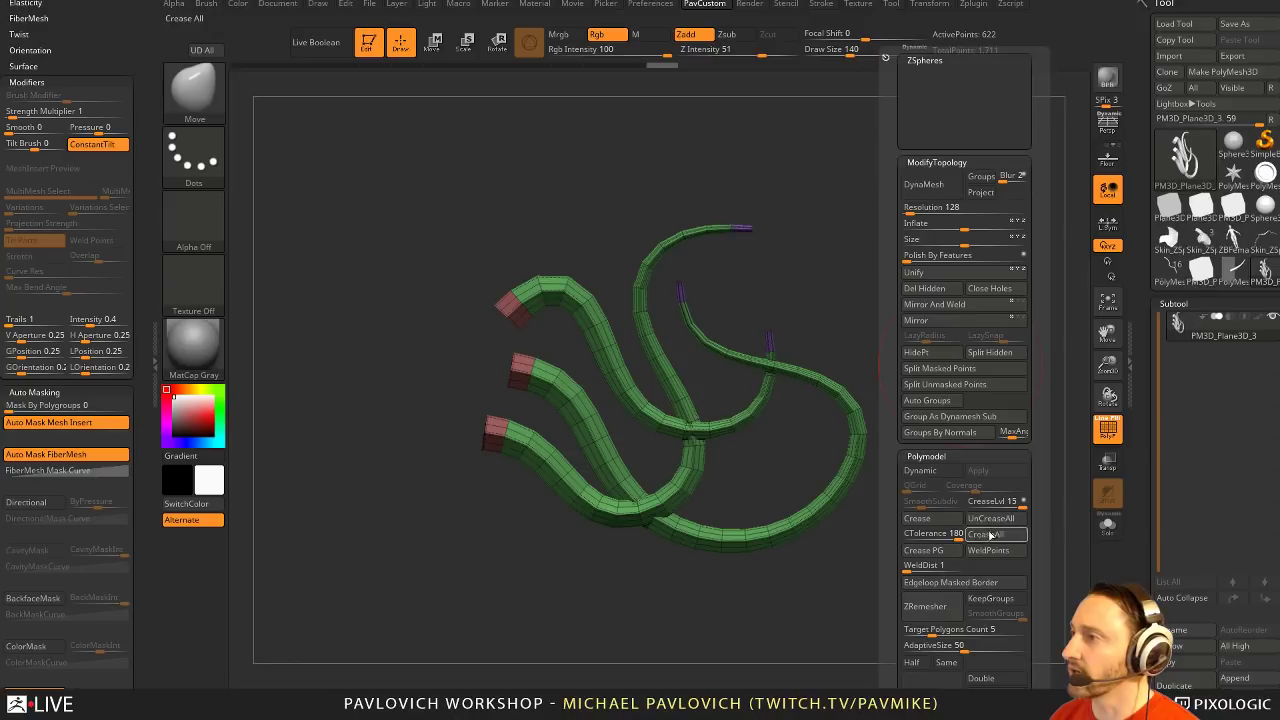
{"action": "left_click", "coordinate": [990, 353]}
{"action": "key", "text": "s"}
{"action": "right_click_drag", "start_coordinate": [1047, 322], "coordinate": [1005, 366], "text": "alt"}
{"action": "key", "text": "s"}
{"action": "left_click", "coordinate": [1001, 366]}
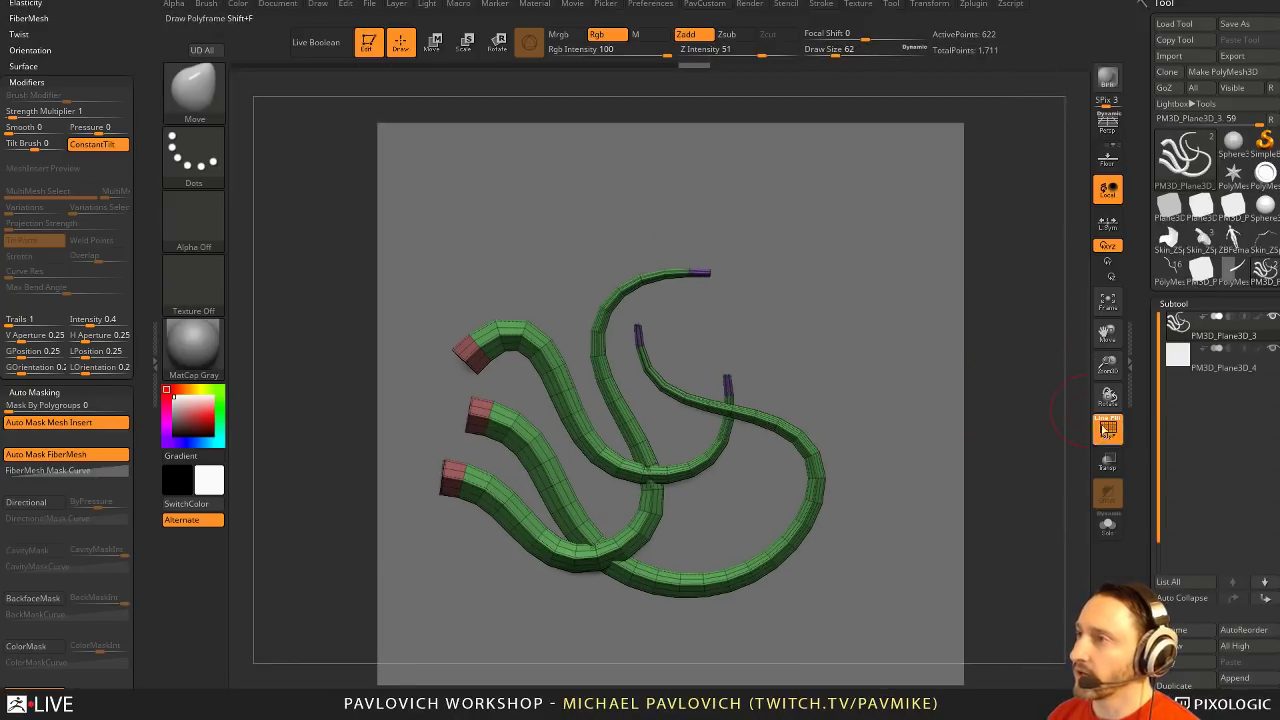
Hide the polyframe, enable dynamic subdivision on the curves subtool and solo it to inspect the smoothed curves
{"action": "key", "text": "shift+f"}
{"action": "key", "text": "d"}
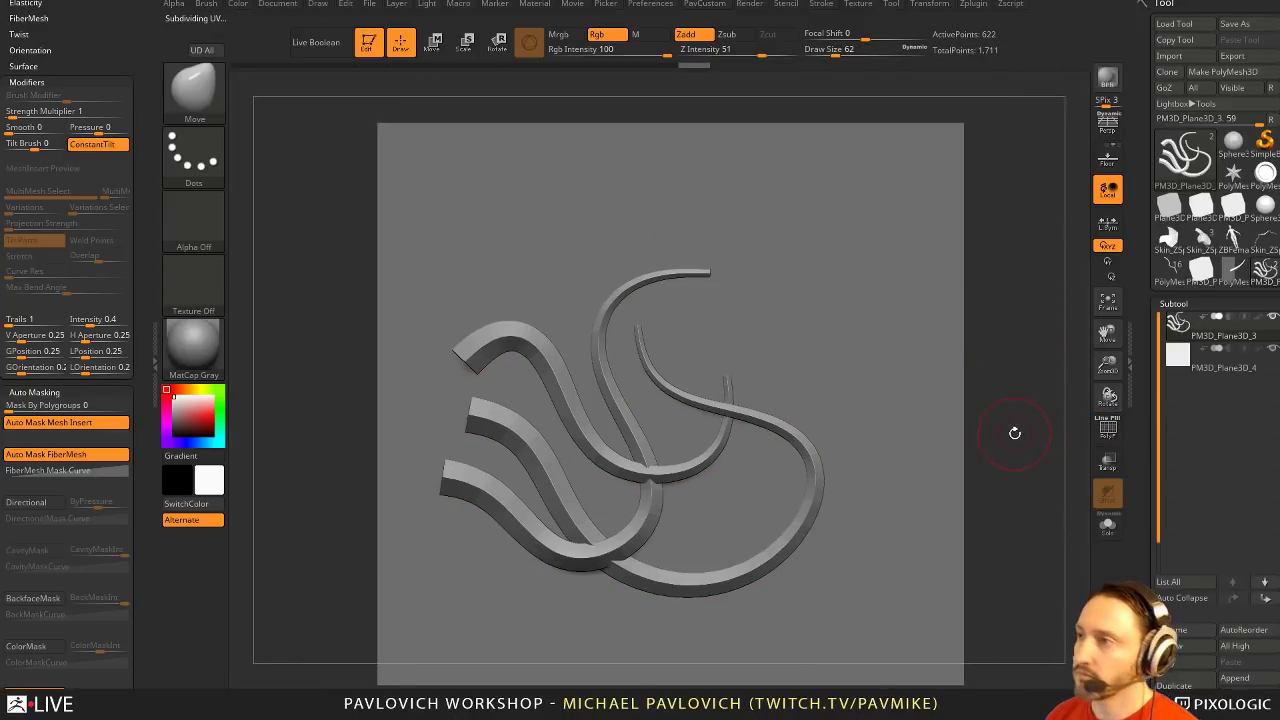
{"action": "left_click", "coordinate": [1108, 527]}
{"action": "mouse_move", "coordinate": [943, 506]}
{"action": "left_mouse_down"}
{"action": "mouse_move", "coordinate": [894, 437]}
{"action": "mouse_move", "coordinate": [855, 477]}
{"action": "mouse_move", "coordinate": [964, 460]}
{"action": "mouse_move", "coordinate": [908, 420]}
{"action": "mouse_move", "coordinate": [846, 415]}
{"action": "left_mouse_up"}
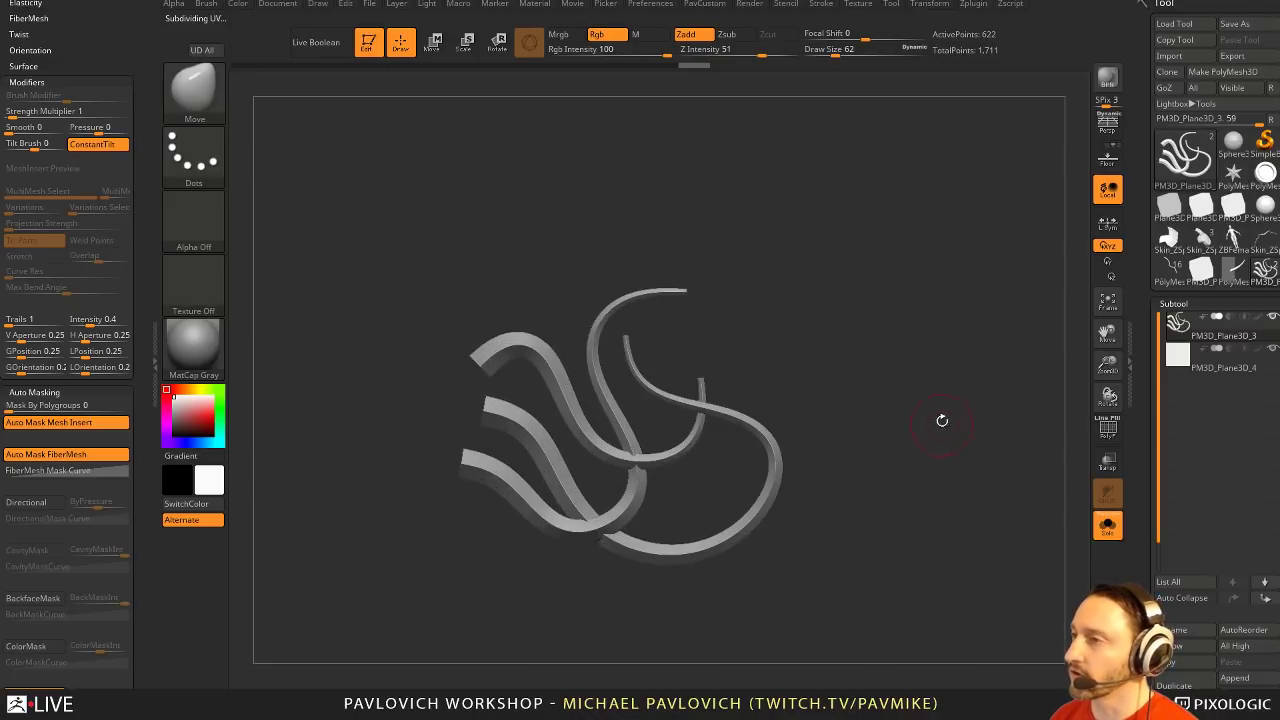
{"action": "left_click_drag", "start_coordinate": [942, 421], "coordinate": [955, 412]}
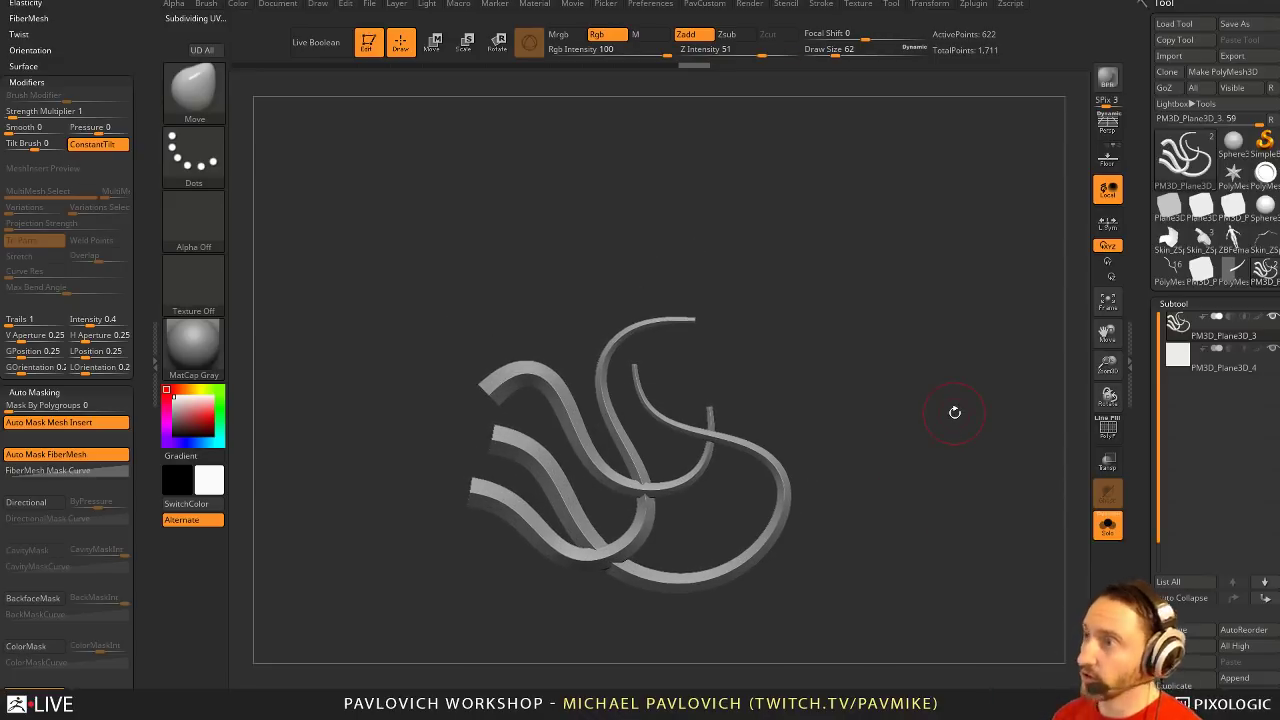
Clear the canvas and place a new Cylinder3D on it in edit mode
{"action": "left_click", "coordinate": [368, 47]}
{"action": "key", "text": "ctrl+n"}
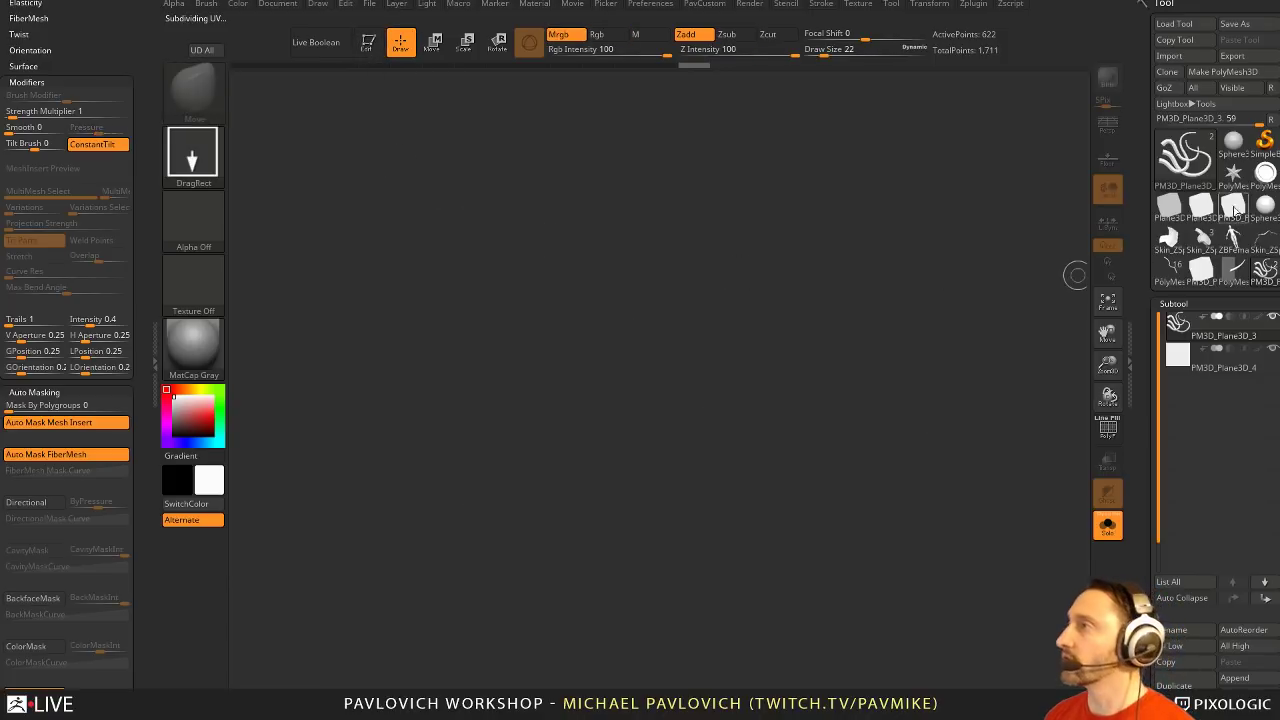
{"action": "left_click", "coordinate": [1232, 173]}
{"action": "left_click", "coordinate": [1190, 165]}
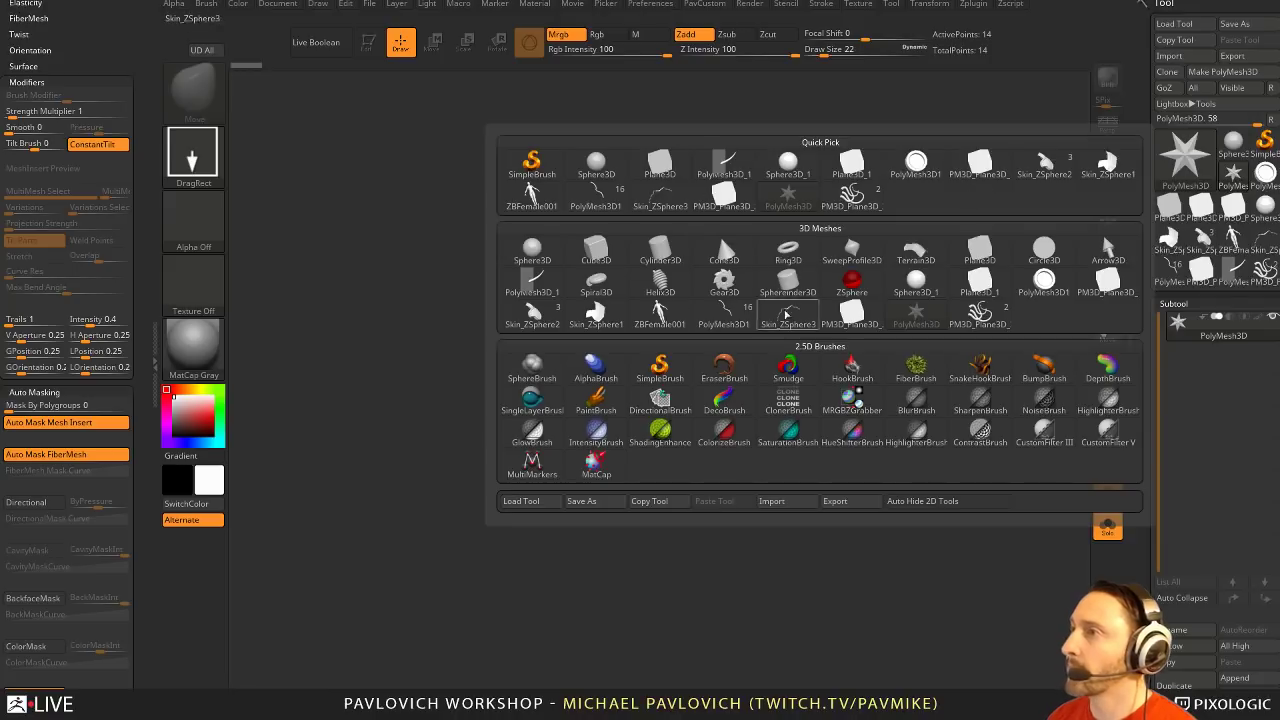
{"action": "left_click", "coordinate": [660, 252]}
{"action": "left_click_drag", "start_coordinate": [605, 450], "coordinate": [557, 335]}
{"action": "key", "text": "t"}
{"action": "left_click", "coordinate": [368, 43]}
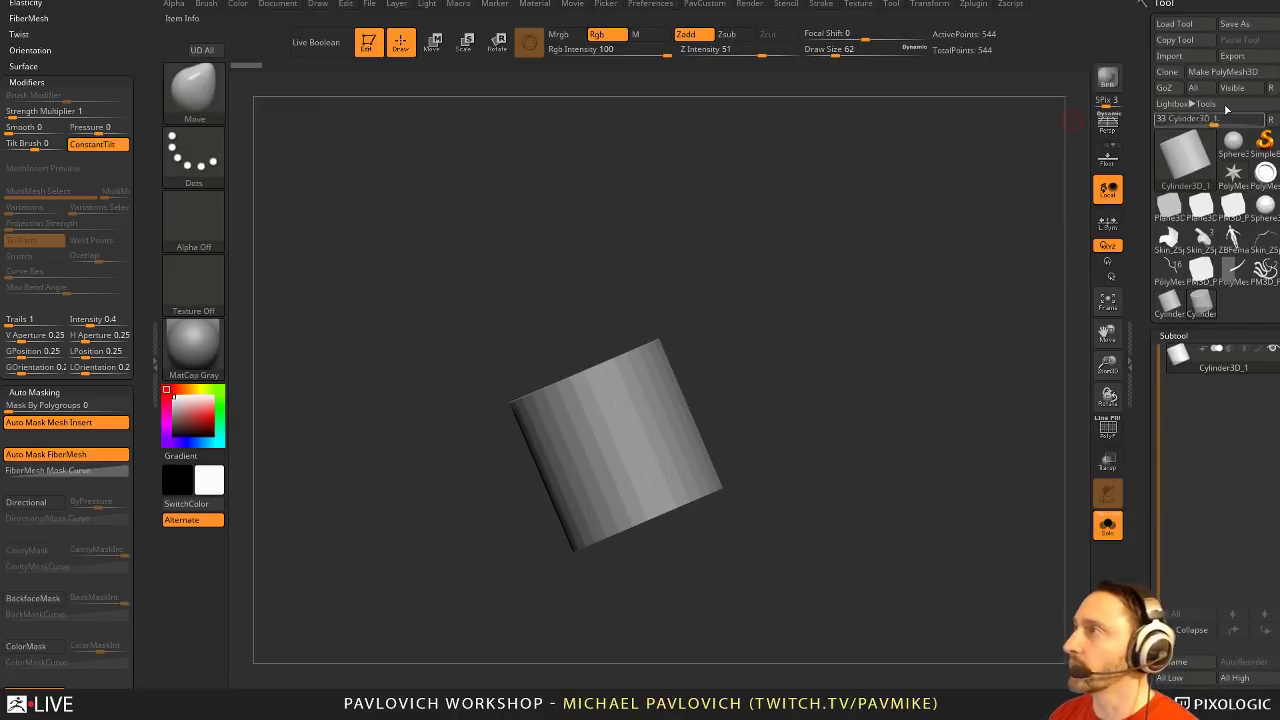
Convert the cylinder to a PolyMesh3D, show its polyframe and mask one half of it in a straight view
{"action": "left_click", "coordinate": [1222, 72]}
{"action": "left_click_drag", "start_coordinate": [905, 315], "coordinate": [795, 402]}
{"action": "key", "text": "shift+f"}
{"action": "left_click_drag", "start_coordinate": [797, 592], "coordinate": [508, 443], "text": "ctrl+shift"}
{"action": "left_click", "coordinate": [866, 322], "text": "ctrl"}
{"action": "left_click", "coordinate": [868, 307], "text": "ctrl+shift"}
{"action": "left_click", "coordinate": [868, 307], "text": "ctrl"}
Extrude the cylinder's unmasked half along Z into an elongated capsule shape and clear the mask
{"action": "key", "text": "w"}
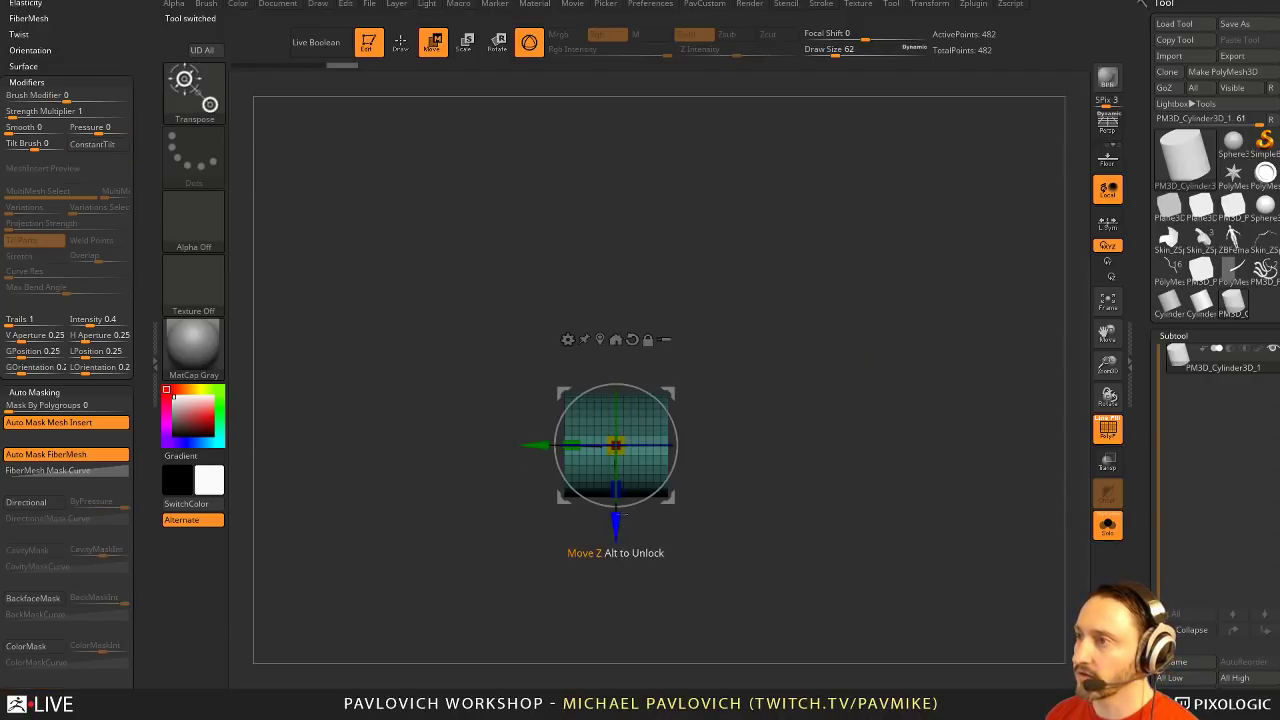
{"action": "left_click_drag", "start_coordinate": [616, 525], "coordinate": [616, 638], "text": "ctrl"}
{"action": "left_click_drag", "start_coordinate": [717, 505], "coordinate": [745, 530], "text": "ctrl"}
{"action": "key", "text": "q"}
{"action": "mouse_move", "coordinate": [820, 412]}
{"action": "left_mouse_down"}
{"action": "mouse_move", "coordinate": [895, 322]}
{"action": "mouse_move", "coordinate": [956, 416]}
{"action": "left_mouse_up"}
Set the capsule's crease tolerance to 49, turn on Dynamic subdivision and set the crease level to 3
{"action": "key", "text": "space"}
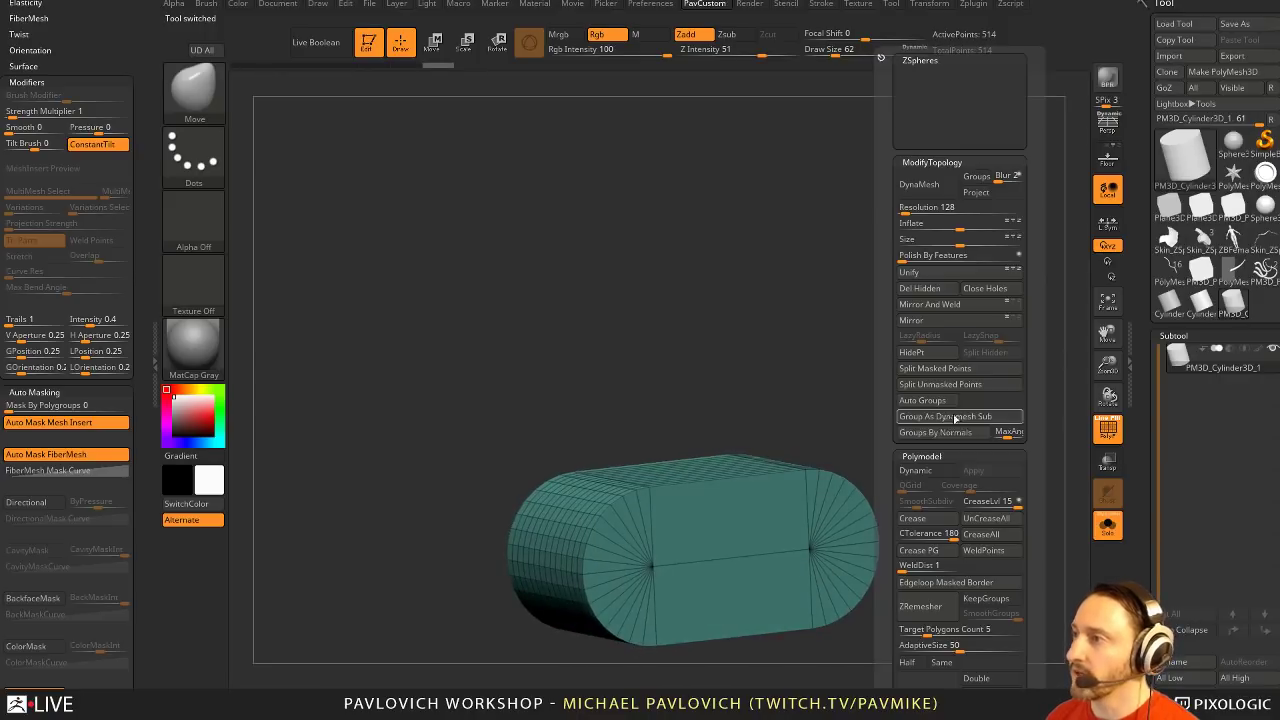
{"action": "left_click", "coordinate": [917, 534]}
{"action": "left_click", "coordinate": [925, 470]}
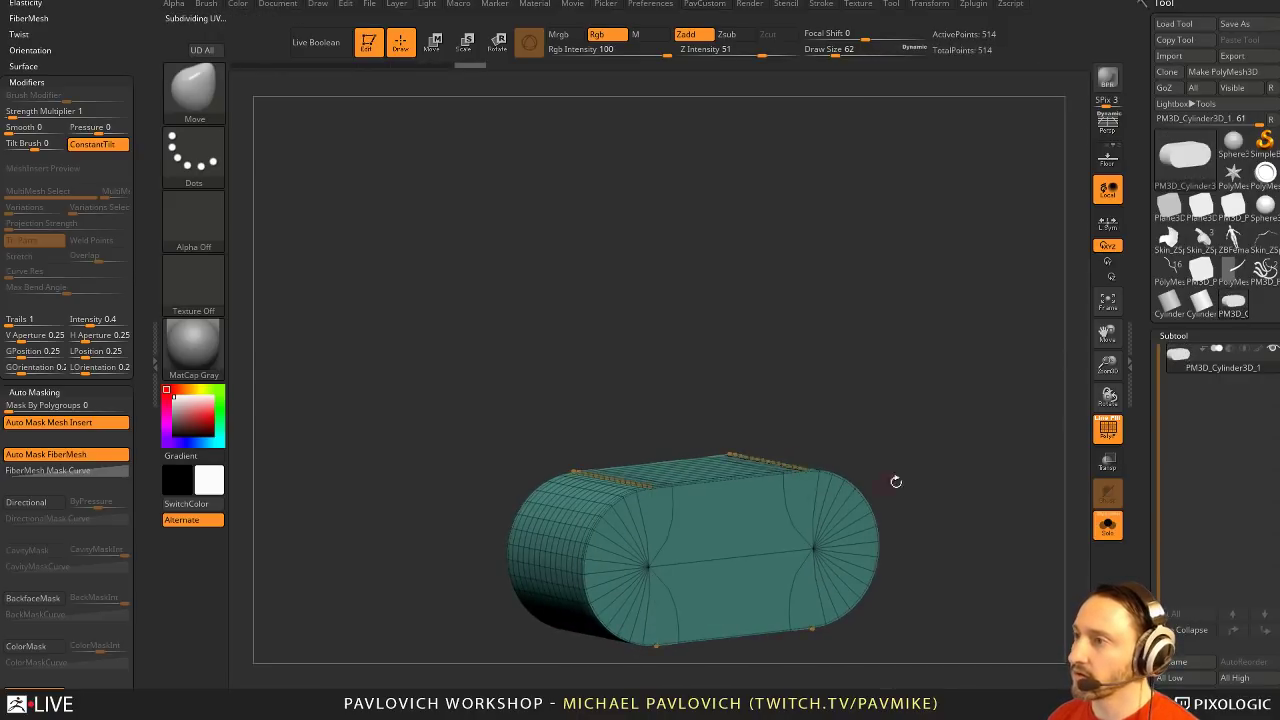
{"action": "key", "text": "space"}
{"action": "left_click_drag", "start_coordinate": [1000, 506], "coordinate": [986, 507]}
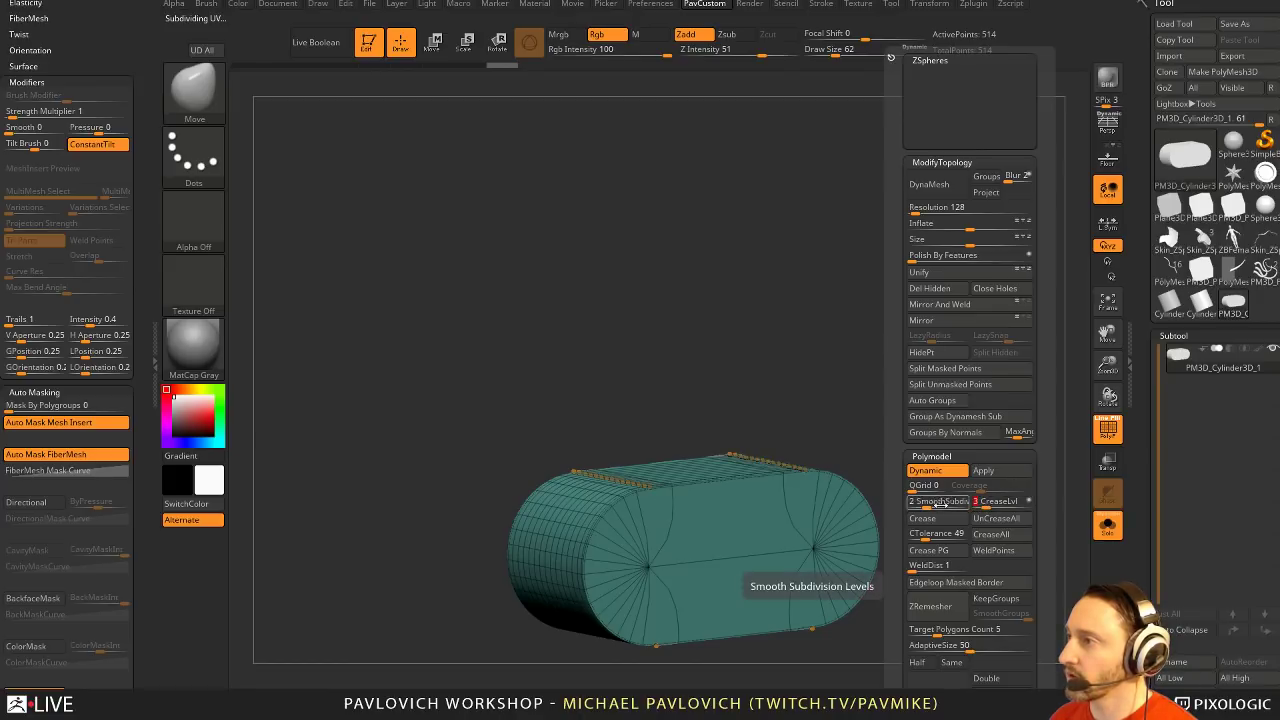
Adjust the capsule's smooth subdivision levels and hide its wireframe to check the shaded shape
{"action": "left_click_drag", "start_coordinate": [932, 505], "coordinate": [941, 505]}
{"action": "left_click_drag", "start_coordinate": [797, 420], "coordinate": [988, 434]}
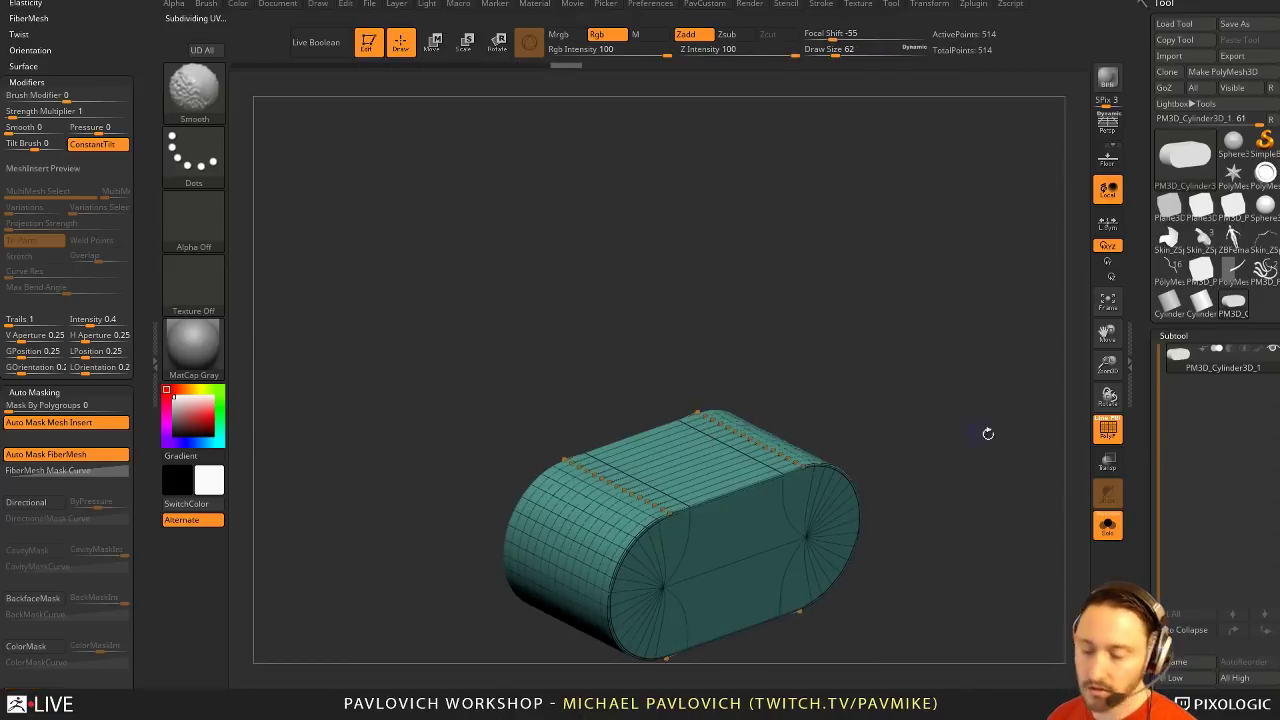
{"action": "key", "text": "shift+d"}
{"action": "left_click", "coordinate": [1109, 431]}
{"action": "mouse_move", "coordinate": [852, 371]}
{"action": "left_mouse_down"}
{"action": "mouse_move", "coordinate": [907, 402]}
{"action": "mouse_move", "coordinate": [892, 350]}
{"action": "mouse_move", "coordinate": [913, 395]}
{"action": "mouse_move", "coordinate": [953, 380]}
{"action": "left_mouse_up"}
{"action": "key", "text": "s"}
{"action": "left_click_drag", "start_coordinate": [1054, 352], "coordinate": [1046, 349]}
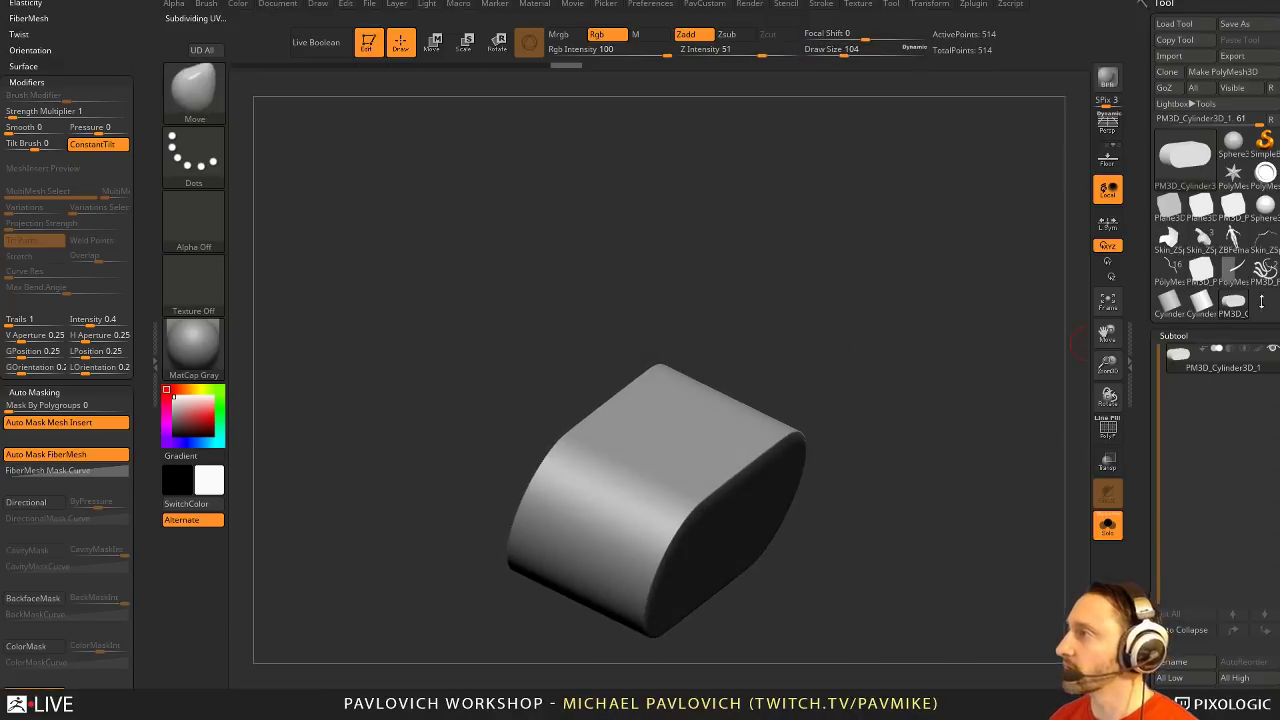
Switch to the PM3D_Plane3D_3 tubes with wireframe shown, turn off solo mode and hide the PM3D_Plane3D_4 plane subtool
{"action": "left_click", "coordinate": [1265, 272]}
{"action": "left_click_drag", "start_coordinate": [854, 414], "coordinate": [880, 434]}
{"action": "left_click", "coordinate": [1108, 432]}
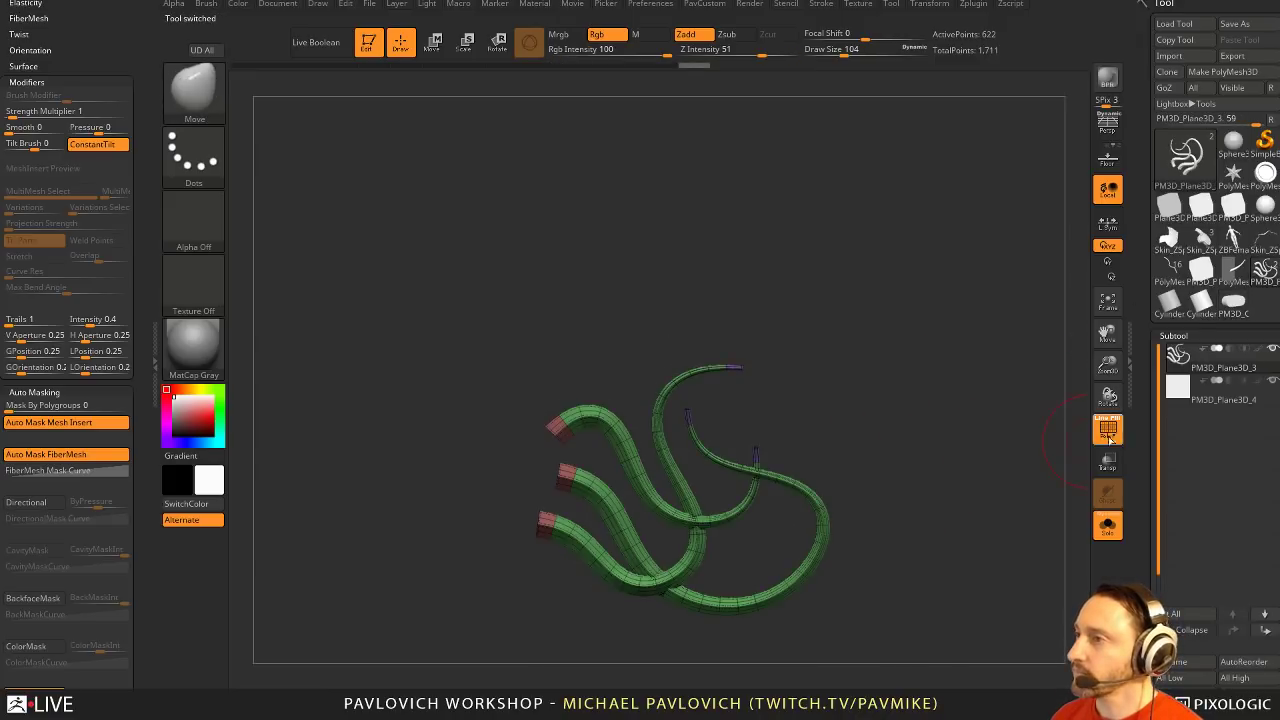
{"action": "left_click", "coordinate": [1108, 525]}
{"action": "left_click_drag", "start_coordinate": [988, 496], "coordinate": [984, 451]}
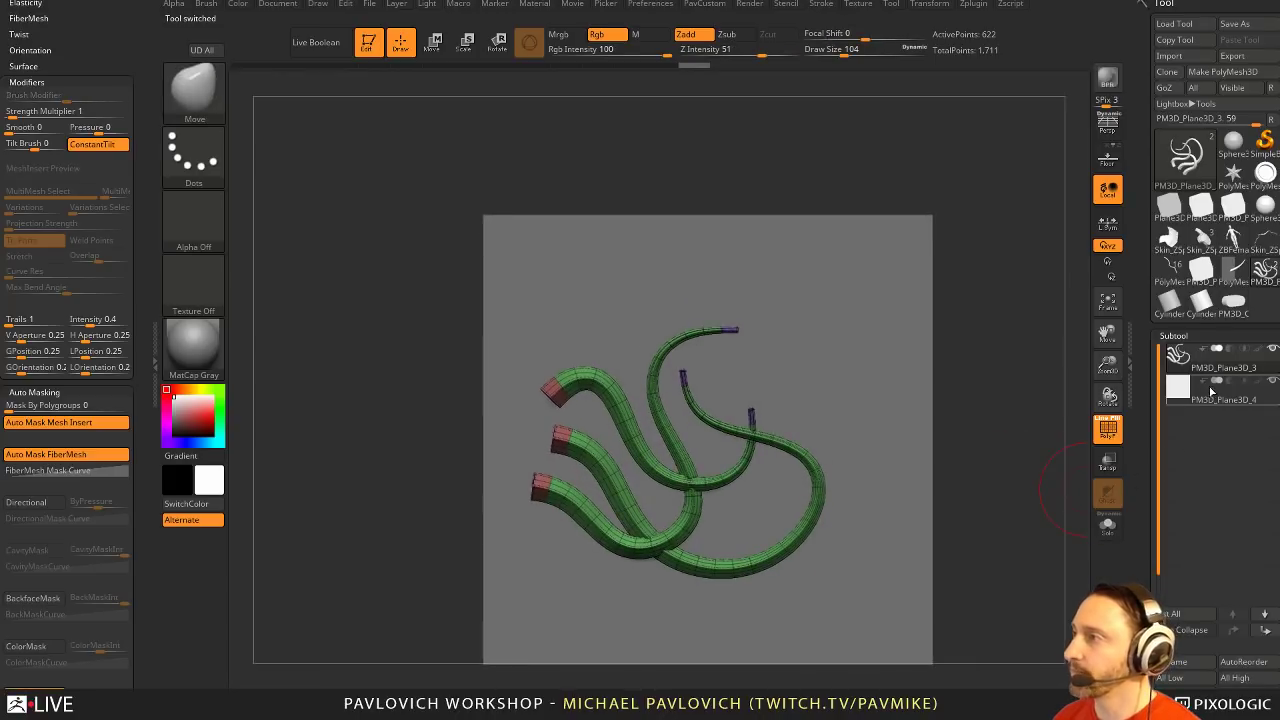
{"action": "mouse_move", "coordinate": [1226, 404]}
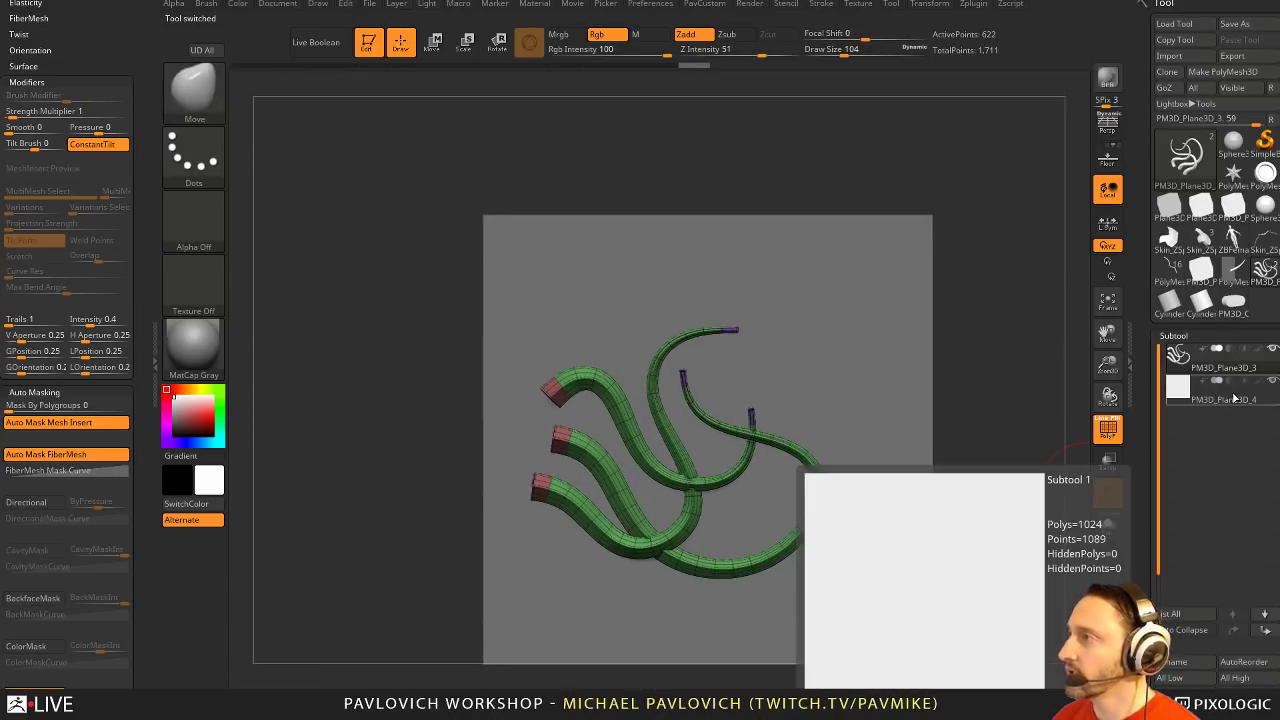
{"action": "left_click", "coordinate": [1272, 381]}
{"action": "left_click_drag", "start_coordinate": [1020, 454], "coordinate": [977, 411], "text": "alt"}
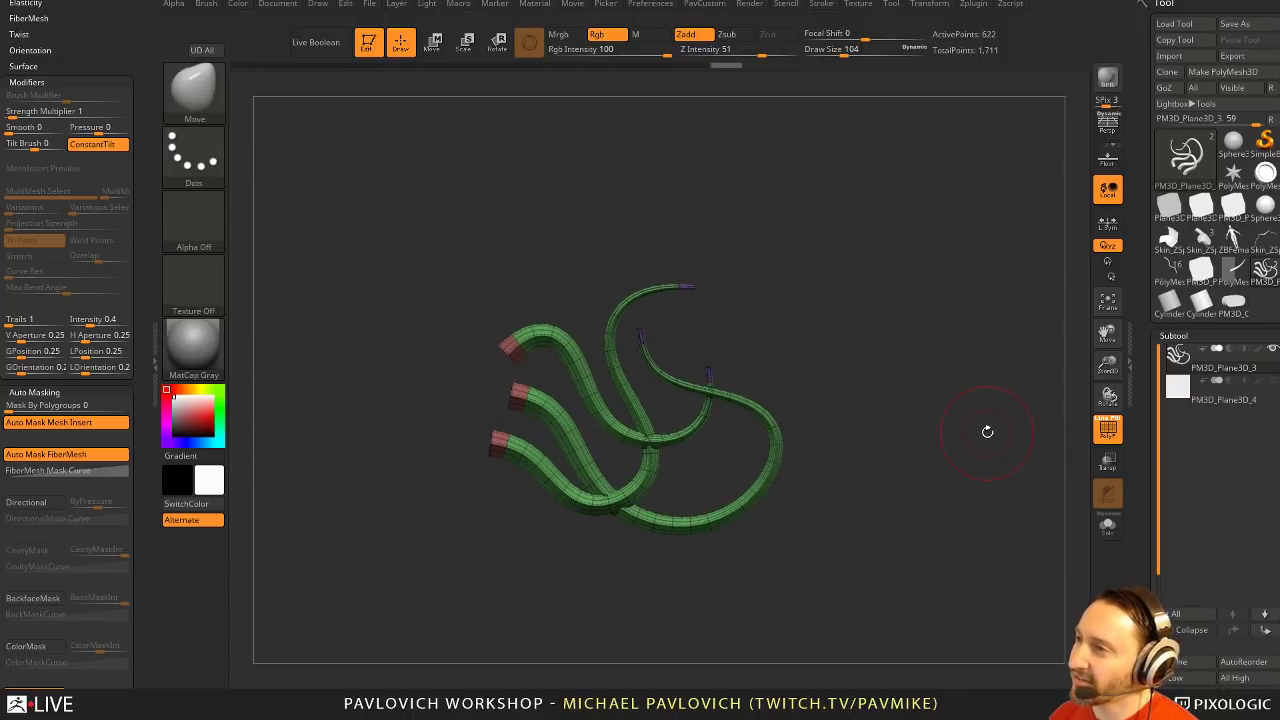
Leave edit mode on the tubes and capture them as a depth alpha with the MRGBZGrabber tool
{"action": "key", "text": "s"}
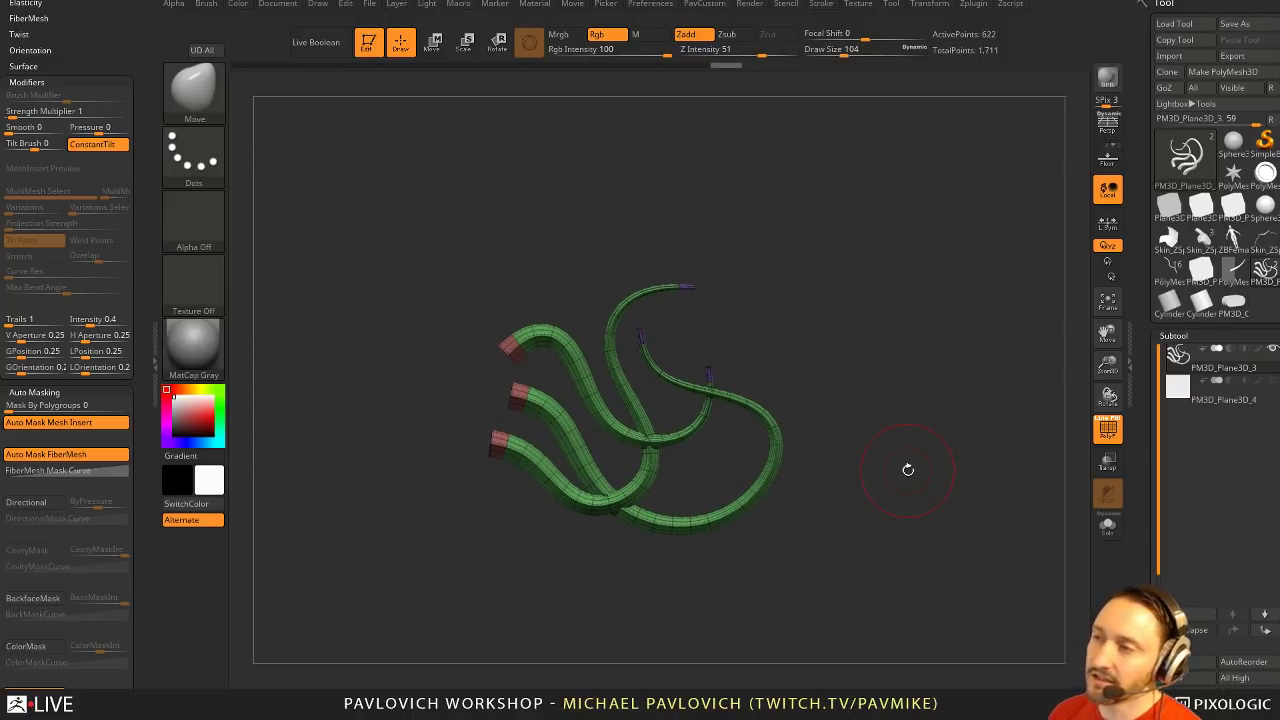
{"action": "left_click_drag", "start_coordinate": [895, 315], "coordinate": [909, 282], "text": "alt"}
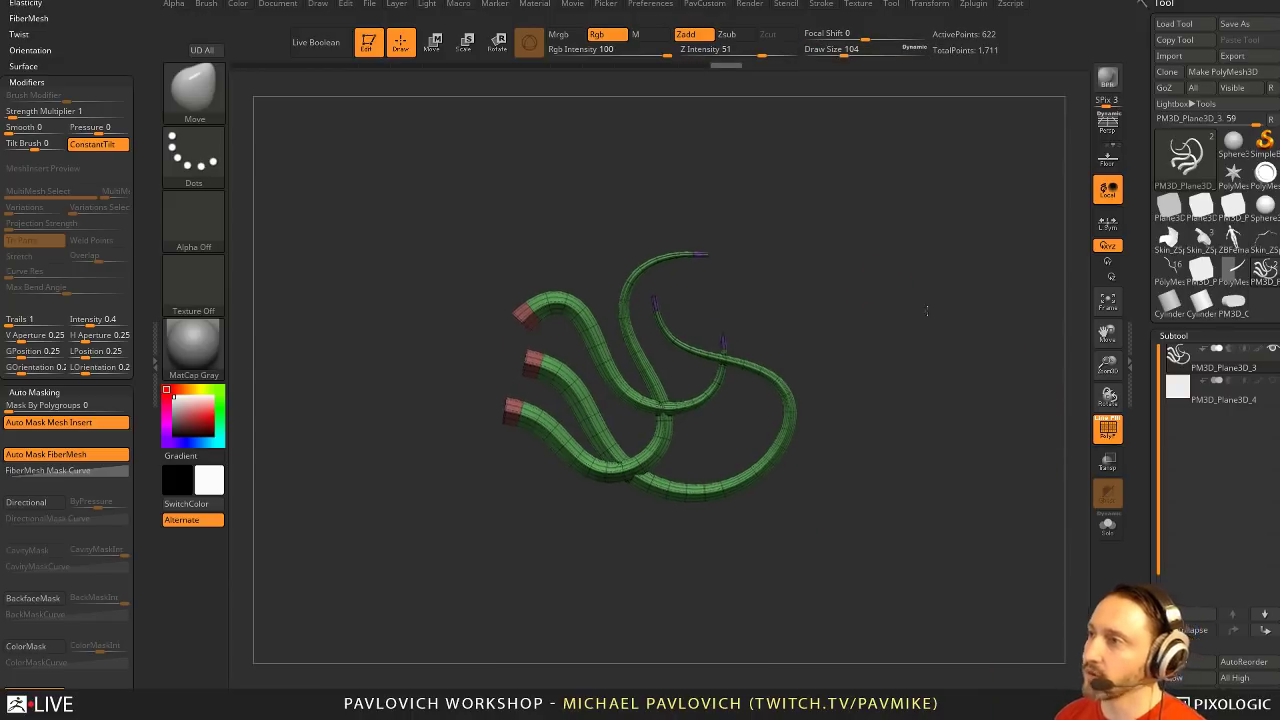
{"action": "left_click_drag", "start_coordinate": [415, 156], "coordinate": [374, 109]}
{"action": "left_click", "coordinate": [367, 42]}
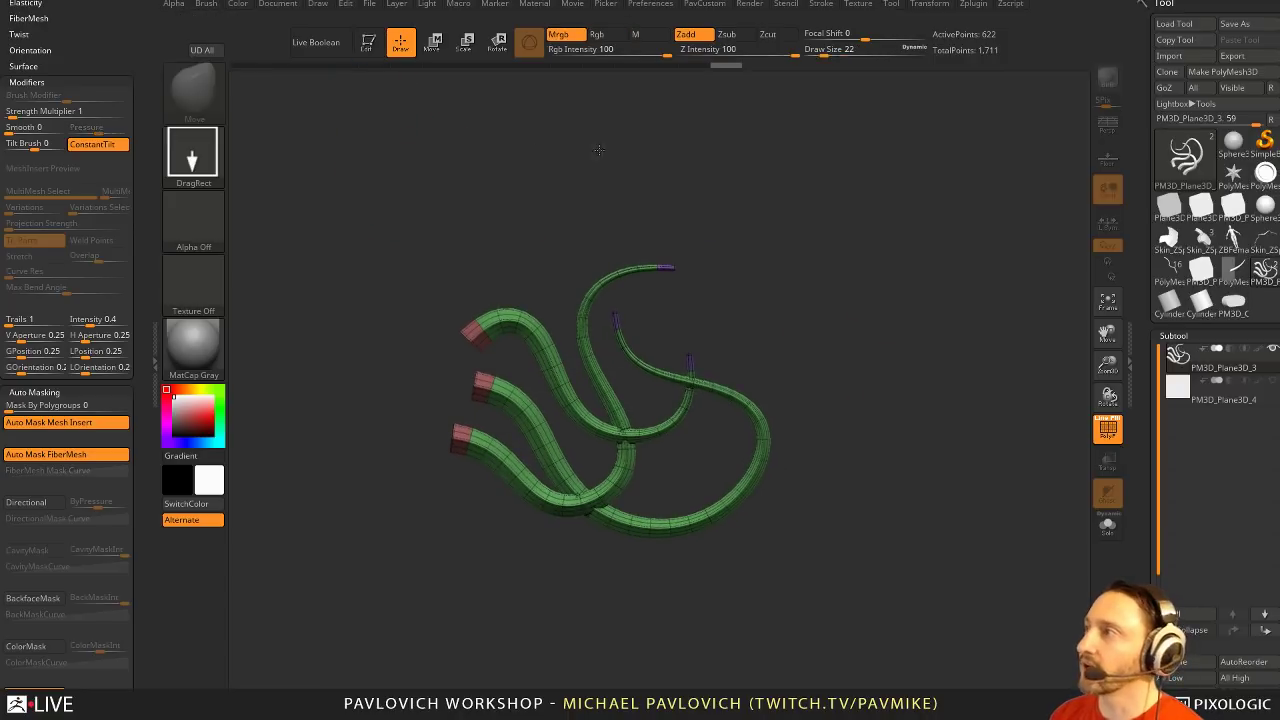
{"action": "left_click", "coordinate": [1186, 156]}
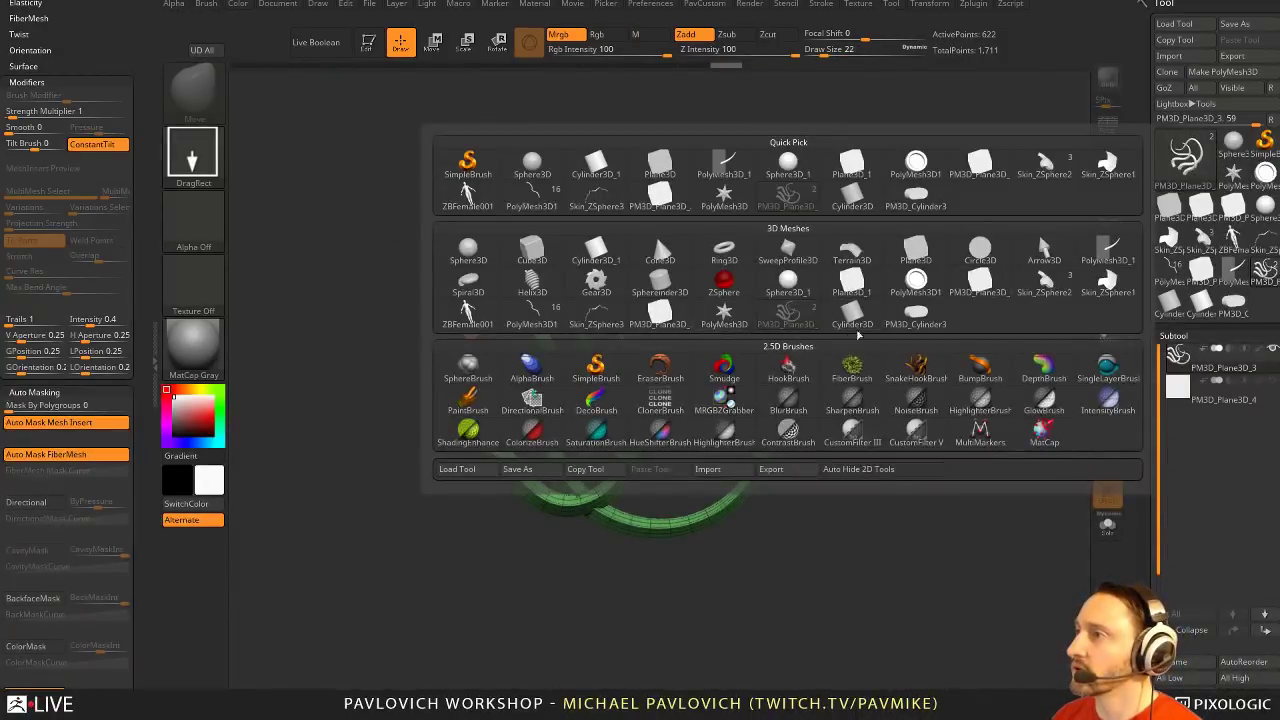
{"action": "mouse_move", "coordinate": [899, 331]}
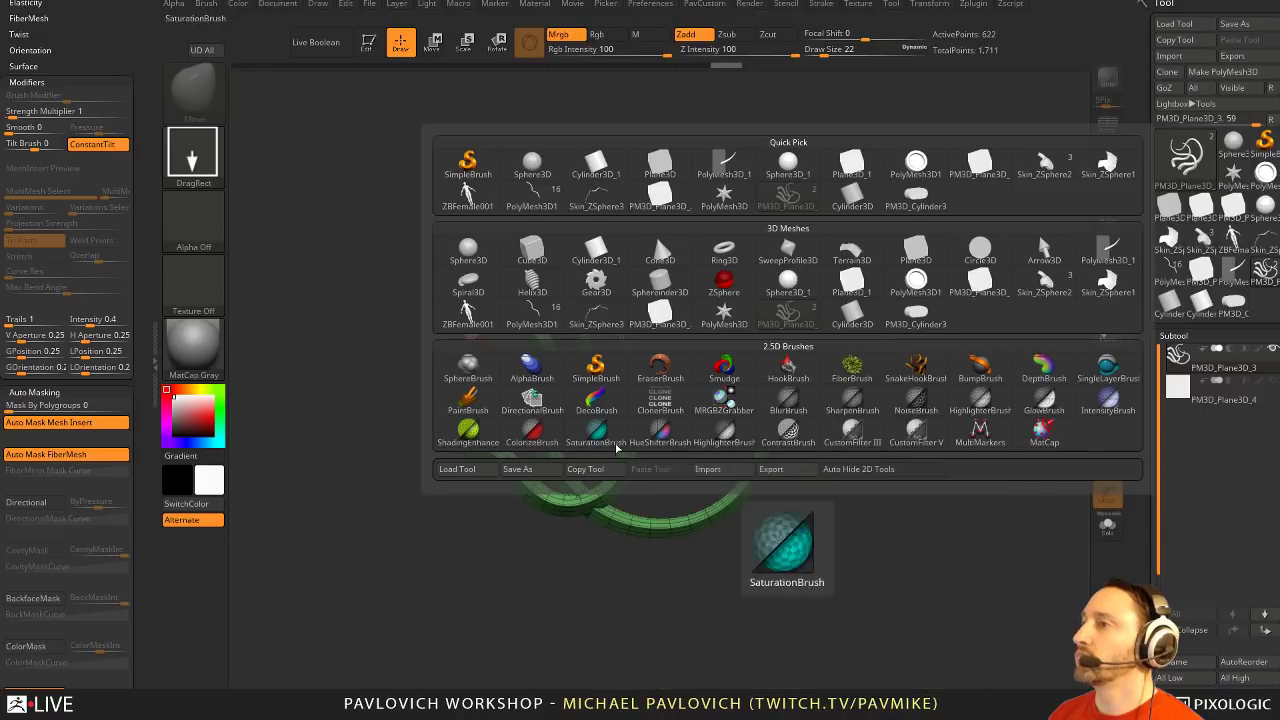
{"action": "left_click", "coordinate": [830, 420]}
{"action": "left_click_drag", "start_coordinate": [830, 418], "coordinate": [814, 583]}
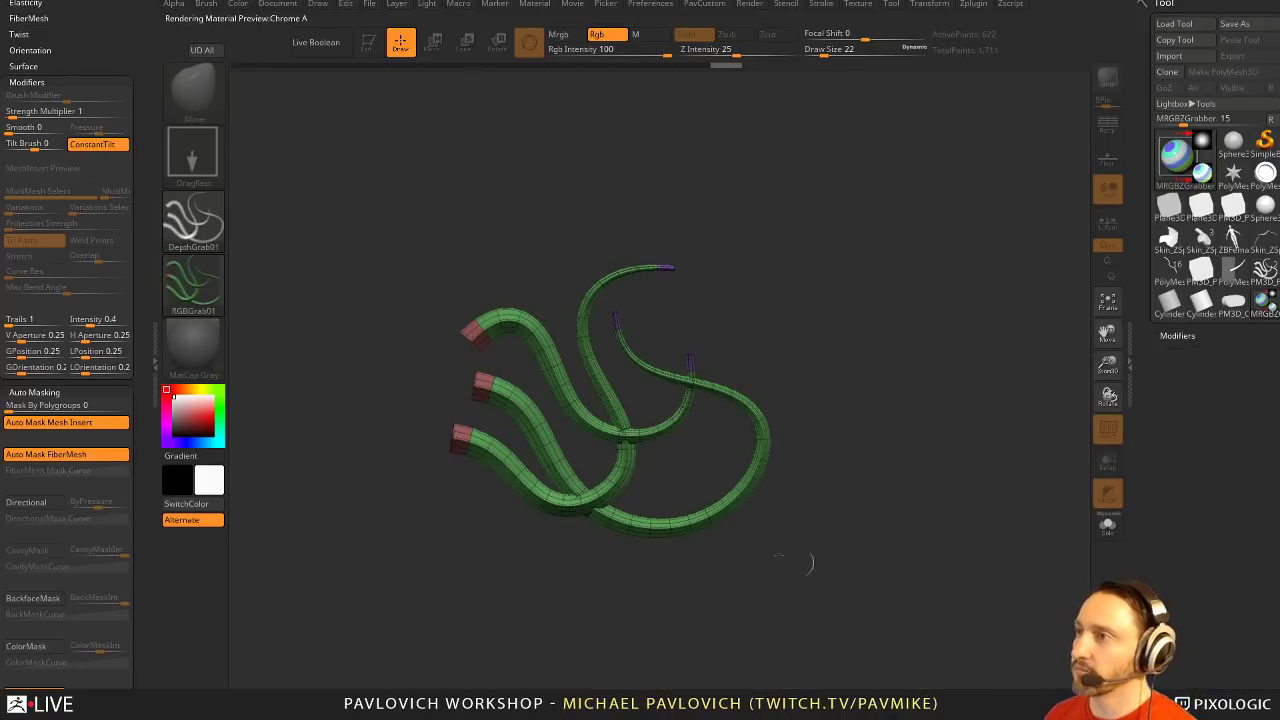
{"action": "mouse_move", "coordinate": [198, 222]}
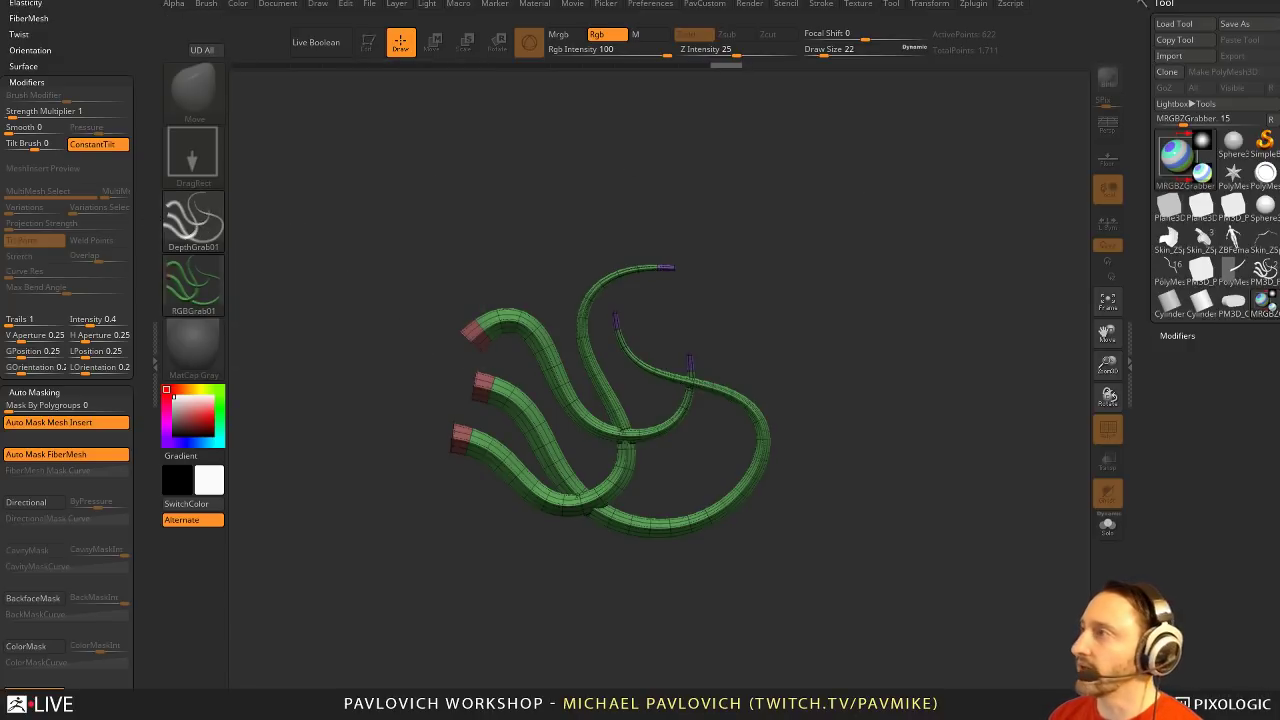
Clear the canvas, draw a Sphere3D in edit mode, convert it to a PolyMesh3D and subdivide it to a high resolution
{"action": "left_click", "coordinate": [1226, 146]}
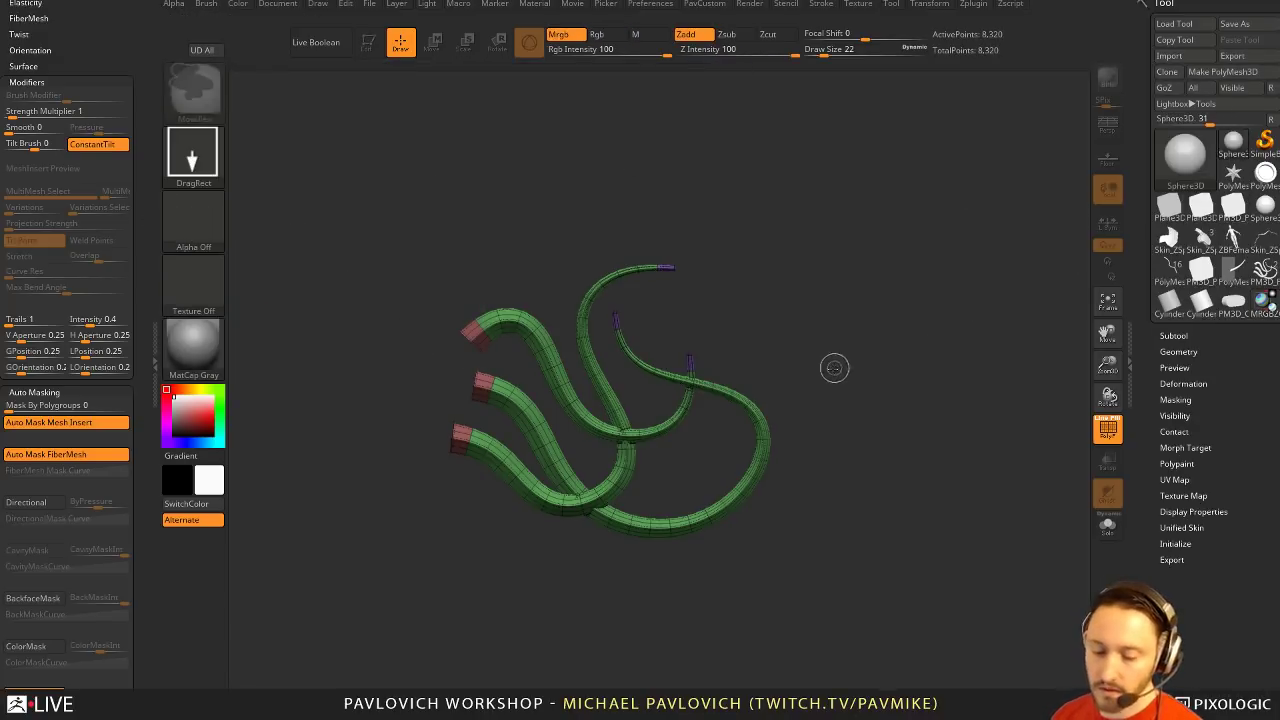
{"action": "key", "text": "ctrl+n"}
{"action": "left_click_drag", "start_coordinate": [697, 418], "coordinate": [803, 564]}
{"action": "left_click", "coordinate": [369, 43]}
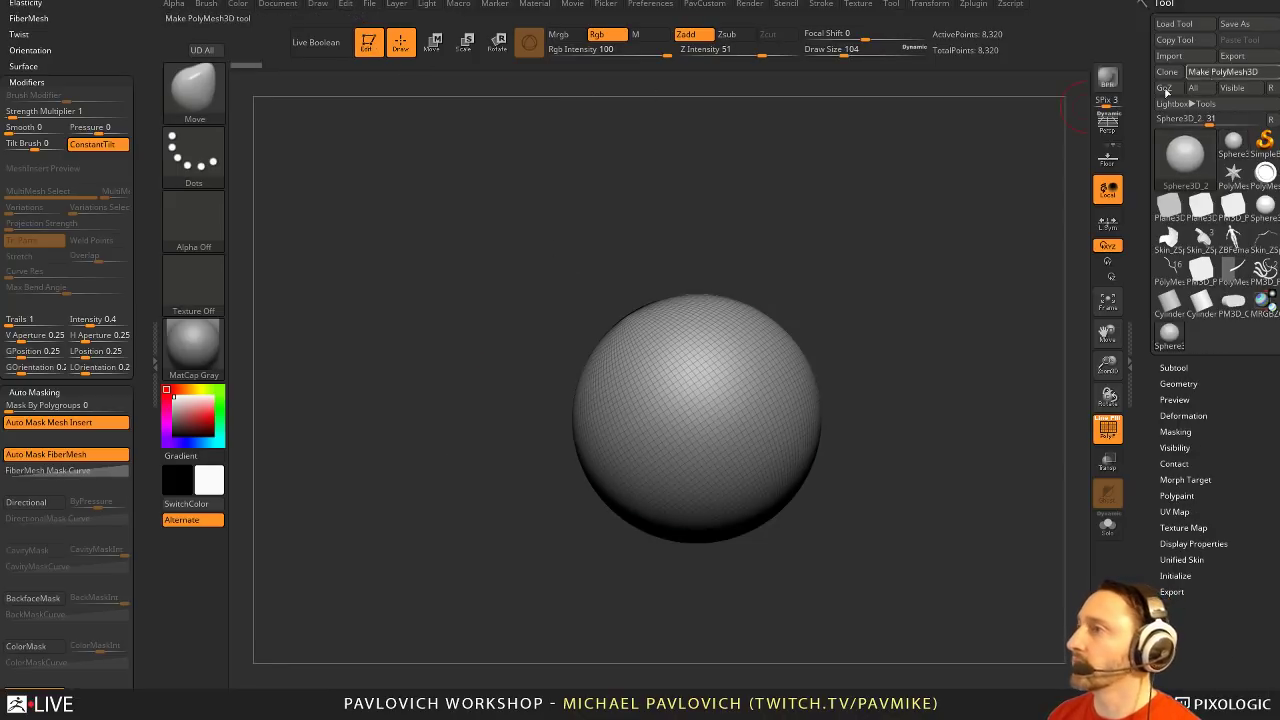
{"action": "left_click", "coordinate": [1222, 72]}
{"action": "key", "text": "ctrl"}
{"action": "mouse_move", "coordinate": [925, 263]}
{"action": "right_mouse_down", "text": "ctrl"}
{"action": "mouse_move", "coordinate": [980, 256]}
{"action": "mouse_move", "coordinate": [932, 338]}
{"action": "right_mouse_up", "text": "ctrl"}
Clone the Standard brush and give the copy the DragRect stroke and DepthGrab01 alpha, with the wireframe hidden
{"action": "key", "text": "b"}
{"action": "key", "text": "s"}
{"action": "key", "text": "t"}
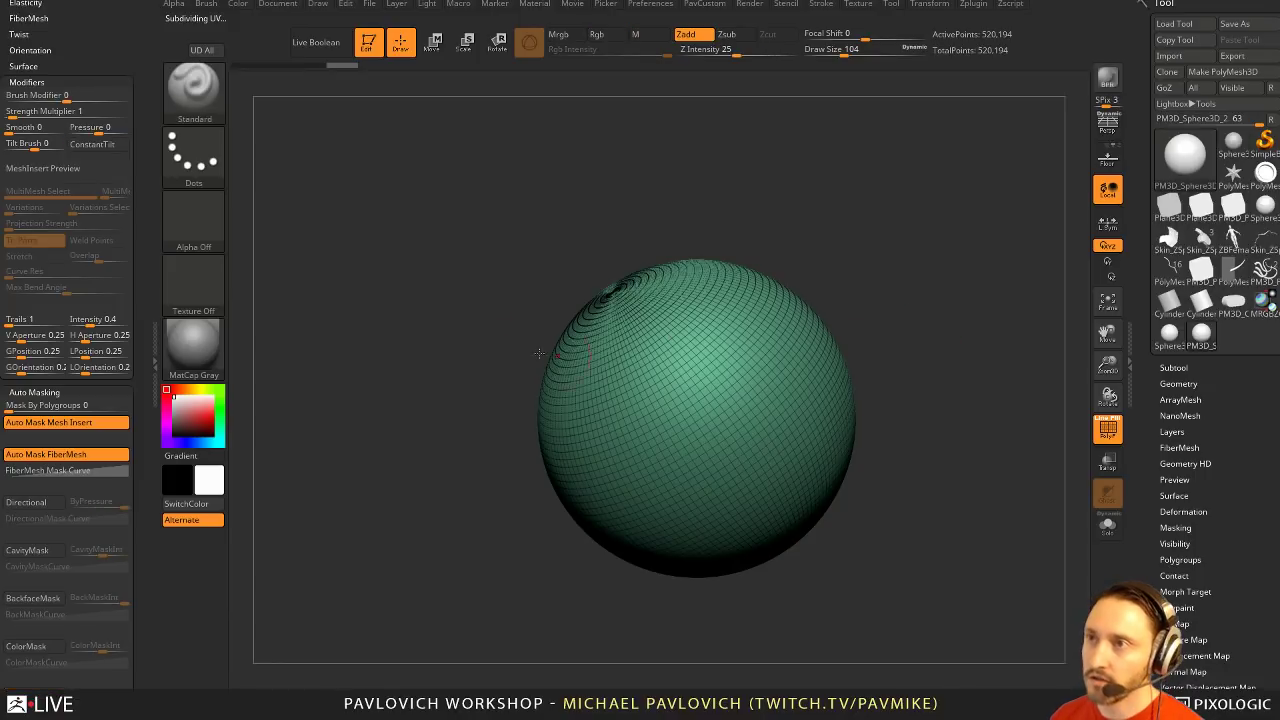
{"action": "left_click", "coordinate": [206, 164]}
{"action": "left_click", "coordinate": [206, 98]}
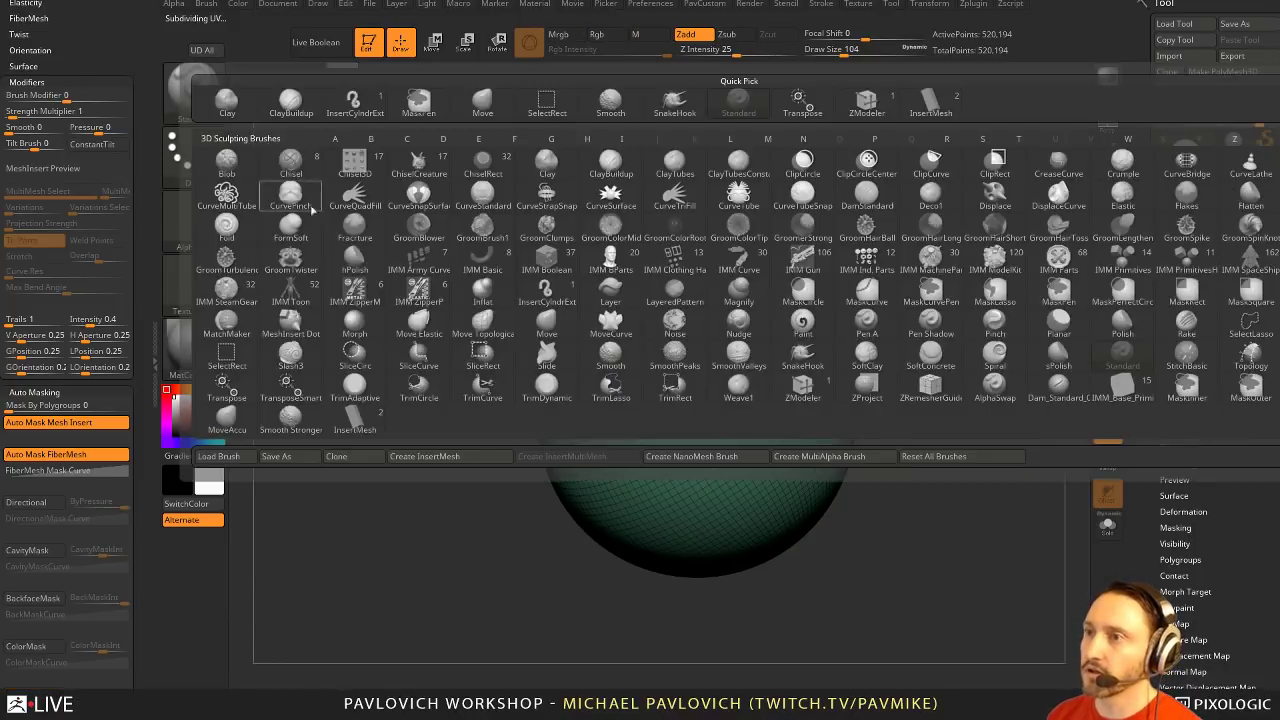
{"action": "left_click", "coordinate": [357, 455]}
{"action": "left_click", "coordinate": [205, 161]}
{"action": "left_click", "coordinate": [332, 172]}
{"action": "left_click", "coordinate": [194, 225]}
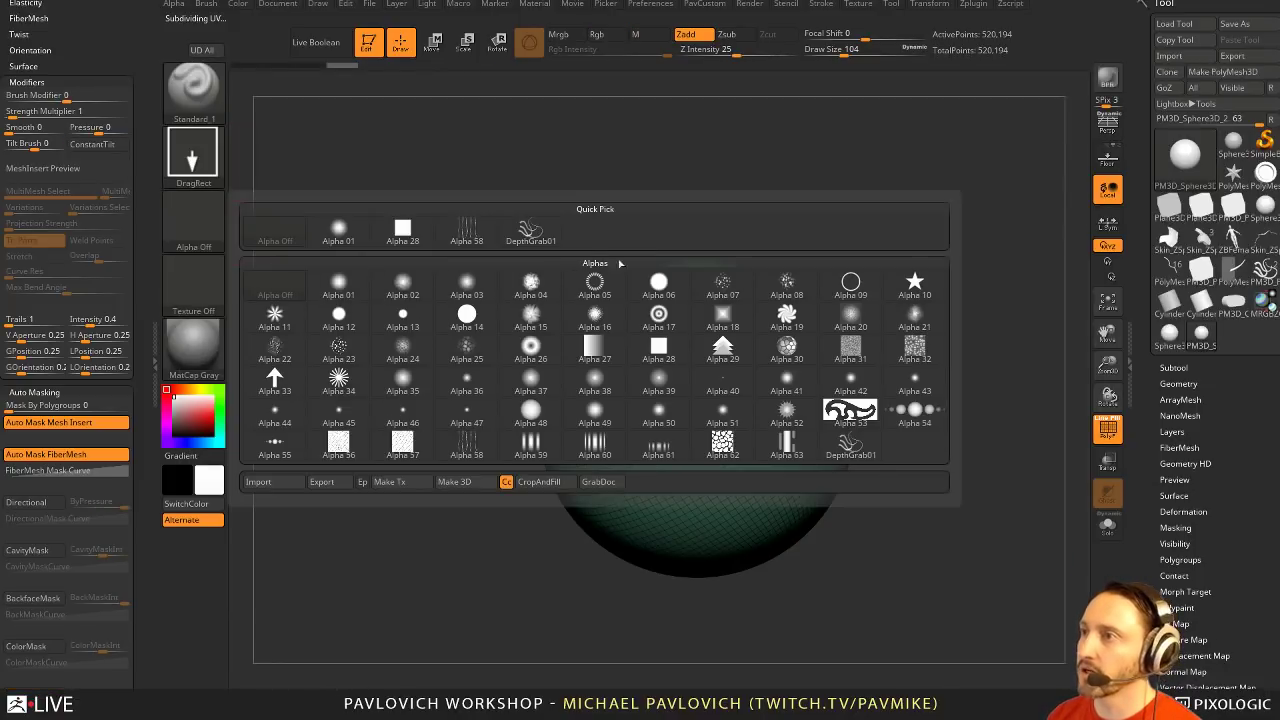
{"action": "left_click", "coordinate": [523, 225]}
{"action": "left_click", "coordinate": [1108, 430]}
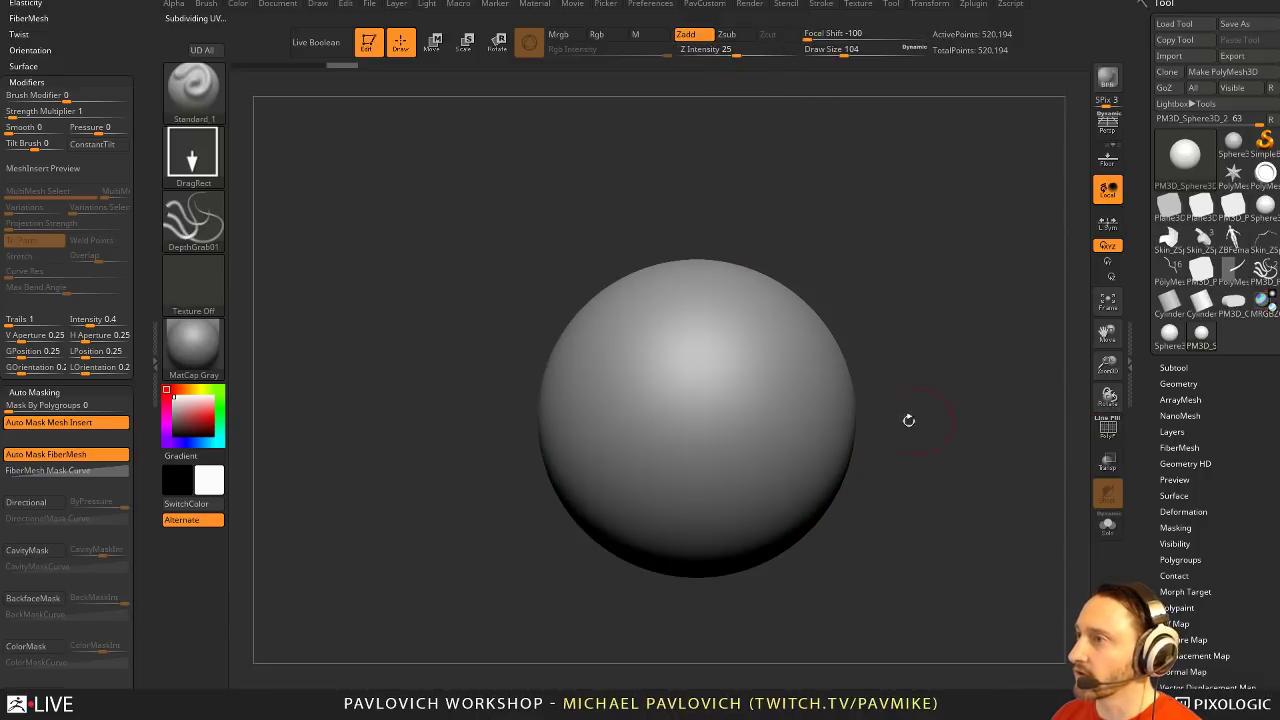
Stamp the grabbed tube alpha repeatedly around the sphere's surface at varied sizes and rotations
{"action": "left_click_drag", "start_coordinate": [720, 420], "coordinate": [758, 474]}
{"action": "left_click_drag", "start_coordinate": [1017, 443], "coordinate": [920, 430]}
{"action": "left_click_drag", "start_coordinate": [821, 400], "coordinate": [835, 444]}
{"action": "left_click_drag", "start_coordinate": [795, 333], "coordinate": [812, 374]}
{"action": "left_click_drag", "start_coordinate": [699, 331], "coordinate": [712, 370]}
{"action": "left_click_drag", "start_coordinate": [592, 403], "coordinate": [756, 417]}
{"action": "left_click_drag", "start_coordinate": [664, 458], "coordinate": [666, 461]}
{"action": "left_click_drag", "start_coordinate": [606, 353], "coordinate": [668, 375]}
{"action": "left_click_drag", "start_coordinate": [920, 427], "coordinate": [978, 352]}
{"action": "left_click_drag", "start_coordinate": [650, 496], "coordinate": [718, 518]}
{"action": "left_click_drag", "start_coordinate": [542, 500], "coordinate": [610, 521]}
{"action": "left_click_drag", "start_coordinate": [486, 431], "coordinate": [536, 446]}
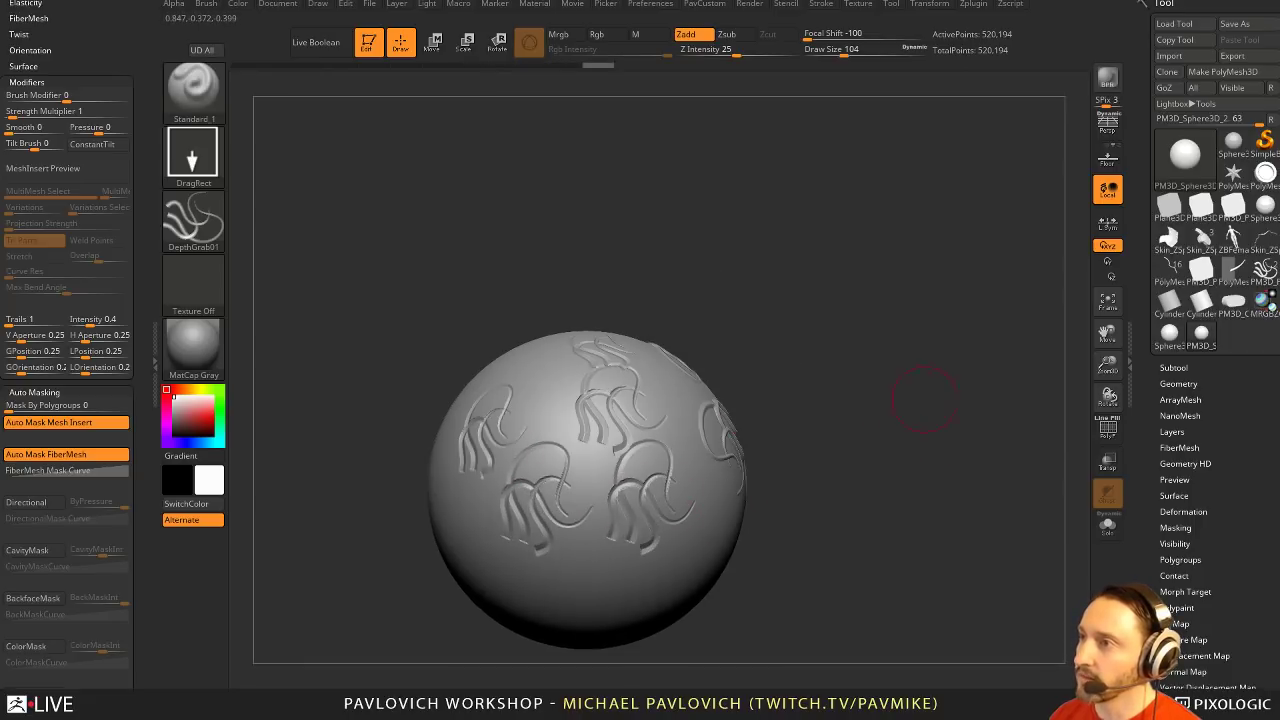
{"action": "left_click_drag", "start_coordinate": [960, 394], "coordinate": [959, 436]}
{"action": "left_click_drag", "start_coordinate": [692, 470], "coordinate": [908, 422]}
{"action": "left_click_drag", "start_coordinate": [864, 465], "coordinate": [912, 463]}
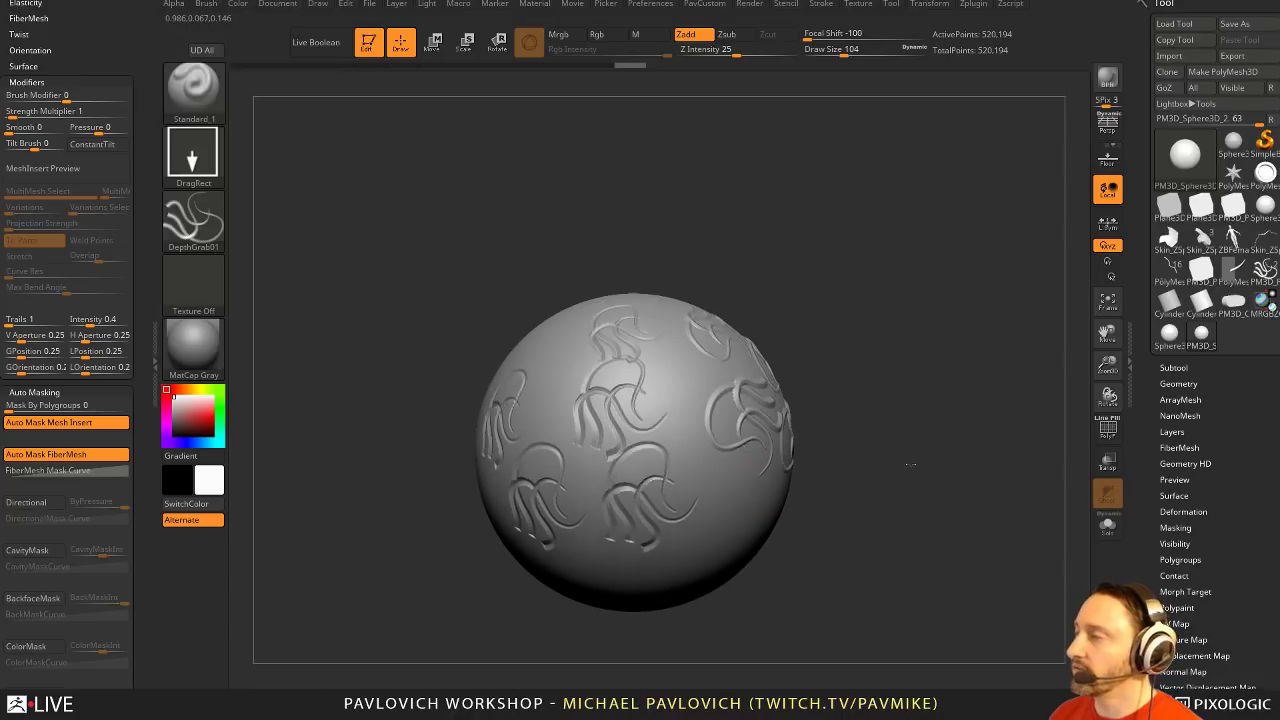
Switch back to the PM3D_Plane3D_3 tubes and toggle the plane subtool's visibility, leaving it hidden
{"action": "left_click", "coordinate": [1265, 283]}
{"action": "left_click_drag", "start_coordinate": [820, 380], "coordinate": [860, 354]}
{"action": "key", "text": "f"}
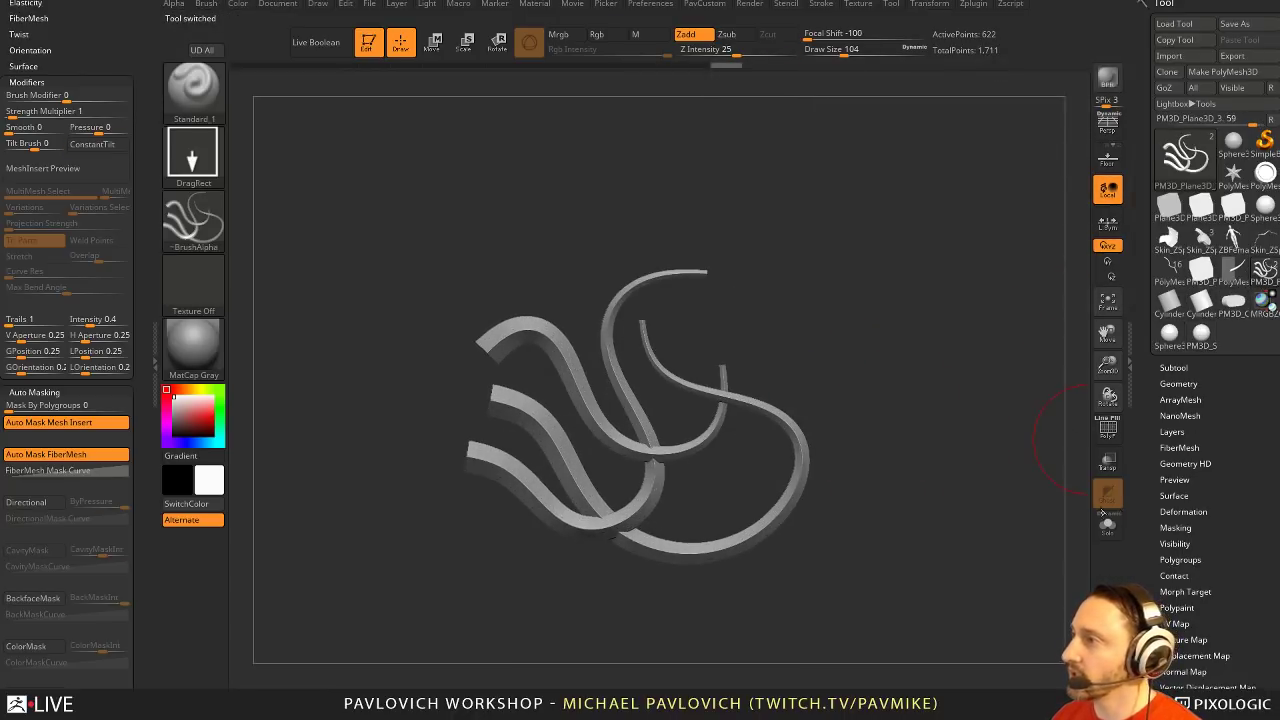
{"action": "left_click", "coordinate": [1188, 367]}
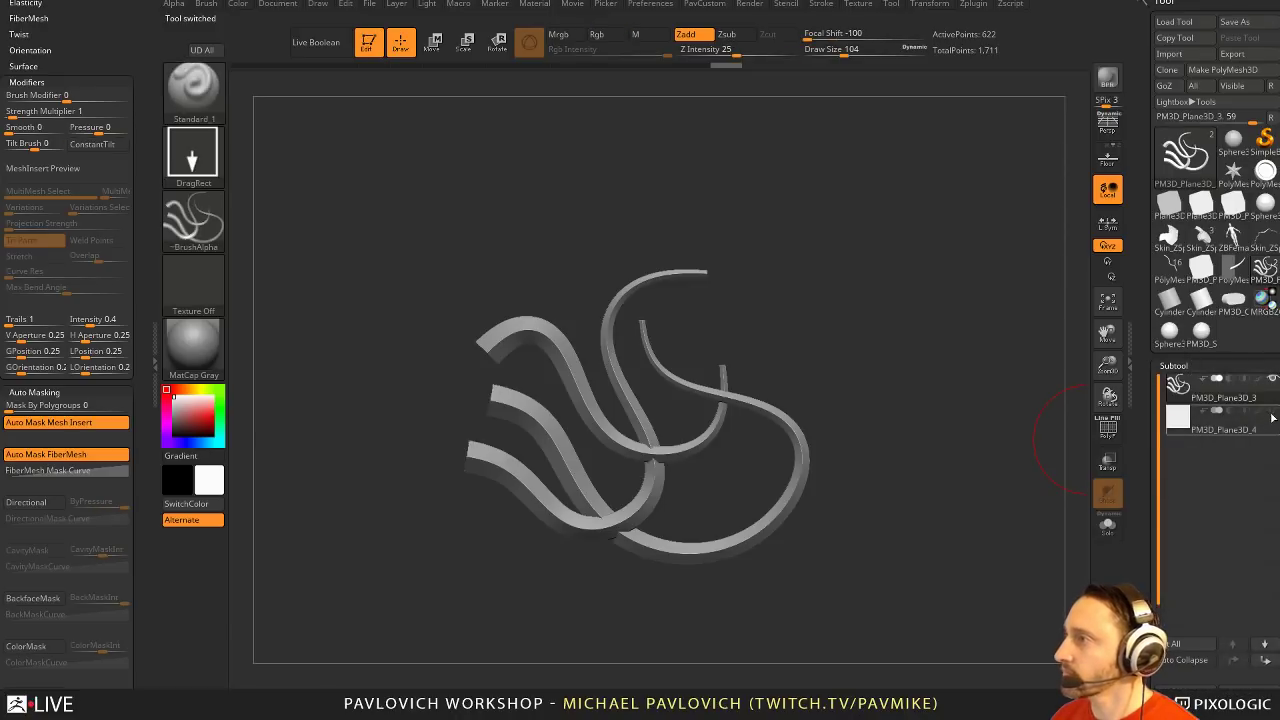
{"action": "left_click", "coordinate": [1273, 415]}
{"action": "left_click", "coordinate": [1273, 415]}
{"action": "left_click", "coordinate": [1273, 415]}
{"action": "left_click", "coordinate": [1273, 412]}
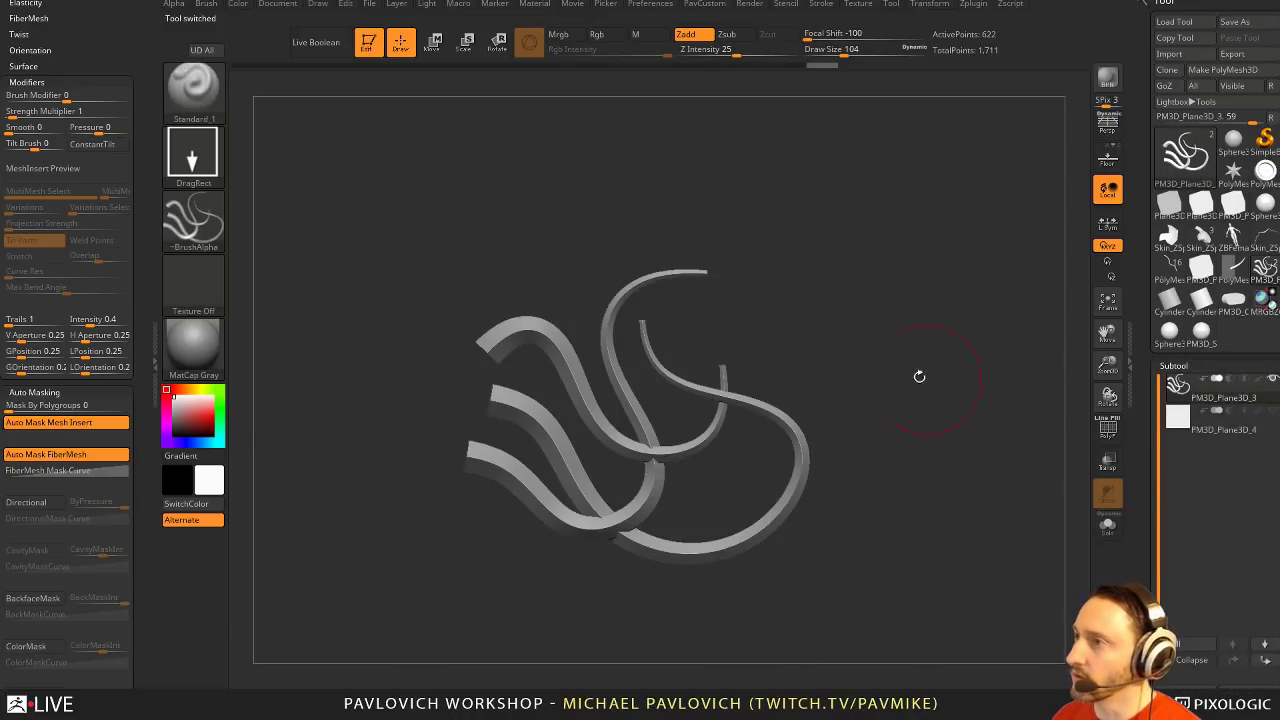
Create a new InsertMesh brush from the tubes
{"action": "key", "text": "b"}
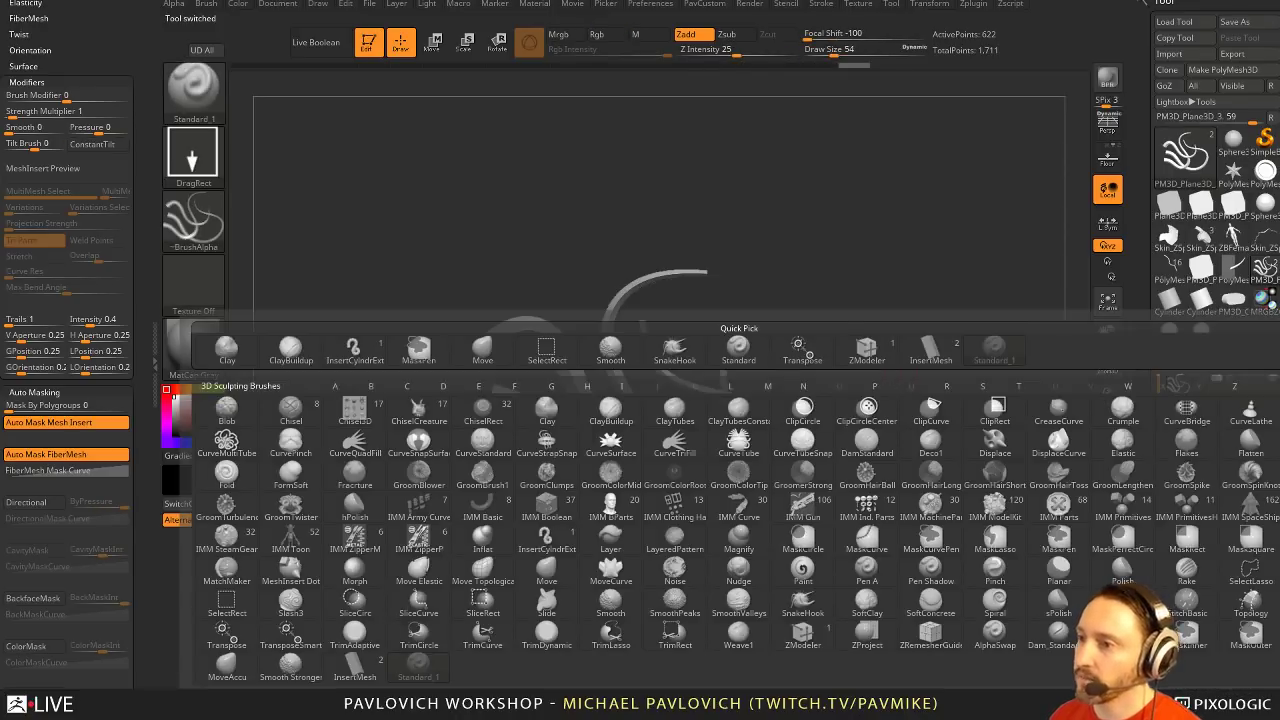
{"action": "left_click", "coordinate": [462, 702]}
{"action": "left_click", "coordinate": [570, 232]}
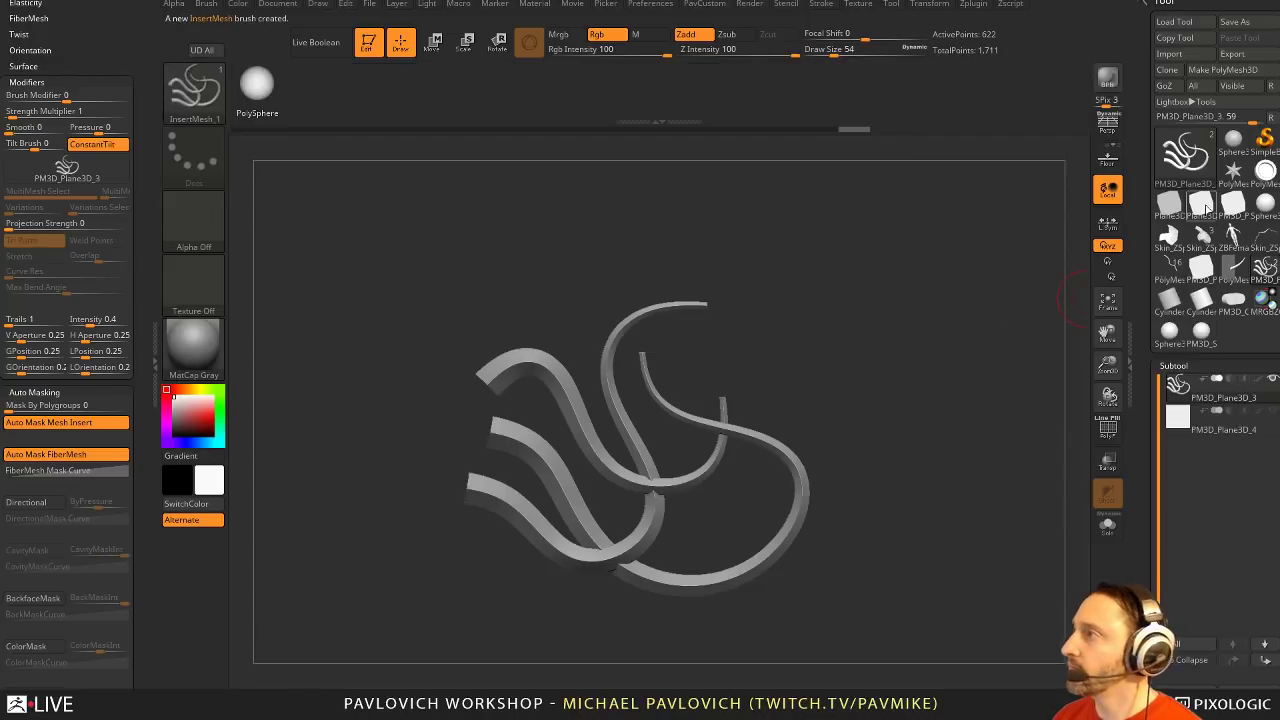
Switch to the PM3D_Cylinder3D_1 capsule and turn its curved end toward the view
{"action": "left_click", "coordinate": [1228, 305]}
{"action": "key", "text": "f"}
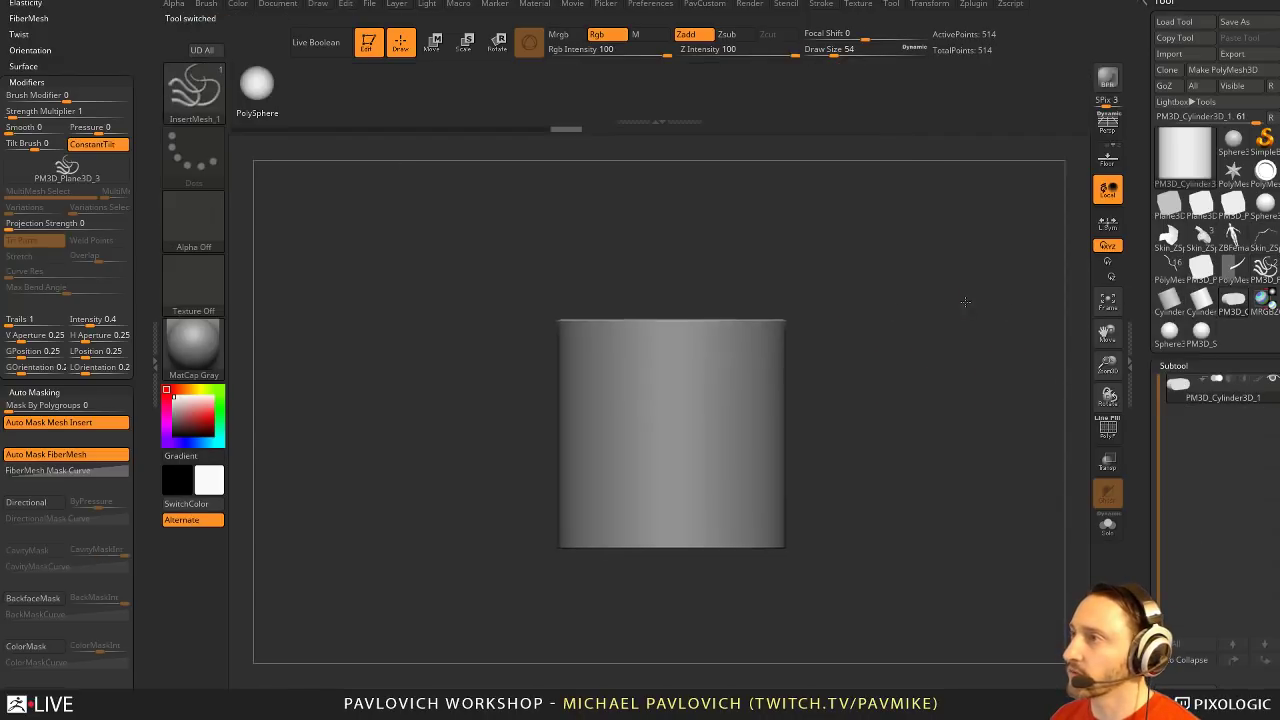
{"action": "left_click_drag", "start_coordinate": [965, 303], "coordinate": [935, 190]}
{"action": "left_click_drag", "start_coordinate": [1033, 349], "coordinate": [980, 368]}
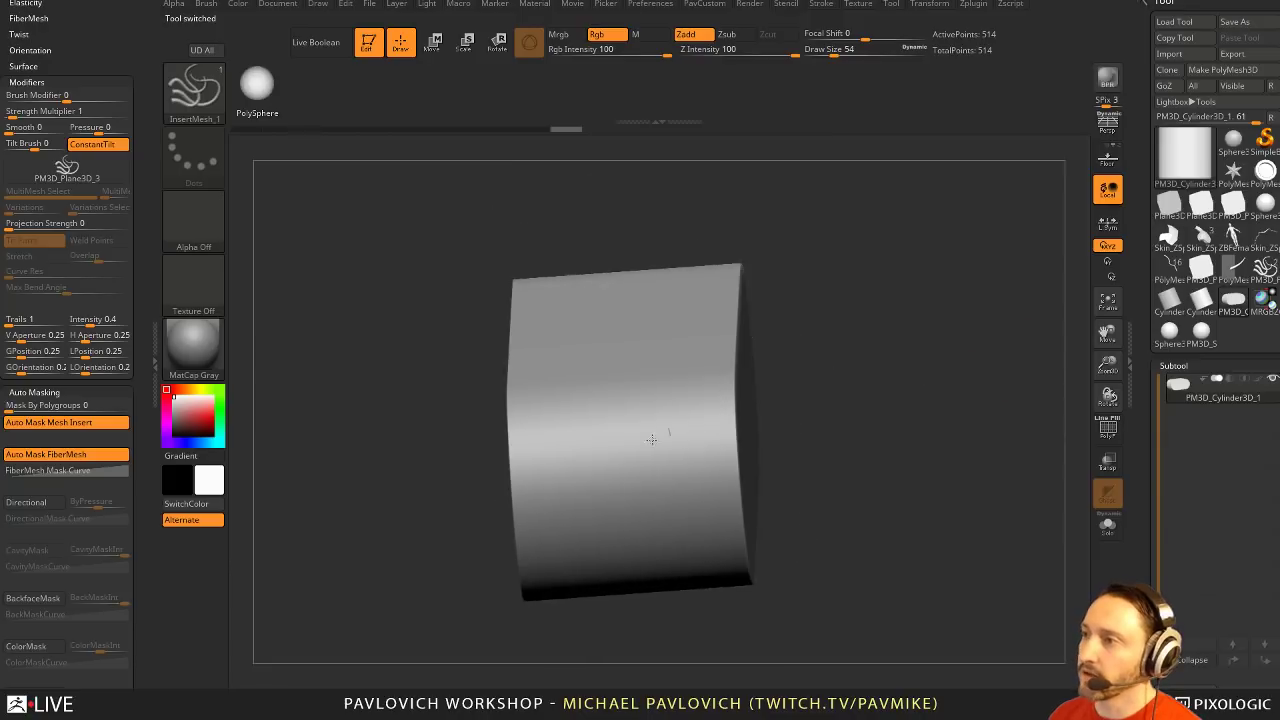
Try inserting the tubes on the capsule's curved end without projection, inspect the fit and undo it
{"action": "left_click_drag", "start_coordinate": [628, 445], "coordinate": [676, 512]}
{"action": "left_click_drag", "start_coordinate": [997, 423], "coordinate": [754, 464]}
{"action": "key", "text": "ctrl+z"}
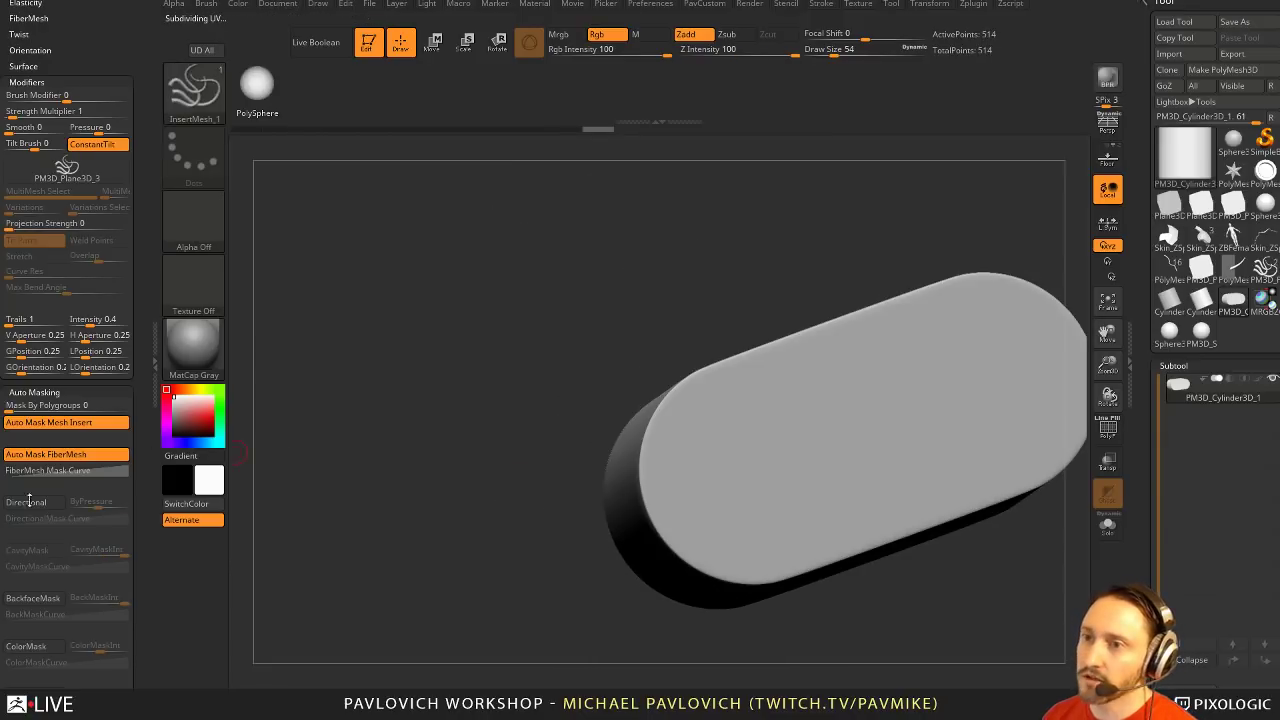
Set the insert brush's Projection Strength to 100 in its modifiers
{"action": "left_click_drag", "start_coordinate": [145, 525], "coordinate": [145, 374]}
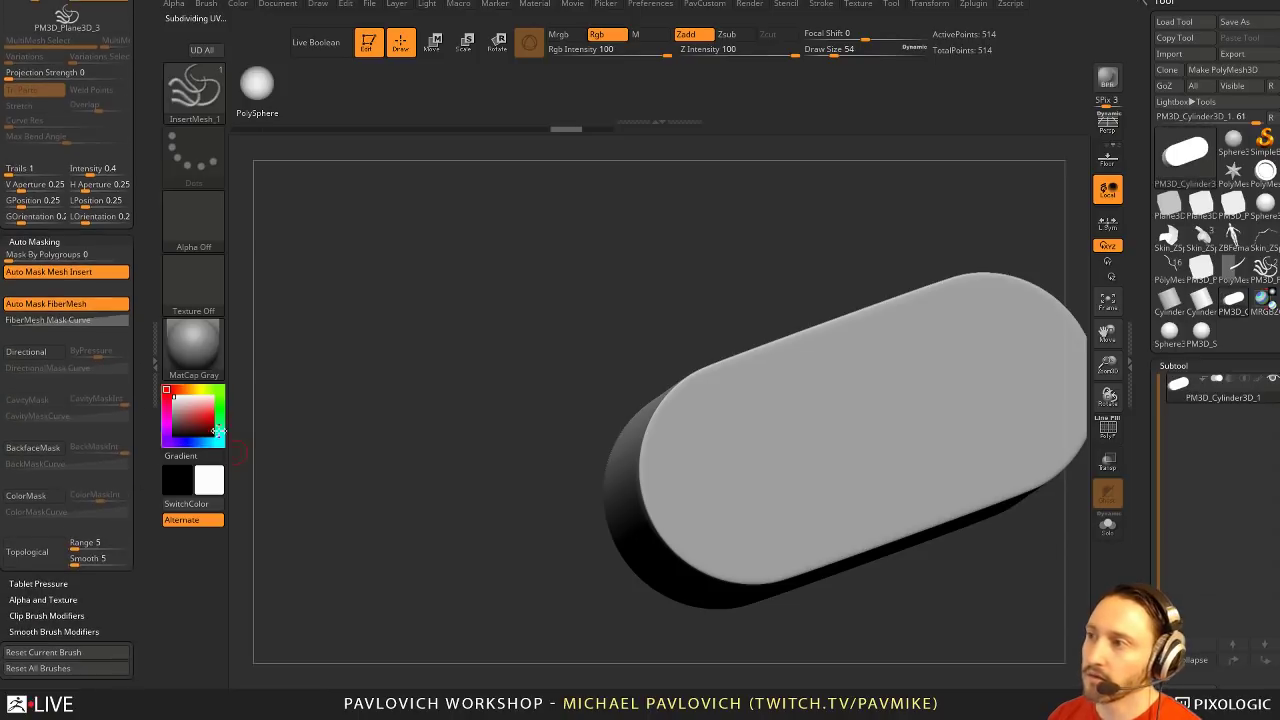
{"action": "left_click_drag", "start_coordinate": [386, 328], "coordinate": [436, 376]}
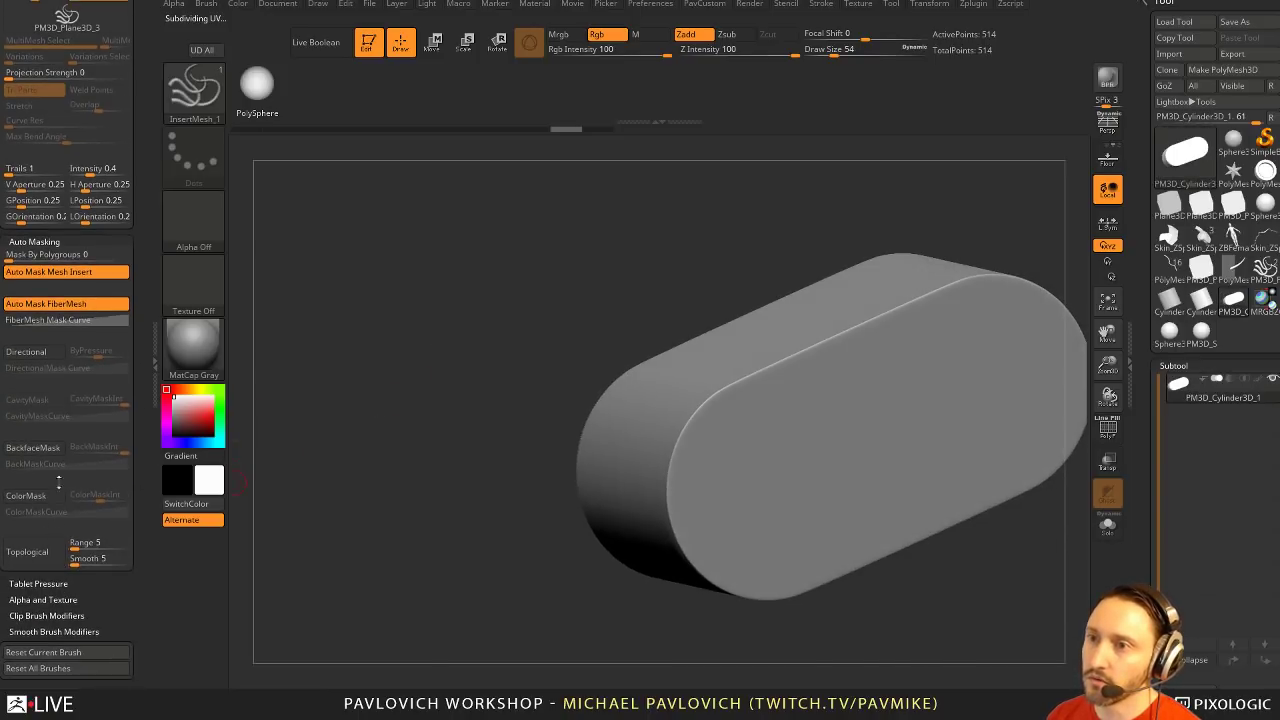
{"action": "left_click_drag", "start_coordinate": [144, 231], "coordinate": [144, 452]}
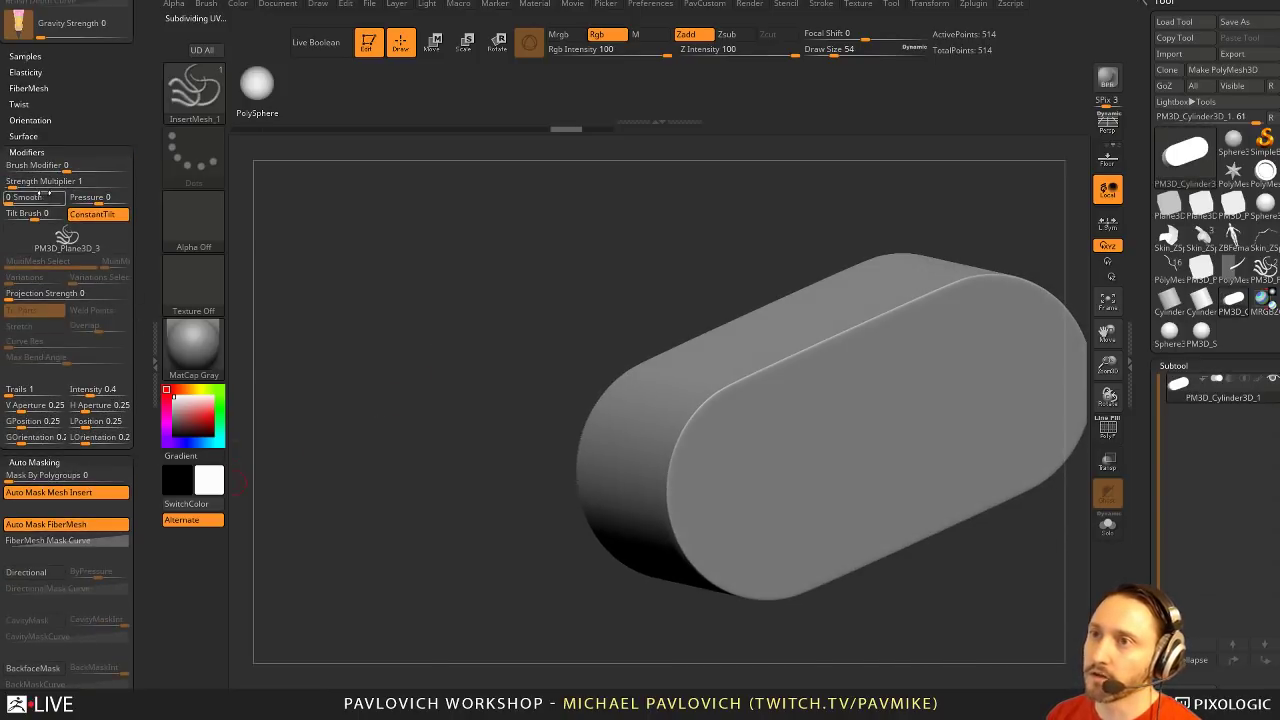
{"action": "left_click_drag", "start_coordinate": [41, 295], "coordinate": [147, 281]}
Try inserting the tubes on the capsule's curved end with full projection and undo the insertion
{"action": "left_click_drag", "start_coordinate": [449, 251], "coordinate": [494, 268]}
{"action": "left_click_drag", "start_coordinate": [628, 440], "coordinate": [538, 578]}
{"action": "key", "text": "ctrl+z"}
{"action": "key", "text": "shift"}
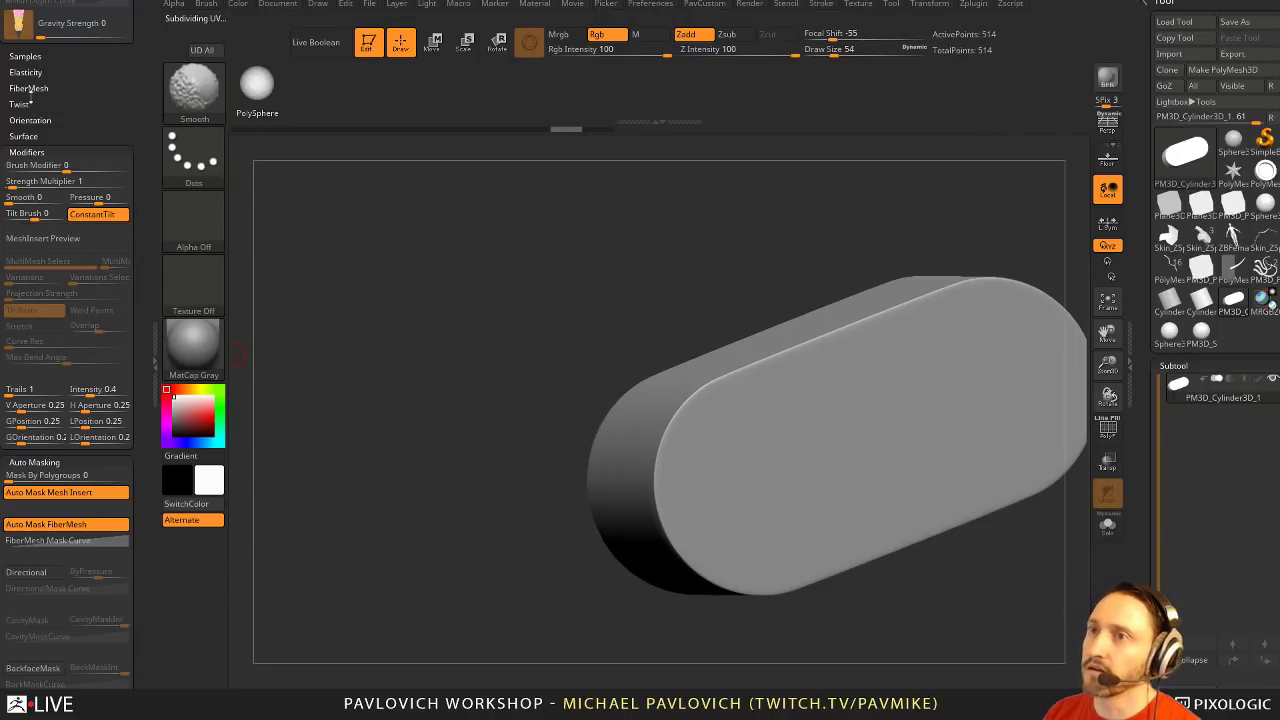
Set the insert brush's depth placement to an Imbed of -1 and angle the capsule's curved end into view
{"action": "left_click_drag", "start_coordinate": [72, 88], "coordinate": [74, 273]}
{"action": "key", "text": "shift"}
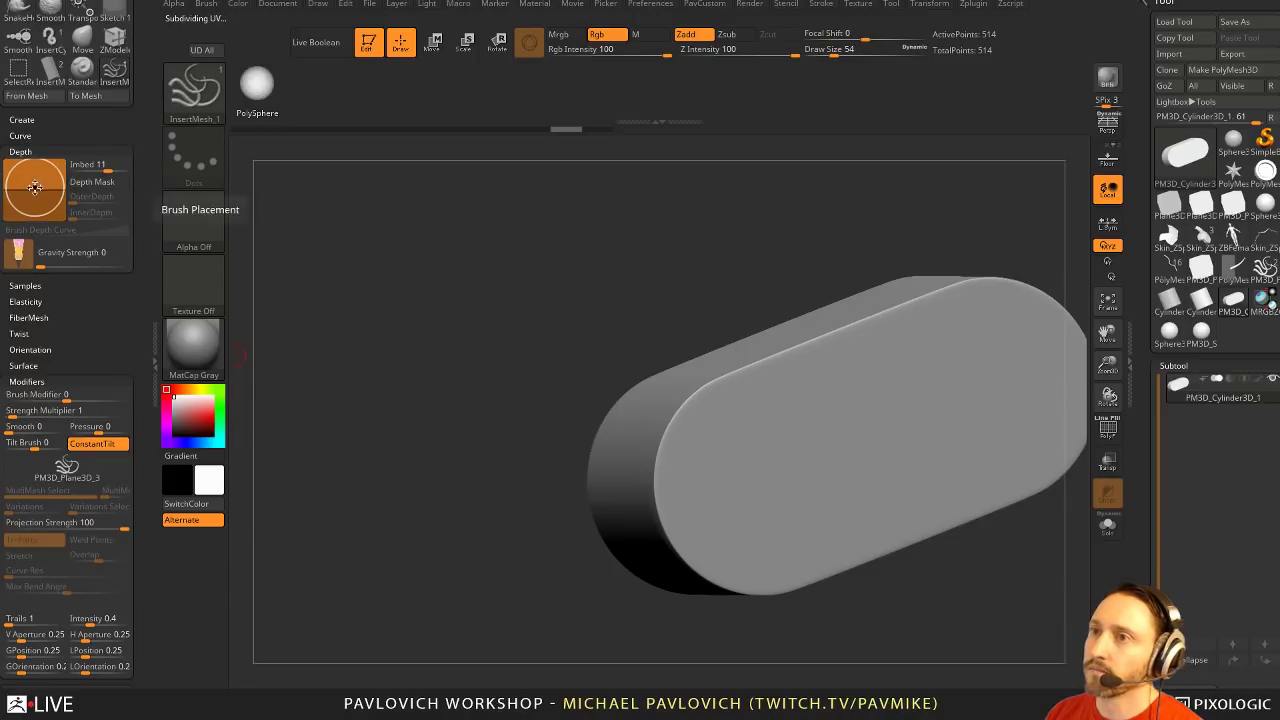
{"action": "left_click", "coordinate": [35, 190]}
{"action": "left_click_drag", "start_coordinate": [330, 290], "coordinate": [461, 388]}
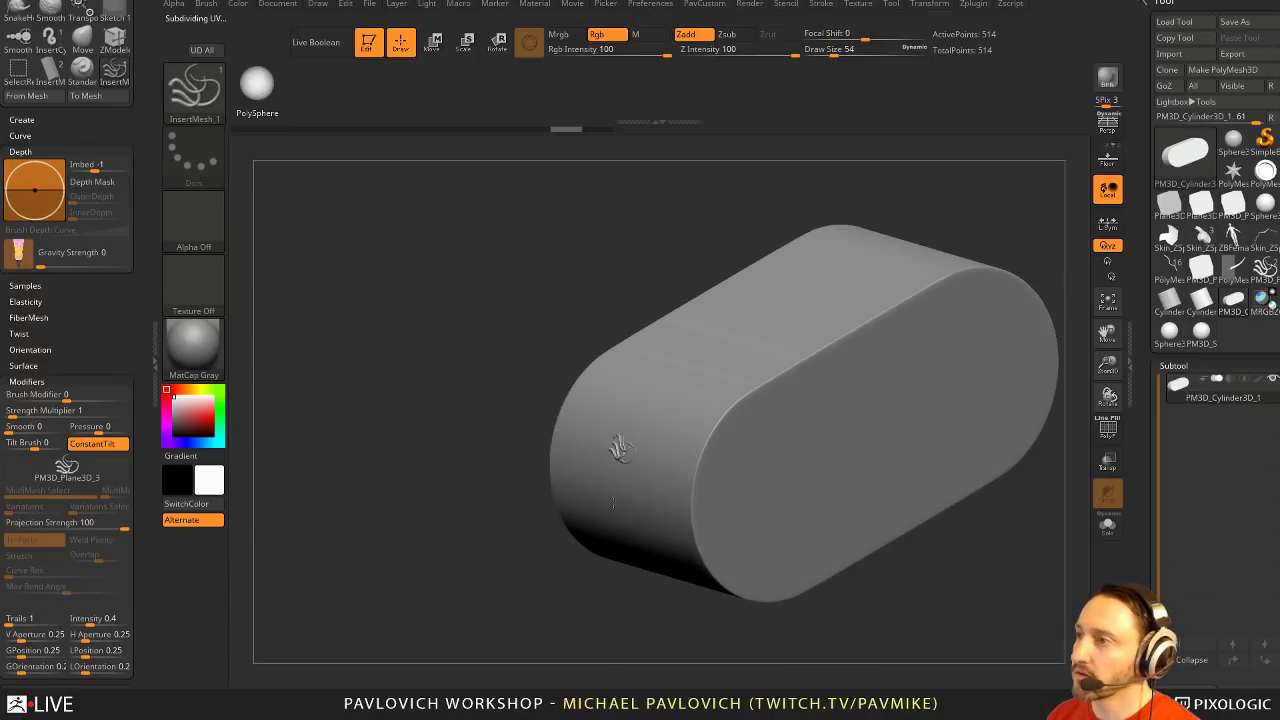
Try inserting the tubes into the capsule's curved end with the imbedded brush depth and undo the insertion
{"action": "left_click_drag", "start_coordinate": [620, 448], "coordinate": [577, 609]}
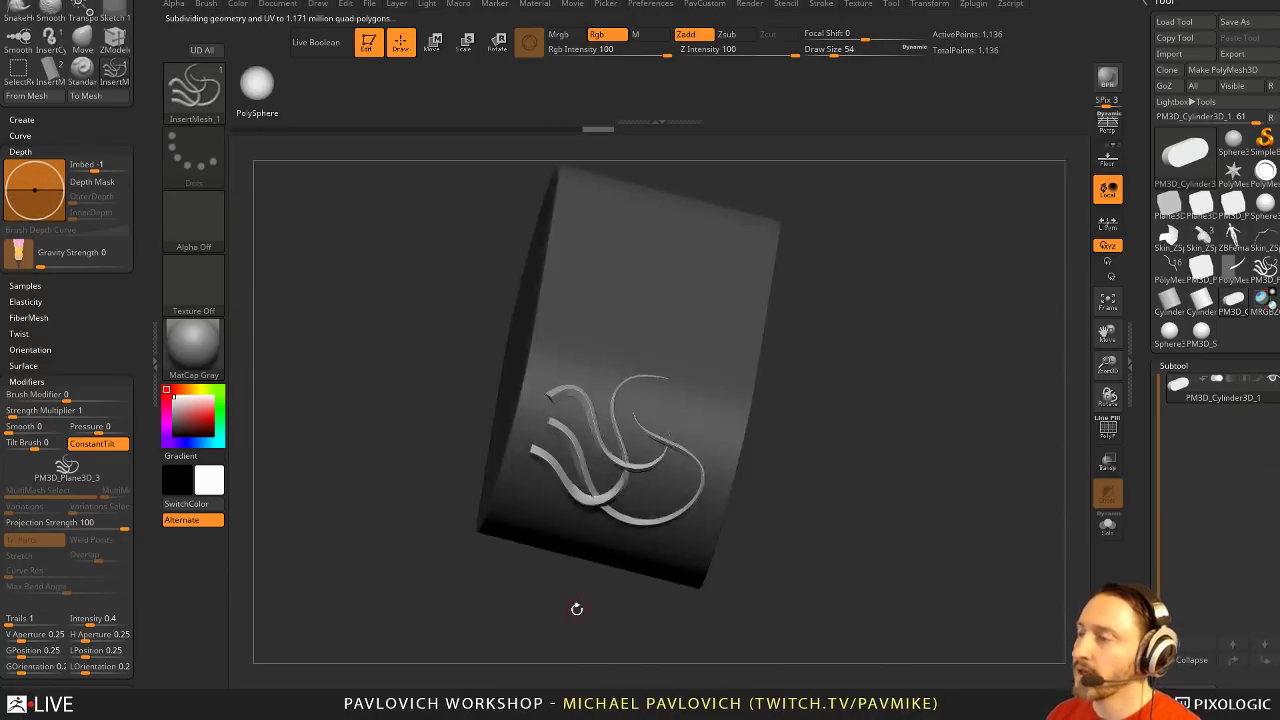
{"action": "key", "text": "ctrl+z"}
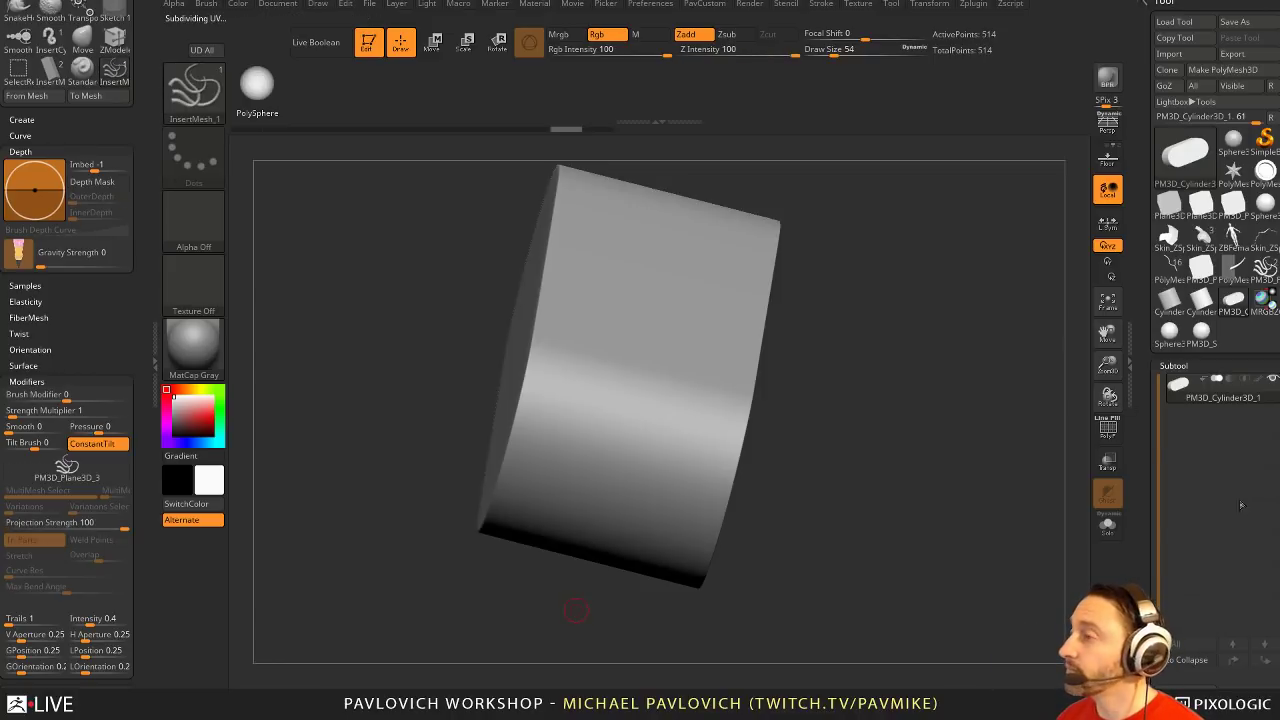
Append a PolyMesh3D star as a new subtool, select it and make the other subtools transparent
{"action": "left_click_drag", "start_coordinate": [1143, 531], "coordinate": [1143, 379]}
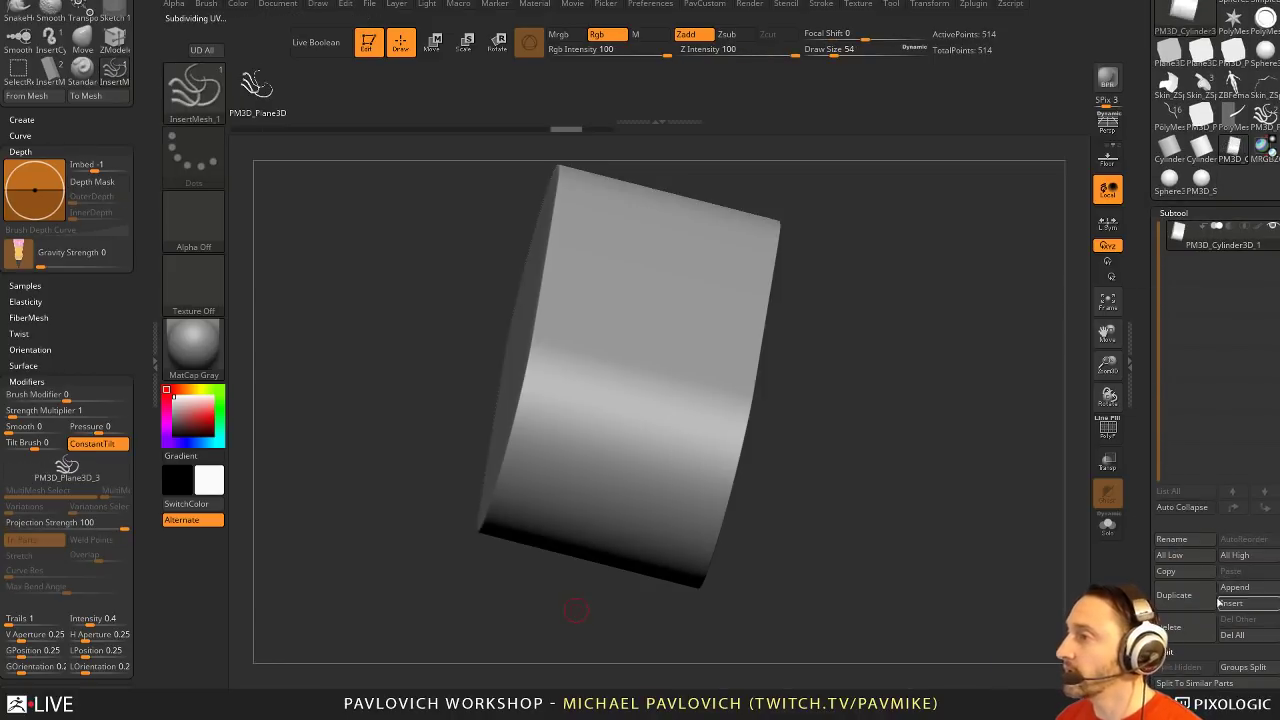
{"action": "left_click", "coordinate": [1230, 588]}
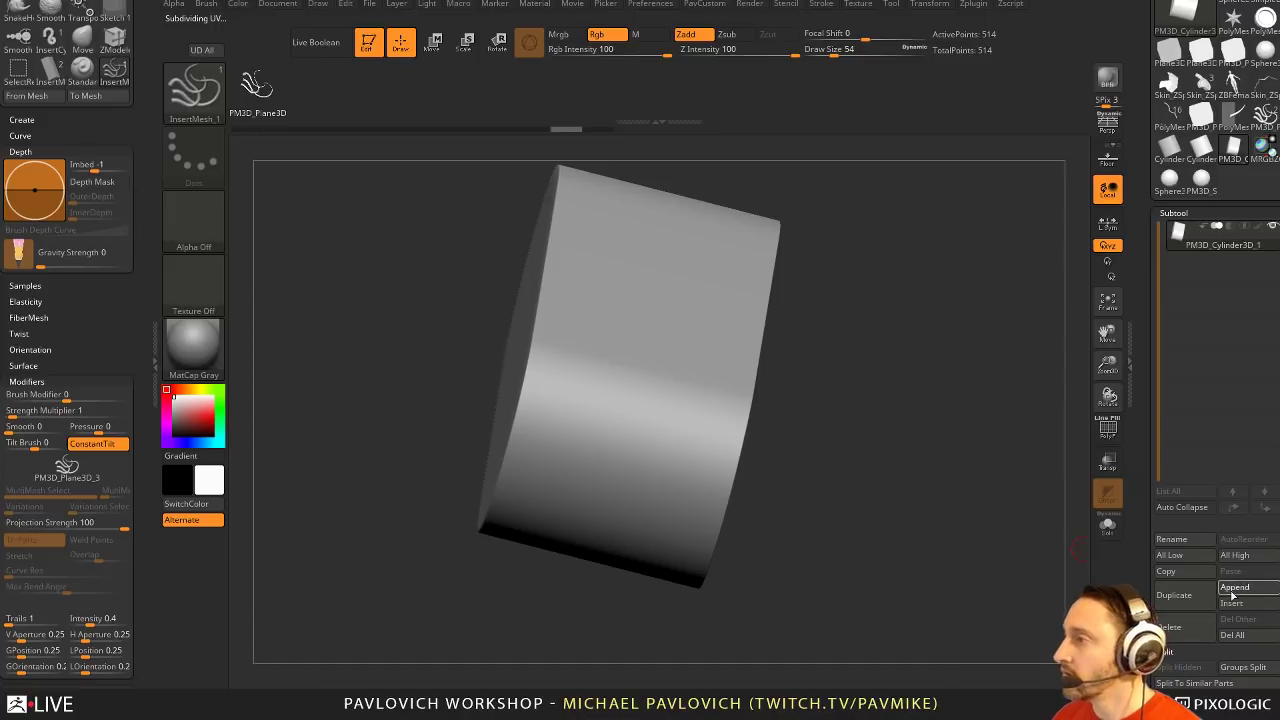
{"action": "left_click", "coordinate": [1227, 592]}
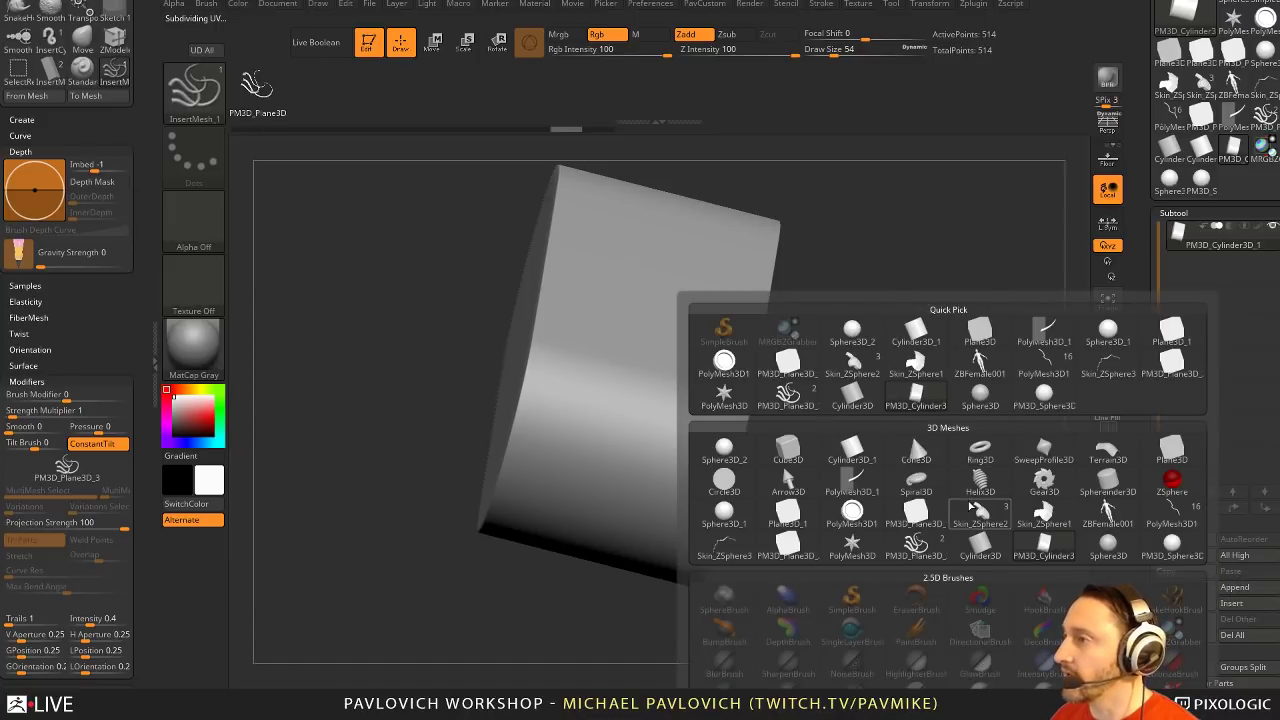
{"action": "left_click", "coordinate": [852, 545]}
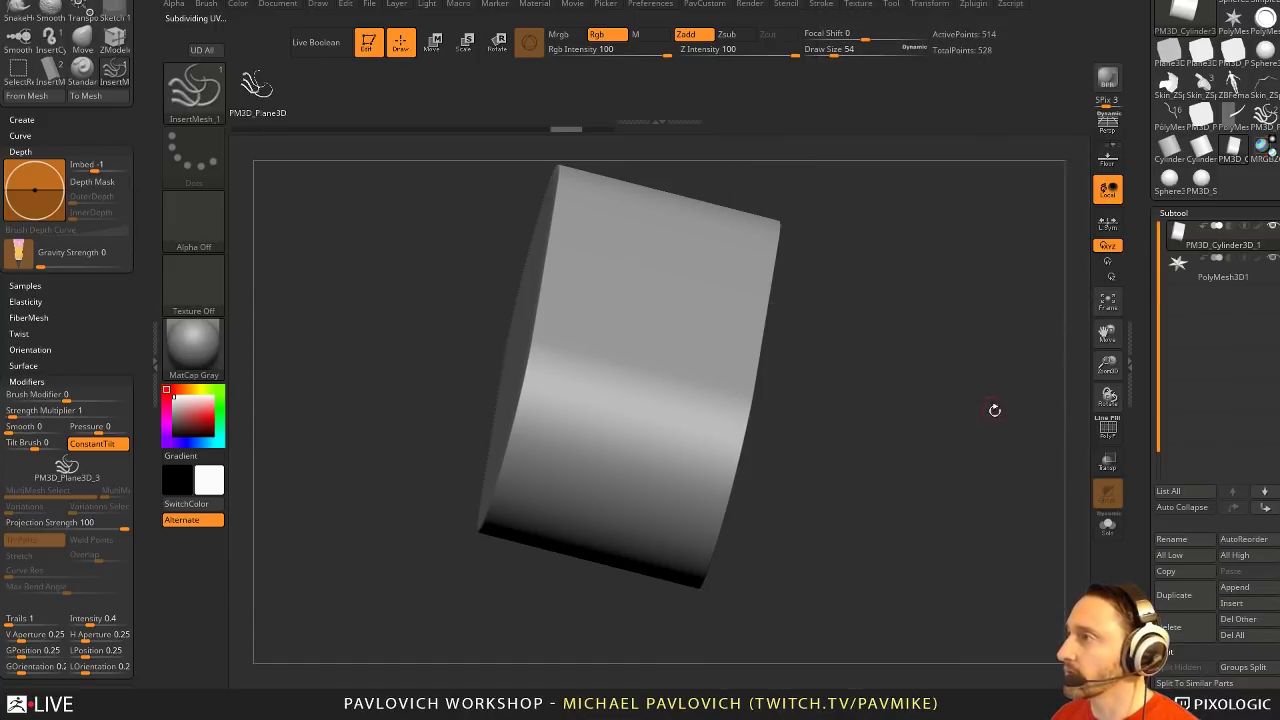
{"action": "left_click_drag", "start_coordinate": [995, 410], "coordinate": [983, 392]}
{"action": "left_click", "coordinate": [1220, 272]}
{"action": "left_click", "coordinate": [1115, 464]}
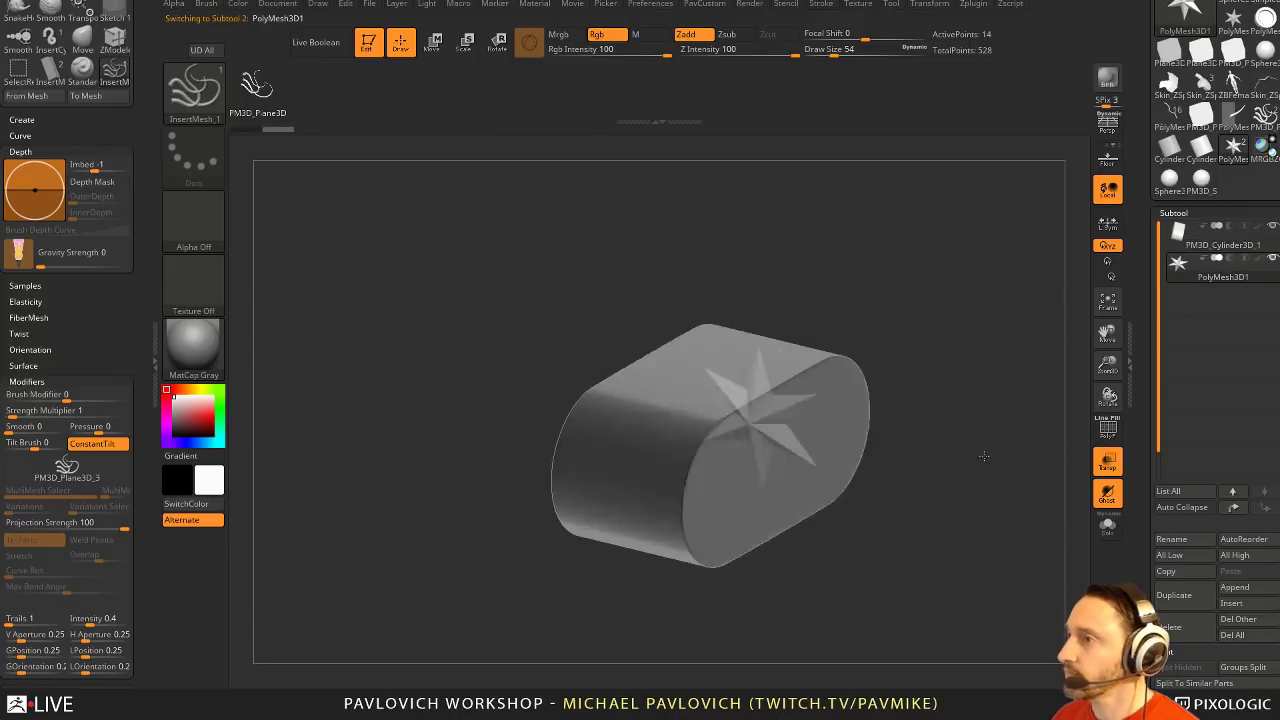
Scale the star subtool down so that it fits inside the capsule
{"action": "left_click_drag", "start_coordinate": [986, 454], "coordinate": [958, 450]}
{"action": "key", "text": "w"}
{"action": "left_click_drag", "start_coordinate": [789, 411], "coordinate": [829, 478]}
{"action": "left_click_drag", "start_coordinate": [990, 450], "coordinate": [1005, 415]}
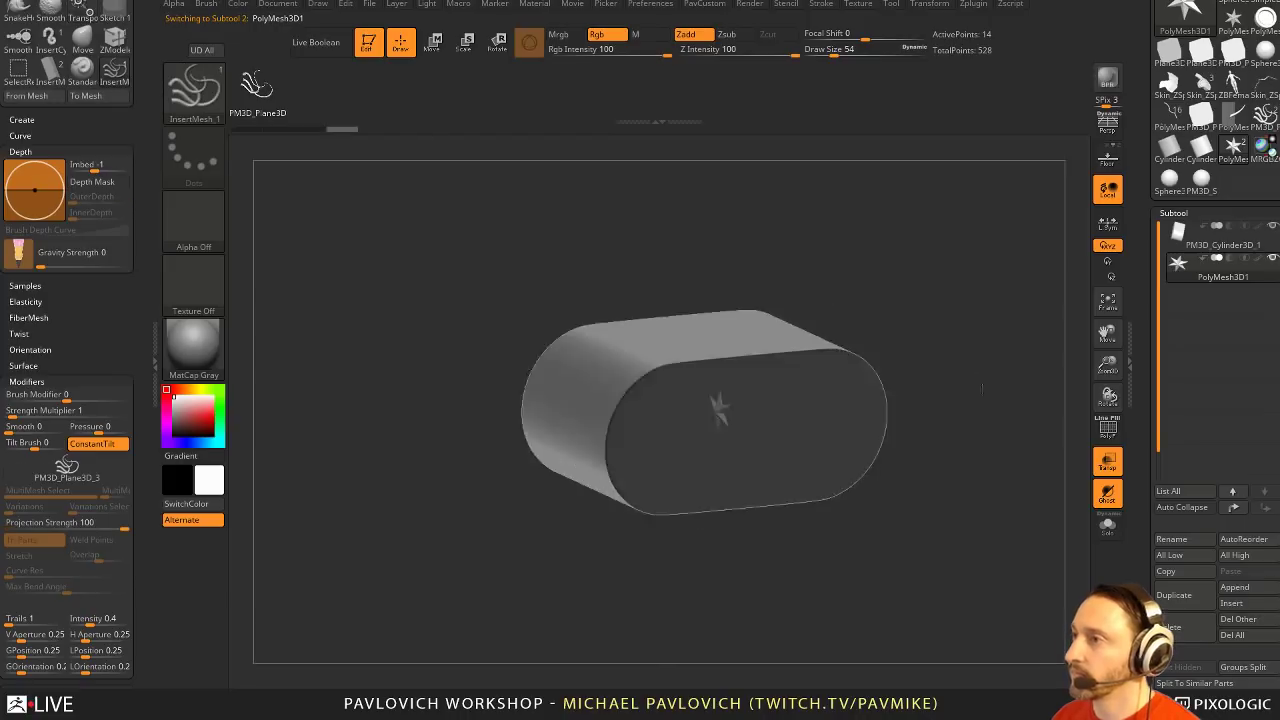
{"action": "left_click_drag", "start_coordinate": [982, 390], "coordinate": [998, 409]}
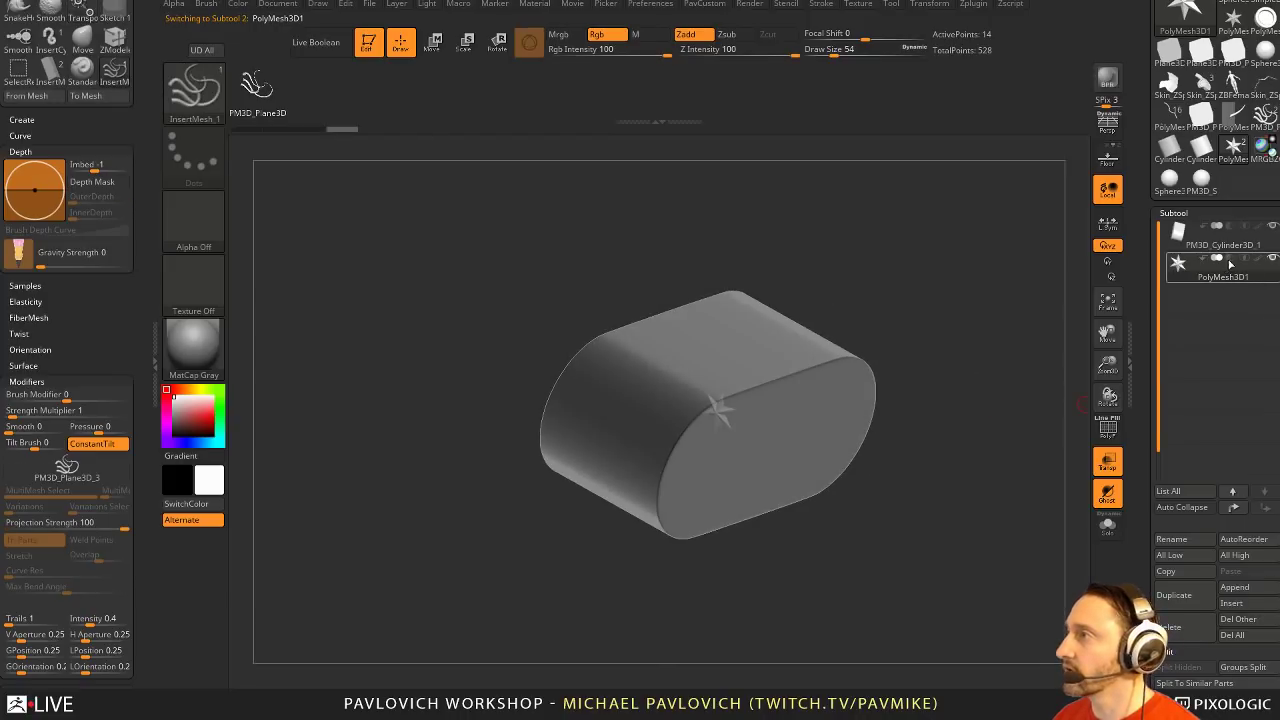
Set the star subtool to subtraction, turn on Live Boolean and switch transparency off
{"action": "left_click_drag", "start_coordinate": [940, 362], "coordinate": [929, 374]}
{"action": "left_click", "coordinate": [318, 45]}
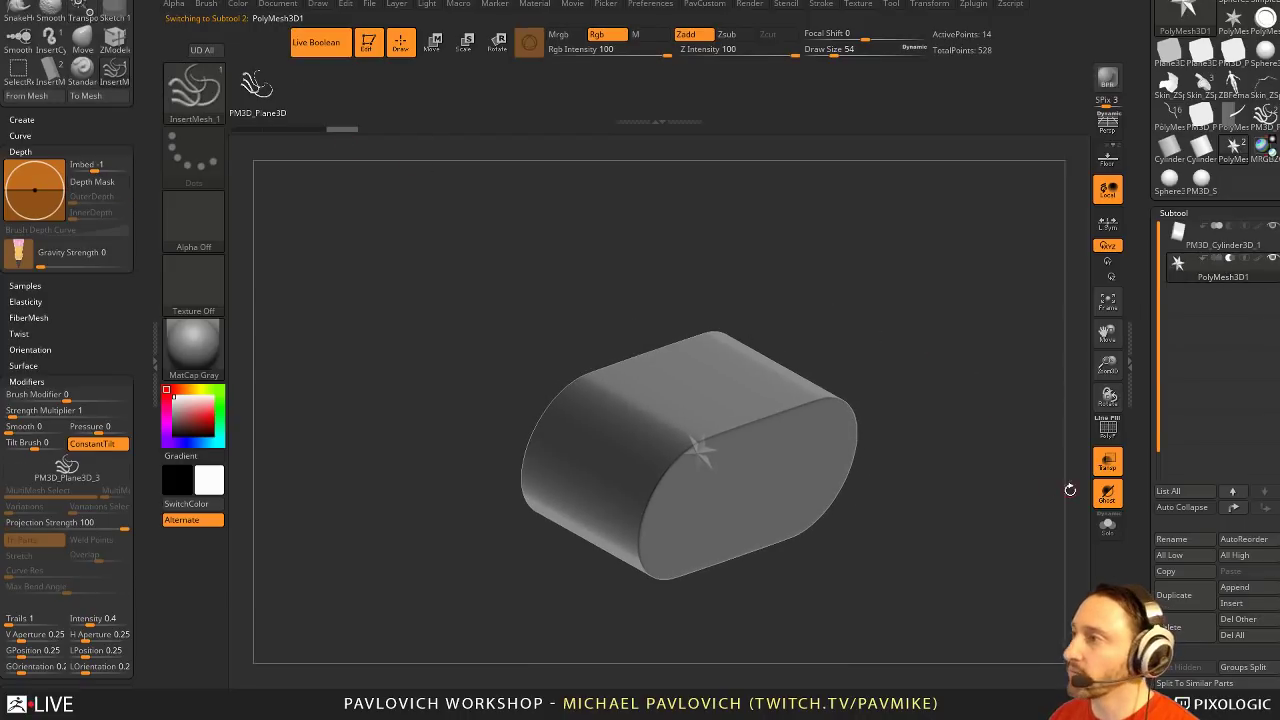
{"action": "left_click", "coordinate": [1107, 461]}
{"action": "left_click_drag", "start_coordinate": [1000, 434], "coordinate": [1020, 461]}
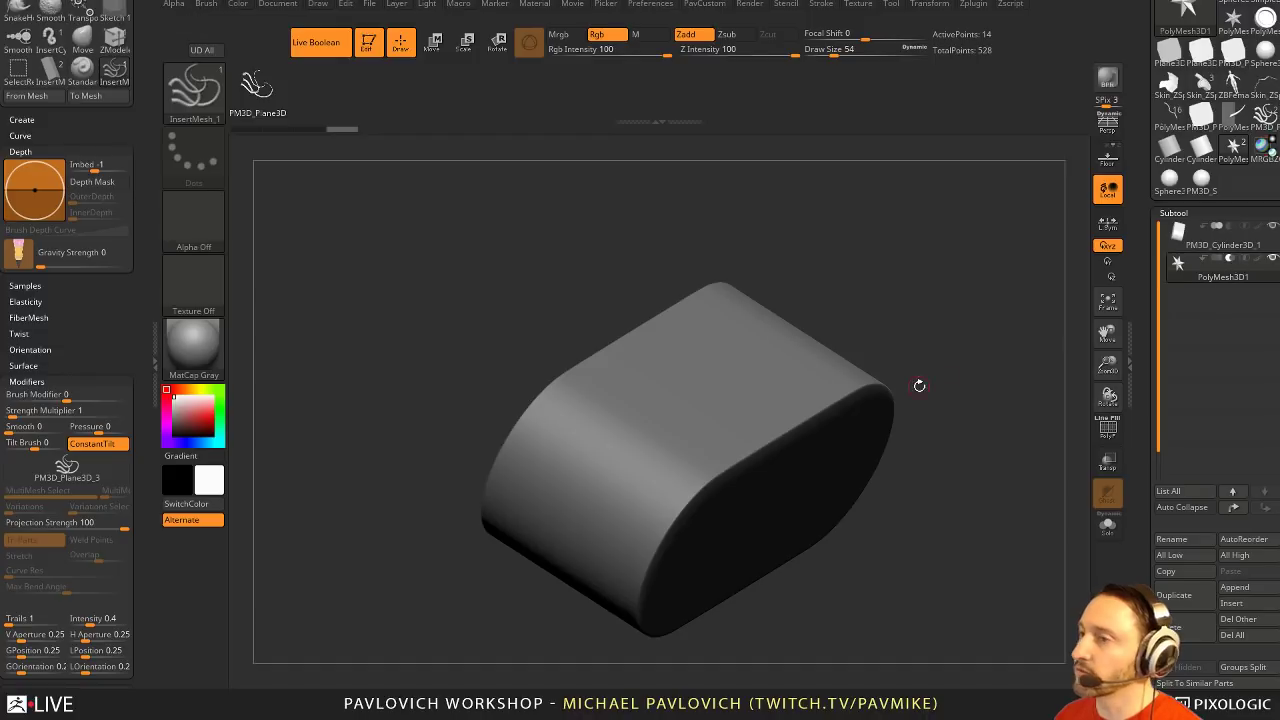
Try inserting the tubes on the capsule's surface with the subtractive star subtool active and undo the insertion
{"action": "left_click_drag", "start_coordinate": [600, 477], "coordinate": [682, 424]}
{"action": "left_click_drag", "start_coordinate": [922, 452], "coordinate": [948, 428]}
{"action": "key", "text": "ctrl+z"}
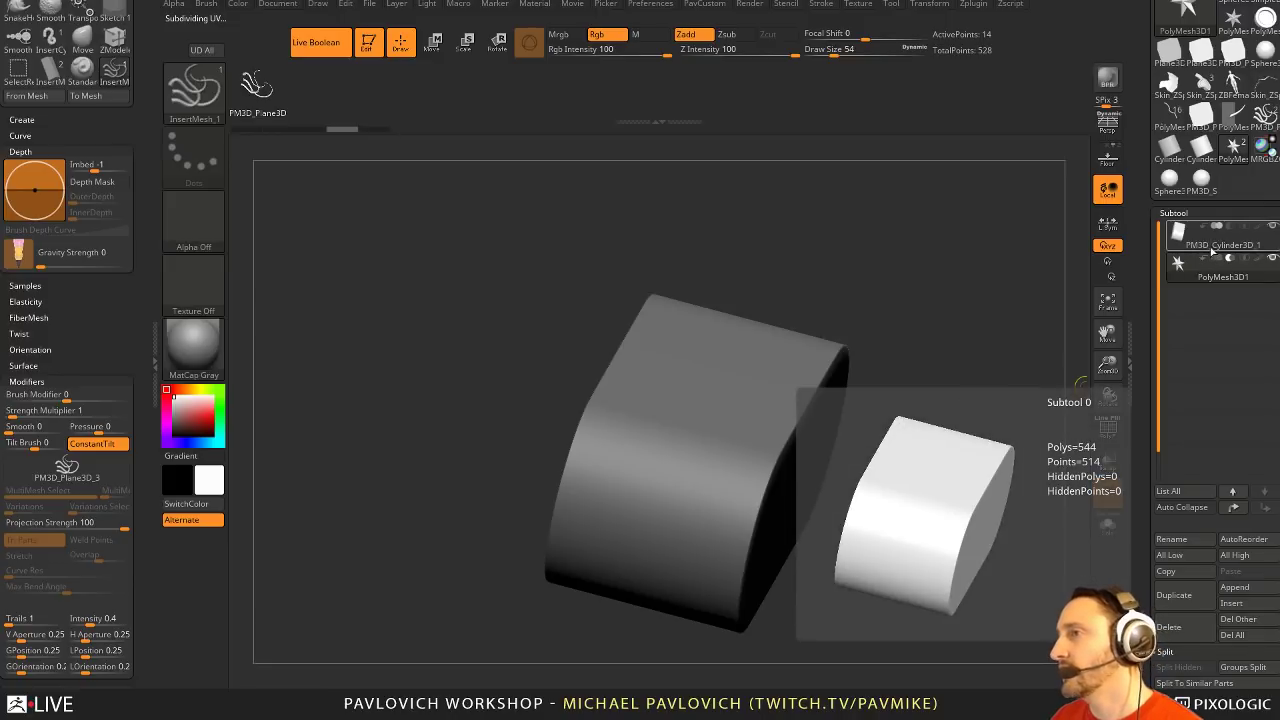
{"action": "left_click_drag", "start_coordinate": [968, 299], "coordinate": [801, 403]}
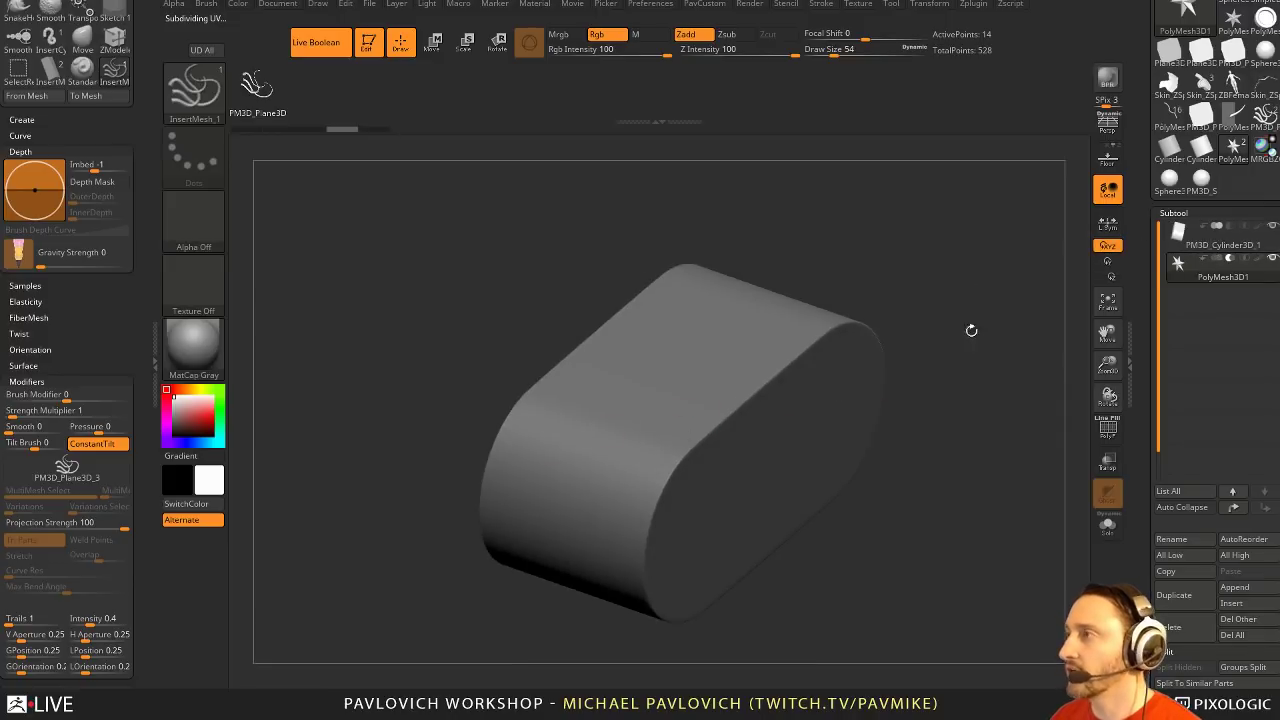
Insert the tubes on the capsule subtool's curved end and split the masked points into a separate subtool
{"action": "left_click", "coordinate": [1212, 245]}
{"action": "left_click_drag", "start_coordinate": [972, 340], "coordinate": [857, 368]}
{"action": "left_click_drag", "start_coordinate": [637, 441], "coordinate": [640, 520]}
{"action": "left_click_drag", "start_coordinate": [978, 520], "coordinate": [1001, 418]}
{"action": "key", "text": "3"}
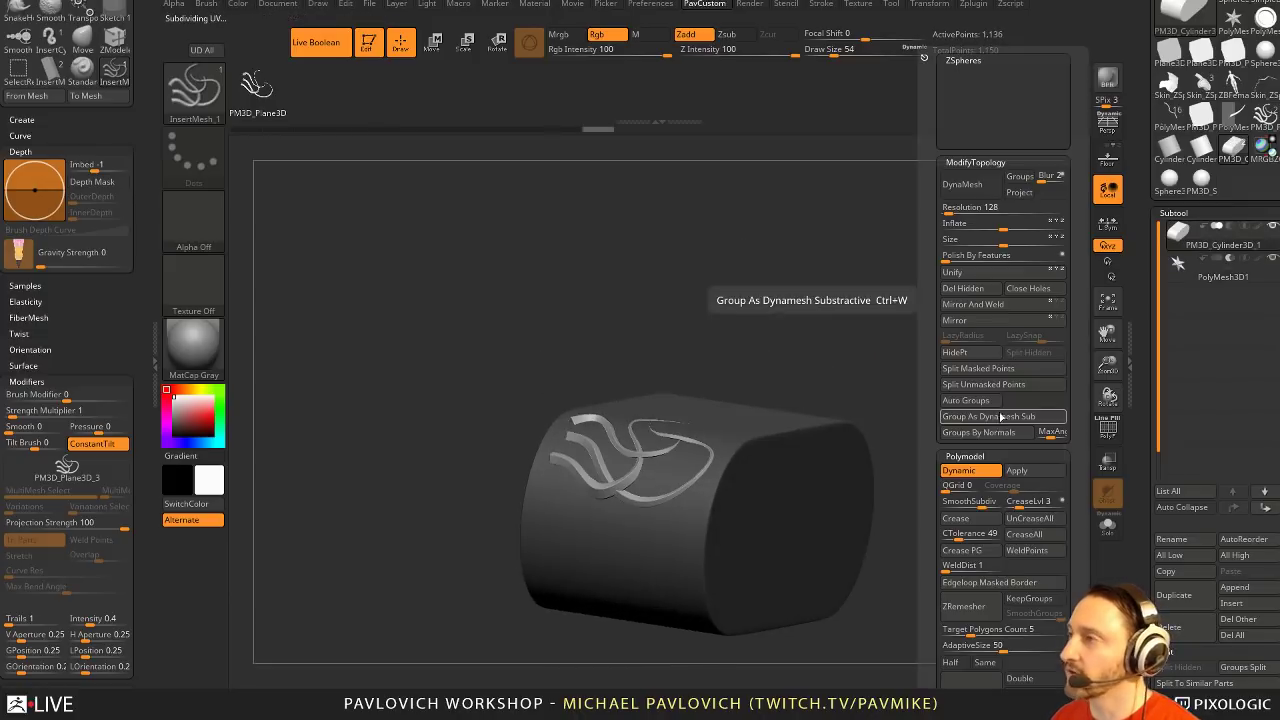
{"action": "left_click", "coordinate": [1005, 371]}
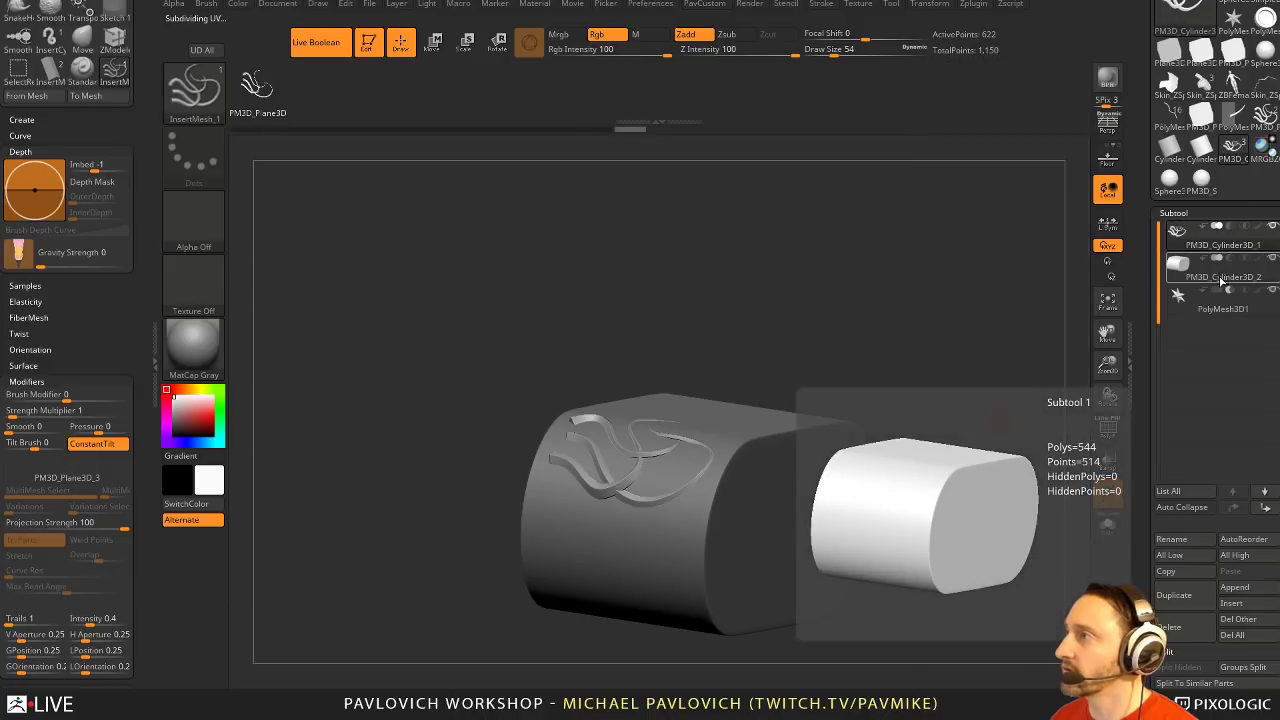
Move the tubes subtool below the capsule, merge it down with the star and set the result to subtraction
{"action": "left_click", "coordinate": [1212, 245]}
{"action": "left_click", "coordinate": [1264, 491]}
{"action": "key", "text": "ctrl+e"}
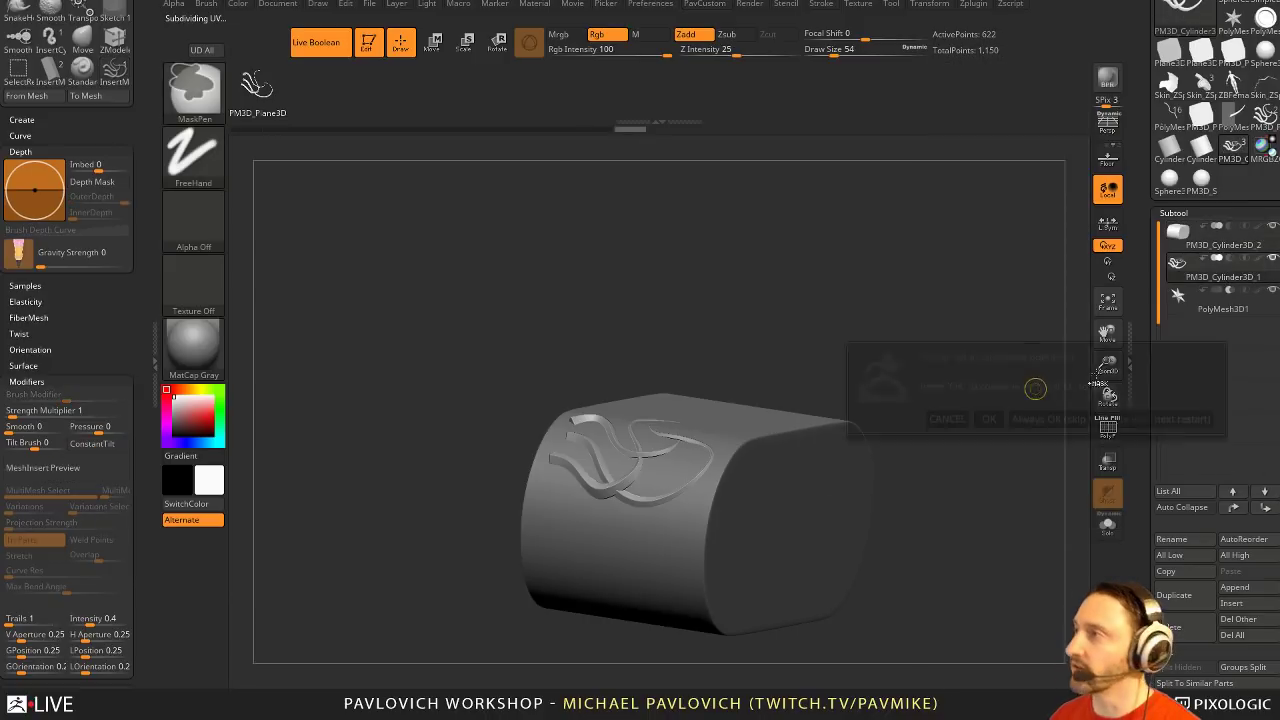
{"action": "left_click", "coordinate": [1125, 418]}
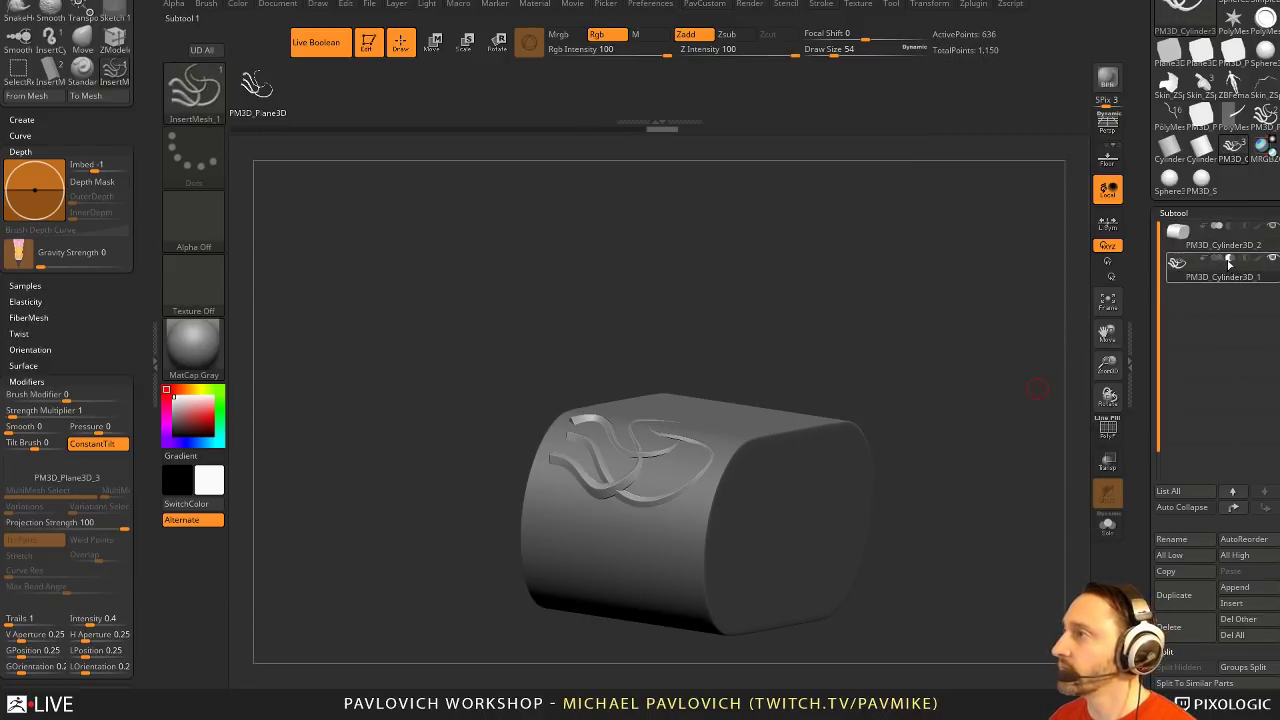
Switch to the Move brush with a Draw Size of 415 and bring the carved tubes into view
{"action": "mouse_move", "coordinate": [952, 332]}
{"action": "left_mouse_down"}
{"action": "mouse_move", "coordinate": [961, 386]}
{"action": "mouse_move", "coordinate": [1016, 366]}
{"action": "mouse_move", "coordinate": [934, 363]}
{"action": "mouse_move", "coordinate": [982, 366]}
{"action": "mouse_move", "coordinate": [971, 368]}
{"action": "left_mouse_up"}
{"action": "key", "text": "s"}
{"action": "key", "text": "b"}
{"action": "key", "text": "m"}
{"action": "key", "text": "v"}
{"action": "key", "text": "s"}
{"action": "key", "text": "s"}
{"action": "key", "text": "s"}
{"action": "left_click_drag", "start_coordinate": [900, 336], "coordinate": [845, 350]}
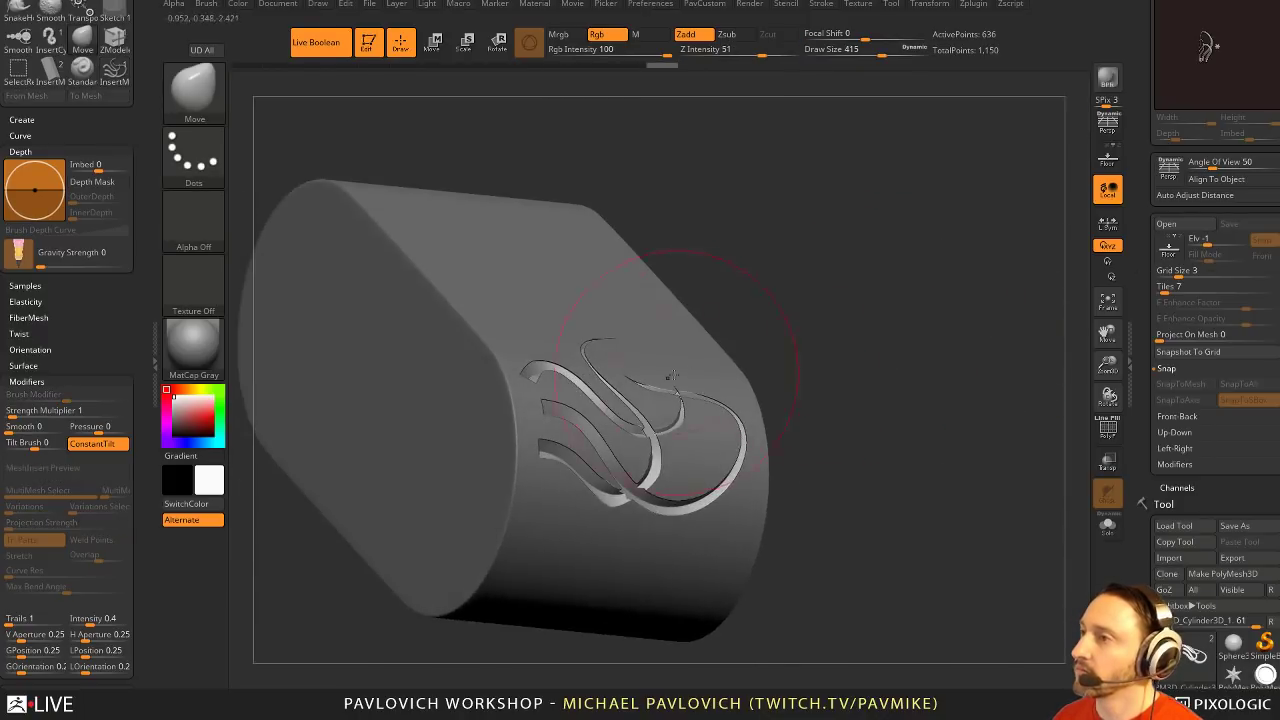
Check the tubes' wireframe with polyframe and turn off Topological auto masking for the Move brush
{"action": "left_click", "coordinate": [1107, 431]}
{"action": "left_click_drag", "start_coordinate": [900, 400], "coordinate": [976, 433], "text": "alt"}
{"action": "left_click_drag", "start_coordinate": [123, 520], "coordinate": [121, 38]}
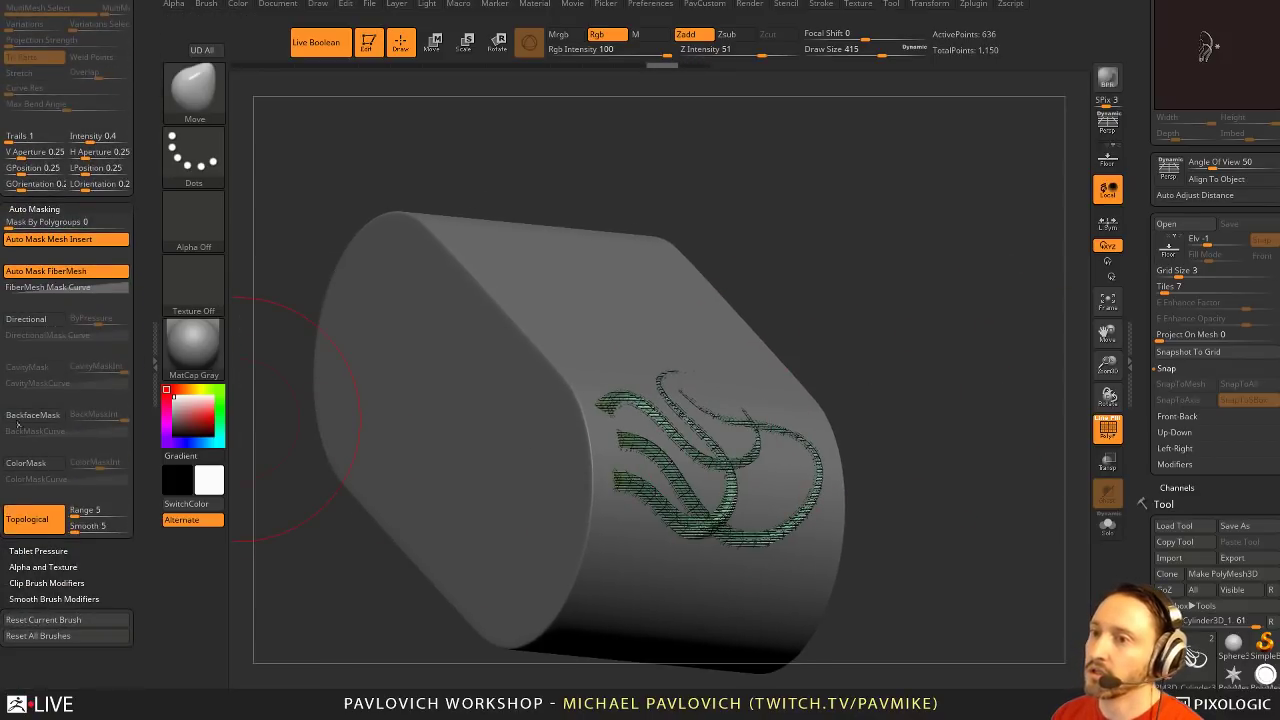
{"action": "left_click", "coordinate": [27, 519]}
{"action": "left_click_drag", "start_coordinate": [926, 314], "coordinate": [866, 334]}
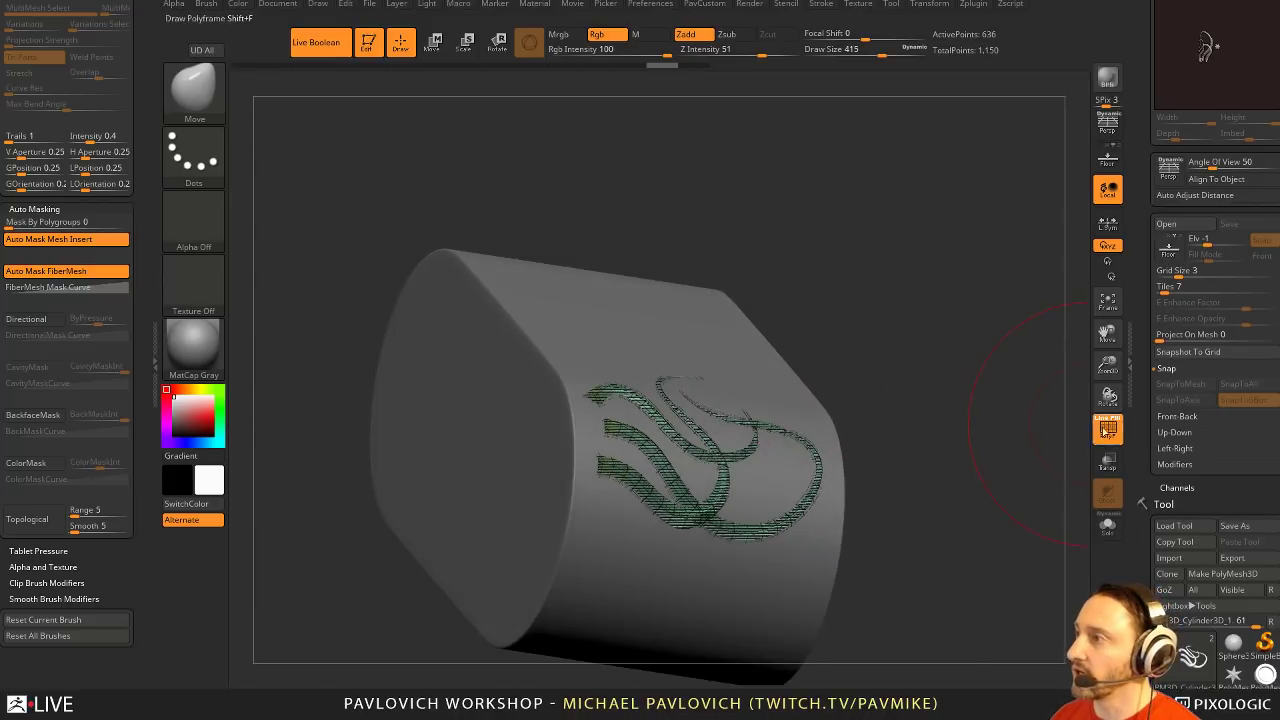
{"action": "left_click", "coordinate": [1107, 430]}
Enlarge the Move brush to a Draw Size of about 602 and adjust the carved tubes on the curved end
{"action": "key", "text": "s"}
{"action": "left_click", "coordinate": [815, 401]}
{"action": "left_click_drag", "start_coordinate": [698, 396], "coordinate": [704, 385]}
{"action": "left_click_drag", "start_coordinate": [931, 381], "coordinate": [891, 419]}
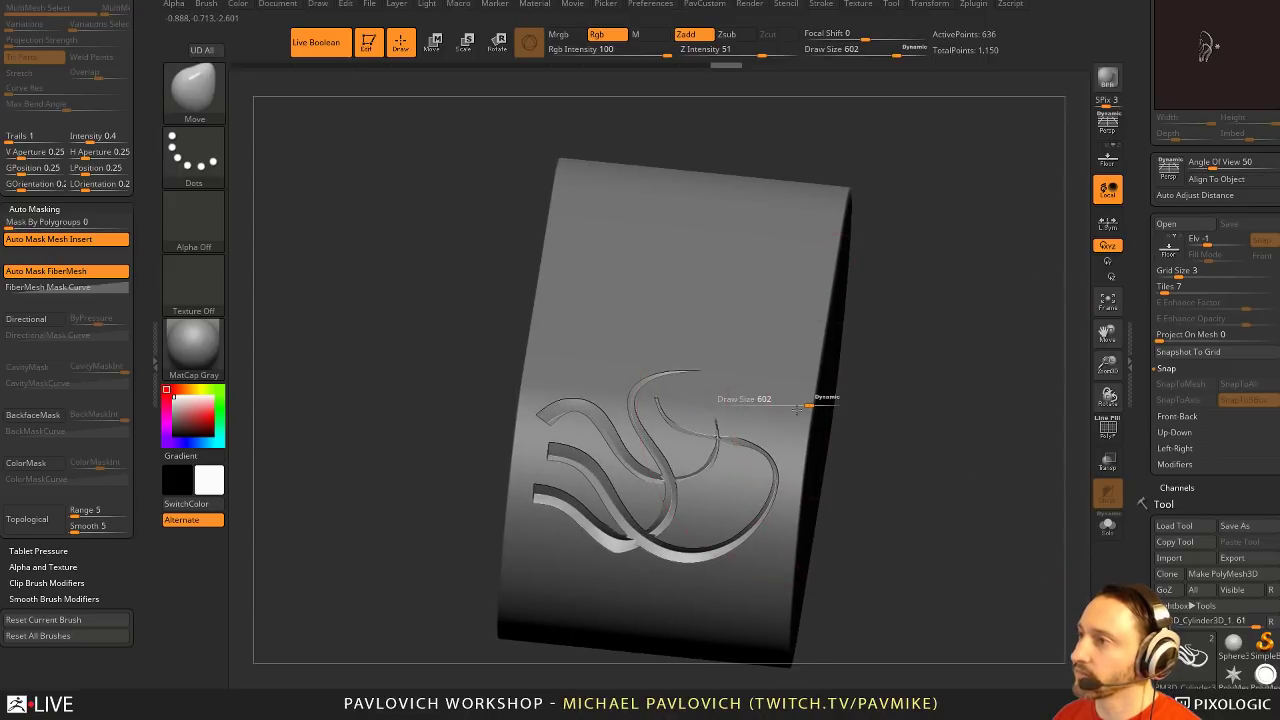
{"action": "left_click_drag", "start_coordinate": [799, 407], "coordinate": [776, 406]}
{"action": "mouse_move", "coordinate": [968, 402]}
{"action": "left_mouse_down"}
{"action": "mouse_move", "coordinate": [917, 401]}
{"action": "mouse_move", "coordinate": [957, 437]}
{"action": "mouse_move", "coordinate": [960, 411]}
{"action": "mouse_move", "coordinate": [894, 371]}
{"action": "left_mouse_up"}
Set the Draw Size to 97 and switch to the InsertMesh curve brush with the PolyMesh3D_1 tube
{"action": "key", "text": "s"}
{"action": "key", "text": "b"}
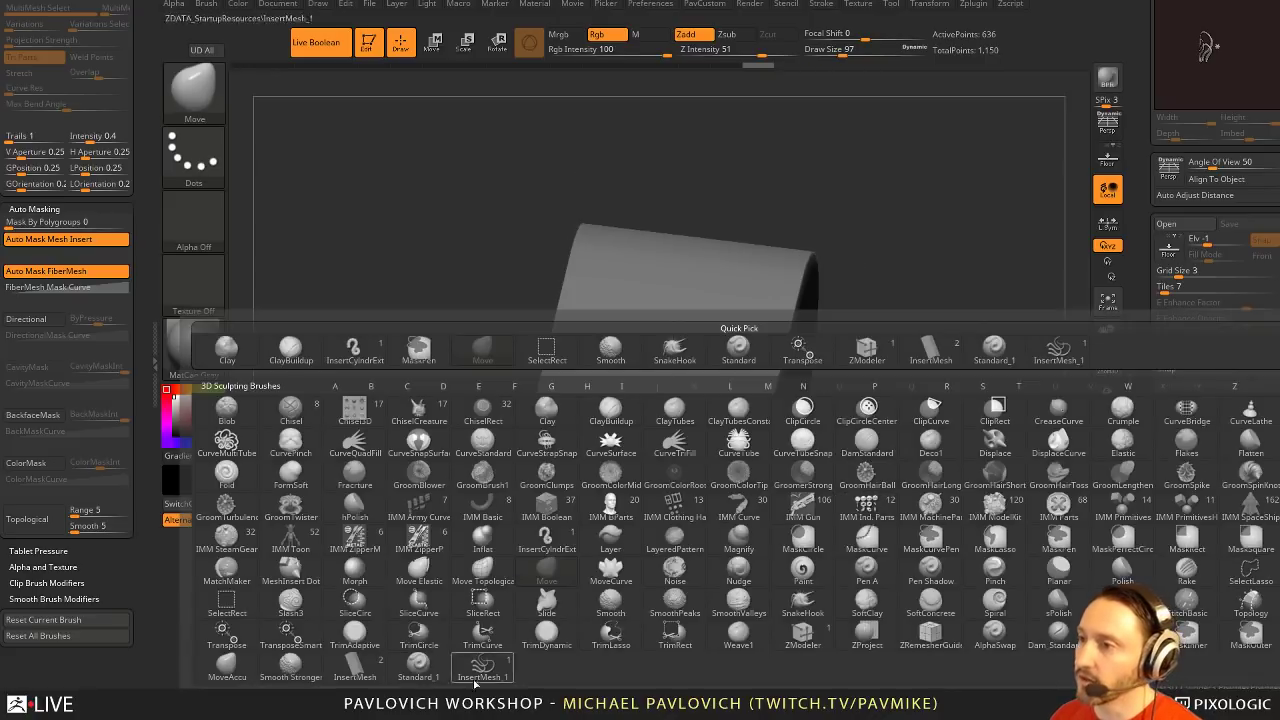
{"action": "left_click", "coordinate": [483, 668]}
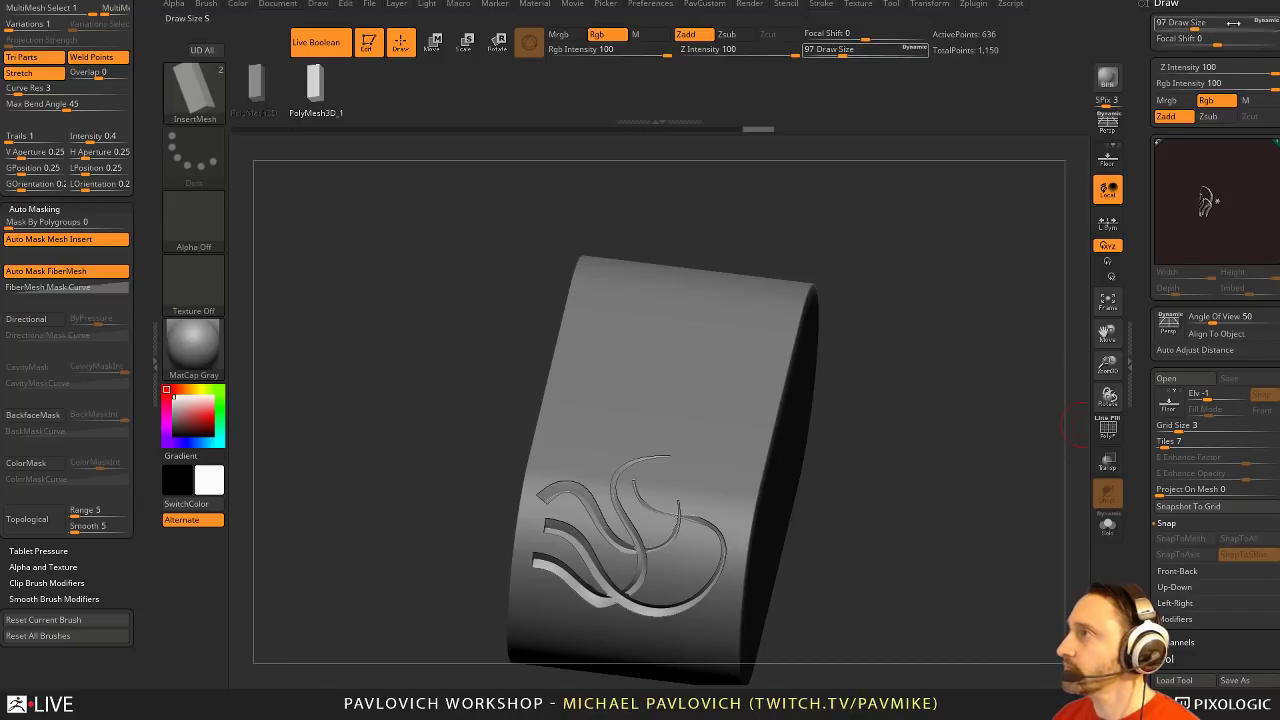
{"action": "left_click", "coordinate": [1143, 4]}
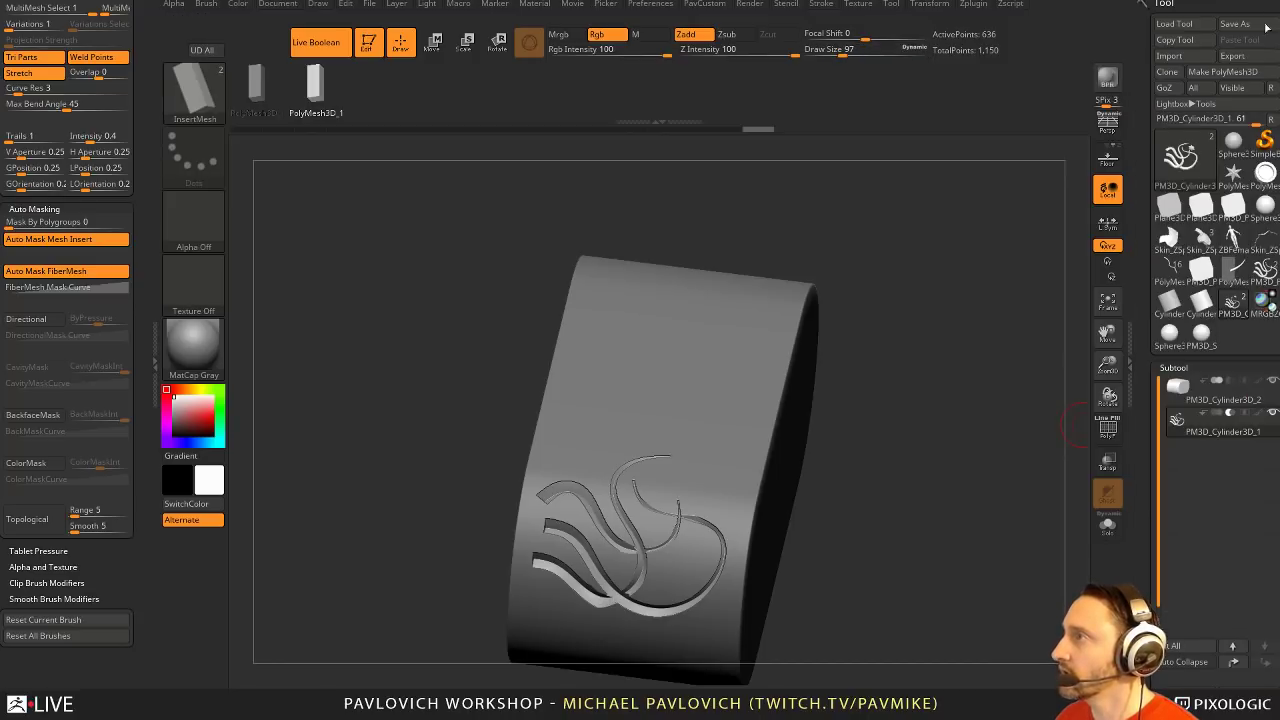
Draw two crossing tapered subtractive tubes at Draw Size 74 on the capsule's side above the existing tubes
{"action": "left_click_drag", "start_coordinate": [930, 345], "coordinate": [916, 317], "text": "alt"}
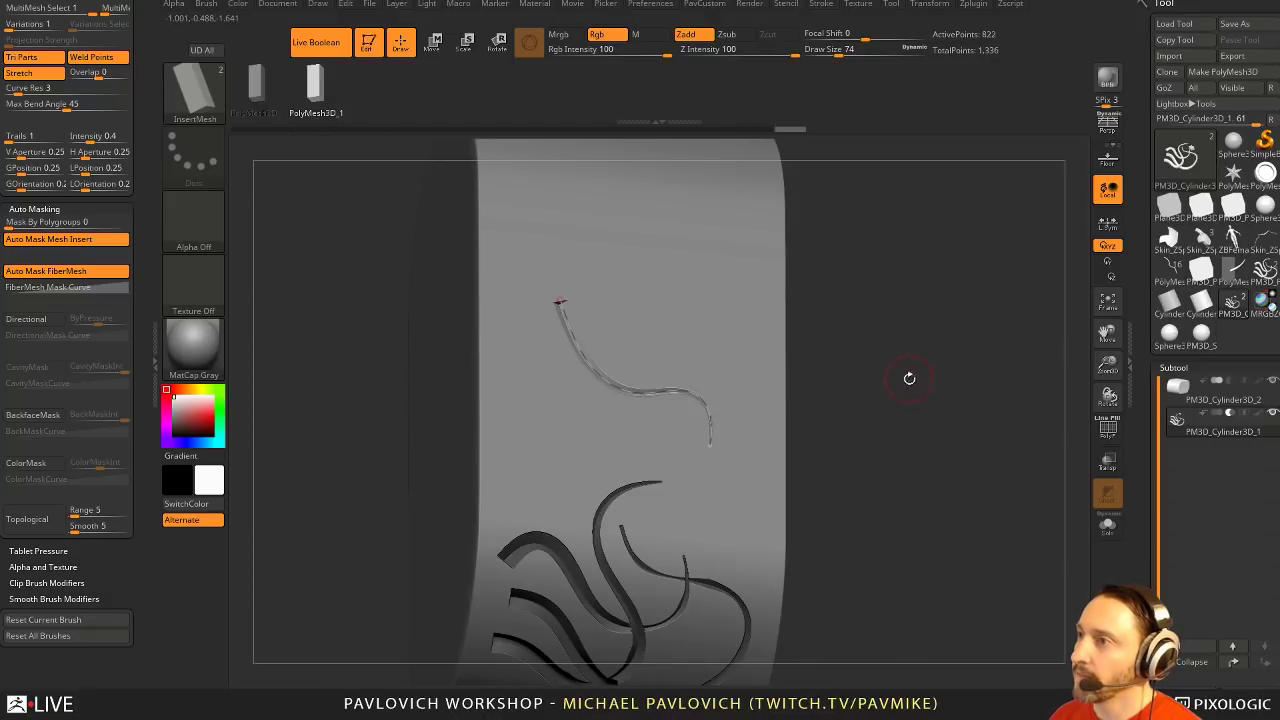
{"action": "left_click_drag", "start_coordinate": [909, 374], "coordinate": [767, 334]}
{"action": "left_click_drag", "start_coordinate": [961, 362], "coordinate": [750, 334]}
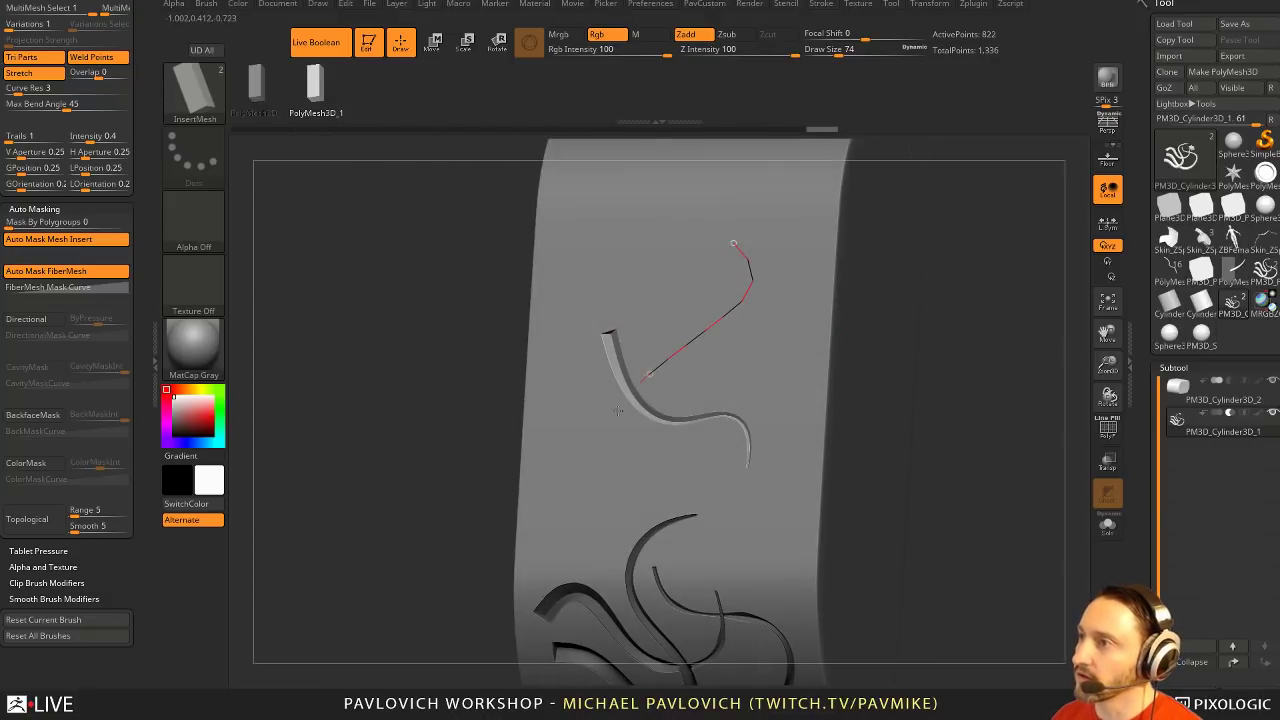
{"action": "left_click_drag", "start_coordinate": [617, 410], "coordinate": [640, 490]}
{"action": "left_click_drag", "start_coordinate": [985, 352], "coordinate": [650, 334]}
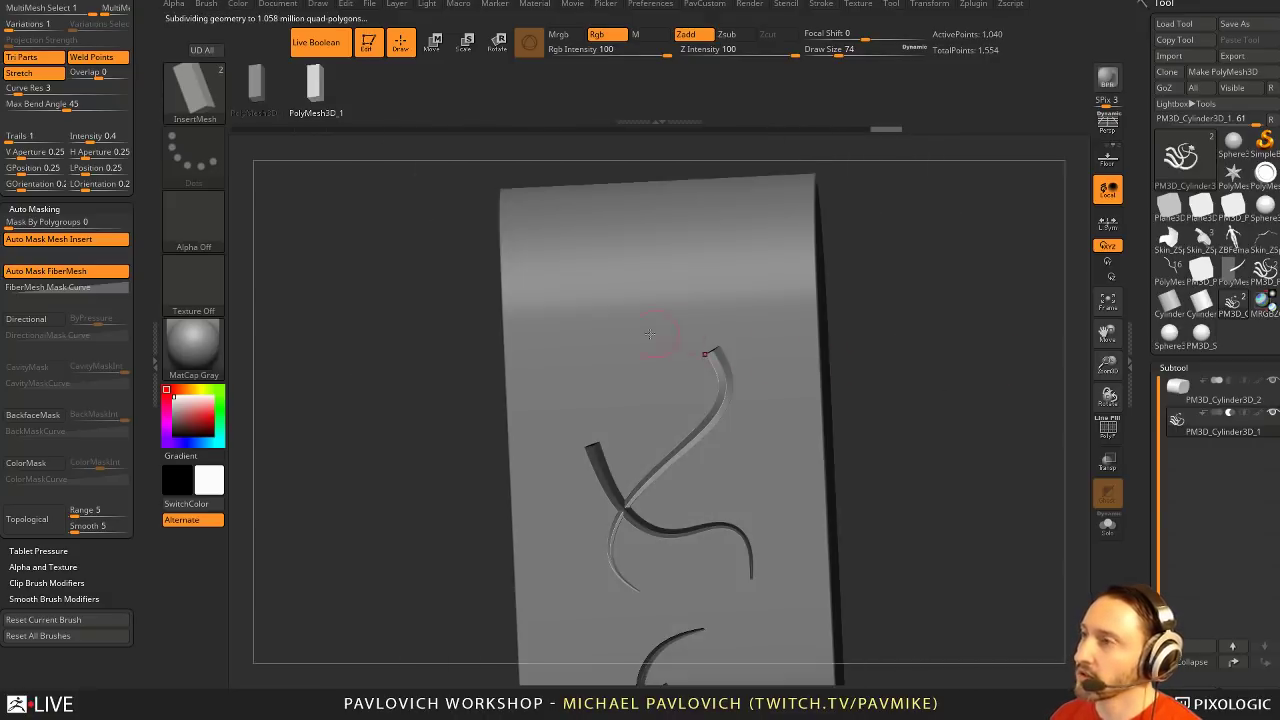
Carve a large loop, an S-curve along the edge and several sweeping tubes that overlap the existing swirls
{"action": "left_click_drag", "start_coordinate": [700, 447], "coordinate": [670, 385]}
{"action": "left_click_drag", "start_coordinate": [1009, 441], "coordinate": [754, 341]}
{"action": "left_click_drag", "start_coordinate": [777, 527], "coordinate": [758, 517]}
{"action": "mouse_move", "coordinate": [985, 459]}
{"action": "left_mouse_down"}
{"action": "mouse_move", "coordinate": [983, 406]}
{"action": "mouse_move", "coordinate": [850, 355]}
{"action": "mouse_move", "coordinate": [986, 381]}
{"action": "mouse_move", "coordinate": [975, 385]}
{"action": "mouse_move", "coordinate": [986, 394]}
{"action": "mouse_move", "coordinate": [955, 404]}
{"action": "left_mouse_up"}
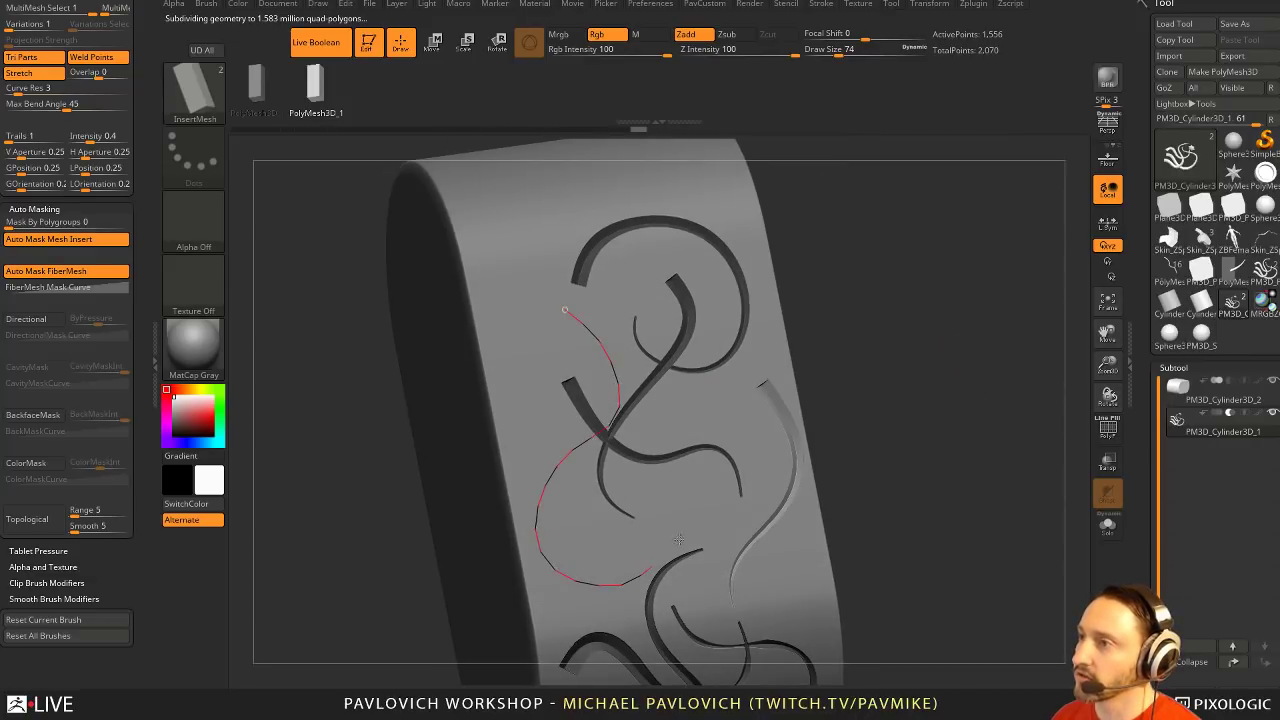
{"action": "left_click_drag", "start_coordinate": [678, 540], "coordinate": [695, 485]}
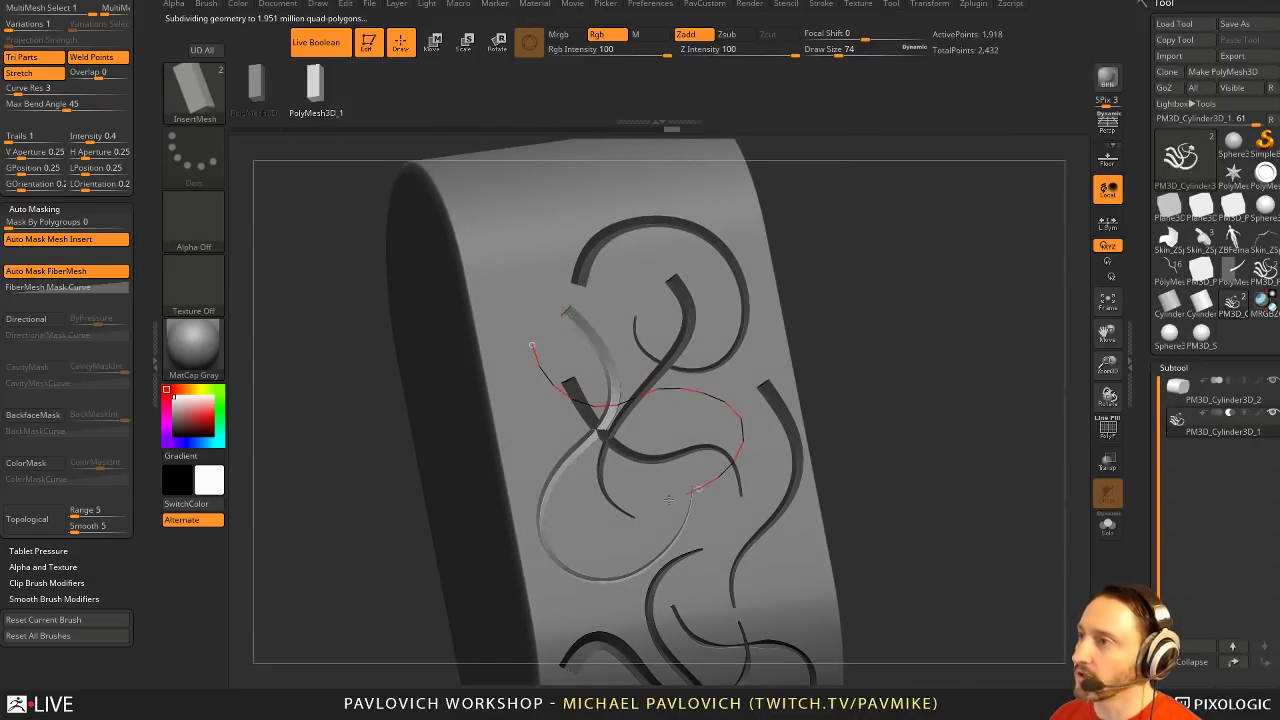
{"action": "left_click_drag", "start_coordinate": [891, 531], "coordinate": [883, 327]}
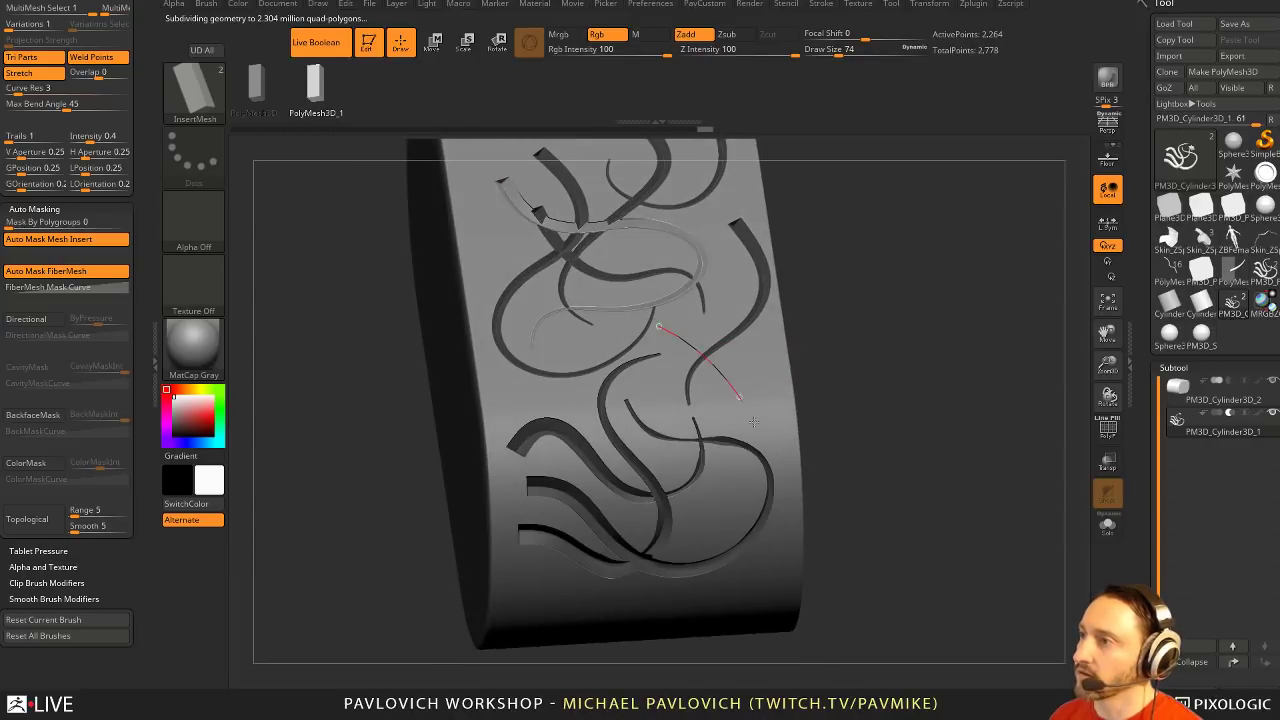
{"action": "left_click_drag", "start_coordinate": [927, 411], "coordinate": [881, 368]}
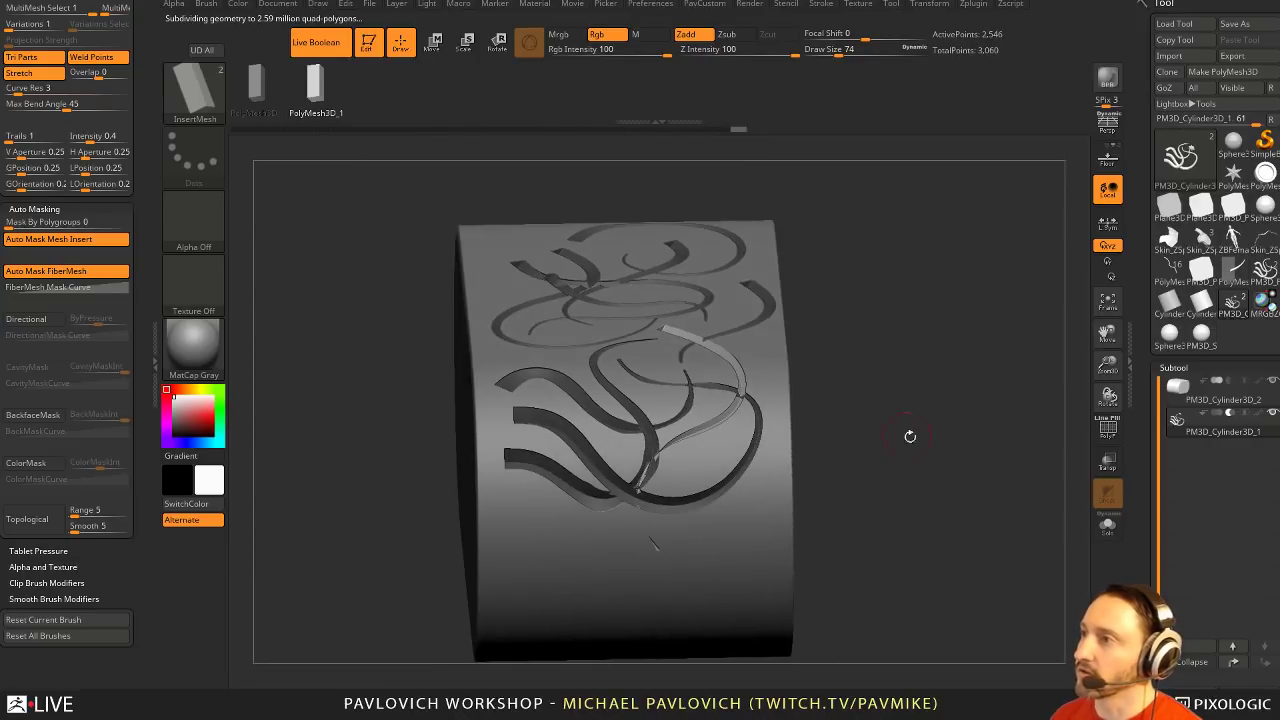
Carve several overlapping curved tubes with the InsertMesh brush at Draw Size 74 into the lower curved side of the capsule
{"action": "left_click_drag", "start_coordinate": [909, 435], "coordinate": [922, 335]}
{"action": "left_click_drag", "start_coordinate": [885, 510], "coordinate": [817, 420]}
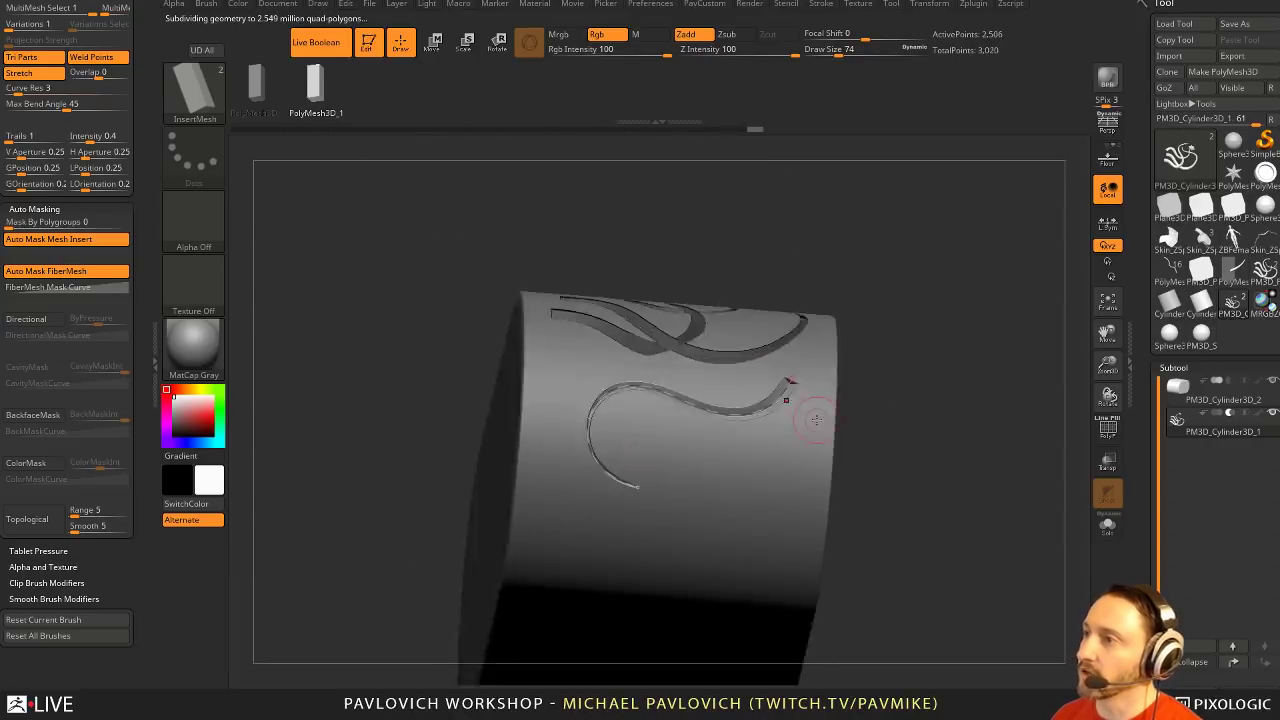
{"action": "left_click_drag", "start_coordinate": [936, 392], "coordinate": [878, 372]}
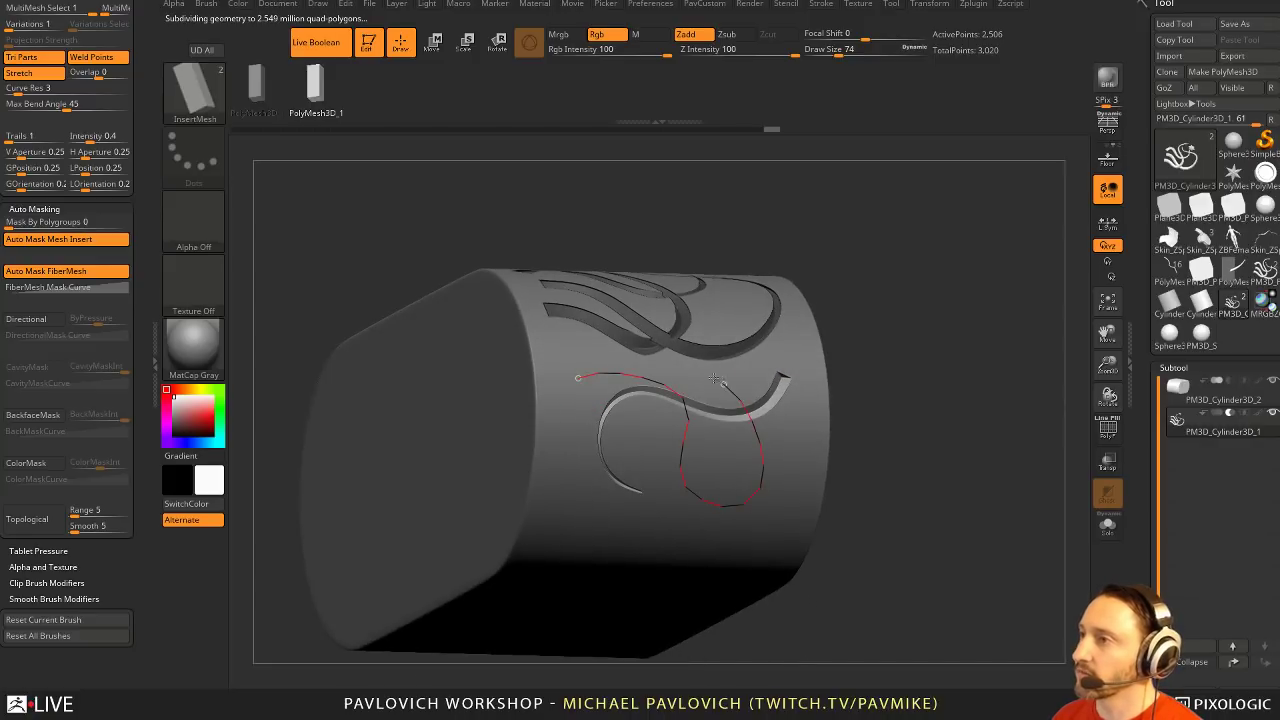
{"action": "left_click_drag", "start_coordinate": [934, 432], "coordinate": [684, 432]}
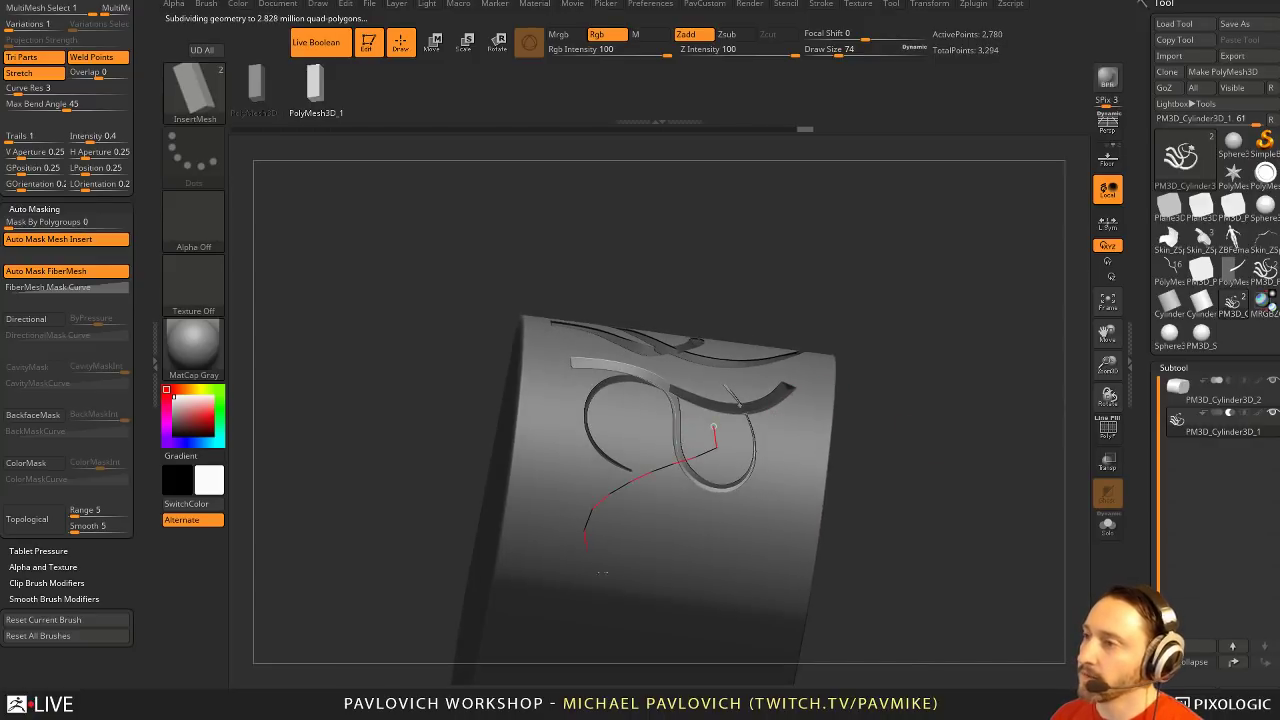
{"action": "left_click_drag", "start_coordinate": [603, 572], "coordinate": [622, 577]}
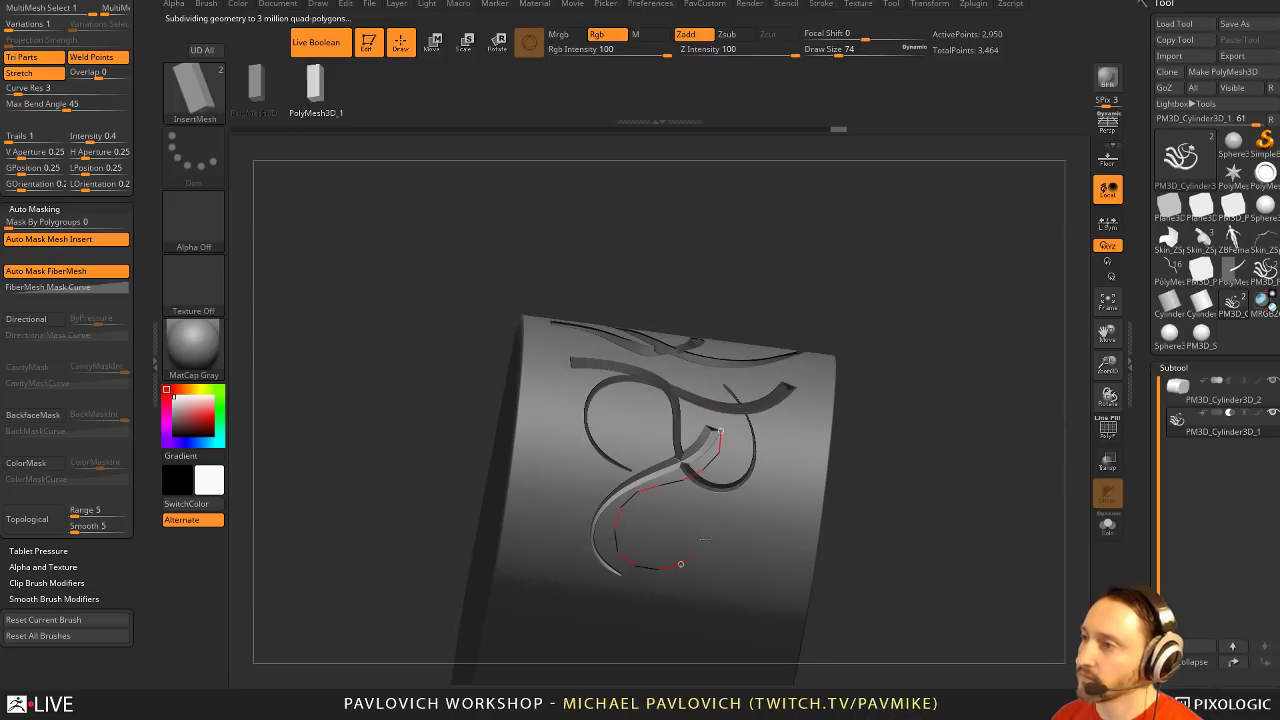
{"action": "left_click_drag", "start_coordinate": [705, 540], "coordinate": [762, 505]}
{"action": "mouse_move", "coordinate": [960, 400]}
{"action": "left_mouse_down"}
{"action": "mouse_move", "coordinate": [1040, 414]}
{"action": "mouse_move", "coordinate": [444, 501]}
{"action": "mouse_move", "coordinate": [520, 550]}
{"action": "left_mouse_up"}
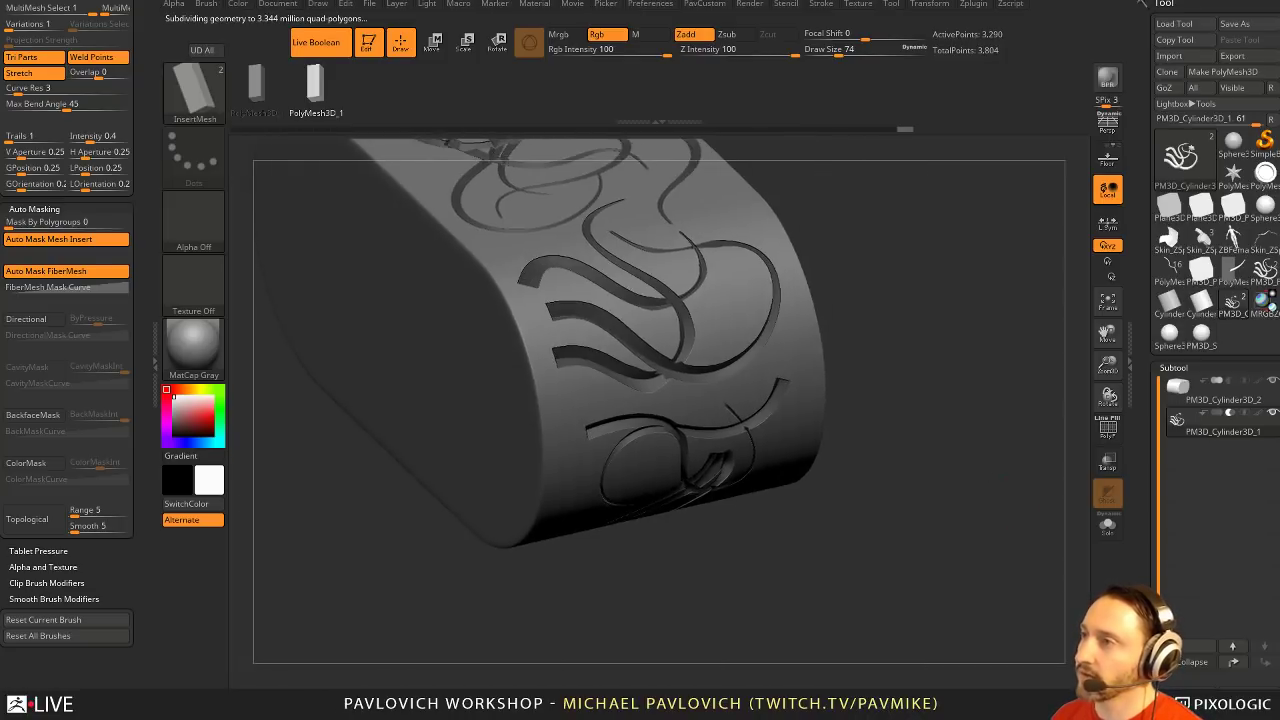
Switch to the IMM Army Curve brush and choose its Bullets mesh
{"action": "mouse_move", "coordinate": [970, 328]}
{"action": "left_mouse_down"}
{"action": "mouse_move", "coordinate": [802, 403]}
{"action": "mouse_move", "coordinate": [861, 312]}
{"action": "mouse_move", "coordinate": [930, 387]}
{"action": "mouse_move", "coordinate": [916, 331]}
{"action": "mouse_move", "coordinate": [897, 349]}
{"action": "left_mouse_up"}
{"action": "key", "text": "b"}
{"action": "key", "text": "c"}
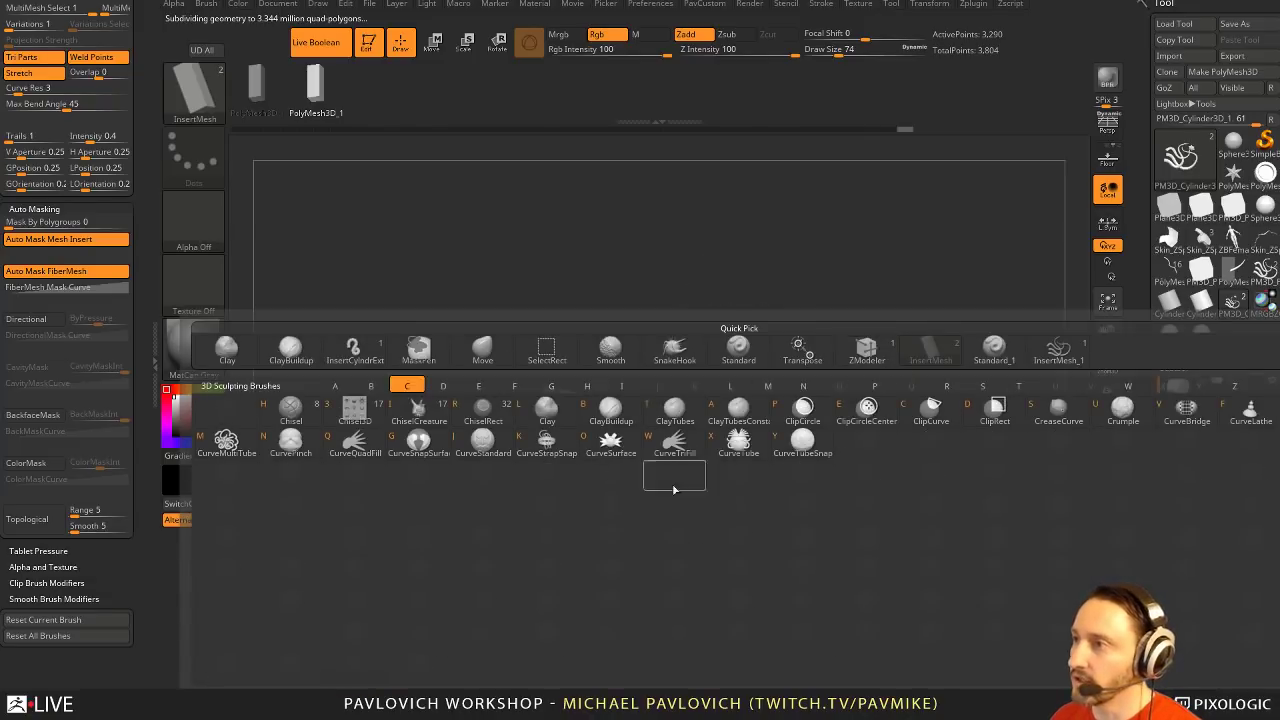
{"action": "key", "text": "b"}
{"action": "key", "text": "i"}
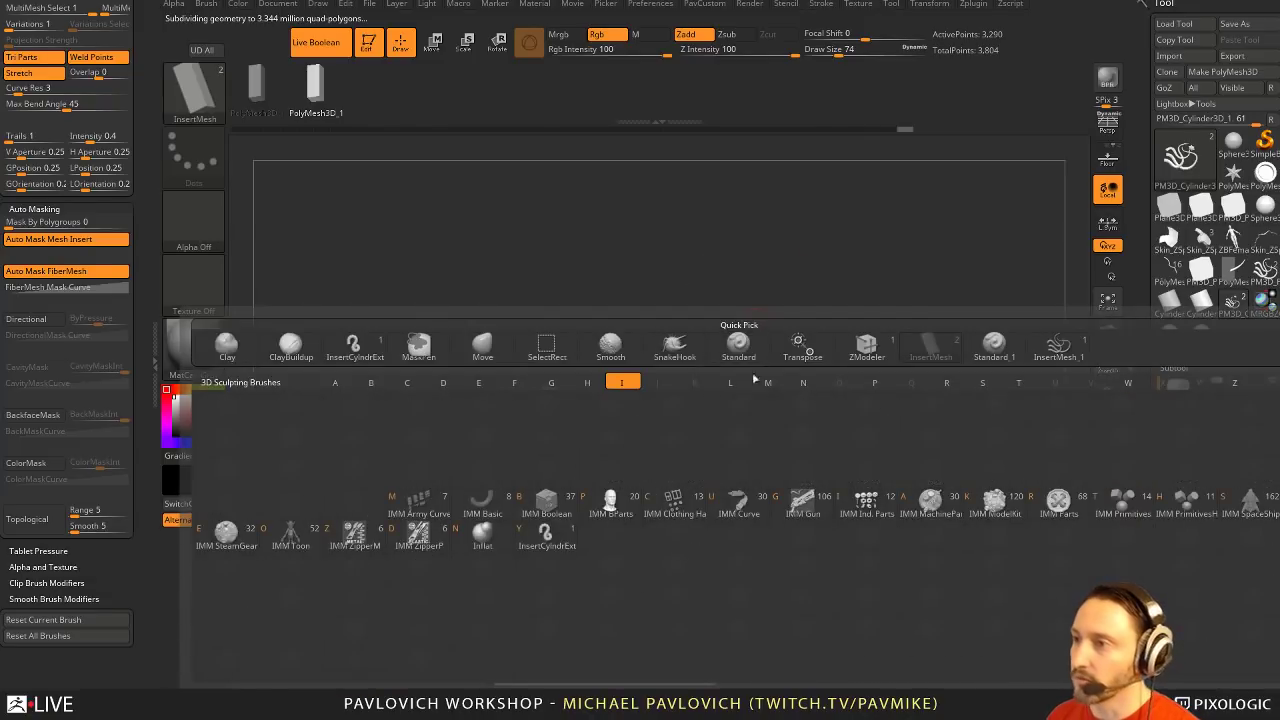
{"action": "left_click", "coordinate": [450, 503]}
{"action": "key", "text": "m"}
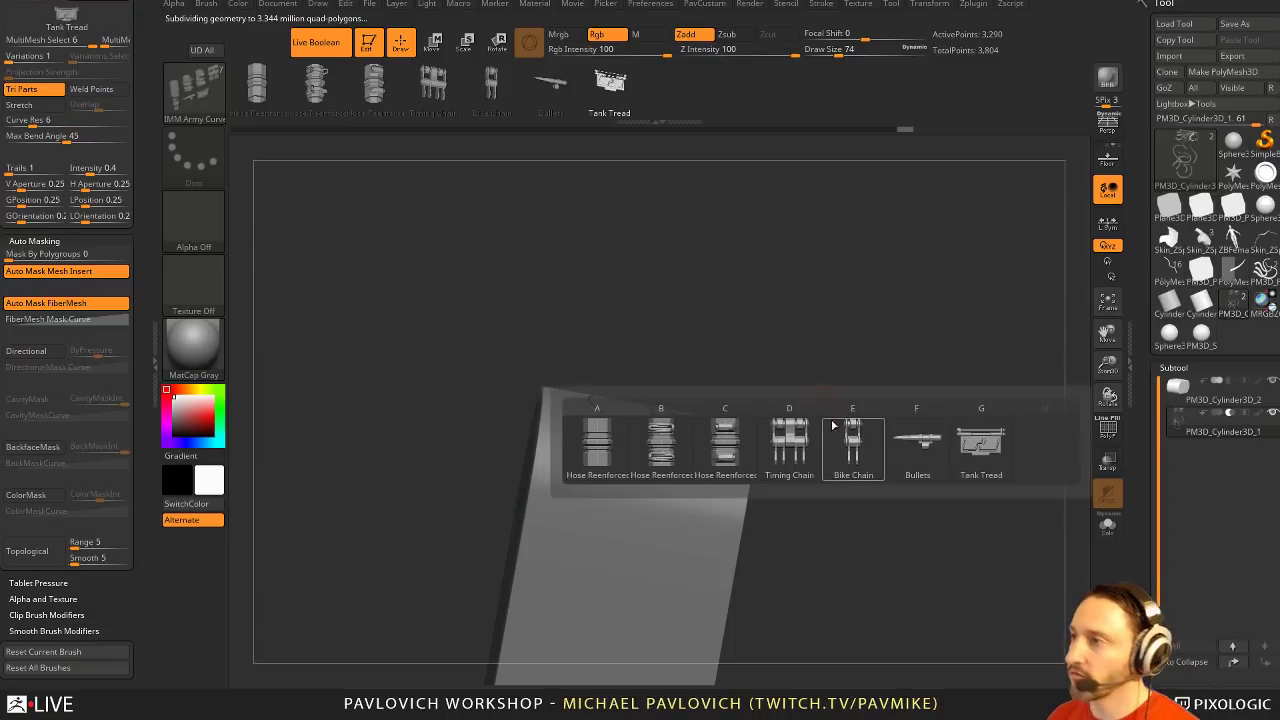
{"action": "left_click", "coordinate": [917, 445]}
Draw an S-shaped curve of bullets along the capsule's flat side and turn on the polyframe display
{"action": "left_click_drag", "start_coordinate": [929, 434], "coordinate": [678, 345]}
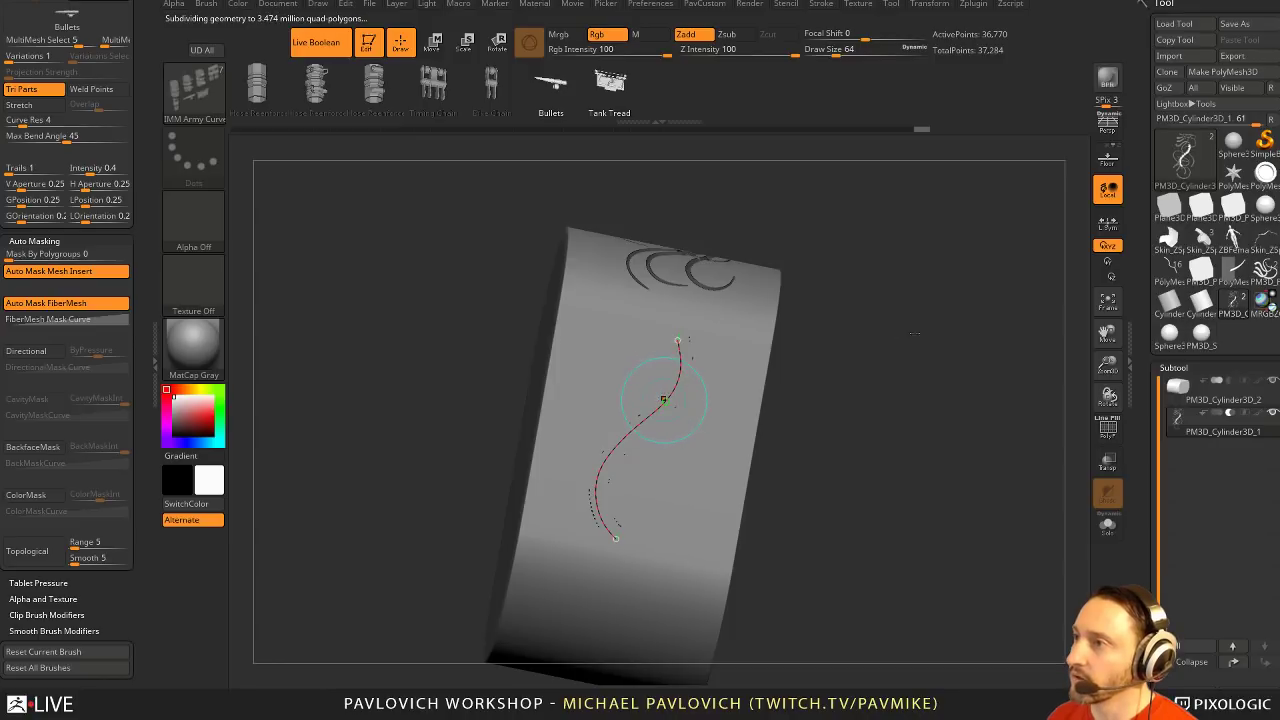
{"action": "key", "text": "ctrl+shift+z"}
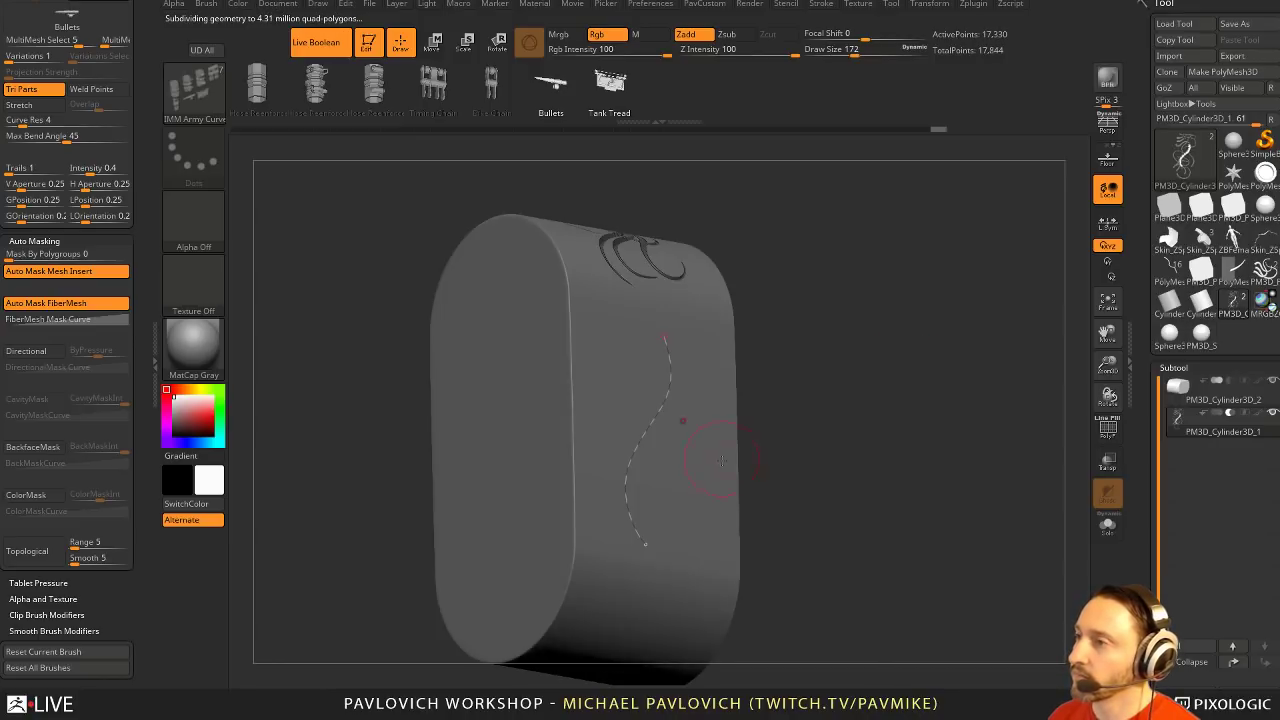
{"action": "left_click", "coordinate": [1110, 441]}
{"action": "left_click_drag", "start_coordinate": [991, 453], "coordinate": [1014, 510]}
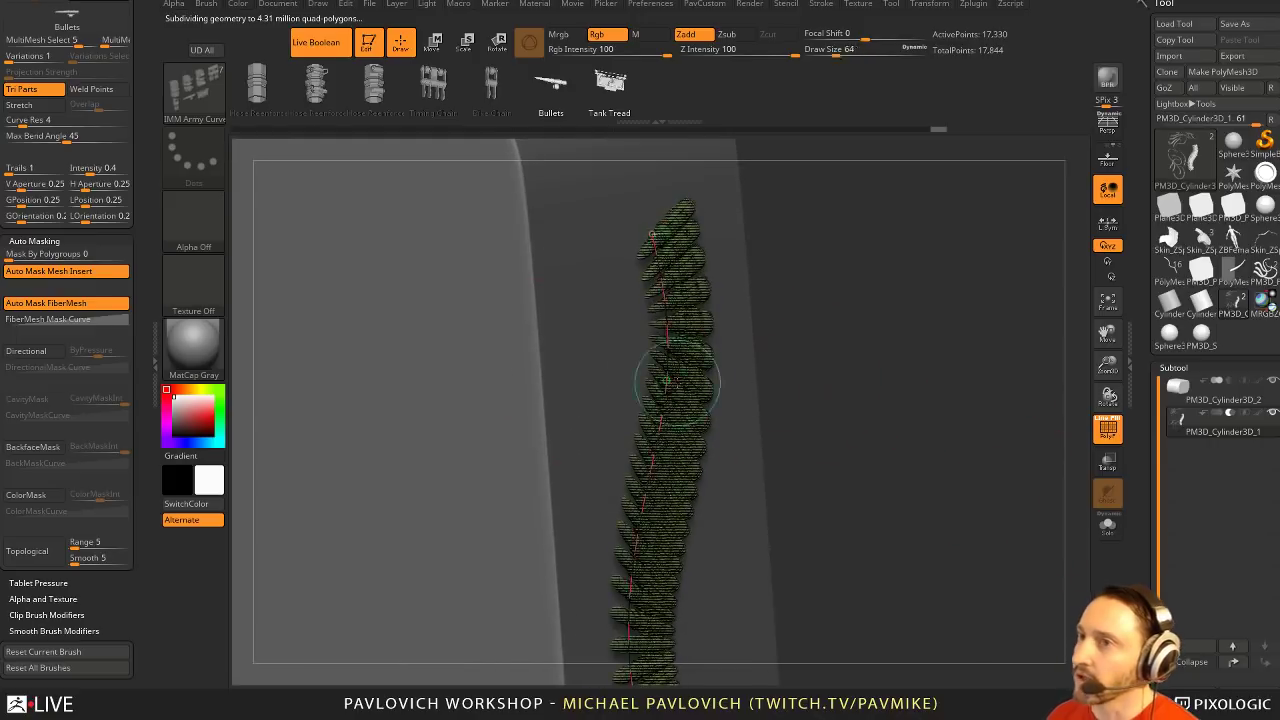
Set the brush's Imbed depth to -9, update the bullet curve with it and turn off the polyframe display
{"action": "scroll", "coordinate": [24, 292], "scroll_direction": "up", "scroll_amount": 10}
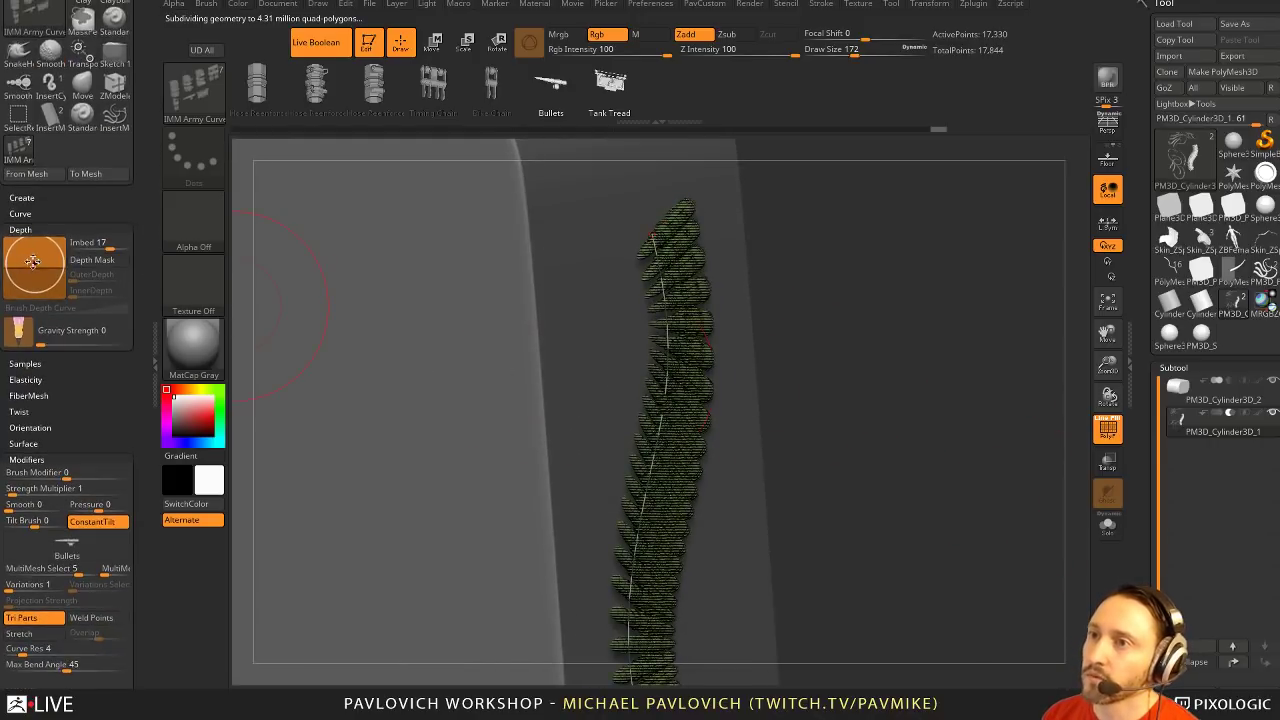
{"action": "left_click_drag", "start_coordinate": [33, 261], "coordinate": [46, 262]}
{"action": "key", "text": "bracketleft"}
{"action": "key", "text": "bracketleft"}
{"action": "key", "text": "bracketleft"}
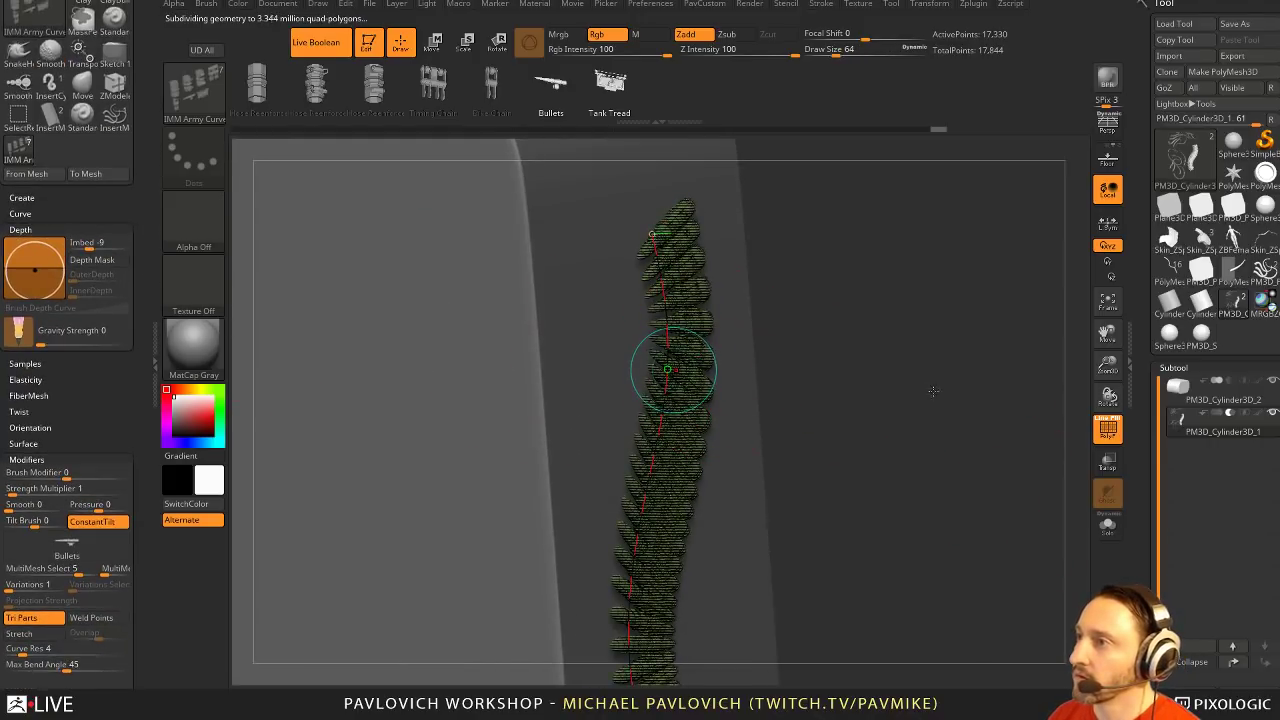
{"action": "left_click", "coordinate": [667, 370]}
{"action": "key", "text": "shift+f"}
{"action": "key", "text": "bracketright"}
{"action": "key", "text": "bracketright"}
{"action": "key", "text": "bracketright"}
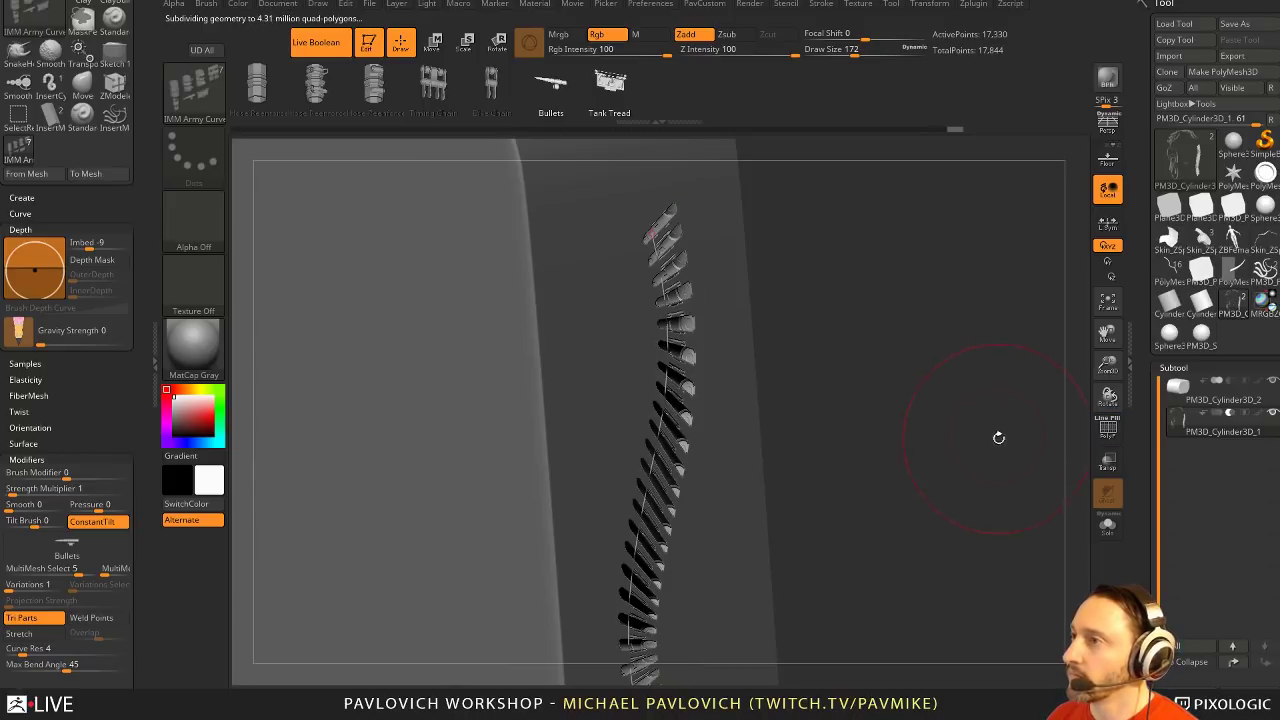
Pull the lower end of the bullet curve to reshape the chain along the capsule's flat side
{"action": "left_click_drag", "start_coordinate": [997, 437], "coordinate": [944, 355]}
{"action": "left_click_drag", "start_coordinate": [944, 290], "coordinate": [830, 265]}
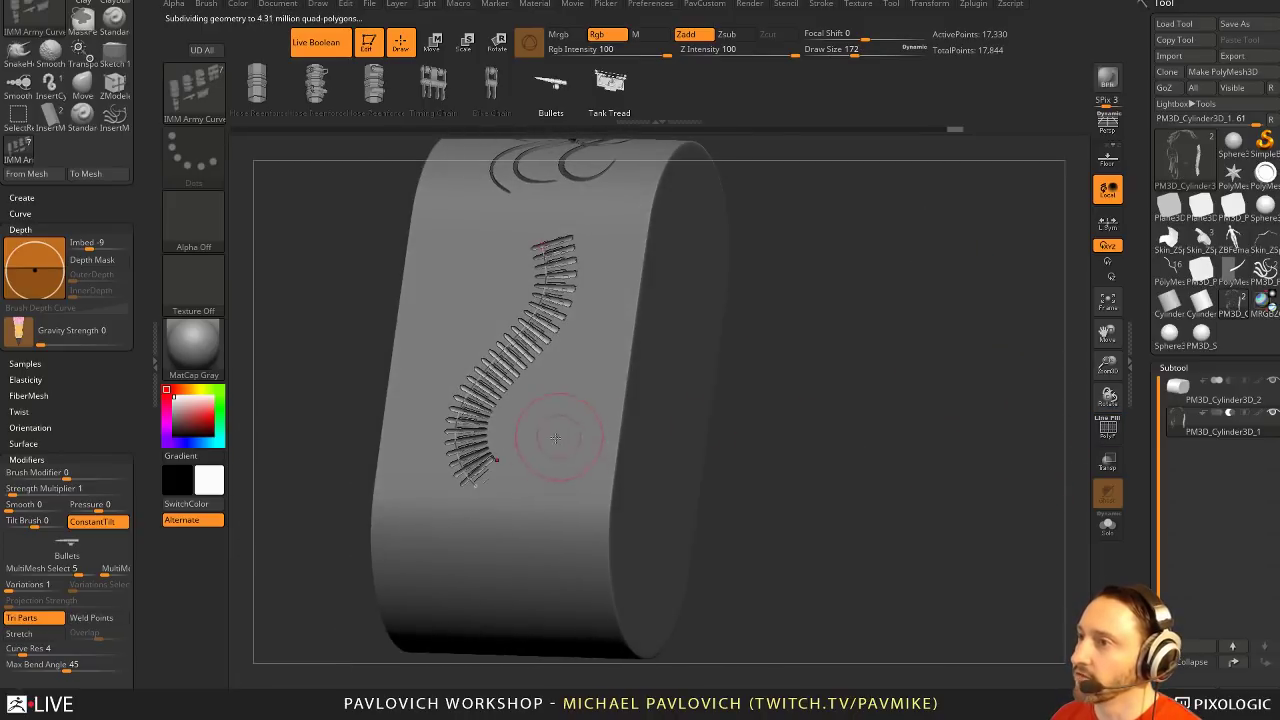
{"action": "left_click_drag", "start_coordinate": [488, 485], "coordinate": [526, 494]}
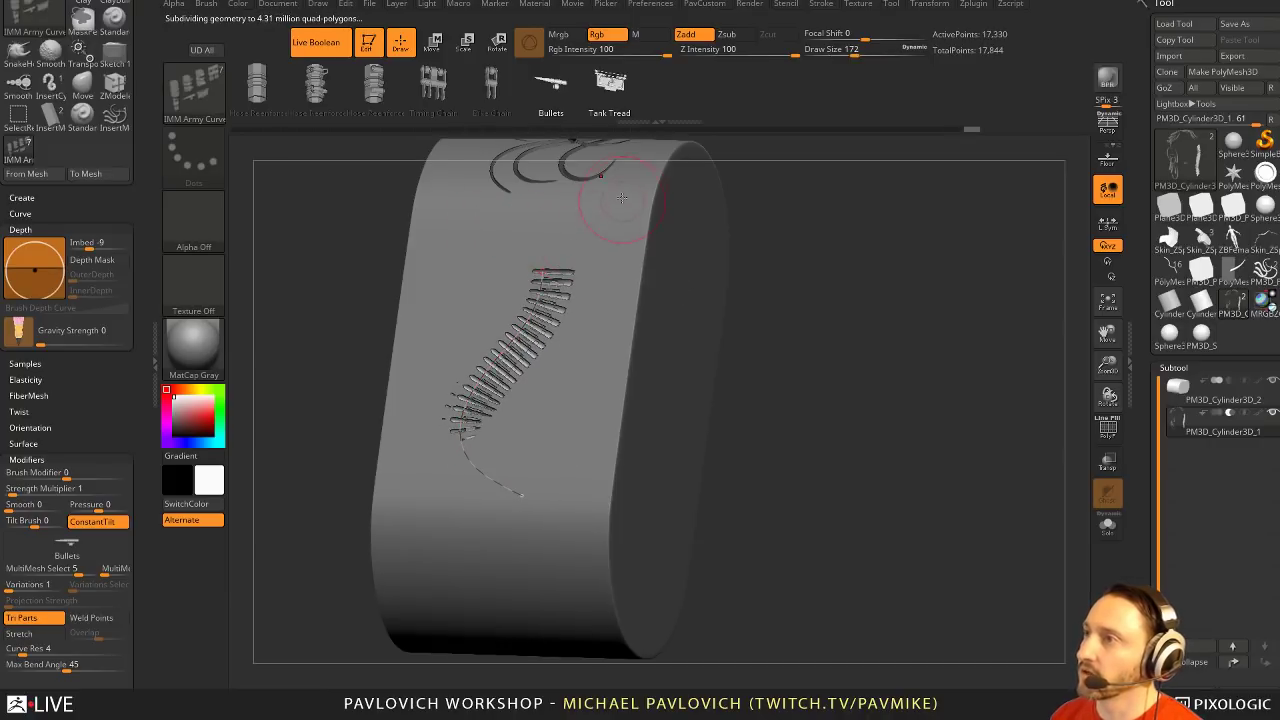
Try to draw bullet curves that run past the capsule's edges from a straight-on end view
{"action": "left_click_drag", "start_coordinate": [941, 368], "coordinate": [910, 319]}
{"action": "left_click_drag", "start_coordinate": [910, 319], "coordinate": [949, 499], "text": "alt"}
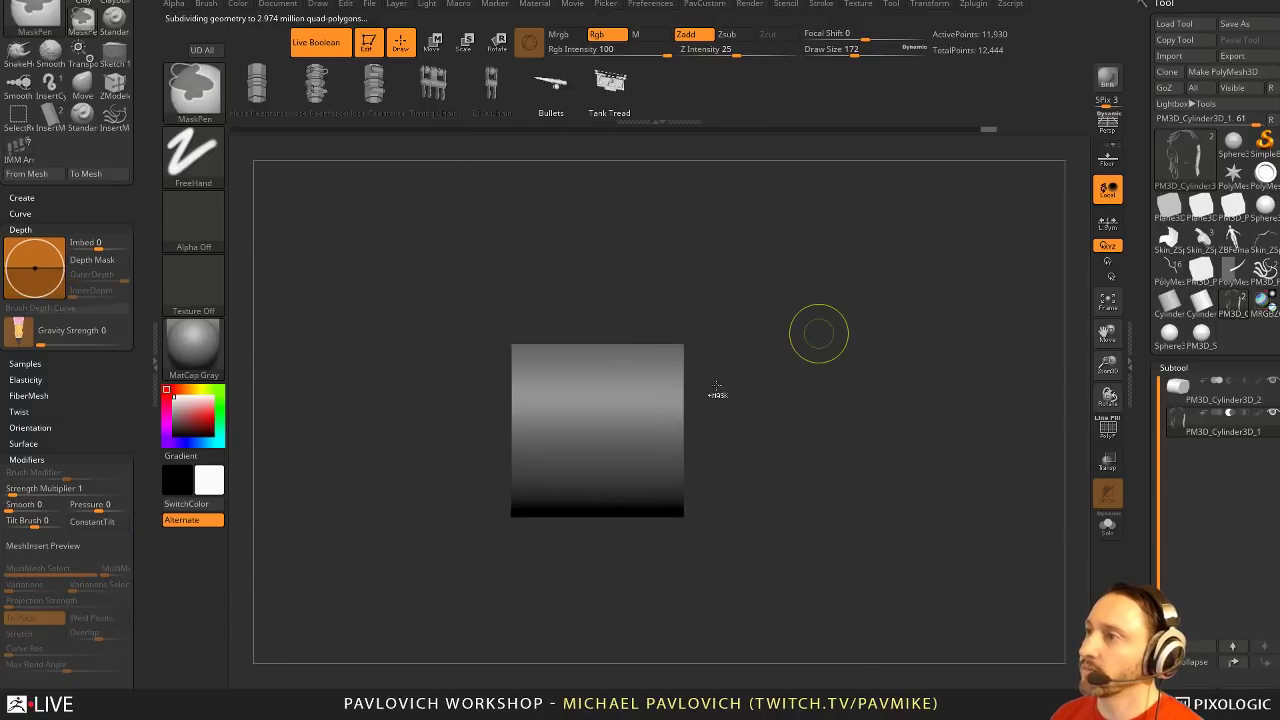
{"action": "key", "text": "ctrl+z"}
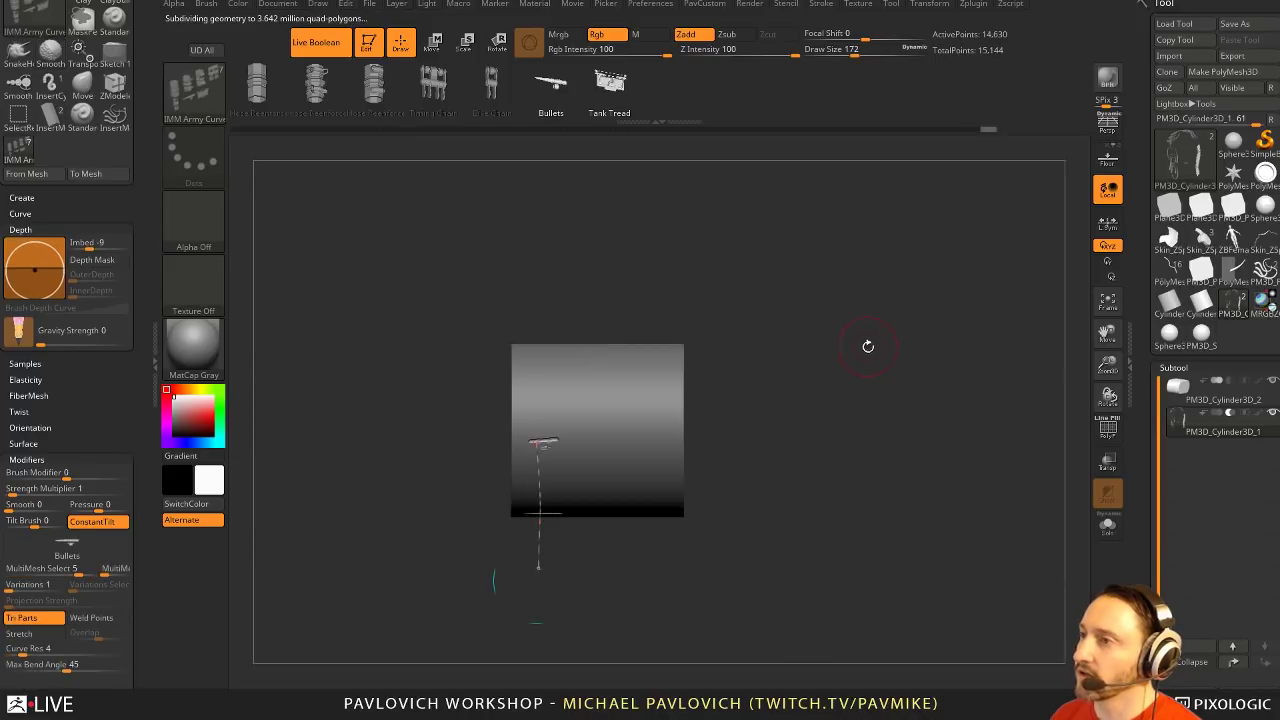
{"action": "left_click_drag", "start_coordinate": [866, 346], "coordinate": [668, 423]}
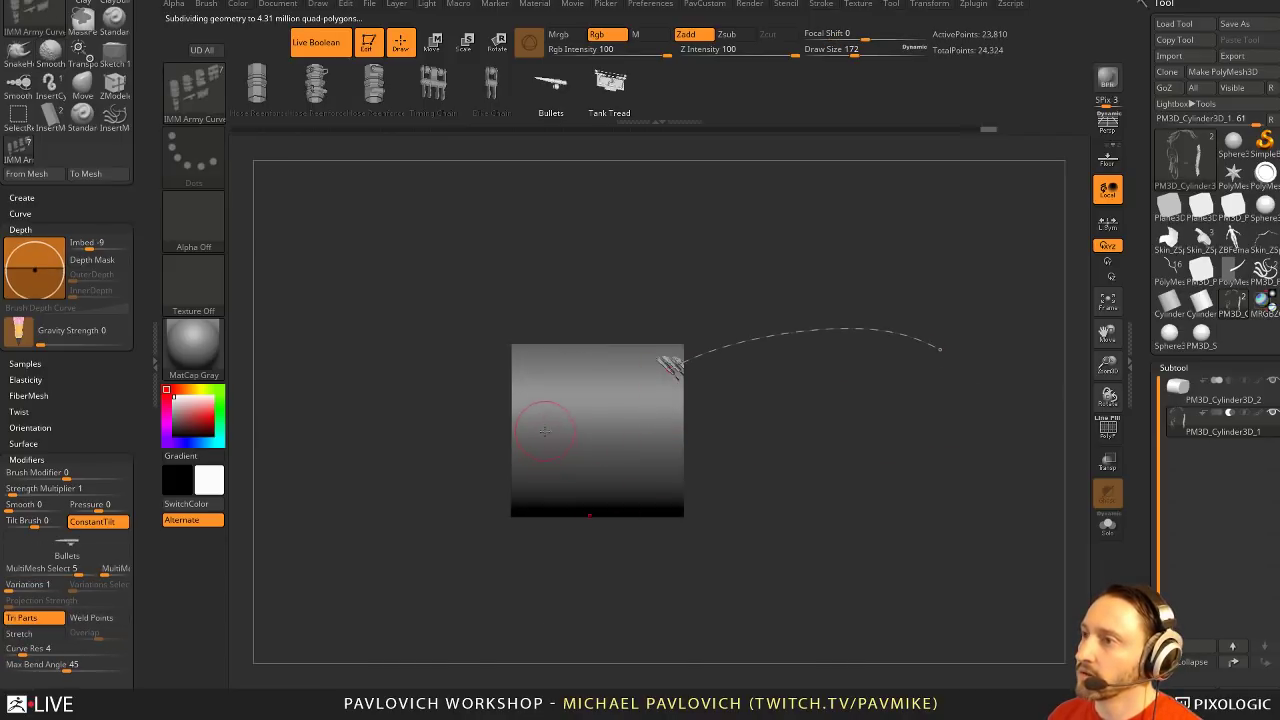
{"action": "left_click_drag", "start_coordinate": [589, 580], "coordinate": [630, 588]}
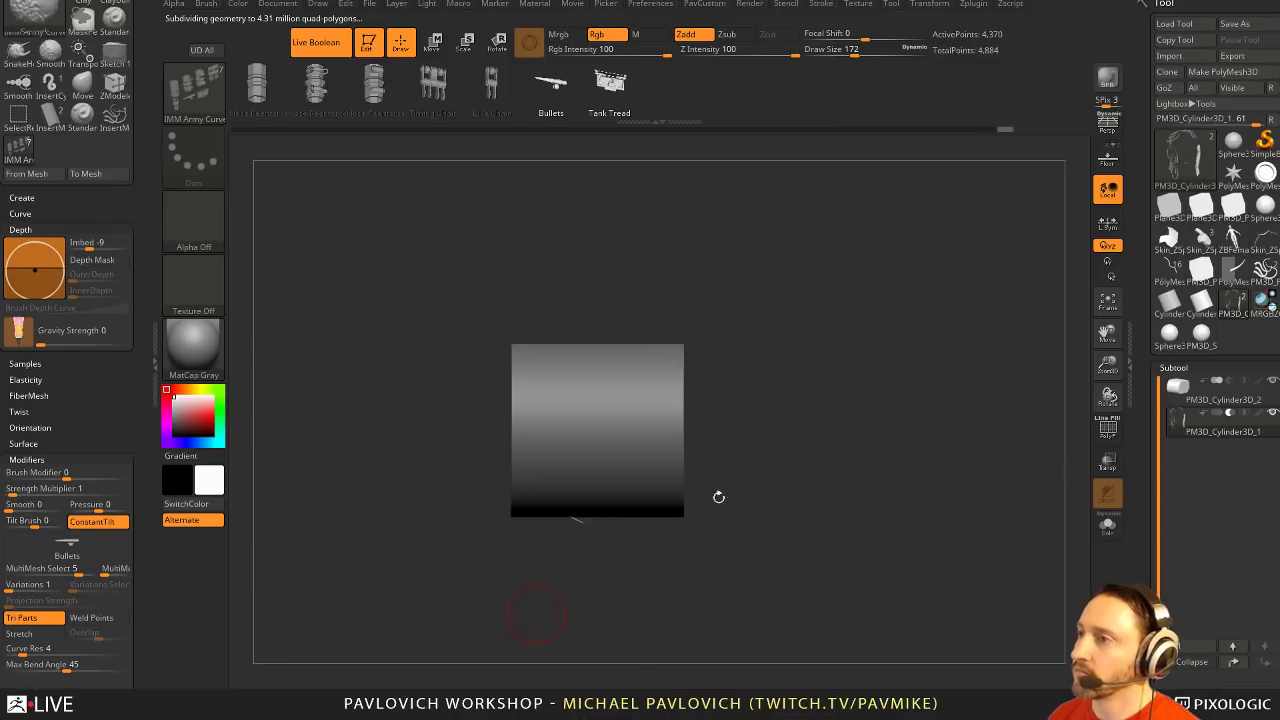
{"action": "left_click_drag", "start_coordinate": [717, 497], "coordinate": [801, 532]}
{"action": "mouse_move", "coordinate": [547, 418]}
{"action": "left_mouse_down"}
{"action": "mouse_move", "coordinate": [551, 194]}
{"action": "mouse_move", "coordinate": [609, 237]}
{"action": "mouse_move", "coordinate": [686, 266]}
{"action": "mouse_move", "coordinate": [839, 298]}
{"action": "left_mouse_up"}
{"action": "left_click_drag", "start_coordinate": [141, 227], "coordinate": [144, 333]}
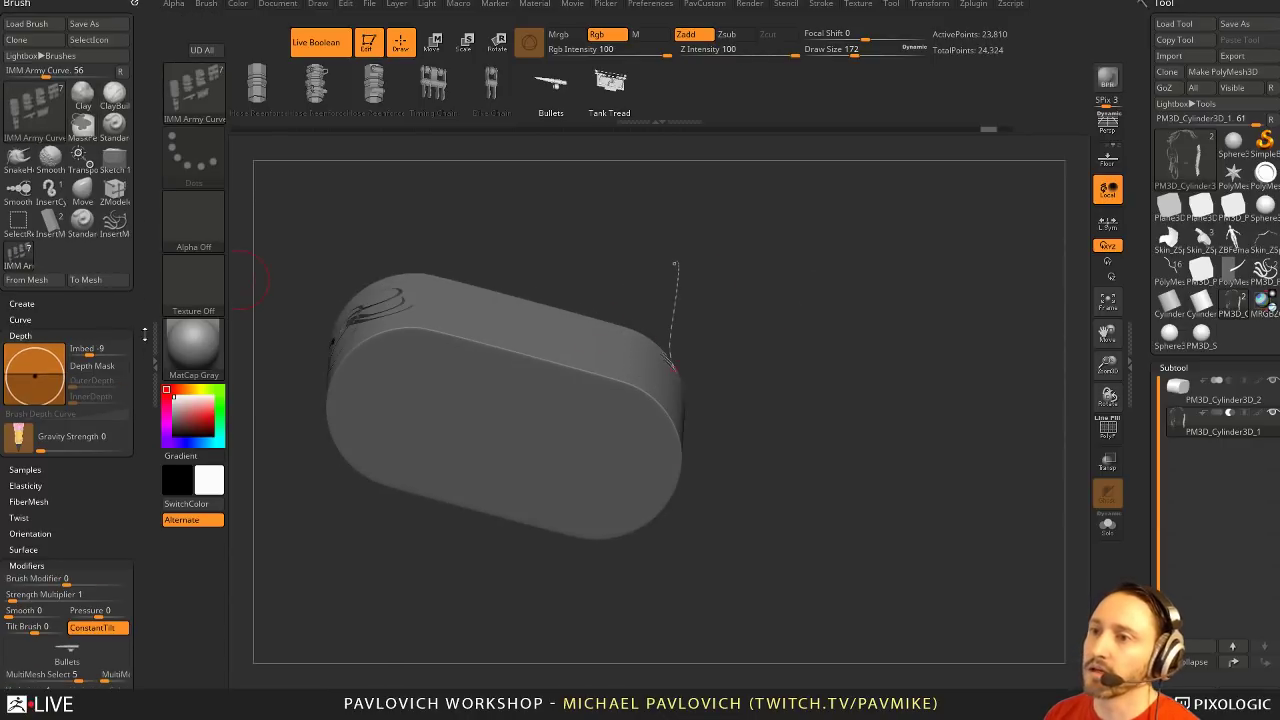
Select the PM3D_Cylinder3D_2 capsule subtool and draw a straight bullet curve across its whole end near one edge
{"action": "left_click", "coordinate": [825, 6]}
{"action": "left_click_drag", "start_coordinate": [747, 303], "coordinate": [747, 418], "text": "shift"}
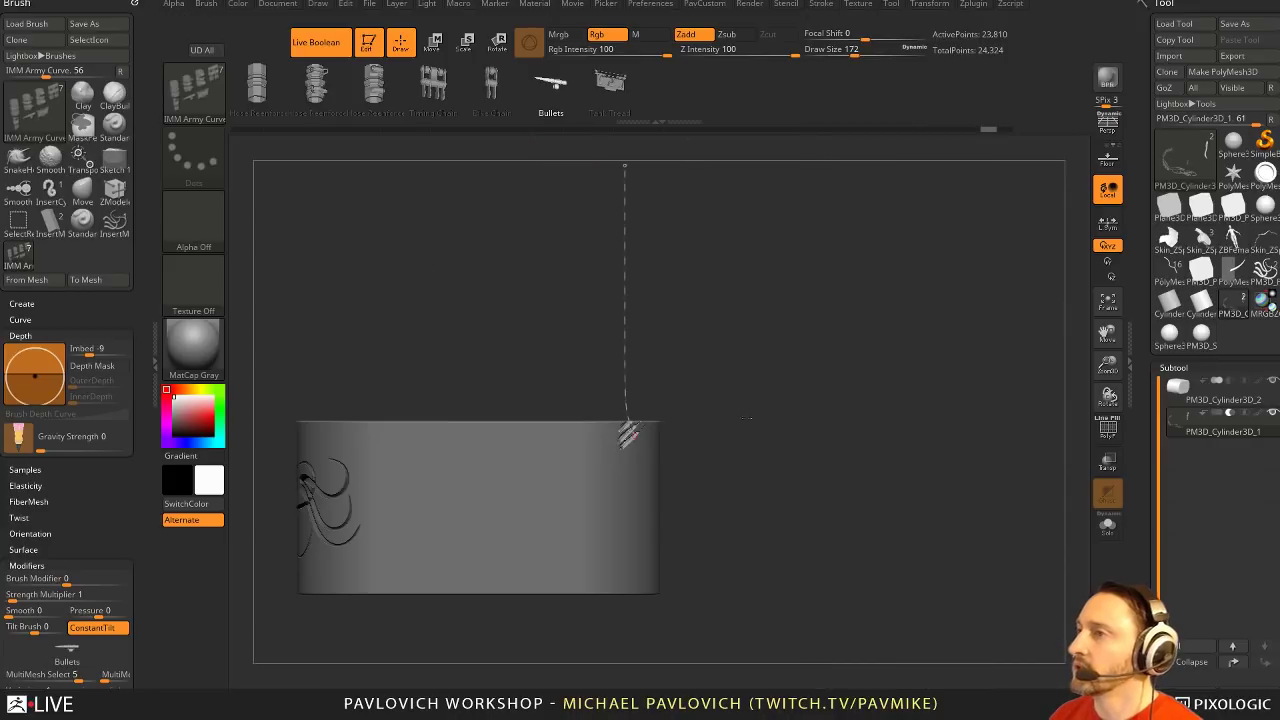
{"action": "left_click_drag", "start_coordinate": [771, 348], "coordinate": [857, 312], "text": "alt"}
{"action": "left_click", "coordinate": [1192, 401]}
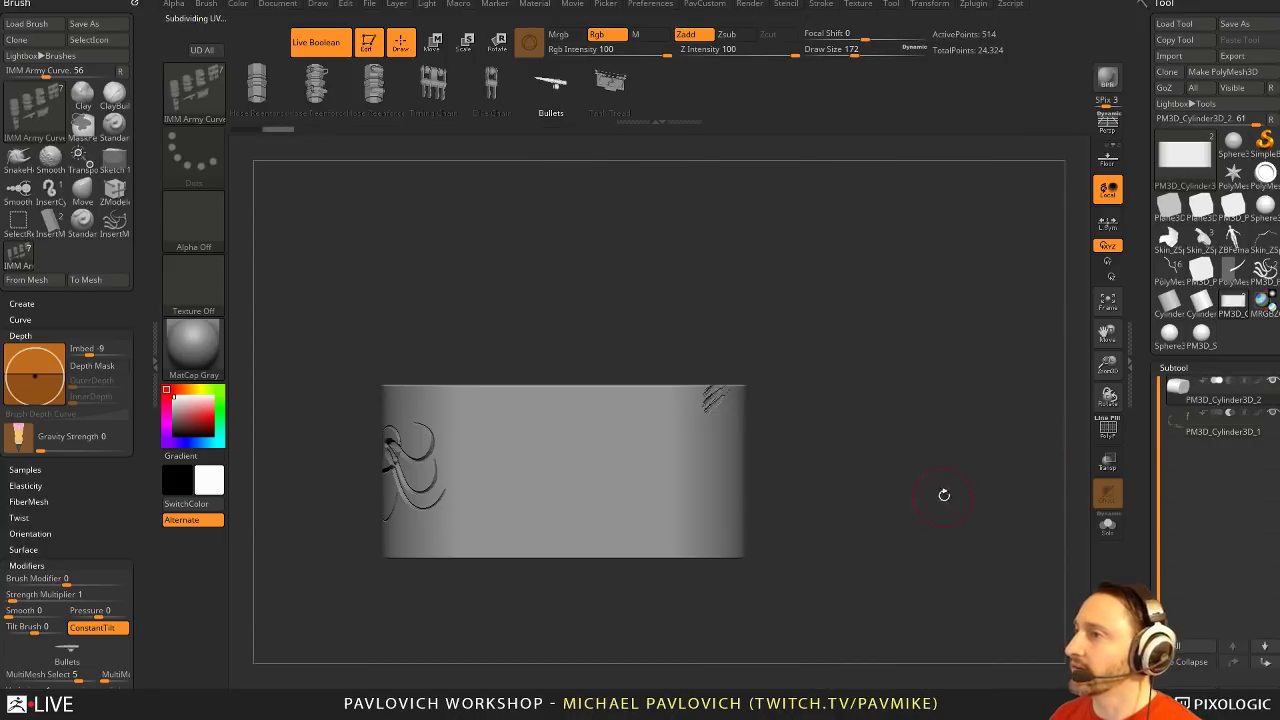
{"action": "left_click_drag", "start_coordinate": [943, 495], "coordinate": [898, 410], "text": "shift"}
{"action": "left_click_drag", "start_coordinate": [617, 380], "coordinate": [617, 652]}
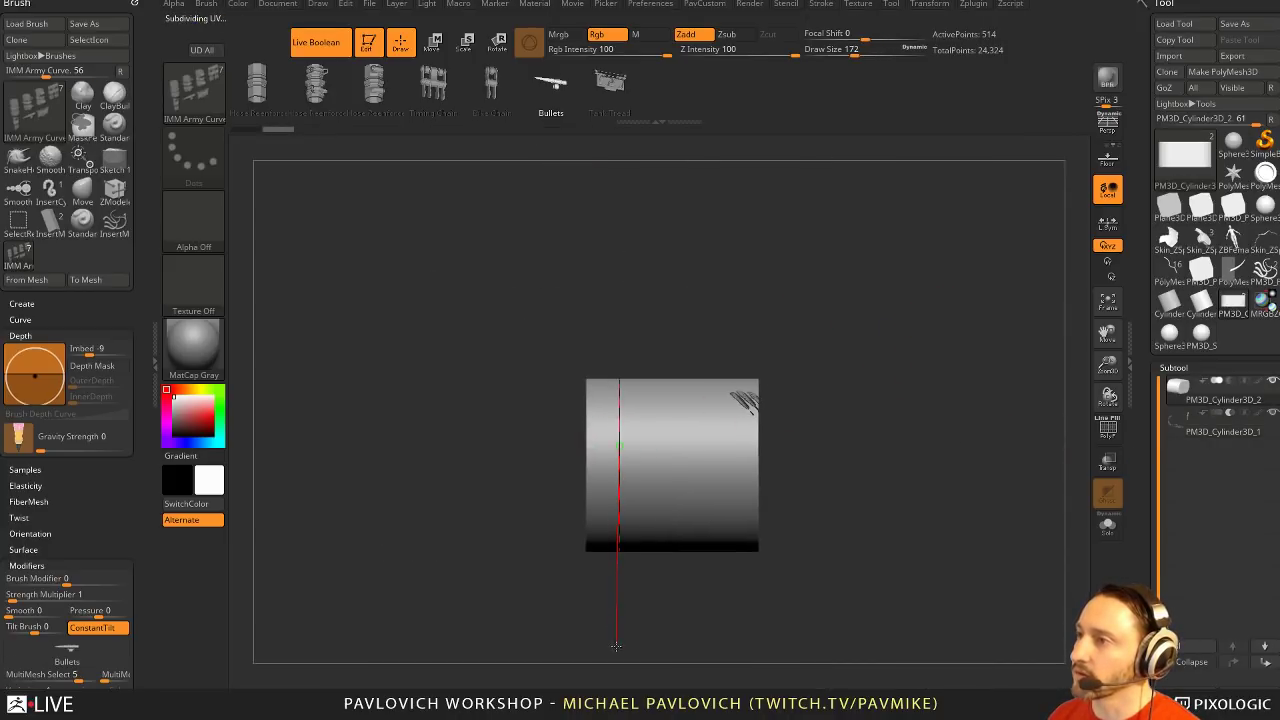
{"action": "left_click_drag", "start_coordinate": [883, 360], "coordinate": [936, 437]}
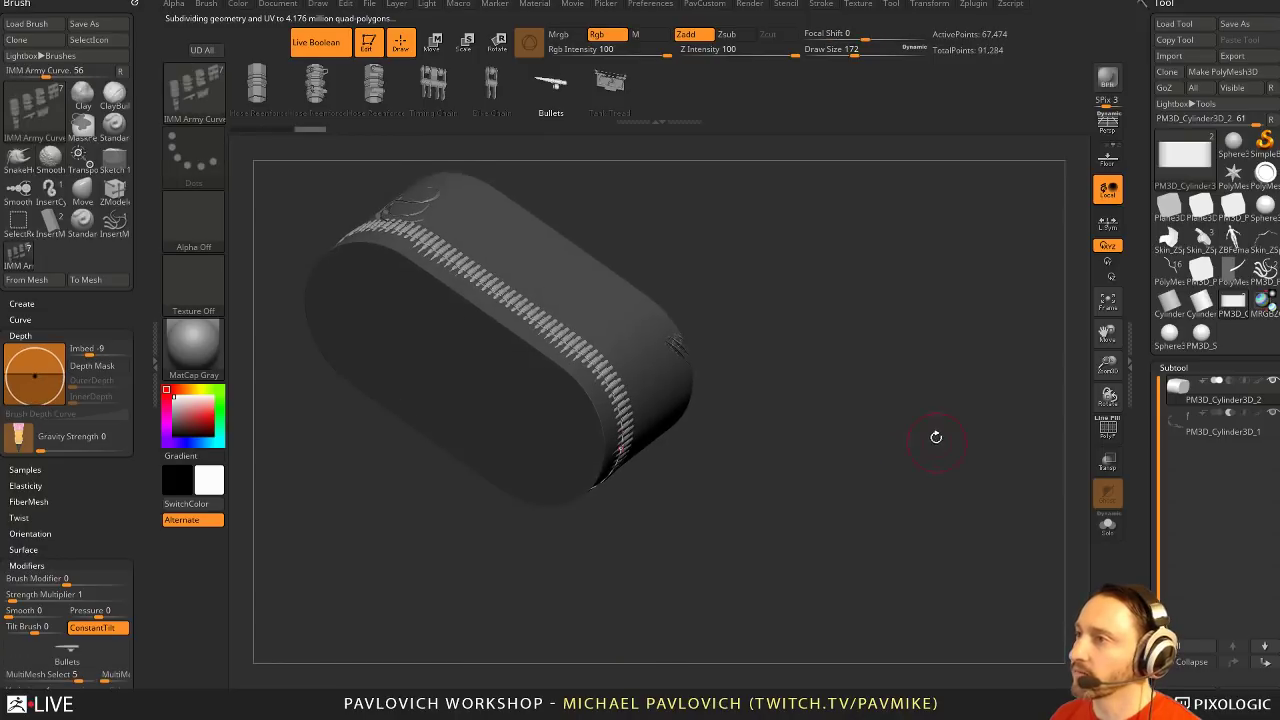
Split the masked capsule from the inserted bullets and make the bullet subtool subtractive so it carves into the capsule
{"action": "left_click", "coordinate": [577, 268]}
{"action": "key", "text": "q"}
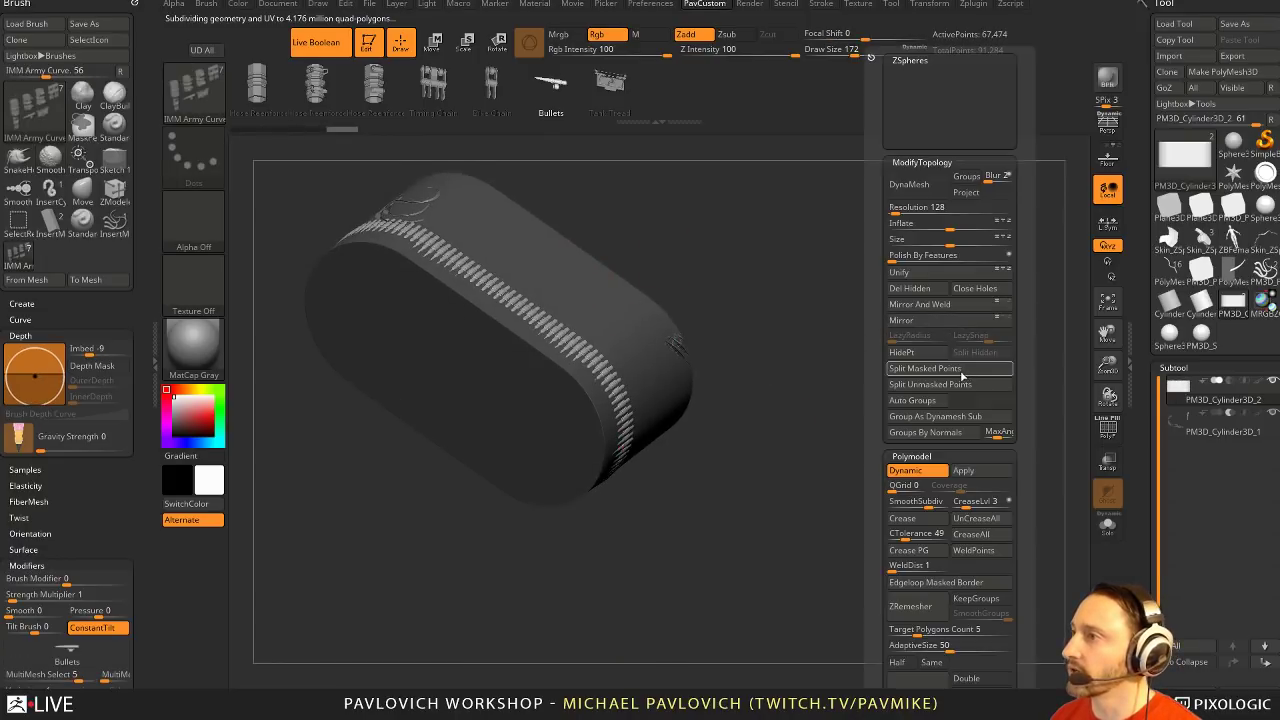
{"action": "left_click", "coordinate": [963, 374]}
{"action": "left_click_drag", "start_coordinate": [790, 301], "coordinate": [880, 455], "text": "alt"}
{"action": "left_click", "coordinate": [1265, 662]}
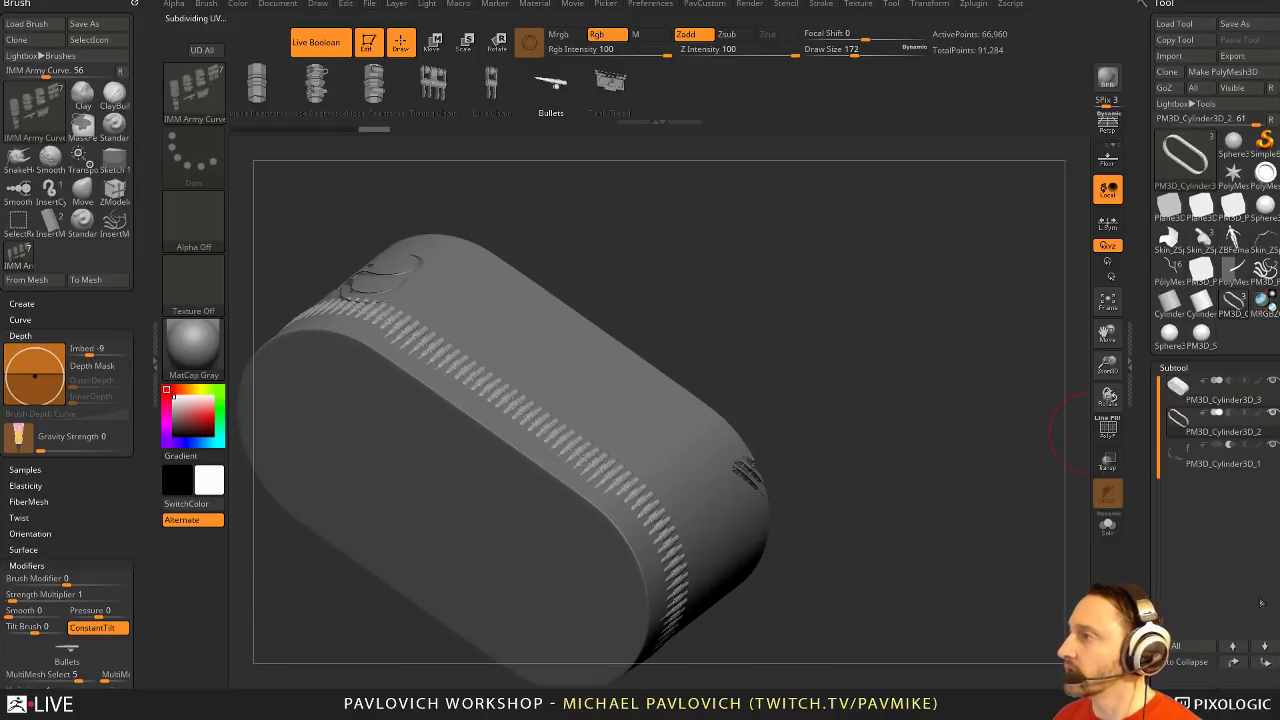
{"action": "left_click", "coordinate": [1230, 413]}
{"action": "left_click_drag", "start_coordinate": [960, 447], "coordinate": [927, 393]}
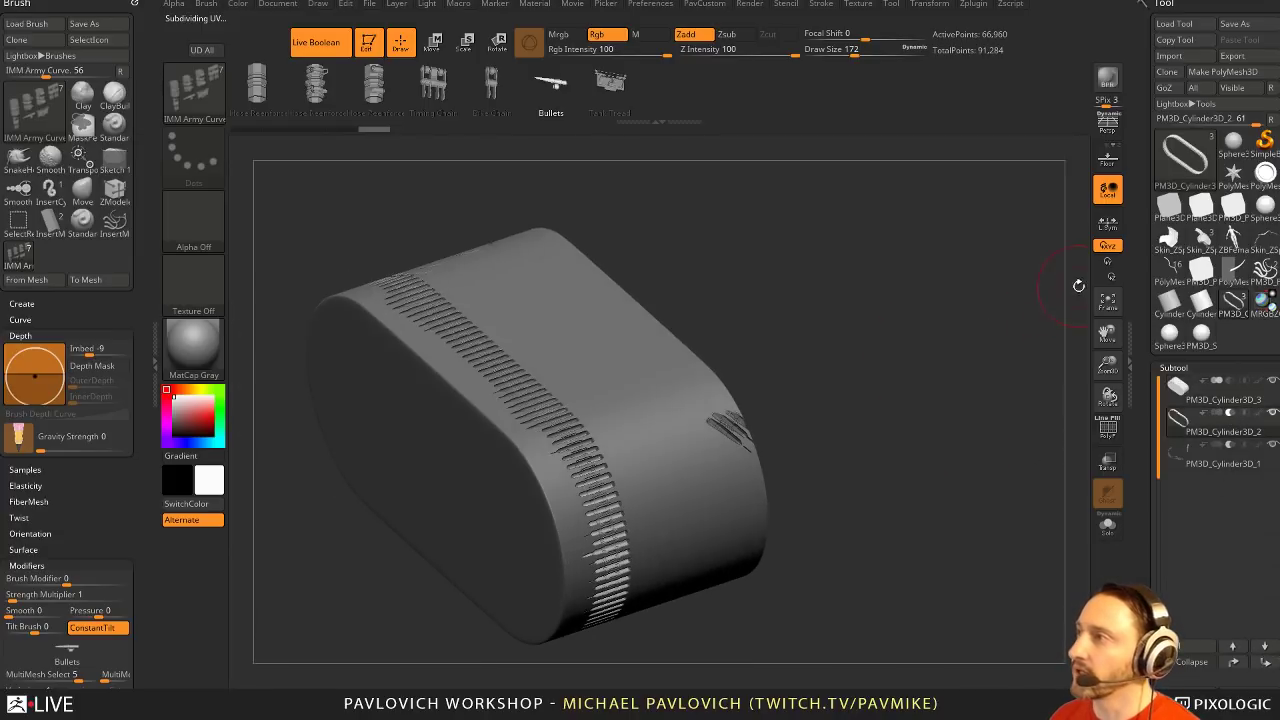
Switch to the Move brush and push part of the subtractive bullet band apart at Draw Size 163
{"action": "mouse_move", "coordinate": [967, 346]}
{"action": "left_mouse_down"}
{"action": "mouse_move", "coordinate": [923, 317]}
{"action": "mouse_move", "coordinate": [960, 331]}
{"action": "left_mouse_up"}
{"action": "key", "text": "s"}
{"action": "left_click_drag", "start_coordinate": [905, 331], "coordinate": [923, 331]}
{"action": "key", "text": "b"}
{"action": "key", "text": "m"}
{"action": "key", "text": "v"}
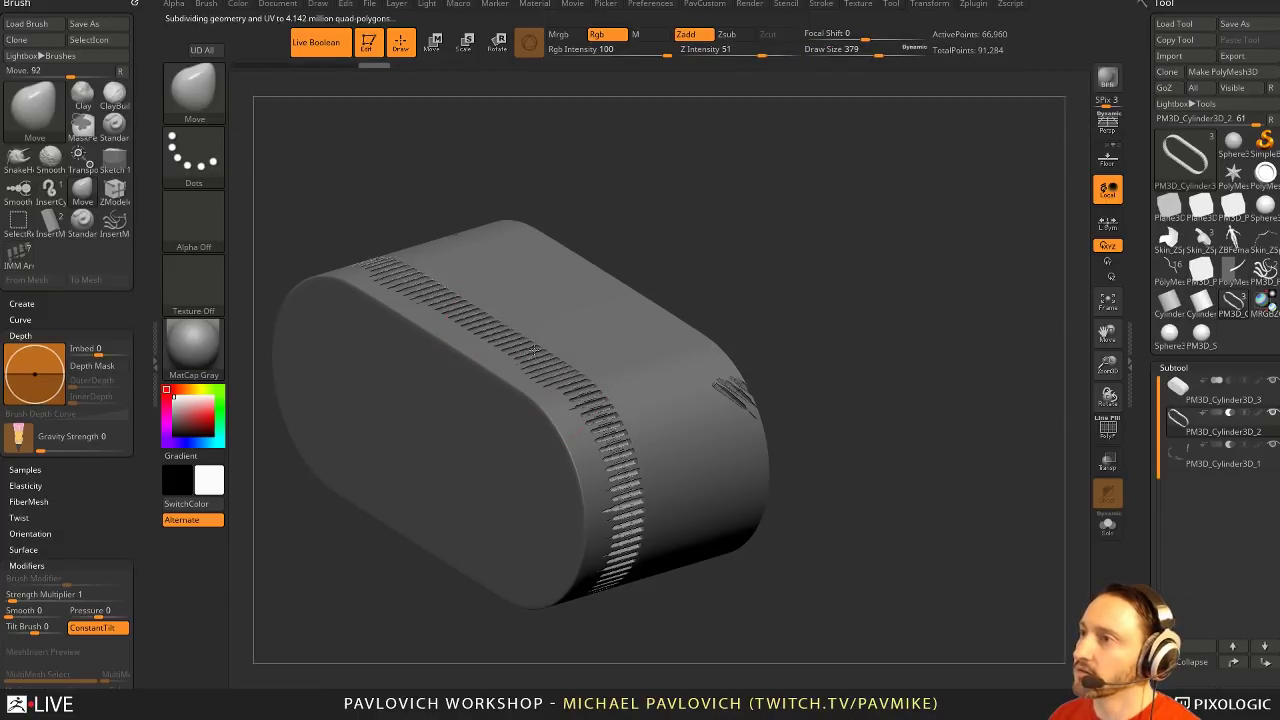
{"action": "key", "text": "s"}
{"action": "mouse_move", "coordinate": [886, 327]}
{"action": "left_mouse_down"}
{"action": "mouse_move", "coordinate": [831, 330]}
{"action": "mouse_move", "coordinate": [980, 360]}
{"action": "left_mouse_up"}
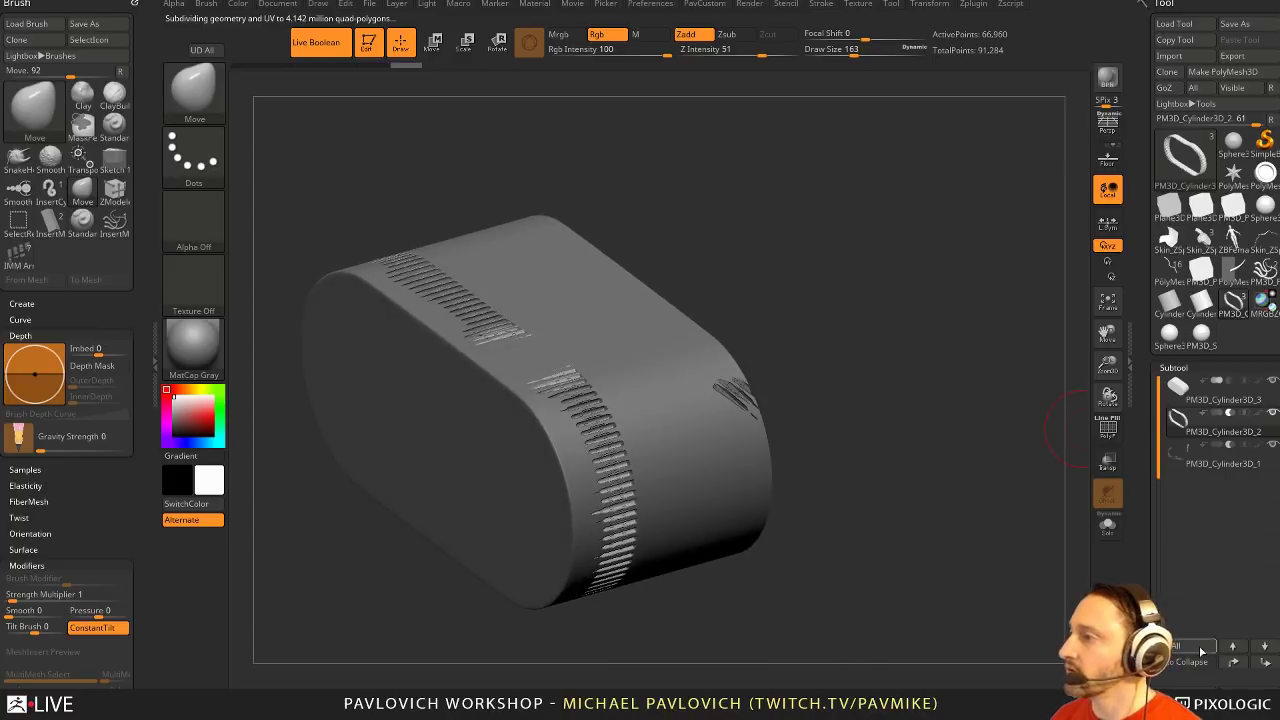
Delete the subtractive bullet and tube subtools, keeping only the plain capsule subtool PM3D_Cylinder3D_3
{"action": "left_click_drag", "start_coordinate": [1153, 440], "coordinate": [1153, 275]}
{"action": "left_click", "coordinate": [1188, 617]}
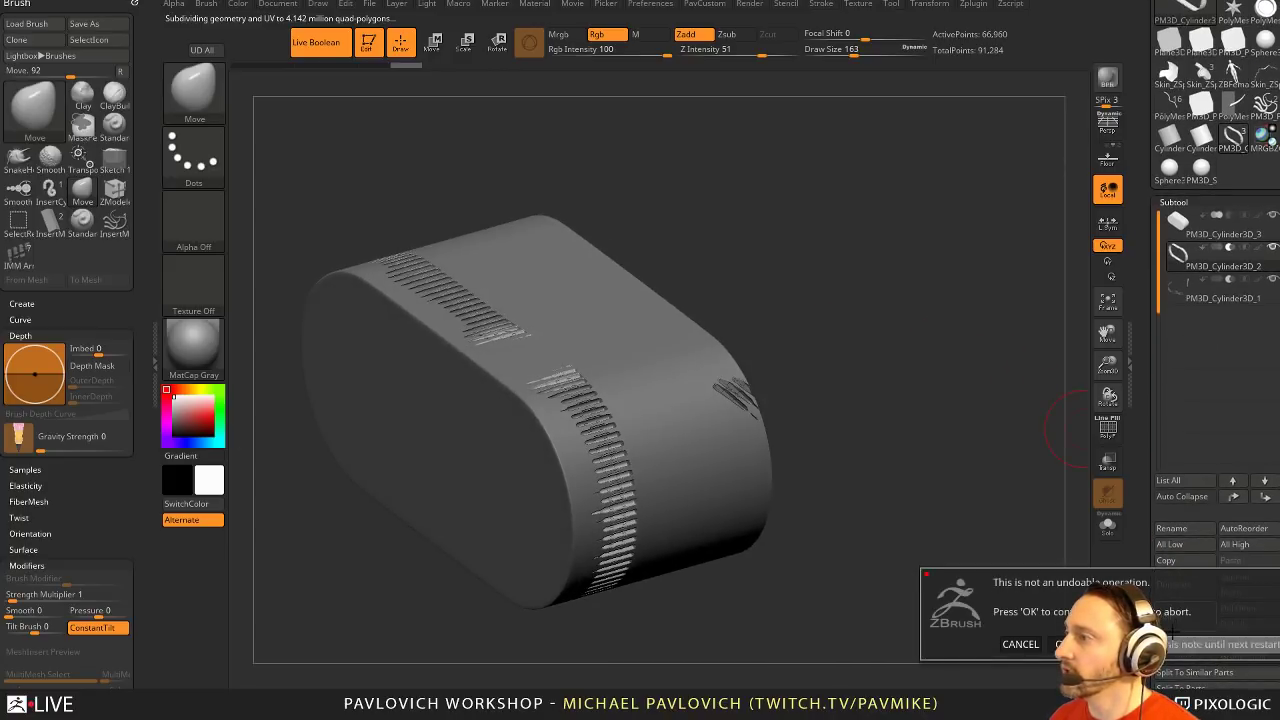
{"action": "left_click", "coordinate": [1075, 644]}
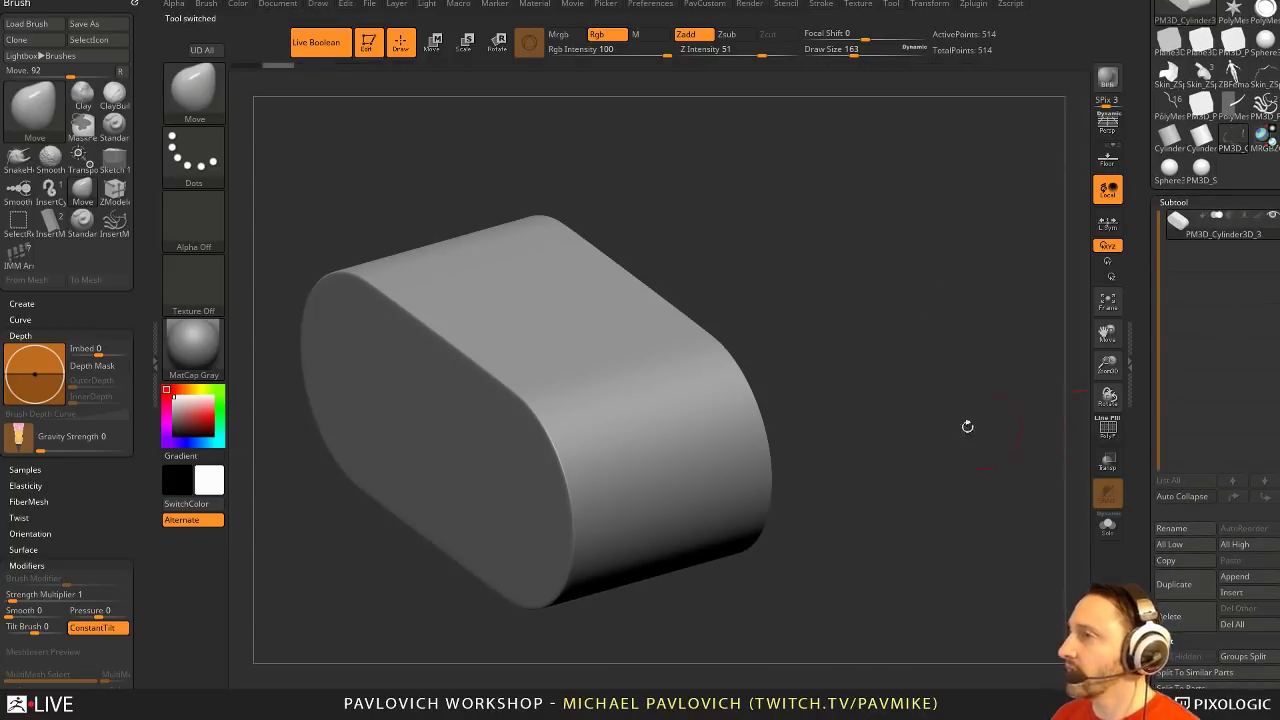
Switch to the web browser and show the YouTube channel's Playlists page and its address
{"action": "left_click_drag", "start_coordinate": [832, 350], "coordinate": [986, 350]}
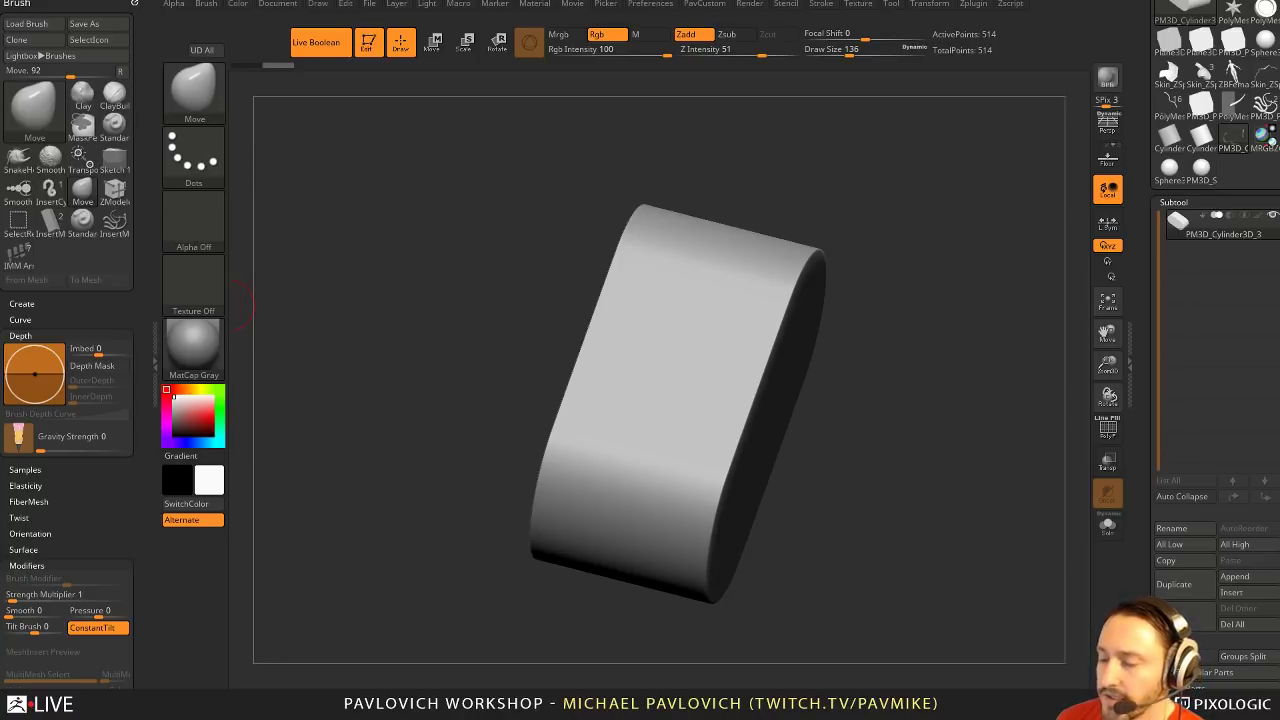
{"action": "left_click_drag", "start_coordinate": [1279, 605], "coordinate": [647, 89]}
{"action": "scroll", "coordinate": [594, 377], "scroll_direction": "up", "scroll_amount": 3}
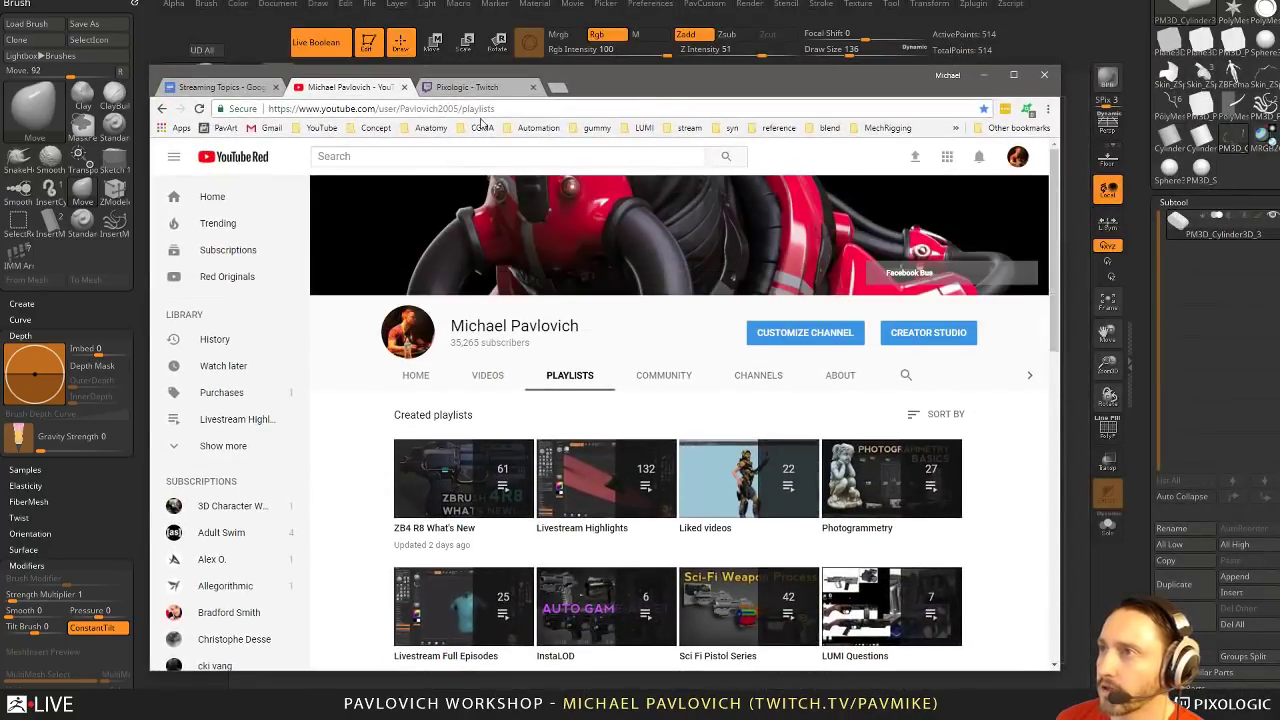
{"action": "left_click", "coordinate": [520, 107]}
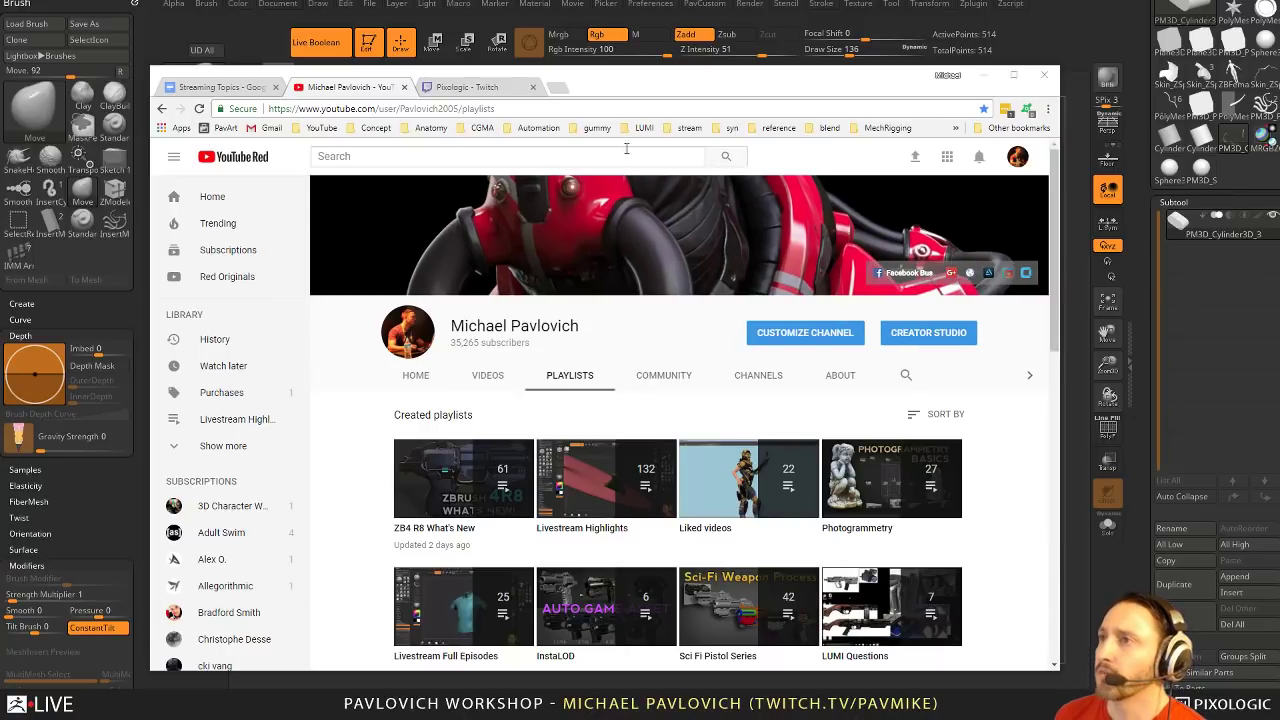
Show the Pavlovich Workshop playlist page and its address in the browser, and switch back to ZBrush
{"action": "left_click_drag", "start_coordinate": [581, 84], "coordinate": [0, 100]}
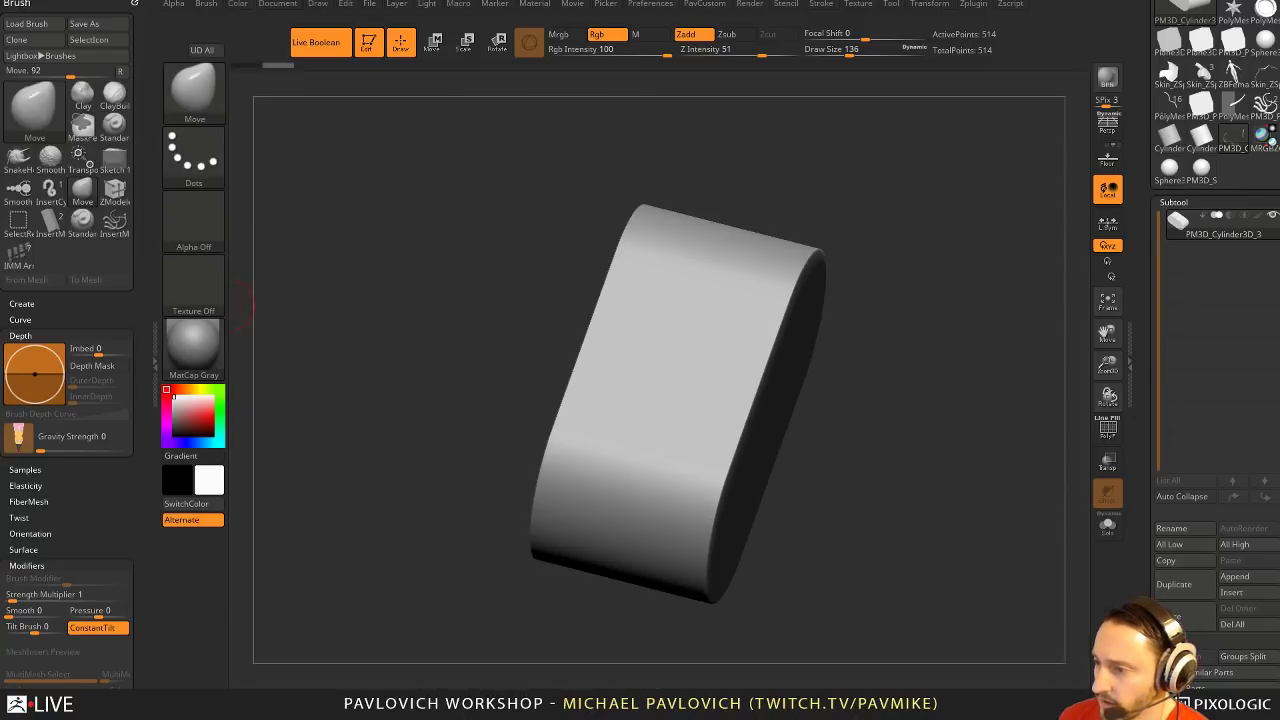
{"action": "left_click_drag", "start_coordinate": [0, 290], "coordinate": [689, 55]}
{"action": "left_click", "coordinate": [659, 81]}
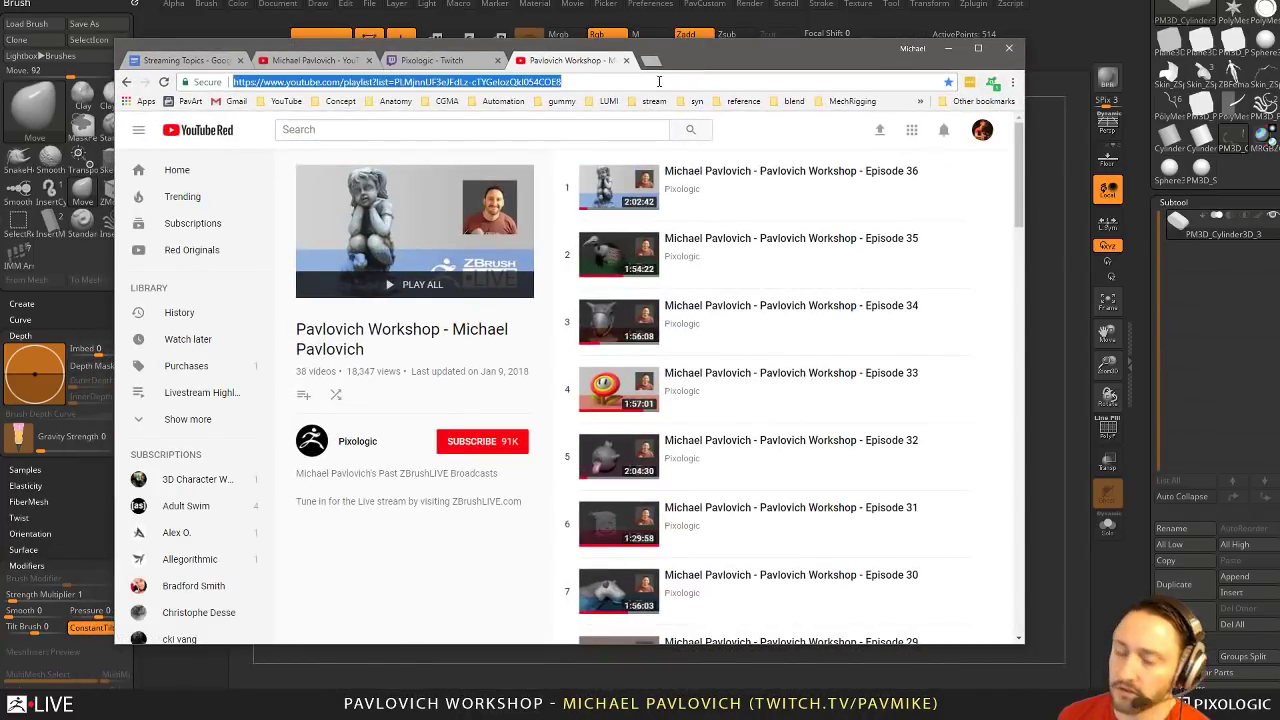
{"action": "left_click", "coordinate": [0, 396]}
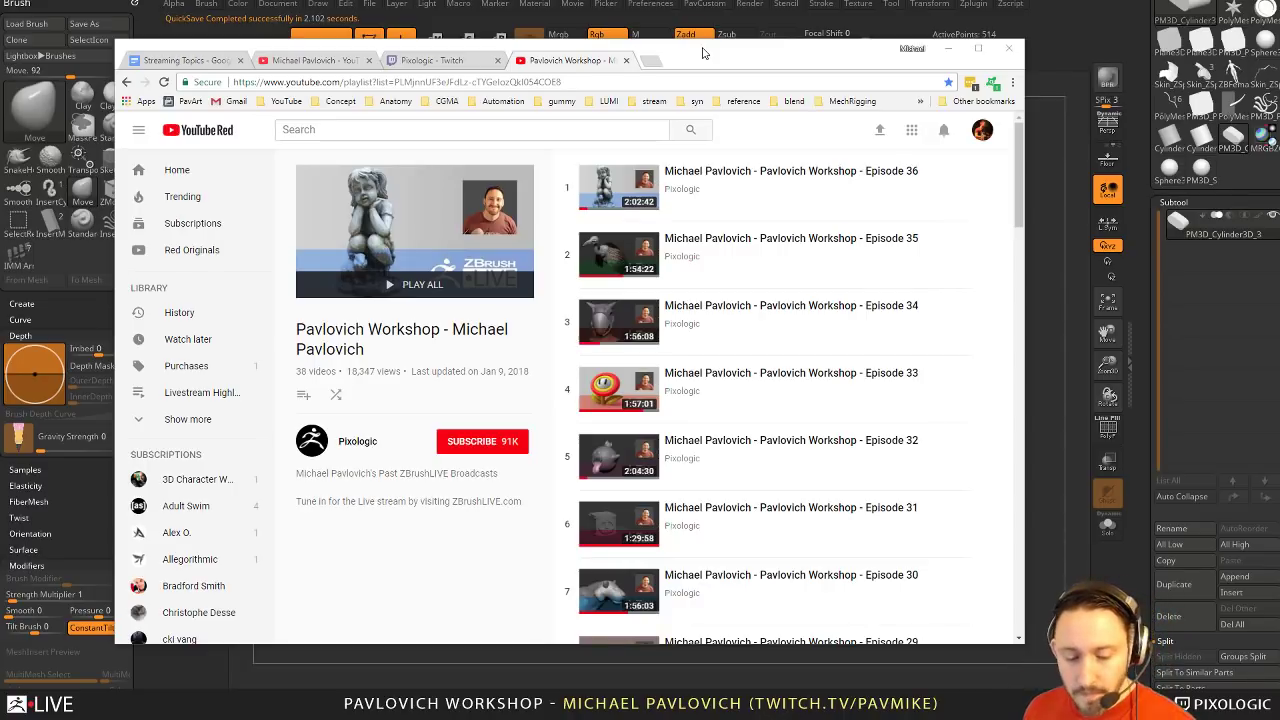
{"action": "left_click_drag", "start_coordinate": [727, 61], "coordinate": [0, 150]}
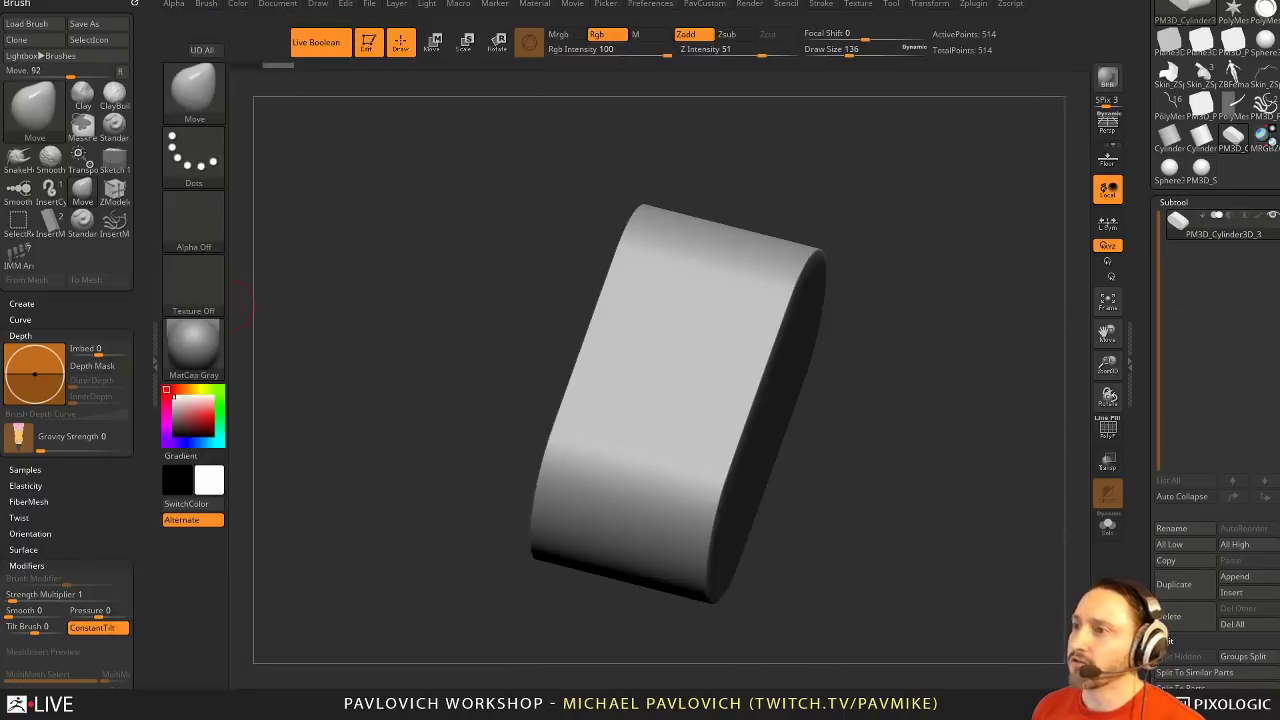
Append a PolyMesh3D primitive as a second subtool beside the capsule and make it the active subtool
{"action": "left_click_drag", "start_coordinate": [860, 400], "coordinate": [960, 400]}
{"action": "scroll", "coordinate": [1215, 450], "scroll_direction": "down", "scroll_amount": 3}
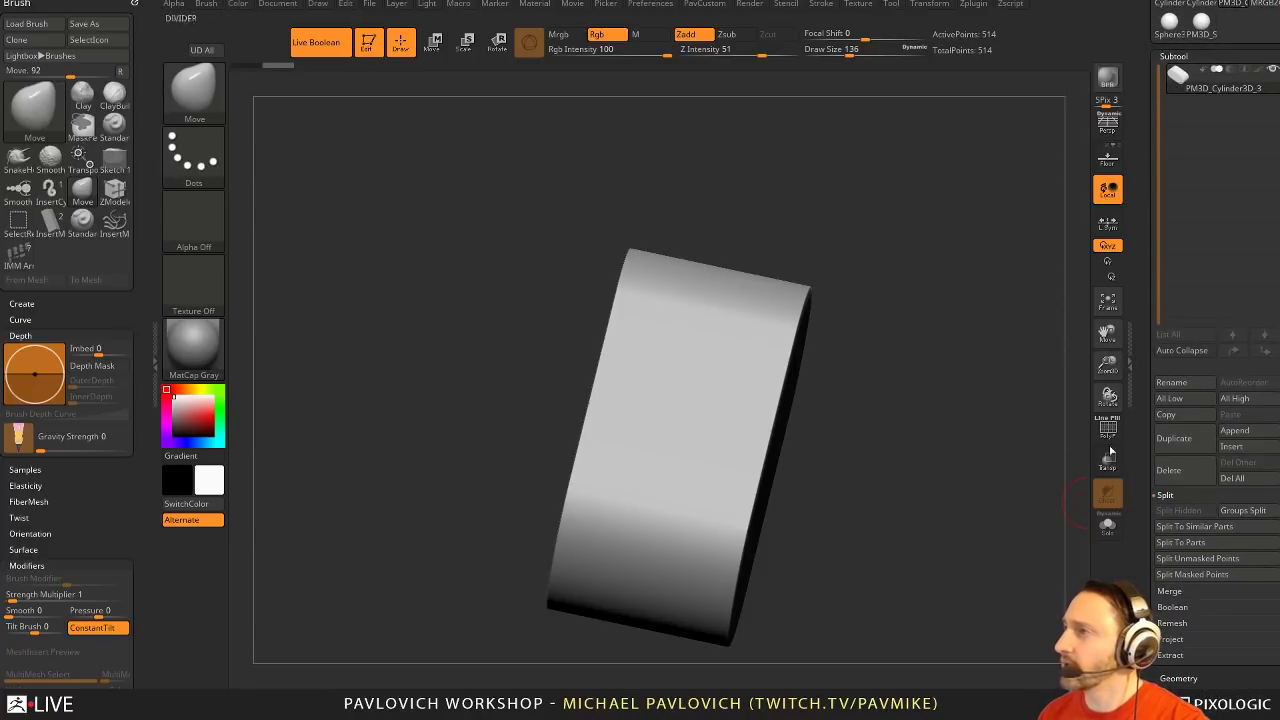
{"action": "left_click", "coordinate": [1233, 431]}
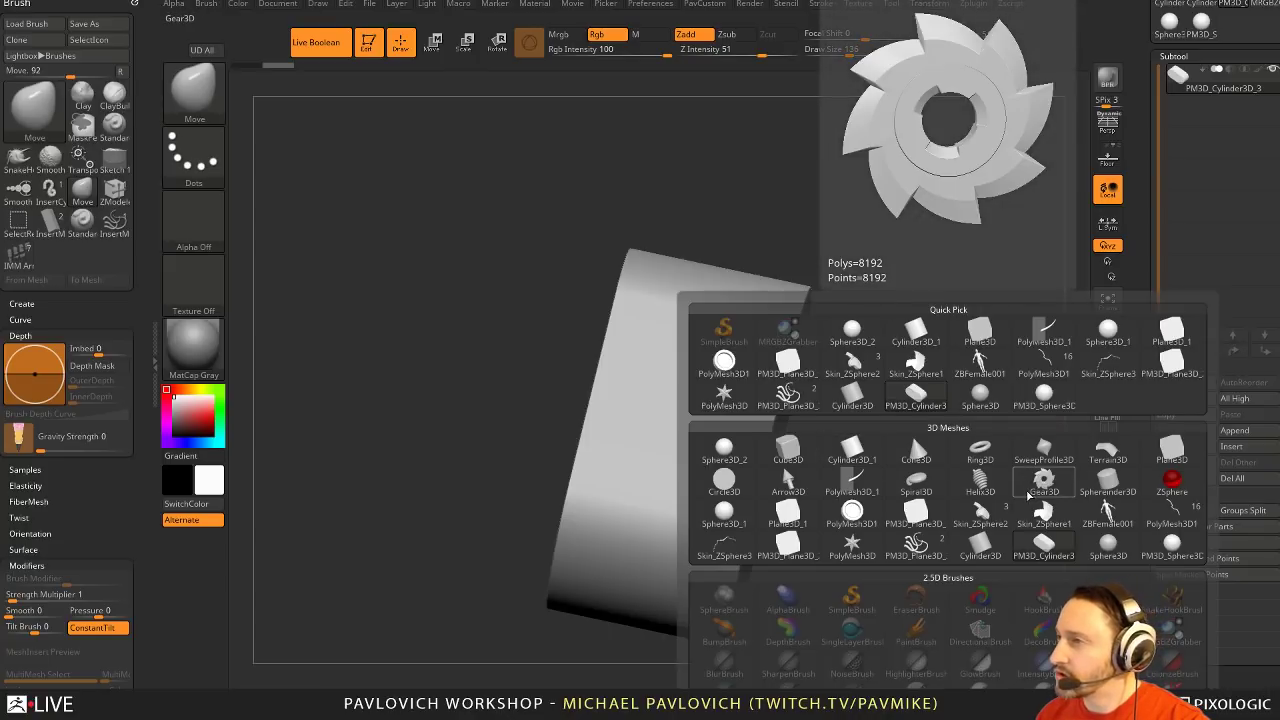
{"action": "left_click", "coordinate": [852, 545]}
{"action": "left_click", "coordinate": [1203, 127]}
Initialize the PolyMesh3D1 subtool as a low-resolution cube and Unify its size
{"action": "left_click_drag", "start_coordinate": [985, 330], "coordinate": [1110, 459], "text": "alt"}
{"action": "left_click_drag", "start_coordinate": [1136, 508], "coordinate": [1133, 367]}
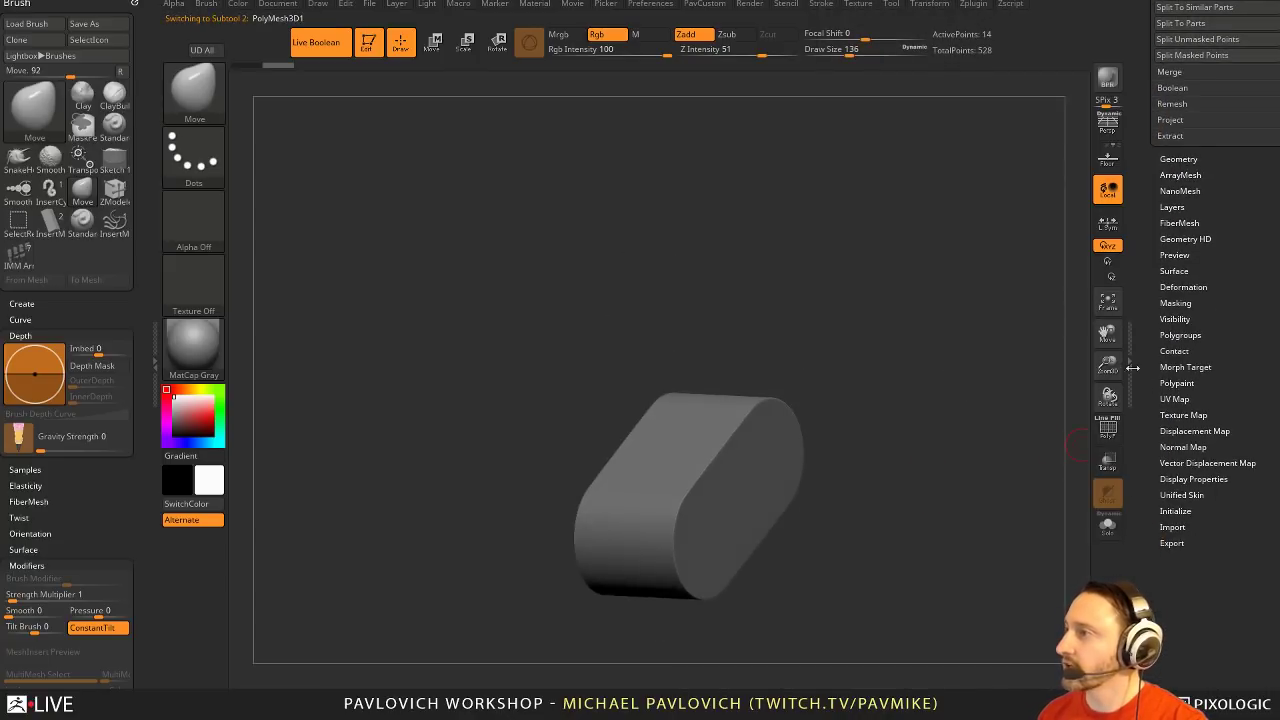
{"action": "left_click", "coordinate": [1176, 509]}
{"action": "left_click", "coordinate": [1140, 418]}
{"action": "key", "text": "space"}
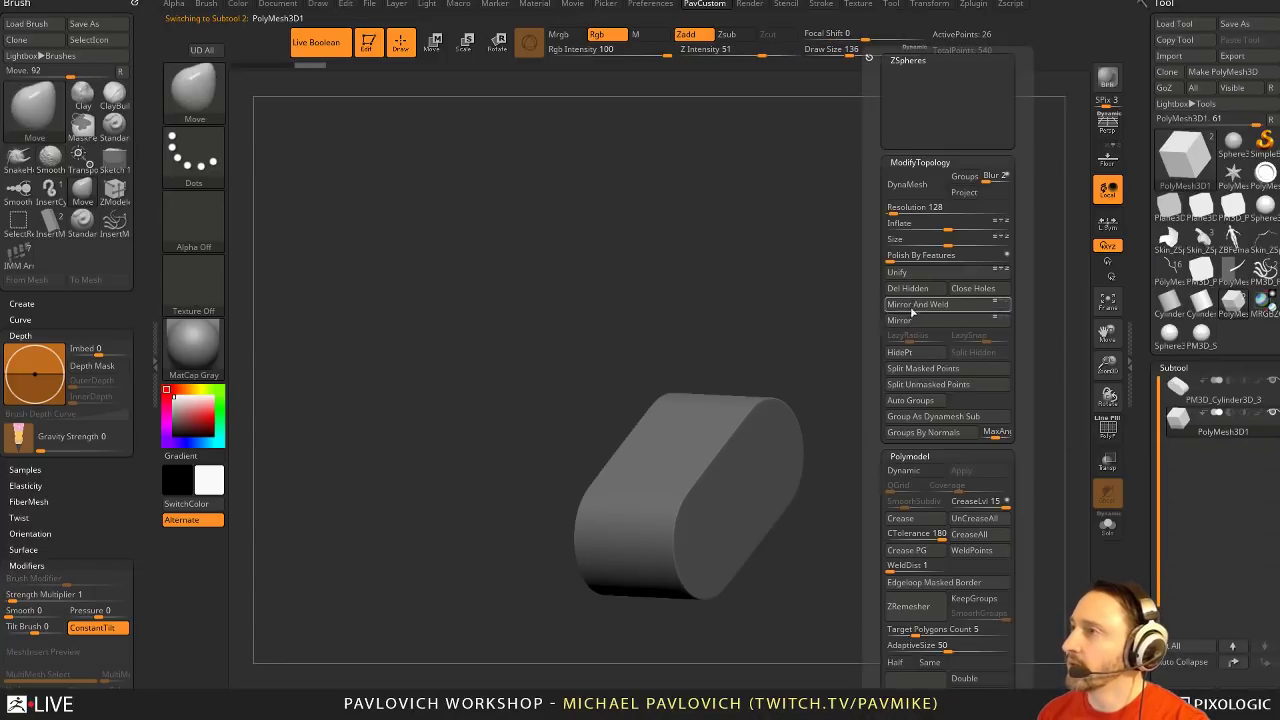
{"action": "left_click", "coordinate": [916, 273]}
Scale the cube with the gizmo into a thin upright plate crossing the capsule
{"action": "left_click_drag", "start_coordinate": [1033, 490], "coordinate": [913, 435]}
{"action": "key", "text": "w"}
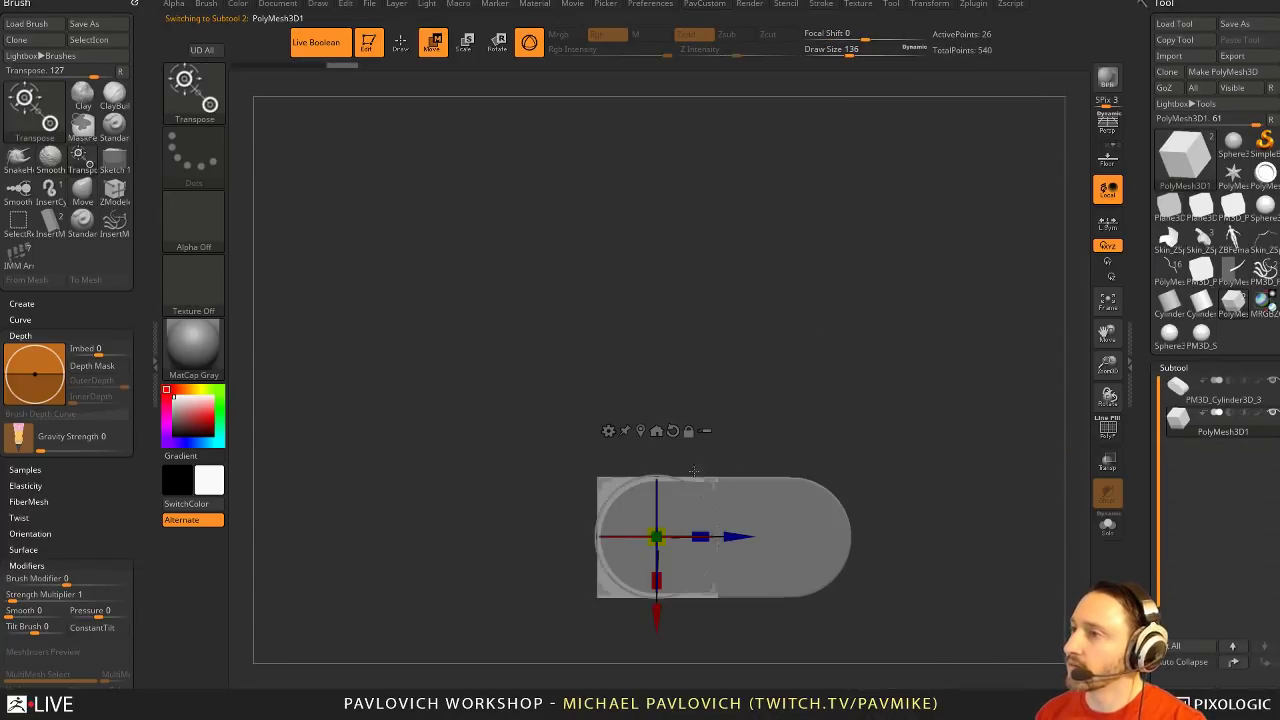
{"action": "left_click_drag", "start_coordinate": [701, 537], "coordinate": [642, 529]}
{"action": "left_click_drag", "start_coordinate": [762, 415], "coordinate": [846, 446]}
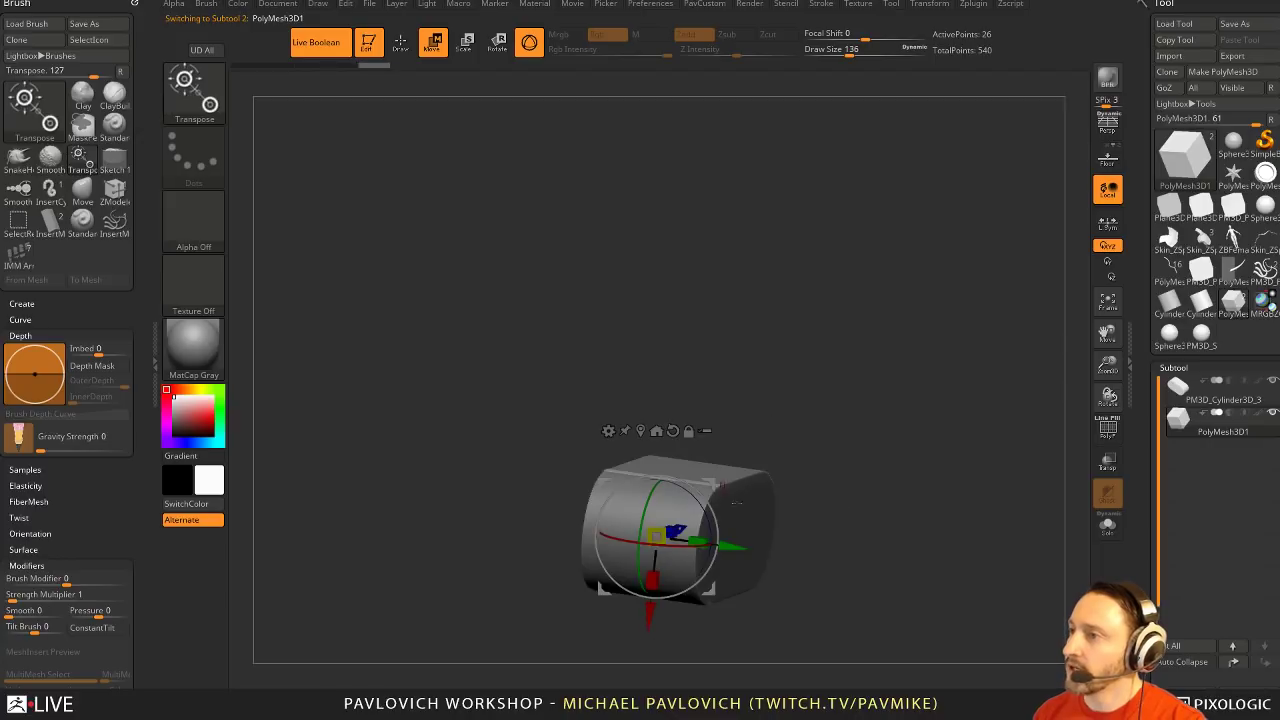
{"action": "left_click_drag", "start_coordinate": [656, 537], "coordinate": [735, 470]}
{"action": "left_click_drag", "start_coordinate": [789, 412], "coordinate": [730, 425]}
{"action": "mouse_move", "coordinate": [657, 536]}
{"action": "left_mouse_down"}
{"action": "mouse_move", "coordinate": [663, 545]}
{"action": "mouse_move", "coordinate": [638, 538]}
{"action": "left_mouse_up"}
{"action": "key", "text": "ctrl+z"}
{"action": "key", "text": "q"}
{"action": "left_click_drag", "start_coordinate": [886, 449], "coordinate": [1035, 455], "text": "shift"}
Turn on the polyframe and raise the thin plate so it stands partly above the capsule
{"action": "left_click", "coordinate": [1107, 430]}
{"action": "key", "text": "w"}
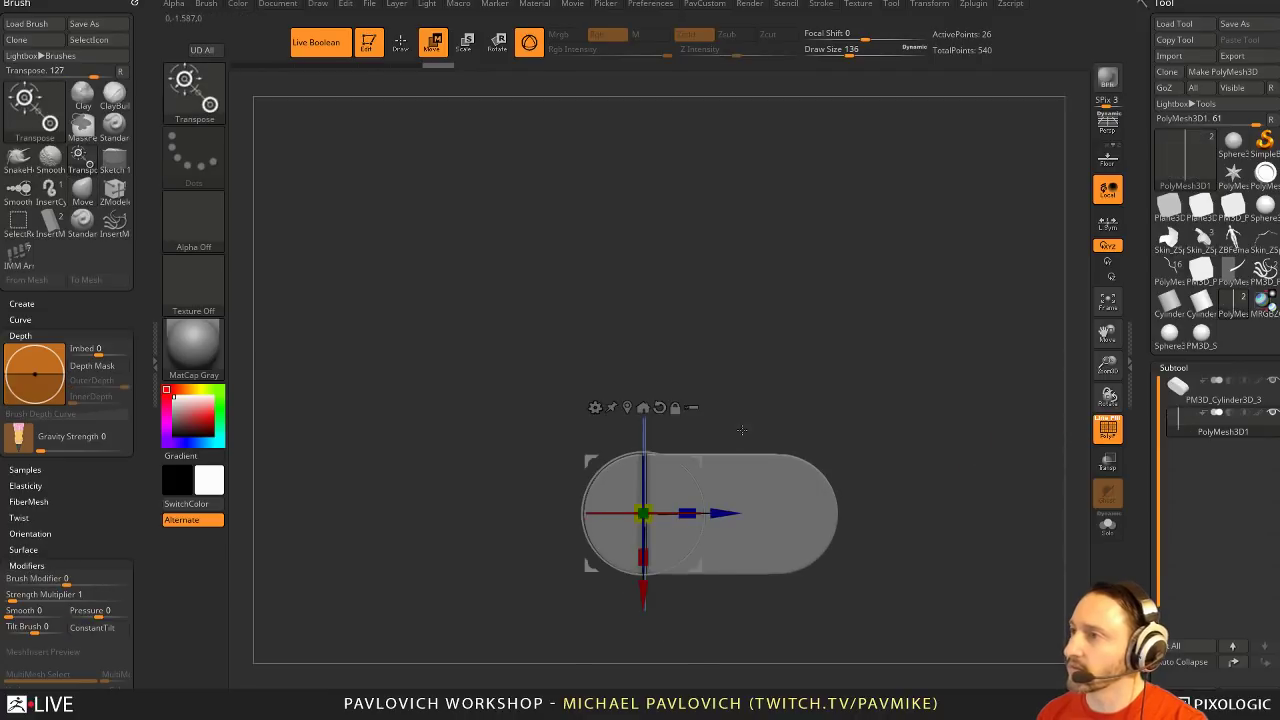
{"action": "left_click_drag", "start_coordinate": [699, 464], "coordinate": [711, 378]}
{"action": "key", "text": "q"}
{"action": "right_click_drag", "start_coordinate": [897, 345], "coordinate": [918, 367], "text": "ctrl"}
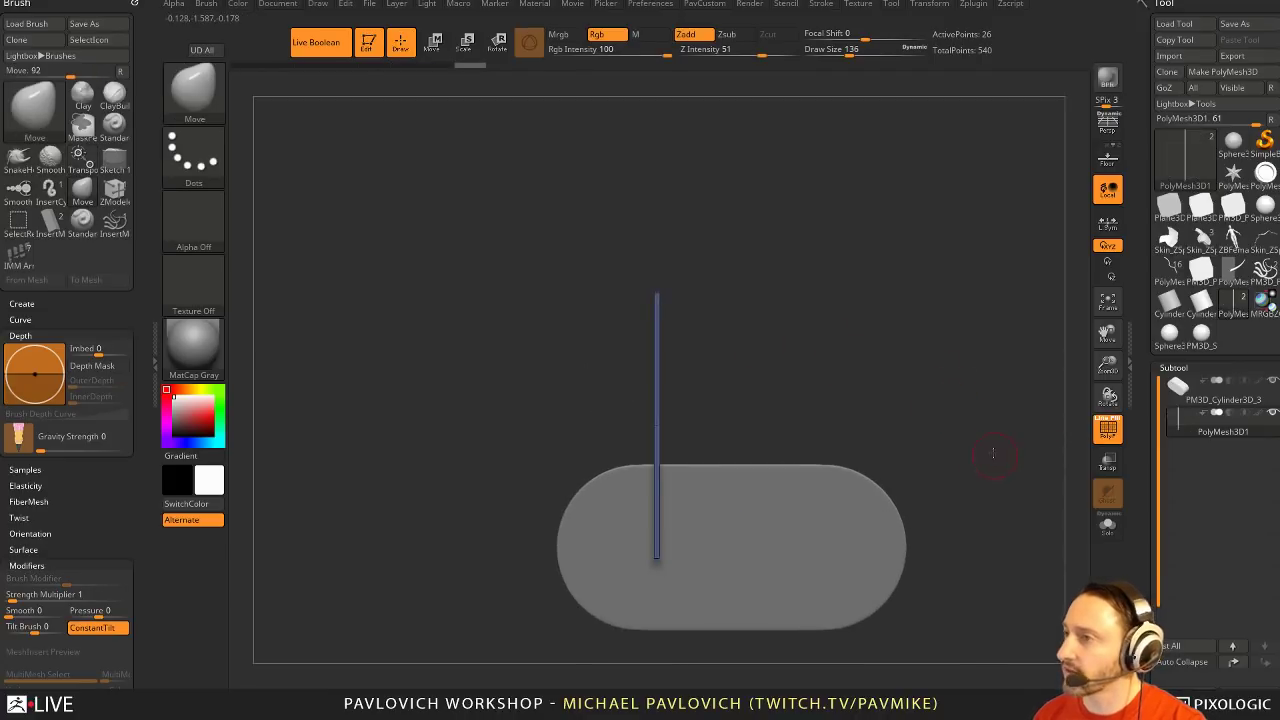
With the ZModeler brush's edge action, delete the edge loop running along the middle of the plate's thin side
{"action": "mouse_move", "coordinate": [994, 455]}
{"action": "left_mouse_down", "text": "alt"}
{"action": "mouse_move", "coordinate": [999, 393]}
{"action": "mouse_move", "coordinate": [965, 389]}
{"action": "left_mouse_up", "text": "alt"}
{"action": "left_click_drag", "start_coordinate": [843, 261], "coordinate": [858, 310], "text": "alt"}
{"action": "key", "text": "b"}
{"action": "key", "text": "z"}
{"action": "key", "text": "m"}
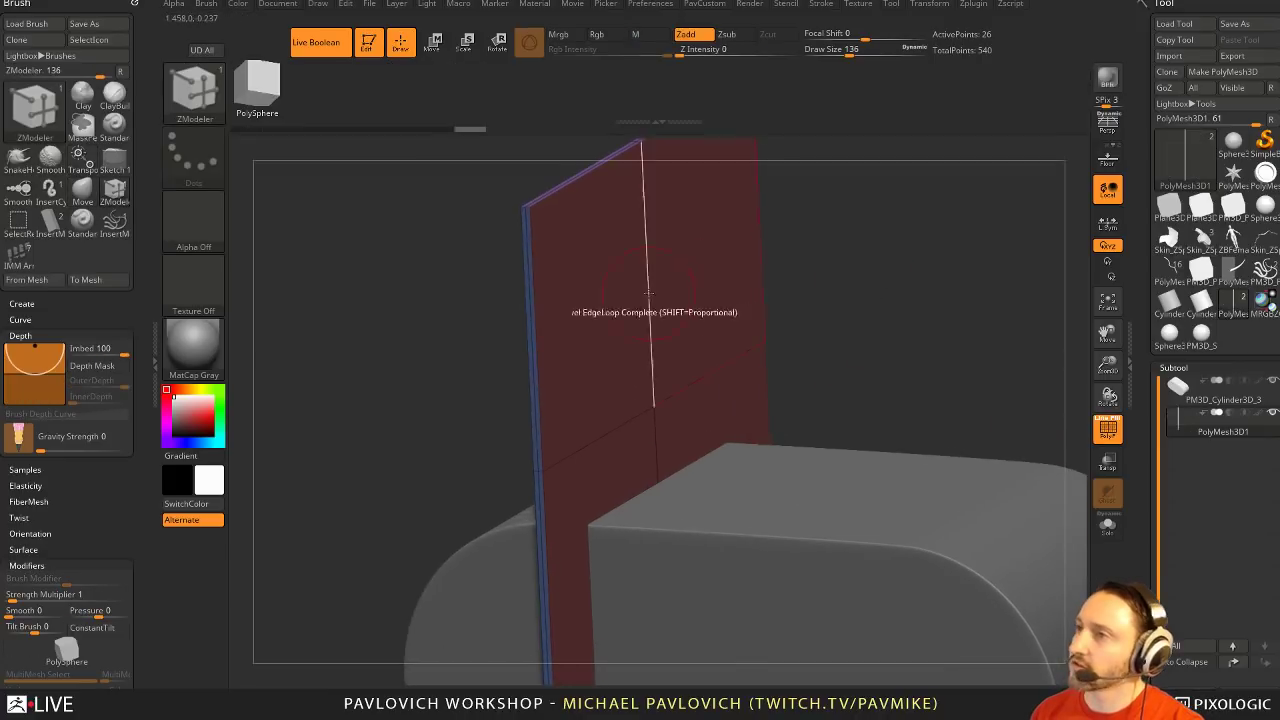
{"action": "key", "text": "space"}
{"action": "left_click", "coordinate": [520, 316]}
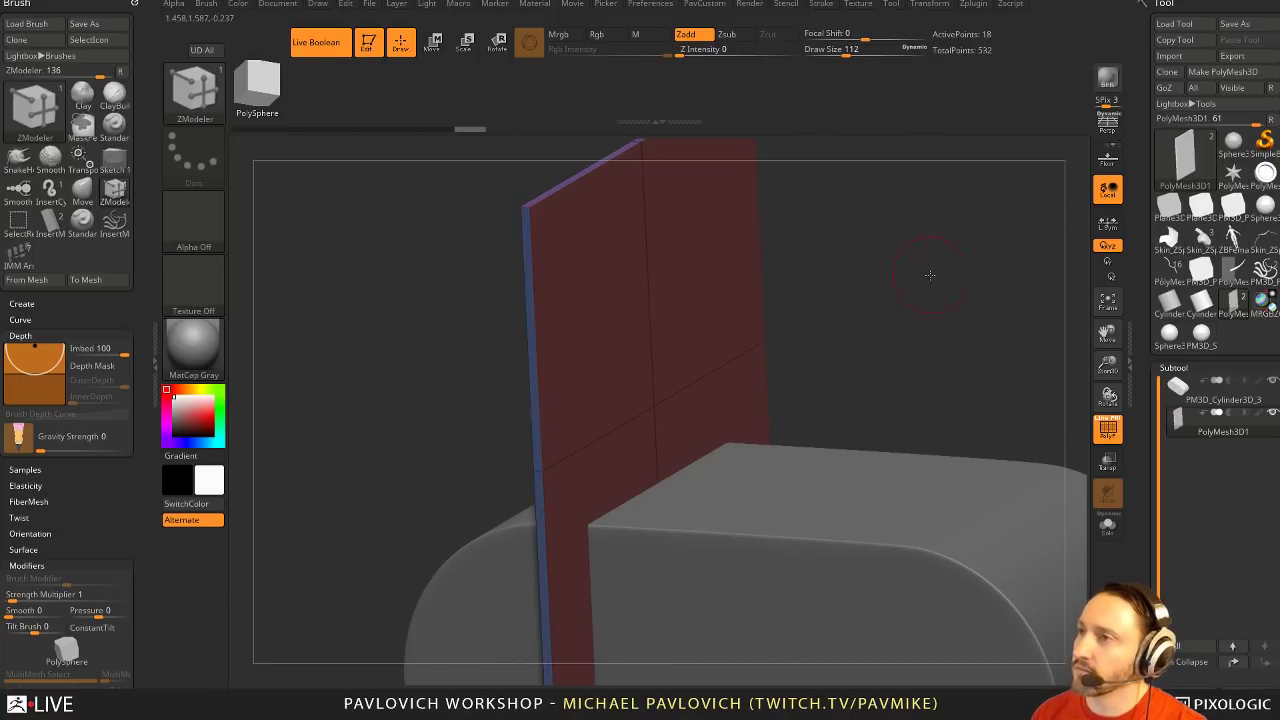
Rotate the plate in side view so it slants diagonally down into the capsule
{"action": "key", "text": "f"}
{"action": "left_click_drag", "start_coordinate": [930, 275], "coordinate": [891, 251], "text": "shift"}
{"action": "left_click_drag", "start_coordinate": [748, 331], "coordinate": [770, 363], "text": "alt"}
{"action": "key", "text": "w"}
{"action": "mouse_move", "coordinate": [606, 377]}
{"action": "left_mouse_down"}
{"action": "mouse_move", "coordinate": [594, 346]}
{"action": "mouse_move", "coordinate": [542, 318]}
{"action": "mouse_move", "coordinate": [562, 324]}
{"action": "left_mouse_up"}
{"action": "key", "text": "q"}
Mask all but the plate's lower end and extrude a nearly horizontal section from it inside the capsule
{"action": "mouse_move", "coordinate": [886, 322]}
{"action": "left_mouse_down"}
{"action": "mouse_move", "coordinate": [852, 329]}
{"action": "mouse_move", "coordinate": [885, 310]}
{"action": "mouse_move", "coordinate": [849, 420]}
{"action": "mouse_move", "coordinate": [559, 549]}
{"action": "left_mouse_up"}
{"action": "left_click", "coordinate": [827, 313], "text": "ctrl"}
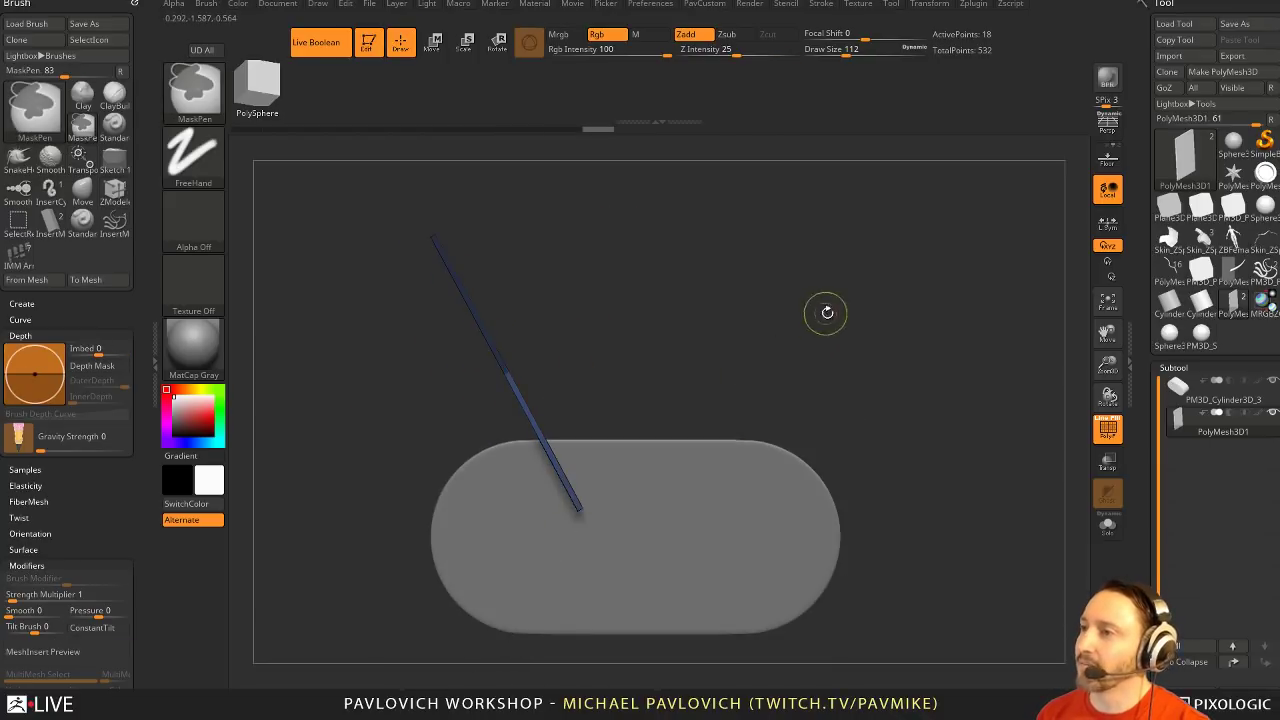
{"action": "key", "text": "w"}
{"action": "left_click_drag", "start_coordinate": [827, 313], "coordinate": [799, 291], "text": "alt"}
{"action": "left_click_drag", "start_coordinate": [532, 298], "coordinate": [625, 300], "text": "ctrl"}
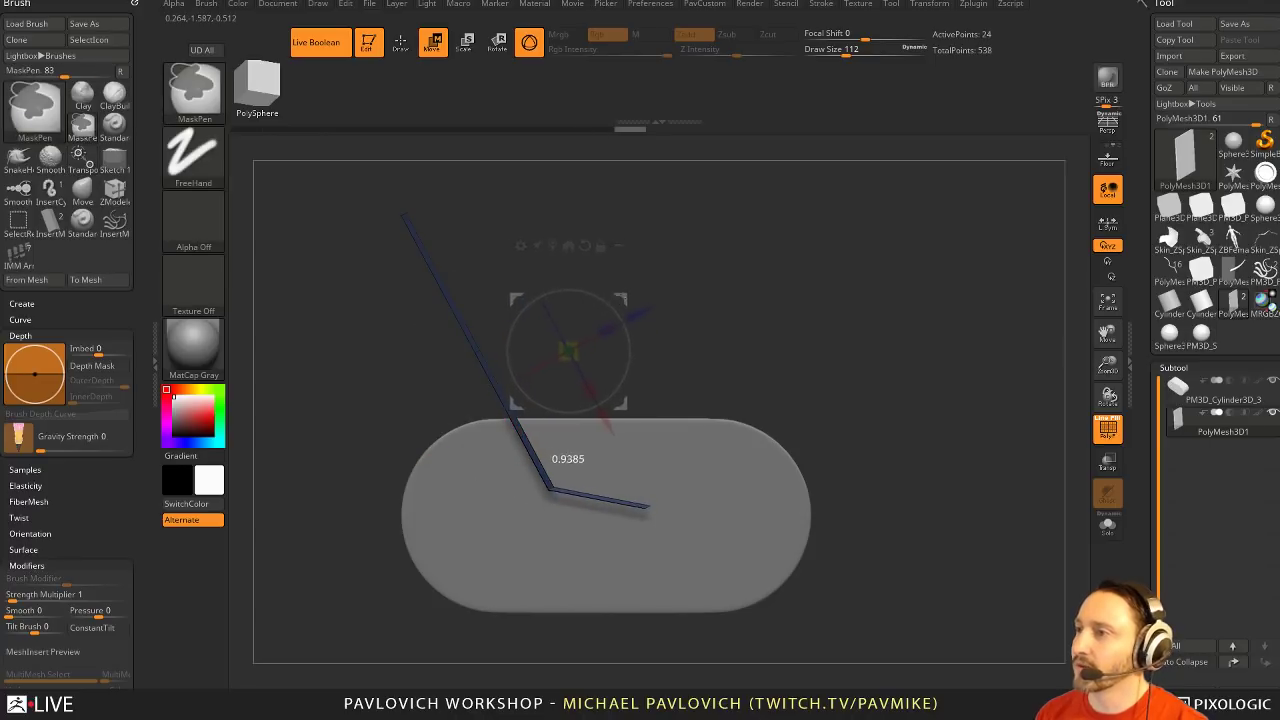
Extend the plate with a short steep section and a final horizontal section out through the capsule's end
{"action": "left_click", "coordinate": [626, 325], "text": "alt"}
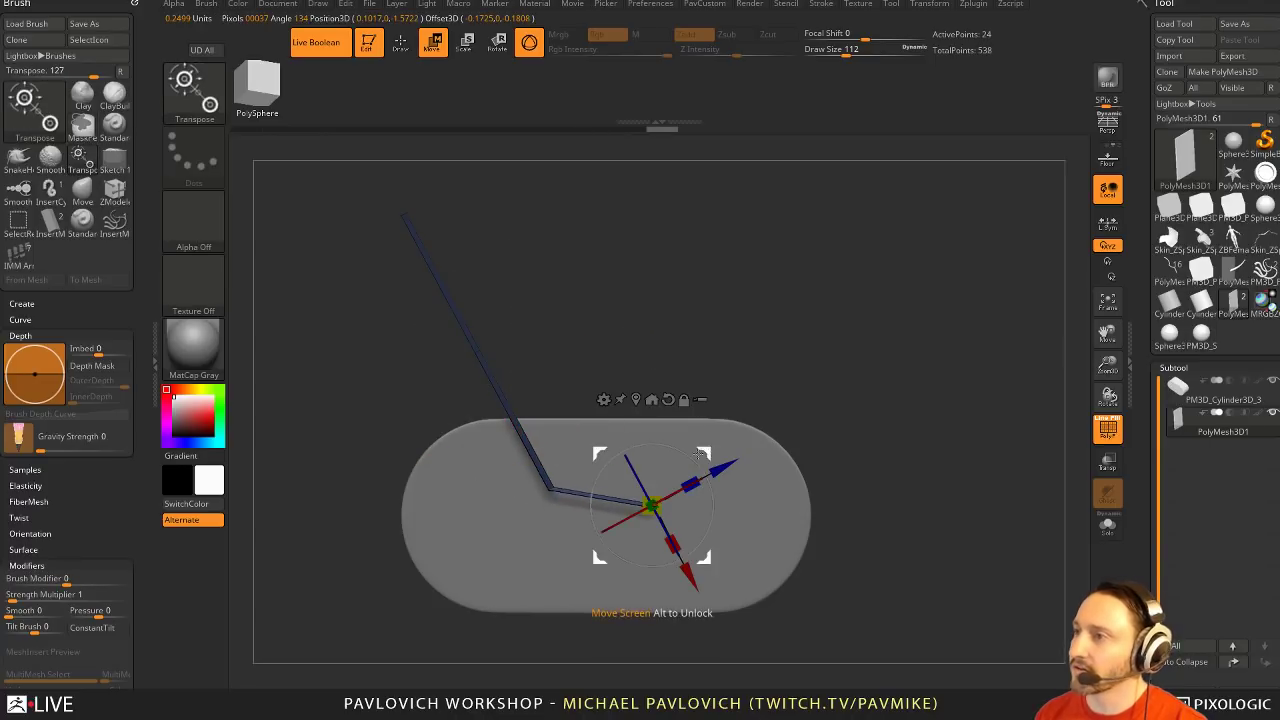
{"action": "mouse_move", "coordinate": [697, 463]}
{"action": "left_mouse_down", "text": "alt"}
{"action": "mouse_move", "coordinate": [708, 527]}
{"action": "mouse_move", "coordinate": [674, 447]}
{"action": "mouse_move", "coordinate": [790, 592]}
{"action": "left_mouse_up", "text": "alt"}
{"action": "key", "text": "ctrl"}
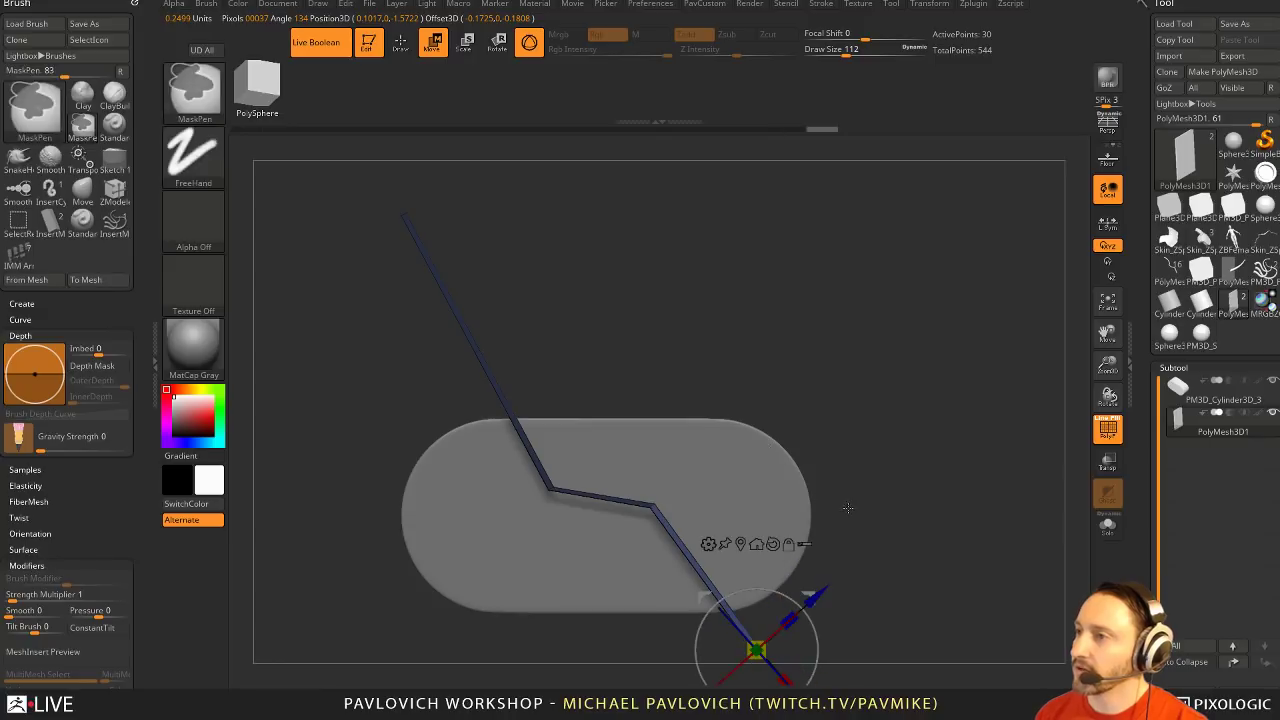
{"action": "key", "text": "ctrl+z"}
{"action": "left_click_drag", "start_coordinate": [702, 451], "coordinate": [749, 497], "text": "ctrl"}
Make the stepped plate subtractive and turn off the polyframe to preview the seam cut through the capsule
{"action": "key", "text": "q"}
{"action": "mouse_move", "coordinate": [934, 431]}
{"action": "left_mouse_down"}
{"action": "mouse_move", "coordinate": [949, 386]}
{"action": "mouse_move", "coordinate": [1010, 382]}
{"action": "mouse_move", "coordinate": [923, 376]}
{"action": "mouse_move", "coordinate": [937, 423]}
{"action": "mouse_move", "coordinate": [996, 420]}
{"action": "mouse_move", "coordinate": [948, 430]}
{"action": "left_mouse_up"}
{"action": "key", "text": "f"}
{"action": "left_click", "coordinate": [1224, 414]}
{"action": "left_click", "coordinate": [1097, 435]}
Try inflating the subtractive plate to change the width of the seam
{"action": "key", "text": "grave"}
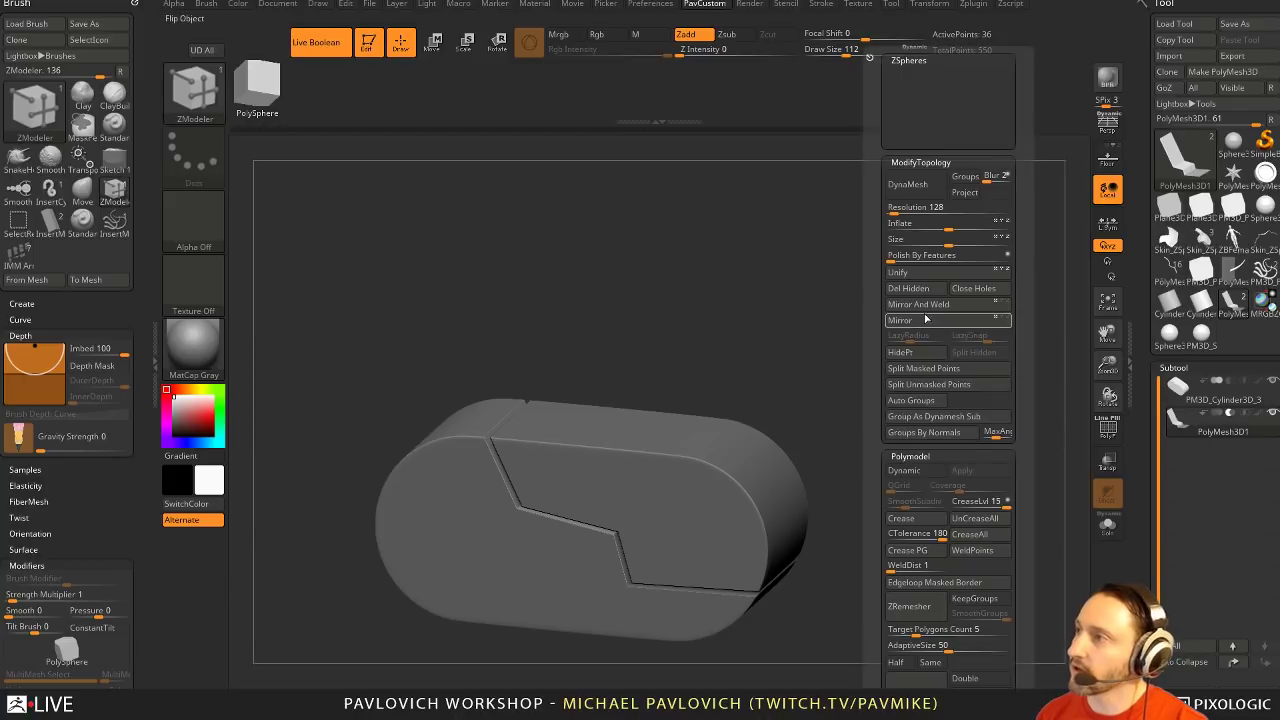
{"action": "left_click_drag", "start_coordinate": [946, 228], "coordinate": [985, 233]}
{"action": "key", "text": "ctrl+z"}
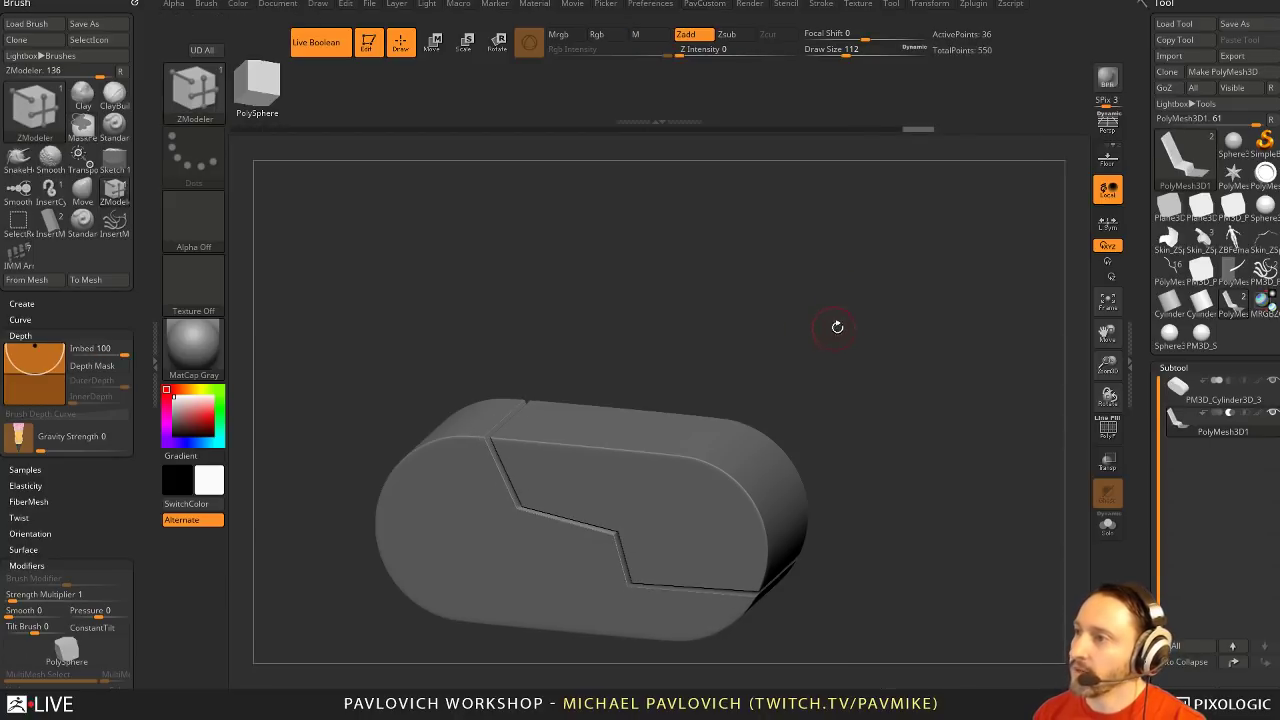
Set the ZModeler edge action to Bevel and isolate the stepped plate in Solo mode
{"action": "left_click", "coordinate": [1107, 430]}
{"action": "left_click_drag", "start_coordinate": [980, 382], "coordinate": [945, 356]}
{"action": "key", "text": "space"}
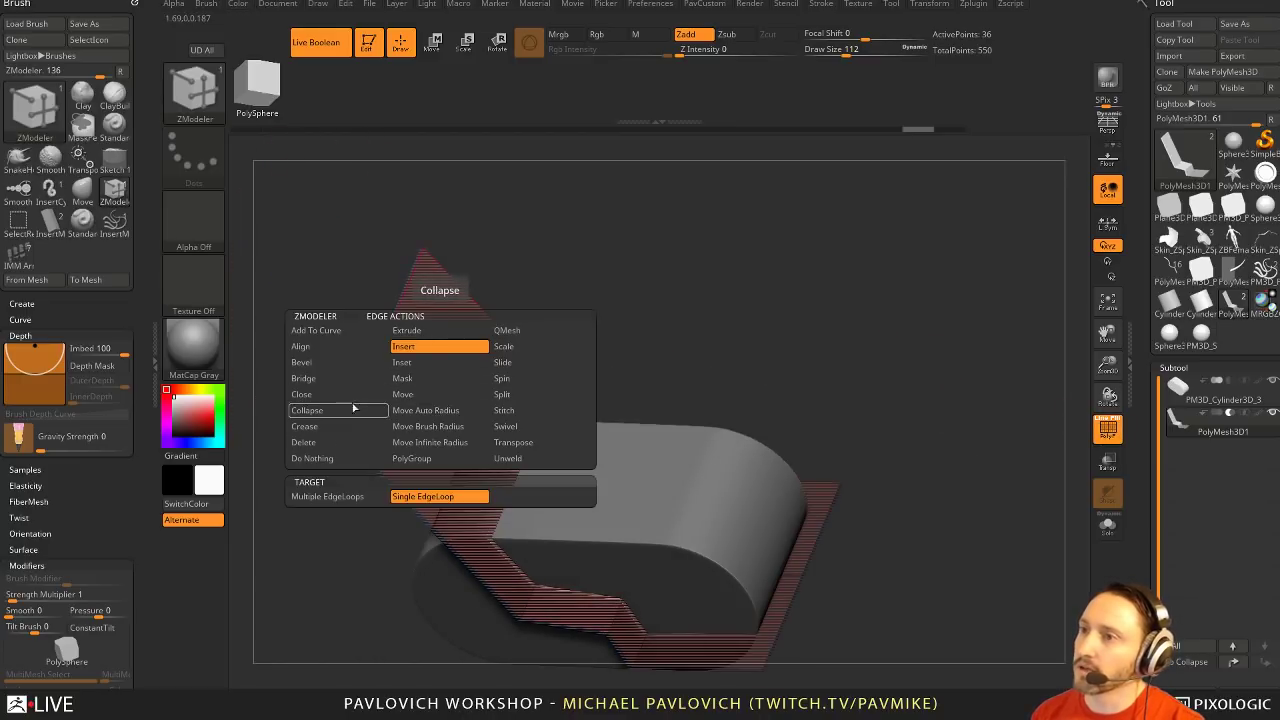
{"action": "left_click", "coordinate": [304, 378]}
{"action": "left_click", "coordinate": [303, 362]}
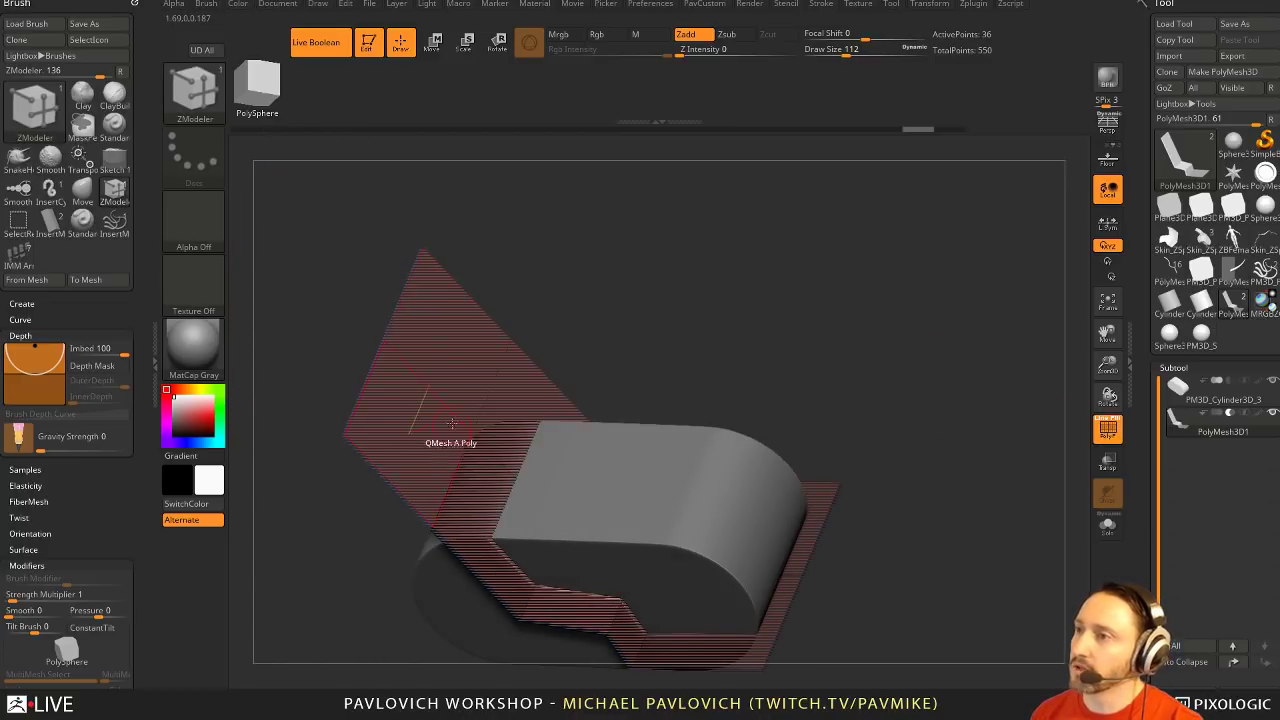
{"action": "left_click_drag", "start_coordinate": [790, 400], "coordinate": [949, 354]}
{"action": "left_click", "coordinate": [1108, 526]}
{"action": "mouse_move", "coordinate": [955, 420]}
{"action": "left_mouse_down"}
{"action": "mouse_move", "coordinate": [938, 468]}
{"action": "mouse_move", "coordinate": [894, 466]}
{"action": "mouse_move", "coordinate": [877, 380]}
{"action": "left_mouse_up"}
Try masking part of the bevelled plate for repositioning, and undo back to before the bevel
{"action": "left_click_drag", "start_coordinate": [466, 288], "coordinate": [597, 489], "text": "ctrl"}
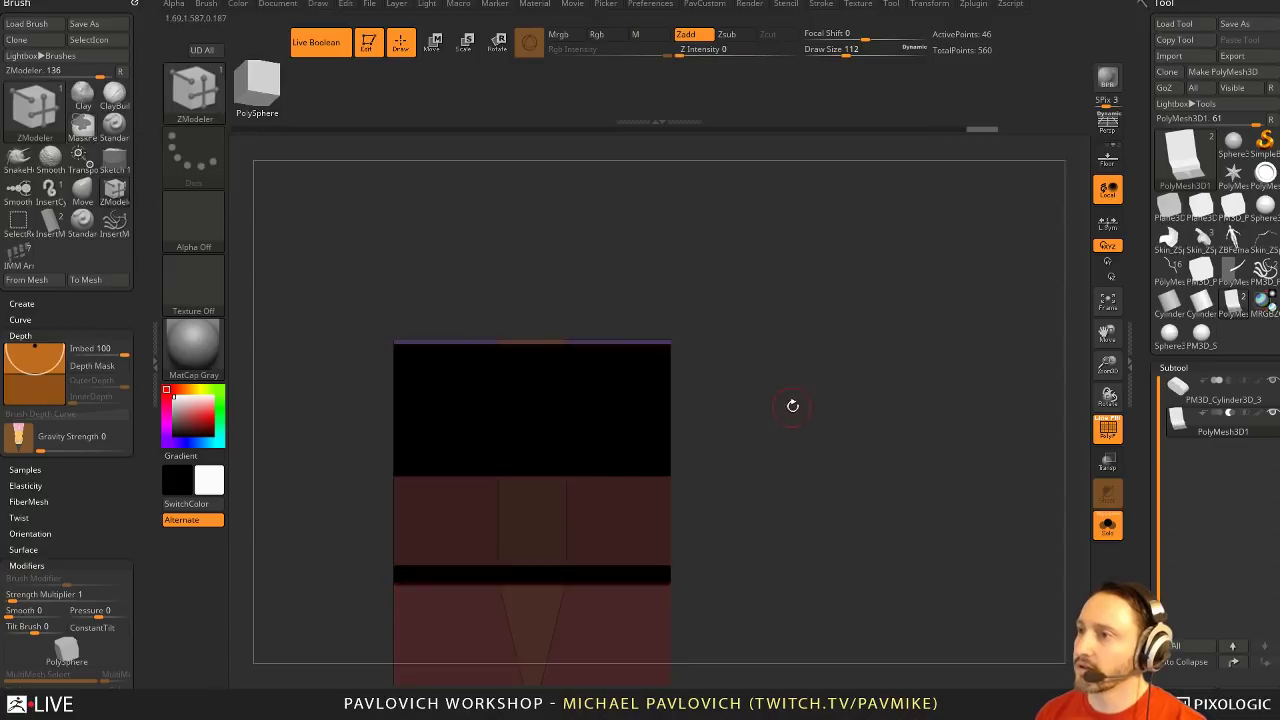
{"action": "key", "text": "w"}
{"action": "mouse_move", "coordinate": [829, 417]}
{"action": "left_mouse_down"}
{"action": "mouse_move", "coordinate": [816, 341]}
{"action": "mouse_move", "coordinate": [836, 452]}
{"action": "mouse_move", "coordinate": [834, 238]}
{"action": "left_mouse_up"}
{"action": "key", "text": "q"}
{"action": "mouse_move", "coordinate": [830, 340]}
{"action": "left_mouse_down"}
{"action": "mouse_move", "coordinate": [820, 293]}
{"action": "mouse_move", "coordinate": [860, 374]}
{"action": "mouse_move", "coordinate": [849, 382]}
{"action": "mouse_move", "coordinate": [866, 320]}
{"action": "mouse_move", "coordinate": [849, 260]}
{"action": "mouse_move", "coordinate": [822, 420]}
{"action": "mouse_move", "coordinate": [866, 537]}
{"action": "mouse_move", "coordinate": [842, 454]}
{"action": "left_mouse_up"}
{"action": "key", "text": "ctrl+z"}
{"action": "key", "text": "ctrl+z"}
{"action": "key", "text": "ctrl+z"}
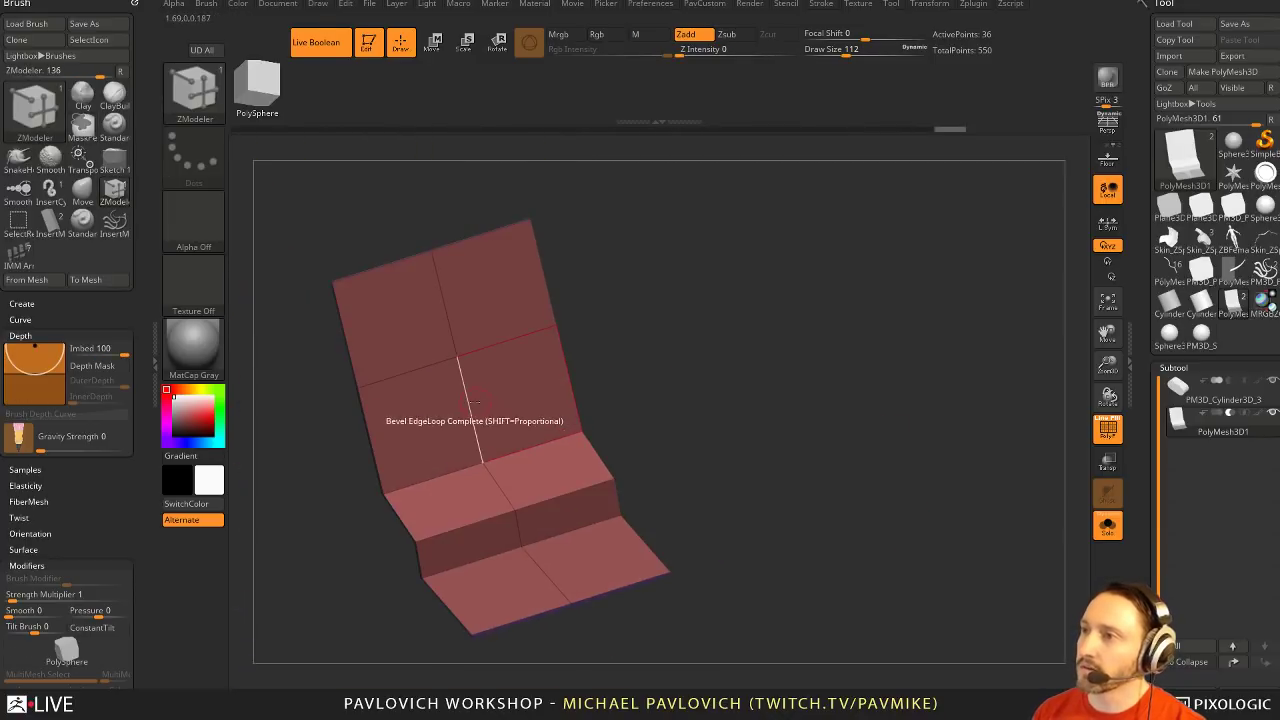
Bevel the plate's lengthwise centre loop into a strip and offset the strip's upper section with the gizmo
{"action": "left_click_drag", "start_coordinate": [473, 400], "coordinate": [484, 429]}
{"action": "mouse_move", "coordinate": [737, 330]}
{"action": "left_mouse_down", "text": "shift"}
{"action": "mouse_move", "coordinate": [746, 277]}
{"action": "mouse_move", "coordinate": [804, 326]}
{"action": "left_mouse_up", "text": "shift"}
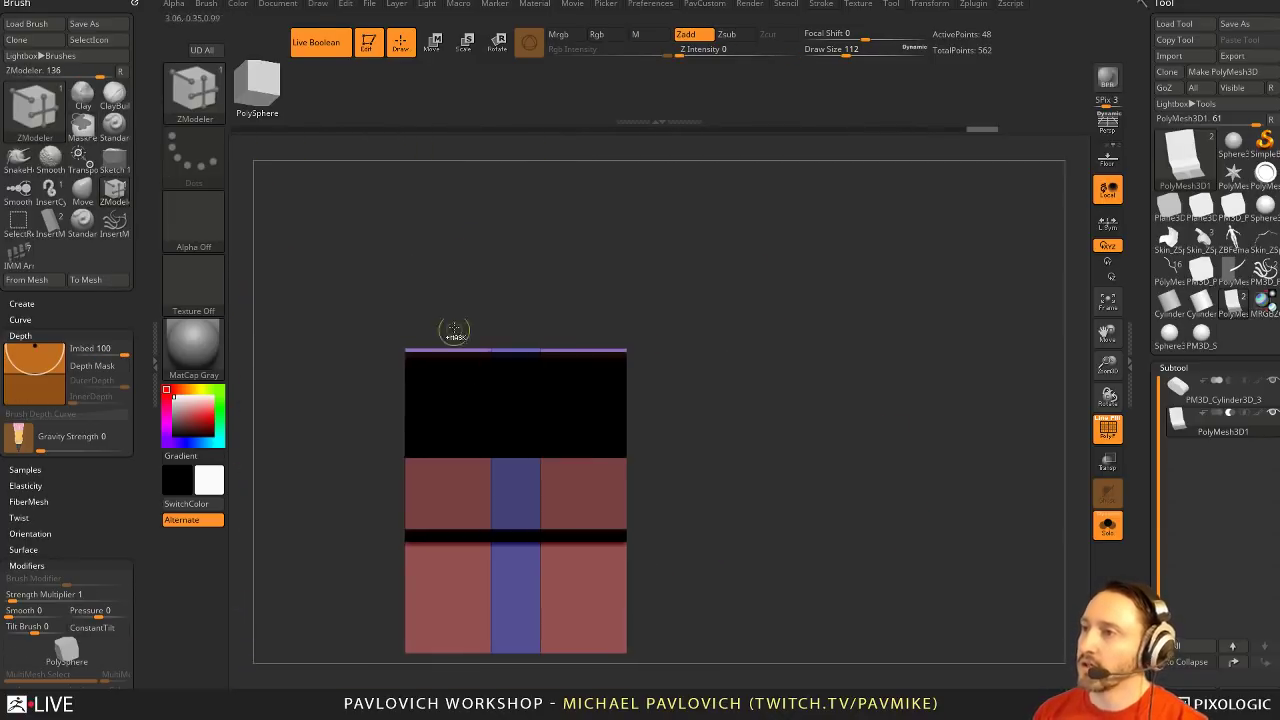
{"action": "mouse_move", "coordinate": [460, 294]}
{"action": "left_mouse_down", "text": "ctrl"}
{"action": "mouse_move", "coordinate": [551, 451]}
{"action": "mouse_move", "coordinate": [570, 452]}
{"action": "left_mouse_up", "text": "ctrl"}
{"action": "left_click", "coordinate": [762, 350], "text": "ctrl"}
{"action": "key", "text": "w"}
{"action": "mouse_move", "coordinate": [506, 645]}
{"action": "left_mouse_down"}
{"action": "mouse_move", "coordinate": [504, 623]}
{"action": "mouse_move", "coordinate": [723, 371]}
{"action": "mouse_move", "coordinate": [789, 348]}
{"action": "left_mouse_up"}
{"action": "key", "text": "q"}
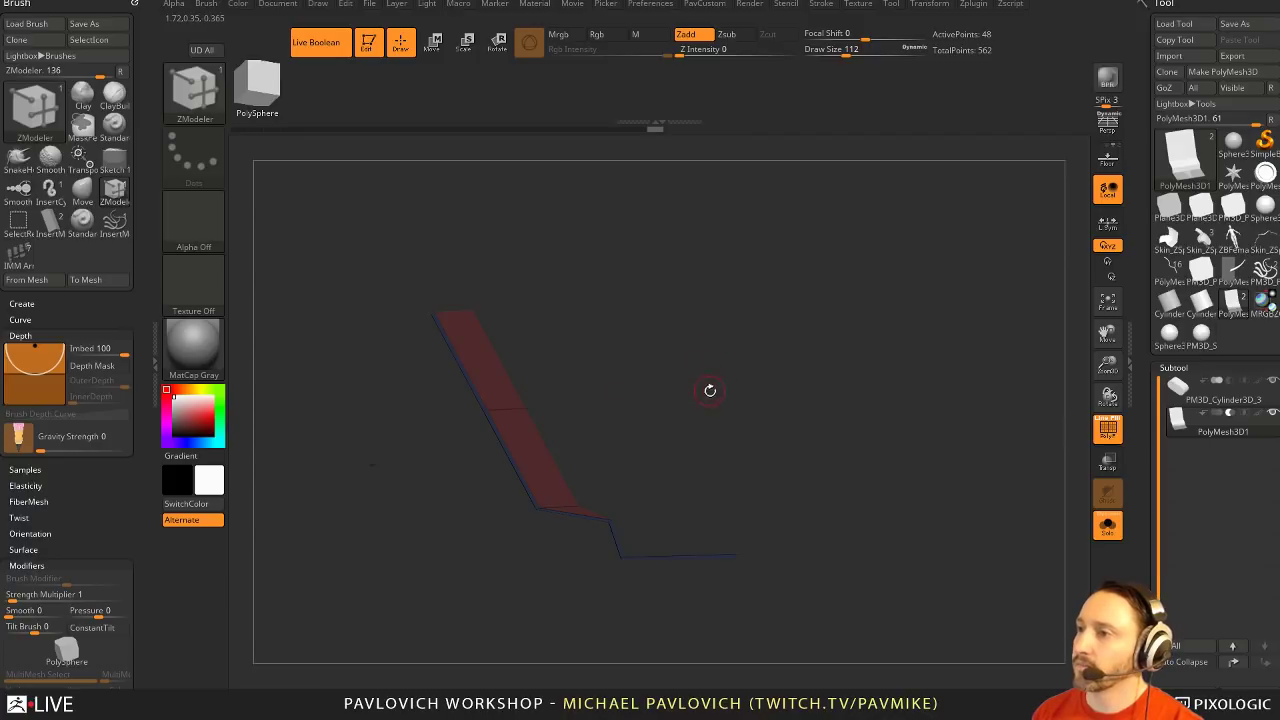
Try isolating the centre strip's lower end with a mask and shifting it with the gizmo
{"action": "left_click_drag", "start_coordinate": [726, 403], "coordinate": [820, 442]}
{"action": "left_click_drag", "start_coordinate": [836, 448], "coordinate": [857, 508], "text": "ctrl"}
{"action": "left_click_drag", "start_coordinate": [780, 398], "coordinate": [712, 528], "text": "ctrl"}
{"action": "left_click", "coordinate": [797, 494], "text": "ctrl"}
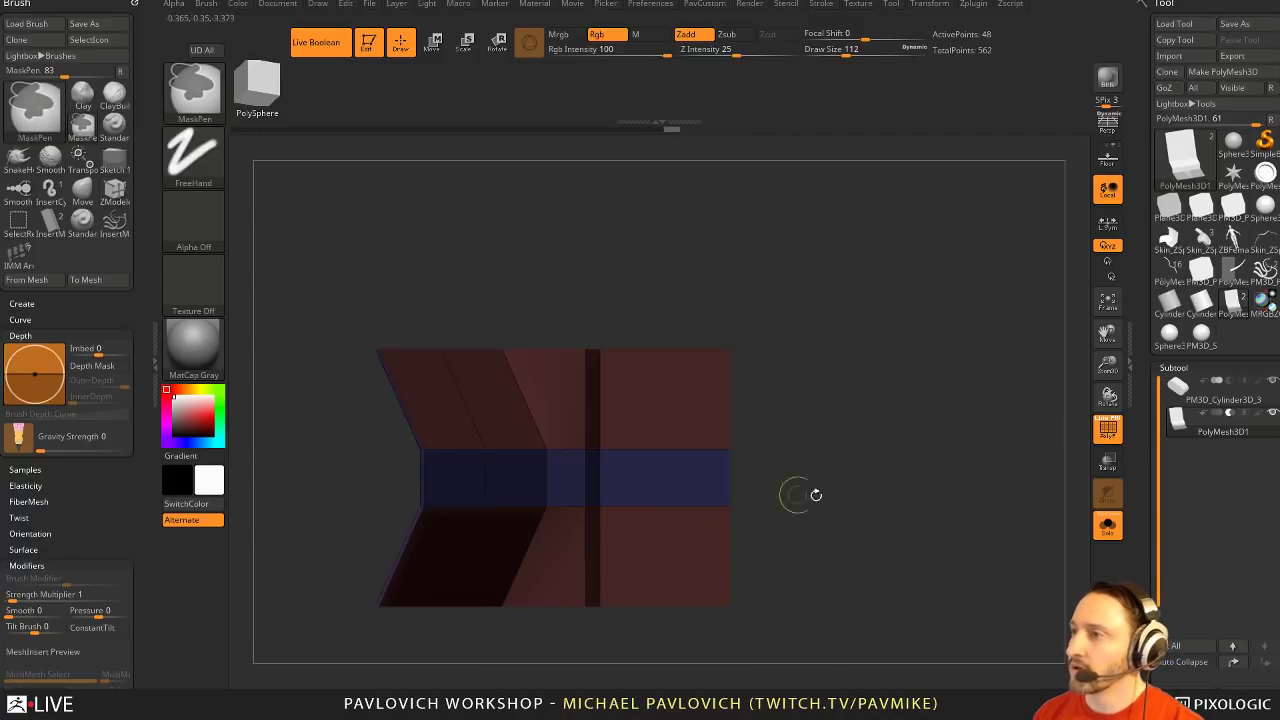
{"action": "left_click_drag", "start_coordinate": [797, 494], "coordinate": [830, 345]}
{"action": "key", "text": "w"}
{"action": "left_click_drag", "start_coordinate": [455, 430], "coordinate": [456, 484]}
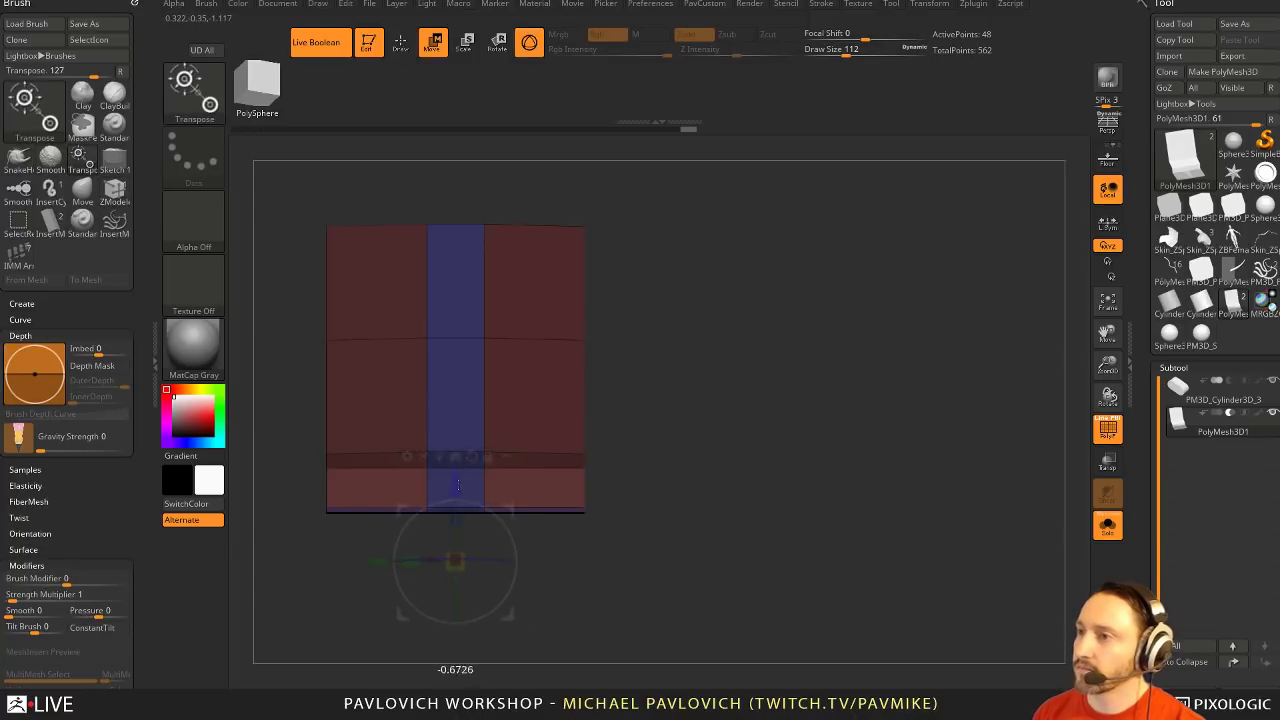
{"action": "left_click_drag", "start_coordinate": [692, 425], "coordinate": [716, 446], "text": "ctrl"}
Try another masked shift of the plate's lower section, and undo the changes made to that section
{"action": "left_click_drag", "start_coordinate": [716, 446], "coordinate": [795, 335]}
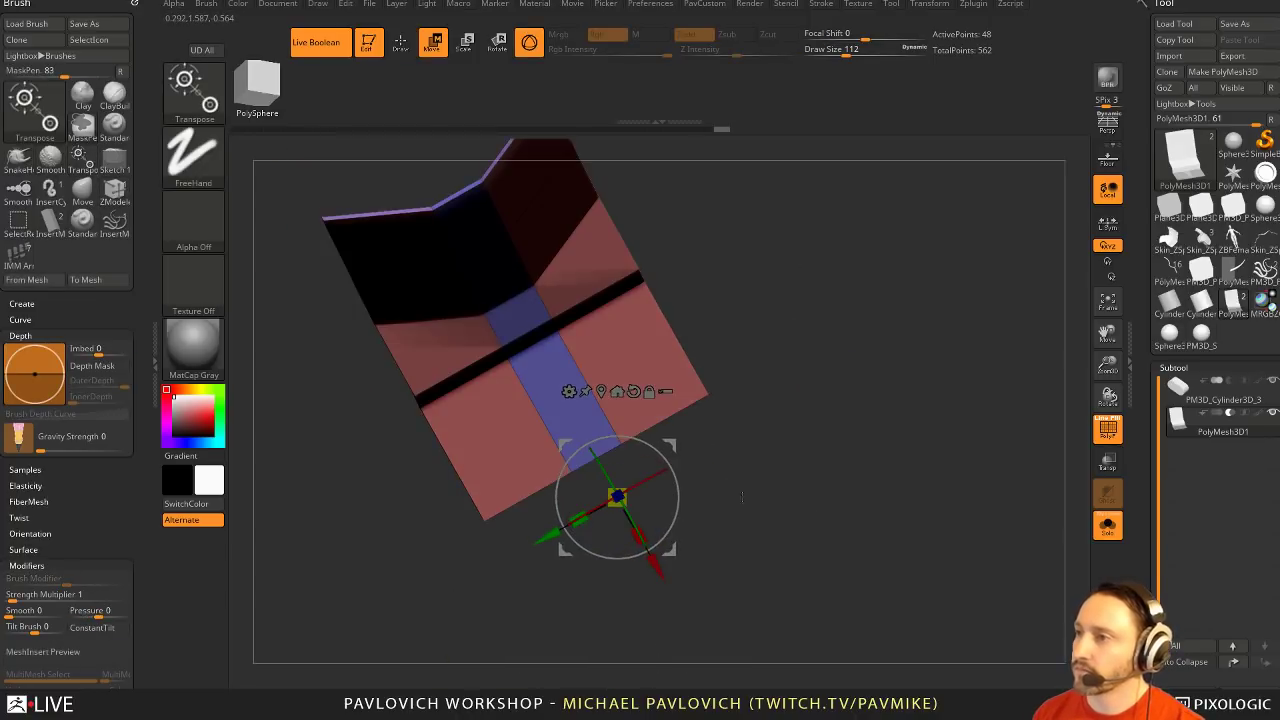
{"action": "left_click_drag", "start_coordinate": [764, 526], "coordinate": [530, 400], "text": "ctrl"}
{"action": "left_click_drag", "start_coordinate": [750, 380], "coordinate": [853, 524], "text": "shift"}
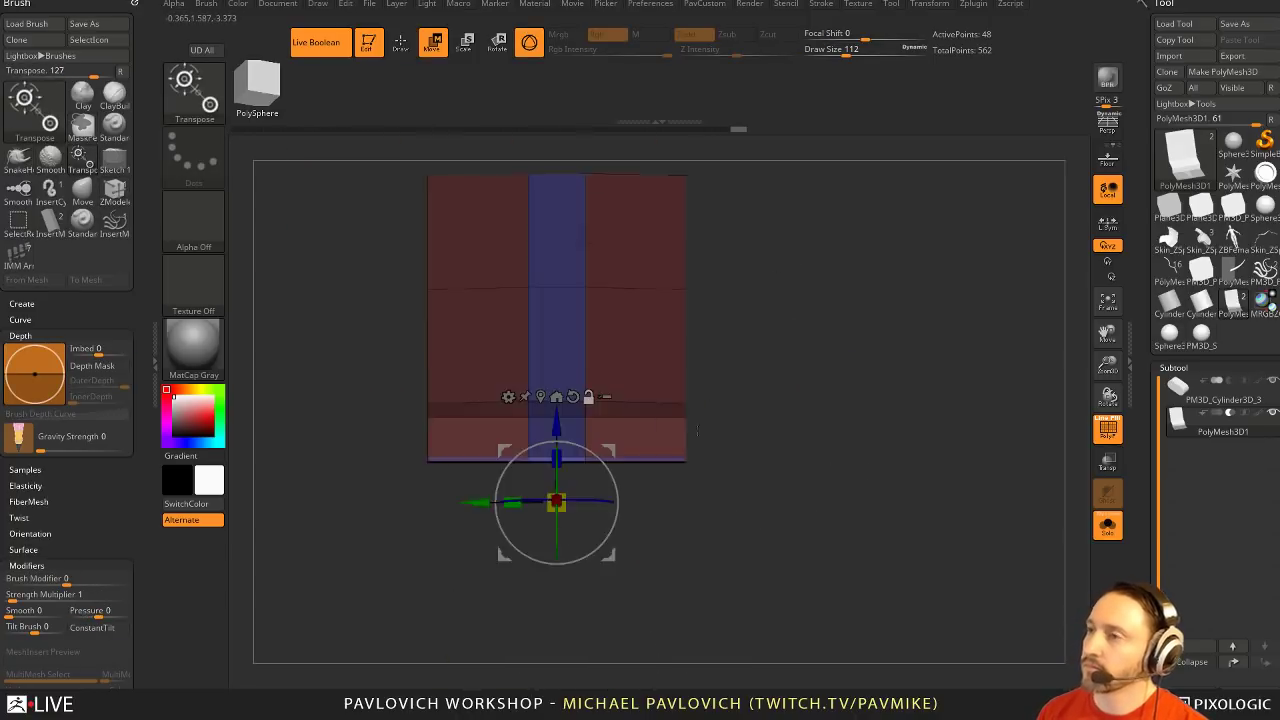
{"action": "left_click_drag", "start_coordinate": [557, 423], "coordinate": [557, 455]}
{"action": "left_click_drag", "start_coordinate": [752, 412], "coordinate": [815, 387]}
{"action": "key", "text": "ctrl+z"}
{"action": "key", "text": "ctrl+z"}
{"action": "key", "text": "ctrl+z"}
{"action": "key", "text": "ctrl+z"}
{"action": "key", "text": "ctrl+z"}
{"action": "key", "text": "ctrl+z"}
With the ZModeler brush, inset the centre strip's polygons using Inset, Polygroup All and Inset Region
{"action": "key", "text": "b"}
{"action": "key", "text": "z"}
{"action": "key", "text": "m"}
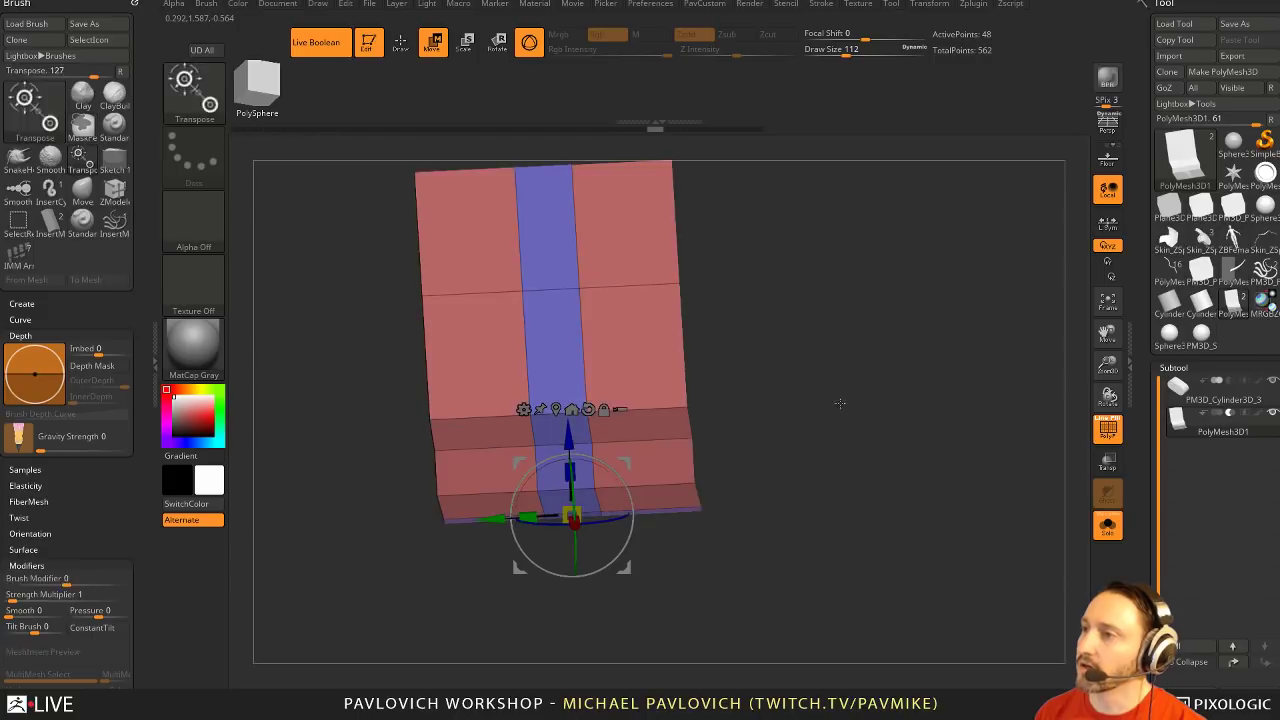
{"action": "key", "text": "space"}
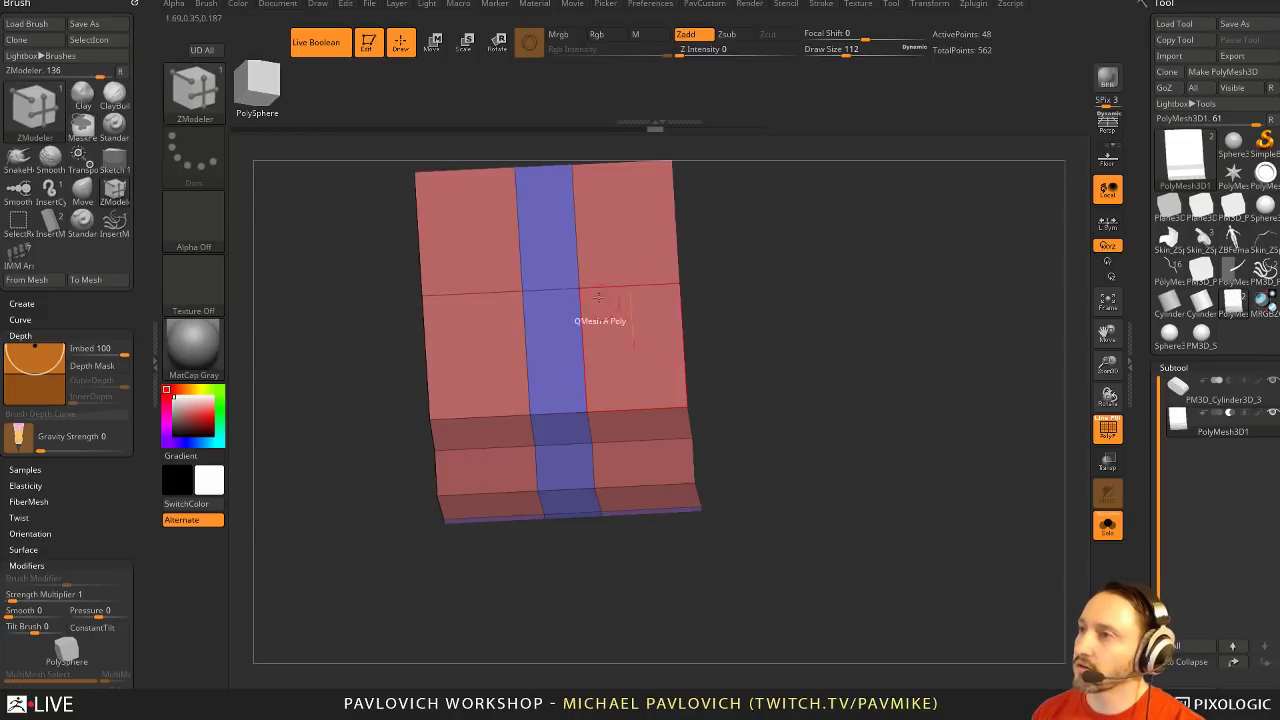
{"action": "key", "text": "space"}
{"action": "left_click", "coordinate": [548, 250]}
{"action": "left_click", "coordinate": [626, 368]}
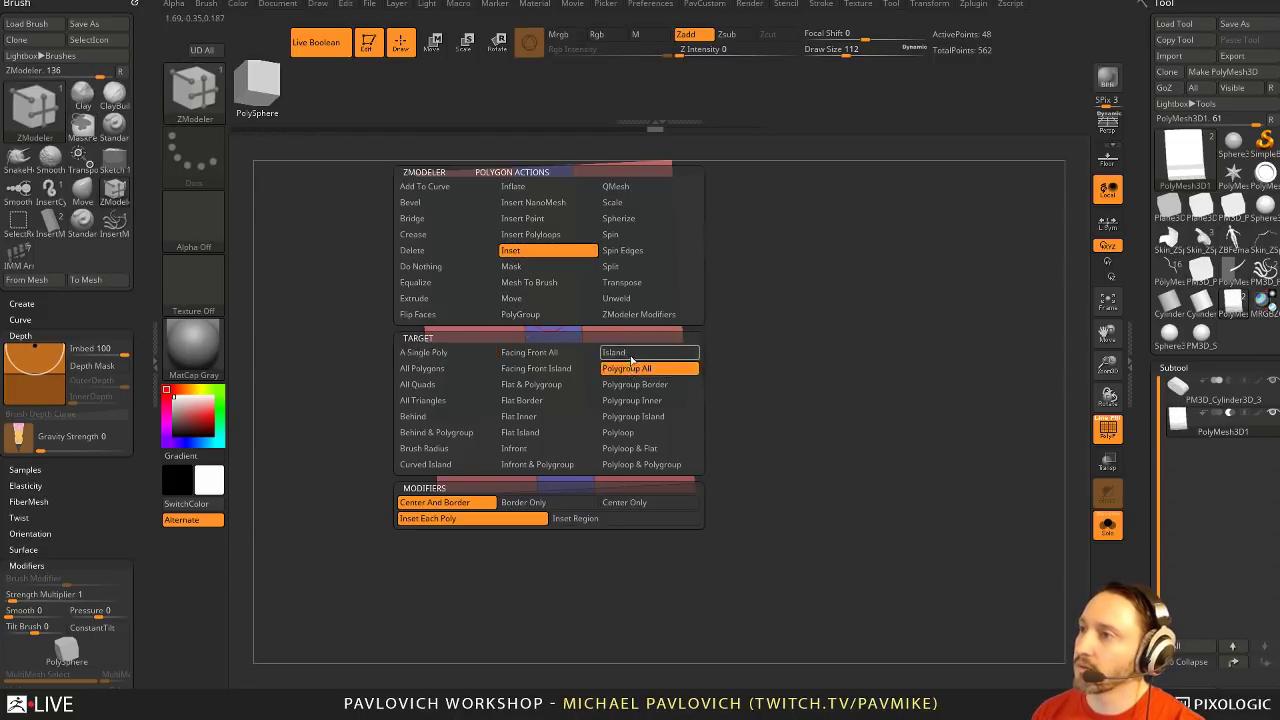
{"action": "key", "text": "space"}
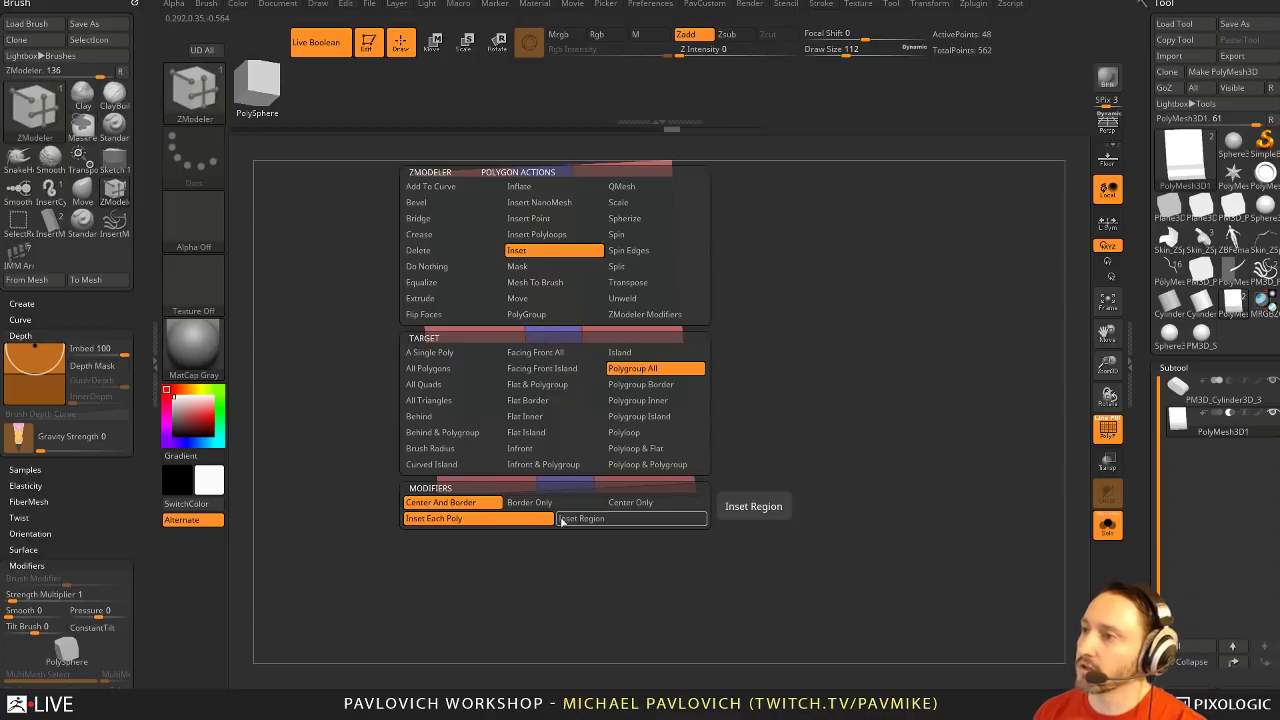
{"action": "left_click", "coordinate": [563, 519]}
{"action": "mouse_move", "coordinate": [548, 310]}
{"action": "left_mouse_down"}
{"action": "mouse_move", "coordinate": [550, 335]}
{"action": "mouse_move", "coordinate": [545, 326]}
{"action": "left_mouse_up"}
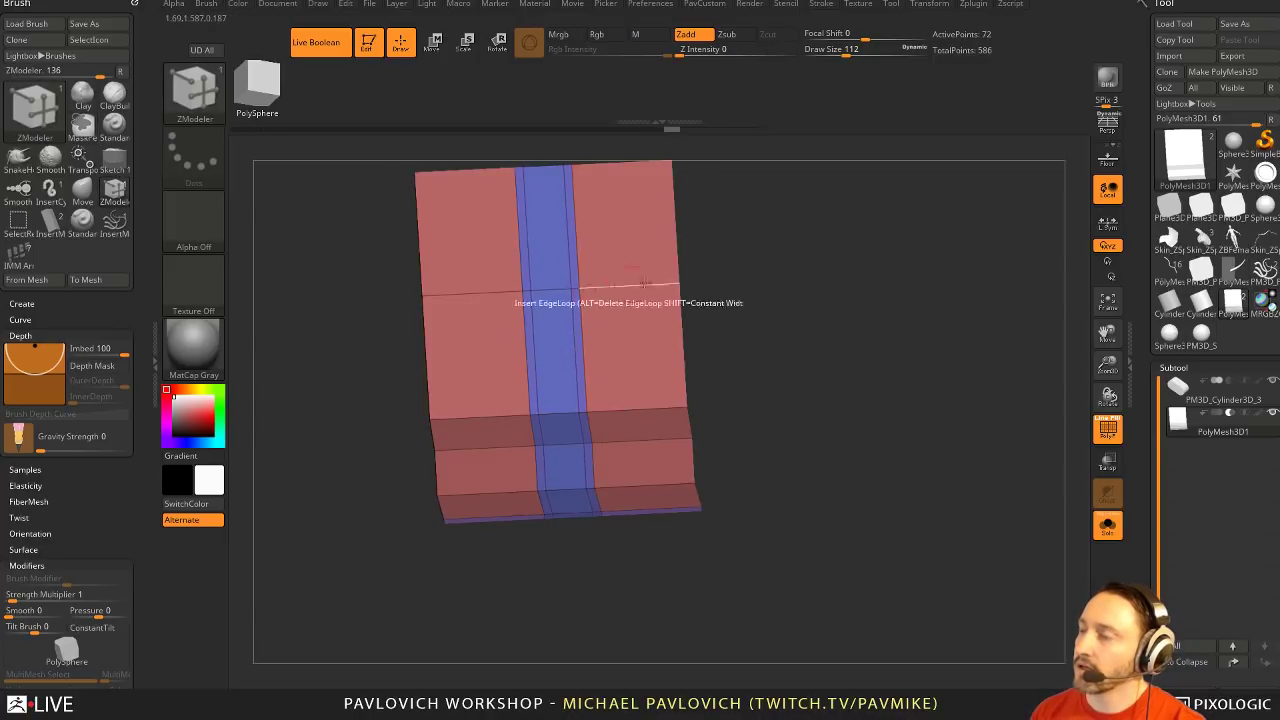
With ZModeler's Mask Polyloop edge action, mask the plate's centre strip and invert the mask so only the strip can move
{"action": "mouse_move", "coordinate": [785, 288]}
{"action": "left_mouse_down"}
{"action": "mouse_move", "coordinate": [814, 359]}
{"action": "mouse_move", "coordinate": [788, 304]}
{"action": "left_mouse_up"}
{"action": "key", "text": "space"}
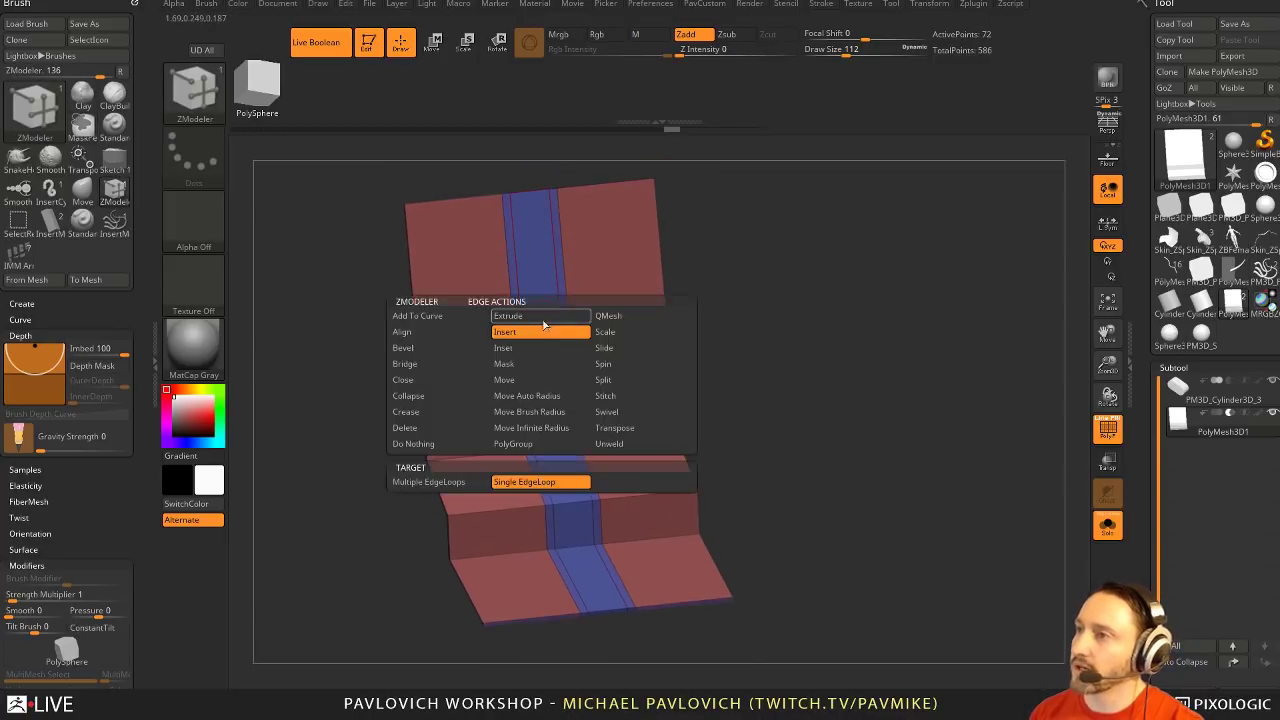
{"action": "left_click", "coordinate": [512, 366]}
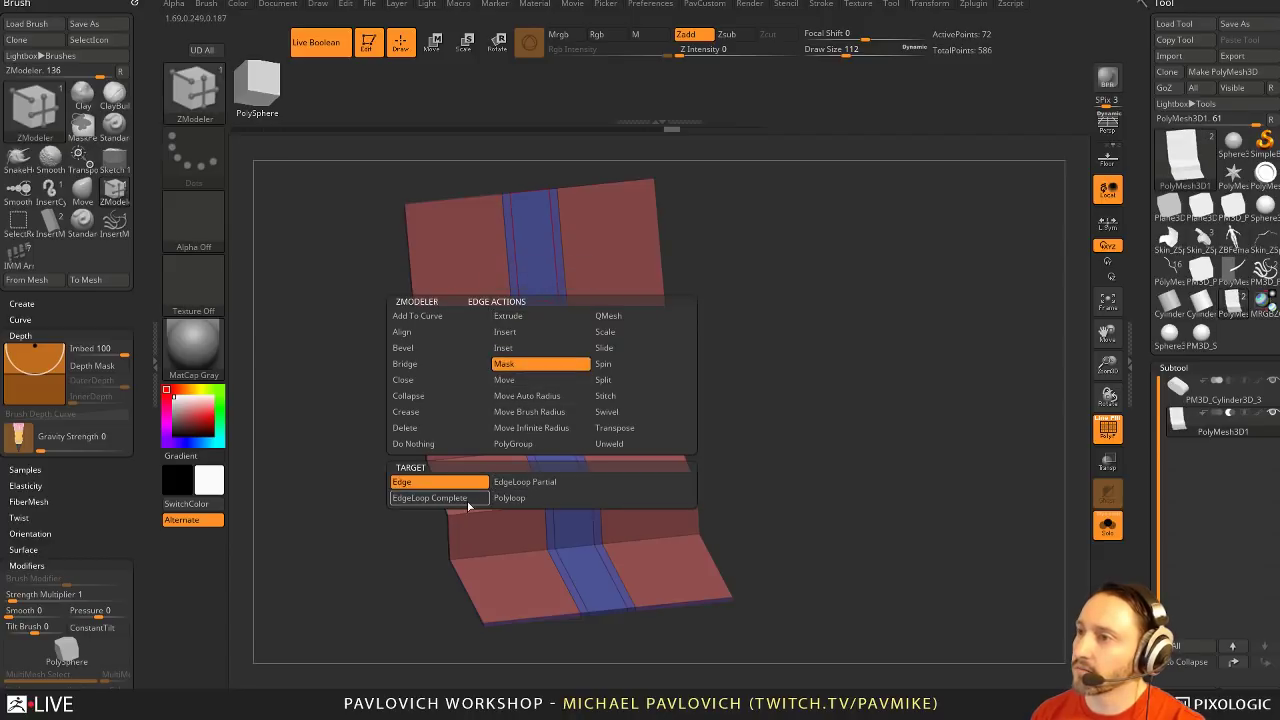
{"action": "left_click", "coordinate": [509, 497]}
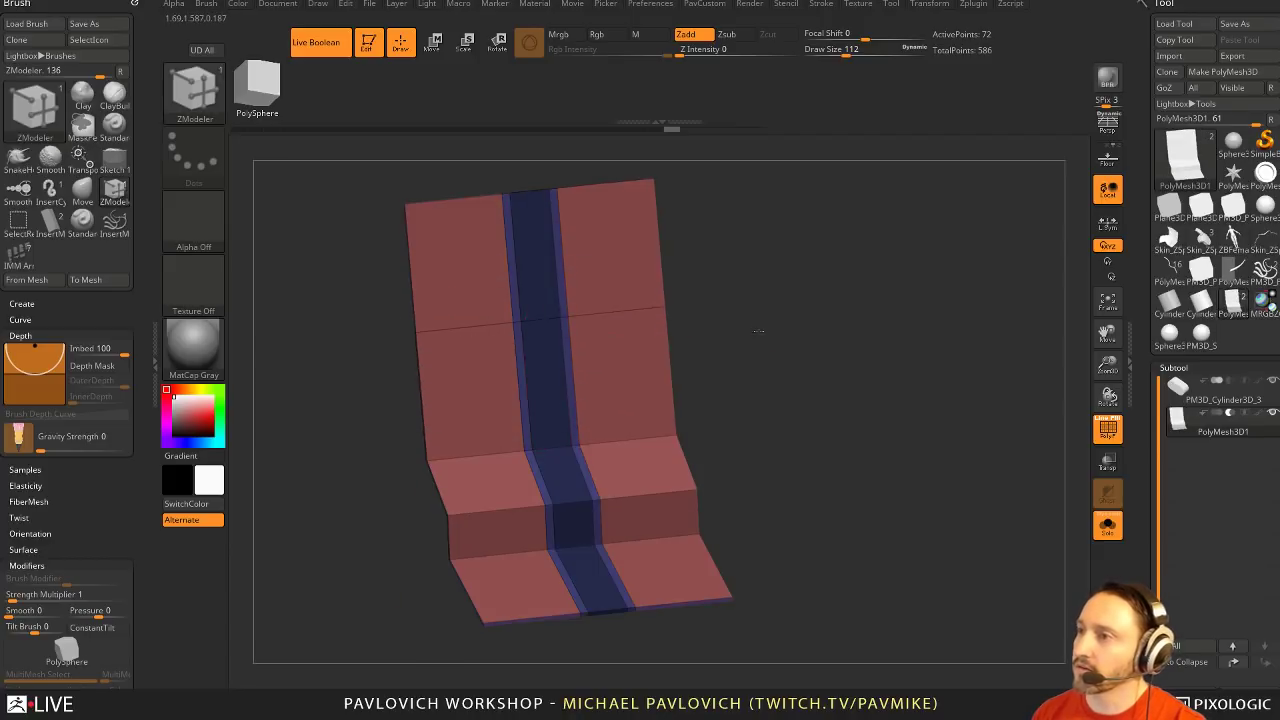
{"action": "left_click_drag", "start_coordinate": [758, 331], "coordinate": [786, 335]}
{"action": "left_click", "coordinate": [790, 317], "text": "ctrl"}
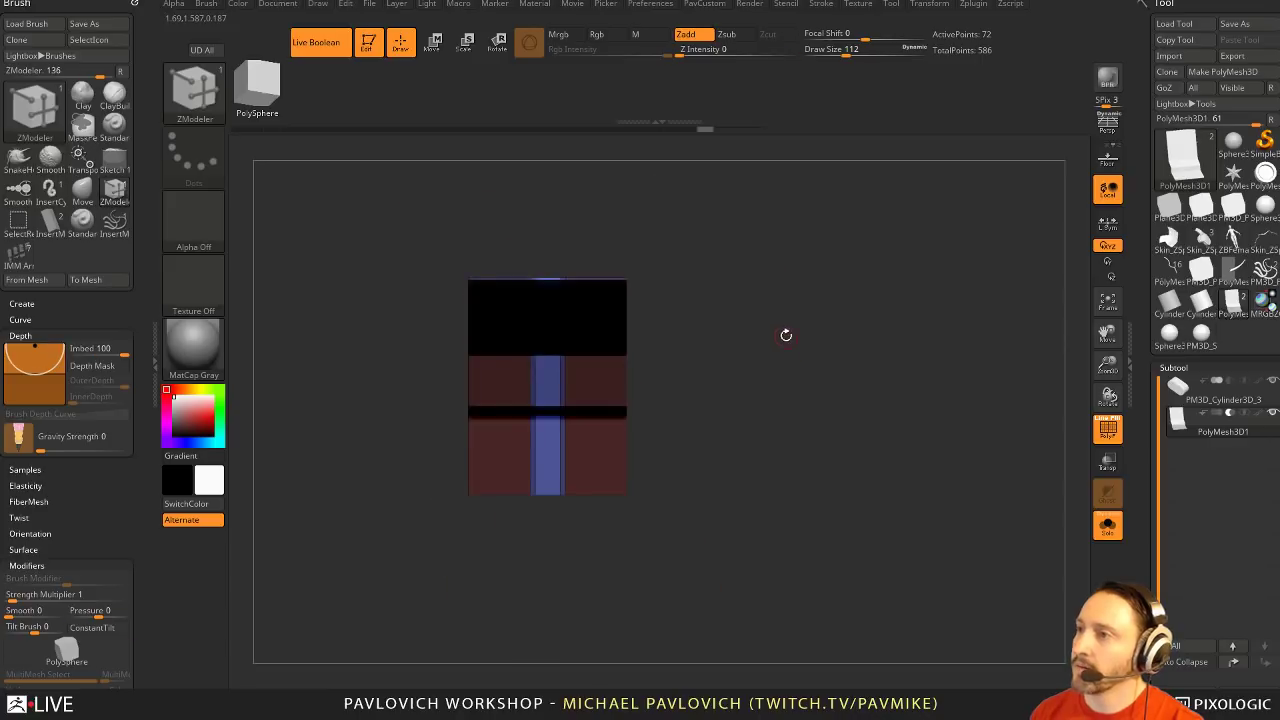
Offset the centre strip from the rest of the plate with the gizmo, clear the mask and leave Solo mode
{"action": "key", "text": "w"}
{"action": "left_click_drag", "start_coordinate": [560, 598], "coordinate": [561, 617]}
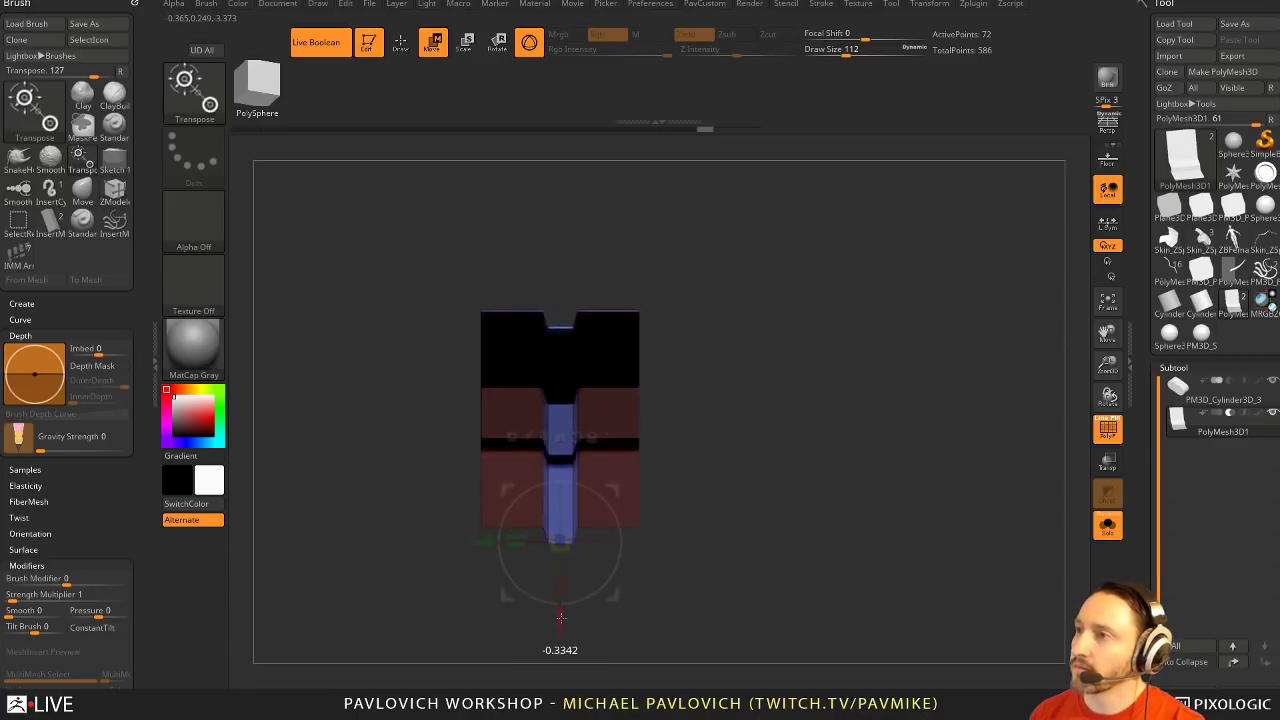
{"action": "left_click_drag", "start_coordinate": [731, 398], "coordinate": [769, 394]}
{"action": "left_click_drag", "start_coordinate": [629, 529], "coordinate": [633, 508]}
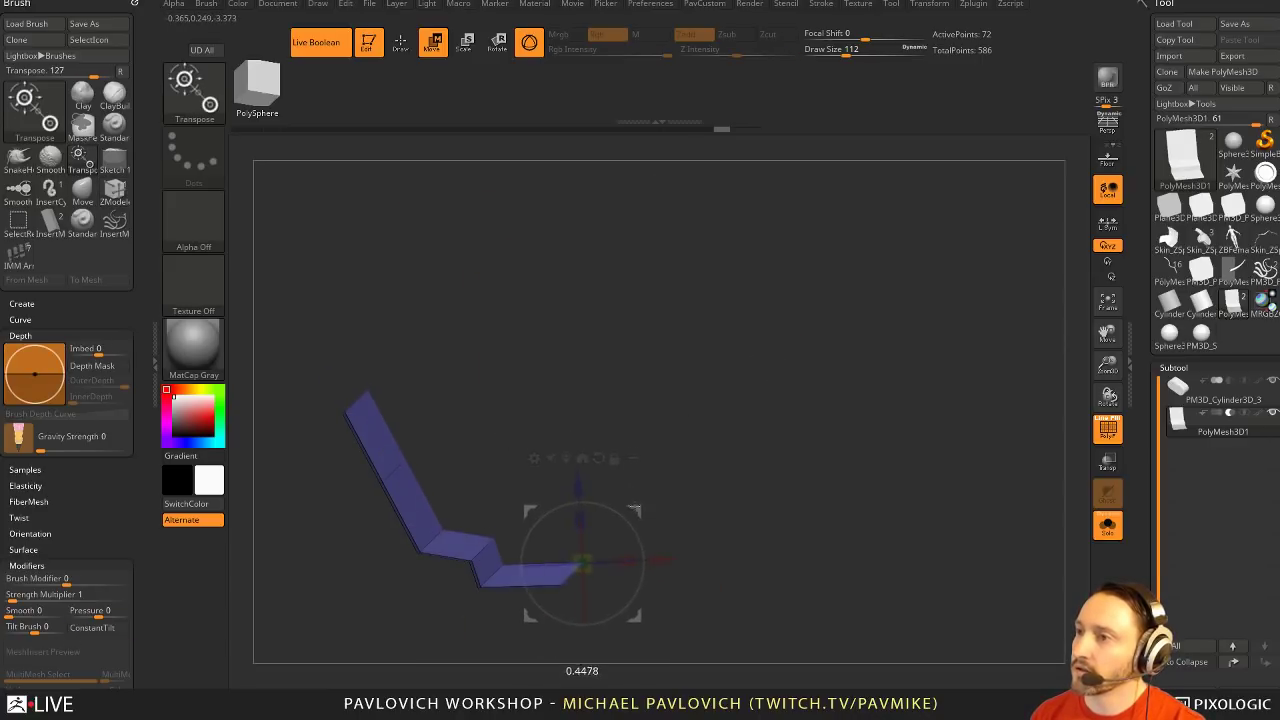
{"action": "key", "text": "q"}
{"action": "left_click", "coordinate": [843, 437], "text": "ctrl"}
{"action": "left_click_drag", "start_coordinate": [843, 437], "coordinate": [1079, 493]}
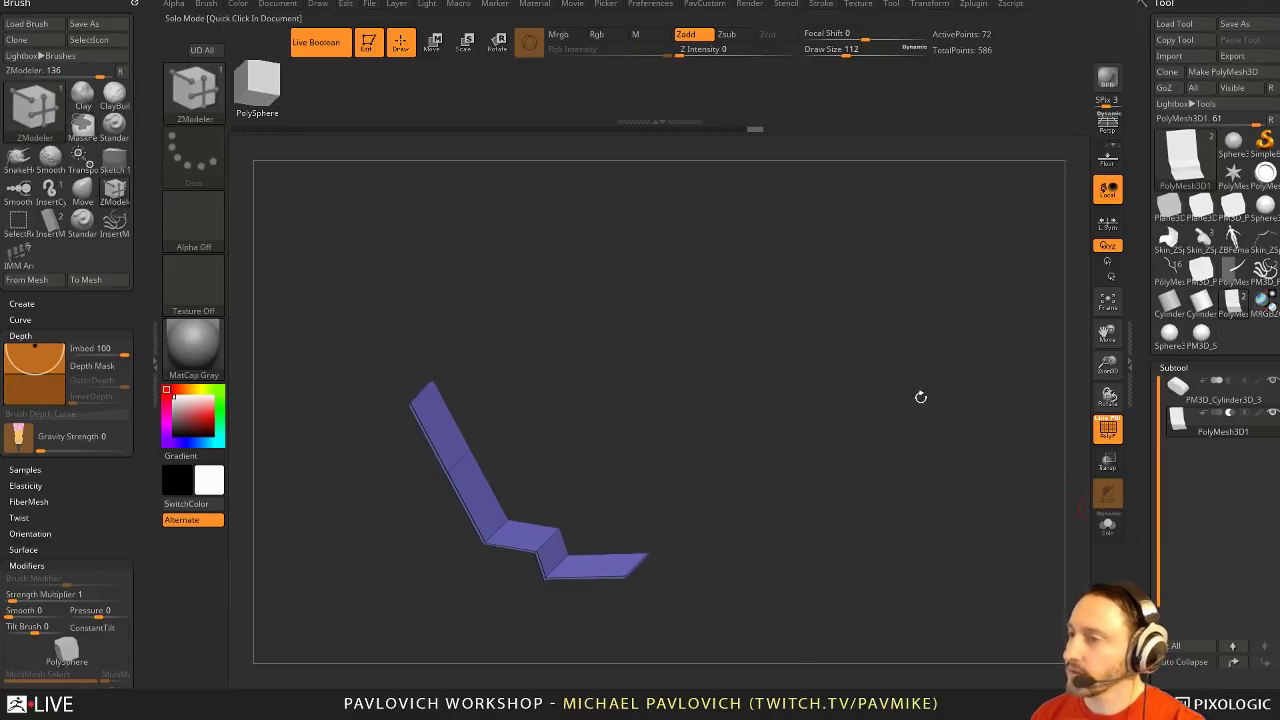
Hide the polyframe and inflate the subtractive plate by about 24 to adjust the seam's thickness
{"action": "left_click_drag", "start_coordinate": [921, 397], "coordinate": [892, 371]}
{"action": "key", "text": "shift+f"}
{"action": "key", "text": "grave"}
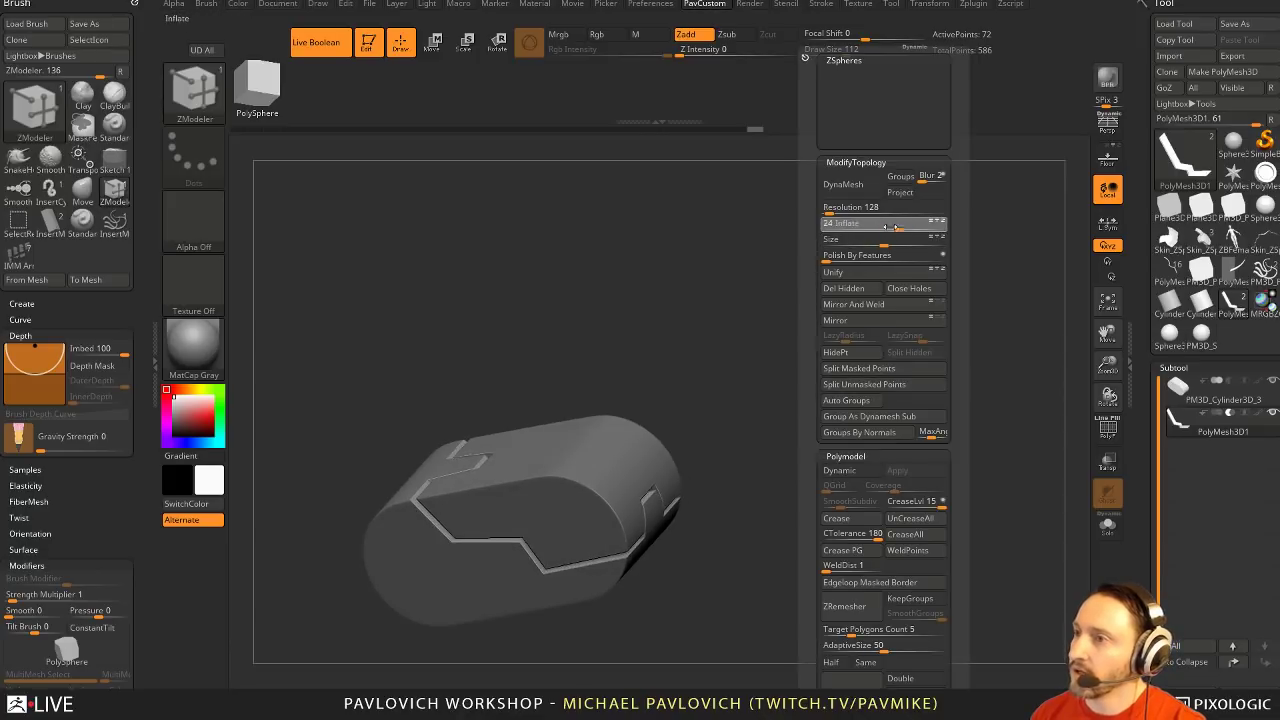
{"action": "key", "text": "ctrl"}
{"action": "mouse_move", "coordinate": [741, 324]}
{"action": "left_mouse_down", "text": "shift"}
{"action": "mouse_move", "coordinate": [774, 296]}
{"action": "mouse_move", "coordinate": [800, 324]}
{"action": "mouse_move", "coordinate": [830, 322]}
{"action": "left_mouse_up", "text": "shift"}
Turn on dynamic subdivision for the plate, set the crease tolerance to 45, and crease its edges while checking the polyframe
{"action": "key", "text": "d"}
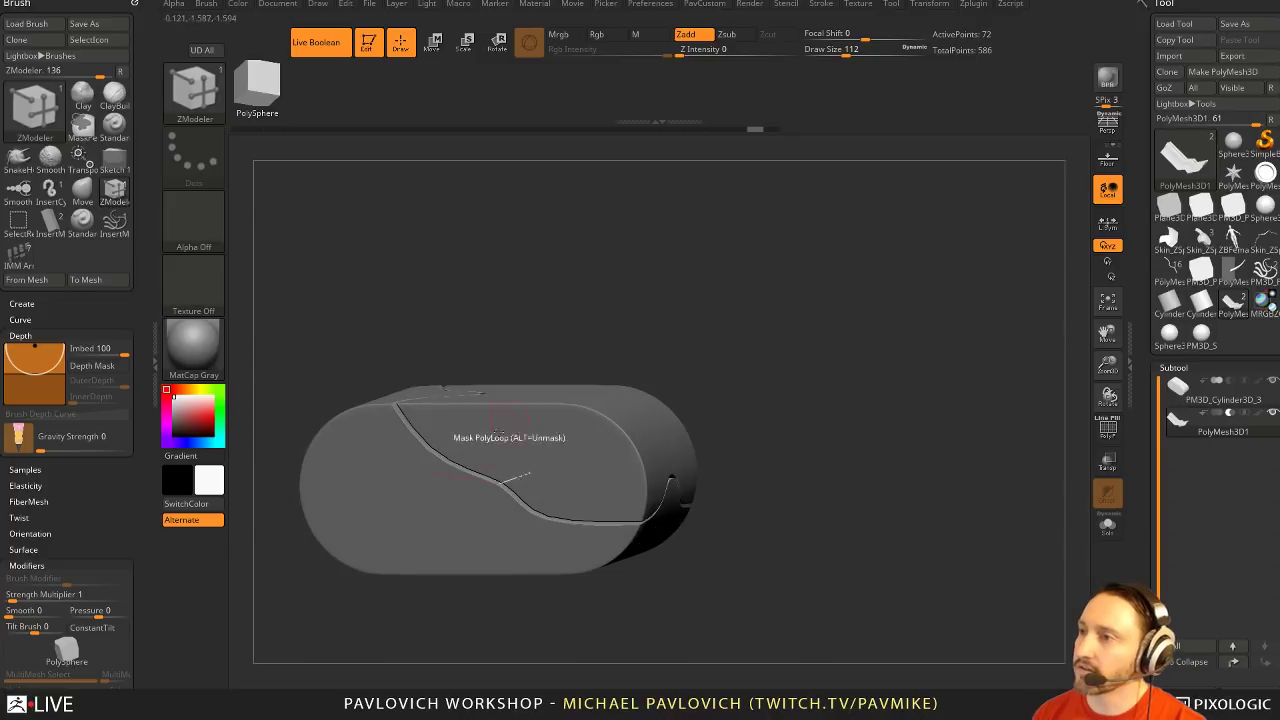
{"action": "left_click", "coordinate": [1106, 425]}
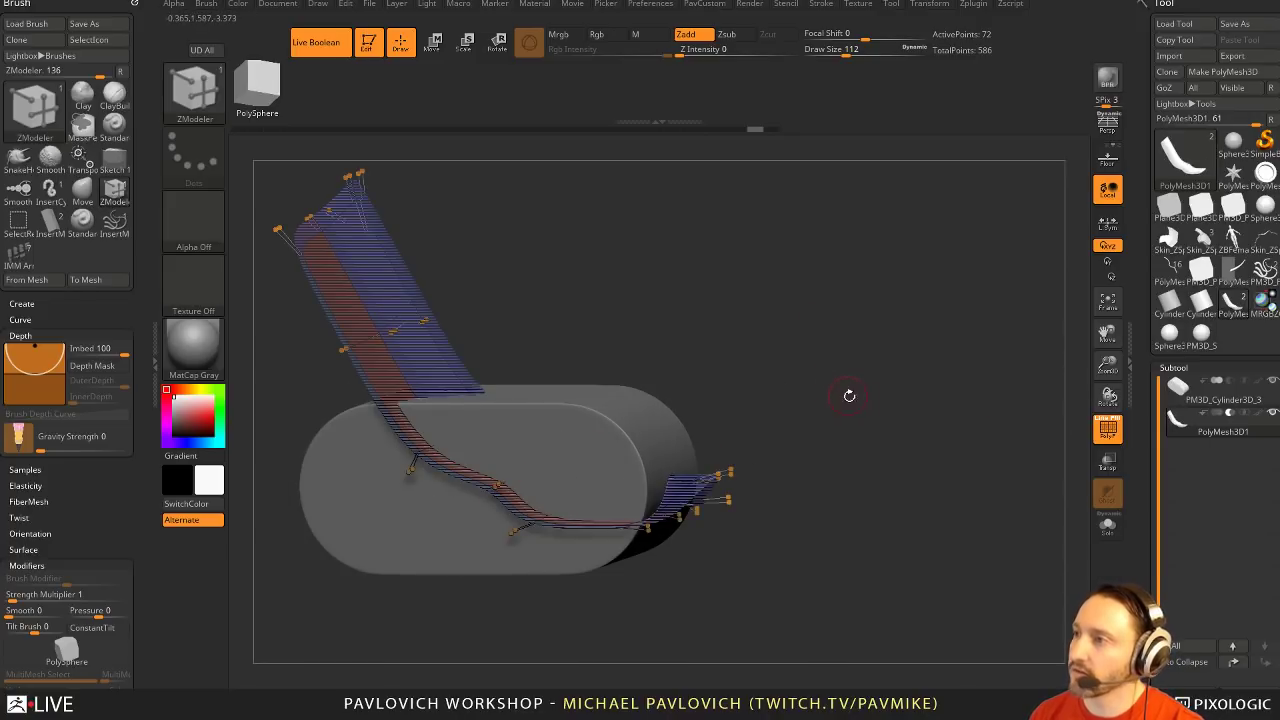
{"action": "key", "text": "grave"}
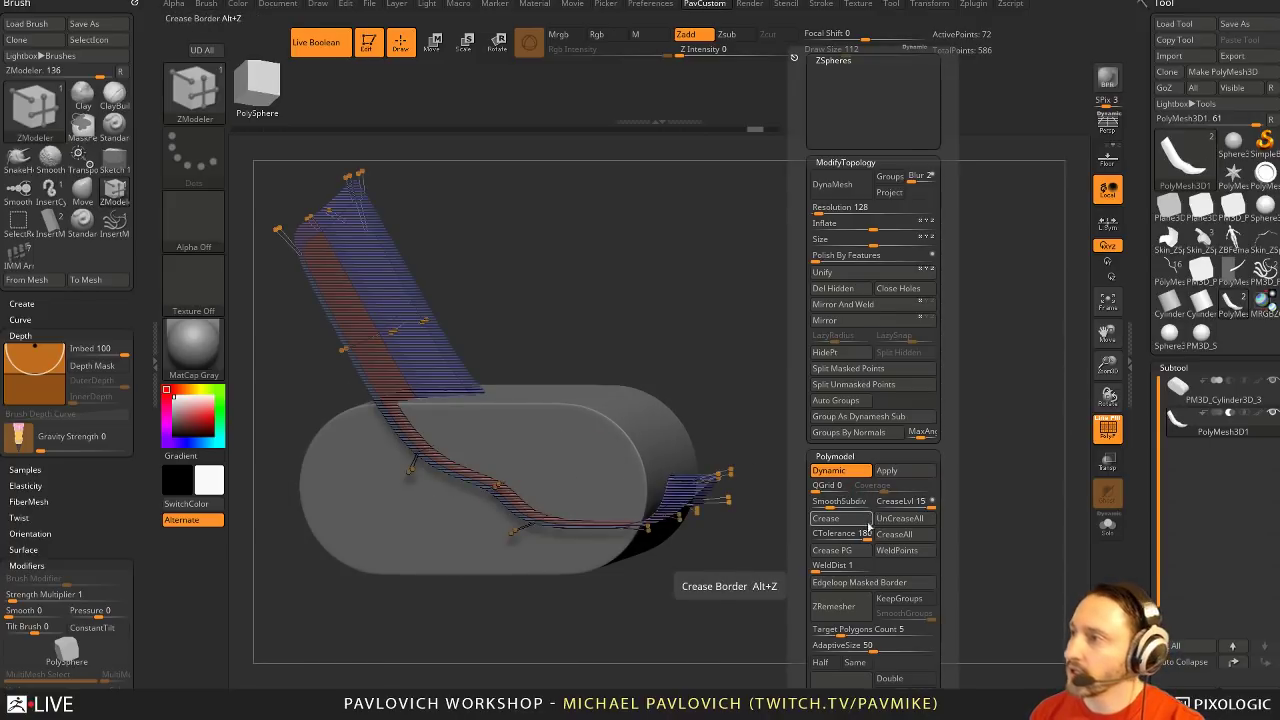
{"action": "left_click", "coordinate": [834, 534]}
{"action": "type", "text": "45"}
{"action": "key", "text": "Return"}
{"action": "left_click", "coordinate": [833, 523]}
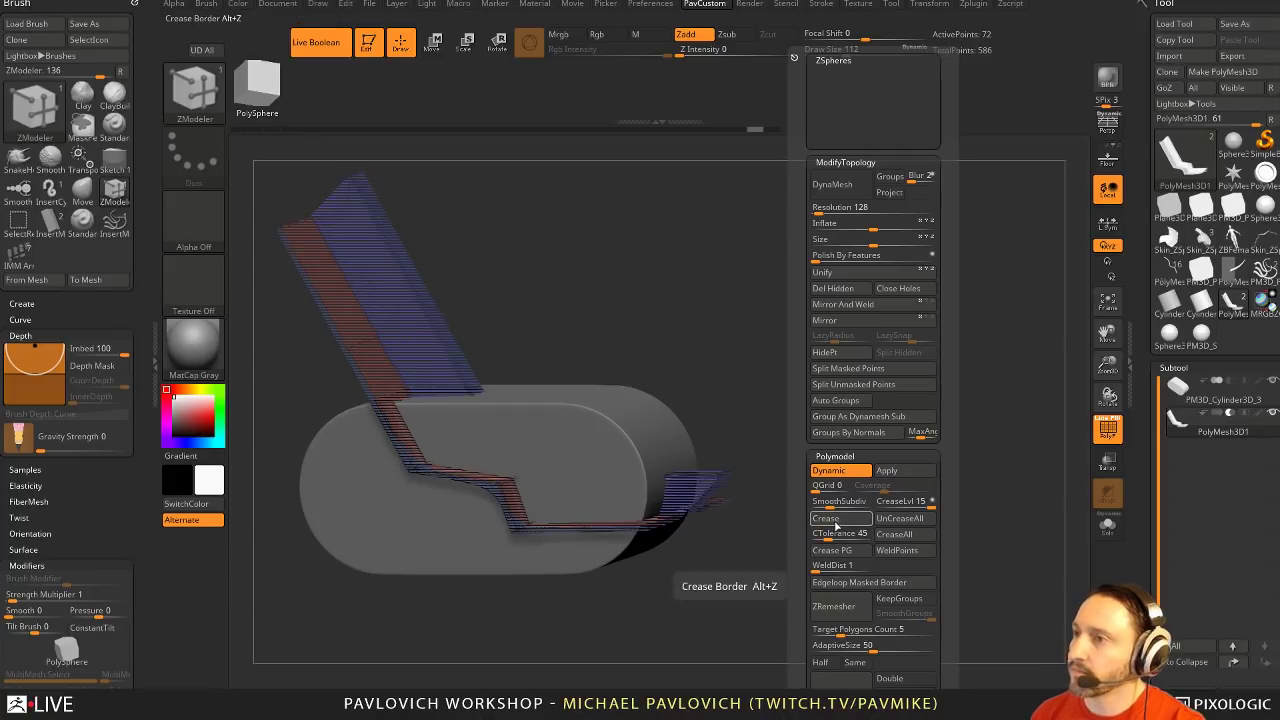
{"action": "key", "text": "grave"}
{"action": "key", "text": "grave"}
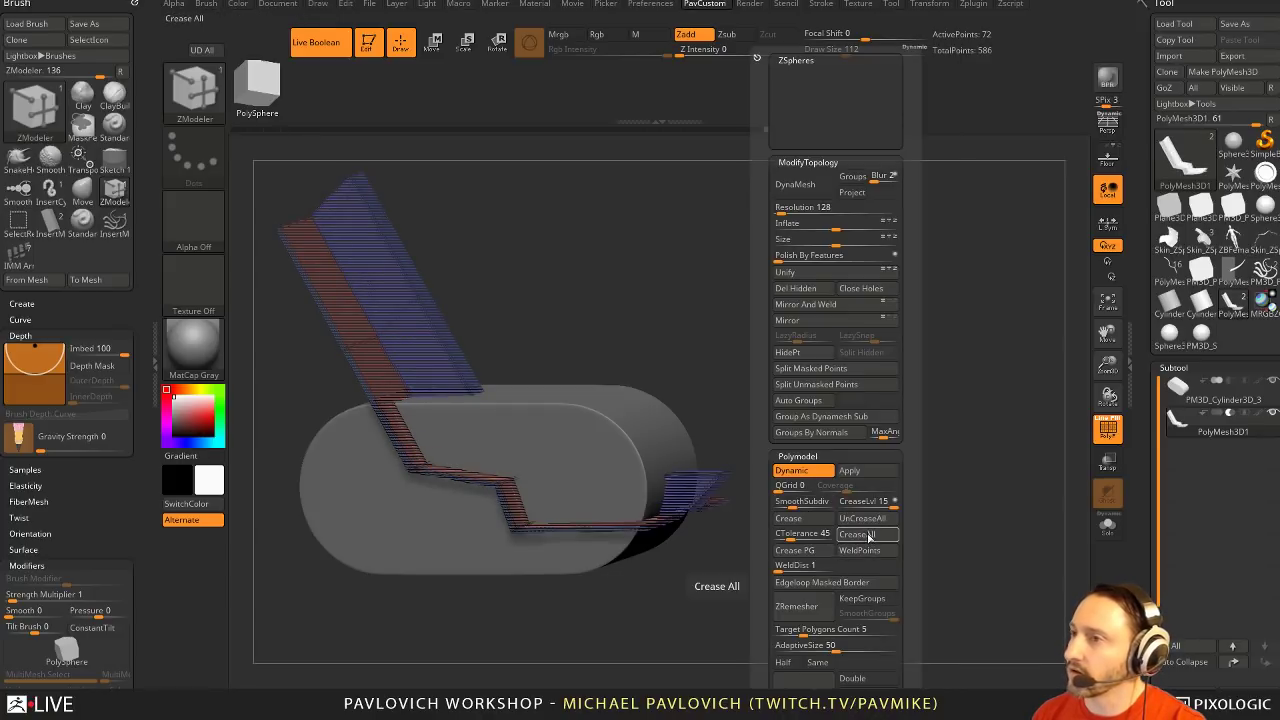
{"action": "left_click", "coordinate": [1107, 427]}
{"action": "left_click_drag", "start_coordinate": [815, 412], "coordinate": [906, 431]}
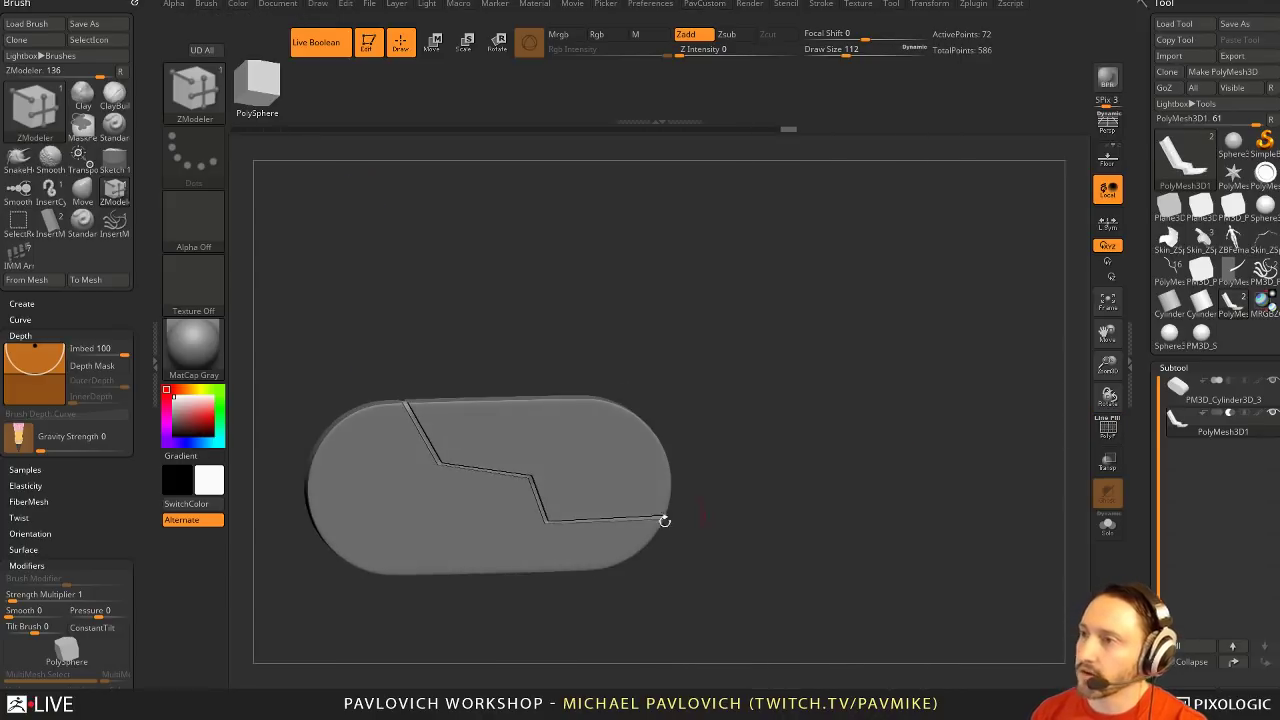
Inflate the creased plate slightly to change the width of the panel seam
{"action": "key", "text": "grave"}
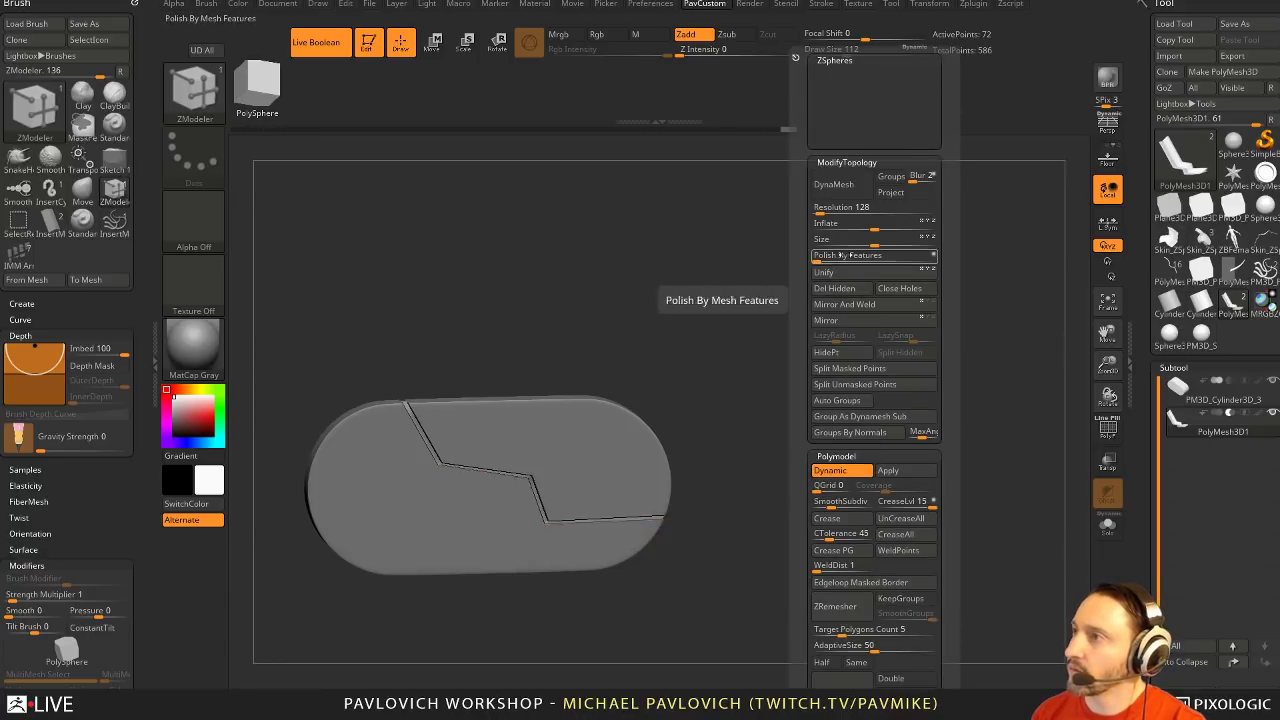
{"action": "left_click_drag", "start_coordinate": [876, 229], "coordinate": [892, 229]}
{"action": "left_click_drag", "start_coordinate": [691, 288], "coordinate": [1037, 419]}
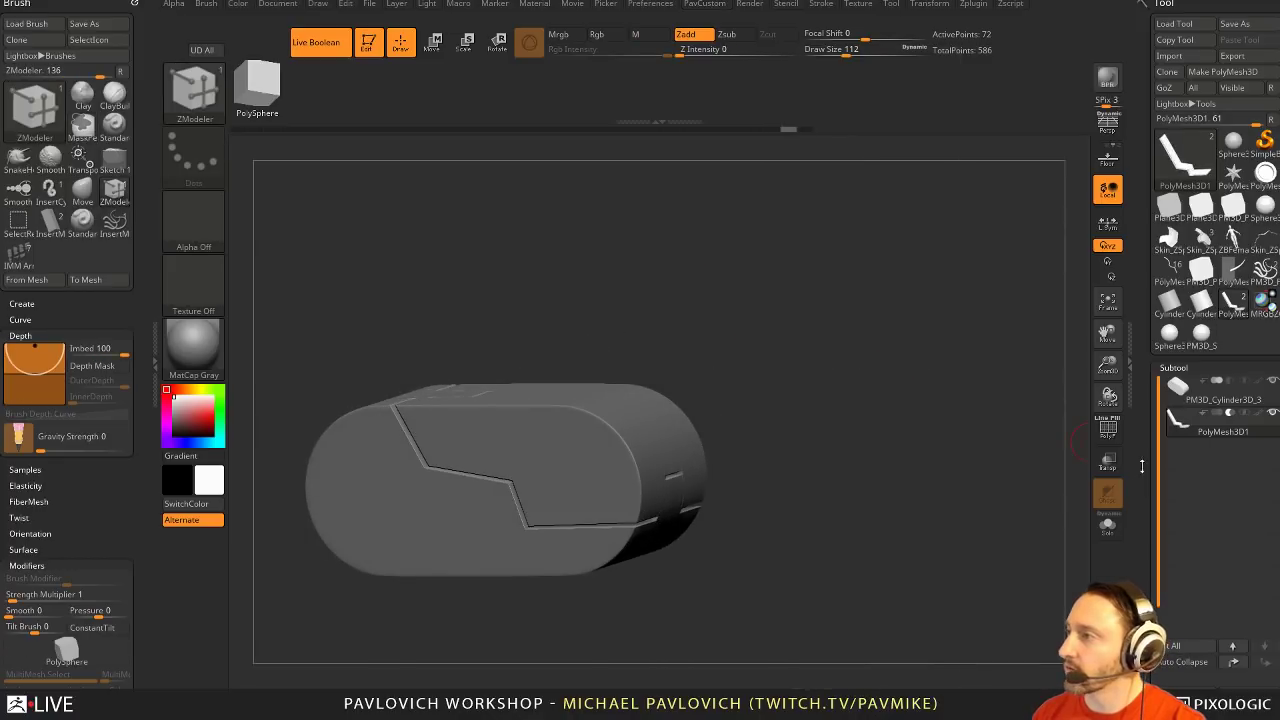
Bevel the plate's creased edges, setting the bevel width to 0.01264
{"action": "left_click_drag", "start_coordinate": [1142, 466], "coordinate": [1137, 319]}
{"action": "left_click", "coordinate": [1176, 421], "text": "shift"}
{"action": "left_click_drag", "start_coordinate": [1145, 525], "coordinate": [1149, 377]}
{"action": "left_click", "coordinate": [1175, 442]}
{"action": "mouse_move", "coordinate": [1223, 463]}
{"action": "left_mouse_down"}
{"action": "mouse_move", "coordinate": [1242, 460]}
{"action": "mouse_move", "coordinate": [1204, 472]}
{"action": "left_mouse_up"}
{"action": "left_click_drag", "start_coordinate": [925, 400], "coordinate": [990, 438]}
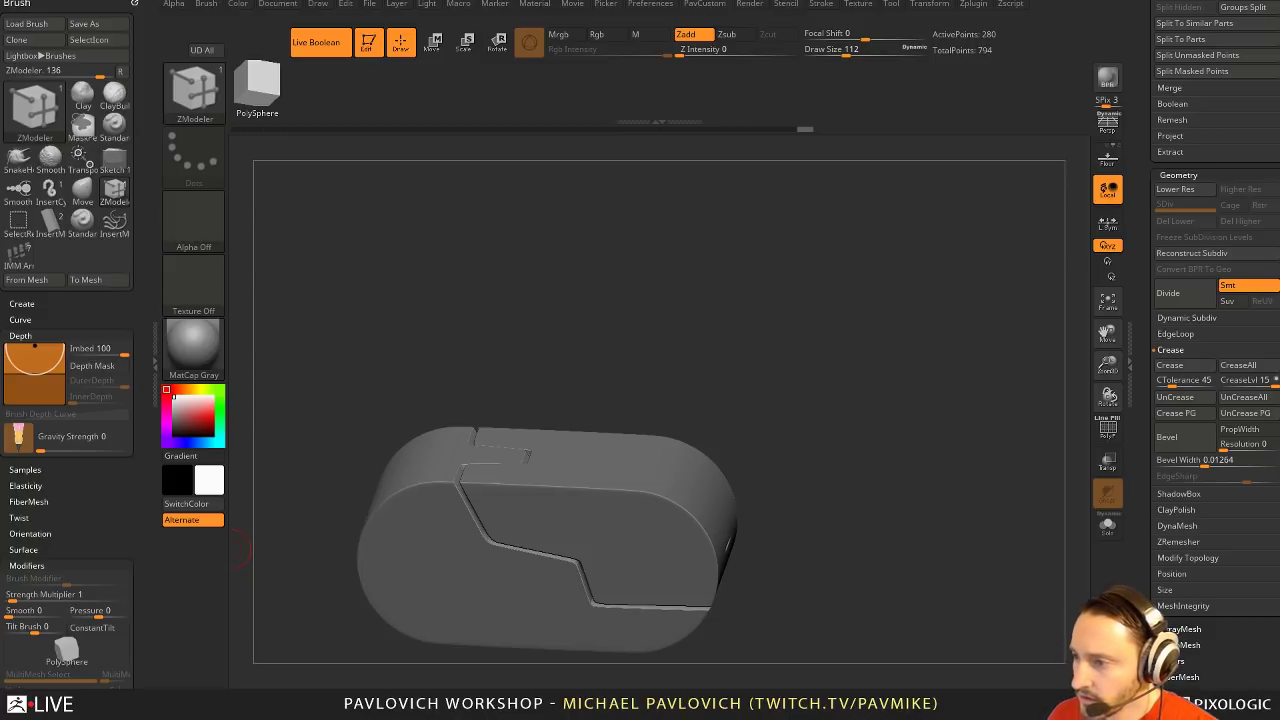
Switch to the browser and look through the videos uploaded to the Pixologic YouTube channel
{"action": "left_click_drag", "start_coordinate": [685, 712], "coordinate": [671, 128]}
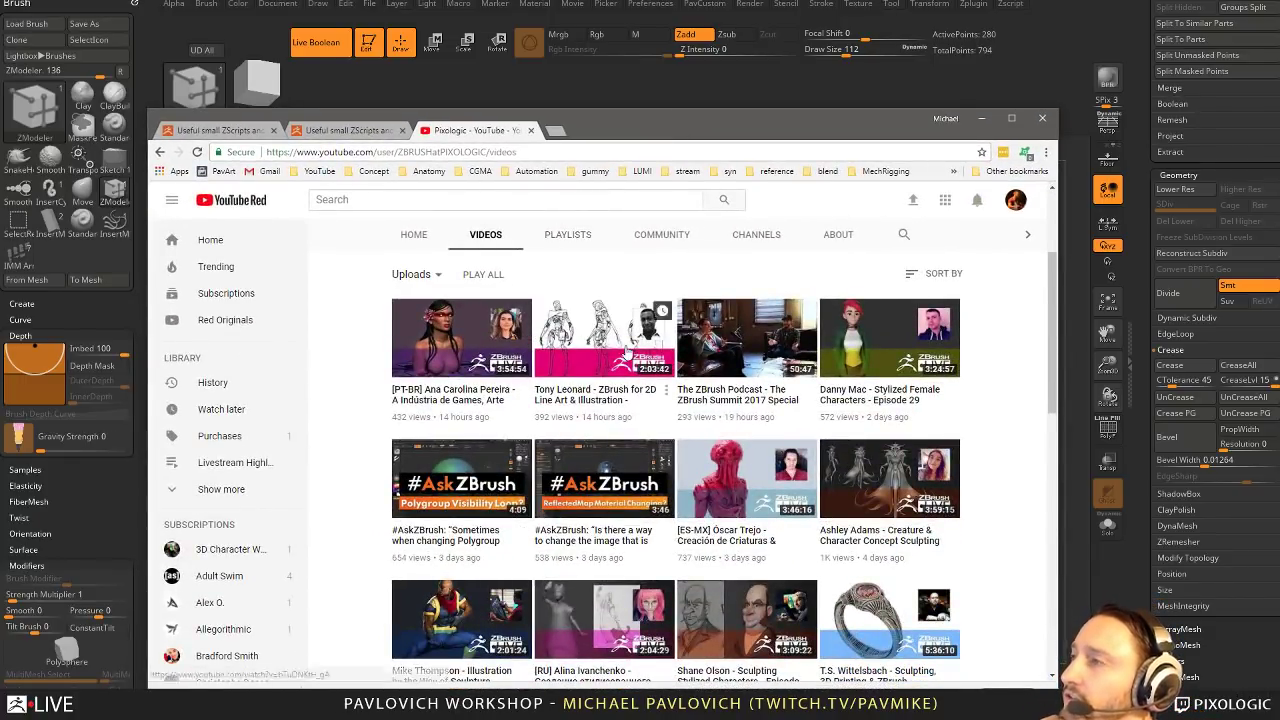
{"action": "scroll", "coordinate": [1020, 416], "scroll_direction": "down", "scroll_amount": 2}
{"action": "scroll", "coordinate": [715, 498], "scroll_direction": "down", "scroll_amount": 3}
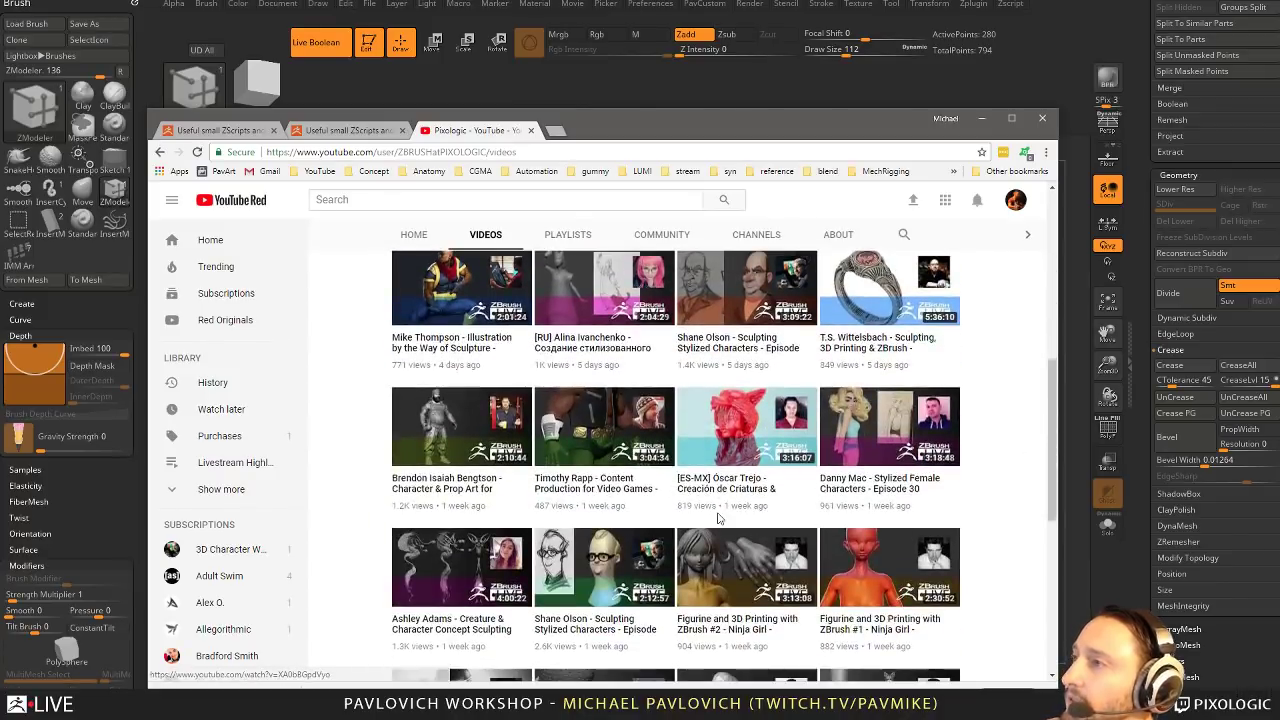
{"action": "scroll", "coordinate": [718, 515], "scroll_direction": "up", "scroll_amount": 4}
{"action": "scroll", "coordinate": [719, 521], "scroll_direction": "down", "scroll_amount": 6}
{"action": "scroll", "coordinate": [718, 520], "scroll_direction": "down", "scroll_amount": 3}
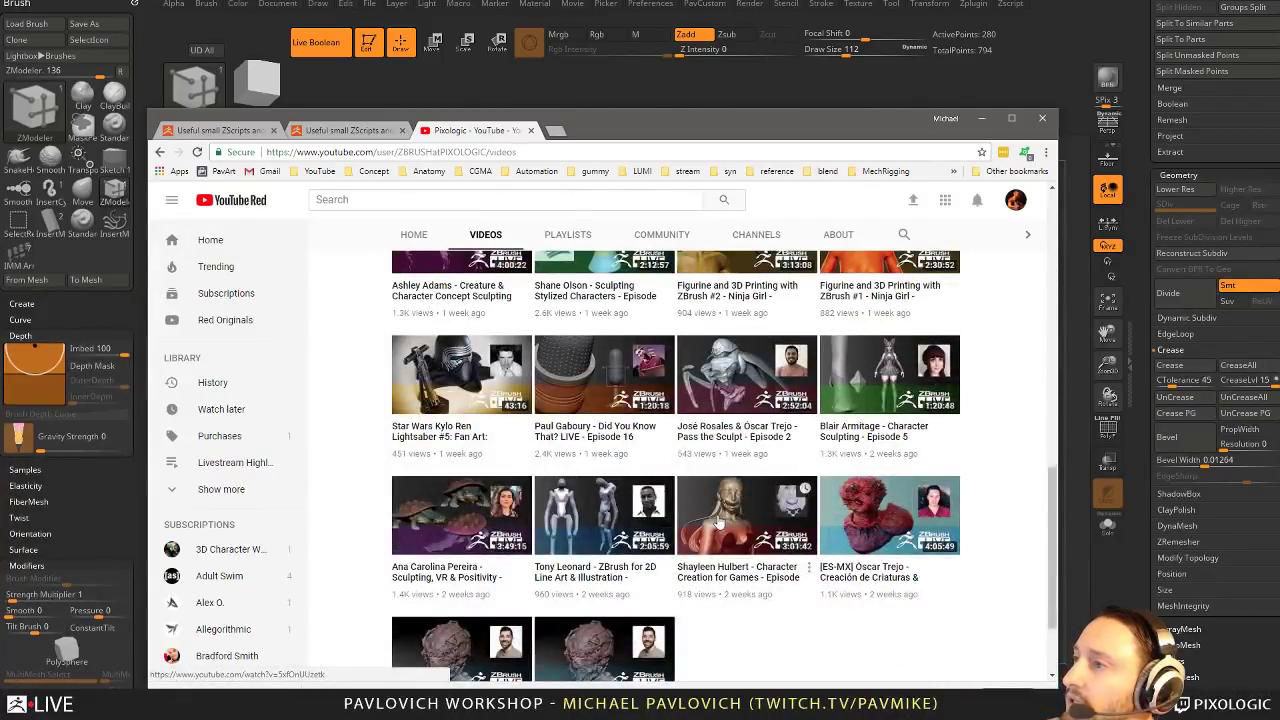
{"action": "scroll", "coordinate": [718, 520], "scroll_direction": "down", "scroll_amount": 5}
{"action": "scroll", "coordinate": [712, 518], "scroll_direction": "up", "scroll_amount": 15}
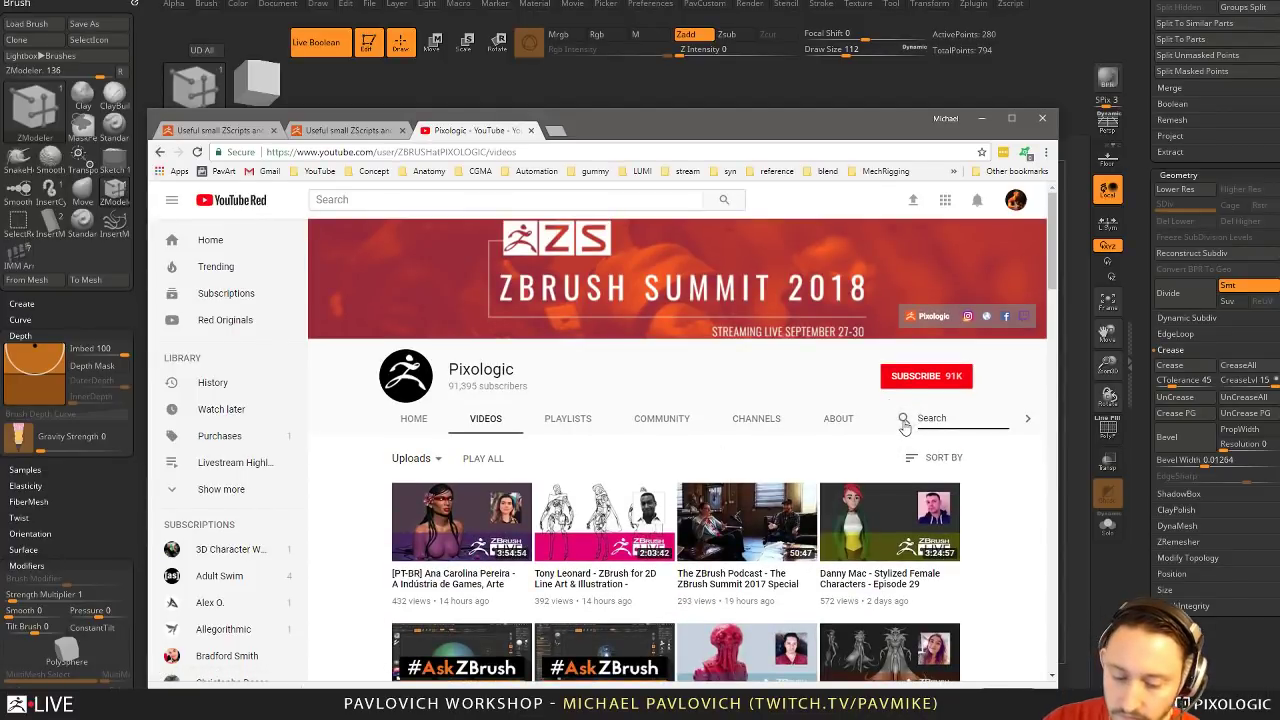
Search the channel for the hard-surface presenter's name, open the talk "The Hard Surface with ZBrush 4R8" and pause it
{"action": "type", "text": "i"}
{"action": "key", "text": "Return"}
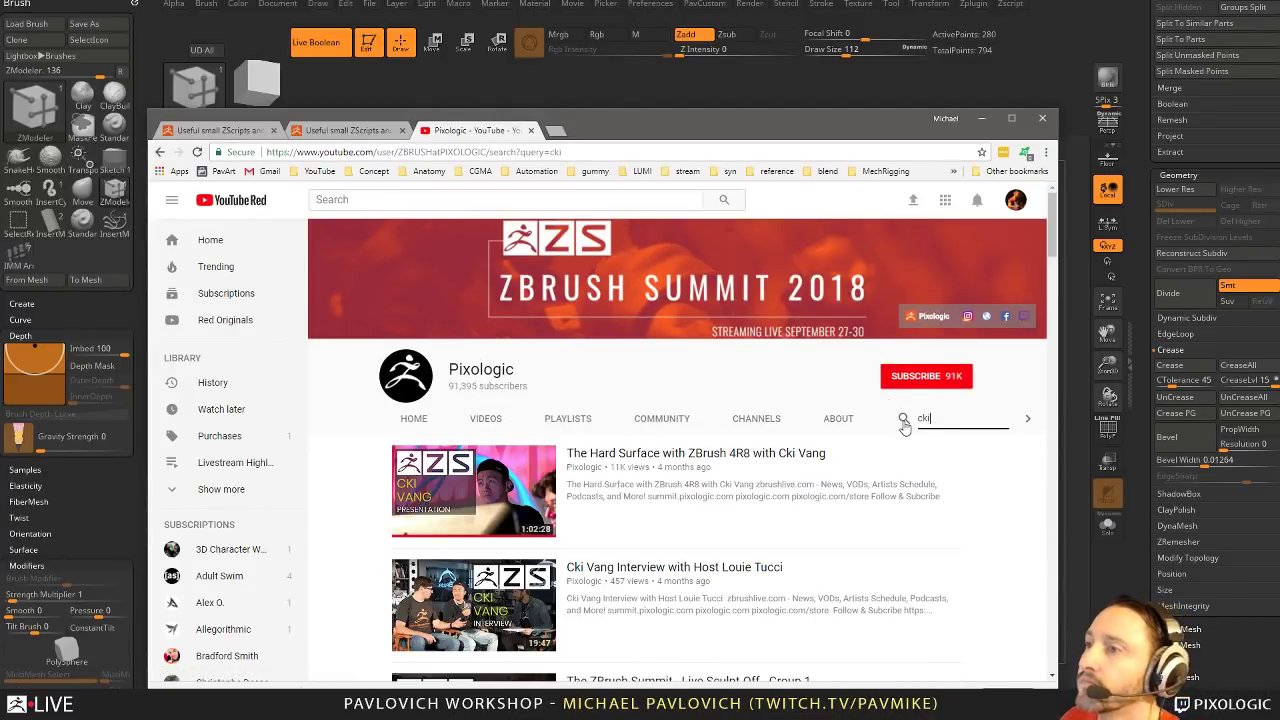
{"action": "left_click", "coordinate": [667, 459]}
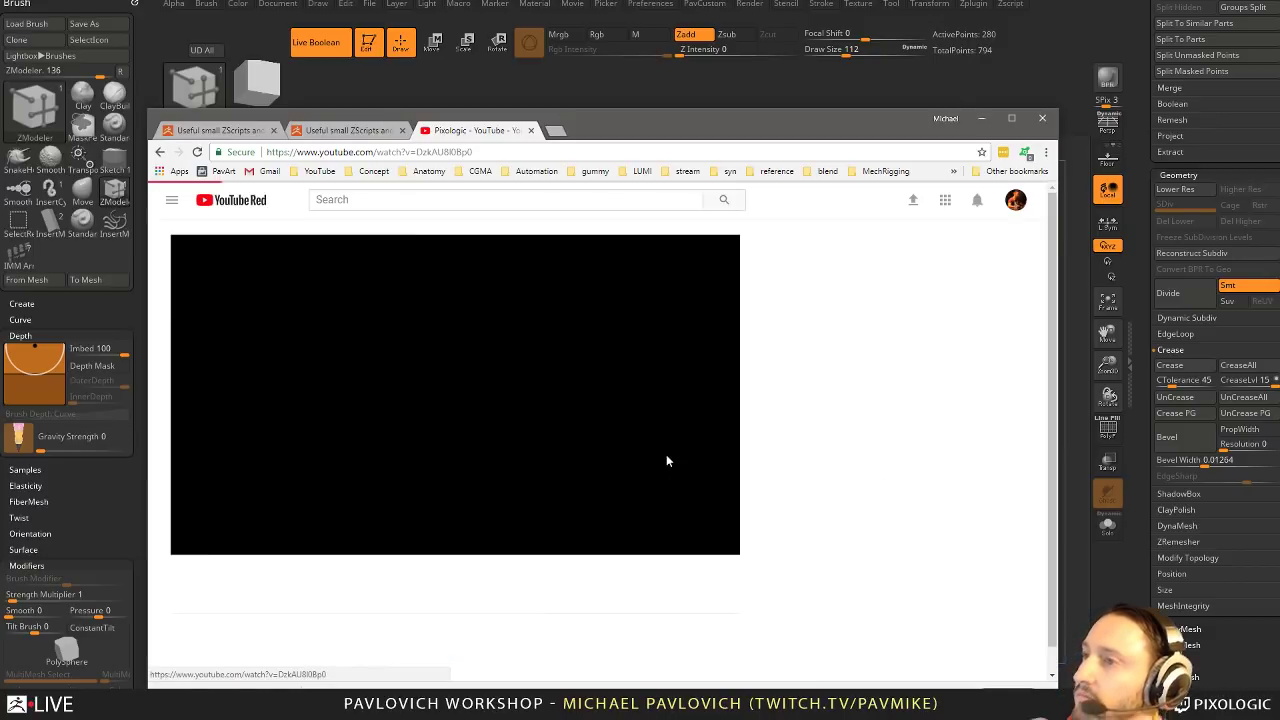
{"action": "left_click", "coordinate": [195, 543]}
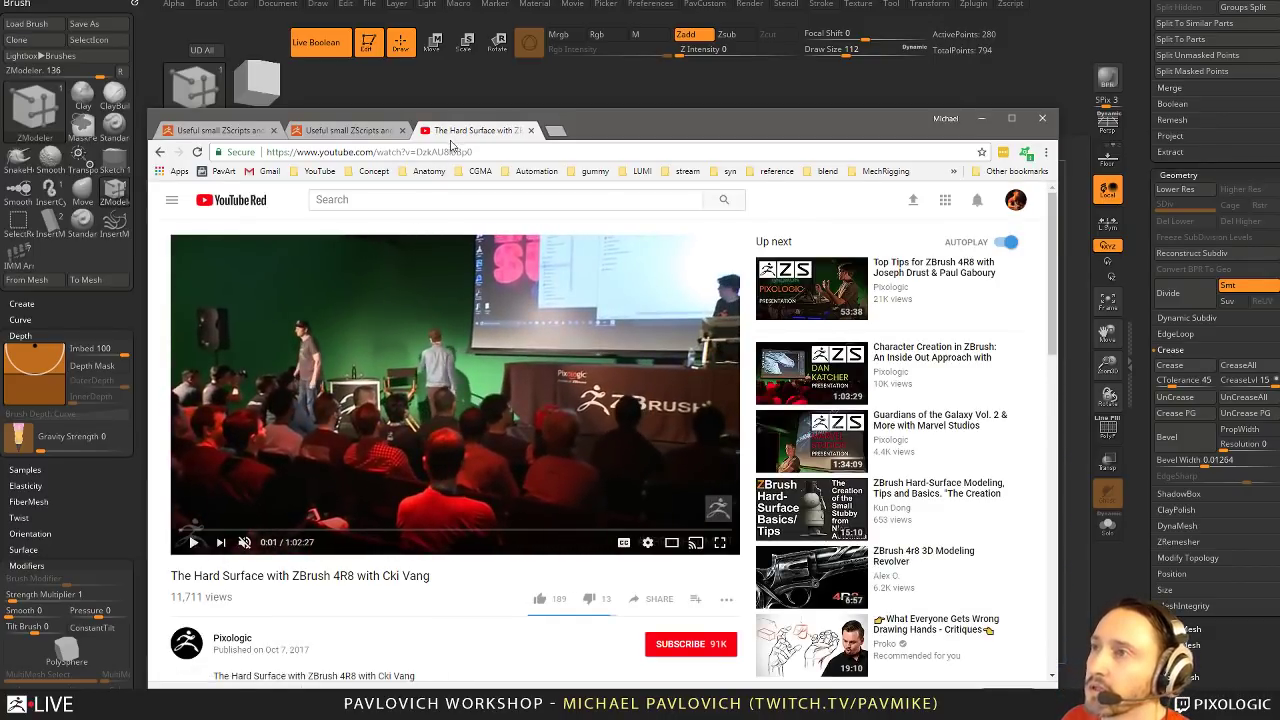
{"action": "left_click", "coordinate": [455, 152]}
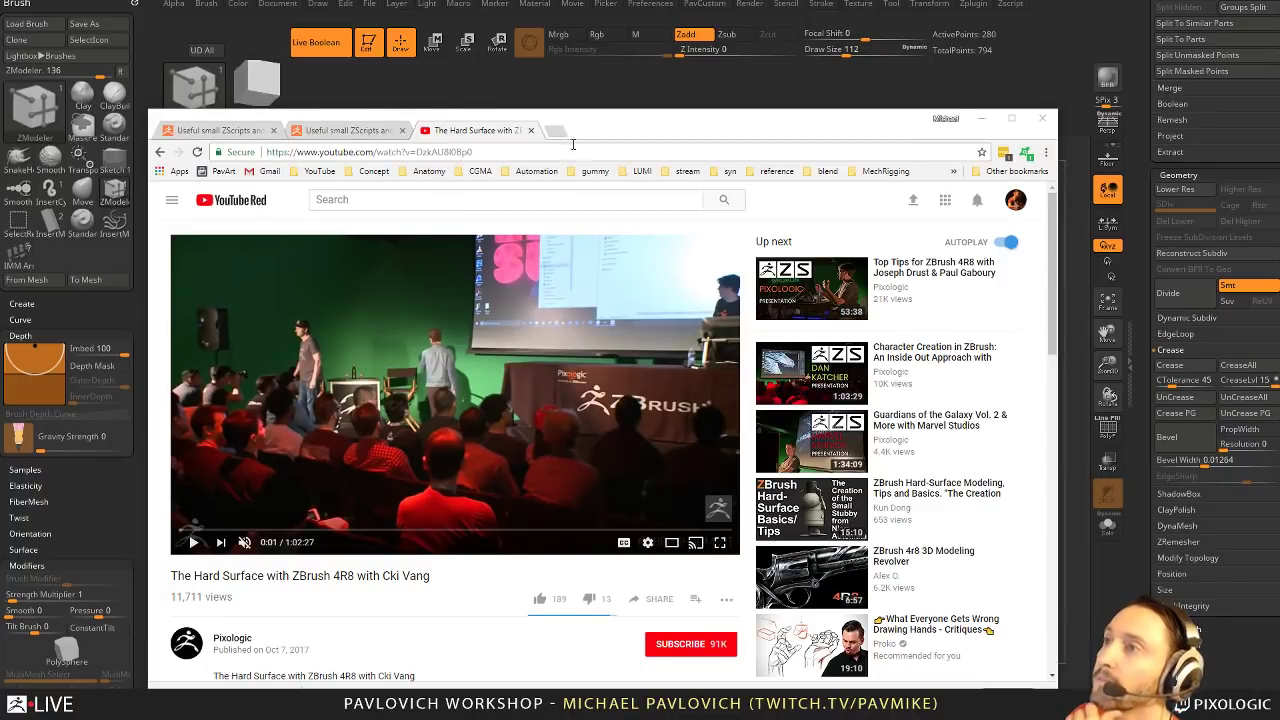
{"action": "left_click", "coordinate": [532, 131]}
Switch back to ZBrush and select the Standard brush
{"action": "key", "text": "alt+Tab"}
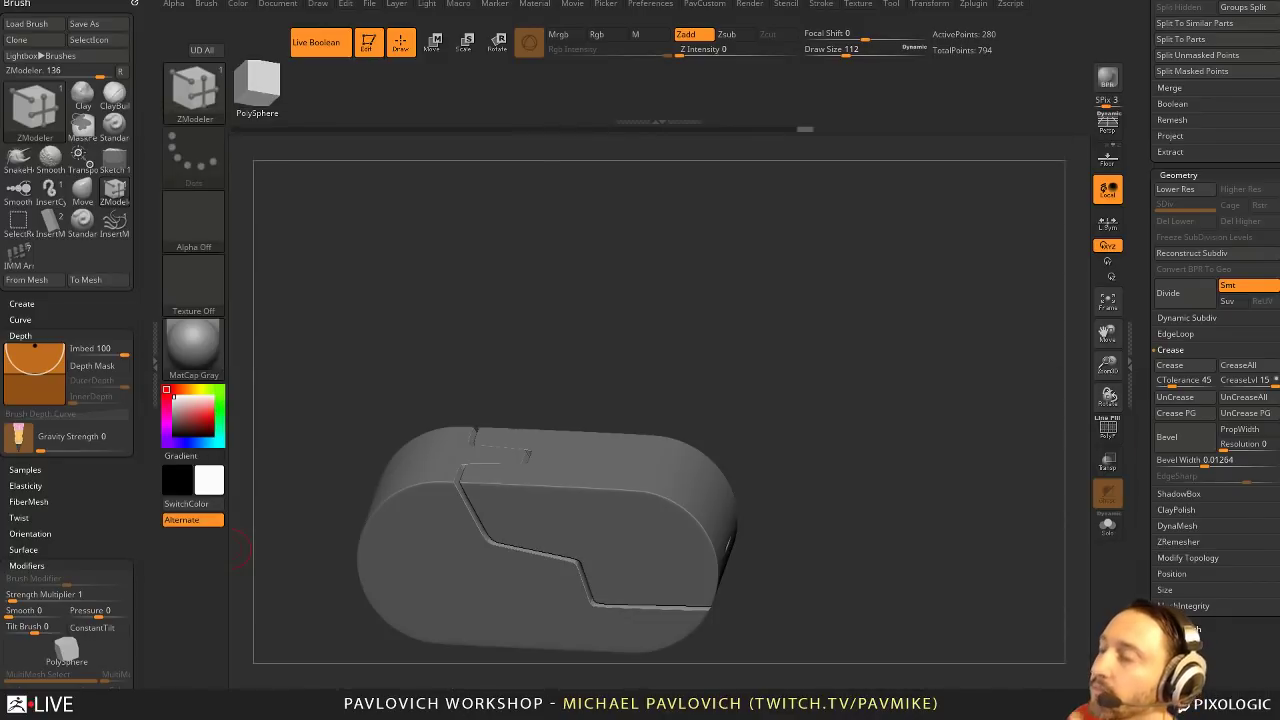
{"action": "left_click_drag", "start_coordinate": [843, 381], "coordinate": [866, 405]}
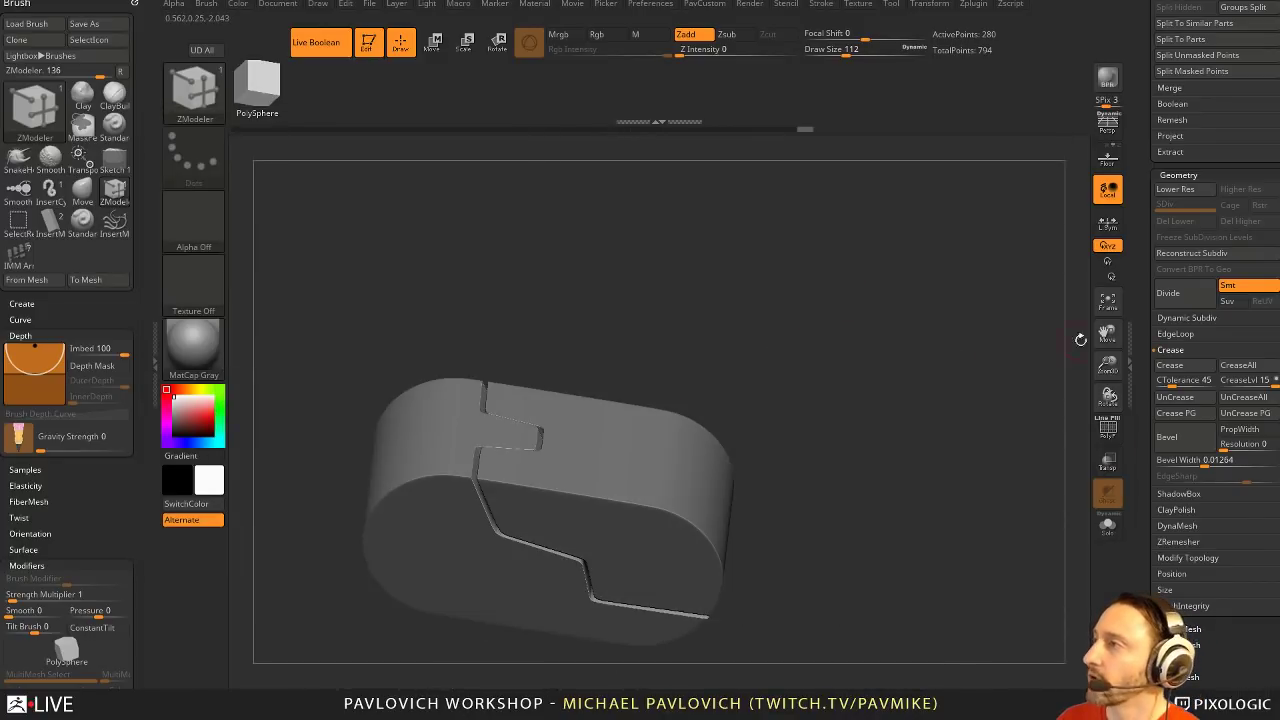
{"action": "left_click_drag", "start_coordinate": [1141, 338], "coordinate": [1137, 485]}
{"action": "key", "text": "b"}
{"action": "key", "text": "s"}
{"action": "key", "text": "t"}
{"action": "key", "text": "s"}
{"action": "mouse_move", "coordinate": [931, 489]}
{"action": "left_mouse_down", "text": "alt"}
{"action": "mouse_move", "coordinate": [956, 448]}
{"action": "mouse_move", "coordinate": [950, 532]}
{"action": "left_mouse_up", "text": "alt"}
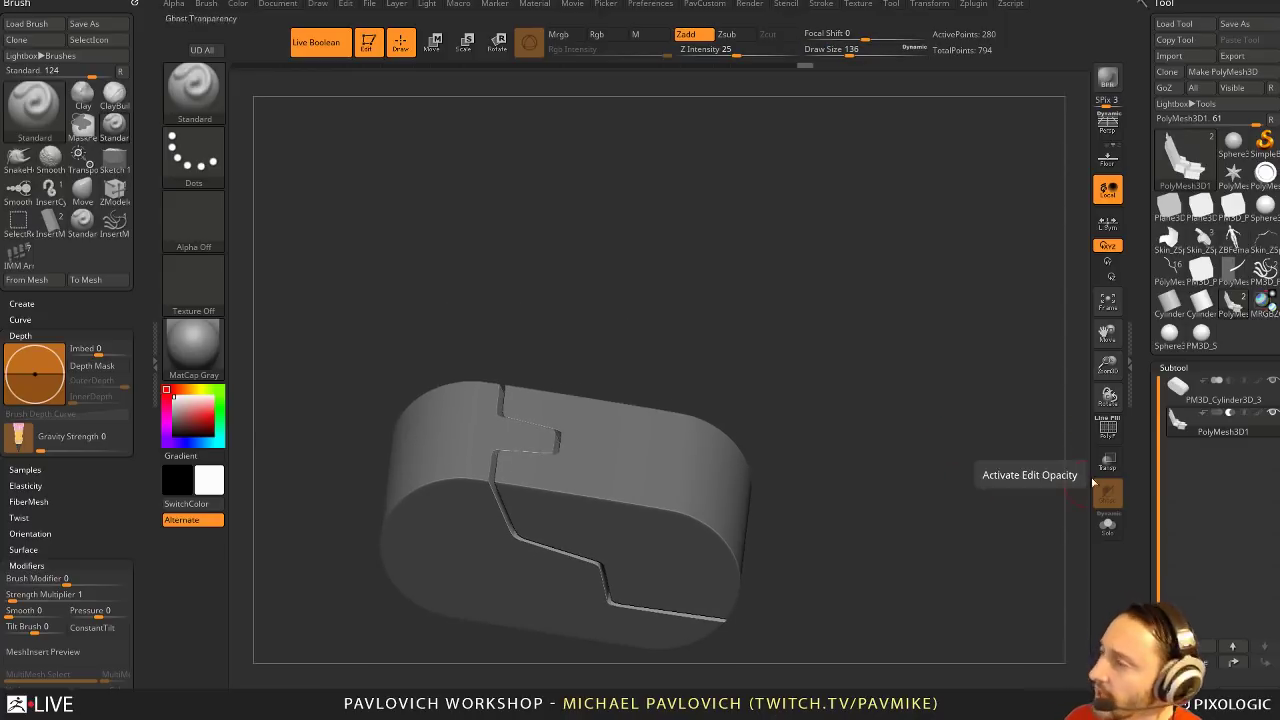
Choose the IMM Boolean brush with its Switch insert mesh and face the capsule's narrow side straight on
{"action": "key", "text": "b"}
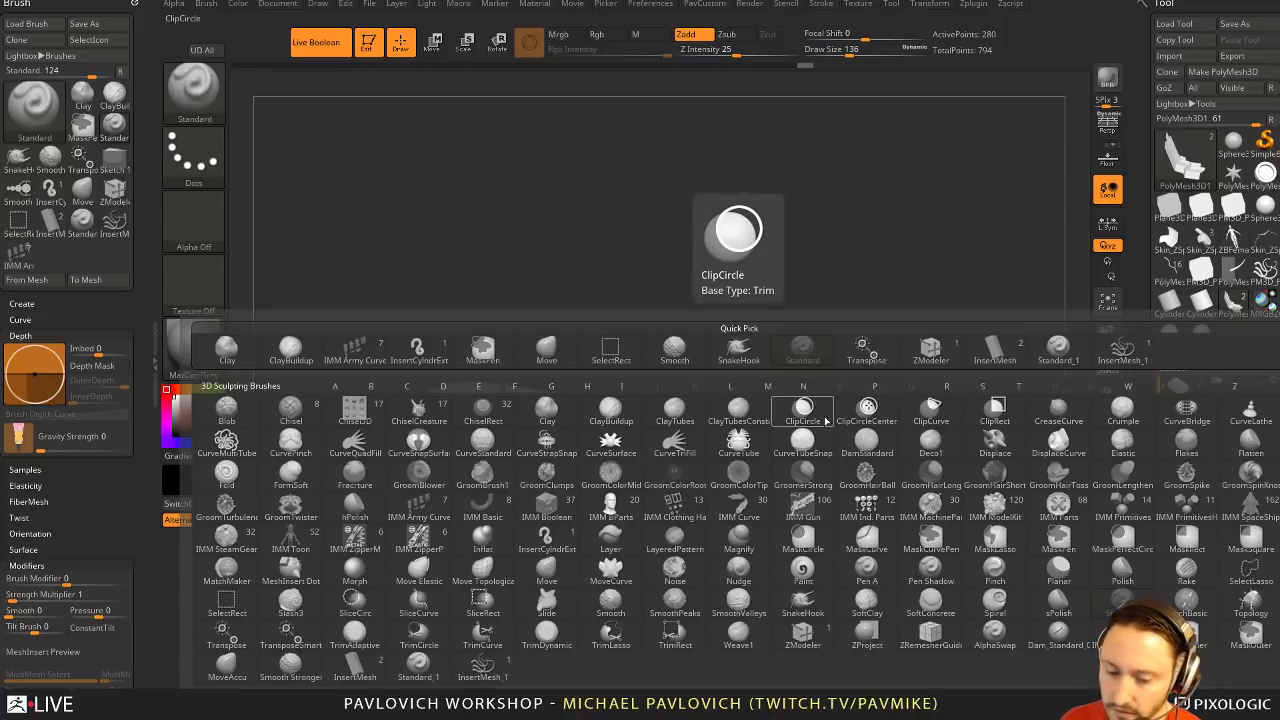
{"action": "key", "text": "i"}
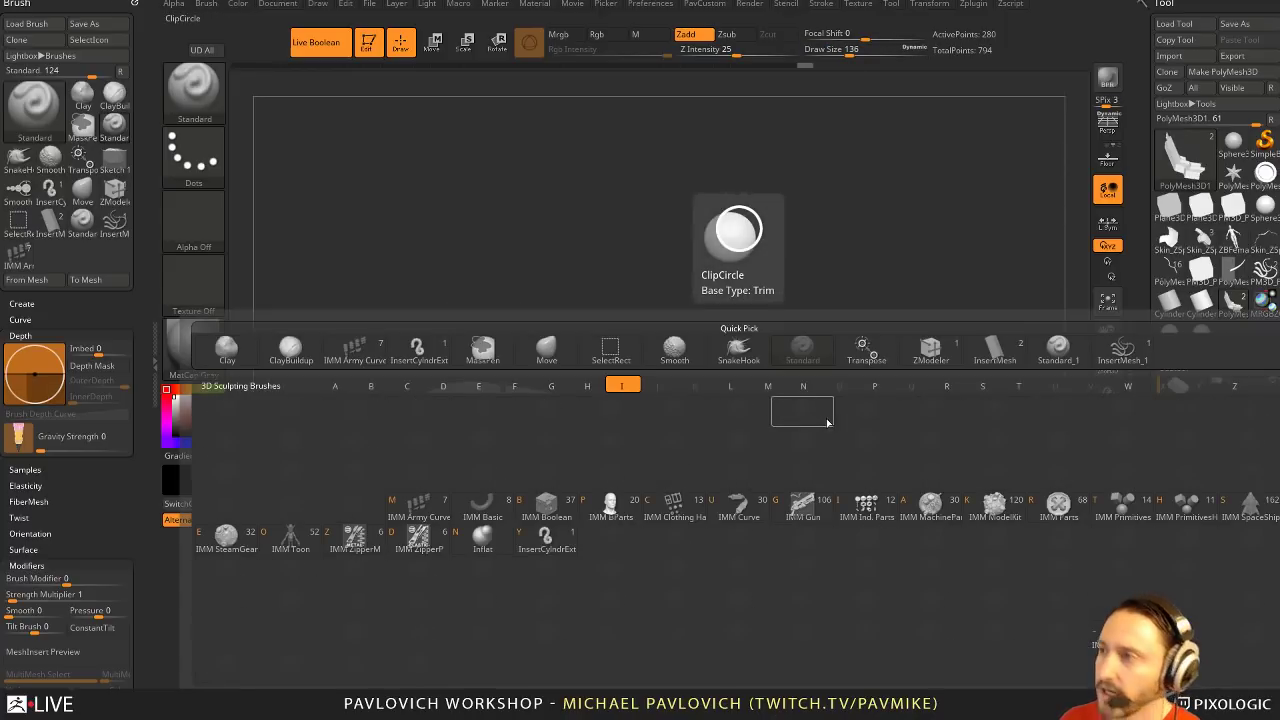
{"action": "left_click", "coordinate": [566, 504]}
{"action": "mouse_move", "coordinate": [848, 440]}
{"action": "left_mouse_down"}
{"action": "mouse_move", "coordinate": [941, 402]}
{"action": "mouse_move", "coordinate": [892, 461]}
{"action": "left_mouse_up"}
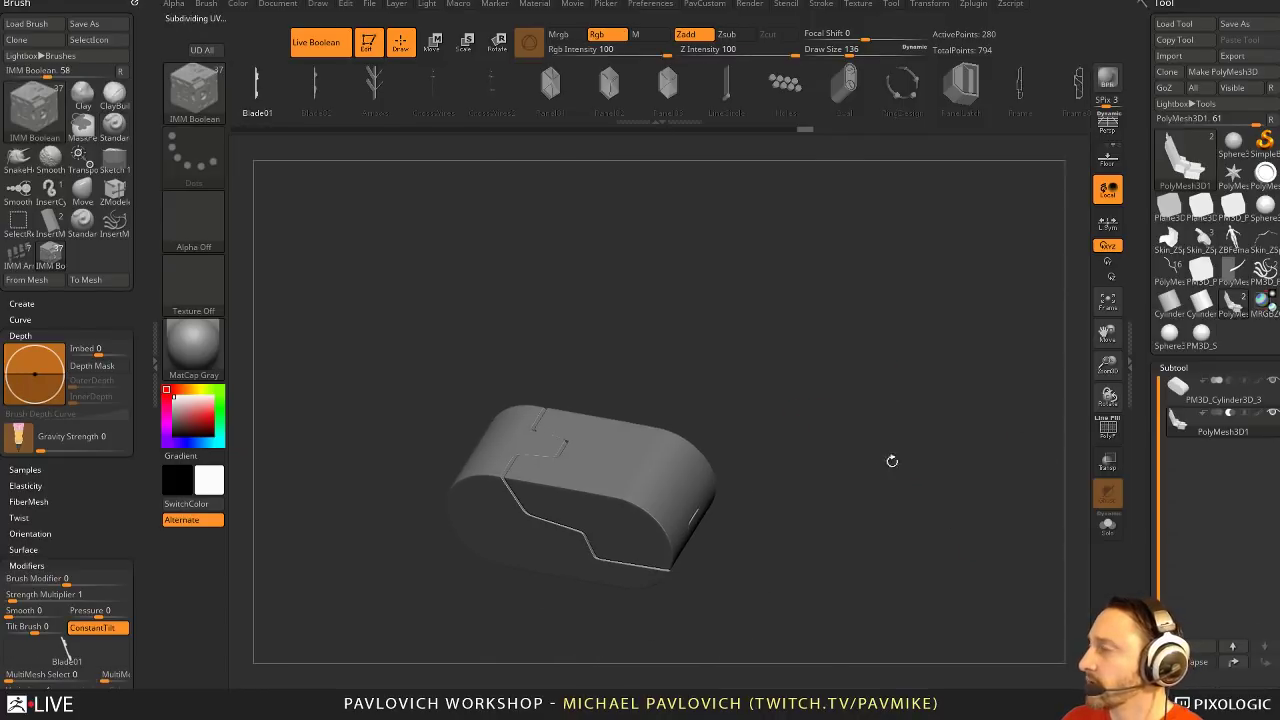
{"action": "mouse_move", "coordinate": [974, 391]}
{"action": "left_mouse_down"}
{"action": "mouse_move", "coordinate": [901, 351]}
{"action": "mouse_move", "coordinate": [979, 412]}
{"action": "mouse_move", "coordinate": [990, 353]}
{"action": "mouse_move", "coordinate": [965, 368]}
{"action": "left_mouse_up"}
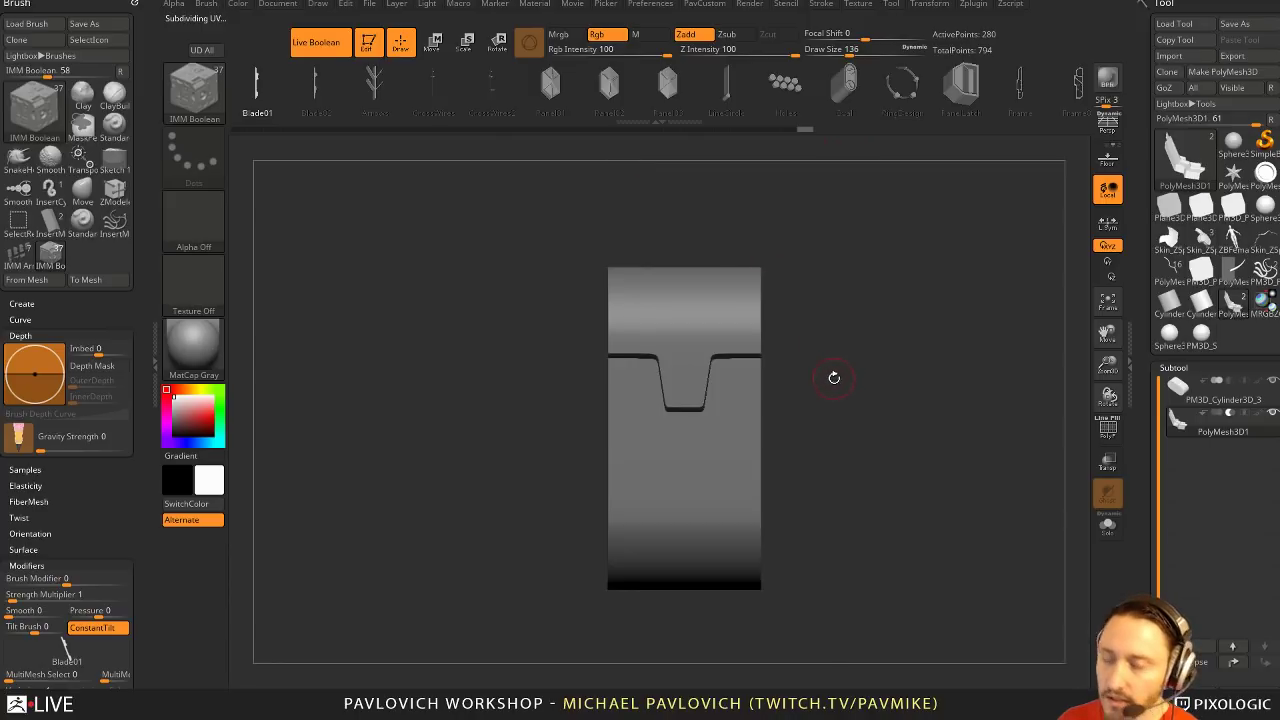
{"action": "key", "text": "m"}
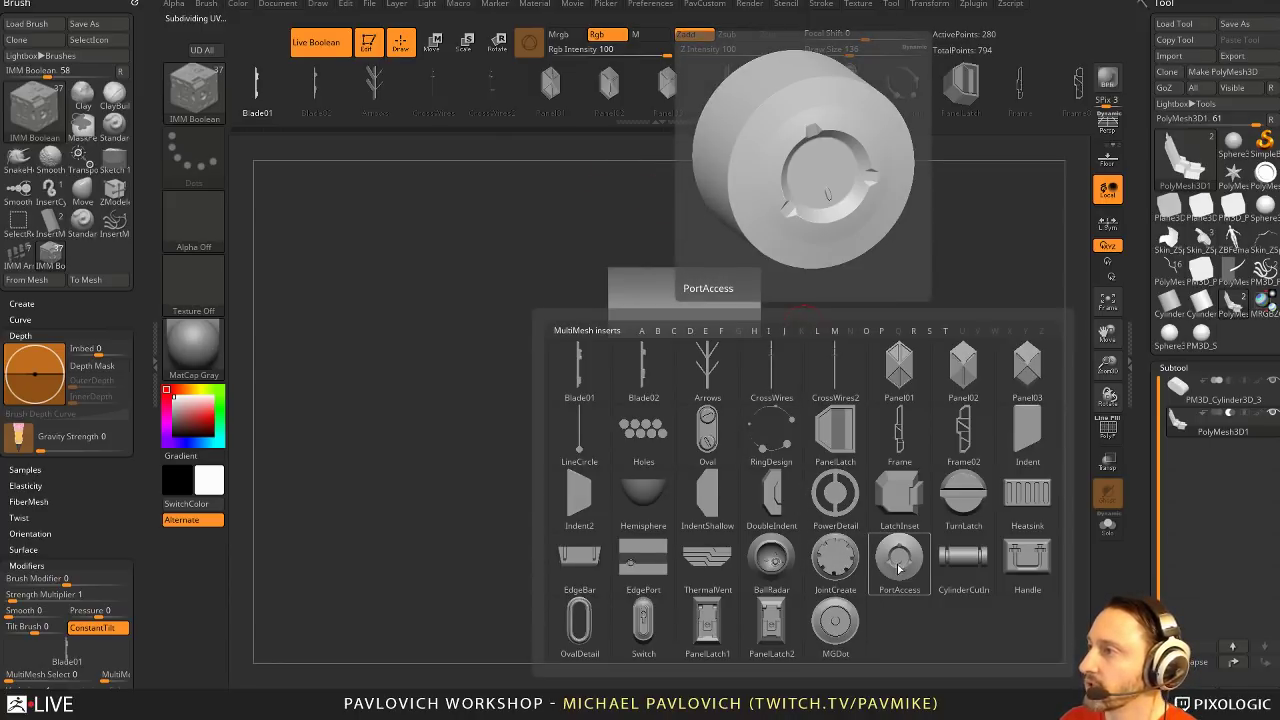
{"action": "left_click", "coordinate": [643, 622]}
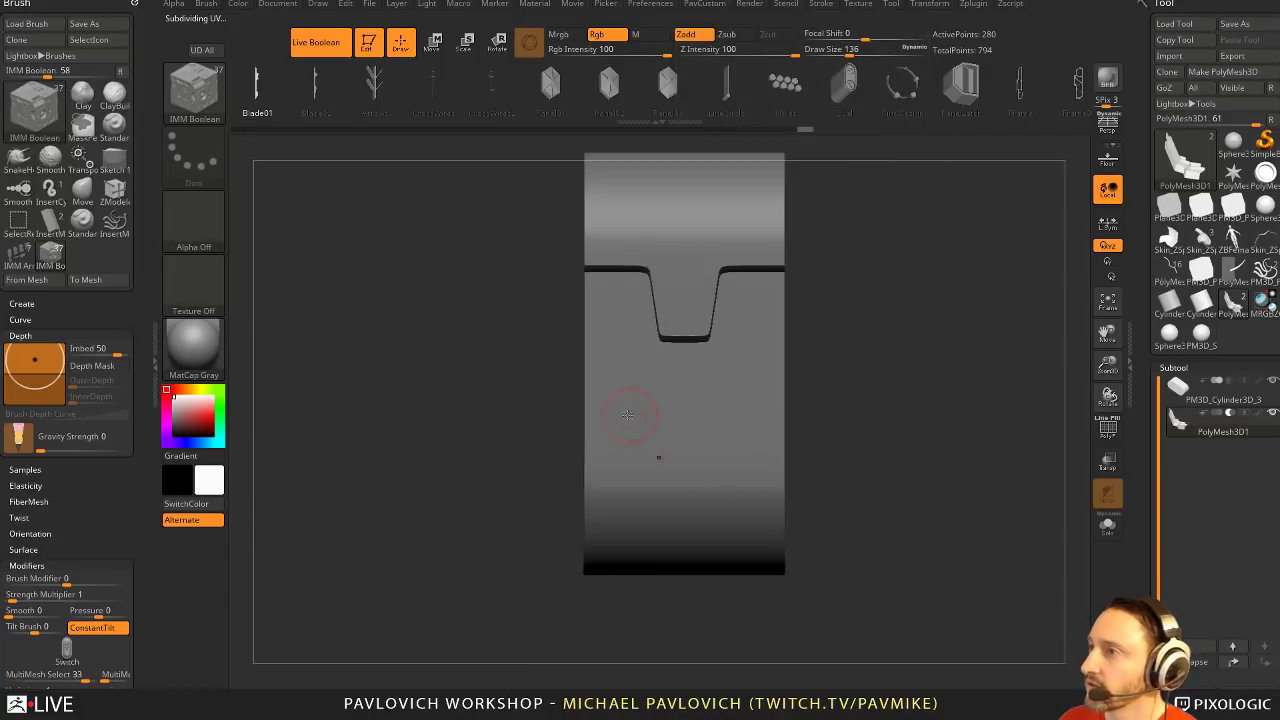
Insert a Switch mesh on the capsule's narrow side below the seam's notch, and undo the extra drag made with the gizmo
{"action": "left_click_drag", "start_coordinate": [627, 455], "coordinate": [630, 486]}
{"action": "key", "text": "w"}
{"action": "left_click_drag", "start_coordinate": [560, 420], "coordinate": [684, 423], "text": "ctrl"}
{"action": "key", "text": "ctrl+z"}
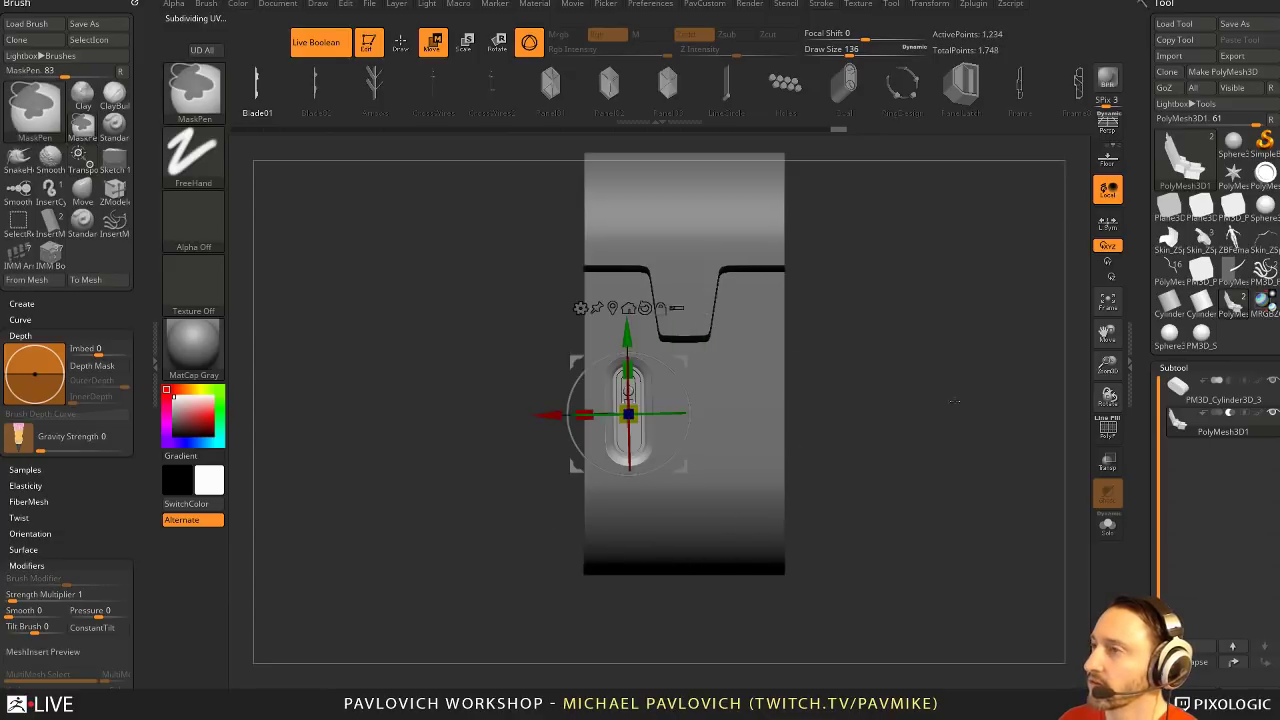
Undo the Switch mesh insertion on the capsule's narrow side and turn on the floor grid
{"action": "key", "text": "ctrl+z"}
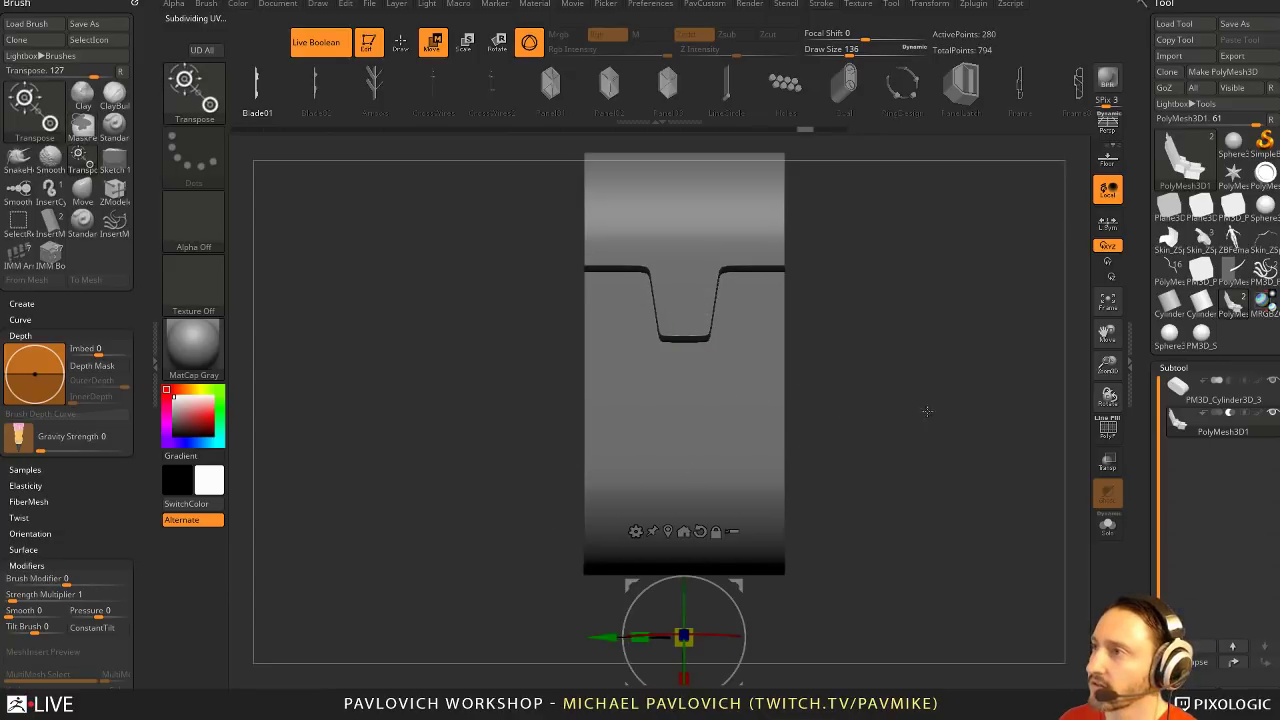
{"action": "left_click_drag", "start_coordinate": [927, 411], "coordinate": [770, 401]}
{"action": "key", "text": "q"}
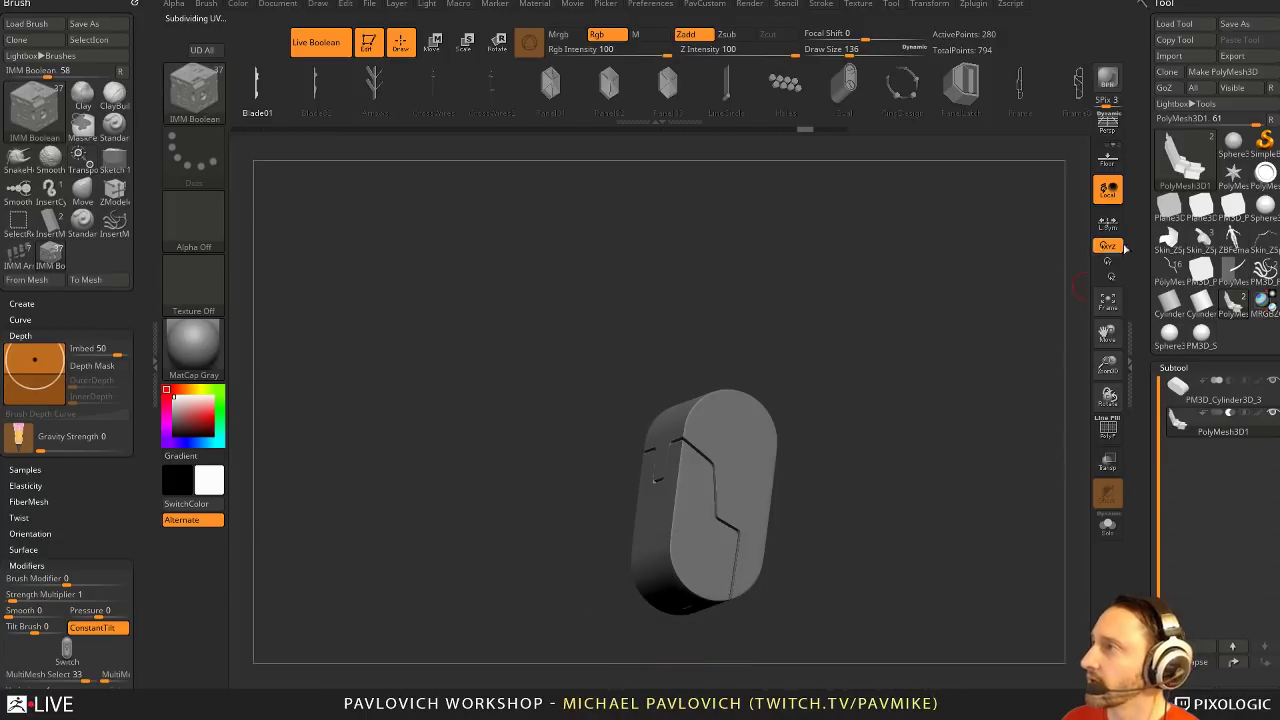
{"action": "left_click", "coordinate": [1108, 158]}
{"action": "mouse_move", "coordinate": [931, 371]}
{"action": "left_mouse_down"}
{"action": "mouse_move", "coordinate": [949, 320]}
{"action": "mouse_move", "coordinate": [915, 394]}
{"action": "mouse_move", "coordinate": [906, 337]}
{"action": "mouse_move", "coordinate": [891, 443]}
{"action": "mouse_move", "coordinate": [909, 359]}
{"action": "left_mouse_up"}
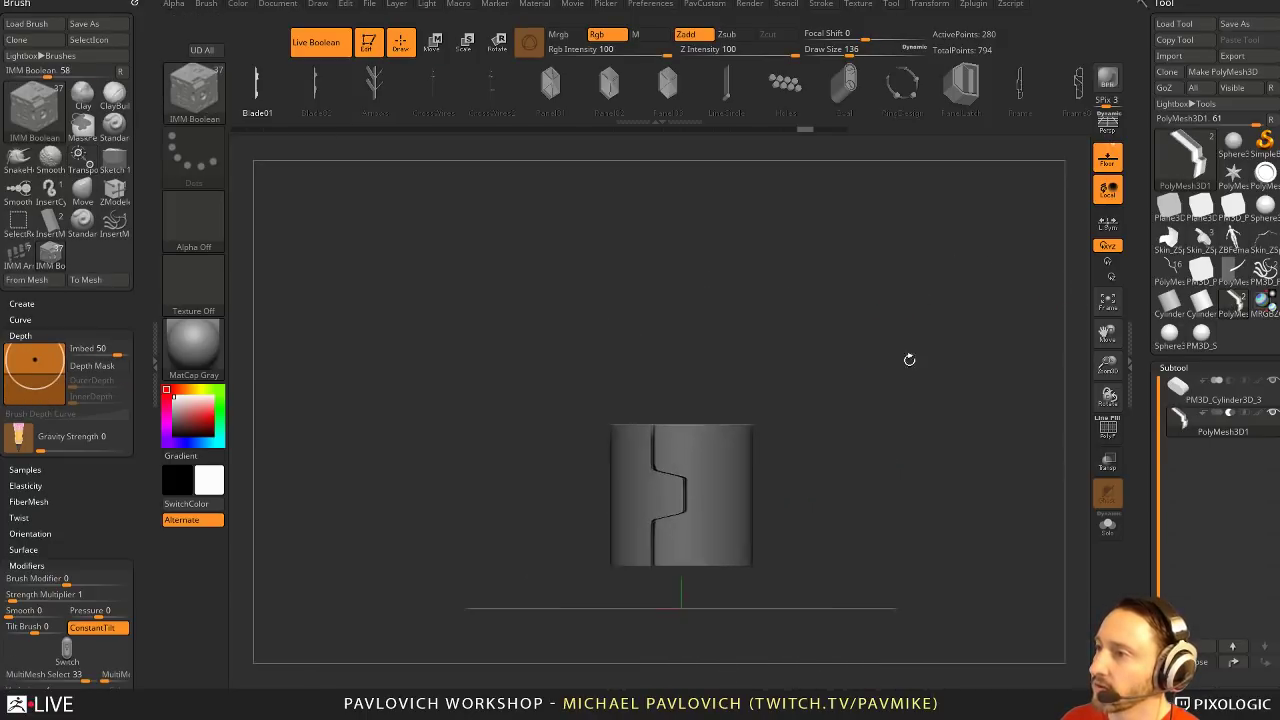
{"action": "left_click_drag", "start_coordinate": [887, 412], "coordinate": [774, 557]}
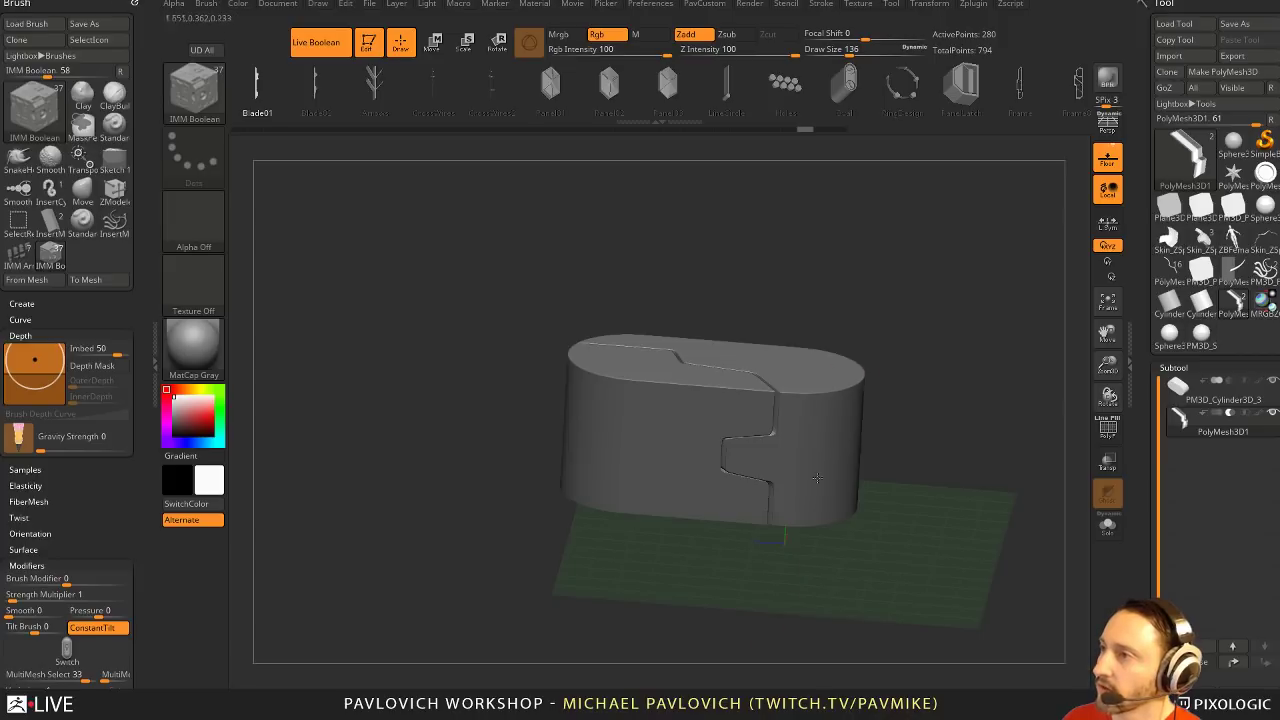
{"action": "left_click_drag", "start_coordinate": [817, 479], "coordinate": [980, 443]}
Turn off Live Boolean and set the seam cutter's X Position to 0
{"action": "key", "text": "w"}
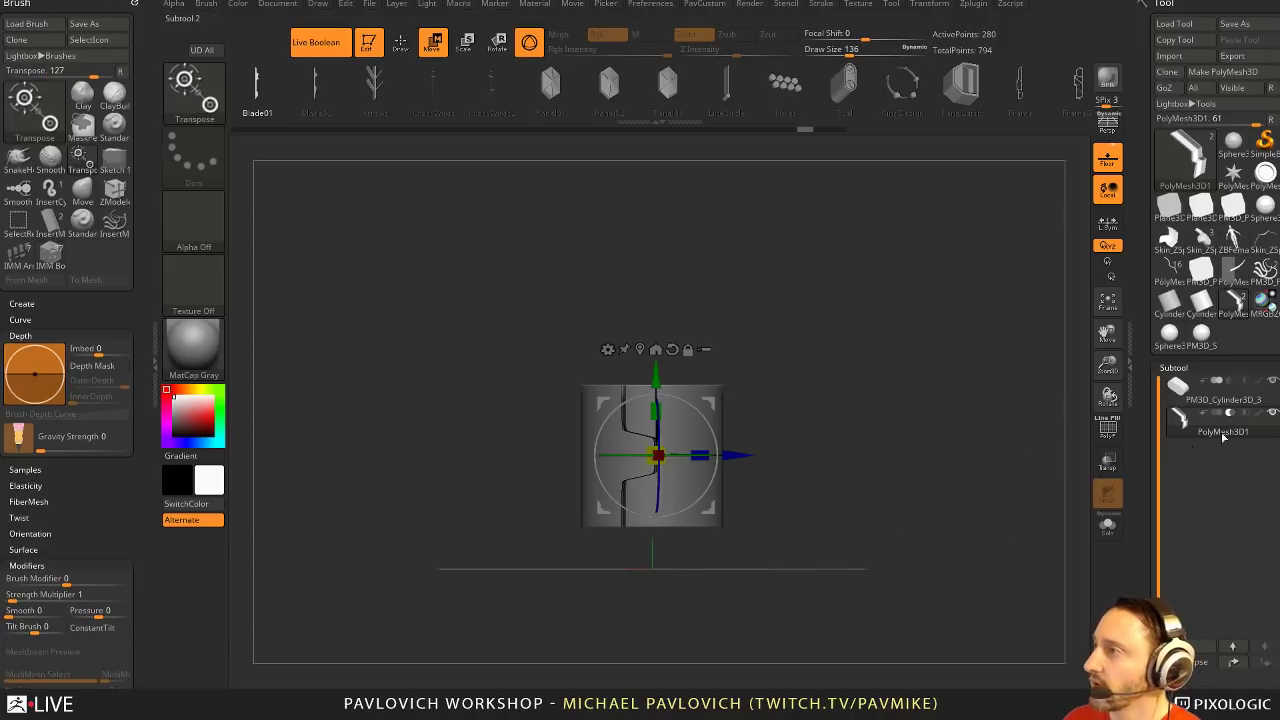
{"action": "key", "text": "alt+b"}
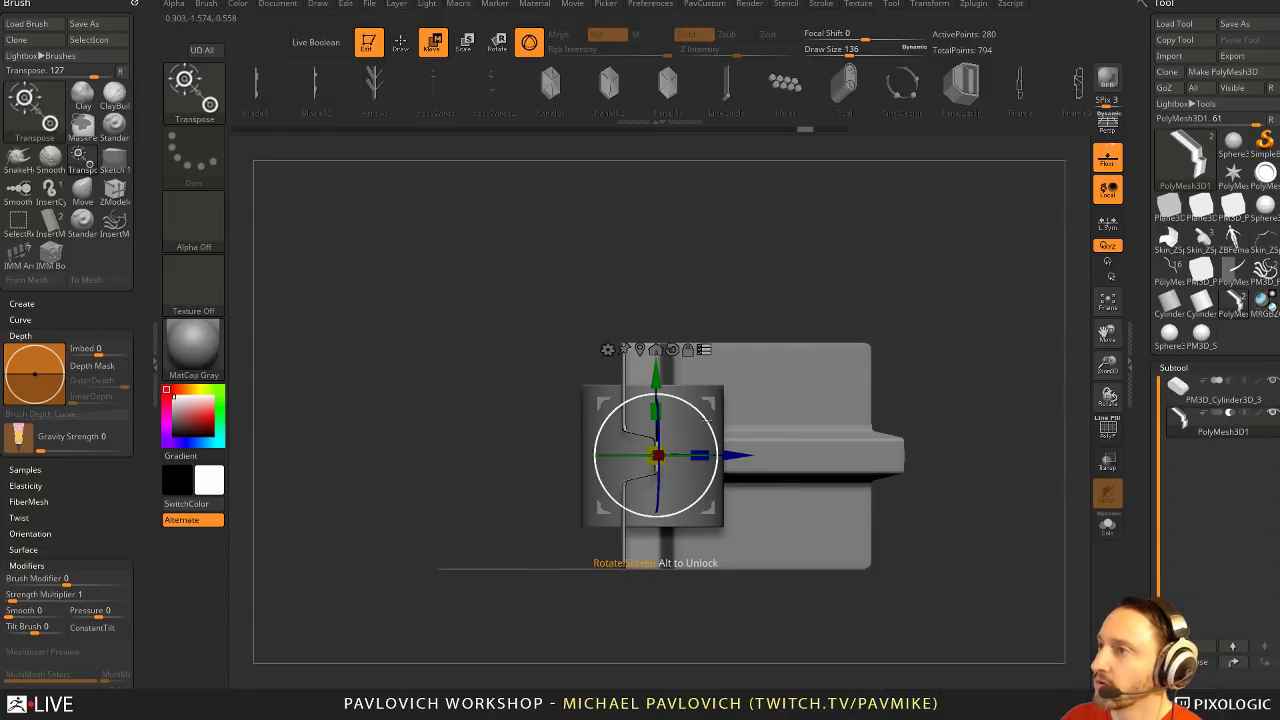
{"action": "right_click_drag", "start_coordinate": [706, 419], "coordinate": [600, 392]}
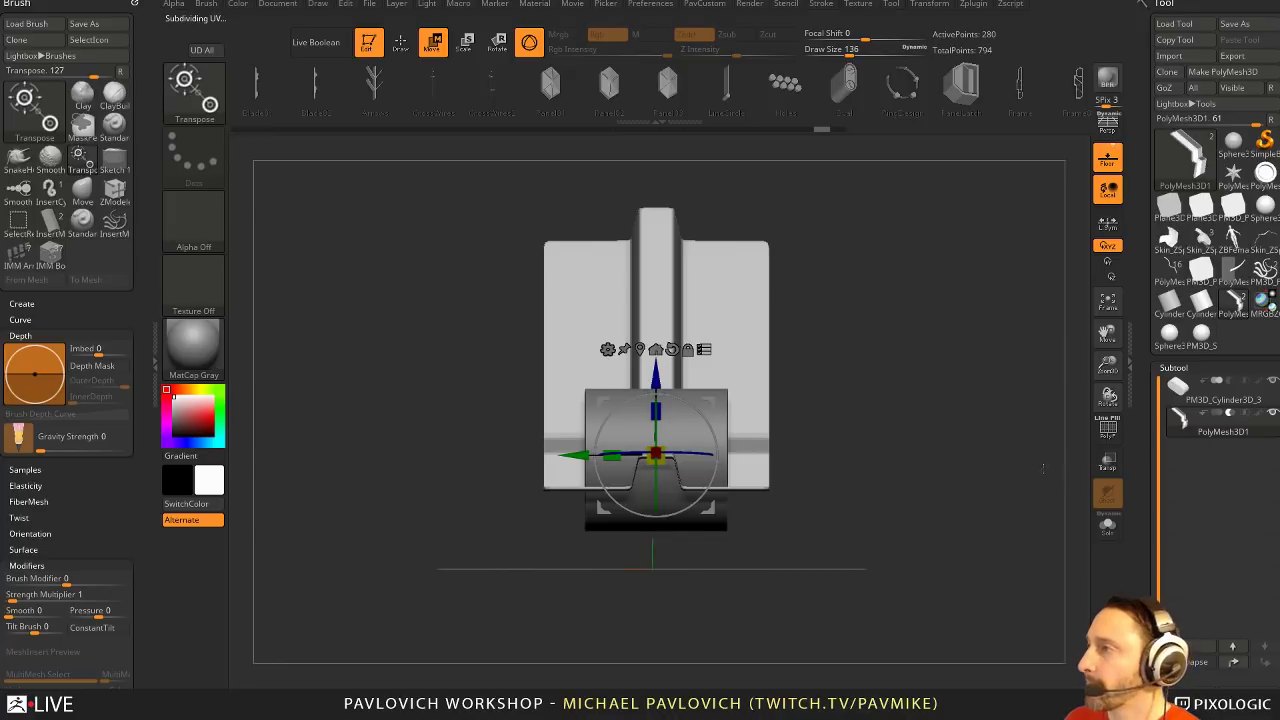
{"action": "left_click_drag", "start_coordinate": [1157, 460], "coordinate": [1160, 284]}
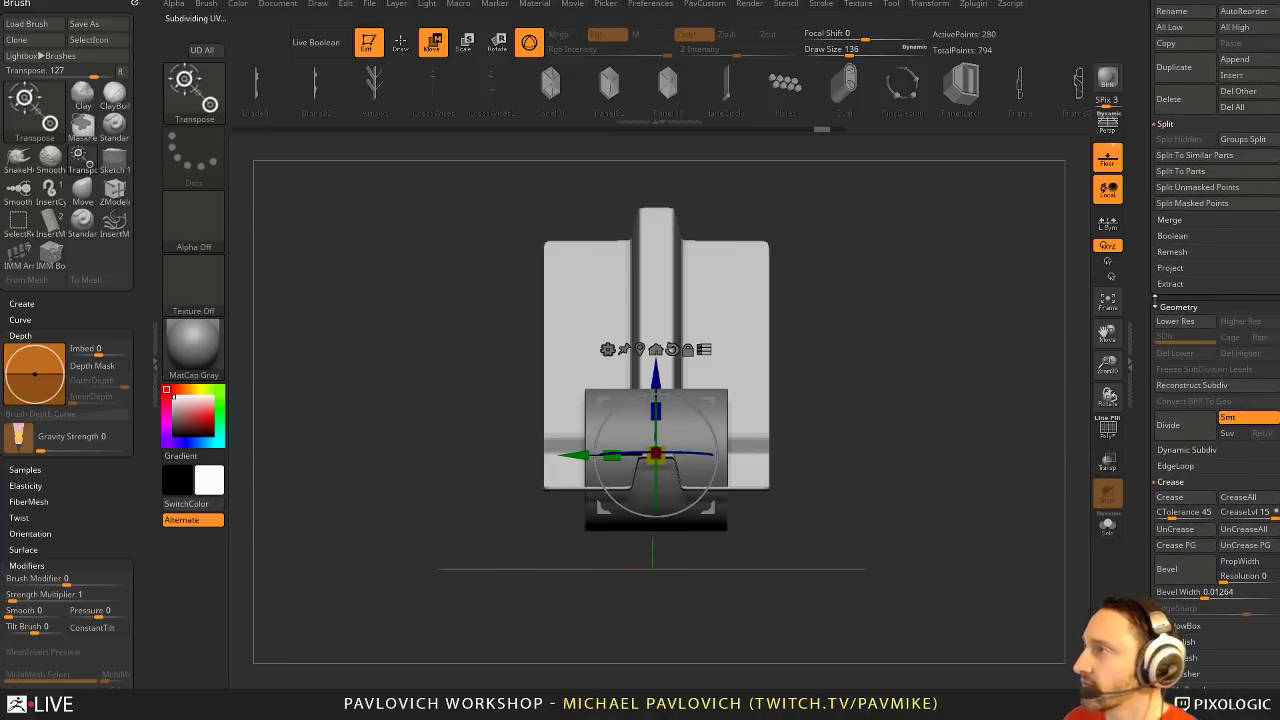
{"action": "scroll", "coordinate": [1154, 299], "scroll_direction": "down", "scroll_amount": 5}
{"action": "left_click", "coordinate": [1172, 455]}
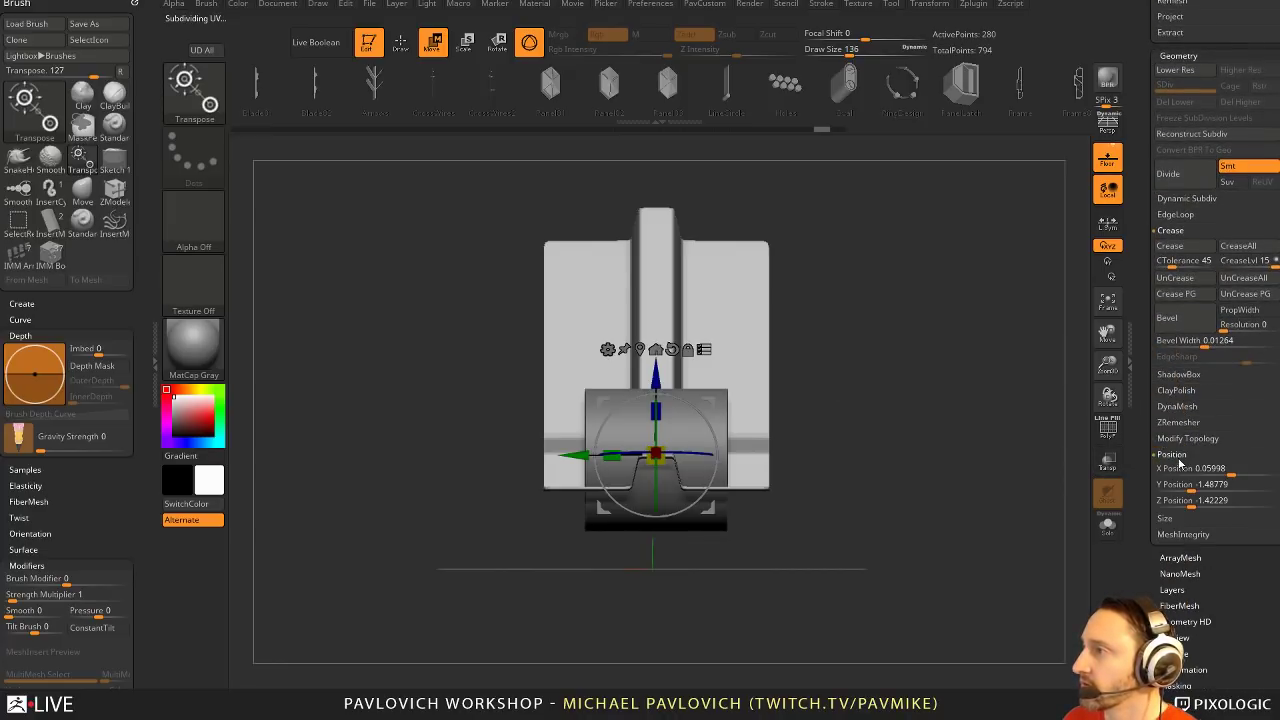
{"action": "type", "text": "0"}
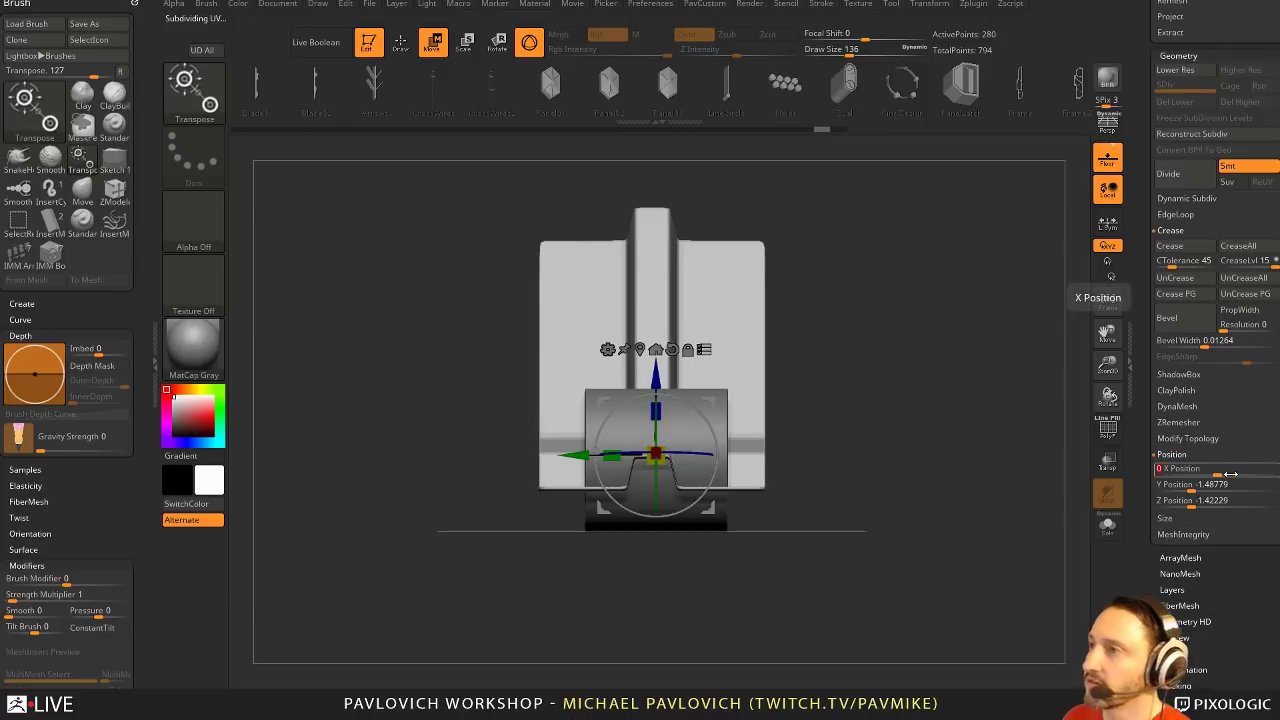
Make the capsule the active subtool and centre it on the X axis through its X Position value
{"action": "type", "text": "q"}
{"action": "left_click", "coordinate": [727, 401], "text": "alt"}
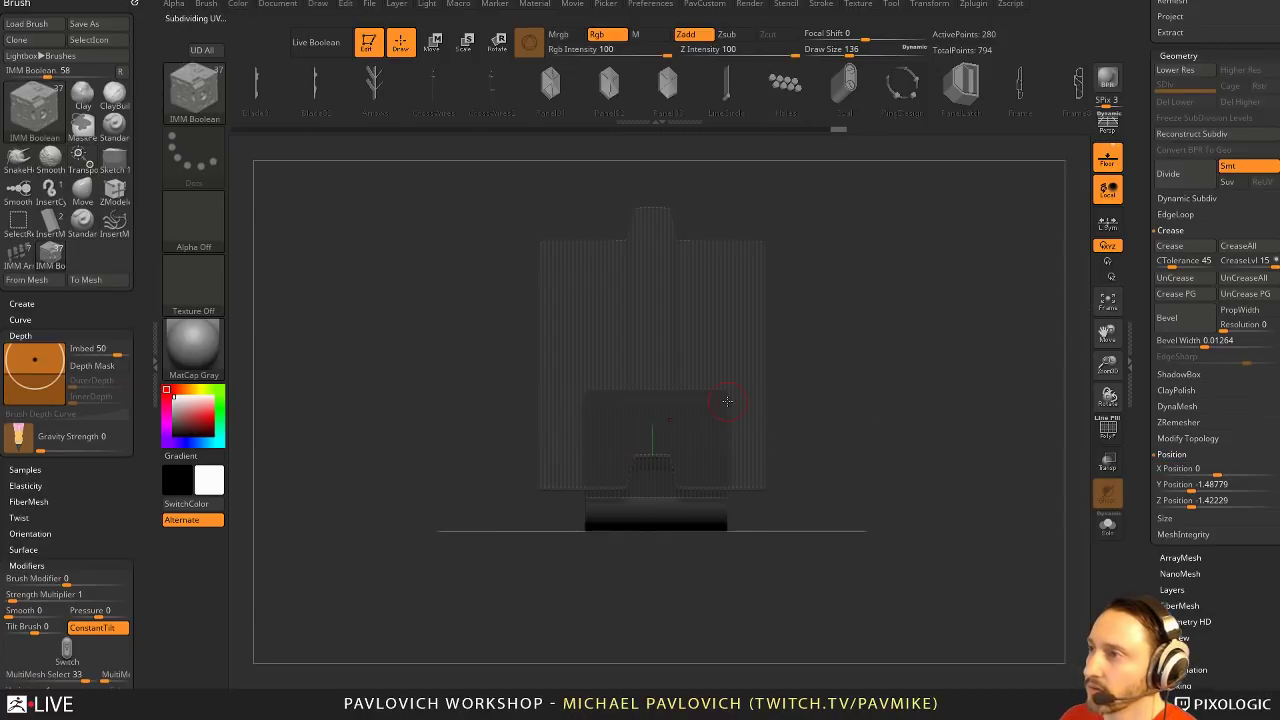
{"action": "left_click", "coordinate": [780, 432], "text": "alt"}
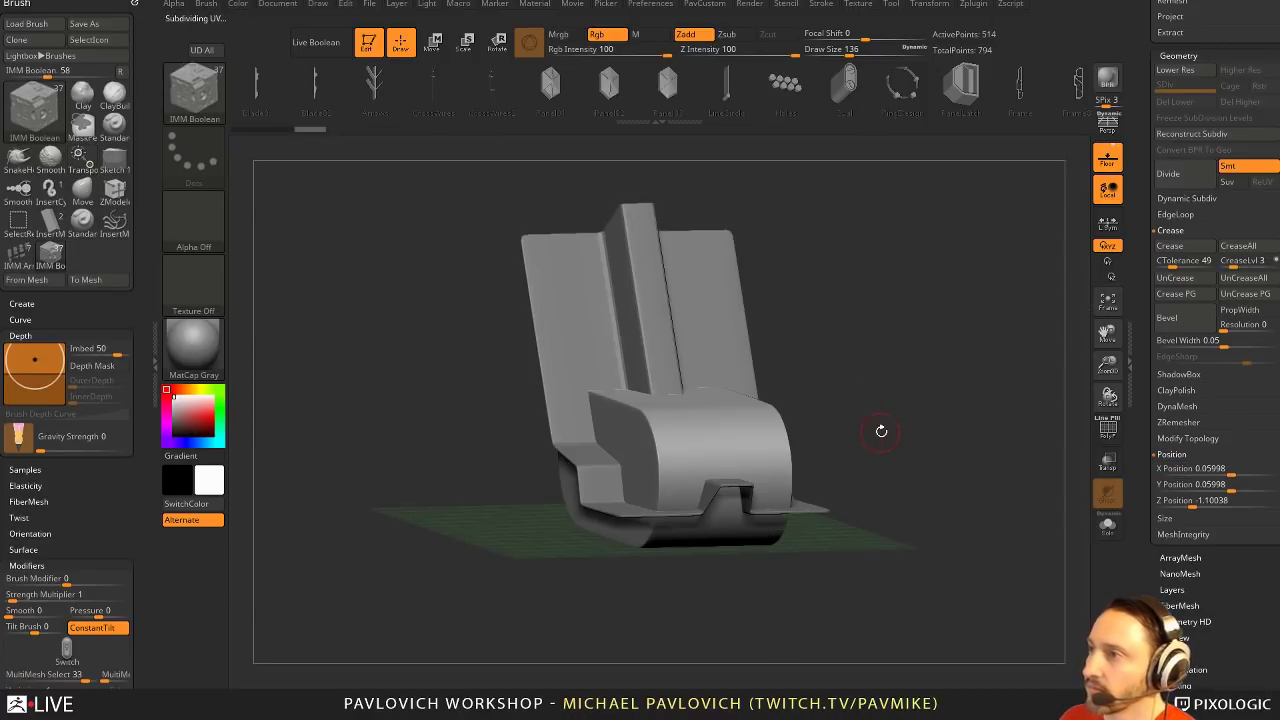
{"action": "left_click", "coordinate": [1218, 469]}
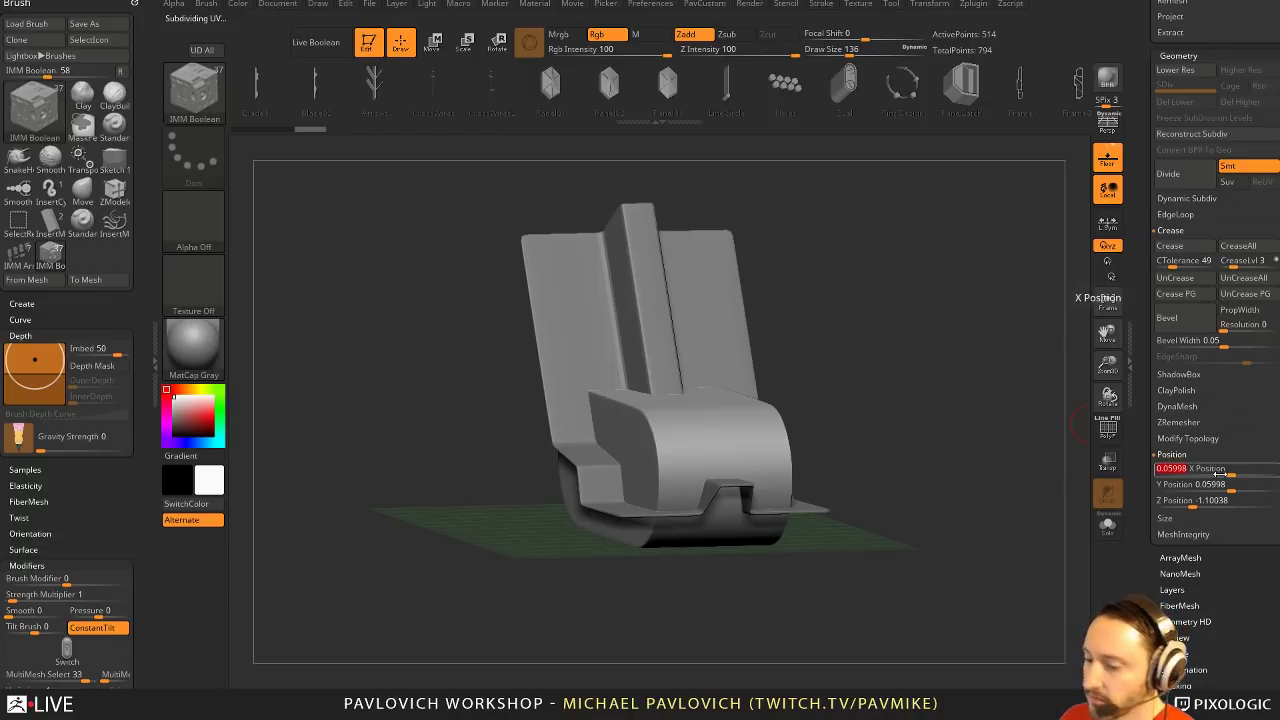
{"action": "key", "text": "Return"}
{"action": "left_click", "coordinate": [1141, 383]}
{"action": "left_click_drag", "start_coordinate": [1000, 430], "coordinate": [910, 495]}
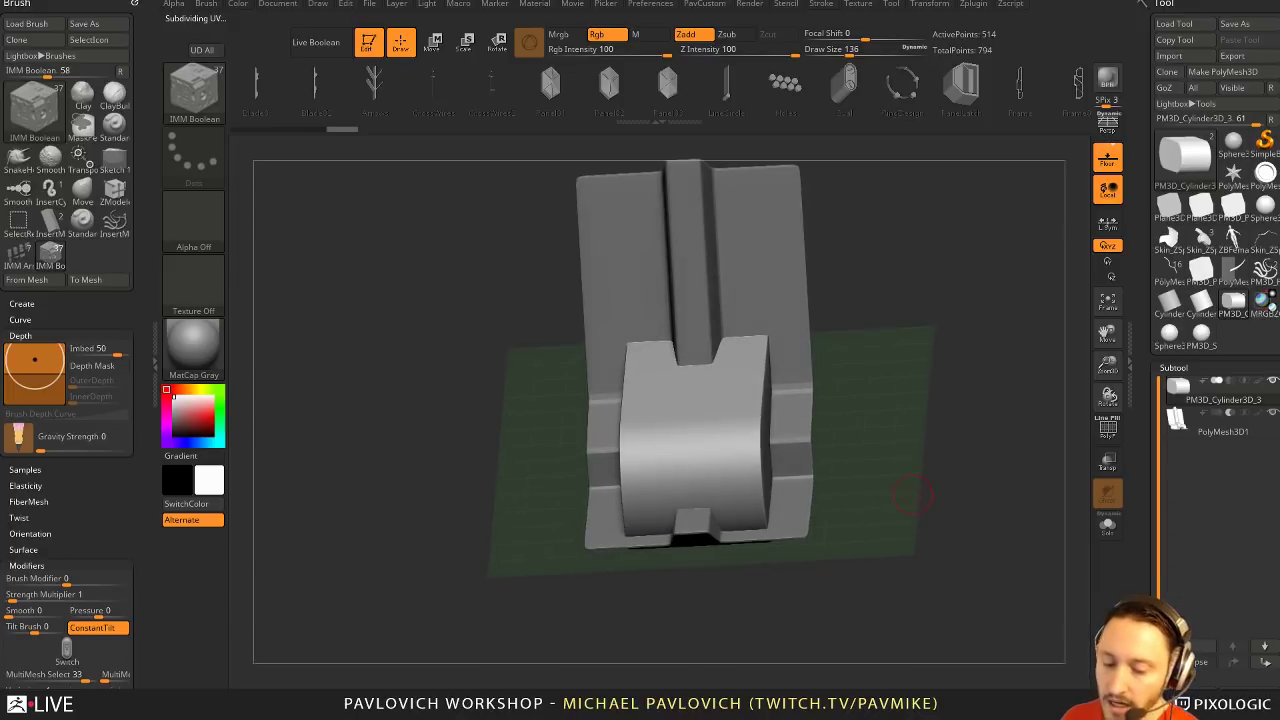
{"action": "left_click_drag", "start_coordinate": [901, 364], "coordinate": [1112, 448]}
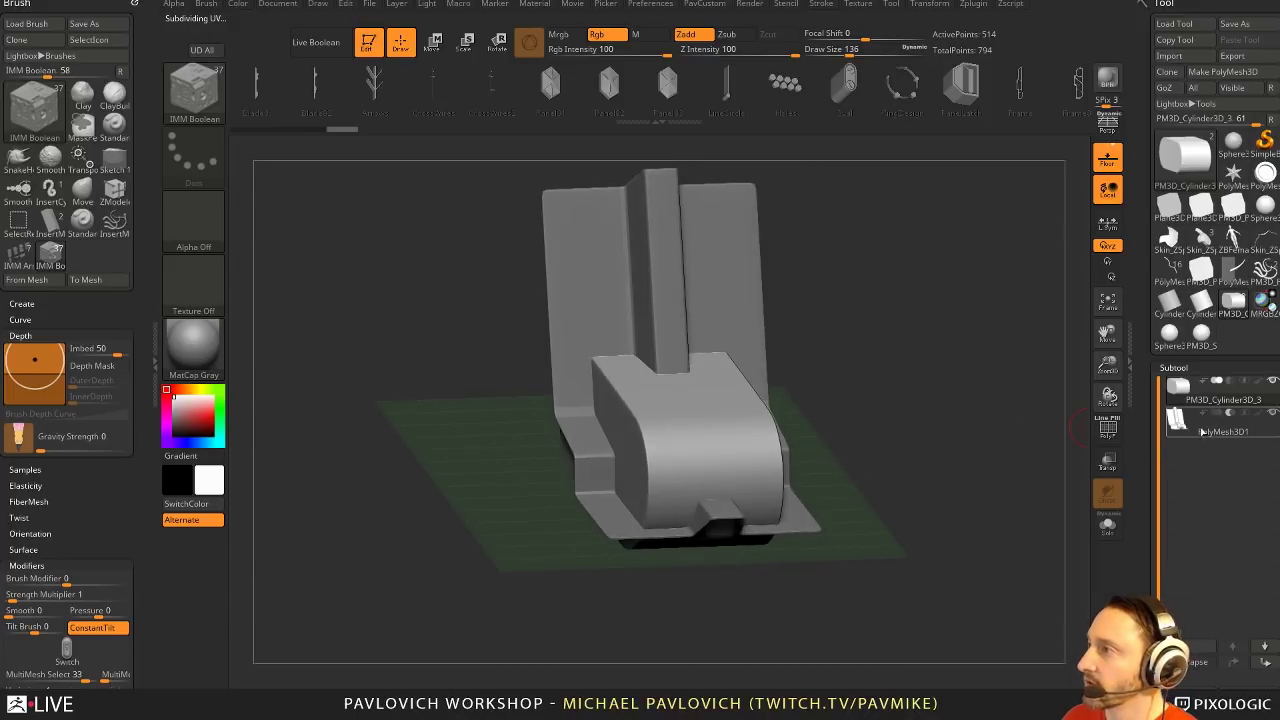
Turn Live Boolean back on and insert a mirrored pair of Oval meshes into PolyMesh3D1, beside and below the seam's notch
{"action": "key", "text": "alt+b"}
{"action": "mouse_move", "coordinate": [892, 308]}
{"action": "left_mouse_down"}
{"action": "mouse_move", "coordinate": [963, 320]}
{"action": "mouse_move", "coordinate": [898, 297]}
{"action": "left_mouse_up"}
{"action": "left_click_drag", "start_coordinate": [868, 253], "coordinate": [864, 215]}
{"action": "left_click", "coordinate": [848, 92]}
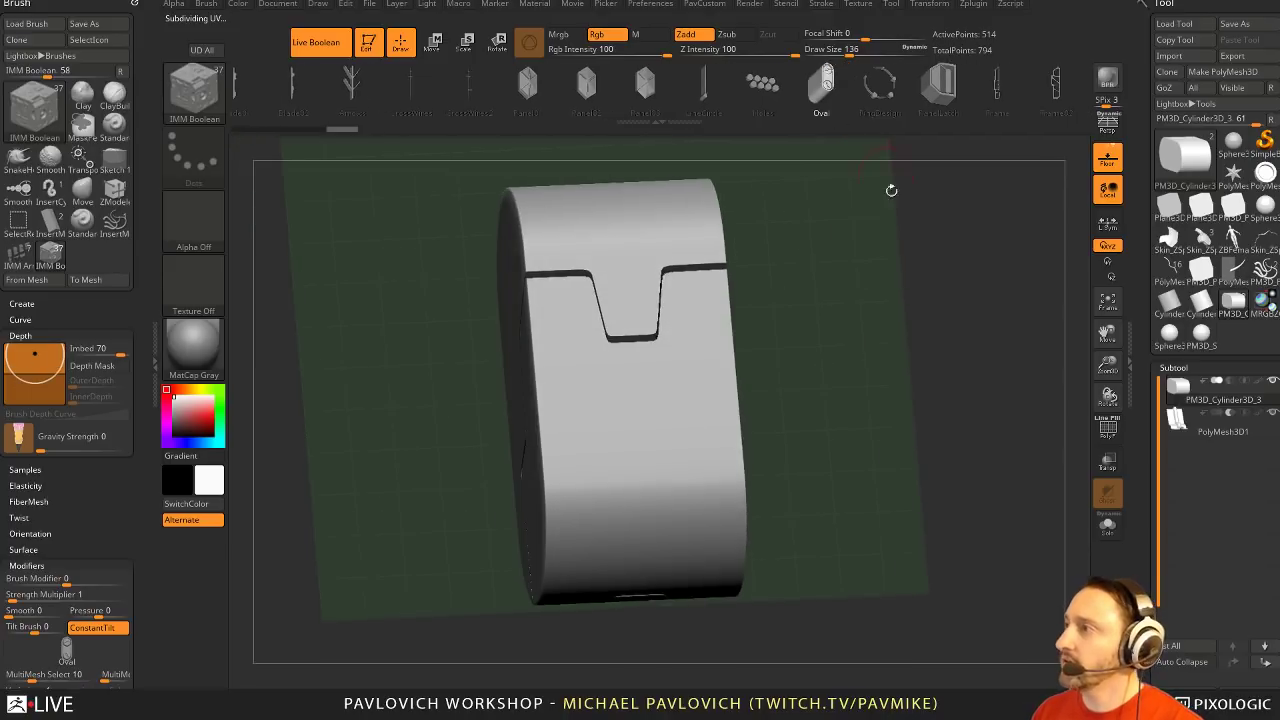
{"action": "left_click_drag", "start_coordinate": [969, 341], "coordinate": [960, 317], "text": "alt"}
{"action": "left_click", "coordinate": [1242, 434]}
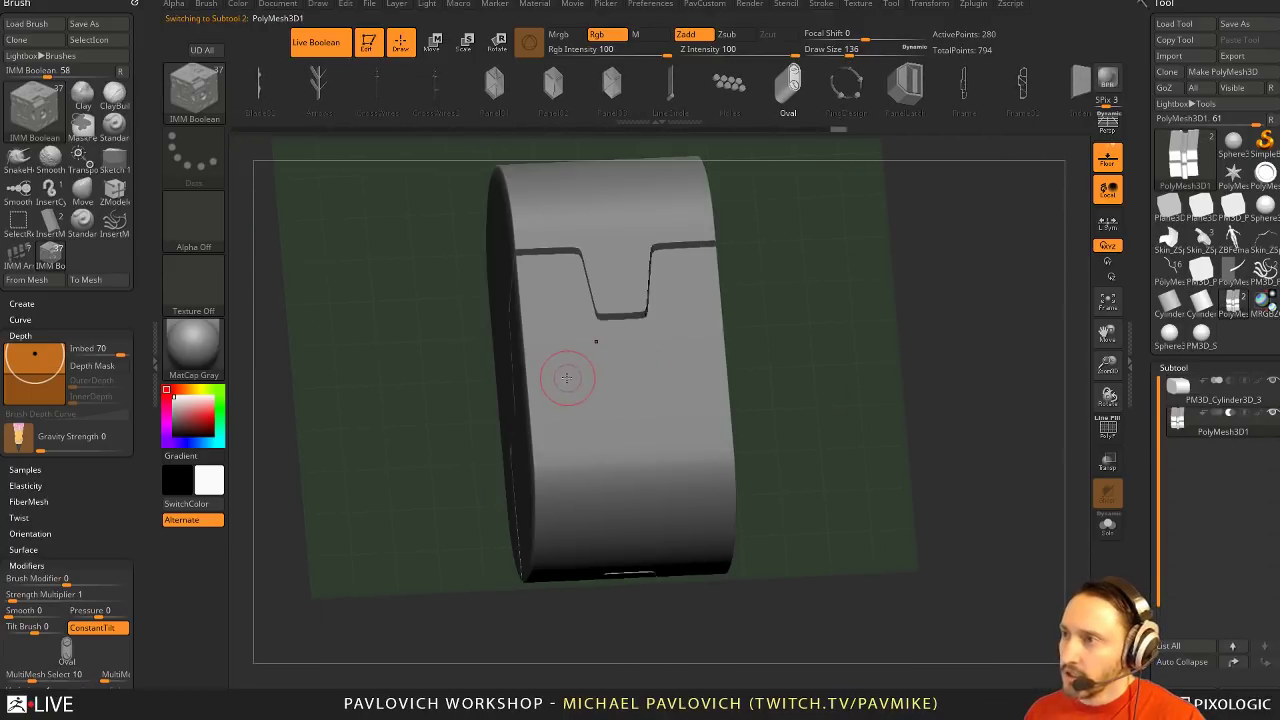
{"action": "left_click_drag", "start_coordinate": [570, 400], "coordinate": [566, 444]}
{"action": "mouse_move", "coordinate": [884, 347]}
{"action": "left_mouse_down"}
{"action": "mouse_move", "coordinate": [811, 345]}
{"action": "mouse_move", "coordinate": [894, 266]}
{"action": "mouse_move", "coordinate": [815, 204]}
{"action": "left_mouse_up"}
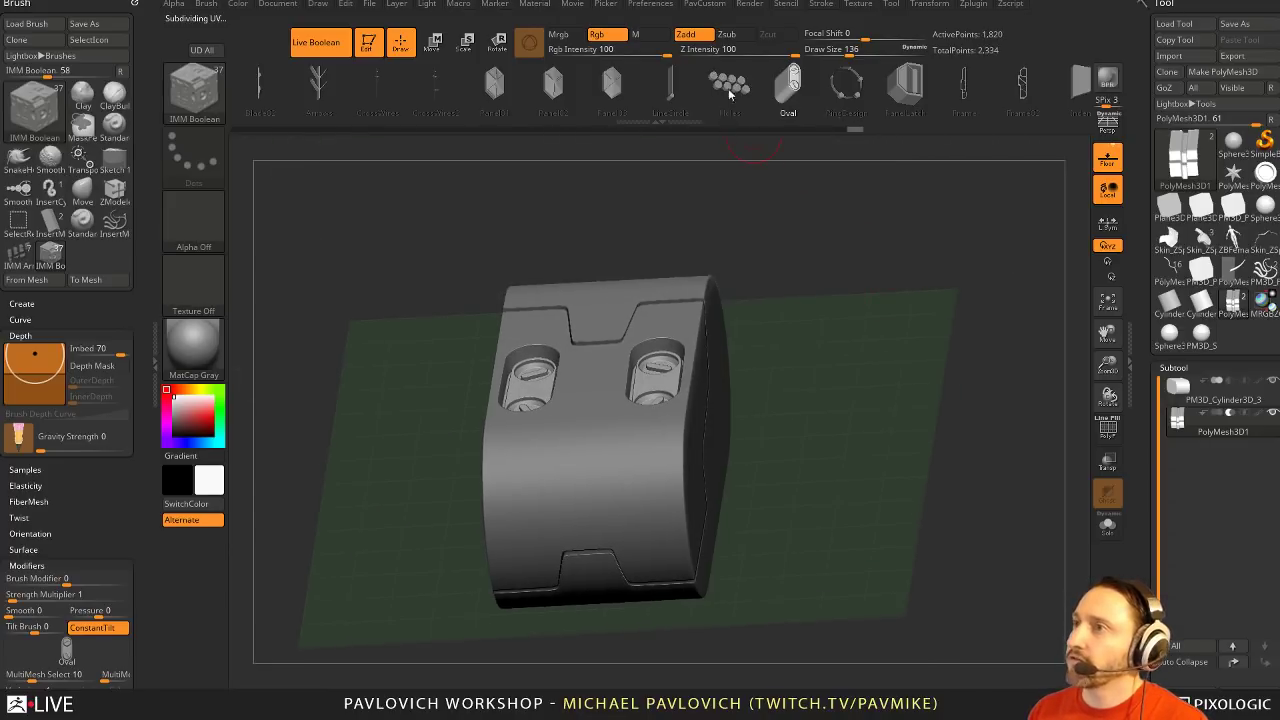
Insert a Holes mesh on the capsule's flat side near the rounded end and activate the Move gizmo
{"action": "left_click", "coordinate": [729, 94]}
{"action": "mouse_move", "coordinate": [990, 240]}
{"action": "left_mouse_down"}
{"action": "mouse_move", "coordinate": [943, 280]}
{"action": "mouse_move", "coordinate": [880, 305]}
{"action": "left_mouse_up"}
{"action": "right_click_drag", "start_coordinate": [705, 442], "coordinate": [757, 417], "text": "alt"}
{"action": "left_click_drag", "start_coordinate": [722, 454], "coordinate": [724, 480]}
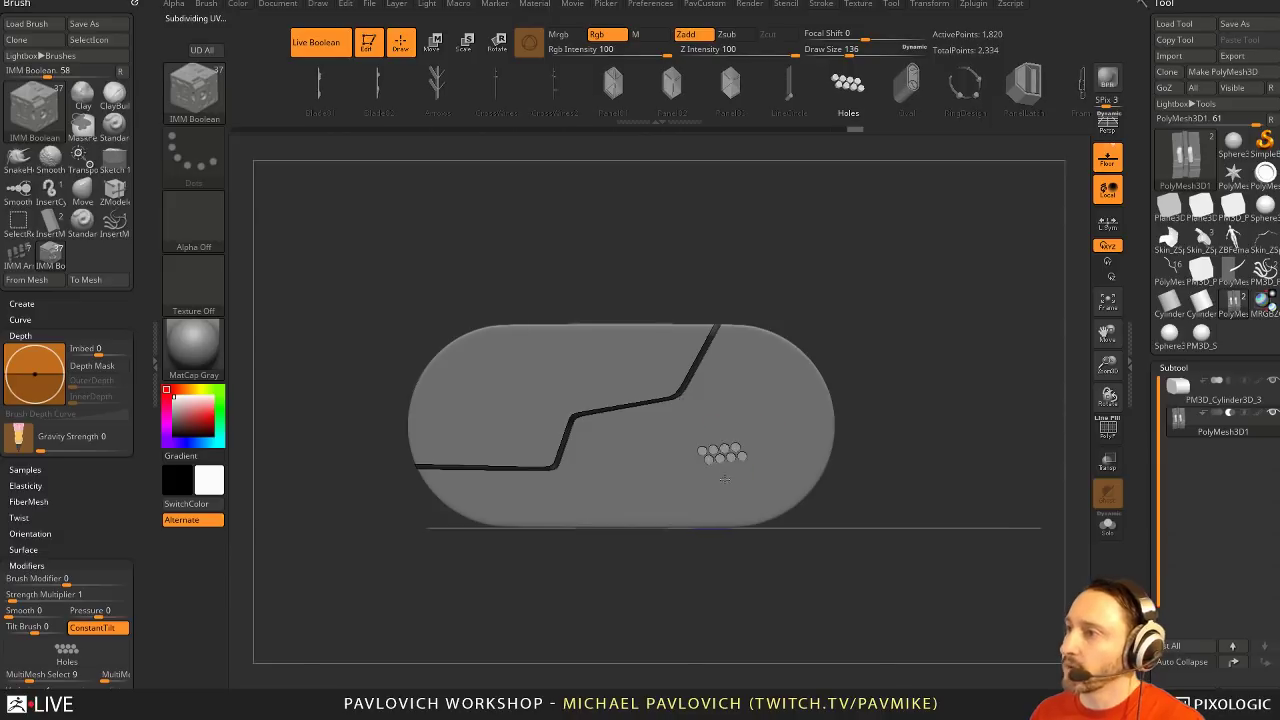
{"action": "key", "text": "w"}
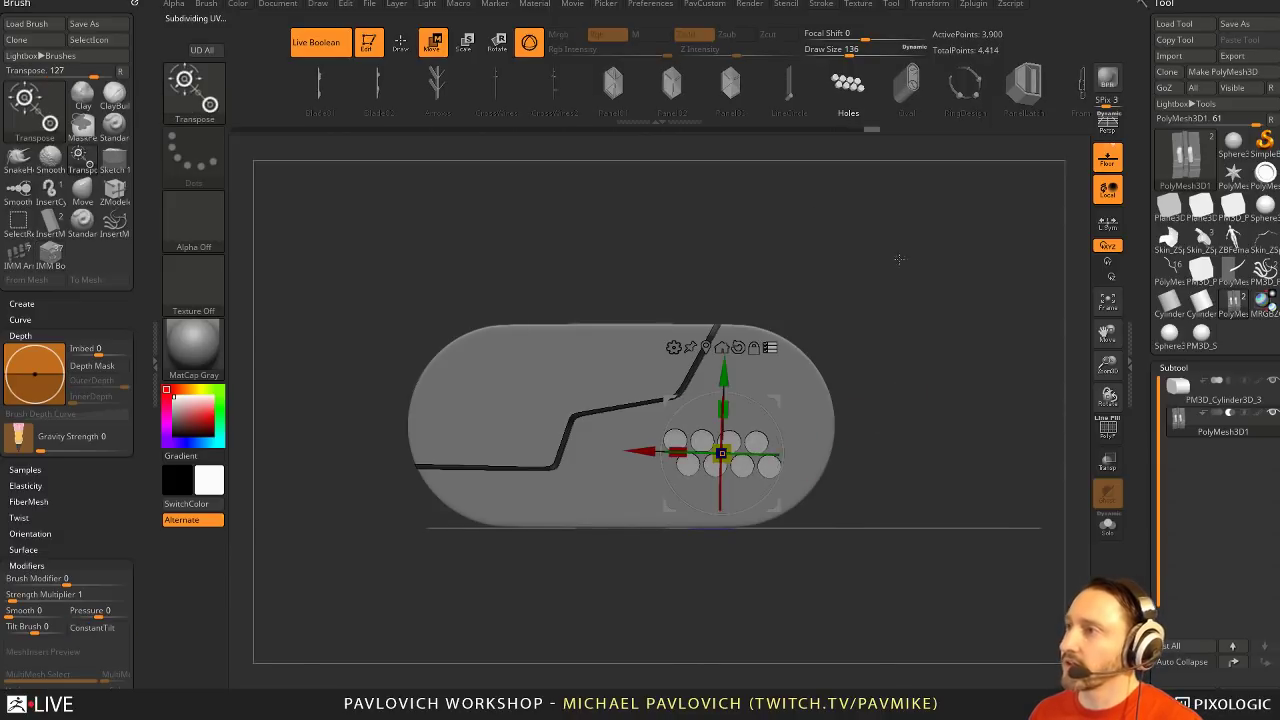
Replace the inserted Holes mesh with other IMM Boolean meshes, ending with JointCreate
{"action": "mouse_move", "coordinate": [680, 98]}
{"action": "left_mouse_down"}
{"action": "mouse_move", "coordinate": [1235, 98]}
{"action": "mouse_move", "coordinate": [652, 106]}
{"action": "left_mouse_up"}
{"action": "left_click_drag", "start_coordinate": [938, 98], "coordinate": [575, 118]}
{"action": "left_click_drag", "start_coordinate": [806, 98], "coordinate": [474, 116]}
{"action": "left_click_drag", "start_coordinate": [891, 95], "coordinate": [632, 110]}
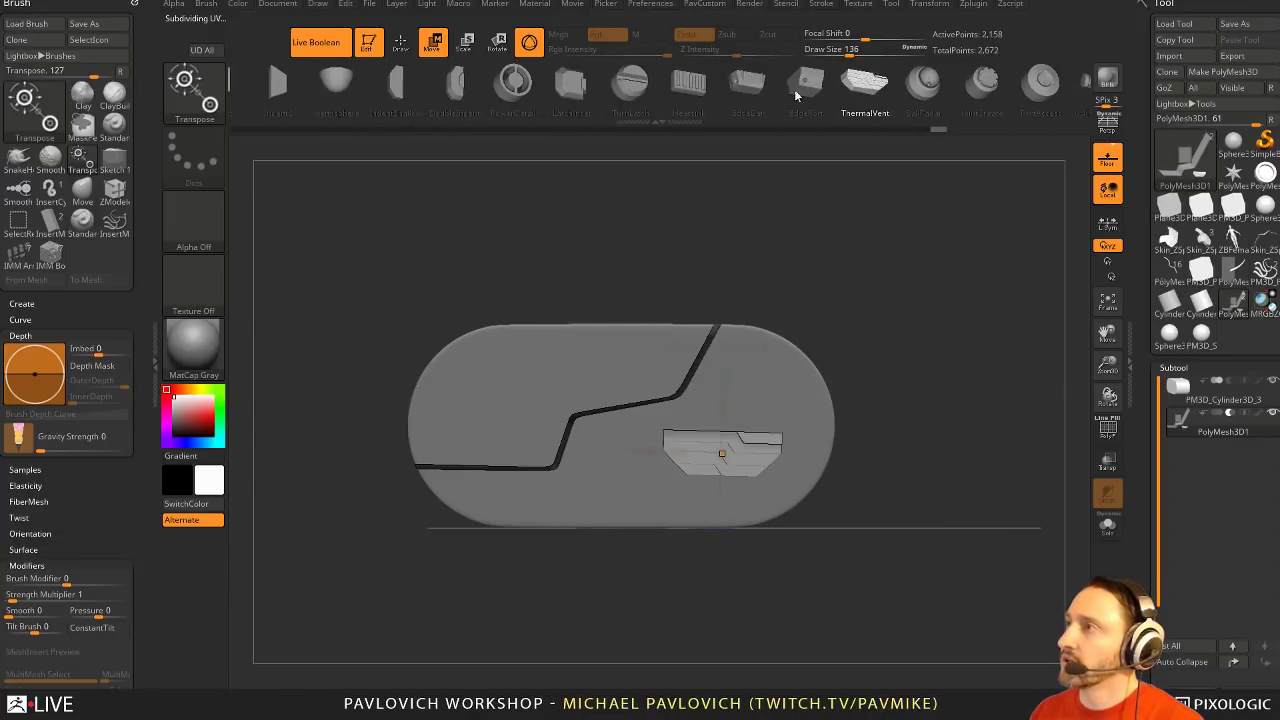
{"action": "left_click_drag", "start_coordinate": [979, 92], "coordinate": [759, 94]}
{"action": "left_click", "coordinate": [760, 94]}
Undo the move that shifted the capsule along with the joint, and turn off Transpose All Selected Subtools
{"action": "left_click_drag", "start_coordinate": [900, 306], "coordinate": [902, 356]}
{"action": "left_click_drag", "start_coordinate": [722, 454], "coordinate": [773, 424]}
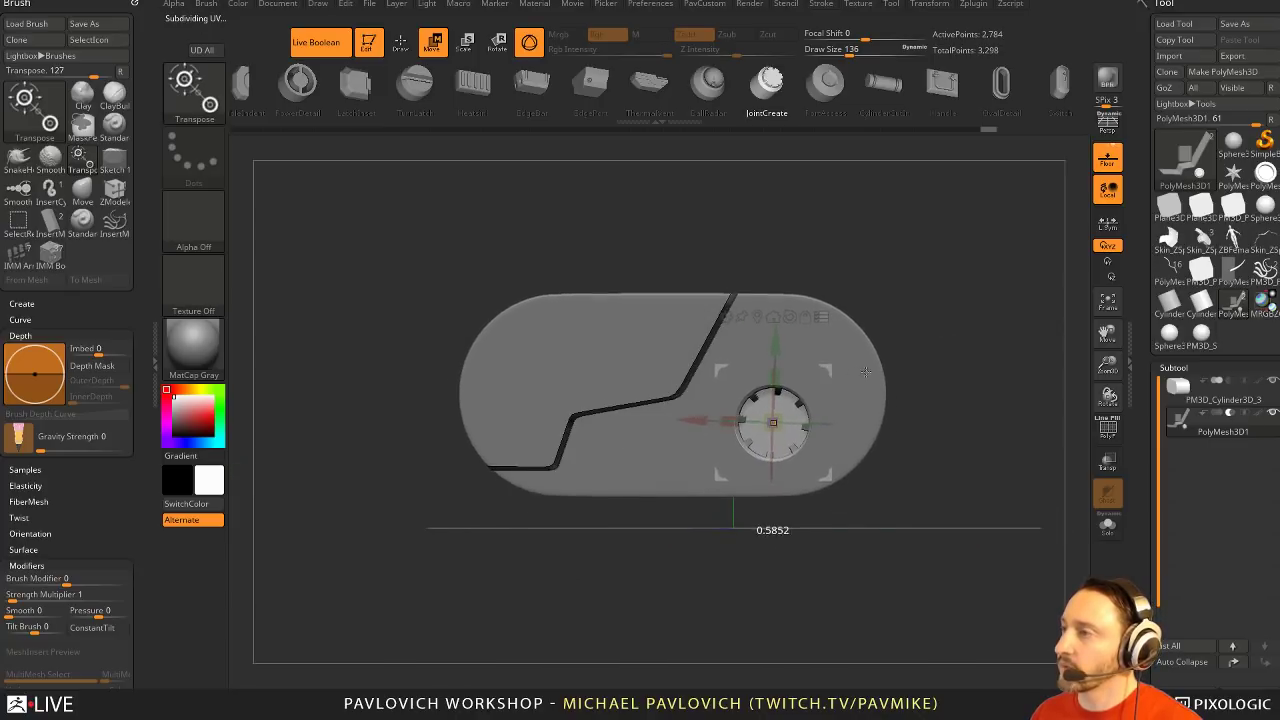
{"action": "key", "text": "ctrl+z"}
{"action": "mouse_move", "coordinate": [1224, 440]}
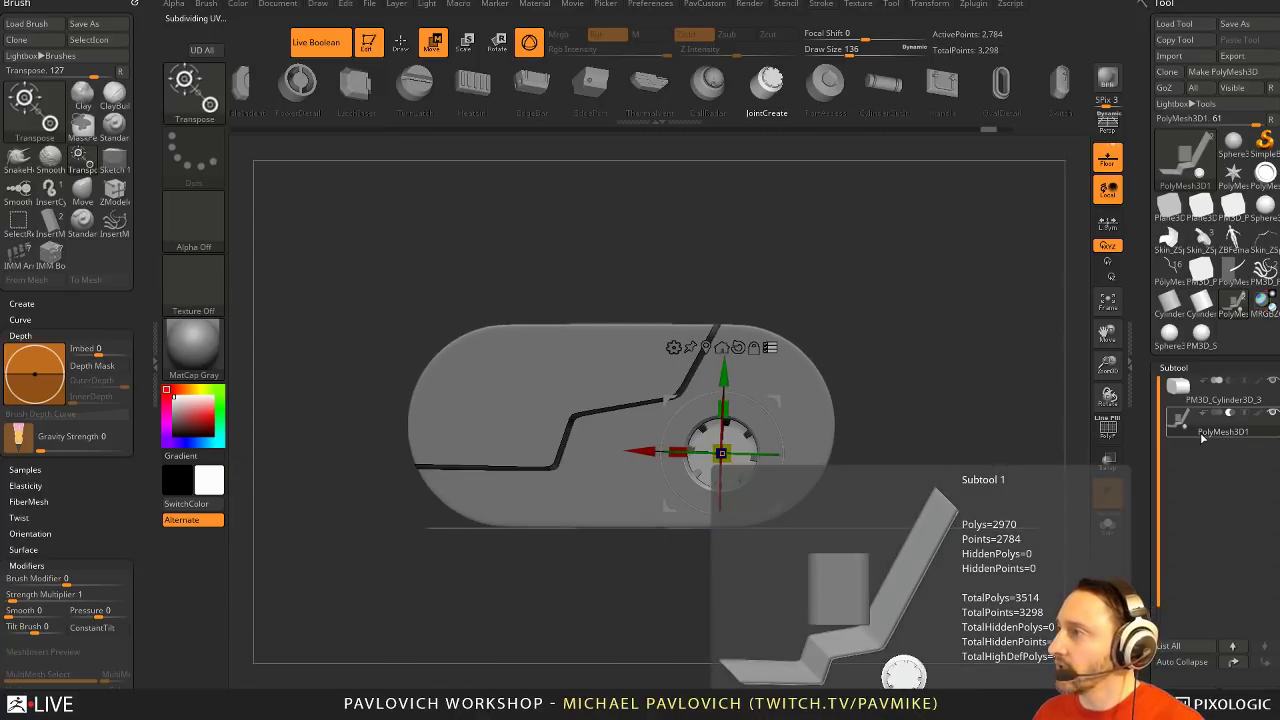
{"action": "mouse_move", "coordinate": [916, 399]}
{"action": "left_mouse_down"}
{"action": "mouse_move", "coordinate": [959, 418]}
{"action": "mouse_move", "coordinate": [911, 399]}
{"action": "left_mouse_up"}
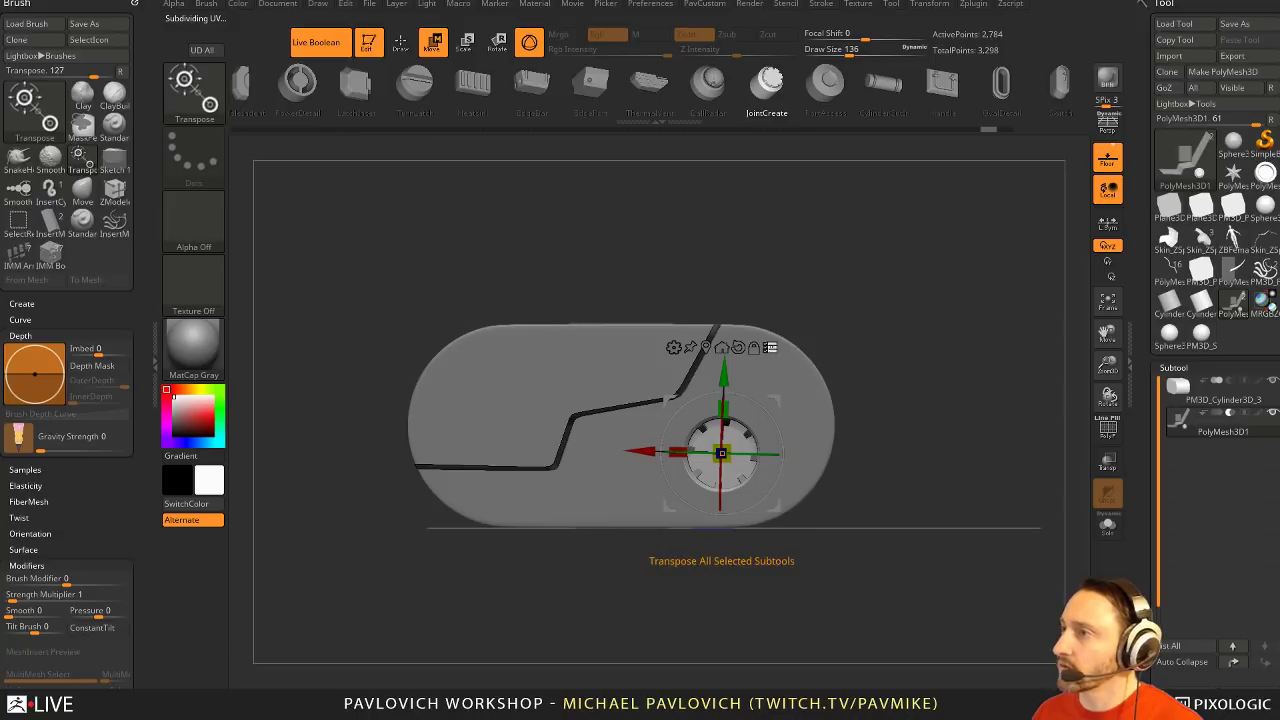
Move the JointCreate mesh toward the middle of the rounded end and adjust its depth into the flat side
{"action": "mouse_move", "coordinate": [776, 398]}
{"action": "left_mouse_down", "text": "alt"}
{"action": "mouse_move", "coordinate": [790, 402]}
{"action": "mouse_move", "coordinate": [790, 369]}
{"action": "mouse_move", "coordinate": [757, 403]}
{"action": "left_mouse_up", "text": "alt"}
{"action": "left_click_drag", "start_coordinate": [882, 339], "coordinate": [928, 351]}
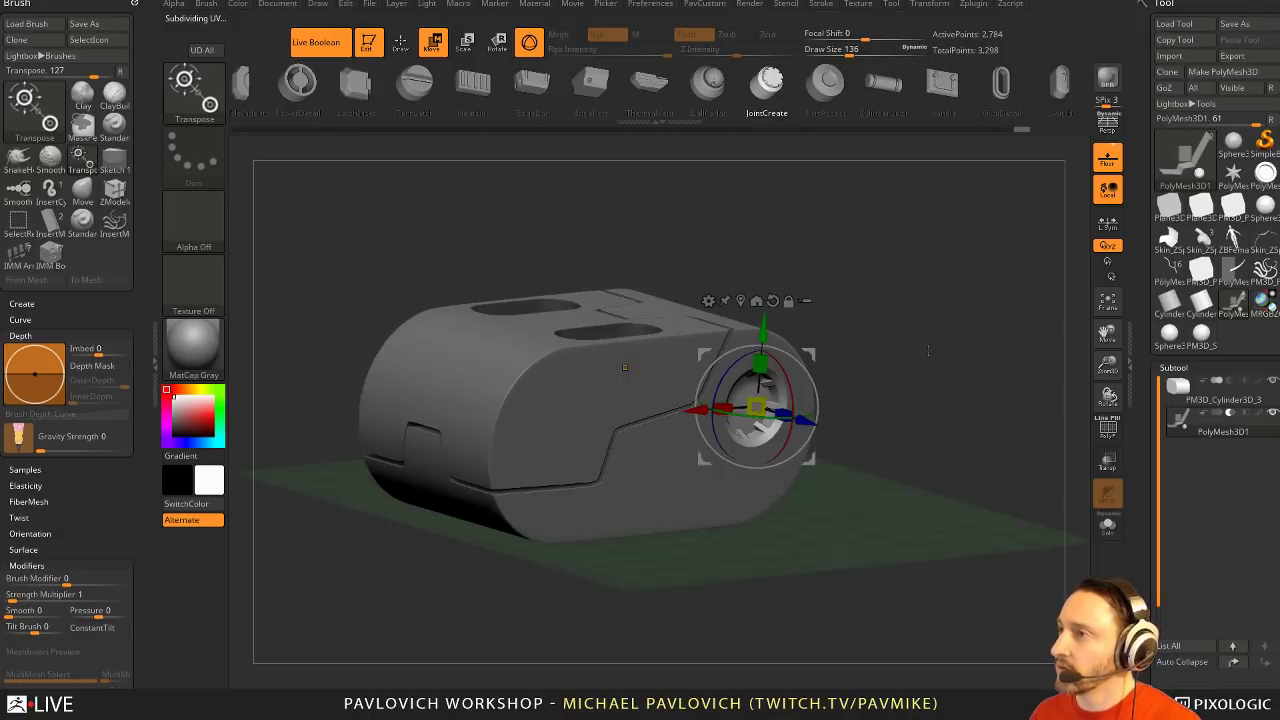
{"action": "left_click_drag", "start_coordinate": [817, 420], "coordinate": [814, 428]}
Duplicate the JointCreate mesh to the opposite rounded end of the flat side and return to draw mode
{"action": "left_click_drag", "start_coordinate": [894, 400], "coordinate": [722, 413]}
{"action": "left_click_drag", "start_coordinate": [681, 475], "coordinate": [495, 387], "text": "ctrl"}
{"action": "key", "text": "q"}
{"action": "mouse_move", "coordinate": [868, 290]}
{"action": "left_mouse_down"}
{"action": "mouse_move", "coordinate": [980, 300]}
{"action": "mouse_move", "coordinate": [912, 286]}
{"action": "mouse_move", "coordinate": [940, 323]}
{"action": "mouse_move", "coordinate": [965, 300]}
{"action": "mouse_move", "coordinate": [955, 330]}
{"action": "mouse_move", "coordinate": [944, 318]}
{"action": "mouse_move", "coordinate": [1014, 432]}
{"action": "mouse_move", "coordinate": [957, 477]}
{"action": "left_mouse_up"}
Isolate the capsule subtool in Solo, choose the ZModeler brush and show its polyframe
{"action": "left_click", "coordinate": [1224, 405]}
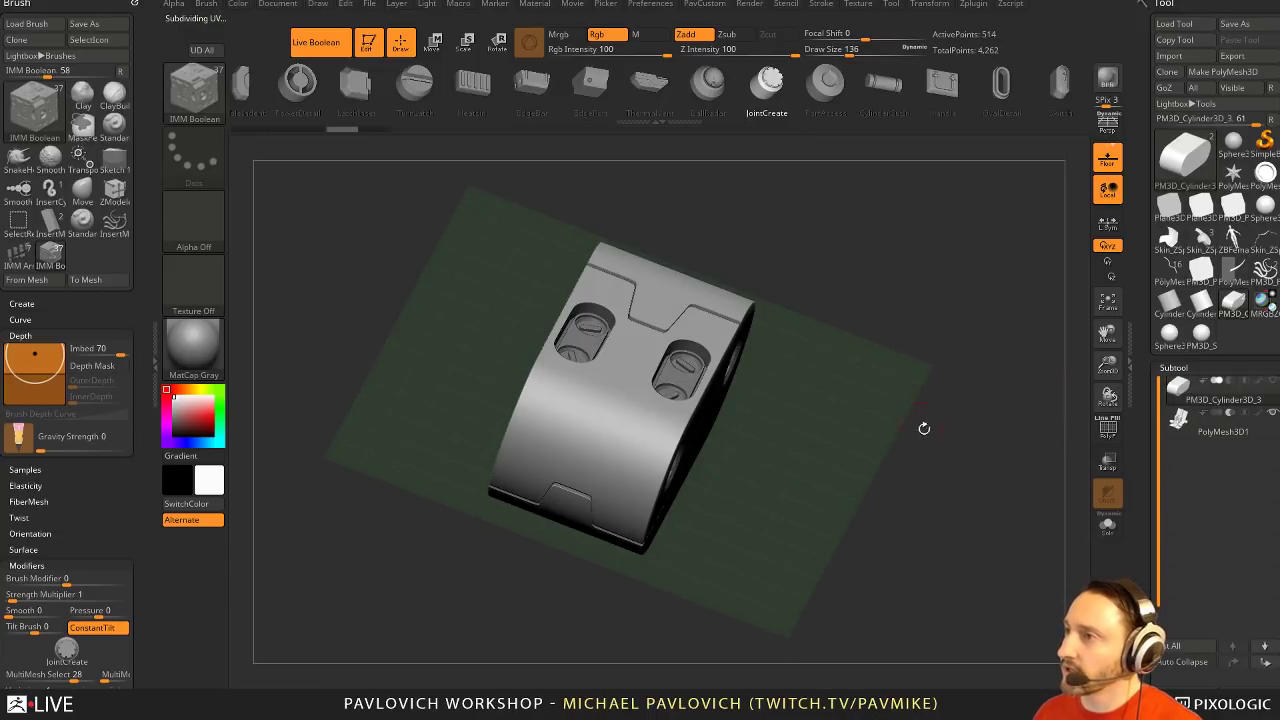
{"action": "left_click_drag", "start_coordinate": [924, 428], "coordinate": [1132, 485]}
{"action": "left_click", "coordinate": [1107, 527]}
{"action": "key", "text": "b"}
{"action": "key", "text": "z"}
{"action": "key", "text": "m"}
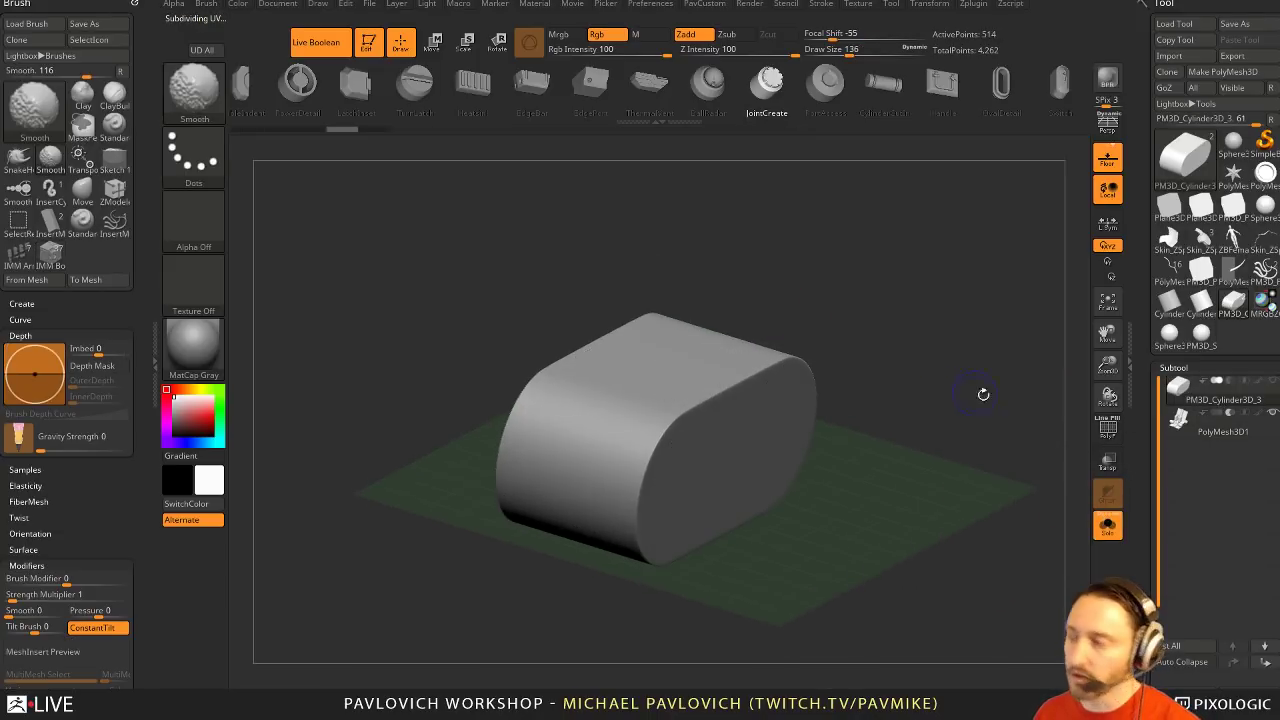
{"action": "key", "text": "shift+f"}
{"action": "key", "text": "f"}
Set the ZModeler edge action to Insert Single EdgeLoop and remove the edge loops nearest the capsule's flat-side rims
{"action": "key", "text": "space"}
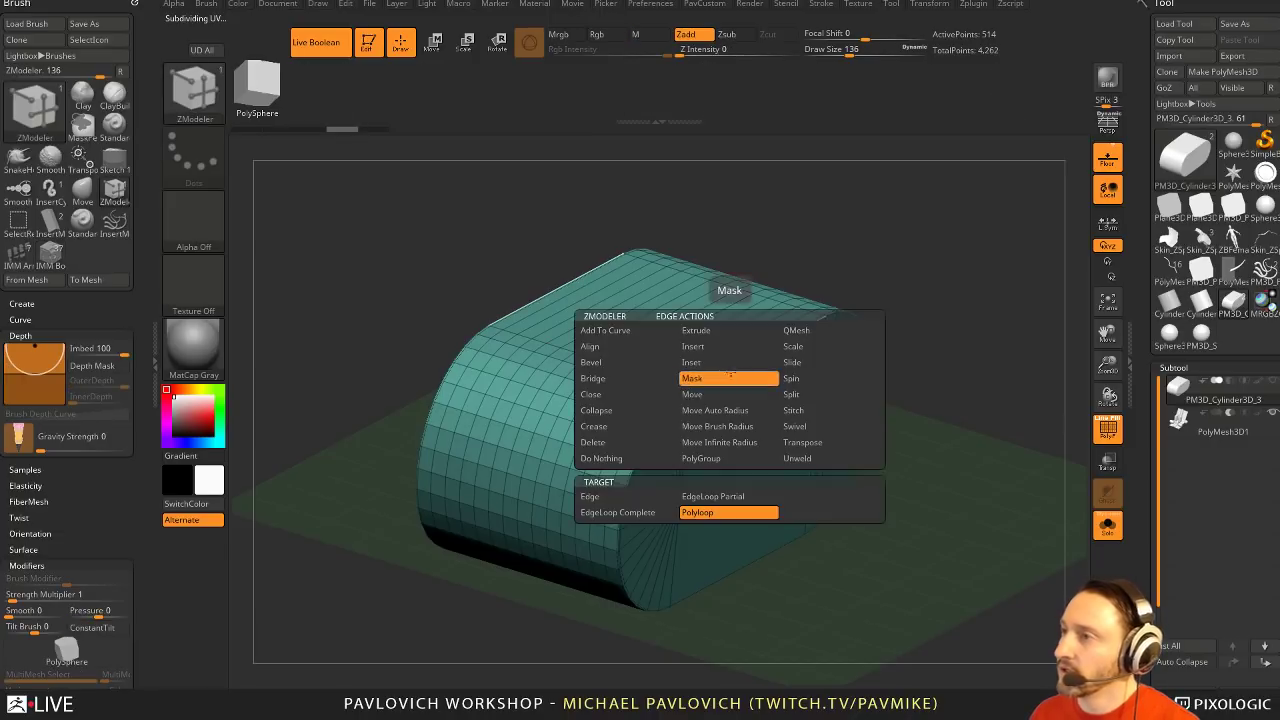
{"action": "key", "text": "space"}
{"action": "left_click", "coordinate": [693, 349]}
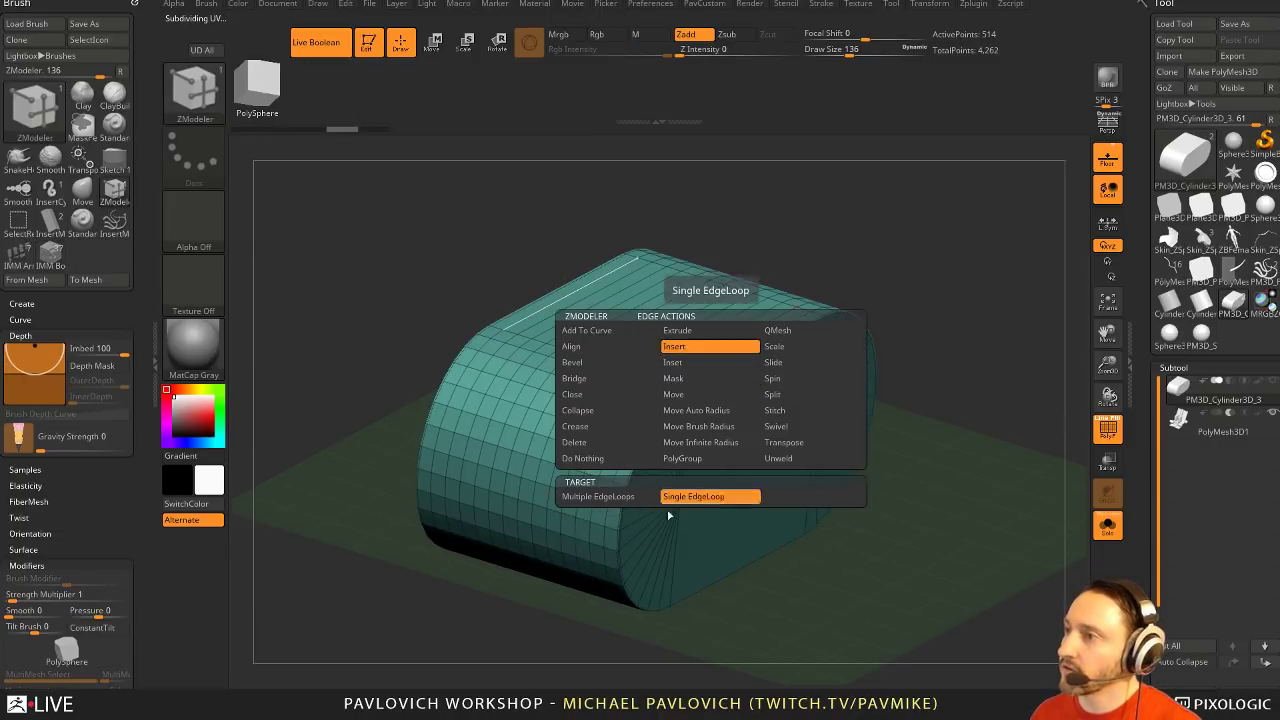
{"action": "key", "text": "ctrl+z"}
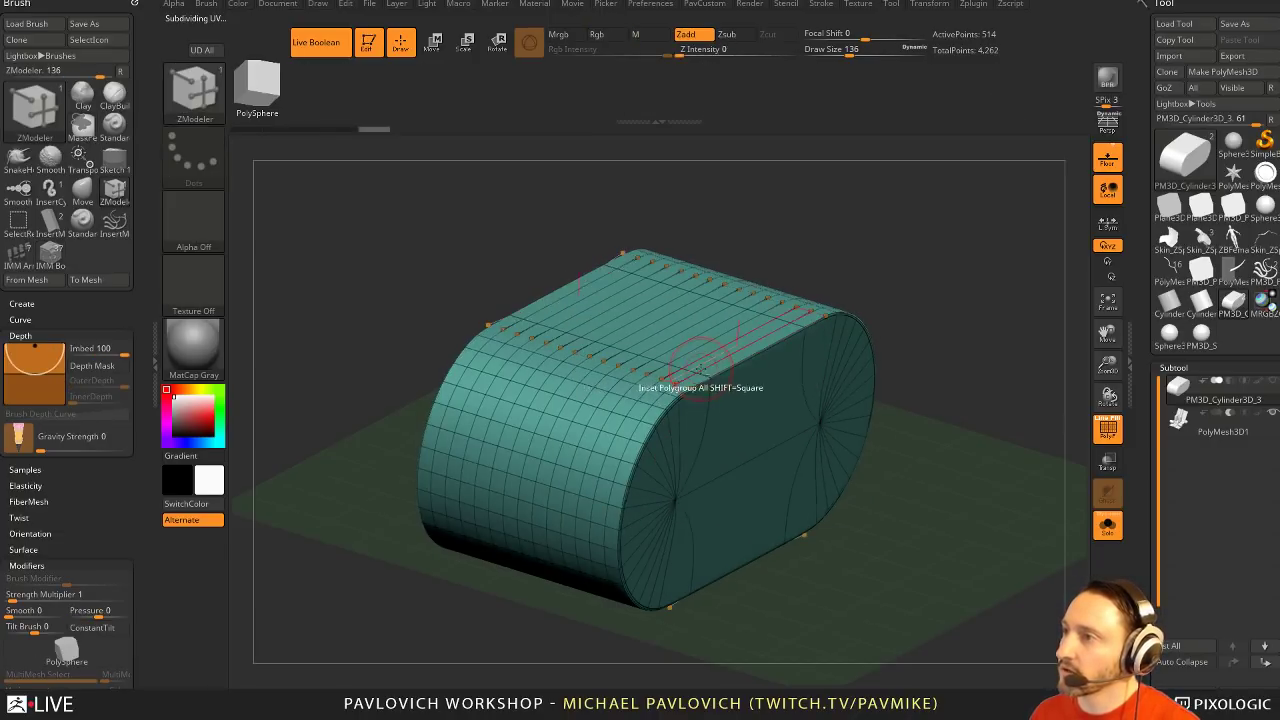
Set the ZModeler edge action to Scale EdgeLoop Complete and scale the flat-side rim loops inward to slope the capsule's edges
{"action": "key", "text": "space"}
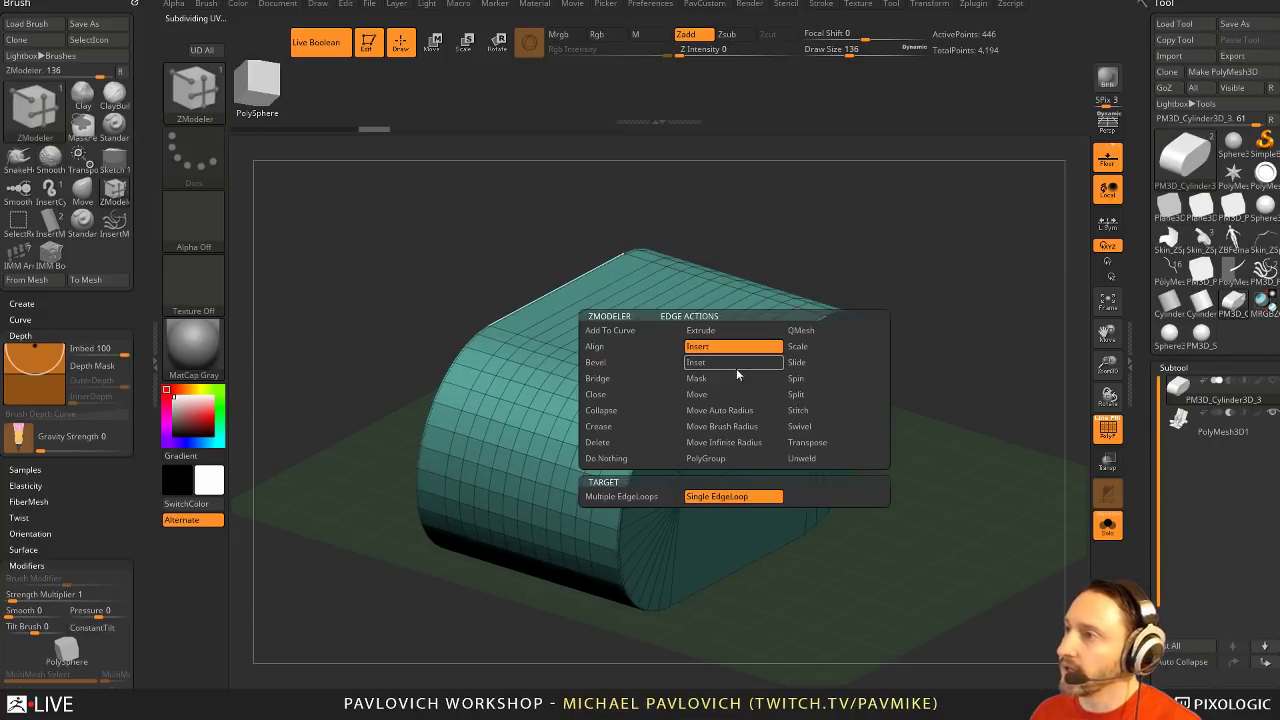
{"action": "left_click", "coordinate": [805, 347]}
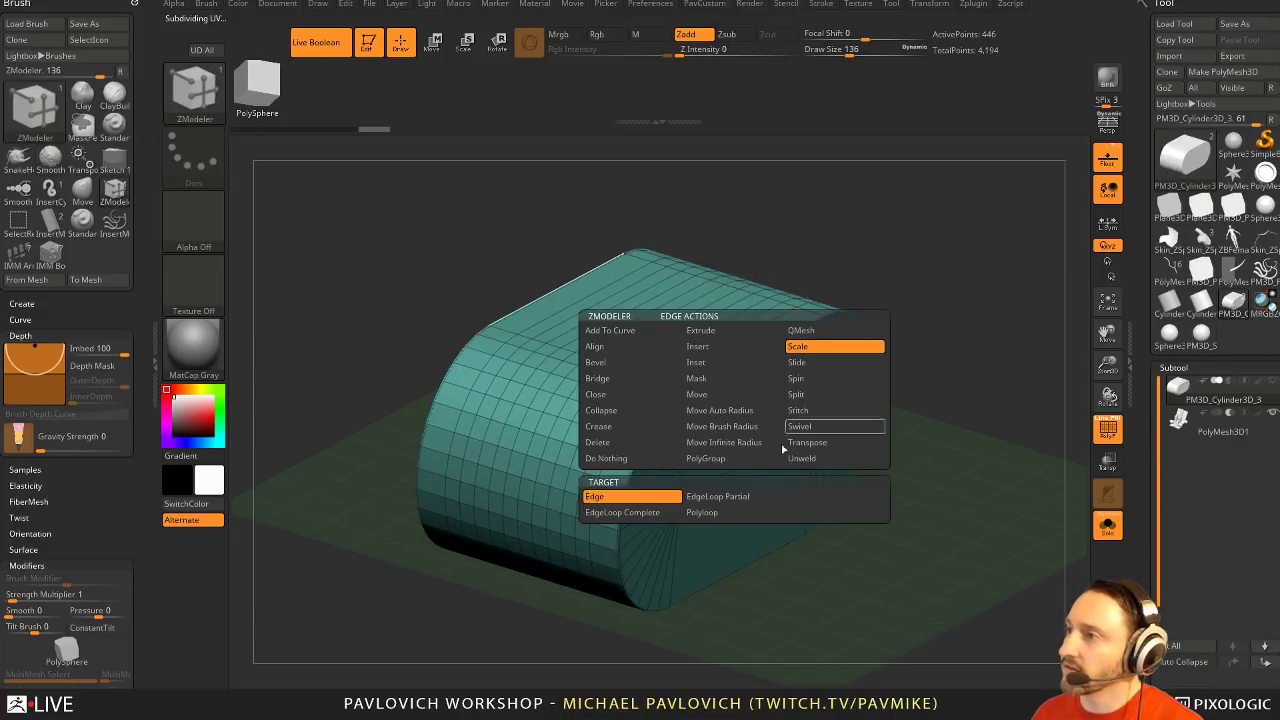
{"action": "left_click", "coordinate": [662, 513]}
{"action": "left_click_drag", "start_coordinate": [728, 370], "coordinate": [805, 365]}
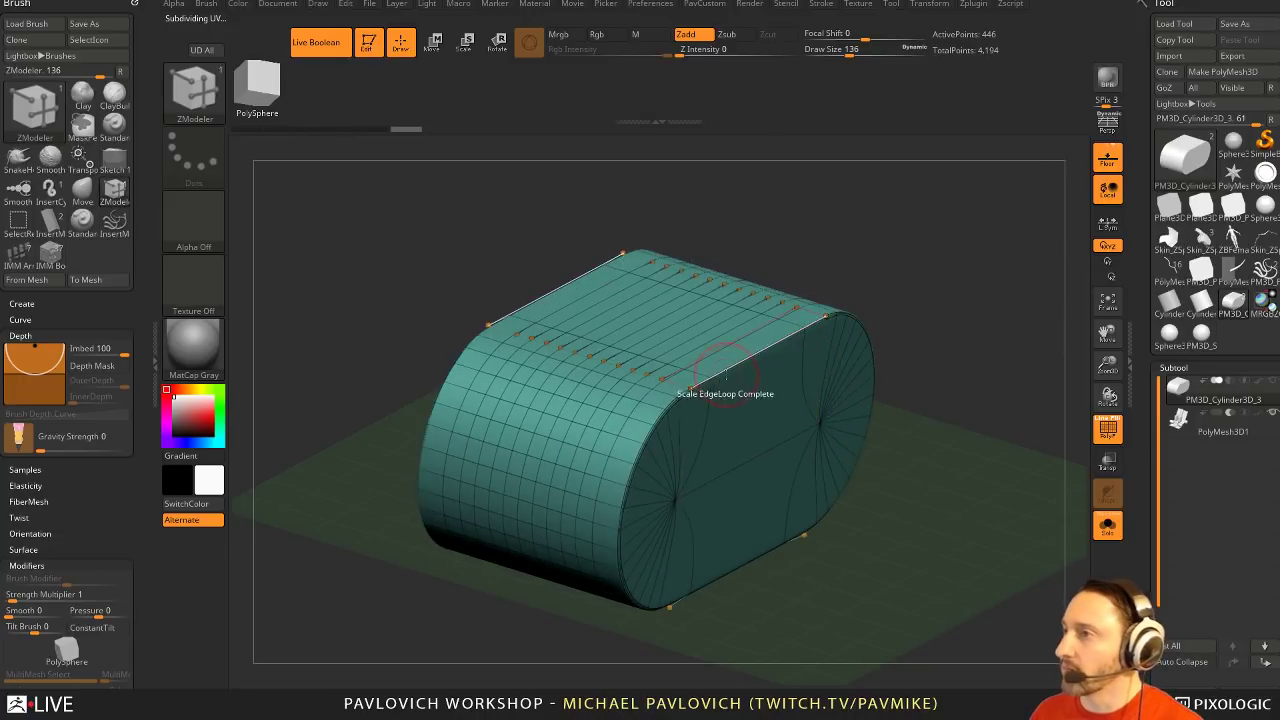
{"action": "key", "text": "ctrl+z"}
{"action": "key", "text": "d"}
{"action": "key", "text": "ctrl+shift+z"}
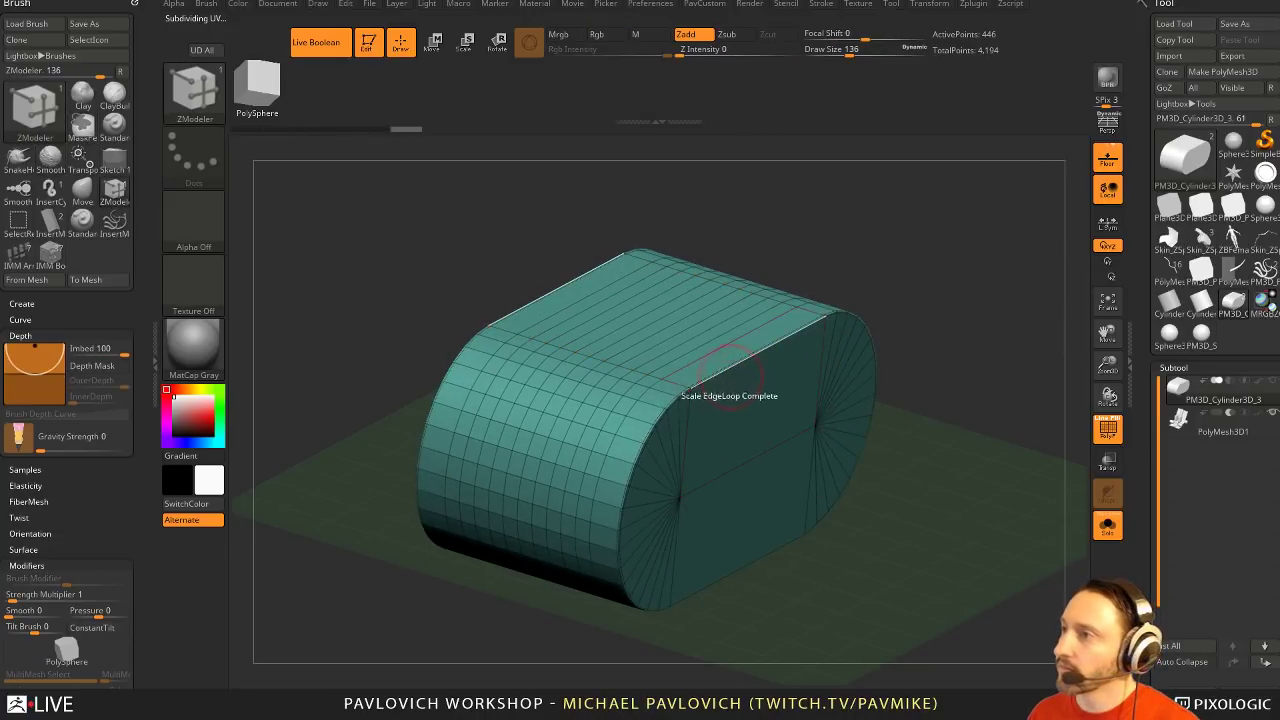
{"action": "left_click_drag", "start_coordinate": [987, 378], "coordinate": [1029, 387]}
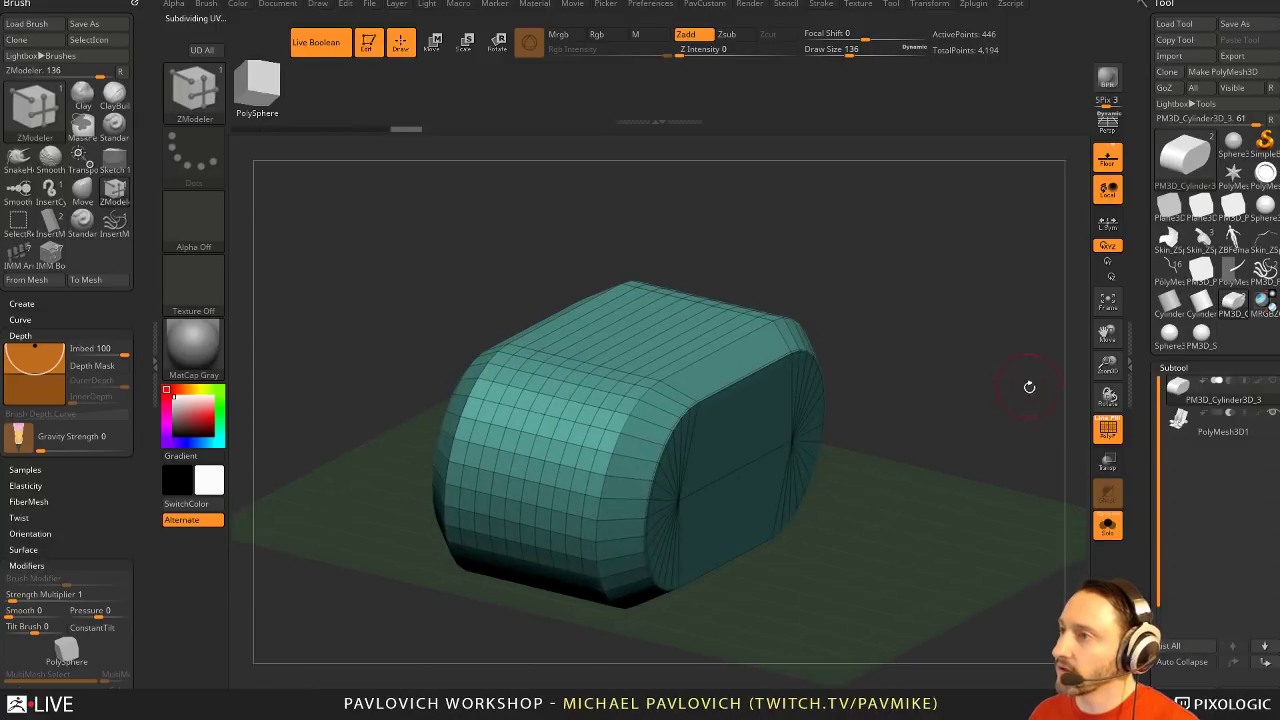
Hide the polyframe and leave Solo to inspect the Live Boolean result on the sloped capsule from several angles
{"action": "key", "text": "space"}
{"action": "key", "text": "space"}
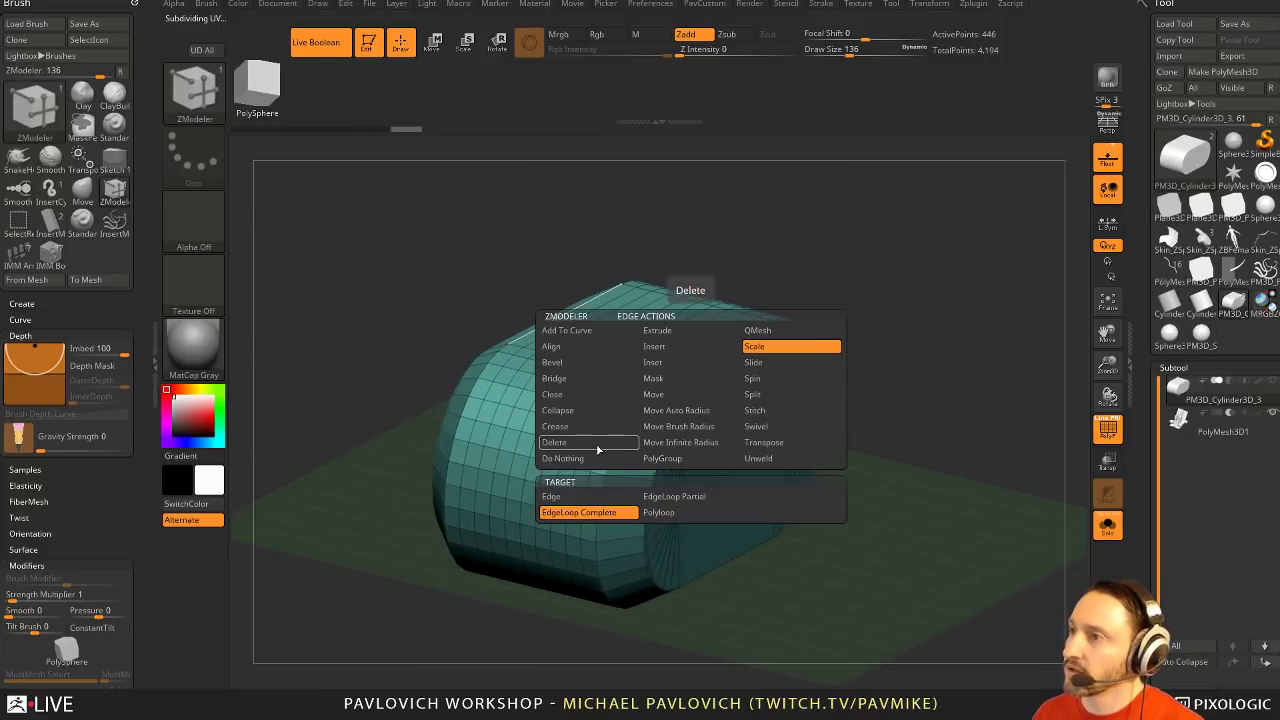
{"action": "left_click", "coordinate": [609, 513]}
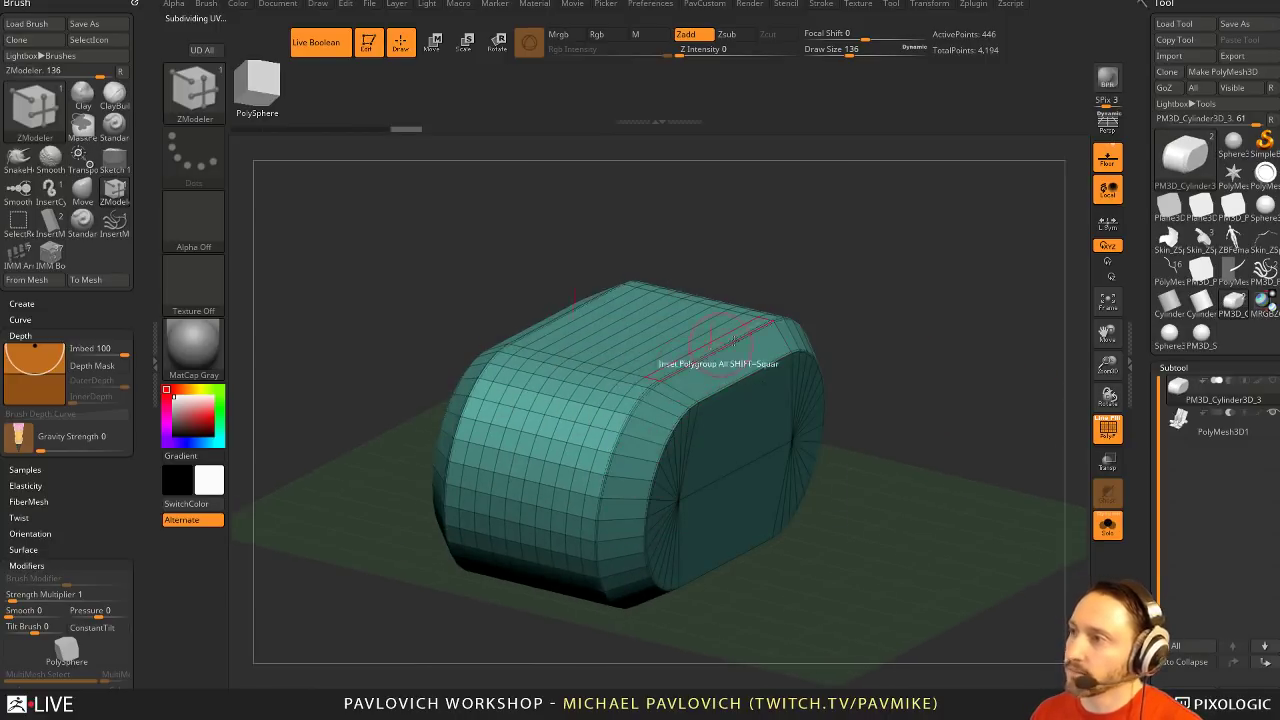
{"action": "key", "text": "shift+f"}
{"action": "left_click", "coordinate": [1108, 525]}
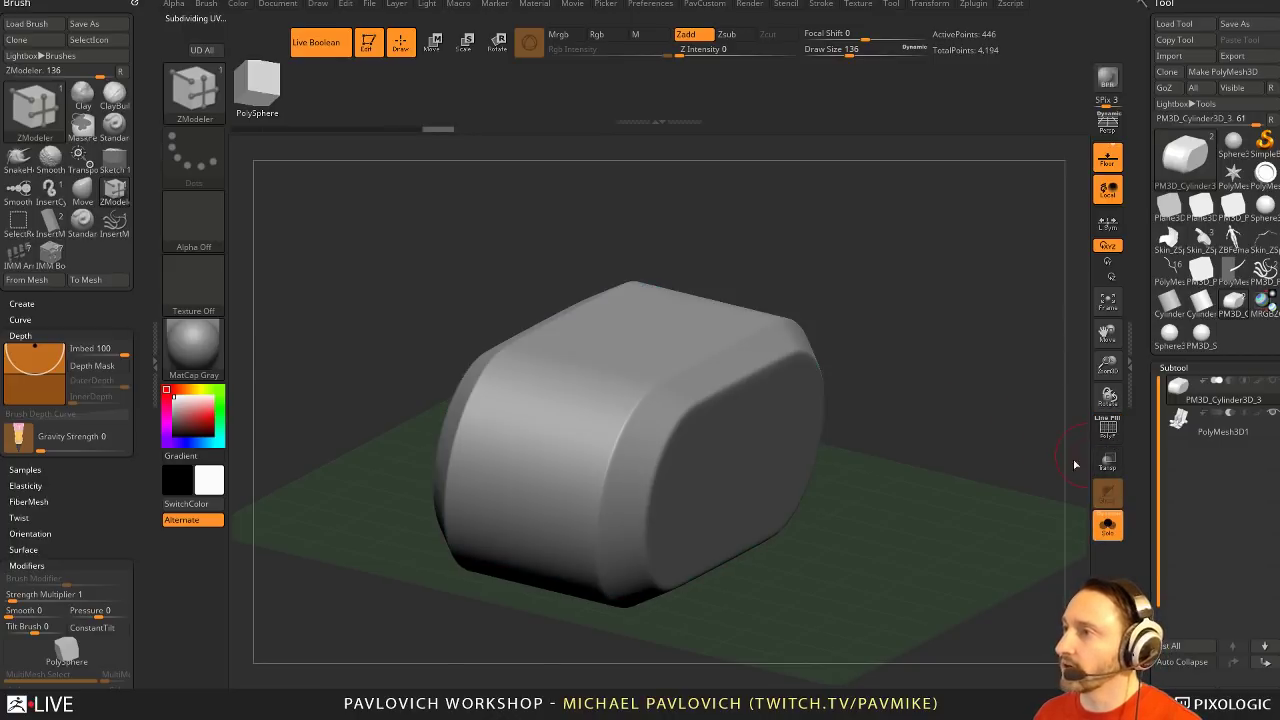
{"action": "left_click_drag", "start_coordinate": [952, 395], "coordinate": [778, 456]}
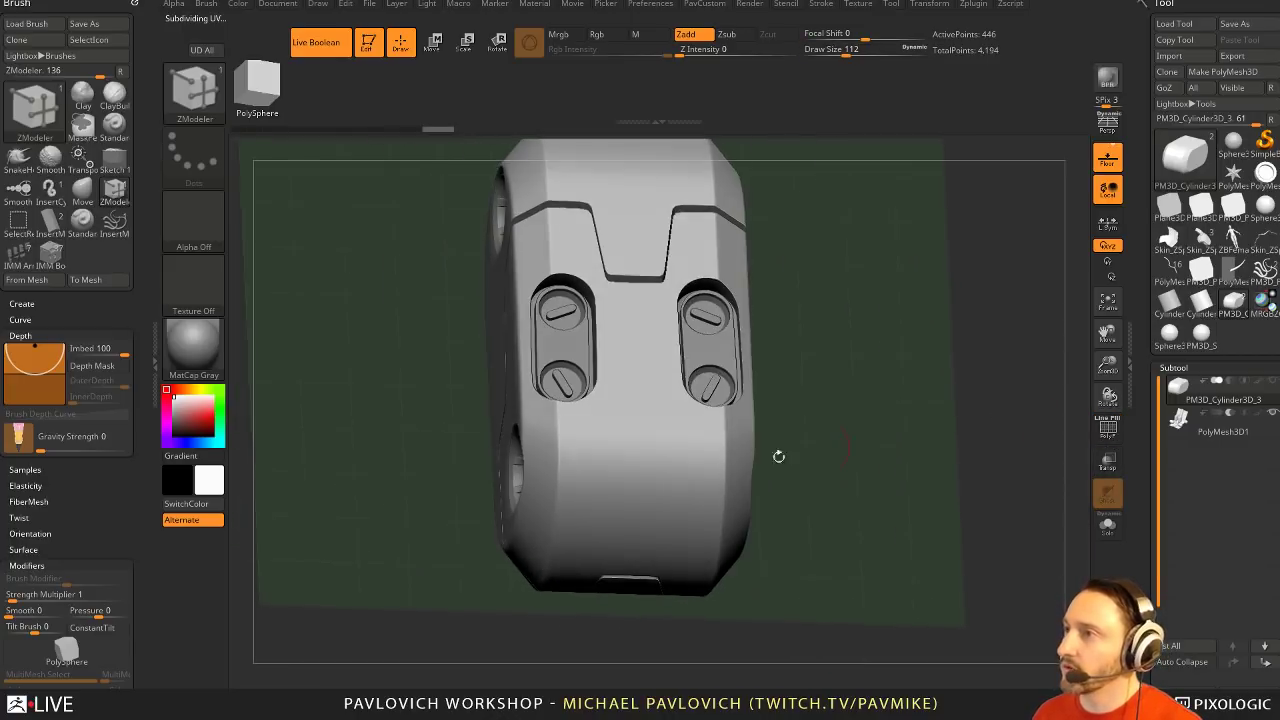
{"action": "left_click_drag", "start_coordinate": [886, 287], "coordinate": [780, 190]}
Select the PolyMesh3D1 subtool, show its polyframe and mask everything except the two slotted-screw inserts
{"action": "left_click", "coordinate": [1195, 432]}
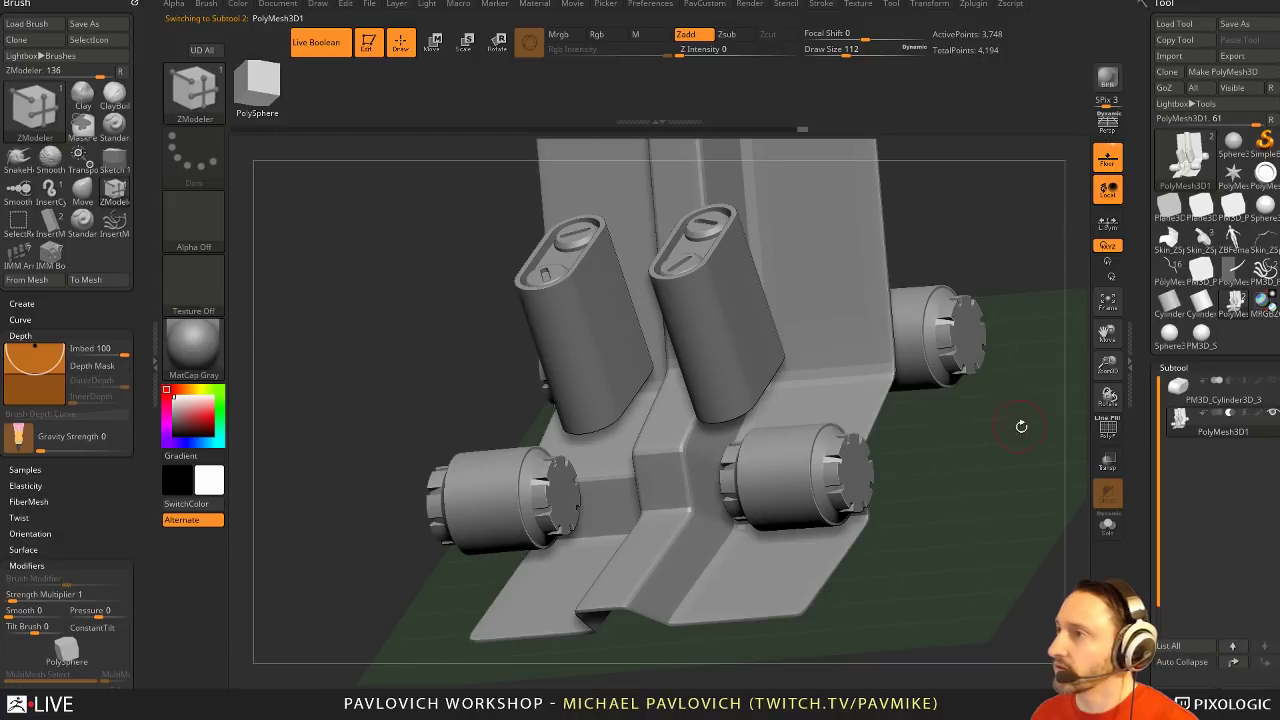
{"action": "left_click_drag", "start_coordinate": [1021, 426], "coordinate": [963, 351]}
{"action": "key", "text": "shift+f"}
{"action": "left_click", "coordinate": [777, 314], "text": "ctrl+shift"}
{"action": "left_click", "coordinate": [956, 294], "text": "ctrl"}
{"action": "left_click", "coordinate": [944, 260], "text": "ctrl+shift"}
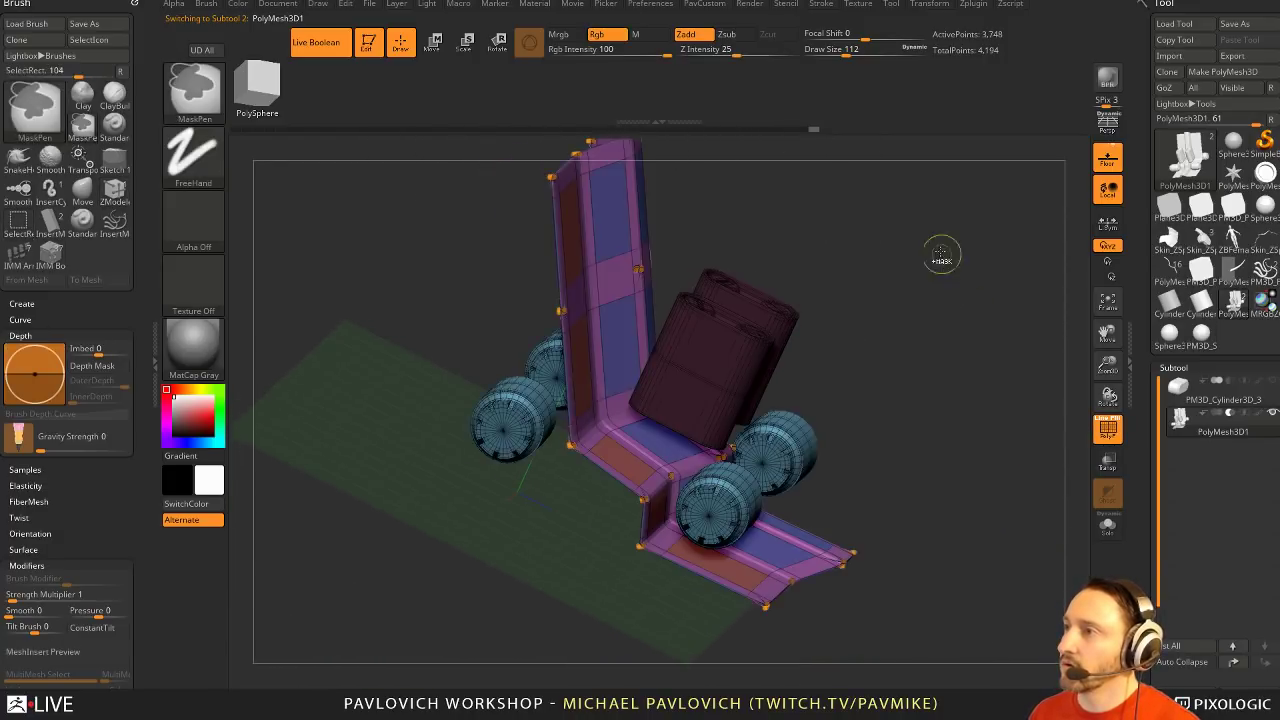
{"action": "left_click", "coordinate": [940, 255], "text": "ctrl"}
Return to the ZModeler brush, make the capsule subtool visible again in a squared view and hide the polyframe
{"action": "key", "text": "b"}
{"action": "key", "text": "z"}
{"action": "key", "text": "m"}
{"action": "left_click", "coordinate": [1105, 523]}
{"action": "left_click_drag", "start_coordinate": [1086, 490], "coordinate": [1098, 447]}
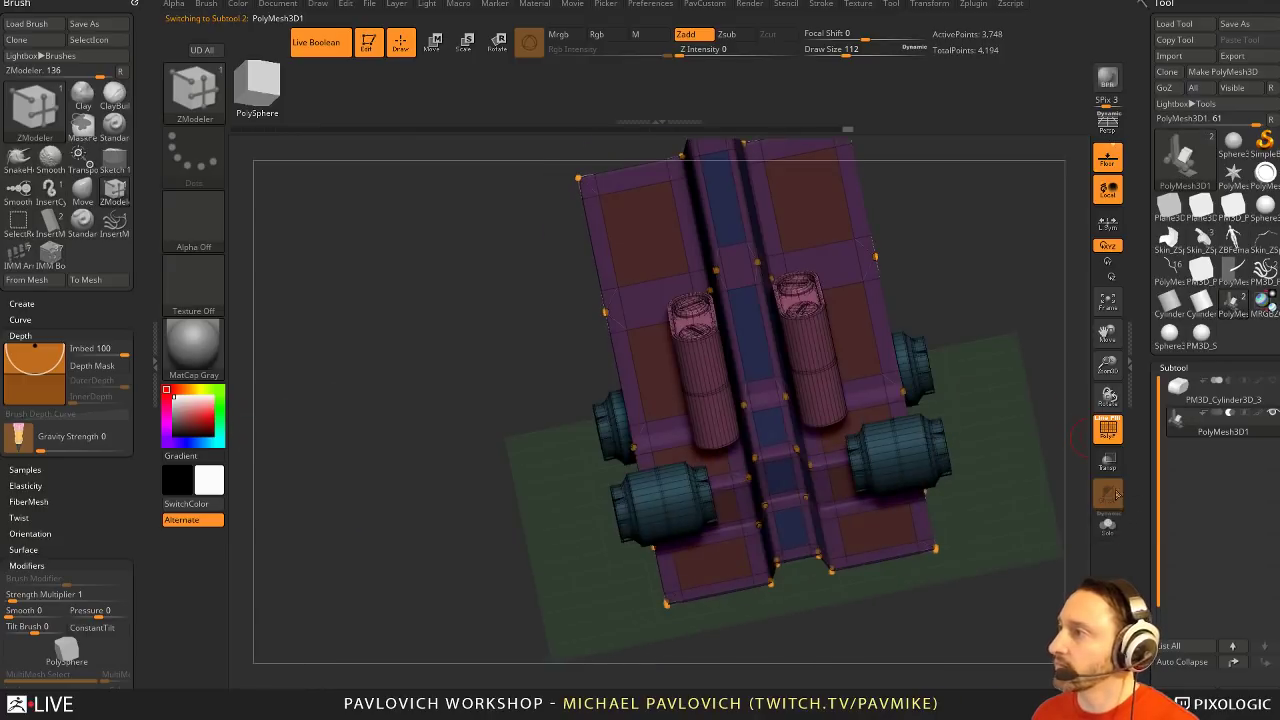
{"action": "left_click", "coordinate": [1270, 384]}
{"action": "left_click_drag", "start_coordinate": [1022, 350], "coordinate": [1057, 451], "text": "shift"}
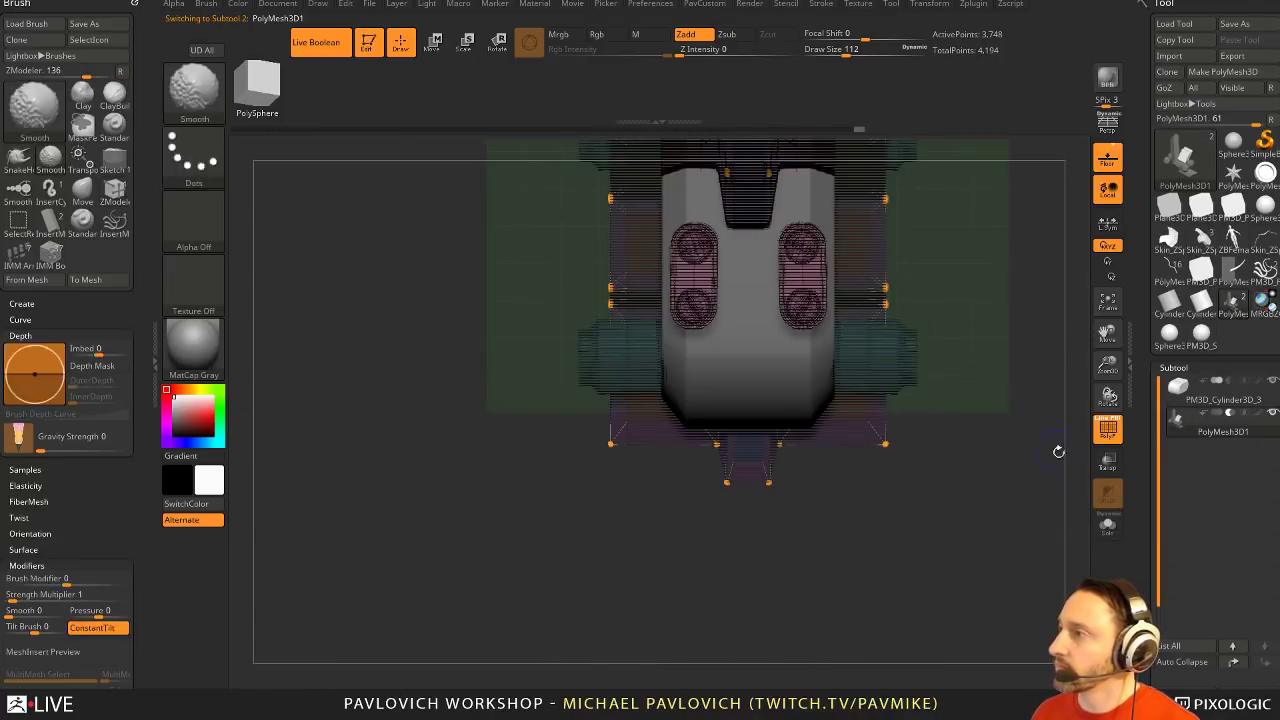
{"action": "key", "text": "shift+f"}
Centre the move gizmo on the unmasked slotted-screw inserts and bring the two closer together across the capsule's width
{"action": "left_click_drag", "start_coordinate": [1057, 403], "coordinate": [992, 550], "text": "alt"}
{"action": "key", "text": "w"}
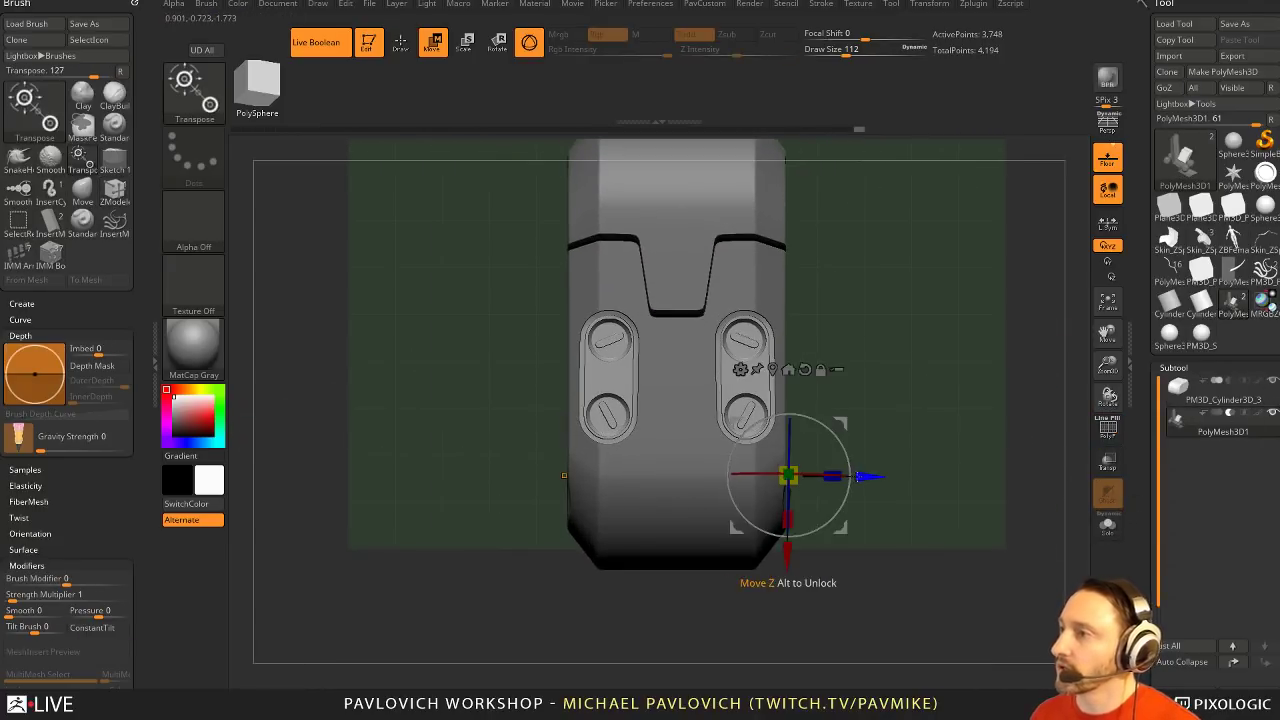
{"action": "left_click", "coordinate": [772, 369]}
{"action": "left_click_drag", "start_coordinate": [828, 375], "coordinate": [803, 377]}
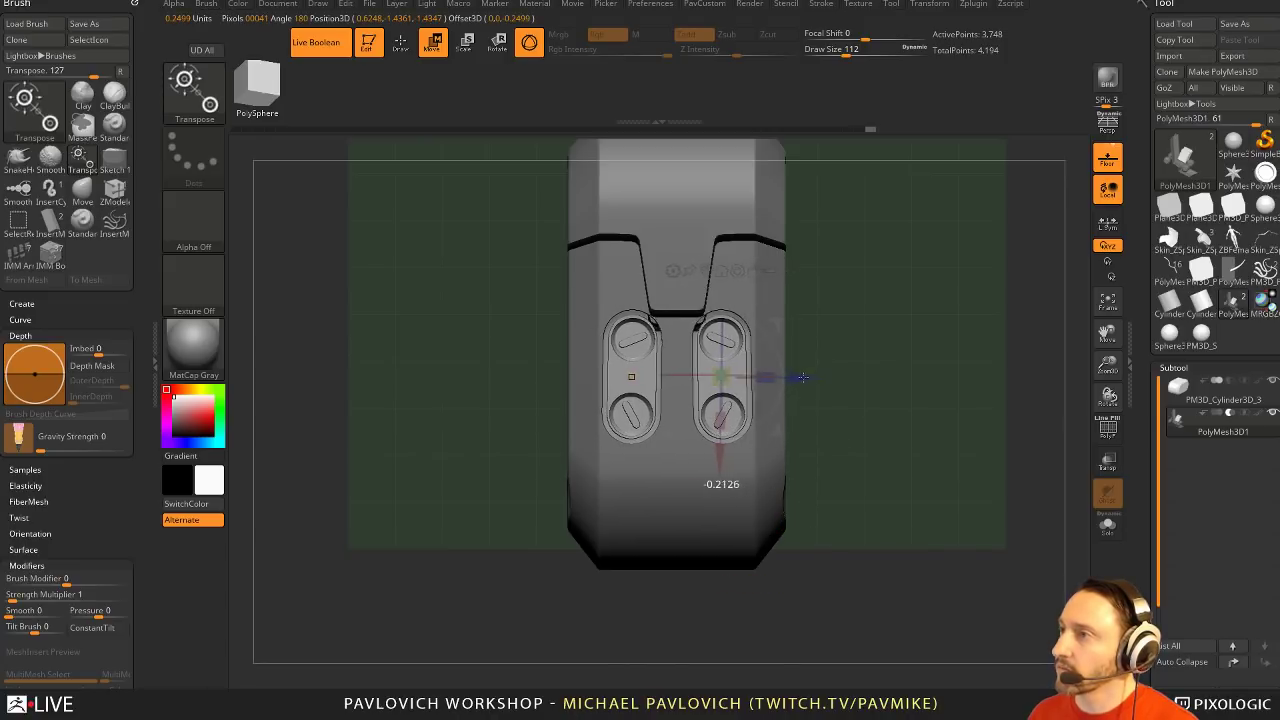
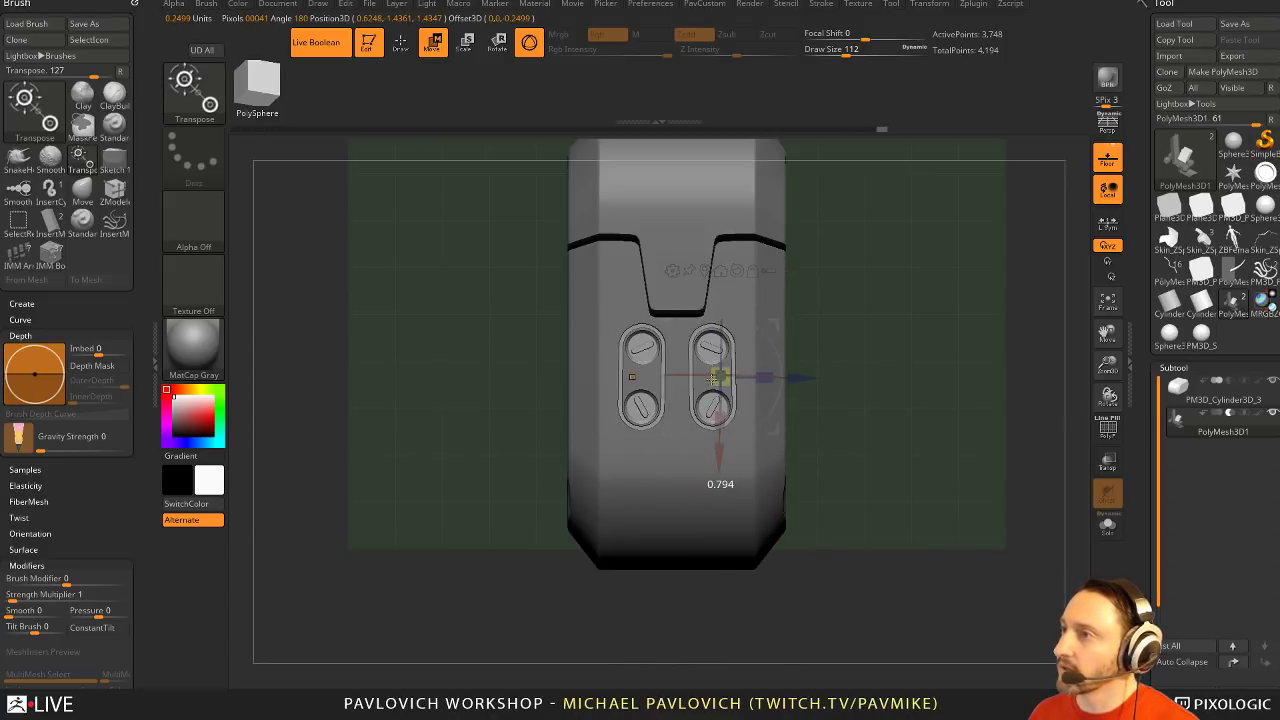
Undo the last scaling, turn on Local Symmetry and resize the slotted-screw inserts about their own centres before returning to draw mode
{"action": "key", "text": "ctrl+z"}
{"action": "left_click", "coordinate": [1107, 222]}
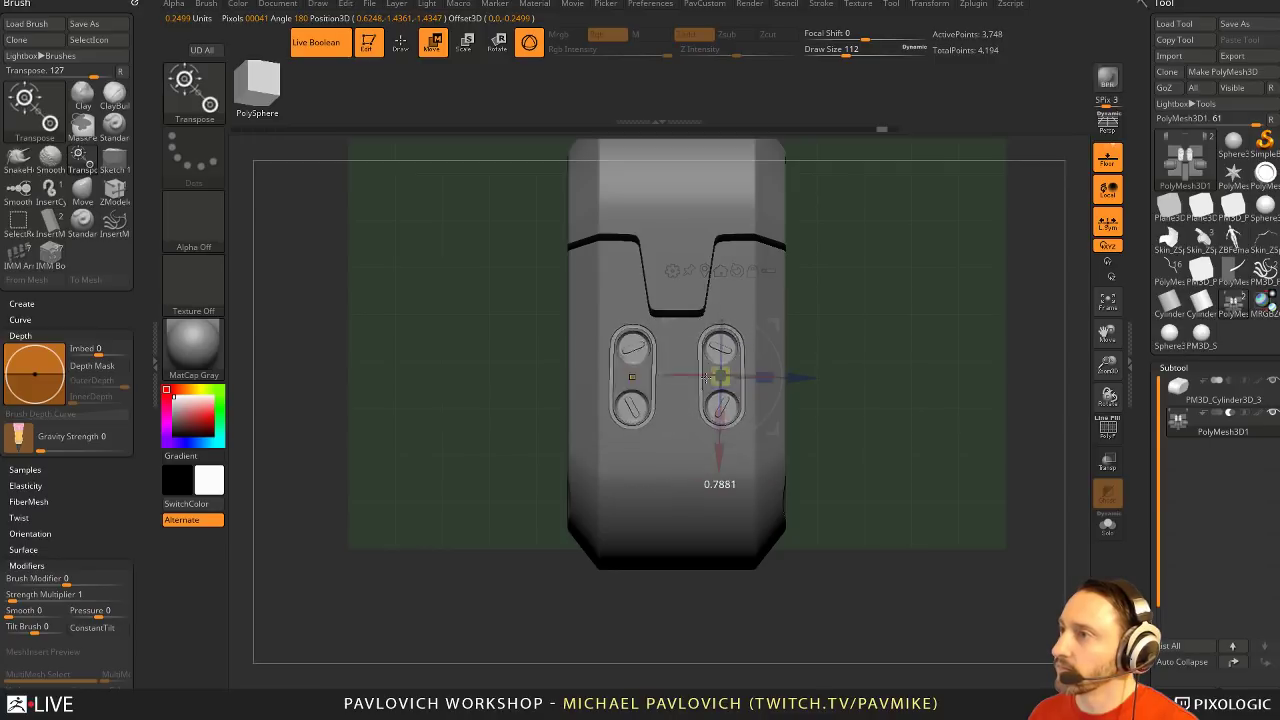
{"action": "left_click_drag", "start_coordinate": [884, 374], "coordinate": [760, 408]}
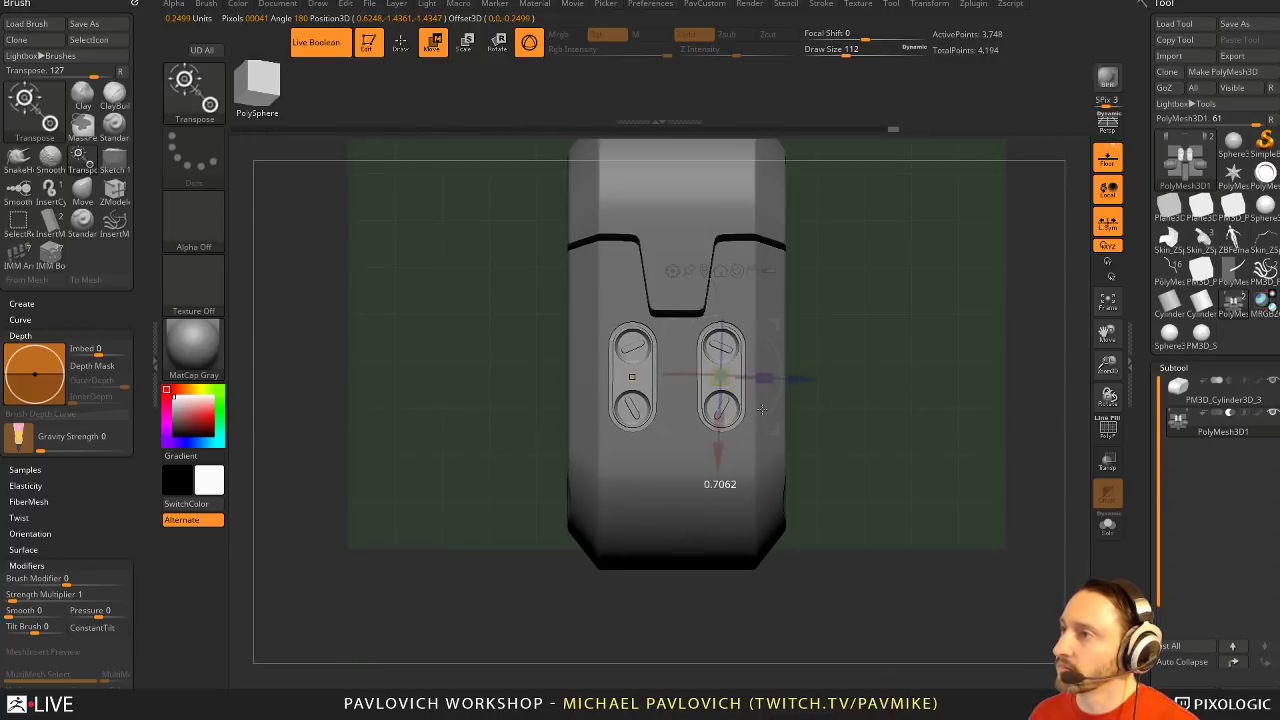
{"action": "right_click_drag", "start_coordinate": [850, 370], "coordinate": [720, 368]}
{"action": "left_click_drag", "start_coordinate": [688, 343], "coordinate": [685, 352]}
{"action": "key", "text": "q"}
{"action": "mouse_move", "coordinate": [935, 400]}
{"action": "right_mouse_down", "text": "ctrl"}
{"action": "mouse_move", "coordinate": [960, 314]}
{"action": "mouse_move", "coordinate": [991, 366]}
{"action": "mouse_move", "coordinate": [1095, 440]}
{"action": "right_mouse_up", "text": "ctrl"}
Isolate the round JointCreate inserts by polygroup, mask all other parts and unhide the whole subtool
{"action": "key", "text": "ctrl+shift"}
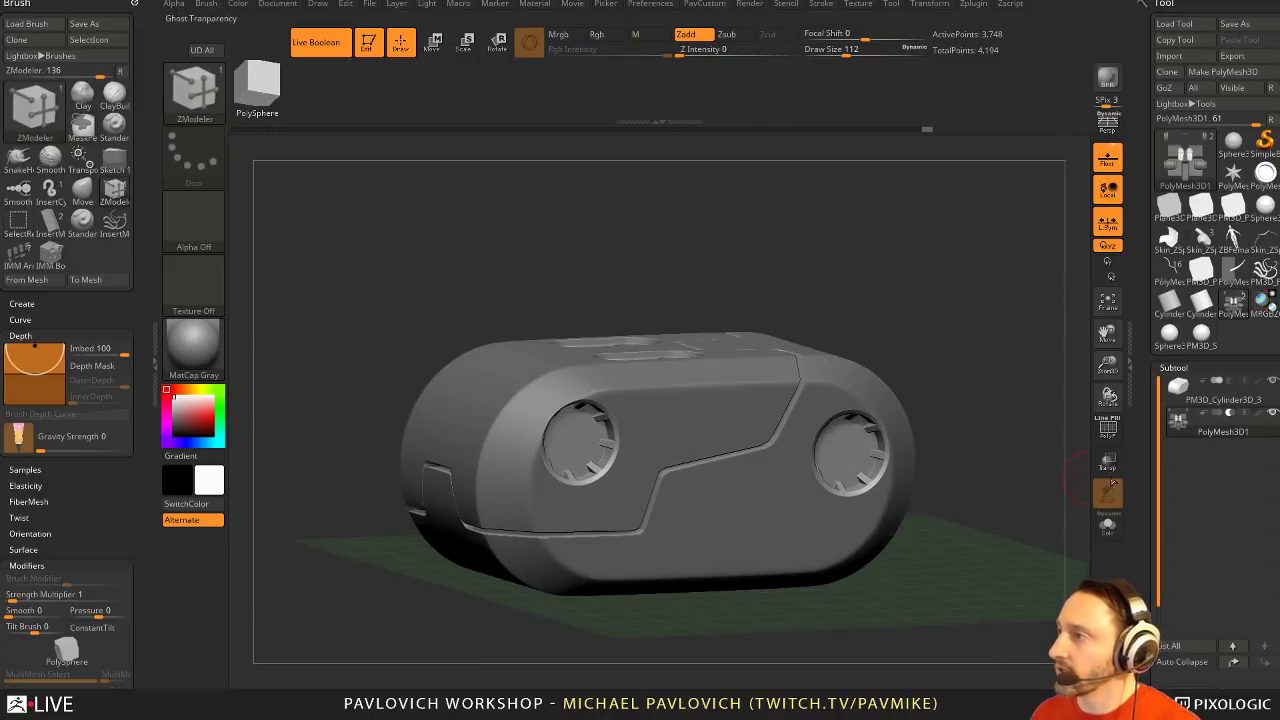
{"action": "left_click", "coordinate": [1107, 429]}
{"action": "left_click", "coordinate": [898, 469], "text": "ctrl+shift"}
{"action": "left_click", "coordinate": [982, 340], "text": "ctrl"}
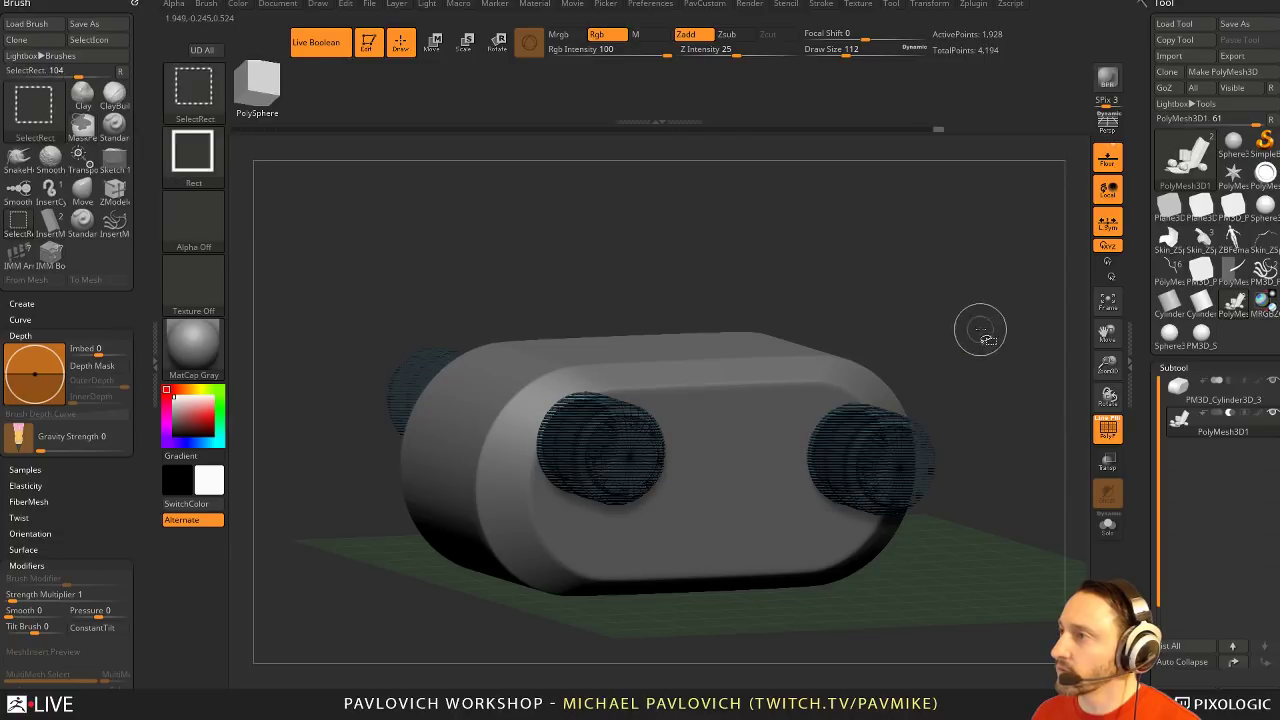
{"action": "left_click", "coordinate": [979, 325], "text": "ctrl+shift"}
{"action": "left_click", "coordinate": [976, 288], "text": "ctrl"}
{"action": "right_click_drag", "start_coordinate": [975, 283], "coordinate": [1027, 363], "text": "shift"}
Shift the round joint inserts within the flat sides, mask the pair at one end and move the other pair inward from the rim
{"action": "left_click", "coordinate": [1107, 516]}
{"action": "right_click_drag", "start_coordinate": [1039, 408], "coordinate": [991, 394], "text": "alt"}
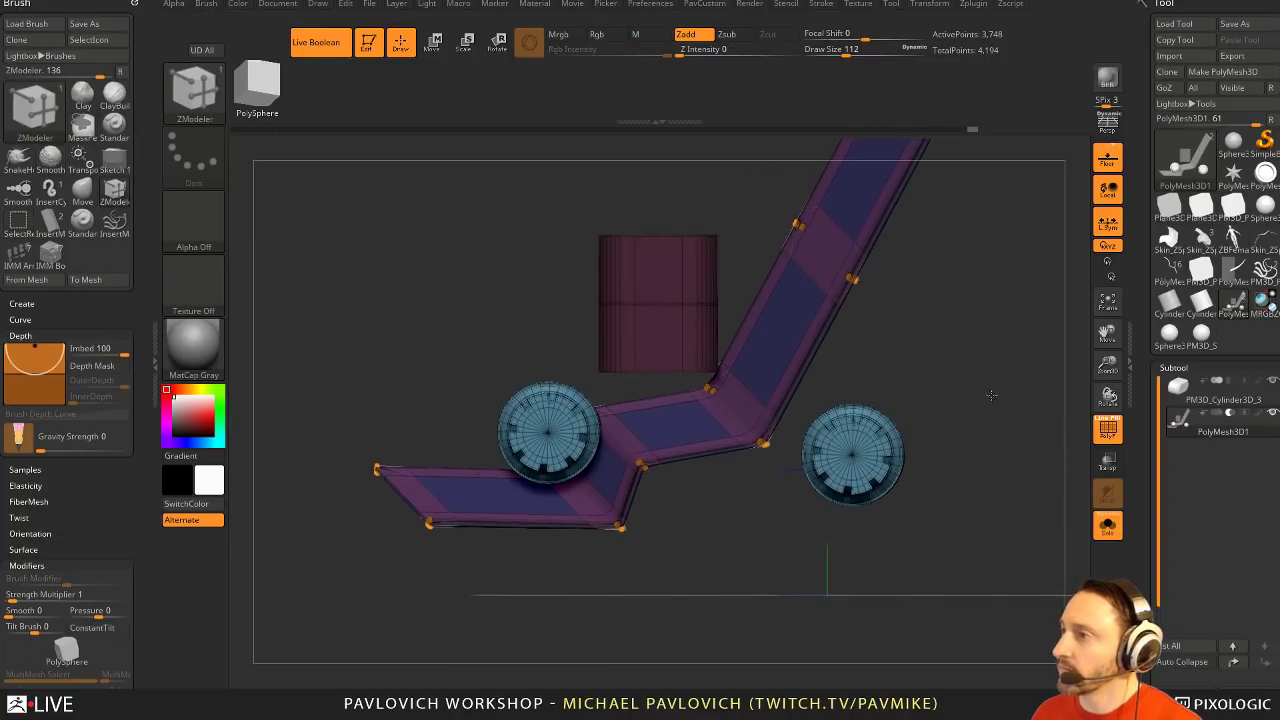
{"action": "left_click", "coordinate": [1107, 520]}
{"action": "key", "text": "w"}
{"action": "left_click", "coordinate": [1104, 431]}
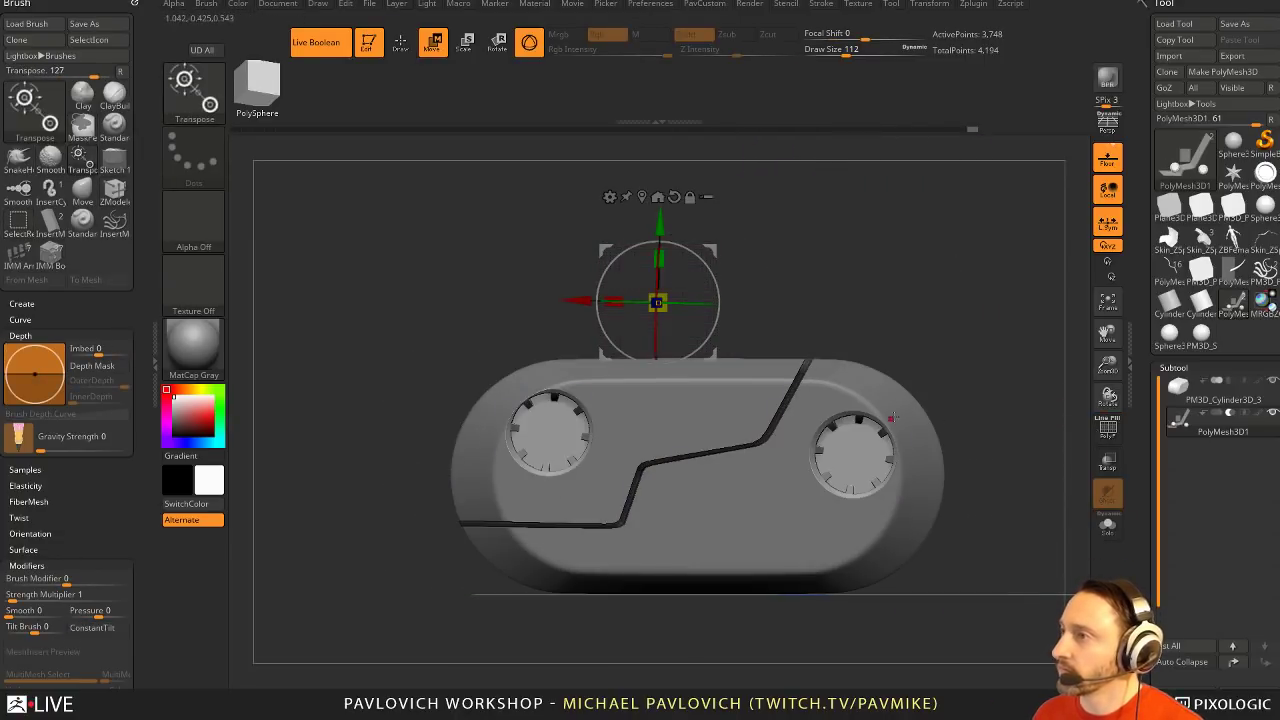
{"action": "left_click_drag", "start_coordinate": [710, 251], "coordinate": [696, 264]}
{"action": "left_click_drag", "start_coordinate": [1016, 238], "coordinate": [785, 629], "text": "ctrl"}
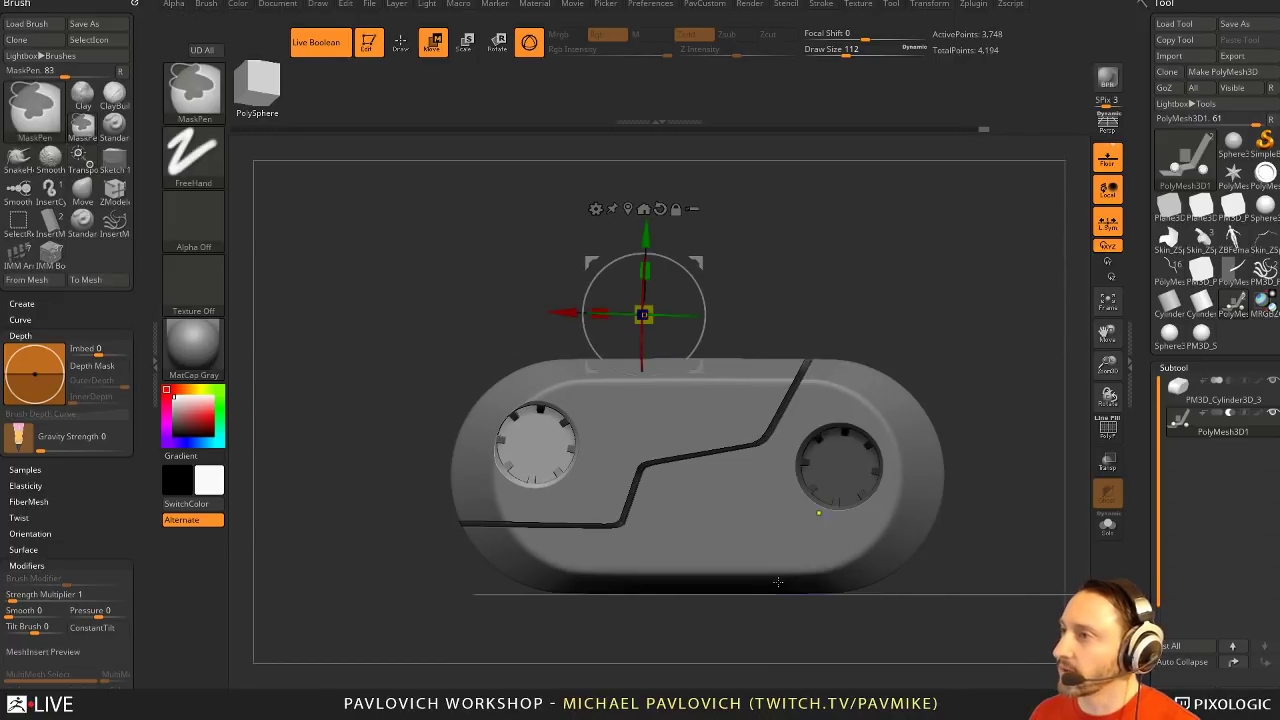
{"action": "left_click_drag", "start_coordinate": [697, 264], "coordinate": [736, 261]}
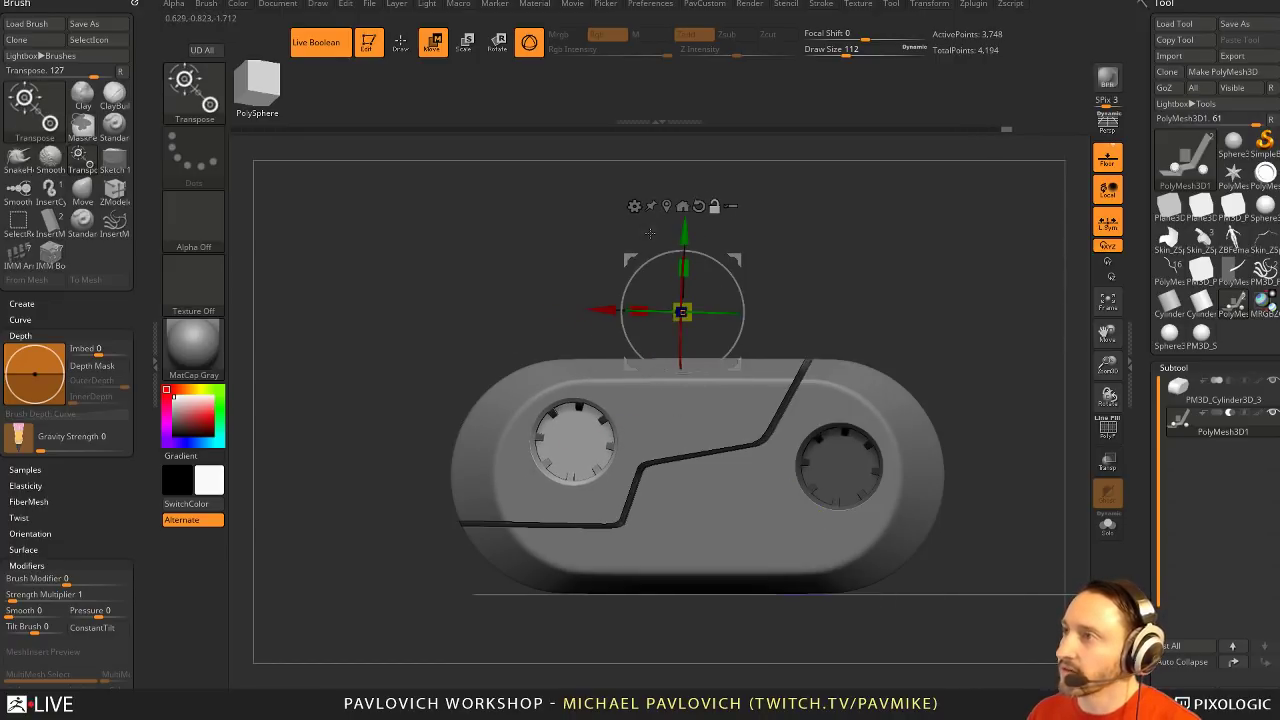
Centre the gizmo on the unmasked joint insert and replace it with the BallRadar mesh from the IMM Boolean brush
{"action": "left_click", "coordinate": [665, 207]}
{"action": "left_click_drag", "start_coordinate": [573, 441], "coordinate": [560, 443]}
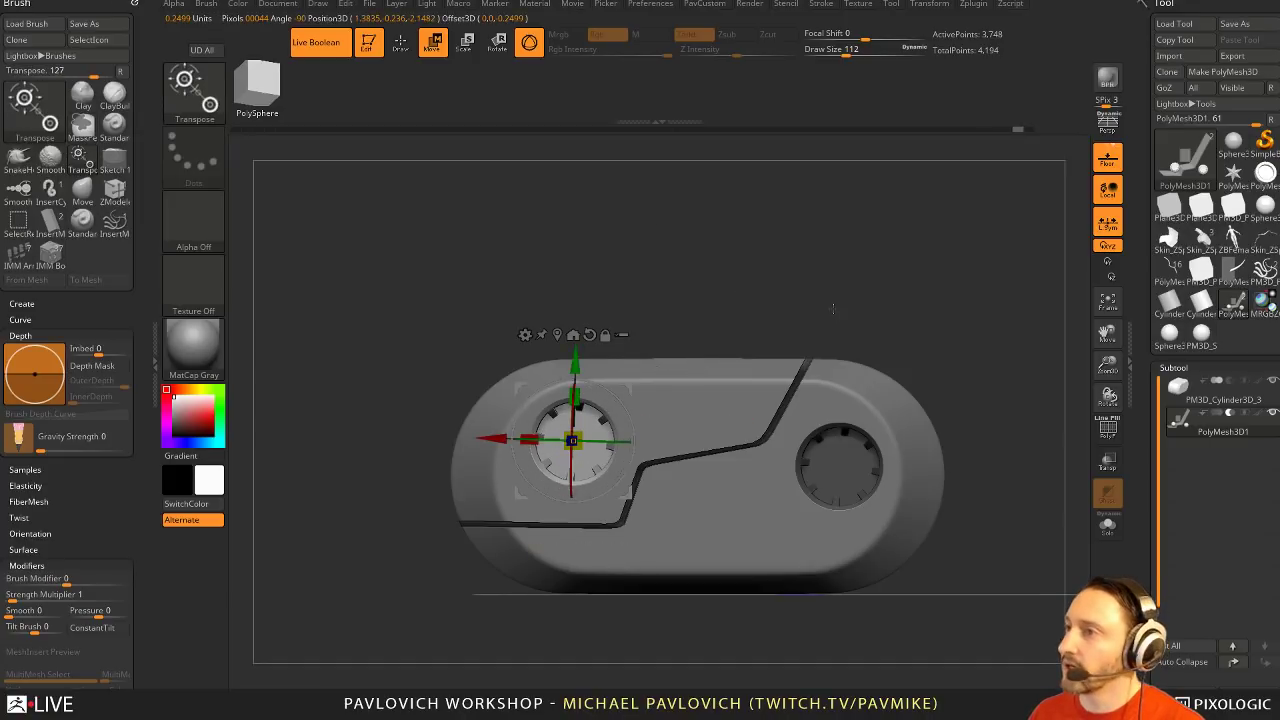
{"action": "key", "text": "space"}
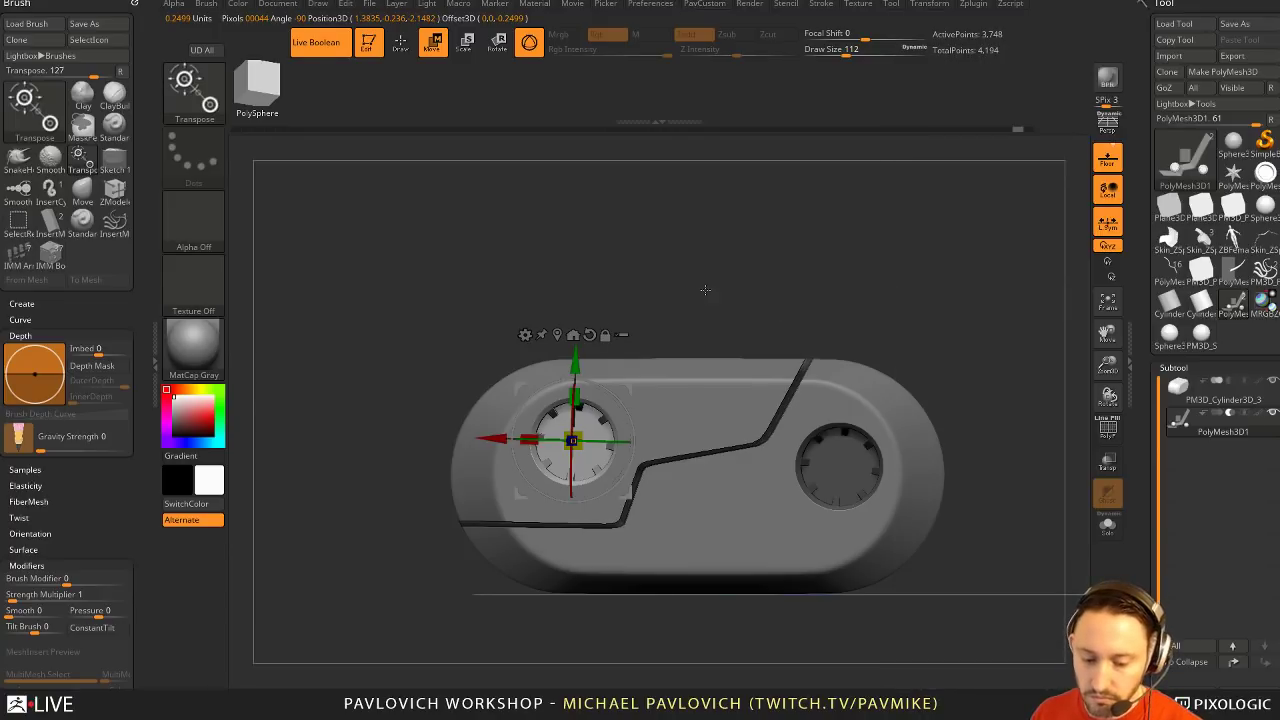
{"action": "key", "text": "b"}
{"action": "key", "text": "i"}
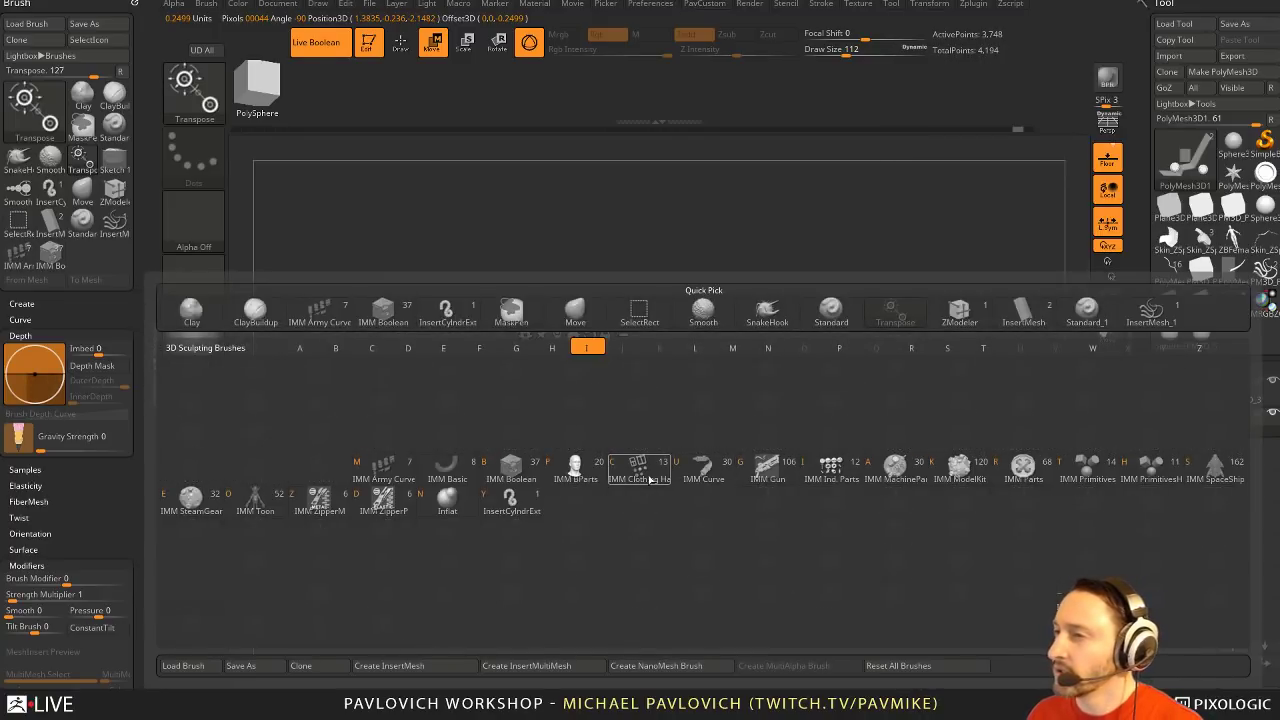
{"action": "left_click", "coordinate": [511, 468]}
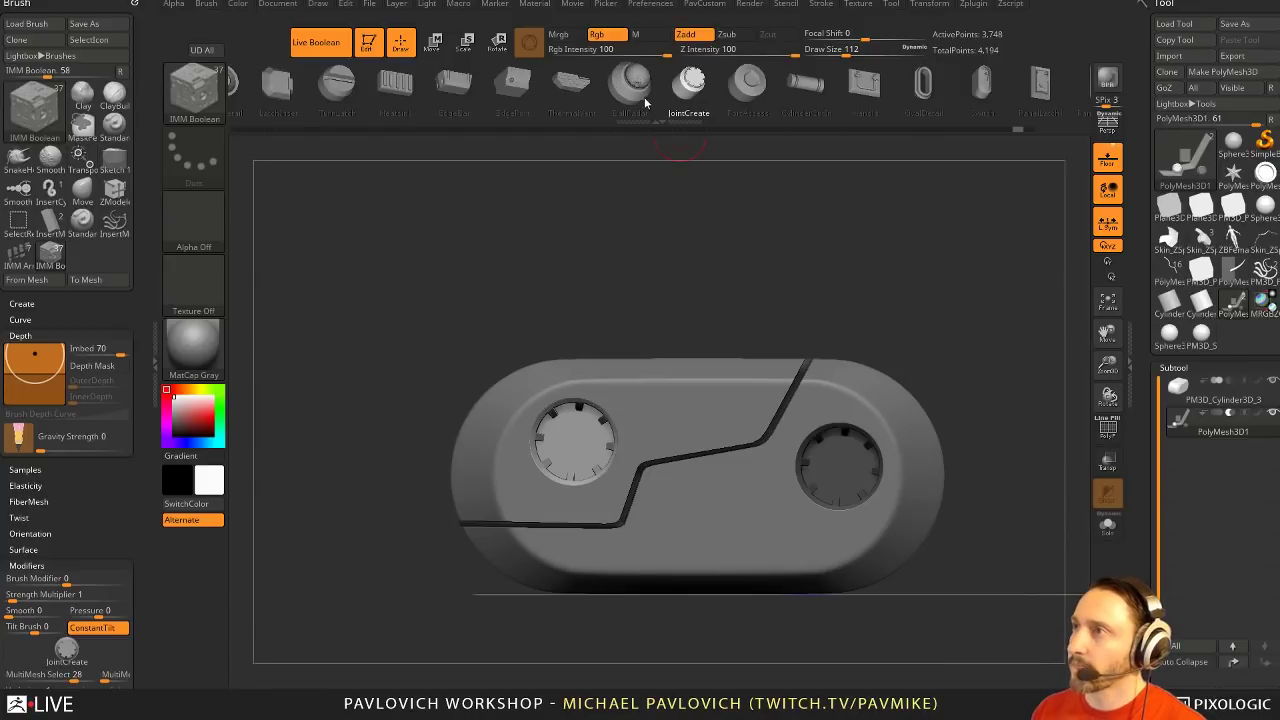
{"action": "key", "text": "w"}
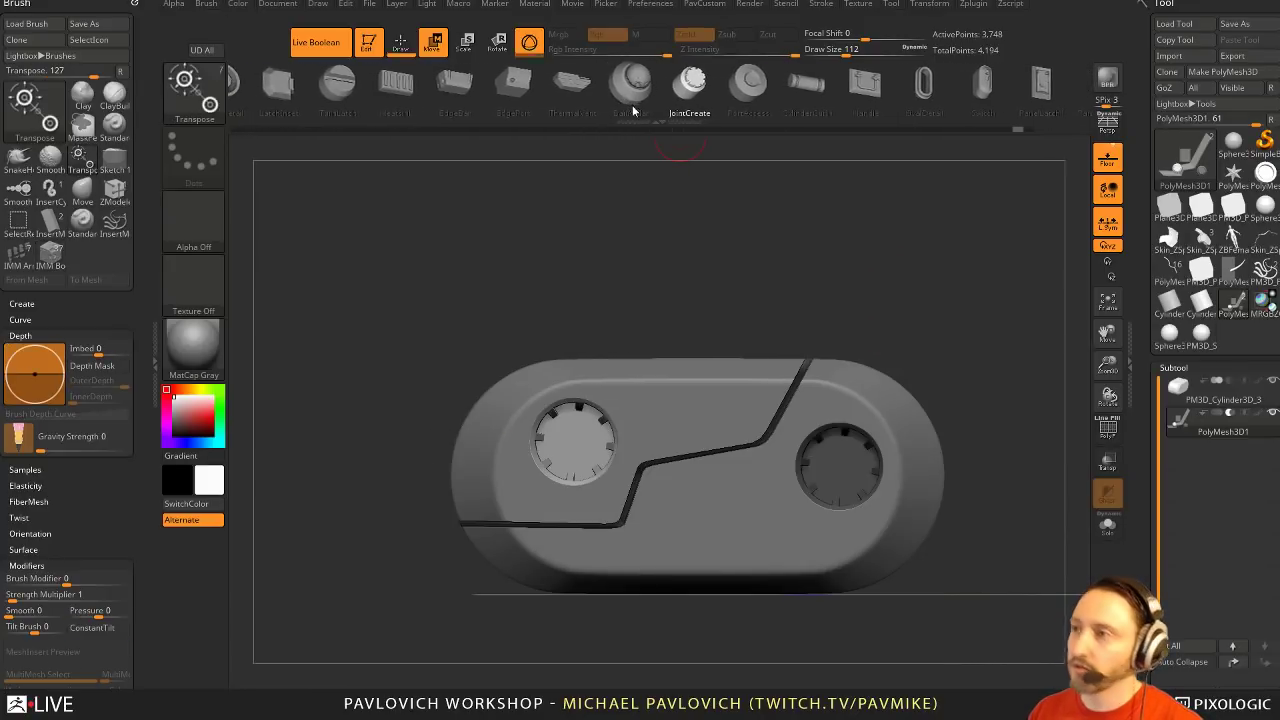
{"action": "left_click", "coordinate": [631, 94]}
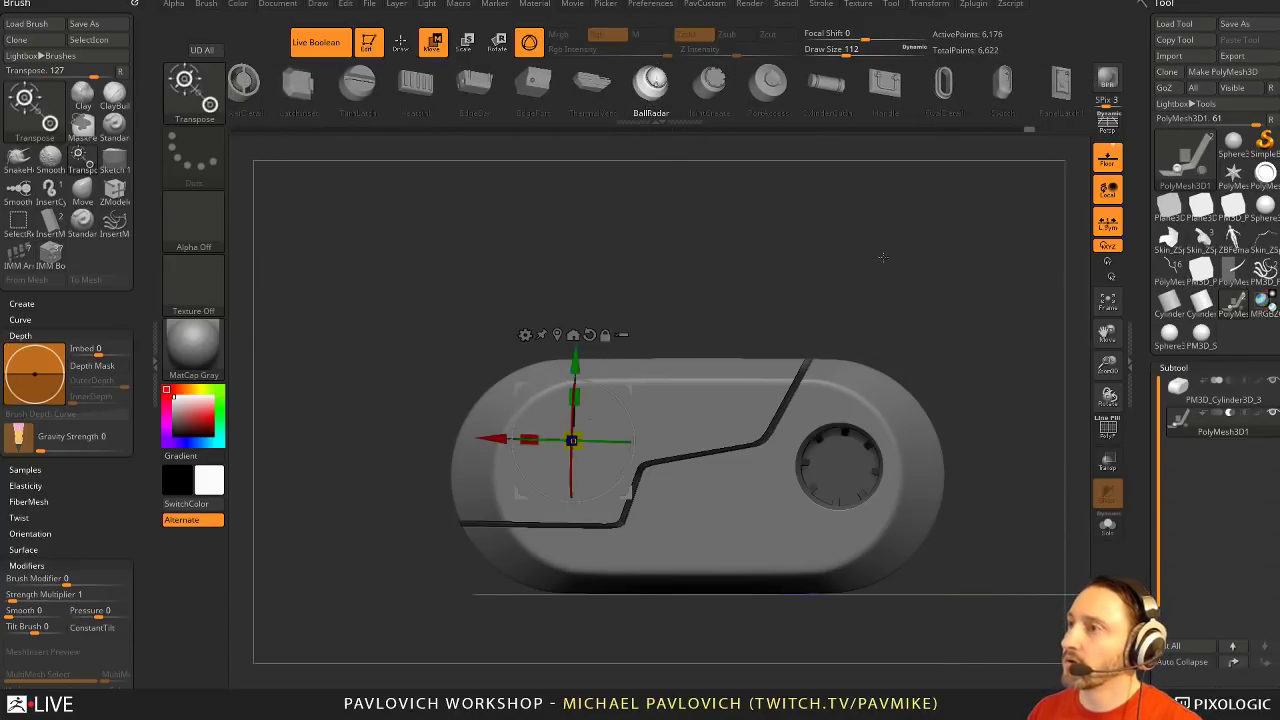
Fine-tune the BallRadar insert's placement in the capsule's flat side with small gizmo adjustments and return to draw mode
{"action": "left_click_drag", "start_coordinate": [882, 257], "coordinate": [606, 450]}
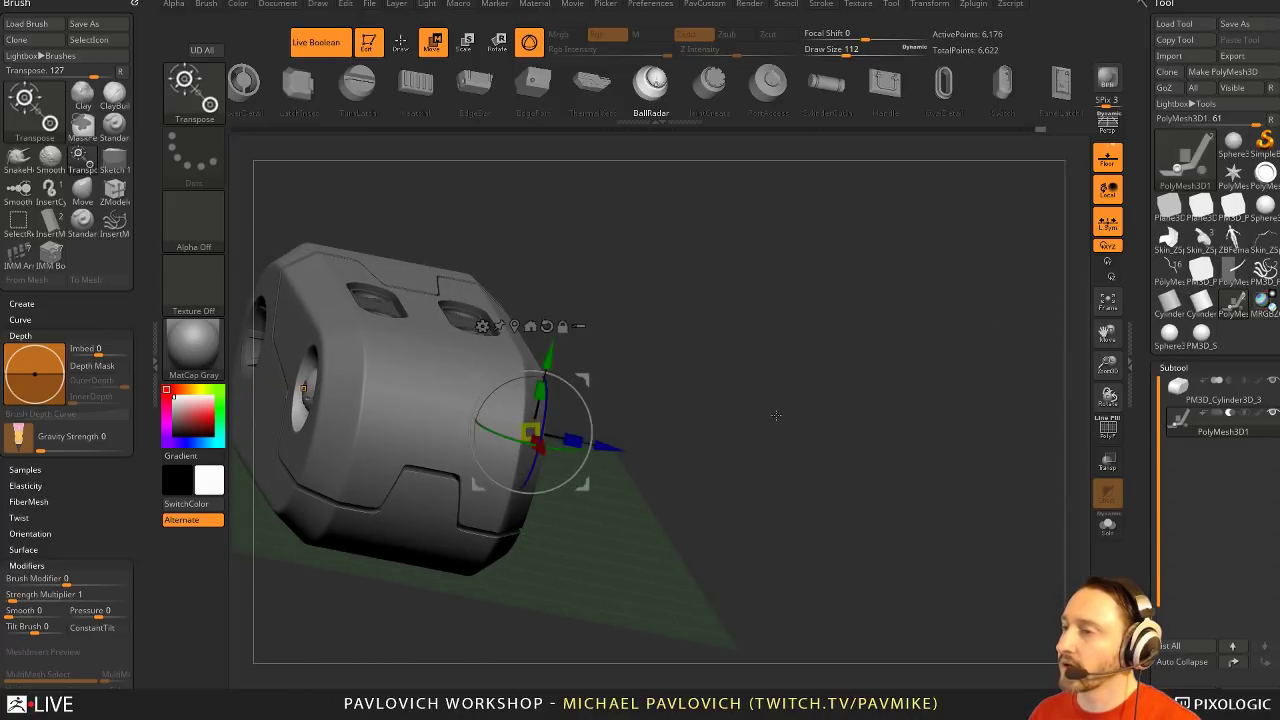
{"action": "left_click_drag", "start_coordinate": [774, 417], "coordinate": [620, 430], "text": "shift"}
{"action": "left_click_drag", "start_coordinate": [747, 247], "coordinate": [850, 280], "text": "alt"}
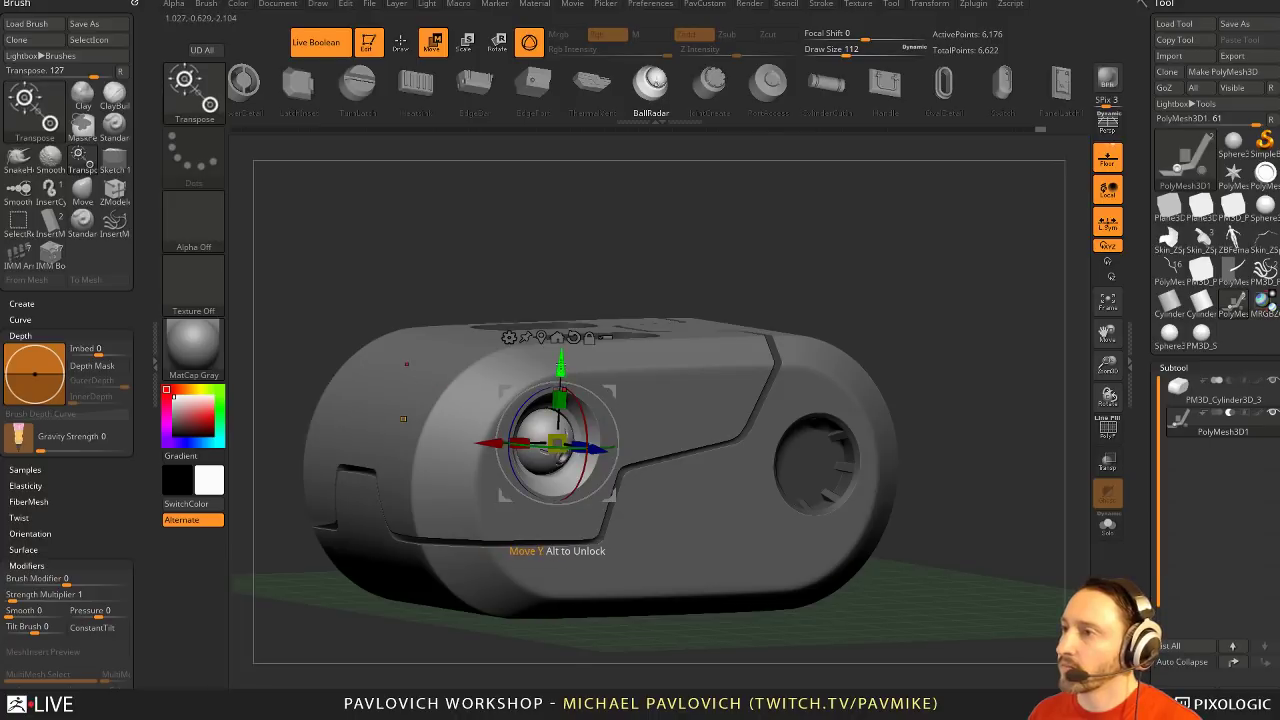
{"action": "left_click_drag", "start_coordinate": [561, 366], "coordinate": [561, 381]}
{"action": "mouse_move", "coordinate": [950, 234]}
{"action": "left_mouse_down"}
{"action": "mouse_move", "coordinate": [909, 227]}
{"action": "mouse_move", "coordinate": [980, 274]}
{"action": "mouse_move", "coordinate": [946, 244]}
{"action": "left_mouse_up"}
{"action": "key", "text": "q"}
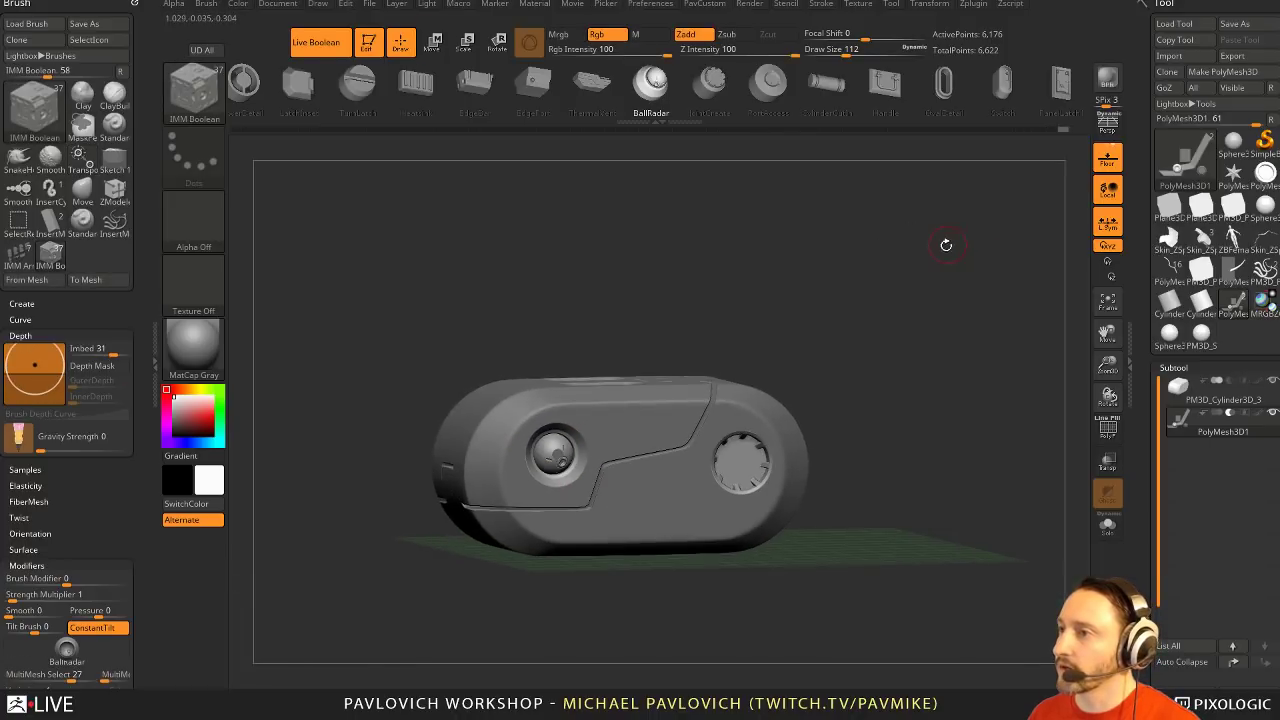
{"action": "right_click_drag", "start_coordinate": [931, 257], "coordinate": [970, 285]}
{"action": "right_click_drag", "start_coordinate": [835, 250], "coordinate": [877, 260]}
{"action": "key", "text": "w"}
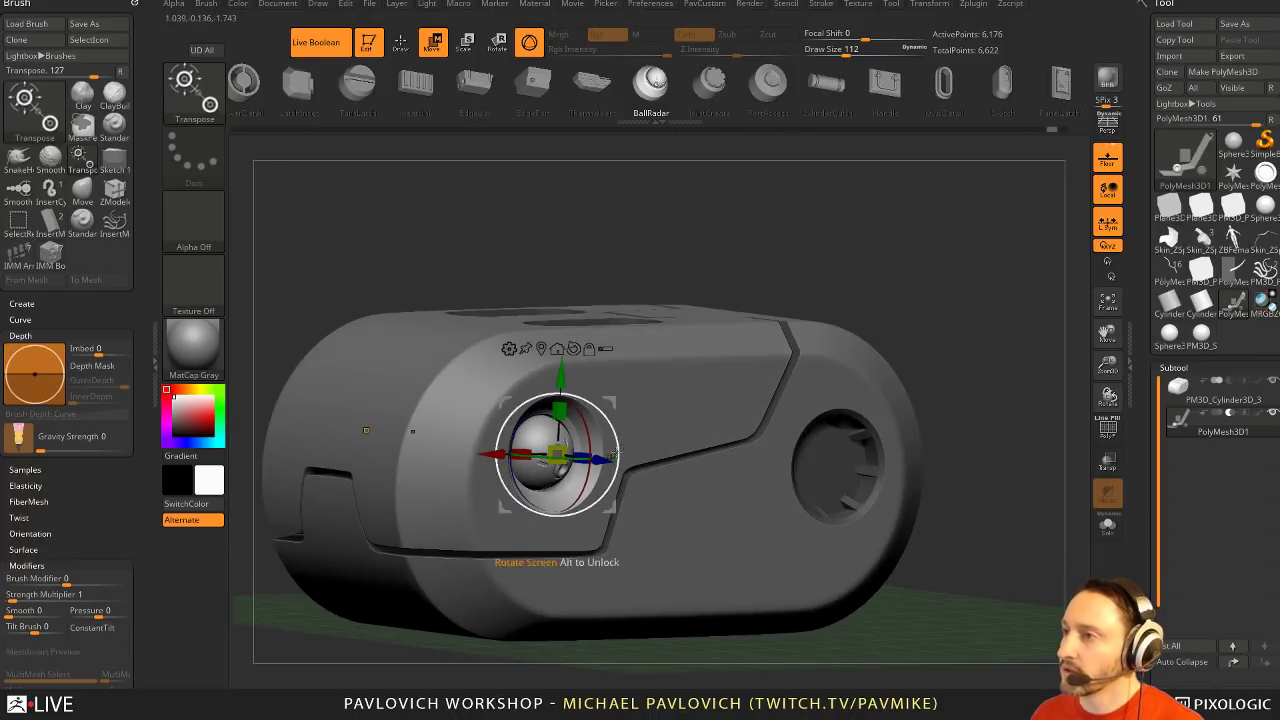
{"action": "left_click_drag", "start_coordinate": [614, 453], "coordinate": [603, 460]}
{"action": "key", "text": "q"}
Face the capsule's slotted-screw side and choose the CubeMid mesh from the IMM_Base_Primitives brush
{"action": "right_click_drag", "start_coordinate": [974, 286], "coordinate": [935, 262], "text": "ctrl"}
{"action": "mouse_move", "coordinate": [935, 262]}
{"action": "right_mouse_down"}
{"action": "mouse_move", "coordinate": [908, 290]}
{"action": "mouse_move", "coordinate": [967, 309]}
{"action": "right_mouse_up"}
{"action": "left_click_drag", "start_coordinate": [966, 309], "coordinate": [973, 377]}
{"action": "mouse_move", "coordinate": [973, 377]}
{"action": "right_mouse_down", "text": "ctrl"}
{"action": "mouse_move", "coordinate": [869, 249]}
{"action": "mouse_move", "coordinate": [906, 286]}
{"action": "right_mouse_up", "text": "ctrl"}
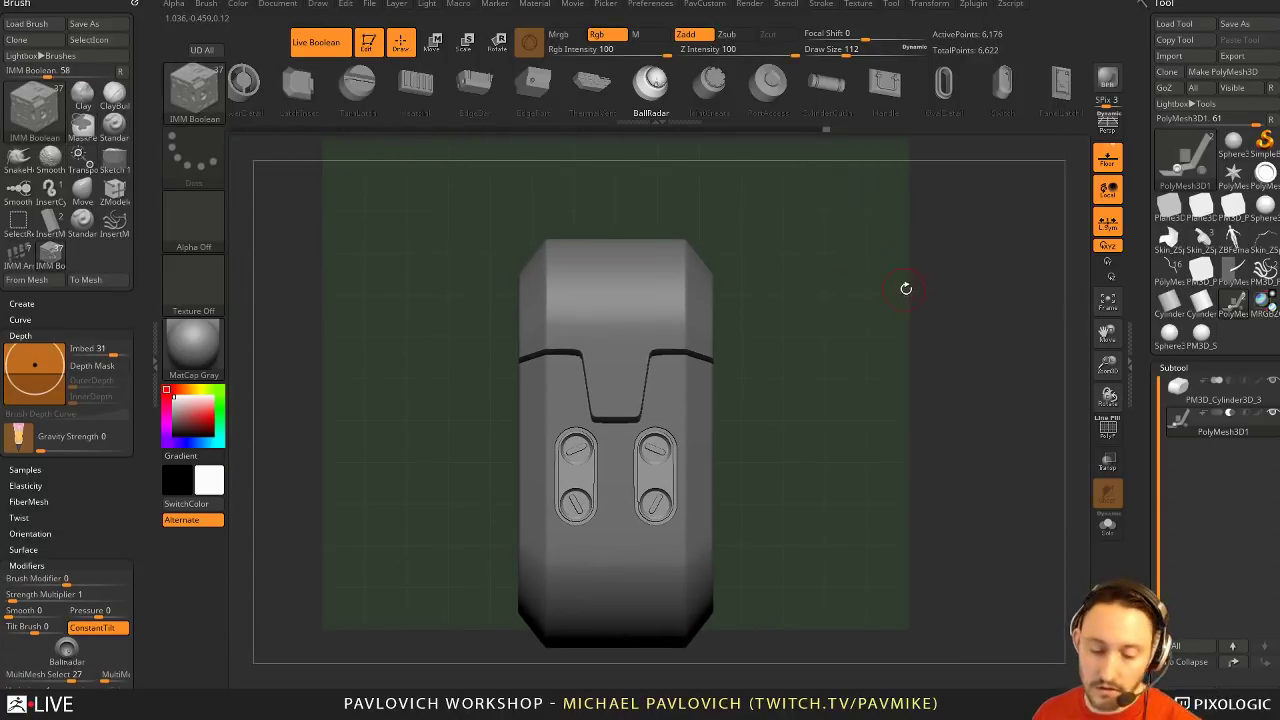
{"action": "key", "text": "1"}
{"action": "key", "text": "m"}
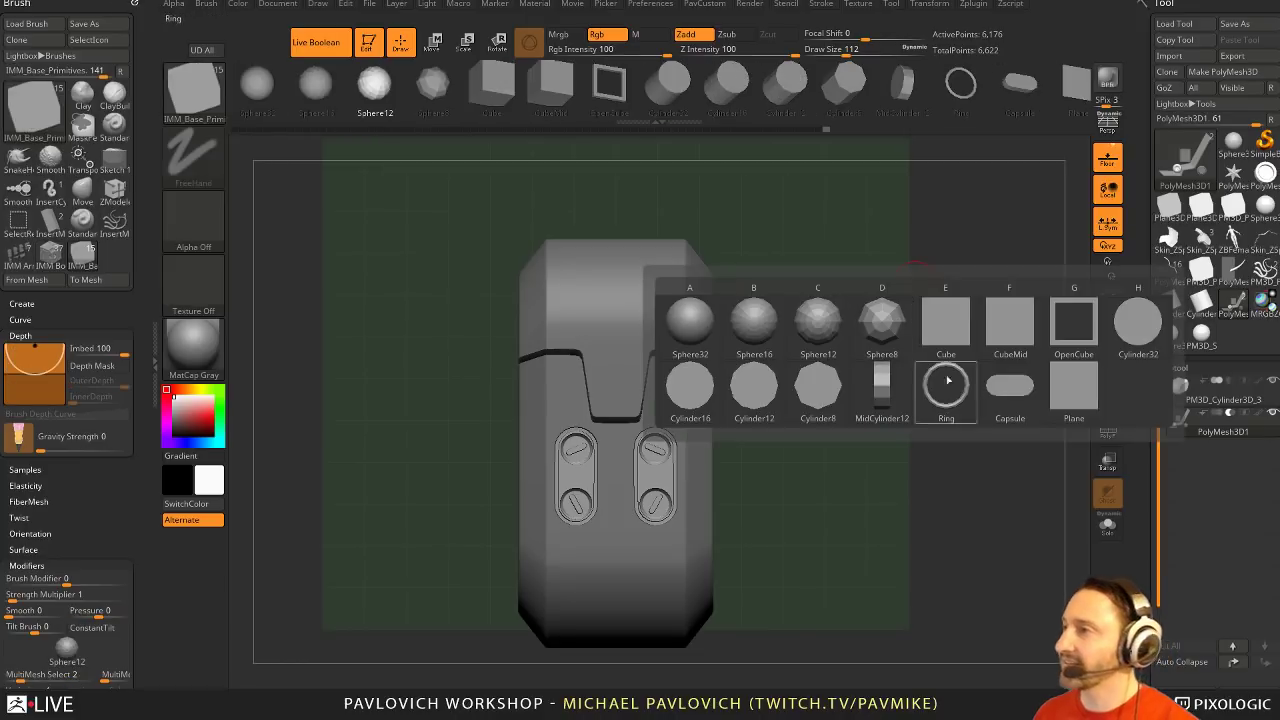
{"action": "left_click", "coordinate": [1004, 336]}
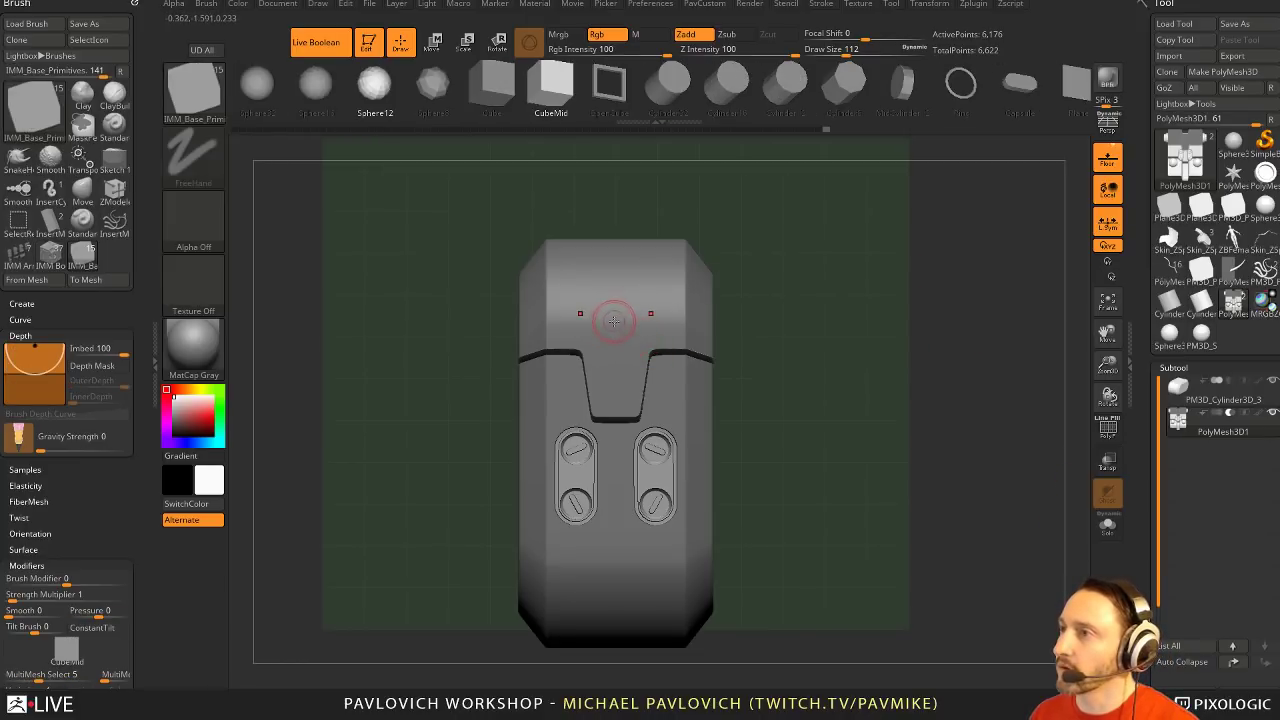
Show the polyframe and insert a small CubeMid mesh on the capsule's centreline next to the slotted-screw inserts
{"action": "mouse_move", "coordinate": [653, 480]}
{"action": "left_mouse_down"}
{"action": "mouse_move", "coordinate": [888, 371]}
{"action": "mouse_move", "coordinate": [880, 340]}
{"action": "mouse_move", "coordinate": [903, 317]}
{"action": "left_mouse_up"}
{"action": "left_click", "coordinate": [1107, 428]}
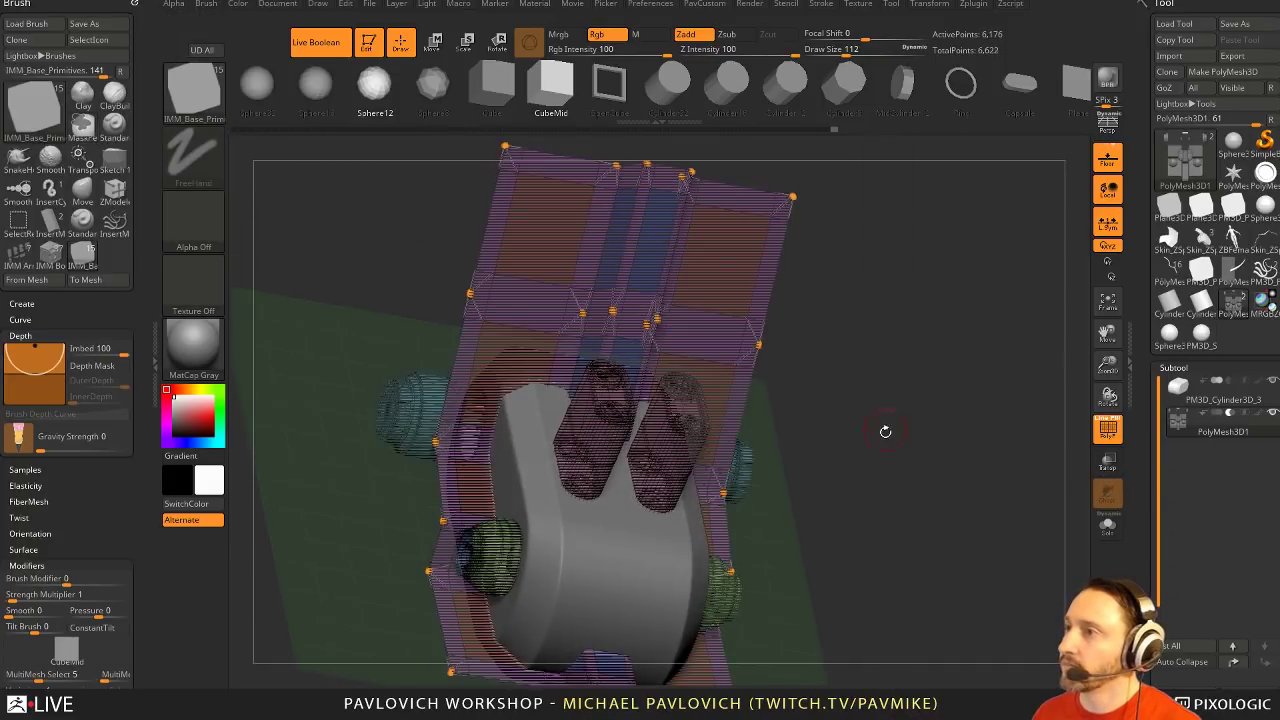
{"action": "left_click_drag", "start_coordinate": [885, 431], "coordinate": [630, 508], "text": "shift"}
{"action": "left_click_drag", "start_coordinate": [829, 449], "coordinate": [966, 314]}
{"action": "key", "text": "space"}
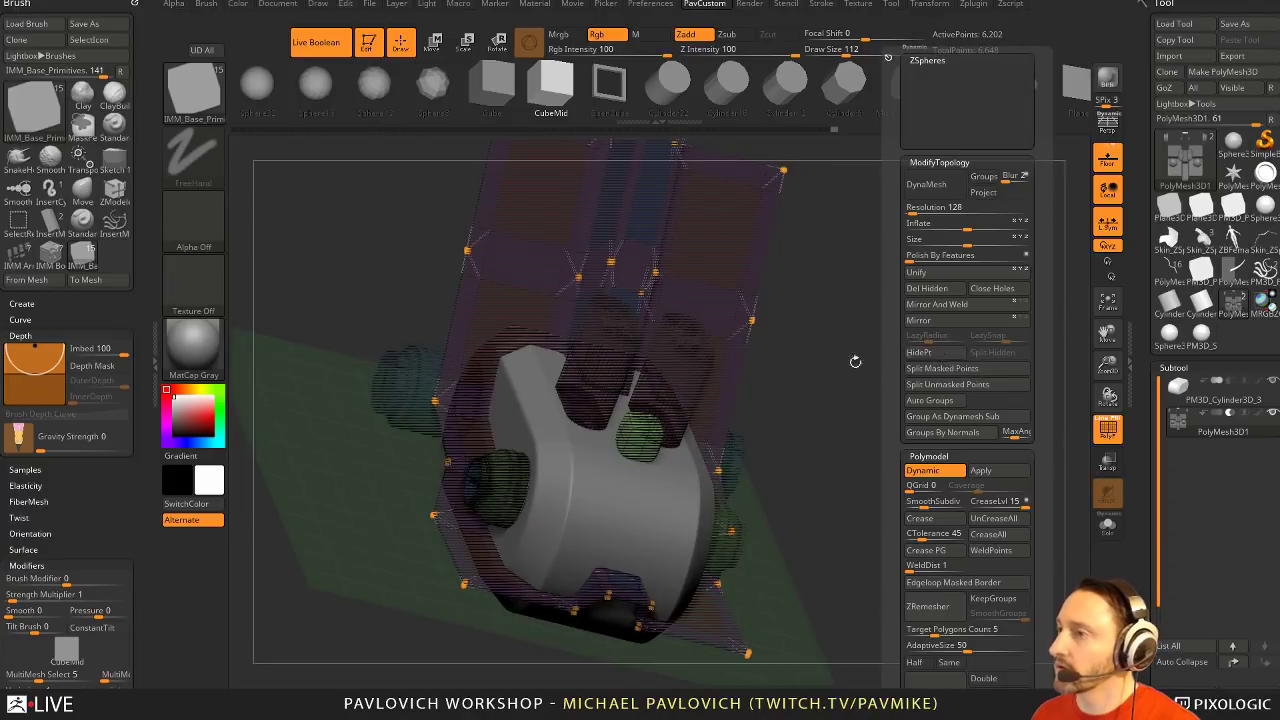
{"action": "left_click_drag", "start_coordinate": [855, 361], "coordinate": [878, 410]}
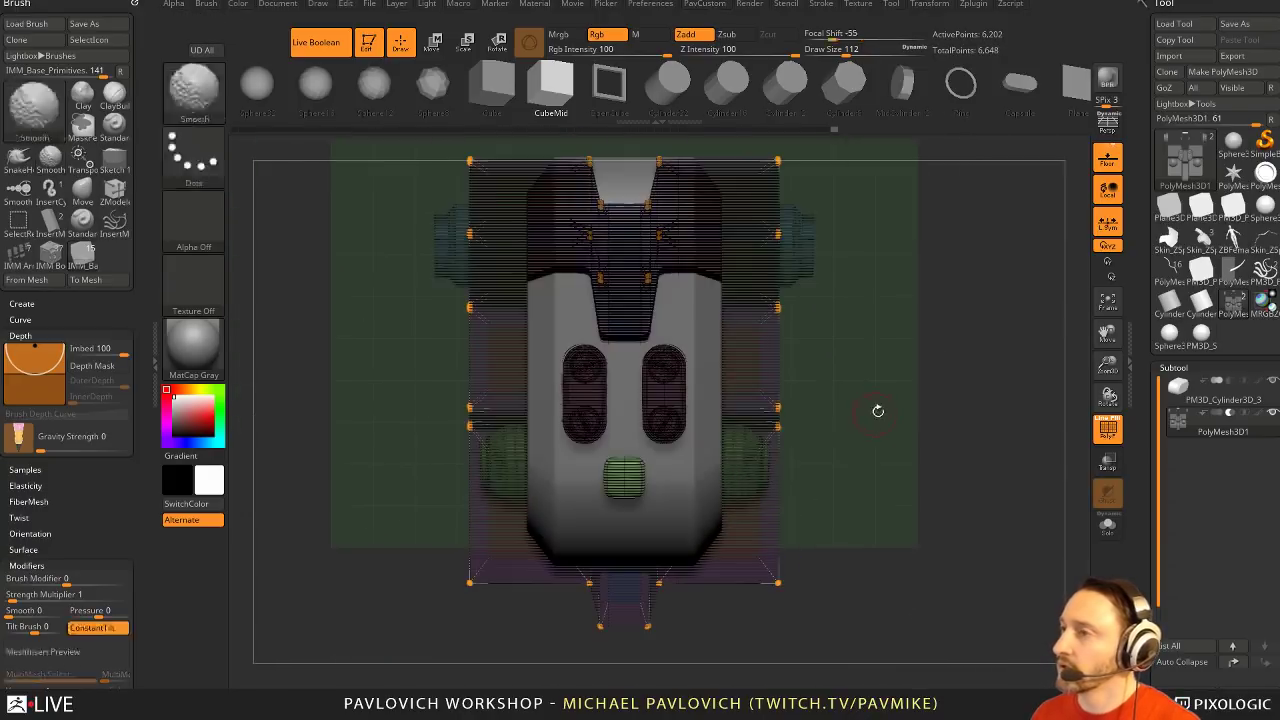
Split the CubeMid insert on the centreline from the other inserts into its own subtool and hide the polyframe
{"action": "key", "text": "ctrl+z"}
{"action": "left_click_drag", "start_coordinate": [624, 405], "coordinate": [627, 415]}
{"action": "left_click_drag", "start_coordinate": [838, 436], "coordinate": [954, 306]}
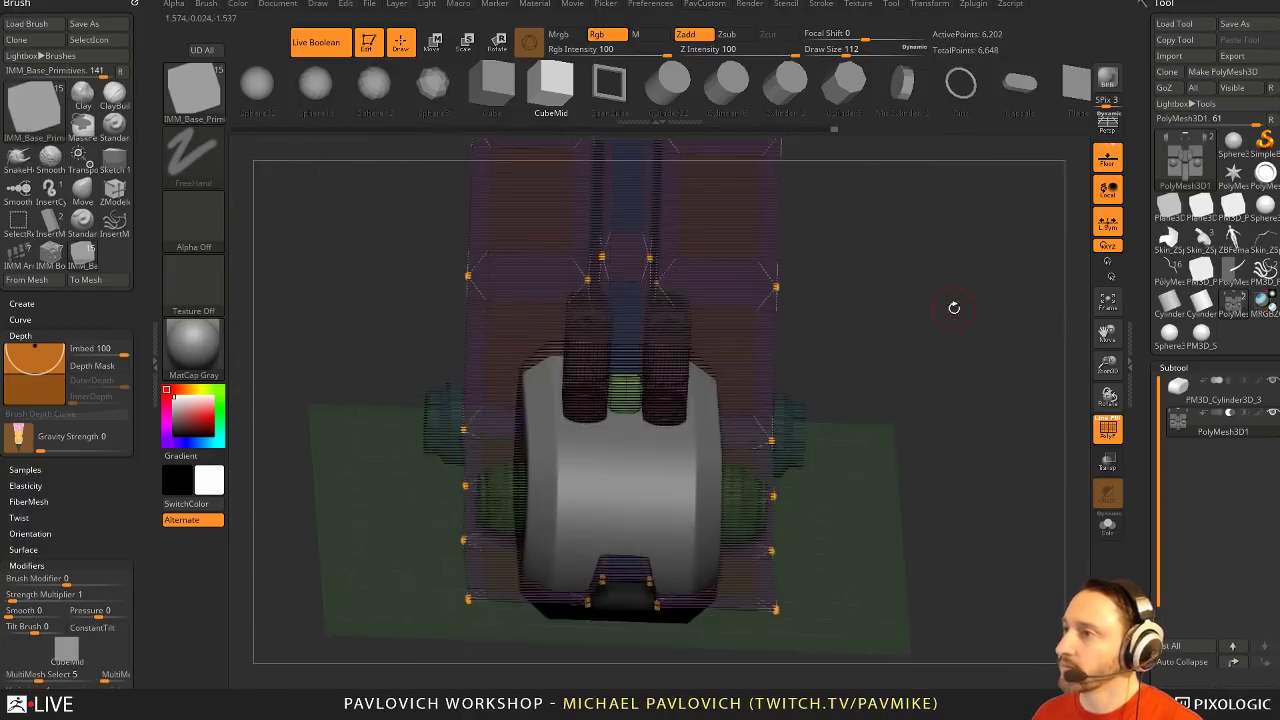
{"action": "key", "text": "space"}
{"action": "left_click", "coordinate": [936, 369]}
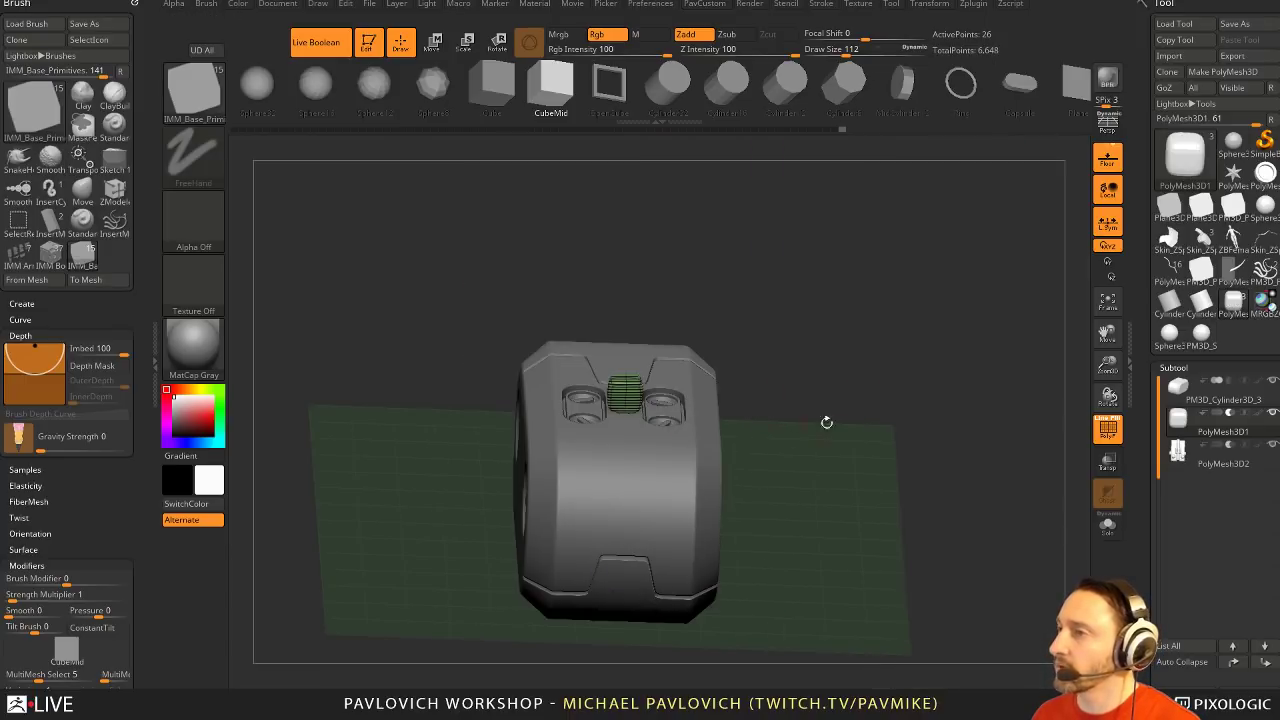
{"action": "left_click_drag", "start_coordinate": [904, 418], "coordinate": [1089, 451]}
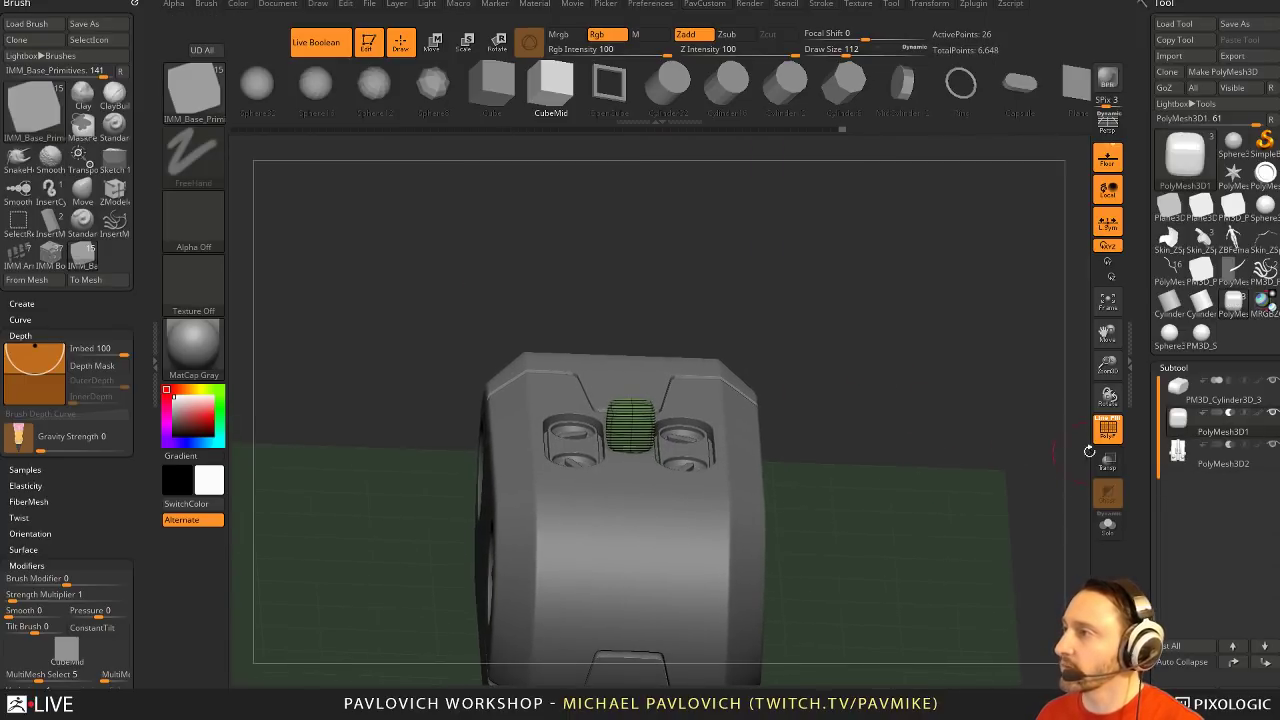
{"action": "left_click", "coordinate": [1108, 430]}
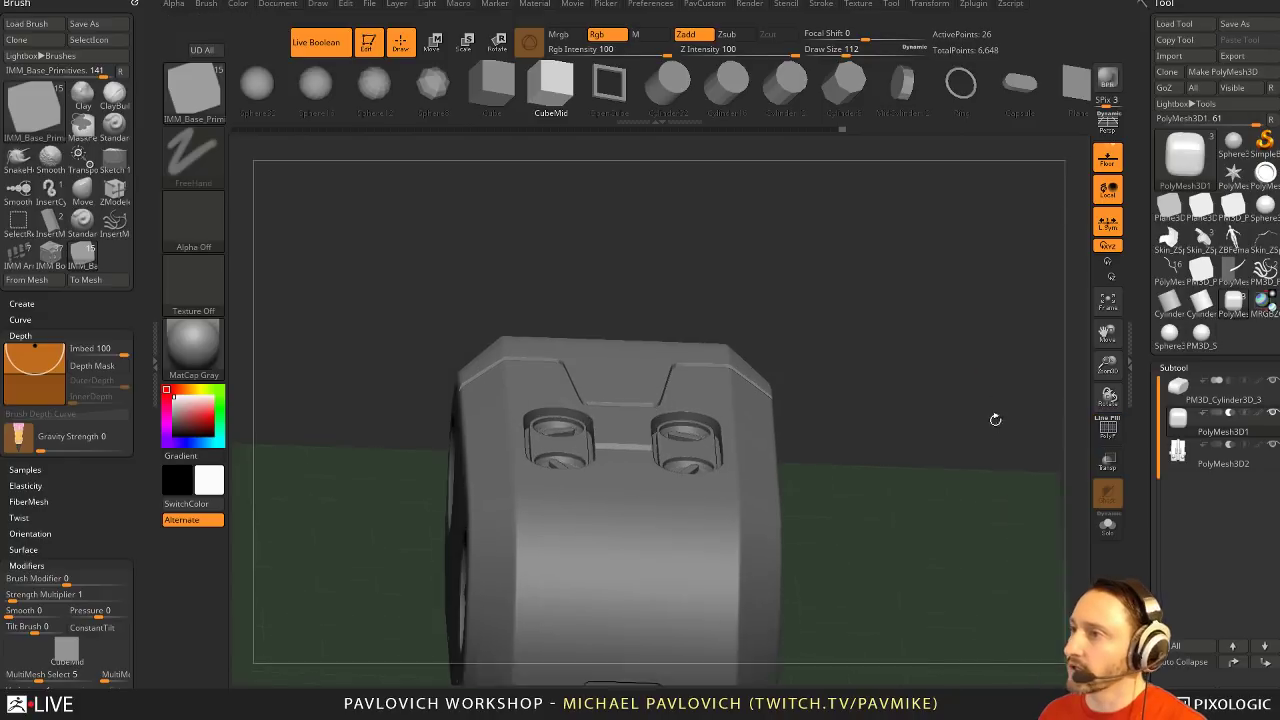
Flatten the cube with the gizmo into a thin bar between the slotted-screw inserts and return to draw mode
{"action": "key", "text": "w"}
{"action": "right_click_drag", "start_coordinate": [628, 377], "coordinate": [612, 441]}
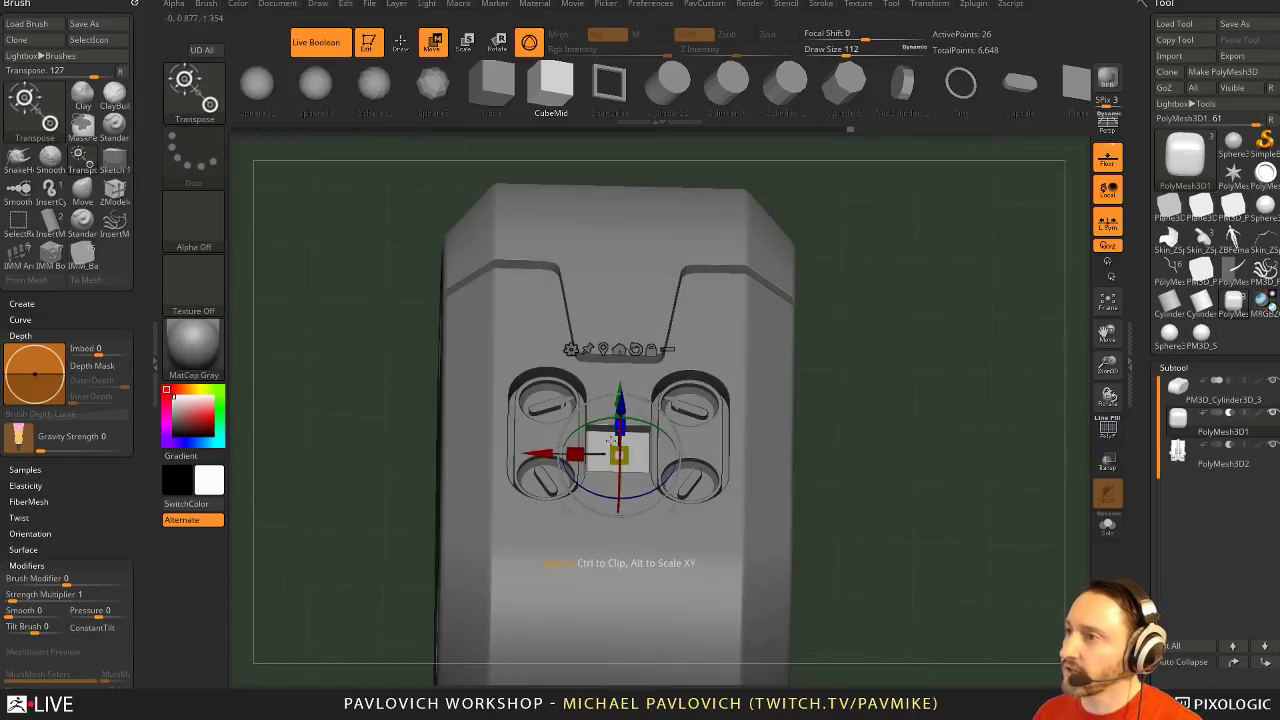
{"action": "left_click_drag", "start_coordinate": [620, 454], "coordinate": [621, 418]}
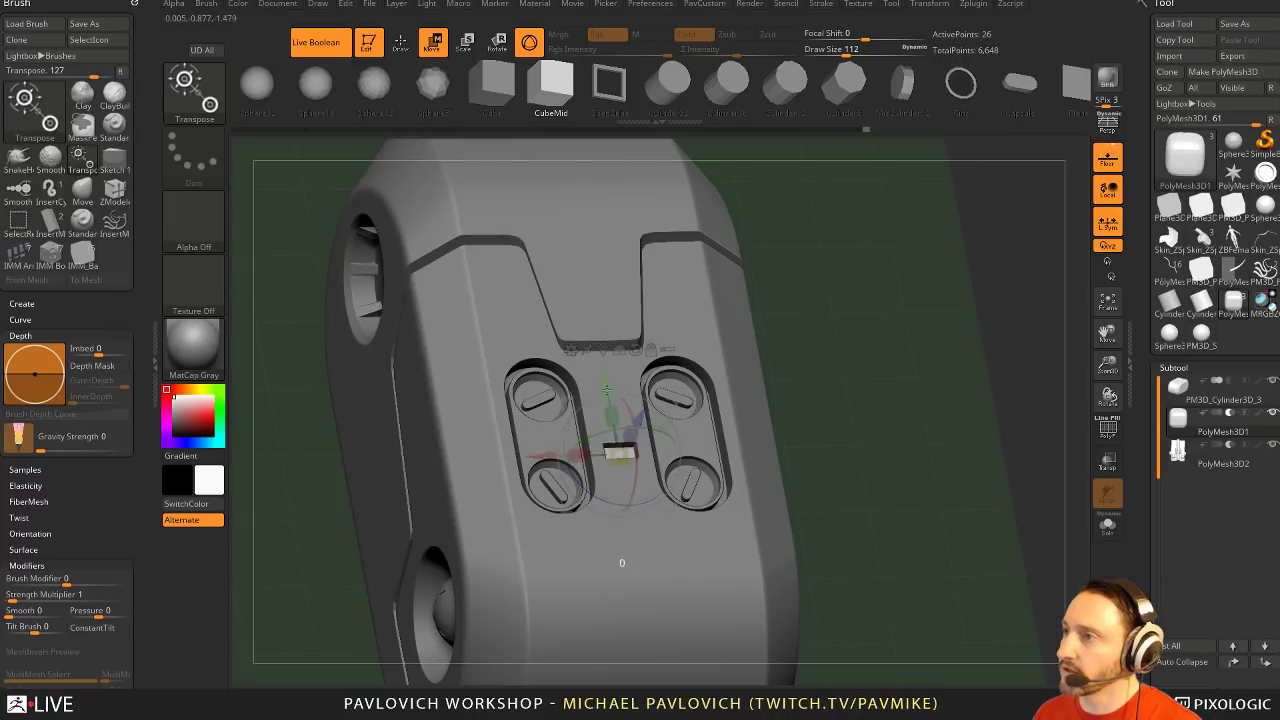
{"action": "right_click_drag", "start_coordinate": [592, 329], "coordinate": [545, 490]}
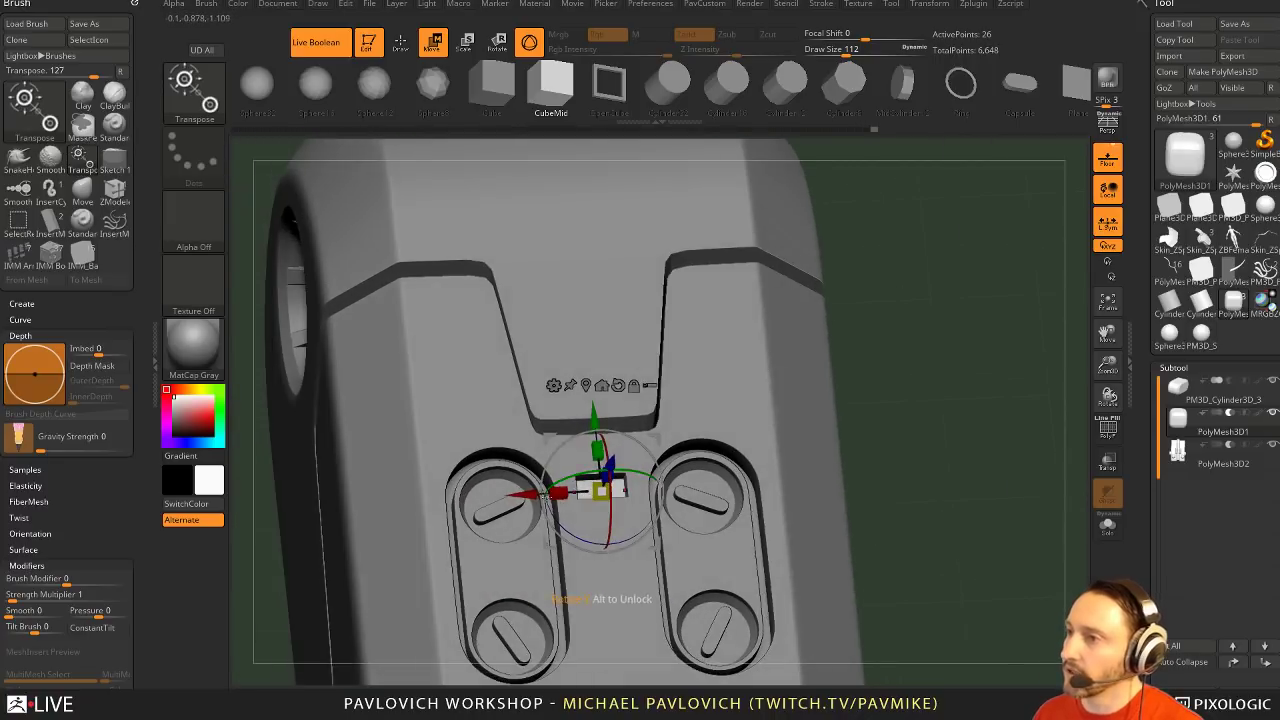
{"action": "key", "text": "q"}
Isolate the bar with its polyframe shown and bevel its lengthwise edge loop using ZModeler Bevel with the EdgeLoop Complete target
{"action": "left_click", "coordinate": [1099, 426]}
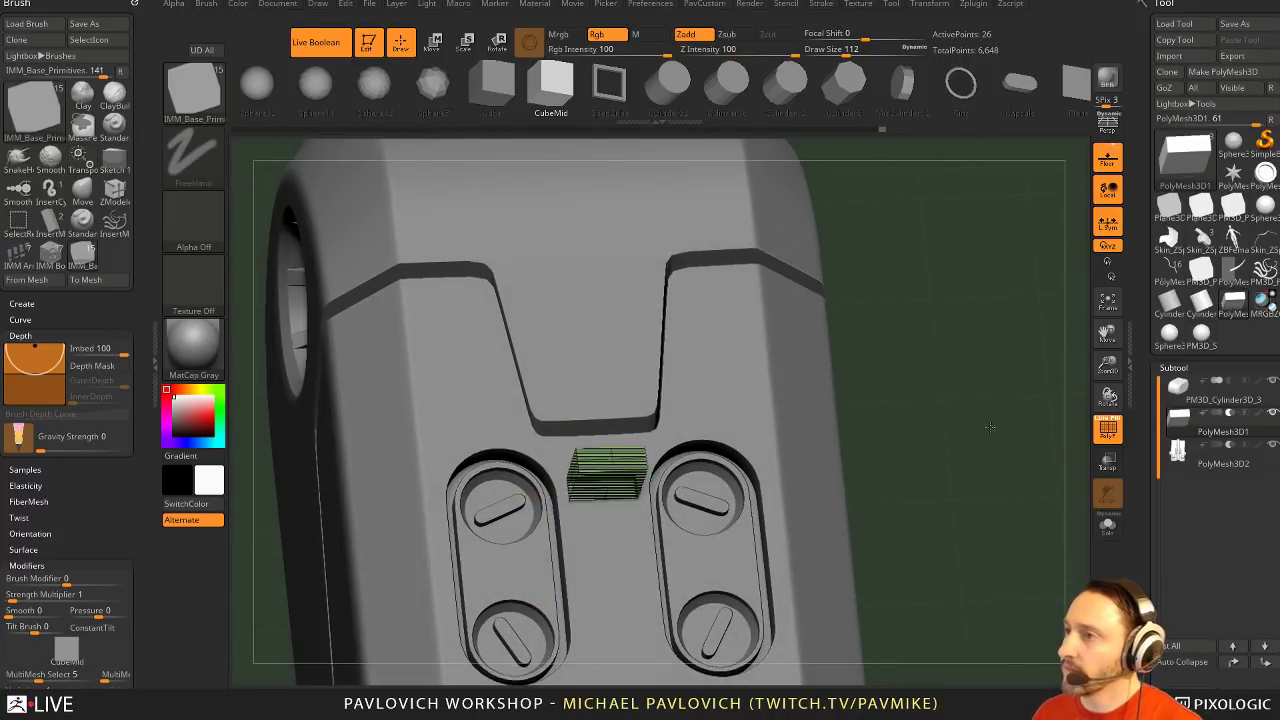
{"action": "mouse_move", "coordinate": [1004, 432]}
{"action": "right_mouse_down"}
{"action": "mouse_move", "coordinate": [1006, 363]}
{"action": "mouse_move", "coordinate": [1090, 455]}
{"action": "right_mouse_up"}
{"action": "left_click", "coordinate": [1107, 525]}
{"action": "mouse_move", "coordinate": [1006, 469]}
{"action": "right_mouse_down"}
{"action": "mouse_move", "coordinate": [943, 432]}
{"action": "mouse_move", "coordinate": [938, 458]}
{"action": "mouse_move", "coordinate": [860, 440]}
{"action": "right_mouse_up"}
{"action": "key", "text": "b"}
{"action": "key", "text": "z"}
{"action": "key", "text": "m"}
{"action": "key", "text": "space"}
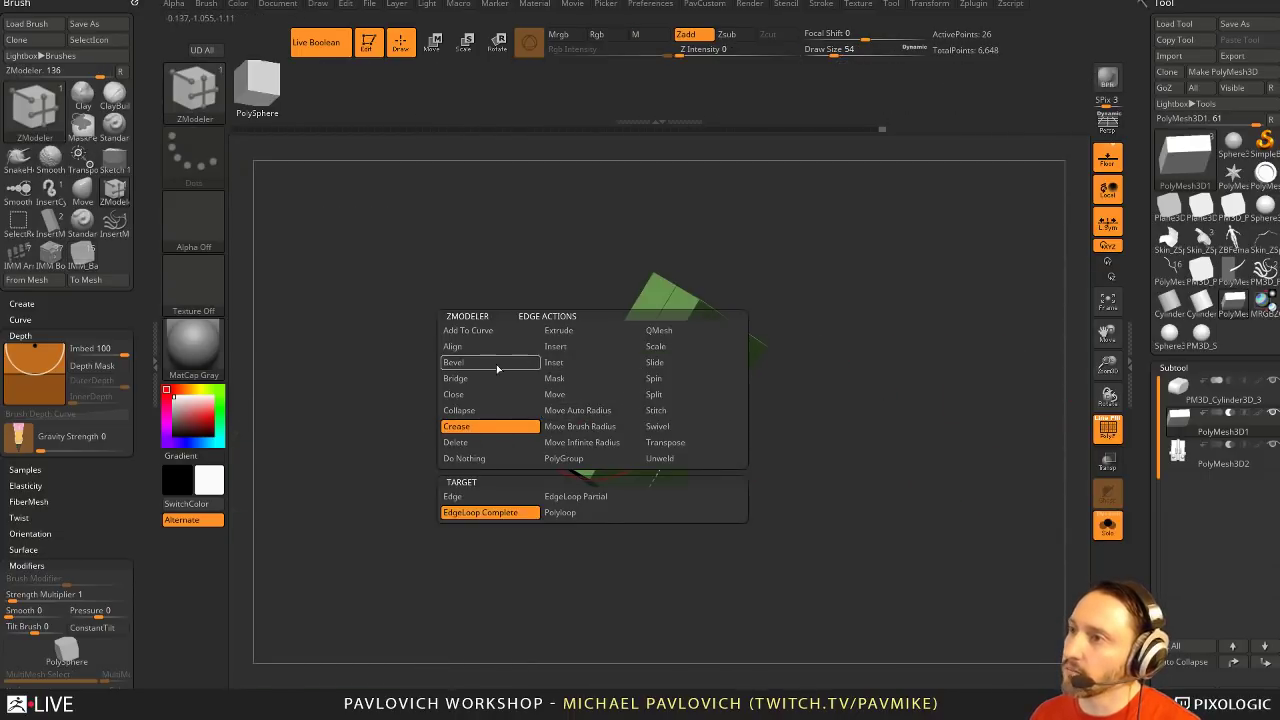
{"action": "left_click", "coordinate": [497, 368]}
{"action": "left_click", "coordinate": [537, 500]}
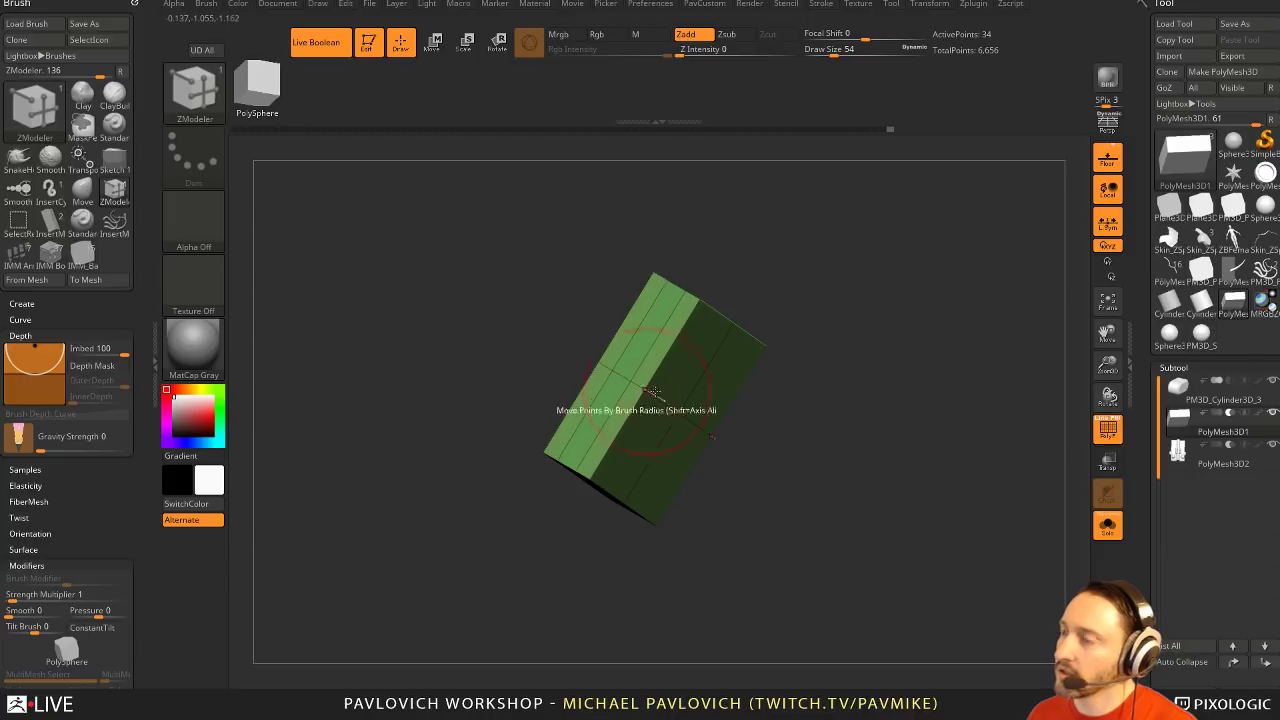
Set the draw size to 22 and use ZModeler QMesh on the bar's narrow polygon strip to form chamfered long edges
{"action": "right_click_drag", "start_coordinate": [654, 391], "coordinate": [772, 386]}
{"action": "key", "text": "s"}
{"action": "left_click", "coordinate": [768, 388]}
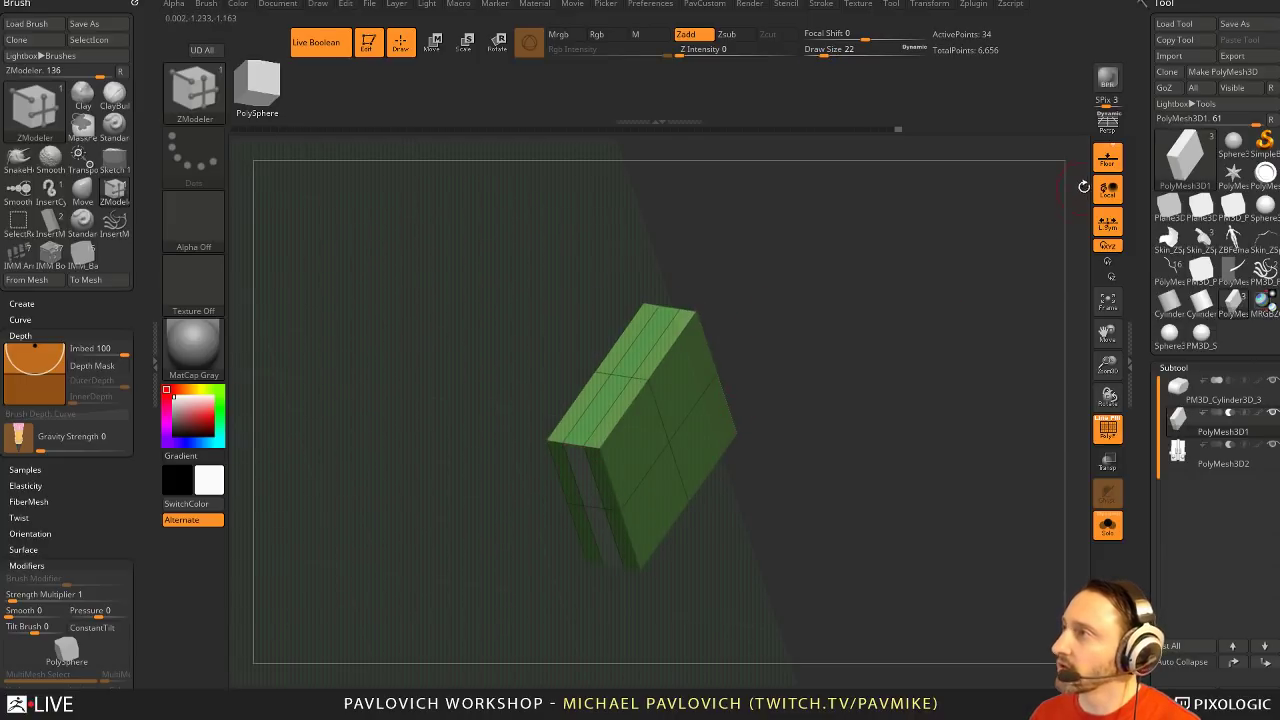
{"action": "left_click_drag", "start_coordinate": [900, 349], "coordinate": [622, 430]}
{"action": "key", "text": "space"}
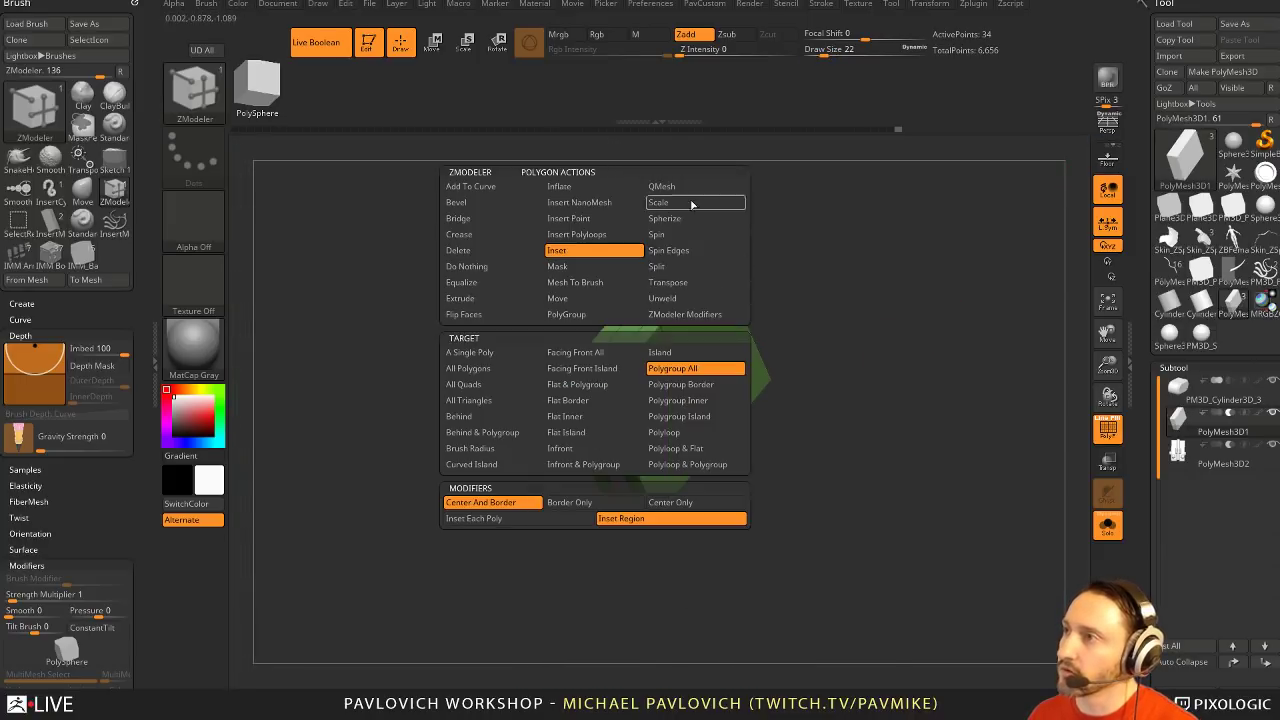
{"action": "left_click", "coordinate": [700, 190]}
{"action": "left_click", "coordinate": [490, 566]}
{"action": "key", "text": "space"}
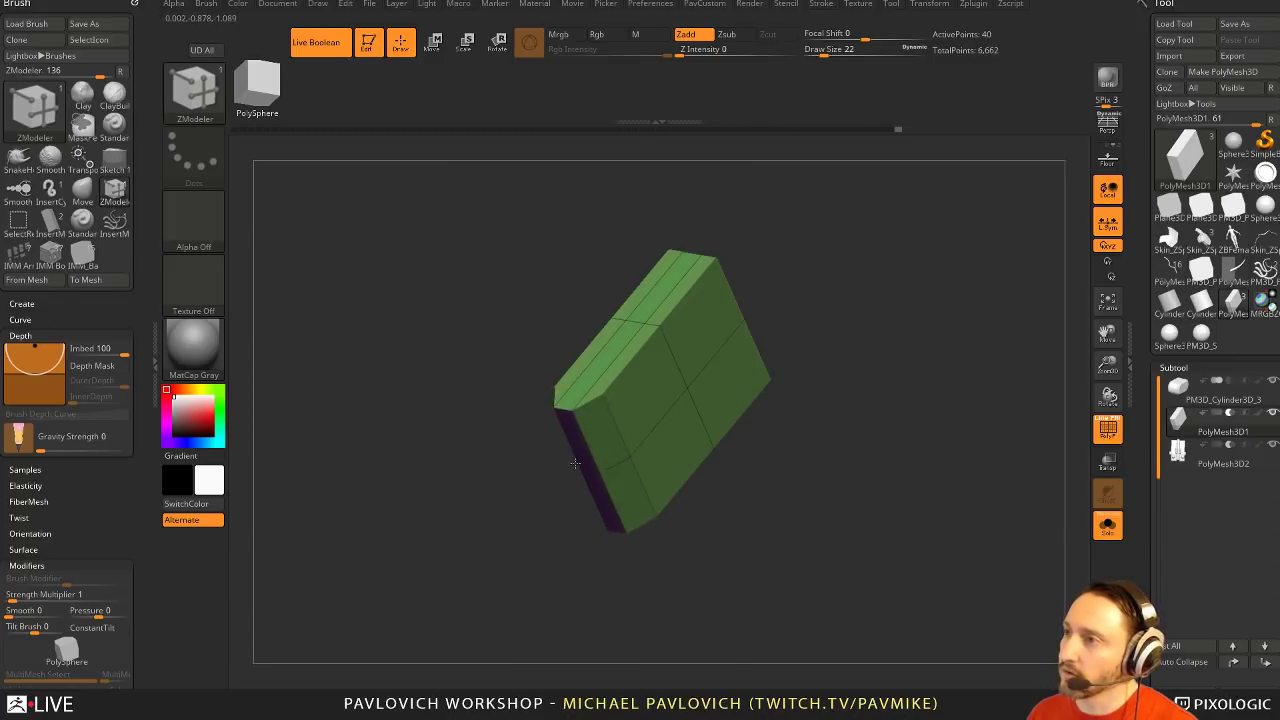
{"action": "left_click_drag", "start_coordinate": [575, 463], "coordinate": [577, 462]}
{"action": "left_click_drag", "start_coordinate": [871, 374], "coordinate": [876, 398]}
Turn on dynamic subdivision for the bar and crease its edges by angle tolerance
{"action": "key", "text": "2"}
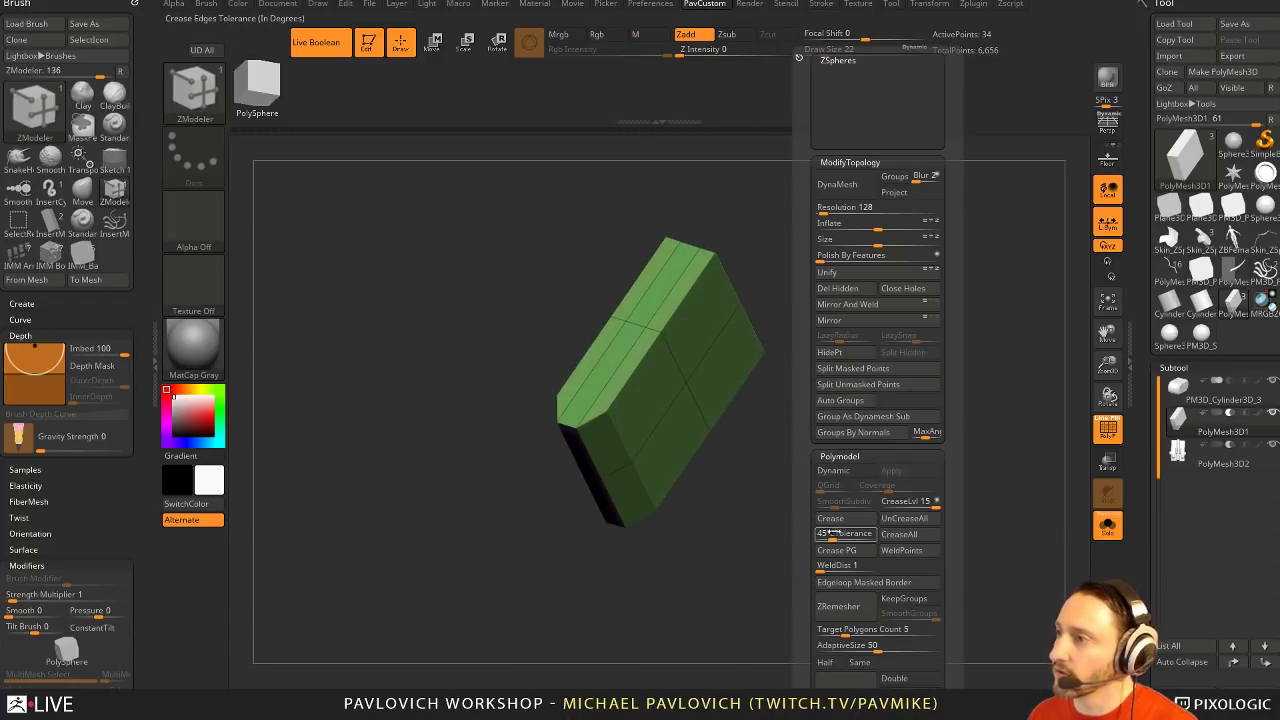
{"action": "left_click", "coordinate": [836, 470]}
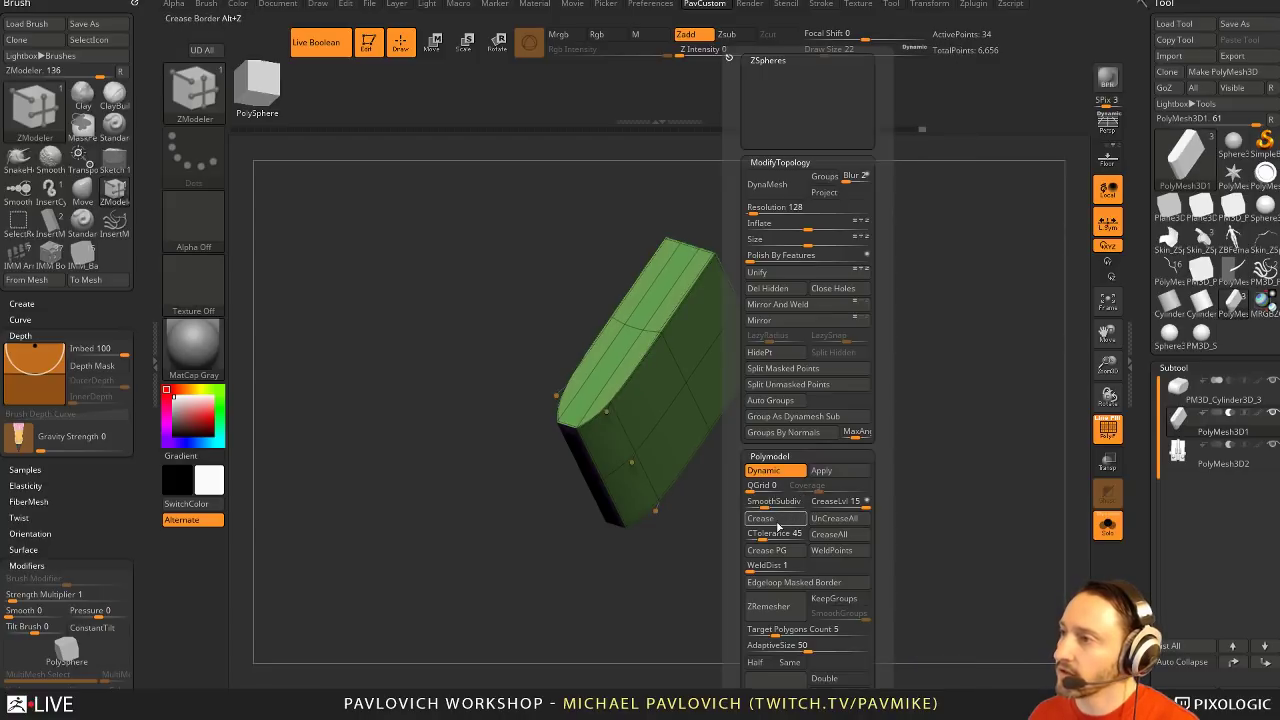
{"action": "left_click", "coordinate": [762, 520]}
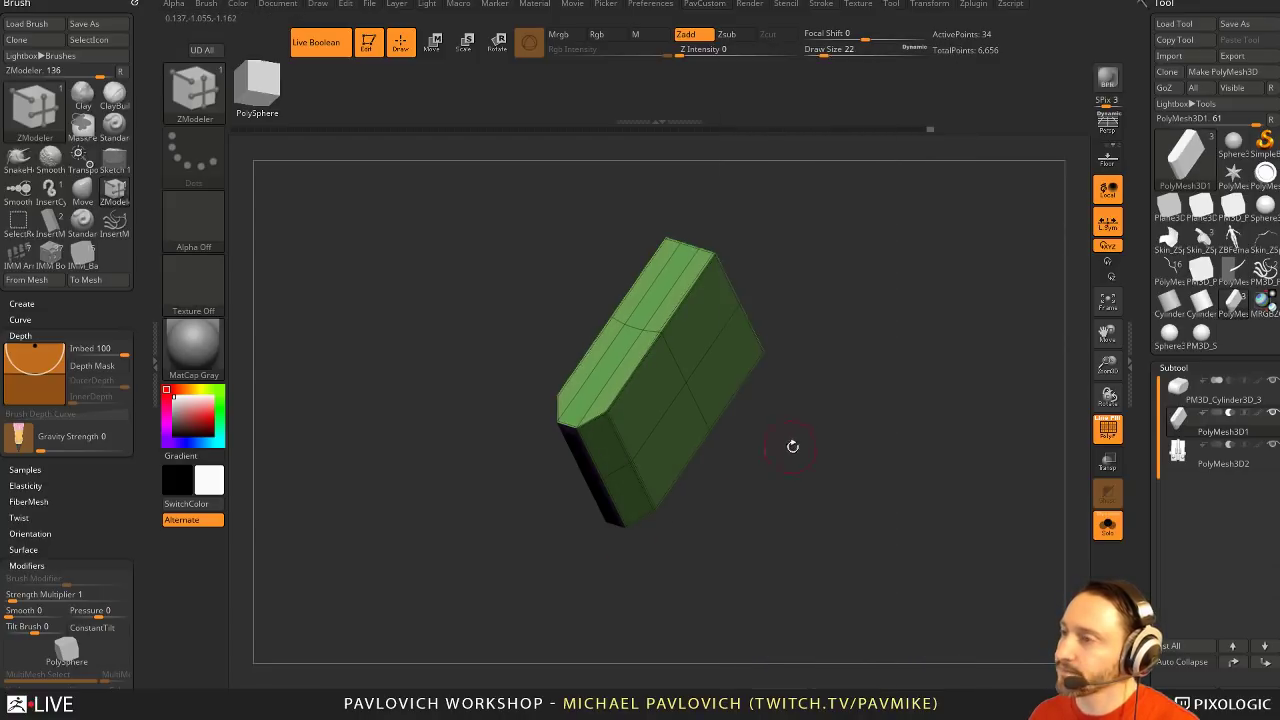
{"action": "left_click_drag", "start_coordinate": [792, 446], "coordinate": [854, 436]}
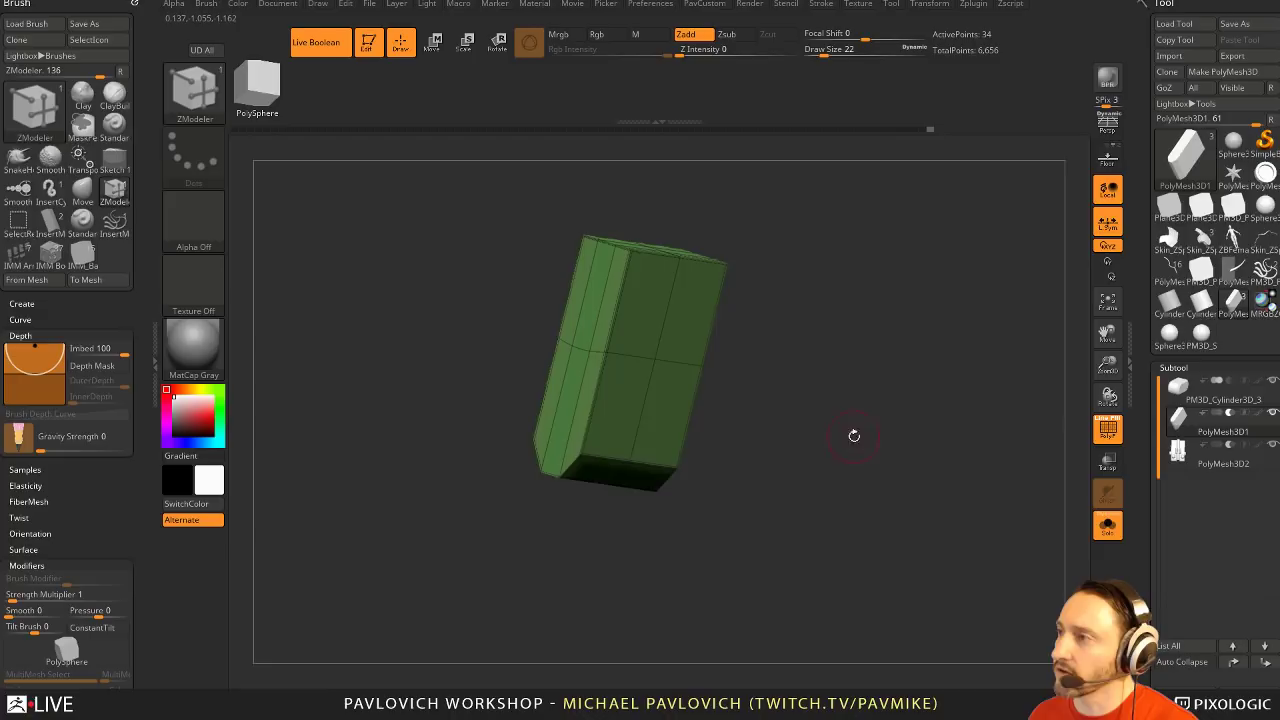
Show the whole capsule without polyframe, adjust the bar's fit between the screws with the gizmo, and isolate the bar again
{"action": "left_click", "coordinate": [1114, 533]}
{"action": "left_click", "coordinate": [1107, 437]}
{"action": "left_click_drag", "start_coordinate": [937, 283], "coordinate": [946, 368]}
{"action": "key", "text": "w"}
{"action": "left_click_drag", "start_coordinate": [634, 403], "coordinate": [650, 370]}
{"action": "mouse_move", "coordinate": [980, 206]}
{"action": "left_mouse_down"}
{"action": "mouse_move", "coordinate": [971, 200]}
{"action": "mouse_move", "coordinate": [975, 215]}
{"action": "left_mouse_up"}
{"action": "key", "text": "q"}
{"action": "left_click", "coordinate": [1107, 525]}
{"action": "left_click_drag", "start_coordinate": [909, 340], "coordinate": [940, 423]}
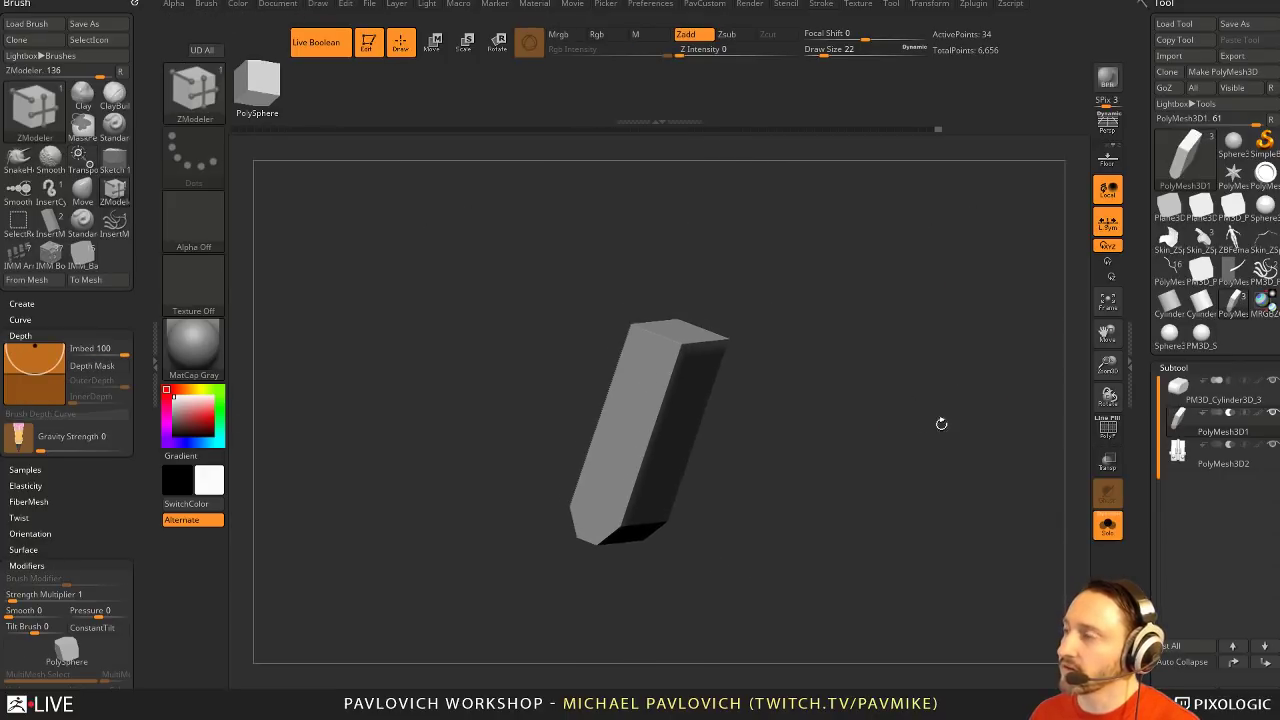
Show the polyframe, group the polygons of the bar's end face and inset them with the ZModeler Inset action
{"action": "left_click", "coordinate": [1092, 427]}
{"action": "left_click_drag", "start_coordinate": [1089, 425], "coordinate": [1009, 433]}
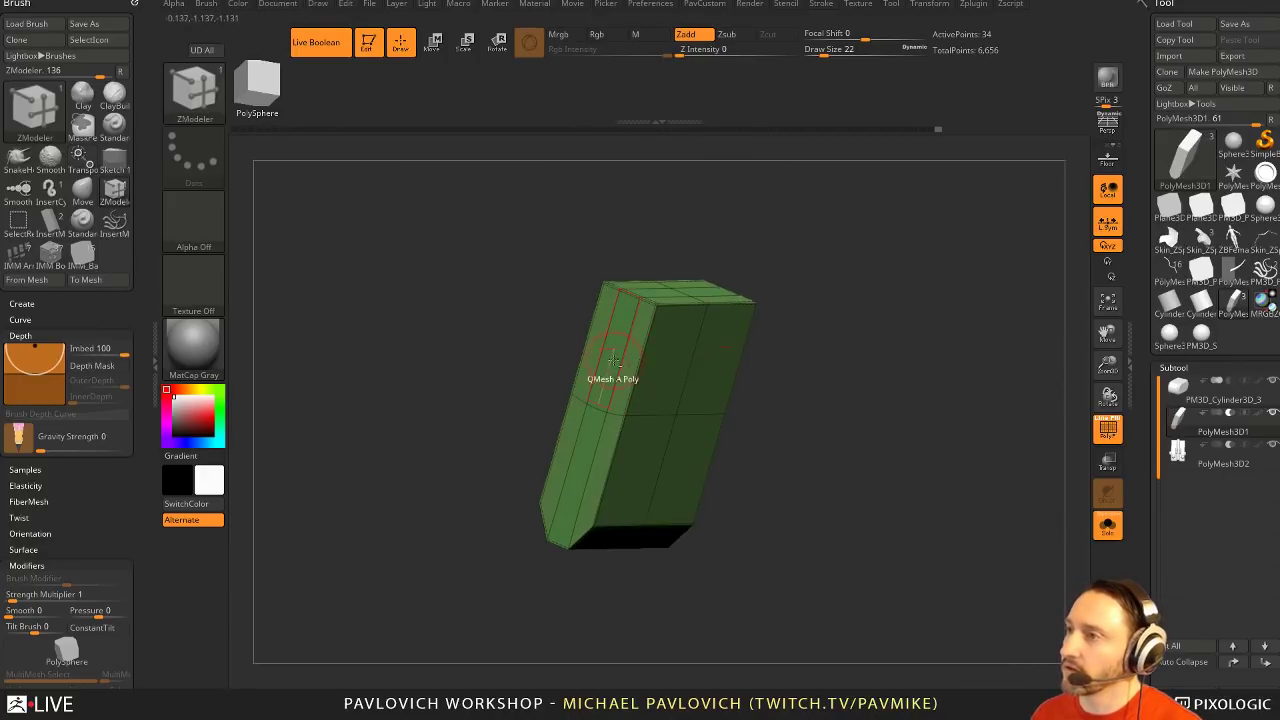
{"action": "mouse_move", "coordinate": [594, 356]}
{"action": "left_mouse_down", "text": "alt"}
{"action": "mouse_move", "coordinate": [584, 455]}
{"action": "mouse_move", "coordinate": [600, 462]}
{"action": "left_mouse_up", "text": "alt"}
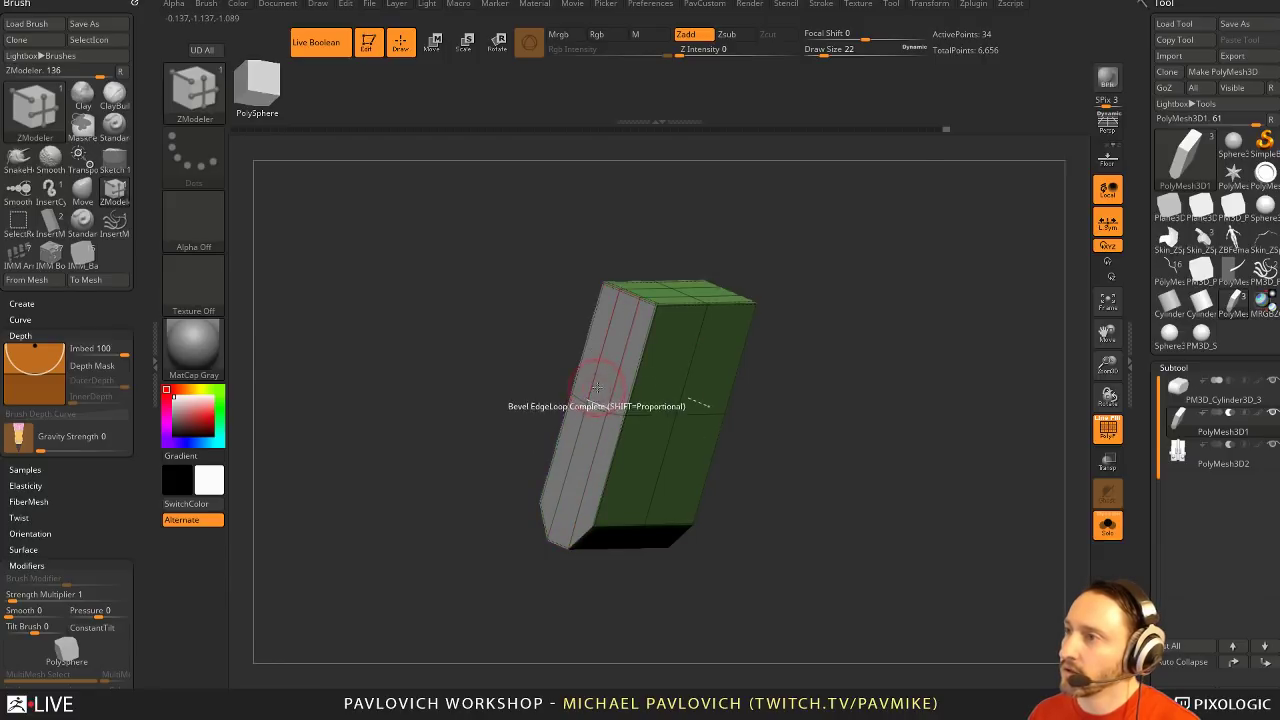
{"action": "key", "text": "space"}
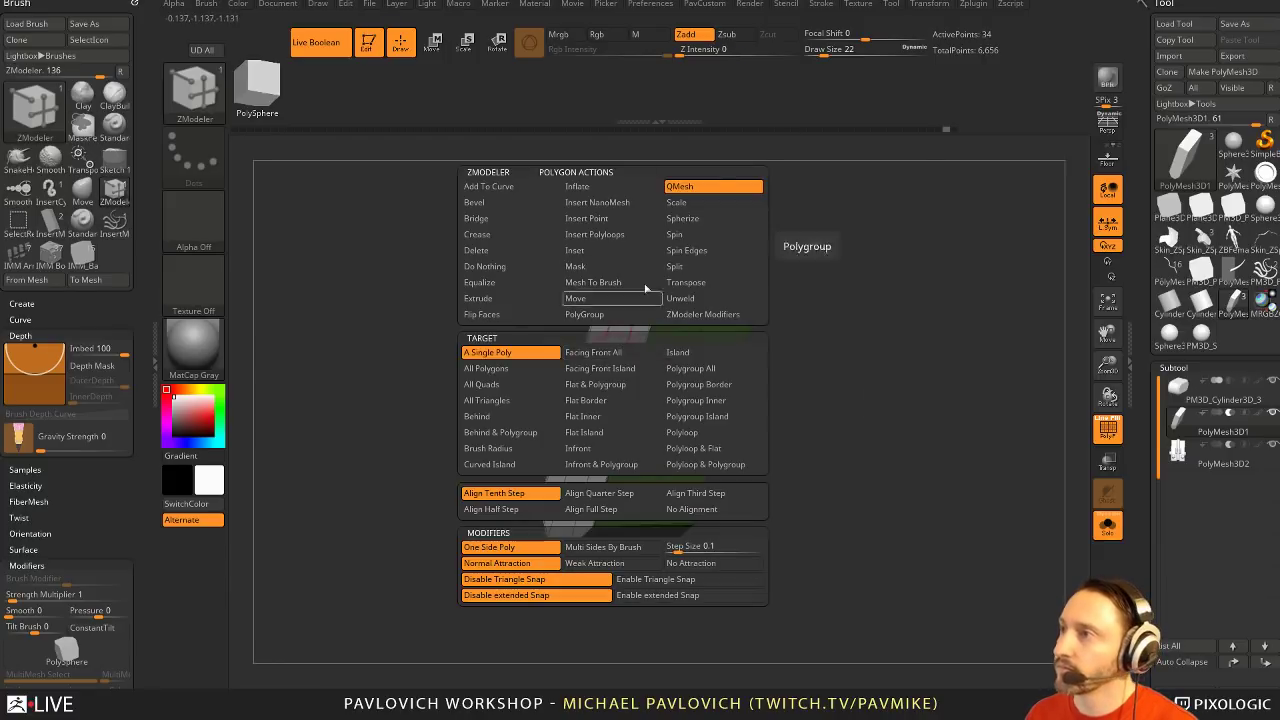
{"action": "left_click", "coordinate": [663, 363]}
{"action": "left_click_drag", "start_coordinate": [611, 358], "coordinate": [597, 365]}
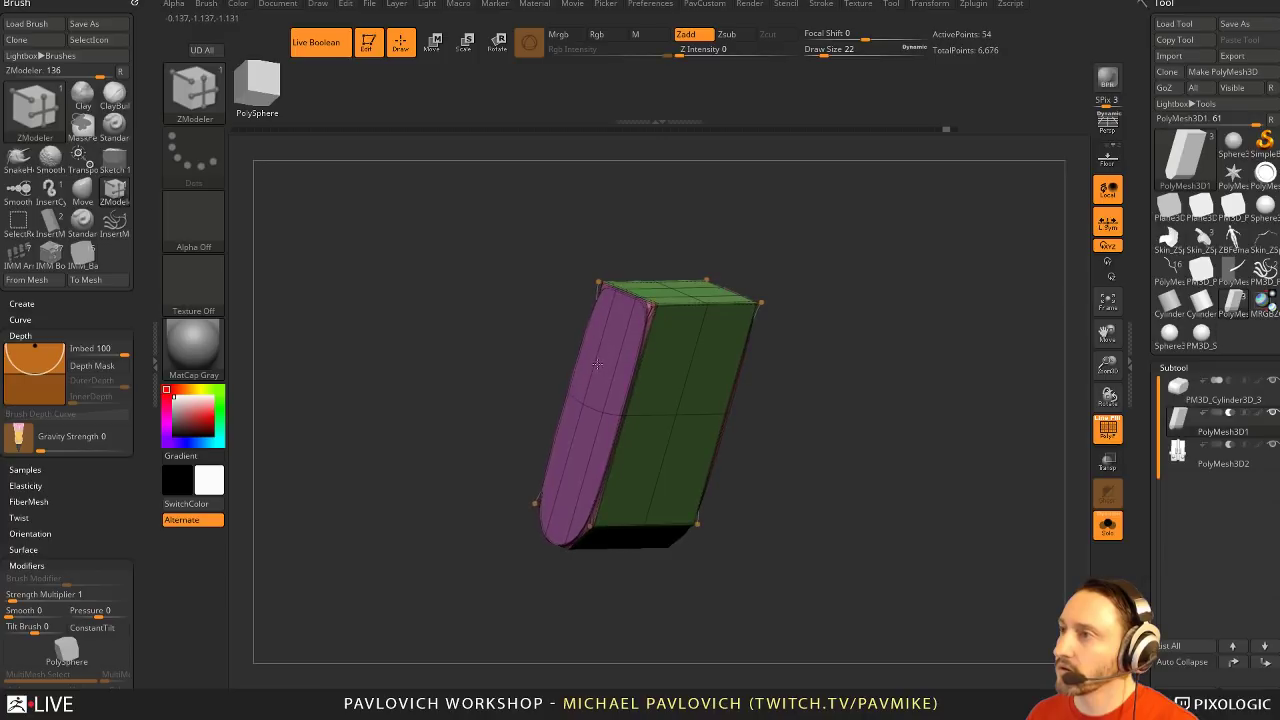
Crease the inset bar's edges using a crease tolerance of 29
{"action": "key", "text": "grave"}
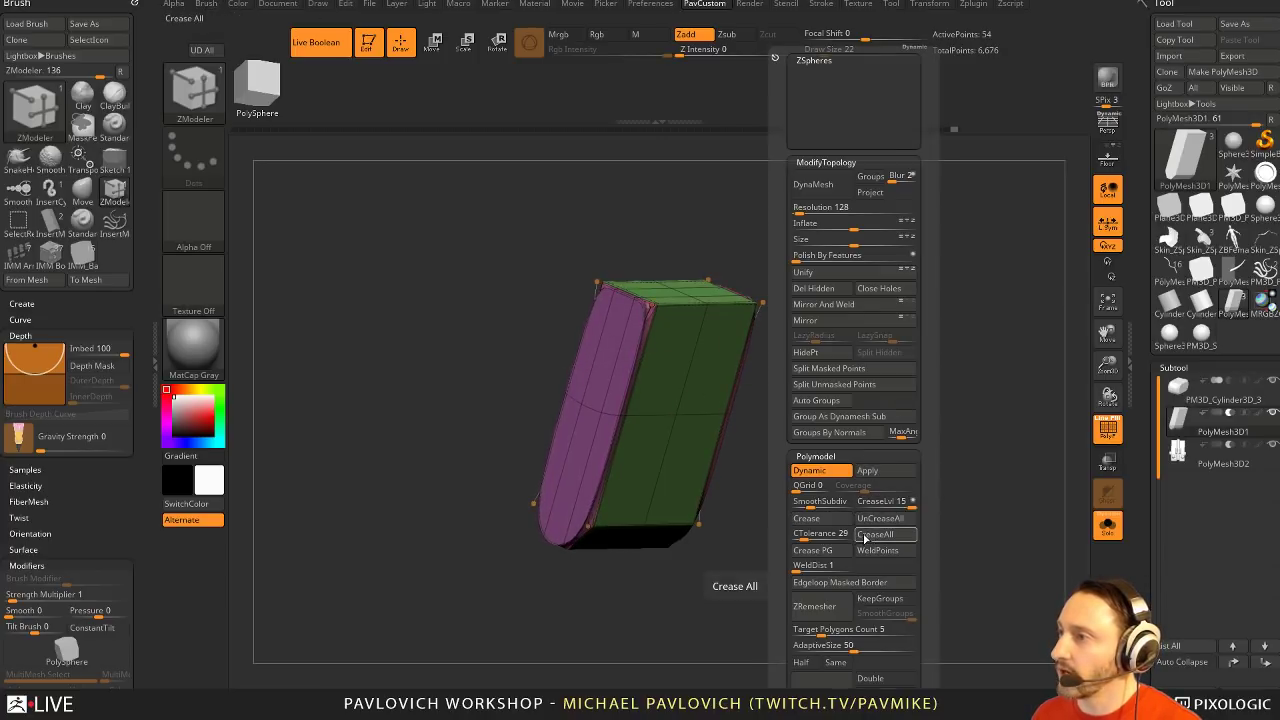
{"action": "key", "text": "alt+a"}
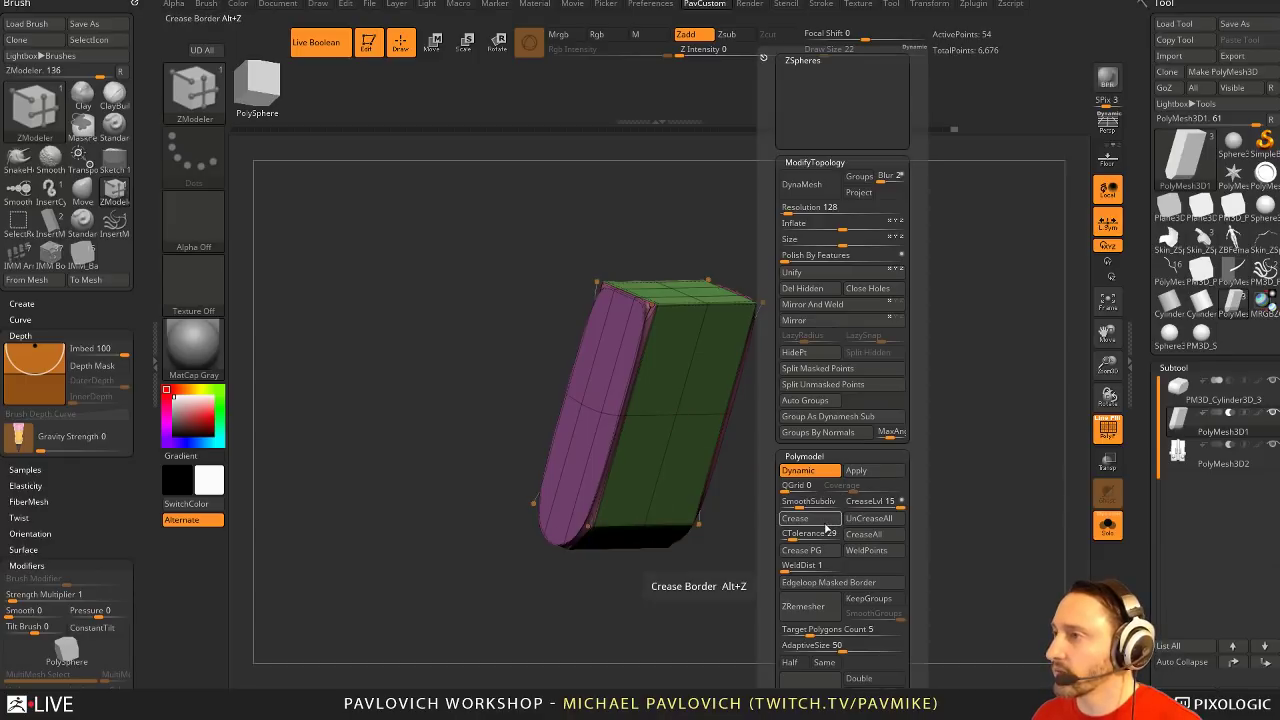
{"action": "left_click", "coordinate": [823, 520]}
{"action": "right_click_drag", "start_coordinate": [622, 466], "coordinate": [811, 441]}
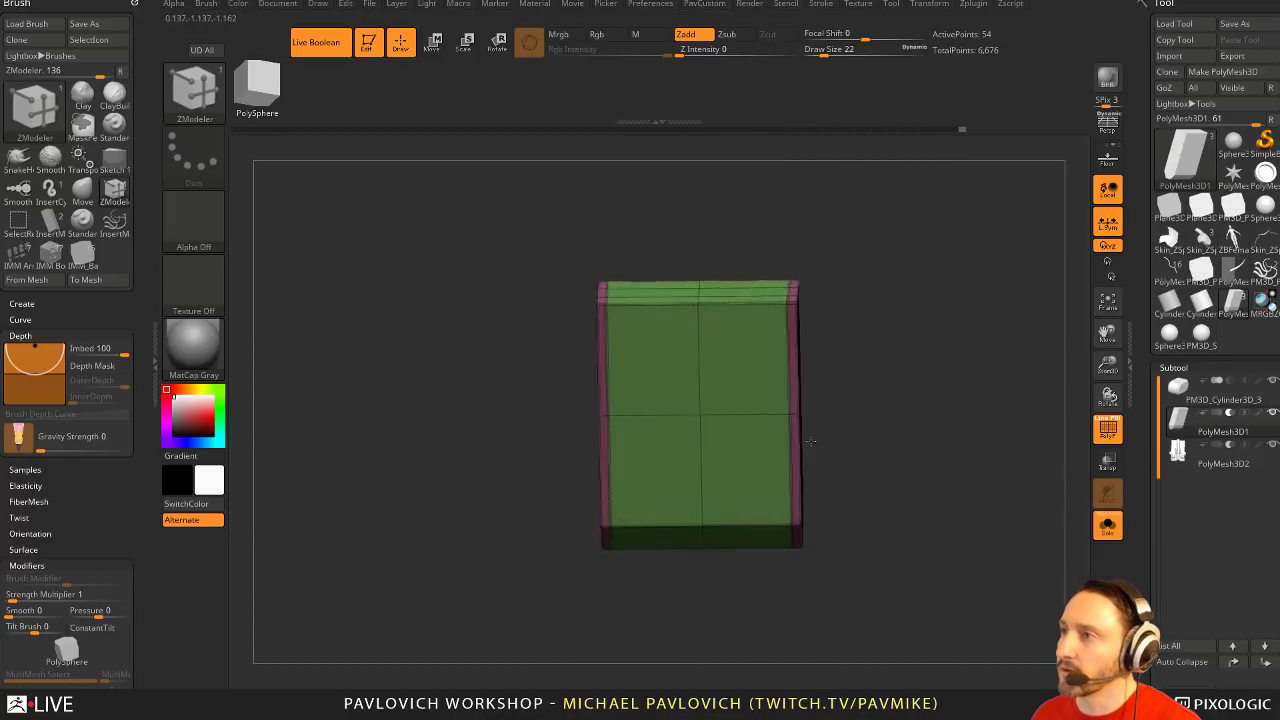
{"action": "left_click_drag", "start_coordinate": [810, 440], "coordinate": [593, 404]}
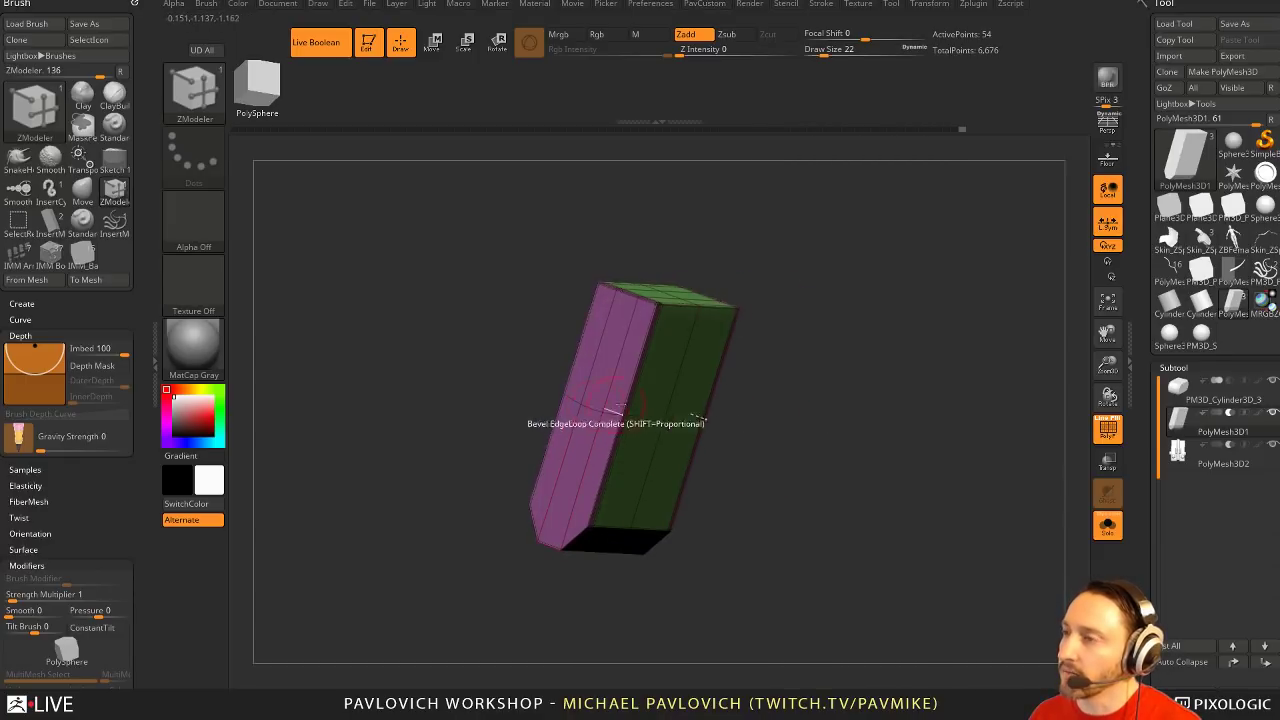
Mask everything except the inset end faces and scale them with the gizmo to chamfer the bar's ends
{"action": "key", "text": "w"}
{"action": "left_click", "coordinate": [581, 398], "text": "ctrl"}
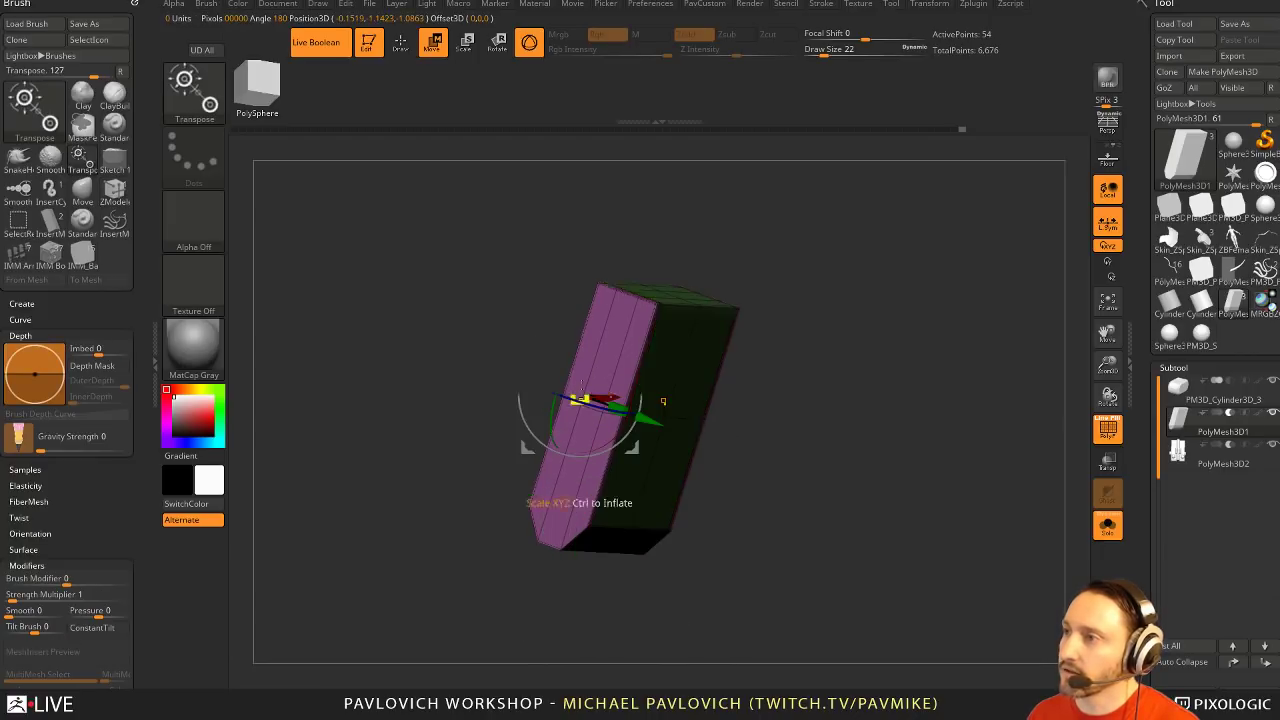
{"action": "left_click_drag", "start_coordinate": [777, 343], "coordinate": [742, 347]}
{"action": "left_click", "coordinate": [565, 290]}
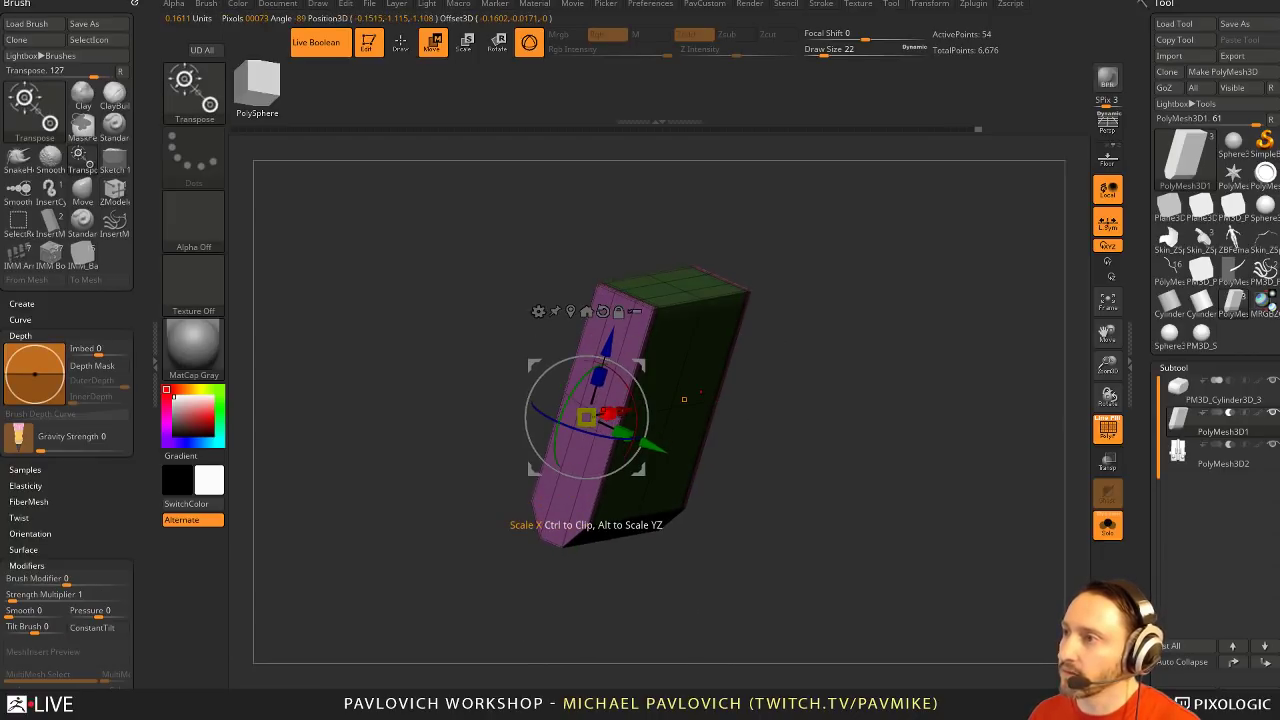
{"action": "mouse_move", "coordinate": [627, 436]}
{"action": "left_mouse_down"}
{"action": "mouse_move", "coordinate": [592, 398]}
{"action": "mouse_move", "coordinate": [596, 417]}
{"action": "left_mouse_up"}
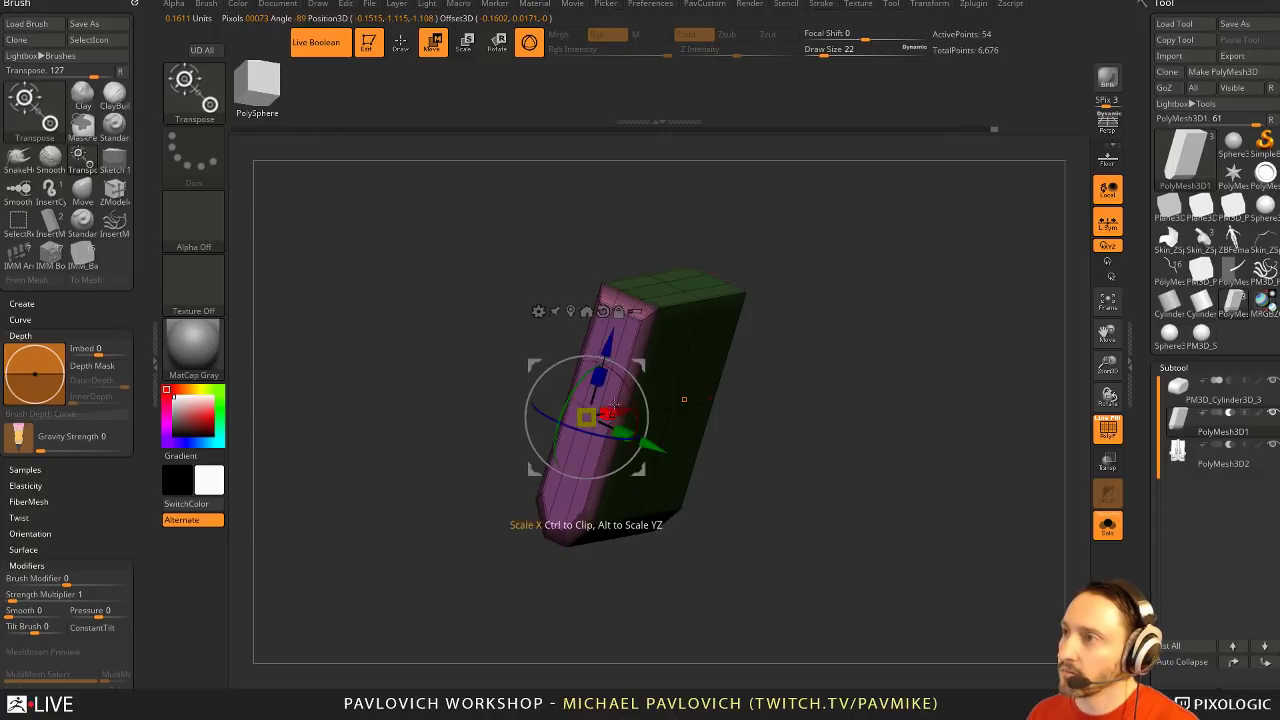
{"action": "key", "text": "q"}
{"action": "mouse_move", "coordinate": [884, 372]}
{"action": "left_mouse_down"}
{"action": "mouse_move", "coordinate": [856, 387]}
{"action": "mouse_move", "coordinate": [860, 346]}
{"action": "left_mouse_up"}
{"action": "key", "text": "w"}
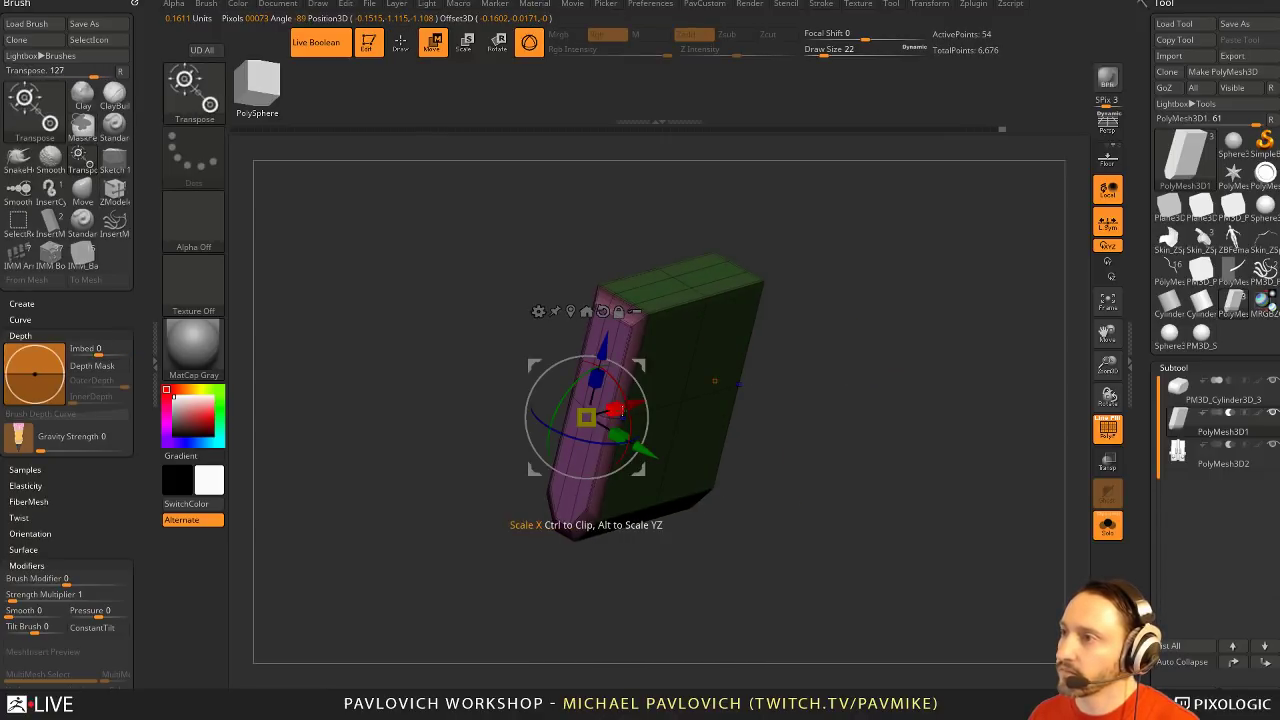
{"action": "left_click_drag", "start_coordinate": [606, 421], "coordinate": [630, 409]}
{"action": "key", "text": "q"}
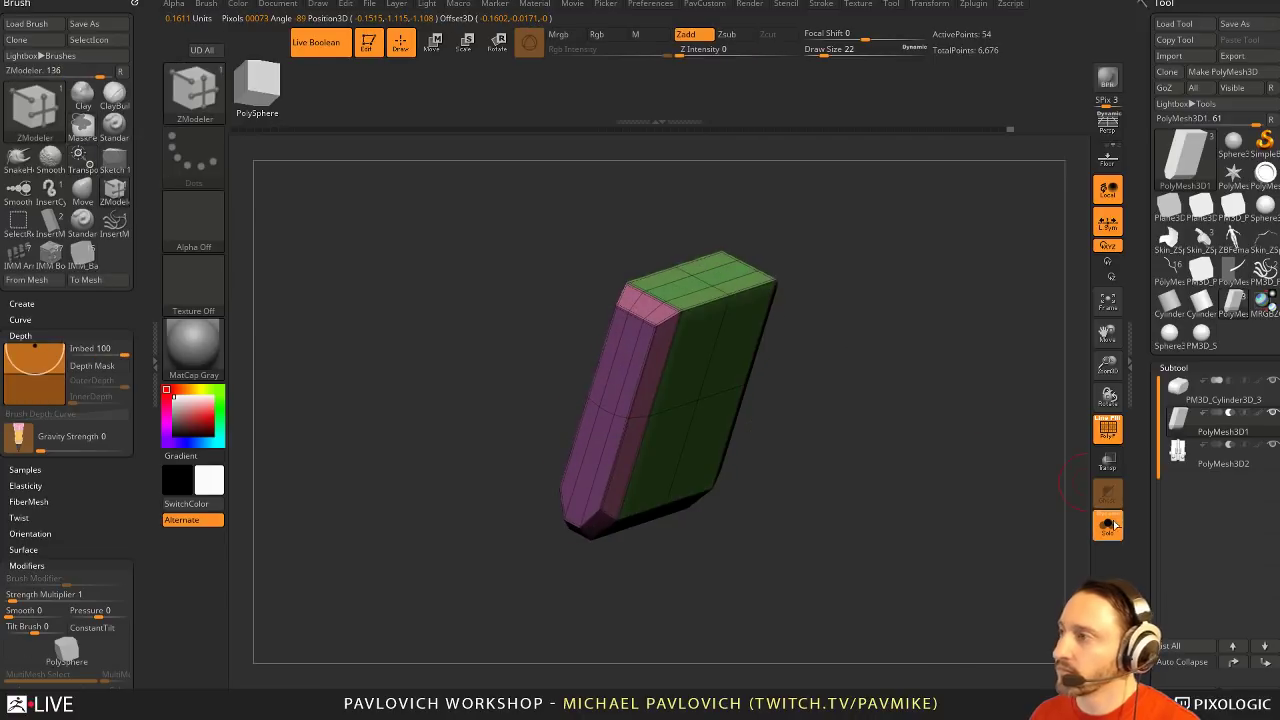
Show the whole capsule without polyframe, centre the gizmo on the bar and shorten the bar along X
{"action": "left_click", "coordinate": [1108, 525]}
{"action": "left_click", "coordinate": [1105, 432]}
{"action": "left_click_drag", "start_coordinate": [971, 363], "coordinate": [955, 425]}
{"action": "key", "text": "w"}
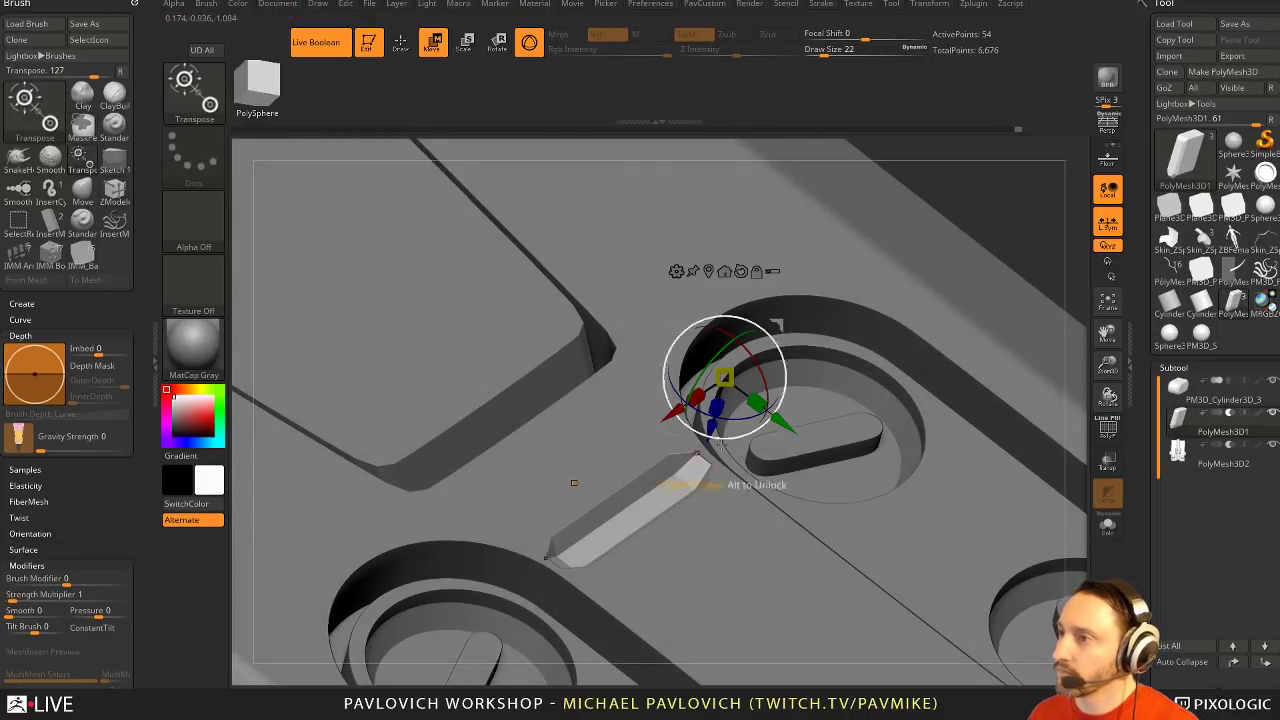
{"action": "left_click", "coordinate": [724, 271]}
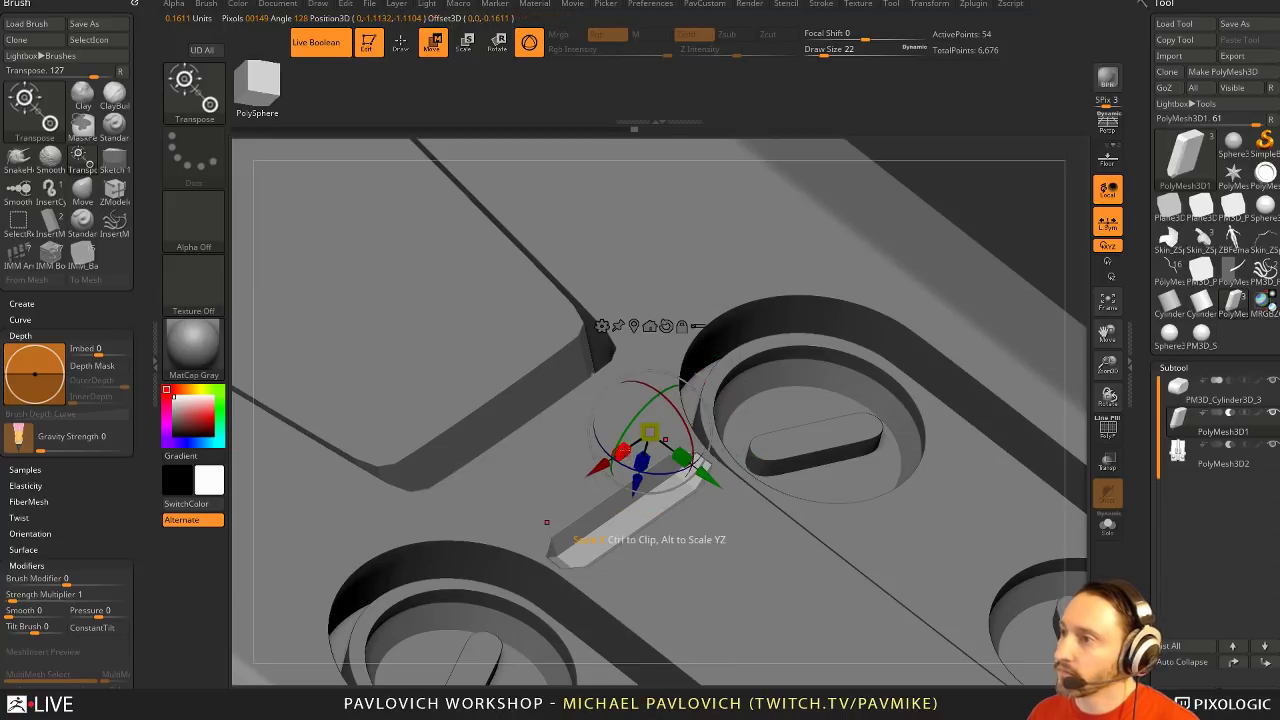
{"action": "left_click_drag", "start_coordinate": [623, 450], "coordinate": [635, 443]}
{"action": "key", "text": "q"}
Show the ArrayMesh settings for the bar and turn Array Mesh on
{"action": "mouse_move", "coordinate": [925, 335]}
{"action": "right_mouse_down", "text": "ctrl"}
{"action": "mouse_move", "coordinate": [935, 207]}
{"action": "mouse_move", "coordinate": [997, 257]}
{"action": "mouse_move", "coordinate": [810, 262]}
{"action": "right_mouse_up", "text": "ctrl"}
{"action": "right_click_drag", "start_coordinate": [957, 262], "coordinate": [937, 306]}
{"action": "right_click_drag", "start_coordinate": [937, 306], "coordinate": [908, 223]}
{"action": "right_click_drag", "start_coordinate": [880, 365], "coordinate": [886, 443]}
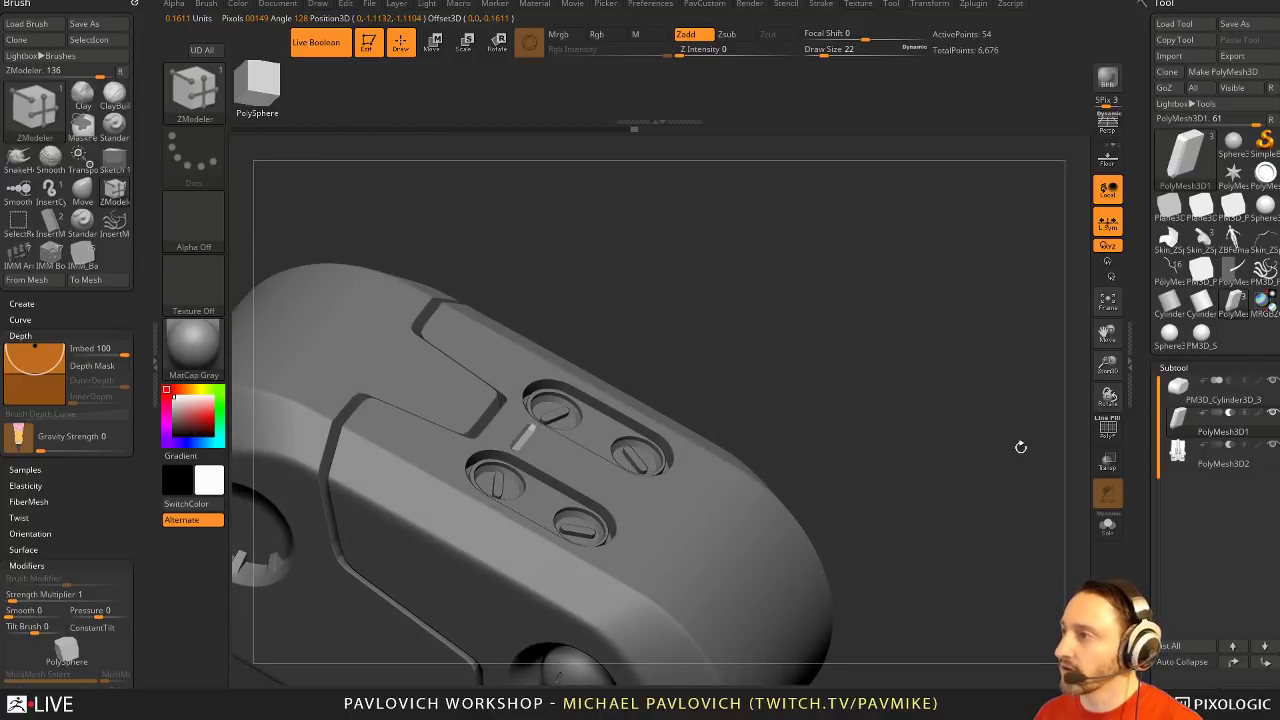
{"action": "left_click_drag", "start_coordinate": [1136, 479], "coordinate": [1136, 253]}
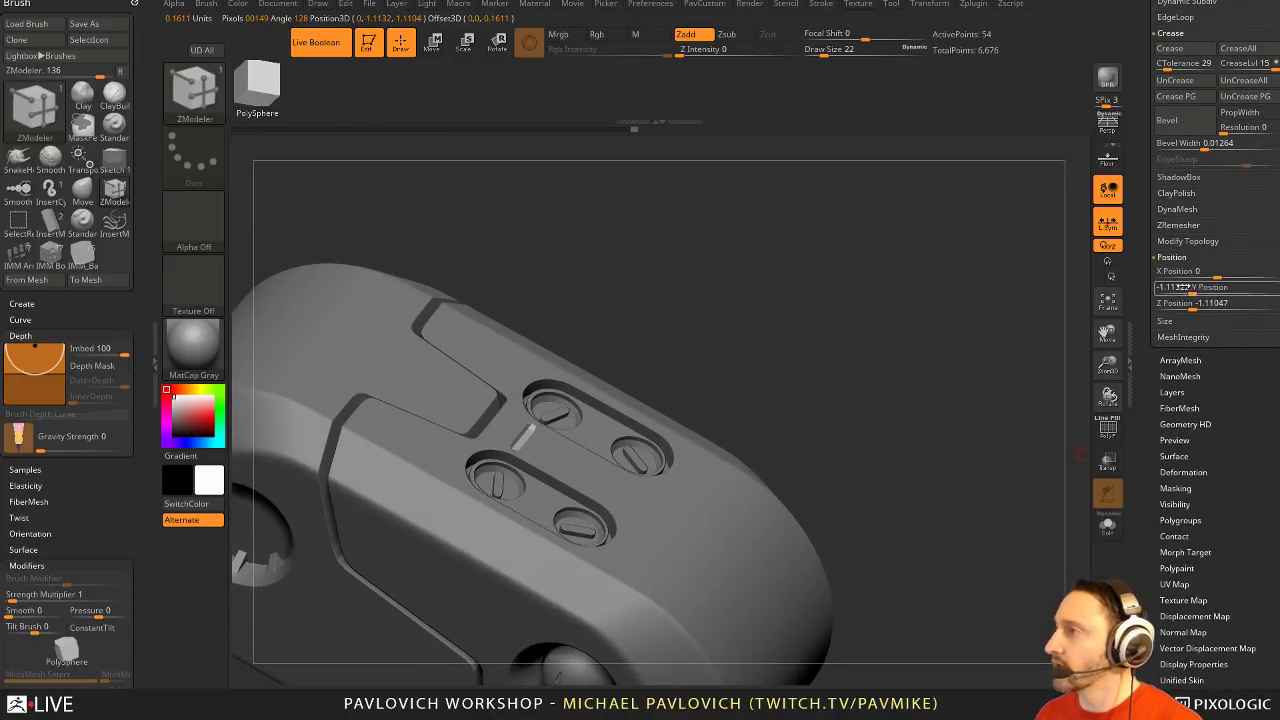
{"action": "left_click", "coordinate": [1181, 361]}
{"action": "left_click", "coordinate": [1181, 407]}
Offset the array's second bar copy along Z with the transpose line, well past the slotted screws
{"action": "right_click_drag", "start_coordinate": [1043, 489], "coordinate": [1013, 441], "text": "alt"}
{"action": "key", "text": "w"}
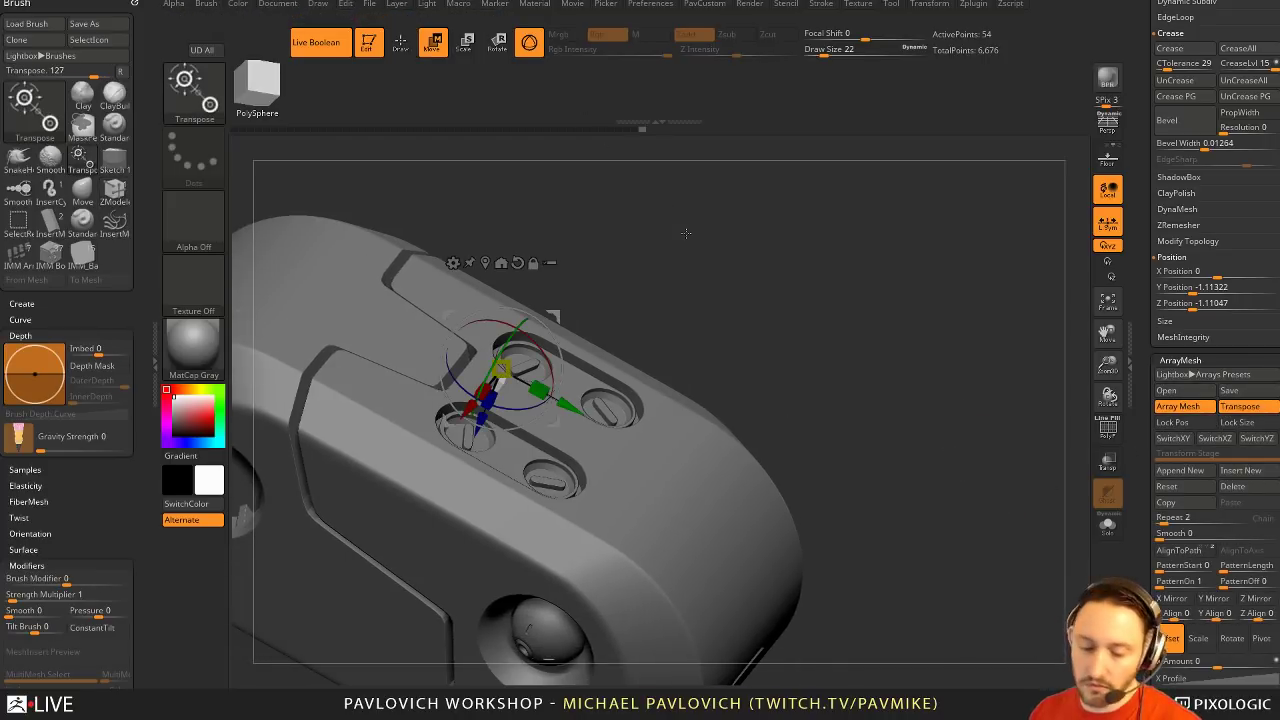
{"action": "key", "text": "y"}
{"action": "right_click_drag", "start_coordinate": [676, 246], "coordinate": [752, 346]}
{"action": "left_click_drag", "start_coordinate": [514, 368], "coordinate": [541, 365]}
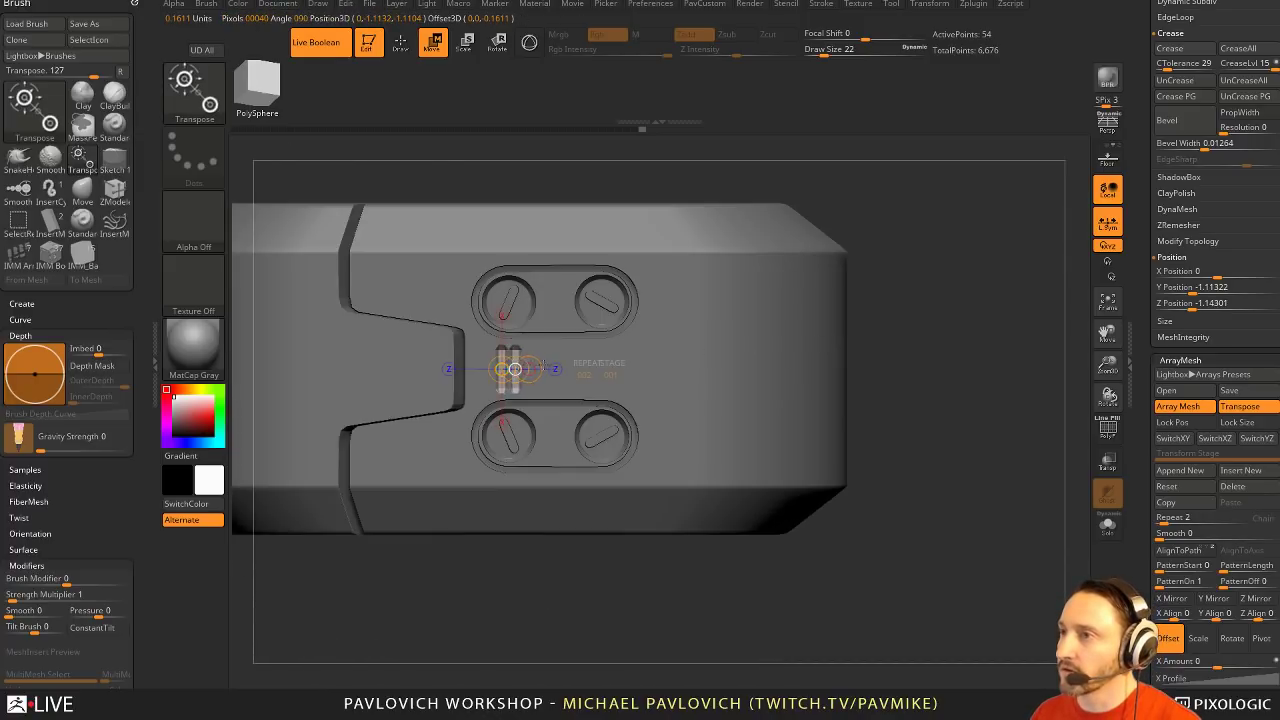
{"action": "left_click_drag", "start_coordinate": [842, 341], "coordinate": [984, 353]}
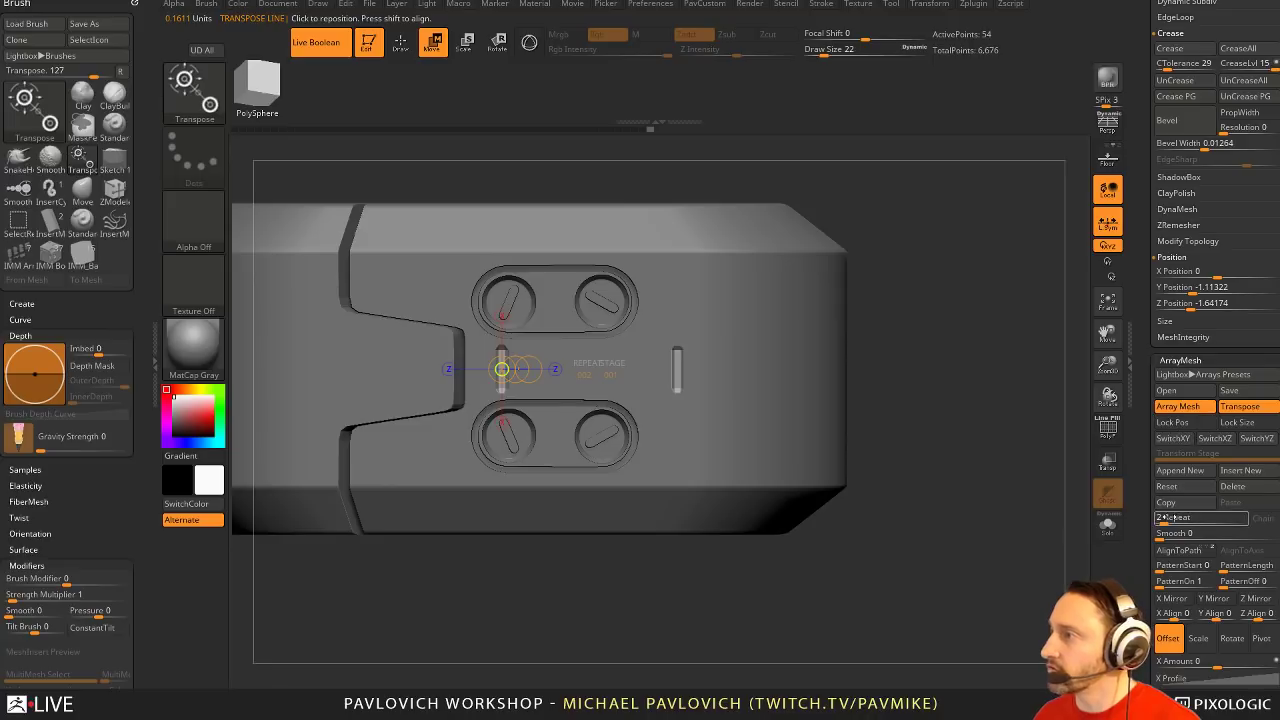
Try a denser array of 19 bars with changed spacing, undo the spacing change and set Repeat to 9
{"action": "left_click_drag", "start_coordinate": [1168, 518], "coordinate": [1181, 518]}
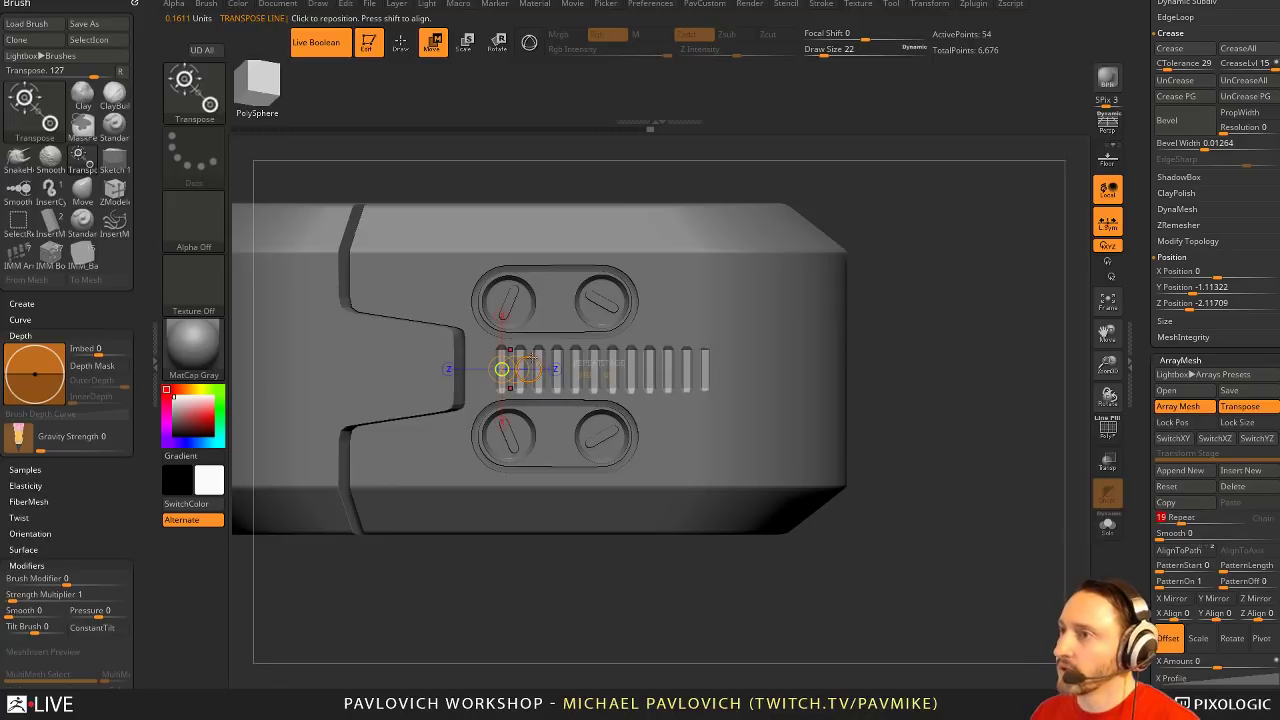
{"action": "left_click_drag", "start_coordinate": [529, 367], "coordinate": [930, 395]}
{"action": "key", "text": "ctrl+z"}
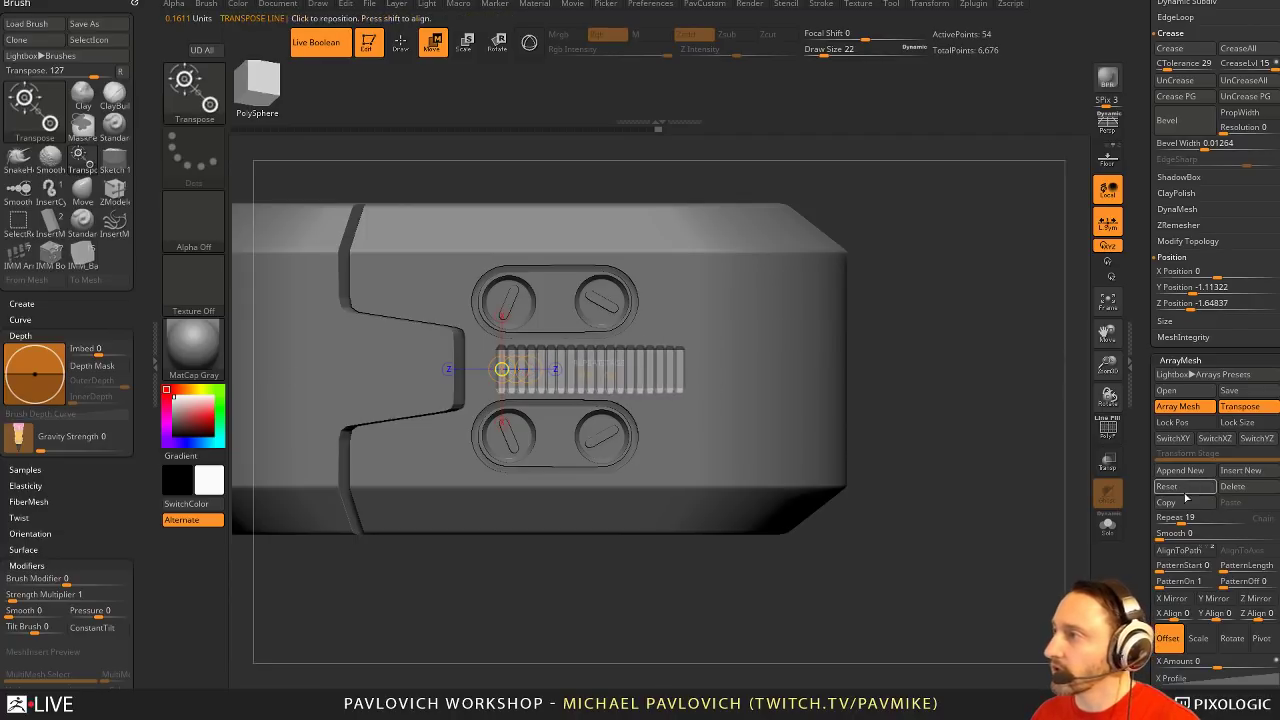
{"action": "left_click_drag", "start_coordinate": [1179, 521], "coordinate": [1174, 521]}
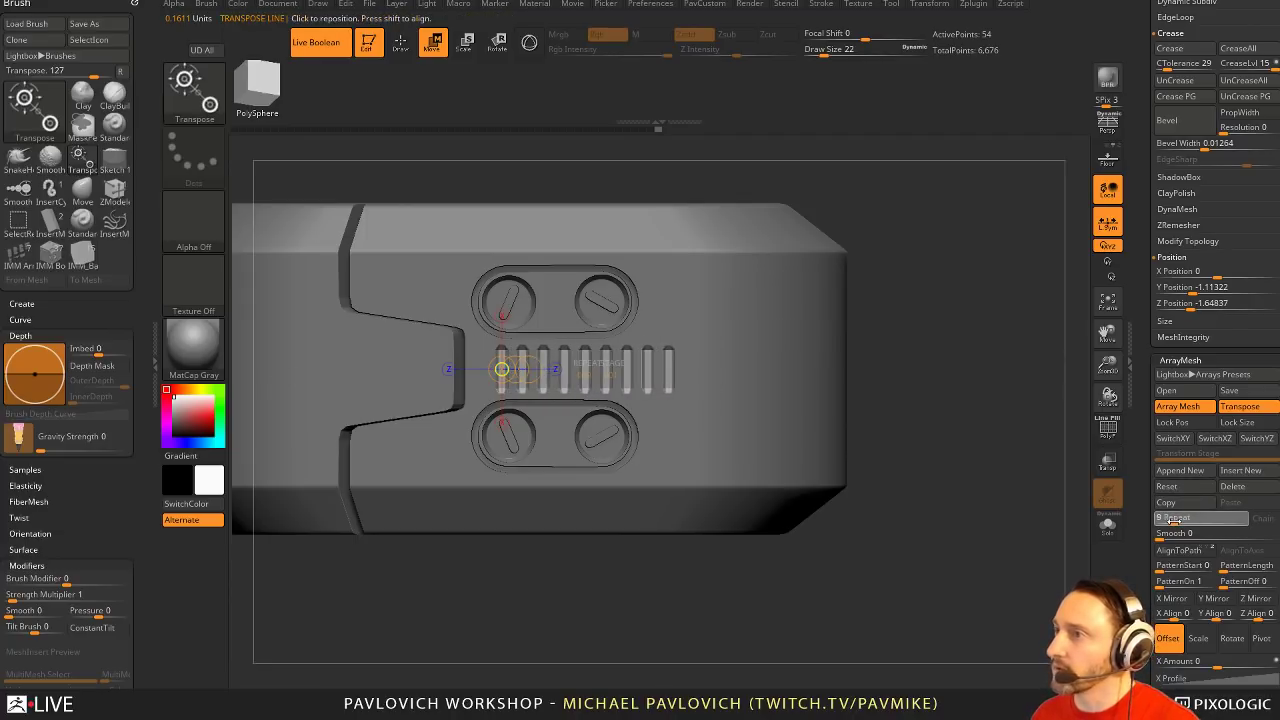
Isolate the arrayed bar with its polyframe shown and turn Array Mesh off to edit the single bar
{"action": "key", "text": "q"}
{"action": "mouse_move", "coordinate": [935, 466]}
{"action": "left_mouse_down"}
{"action": "mouse_move", "coordinate": [952, 343]}
{"action": "mouse_move", "coordinate": [913, 452]}
{"action": "left_mouse_up"}
{"action": "left_click", "coordinate": [1114, 522]}
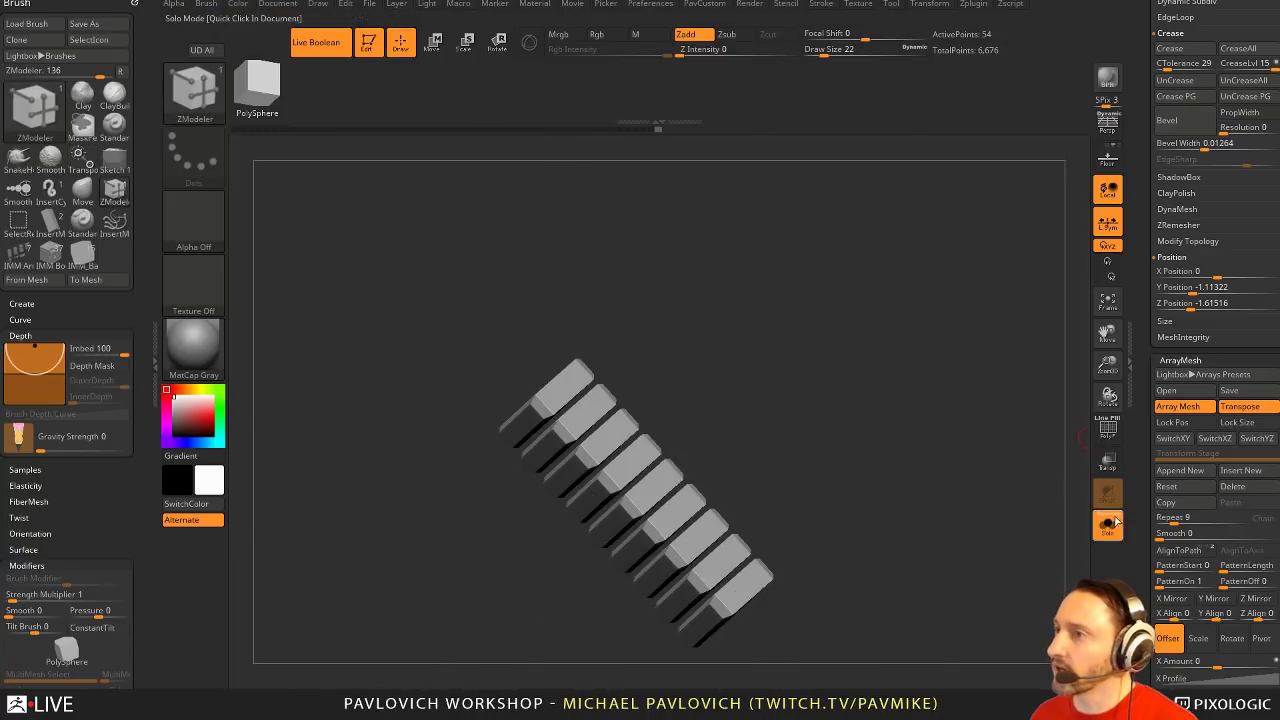
{"action": "left_click", "coordinate": [1108, 428]}
{"action": "left_click_drag", "start_coordinate": [1011, 391], "coordinate": [984, 424]}
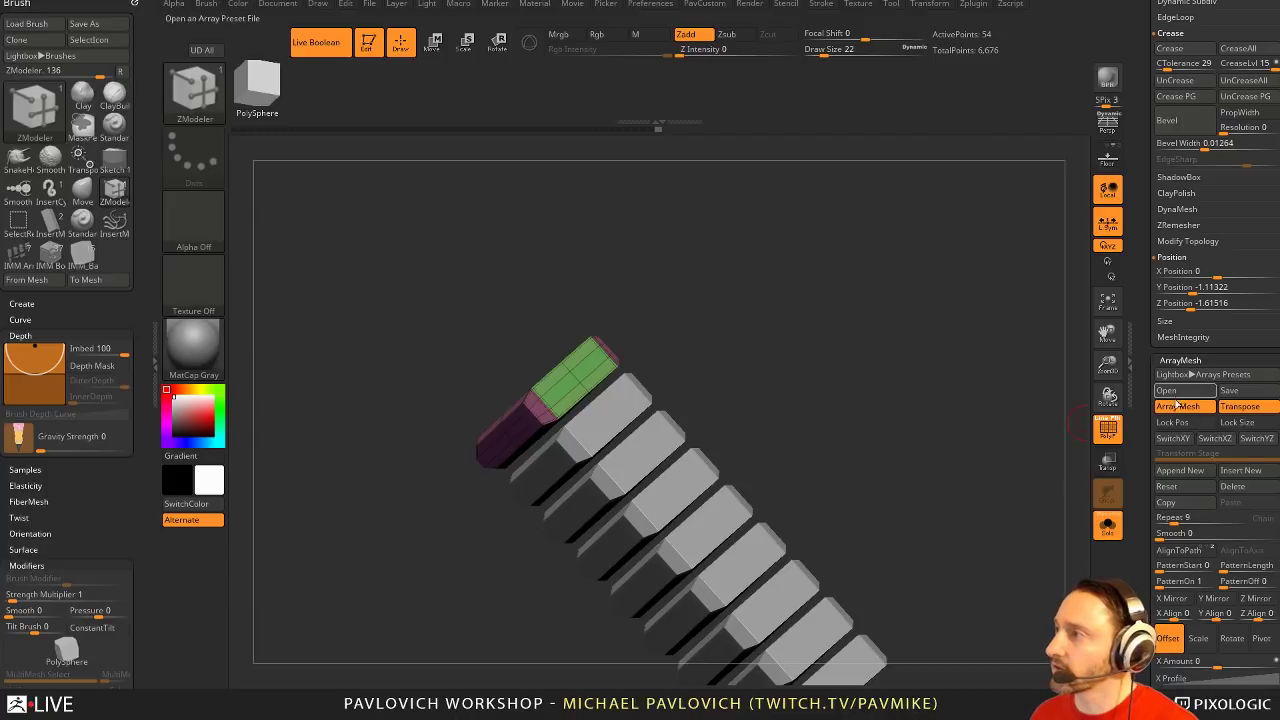
{"action": "left_click", "coordinate": [1175, 406]}
{"action": "mouse_move", "coordinate": [934, 380]}
{"action": "left_mouse_down"}
{"action": "mouse_move", "coordinate": [886, 283]}
{"action": "mouse_move", "coordinate": [958, 293]}
{"action": "mouse_move", "coordinate": [806, 271]}
{"action": "mouse_move", "coordinate": [745, 282]}
{"action": "mouse_move", "coordinate": [774, 303]}
{"action": "mouse_move", "coordinate": [768, 283]}
{"action": "mouse_move", "coordinate": [785, 285]}
{"action": "left_mouse_up"}
Try QMesh with the Polygroup All target on the chamfered faces, and undo back to the bar before its inset
{"action": "key", "text": "ctrl+shift"}
{"action": "right_click", "coordinate": [608, 345]}
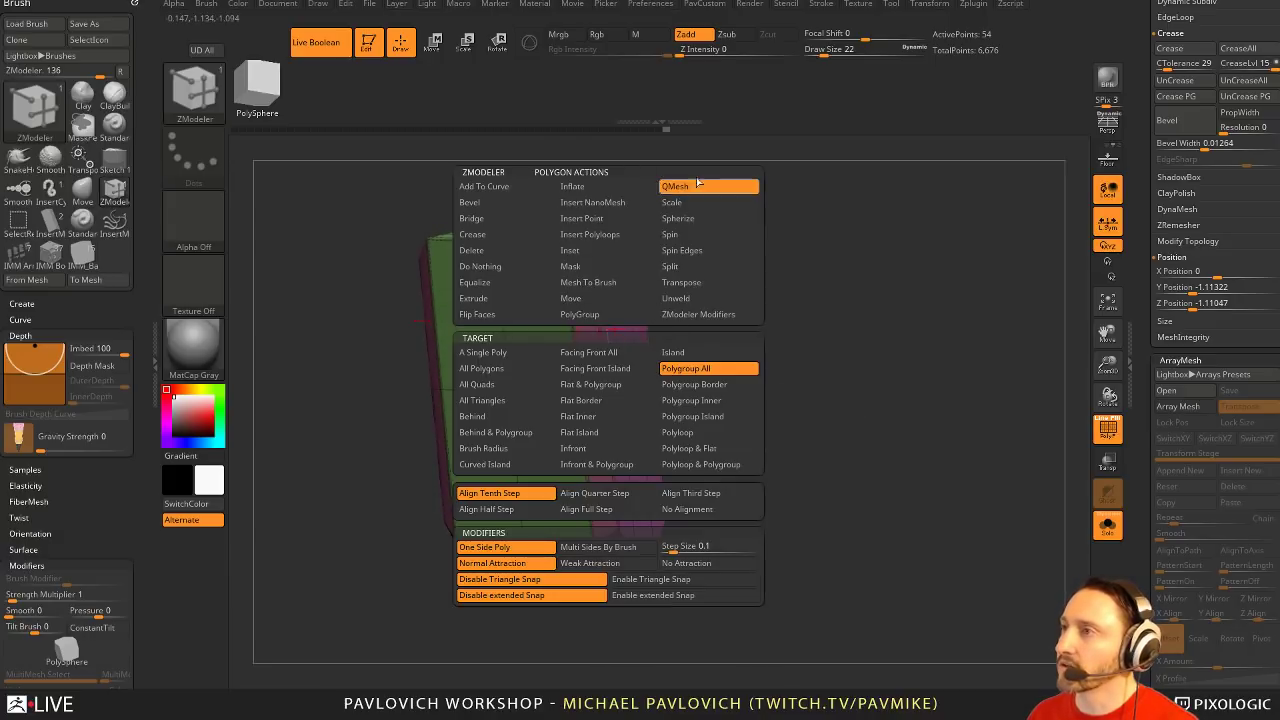
{"action": "left_click_drag", "start_coordinate": [622, 367], "coordinate": [589, 349]}
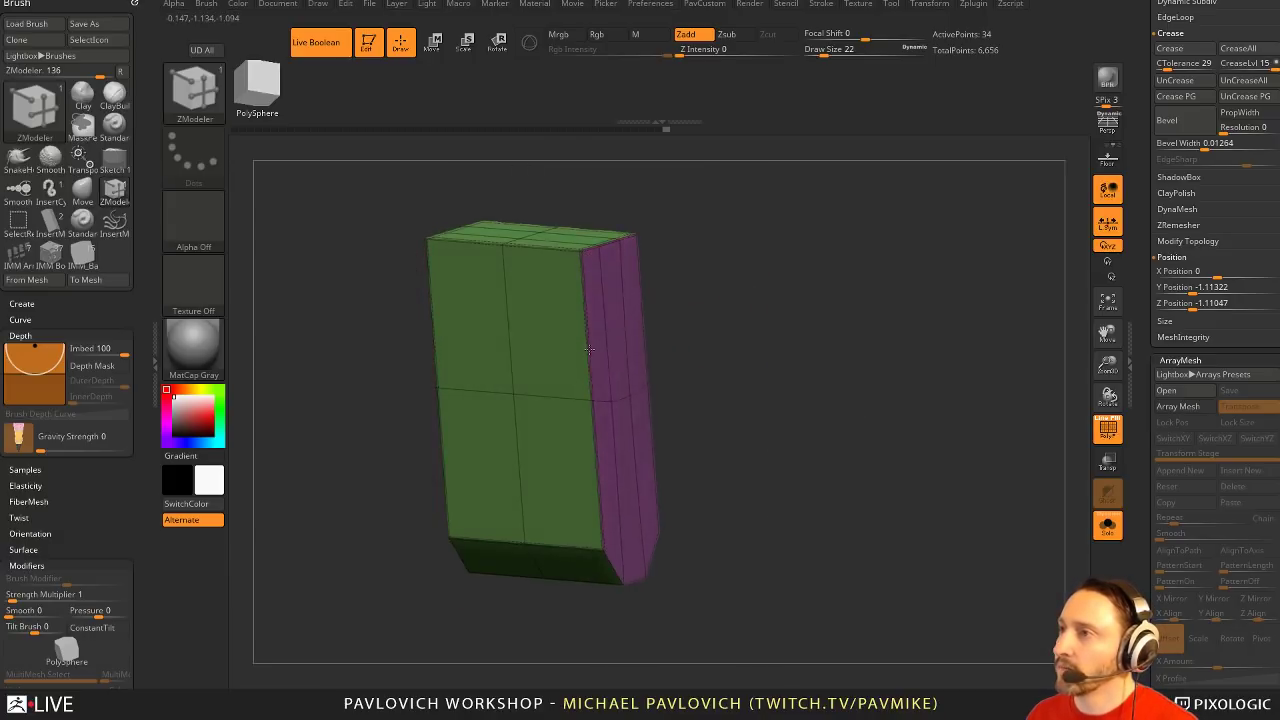
{"action": "key", "text": "ctrl+z"}
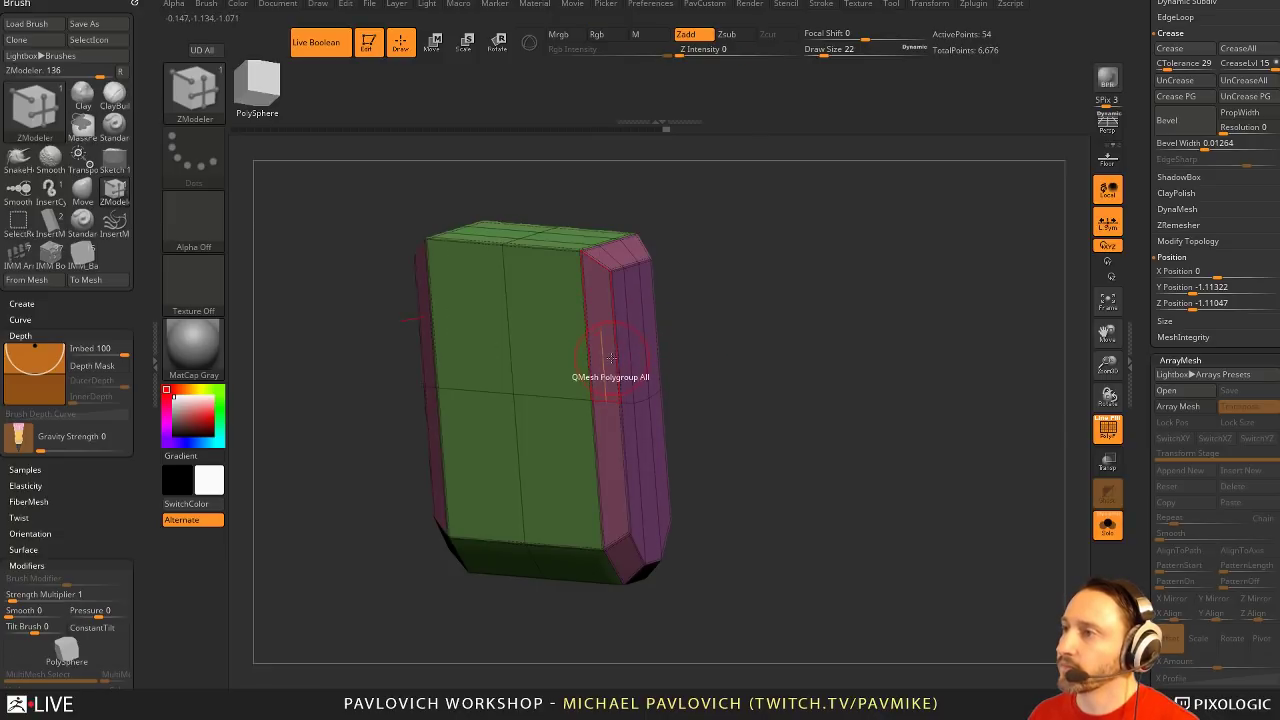
{"action": "mouse_move", "coordinate": [617, 355]}
{"action": "left_mouse_down"}
{"action": "mouse_move", "coordinate": [599, 352]}
{"action": "mouse_move", "coordinate": [622, 354]}
{"action": "left_mouse_up"}
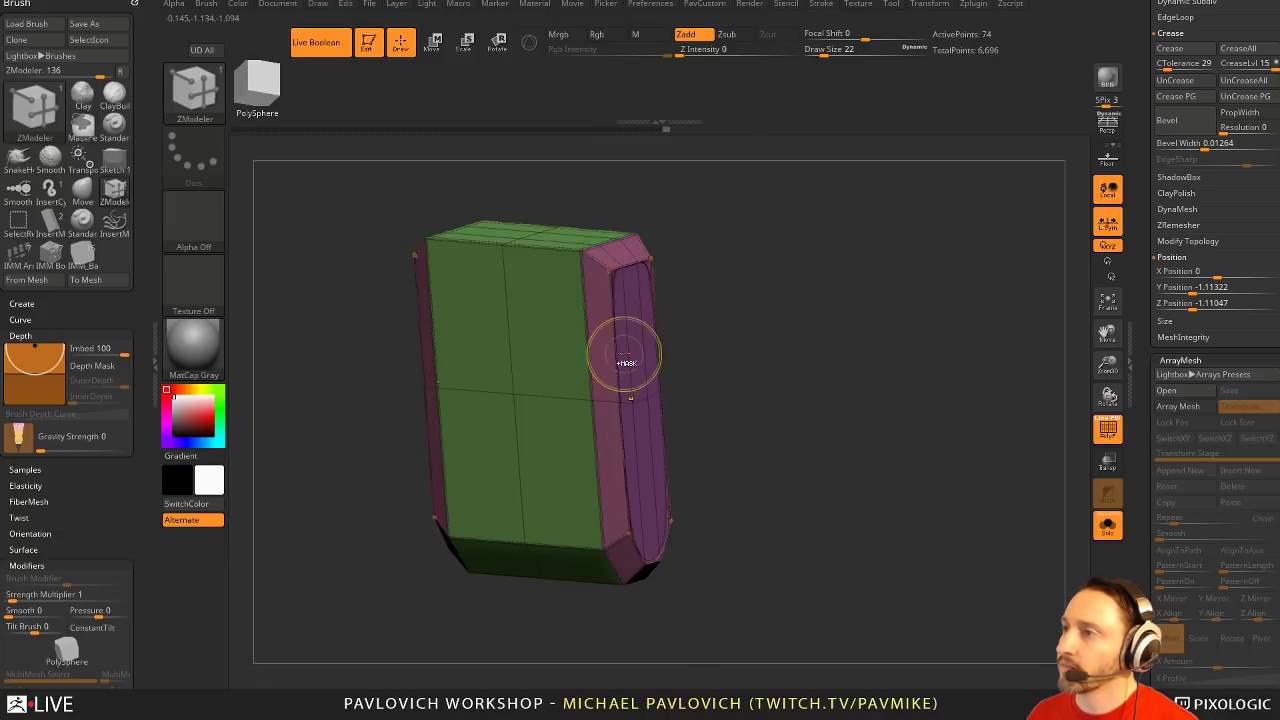
{"action": "key", "text": "ctrl+z"}
{"action": "key", "text": "ctrl+z"}
Straighten the bulging side faces of the bar with the ClipCurve brush
{"action": "left_click_drag", "start_coordinate": [690, 308], "coordinate": [708, 295], "text": "shift"}
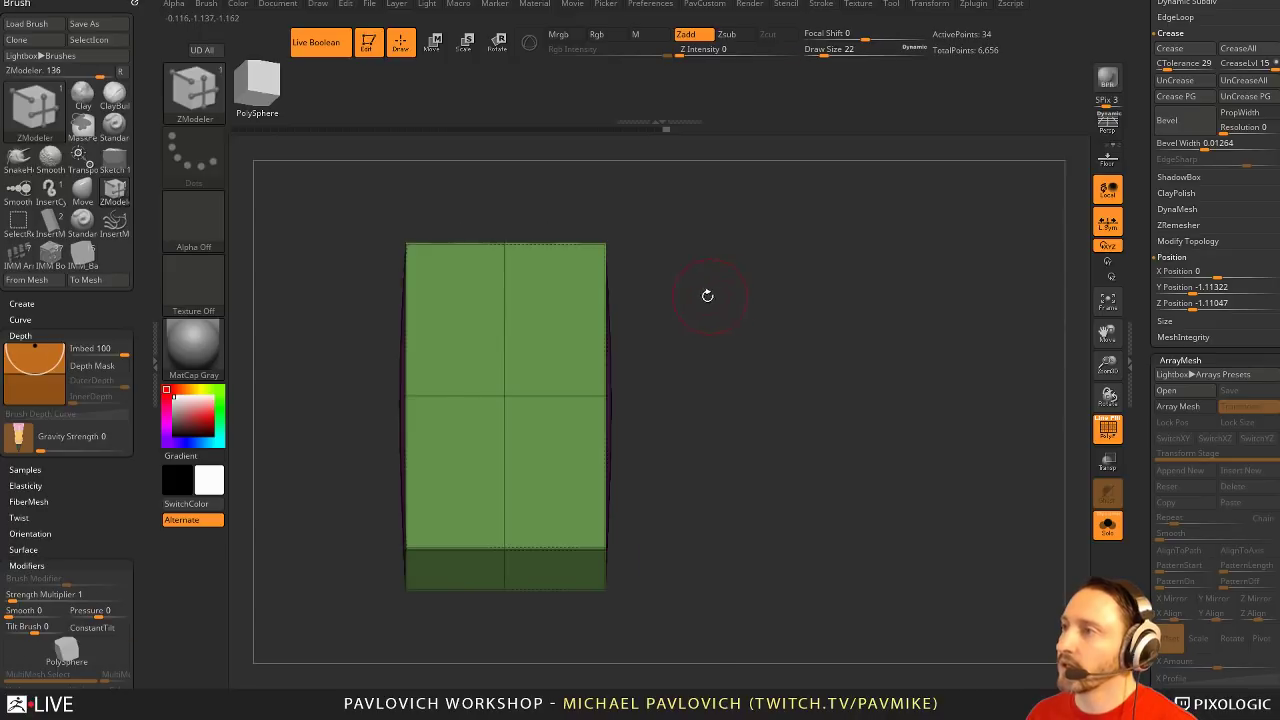
{"action": "left_click", "coordinate": [194, 115], "text": "ctrl+shift"}
{"action": "left_click", "coordinate": [213, 118], "text": "ctrl+shift"}
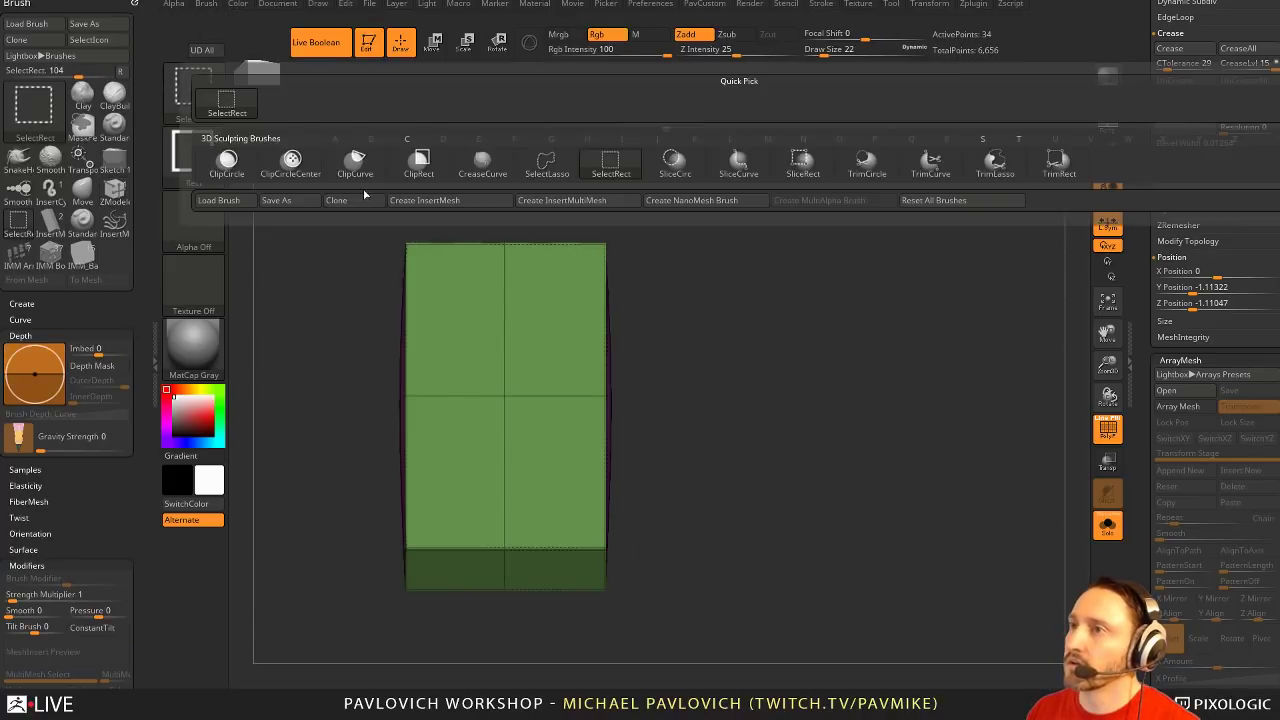
{"action": "left_click", "coordinate": [356, 168], "text": "ctrl+shift"}
{"action": "mouse_move", "coordinate": [634, 192]}
{"action": "left_mouse_down", "text": "ctrl+shift"}
{"action": "mouse_move", "coordinate": [634, 628]}
{"action": "mouse_move", "coordinate": [589, 638]}
{"action": "left_mouse_up", "text": "ctrl+shift"}
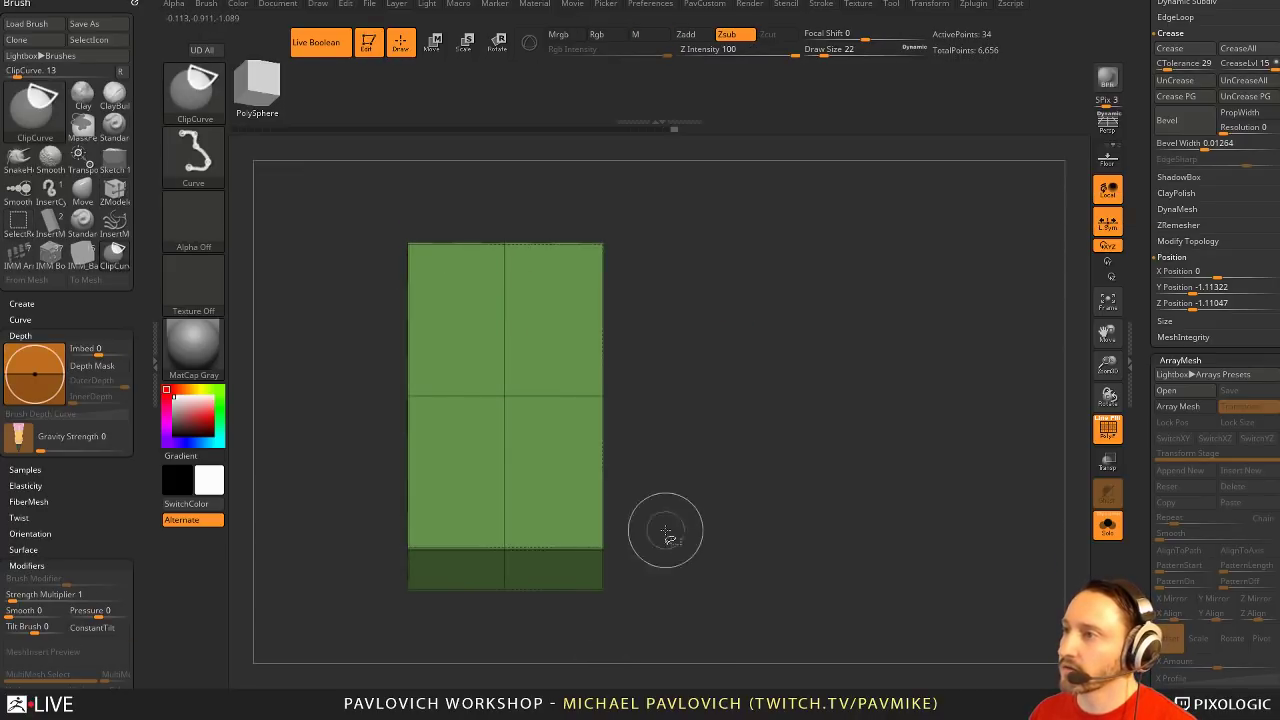
Try a ZModeler Inset on the clipped face with Polygroup All, Center And Border and Inset Region, and undo it
{"action": "mouse_move", "coordinate": [666, 534]}
{"action": "left_mouse_down"}
{"action": "mouse_move", "coordinate": [800, 400]}
{"action": "mouse_move", "coordinate": [851, 380]}
{"action": "mouse_move", "coordinate": [752, 374]}
{"action": "mouse_move", "coordinate": [765, 290]}
{"action": "left_mouse_up"}
{"action": "mouse_move", "coordinate": [597, 382]}
{"action": "left_mouse_down", "text": "alt"}
{"action": "mouse_move", "coordinate": [578, 460]}
{"action": "mouse_move", "coordinate": [630, 432]}
{"action": "left_mouse_up", "text": "alt"}
{"action": "left_click_drag", "start_coordinate": [680, 385], "coordinate": [725, 400]}
{"action": "key", "text": "space"}
{"action": "left_click", "coordinate": [582, 251]}
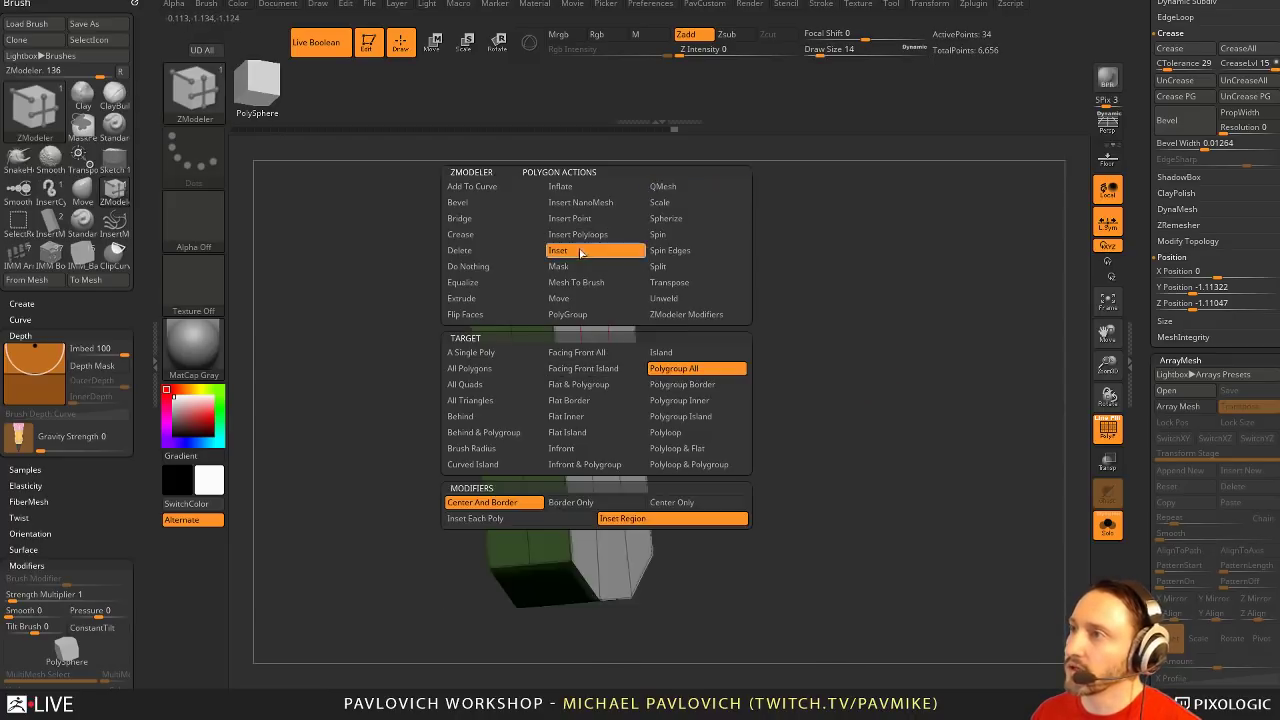
{"action": "left_click_drag", "start_coordinate": [590, 410], "coordinate": [598, 396]}
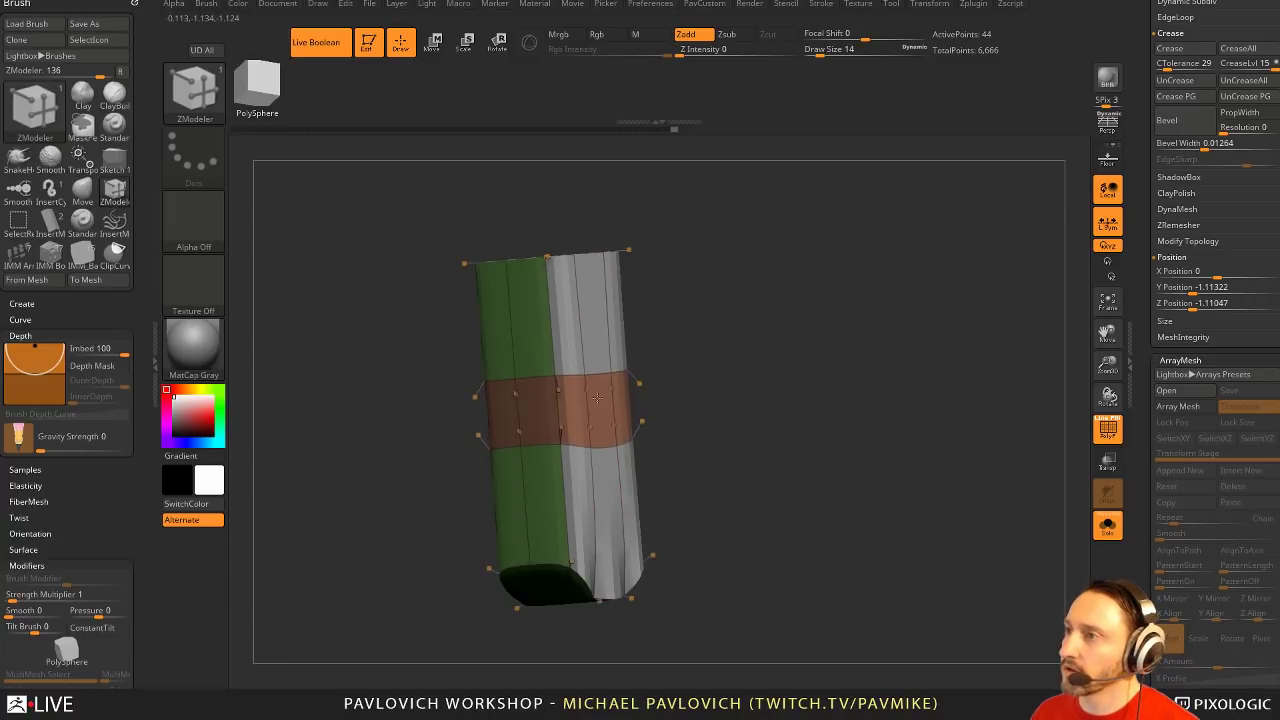
{"action": "key", "text": "ctrl+z"}
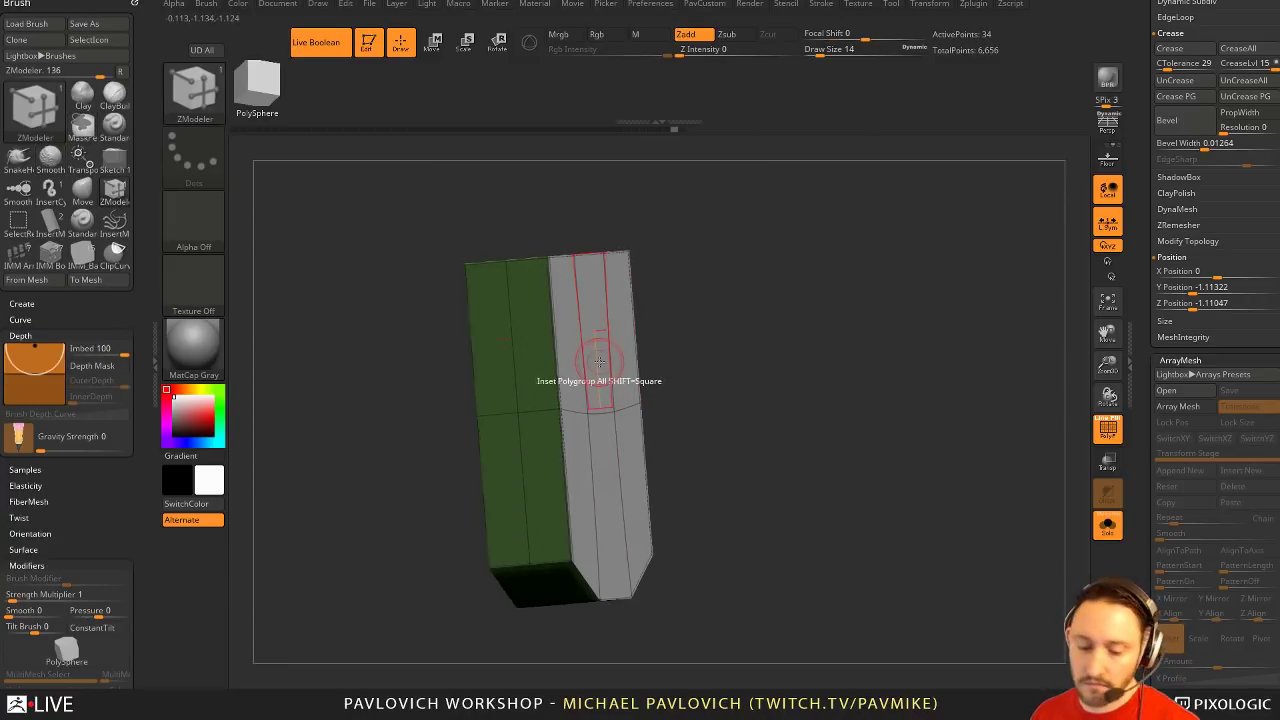
Retry the inset on the bar's clipped face, and undo back past the curve clip
{"action": "key", "text": "space"}
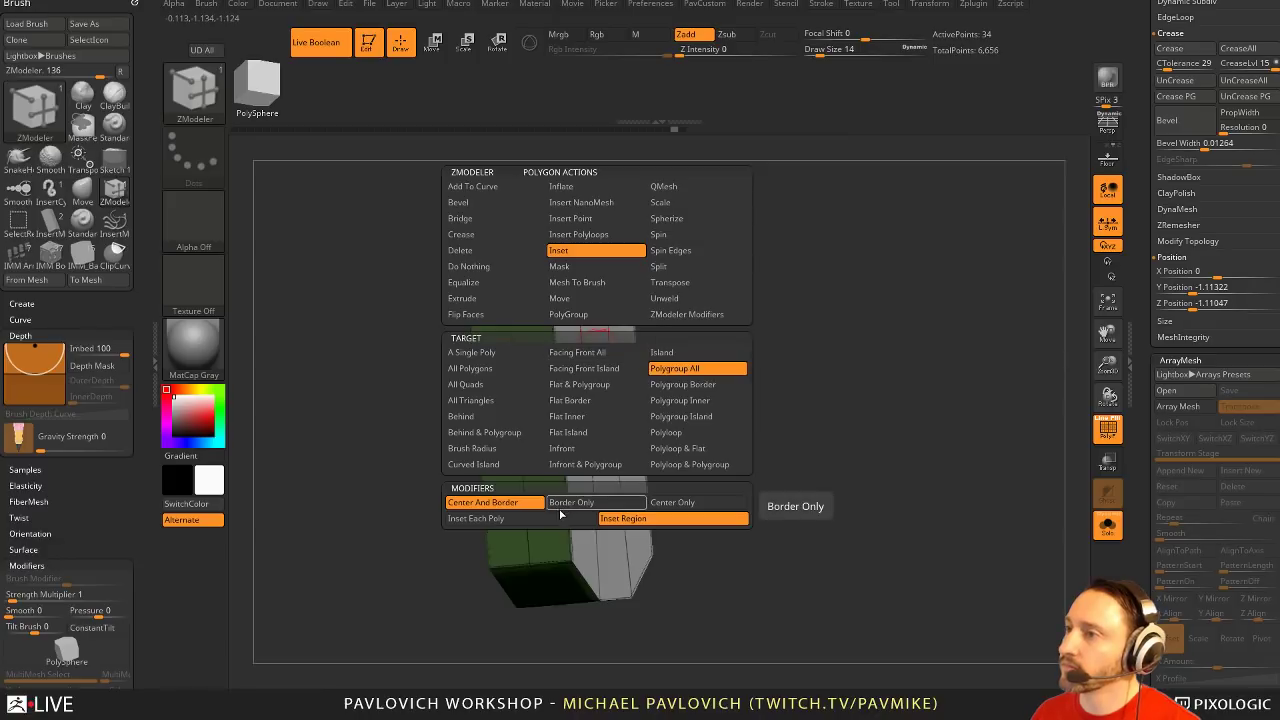
{"action": "left_click_drag", "start_coordinate": [590, 379], "coordinate": [594, 376]}
{"action": "left_click_drag", "start_coordinate": [742, 355], "coordinate": [904, 370]}
{"action": "key", "text": "ctrl+z"}
{"action": "key", "text": "ctrl+z"}
{"action": "key", "text": "ctrl+z"}
{"action": "key", "text": "ctrl+z"}
{"action": "key", "text": "ctrl+z"}
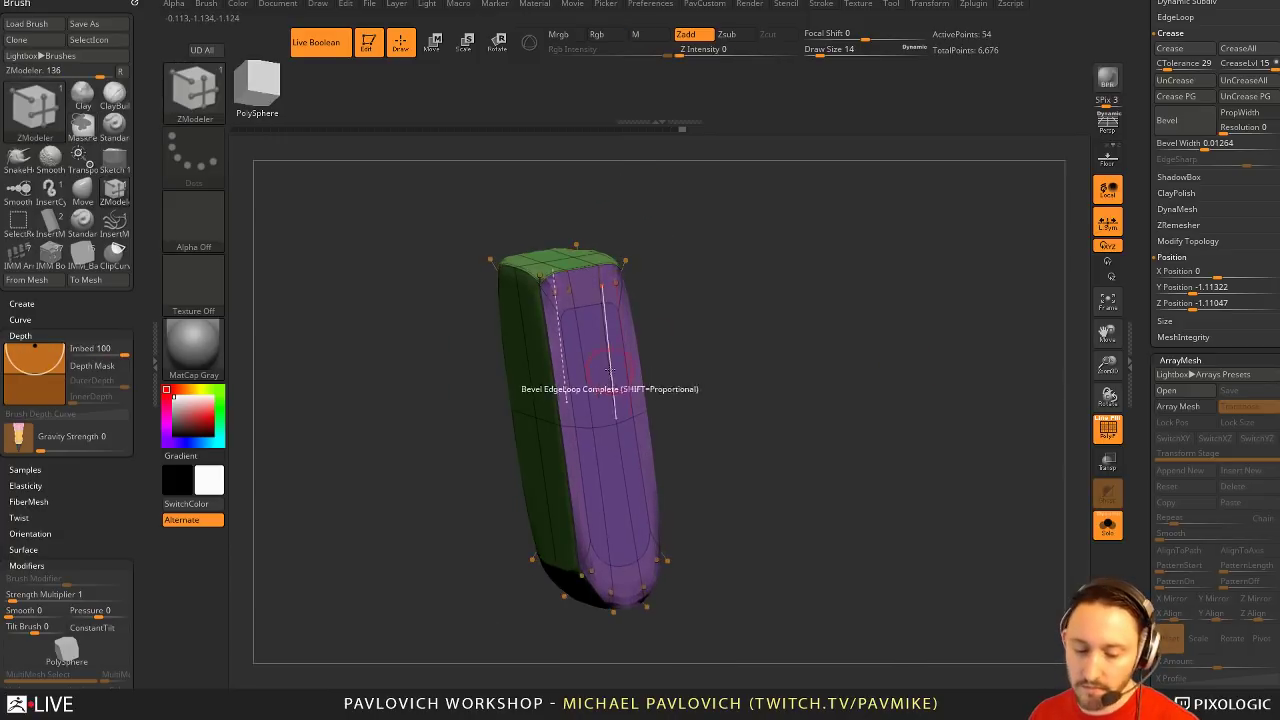
Turn off the dynamic subdivision preview and extrude the inset face polygons outward as a raised panel with QMesh
{"action": "key", "text": "shift+d"}
{"action": "mouse_move", "coordinate": [729, 340]}
{"action": "left_mouse_down"}
{"action": "mouse_move", "coordinate": [742, 339]}
{"action": "mouse_move", "coordinate": [724, 364]}
{"action": "left_mouse_up"}
{"action": "key", "text": "space"}
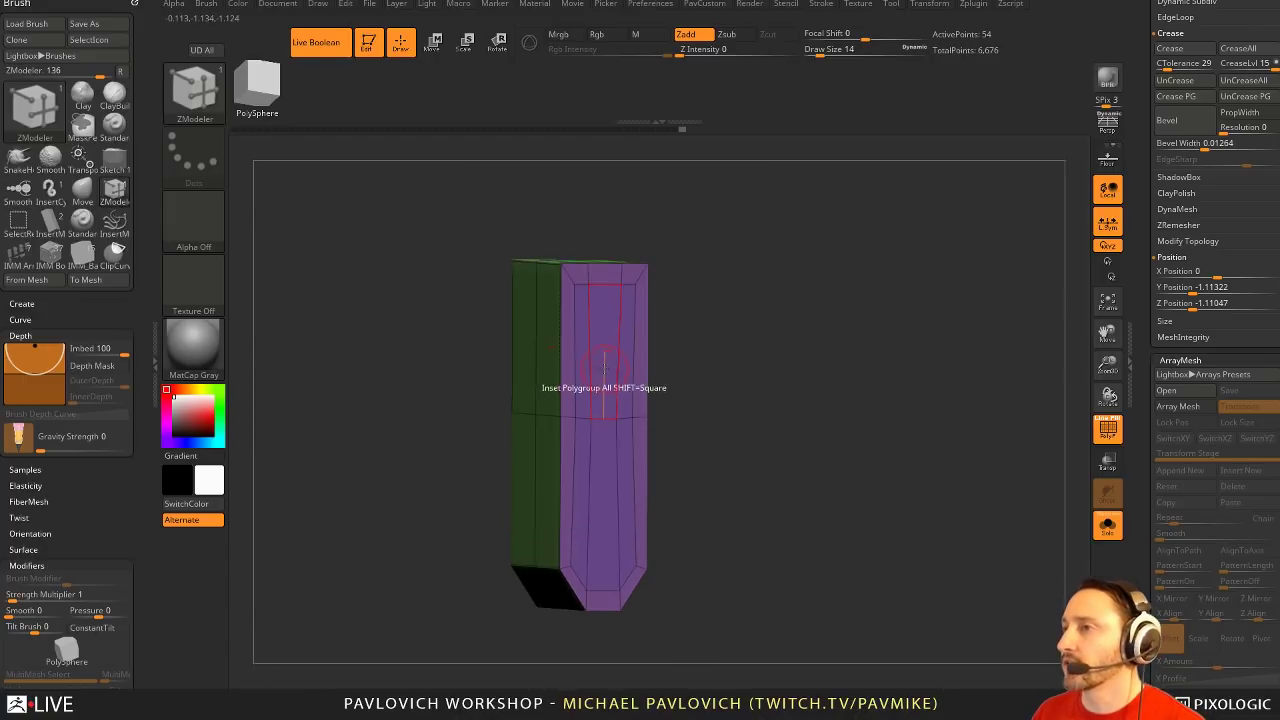
{"action": "key", "text": "space"}
{"action": "left_click", "coordinate": [673, 191]}
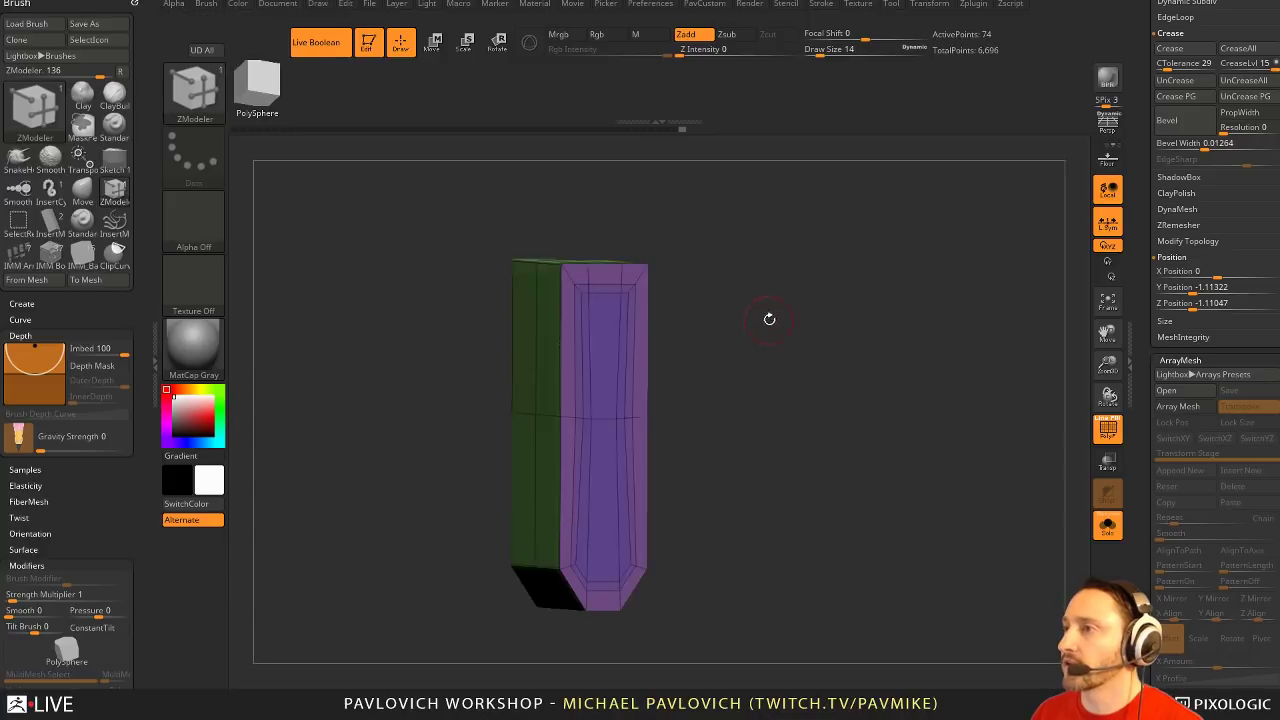
{"action": "left_click_drag", "start_coordinate": [769, 318], "coordinate": [812, 350]}
{"action": "left_click_drag", "start_coordinate": [602, 420], "coordinate": [641, 433]}
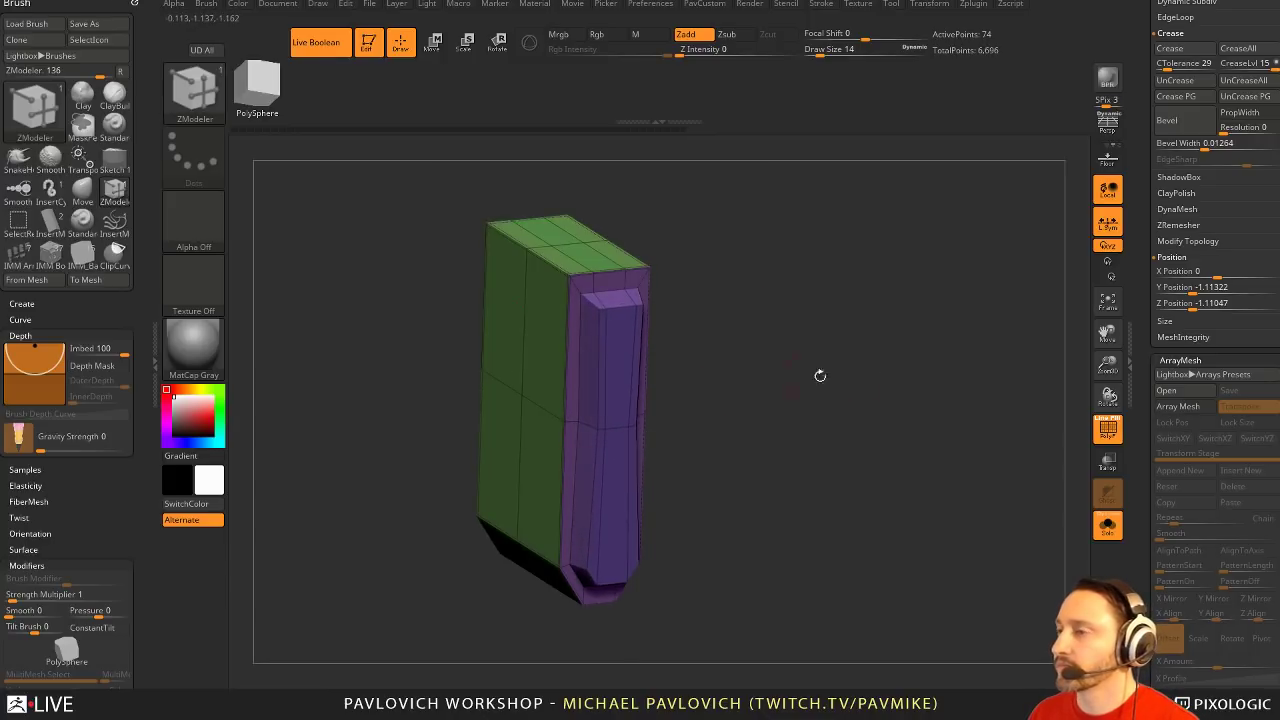
Scale the width of the raised panel with the gizmo while the rest is masked, and clear the mask
{"action": "mouse_move", "coordinate": [820, 375]}
{"action": "left_mouse_down"}
{"action": "mouse_move", "coordinate": [912, 322]}
{"action": "mouse_move", "coordinate": [931, 351]}
{"action": "mouse_move", "coordinate": [900, 351]}
{"action": "left_mouse_up"}
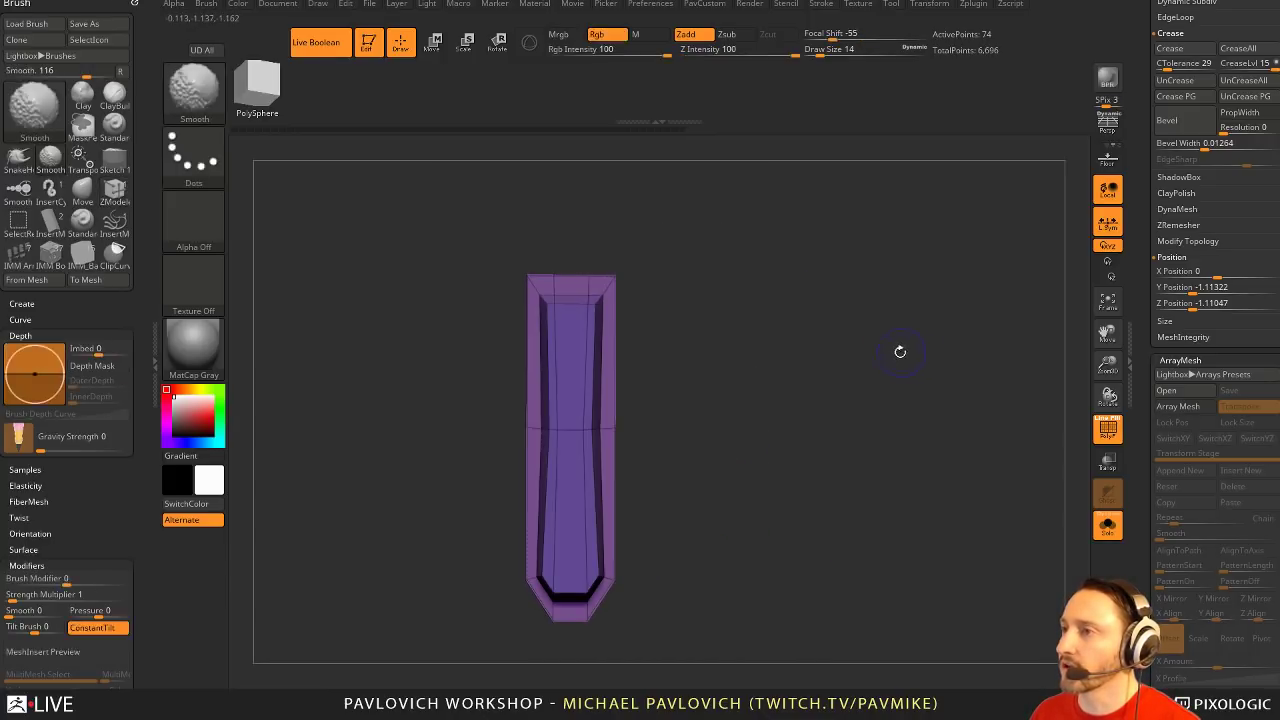
{"action": "mouse_move", "coordinate": [683, 376]}
{"action": "left_mouse_down", "text": "alt"}
{"action": "mouse_move", "coordinate": [717, 431]}
{"action": "mouse_move", "coordinate": [590, 436]}
{"action": "left_mouse_up", "text": "alt"}
{"action": "key", "text": "w"}
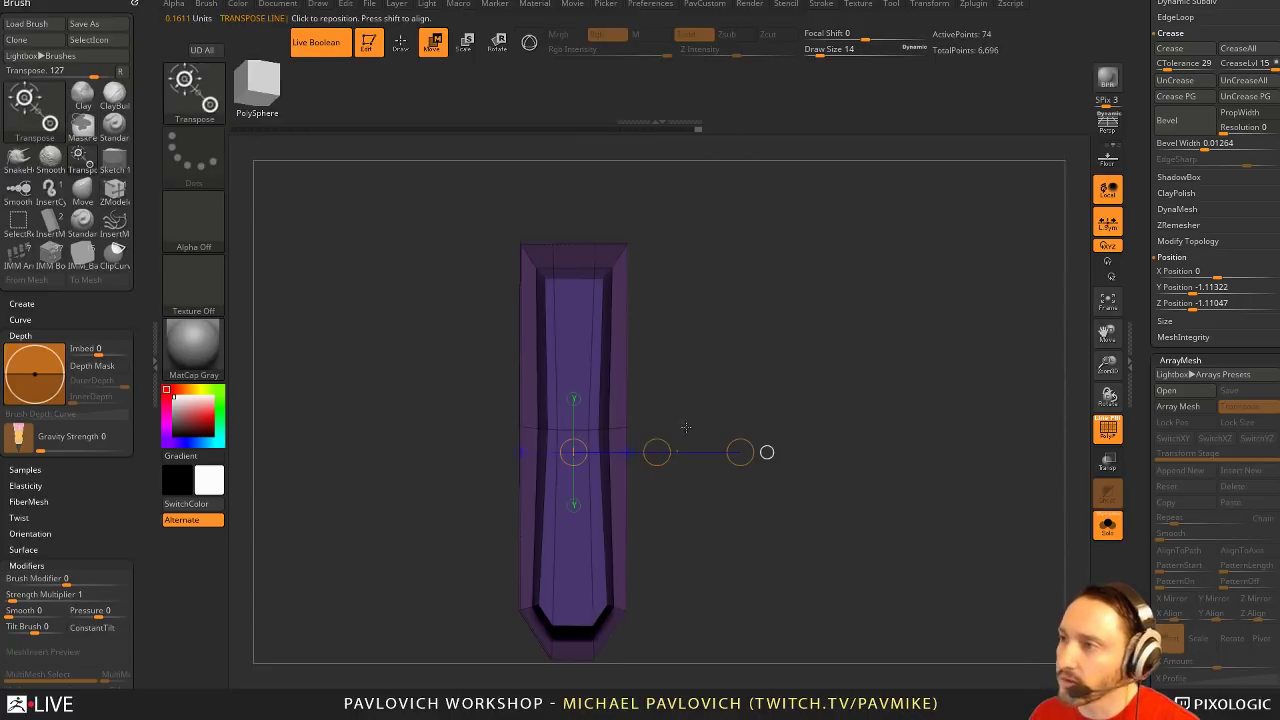
{"action": "key", "text": "y"}
{"action": "mouse_move", "coordinate": [617, 451]}
{"action": "left_mouse_down"}
{"action": "mouse_move", "coordinate": [684, 434]}
{"action": "mouse_move", "coordinate": [584, 453]}
{"action": "mouse_move", "coordinate": [570, 440]}
{"action": "mouse_move", "coordinate": [631, 449]}
{"action": "left_mouse_up"}
{"action": "left_click_drag", "start_coordinate": [700, 425], "coordinate": [720, 440], "text": "ctrl"}
{"action": "left_click_drag", "start_coordinate": [930, 395], "coordinate": [877, 420]}
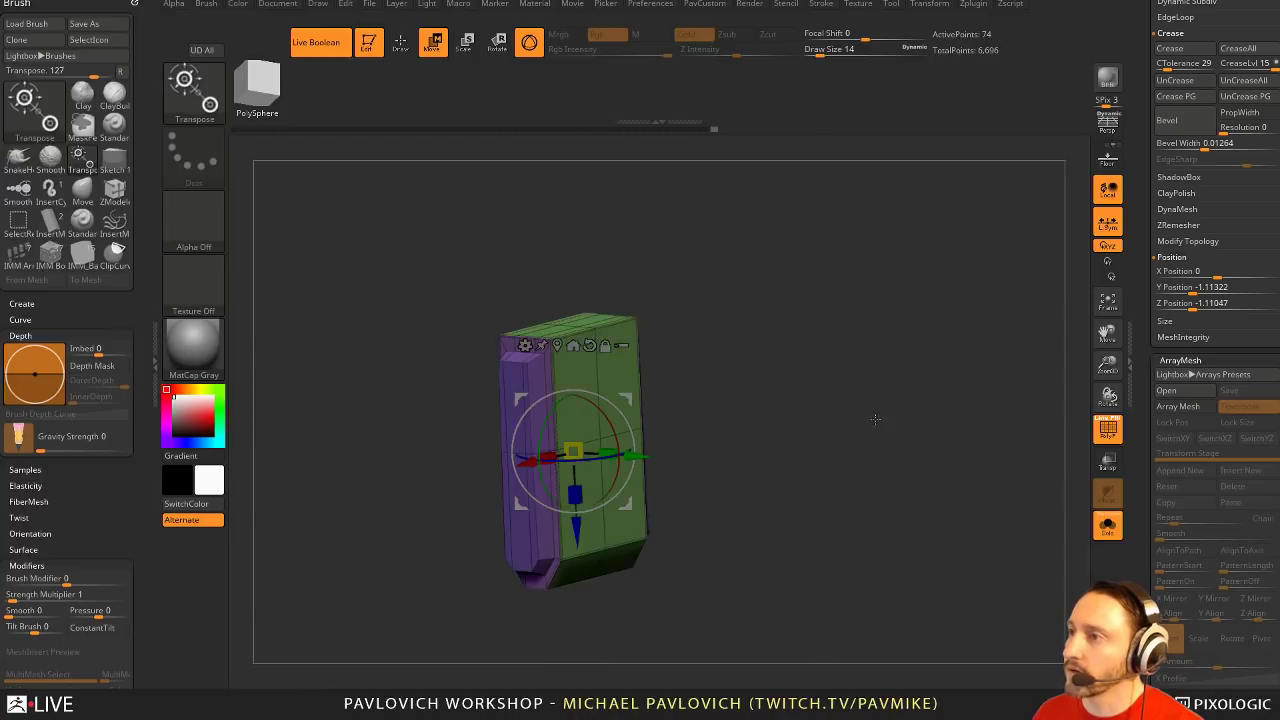
Leave solo display and hide the polyframe to show the edited bar on the whole capsule
{"action": "key", "text": "q"}
{"action": "key", "text": "4"}
{"action": "left_click", "coordinate": [906, 520]}
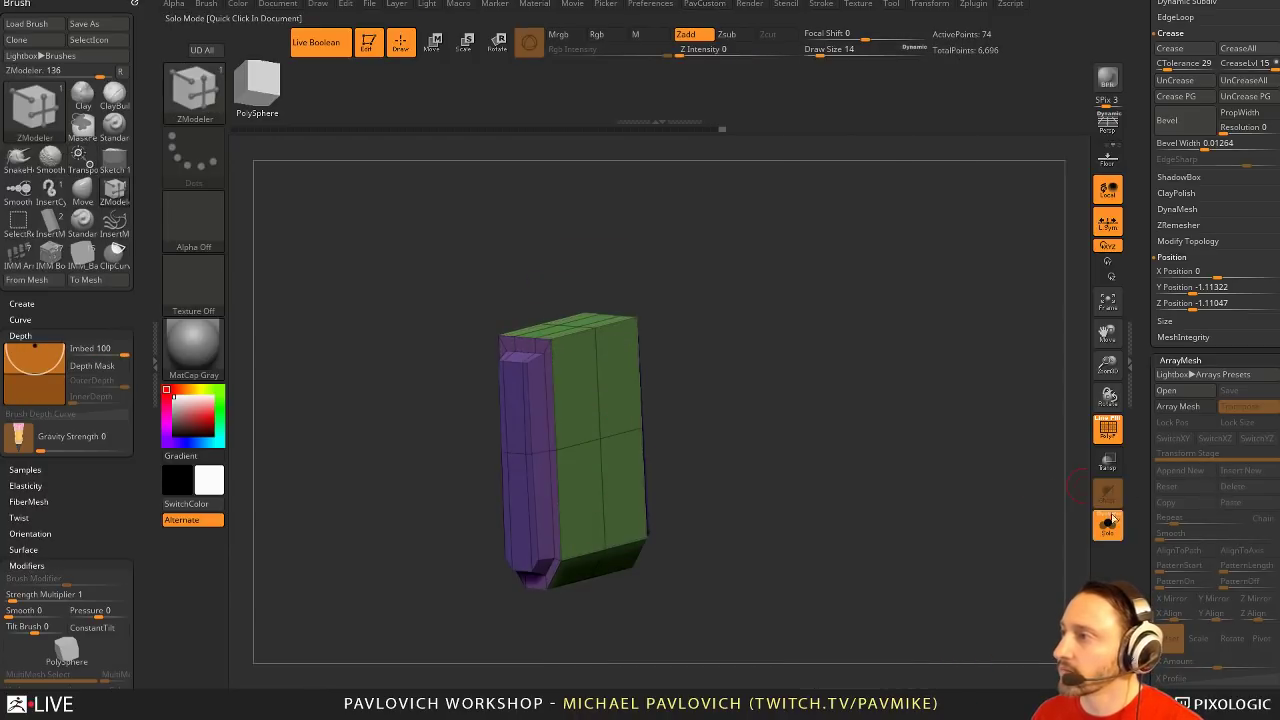
{"action": "left_click", "coordinate": [1107, 525]}
{"action": "left_click_drag", "start_coordinate": [906, 341], "coordinate": [915, 357]}
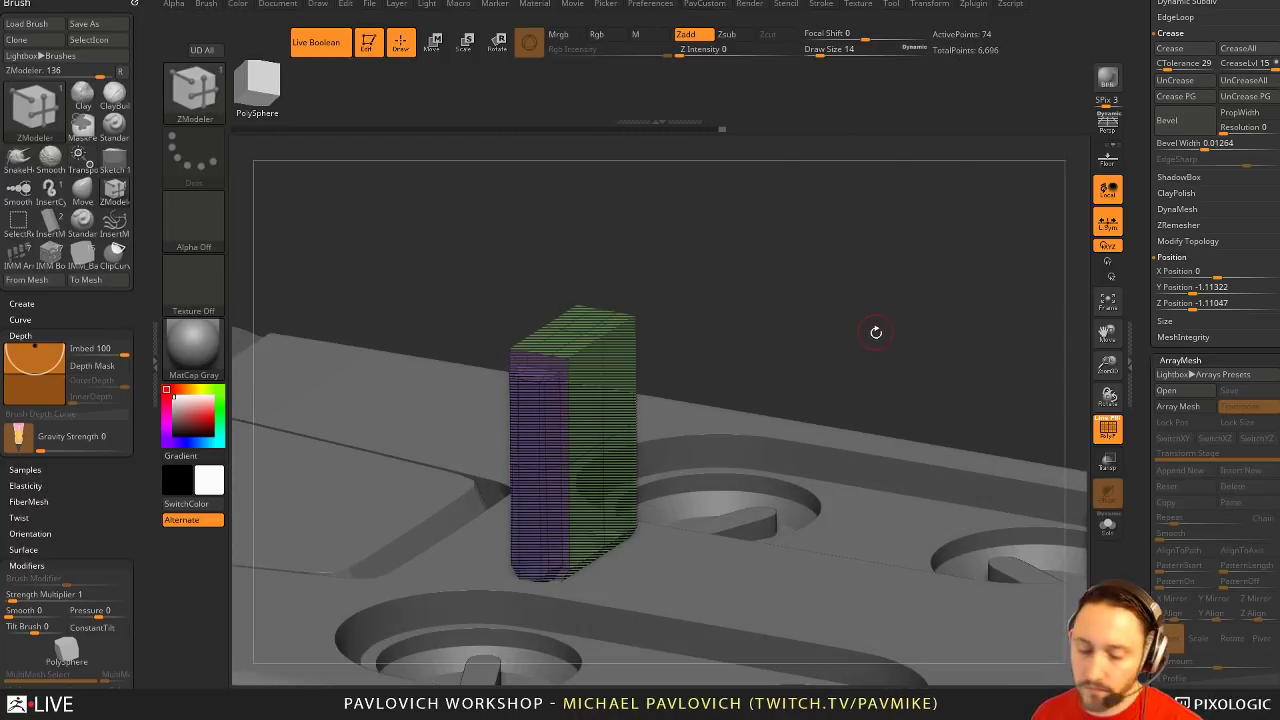
{"action": "left_click", "coordinate": [1098, 427]}
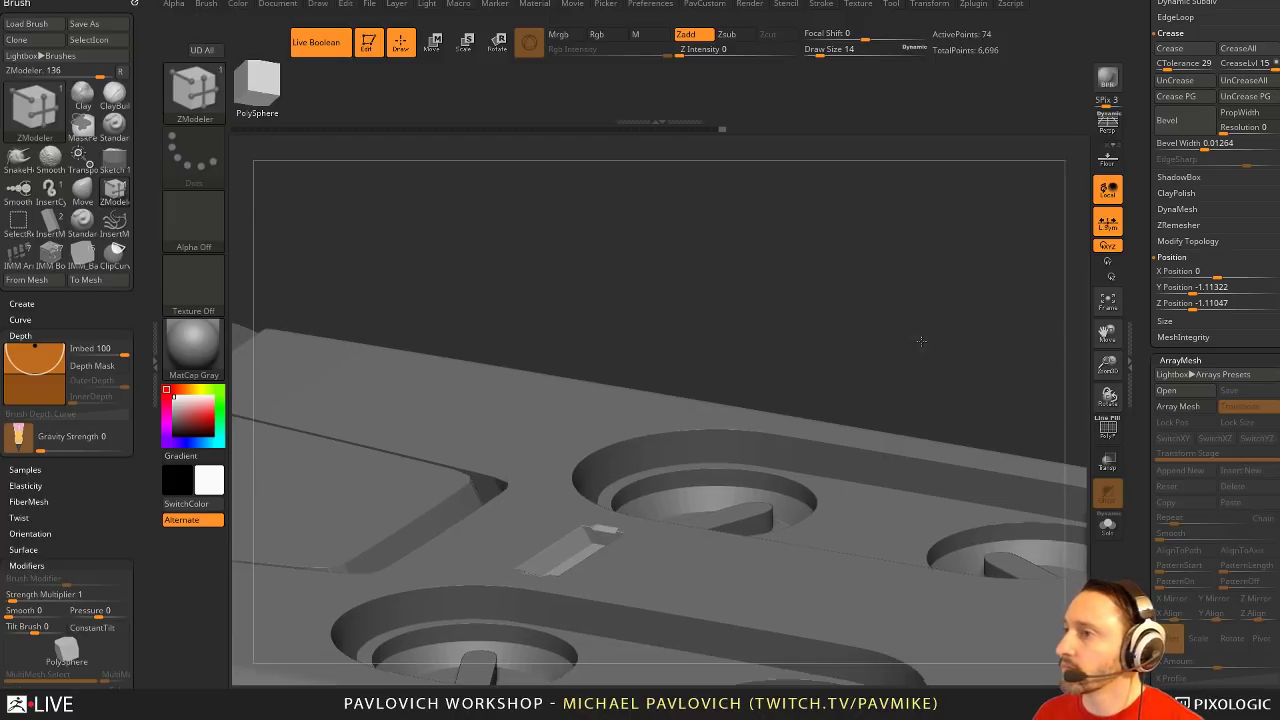
{"action": "left_click_drag", "start_coordinate": [921, 343], "coordinate": [885, 432]}
Sink the bar about 0.0231 units into the capsule surface and turn Array Mesh back on
{"action": "key", "text": "w"}
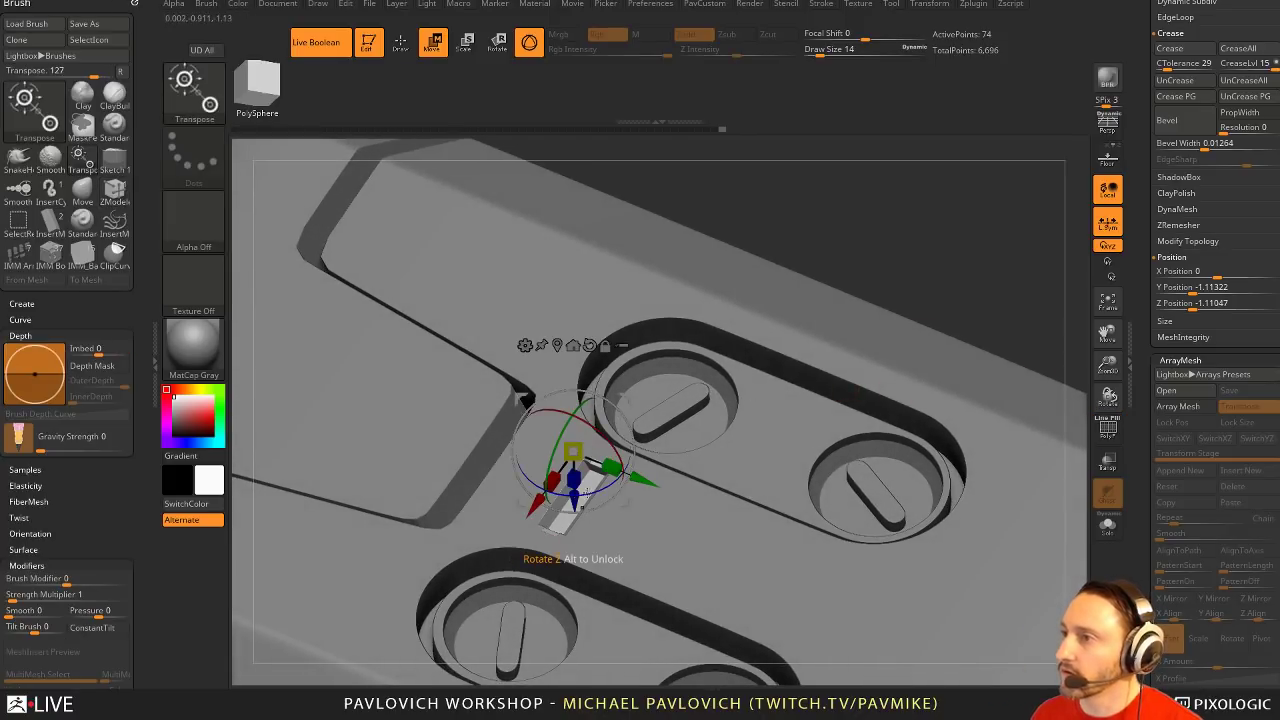
{"action": "left_click_drag", "start_coordinate": [574, 499], "coordinate": [575, 507]}
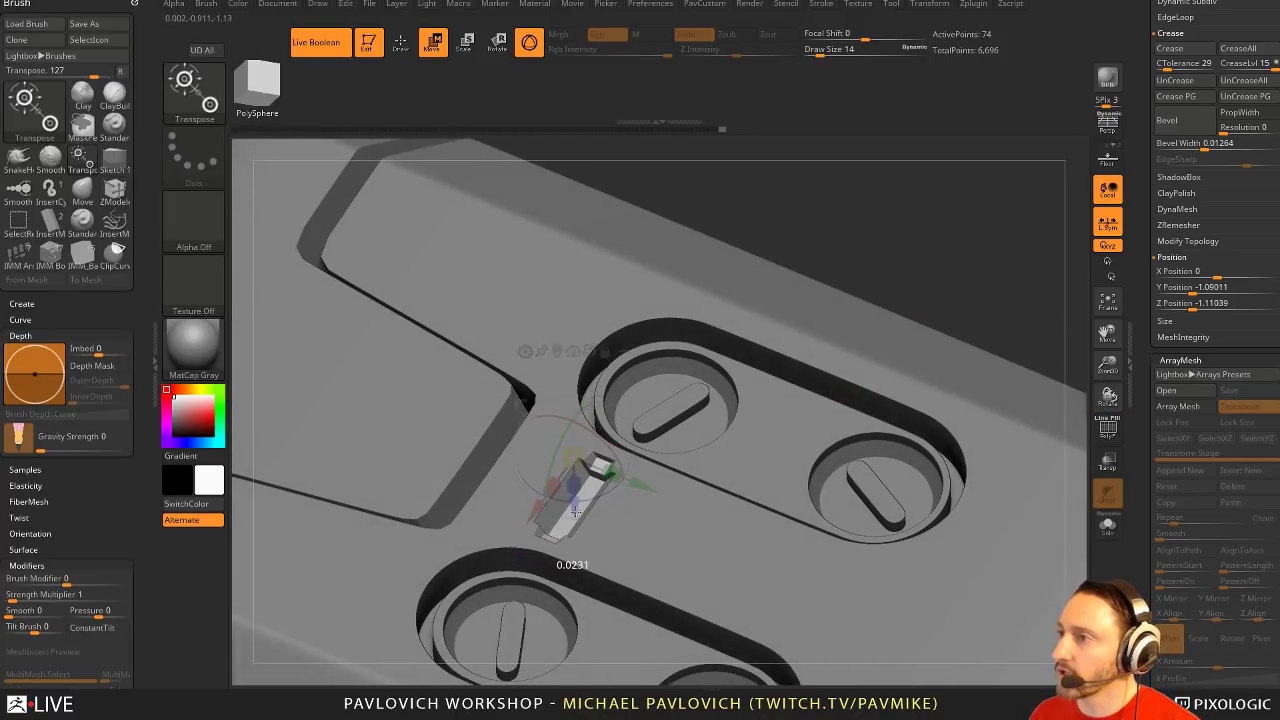
{"action": "key", "text": "q"}
{"action": "mouse_move", "coordinate": [915, 265]}
{"action": "left_mouse_down"}
{"action": "mouse_move", "coordinate": [903, 294]}
{"action": "mouse_move", "coordinate": [920, 265]}
{"action": "left_mouse_up"}
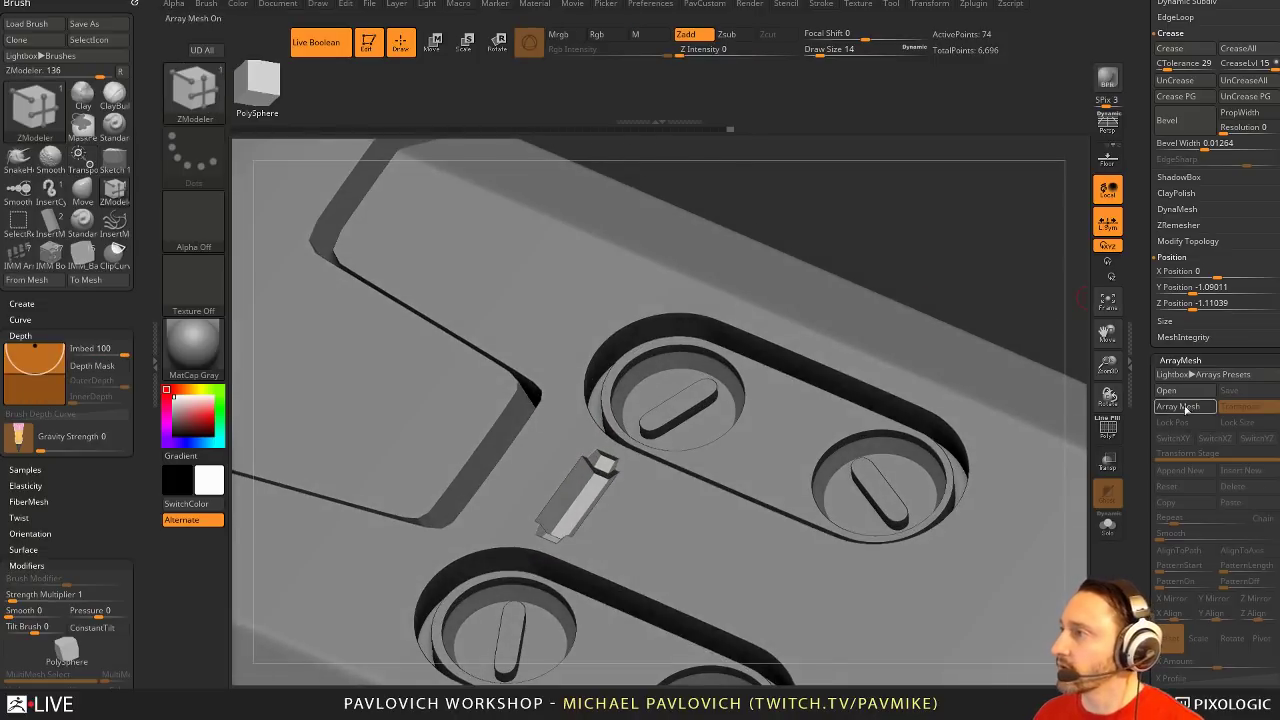
{"action": "left_click", "coordinate": [1184, 406]}
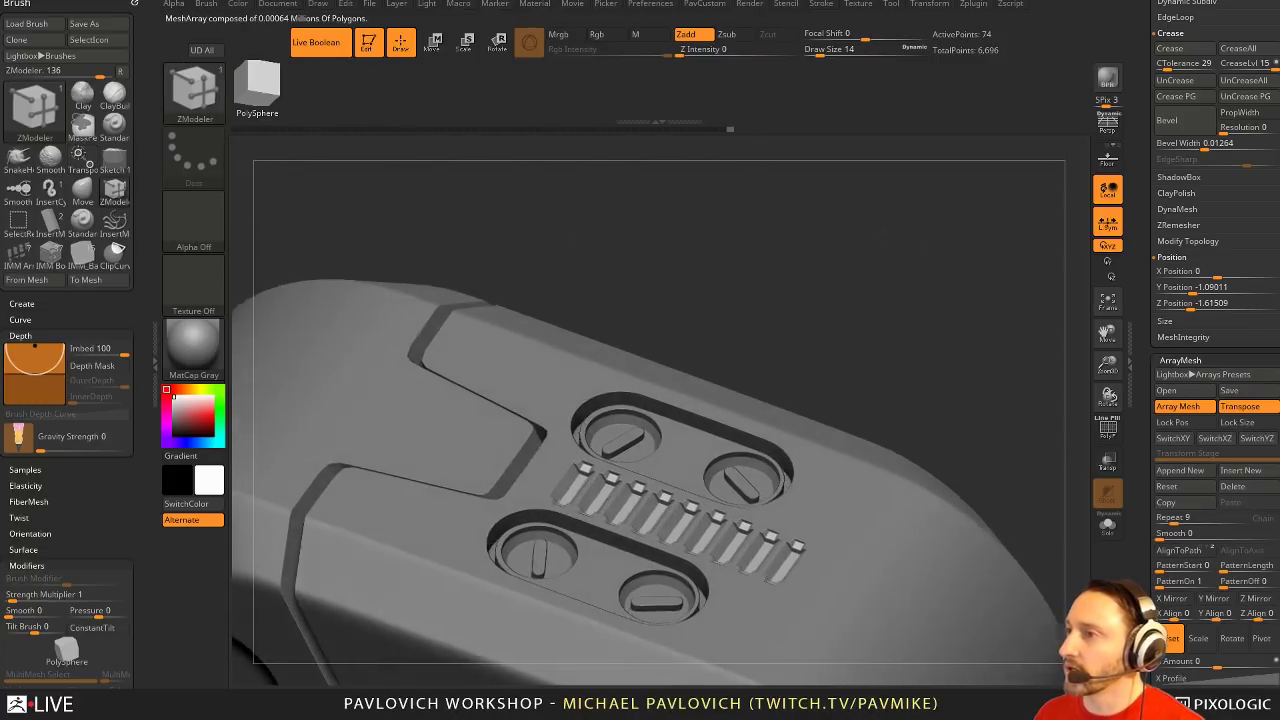
Turn on the polyframe display and align the capsule to a straight-on view of its end
{"action": "left_click_drag", "start_coordinate": [850, 230], "coordinate": [964, 285]}
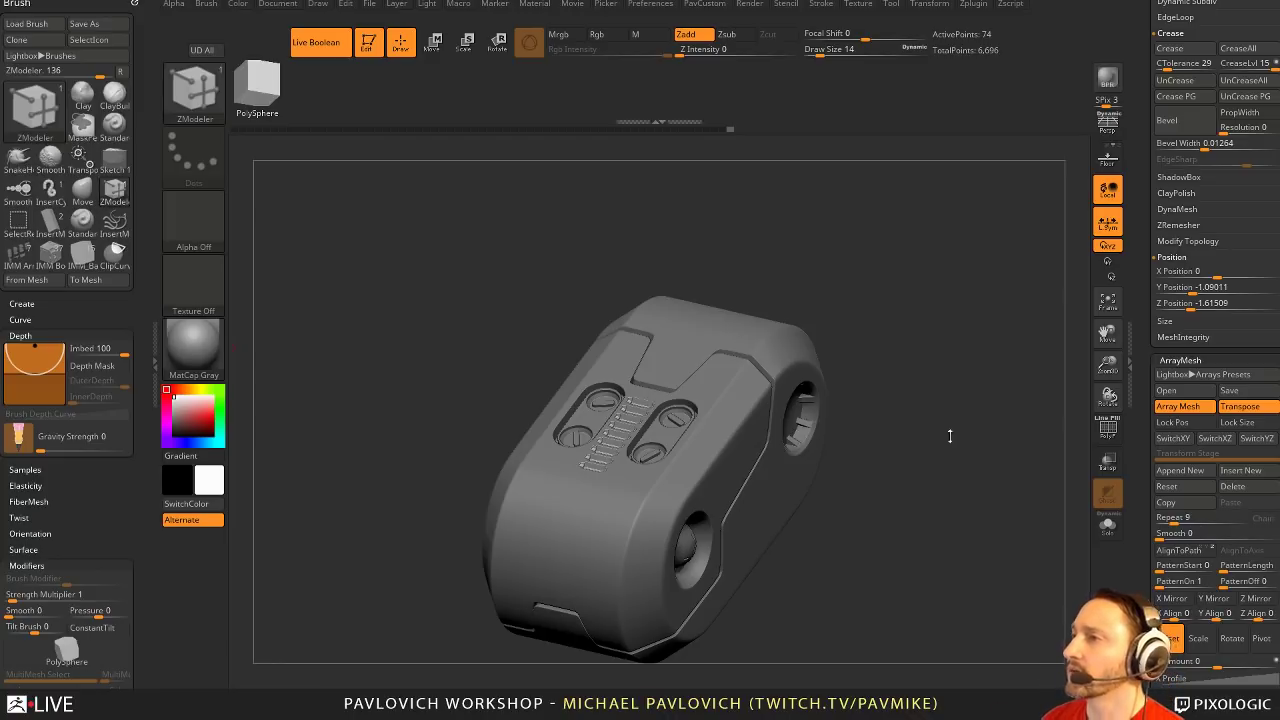
{"action": "left_click_drag", "start_coordinate": [950, 436], "coordinate": [991, 327]}
{"action": "left_click", "coordinate": [1094, 420]}
{"action": "left_click_drag", "start_coordinate": [921, 438], "coordinate": [920, 322], "text": "shift"}
{"action": "left_click_drag", "start_coordinate": [929, 385], "coordinate": [969, 424], "text": "alt"}
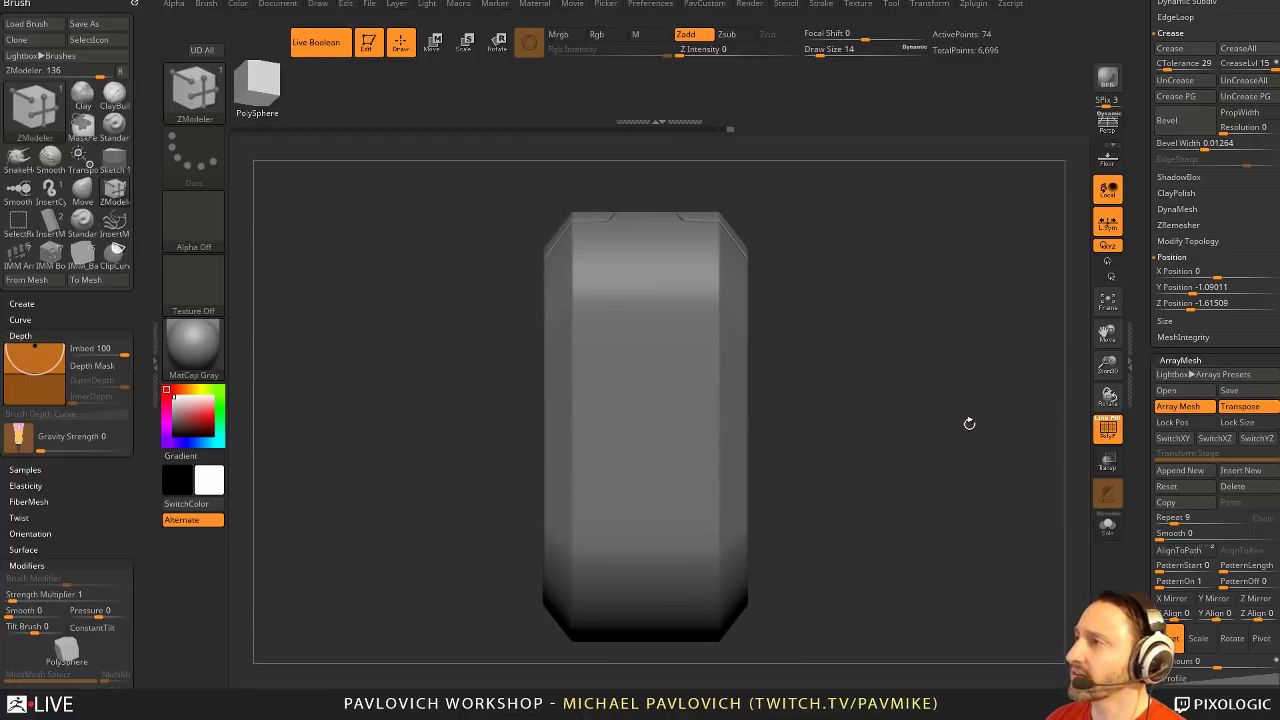
Switch to the Standard brush, turn off Live Boolean and make the capsule body the active subtool
{"action": "key", "text": "s"}
{"action": "key", "text": "b"}
{"action": "key", "text": "s"}
{"action": "key", "text": "t"}
{"action": "key", "text": "alt+b"}
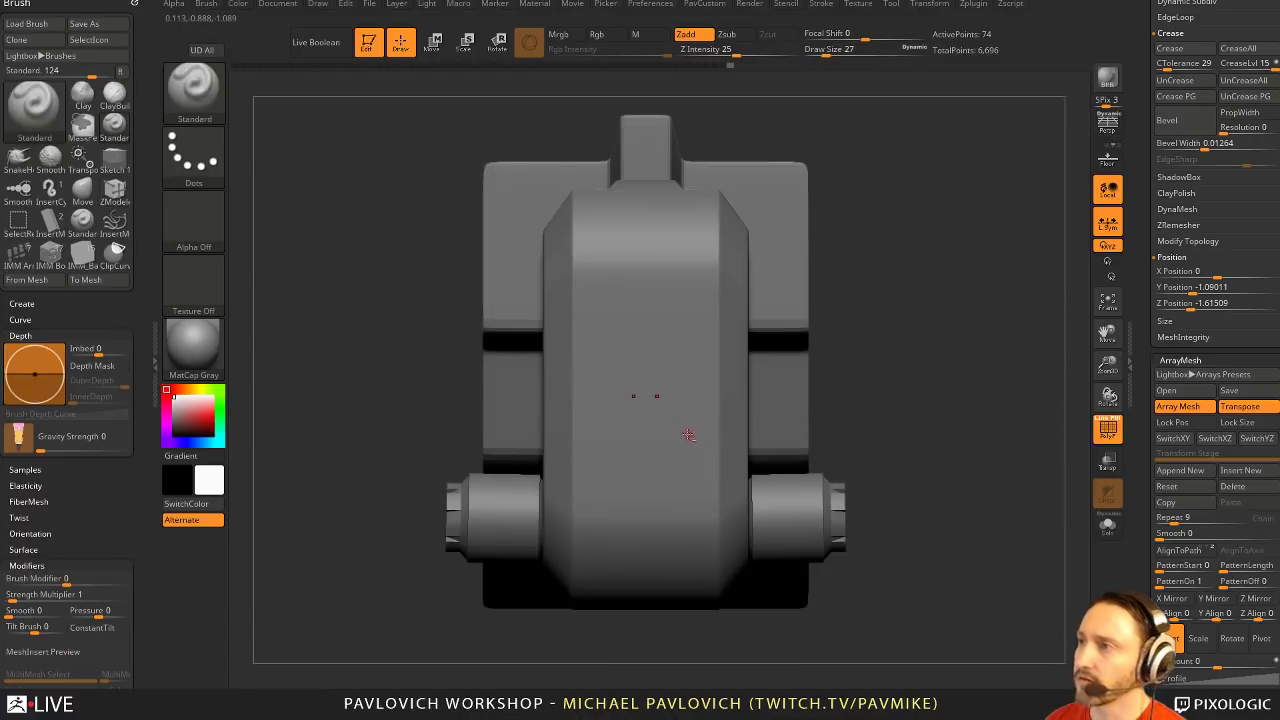
{"action": "left_click", "coordinate": [688, 434], "text": "alt"}
{"action": "mouse_move", "coordinate": [996, 375]}
{"action": "left_mouse_down", "text": "alt"}
{"action": "mouse_move", "coordinate": [983, 408]}
{"action": "mouse_move", "coordinate": [1040, 434]}
{"action": "left_mouse_up", "text": "alt"}
Insert multiple edge loops with ZModeler across the capsule's straight middle section, dividing it into nine bands
{"action": "key", "text": "b"}
{"action": "key", "text": "z"}
{"action": "key", "text": "m"}
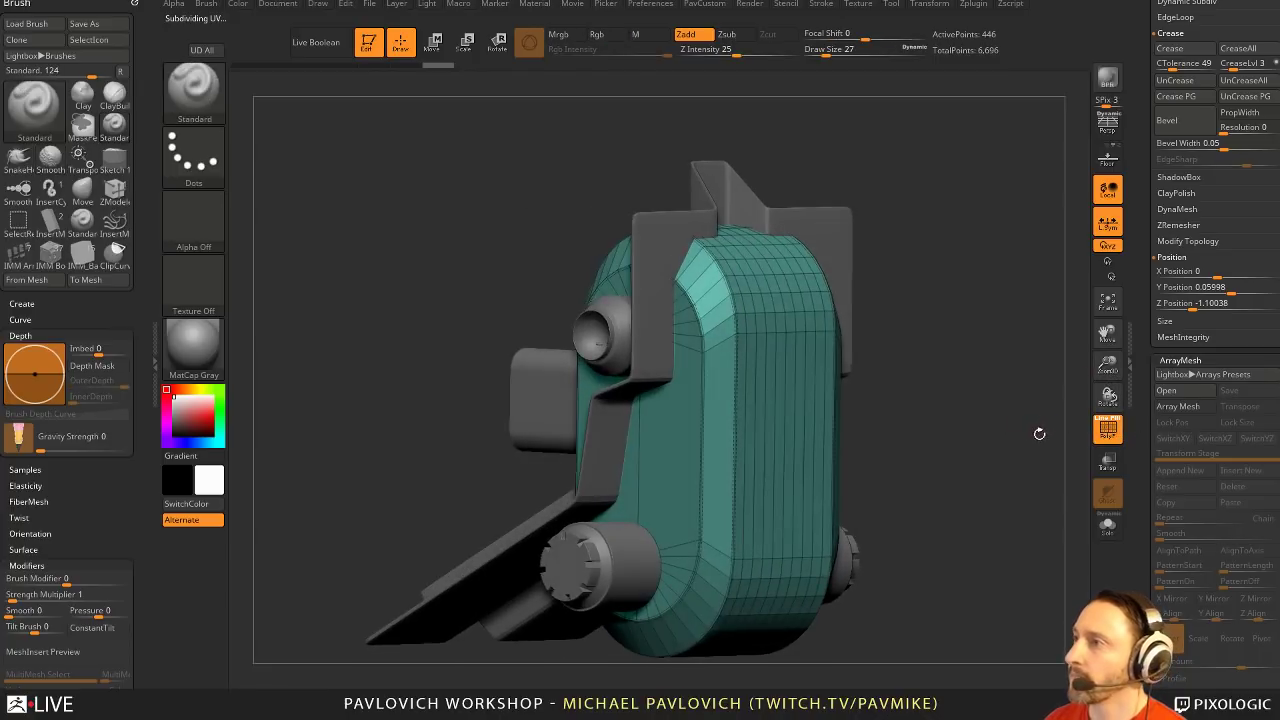
{"action": "key", "text": "space"}
{"action": "left_click", "coordinate": [712, 348]}
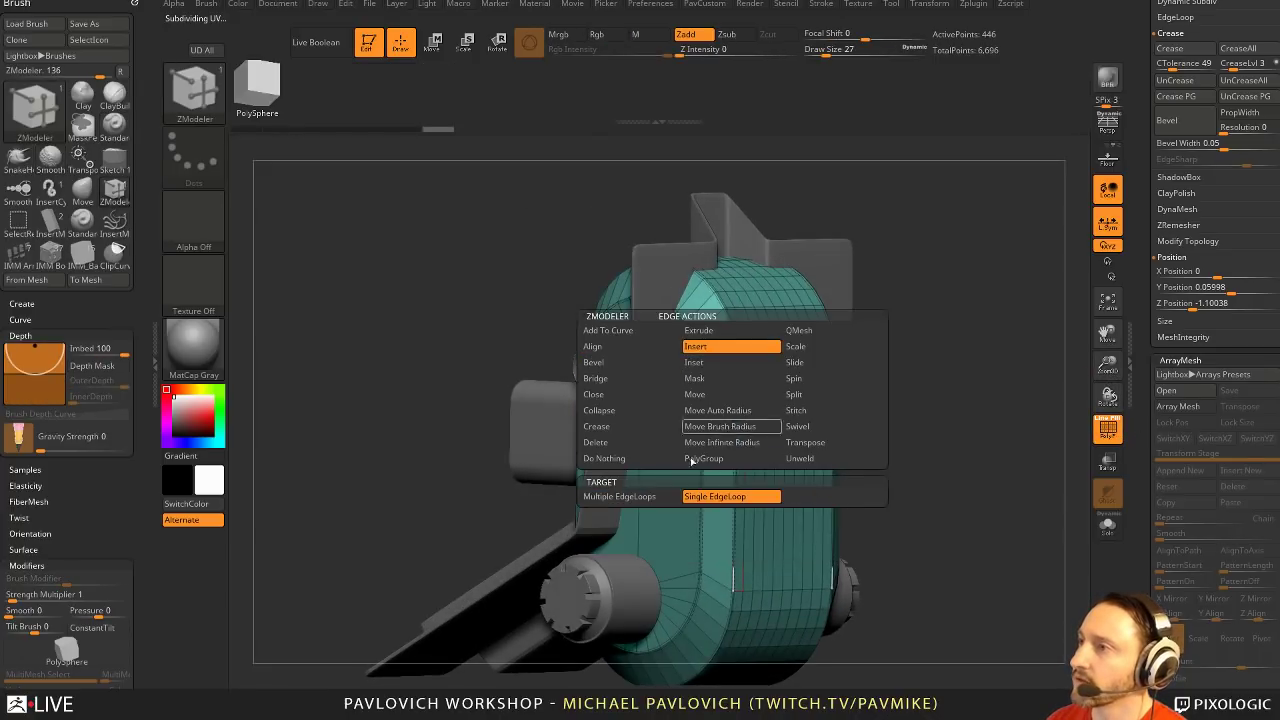
{"action": "left_click", "coordinate": [650, 497]}
{"action": "left_click", "coordinate": [735, 467]}
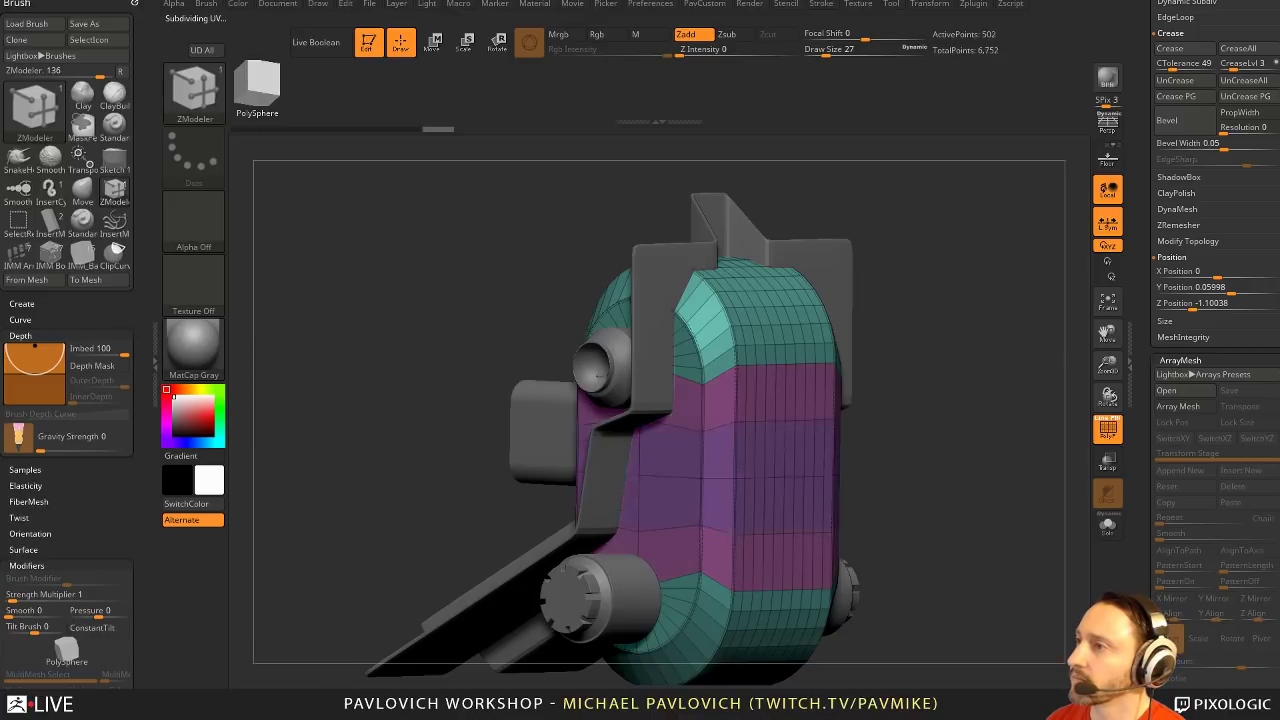
{"action": "mouse_move", "coordinate": [949, 416]}
{"action": "left_mouse_down", "text": "shift"}
{"action": "mouse_move", "coordinate": [1057, 380]}
{"action": "mouse_move", "coordinate": [886, 351]}
{"action": "left_mouse_up", "text": "shift"}
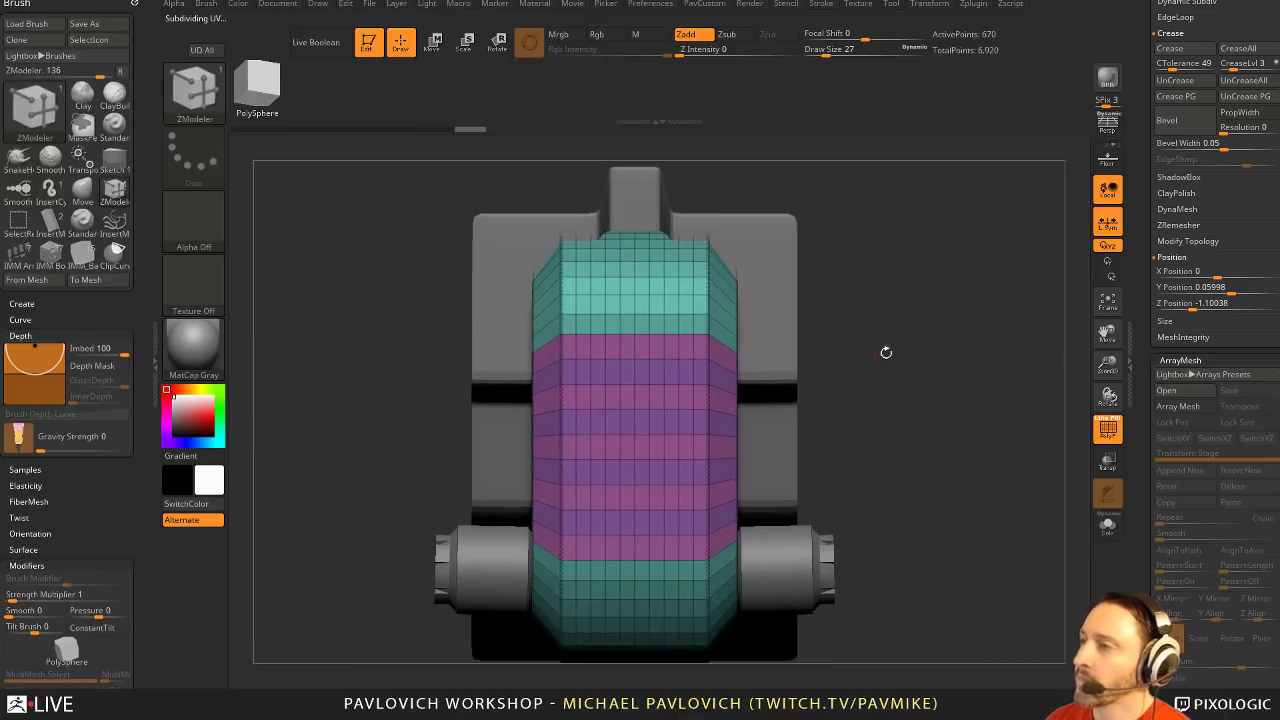
Switch to the PolyMesh3D star tool and face it front-on
{"action": "key", "text": "b"}
{"action": "mouse_move", "coordinate": [899, 403]}
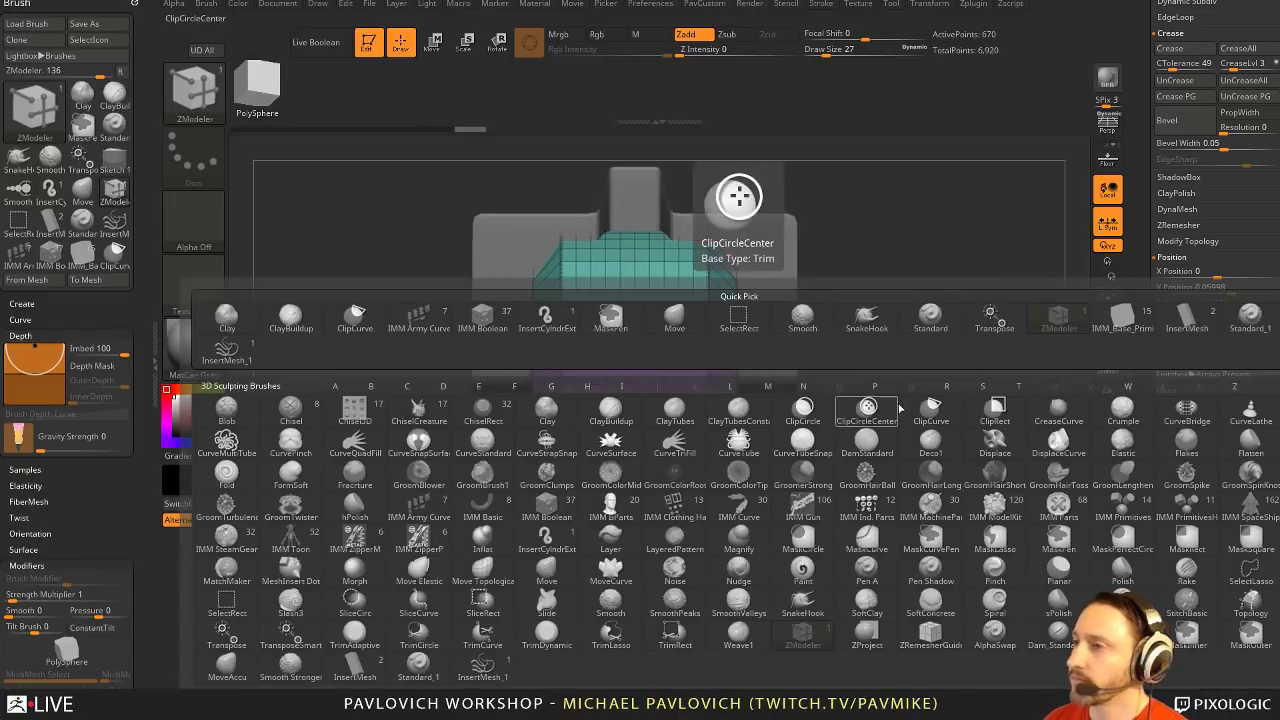
{"action": "left_click_drag", "start_coordinate": [1139, 250], "coordinate": [1142, 561]}
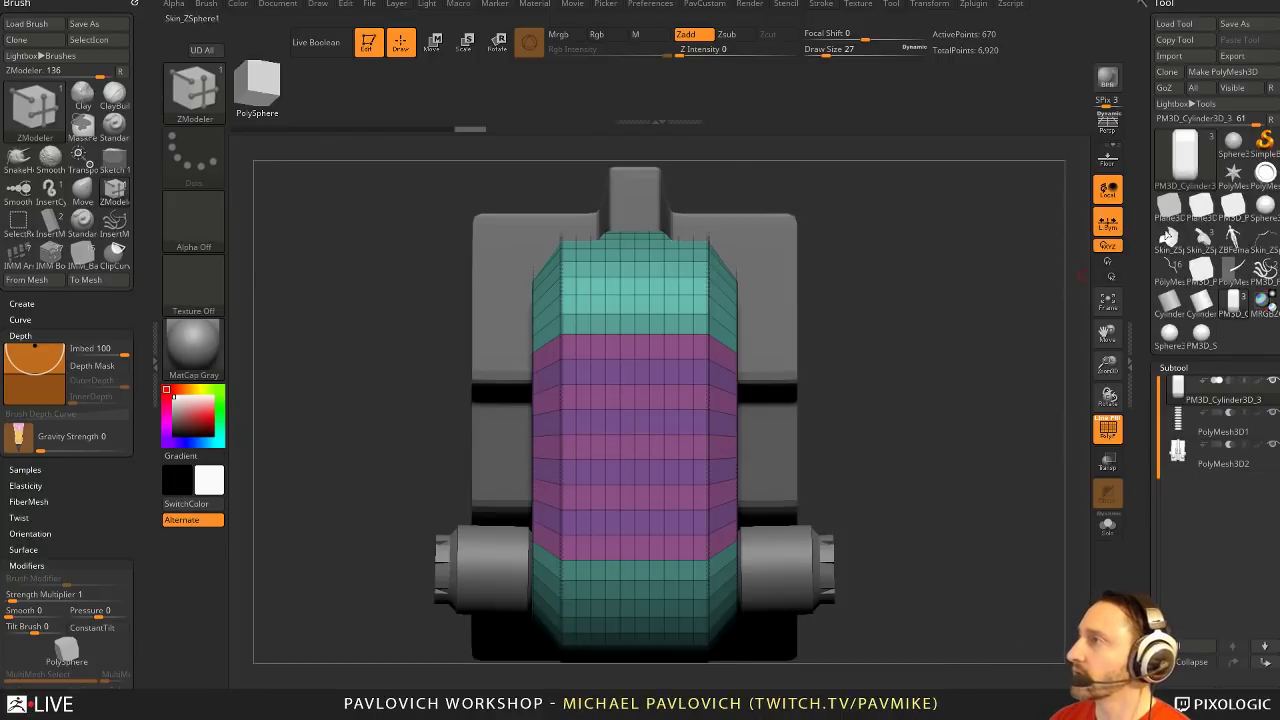
{"action": "left_click", "coordinate": [1233, 174]}
{"action": "mouse_move", "coordinate": [938, 409]}
{"action": "left_mouse_down", "text": "shift"}
{"action": "mouse_move", "coordinate": [949, 489]}
{"action": "mouse_move", "coordinate": [957, 408]}
{"action": "left_mouse_up", "text": "shift"}
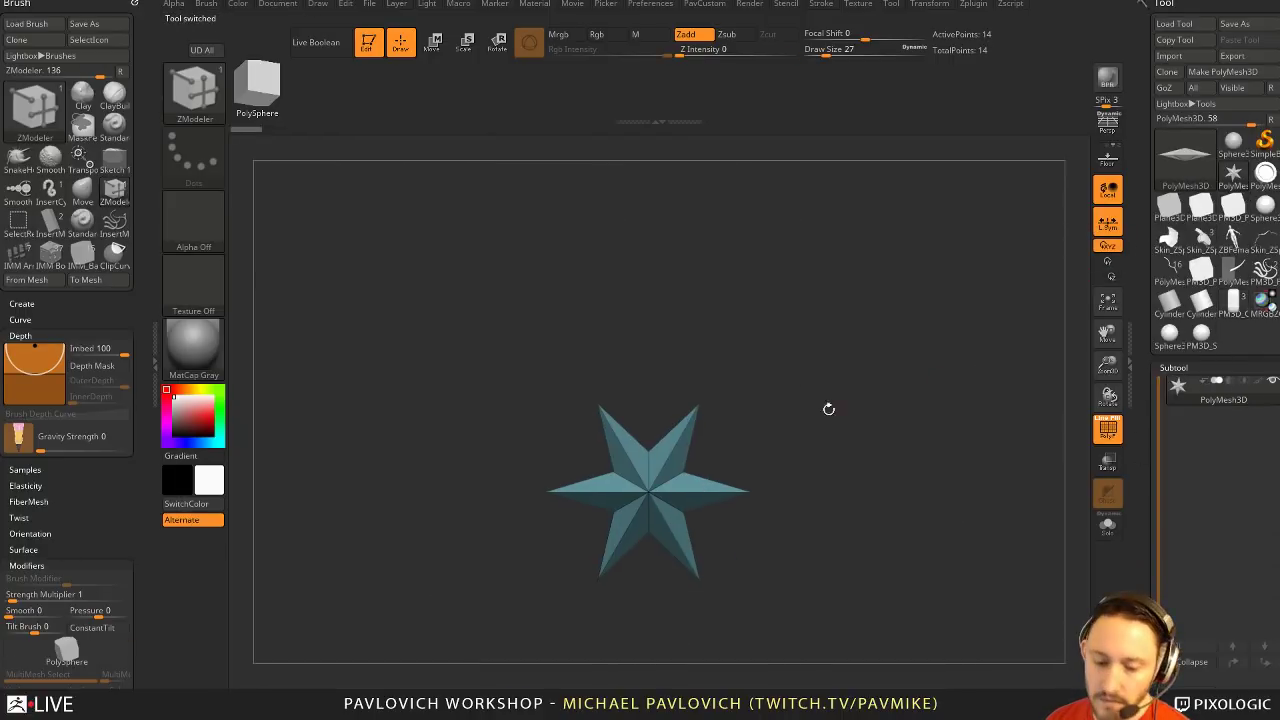
Choose the IMM Boolean brush and its Switch insert mesh
{"action": "key", "text": "b"}
{"action": "mouse_move", "coordinate": [685, 548]}
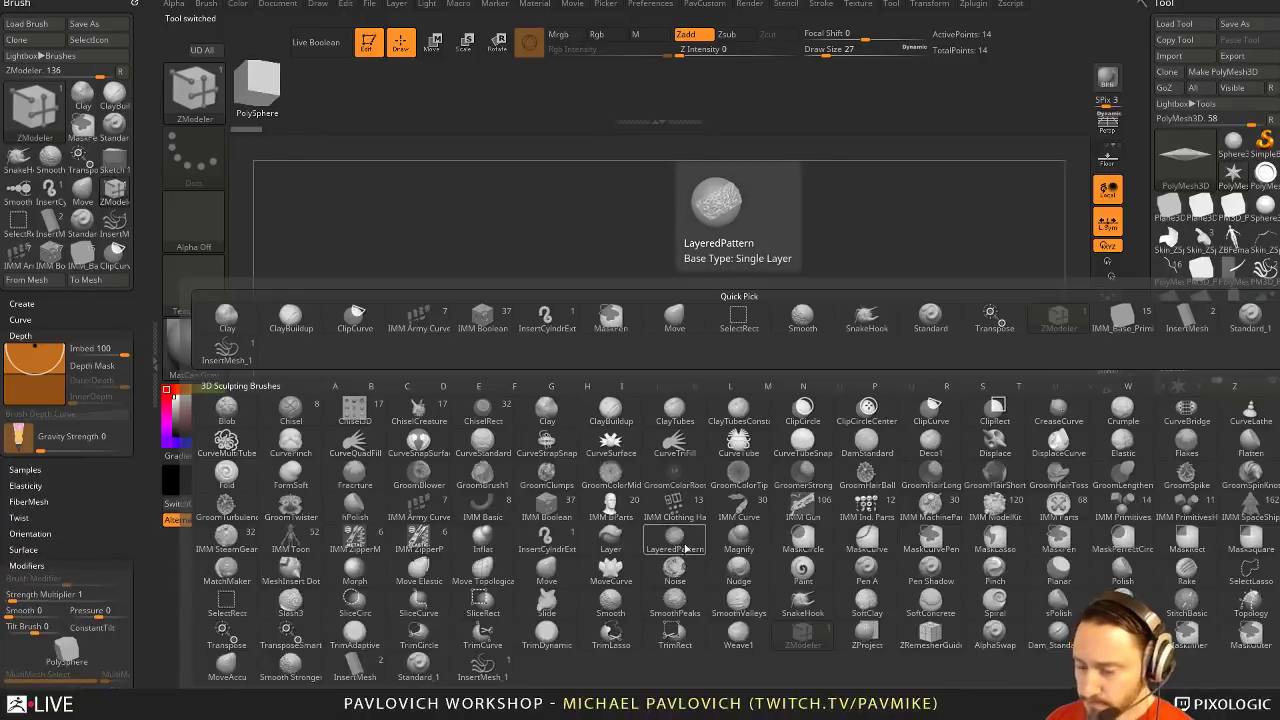
{"action": "left_click", "coordinate": [546, 505]}
{"action": "key", "text": "m"}
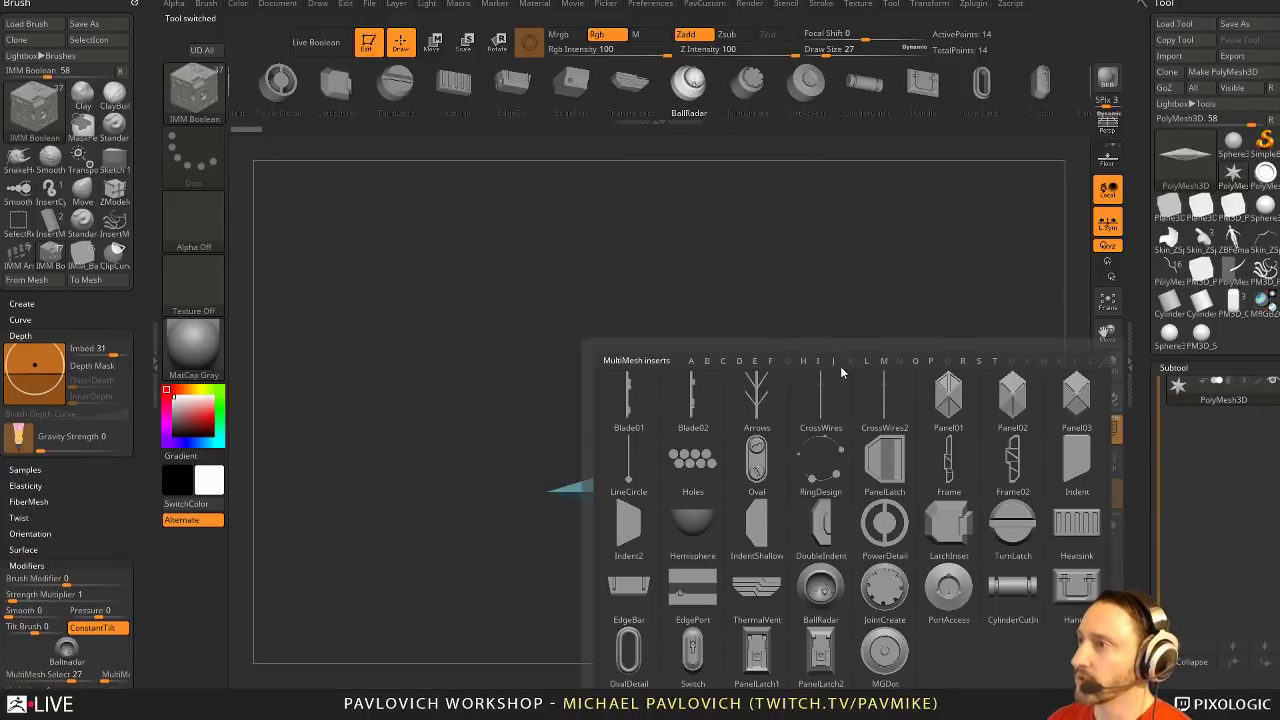
{"action": "mouse_move", "coordinate": [863, 422]}
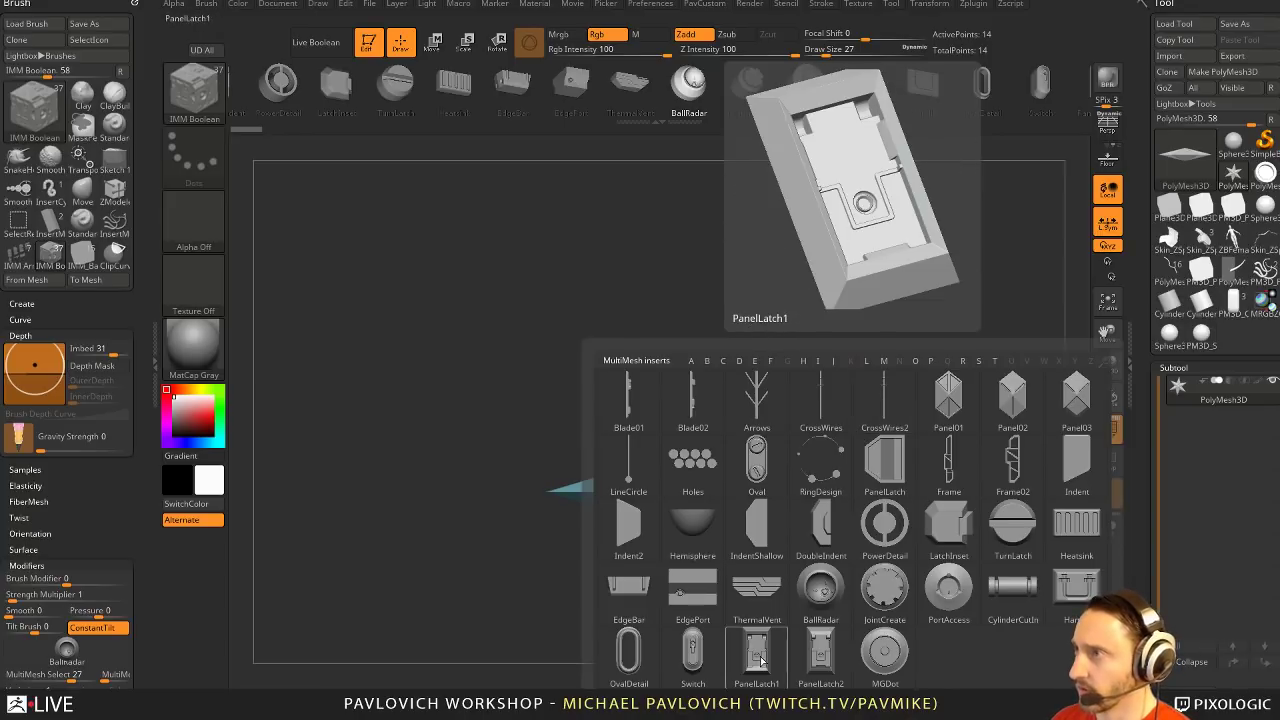
{"action": "left_click", "coordinate": [690, 660]}
{"action": "left_click_drag", "start_coordinate": [805, 404], "coordinate": [834, 420]}
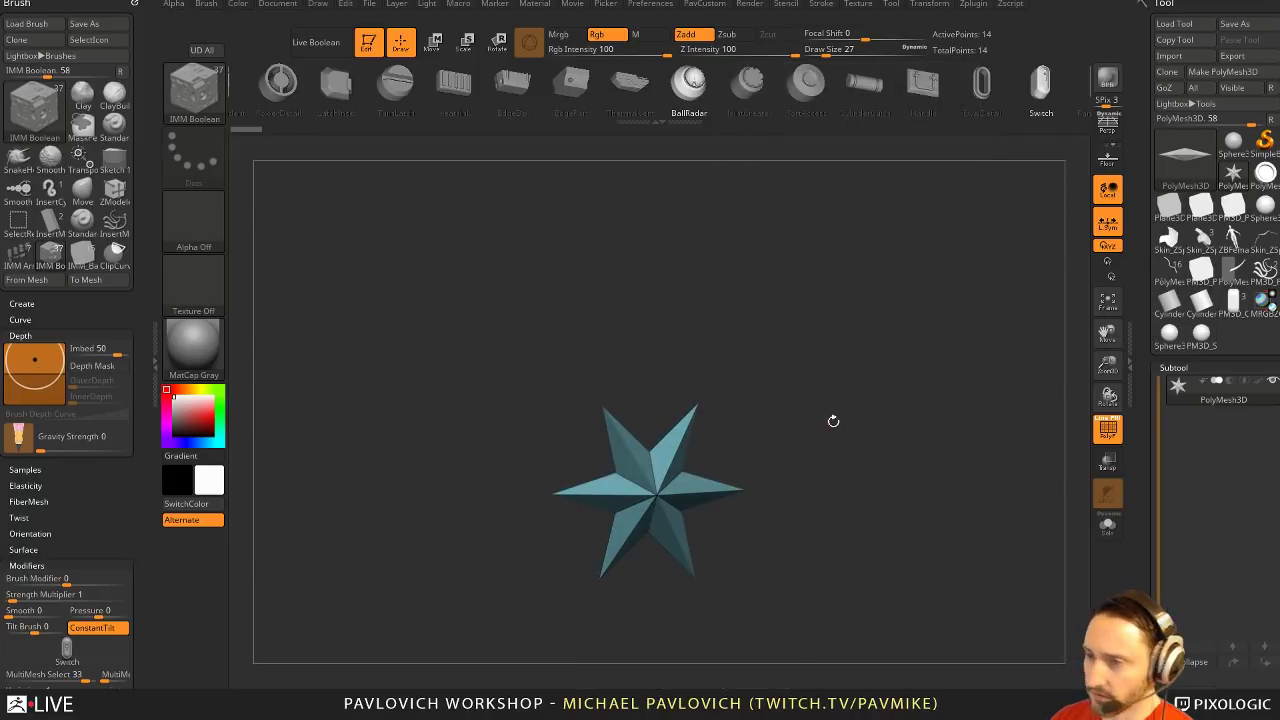
Replace the star with the Switch mesh and unify its size
{"action": "key", "text": "w"}
{"action": "left_click_drag", "start_coordinate": [884, 90], "coordinate": [797, 94]}
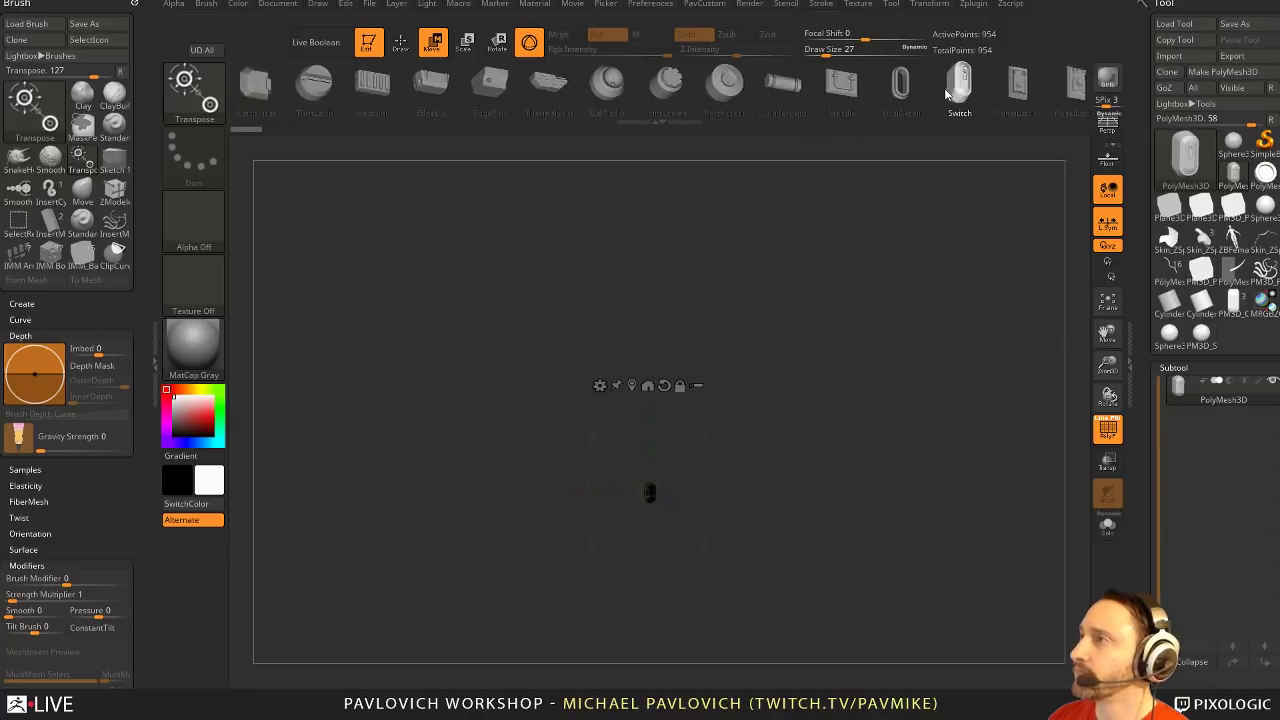
{"action": "key", "text": "alt+q"}
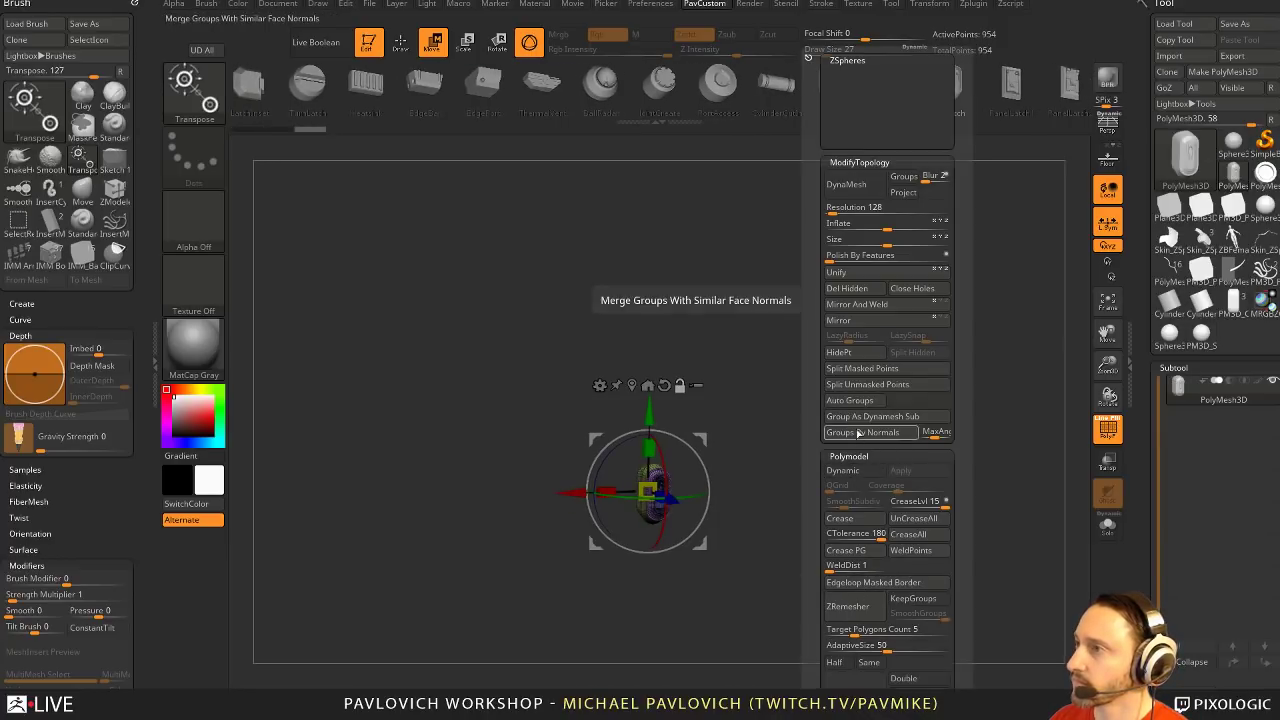
{"action": "left_click", "coordinate": [870, 275]}
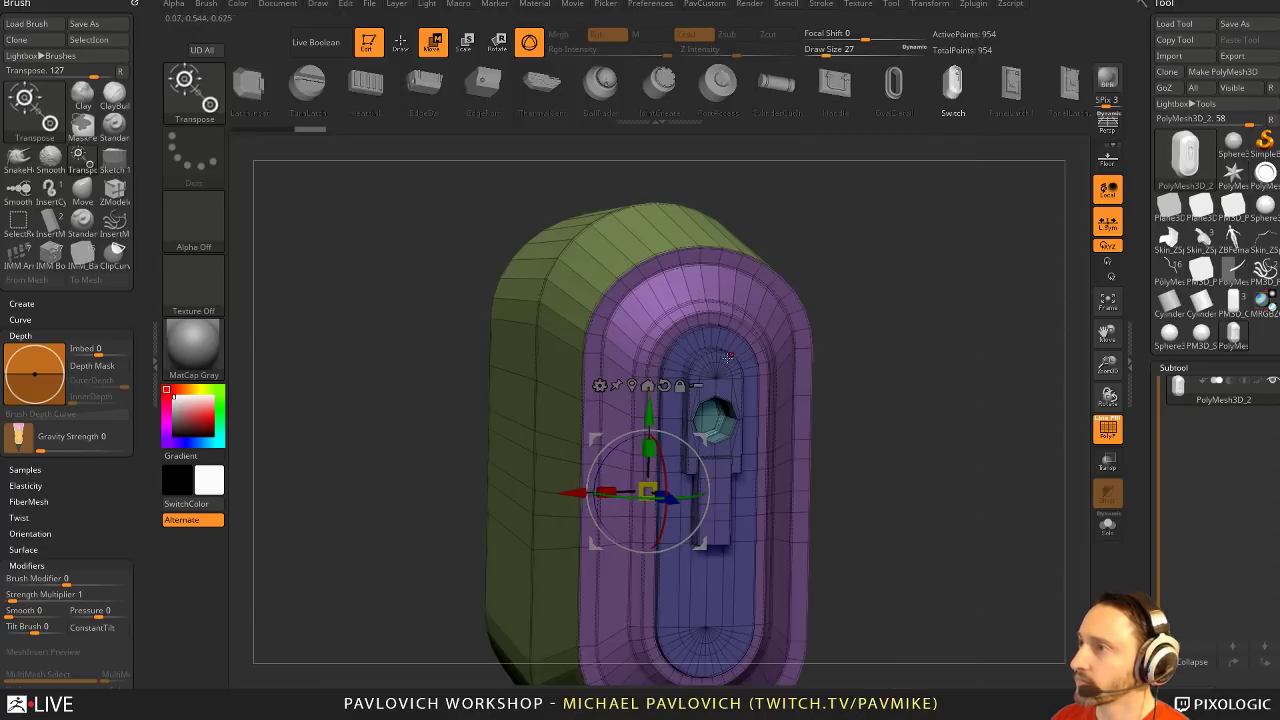
Isolate one half of the Switch mesh from the side with a rectangular selection and delete the hidden half
{"action": "mouse_move", "coordinate": [869, 290]}
{"action": "right_mouse_down", "text": "ctrl"}
{"action": "mouse_move", "coordinate": [868, 375]}
{"action": "mouse_move", "coordinate": [880, 361]}
{"action": "right_mouse_up", "text": "ctrl"}
{"action": "key", "text": "q"}
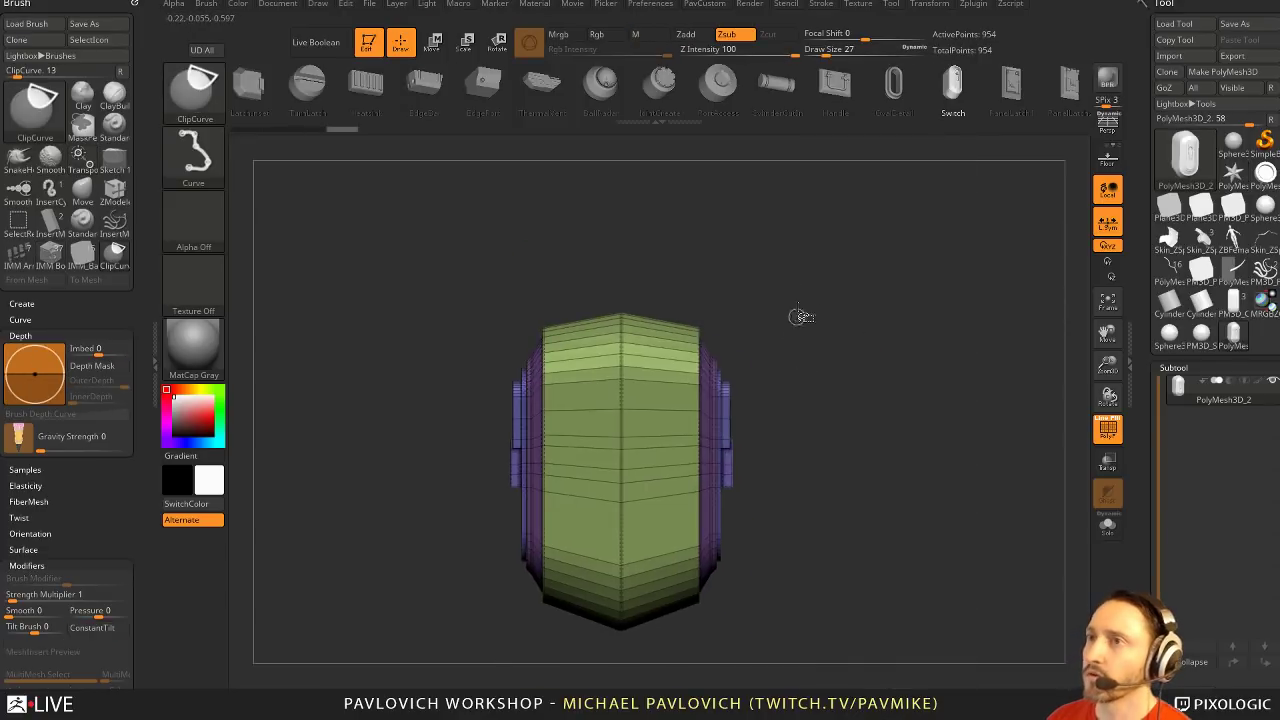
{"action": "left_click", "coordinate": [214, 112], "text": "ctrl+shift"}
{"action": "left_click", "coordinate": [291, 105]}
{"action": "left_click_drag", "start_coordinate": [860, 238], "coordinate": [688, 656], "text": "ctrl+shift"}
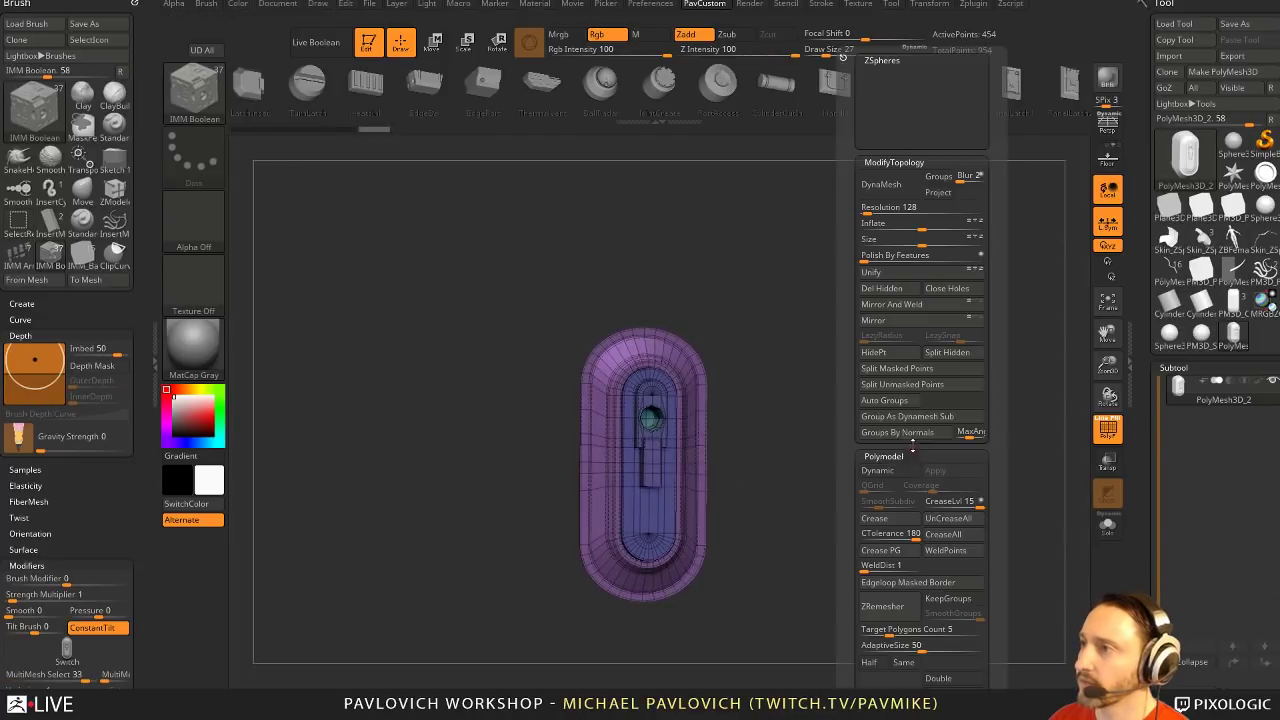
{"action": "left_click", "coordinate": [890, 292]}
Face the open half of the Switch mesh front-on and create a new InsertMesh brush from it
{"action": "right_click_drag", "start_coordinate": [820, 358], "coordinate": [848, 360], "text": "shift"}
{"action": "key", "text": "b"}
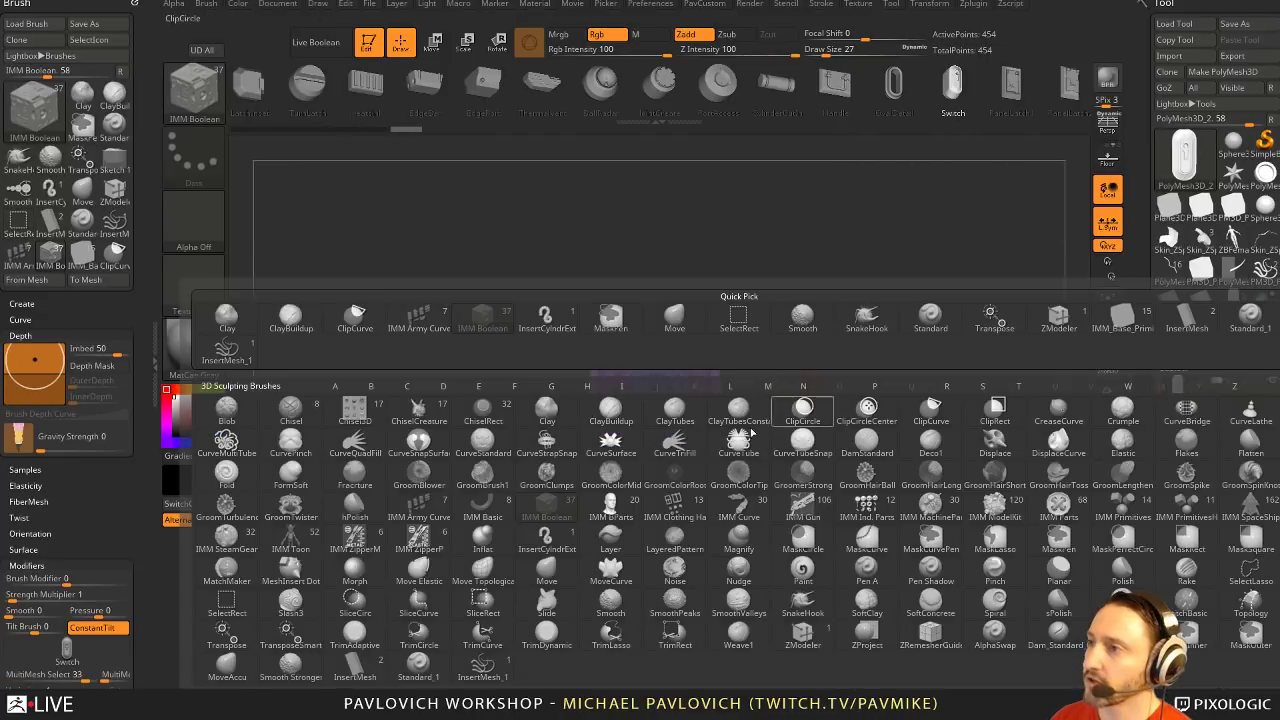
{"action": "left_click", "coordinate": [390, 697]}
{"action": "left_click", "coordinate": [570, 232]}
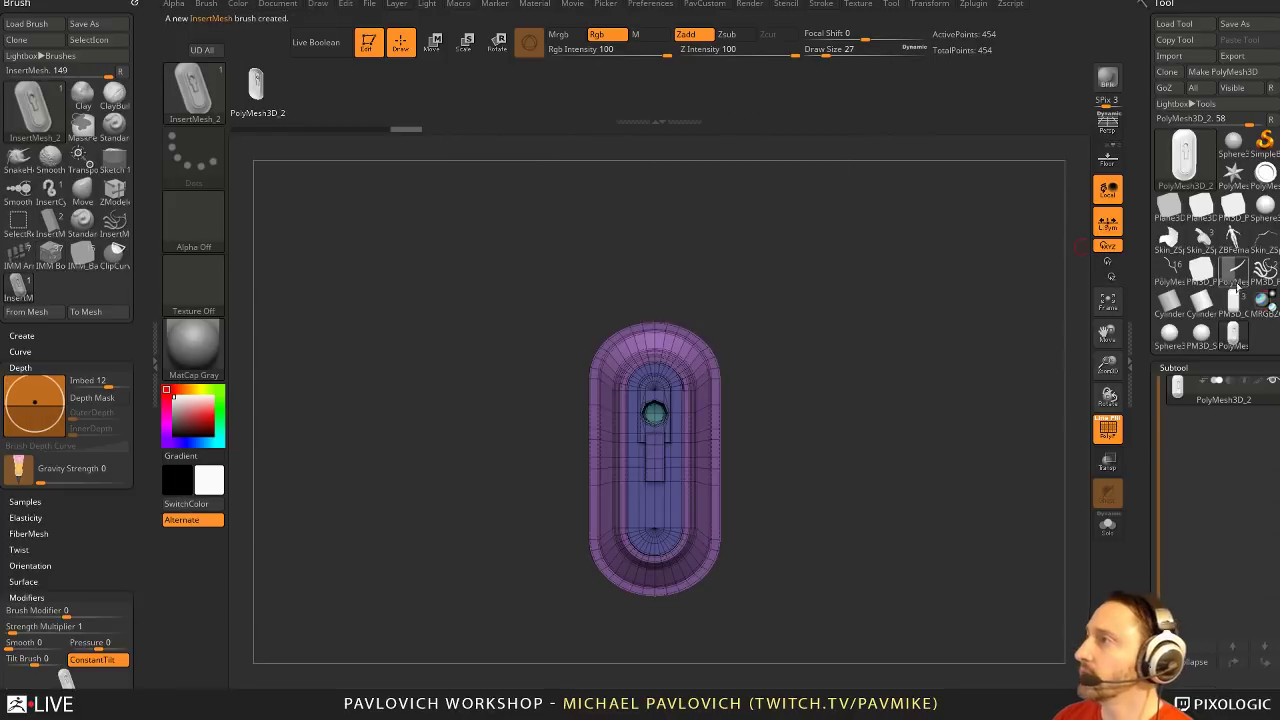
Return to the capsule tool, merge the body into a single polygroup and set the draw size to 62
{"action": "mouse_move", "coordinate": [1265, 270]}
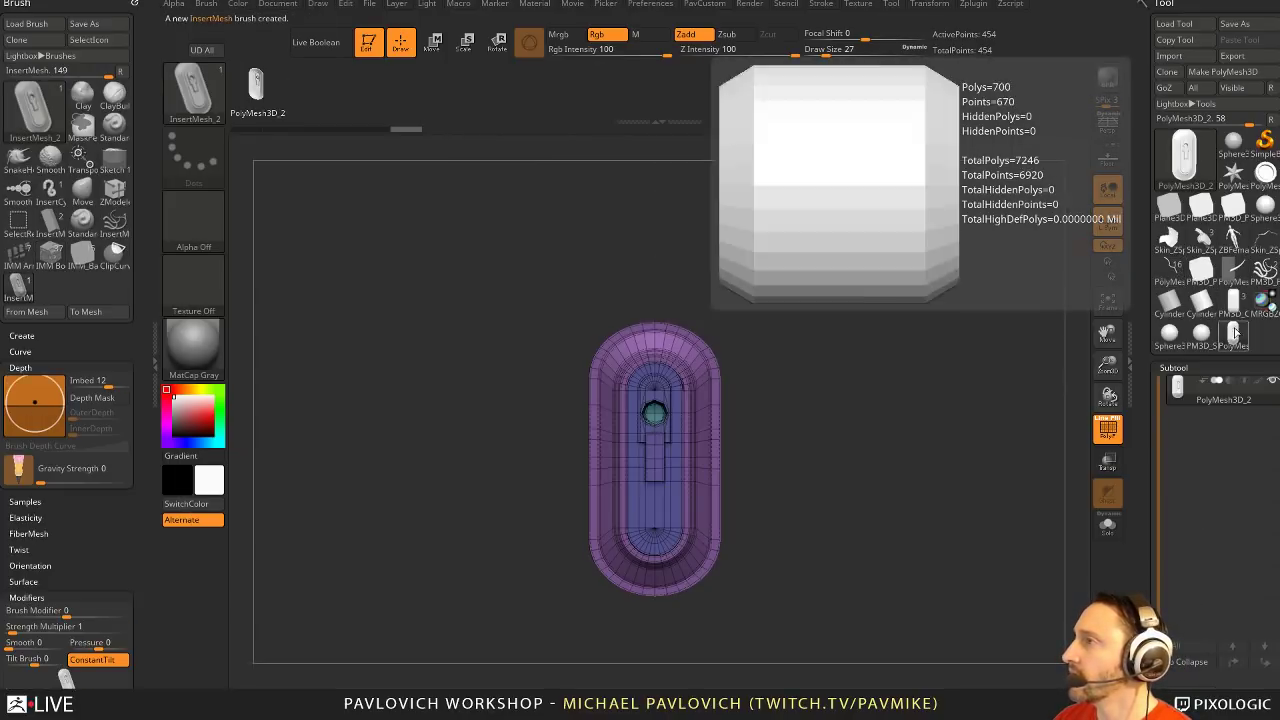
{"action": "left_click", "coordinate": [1241, 309]}
{"action": "right_click_drag", "start_coordinate": [988, 392], "coordinate": [1000, 234], "text": "ctrl"}
{"action": "mouse_move", "coordinate": [966, 414]}
{"action": "right_mouse_down", "text": "alt"}
{"action": "mouse_move", "coordinate": [1012, 240]}
{"action": "mouse_move", "coordinate": [1008, 335]}
{"action": "right_mouse_up", "text": "alt"}
{"action": "key", "text": "ctrl+w"}
{"action": "right_click_drag", "start_coordinate": [997, 382], "coordinate": [1008, 288], "text": "alt"}
{"action": "key", "text": "s"}
{"action": "left_click", "coordinate": [964, 367]}
{"action": "right_click_drag", "start_coordinate": [967, 367], "coordinate": [943, 380], "text": "alt"}
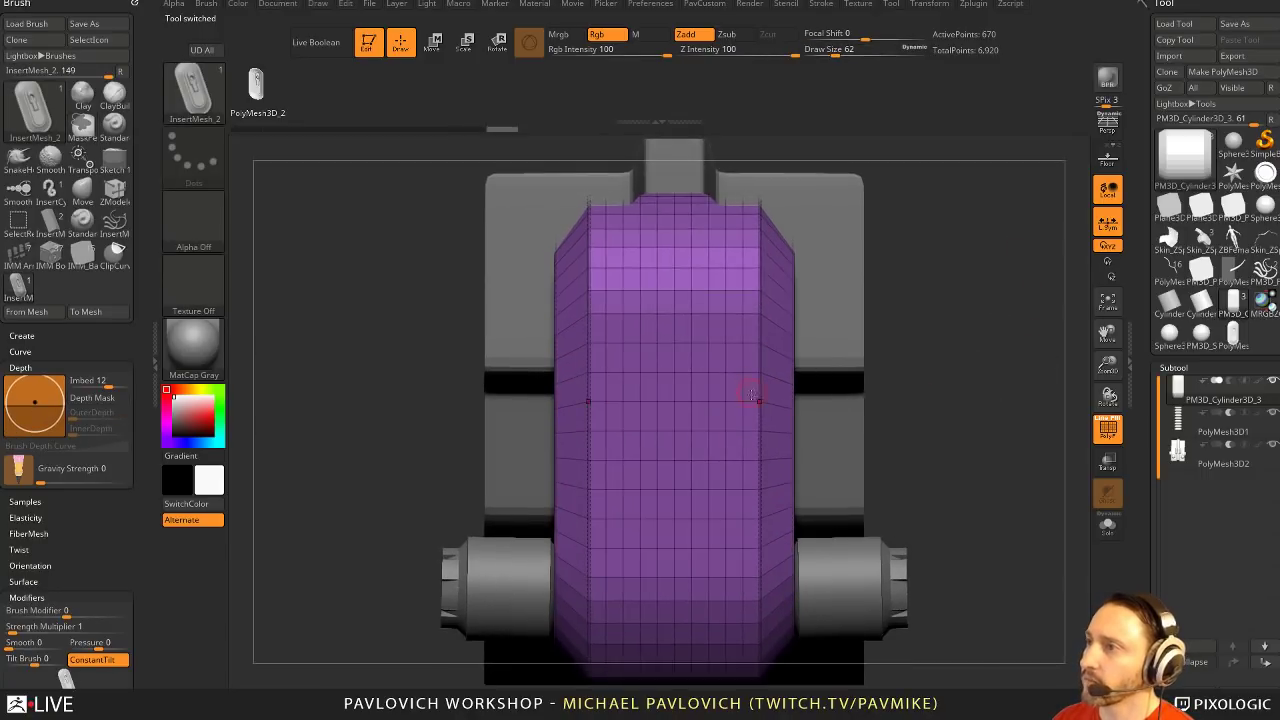
Paint a temporary ZModeler polygroup four polygons wide and seven tall on the capsule's flat end face
{"action": "key", "text": "b"}
{"action": "key", "text": "z"}
{"action": "key", "text": "m"}
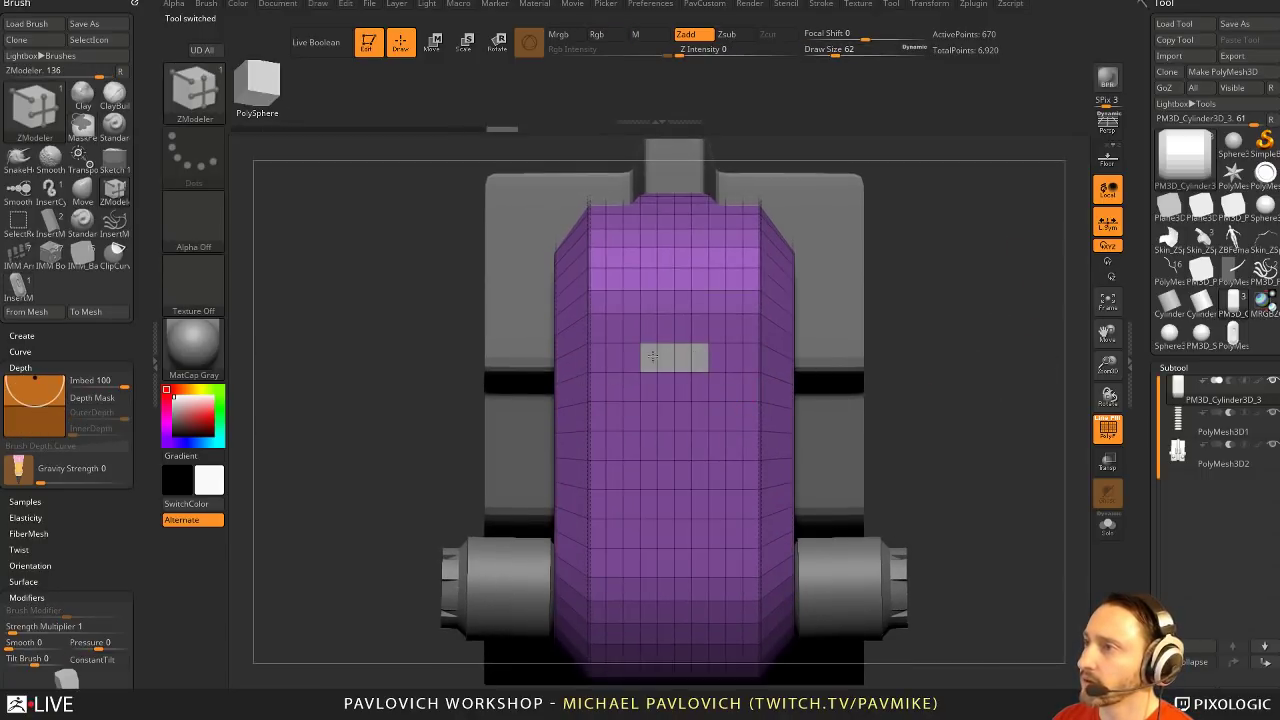
{"action": "mouse_move", "coordinate": [652, 356]}
{"action": "left_mouse_down", "text": "alt"}
{"action": "mouse_move", "coordinate": [652, 534]}
{"action": "mouse_move", "coordinate": [668, 372]}
{"action": "left_mouse_up", "text": "alt"}
{"action": "mouse_move", "coordinate": [945, 342]}
{"action": "right_mouse_down"}
{"action": "mouse_move", "coordinate": [993, 337]}
{"action": "mouse_move", "coordinate": [894, 340]}
{"action": "mouse_move", "coordinate": [967, 377]}
{"action": "right_mouse_up"}
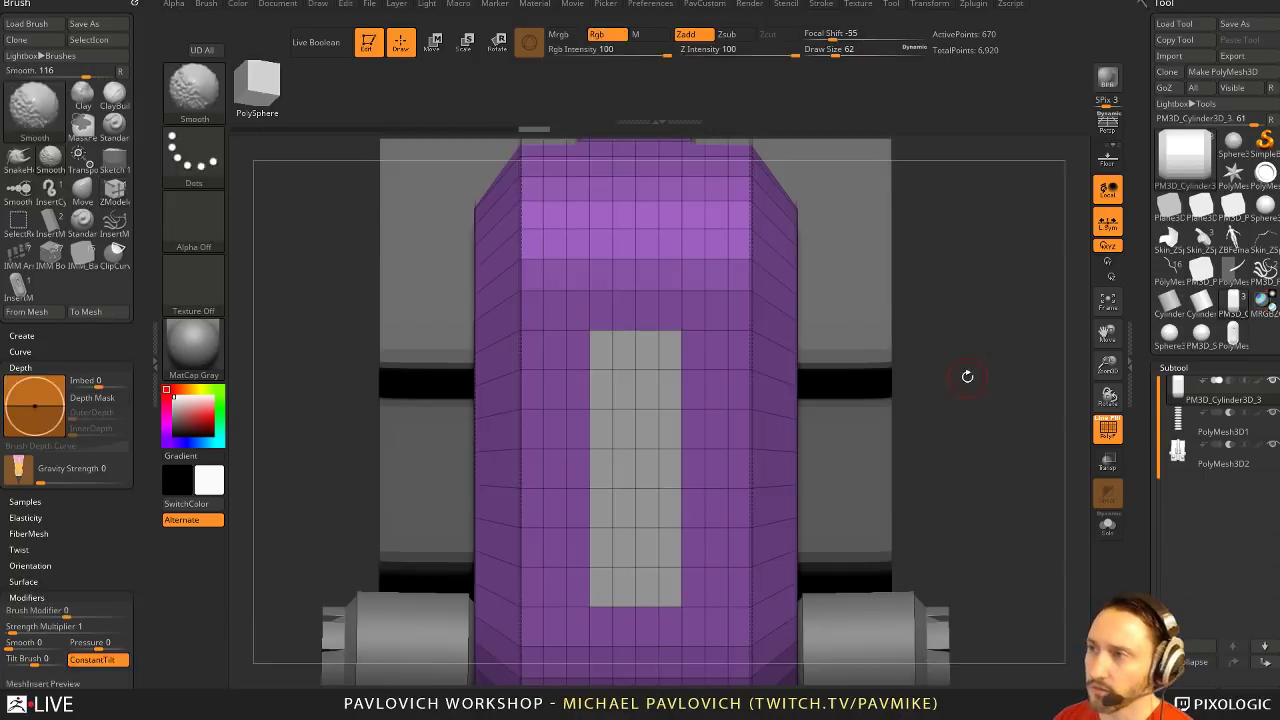
Try inserting the InsertMesh_2 switch into the painted polygroup patch and undo the attempts
{"action": "key", "text": "b"}
{"action": "left_click", "coordinate": [549, 664]}
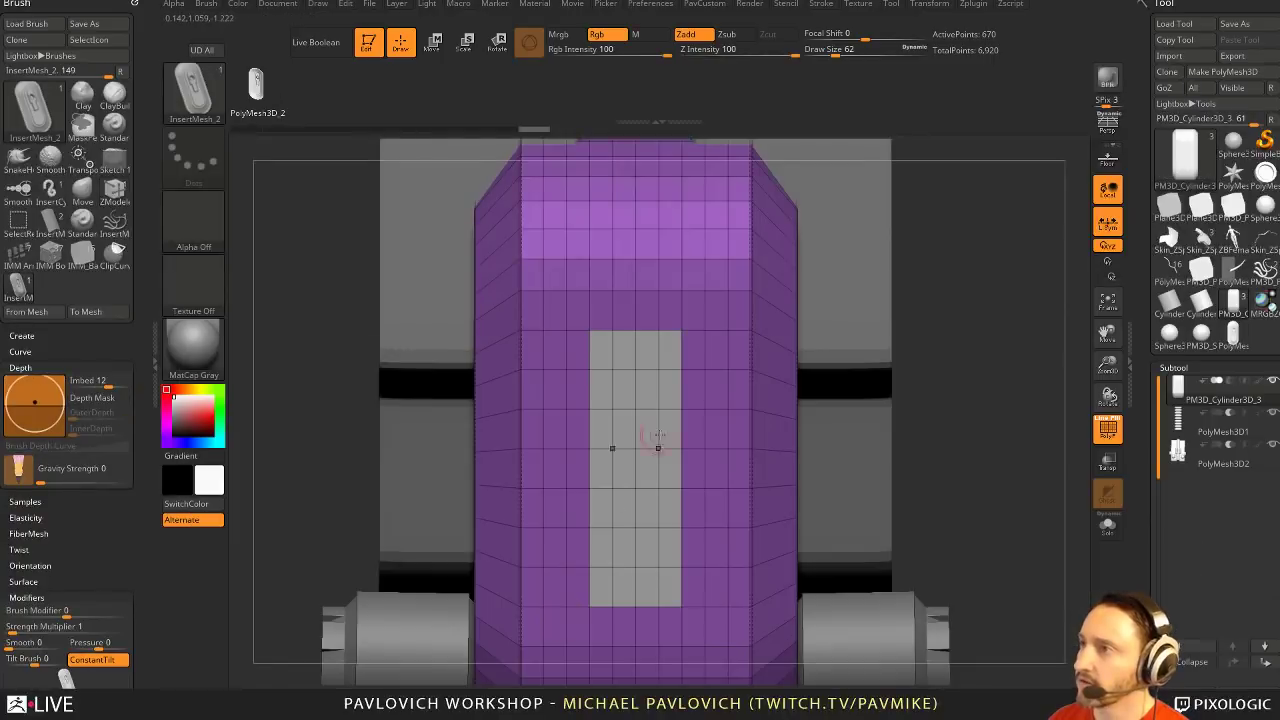
{"action": "left_click_drag", "start_coordinate": [634, 446], "coordinate": [634, 545]}
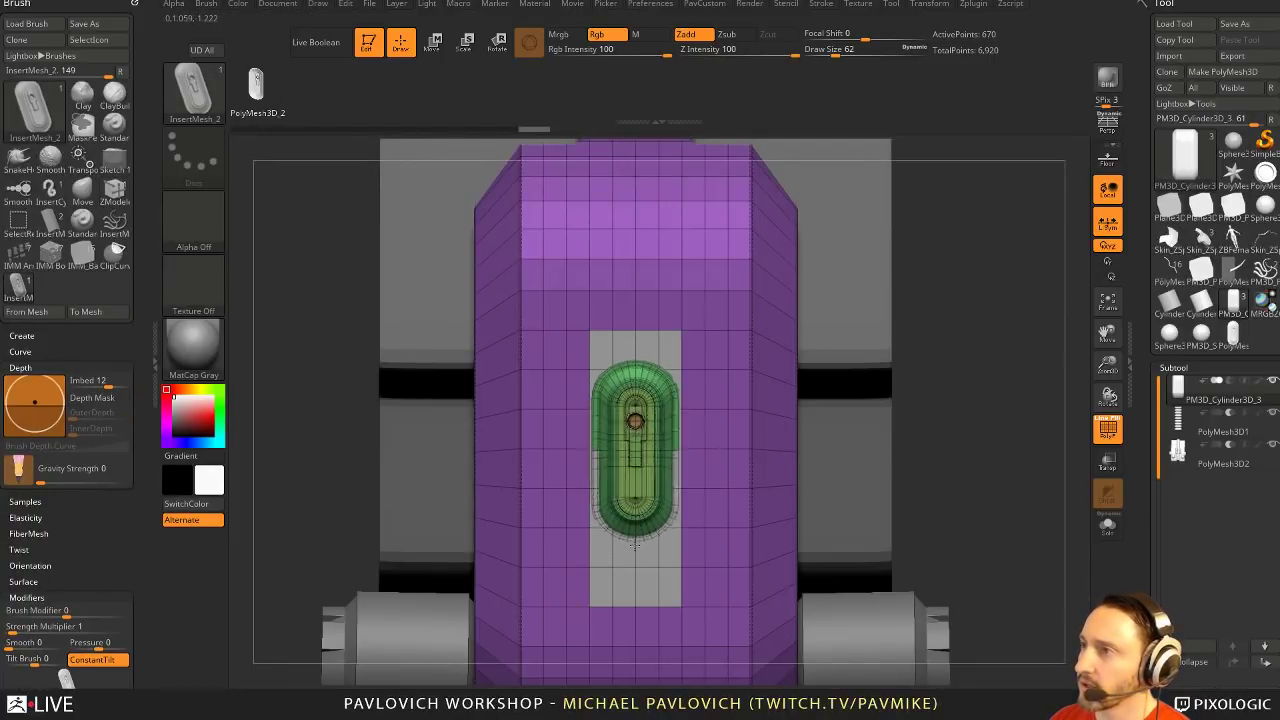
{"action": "key", "text": "ctrl+z"}
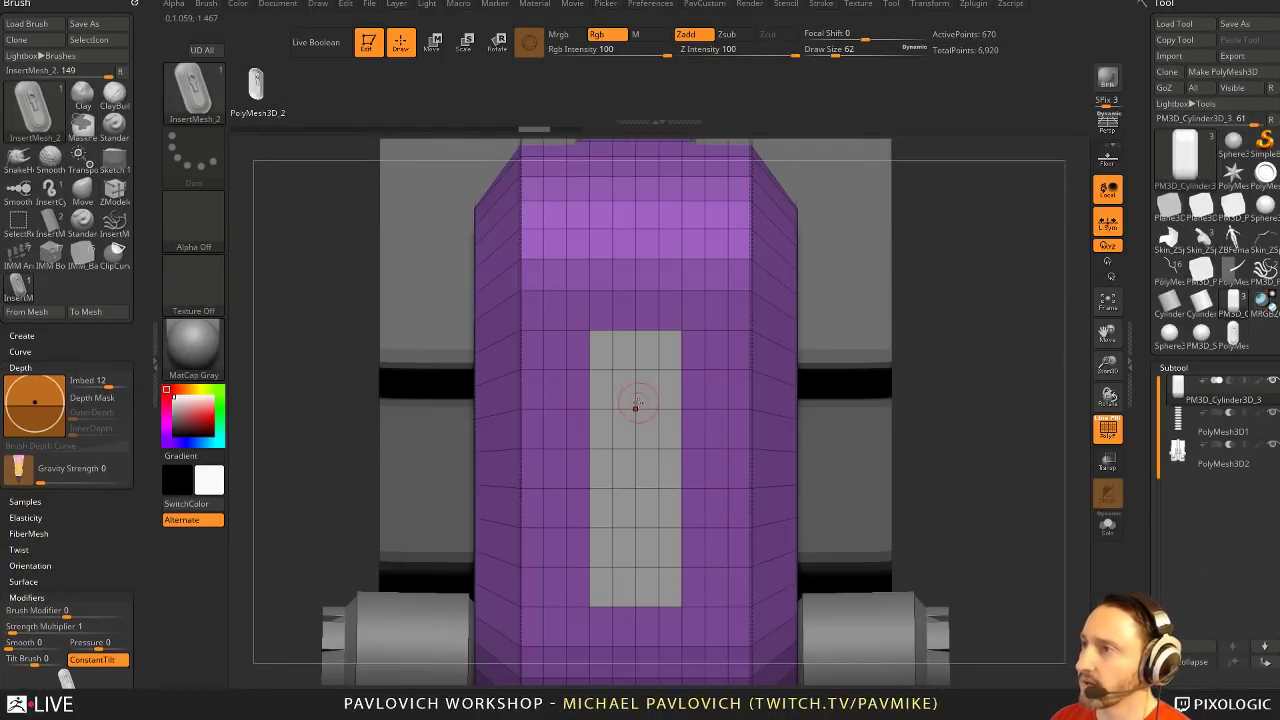
{"action": "key", "text": "ctrl+z"}
{"action": "left_click_drag", "start_coordinate": [602, 394], "coordinate": [688, 417]}
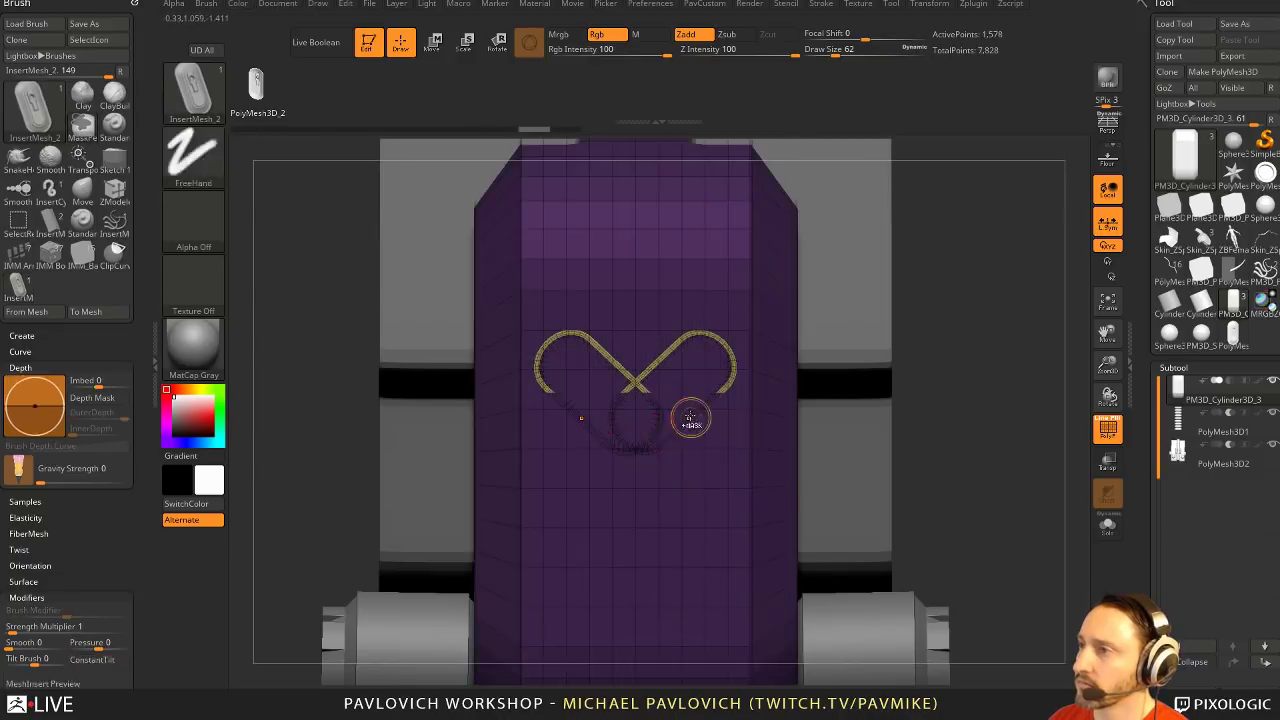
{"action": "key", "text": "ctrl+z"}
Repaint the temporary polygroup with ZModeler as a centred patch of four by four polygons
{"action": "key", "text": "b"}
{"action": "key", "text": "z"}
{"action": "key", "text": "m"}
{"action": "mouse_move", "coordinate": [601, 391]}
{"action": "left_mouse_down", "text": "alt"}
{"action": "mouse_move", "coordinate": [626, 390]}
{"action": "mouse_move", "coordinate": [602, 470]}
{"action": "mouse_move", "coordinate": [627, 424]}
{"action": "left_mouse_up", "text": "alt"}
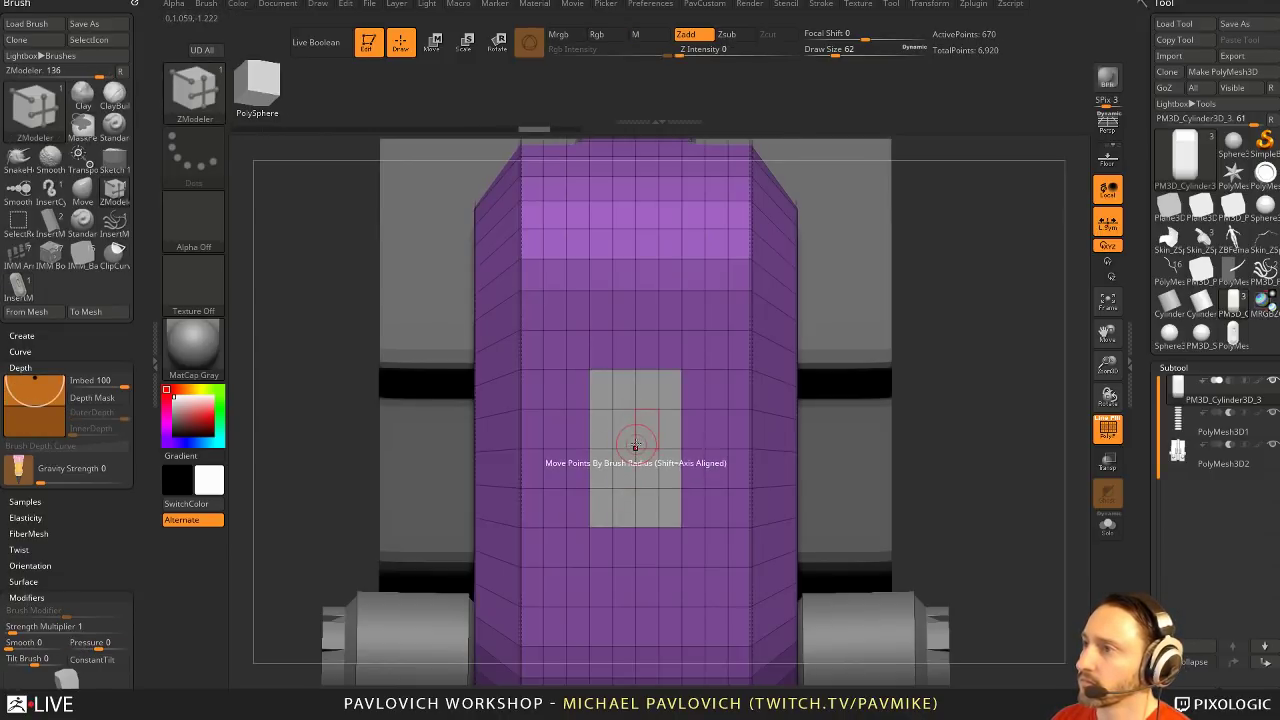
Insert the InsertMesh_2 switch at the centre of the four-by-four patch, sized to fit inside it
{"action": "key", "text": "b"}
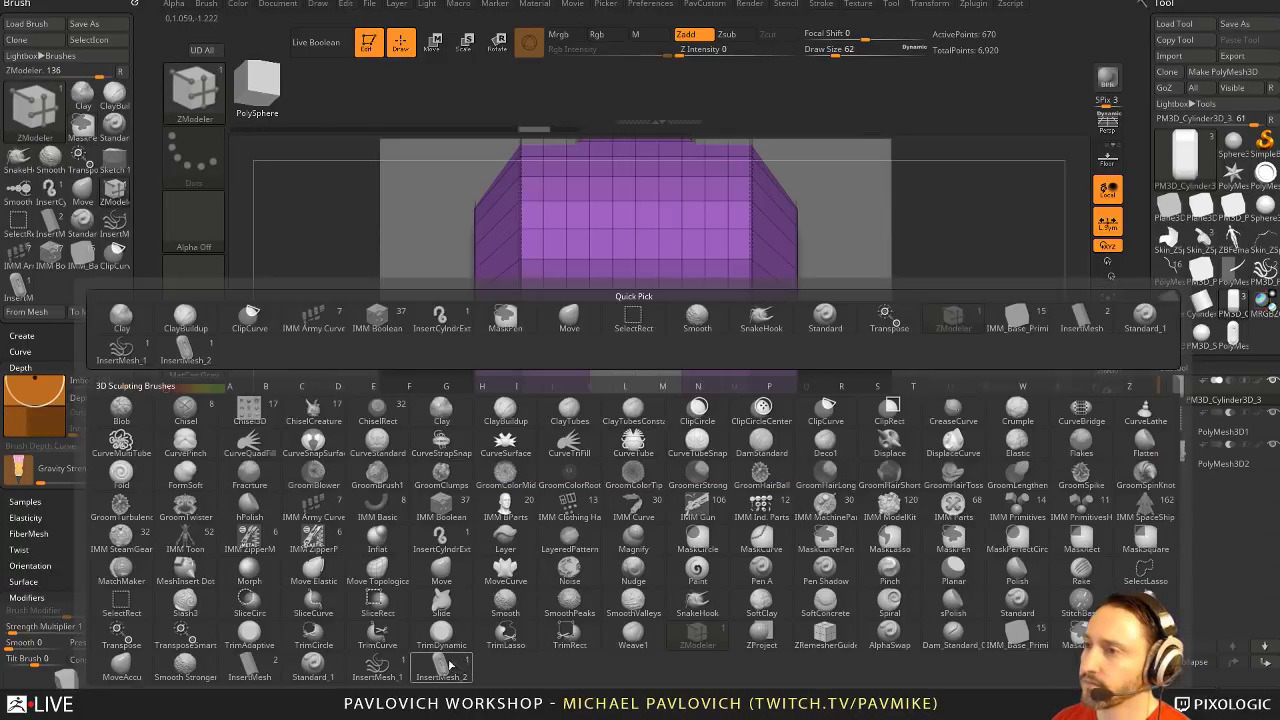
{"action": "left_click", "coordinate": [442, 666]}
{"action": "left_click_drag", "start_coordinate": [635, 446], "coordinate": [636, 508]}
Clear the mask to fuse the inserted switch into the capsule topology and inspect it without the polyframe
{"action": "left_click_drag", "start_coordinate": [1046, 440], "coordinate": [1047, 442], "text": "ctrl"}
{"action": "left_click_drag", "start_coordinate": [997, 337], "coordinate": [1037, 451], "text": "ctrl"}
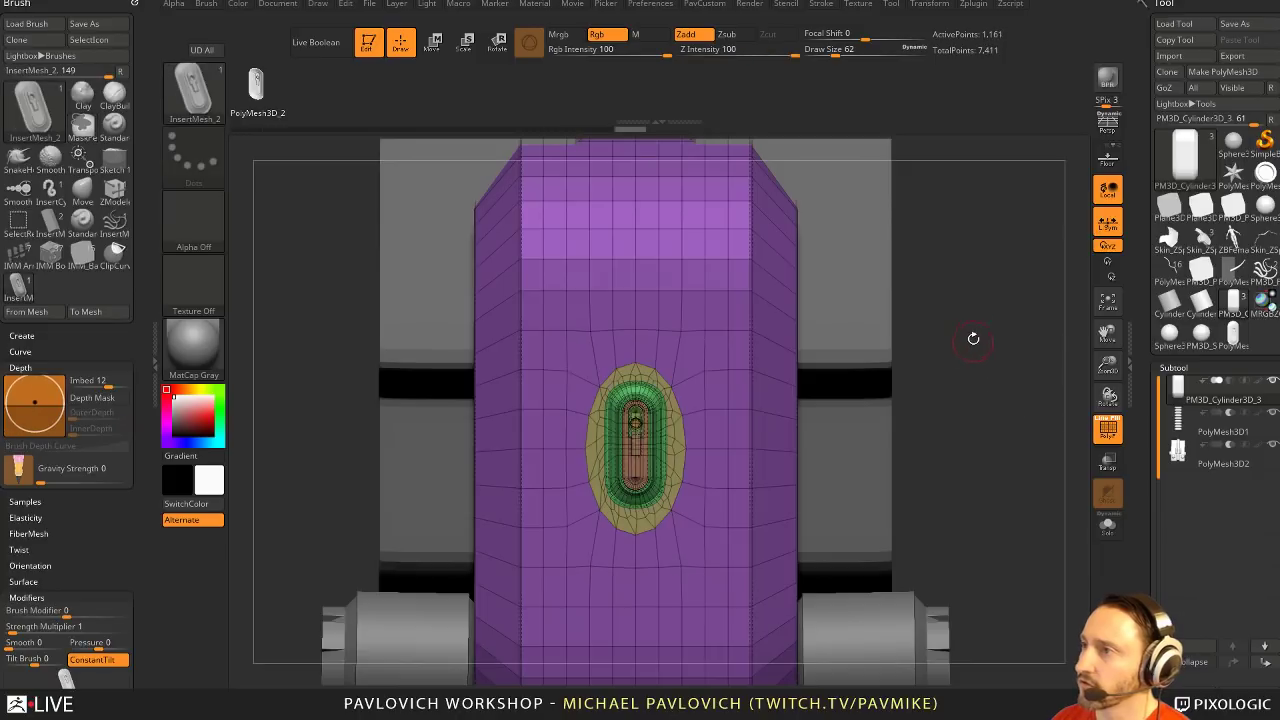
{"action": "key", "text": "grave"}
{"action": "left_click_drag", "start_coordinate": [951, 310], "coordinate": [985, 370]}
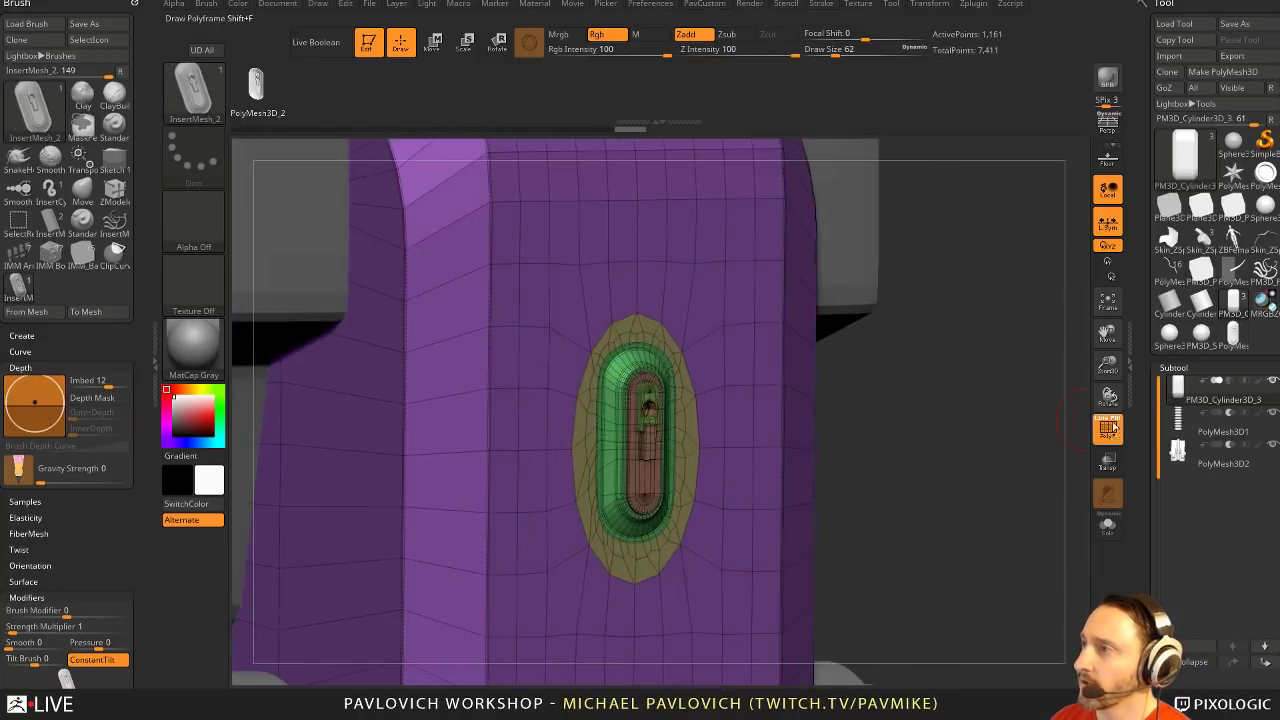
{"action": "left_click", "coordinate": [1110, 431]}
{"action": "left_click_drag", "start_coordinate": [1040, 420], "coordinate": [989, 340]}
{"action": "key", "text": "shift+f"}
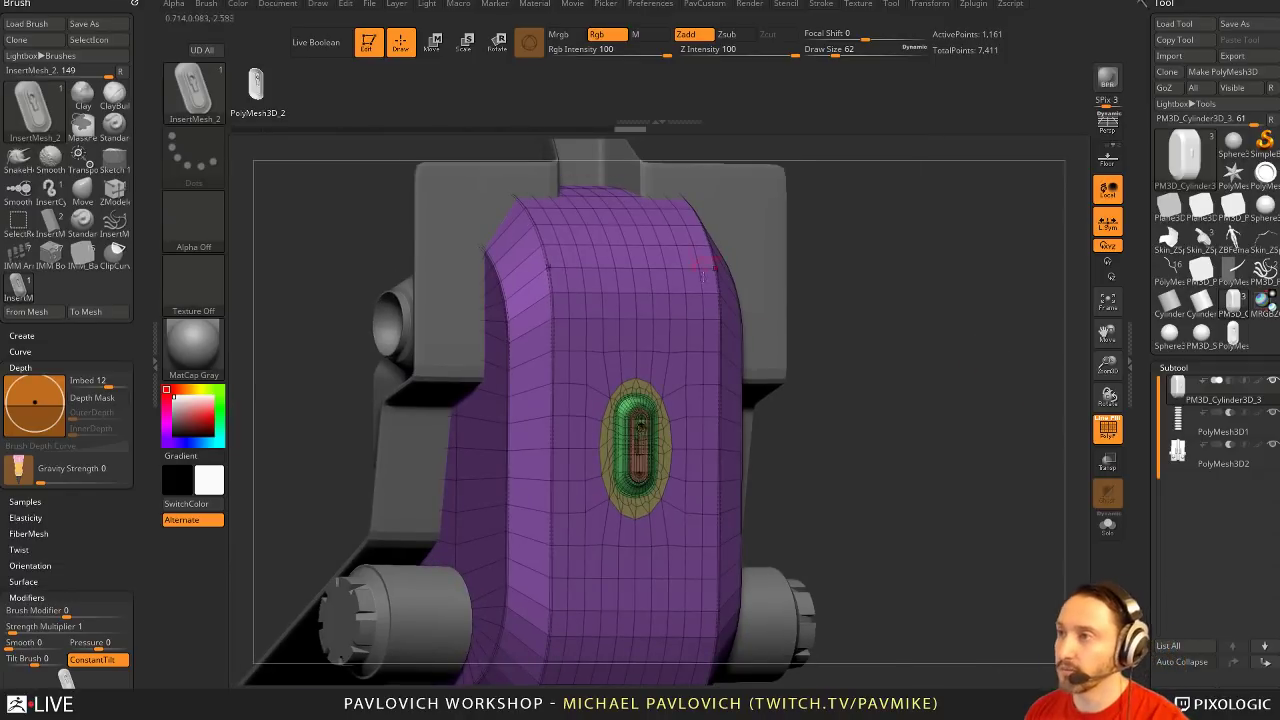
Undo the fusing of the switch so it is a separate masked insert, and bring up the subtool split options
{"action": "key", "text": "ctrl+z"}
{"action": "left_click_drag", "start_coordinate": [1142, 632], "coordinate": [1142, 362]}
{"action": "key", "text": "ctrl+z"}
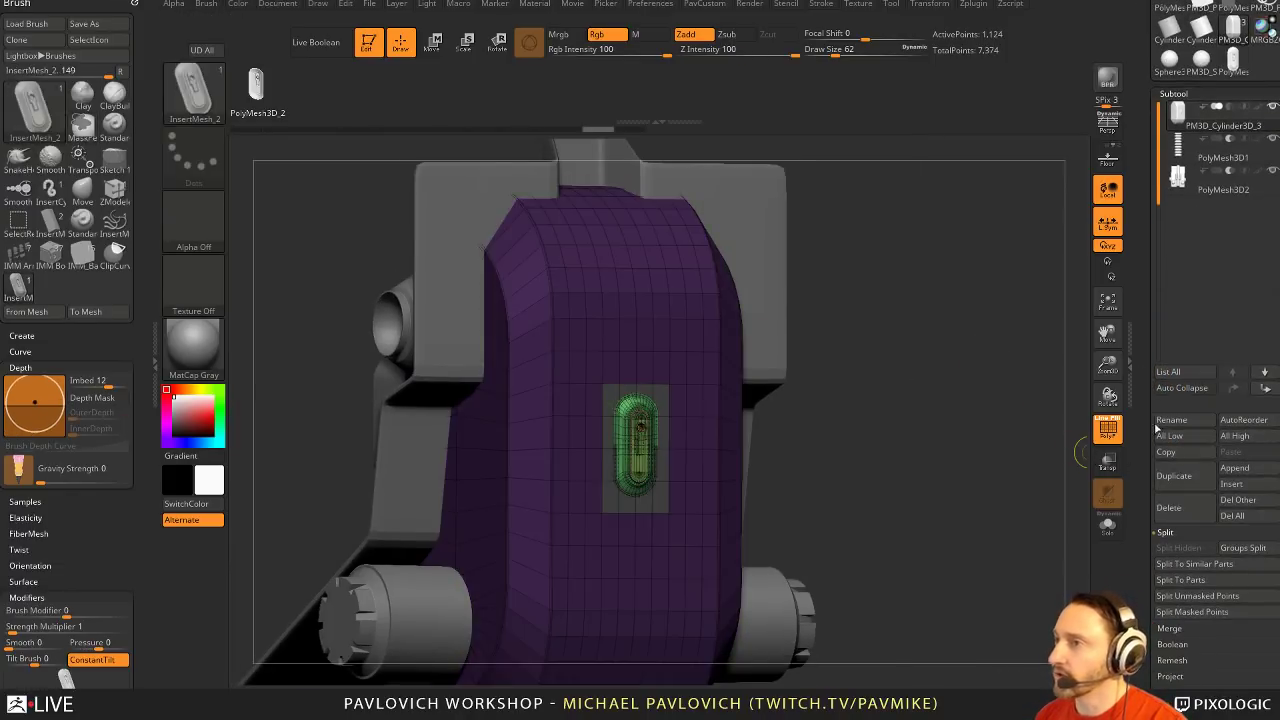
Turn off Smt in the Geometry subdivision settings and fuse the switch insert into the capsule by clearing the mask
{"action": "scroll", "coordinate": [1160, 505], "scroll_direction": "down", "scroll_amount": 5}
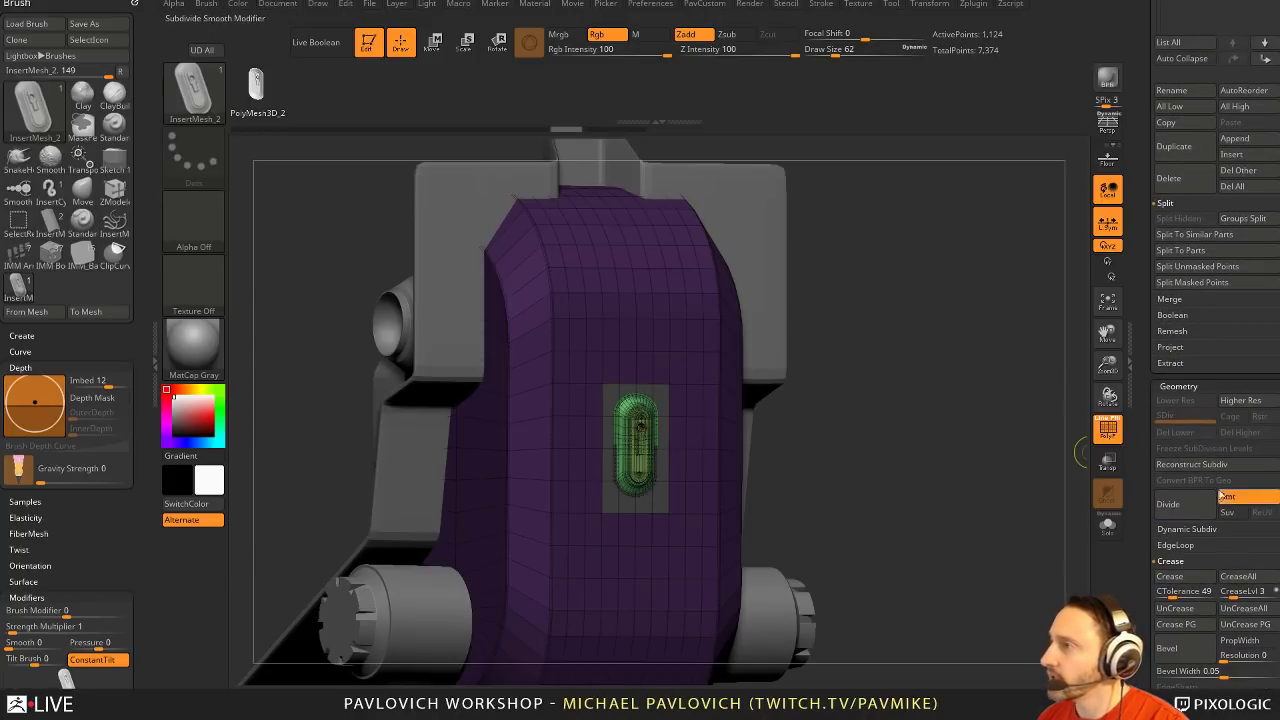
{"action": "left_click_drag", "start_coordinate": [957, 337], "coordinate": [965, 430], "text": "ctrl"}
{"action": "left_click_drag", "start_coordinate": [915, 355], "coordinate": [802, 437]}
{"action": "key", "text": "shift+f"}
{"action": "key", "text": "ctrl+d"}
{"action": "left_click", "coordinate": [1108, 430]}
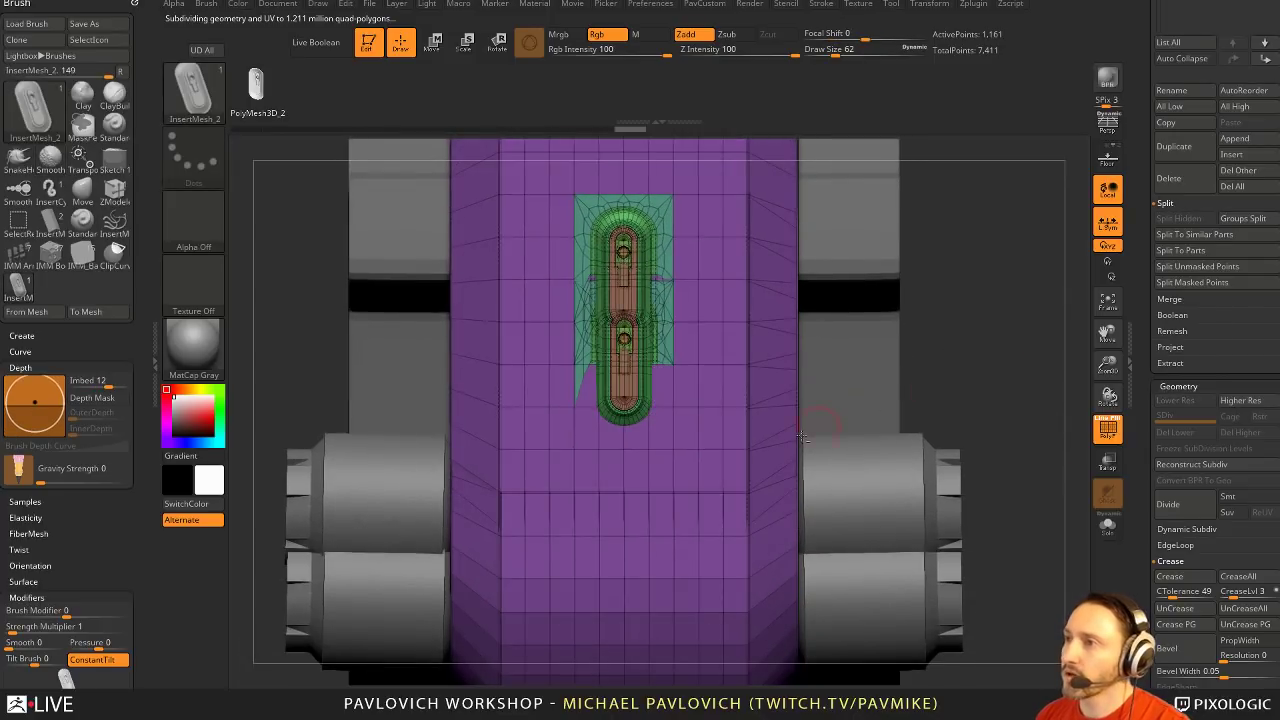
Undo the overlapping fused switches and insert InsertMesh_2 again at the centre of the four-by-four polygroup patch
{"action": "mouse_move", "coordinate": [1006, 377]}
{"action": "left_mouse_down"}
{"action": "mouse_move", "coordinate": [1013, 435]}
{"action": "mouse_move", "coordinate": [1030, 400]}
{"action": "mouse_move", "coordinate": [994, 316]}
{"action": "mouse_move", "coordinate": [1005, 354]}
{"action": "mouse_move", "coordinate": [980, 356]}
{"action": "mouse_move", "coordinate": [1003, 349]}
{"action": "left_mouse_up"}
{"action": "key", "text": "ctrl+z"}
{"action": "key", "text": "ctrl+z"}
{"action": "key", "text": "b"}
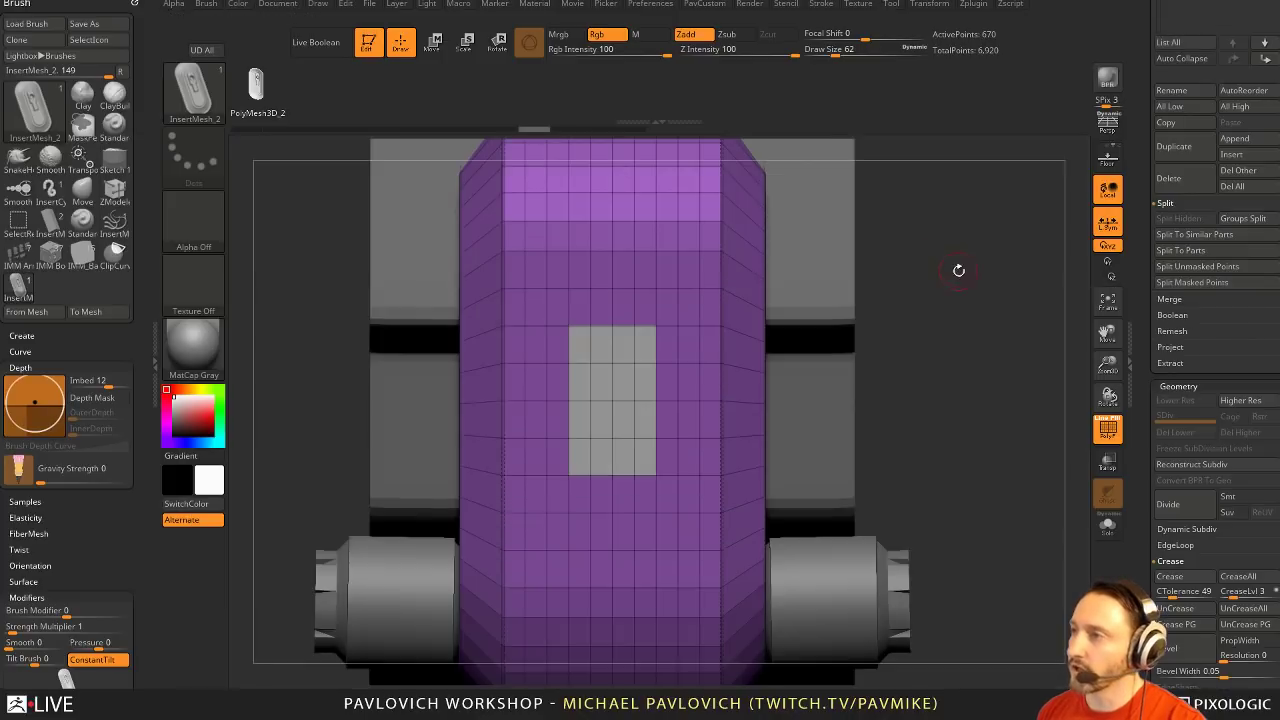
{"action": "left_click_drag", "start_coordinate": [959, 271], "coordinate": [975, 285], "text": "alt"}
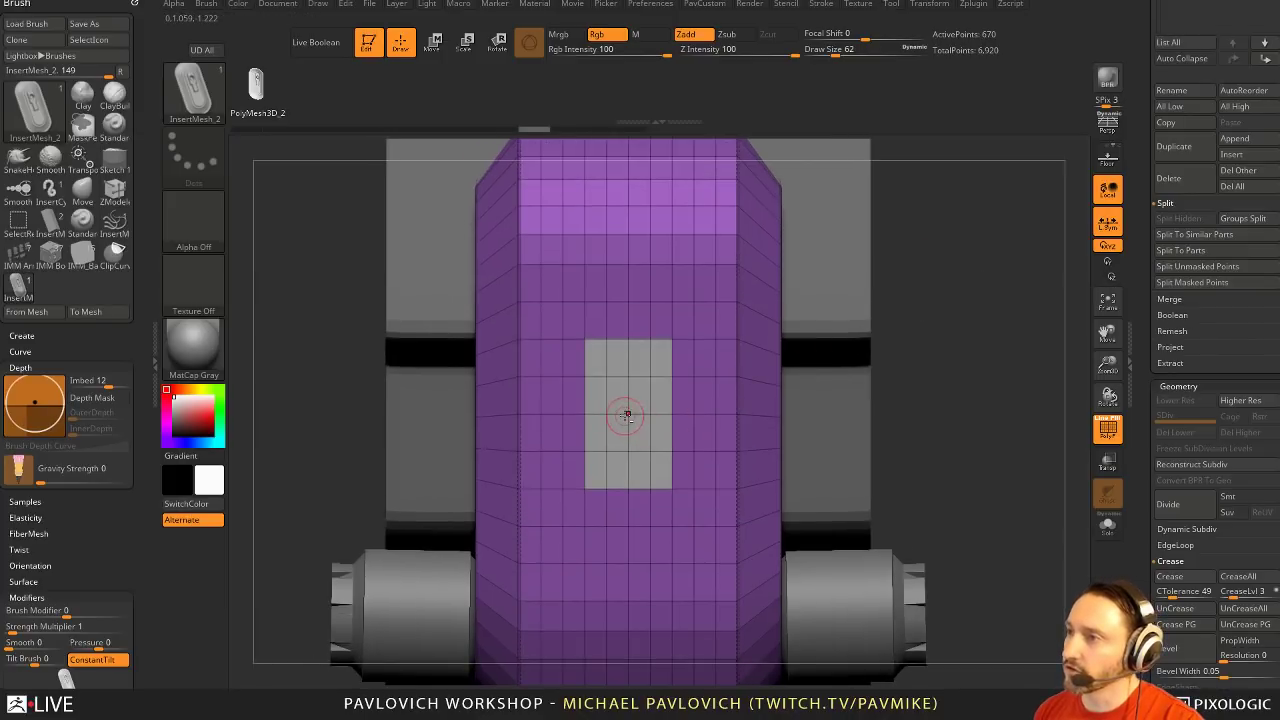
{"action": "left_click_drag", "start_coordinate": [626, 415], "coordinate": [626, 455]}
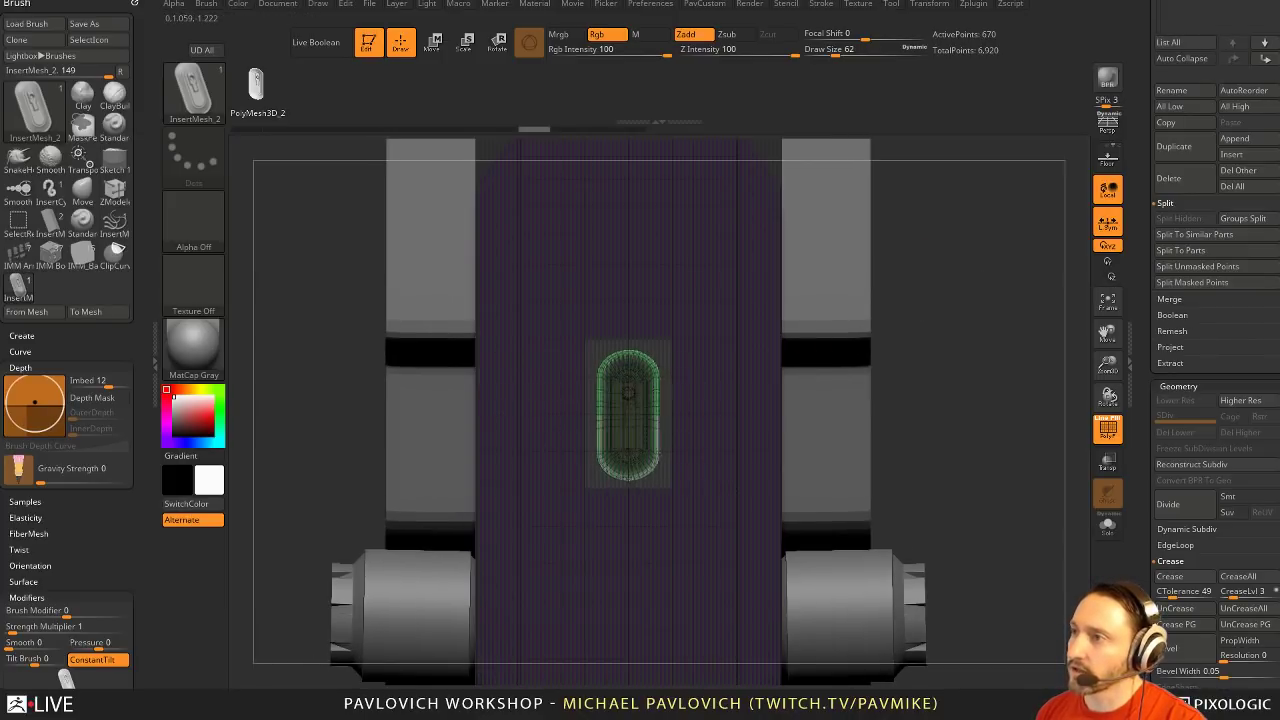
Clear the mask to fuse the new switch into the capsule, and preview it subdivided with the polyframe hidden
{"action": "left_click_drag", "start_coordinate": [935, 325], "coordinate": [993, 410]}
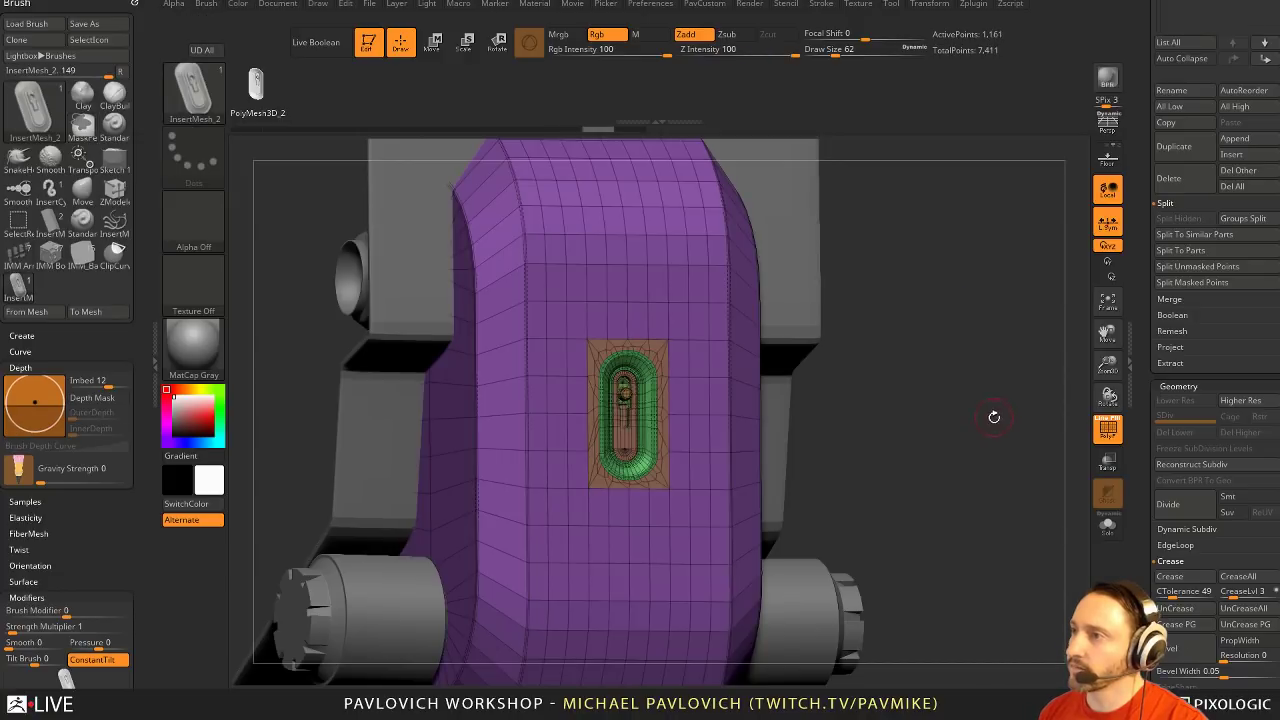
{"action": "left_click", "coordinate": [1108, 435]}
{"action": "key", "text": "ctrl+d"}
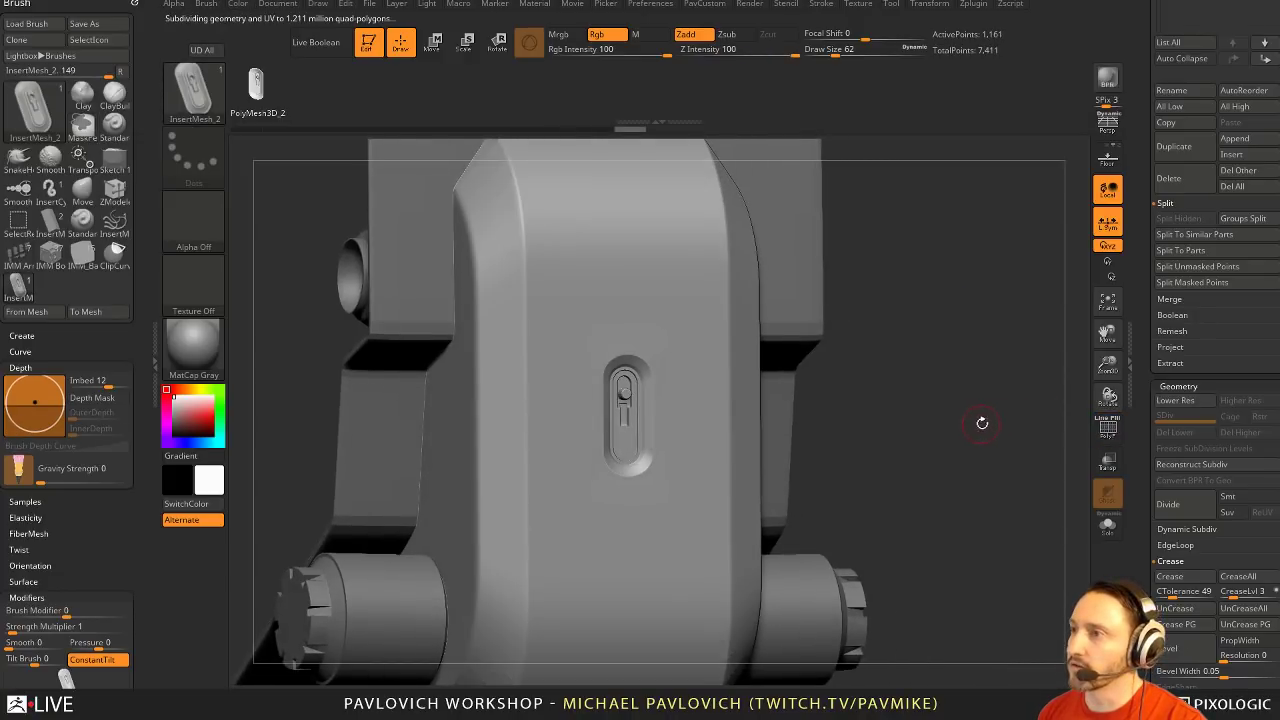
{"action": "left_click_drag", "start_coordinate": [982, 423], "coordinate": [986, 340]}
{"action": "left_click_drag", "start_coordinate": [986, 400], "coordinate": [980, 466]}
Show the polyframe without subdivision and bevel the complete edge loop around the switch's green recess wall with ZModeler
{"action": "left_click", "coordinate": [1108, 432]}
{"action": "left_click_drag", "start_coordinate": [1045, 440], "coordinate": [1022, 525]}
{"action": "key", "text": "shift+d"}
{"action": "mouse_move", "coordinate": [1077, 331]}
{"action": "left_mouse_down"}
{"action": "mouse_move", "coordinate": [1086, 336]}
{"action": "mouse_move", "coordinate": [971, 343]}
{"action": "mouse_move", "coordinate": [960, 400]}
{"action": "left_mouse_up"}
{"action": "key", "text": "b"}
{"action": "key", "text": "z"}
{"action": "key", "text": "m"}
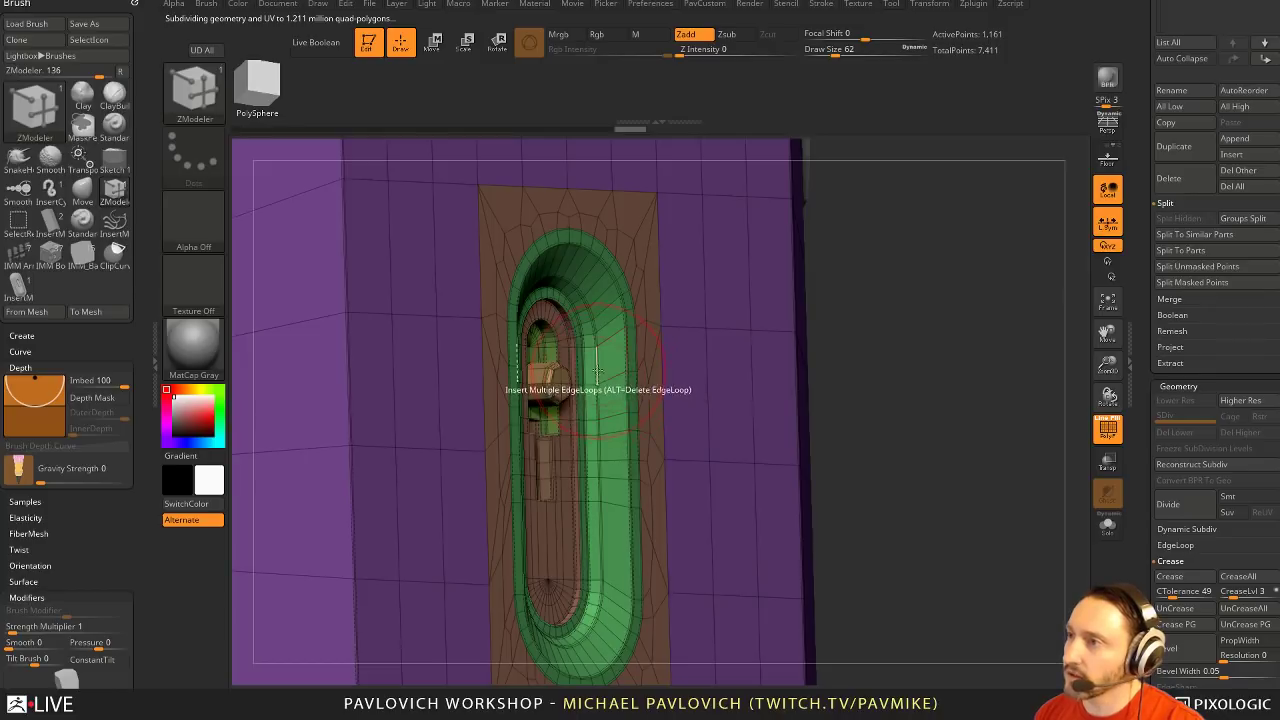
{"action": "key", "text": "space"}
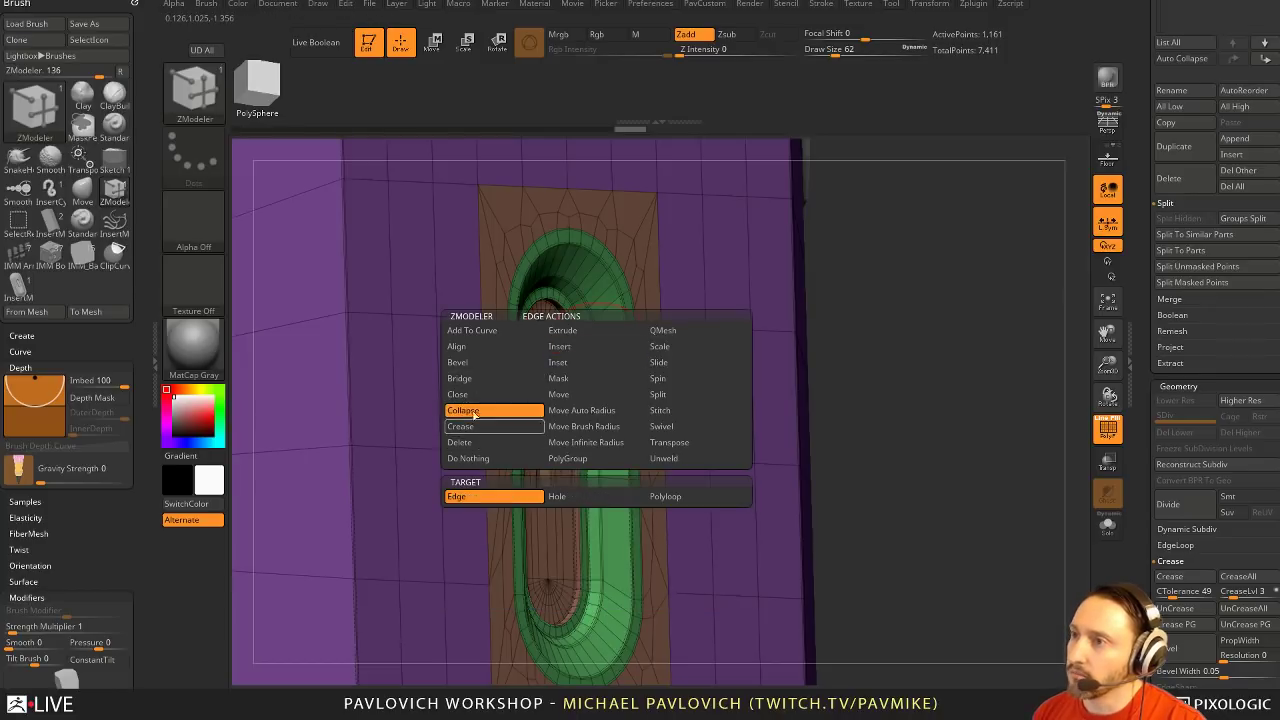
{"action": "left_click", "coordinate": [458, 362]}
{"action": "left_click", "coordinate": [470, 523]}
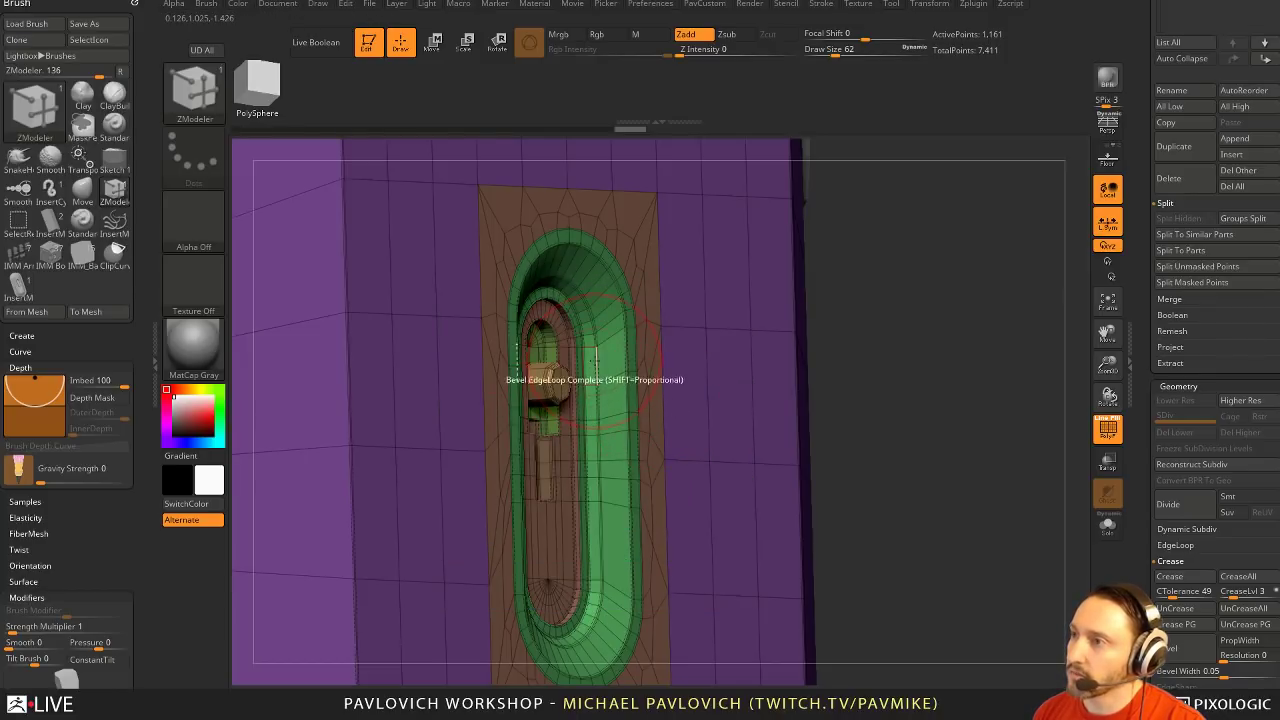
{"action": "left_click", "coordinate": [596, 358]}
QMesh the bevelled strip around the switch recess and inspect the result subdivided without the polyframe
{"action": "key", "text": "space"}
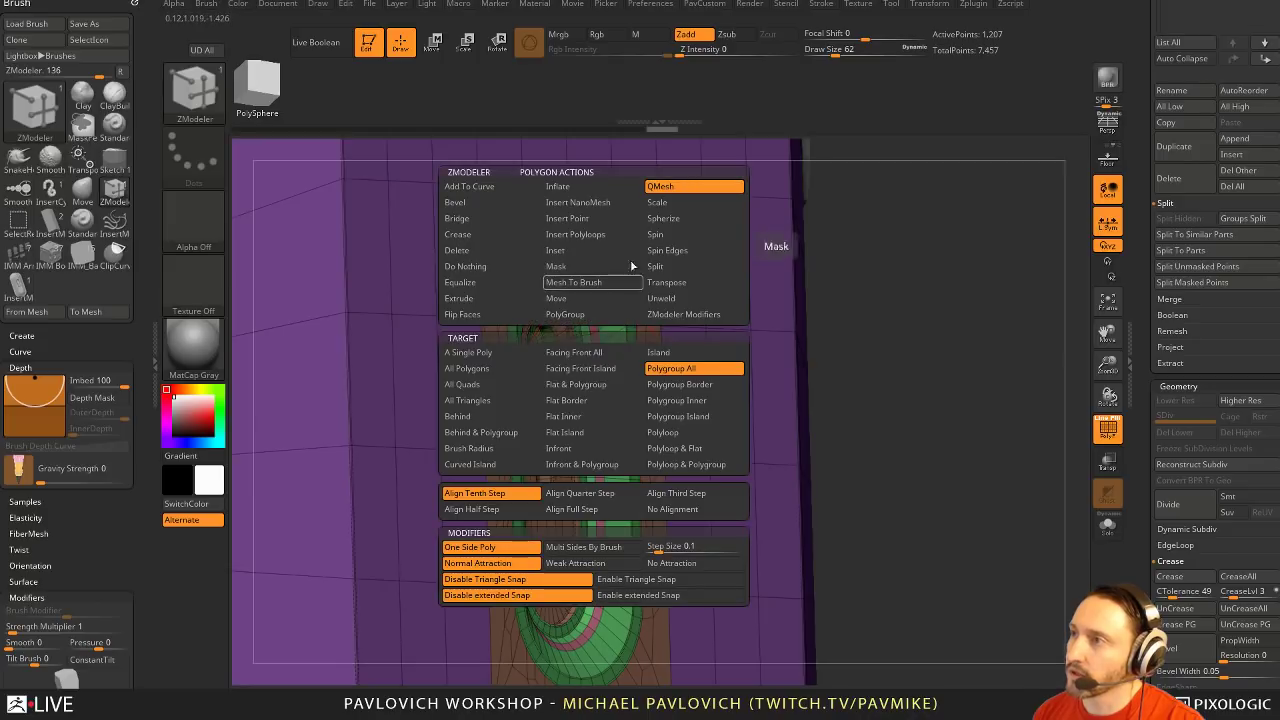
{"action": "left_click", "coordinate": [676, 384]}
{"action": "left_click", "coordinate": [586, 384]}
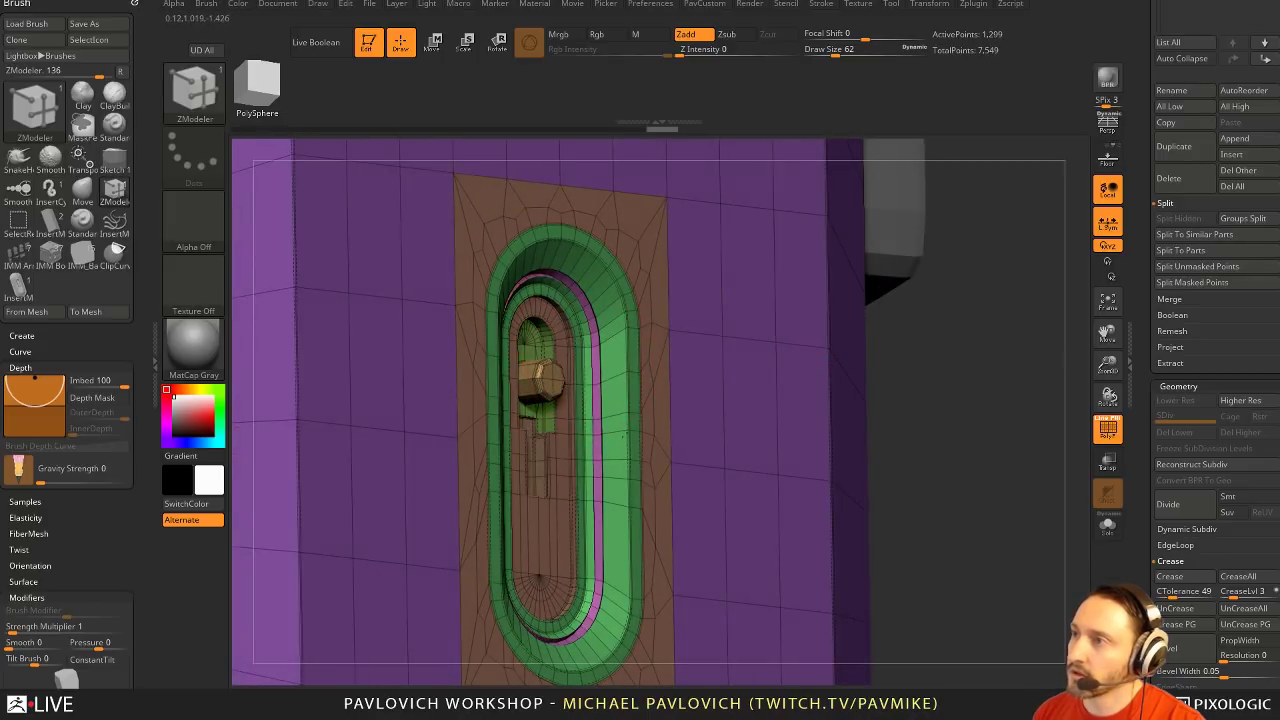
{"action": "key", "text": "ctrl+d"}
{"action": "key", "text": "shift+f"}
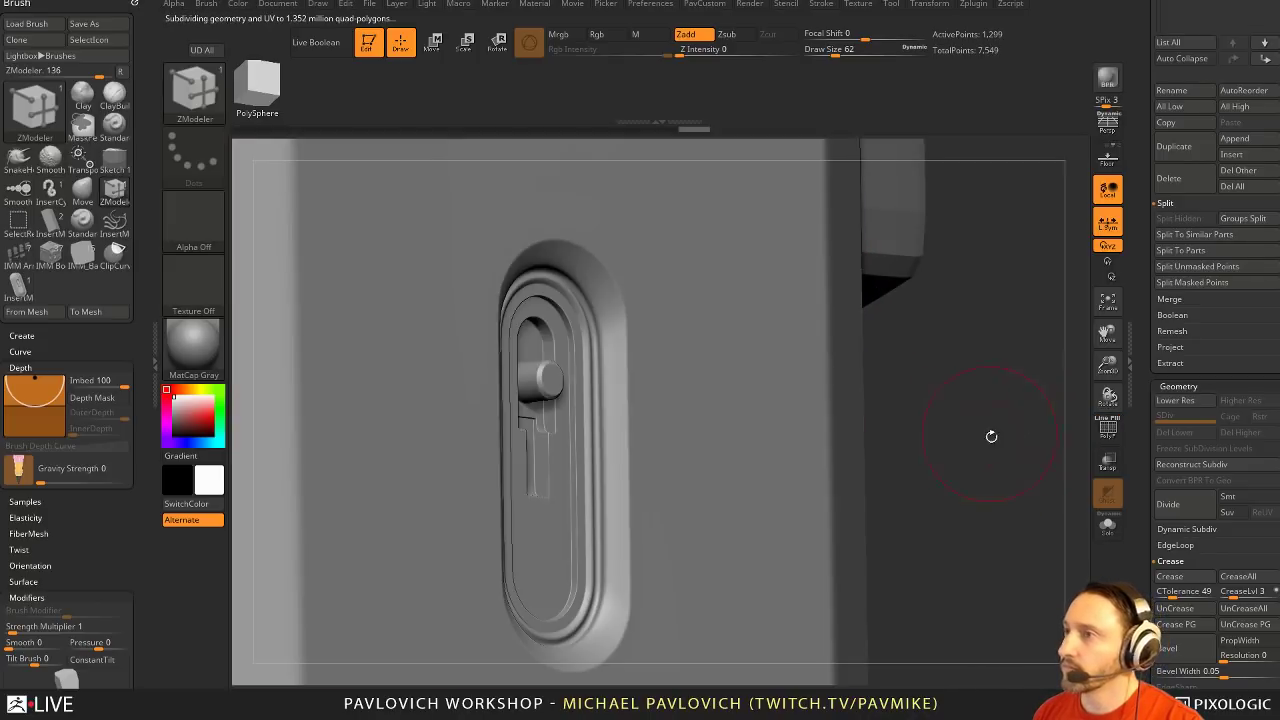
{"action": "left_click_drag", "start_coordinate": [991, 436], "coordinate": [927, 356], "text": "alt"}
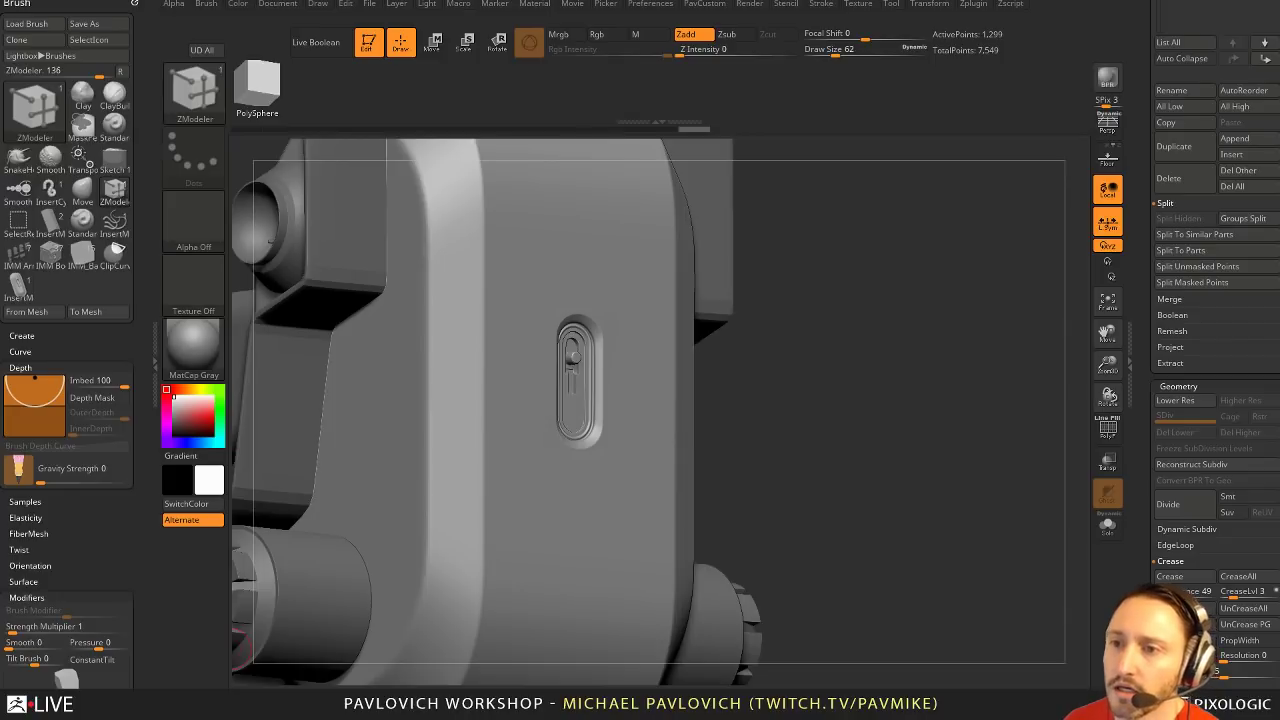
{"action": "key", "text": "f"}
Choose MaskCurvePen as the masking brush
{"action": "key", "text": "b"}
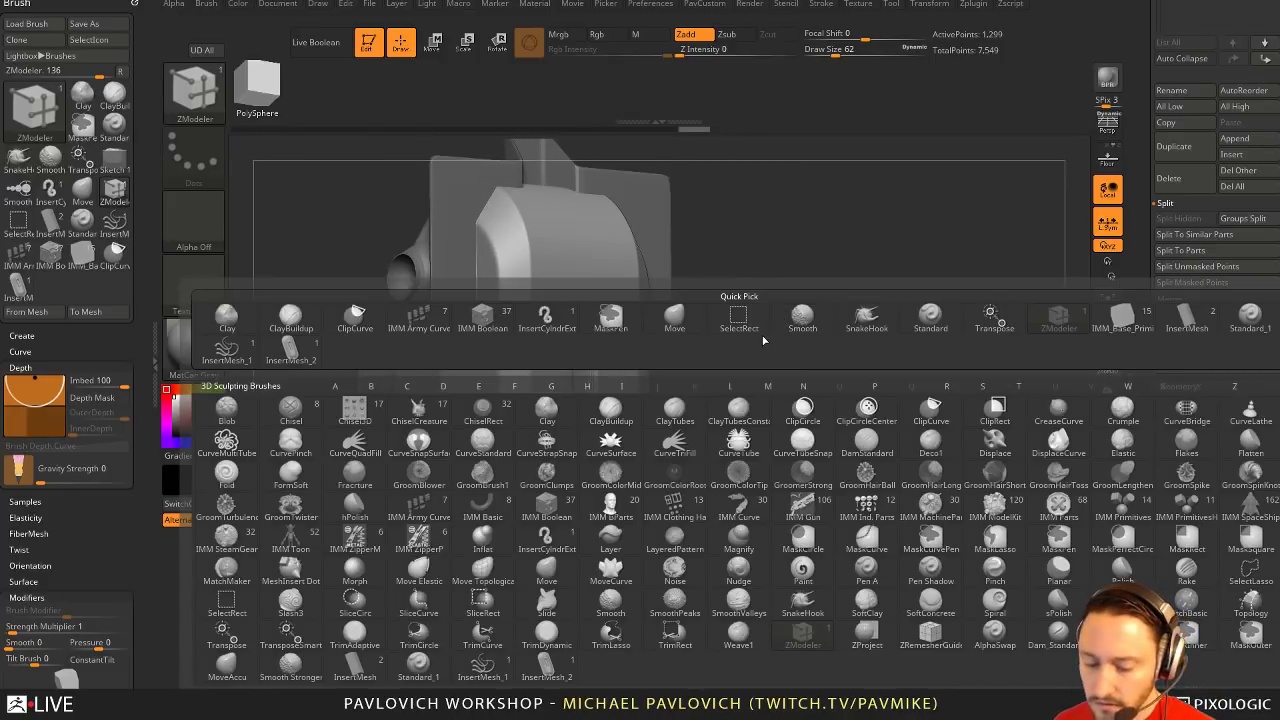
{"action": "key", "text": "m"}
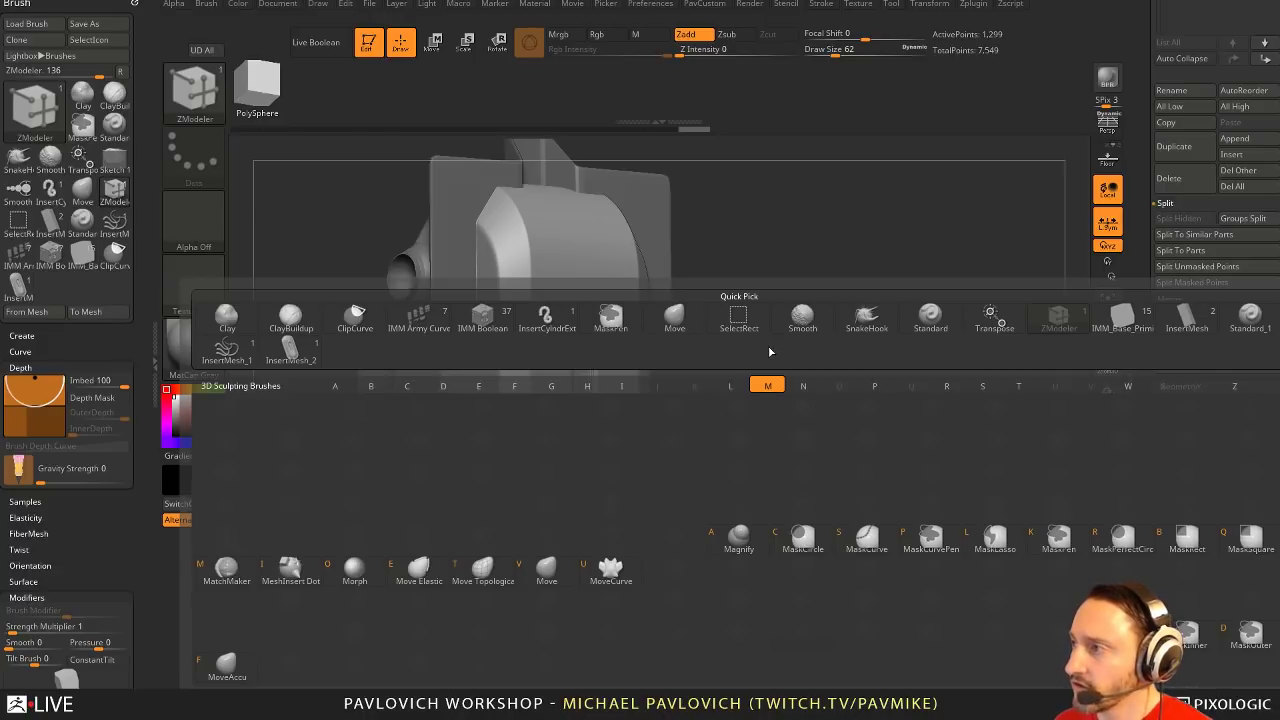
{"action": "left_click", "coordinate": [197, 97], "text": "ctrl"}
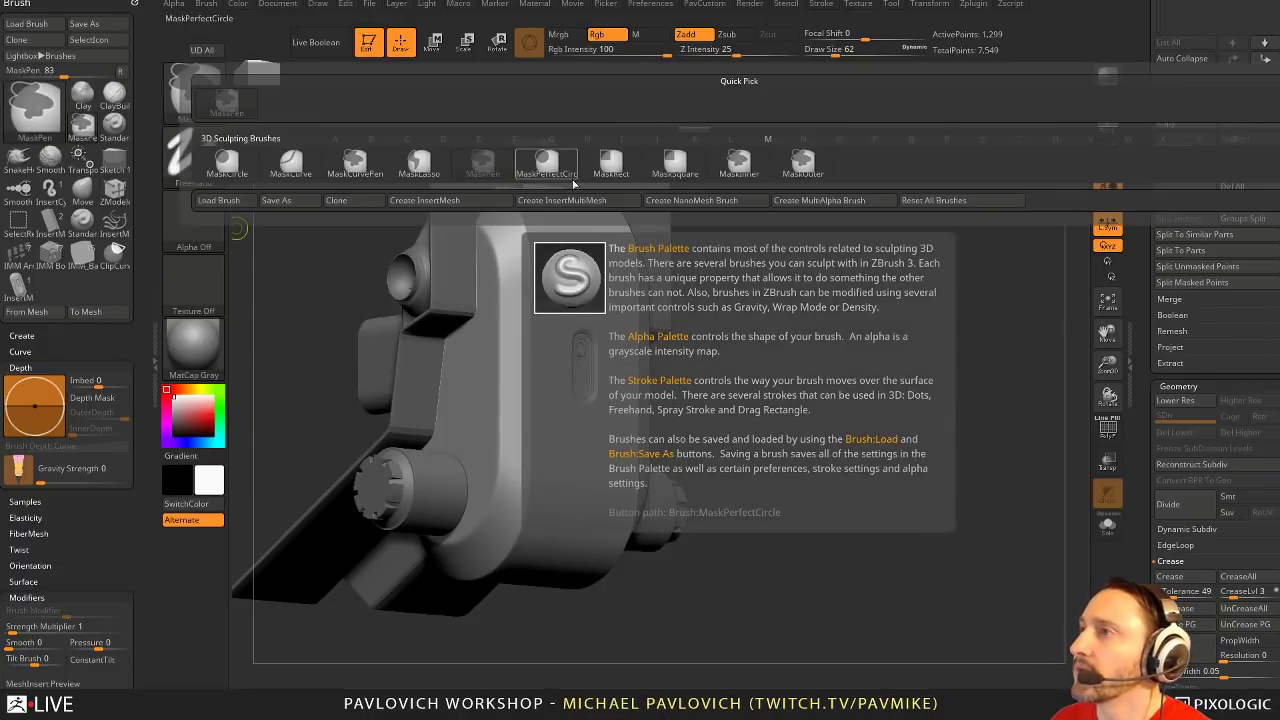
{"action": "left_click", "coordinate": [357, 168], "text": "ctrl"}
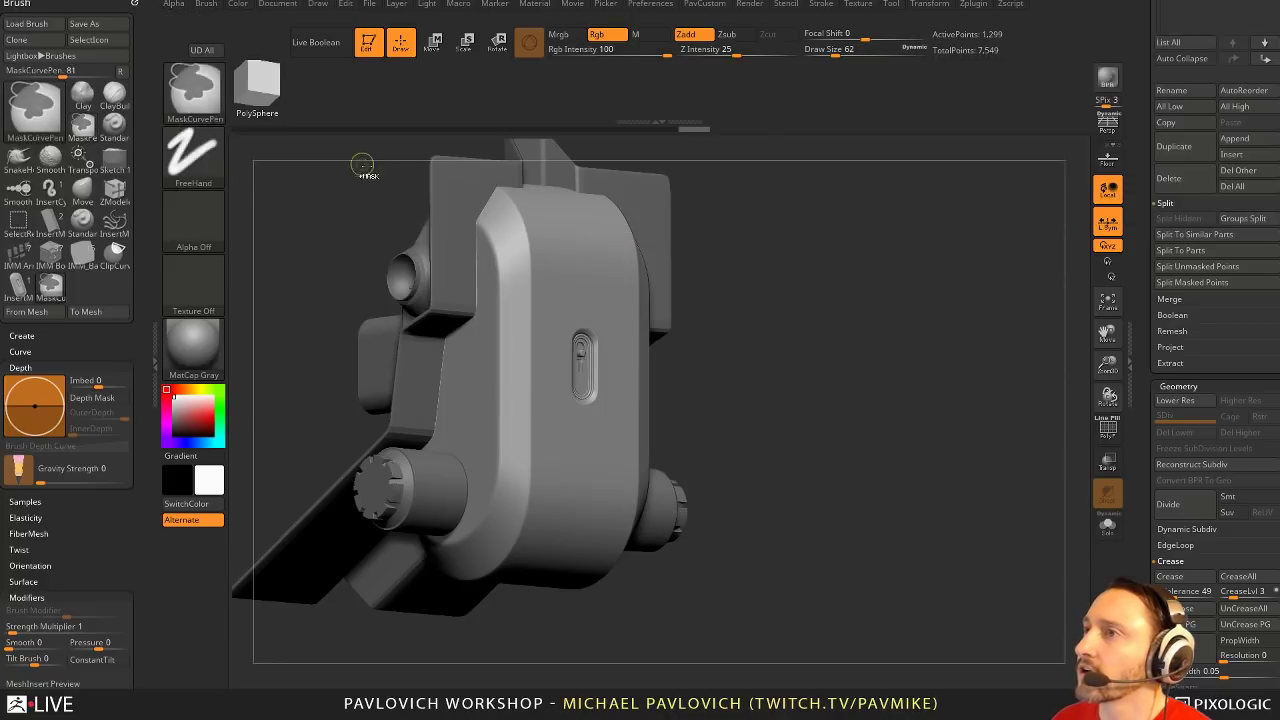
Switch to the Sphere3D_2 tool, convert it to a PolyMesh3D, and divide it once
{"action": "left_click_drag", "start_coordinate": [786, 372], "coordinate": [1073, 343]}
{"action": "left_click_drag", "start_coordinate": [1140, 277], "coordinate": [1142, 440]}
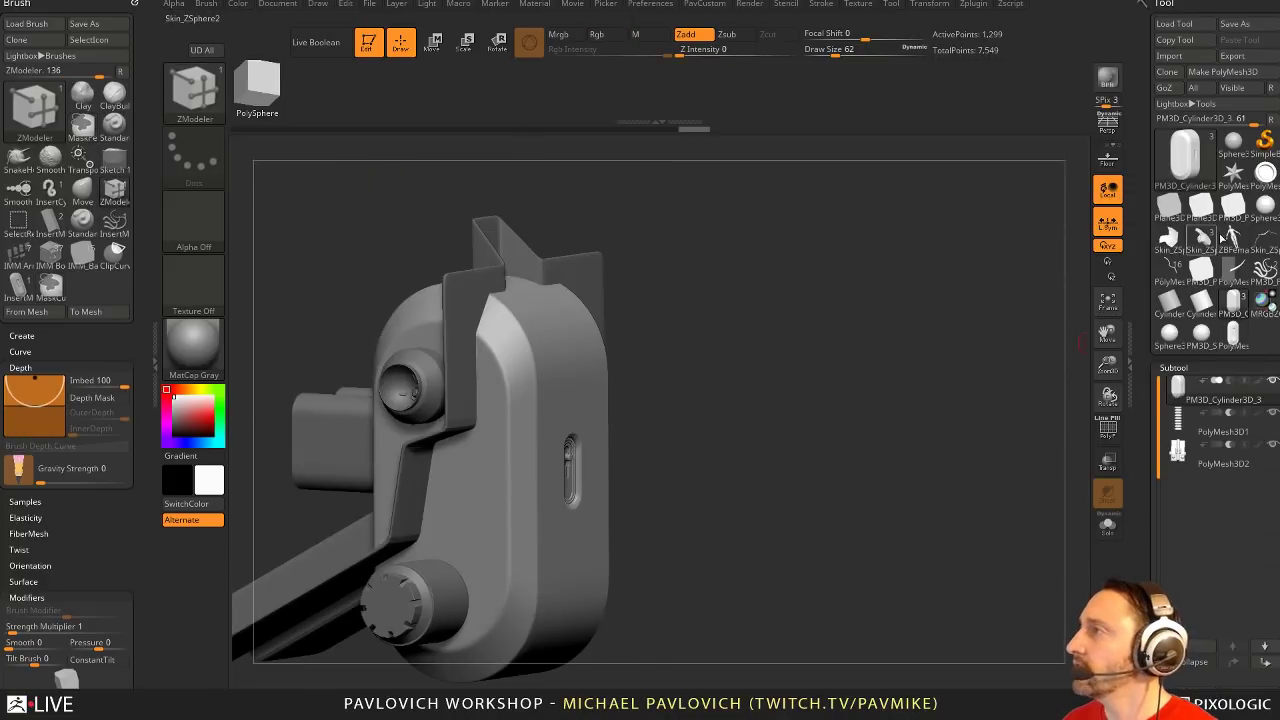
{"action": "left_click", "coordinate": [1201, 333]}
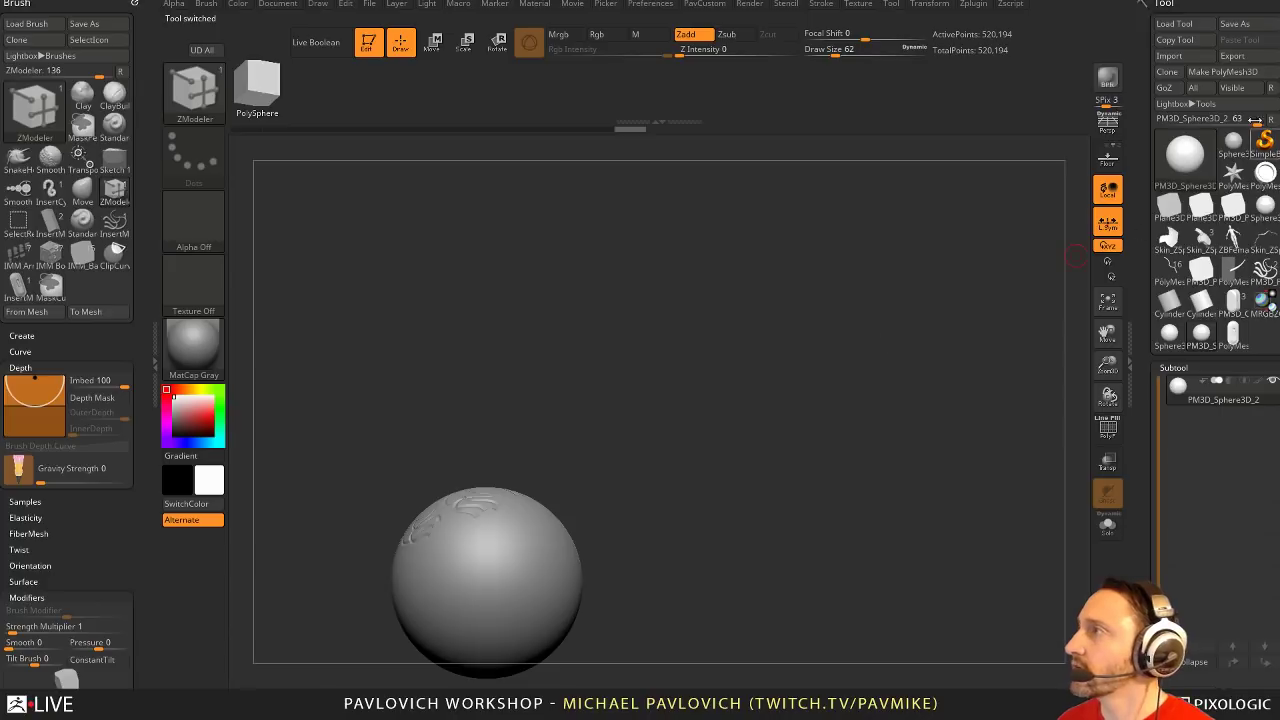
{"action": "left_click", "coordinate": [1170, 332]}
{"action": "left_click_drag", "start_coordinate": [1107, 333], "coordinate": [1151, 231]}
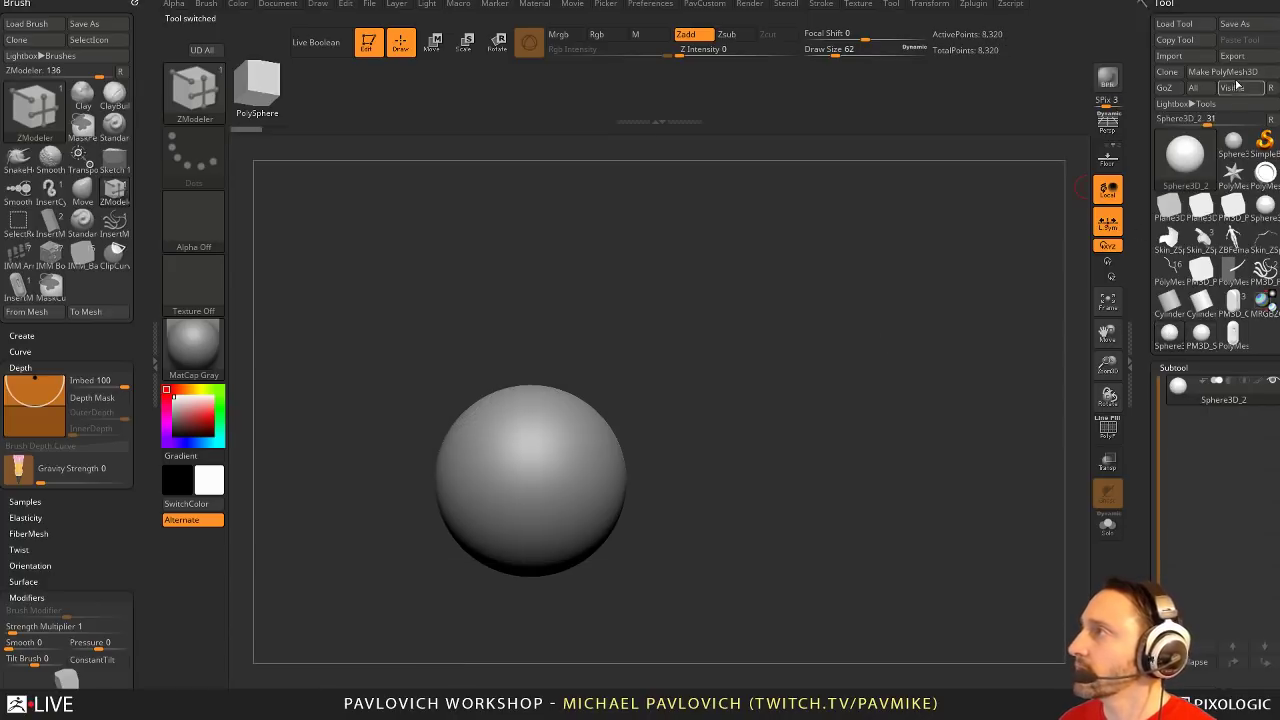
{"action": "left_click", "coordinate": [1225, 73]}
{"action": "key", "text": "ctrl+d"}
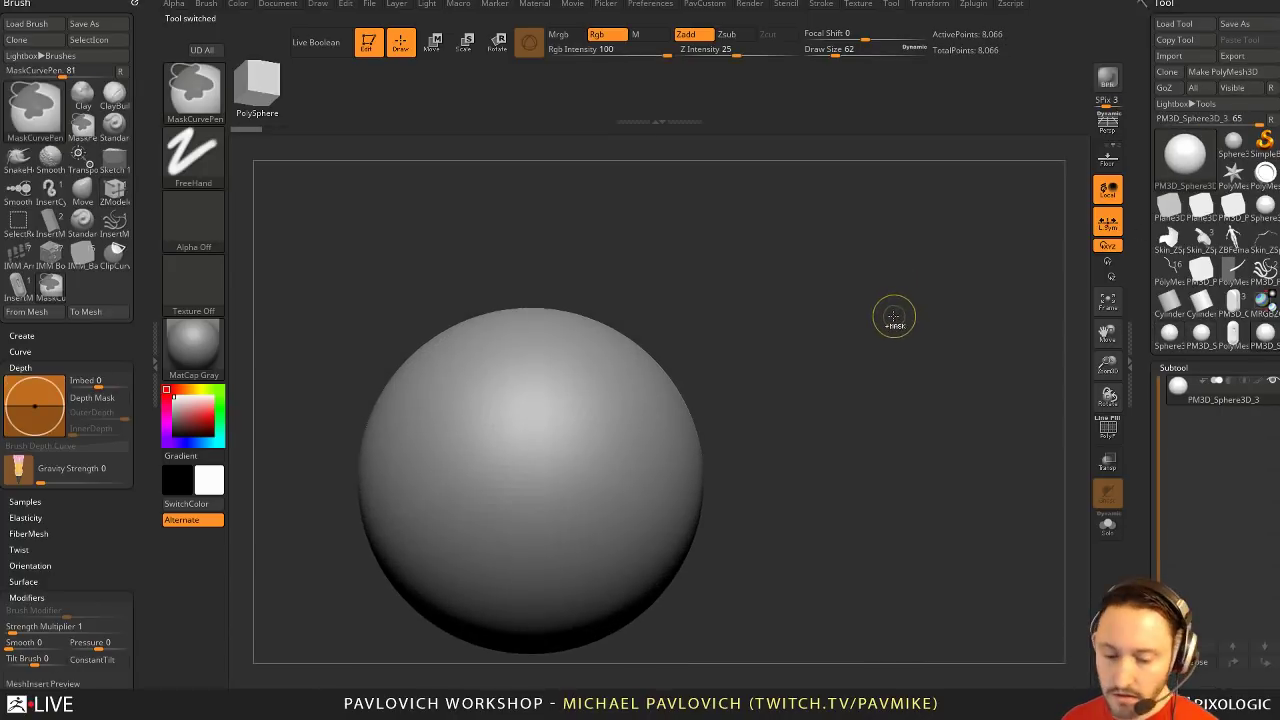
{"action": "key", "text": "f"}
Draw two S-shaped MaskCurvePen curves on the sphere and apply a mask along each one
{"action": "left_click_drag", "start_coordinate": [589, 303], "coordinate": [602, 497]}
{"action": "left_click", "coordinate": [598, 347], "text": "ctrl"}
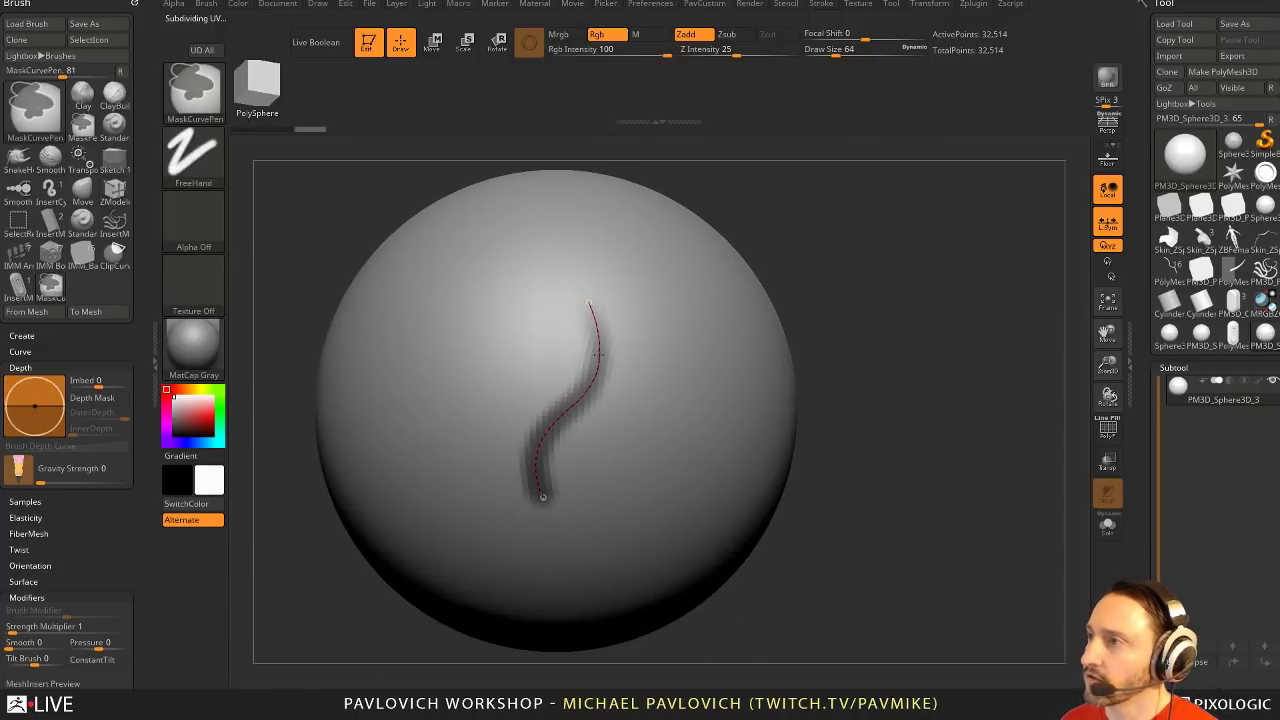
{"action": "left_click_drag", "start_coordinate": [786, 280], "coordinate": [872, 288]}
{"action": "left_click_drag", "start_coordinate": [469, 264], "coordinate": [337, 522], "text": "ctrl"}
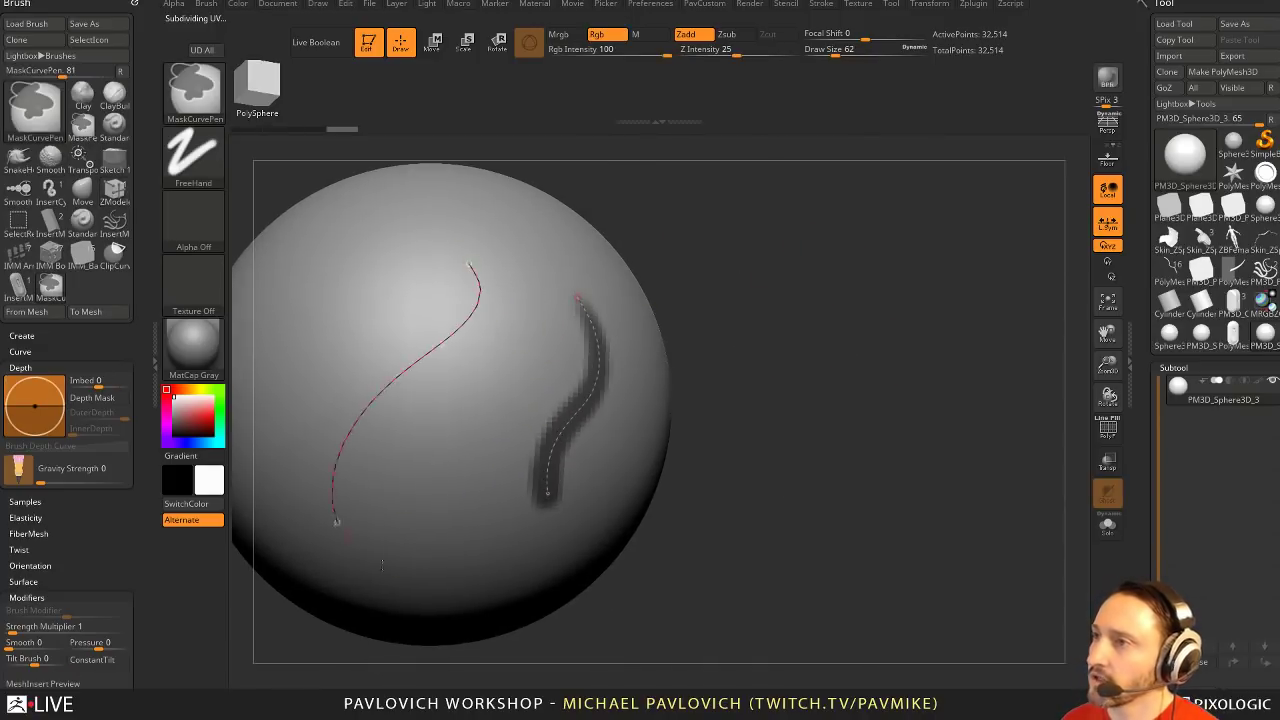
{"action": "left_click", "coordinate": [412, 365], "text": "ctrl+shift"}
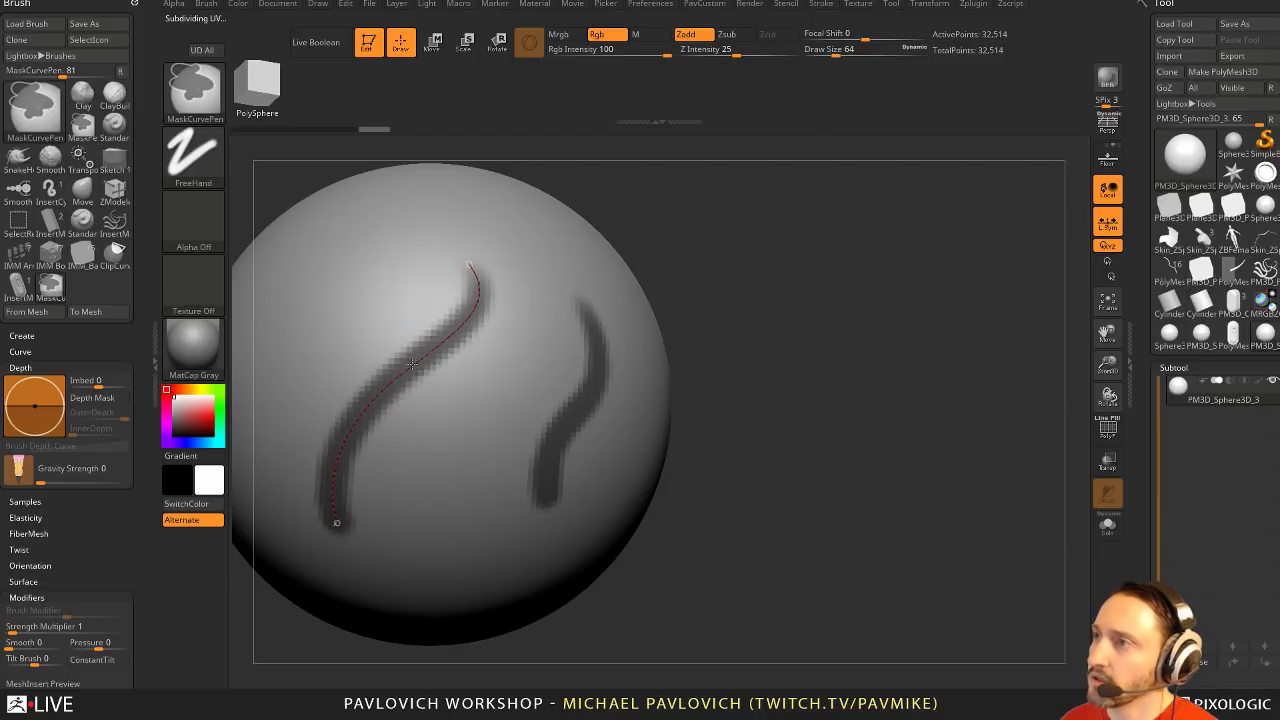
Mask another S-shaped curve and one with a curled end beside the existing strokes on the sphere
{"action": "left_click_drag", "start_coordinate": [786, 360], "coordinate": [763, 334]}
{"action": "mouse_move", "coordinate": [729, 257]}
{"action": "left_mouse_down"}
{"action": "mouse_move", "coordinate": [566, 349]}
{"action": "mouse_move", "coordinate": [858, 289]}
{"action": "mouse_move", "coordinate": [750, 288]}
{"action": "left_mouse_up"}
{"action": "left_click_drag", "start_coordinate": [572, 281], "coordinate": [412, 496], "text": "ctrl"}
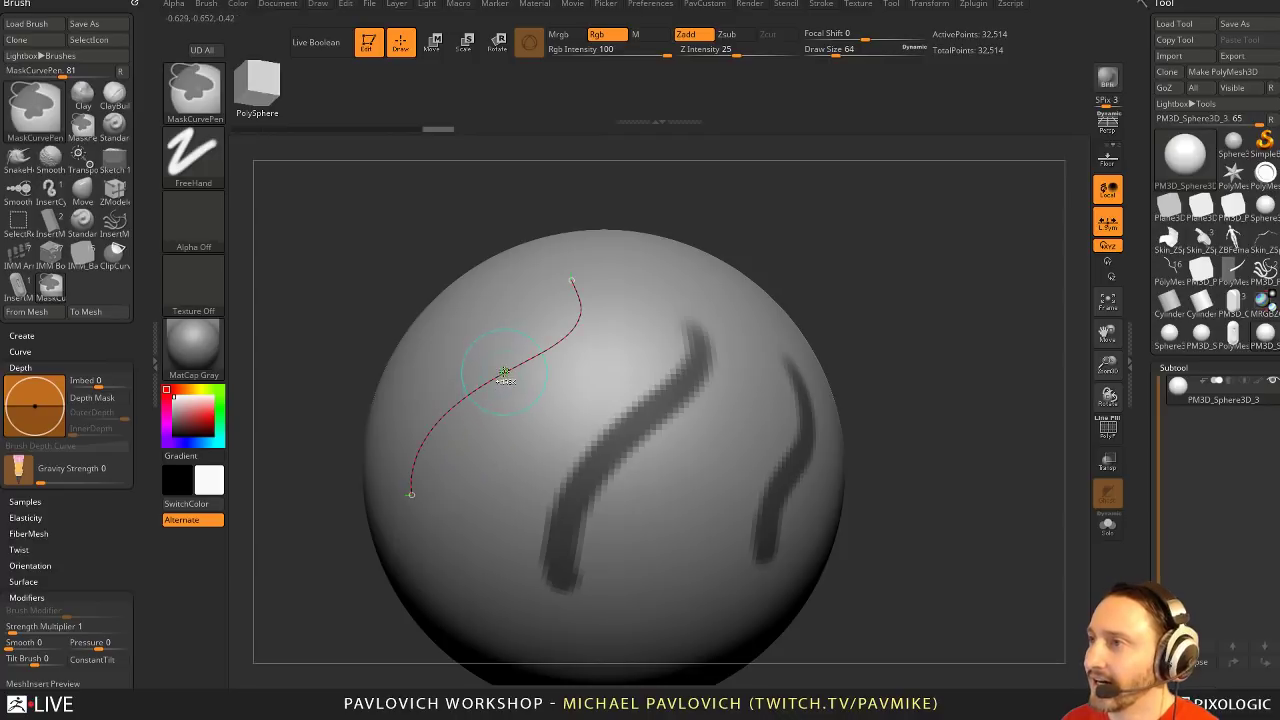
{"action": "left_click", "coordinate": [504, 372], "text": "ctrl"}
{"action": "left_click", "coordinate": [504, 372], "text": "ctrl+shift"}
{"action": "mouse_move", "coordinate": [871, 309]}
{"action": "left_mouse_down"}
{"action": "mouse_move", "coordinate": [645, 318]}
{"action": "mouse_move", "coordinate": [491, 434]}
{"action": "mouse_move", "coordinate": [432, 552]}
{"action": "left_mouse_up"}
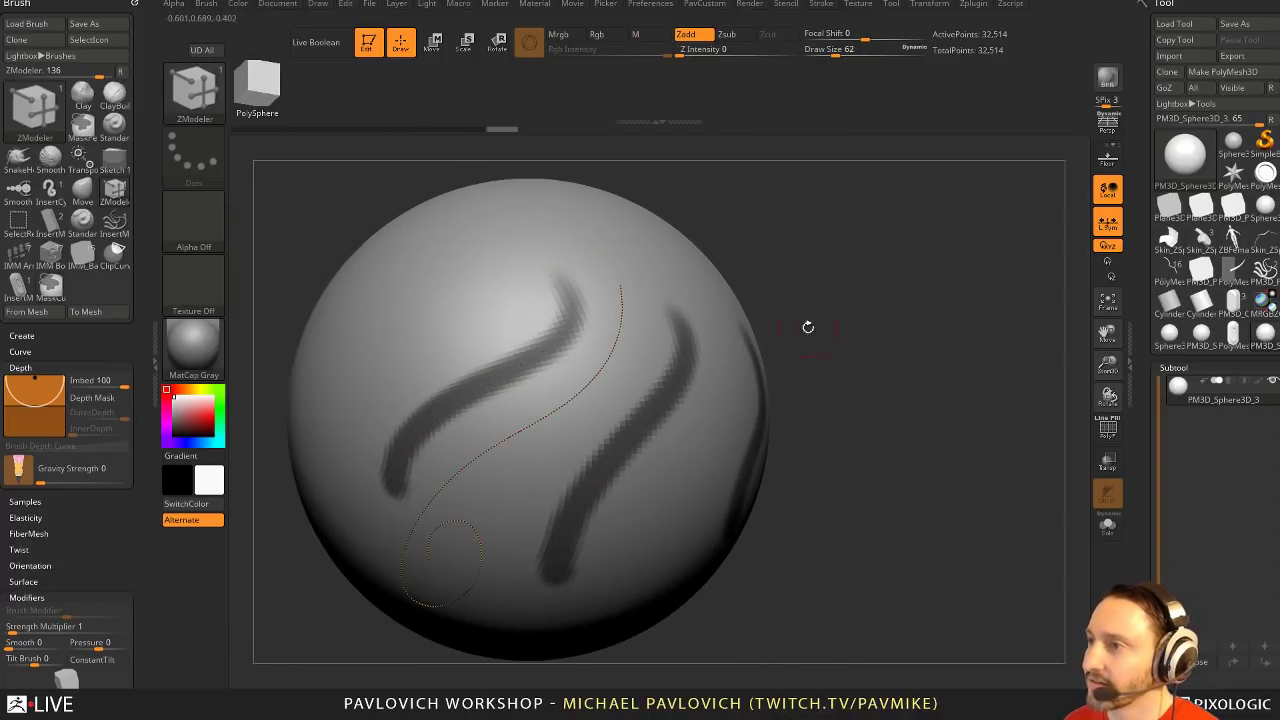
{"action": "left_click", "coordinate": [567, 387], "text": "ctrl+shift"}
Reduce the Draw Size to 39 and mask a thinner S-shaped curve between the two thick strokes
{"action": "key", "text": "b"}
{"action": "key", "text": "z"}
{"action": "key", "text": "m"}
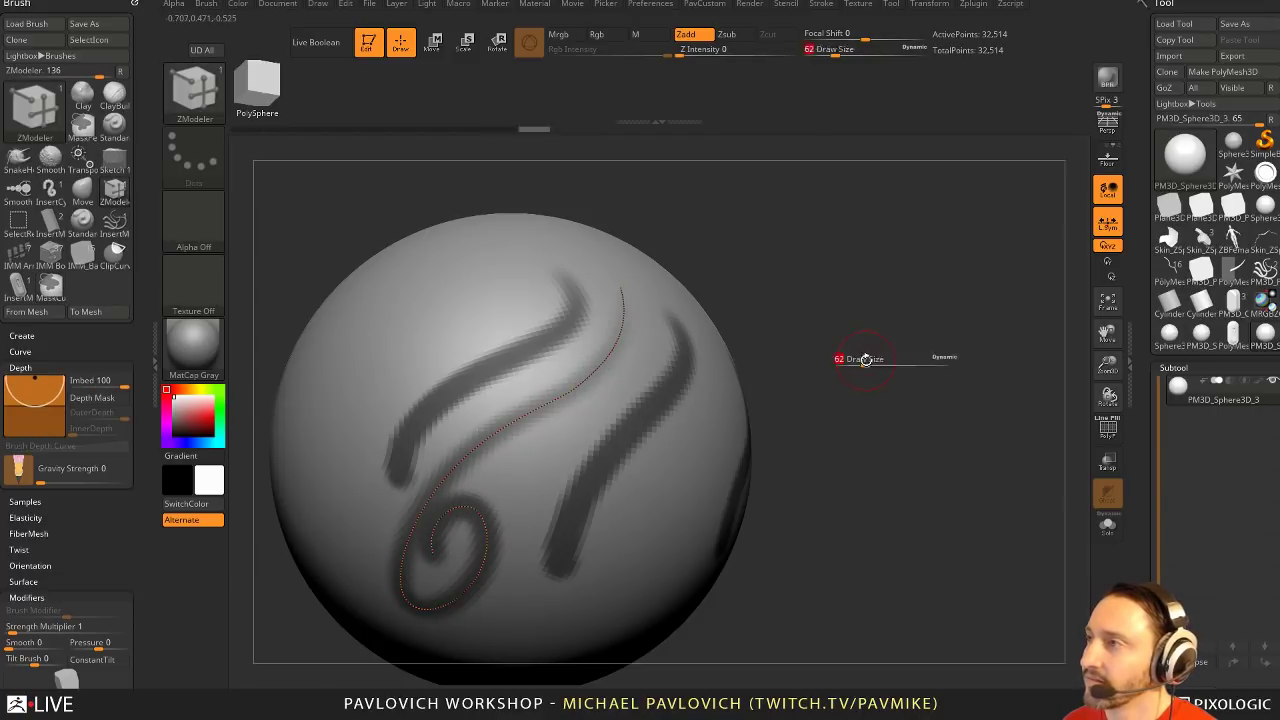
{"action": "left_click_drag", "start_coordinate": [842, 352], "coordinate": [629, 371]}
{"action": "left_click_drag", "start_coordinate": [673, 313], "coordinate": [560, 550], "text": "ctrl+shift"}
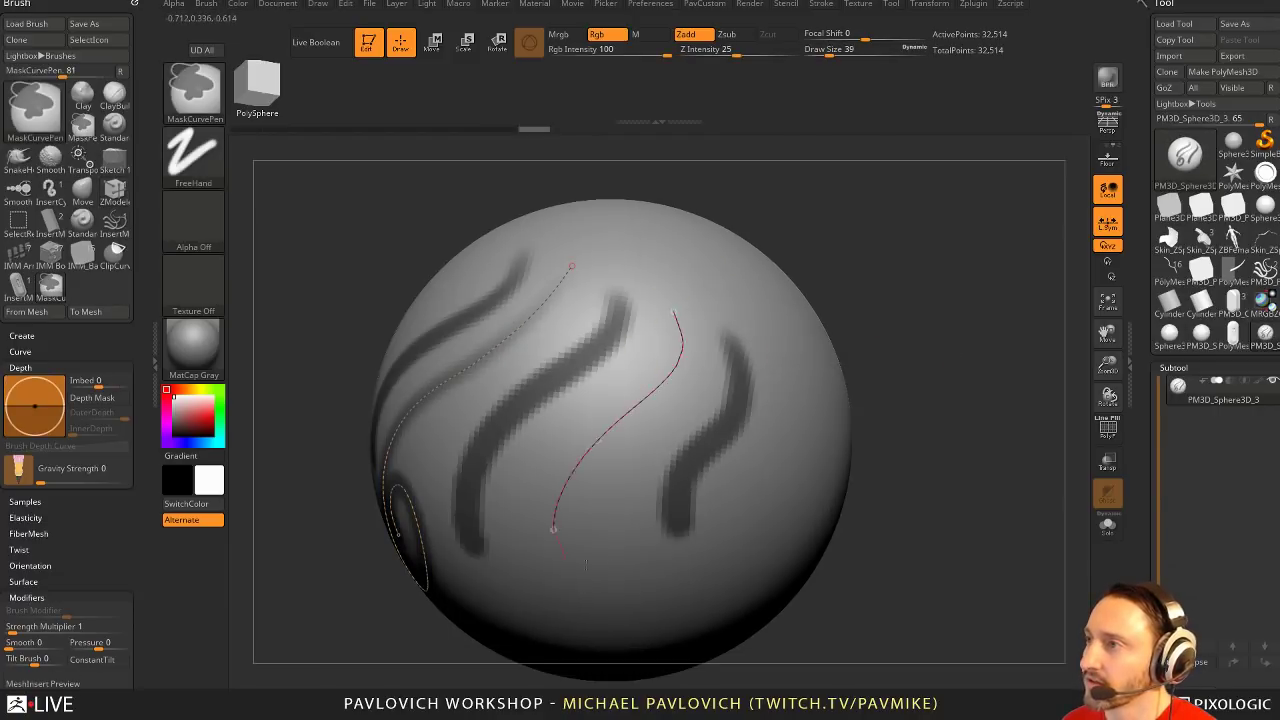
{"action": "left_click", "coordinate": [631, 404], "text": "ctrl+shift"}
Draw a MaskCurvePen curve ending in a spiral beside the strokes and apply the mask along it
{"action": "left_click_drag", "start_coordinate": [949, 334], "coordinate": [737, 234]}
{"action": "mouse_move", "coordinate": [646, 286]}
{"action": "left_mouse_down", "text": "ctrl+shift"}
{"action": "mouse_move", "coordinate": [676, 444]}
{"action": "mouse_move", "coordinate": [796, 476]}
{"action": "left_mouse_up", "text": "ctrl+shift"}
{"action": "left_click", "coordinate": [737, 463], "text": "ctrl+shift"}
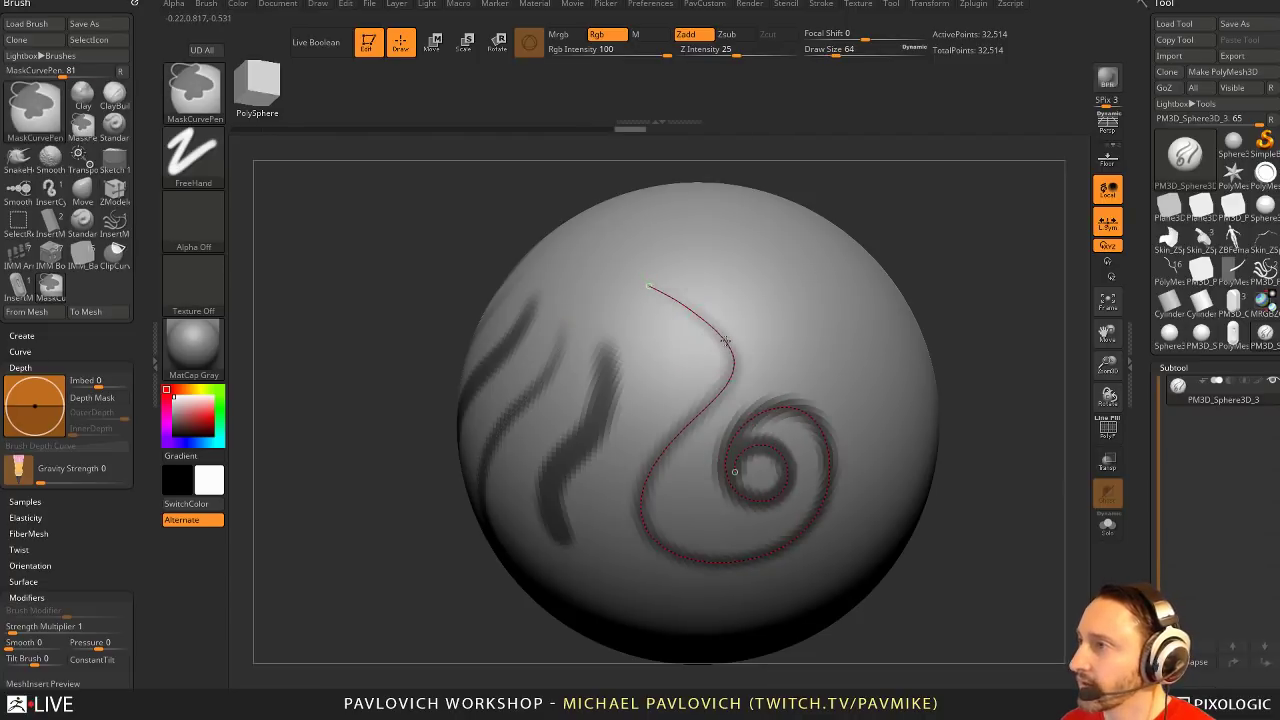
{"action": "key", "text": "b"}
{"action": "key", "text": "z"}
{"action": "key", "text": "m"}
{"action": "mouse_move", "coordinate": [963, 331]}
{"action": "left_mouse_down"}
{"action": "mouse_move", "coordinate": [986, 320]}
{"action": "mouse_move", "coordinate": [960, 340]}
{"action": "left_mouse_up"}
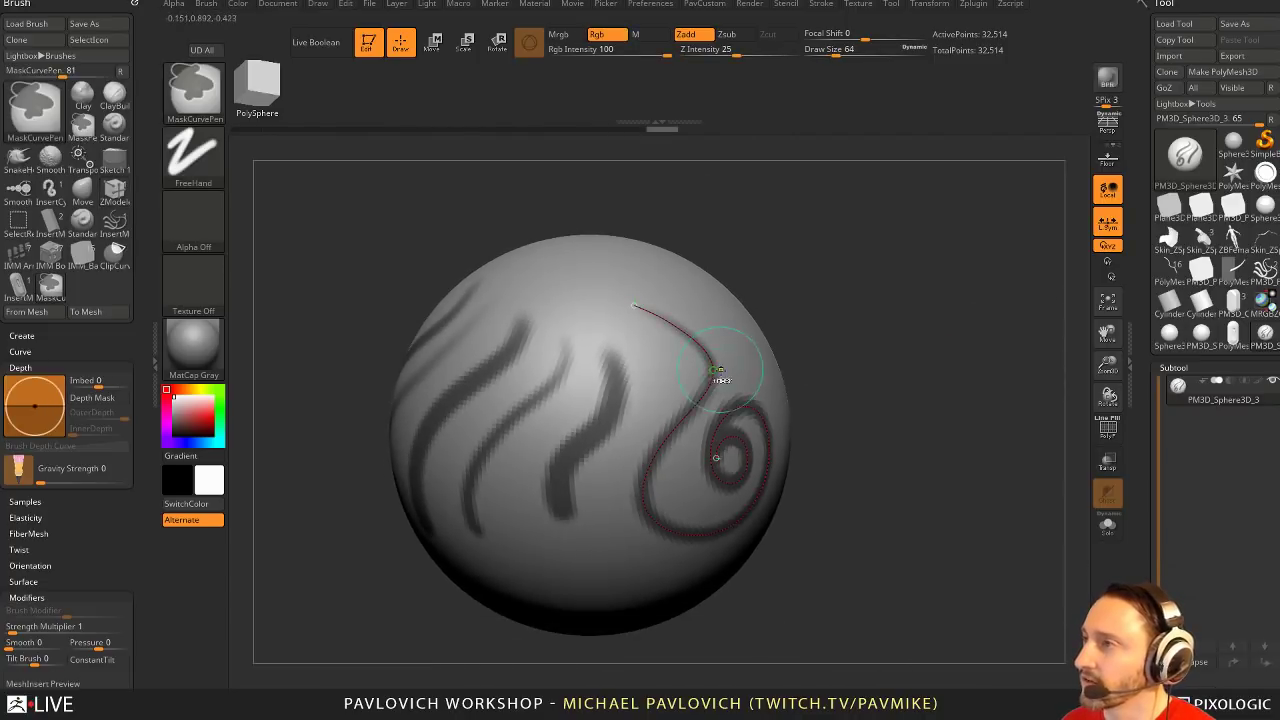
{"action": "left_click", "coordinate": [713, 370], "text": "ctrl"}
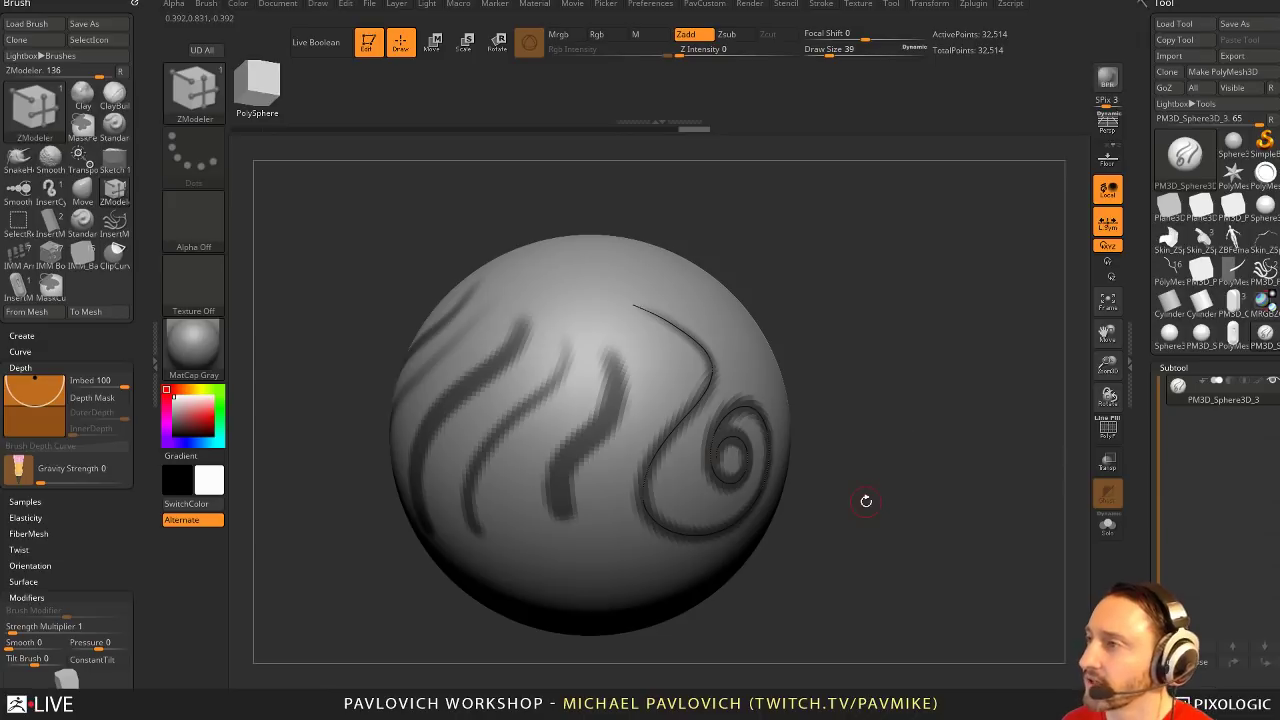